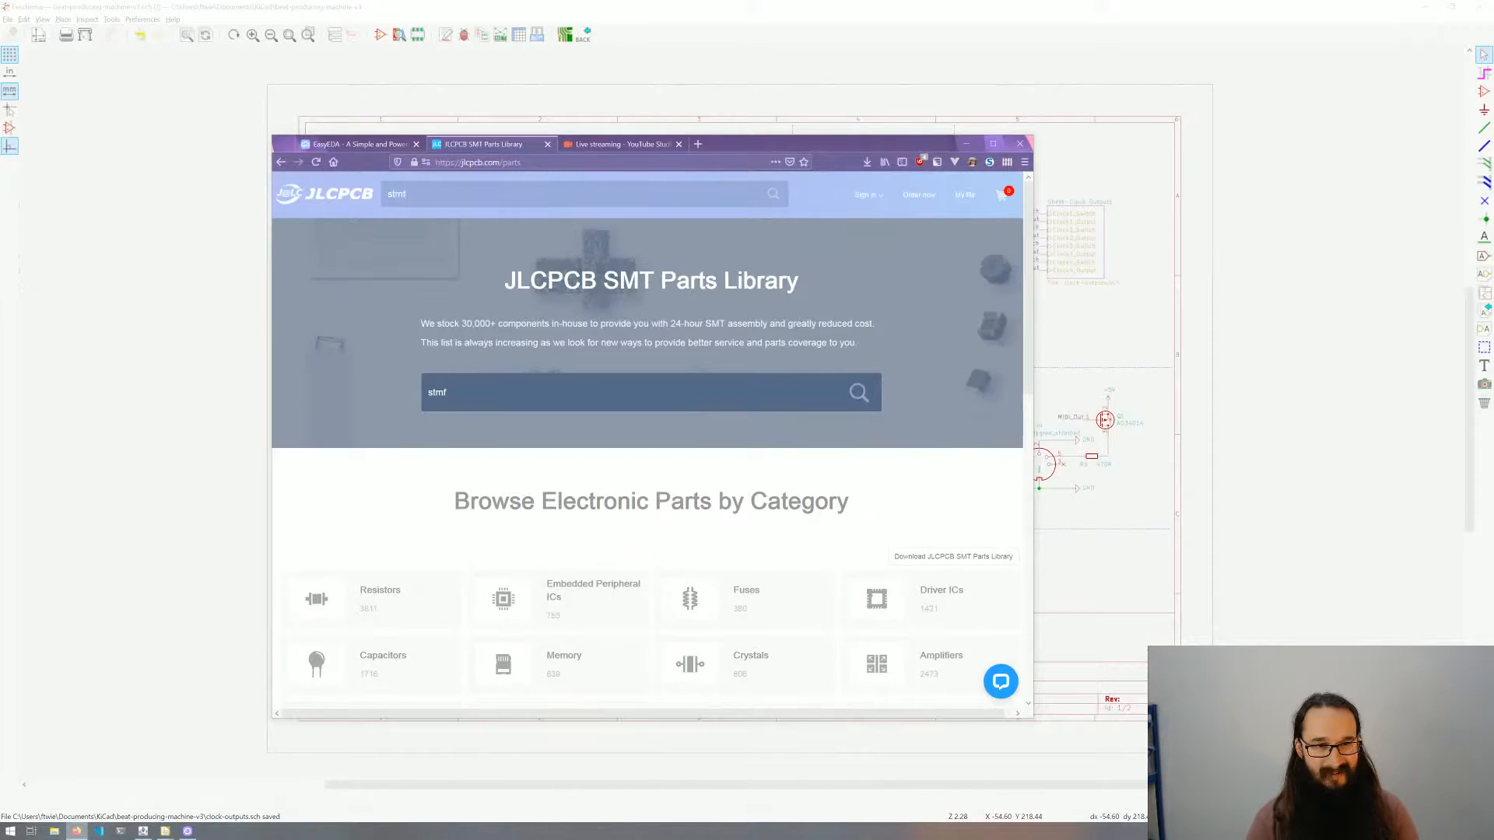
Step: Search the JLCPCB SMT parts library for stm32f103
type("32")
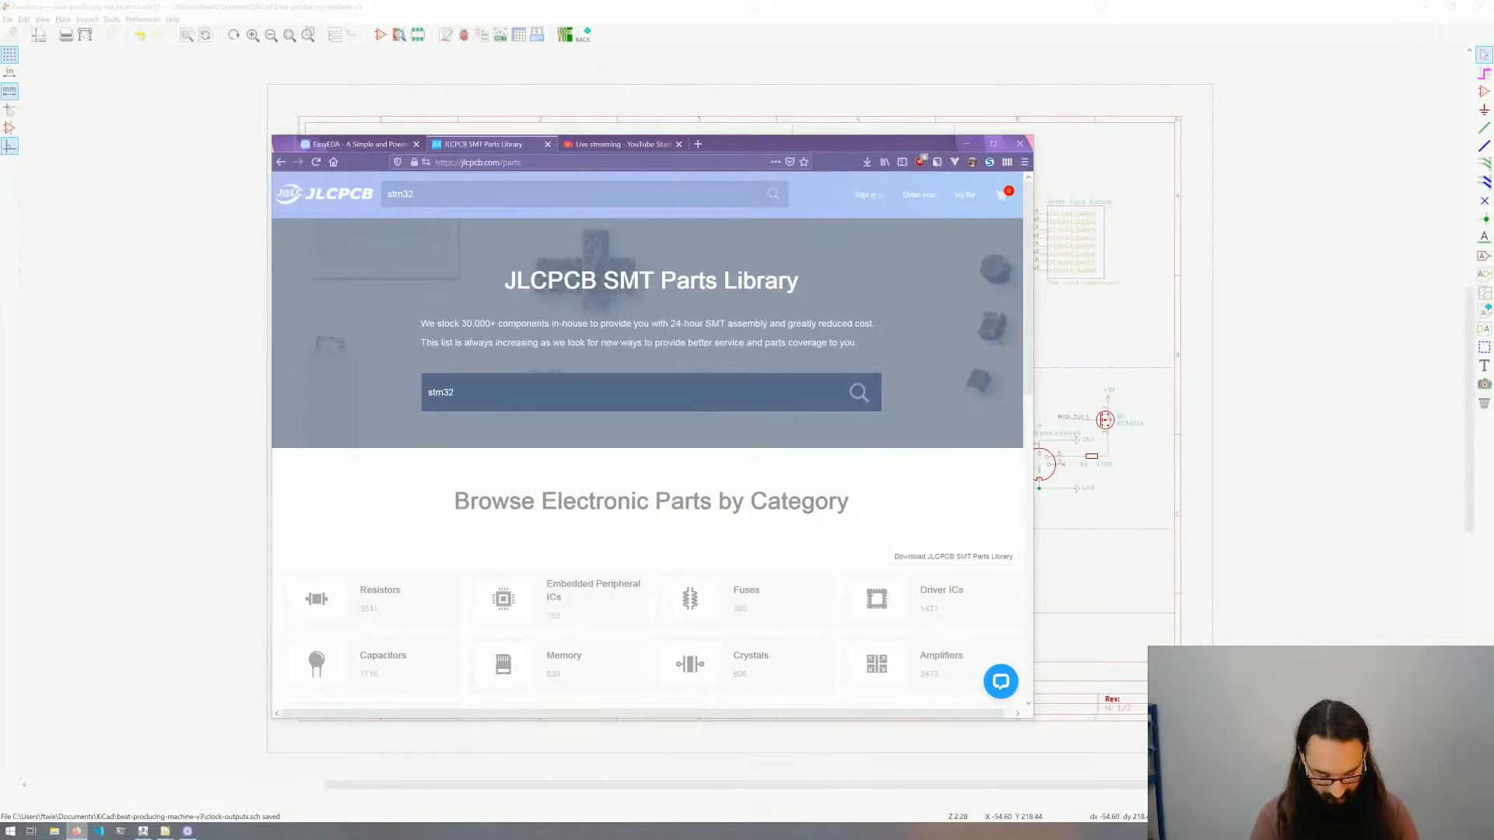
type("f103")
key("Return")
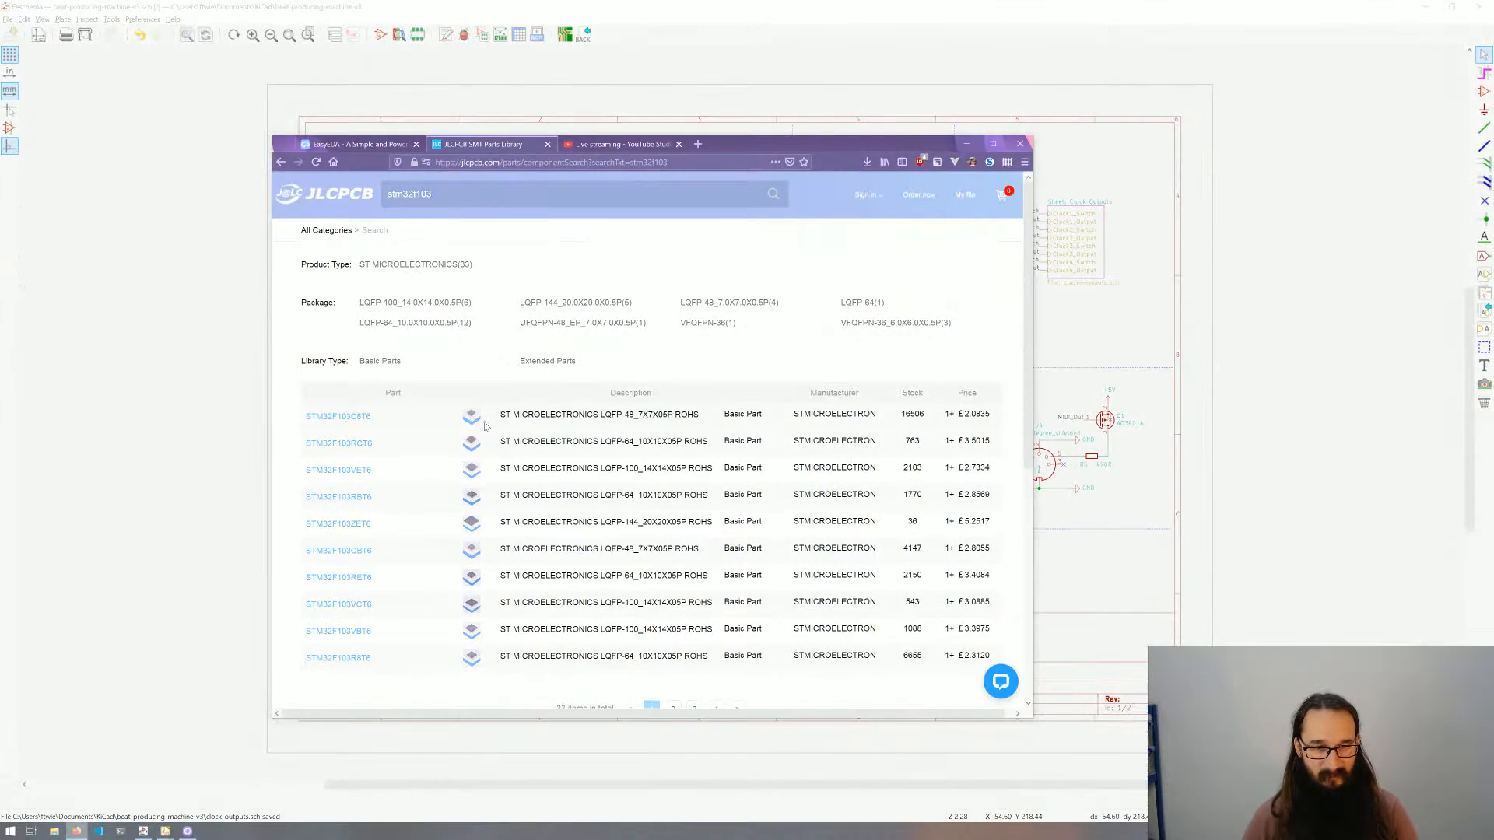
mouse_move(472, 416)
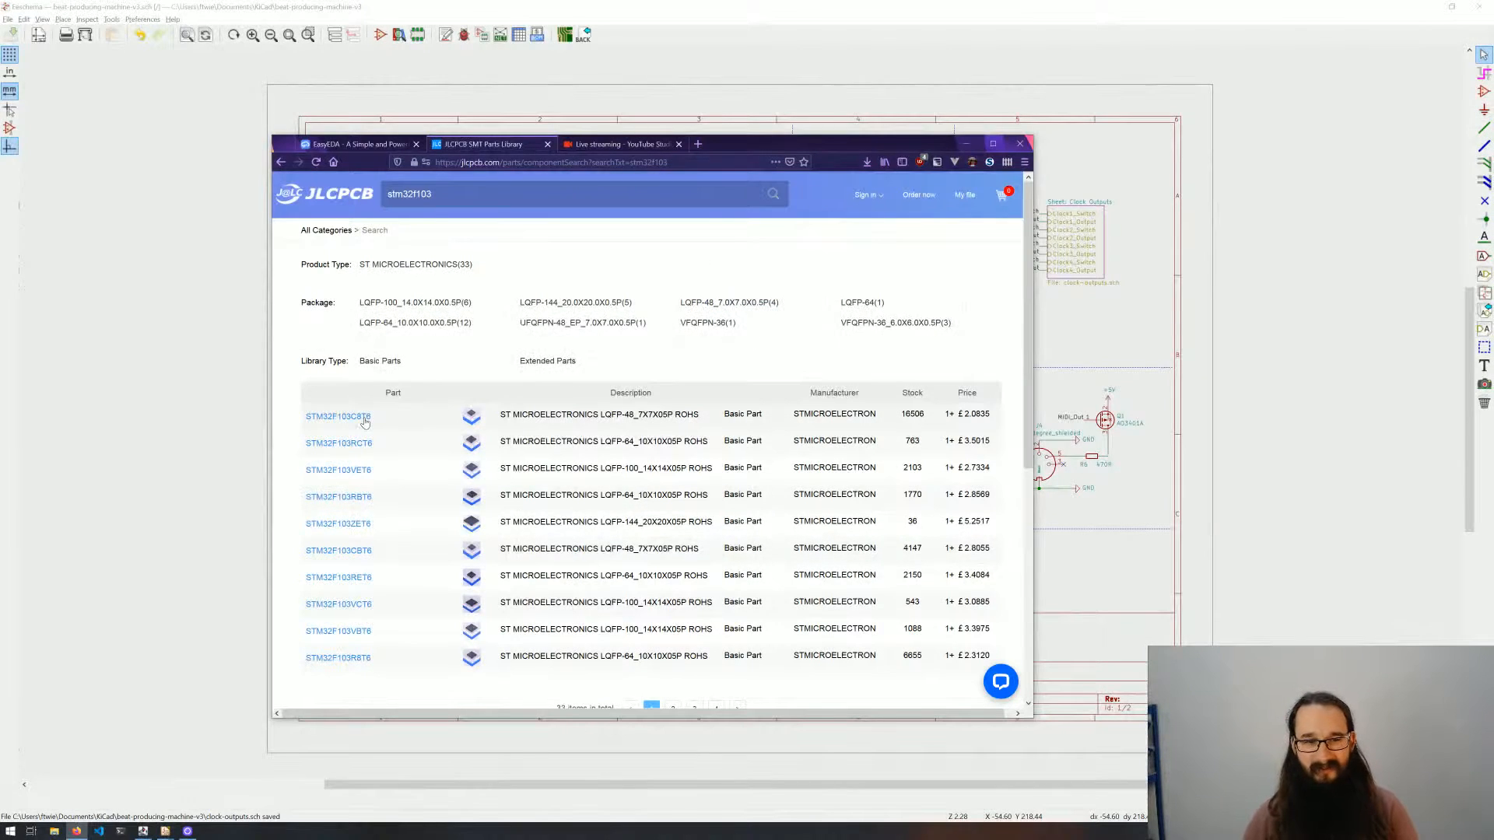
Step: View the part details of the STM32F103C8T6, collapse them and minimize the browser to return to the schematic
left_click(397, 421)
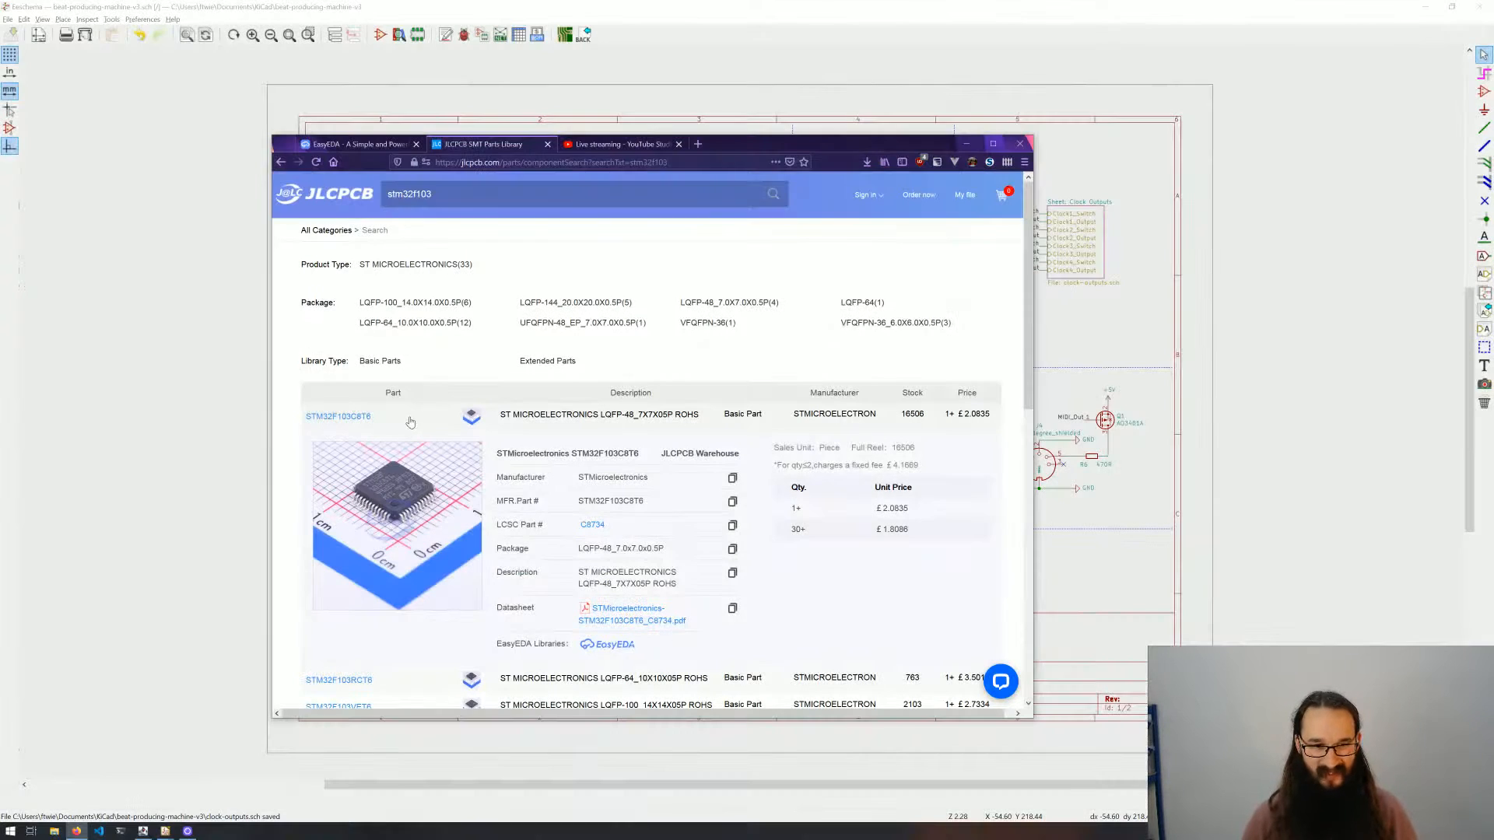
right_click(410, 422)
left_click(426, 401)
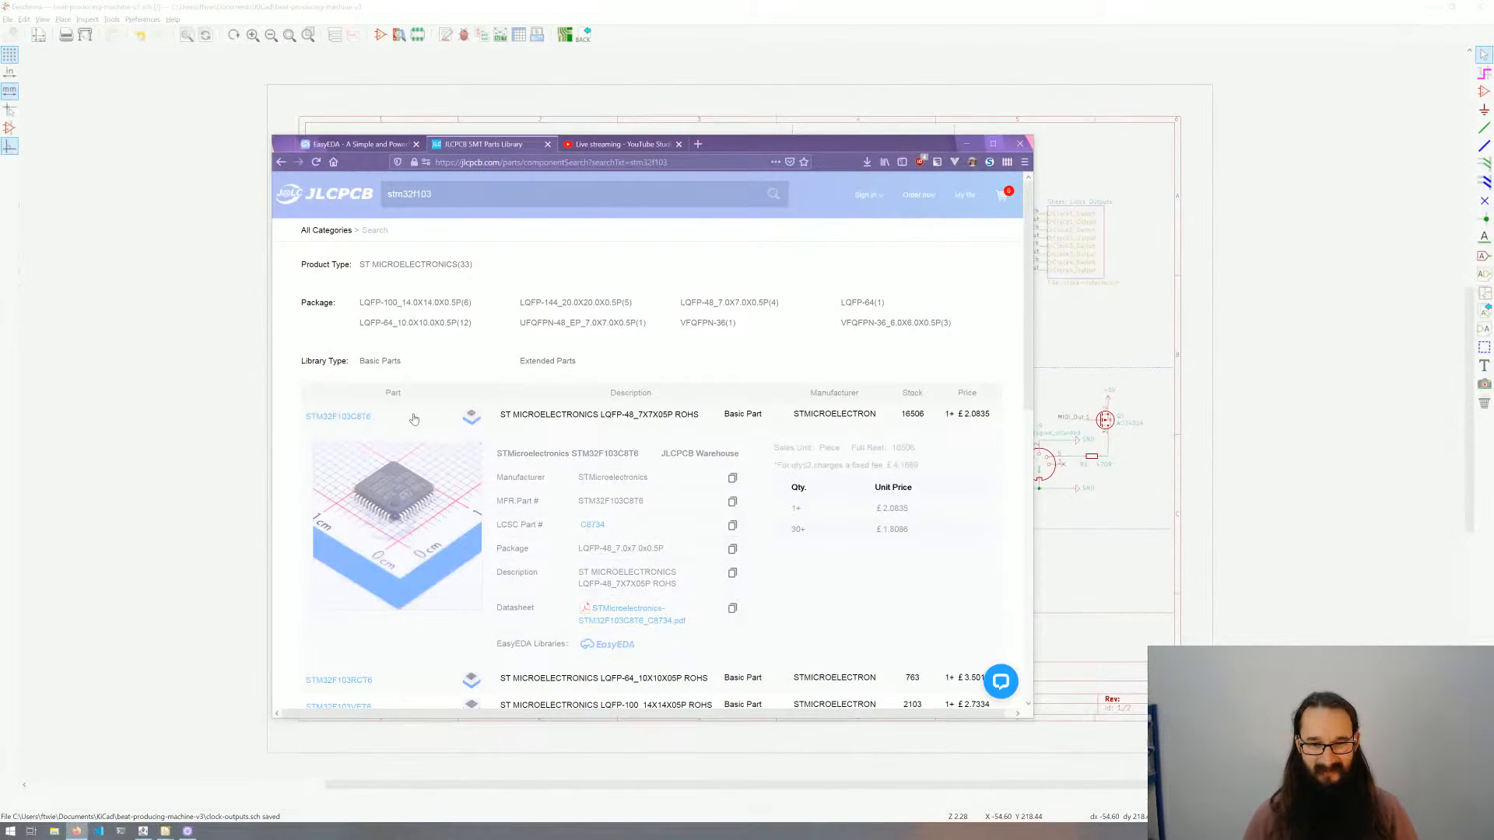
left_click(414, 420)
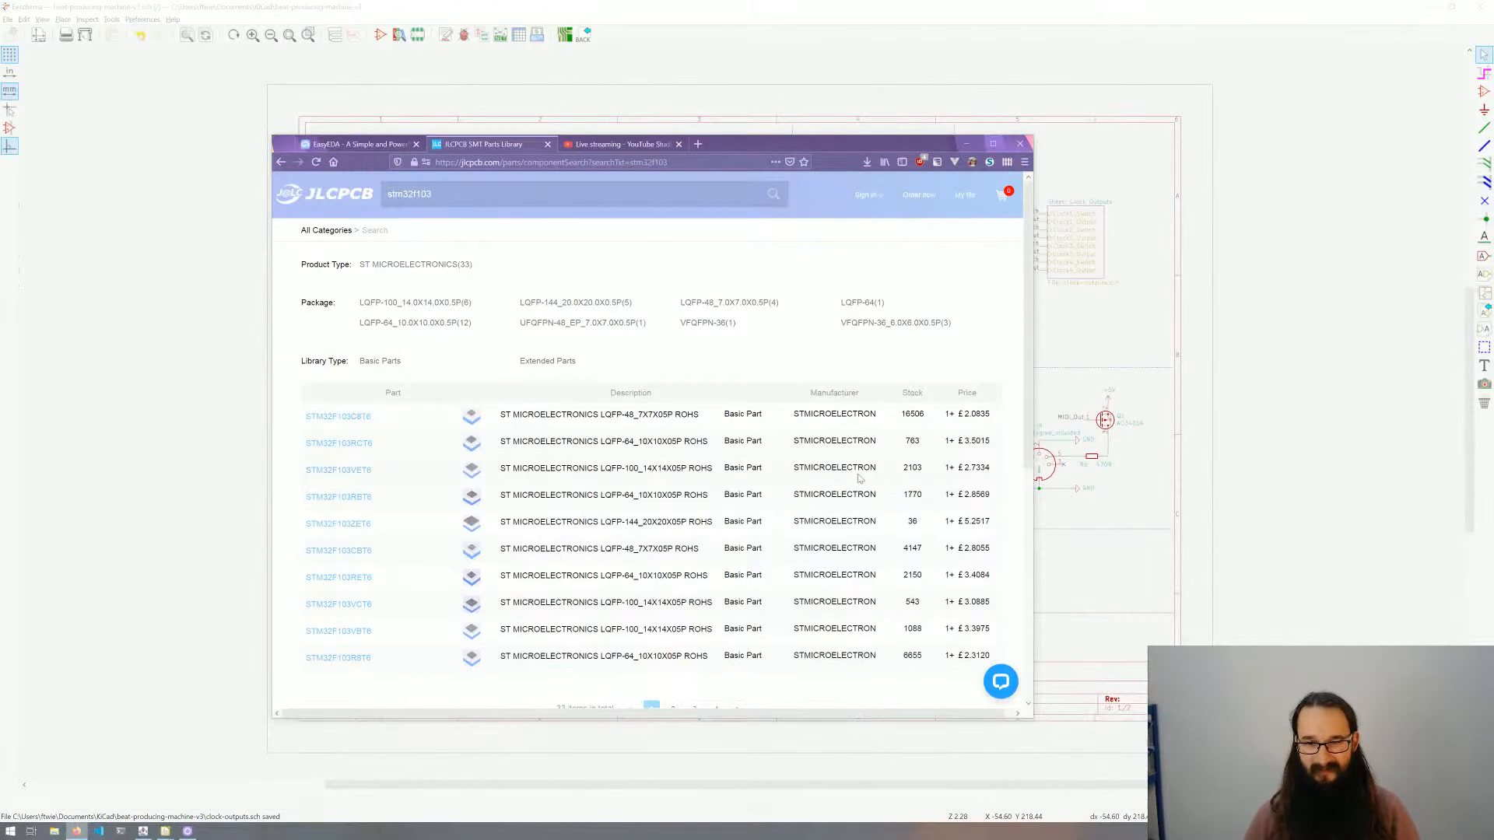
left_click(968, 143)
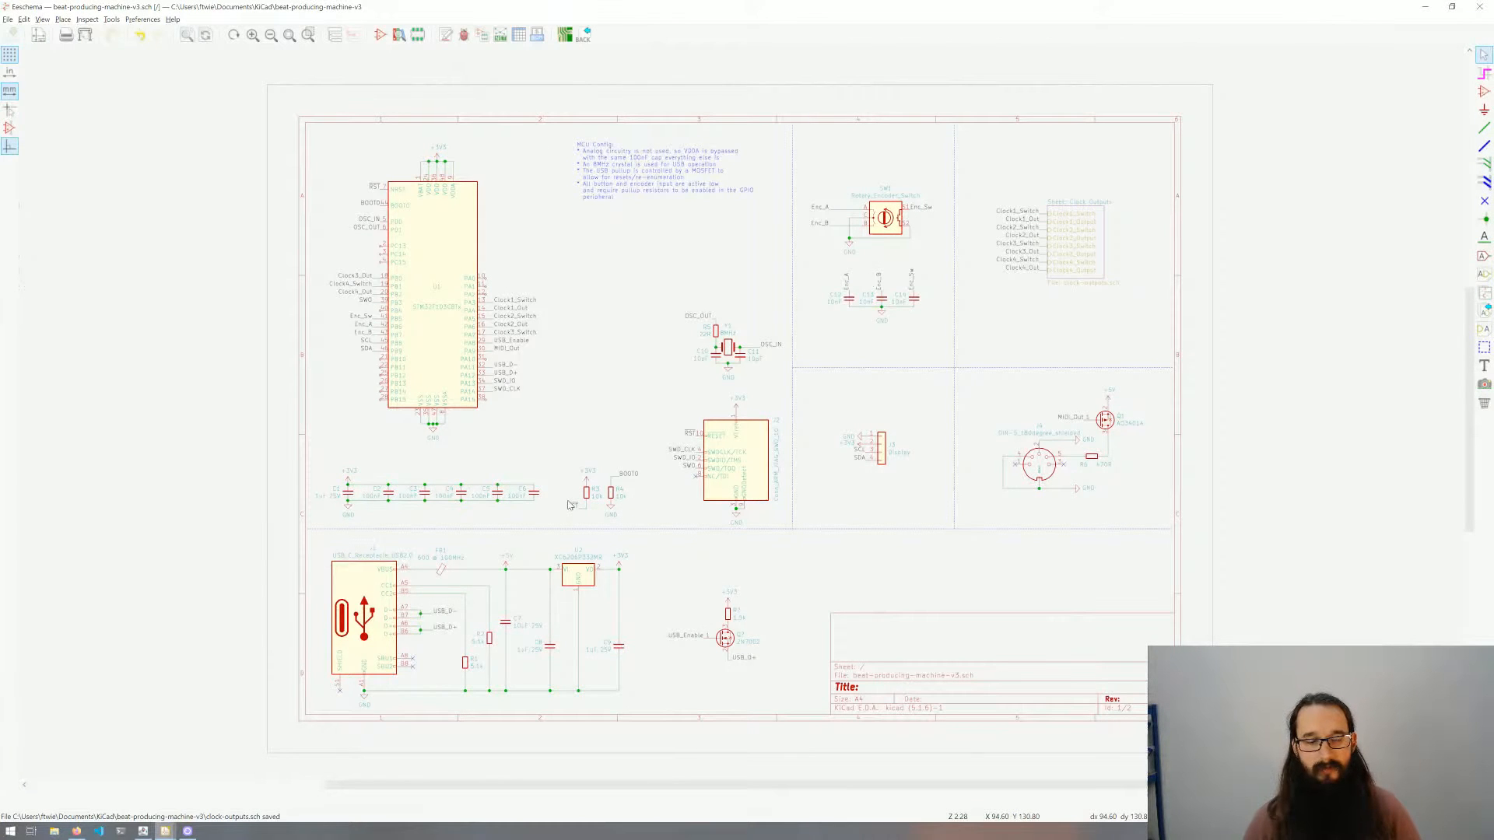
Step: Open the Clock Outputs hierarchical sheet, examine its buffer, switch, jack and LED circuits, and return to the root sheet
left_click(568, 505)
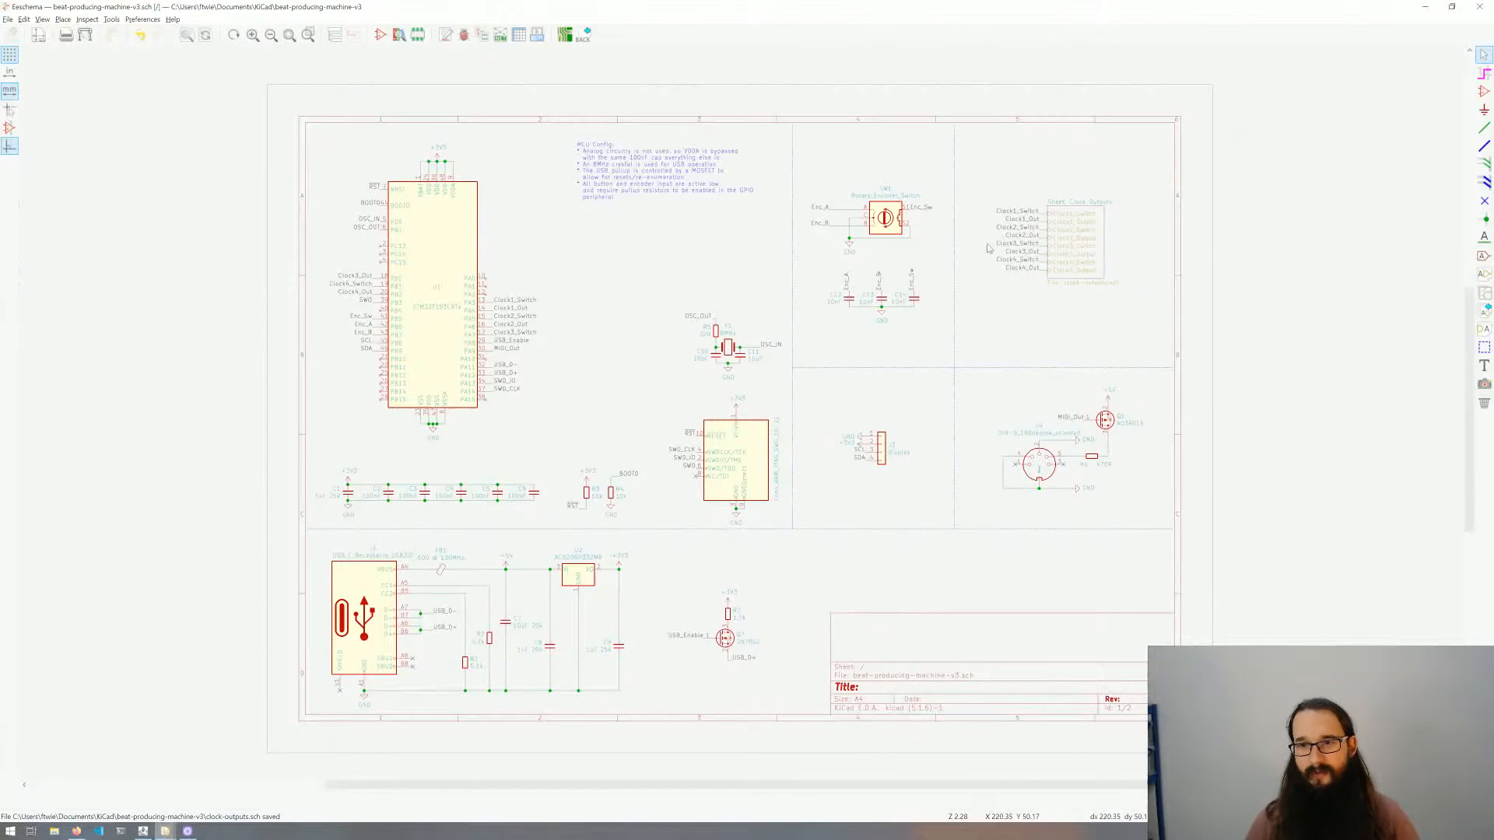
double_click(1100, 236)
middle_click_drag(617, 260, 693, 227)
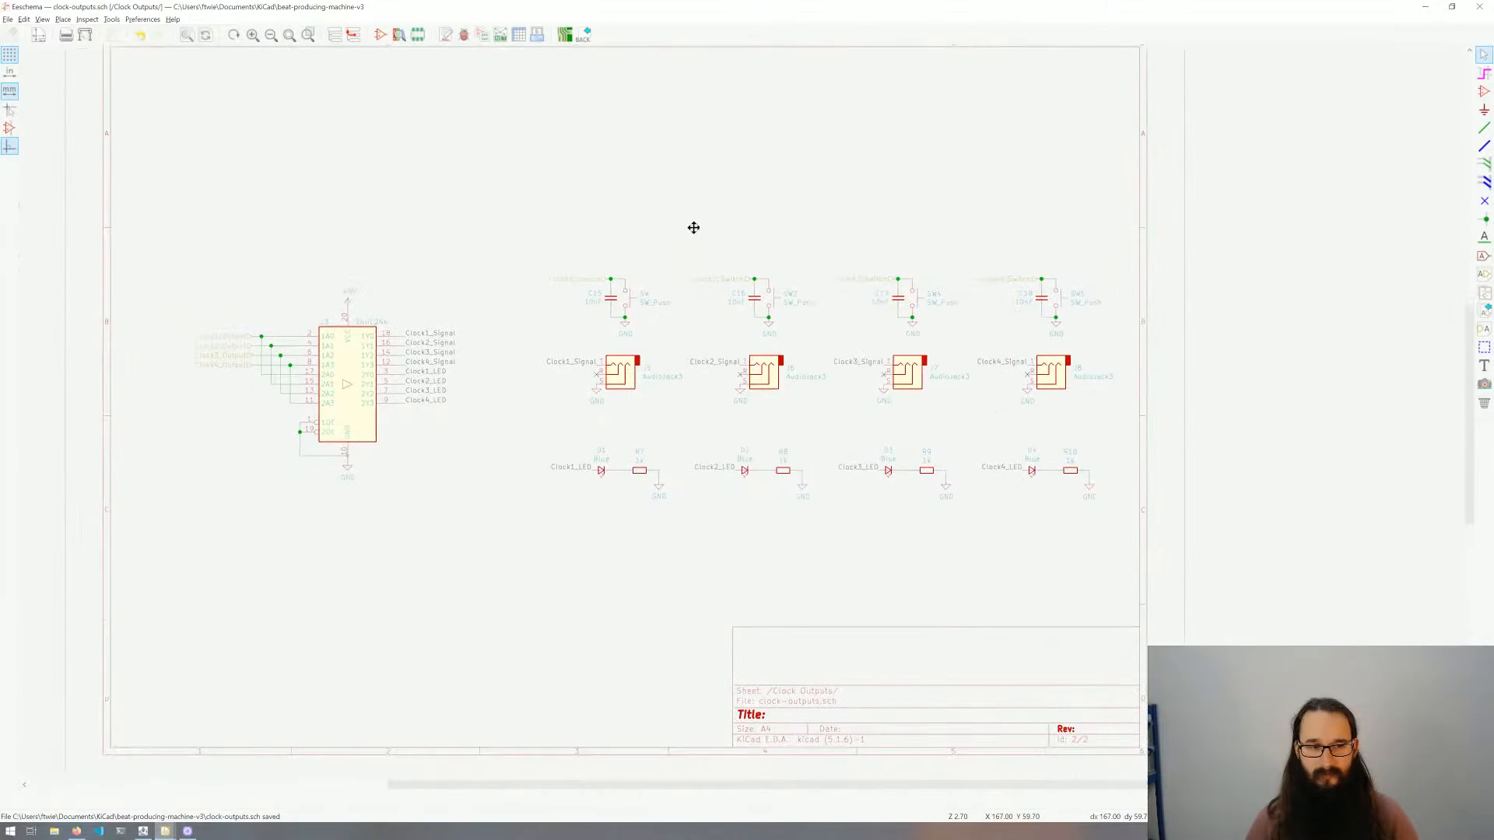
scroll(693, 227, "down", 1)
middle_click_drag(744, 442, 705, 317)
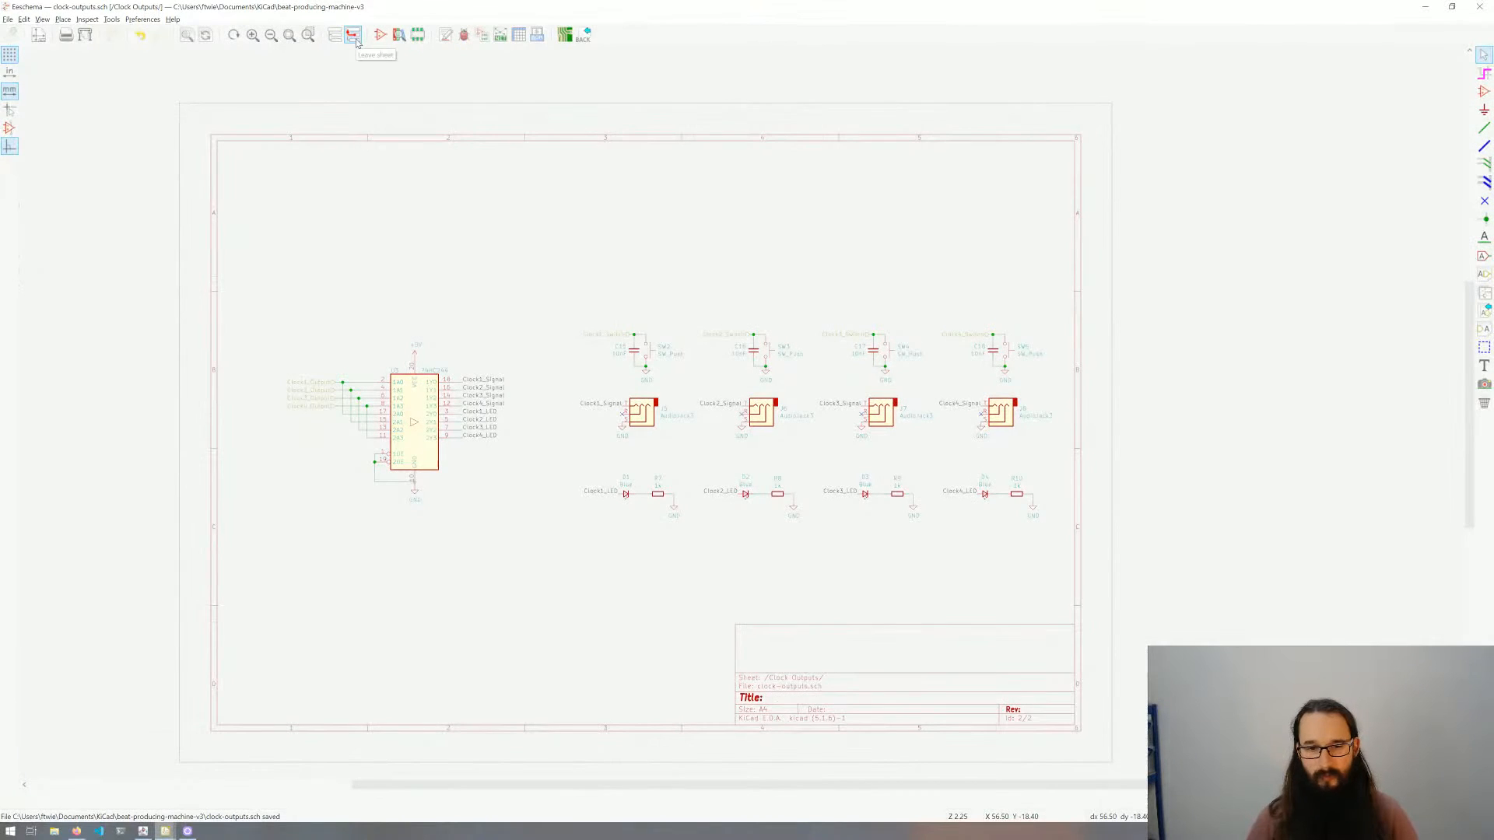
left_click(355, 36)
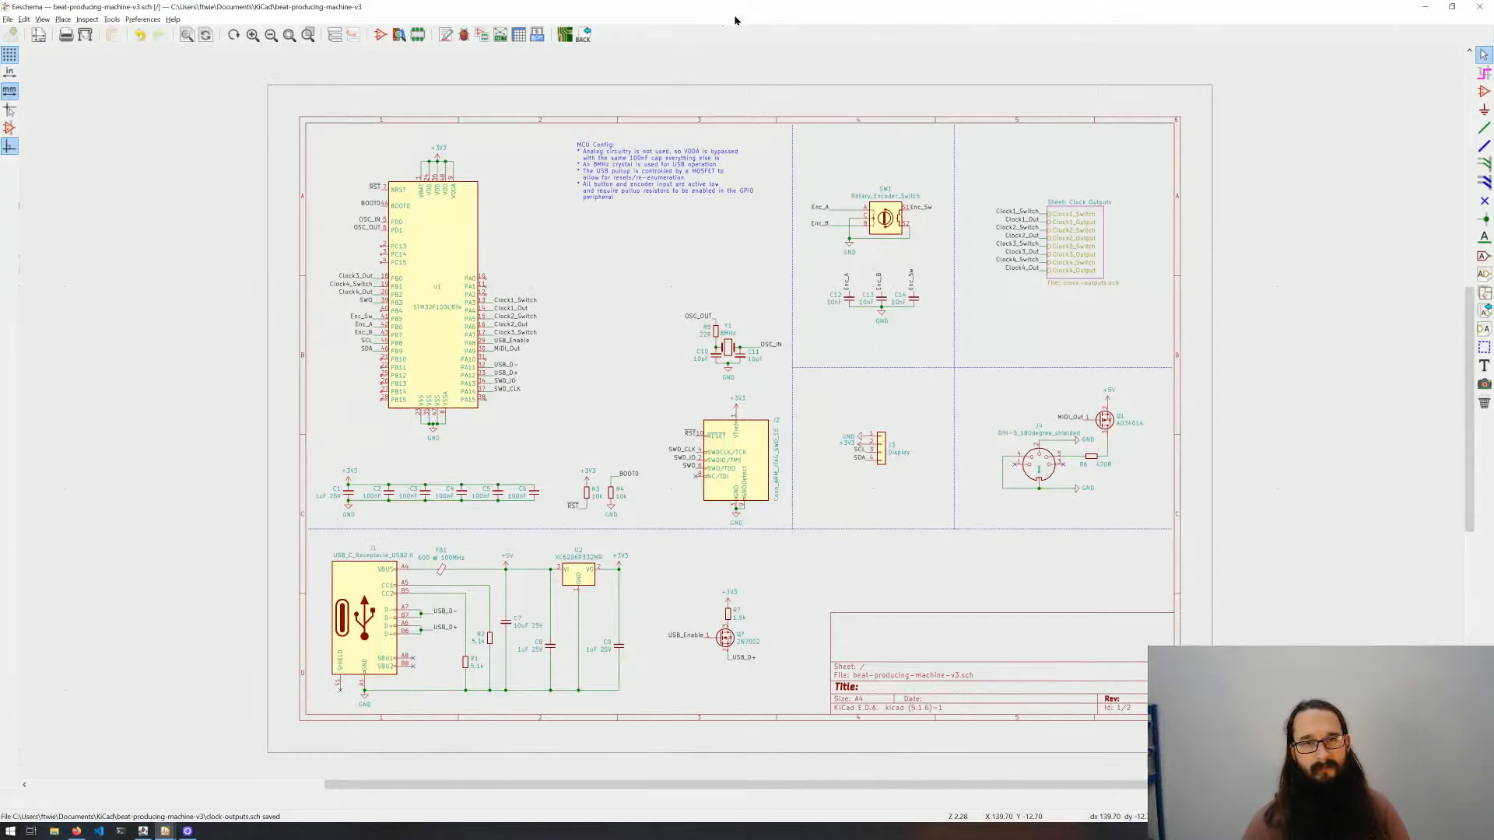
Step: Tile the schematic editor and the Pcbnew board editor side by side and bring the microcontroller schematic into view
key("super+Left")
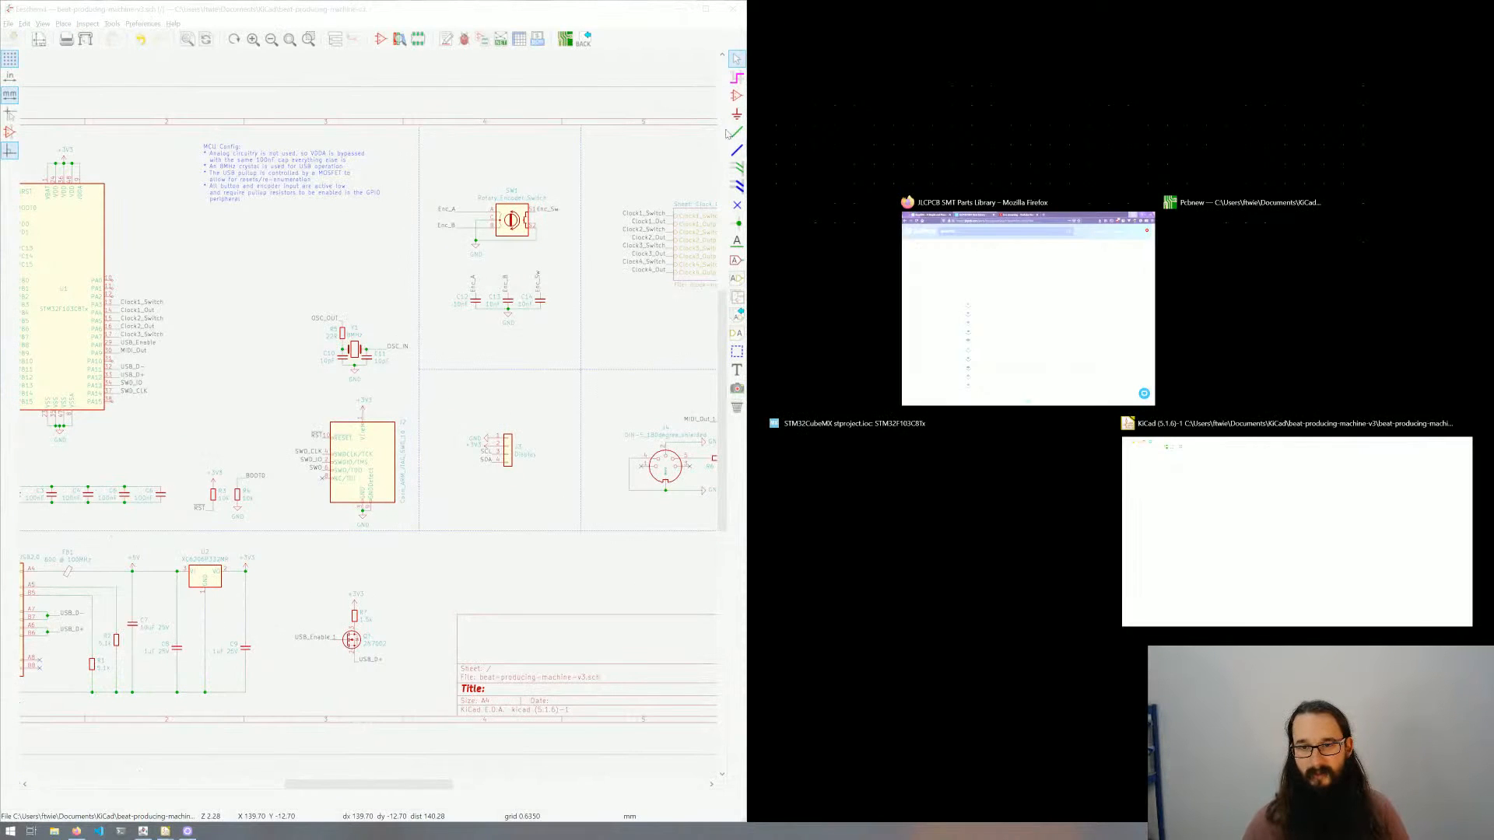
left_click(1212, 280)
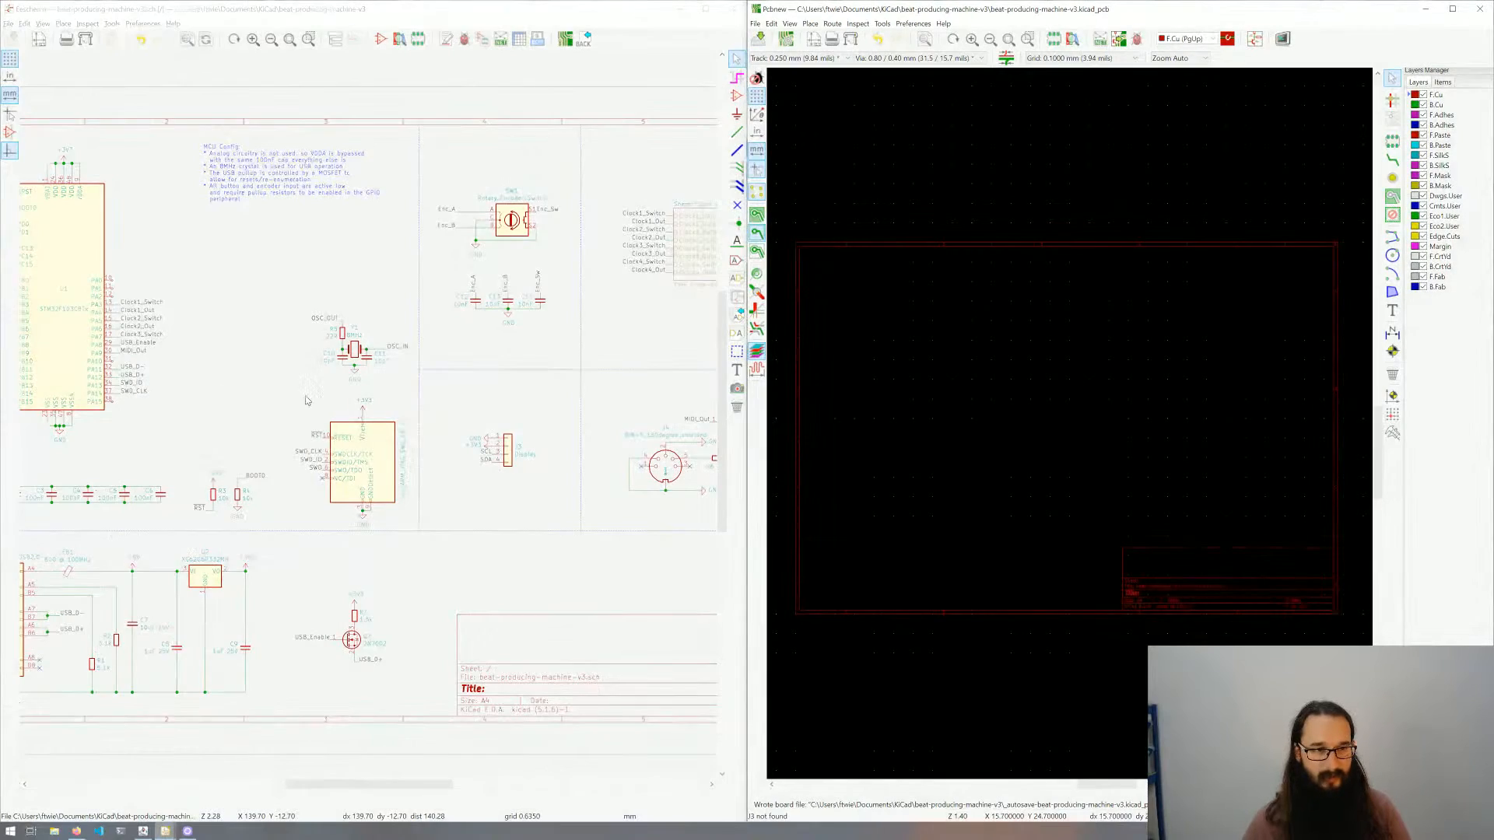
middle_click_drag(161, 346, 282, 360)
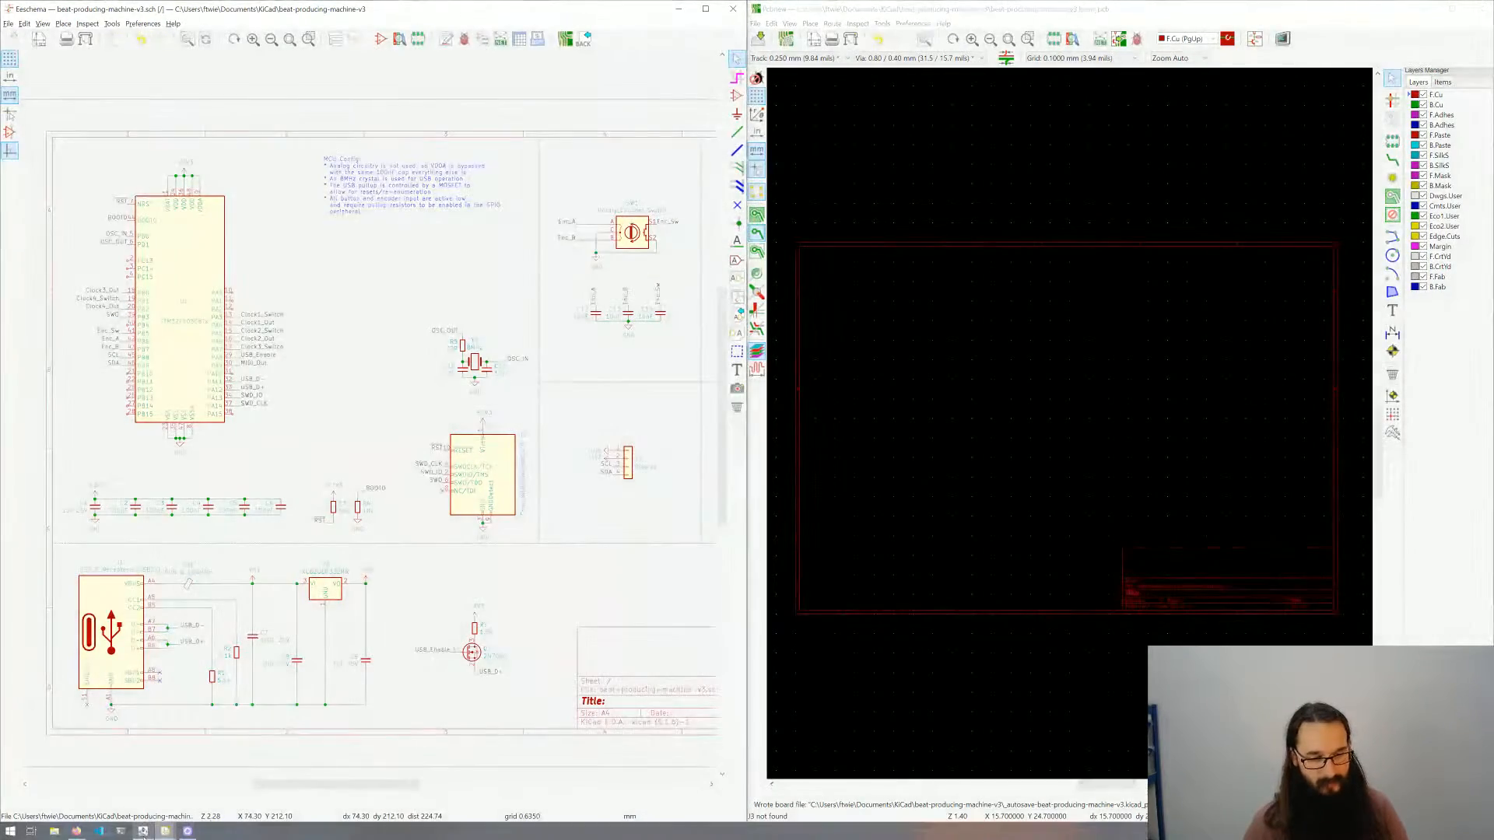
Step: Switch to STM32CubeMX, then narrow its window and place it over the schematic editor with the full chip pinout showing
left_click(143, 831)
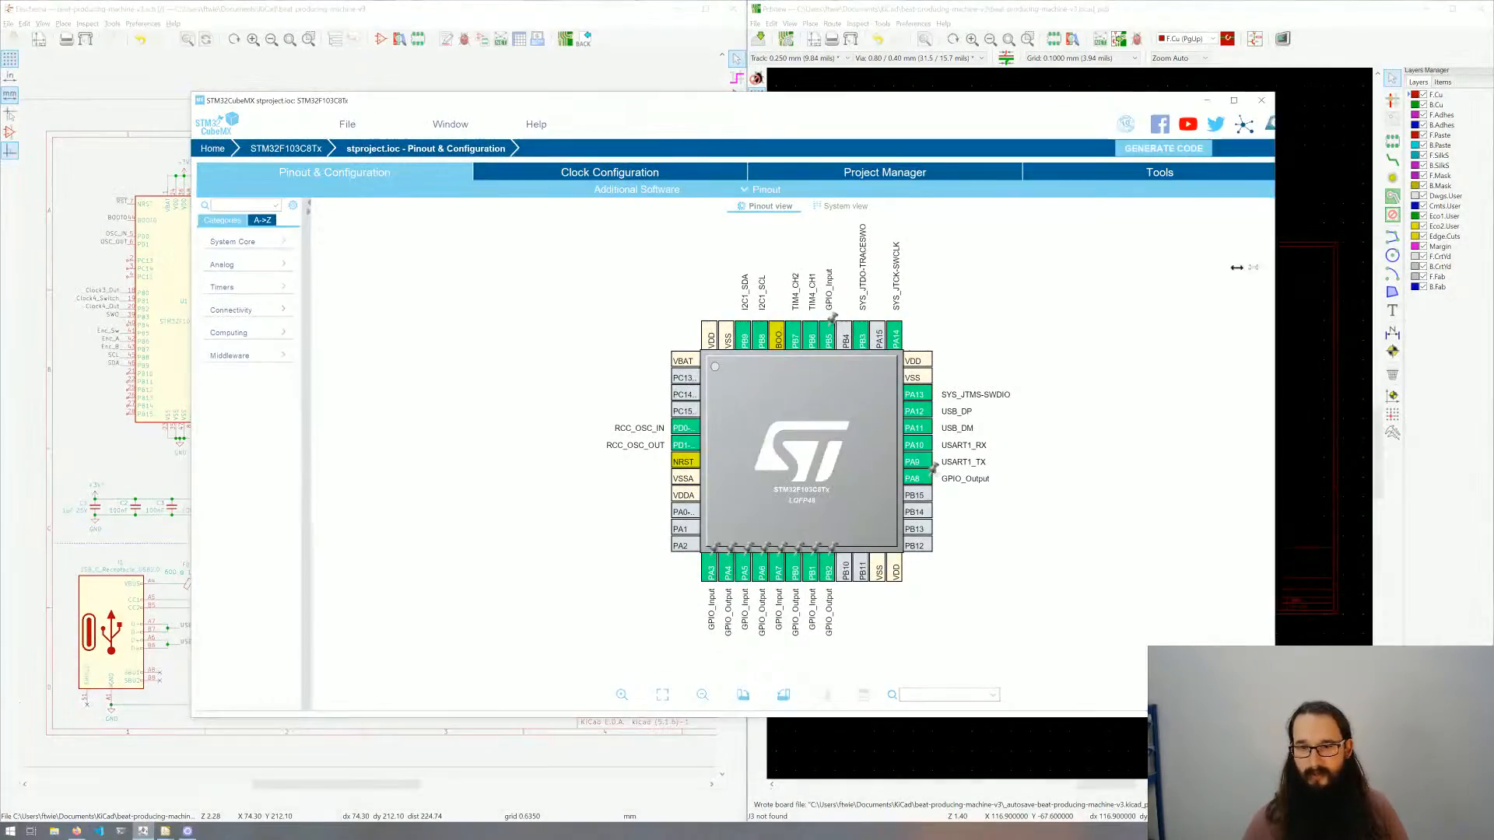
left_click_drag(1301, 268, 695, 273)
left_click_drag(389, 100, 344, 69)
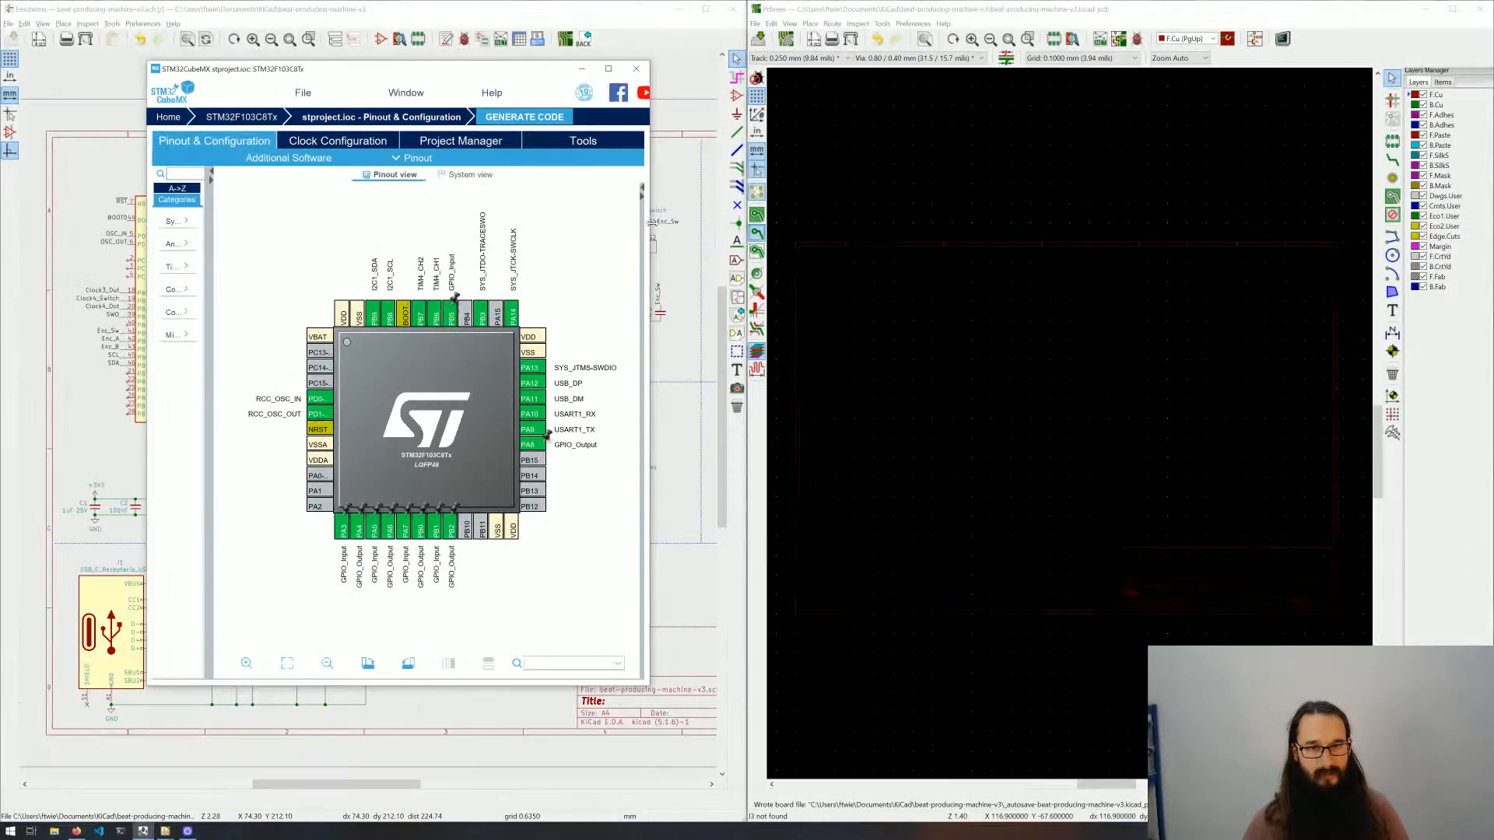
left_click_drag(649, 229, 902, 237)
left_click_drag(228, 287, 327, 293)
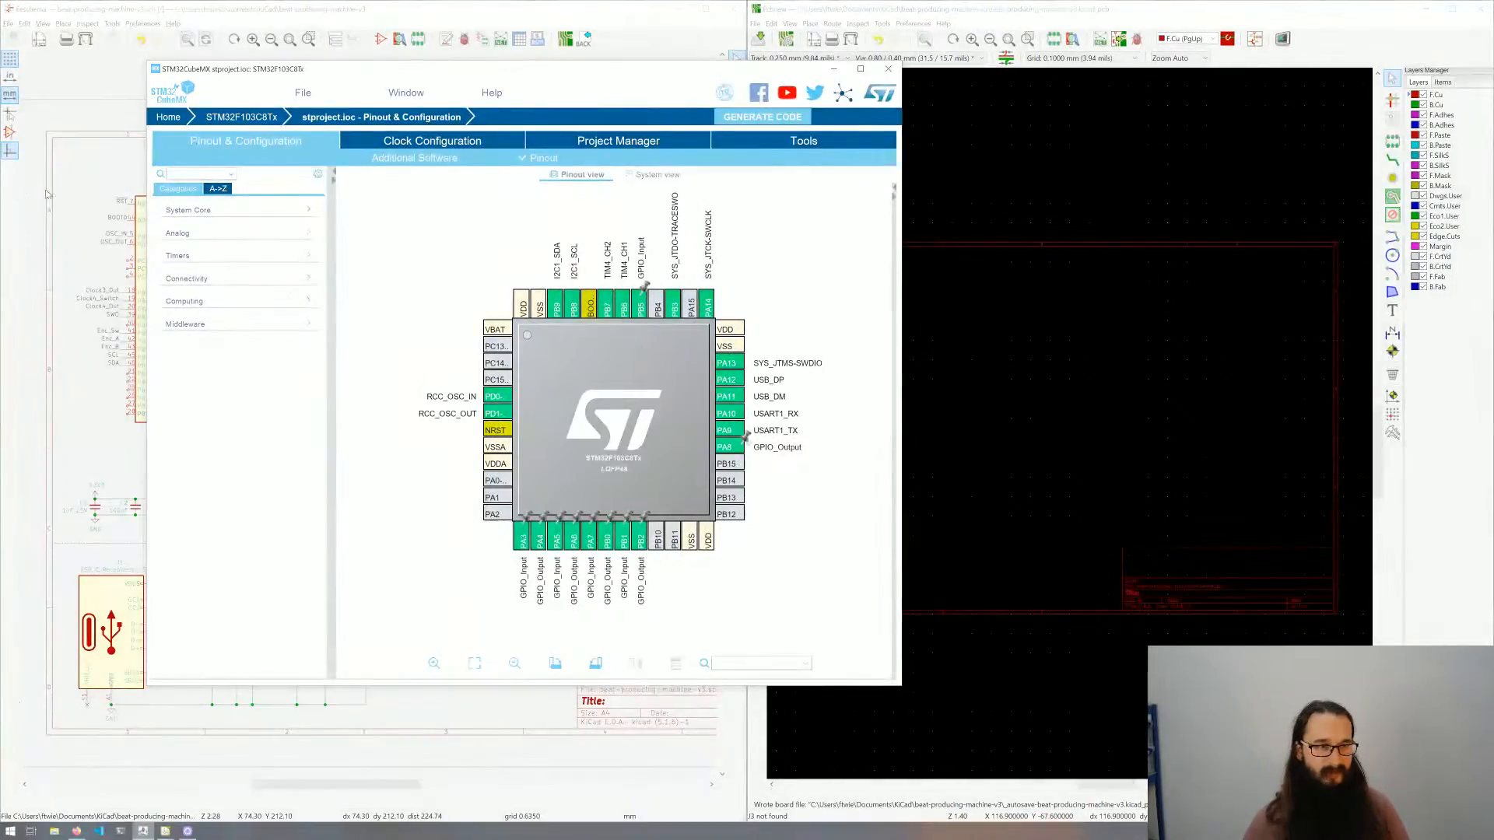
left_click_drag(197, 90, 481, 134)
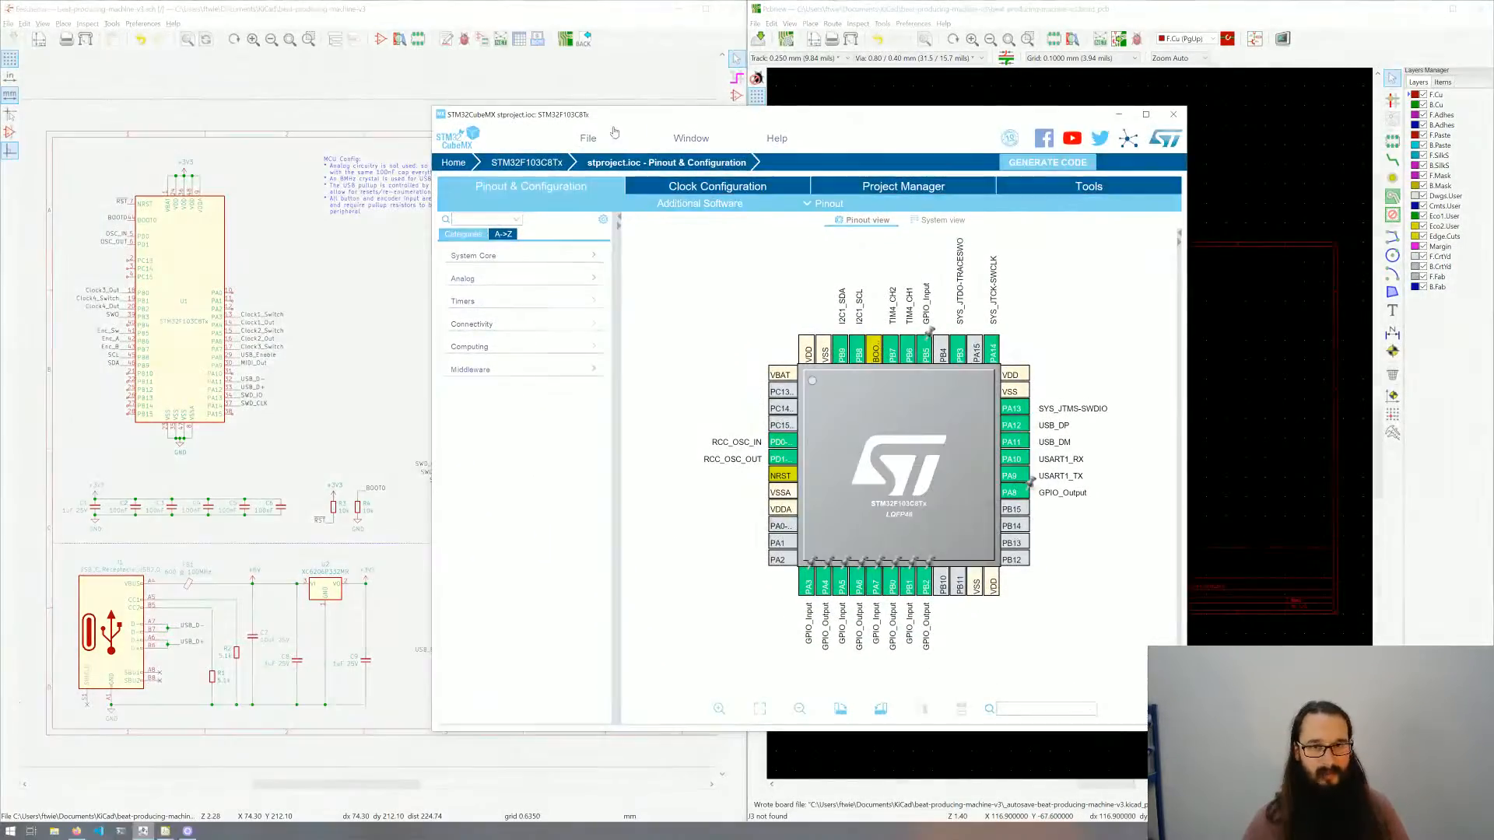
left_click_drag(614, 132, 249, 147)
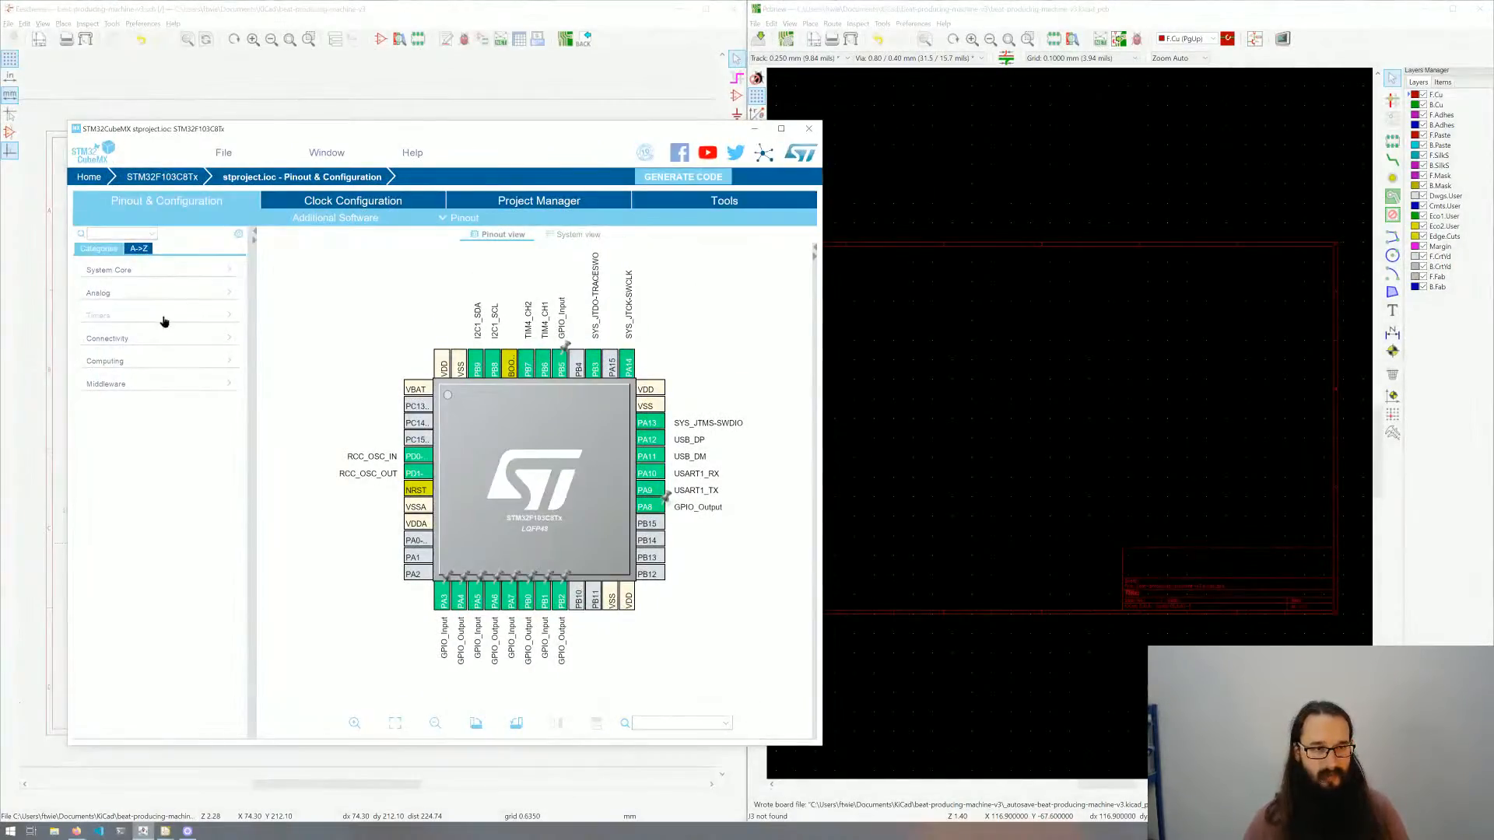
Step: Examine the TIM4 timer configuration, including its combined channel modes, DMA settings and GPIO settings
left_click(164, 322)
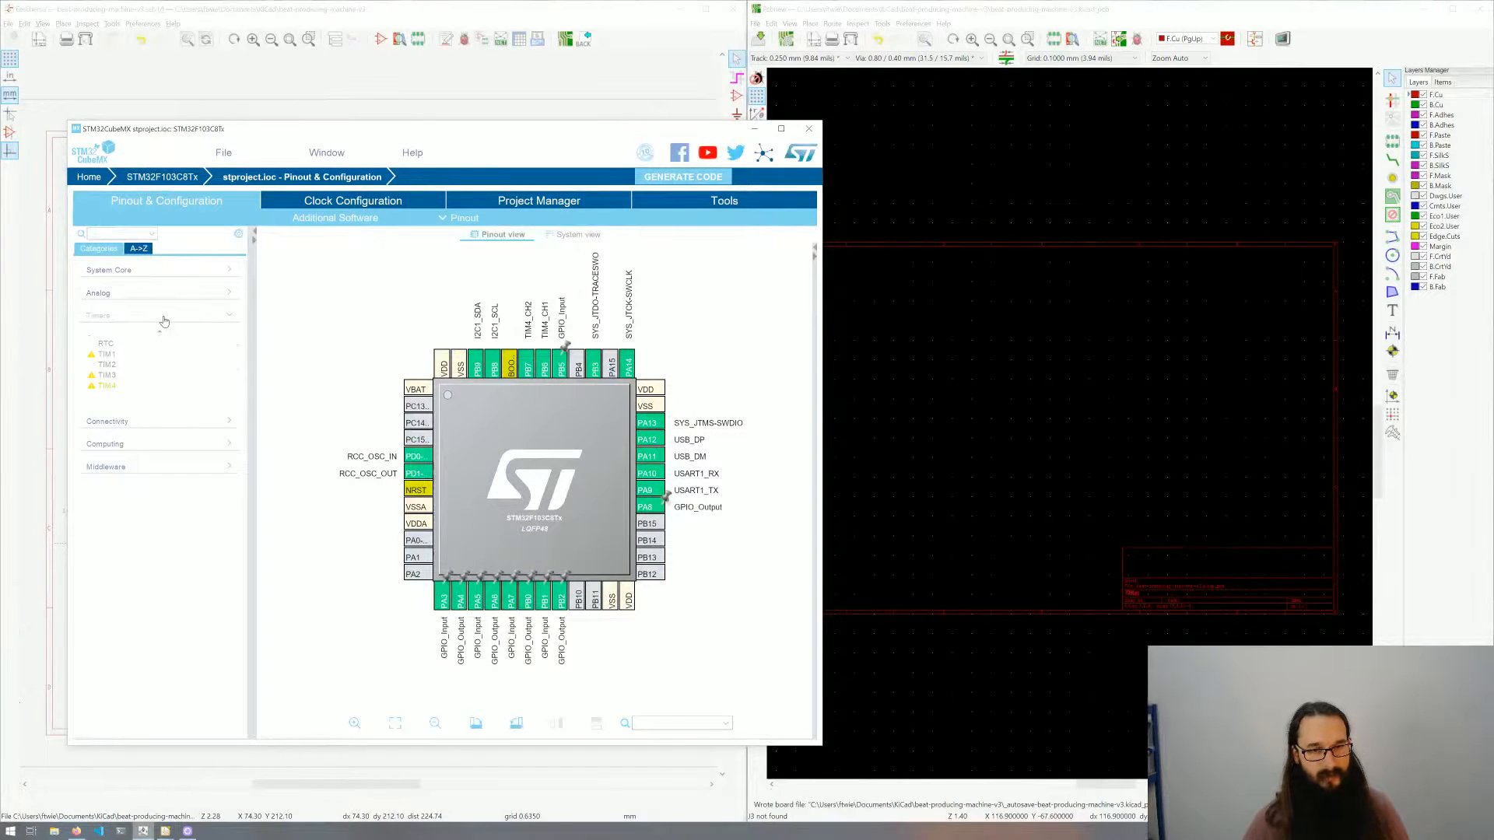
left_click(121, 389)
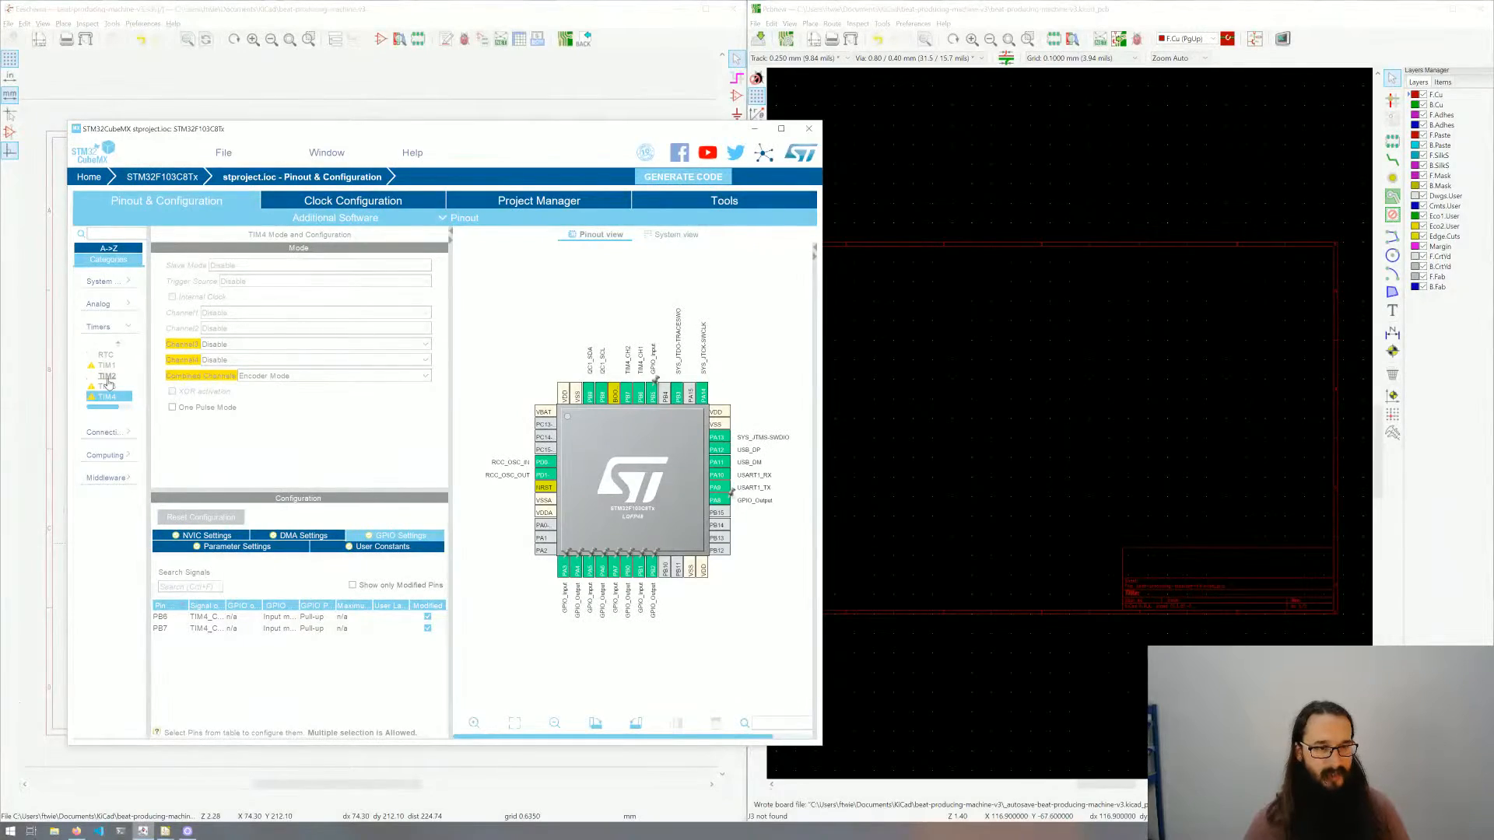
left_click(262, 376)
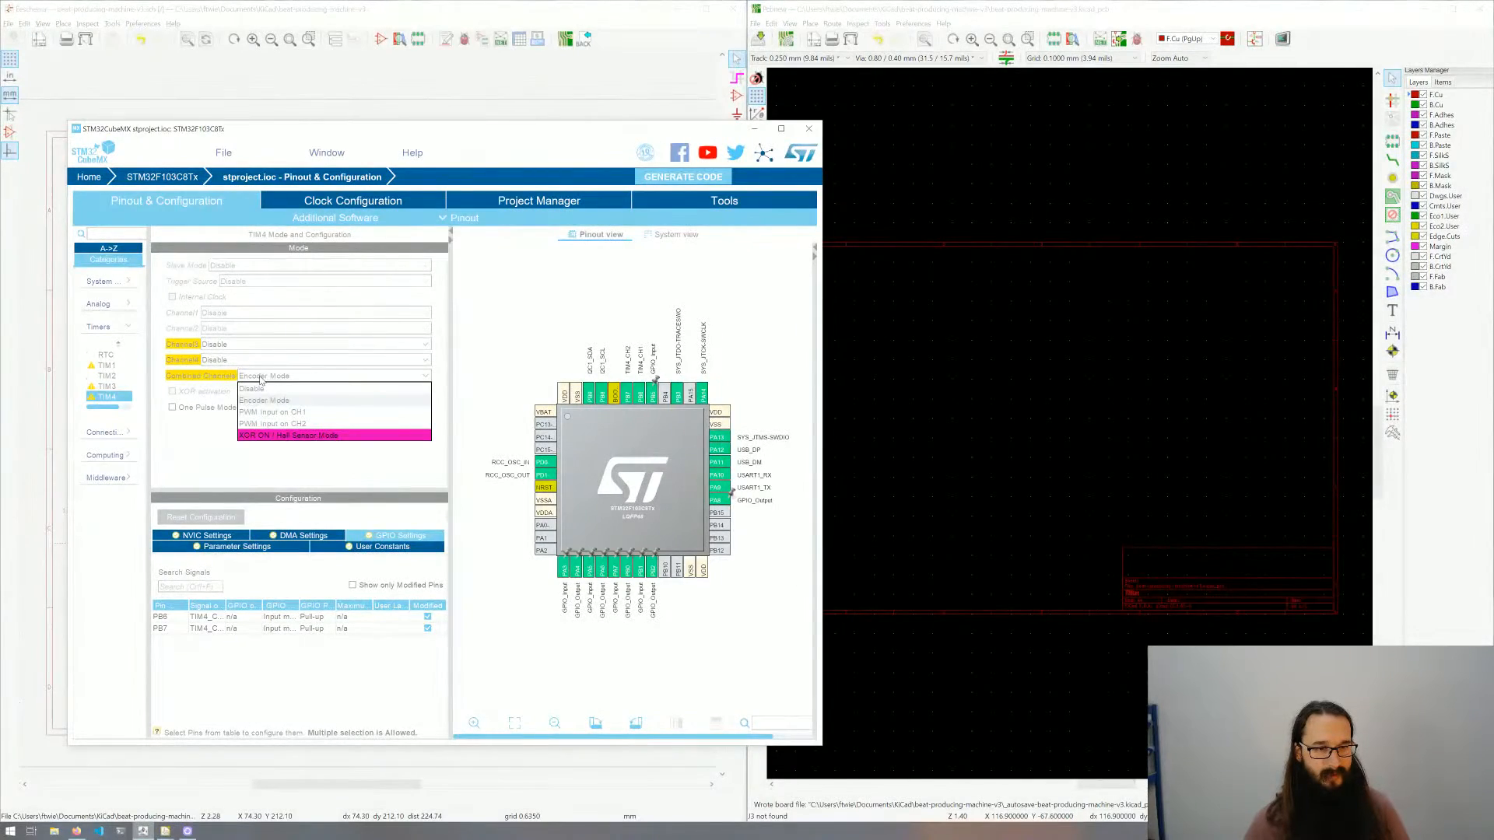
left_click(274, 377)
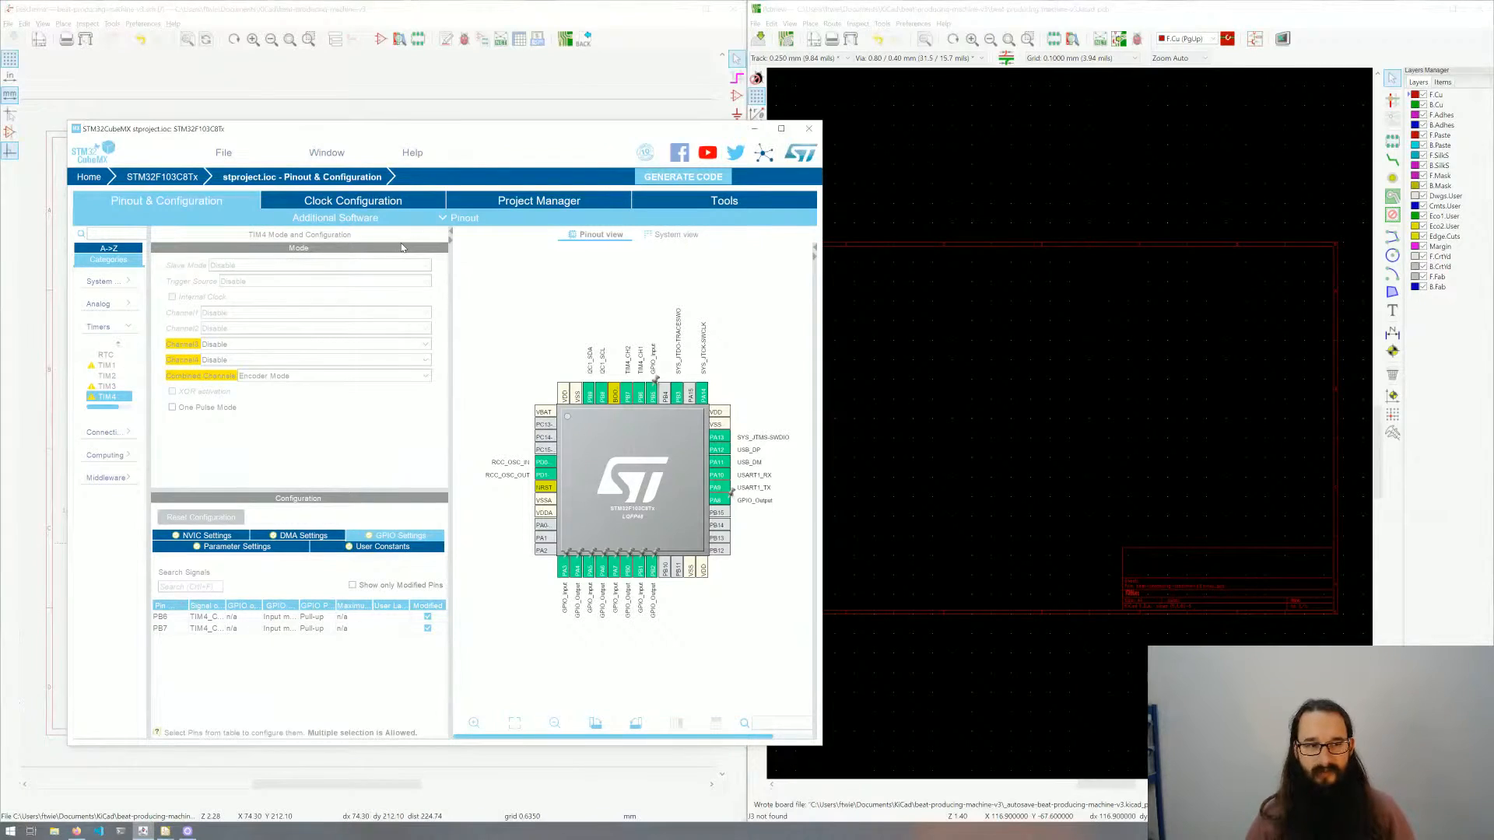
left_click(315, 536)
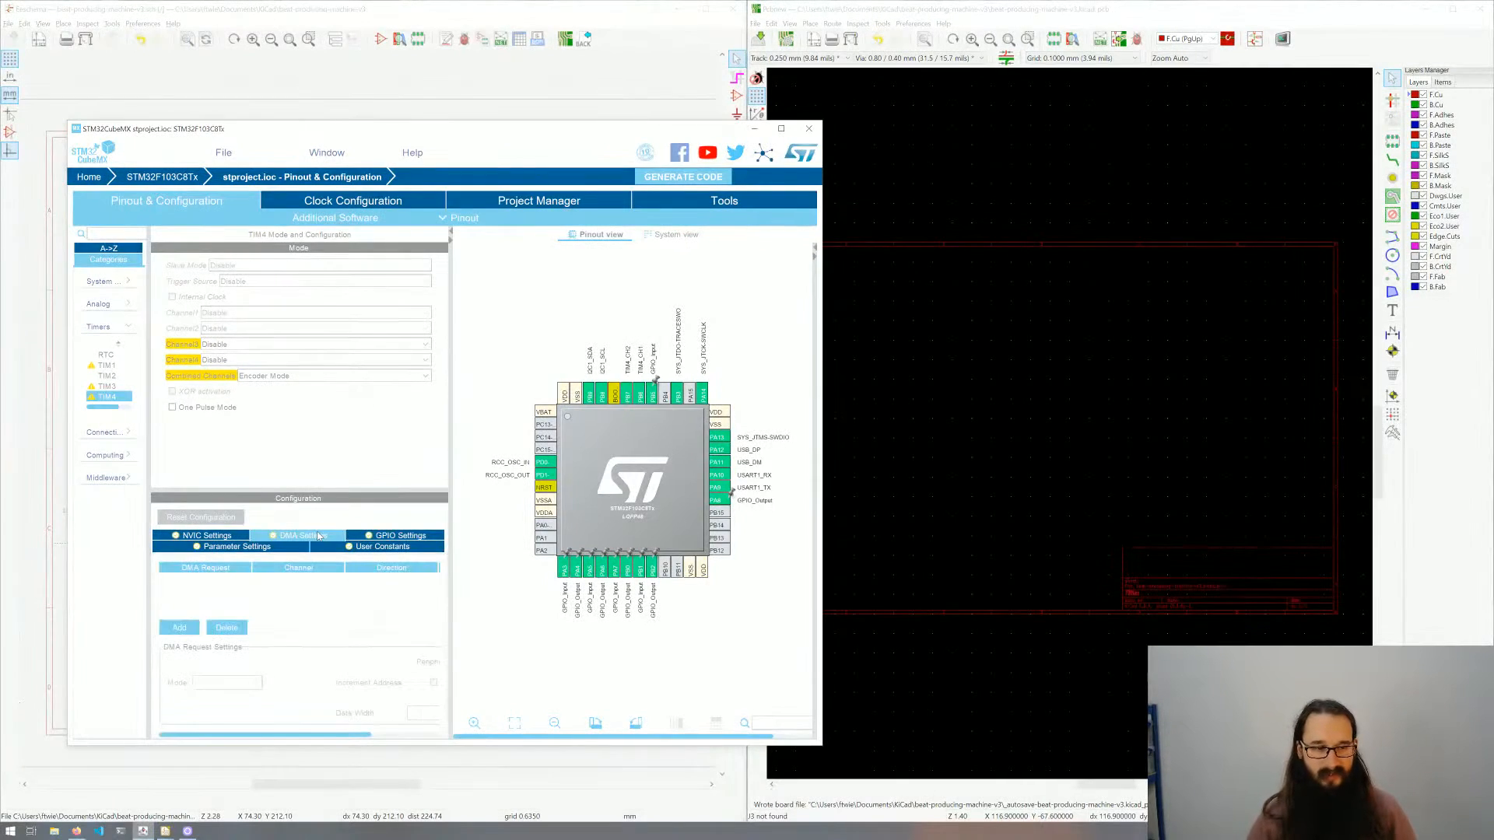
scroll(340, 590, "right", 8)
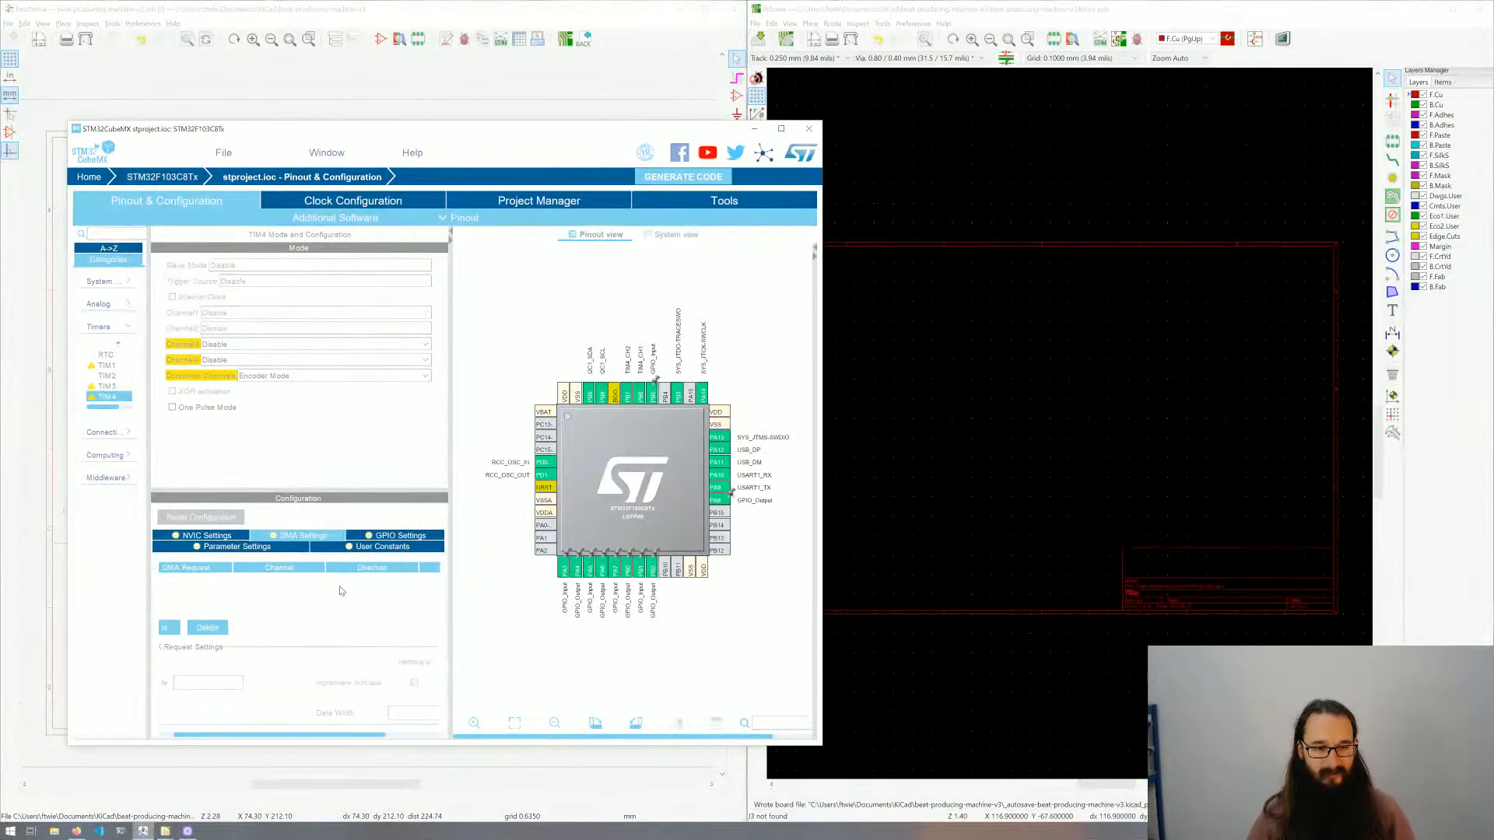
scroll(340, 590, "left", 5)
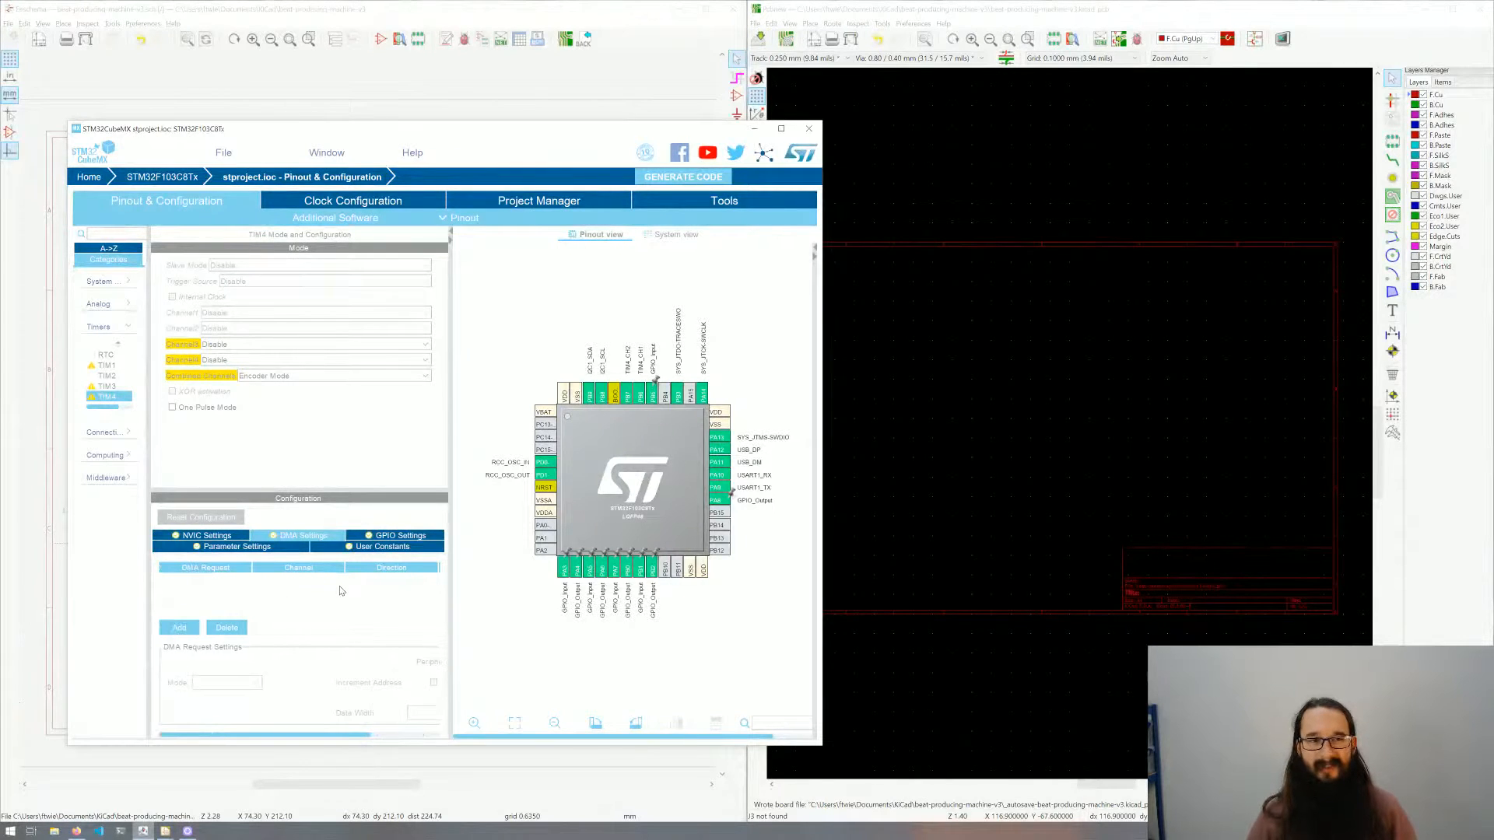
left_click(372, 536)
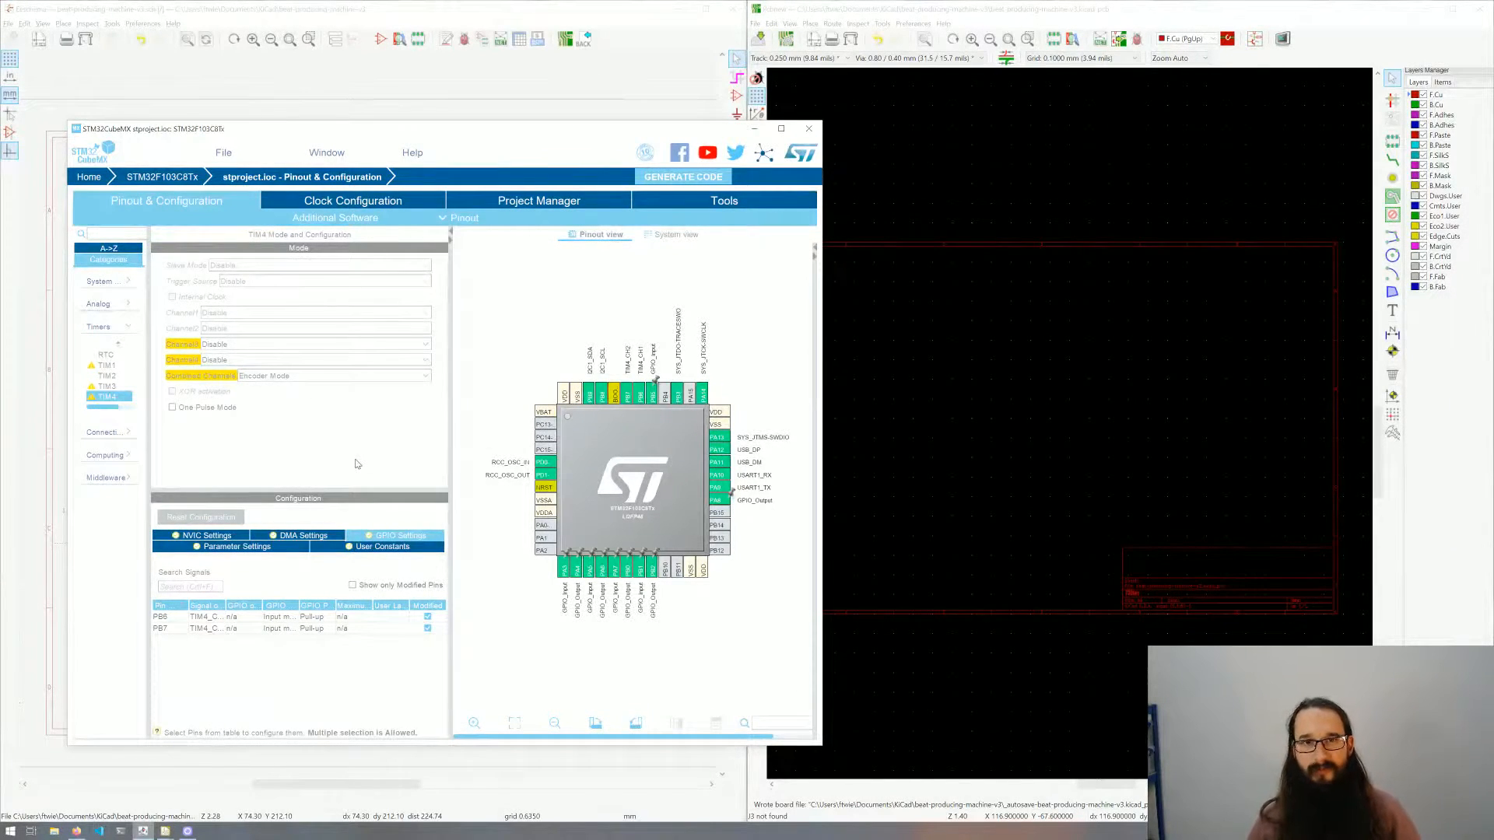
Step: Review the modes available for Channel1 of the TIM3 timer without changing its setting
left_click(107, 386)
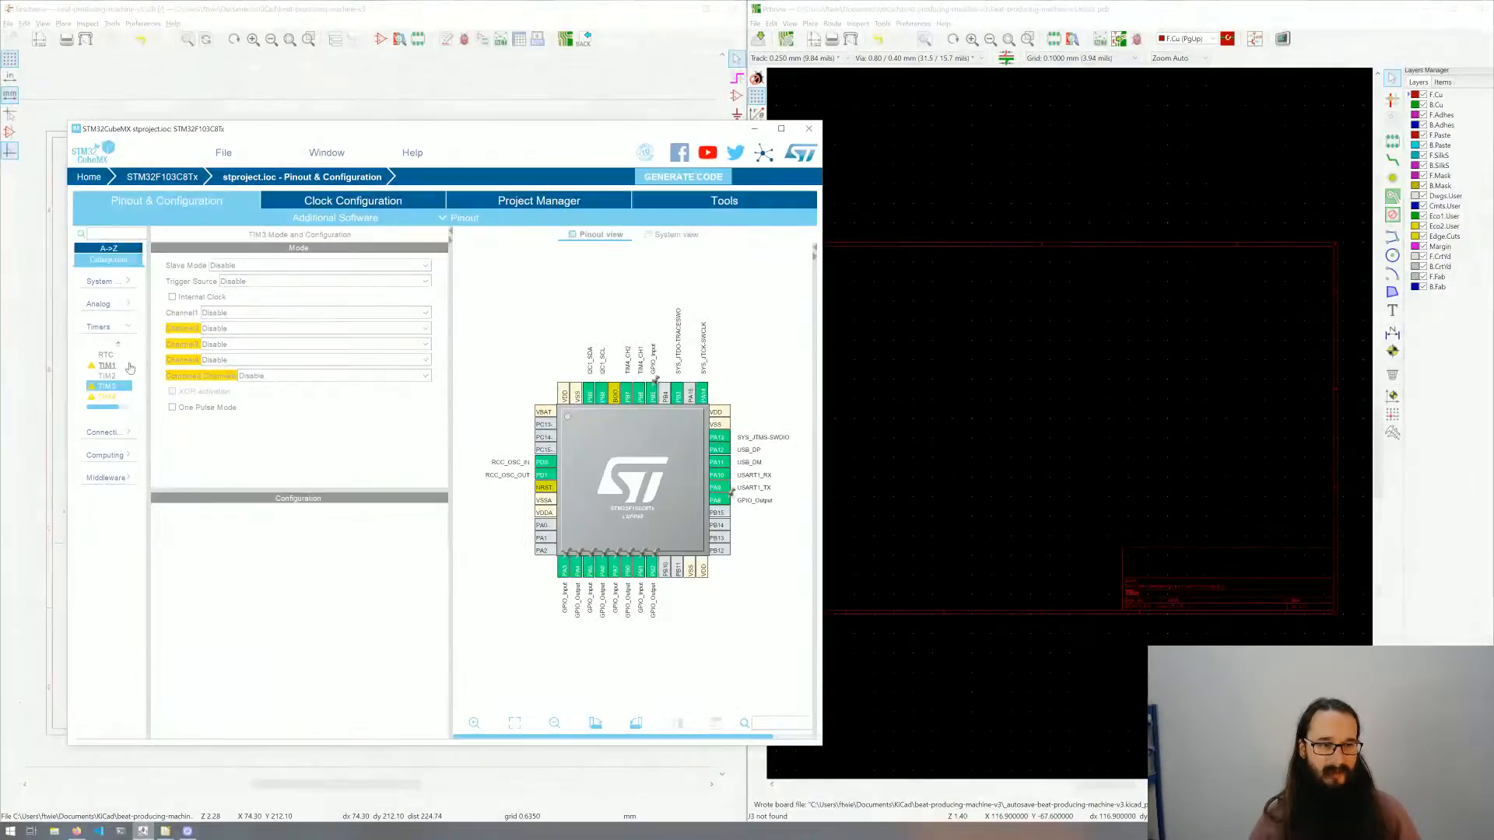
left_click(213, 312)
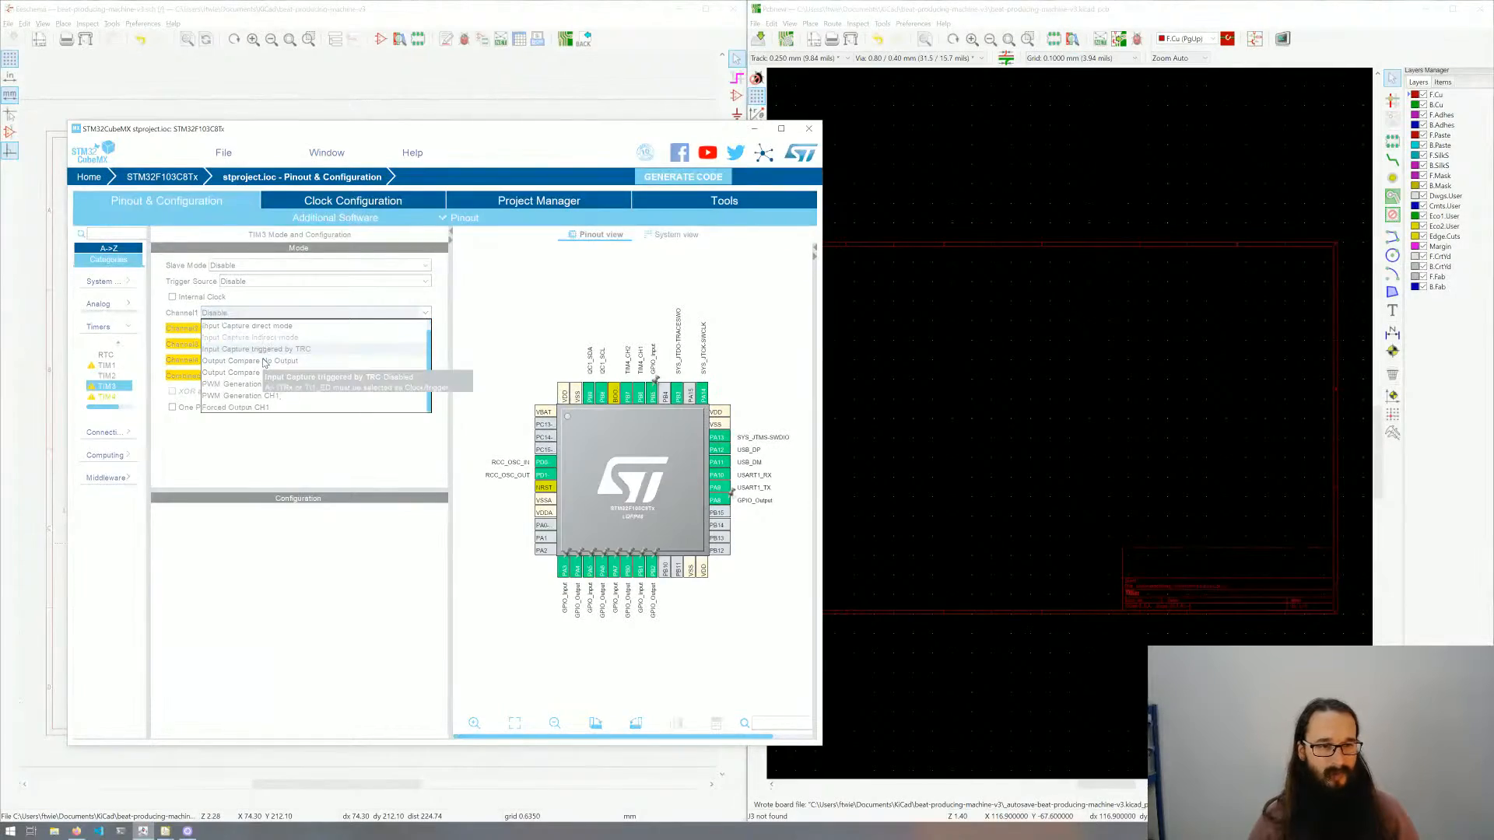
scroll(323, 393, "down", 1)
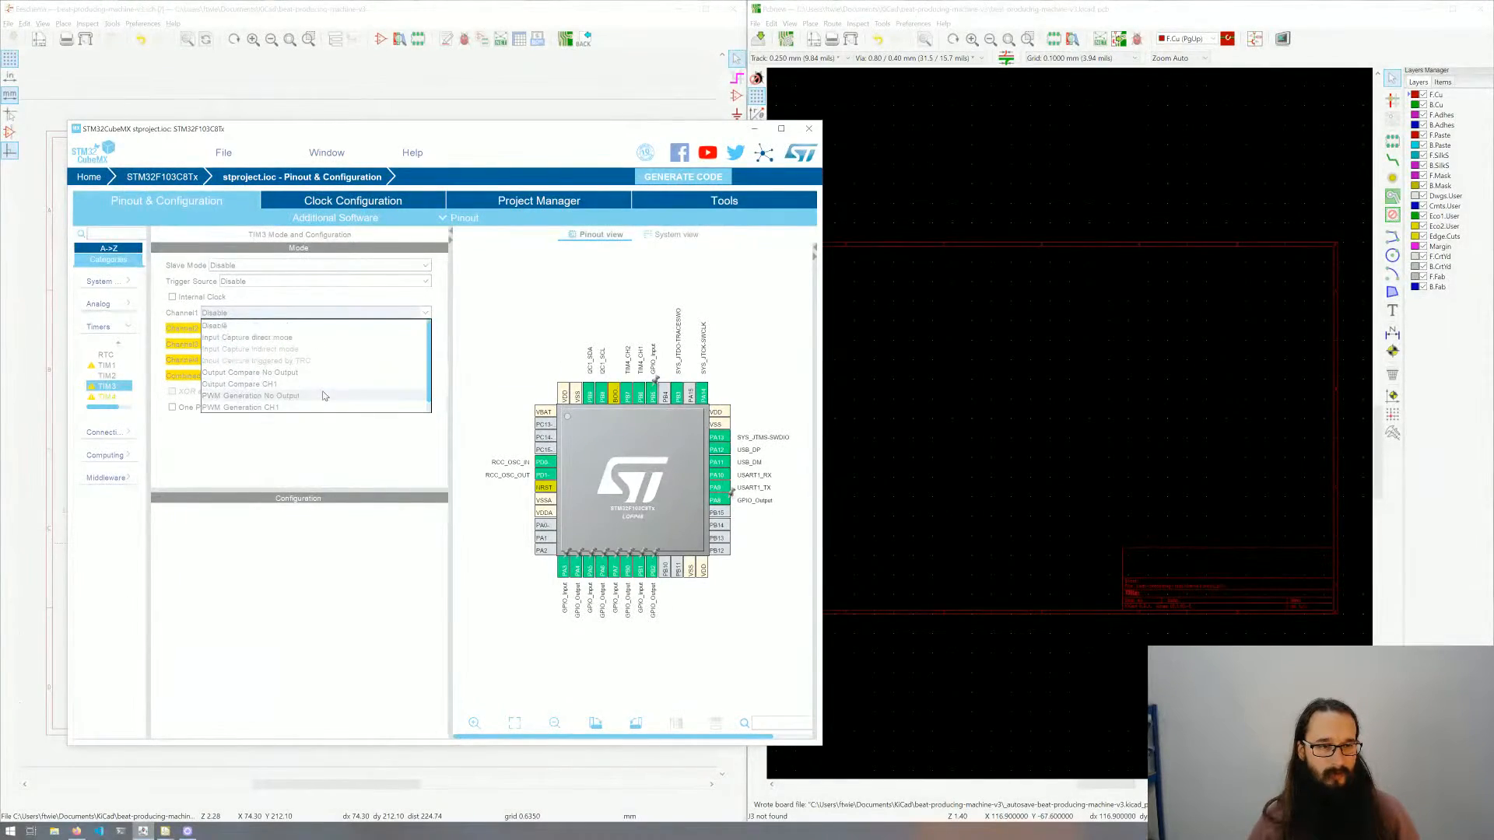
scroll(315, 467, "up", 1)
left_click(323, 475)
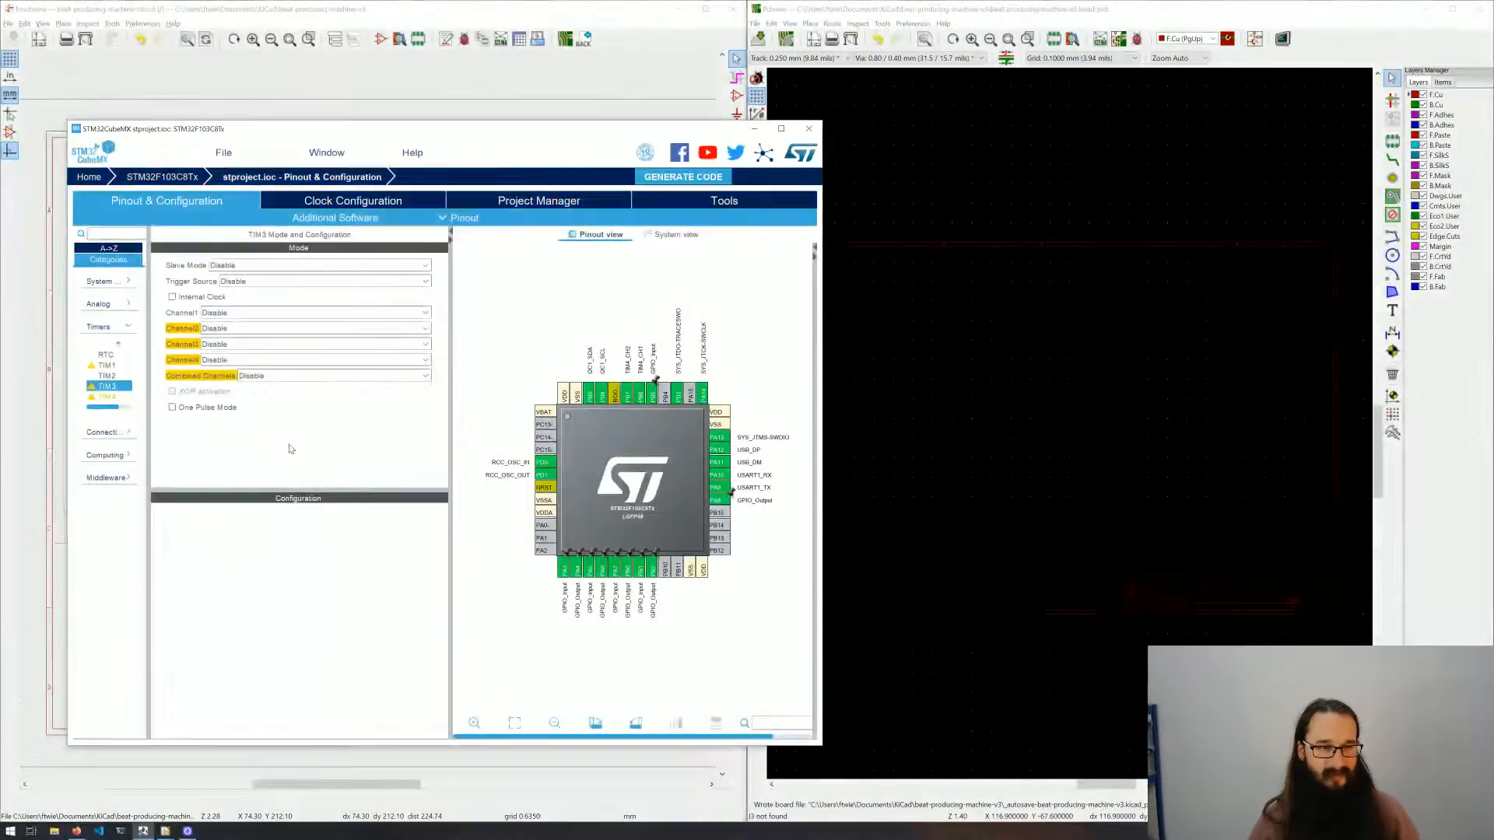
Step: Review the modes available for Channel1 of the TIM1 timer without changing its setting
left_click(106, 365)
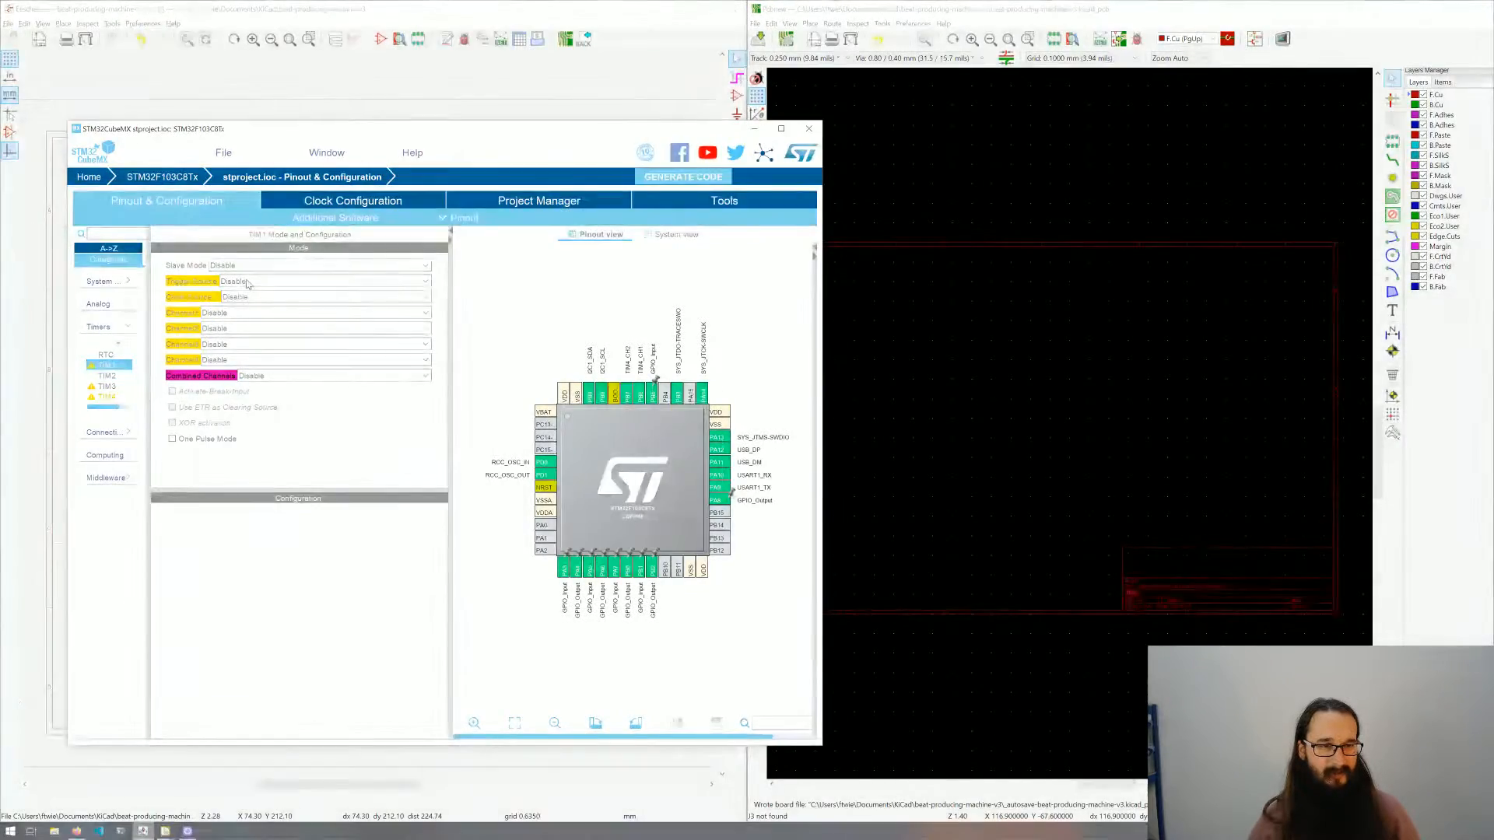
left_click(263, 377)
left_click(264, 379)
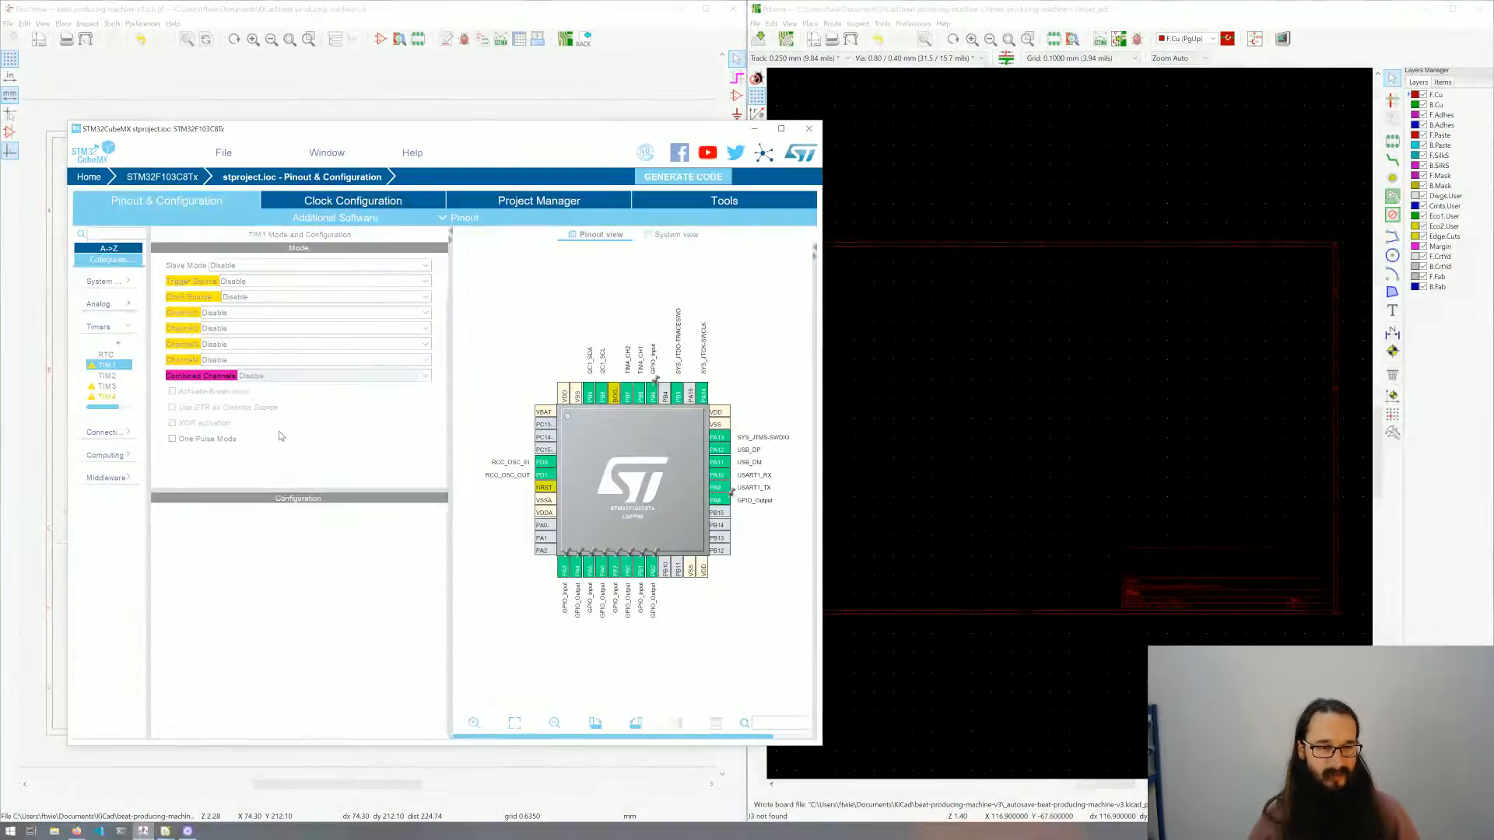
left_click(265, 313)
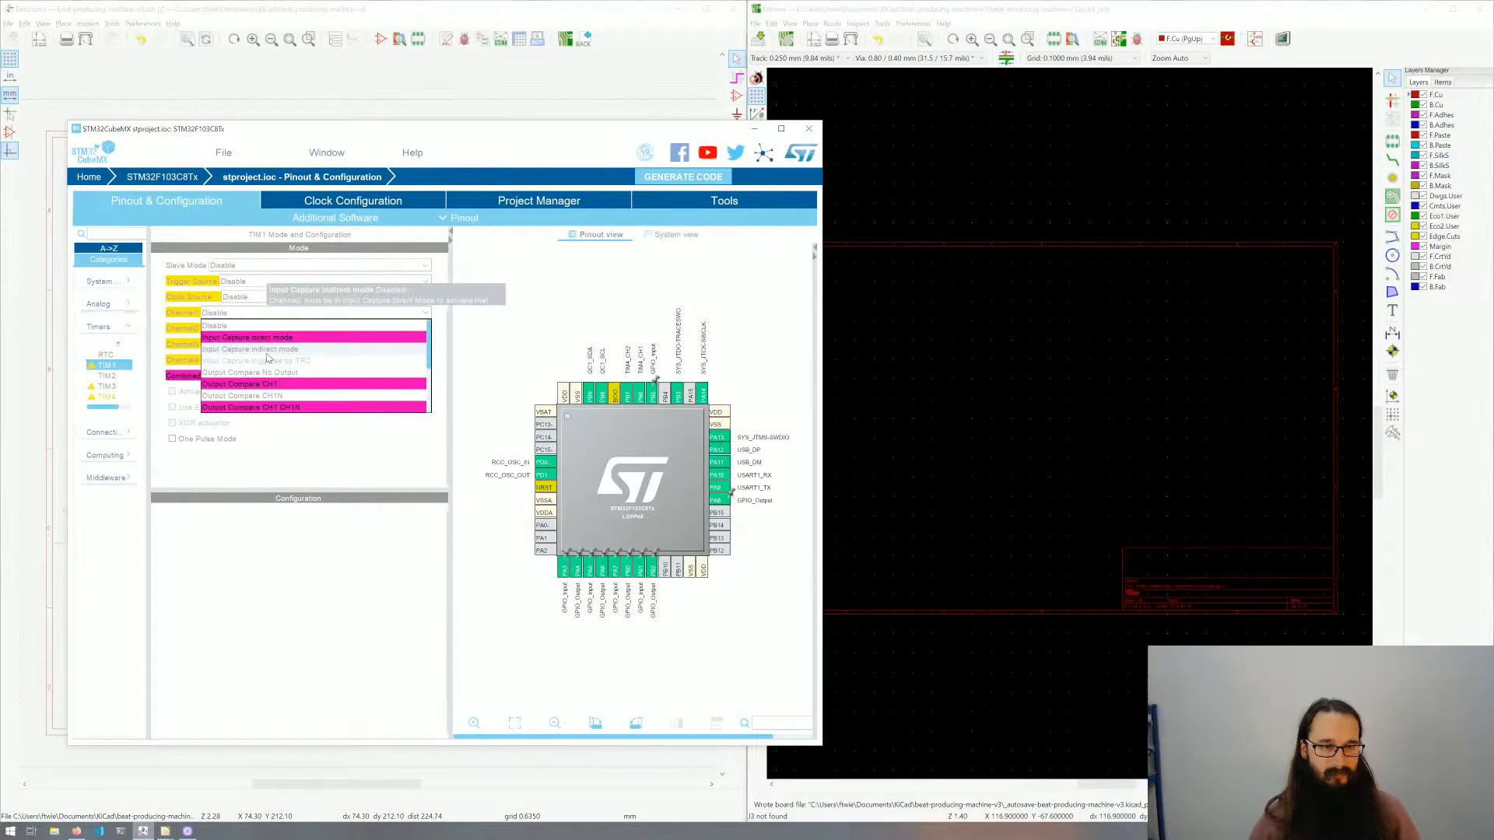
left_click(264, 481)
left_click(265, 312)
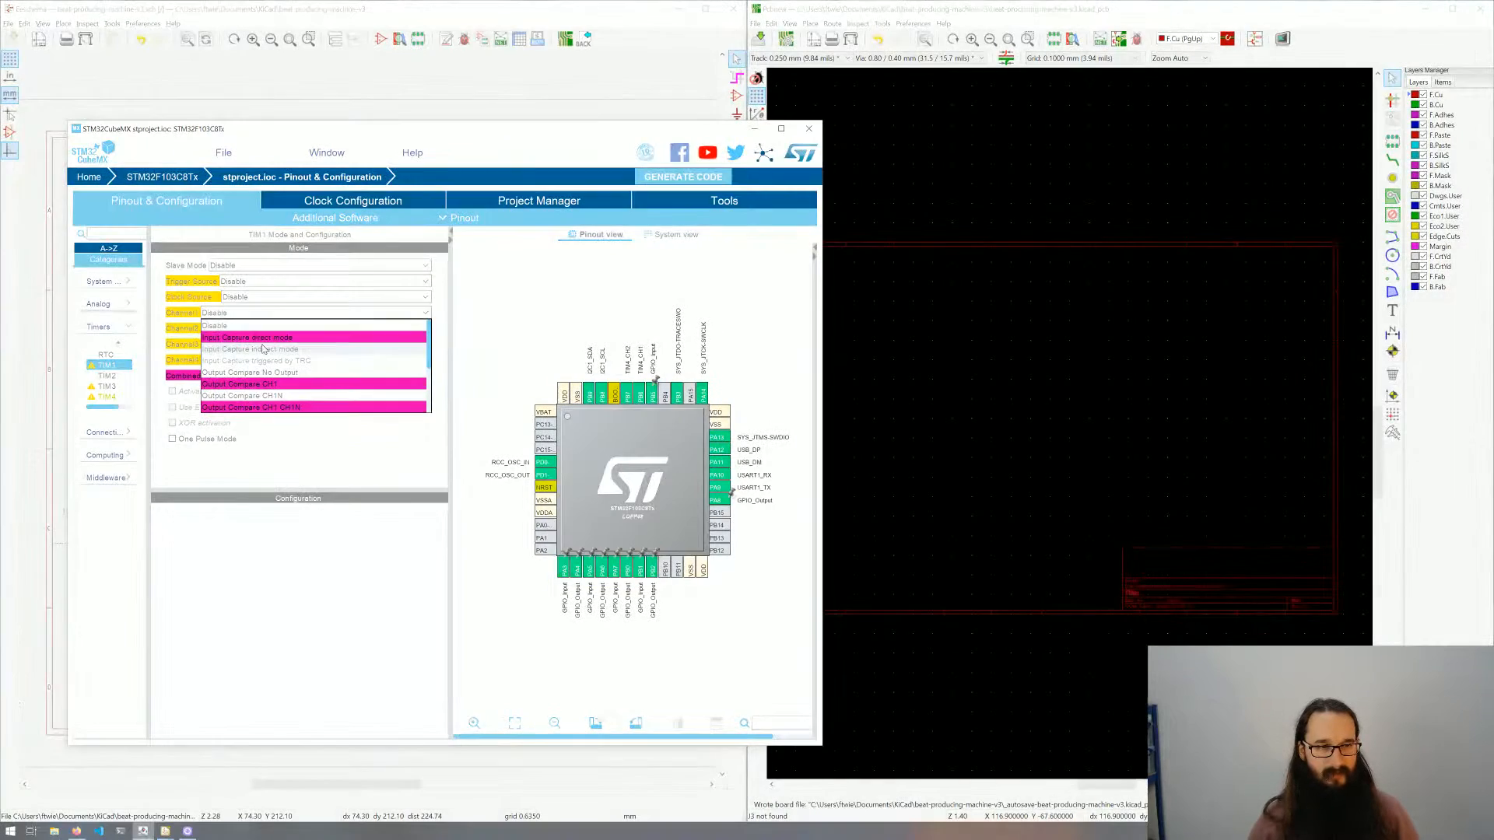
scroll(264, 347, "down", 3)
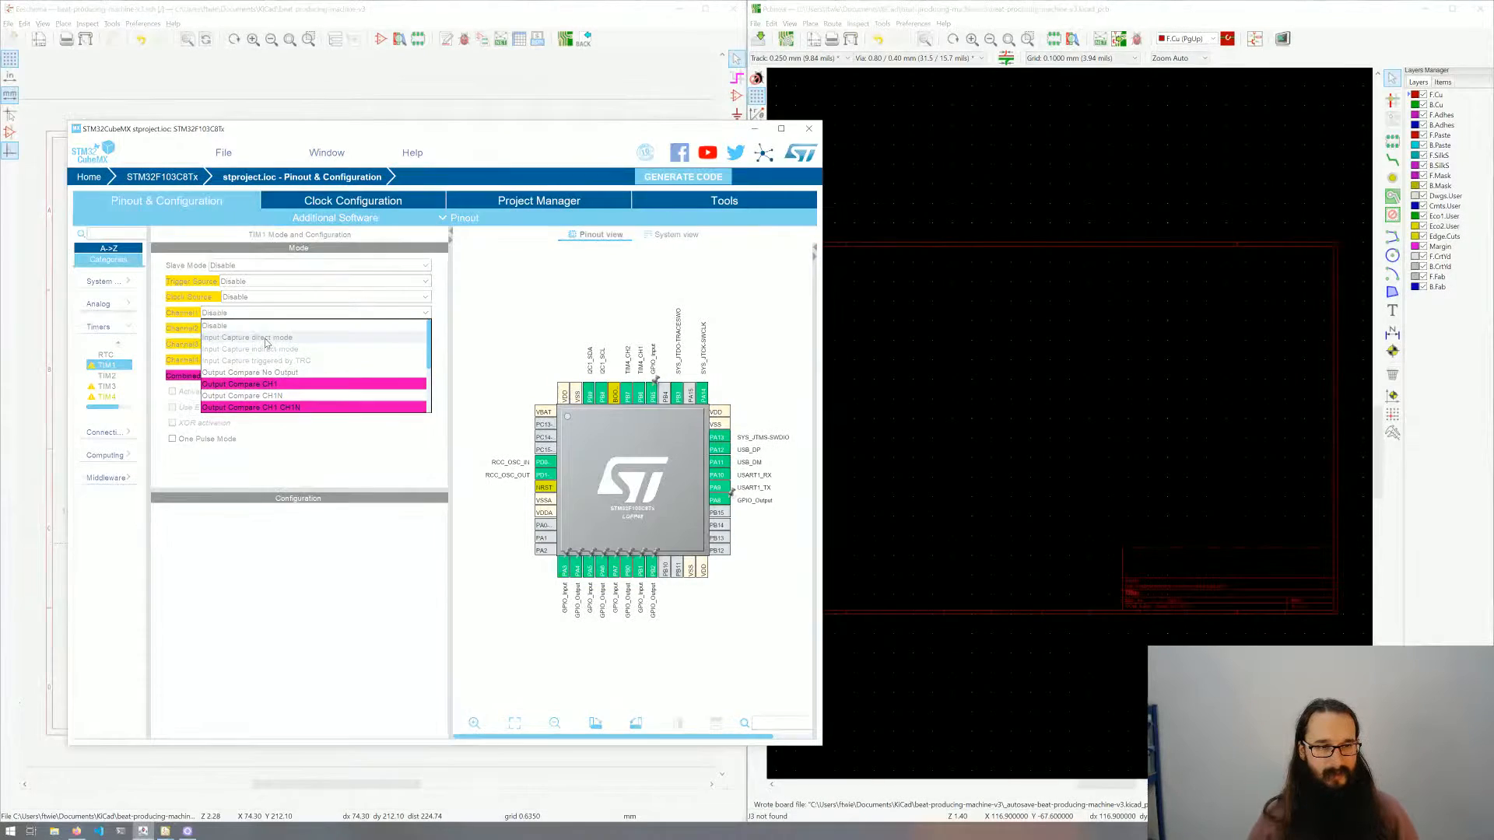
left_click(293, 462)
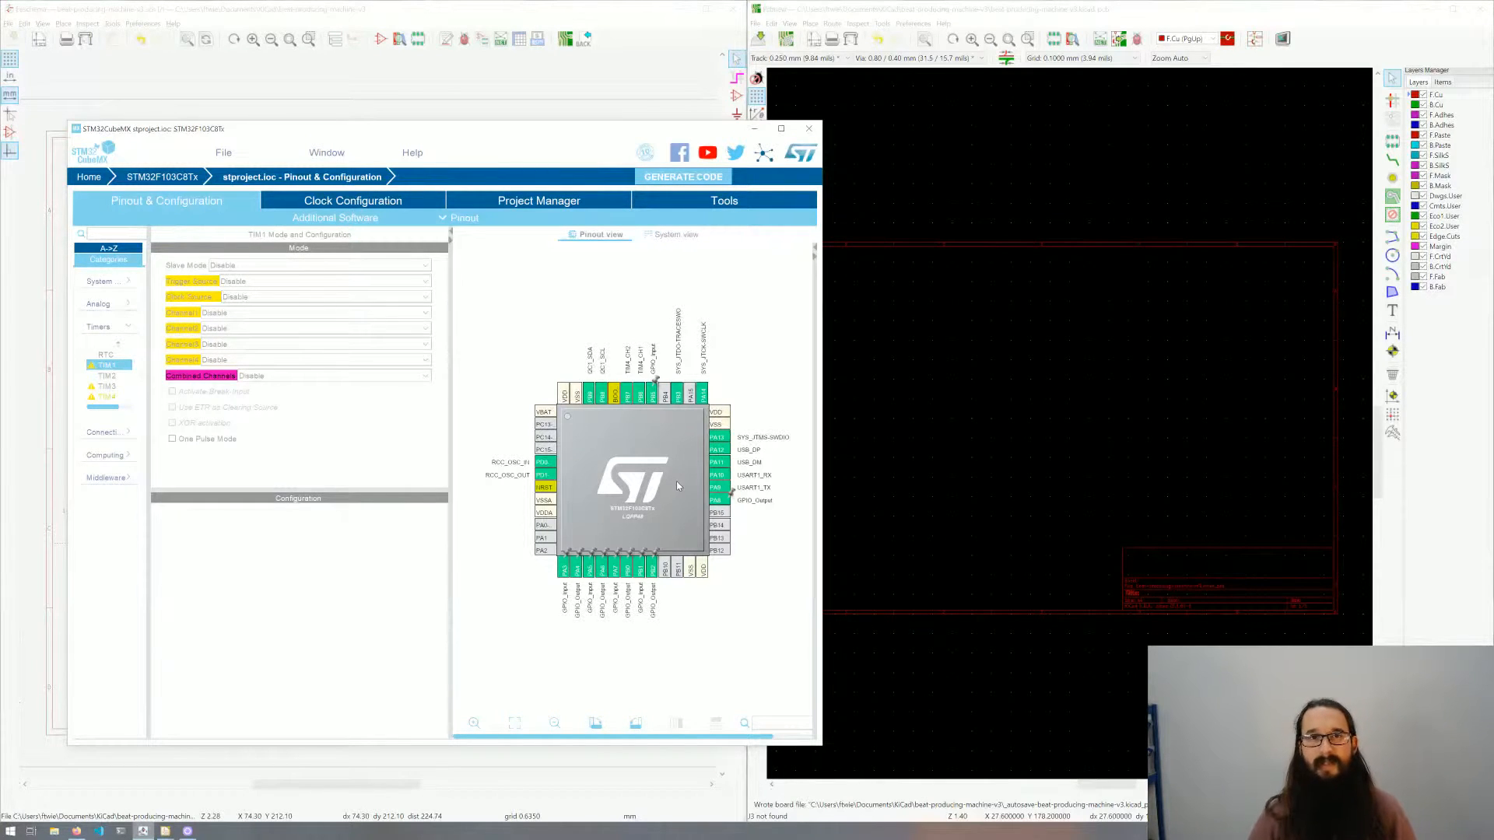
Step: Switch back to the schematic editor and examine the MIDI output circuit around the DIN-5 connector J4 and transistor Q1
left_click(584, 38)
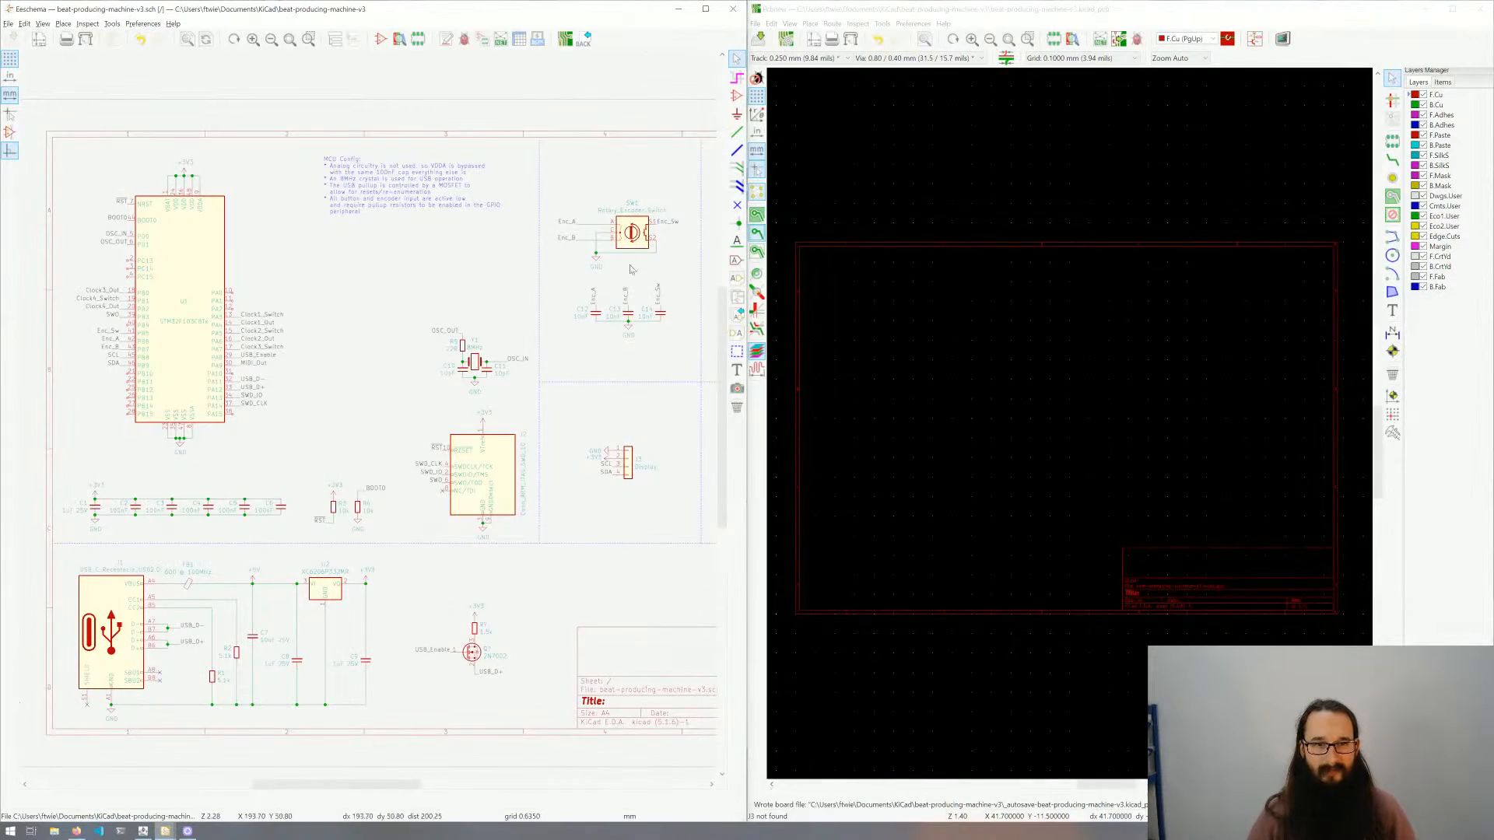
middle_click_drag(594, 360, 267, 337)
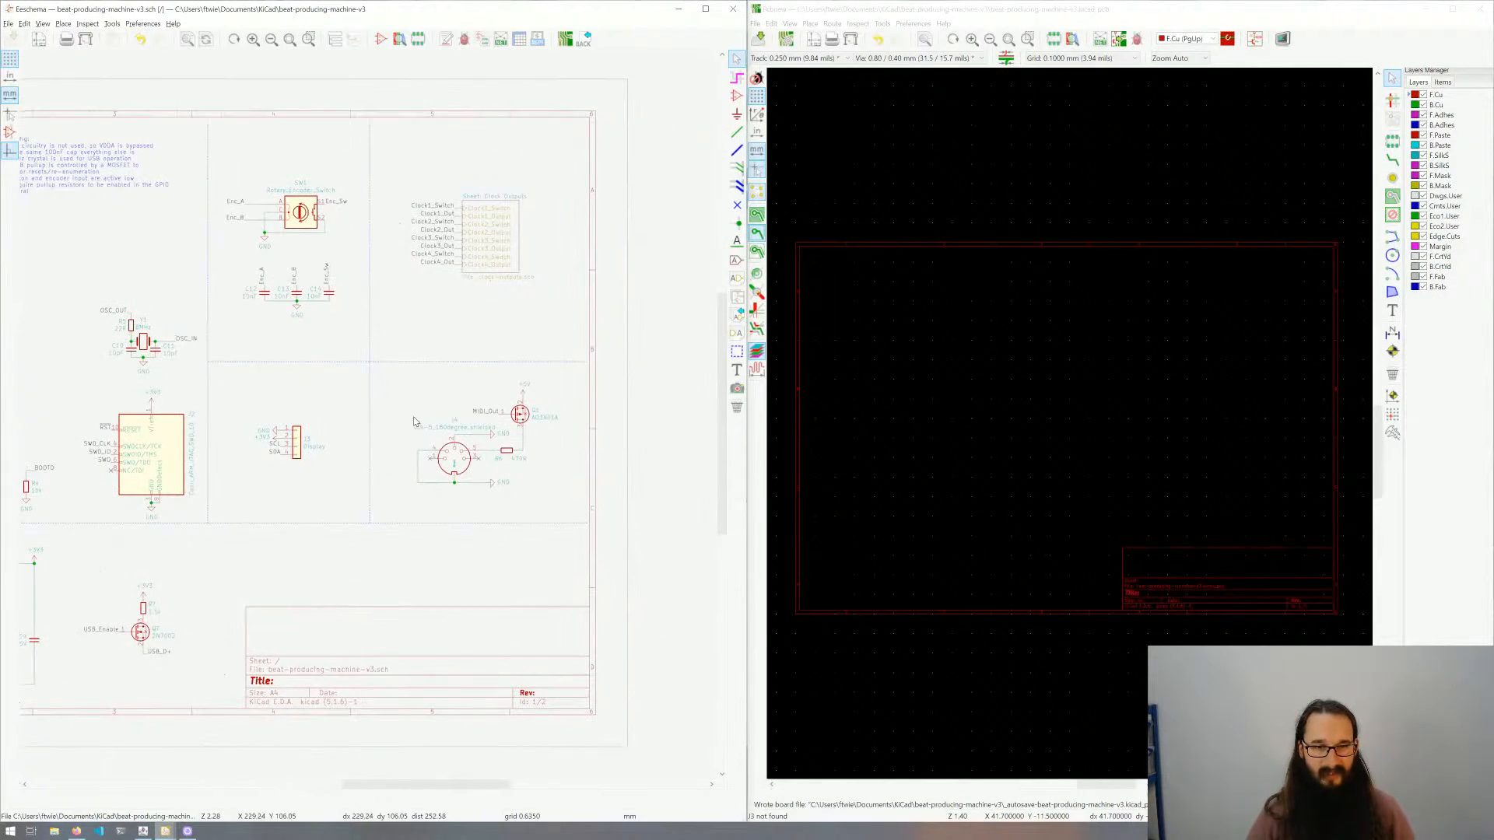
scroll(476, 428, "up", 4)
scroll(476, 428, "down", 3)
scroll(476, 428, "up", 3)
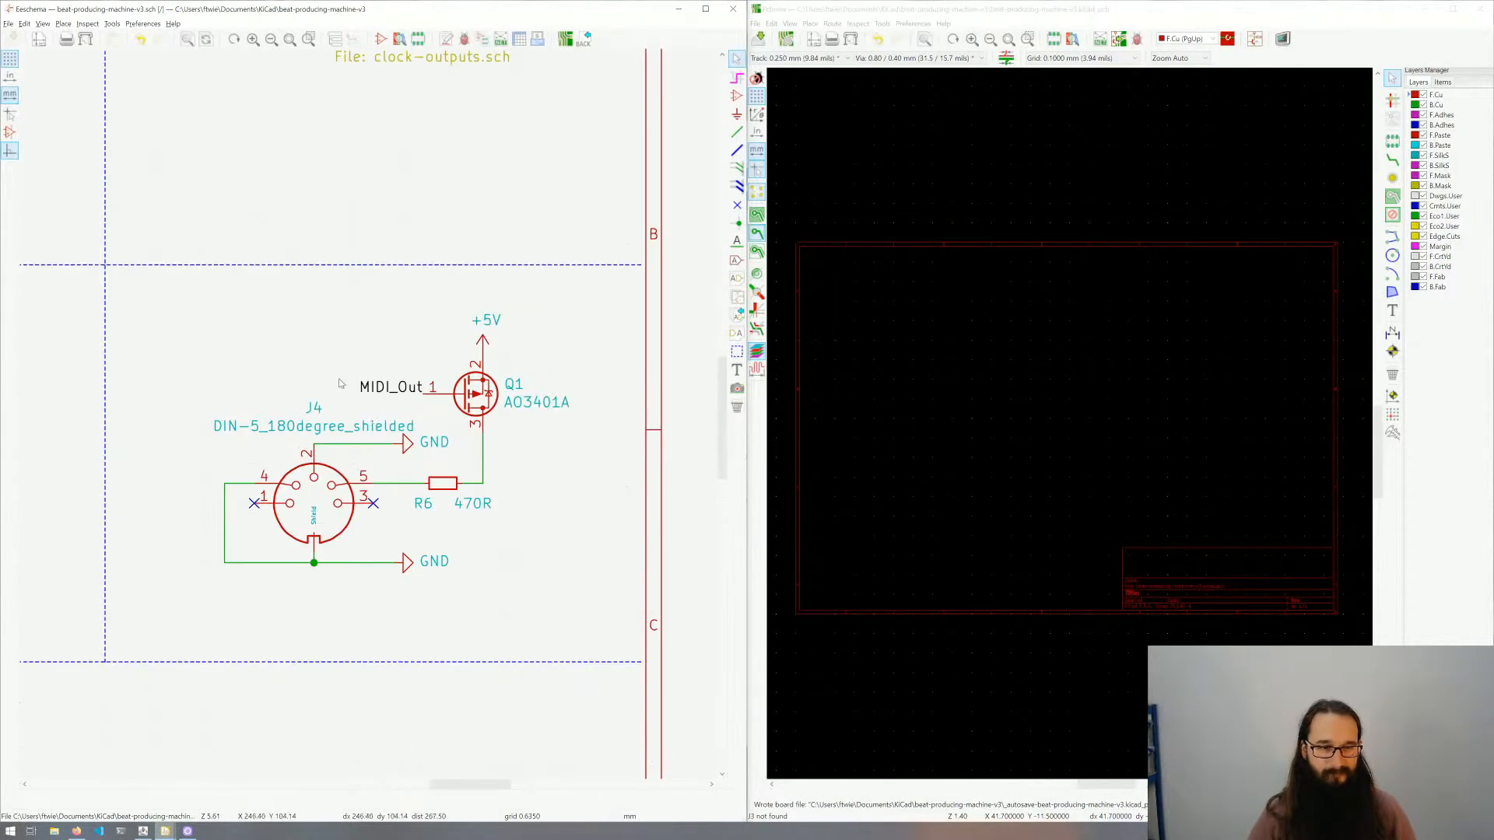
middle_click_drag(340, 383, 391, 379)
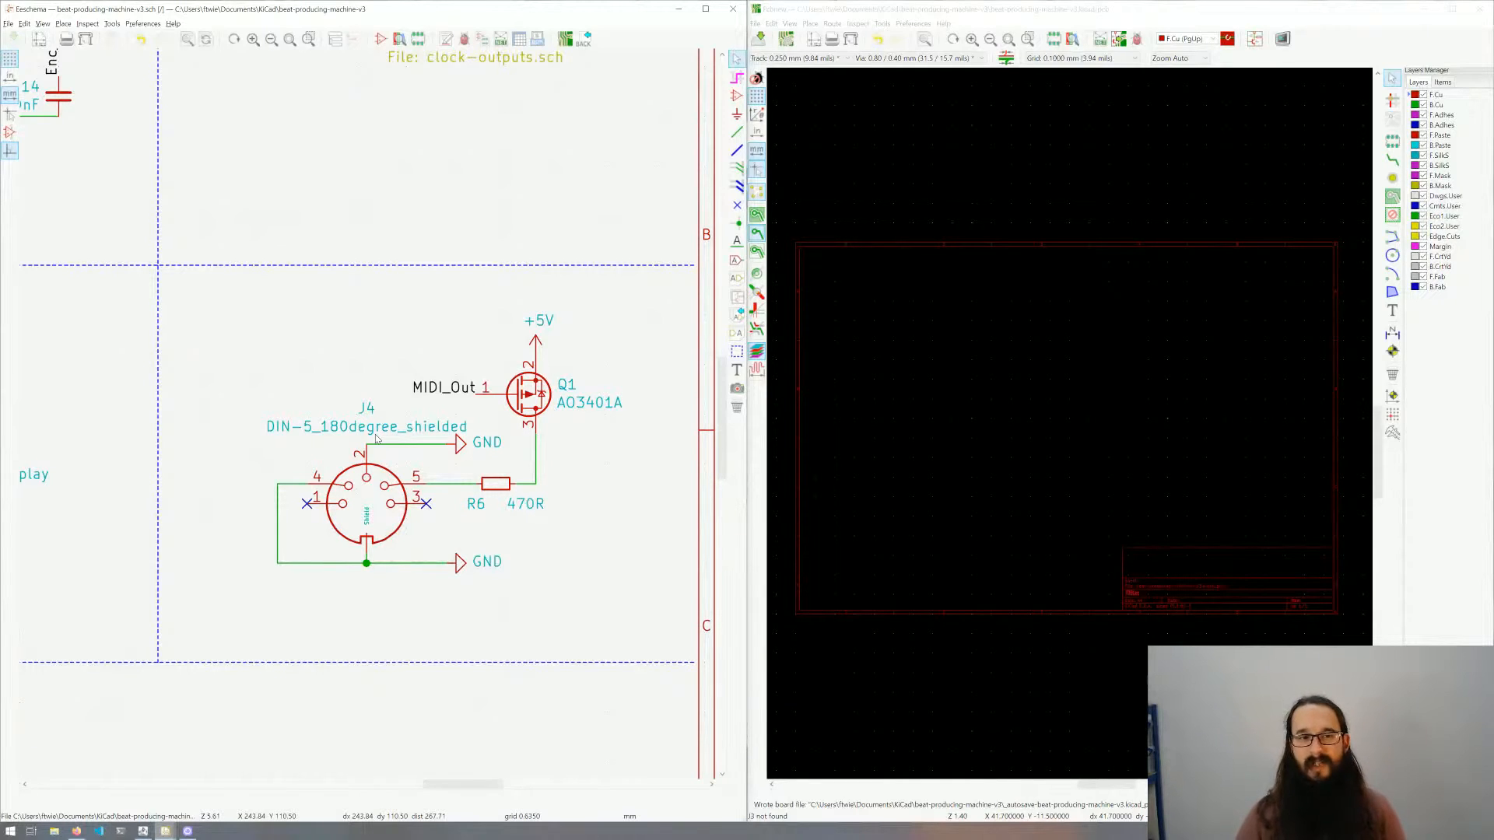
Step: Look over the main schematic sheet, covering the display connector, rotary encoder, microcontroller and USB power sections
scroll(369, 414, "down", 4)
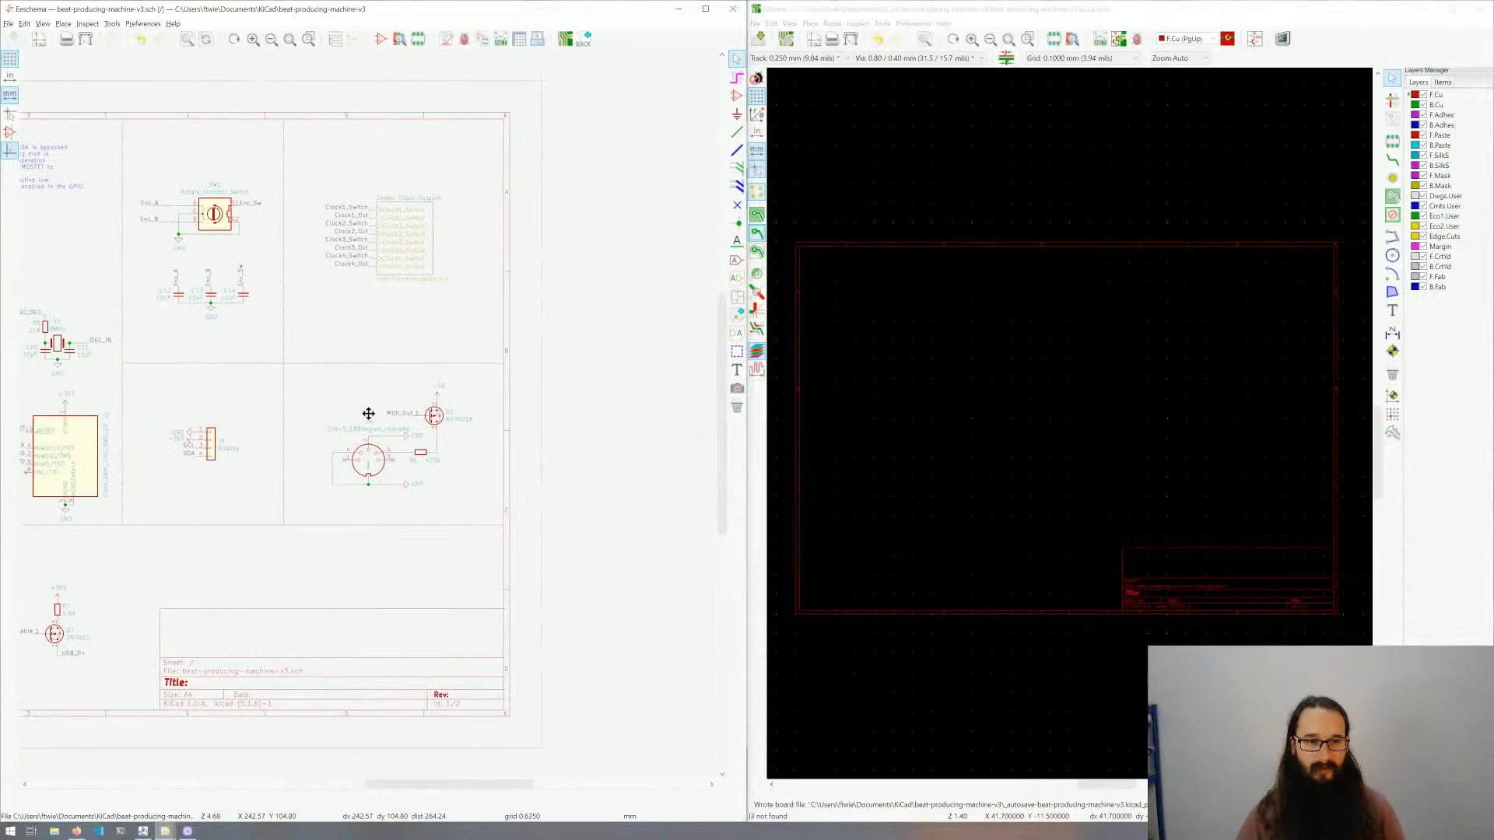
middle_click_drag(368, 414, 537, 399)
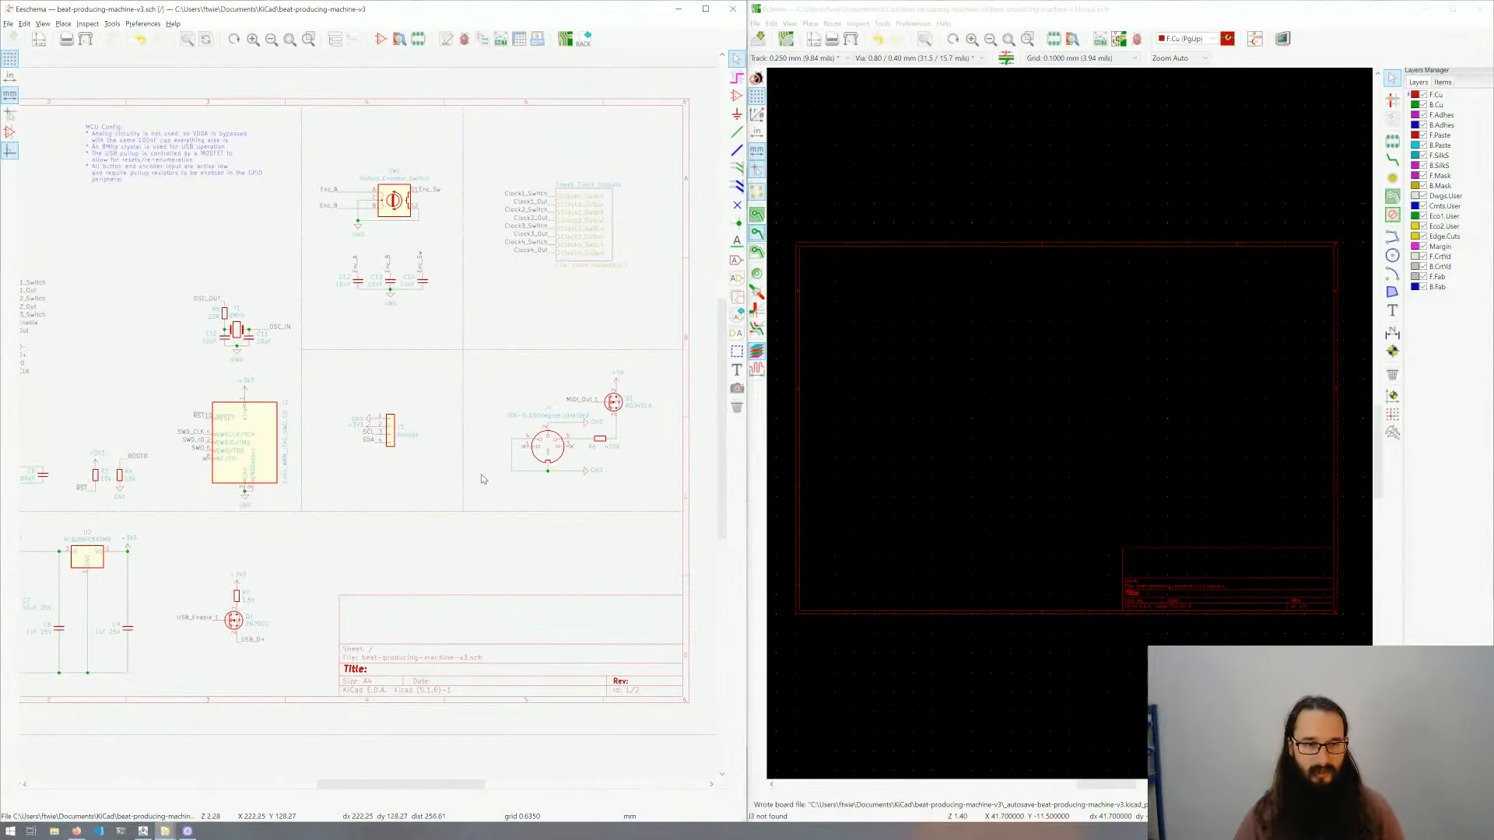
middle_click_drag(421, 435, 540, 445)
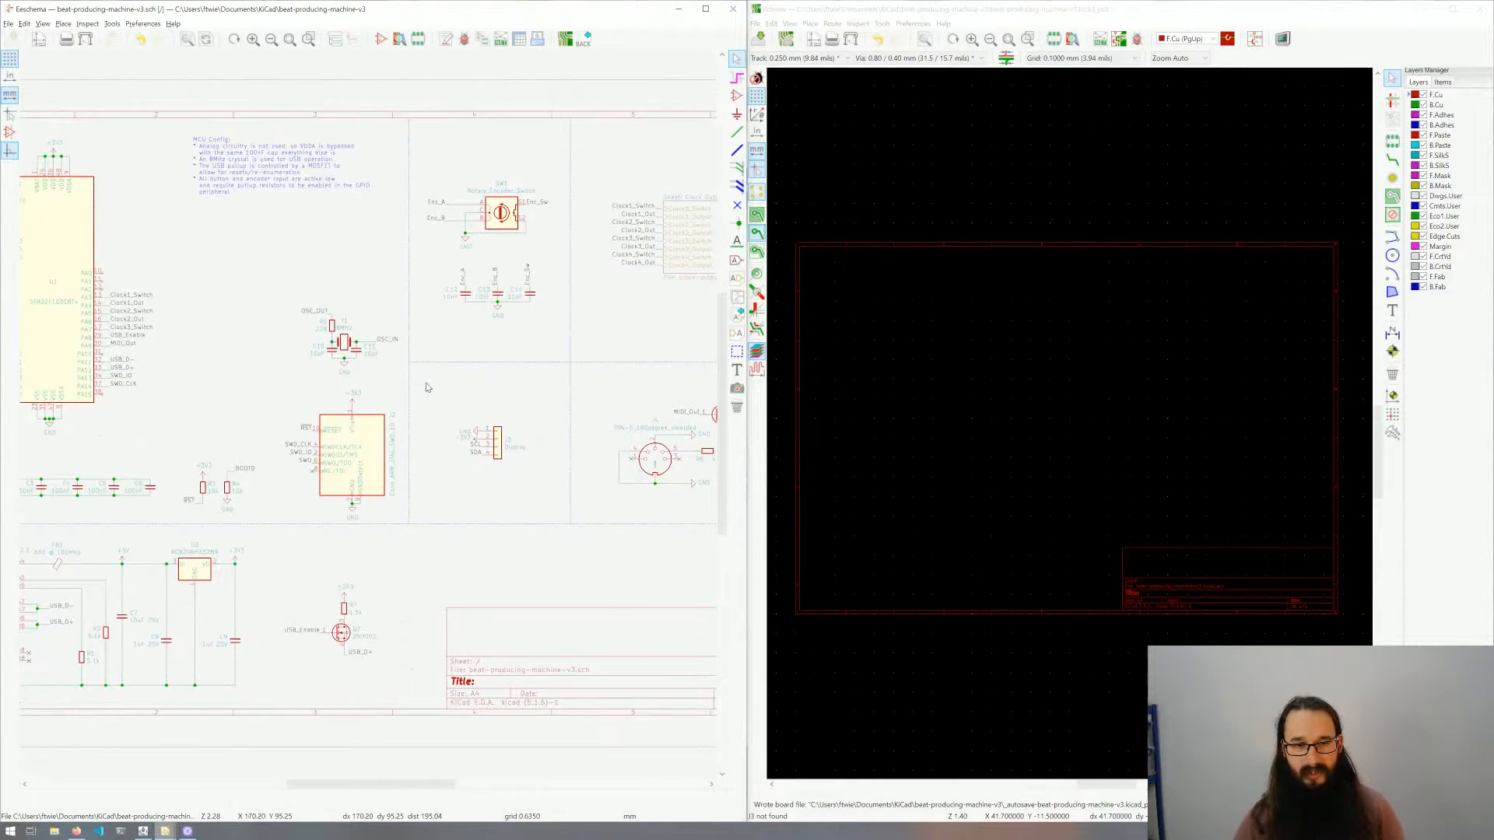
middle_click_drag(428, 387, 423, 378)
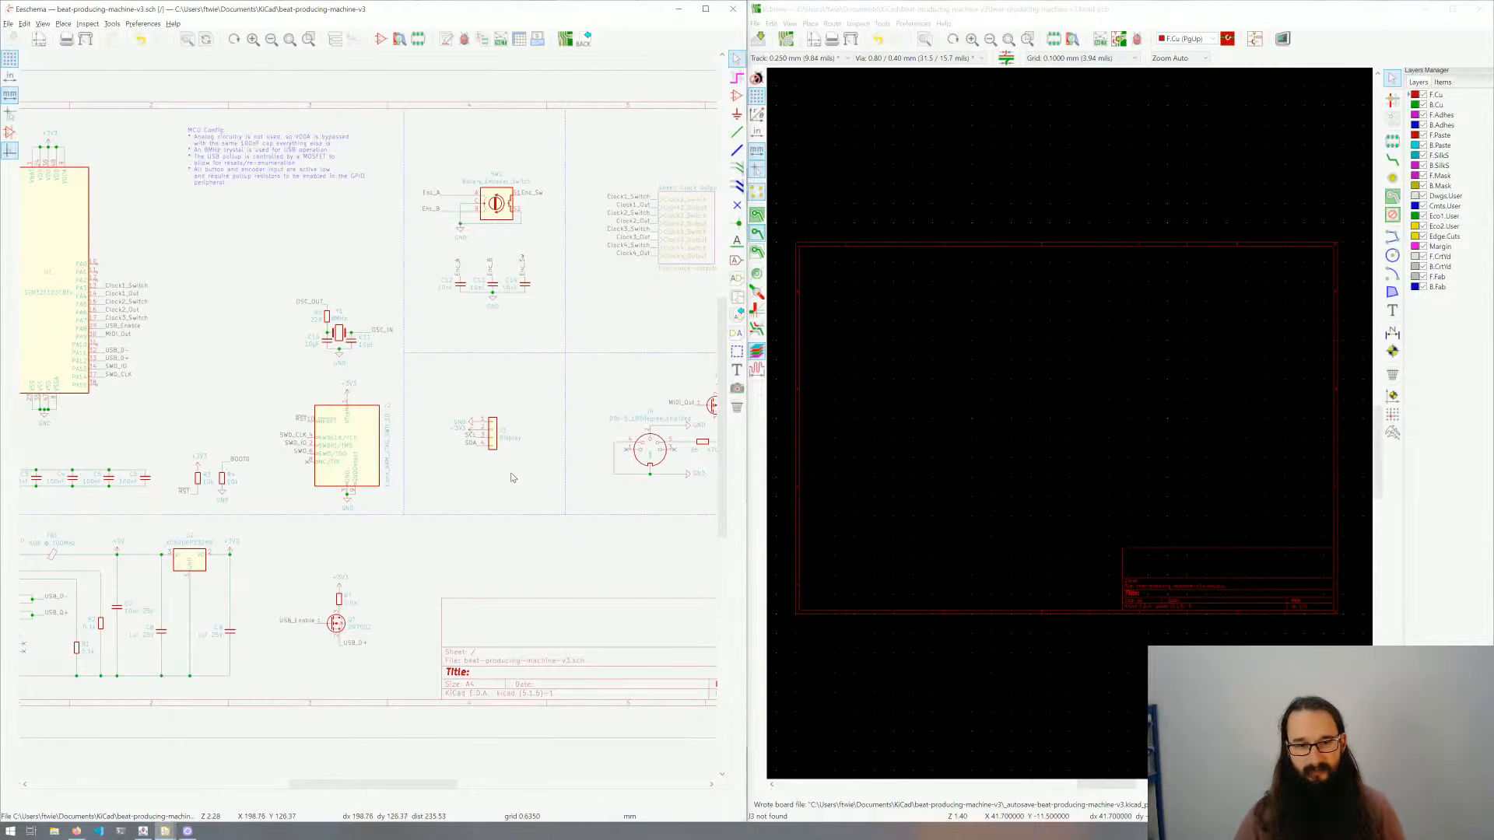
middle_click_drag(382, 383, 282, 316)
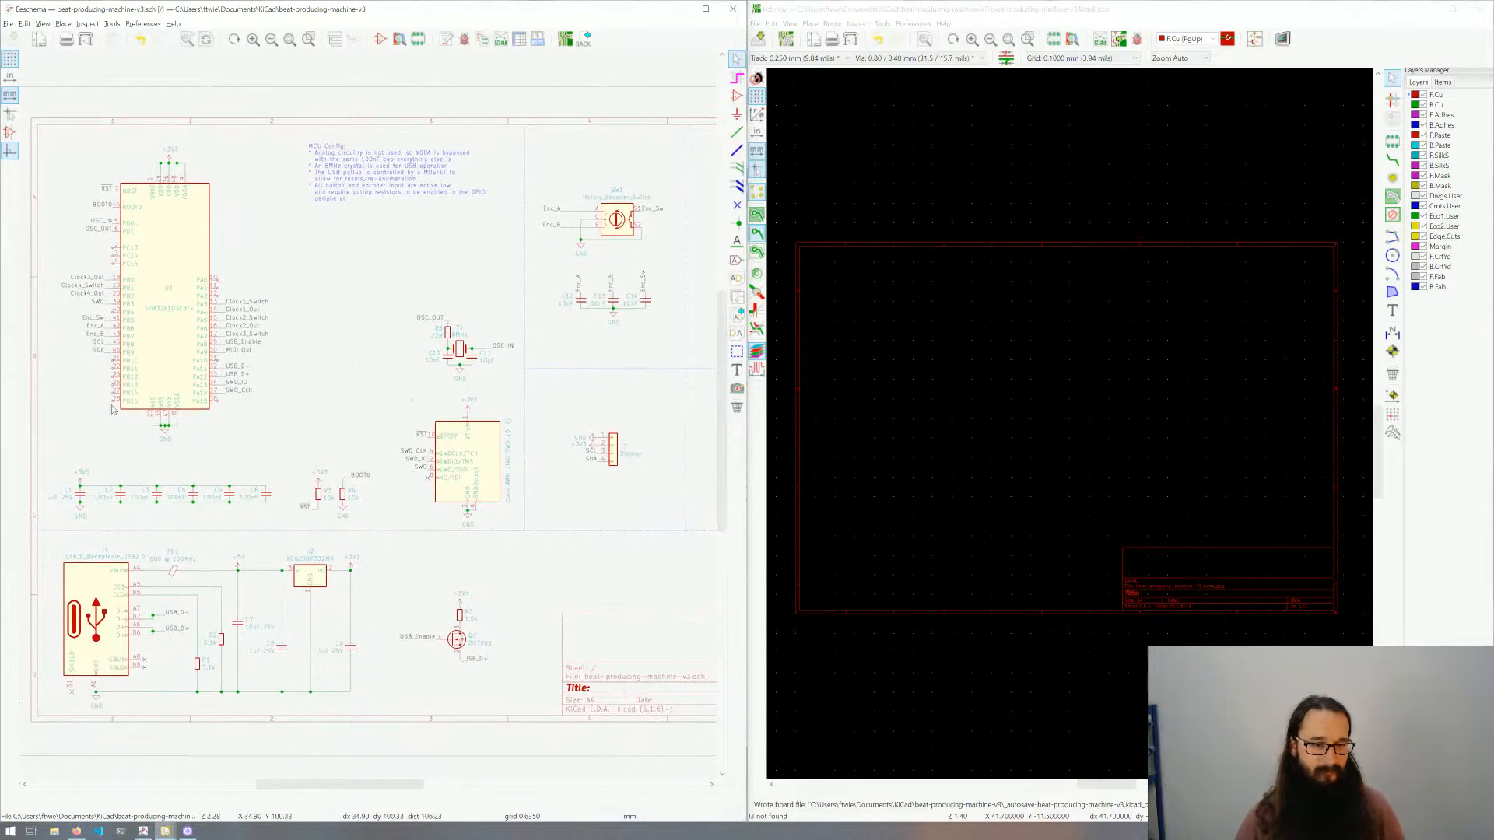
scroll(330, 386, "down", 5)
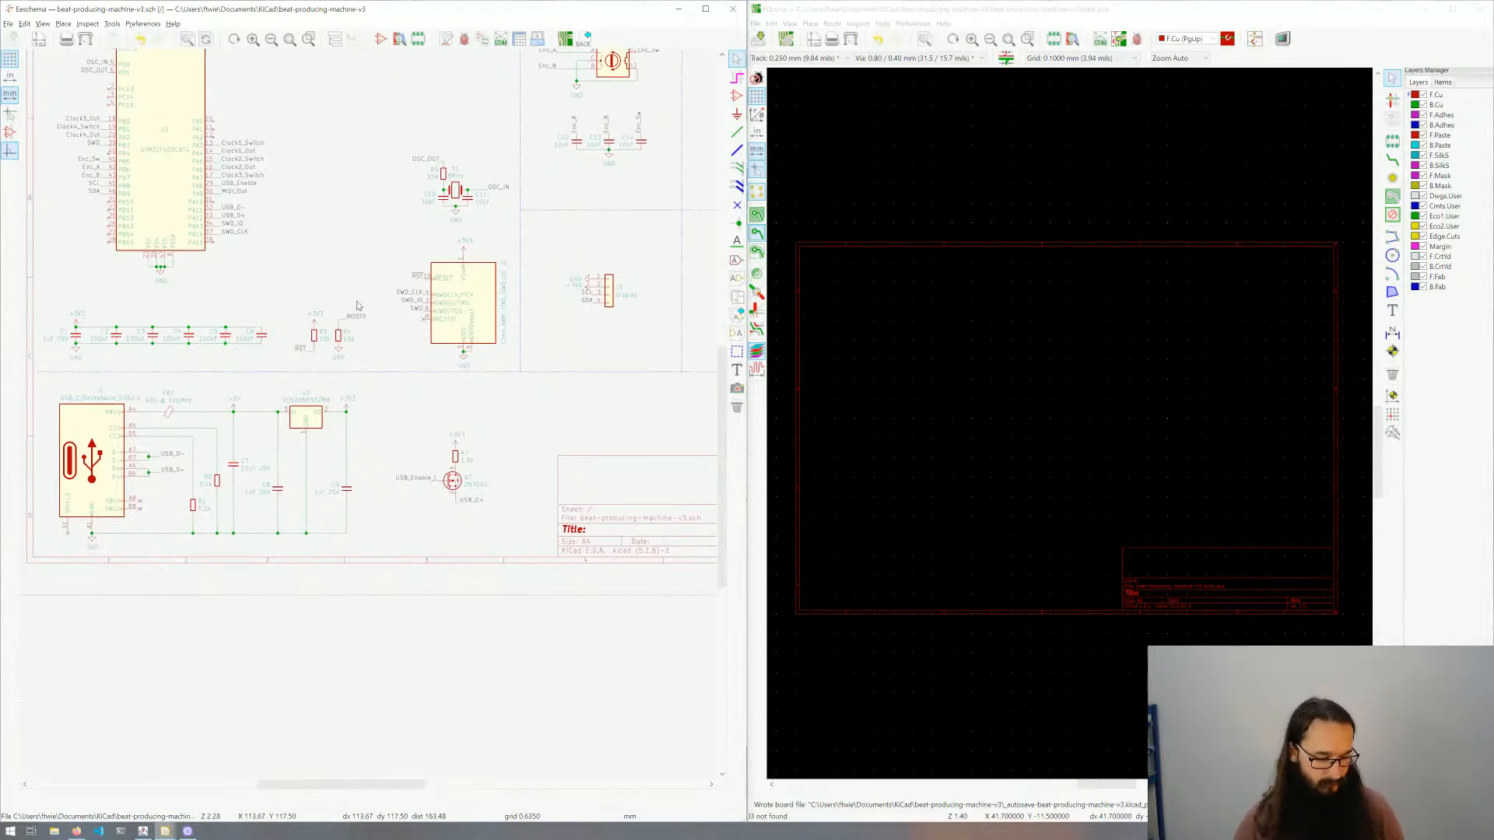
scroll(420, 298, "up", 5)
scroll(420, 299, "right", 4, "ctrl")
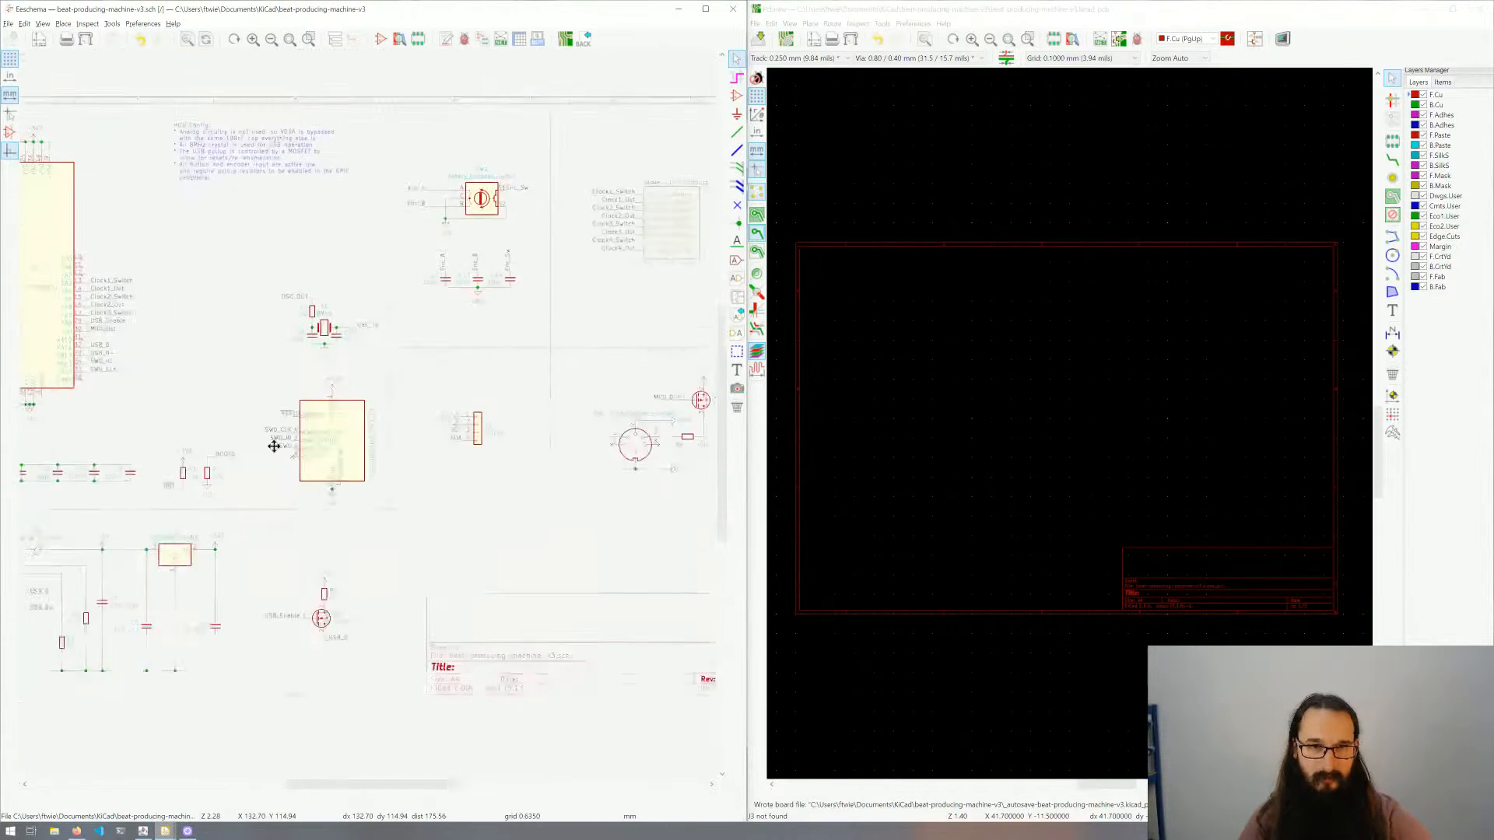
Step: Open the Clock Outputs subsheet and examine its buffer chip, switches, audio jacks and LED circuits
double_click(650, 276)
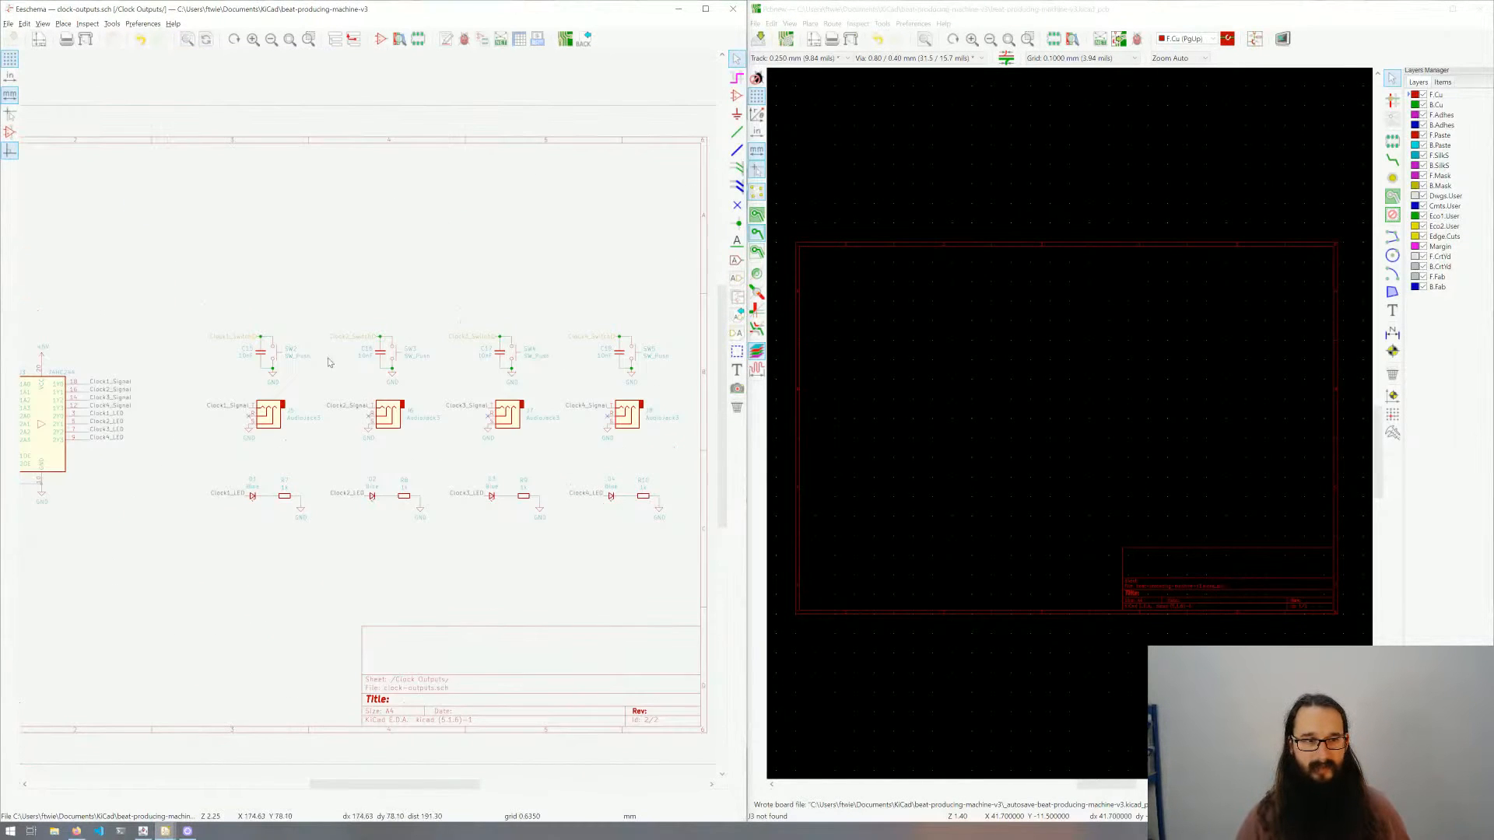
scroll(327, 406, "up", 3)
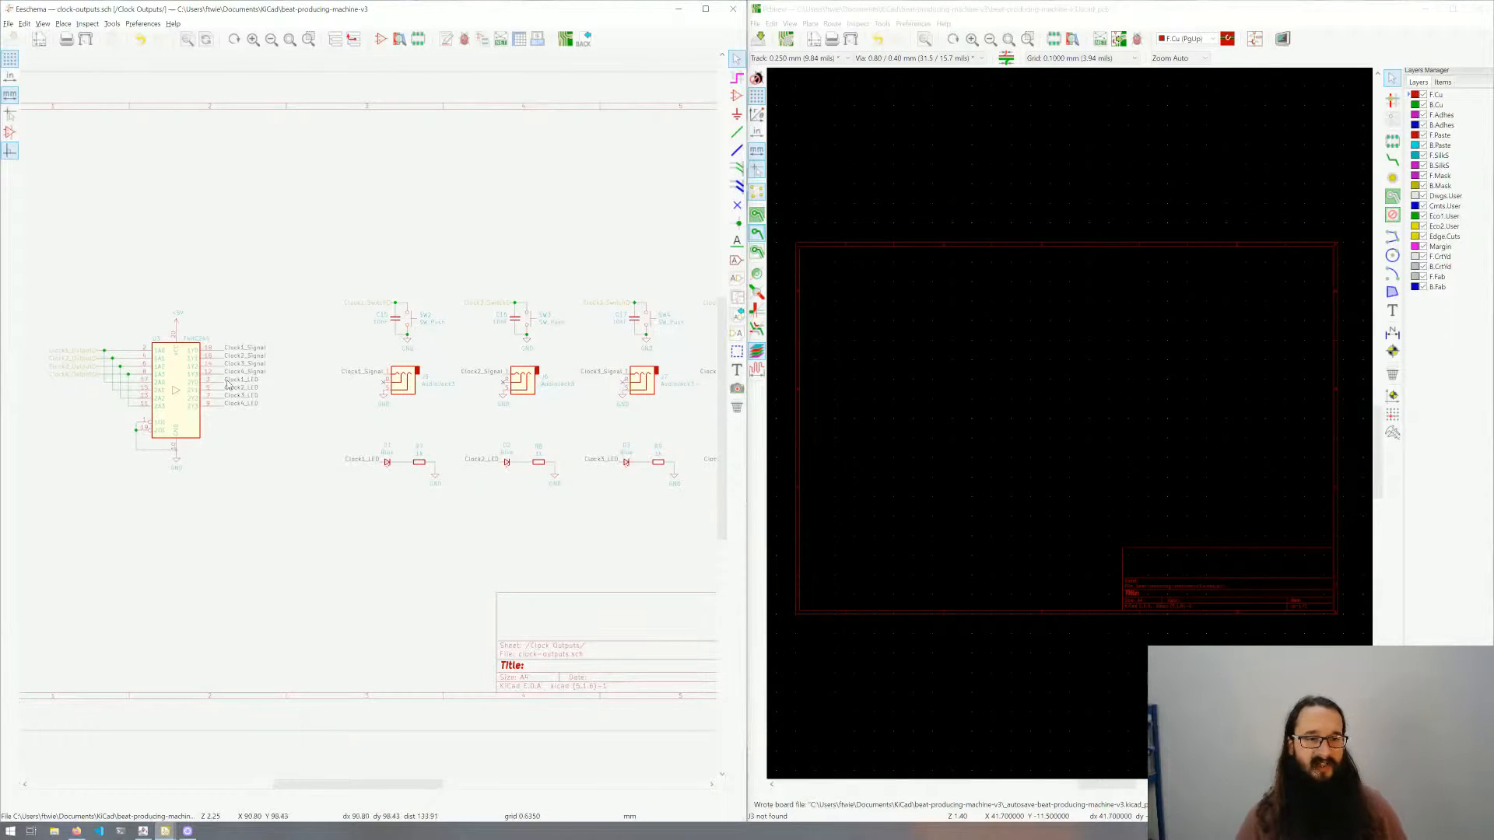
scroll(467, 490, "right", 2)
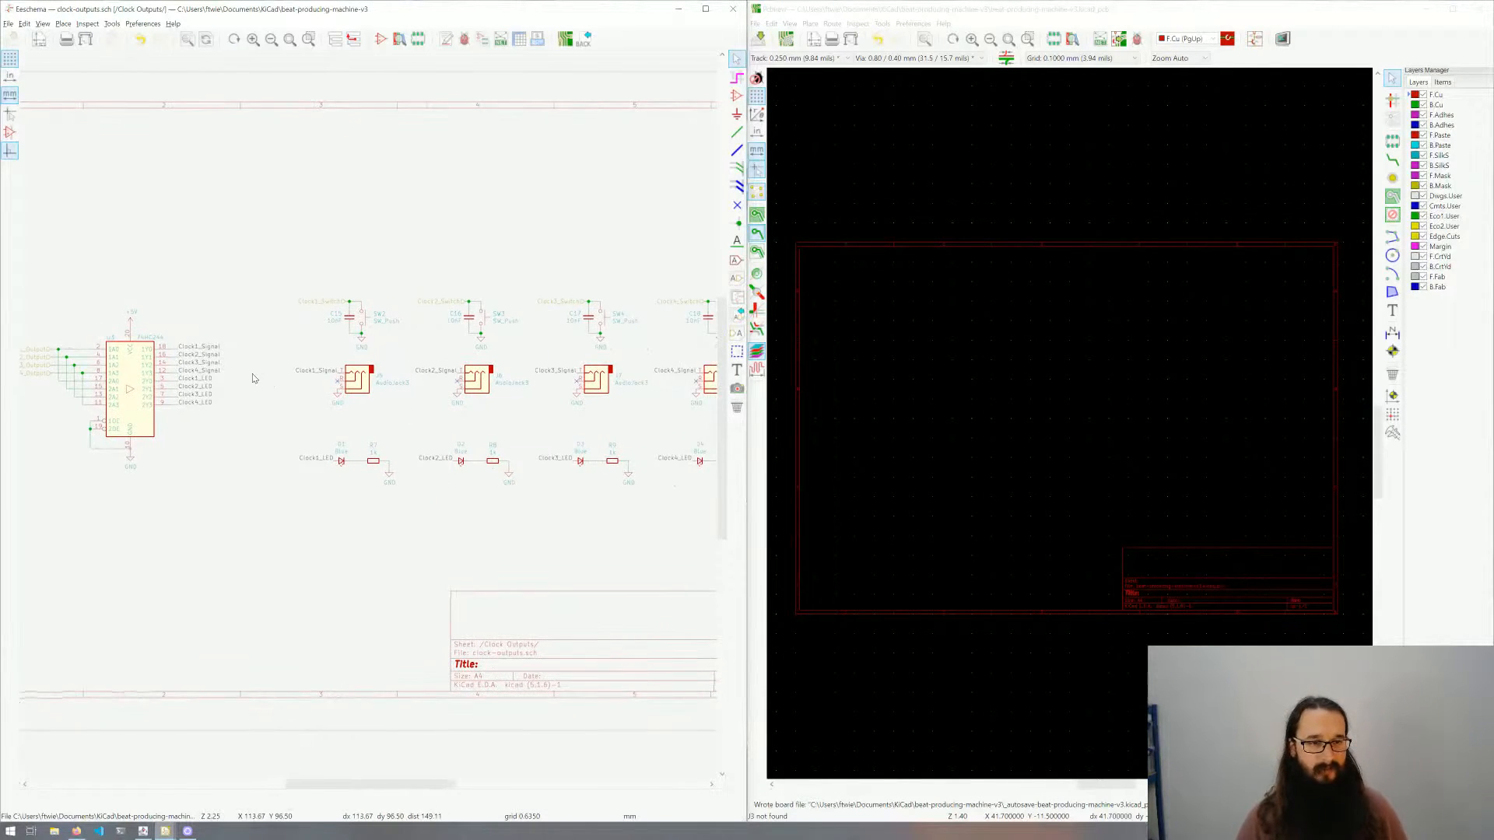
scroll(253, 379, "left", 3)
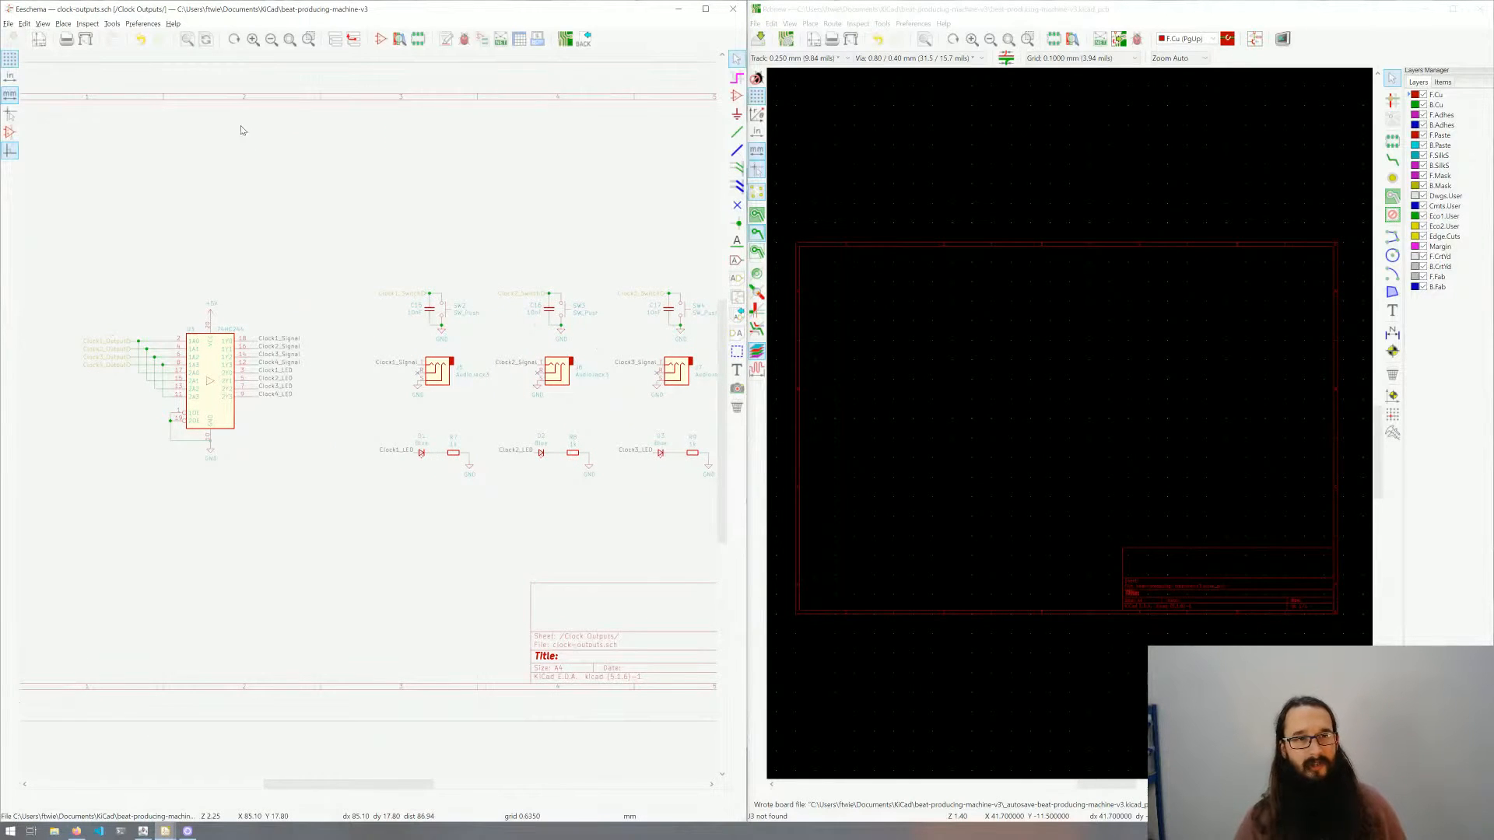
scroll(267, 210, "left", 2)
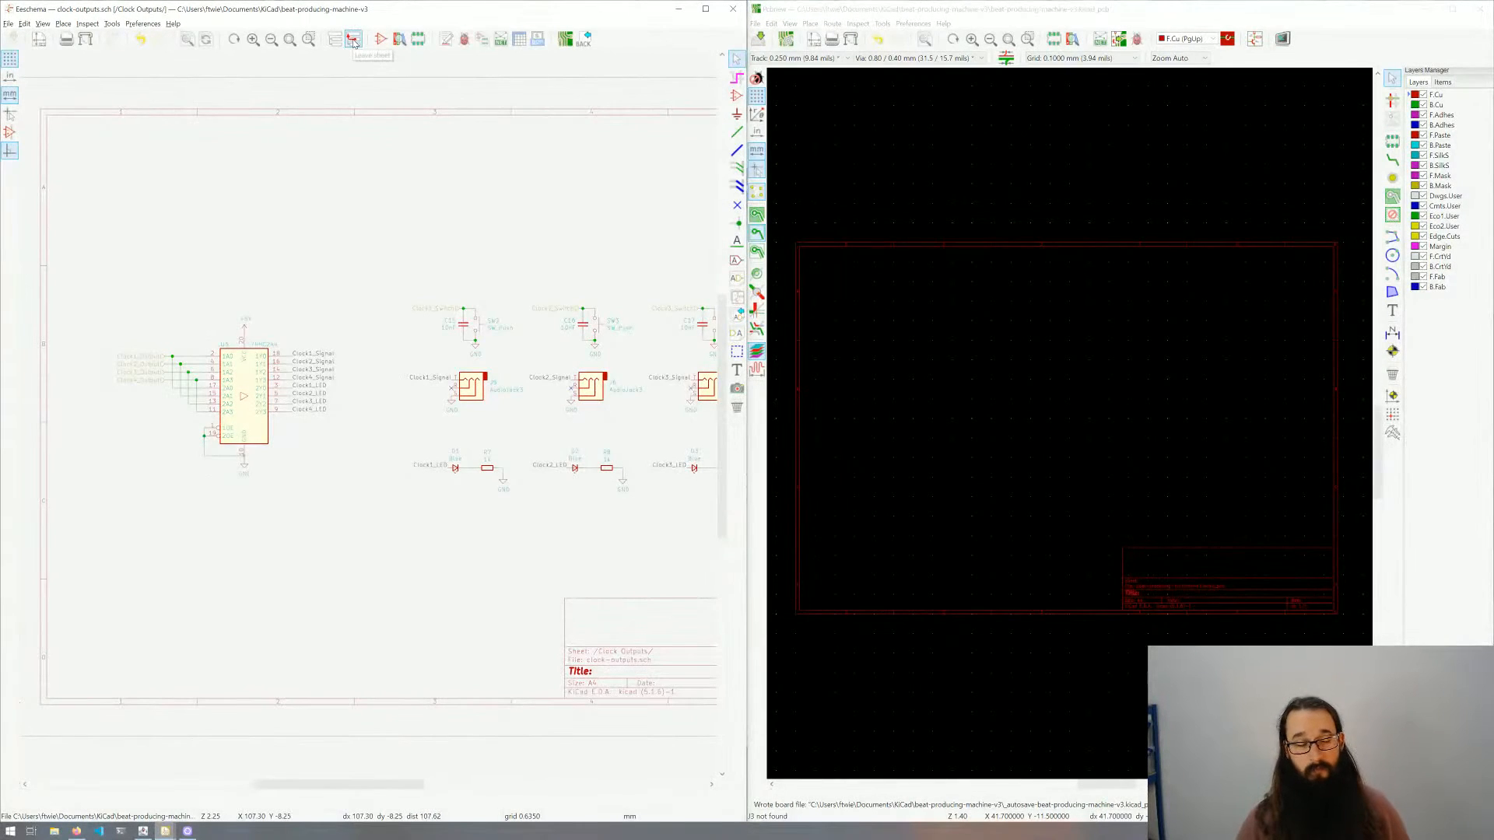
Step: Leave the Clock Outputs subsheet for the root sheet and look over the microcontroller and its surrounding circuits
left_click(355, 41)
scroll(224, 364, "left", 3)
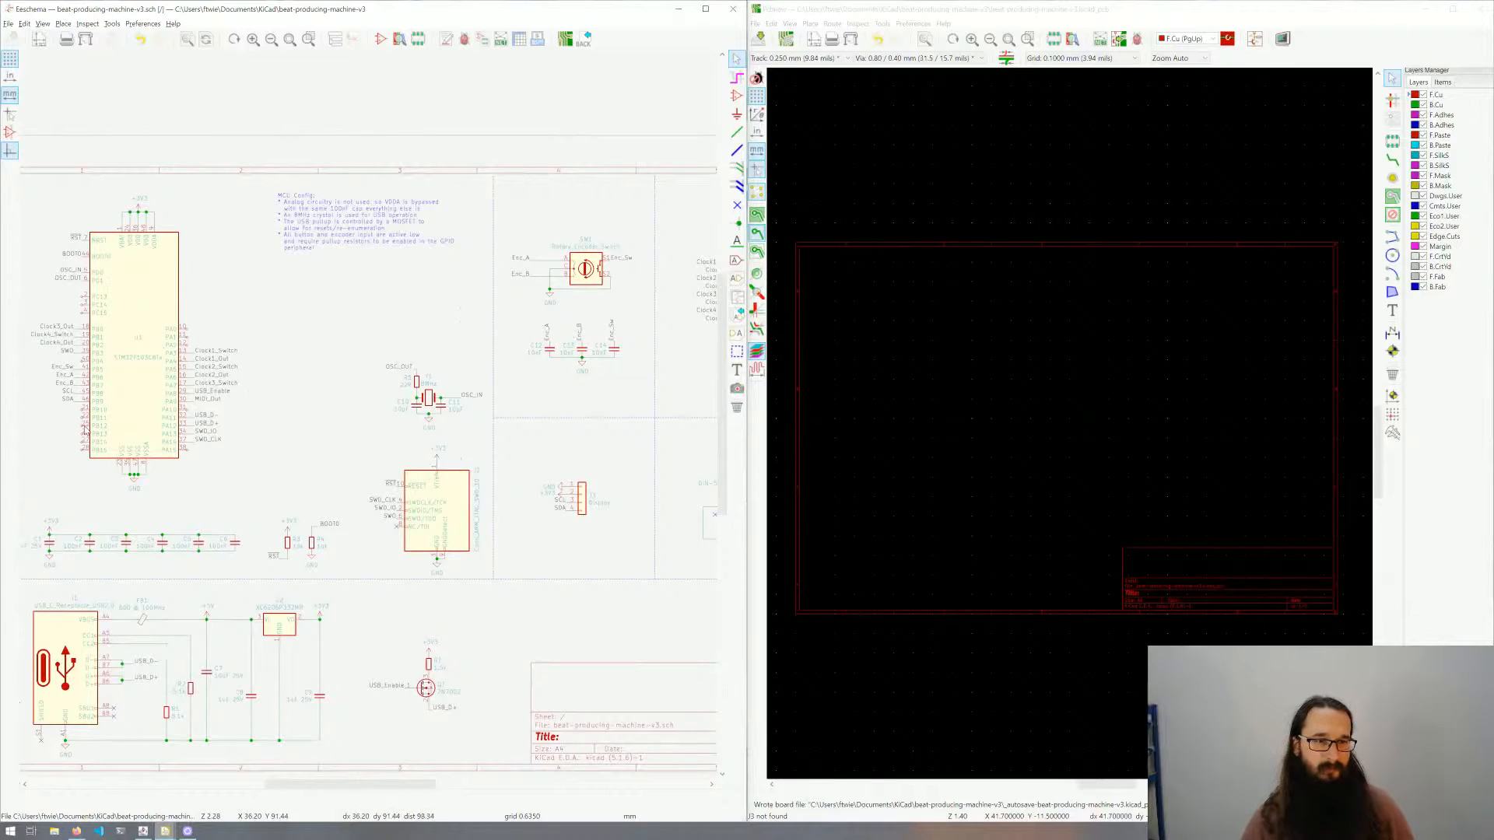
middle_click_drag(239, 291, 265, 286)
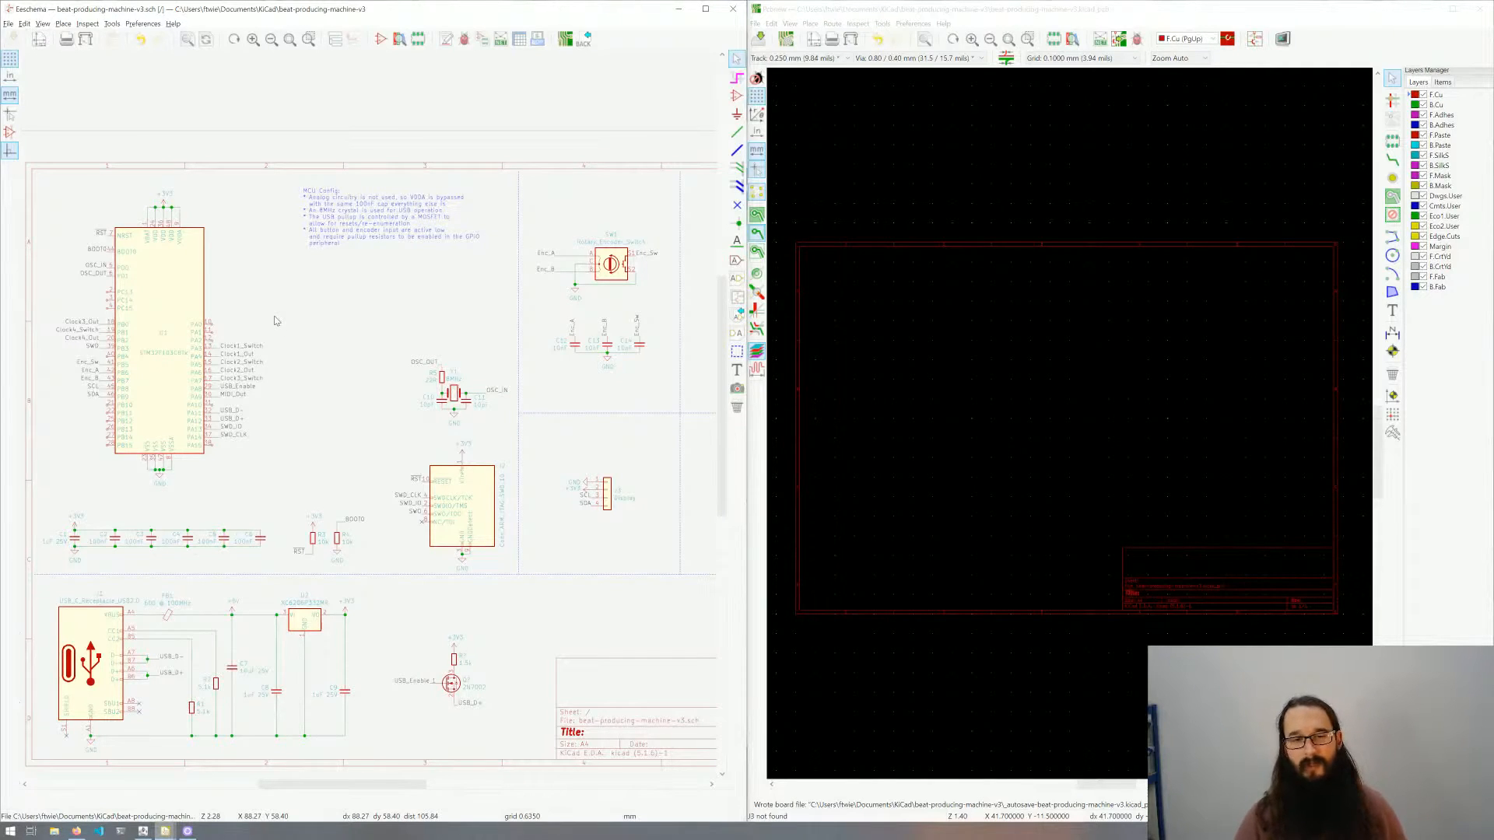
middle_click_drag(275, 320, 214, 322)
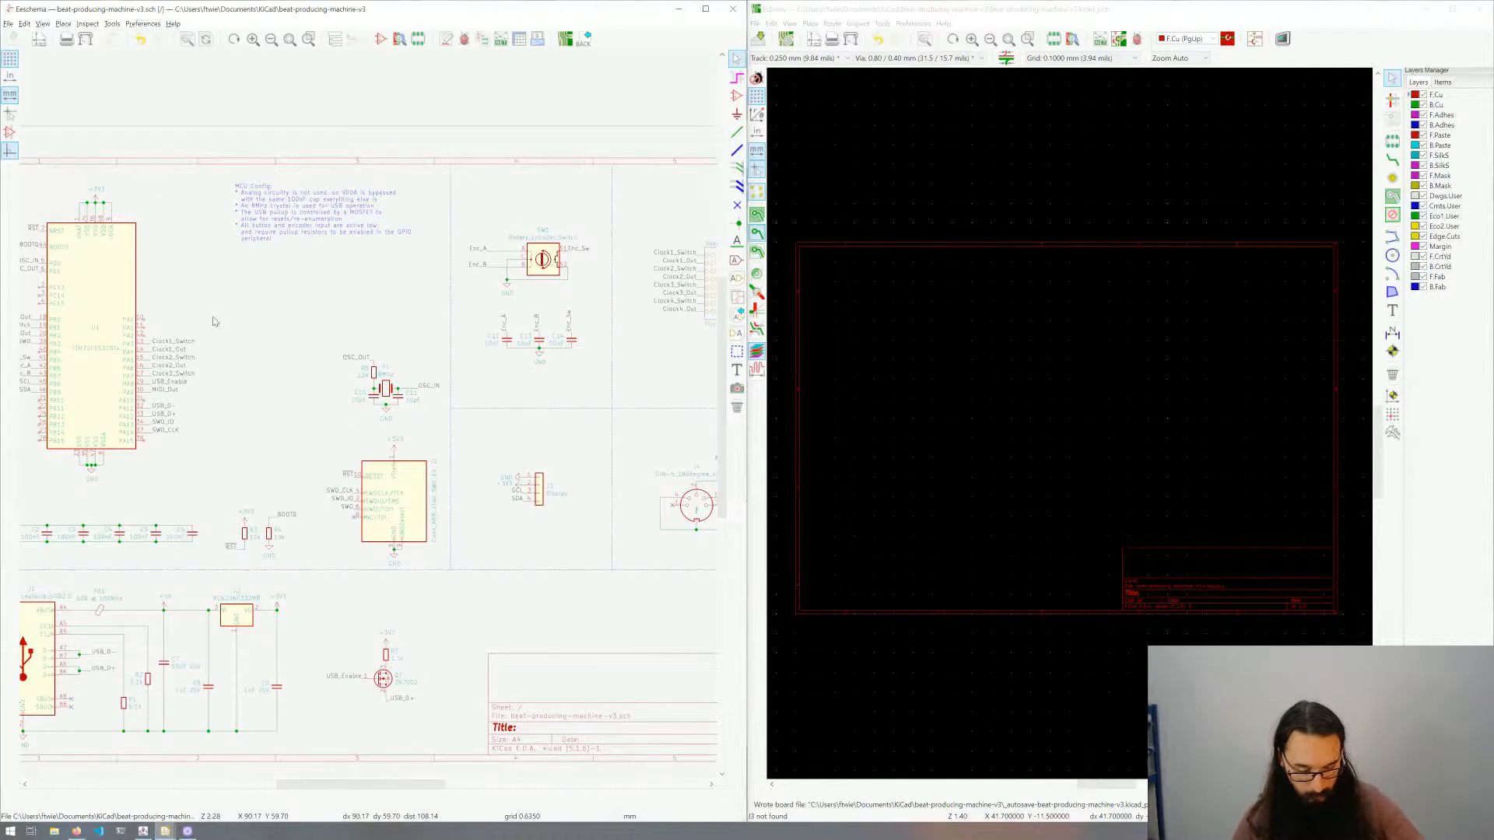
Step: Start updating the PCB from the schematic in Pcbnew and annotate the schematic, keeping existing annotations
left_click(872, 319)
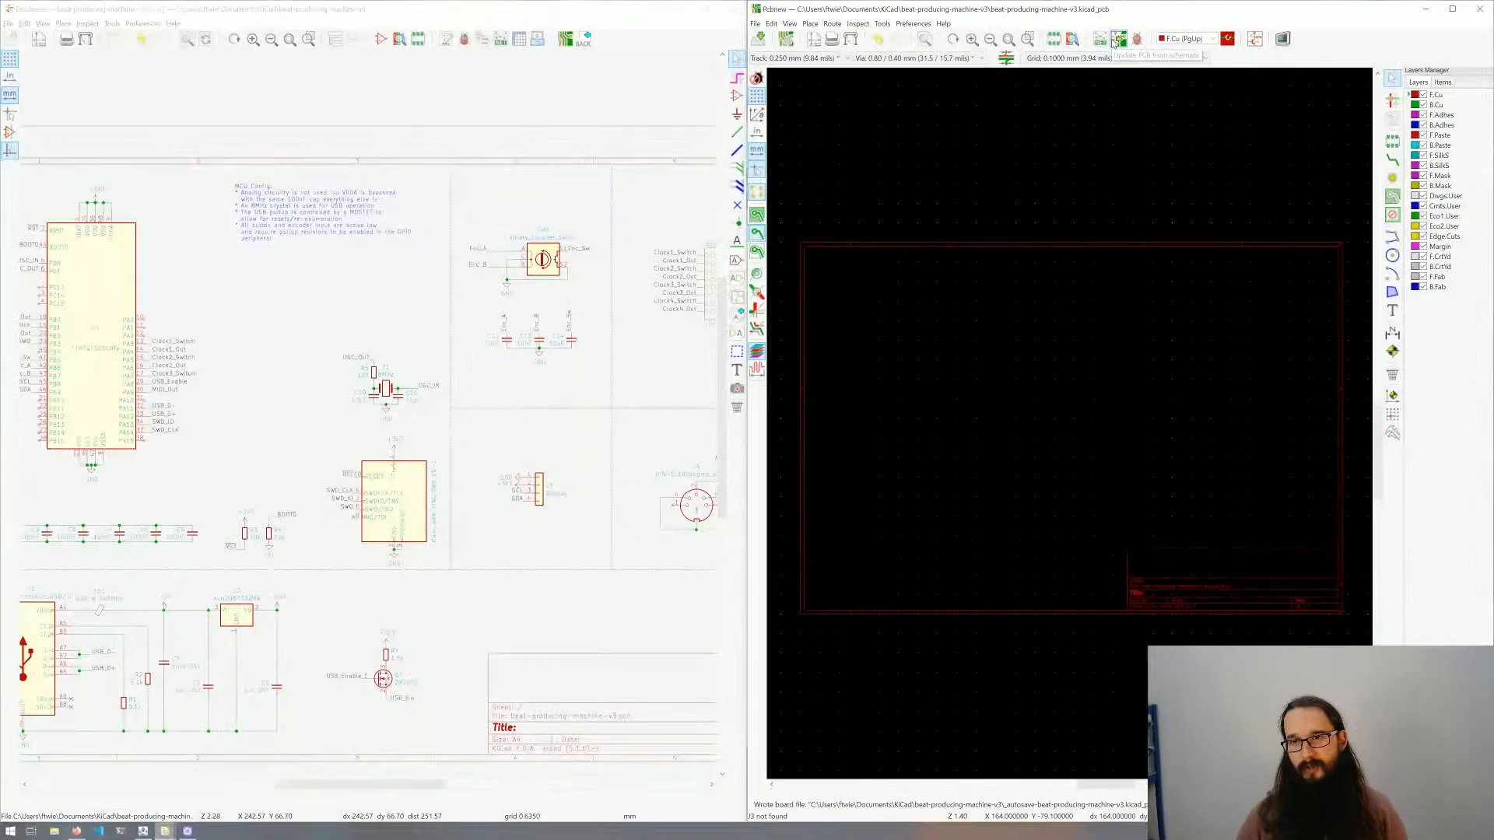
left_click(1118, 39)
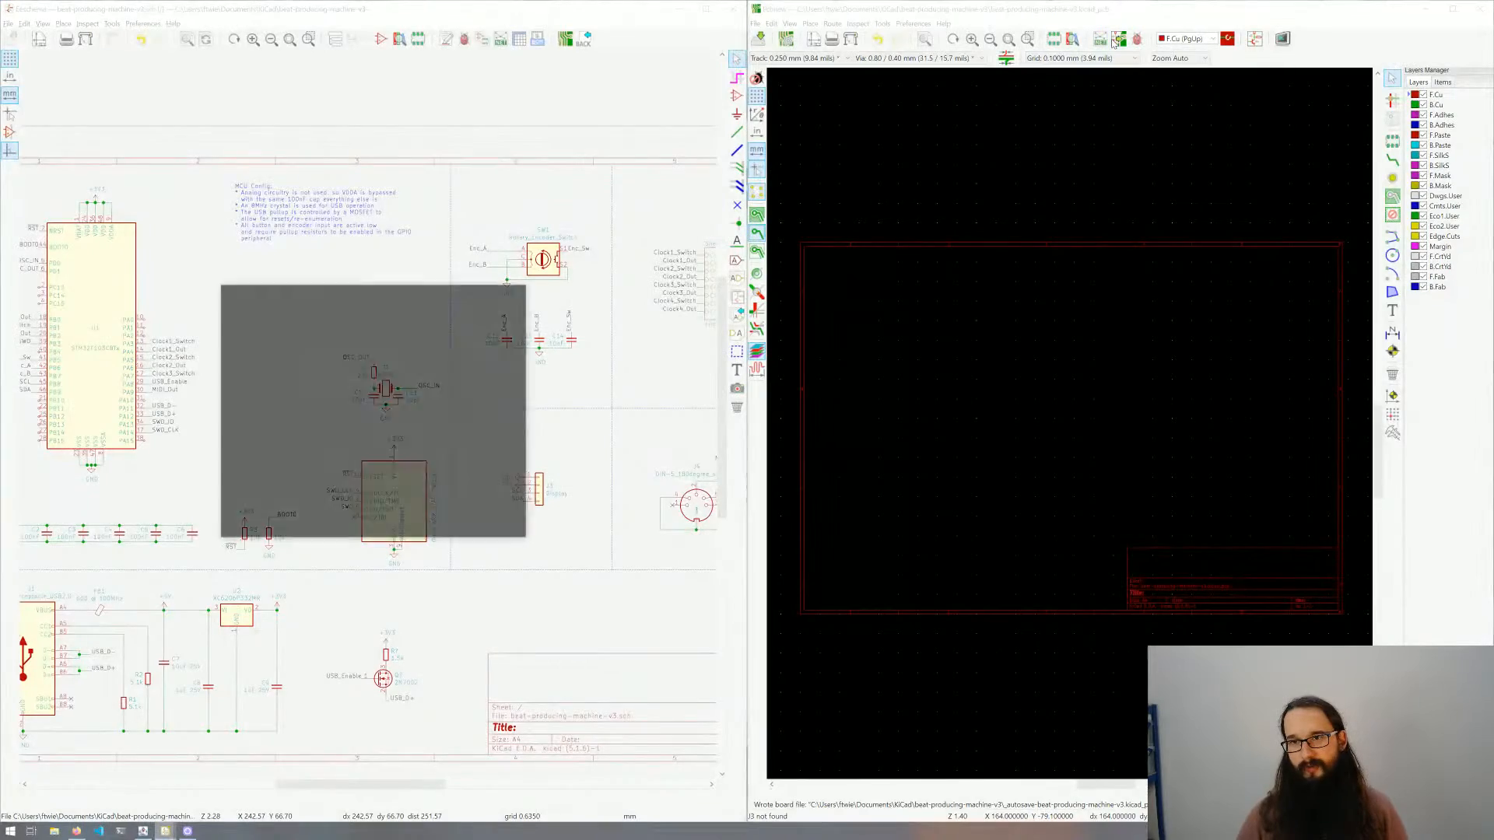
mouse_move(336, 292)
left_mouse_down()
mouse_move(861, 244)
mouse_move(728, 314)
left_mouse_up()
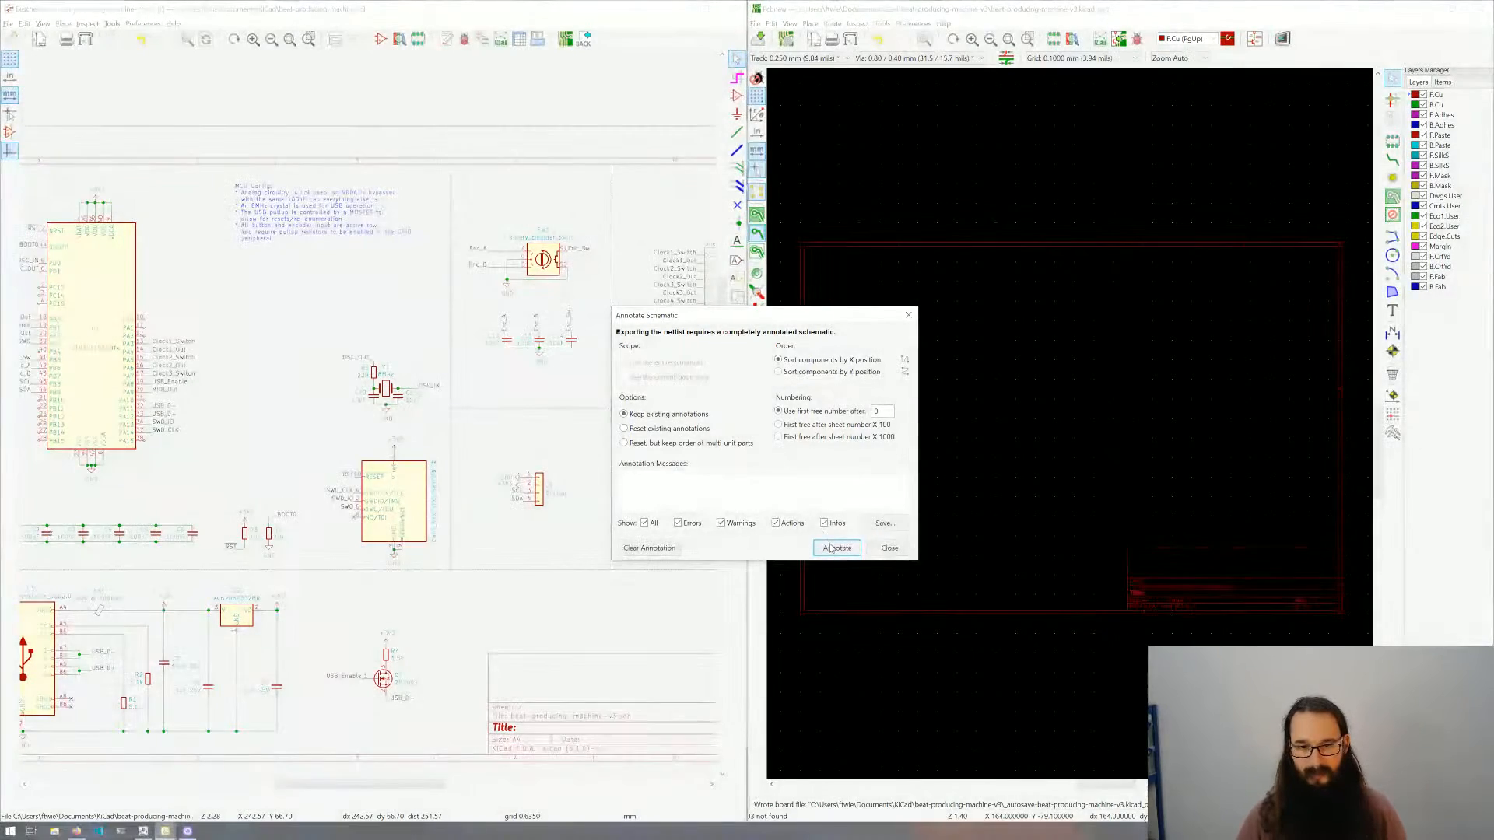
left_click(837, 548)
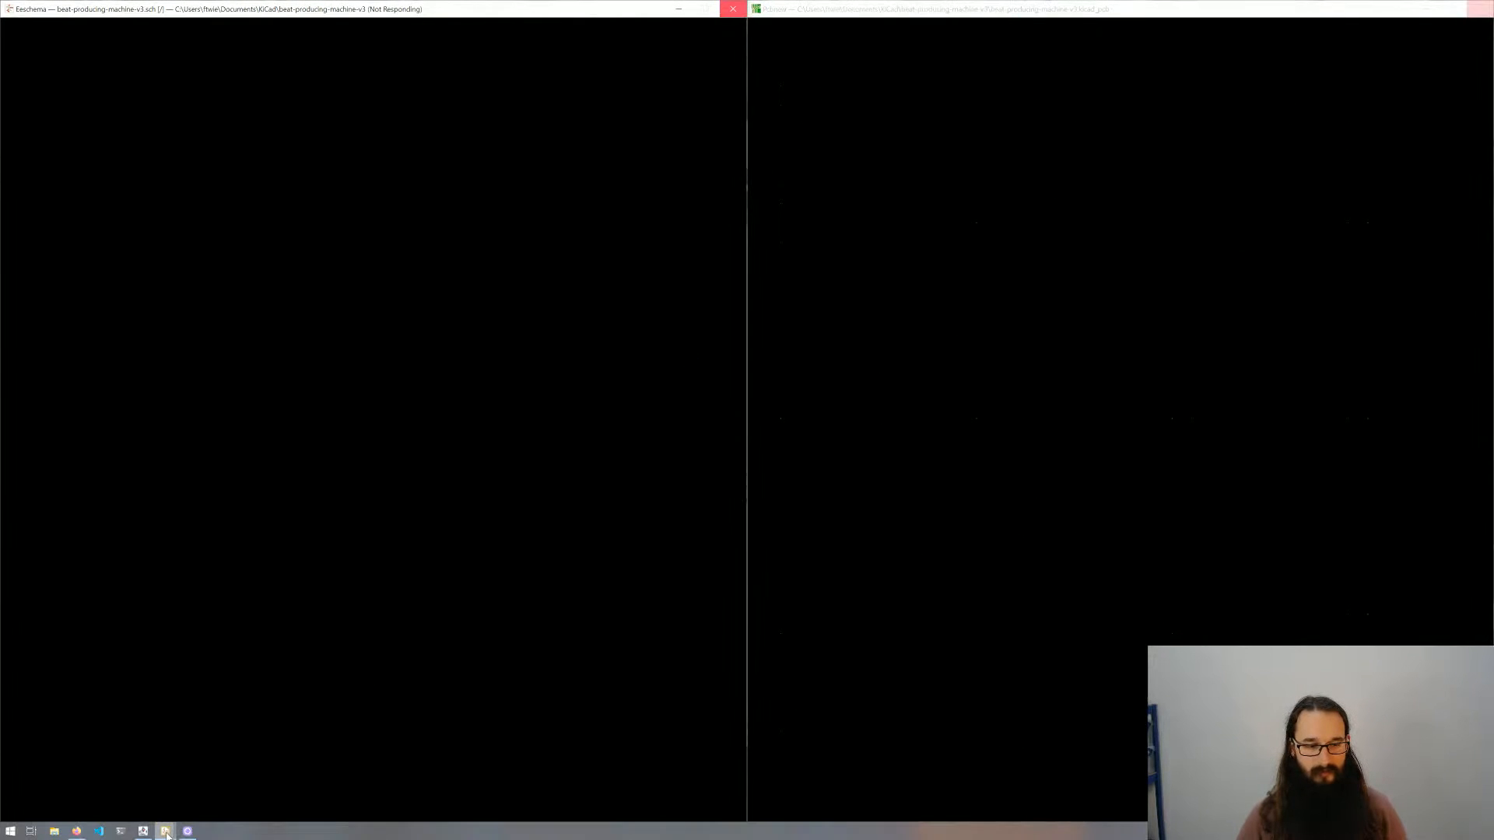
Step: Review the pending footprint changes, then apply them to the PCB with existing symbol-to-footprint associations kept and close the update dialog
mouse_move(167, 833)
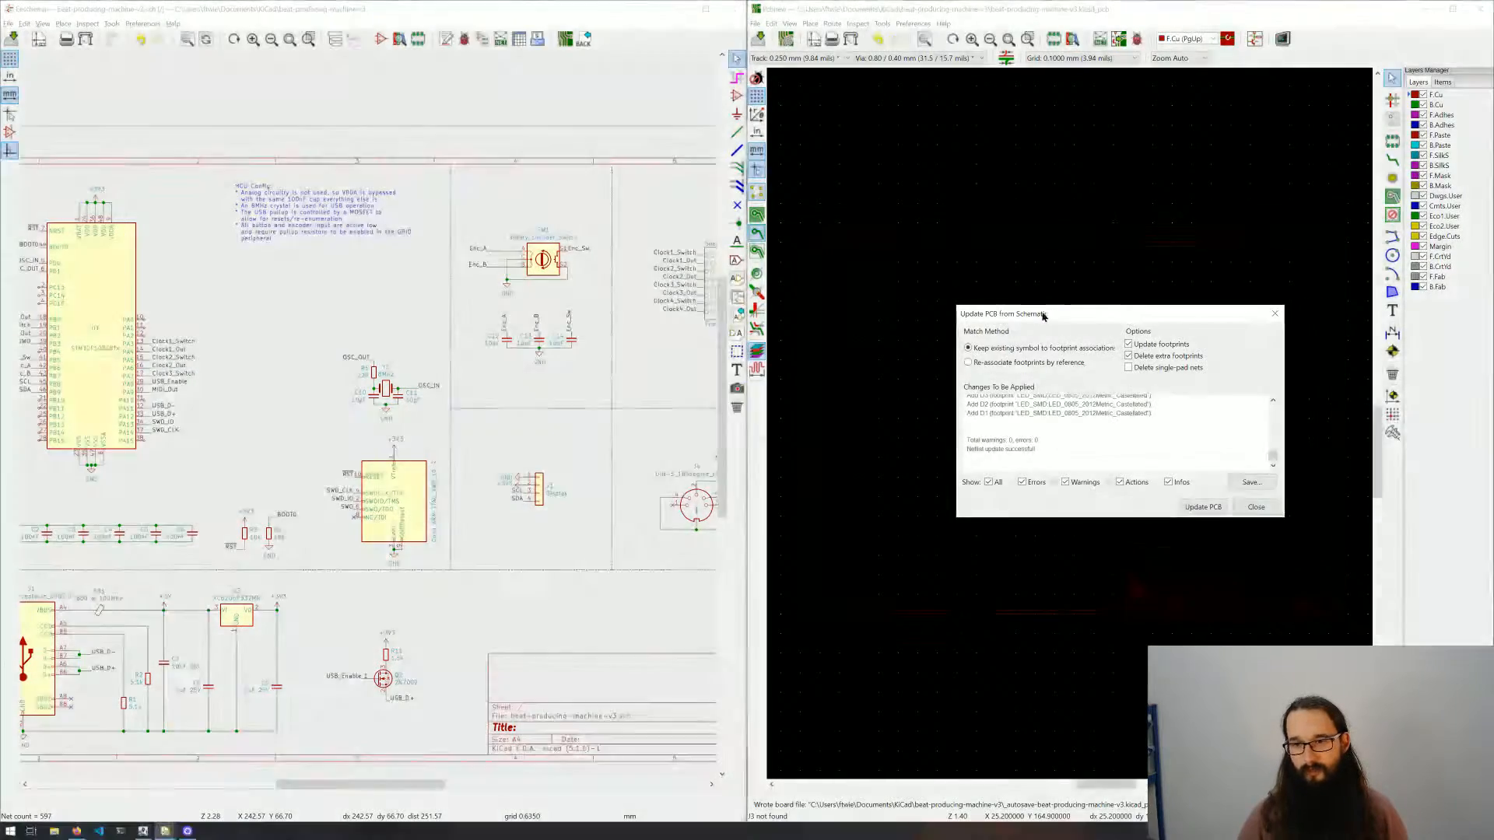
scroll(997, 369, "up", 1)
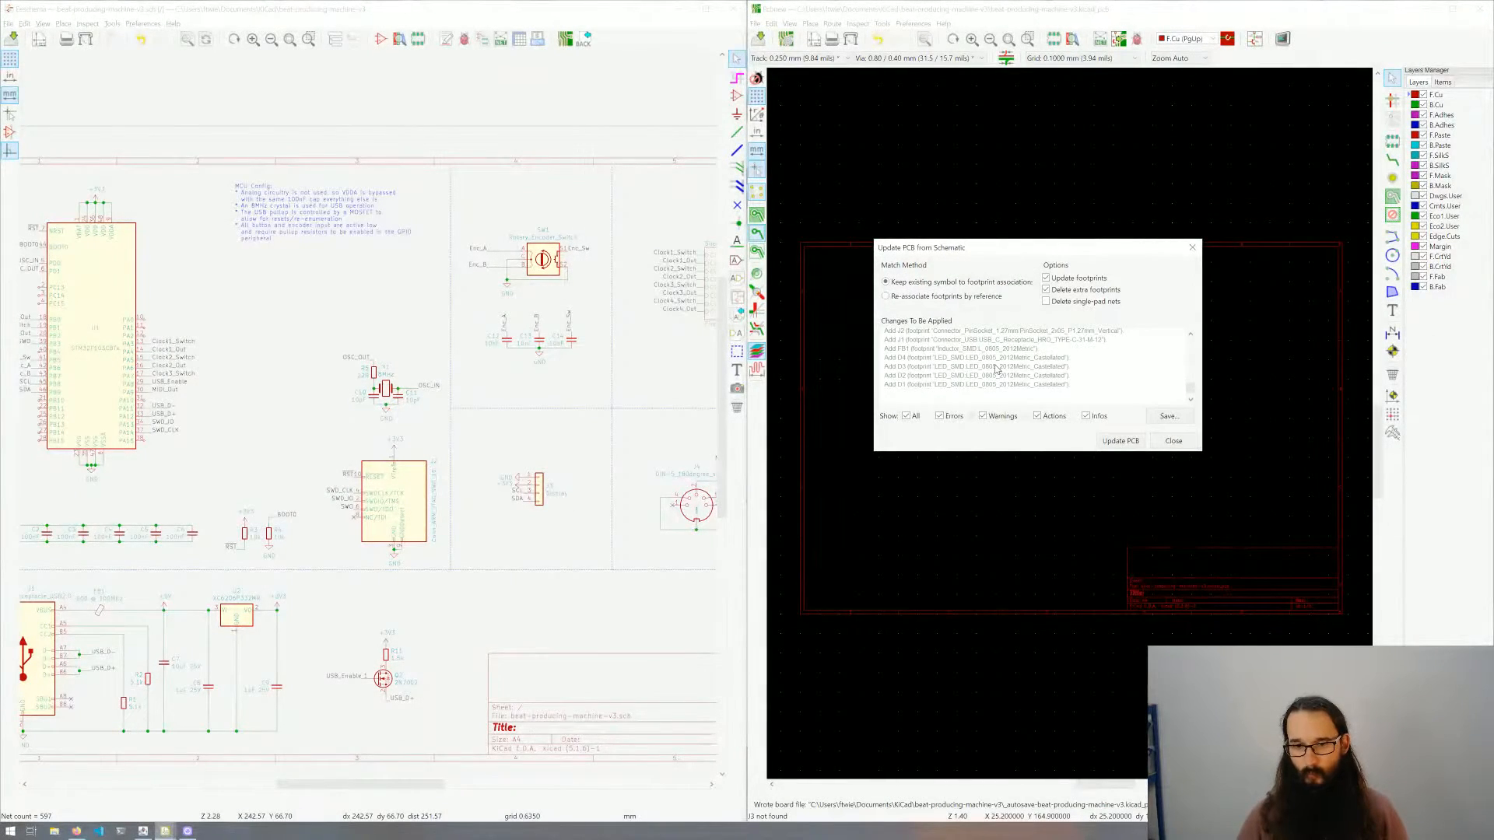
scroll(997, 369, "up", 5)
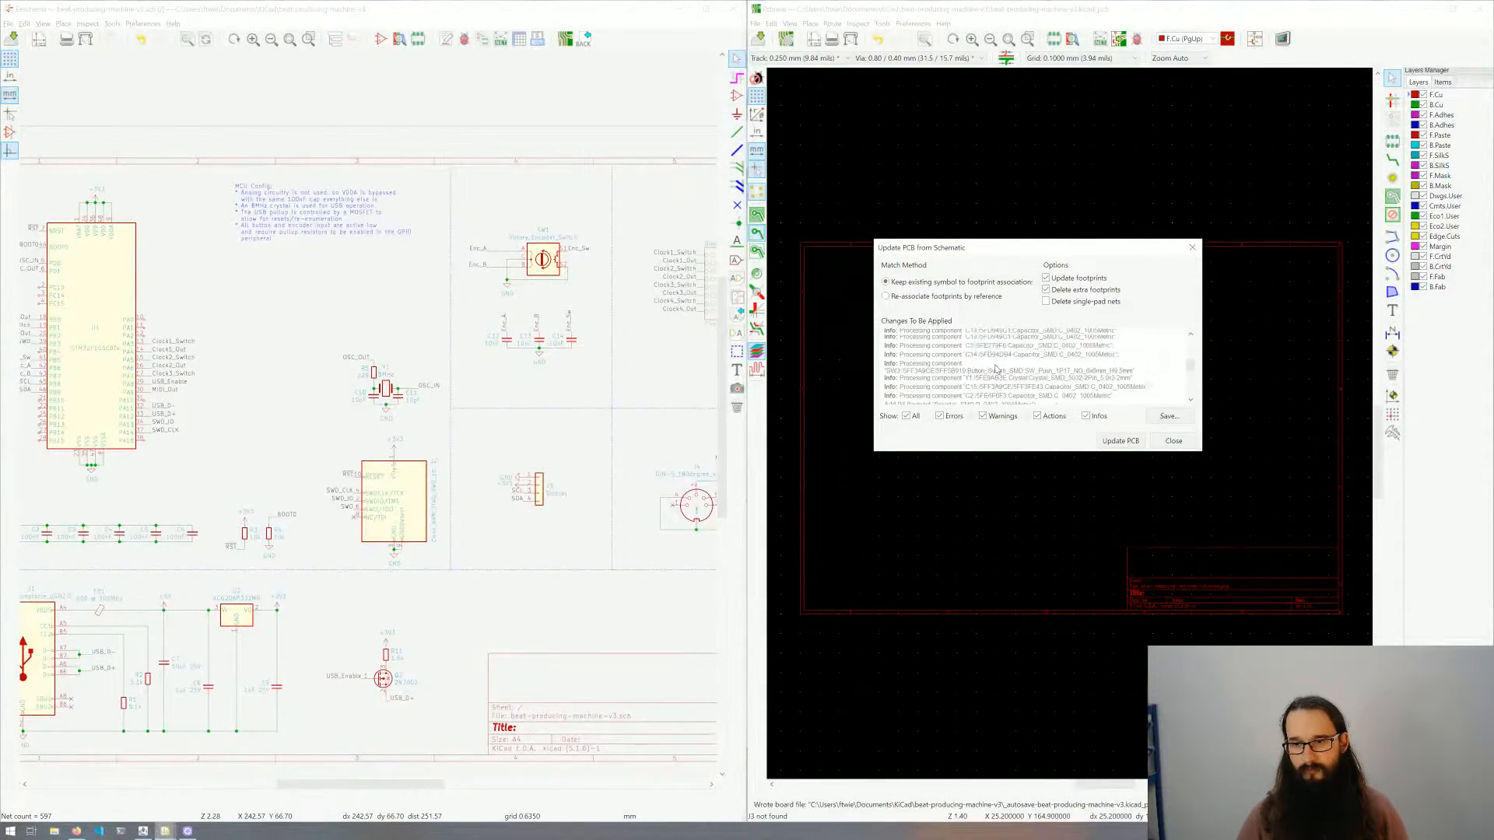
scroll(996, 368, "down", 4)
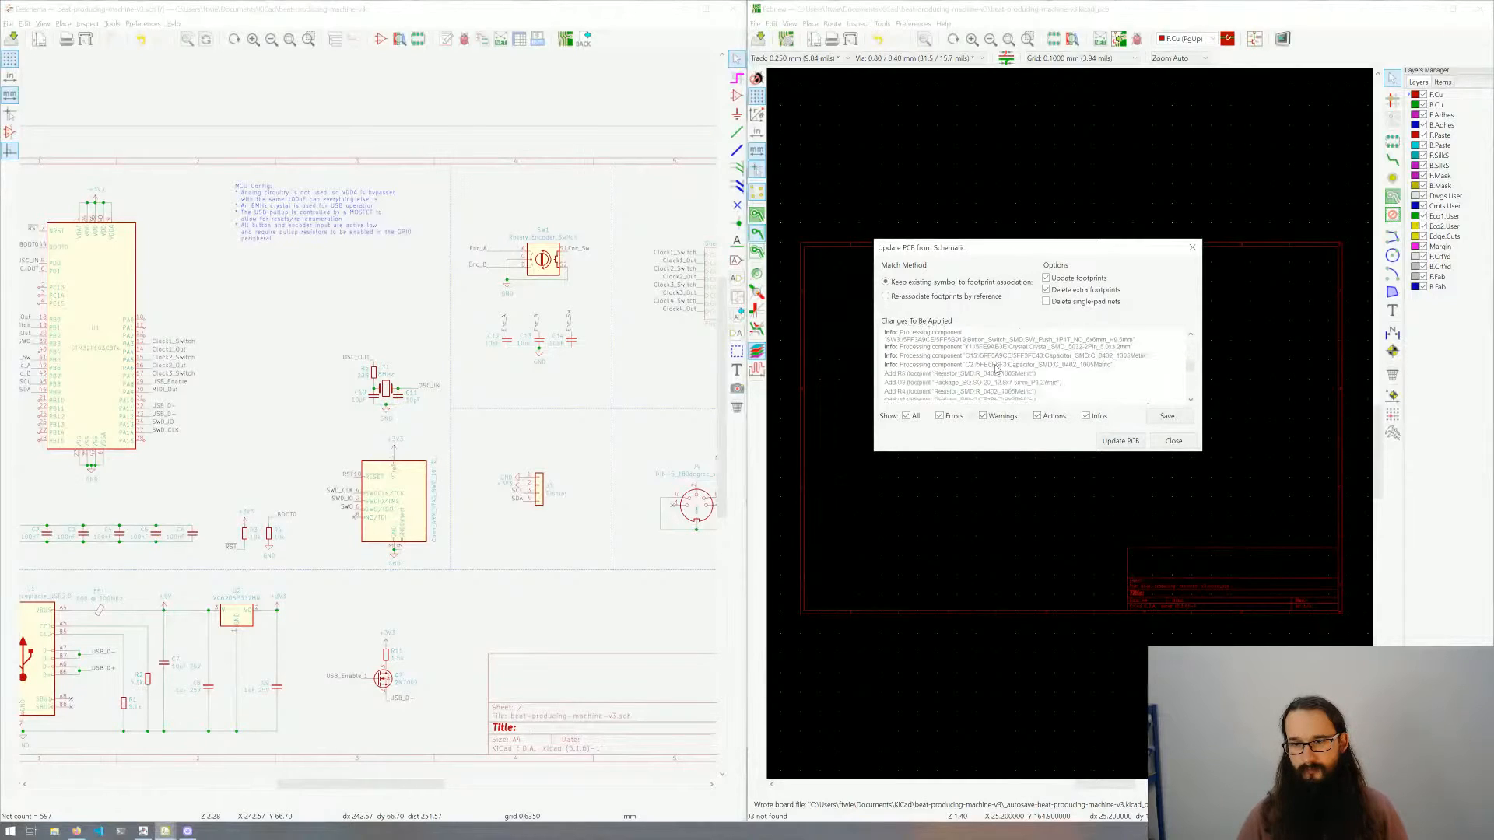
scroll(997, 369, "down", 5)
left_click(1104, 441)
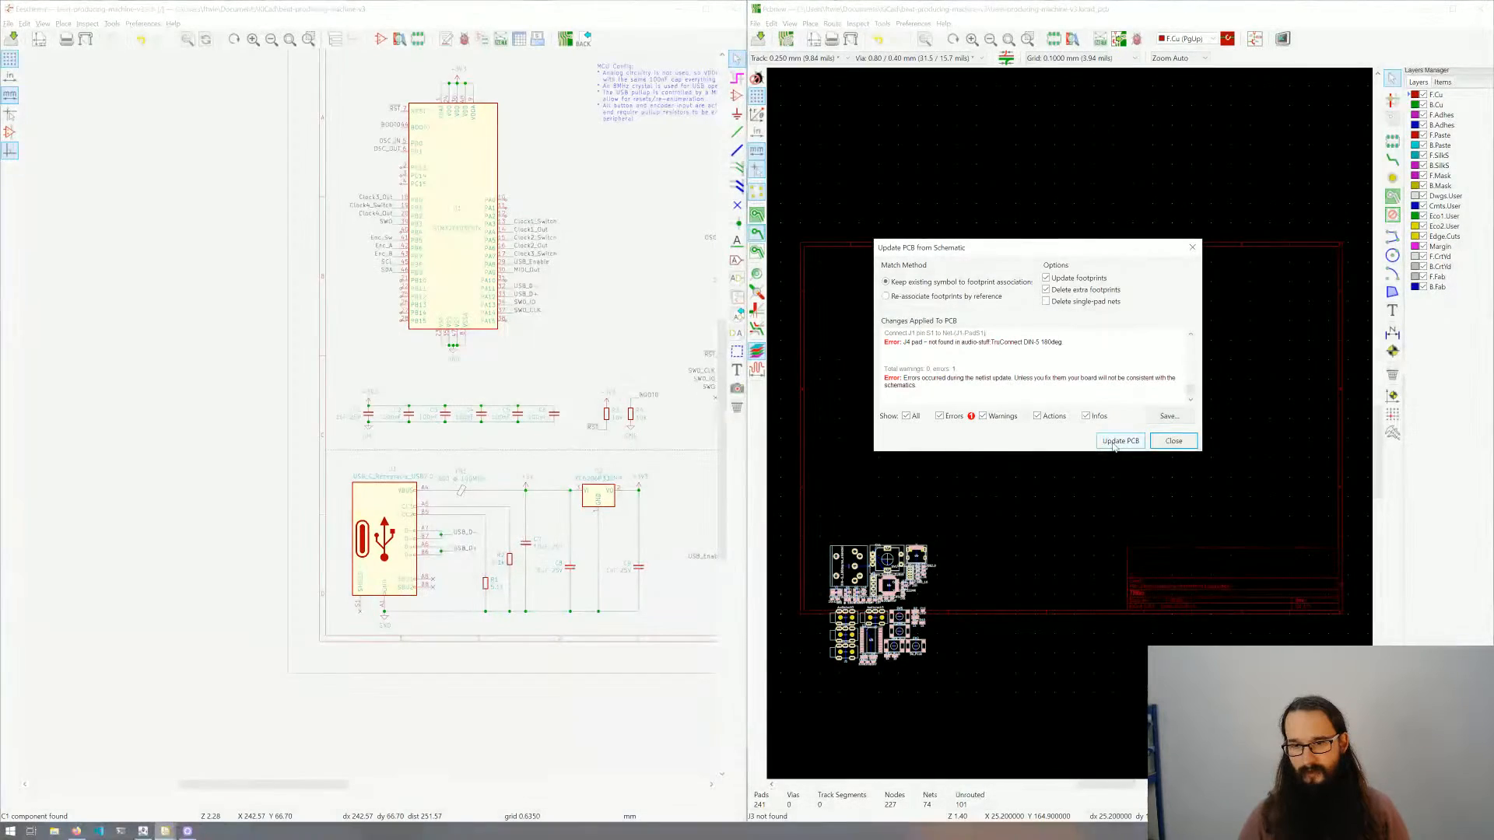
left_click(1172, 441)
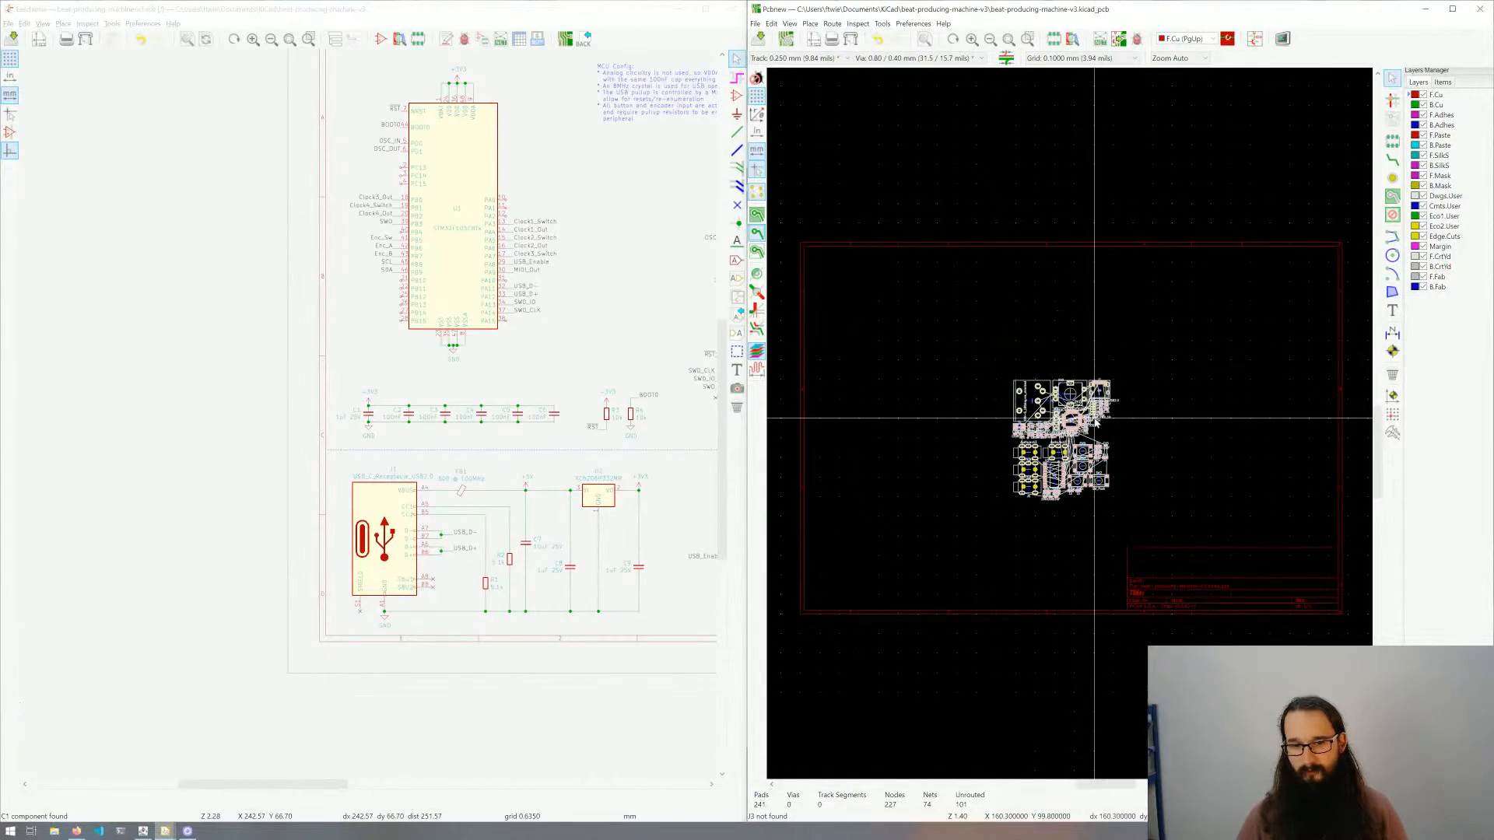
Step: Place the imported footprint cluster near the middle of the sheet and inspect the DIN connector, audio jacks, microcontroller and USB connector footprints
left_click(1095, 420)
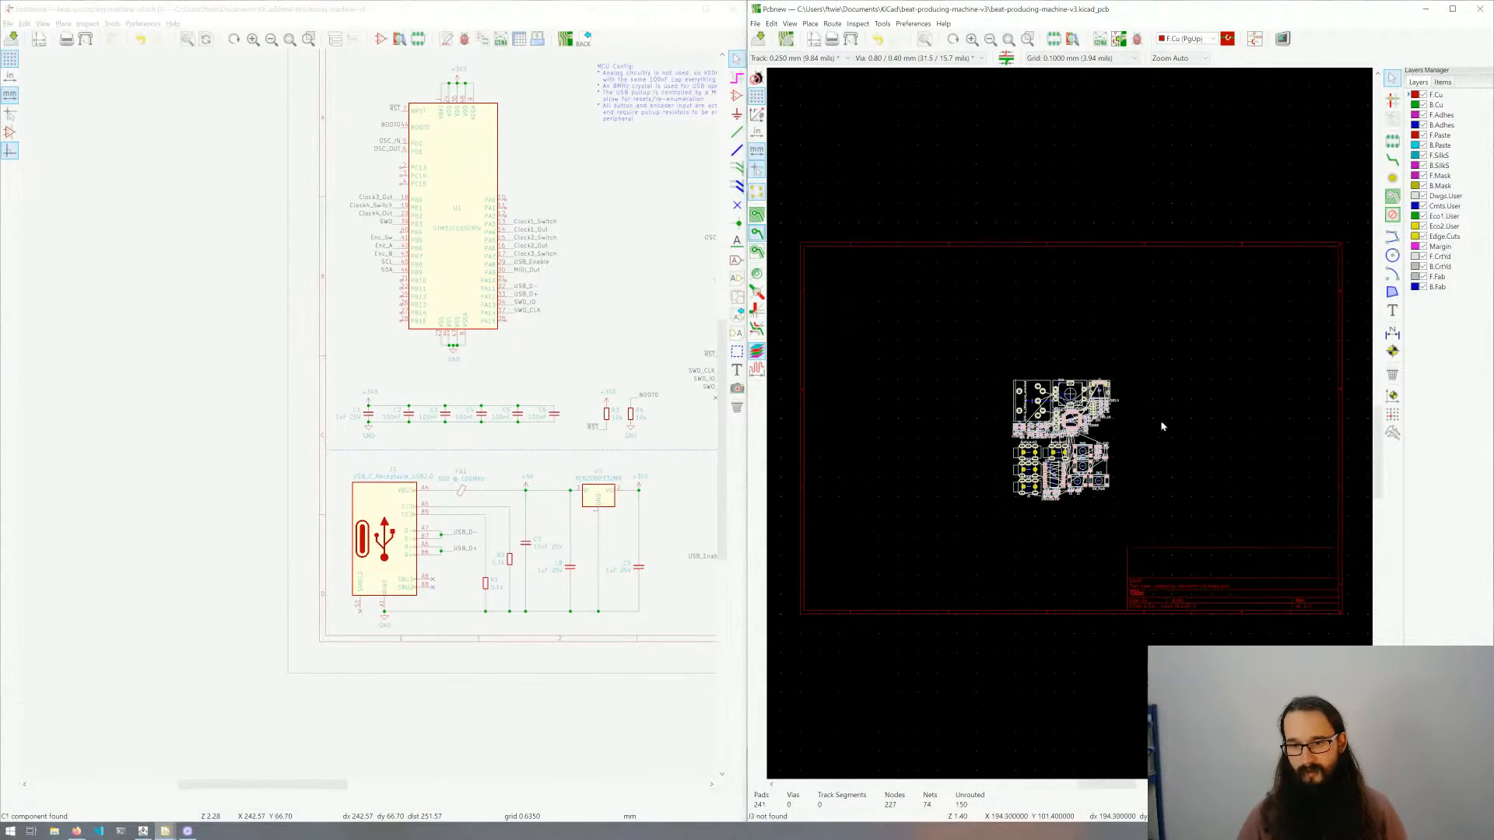
scroll(1074, 426, "up", 10)
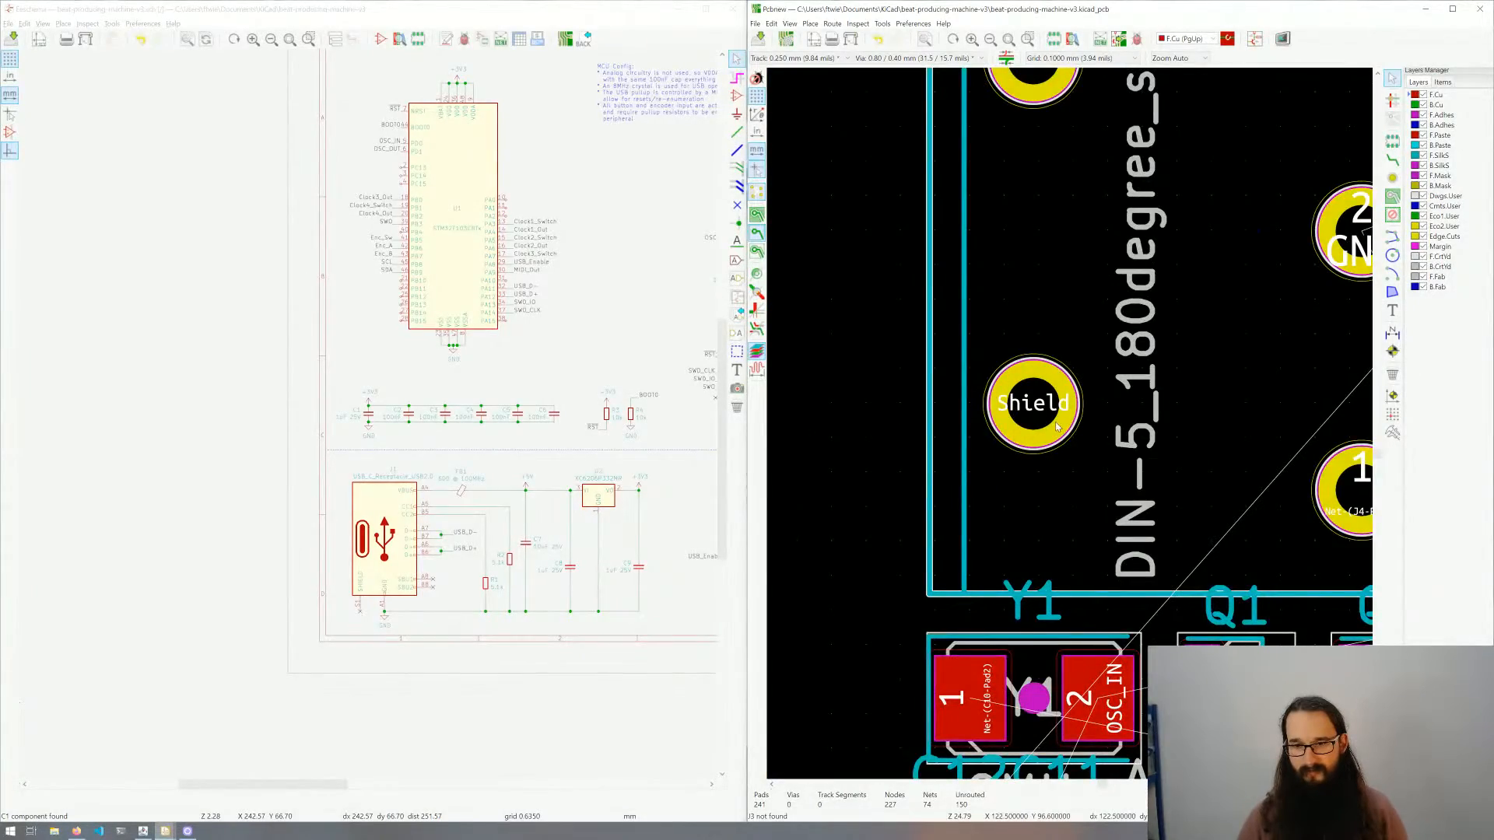
scroll(1057, 427, "down", 4)
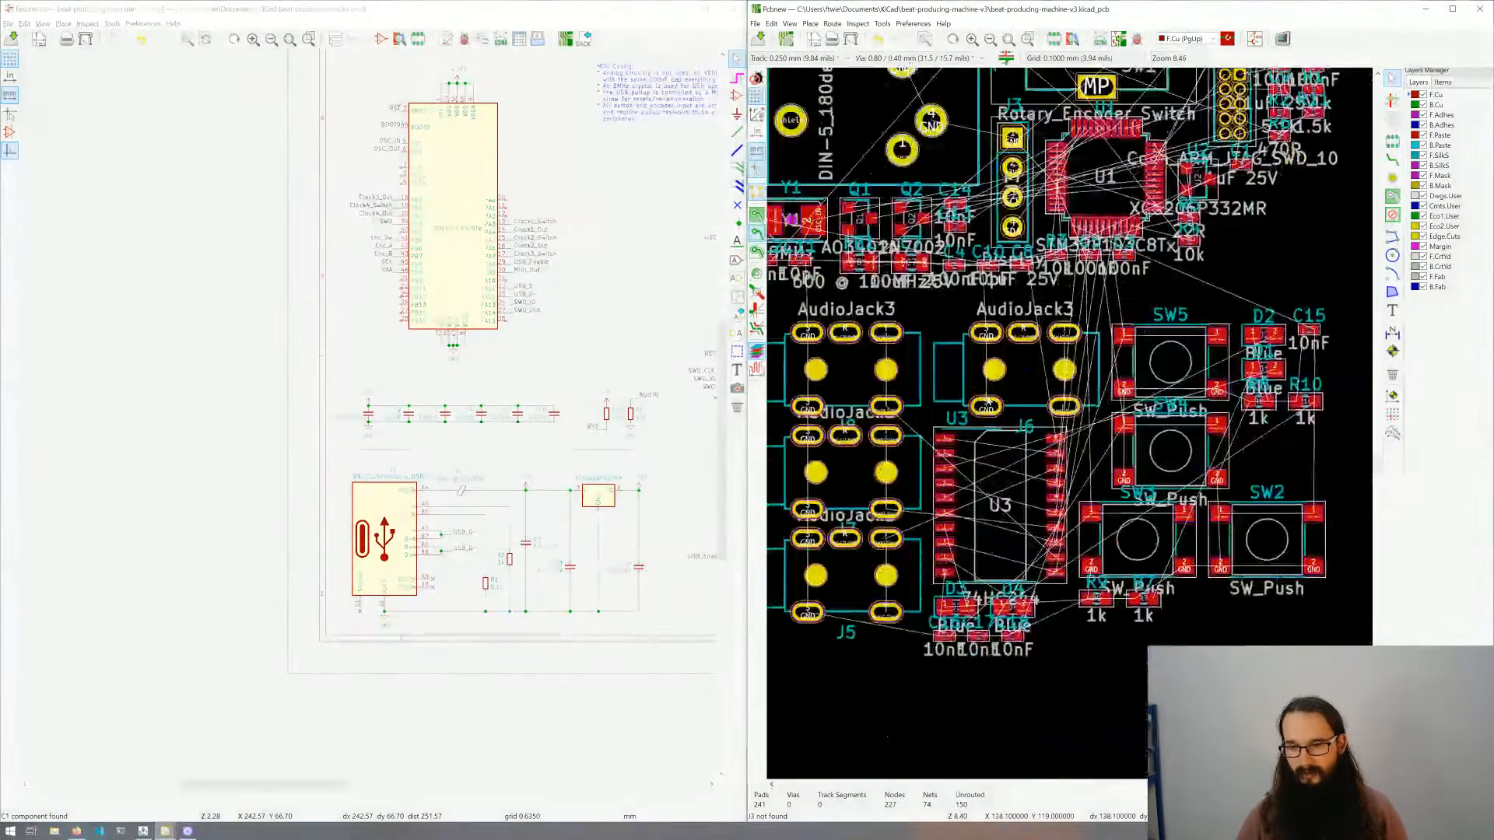
scroll(1057, 426, "down", 2)
scroll(1071, 427, "up", 5)
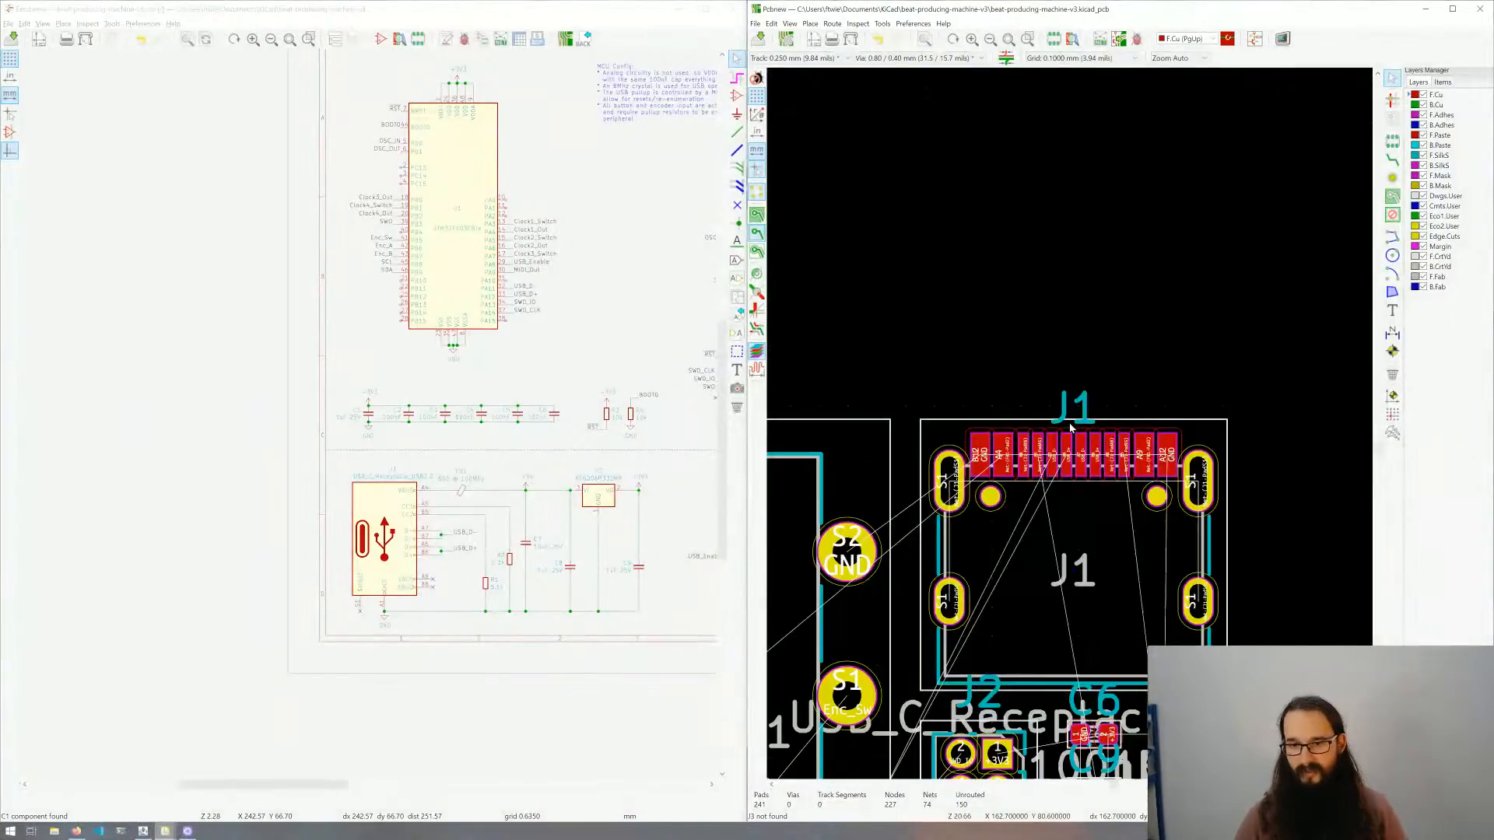
scroll(1071, 427, "up", 3)
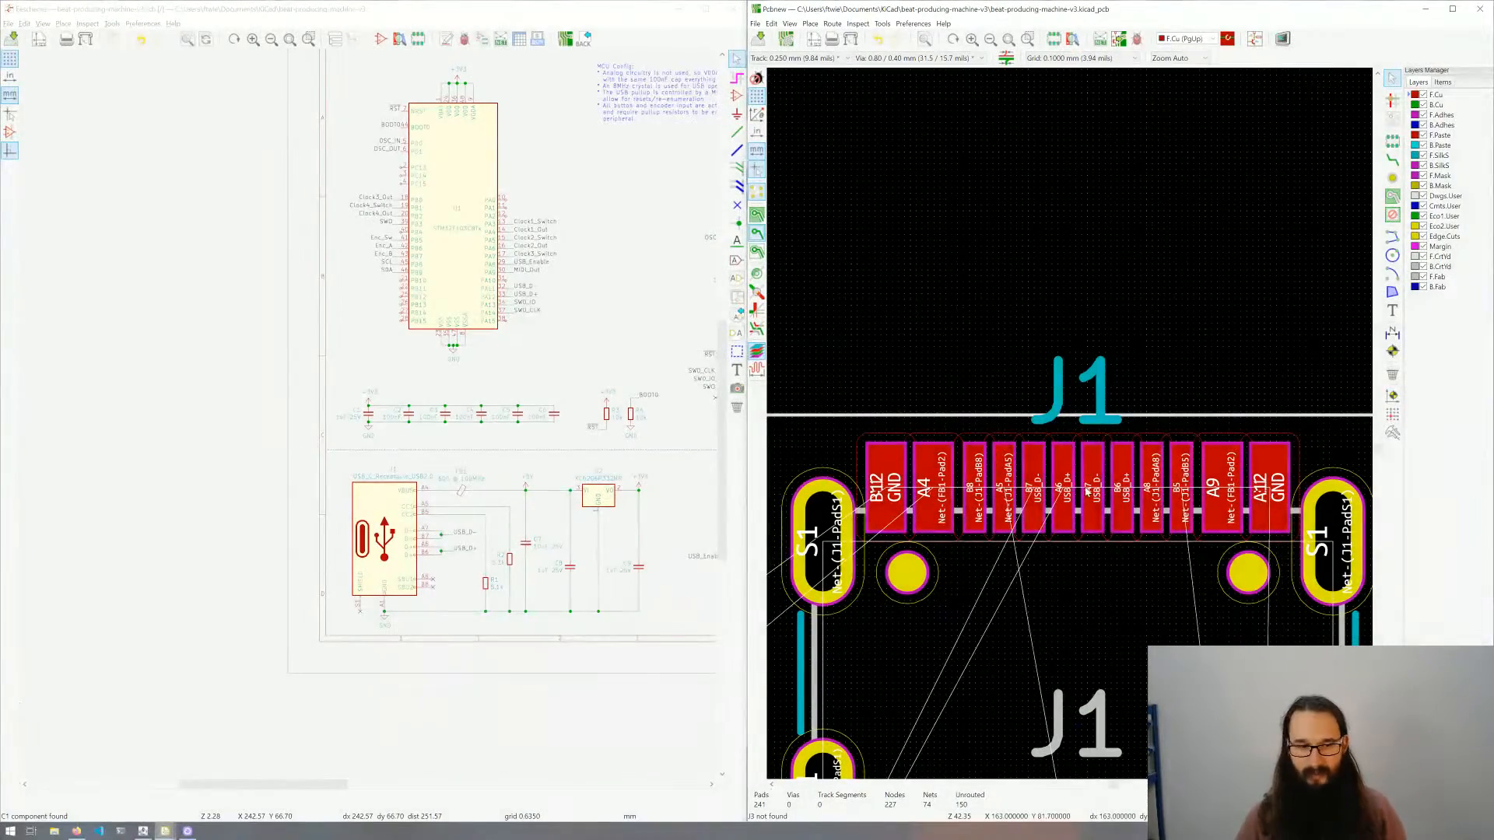
scroll(1070, 427, "down", 7)
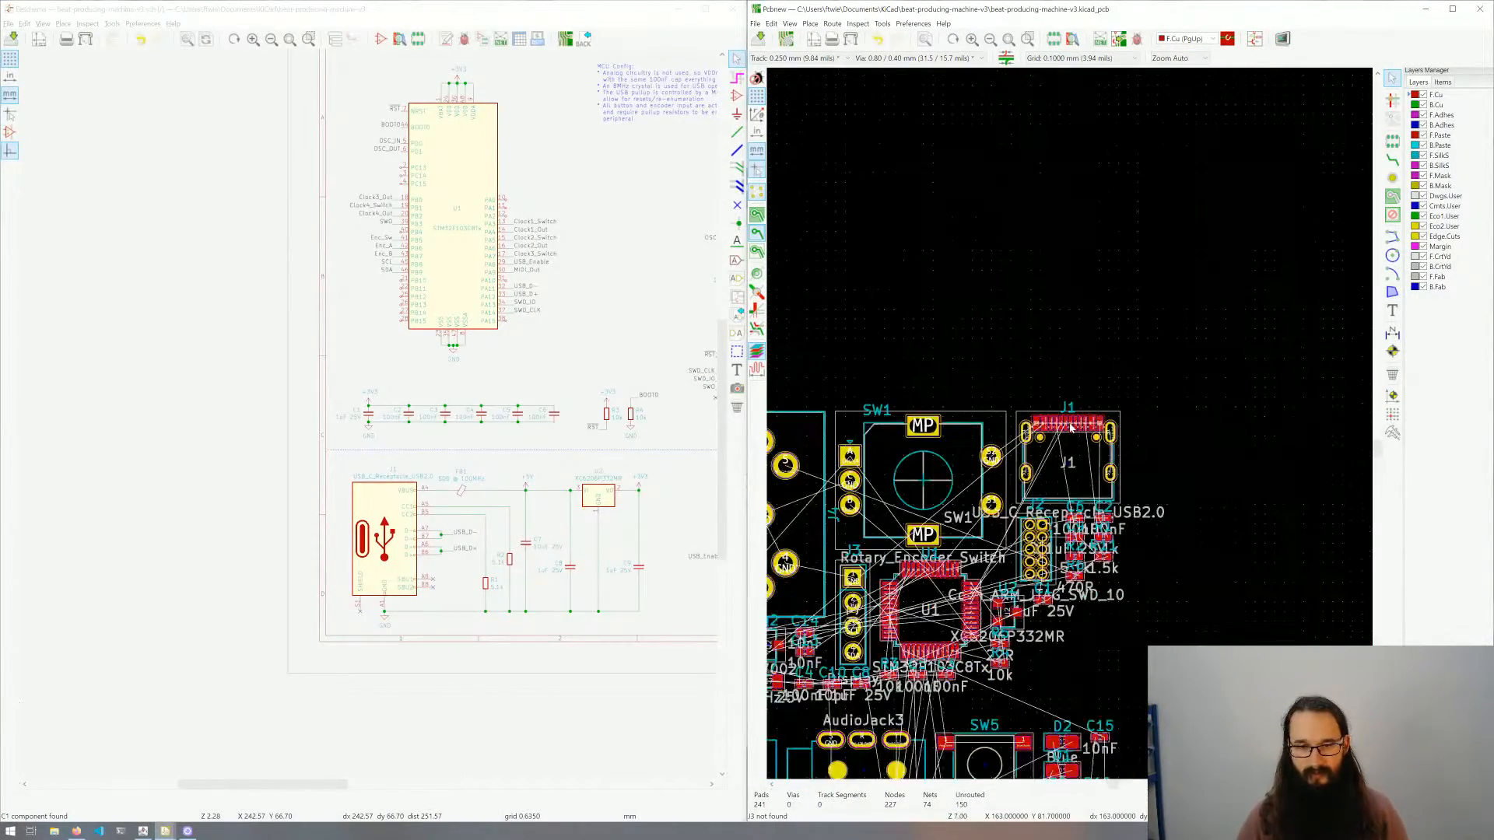
scroll(1071, 427, "down", 3)
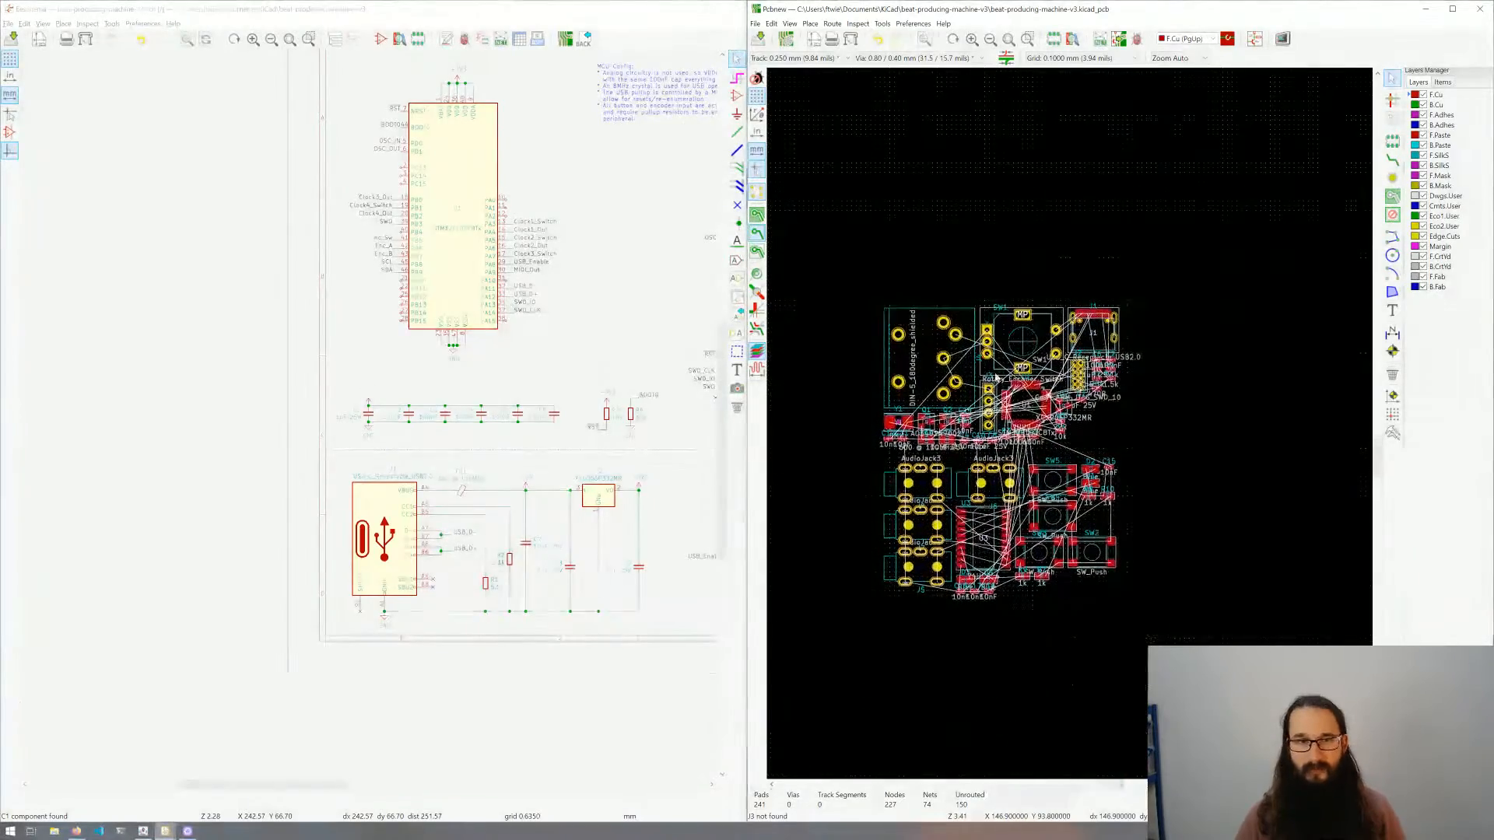
Step: Narrow the schematic window and widen the board editor beside it, keeping the crystal and debug connector circuits in view
middle_click_drag(519, 360, 345, 379)
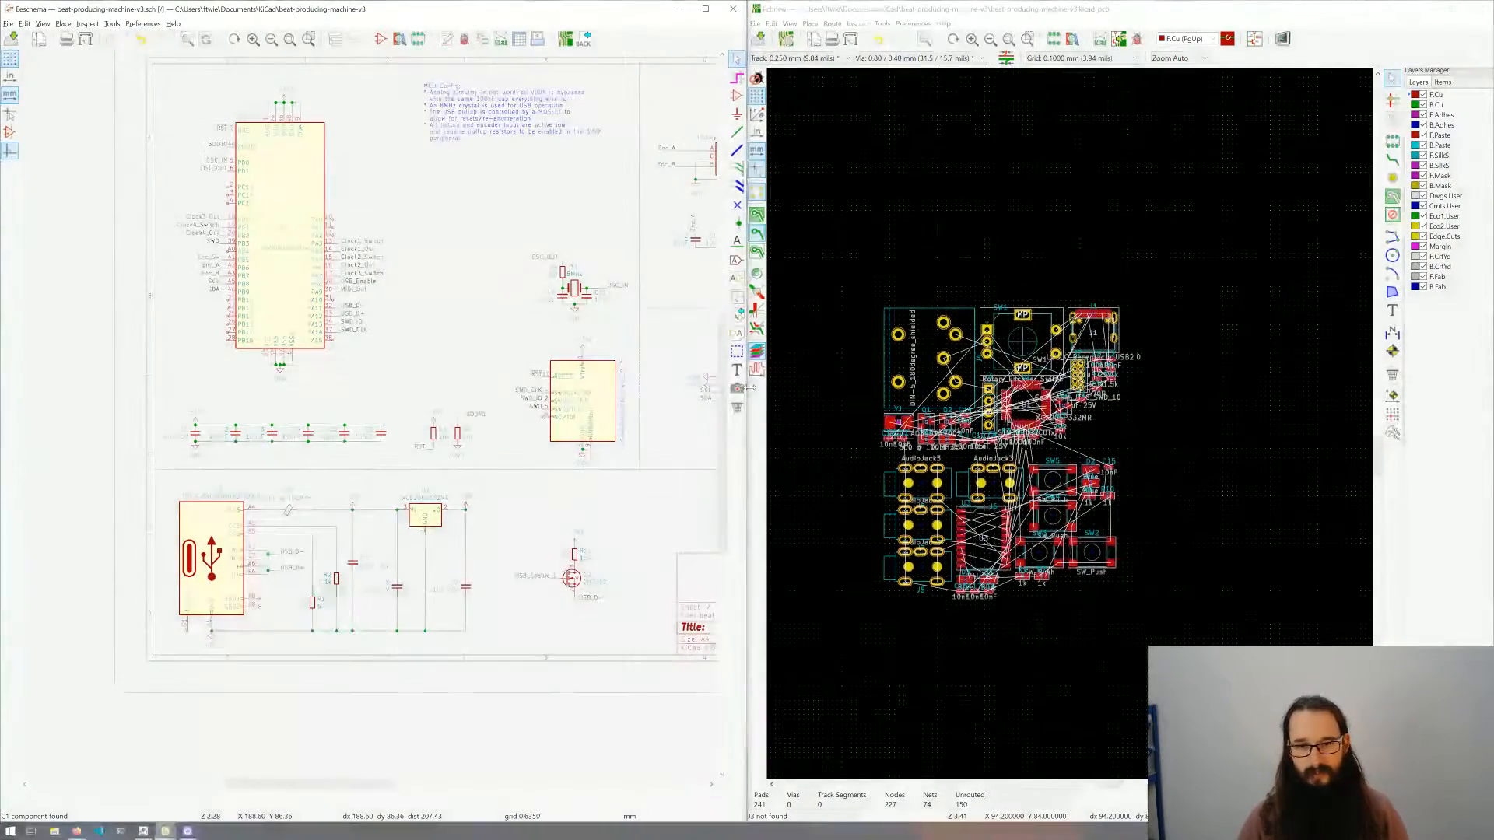
left_click_drag(749, 387, 519, 398)
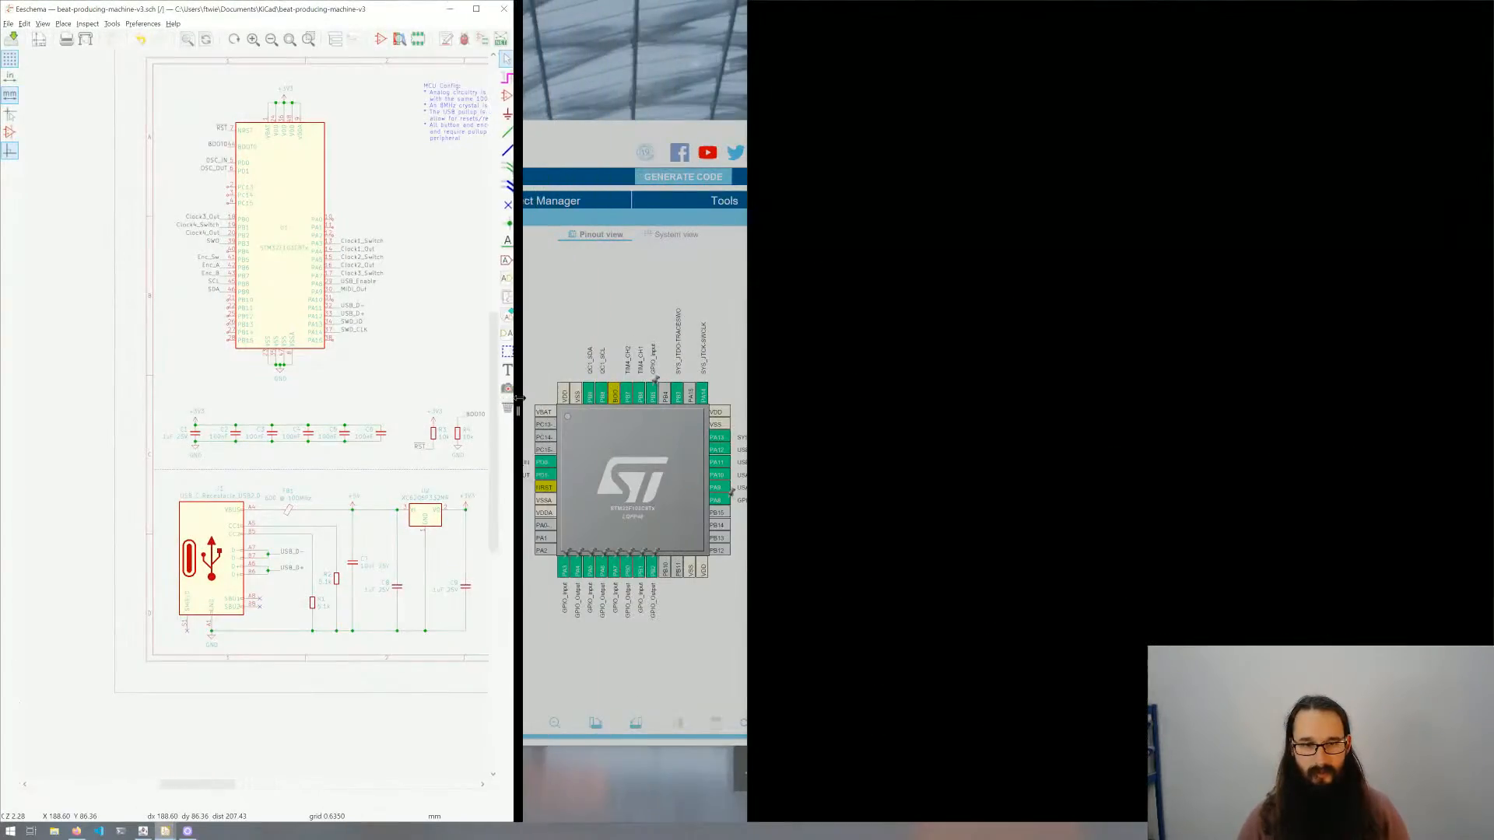
middle_click_drag(709, 300, 745, 278)
left_click(396, 304)
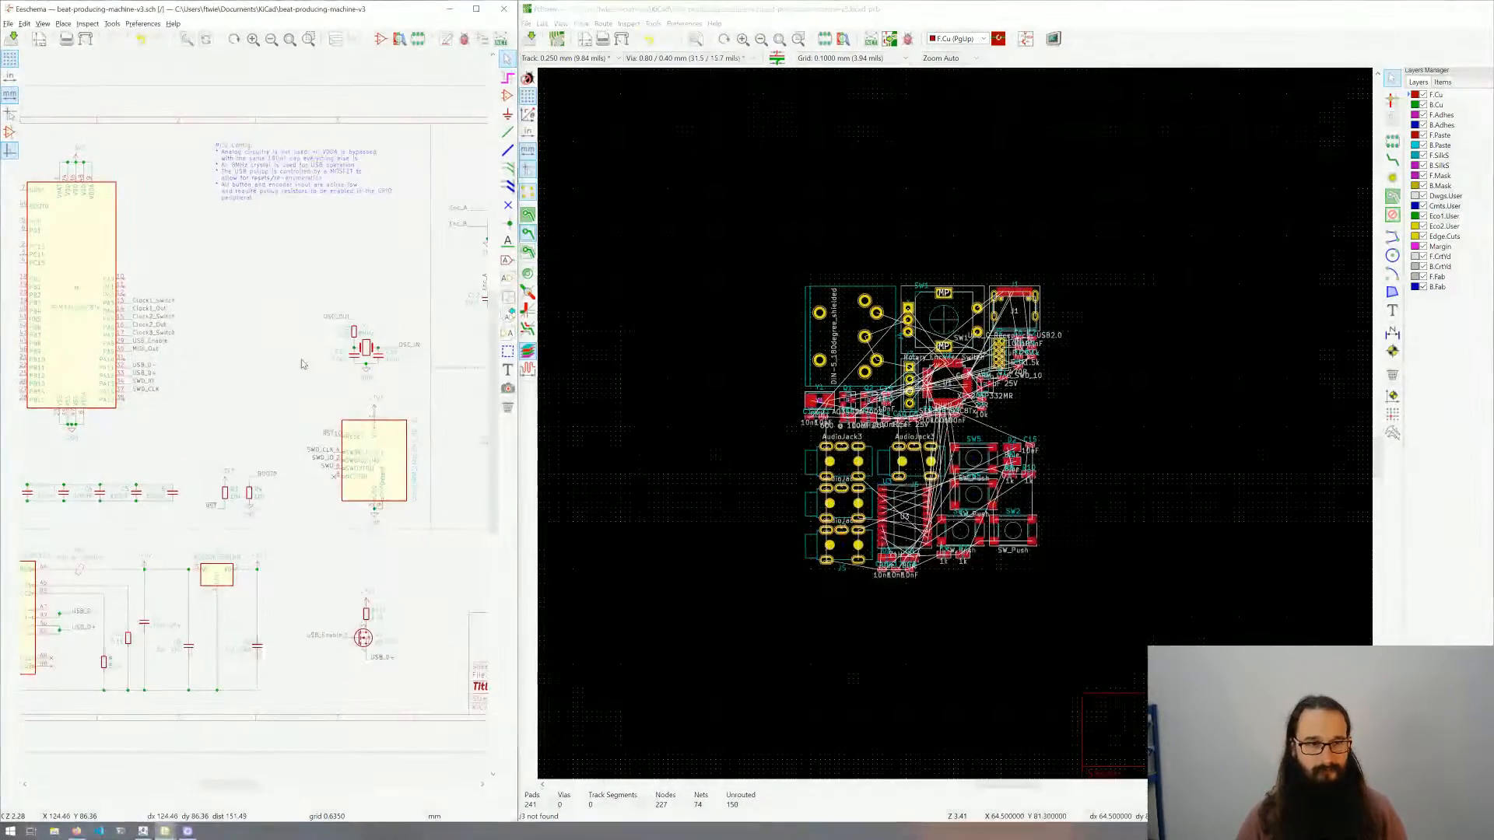
Step: Select the whole cluster of imported footprints and move it to the right side of the drawing sheet, clearing the middle for layout
scroll(957, 426, "up", 4)
scroll(957, 427, "down", 6)
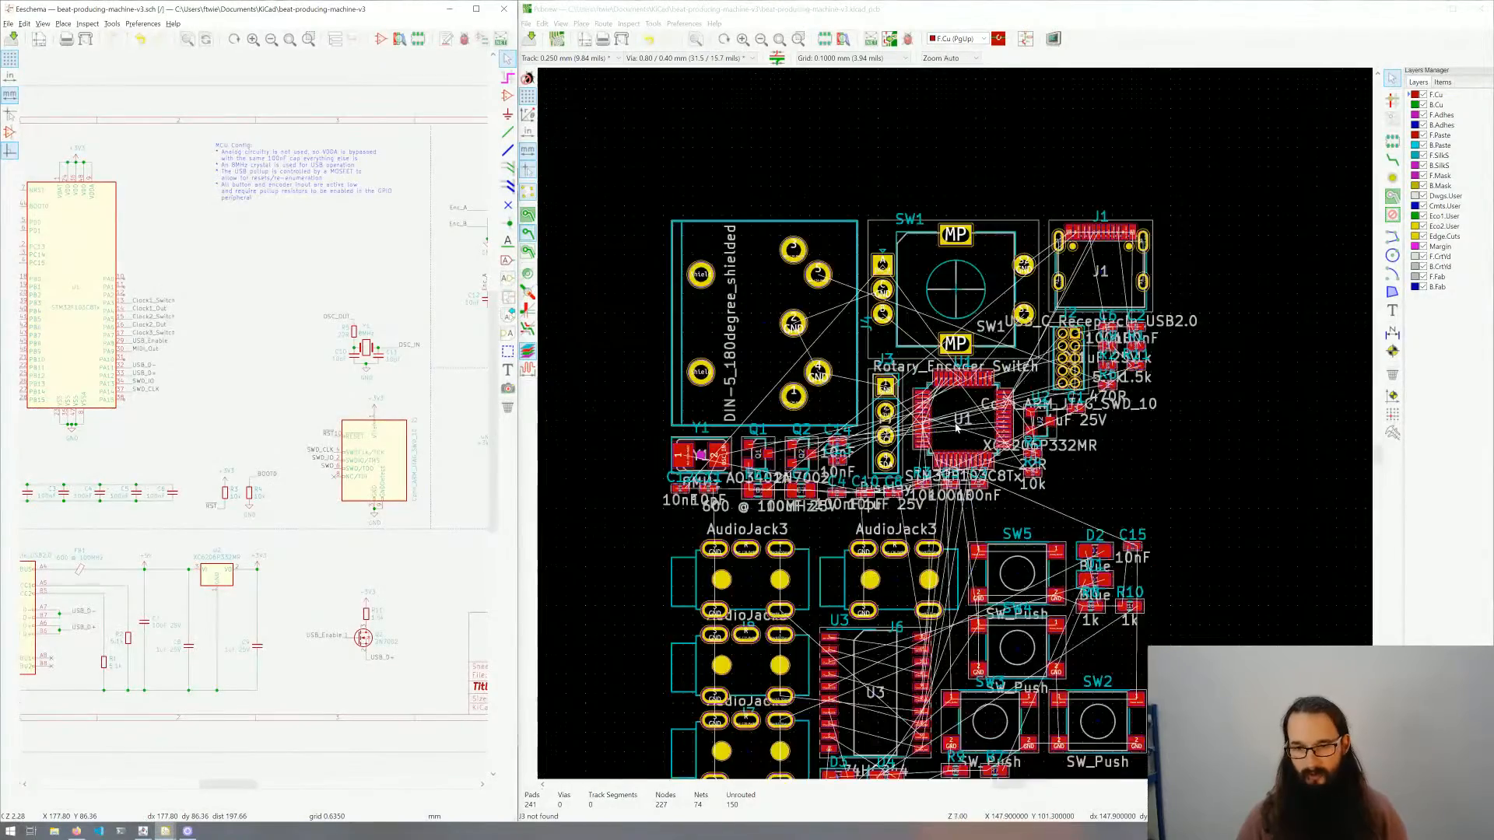
key("Home")
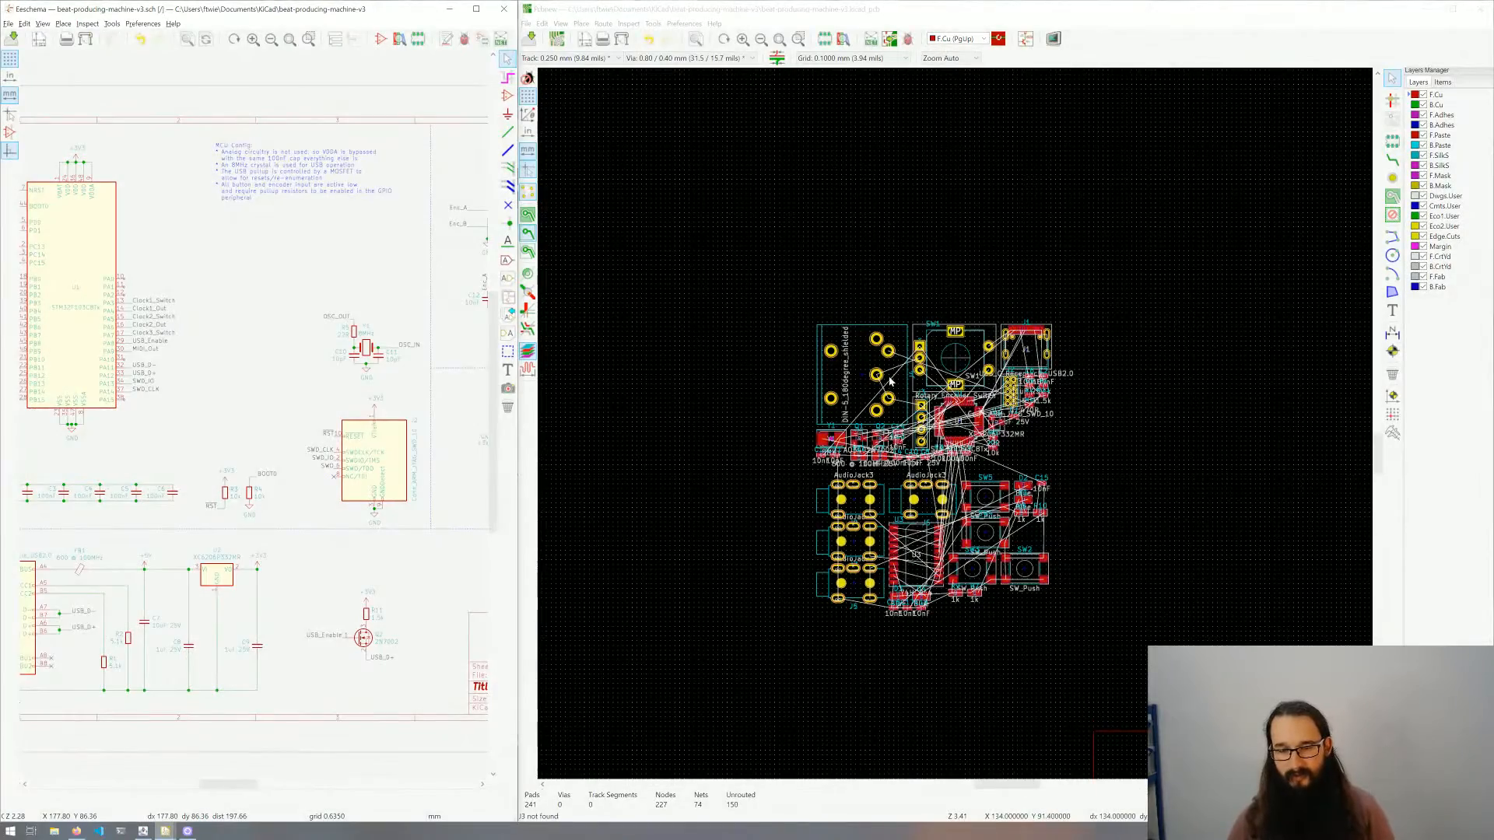
scroll(893, 401, "down", 5)
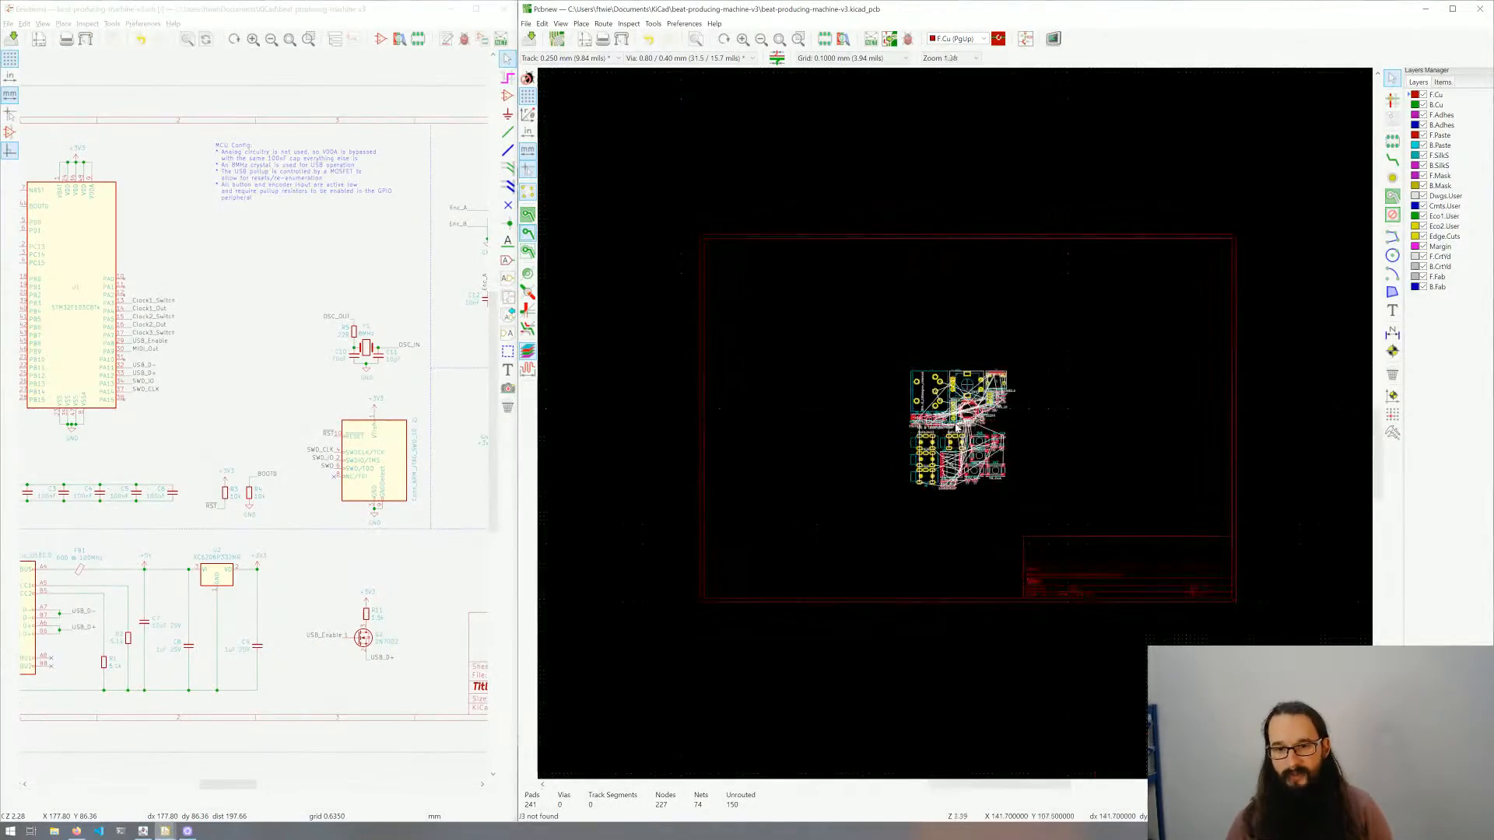
left_click_drag(1004, 499, 903, 345)
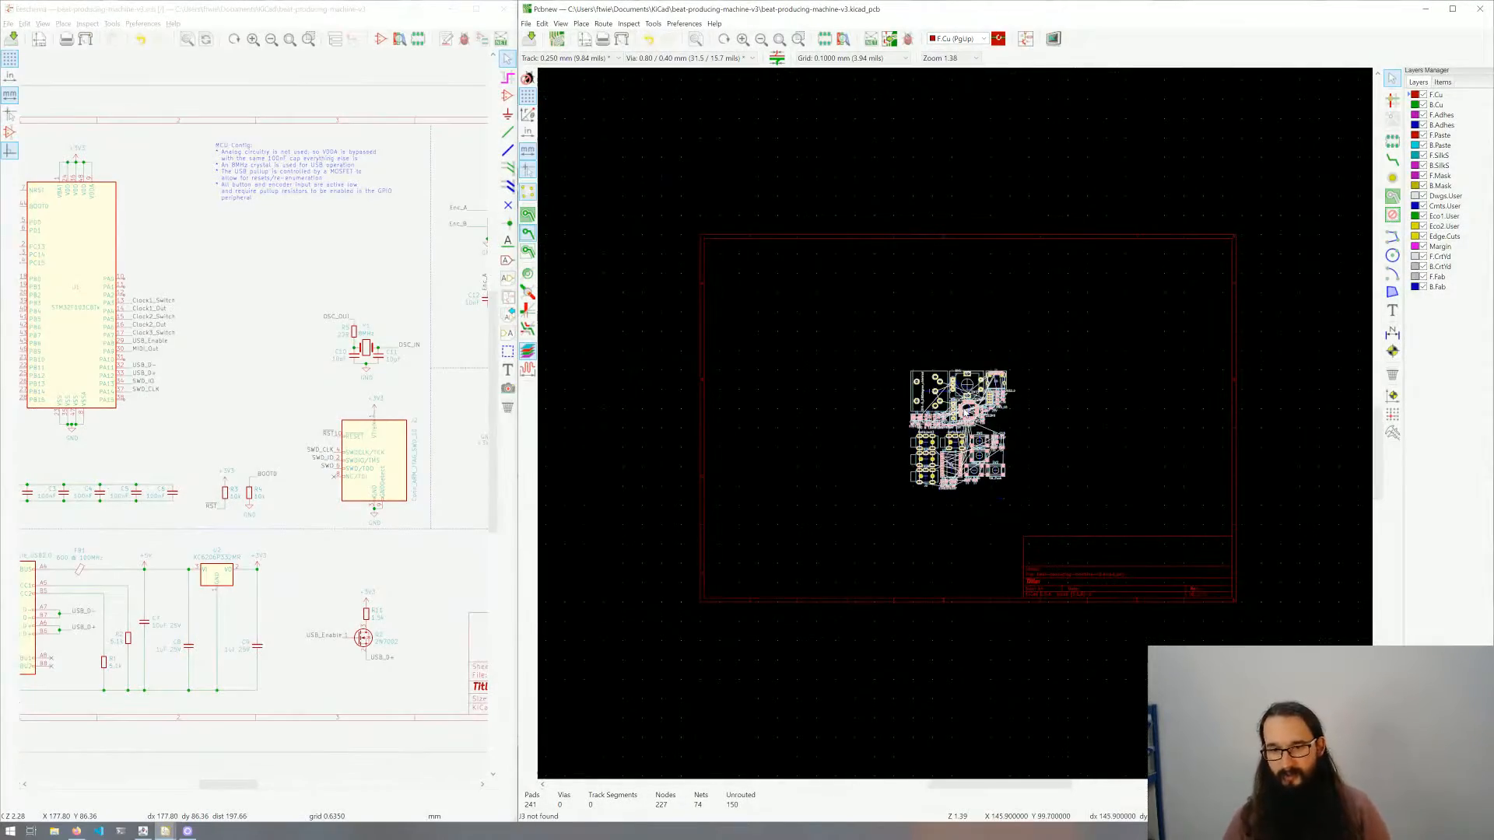
left_click_drag(934, 410, 1134, 393)
left_click(958, 413)
Step: Move audio jack J5 out of the cluster, rotate it 90 degrees and place it at X 160 mm, Y 110 mm
scroll(959, 413, "up", 1)
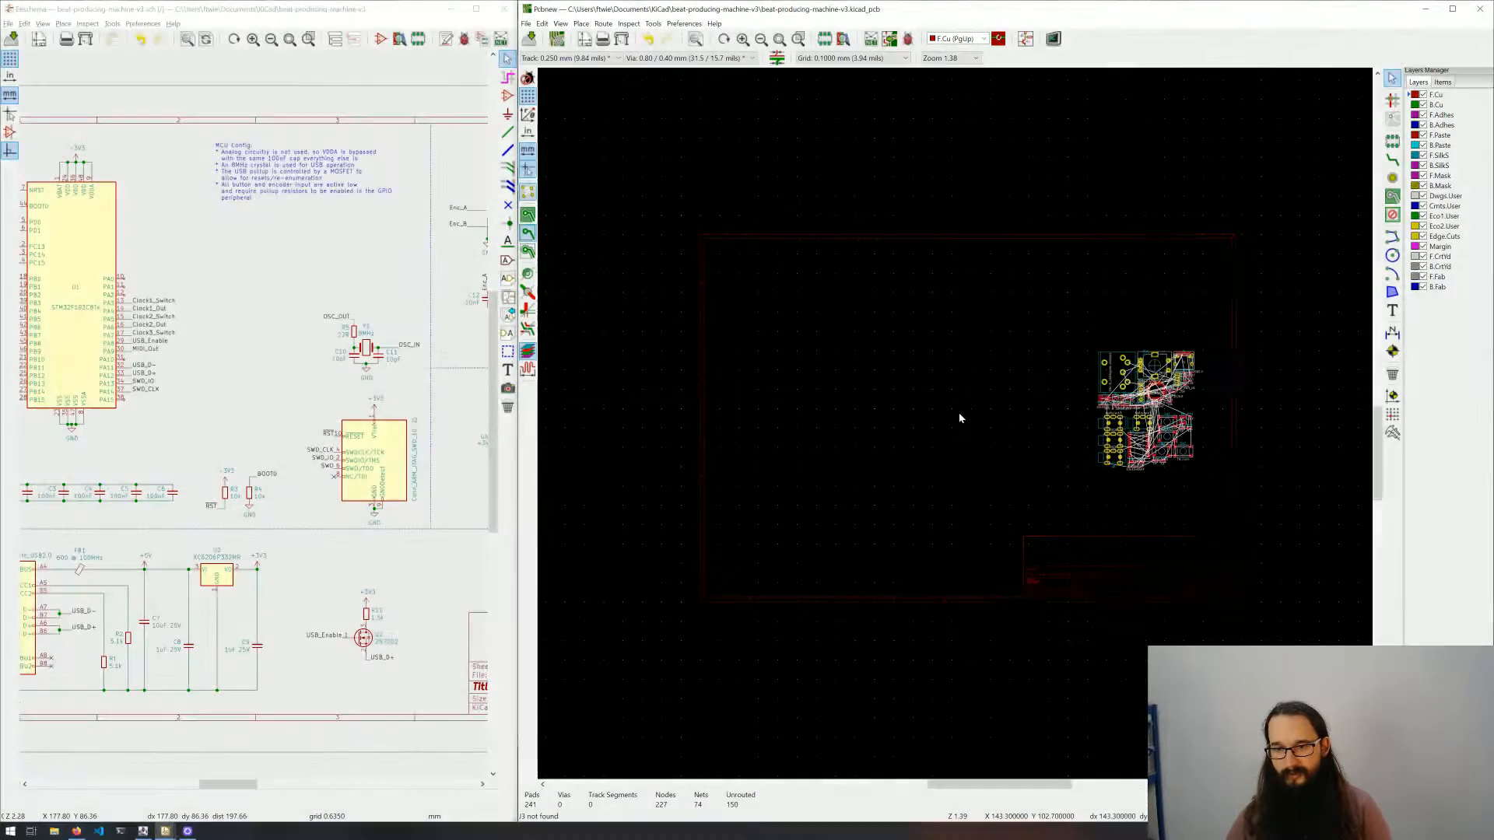
scroll(957, 428, "up", 1)
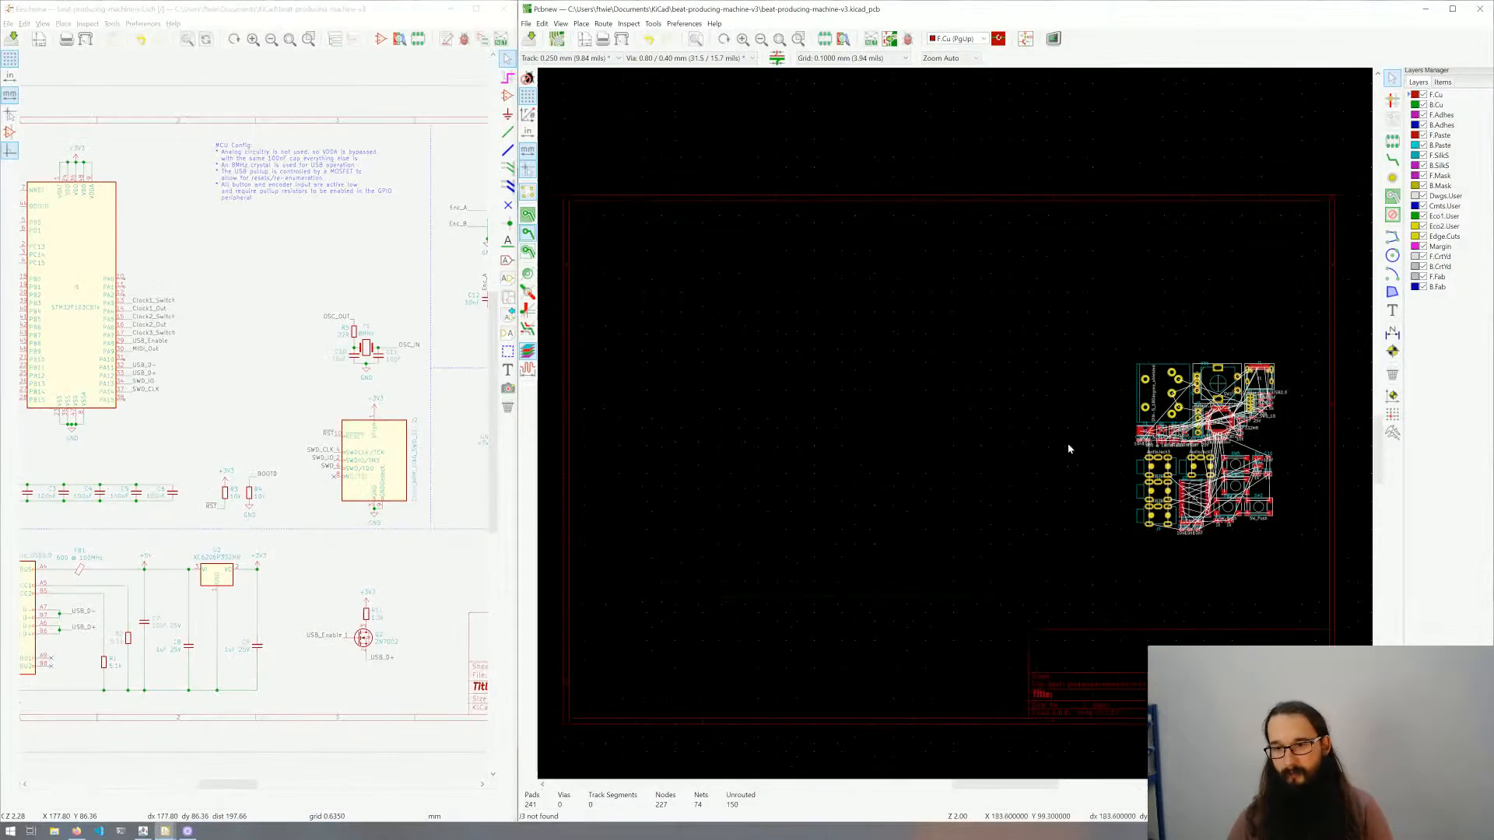
scroll(1090, 437, "up", 1)
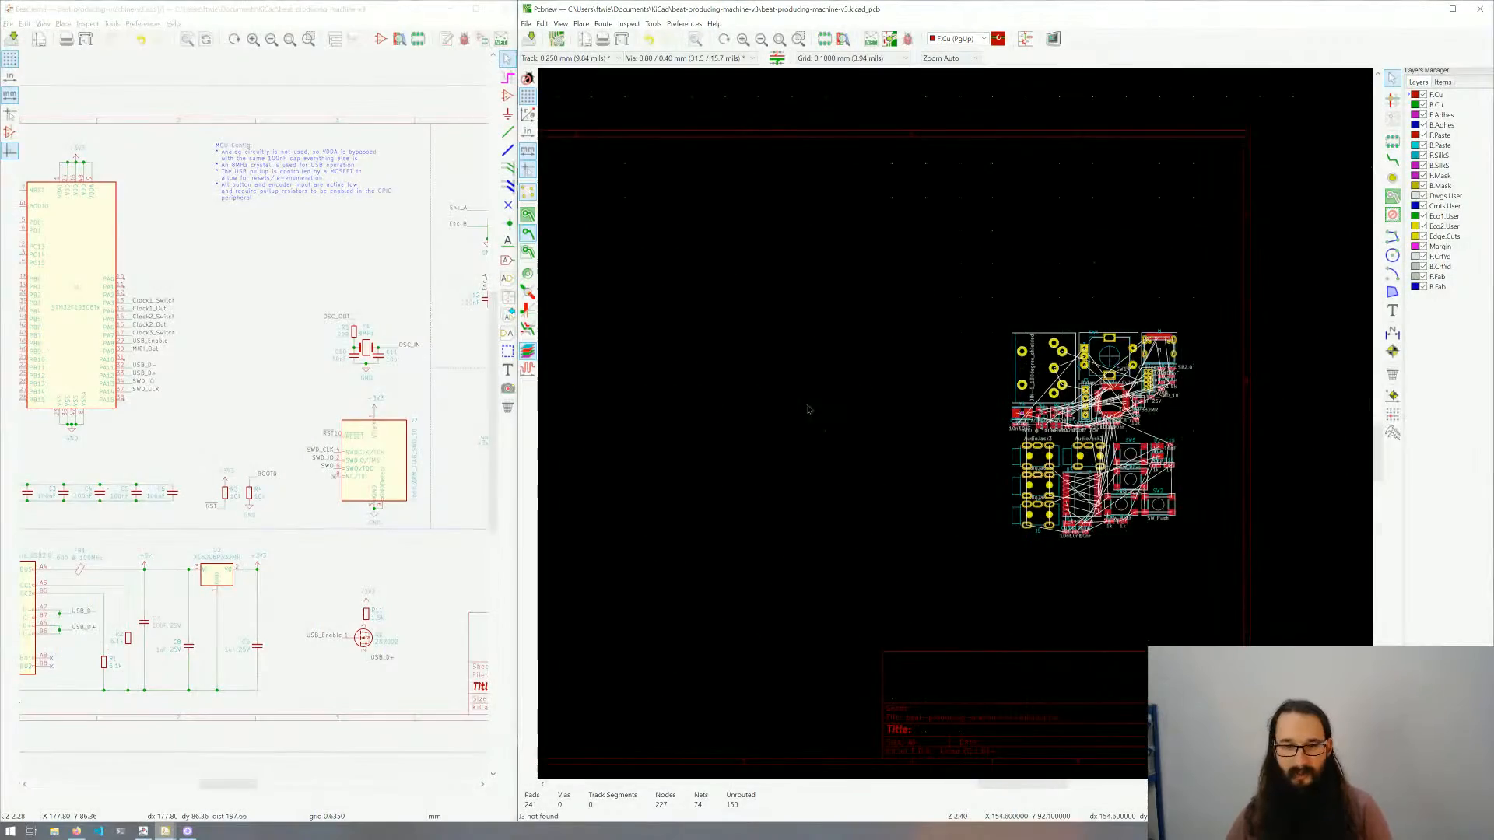
middle_click_drag(807, 410, 874, 399)
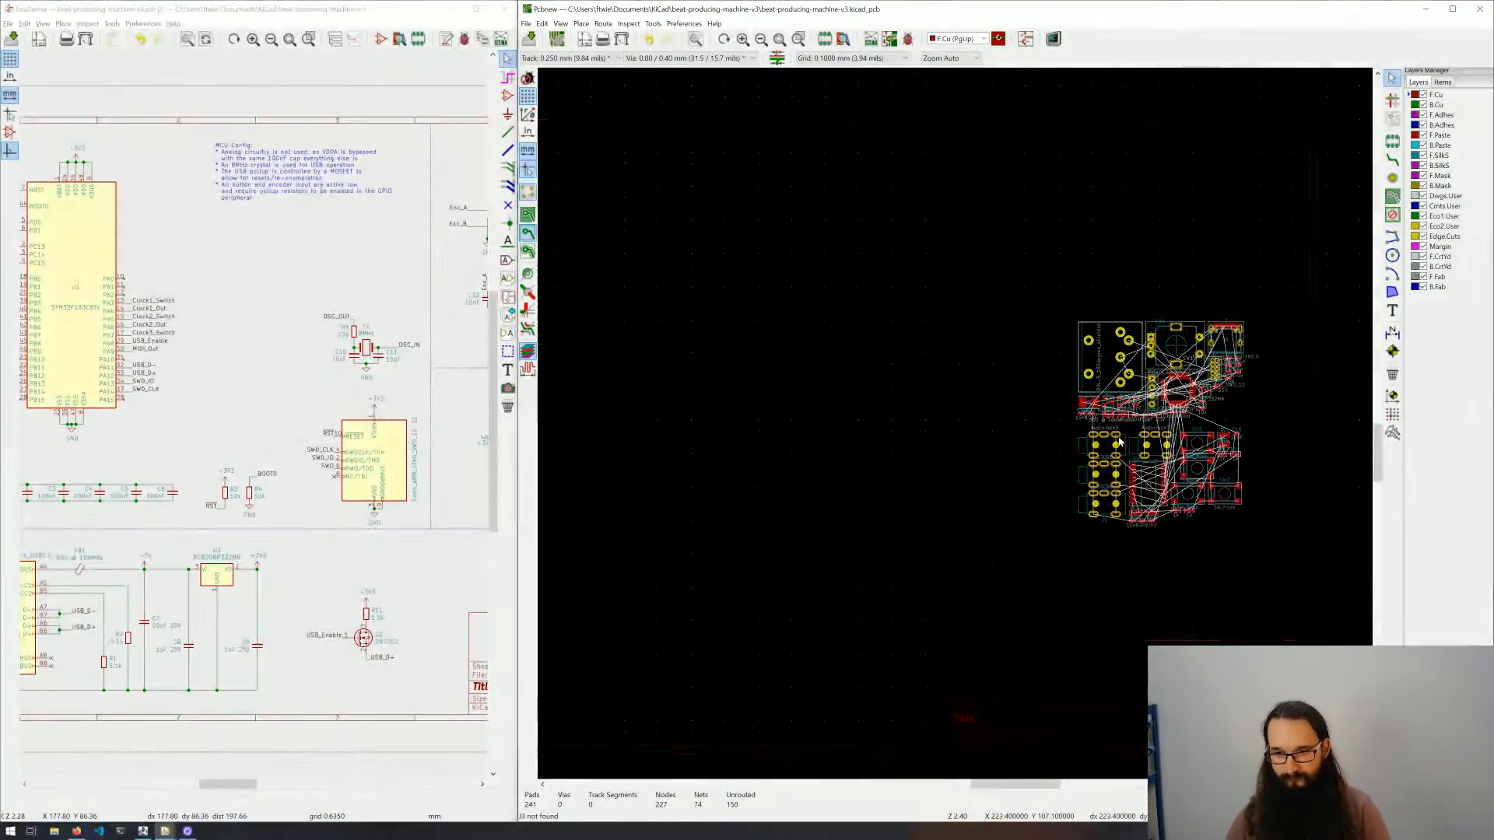
scroll(1109, 451, "up", 9)
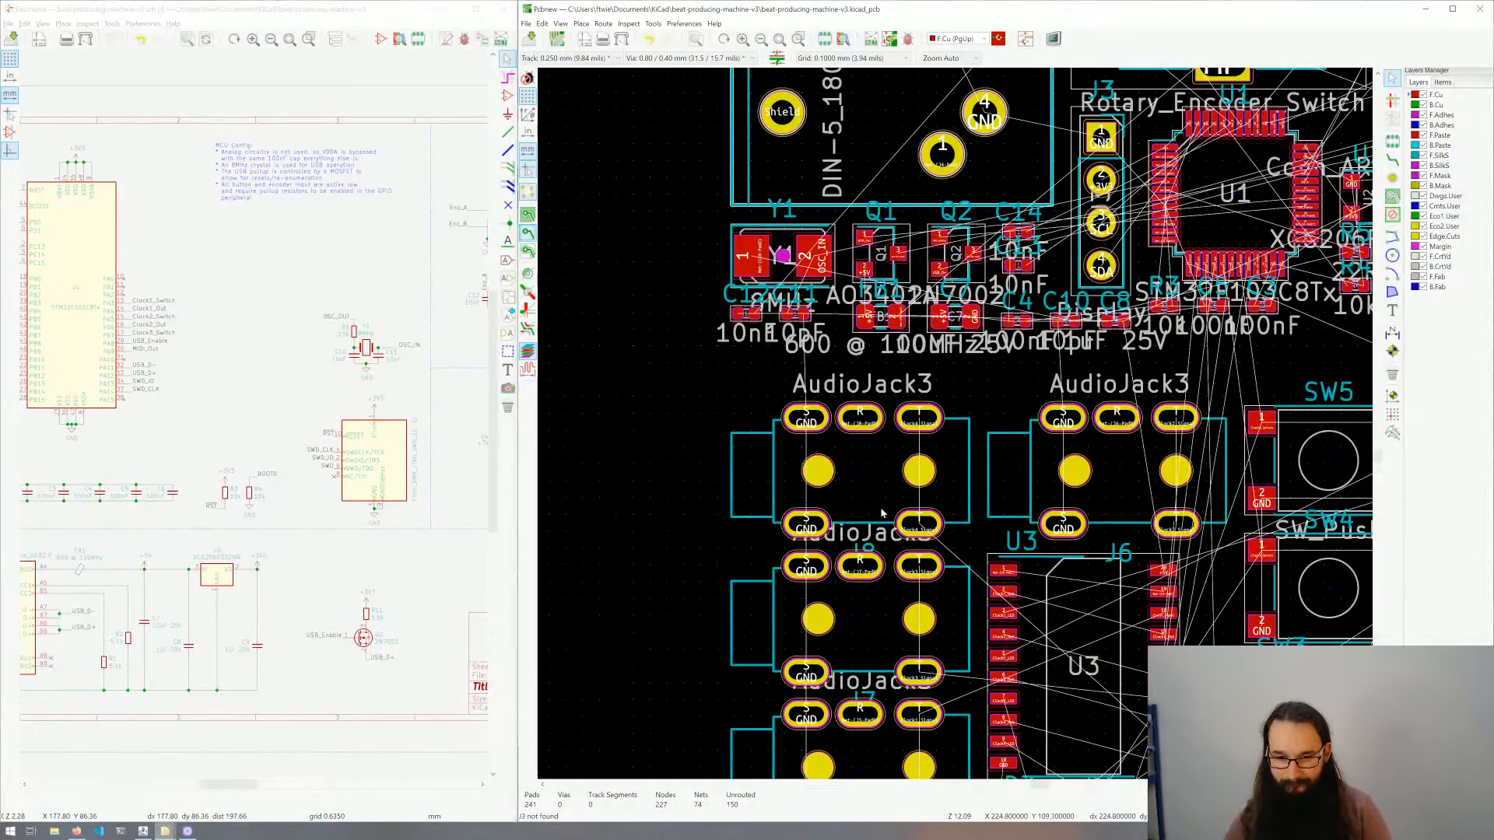
middle_click_drag(882, 513, 926, 387)
left_click(908, 642)
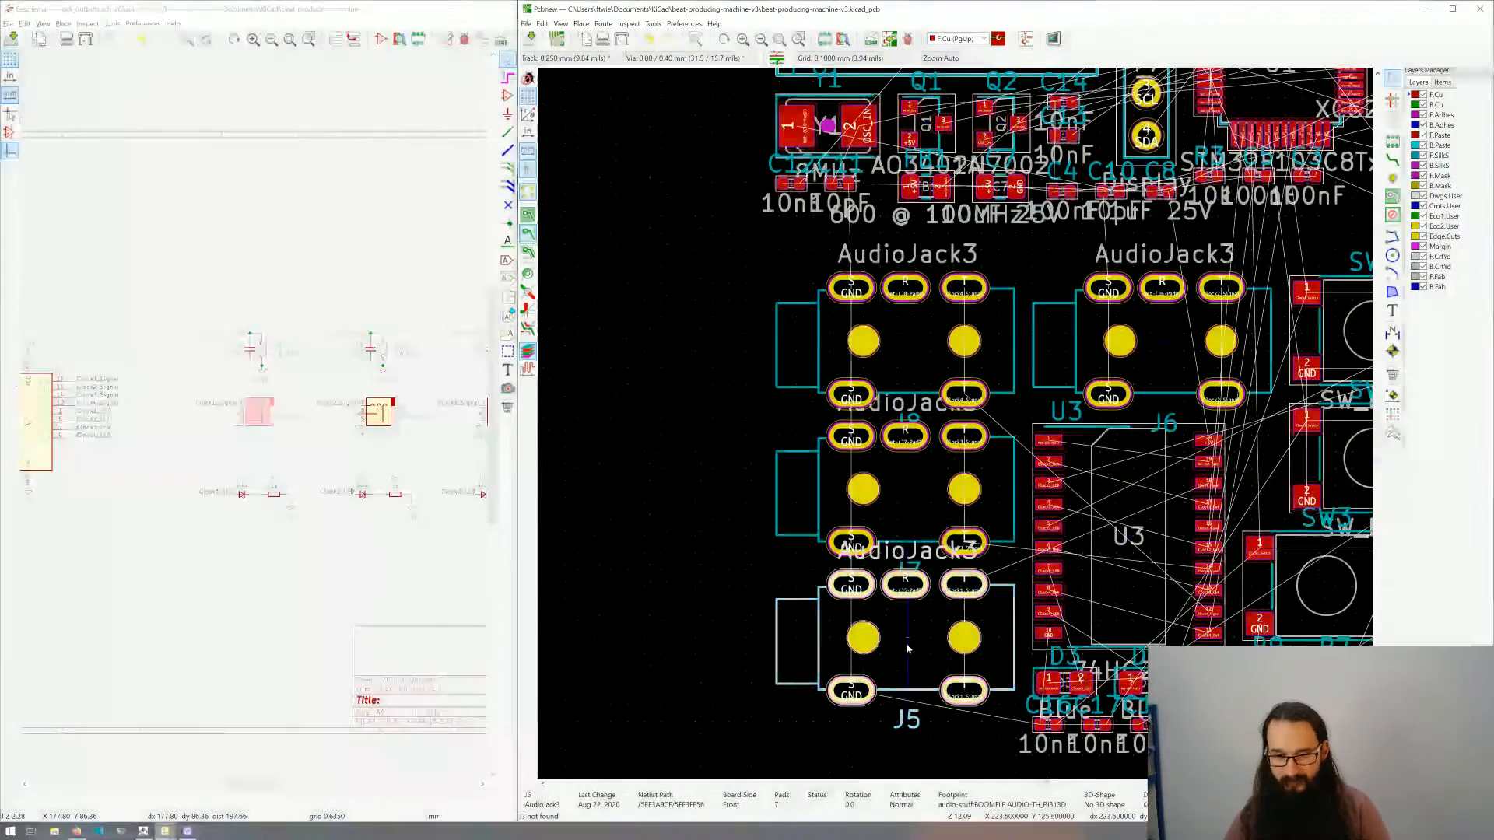
key("m")
scroll(707, 531, "down", 4)
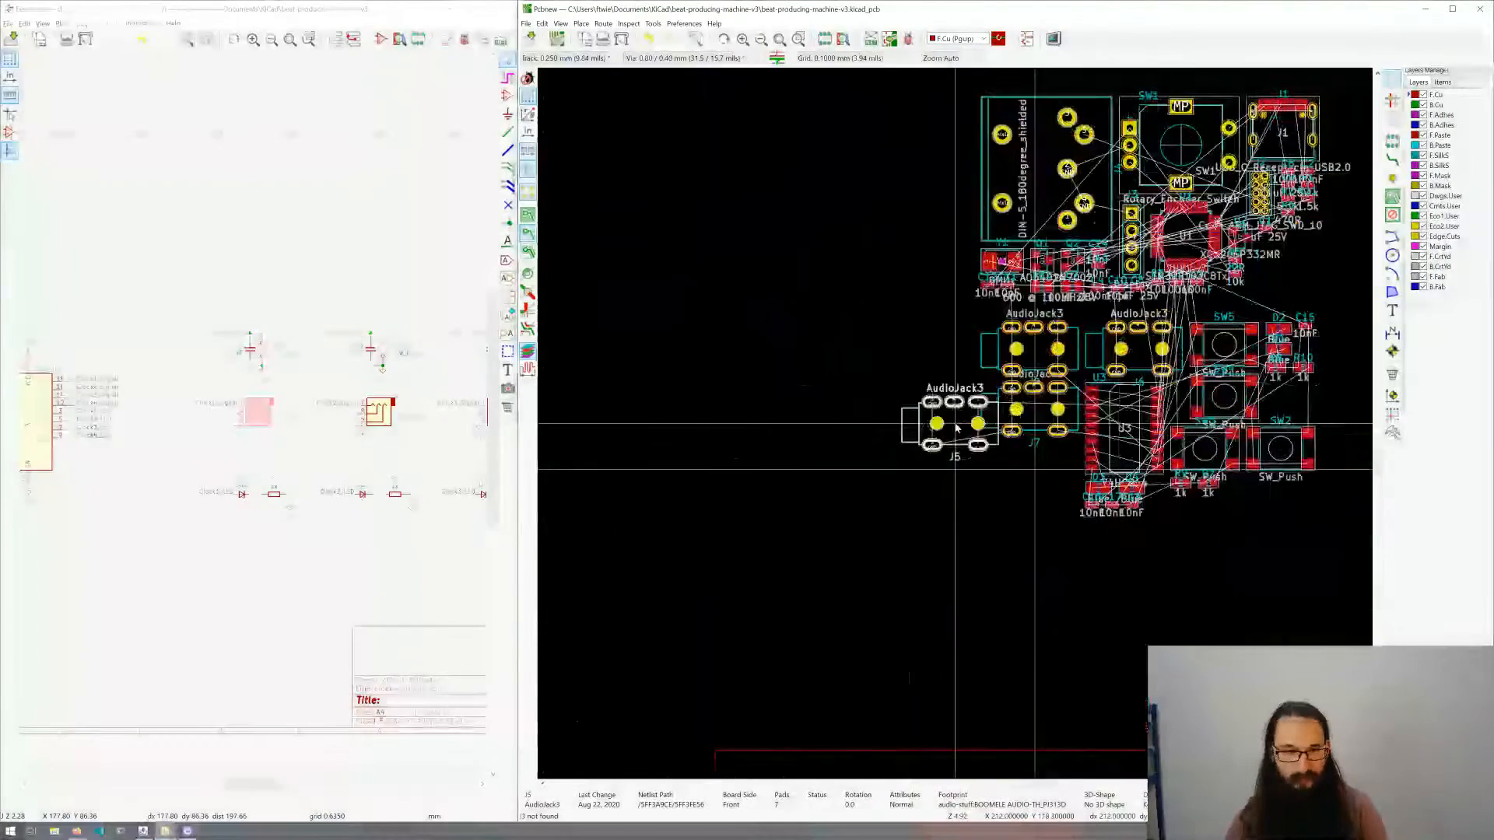
middle_click_drag(877, 407, 1105, 429)
scroll(904, 413, "up", 3)
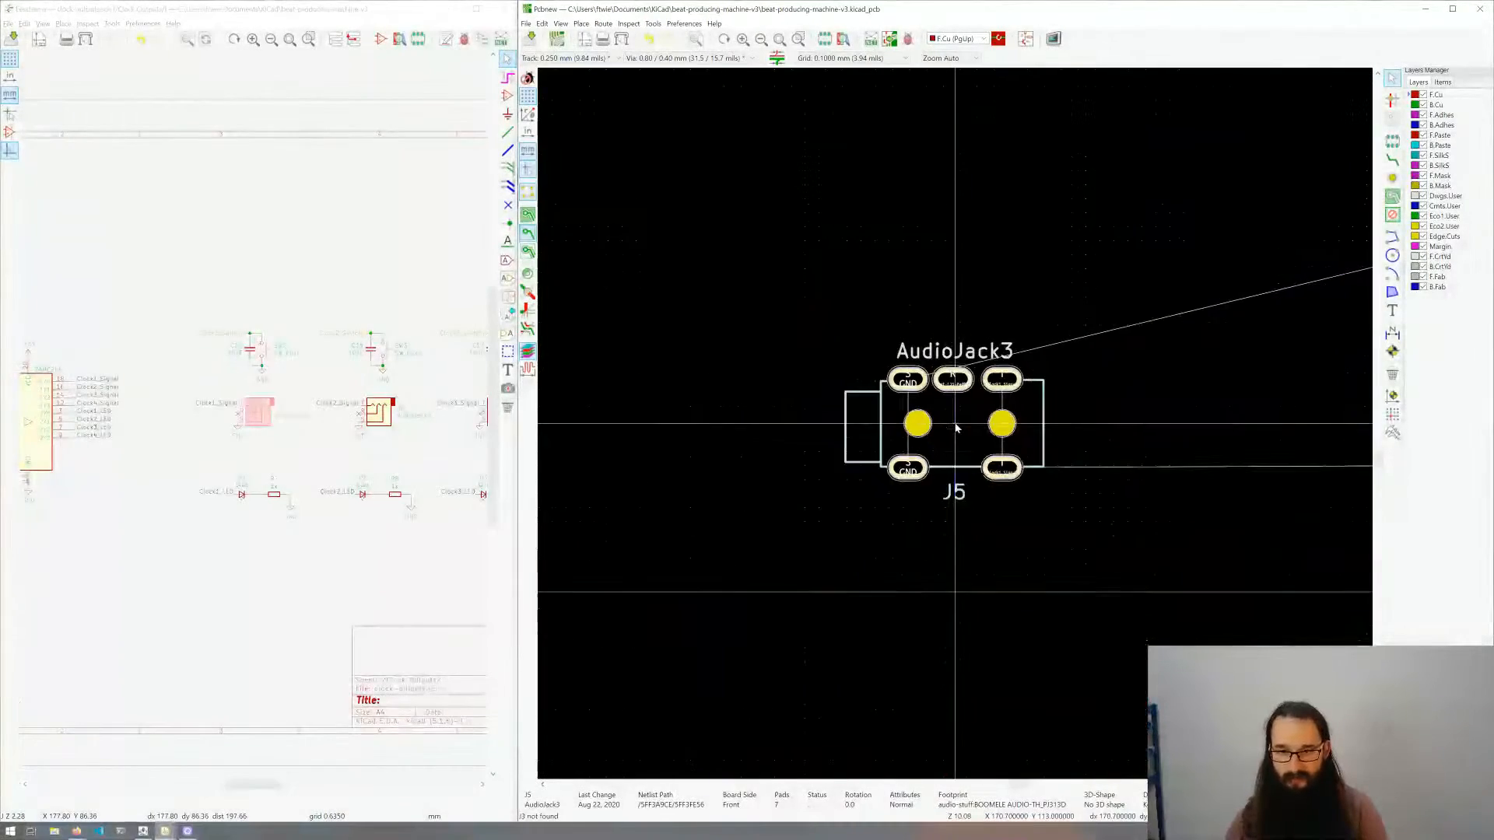
key("r")
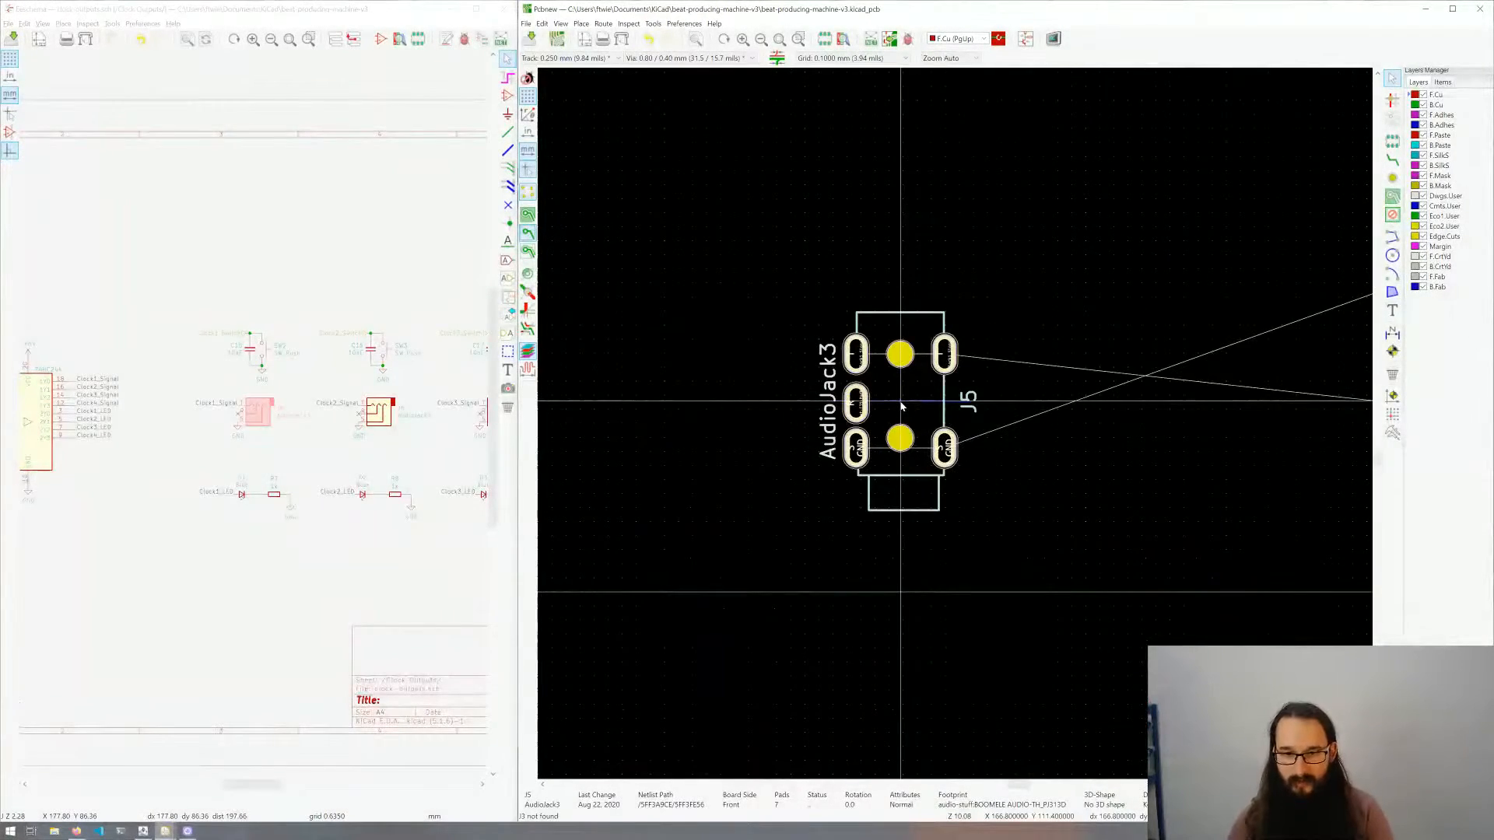
left_click(806, 383)
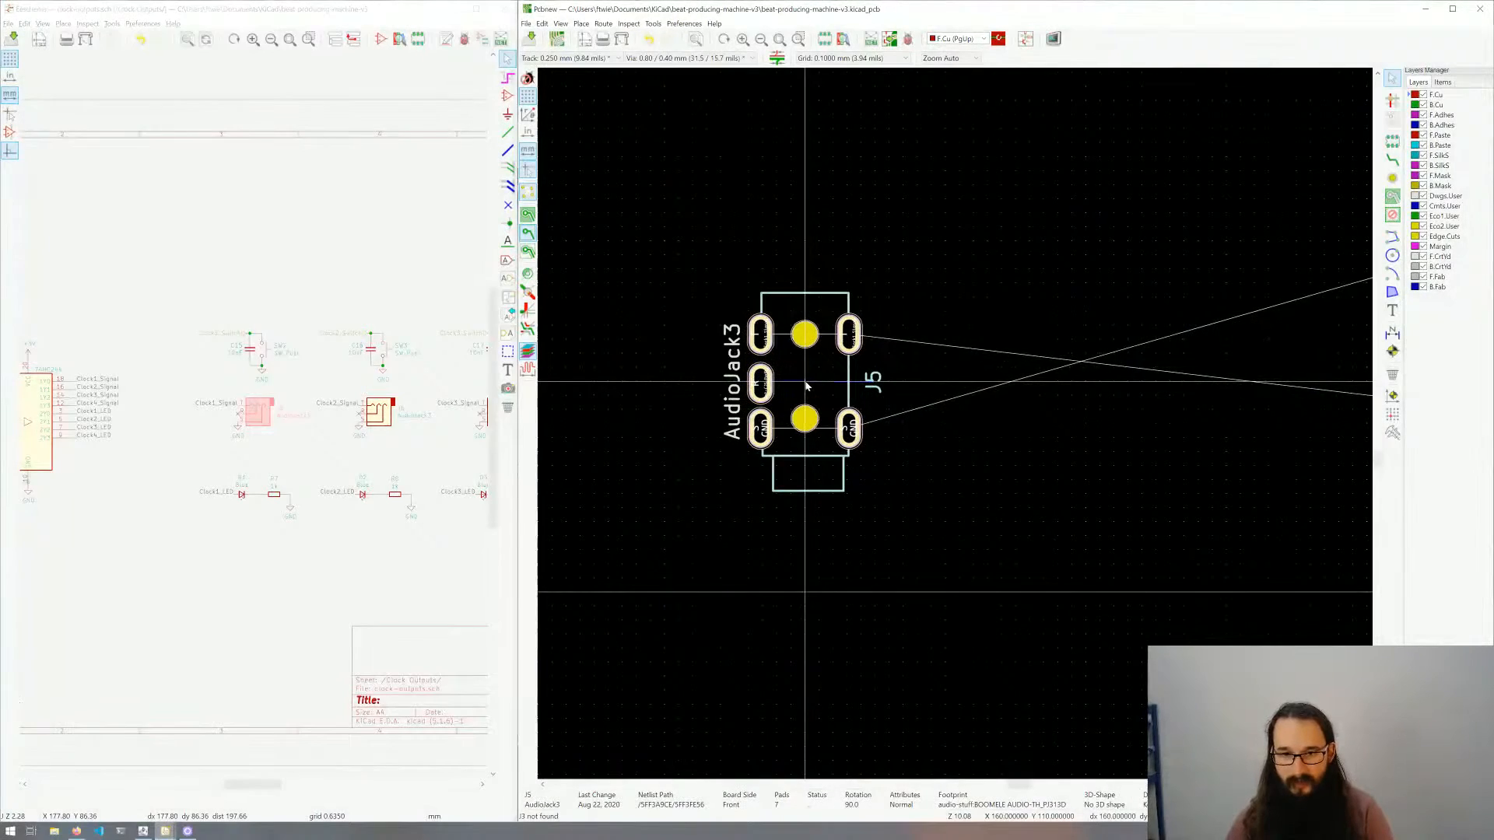
Step: Move audio jack J6 beside J5, rotated 90 degrees, and place it at X 170 mm, level with J5
scroll(957, 427, "down", 5)
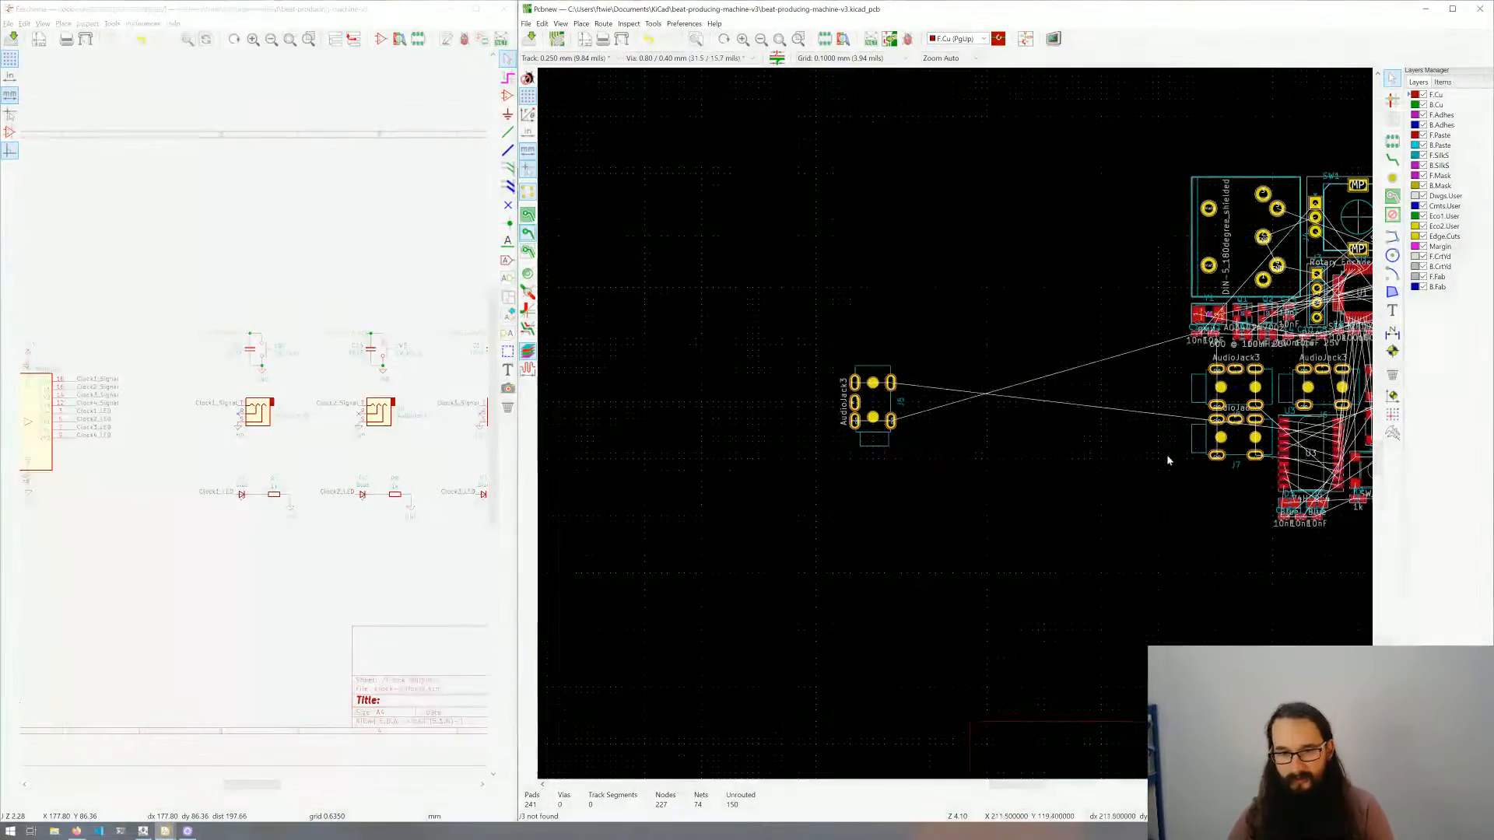
left_click(1322, 392)
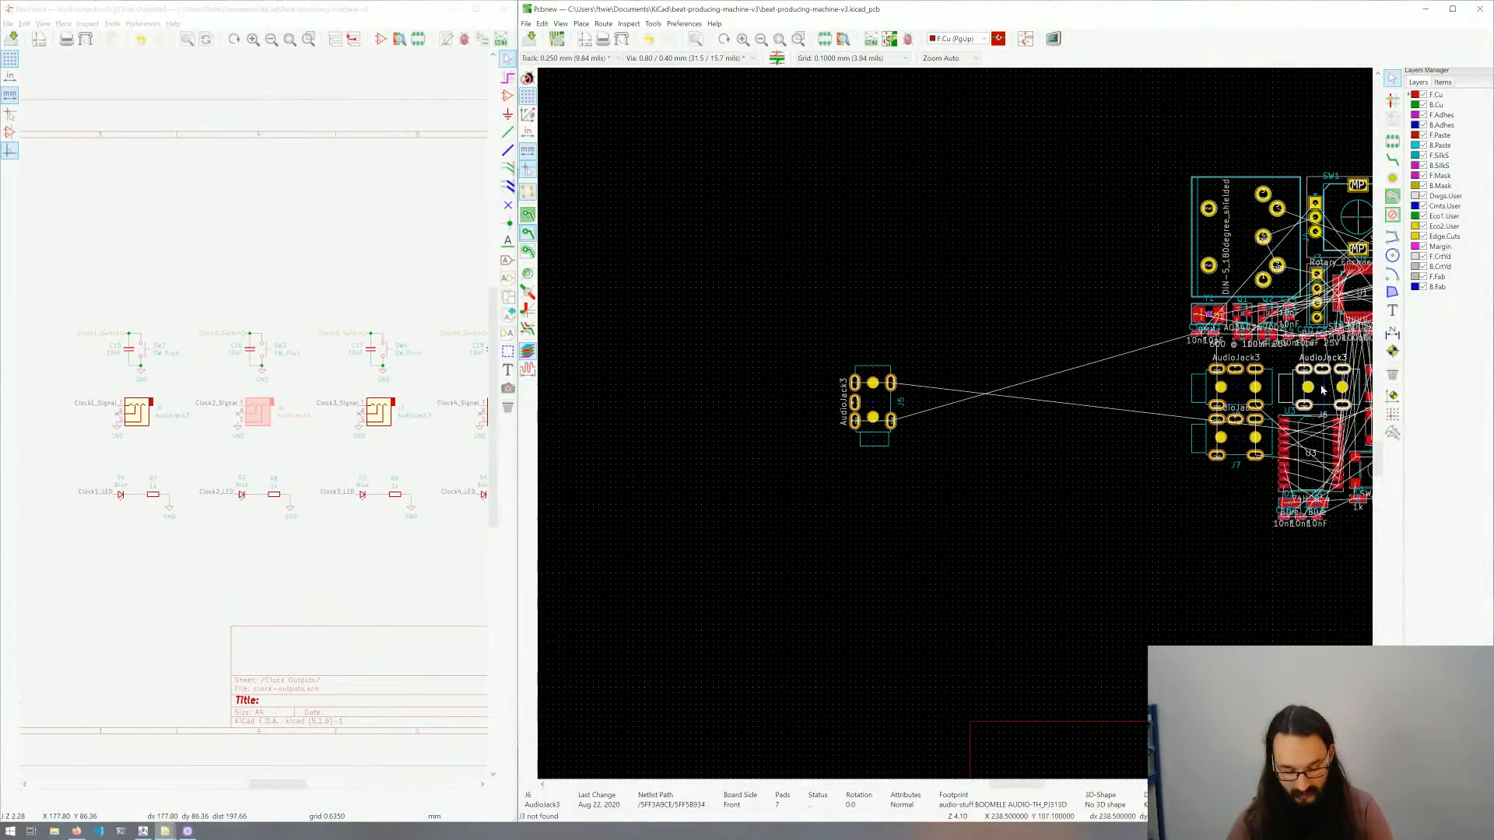
key("m")
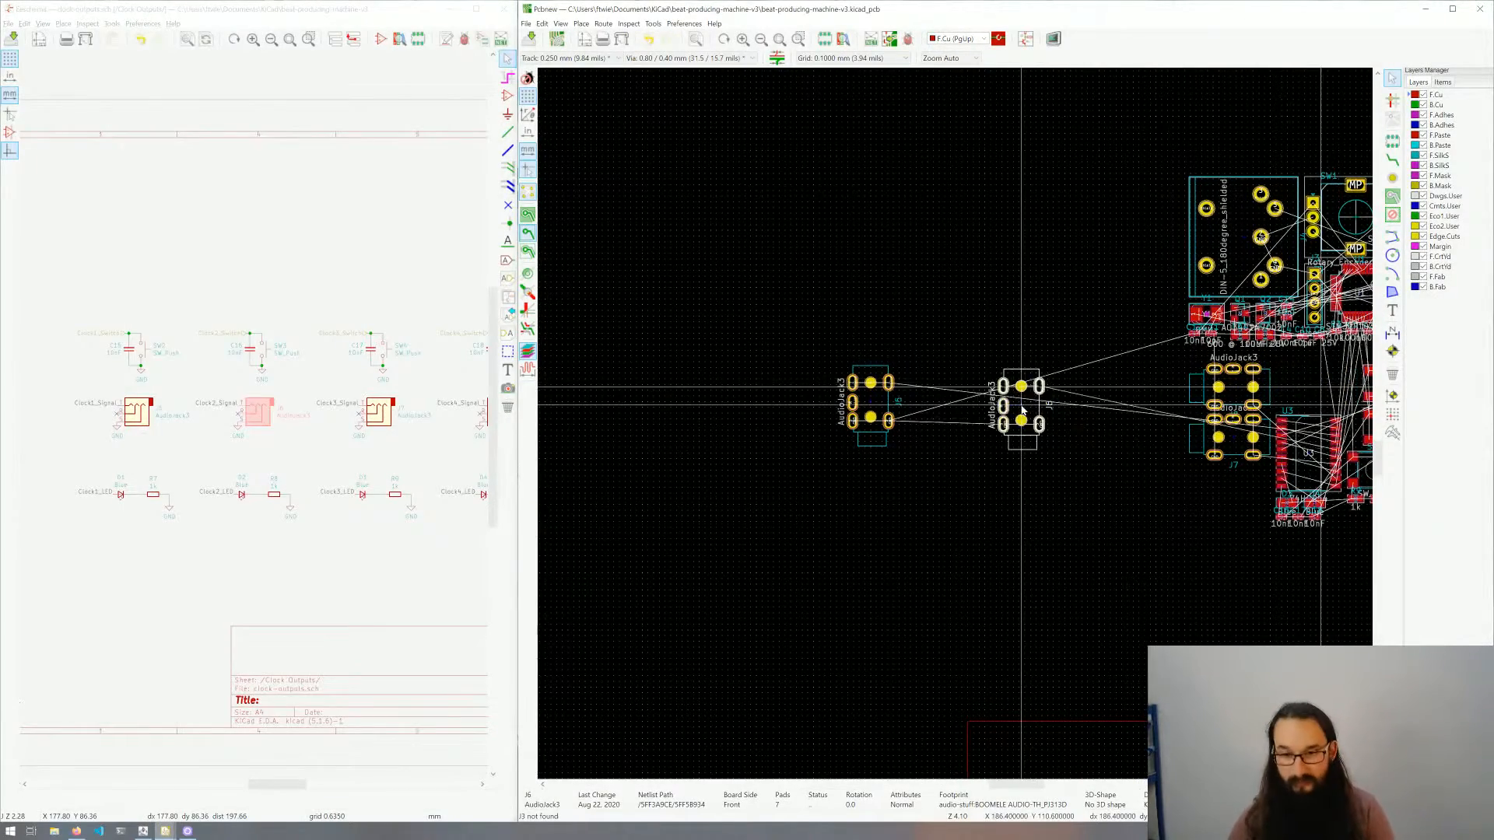
scroll(956, 427, "up", 3)
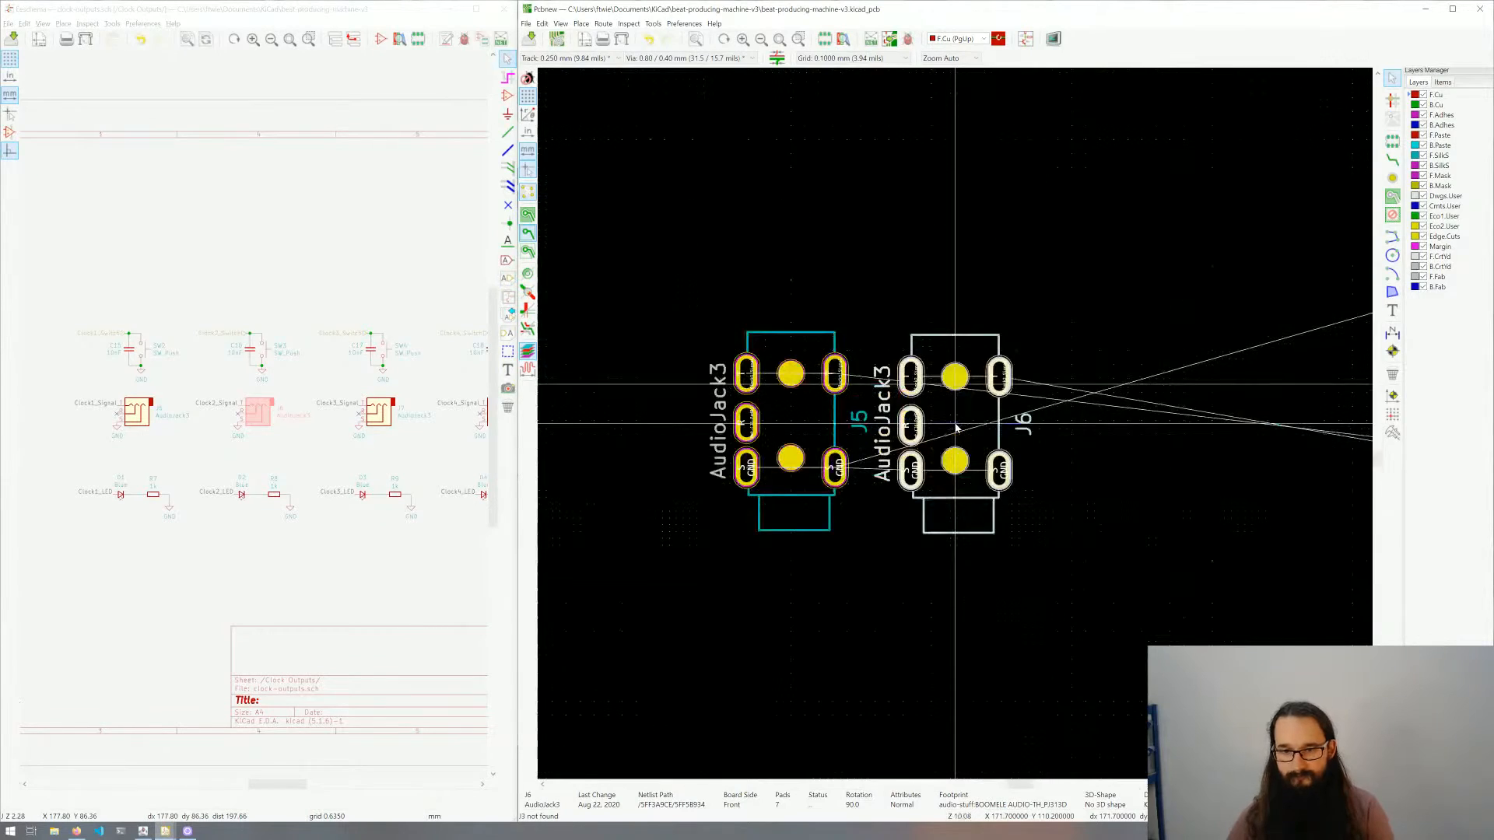
scroll(957, 426, "down", 1)
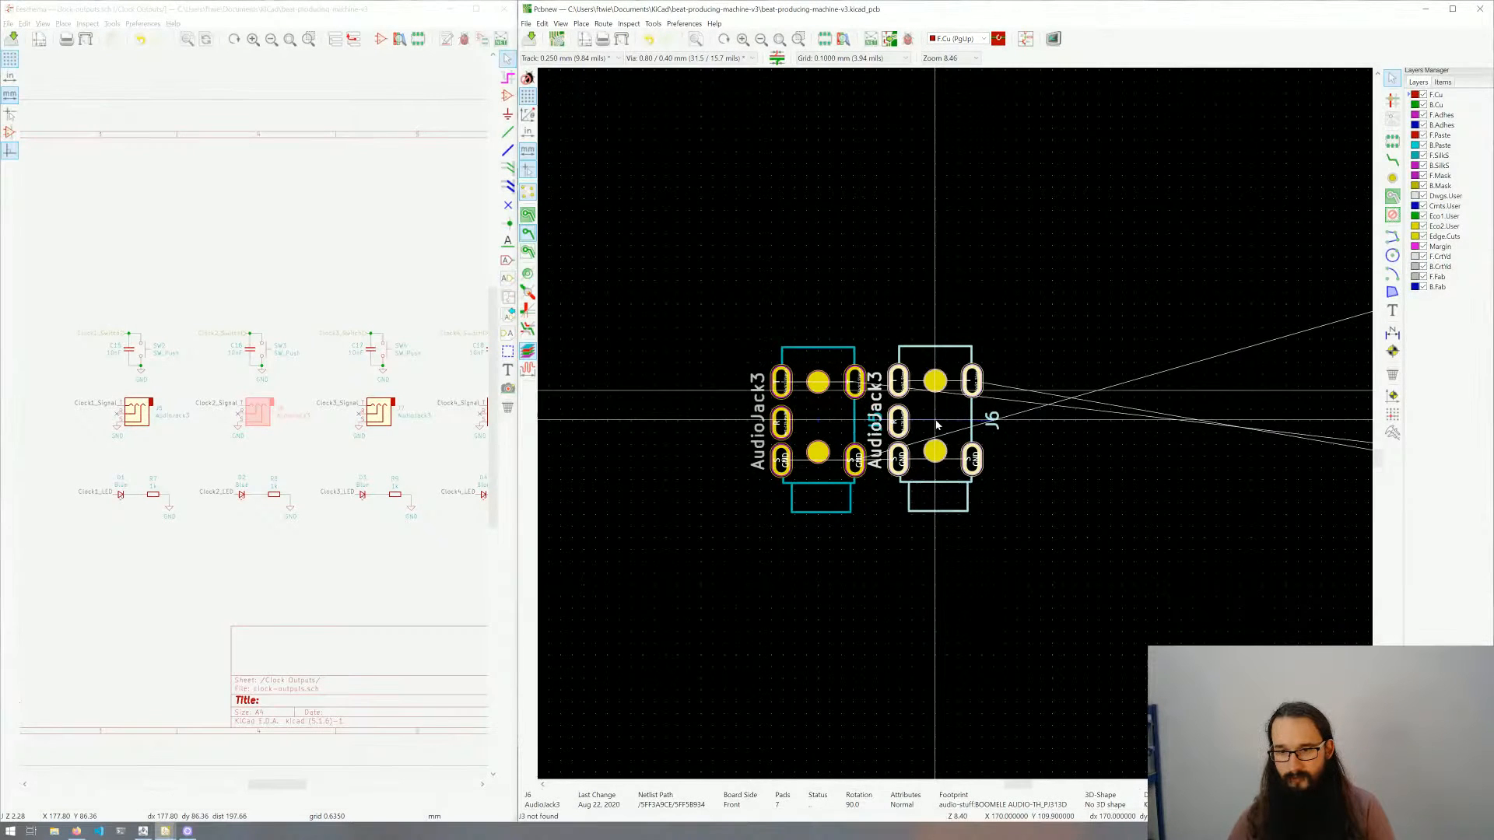
left_click(938, 425)
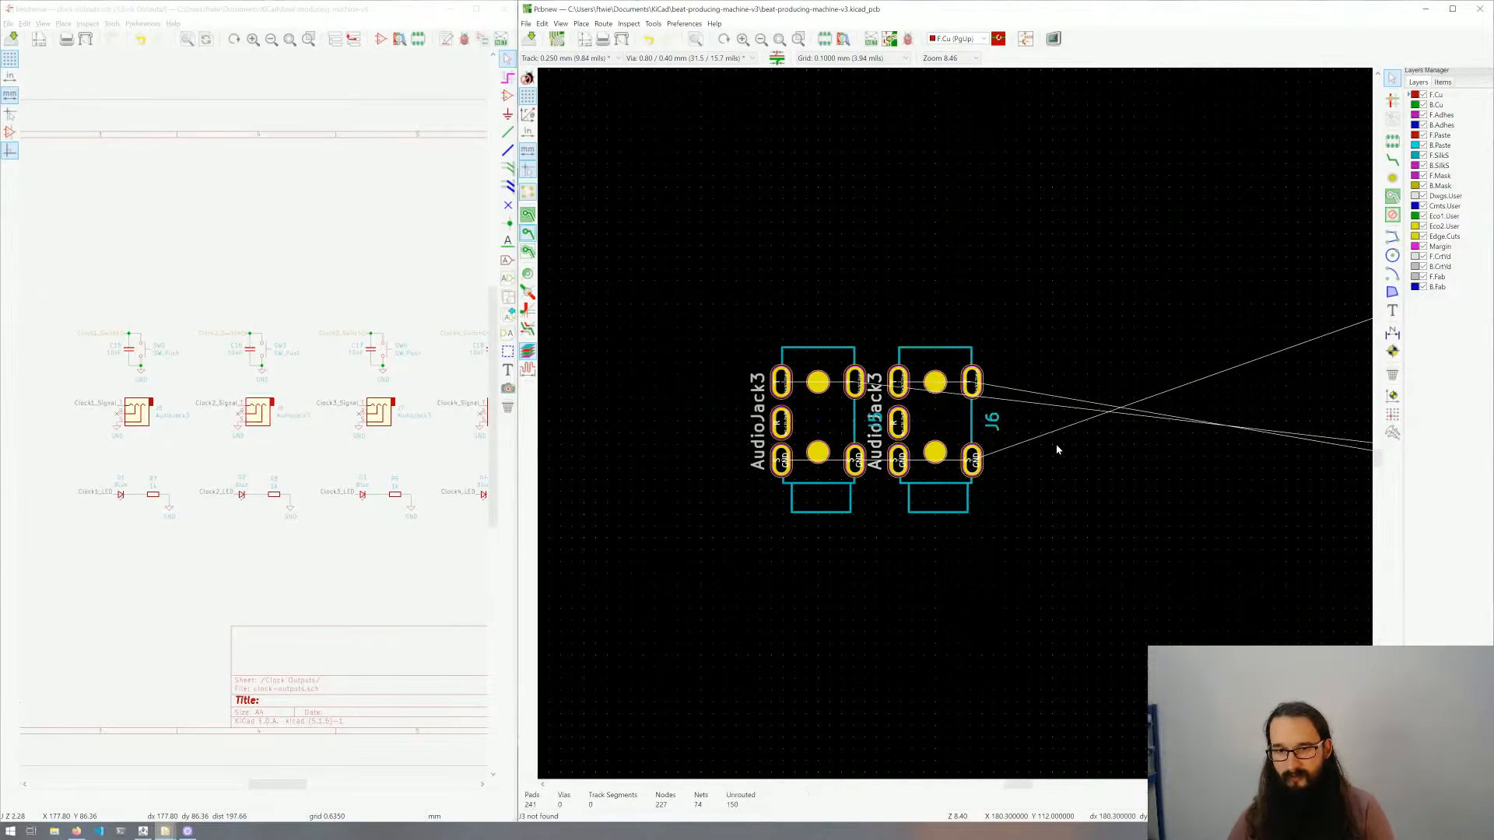
Step: Move audio jack J7 out of the cluster, rotate it 90 degrees and place it beside J6 at X 180 mm, Y 110 mm
key("Home")
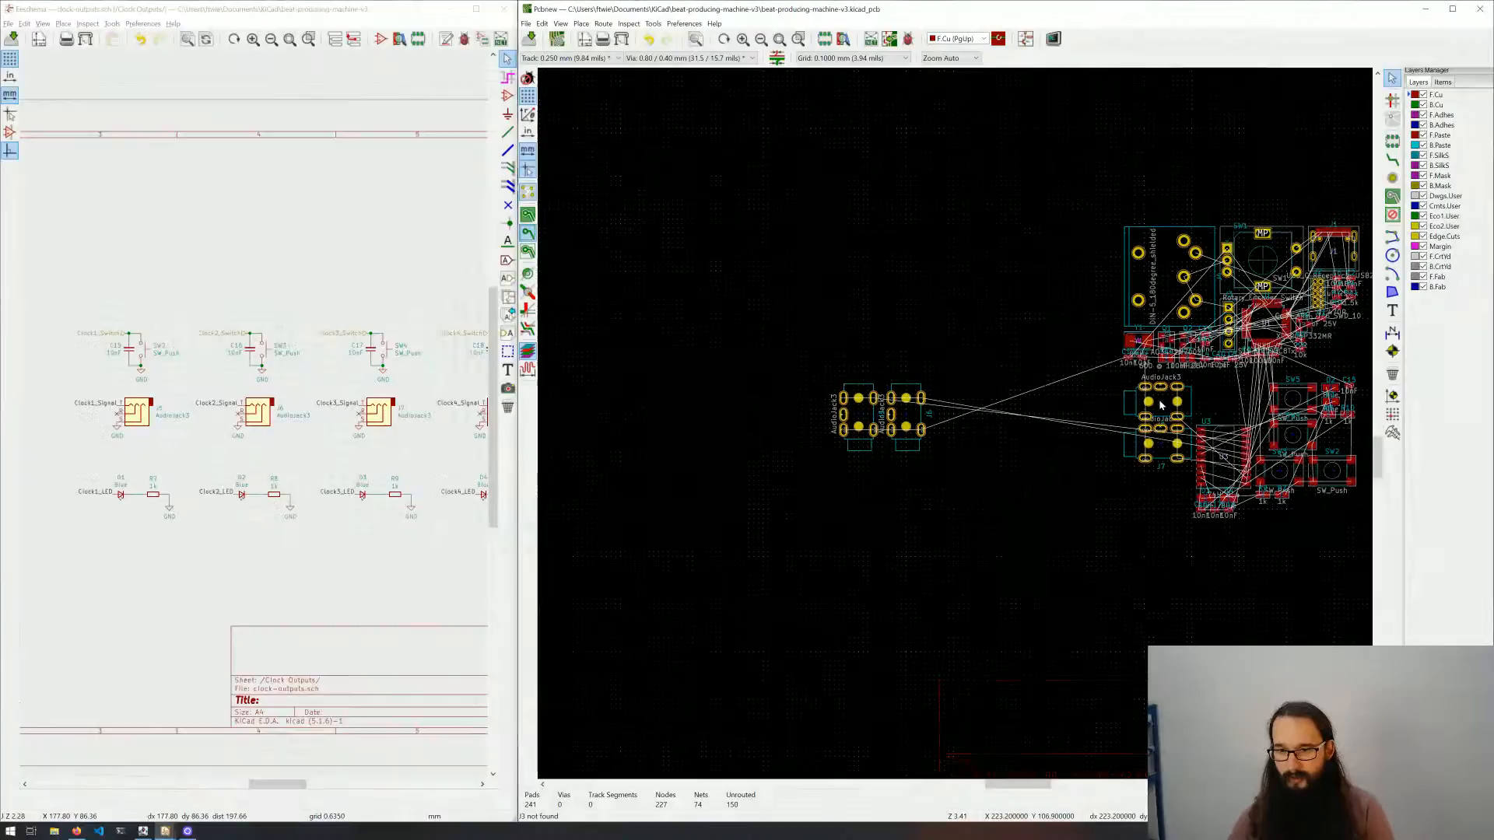
left_click(1159, 447)
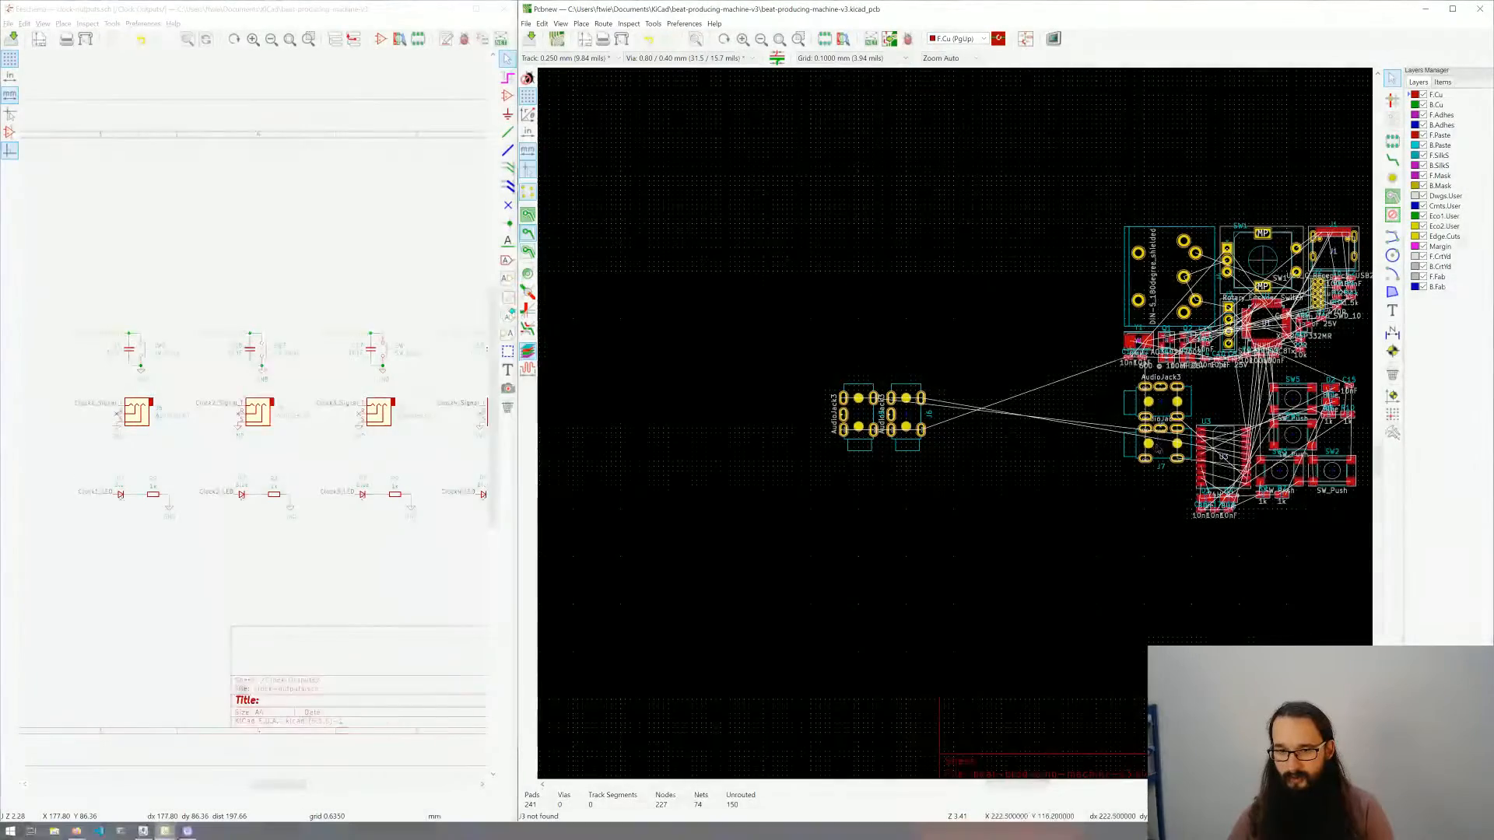
scroll(1159, 448, "up", 5)
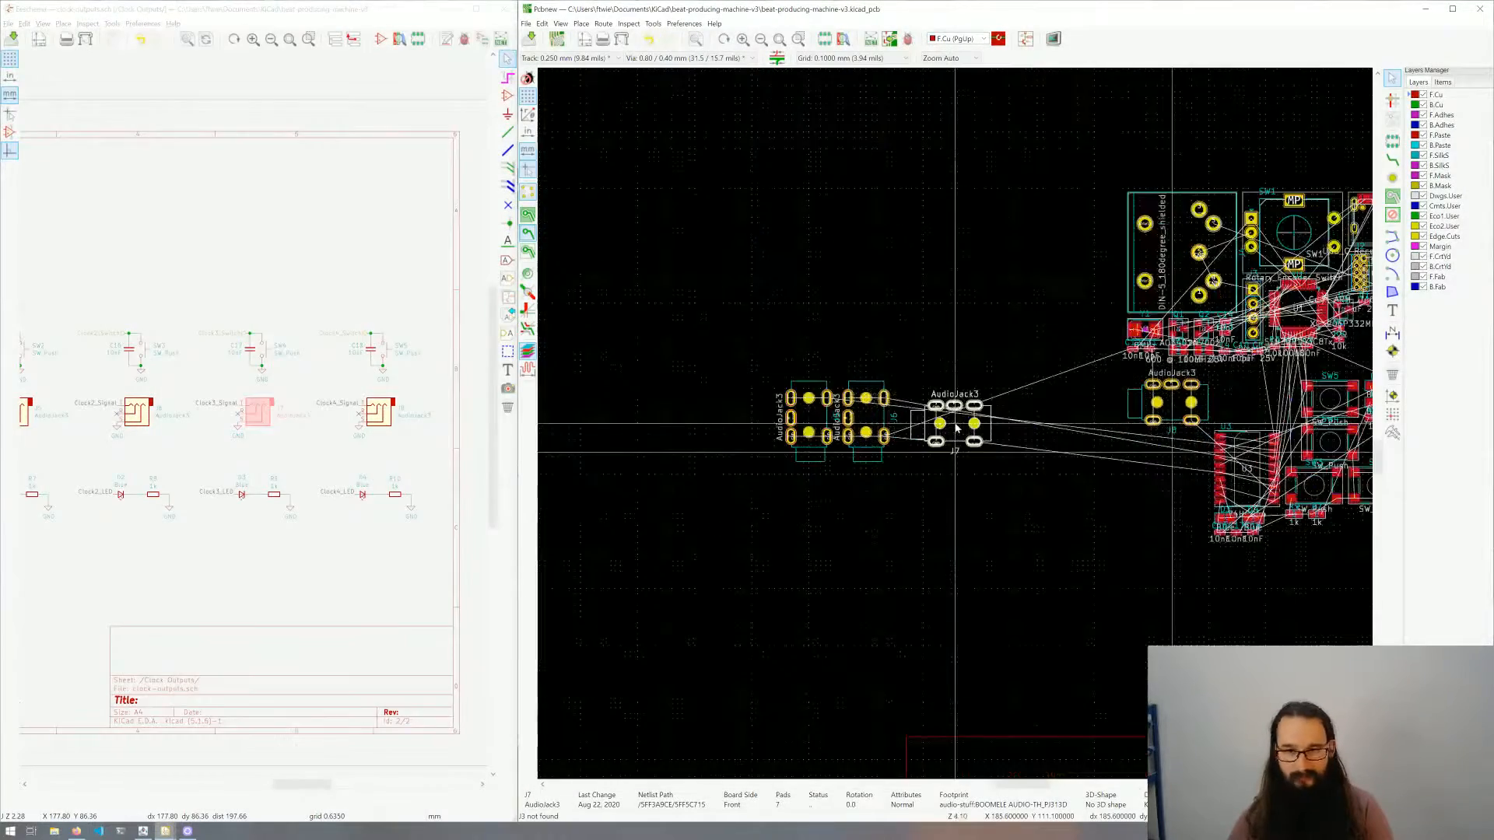
key("r")
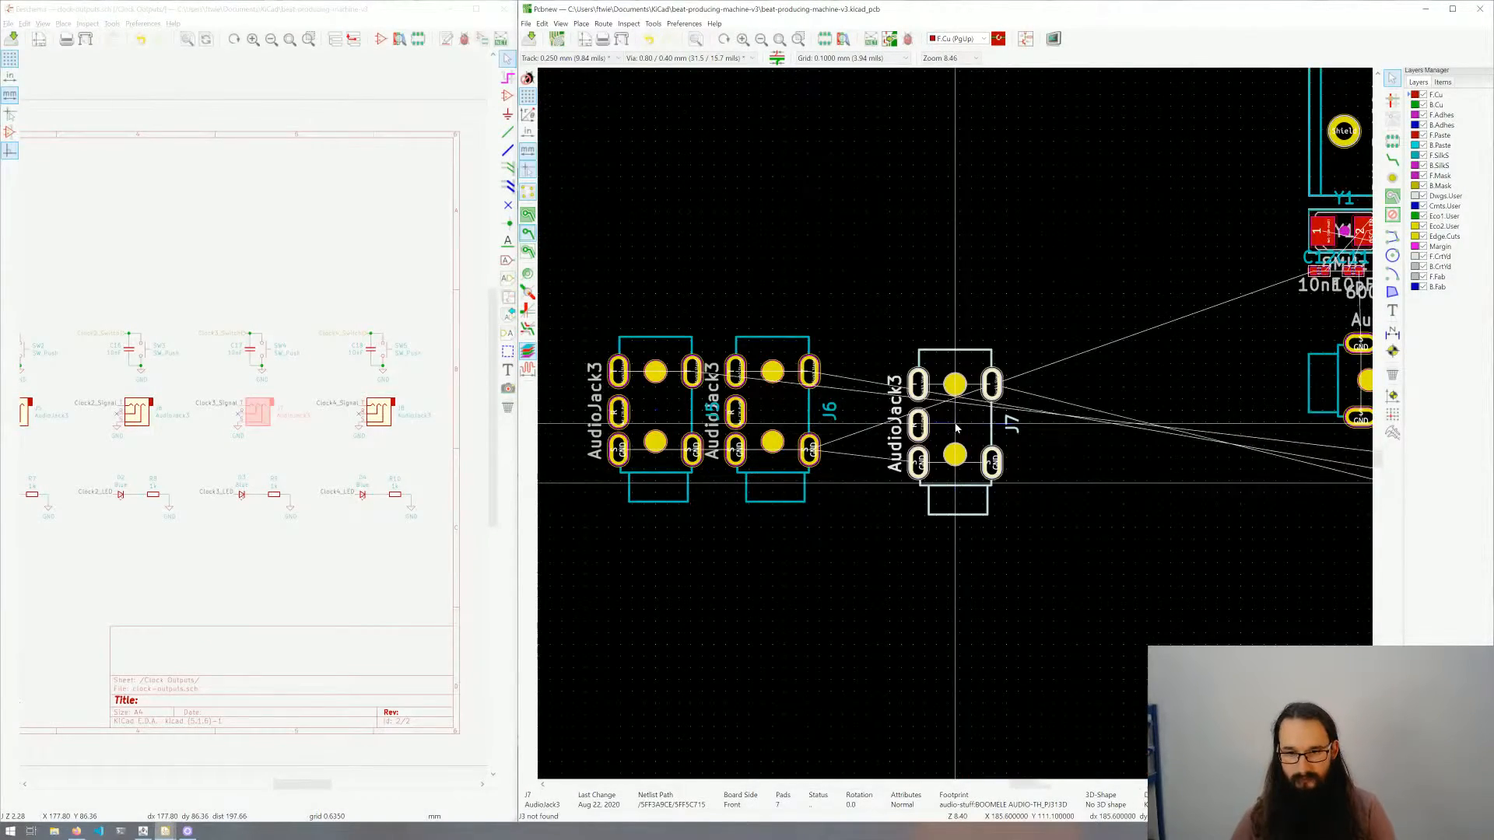
left_click_drag(948, 420, 903, 411)
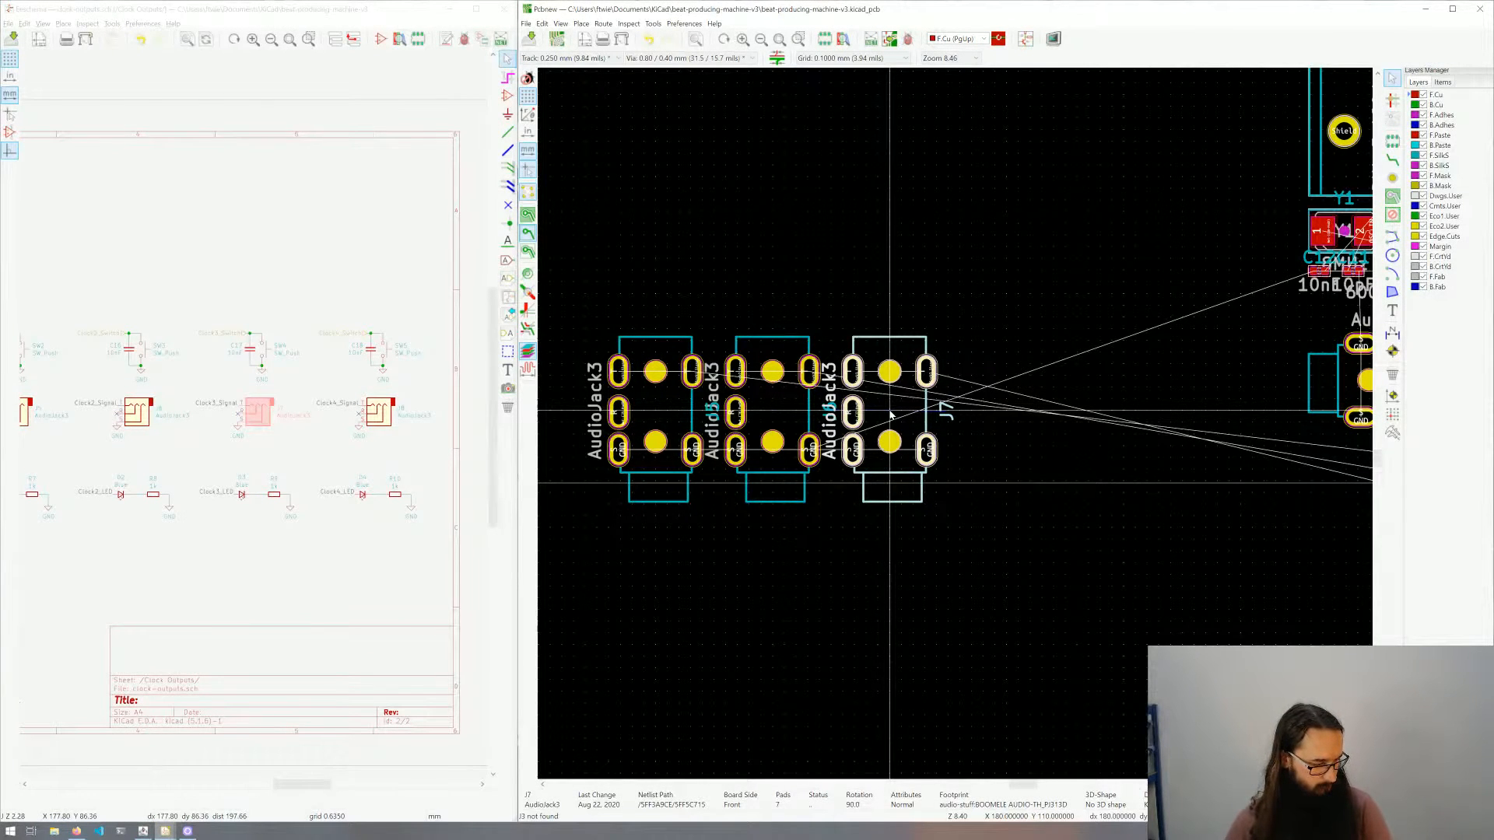
left_click(891, 415)
Step: Move audio jack J8 beside J7, rotated 90 degrees, completing the row level with the other jacks at the same spacing
middle_click_drag(1158, 399, 1102, 392)
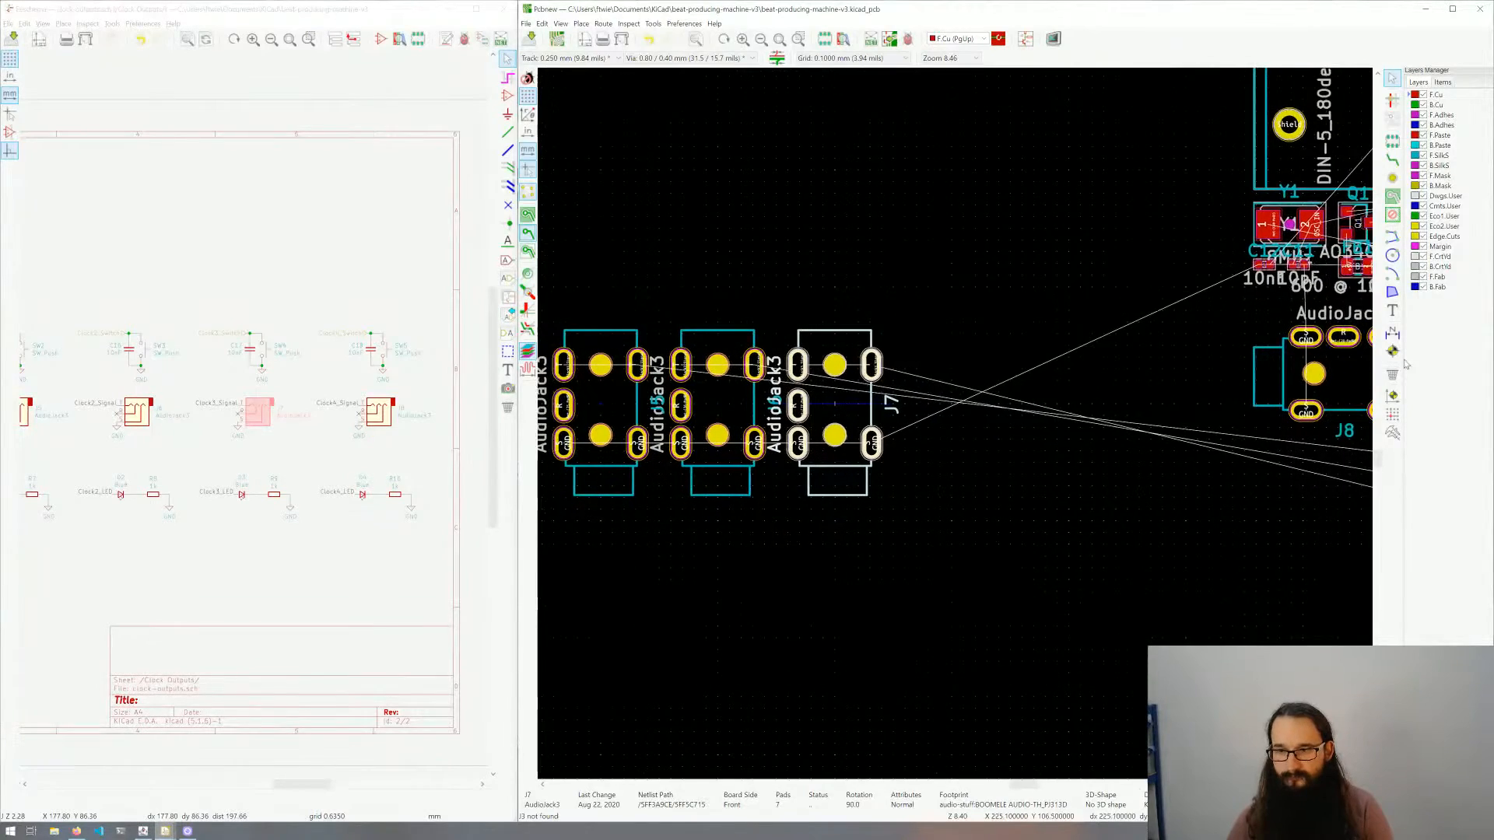
left_click(1346, 379)
key("m")
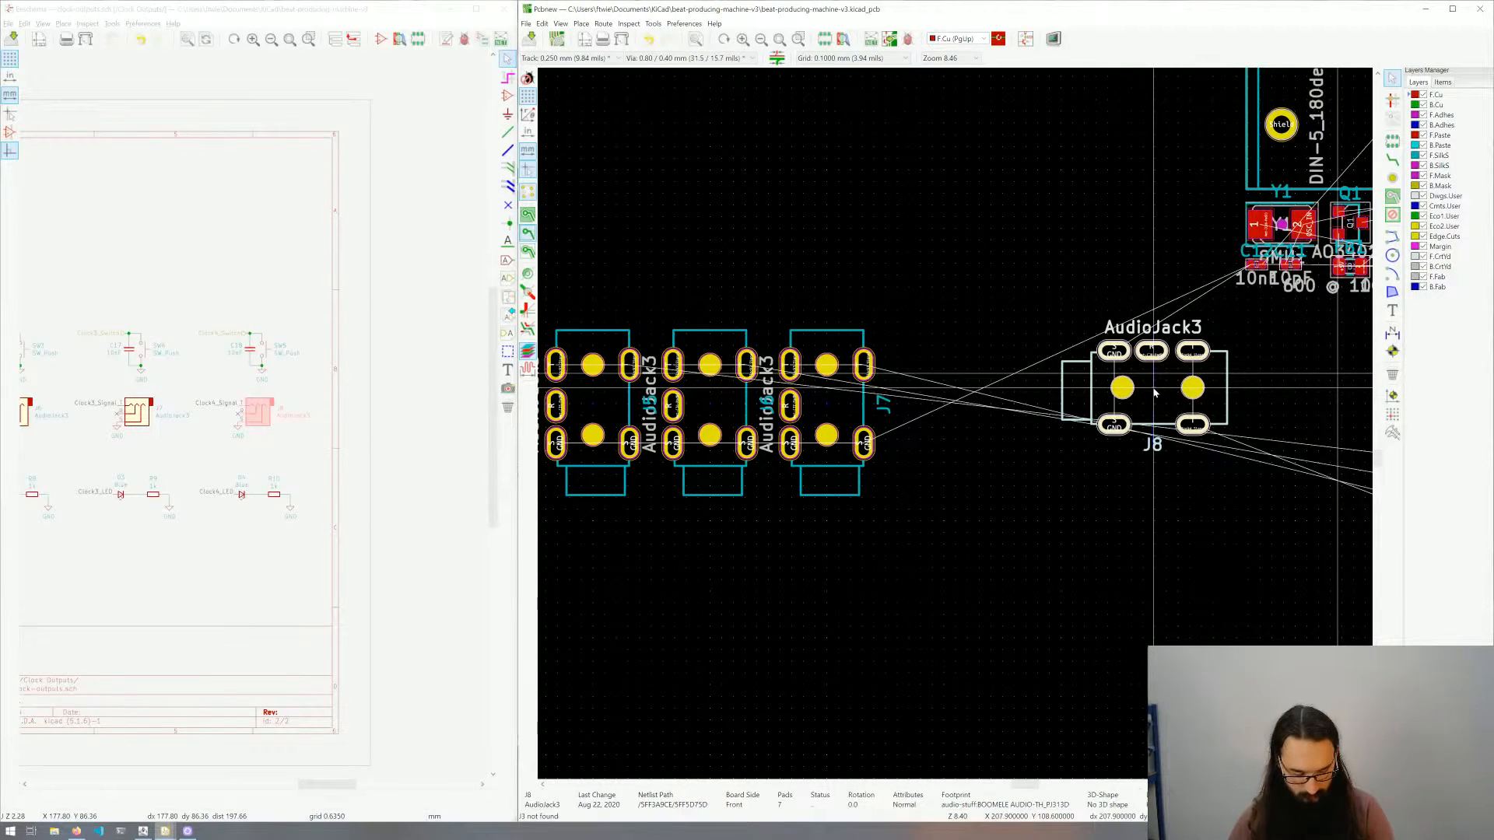
key("r")
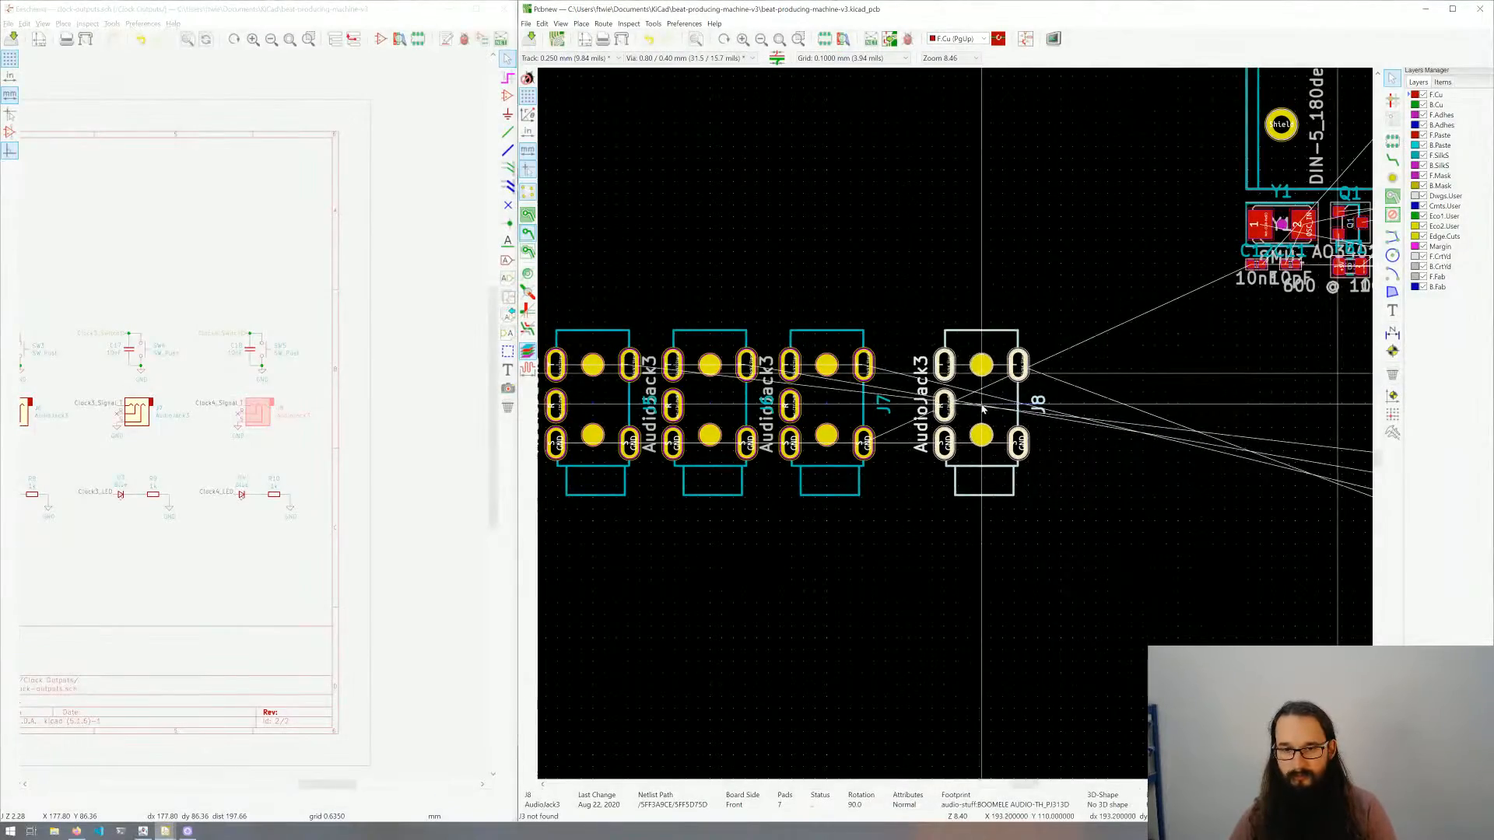
left_click(944, 404)
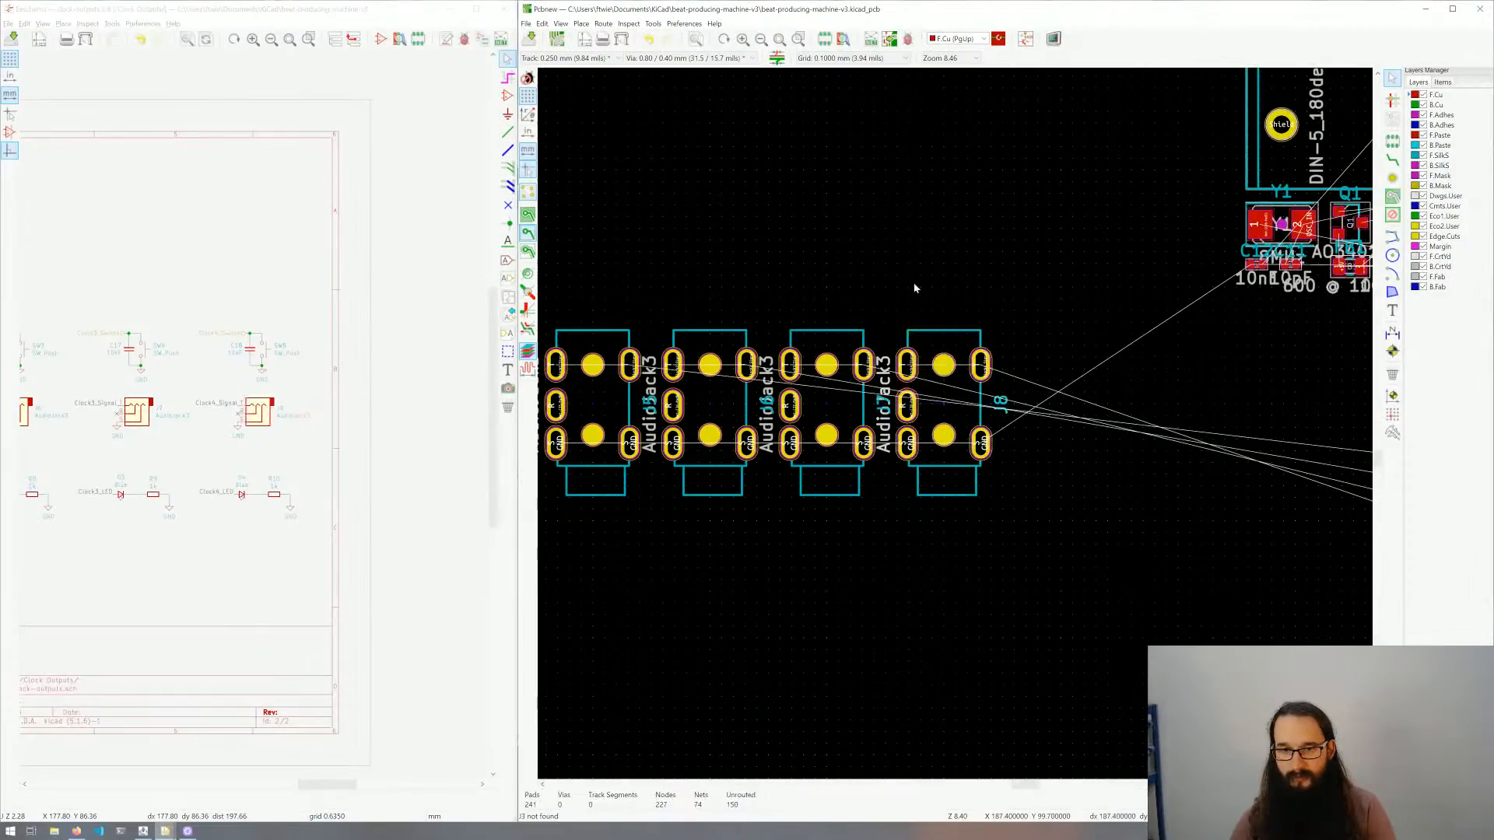
Step: Examine the board with its row of four audio jacks in the 3D viewer, tilting the model, and close the viewer
middle_click_drag(914, 289, 1055, 314)
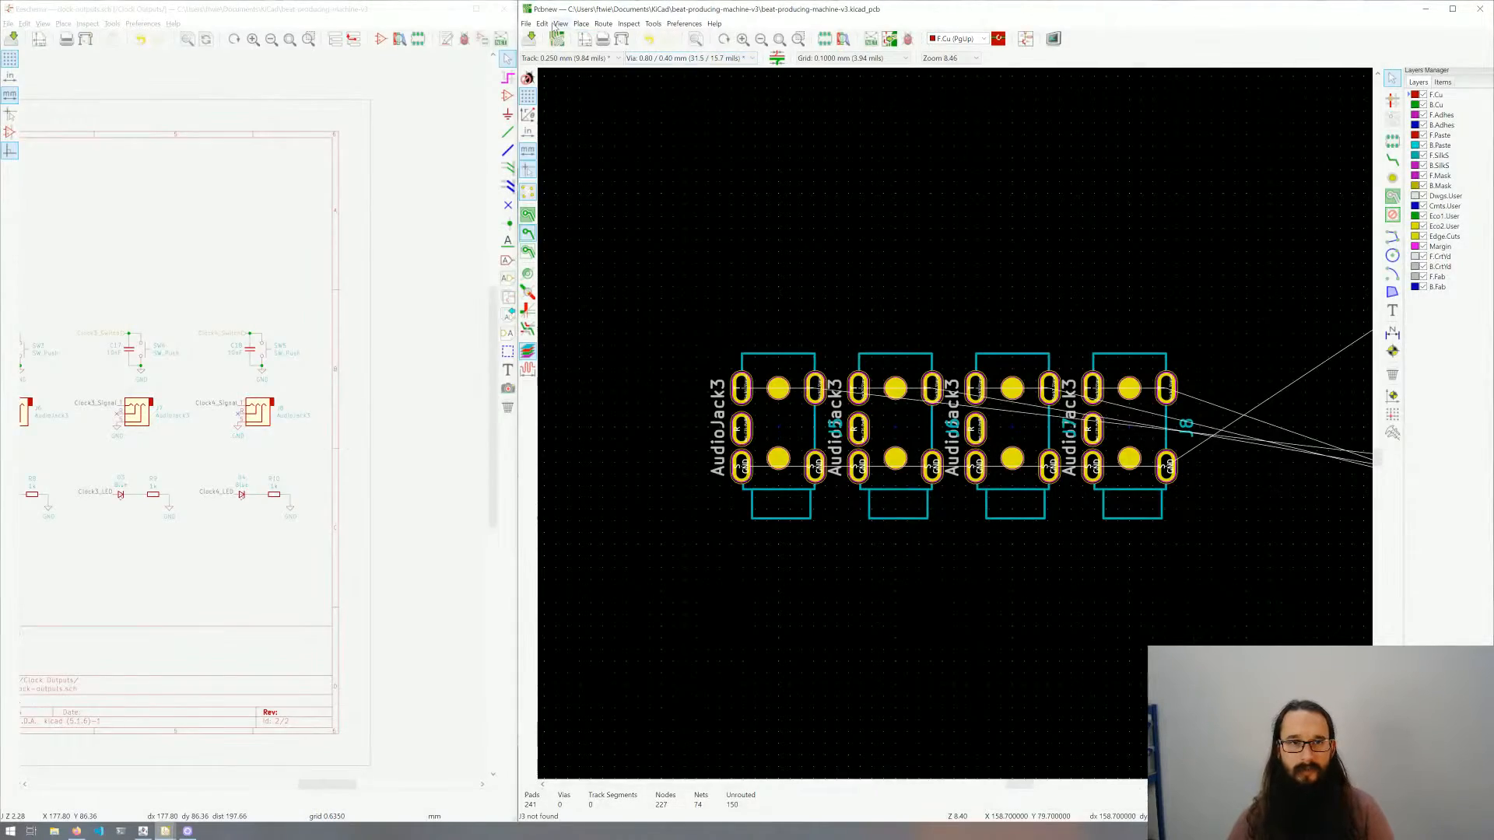
left_click(560, 23)
left_click(633, 277)
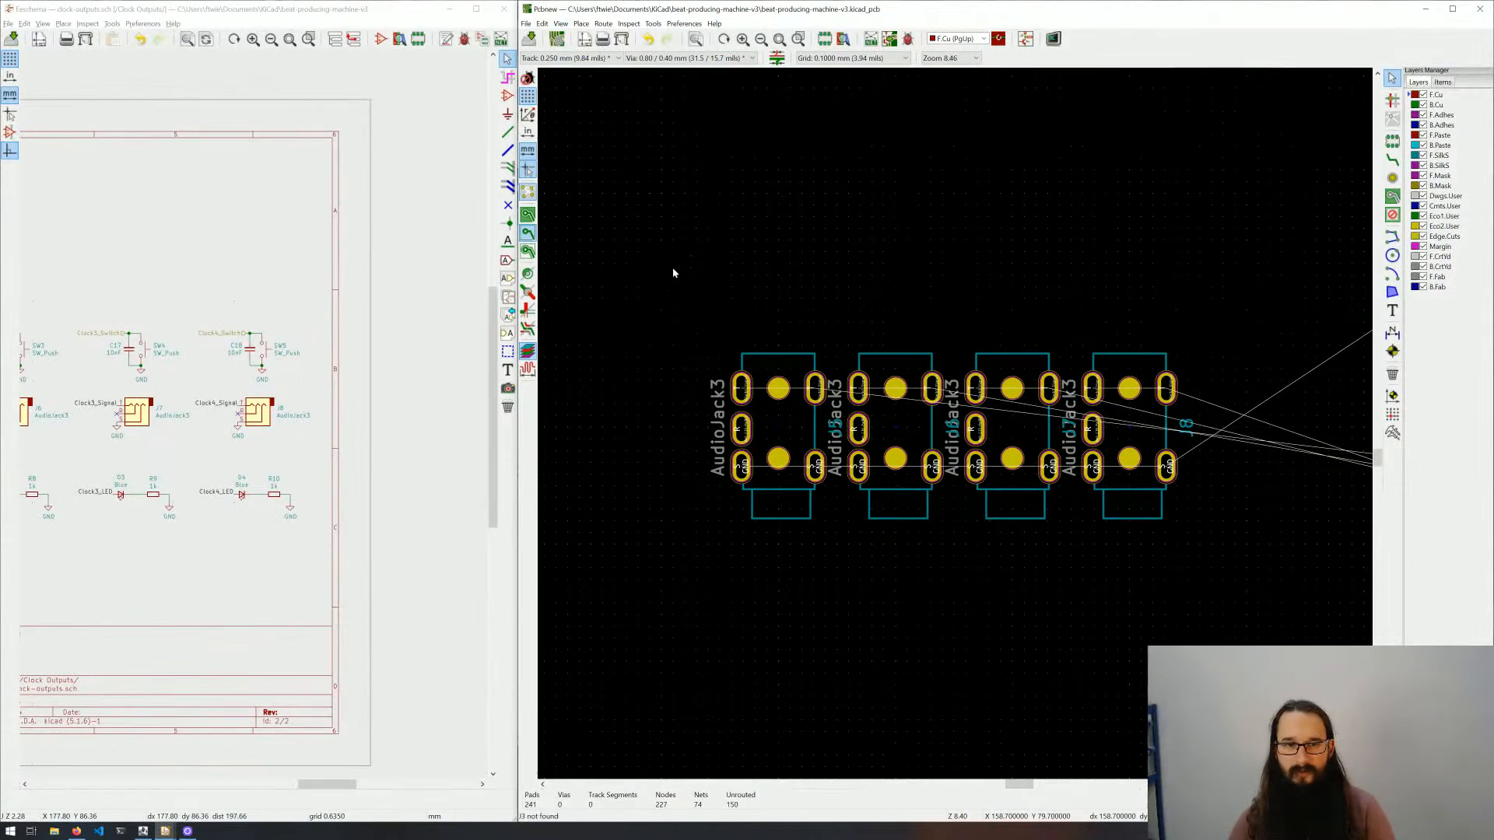
key("alt+3")
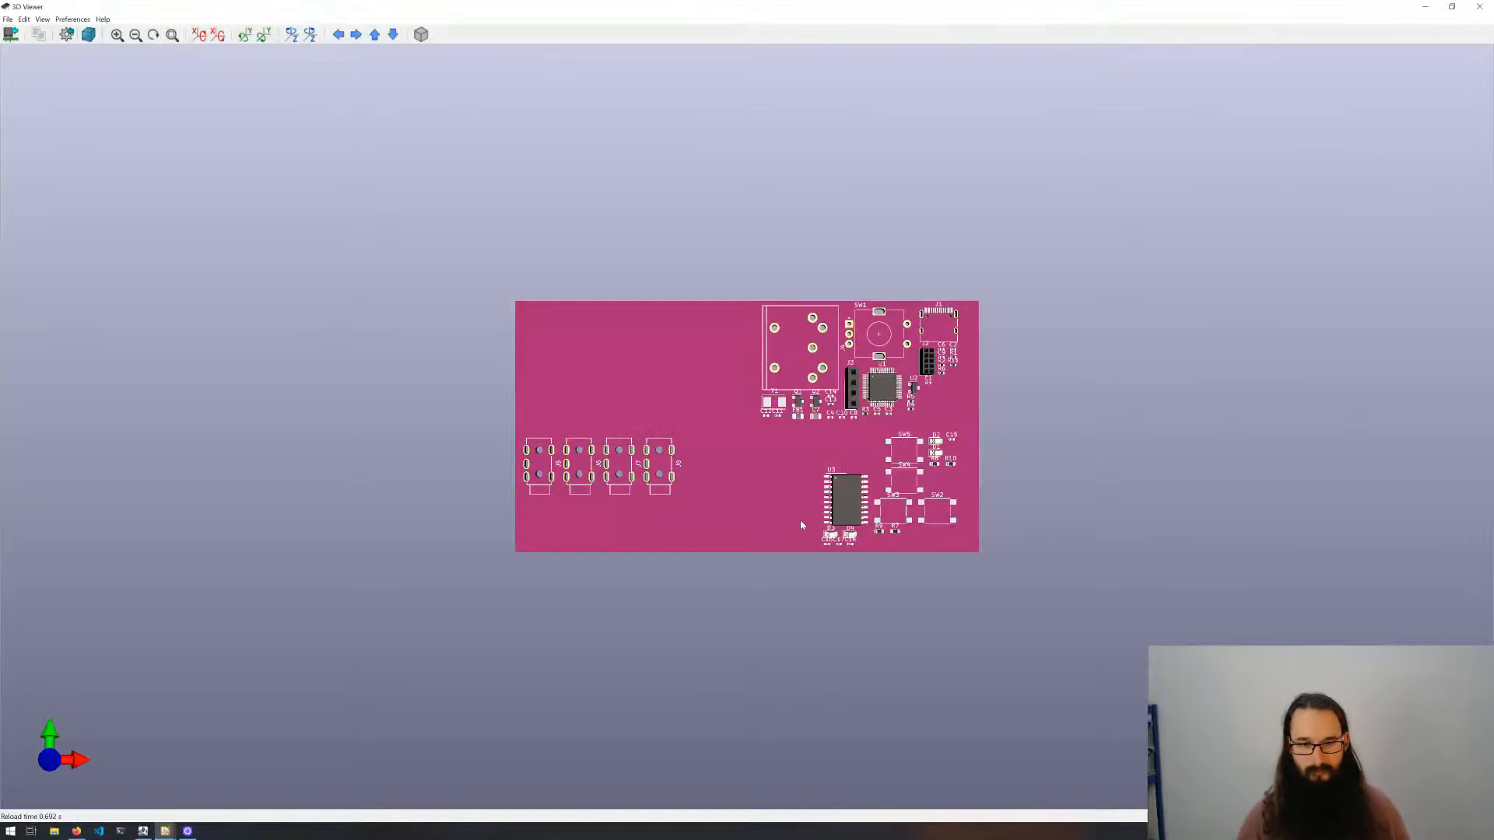
left_click_drag(777, 393, 813, 403)
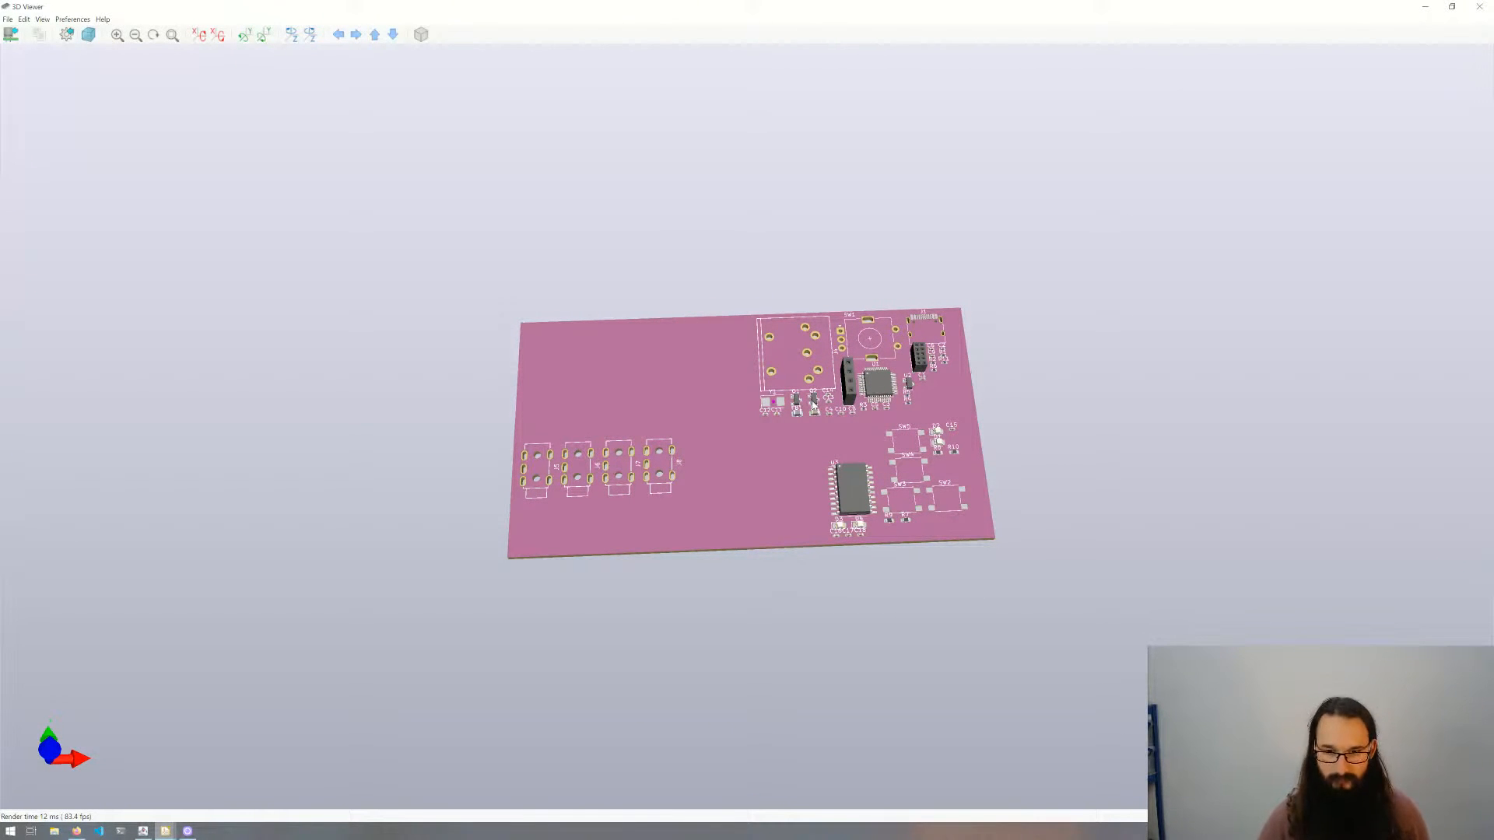
left_click_drag(813, 404, 804, 477)
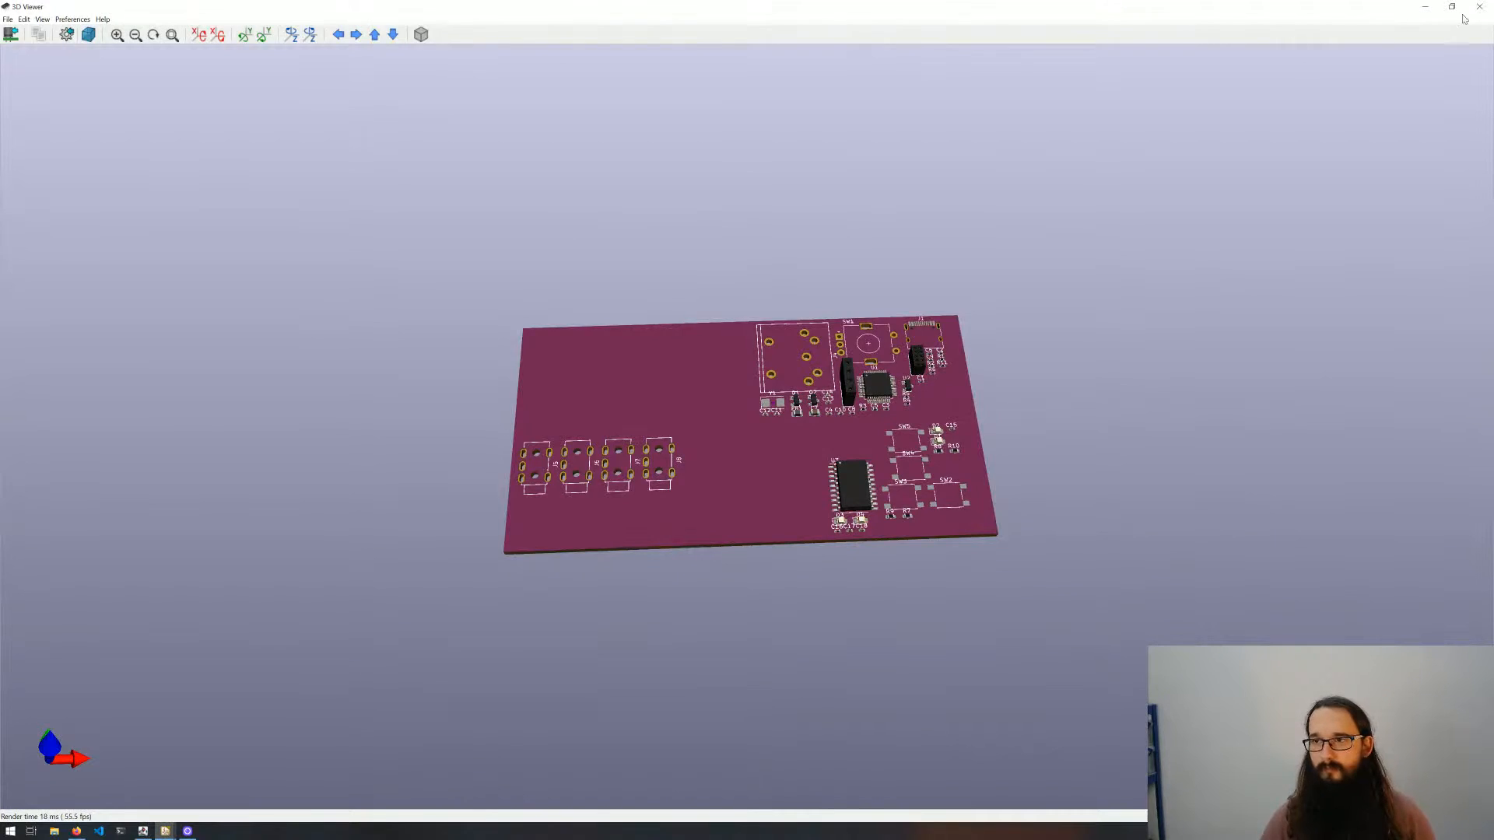
left_click(1480, 7)
Step: Measure the horizontal centre-to-centre spacing between audio jacks J5 and J6
scroll(955, 423, "up", 1)
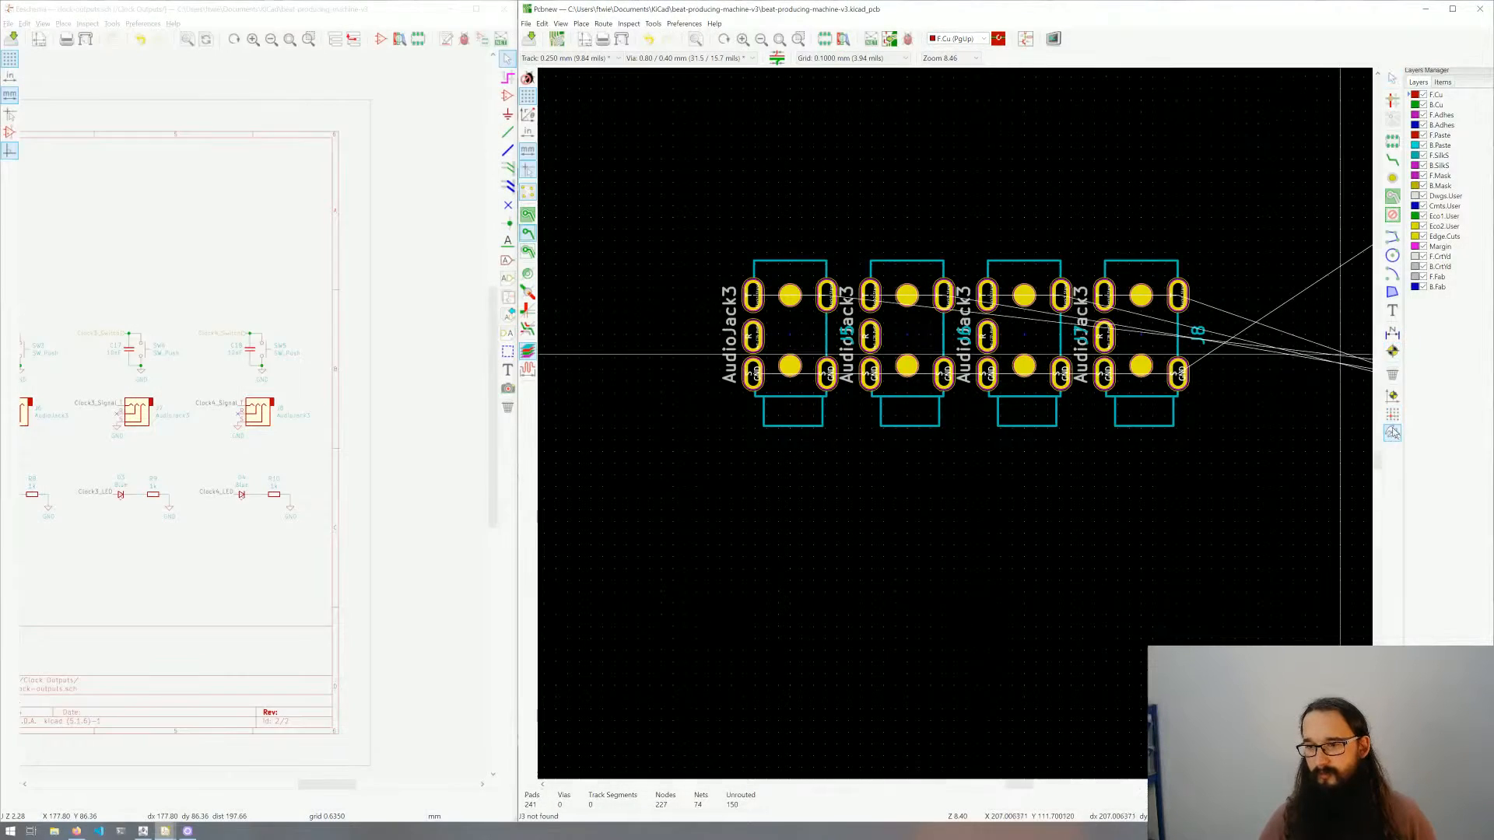
left_click(1392, 434)
left_click(791, 450)
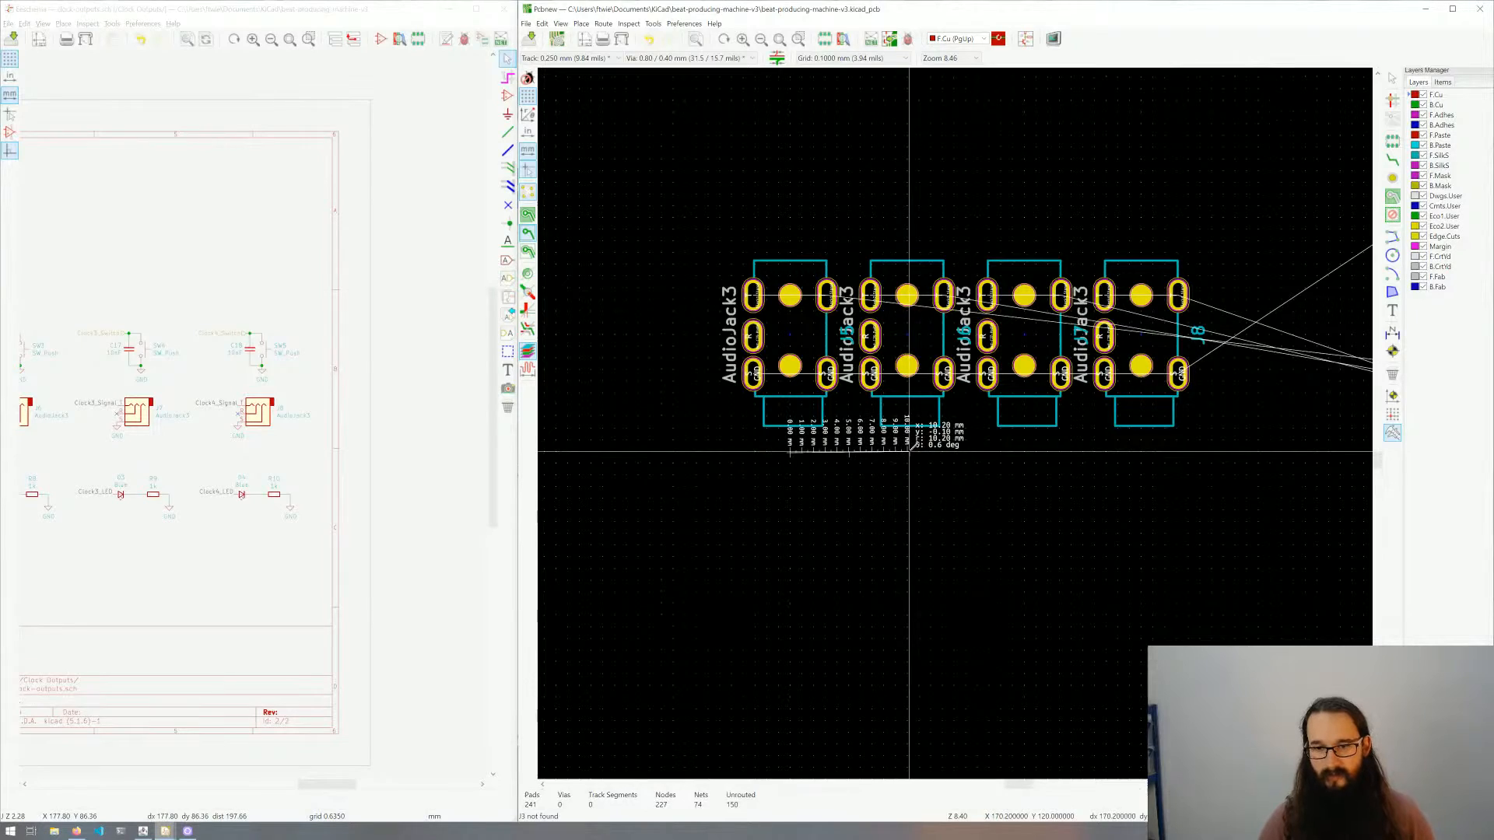
key("Escape")
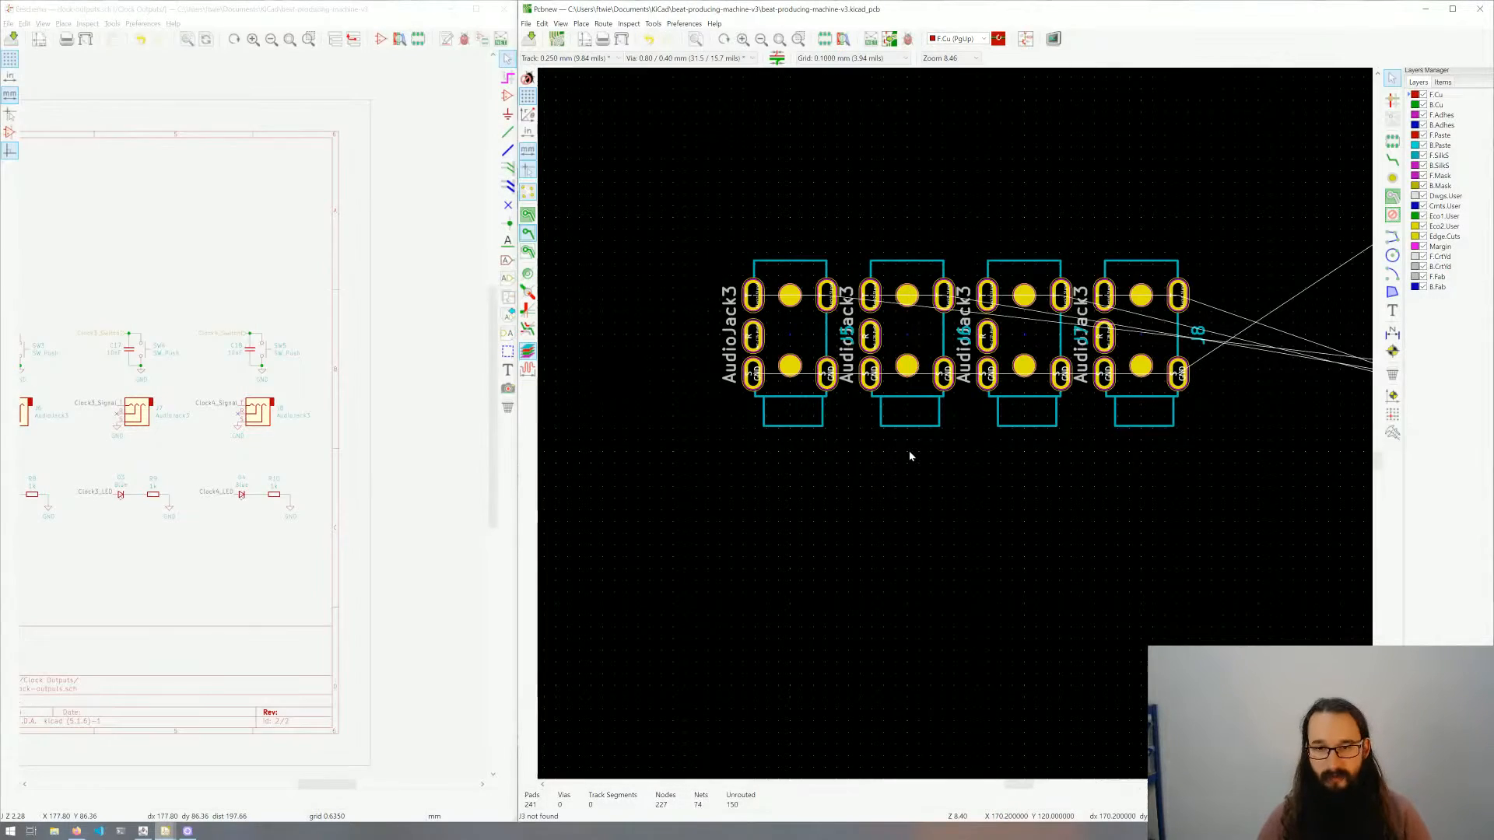
Step: Select LEDs D3 and D4 with resistors R9 and R7, leaving out the capacitors, and move them above the audio jack row
middle_click_drag(909, 450, 793, 478)
scroll(955, 423, "down", 4)
middle_click_drag(1014, 487, 928, 463)
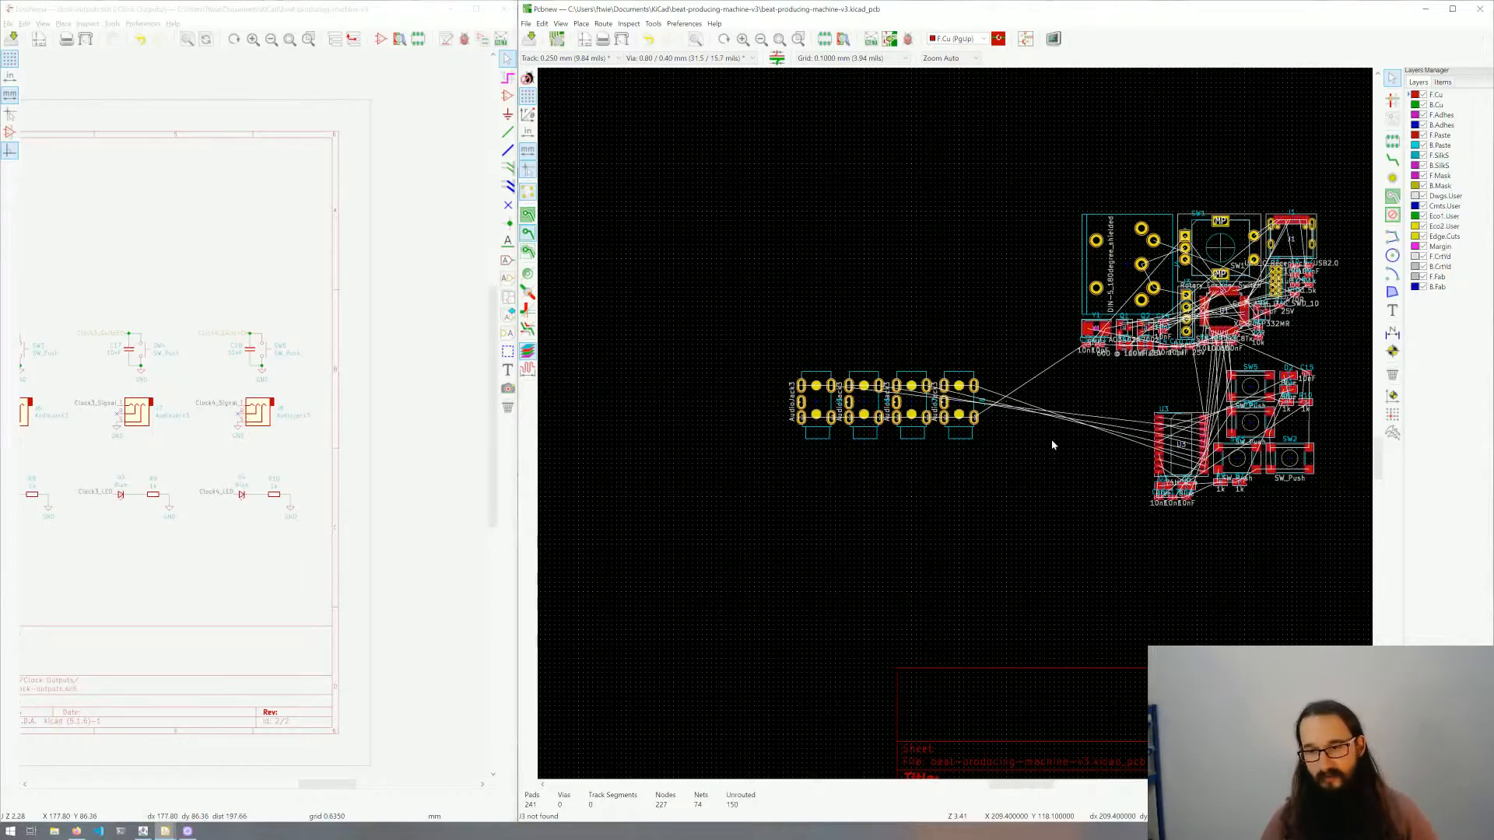
middle_click_drag(1053, 445, 1011, 535)
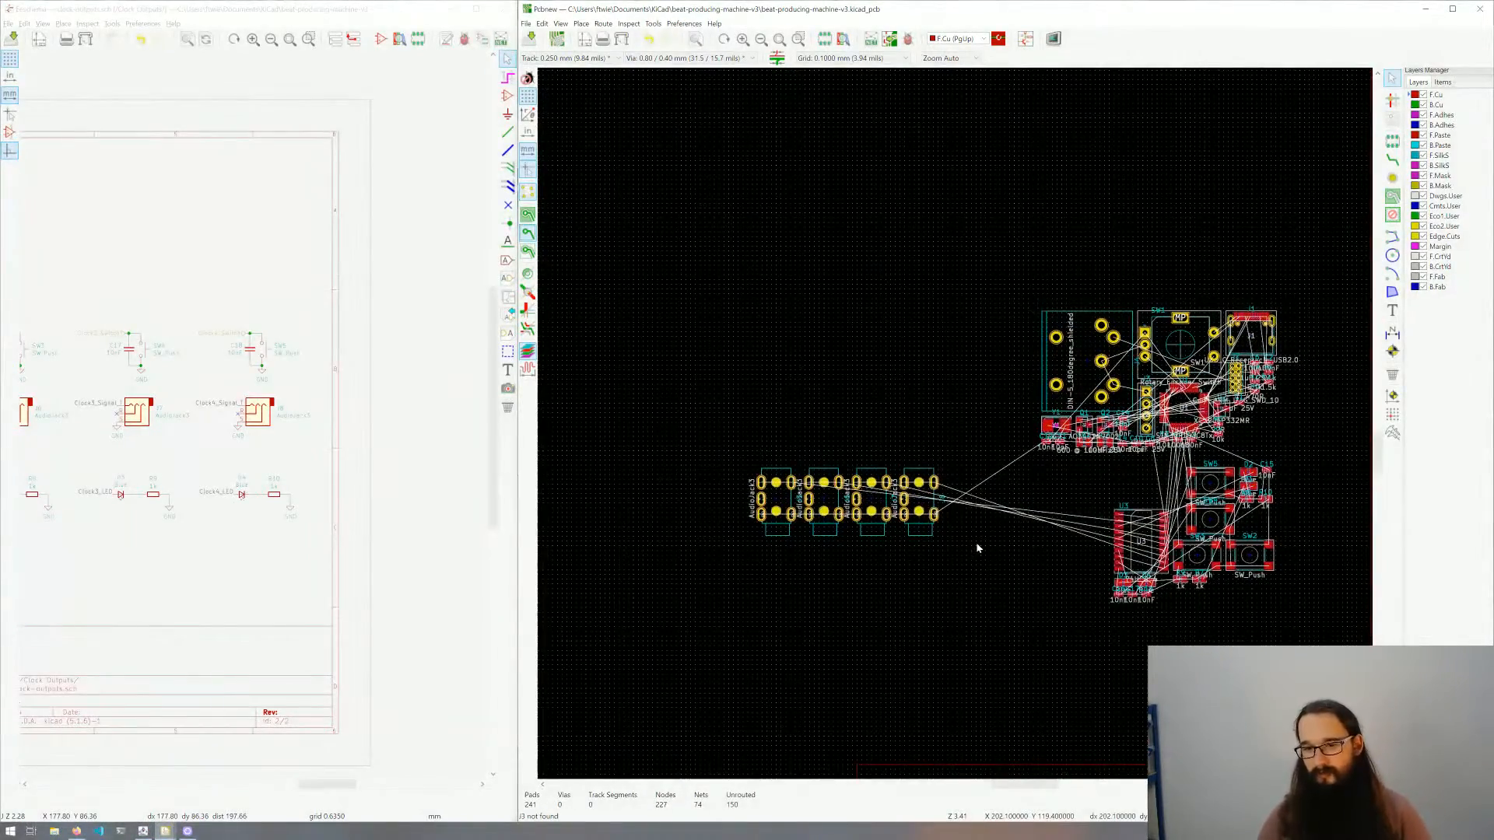
scroll(1120, 545, "up", 4)
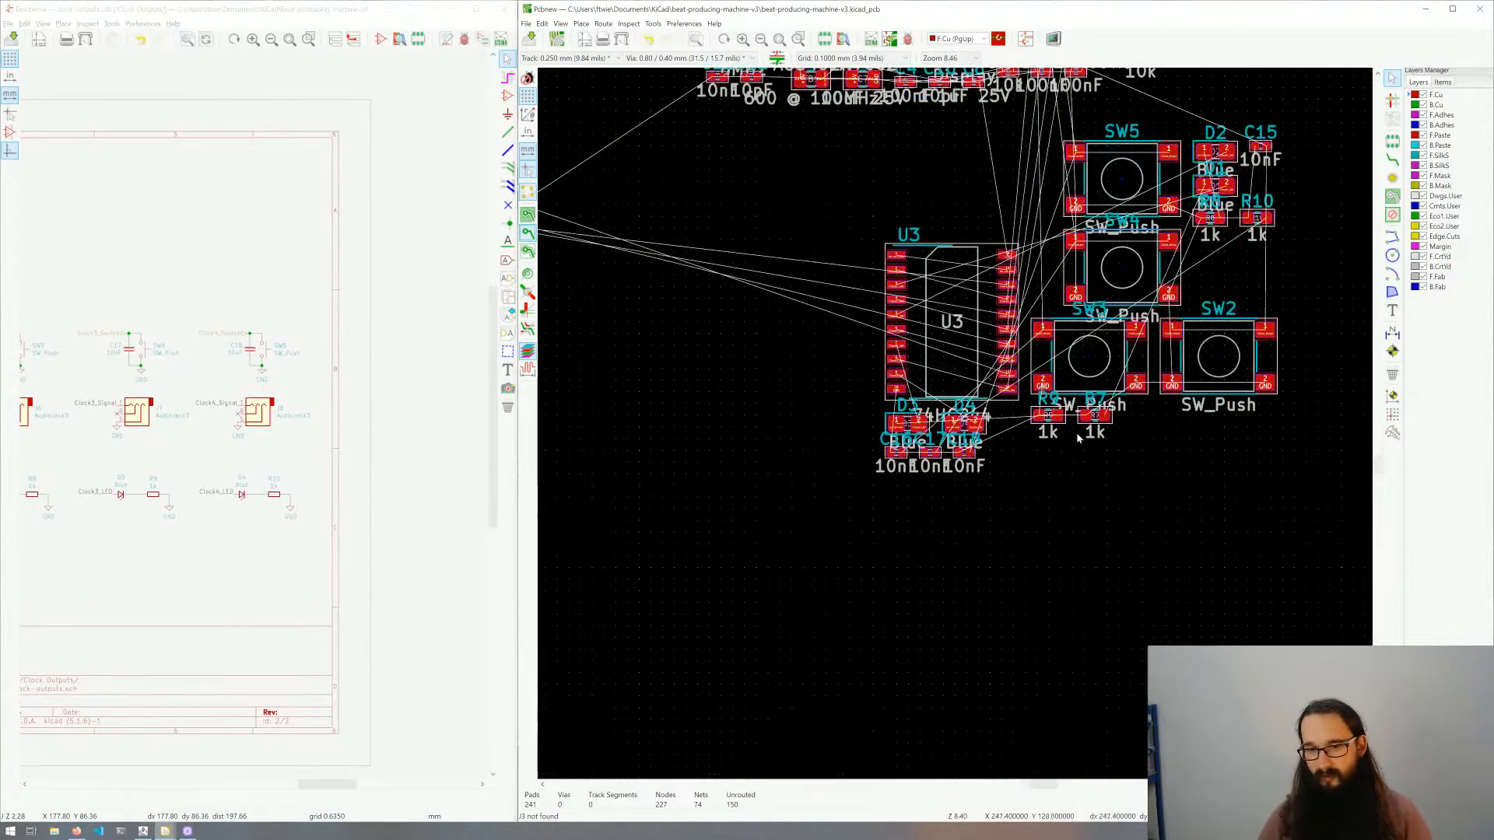
left_click_drag(1141, 467, 868, 392)
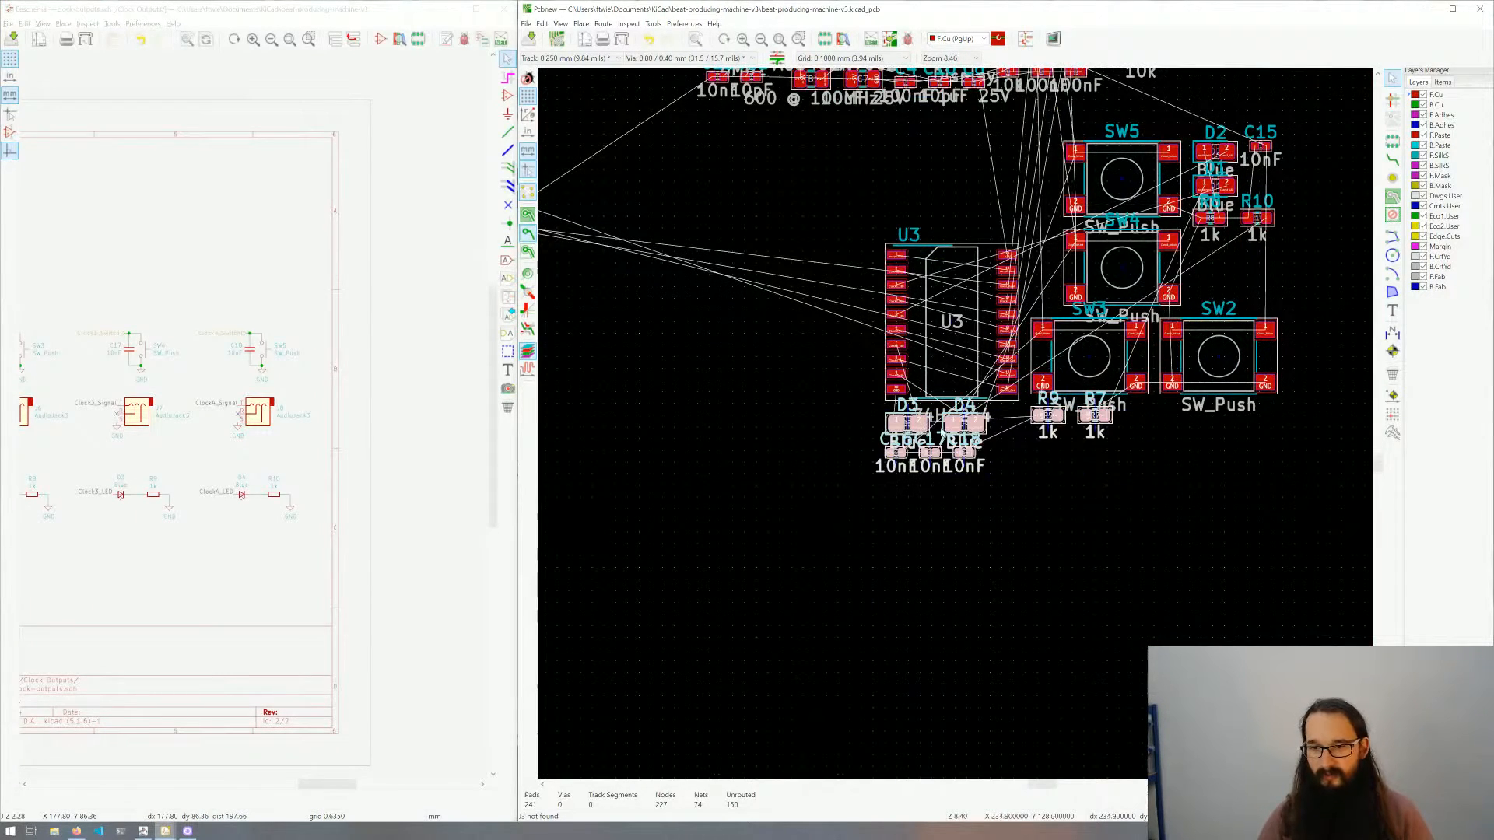
left_click(1002, 418)
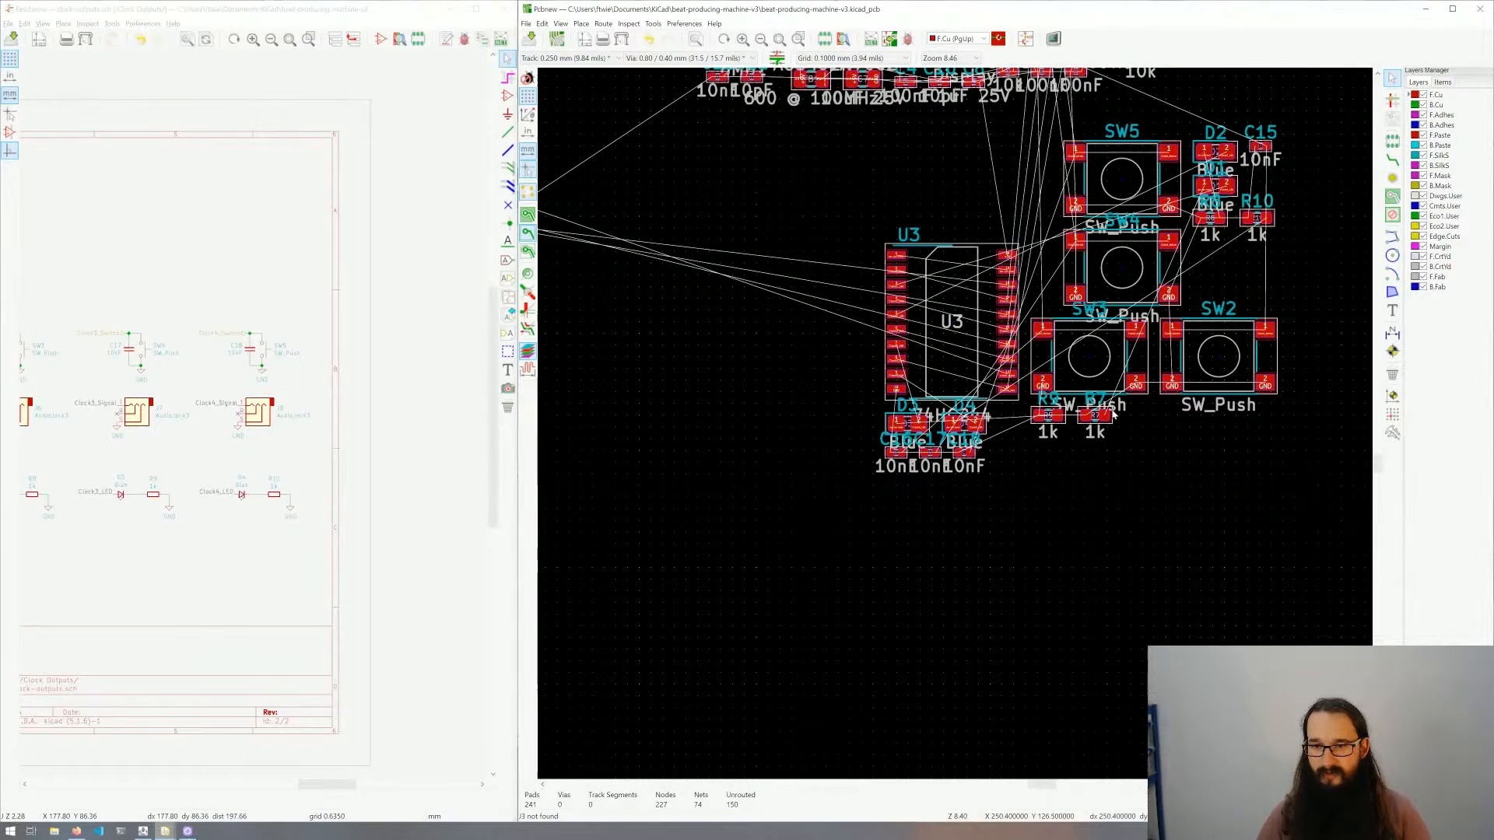
left_click_drag(1130, 413, 940, 426)
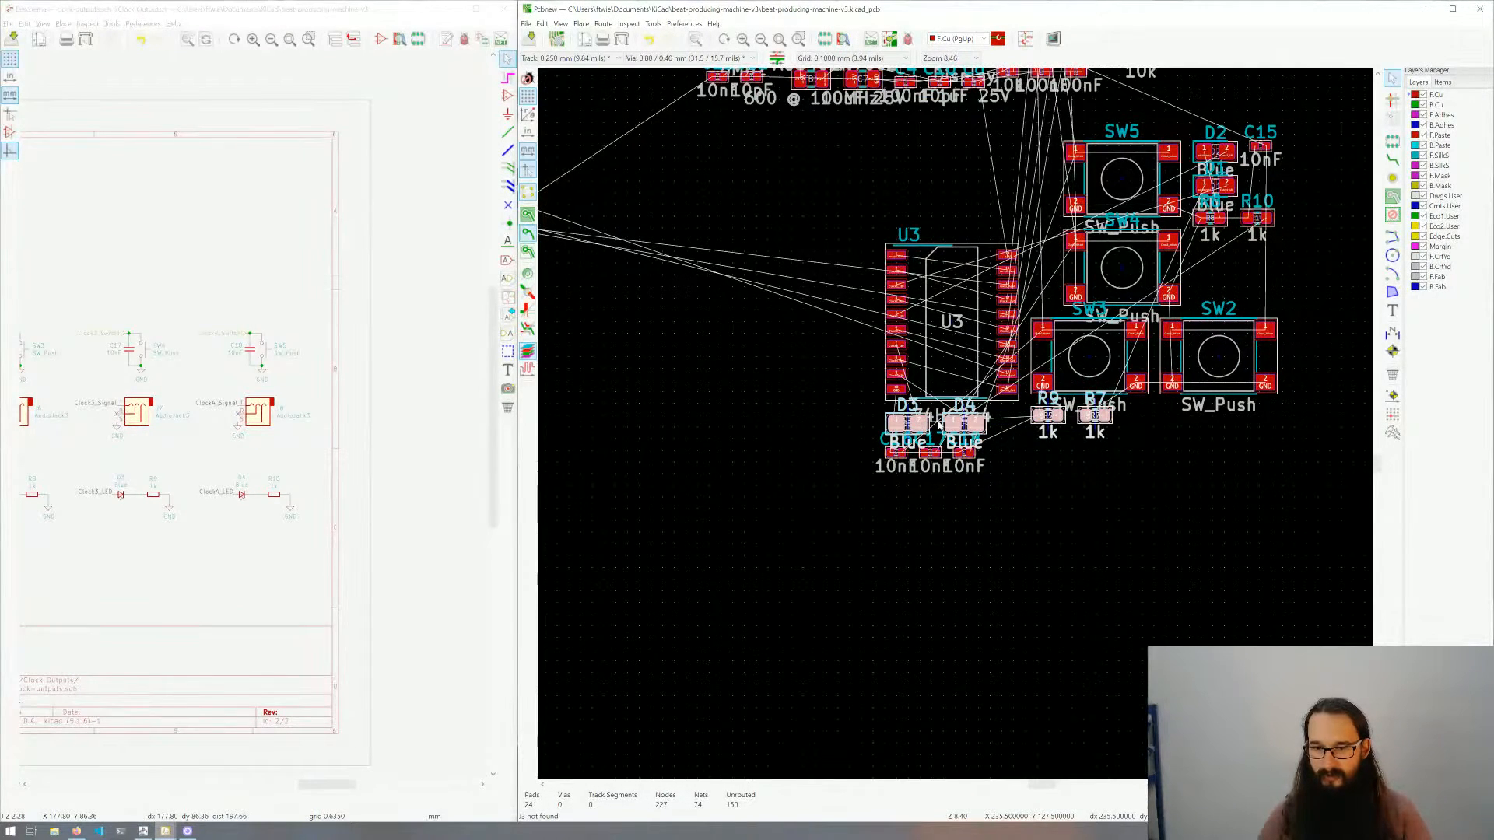
scroll(784, 394, "down", 5)
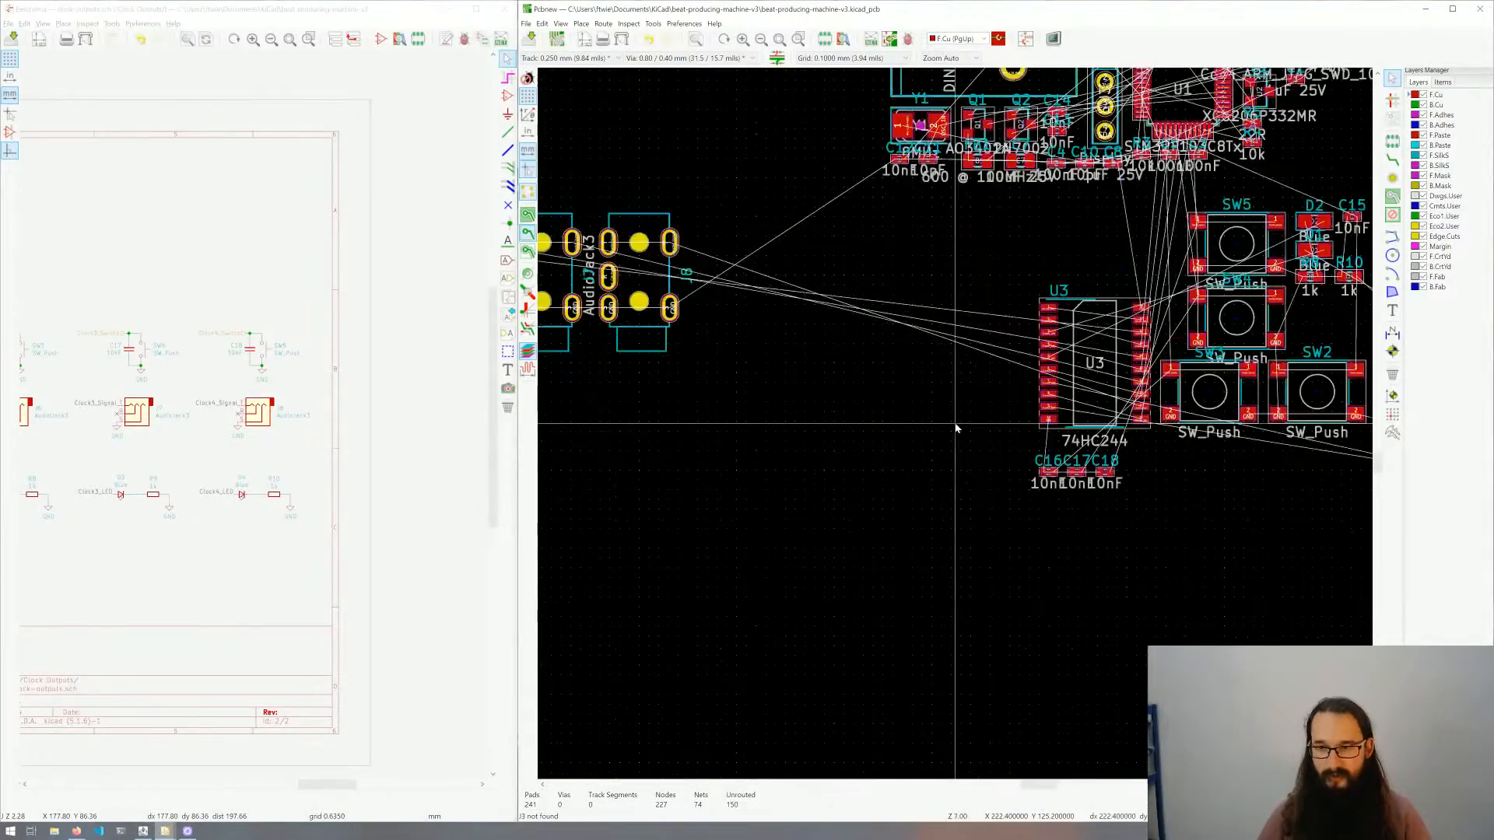
key("m")
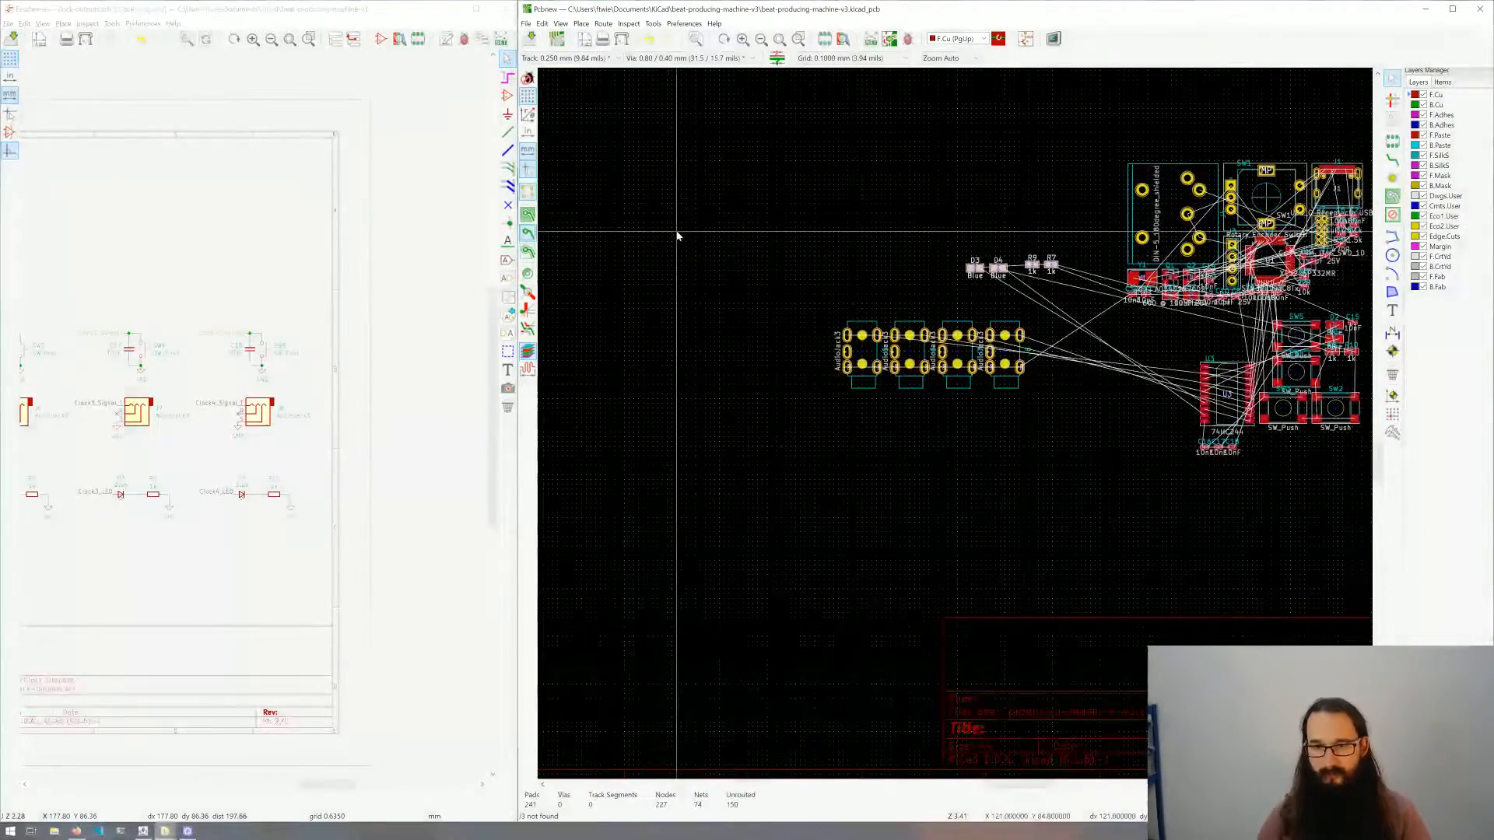
left_click(627, 232)
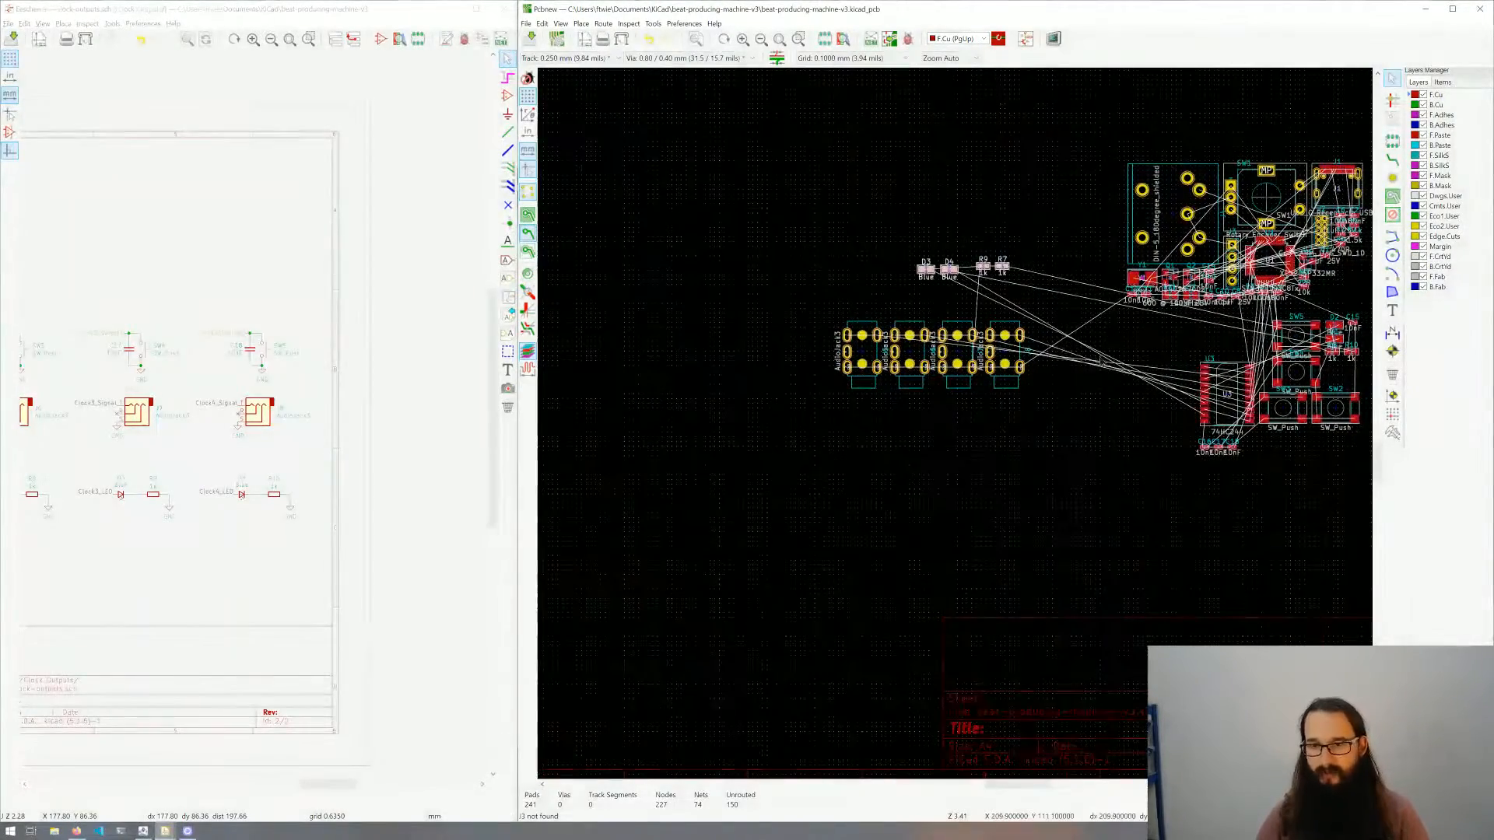
key("Escape")
Step: Move LEDs D1 and D2 from beside switch SW5 to the group of LEDs and resistors above the audio jacks
middle_click_drag(1361, 353, 1143, 387)
scroll(1142, 387, "up", 4)
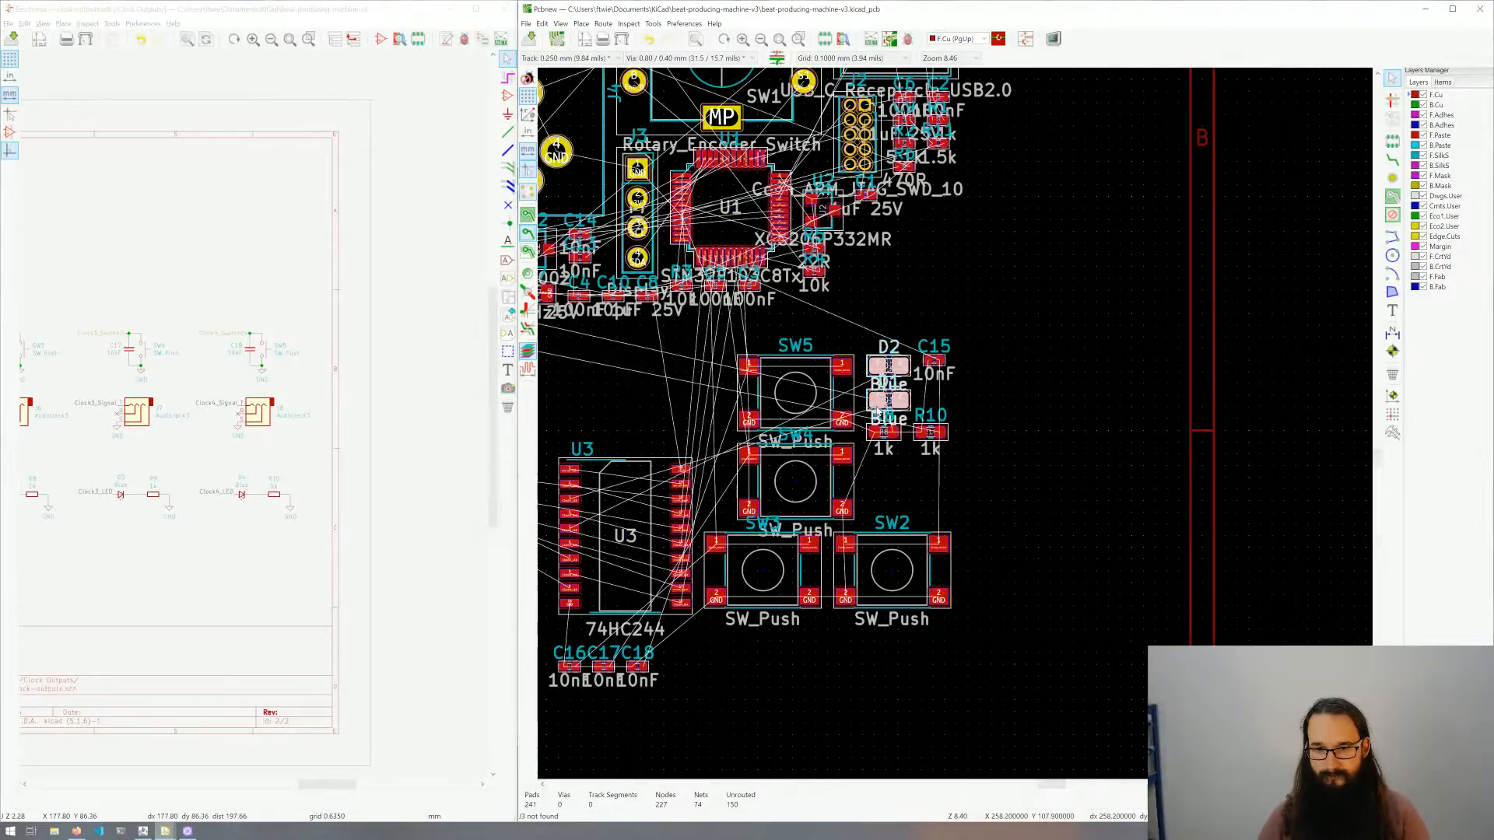
scroll(934, 420, "down", 4)
left_click_drag(956, 431, 632, 340)
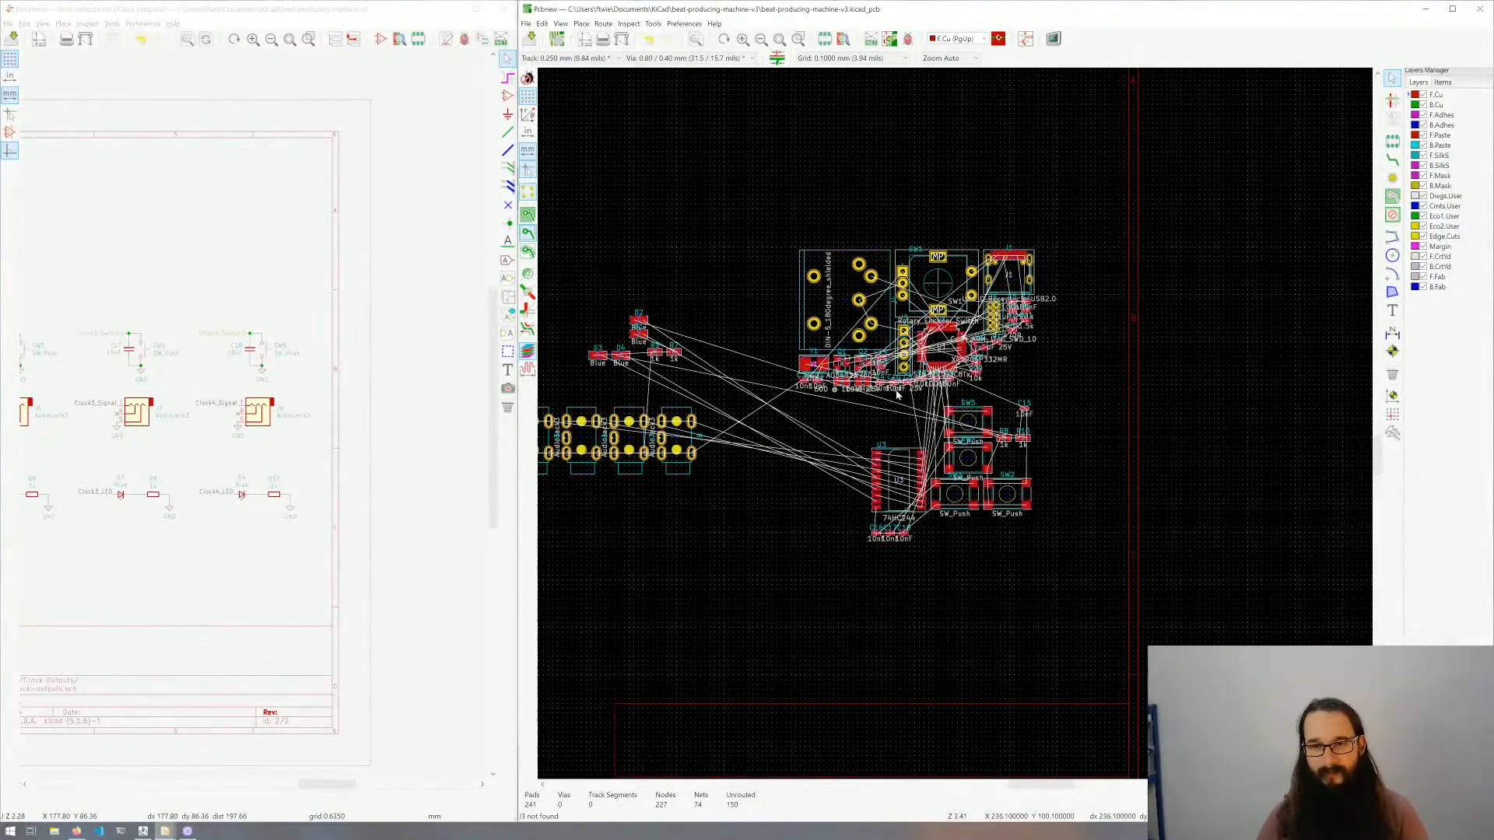
Step: Look over the remaining footprints in the cluster around the microcontroller and switches, and return to the audio jack row
middle_click_drag(990, 382, 1027, 421)
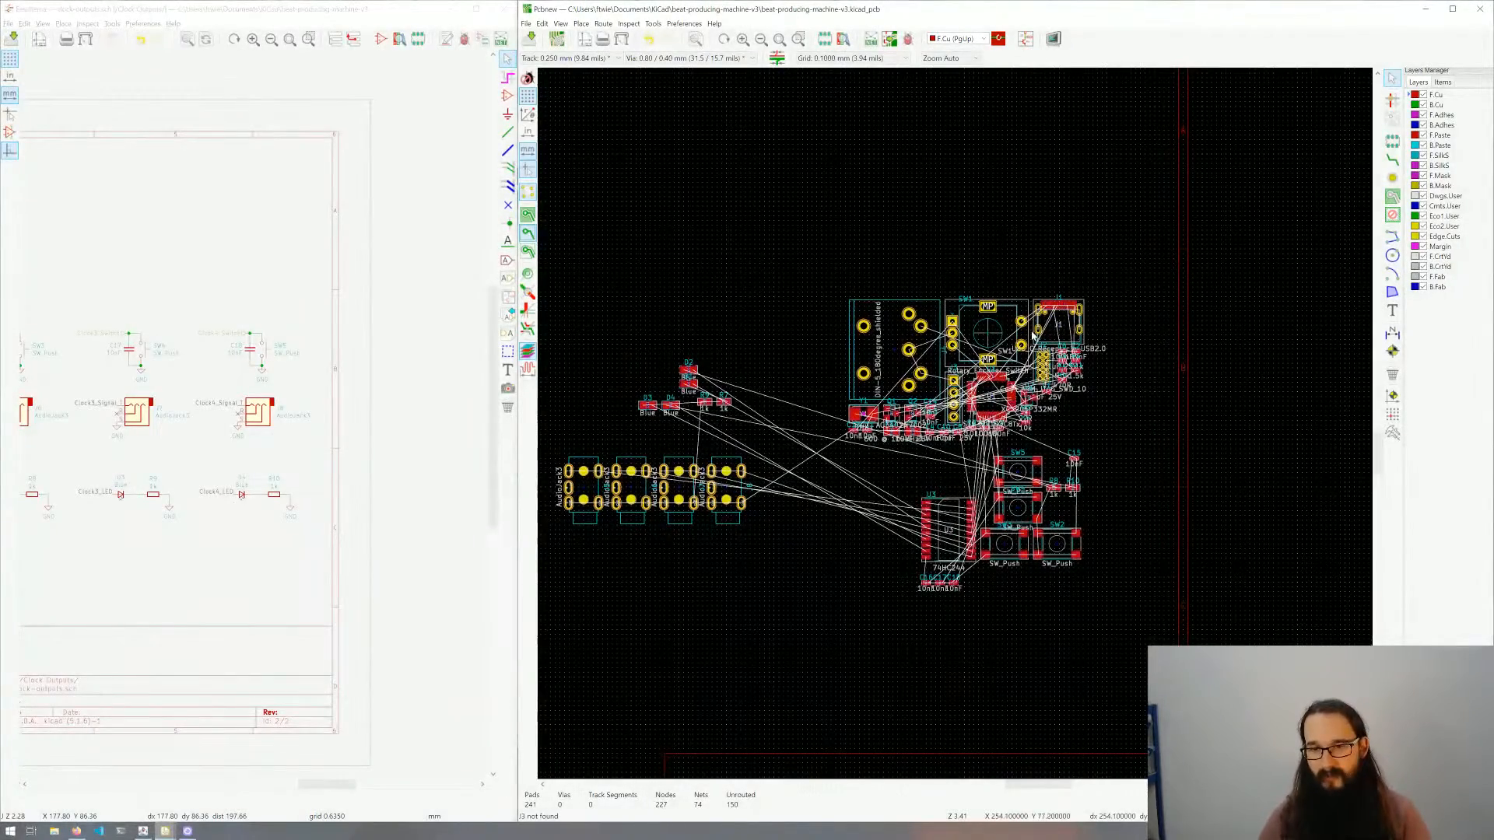
scroll(956, 427, "up", 3)
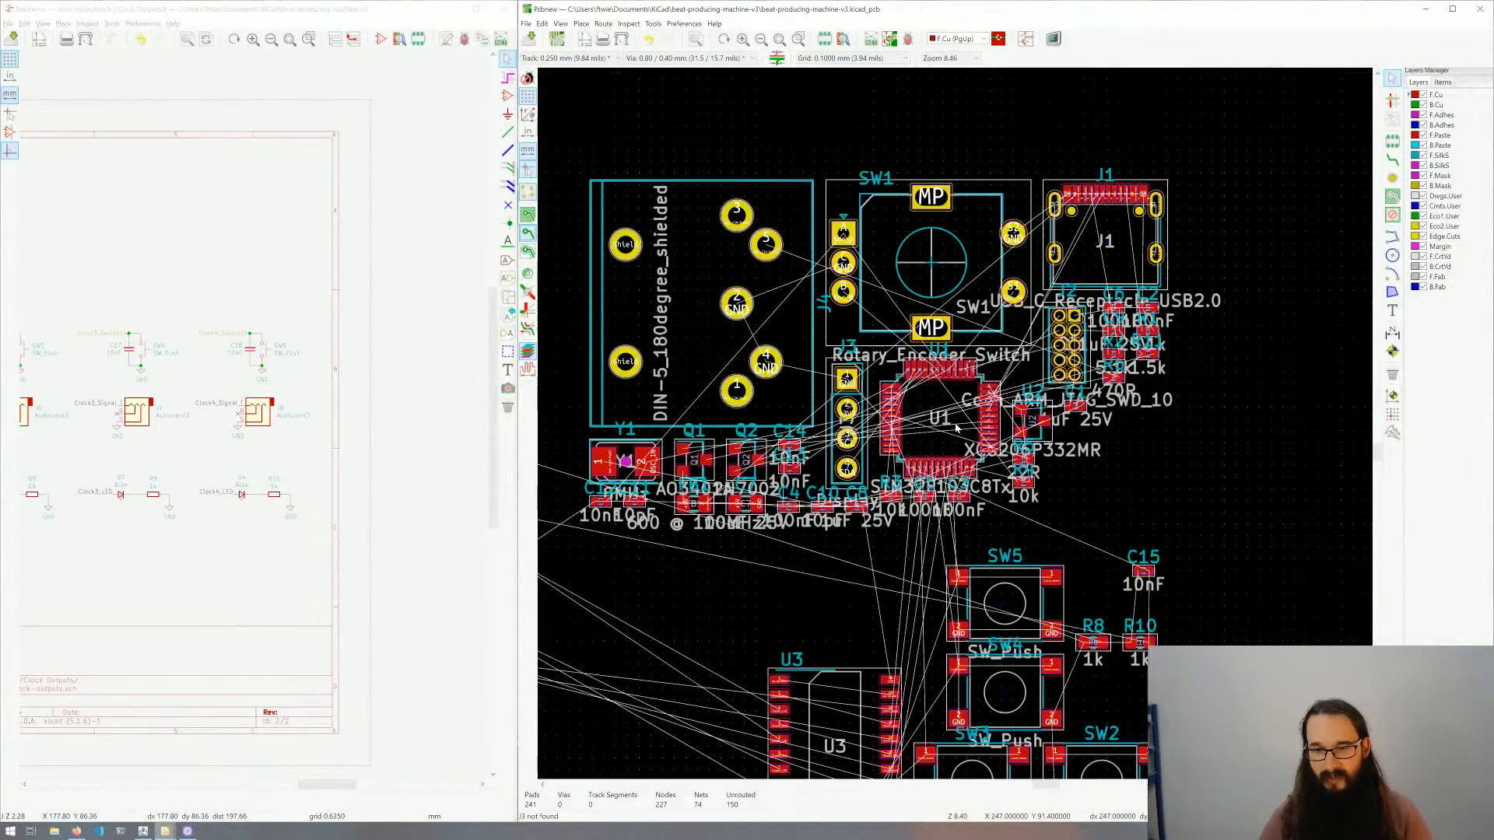
middle_click_drag(1012, 516, 1008, 442)
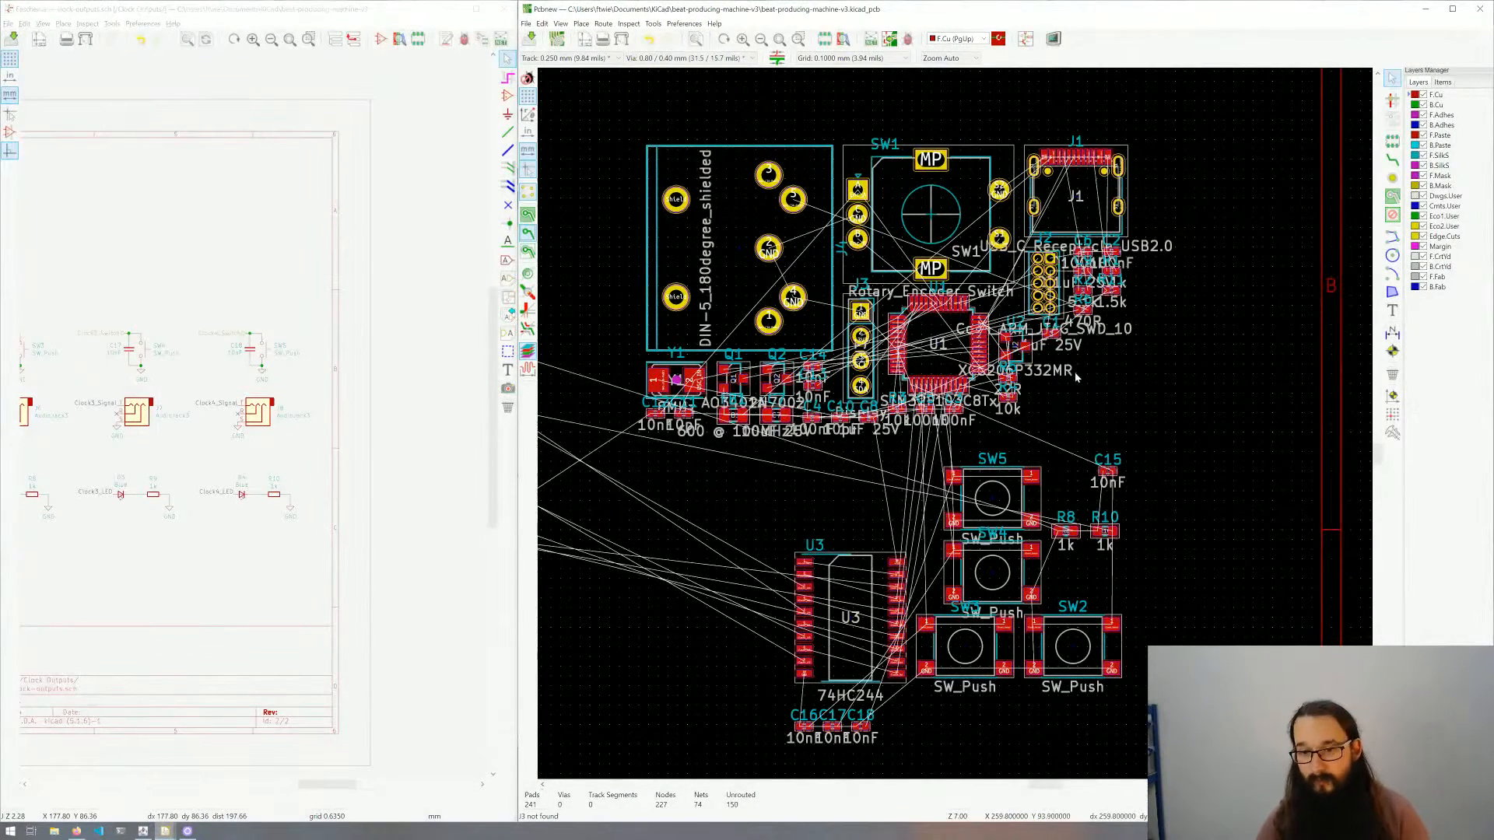
middle_click_drag(1060, 389, 1262, 375)
middle_click_drag(856, 381, 1236, 389)
scroll(796, 441, "up", 1)
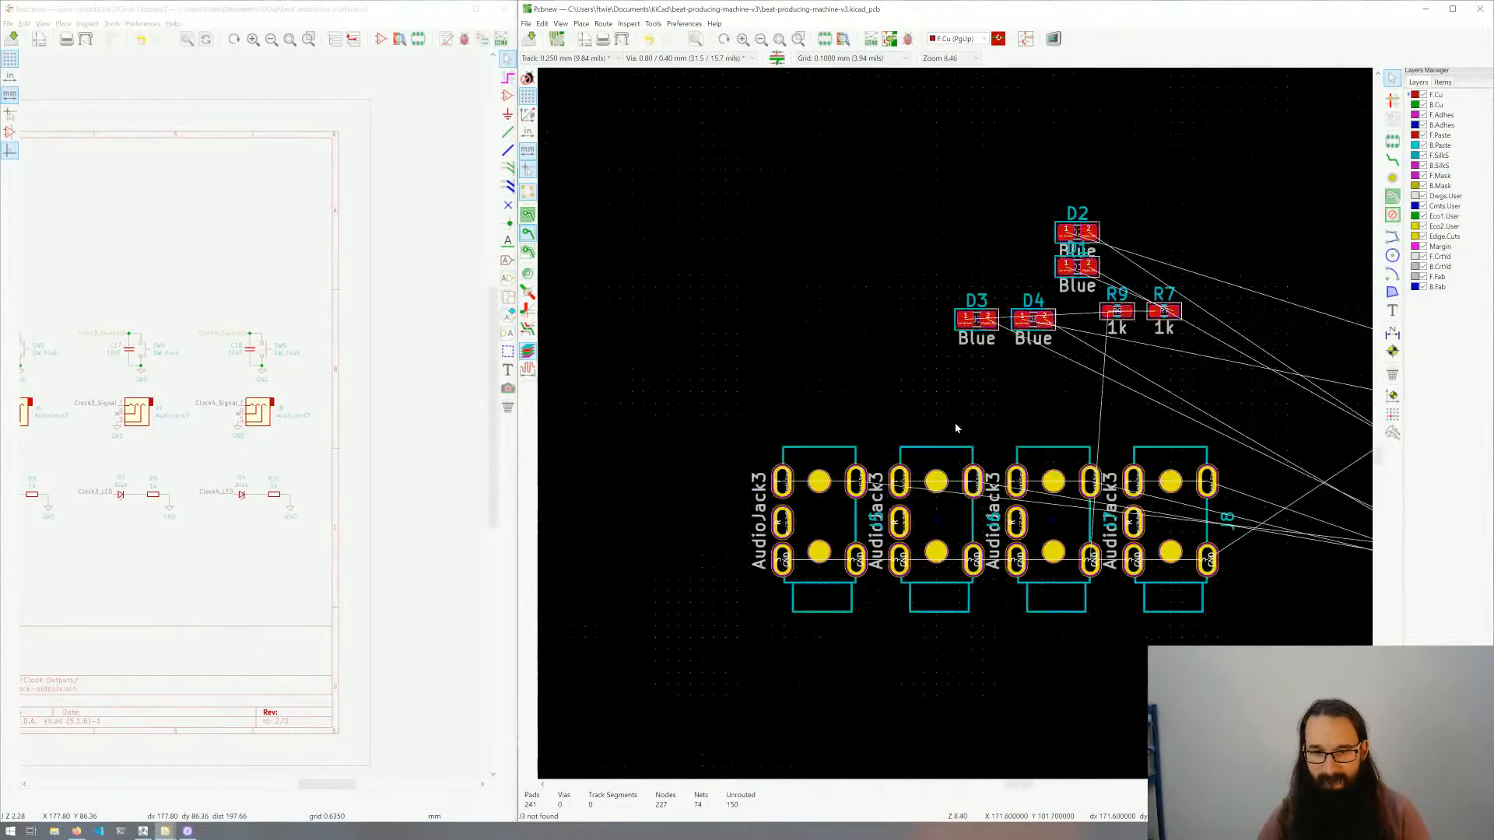
Step: Move LED D3 to just above audio jack J7, centred on the jack at X 180, Y 102.6 mm
middle_click_drag(991, 421, 841, 443)
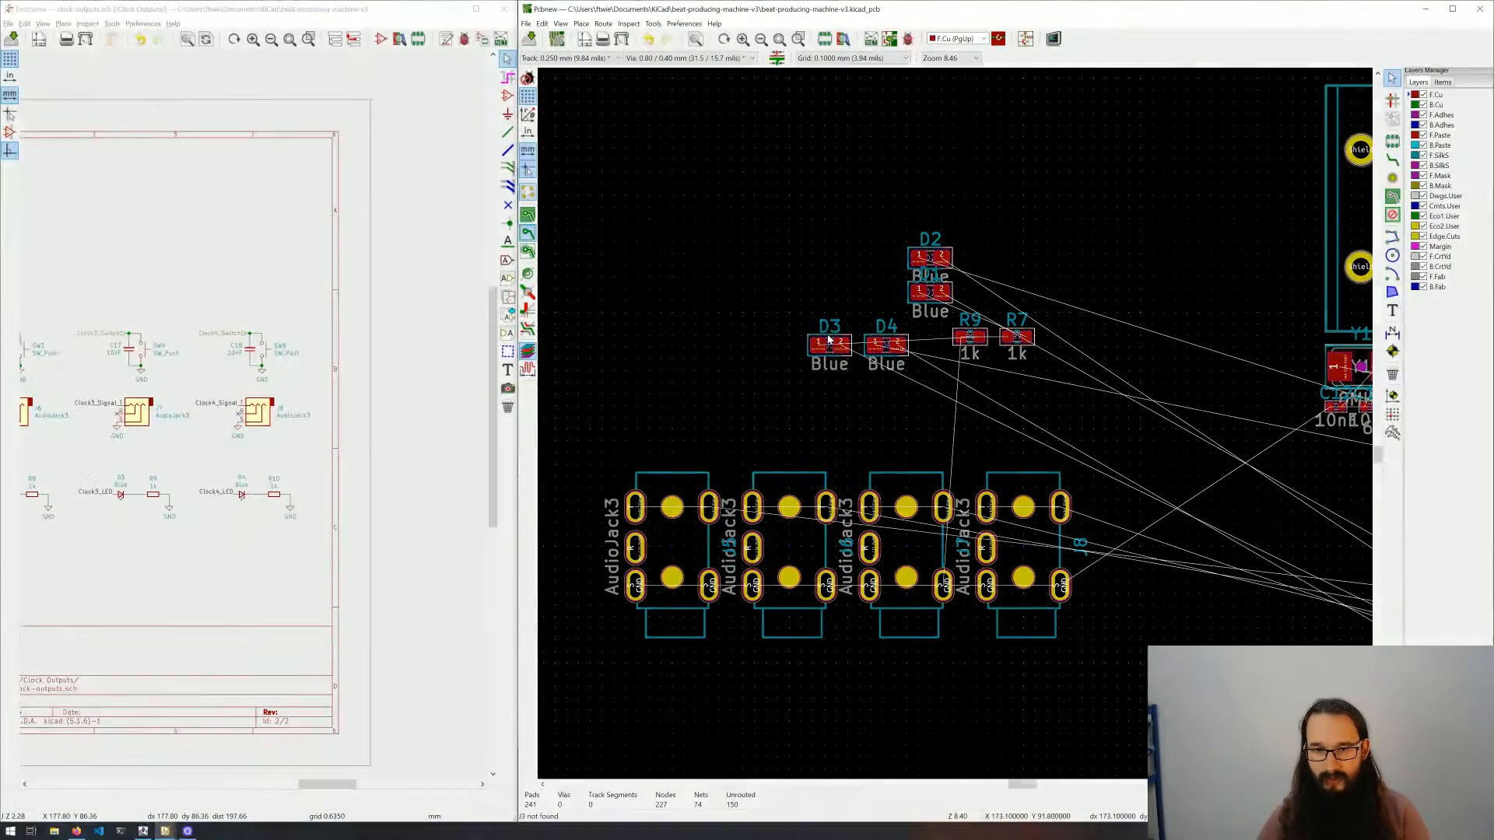
left_click(830, 337)
left_click(831, 291)
scroll(747, 306, "up", 3)
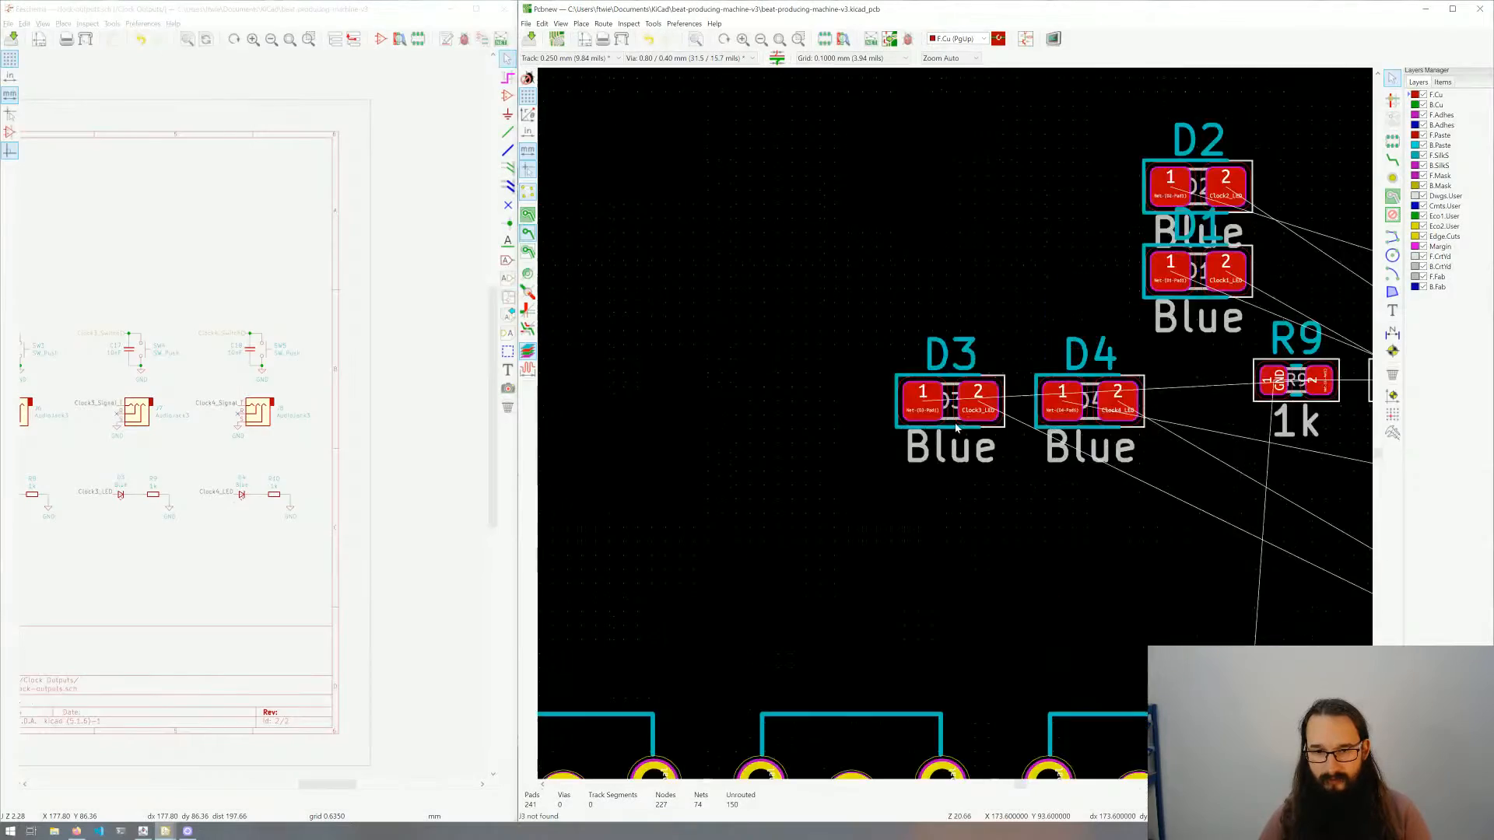
scroll(956, 427, "down", 1)
scroll(956, 427, "up", 3)
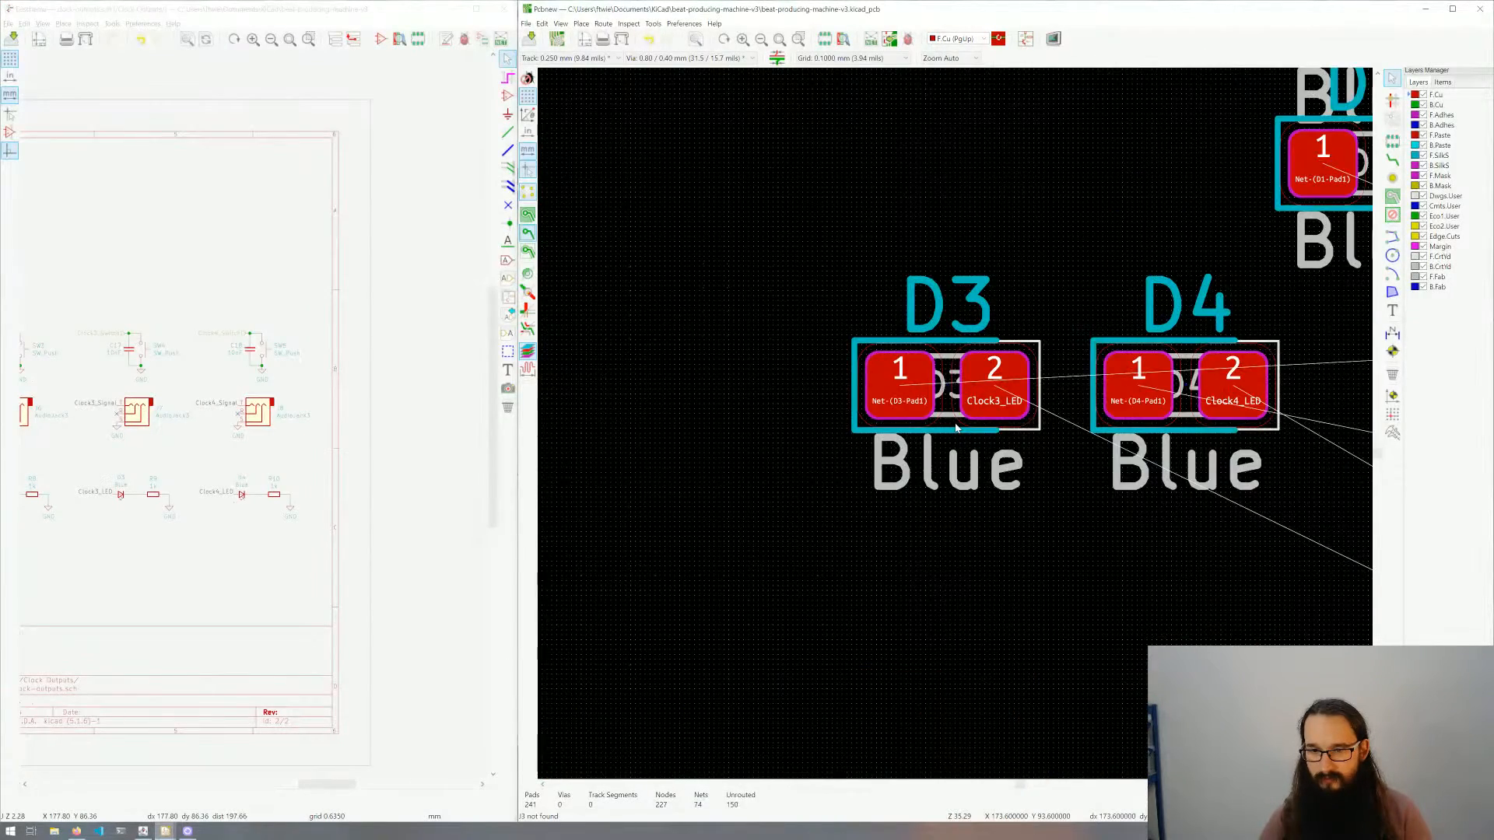
scroll(956, 427, "down", 3)
left_click(954, 415)
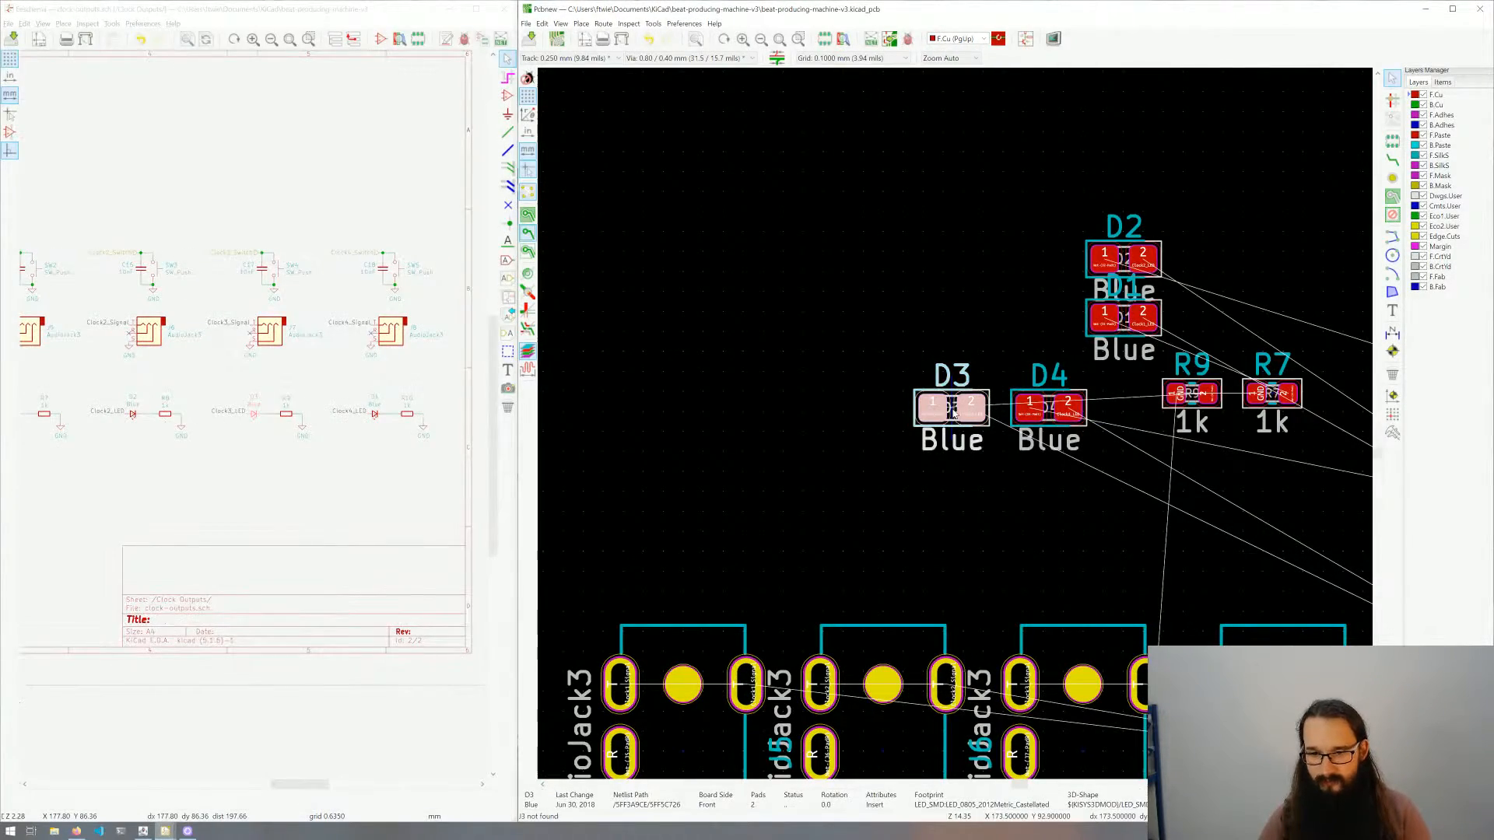
key("m")
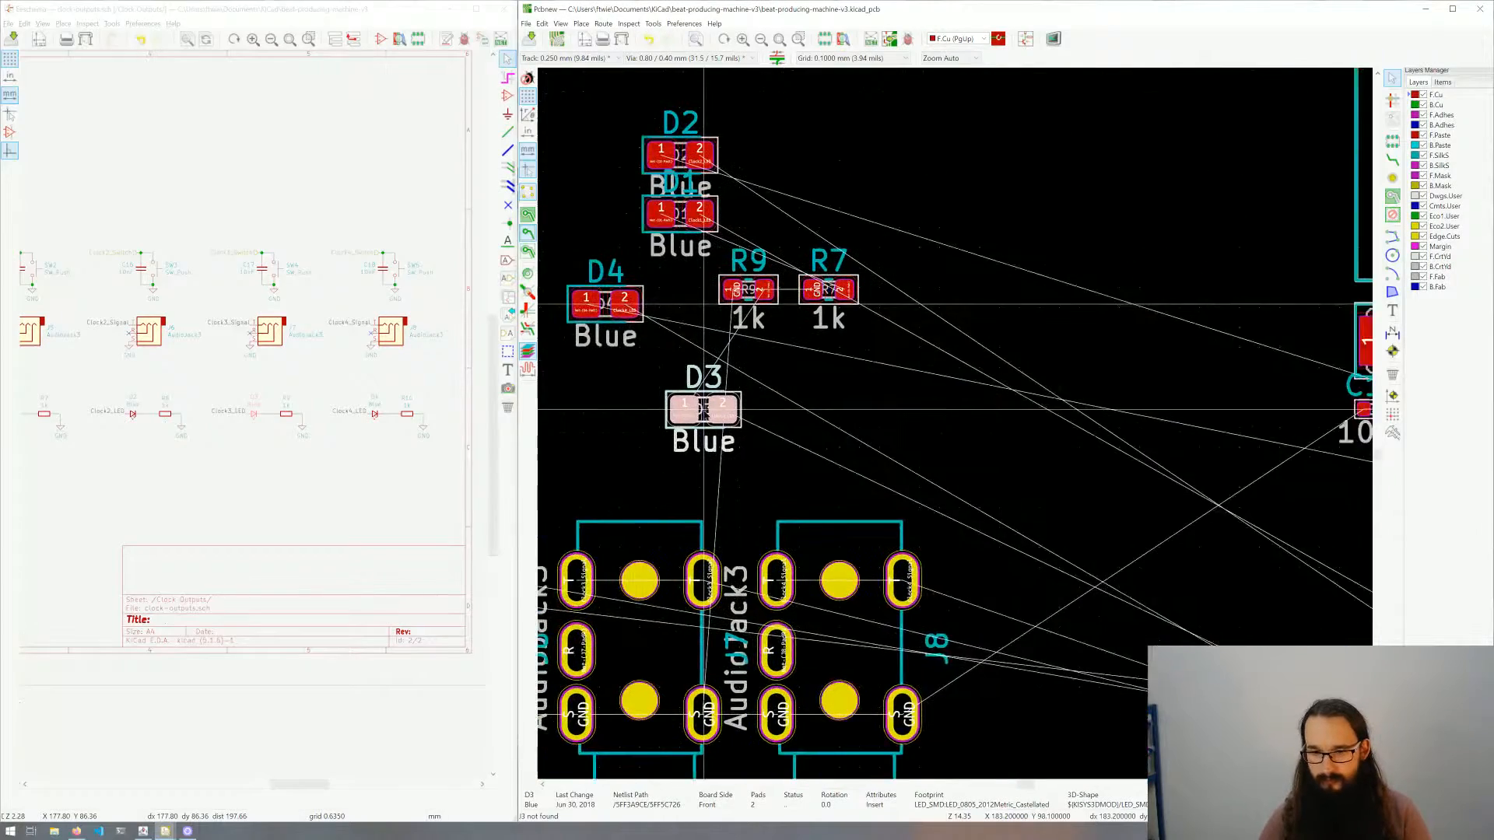
middle_click_drag(788, 450, 1026, 392)
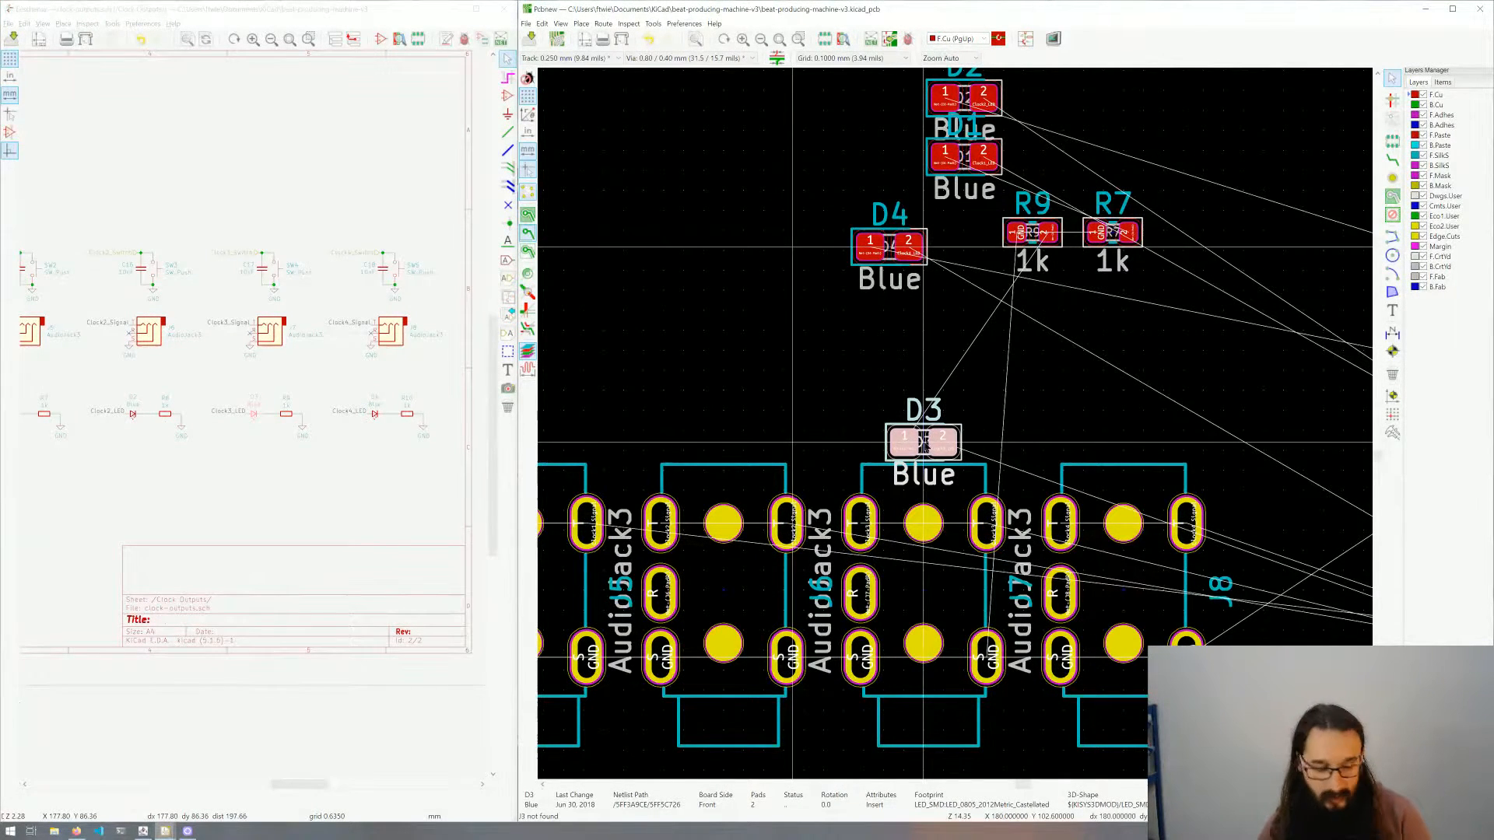
left_click(924, 442)
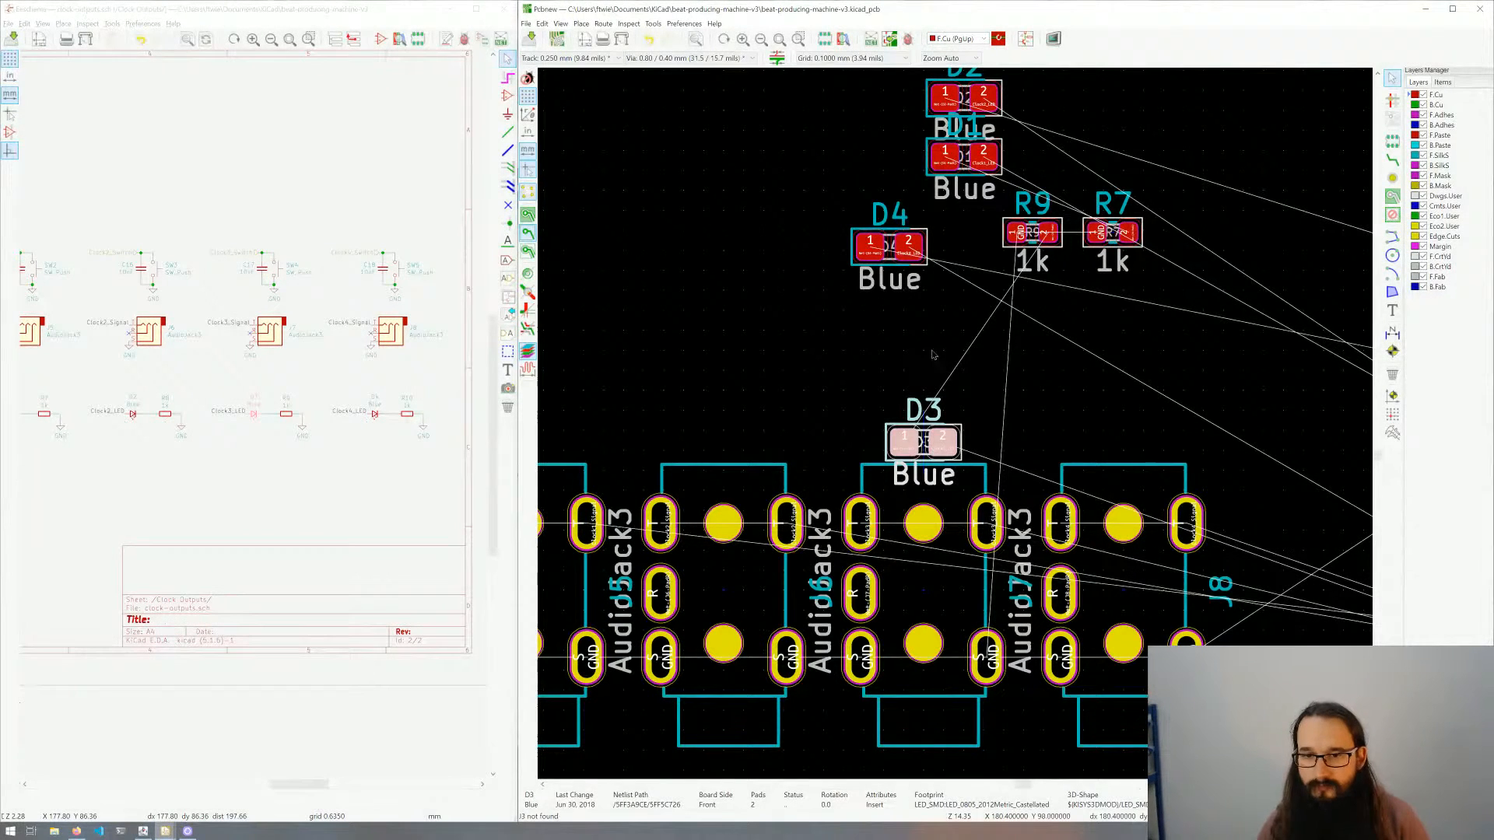
left_click(917, 330)
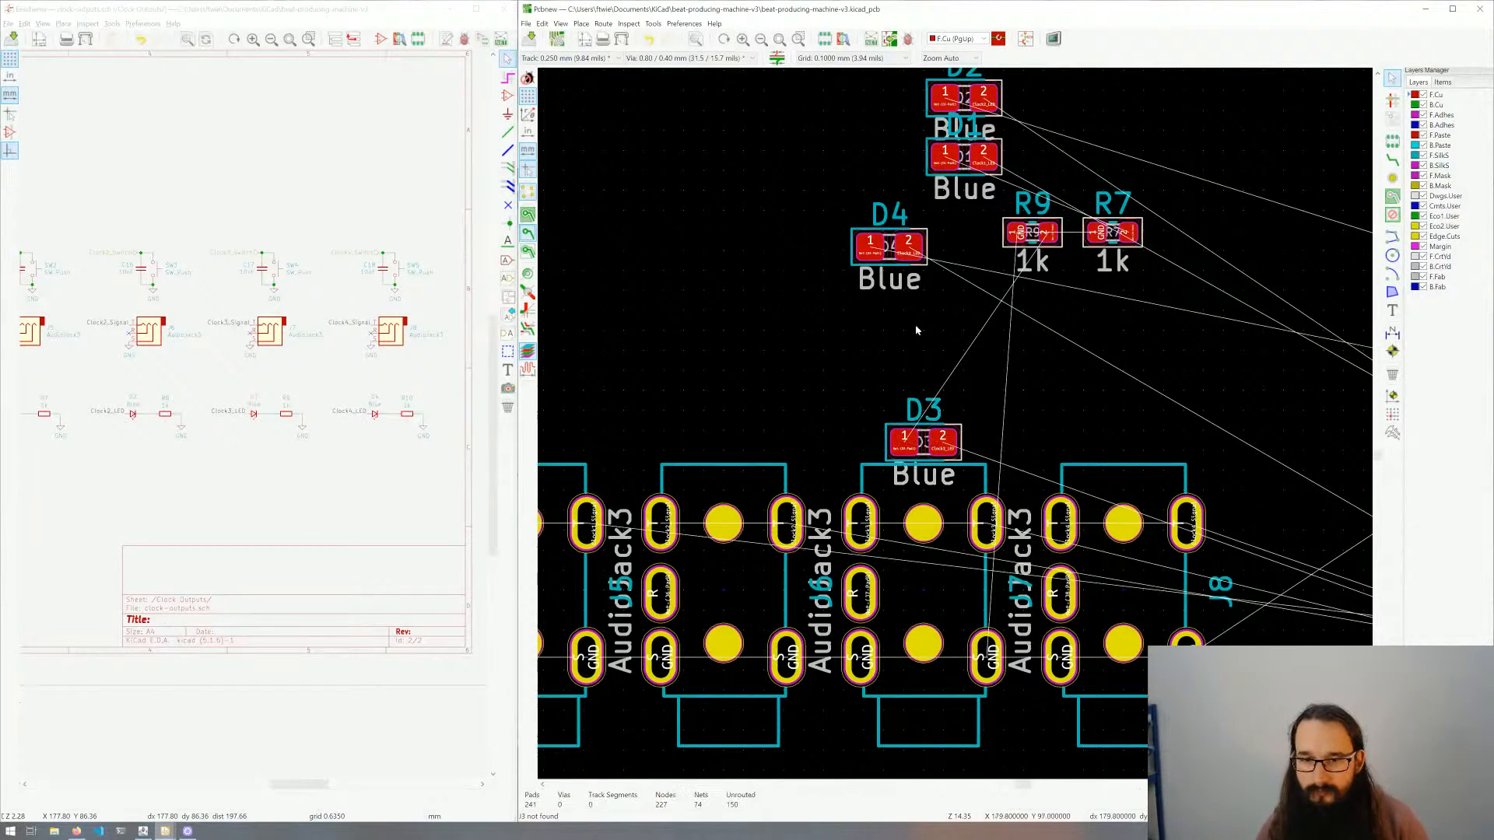
Step: Move LED D4 above audio jack J8, level with D3, at X 190, Y 102.6 mm
left_click(891, 256)
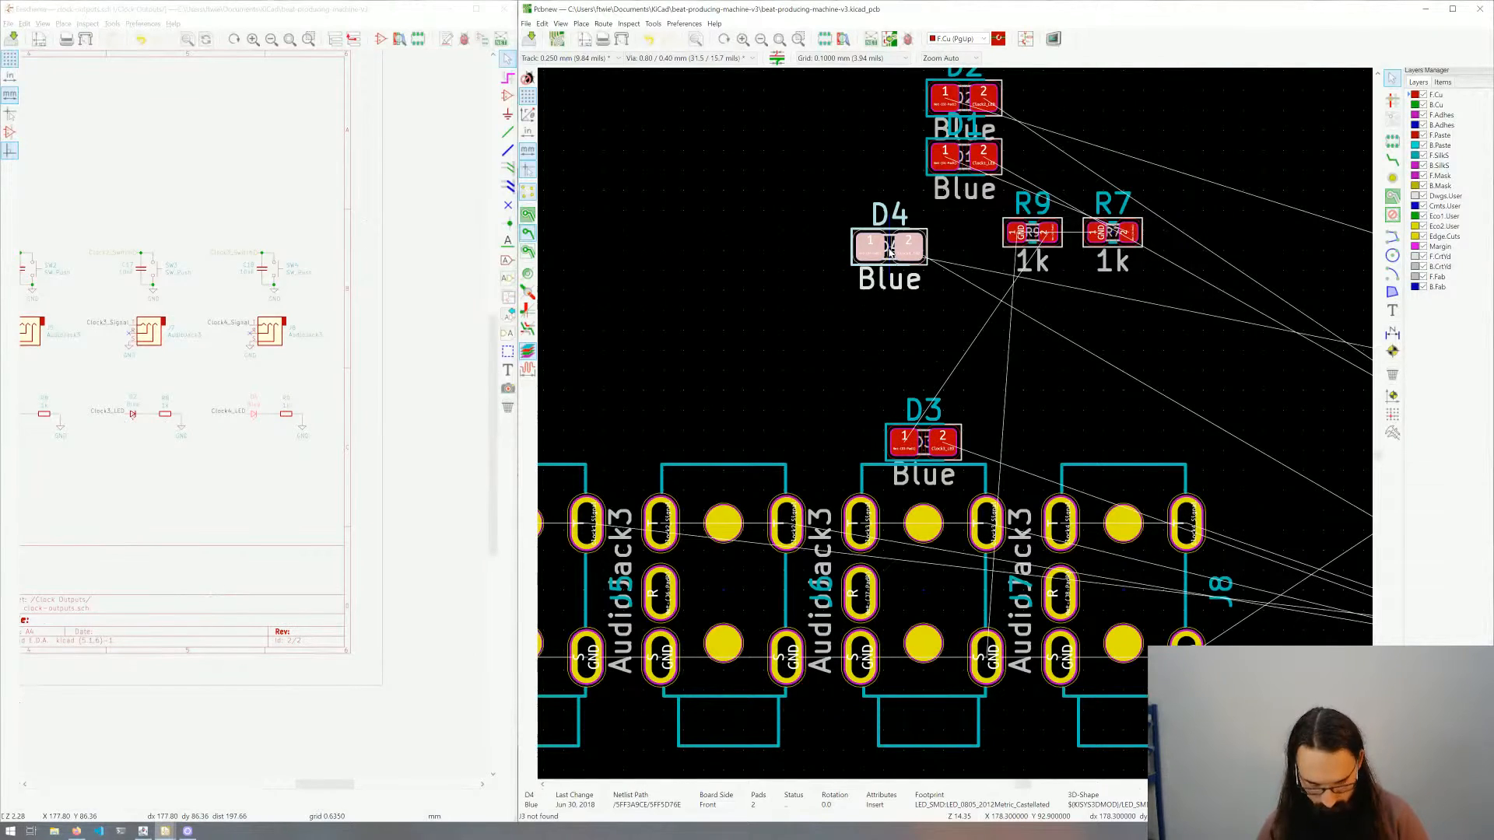
key("m")
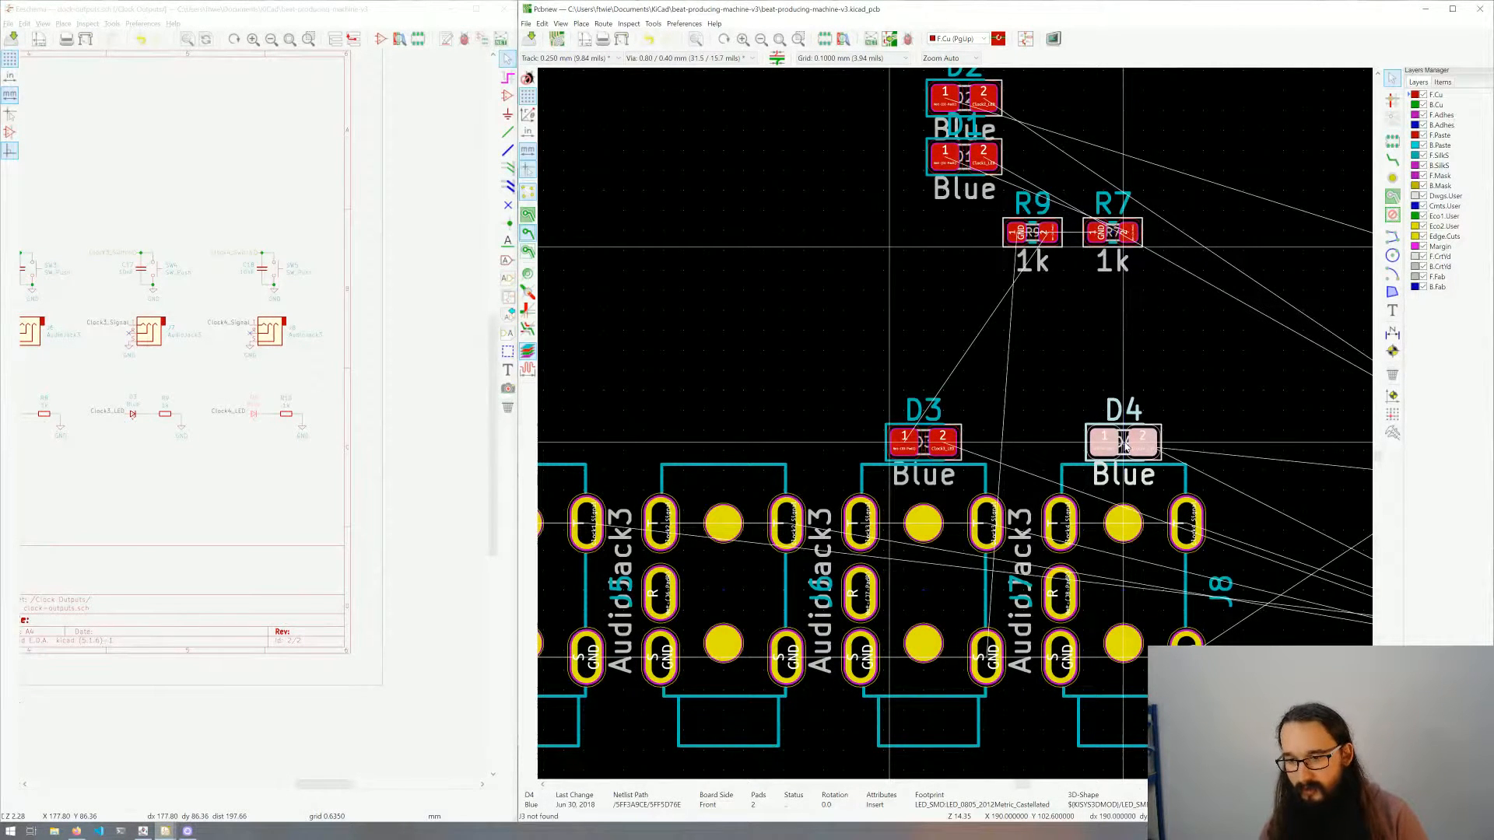
left_click(1126, 445)
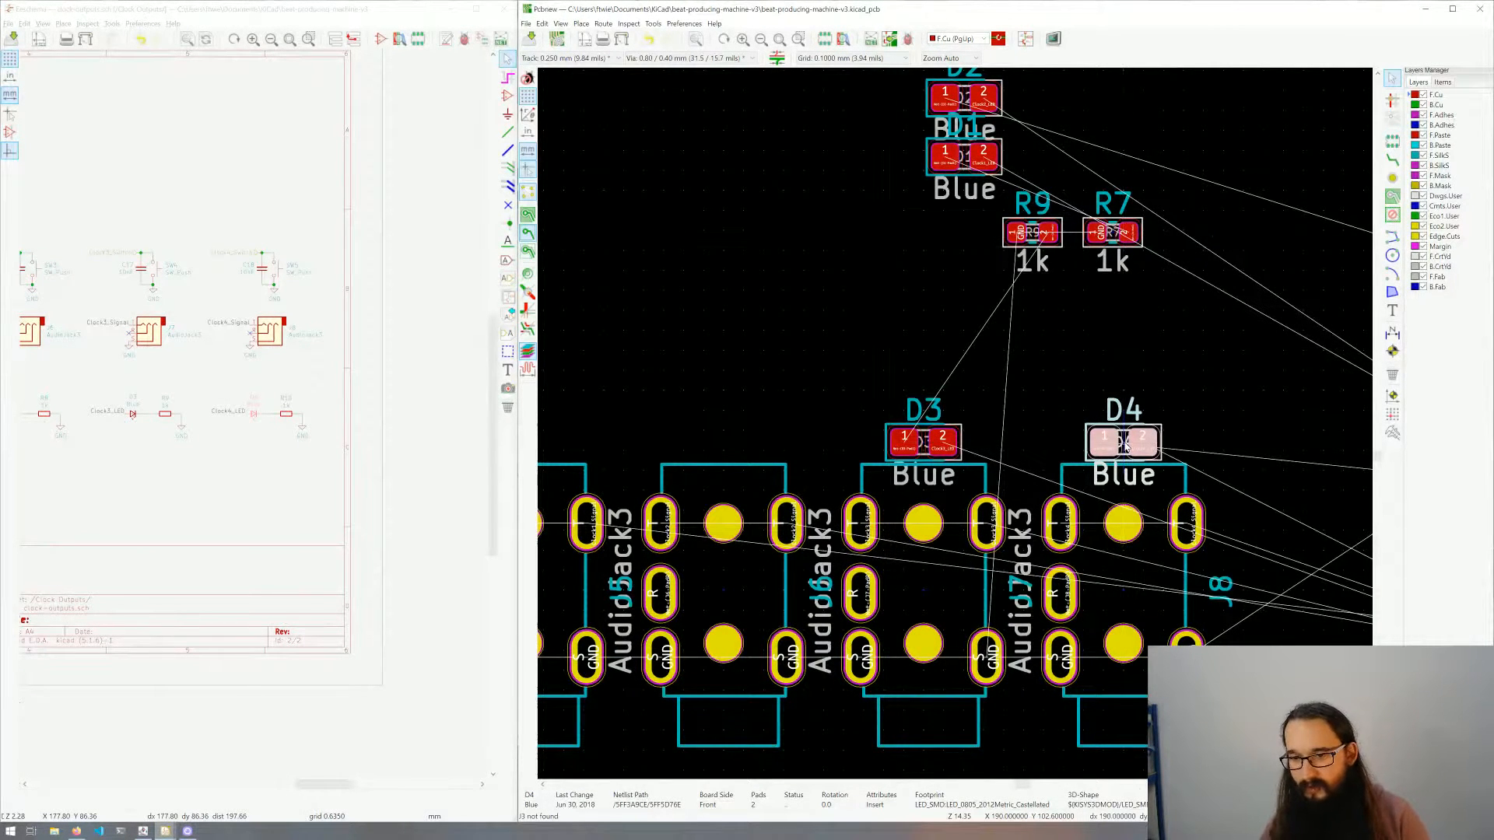
left_click(1062, 343)
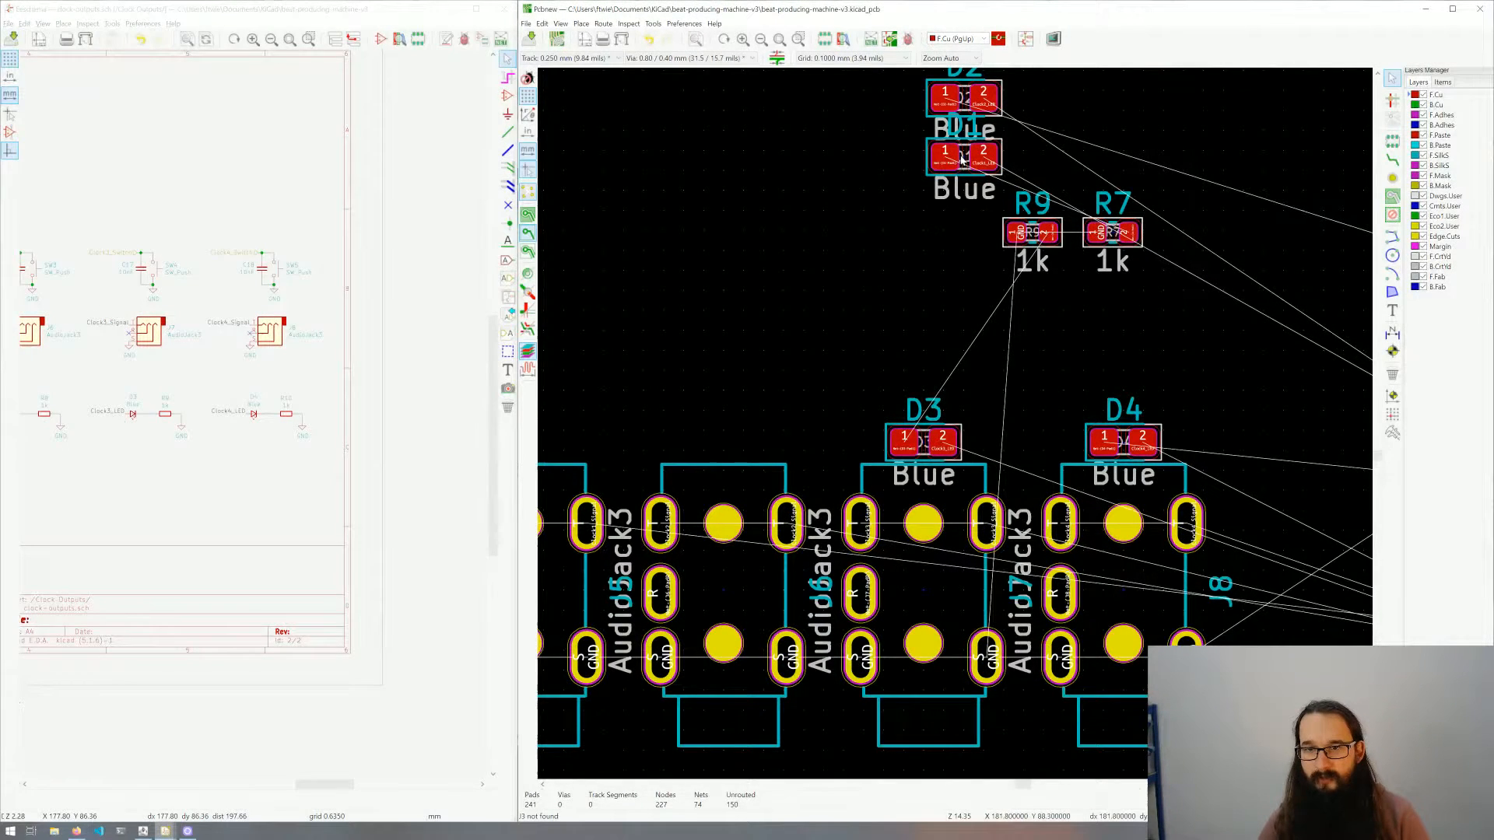
Step: Move LED D1 above audio jack J5, in line with D3 and D4, at X 160, Y 102.6 mm
left_click(964, 158)
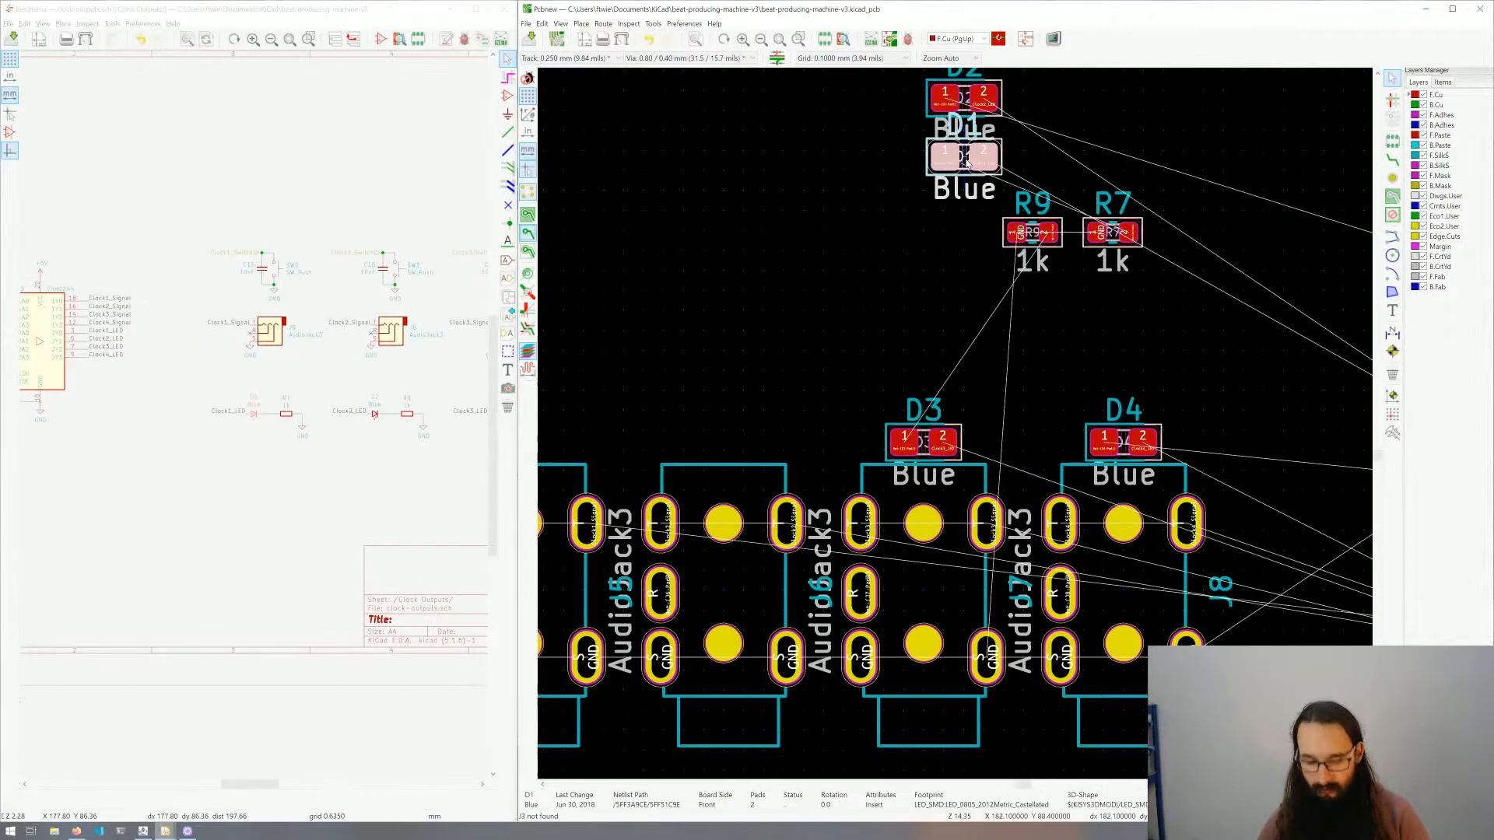
key("m")
middle_click_drag(693, 340, 1018, 288)
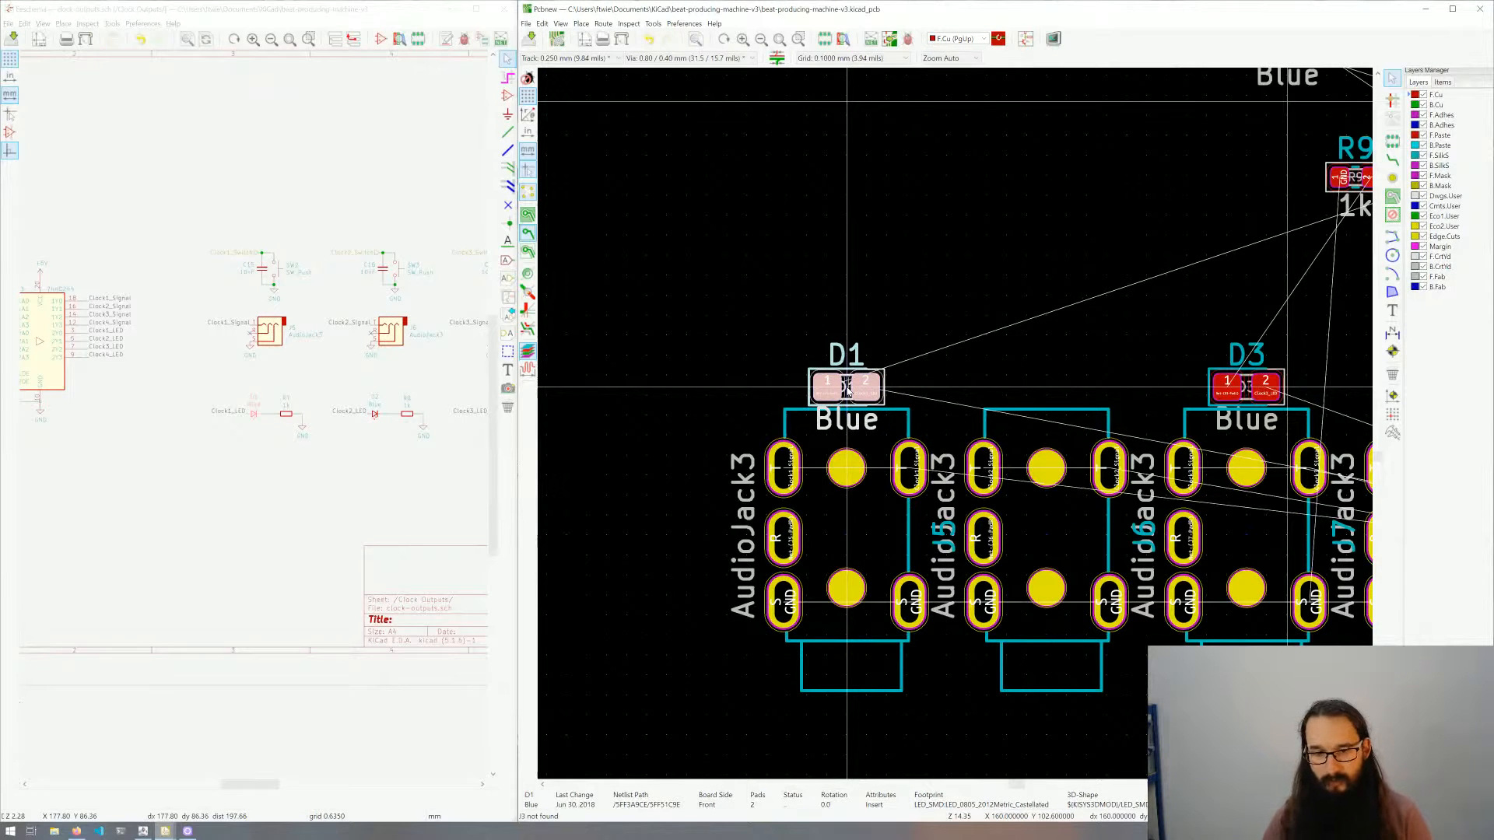
left_click(848, 391)
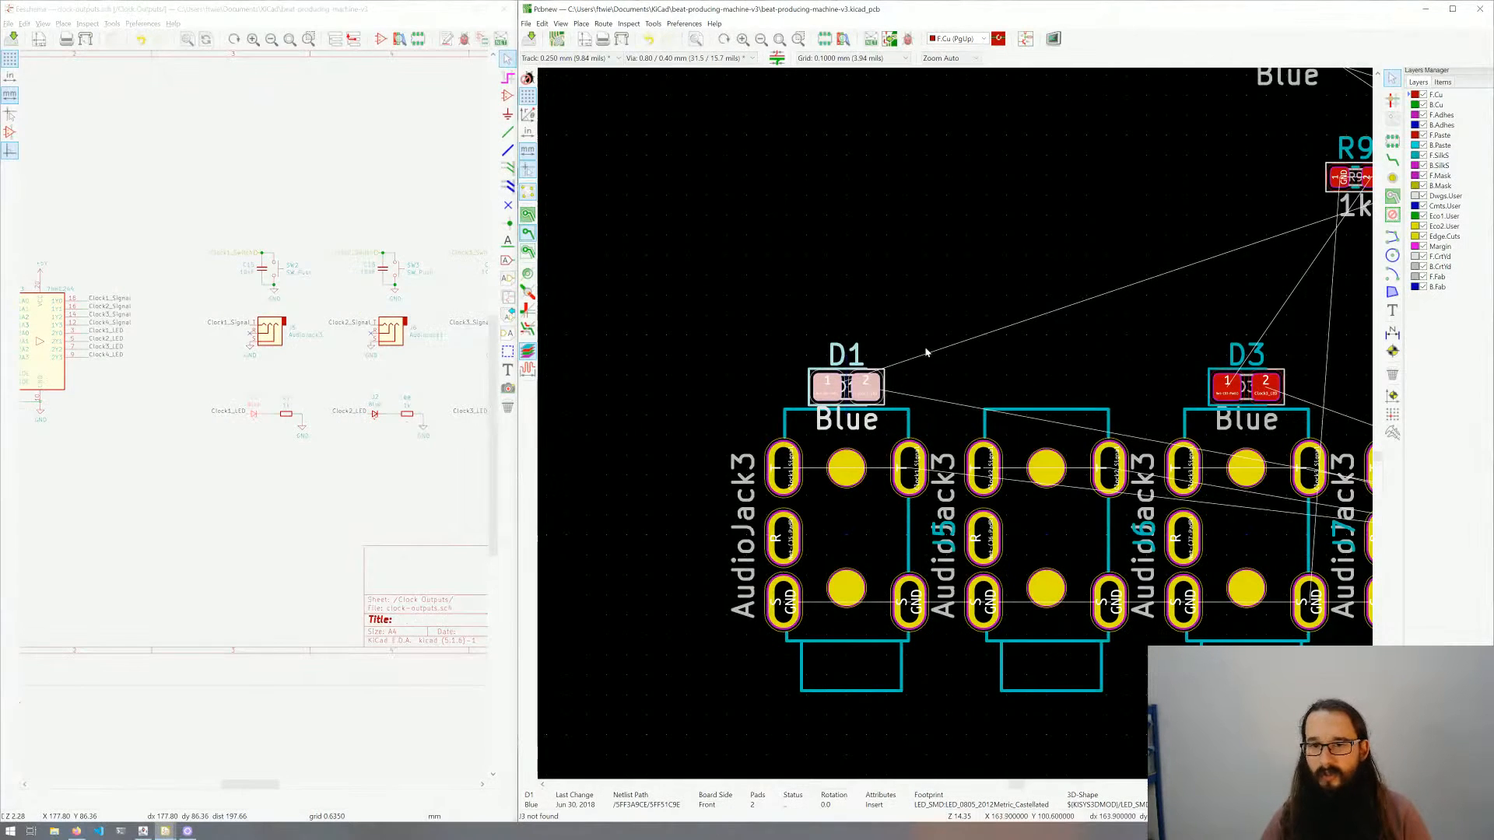
left_click(970, 349)
Step: Move the LED D2 footprint above audio jack J6, centred on the jack and level with D1 and D3
middle_click_drag(1006, 341, 887, 390)
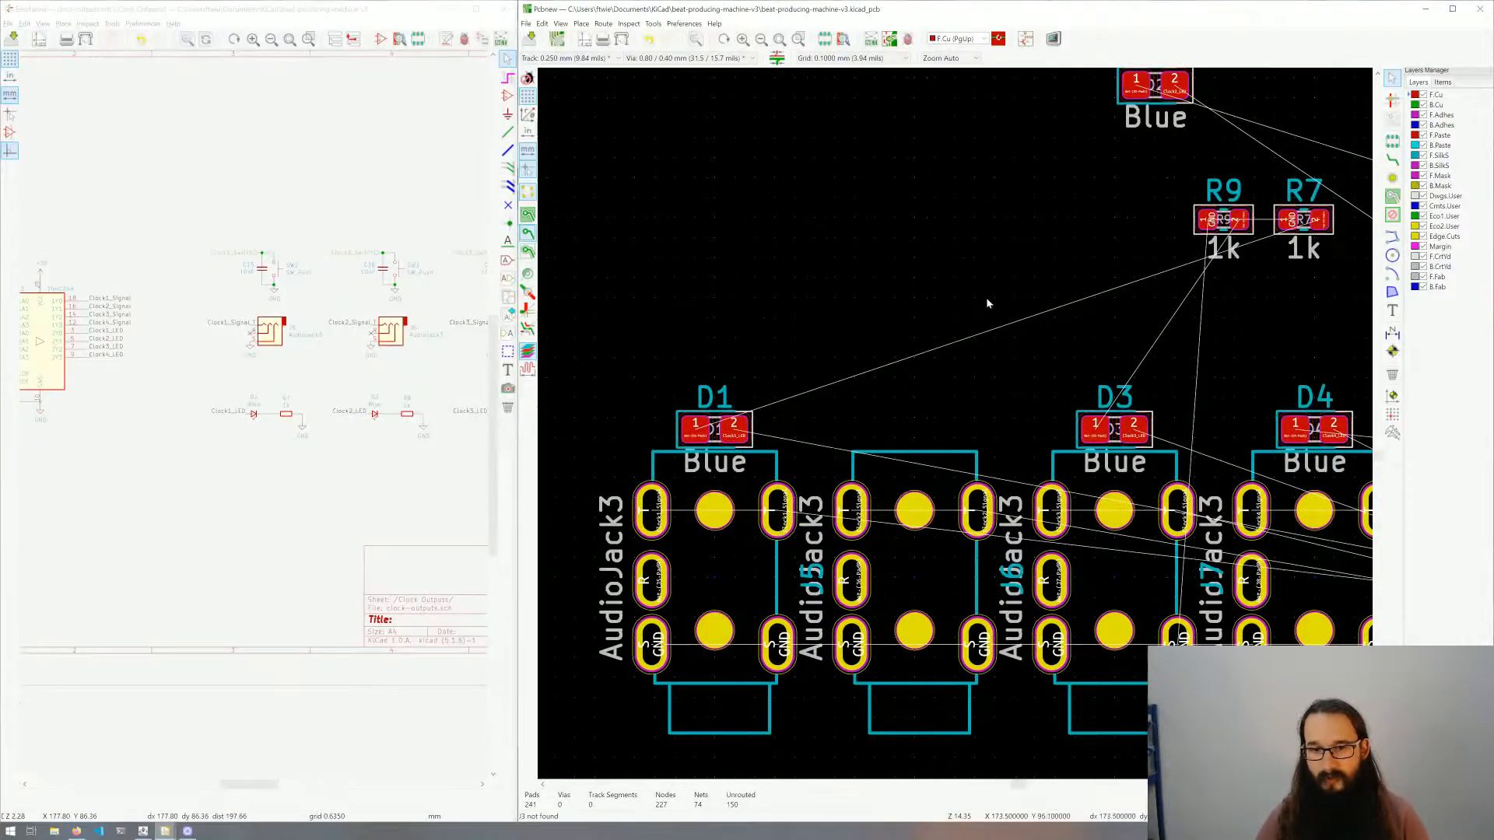
middle_click_drag(1241, 219, 1174, 313)
left_click(1089, 172)
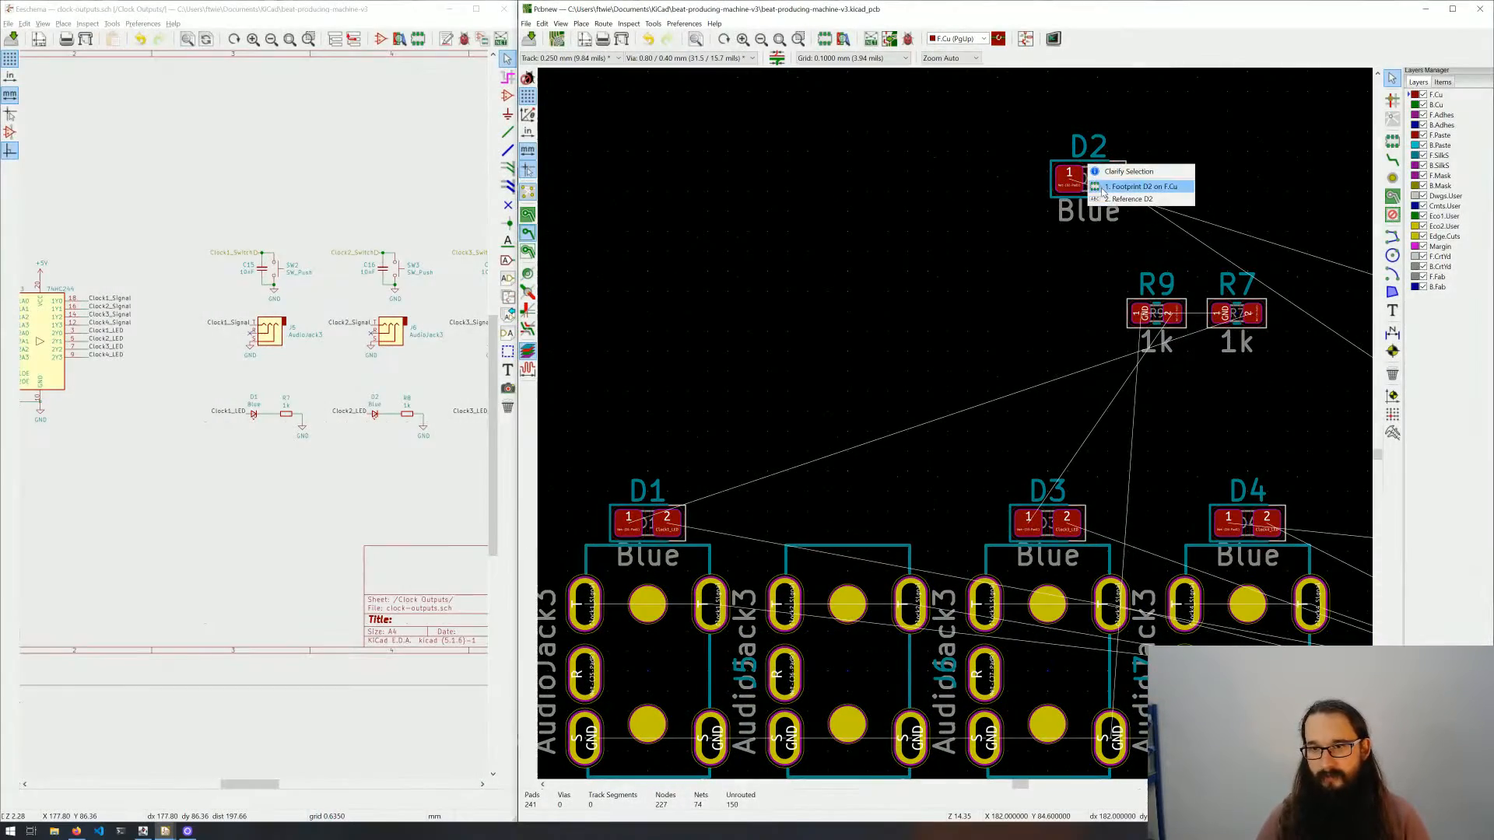
left_click(1092, 185)
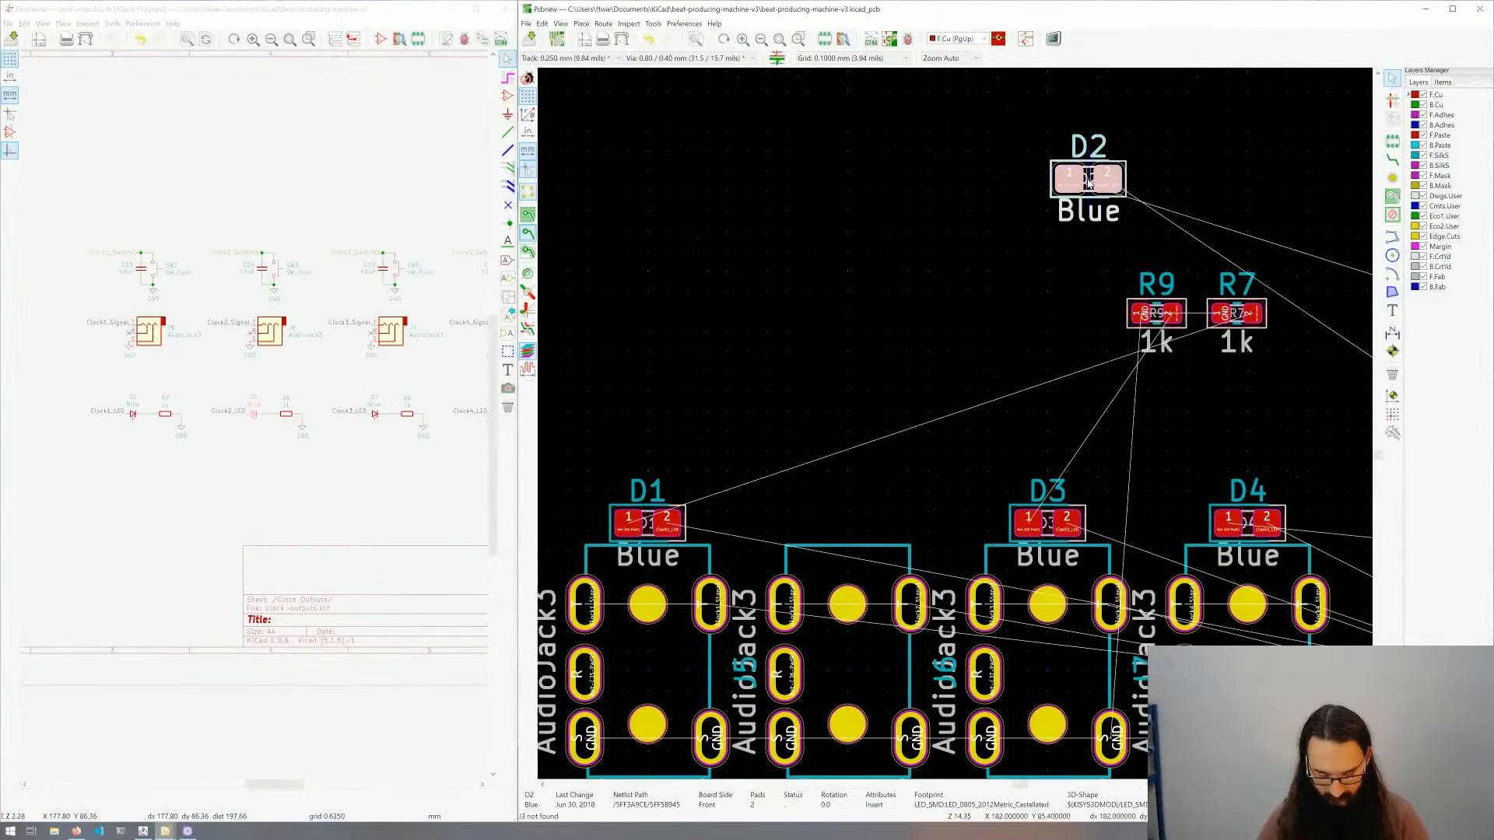
left_click_drag(1092, 185, 850, 527)
left_click(930, 457)
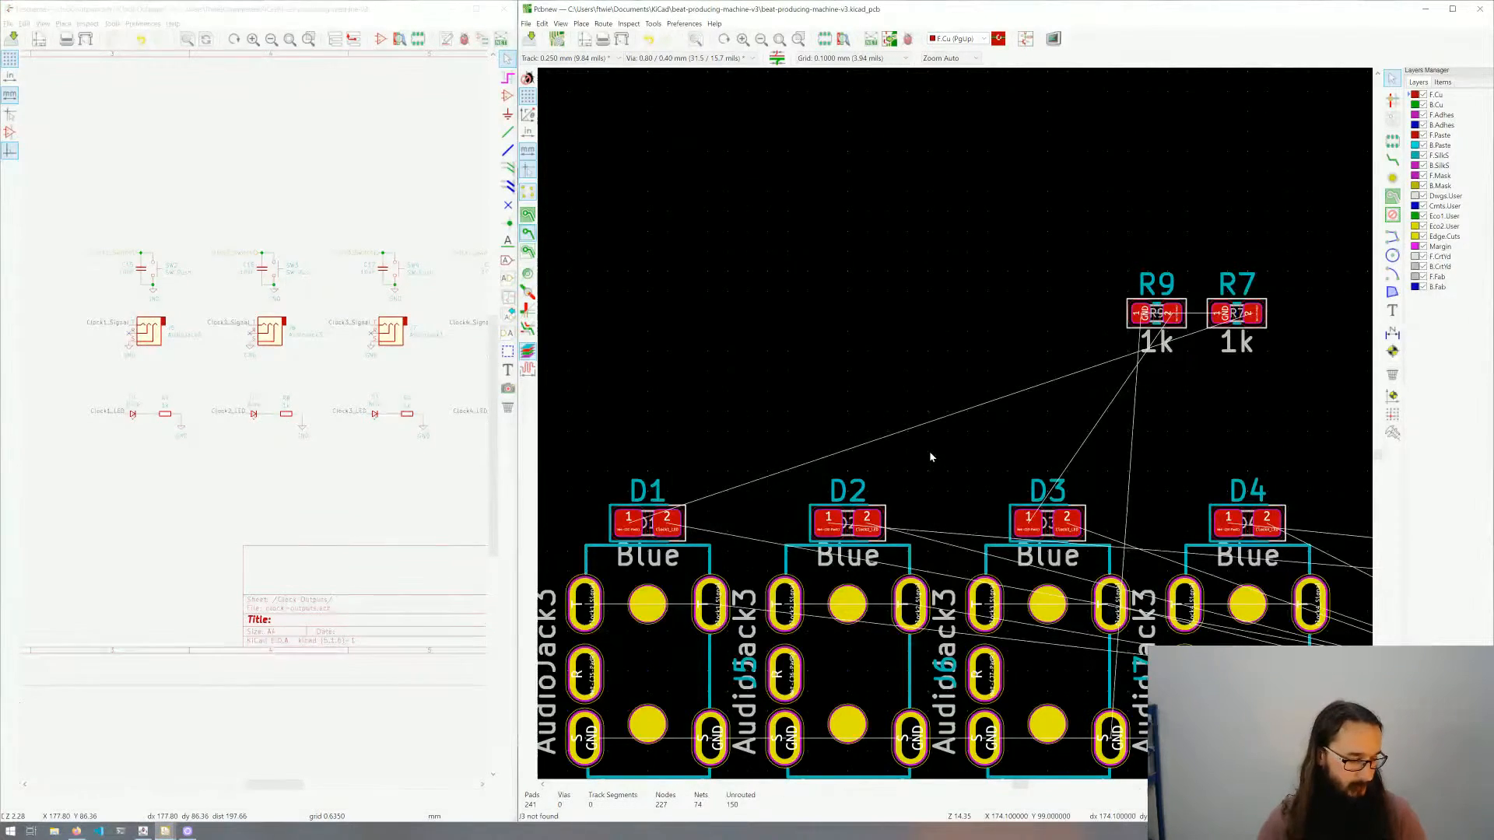
Step: Select resistors R8 and R10 beside the push switches and move them next to R9 and R7 above the LED row
middle_click_drag(1152, 382, 1071, 391)
scroll(955, 424, "down", 4)
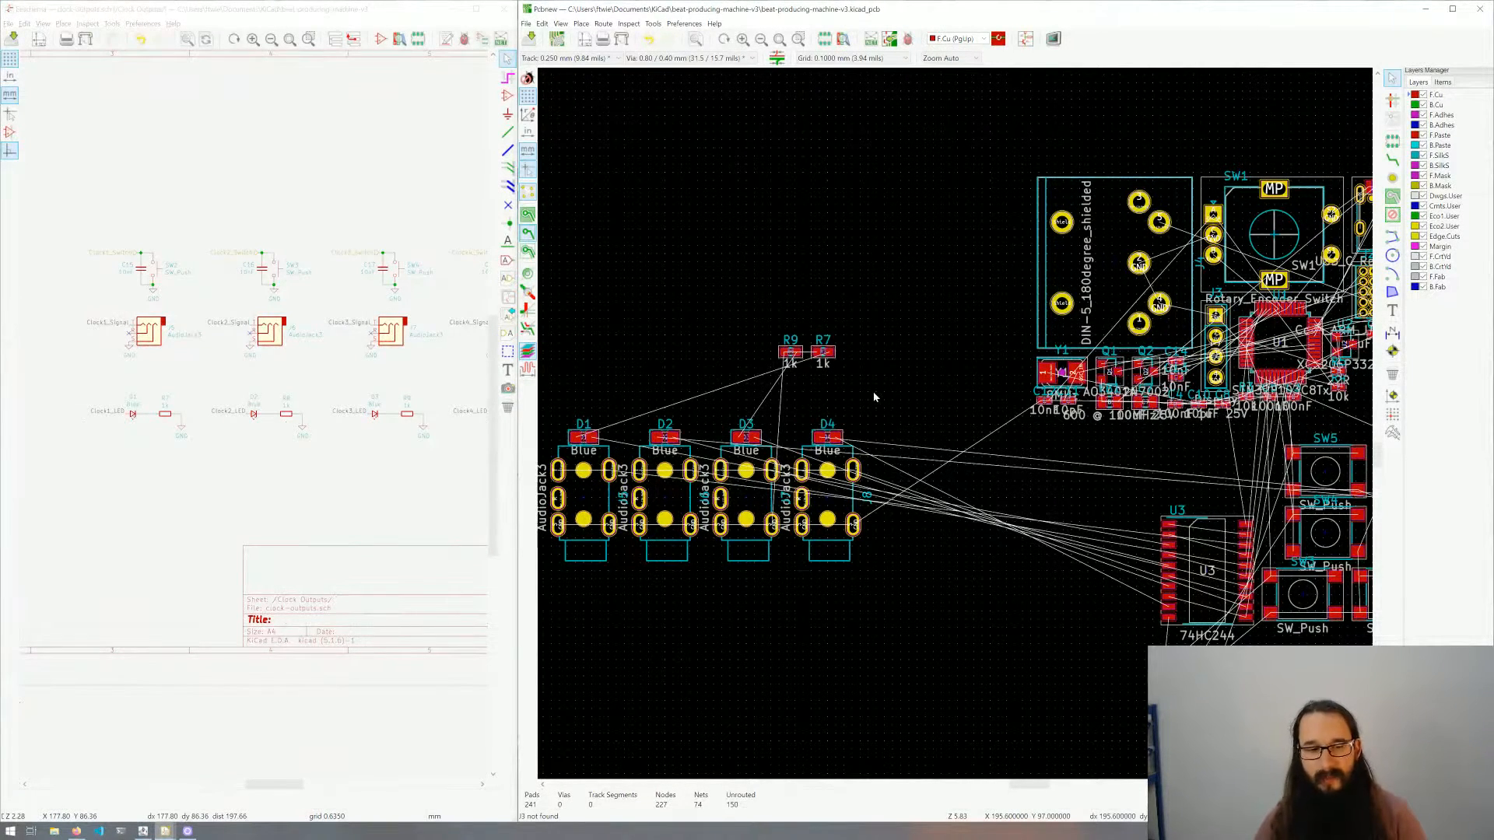
mouse_move(873, 396)
middle_mouse_down()
mouse_move(951, 423)
mouse_move(790, 436)
mouse_move(884, 420)
middle_mouse_up()
middle_click_drag(1050, 524, 929, 524)
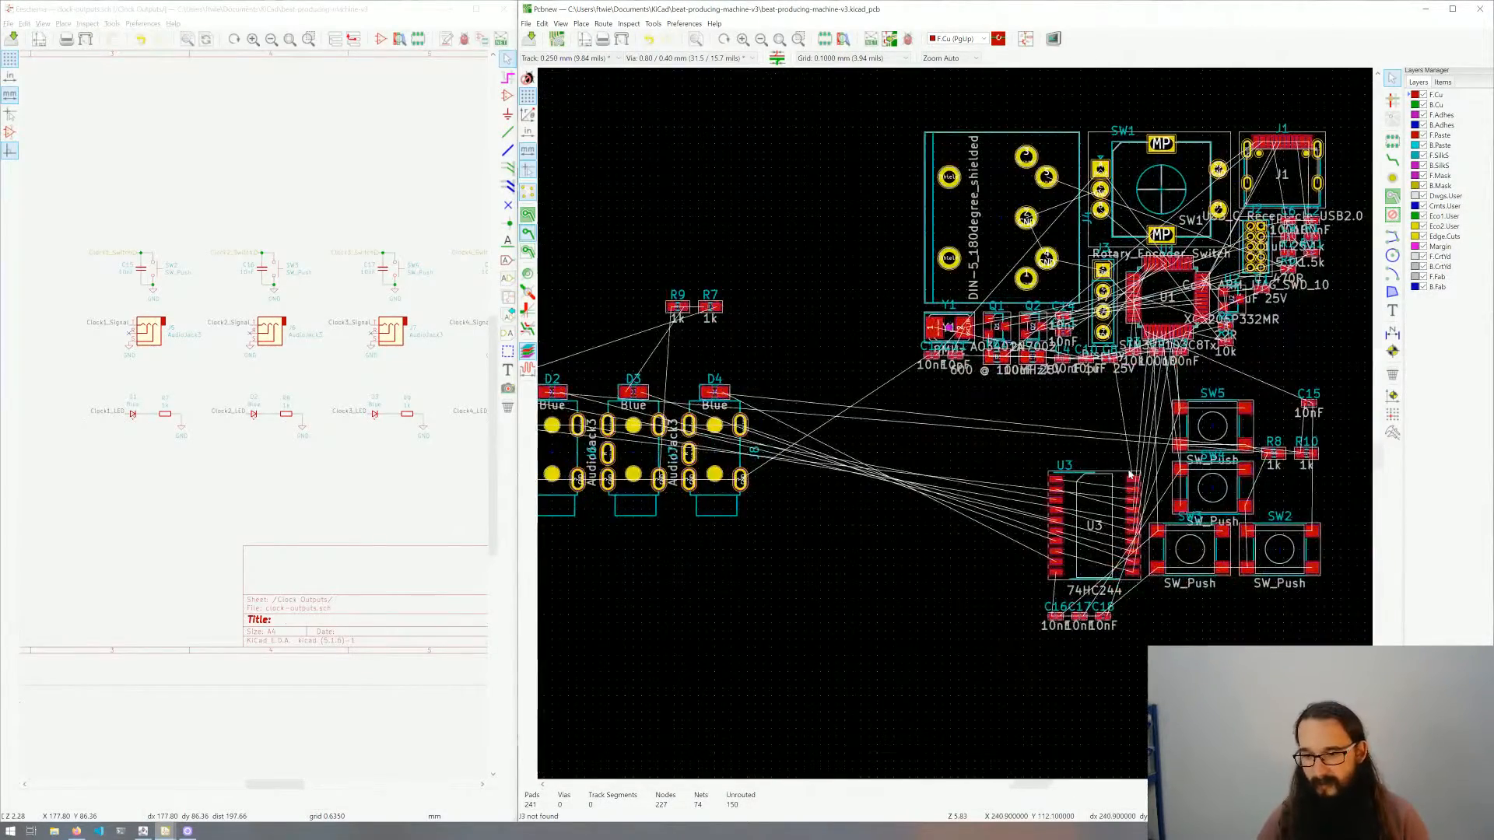
middle_click_drag(1268, 470, 1043, 482)
scroll(1043, 482, "up", 5)
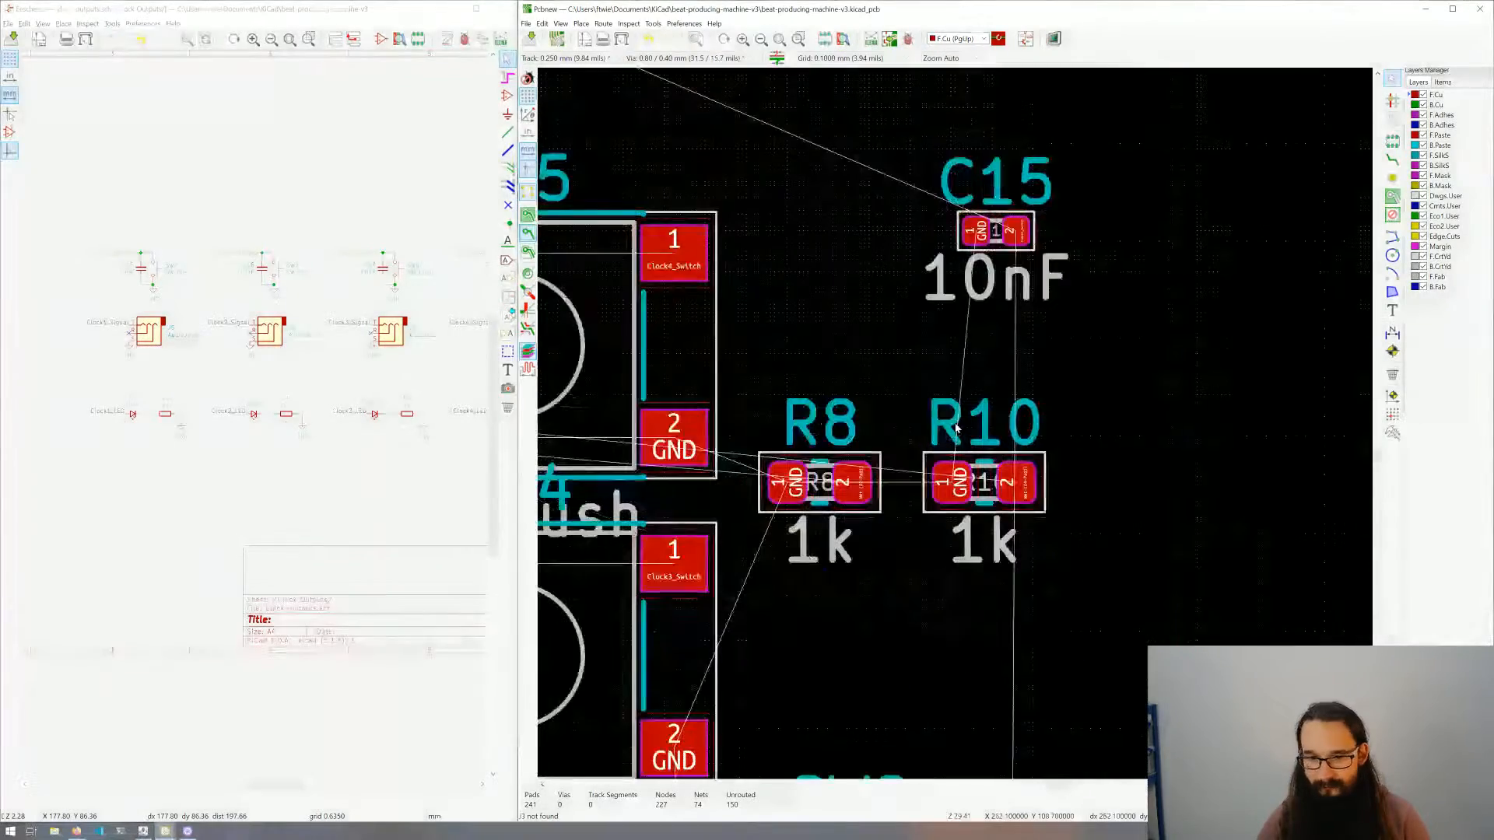
left_click_drag(1028, 512, 759, 412)
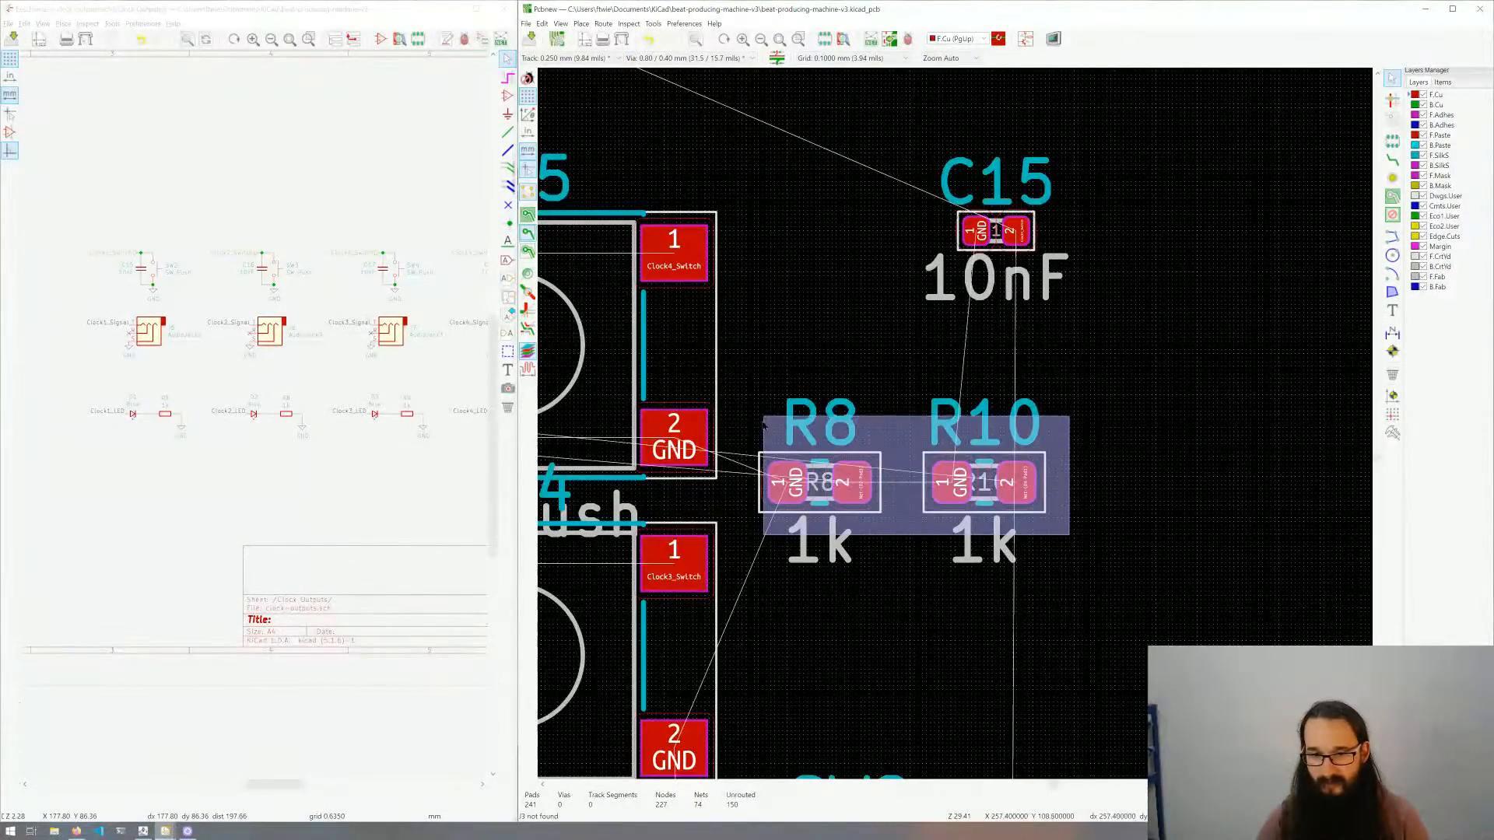
scroll(957, 428, "down", 5)
scroll(954, 389, "down", 2)
key("m")
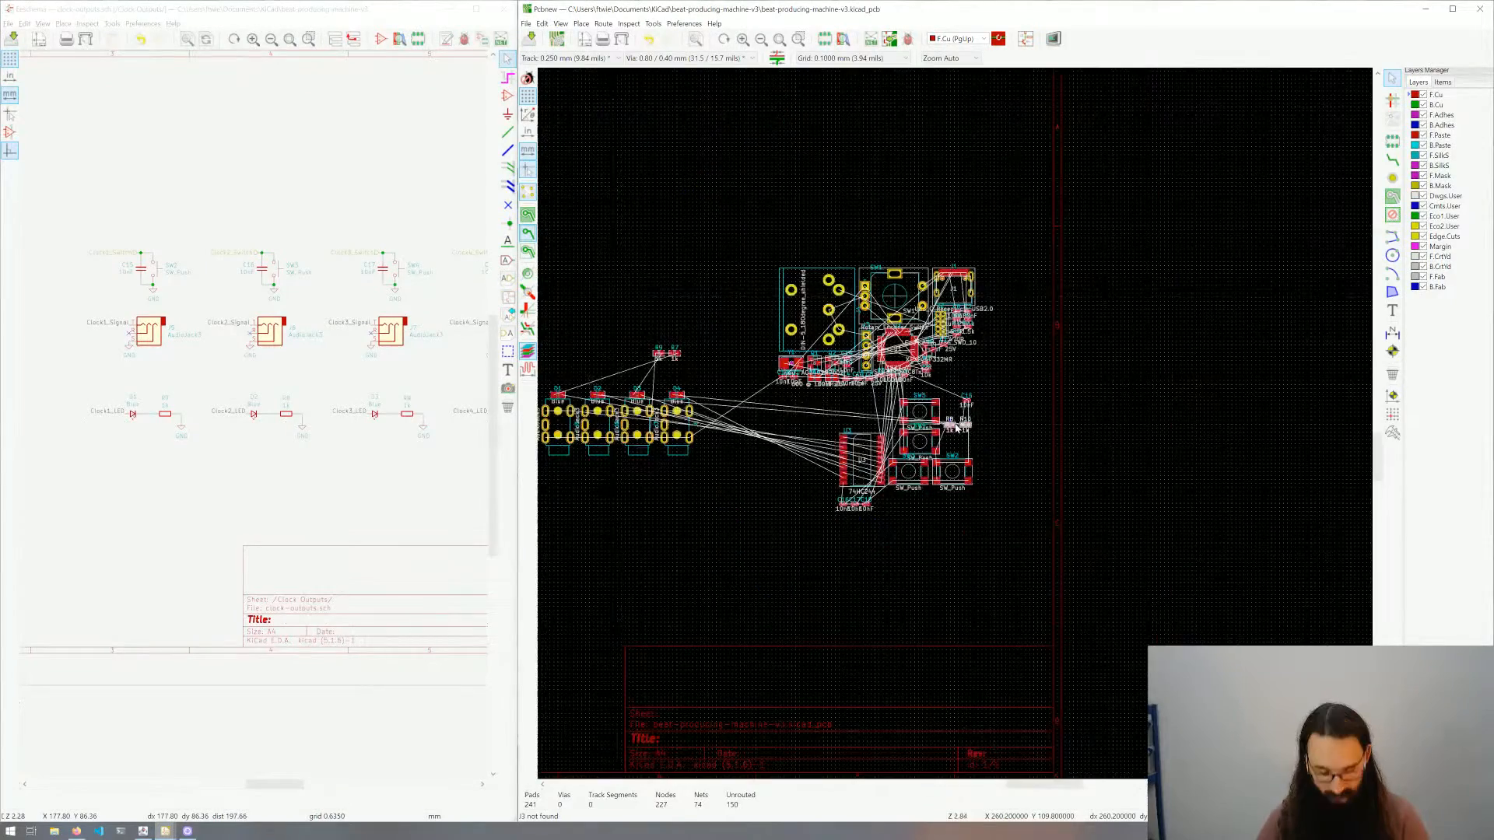
left_click(813, 352)
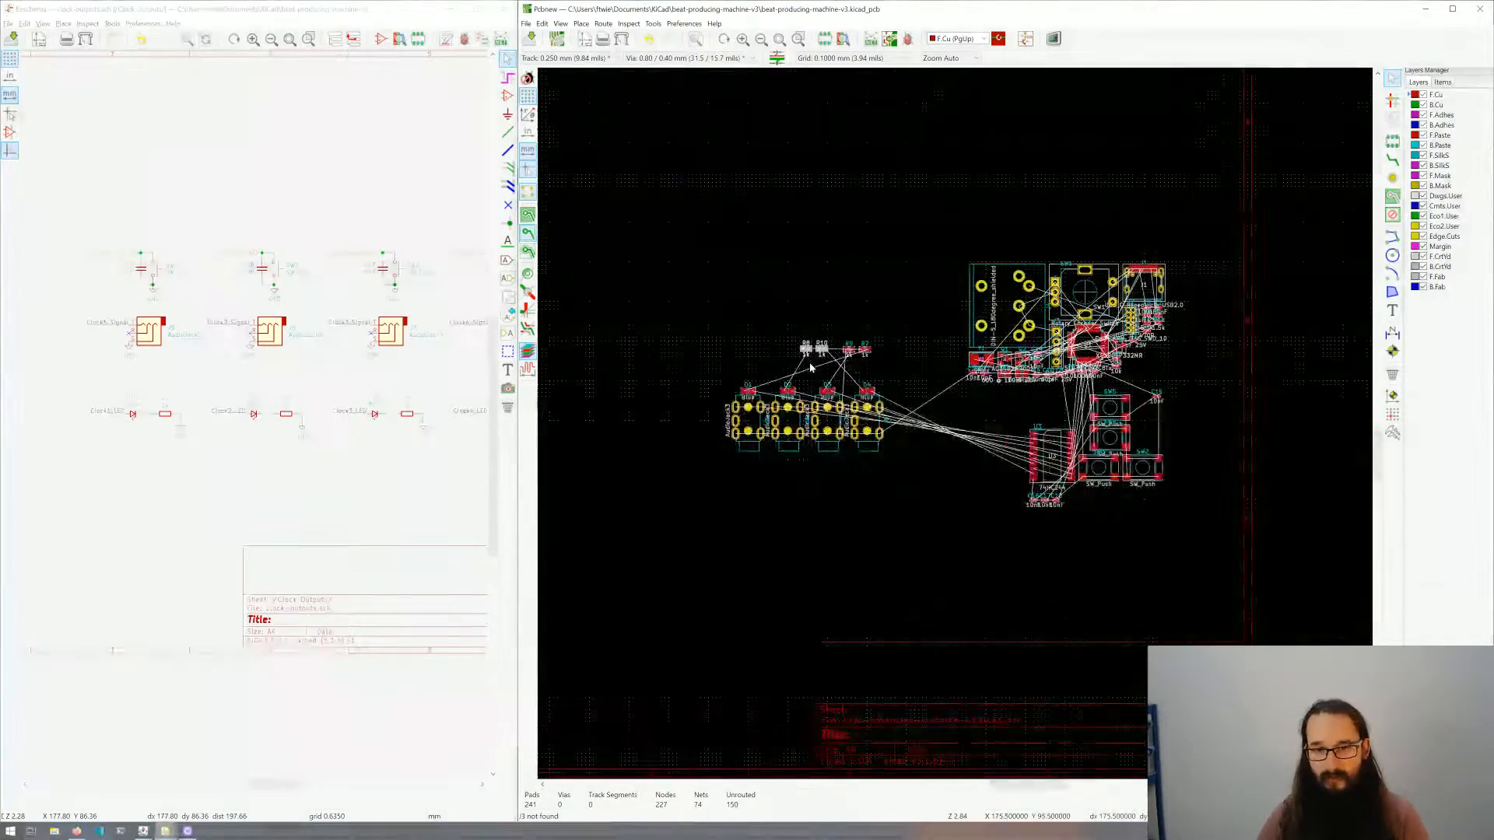
Step: Move resistor R7 to the left side of LED D1, level with it, at X 156.5, Y 102.6 mm
scroll(813, 352, "up", 5)
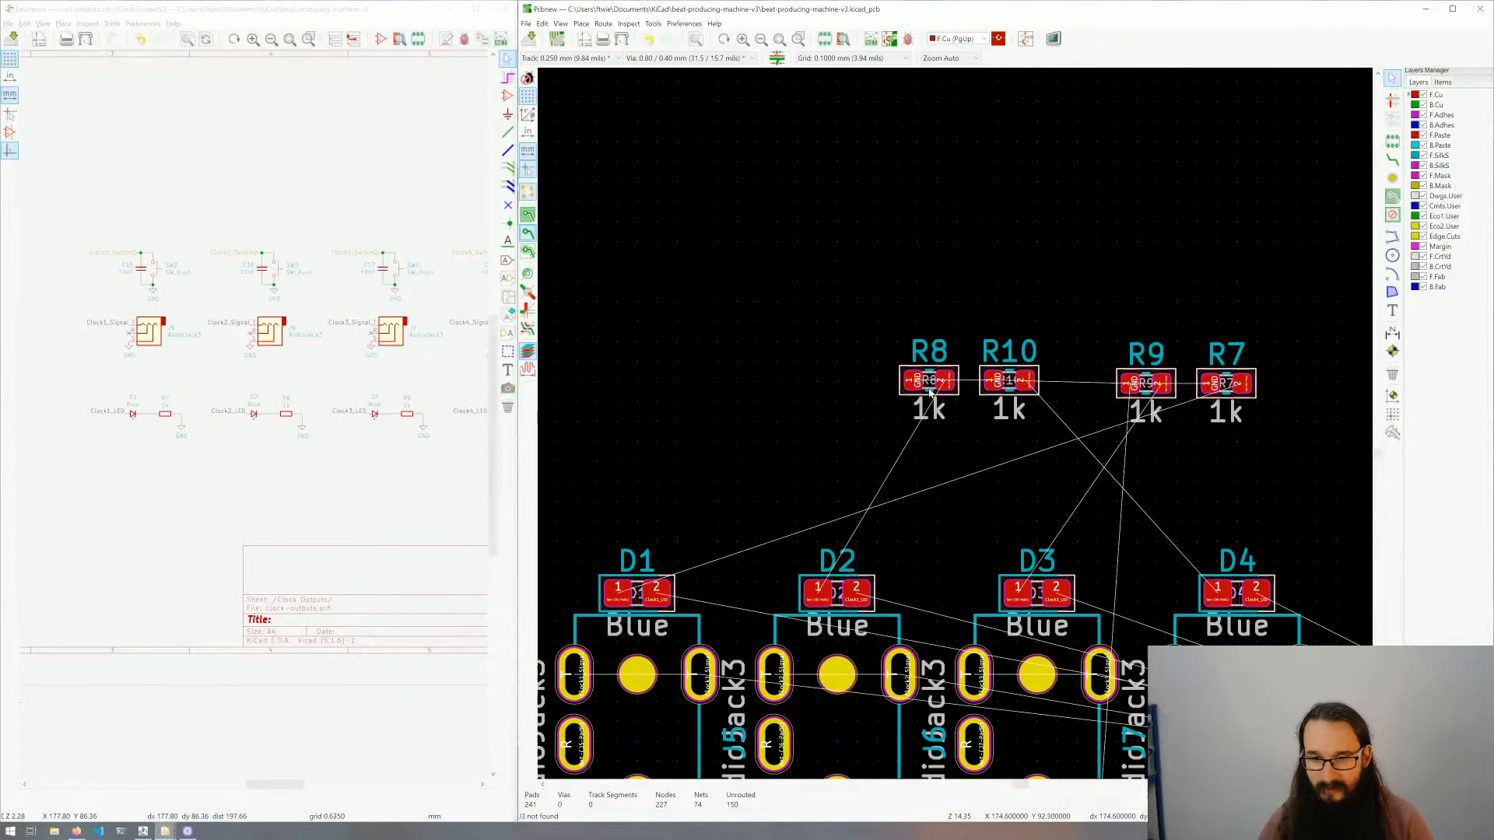
left_click(930, 383)
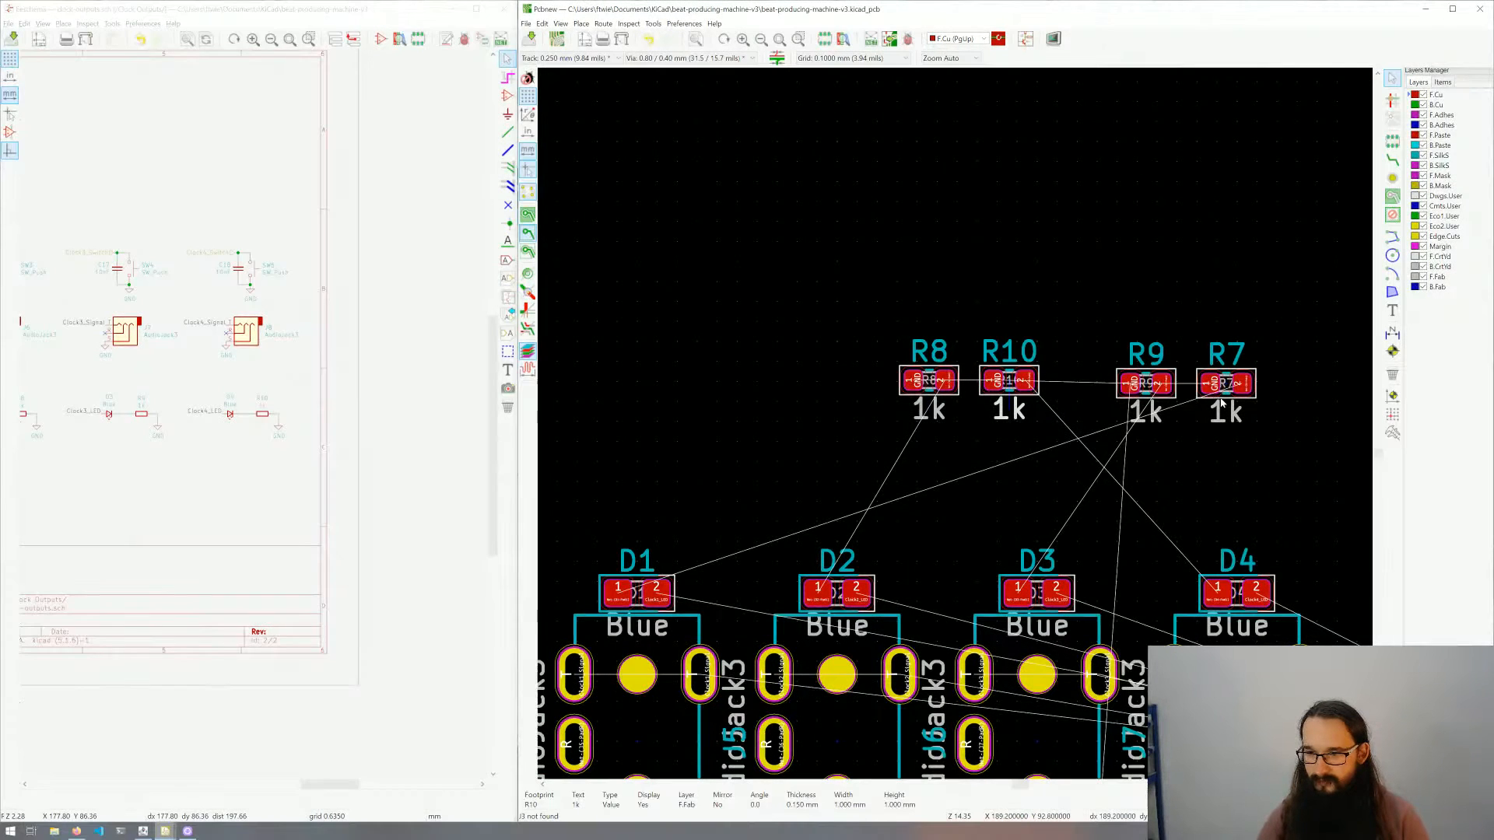
left_click(1227, 389)
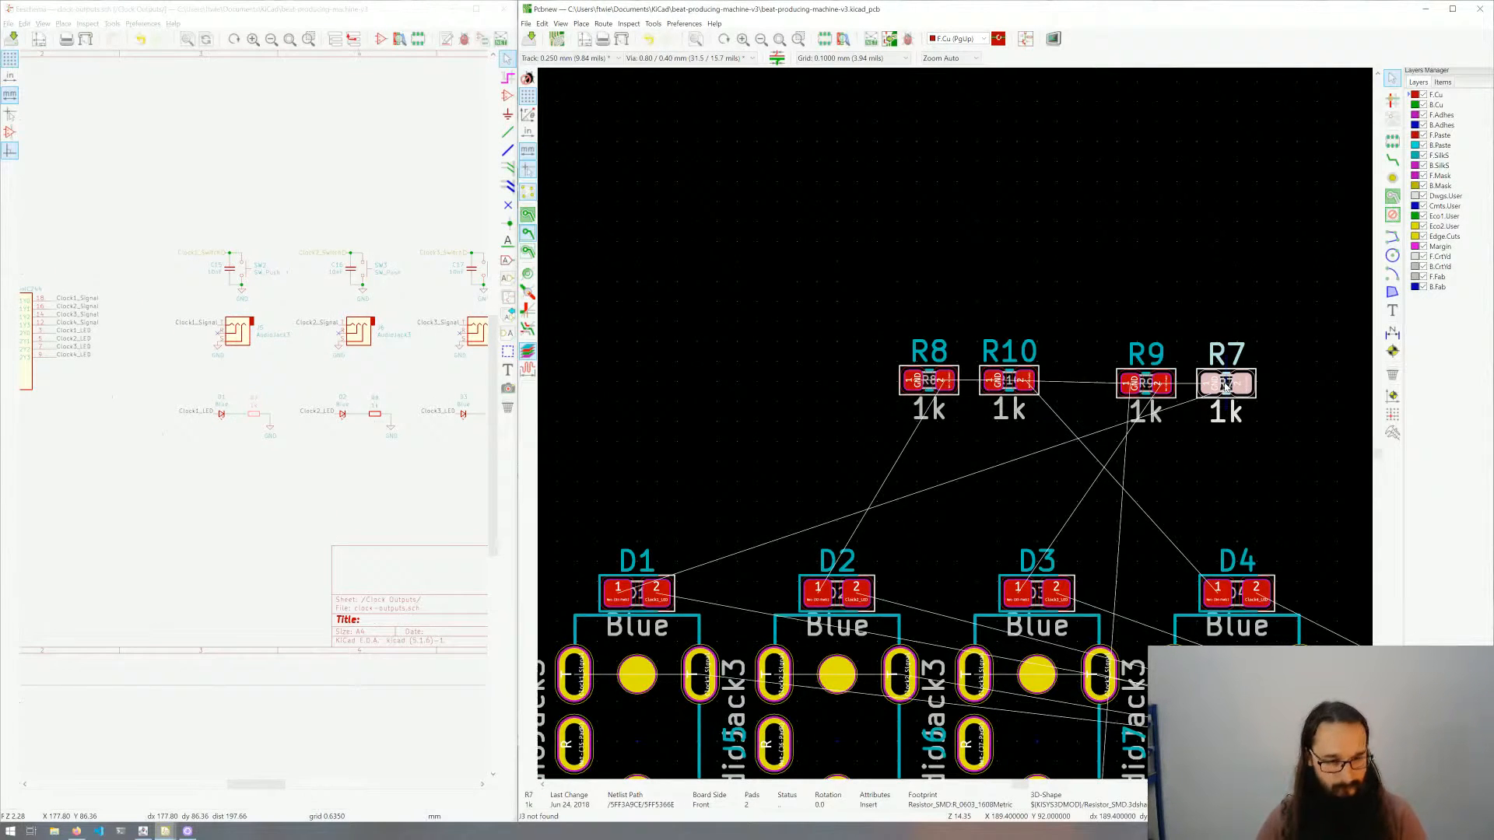
key("m")
scroll(664, 544, "up", 4)
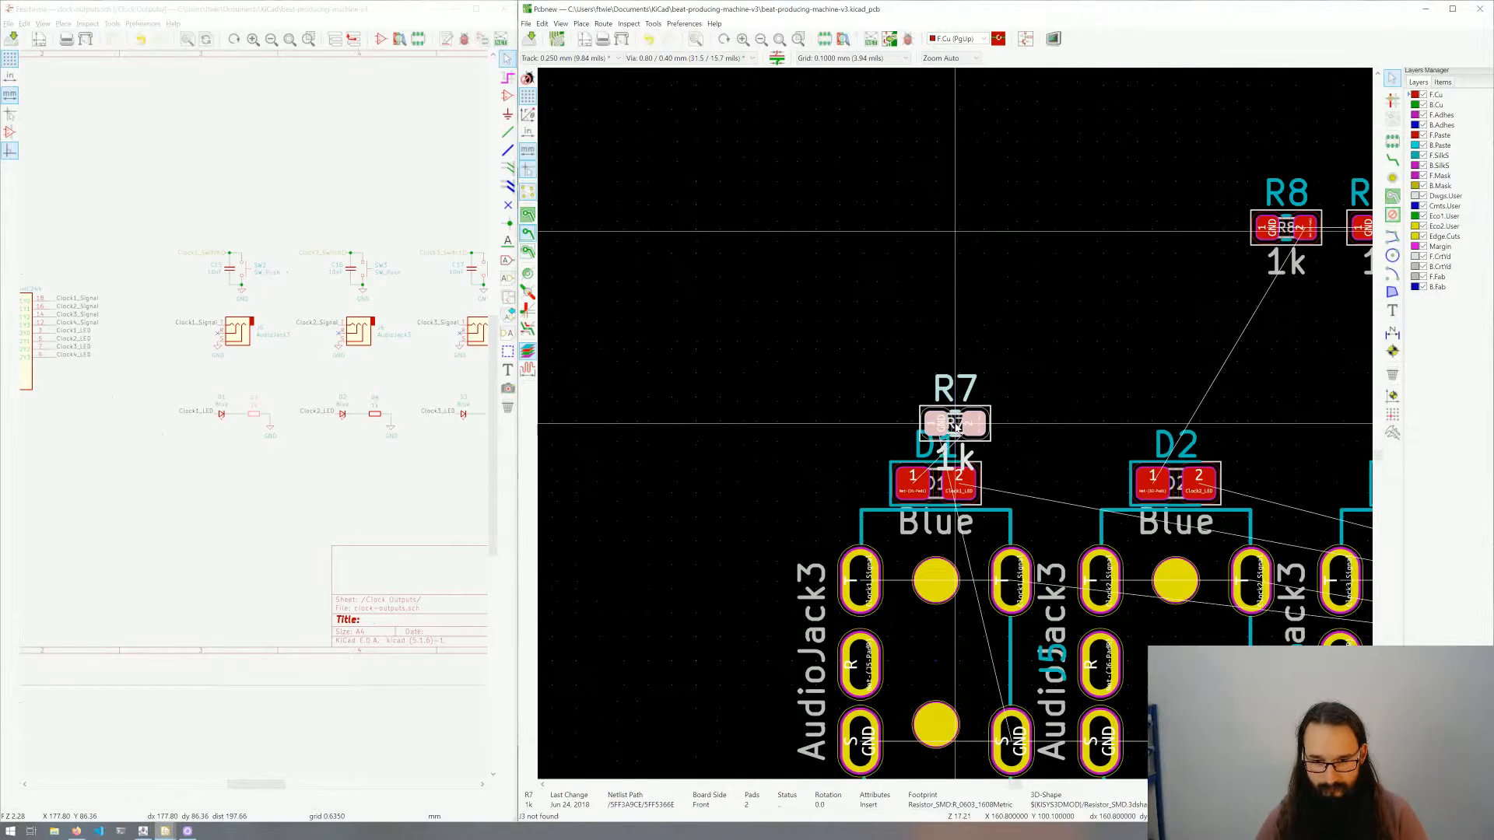
scroll(956, 425, "down", 3)
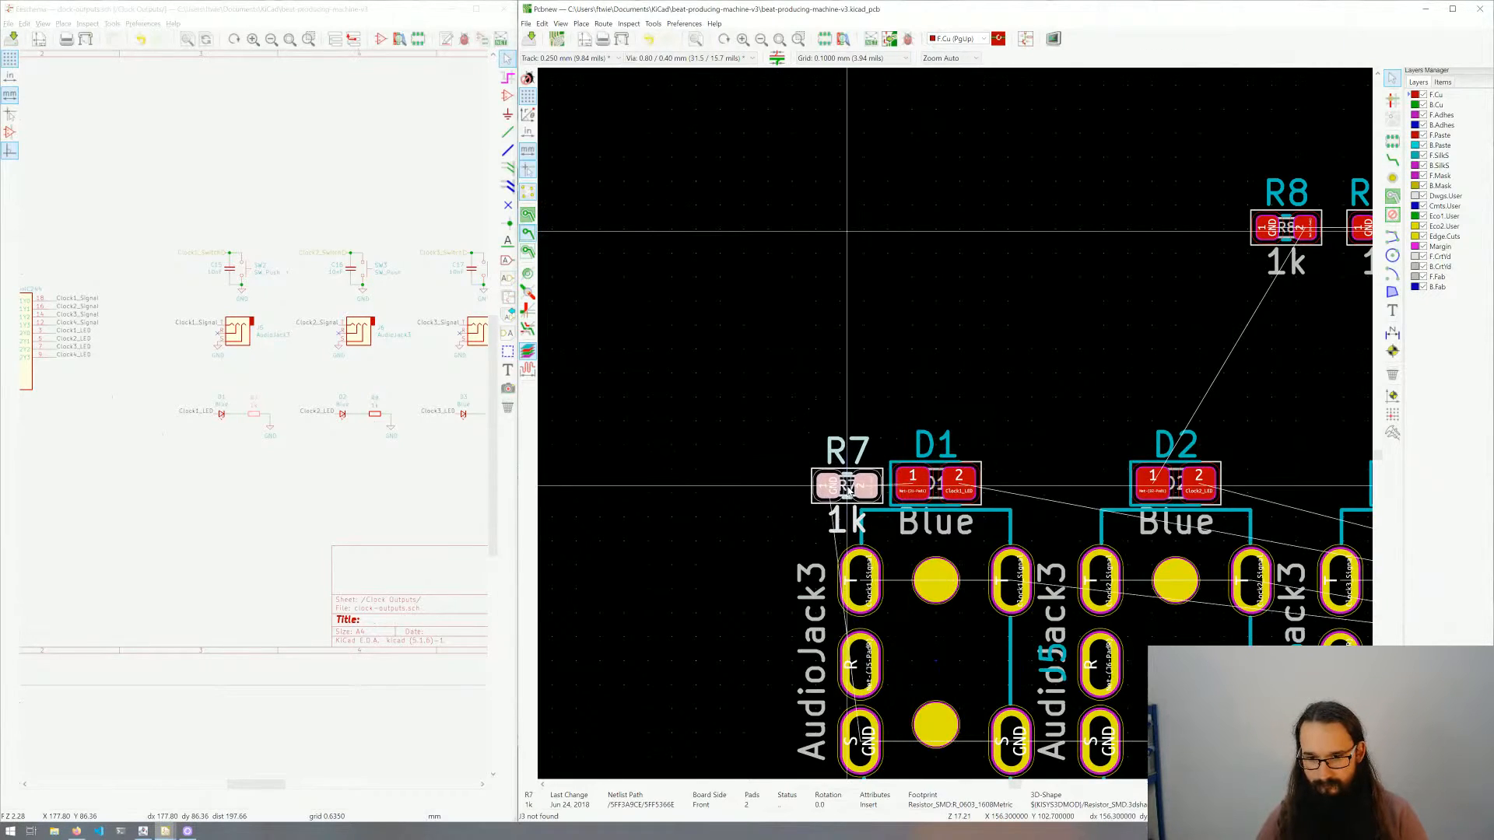
left_click(851, 483)
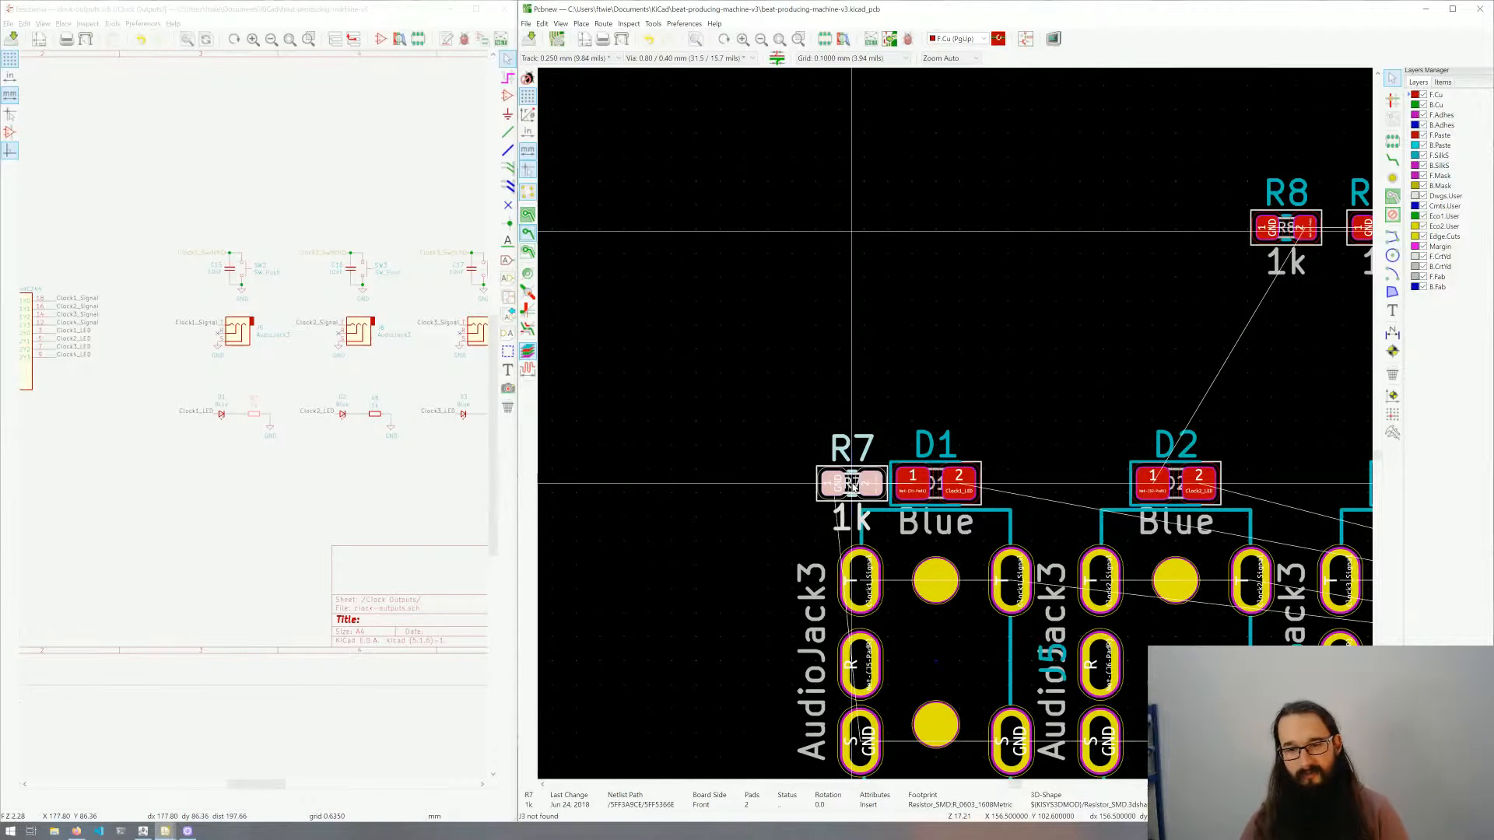
left_click(853, 485)
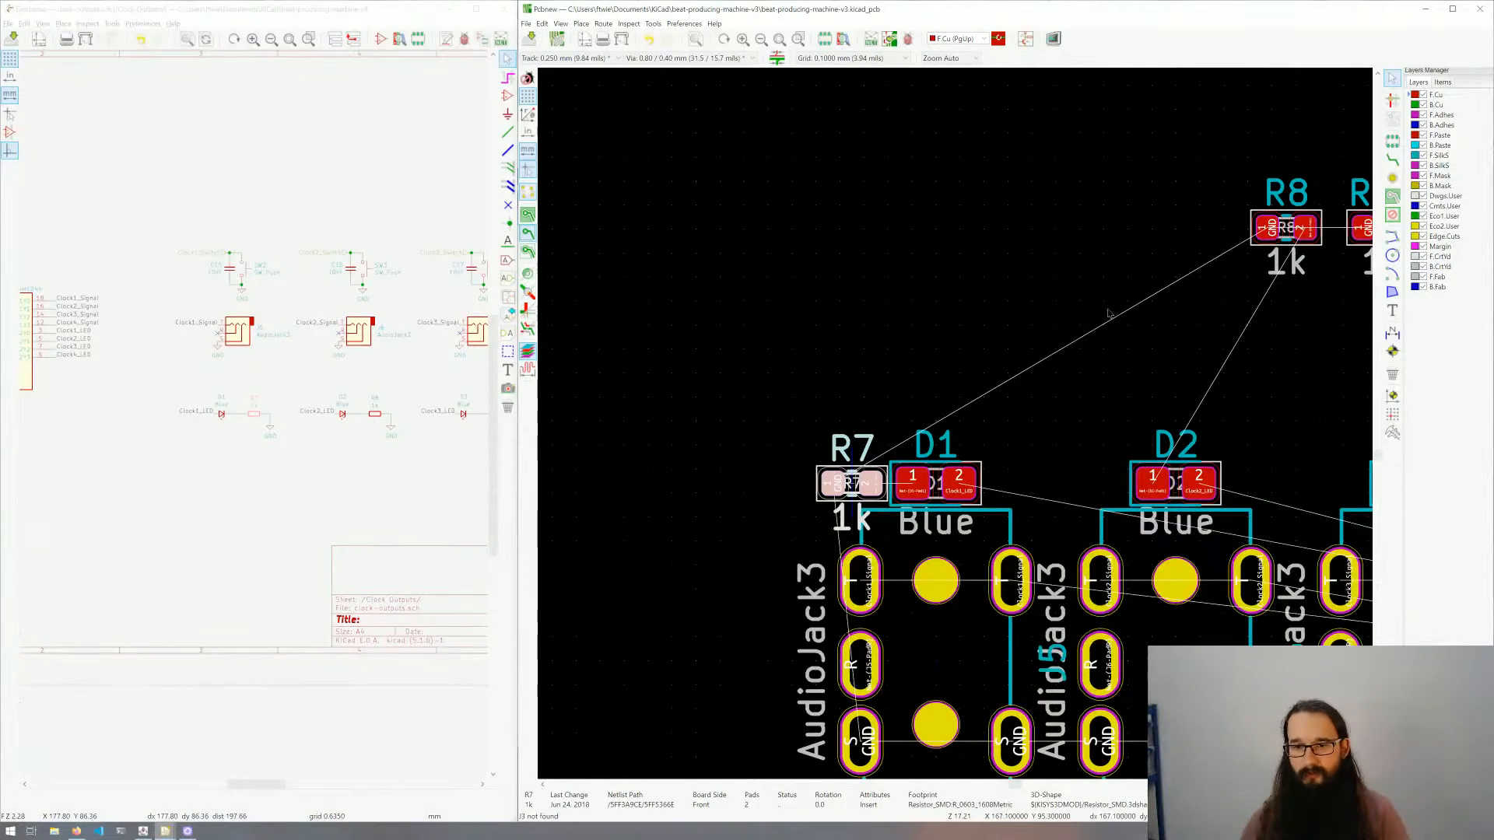
Step: Move resistor R8 to the left side of LED D2, level with it, at X 166.5, Y 102.6 mm
middle_click_drag(1111, 314, 976, 332)
left_click(1153, 247)
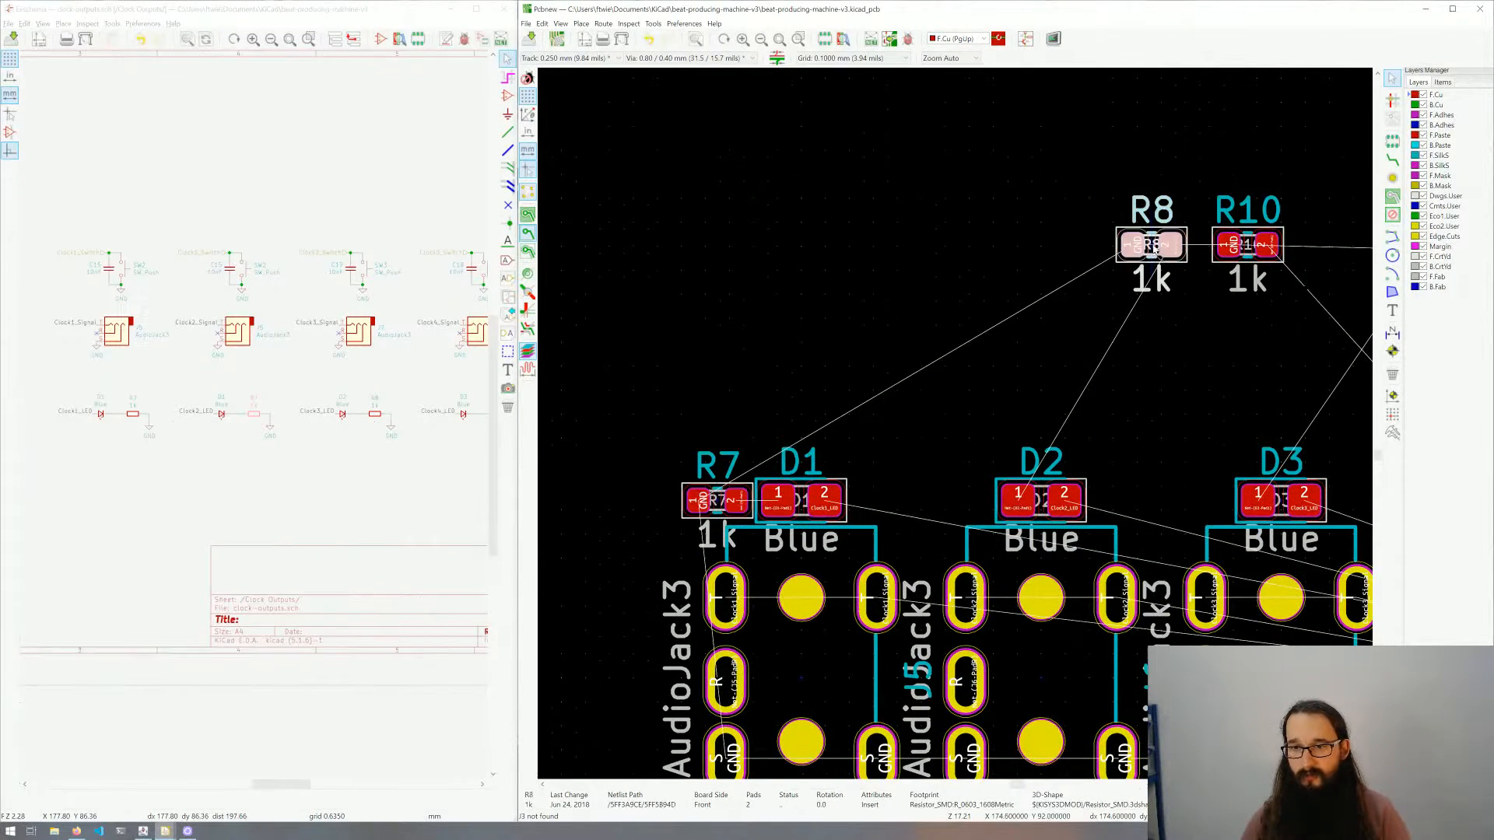
key("m")
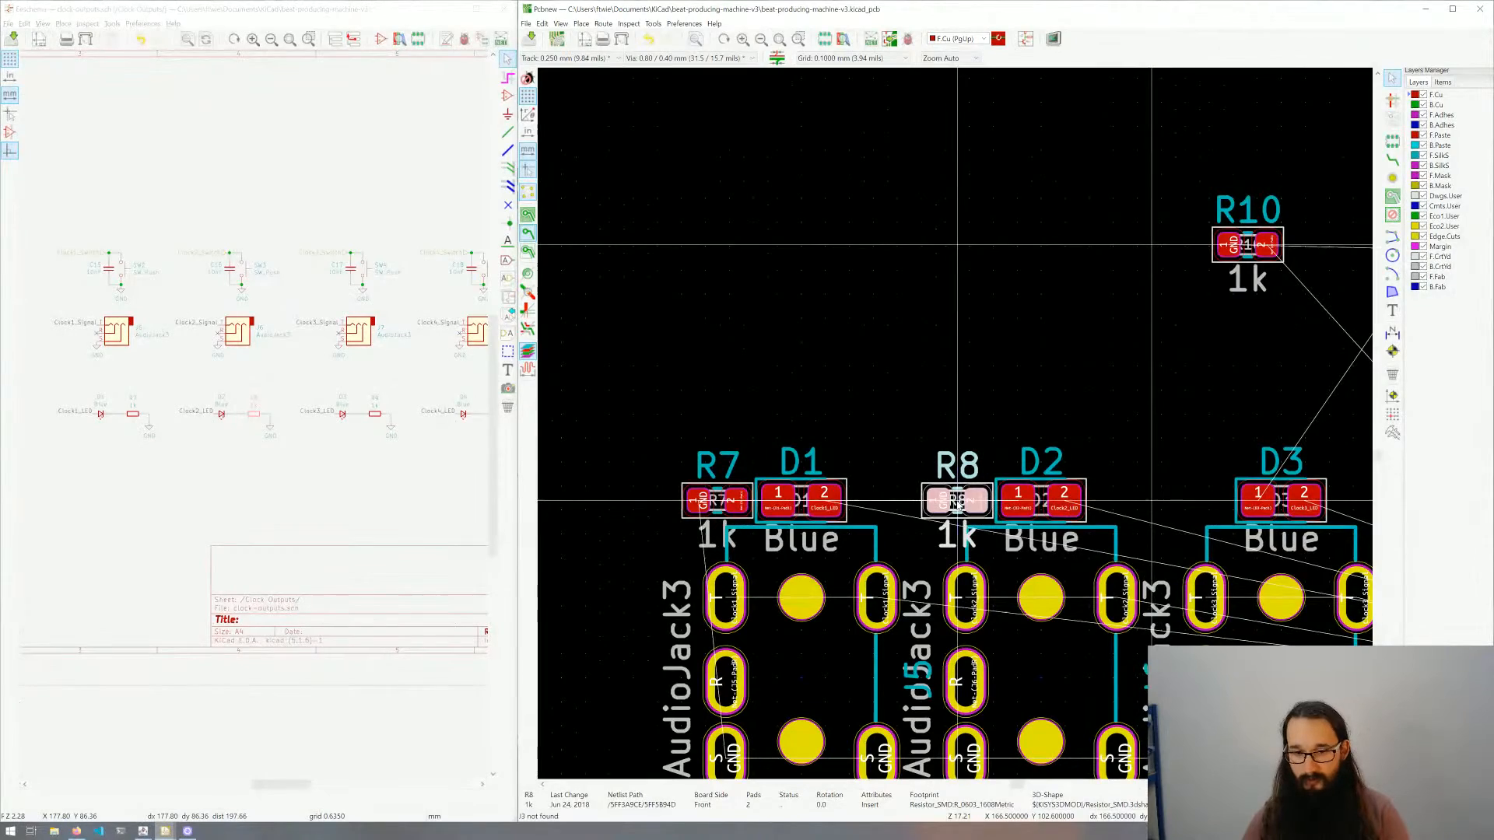
left_click(958, 503)
middle_click_drag(1154, 390, 868, 411)
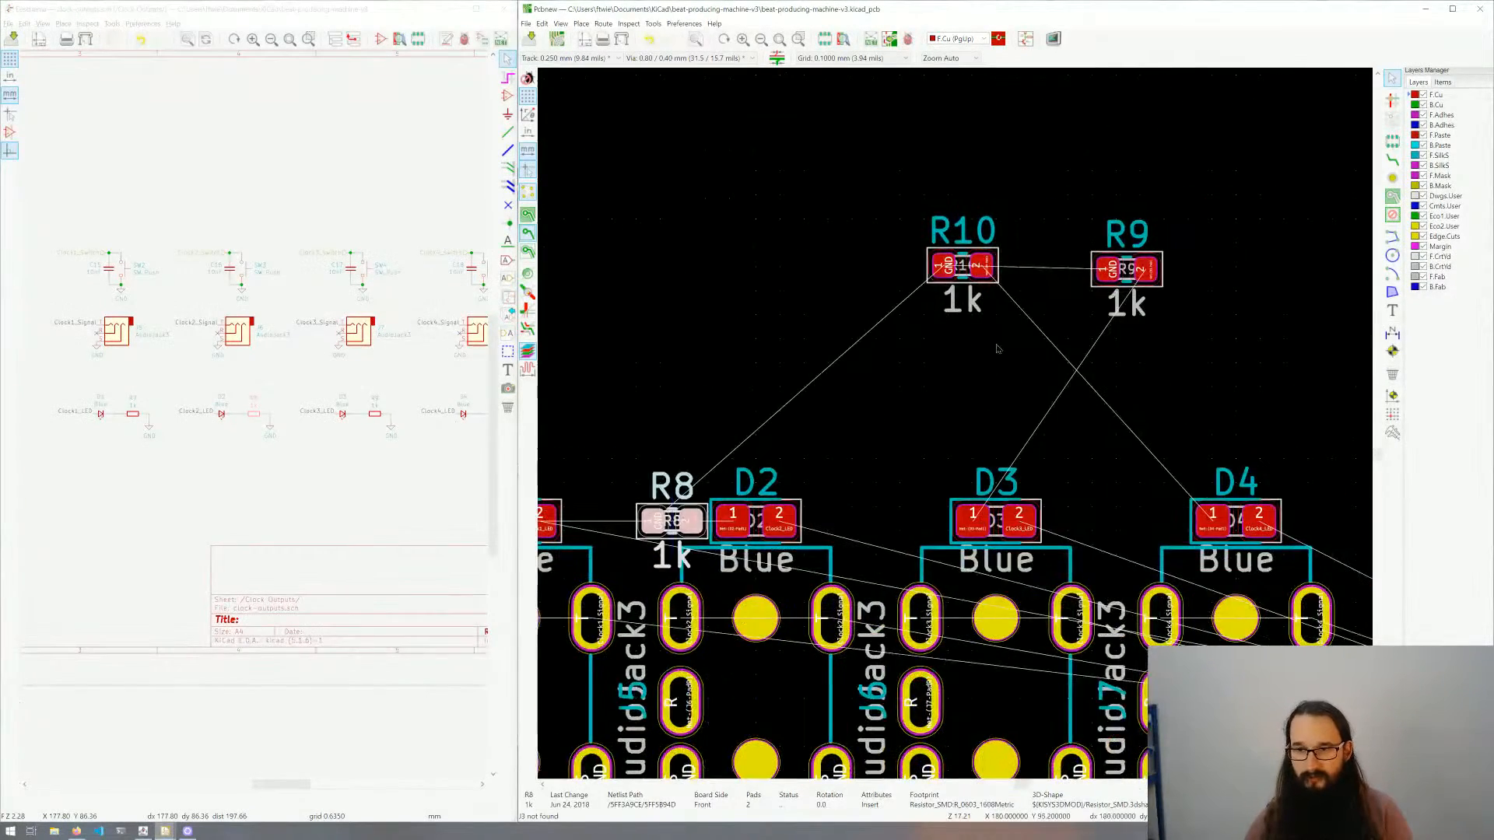
Step: Move resistor R9 to the left side of LED D3, level with it, at X 176.5, Y 102.6 mm
left_click(1128, 284)
key("m")
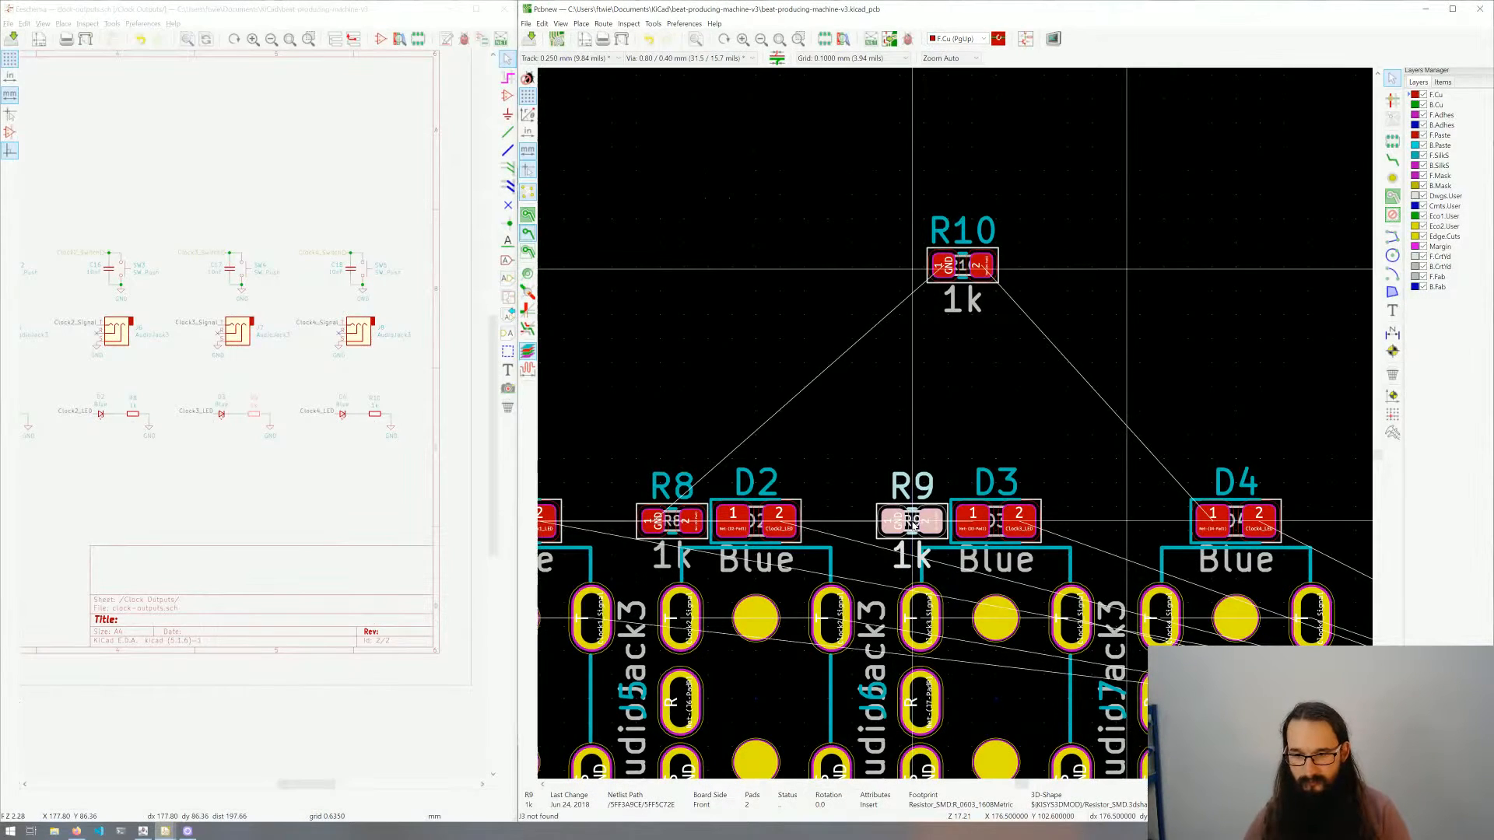
left_click(913, 523)
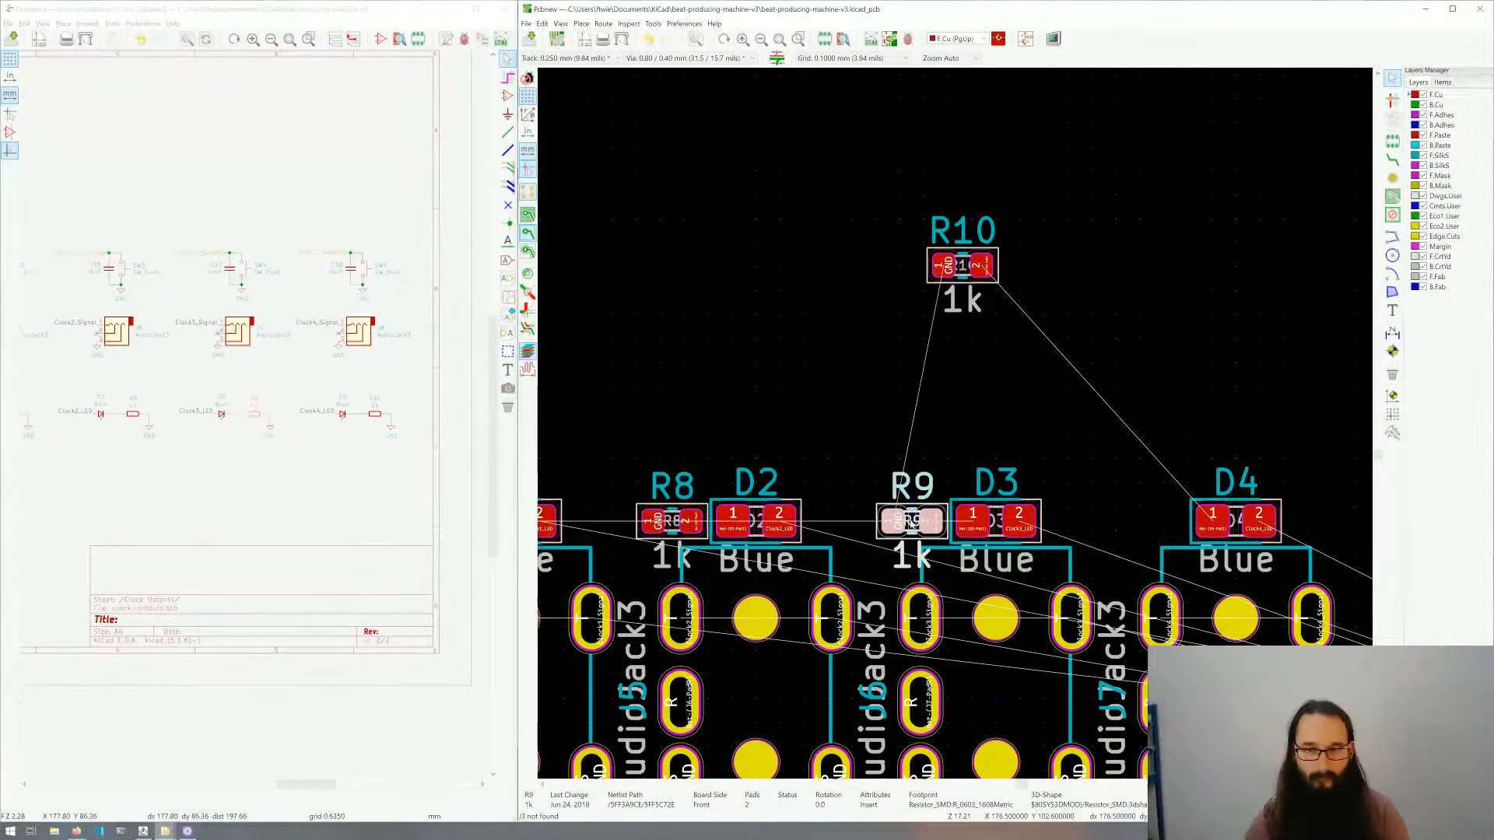
Step: Move resistor R10 to the left side of LED D4, level with it, at X 186.5, Y 102.6 mm
left_click(965, 267)
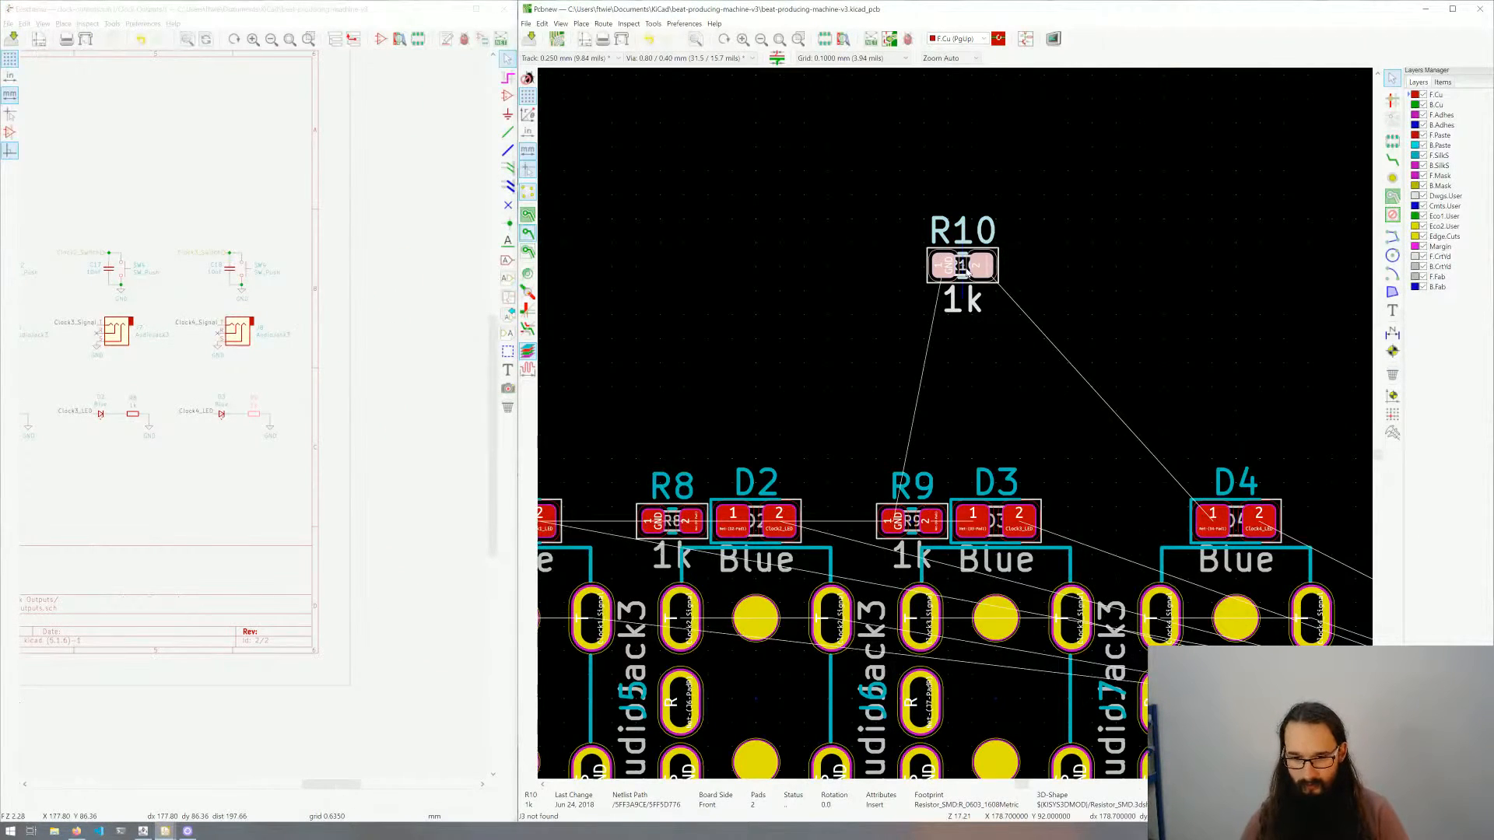
key("m")
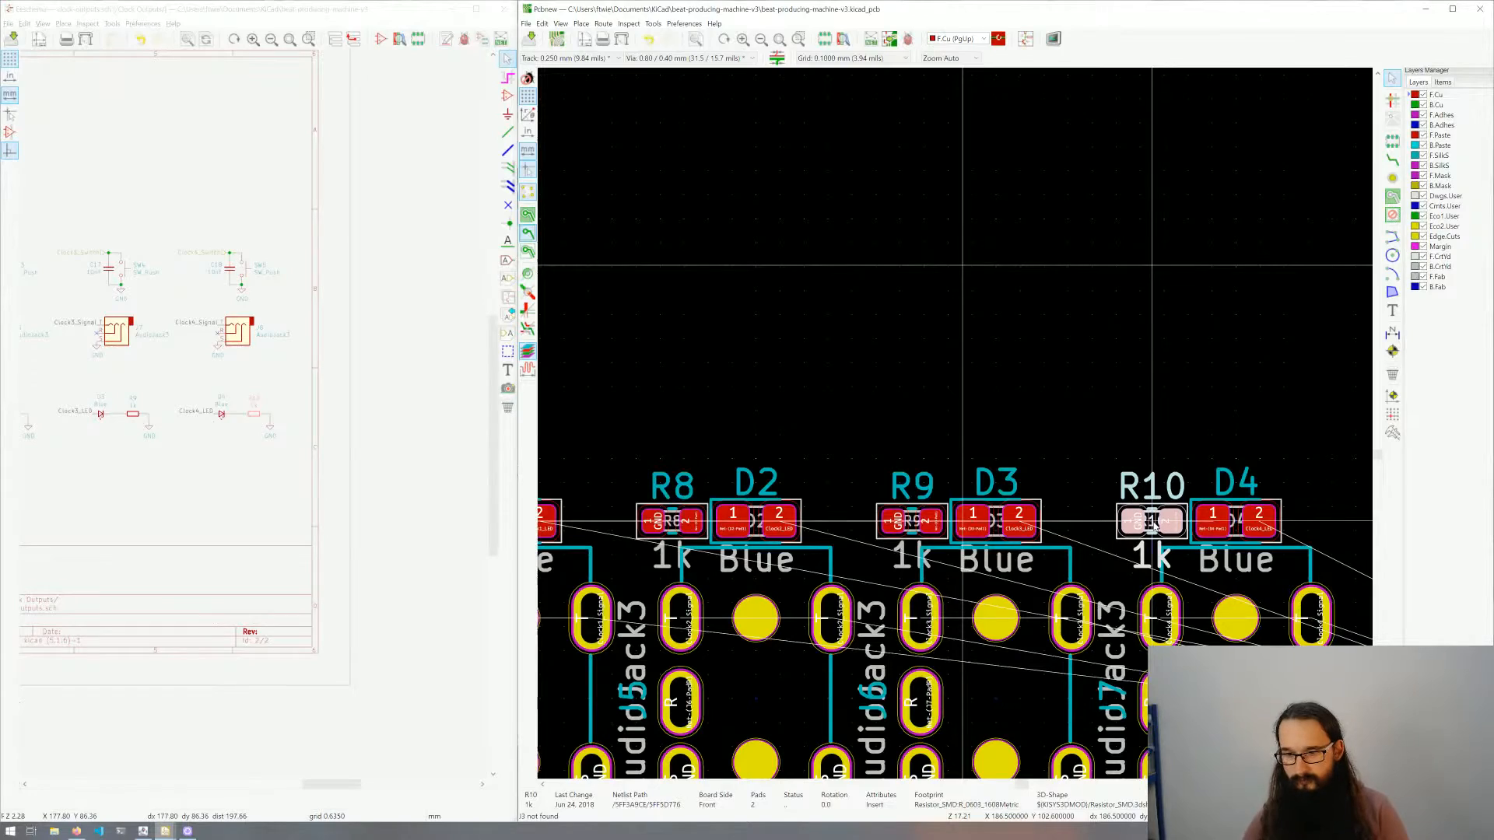
left_click(1154, 525)
left_click(1113, 361)
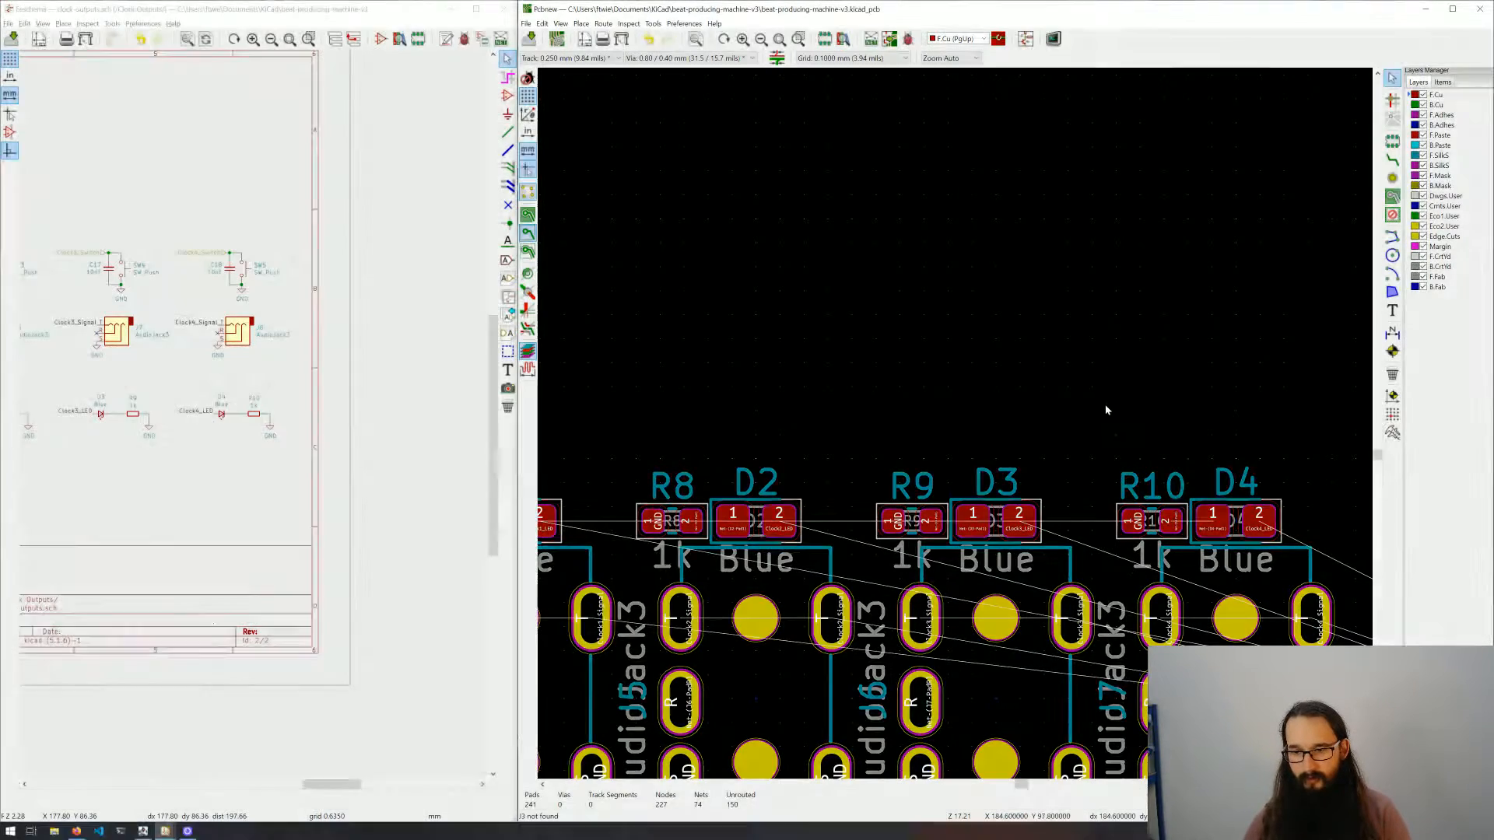
Step: Pick up the 74HC244 buffer U3, bring it above the row of LEDs and audio jacks, and rotate it 90 degrees
scroll(956, 429, "down", 1)
scroll(957, 428, "down", 2)
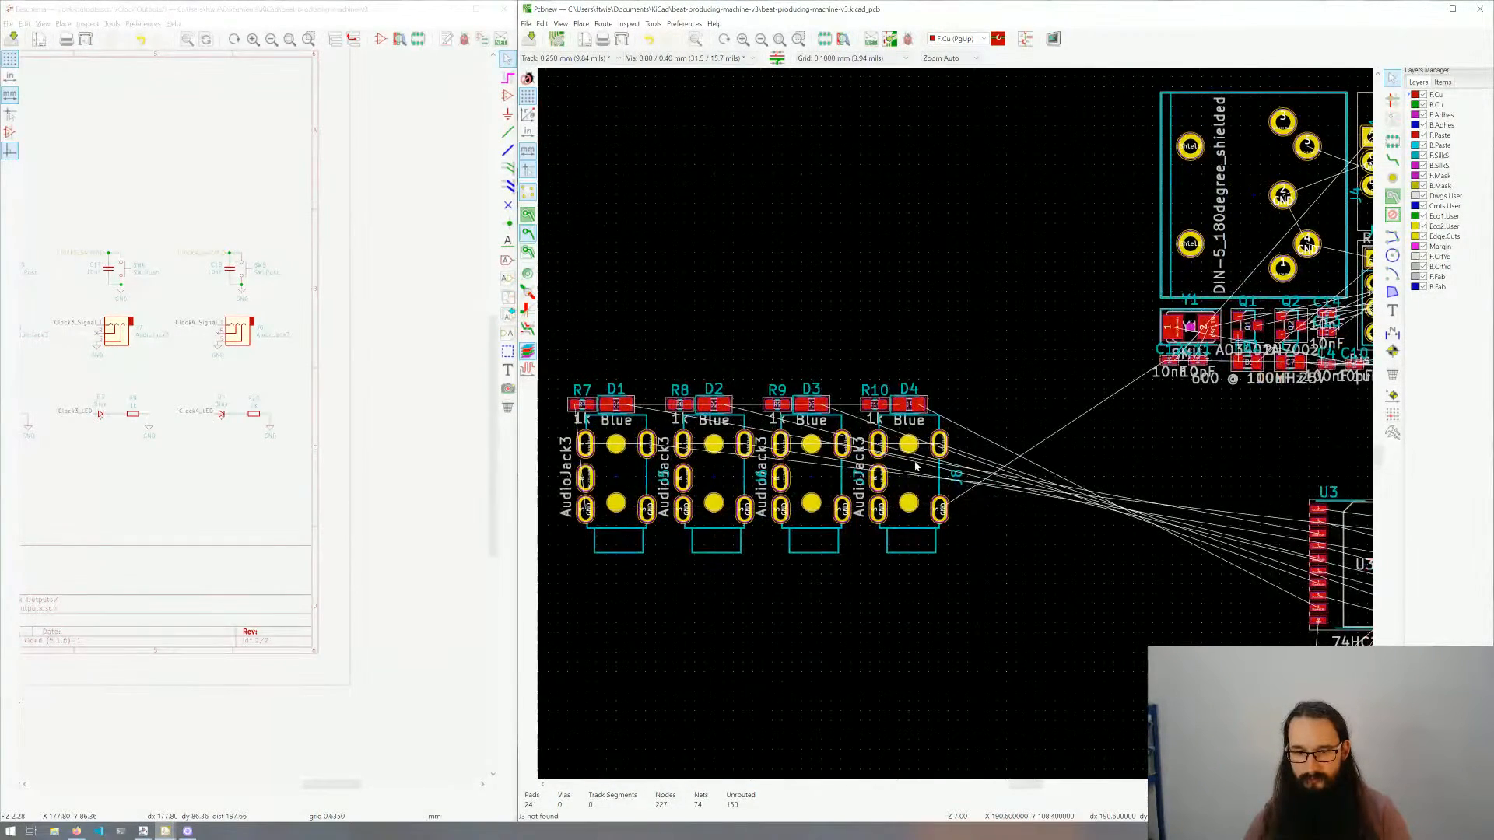
scroll(835, 384, "down", 1)
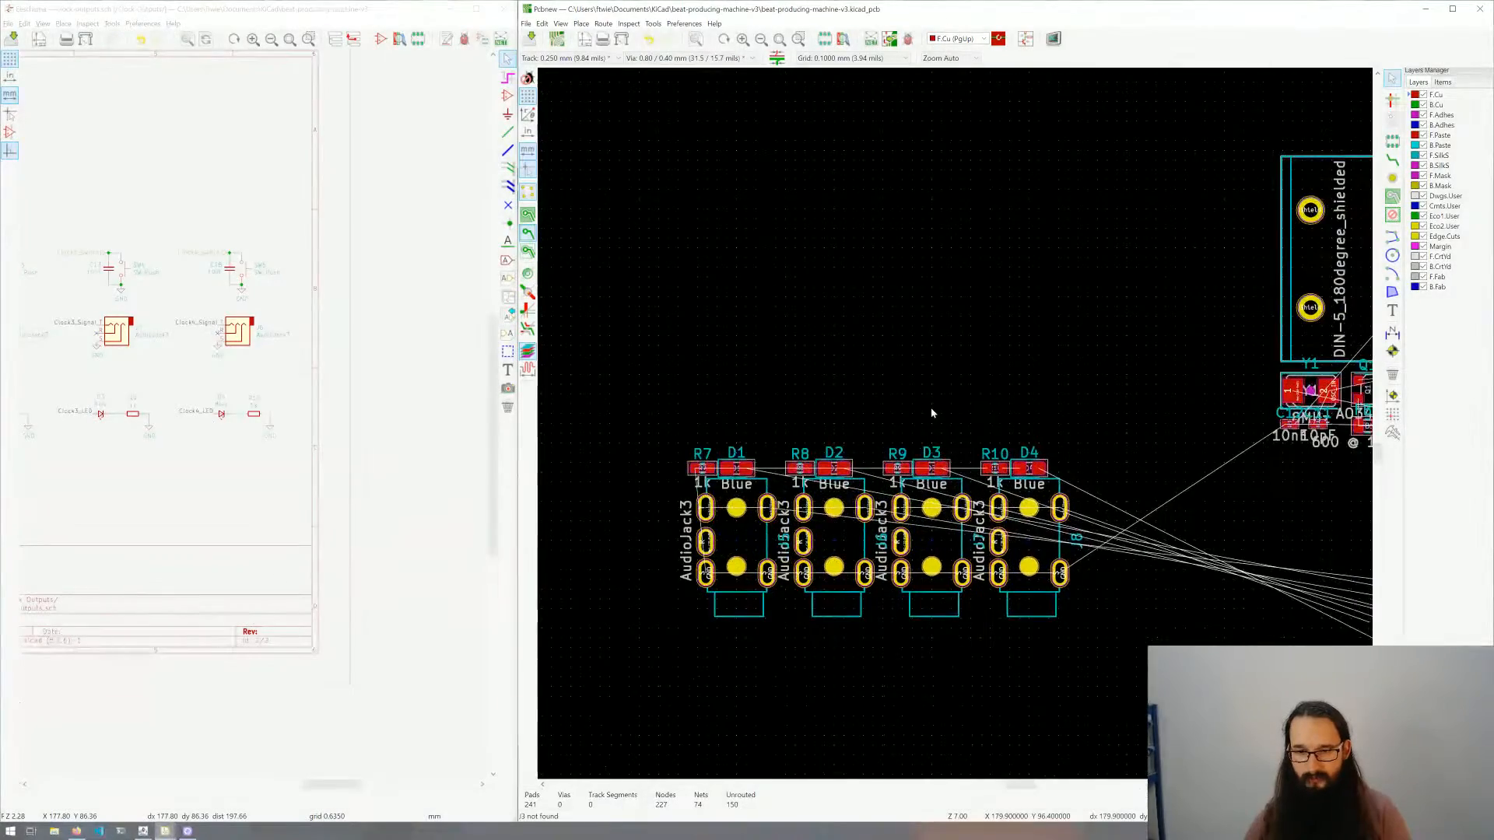
scroll(957, 429, "down", 2)
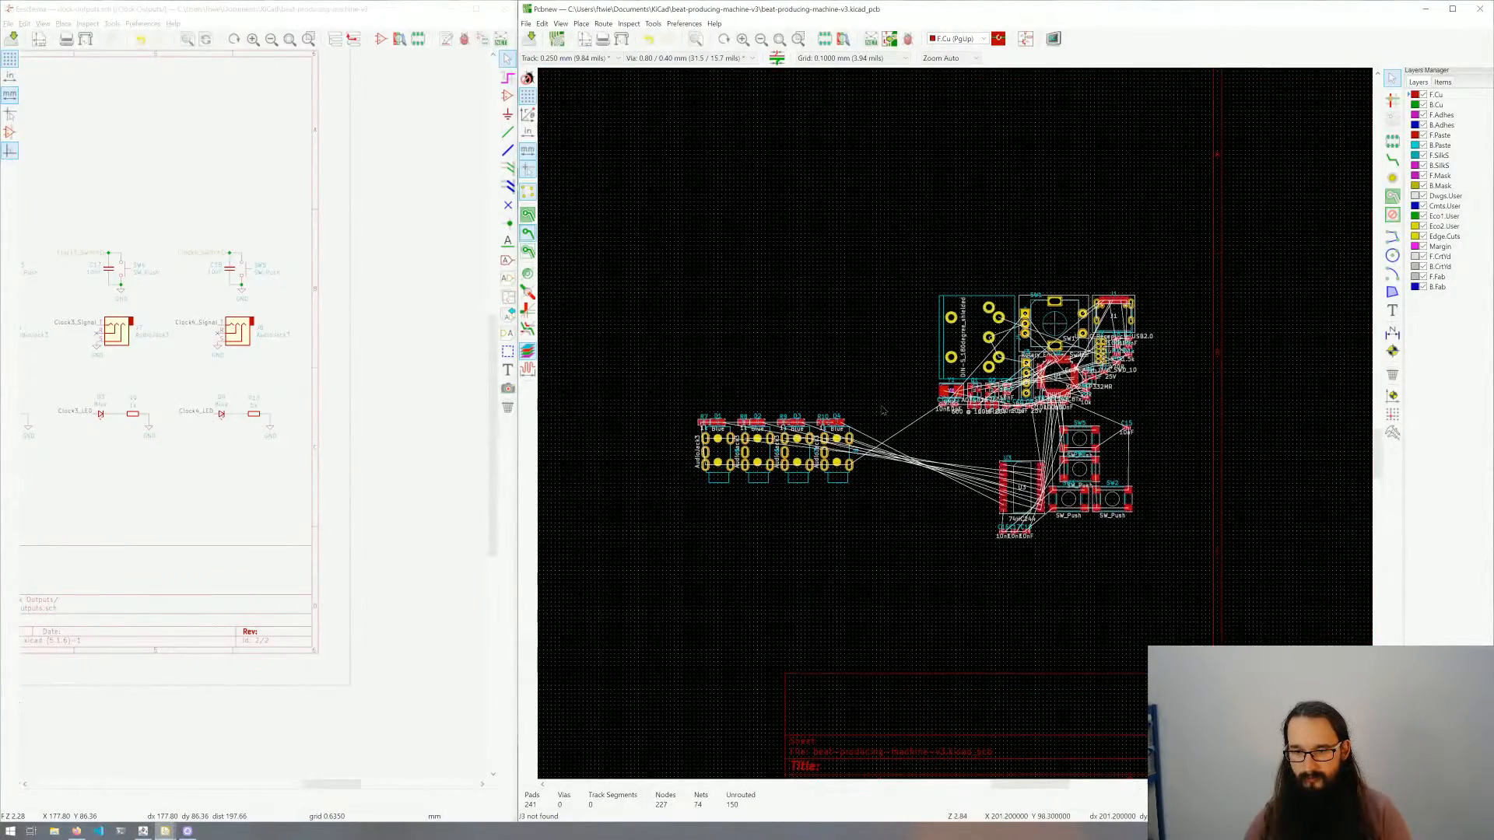
scroll(970, 494, "up", 1)
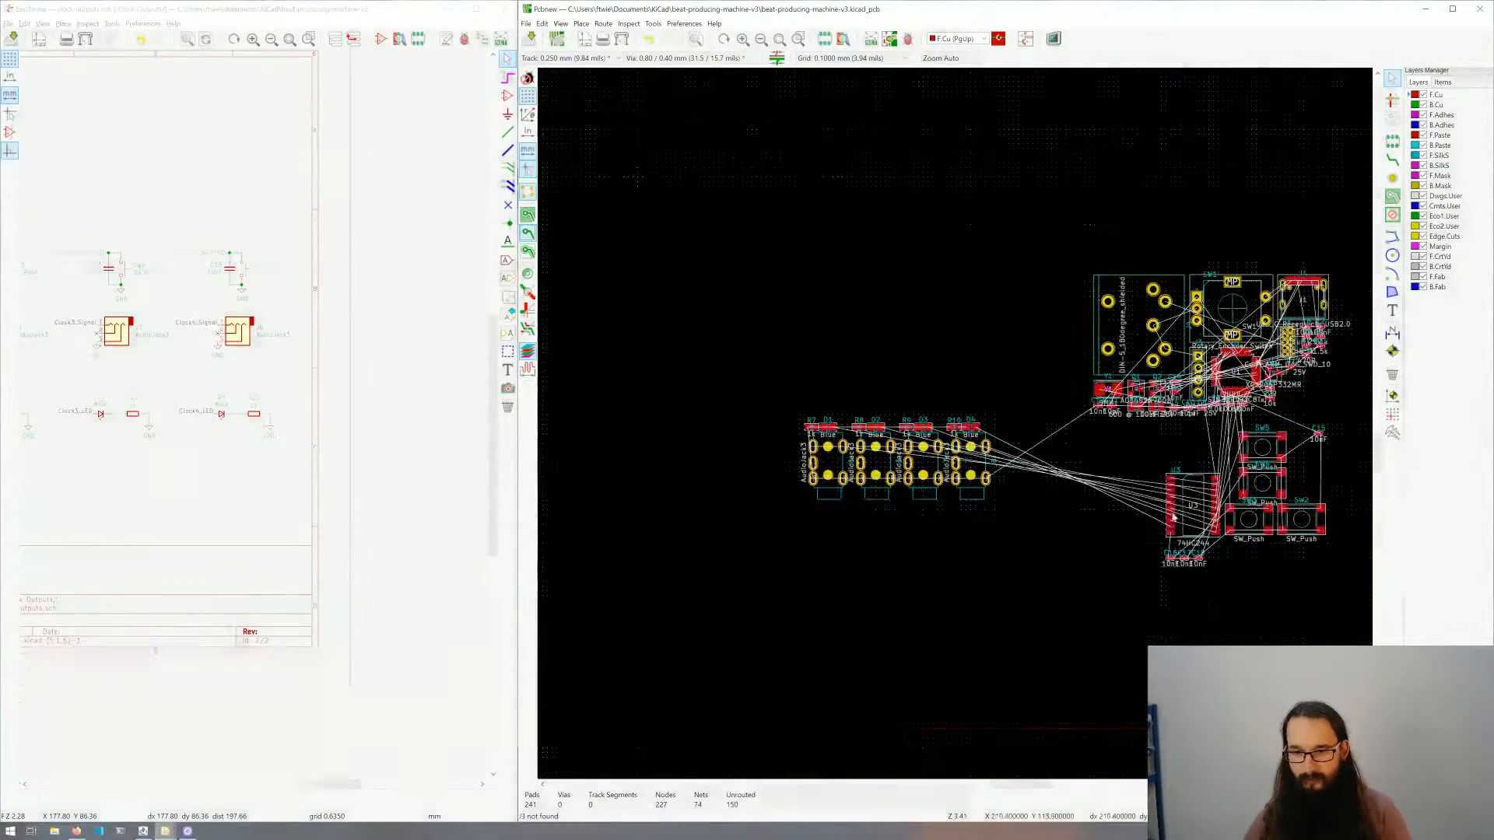
left_click(1173, 517)
key("m")
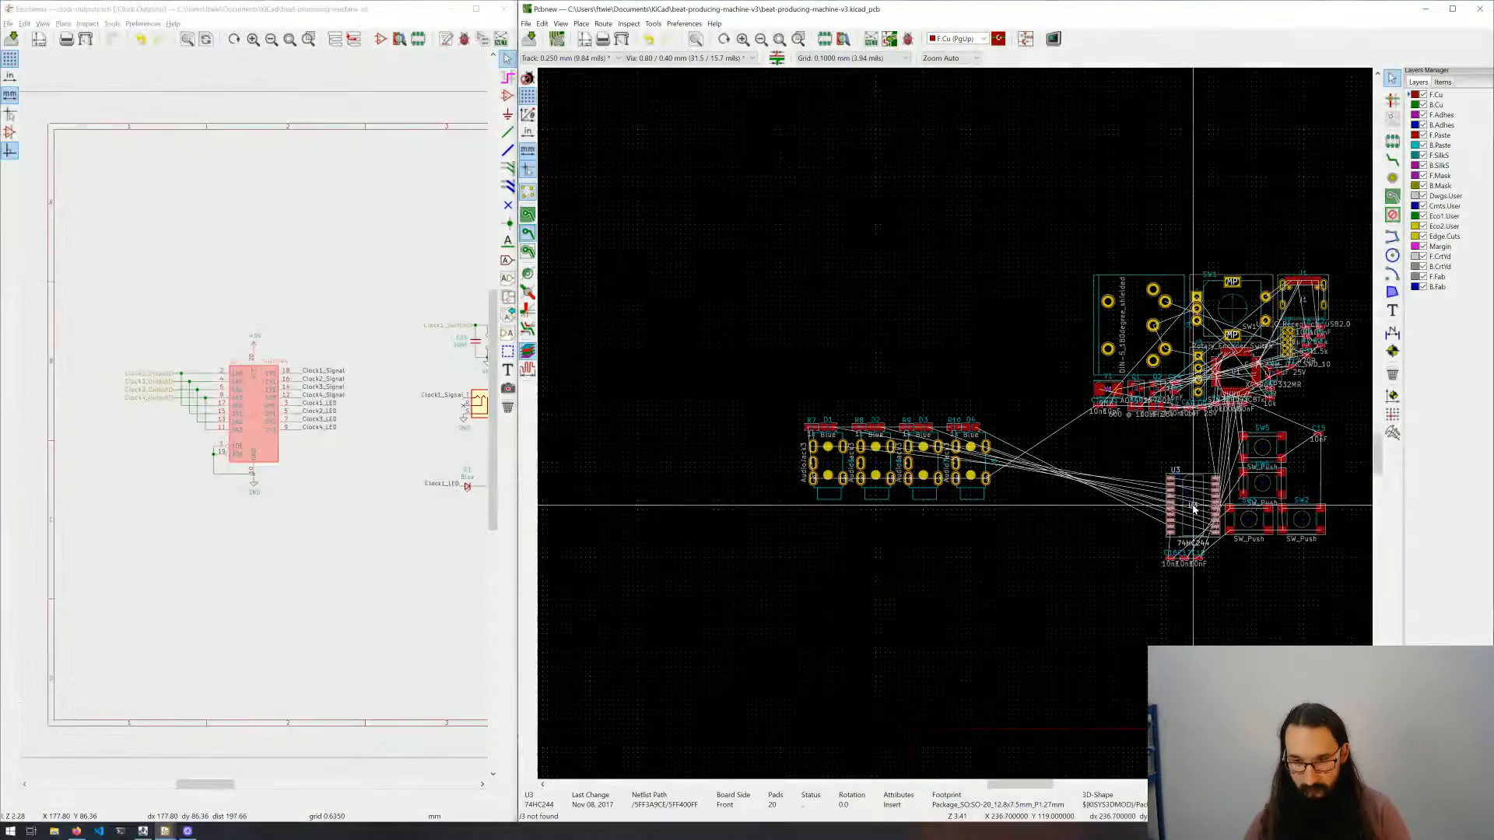
scroll(896, 367, "up", 4)
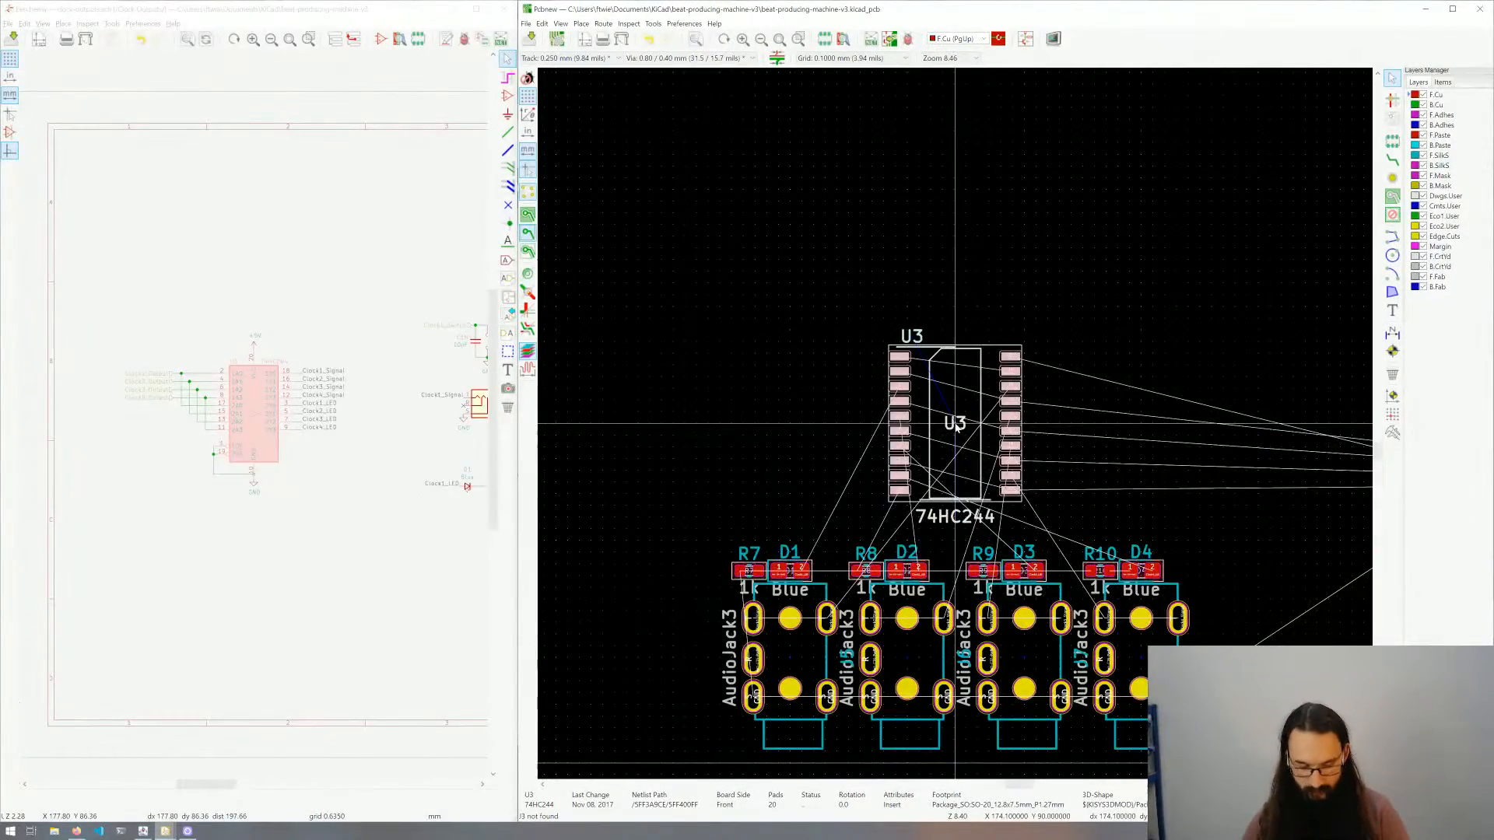
key("r")
Step: Compare U3's orientations against its connection lines and place it at 90 degrees above the jacks, at X 175.1, Y 87.7 mm
scroll(963, 401, "up", 3)
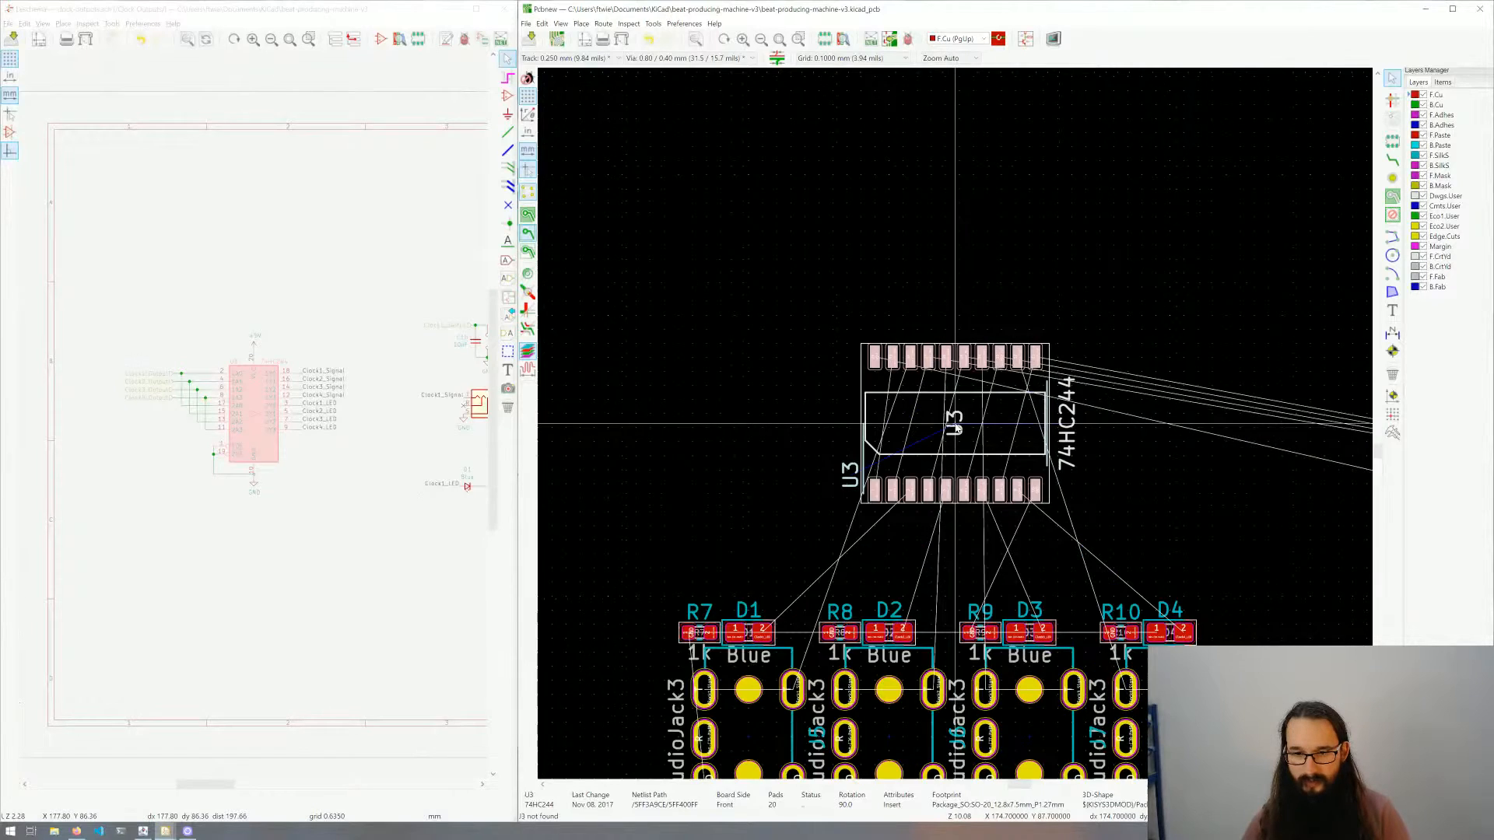
scroll(956, 420, "down", 3)
key("r")
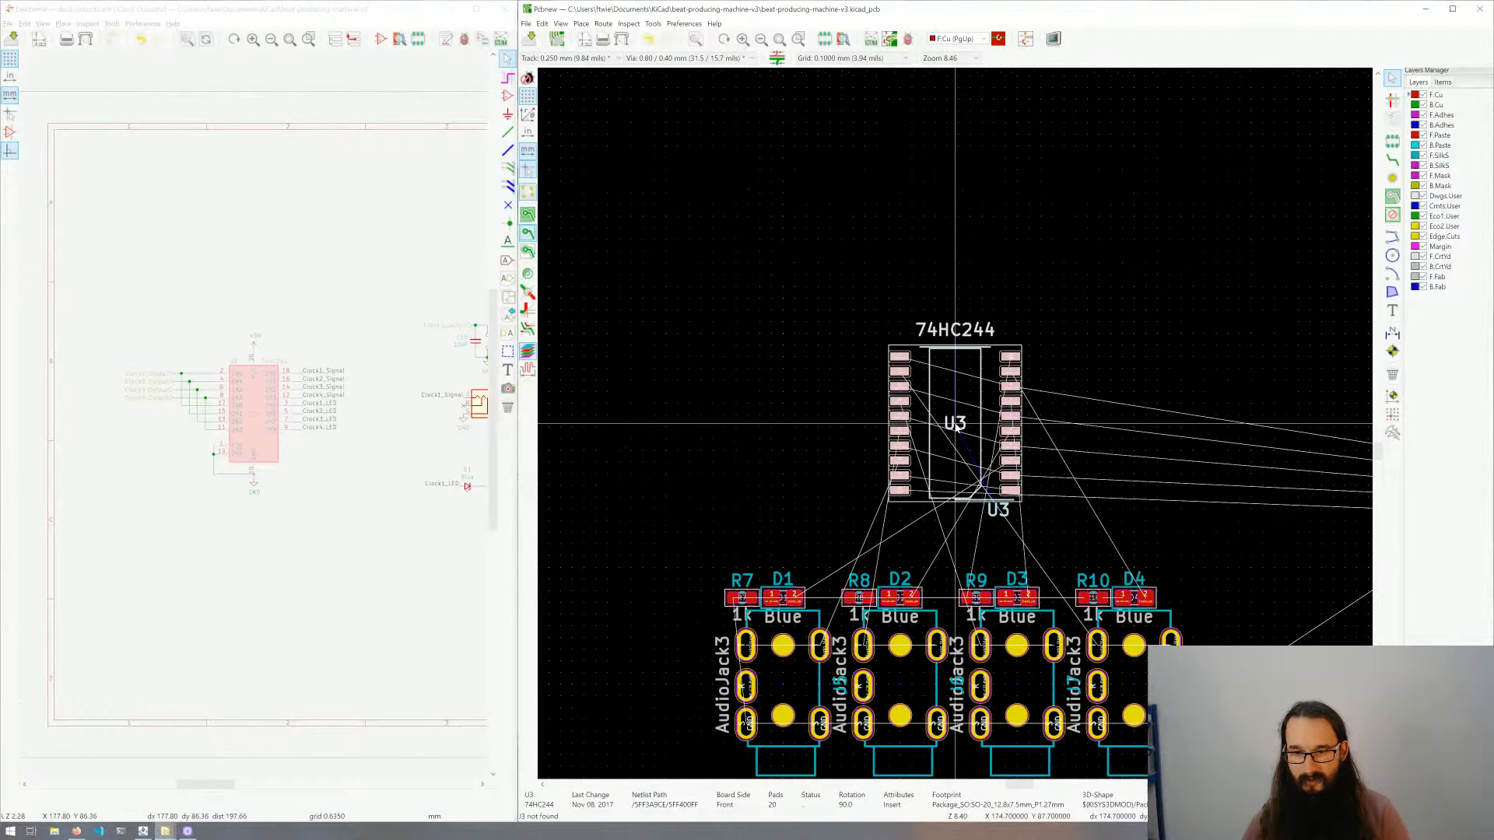
key("r")
key("r")
key("r")
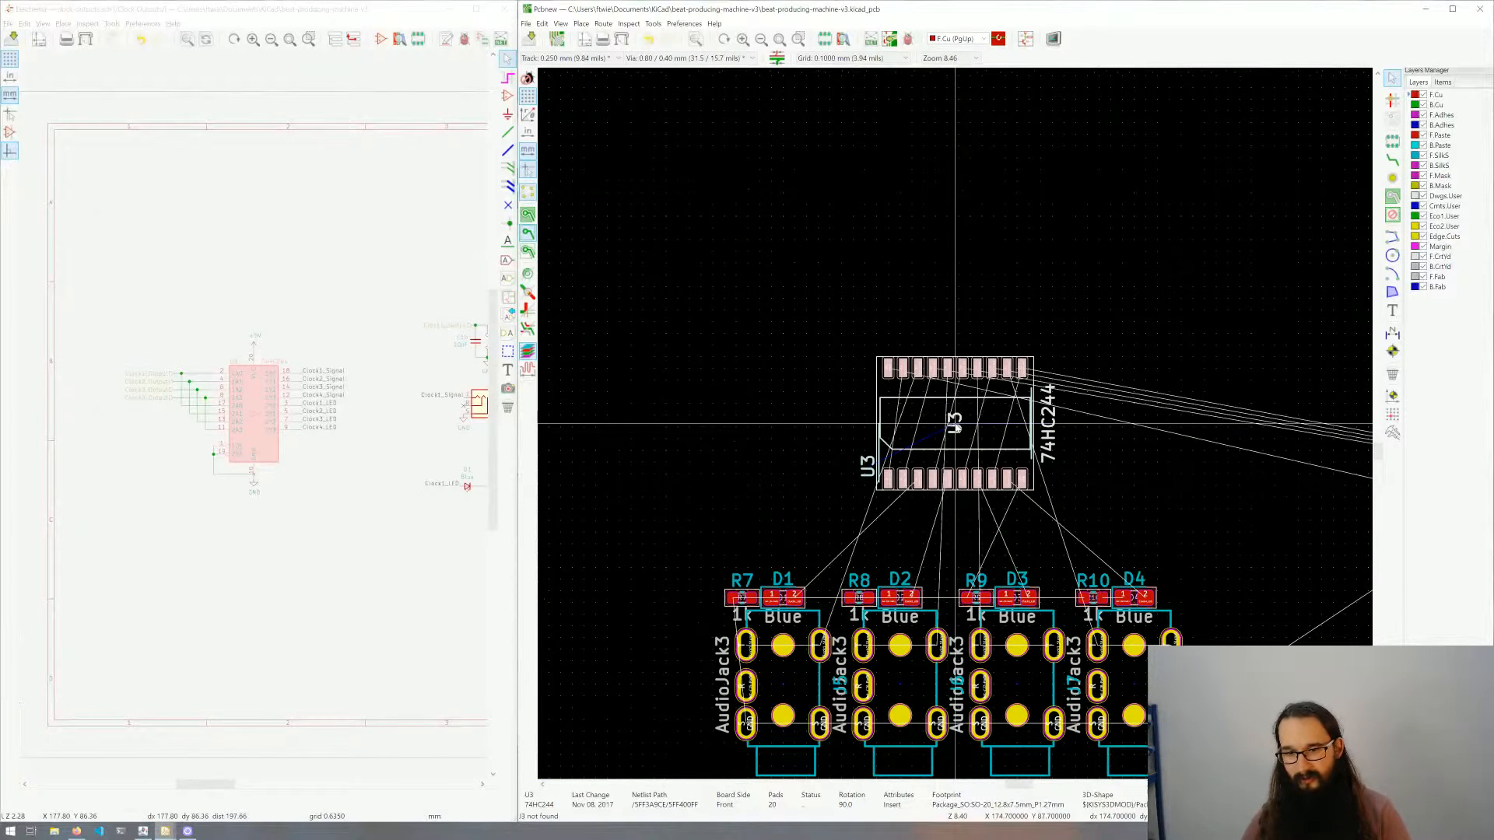
key("r")
key("r")
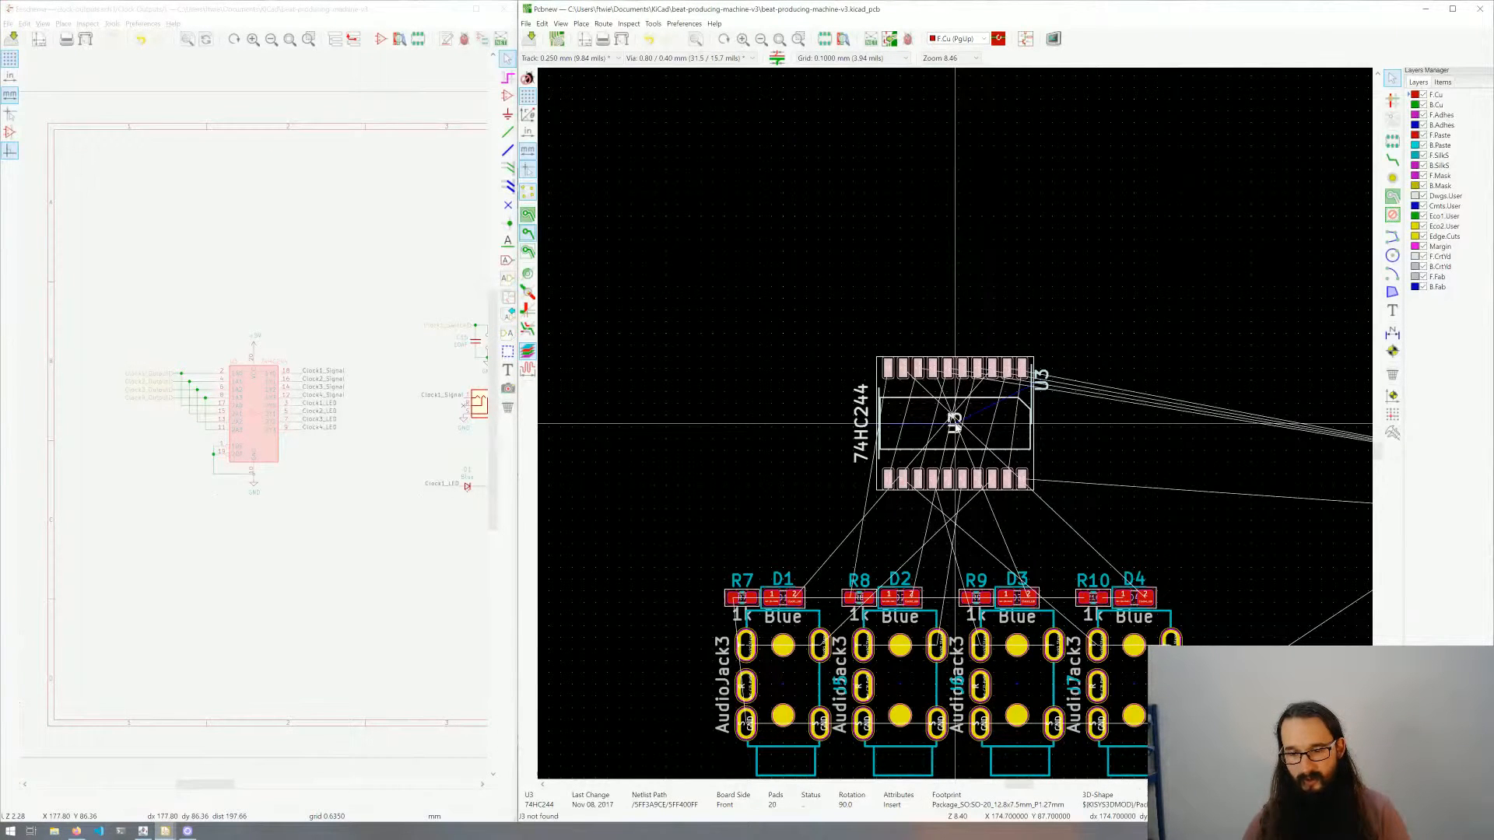
key("r")
key("r")
scroll(954, 424, "up", 4)
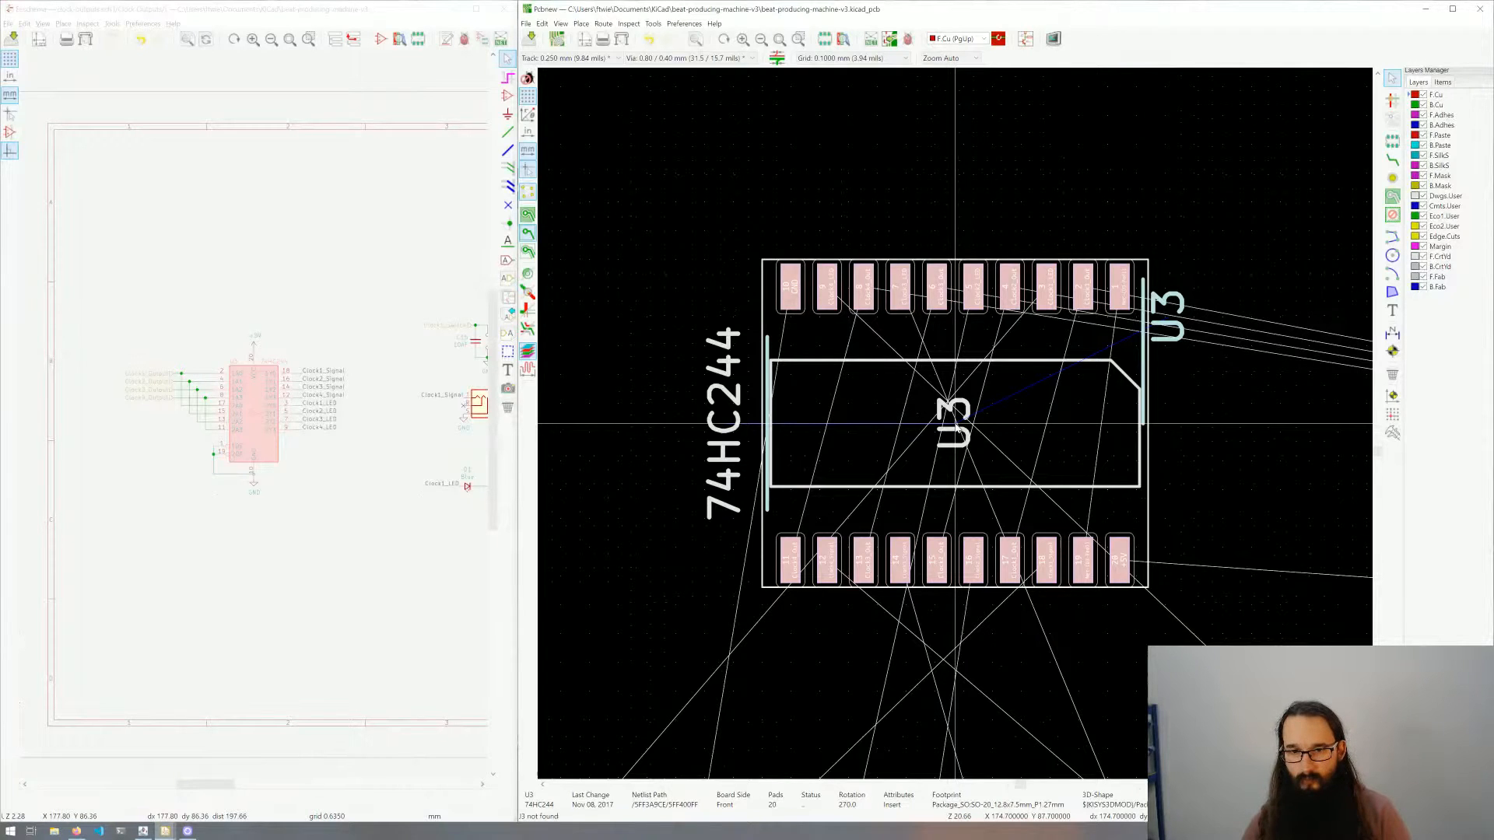
key("r")
key("r")
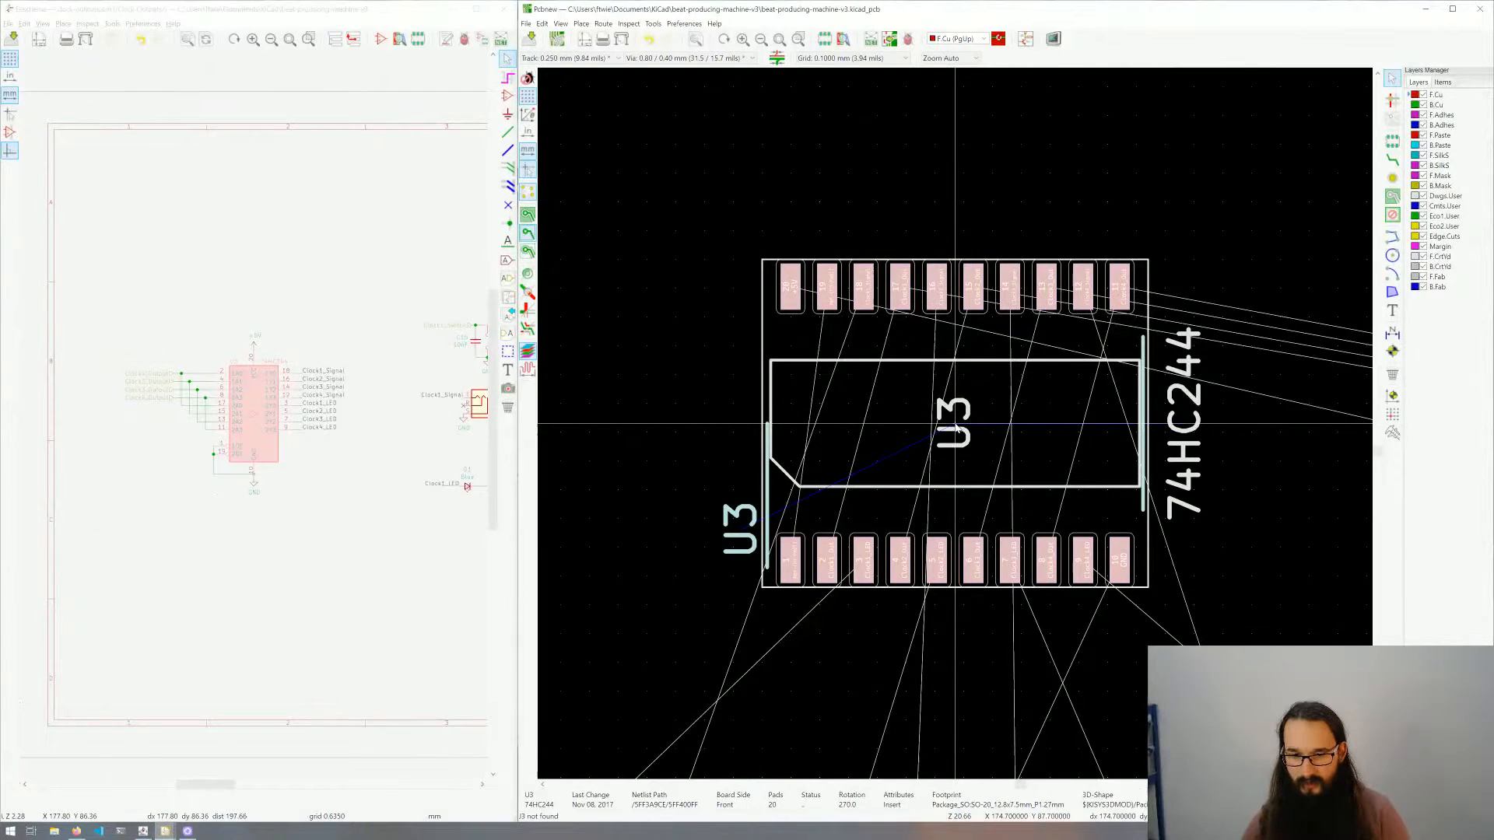
scroll(955, 426, "down", 3)
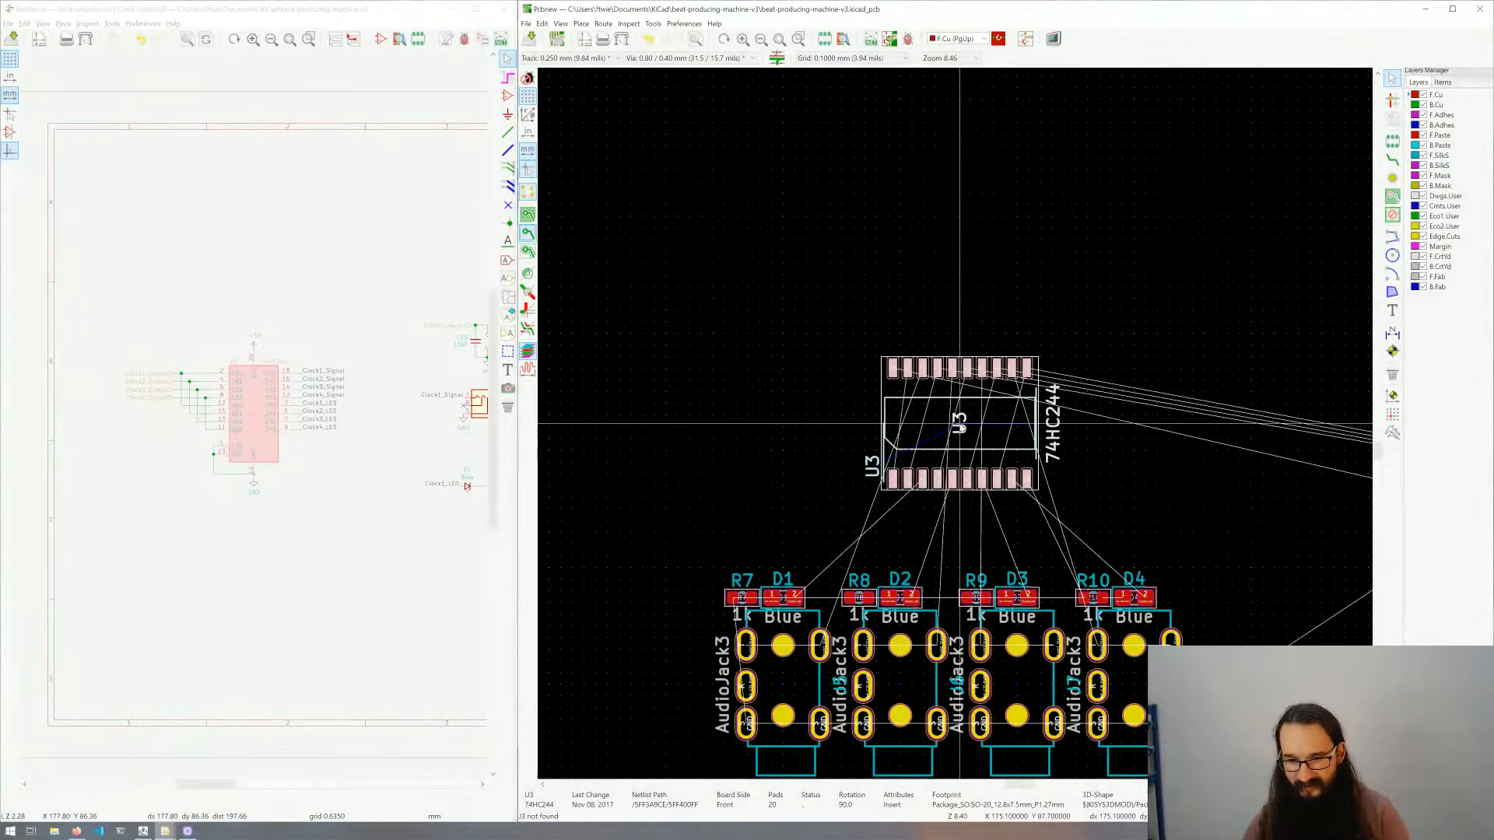
left_click(962, 428)
Step: Examine U3's pad nets and the connection lines running from it to the LEDs, audio jacks and the rest of the board
scroll(961, 427, "up", 3)
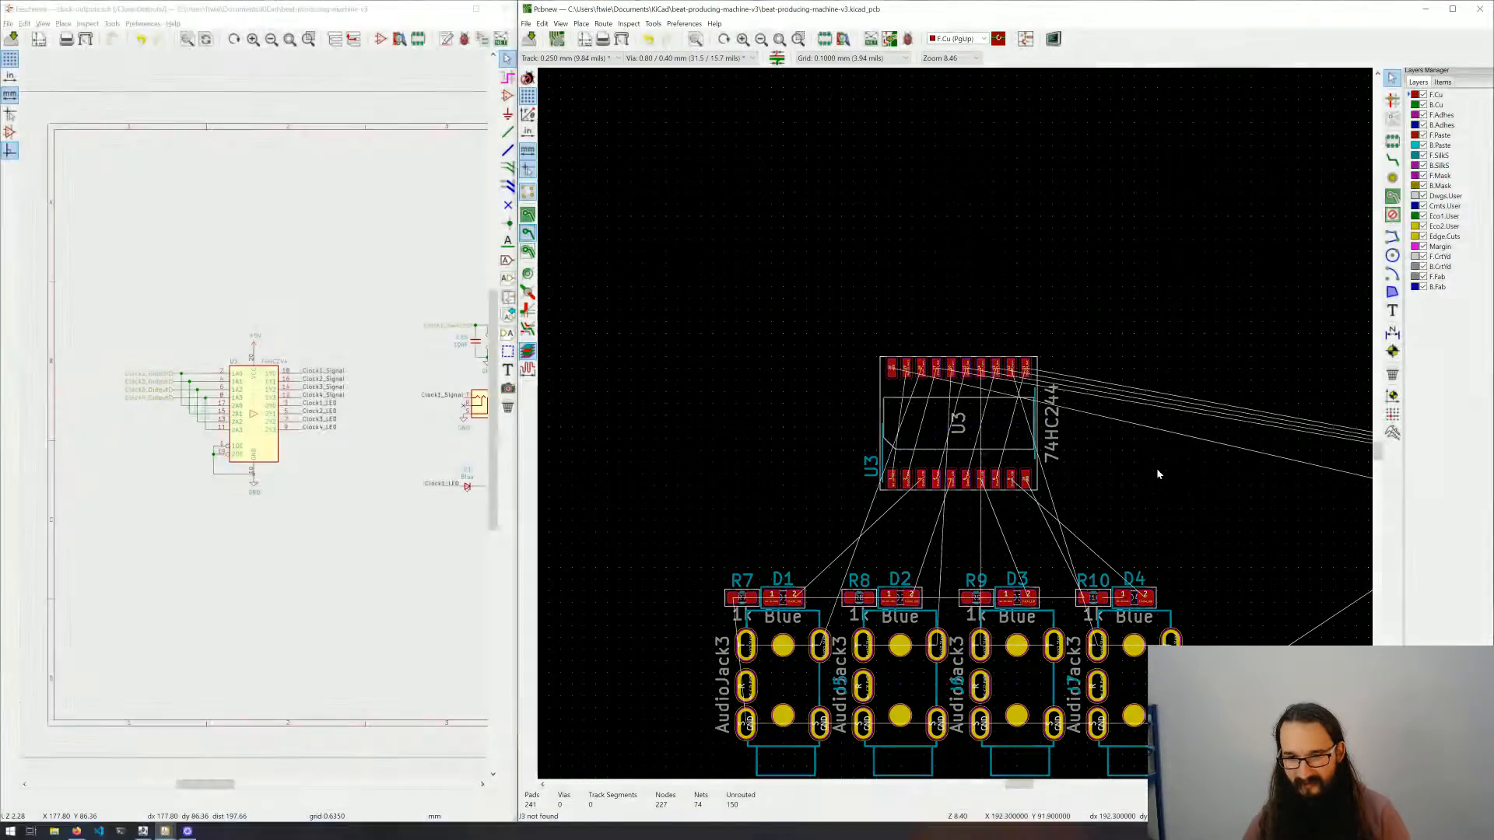
middle_click_drag(924, 437, 1037, 447)
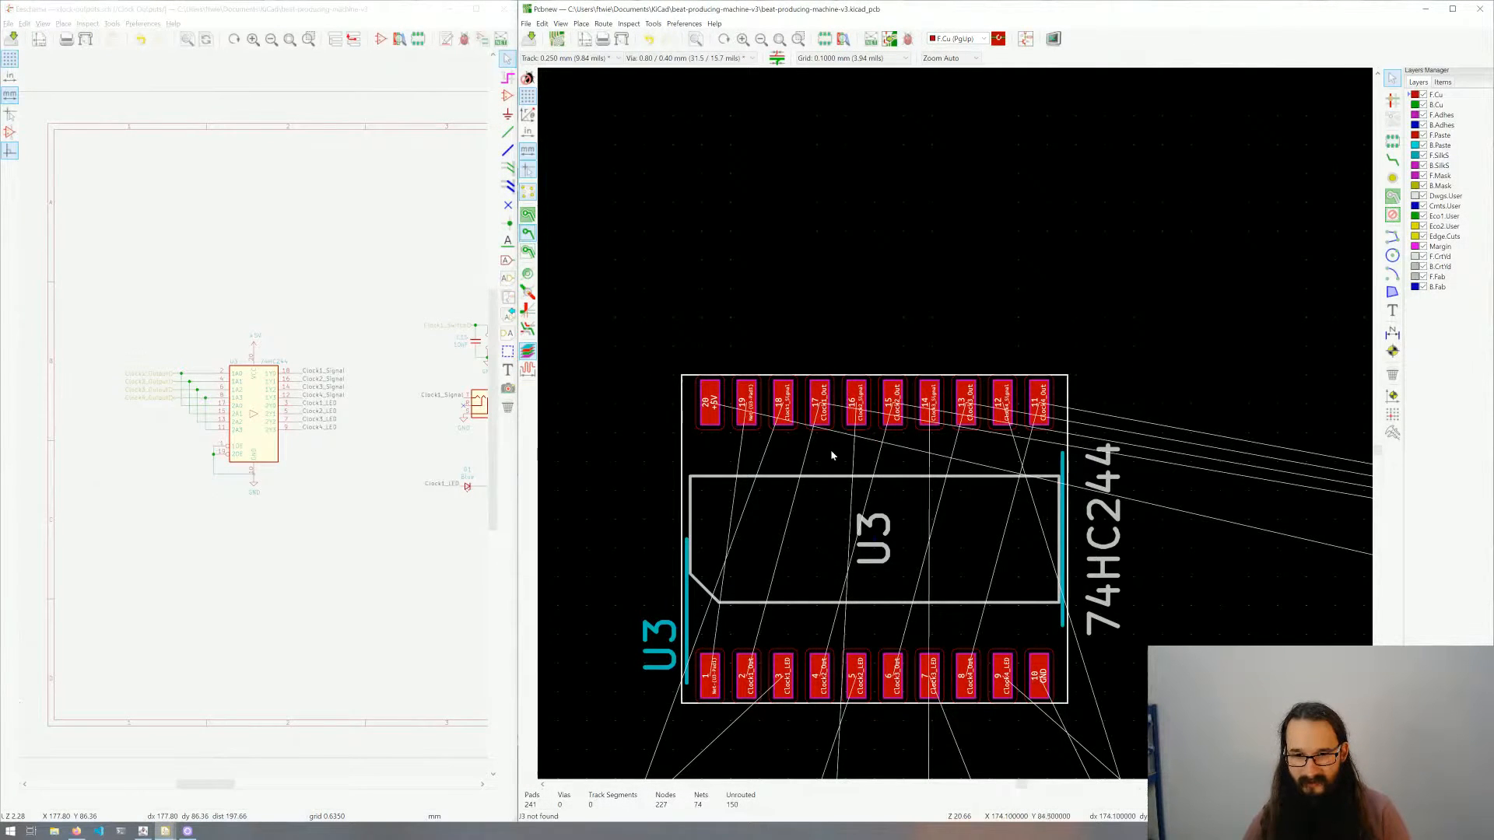
scroll(759, 435, "down", 3)
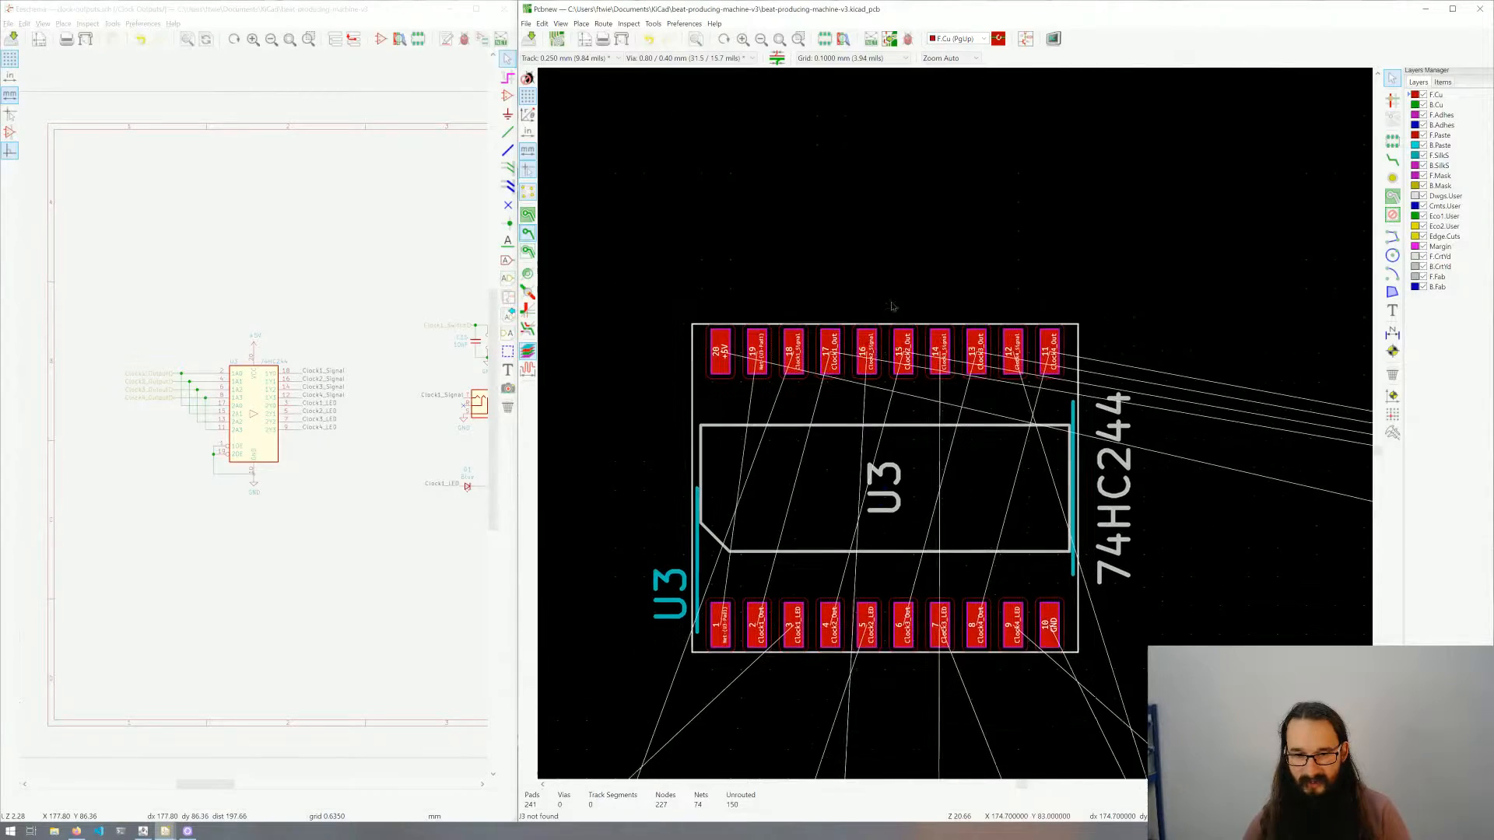
scroll(955, 422, "down", 3)
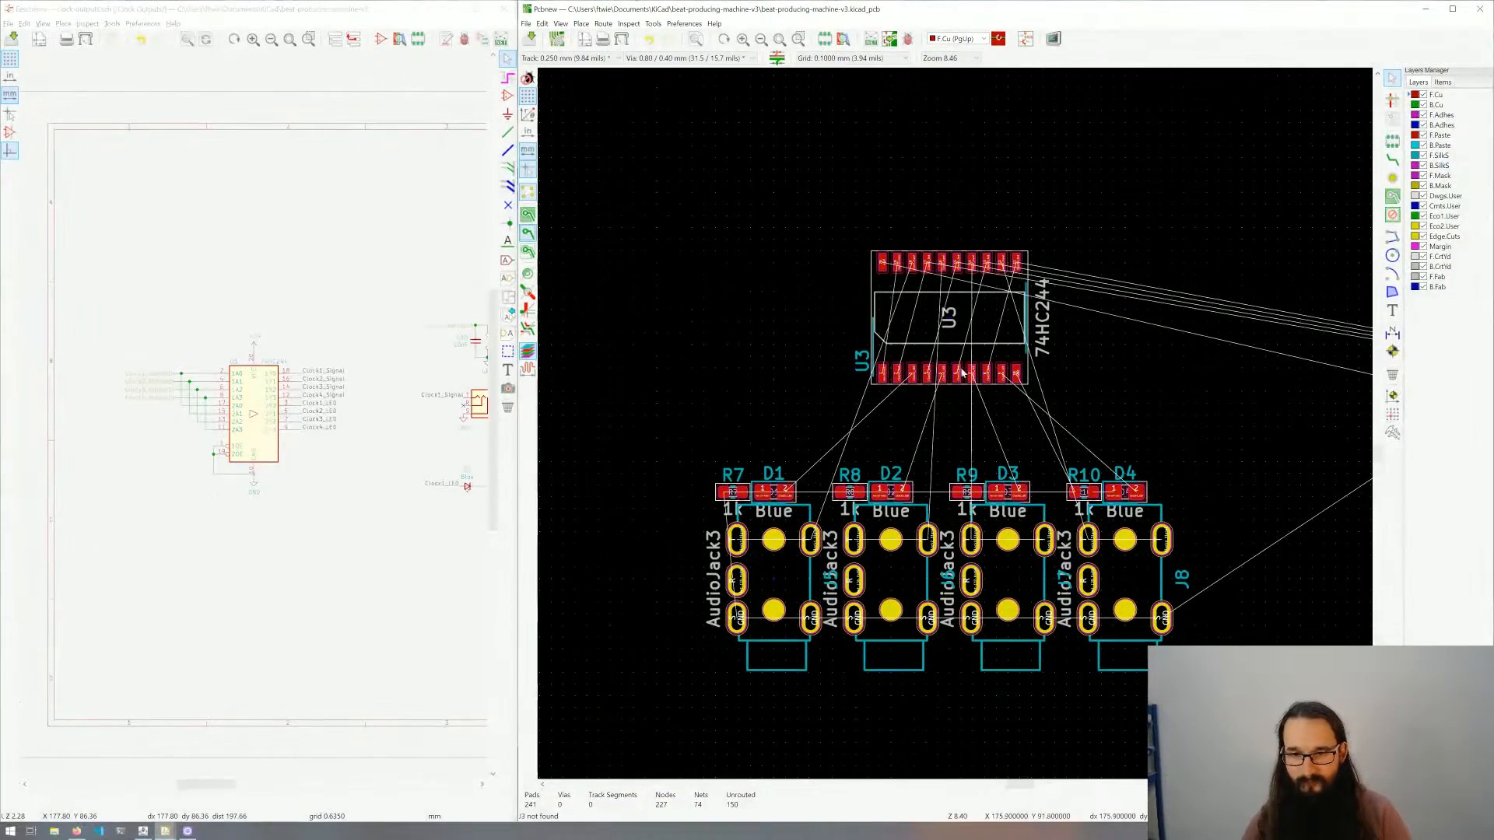
middle_click_drag(1078, 358, 1003, 405)
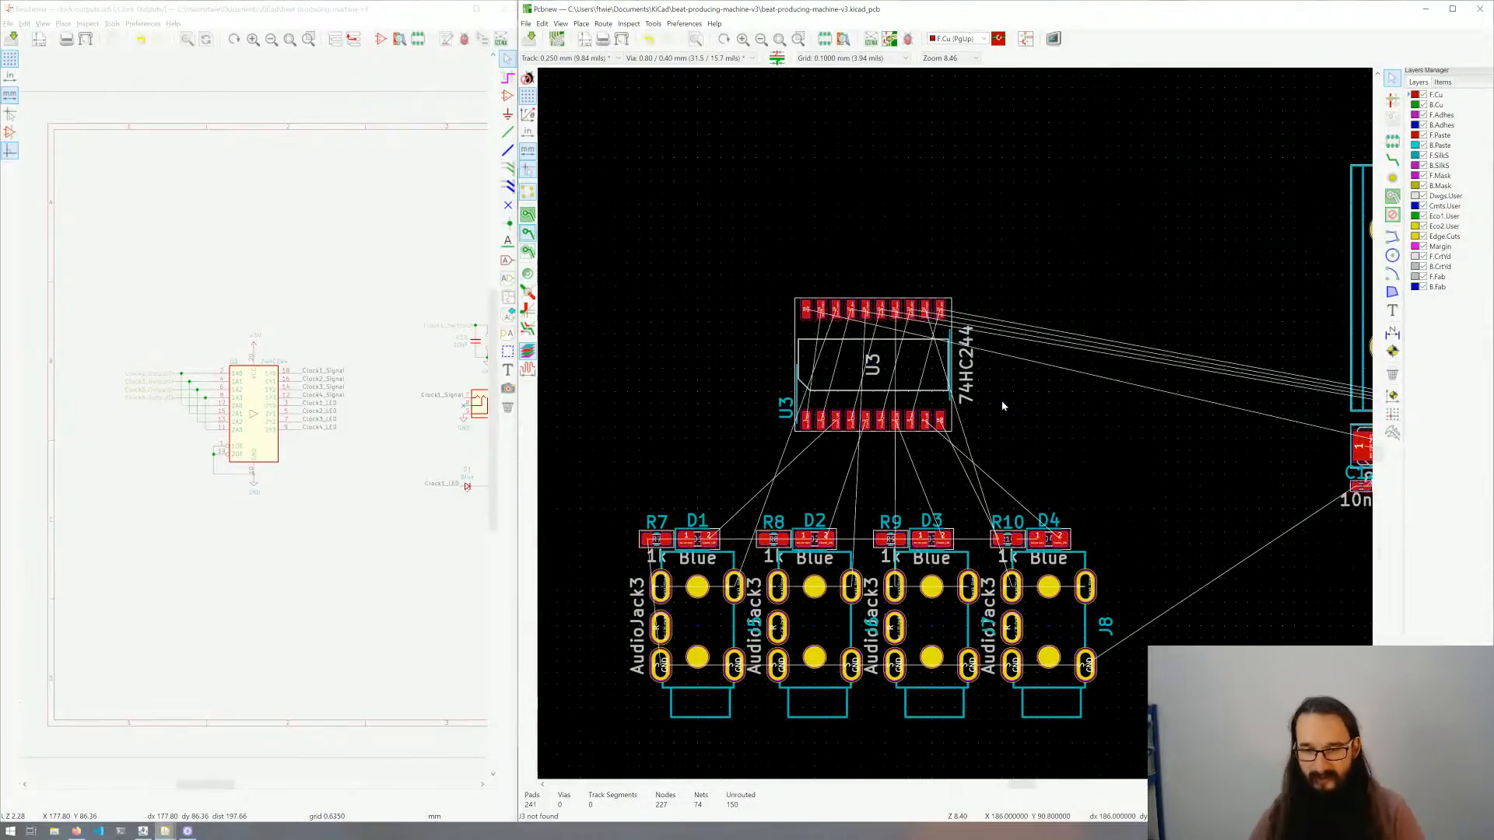
scroll(1003, 405, "down", 3)
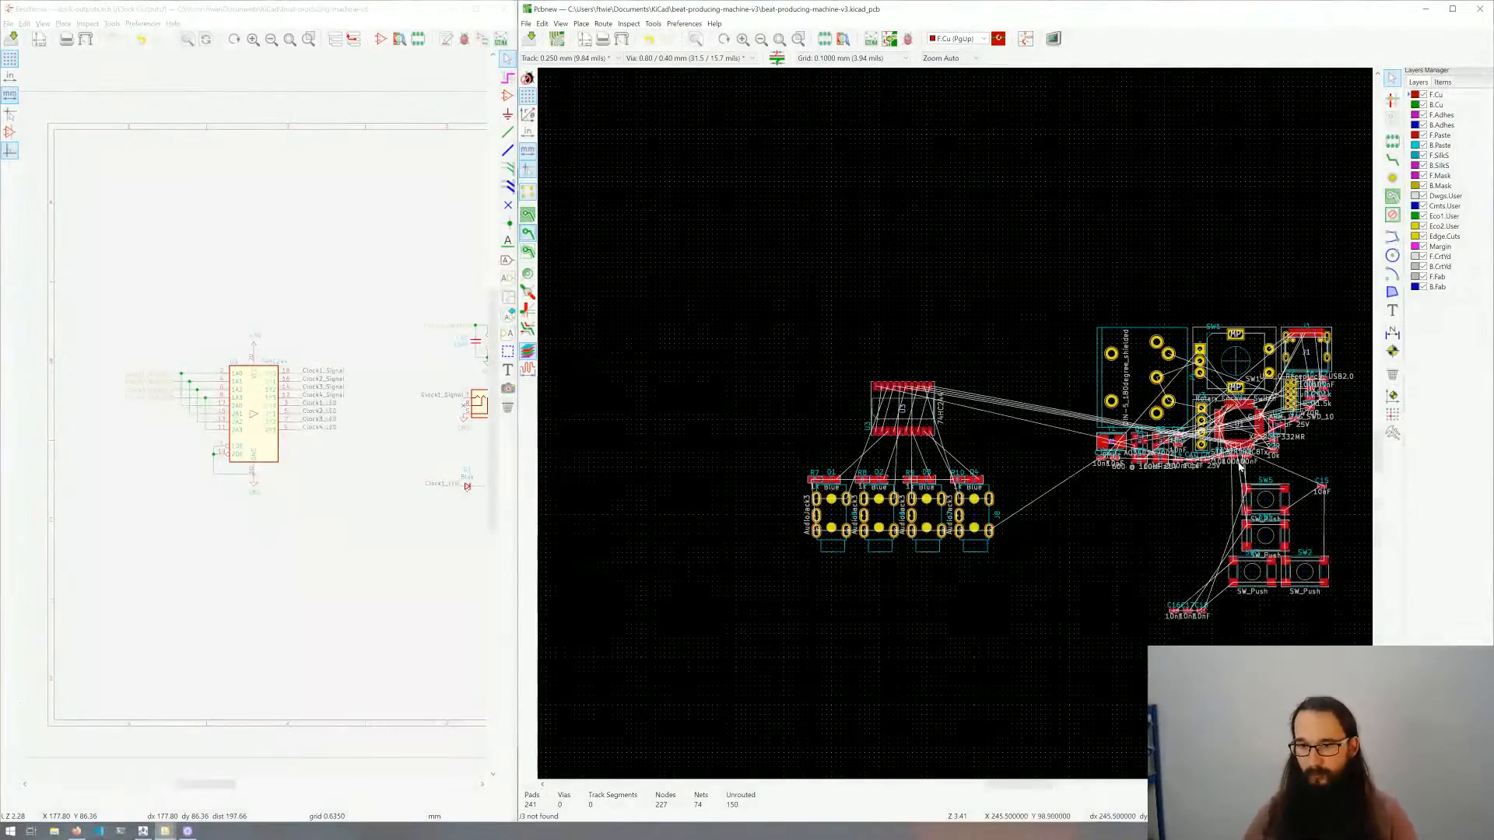
scroll(886, 460, "up", 3)
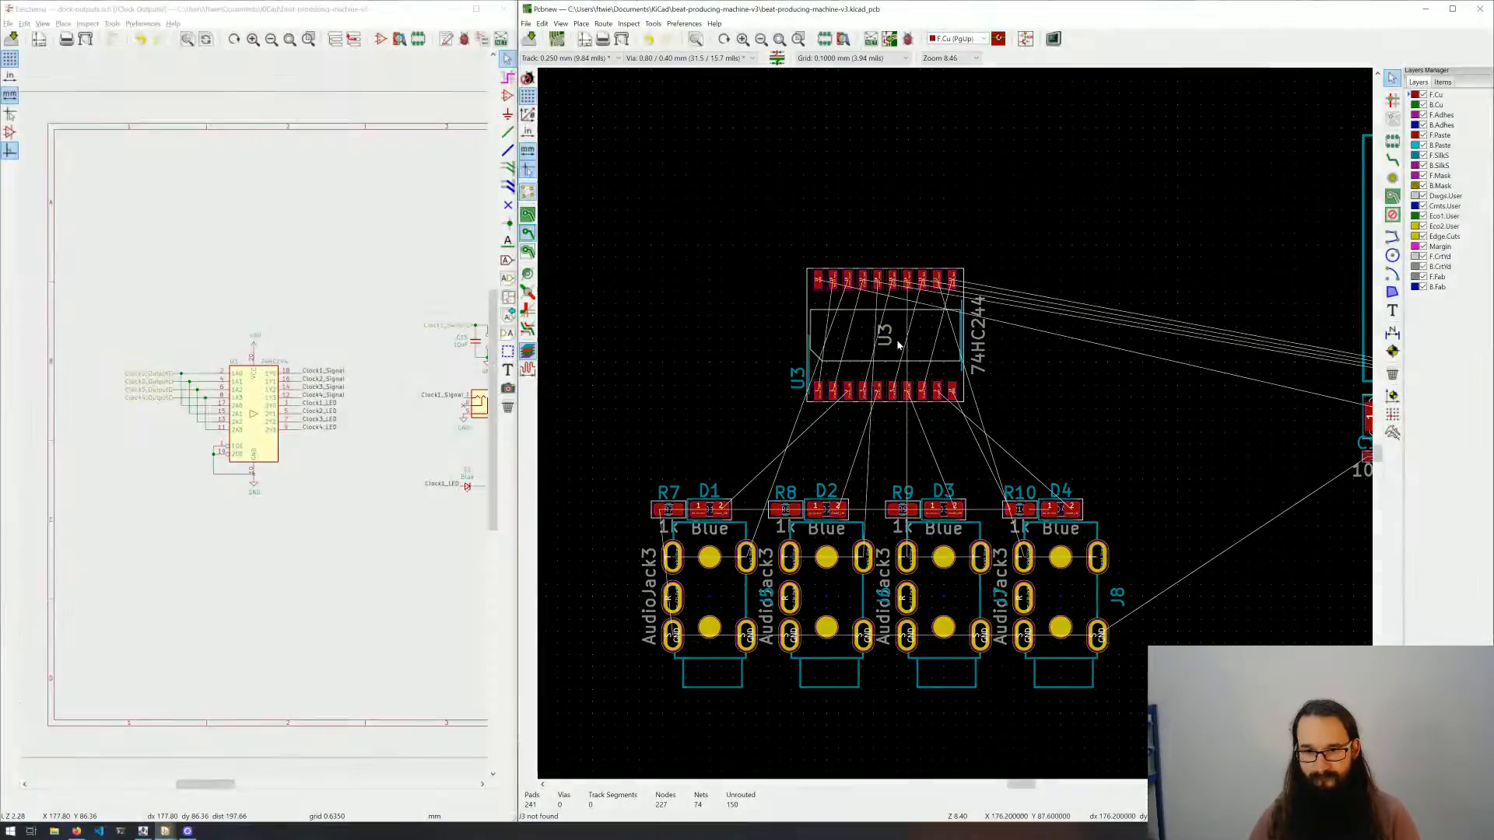
left_click(895, 352)
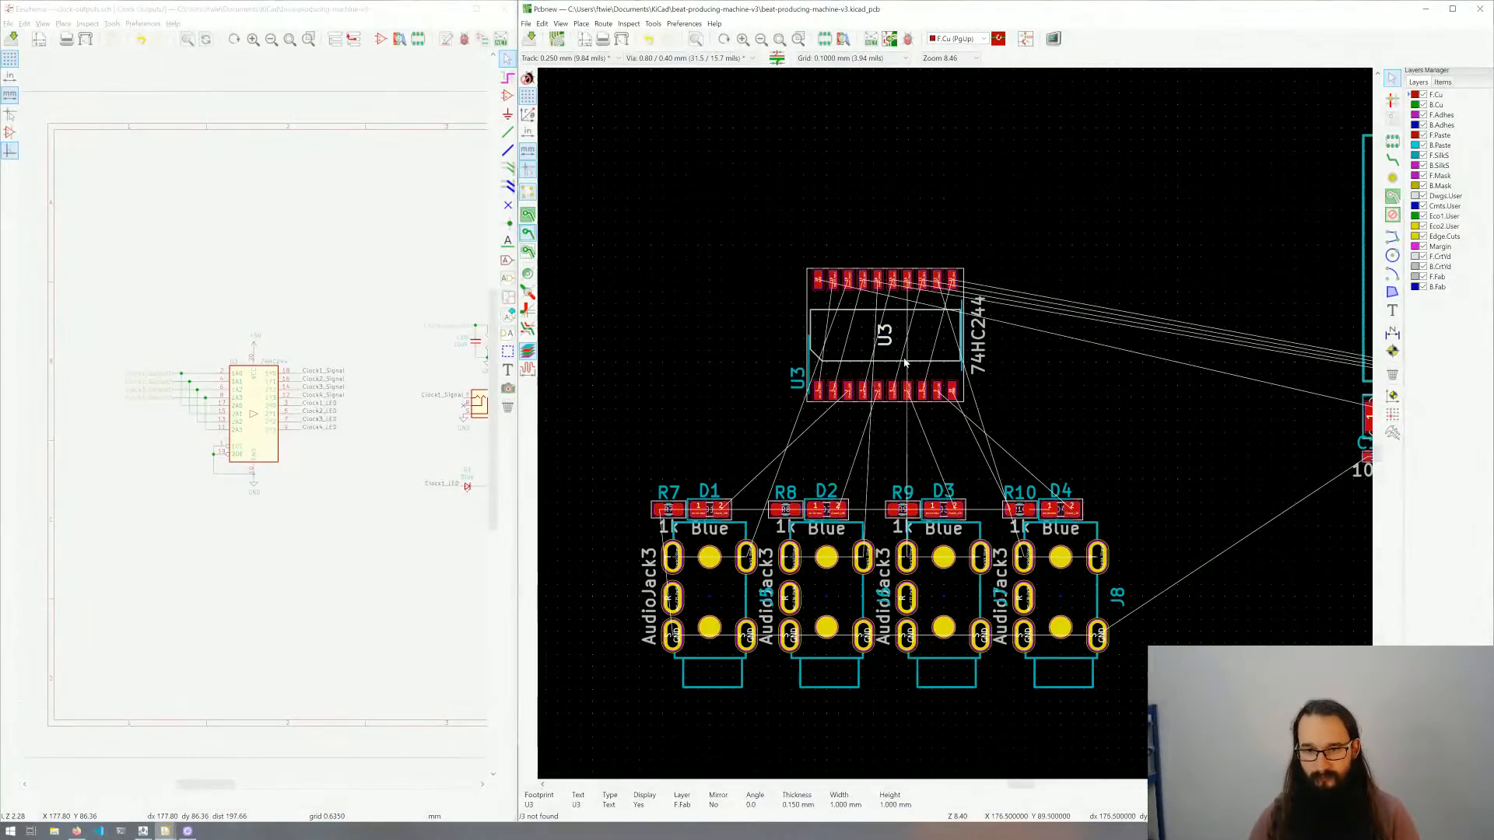
left_click(904, 361)
left_click(1123, 356)
scroll(1121, 366, "down", 3)
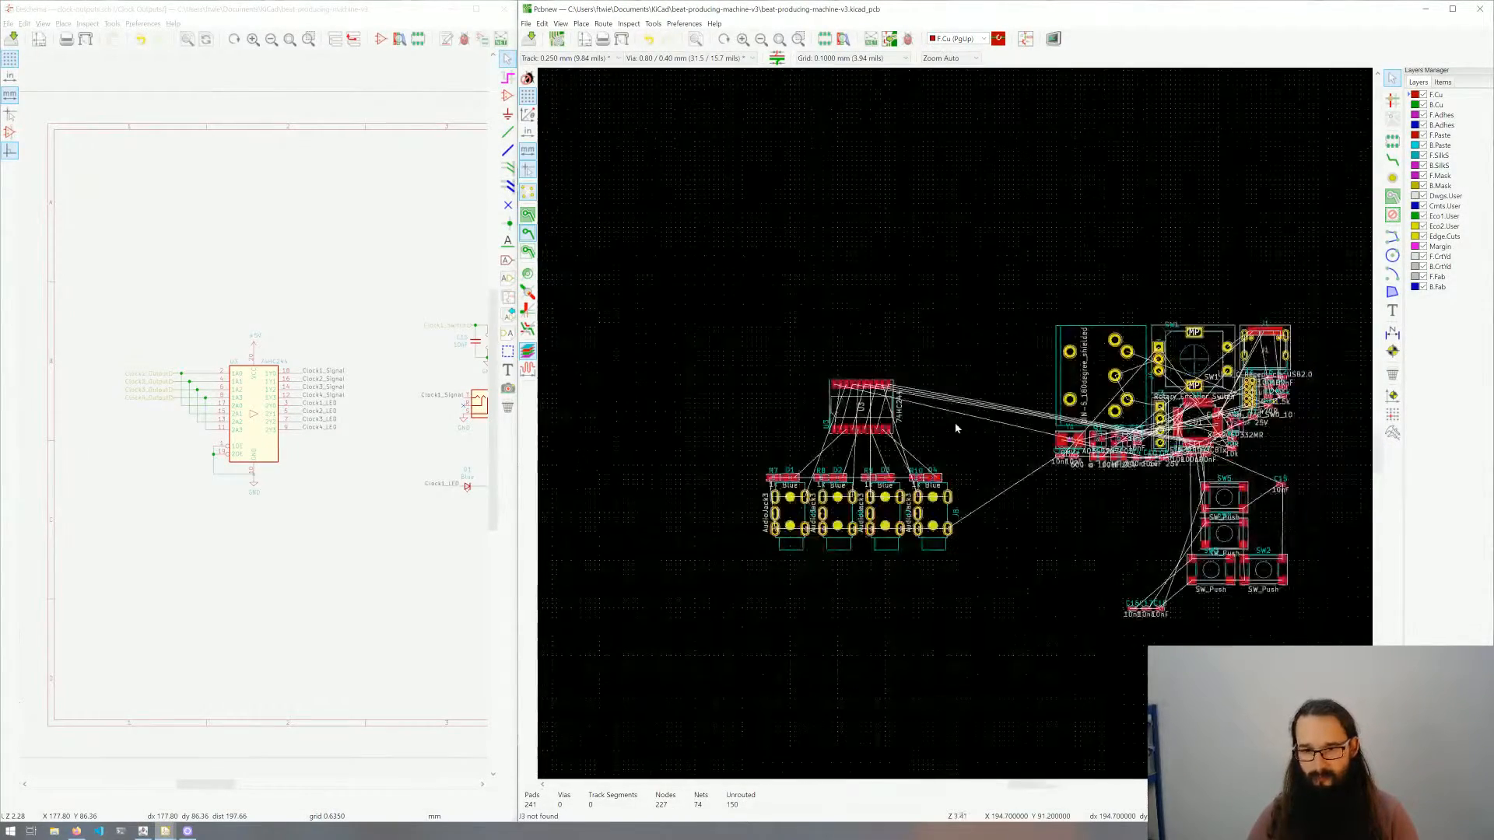
scroll(955, 423, "up", 3)
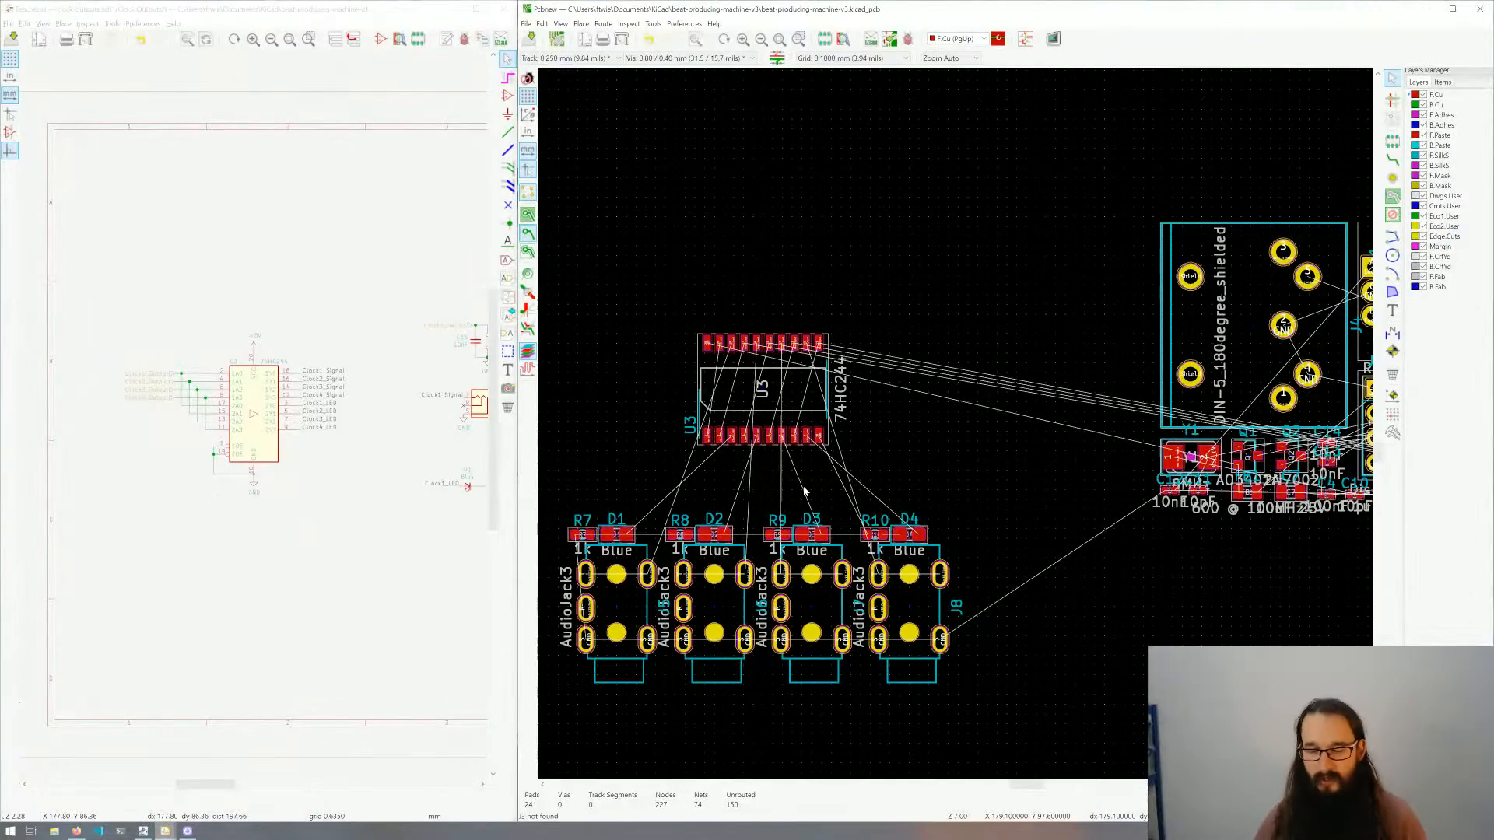
middle_click_drag(897, 438, 963, 442)
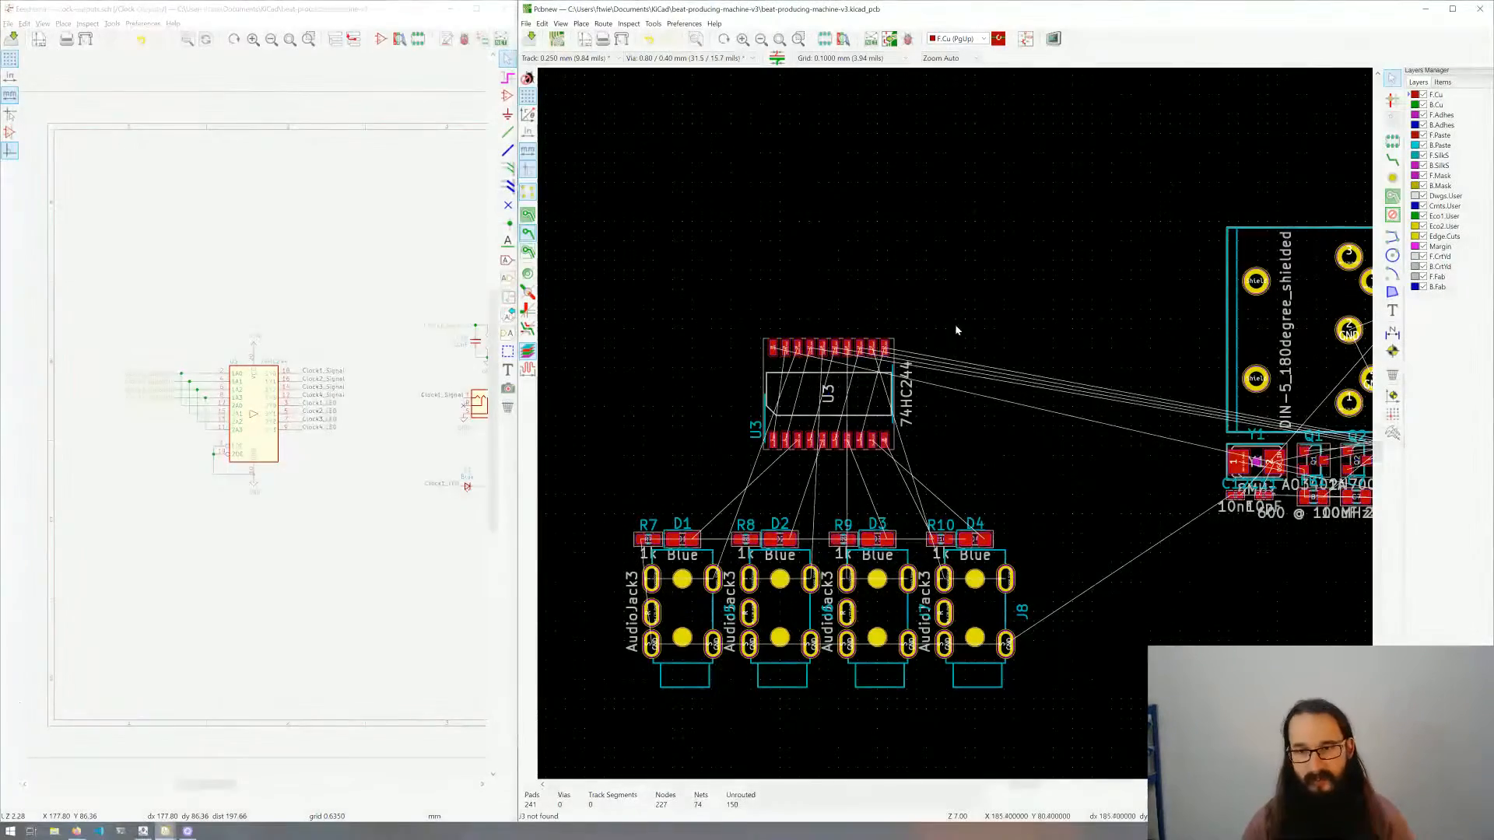
middle_click_drag(957, 330, 784, 325)
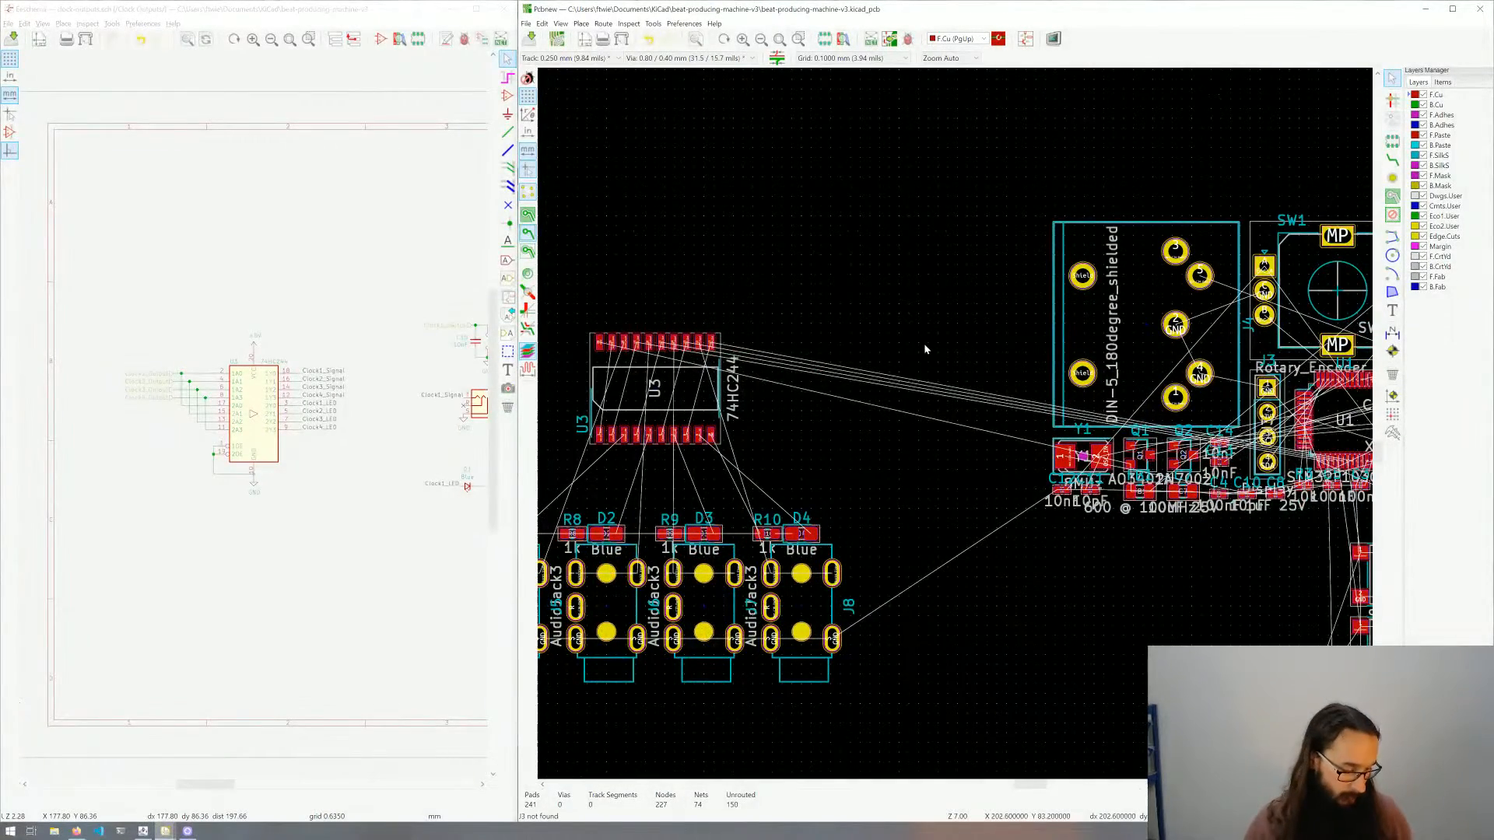
middle_click_drag(1023, 404, 1018, 327)
middle_click_drag(789, 417, 1024, 409)
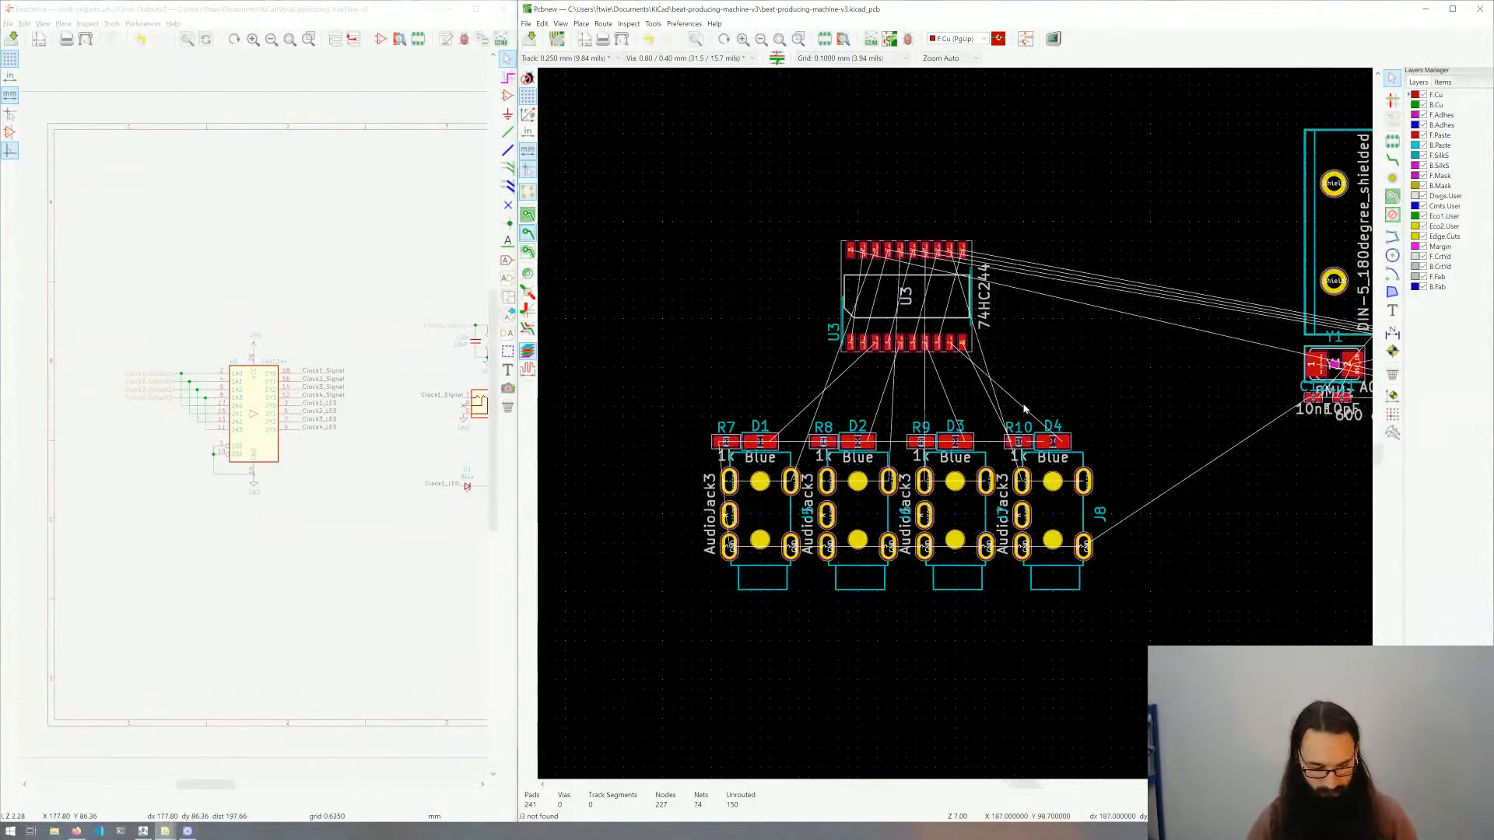
Step: Try the DIN-5 connector J4 over the audio jacks rotated by 90 degrees, and place it back upright above crystal Y1
middle_click_drag(1086, 361, 953, 380)
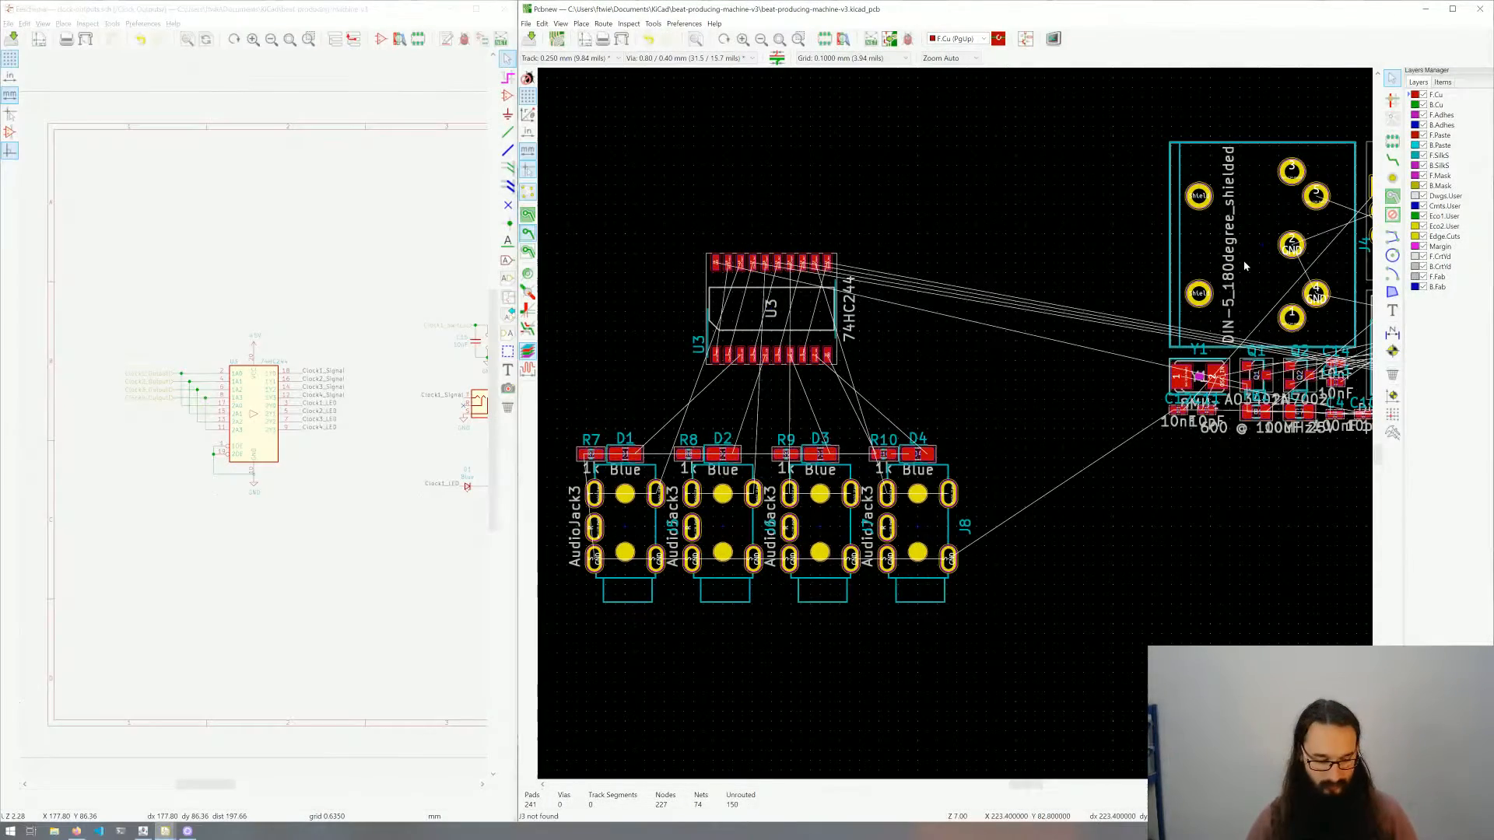
left_click(1250, 259)
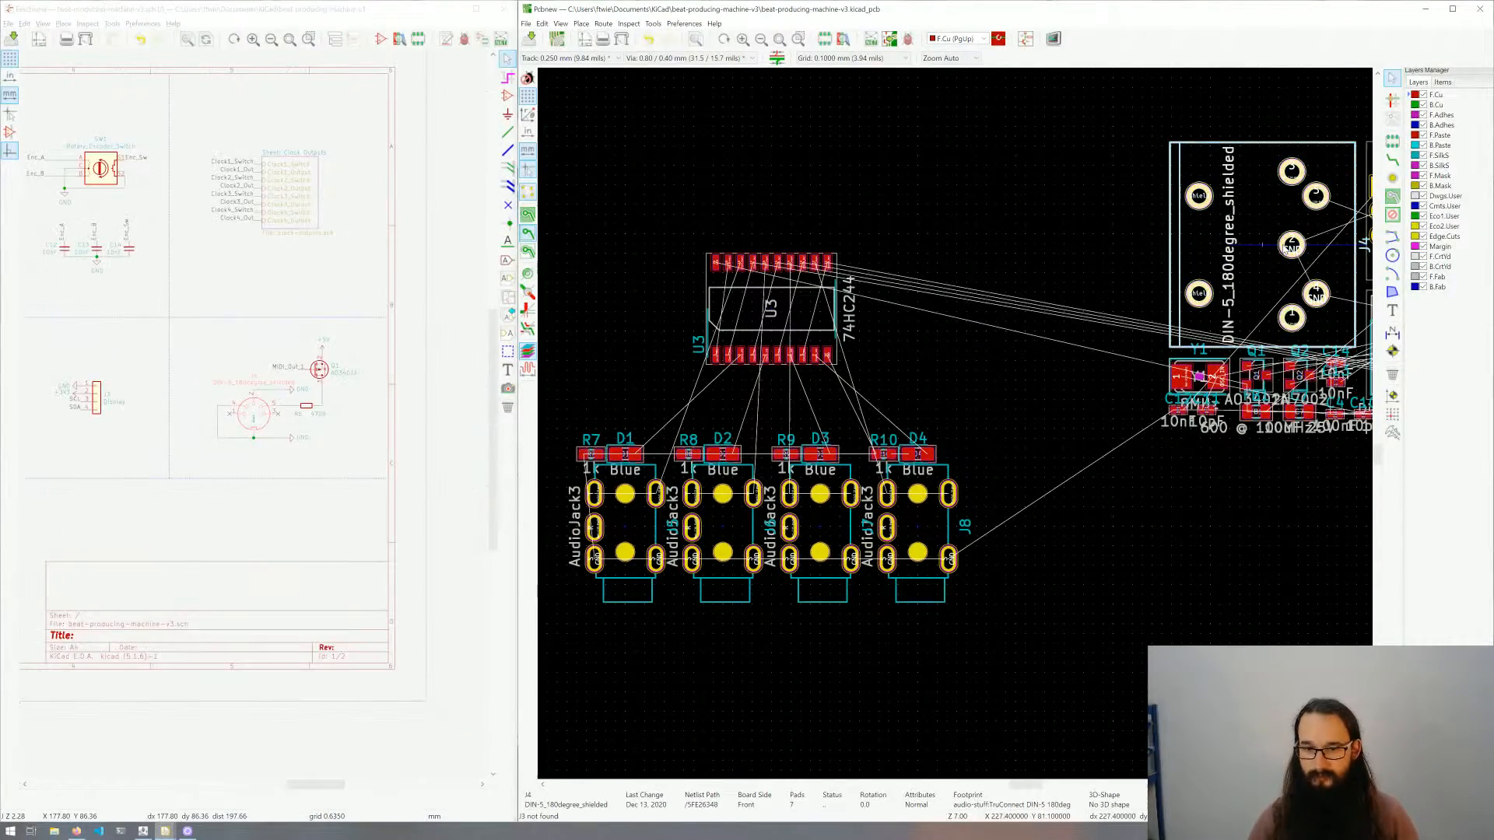
key("m")
scroll(903, 422, "down", 1)
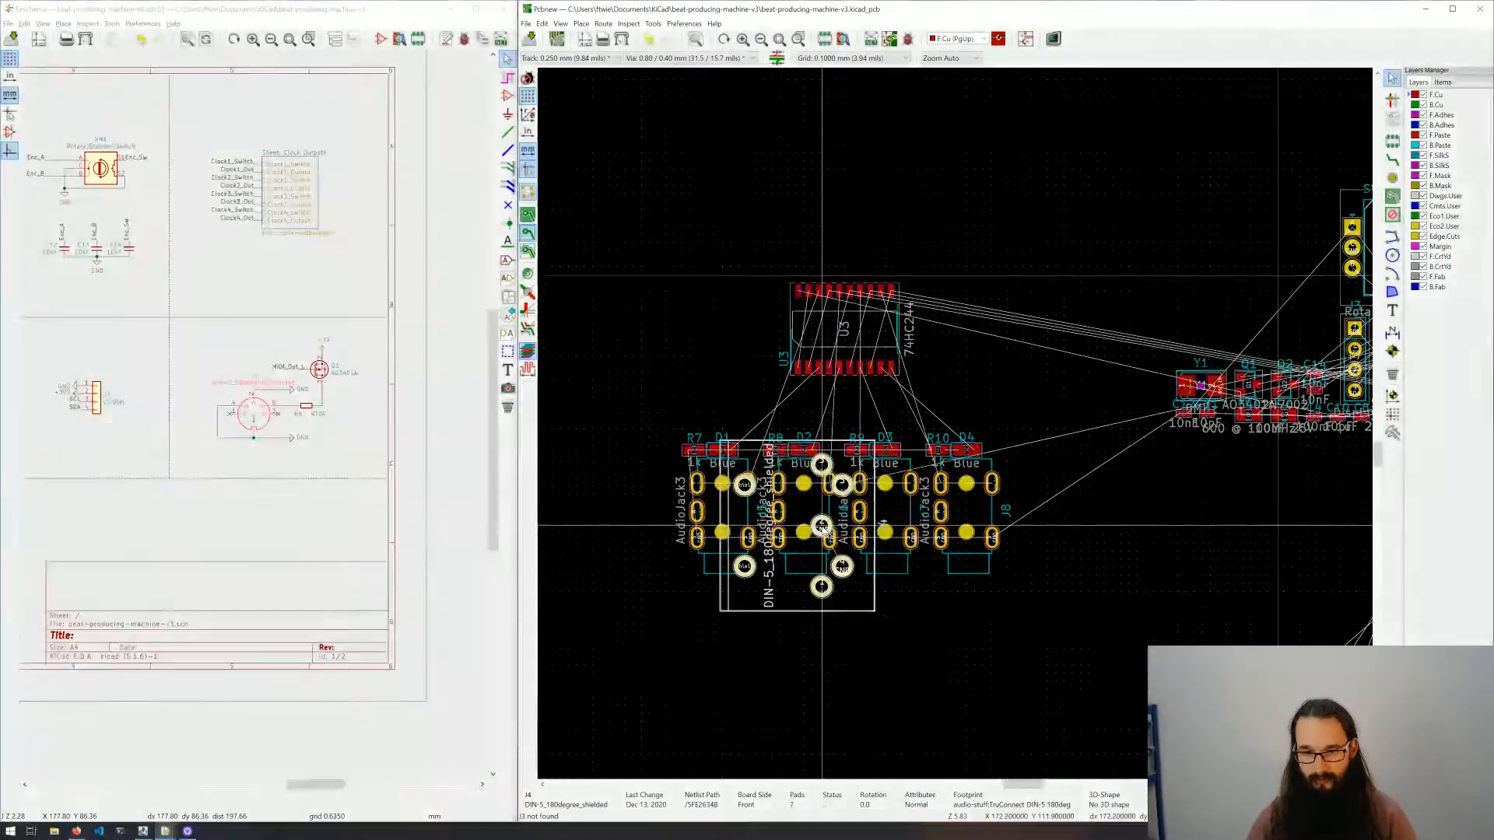
key("r")
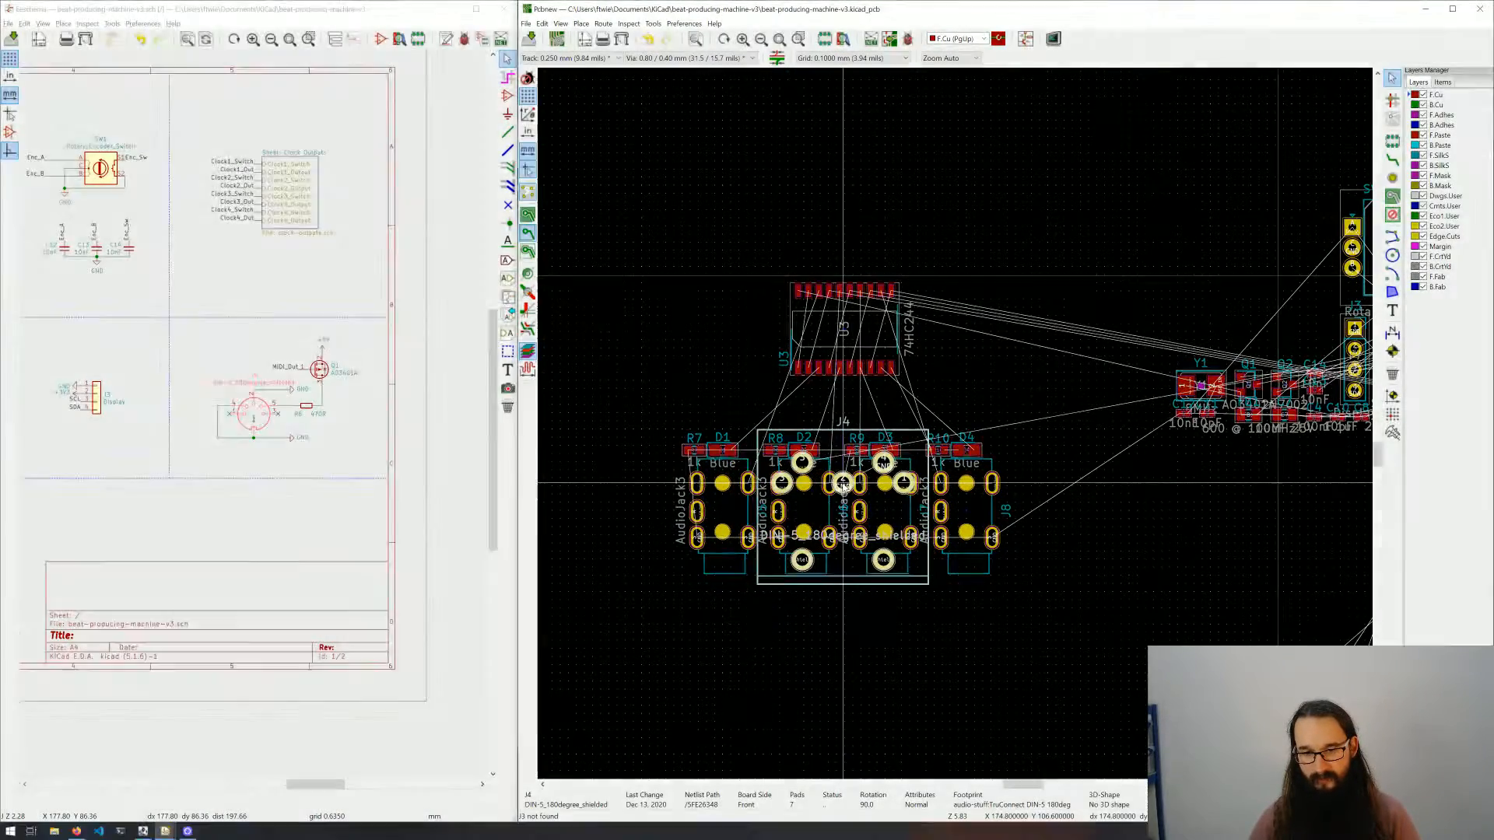
left_click_drag(850, 484, 1266, 249)
key("r")
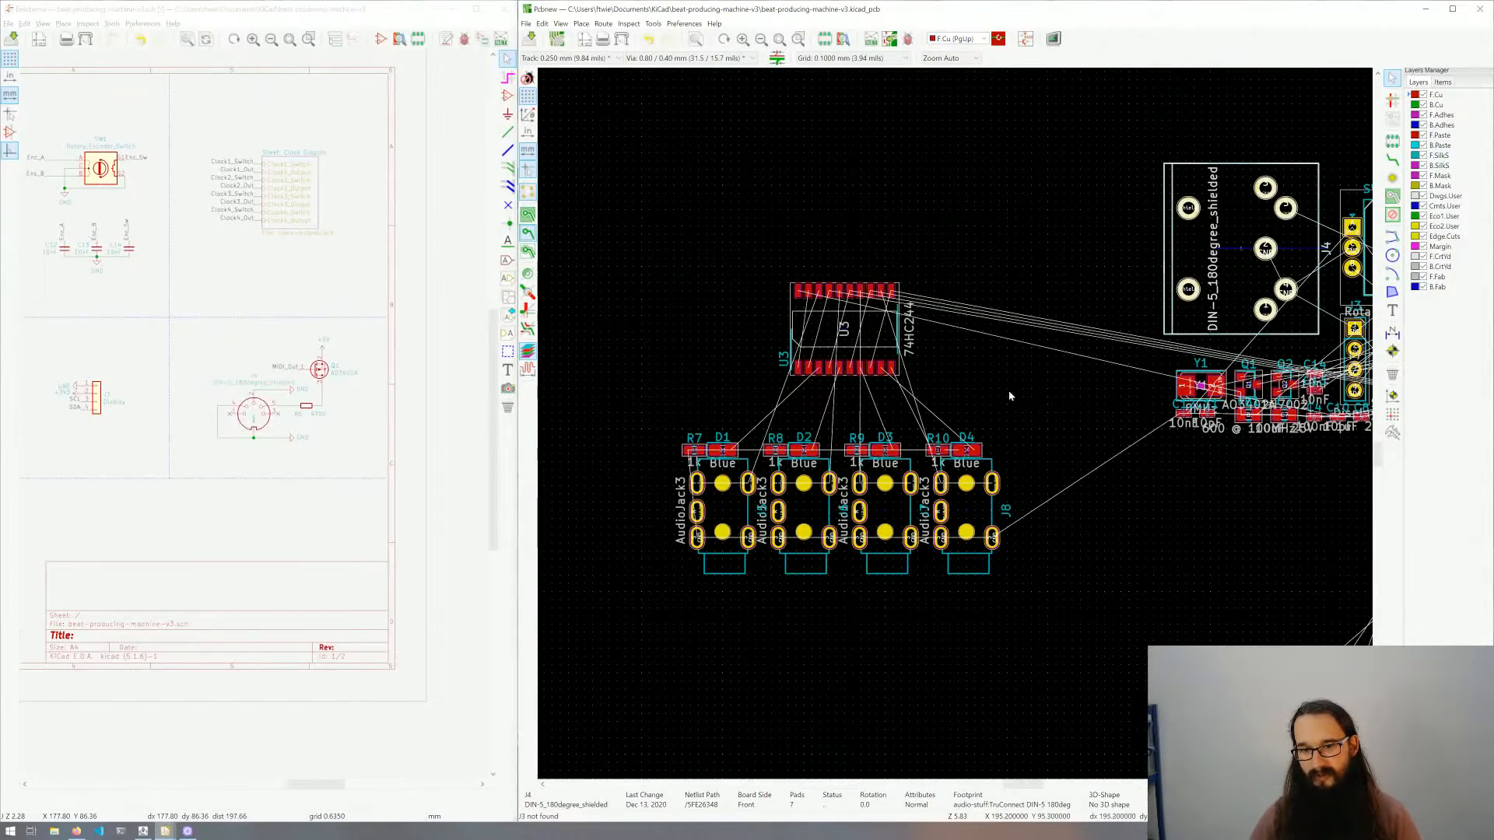
Step: Move jacks J6 to J8 together with R8 to R10 and D2 to D4 about 10 mm to the right, away from J5
scroll(957, 427, "up", 5)
scroll(957, 427, "down", 3)
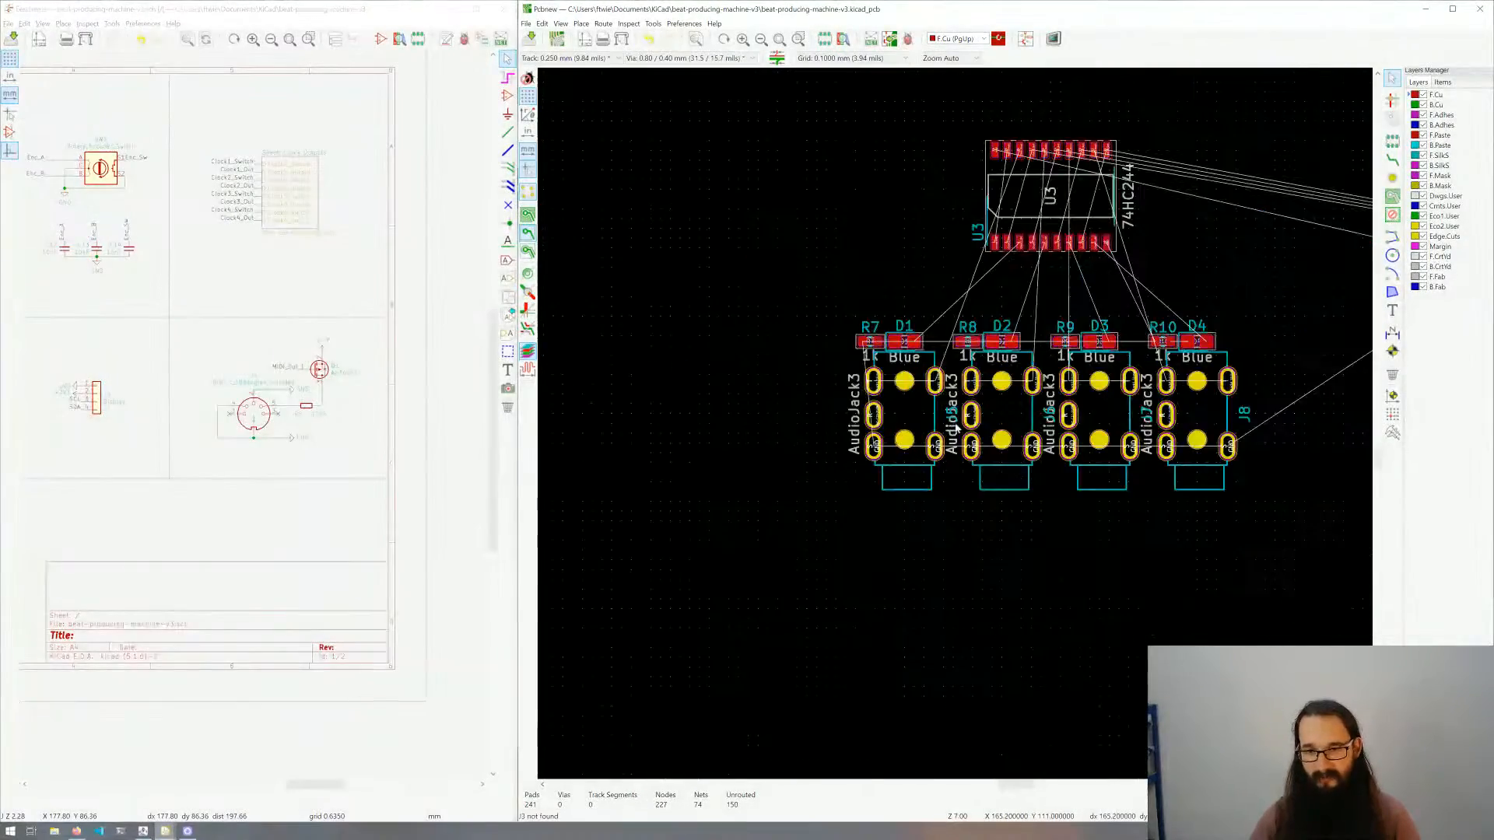
scroll(1172, 462, "up", 1)
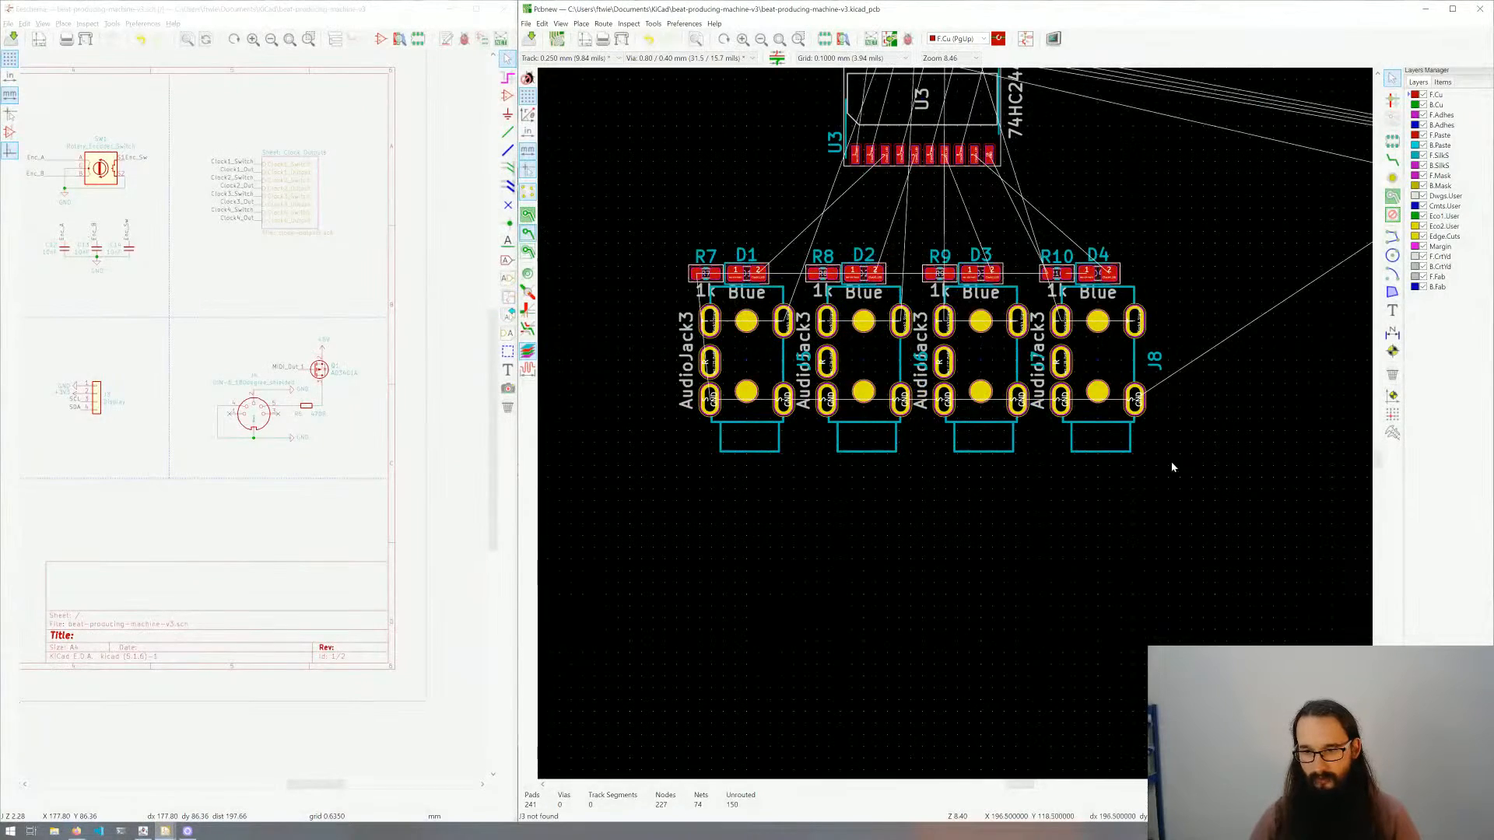
left_click_drag(1193, 453, 807, 249)
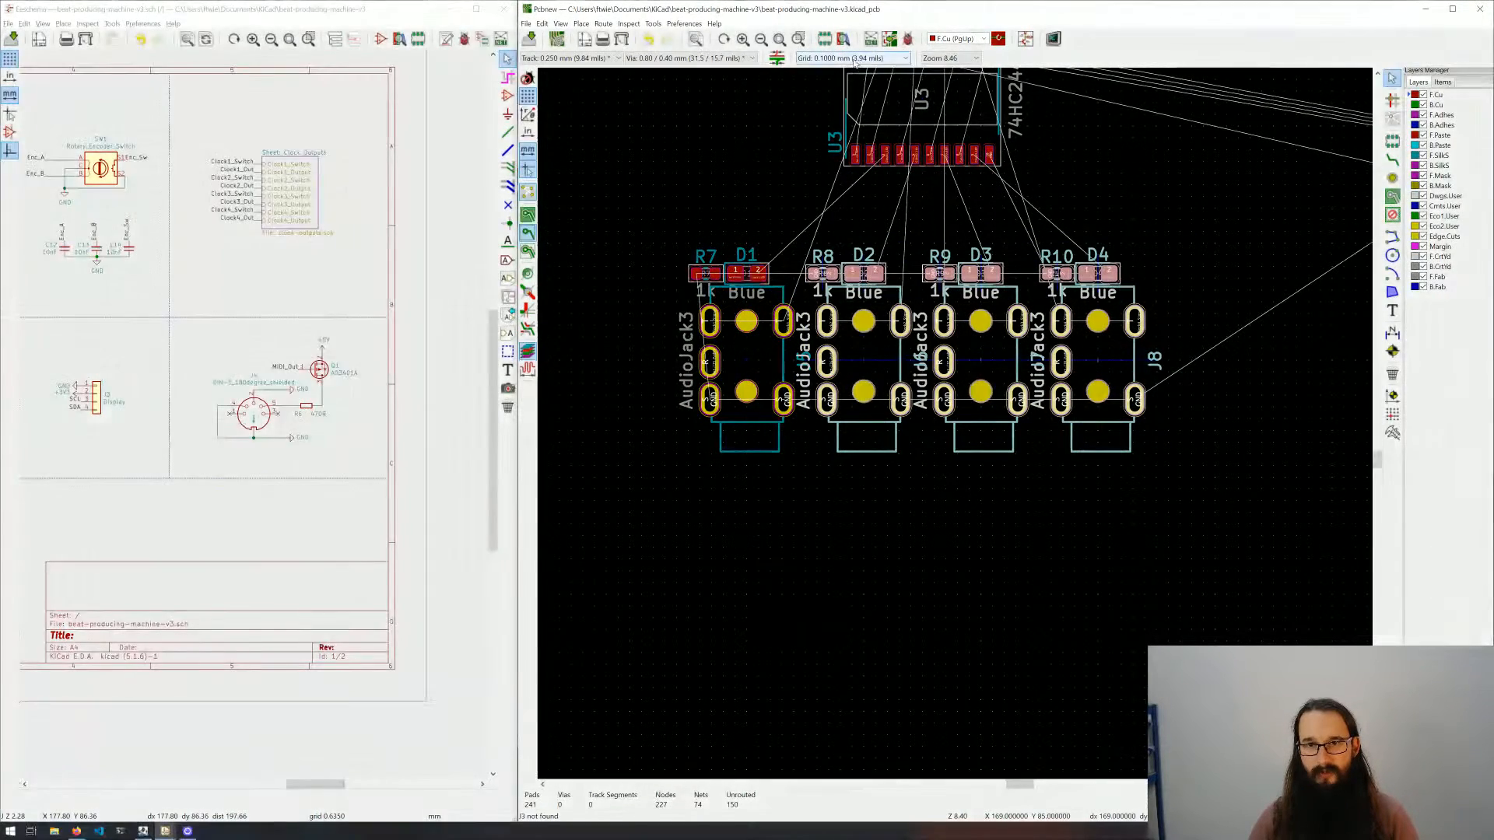
scroll(870, 337, "up", 1)
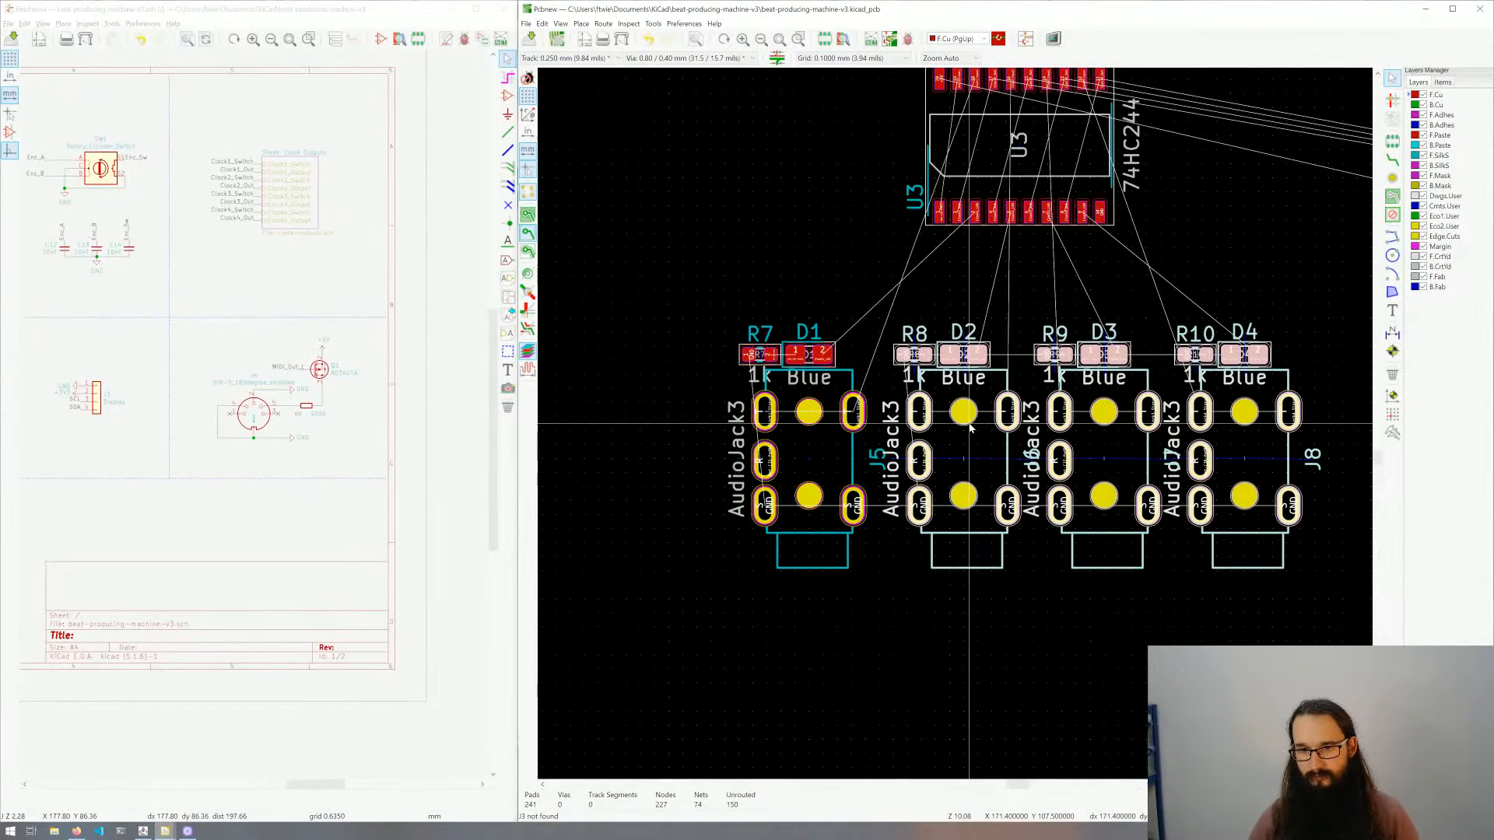
left_click_drag(970, 427, 1013, 429)
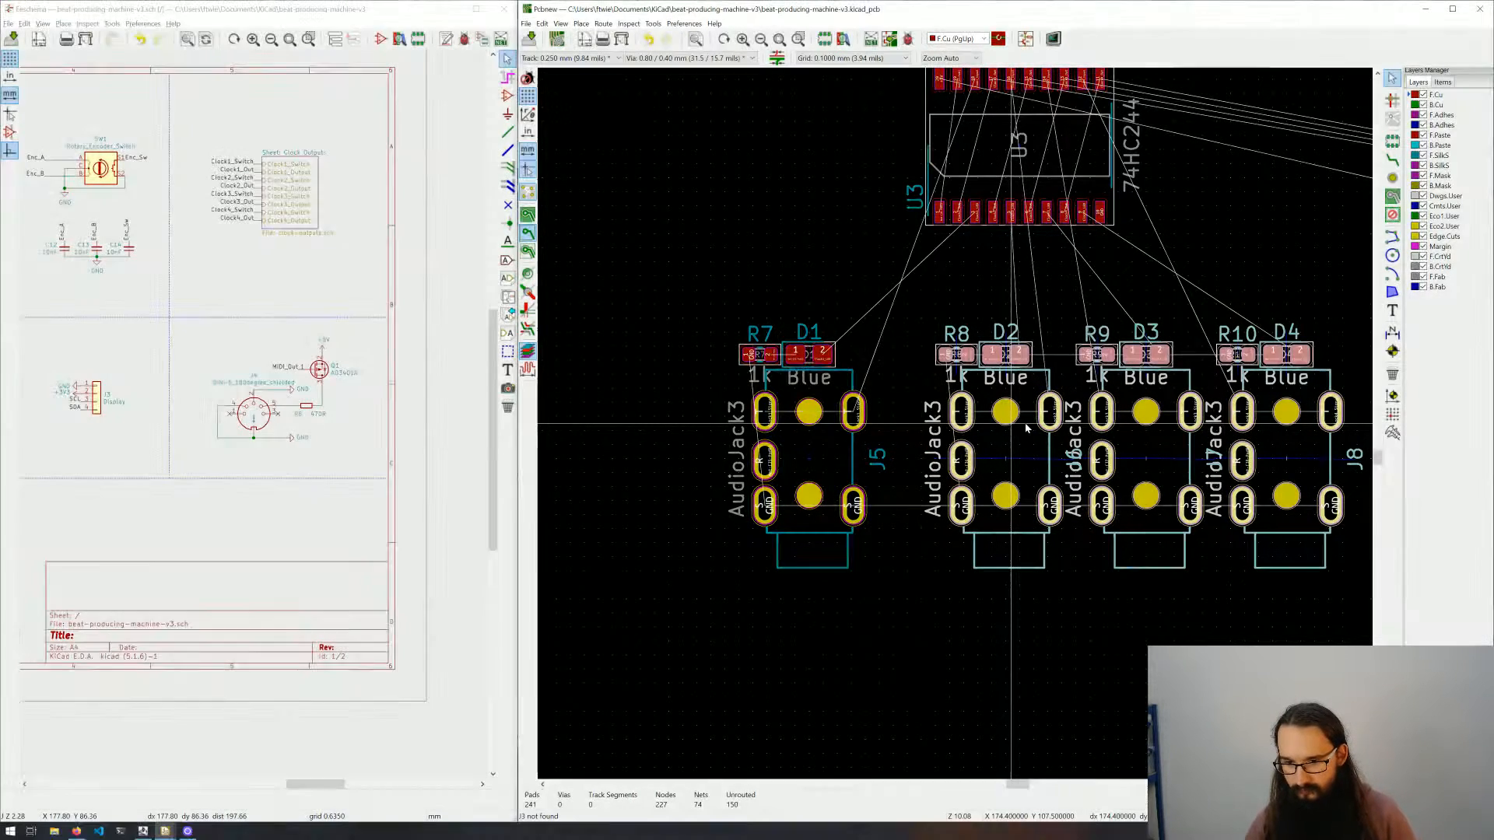
left_click_drag(1012, 428, 1096, 429)
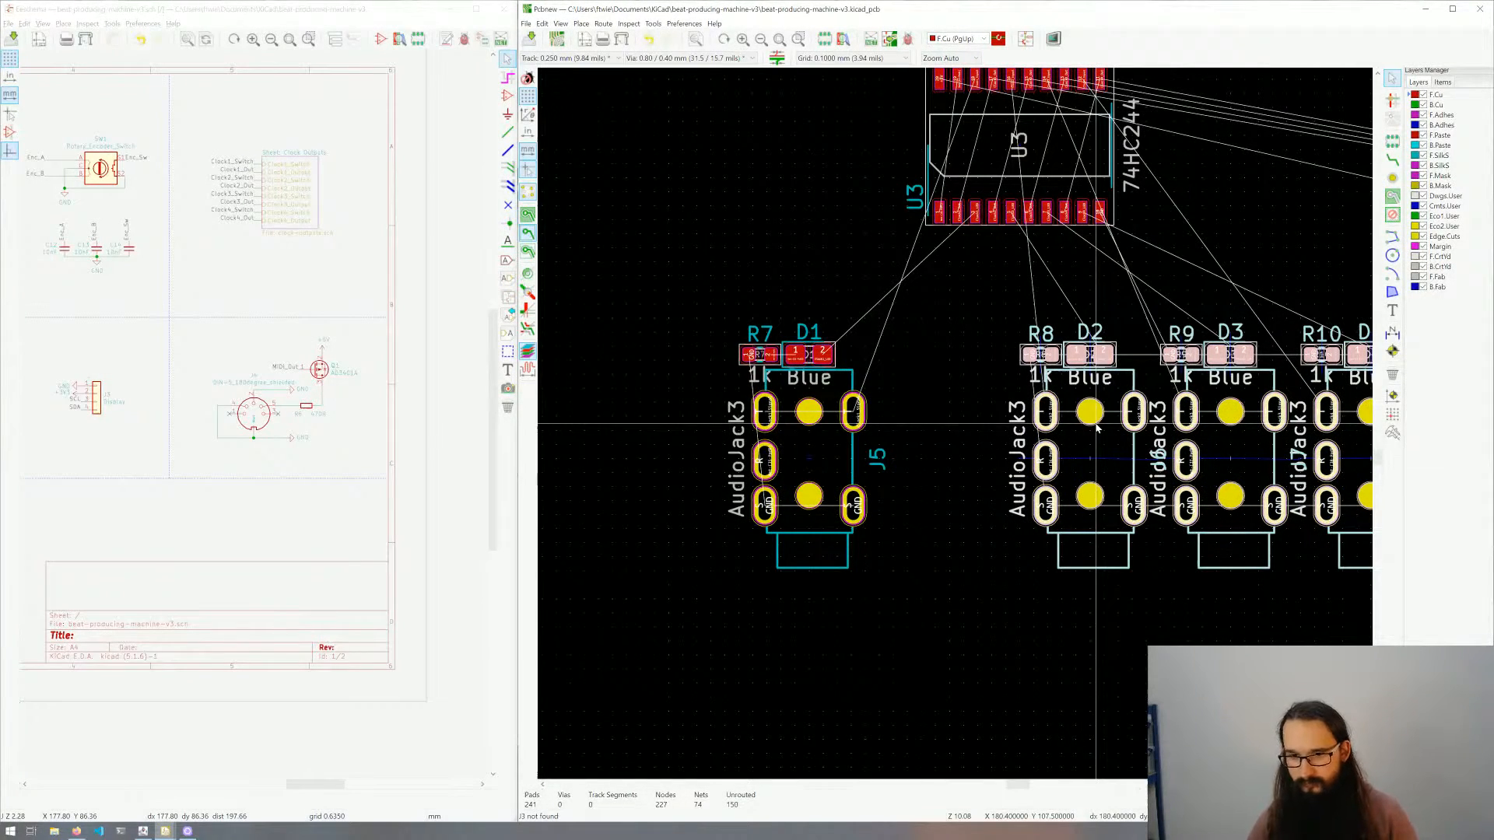
left_click(1097, 426)
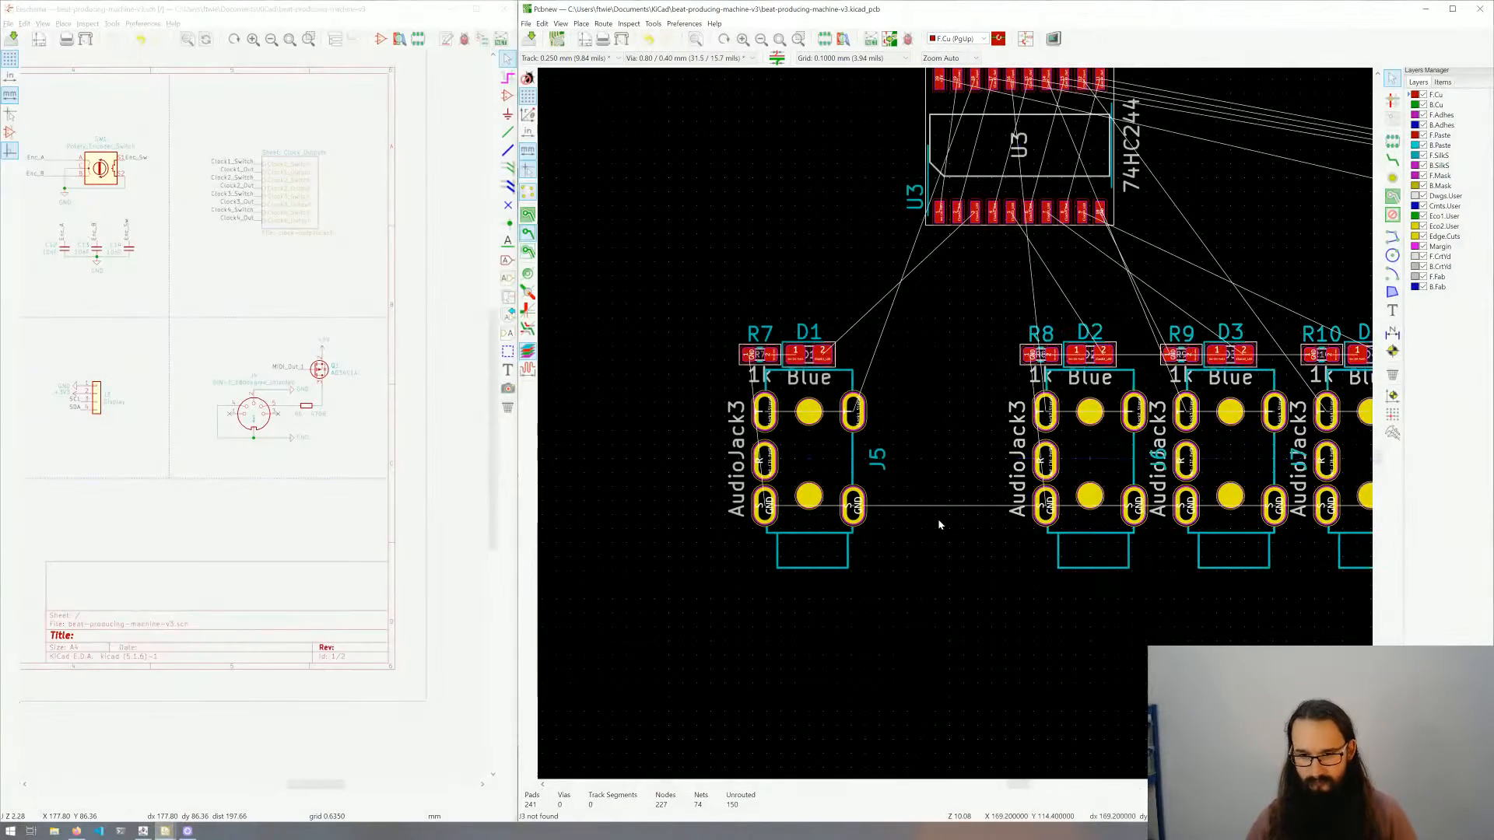
Step: Move the whole clock output group, U3 with all four jacks, LEDs and resistors, further left from the DIN-5 connector
scroll(937, 518, "down", 1)
scroll(965, 424, "down", 4)
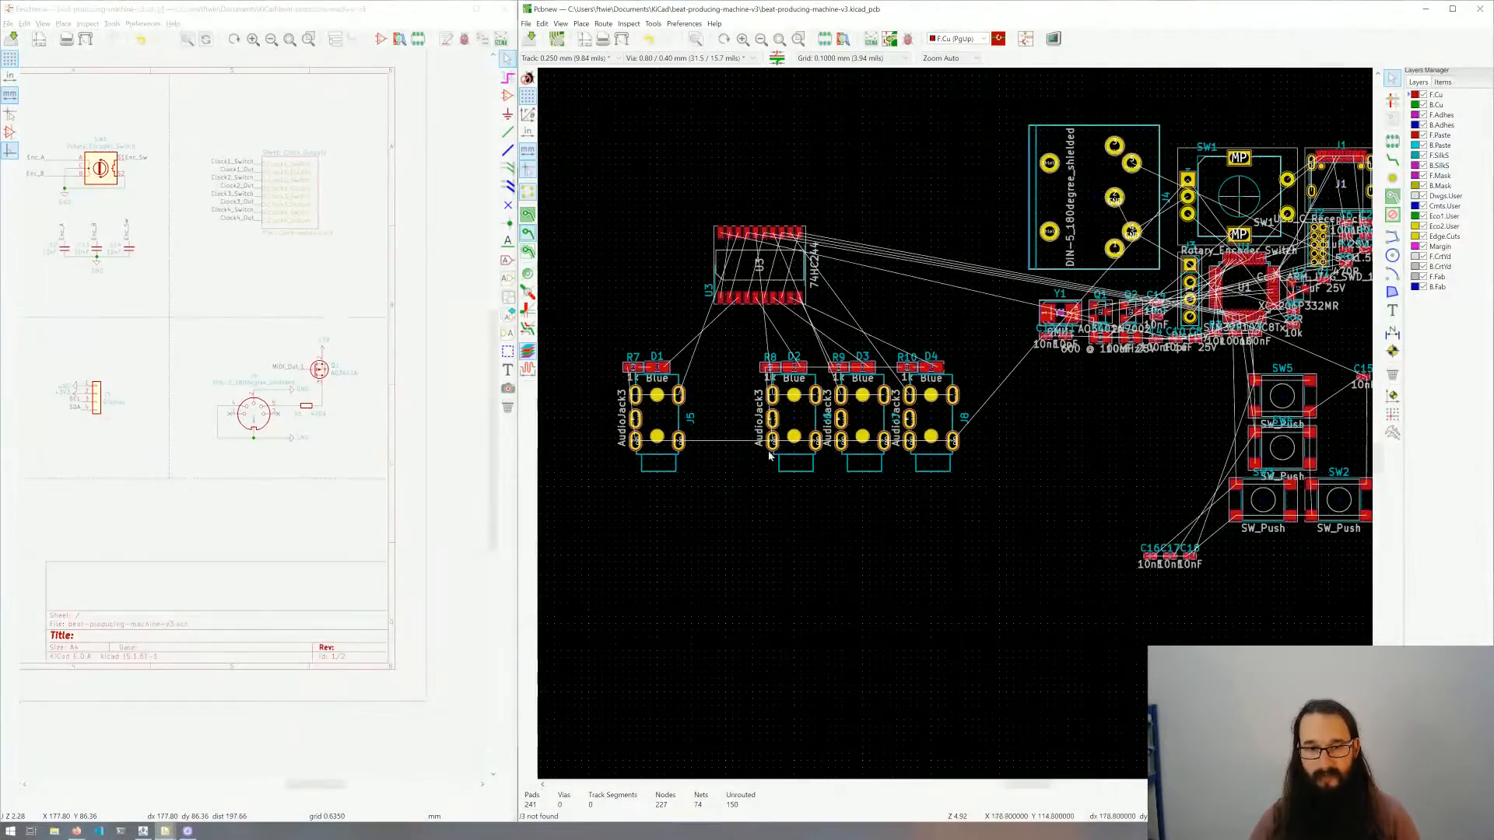
scroll(846, 424, "up", 2)
middle_click_drag(956, 428, 903, 466)
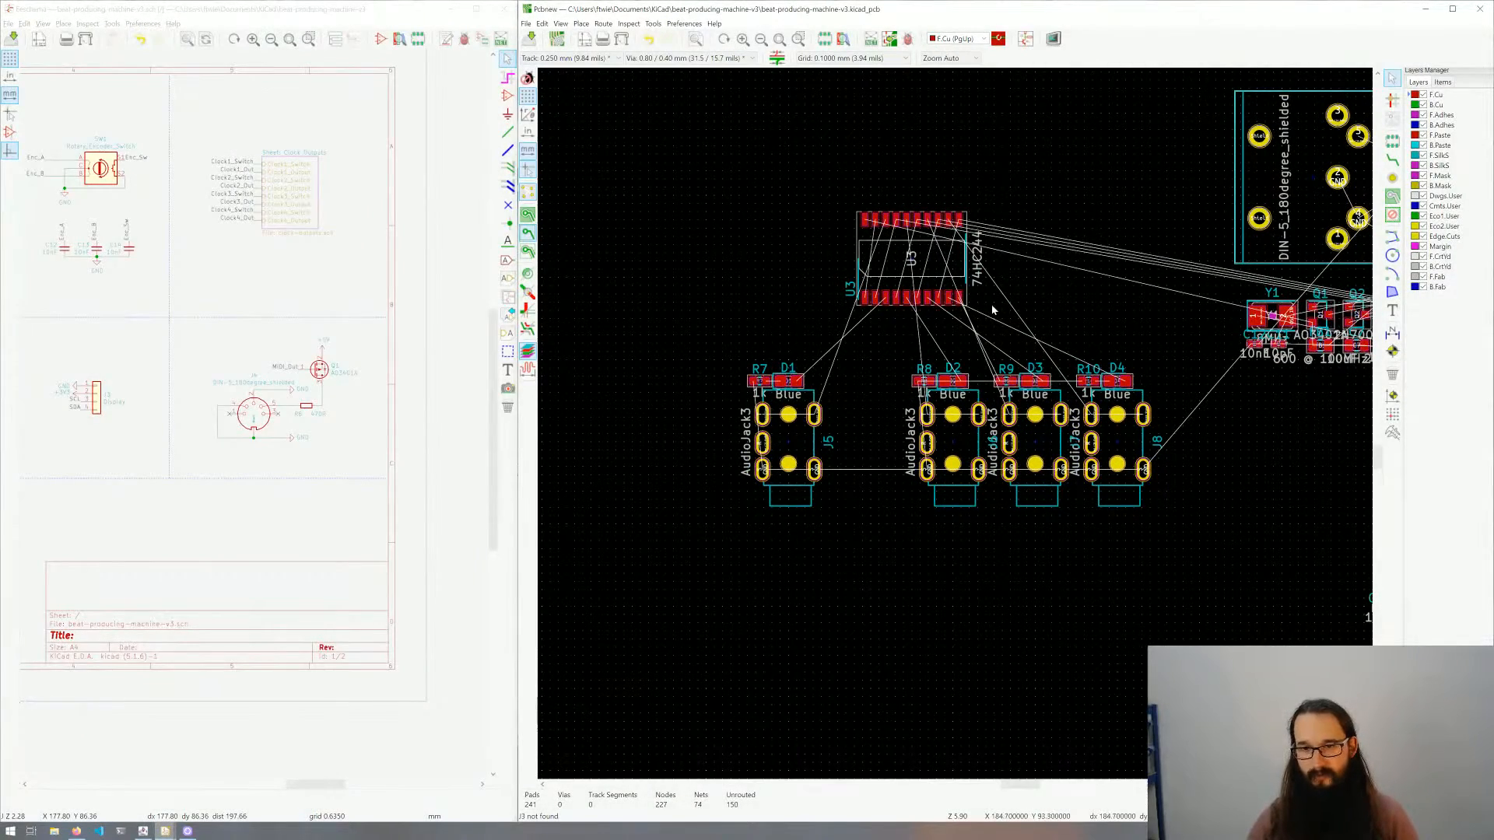
middle_click_drag(992, 311, 868, 302)
left_click_drag(1050, 509, 621, 199)
middle_click_drag(762, 261, 899, 325)
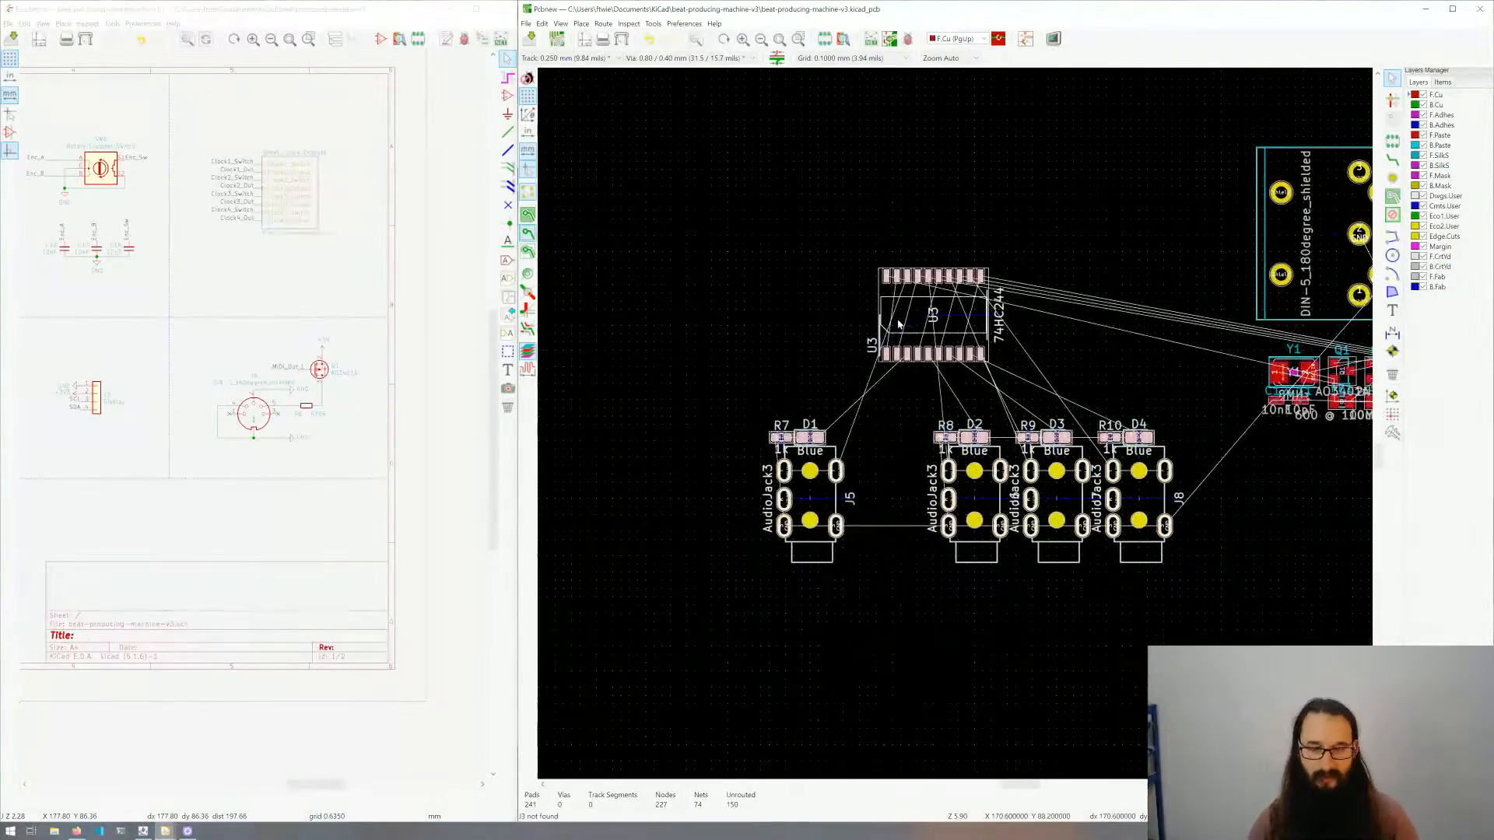
key("m")
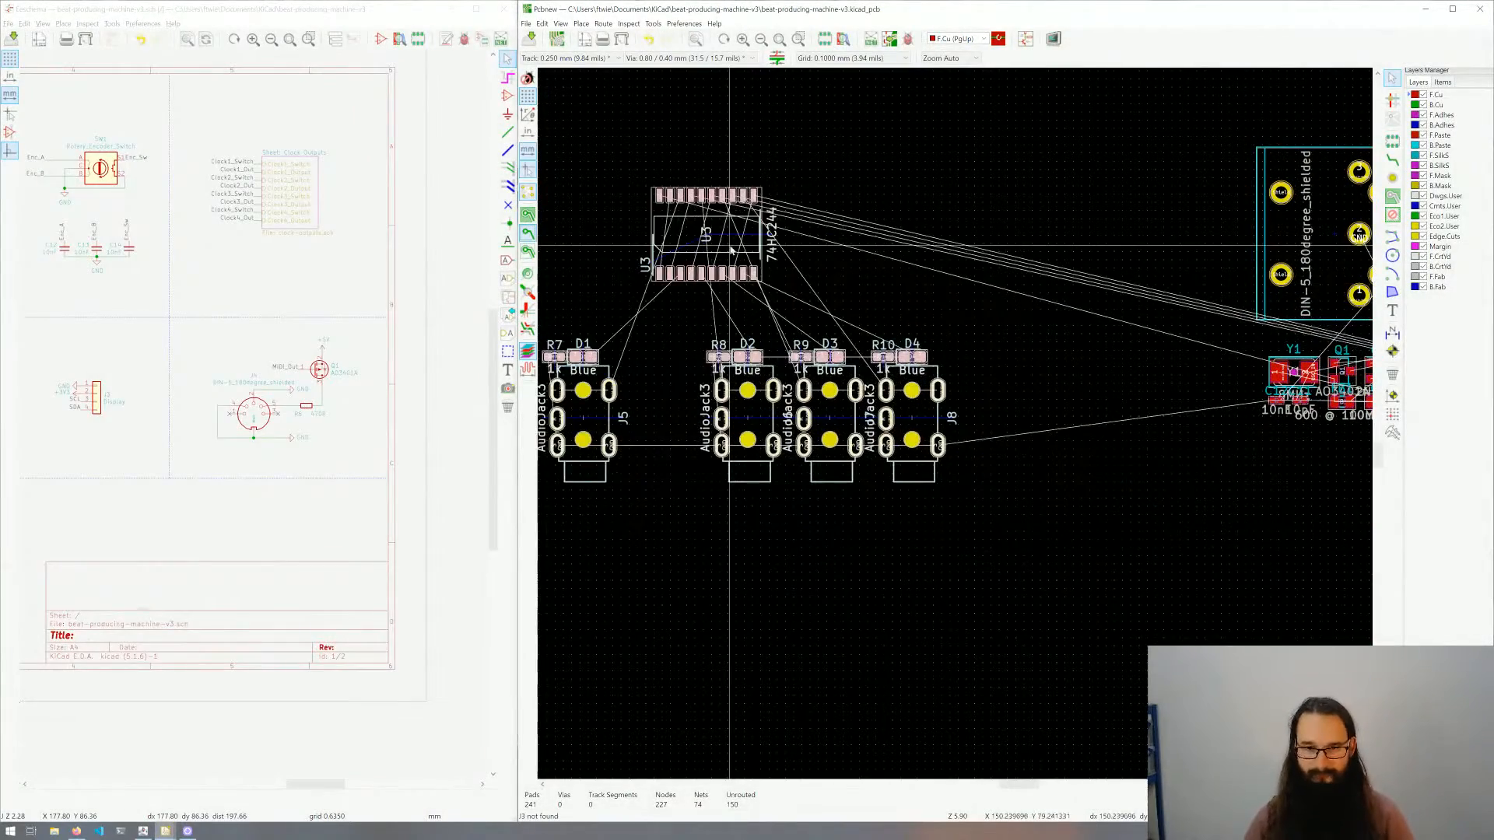
left_click(730, 246)
middle_click_drag(917, 241, 1006, 257)
left_click(1006, 261)
Step: Realign the whole clock output group to the grid, with jack J5's anchor at X 129.9, Y 100.2 mm
left_click_drag(1074, 530, 885, 318)
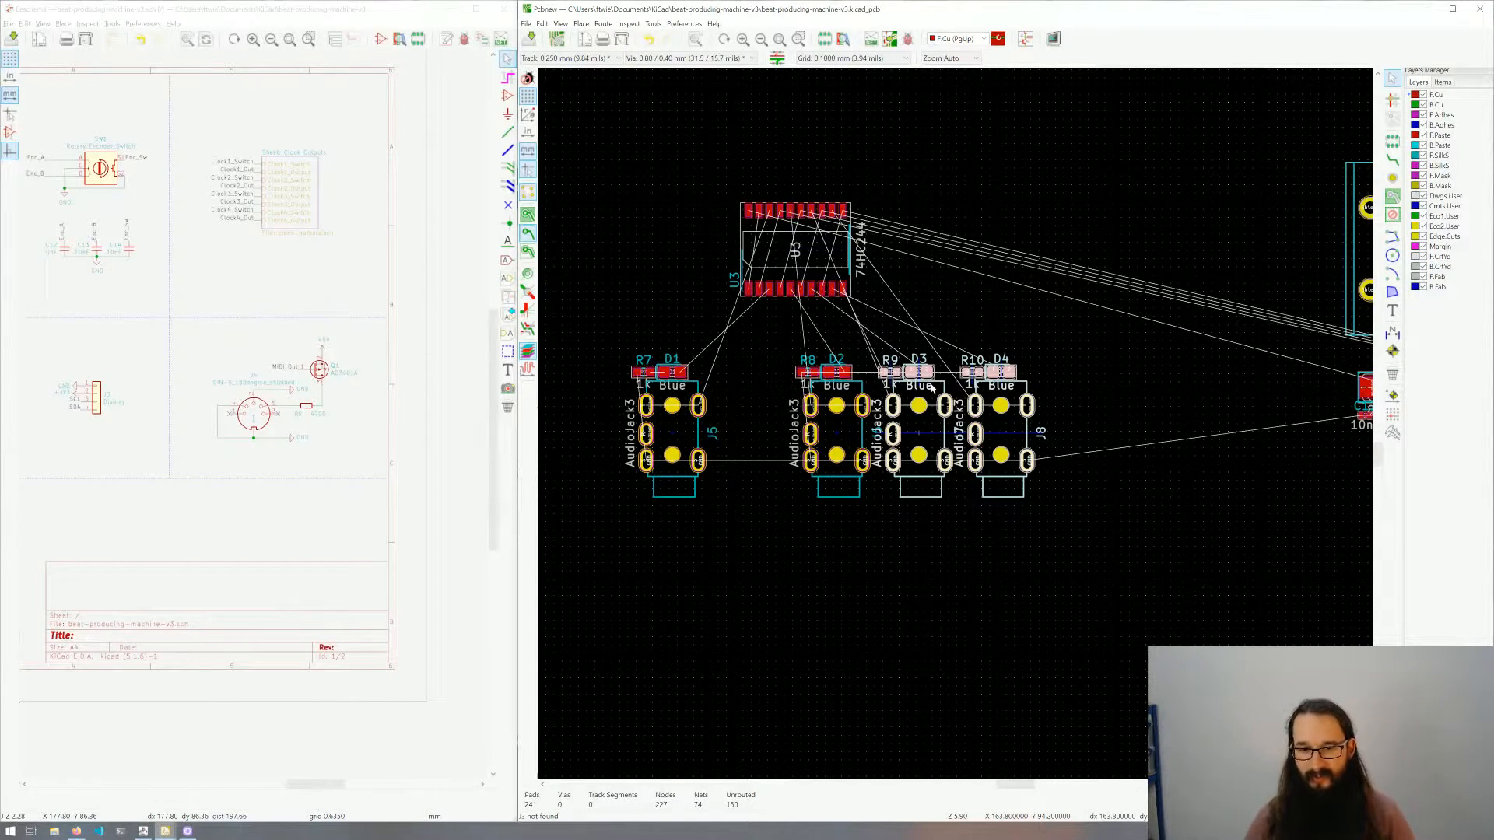
left_click(920, 558)
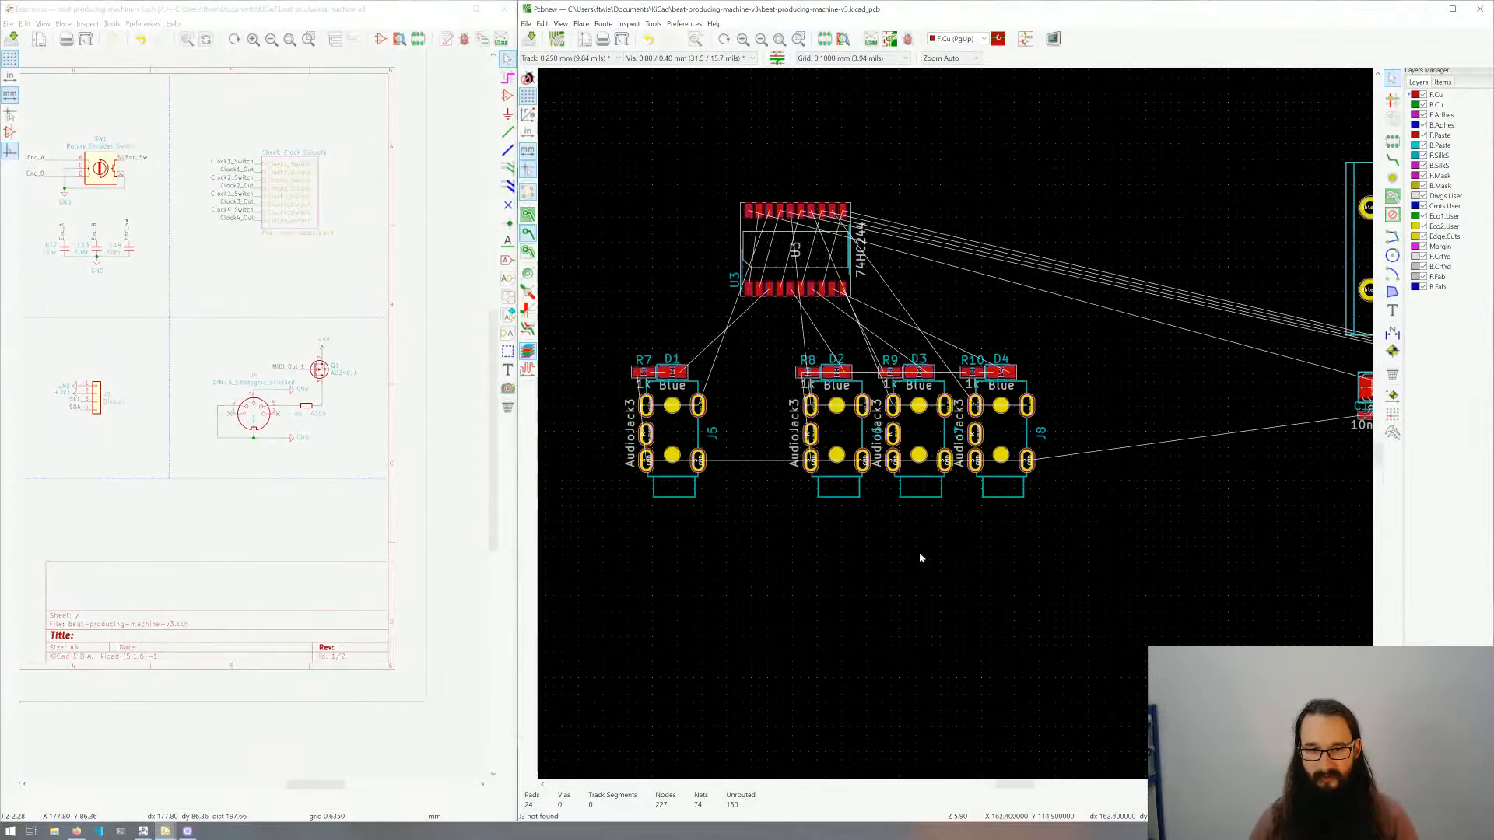
left_click_drag(1057, 524, 609, 194)
middle_click_drag(609, 194, 773, 198)
scroll(841, 419, "up", 3)
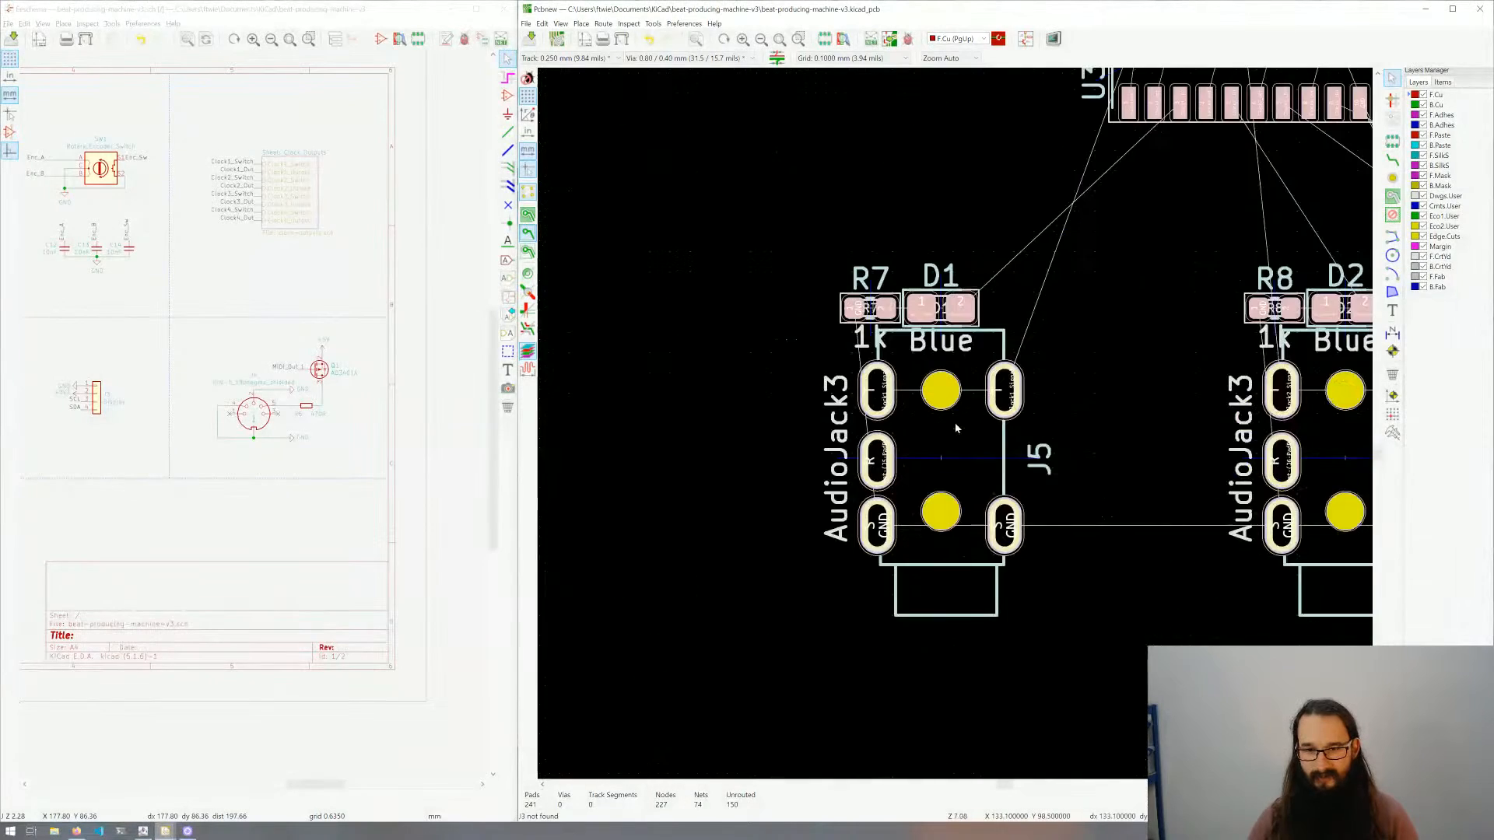
key("m")
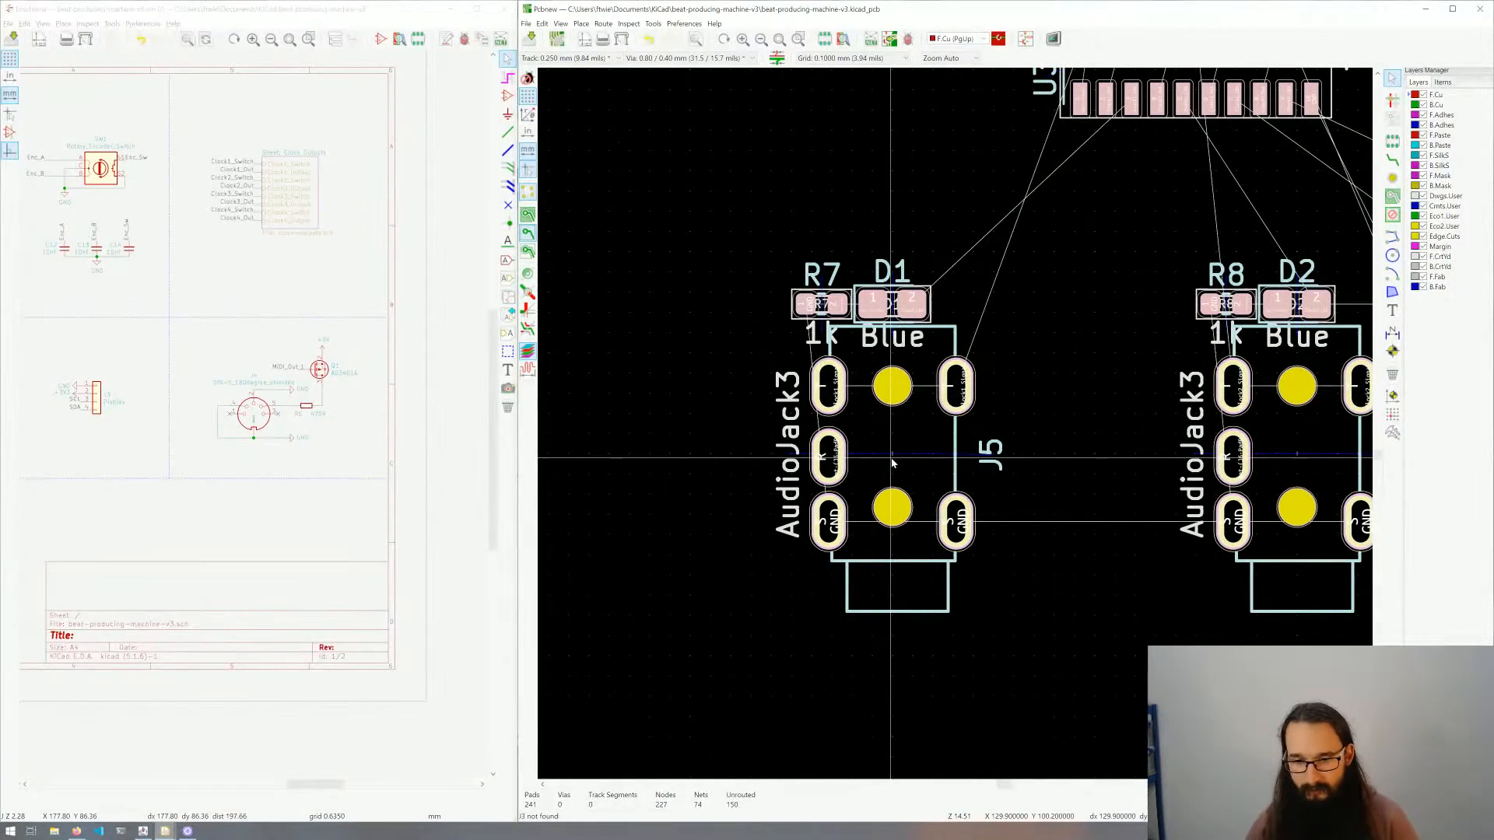
left_click(893, 461)
Step: Move jacks J7 and J8 with R9, R10, D3 and D4 10 mm to the right, level with J6
scroll(1044, 456, "down", 4)
middle_click_drag(1061, 426, 810, 419)
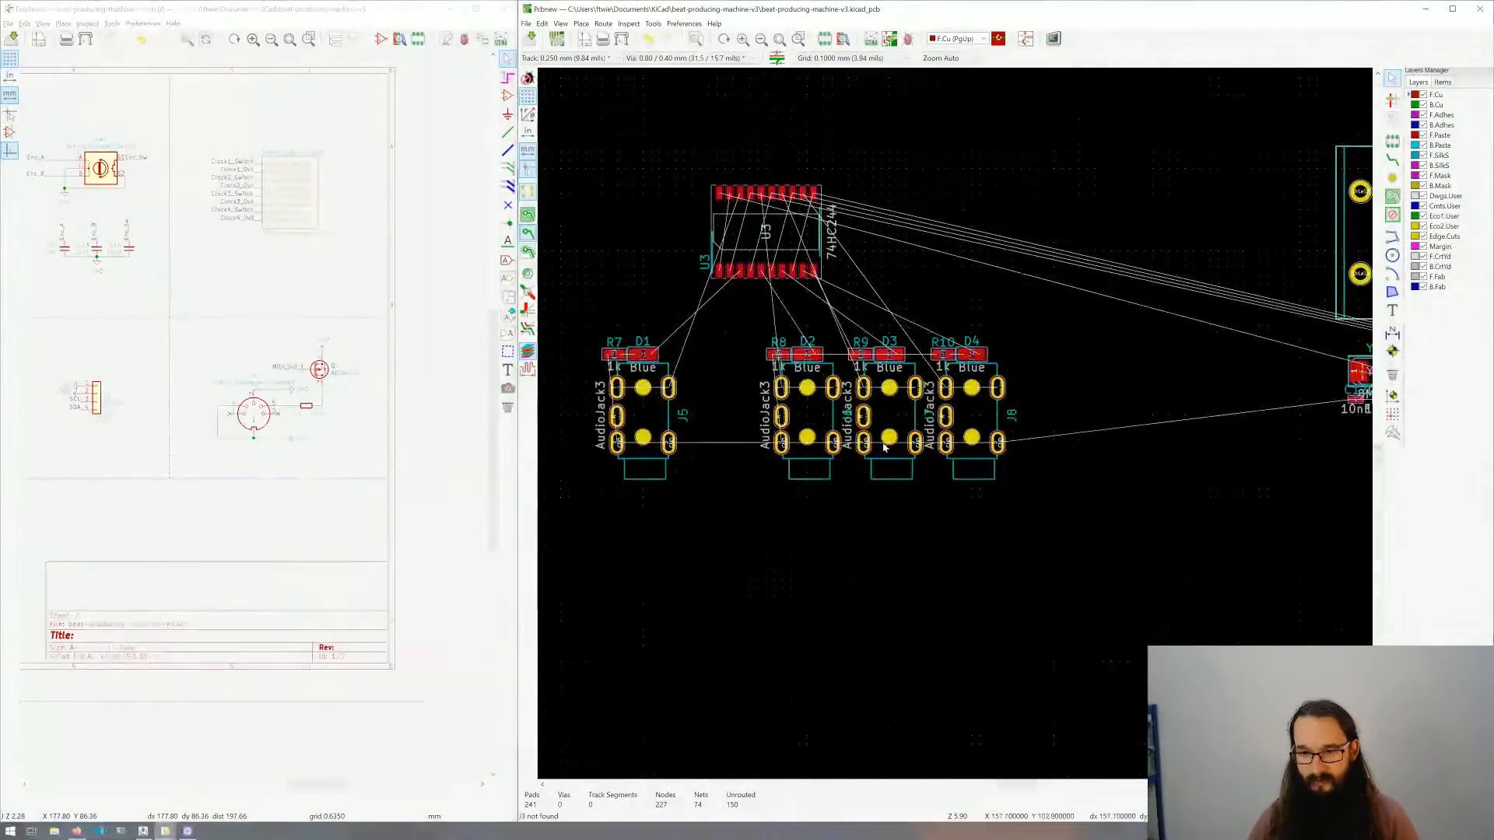
left_click_drag(1024, 494, 854, 321)
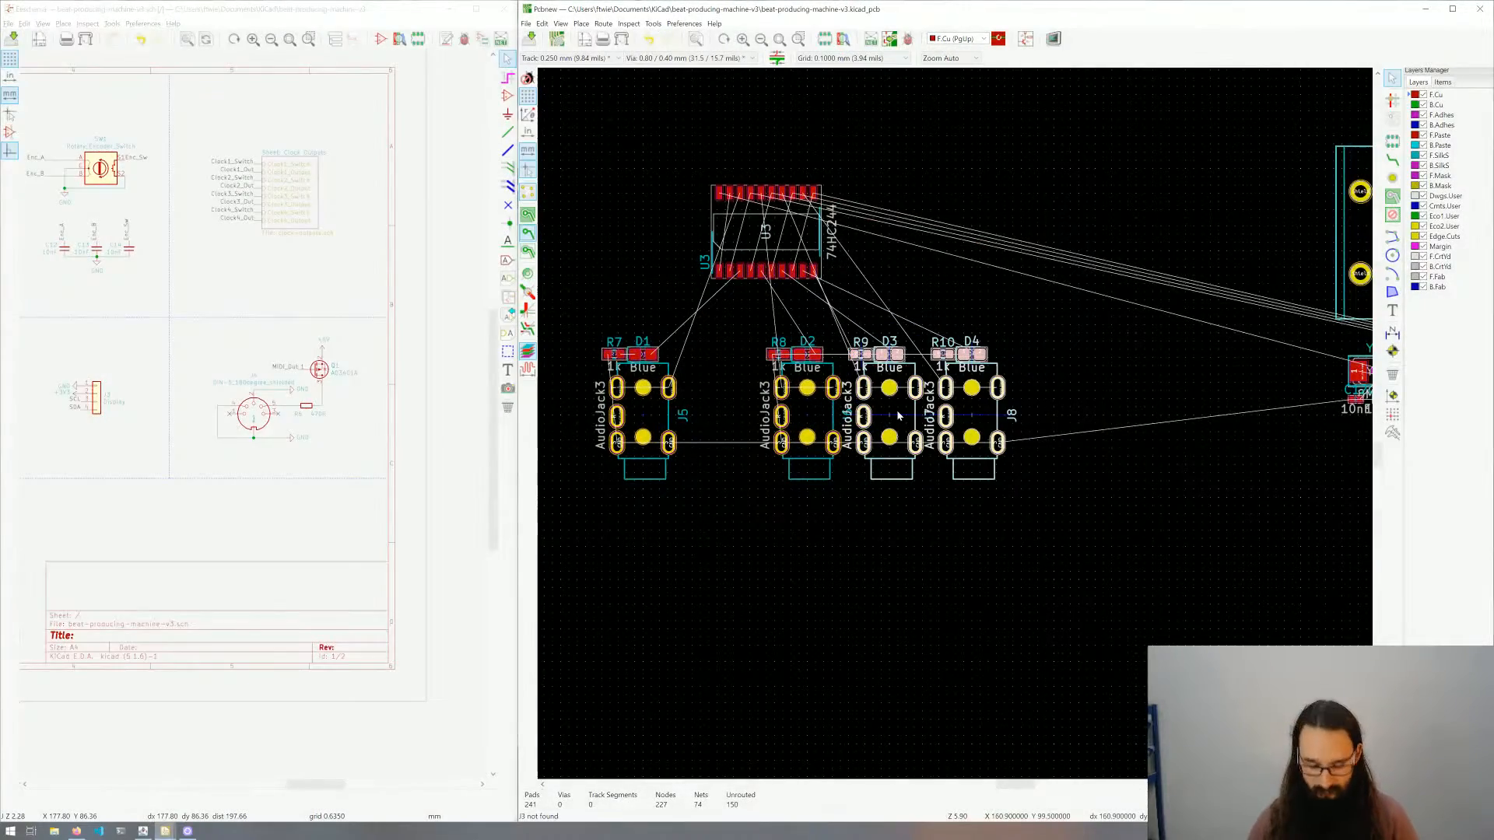
key("m")
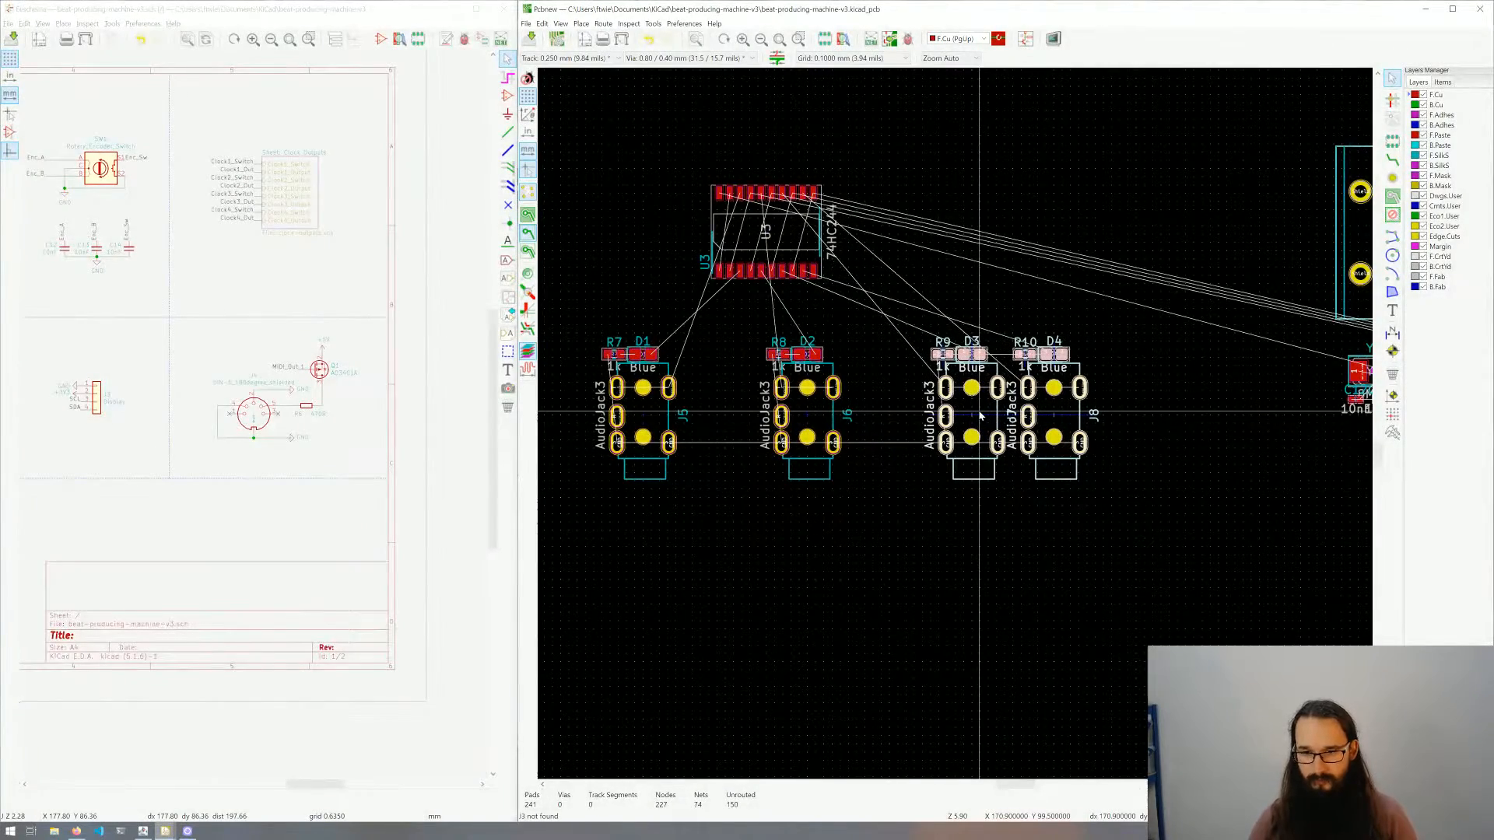
left_click(980, 416)
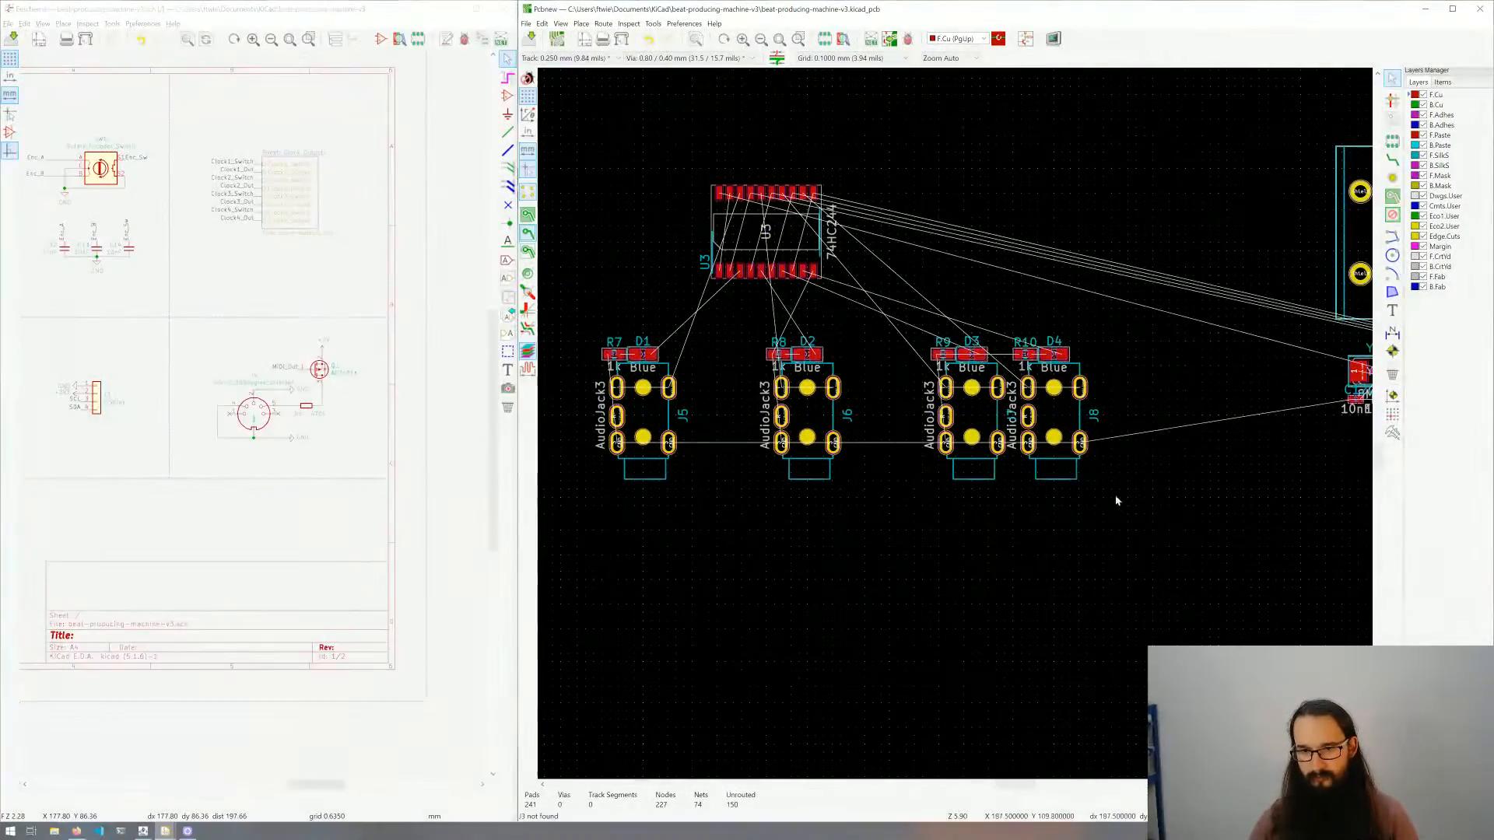
Step: Move jack J8 with resistor R10 and LED D4 10 mm to the right to match the spacing of the others
left_click_drag(1117, 498, 1019, 333)
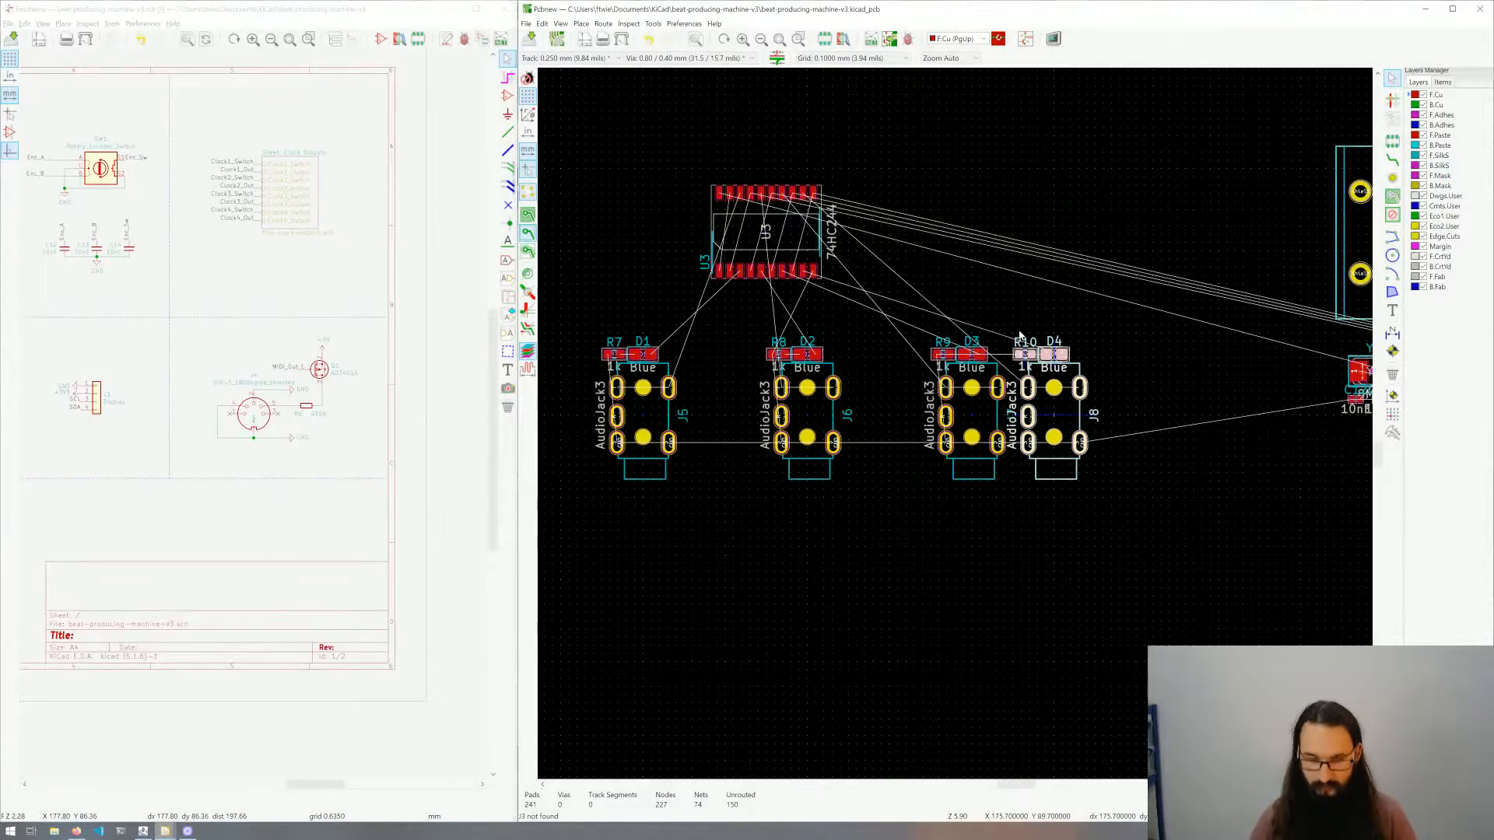
key("m")
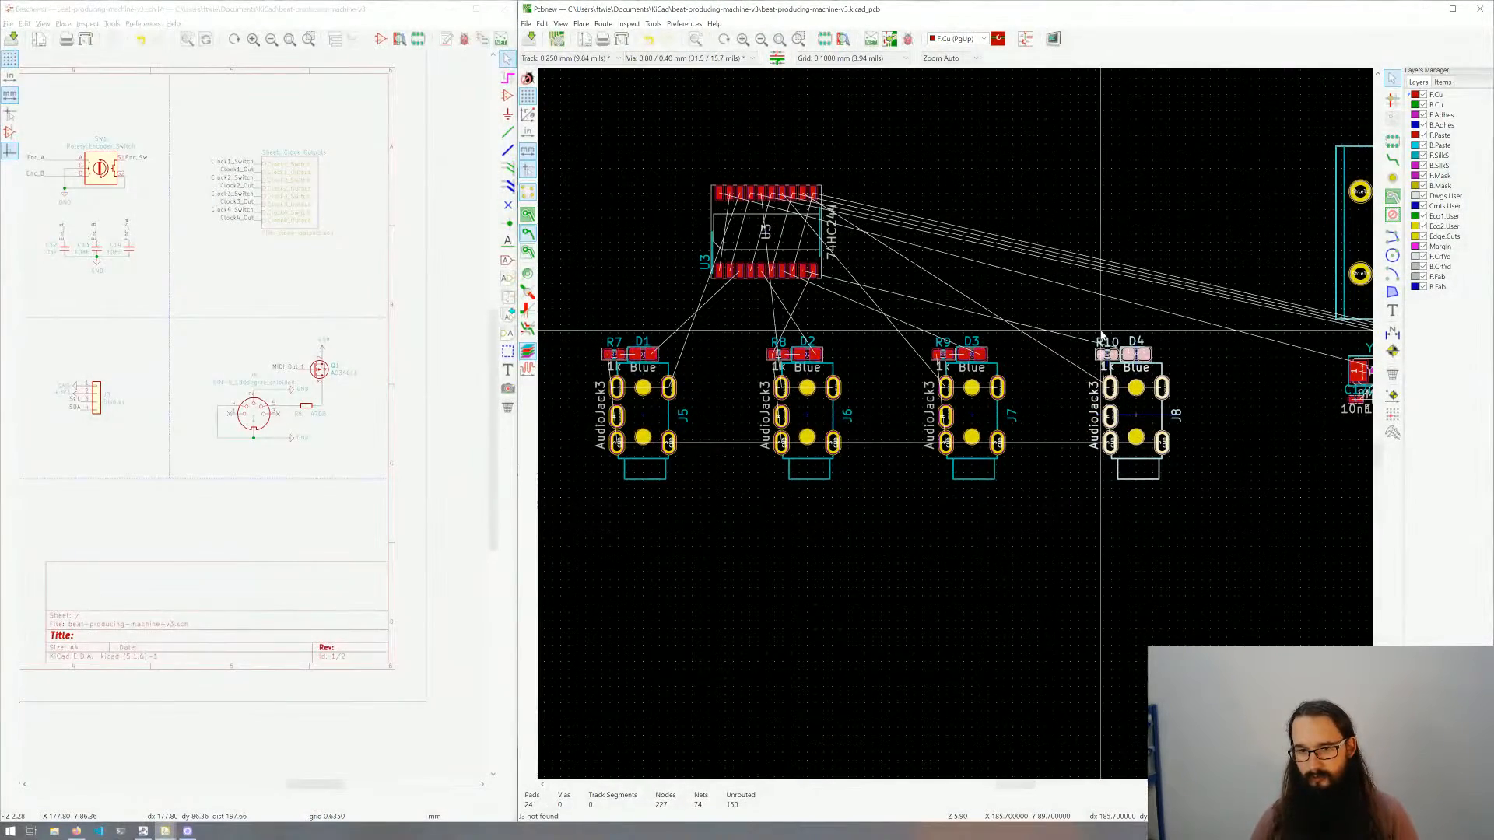
left_click(1102, 335)
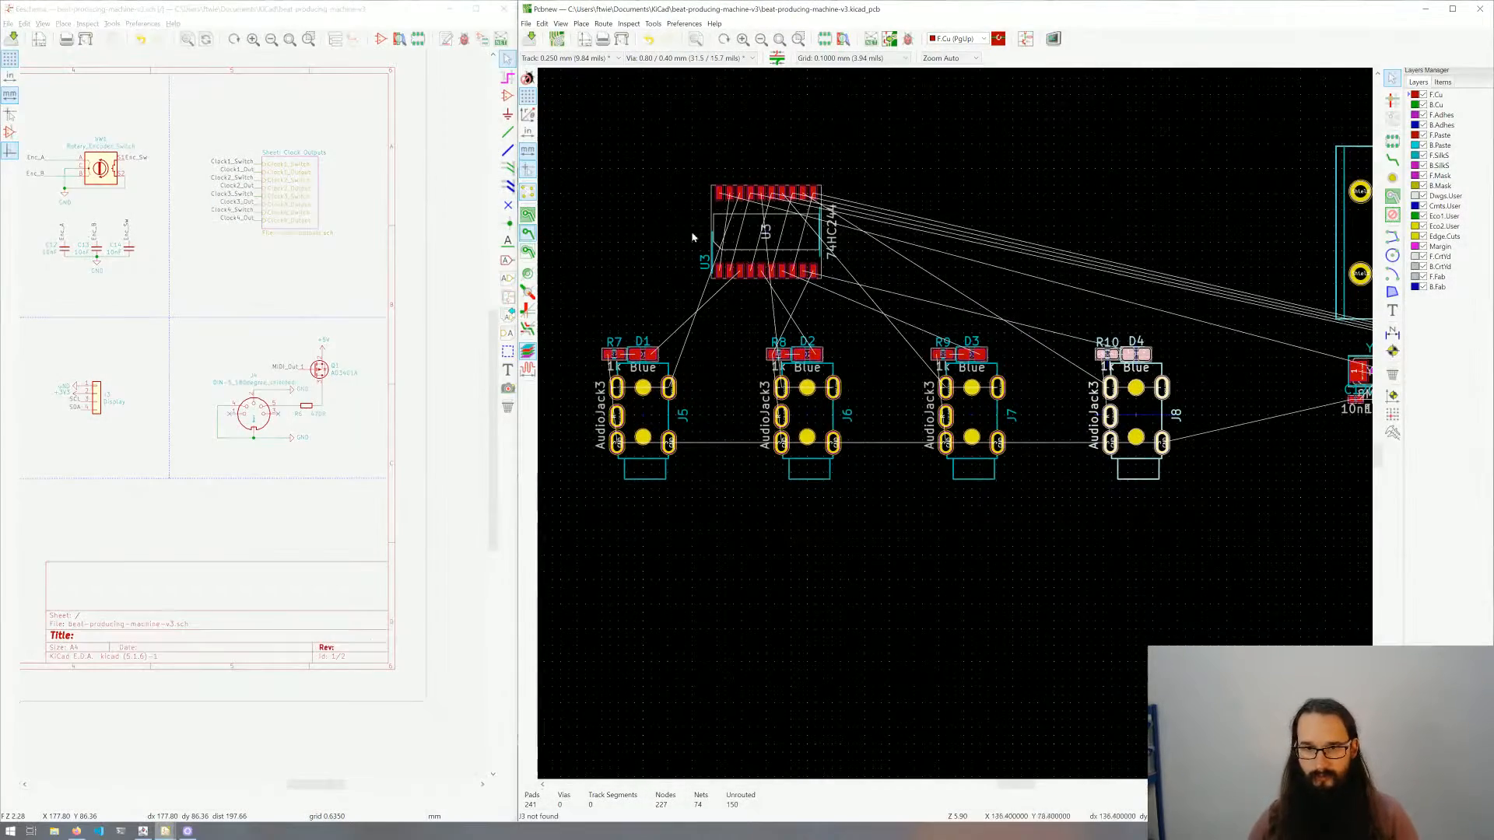
left_click(960, 276)
Step: Move buffer U3 to X 159.9, Y 80.0 mm, centred above the row of four jacks
middle_click_drag(960, 276, 998, 369)
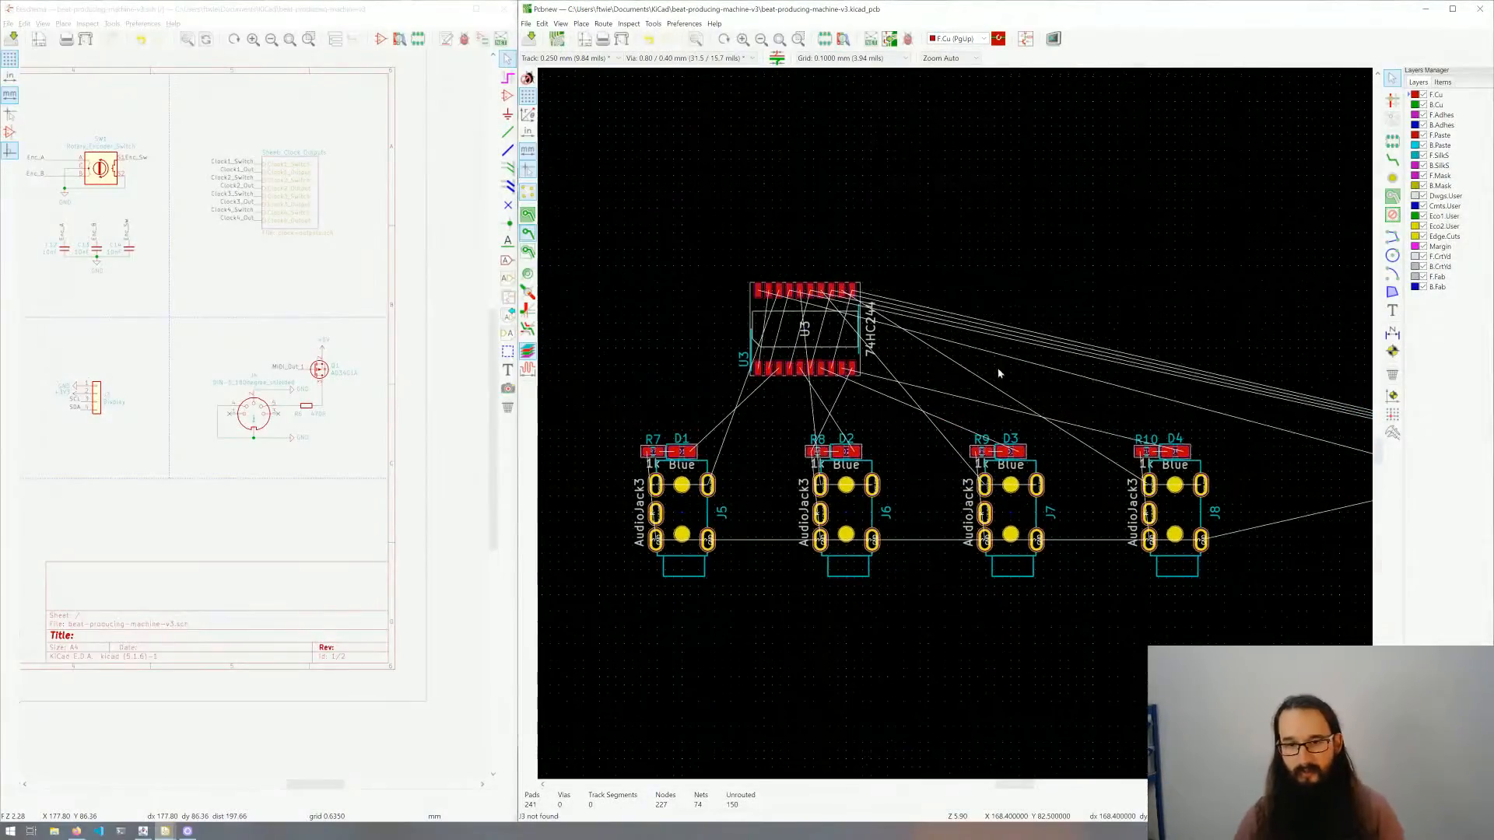
left_click(830, 338)
left_click(802, 580)
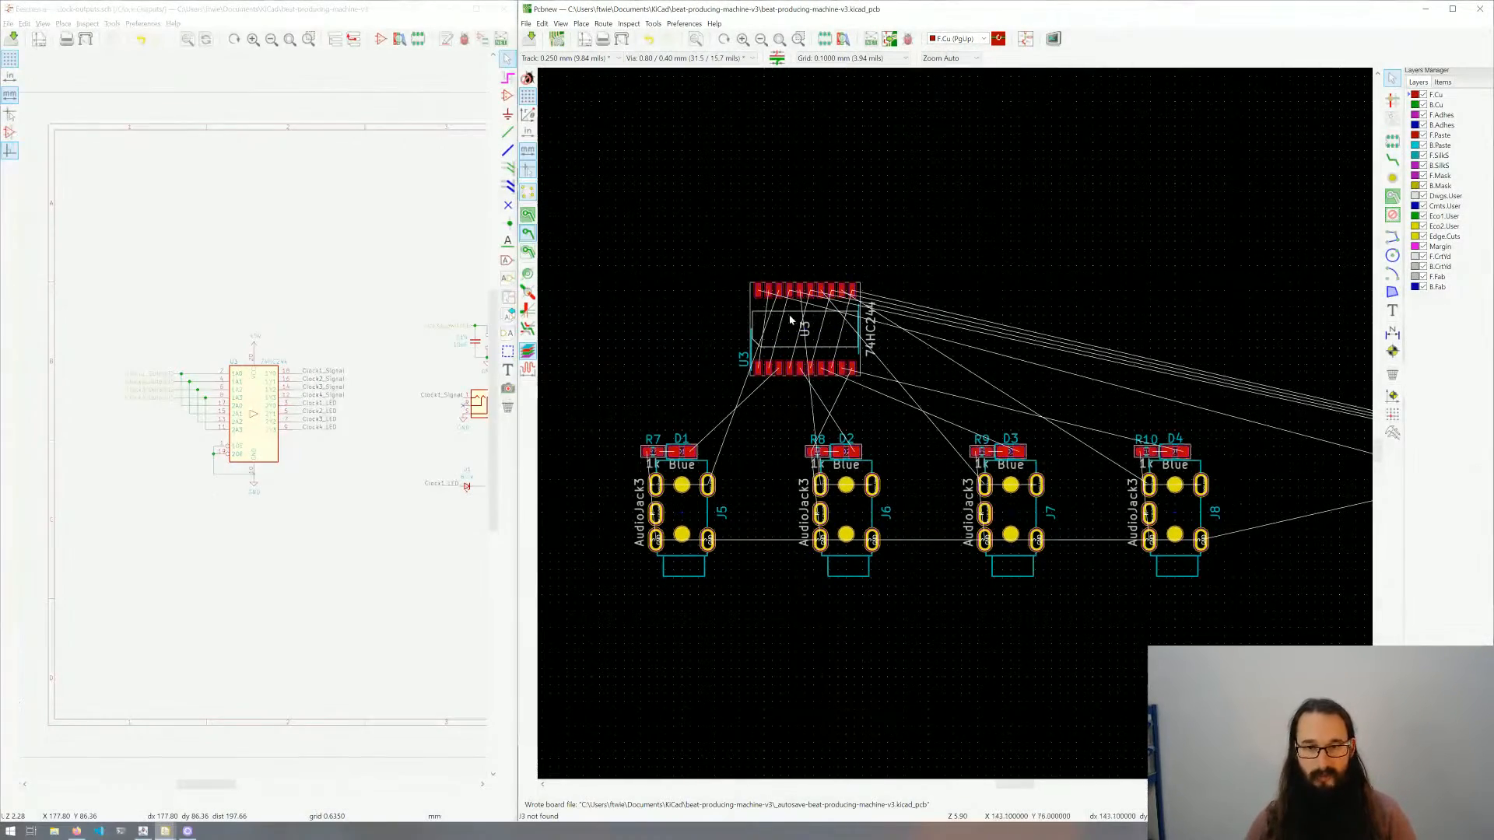
left_click(791, 319)
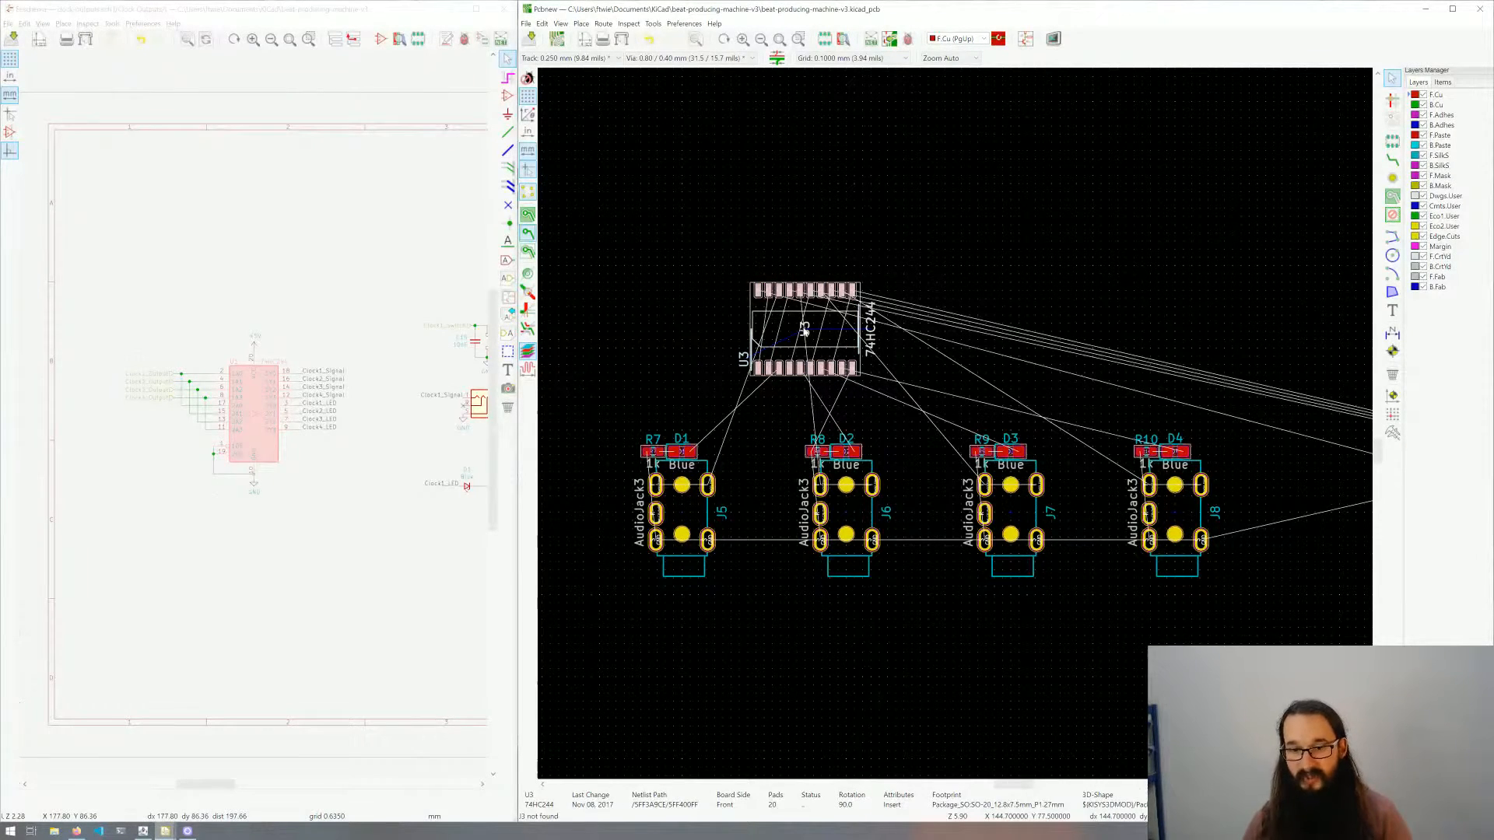
key("m")
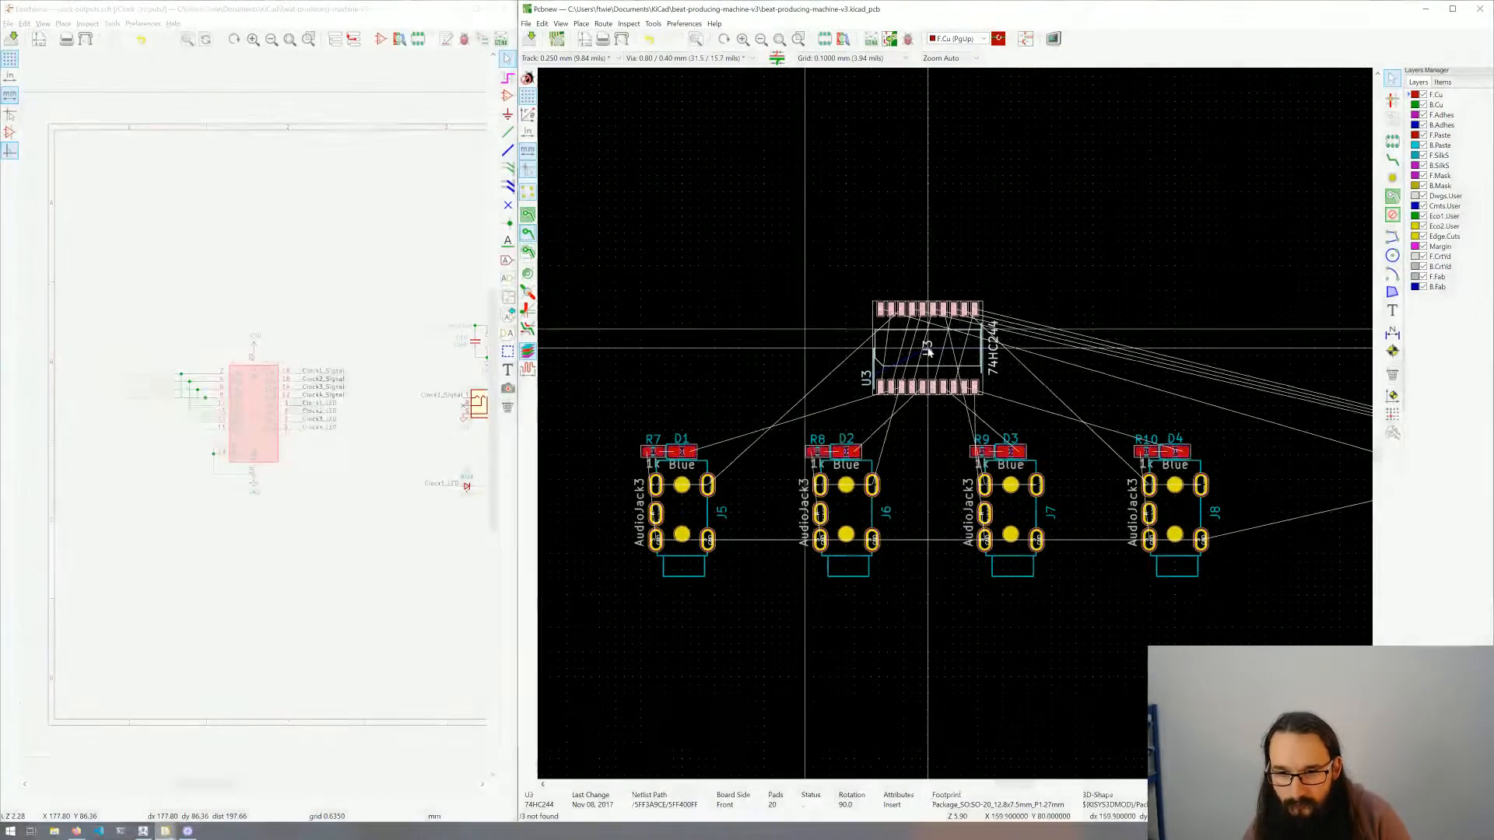
left_click(1032, 314)
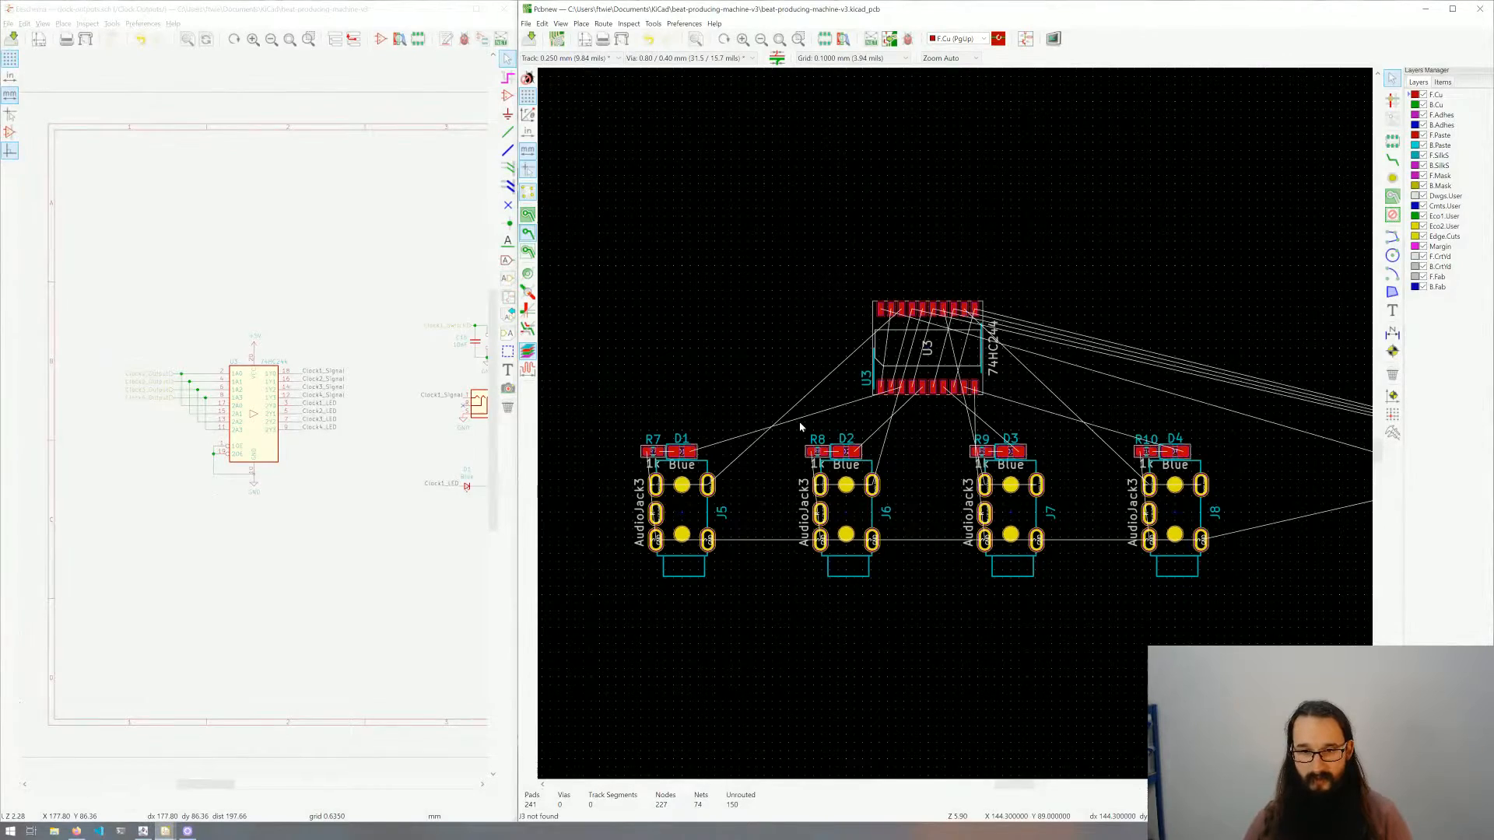
Step: Move microcontroller U1 directly above buffer U3, to about X 160, Y 59 mm
scroll(800, 426, "down", 3)
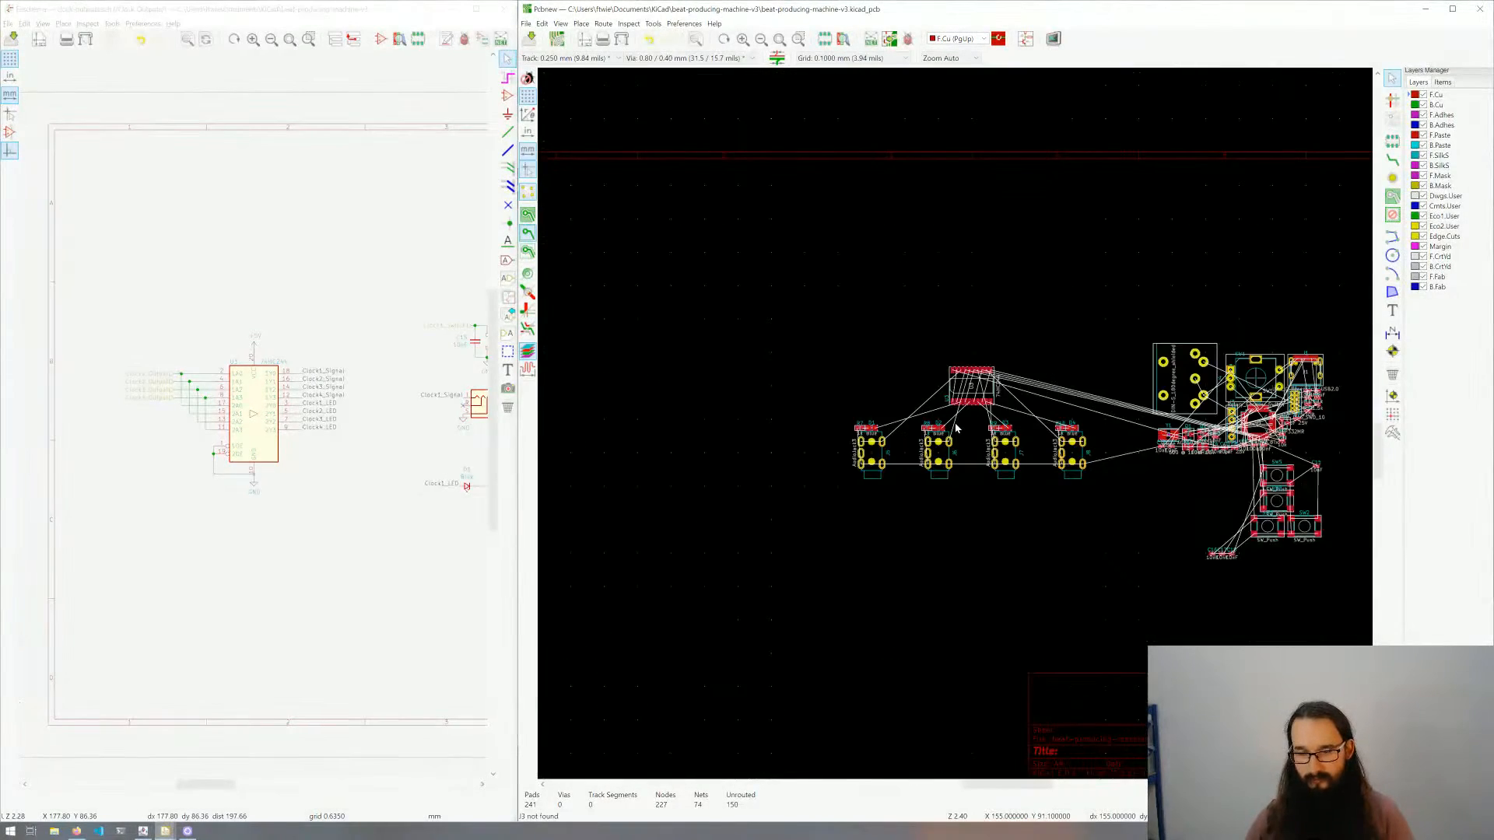
middle_click_drag(735, 460, 778, 500)
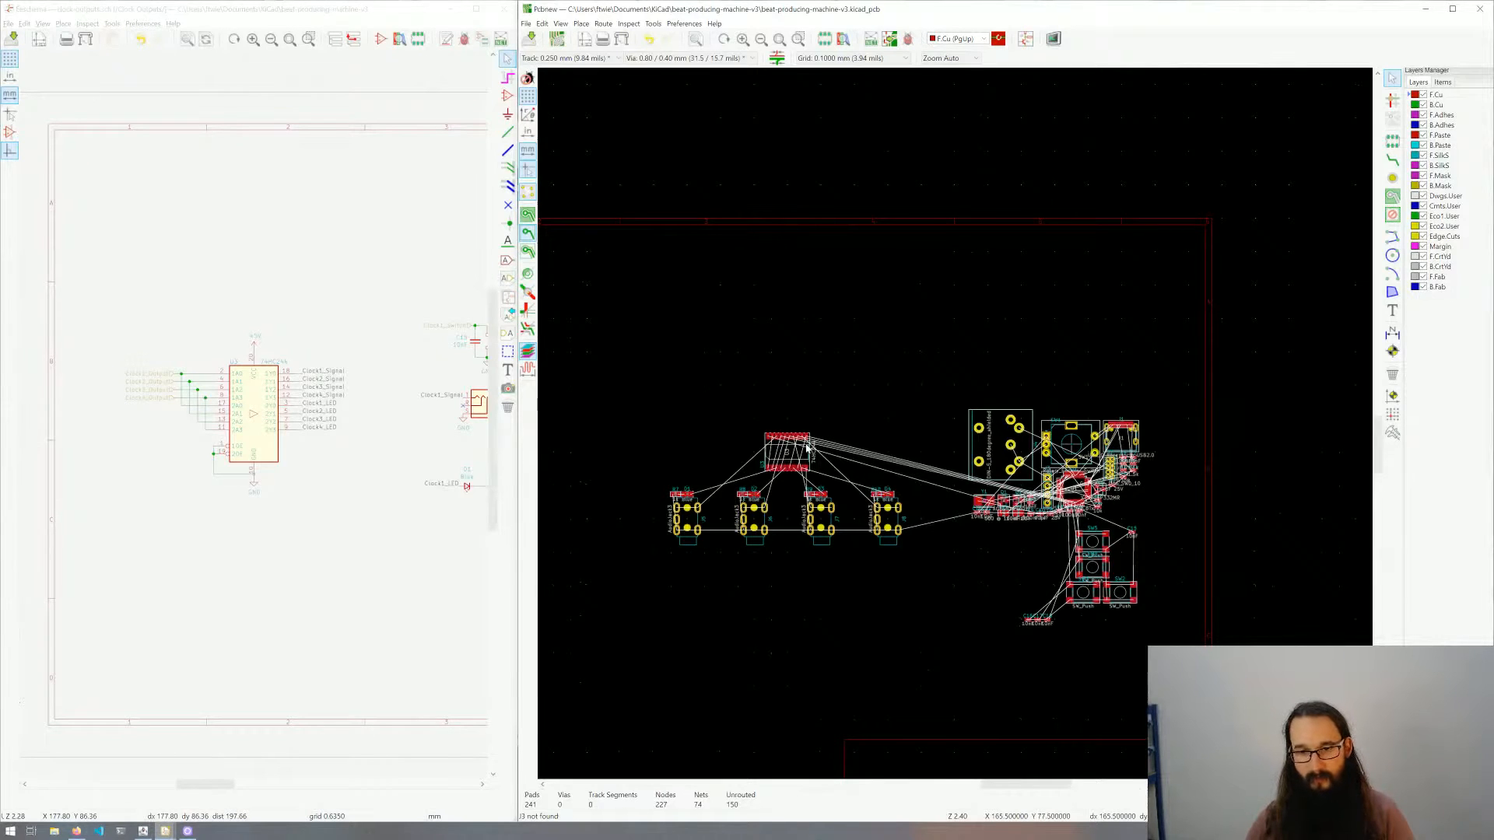
left_click(1071, 491)
scroll(1071, 490, "up", 3)
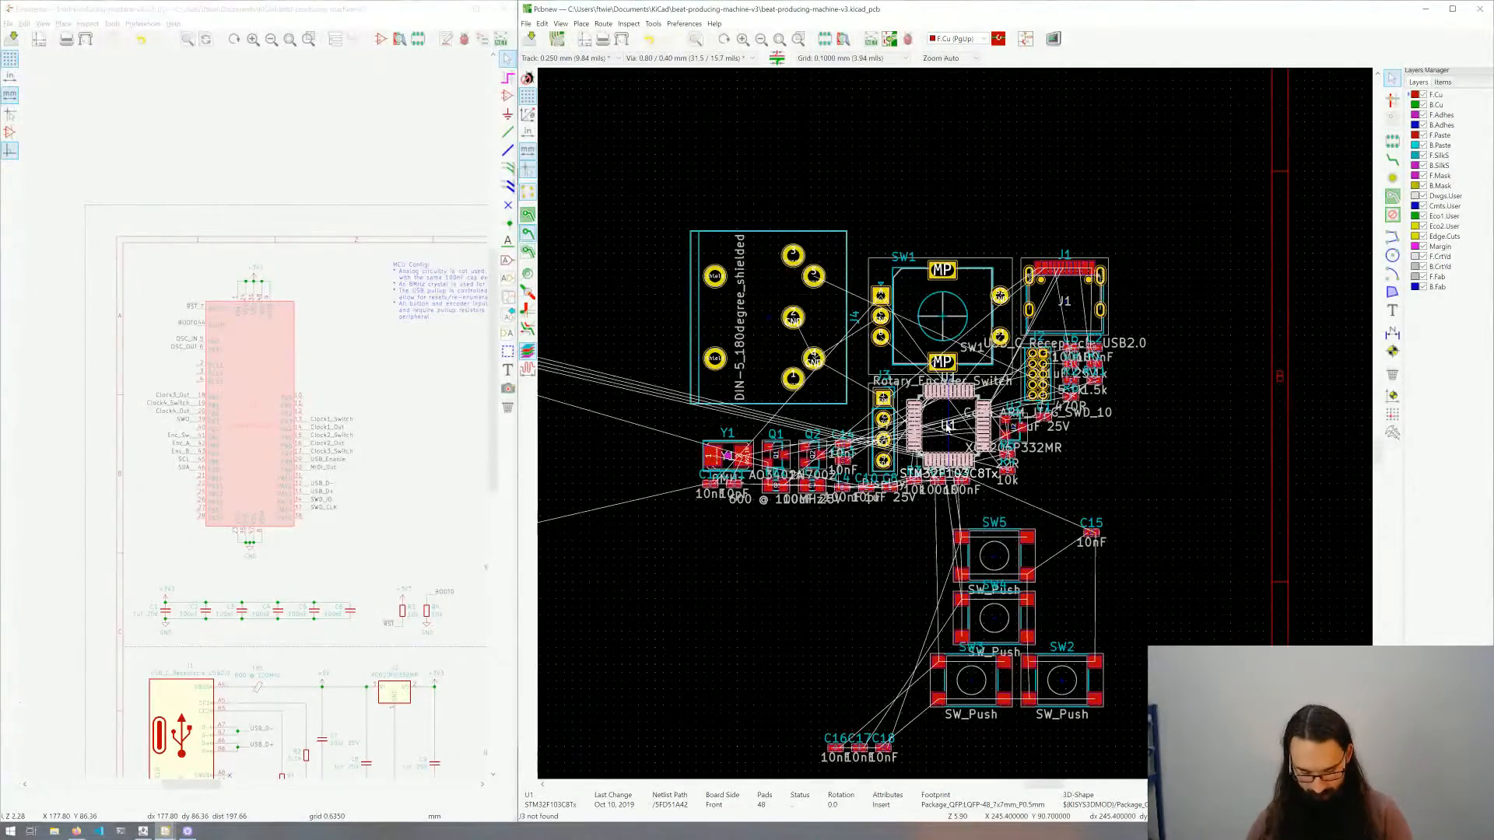
key("m")
scroll(741, 302, "down", 3)
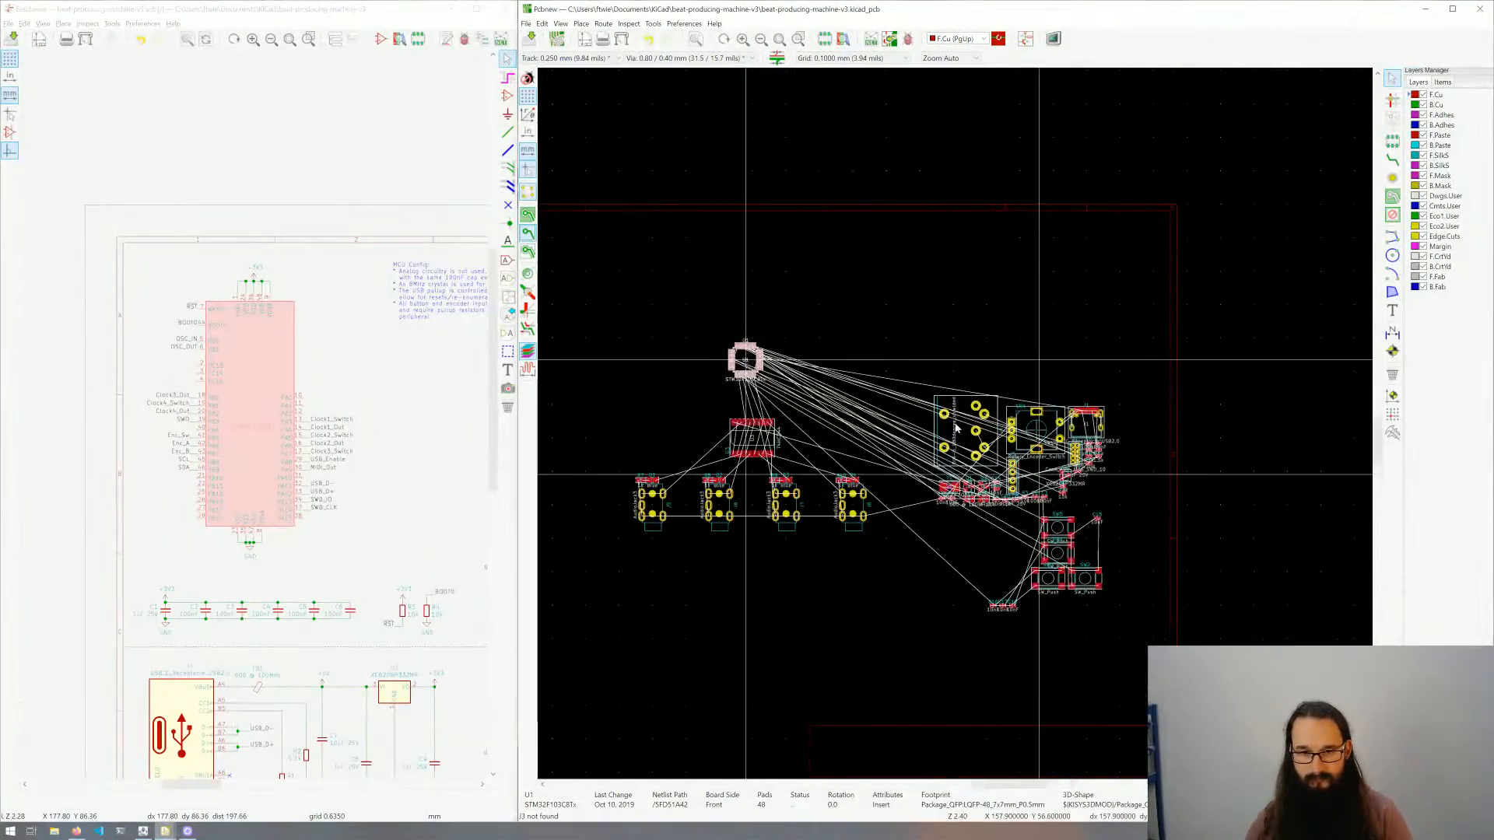
scroll(747, 356, "up", 6)
scroll(957, 428, "up", 5)
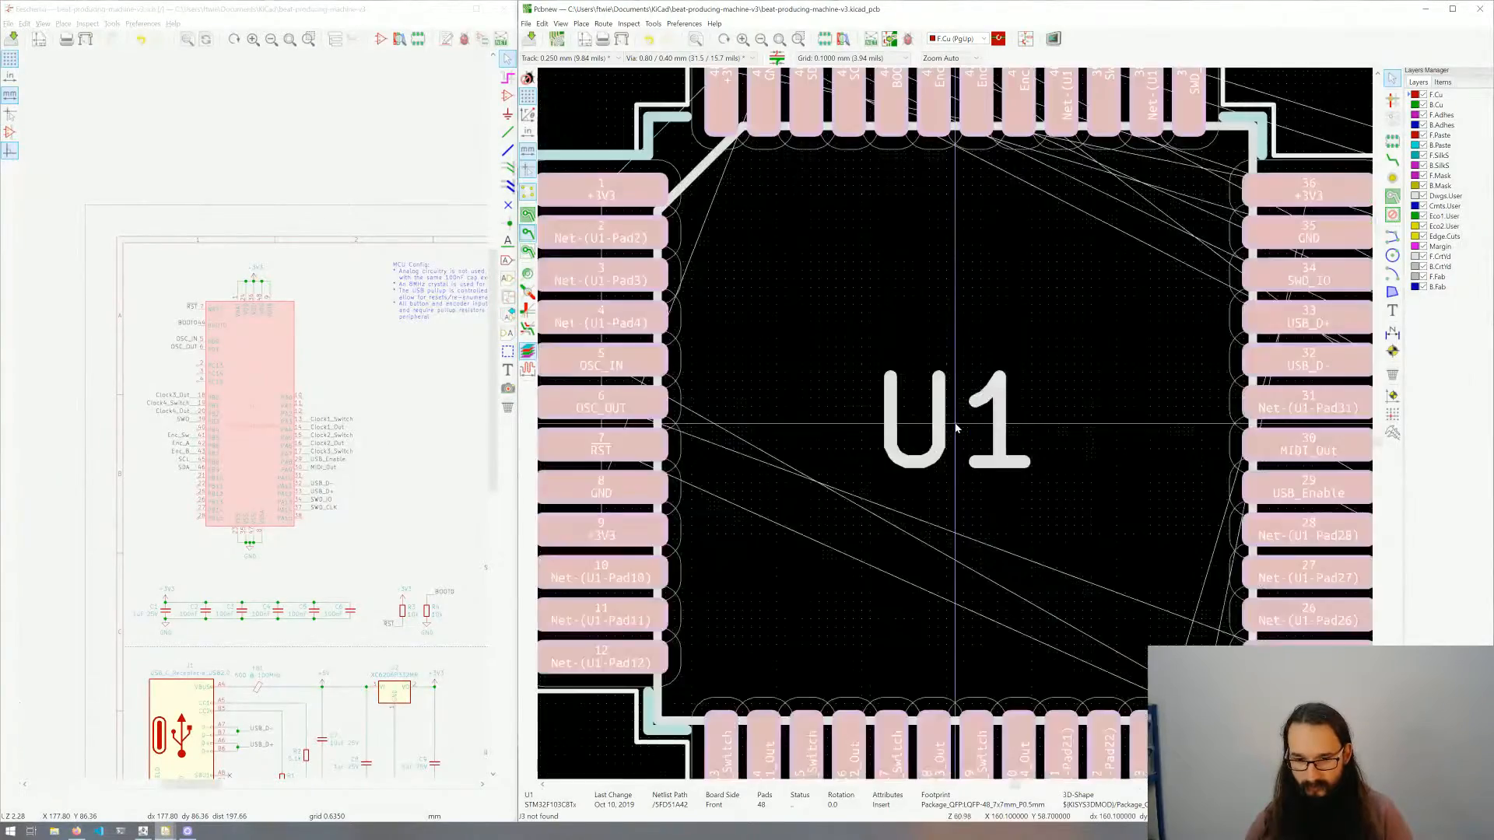
scroll(958, 428, "down", 2)
scroll(956, 428, "down", 5)
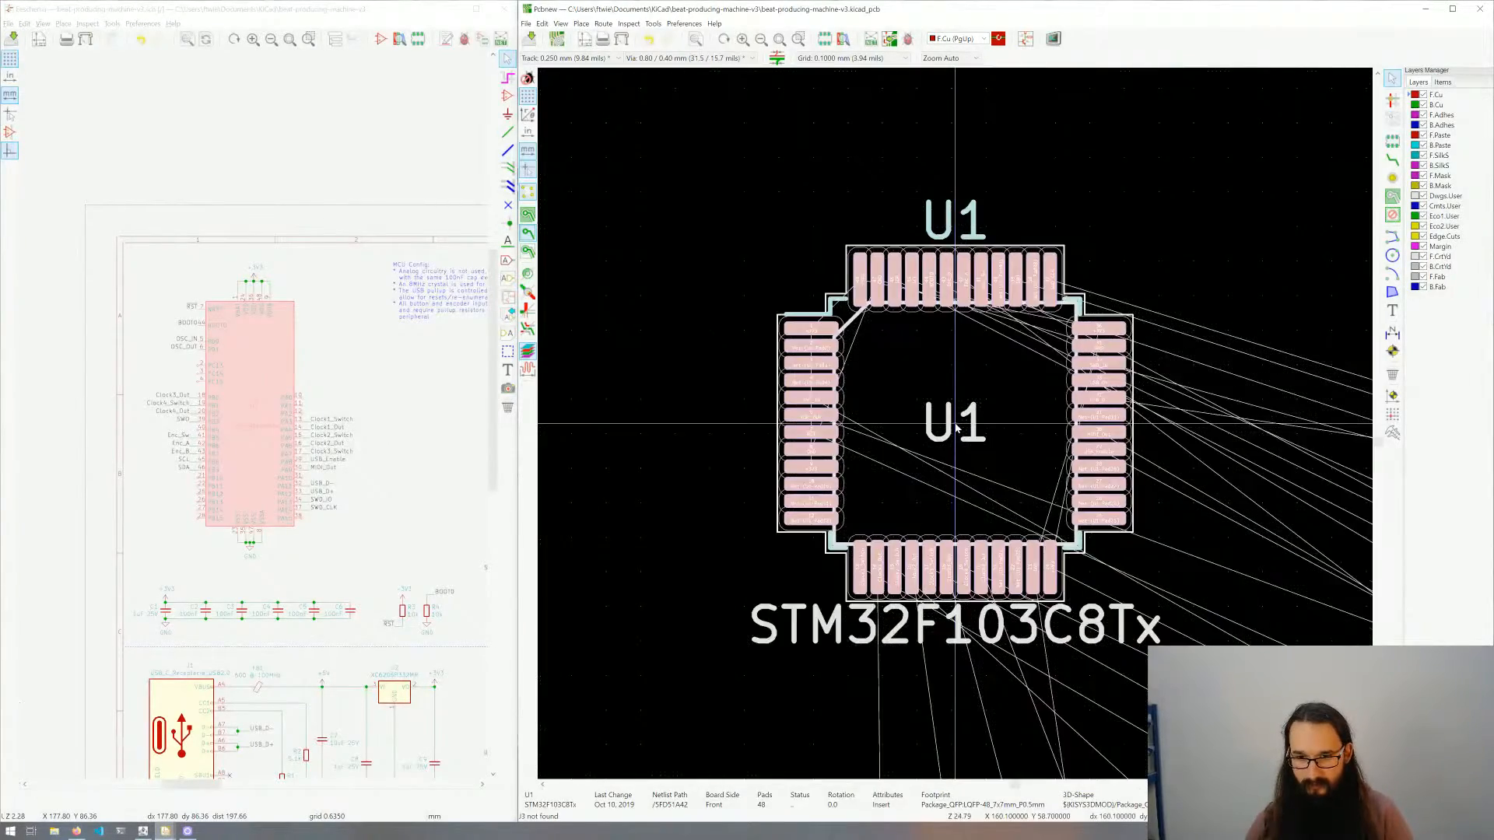
scroll(902, 304, "up", 2)
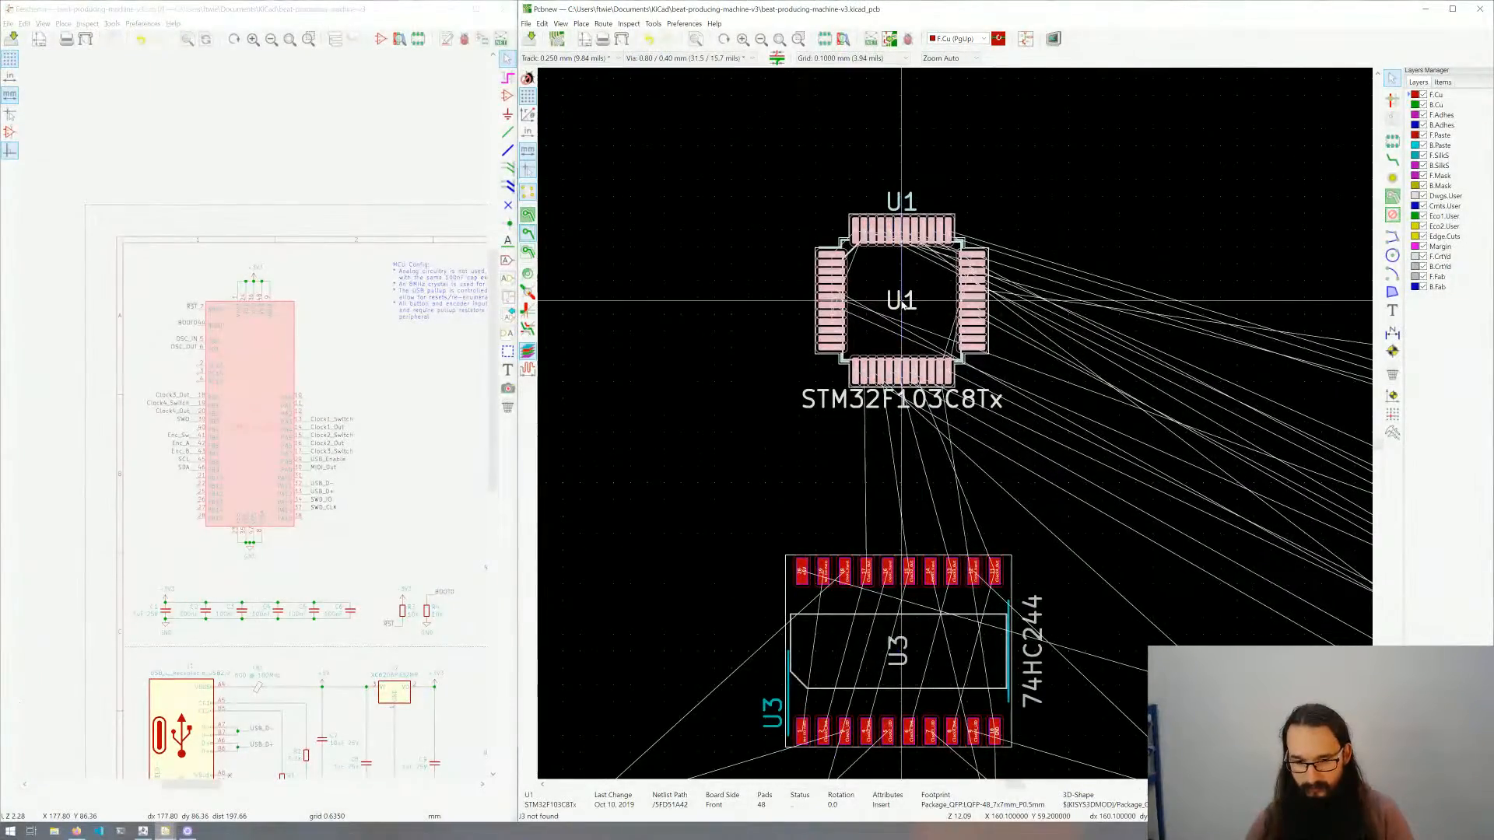
middle_click_drag(902, 297, 955, 428)
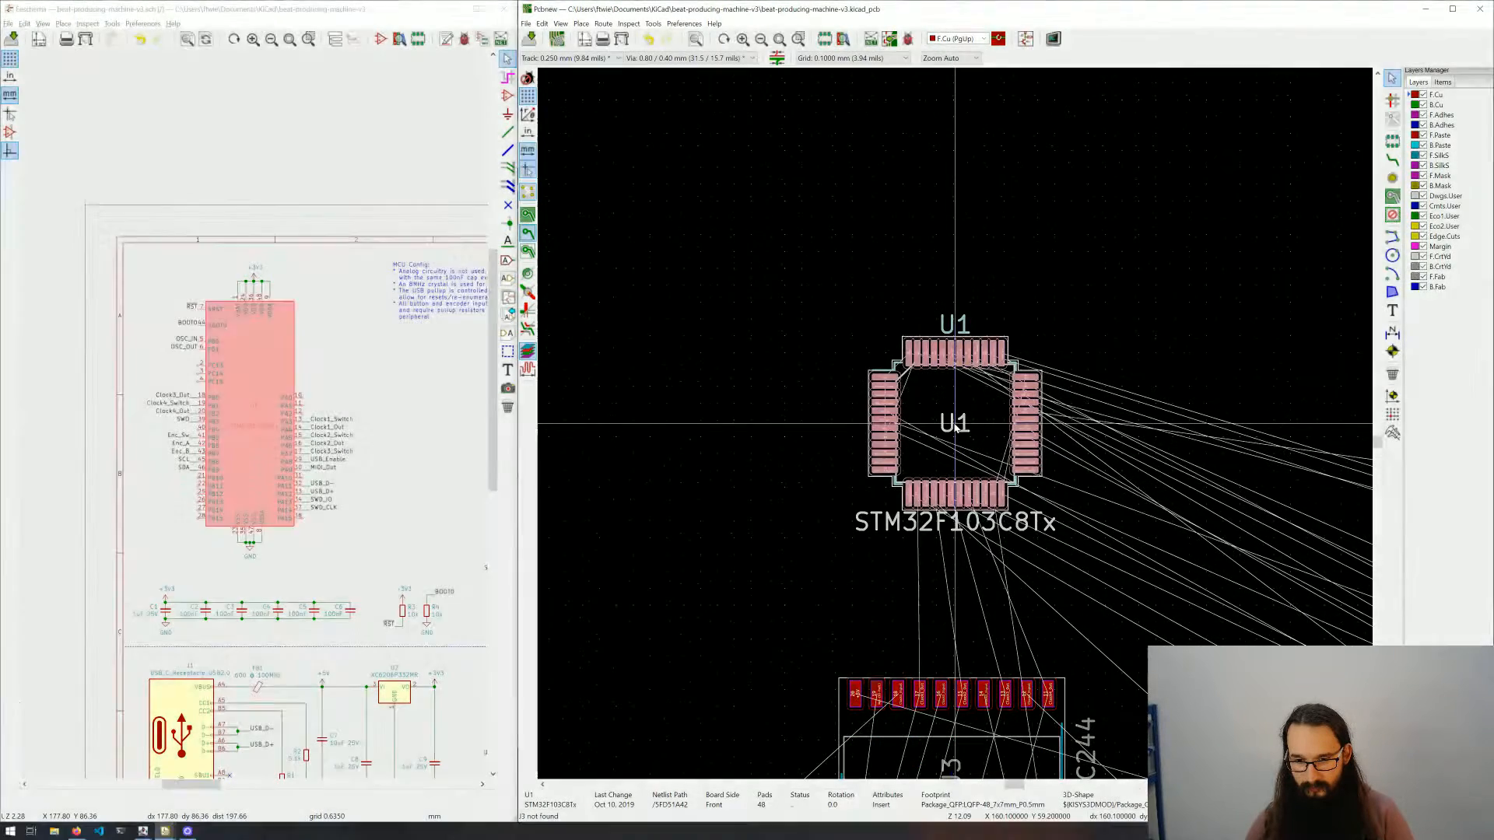
scroll(955, 427, "up", 3)
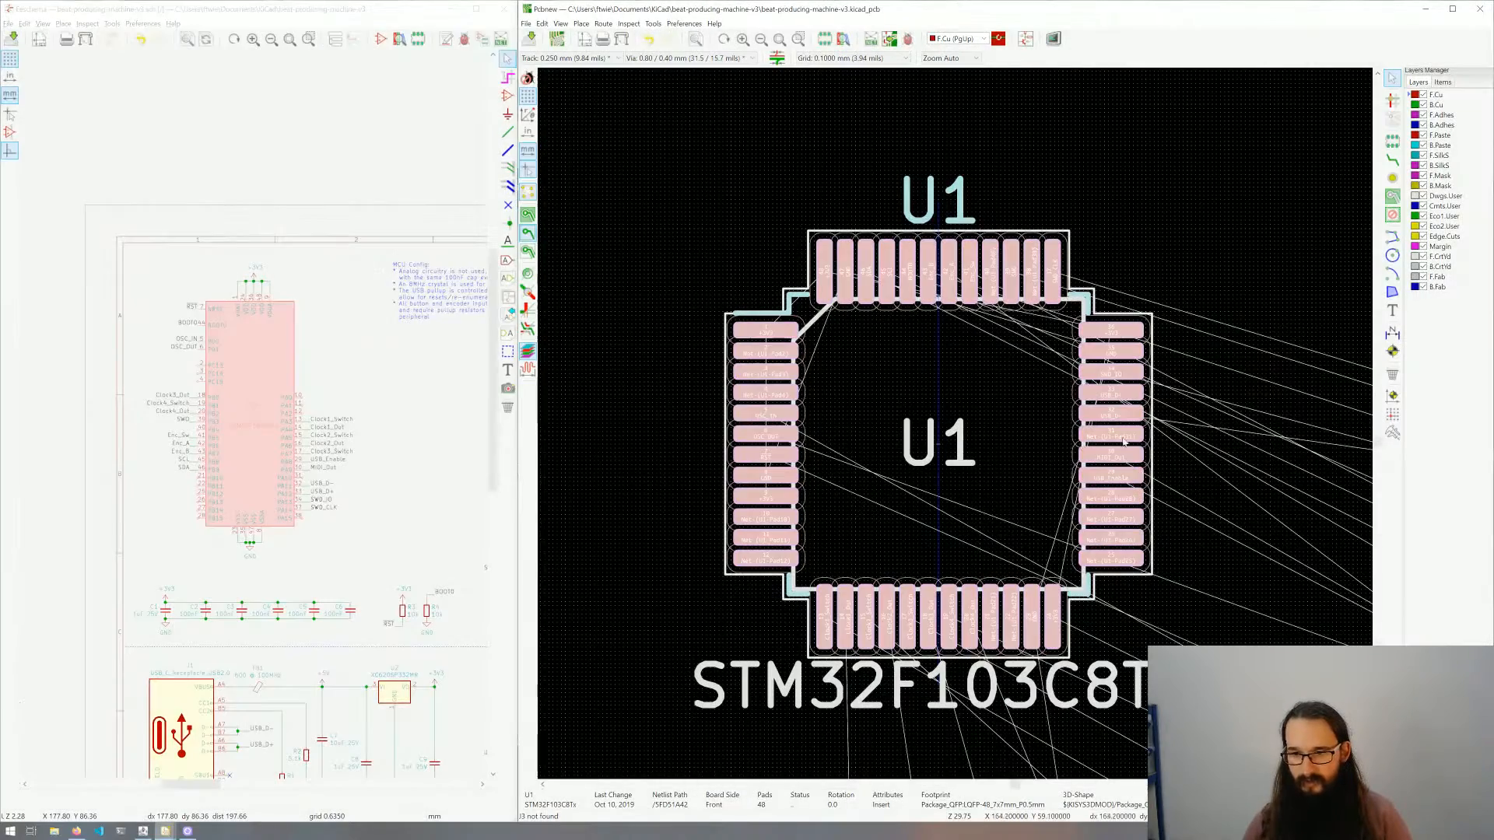
key("Escape")
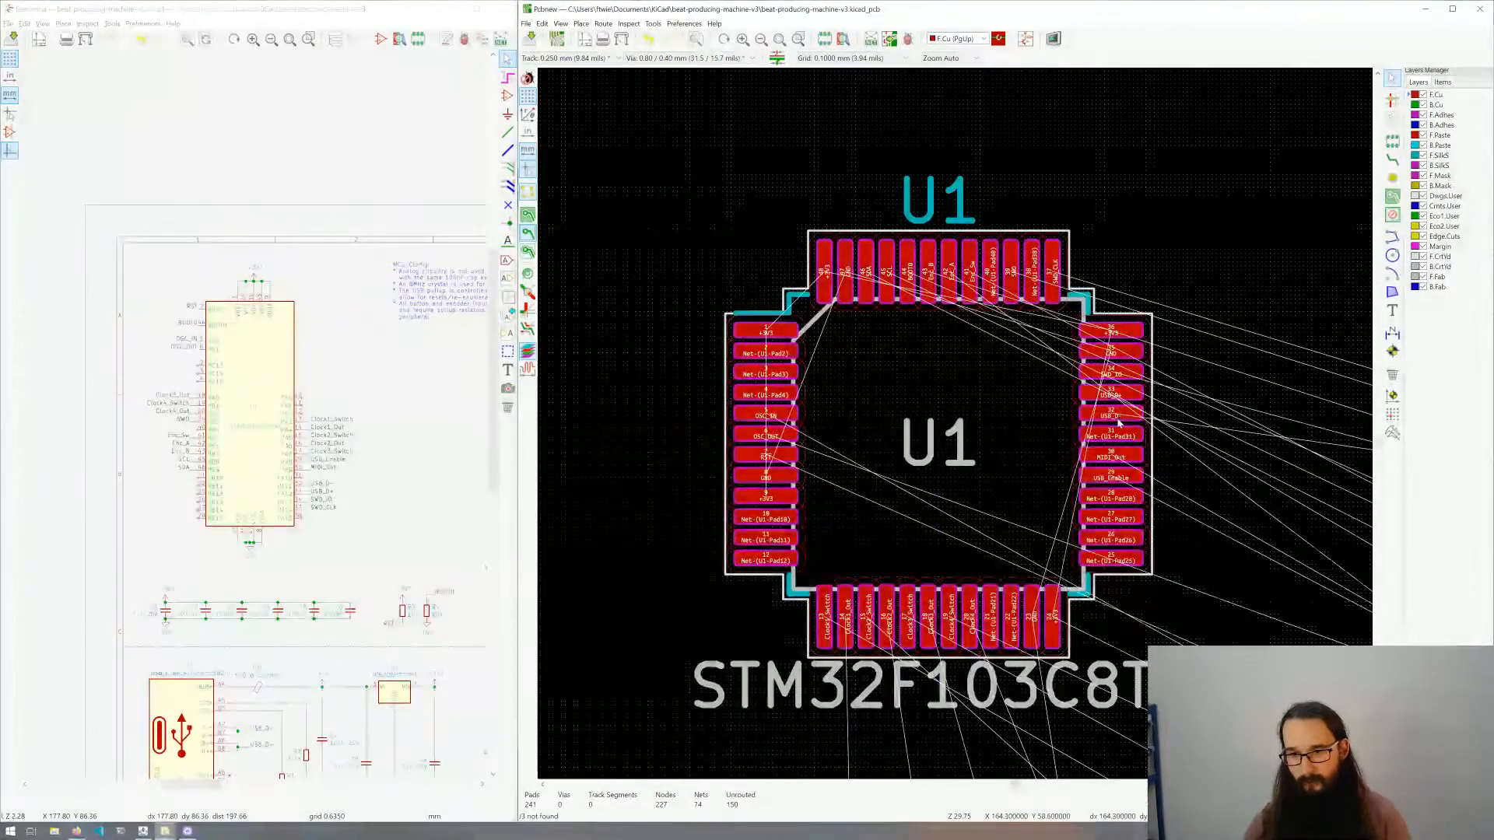
Step: Rotate USB-C receptacle J1 by 180° and place it above microcontroller U1 at X 160.0, Y 30.0 mm
scroll(957, 427, "down", 3)
scroll(957, 427, "up", 5)
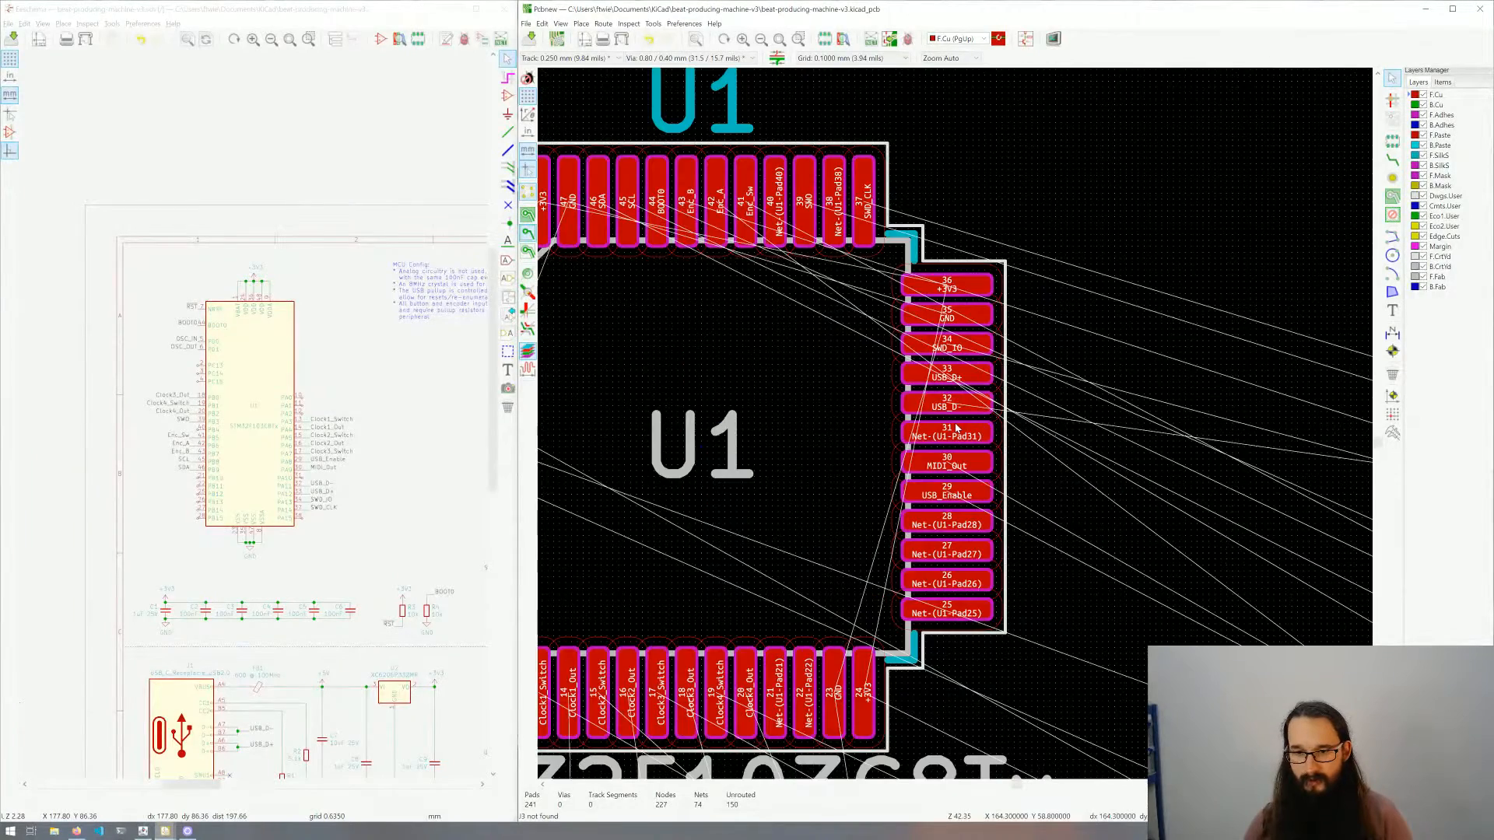
scroll(957, 428, "down", 3)
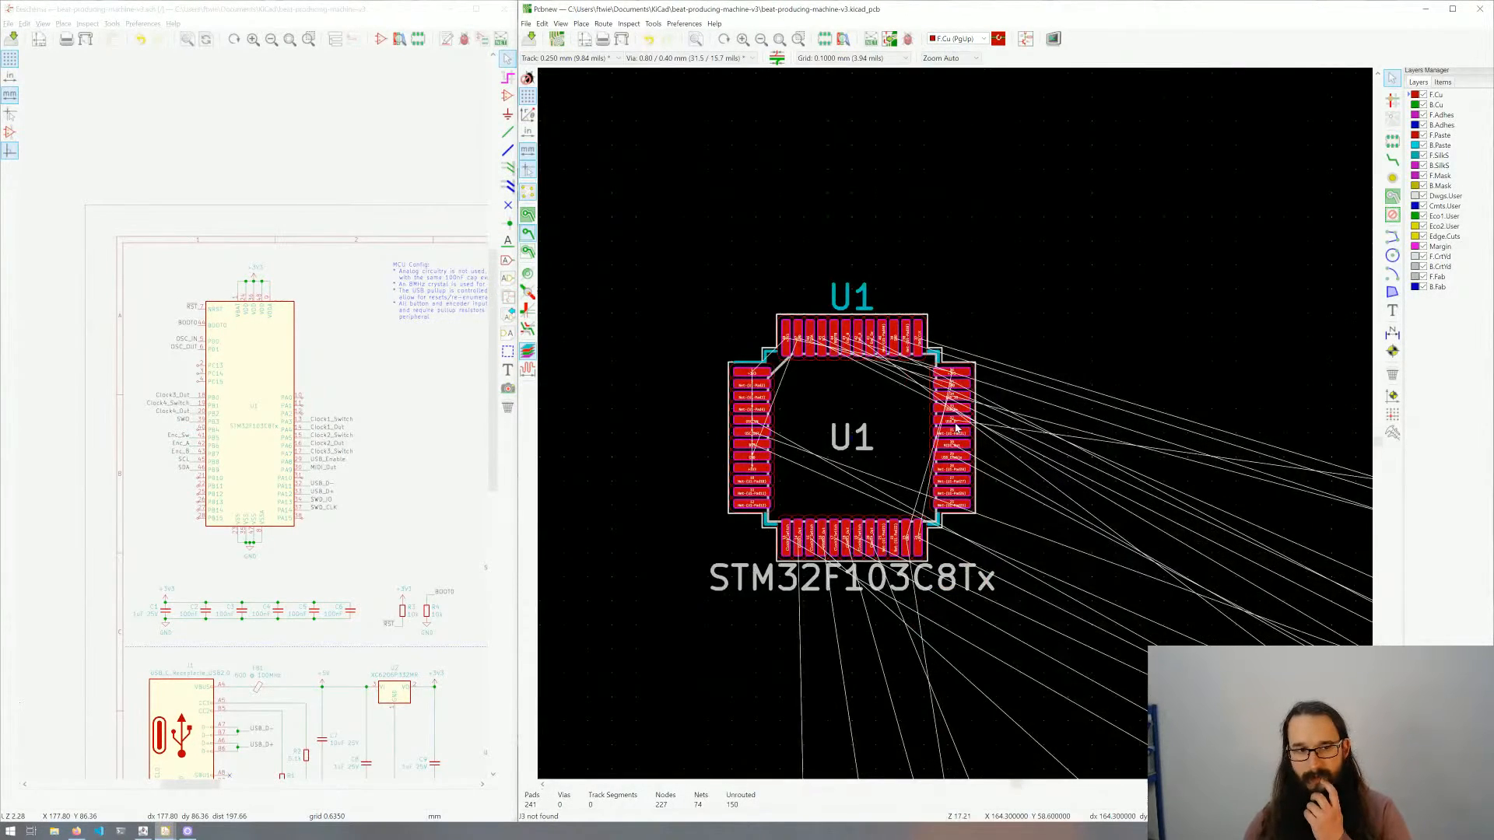
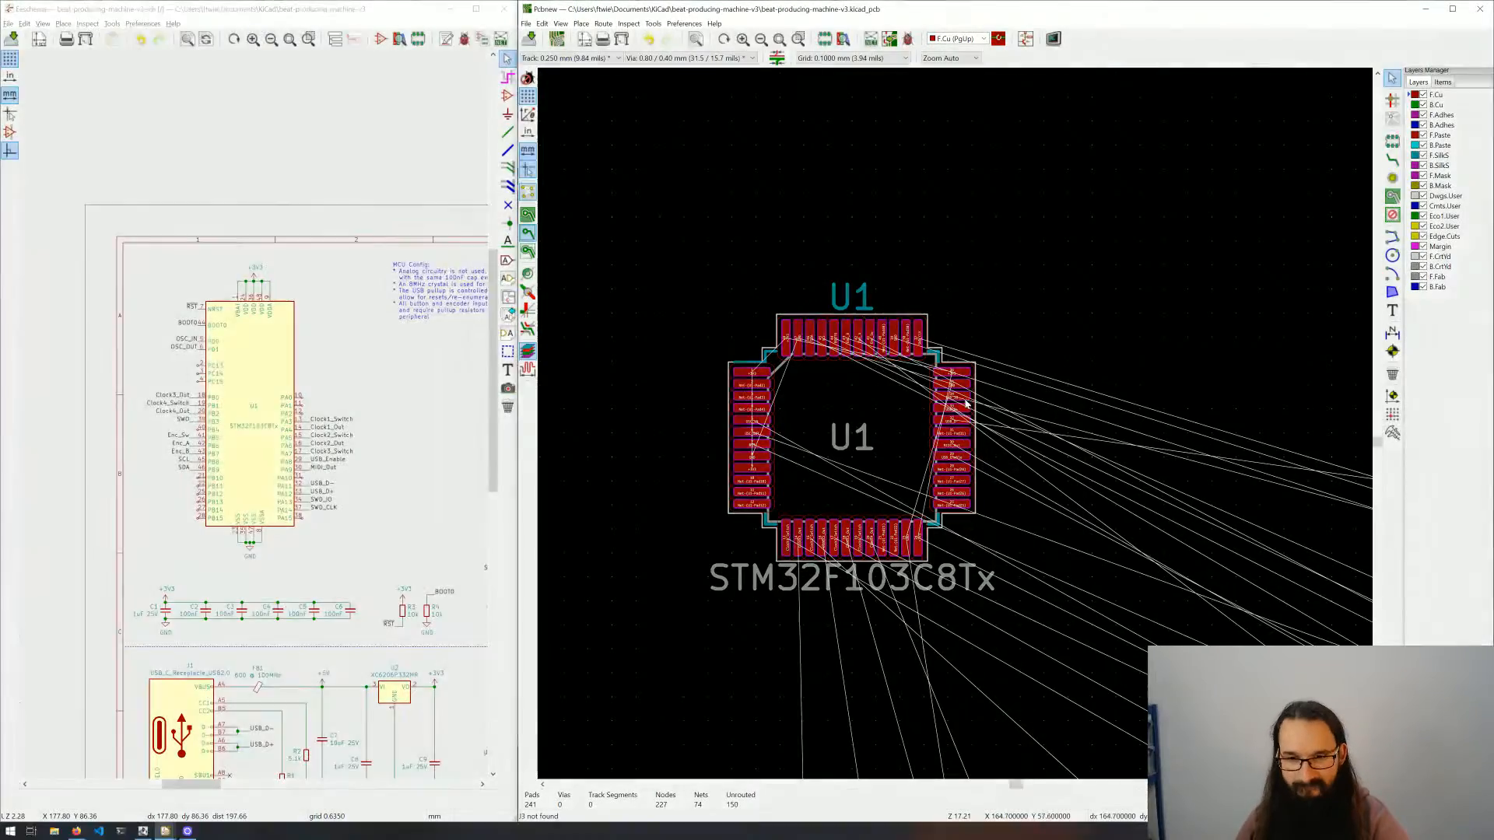
scroll(923, 374, "down", 4)
scroll(957, 428, "down", 4)
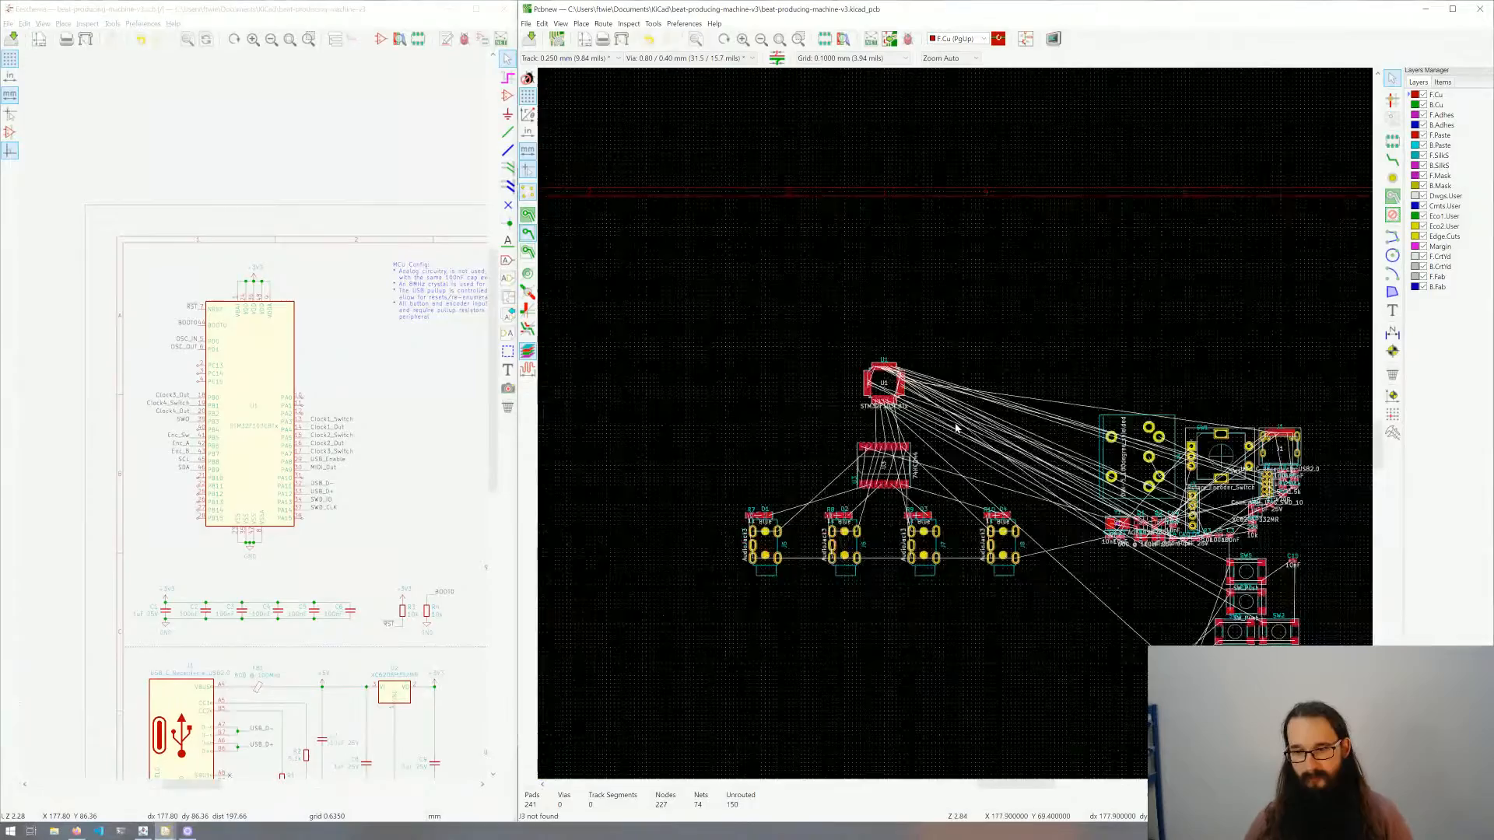
mouse_move(955, 428)
middle_mouse_down()
mouse_move(934, 420)
mouse_move(943, 436)
middle_mouse_up()
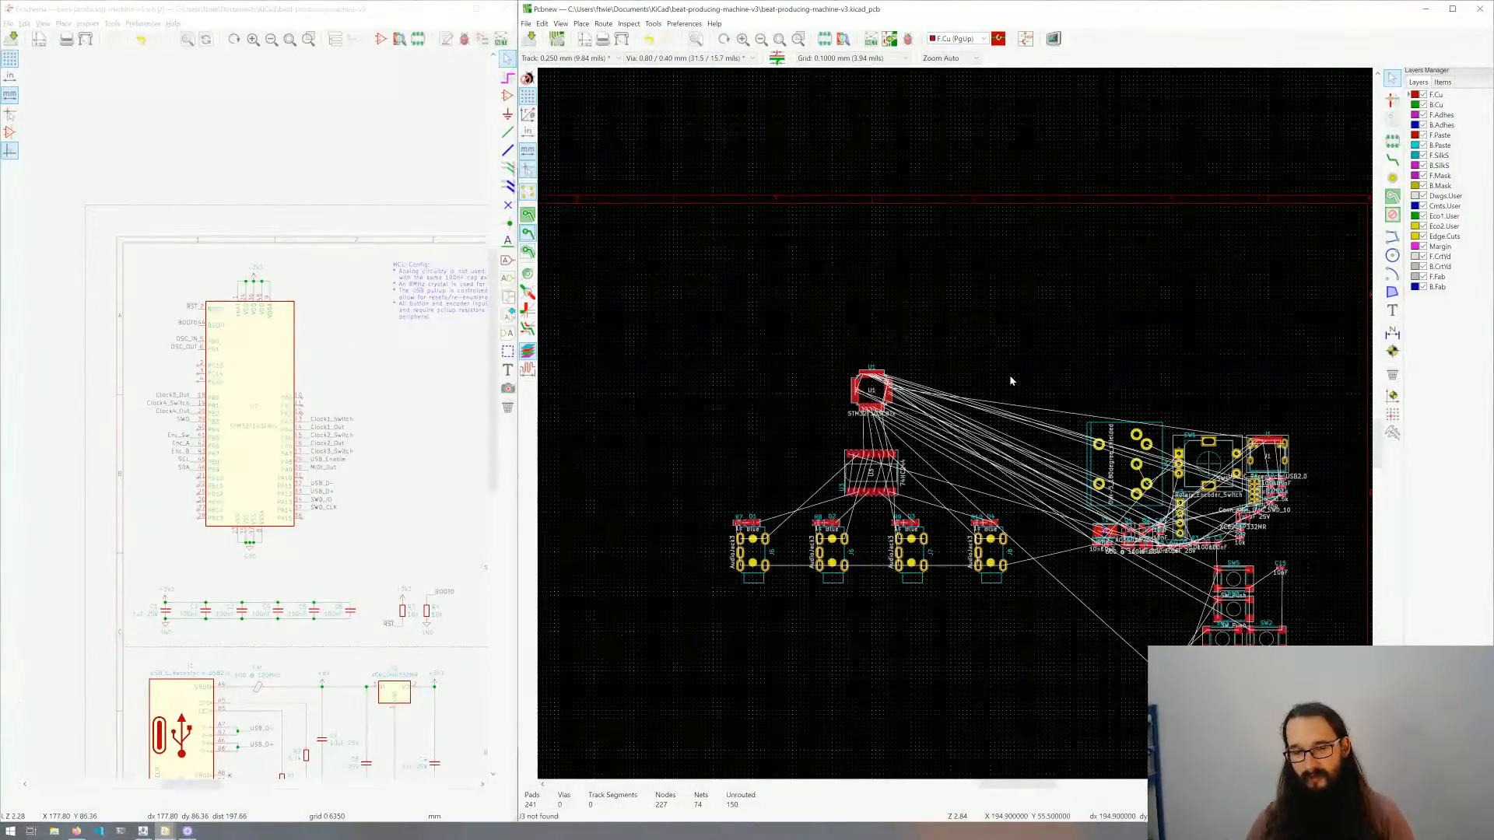
left_click(1272, 462)
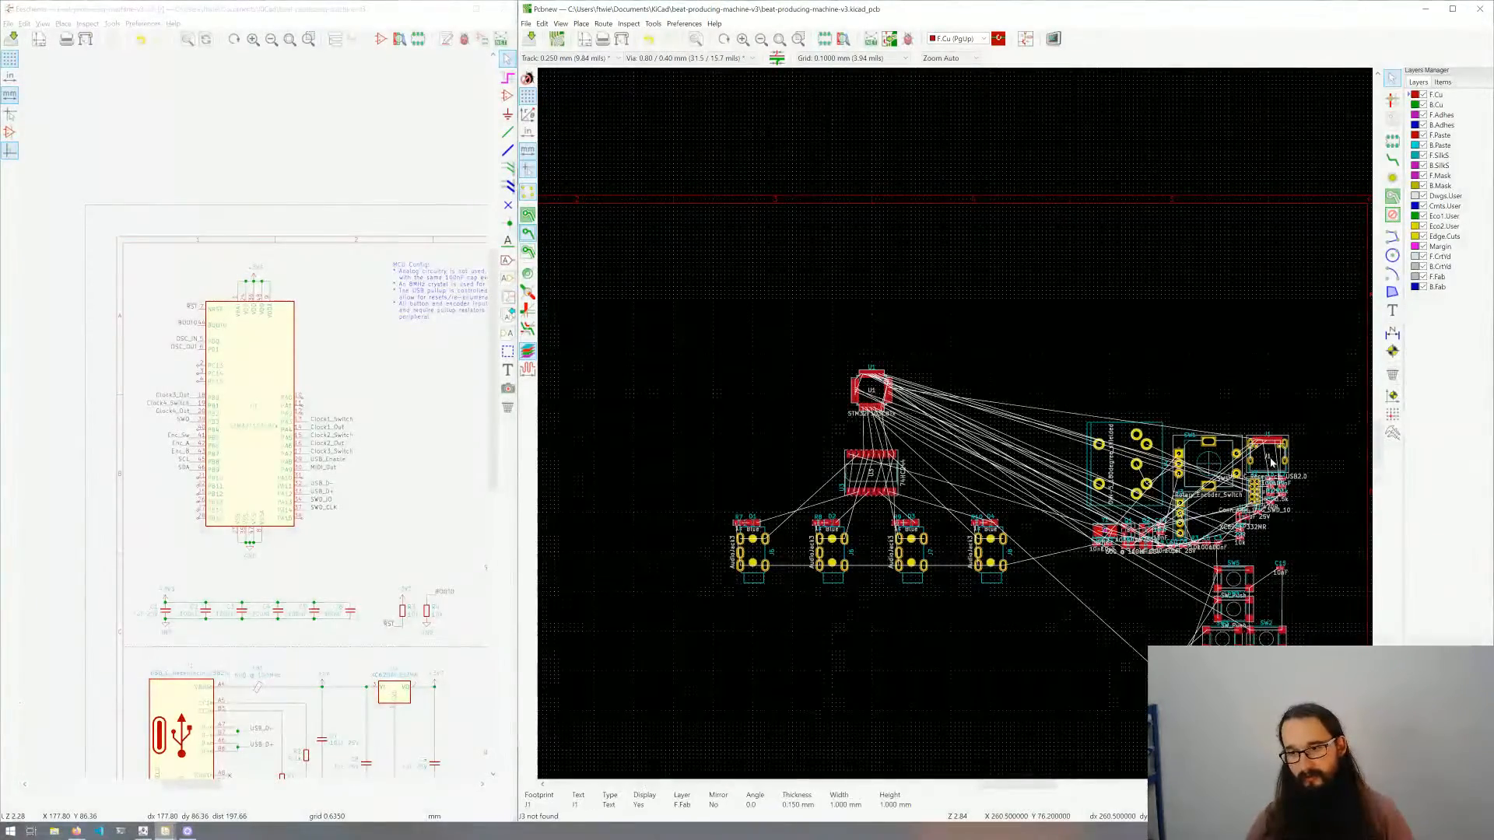
left_click(1270, 454)
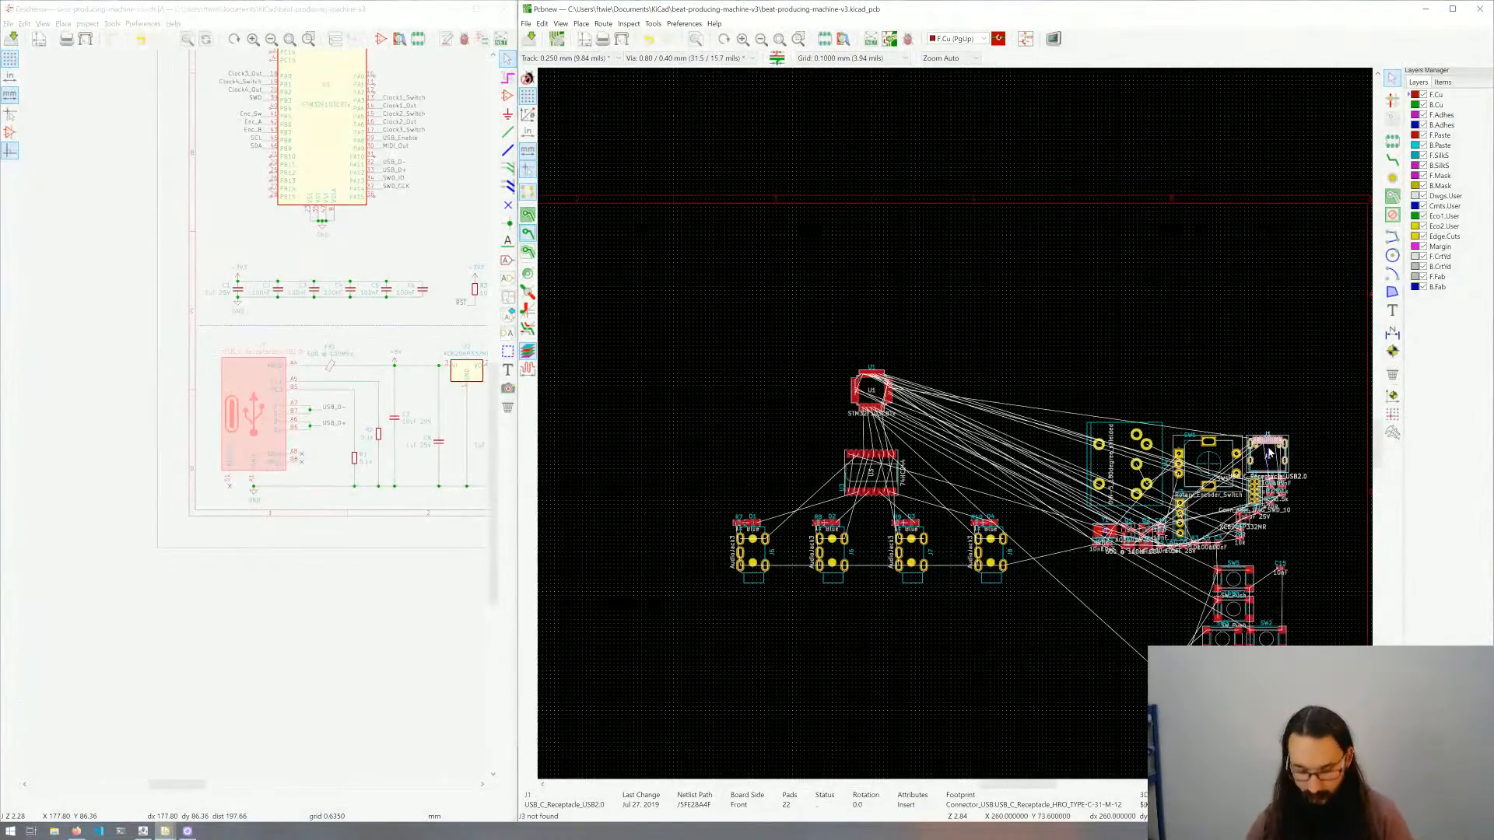
key("m")
scroll(954, 423, "up", 2)
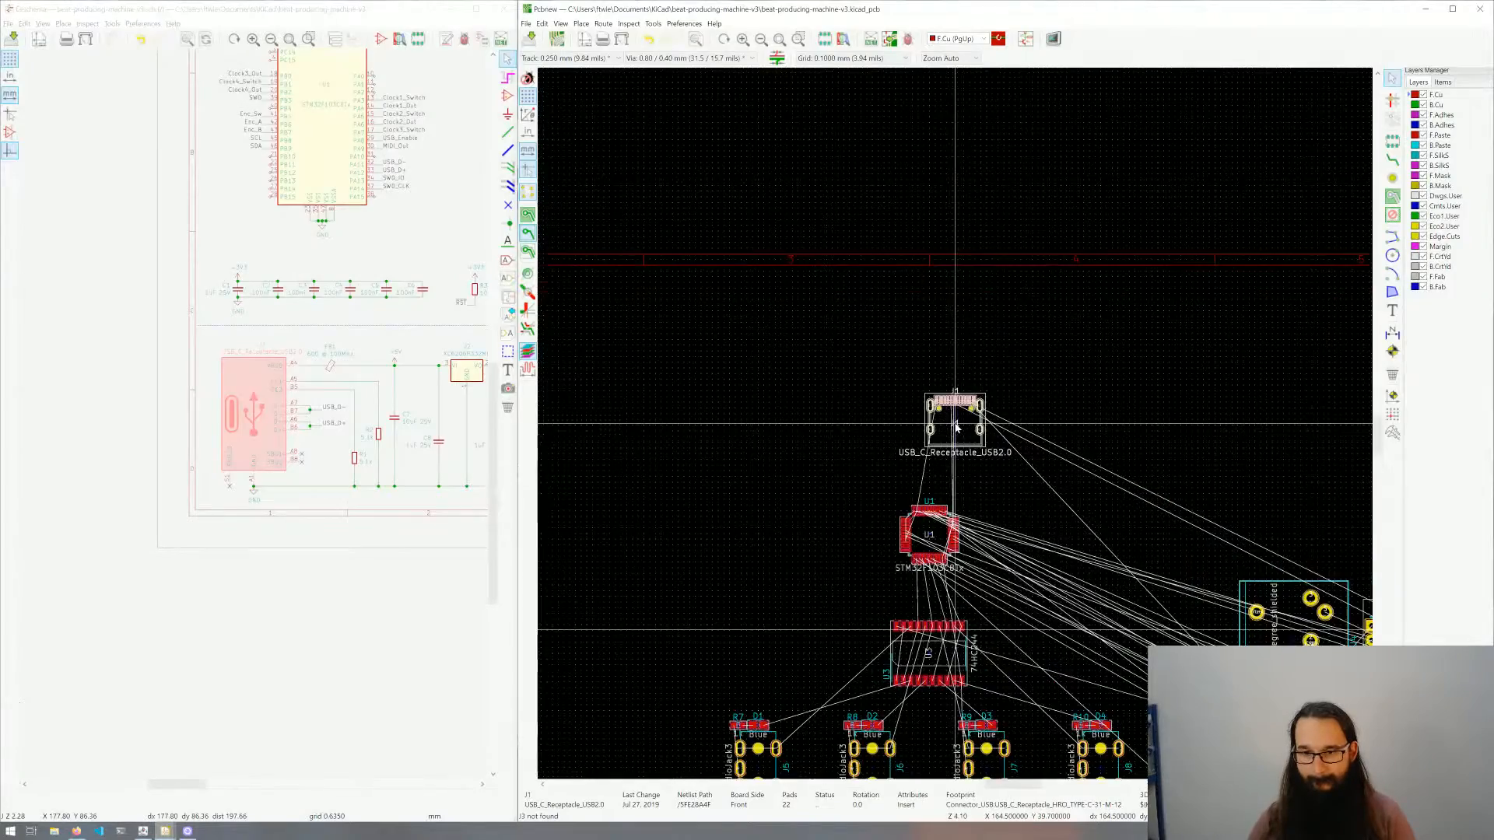
key("r")
key("r")
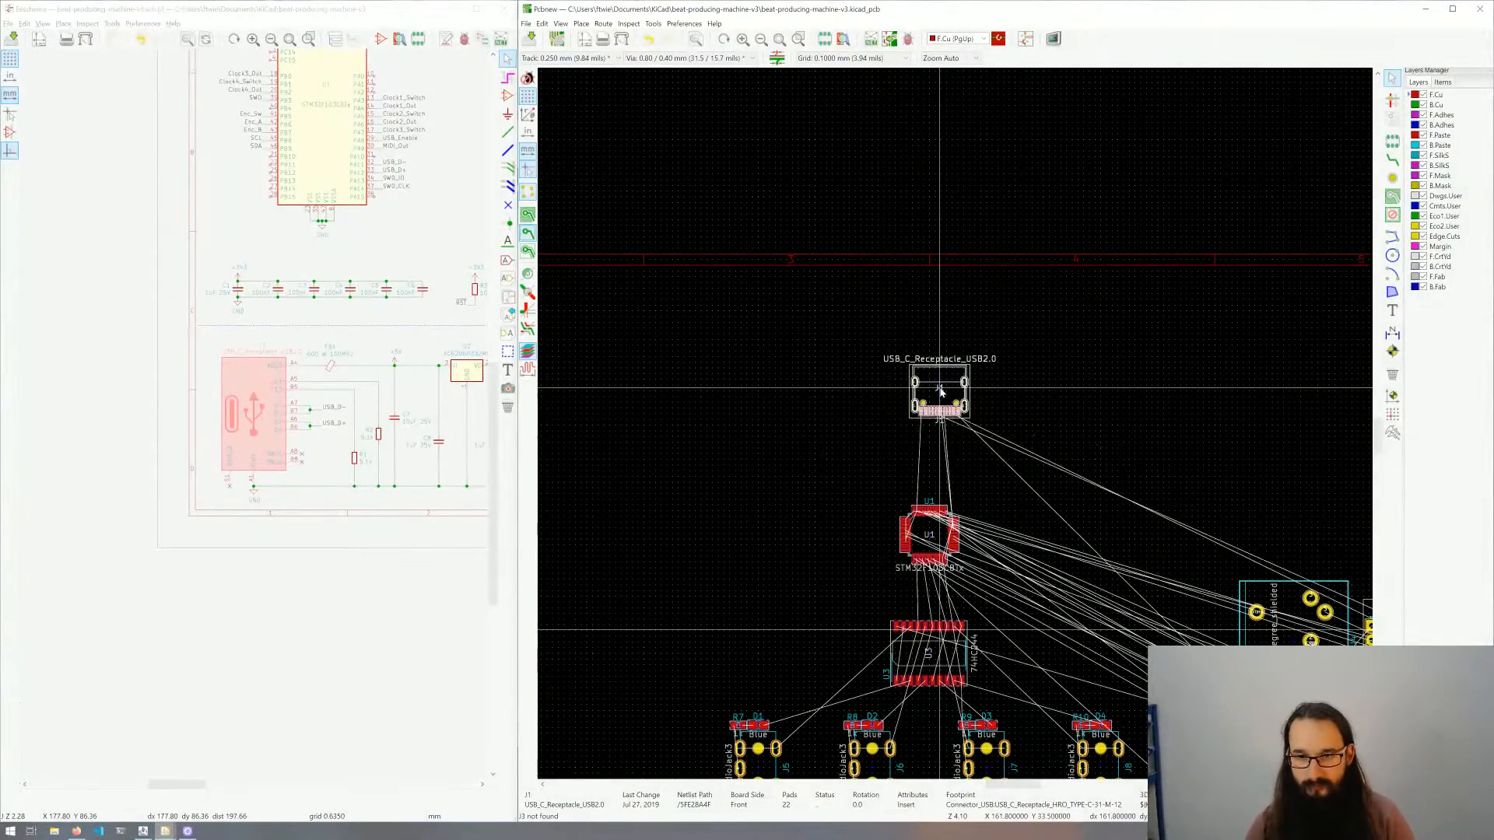
scroll(933, 373, "up", 4)
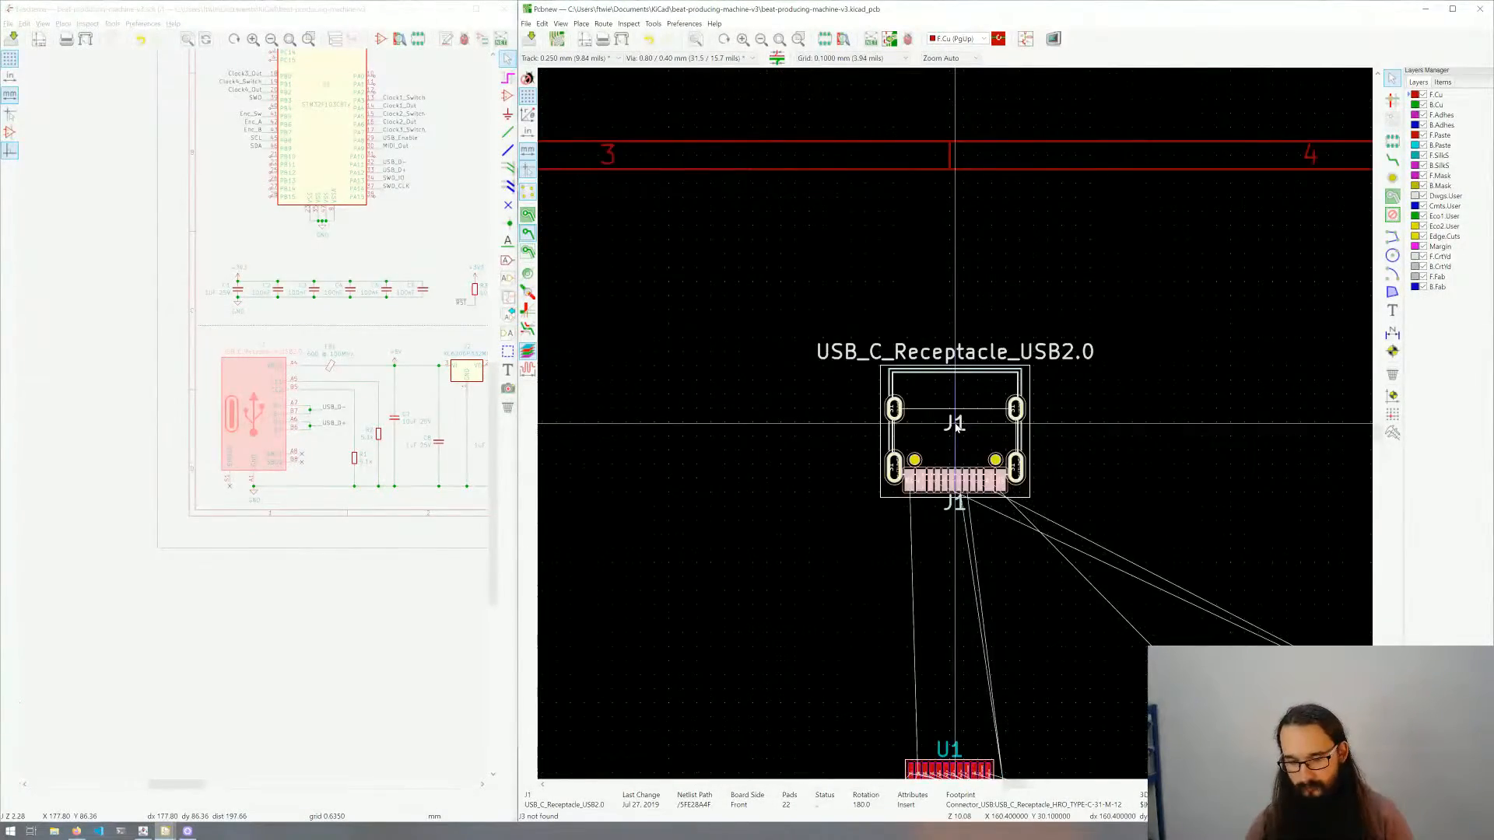
scroll(956, 426, "up", 1)
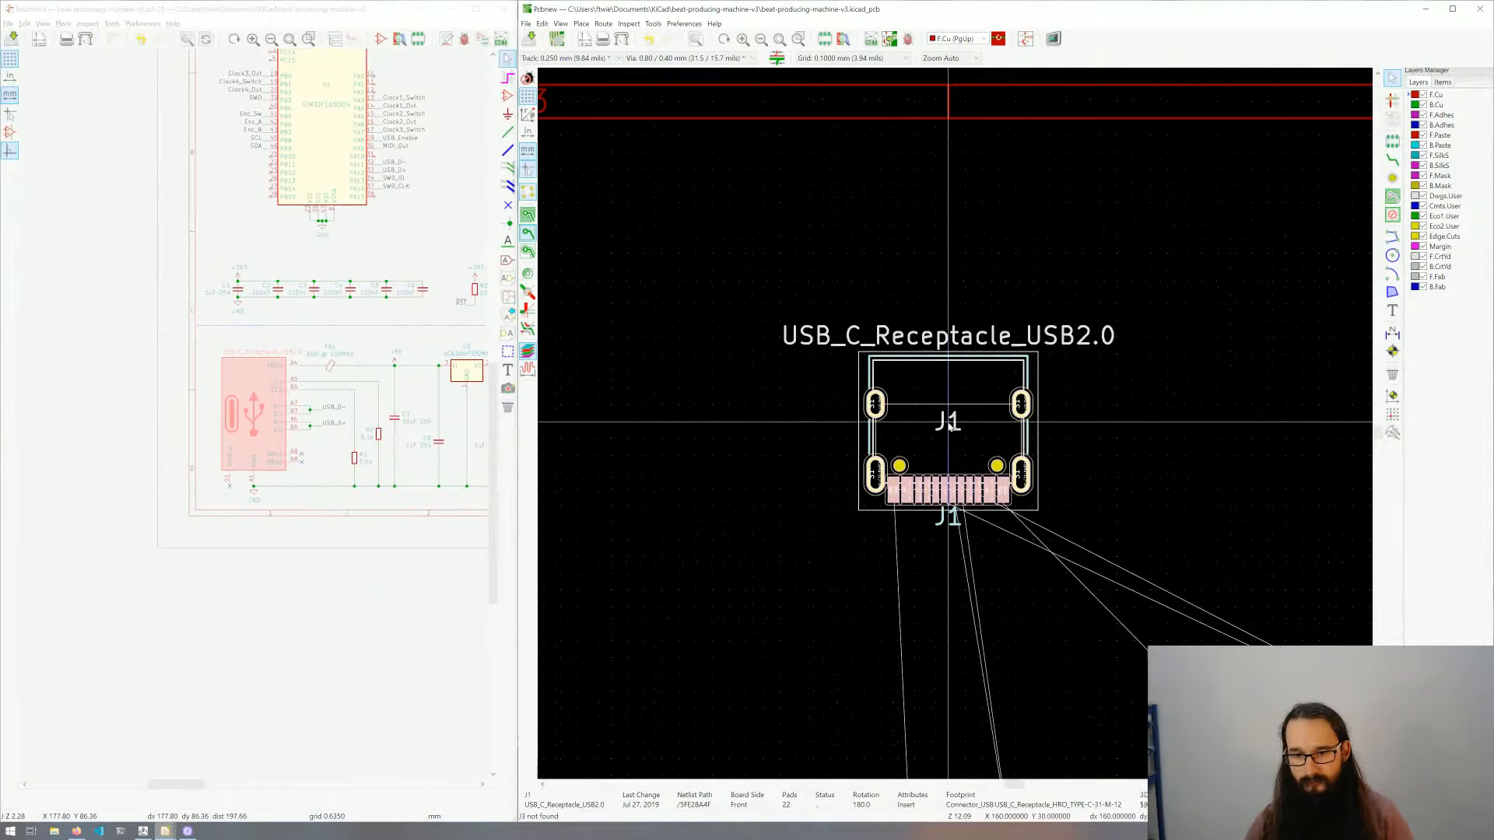
left_click(949, 425)
left_click(1027, 615)
Step: Examine the airwires linking USB connector J1, microcontroller U1, buffer U3 and the still unplaced parts
scroll(1030, 630, "down", 5)
middle_click_drag(956, 425, 920, 344)
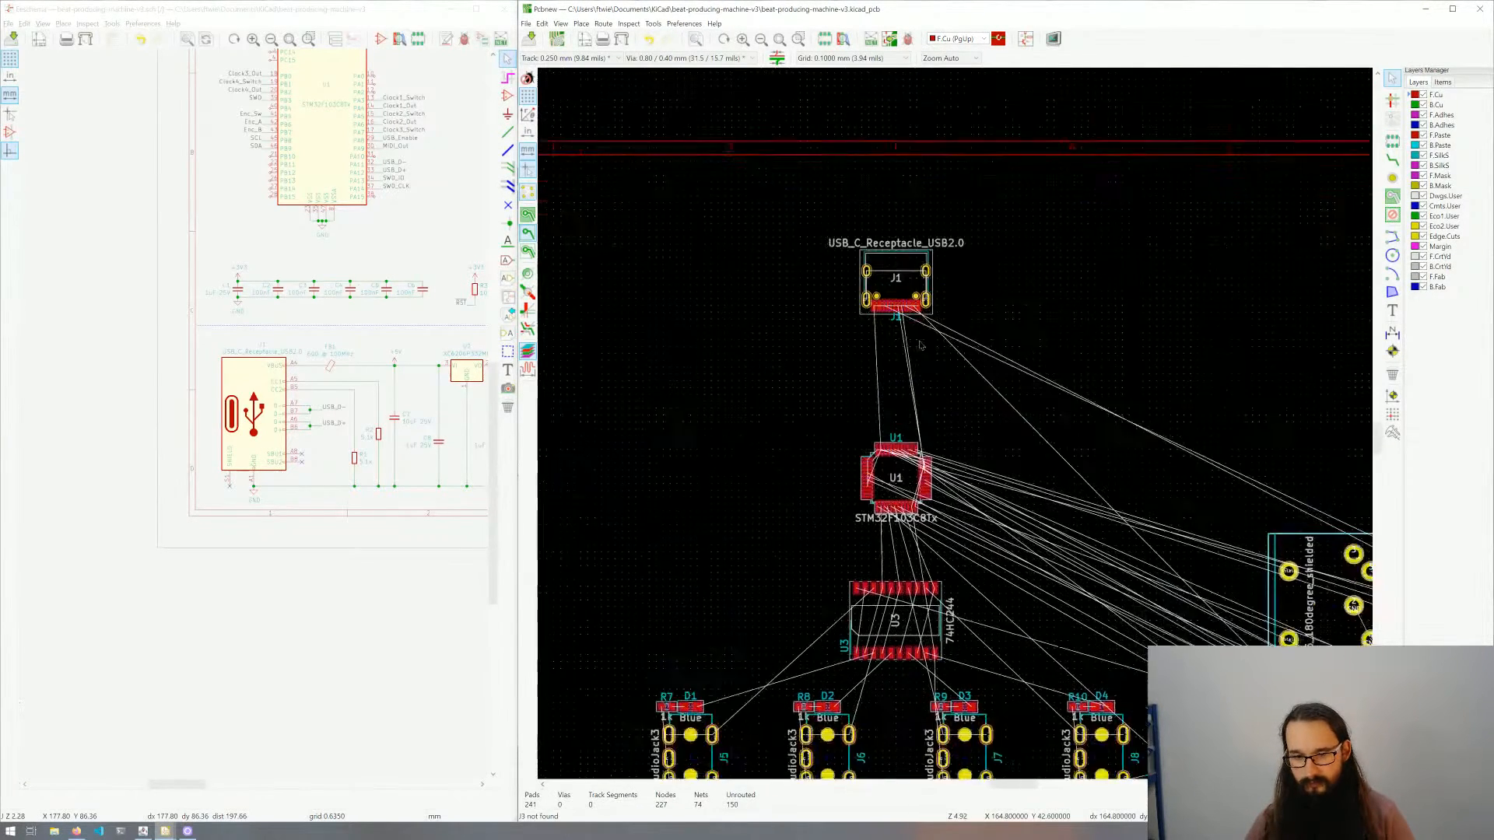
scroll(955, 422, "up", 5)
scroll(955, 423, "down", 4)
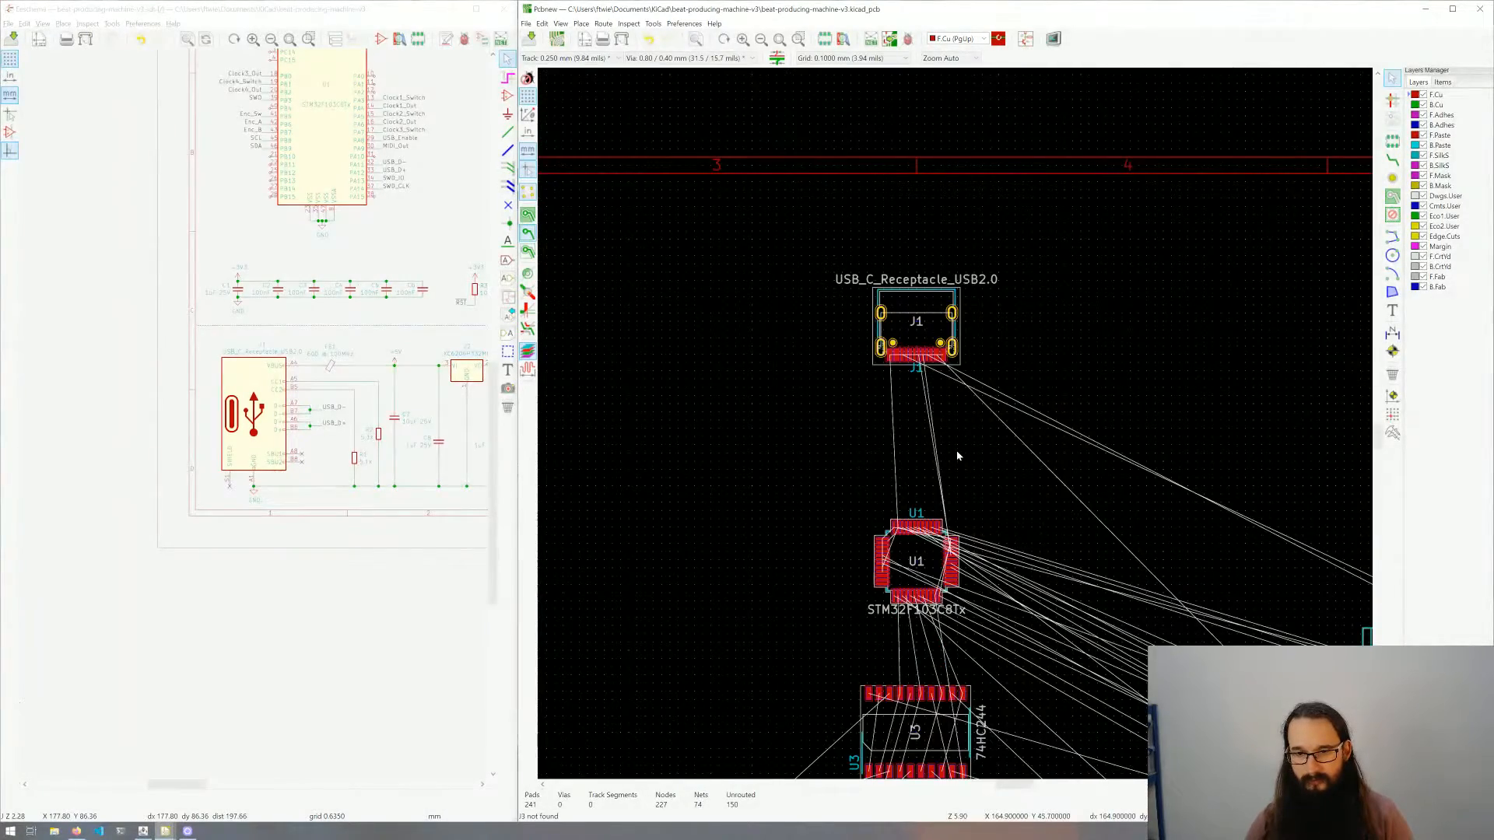
middle_click_drag(958, 456, 886, 313)
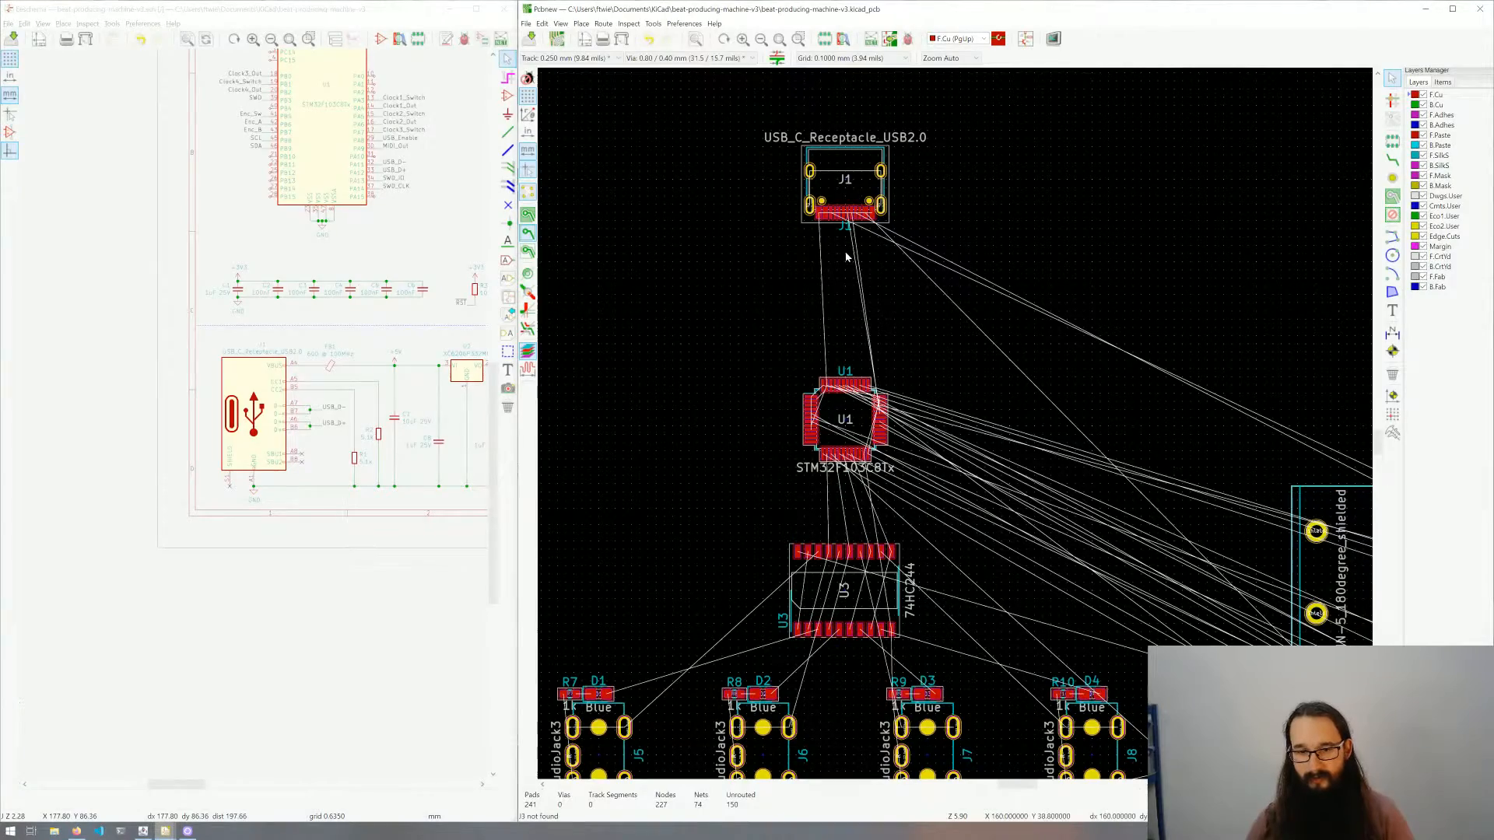
mouse_move(931, 394)
middle_mouse_down()
mouse_move(871, 377)
mouse_move(911, 387)
middle_mouse_up()
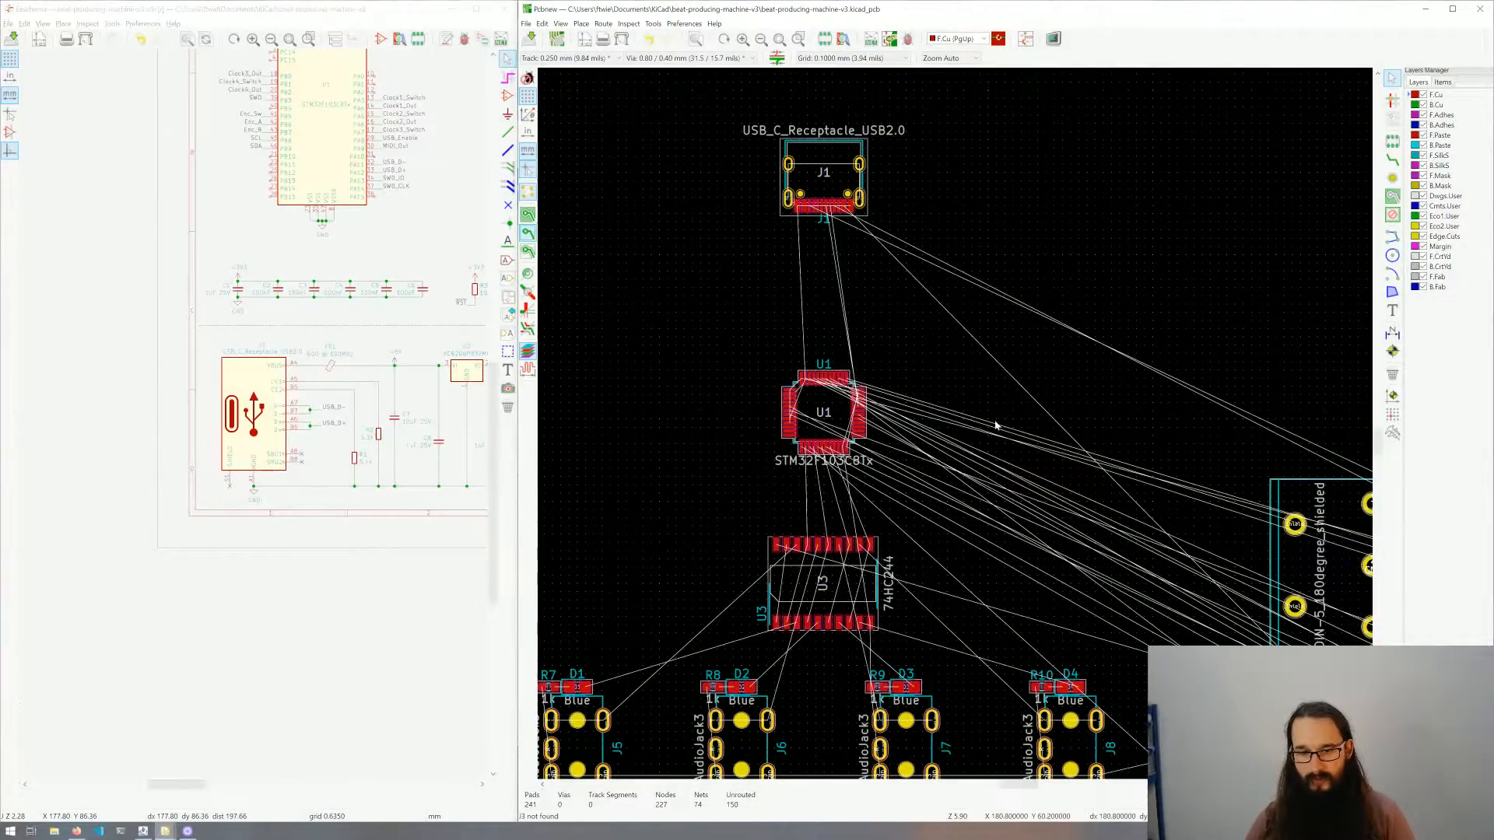
middle_click_drag(996, 426, 934, 355)
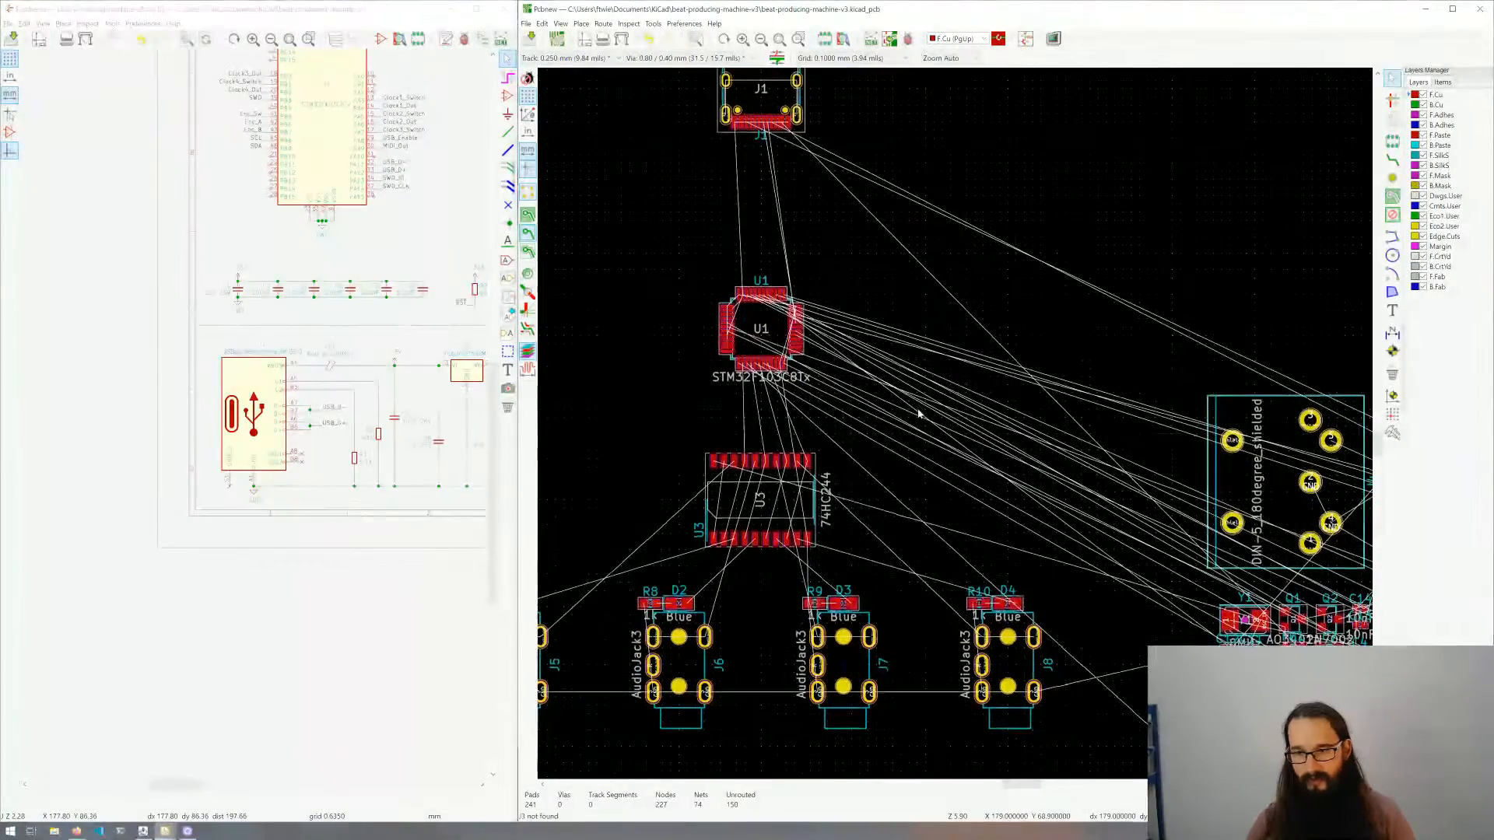
Step: Move the four-pin display header J3 out of the unplaced parts cluster to the free area above the DIN connector and rotary encoder
scroll(957, 428, "down", 4)
scroll(957, 428, "up", 1)
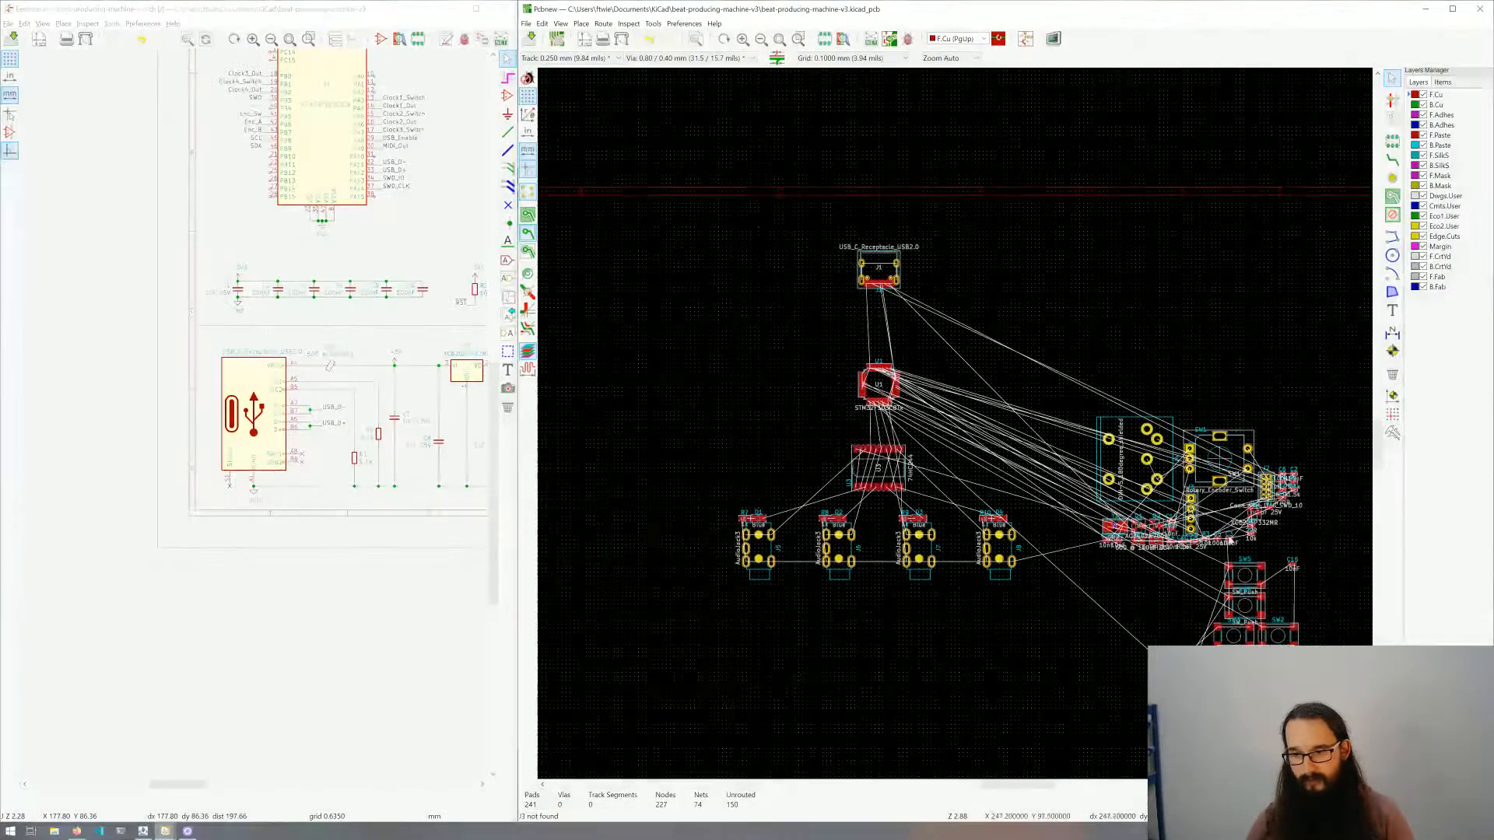
left_click(1199, 516)
key("m")
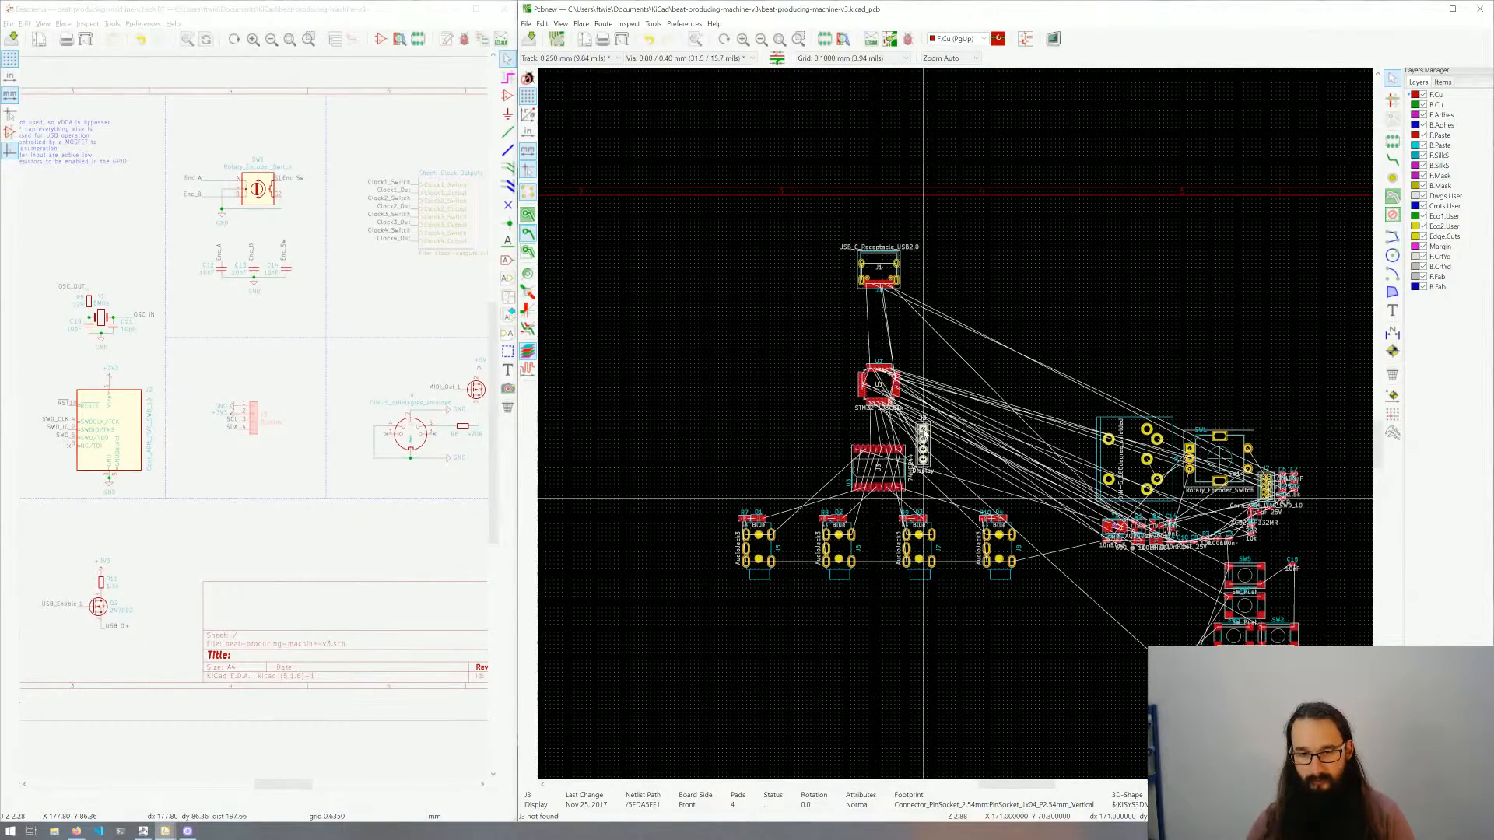
left_click(1190, 324)
left_click(918, 498)
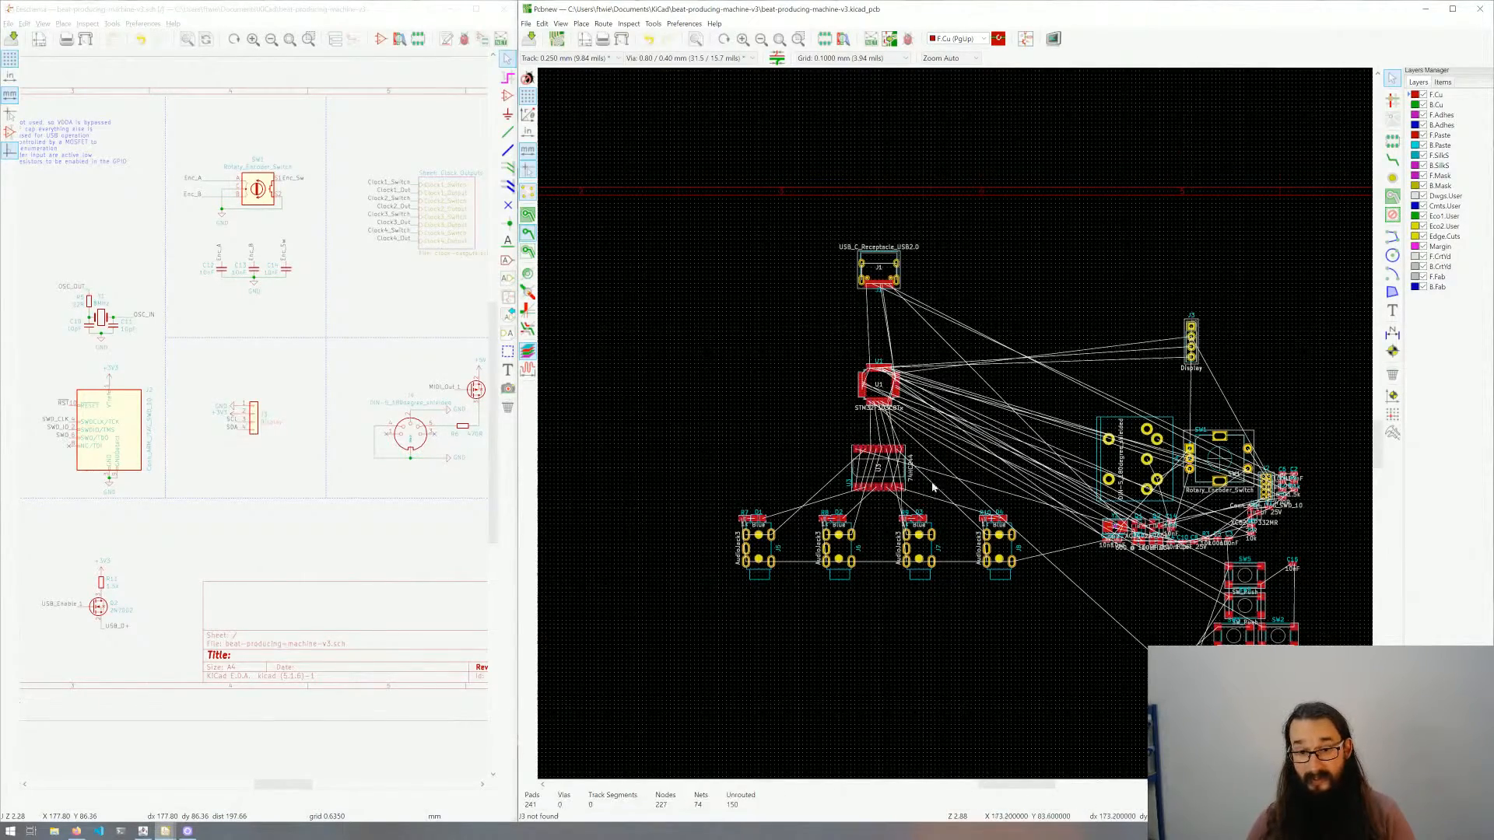
Step: Move USB connector J1, microcontroller U1 and buffer U3 together to the free area left of the four clock jacks
left_click_drag(918, 498, 838, 235)
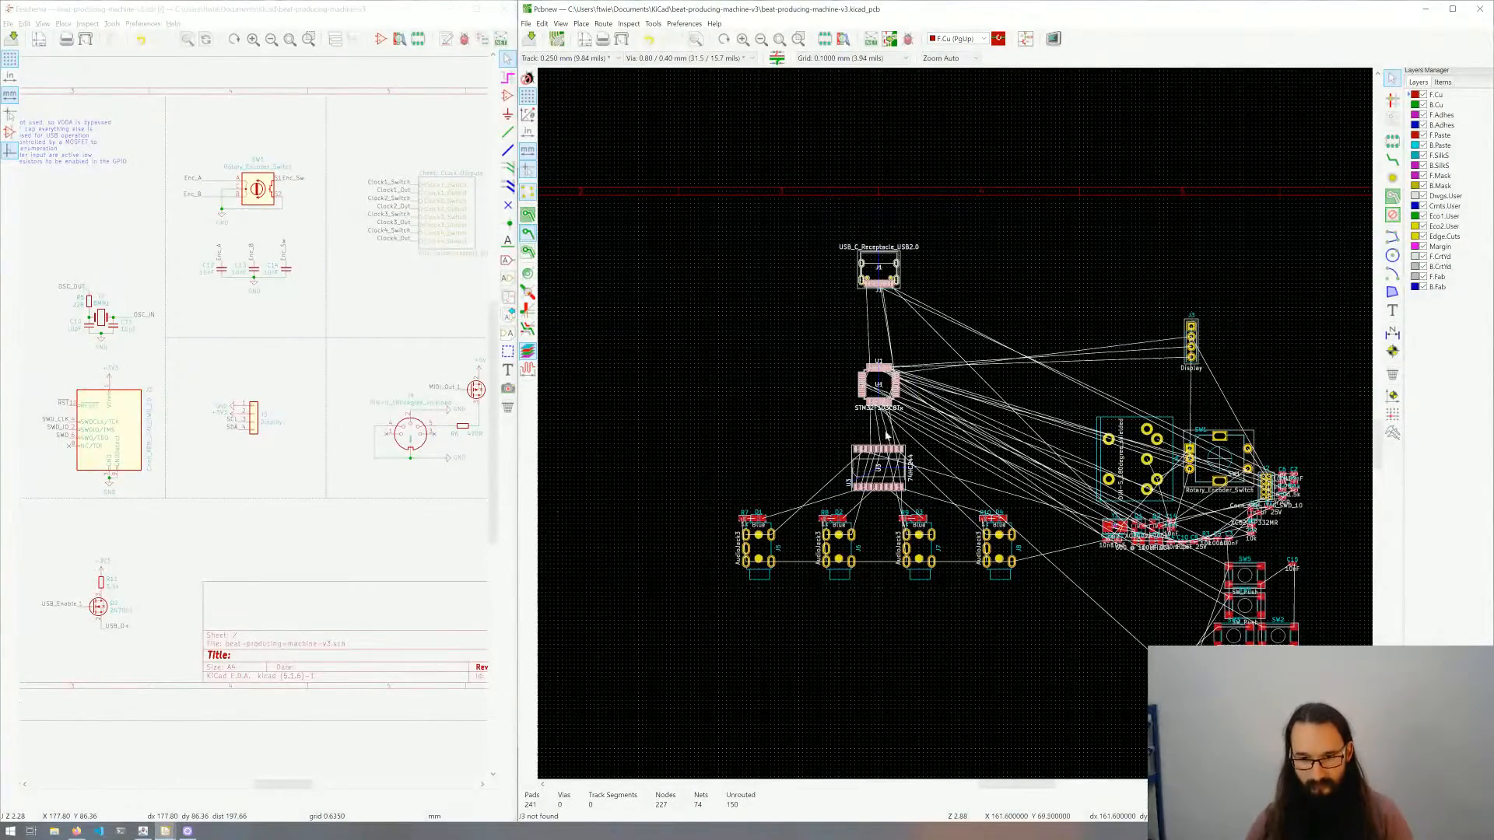
left_click(882, 514)
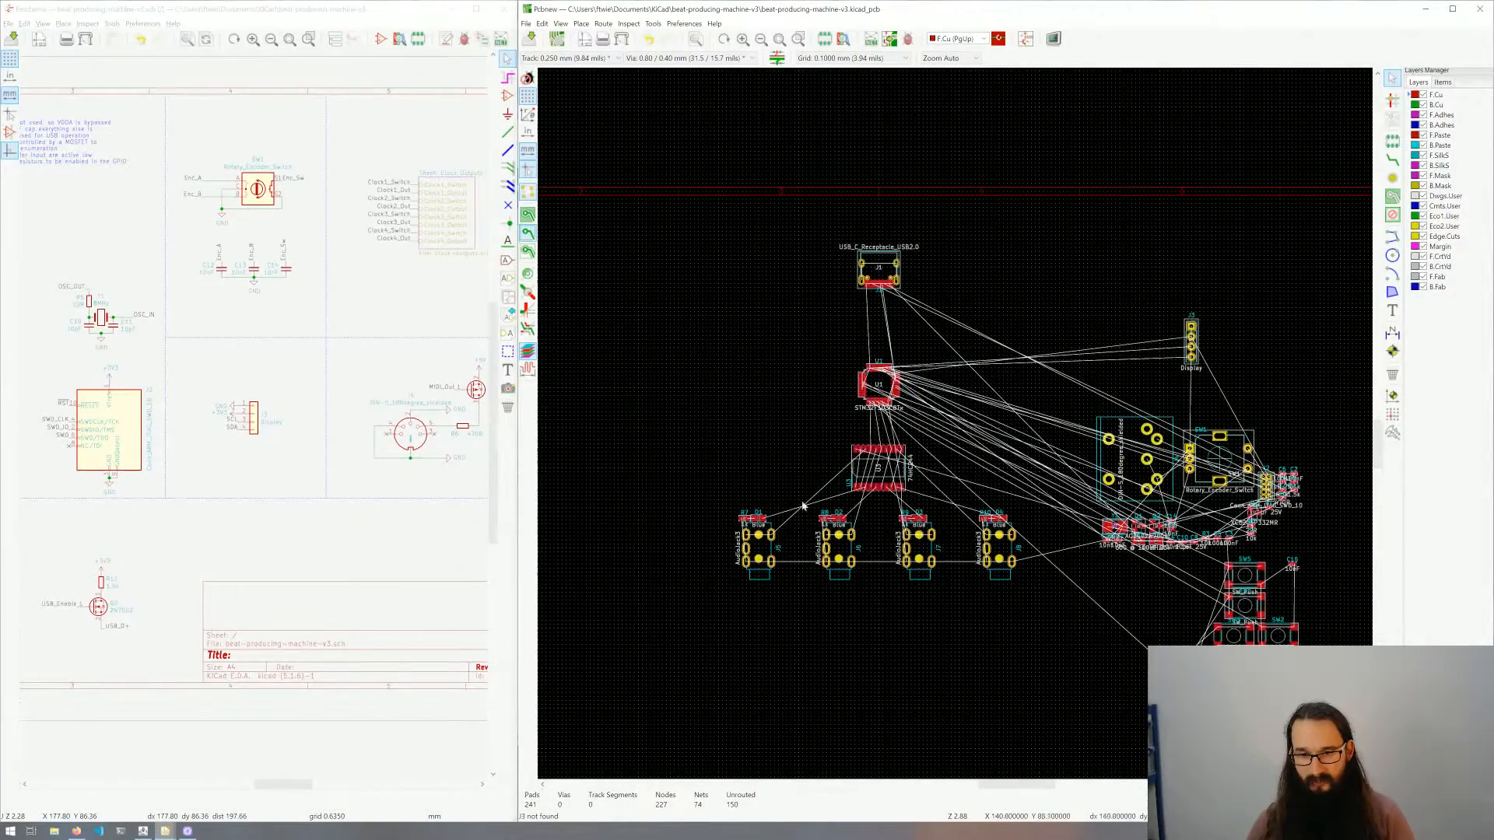
left_click_drag(931, 486, 869, 269)
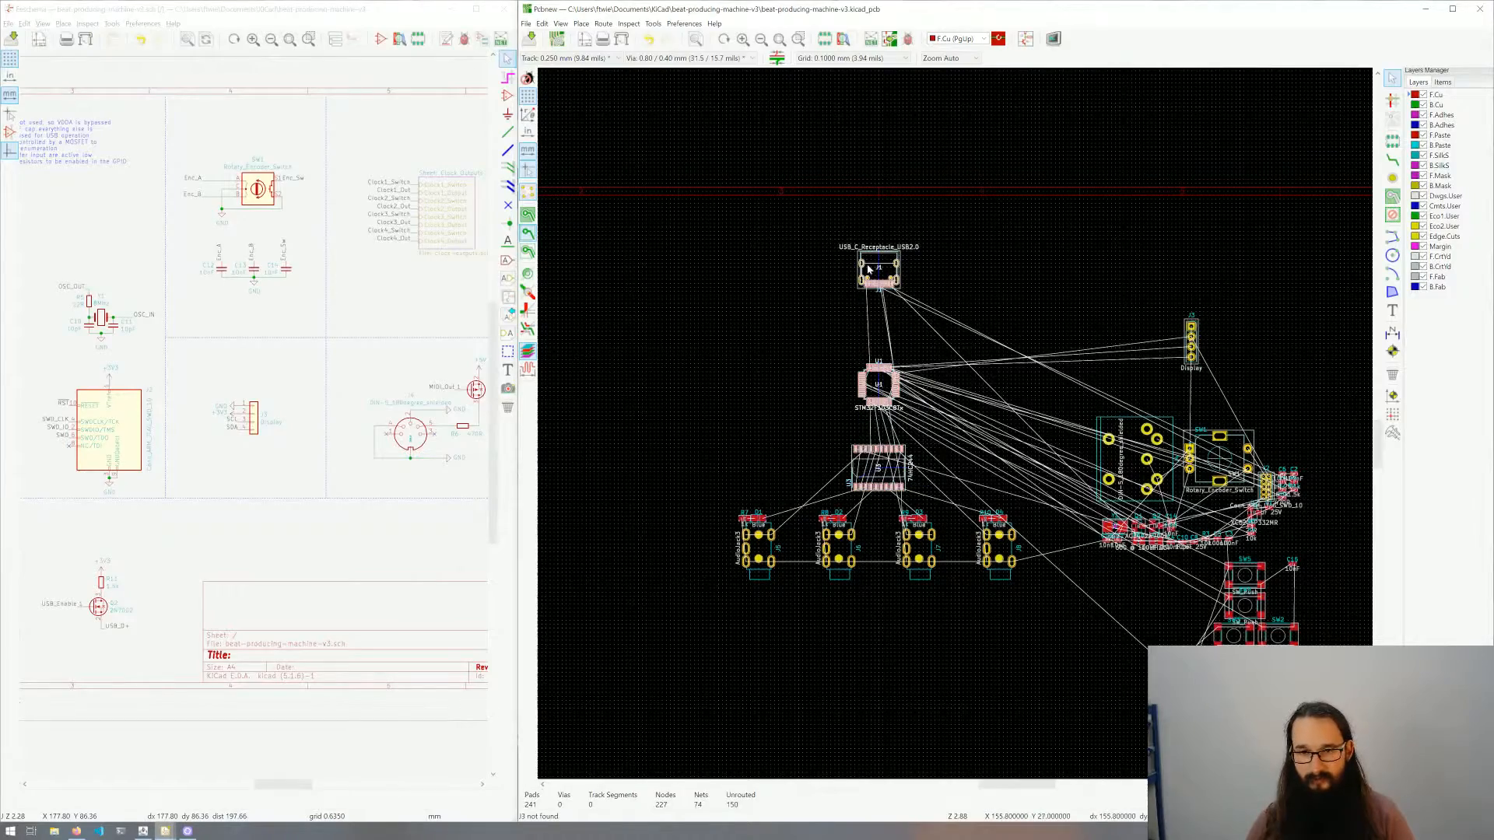
key("m")
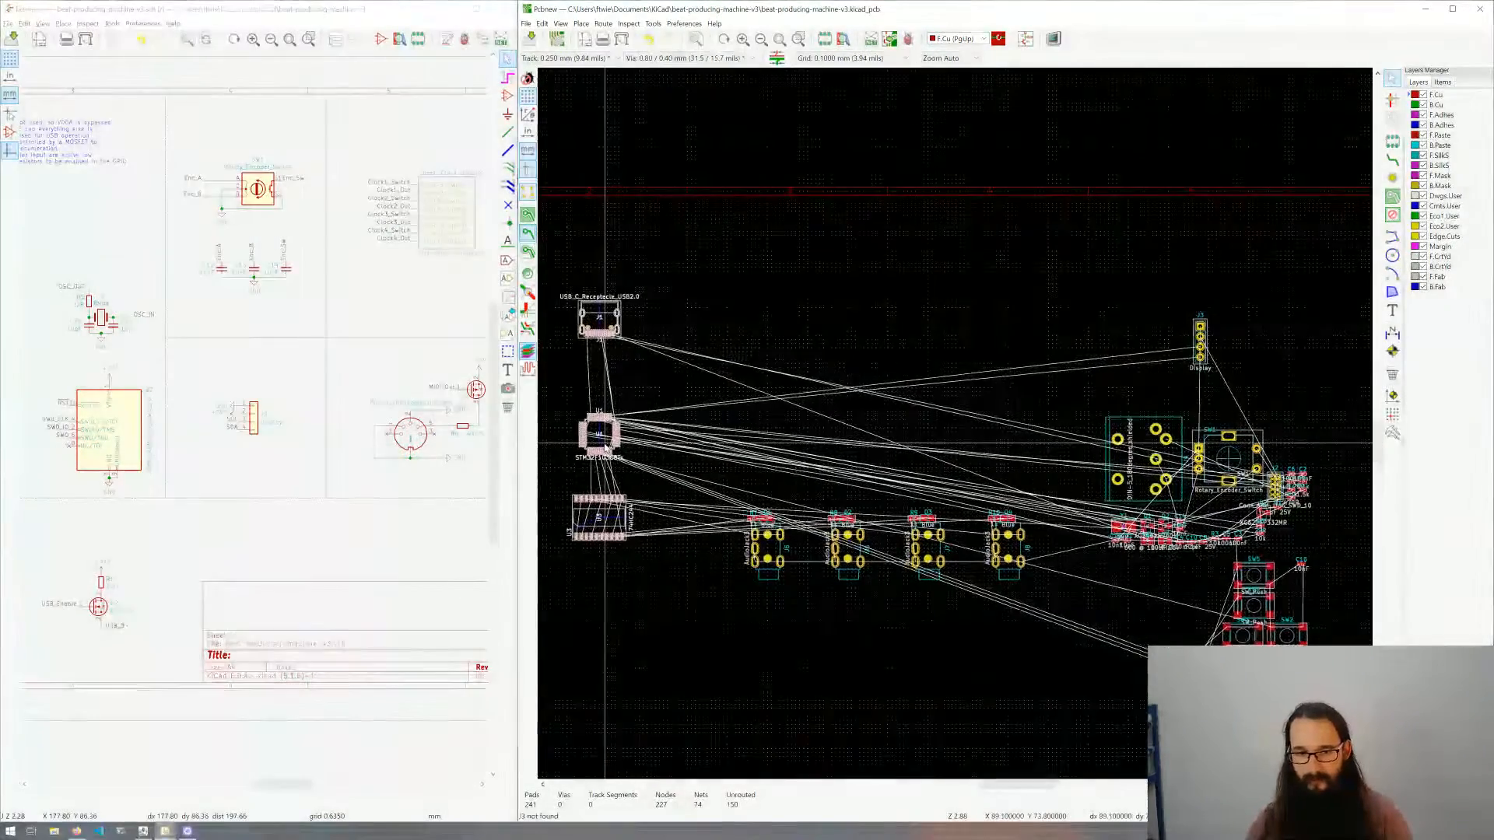
left_click(601, 440)
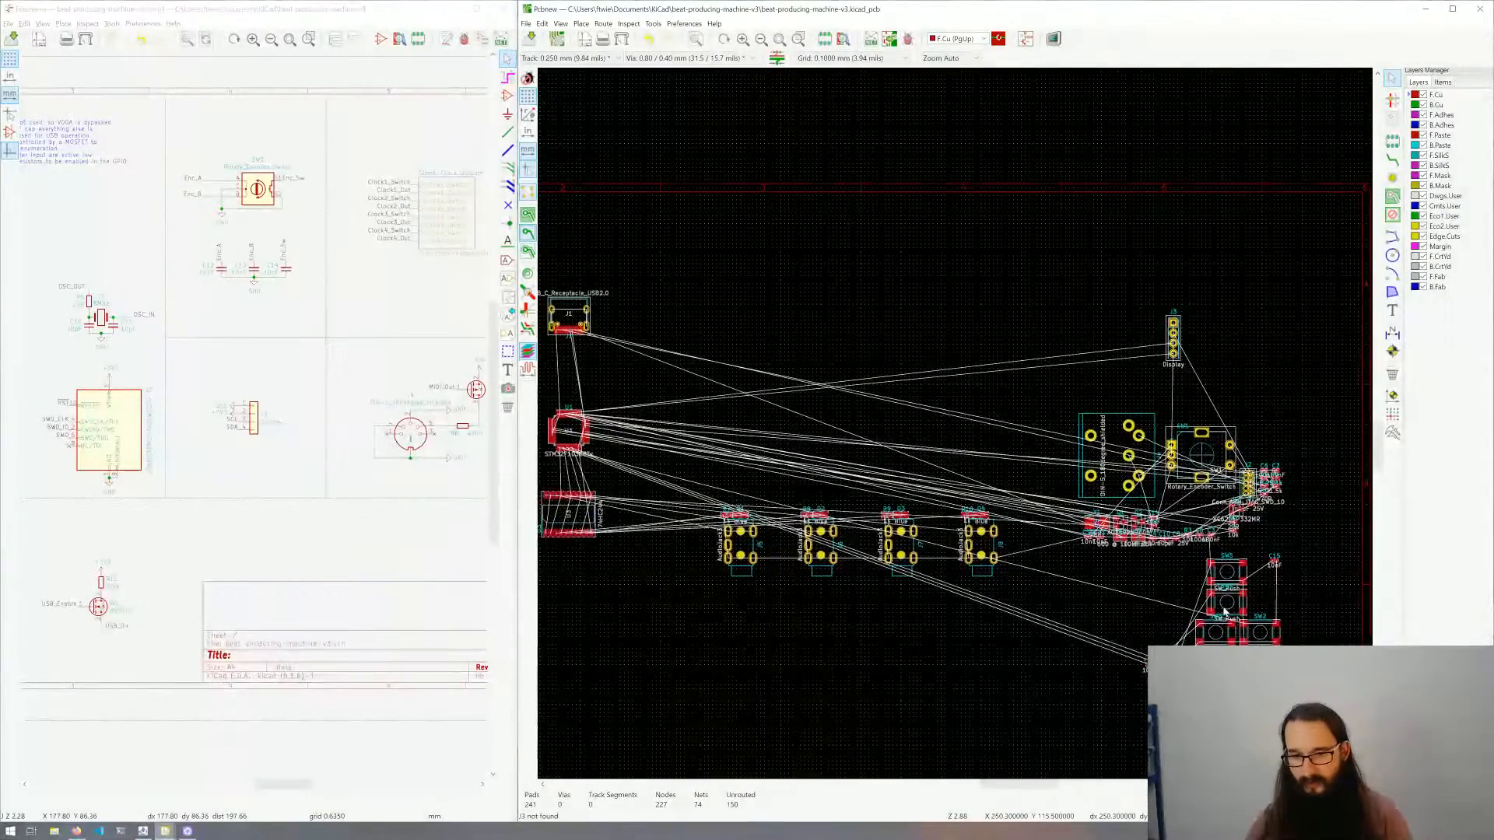
scroll(1257, 626, "up", 3)
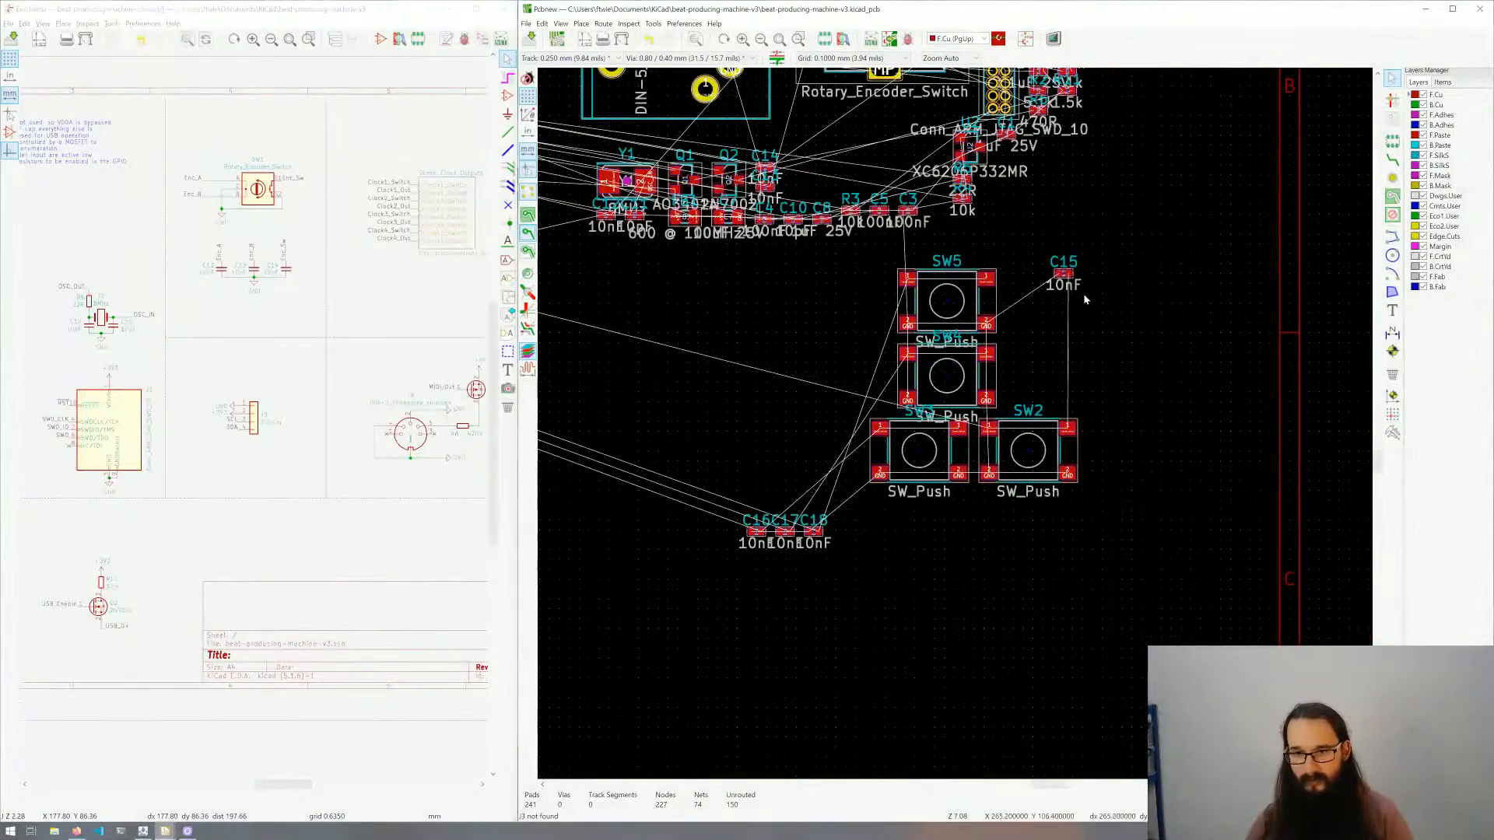
Step: Move push-buttons SW2 to SW5 and capacitors C15 to C18 together to the free area above the clock output jacks
left_click_drag(1084, 246, 755, 568)
scroll(1056, 350, "down", 3)
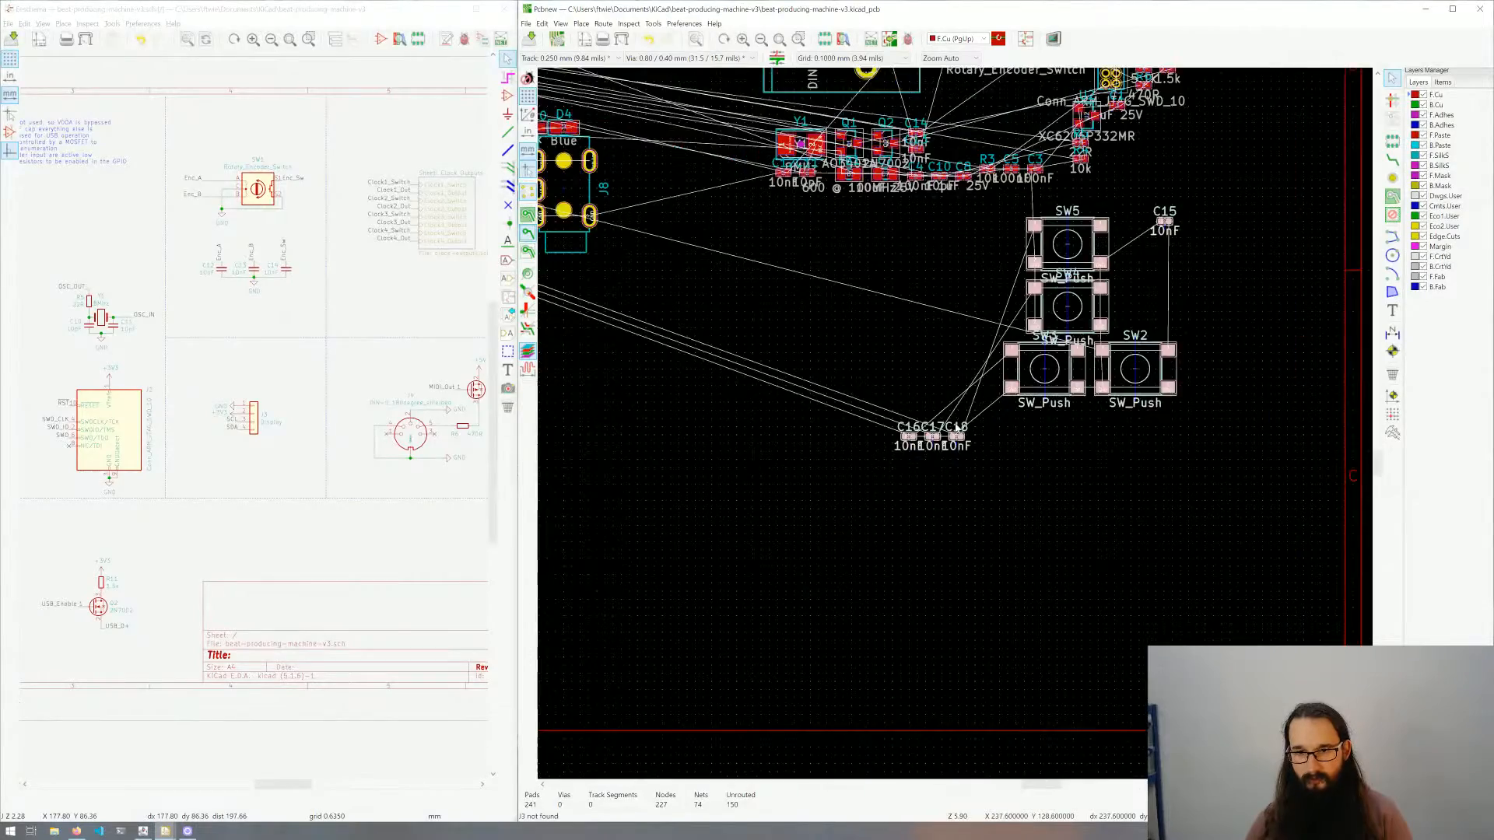
left_click_drag(1029, 376, 1088, 192)
scroll(1087, 193, "up", 3)
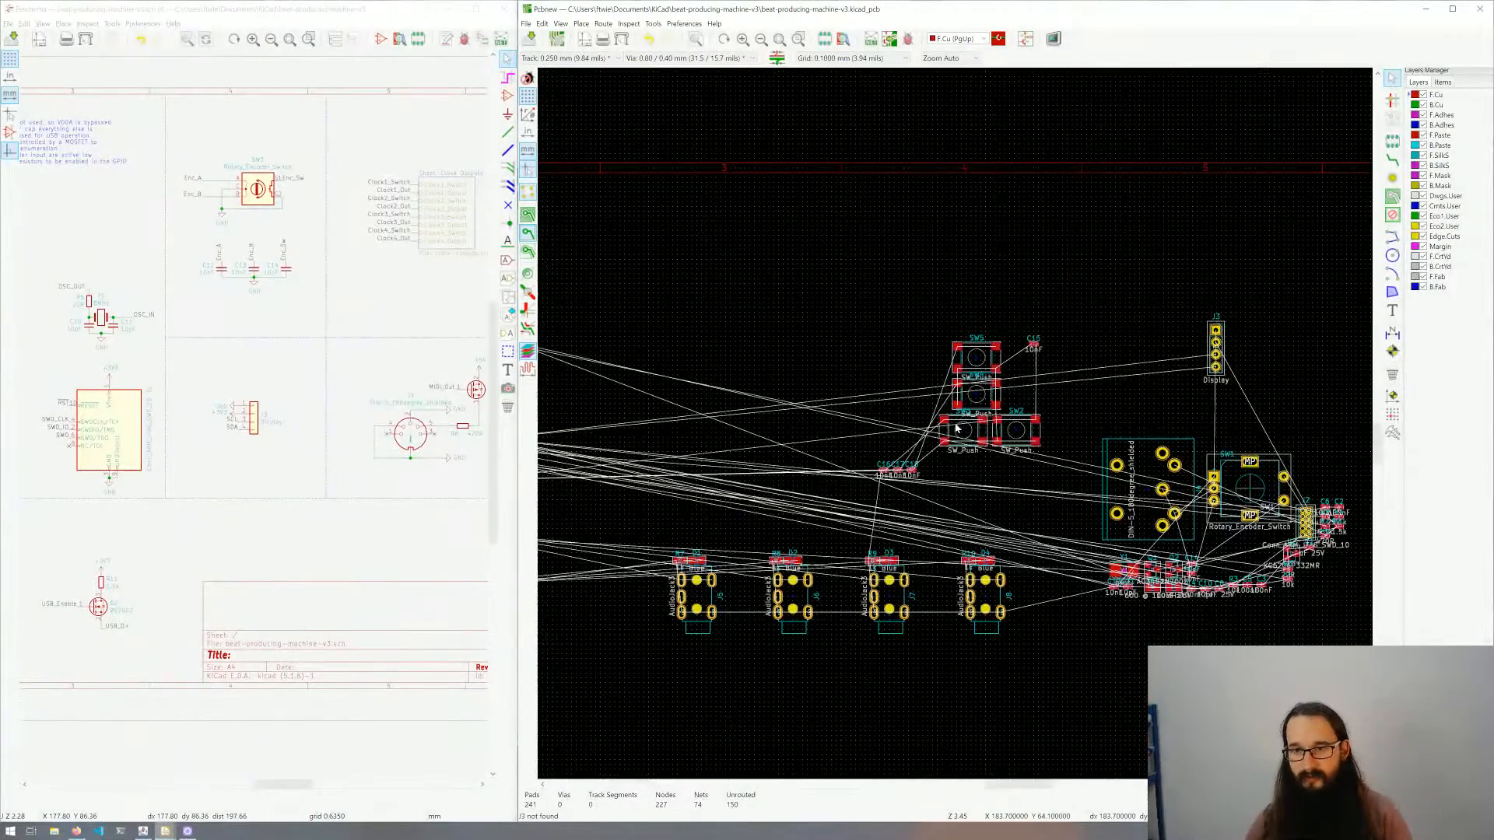
Step: Place push-button SW2 directly above LED D1 and clock jack J5, centred on the jack
left_click(1056, 433)
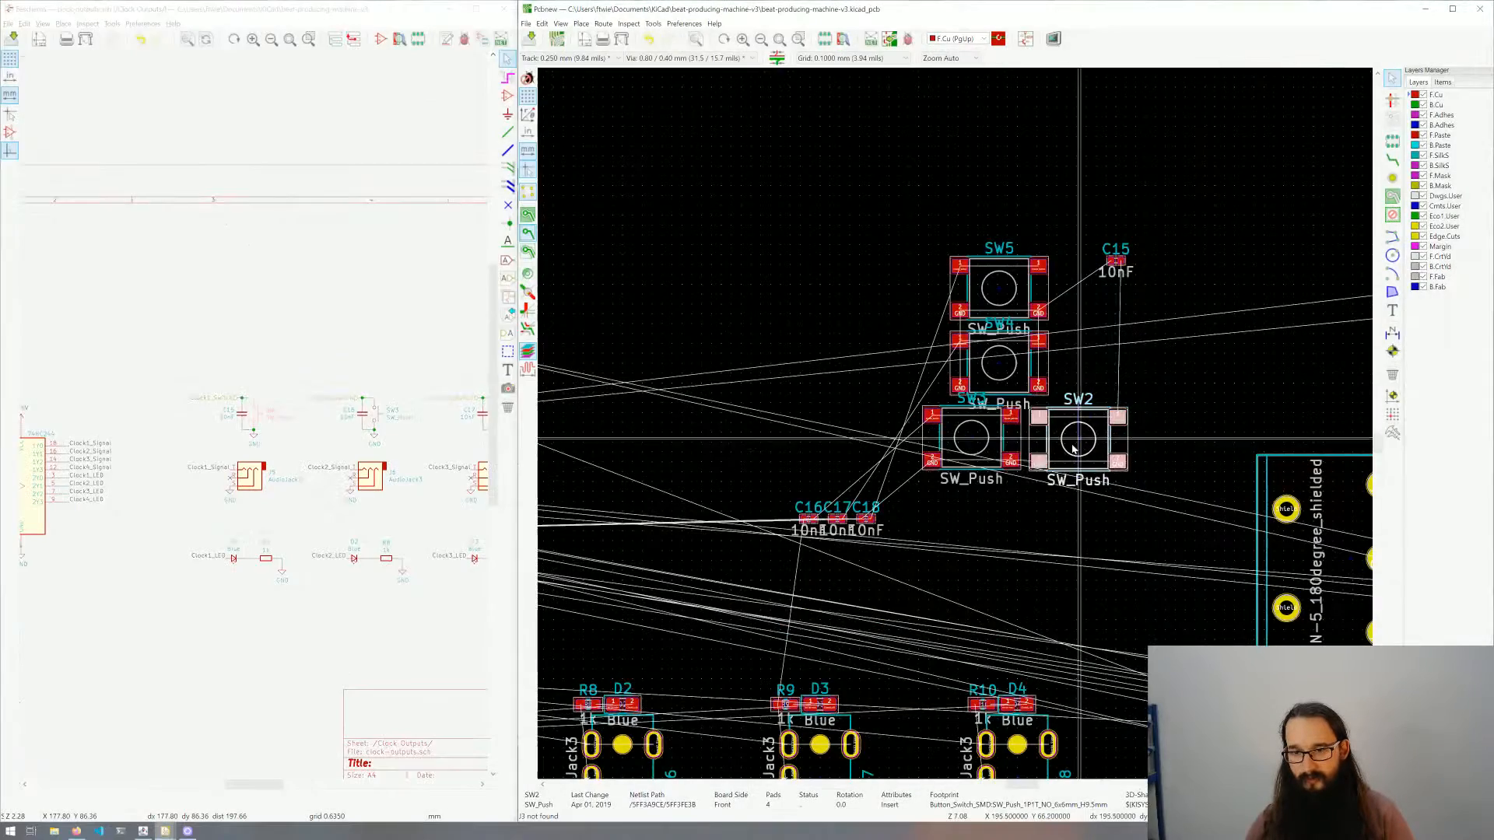
left_click_drag(1056, 434, 673, 557)
scroll(673, 556, "up", 1)
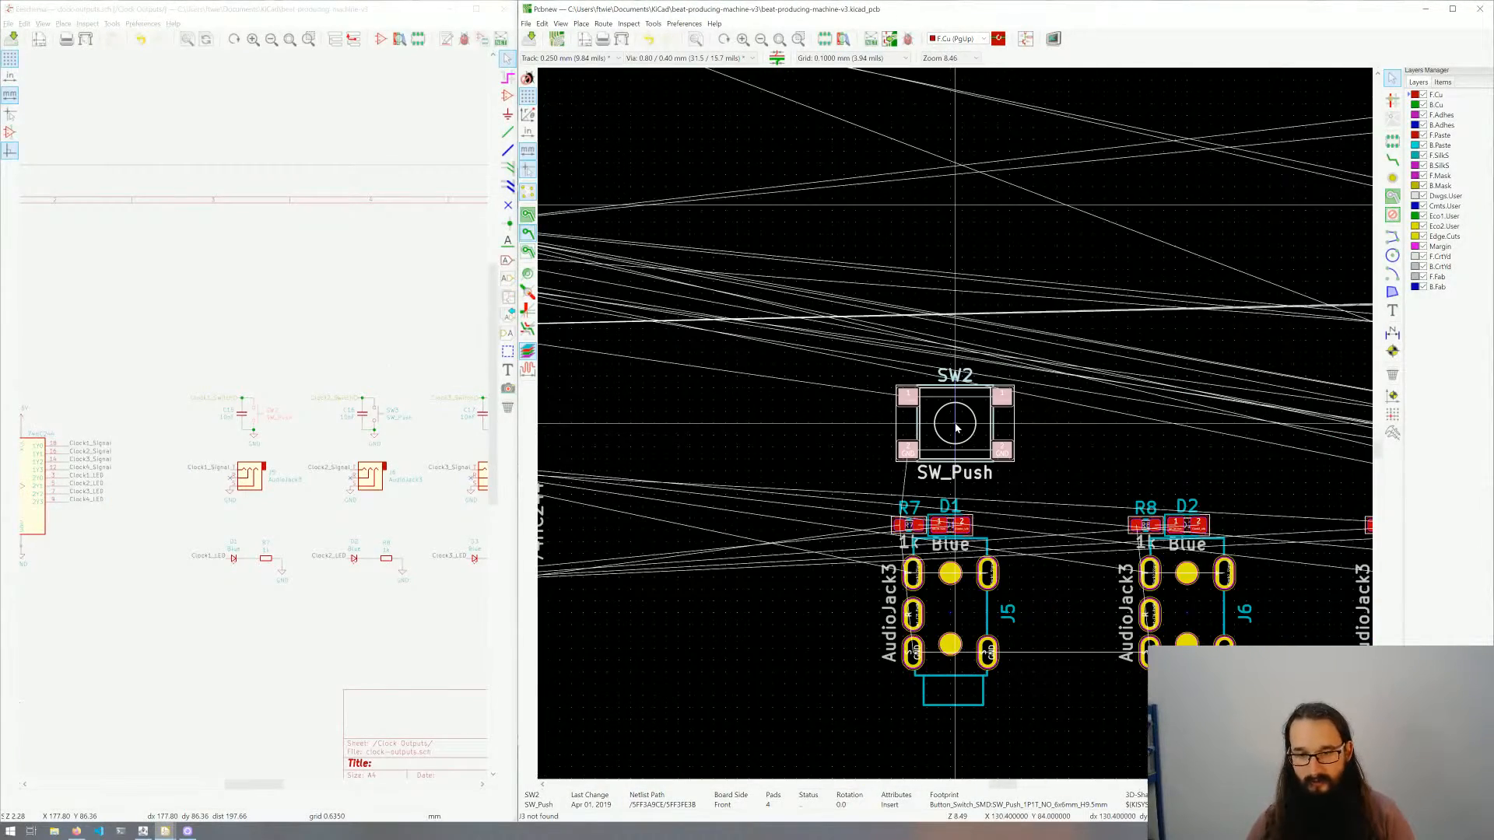
left_click_drag(955, 427, 952, 460)
key("Home")
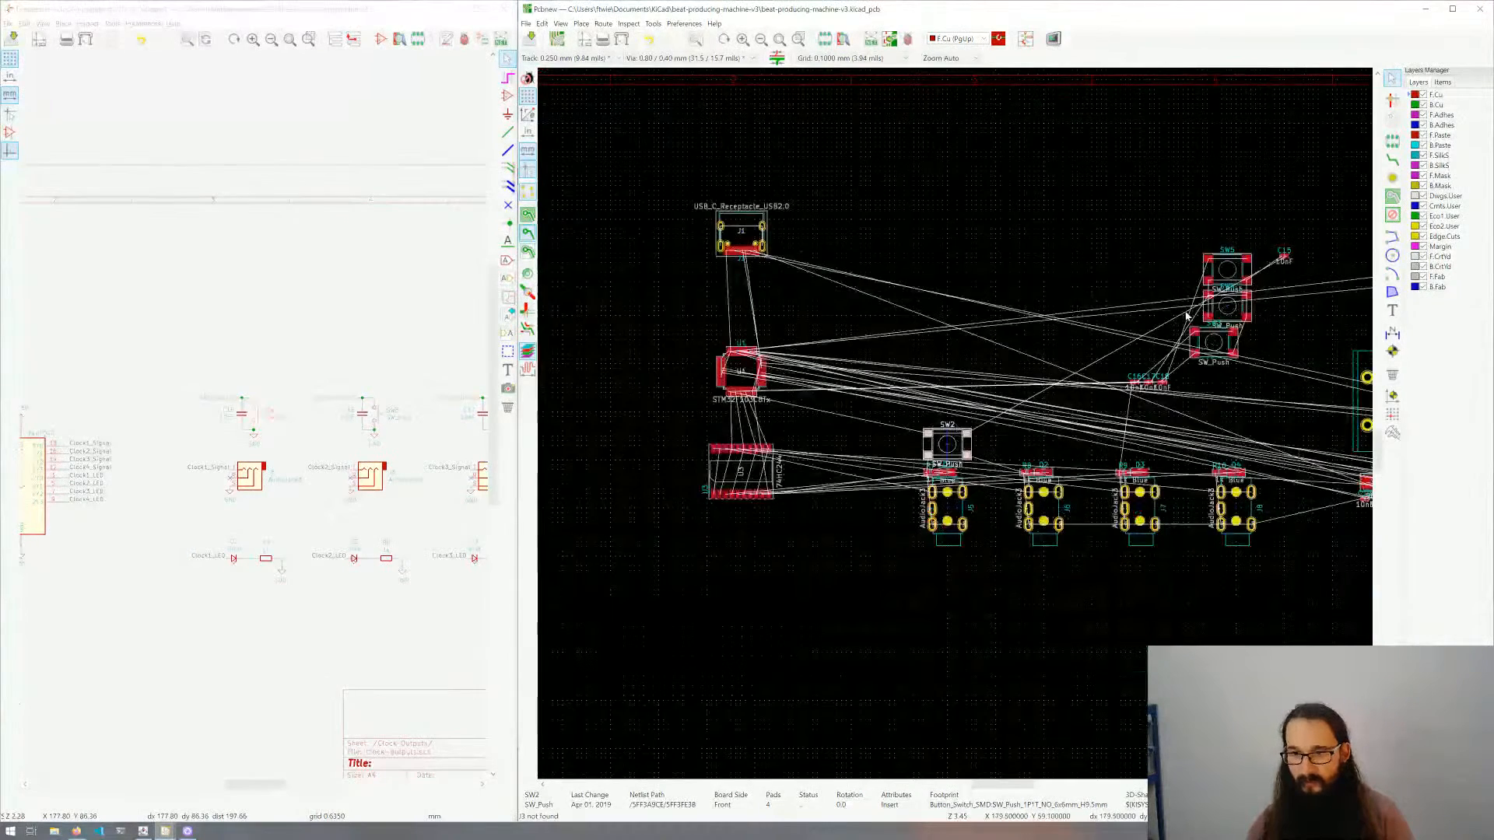
left_click(994, 378)
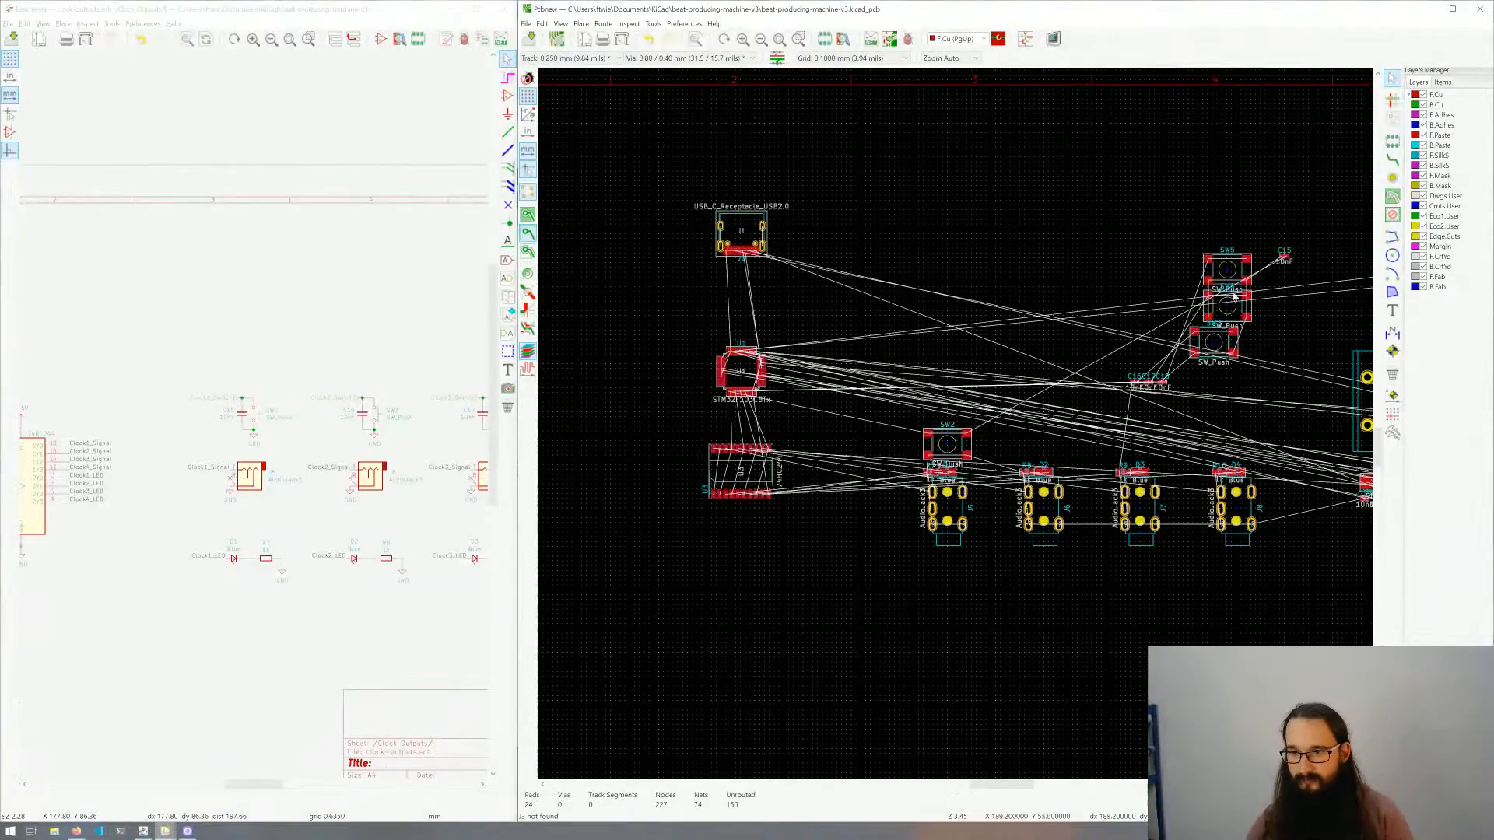
Step: Place push-button SW3 directly above LED D2 and clock jack J6, level with SW2
left_click(1224, 342)
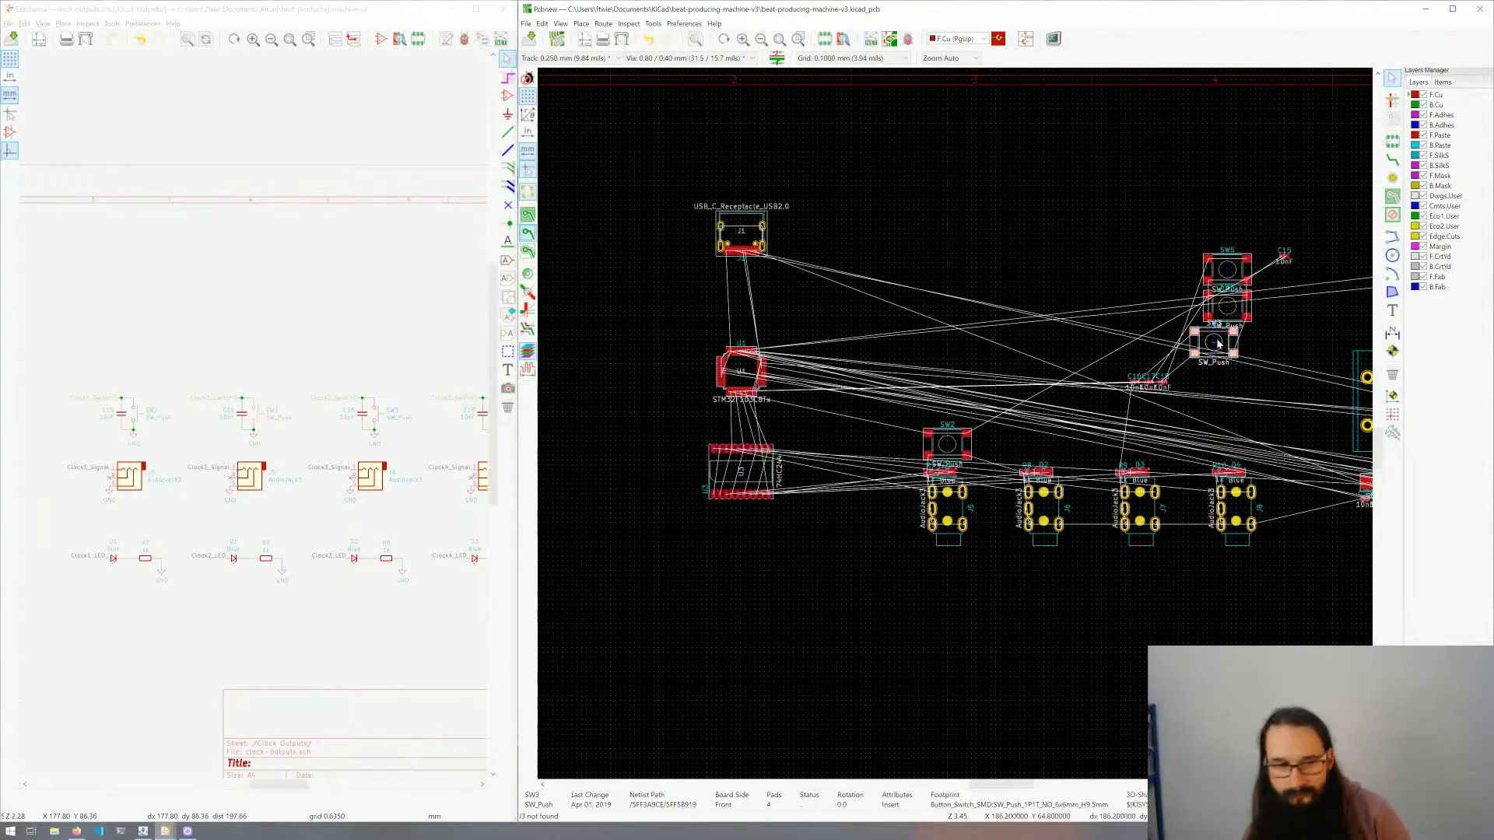
left_click_drag(1223, 342, 854, 509)
scroll(1125, 417, "up", 3)
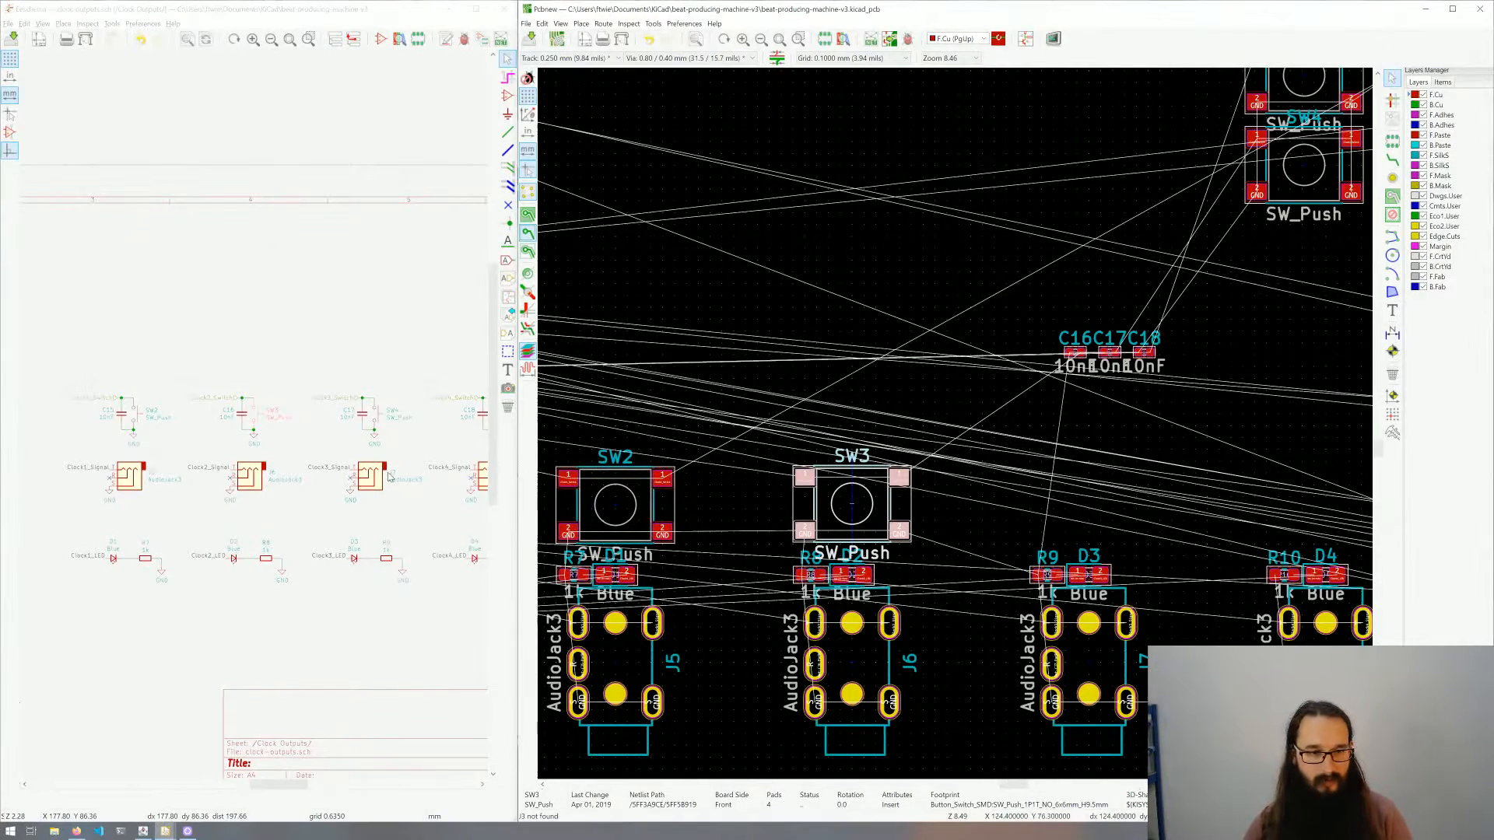
Step: Locate push-button SW4 from the clock outputs schematic and place it above LED D3 and clock jack J7
left_click(337, 434)
left_click(267, 395)
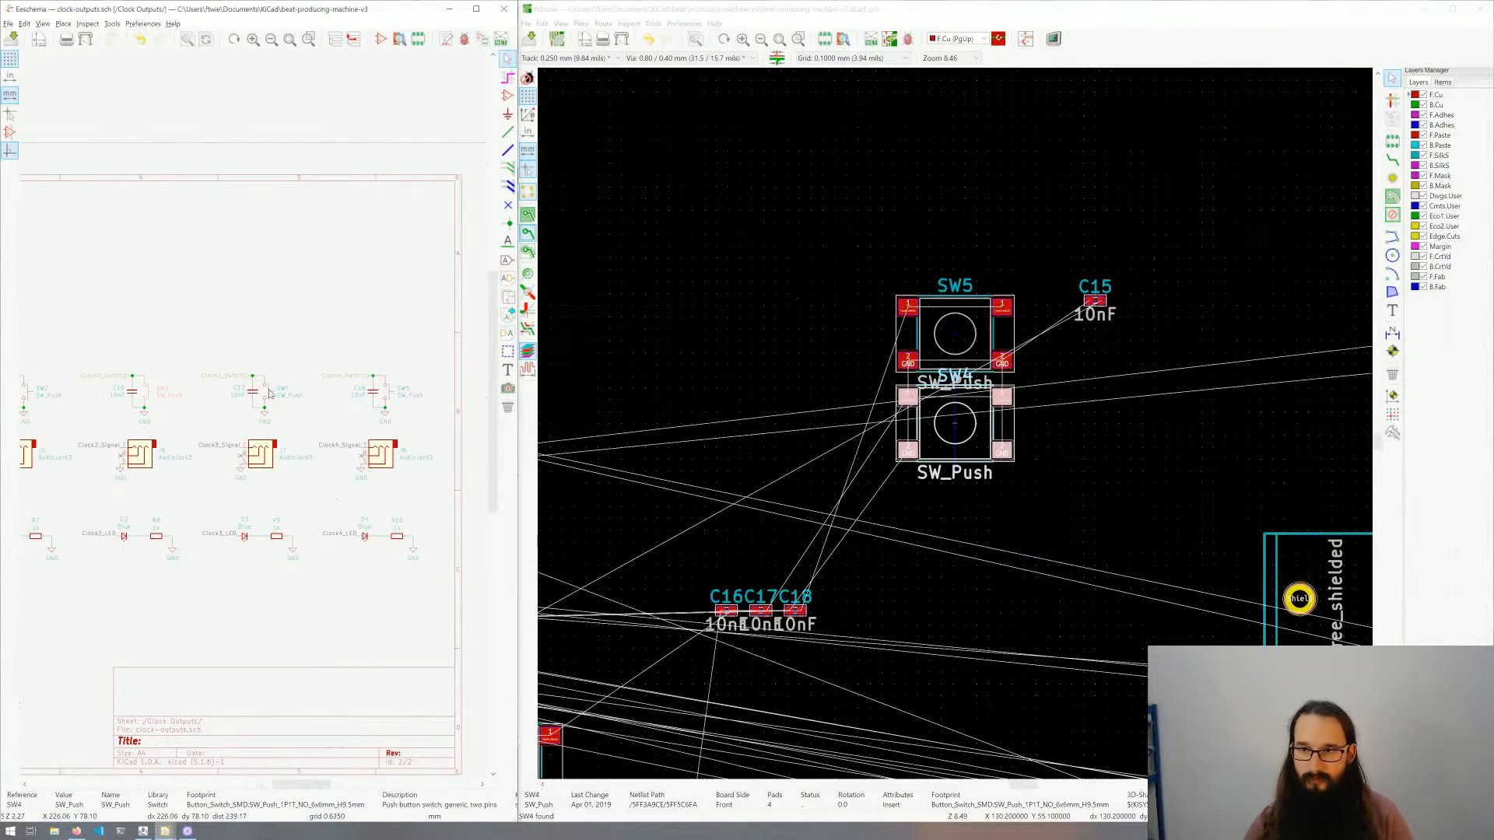
left_click(973, 432)
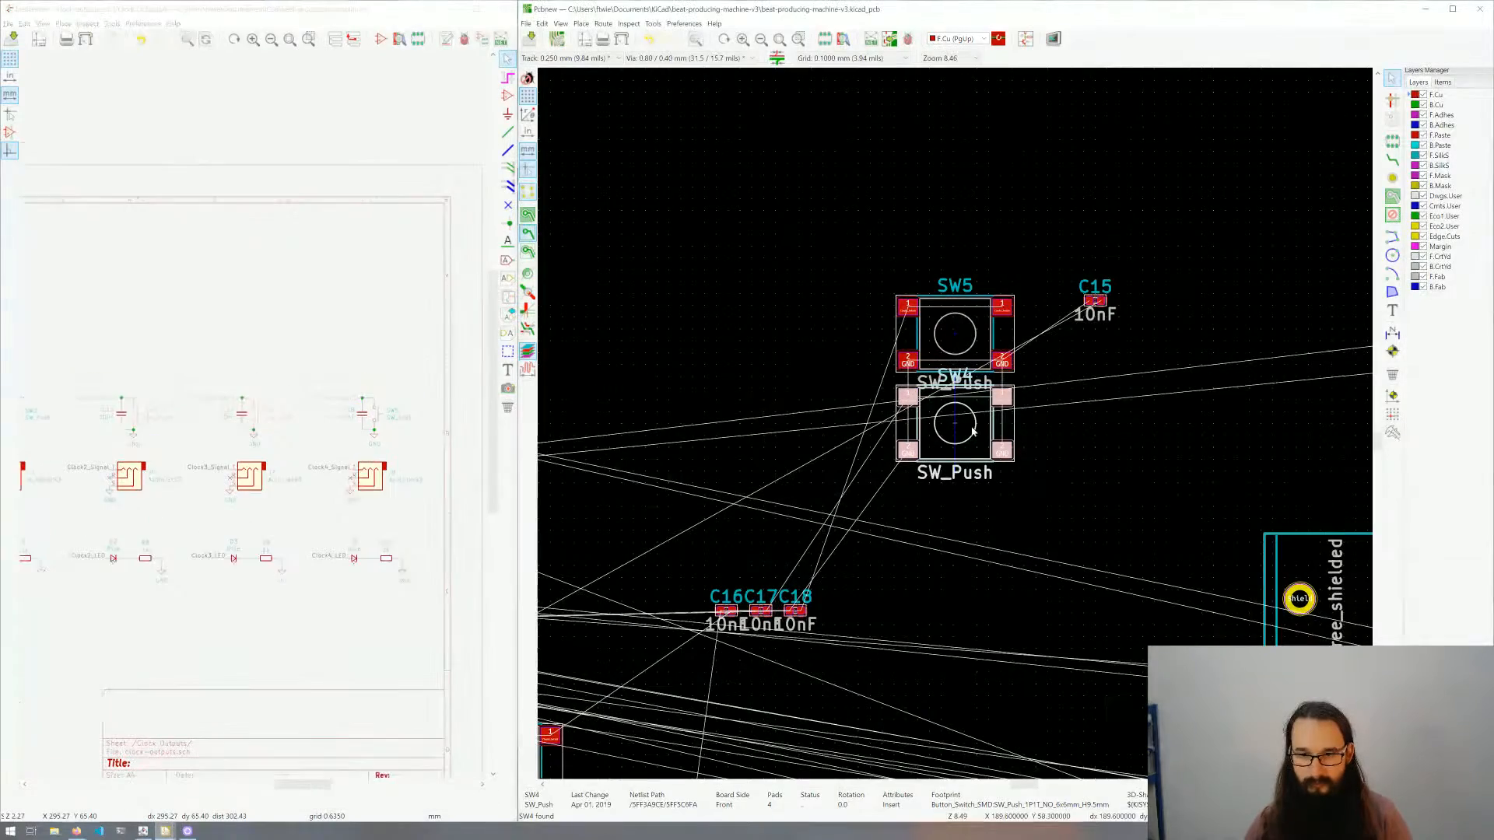
scroll(954, 430, "down", 4)
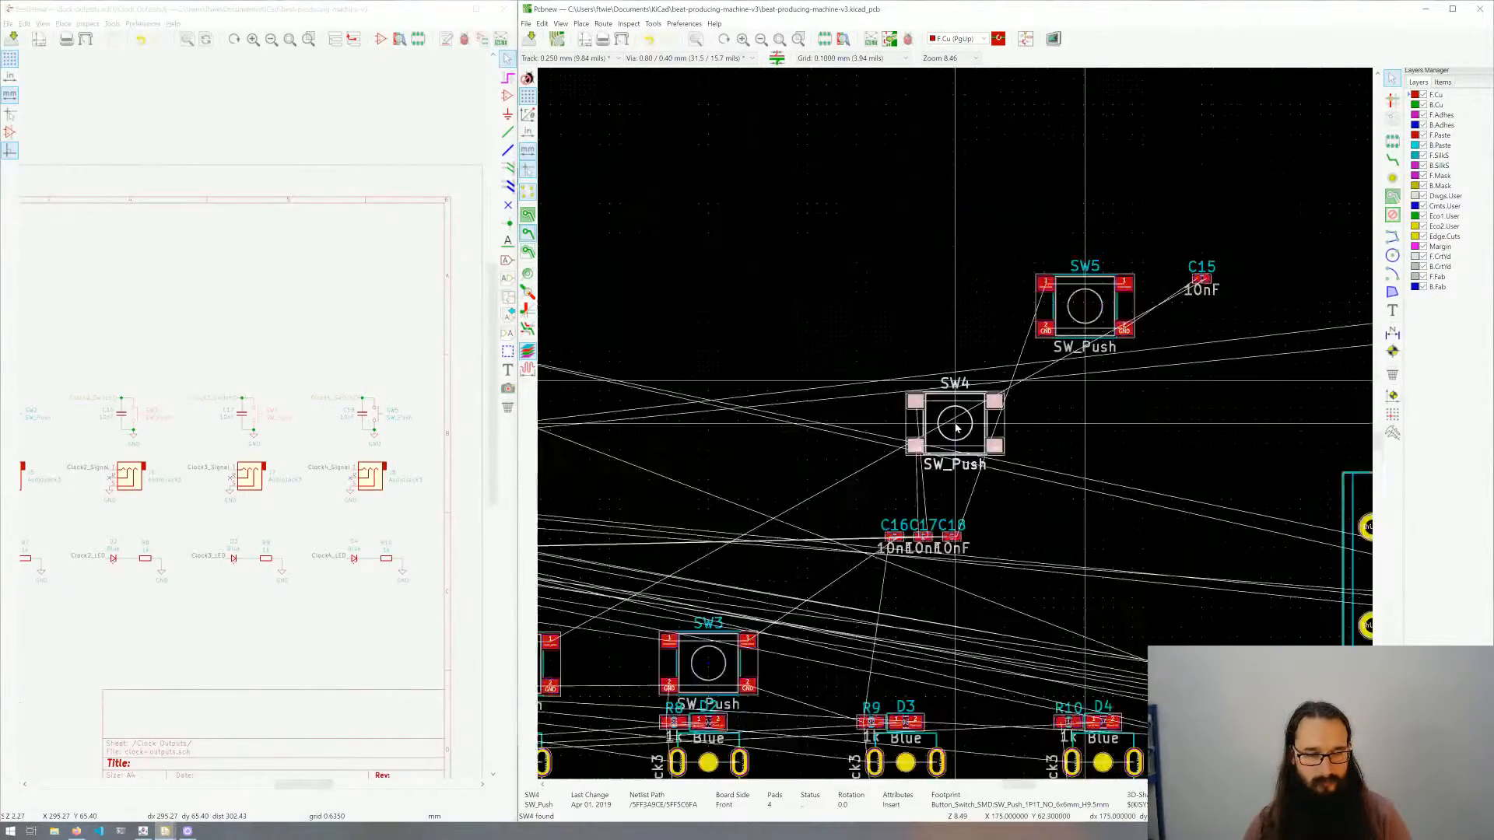
scroll(846, 510, "up", 5)
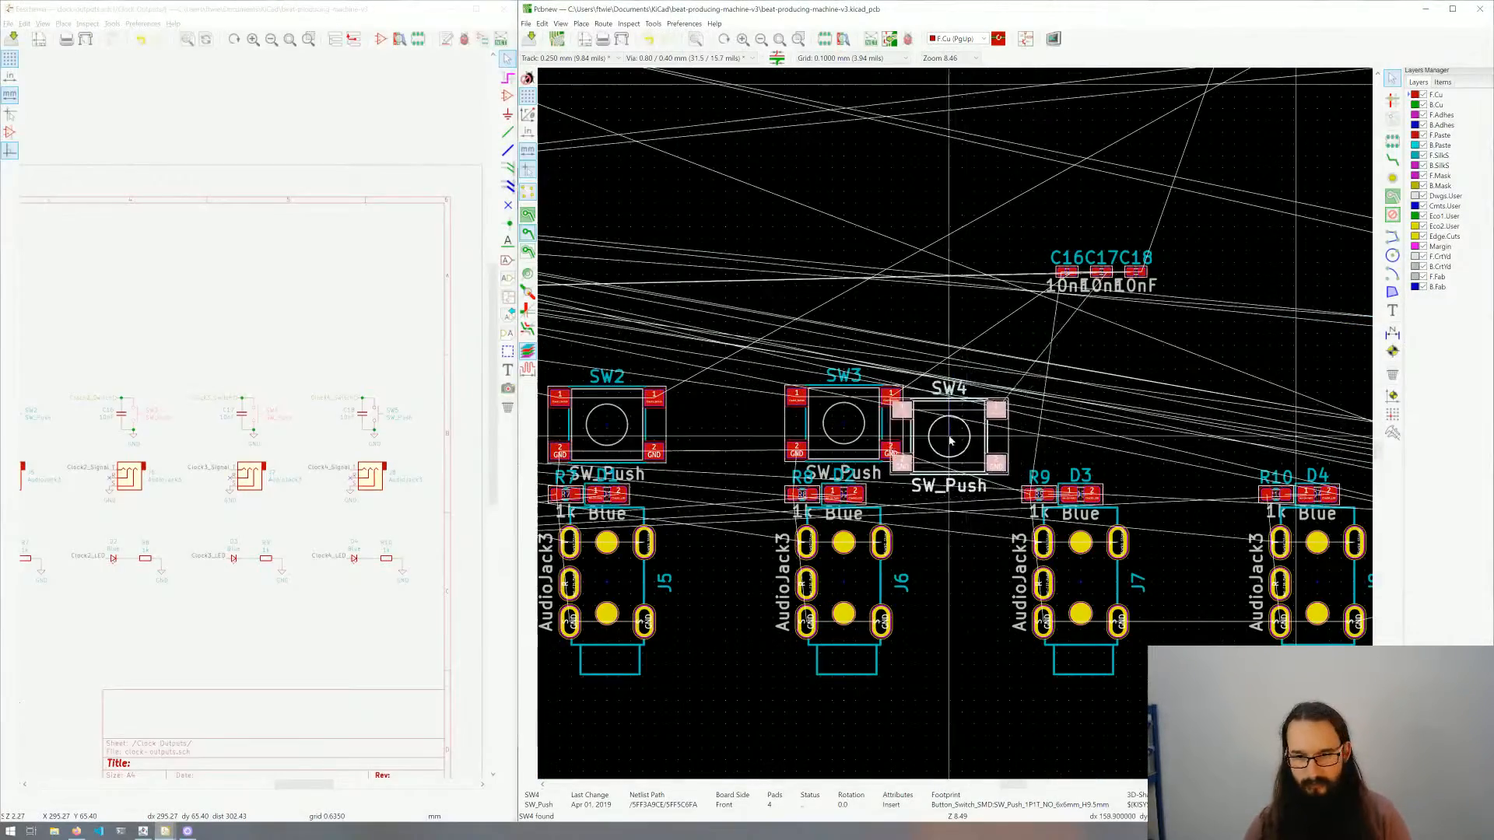
left_click_drag(956, 427, 979, 445)
left_click(847, 340)
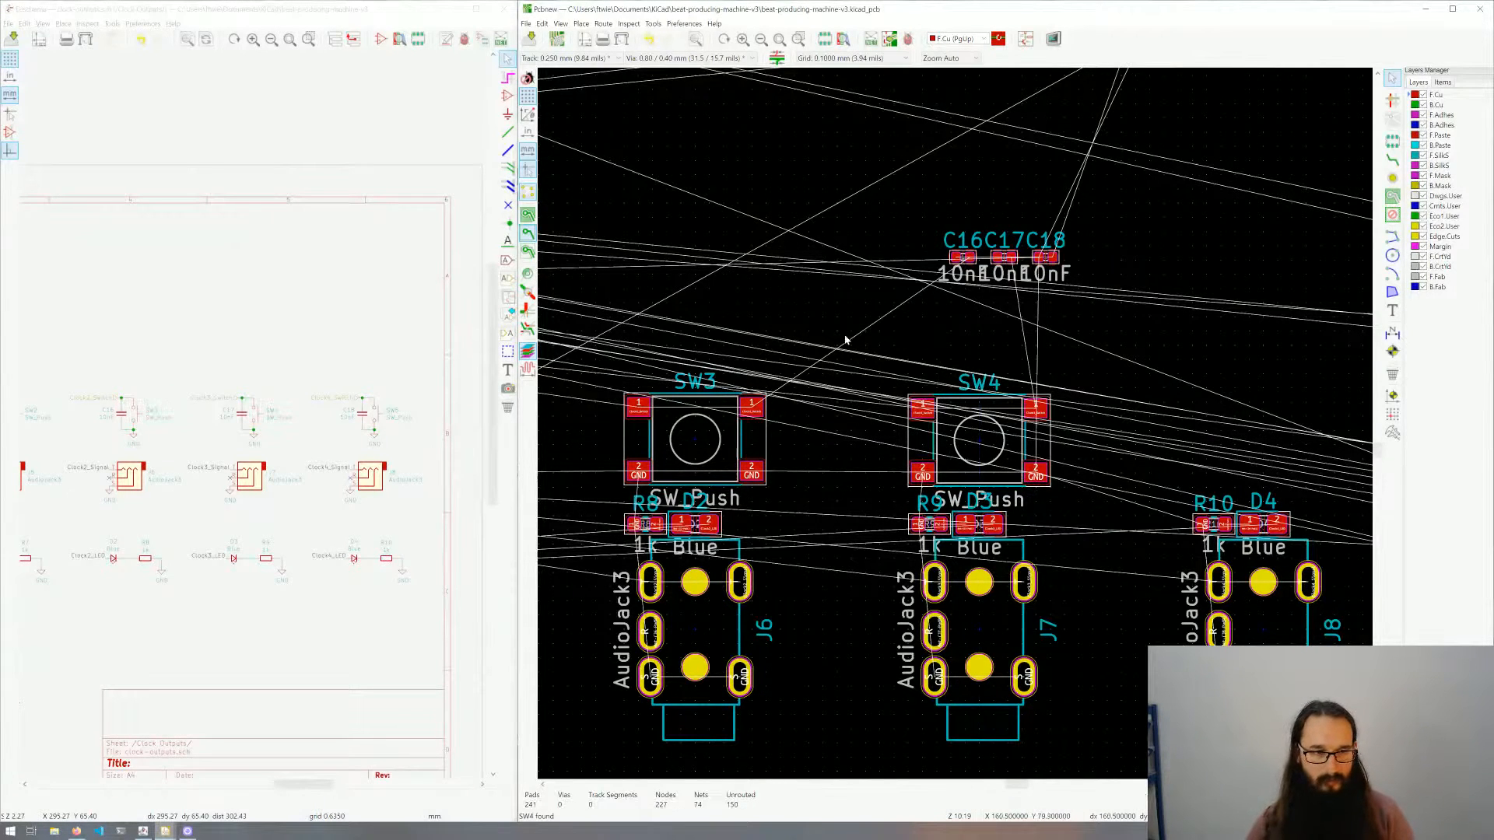
Step: Locate push-button SW5 from the clock outputs schematic and place it above LED D4 and clock jack J8
left_click(379, 419)
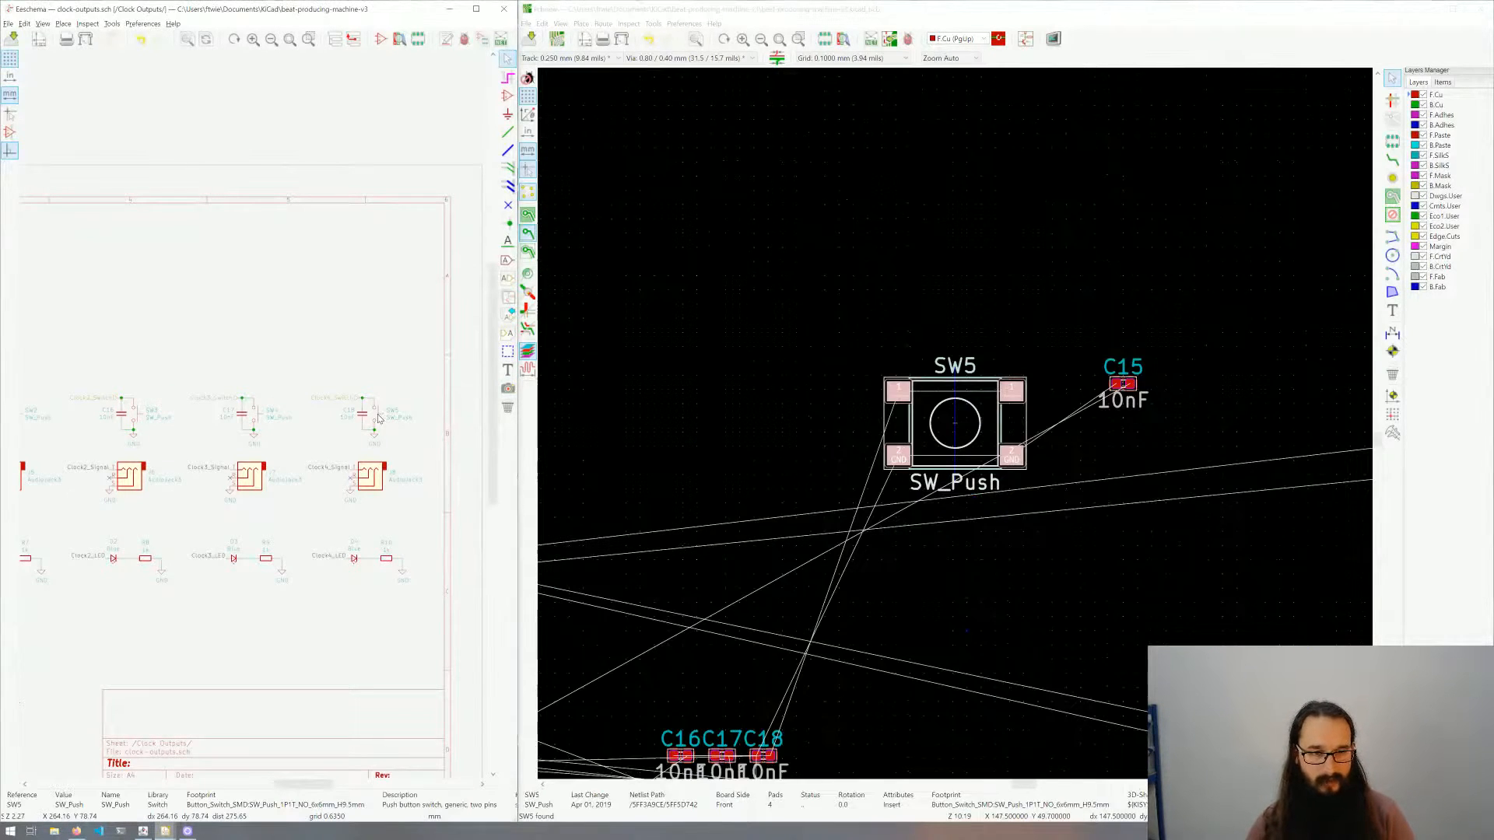
left_click(966, 427)
scroll(961, 432, "down", 4)
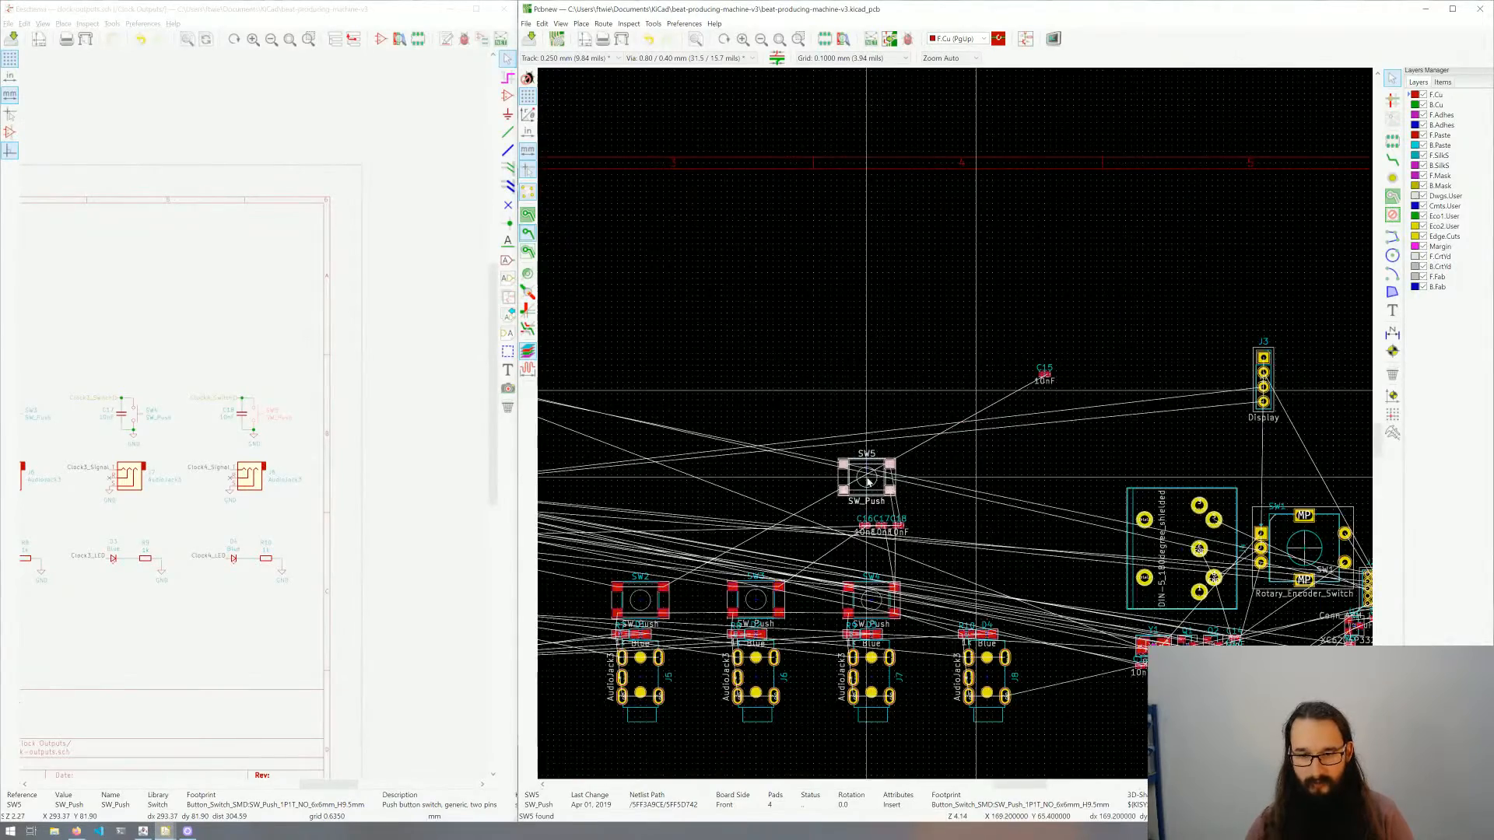
middle_click_drag(868, 482, 874, 414)
left_click_drag(872, 411, 975, 499)
scroll(976, 499, "up", 1)
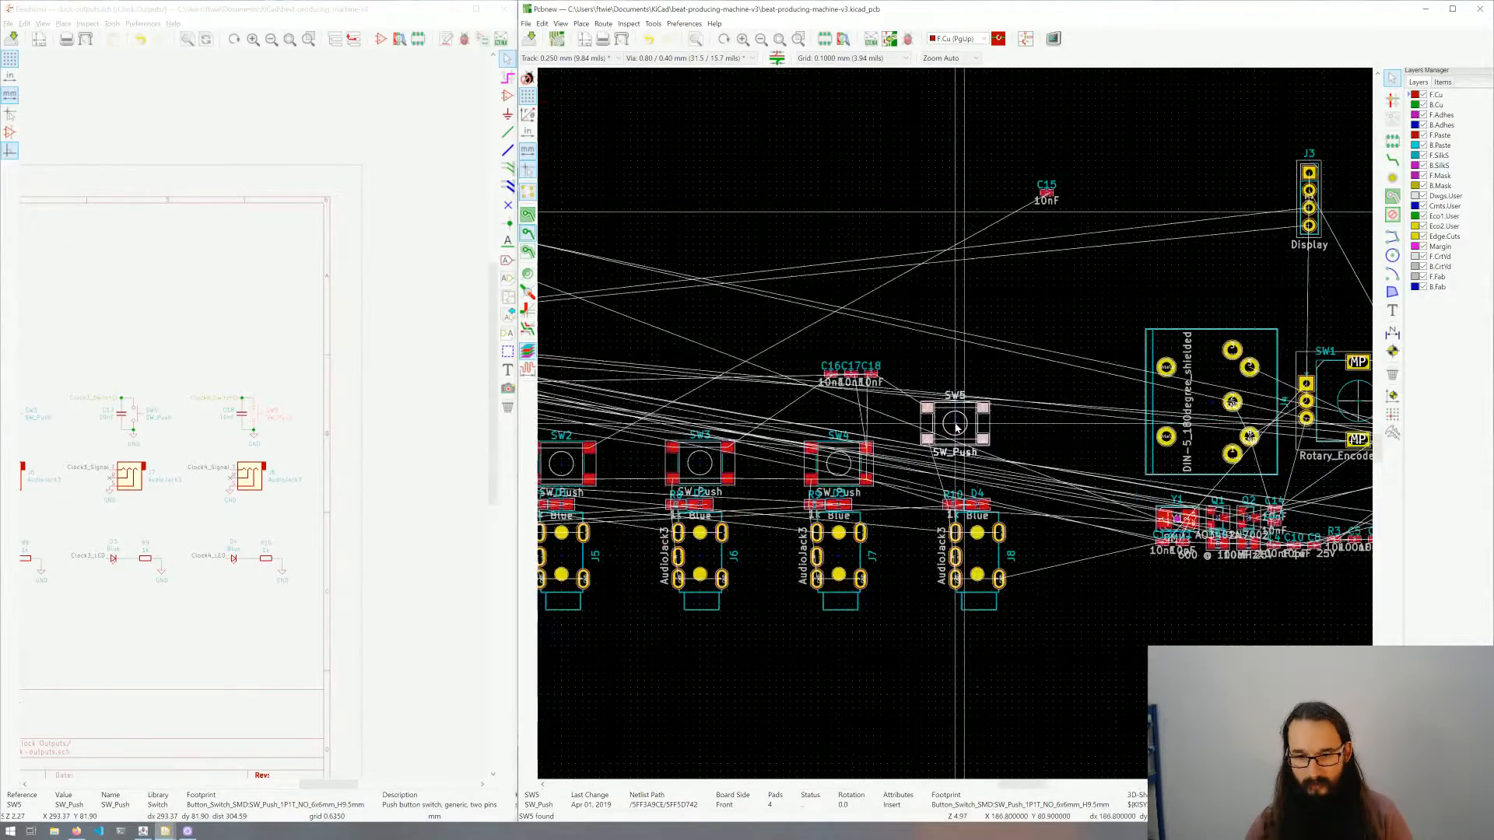
scroll(955, 424, "up", 3)
left_click_drag(956, 424, 1012, 527)
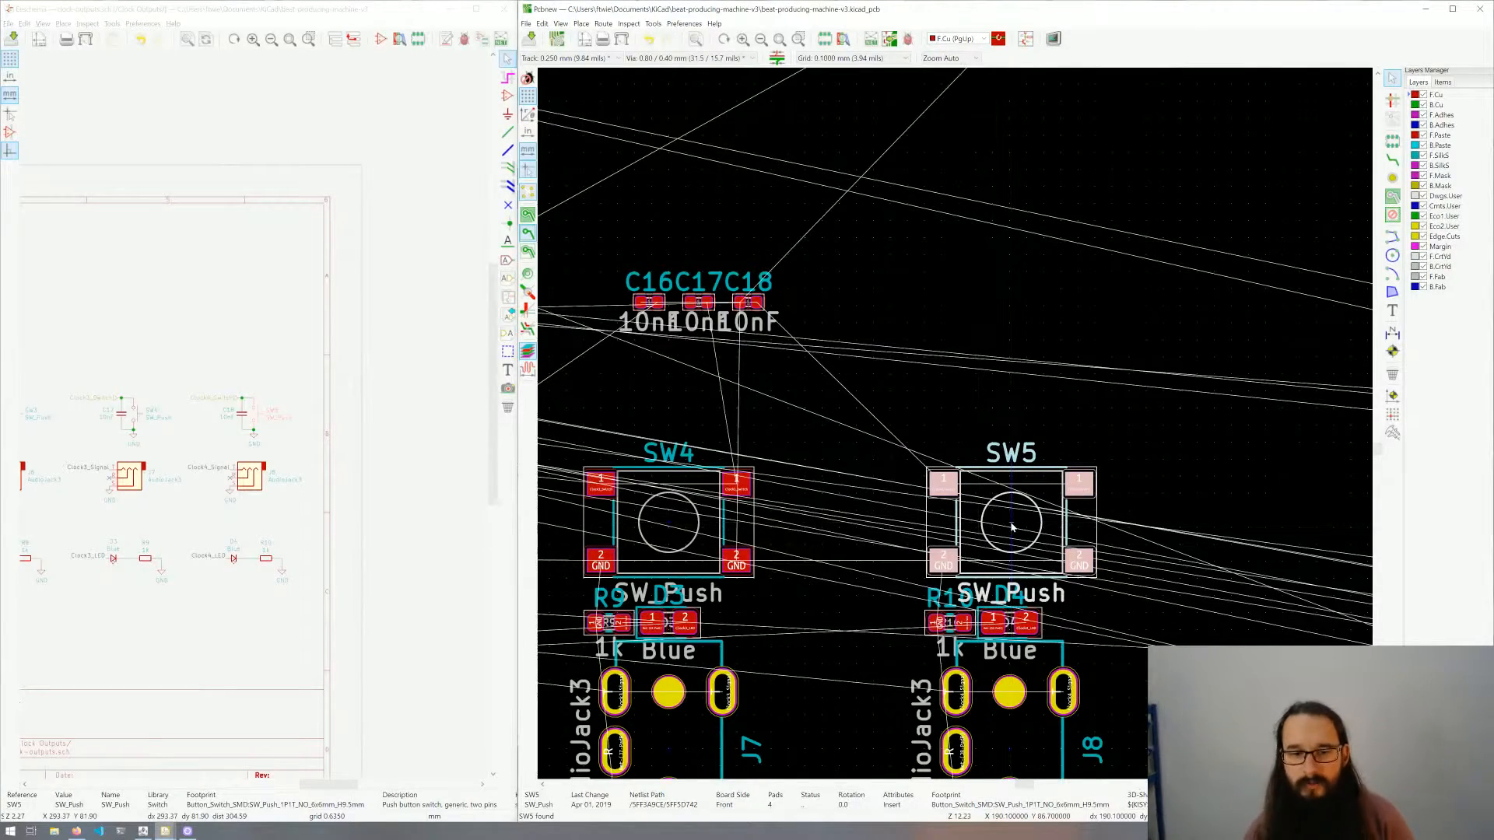
Step: Using the 0.1000 mm grid, fine-position push-button SW4 at X 170.0, Y 86.6 mm above jack J7
left_click(835, 58)
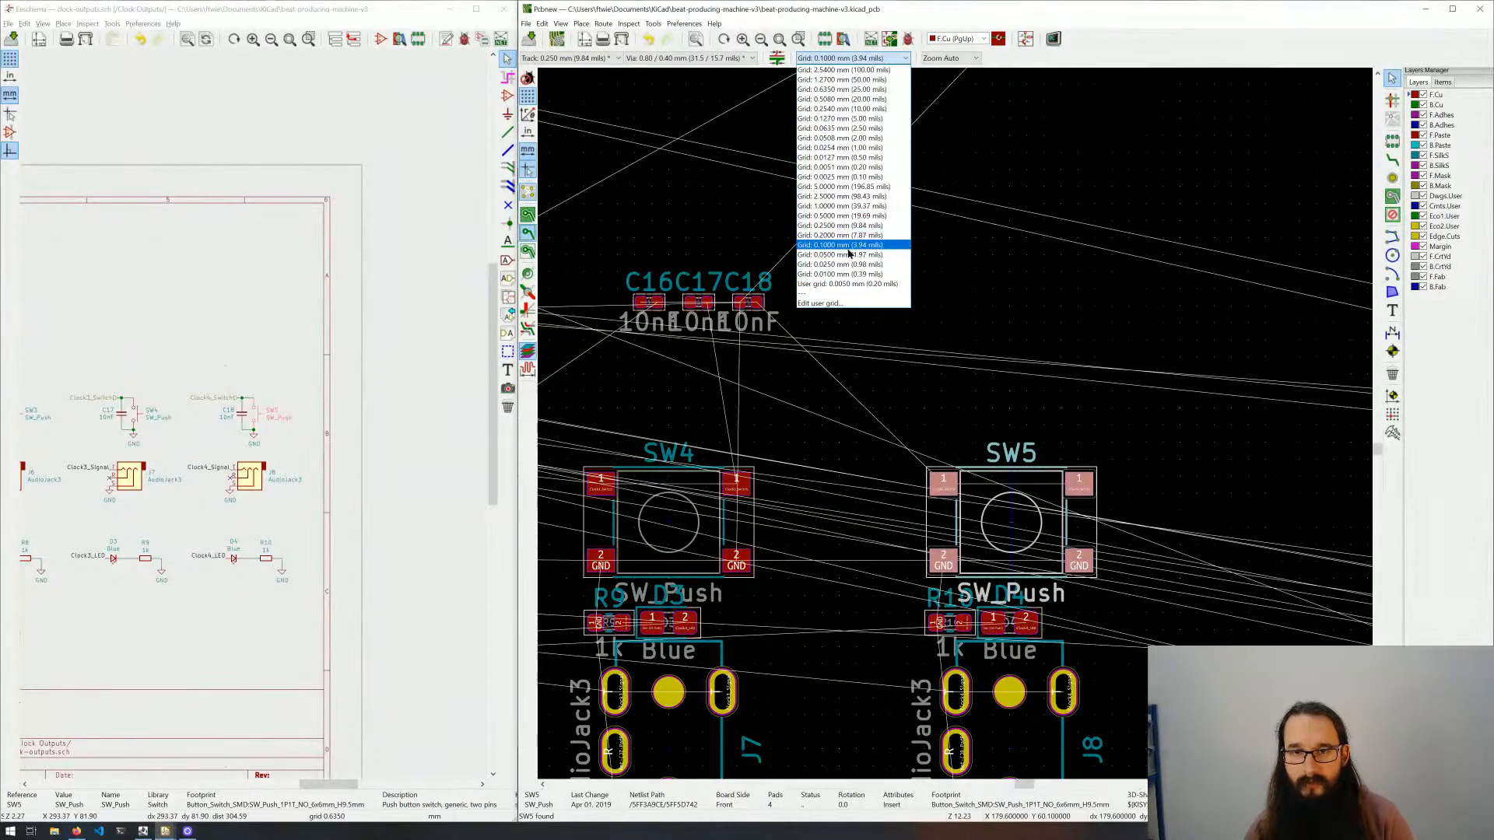
left_click(849, 248)
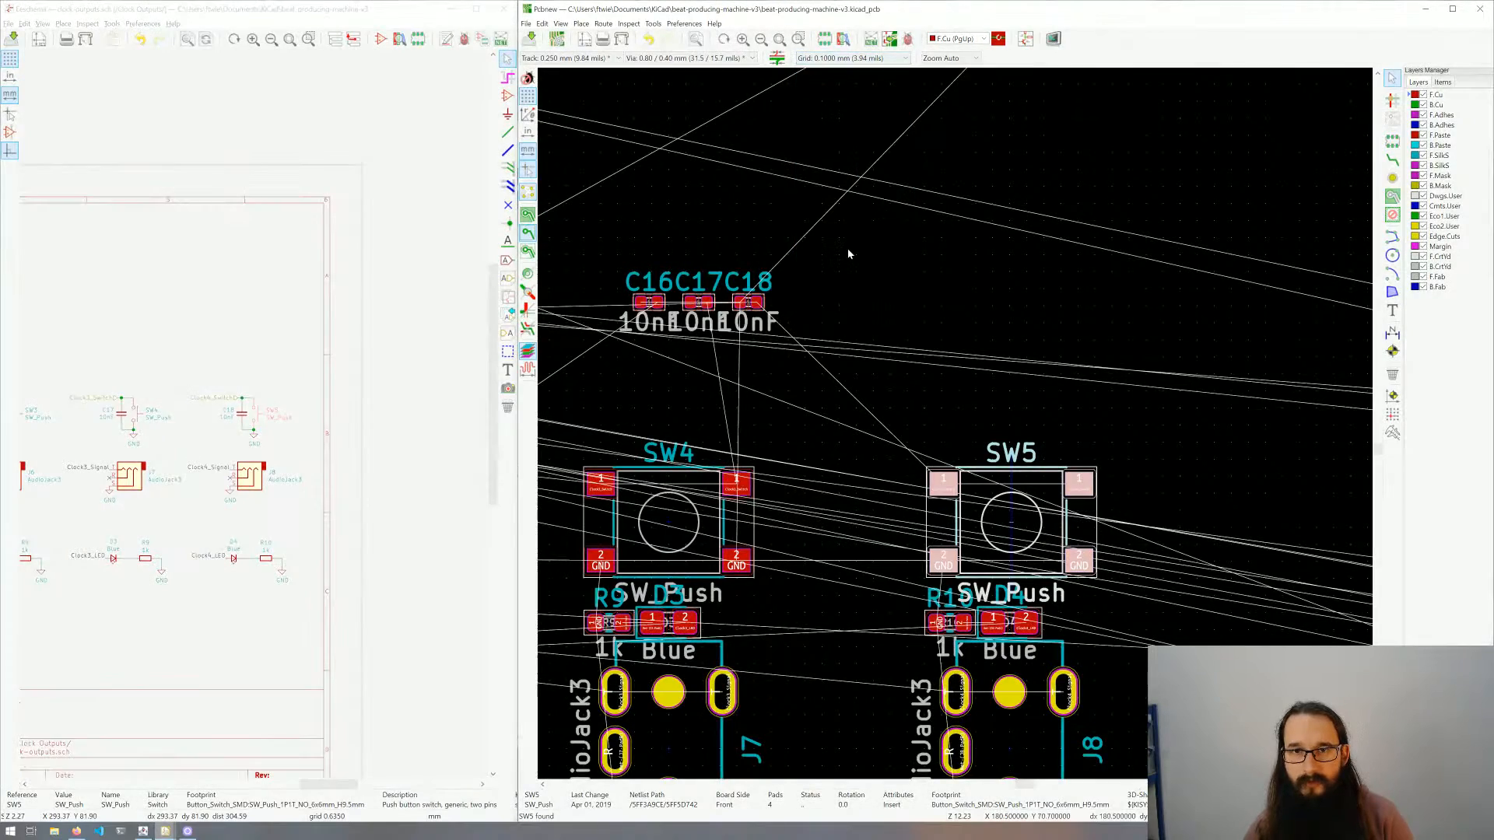
middle_click_drag(851, 249, 1092, 130)
left_click(916, 414)
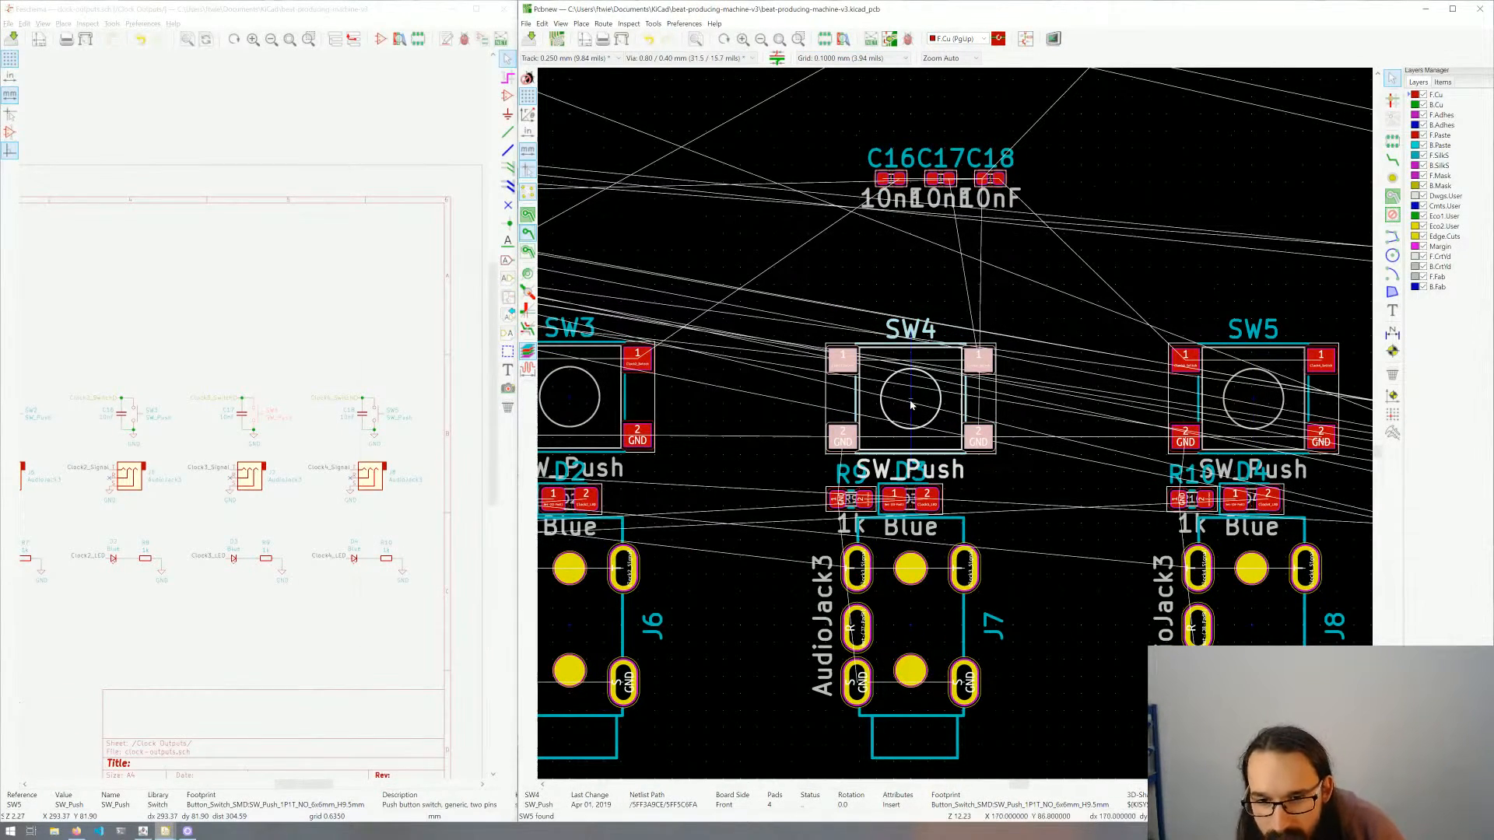
key("m")
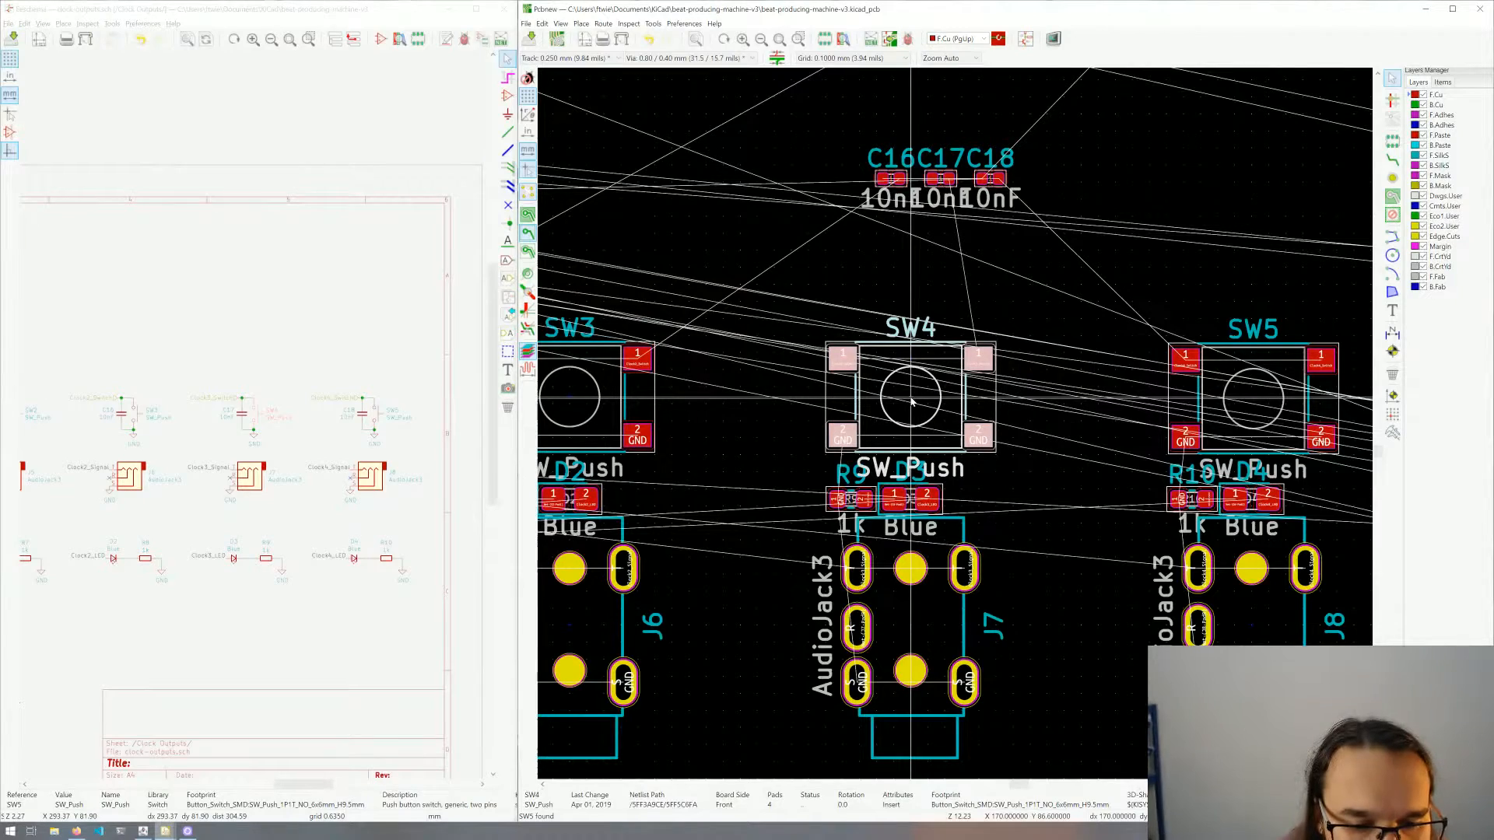
left_click(911, 402)
left_click(1130, 432)
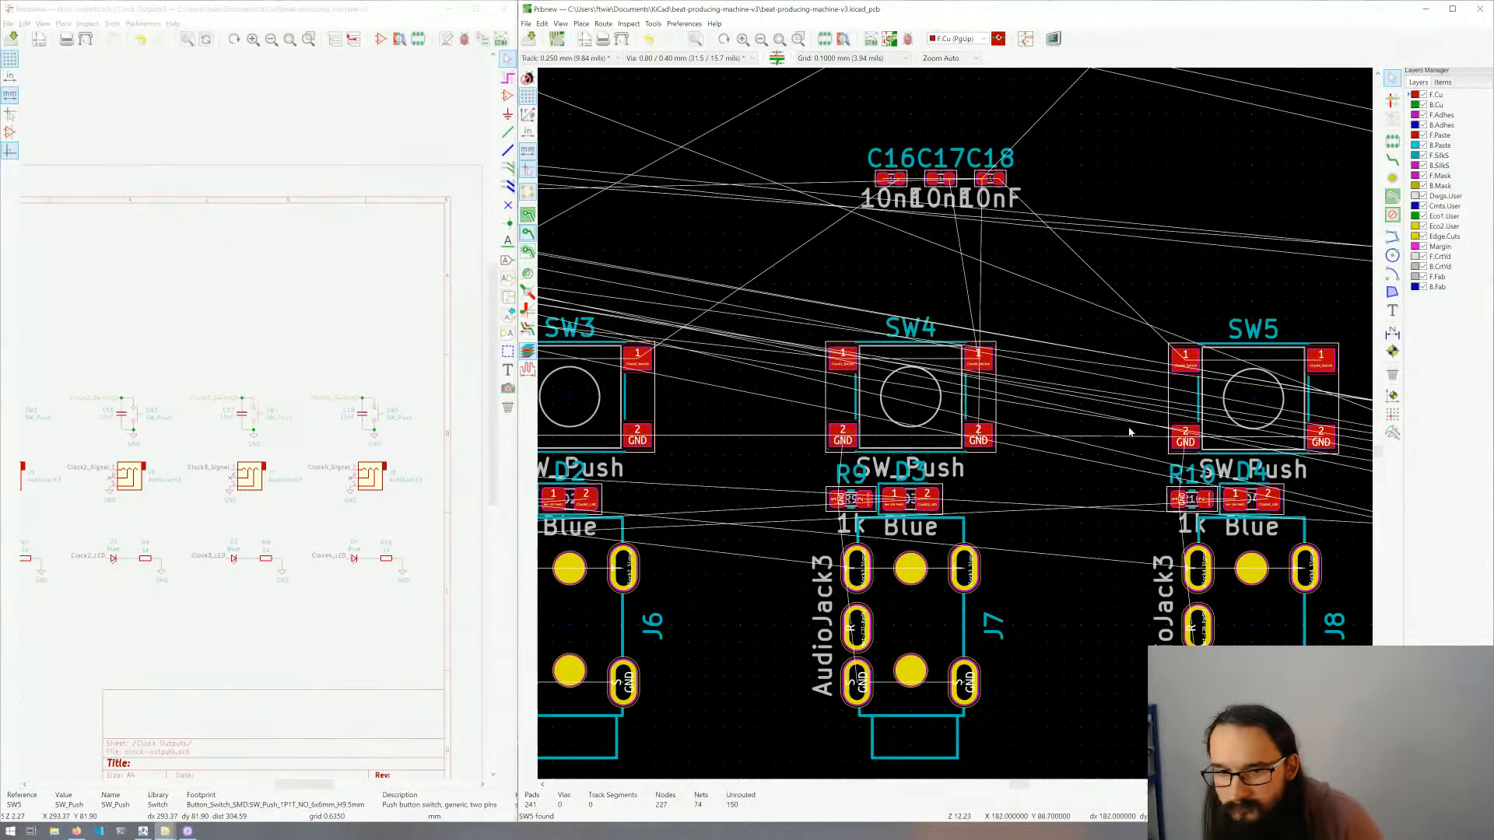
Step: Fine-position push-button SW5 at X 190.0, Y 86.6 mm so it lines up with SW4 above jack J8
left_click(1262, 412)
key("m")
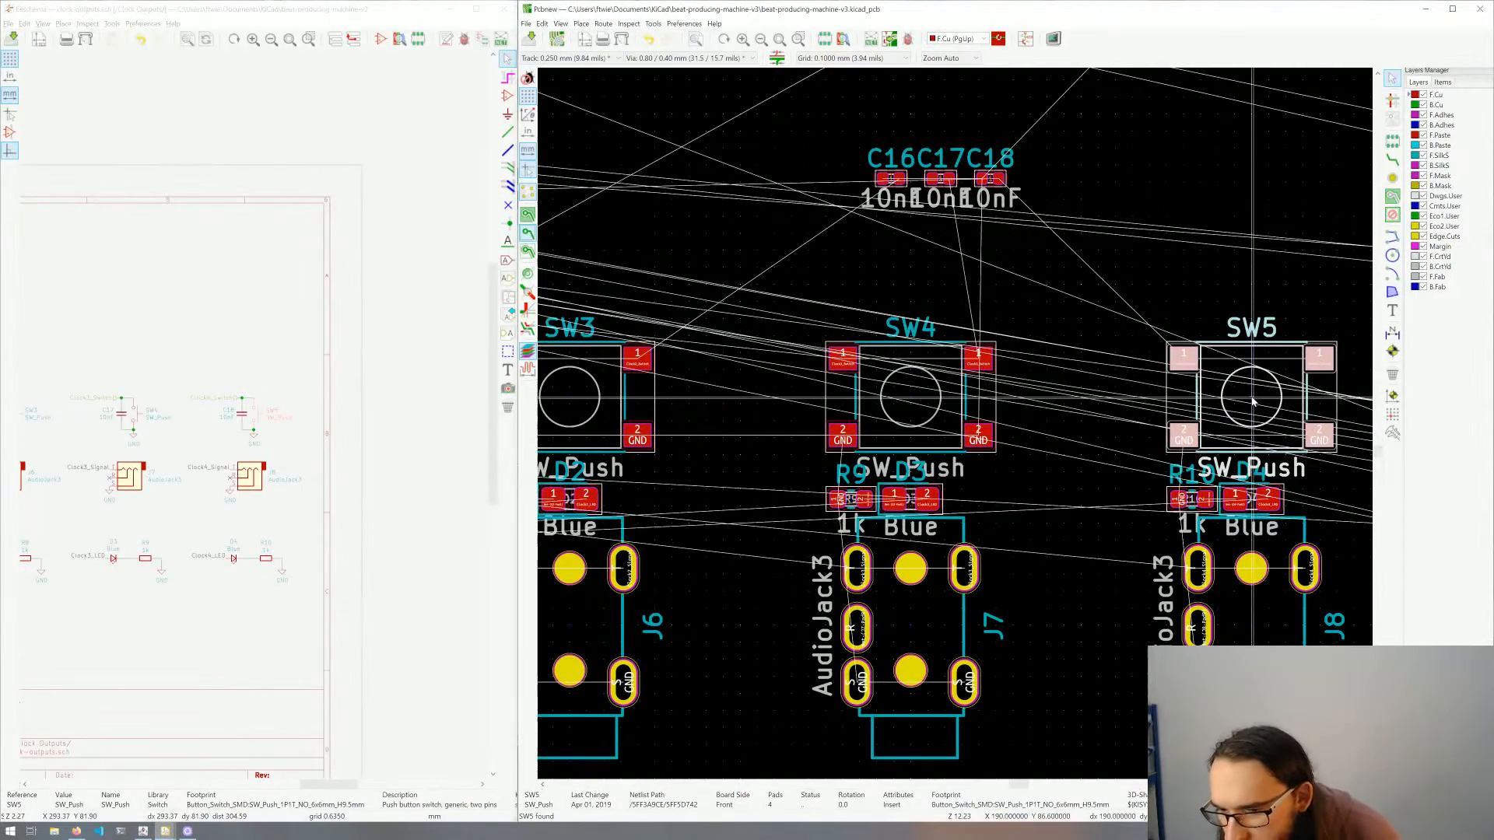
left_click(1252, 397)
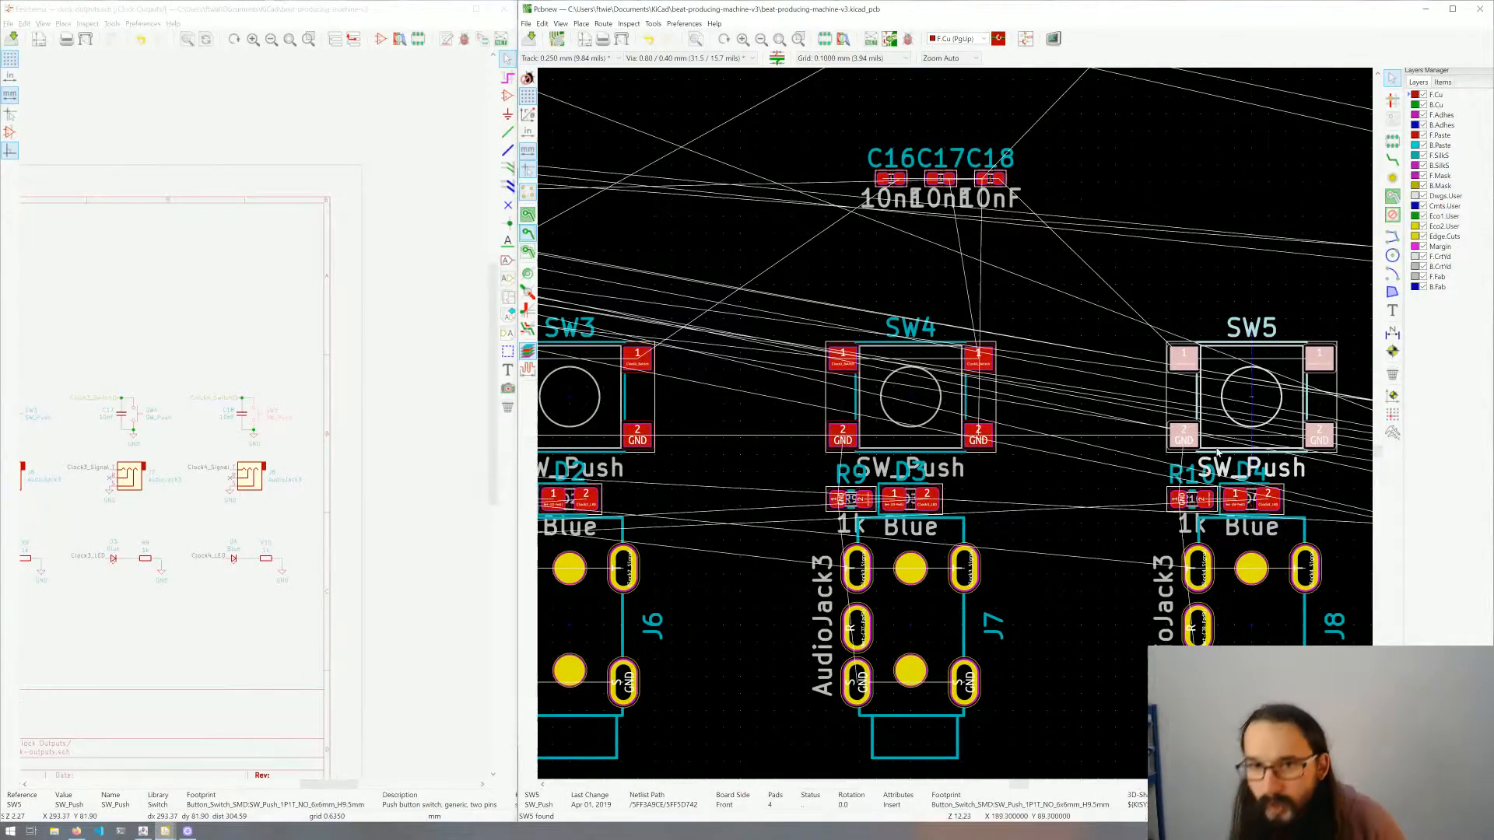
left_click(1082, 289)
Step: Check the alignment of push-buttons SW2 to SW5 above their LEDs and clock jacks, looking closely at SW3
scroll(1081, 289, "down", 1)
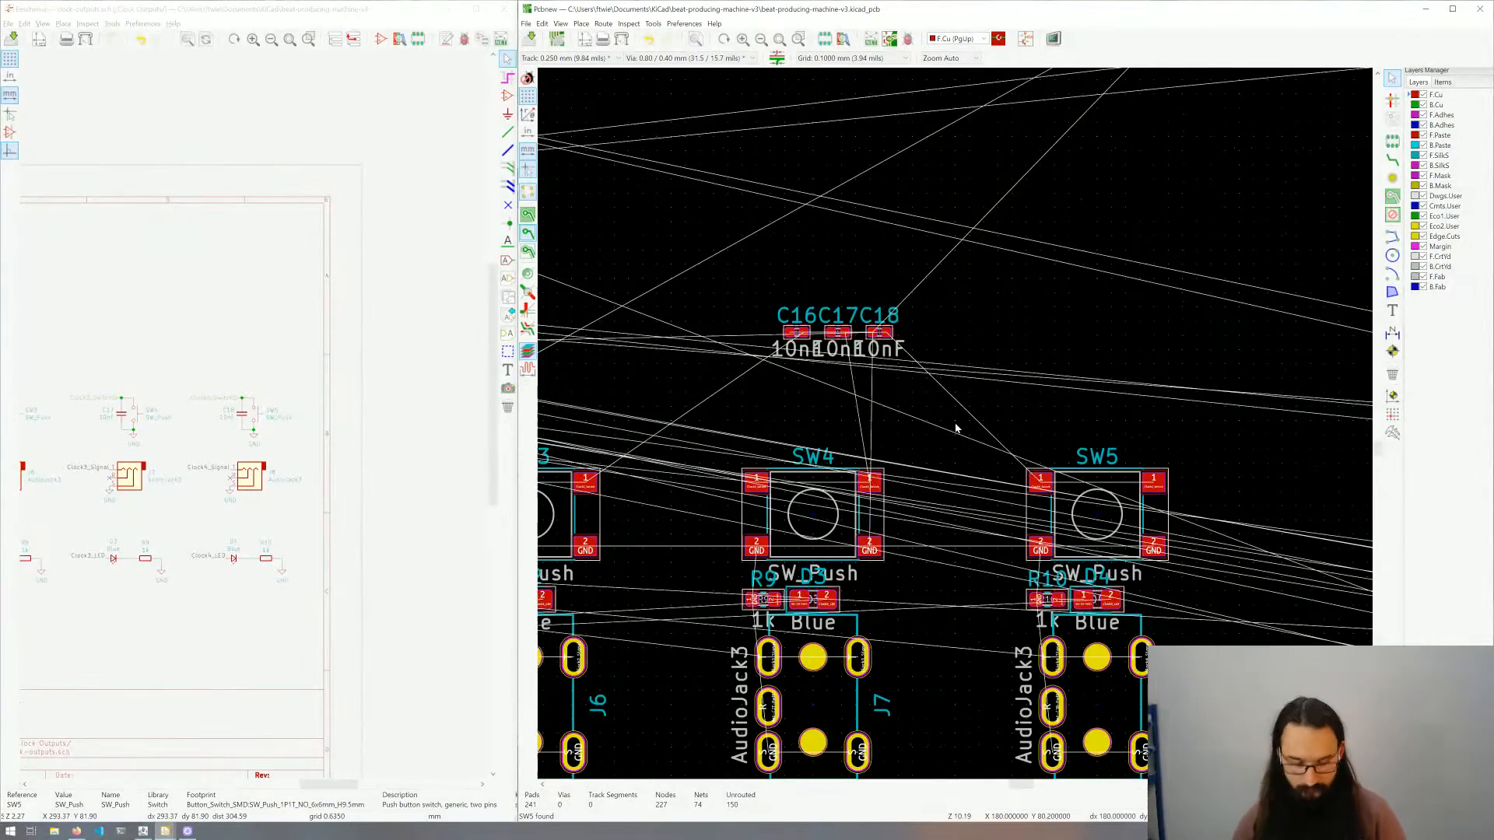
middle_click_drag(956, 428, 1096, 376)
scroll(853, 453, "down", 2)
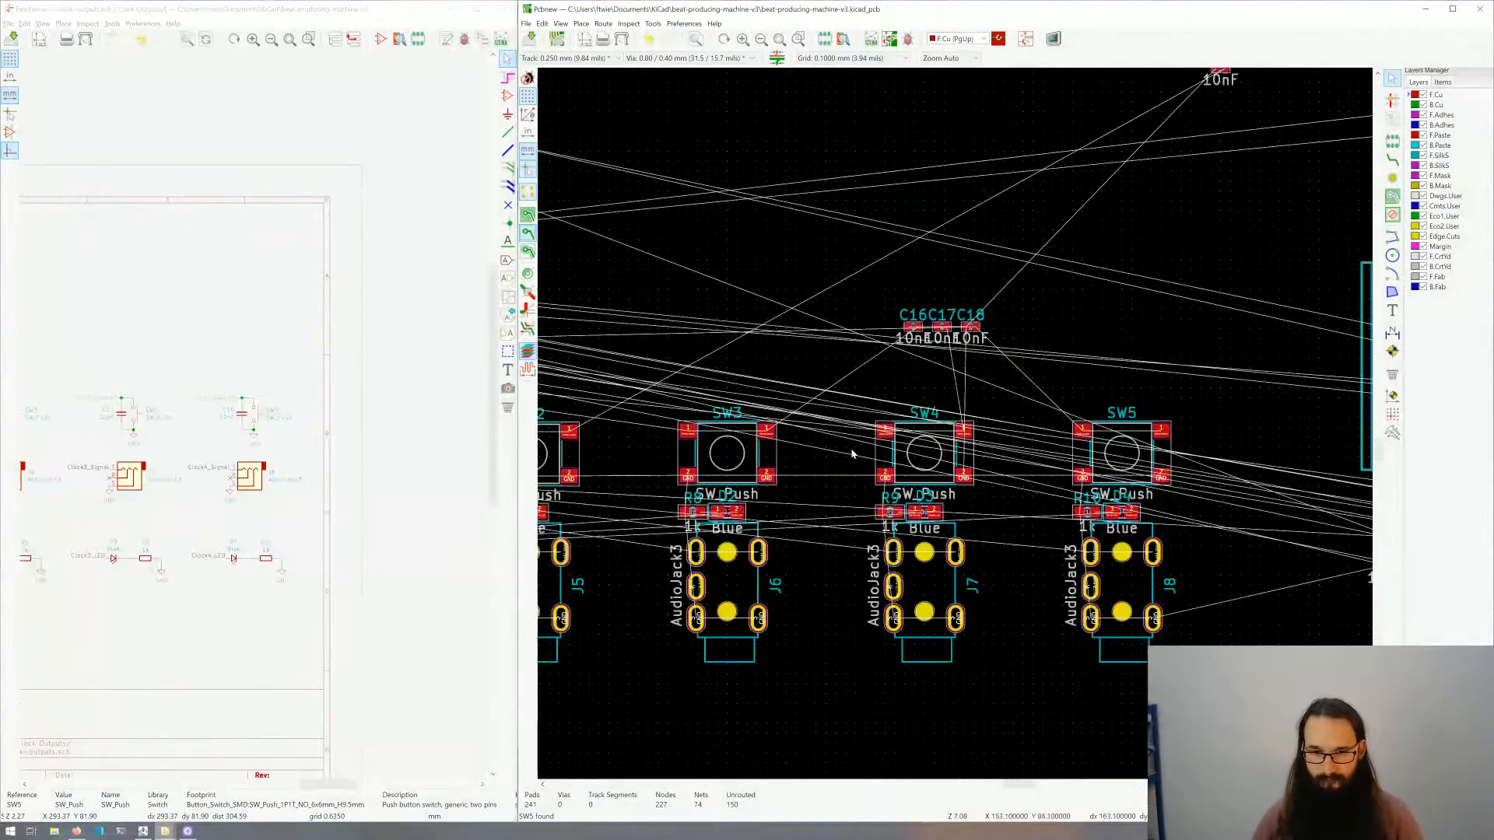
scroll(745, 471, "up", 9)
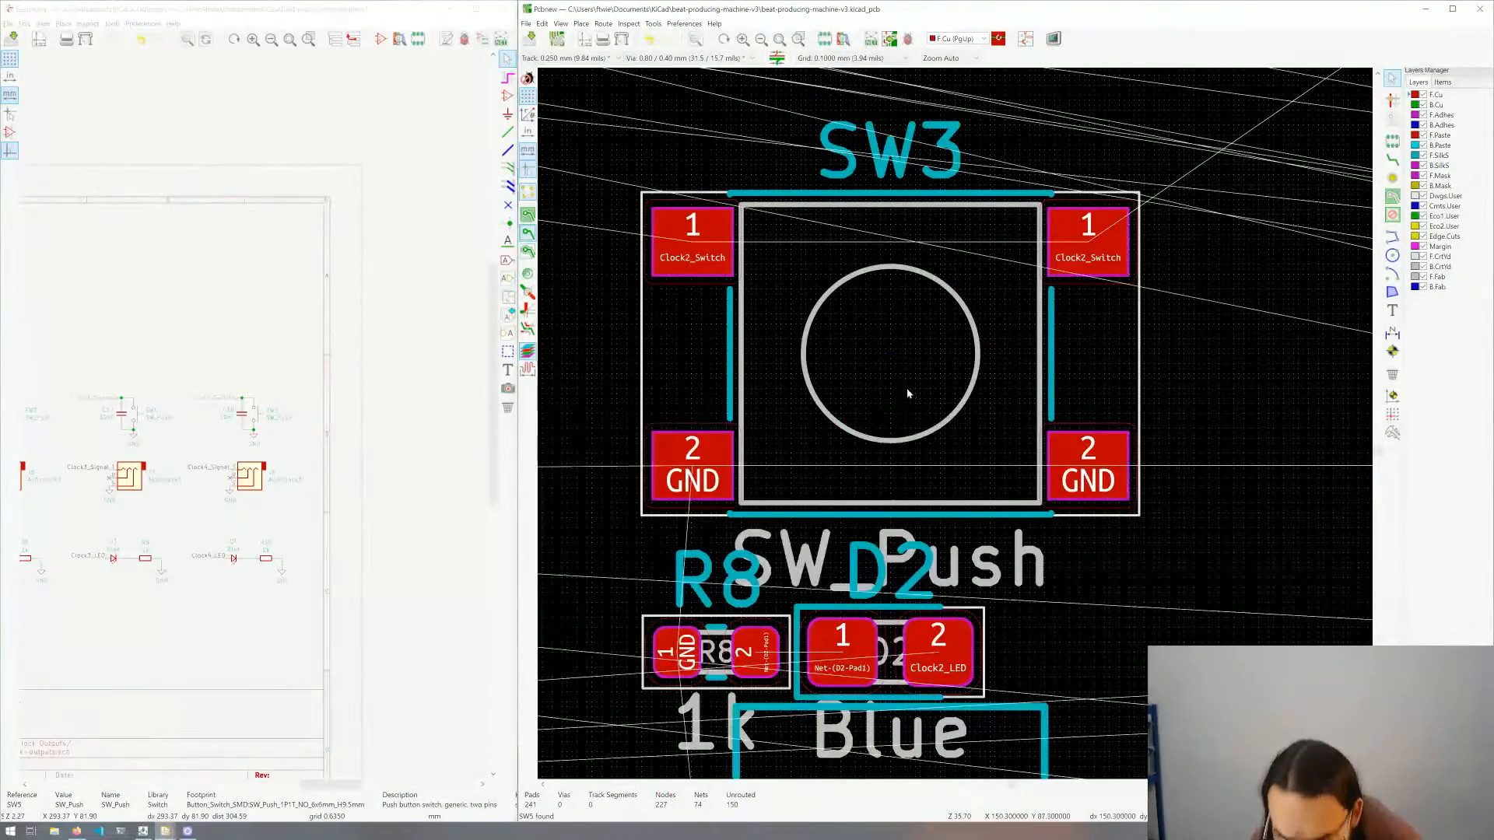
scroll(956, 427, "down", 5)
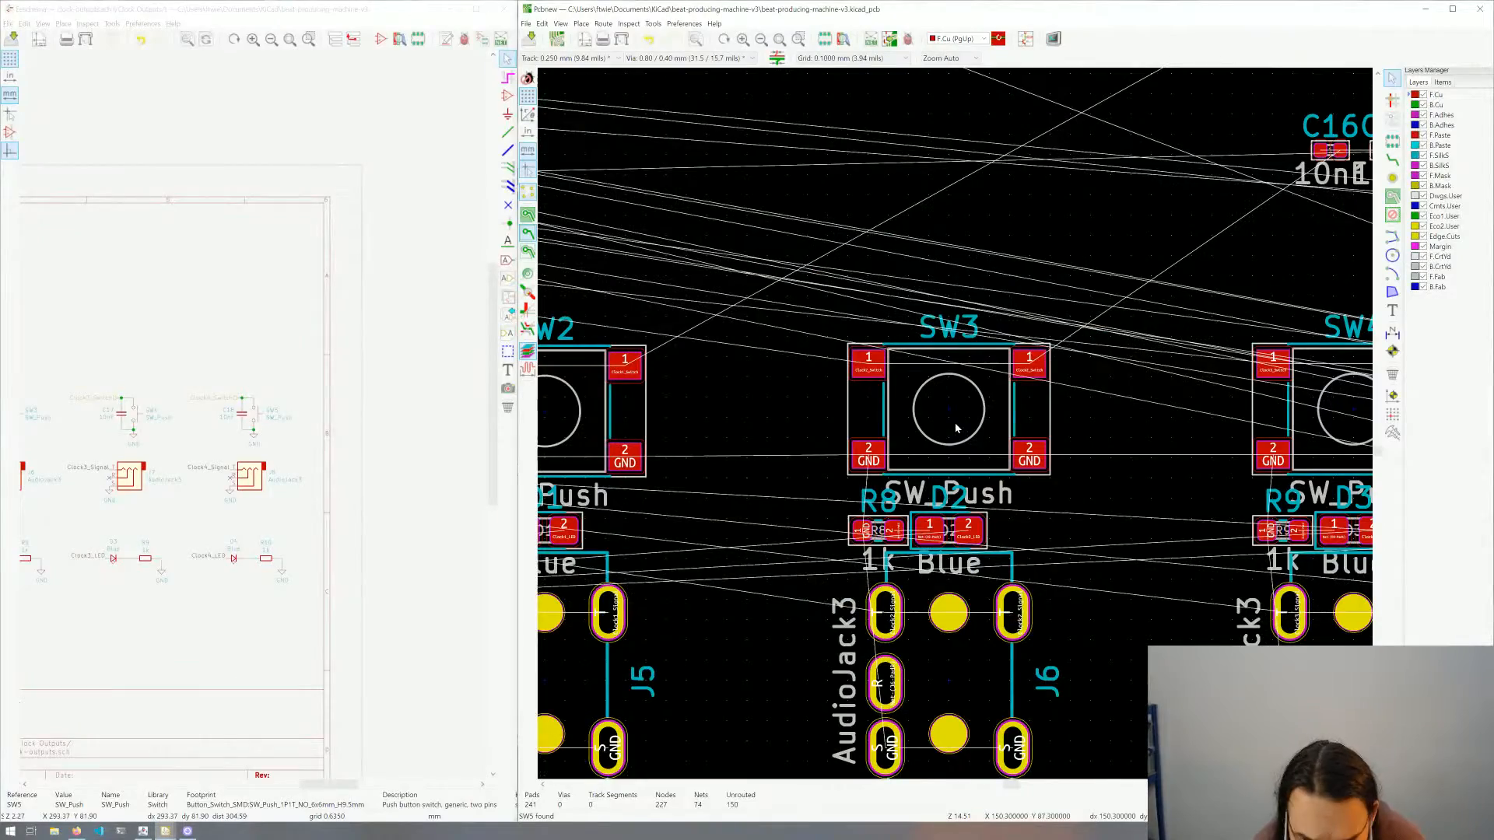
right_click(956, 427)
left_click(1116, 431)
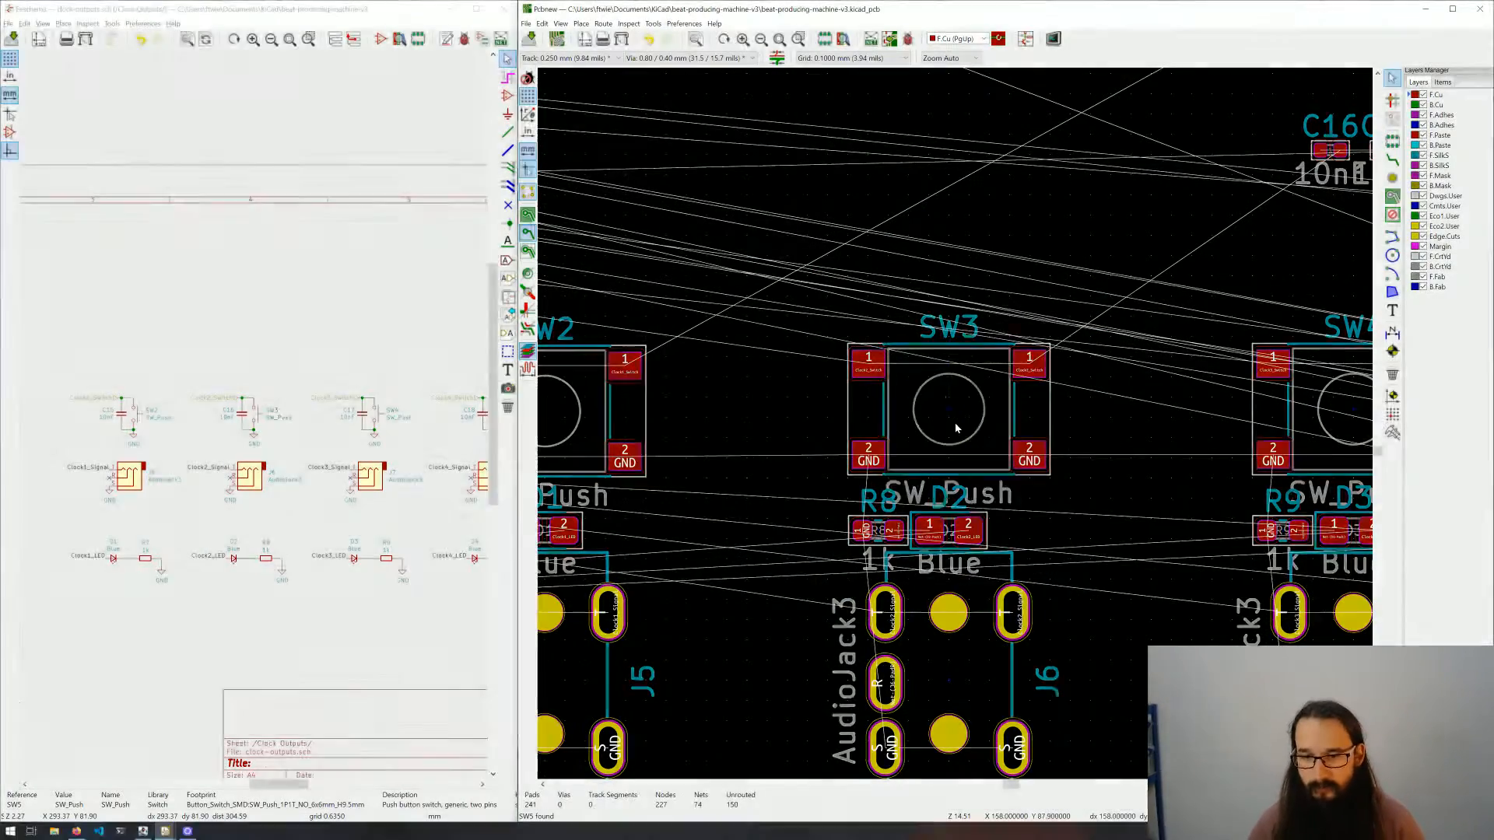
scroll(957, 428, "down", 4)
middle_click_drag(956, 427, 894, 486)
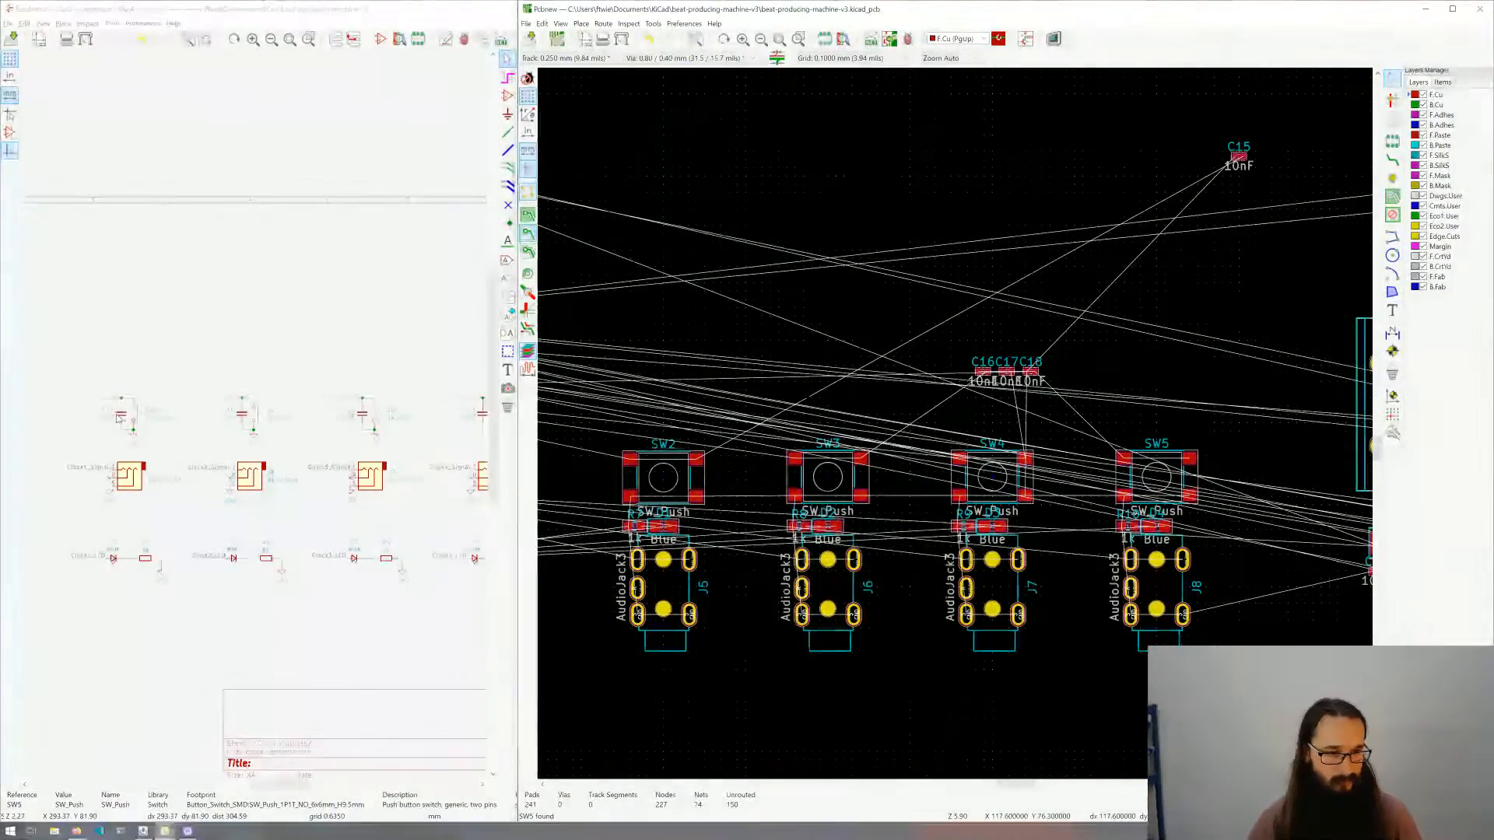
Step: Locate capacitor C15 on the board from the clock outputs schematic and set the layout grid to 0.1000 mm
left_click(121, 415)
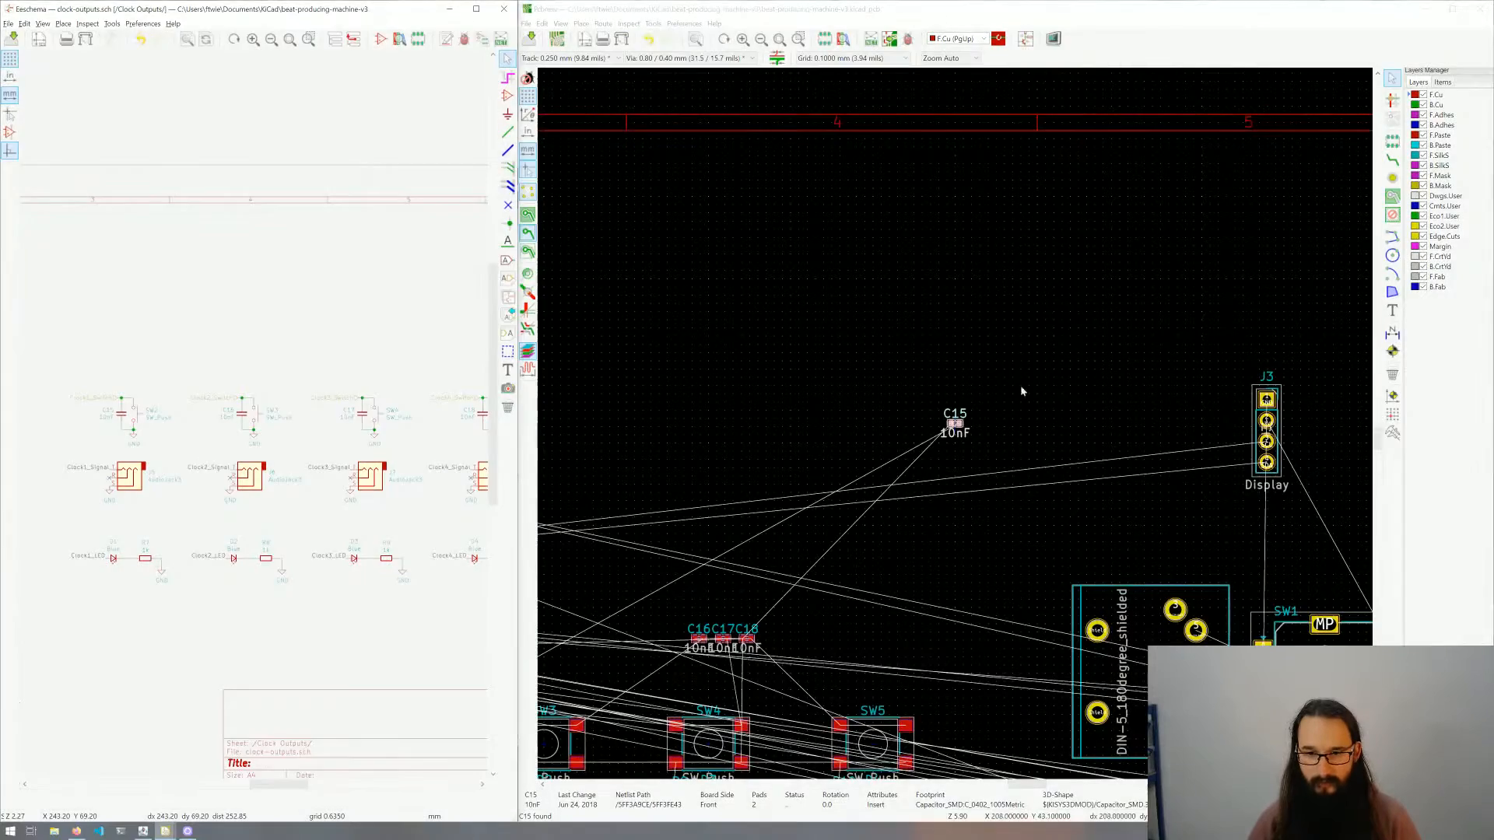
left_click(1021, 387)
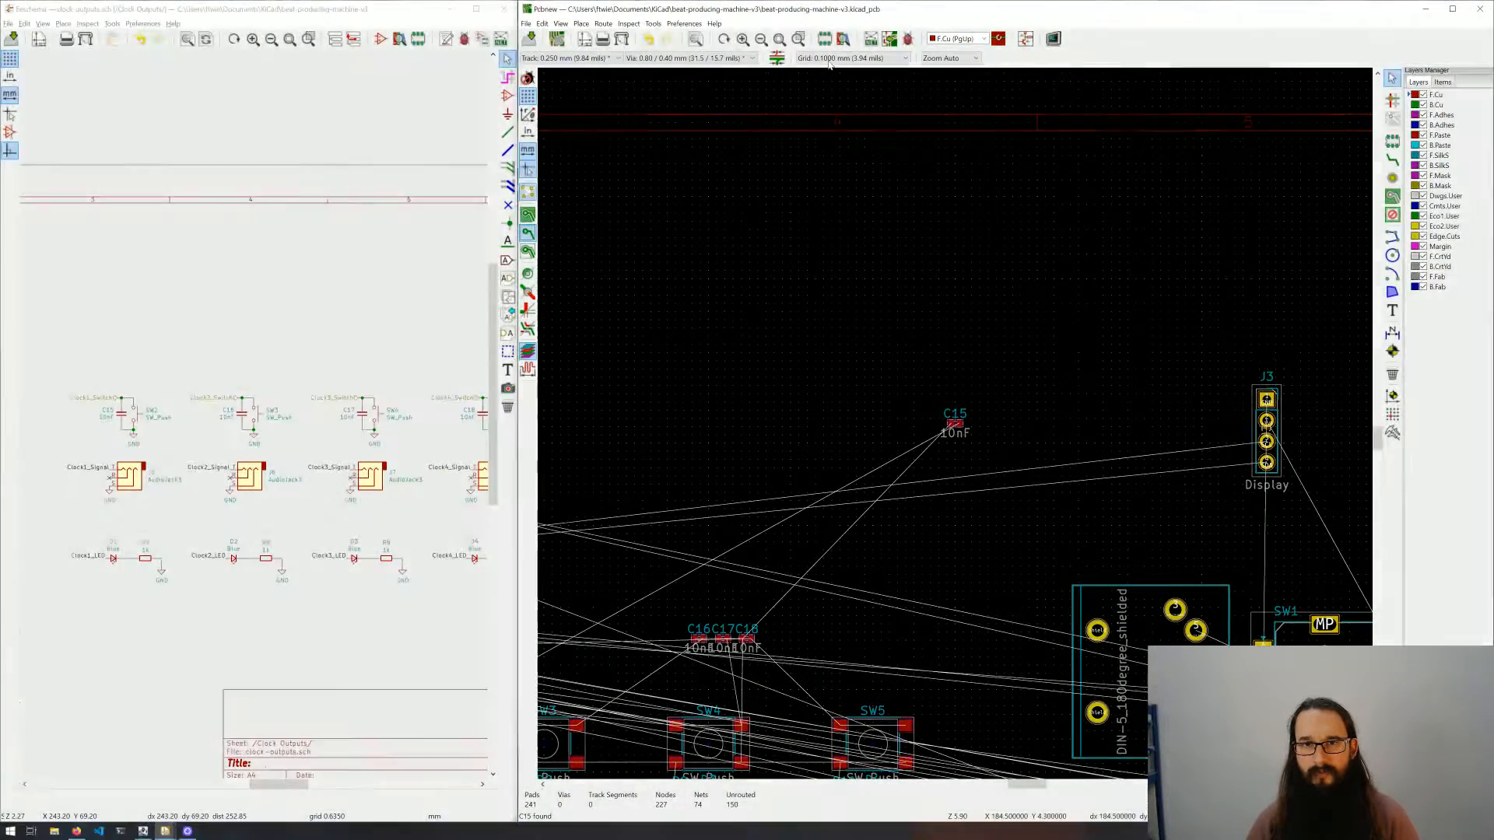
left_click(831, 59)
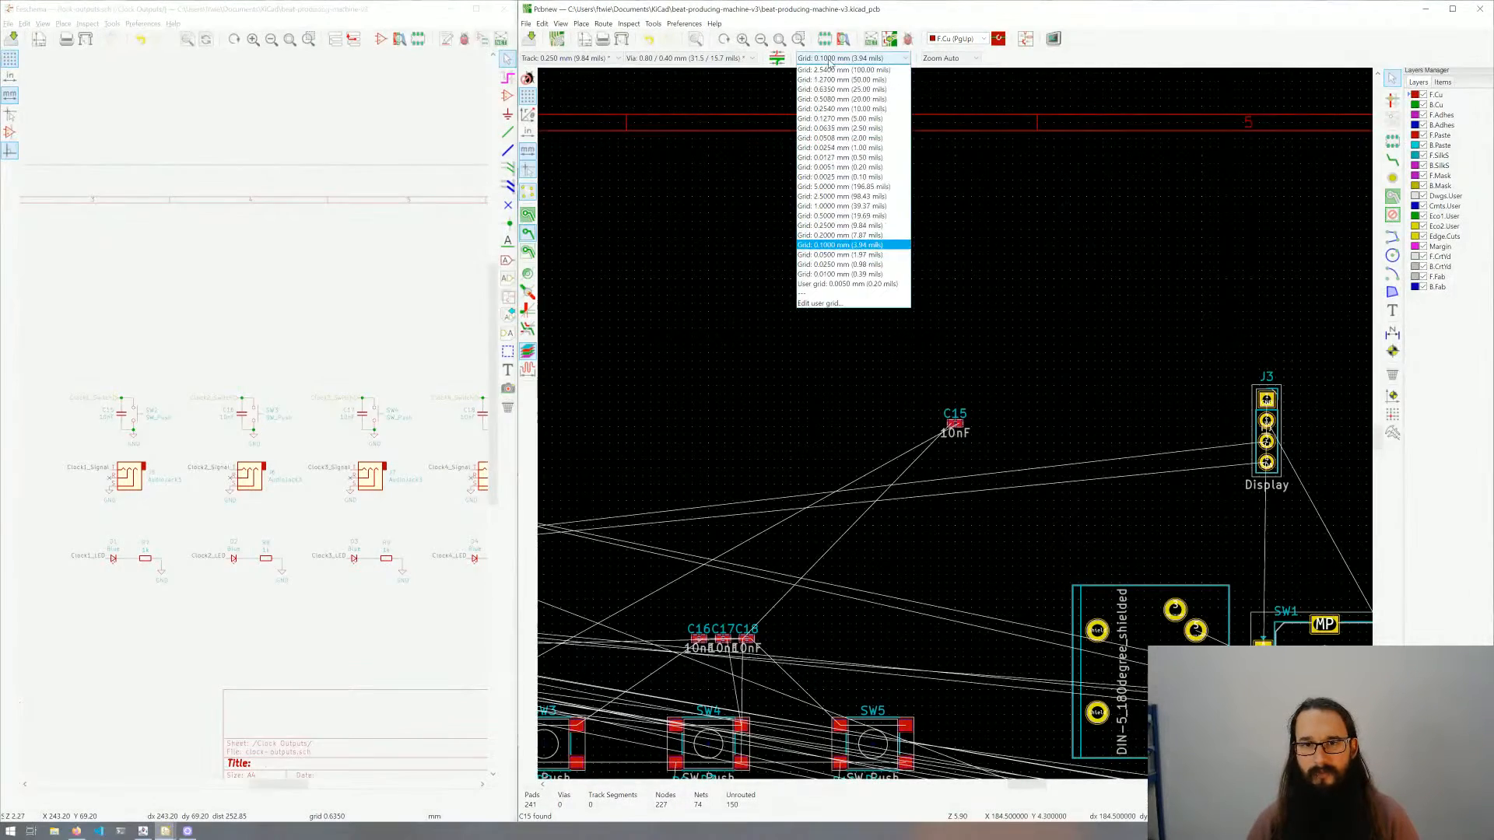
left_click(848, 245)
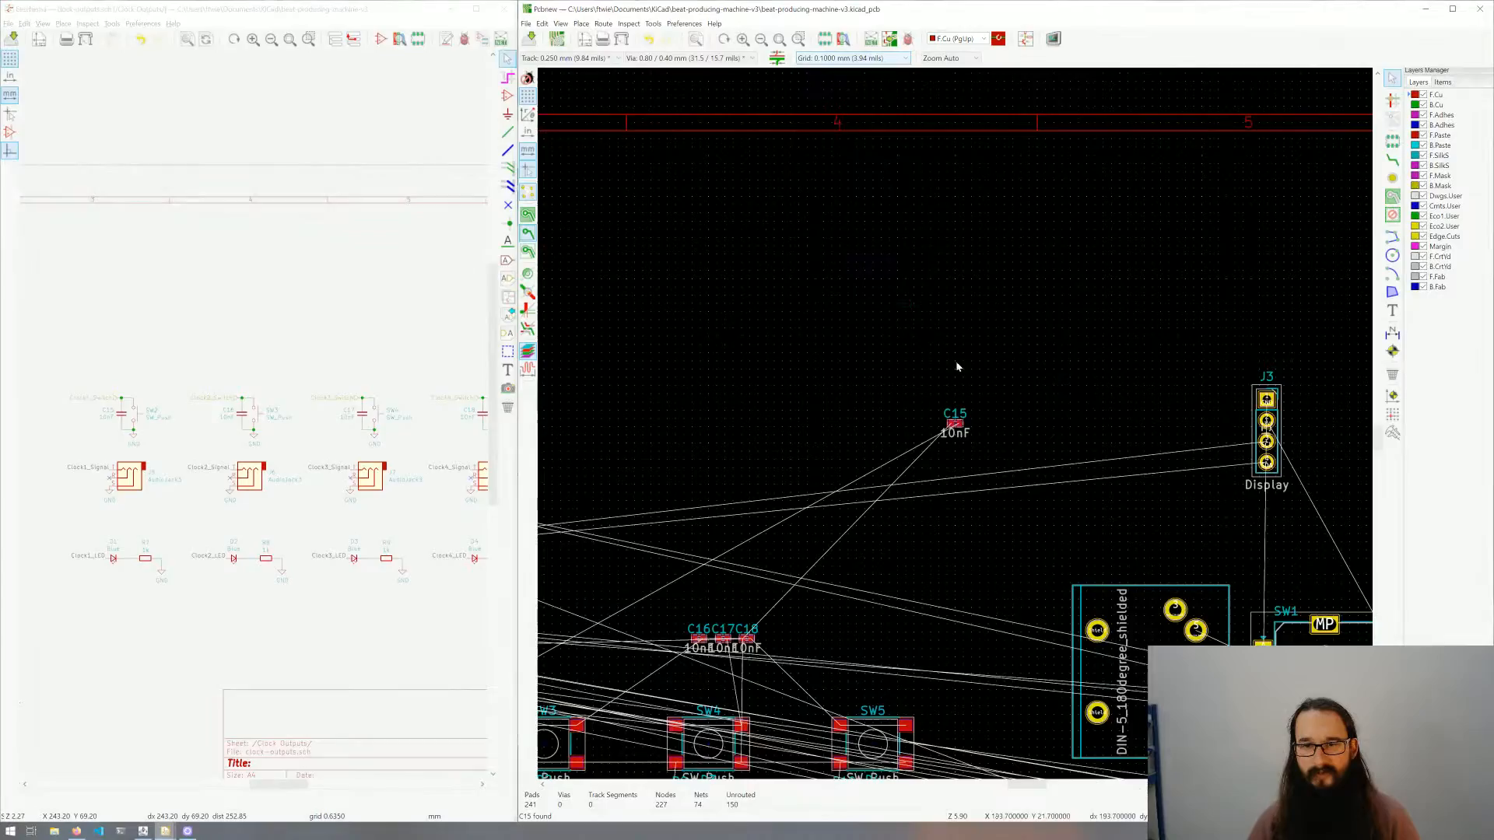
Step: Move capacitor C15 to push-button SW2 and place it, rotated 90°, between the two right-hand pads at about X 134.0, Y 86.6 mm
left_click(956, 425)
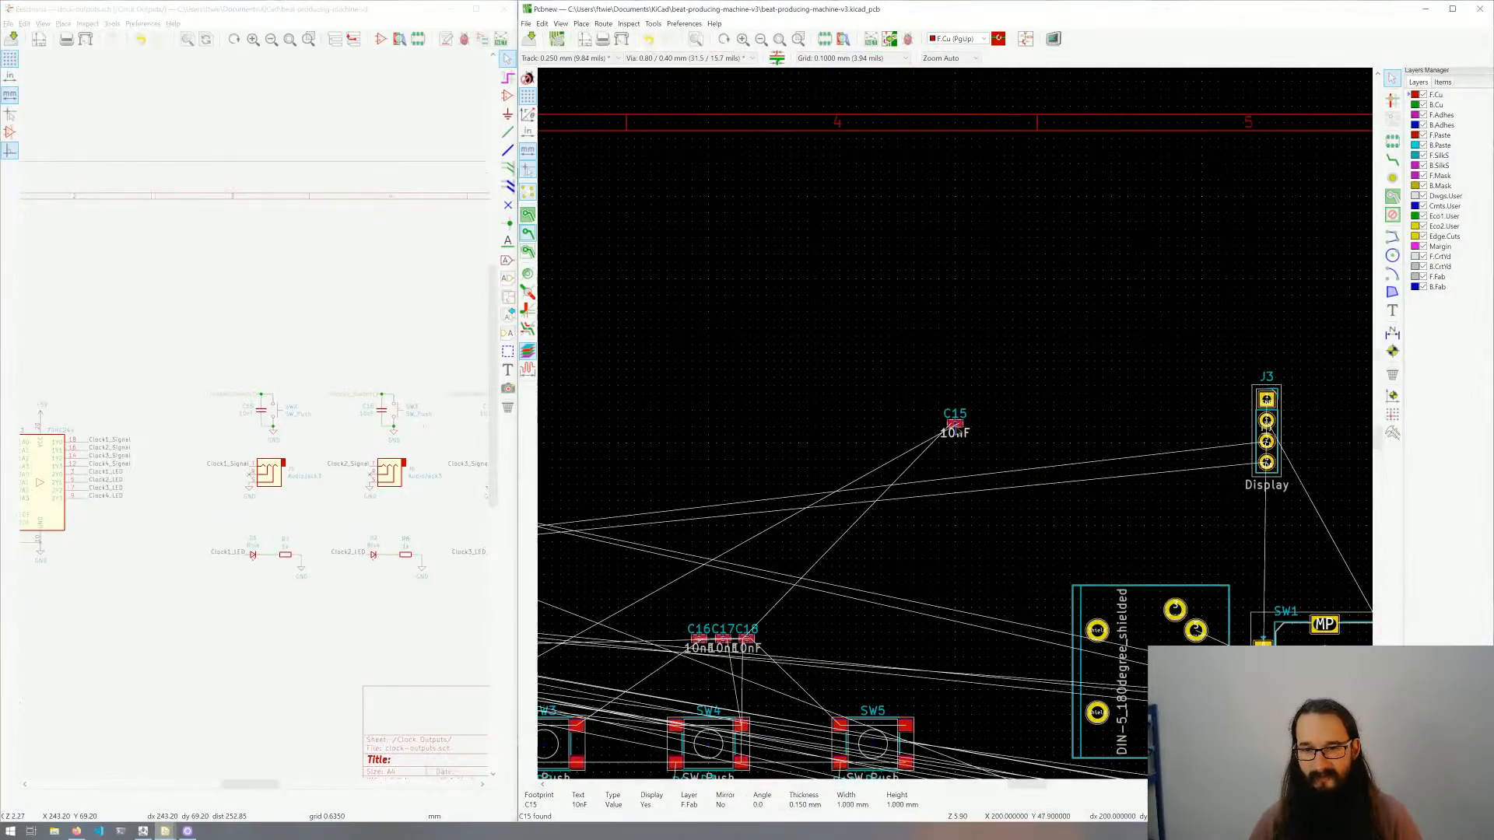
left_click(956, 424)
key("m")
middle_click_drag(684, 594, 978, 420)
scroll(959, 423, "down", 1)
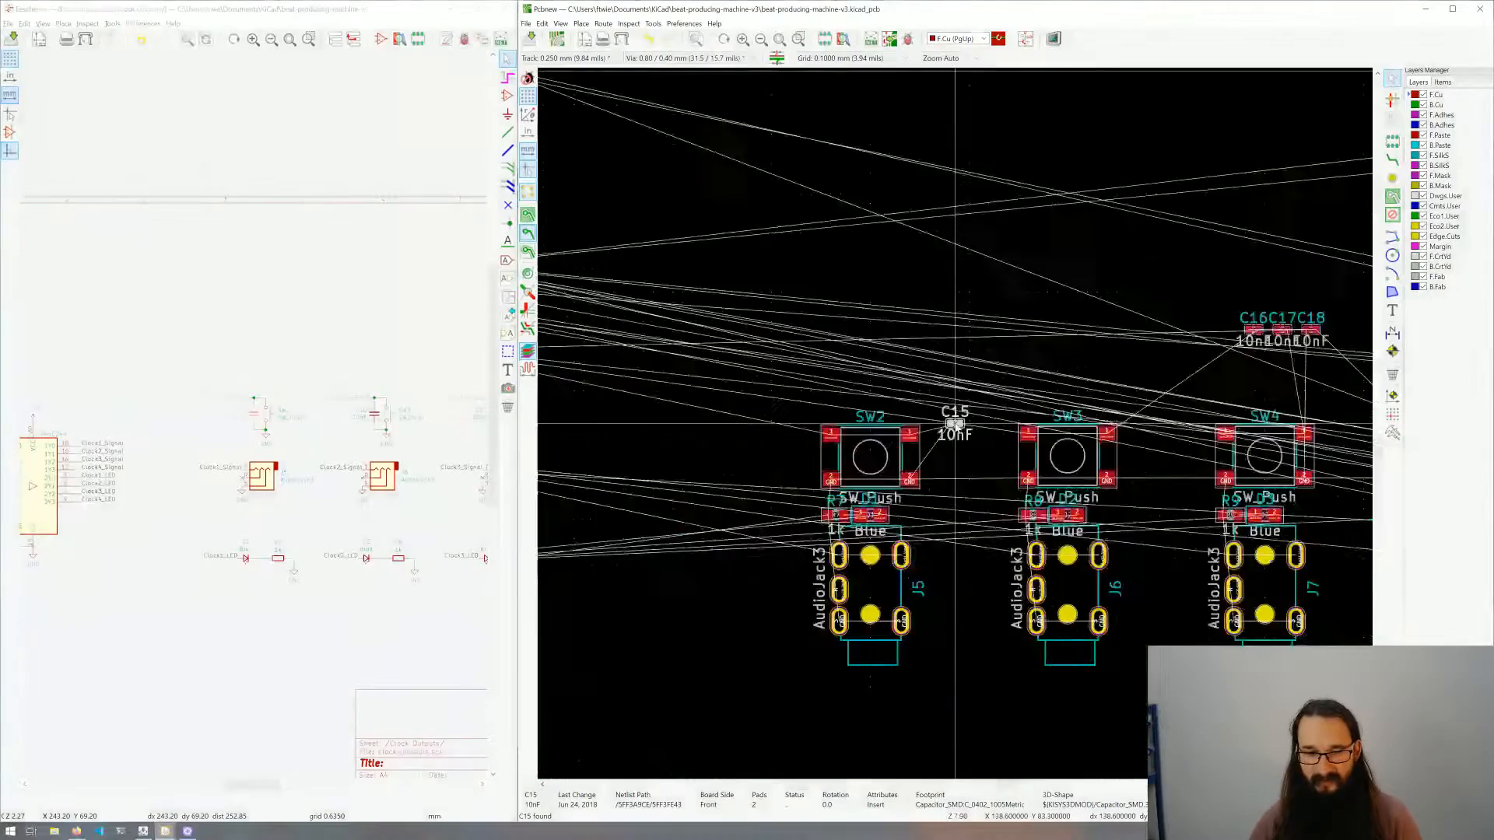
scroll(957, 424, "up", 3)
scroll(955, 425, "up", 2)
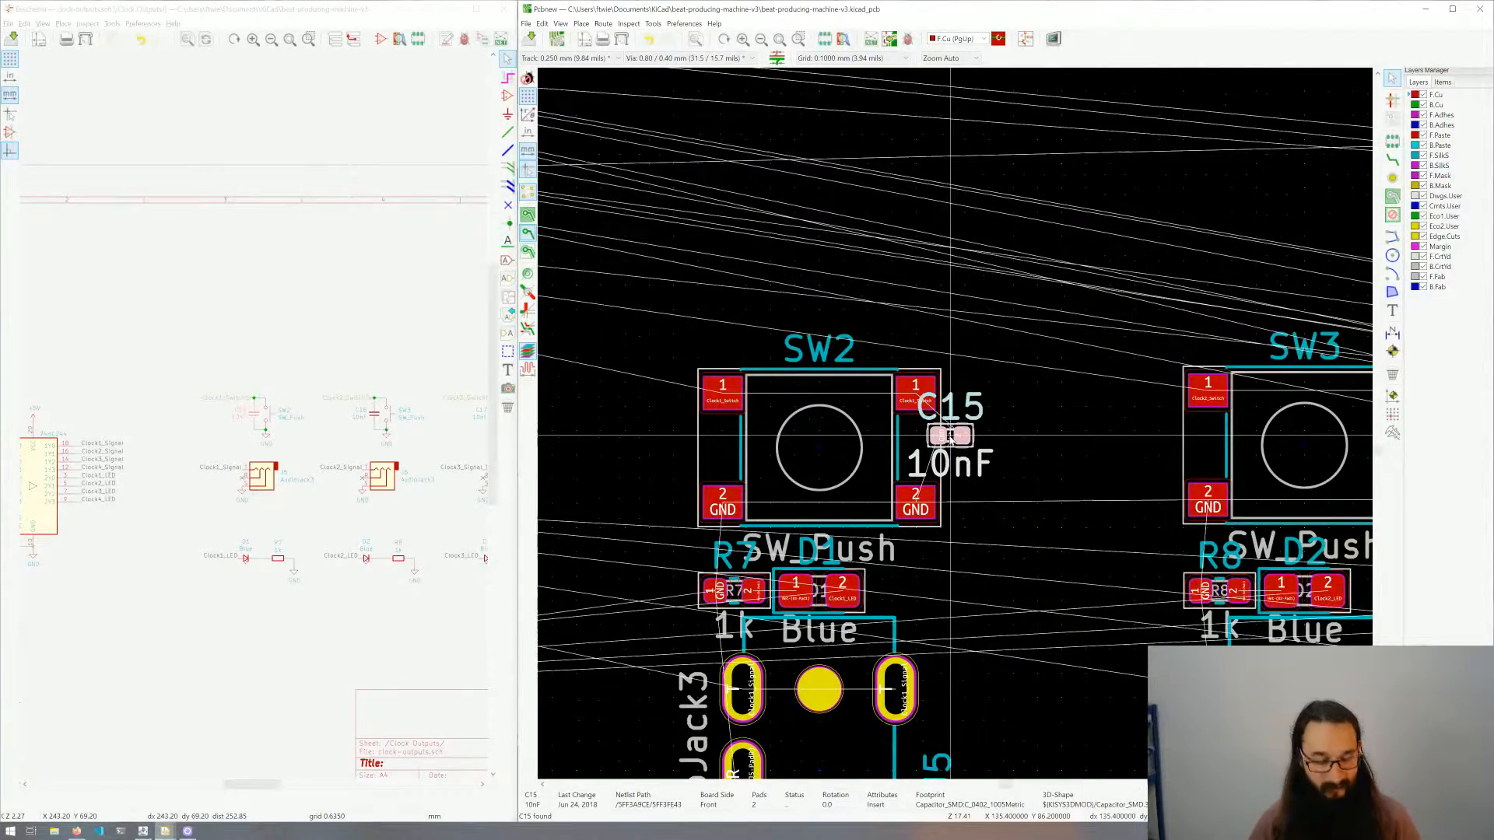
key("r")
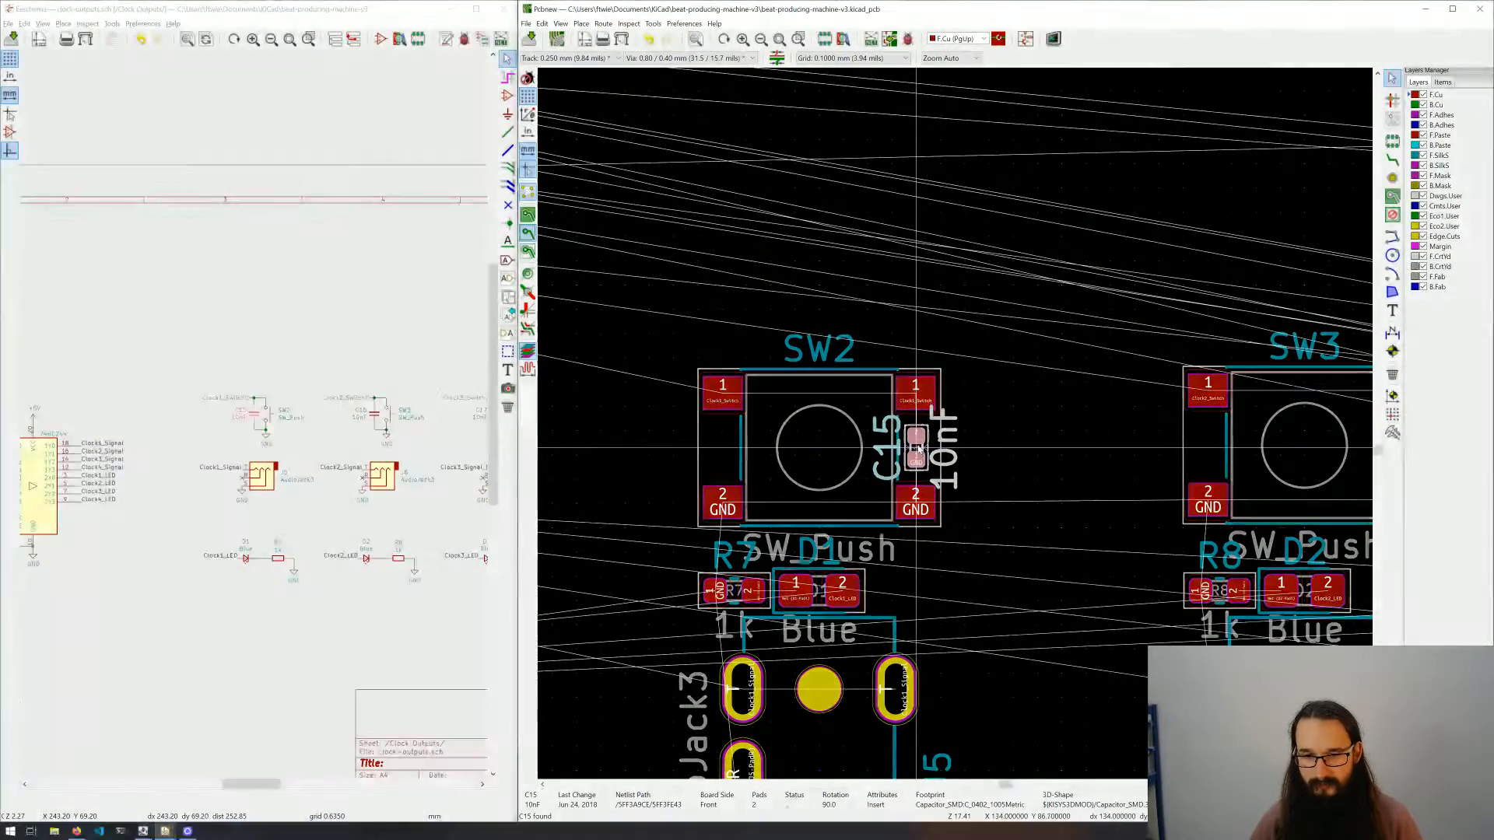
left_click(919, 449)
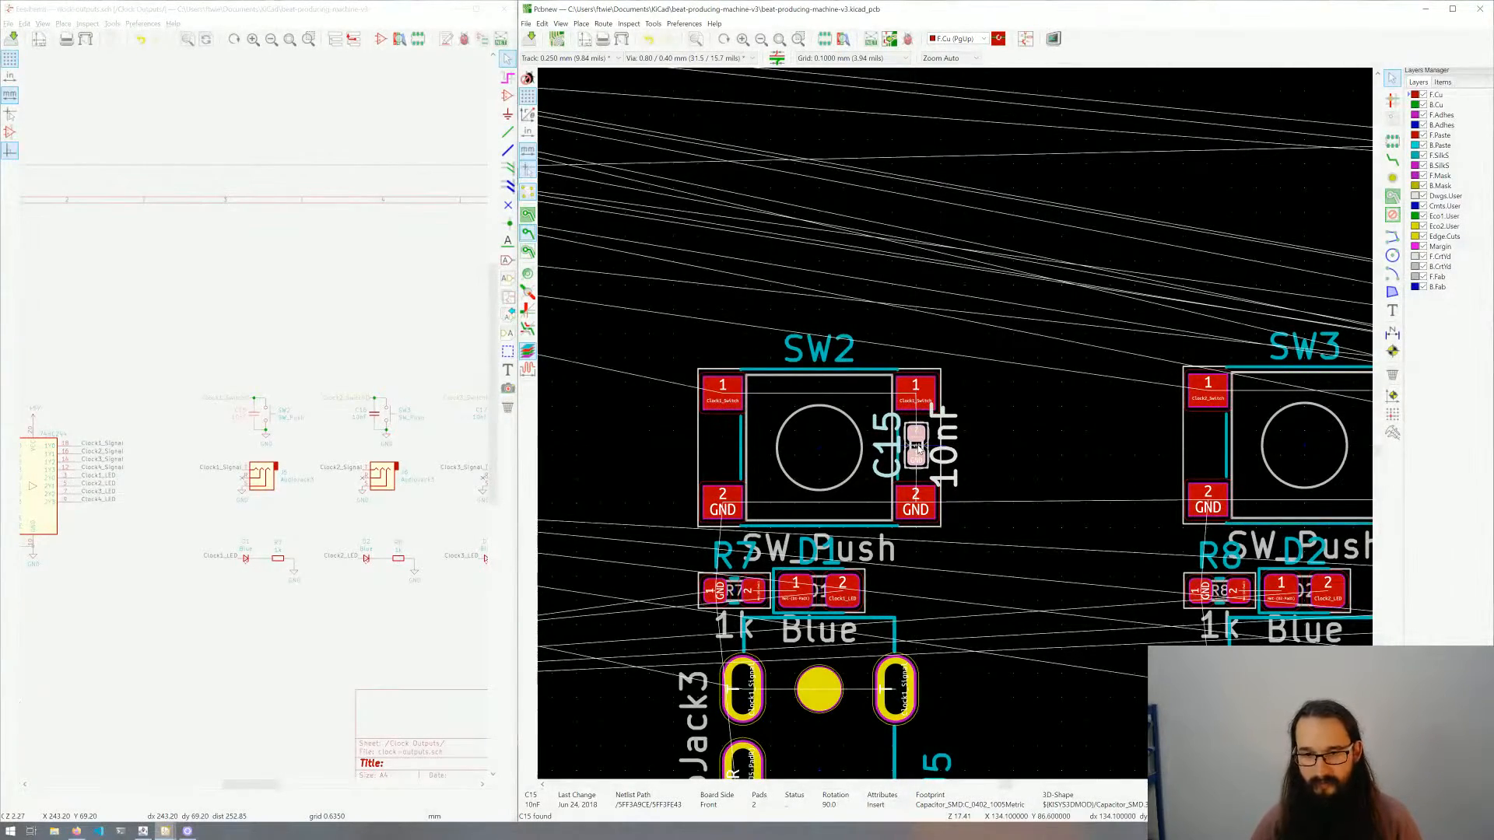
Step: Move C15's reference text to the outer side of SW2 and set its width and height to 0.5 mm and thickness to 0.1 mm
left_click(890, 450)
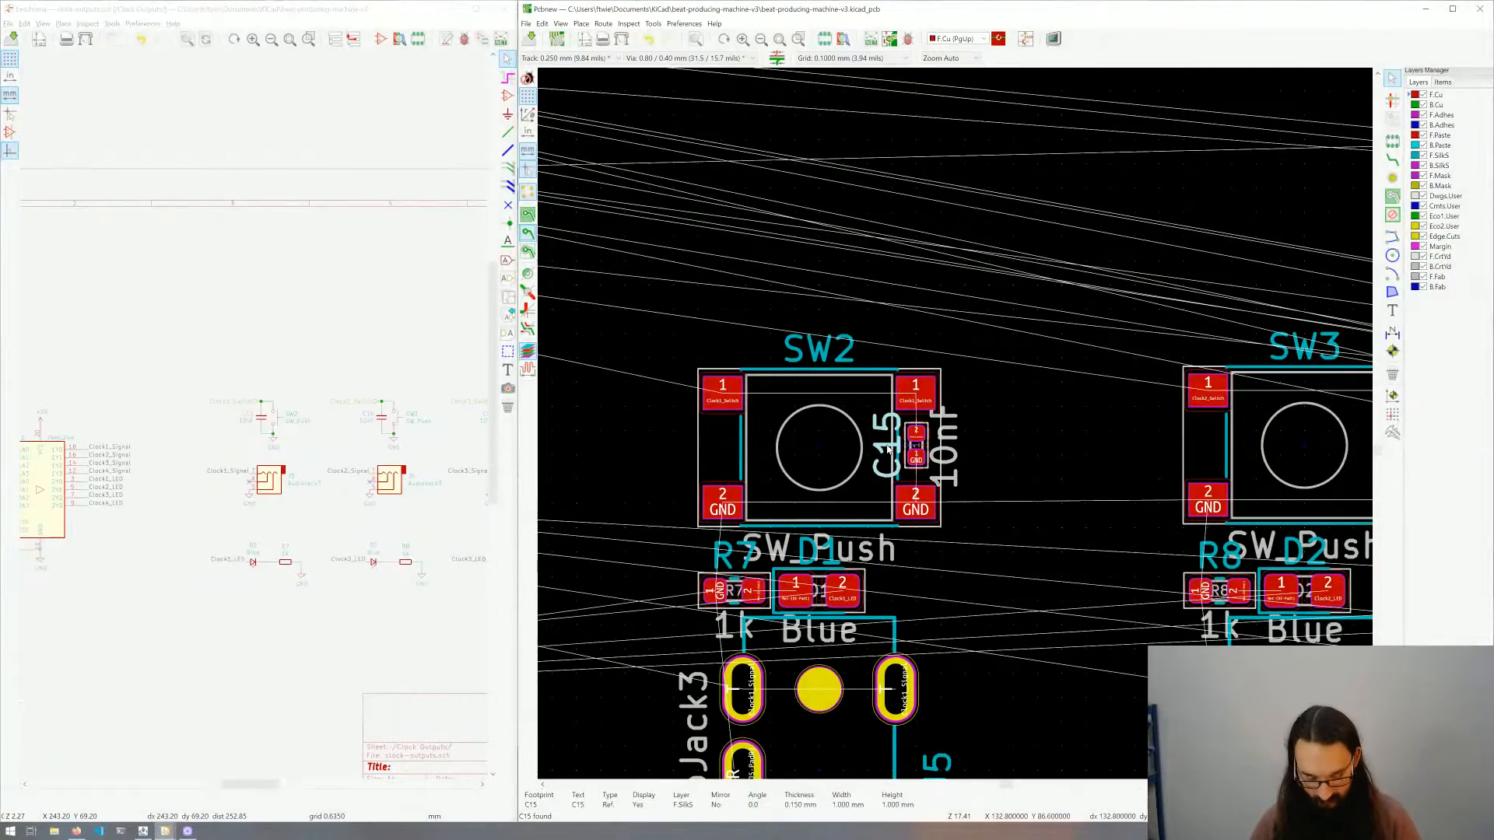
key("m")
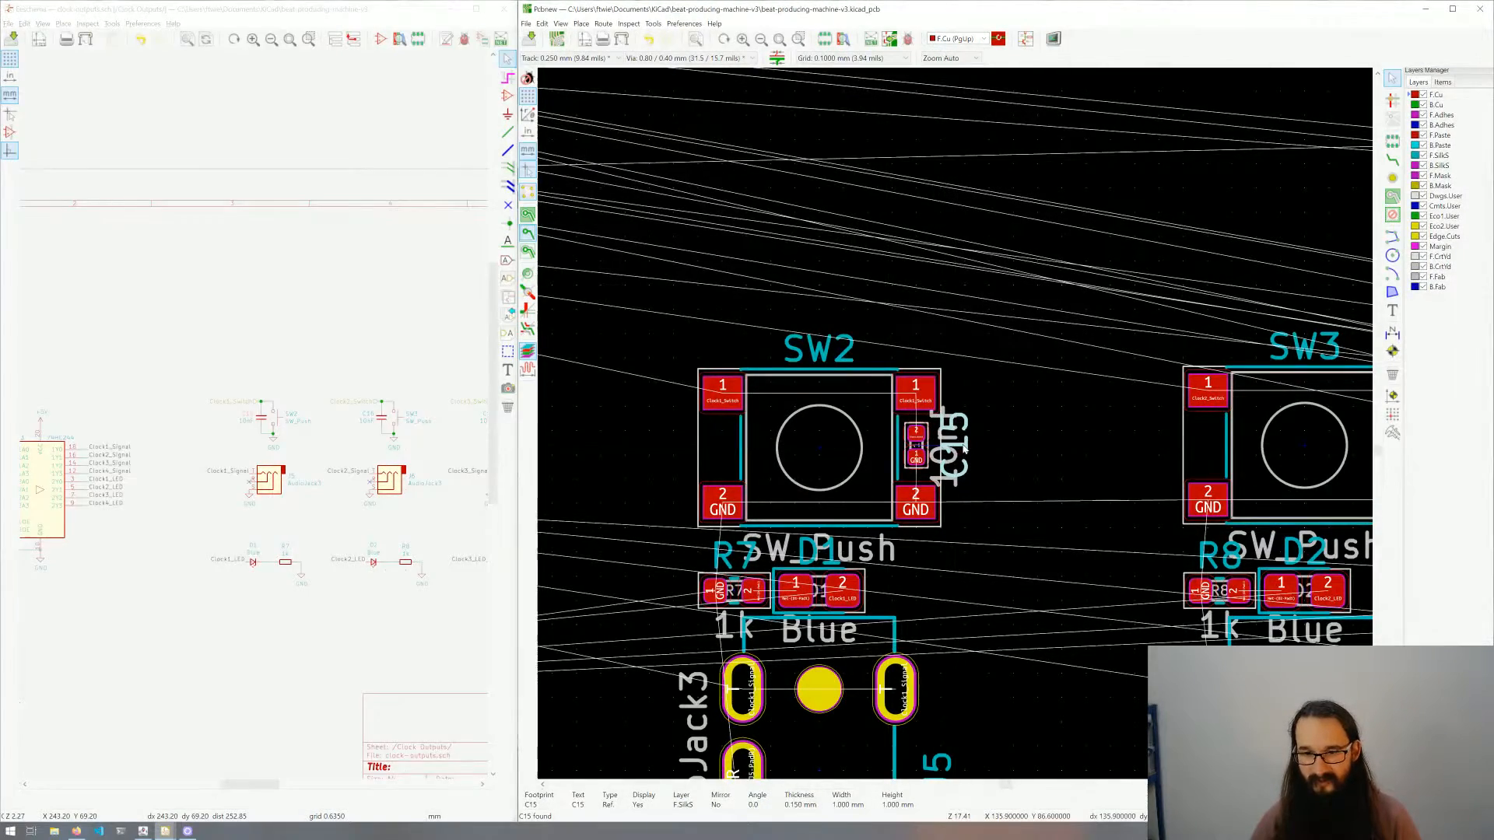
left_click(962, 449)
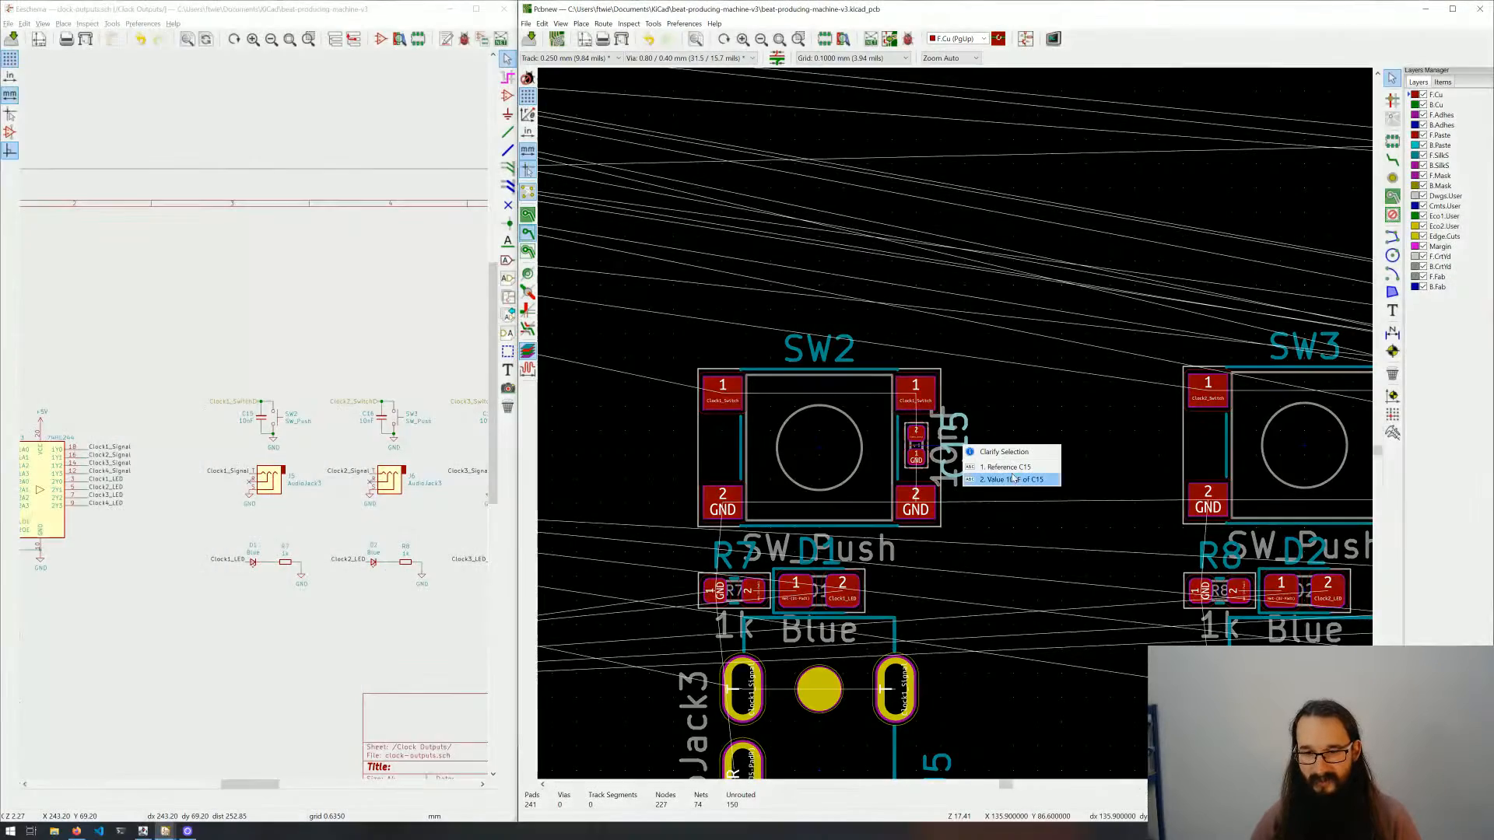
left_click(1005, 467)
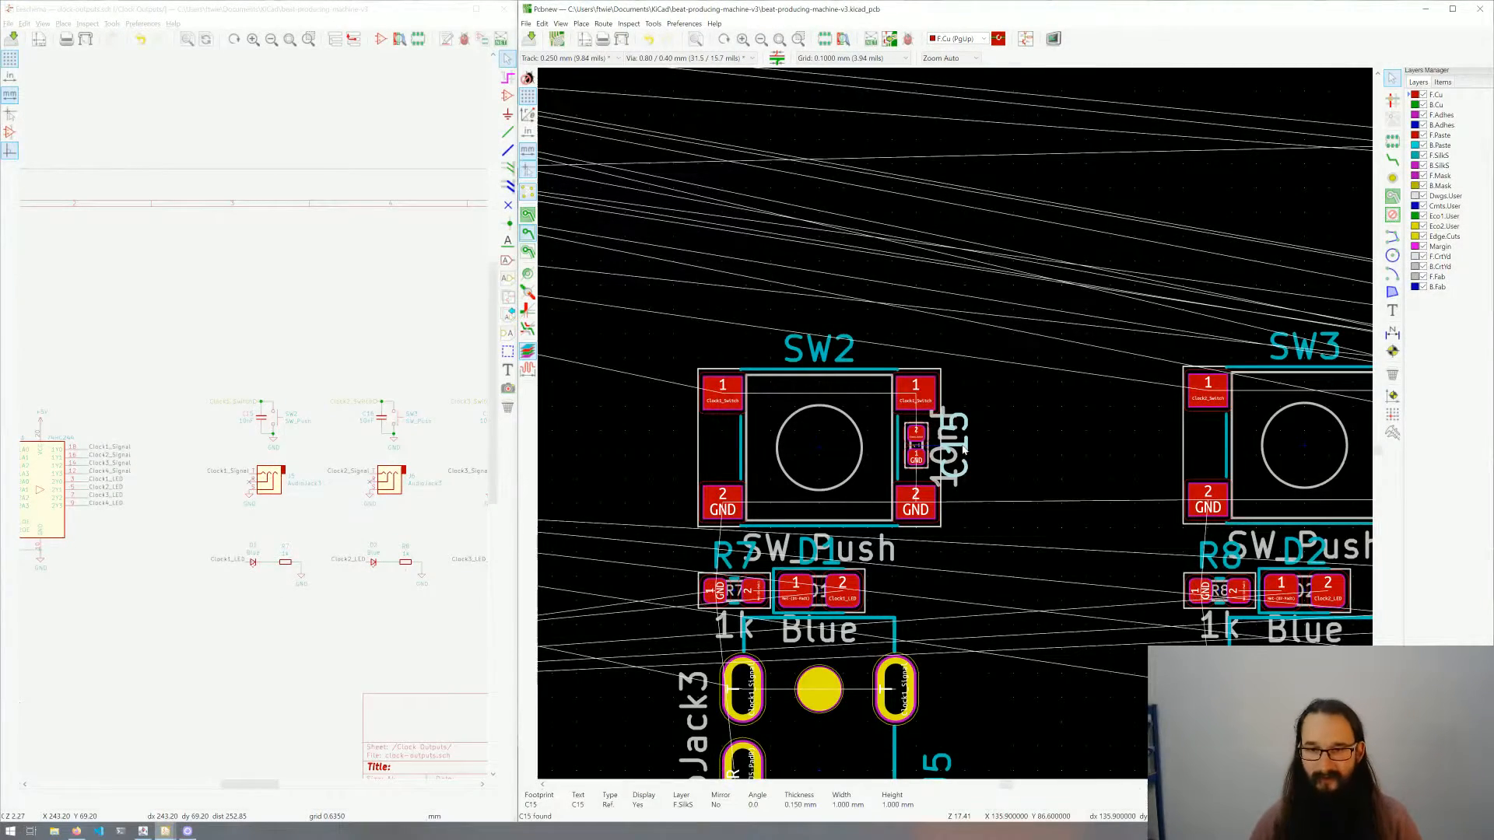
double_click(963, 448)
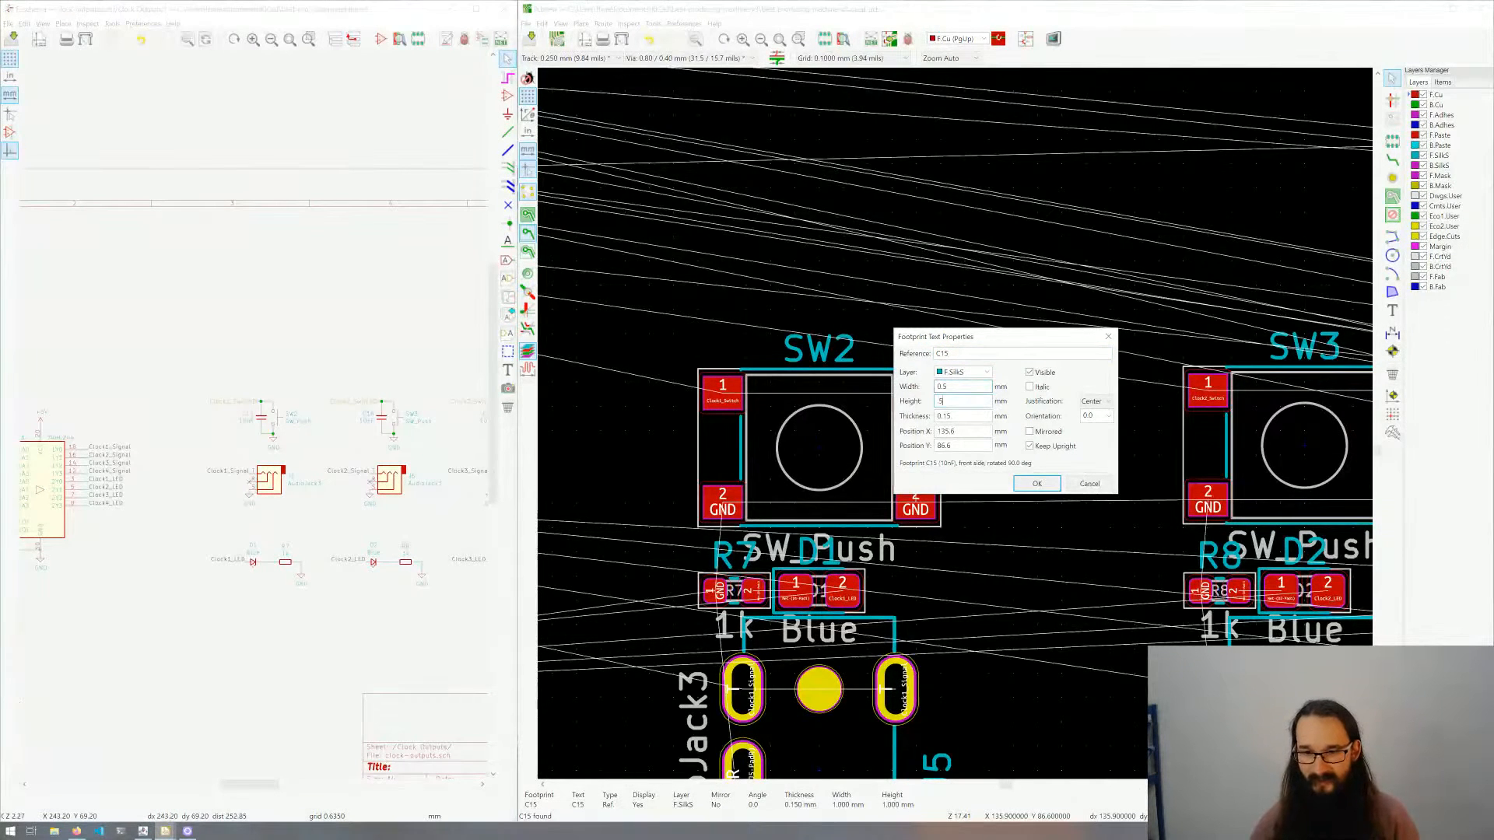
key("Return")
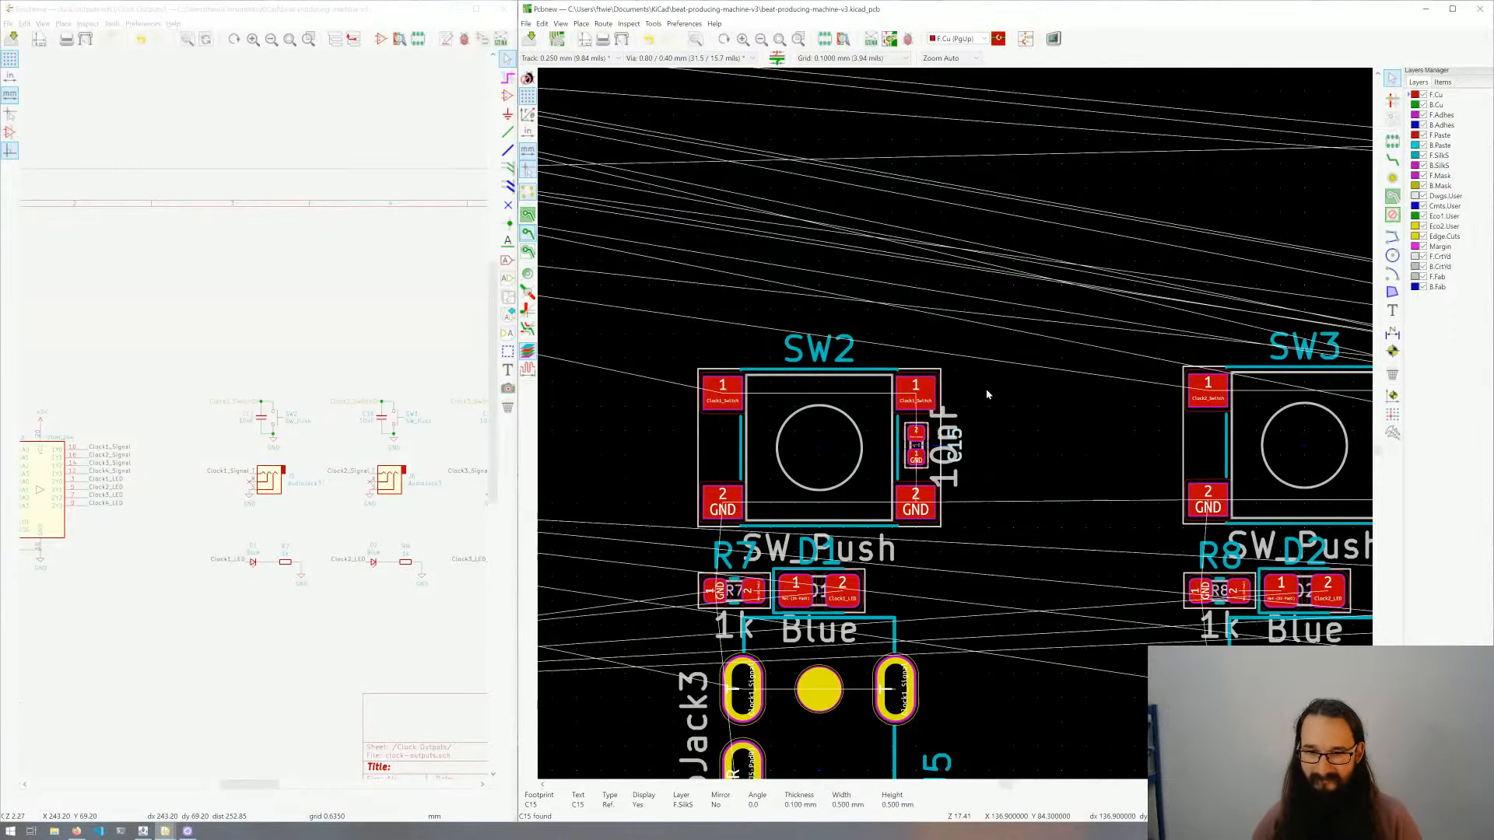
Step: Move the C15 reference text closer beside the capacitor, to about X 134.9, Y 86.6 mm
left_click(963, 449)
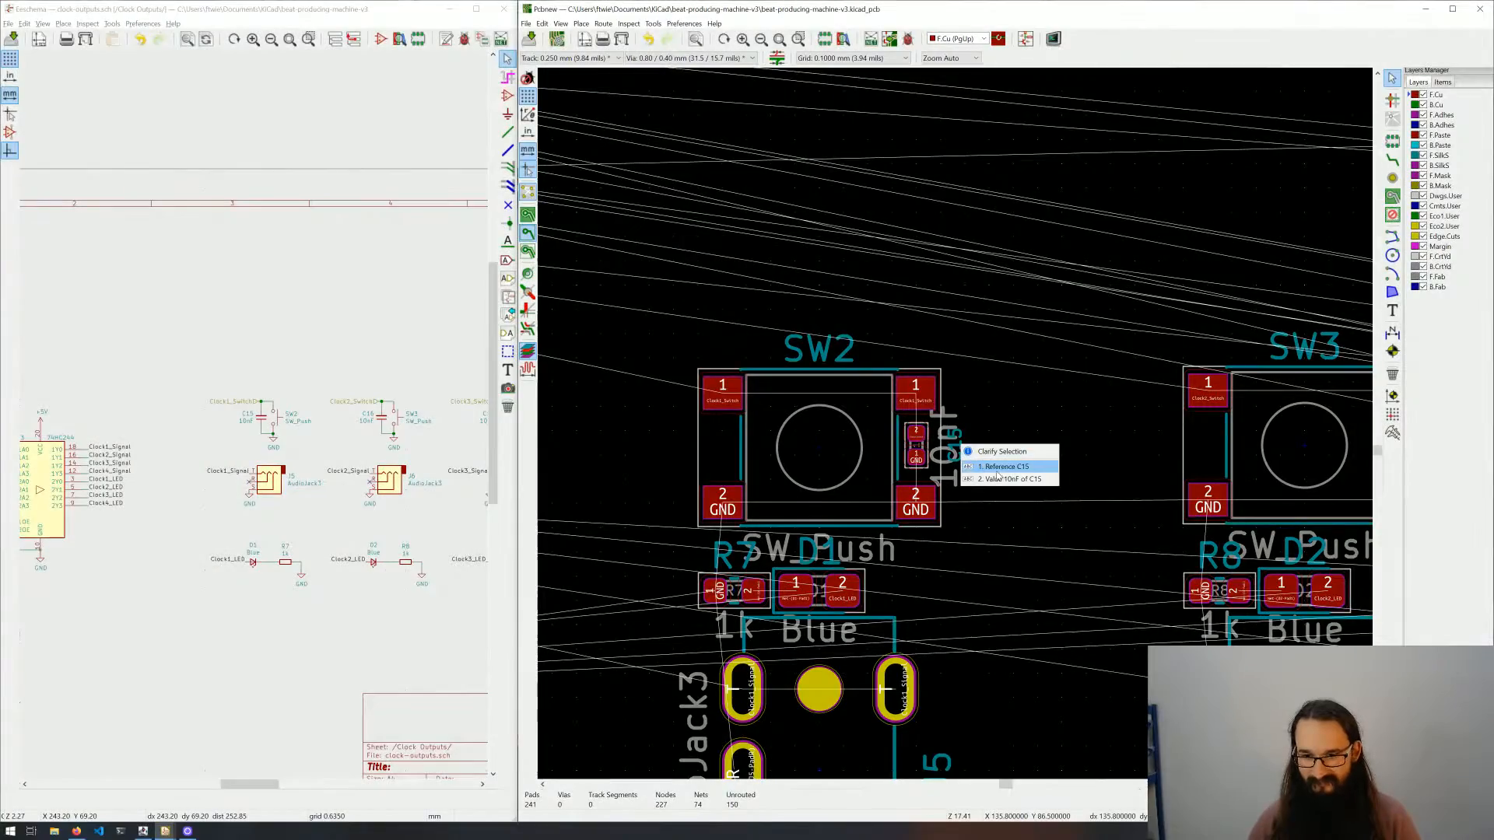
left_click(1003, 467)
key("m")
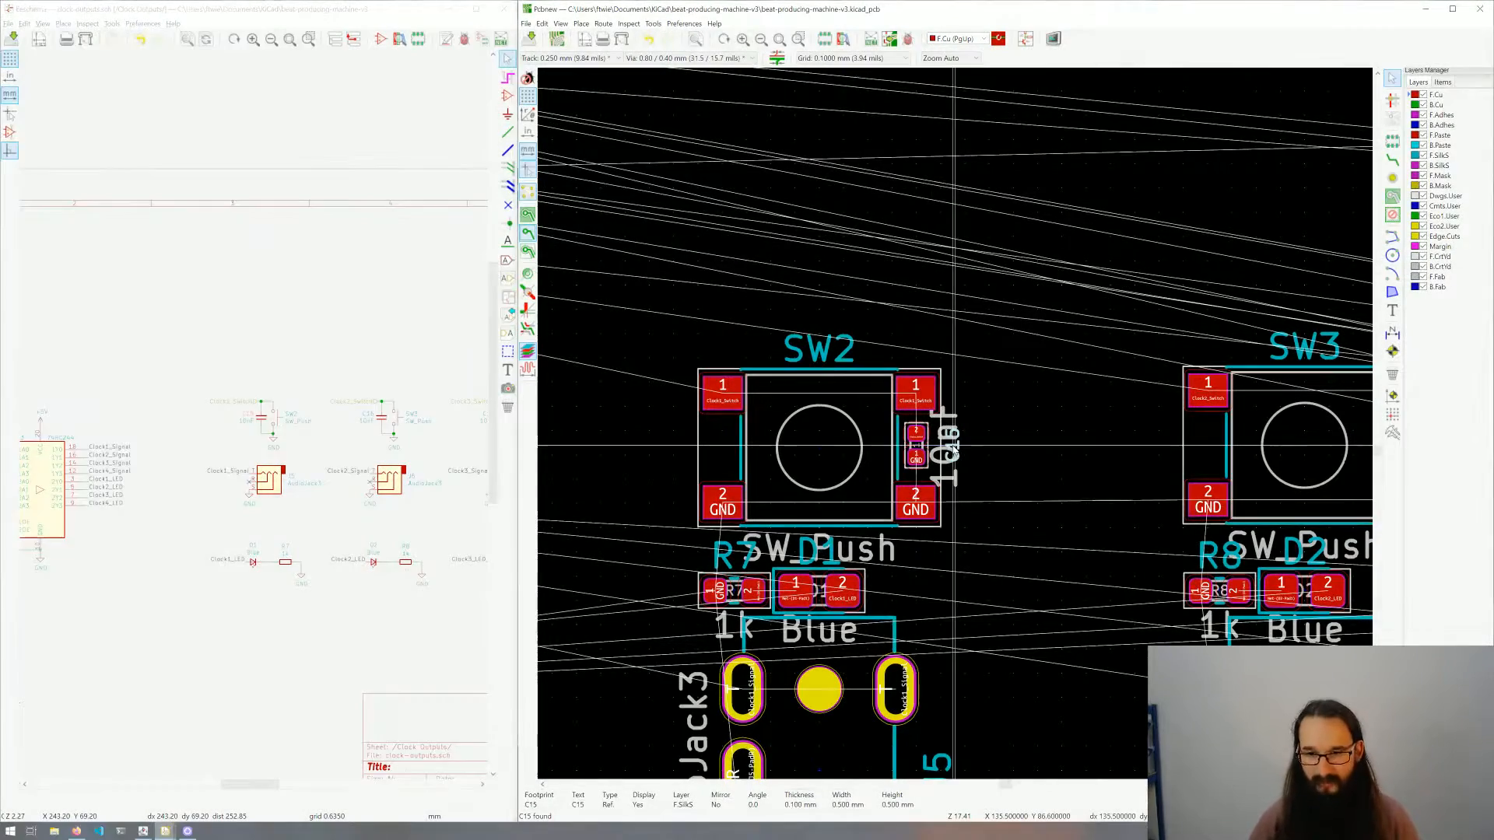
left_click(939, 450)
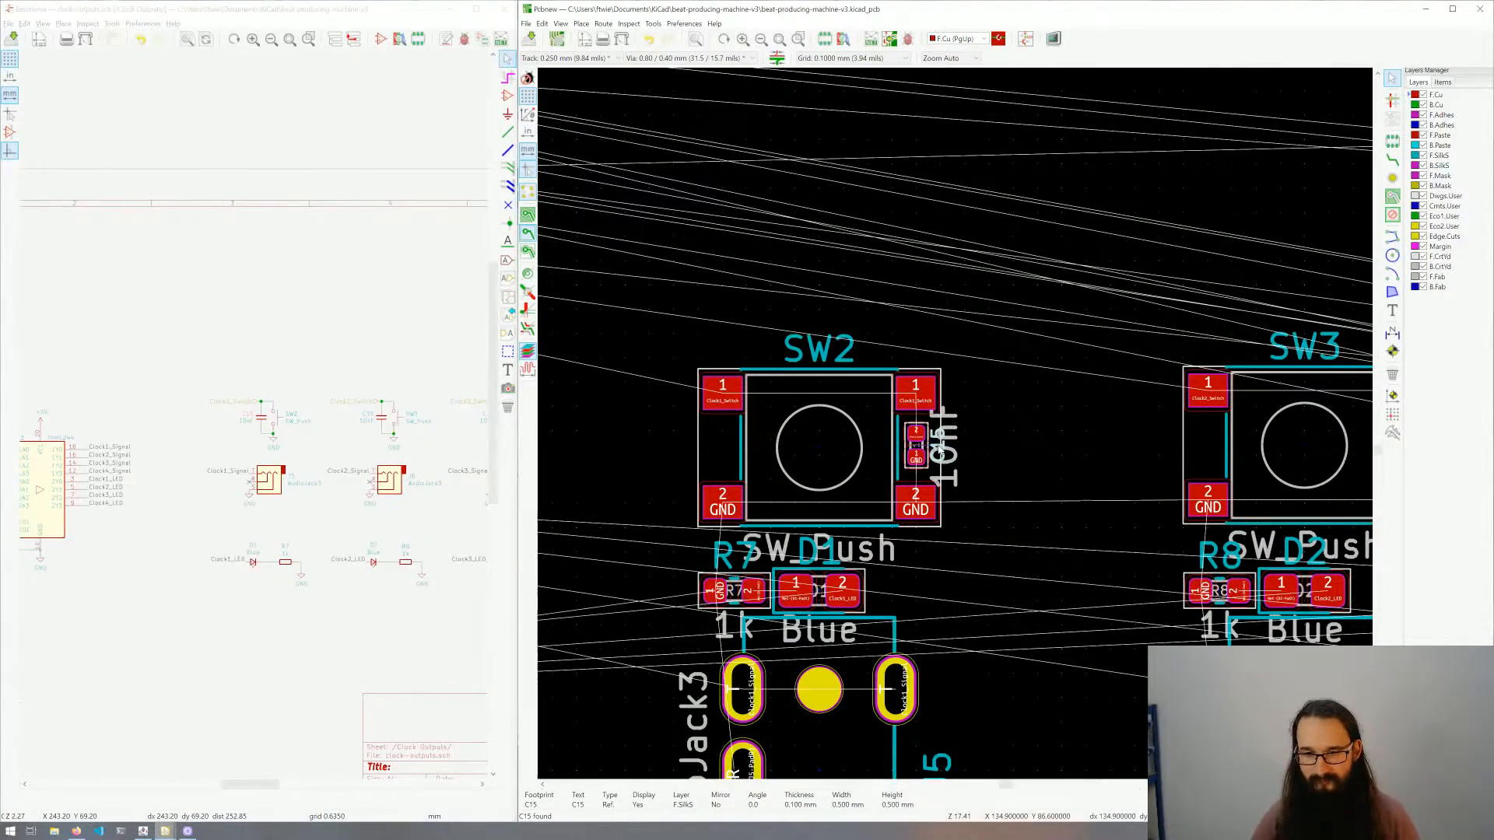
left_click(1035, 444)
Step: Locate capacitor C16 from the schematic and place it, rotated 90°, between the right-hand pads of push-button SW3 at X 154.0, Y 86.6 mm
scroll(988, 443, "down", 1)
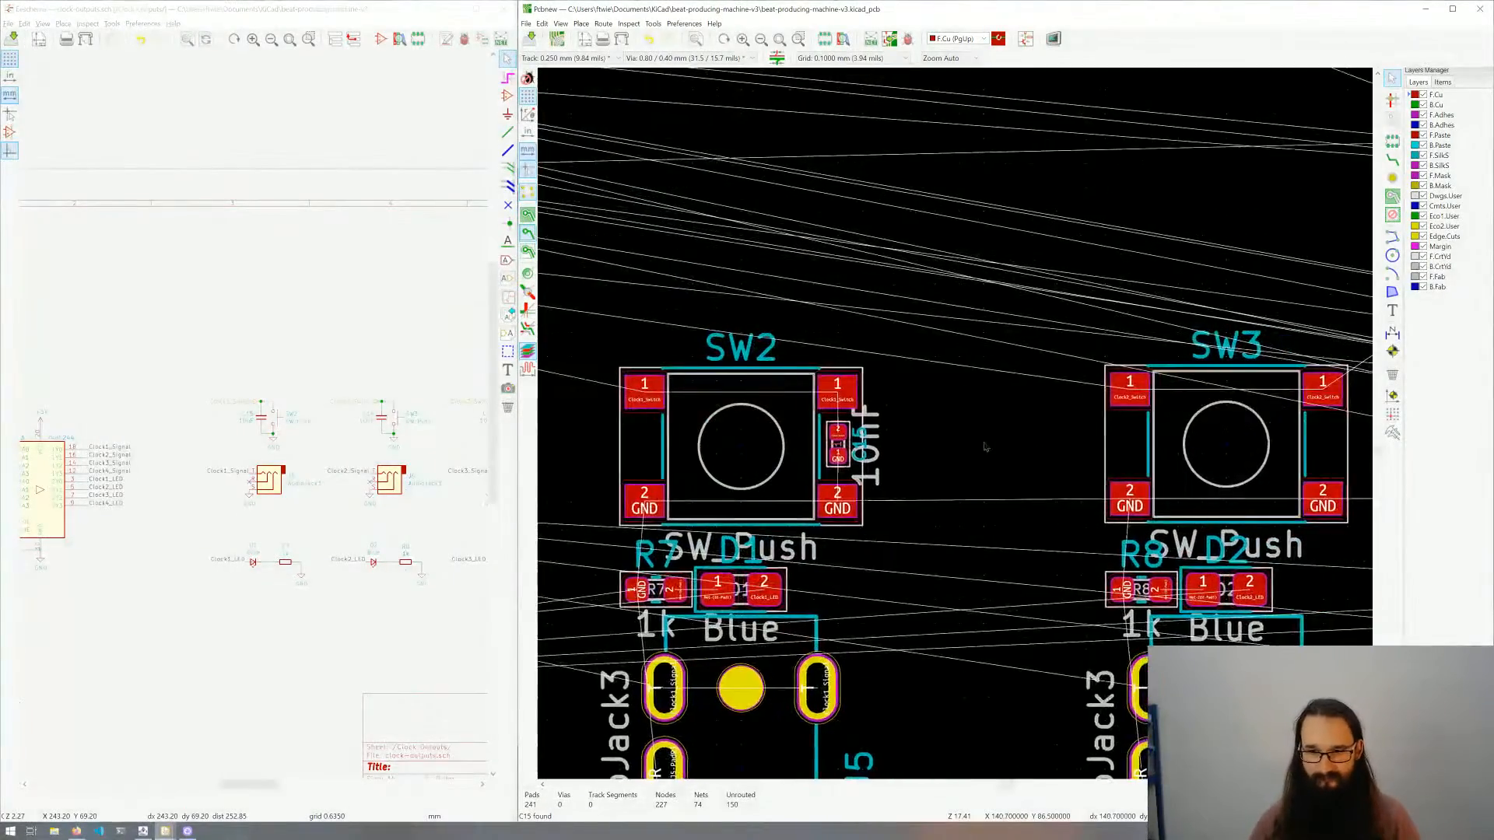
scroll(958, 428, "down", 3)
scroll(962, 424, "up", 4)
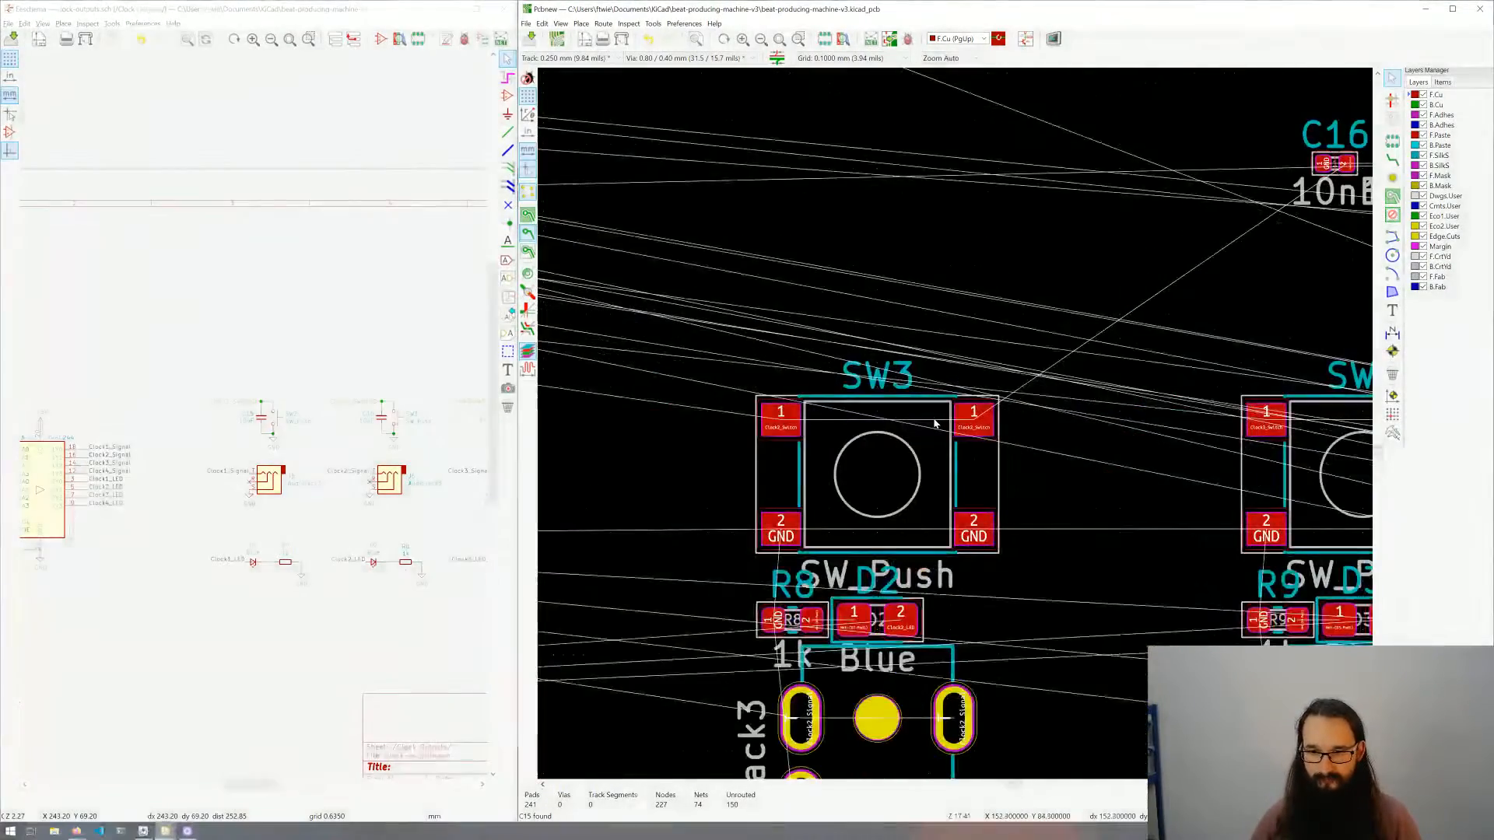
left_click(935, 424)
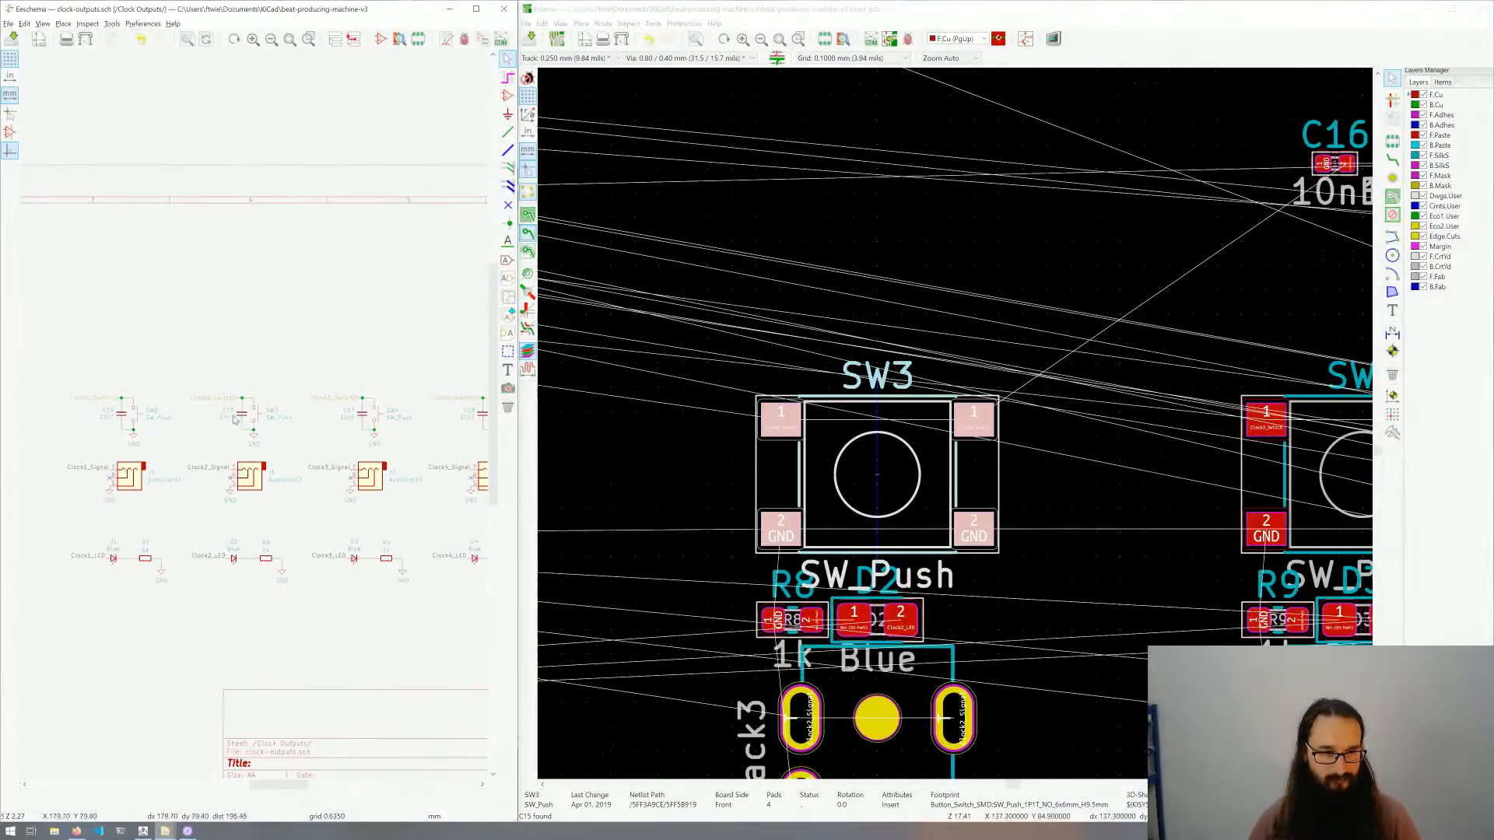
left_click(242, 418)
left_click(955, 427)
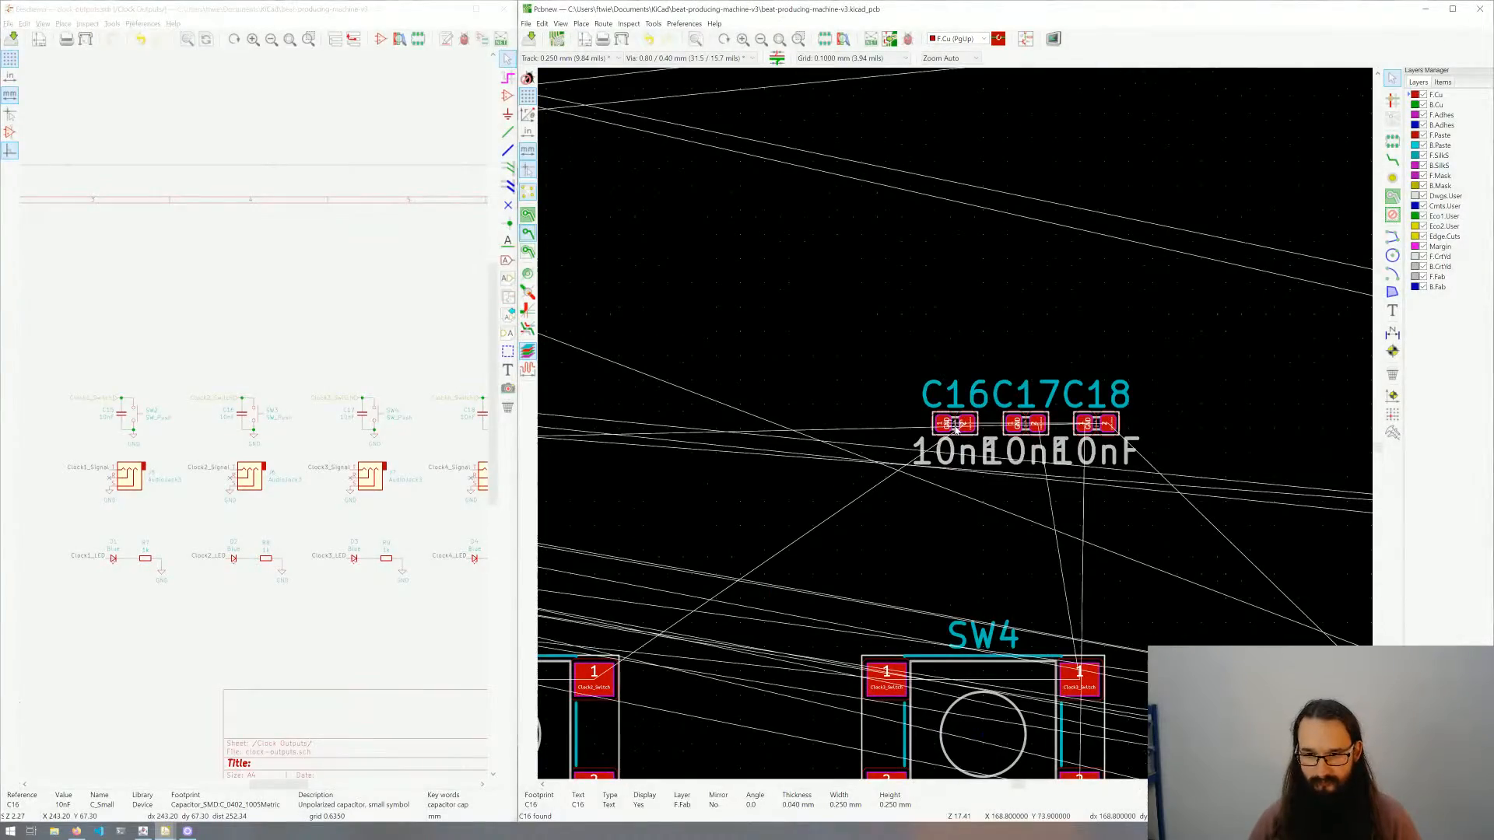
left_click(956, 428)
key("m")
middle_click_drag(761, 530, 1114, 345)
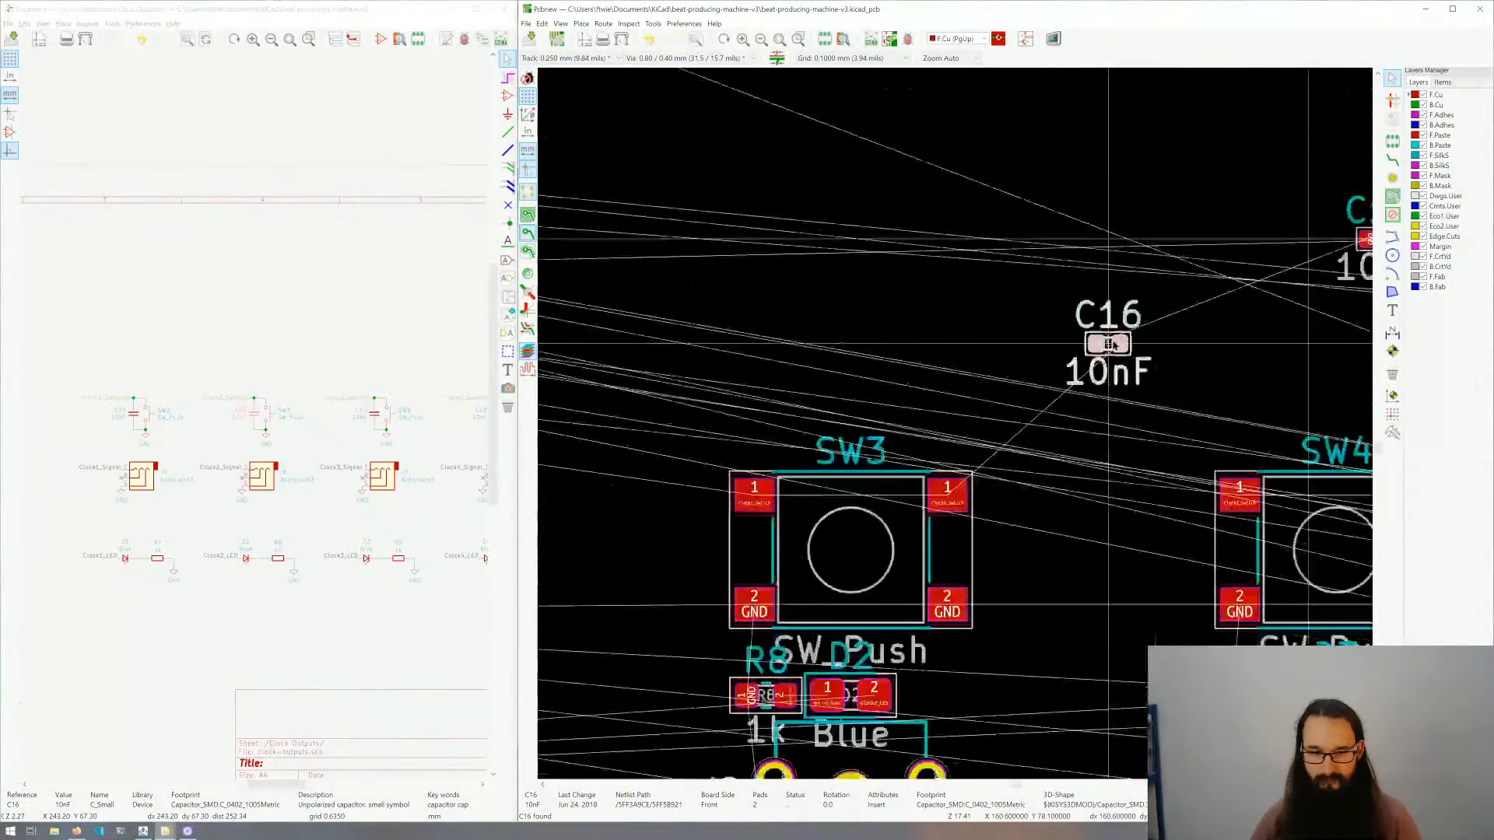
scroll(957, 424, "up", 4)
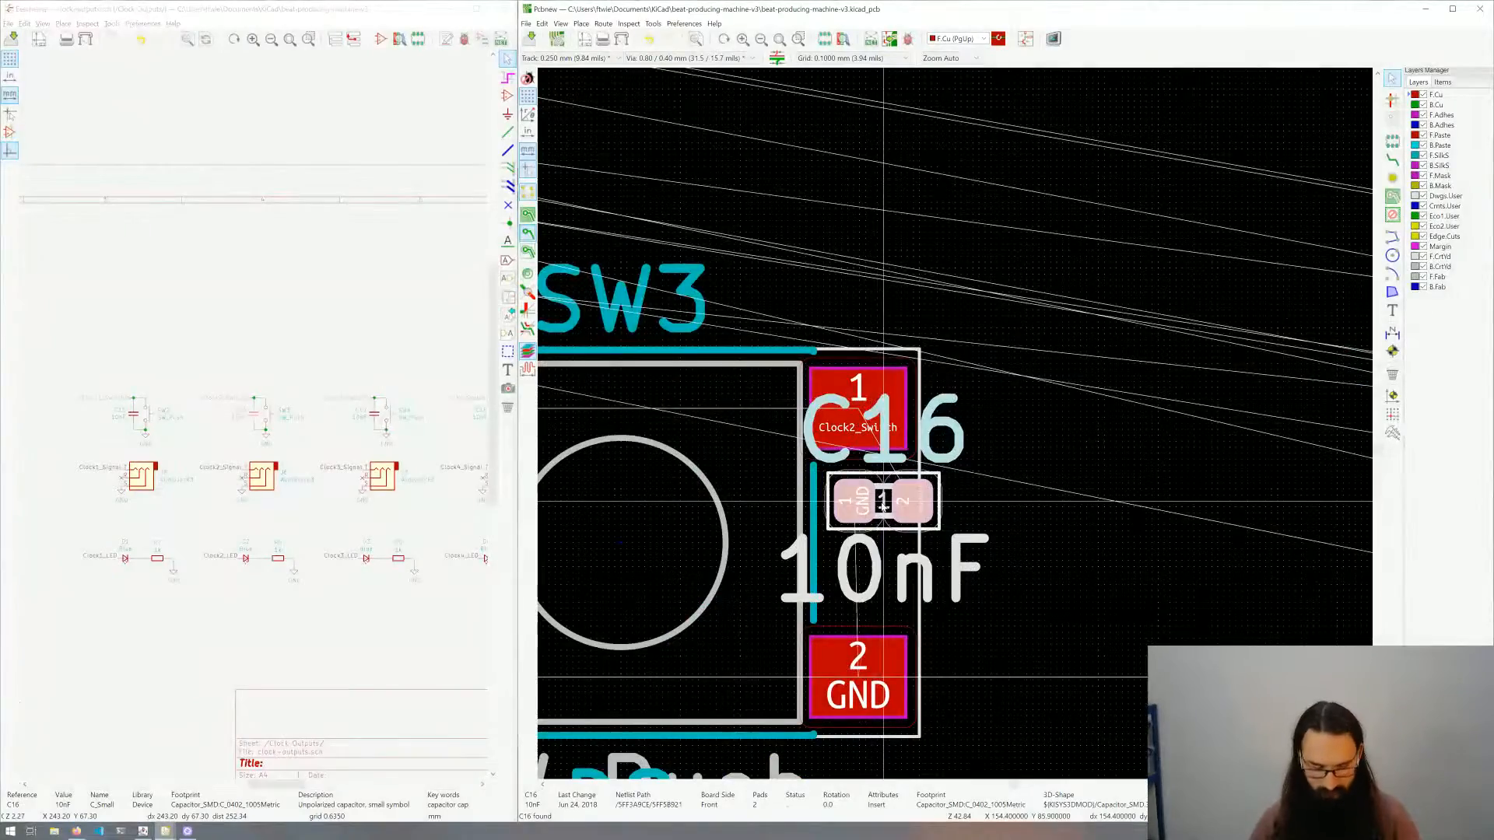
key("r")
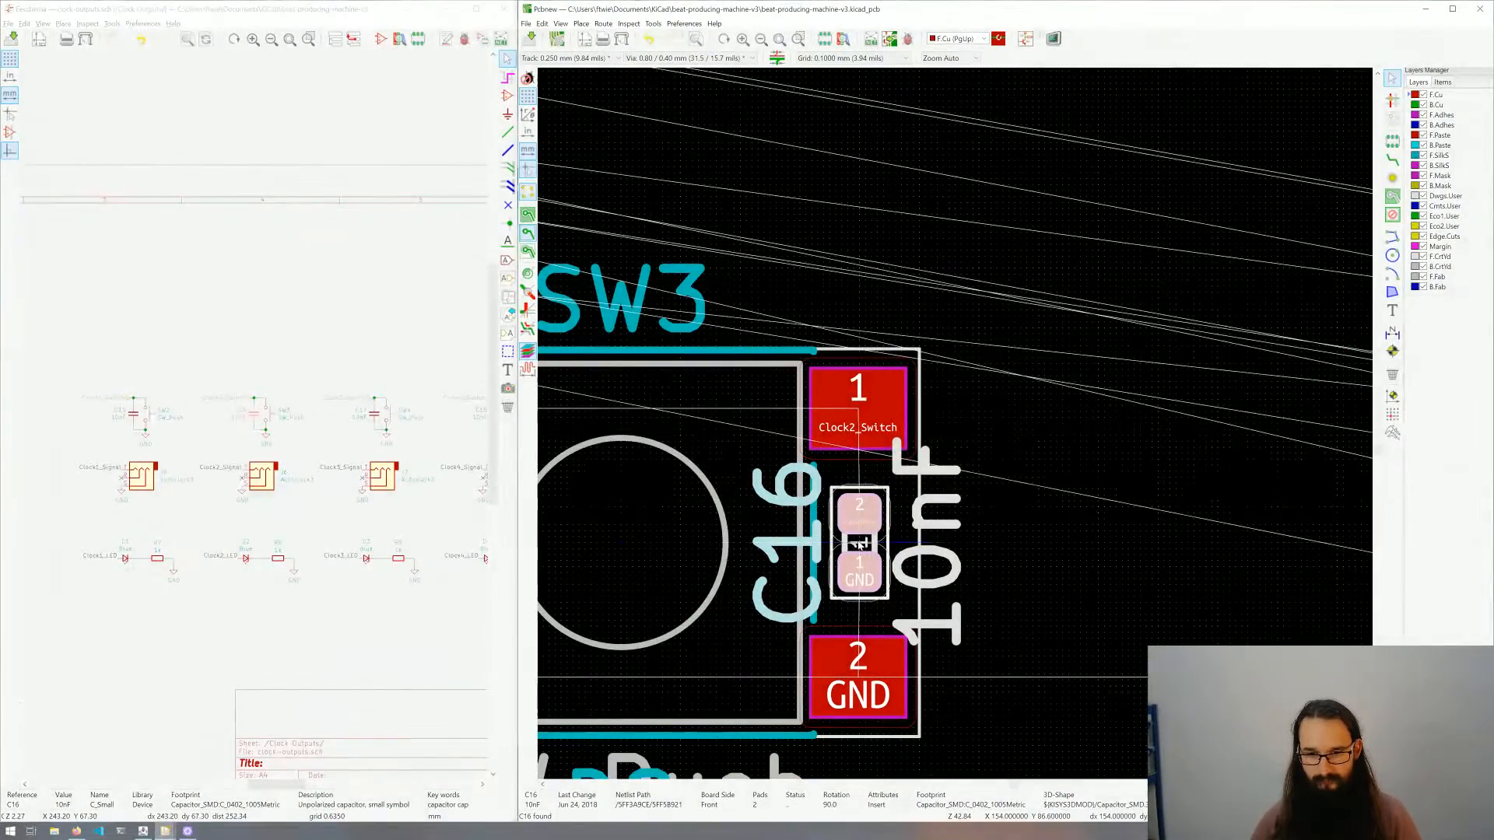
Step: Move C16's reference text to X 154.9, Y 86.6 mm and set its width and height to 0.5 mm and thickness to 0.1 mm
left_click(814, 547)
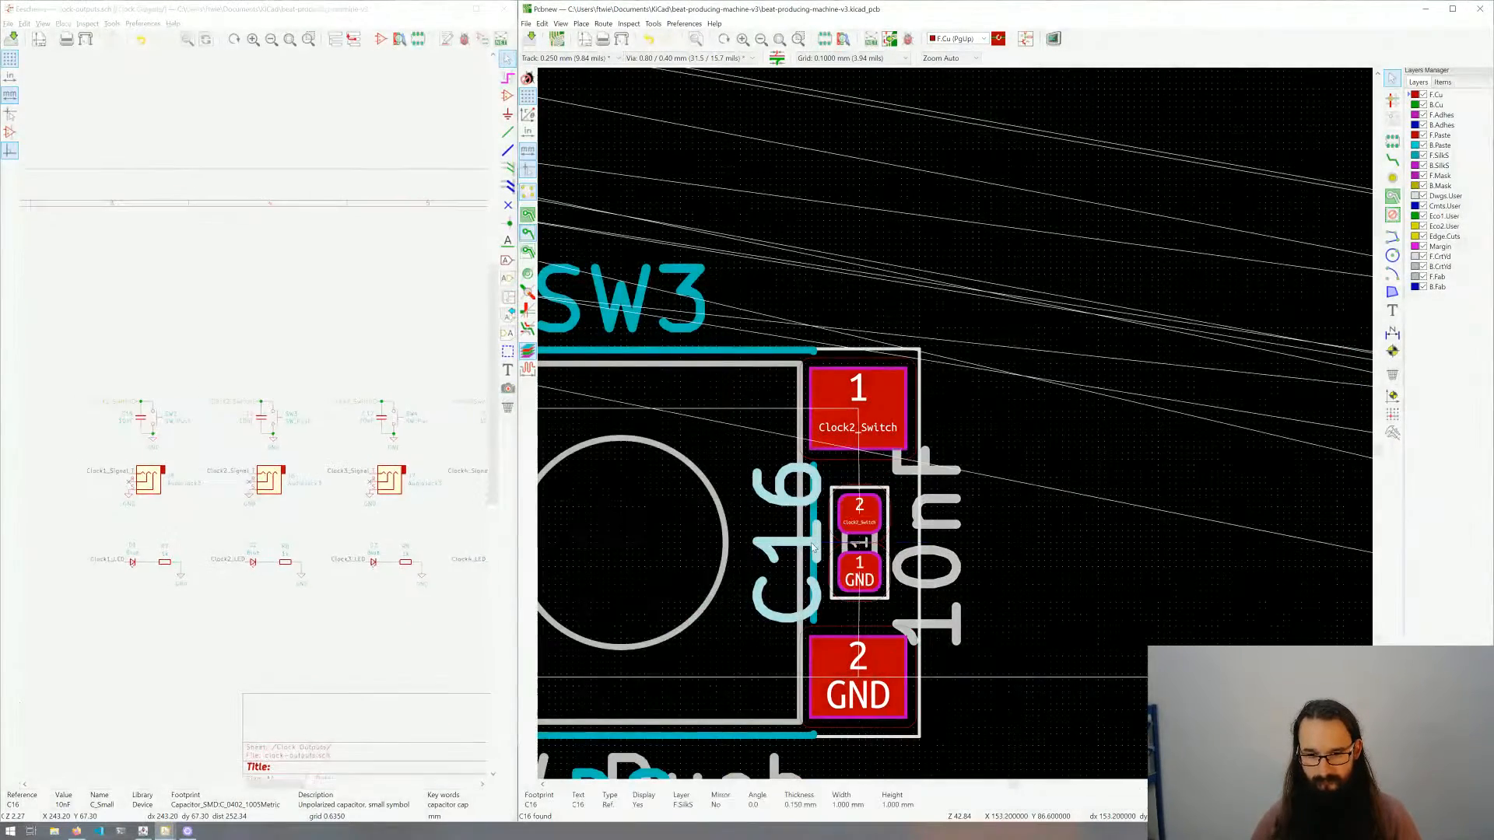
key("m")
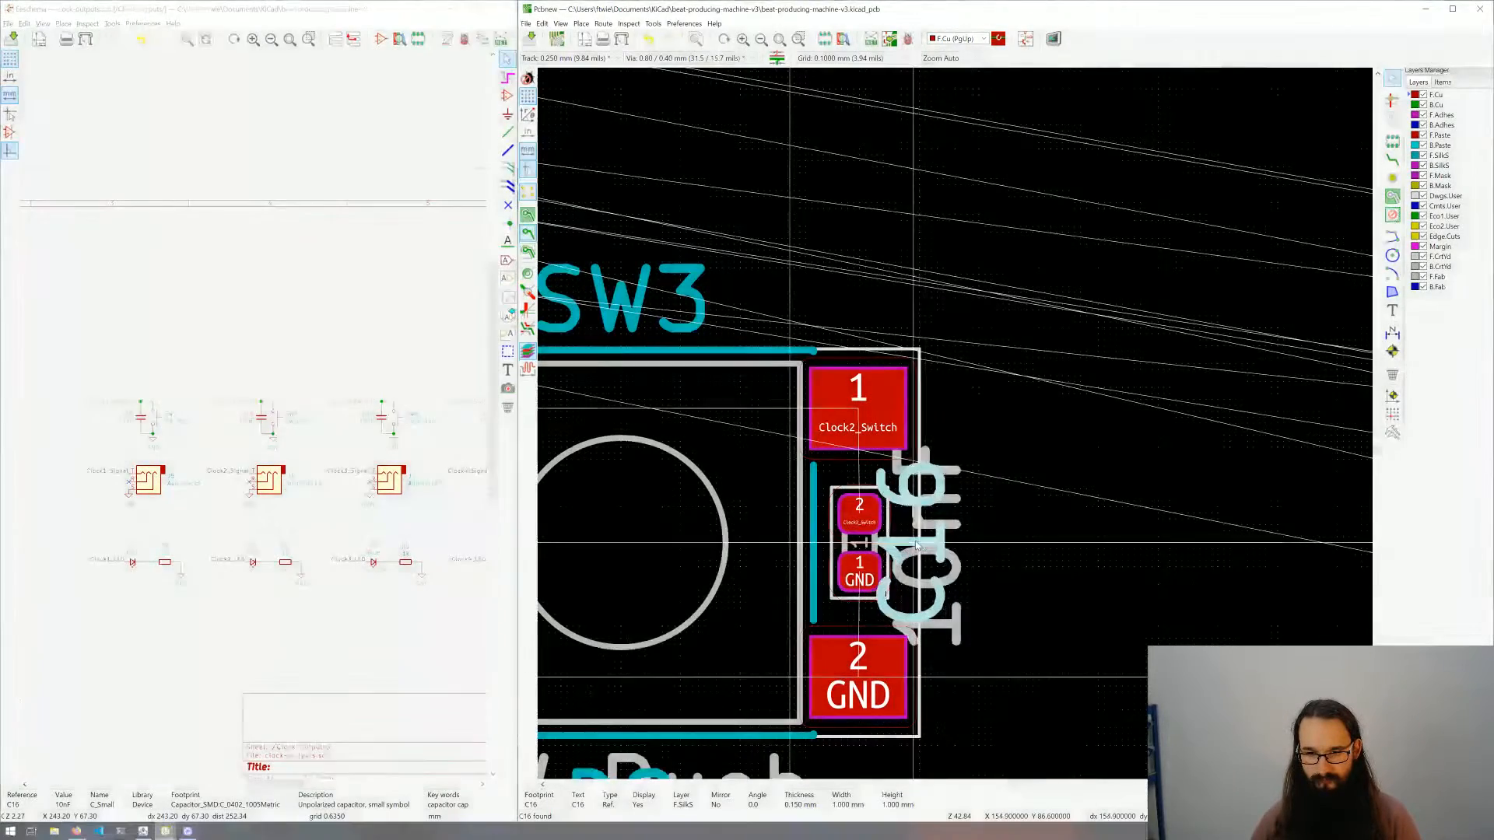
left_click(916, 544)
key("Tab")
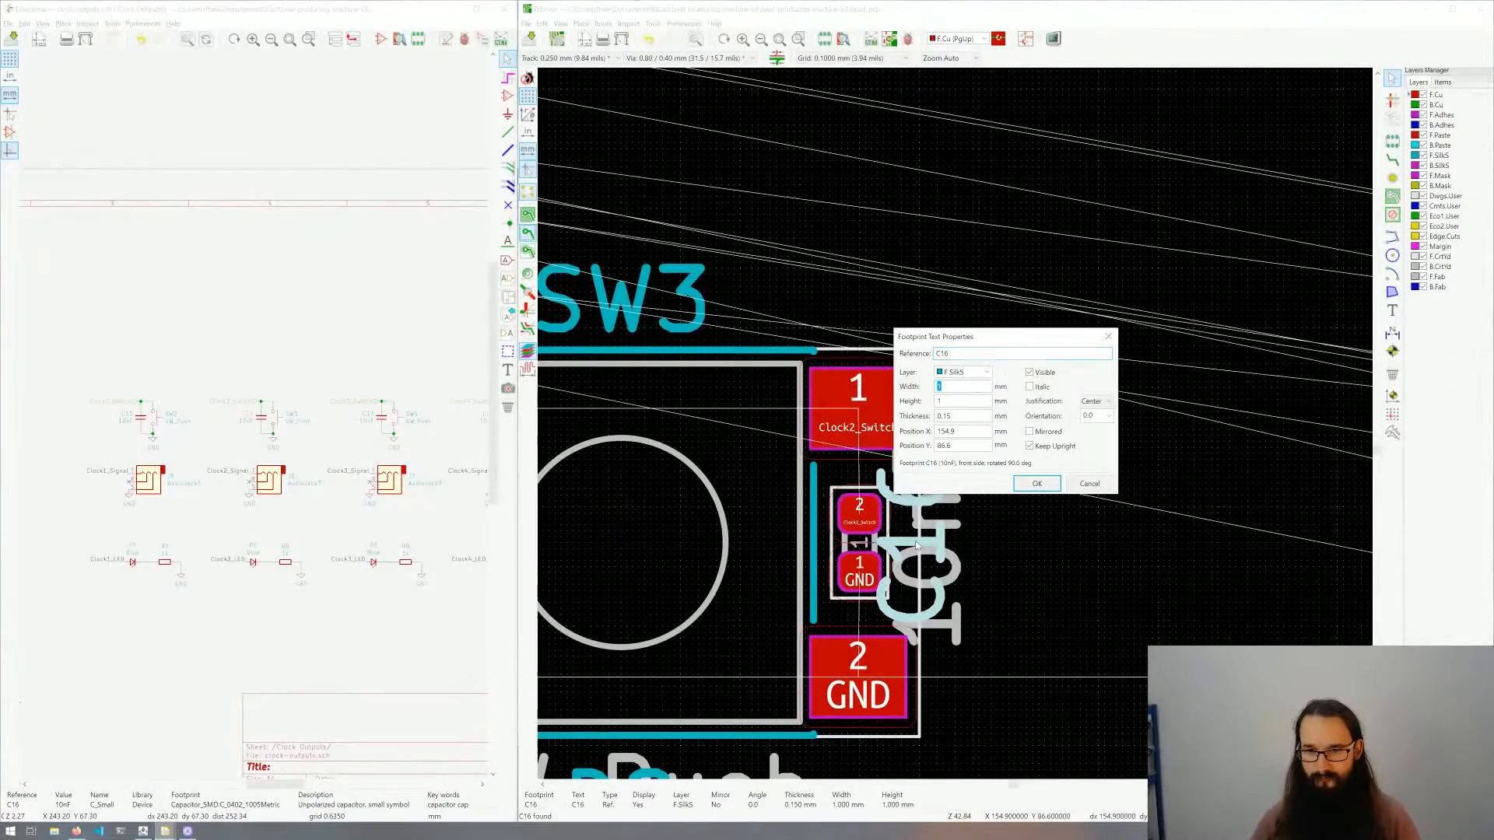
type("0.5")
key("Tab")
type("0.5")
key("Tab")
type(".1")
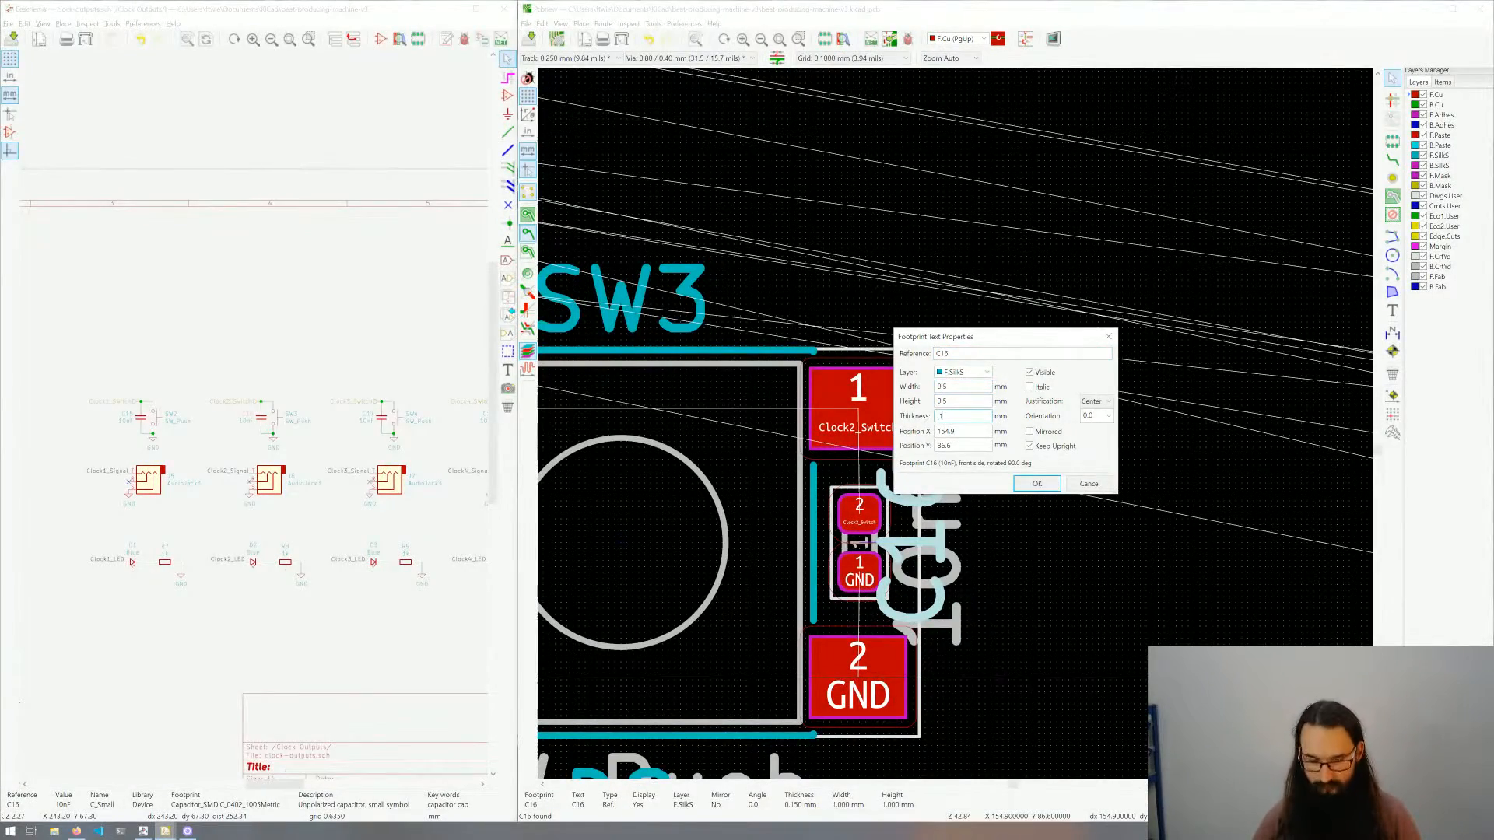
key("Return")
Step: Move capacitor C17 to push-button SW4 and place it, rotated 90°, between the right-hand pads at X 174.0, Y 86.6 mm
scroll(956, 427, "down", 3)
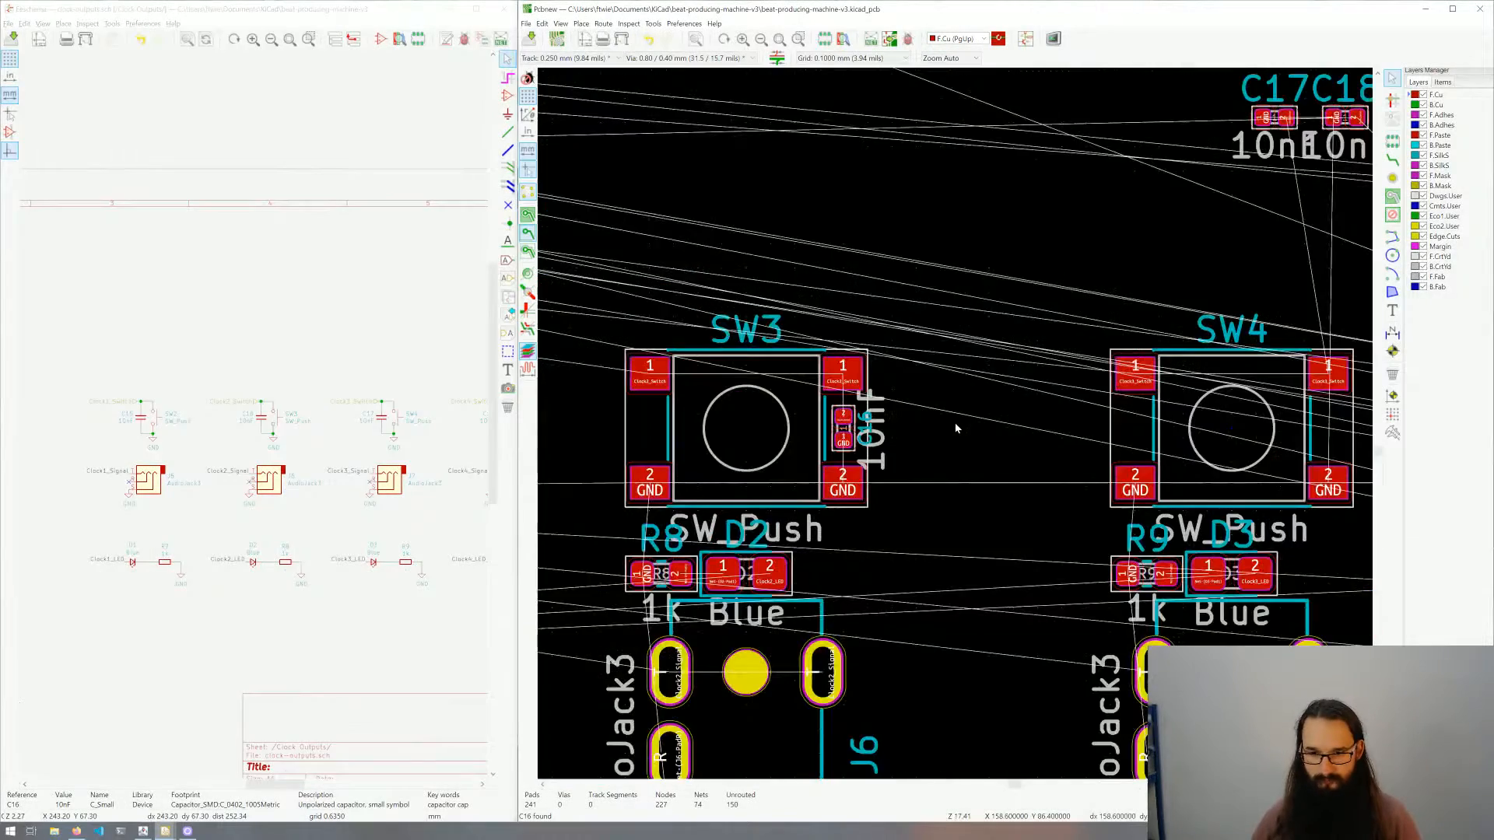
scroll(955, 423, "down", 1)
scroll(932, 371, "right", 4)
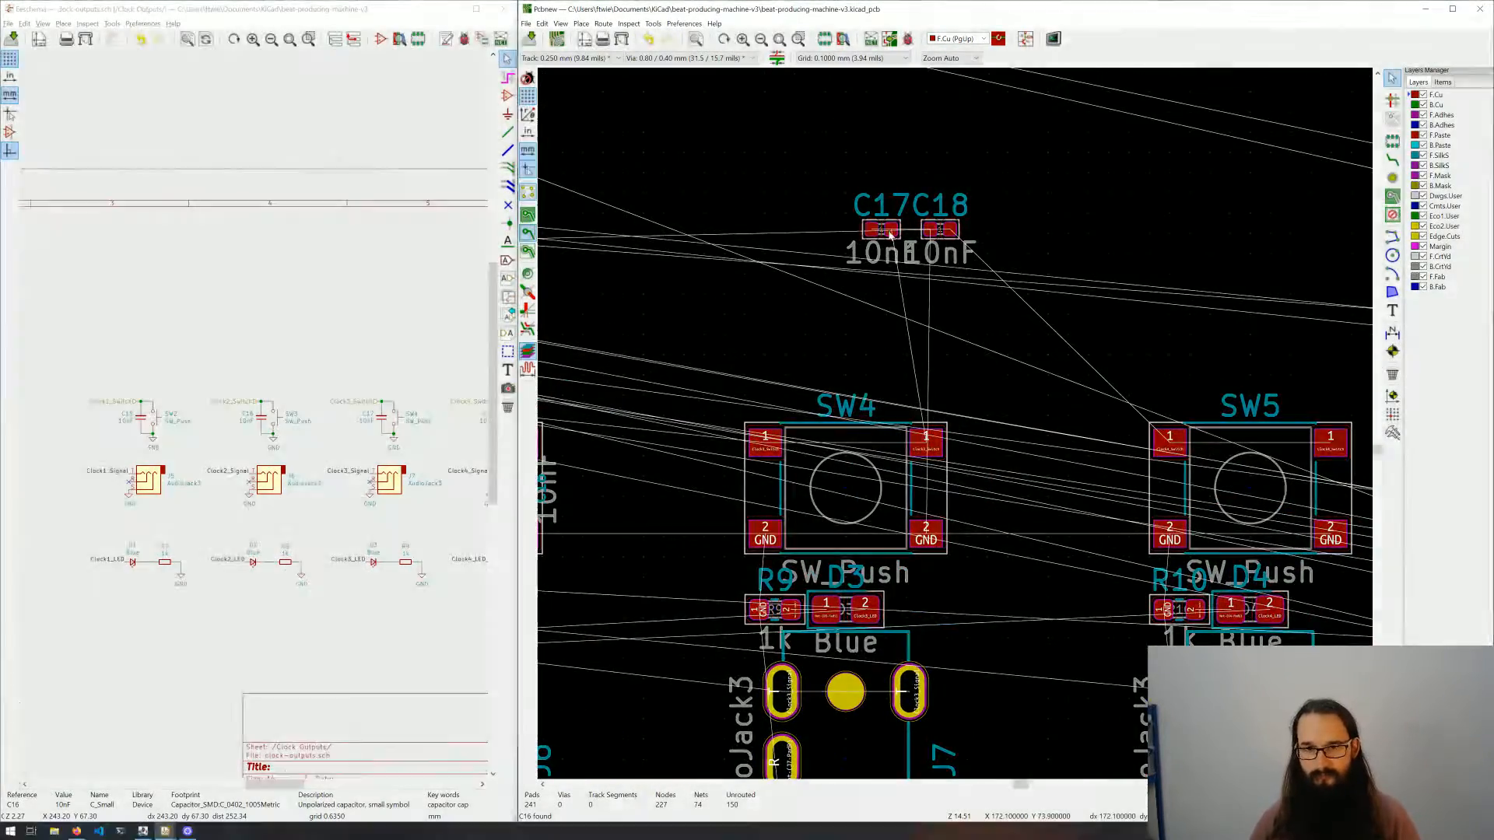
left_click(880, 243)
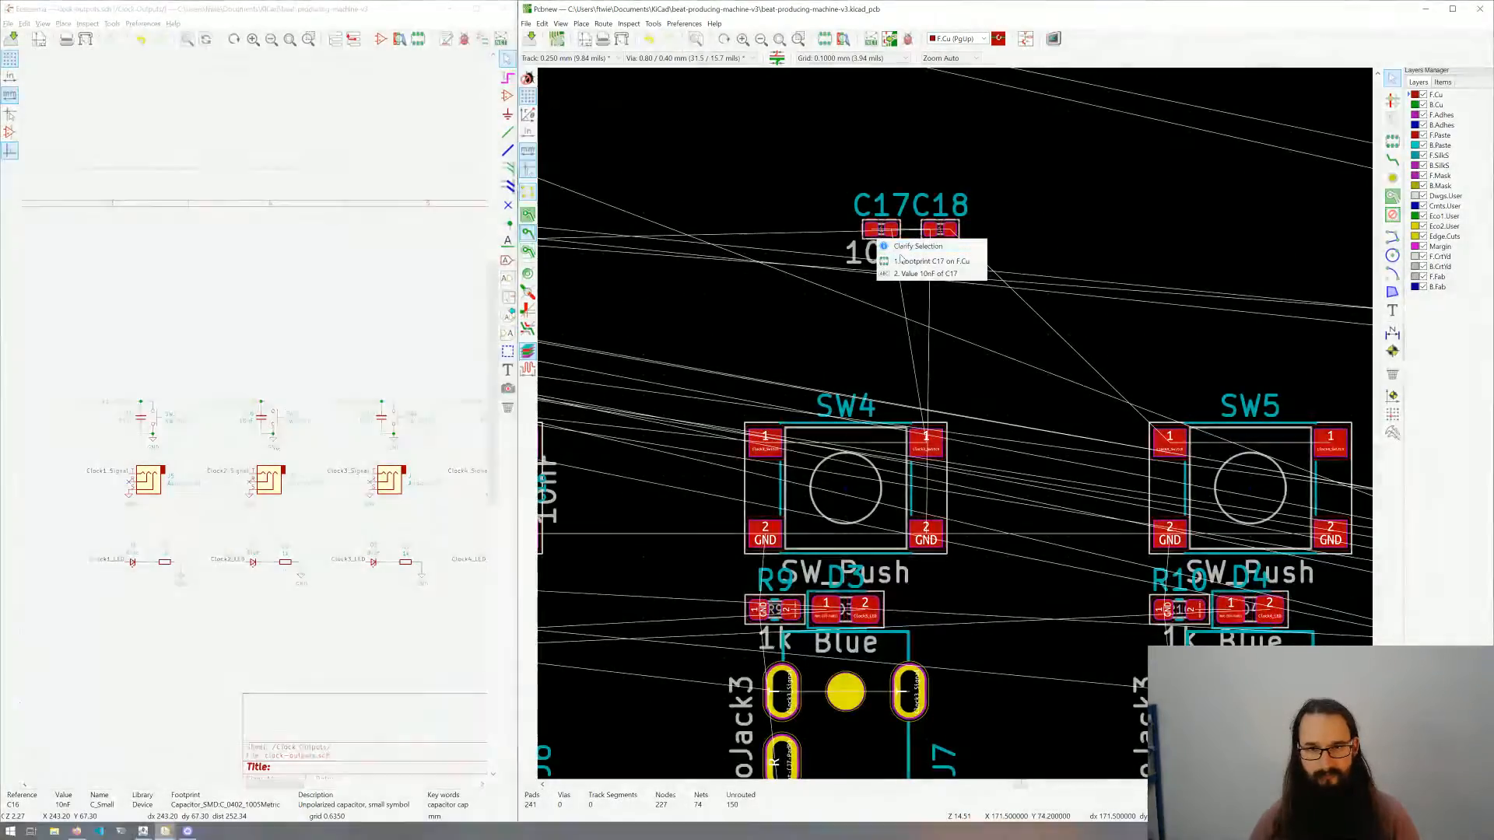
left_click(895, 261)
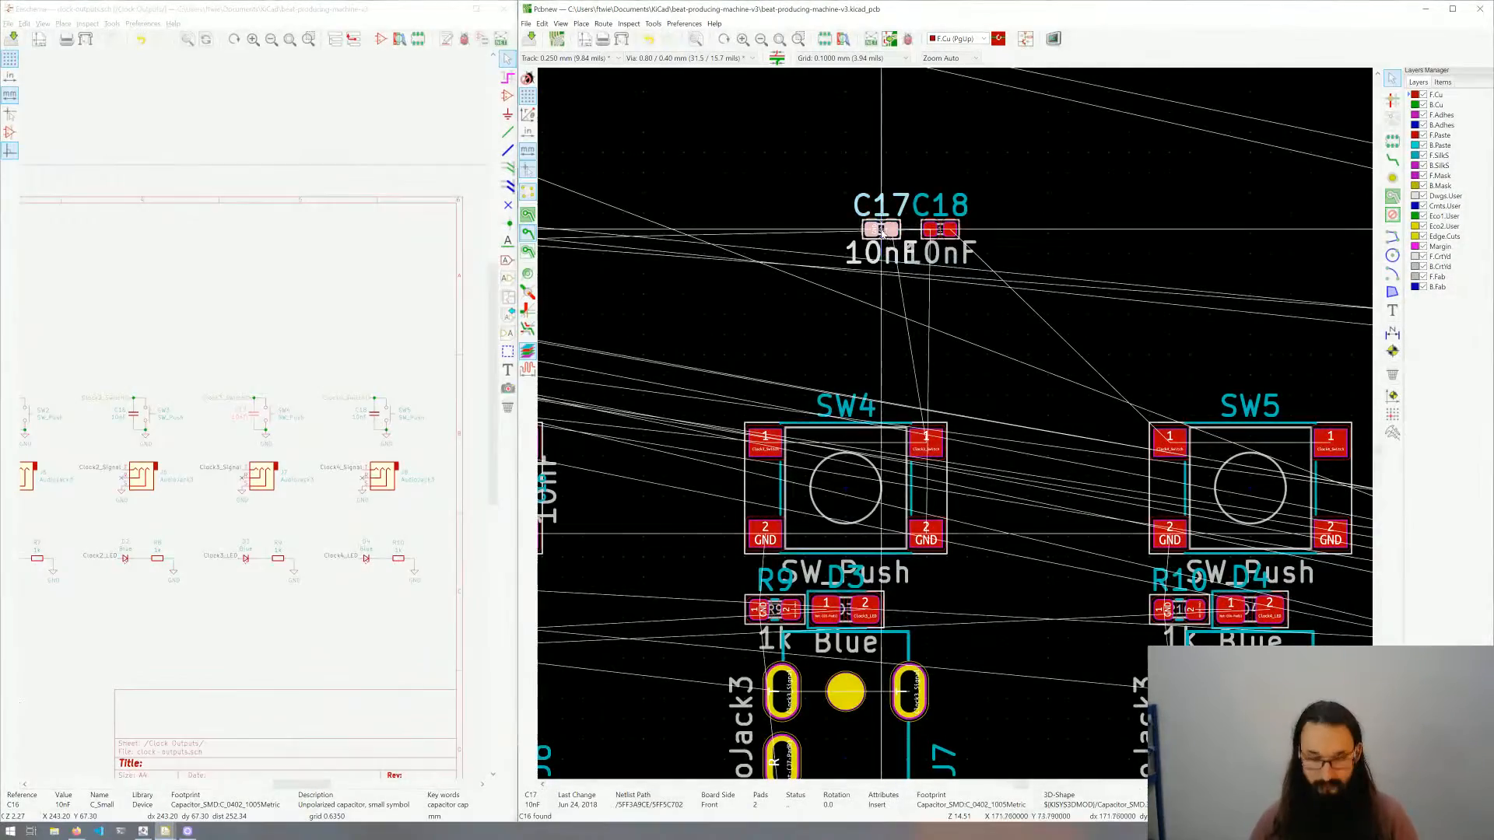
key("m")
scroll(967, 444, "up", 3)
key("r")
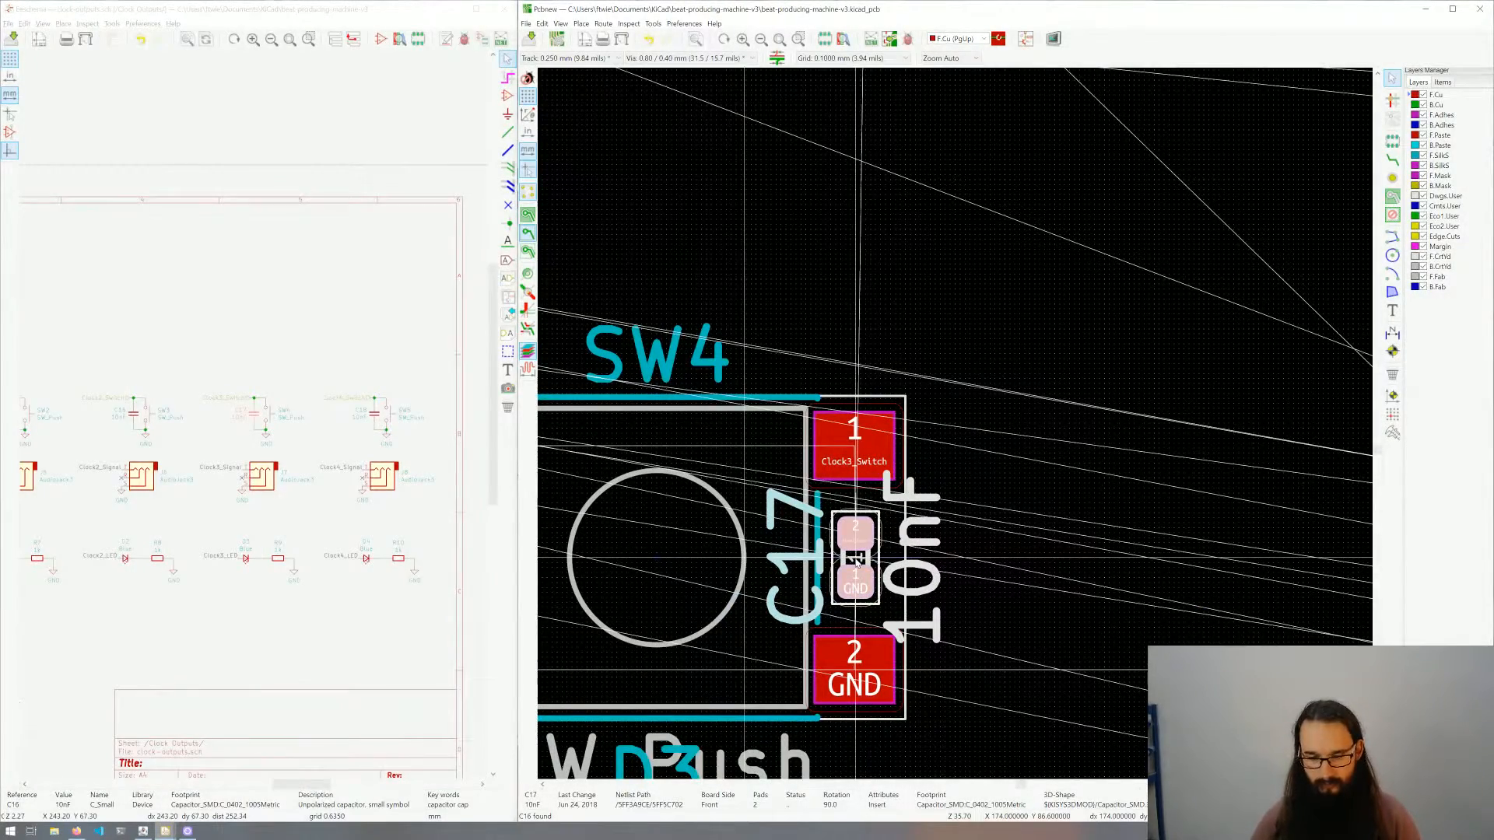
left_click(854, 559)
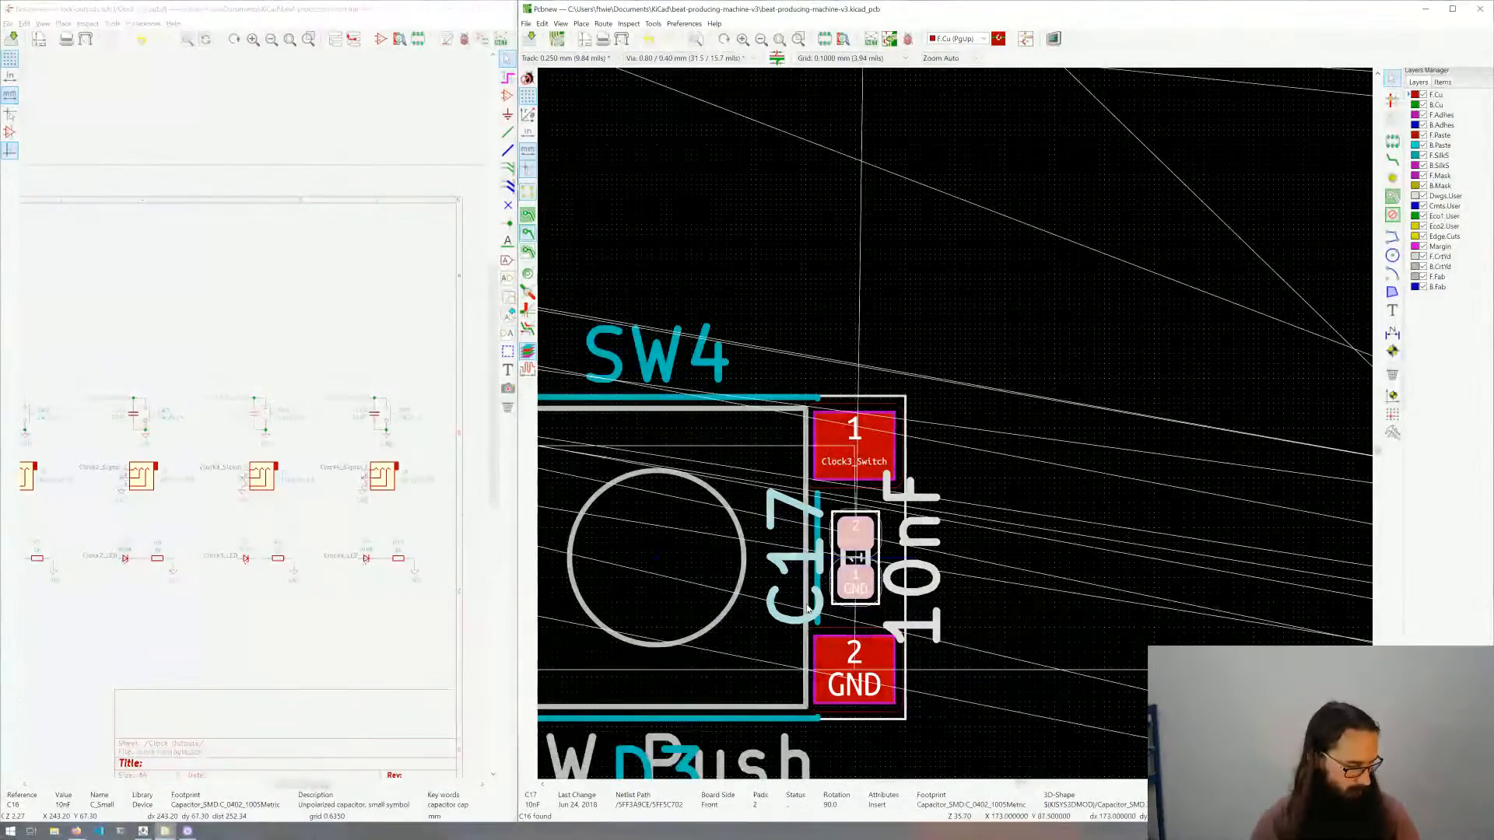
Step: Move C17's reference text to X 174.8, Y 86.6 mm and set its width and height to 0.5 mm and thickness to 0.1 mm
left_click(792, 621)
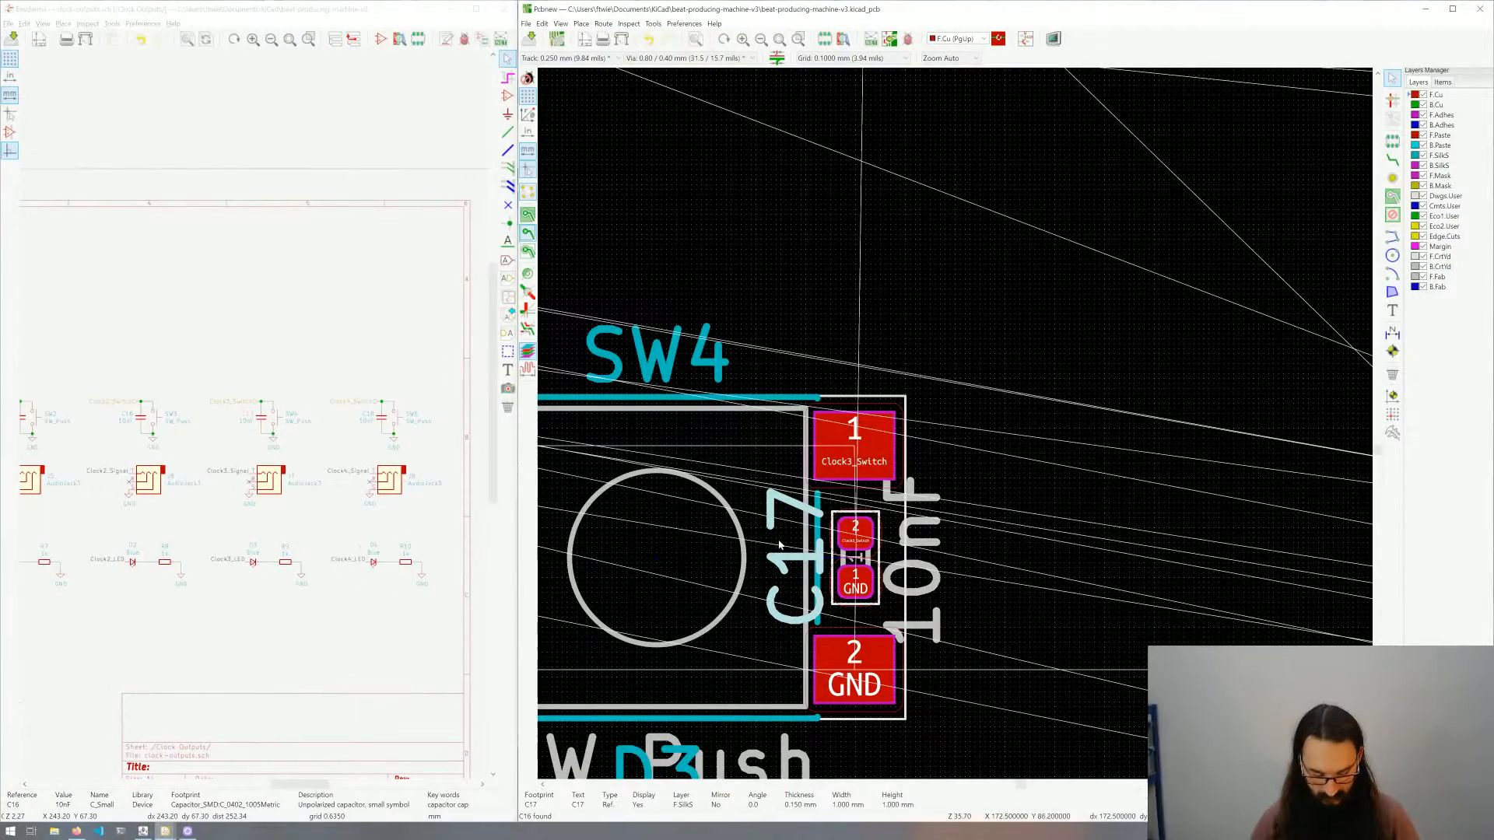
key("m")
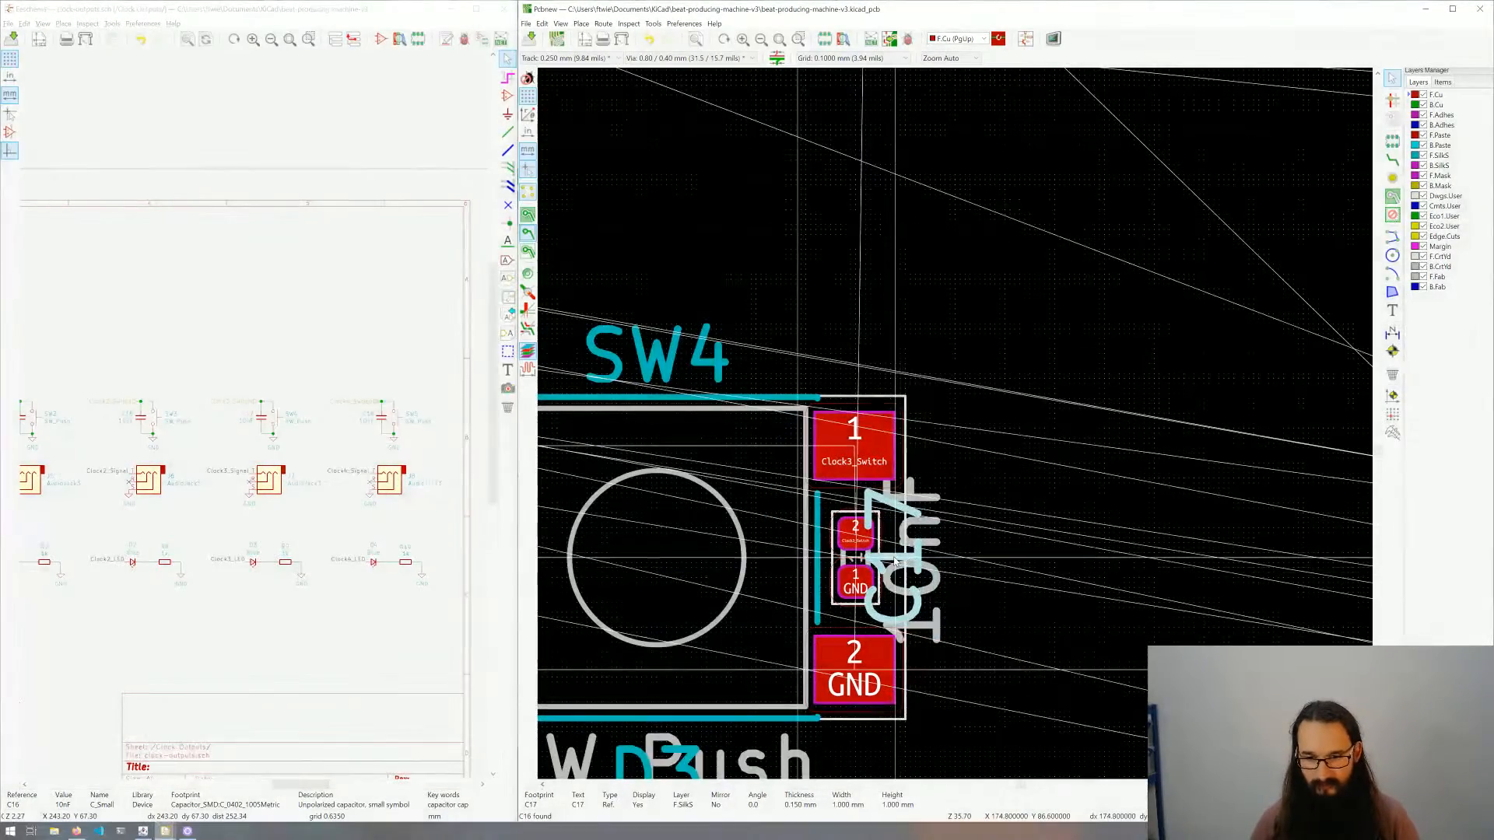
key("e")
key("Tab")
key("Tab")
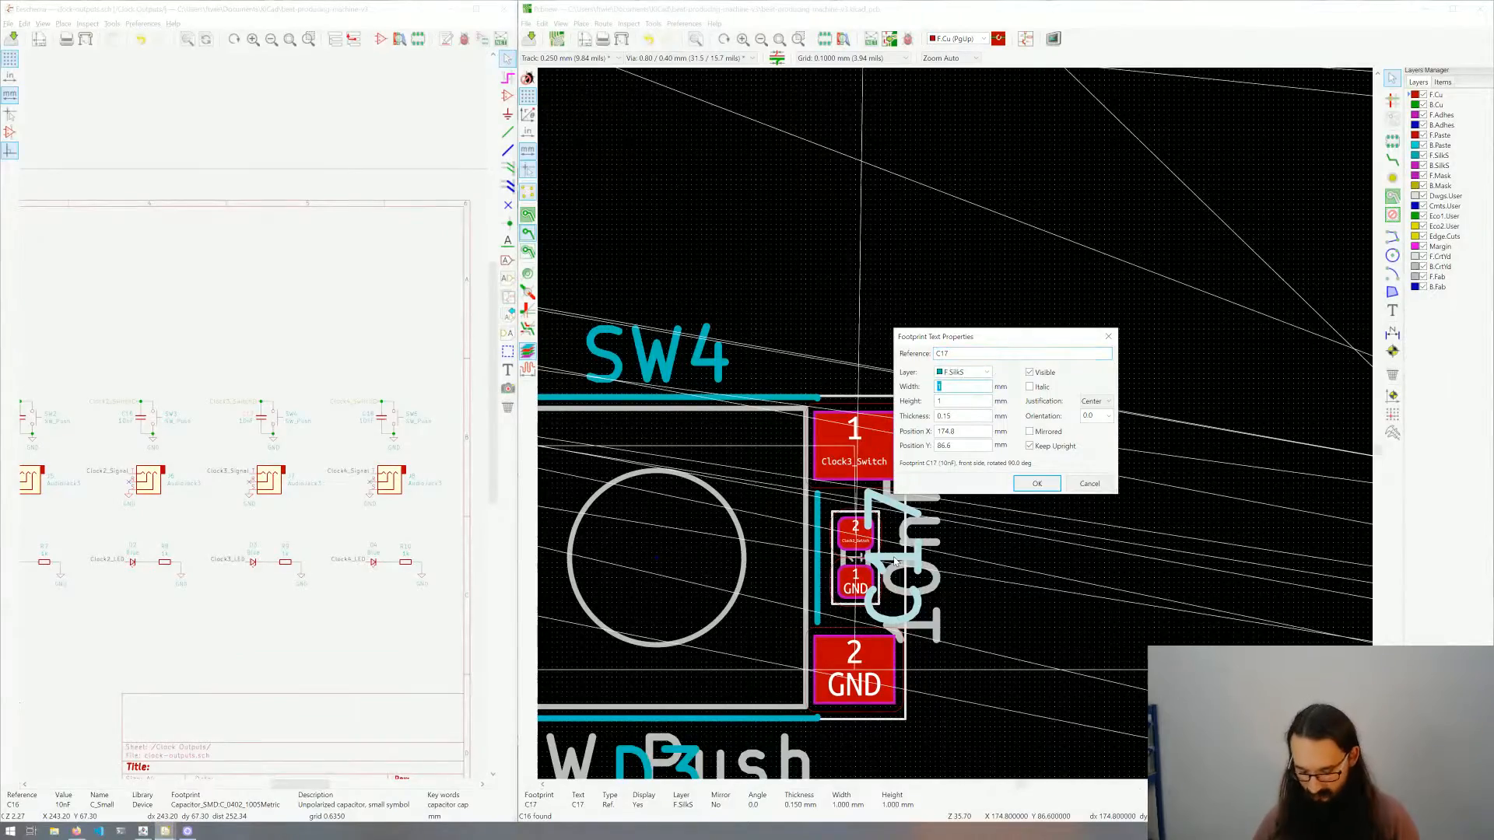
type(".5")
key("Tab")
type(".5")
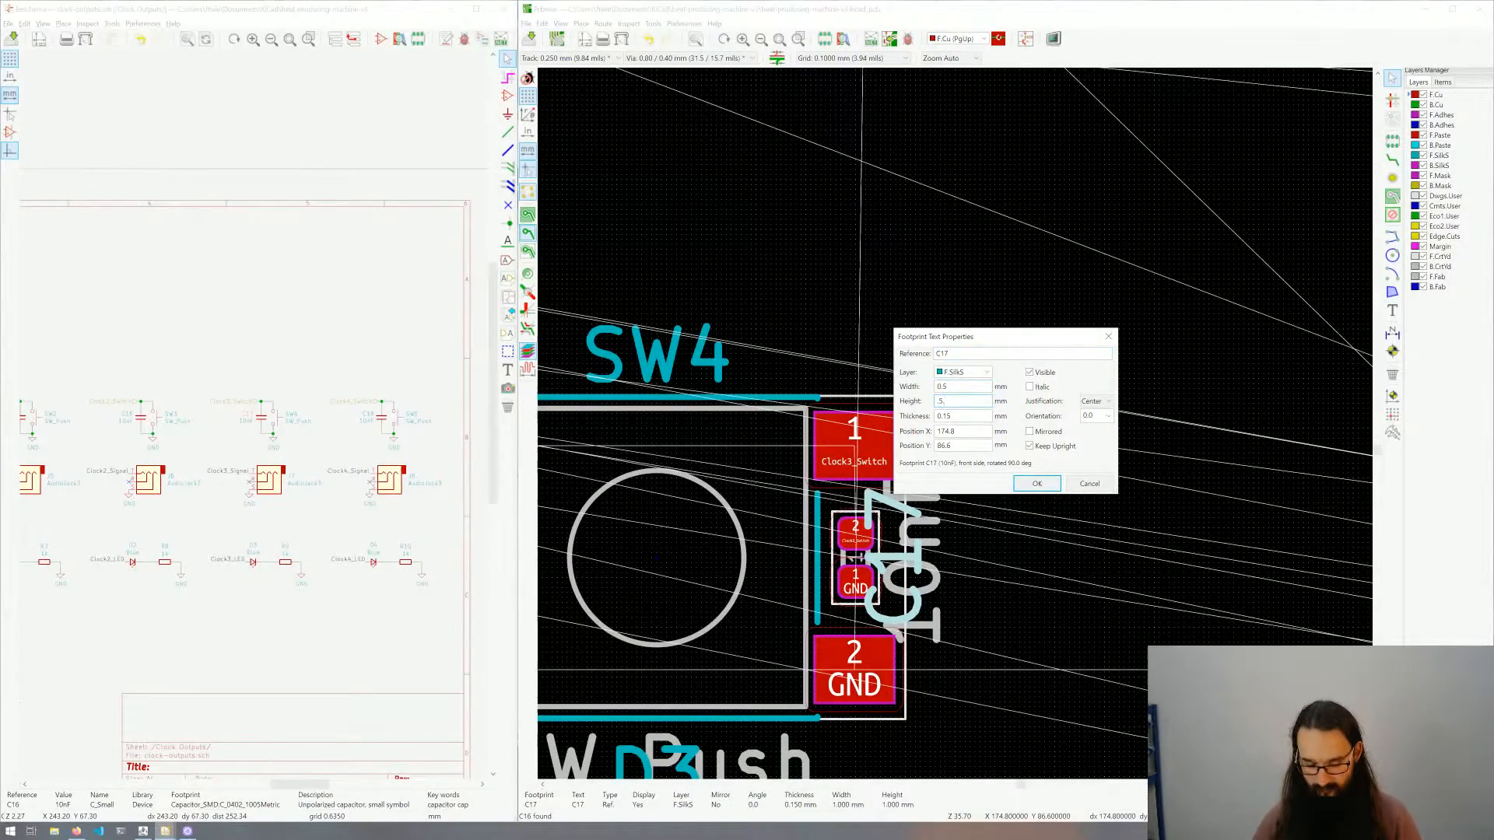
key("Tab")
type(".1")
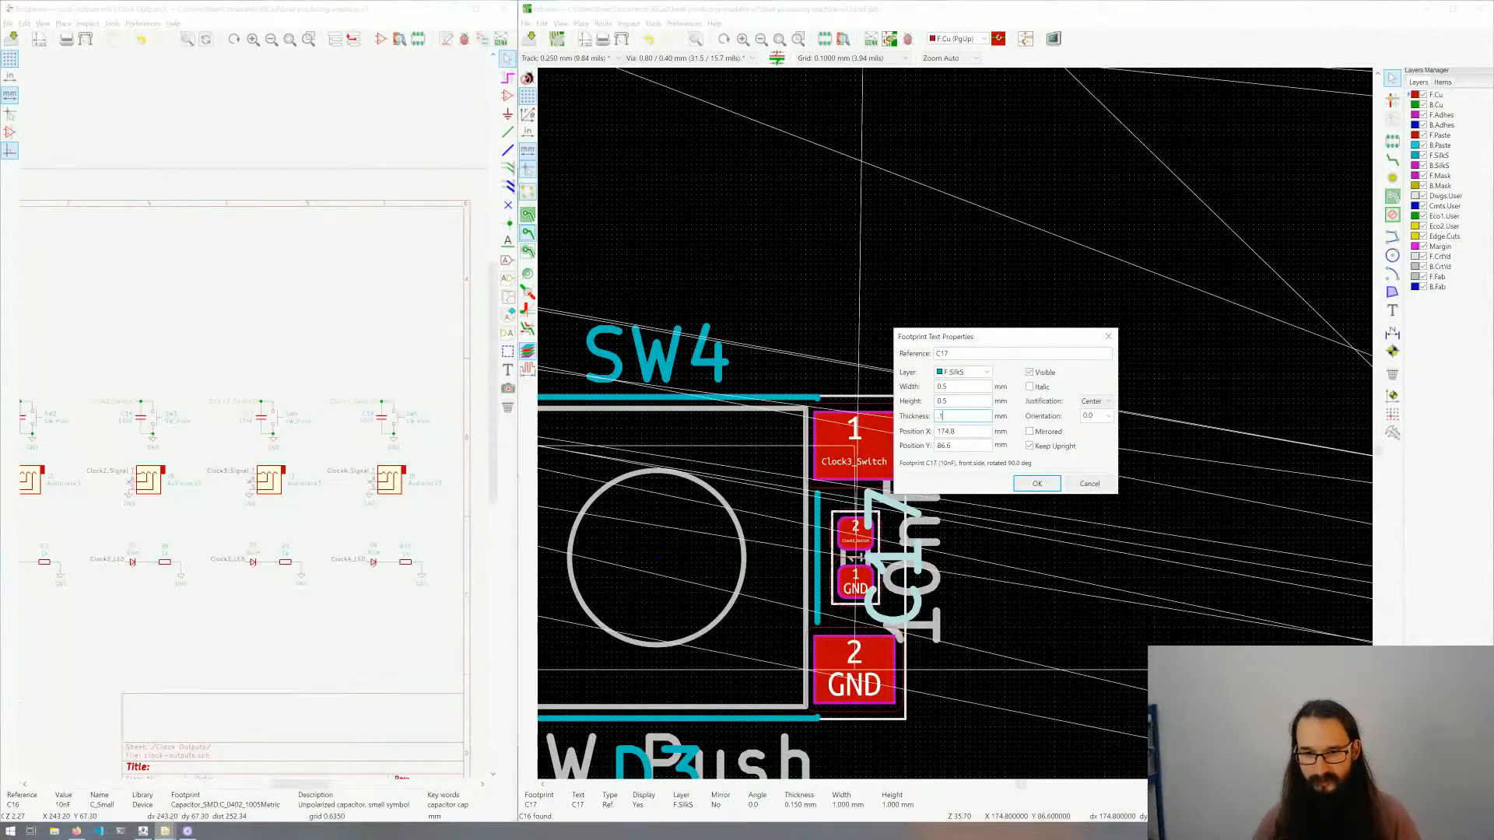
key("Return")
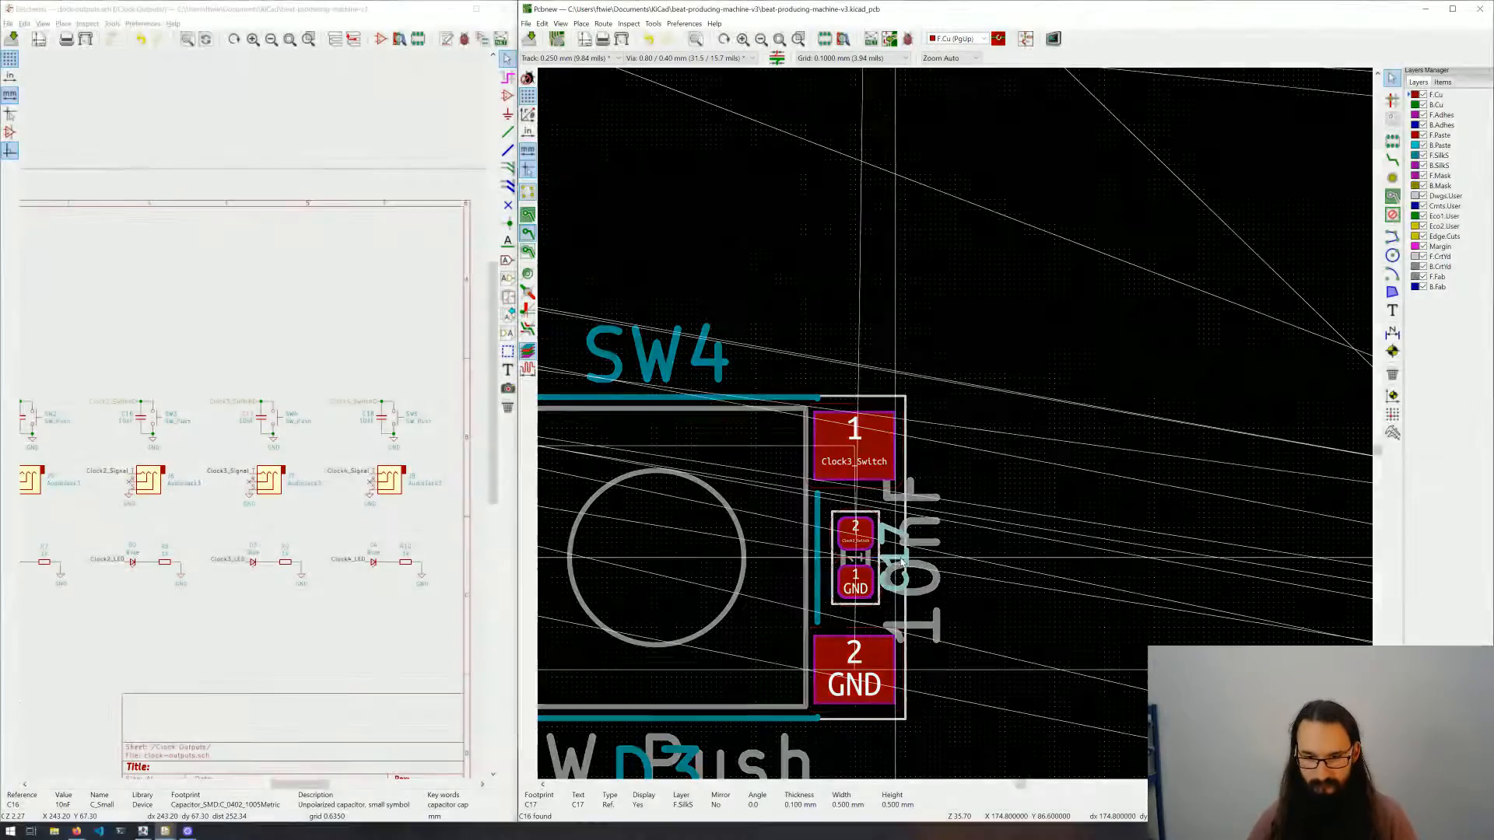
Step: Move capacitor C18 to push-button SW5 and place it, rotated 90°, between the right-hand pads at Y 86.6 mm
scroll(905, 572, "down", 4)
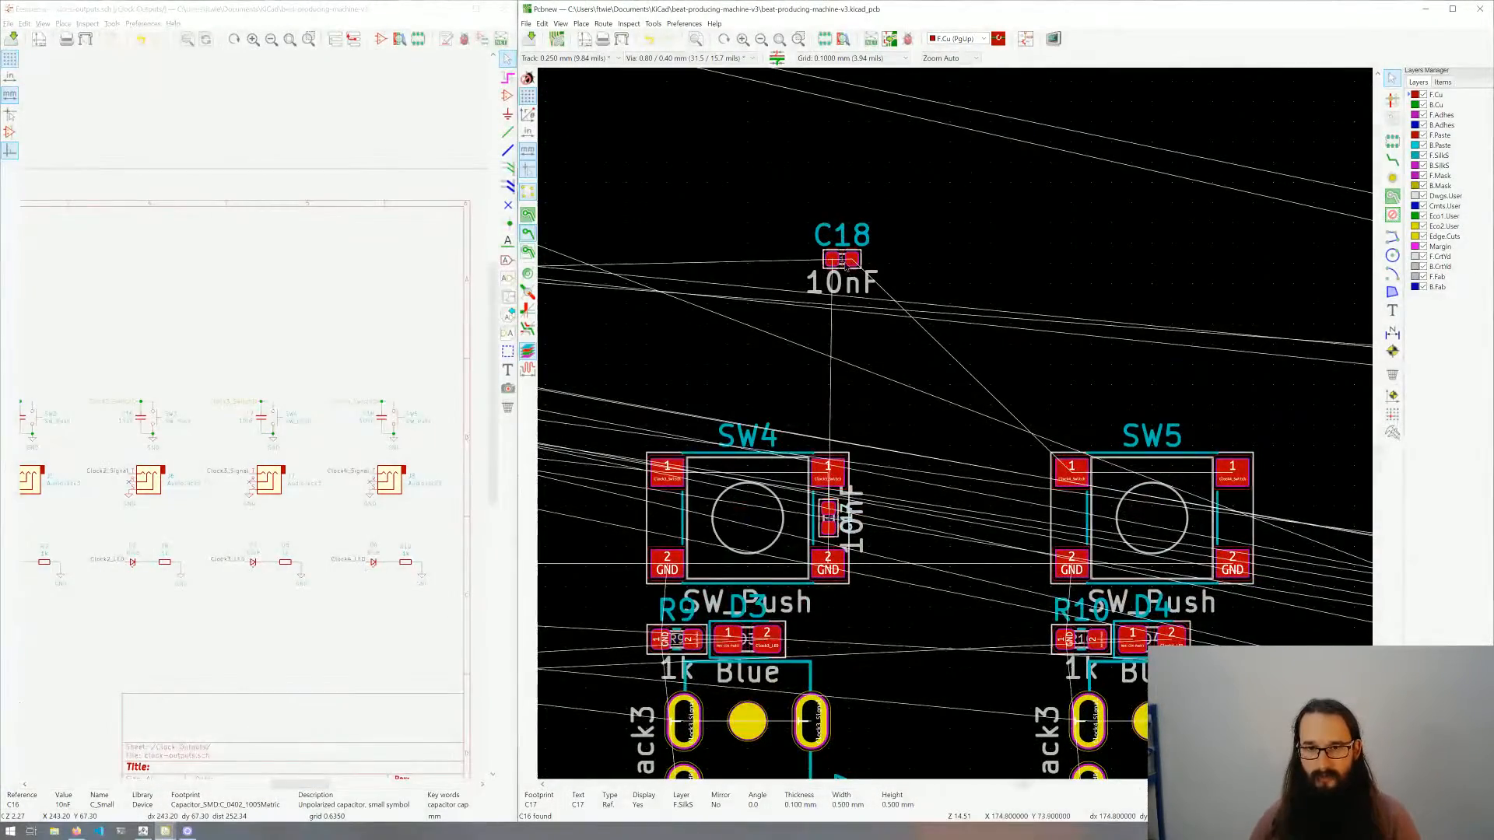
left_click(844, 260)
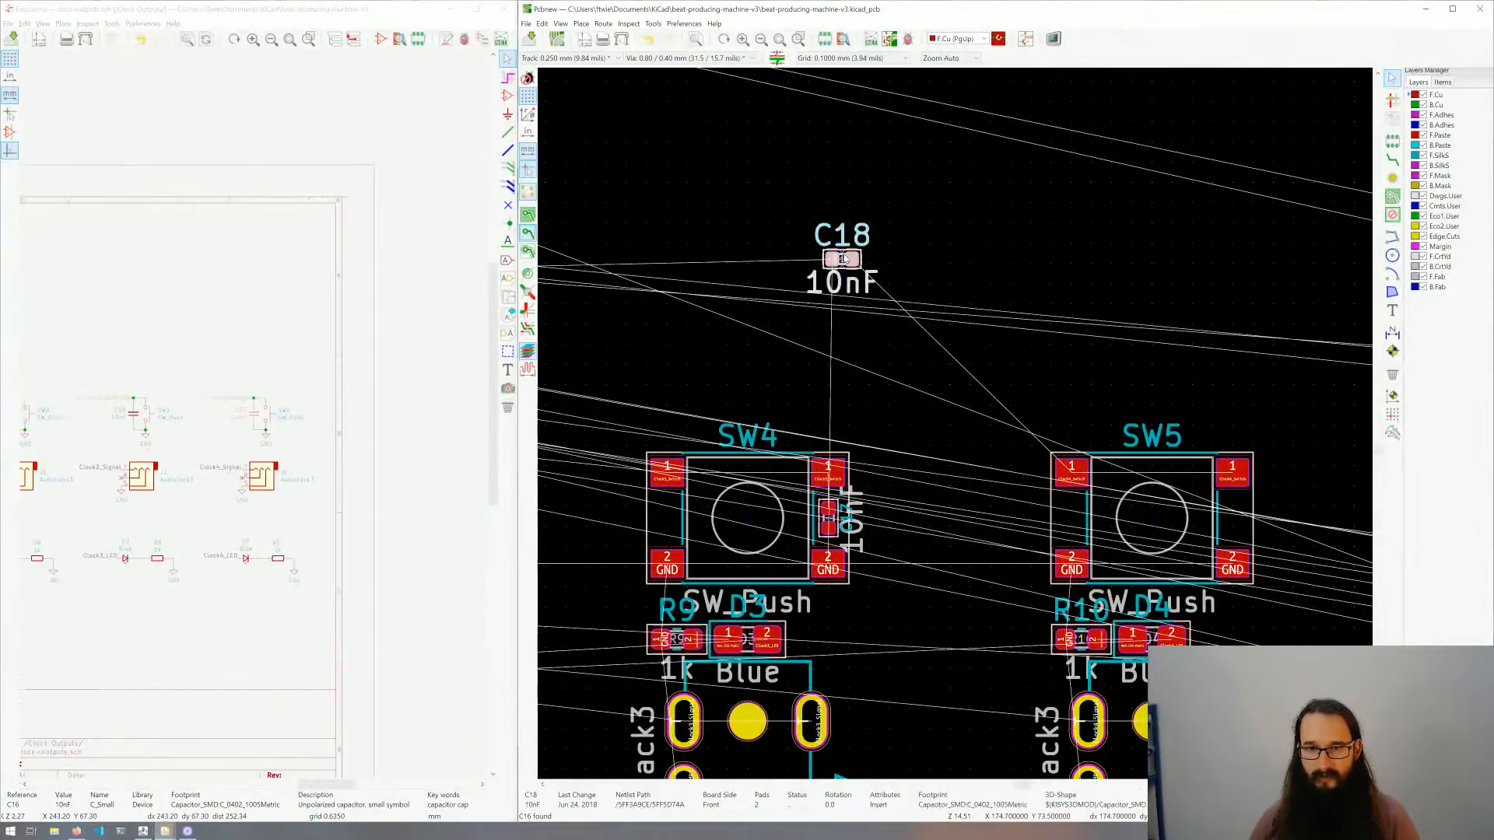
left_click_drag(843, 260, 1025, 503)
scroll(894, 343, "up", 4)
key("r")
left_click(969, 498)
Step: Move C18's reference text to about X 194.9, Y 86.6 mm and set its width and height to 0.5 mm and thickness to 0.1 mm
left_click(913, 503)
double_click(1020, 504)
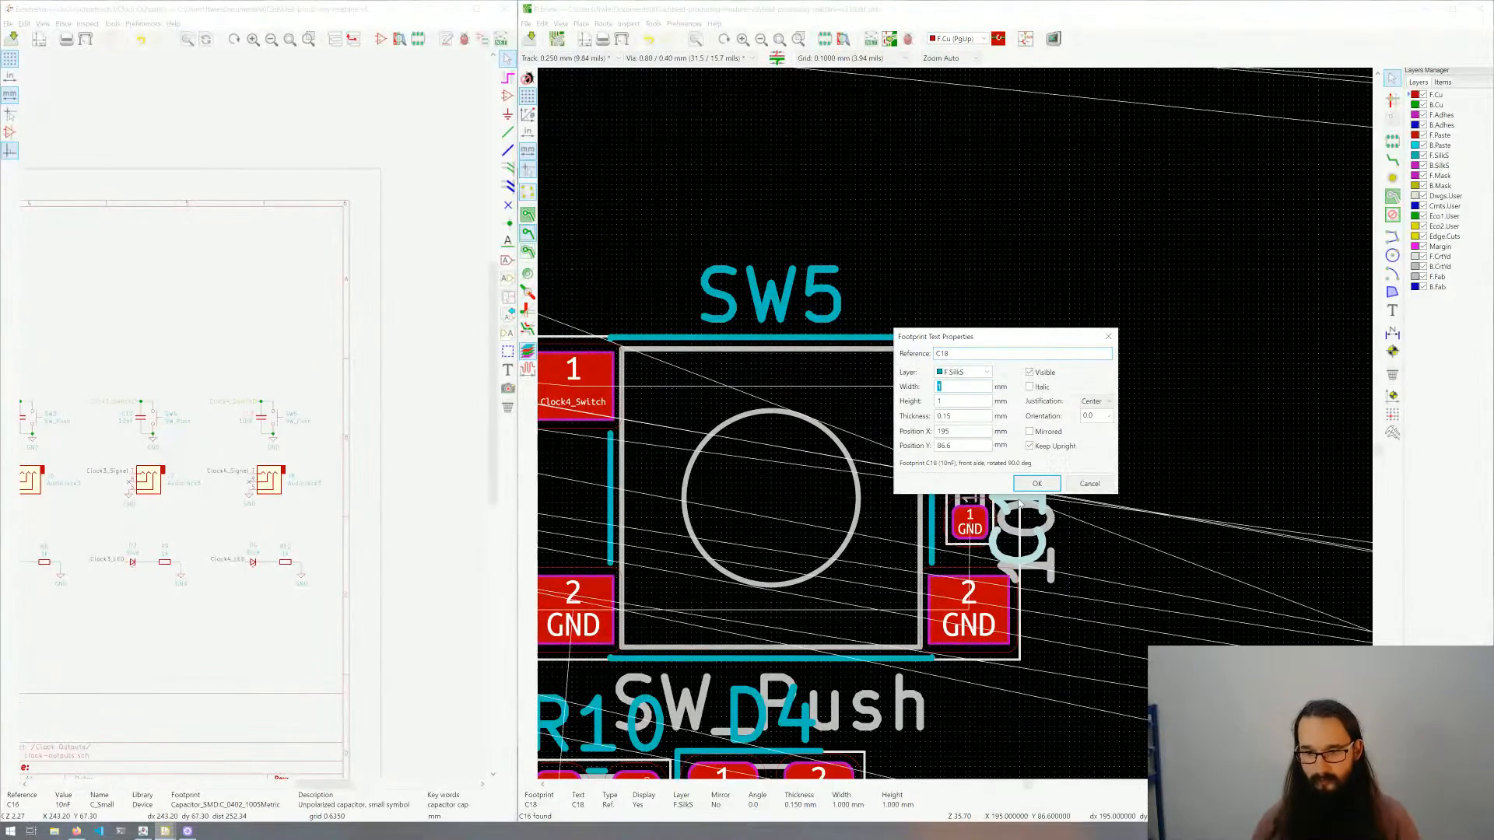
key("Tab")
type(".1")
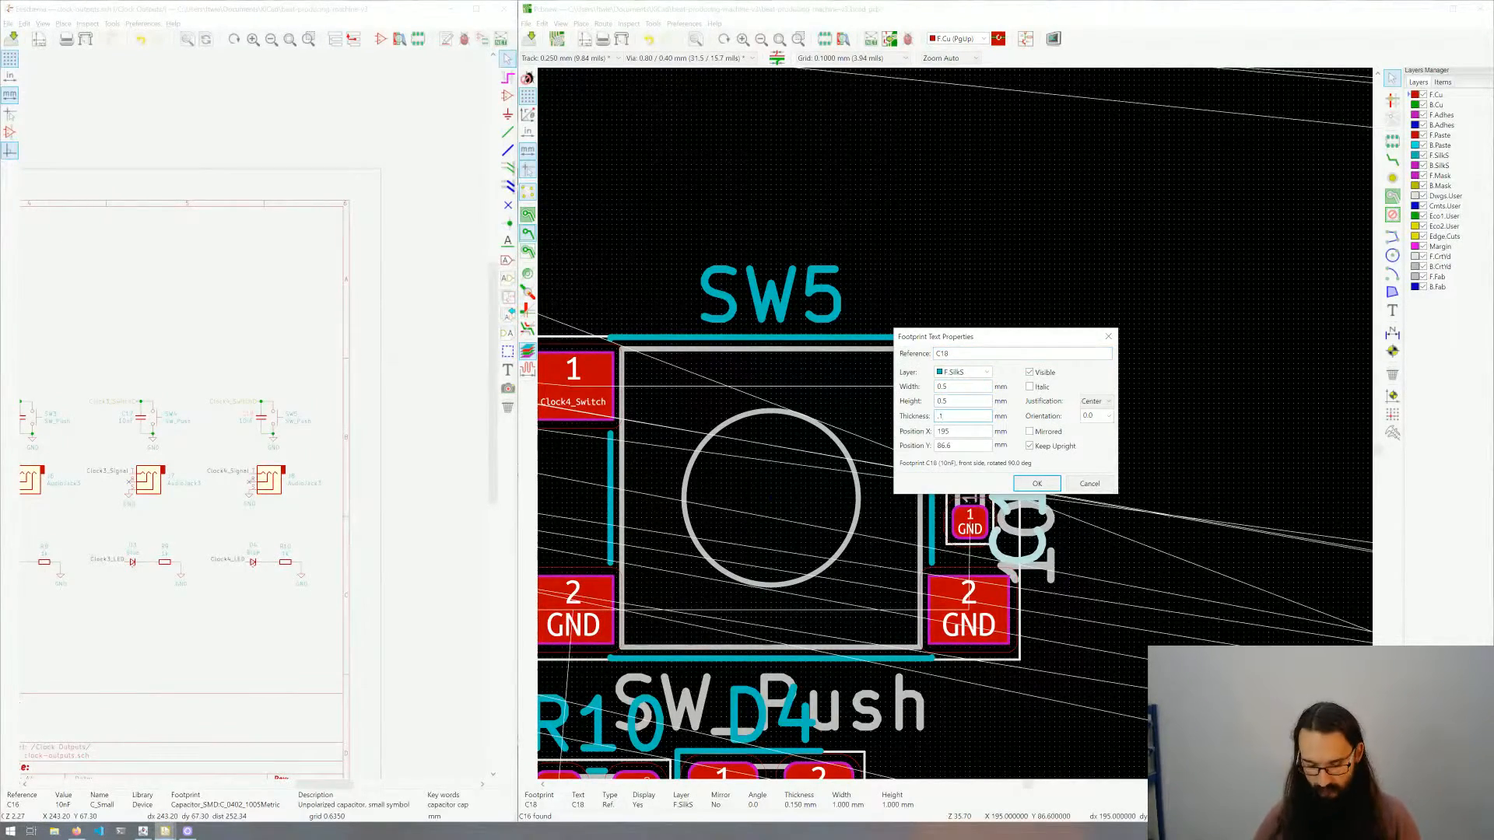
key("Return")
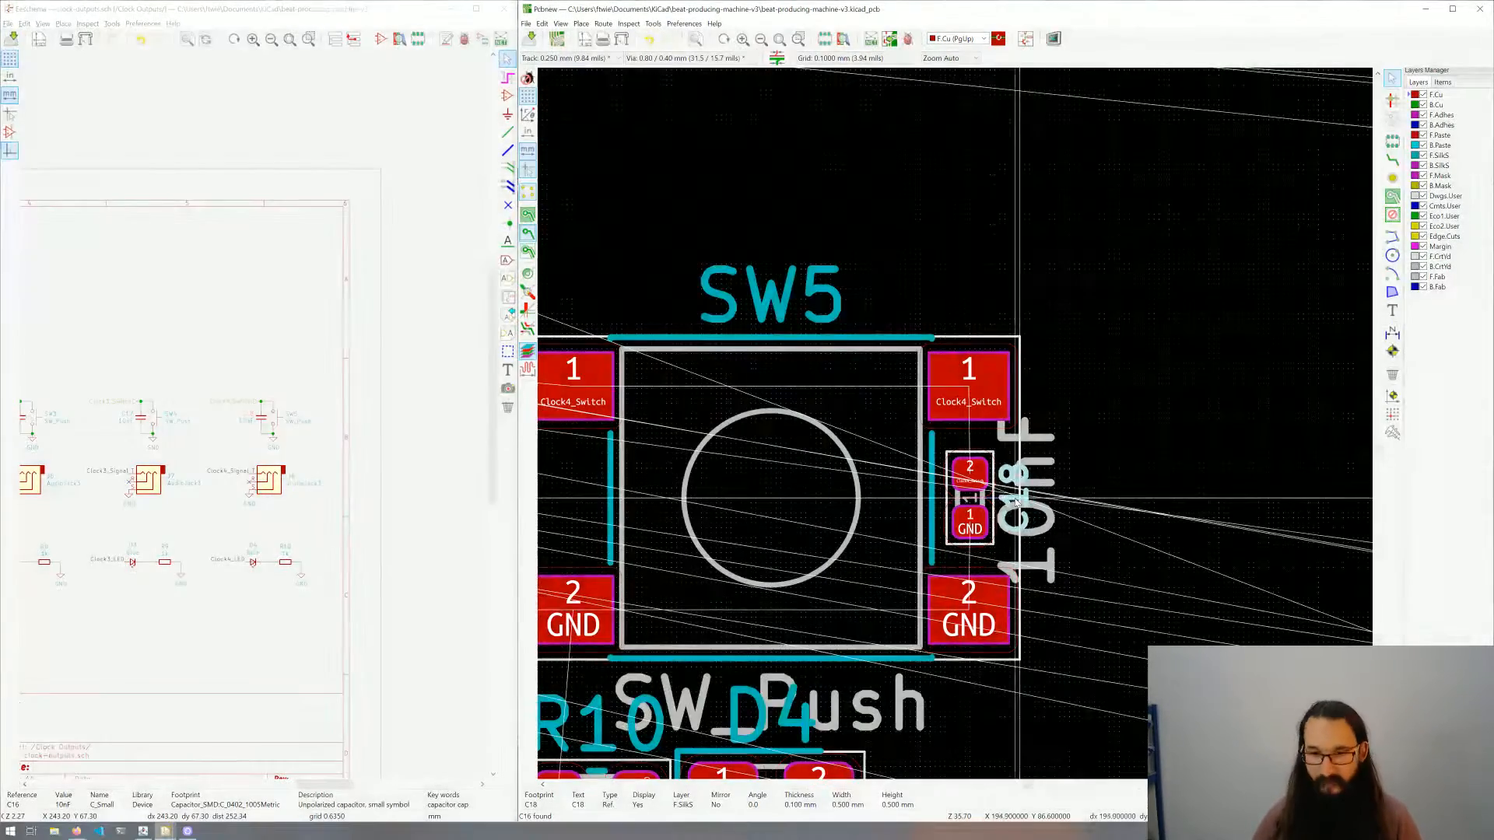
left_click(1079, 459)
Step: Examine the row of push-buttons SW2 to SW5 with their jacks and the ratsnest connections across the whole board
scroll(1077, 454, "down", 5)
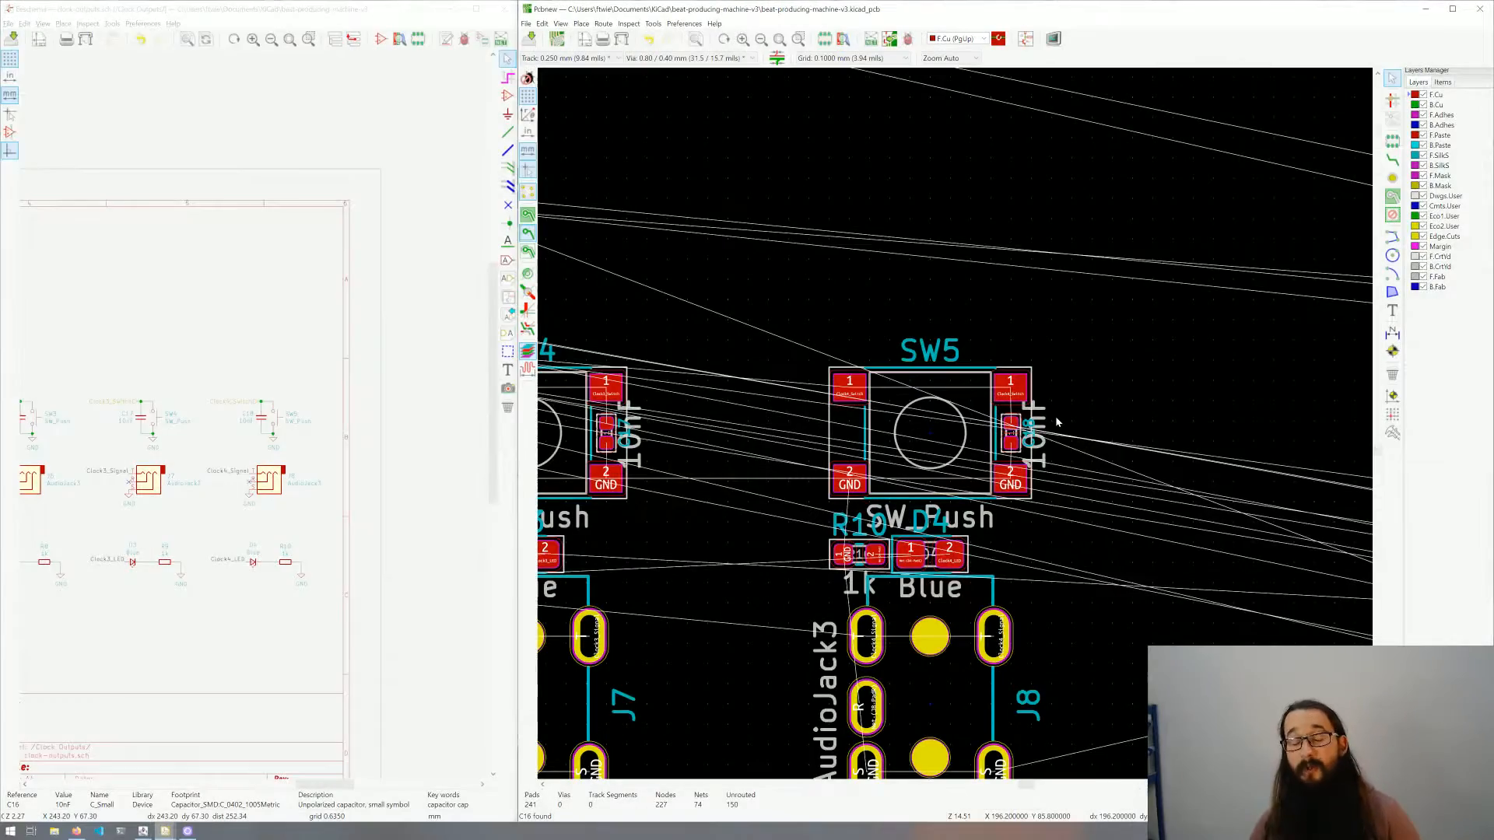
scroll(1049, 421, "down", 1)
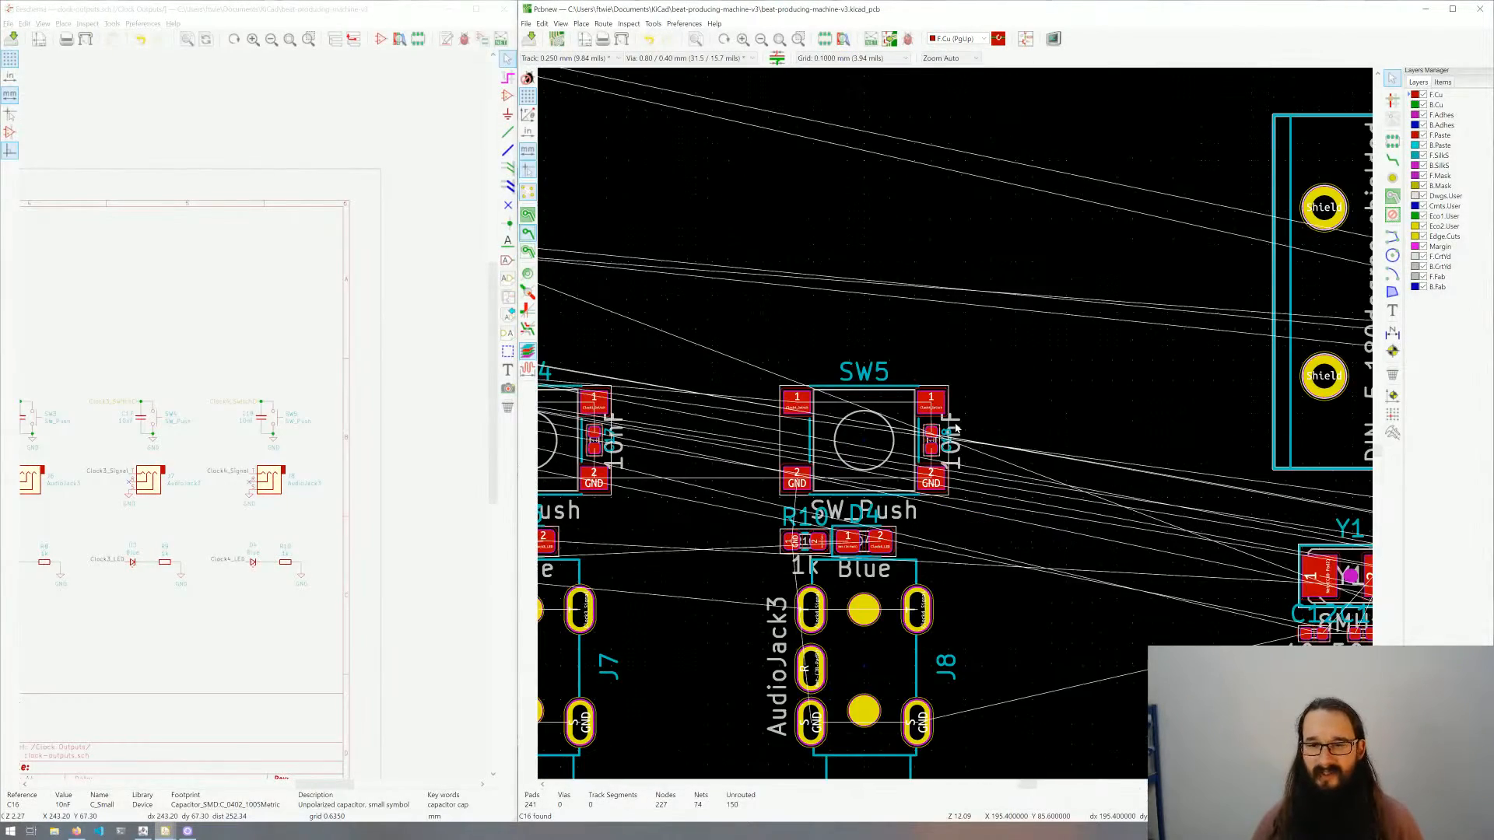
scroll(958, 426, "down", 4)
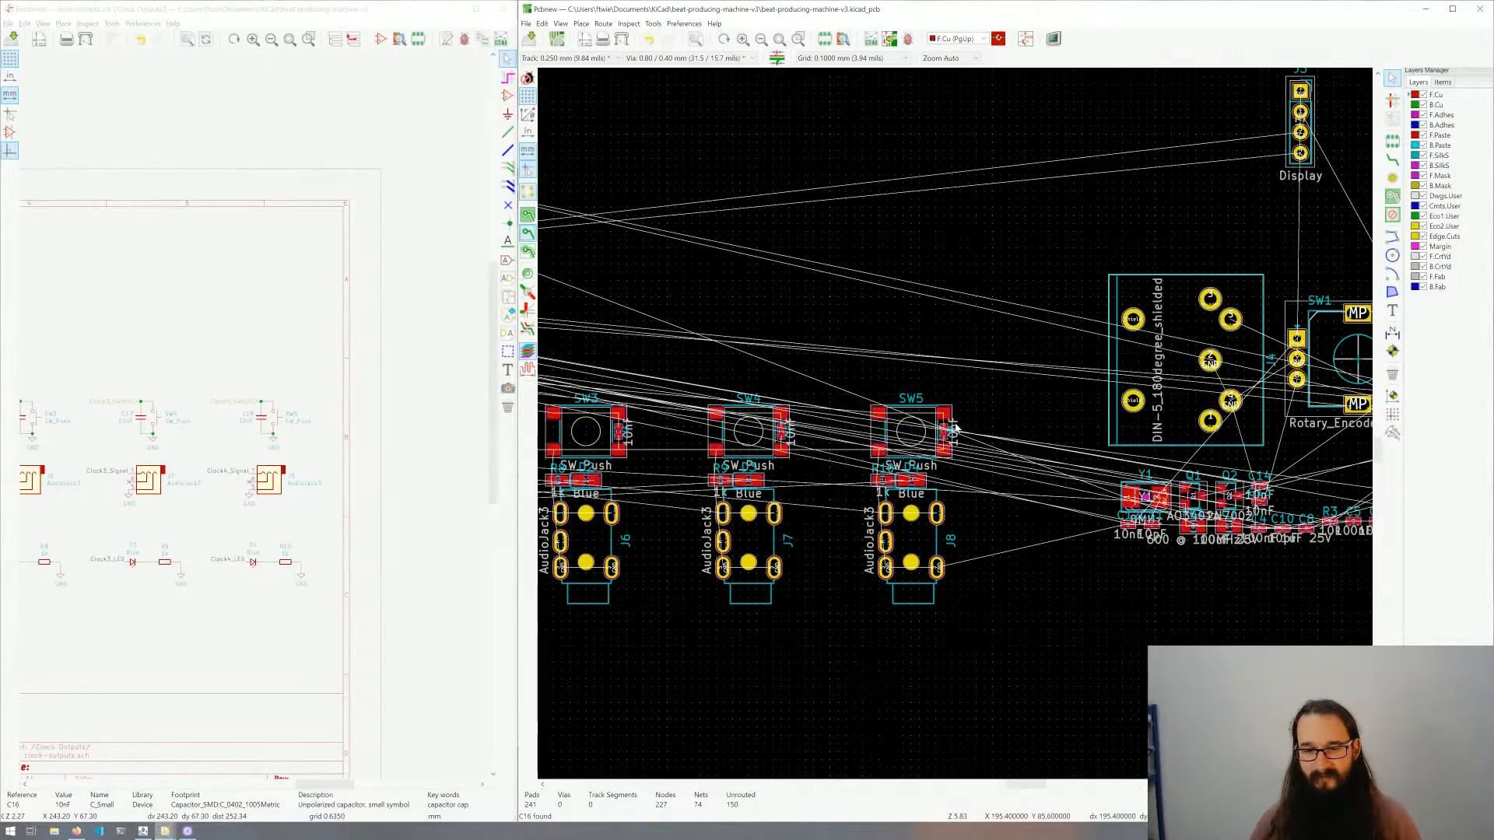
scroll(831, 430, "left", 3)
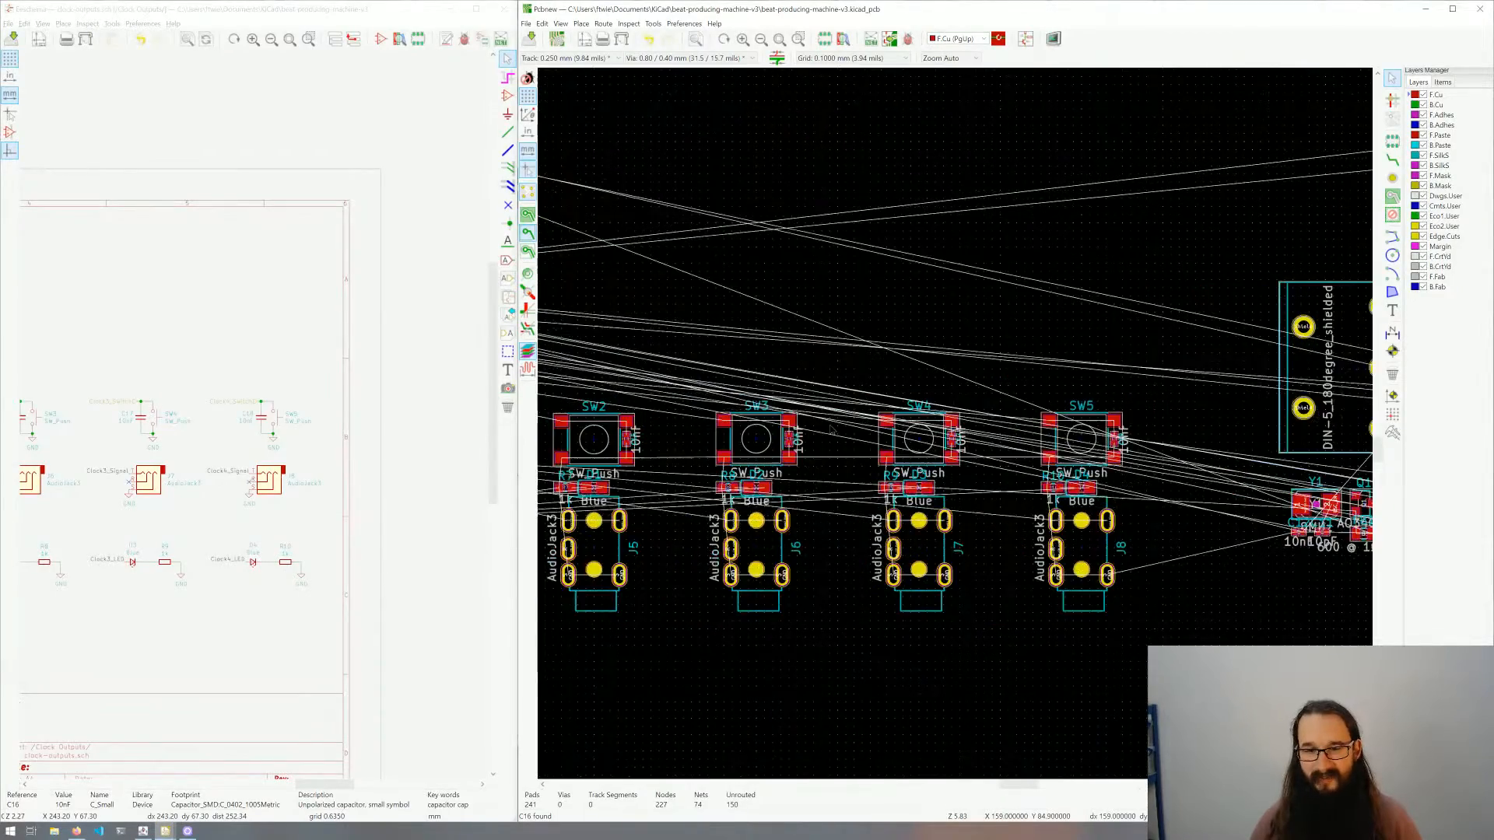
scroll(831, 429, "left", 3)
scroll(957, 428, "down", 4)
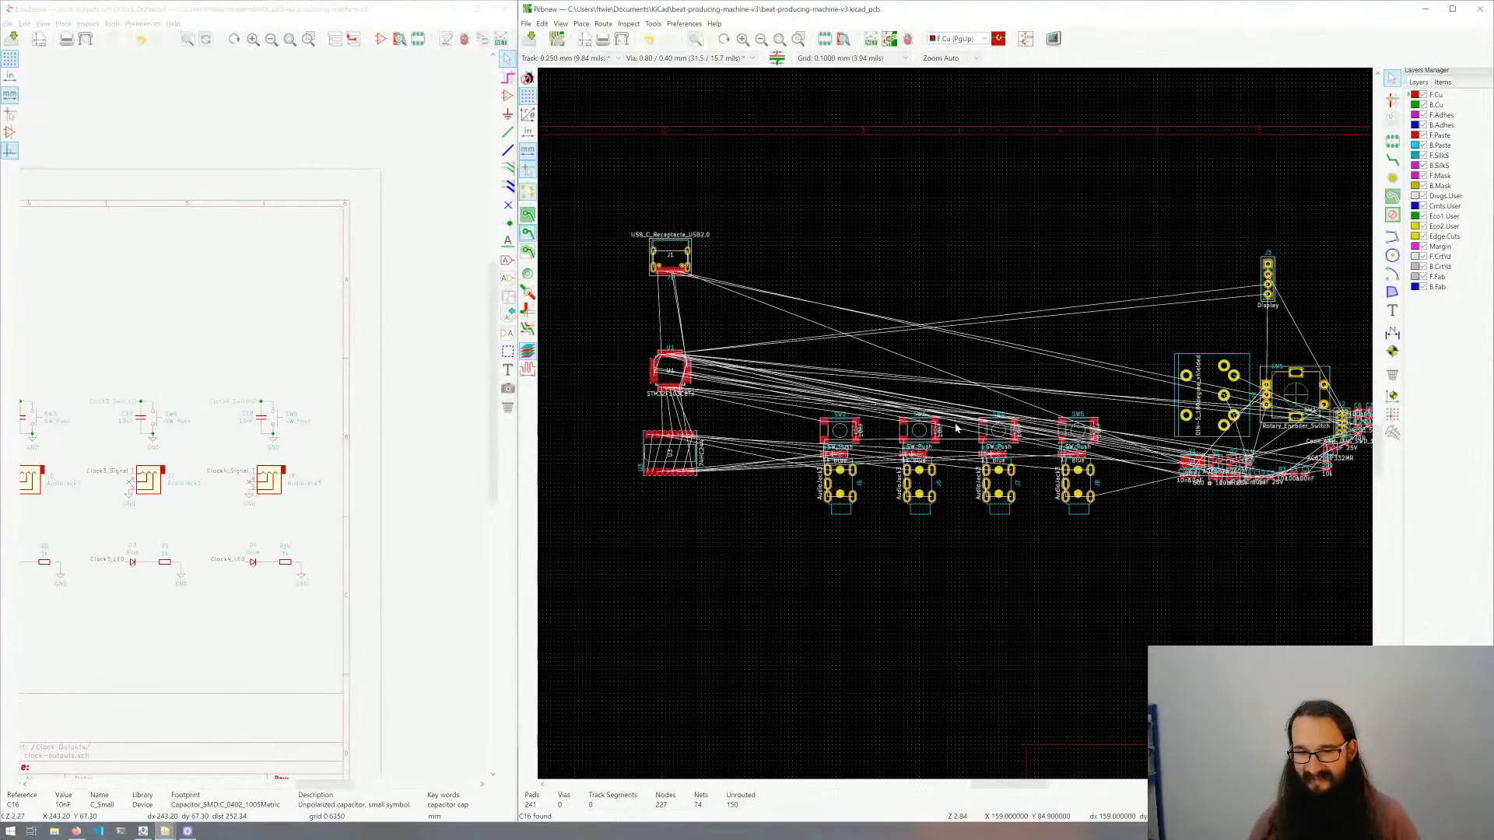
scroll(956, 427, "up", 4)
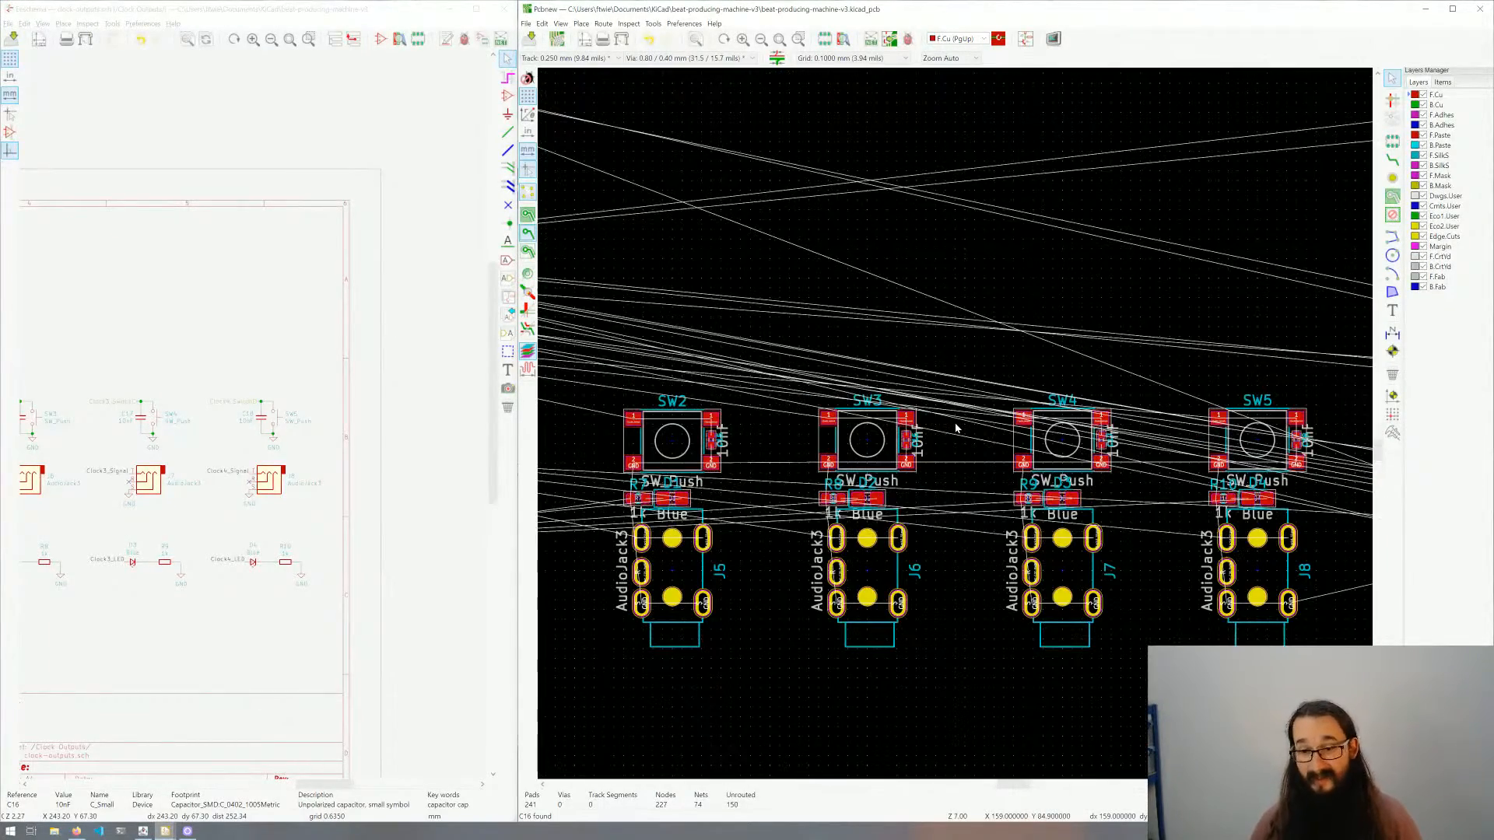
scroll(957, 428, "down", 5)
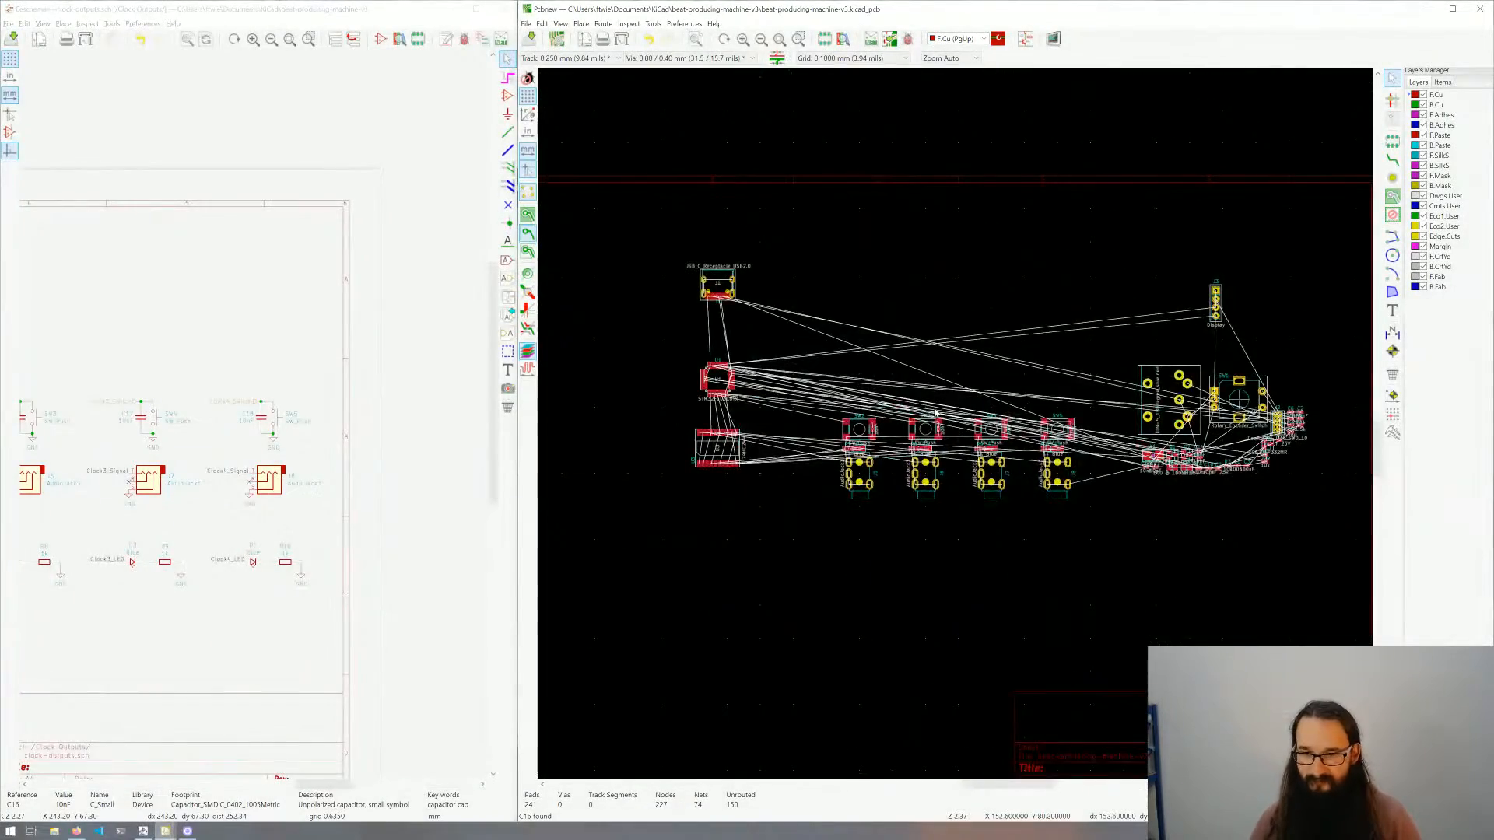
Step: Move the 74HC244 buffer U3 from below the microcontroller to just above the push-button row, centred between SW3 and SW4
scroll(937, 412, "down", 1)
scroll(957, 428, "up", 4)
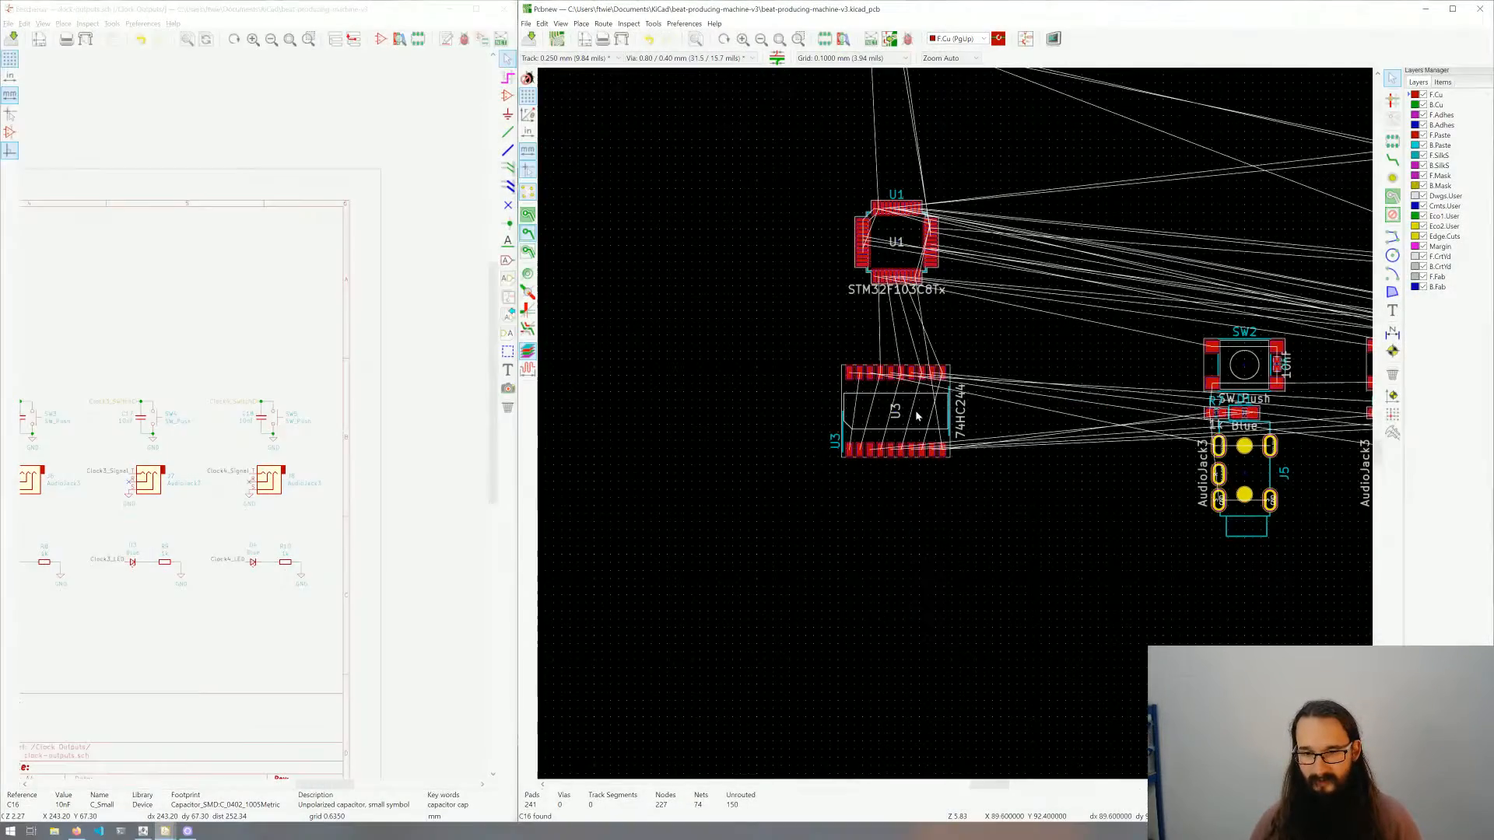
left_click(895, 413)
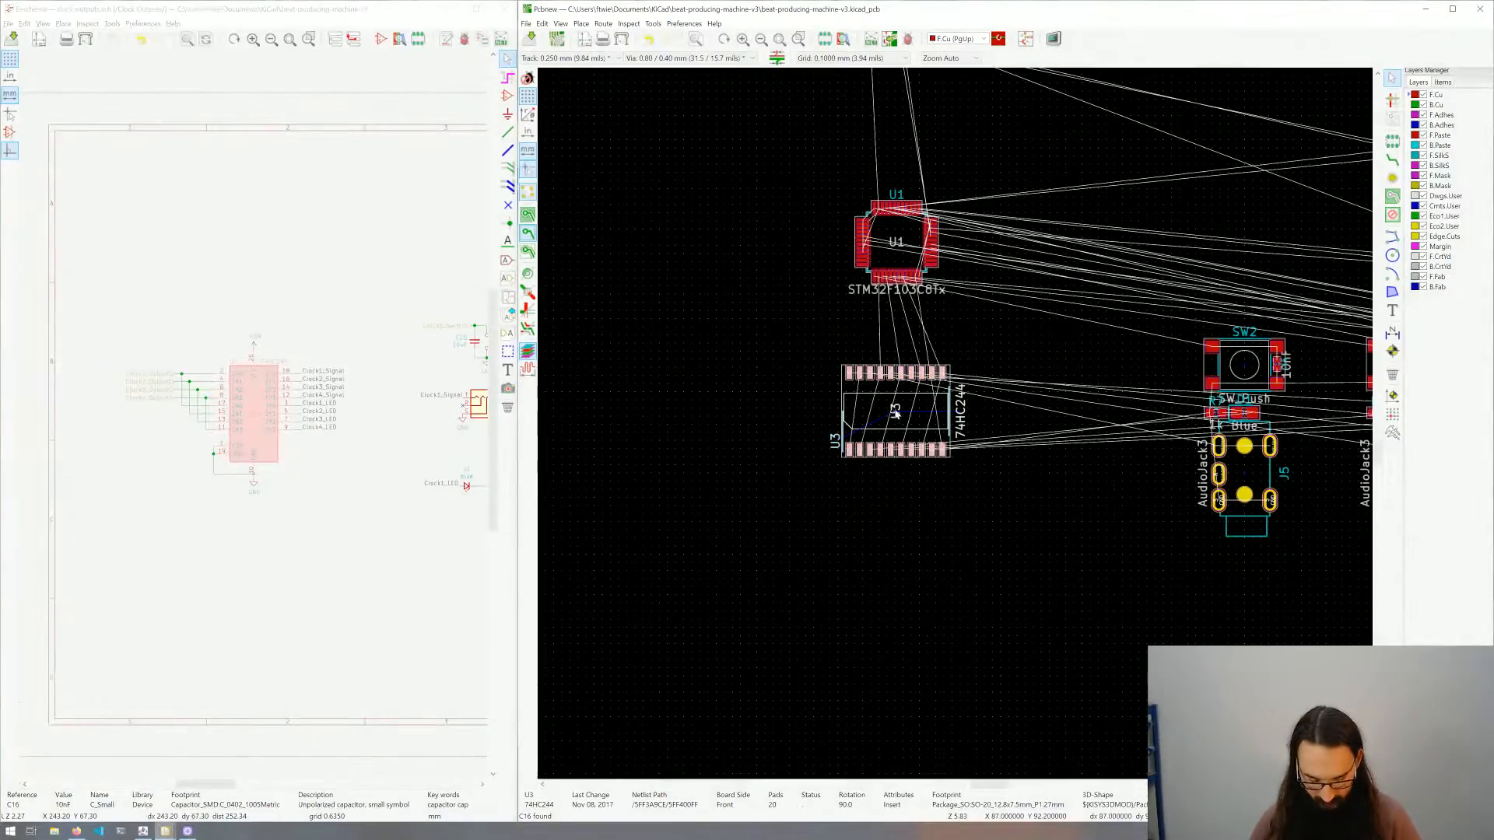
key("m")
middle_click_drag(1142, 321, 772, 358)
middle_click_drag(1101, 309, 893, 319)
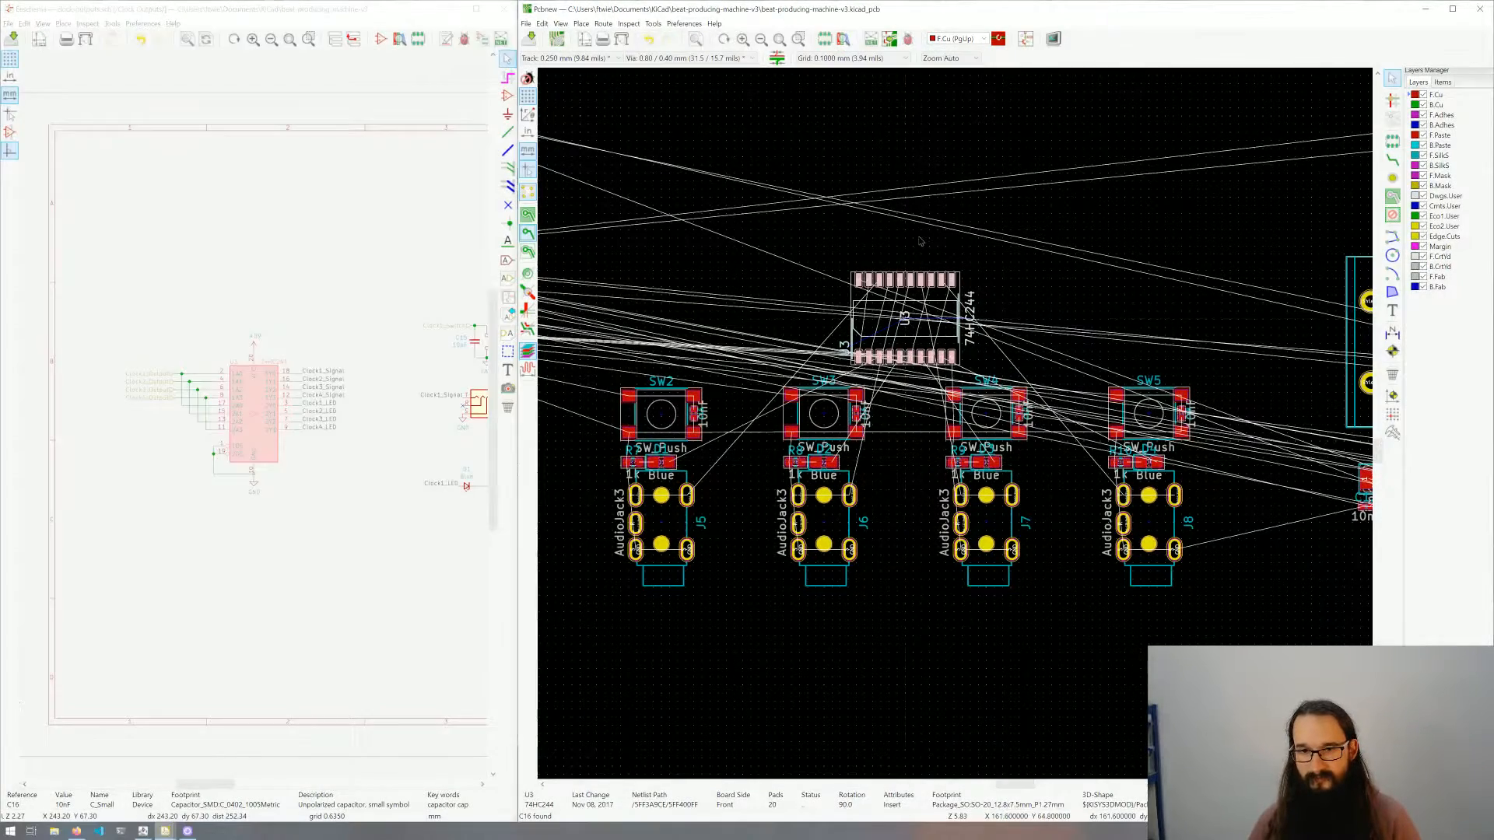
left_click(906, 321)
scroll(907, 321, "down", 3)
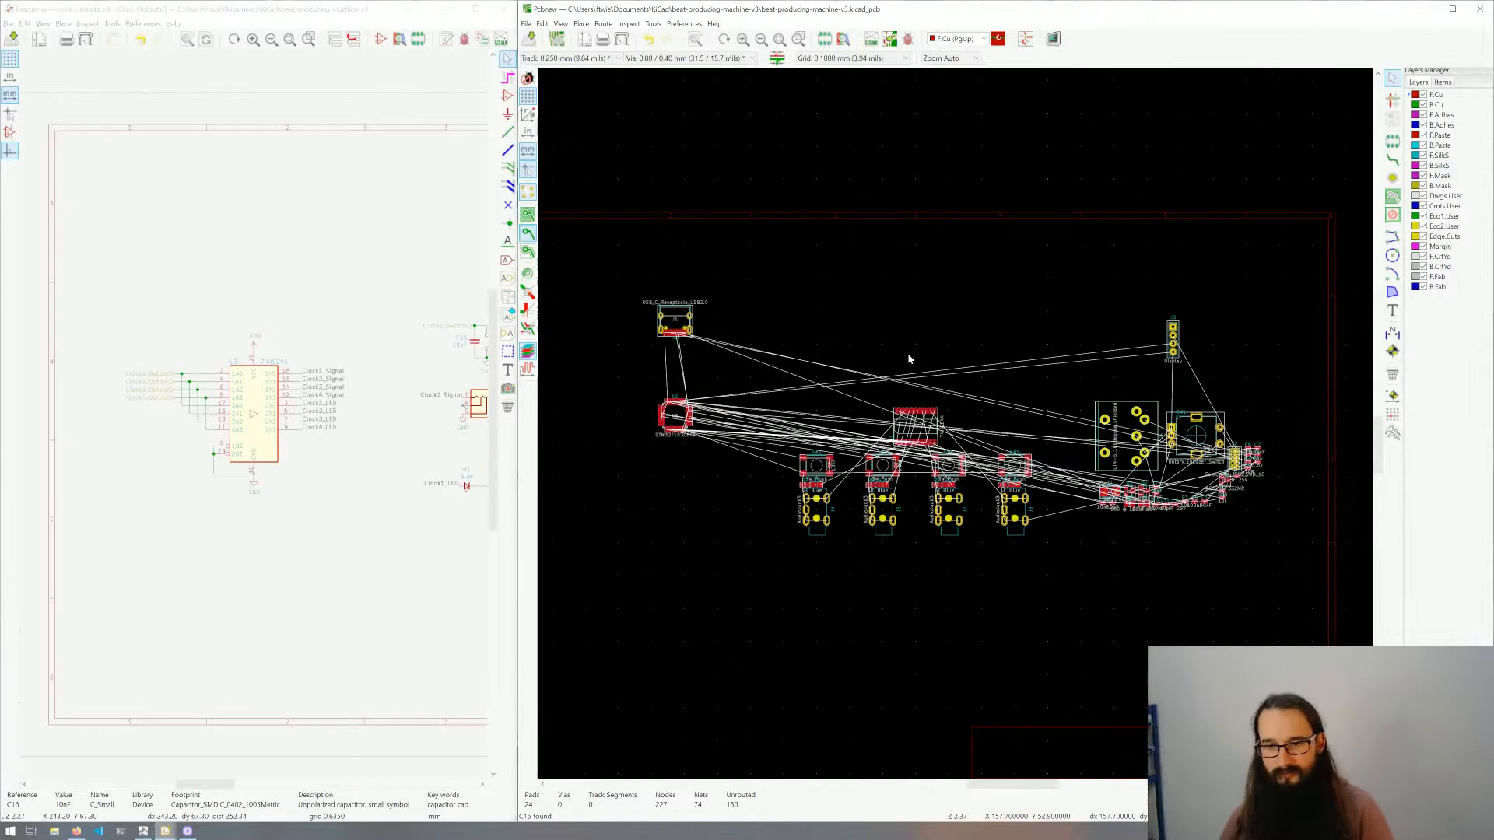
middle_click_drag(907, 357, 885, 348)
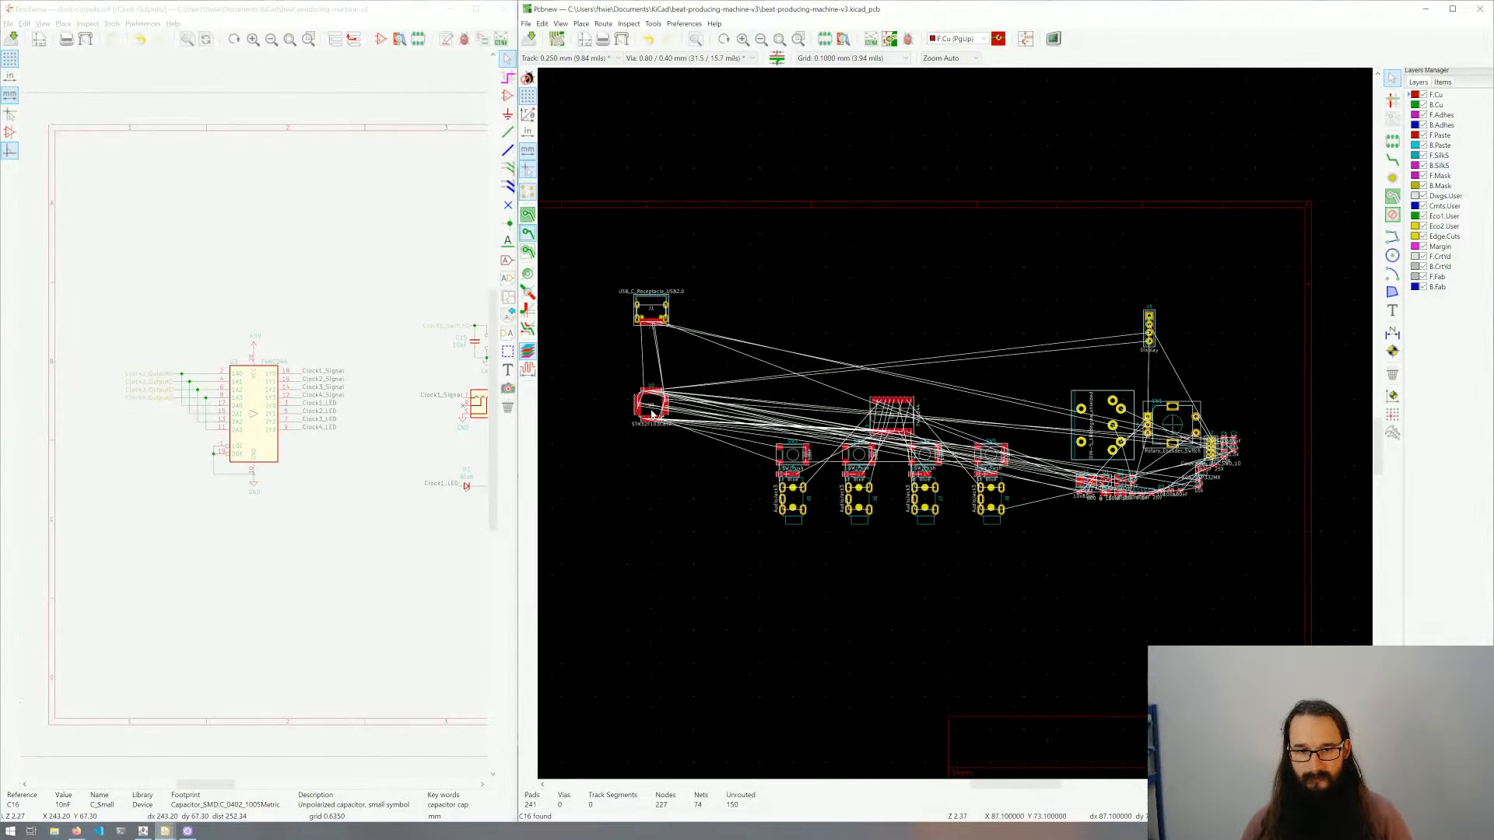
Step: Rotate the DIN-5 connector J4 by 180° and place it above the SW4 and SW5 push buttons
left_click(652, 413)
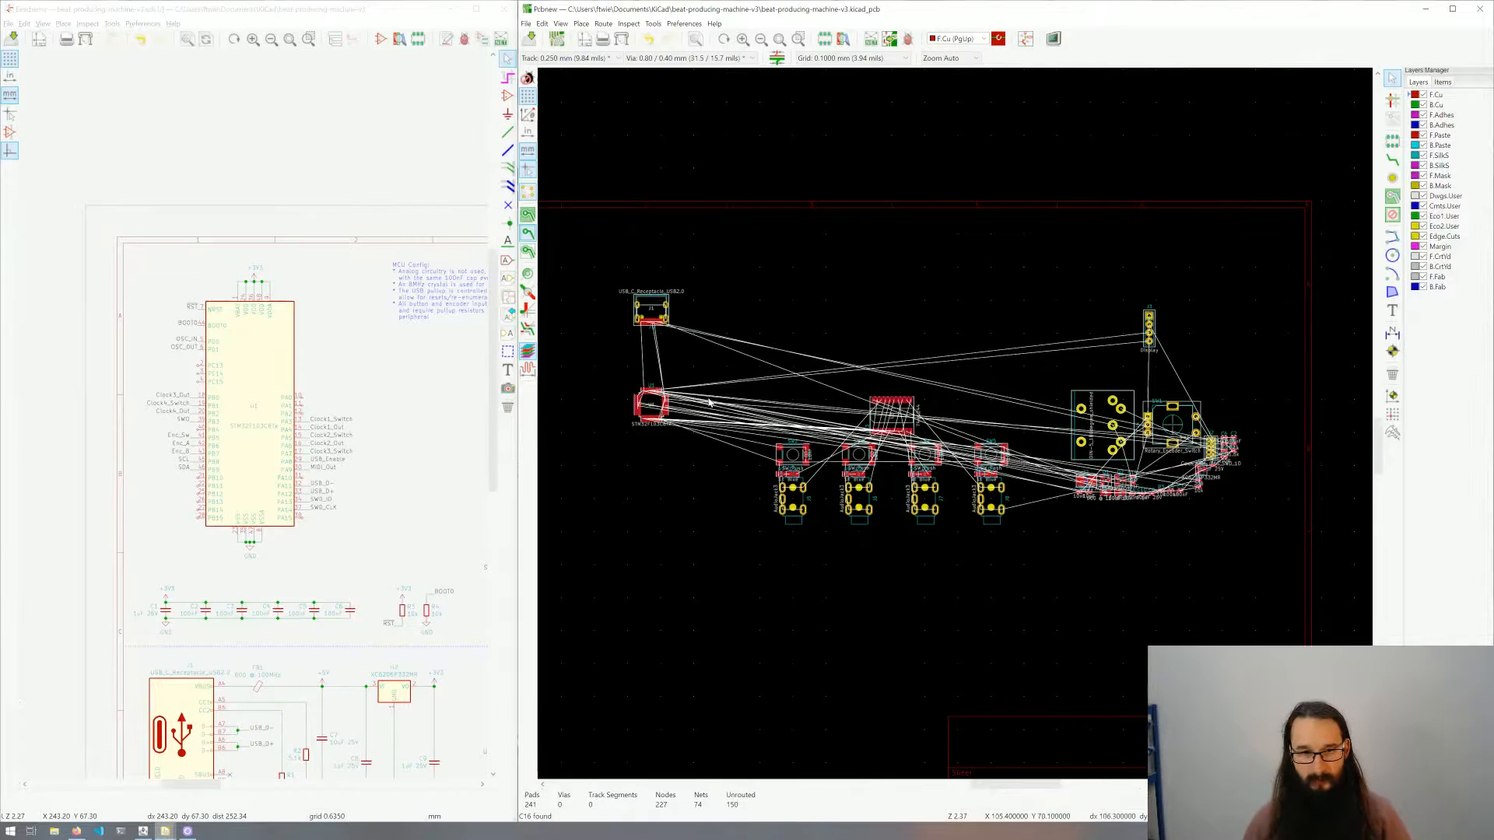
left_click(1113, 426)
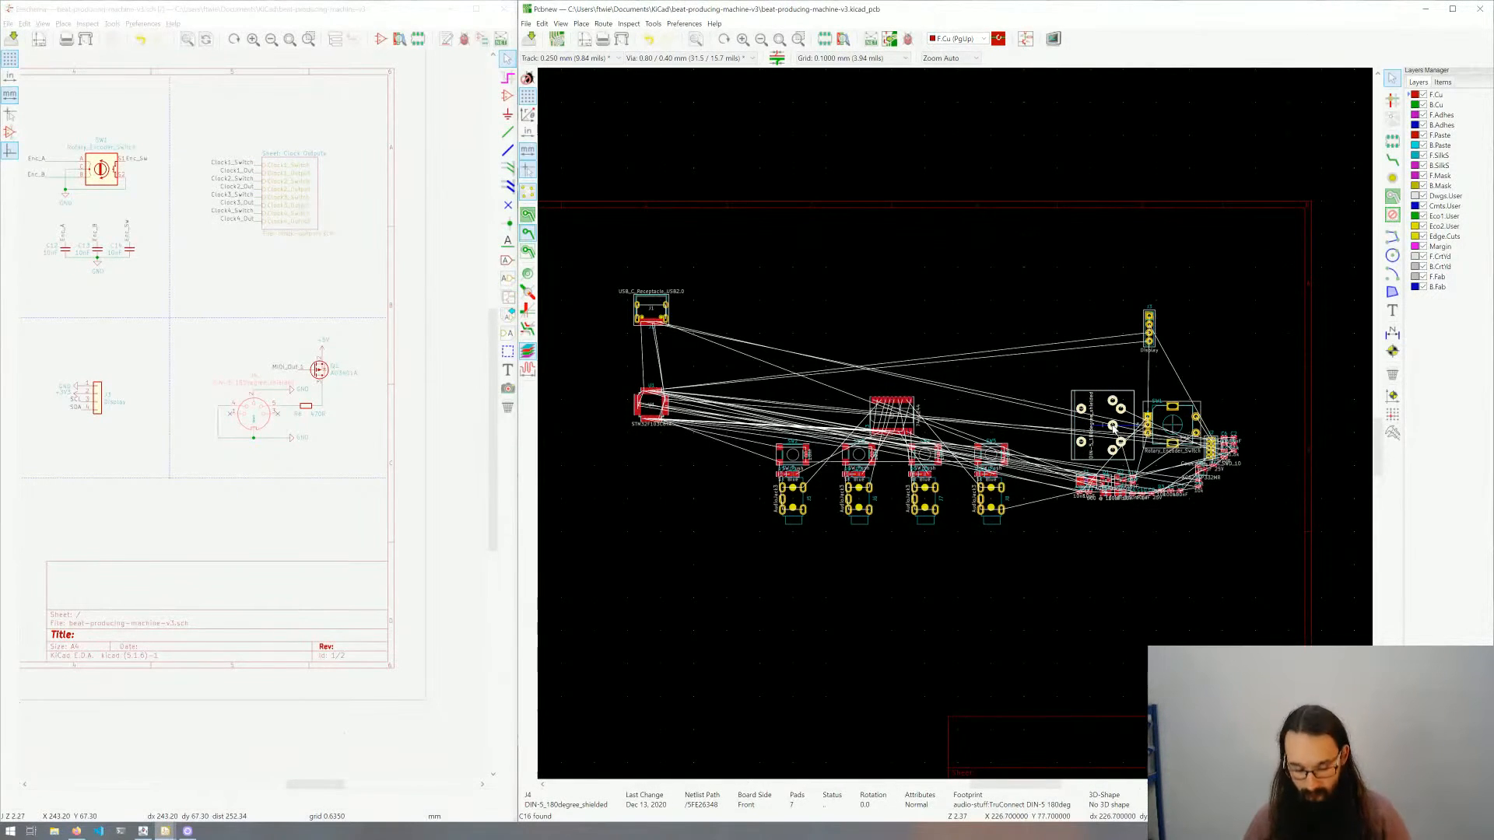
key("m")
scroll(1080, 416, "up", 4)
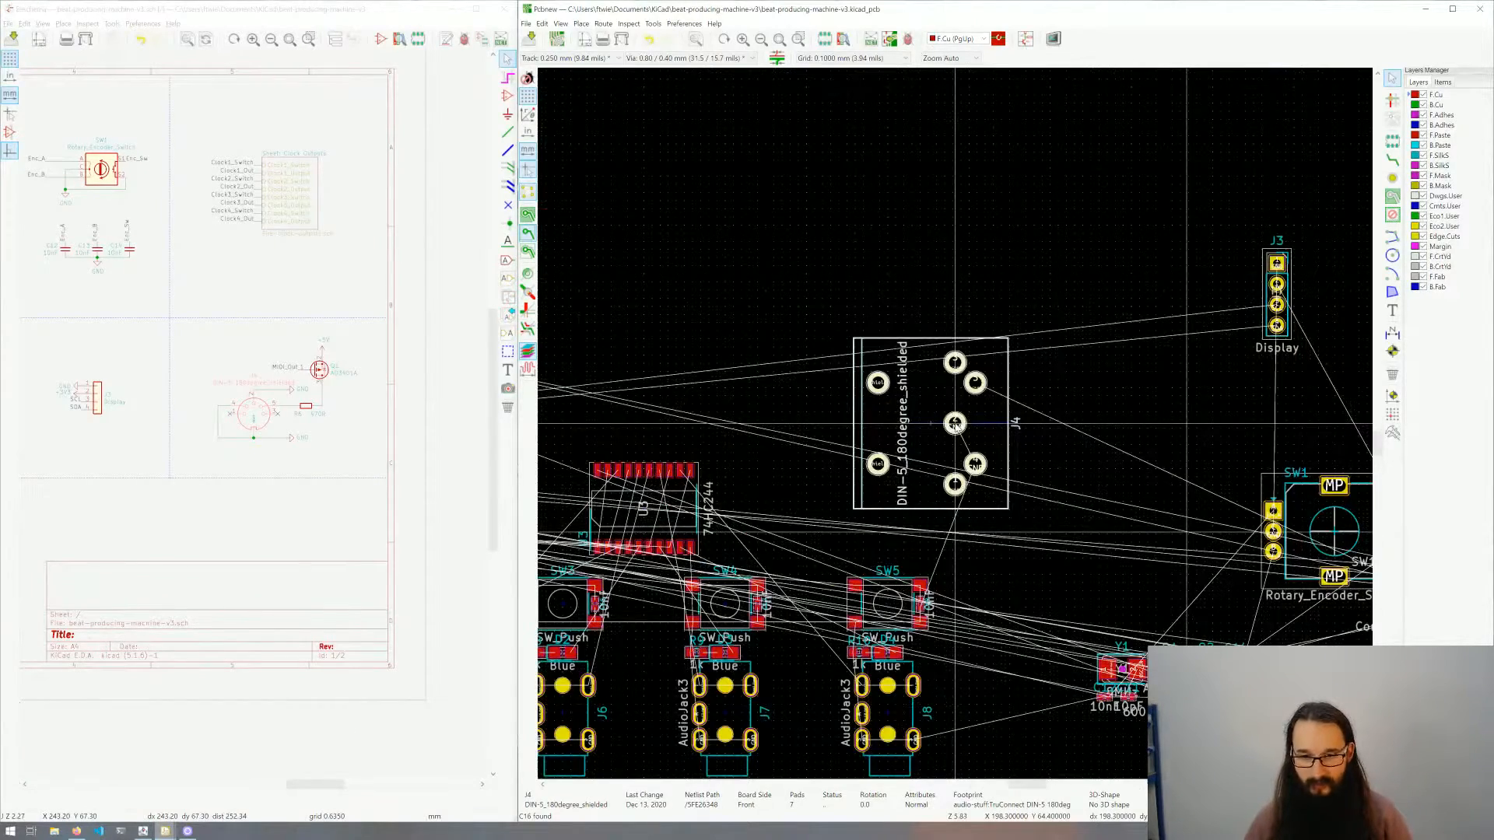
key("r")
key("r")
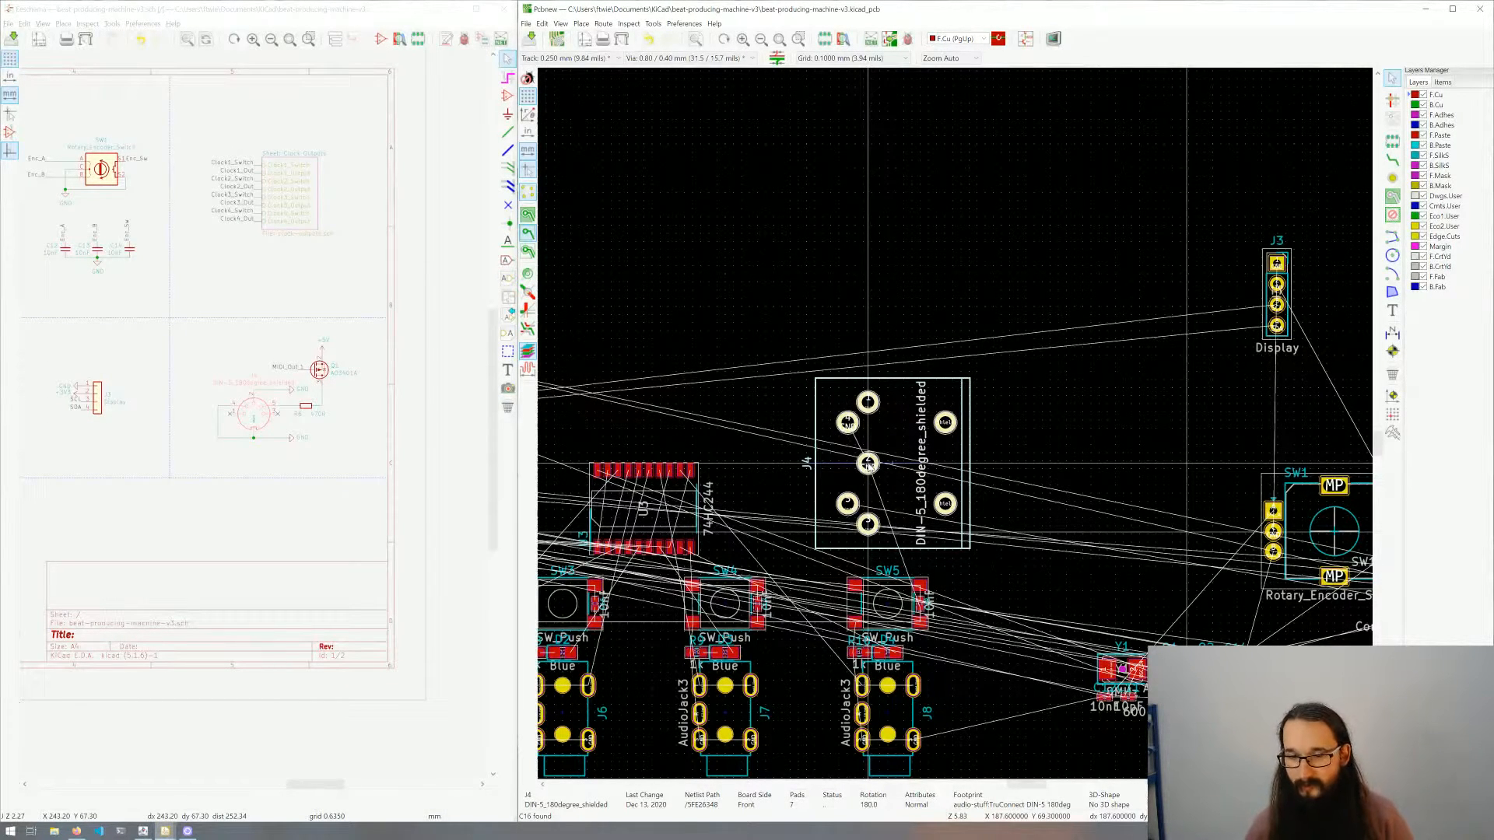
left_click(867, 464)
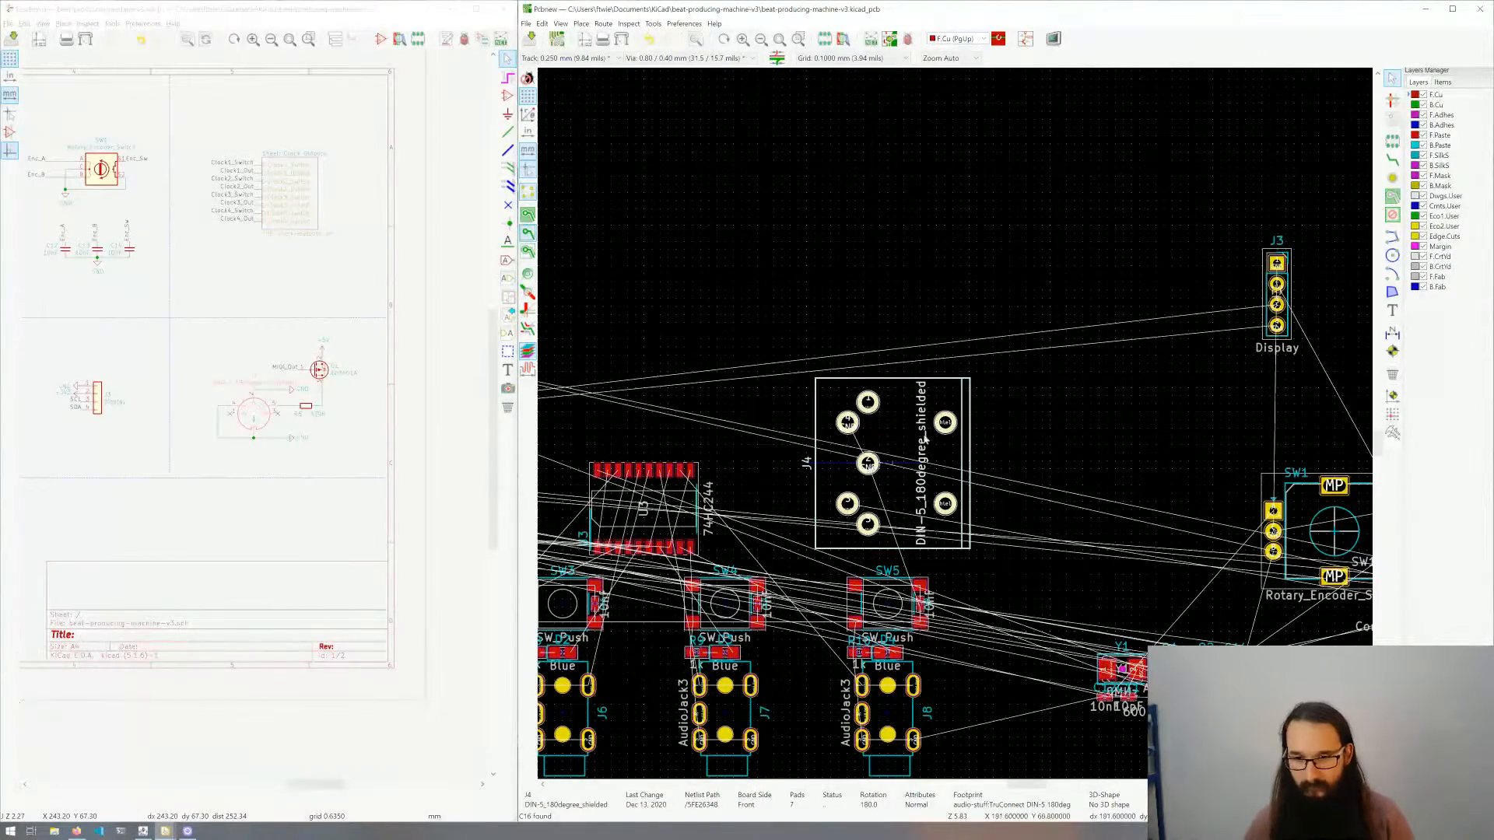
Step: Move the 74HC244 buffer U3 from above the push buttons to just below the microcontroller U1
scroll(1030, 464, "down", 5)
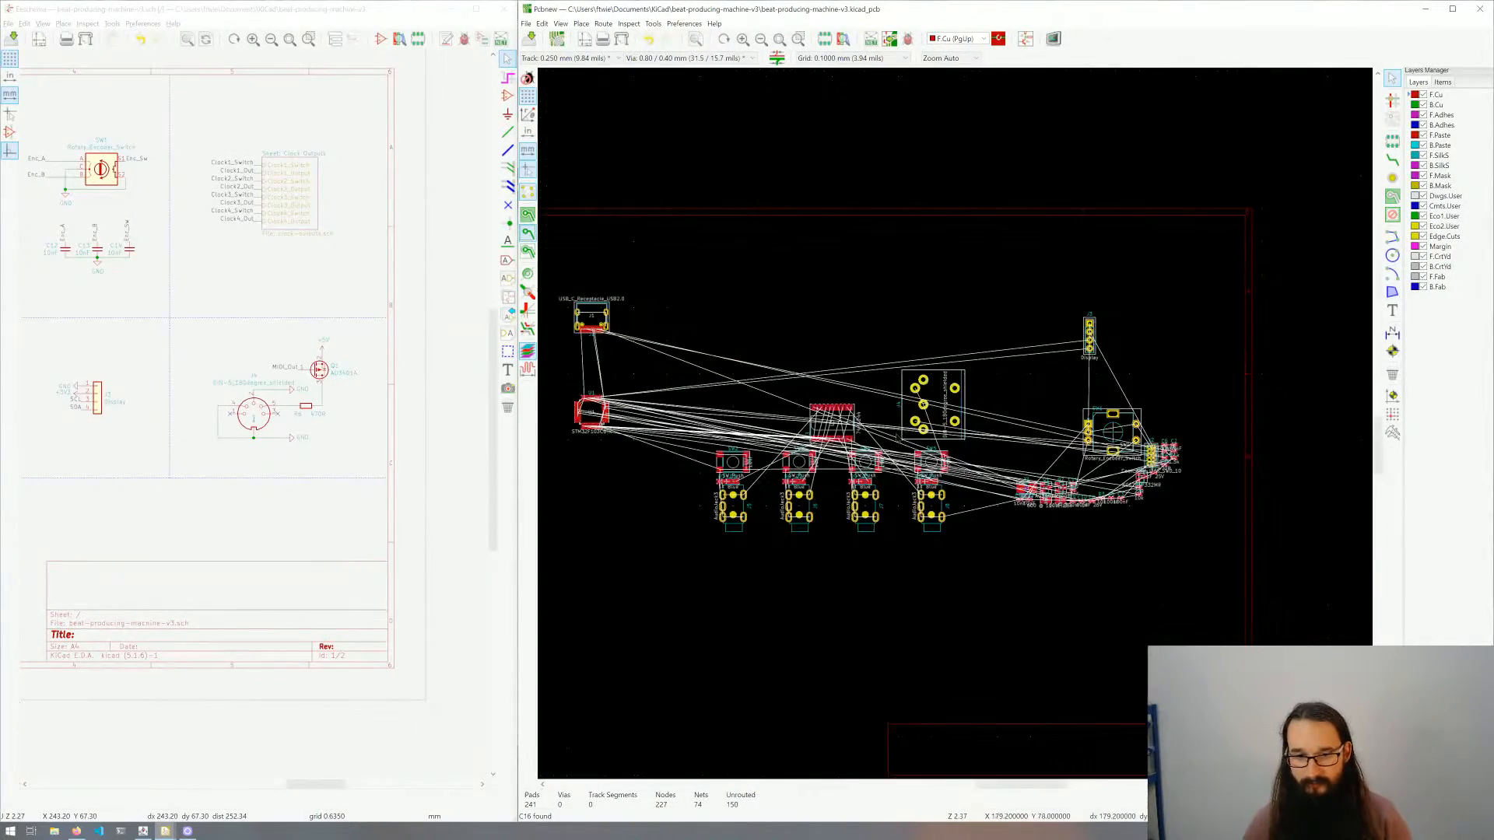
middle_click_drag(732, 398, 772, 442)
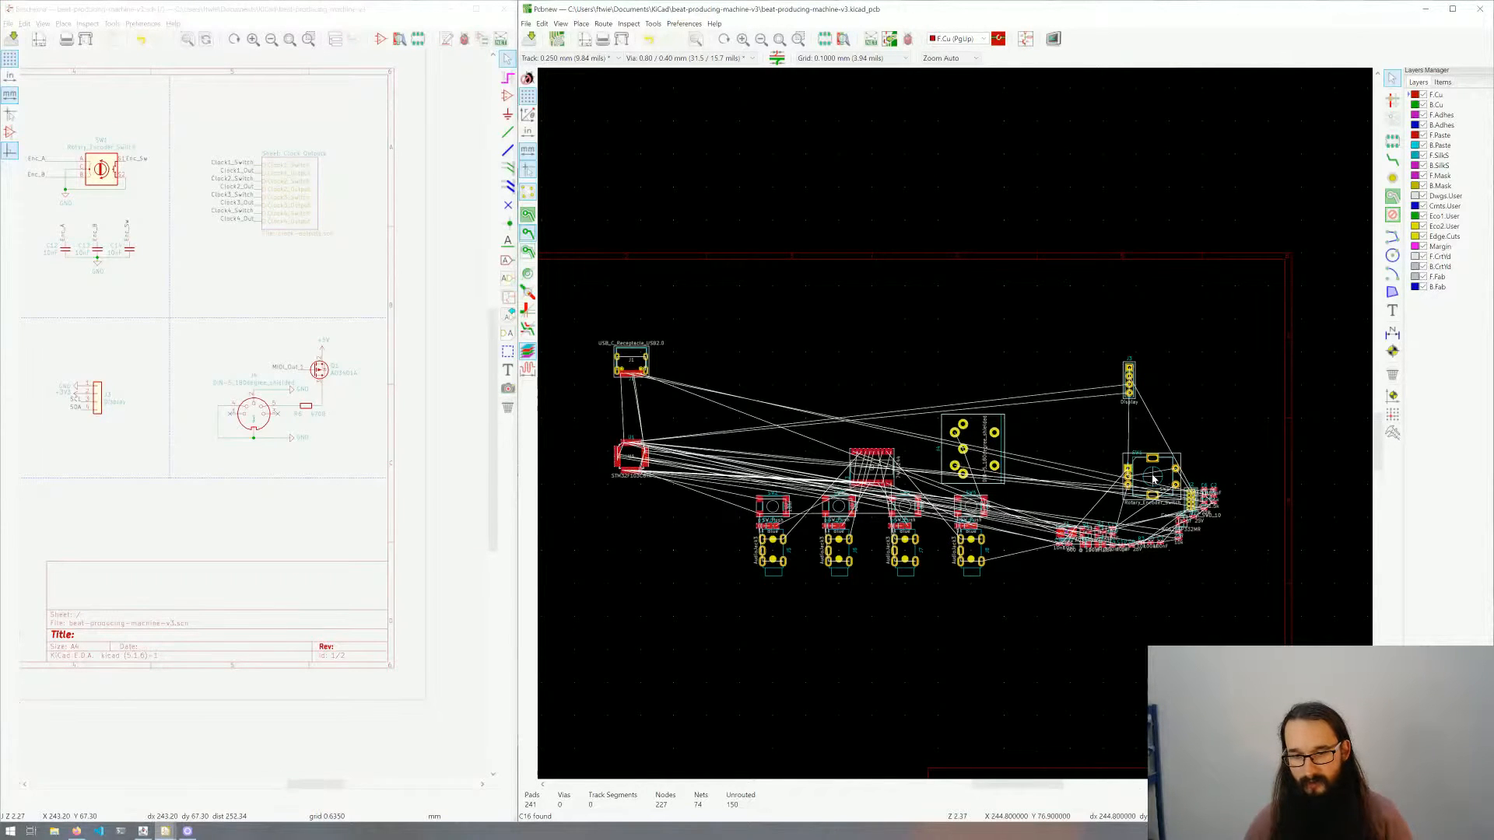
scroll(868, 467, "up", 3)
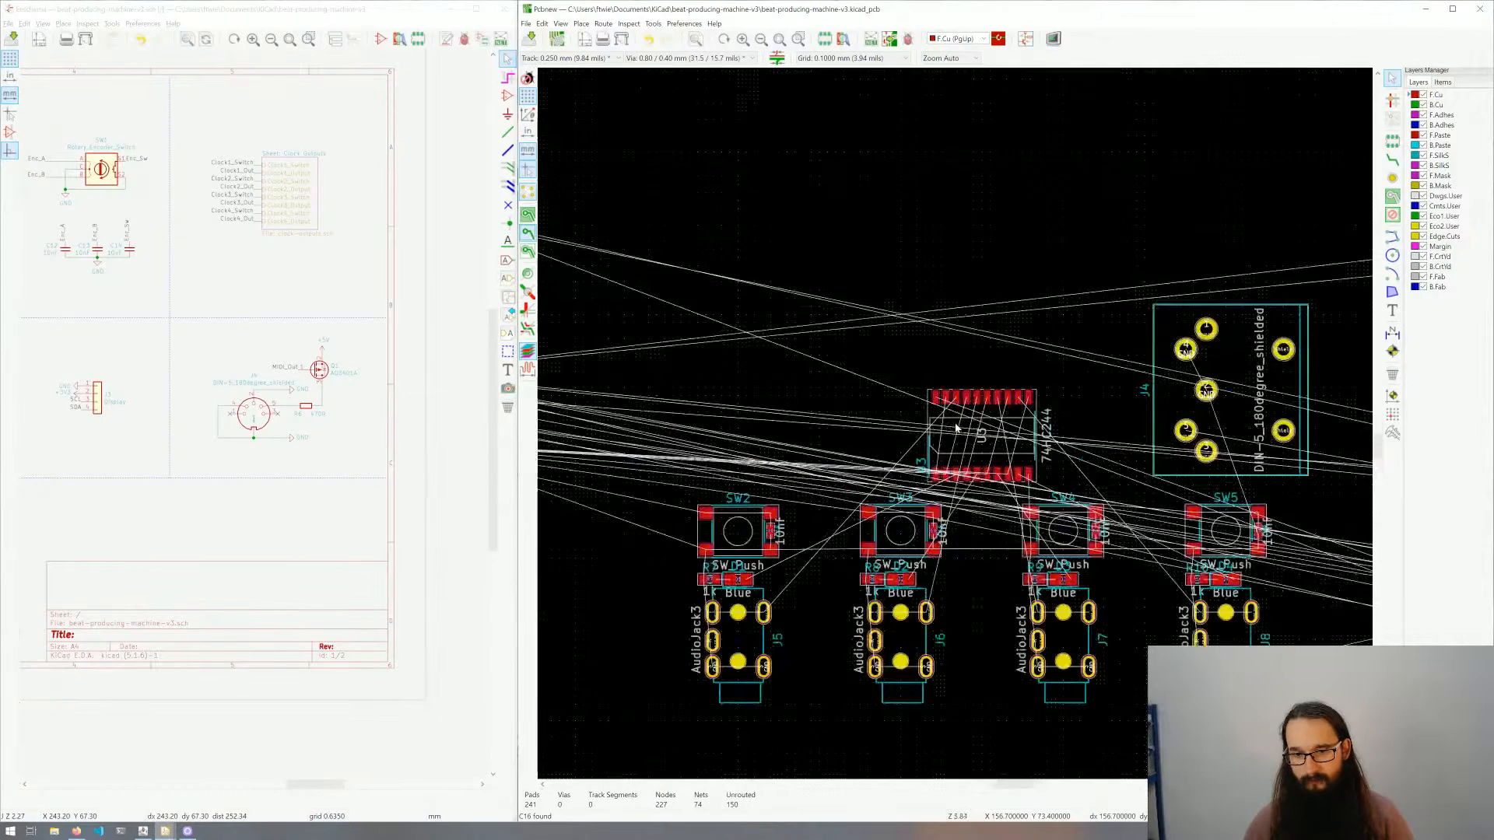
scroll(995, 453, "down", 1)
left_click(951, 416)
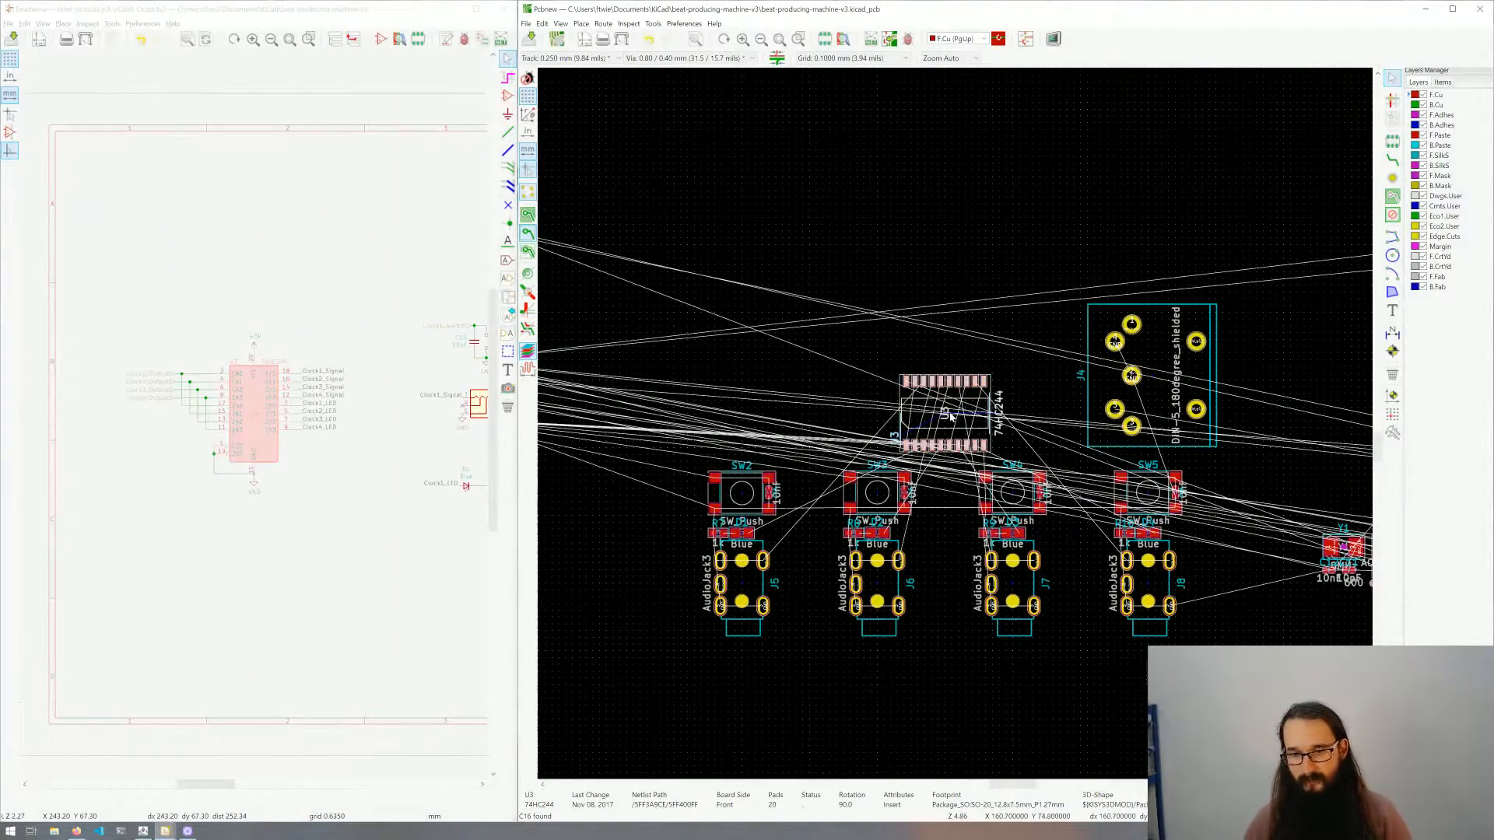
key("m")
scroll(1009, 459, "down", 1)
left_click(604, 507)
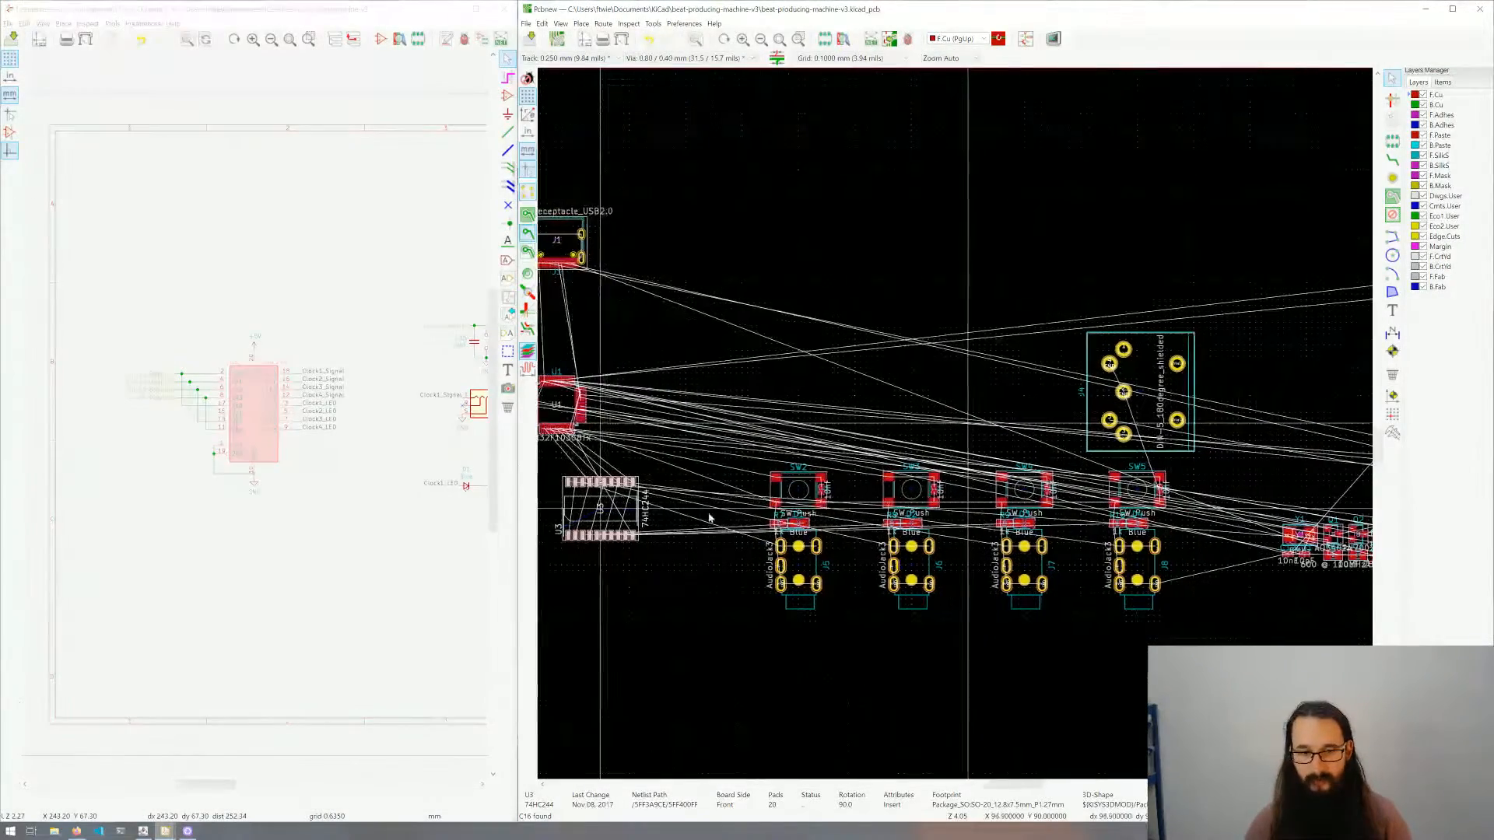
left_click(960, 438)
Step: Rotate the rotary encoder SW1 to 270° and place it beside the DIN-5 connector, with its C pad at X 160, Y 62 mm
middle_click_drag(960, 437, 839, 423)
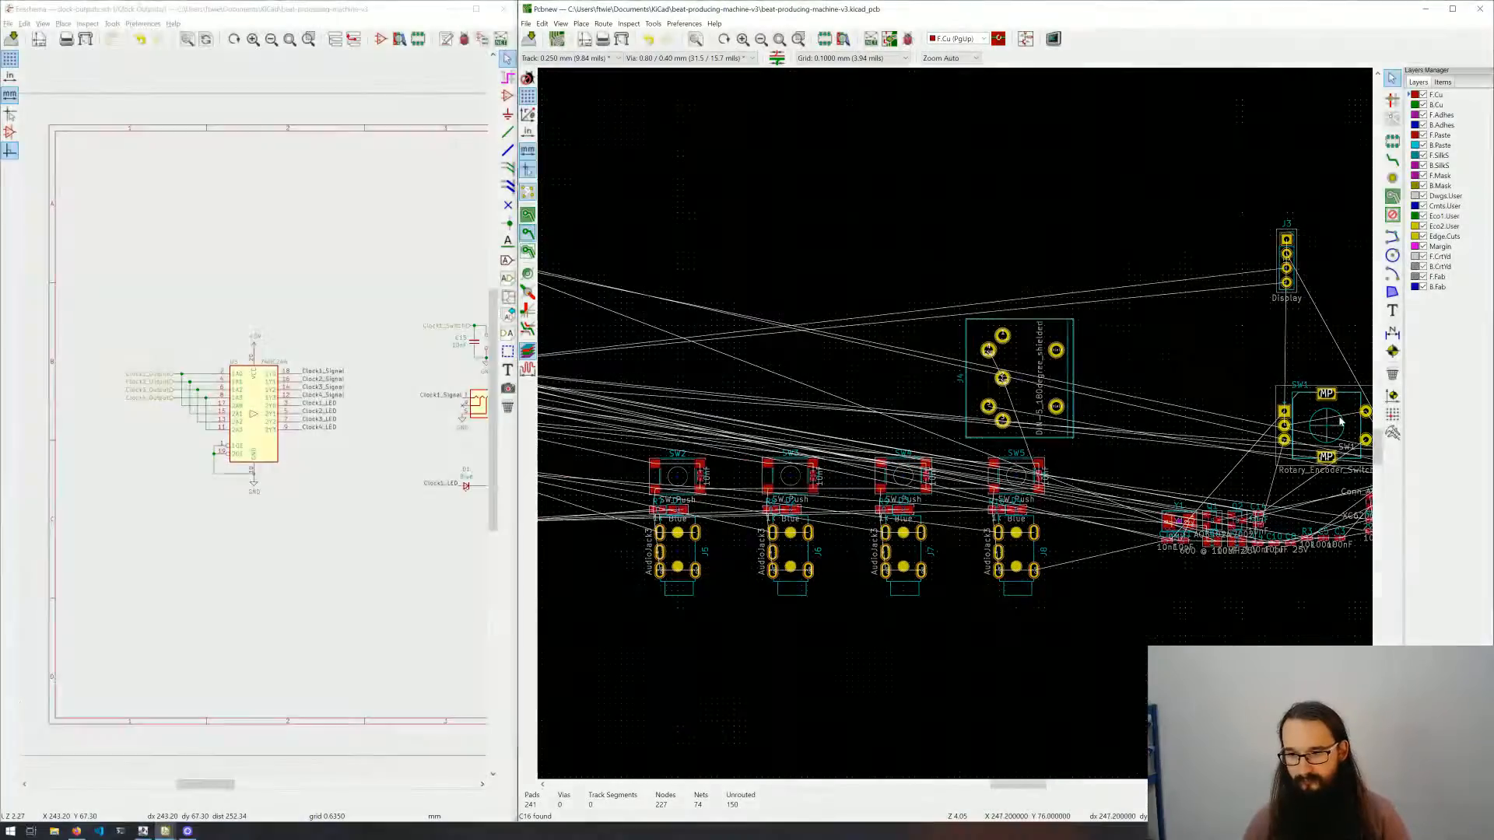
left_click(1326, 427)
key("m")
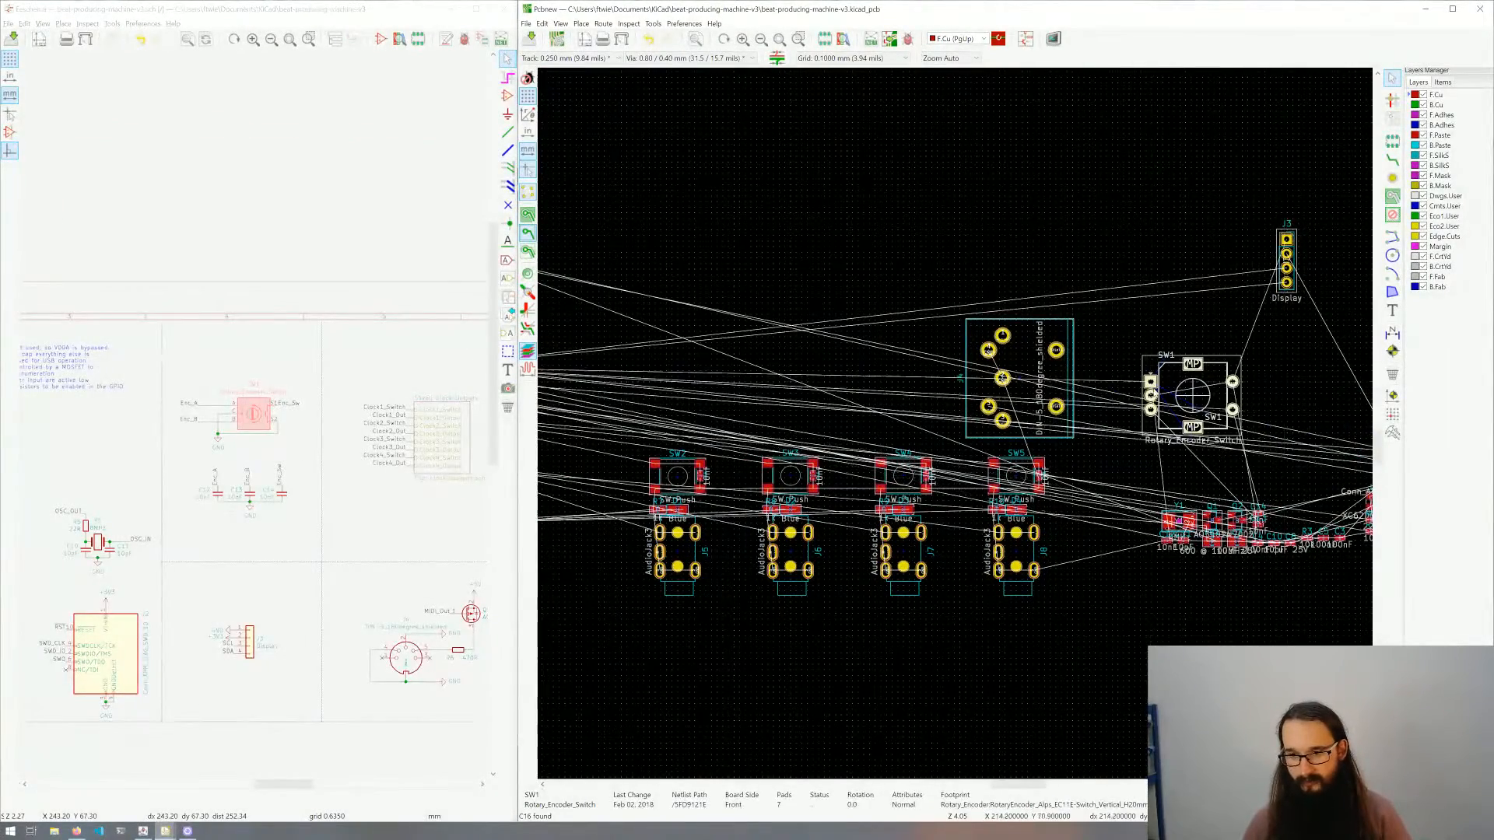
left_click(1155, 395)
key("m")
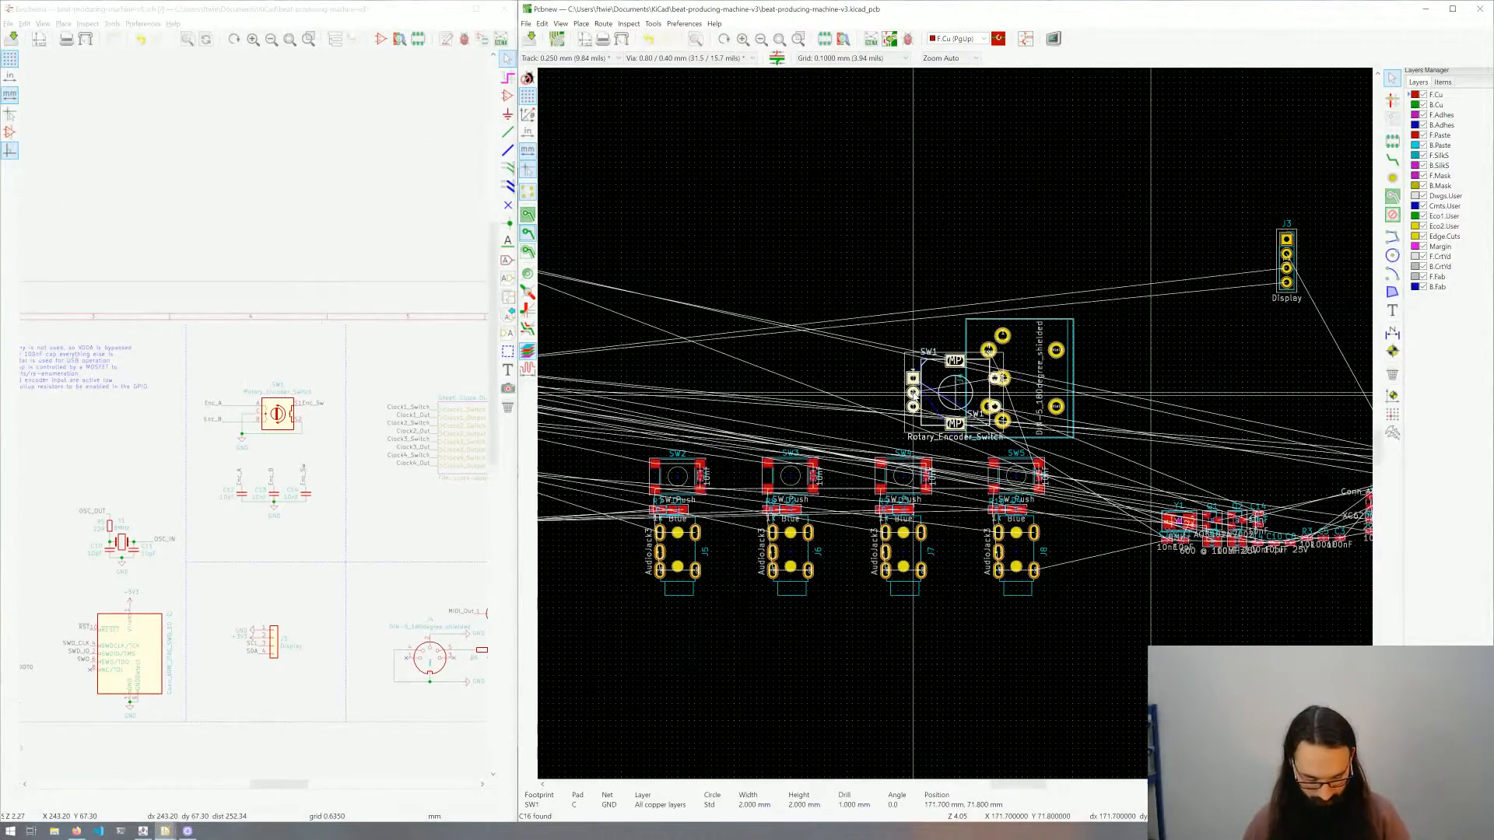
key("r")
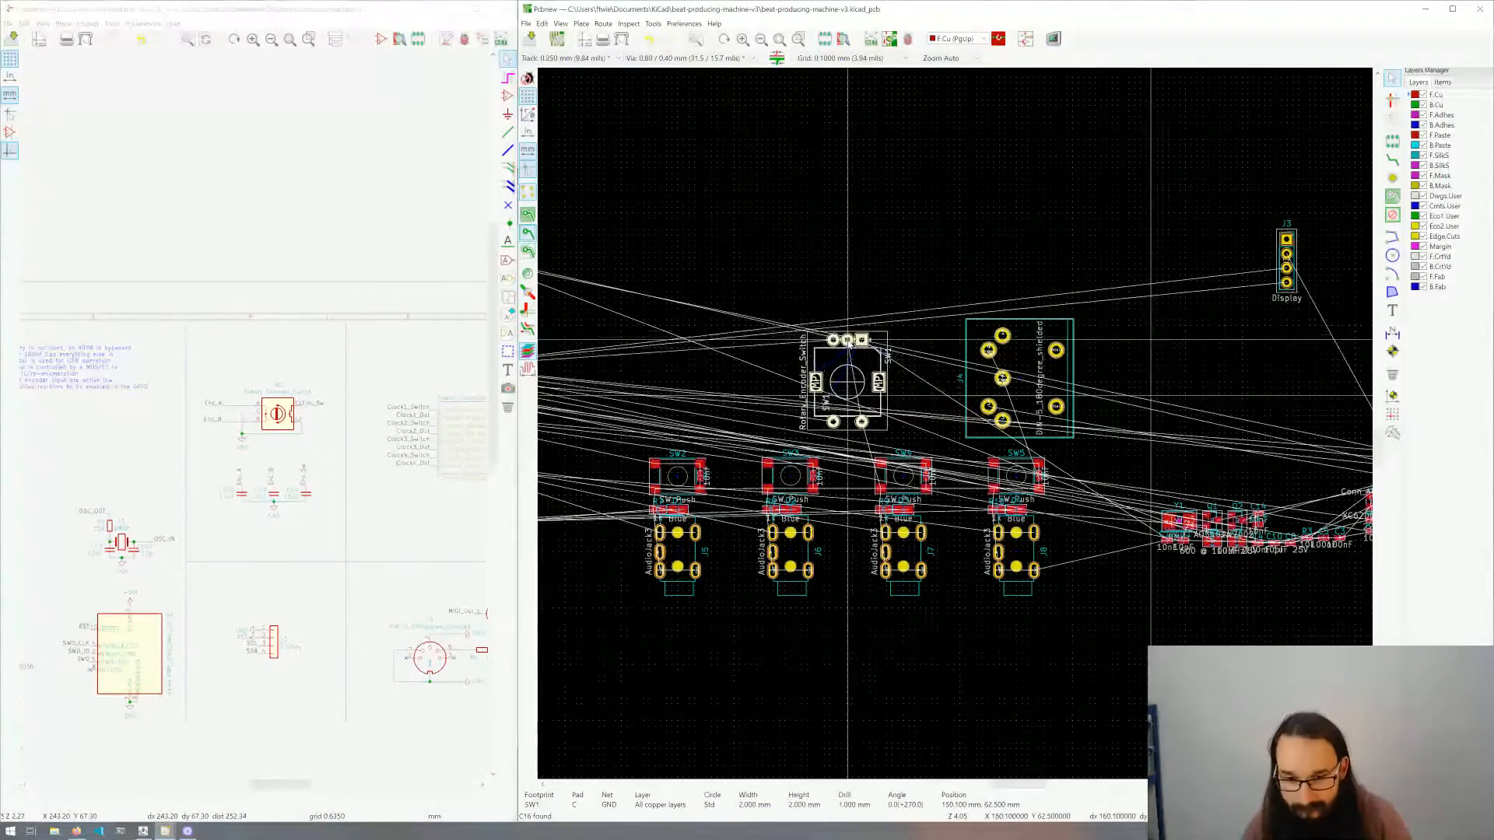
left_click(848, 337)
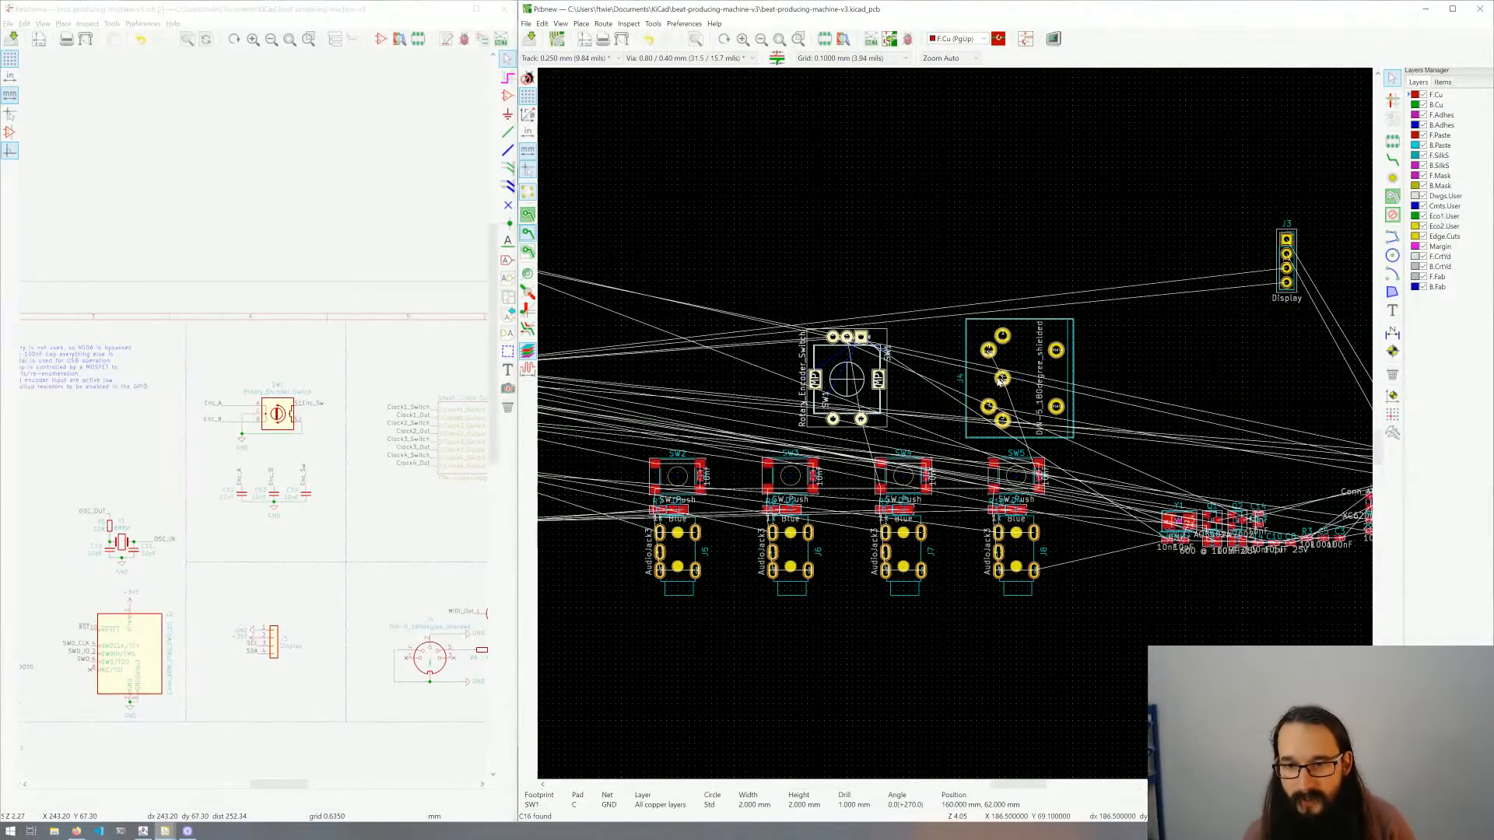
Step: Nudge the DIN-5 connector J4 downward so its pad 2 sits at X 187.6, Y 69.5 mm
left_click(1003, 378)
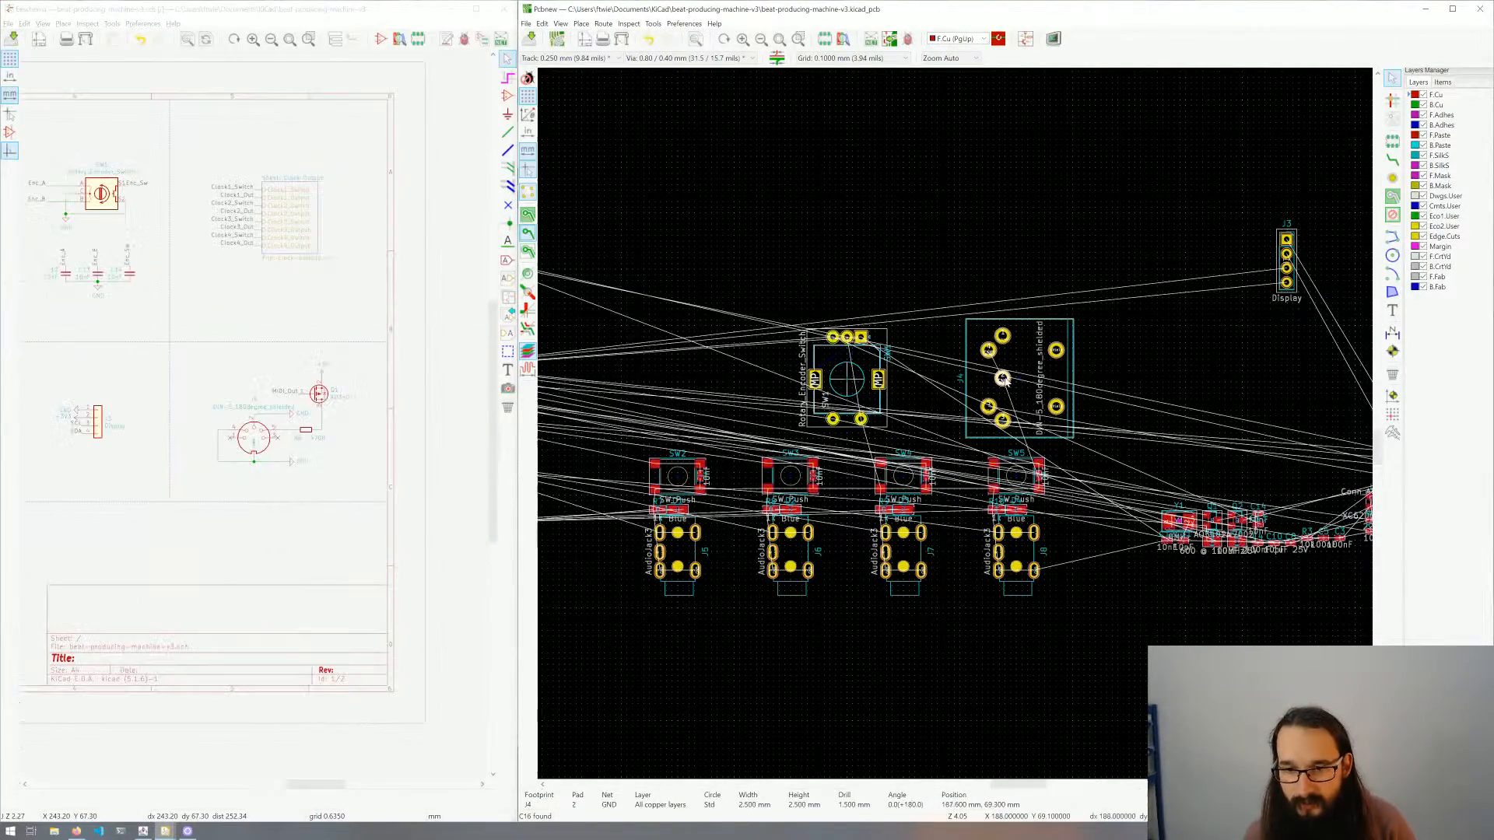
key("m")
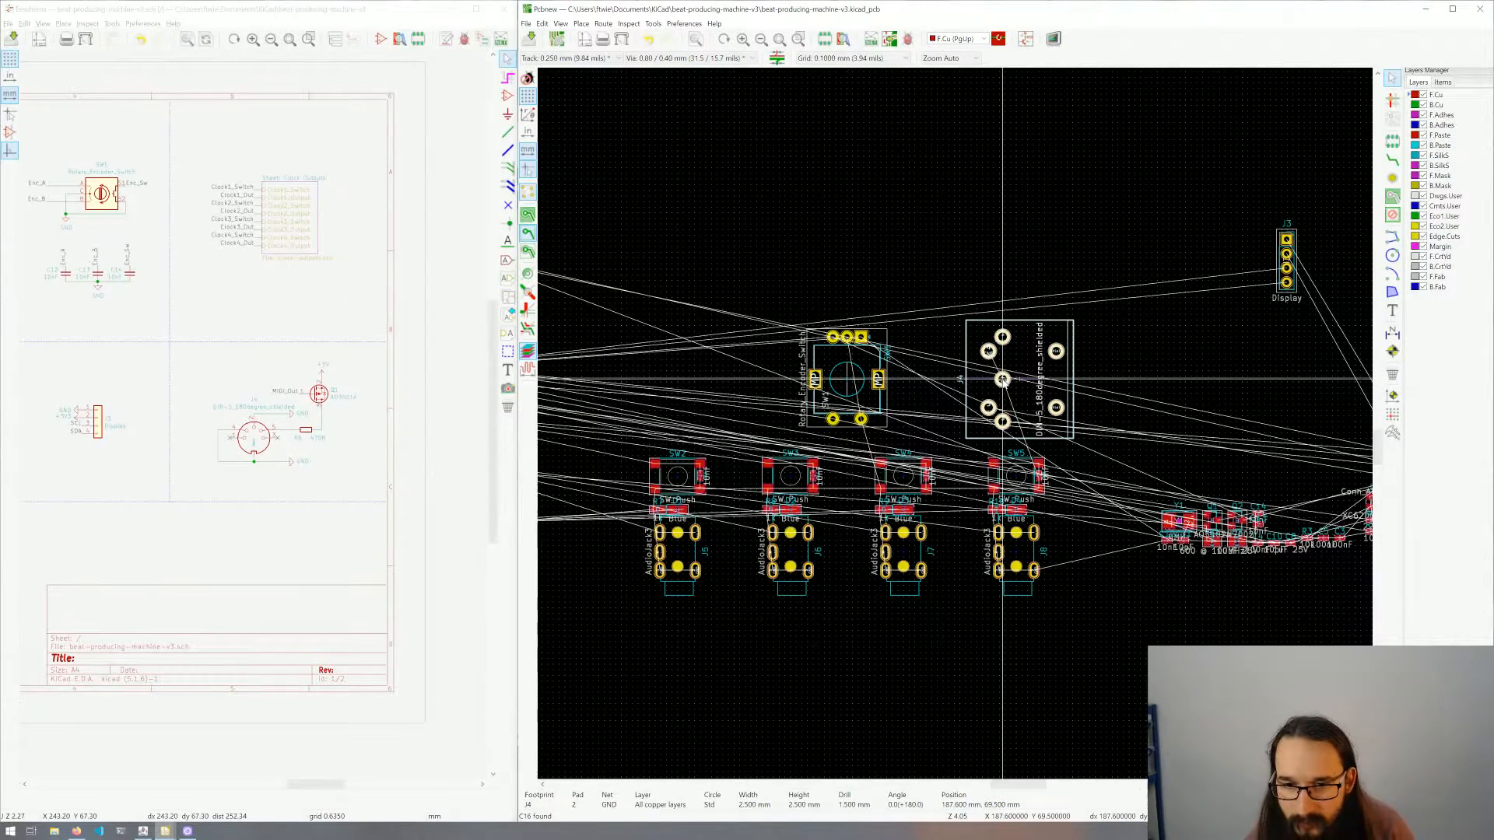
left_click(1003, 378)
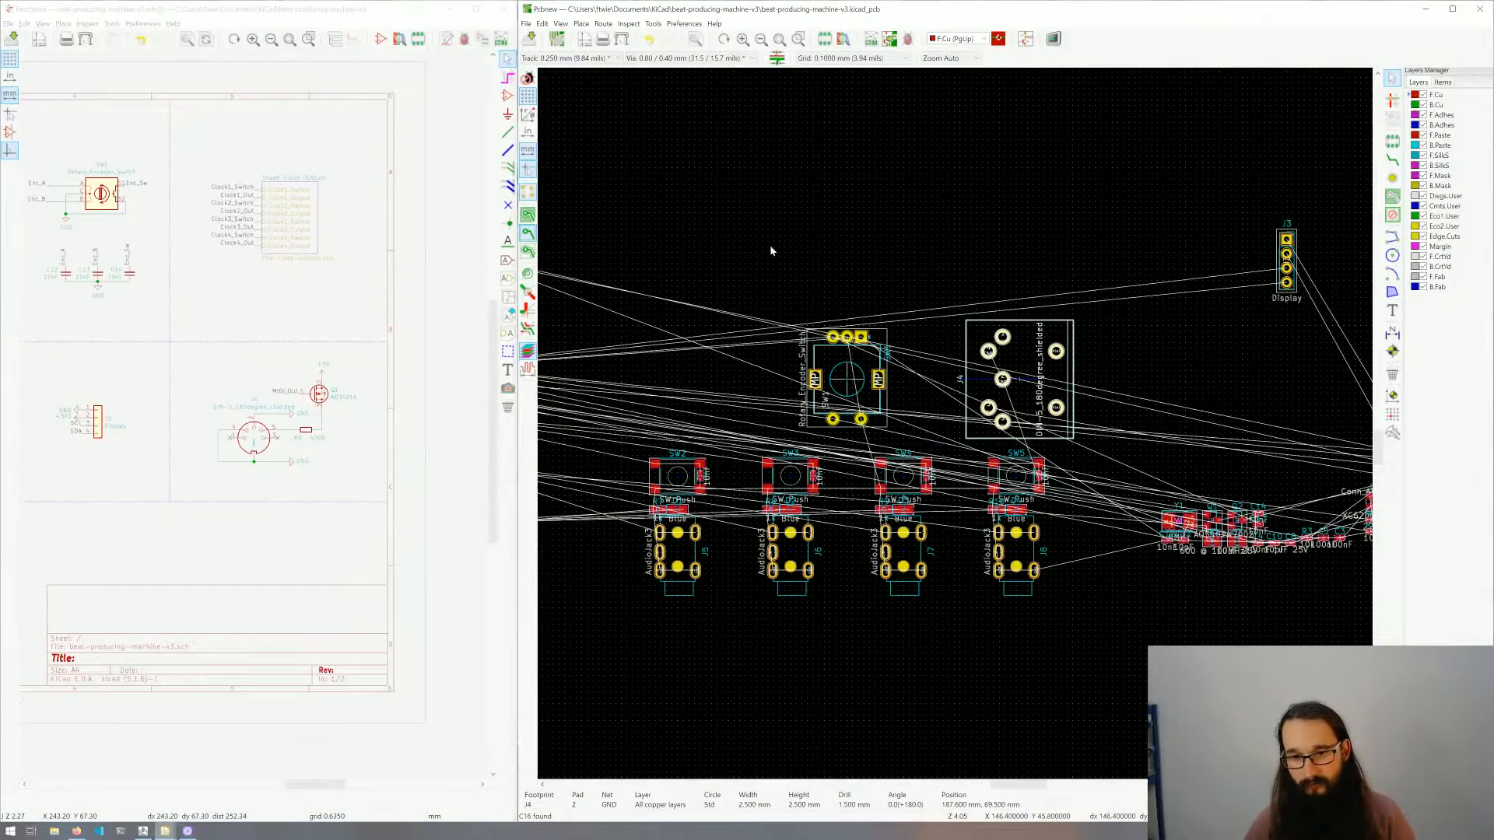
Step: Rotate the four-pin display header J3 to 90° and place it above the rotary encoder at about X 158.7, Y 40 mm
middle_click_drag(778, 263, 792, 292)
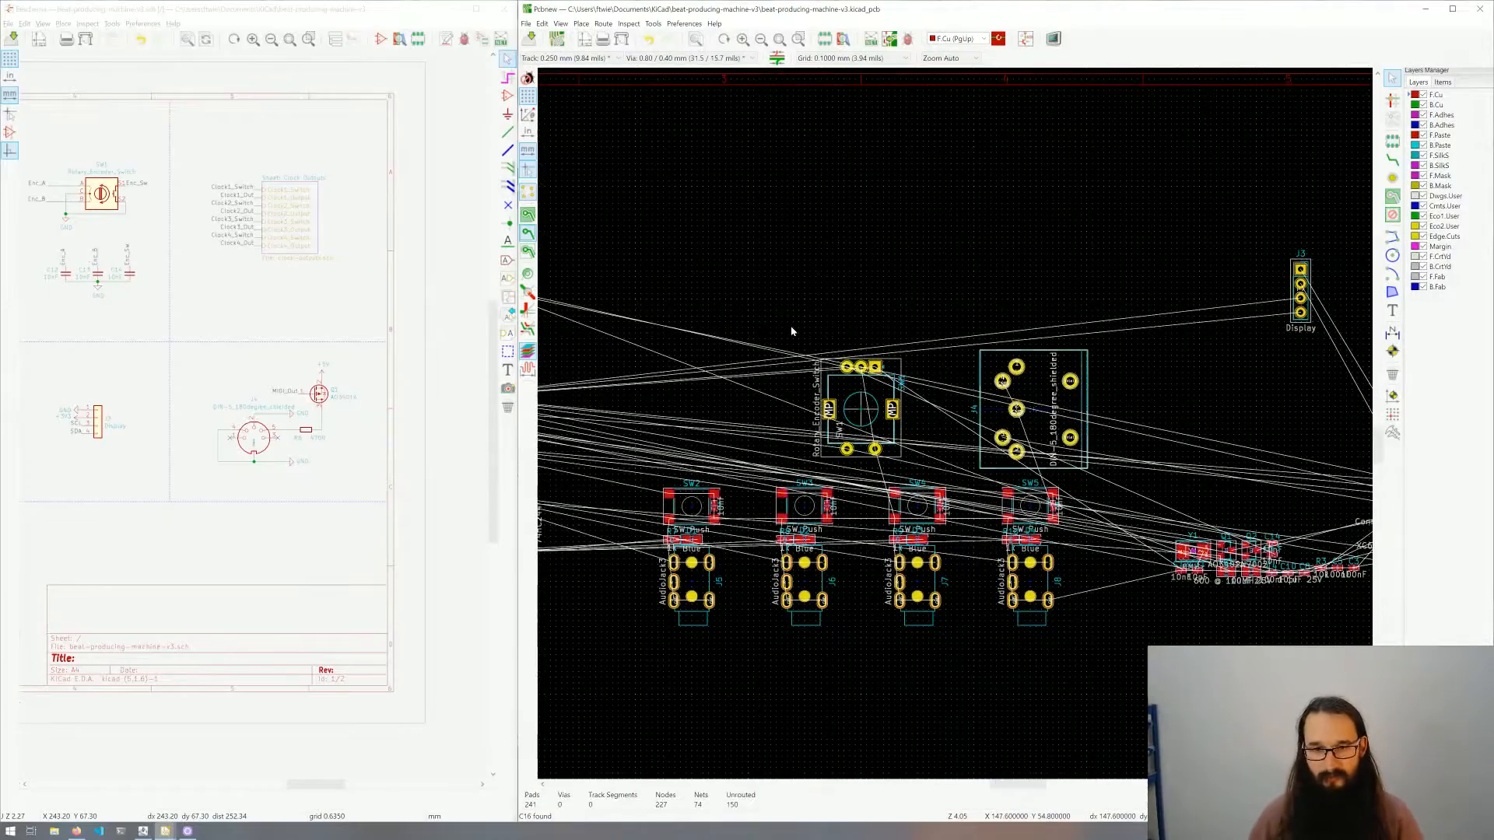
middle_click_drag(794, 330, 825, 381)
middle_click_drag(915, 324, 860, 330)
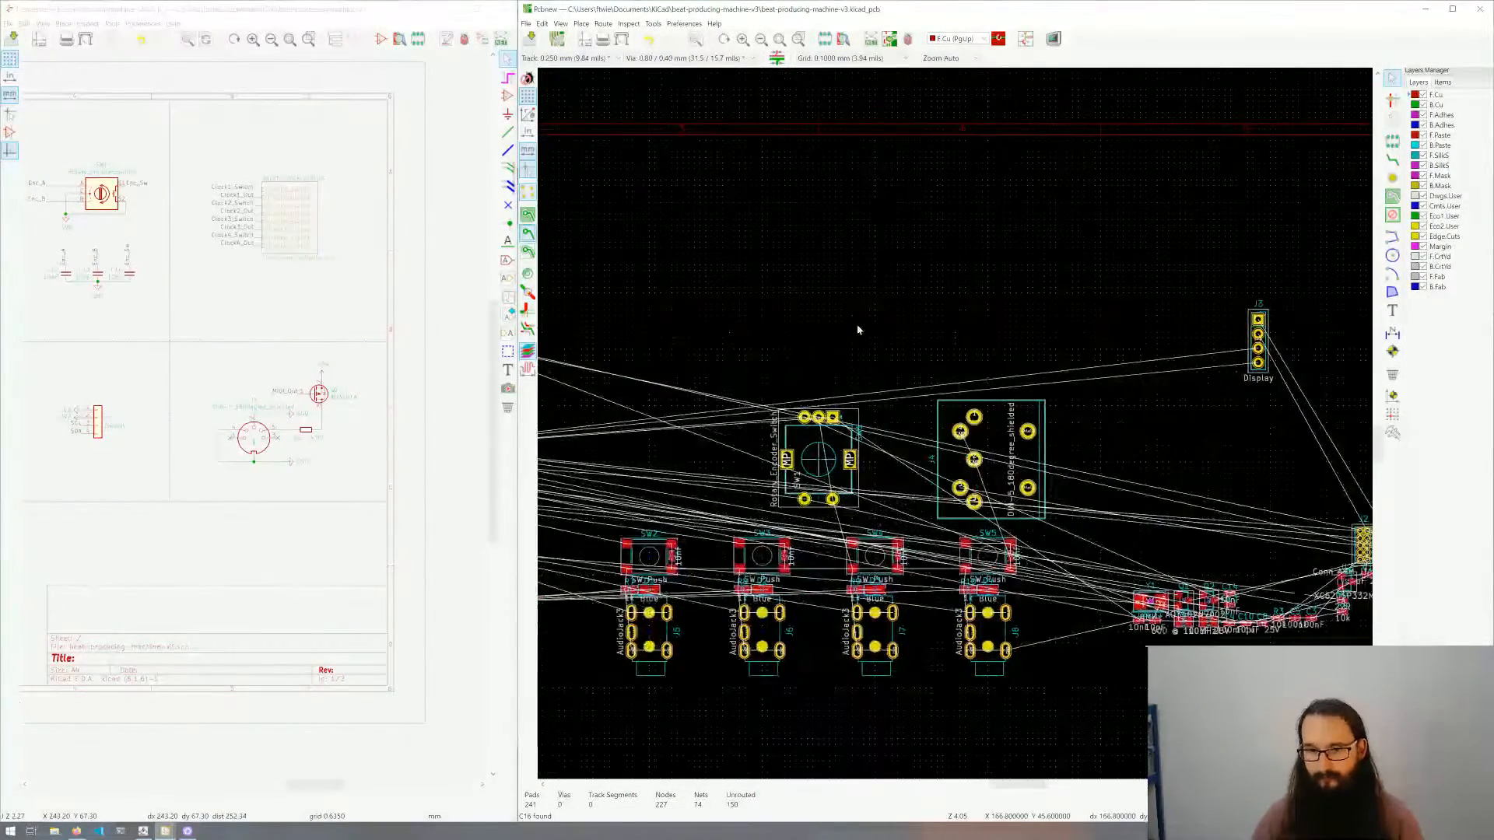
left_click(1253, 347)
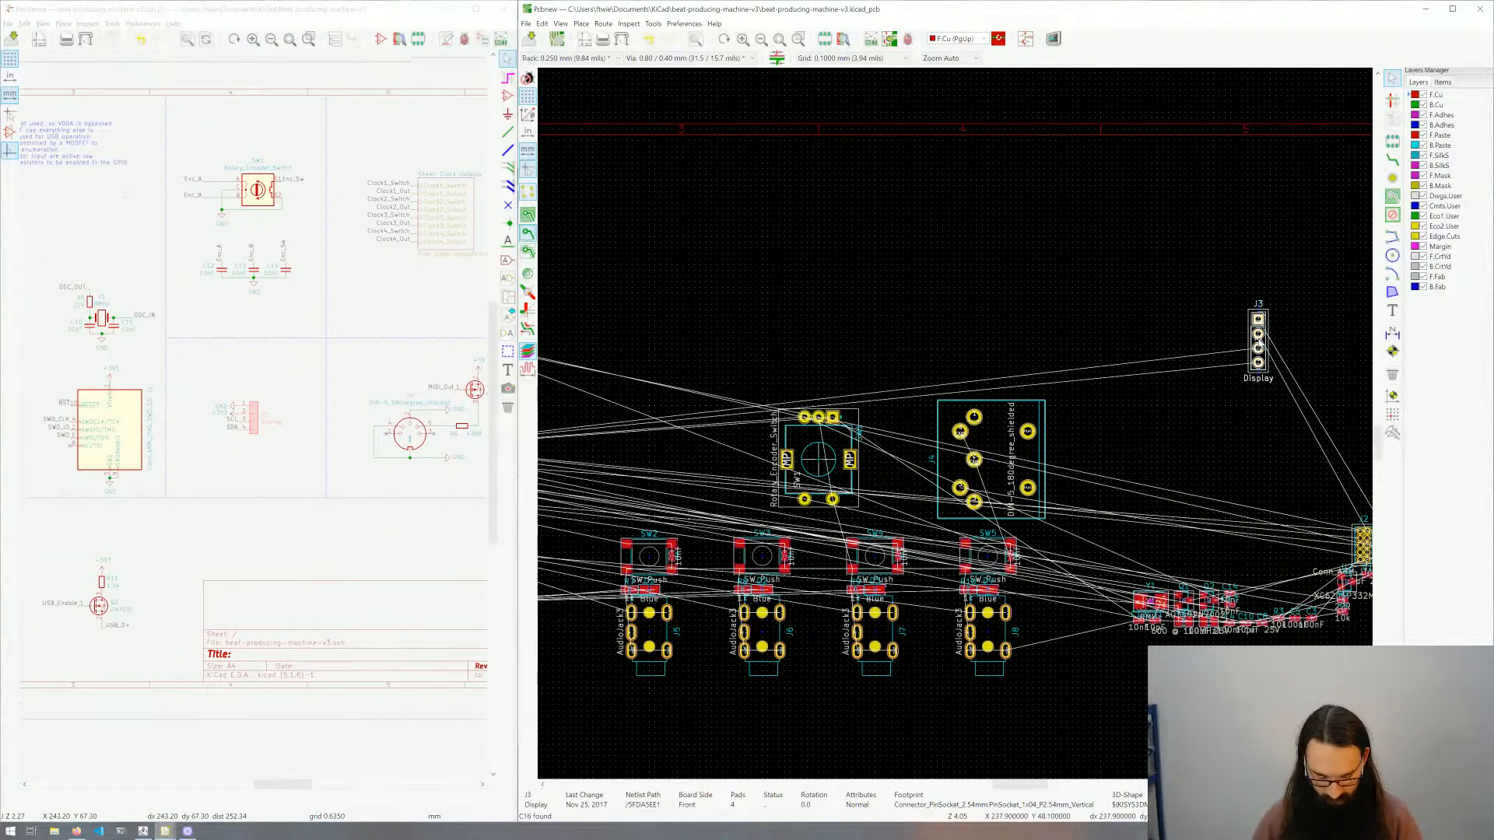
key("m")
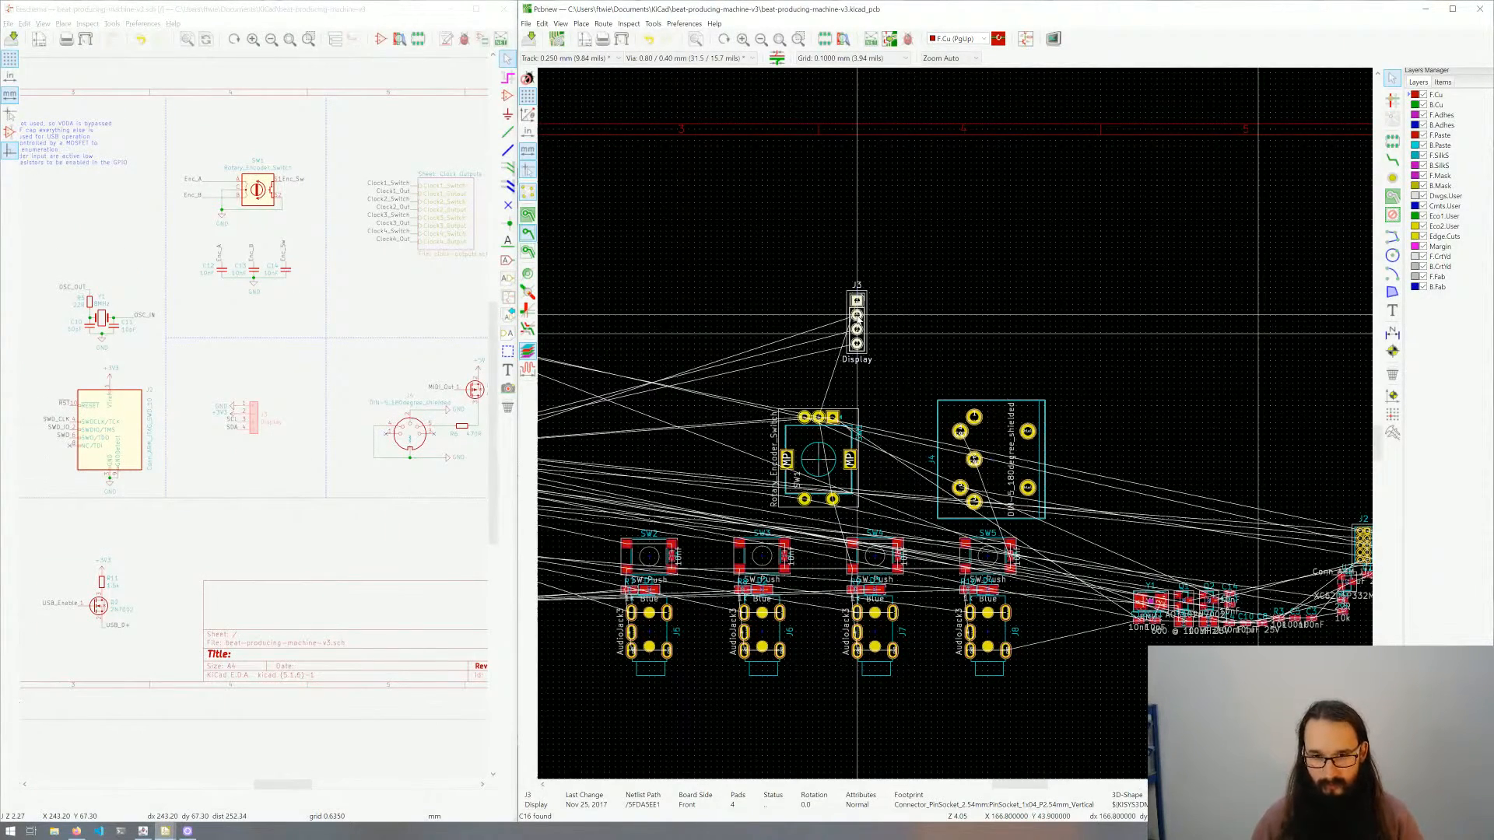
key("r")
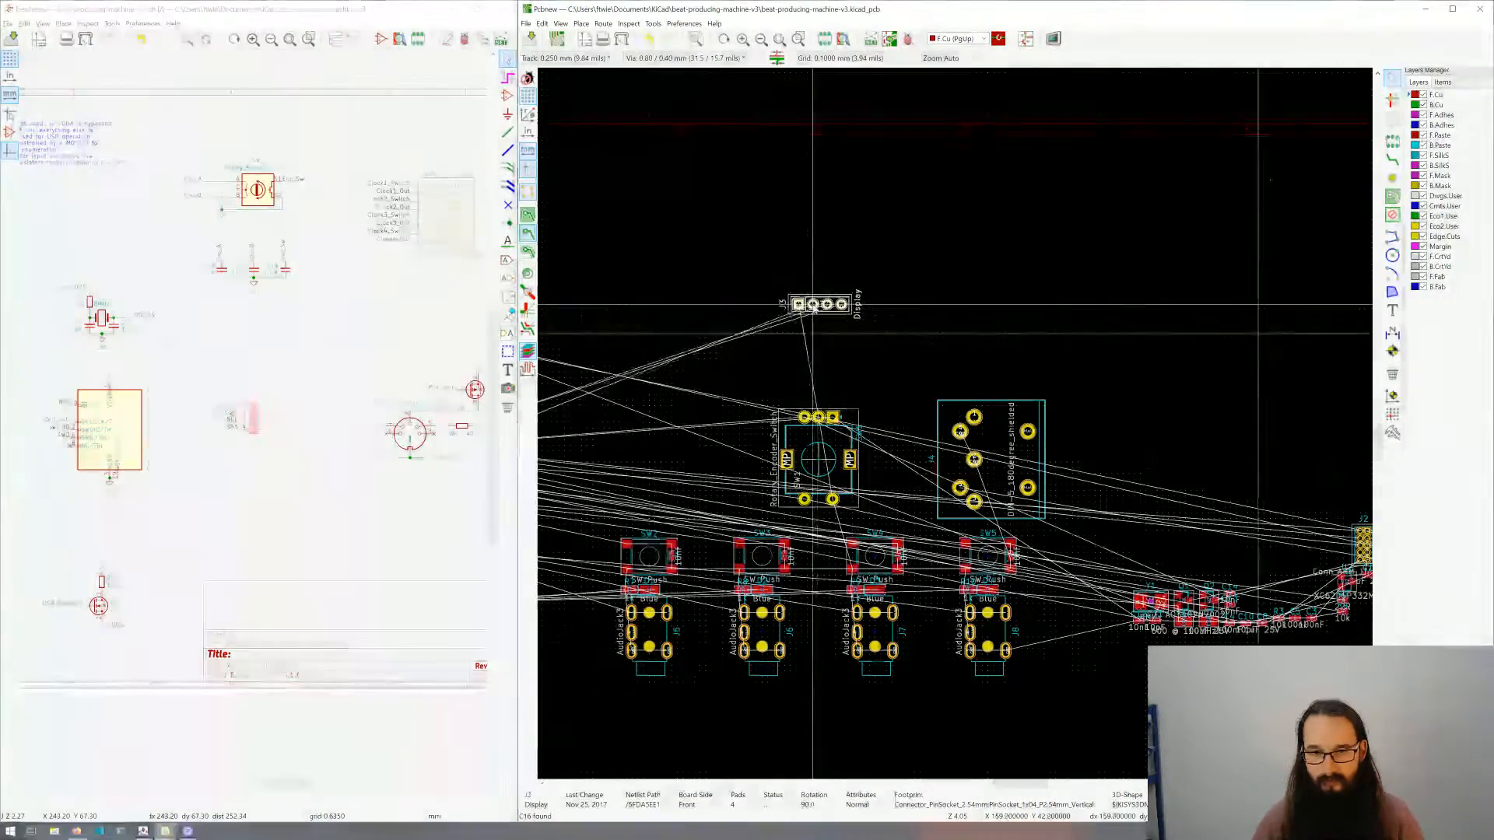
scroll(810, 307, "up", 1)
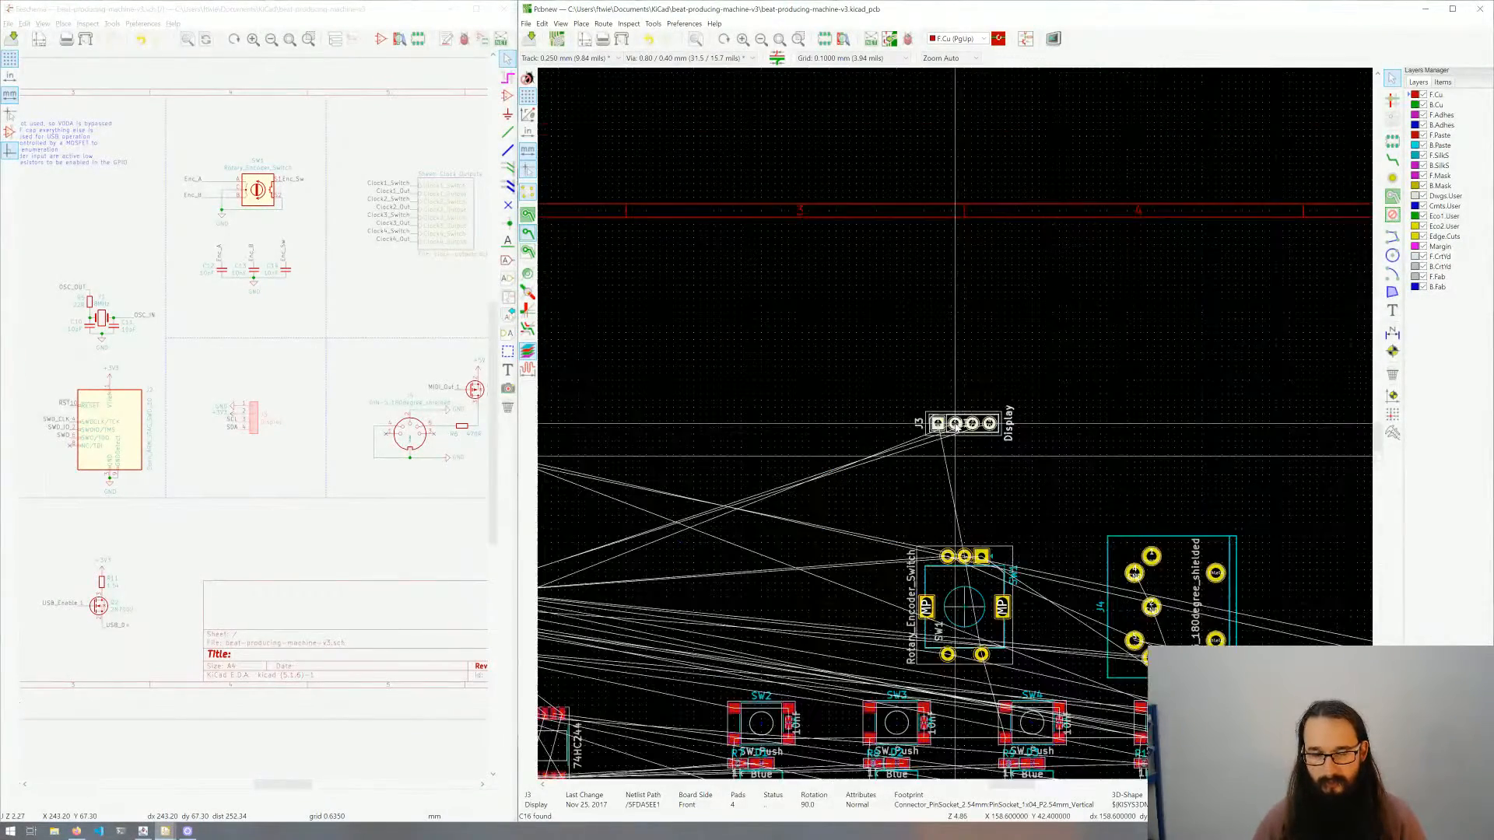
scroll(956, 424, "up", 5)
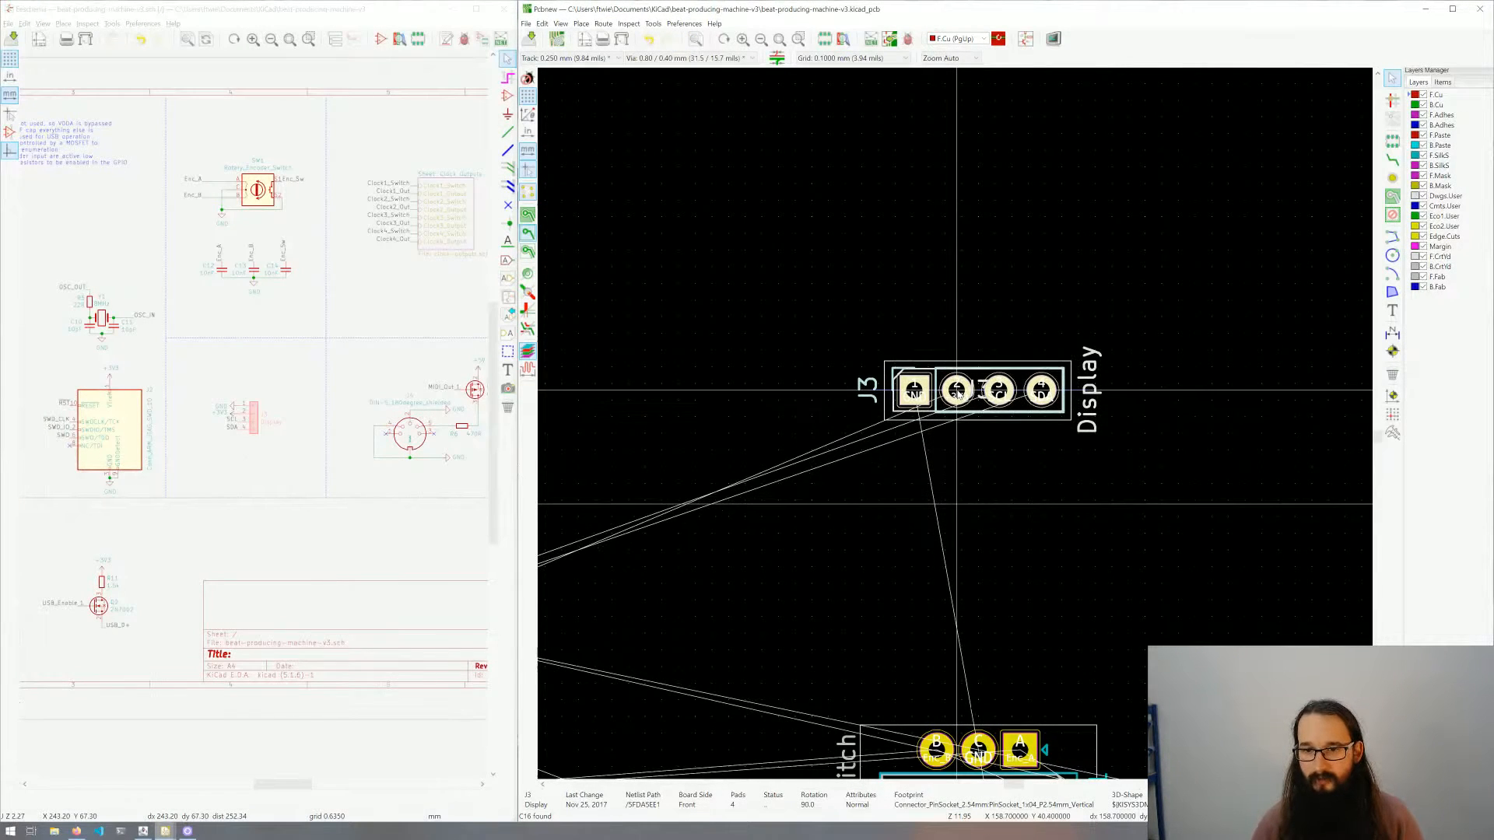
left_click(958, 385)
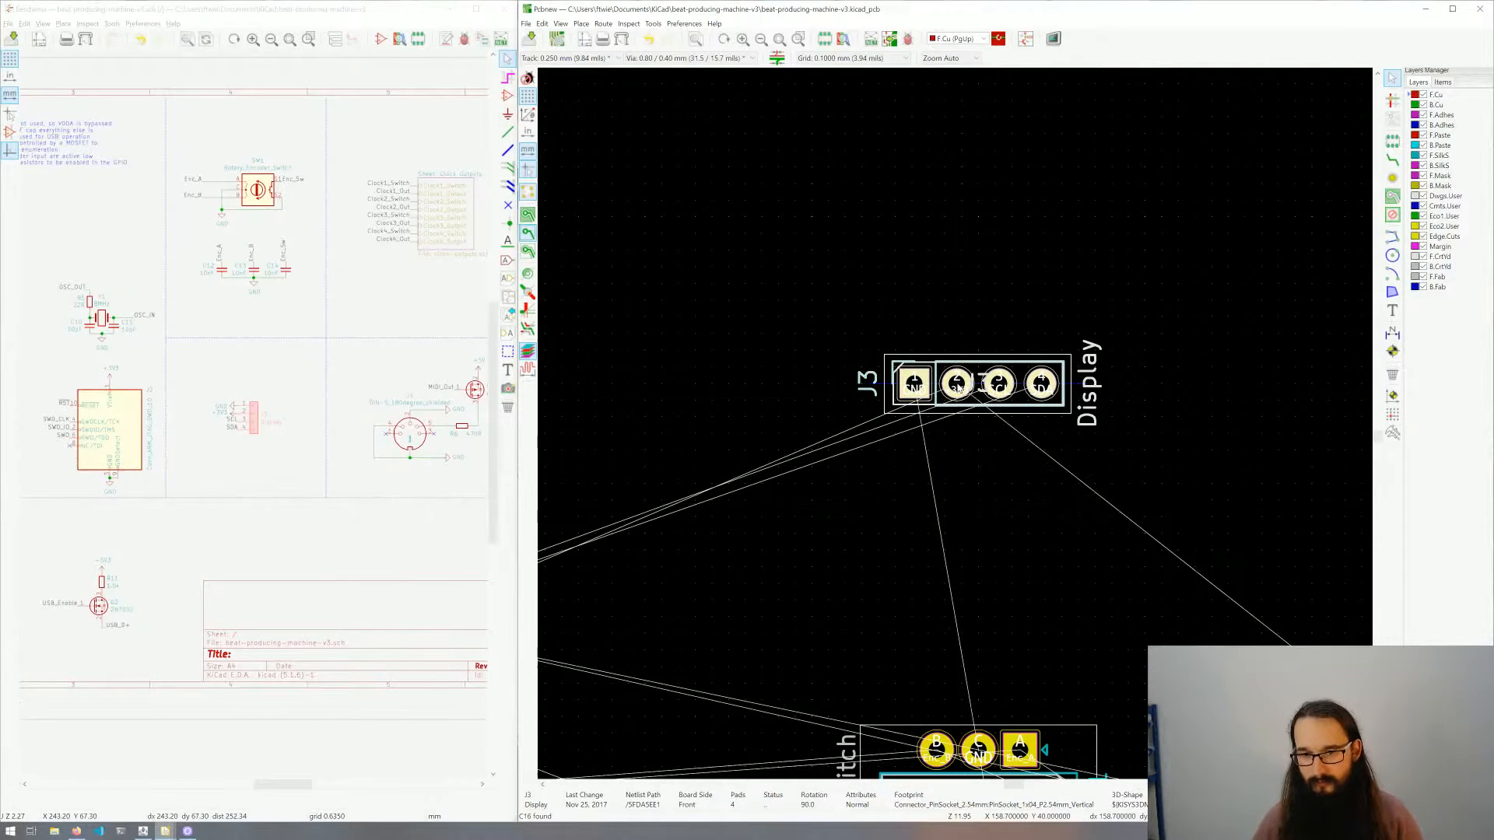
key("Home")
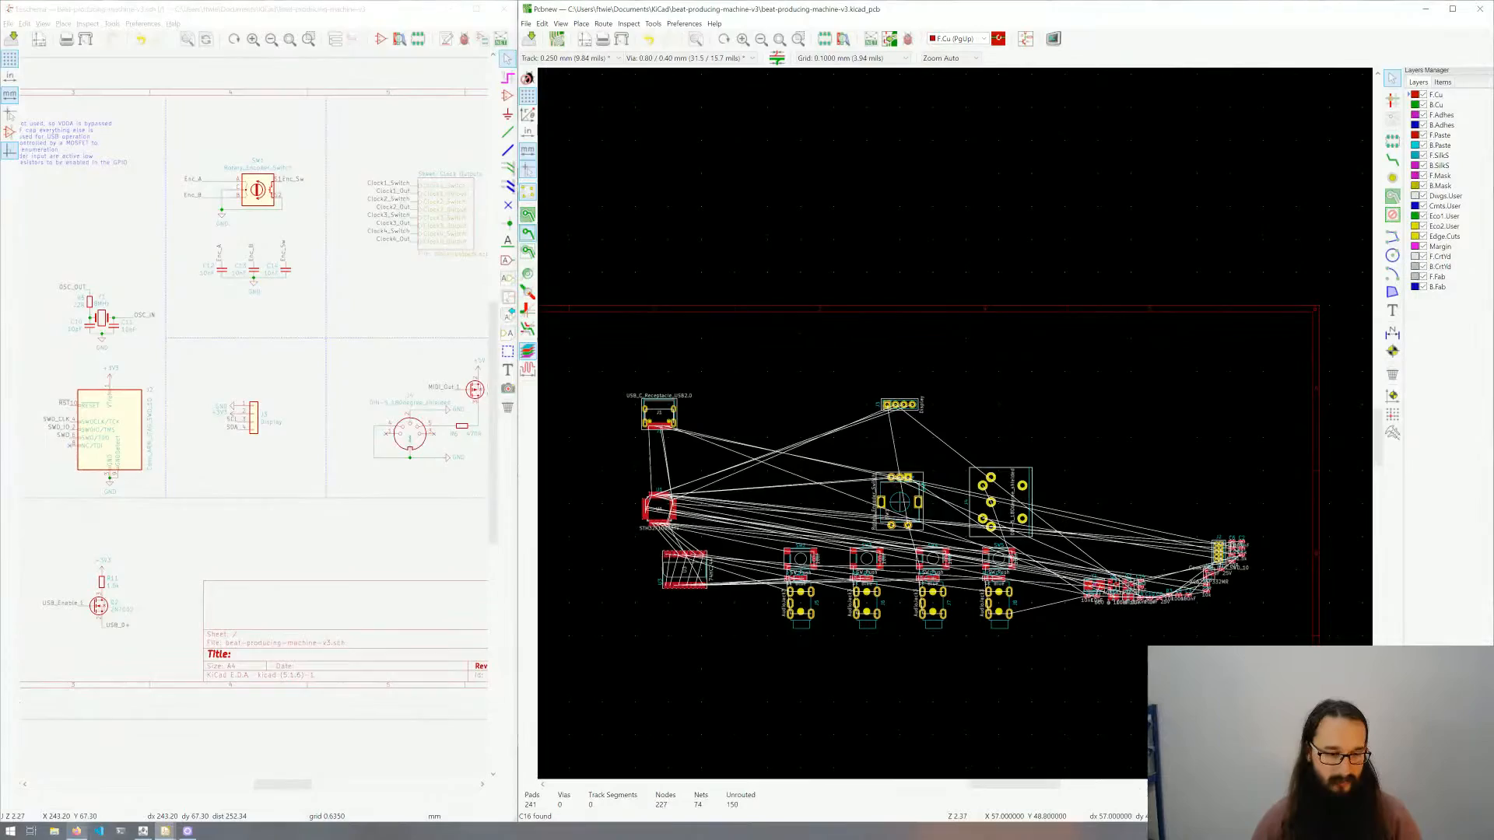
Step: Switch to Firefox, dock its window beside the board editor and open a new tab
left_click(77, 831)
left_click_drag(750, 149, 1, 194)
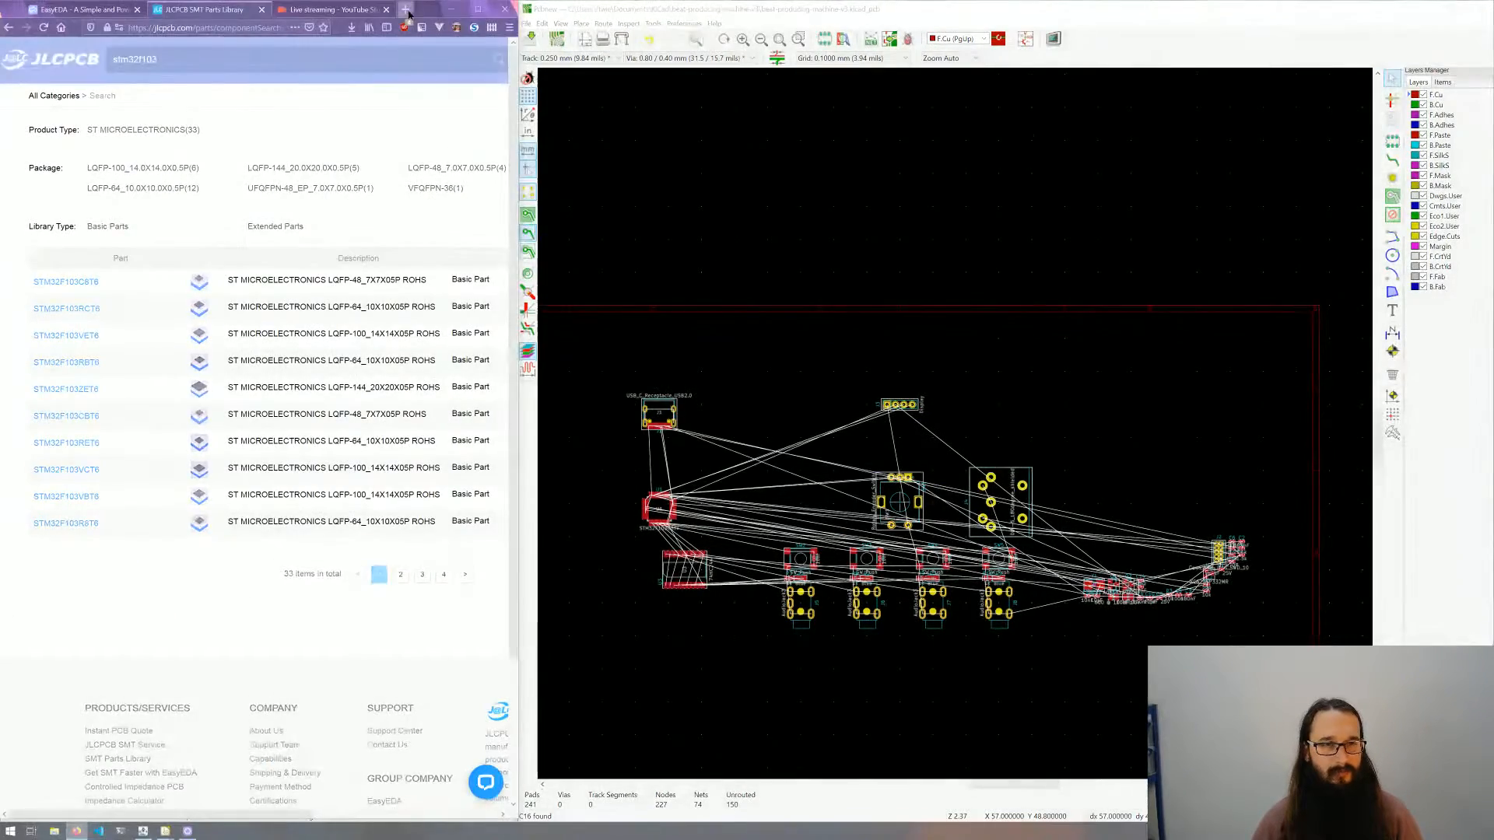
left_click(406, 9)
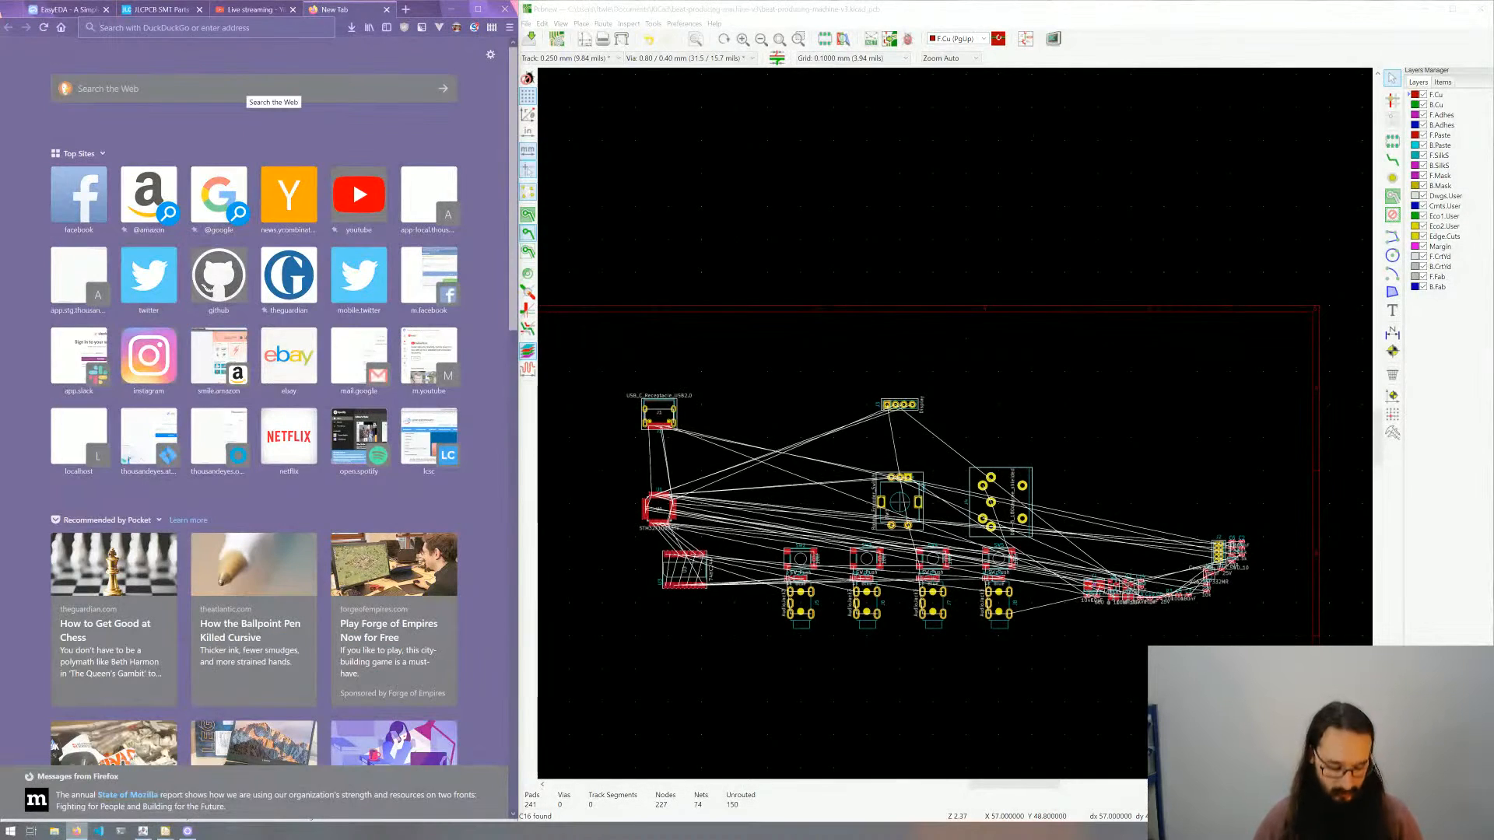
Step: Search the web for "adafruit ssd1306 mechanical" and look through Adafruit's SSD1306 OLED Displays usage page
left_click(246, 86)
type("adafruit")
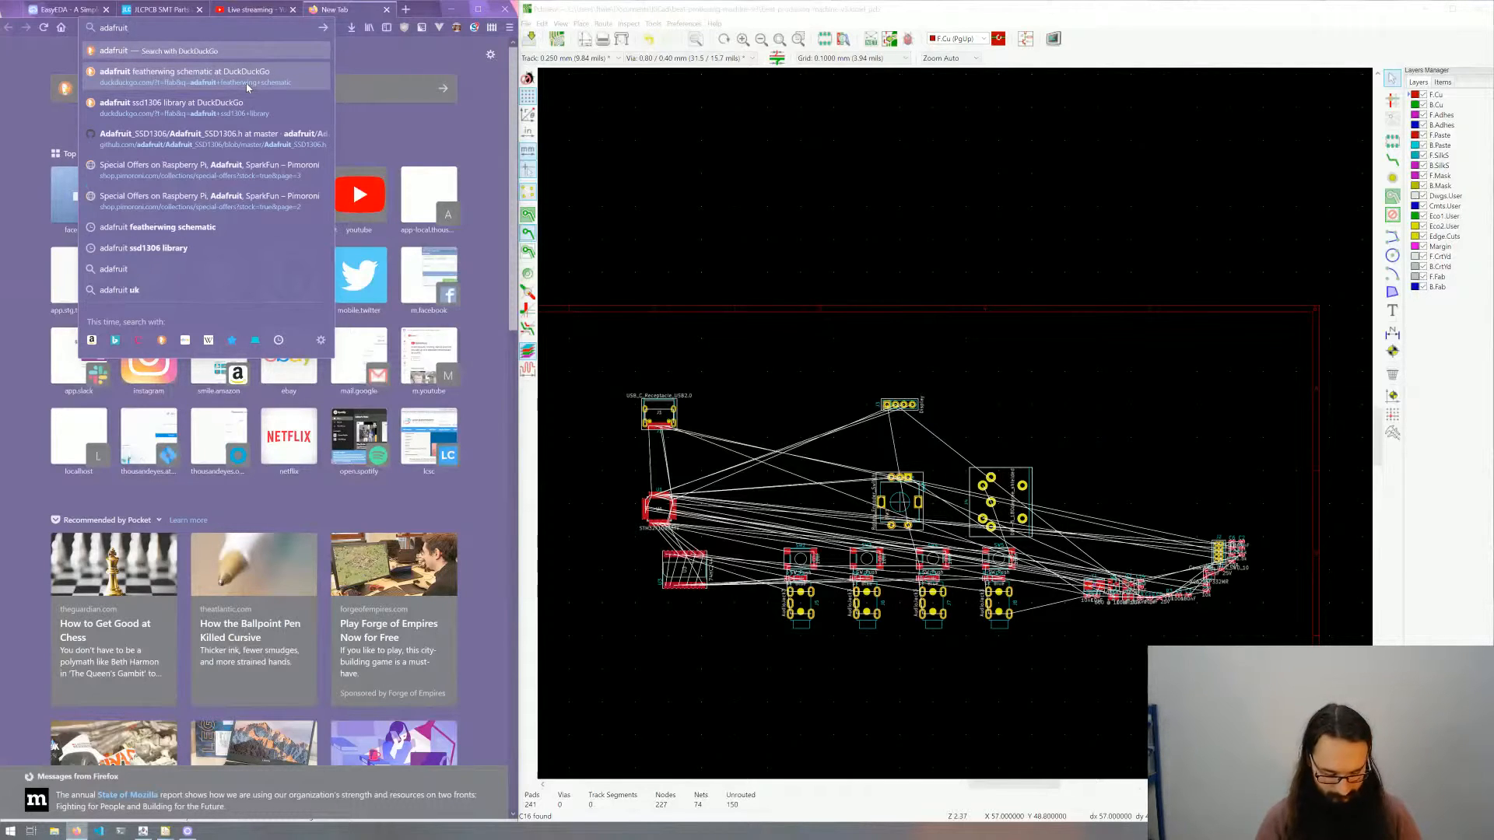
type("ssd")
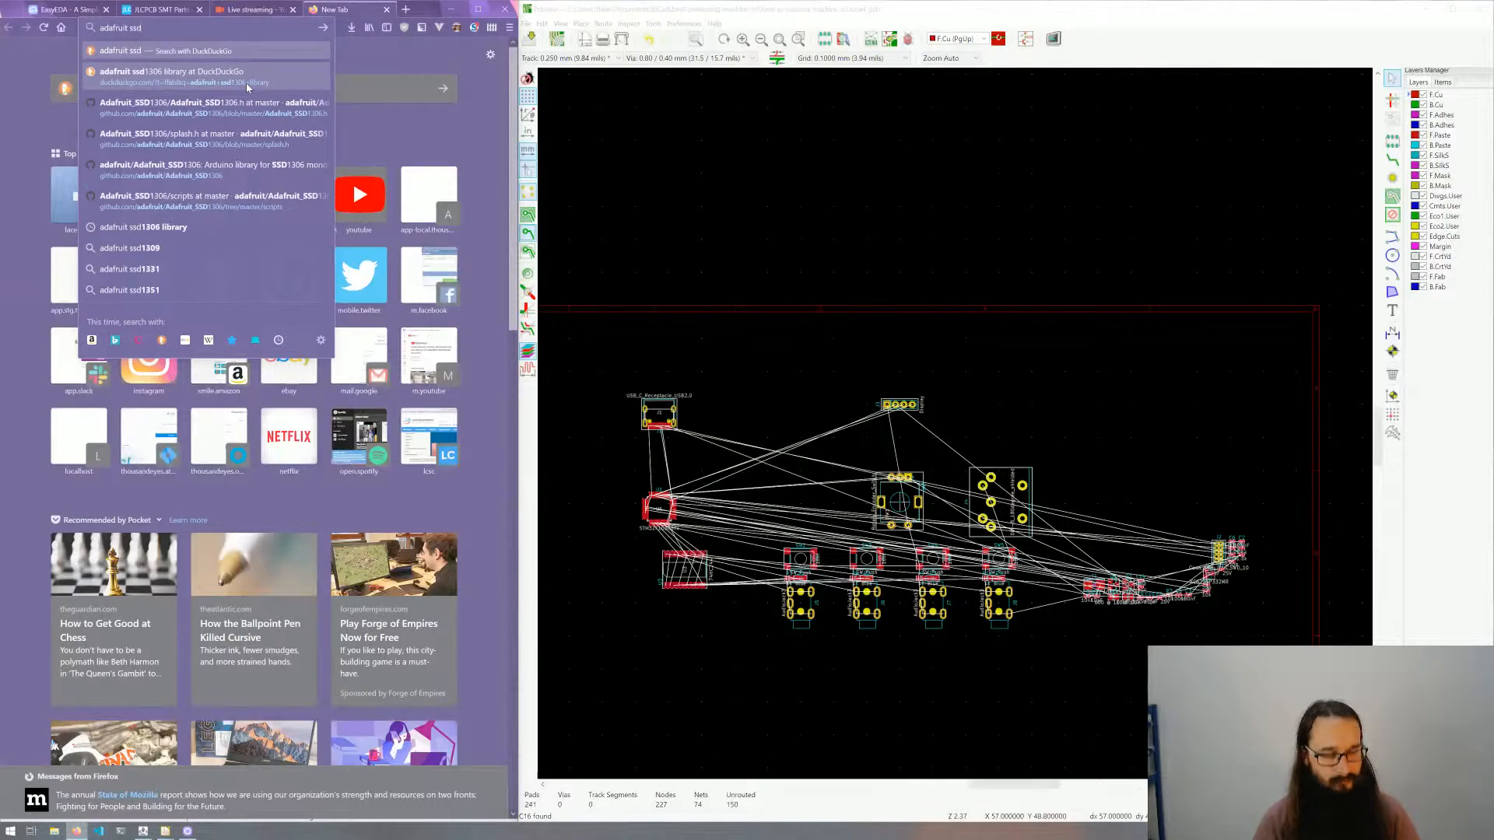
type("1306 mechanical")
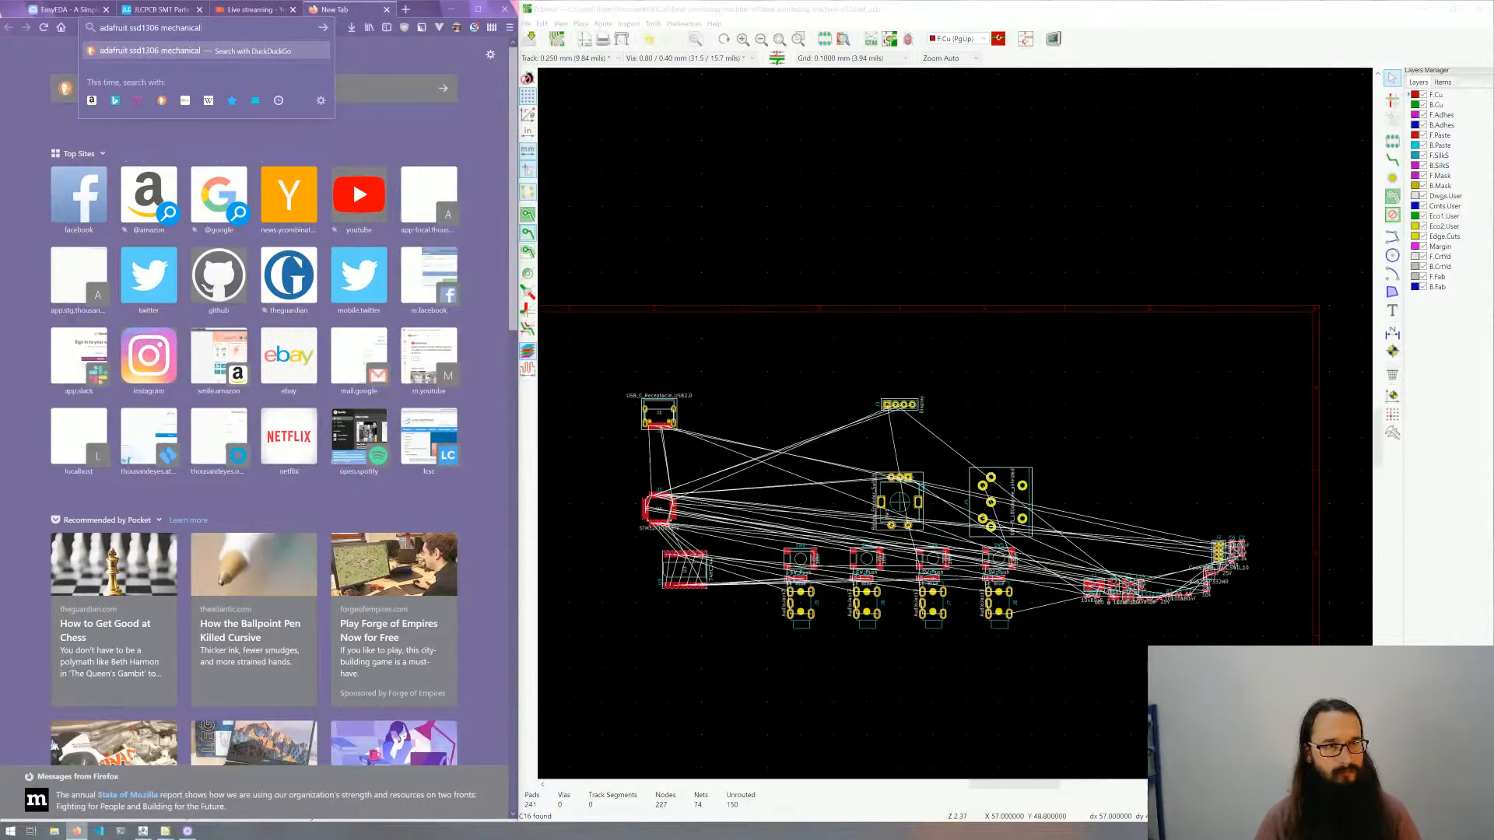
key("Return")
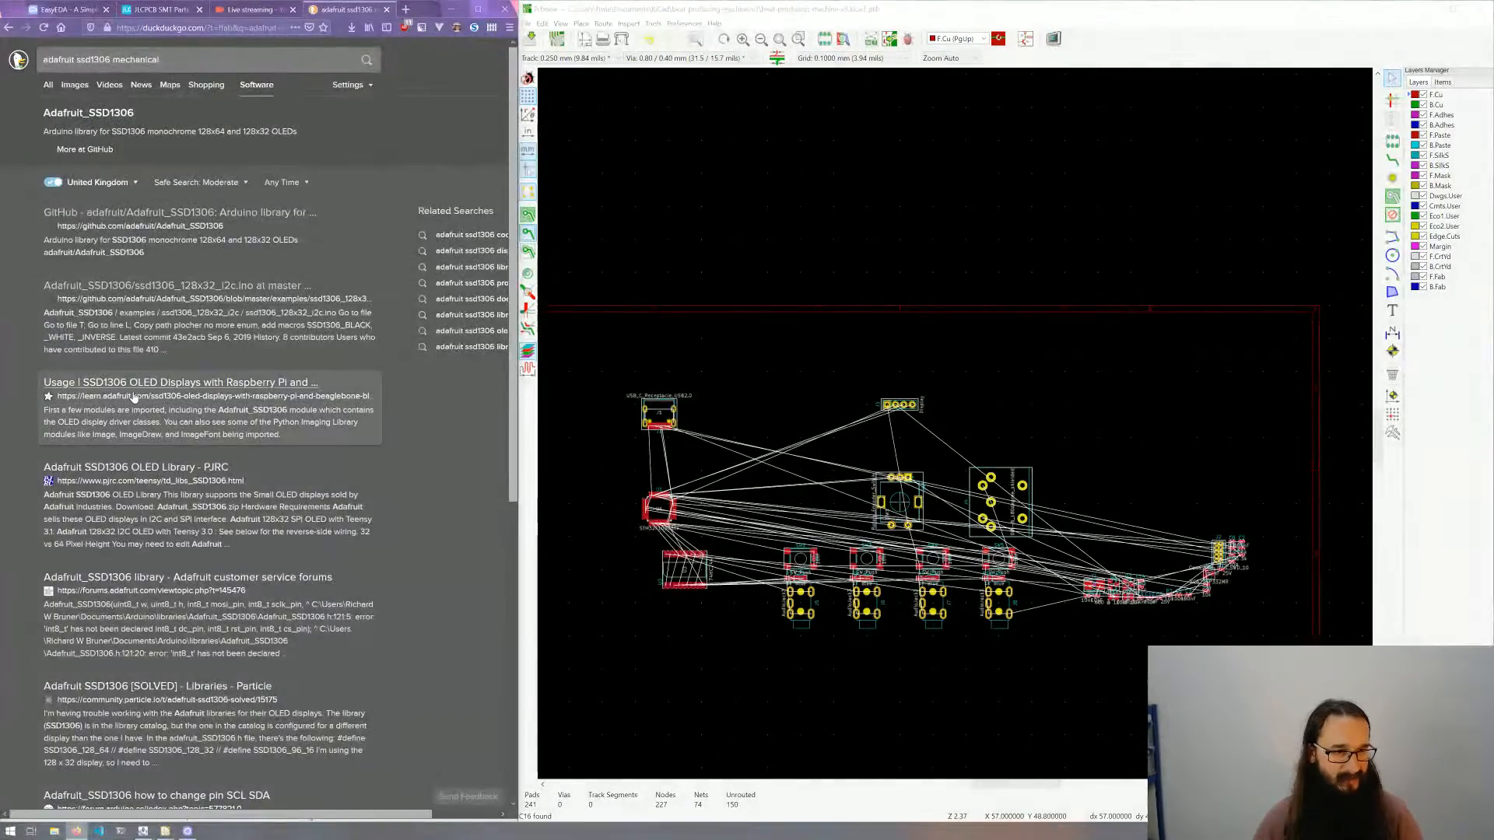
left_click(134, 397)
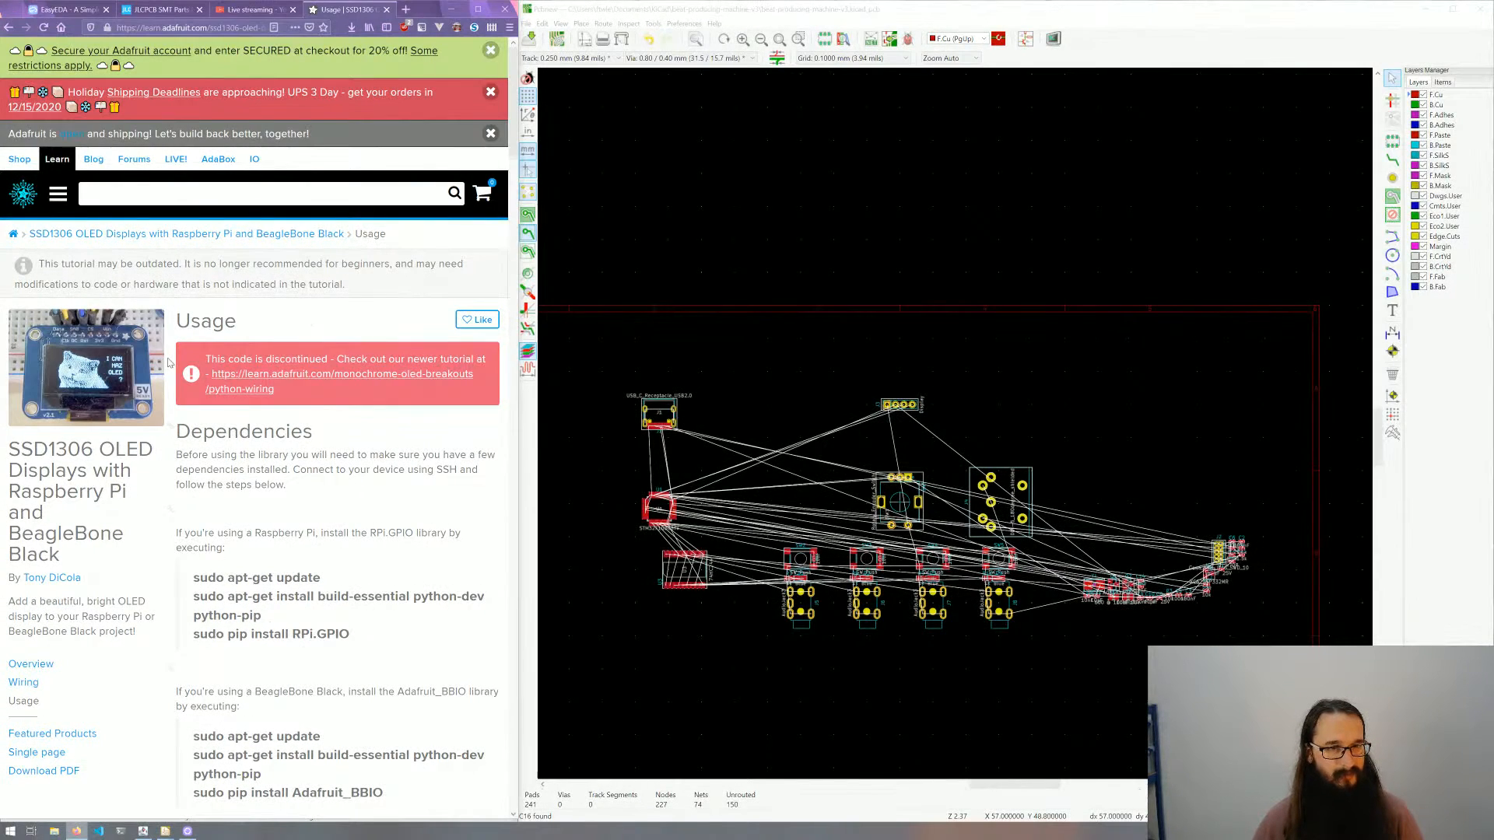
scroll(170, 363, "down", 3)
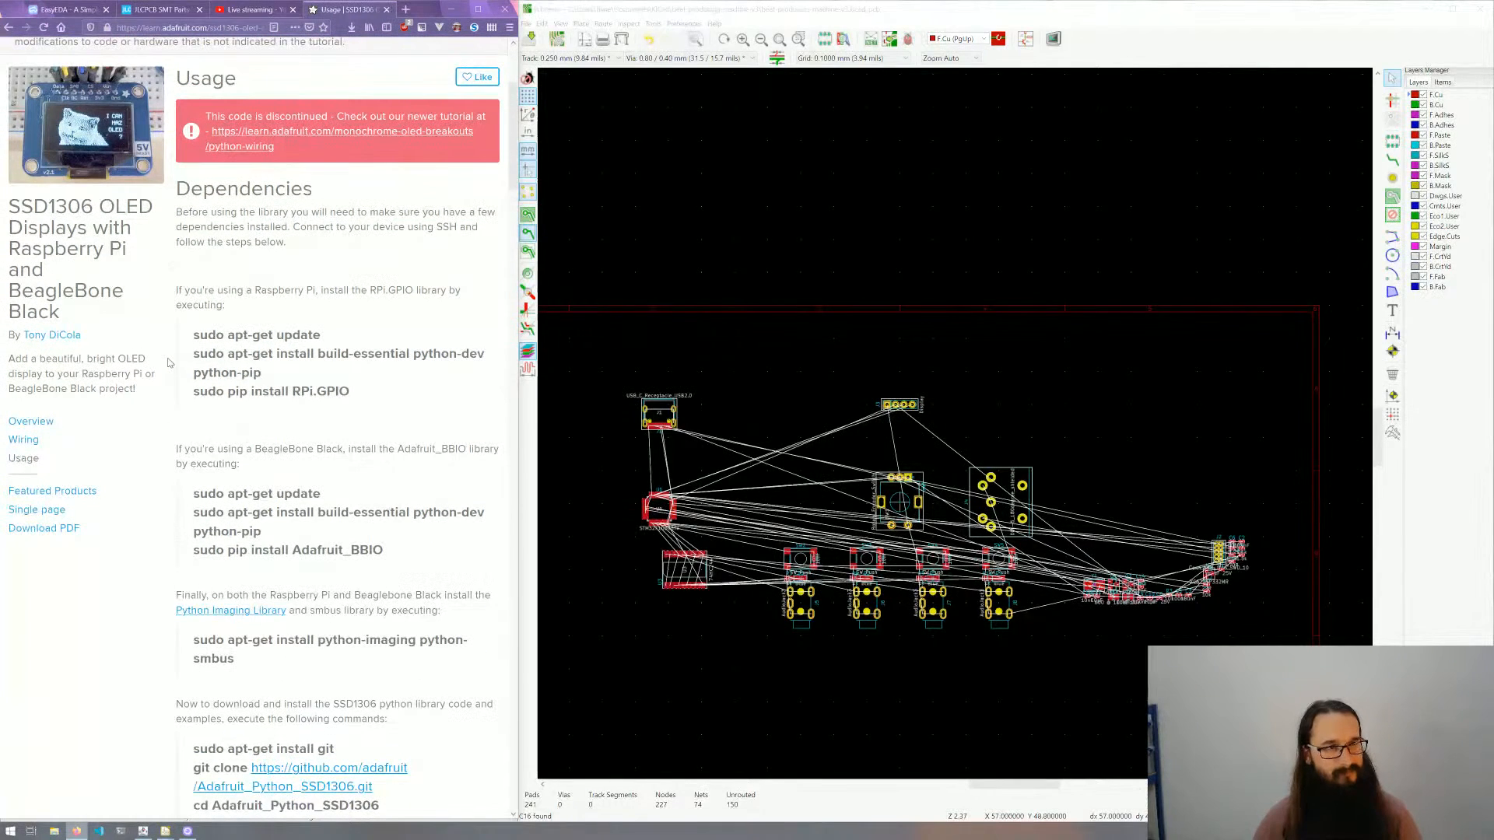
Step: Skim the installation and code sections of Adafruit's SSD1306 usage page for the display's dimensions
scroll(170, 363, "down", 5)
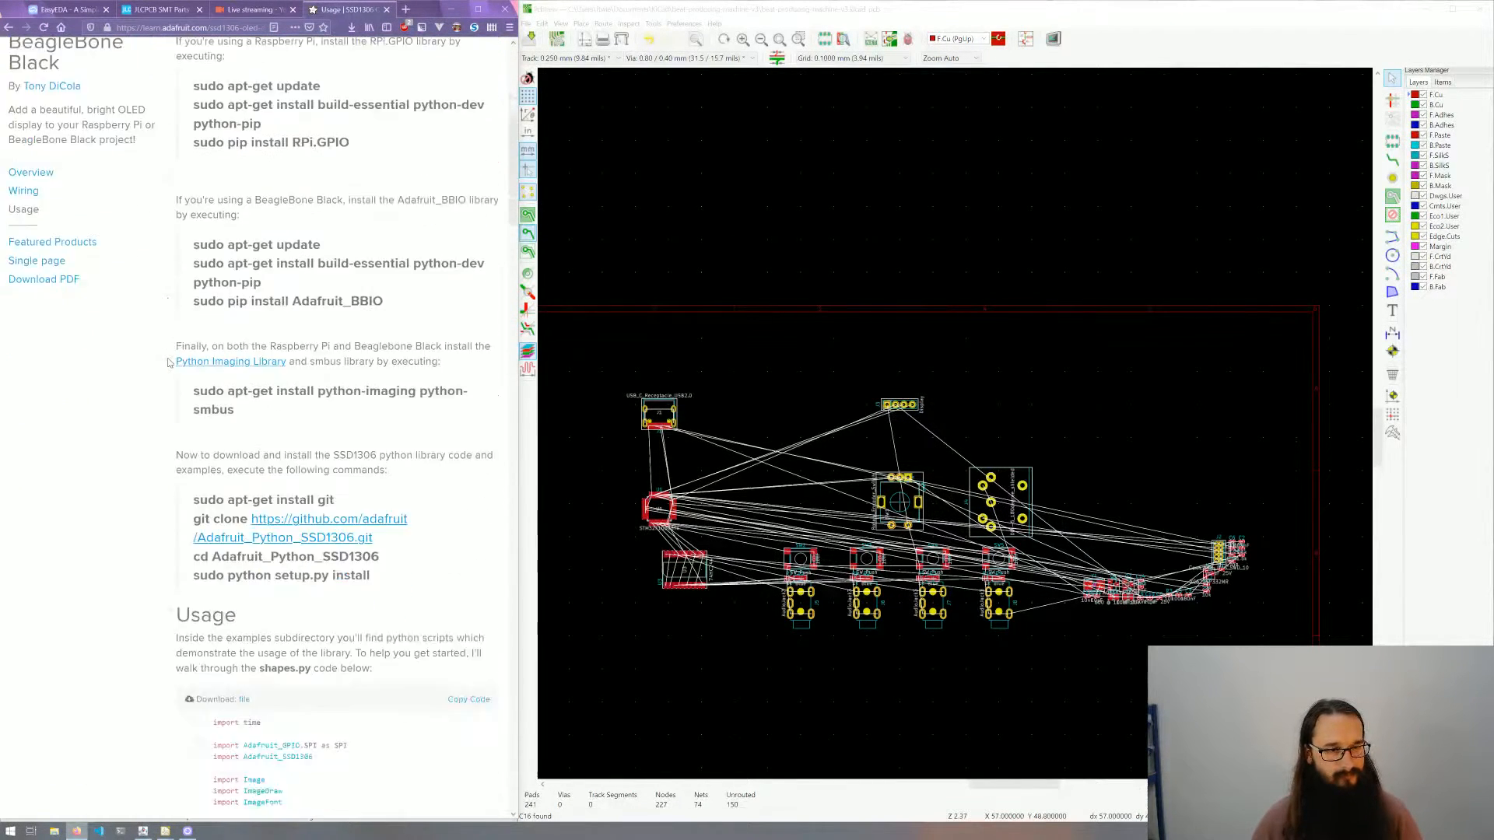
scroll(167, 363, "down", 5)
scroll(168, 436, "up", 14)
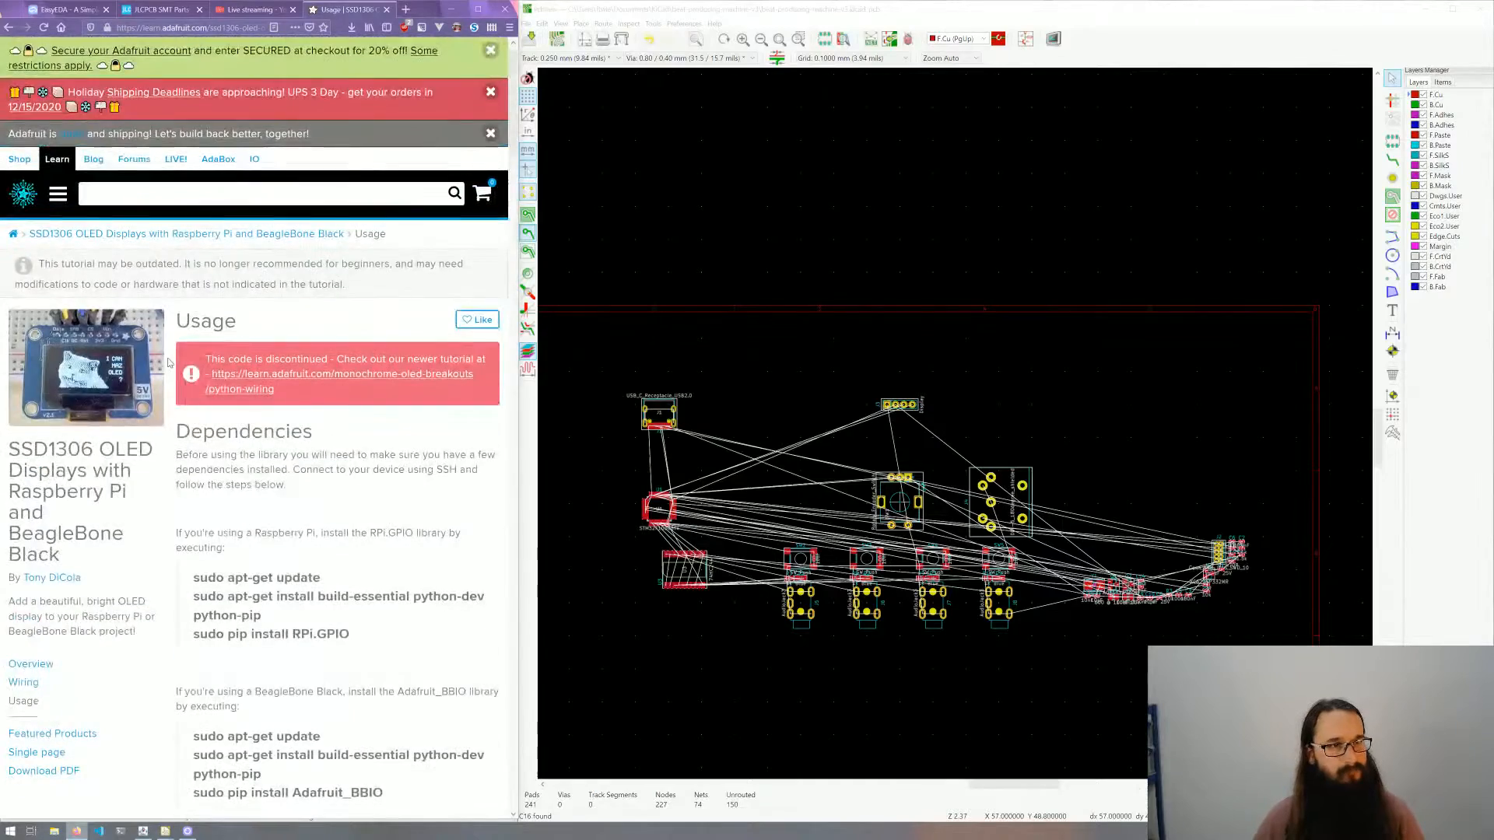
Step: Look up "0.96" oled display" and open the suggested BuyDisplay page for the 128x64 OLED I2C 0.96" display with FPC connector
key("ctrl+l")
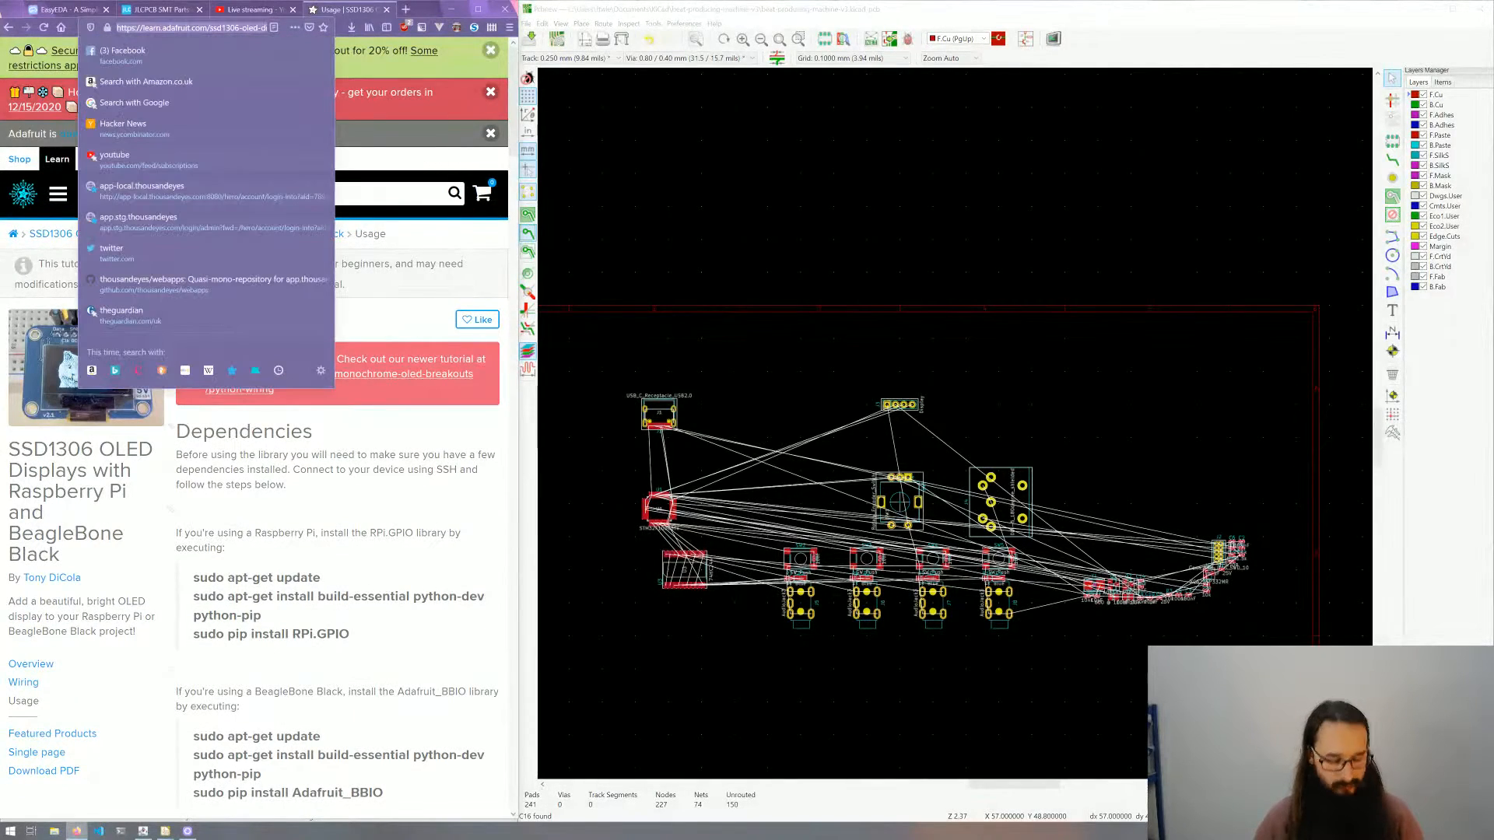
type("0.9")
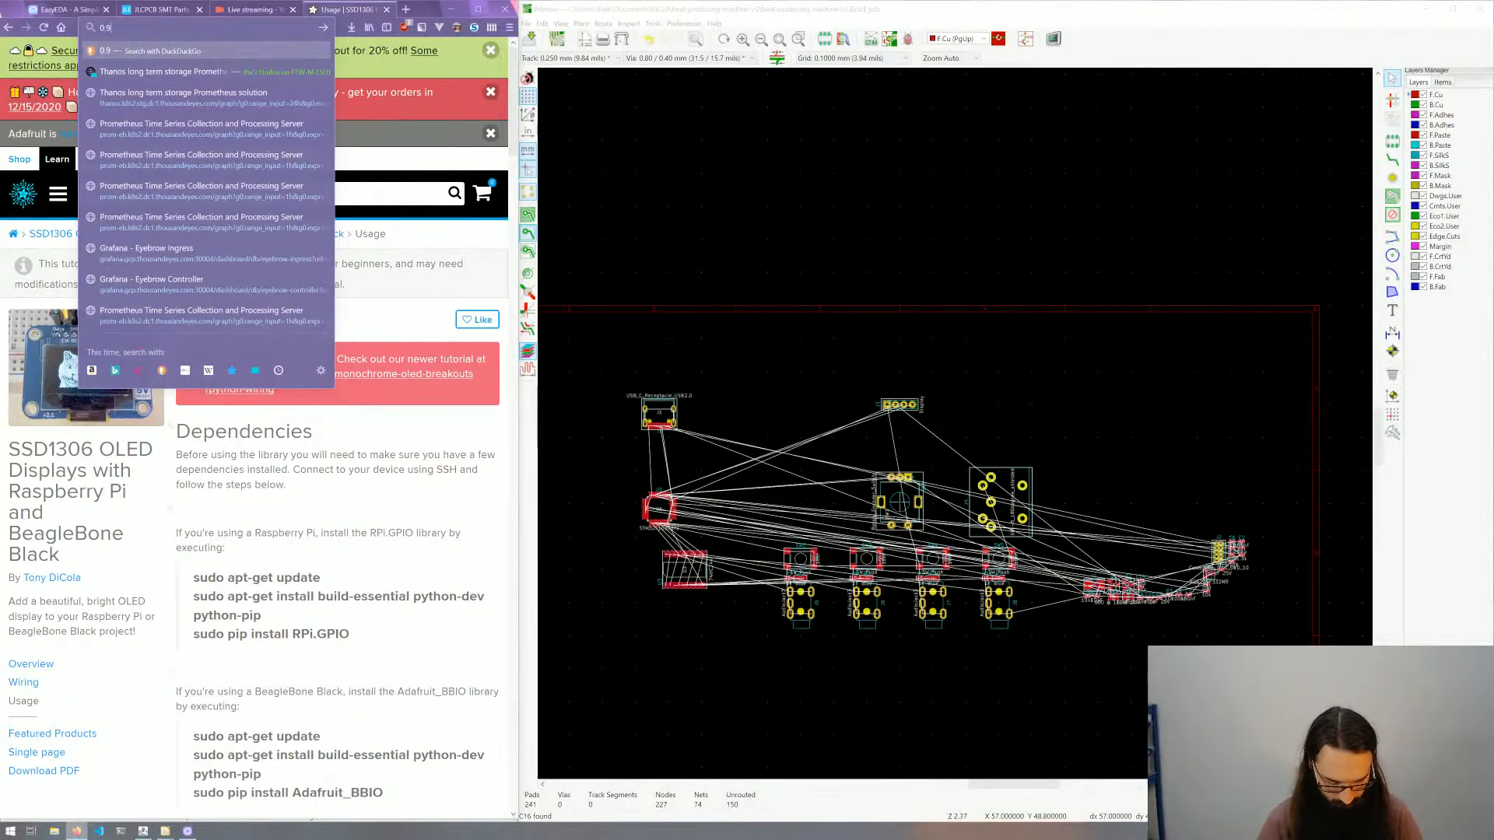
type("6\" ol")
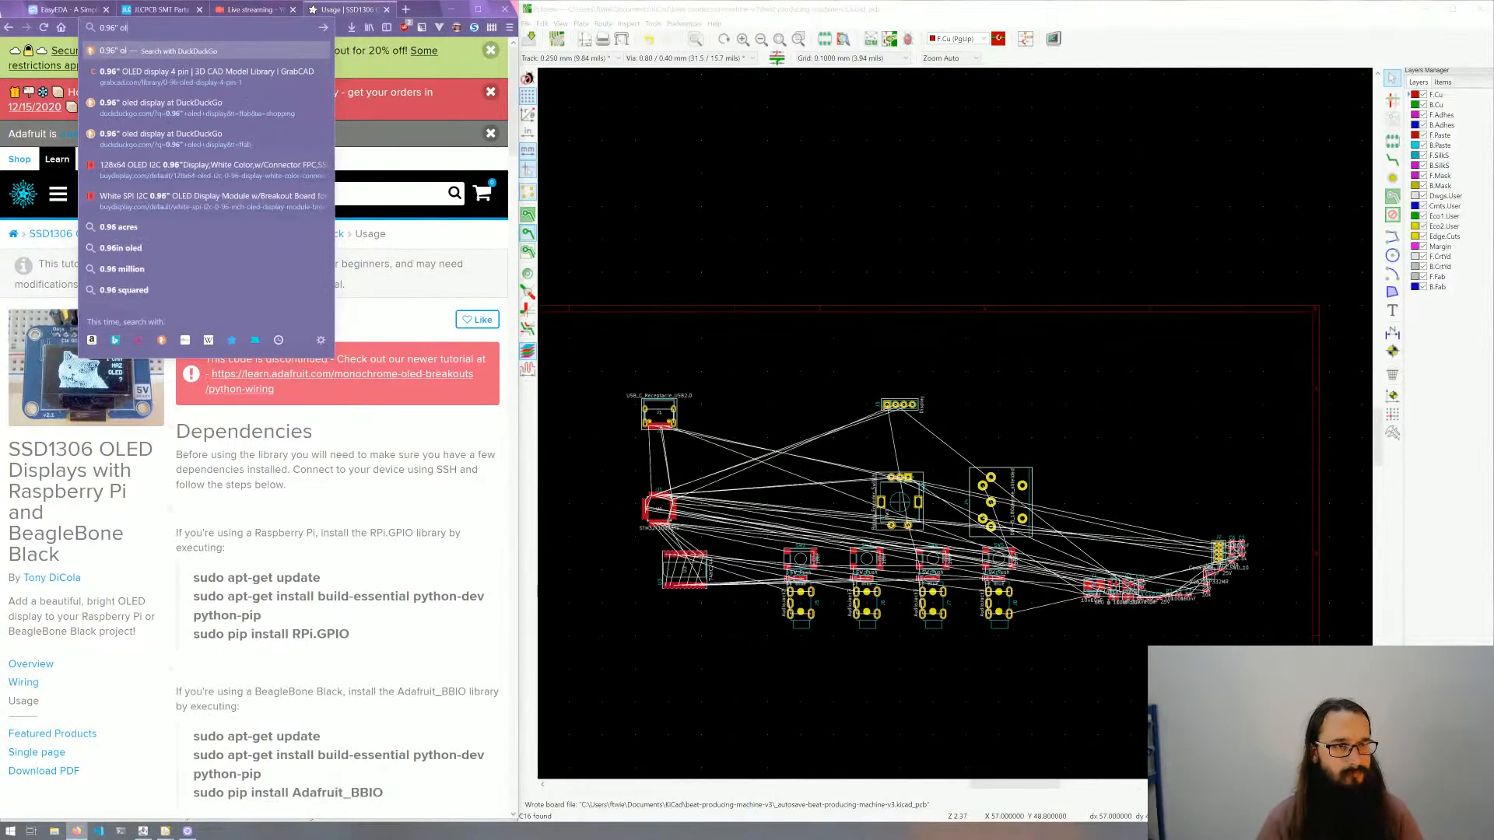
type("ed displayt")
key("BackSpace")
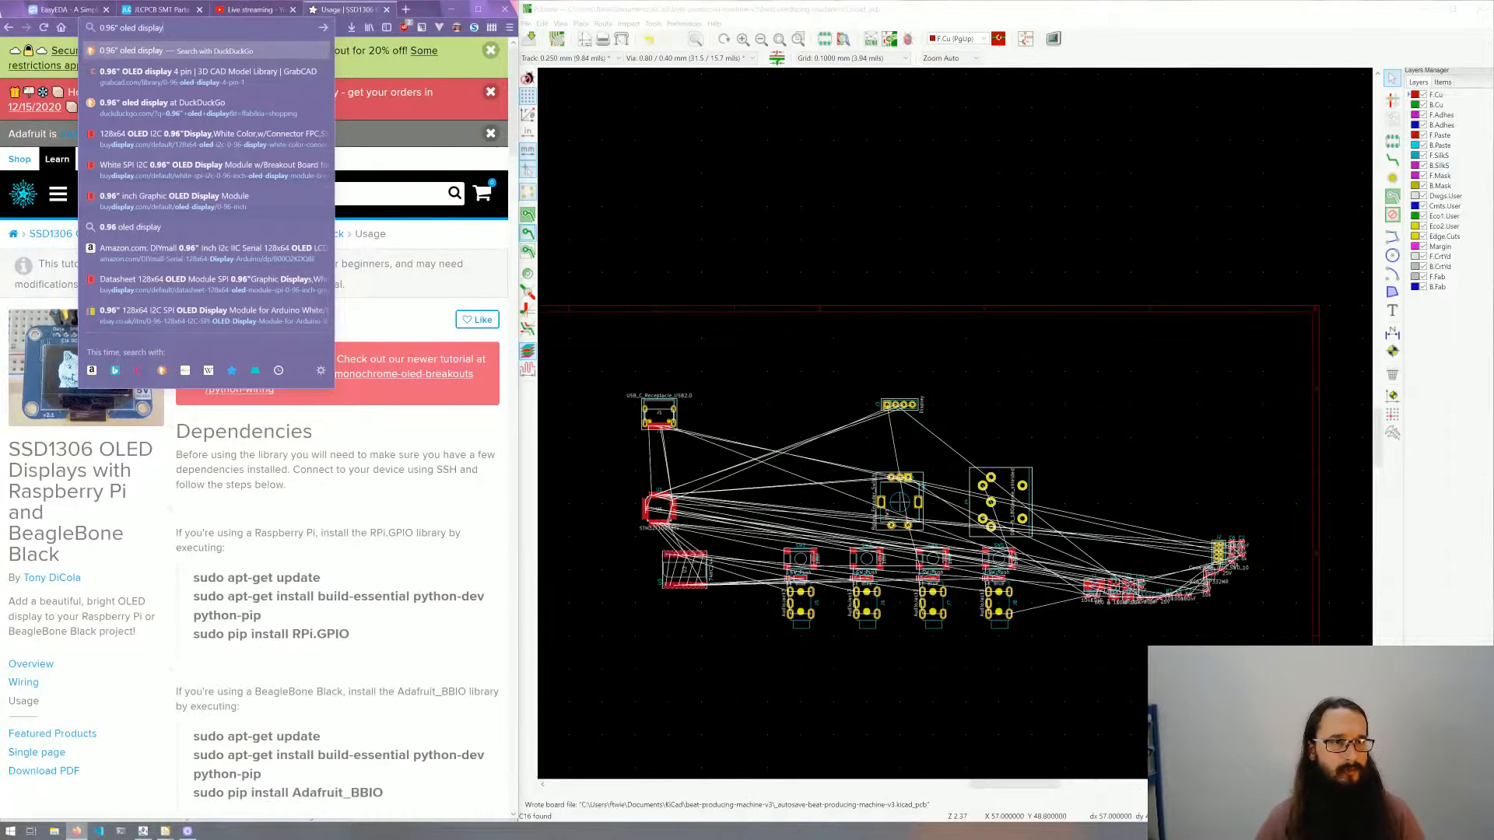
key("Down")
key("Down")
key("Down")
key("Return")
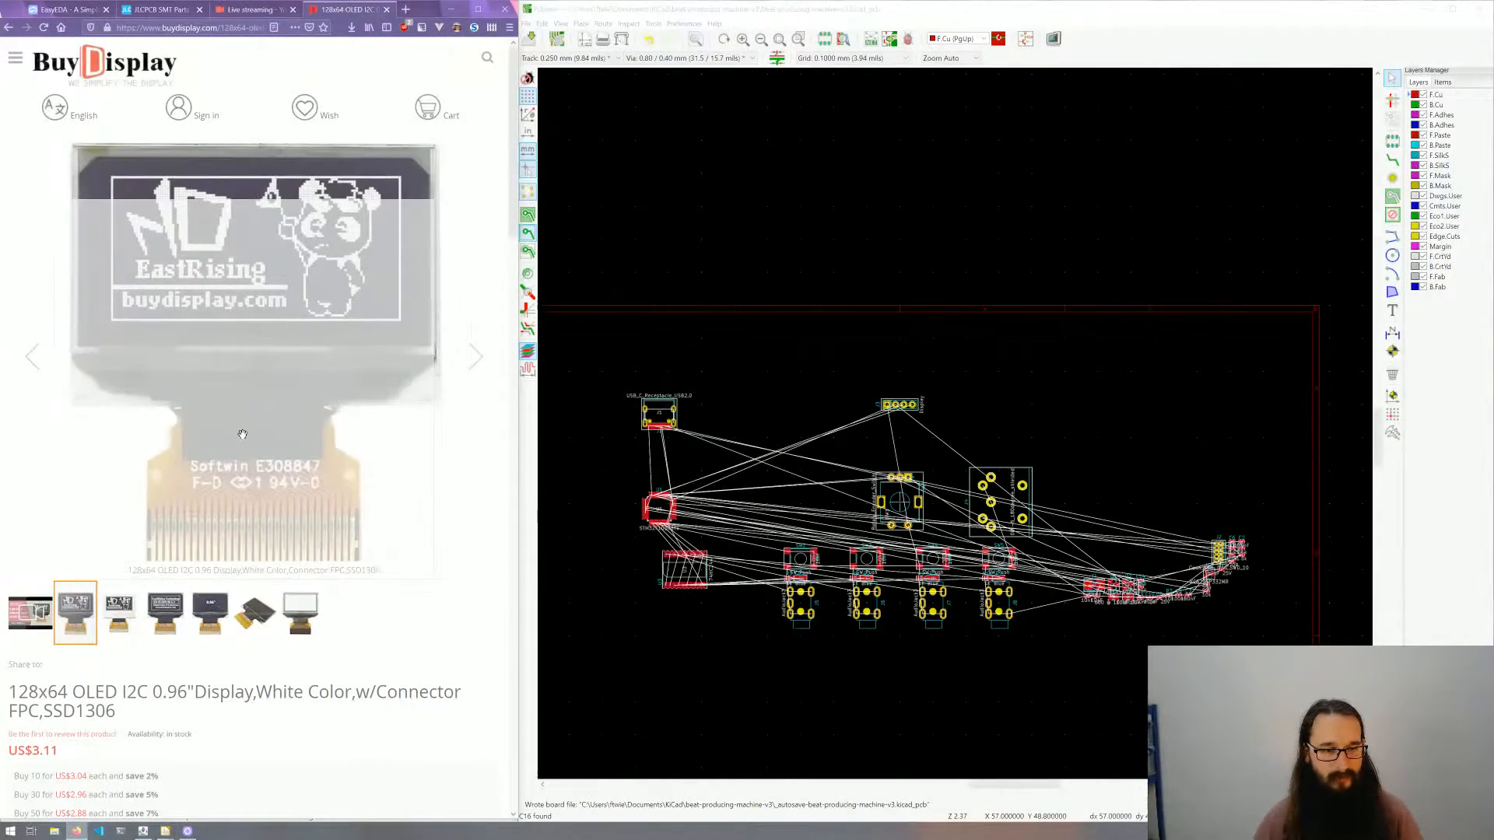
Step: Look through the BuyDisplay product page for mechanical information and return to the Adafruit page
scroll(242, 407, "down", 3)
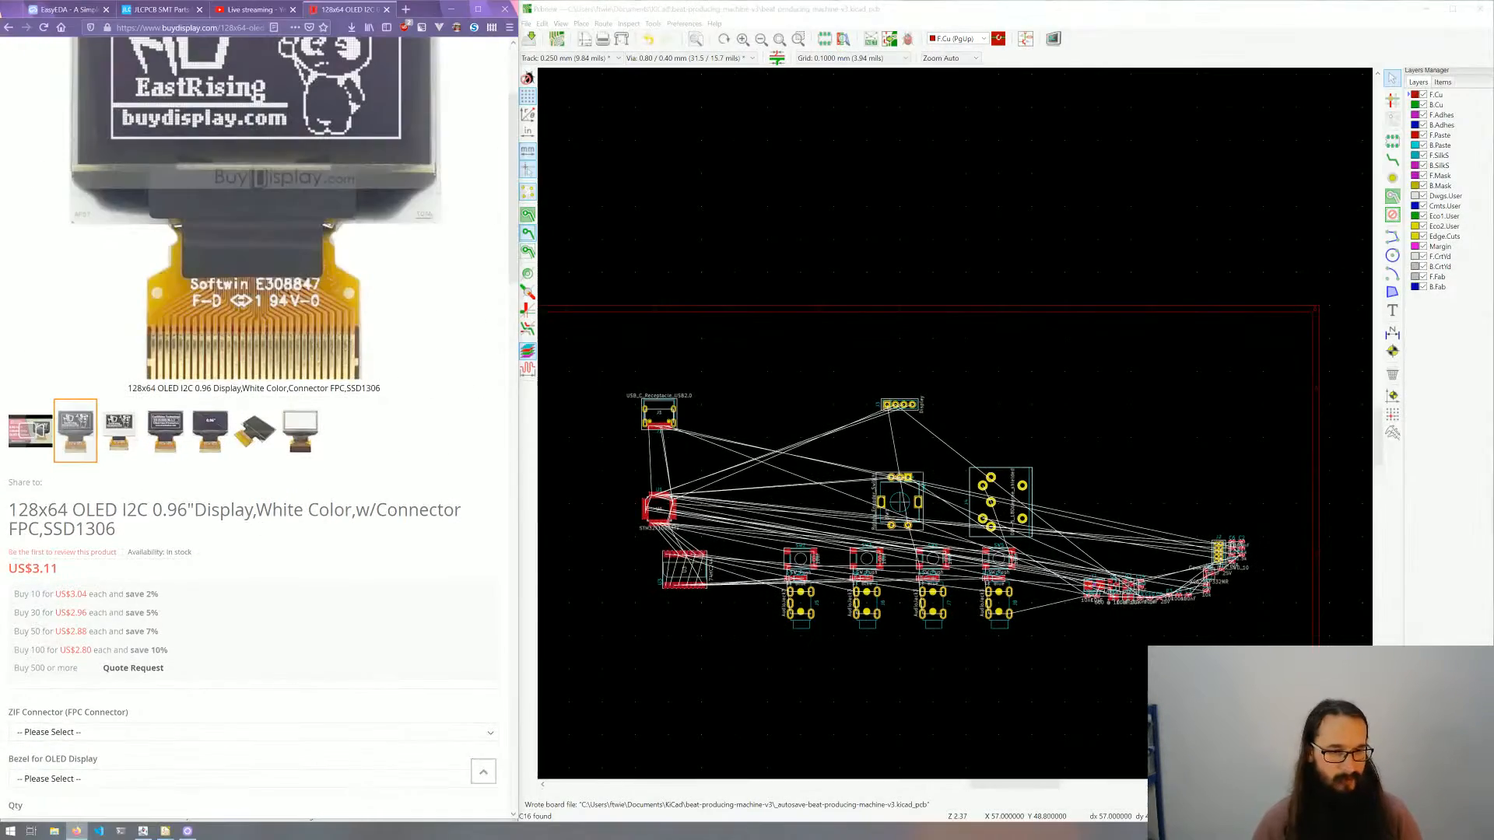
scroll(261, 519, "down", 9)
scroll(261, 518, "up", 12)
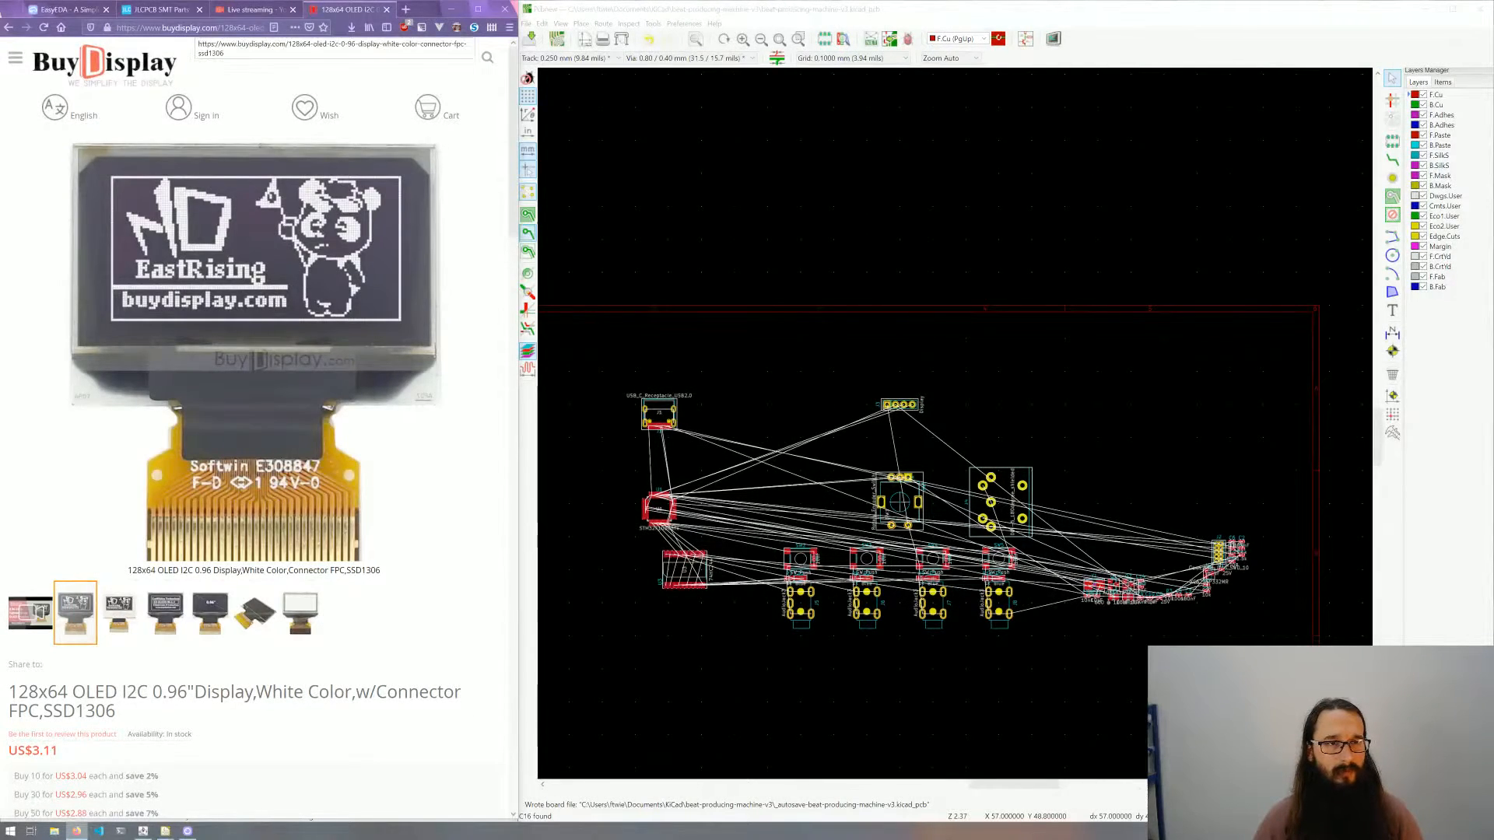
left_click(191, 27)
left_click(8, 27)
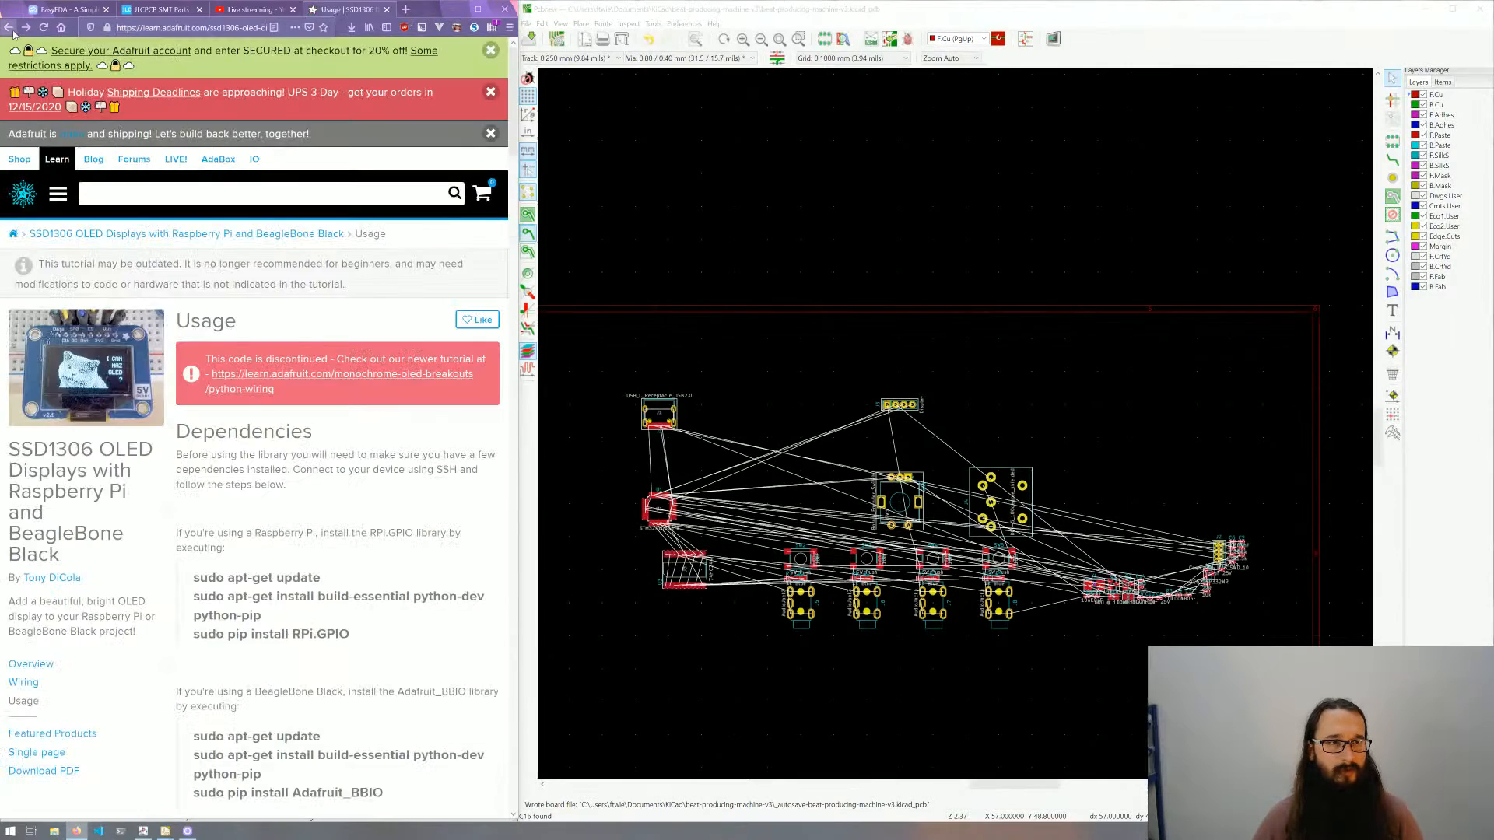
Step: Search the web for "0.96" oled mechanical"
key("ctrl+l")
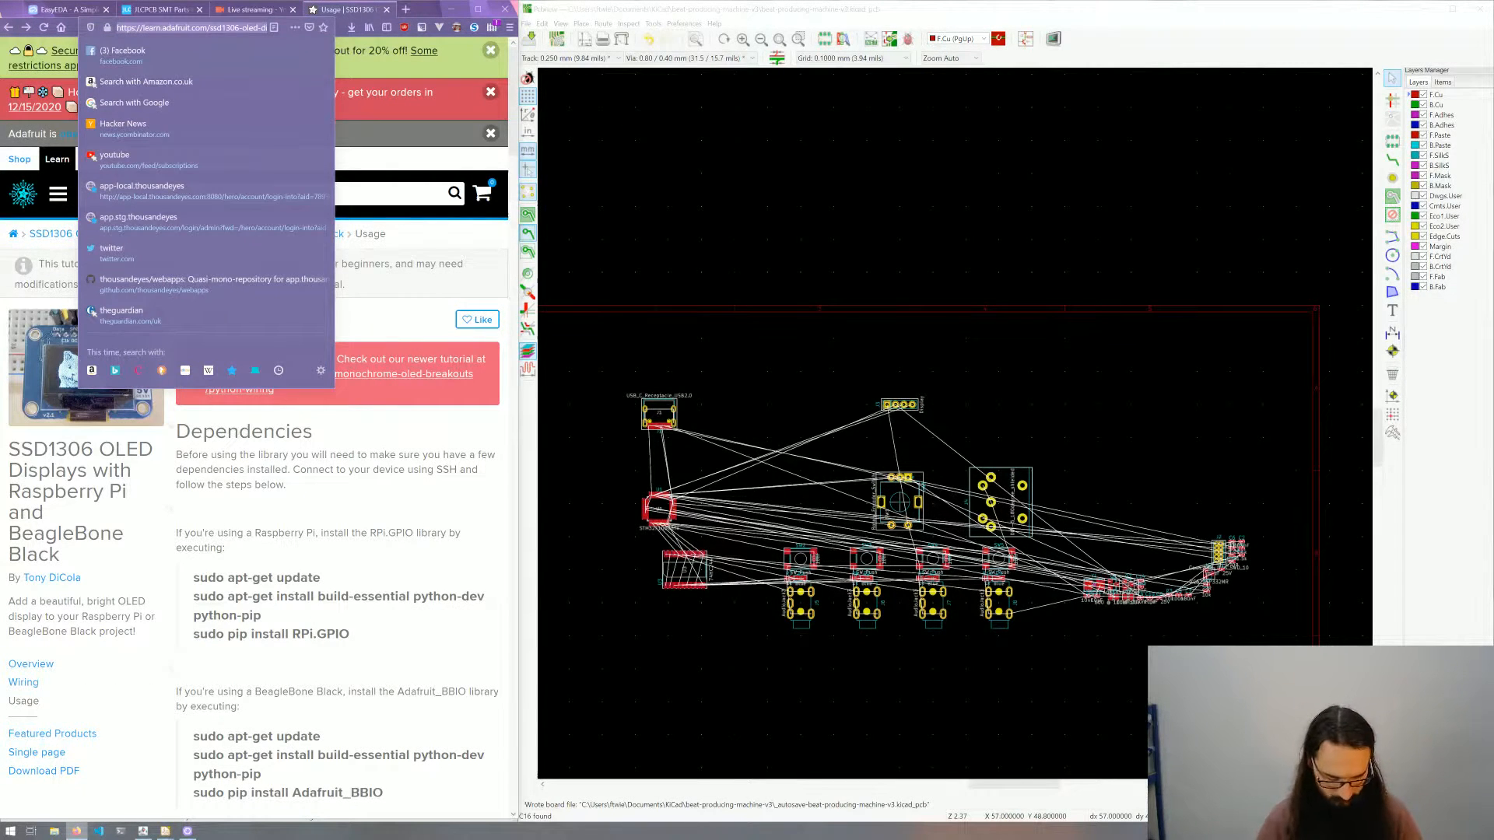
key("BackSpace")
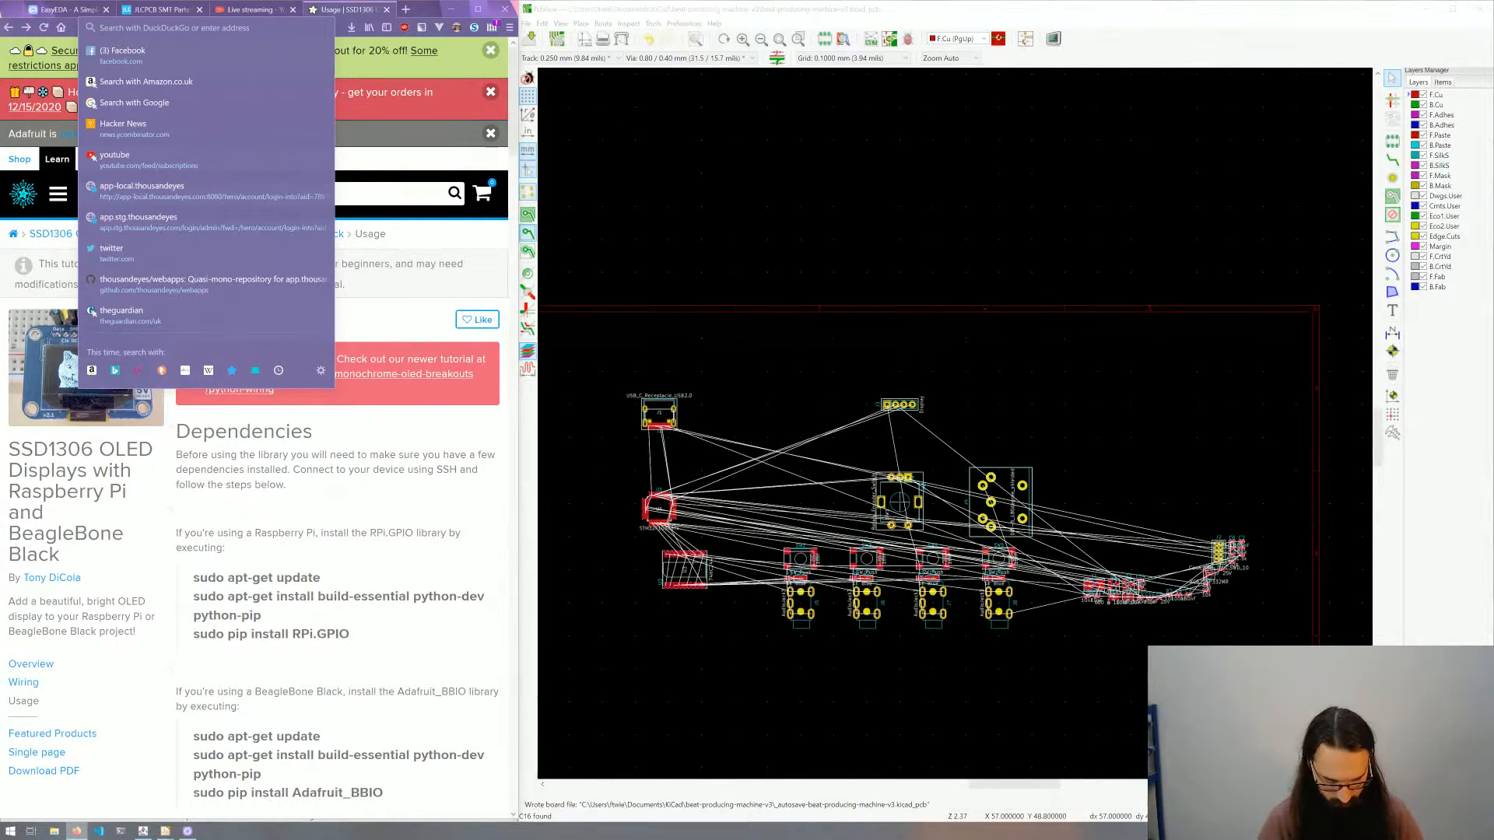
type("0.96")
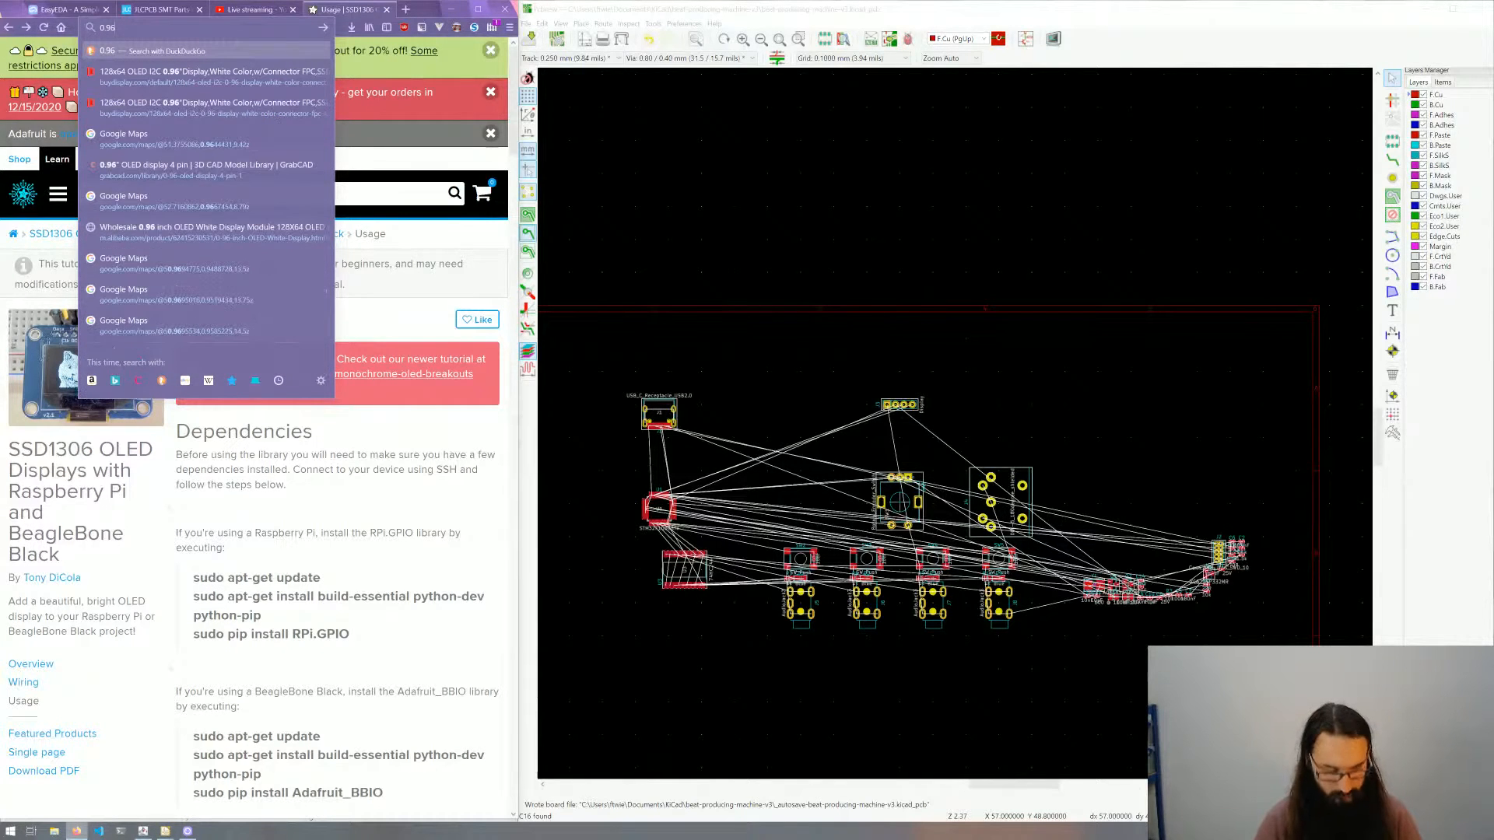
type("\" oled")
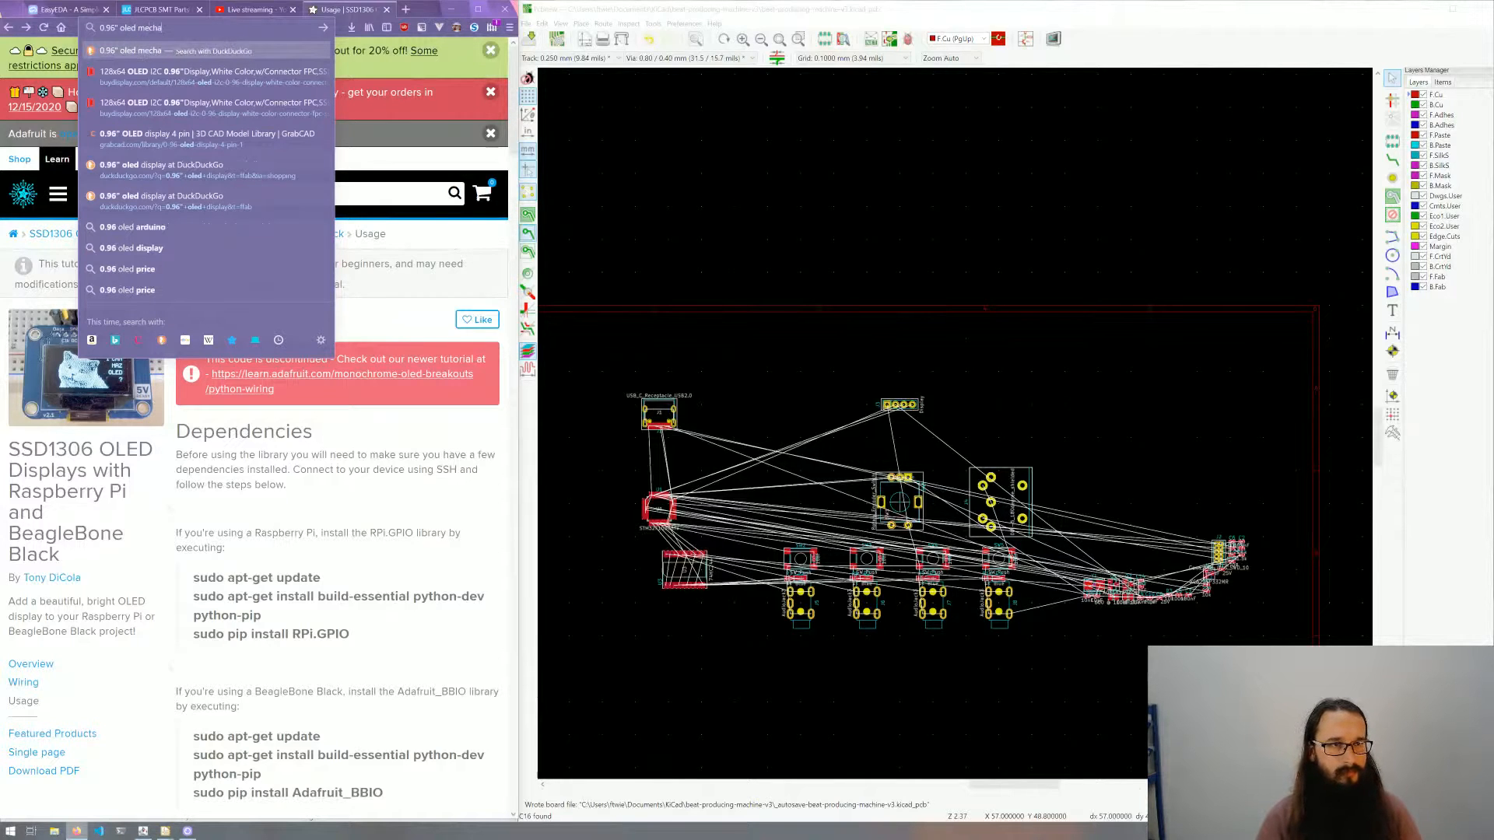
type("mechanical")
key("Return")
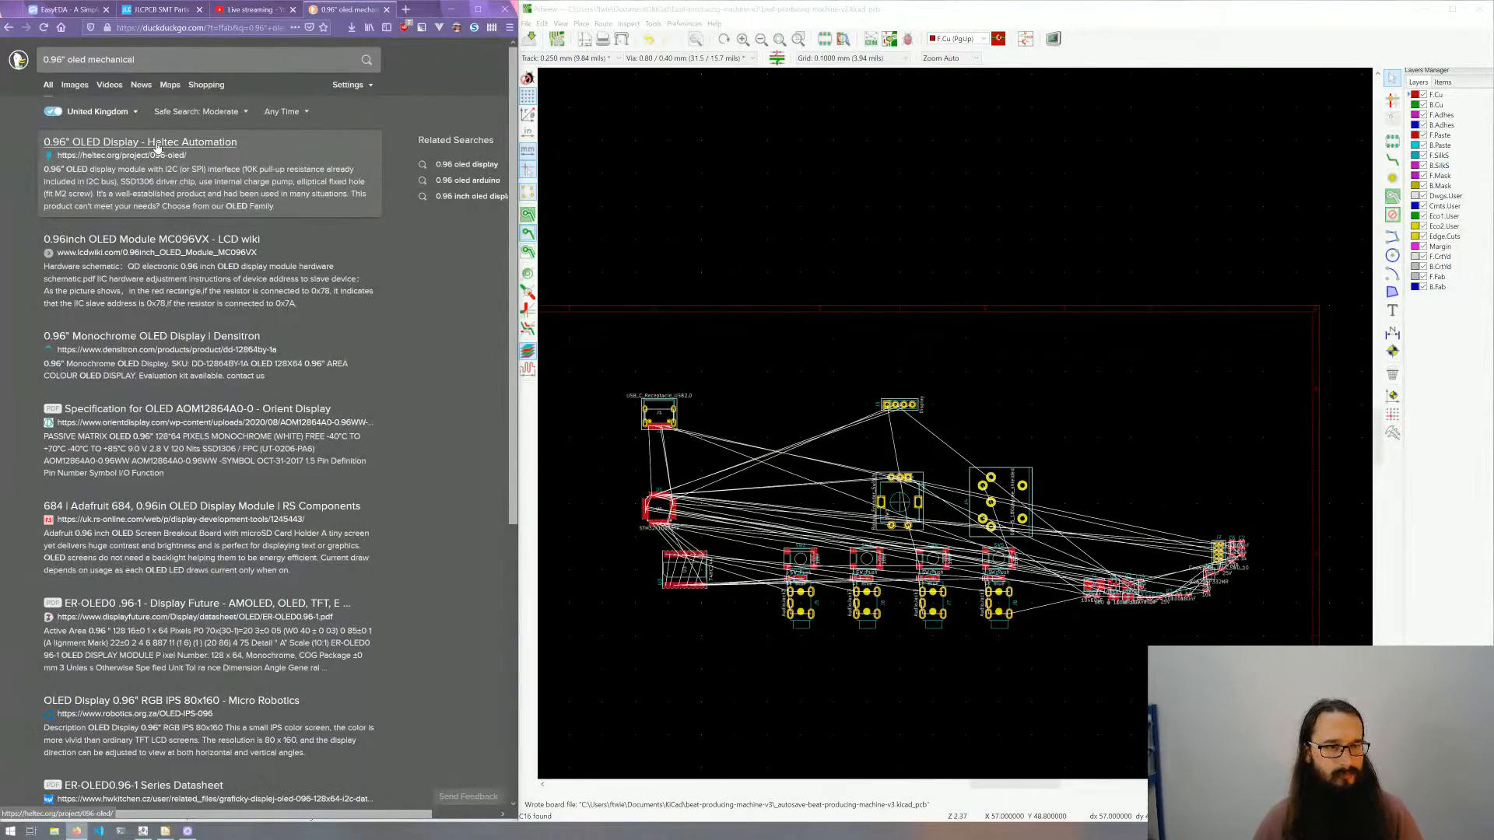
Step: Open the Heltec Automation and LCD wiki results in separate tabs and switch to the Heltec page
middle_click(157, 145)
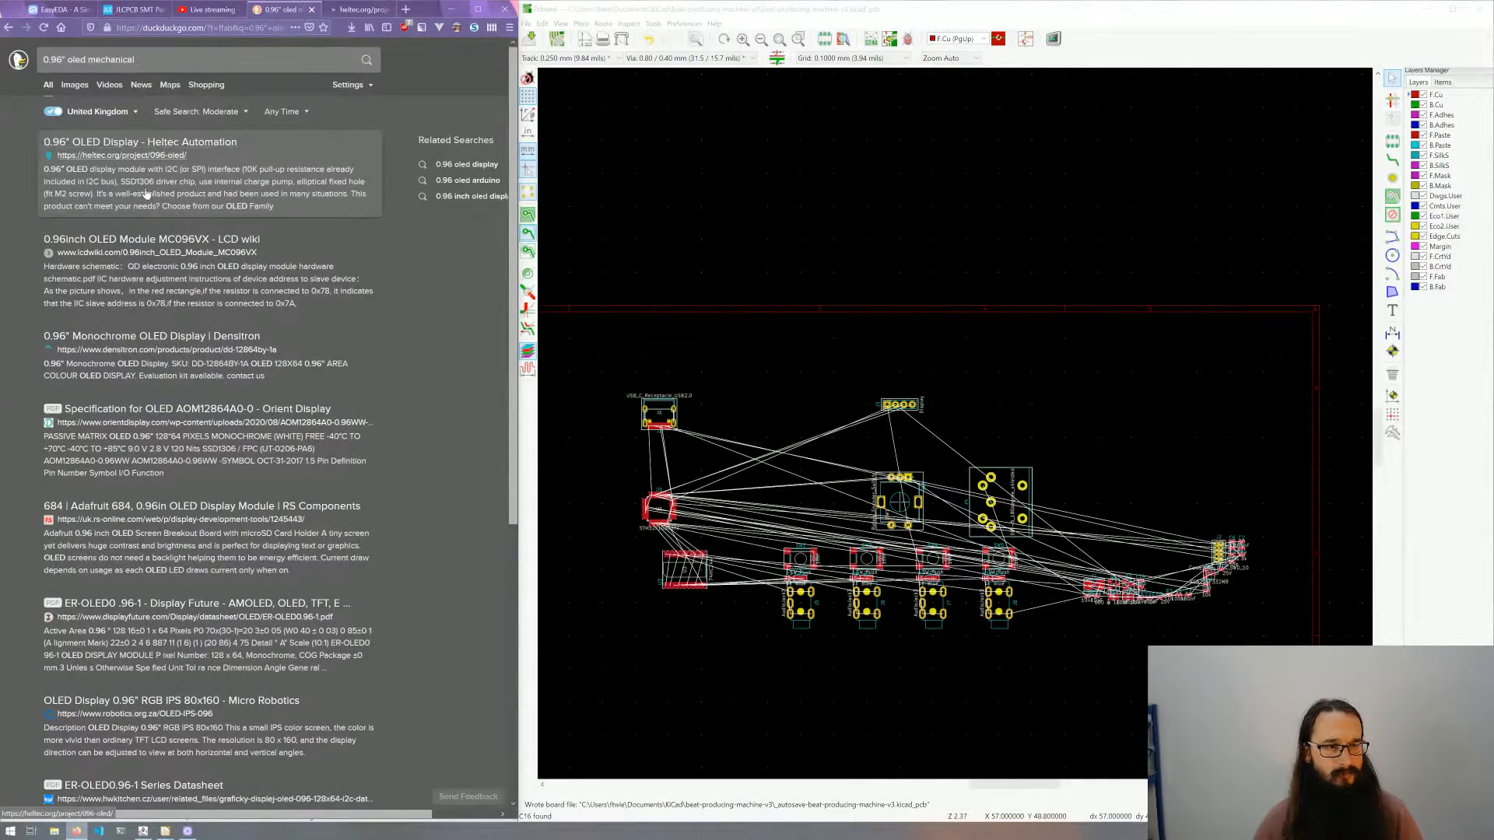
middle_click(137, 244)
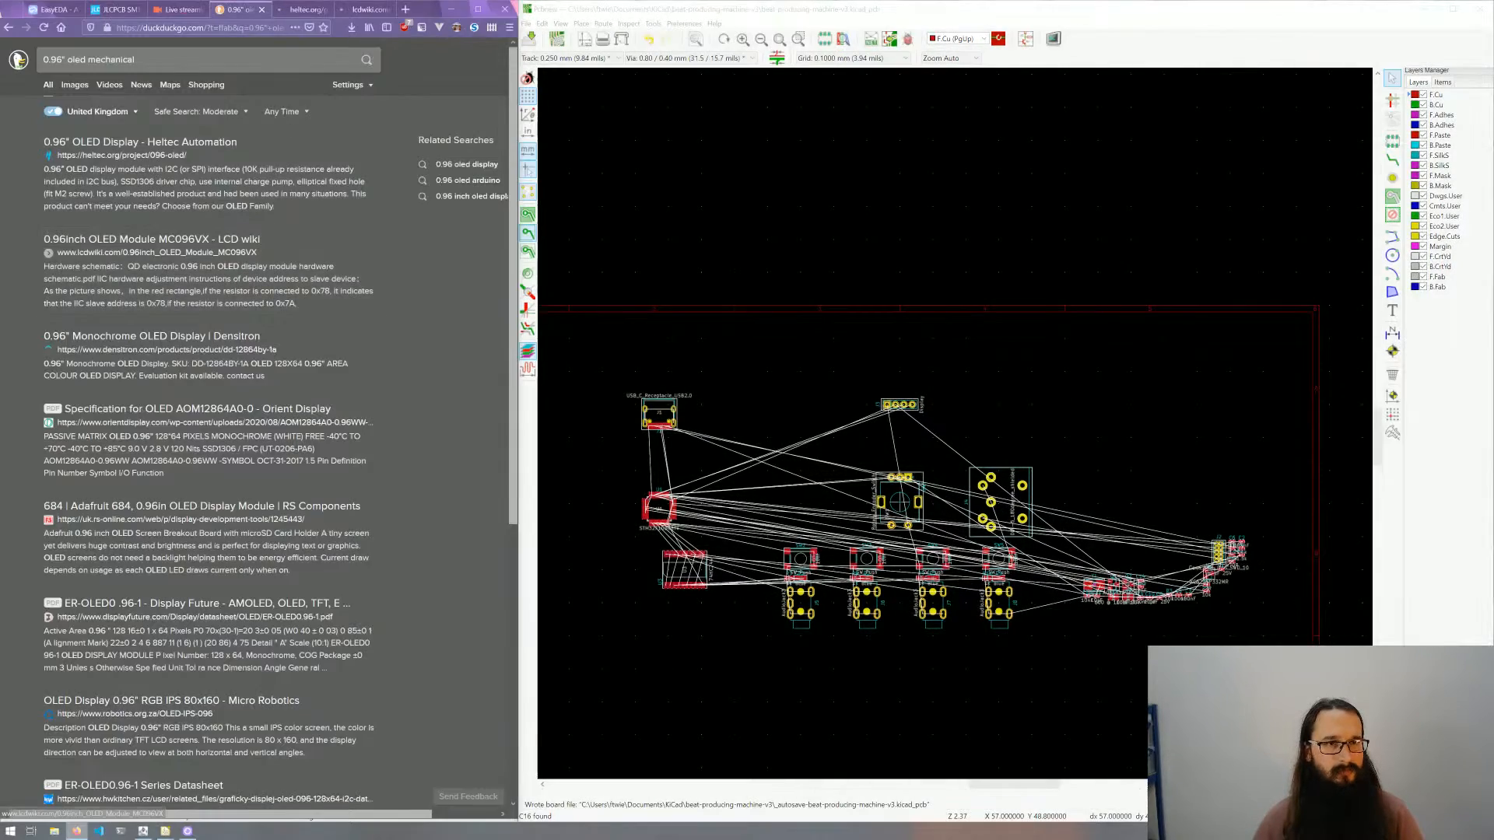
left_click(291, 11)
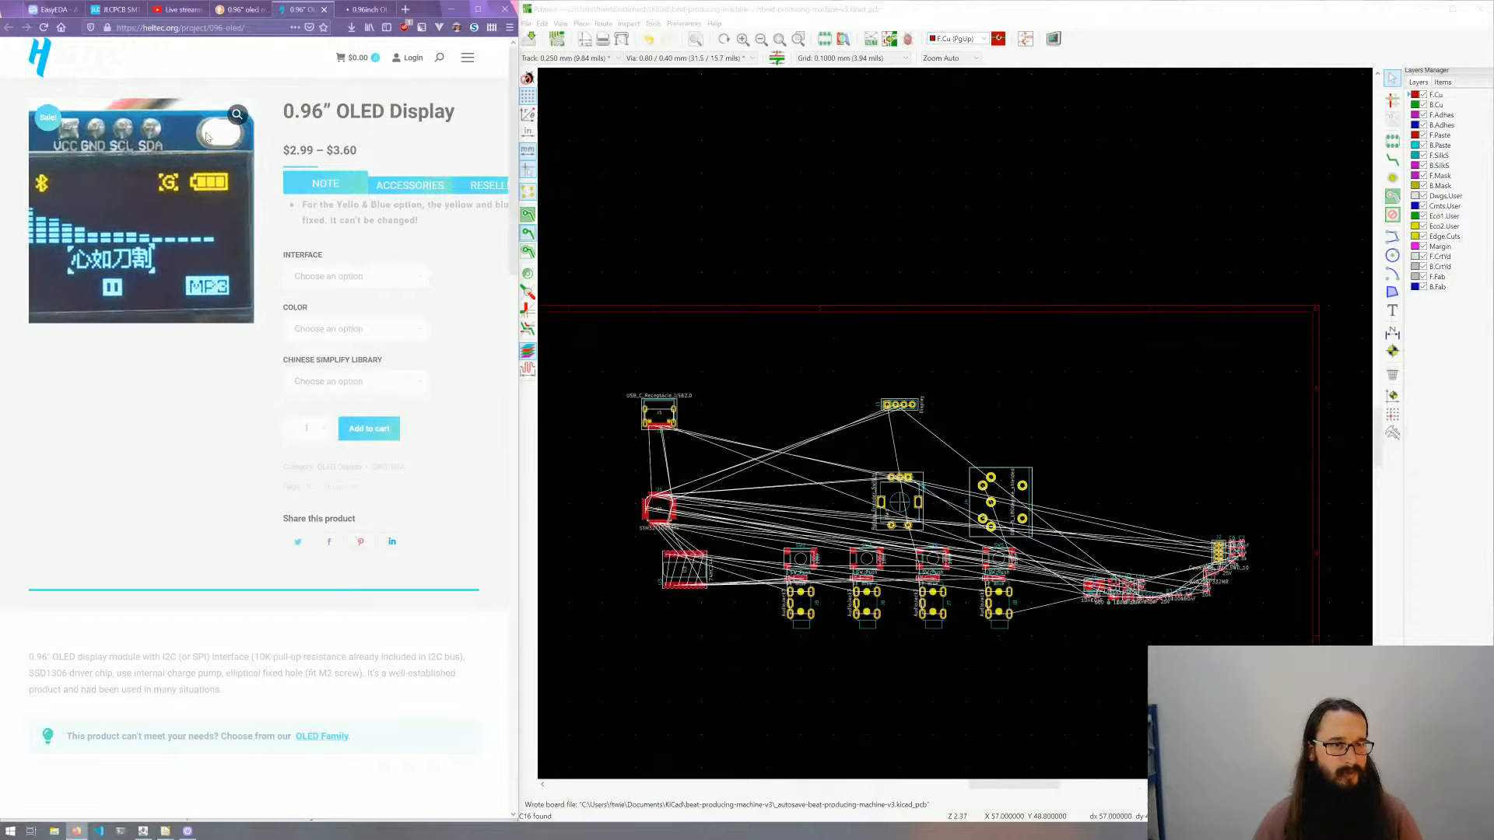
Step: Examine the technical specifications of Heltec's 0.96" OLED Display for the module's size
scroll(247, 390, "down", 4)
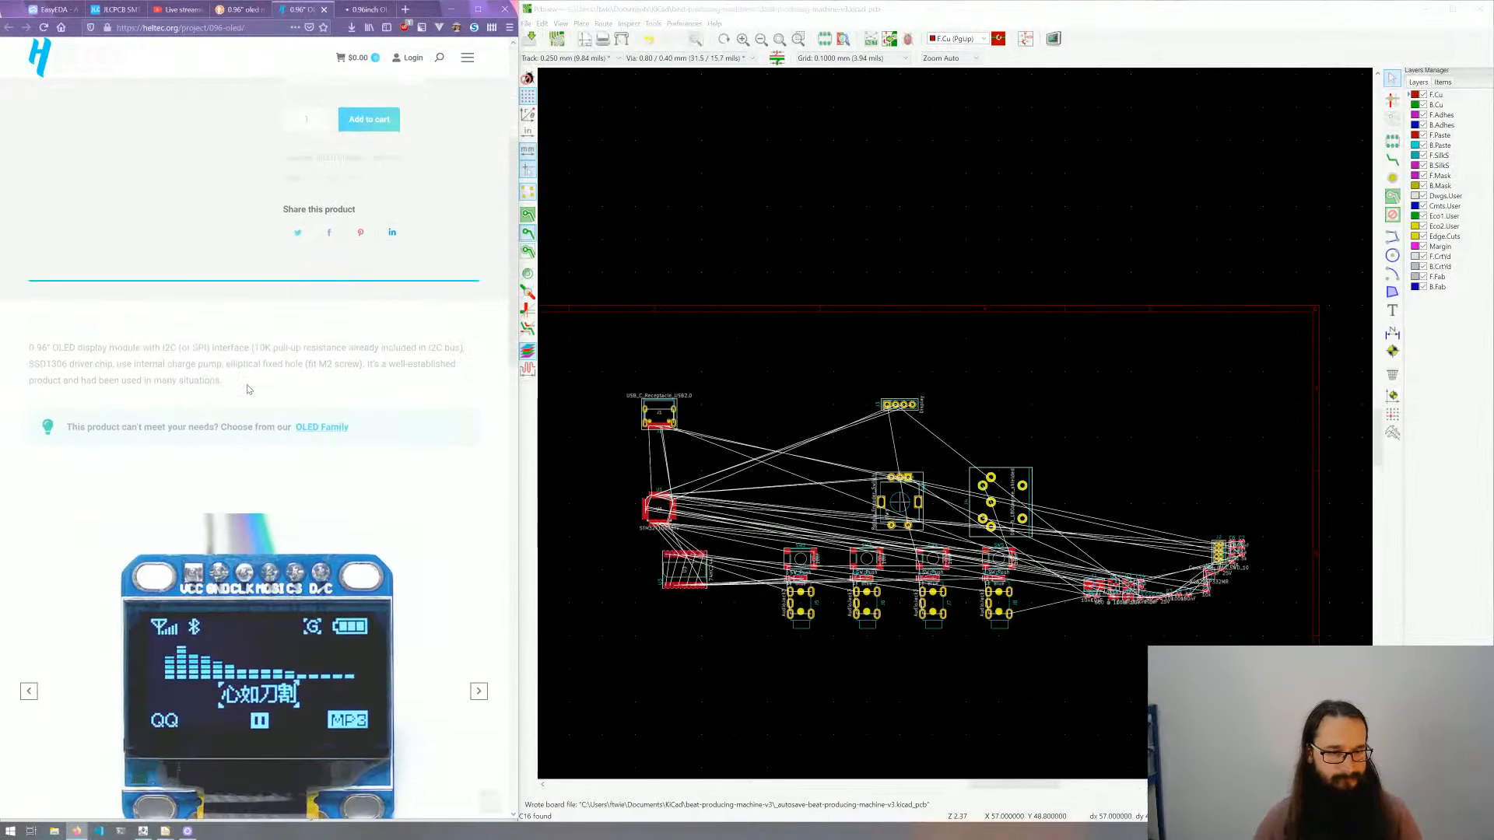
scroll(248, 390, "down", 6)
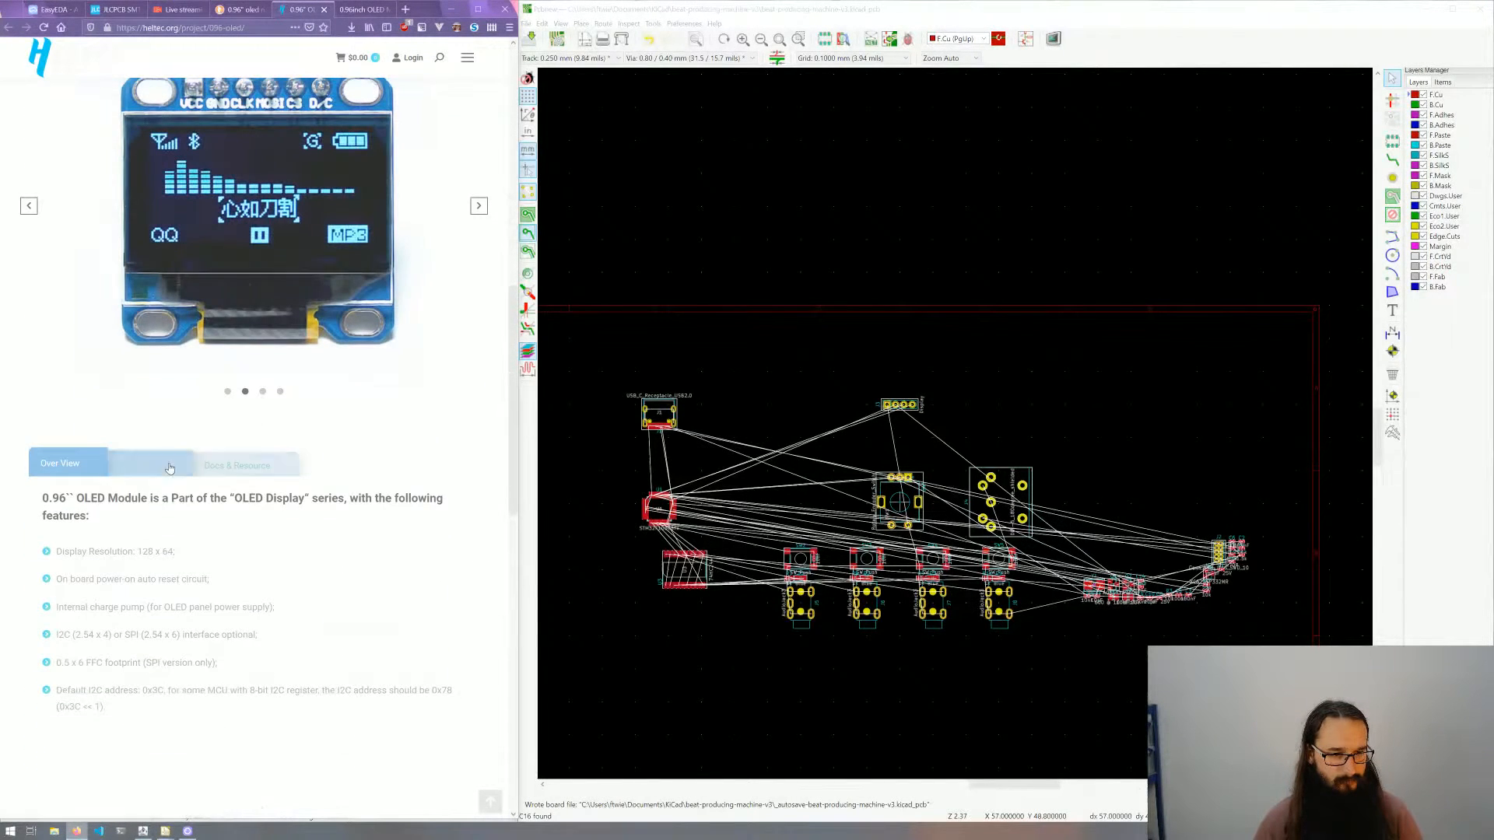
left_click(170, 468)
scroll(169, 467, "down", 3)
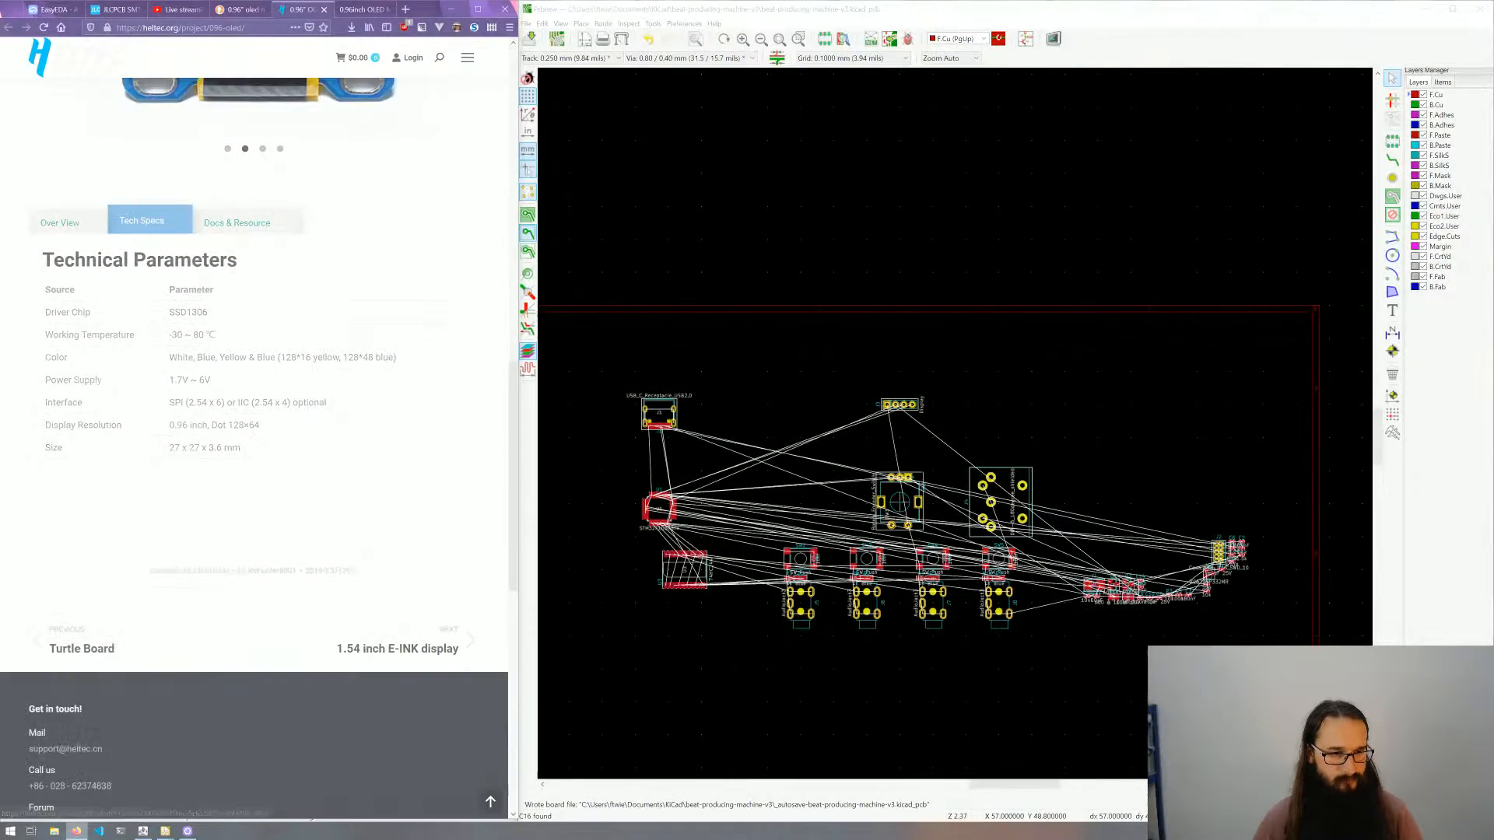
scroll(237, 459, "up", 2)
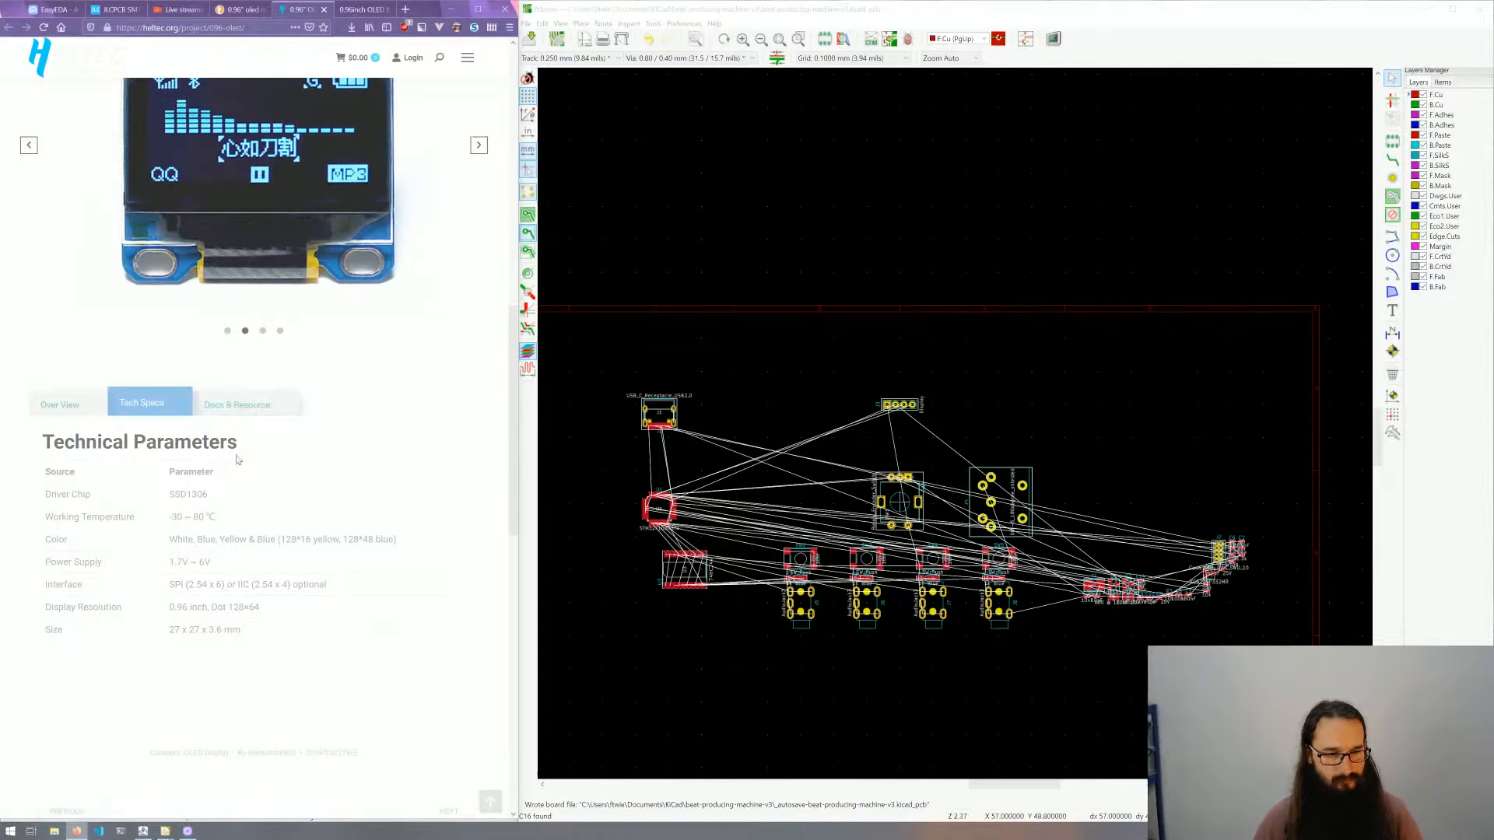
Step: Download the AutoCAD 2017 outline drawing OLED.dwg from the Heltec product's documents and resources
left_click(238, 402)
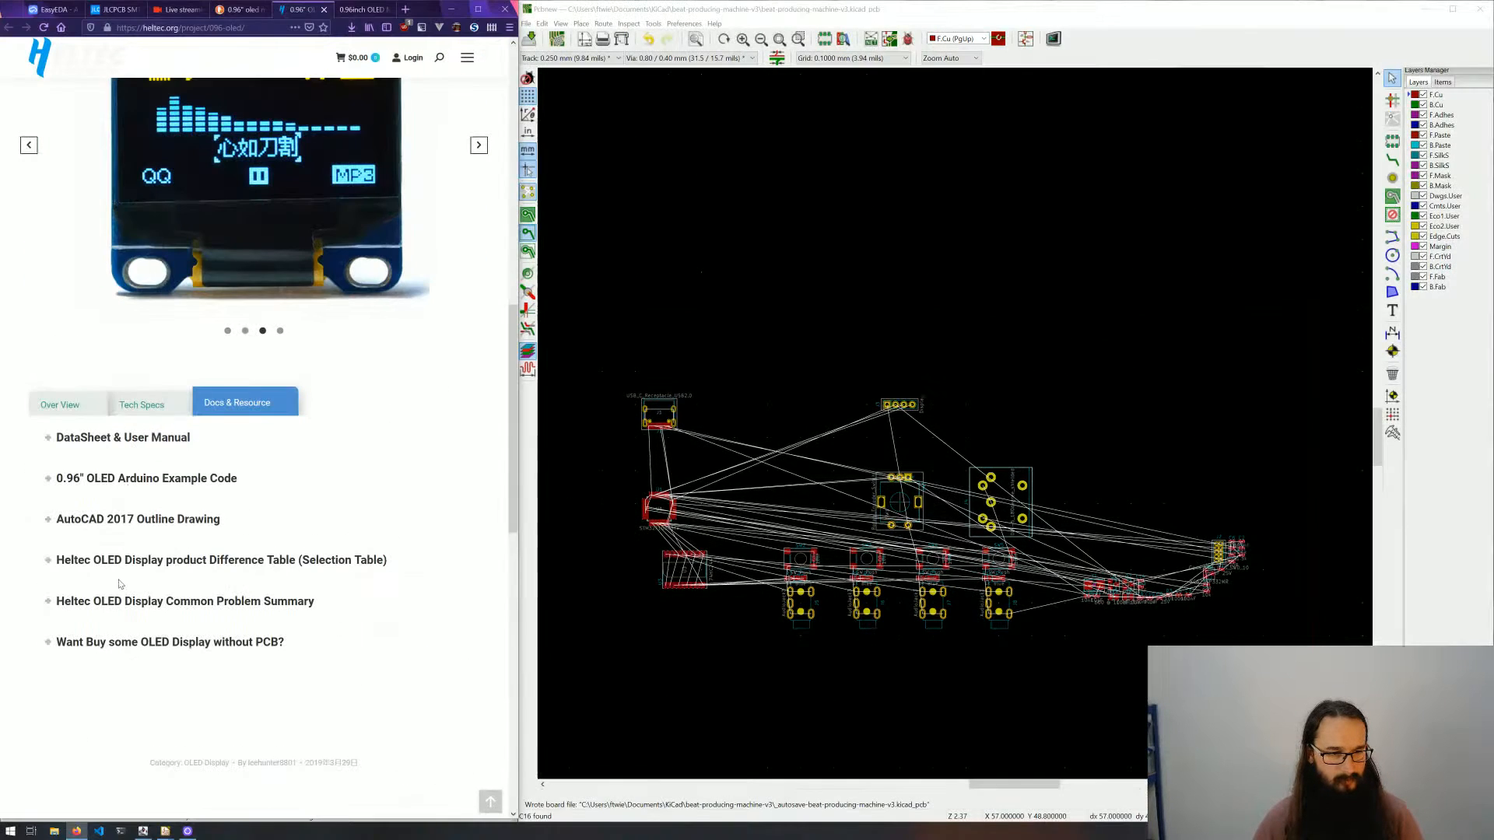
left_click(137, 519)
left_click(286, 551)
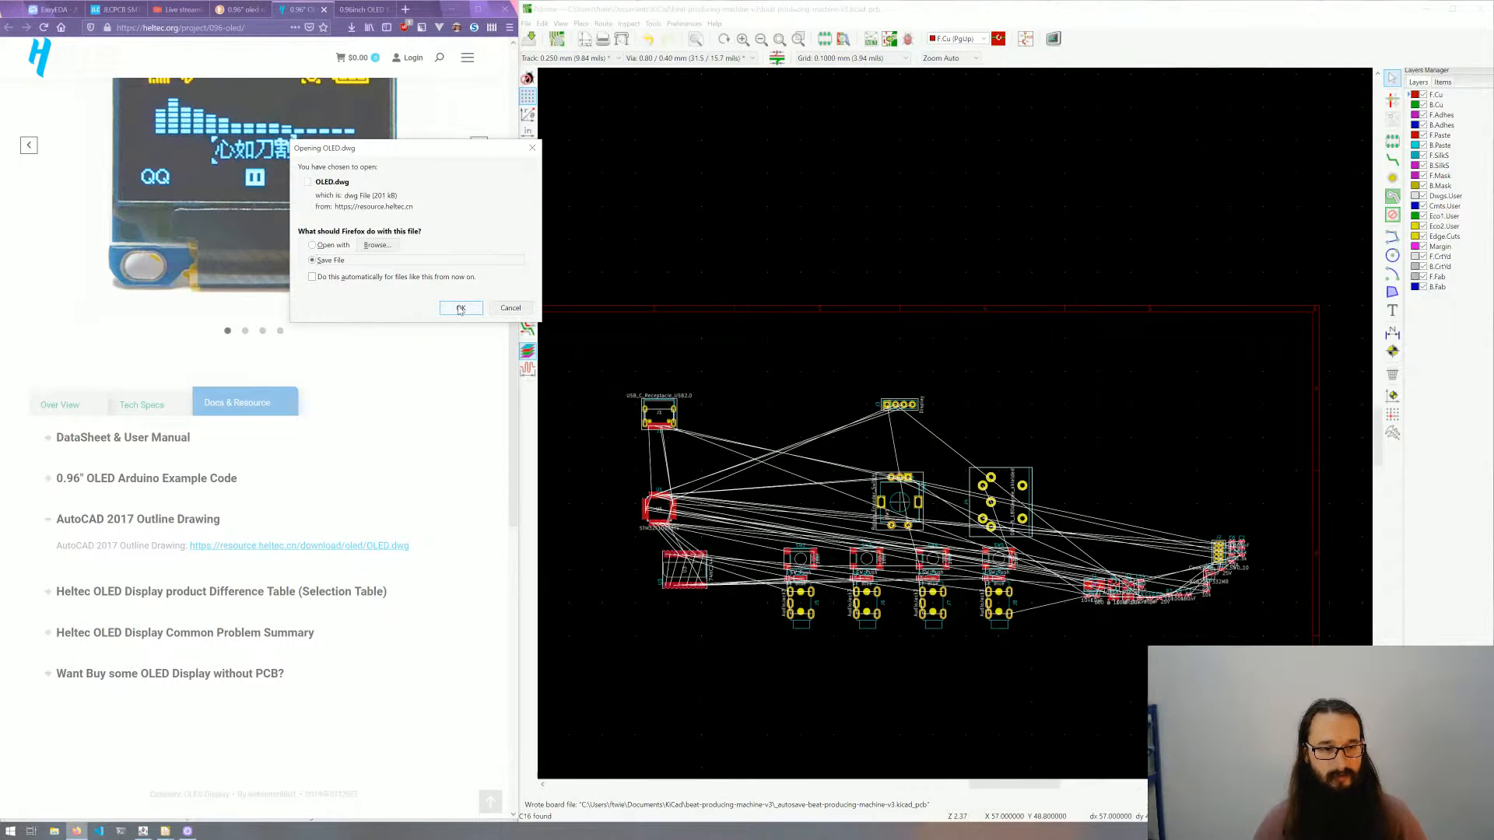
left_click(461, 308)
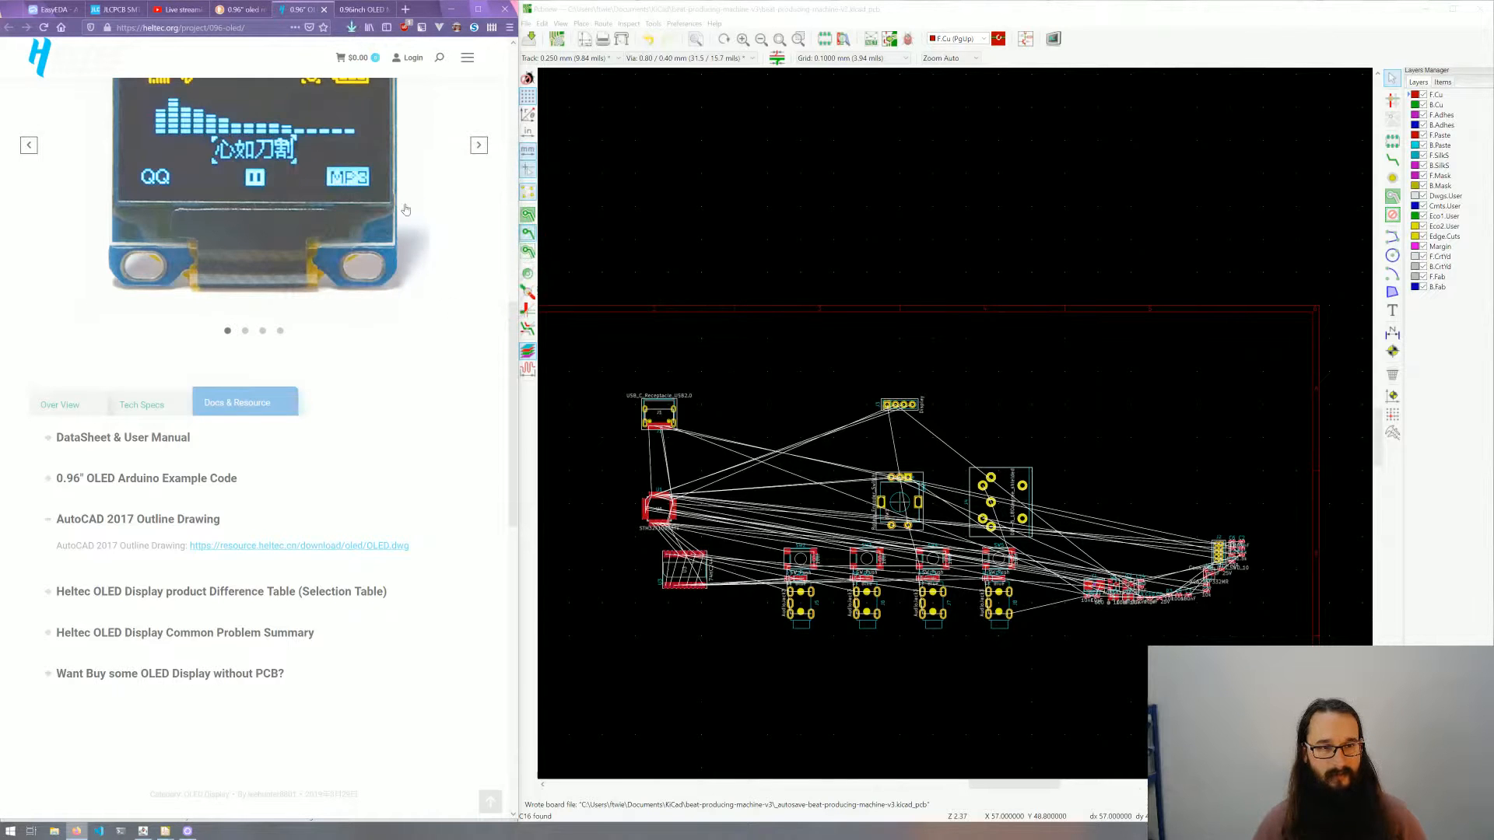
Step: Switch to the LCD wiki page and try to open the downloaded OLED.dwg with GNU Image Manipulation Program
left_click(356, 14)
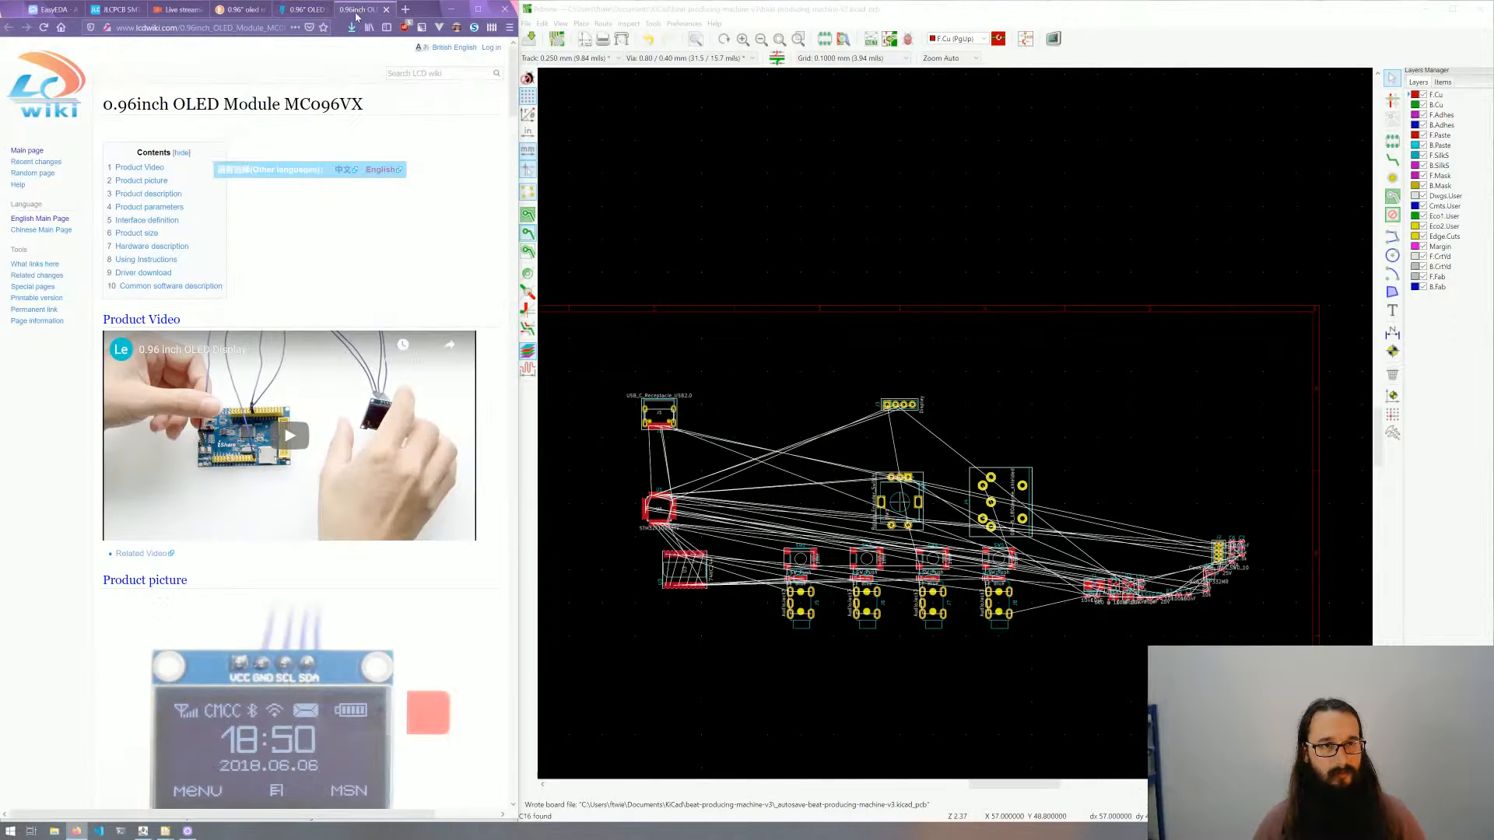
left_click(226, 57)
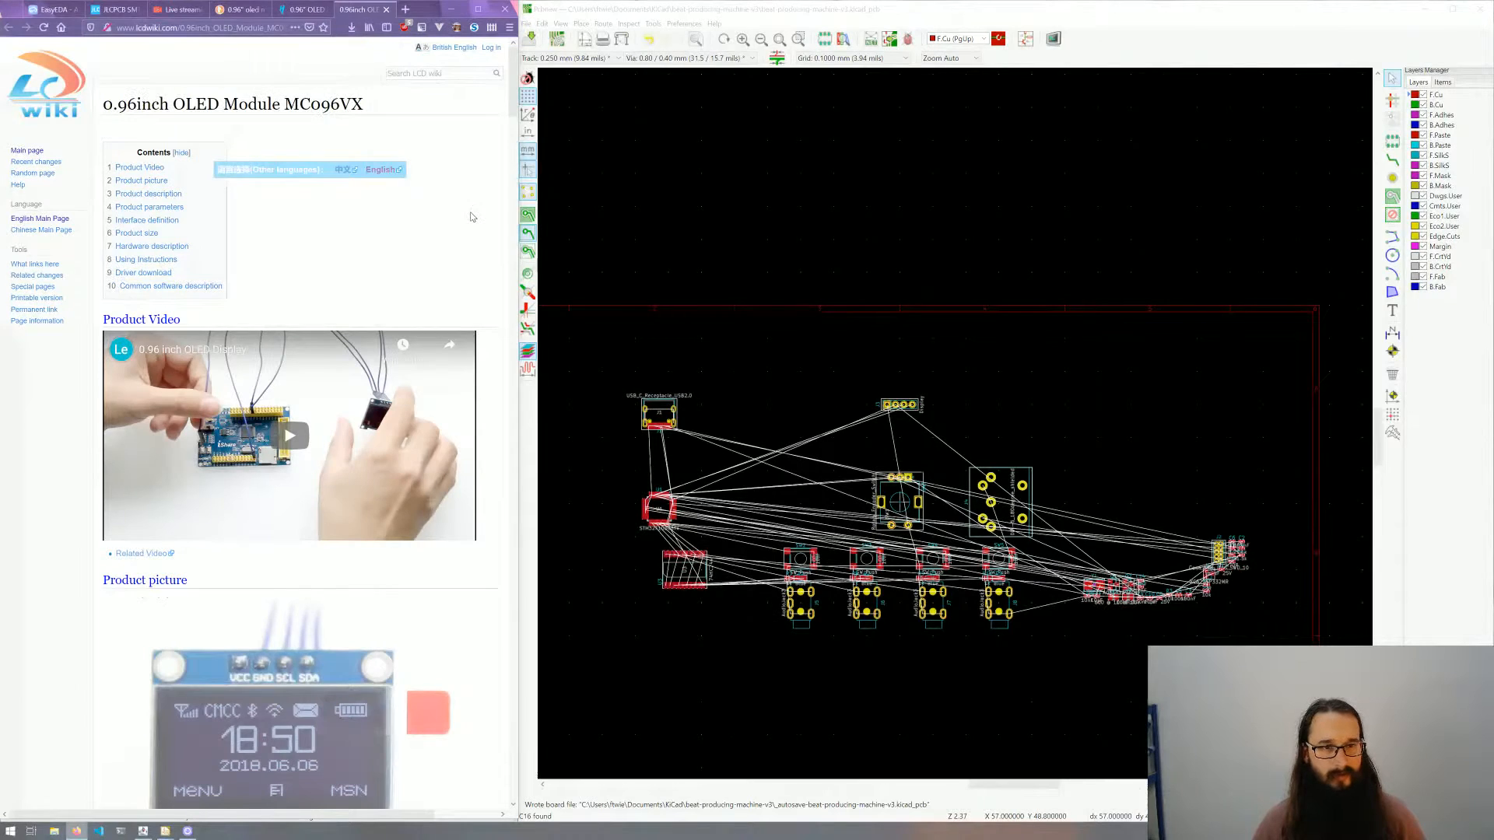
left_click(666, 286)
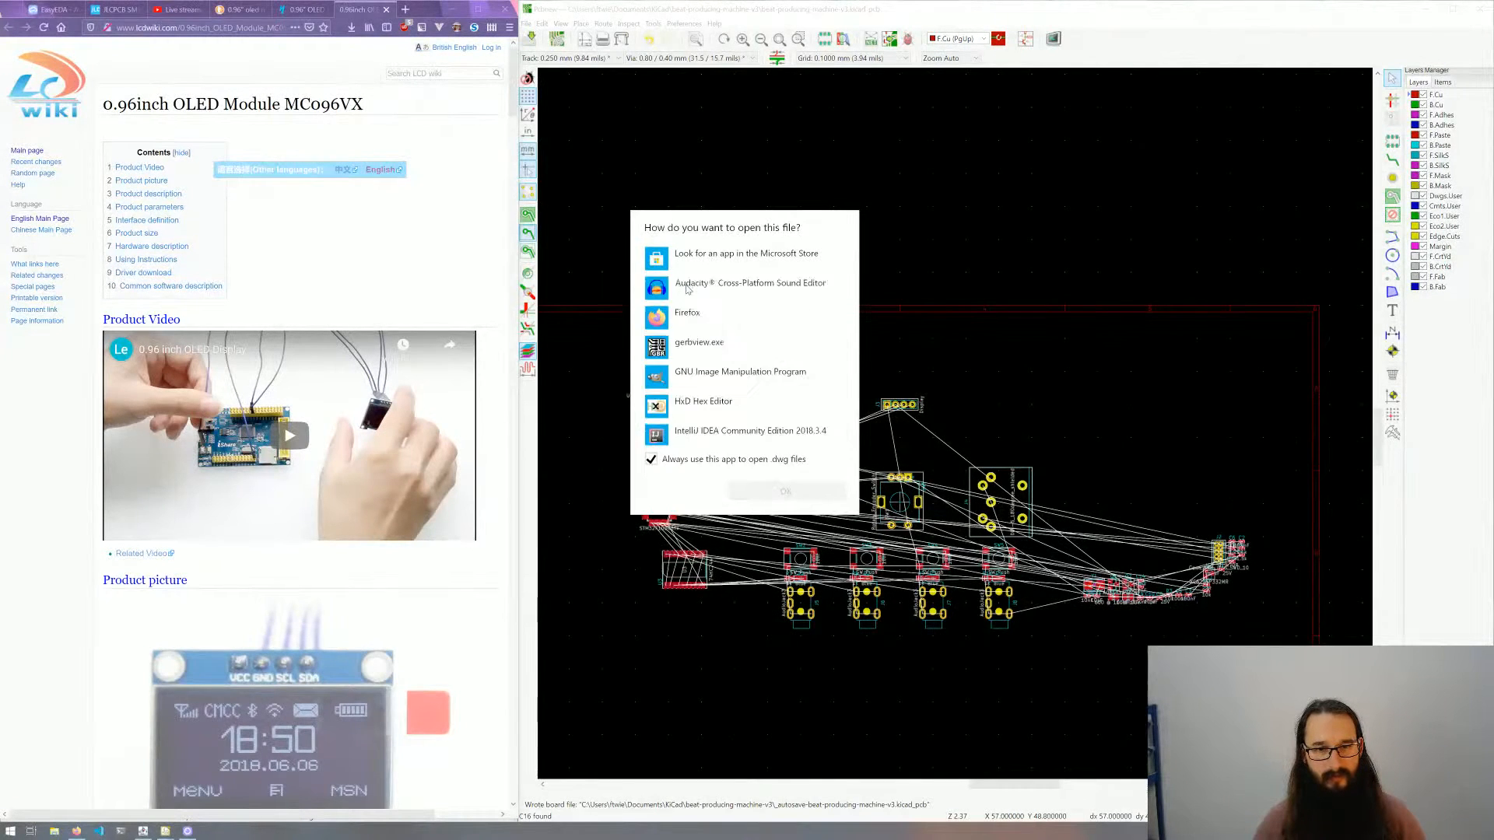
scroll(720, 350, "down", 1)
scroll(720, 350, "down", 5)
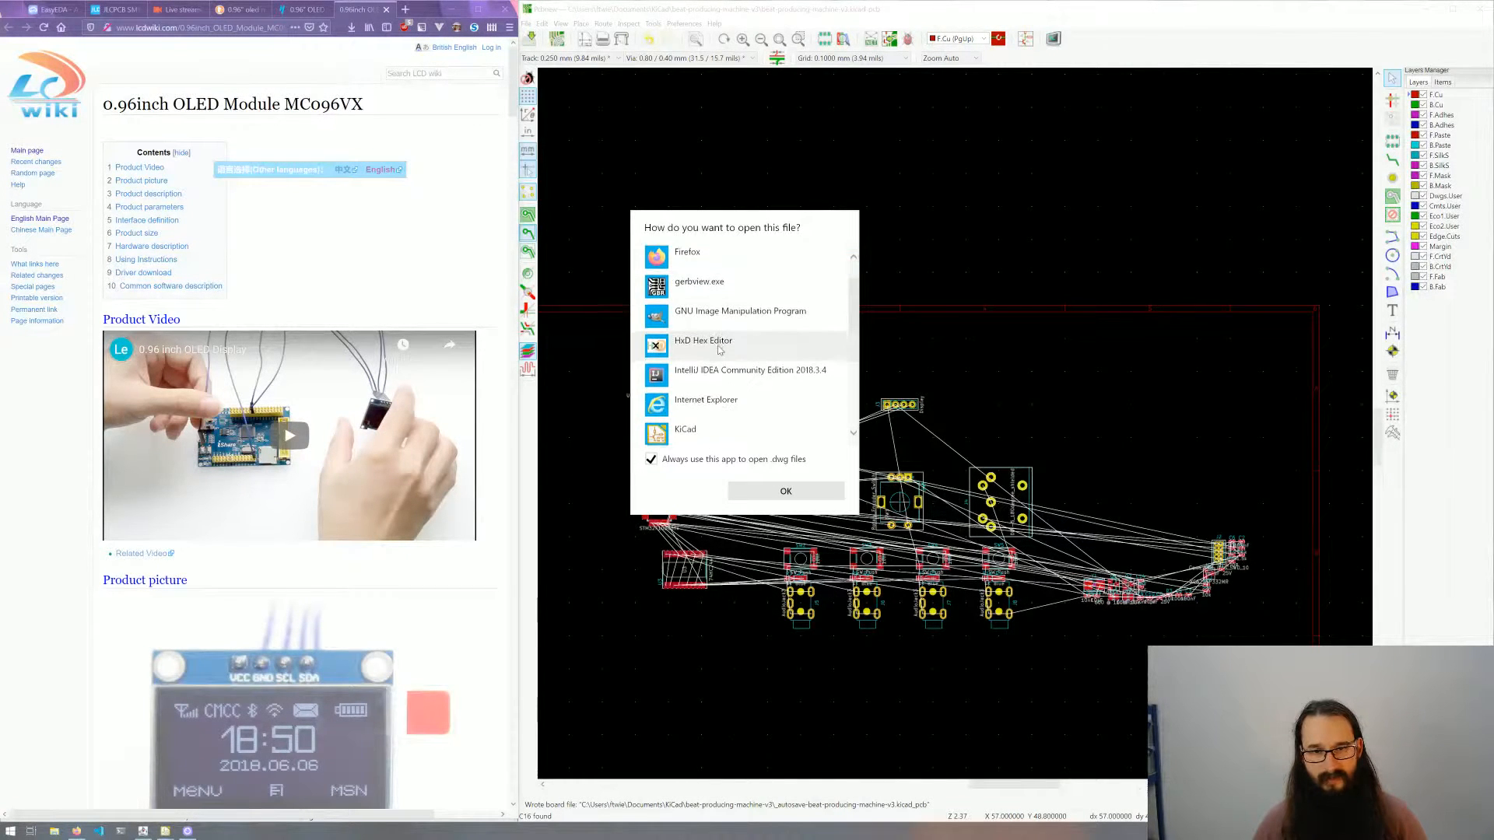
scroll(714, 381, "down", 8)
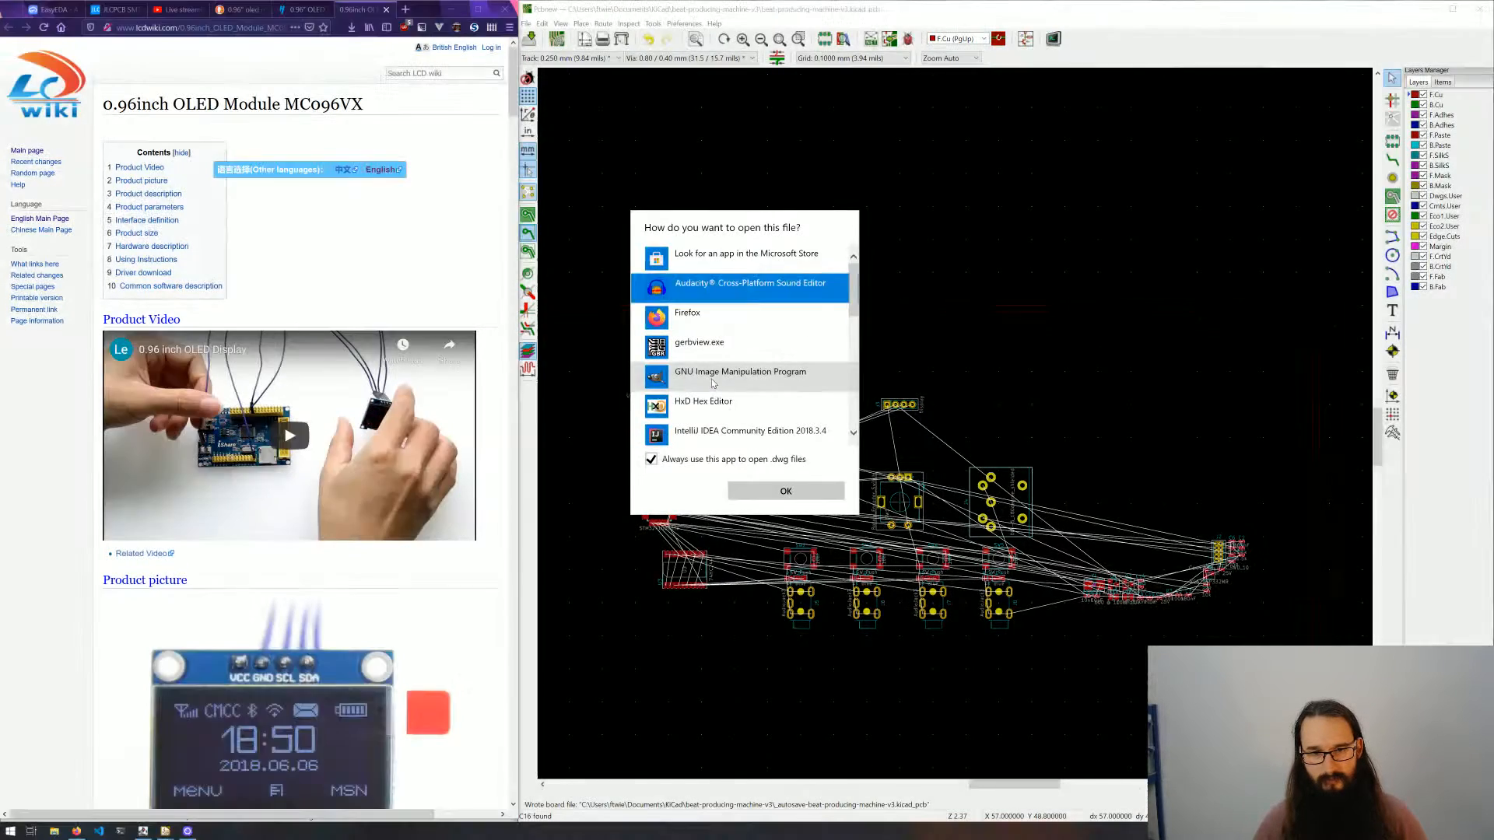
left_click(712, 377)
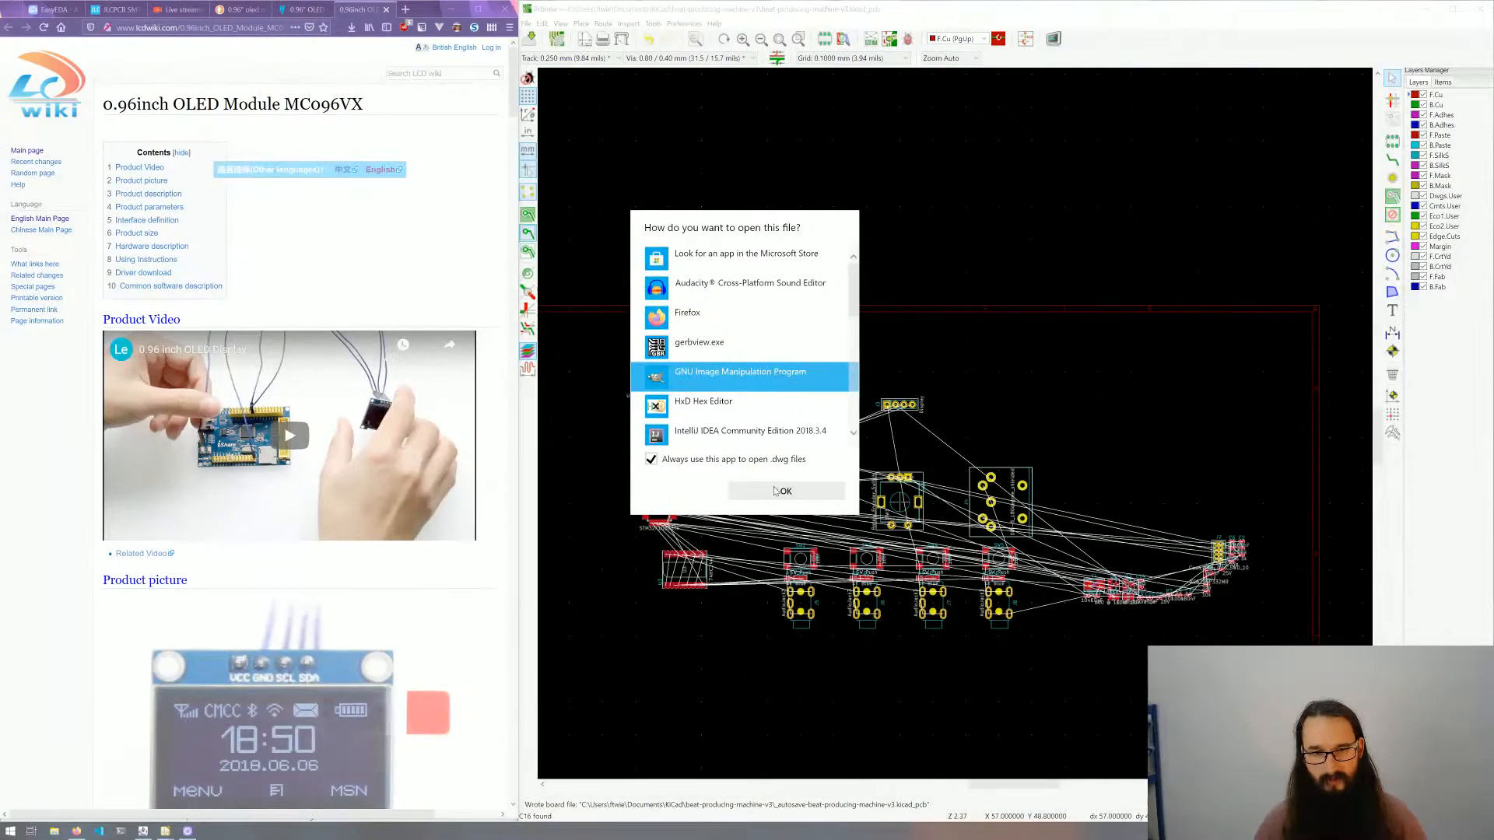
left_click(785, 491)
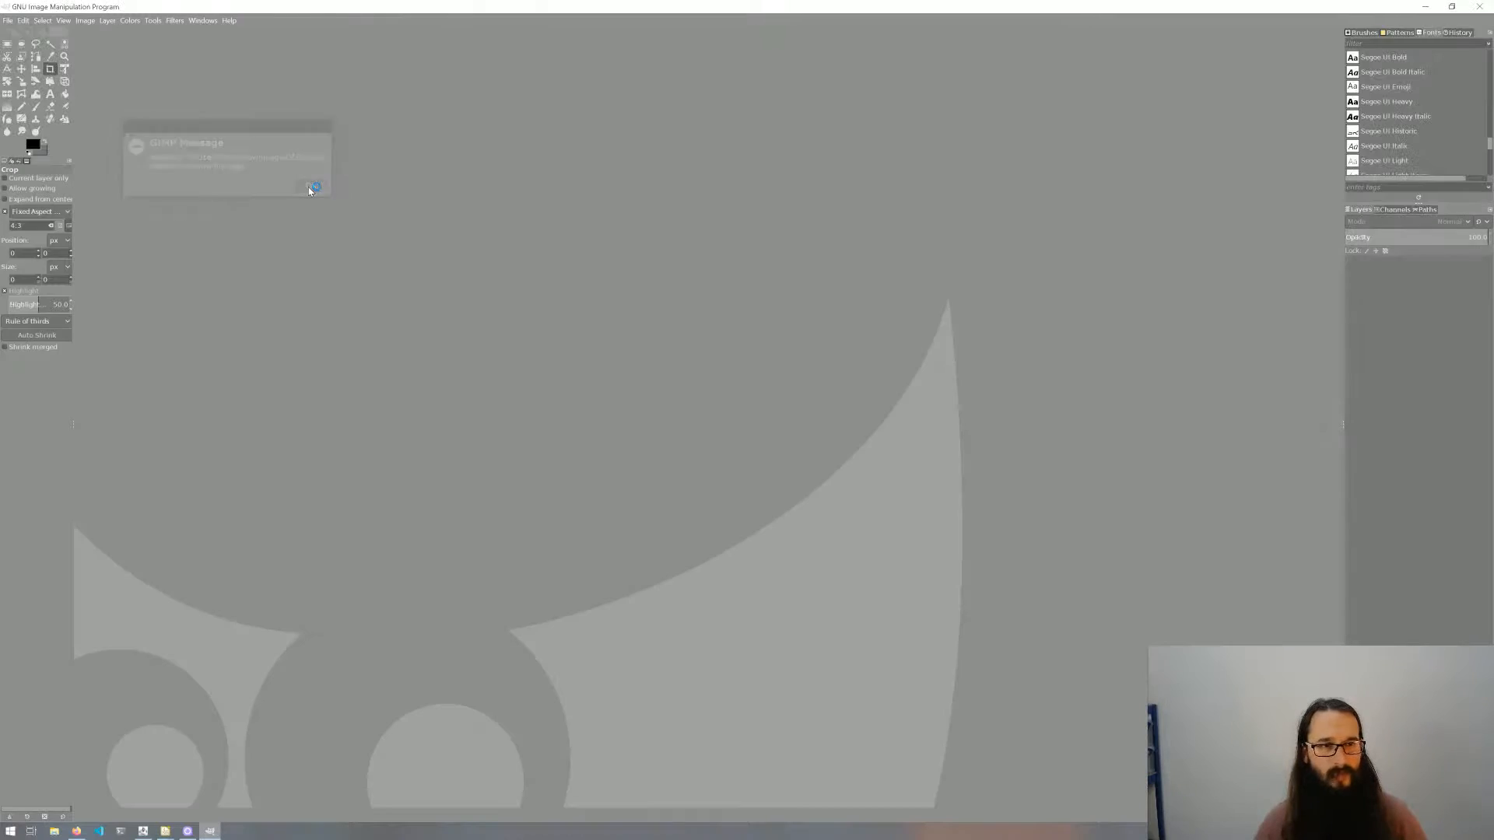
left_click(308, 187)
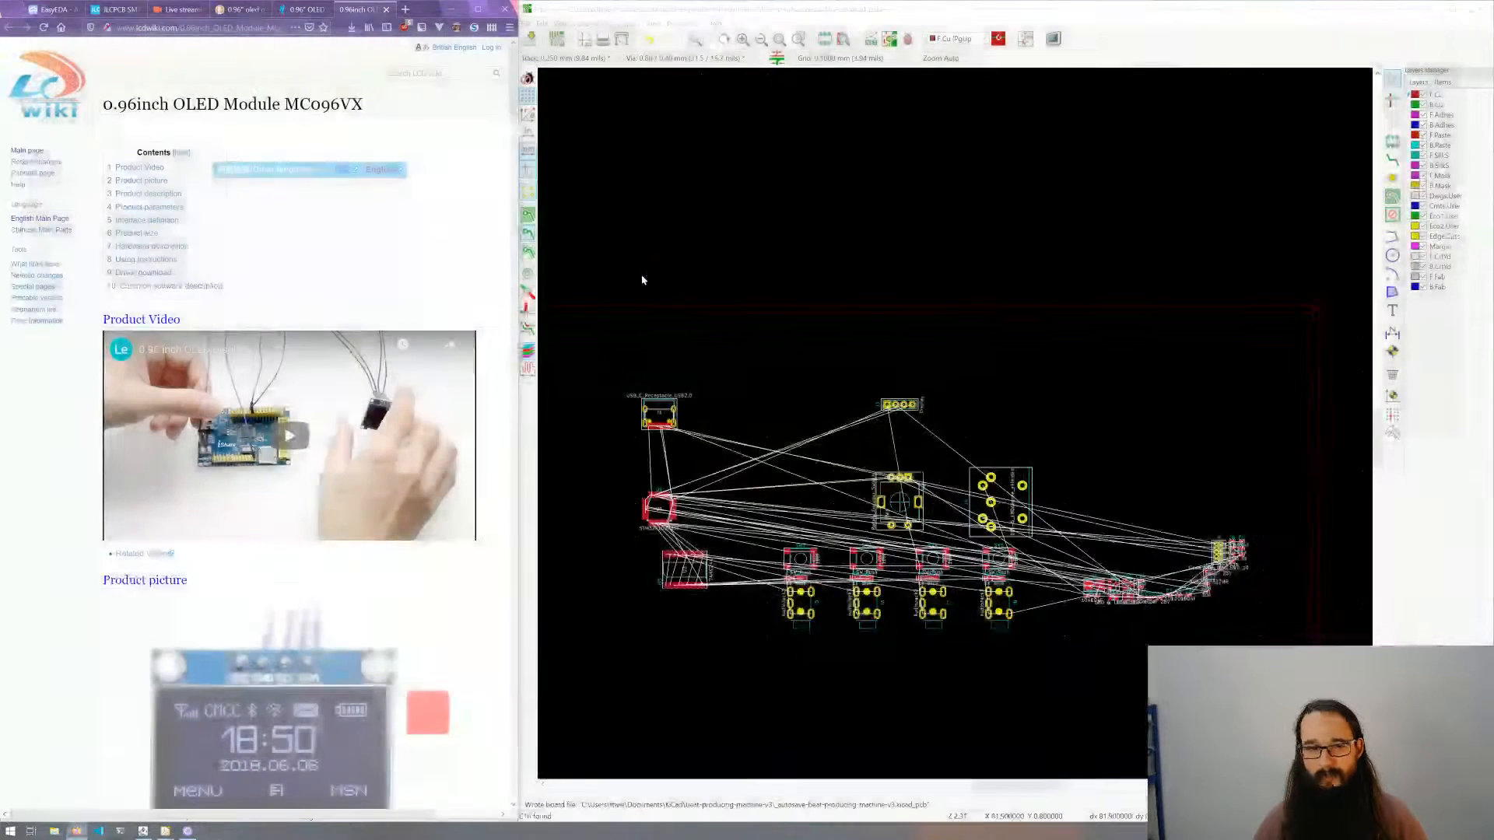
Step: Launch LibreOffice Draw and try to open OLED.dwg from the Downloads folder
key("super")
type("lib")
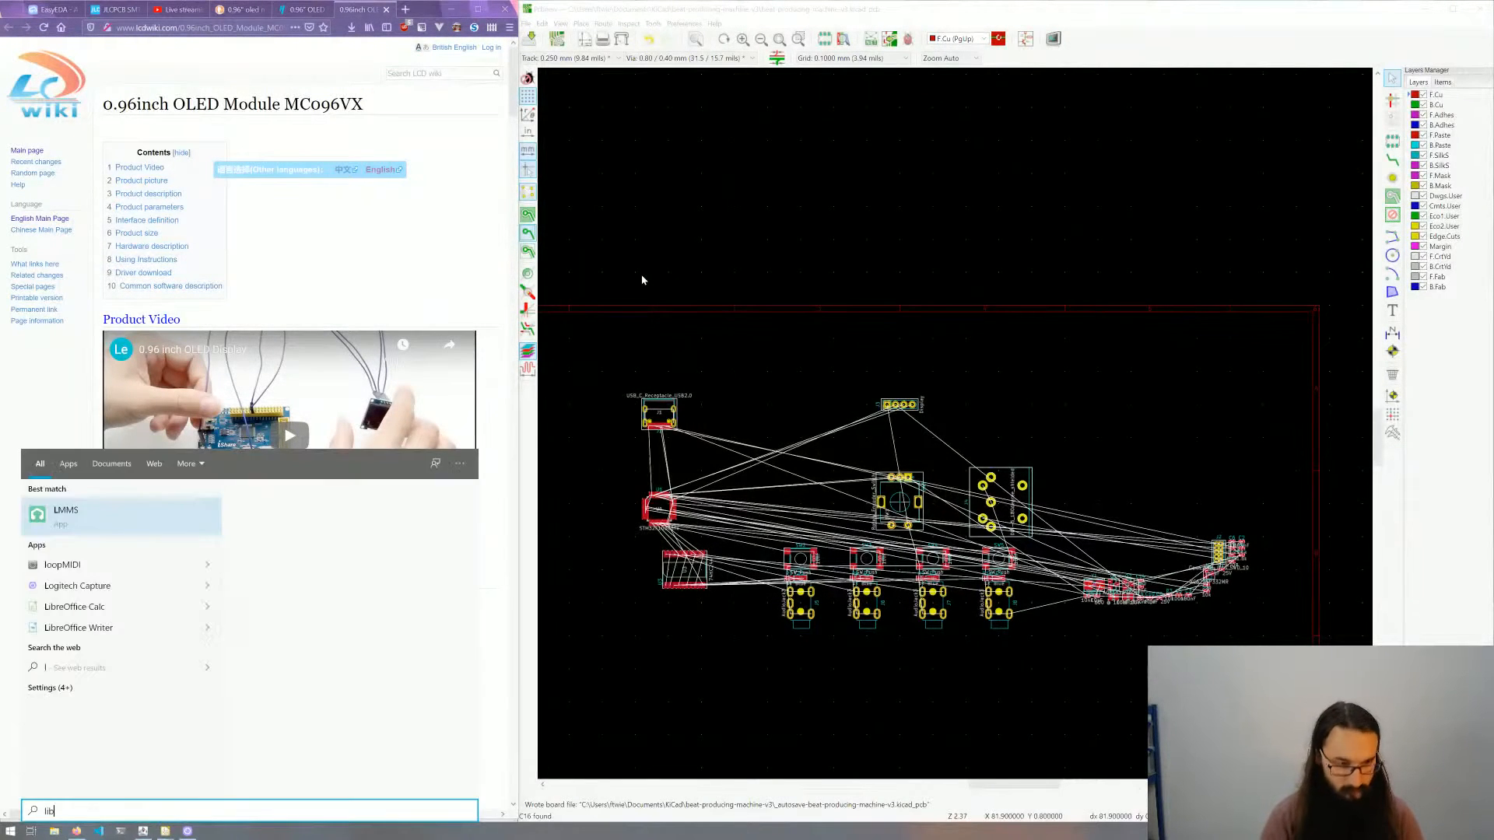
type("re")
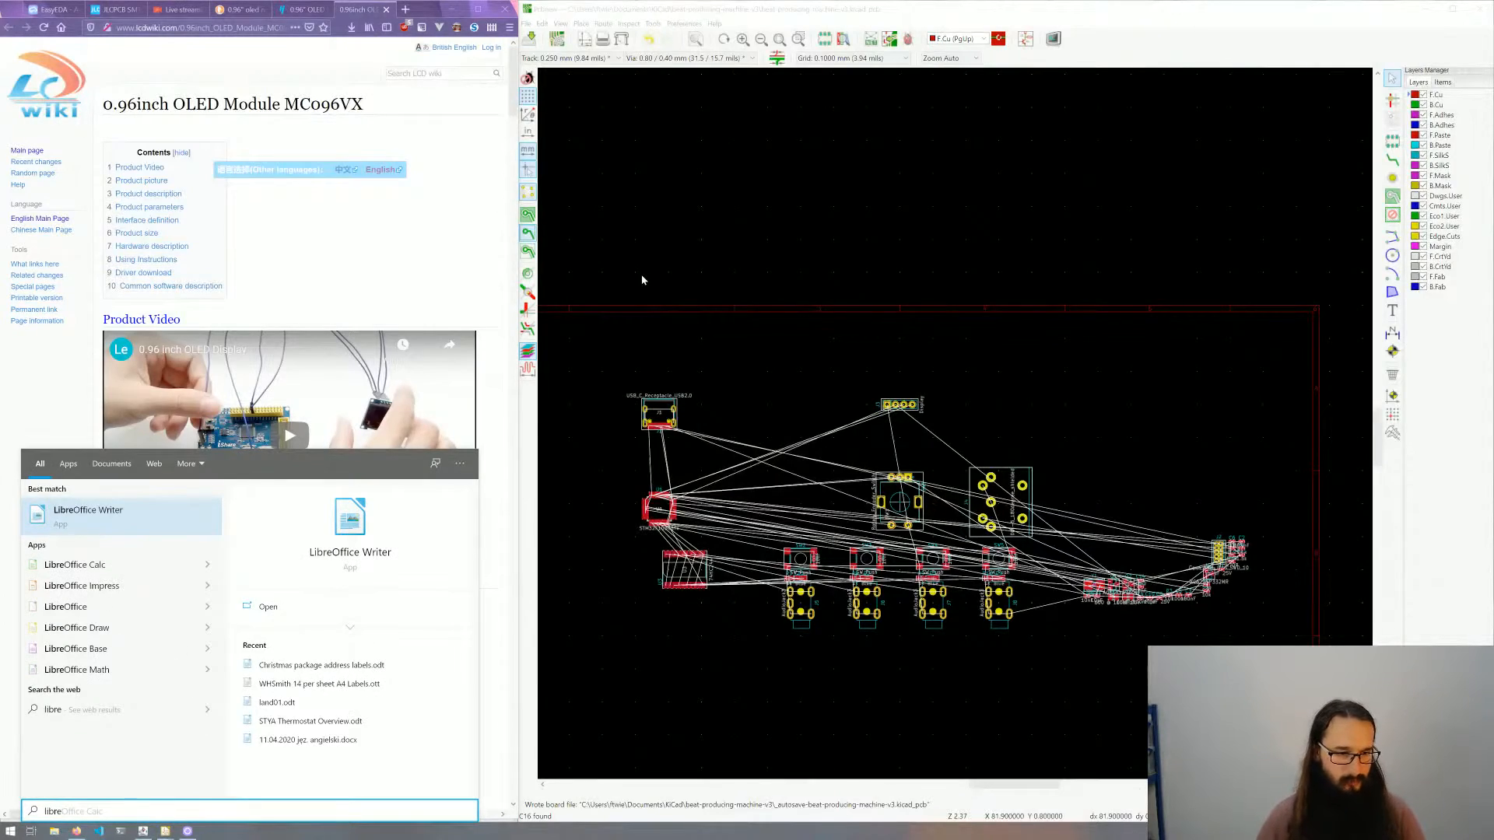
left_click(130, 611)
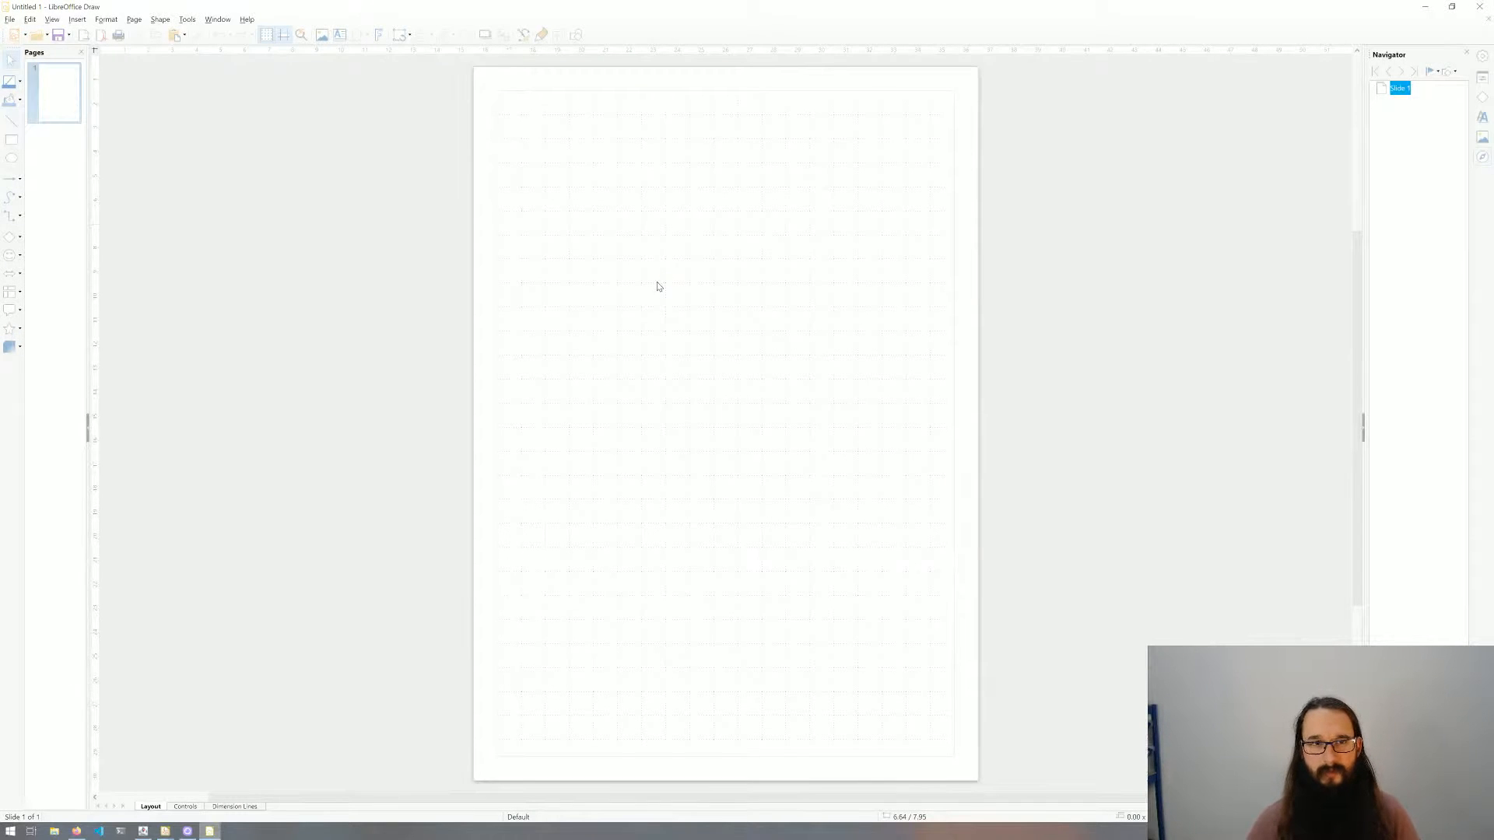
key("ctrl+o")
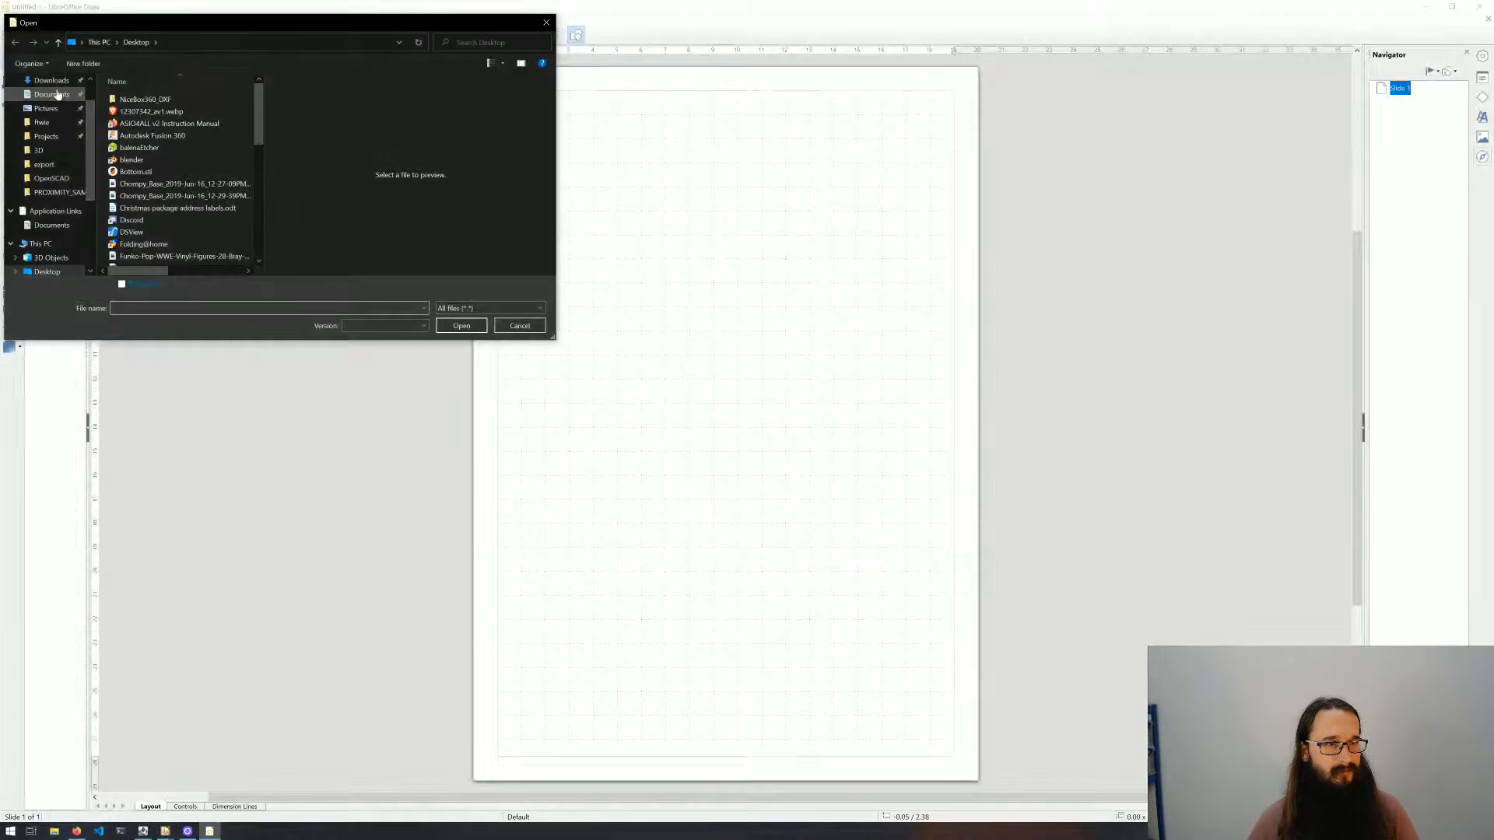
left_click(51, 80)
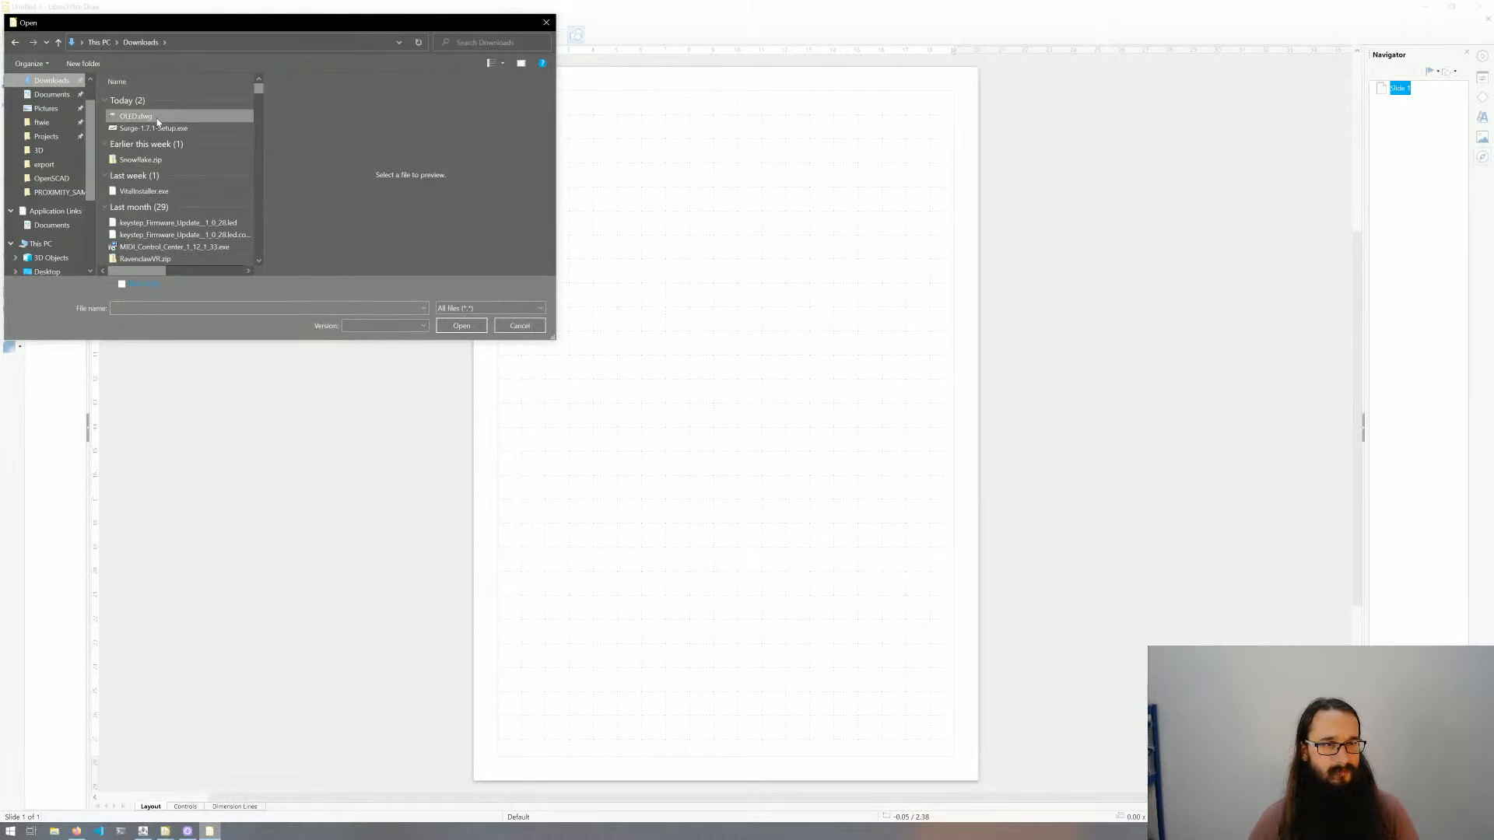
left_click(157, 118)
left_click(461, 325)
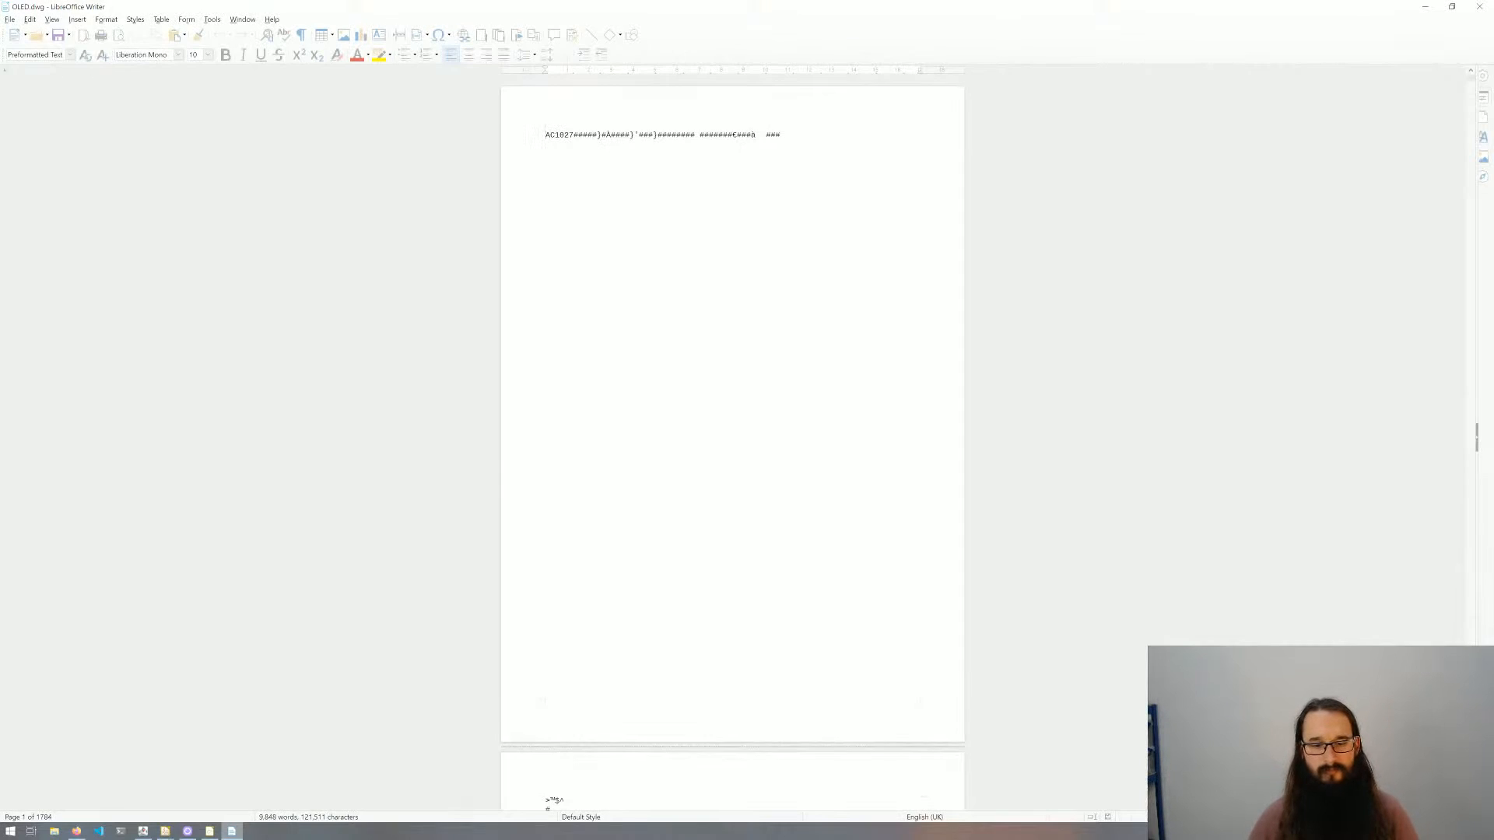
Step: Skim the OLED.dwg document and close it along with the empty LibreOffice drawing
scroll(732, 435, "down", 15)
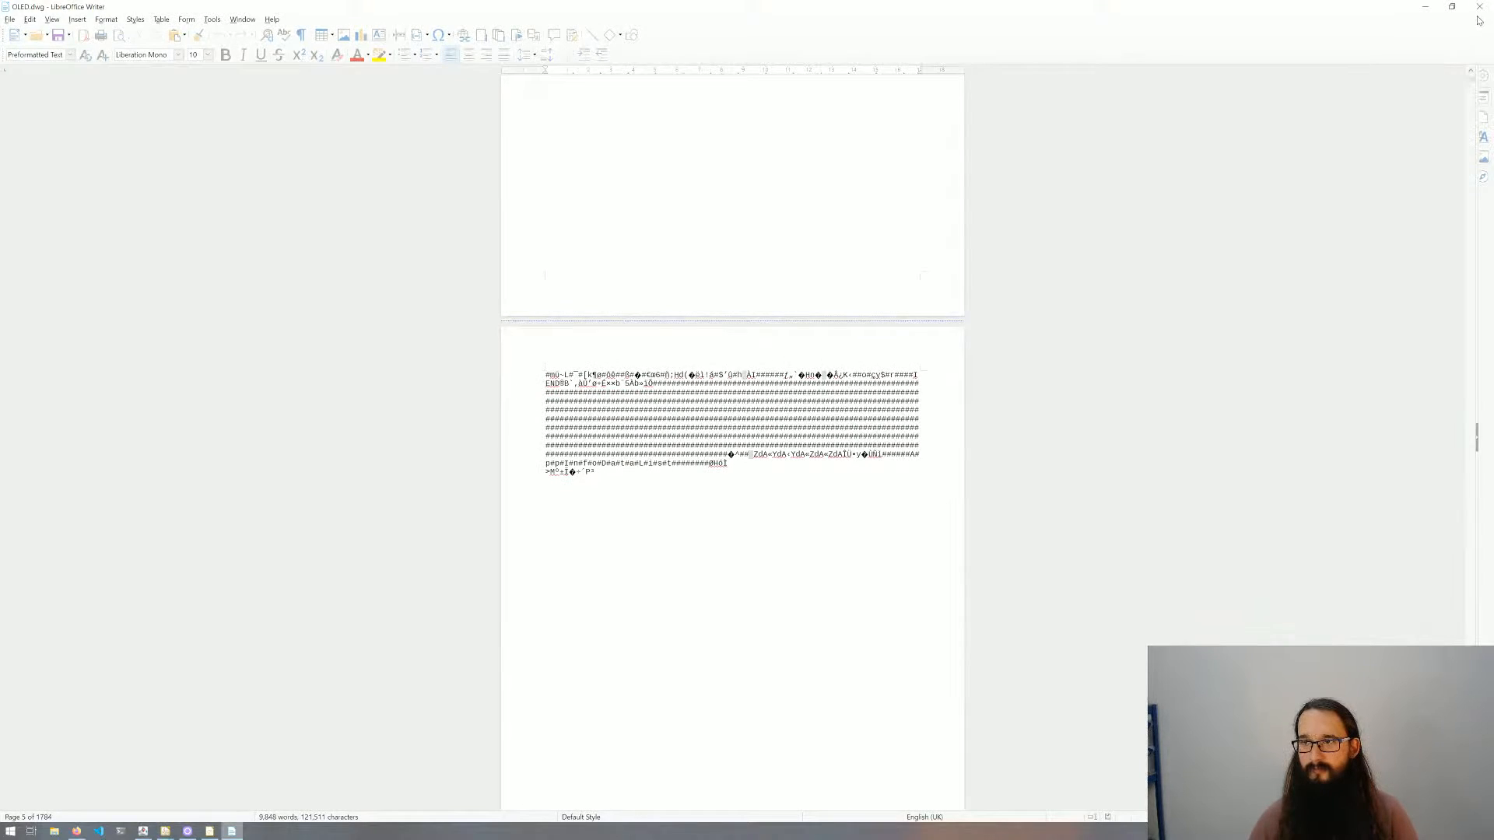
left_click(1478, 19)
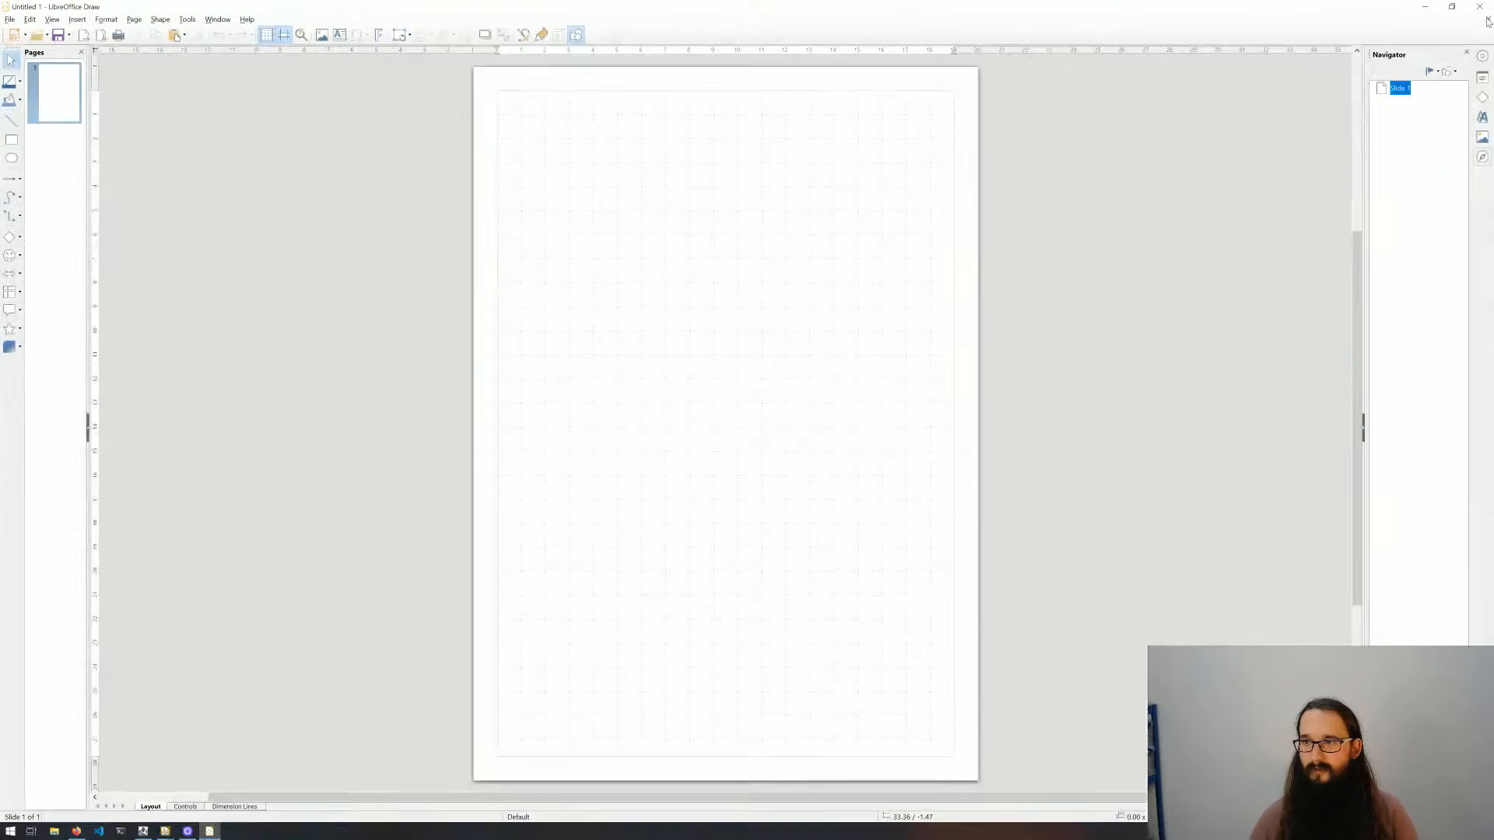
left_click(1484, 19)
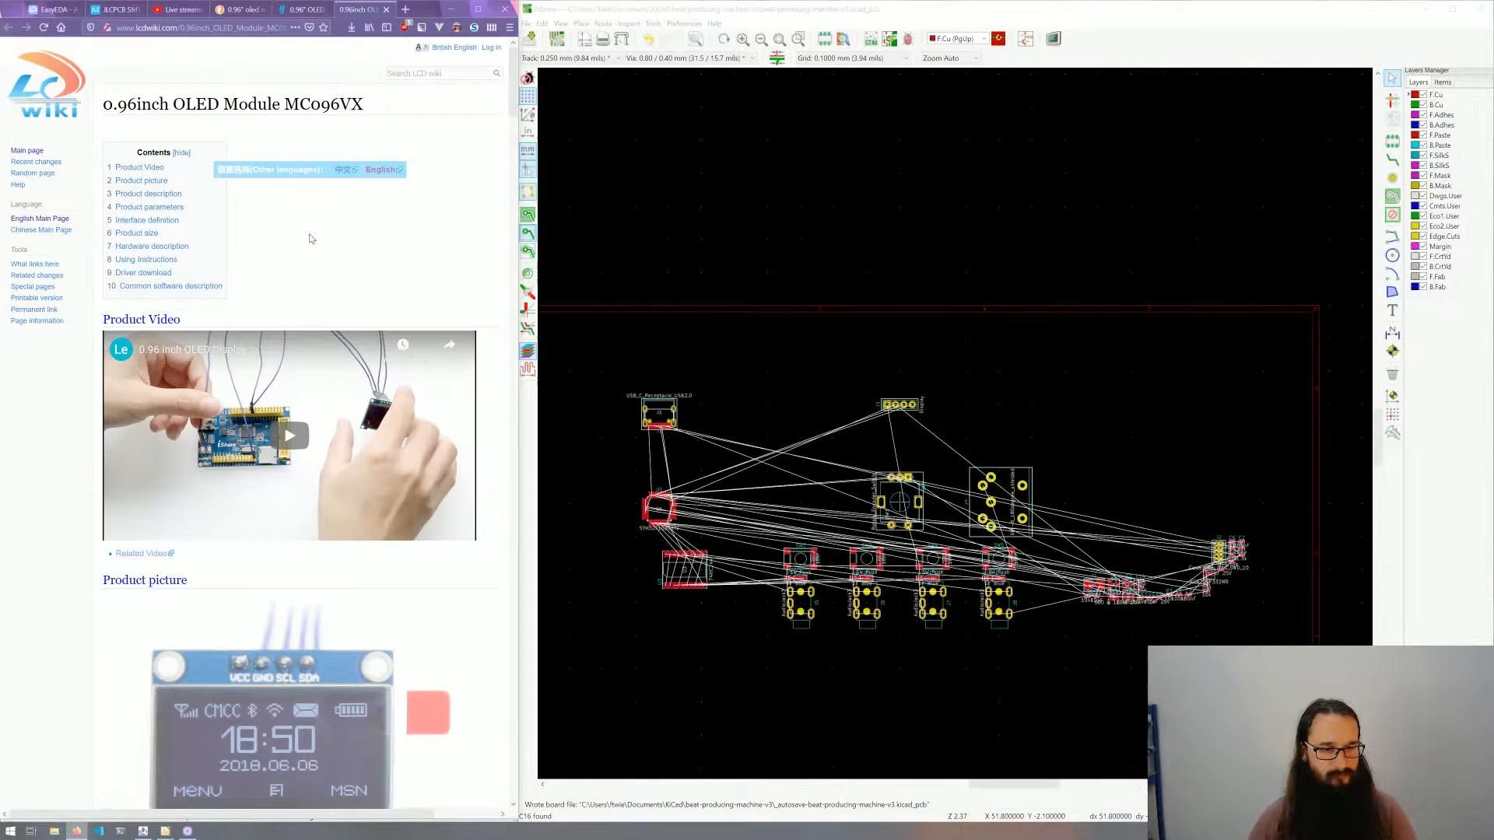
Step: Find the product size drawing on the LCD wiki page, open MC096-015.jpg at full size and enlarge it to 140%
scroll(311, 239, "down", 5)
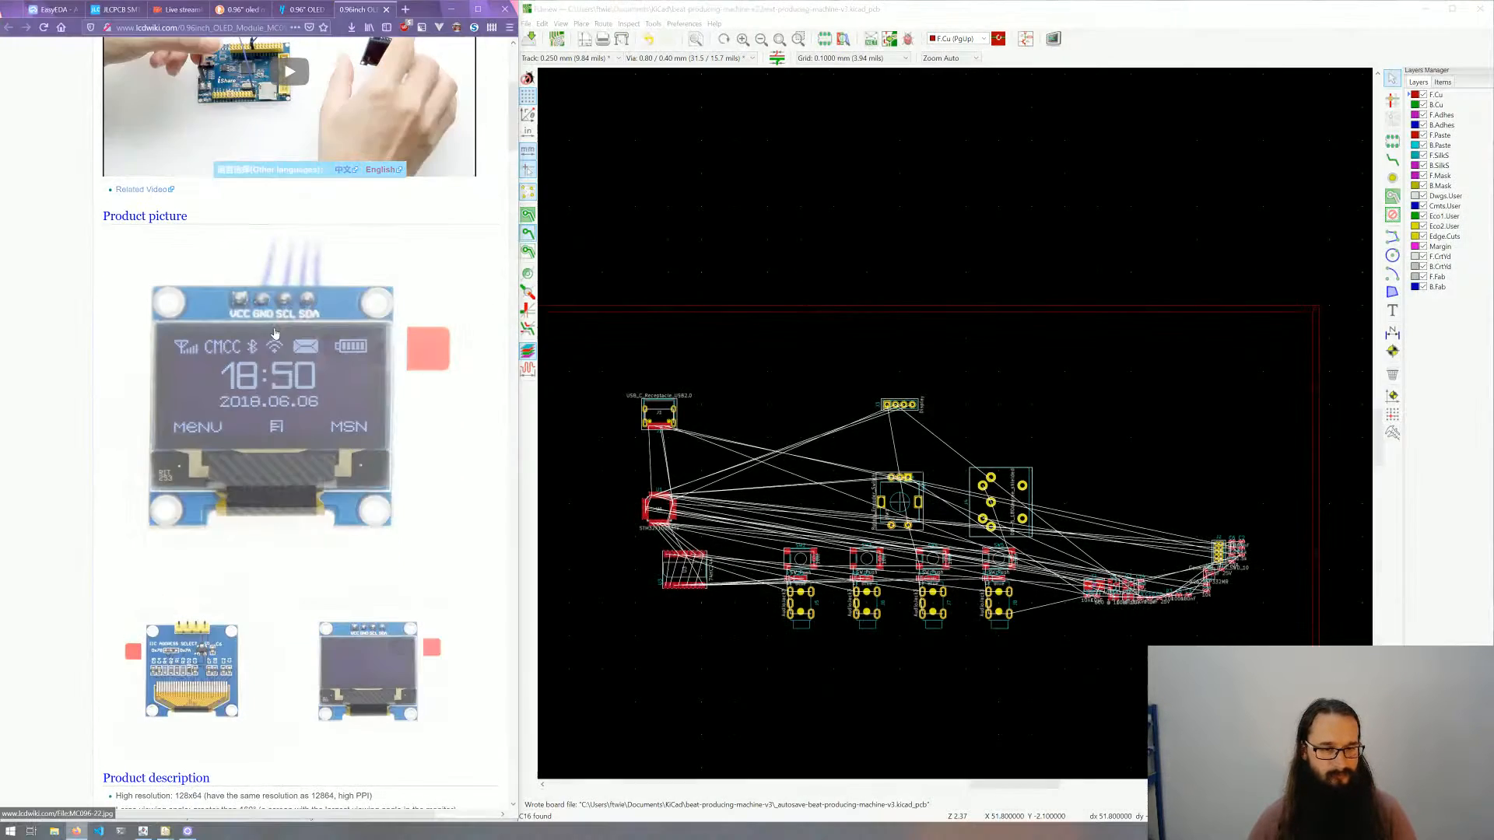
scroll(274, 333, "down", 15)
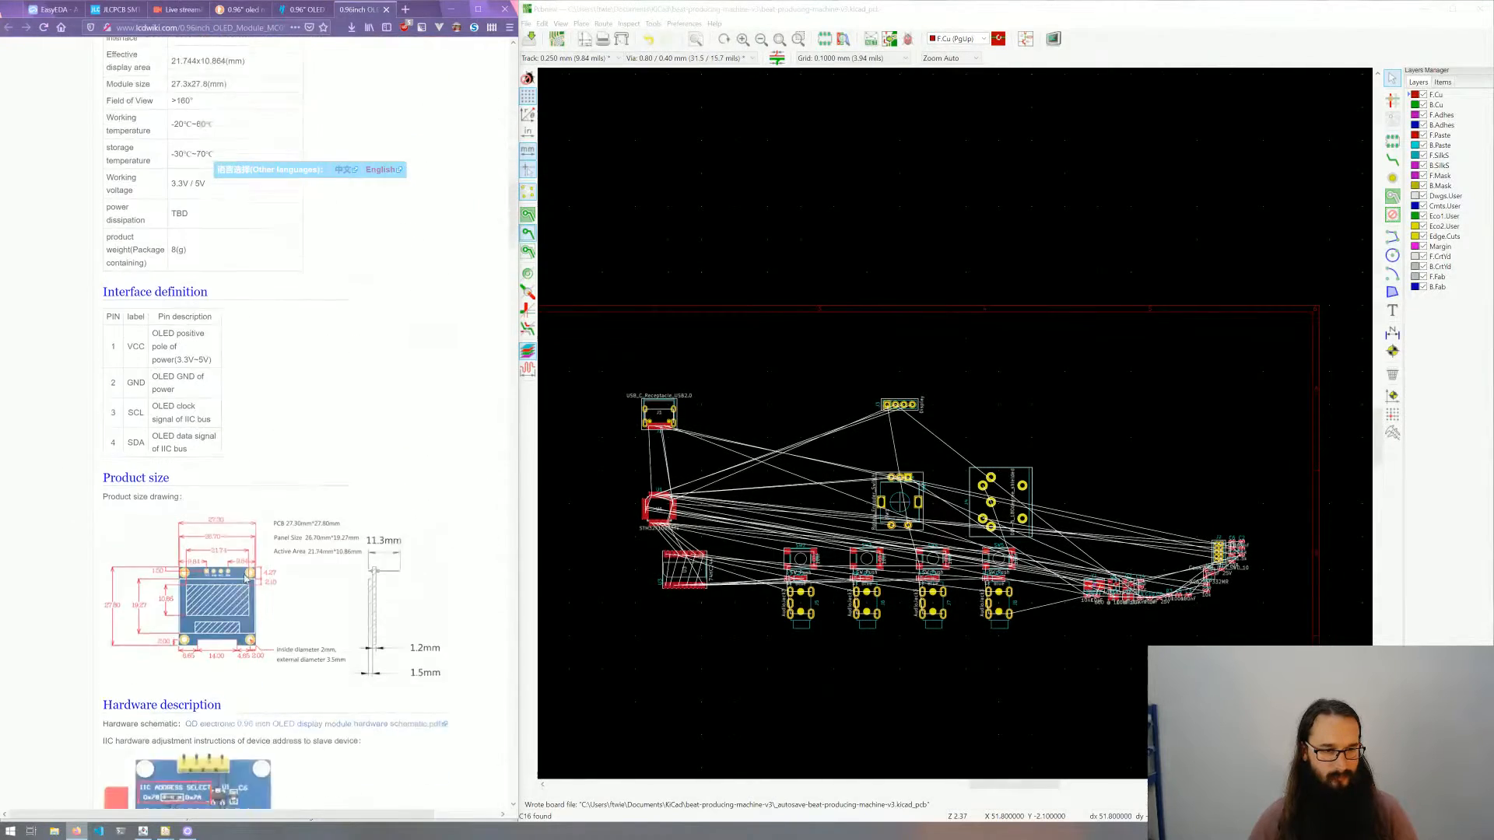
scroll(246, 577, "down", 3)
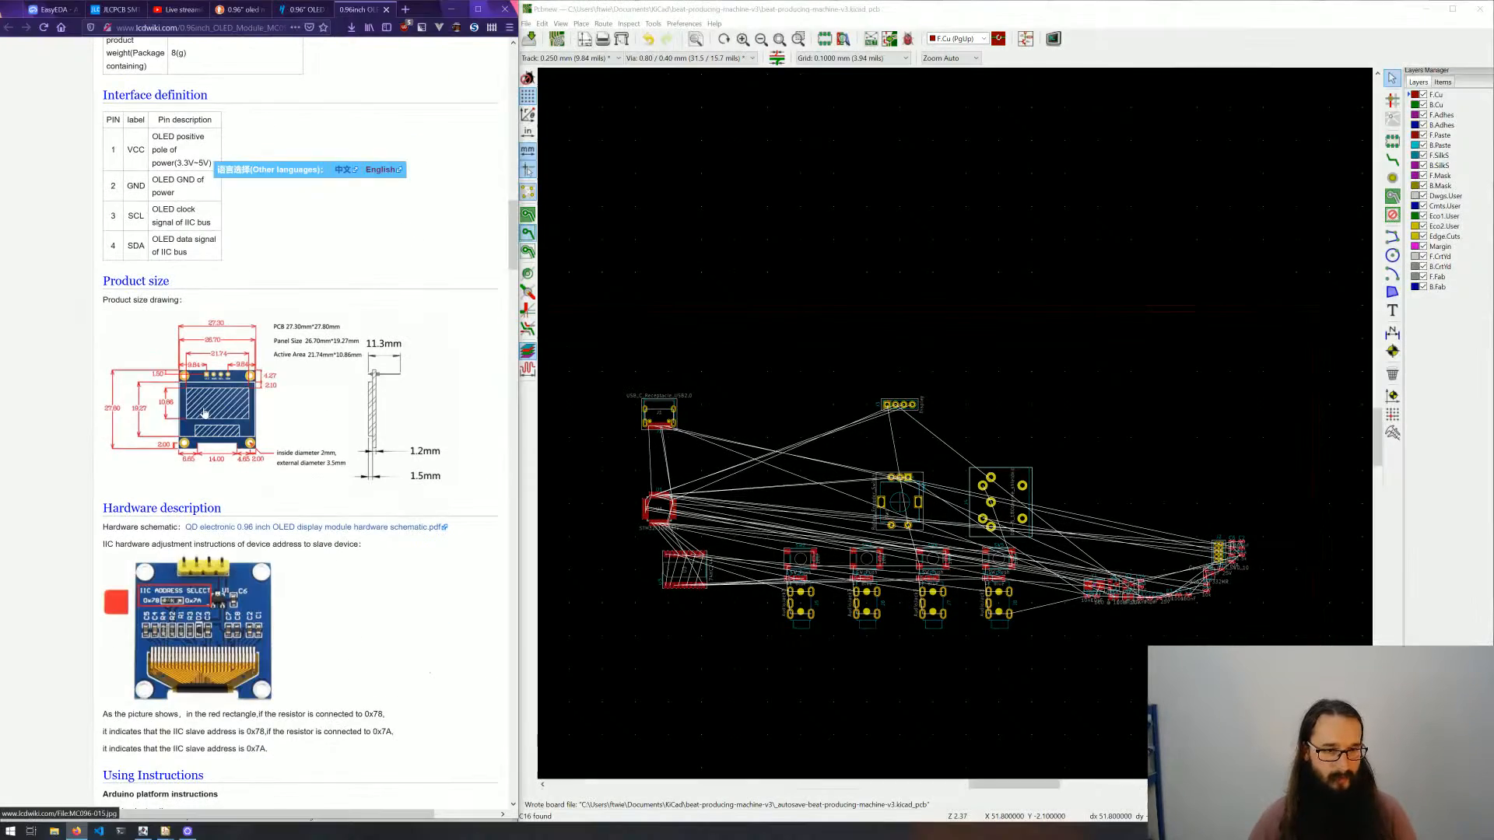
scroll(204, 413, "down", 7)
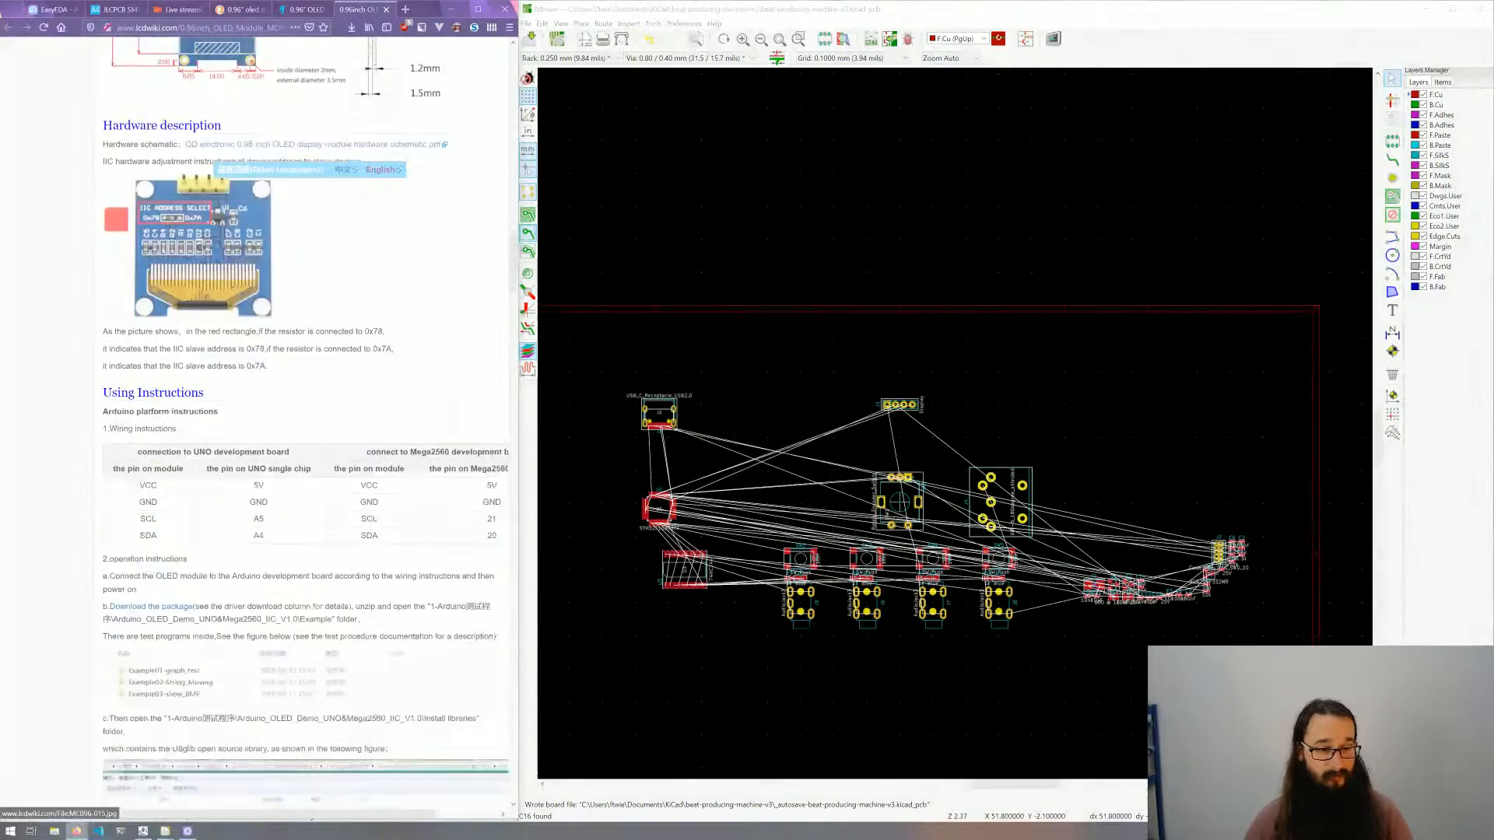
scroll(206, 442, "up", 4)
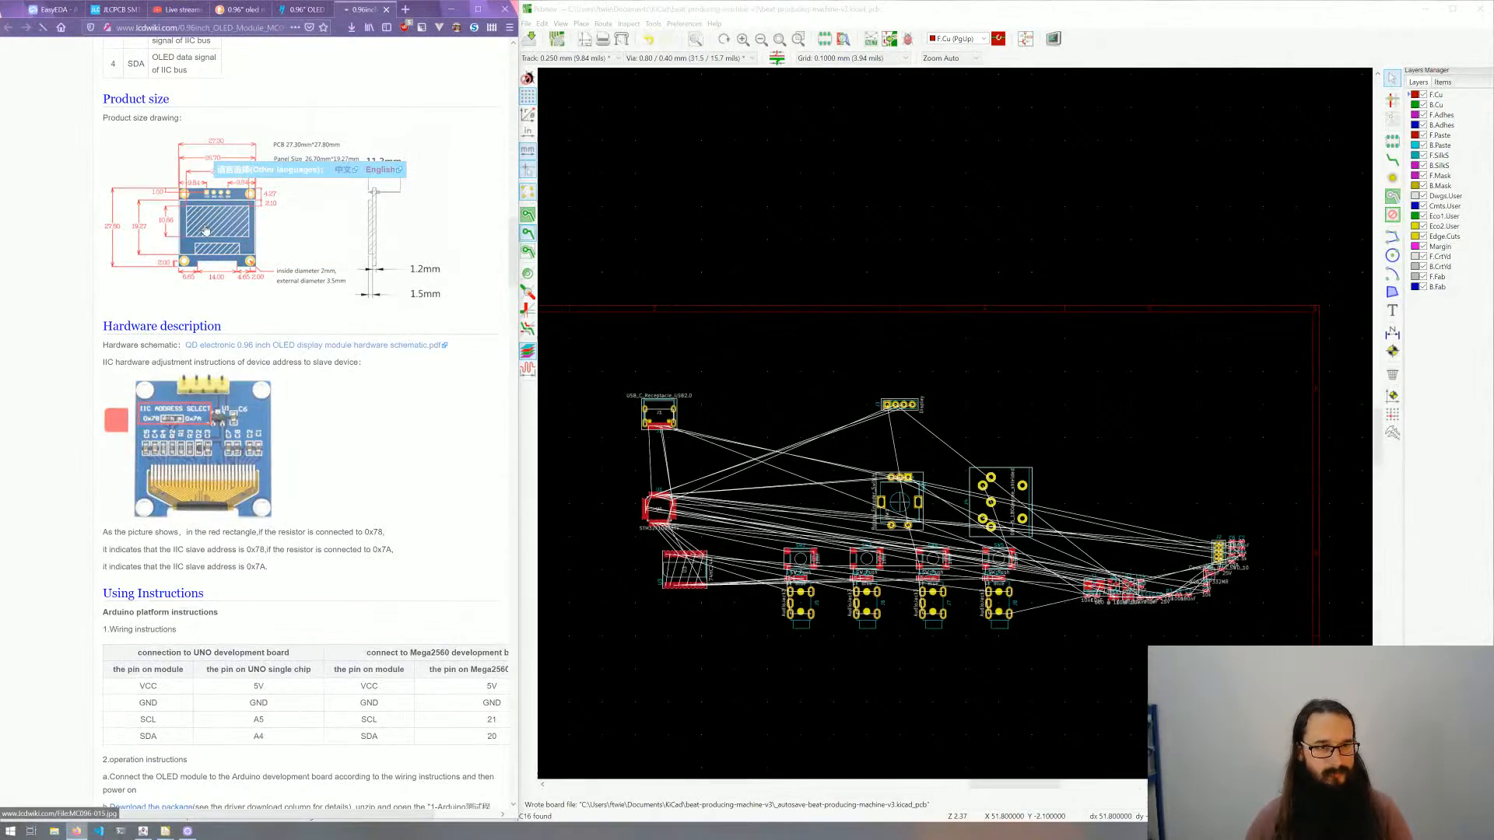
left_click(205, 230)
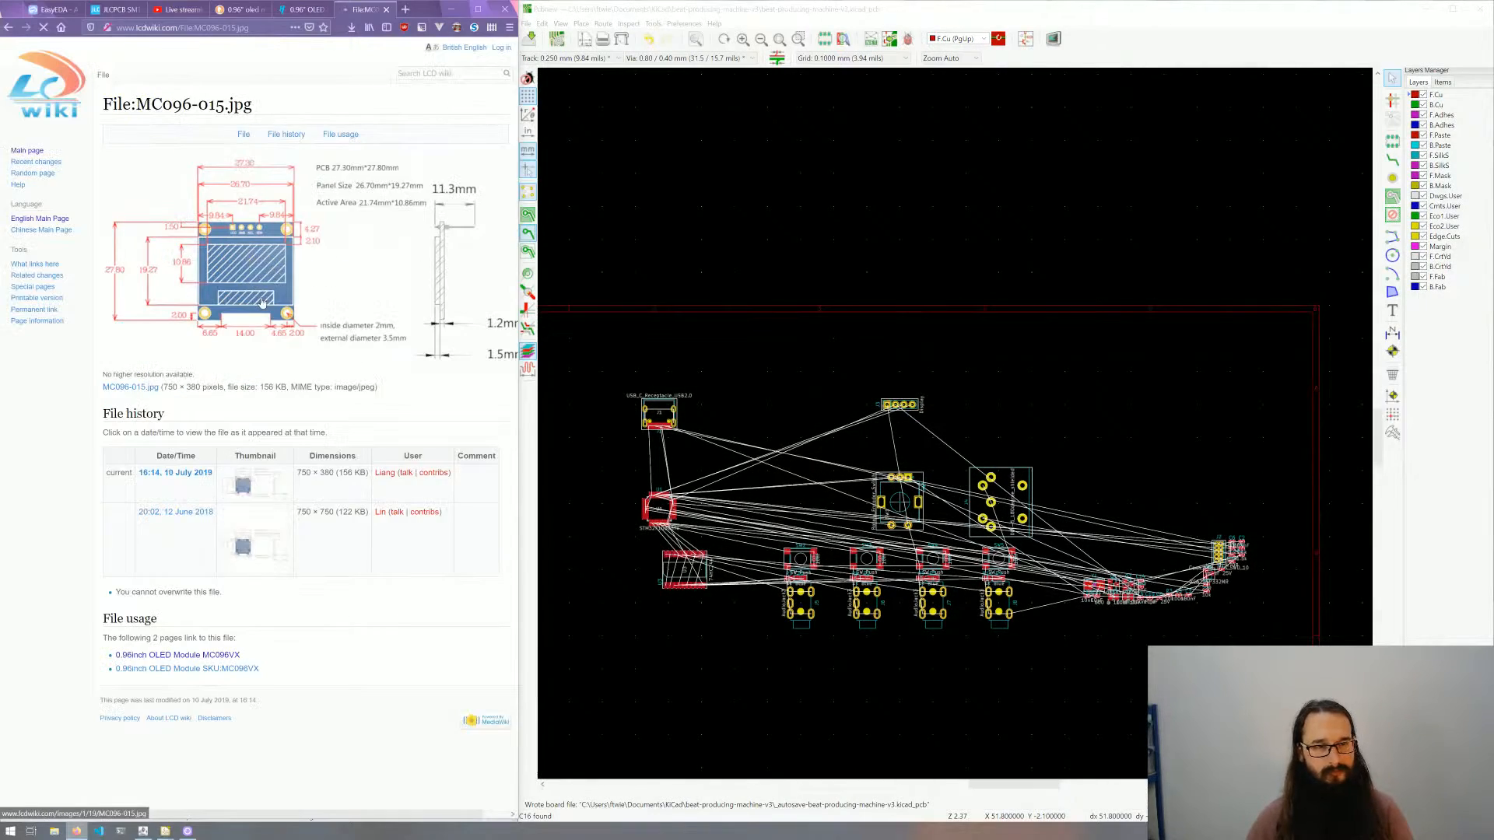
left_click(261, 268)
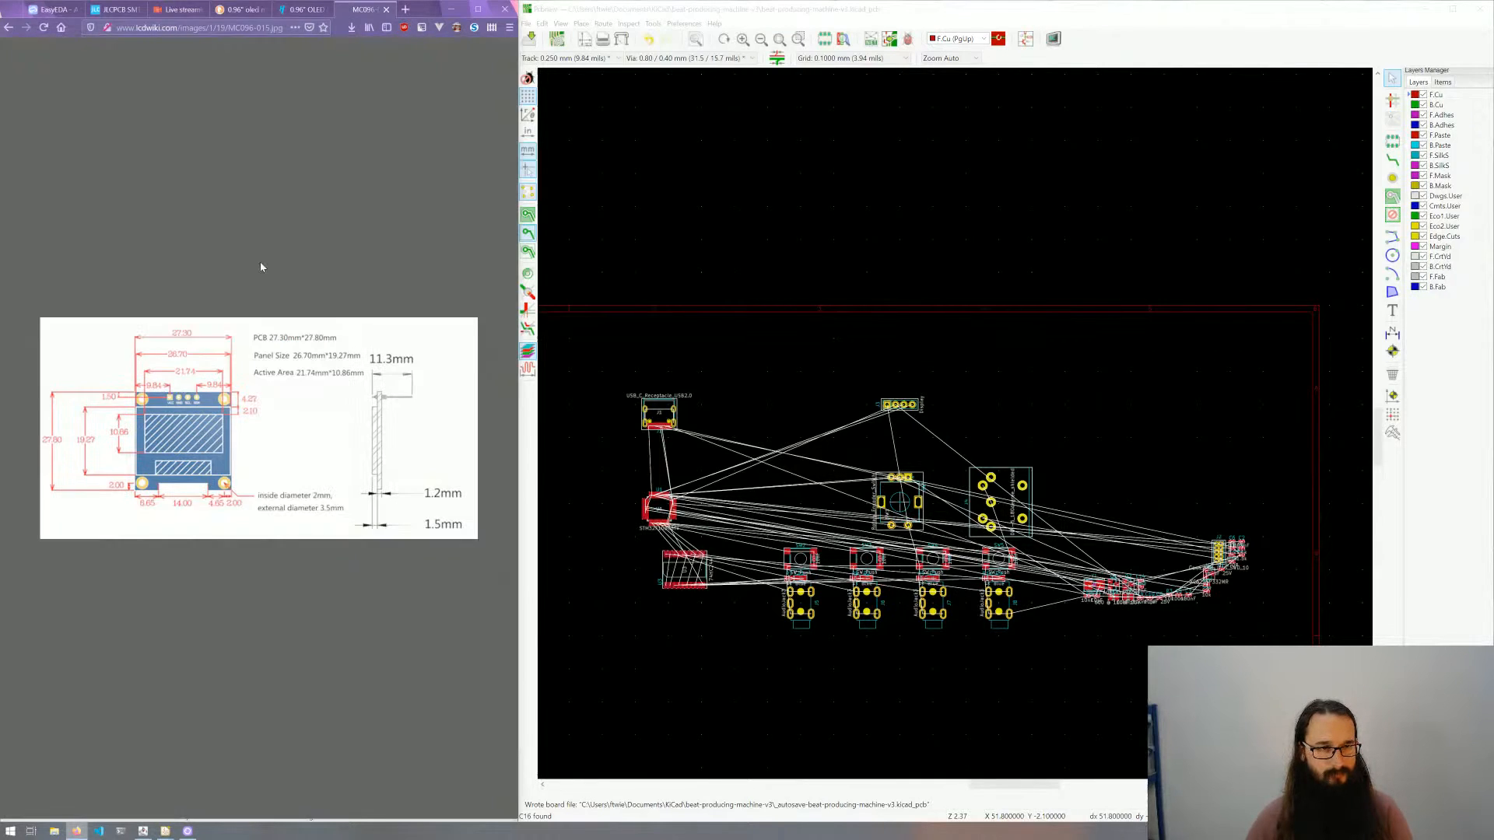
scroll(201, 404, "up", 1, "ctrl")
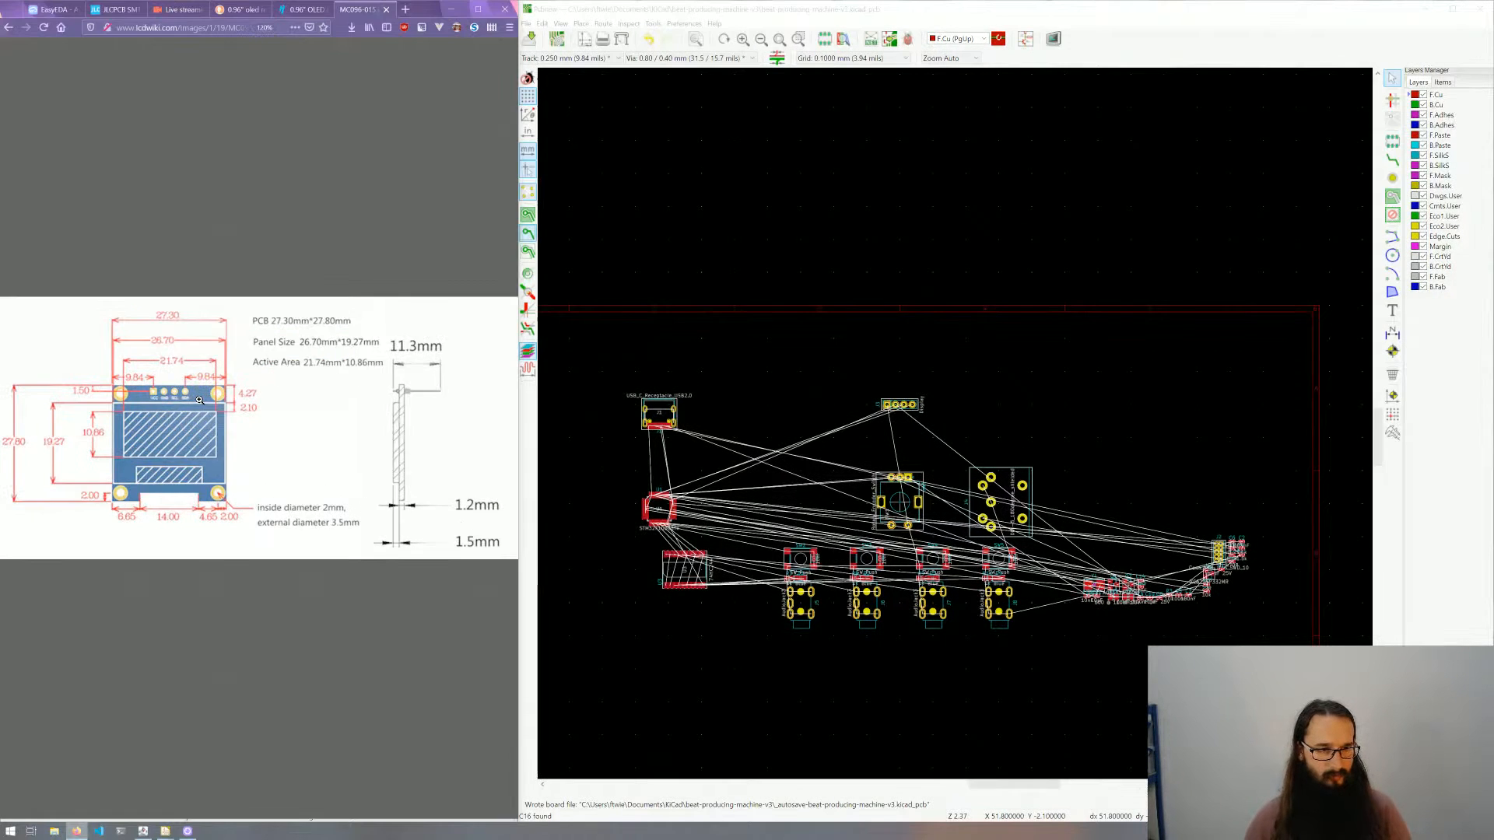
scroll(200, 402, "up", 3, "ctrl")
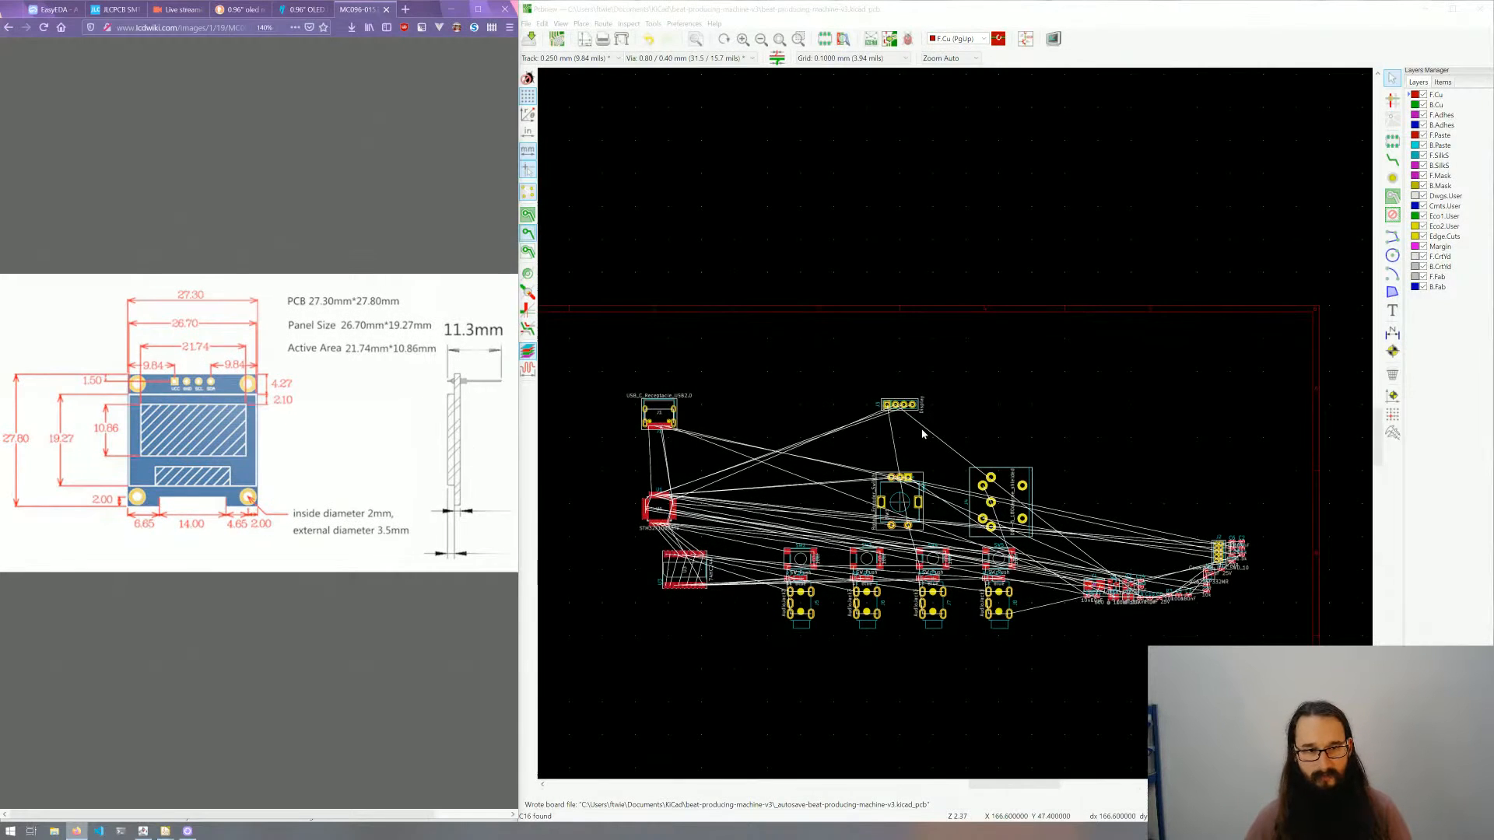
Step: Measure 1.5 mm straight up from pin 1 of display header J3 in Pcbnew to locate the module's upper edge
left_click(922, 433)
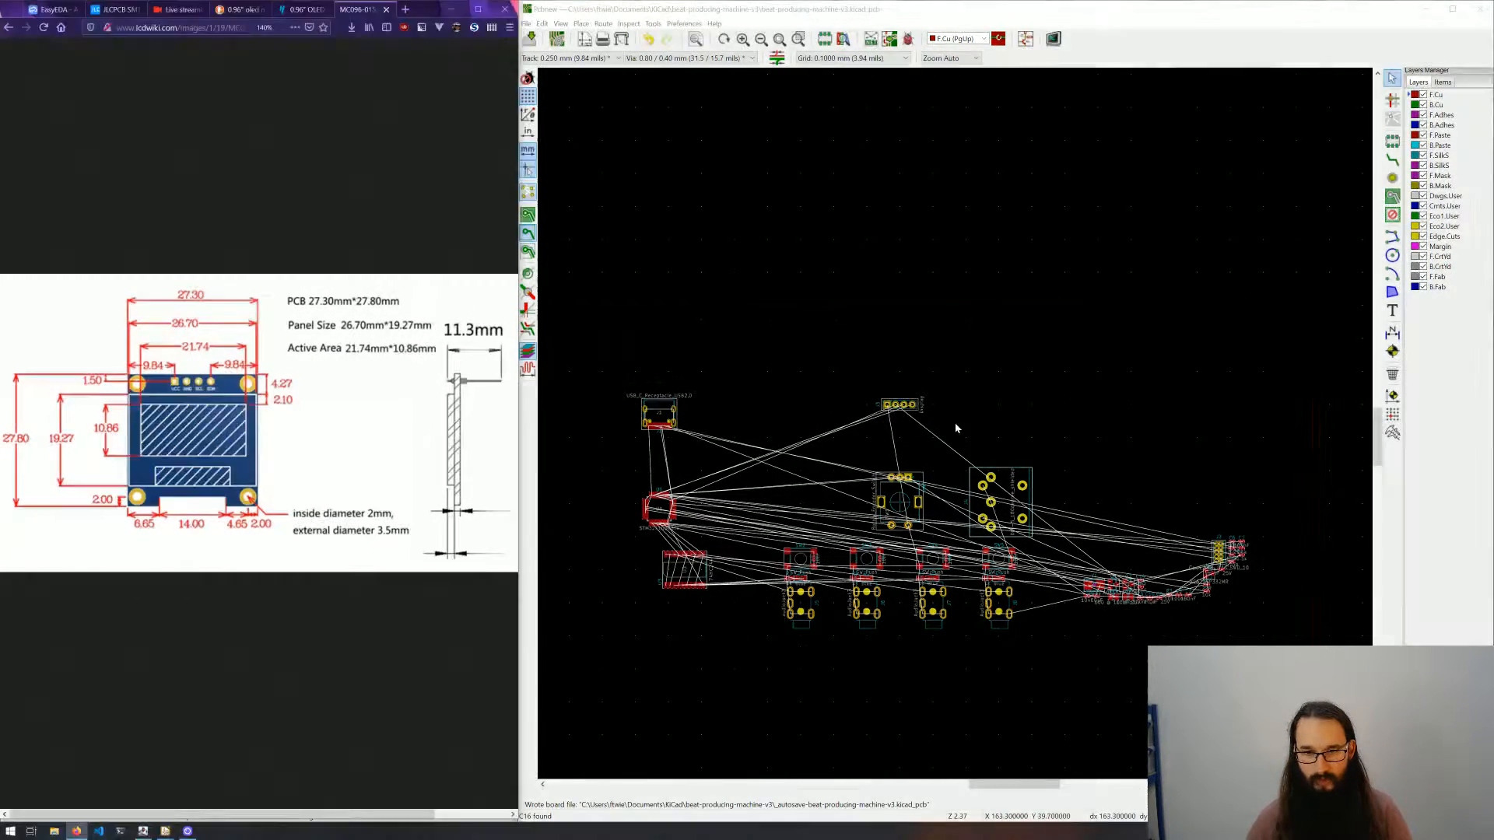
scroll(903, 409, "up", 5)
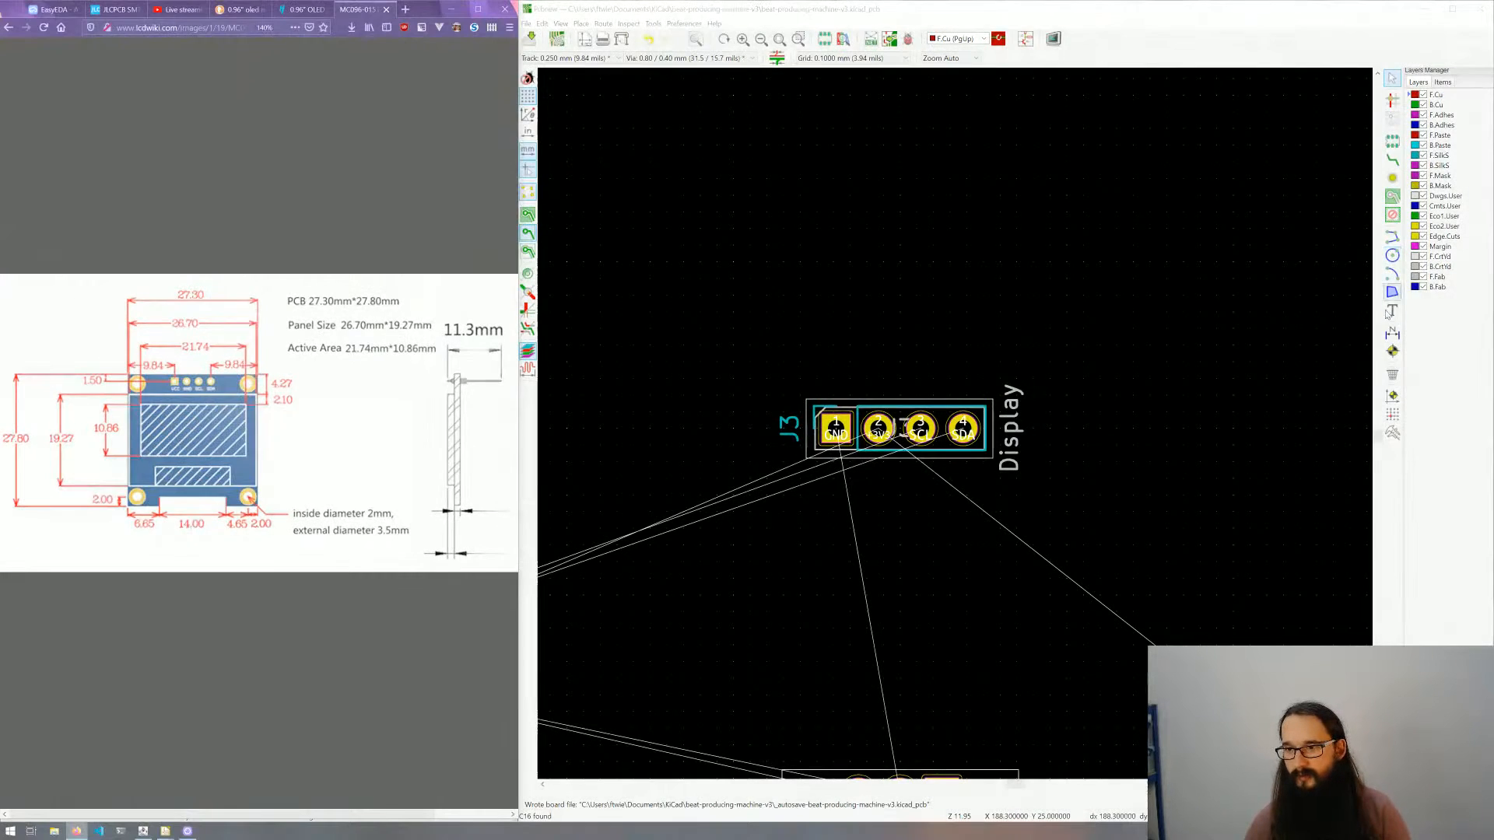
left_click(1392, 374)
left_click(1392, 432)
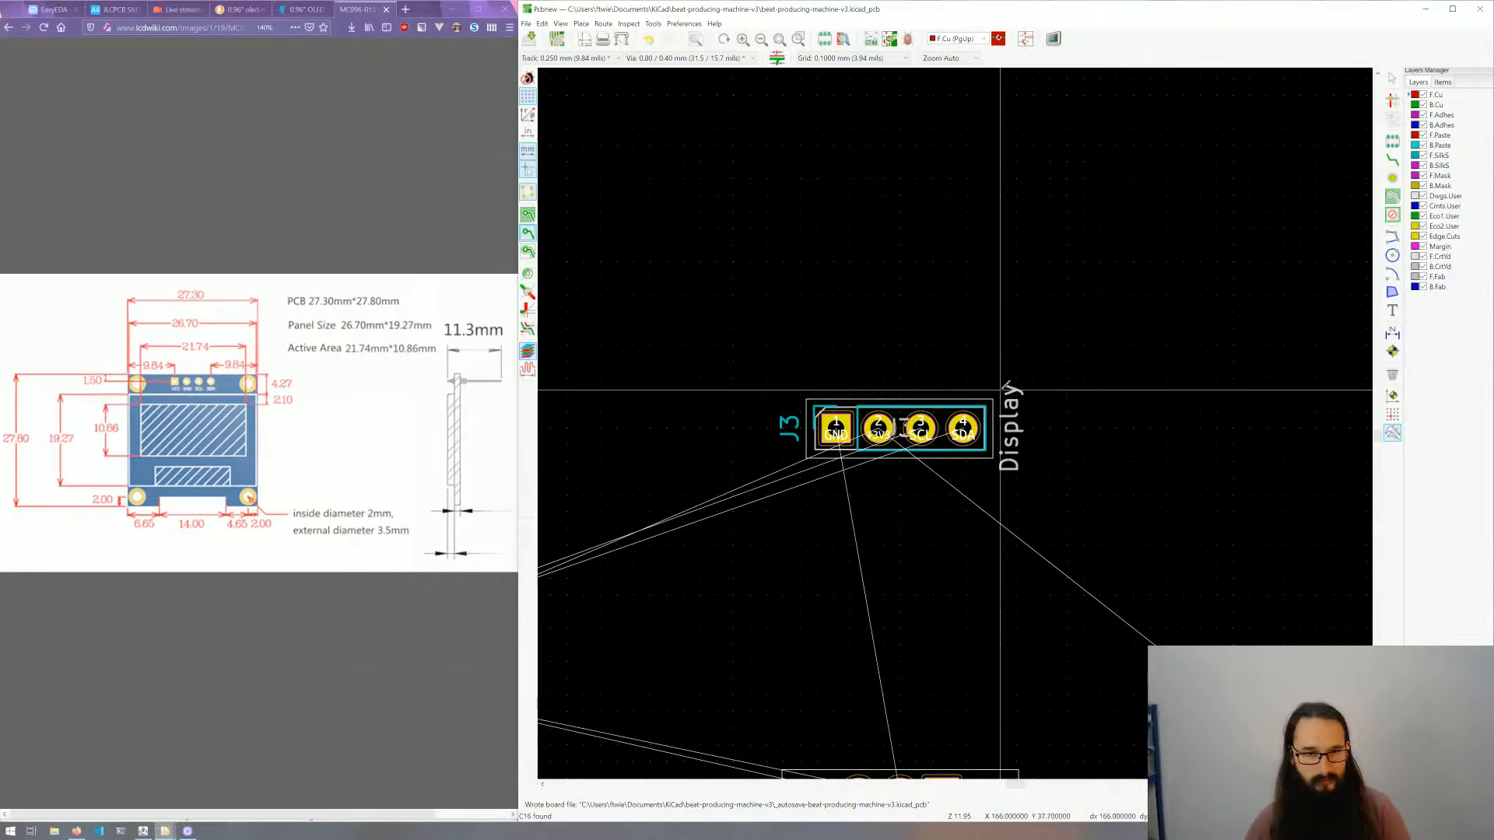
left_click(837, 428)
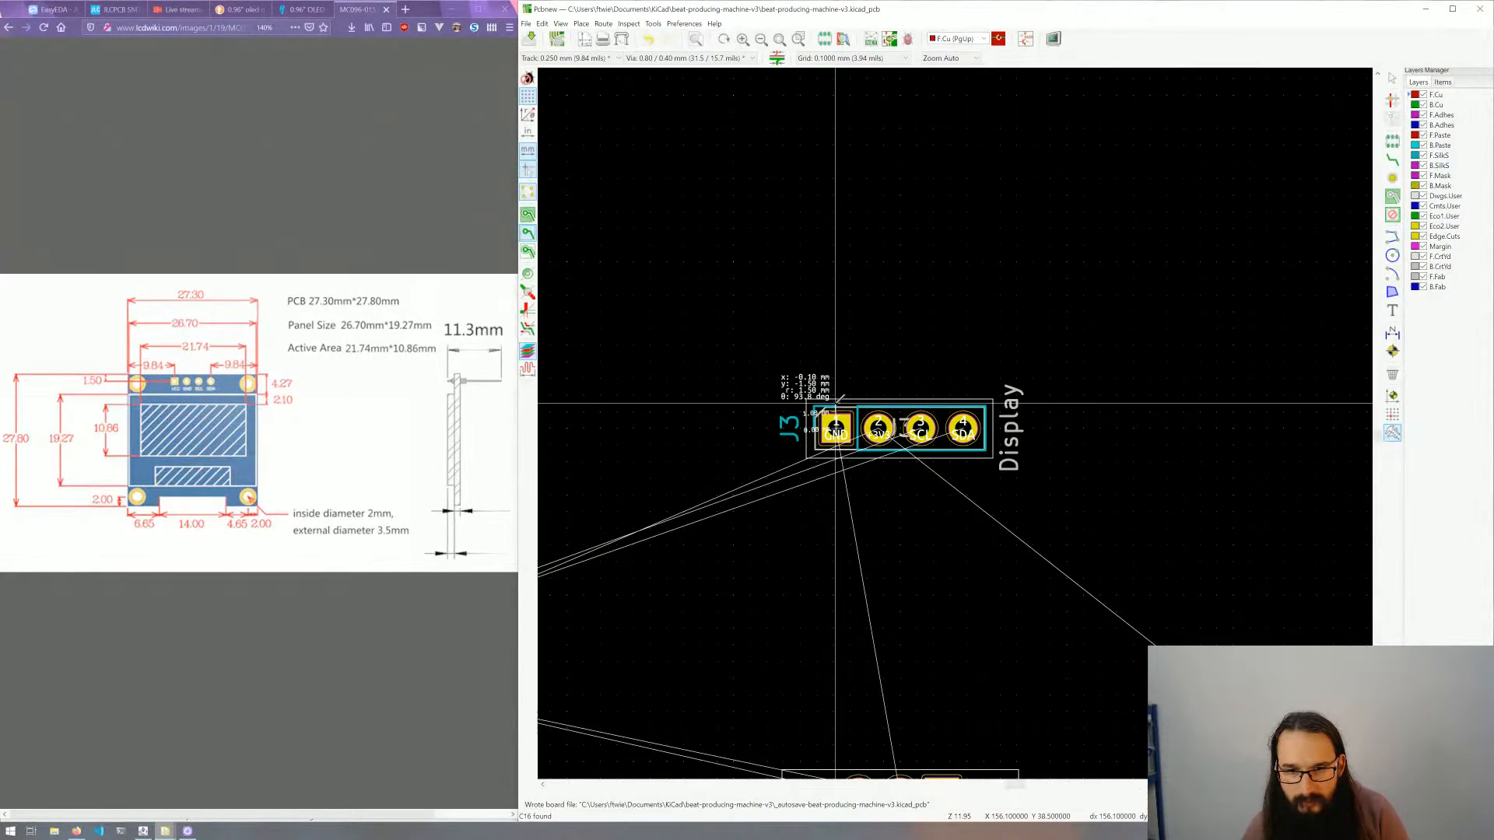
key("Escape")
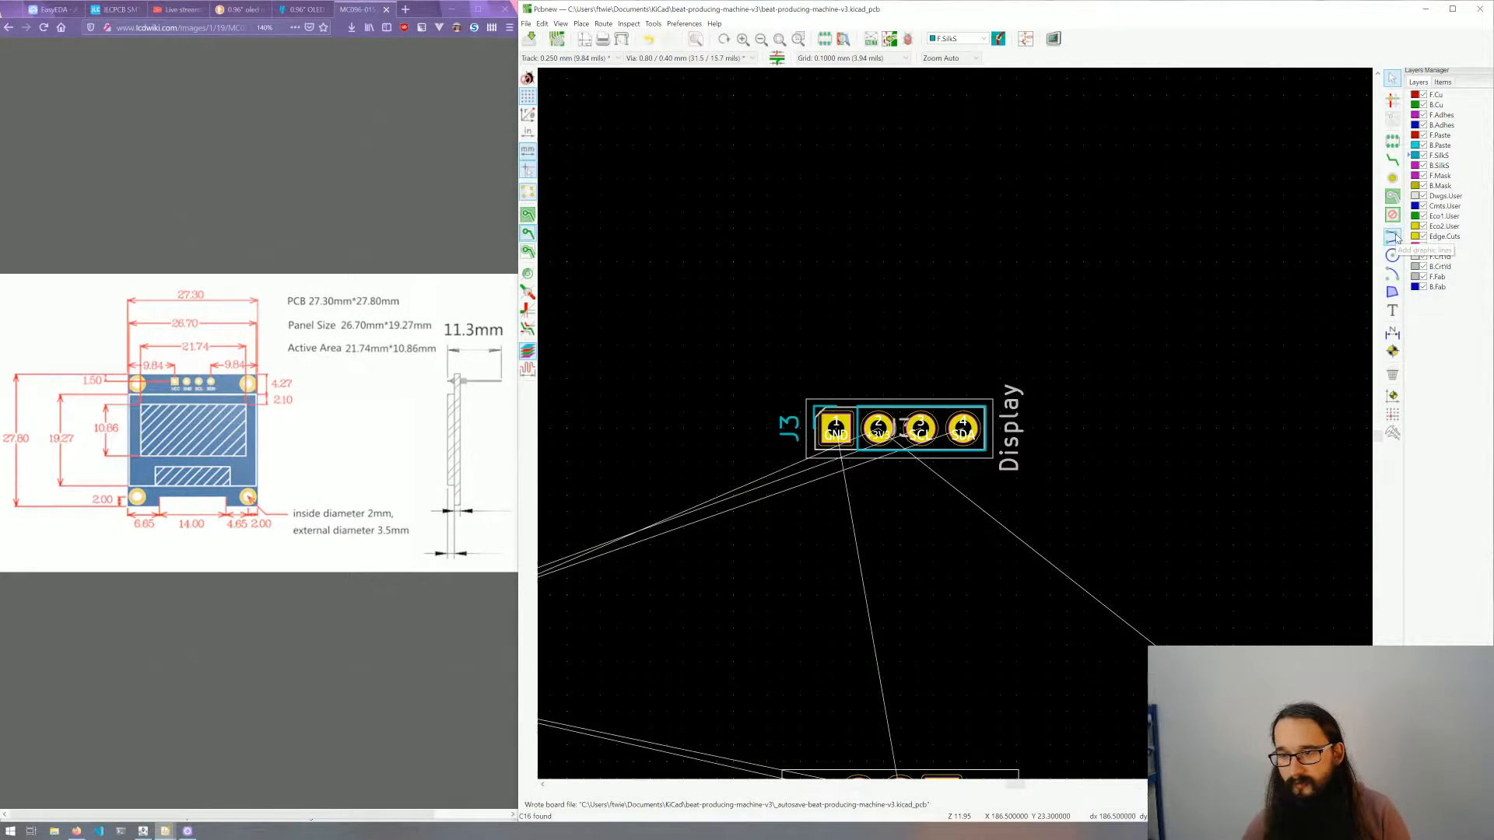
Step: Start the display outline on F.SilkS with a 10 mm horizontal line running left from 1.5 mm above J3's pin 1
left_click(1393, 236)
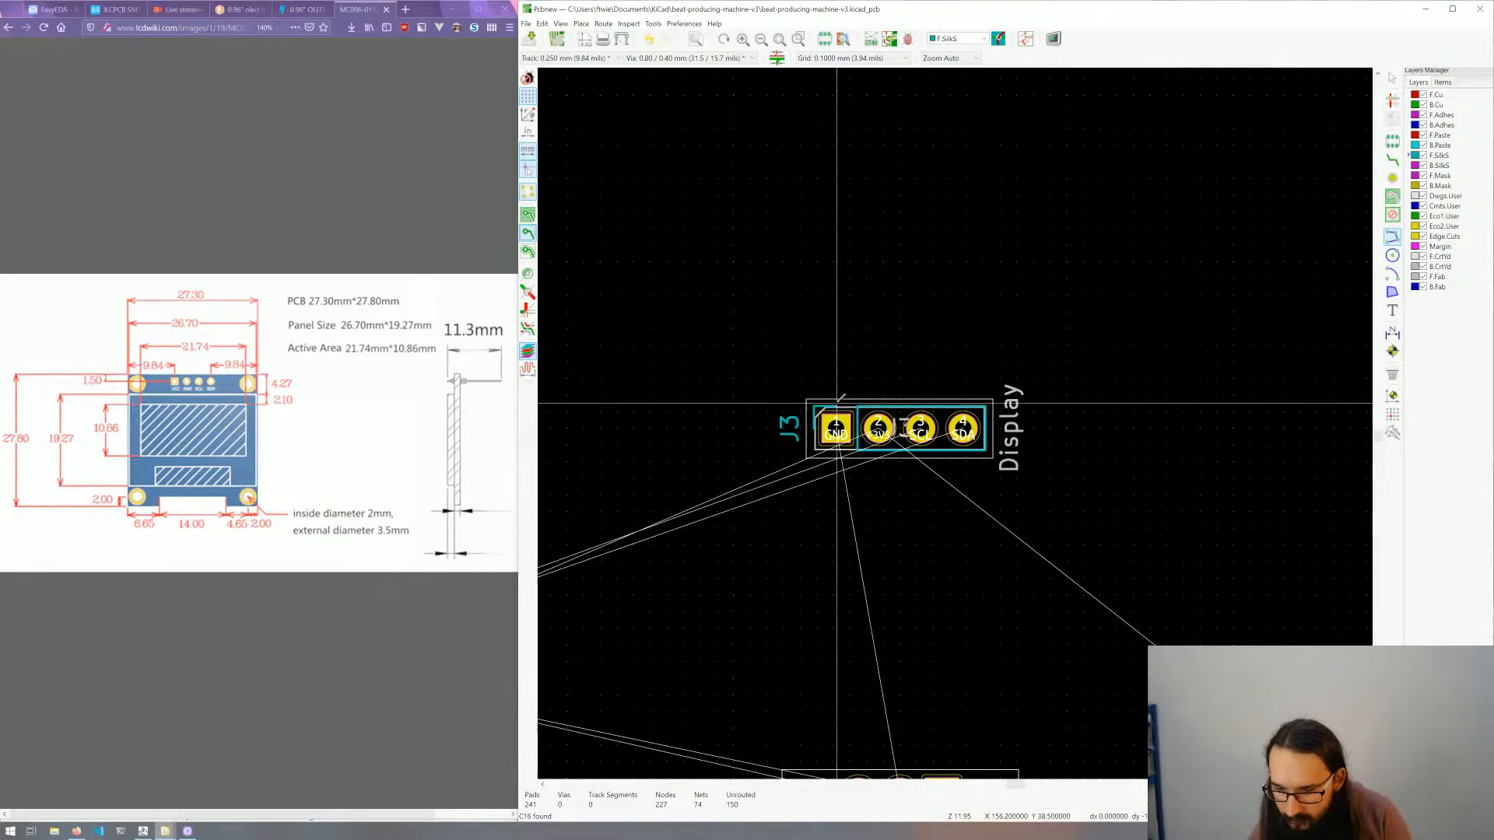
left_click(837, 404)
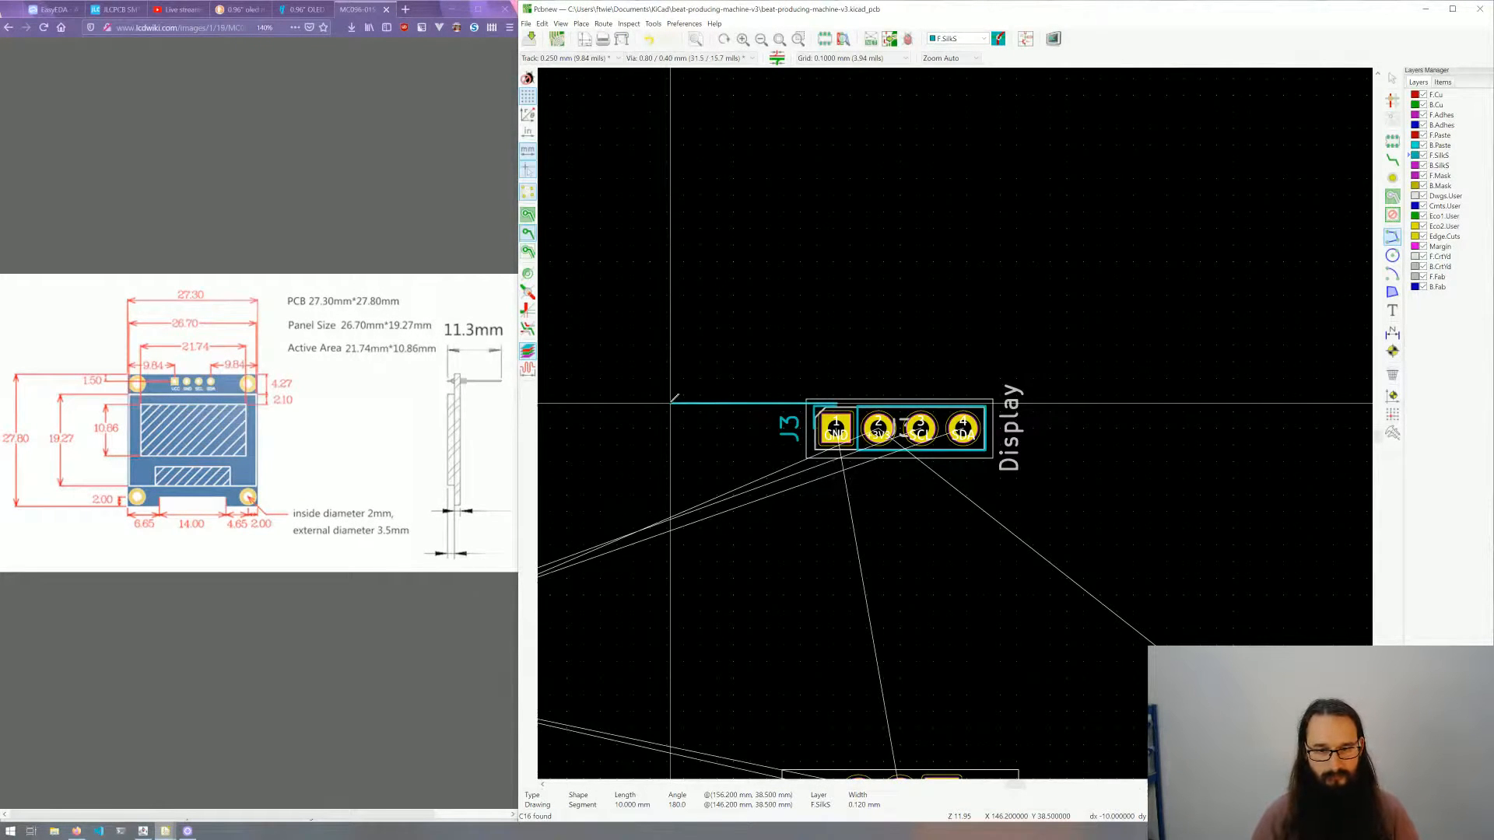
double_click(671, 403)
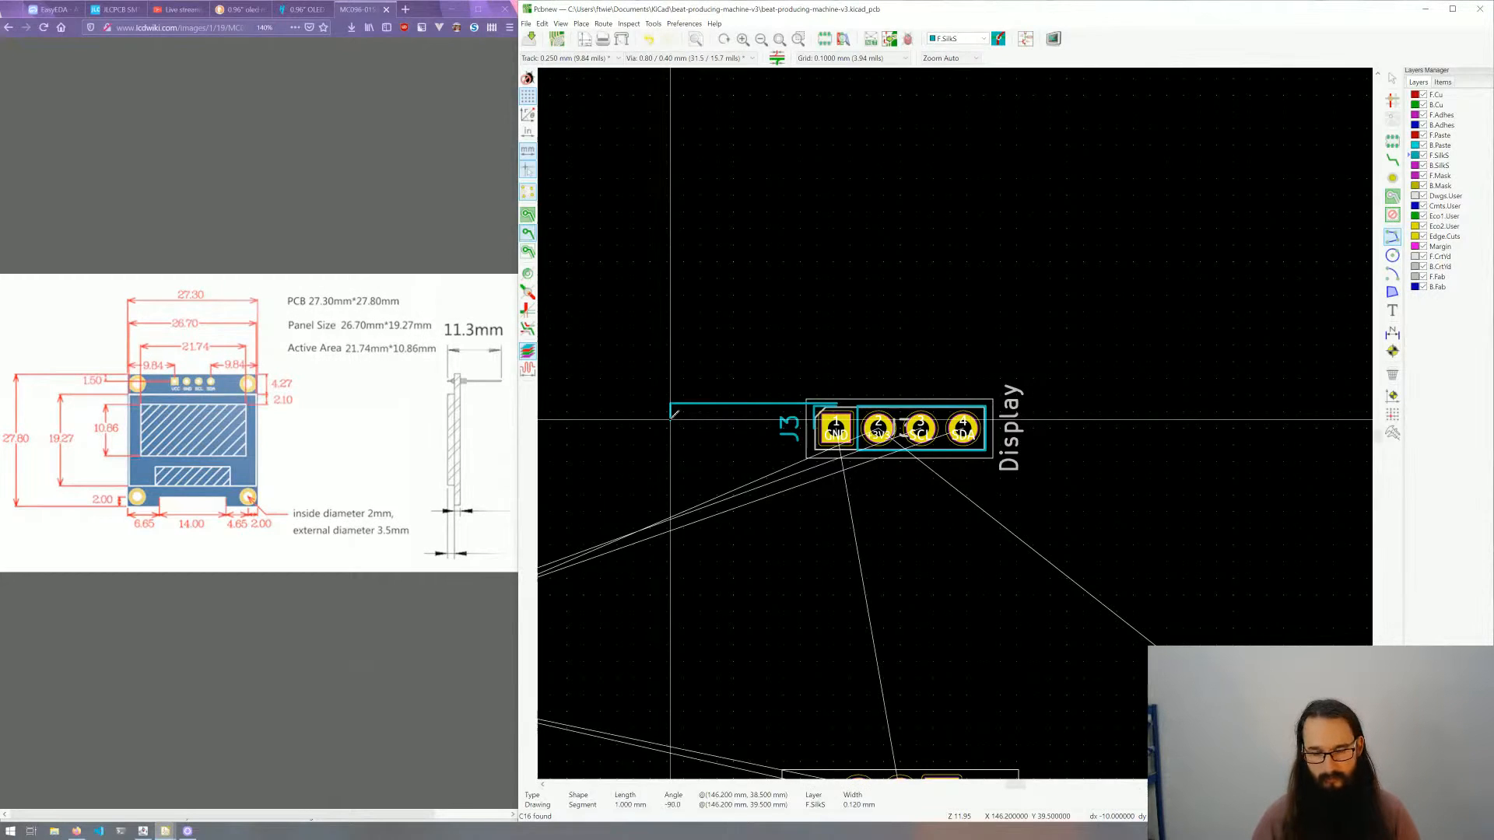
left_click(671, 403)
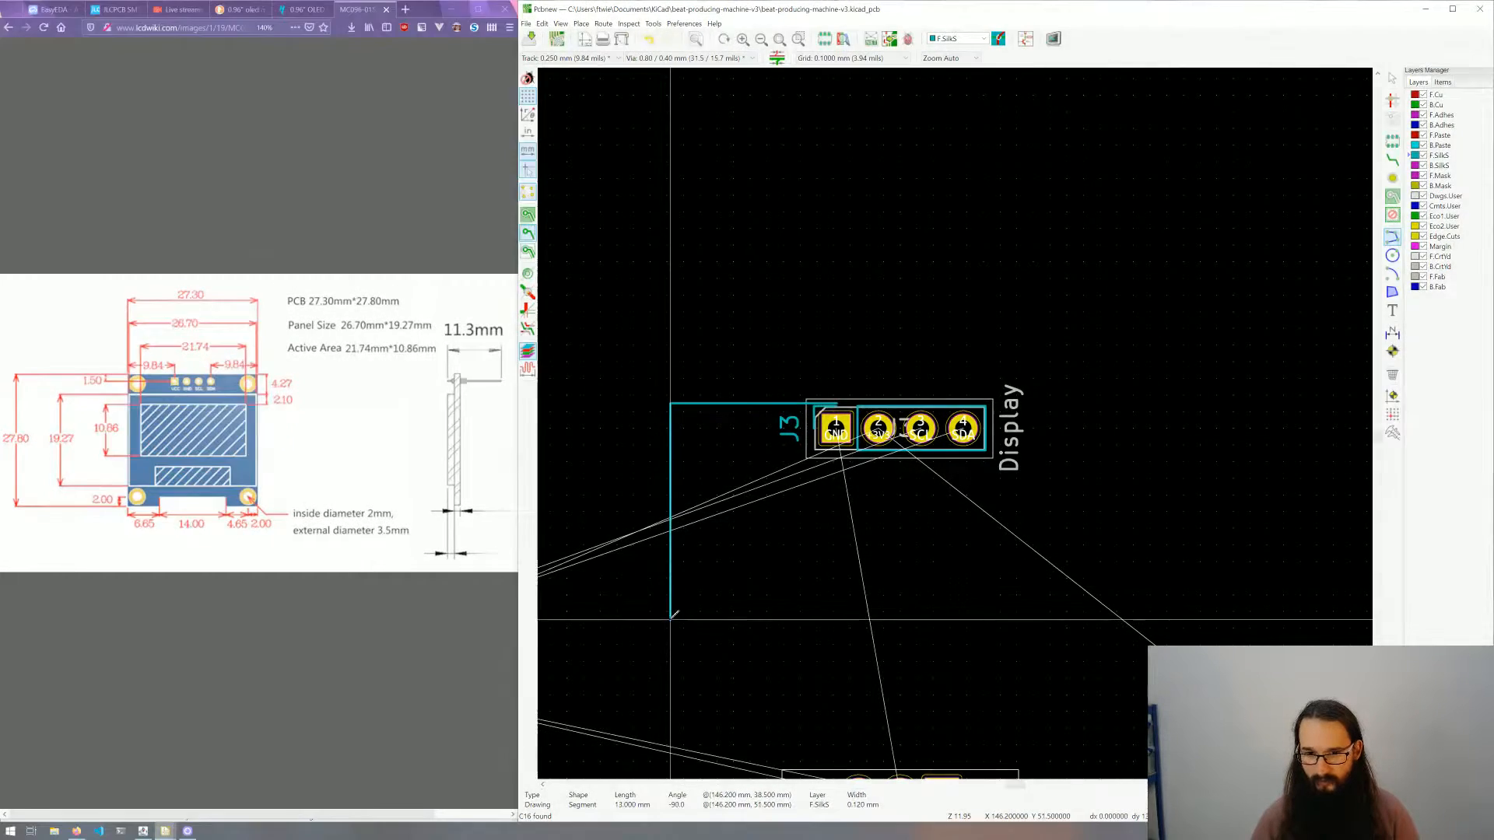
Step: Continue the display outline straight down from its upper left corner with a 28 mm left edge
key("ctrl+Down")
key("ctrl+Down")
key("ctrl+Down")
key("ctrl+Down")
key("ctrl+Down")
key("ctrl+Down")
key("ctrl+Down")
key("ctrl+Down")
key("ctrl+Down")
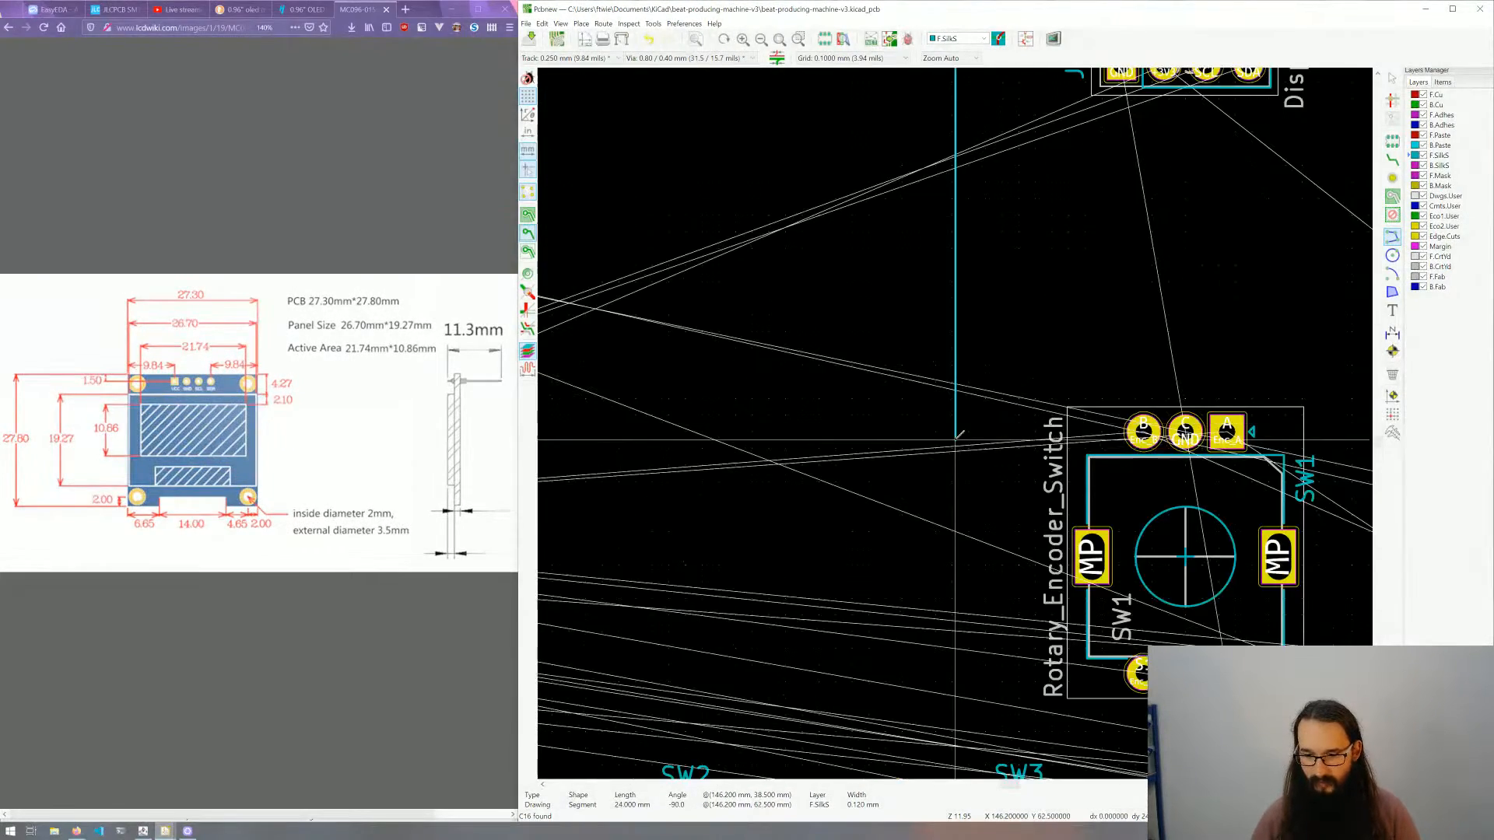
key("ctrl+Down")
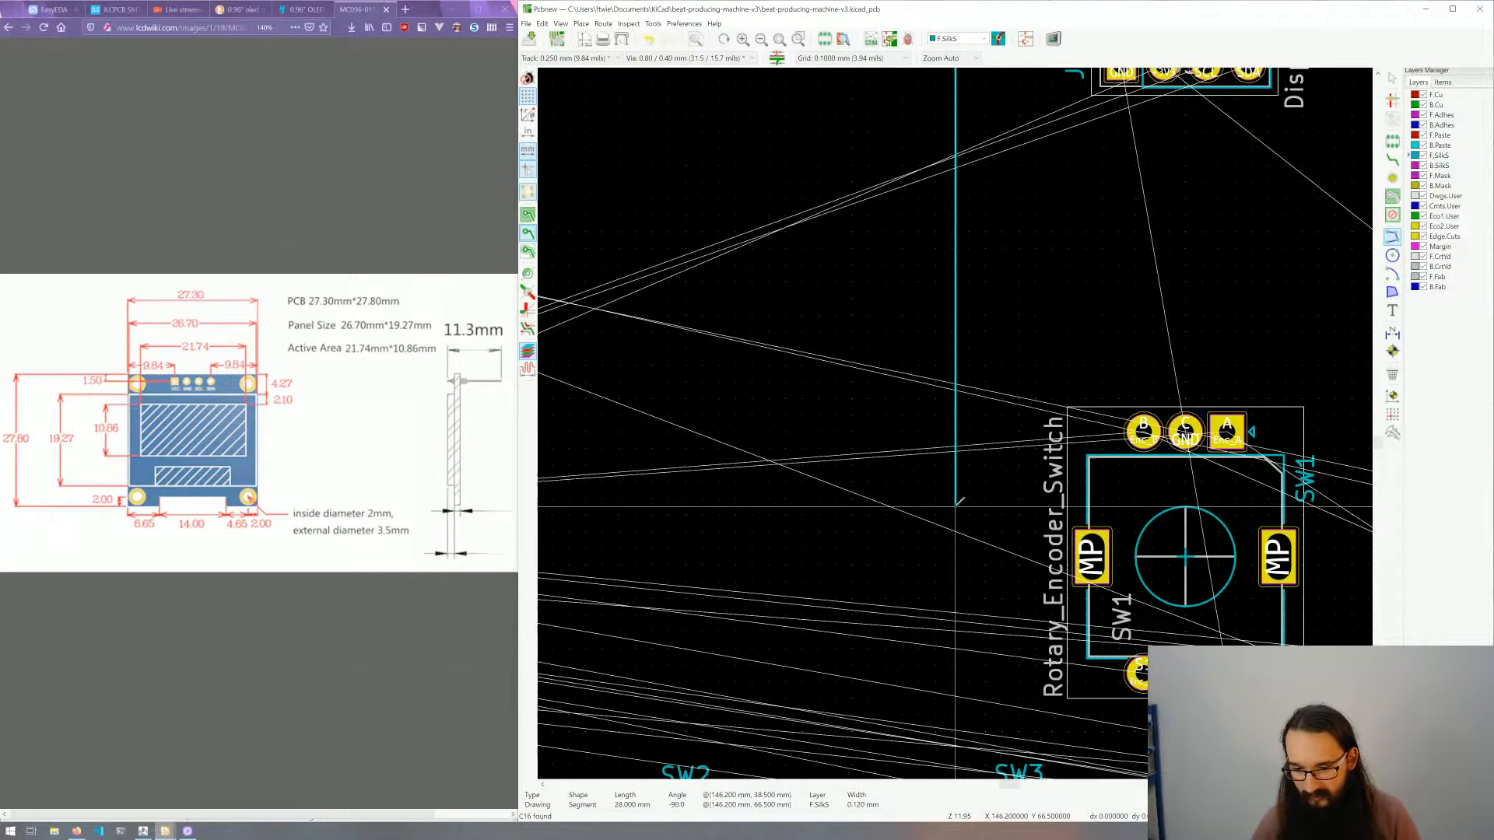
left_click(956, 506)
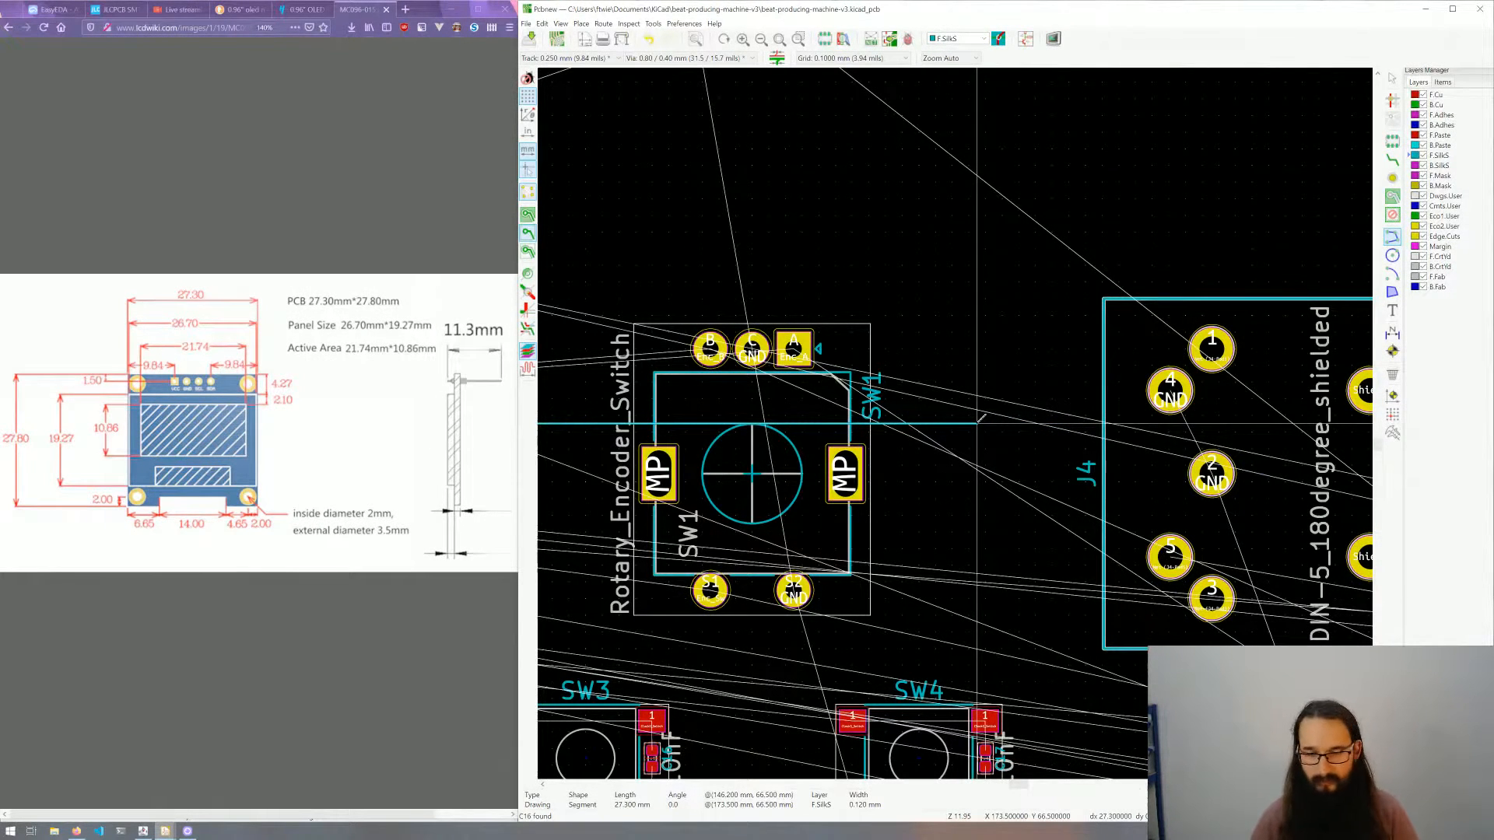
Step: Complete the display outline with a 27.3 mm lower edge, a 28 mm right edge and a 17.3 mm line back to the starting point
left_click(977, 424)
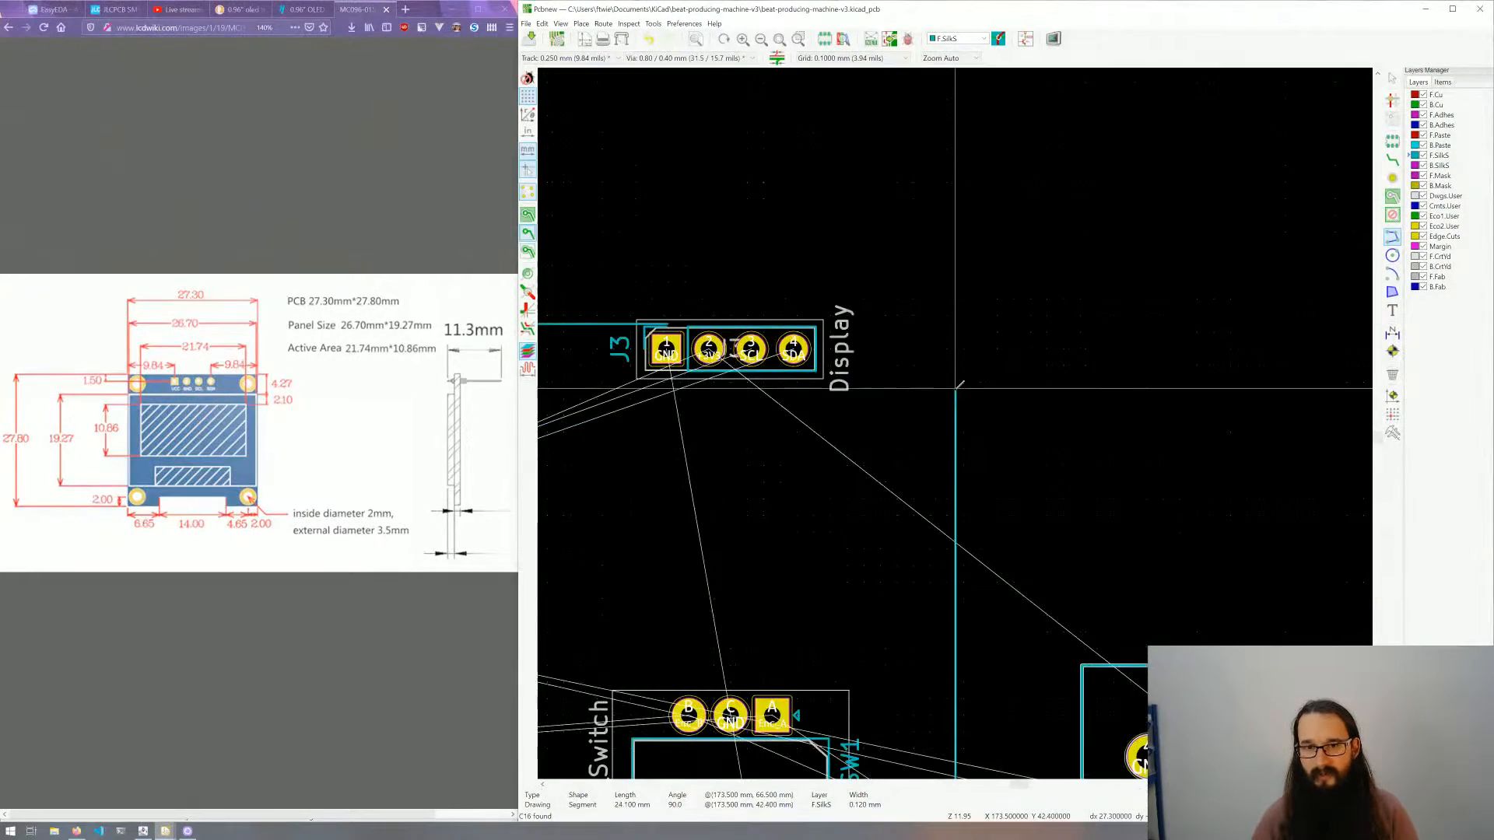
left_click(956, 323)
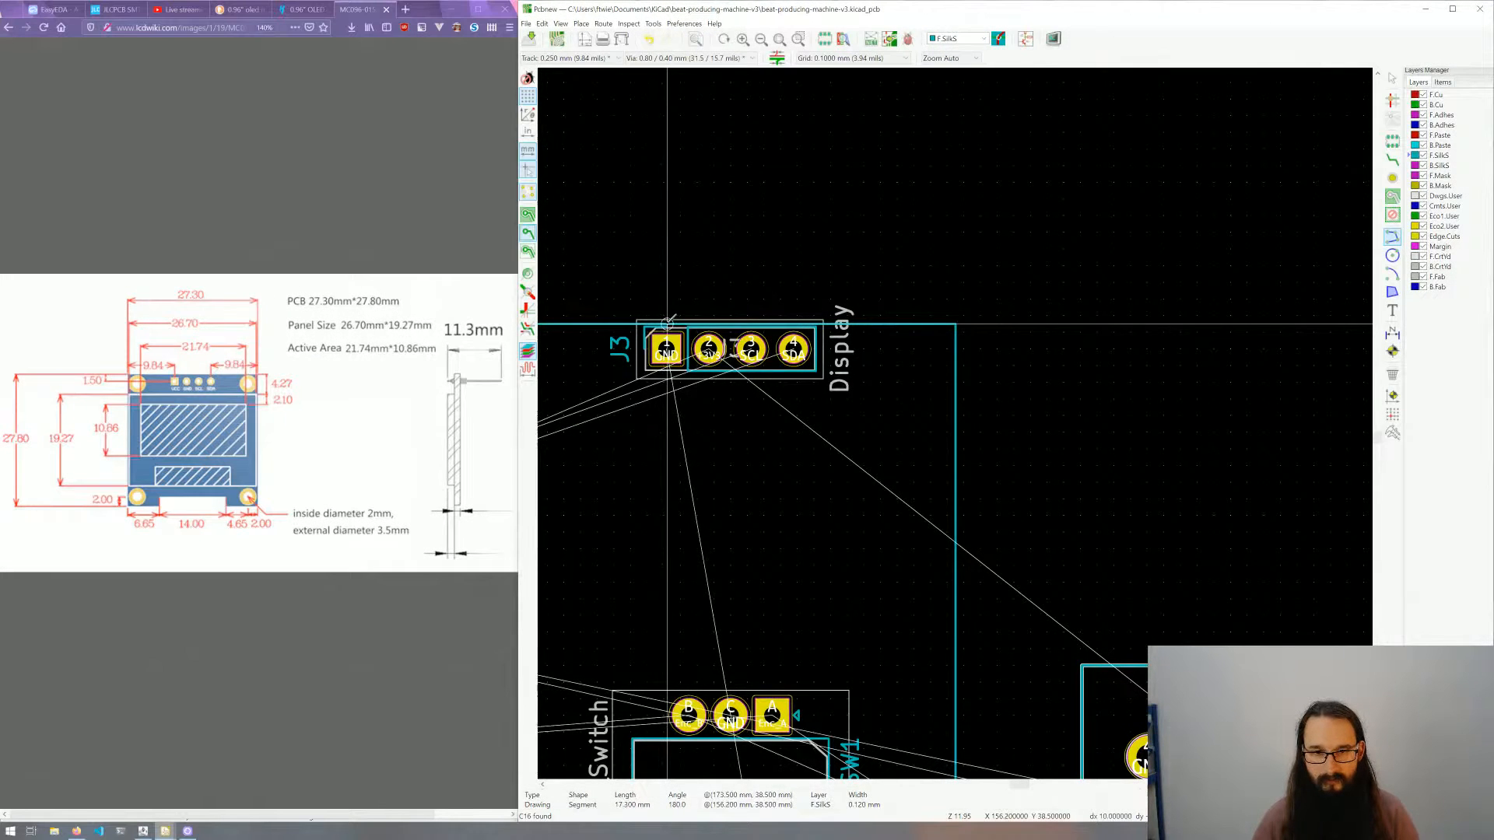
key("Escape")
key("Escape")
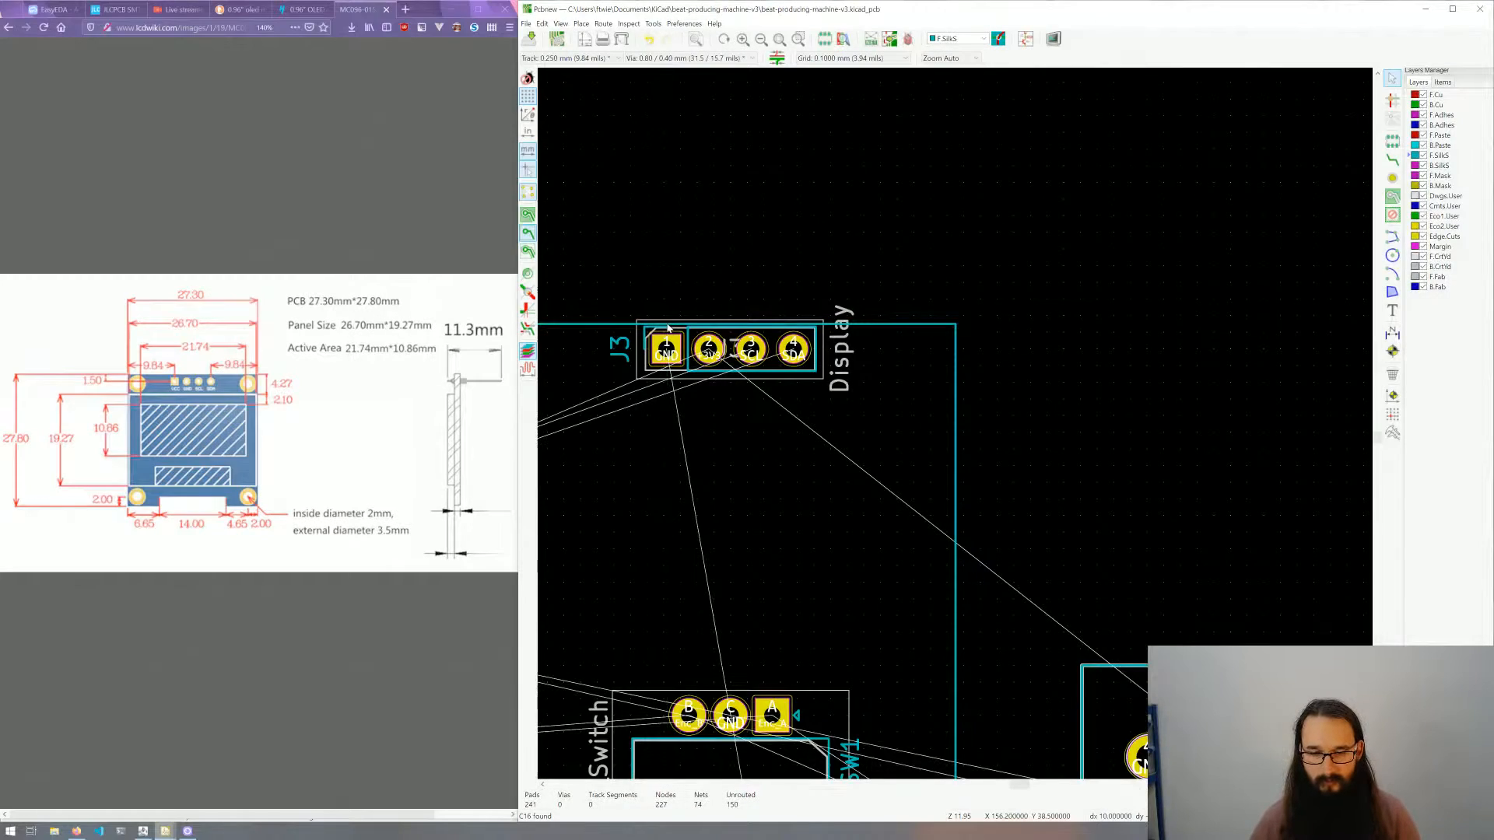
middle_click_drag(740, 390, 855, 335)
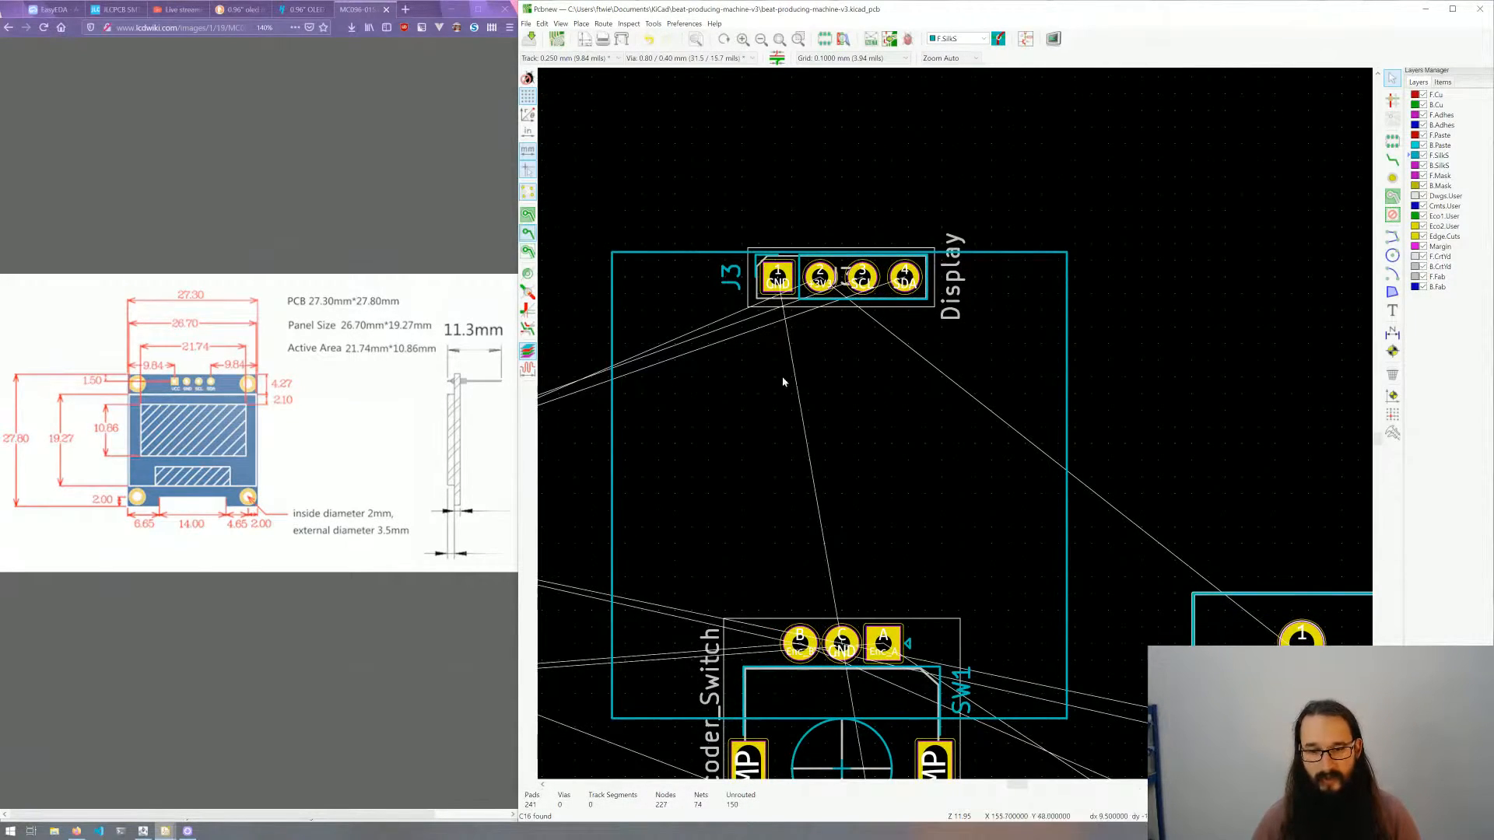
scroll(955, 423, "down", 3)
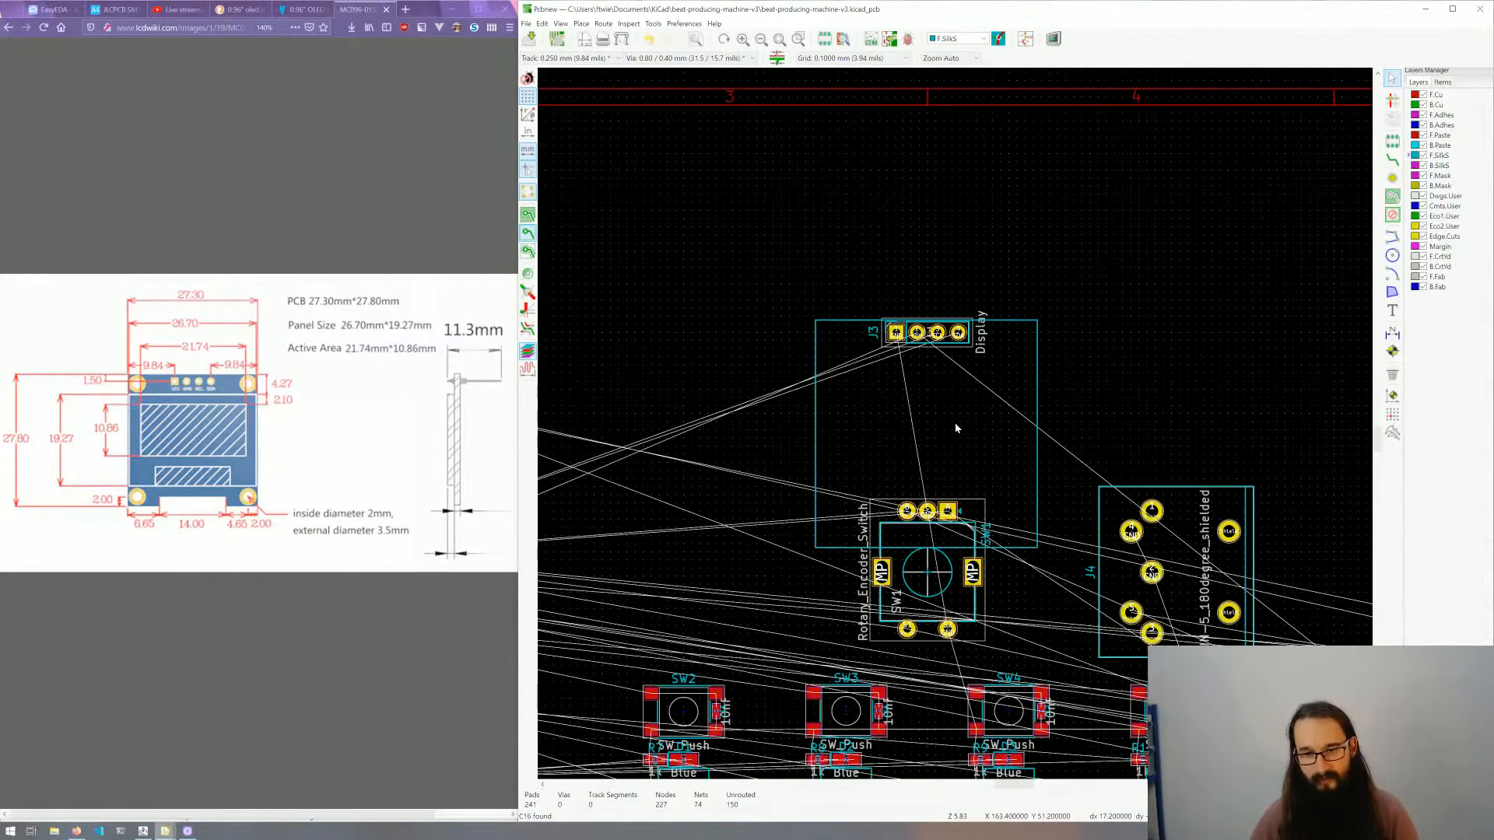
Step: Move header J3 and its whole display outline together about 6 mm straight up, clear of rotary encoder SW1's pins
scroll(957, 428, "down", 1)
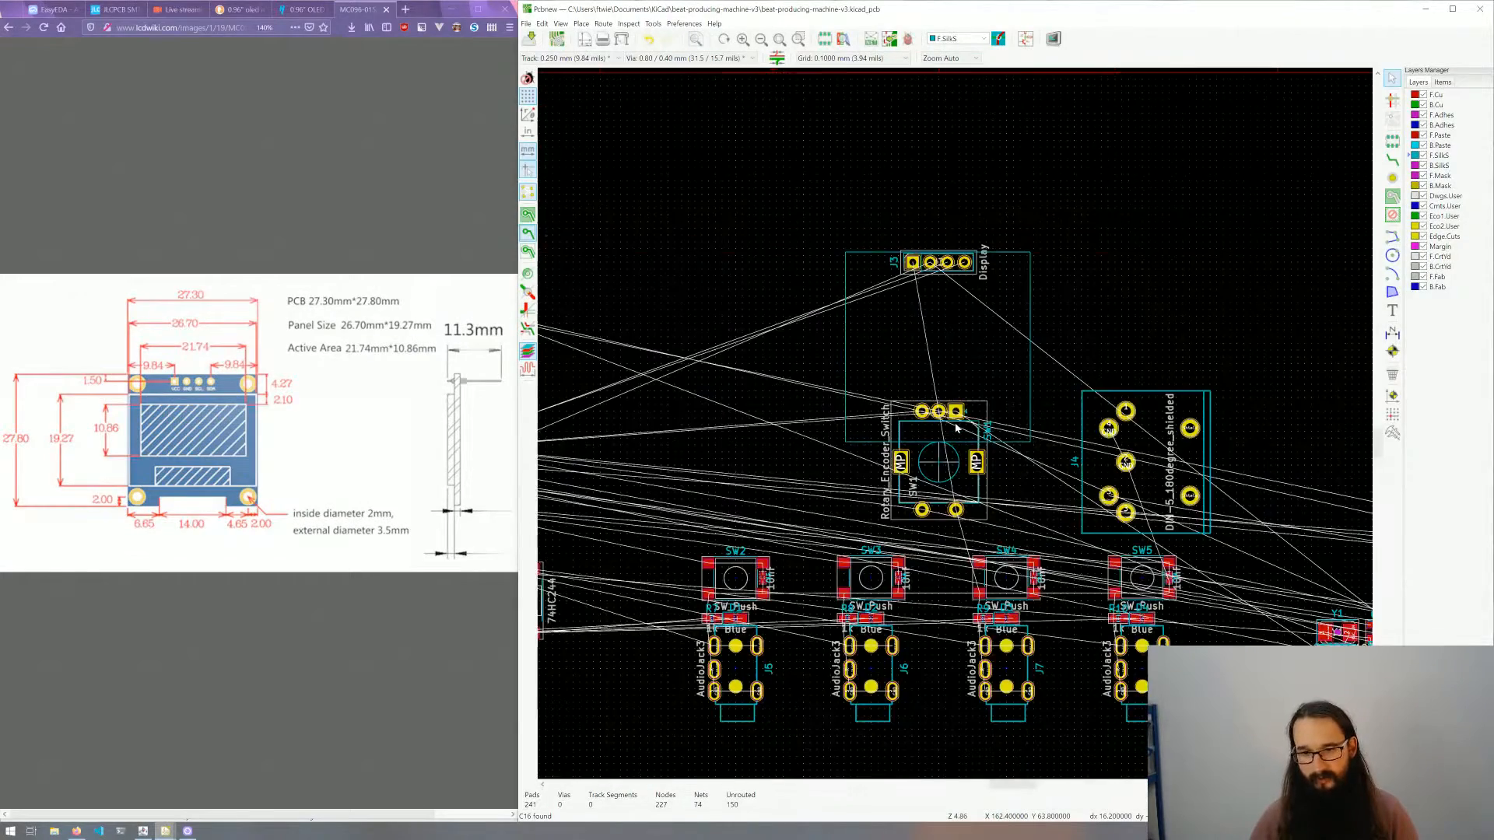
middle_click_drag(957, 428, 954, 466)
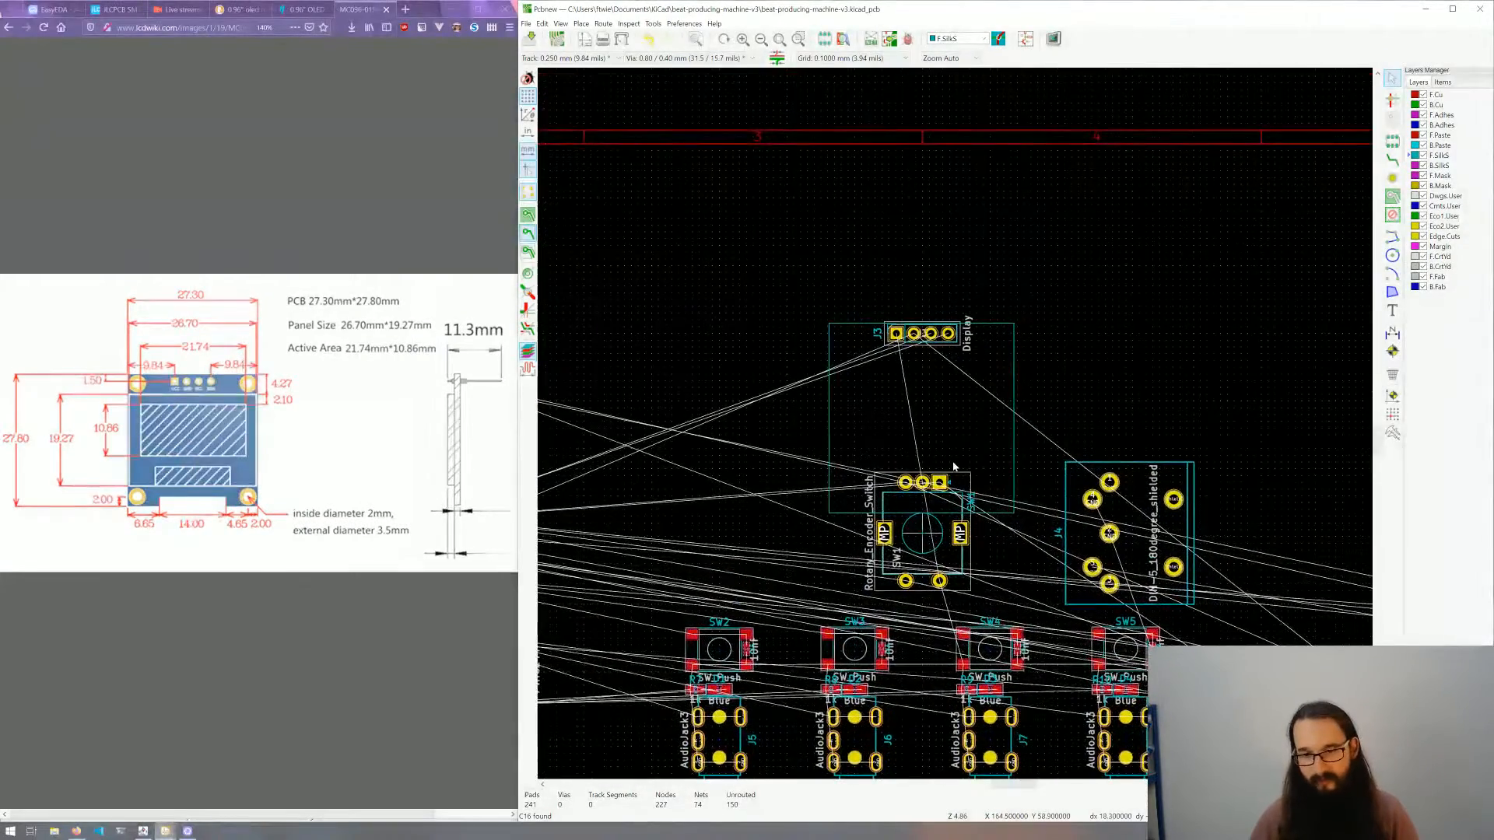
left_click(991, 513)
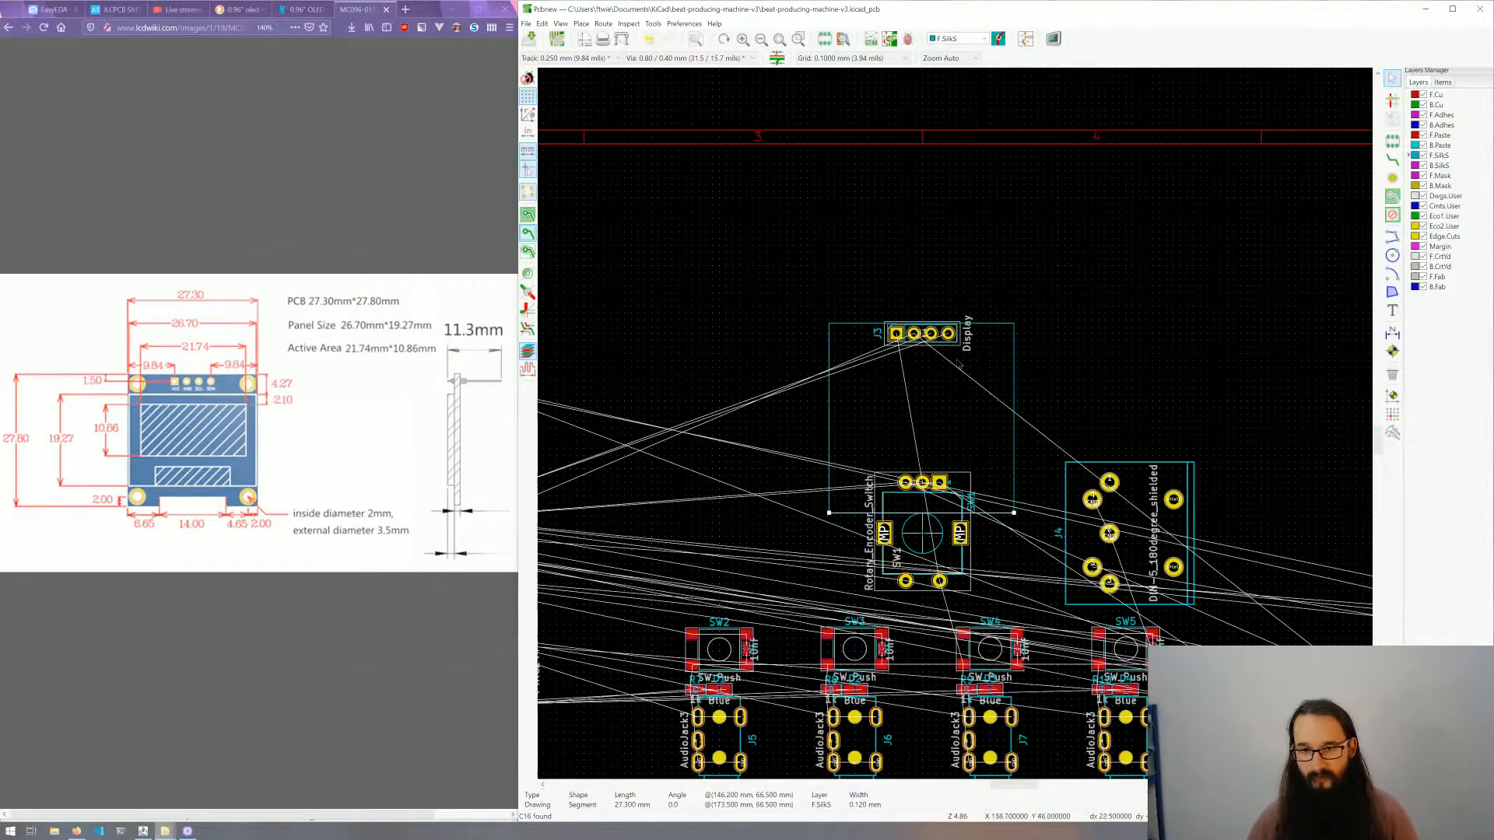
left_click(773, 289)
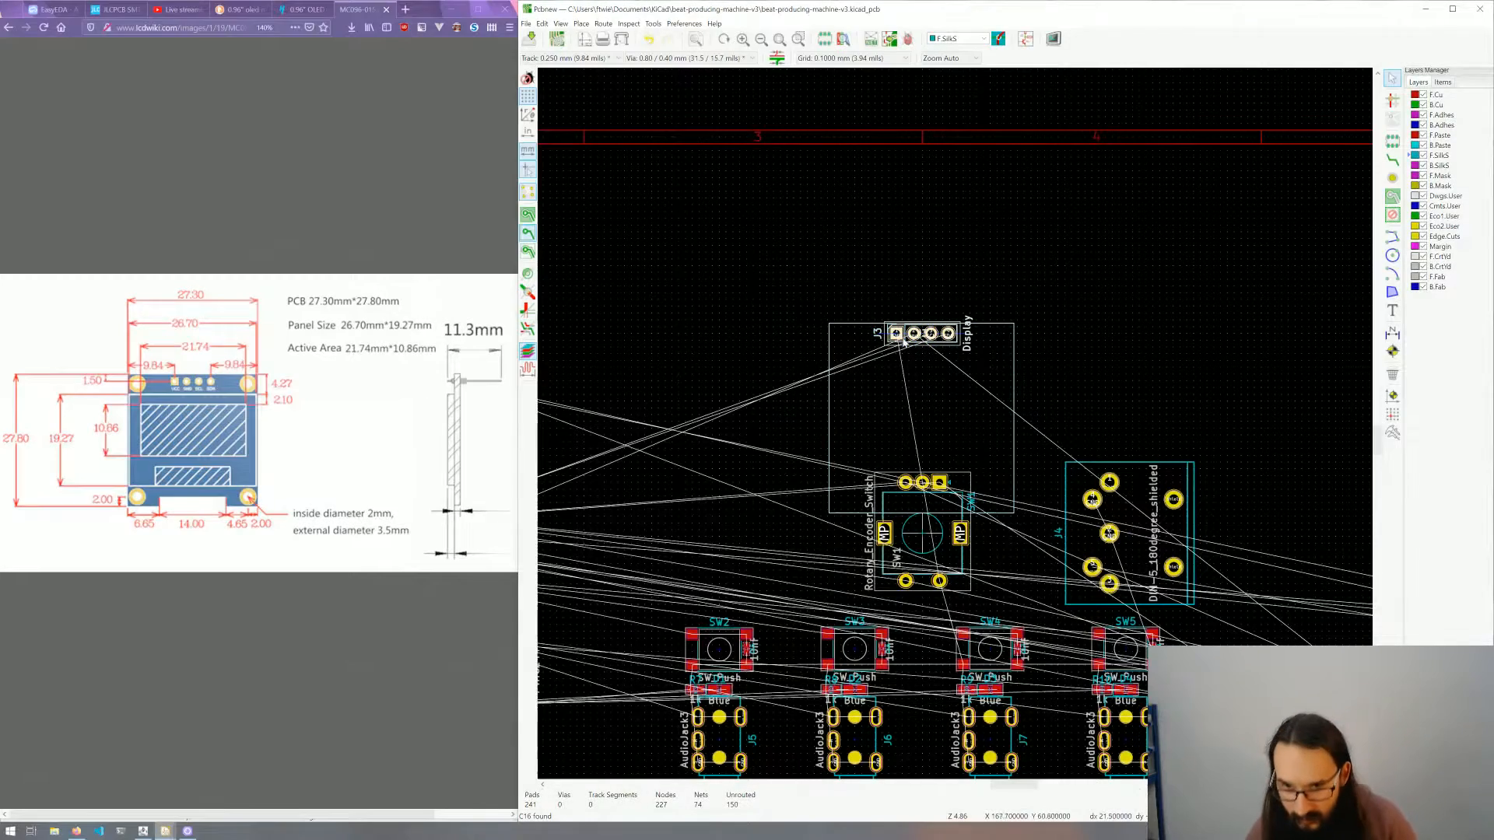
key("ctrl+shift+l")
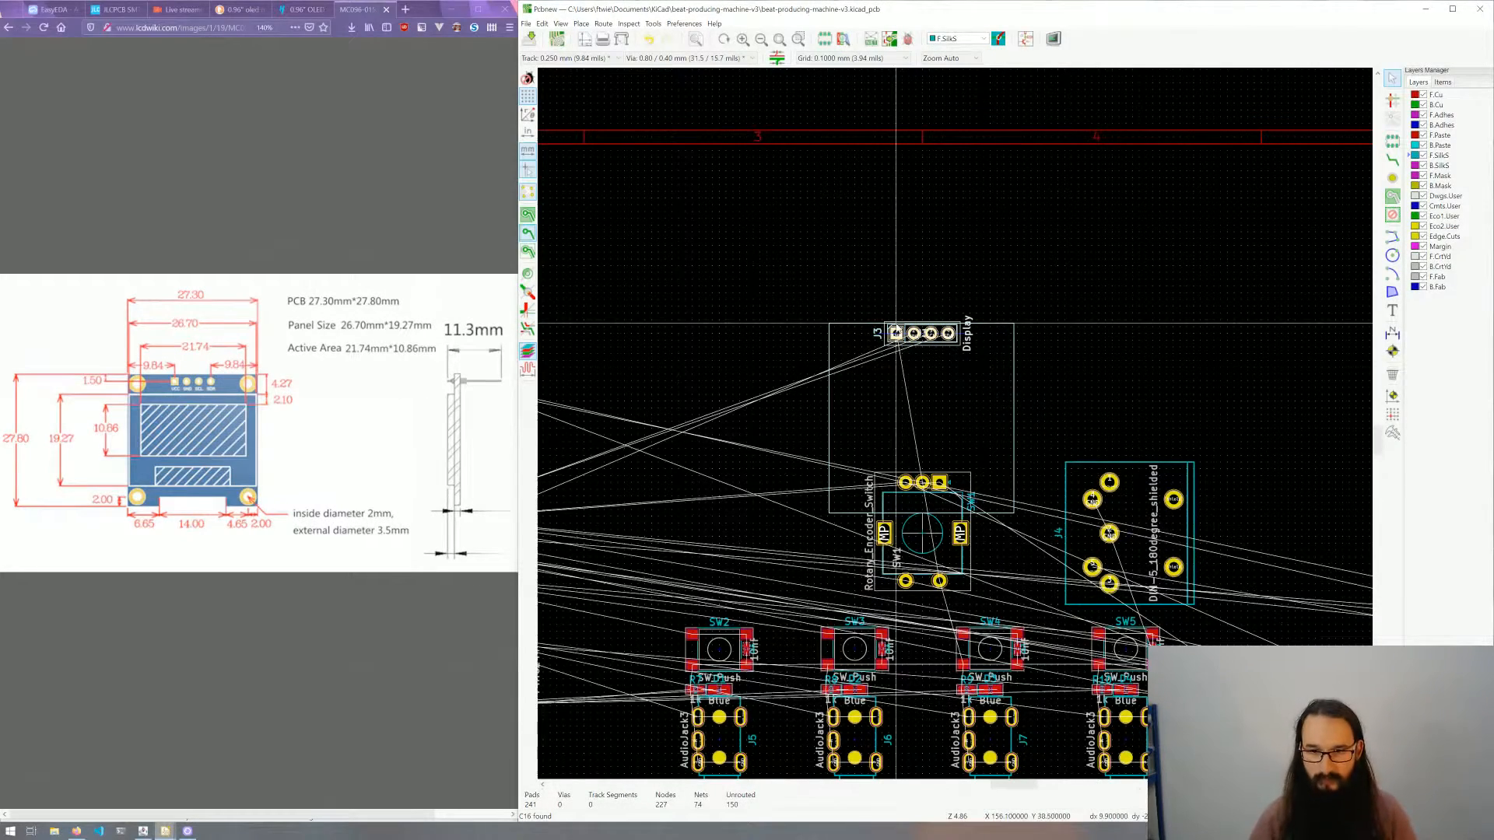
left_click_drag(895, 323, 896, 283)
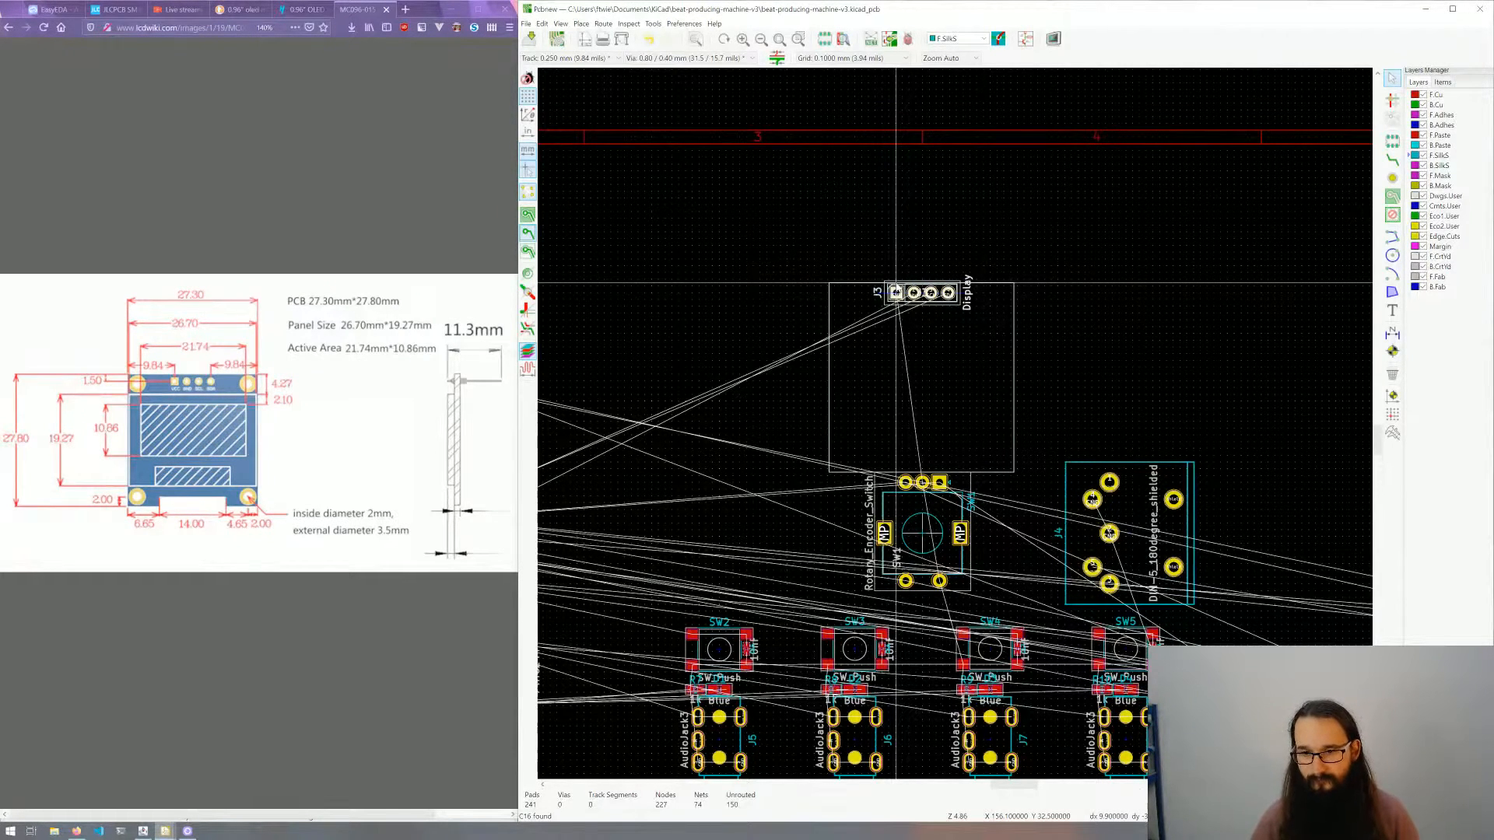
left_click(896, 283)
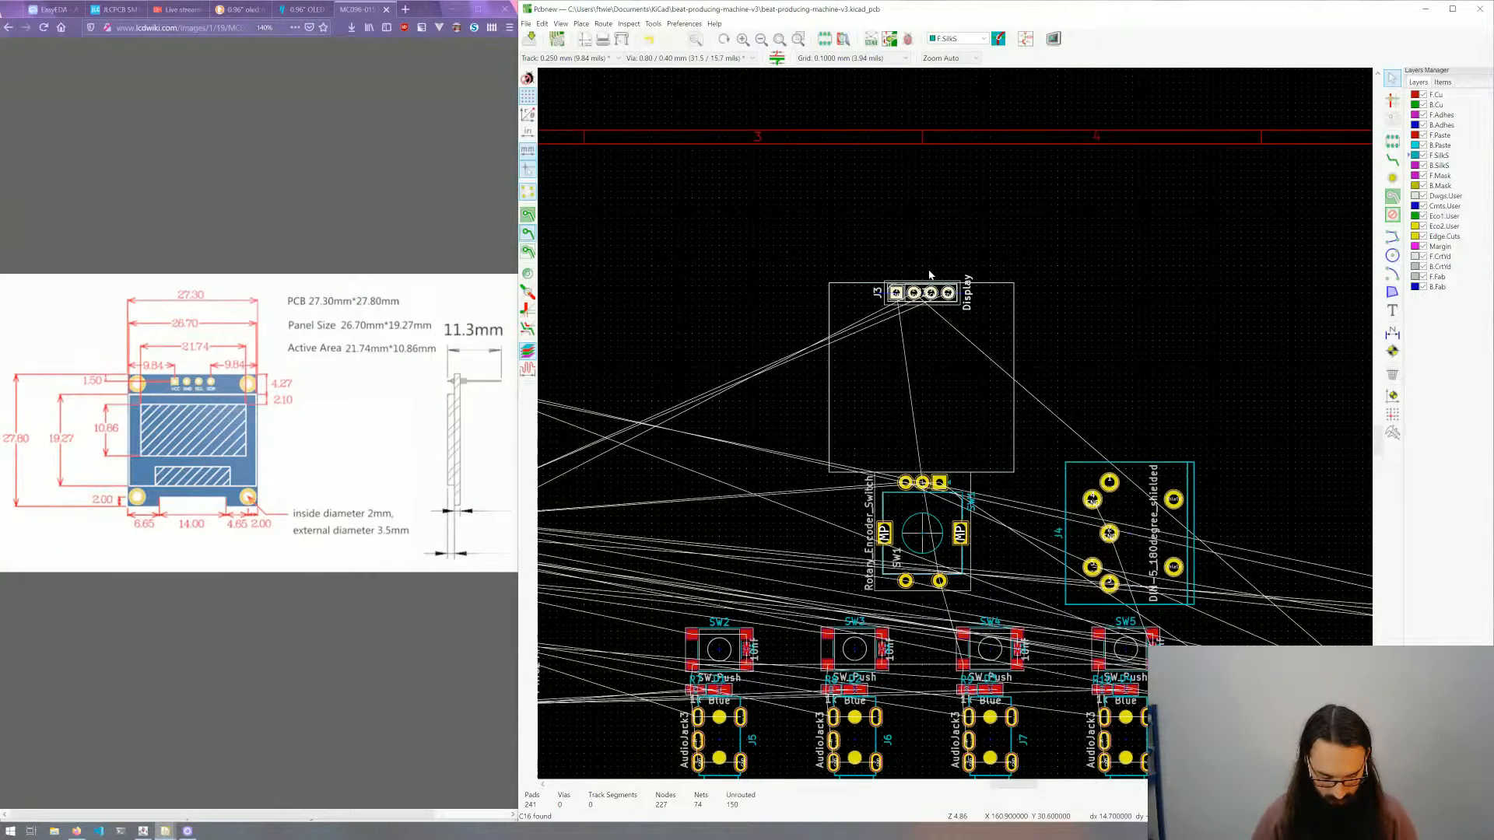
Step: Rotate header J3 with its outline by 180° and place it so the pin row sits just above rotary encoder SW1
key("r")
key("r")
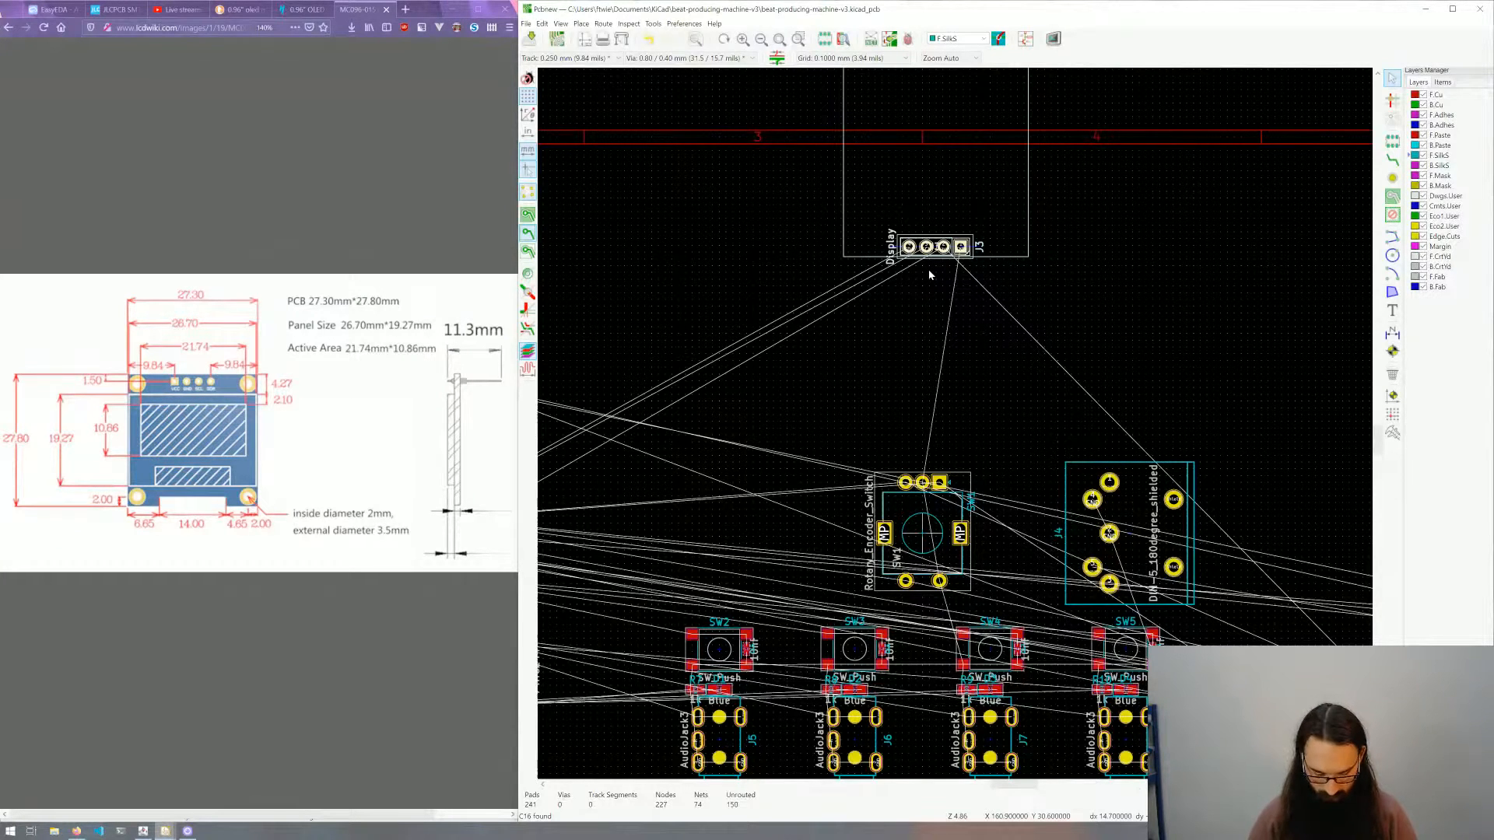
key("m")
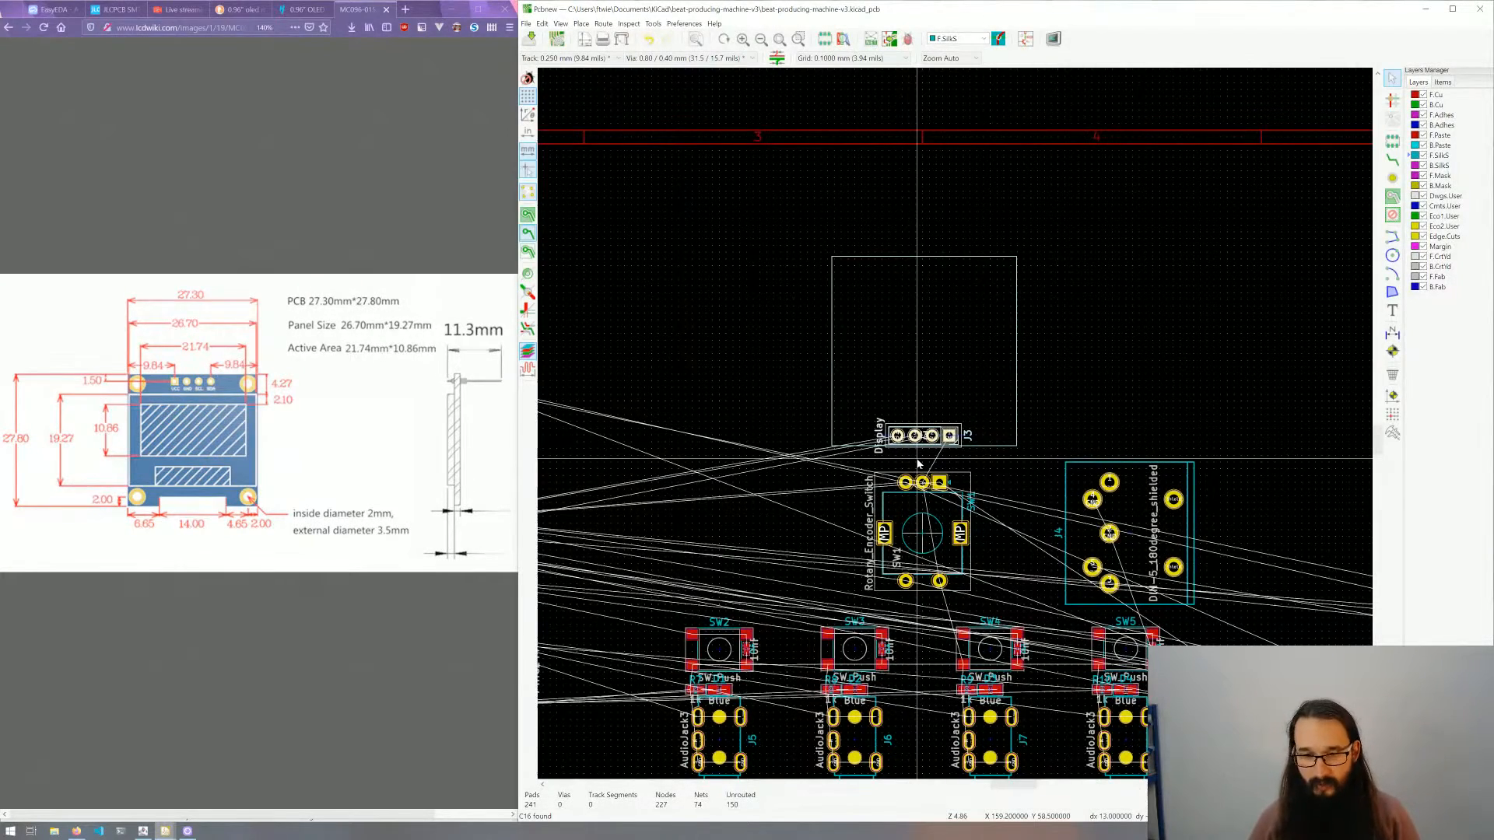
scroll(919, 464, "up", 6)
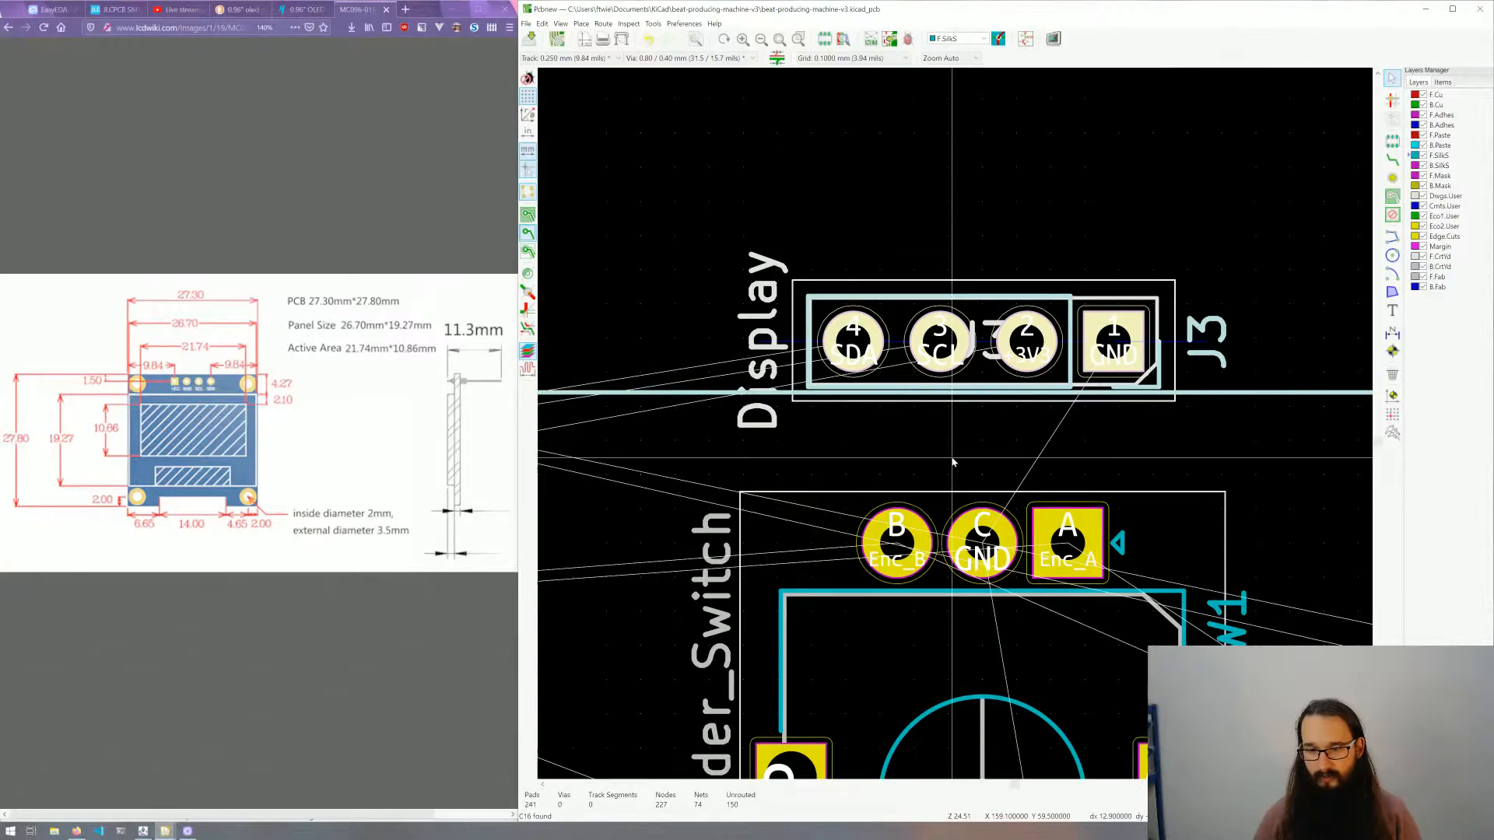
left_click(950, 456)
Step: Examine the board layout around the display, encoder and jacks, including the remaining unplaced parts
scroll(951, 457, "down", 6)
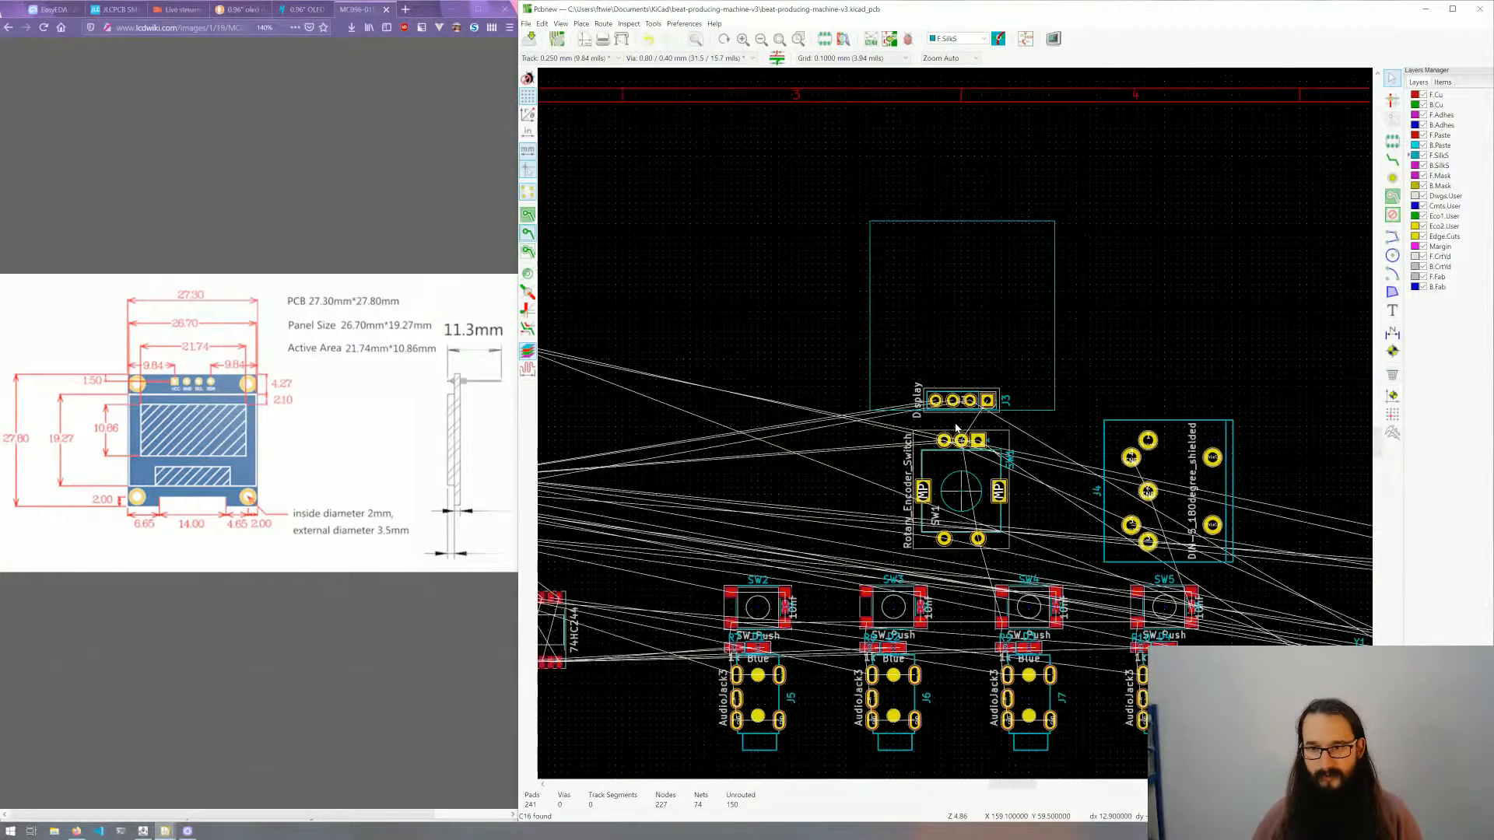
scroll(1062, 476, "down", 3)
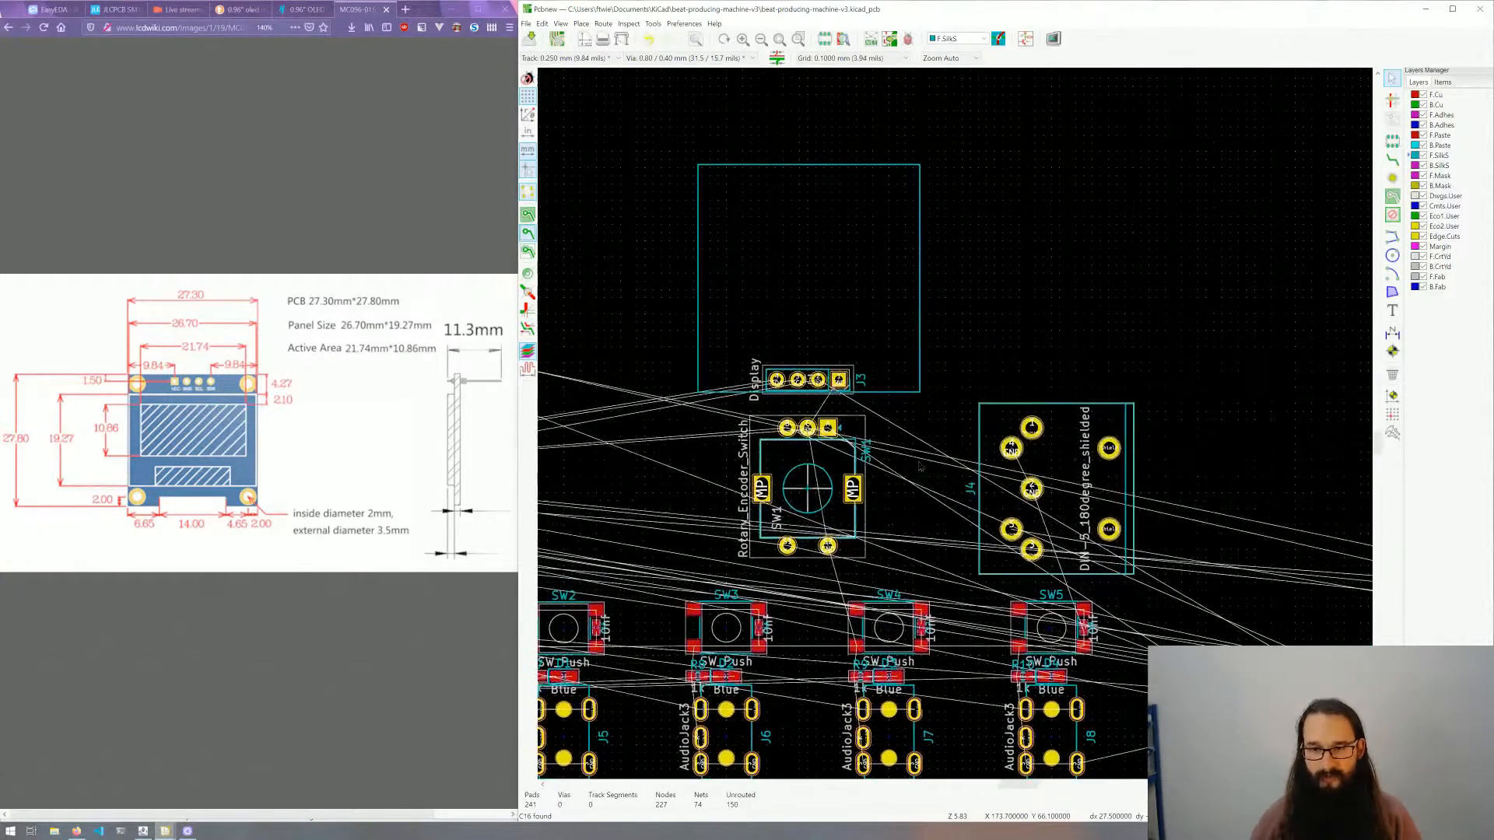
scroll(957, 427, "up", 1)
scroll(955, 425, "down", 3)
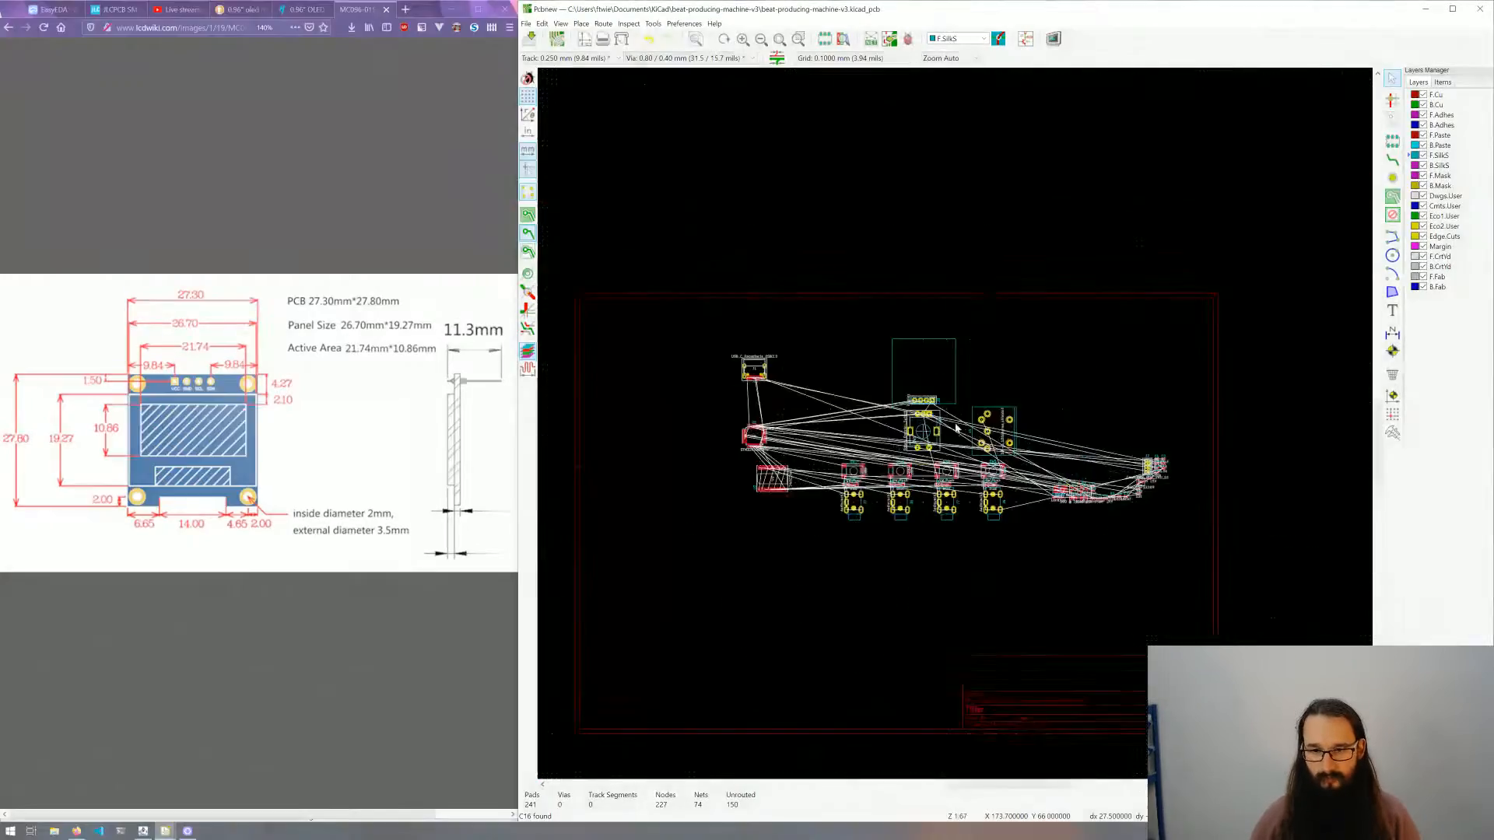
scroll(955, 422, "up", 8)
scroll(956, 427, "down", 3)
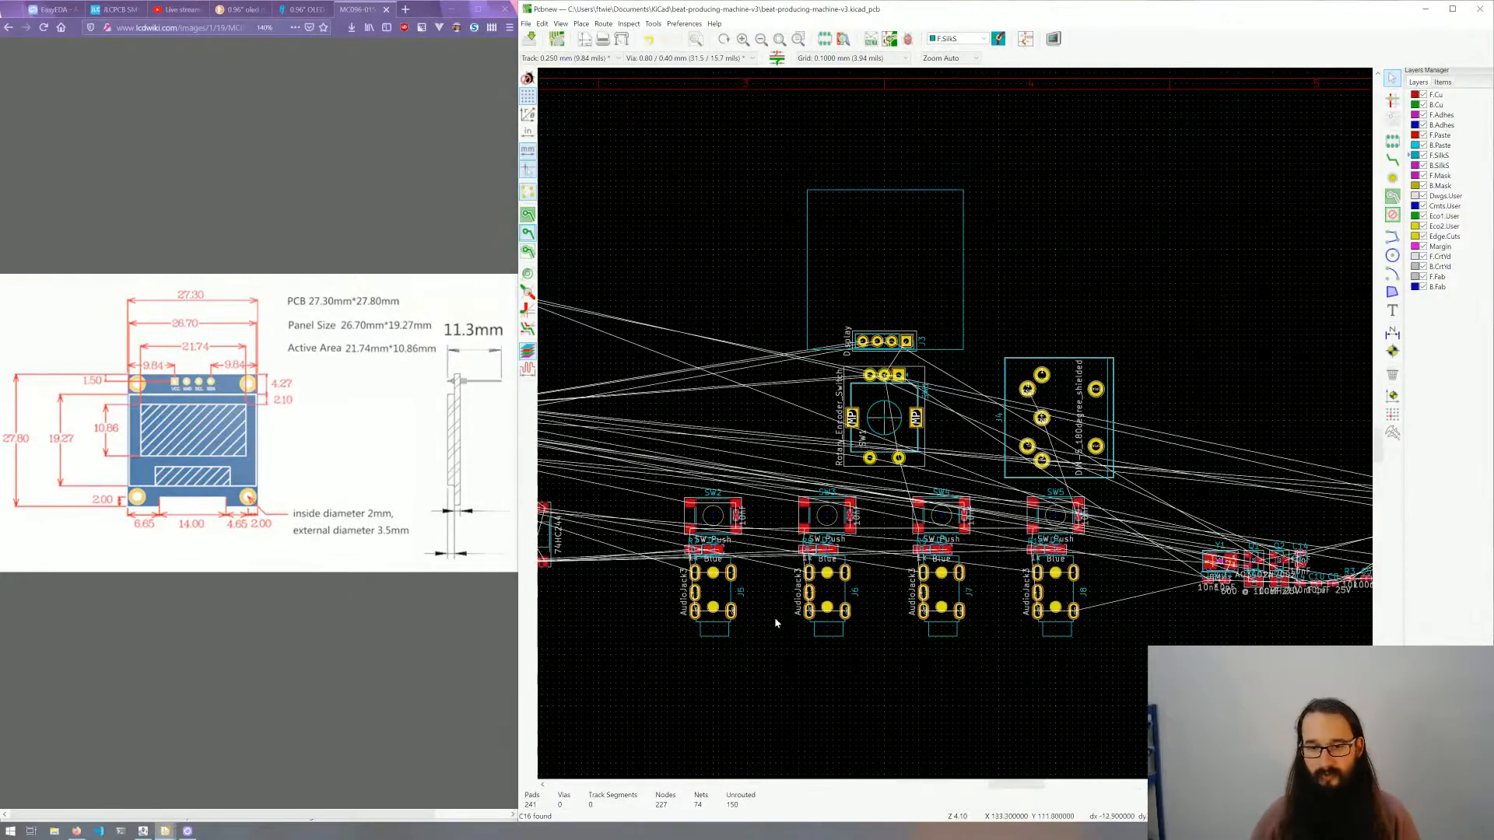
scroll(1312, 410, "down", 3)
scroll(676, 447, "up", 2)
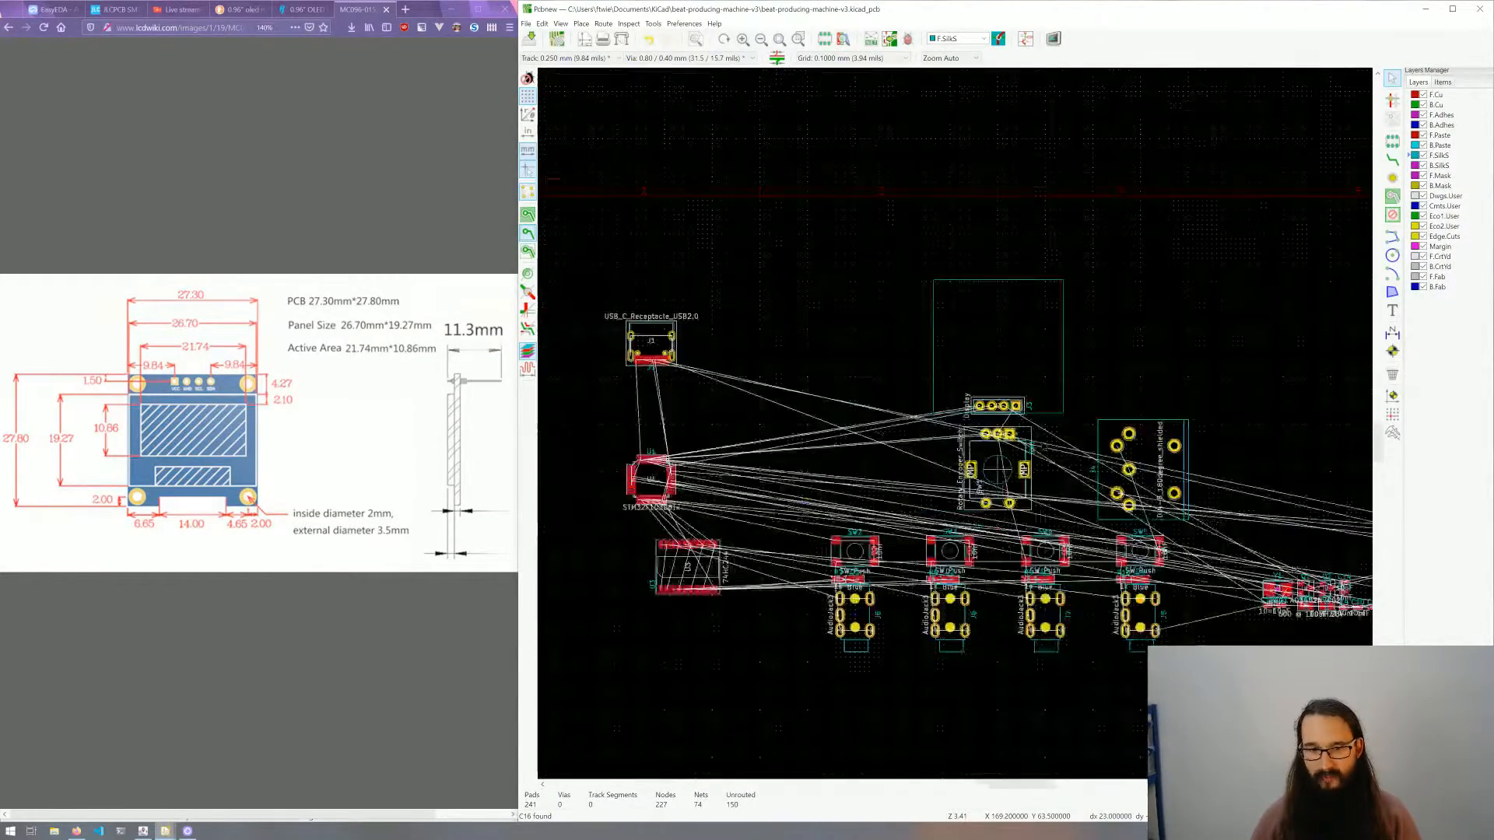
Step: Move USB-C receptacle J1 to X 160 mm, Y 24.2 mm, just above the display outline's upper edge
left_click(653, 347)
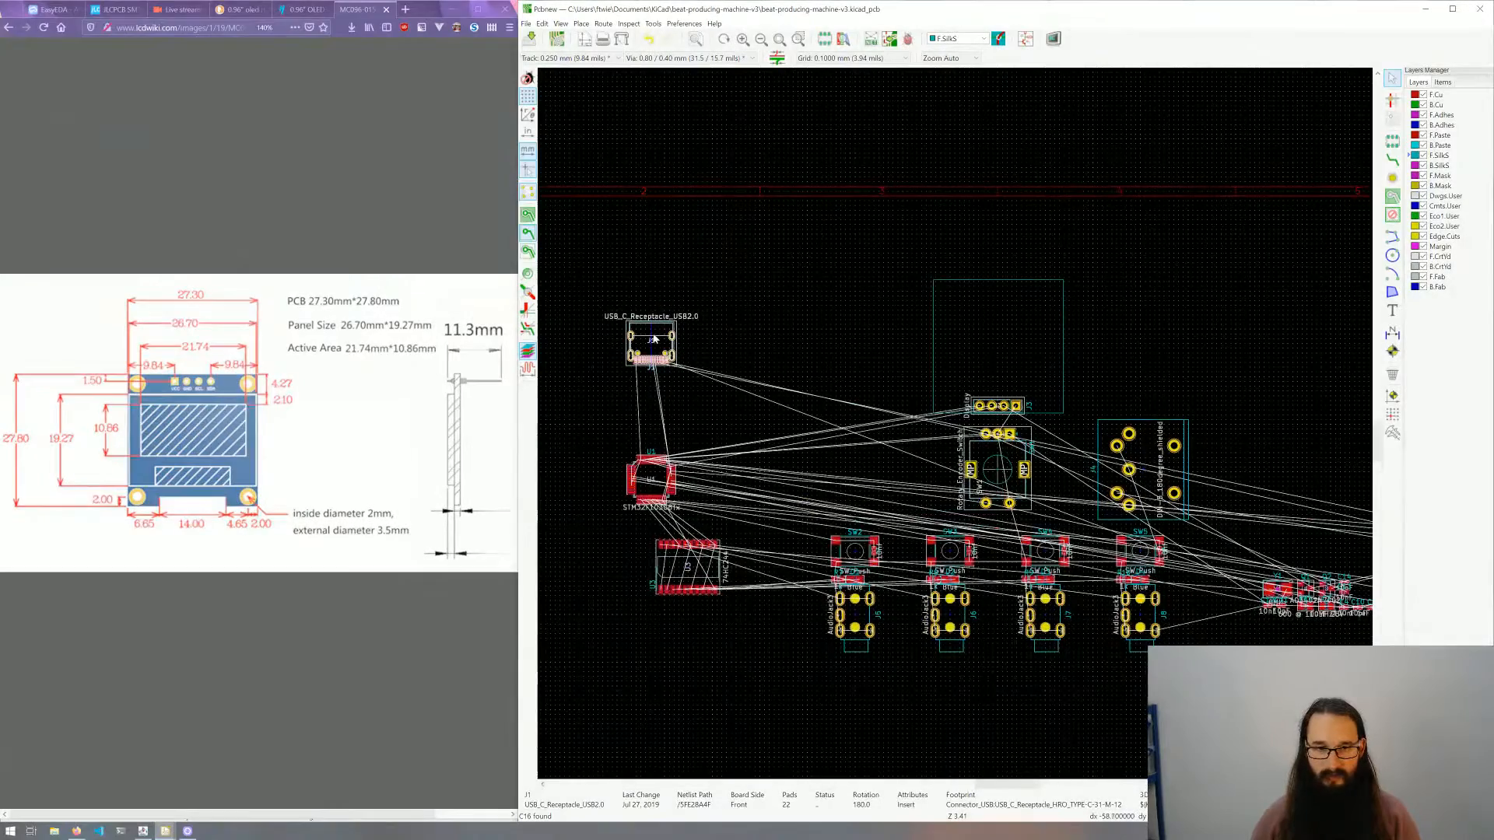
left_click_drag(654, 348, 1004, 304)
scroll(1005, 304, "up", 3)
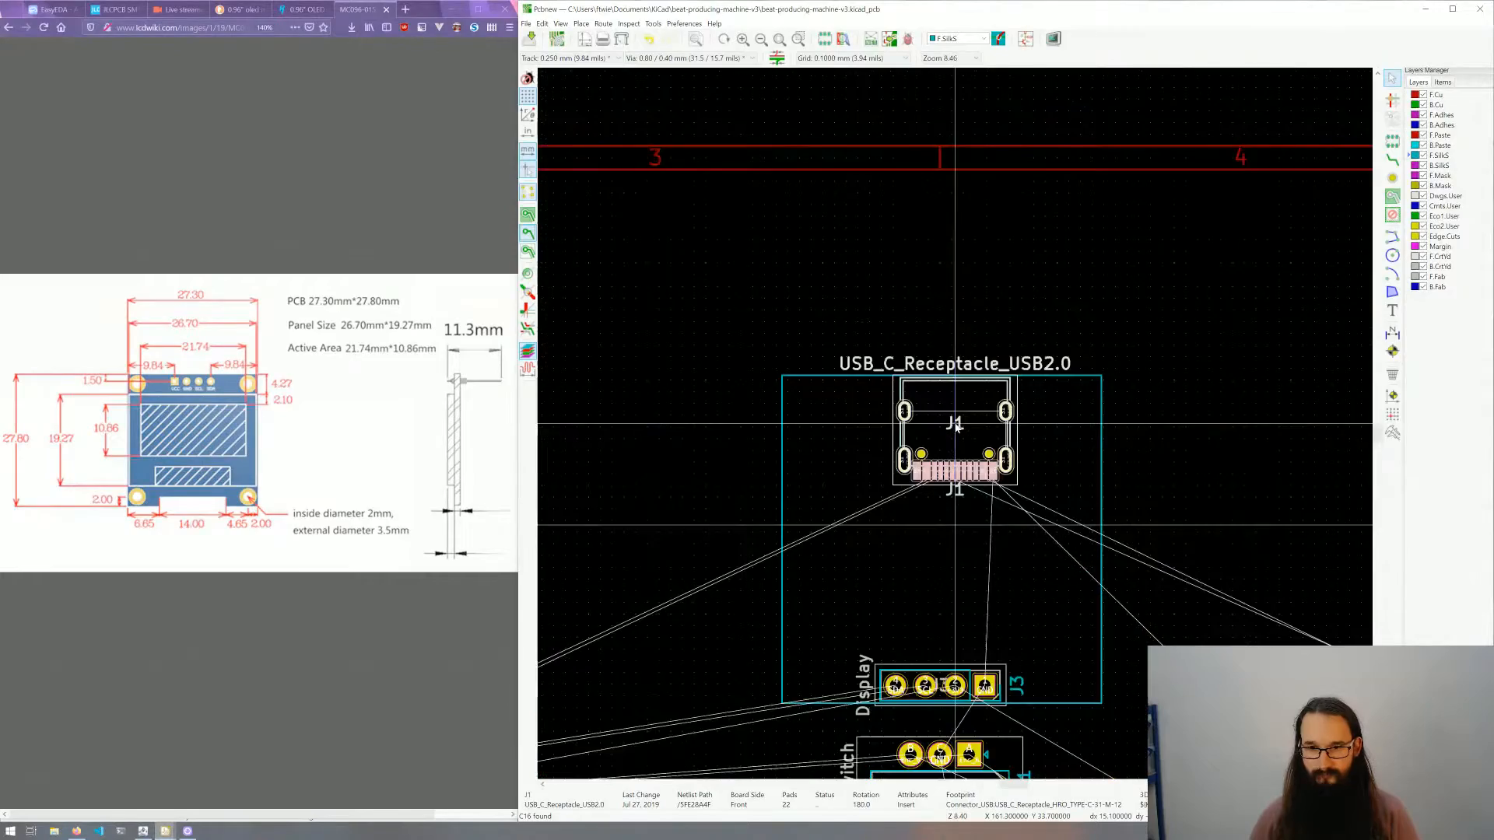
scroll(955, 428, "up", 5)
scroll(956, 428, "down", 4)
left_click_drag(956, 428, 939, 359)
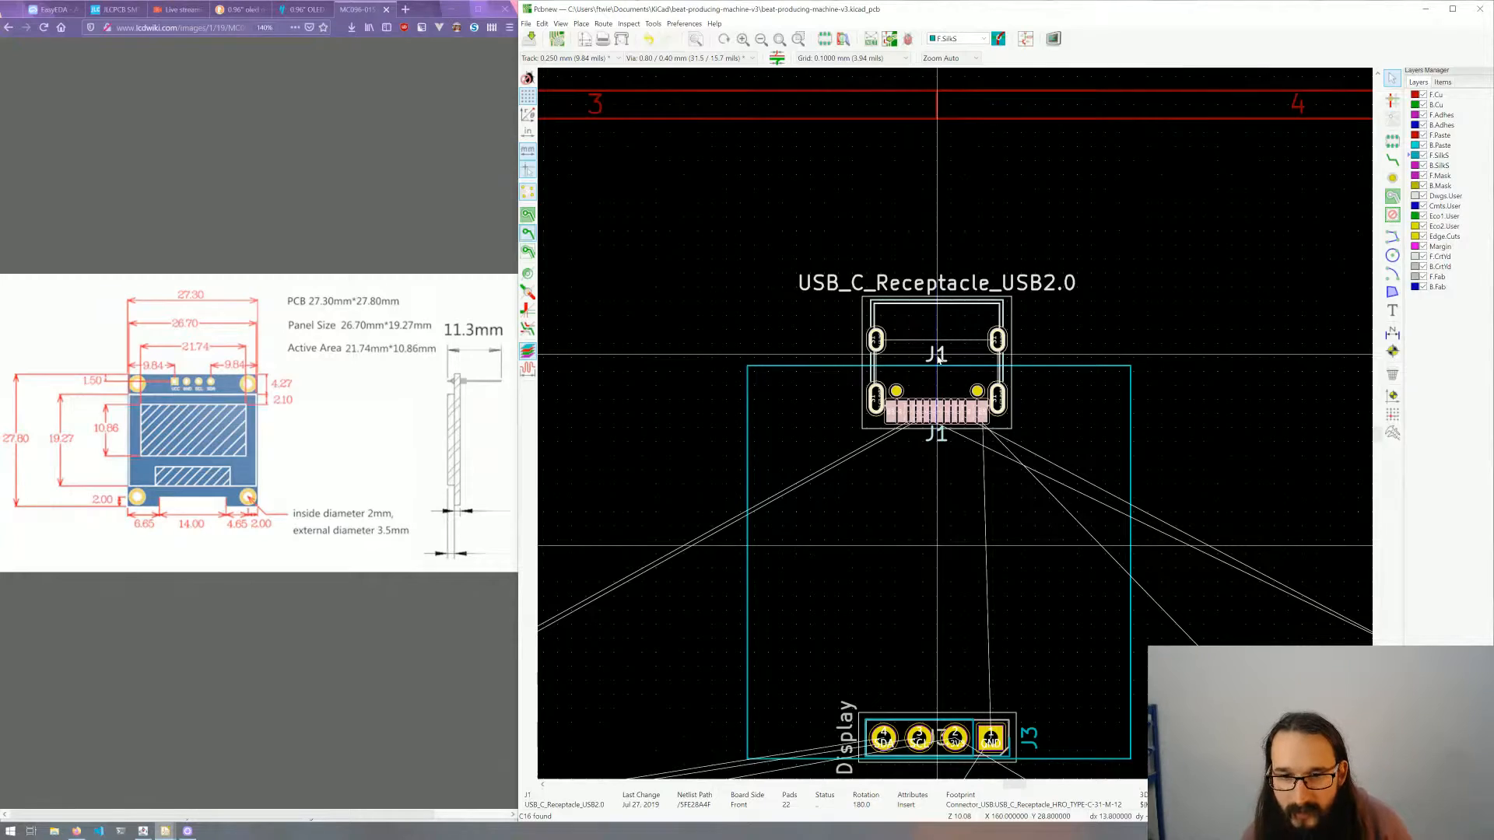
left_click_drag(939, 357, 938, 294)
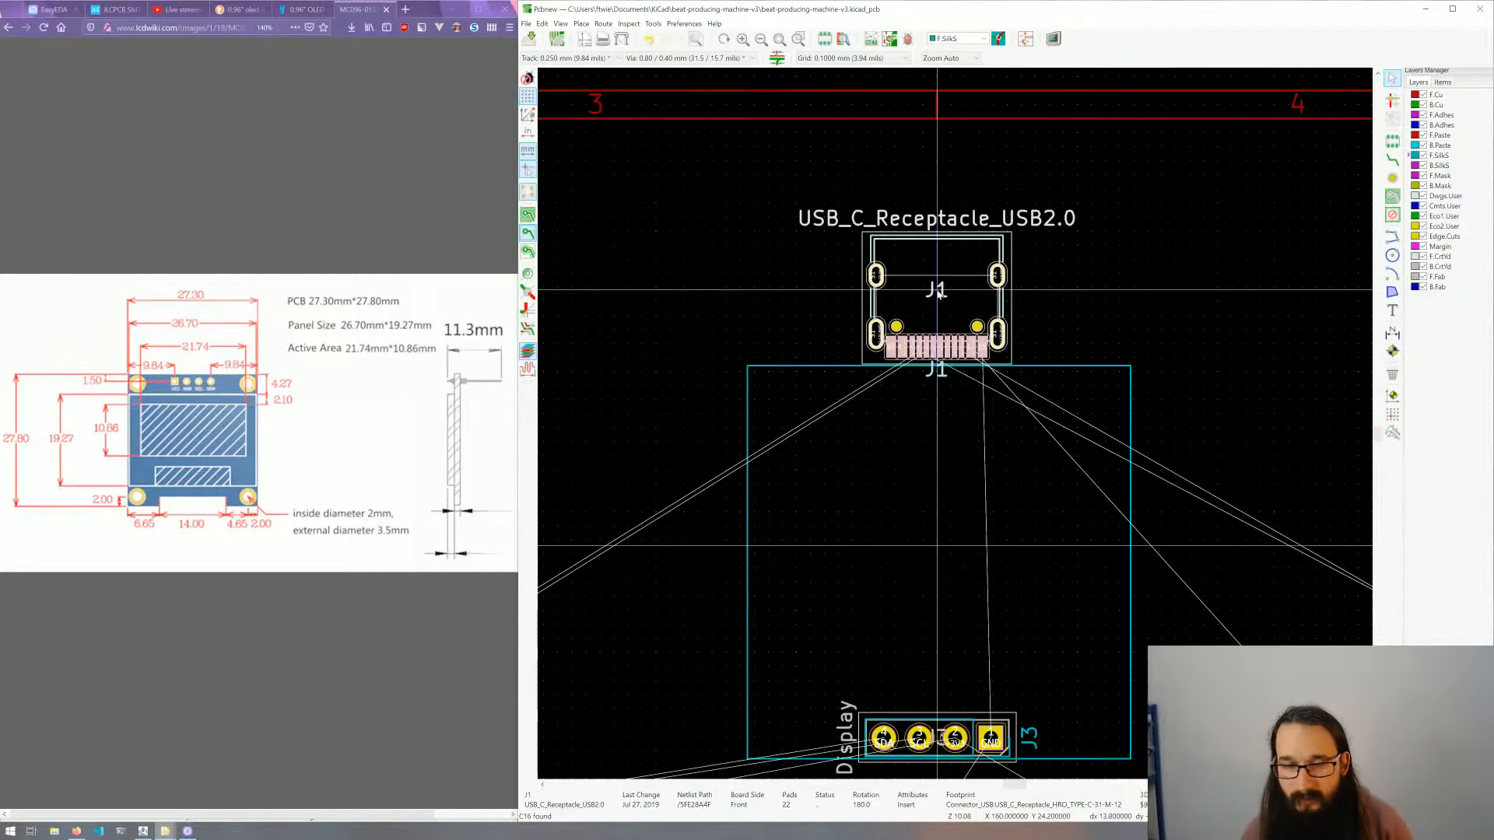
left_click(938, 293)
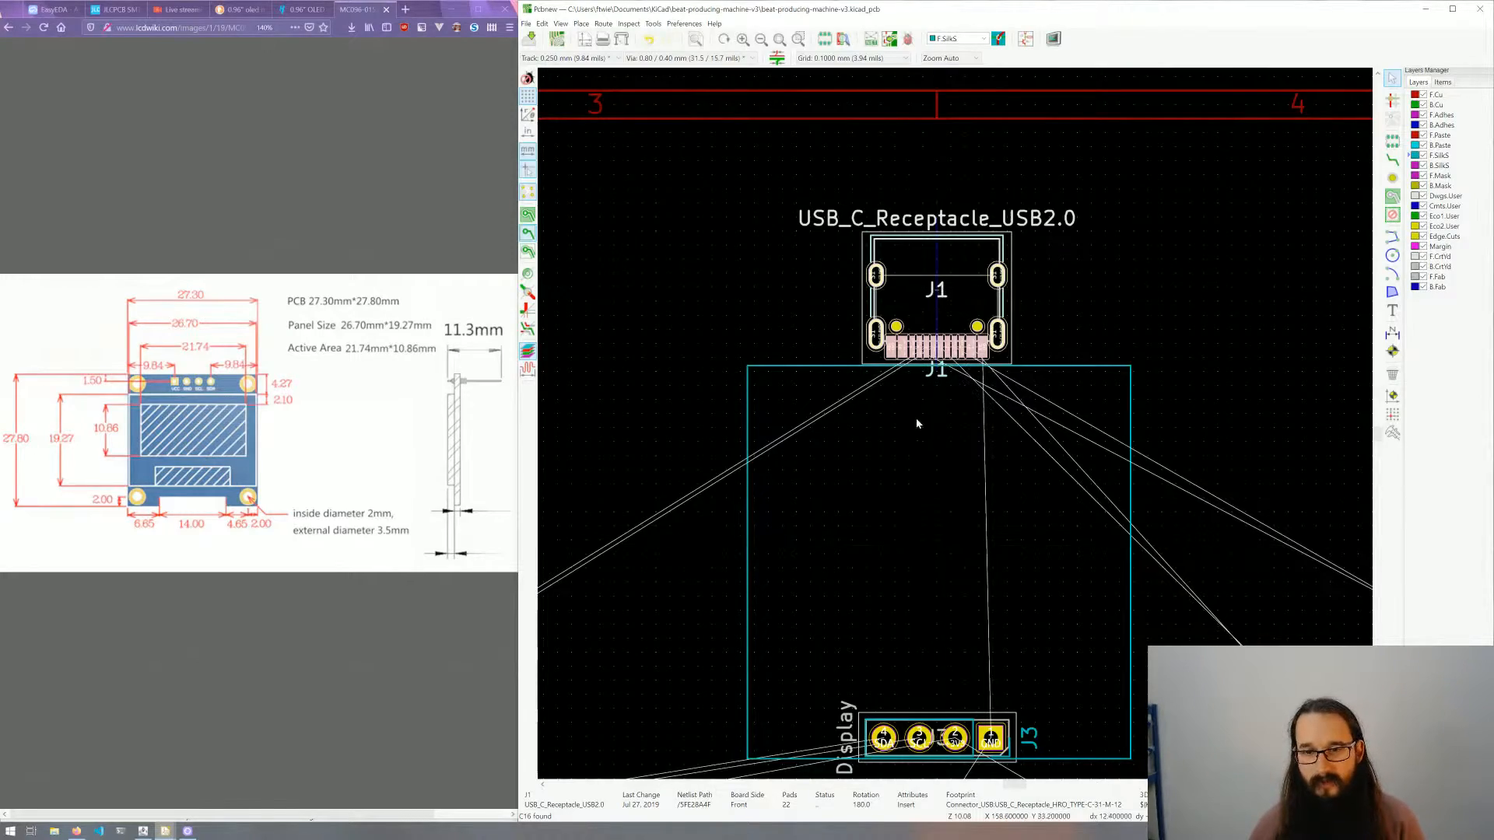
left_click(721, 310)
Step: Start a board outline on Eco2.User with an 80 mm horizontal lower edge below the jacks, from (200, 110) to (120, 110) mm
scroll(900, 501, "down", 2)
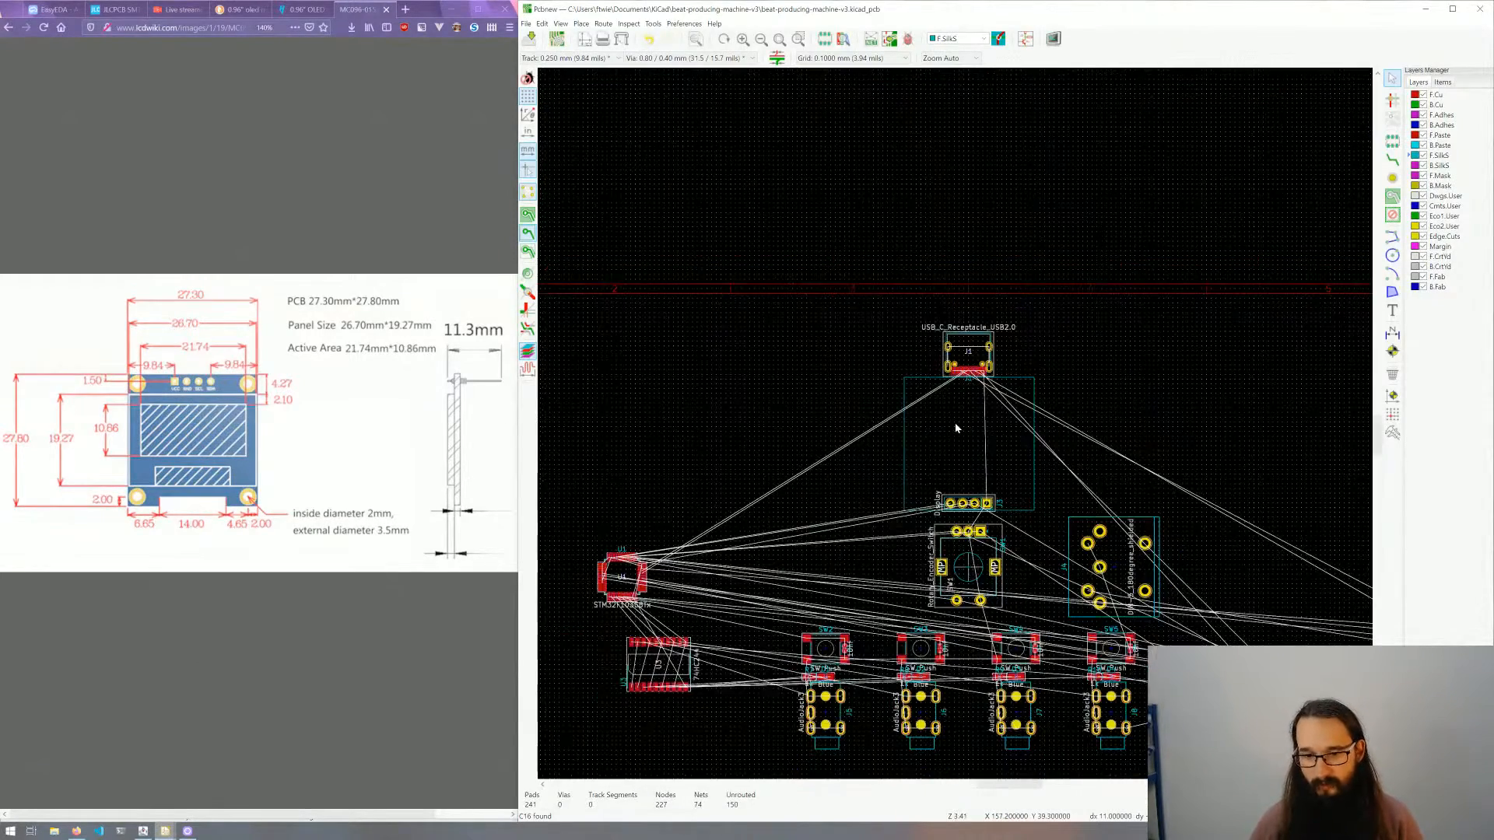
scroll(969, 441, "down", 1)
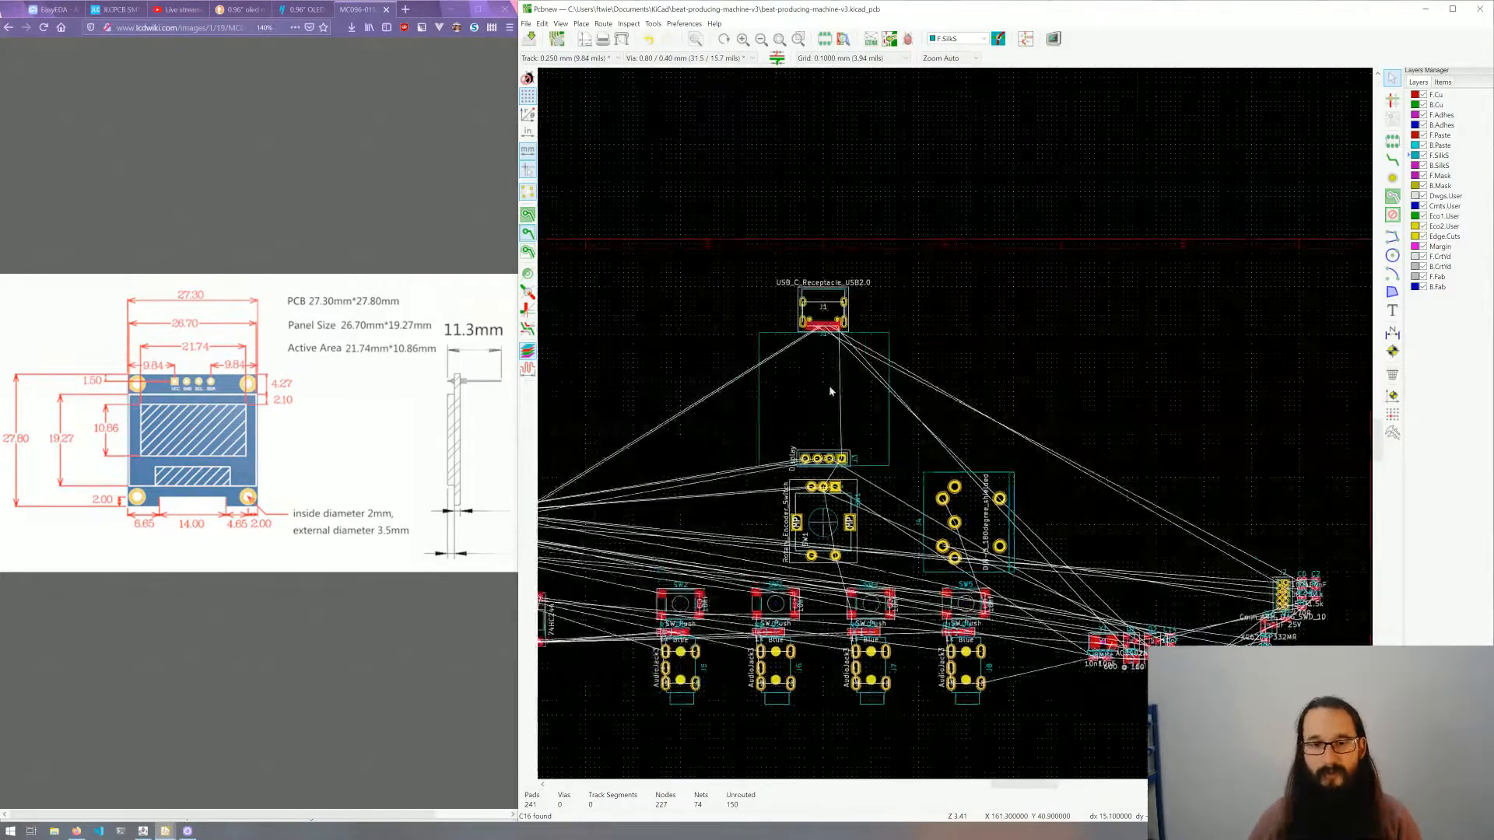
middle_click_drag(831, 391, 841, 376)
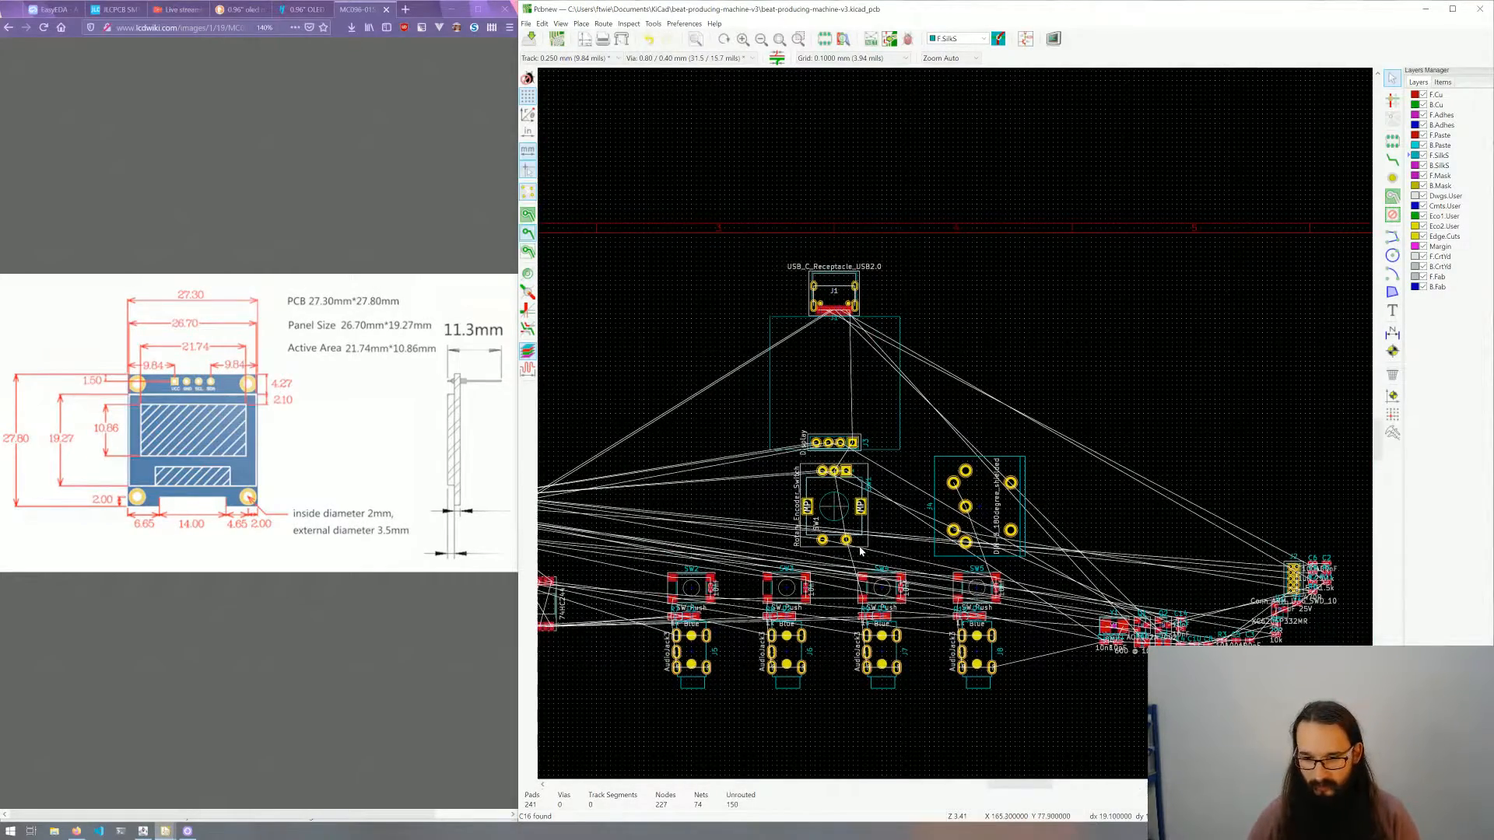
middle_click_drag(942, 659, 932, 603)
scroll(1021, 635, "up", 1)
scroll(956, 429, "up", 3)
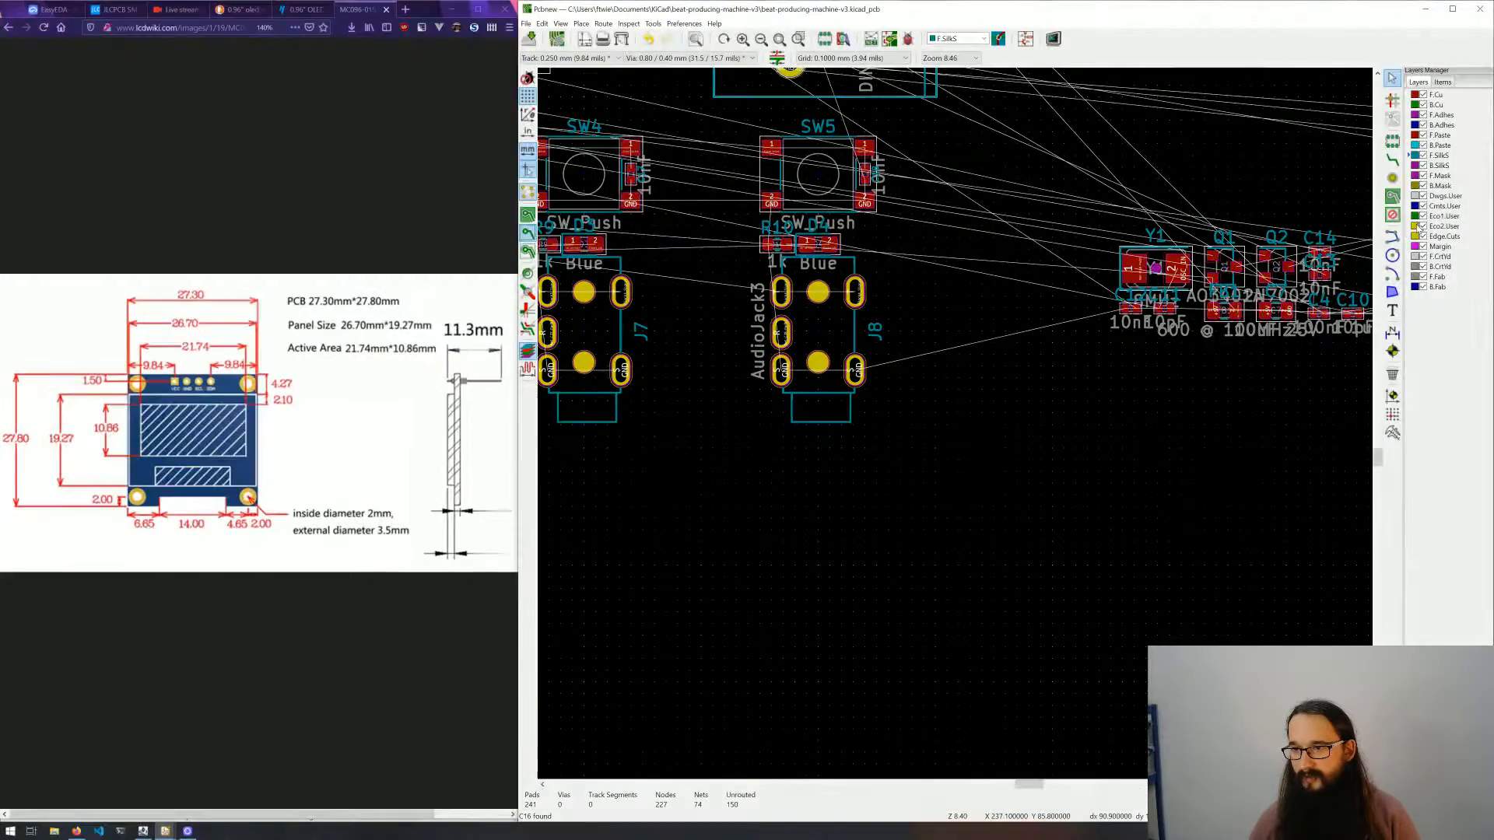
left_click(1420, 227)
left_click(1392, 236)
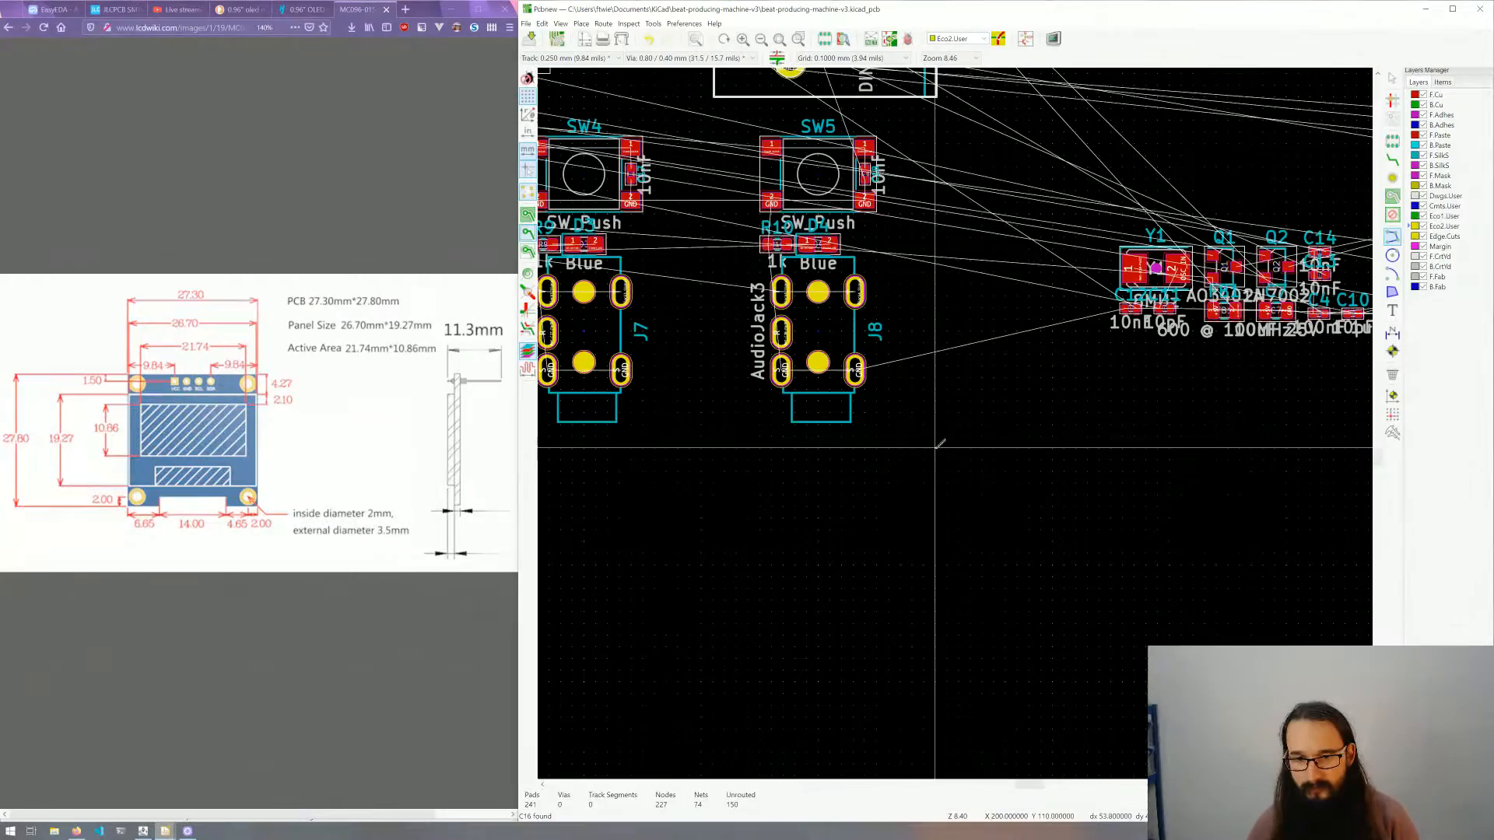
left_click(936, 448)
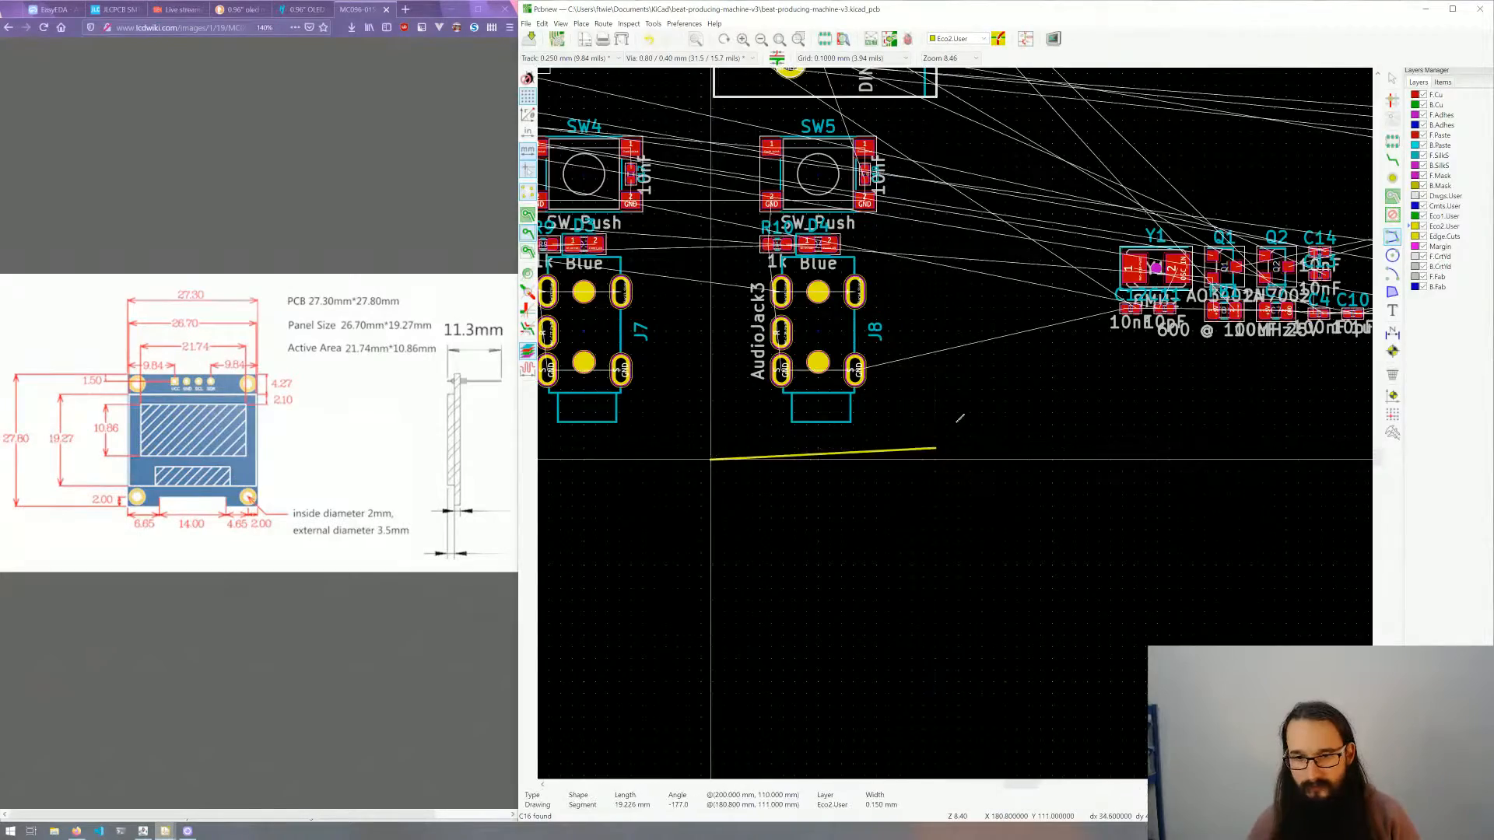
scroll(960, 419, "down", 4)
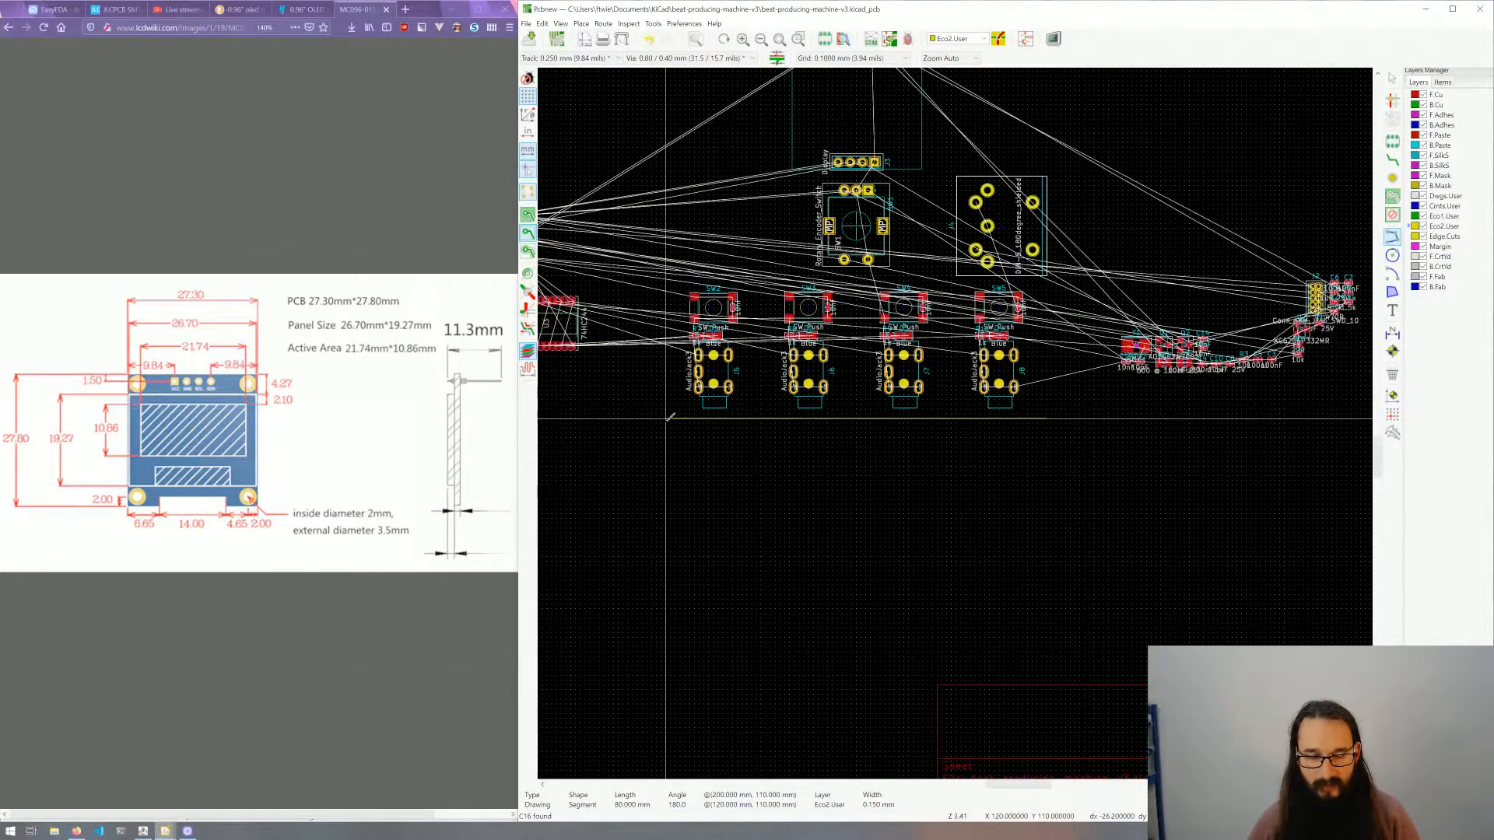
scroll(668, 418, "up", 4)
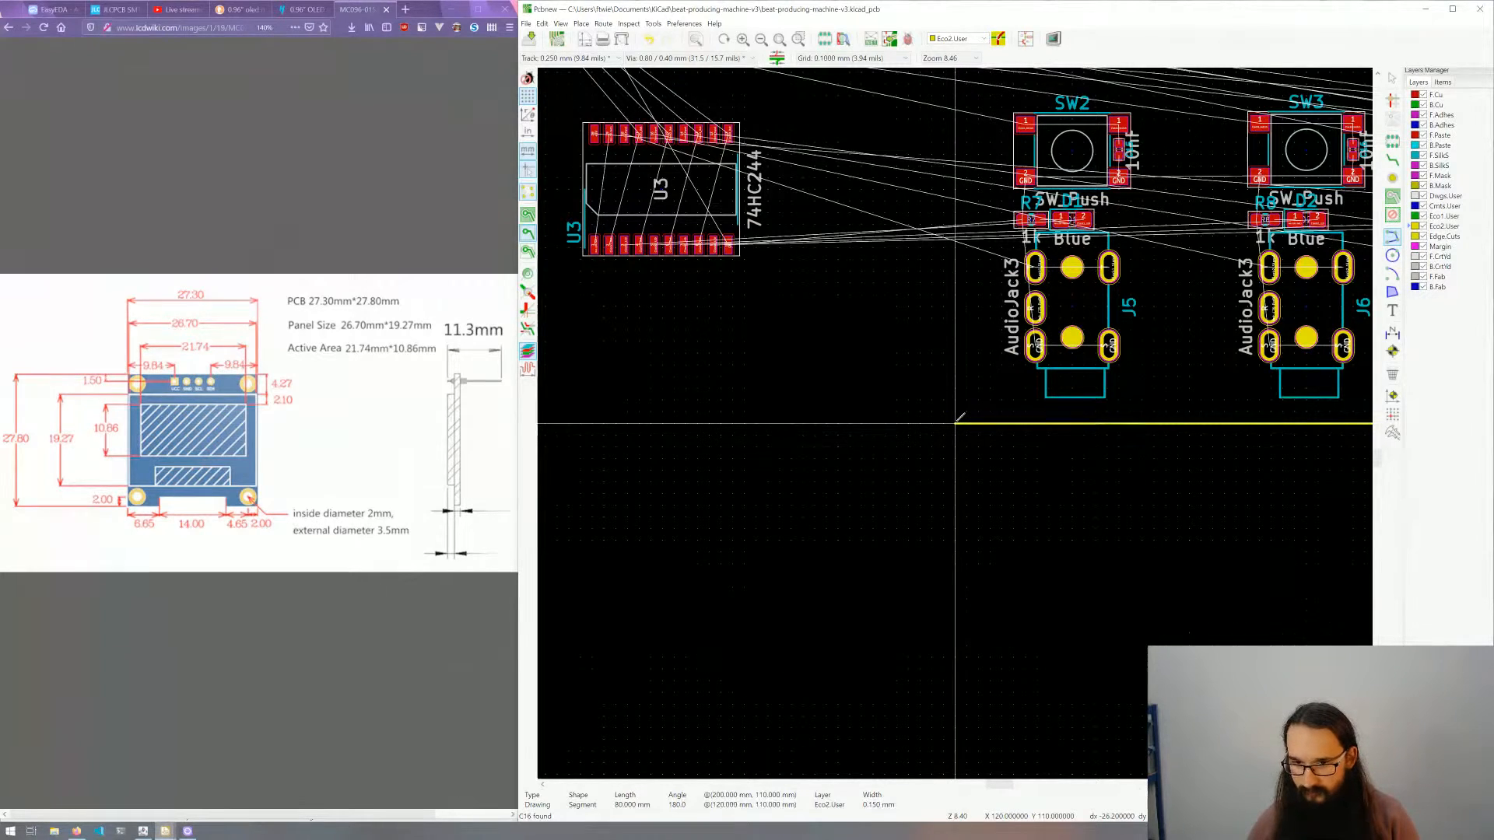
left_click(955, 423)
Step: Continue the Eco2.User outline straight up to (120, 20) mm, then across with an upper edge to (200, 20) mm
scroll(957, 335, "down", 4)
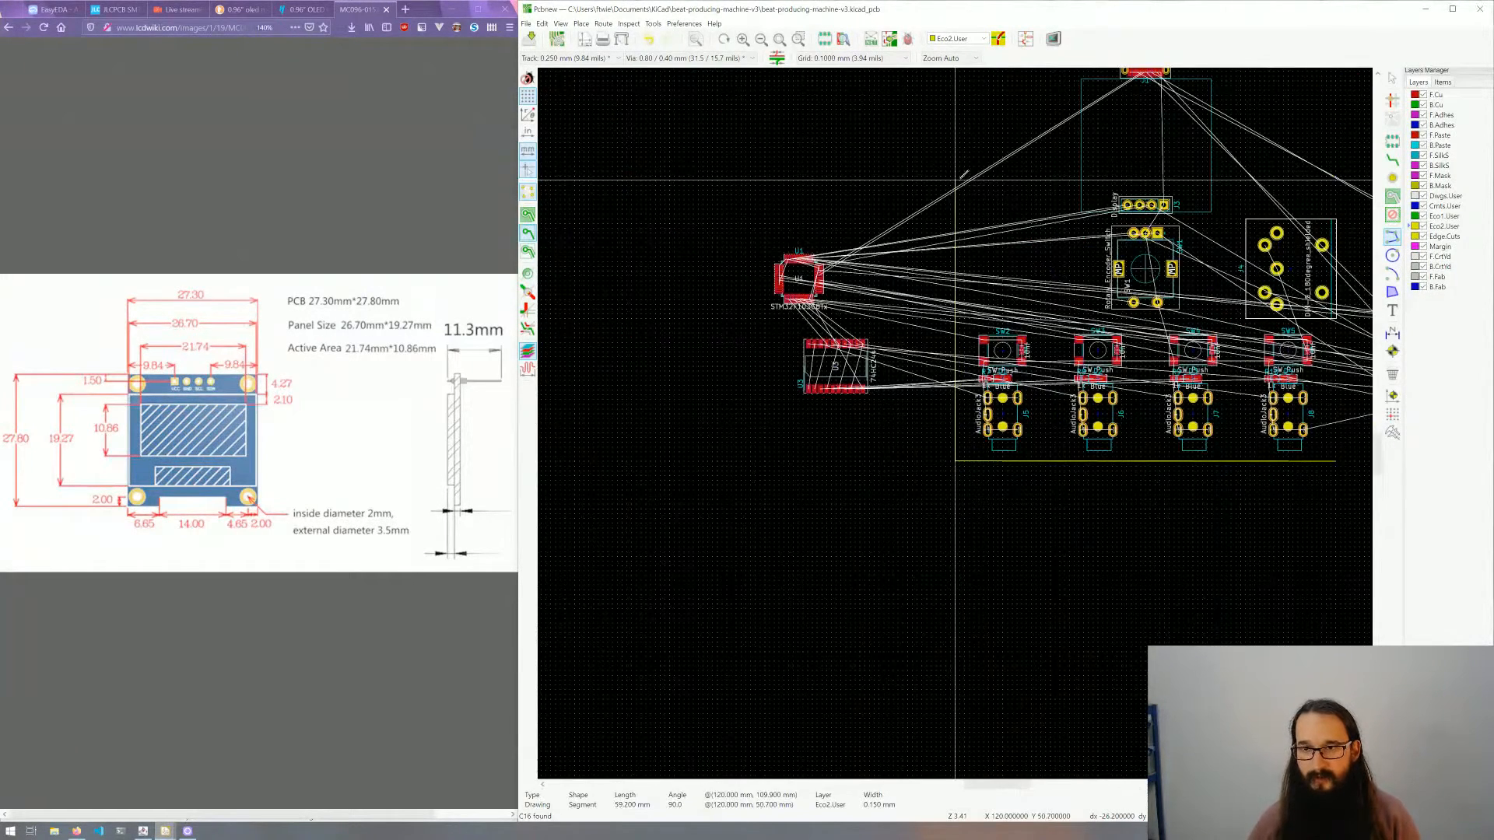
middle_click_drag(961, 173, 948, 299)
scroll(960, 166, "up", 4)
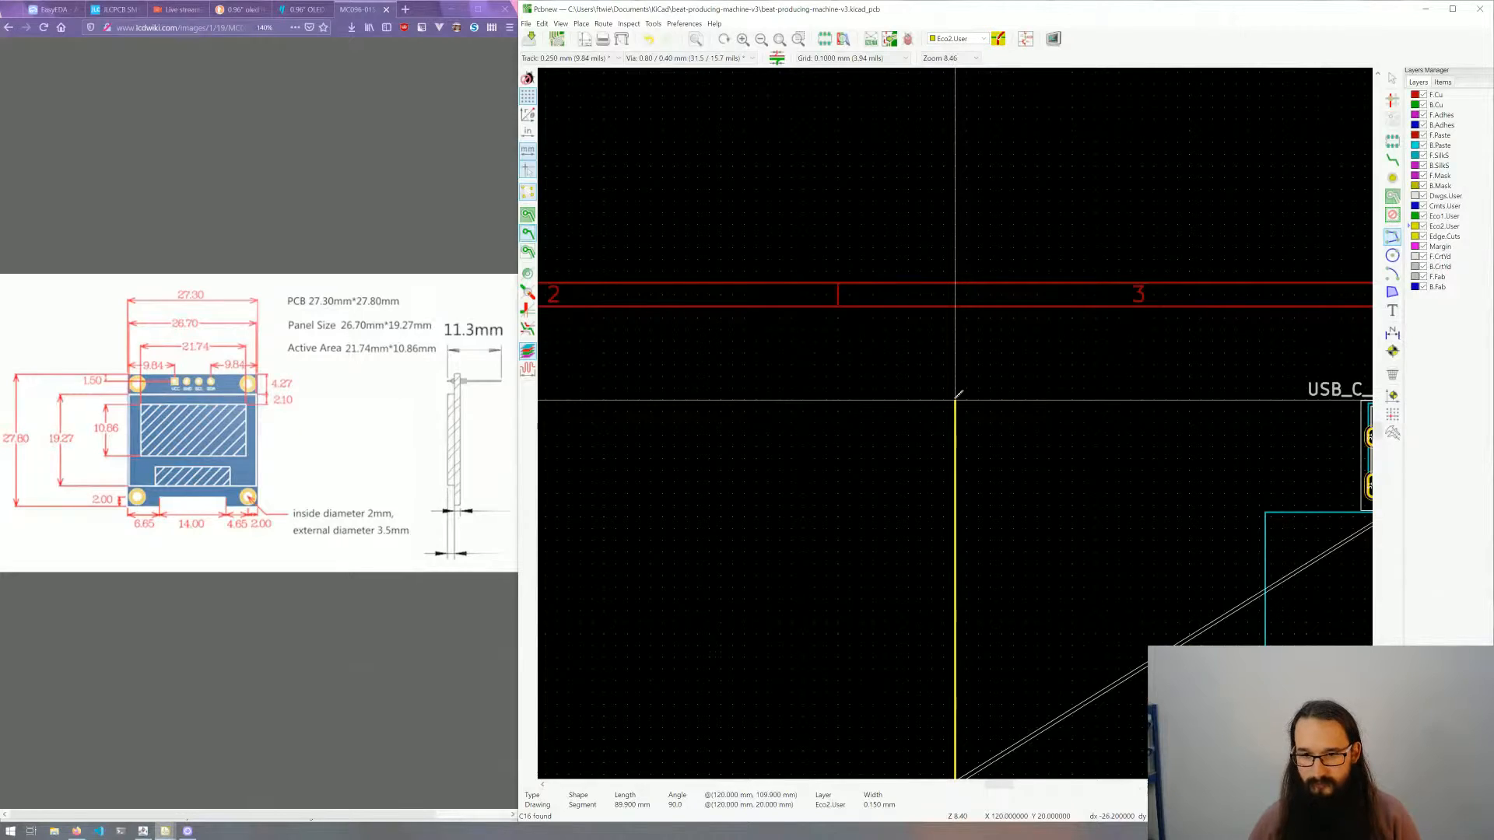
left_click(955, 400)
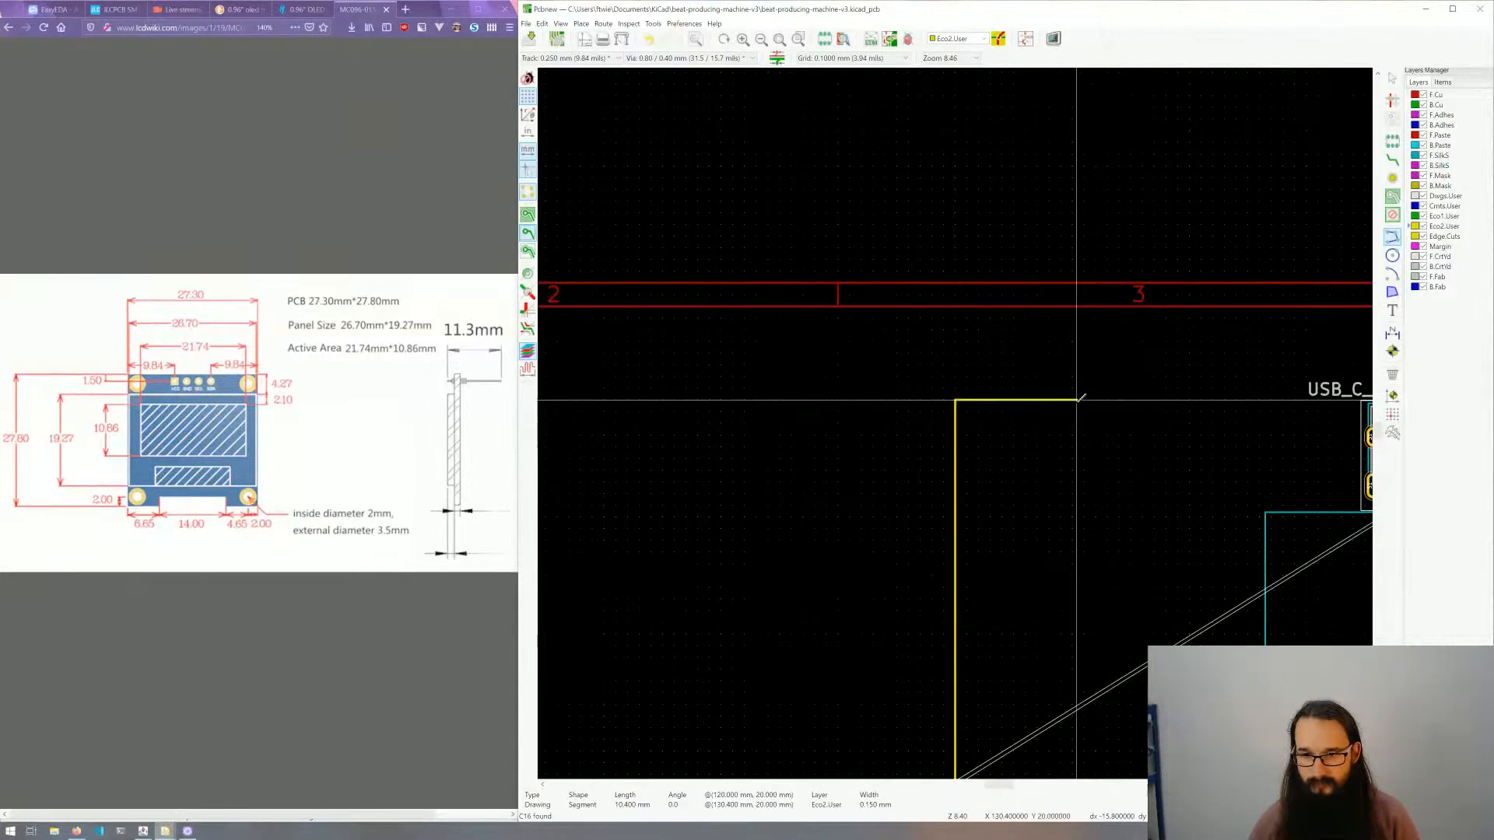
scroll(1120, 400, "down", 4)
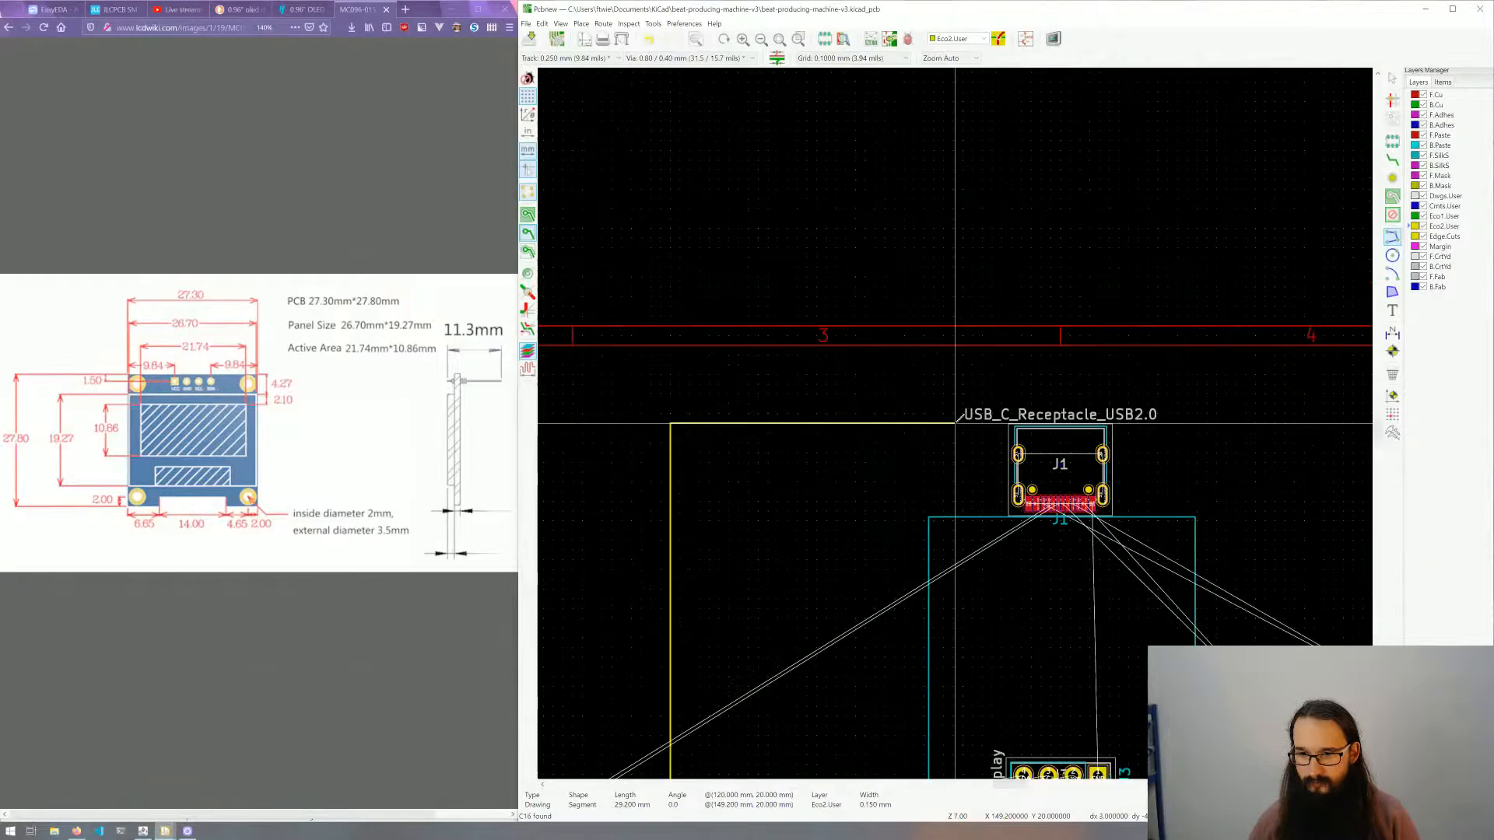
middle_click_drag(1115, 417, 835, 273)
scroll(834, 272, "up", 6)
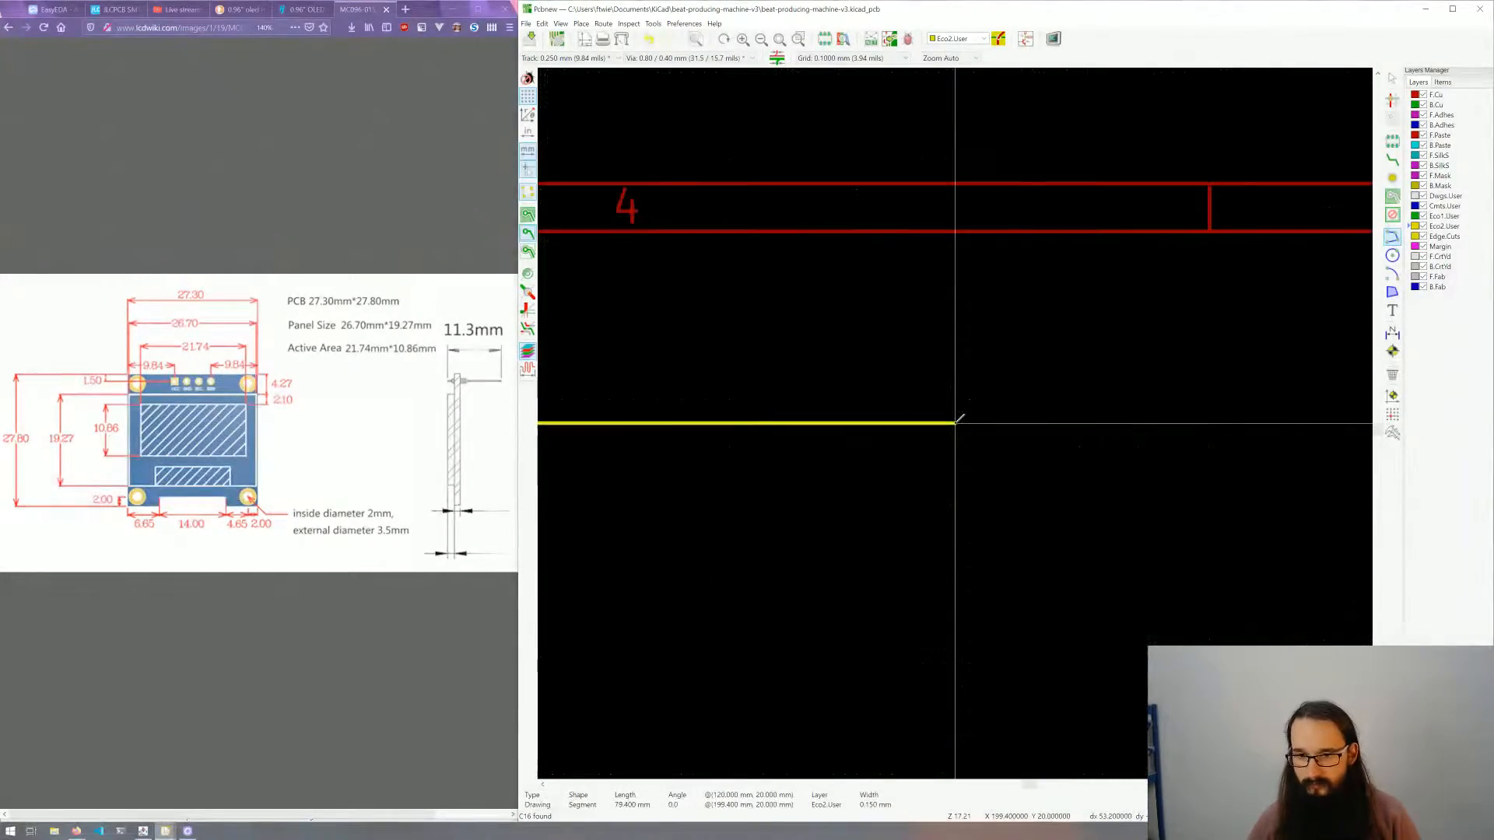
left_click(973, 423)
Step: Close the Eco2.User outline with a 90 mm vertical edge from (200, 20) down to (200, 110) mm and finish drawing
scroll(965, 467, "down", 6)
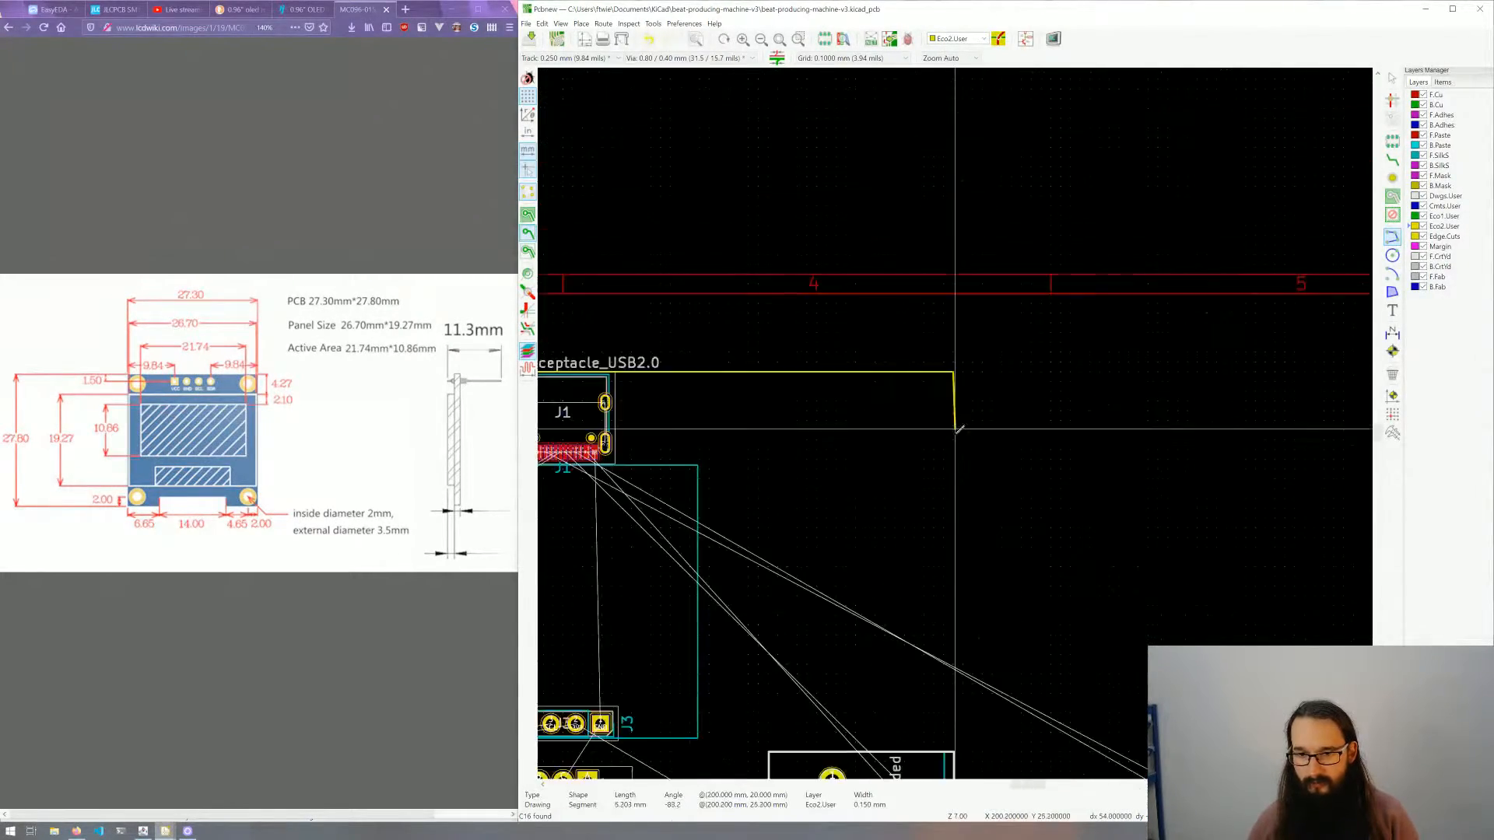
scroll(965, 451, "up", 3)
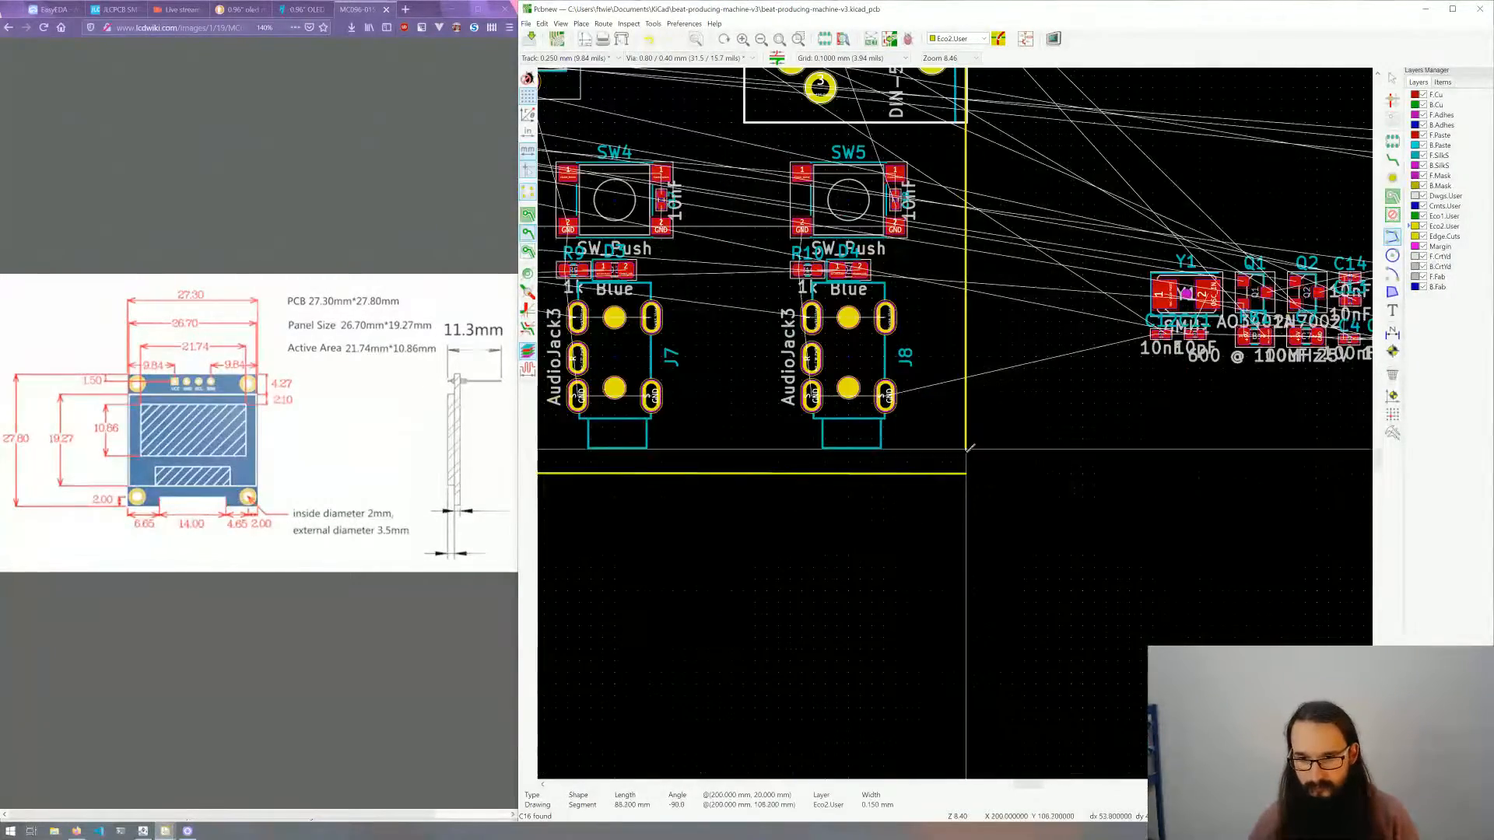
left_click(966, 473)
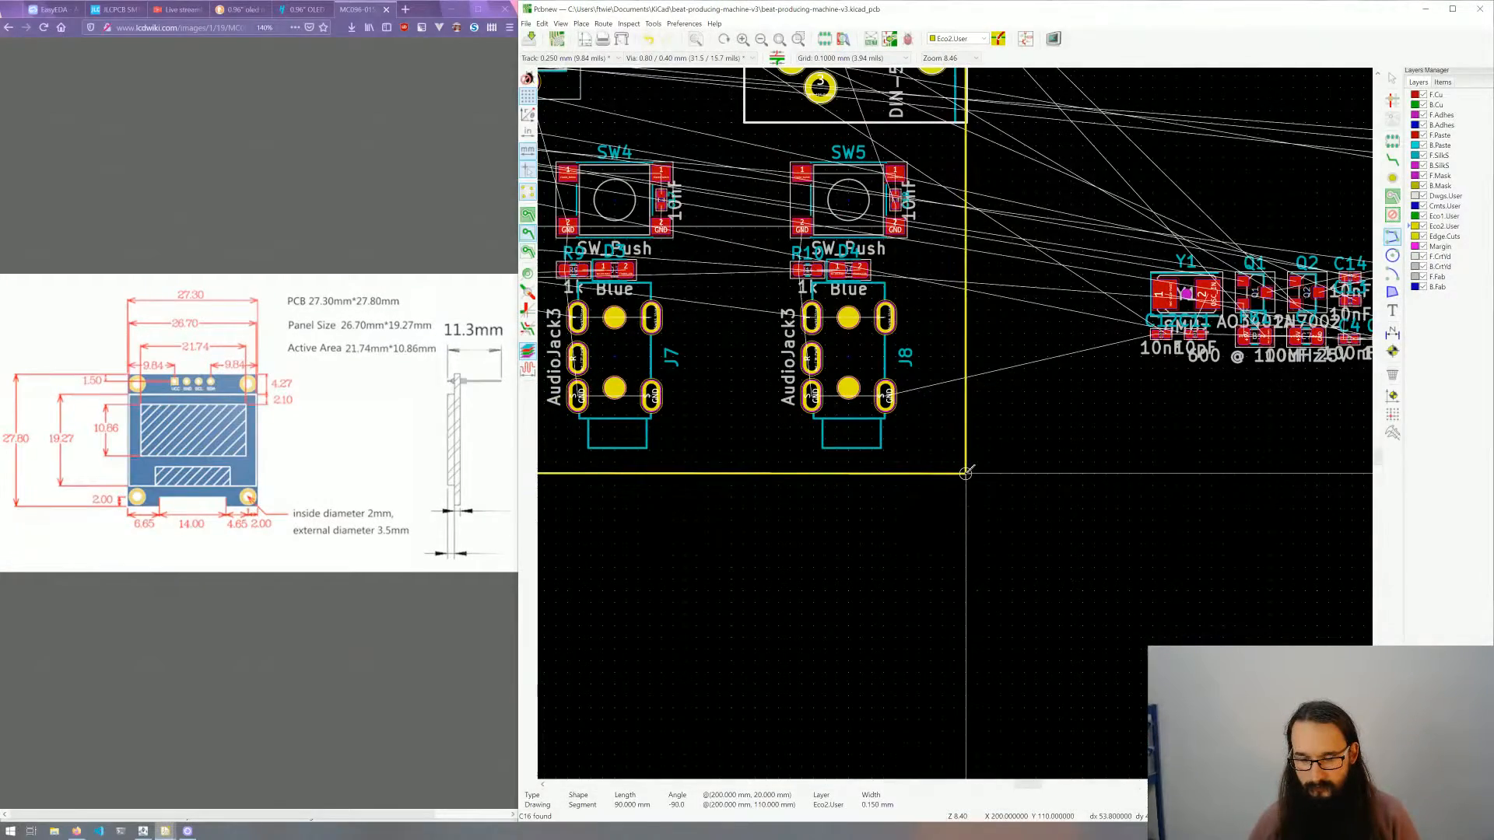
key("Escape")
key("Escape")
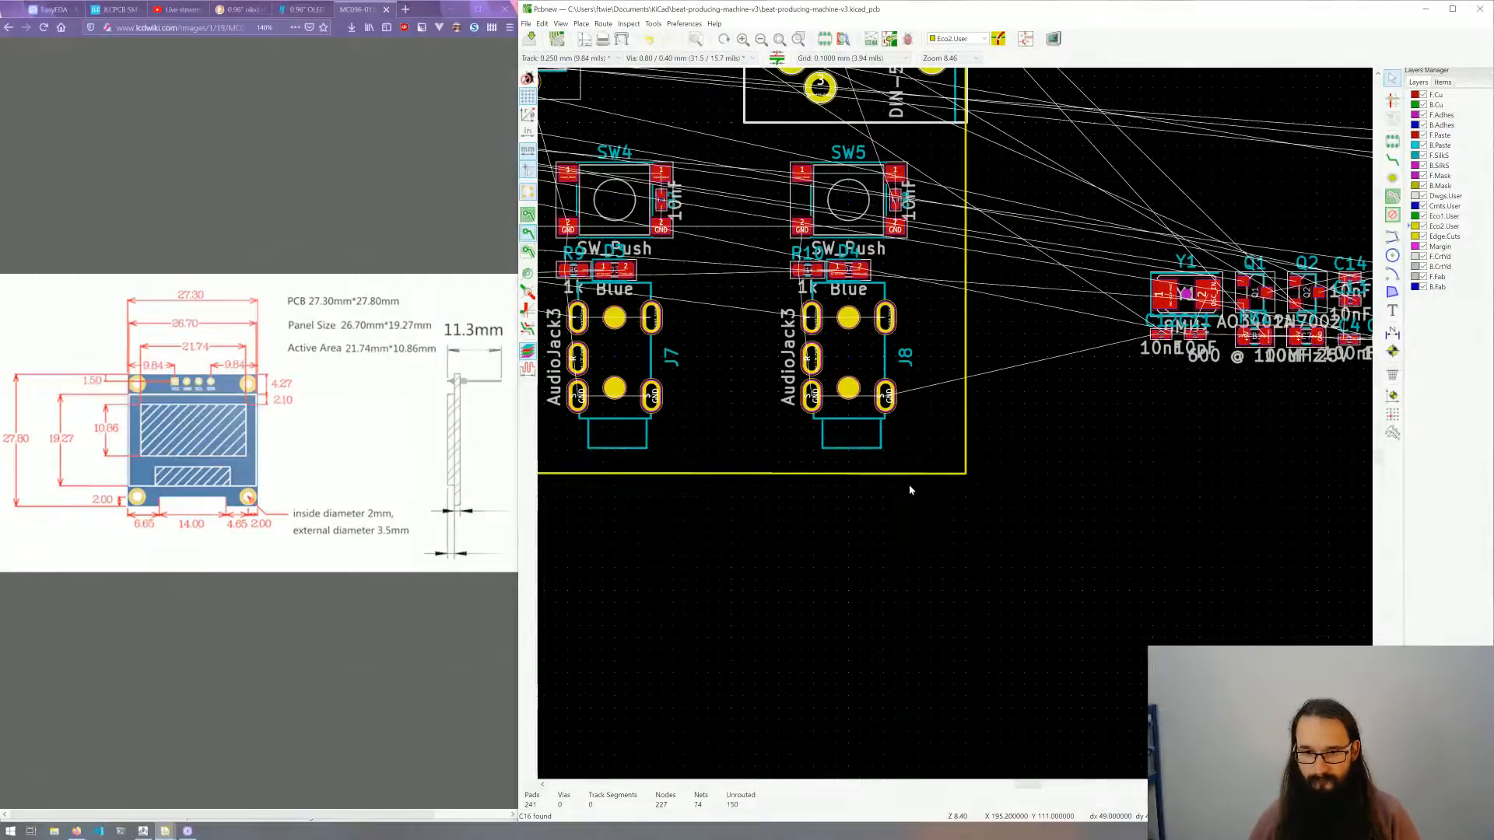
Step: Move the outline's lower edge straight up to about Y 105.4 mm, crossing the fronts of the audio jacks
middle_click_drag(888, 496, 1116, 471)
scroll(847, 436, "down", 3)
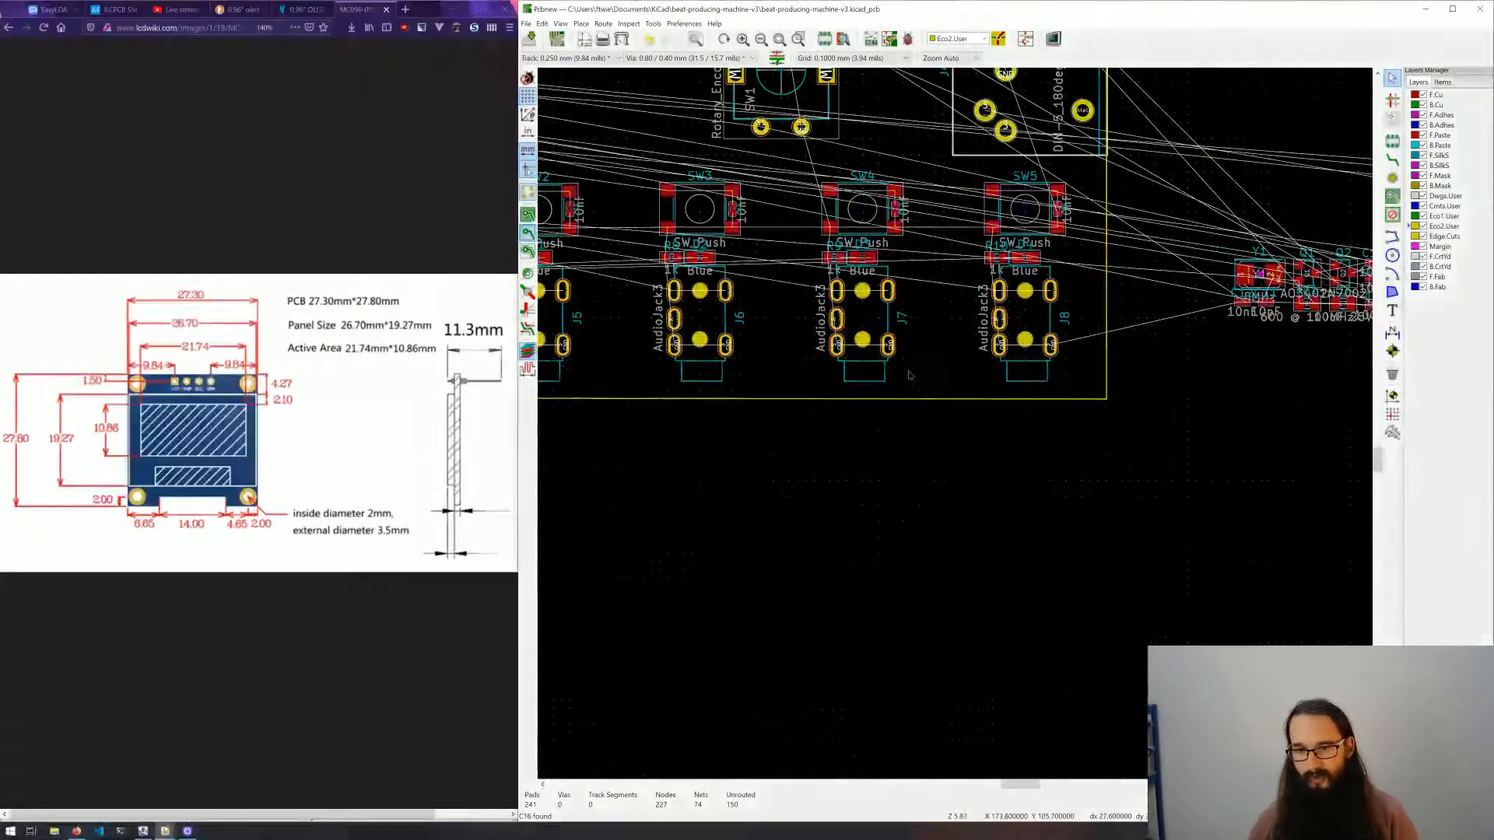
middle_click_drag(909, 375, 1042, 573)
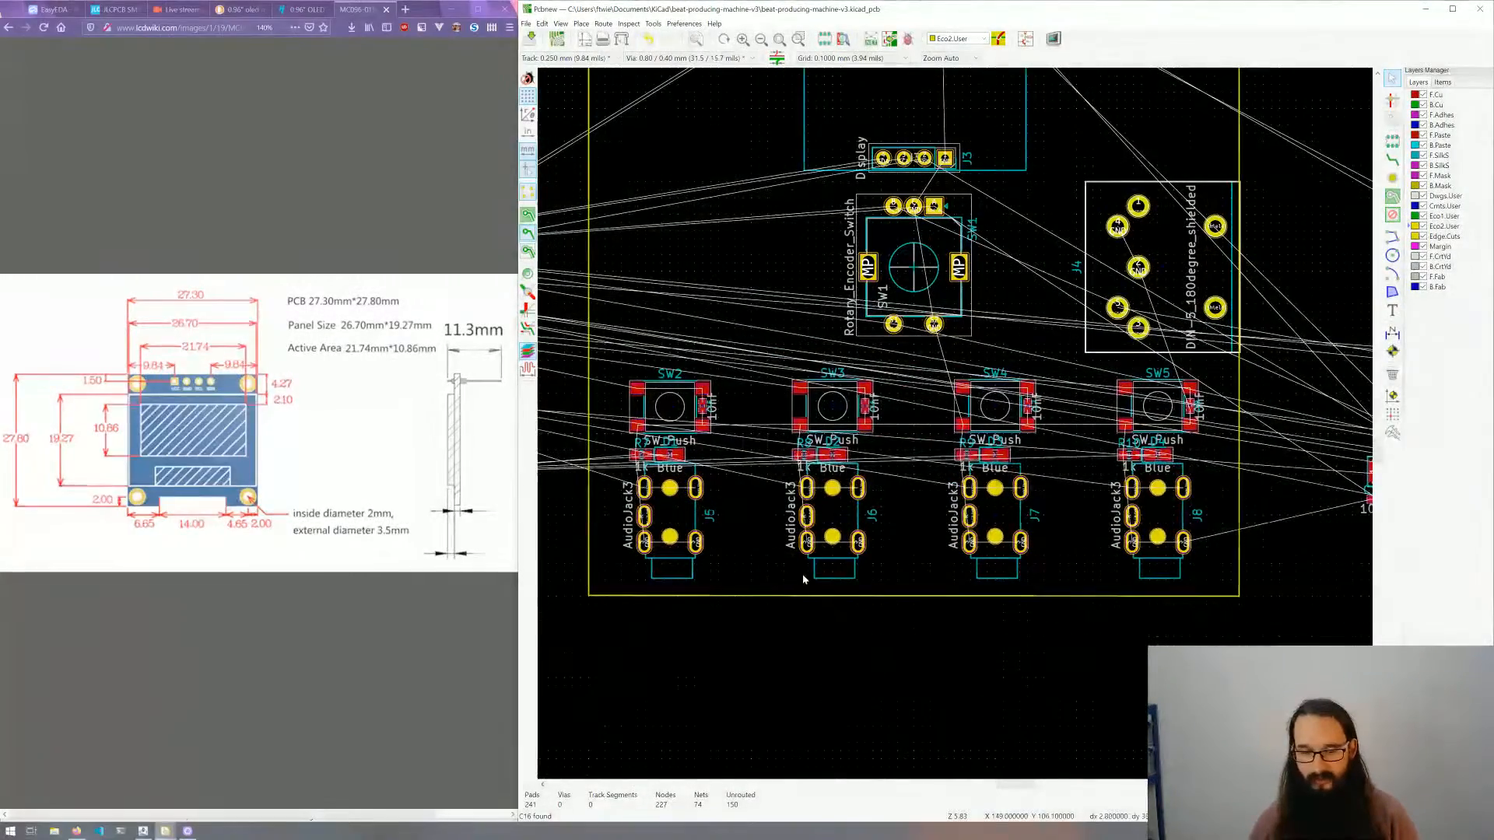
left_click(729, 600)
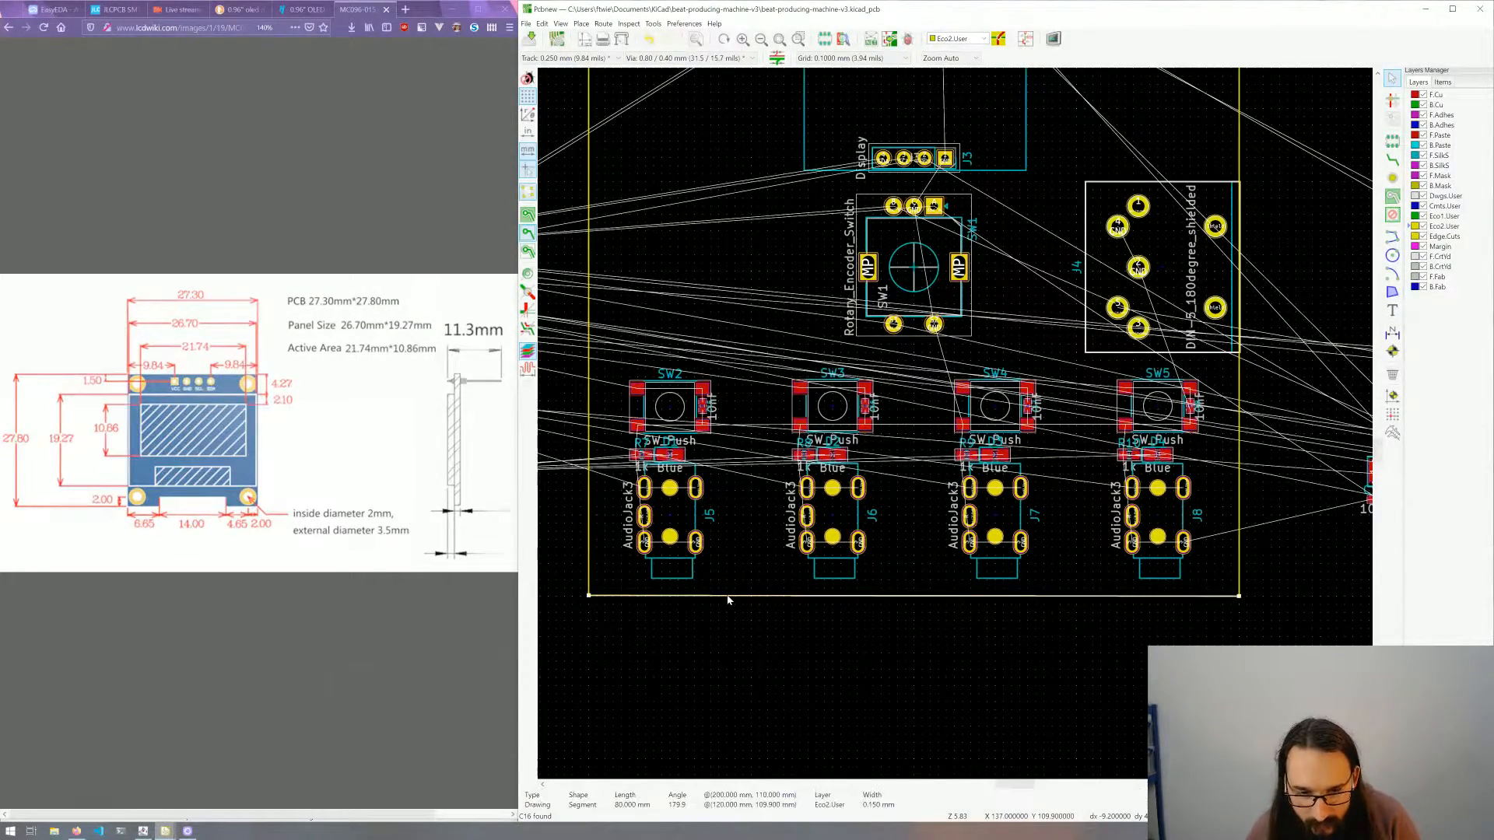
key("m")
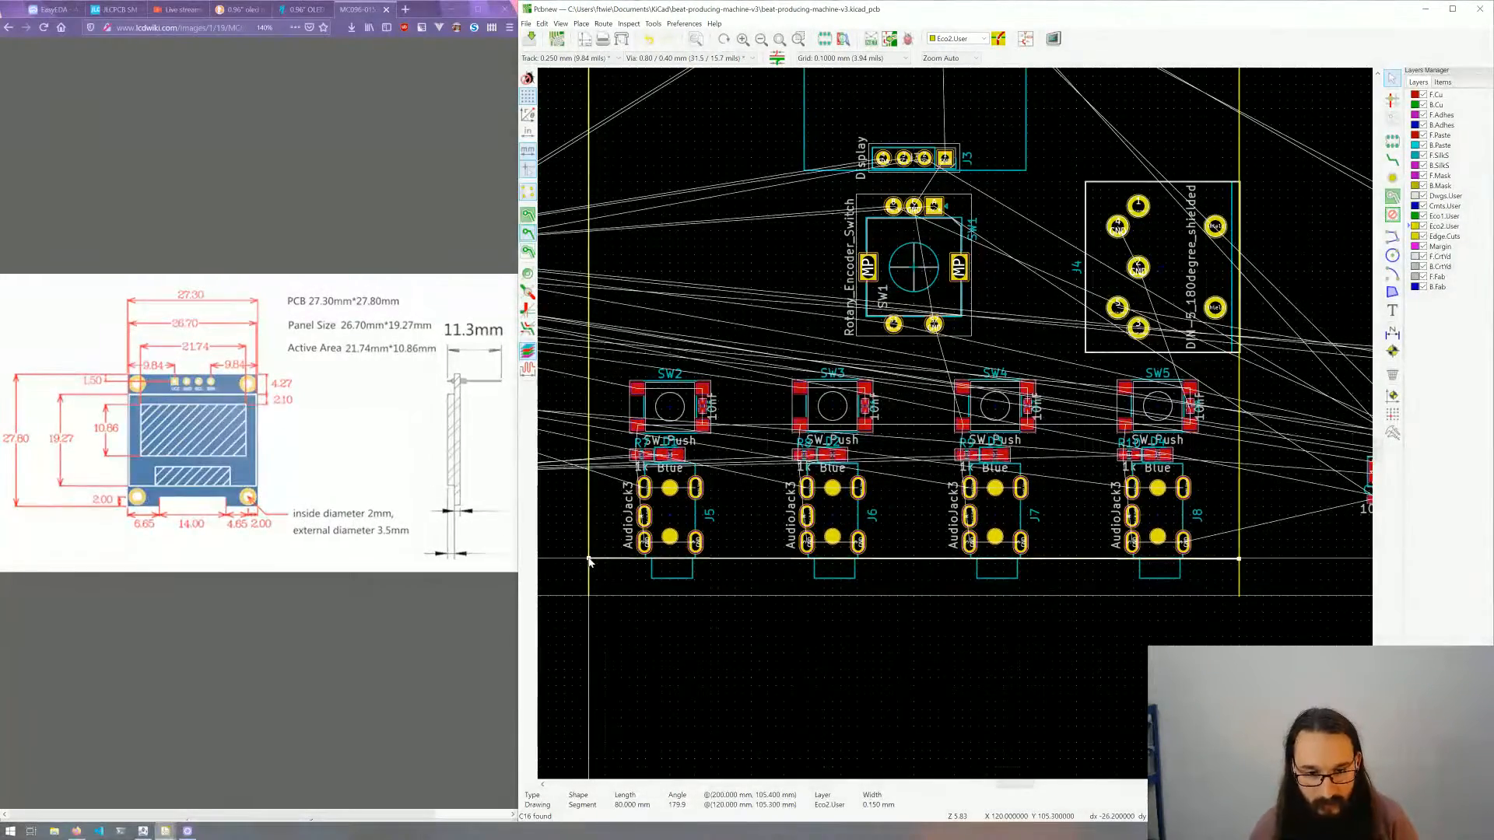
left_click(589, 560)
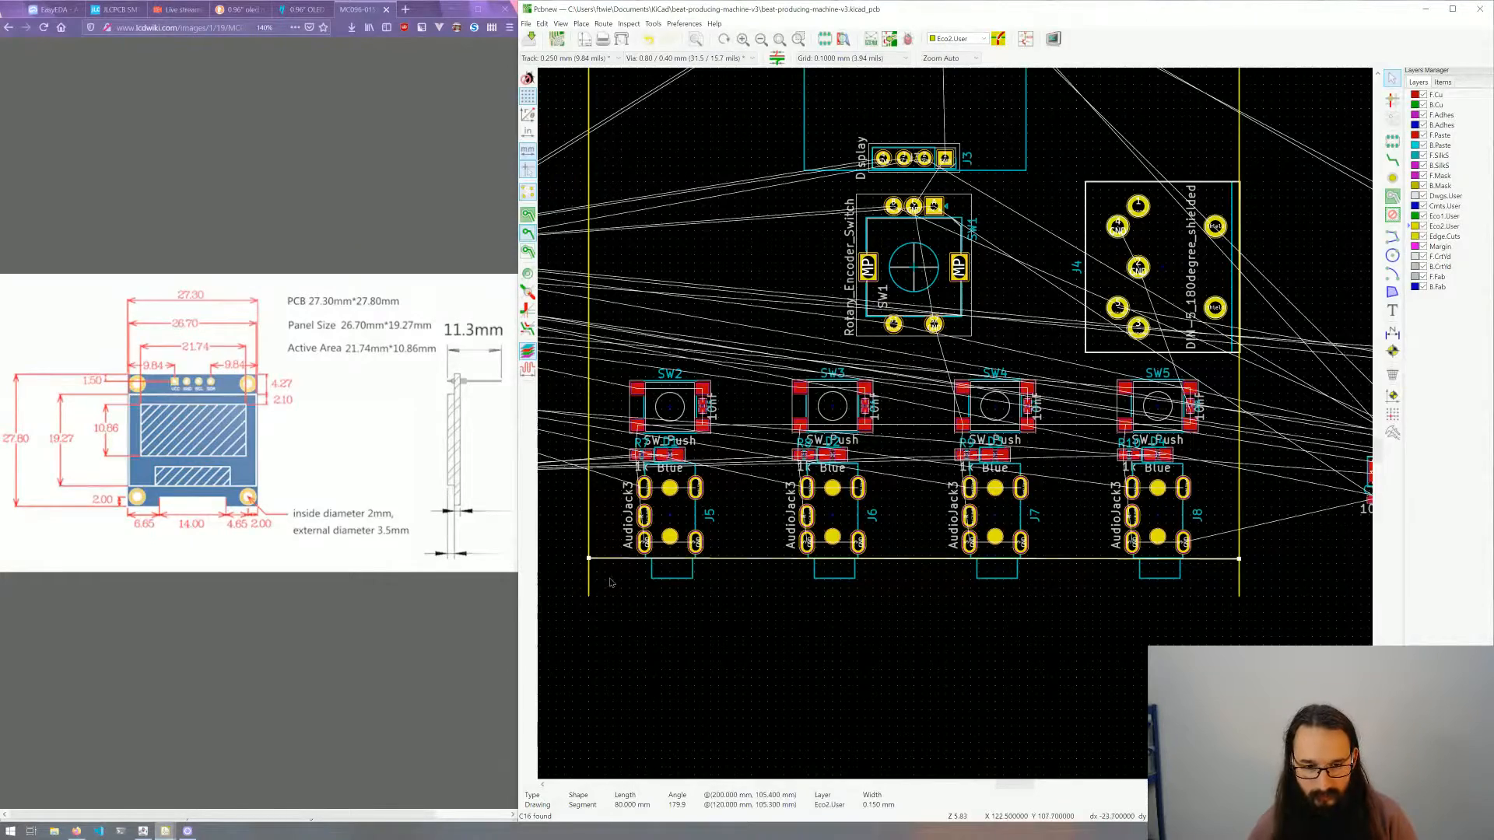
Step: Shorten both vertical outline edges to end at the lower edge, with the J8-side edge ending at (200, 105.4) mm
scroll(610, 583, "up", 3)
left_click(951, 483)
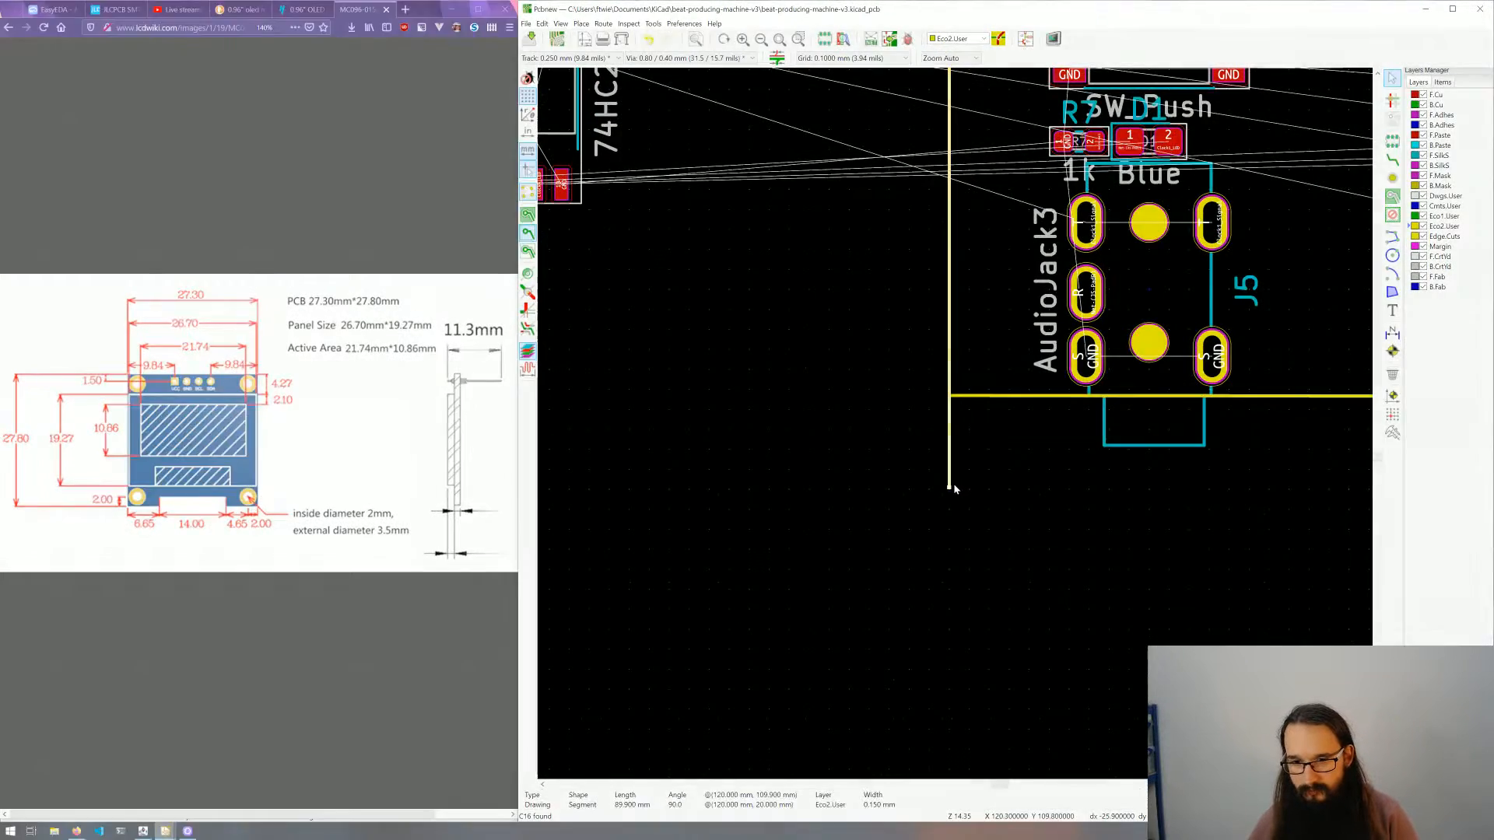
left_click_drag(951, 488, 952, 397)
scroll(954, 423, "down", 6)
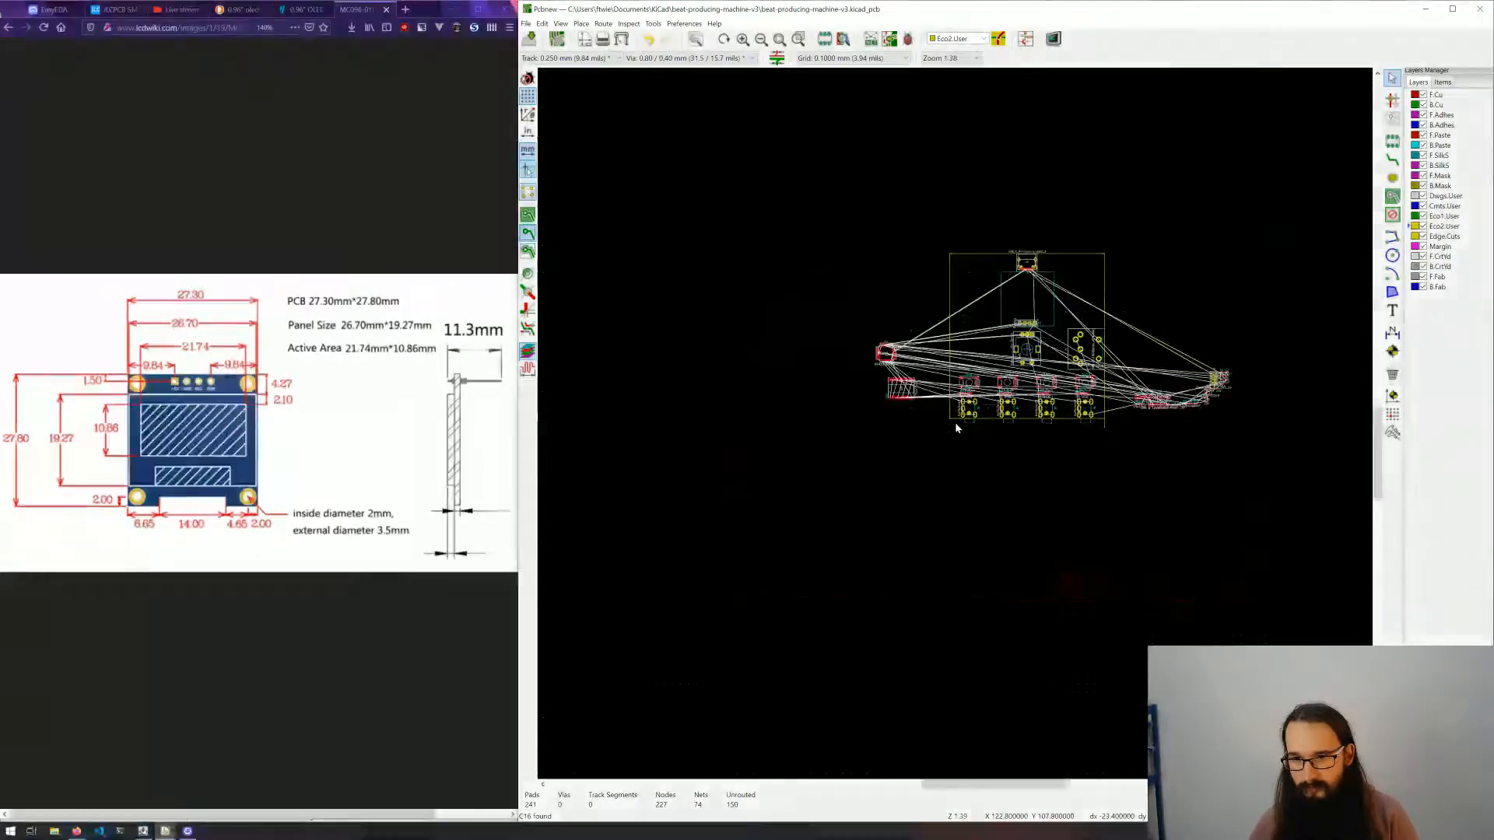
scroll(955, 422, "up", 8)
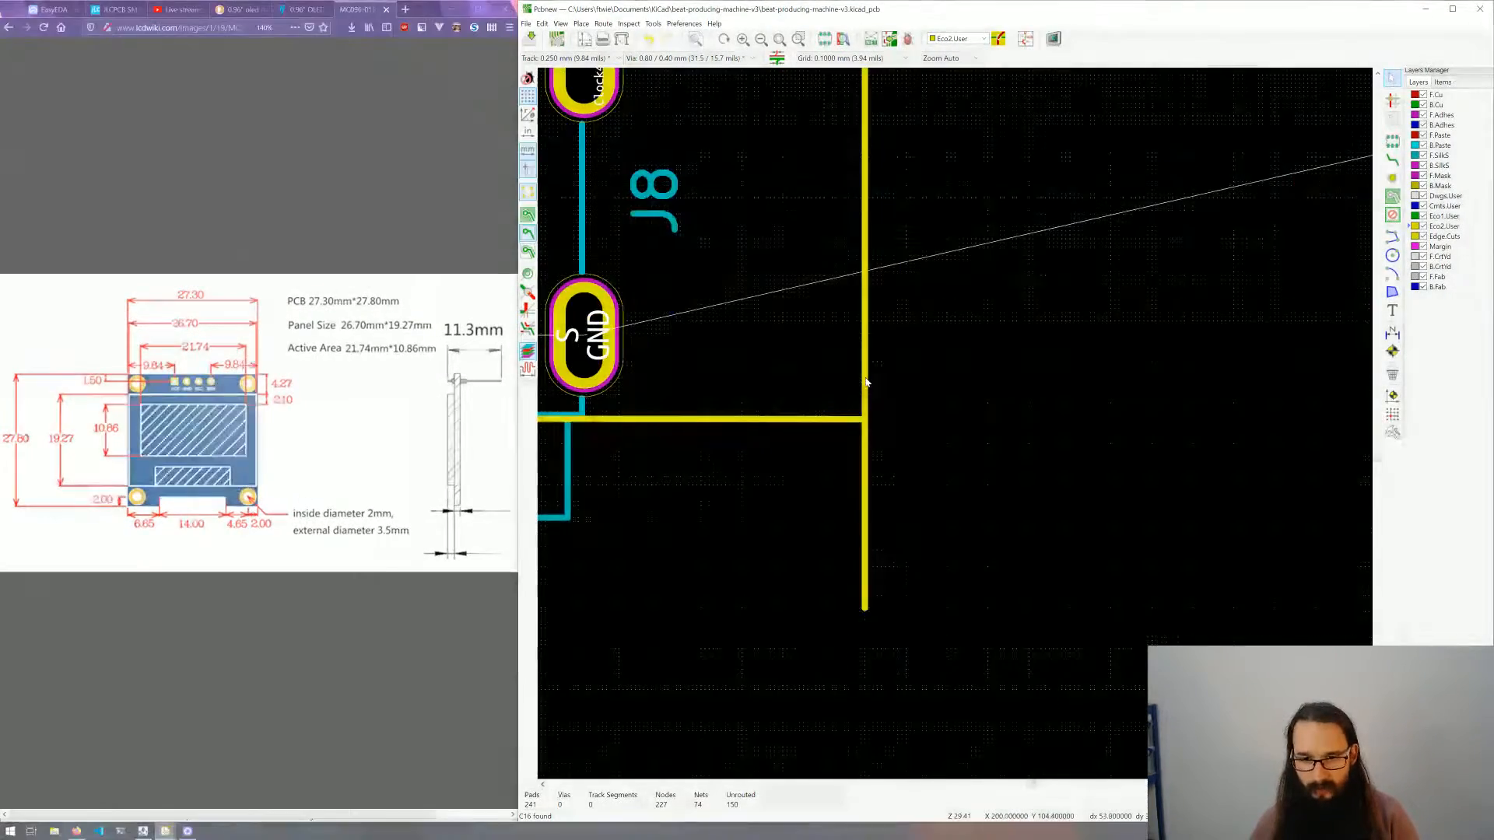
left_click(866, 382)
left_click_drag(864, 610, 864, 420)
left_click(867, 452)
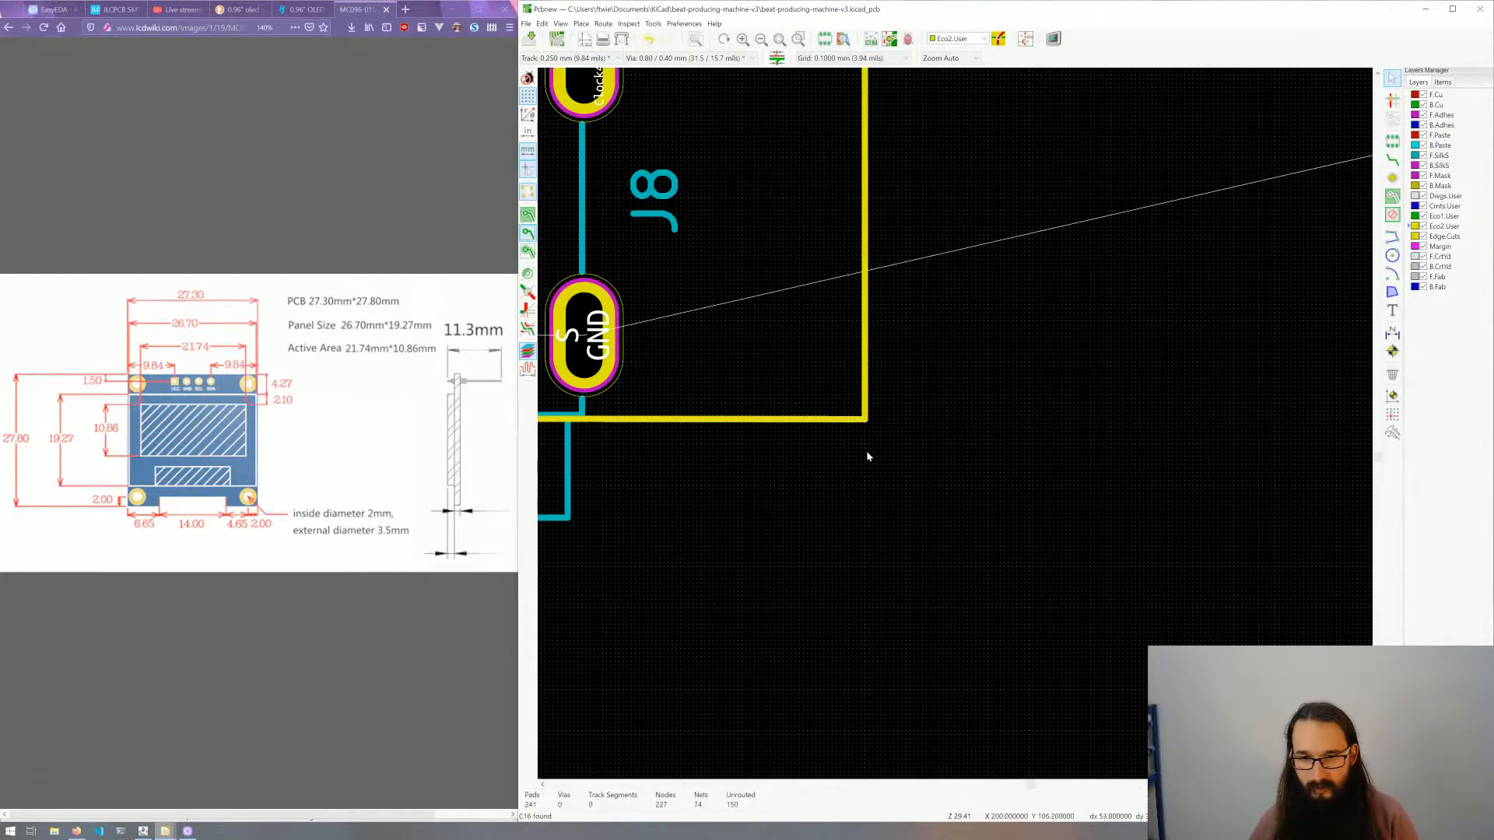
Step: Examine the whole board layout, inspect it in the 3D viewer from tilted angles, and close the viewer
scroll(868, 457, "down", 6)
scroll(762, 342, "up", 2)
scroll(762, 342, "down", 1)
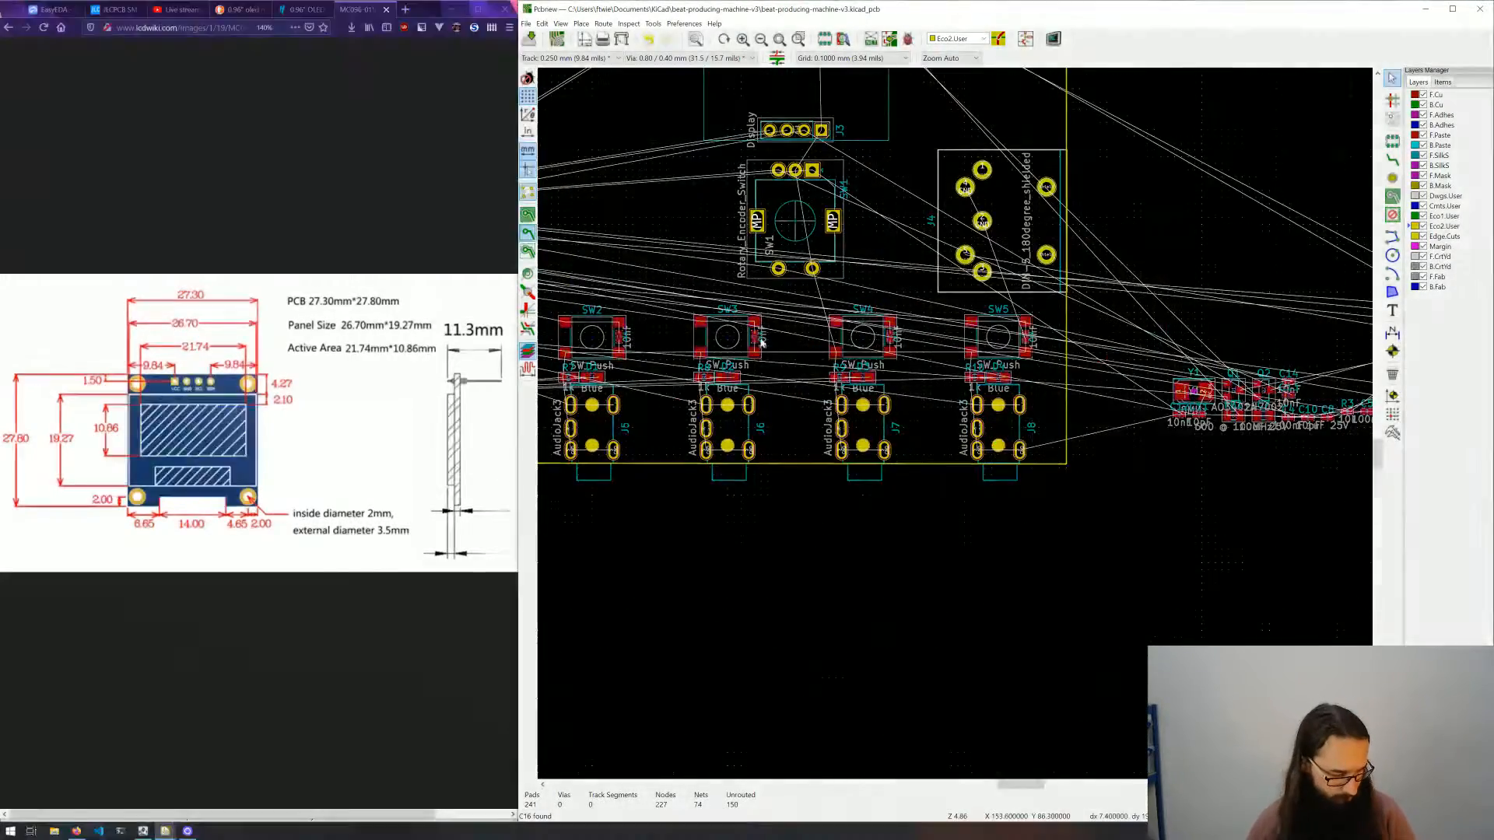
middle_click_drag(762, 342, 853, 560)
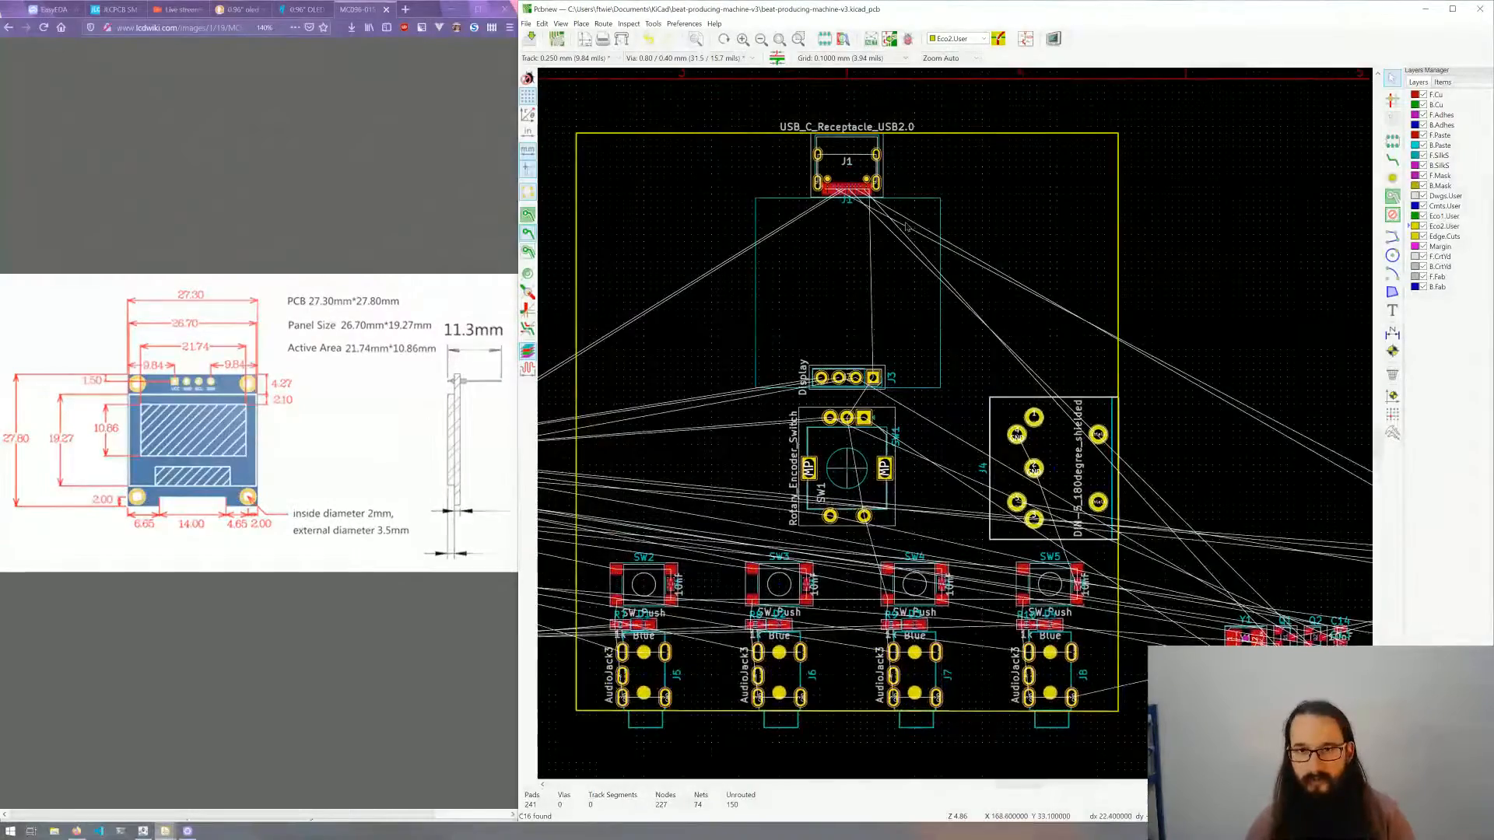
middle_click_drag(906, 227, 933, 197)
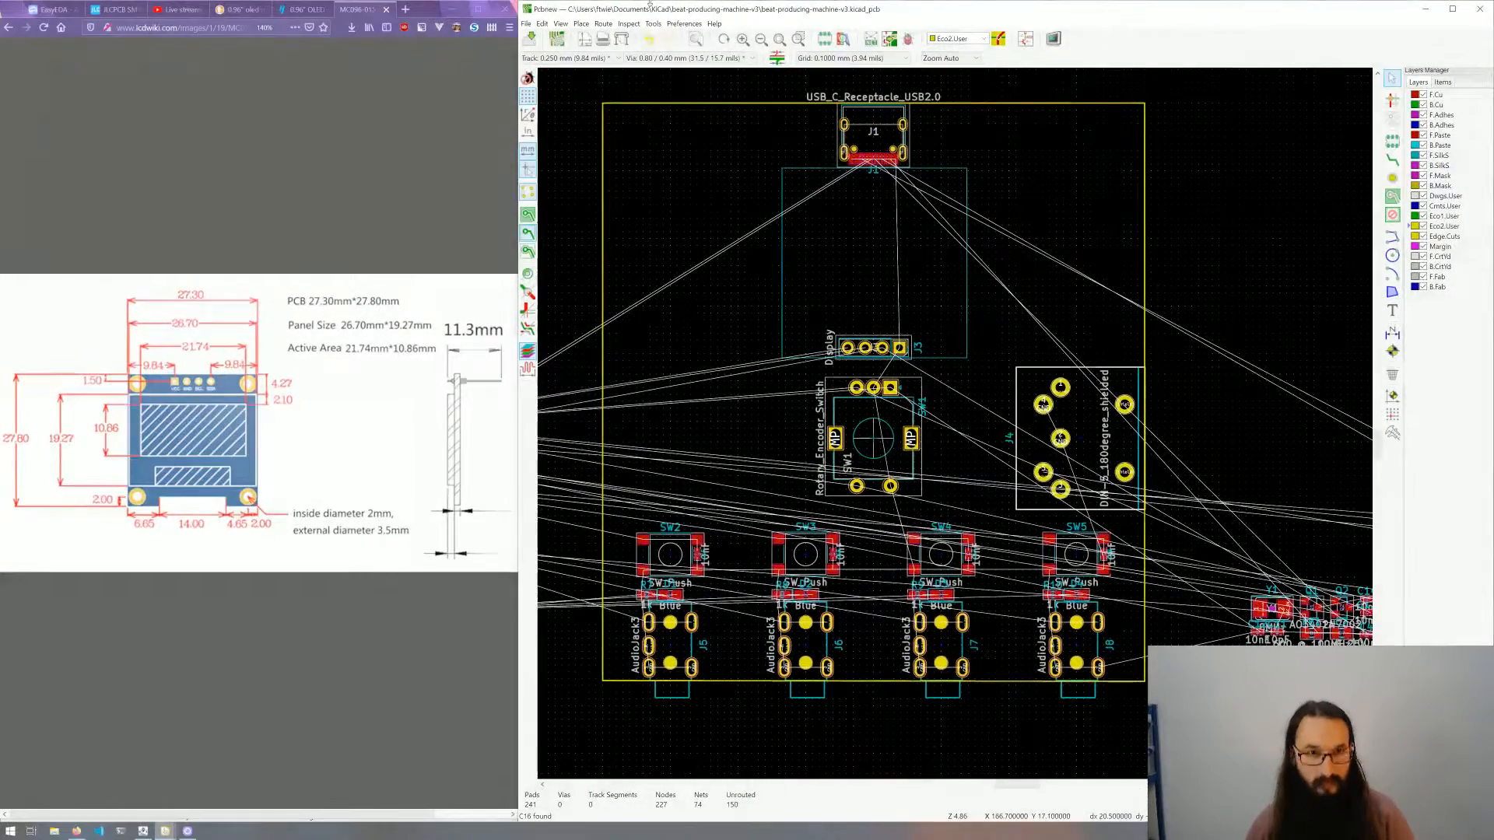
left_click(560, 23)
left_click(591, 67)
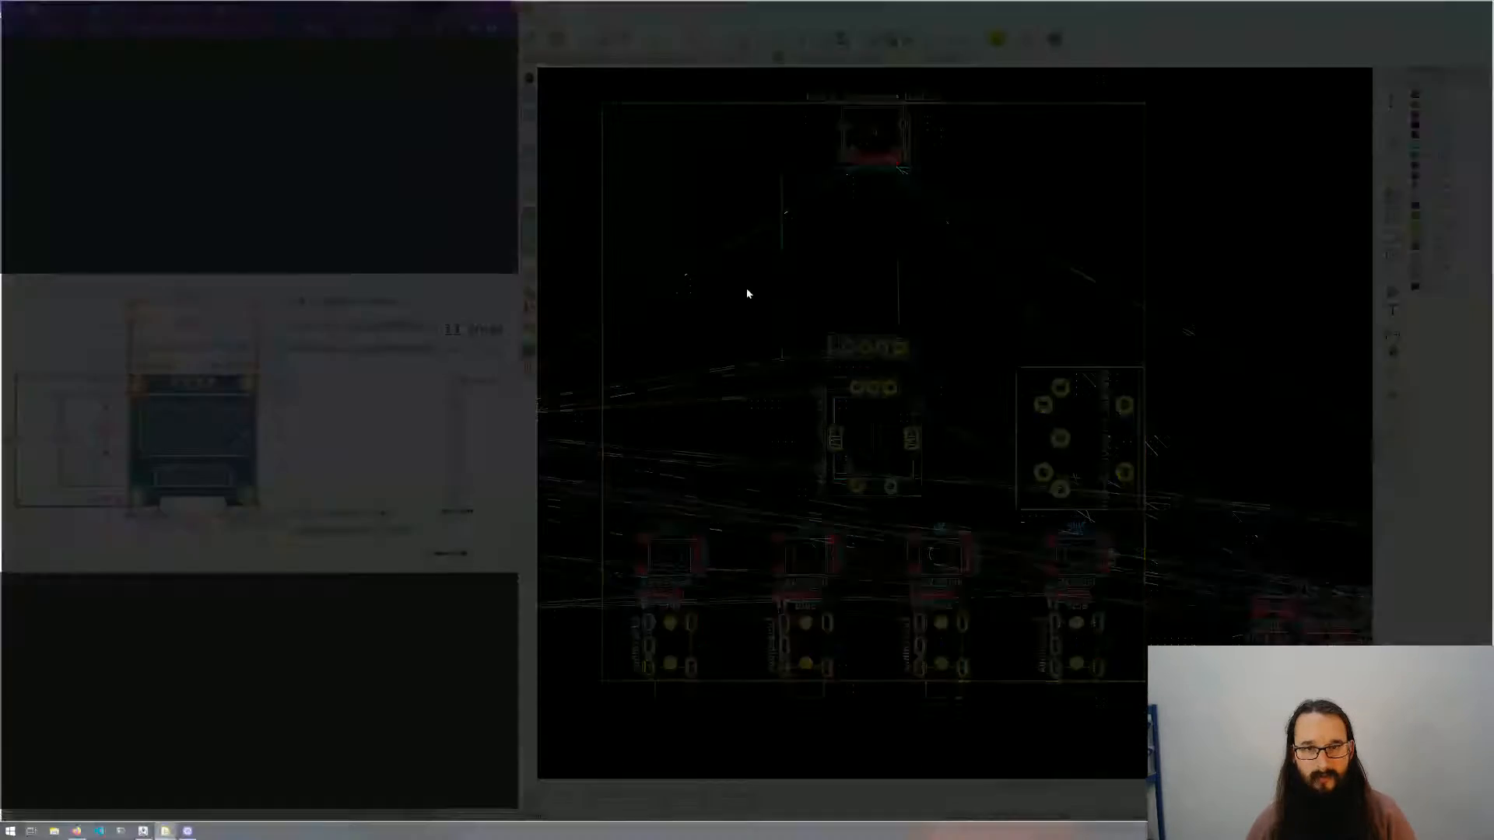
left_click_drag(722, 409, 724, 377)
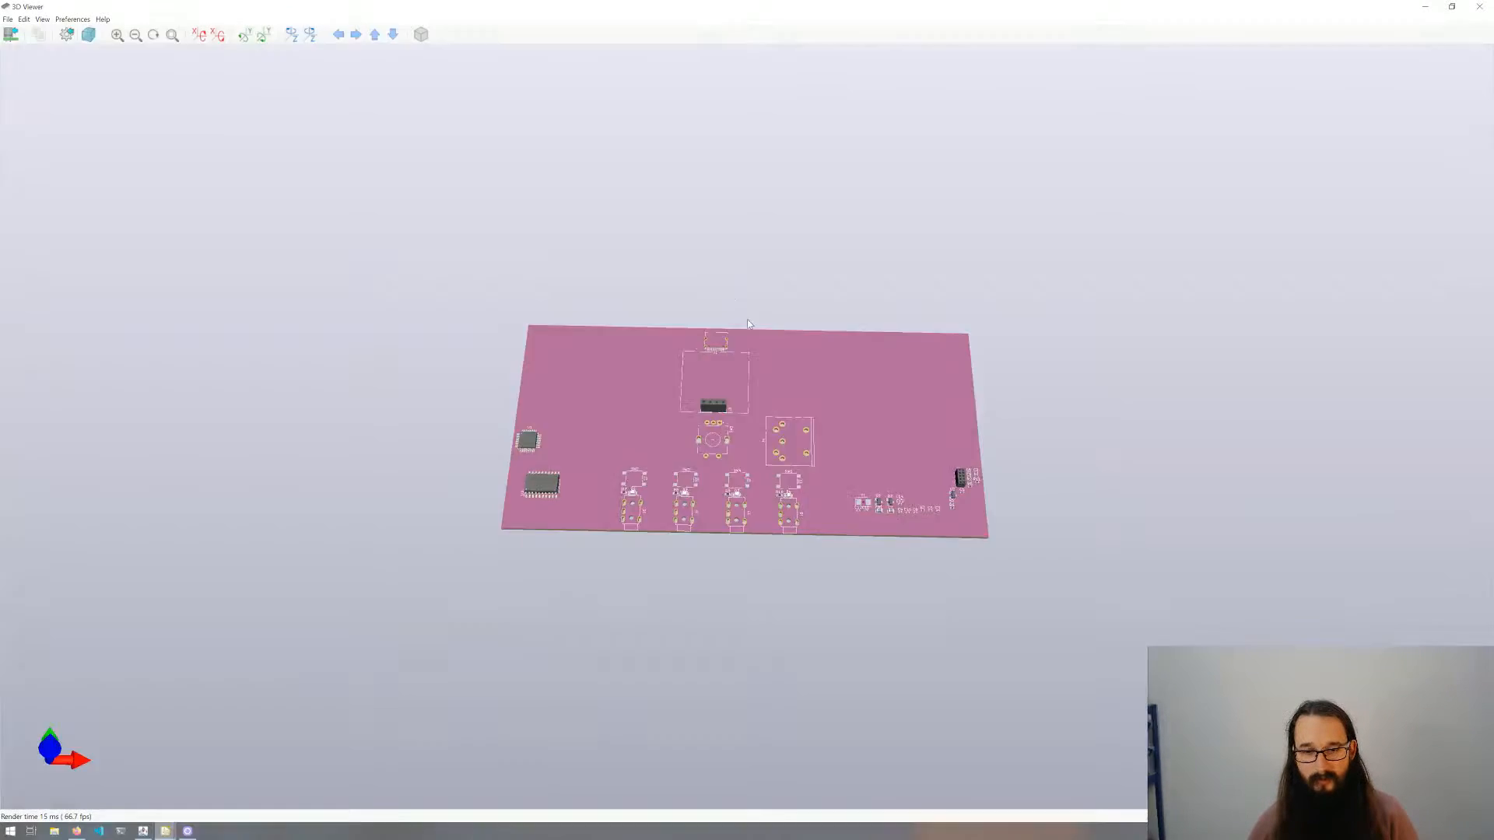
mouse_move(747, 323)
left_mouse_down()
mouse_move(874, 414)
mouse_move(973, 351)
left_mouse_up()
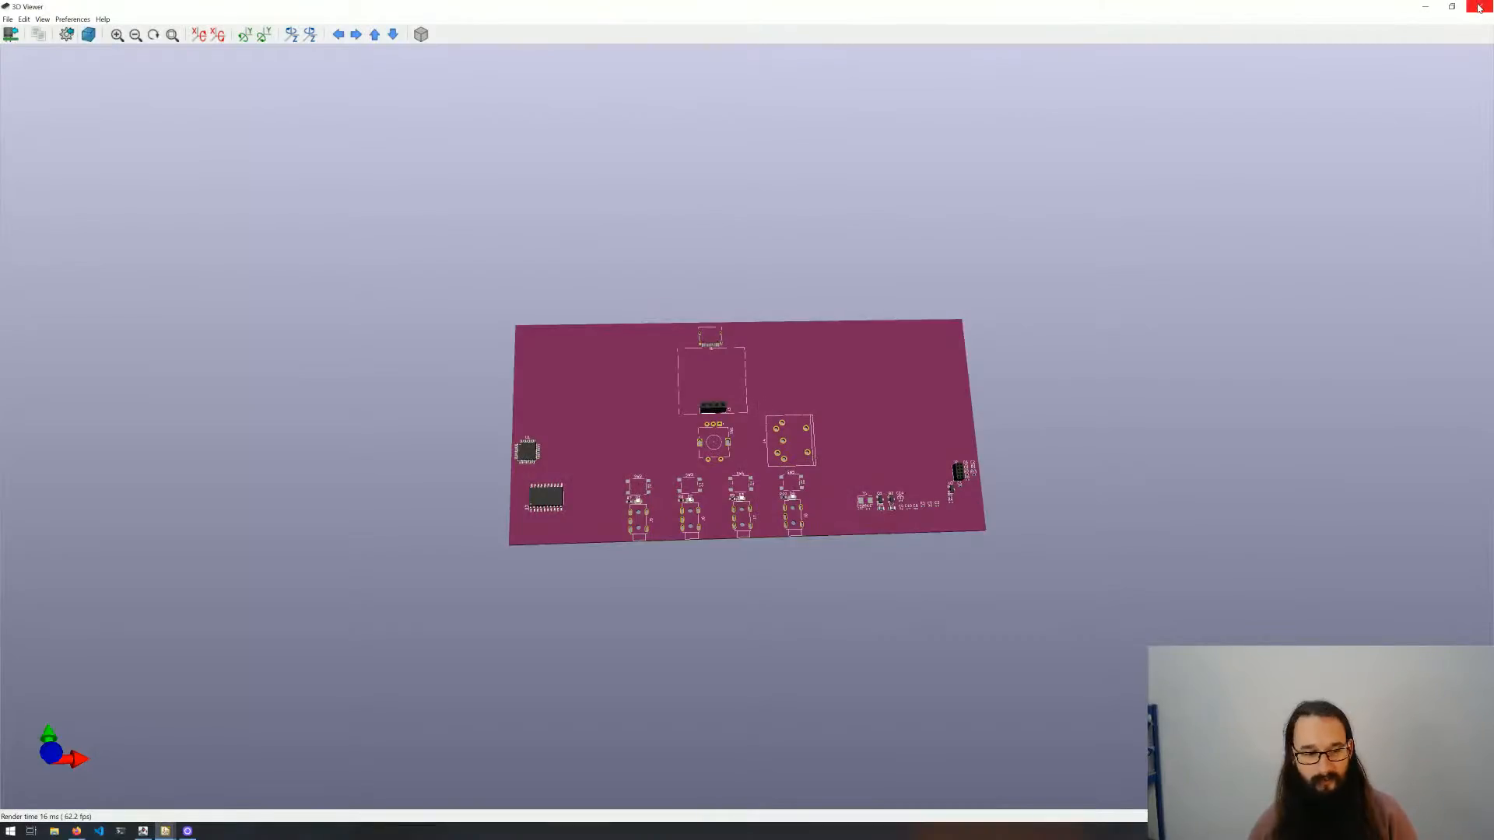
left_click(1478, 8)
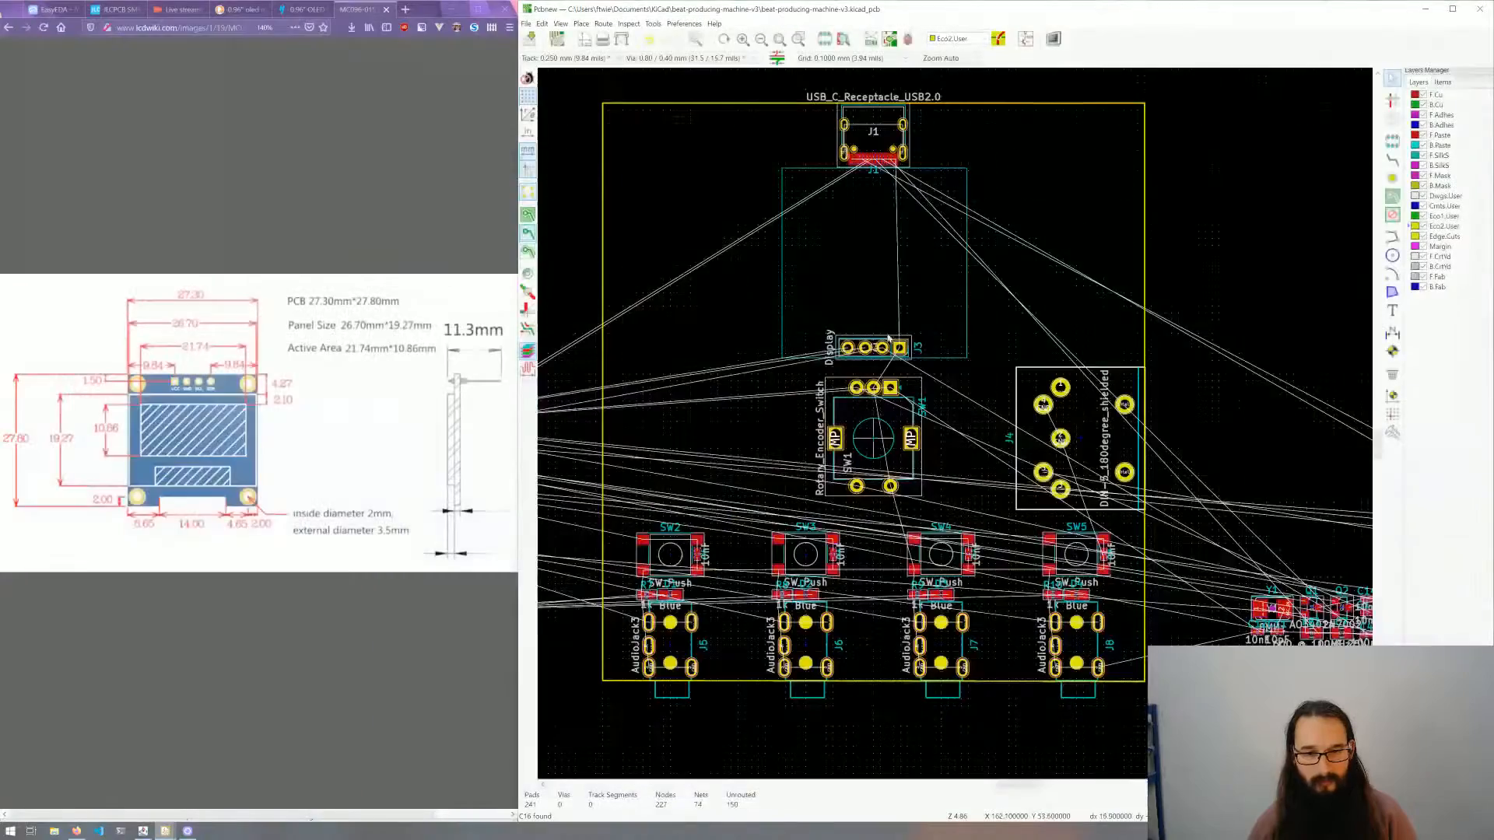
Step: Check up close whether the edges of the Eco2.User outline meet at all four corners
scroll(839, 203, "up", 2)
scroll(1199, 212, "up", 10)
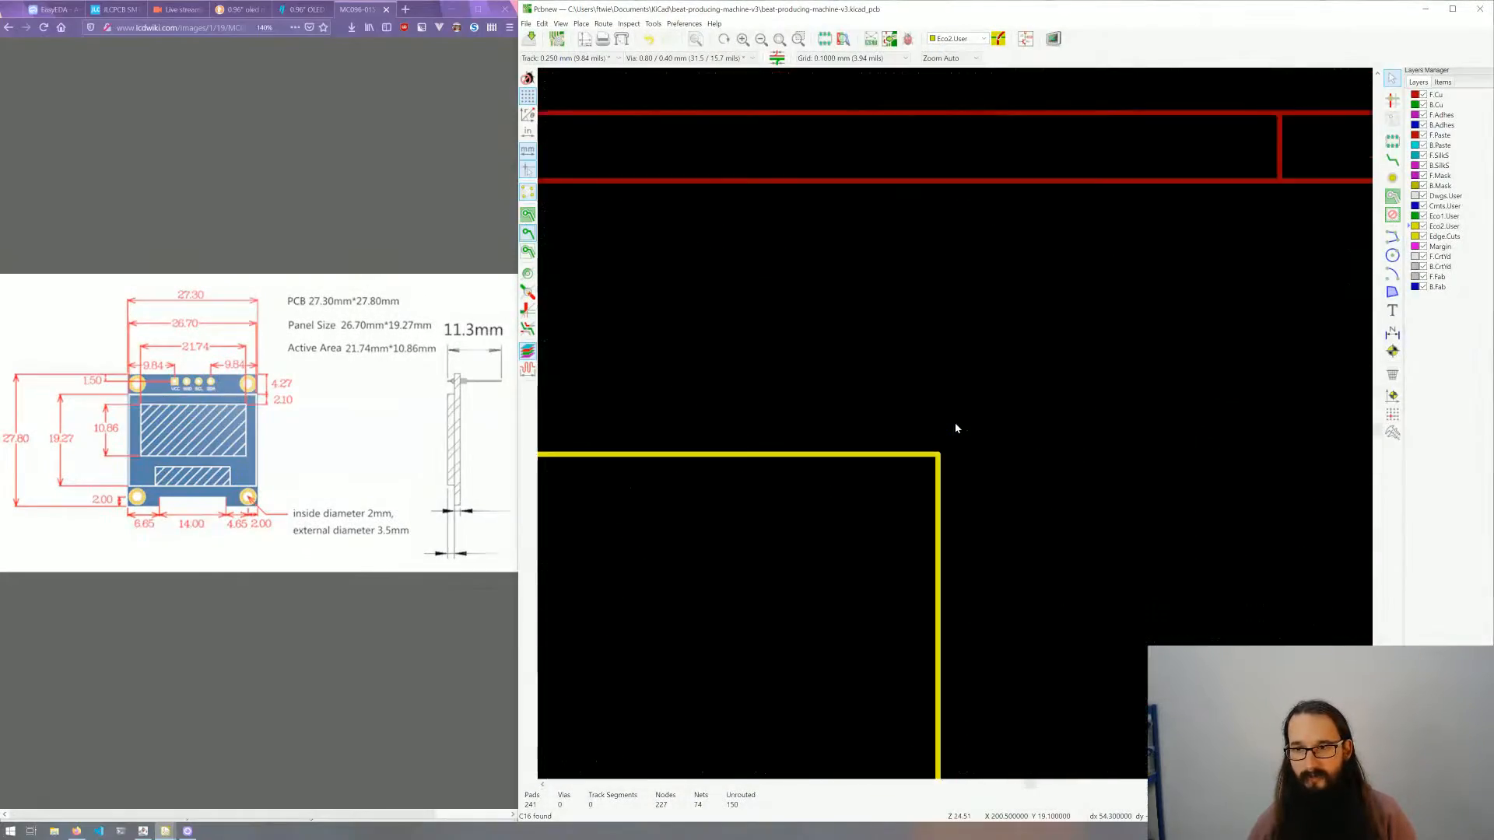
scroll(955, 423, "down", 10)
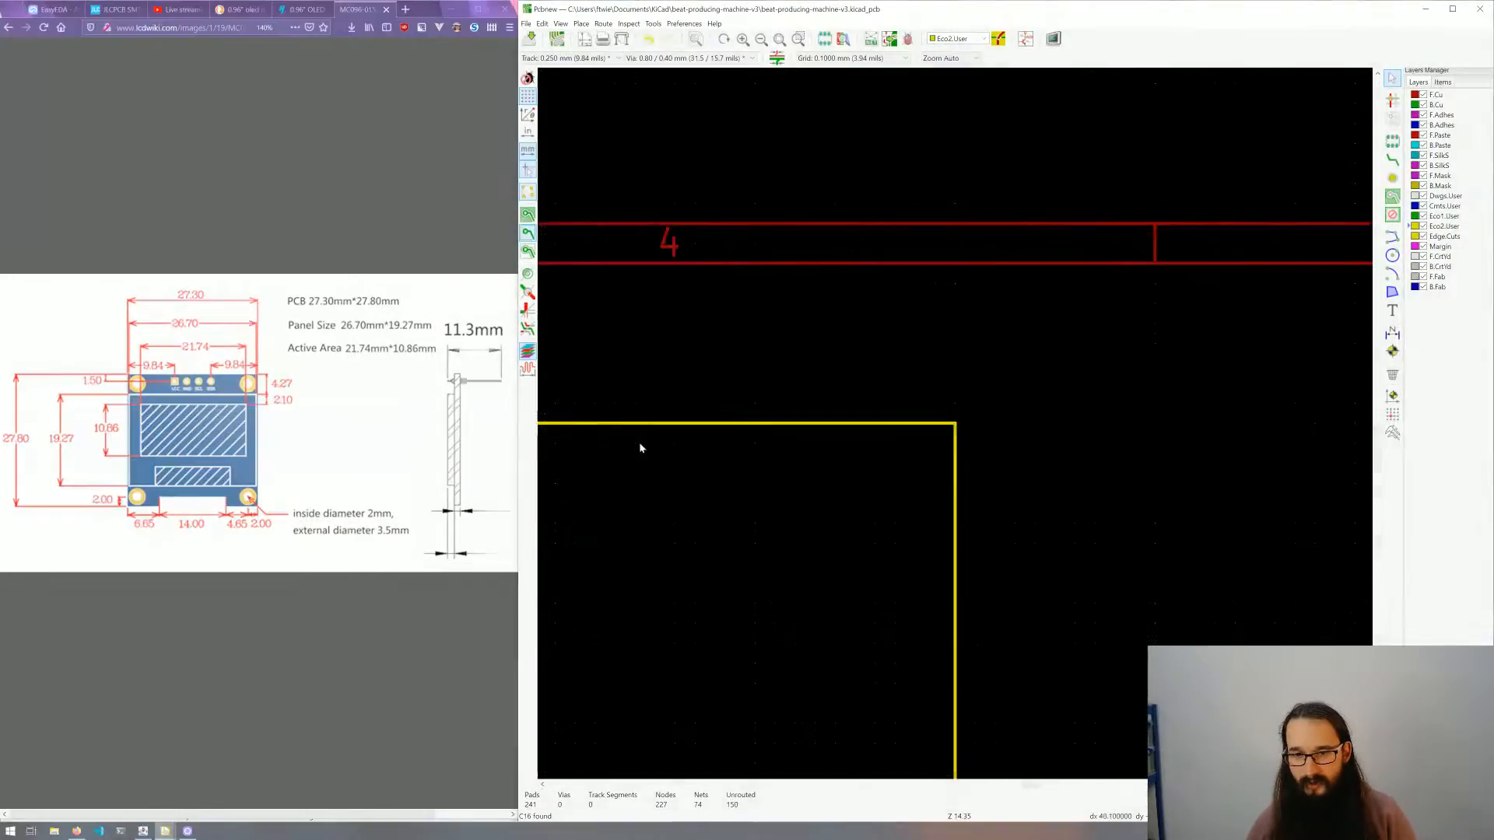
scroll(900, 360, "up", 6)
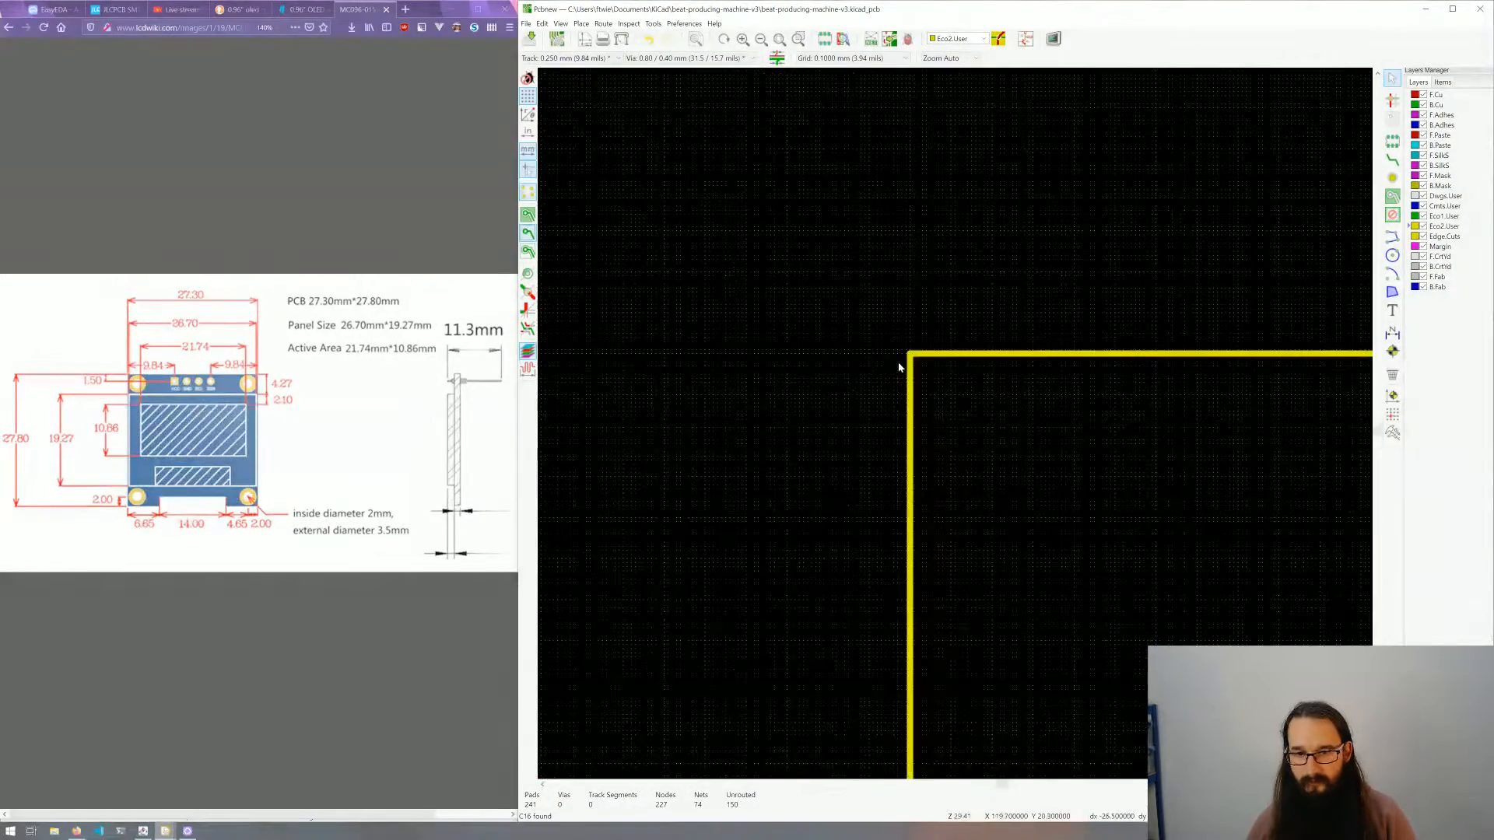
scroll(1017, 370, "down", 4)
scroll(858, 414, "down", 4)
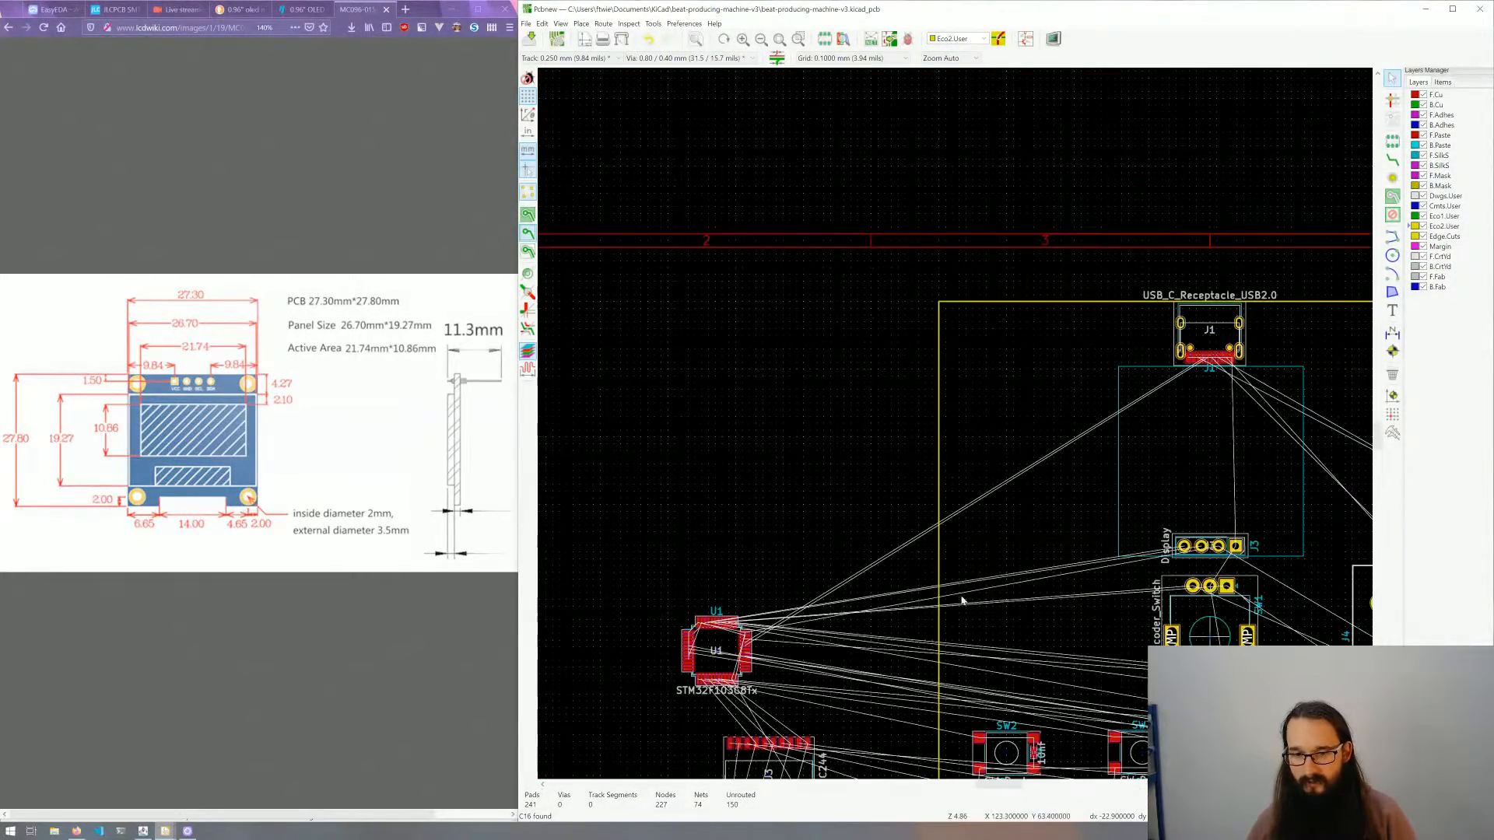
scroll(955, 422, "up", 8)
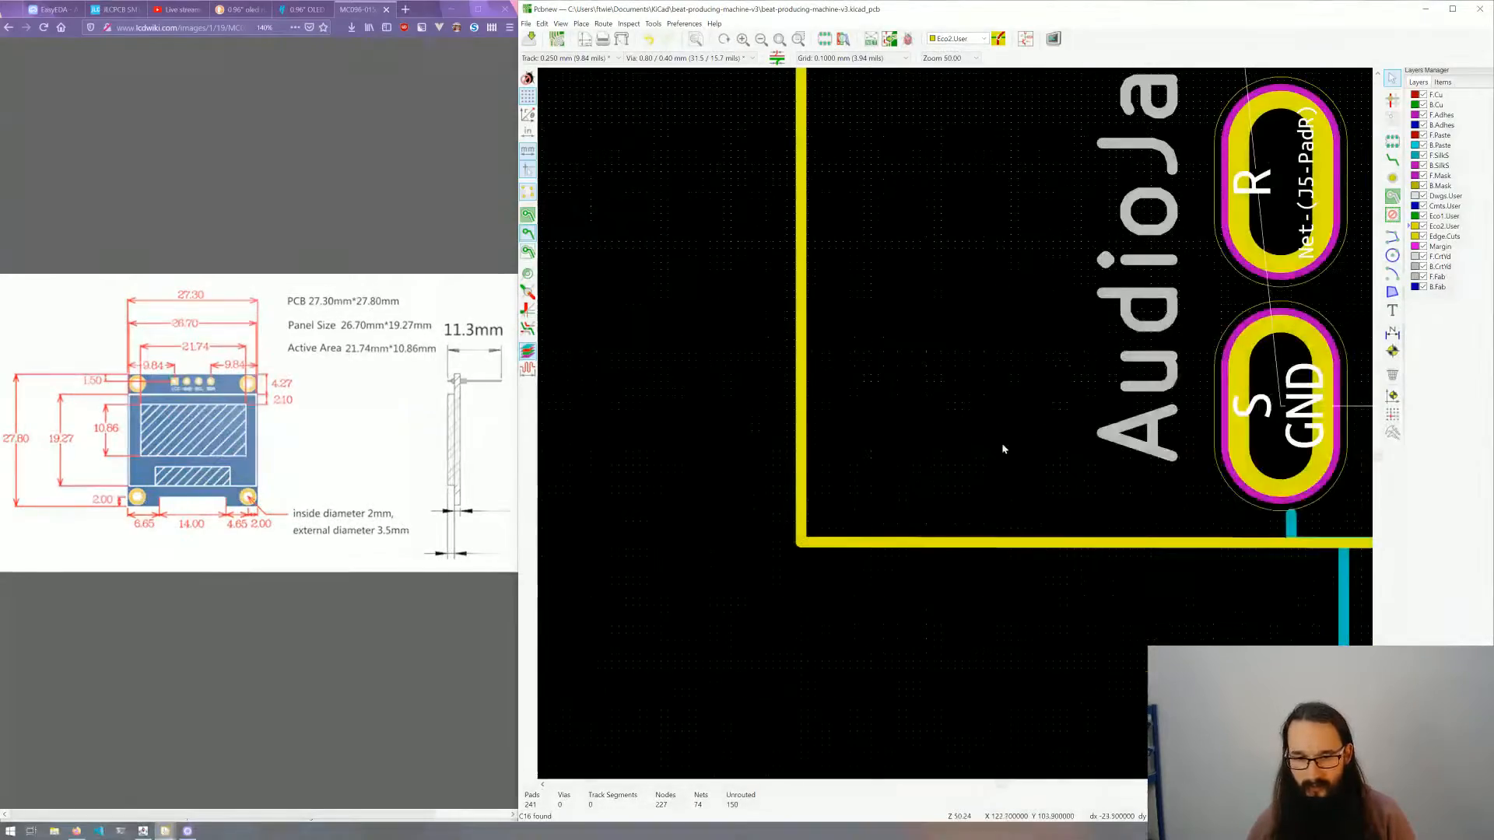
scroll(1003, 449, "down", 8)
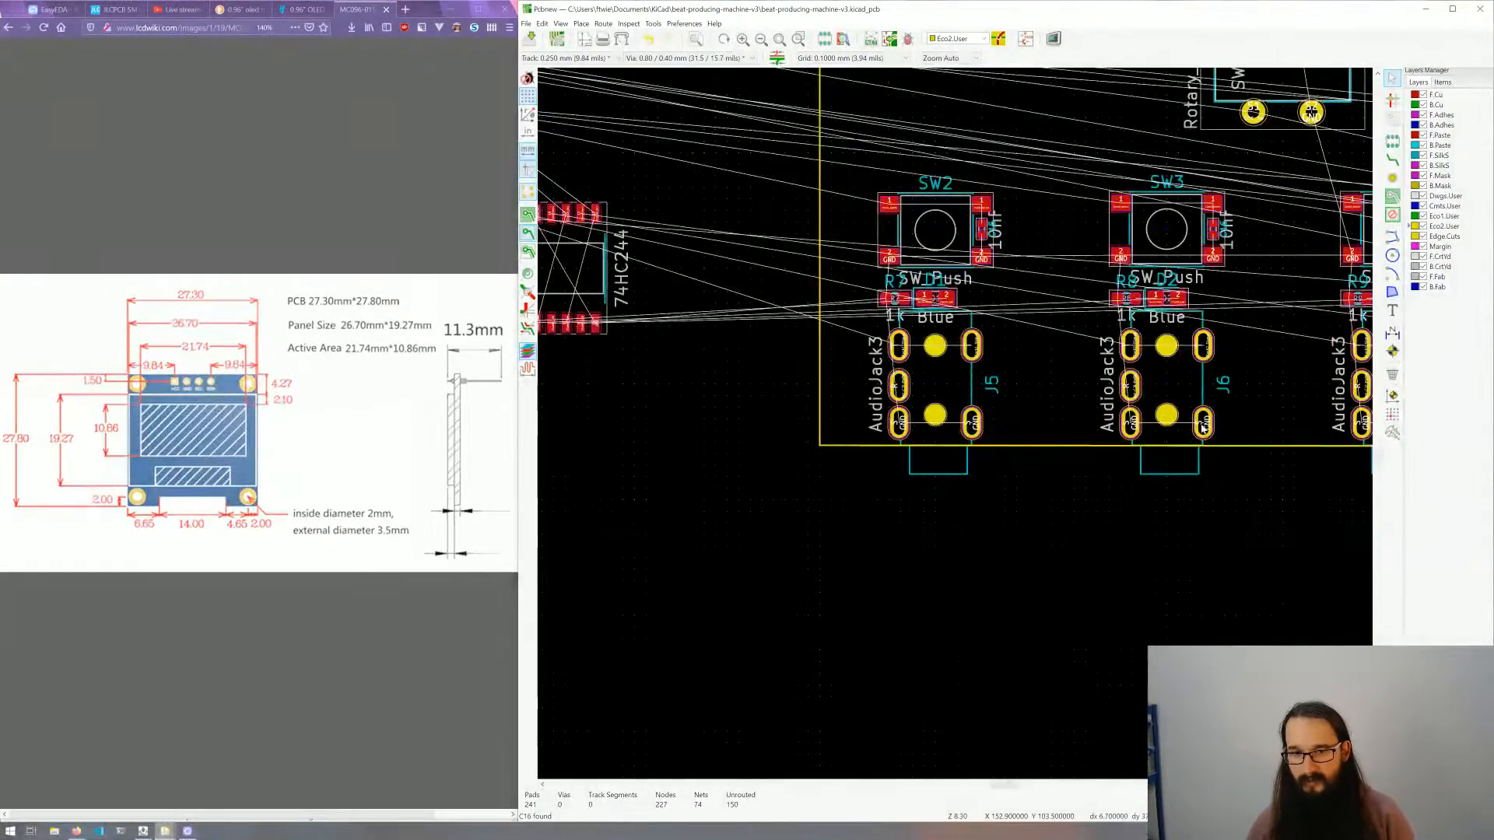
scroll(1203, 427, "down", 4)
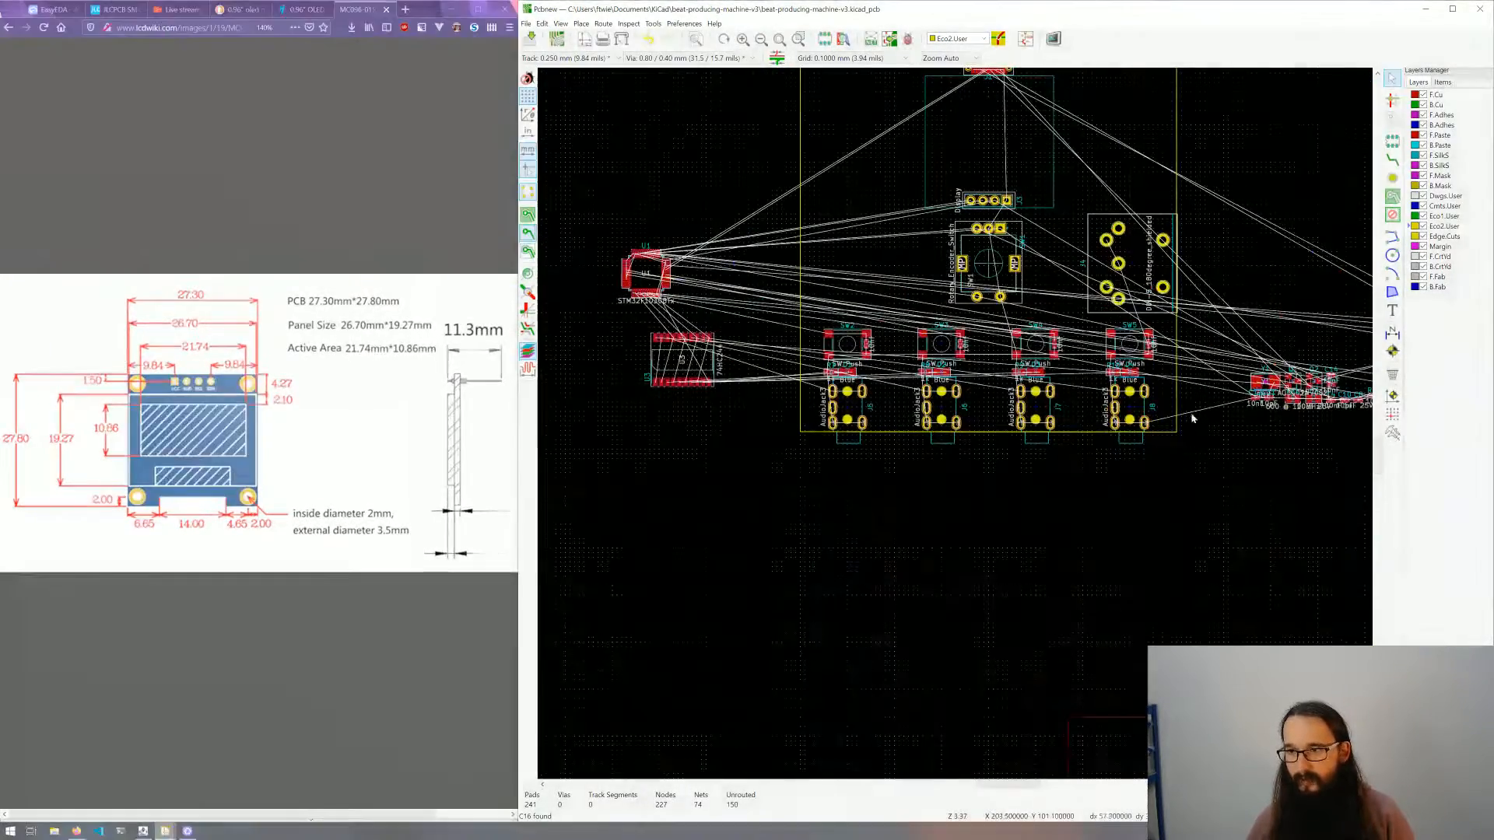
scroll(1179, 431, "up", 6)
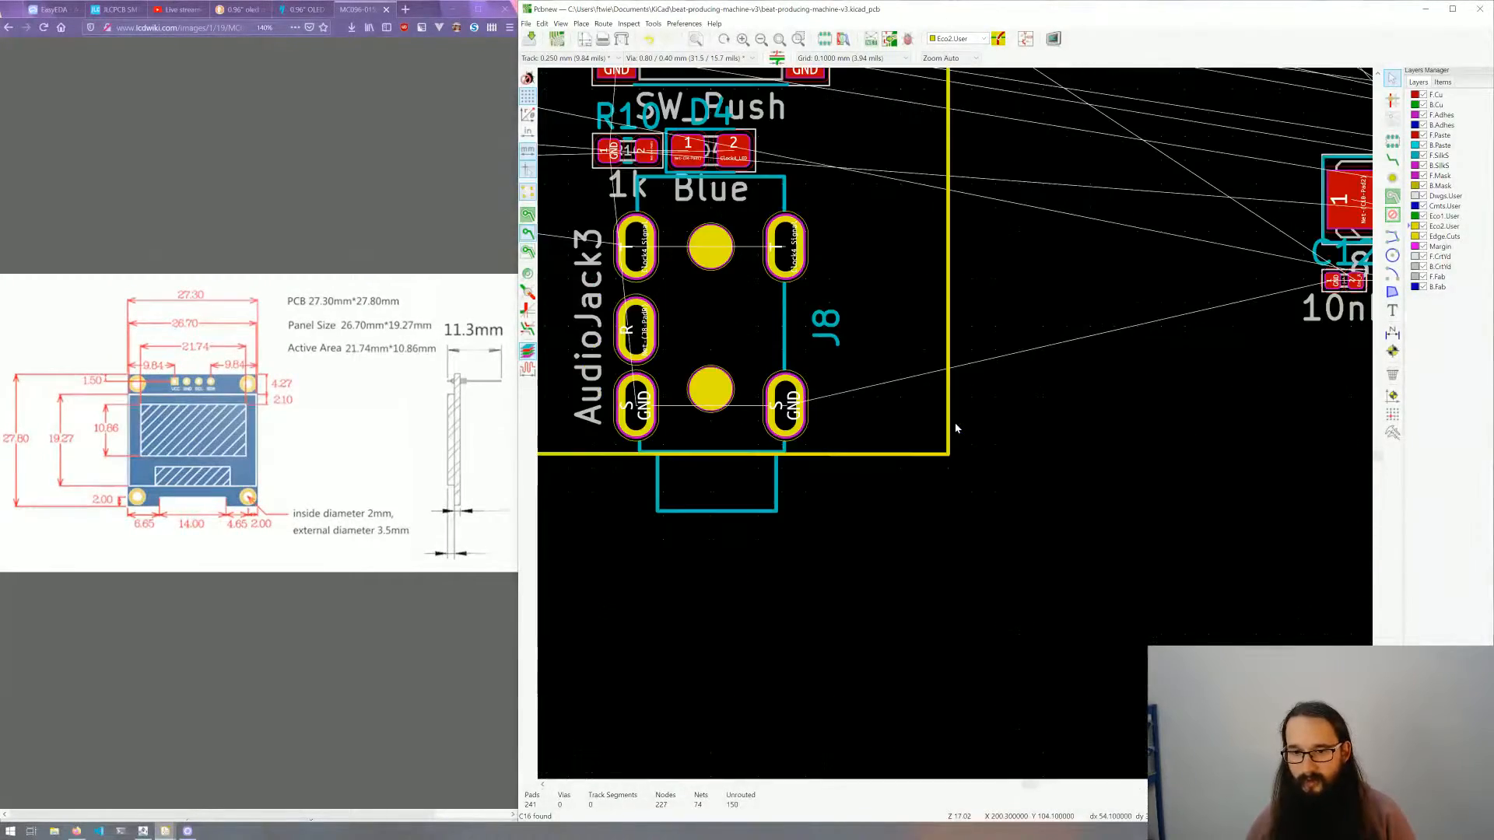
Step: Change the layer of the outline's upper edge, beside the USB-C receptacle, to Edge.Cuts
scroll(955, 422, "down", 3)
scroll(807, 255, "down", 2)
scroll(903, 369, "up", 2)
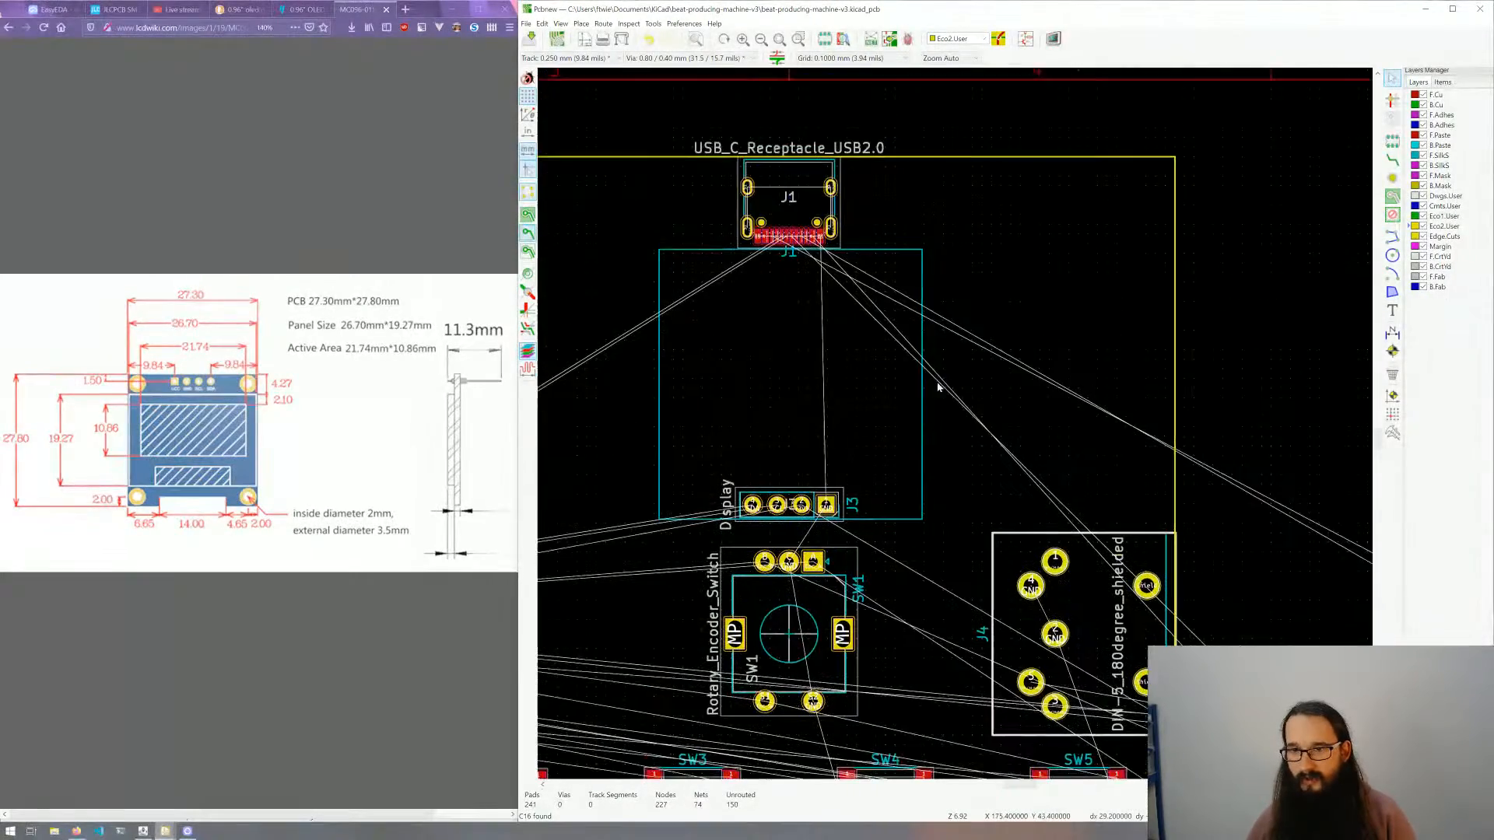
left_click(980, 158)
key("e")
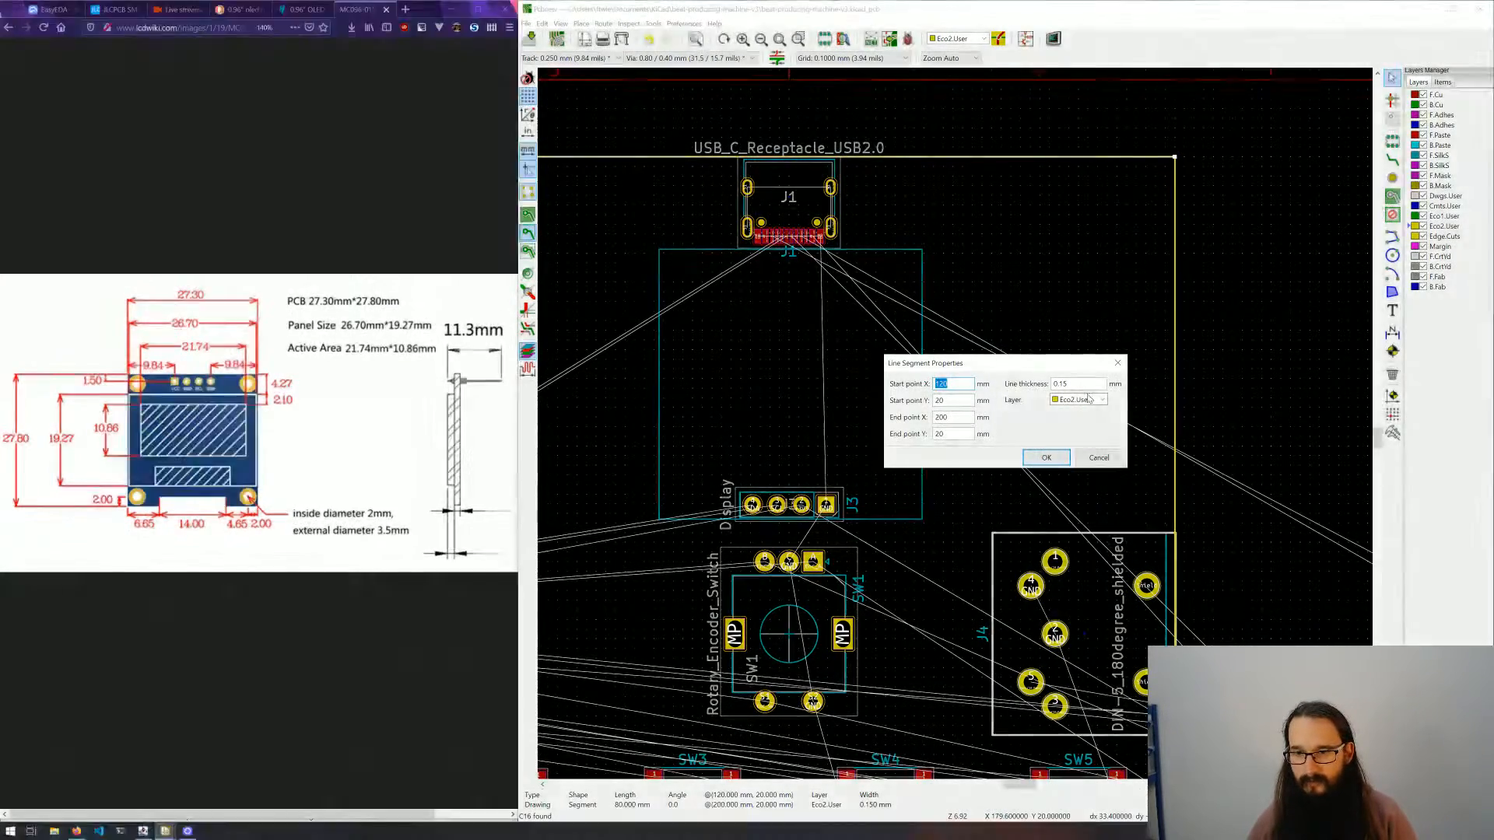
left_click(1102, 400)
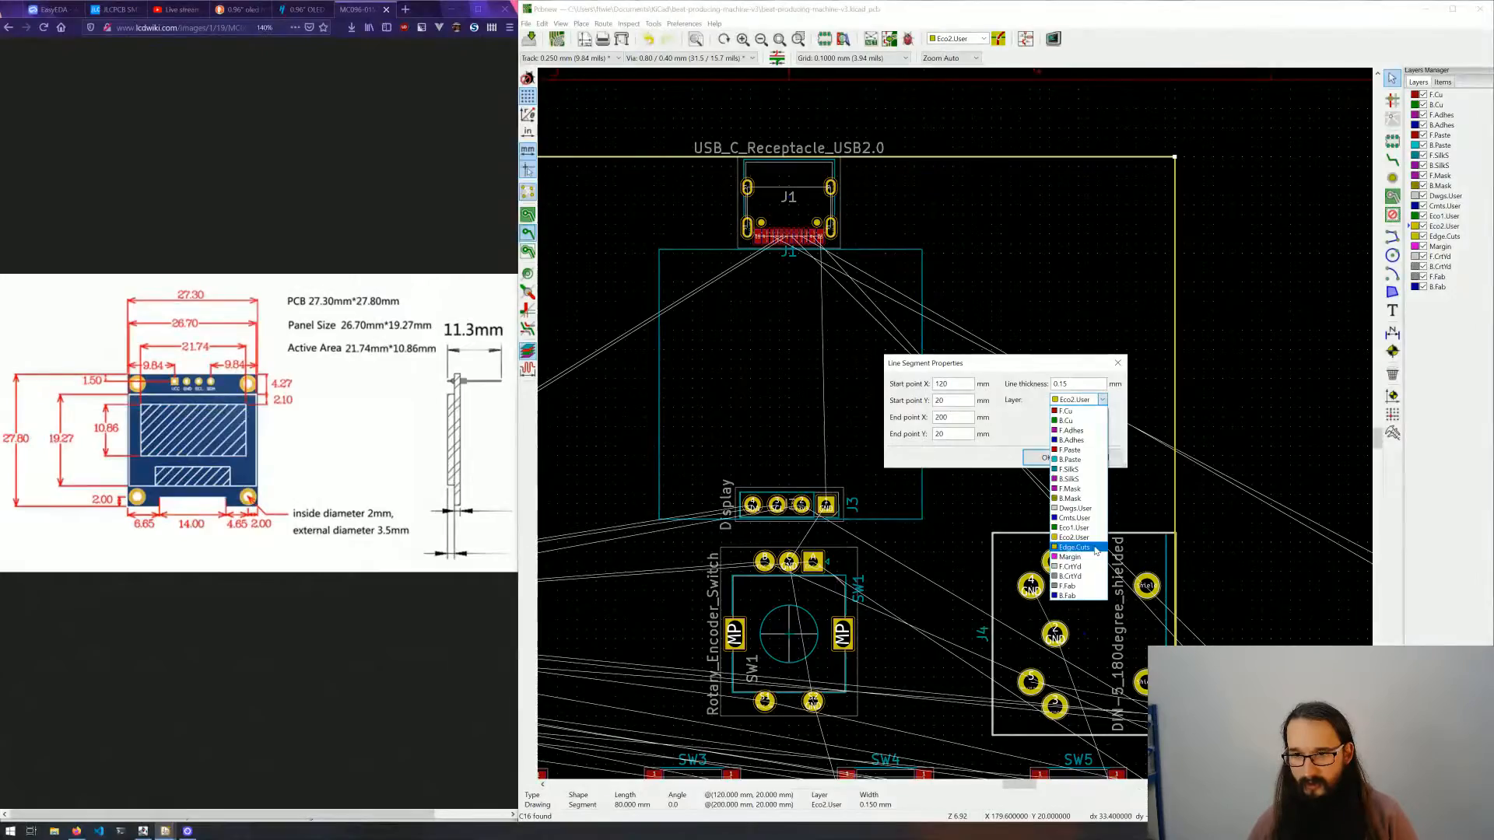
left_click(1090, 548)
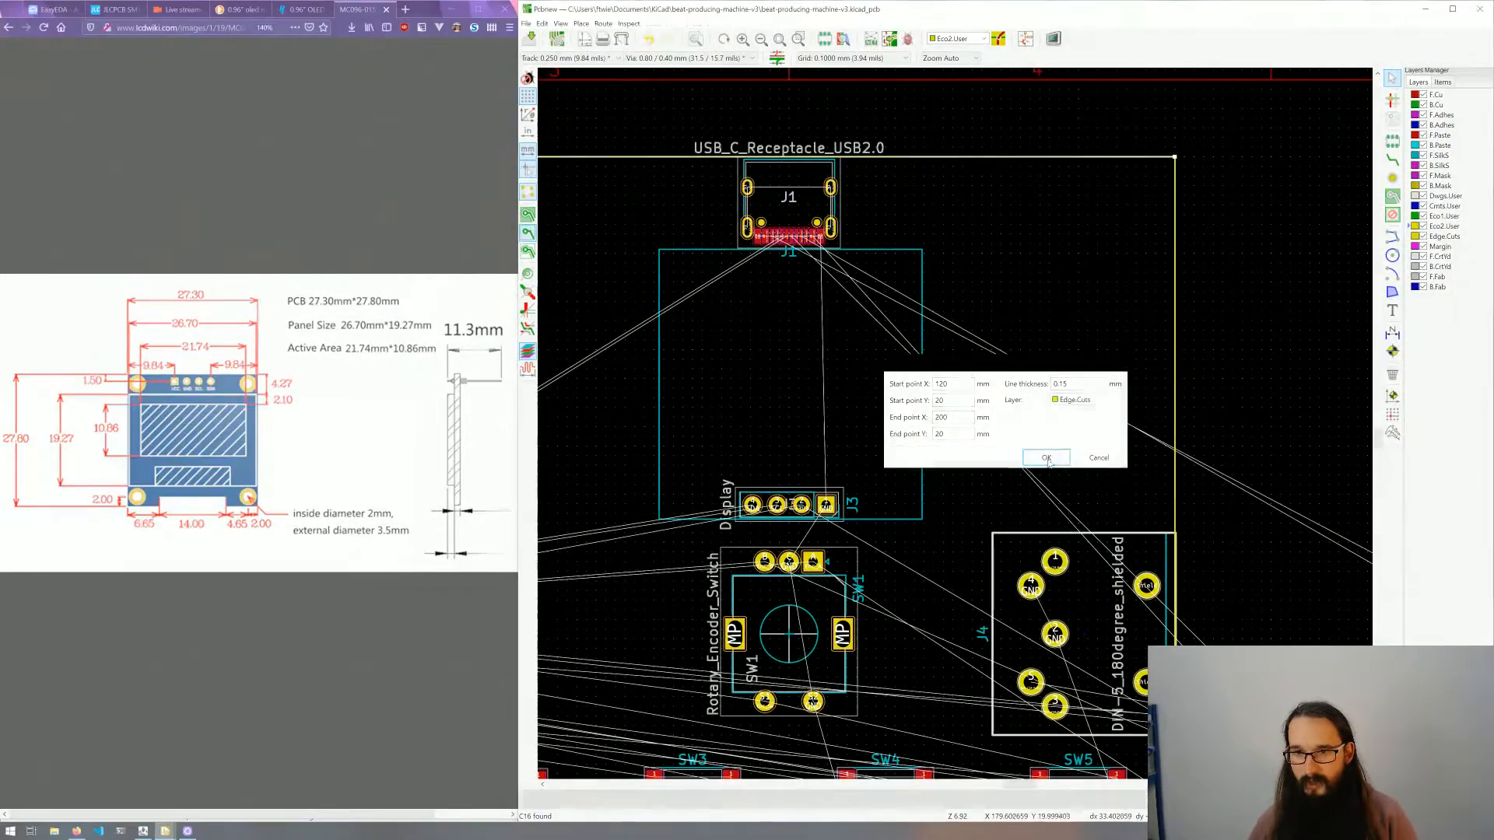
left_click(1044, 458)
Step: Change the layer of the vertical outline edge beside DIN connector J4 to Edge.Cuts
left_click(1175, 270)
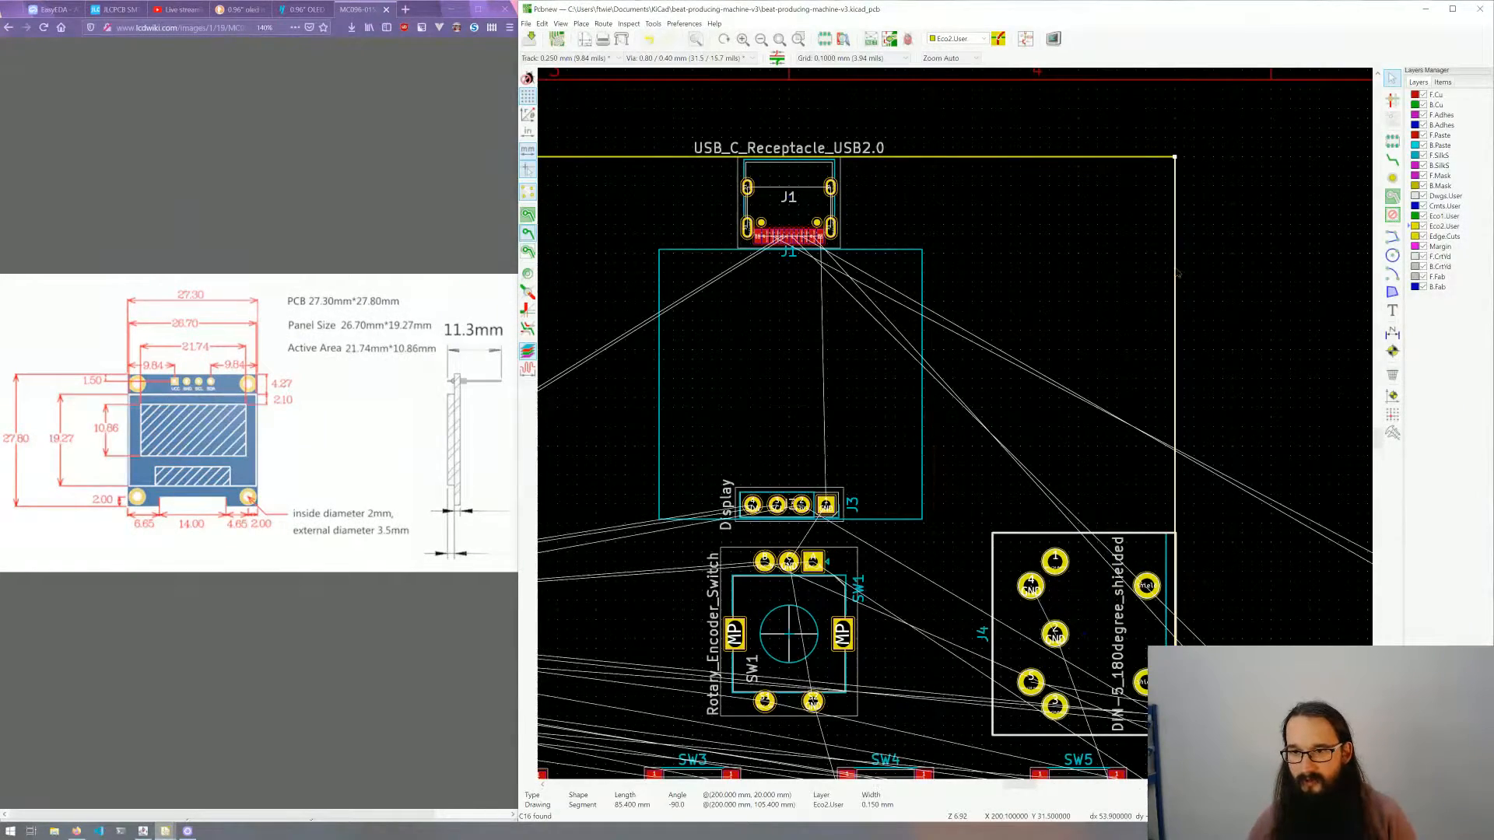
key("e")
left_click(1078, 400)
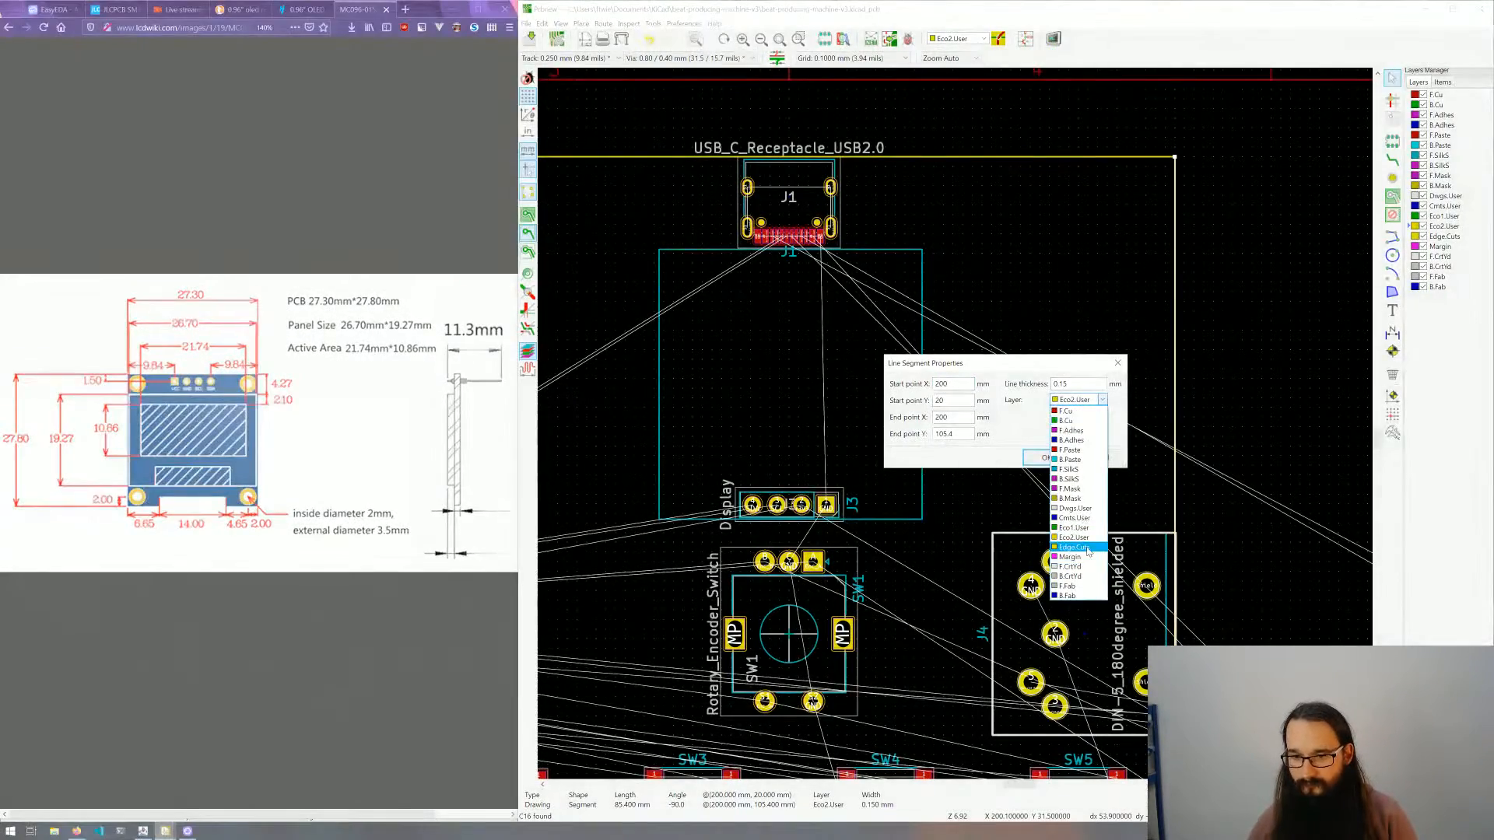
left_click(1077, 548)
left_click(1050, 457)
scroll(951, 472, "down", 3)
scroll(951, 473, "up", 3)
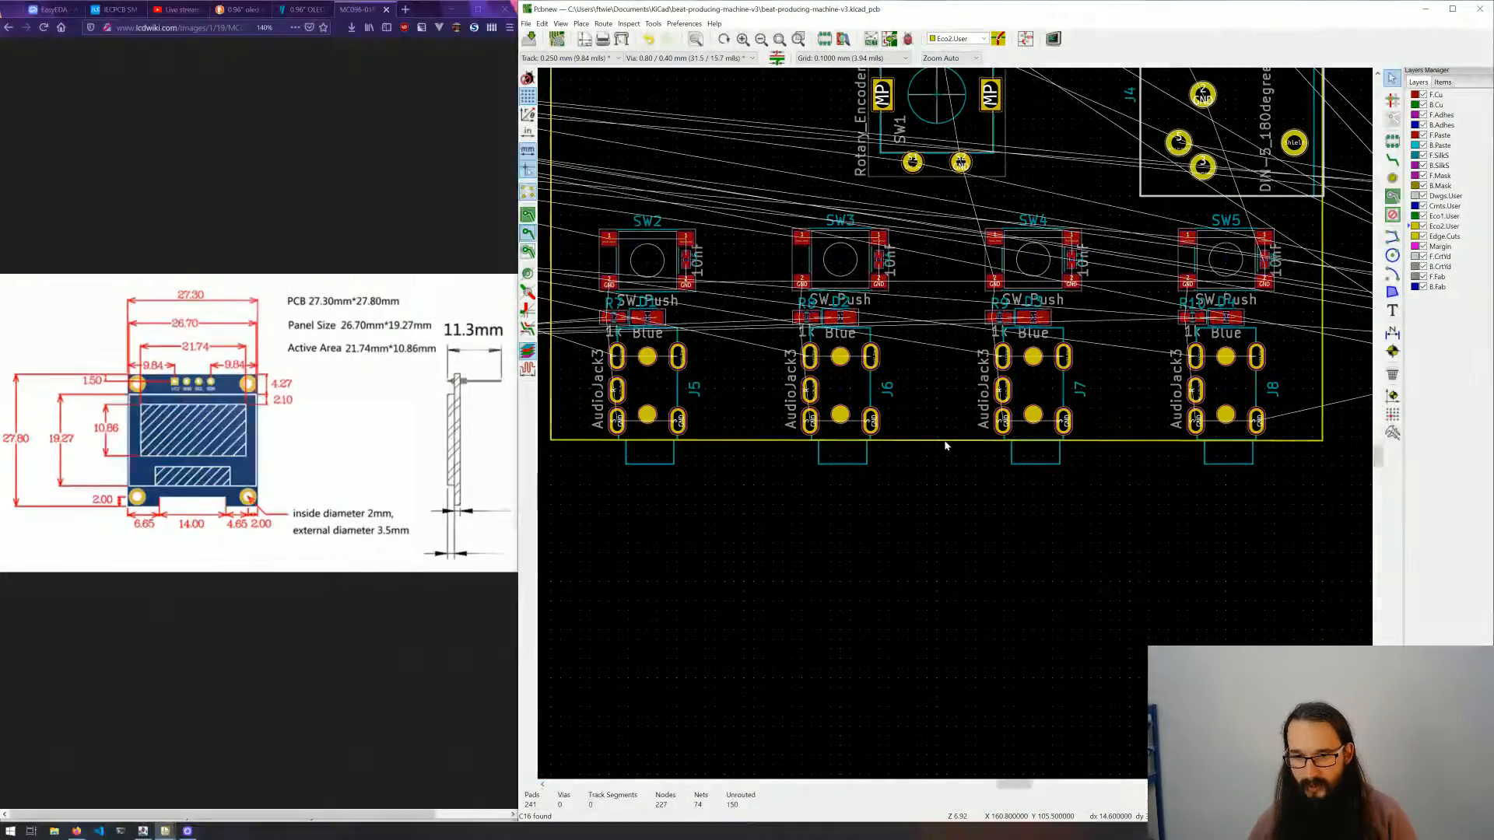
Step: Change the layer of the outline's lower edge, below the audio jacks, to Edge.Cuts
left_click(946, 441)
key("e")
left_click(1065, 401)
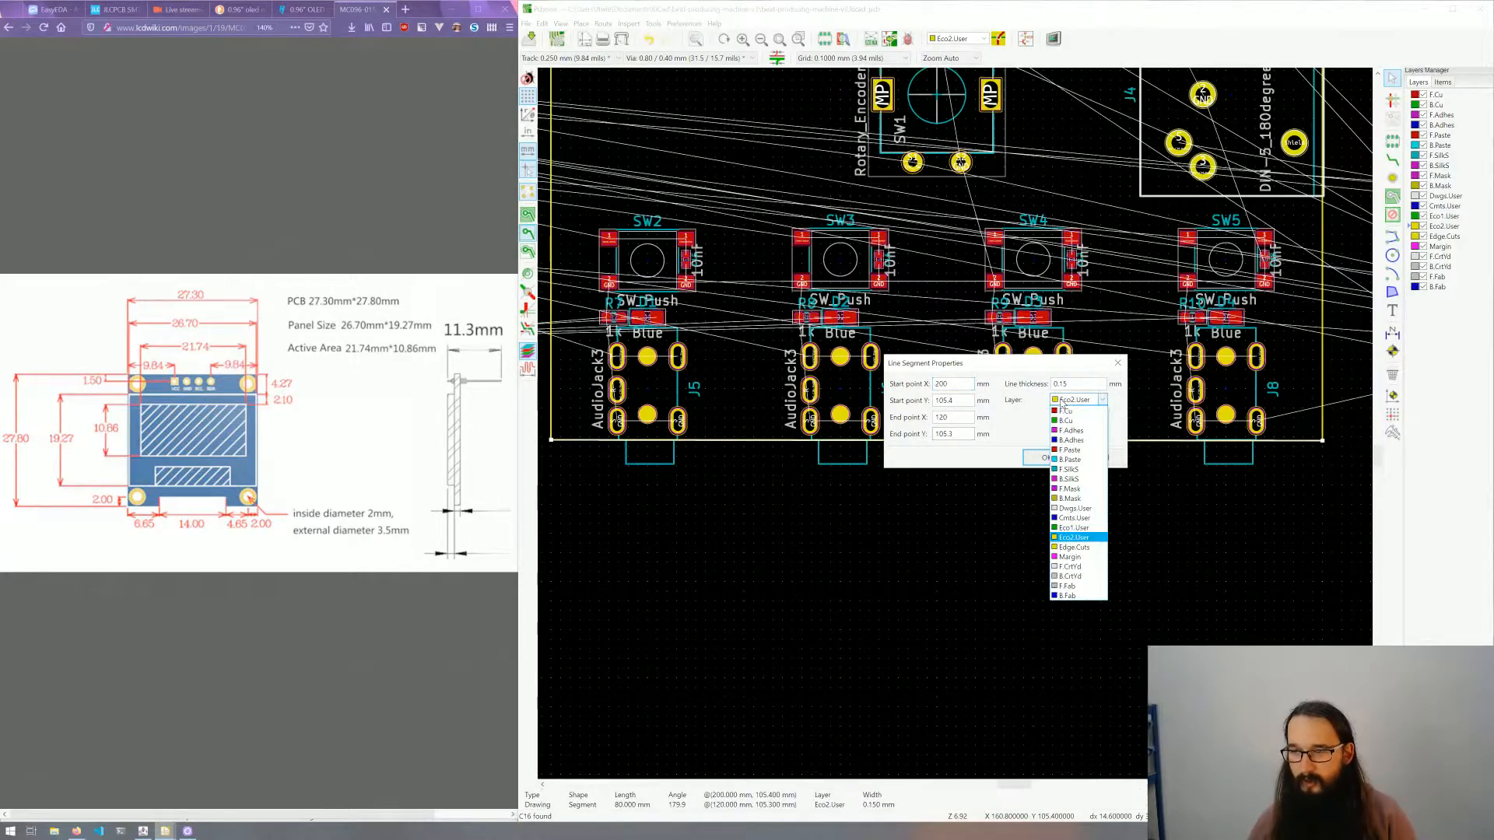
left_click(1070, 547)
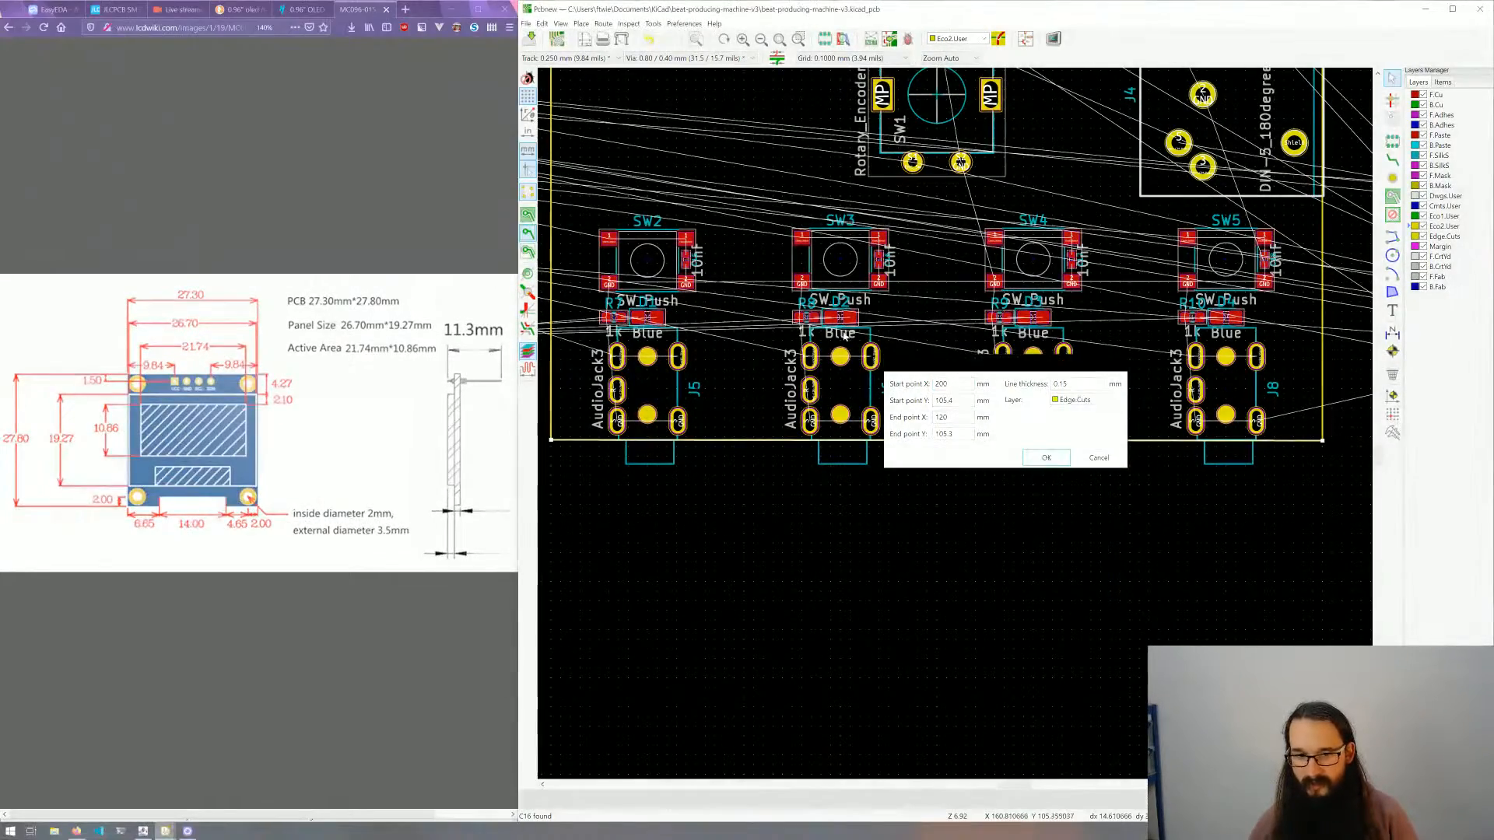
left_click(1047, 457)
Step: Change the layer of the vertical outline edge on the side of U1 and U3 to Edge.Cuts, and save the board
scroll(956, 427, "up", 5)
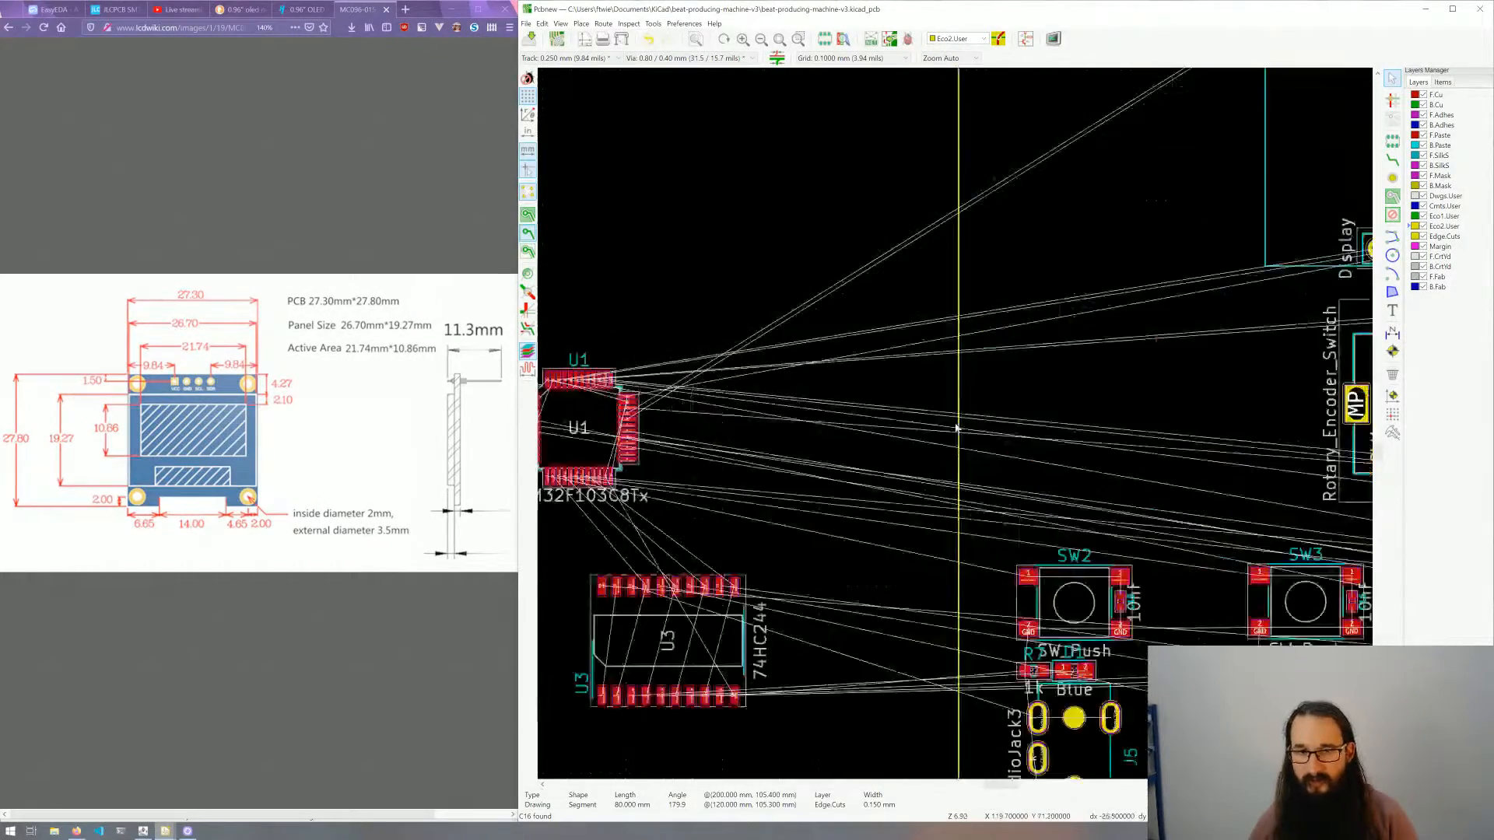
double_click(963, 437)
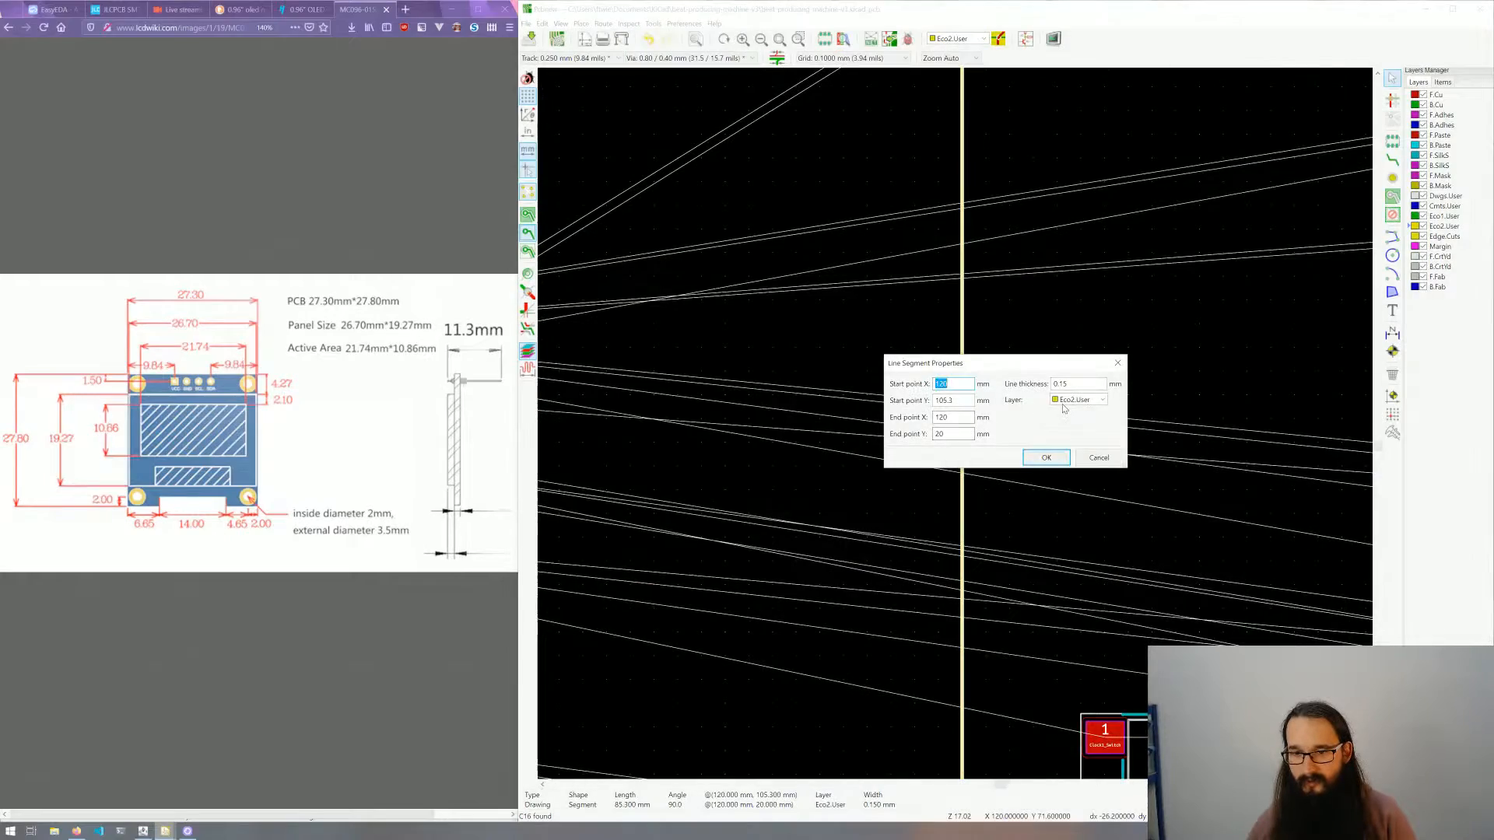
left_click(1072, 400)
left_click(1081, 553)
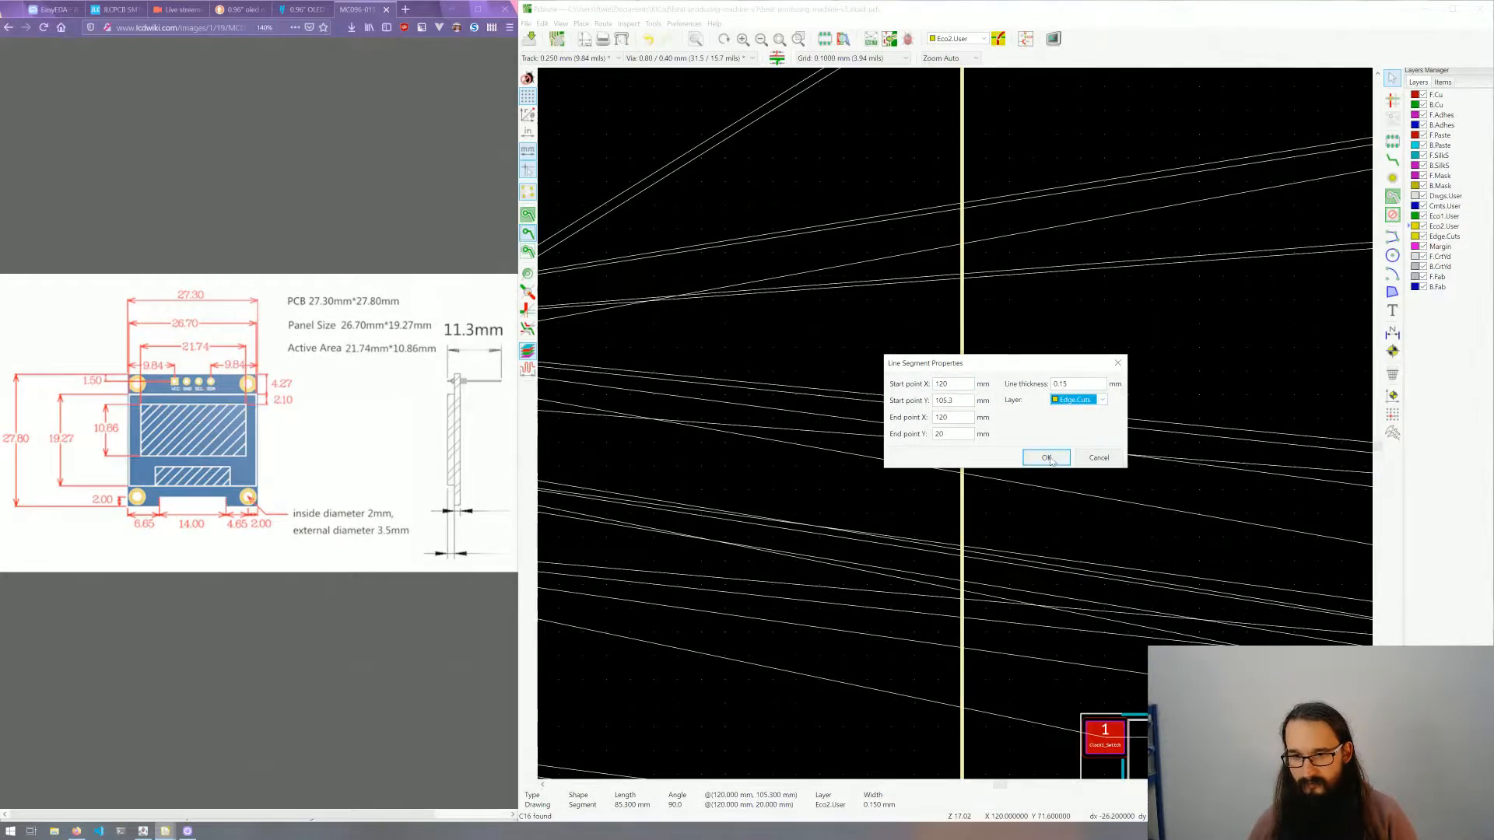
left_click(1046, 457)
scroll(956, 428, "down", 7)
middle_click_drag(957, 427, 840, 447)
key("ctrl+s")
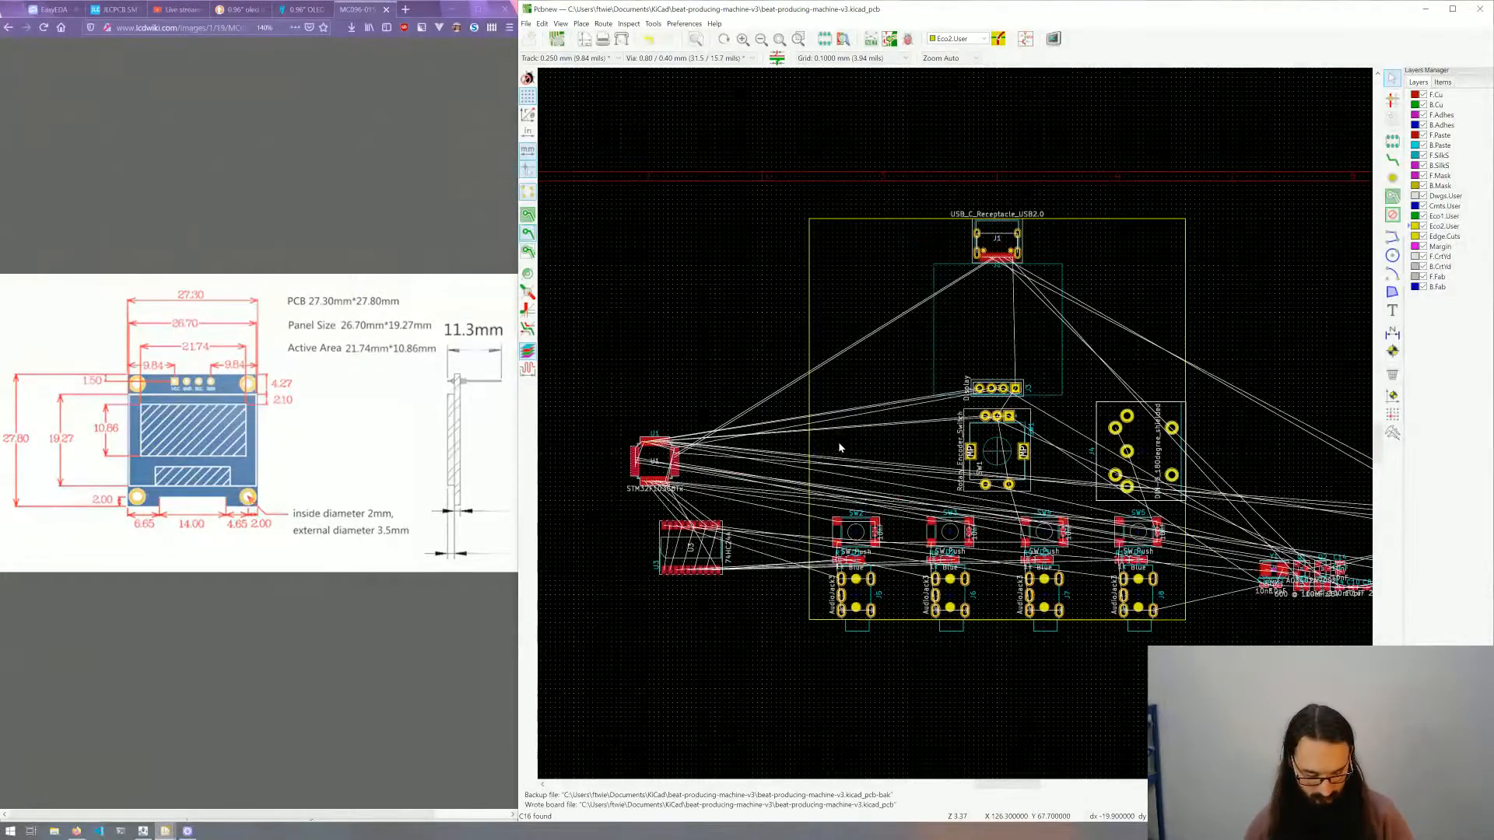
Step: Inspect the board shape in the 3D viewer from tilted angles, glancing at the webcam settings window, and close the viewer
key("alt+3")
mouse_move(844, 464)
left_mouse_down()
mouse_move(830, 483)
mouse_move(834, 454)
left_mouse_up()
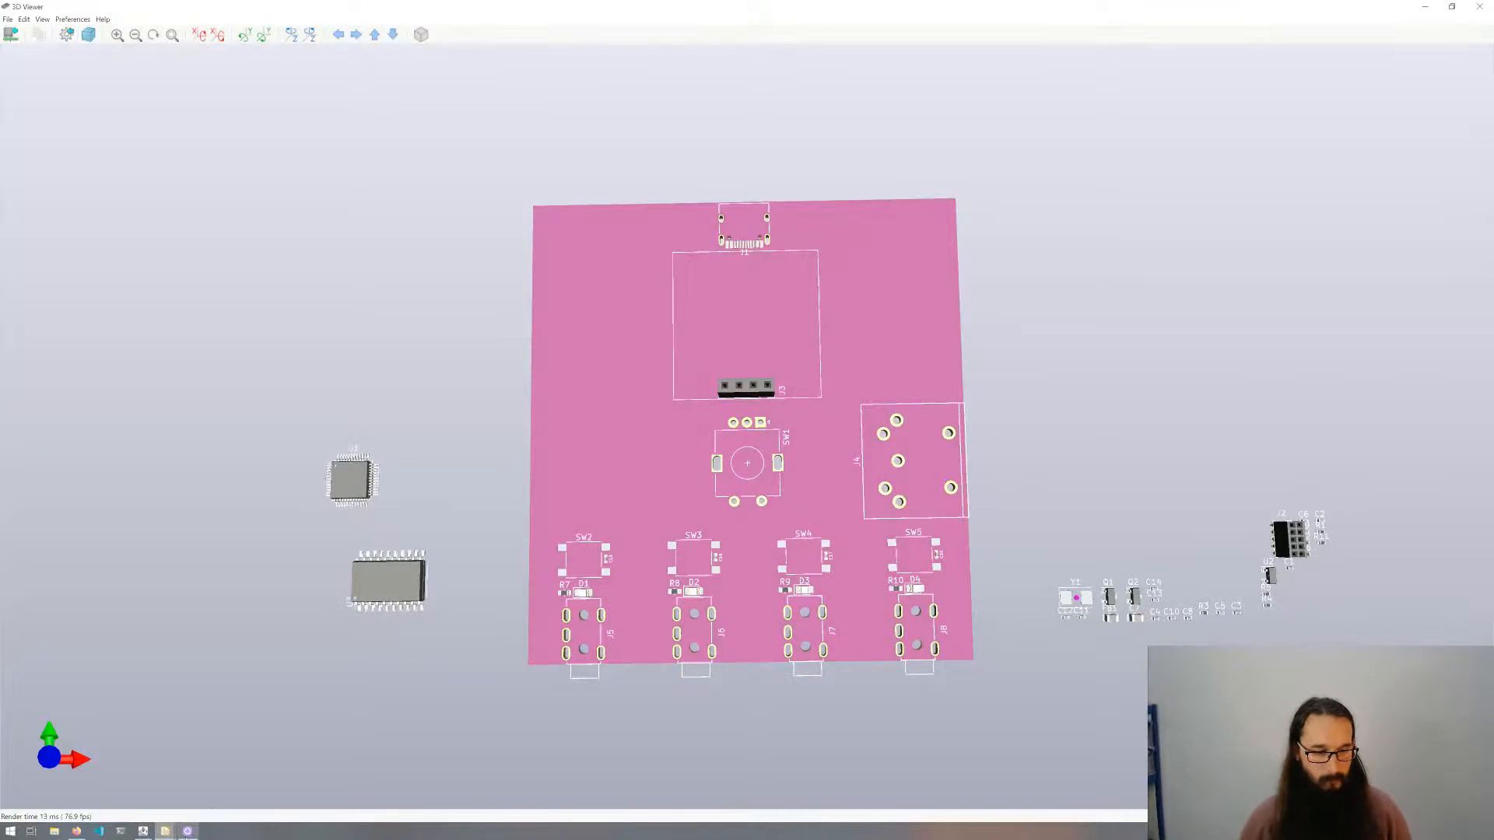
left_click(188, 831)
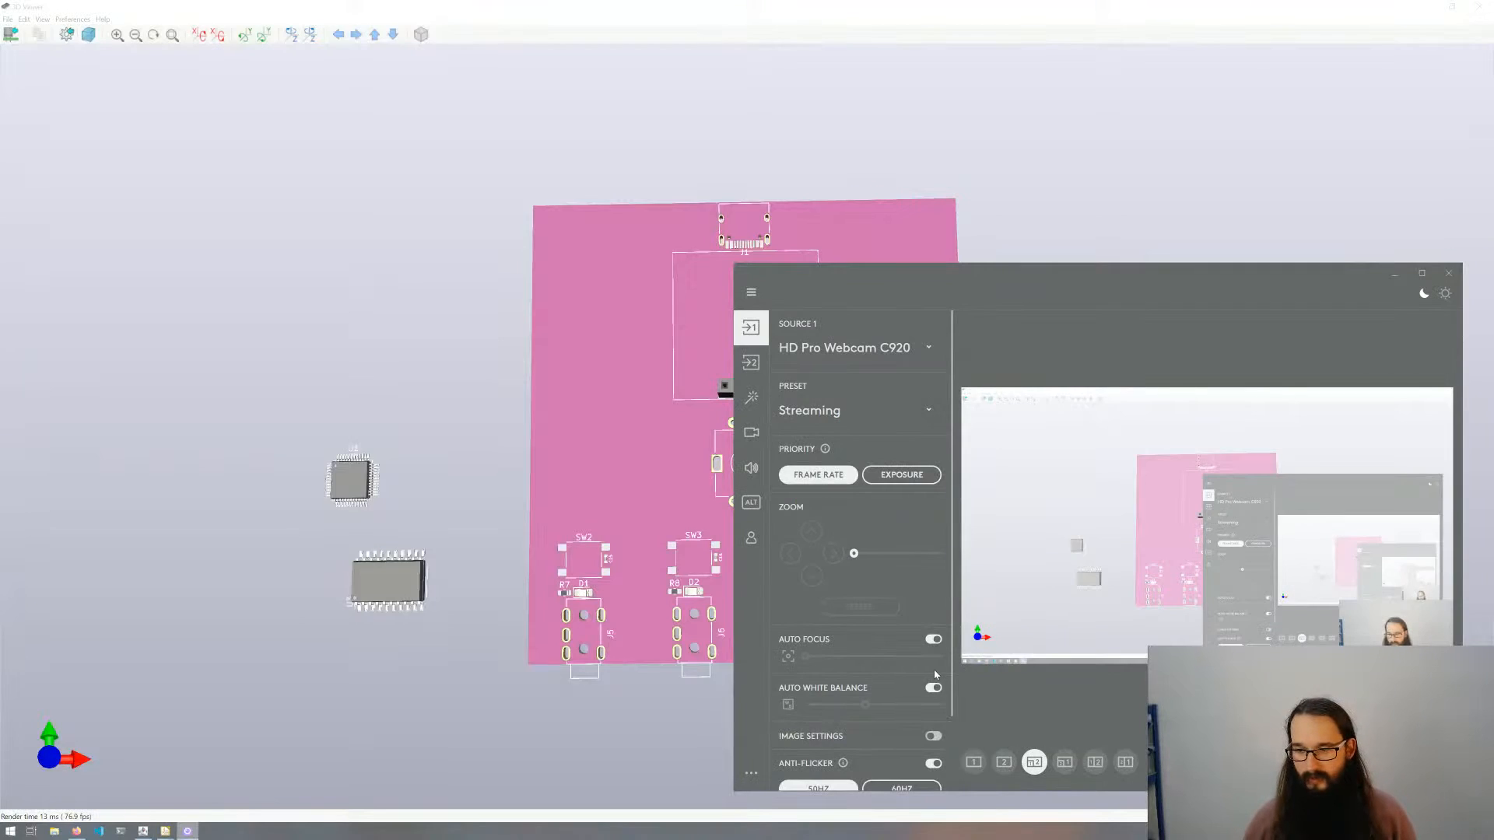
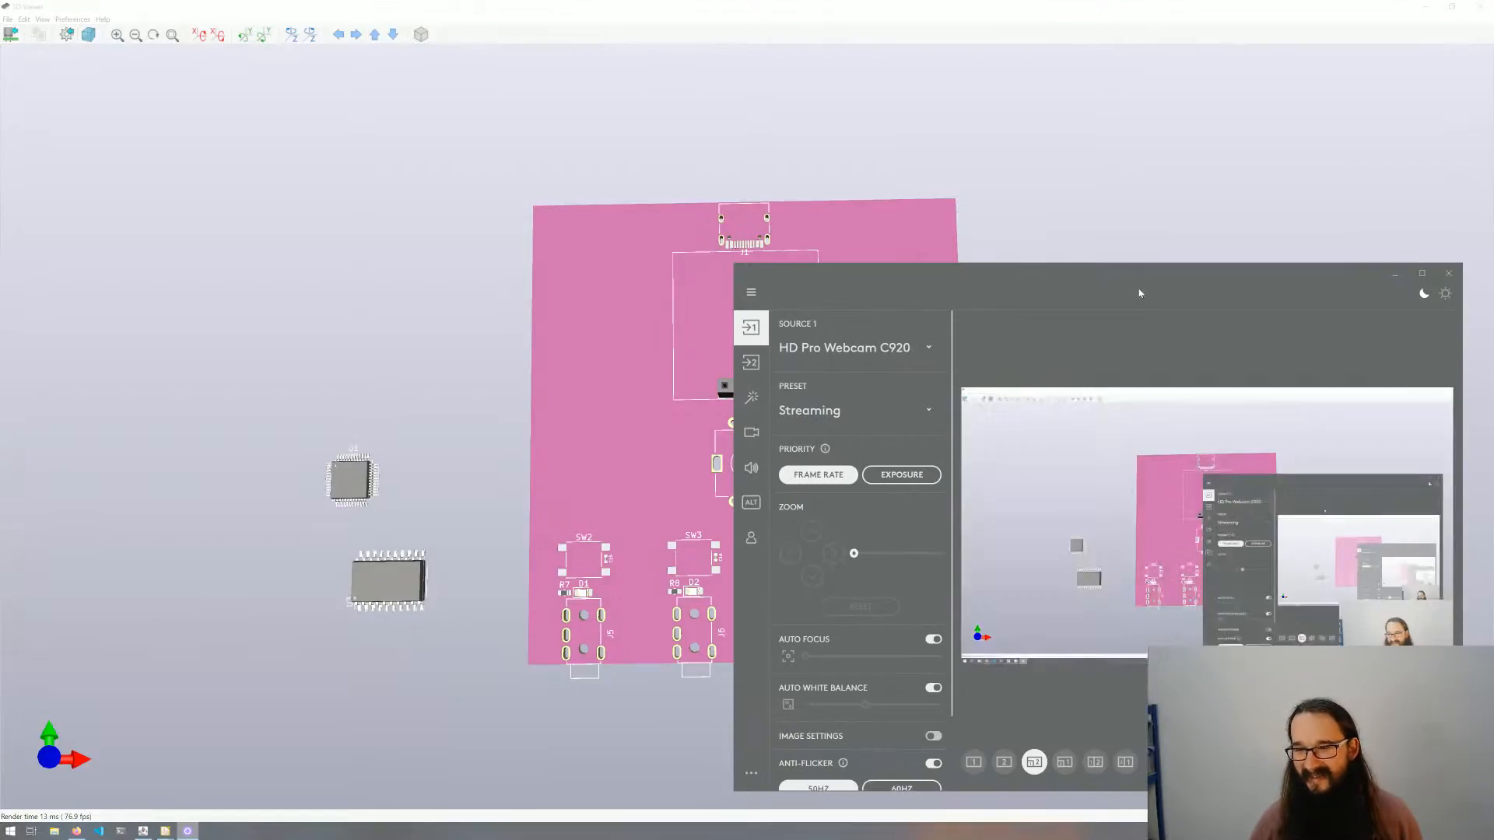
left_click(1394, 275)
left_click_drag(778, 436, 767, 419)
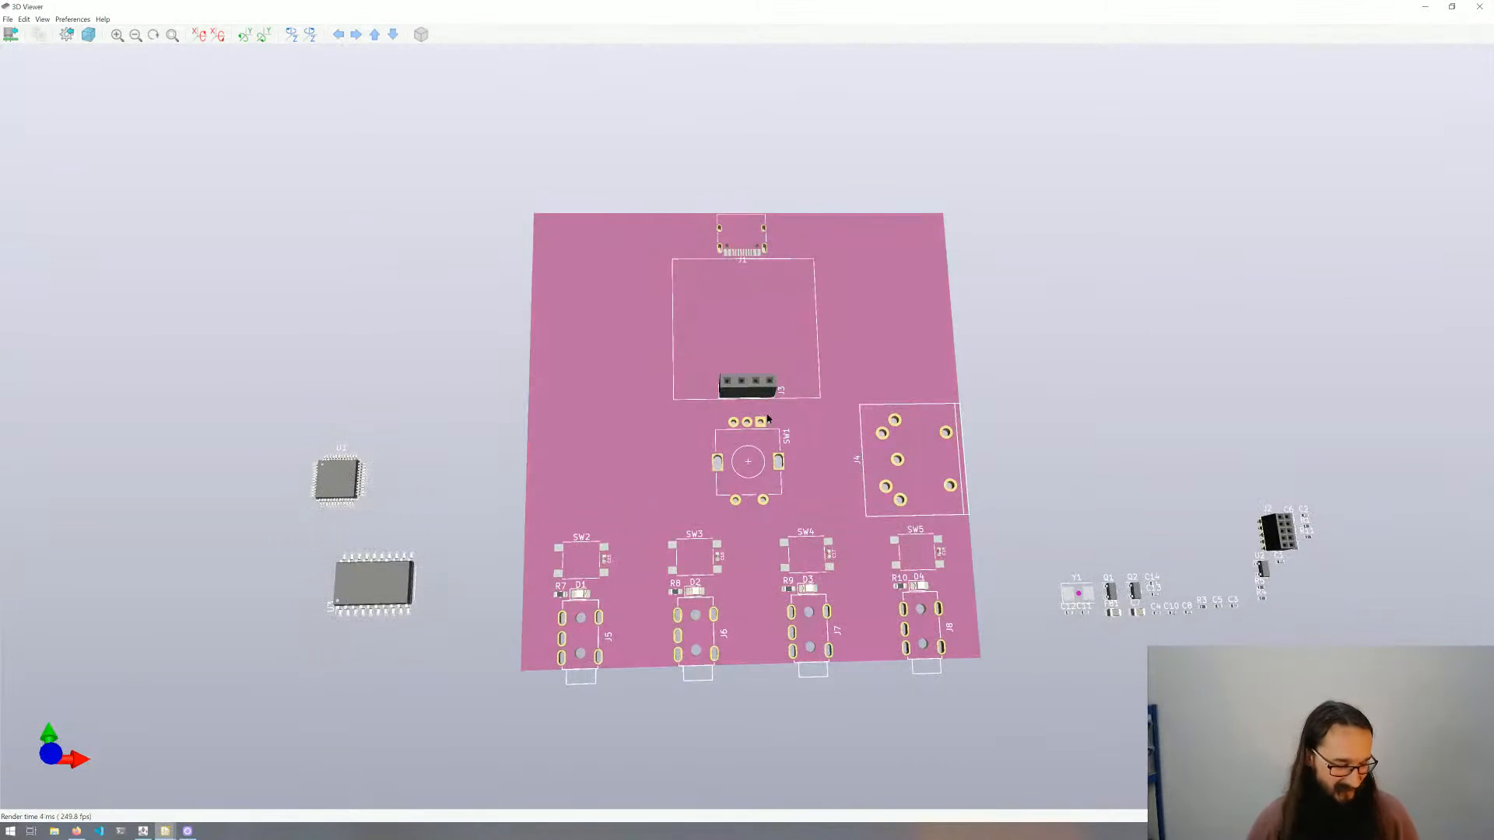
left_click_drag(796, 495, 763, 427)
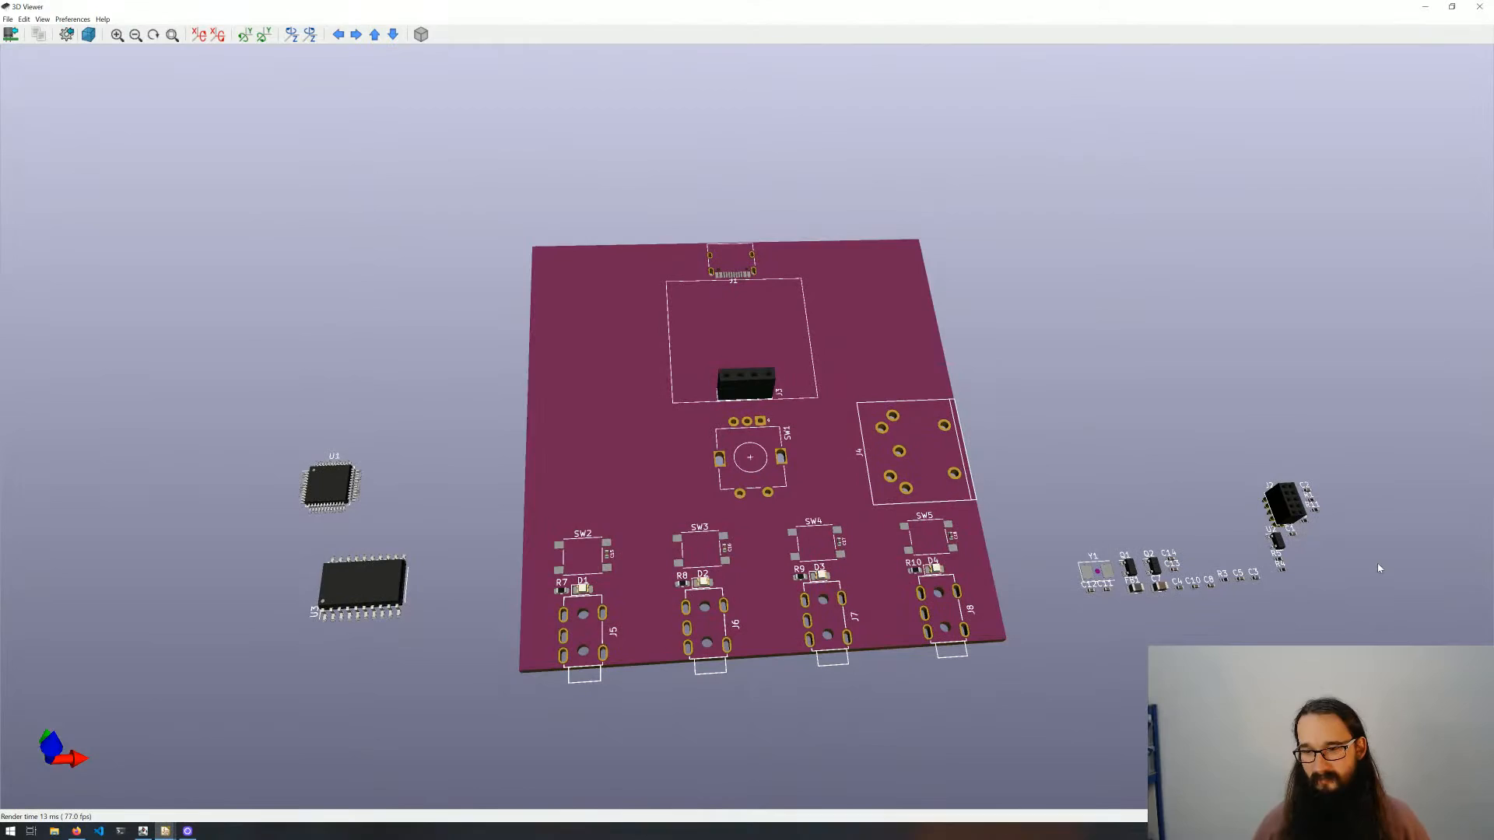
left_click_drag(1380, 569, 720, 374)
scroll(720, 373, "down", 2)
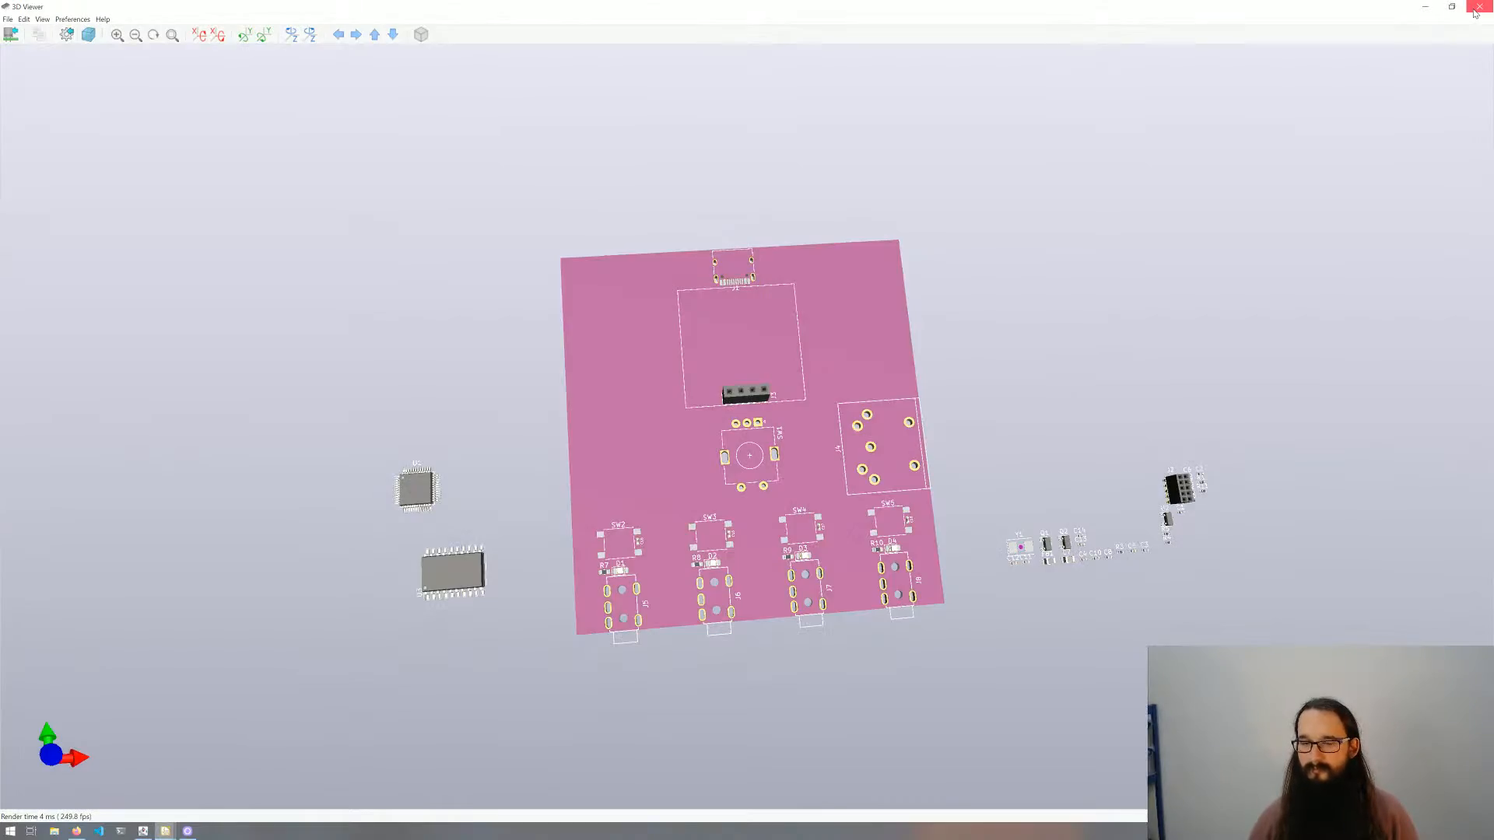
left_click(1476, 9)
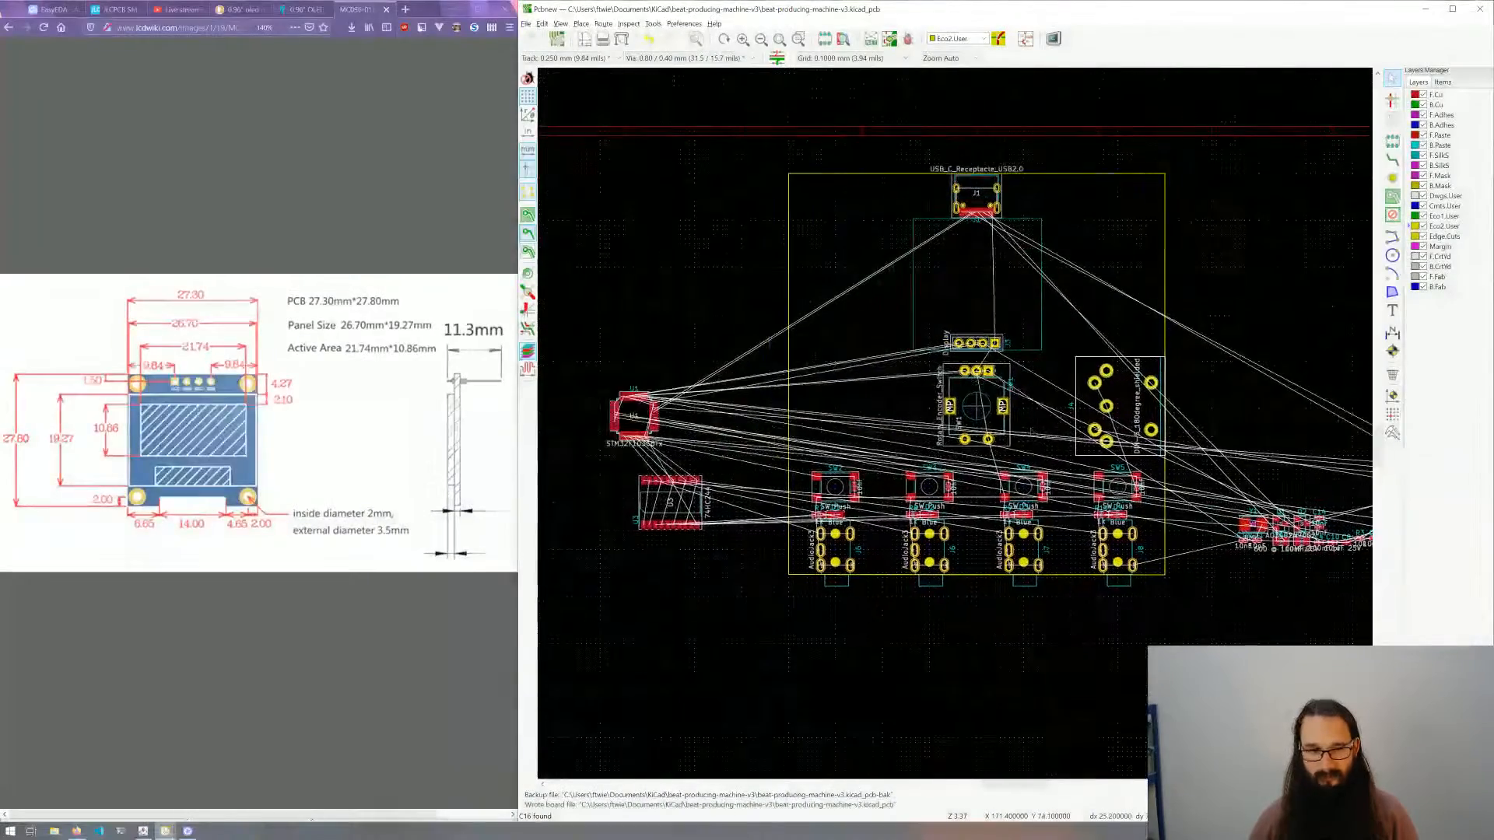
scroll(1051, 537, "up", 3)
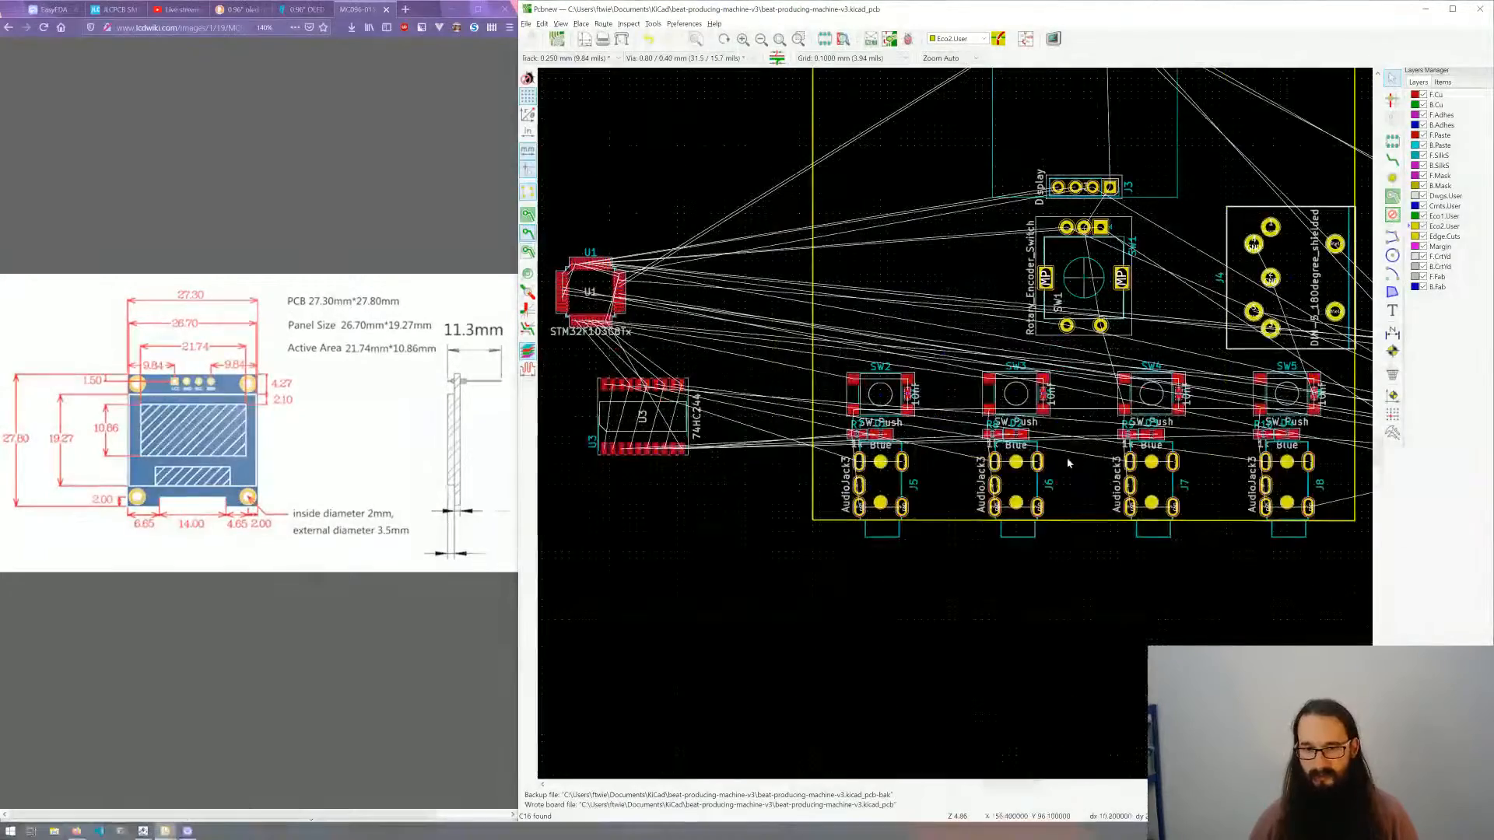
scroll(1067, 462, "right", 2)
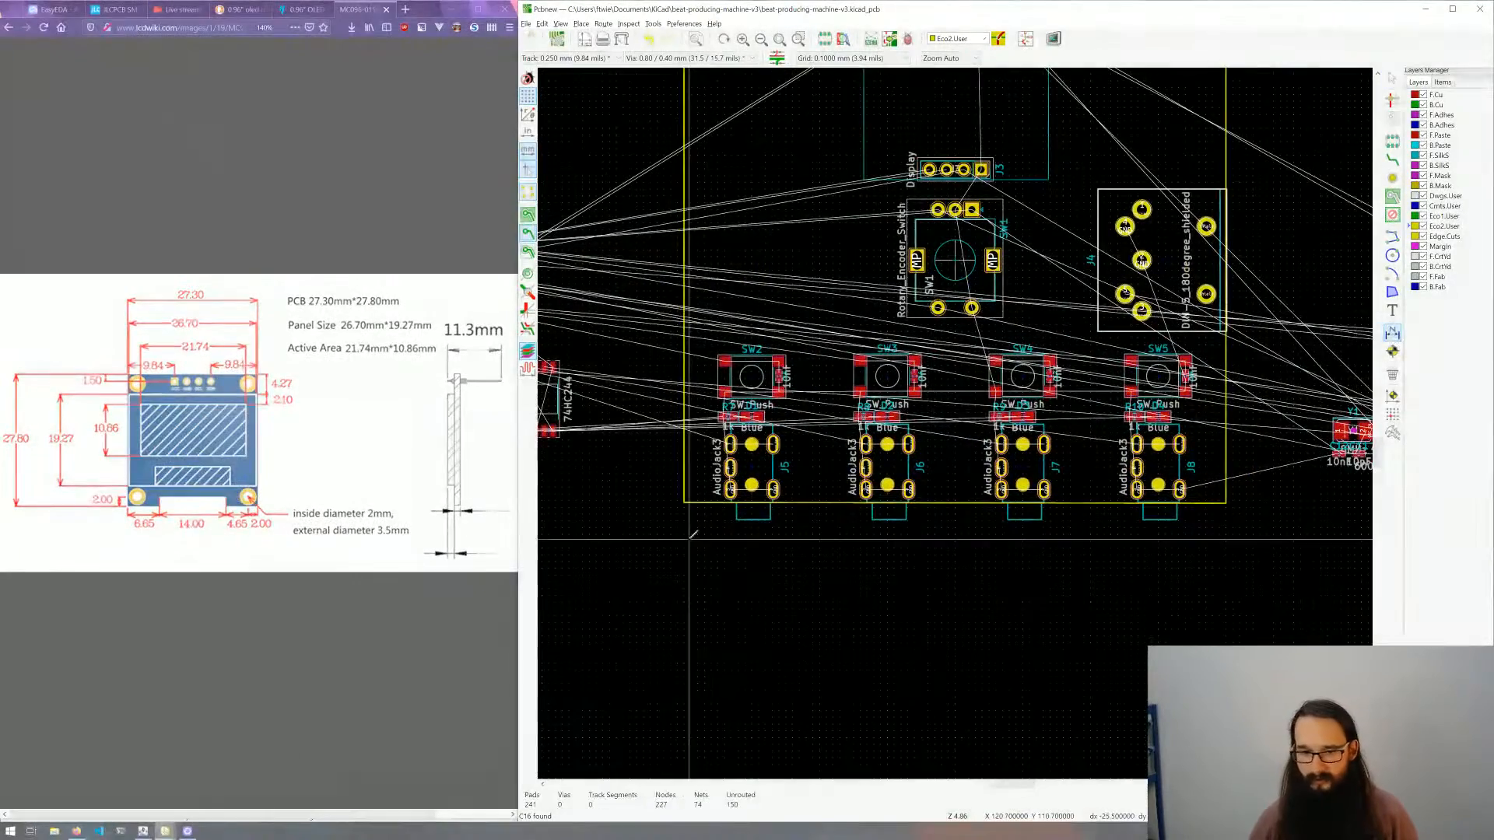
scroll(689, 537, "up", 3)
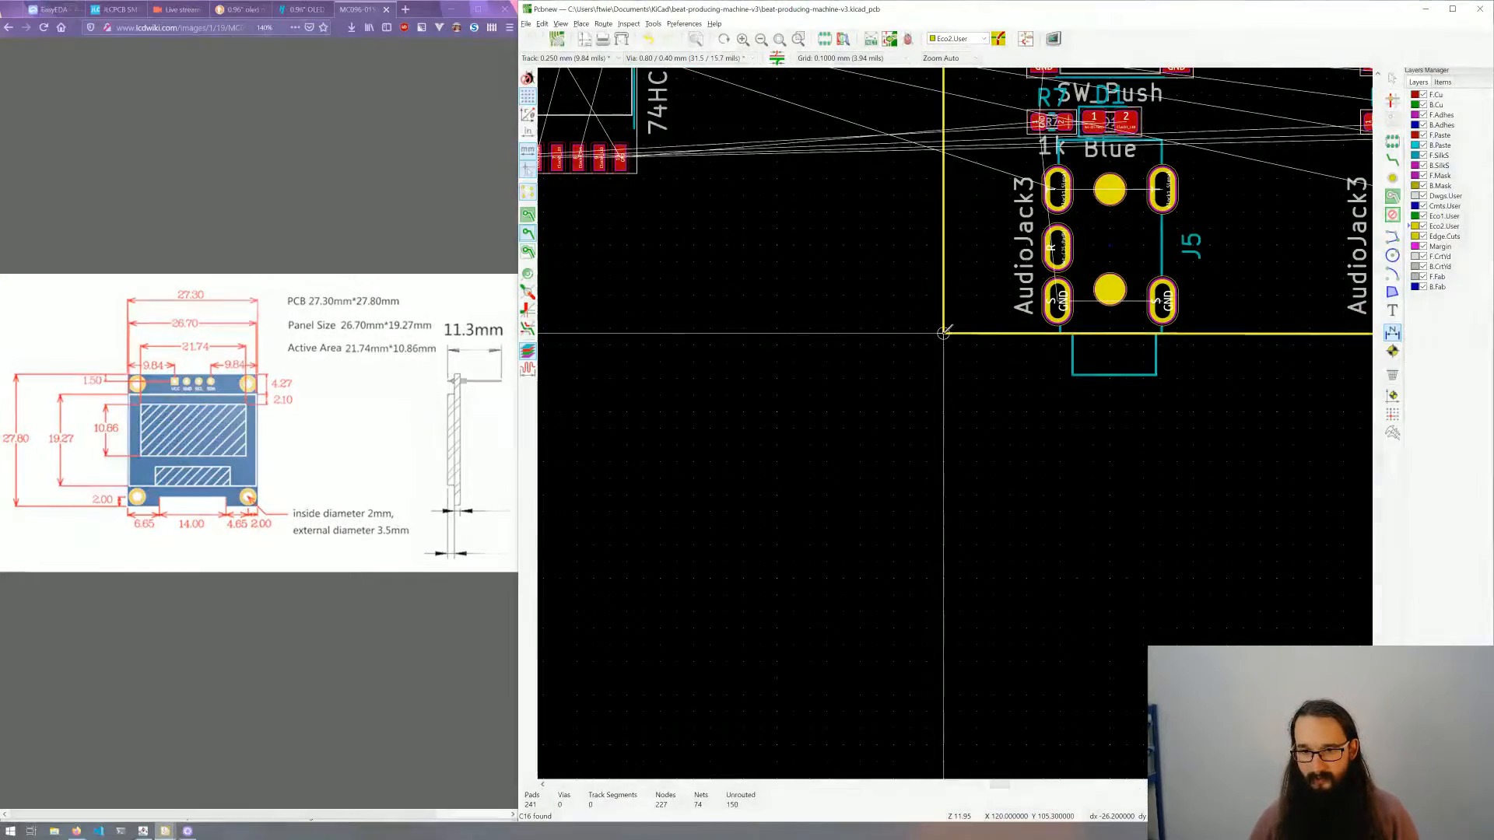
left_click(943, 334)
scroll(1118, 417, "down", 5)
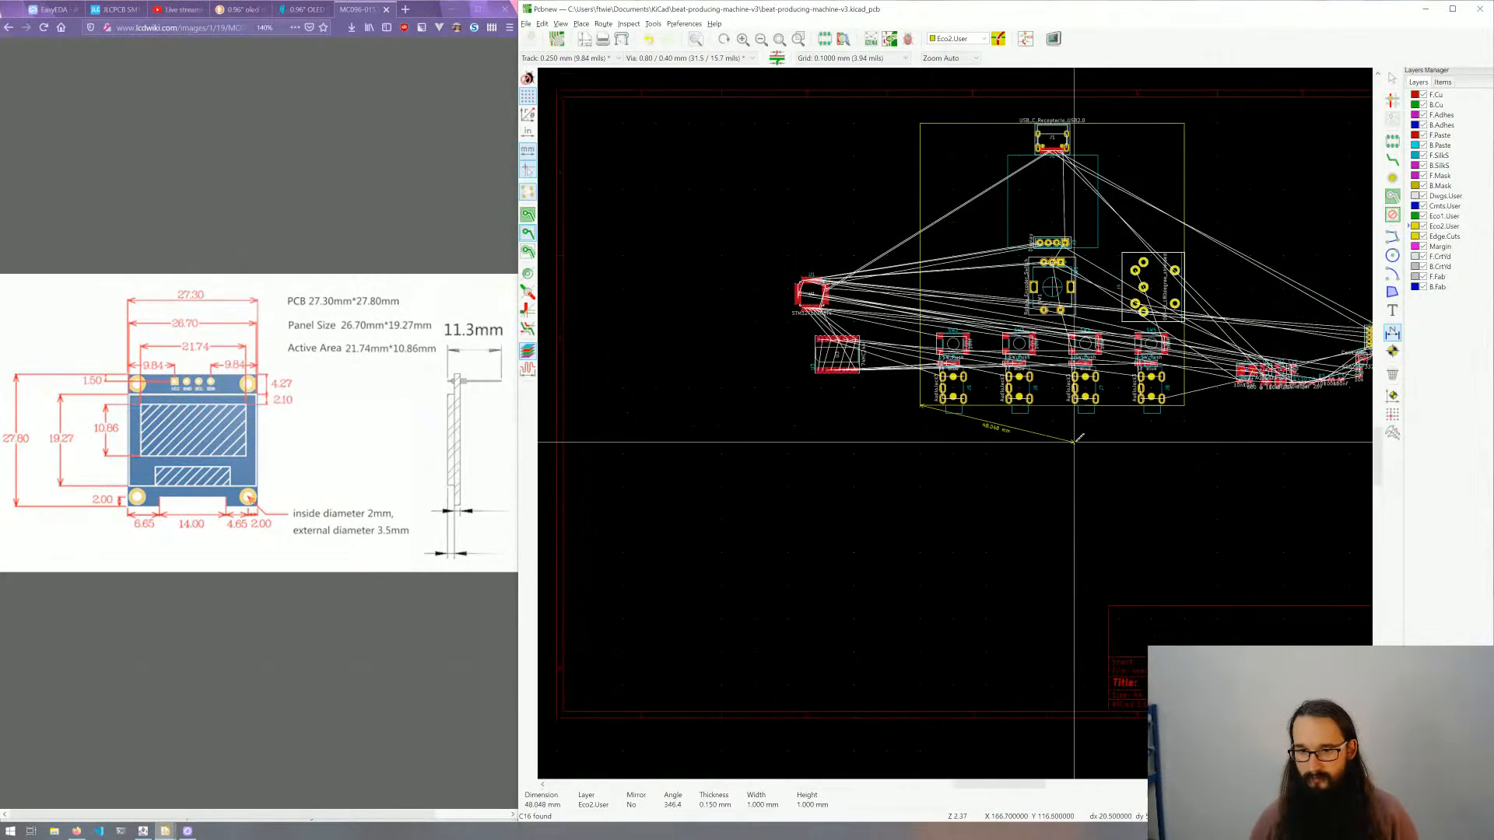
key("Escape")
key("Escape")
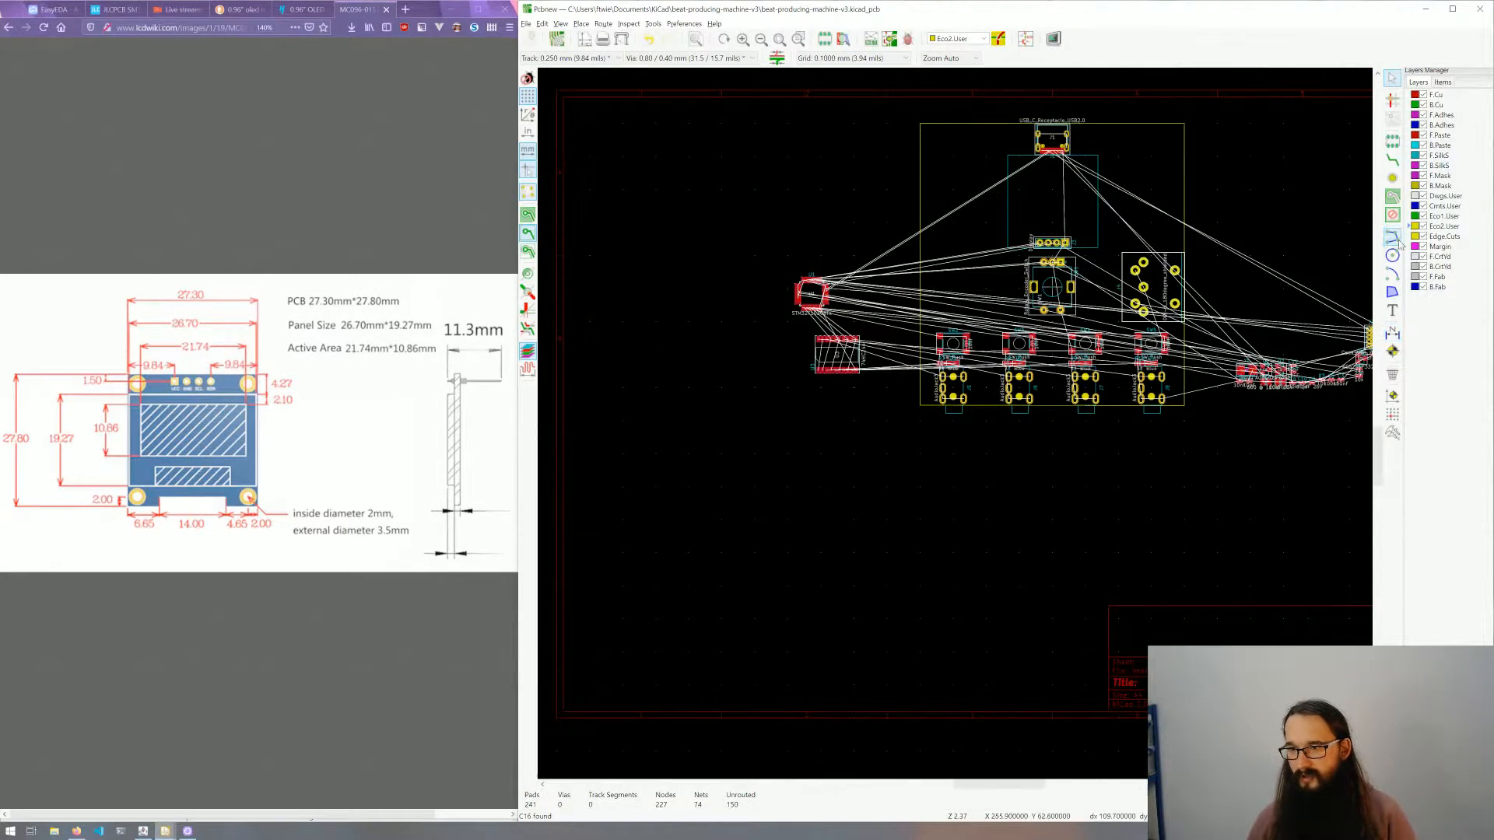
Step: Dimension the board outline's full width on the Dwgs.User layer, corner to corner, placing the dimension just below the audio jacks
left_click(1392, 333)
scroll(961, 417, "up", 6)
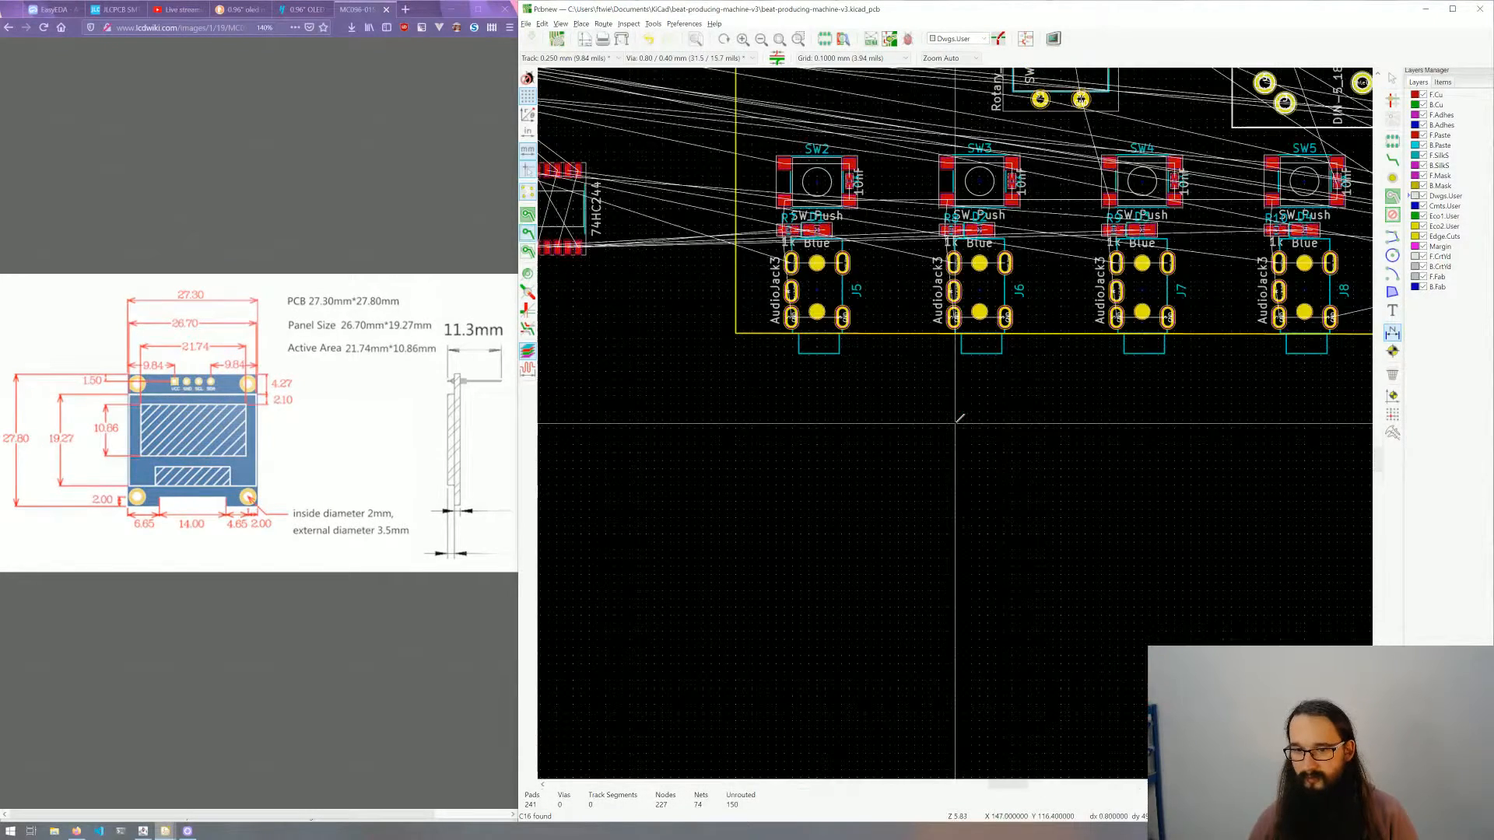
key("F4")
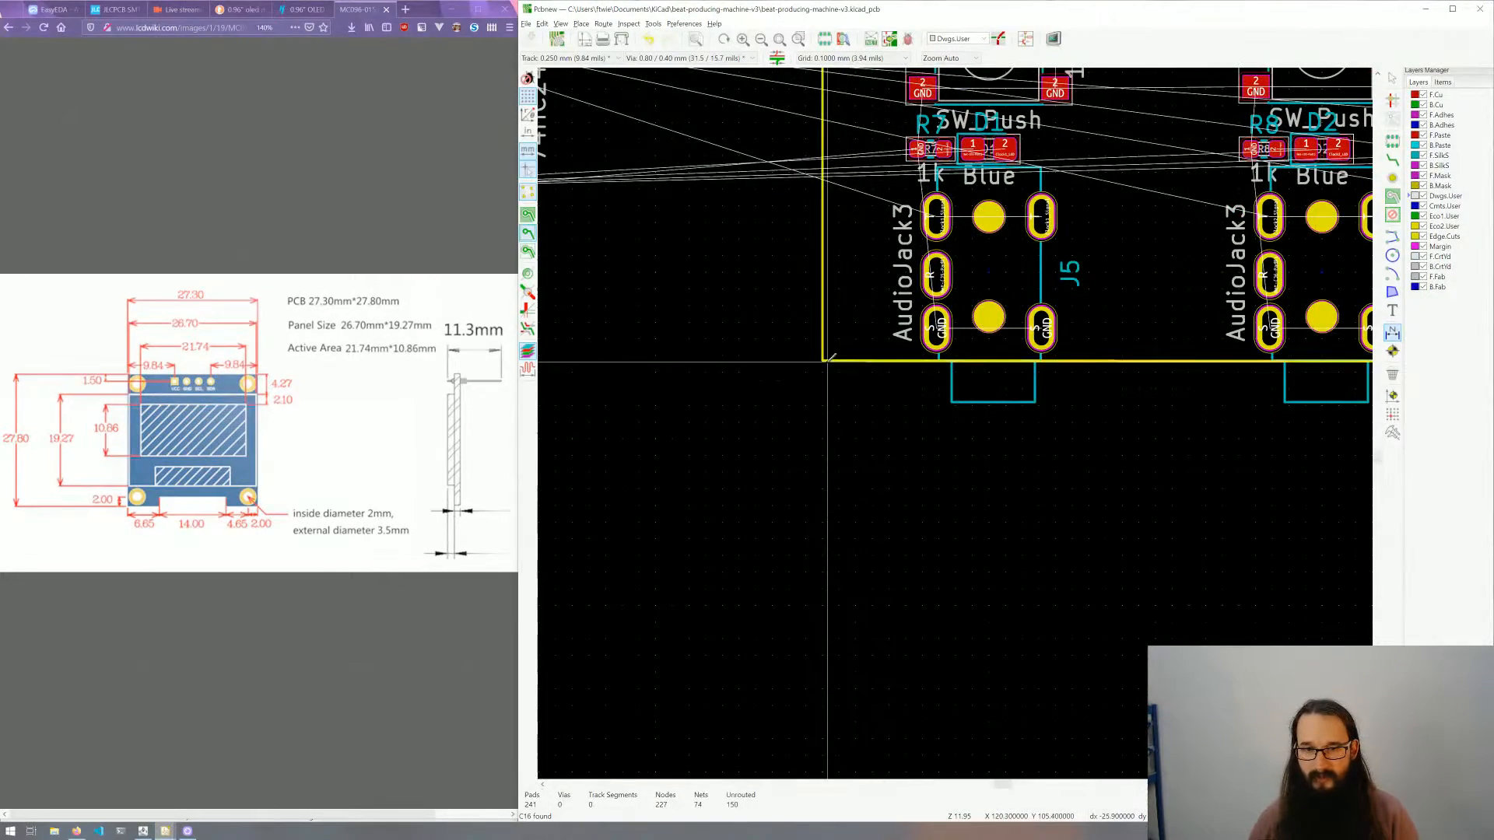
scroll(822, 360, "down", 4)
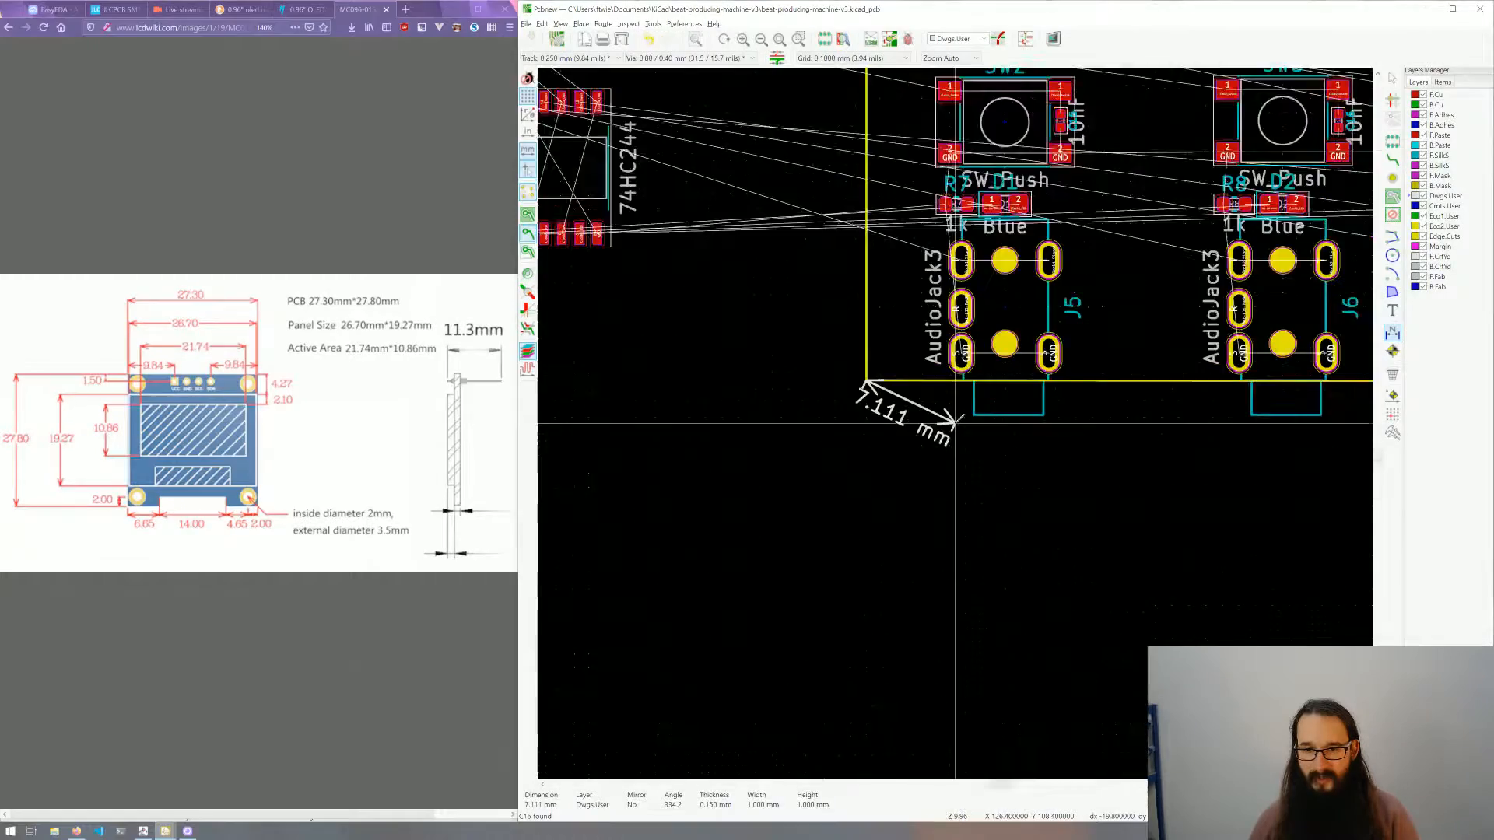
scroll(910, 438, "up", 7)
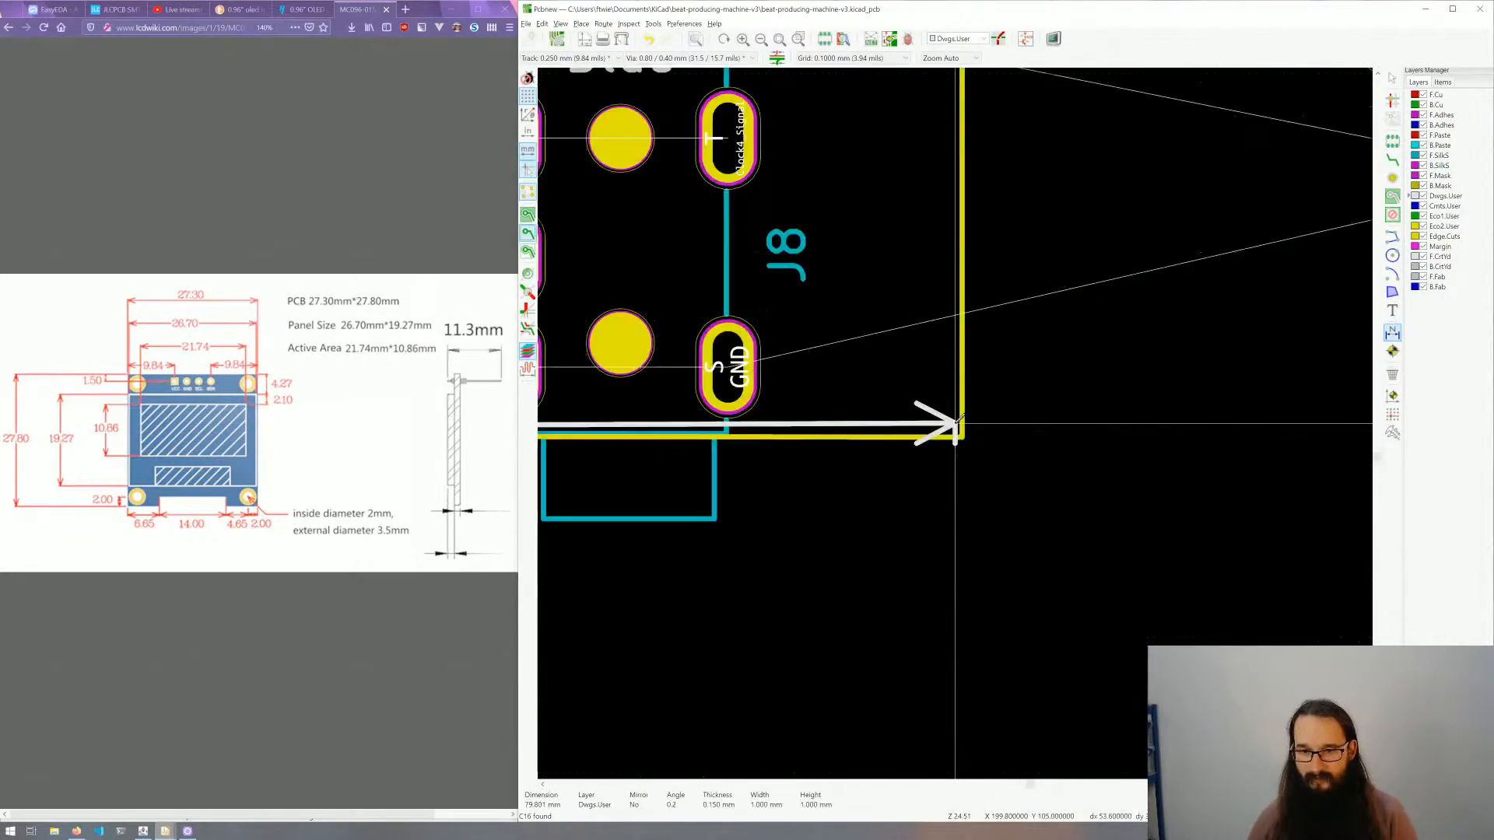
scroll(965, 436, "down", 5)
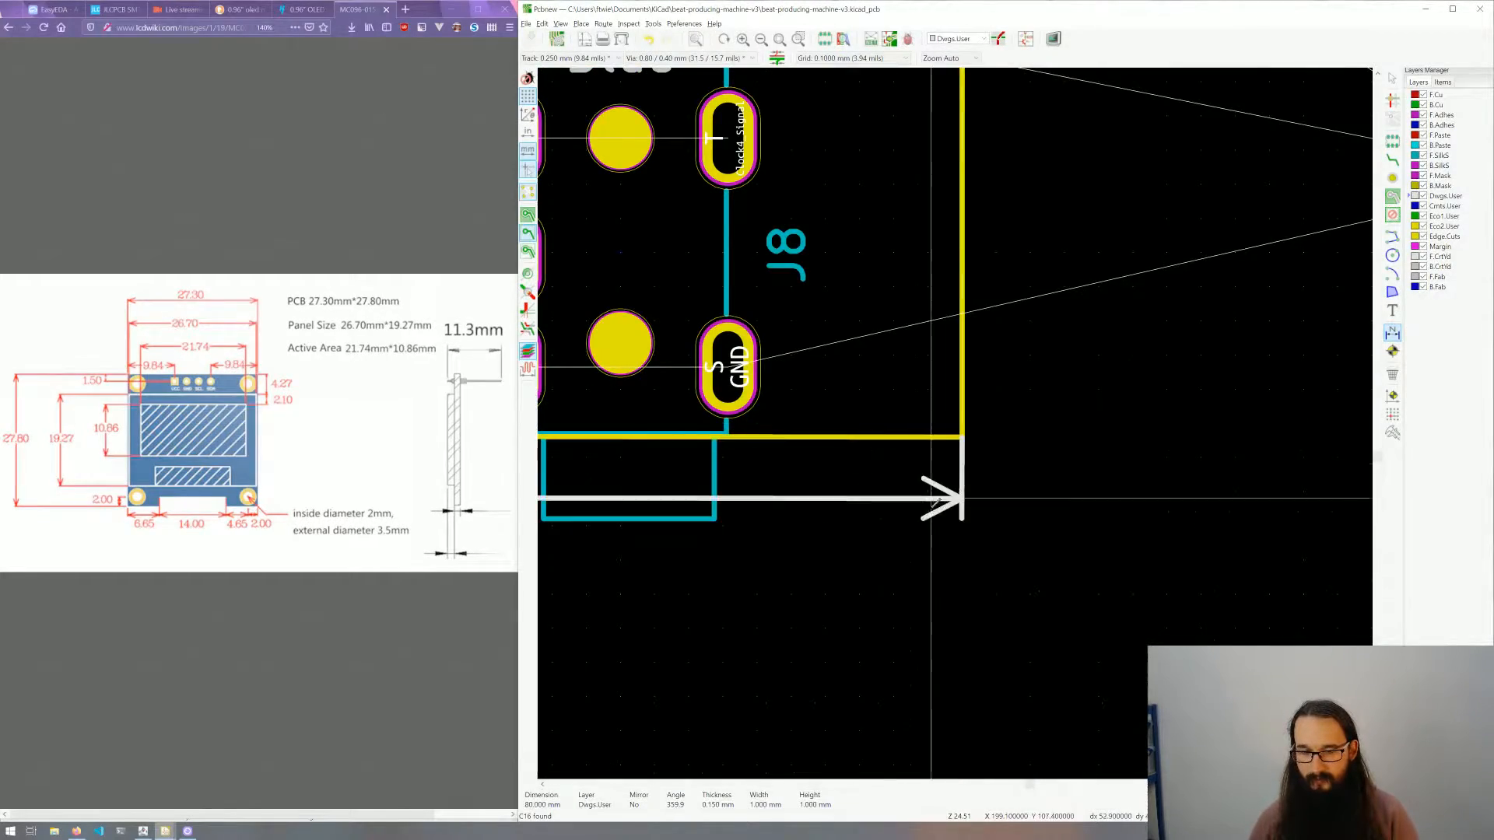
middle_click_drag(809, 389, 1097, 372)
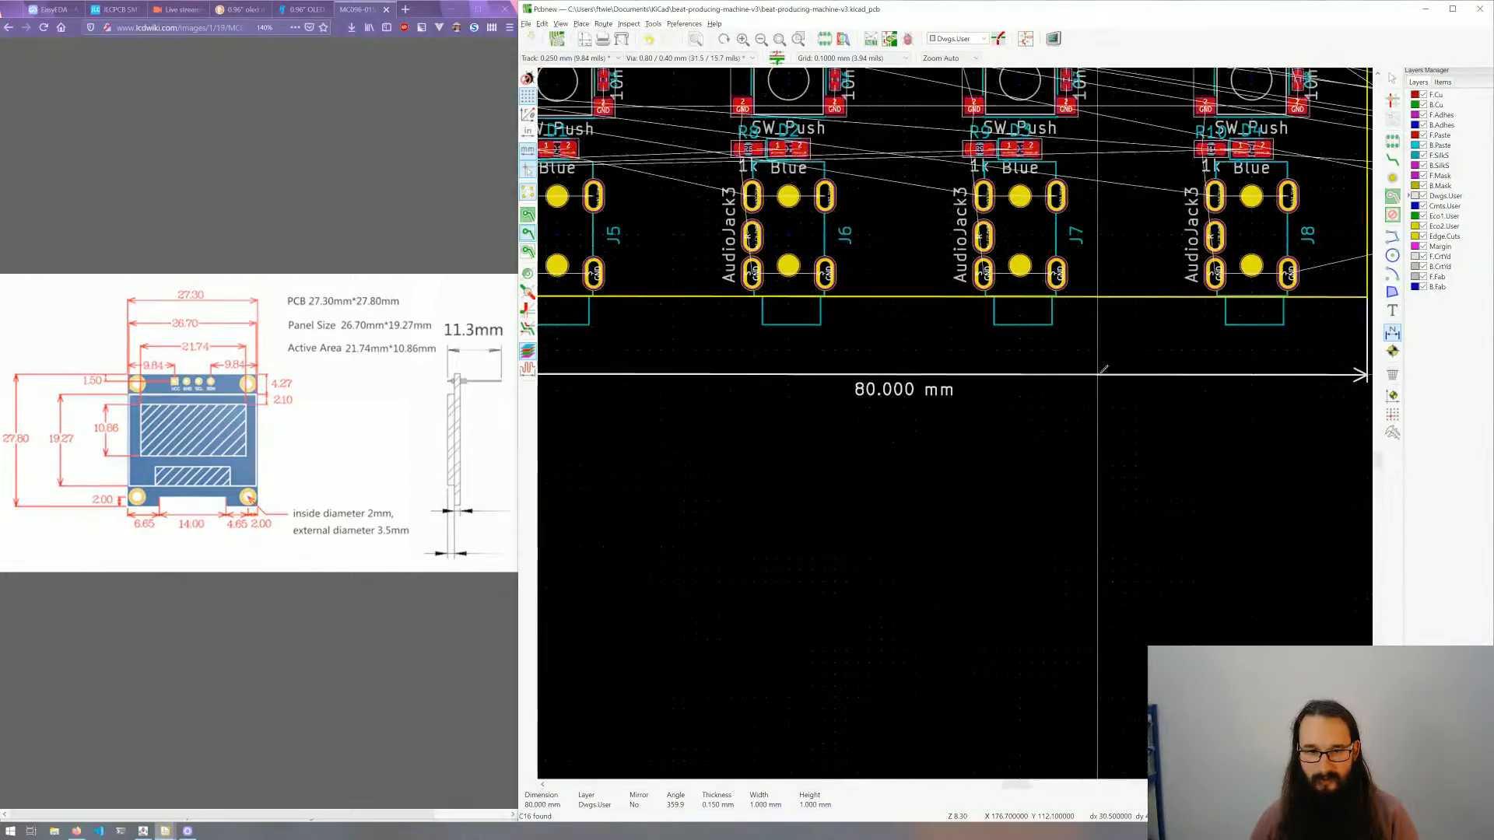
left_click(904, 373)
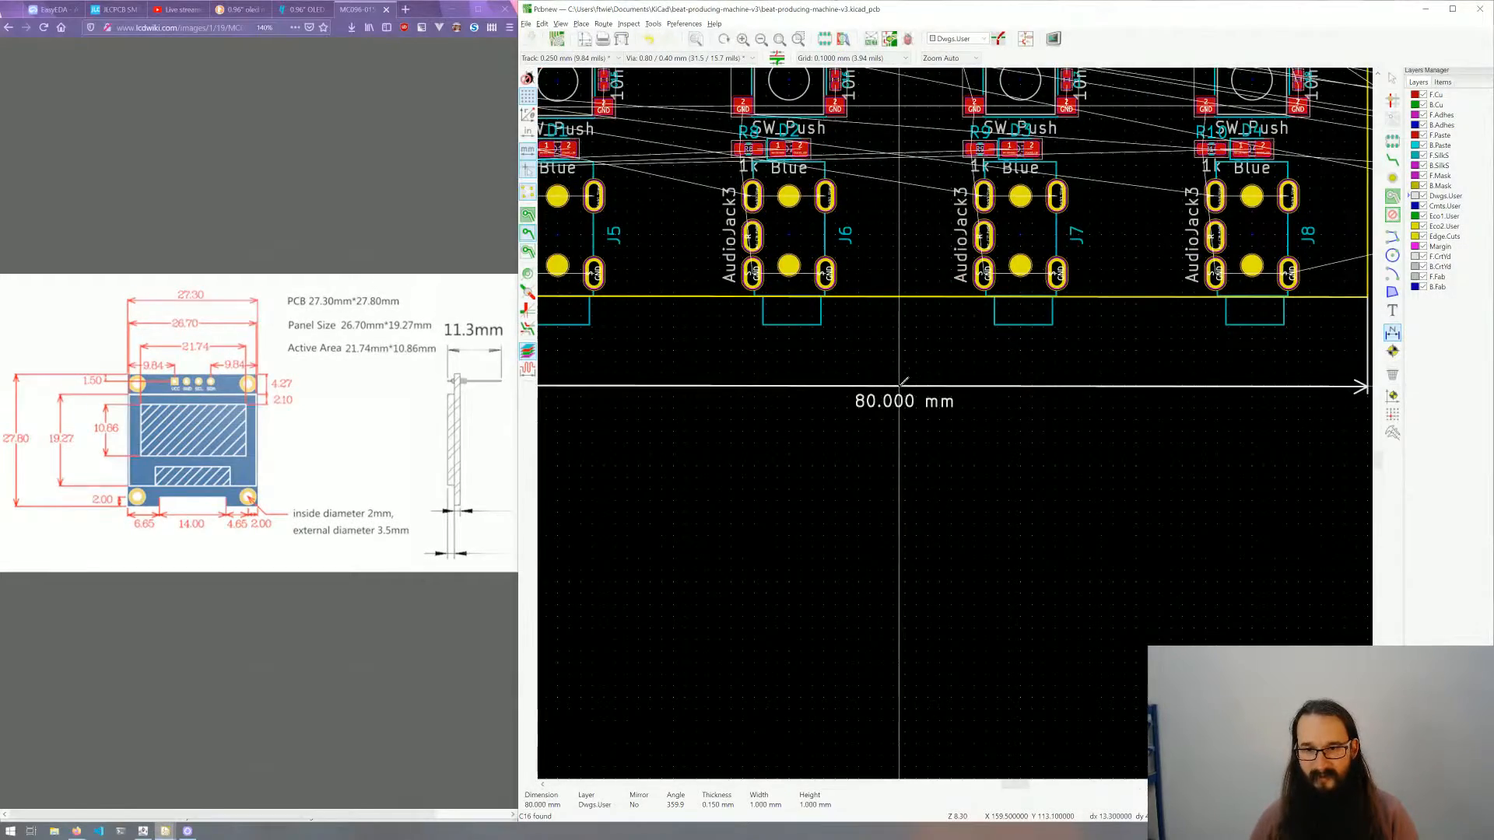
Step: Dimension the board outline's full height on the Dwgs.User layer, placing the dimension just outside the edge beside DIN connector J4
scroll(950, 343, "down", 4)
middle_click_drag(1132, 295, 1008, 395)
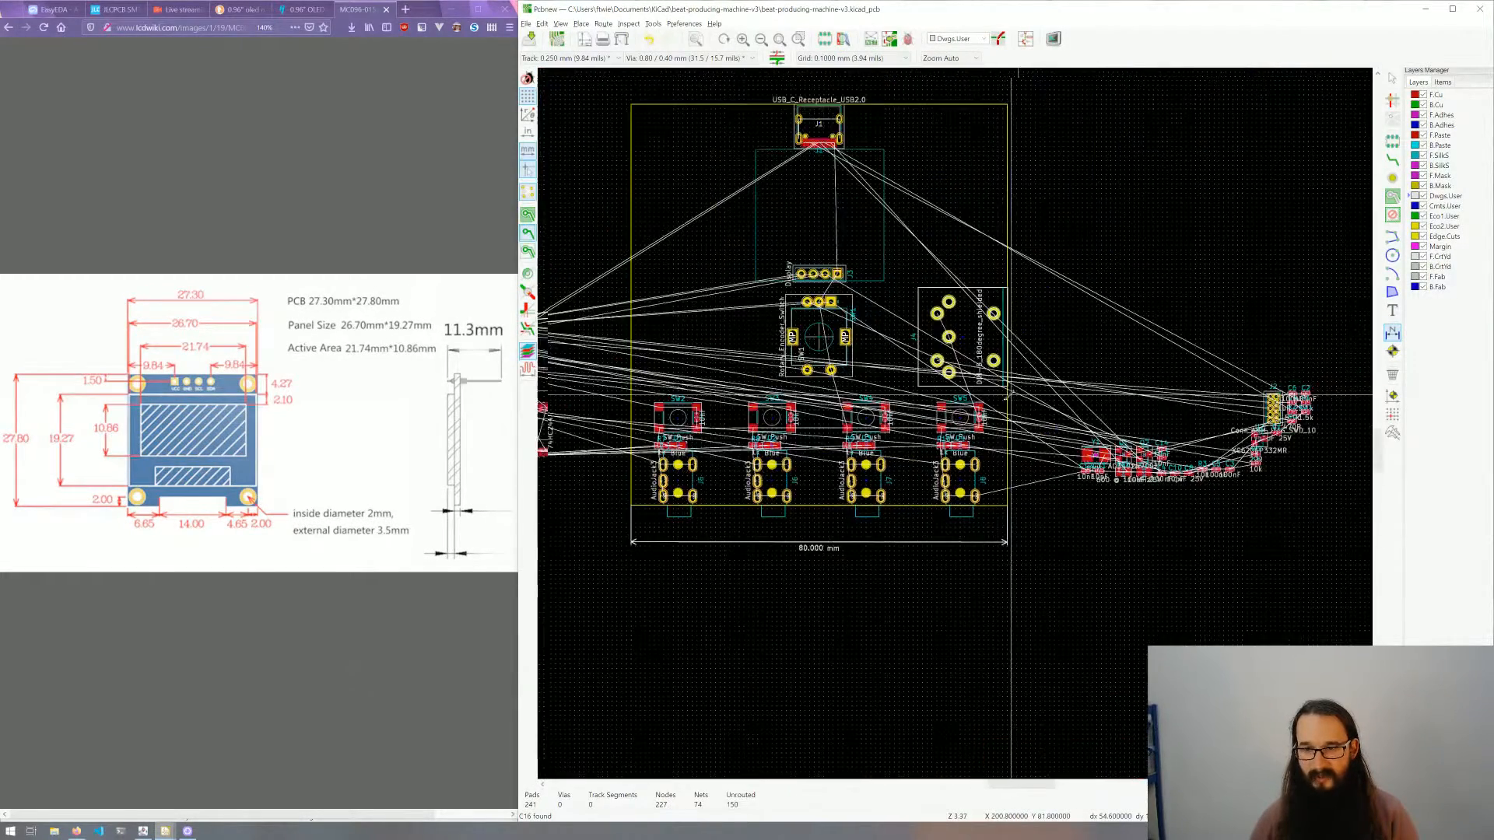
scroll(1010, 395, "up", 7)
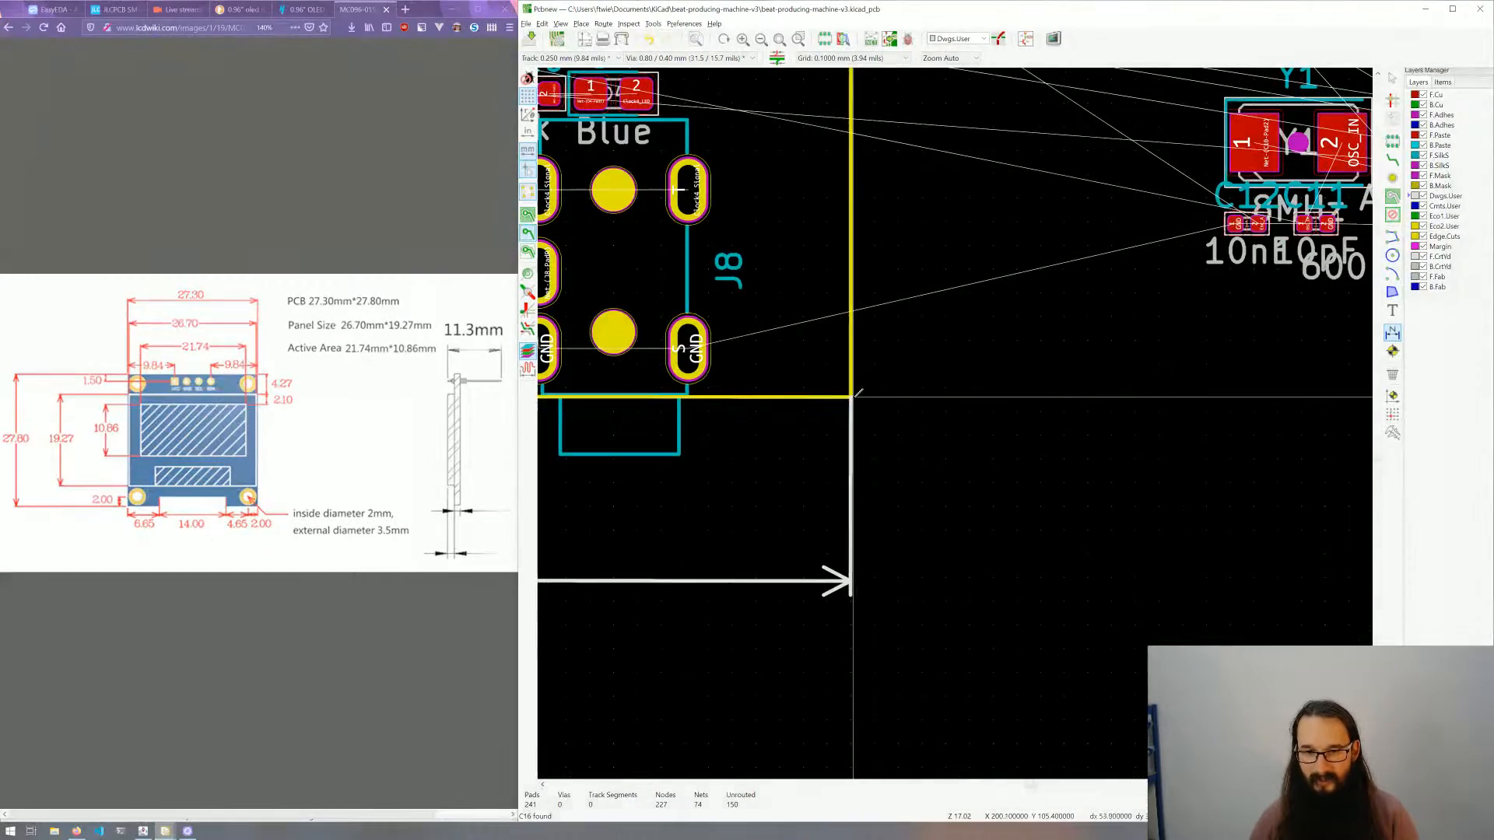
left_click(851, 396)
scroll(875, 360, "down", 7)
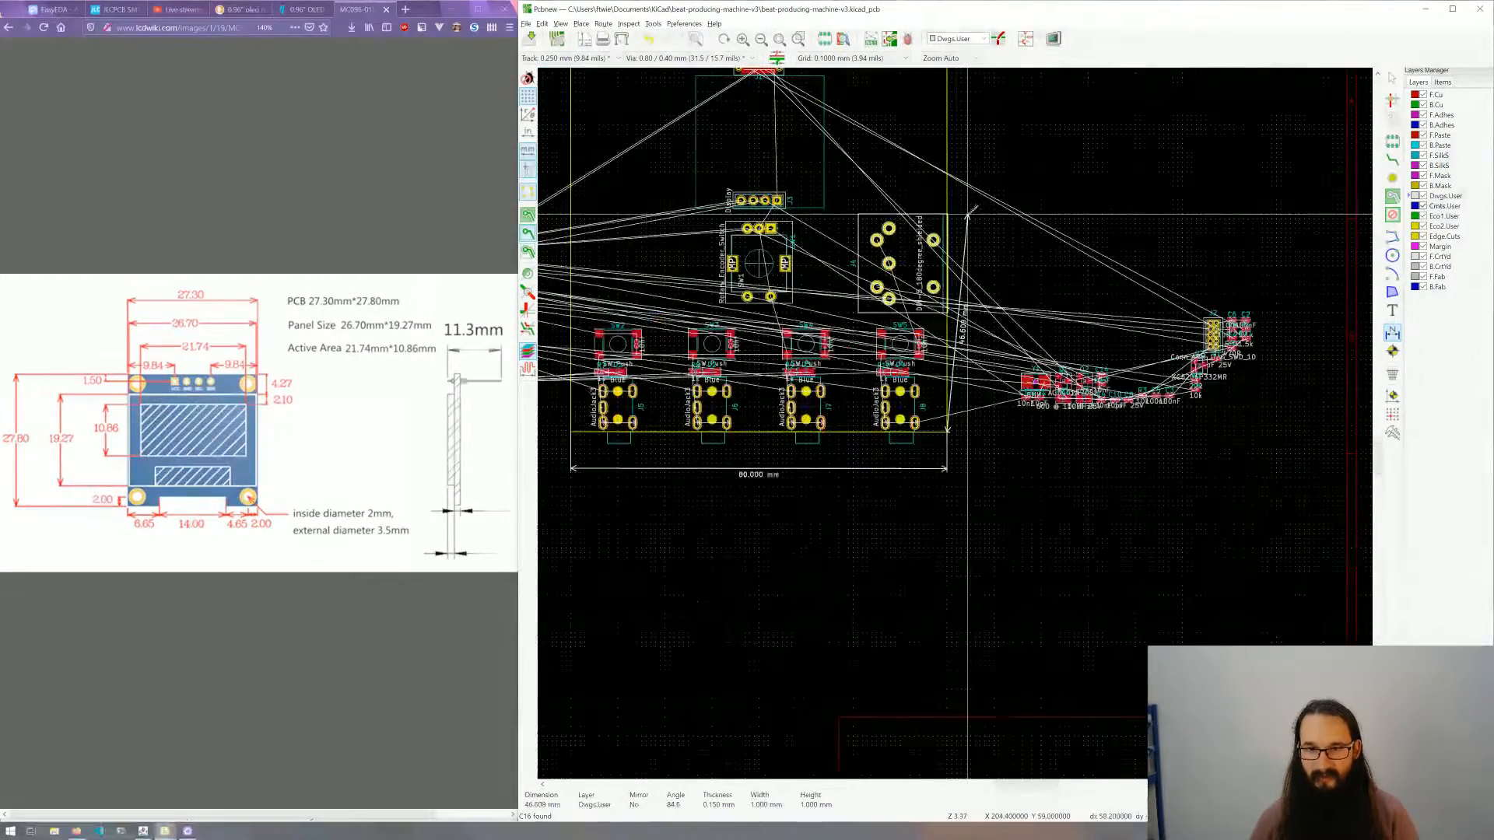
scroll(953, 424, "up", 3, "shift")
scroll(944, 407, "up", 11)
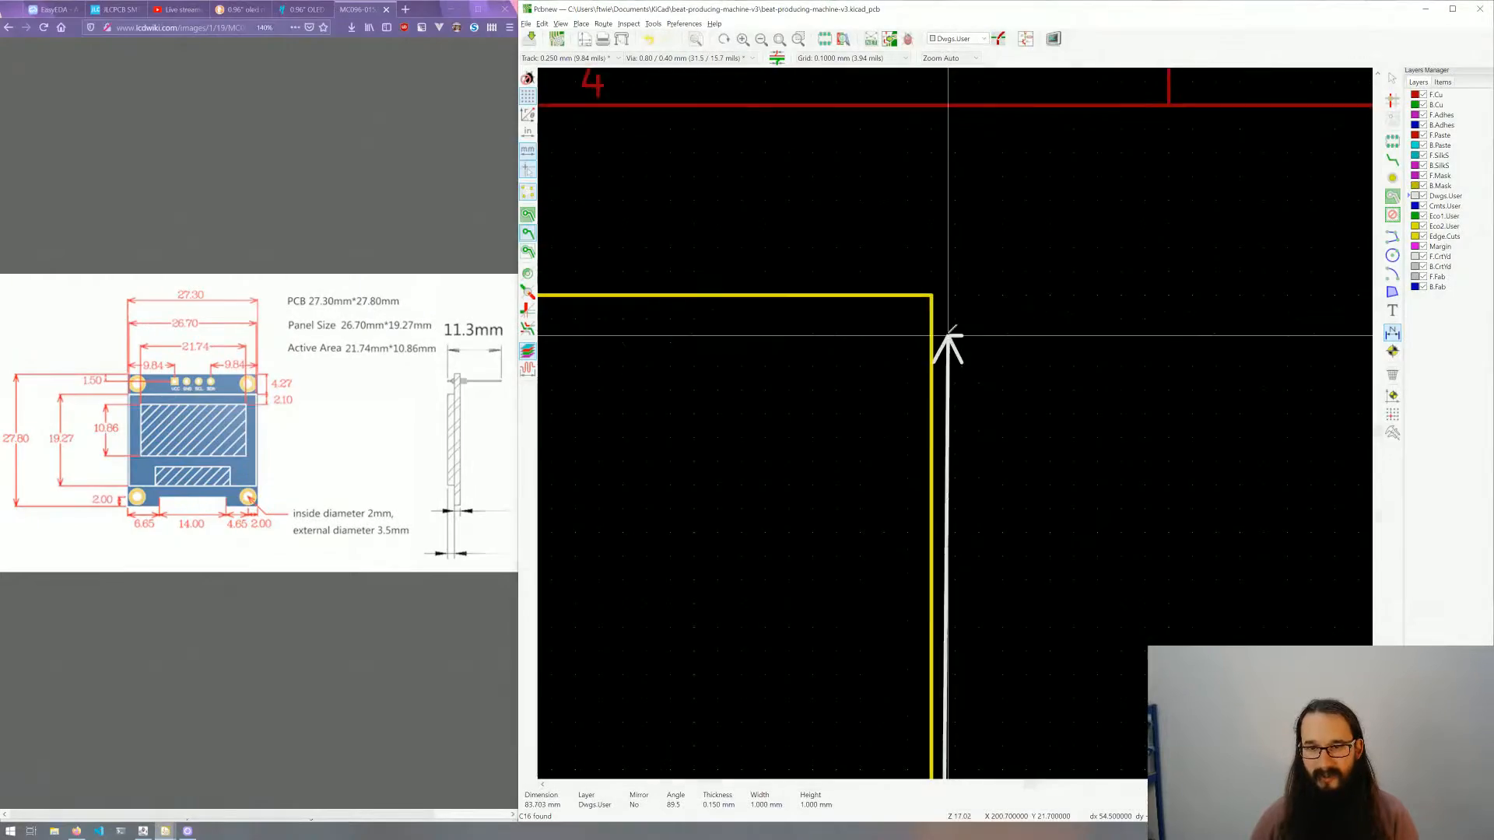
left_click(916, 327)
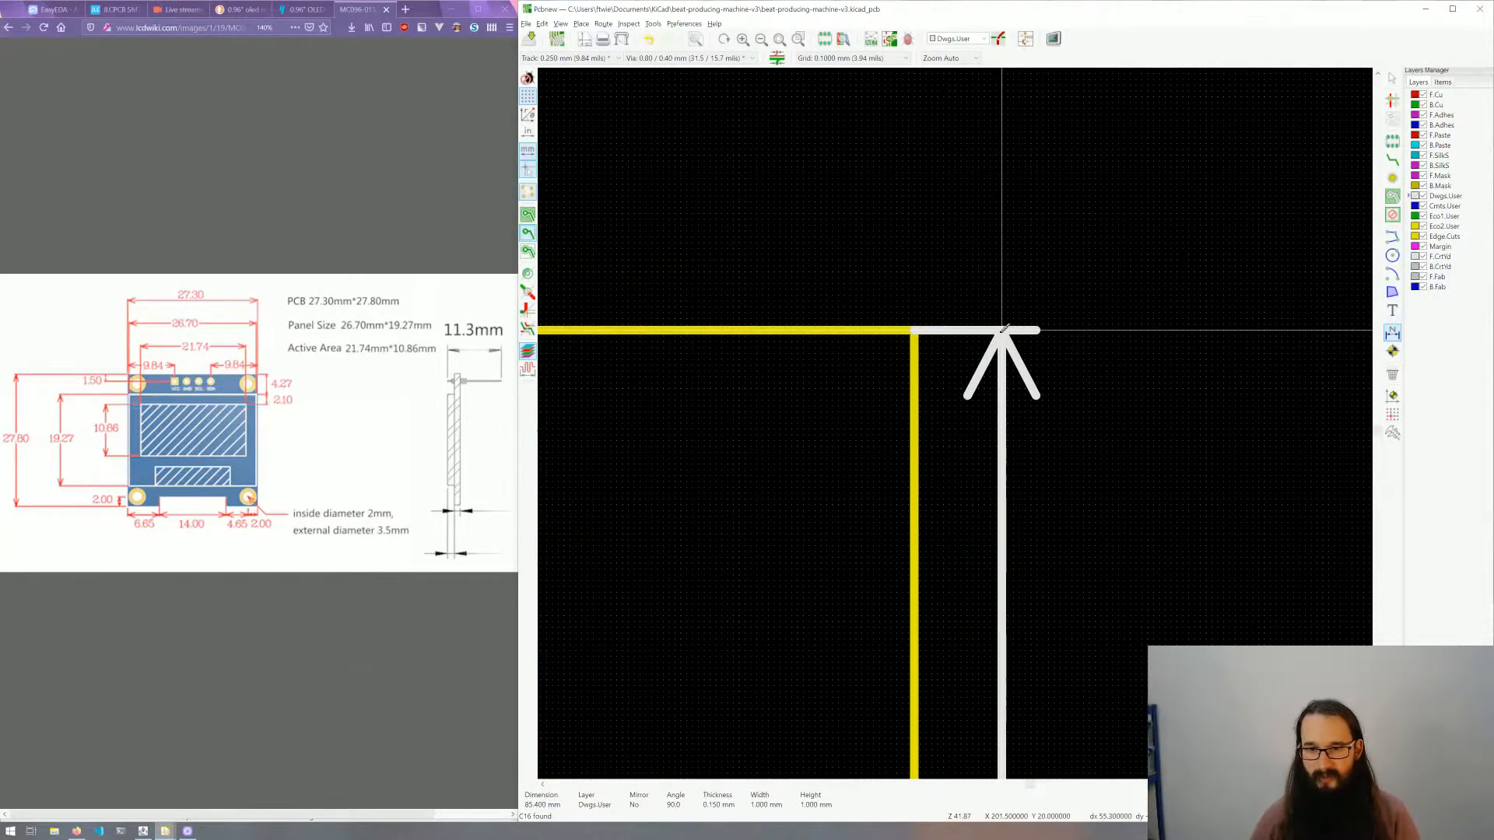
left_click(1000, 327)
scroll(948, 465, "down", 7)
scroll(954, 467, "down", 4)
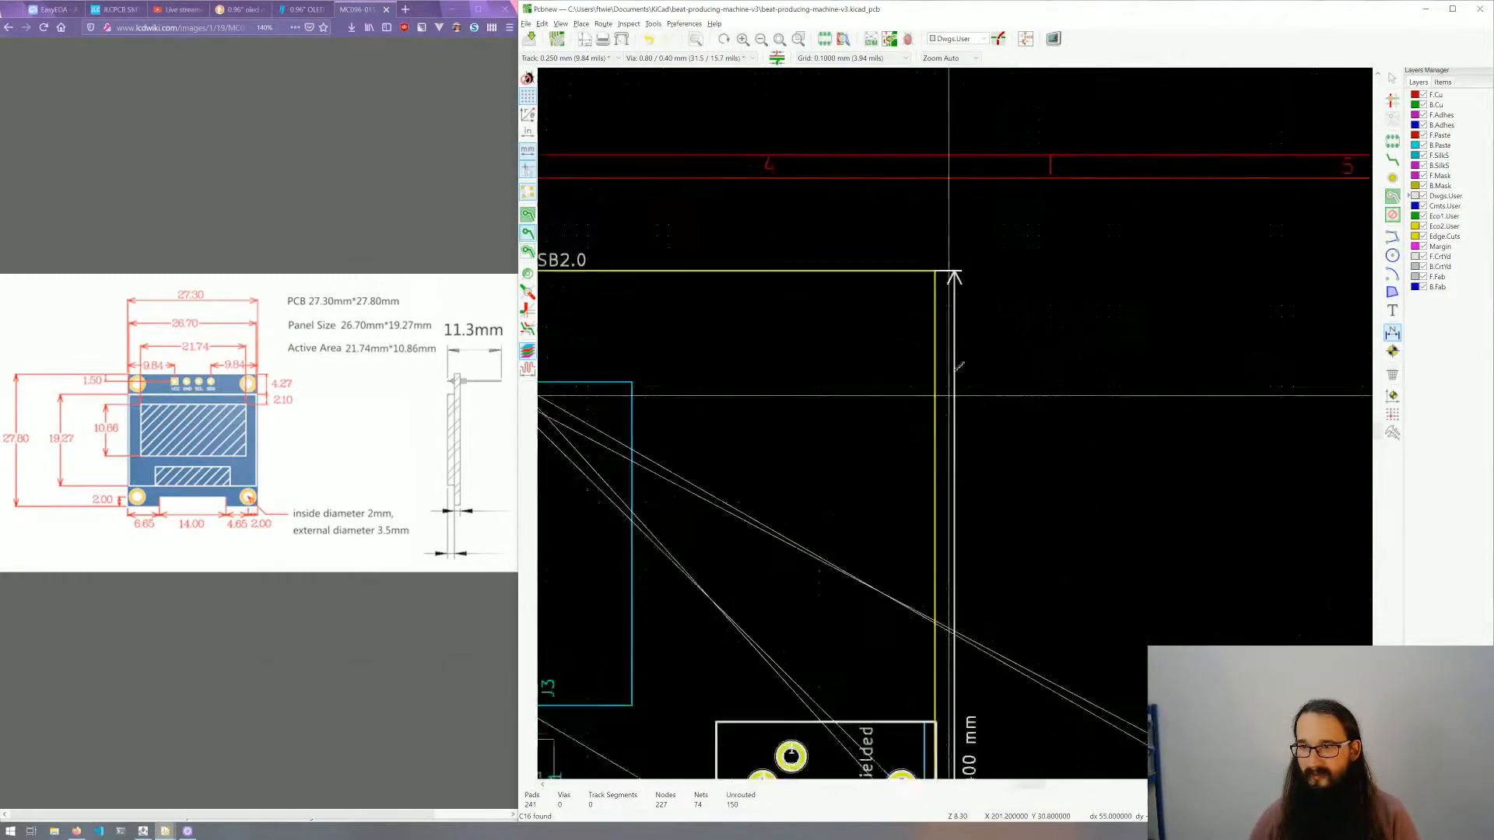
middle_click_drag(964, 474, 1024, 529)
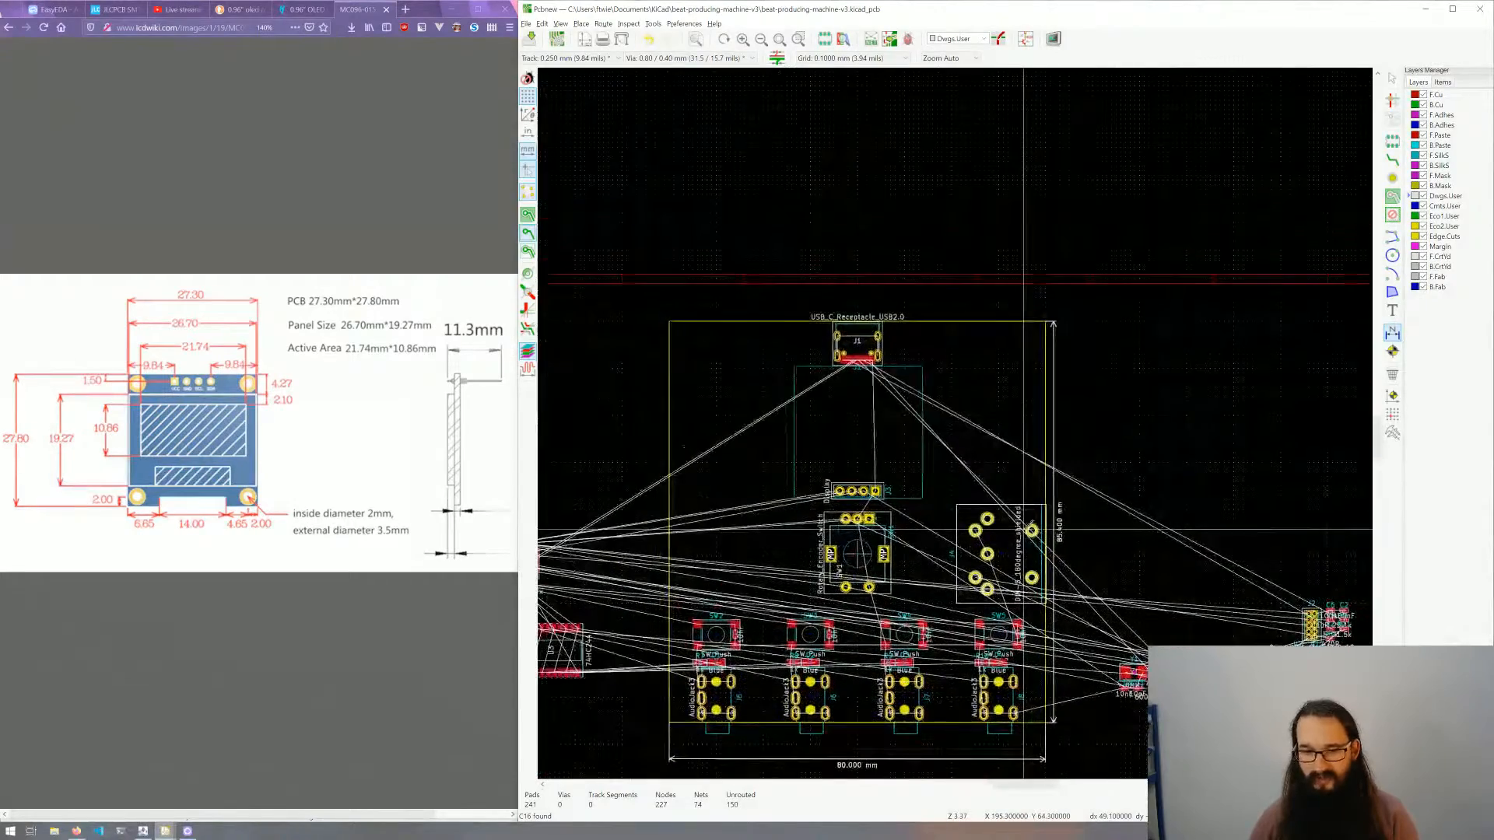
key("Escape")
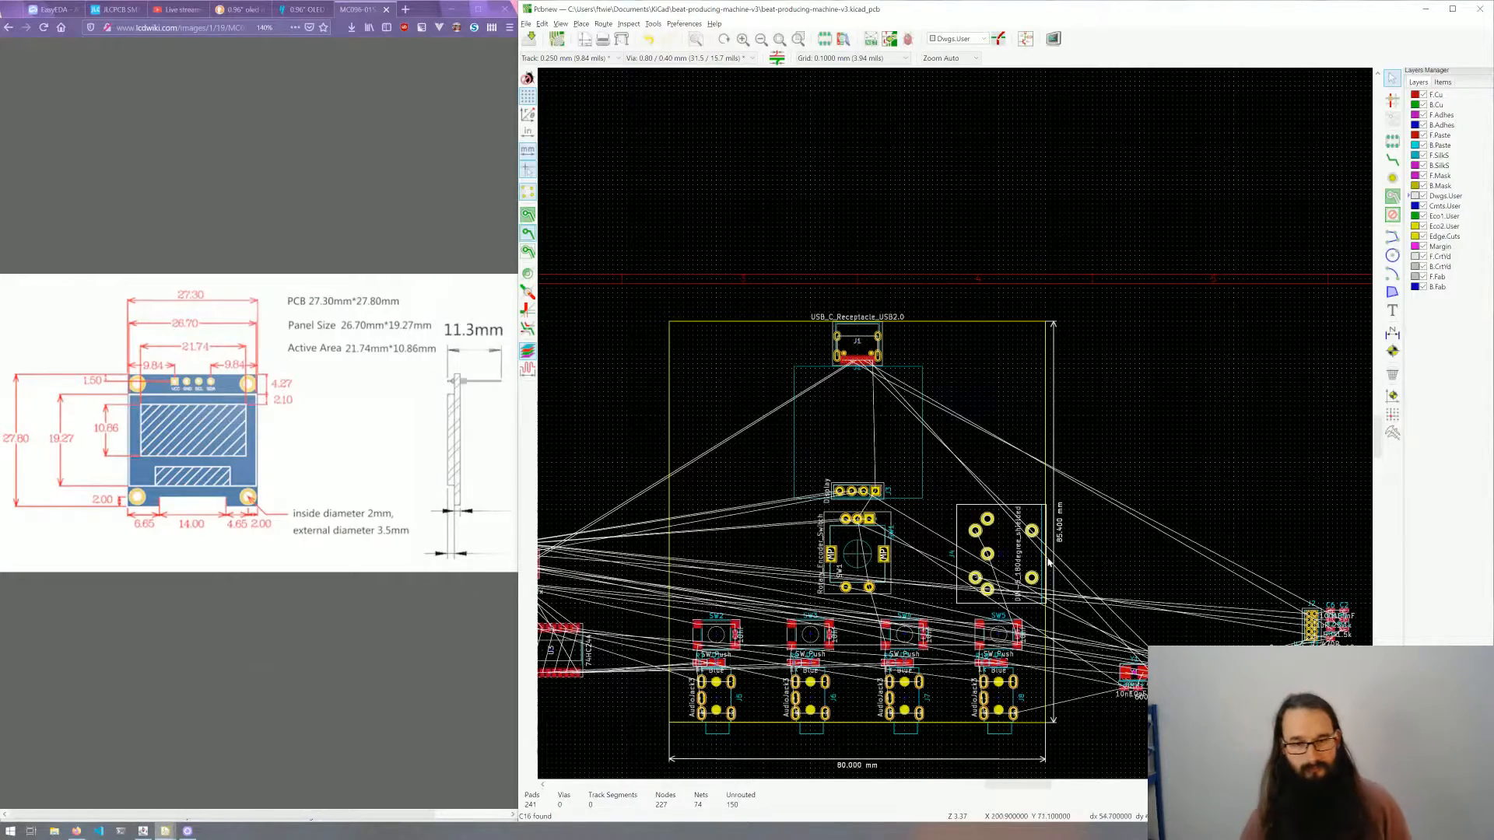
middle_click_drag(983, 488, 1007, 453)
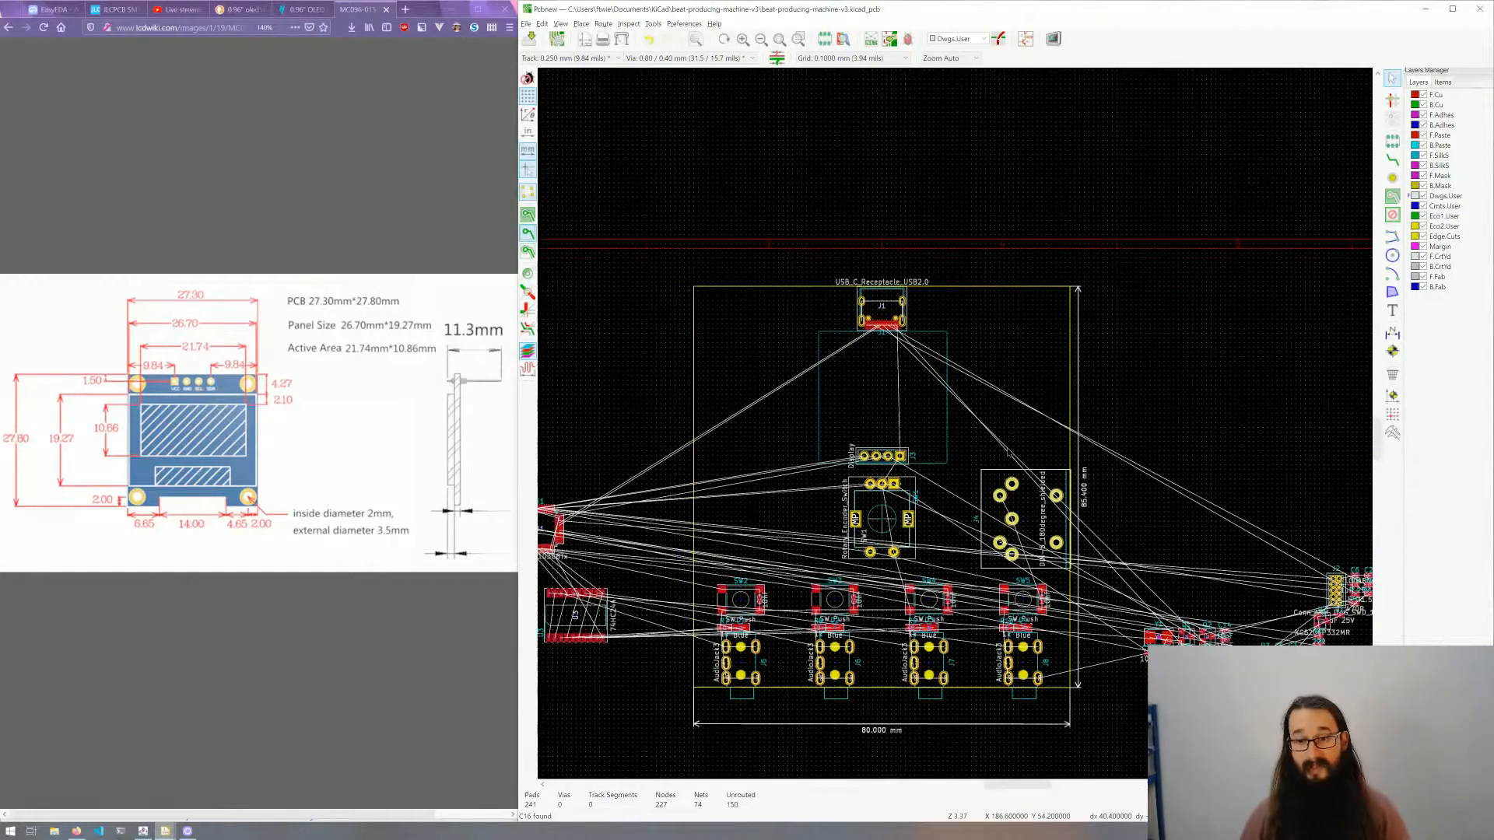
middle_click_drag(882, 438, 877, 379)
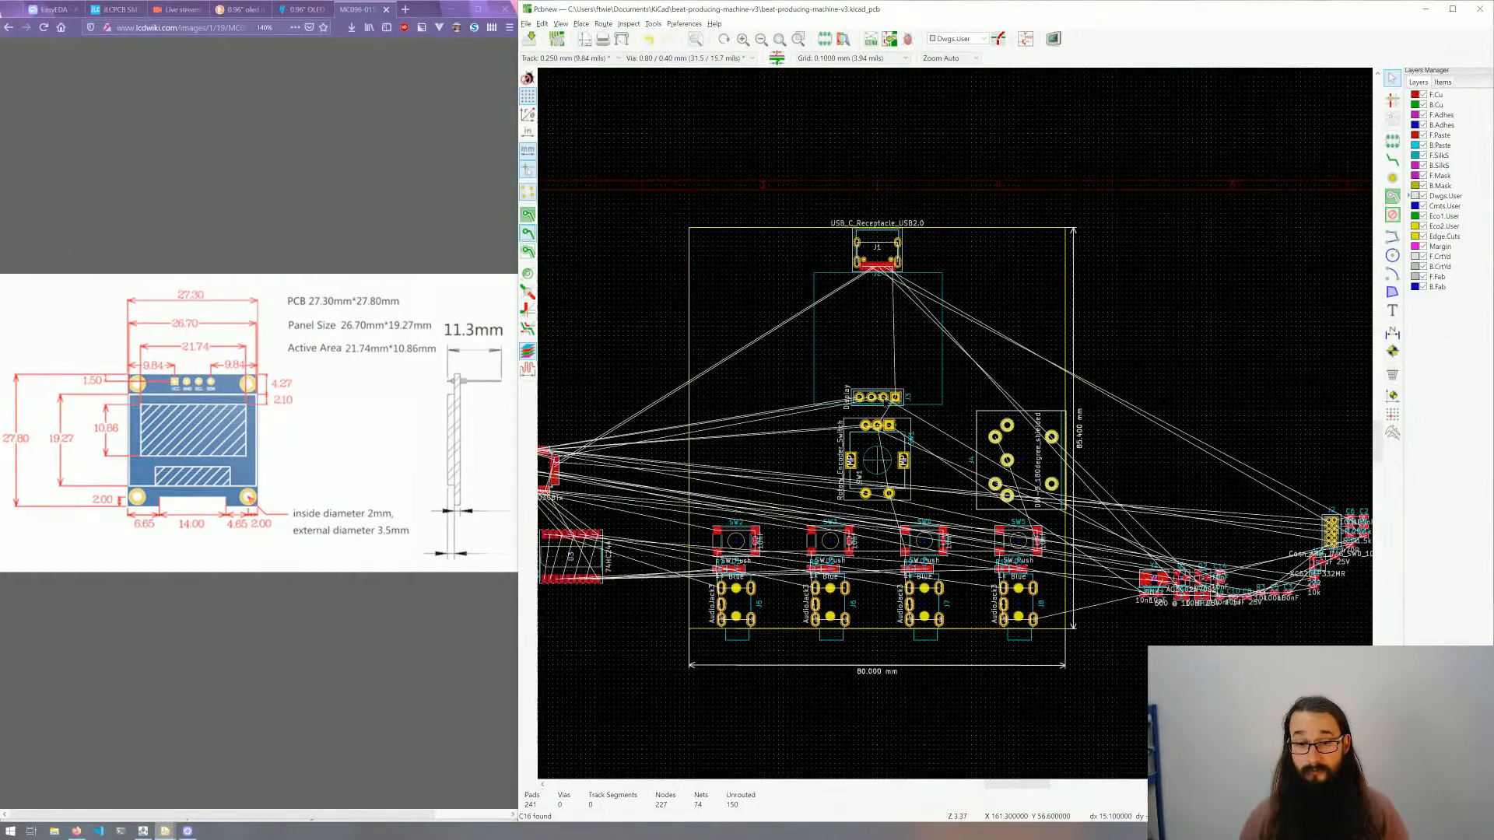
Step: Move USB-C receptacle J1 slightly outward to X 160, Y 23.9 mm, so its front outline meets the board edge
scroll(893, 439, "up", 2)
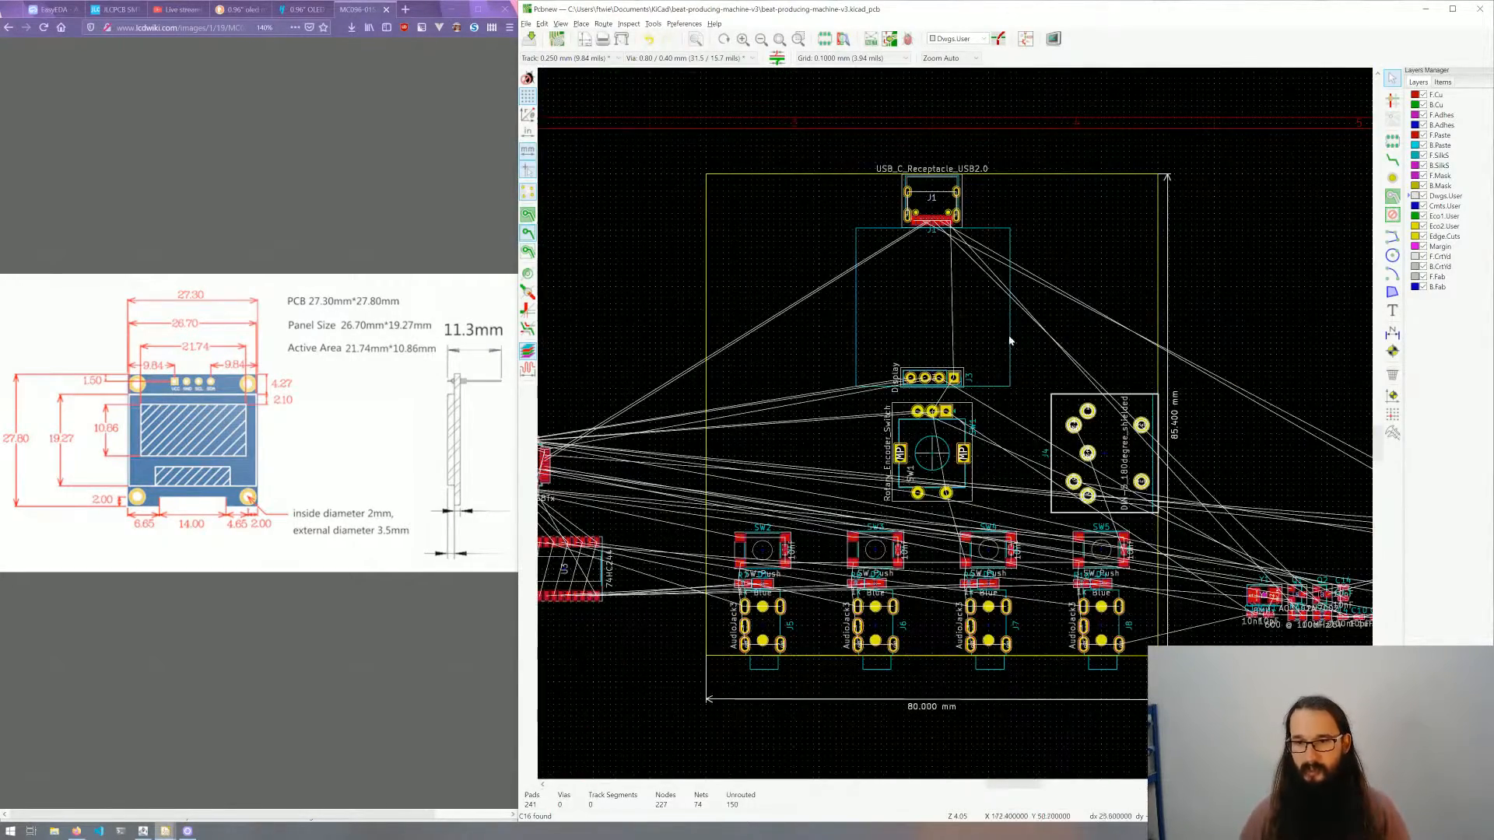
middle_click_drag(1010, 341, 986, 402)
scroll(899, 233, "up", 3)
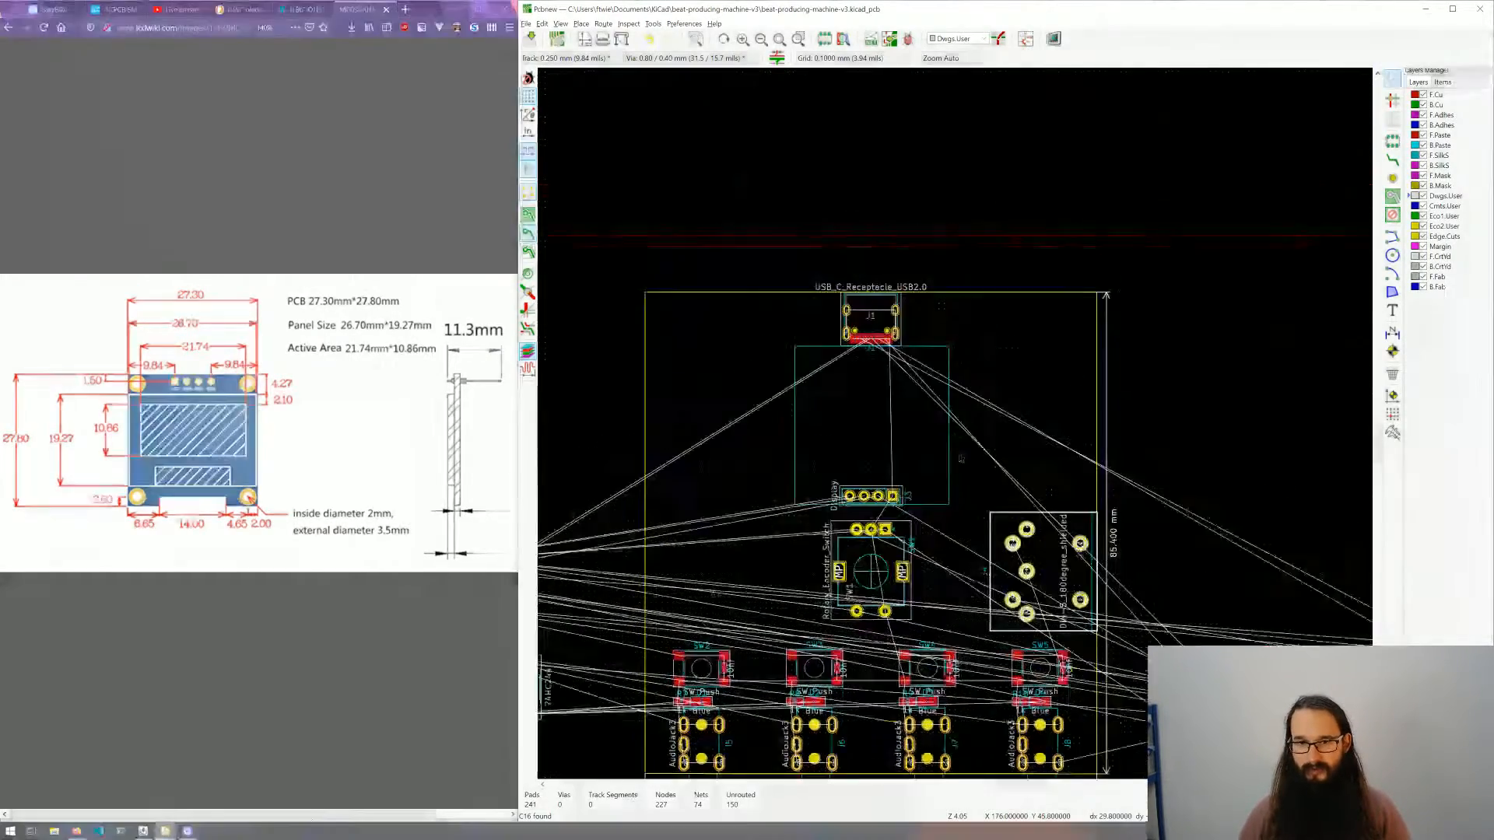
scroll(956, 427, "up", 2)
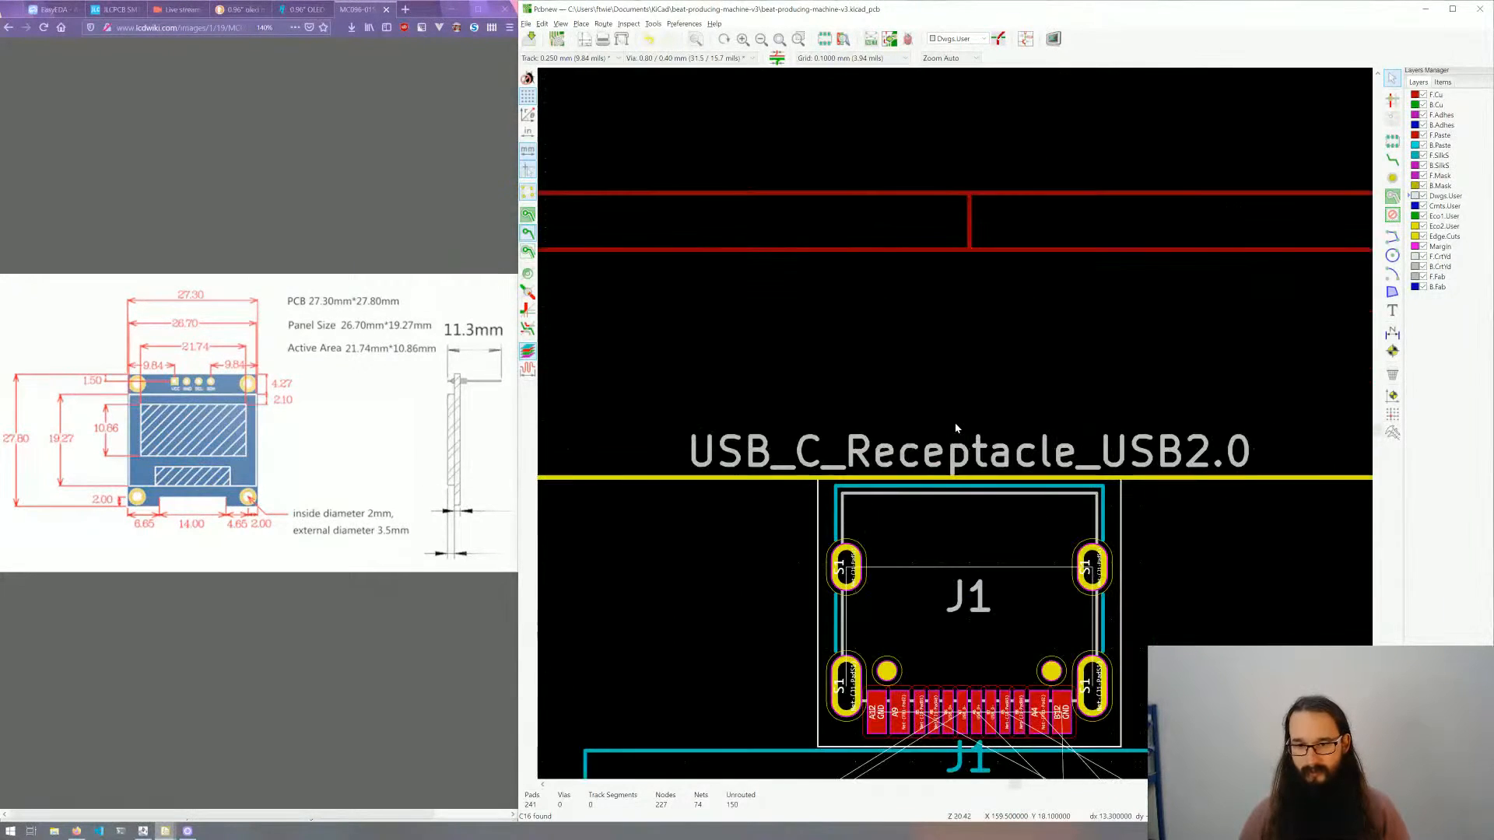
left_click(957, 522)
key("m")
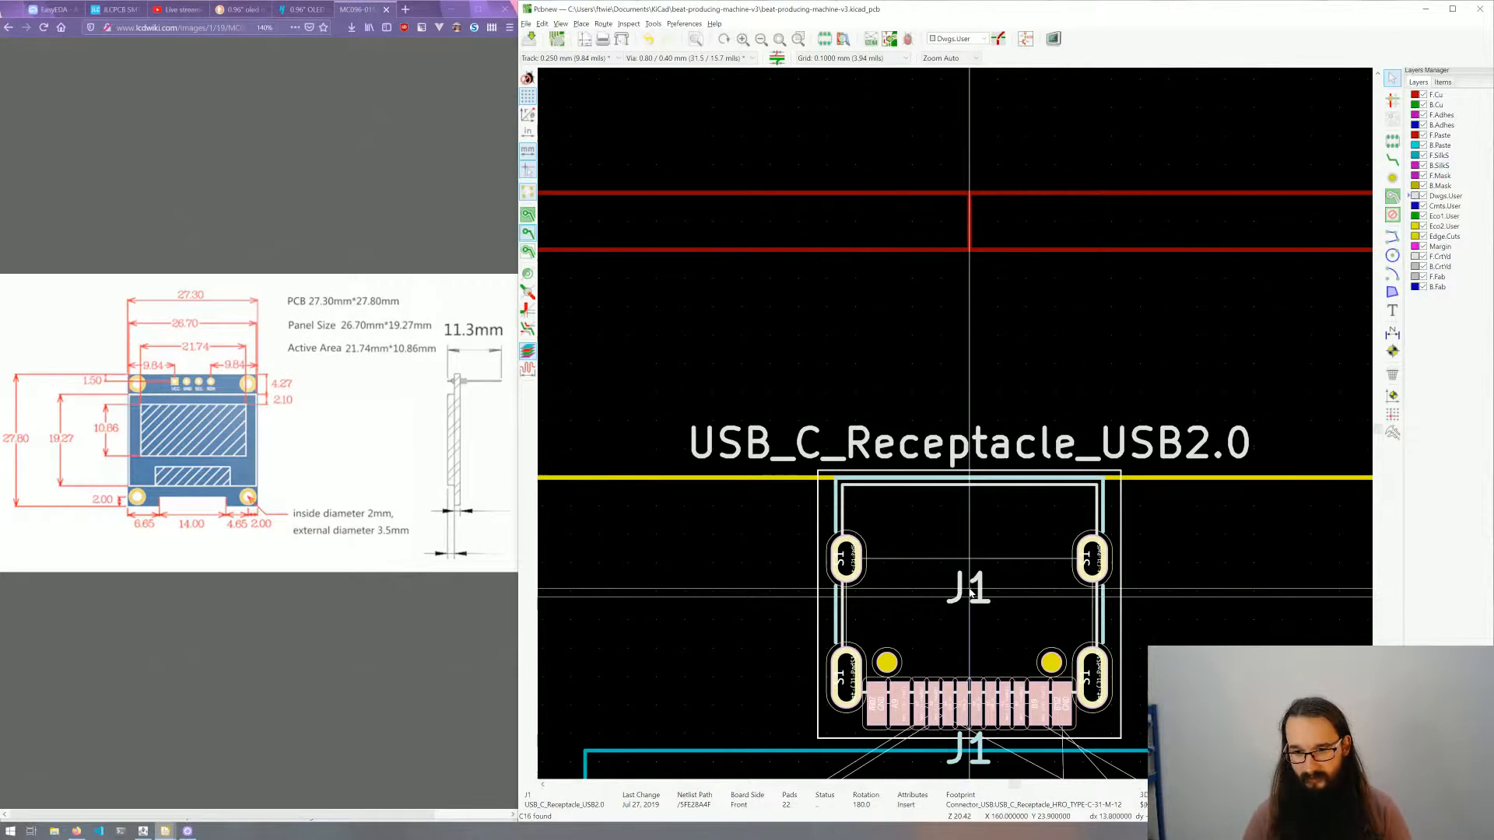
left_click(971, 593)
key("Escape")
scroll(930, 444, "down", 6)
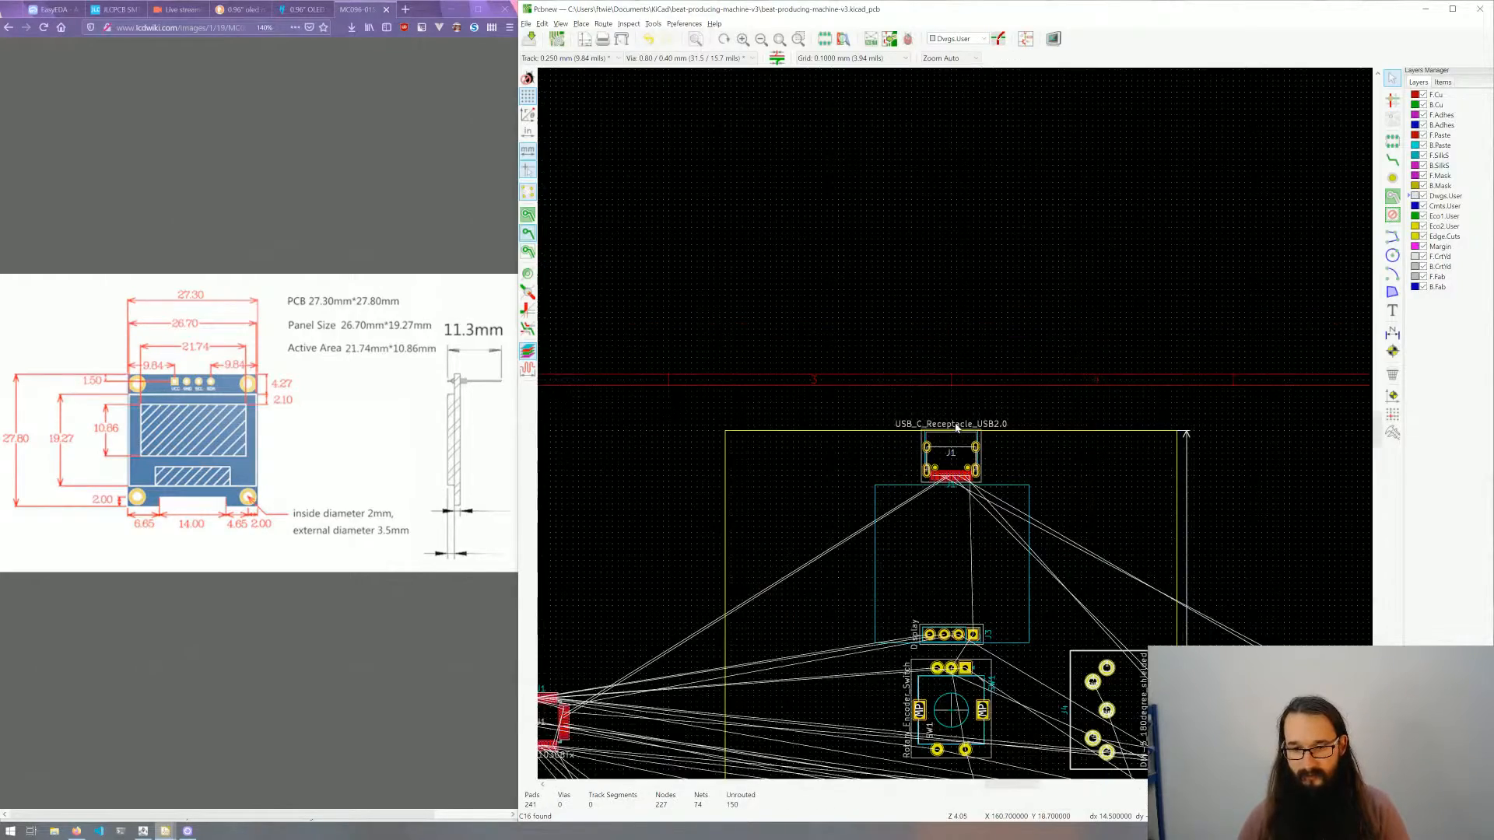
Step: Move the 74HC244 chip U3 inside the board to X 140, Y 70 mm, beside the rotary encoder and above SW2 and SW3
middle_click_drag(987, 623, 1015, 545)
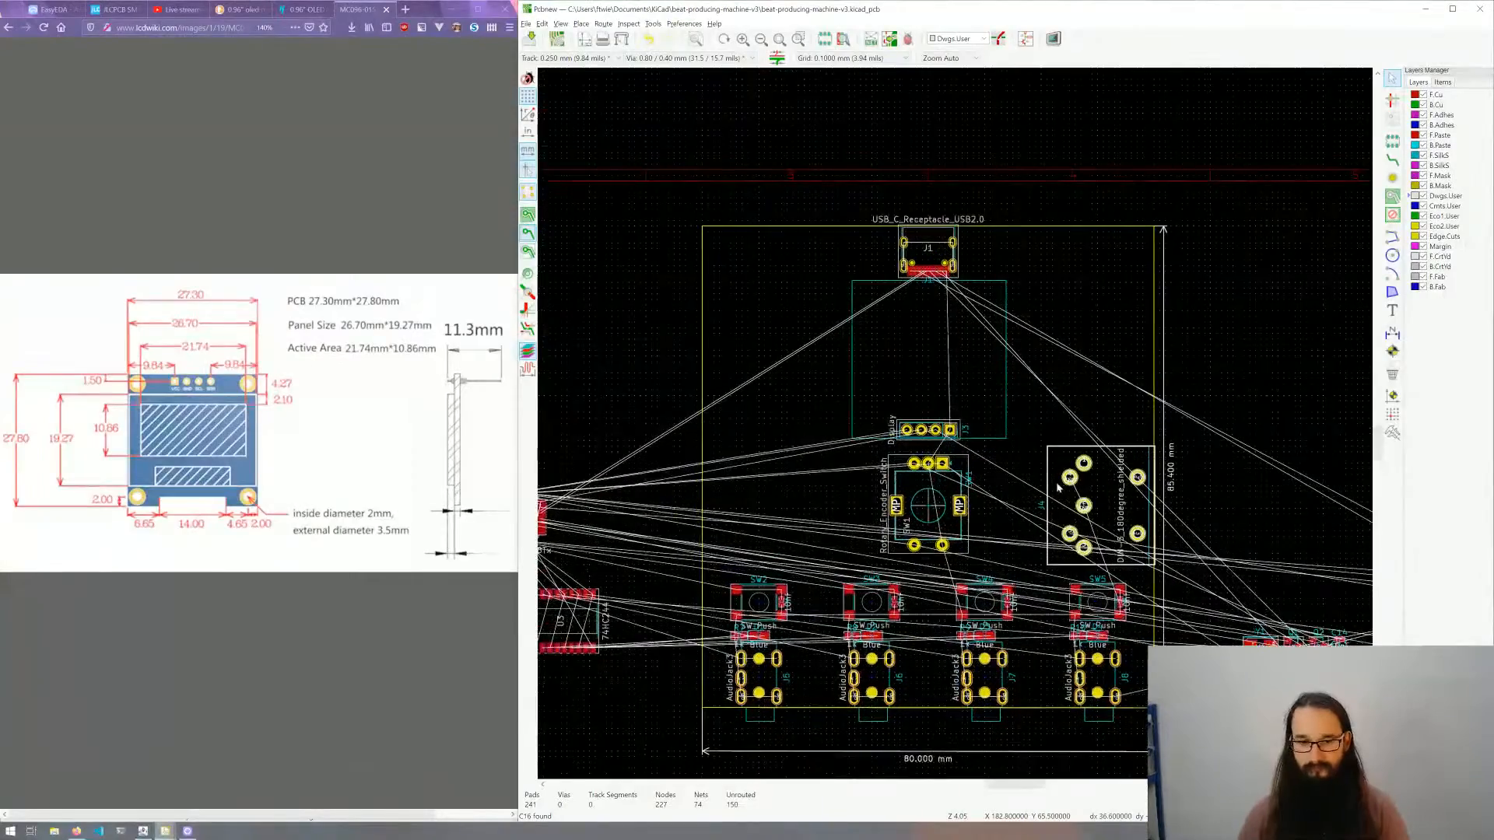
middle_click_drag(1026, 427, 892, 437)
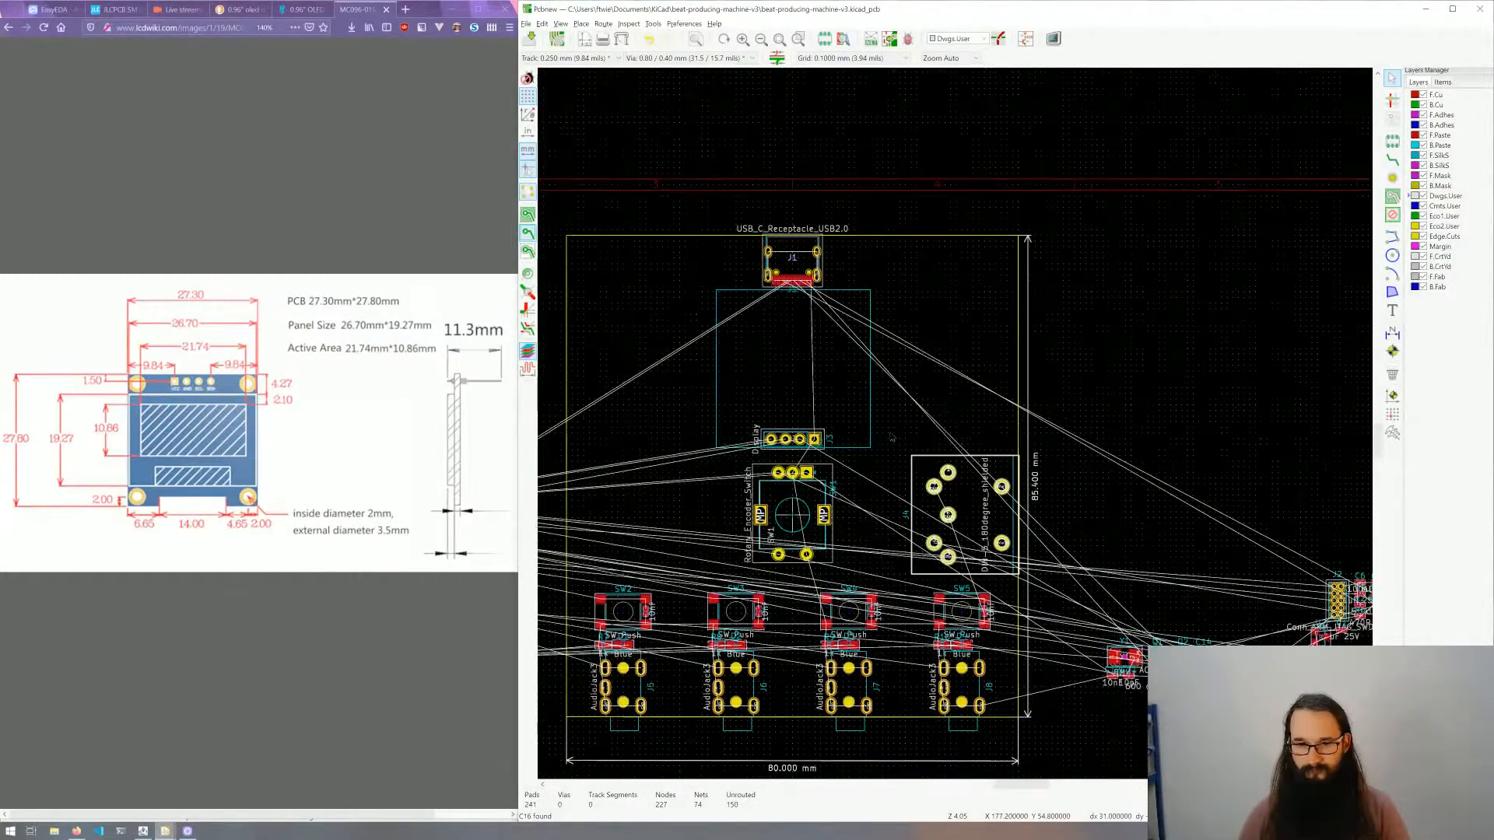
scroll(990, 493, "down", 2)
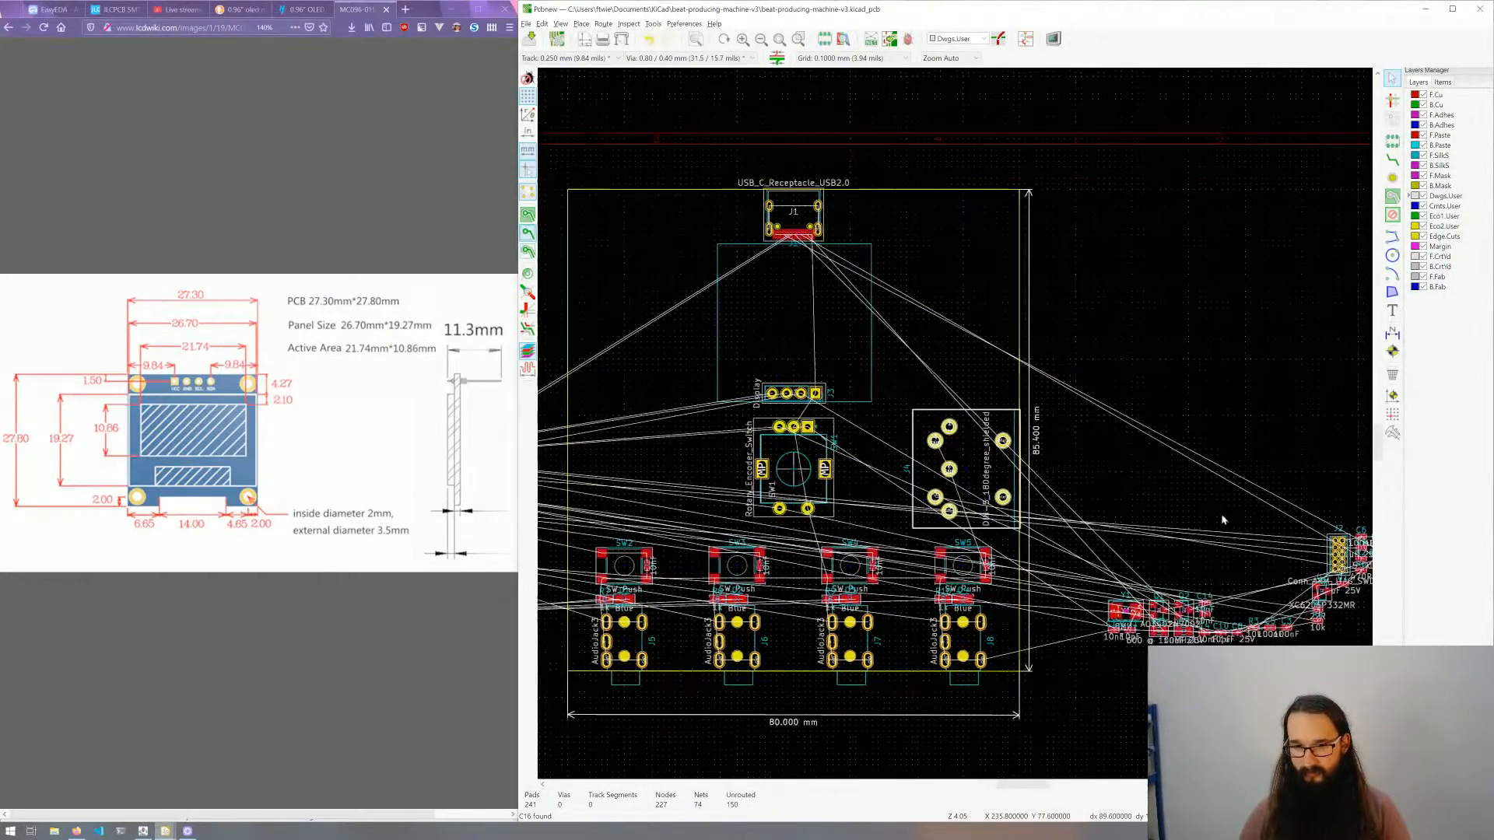
middle_click_drag(967, 417, 1278, 405)
middle_click_drag(1128, 445, 987, 451)
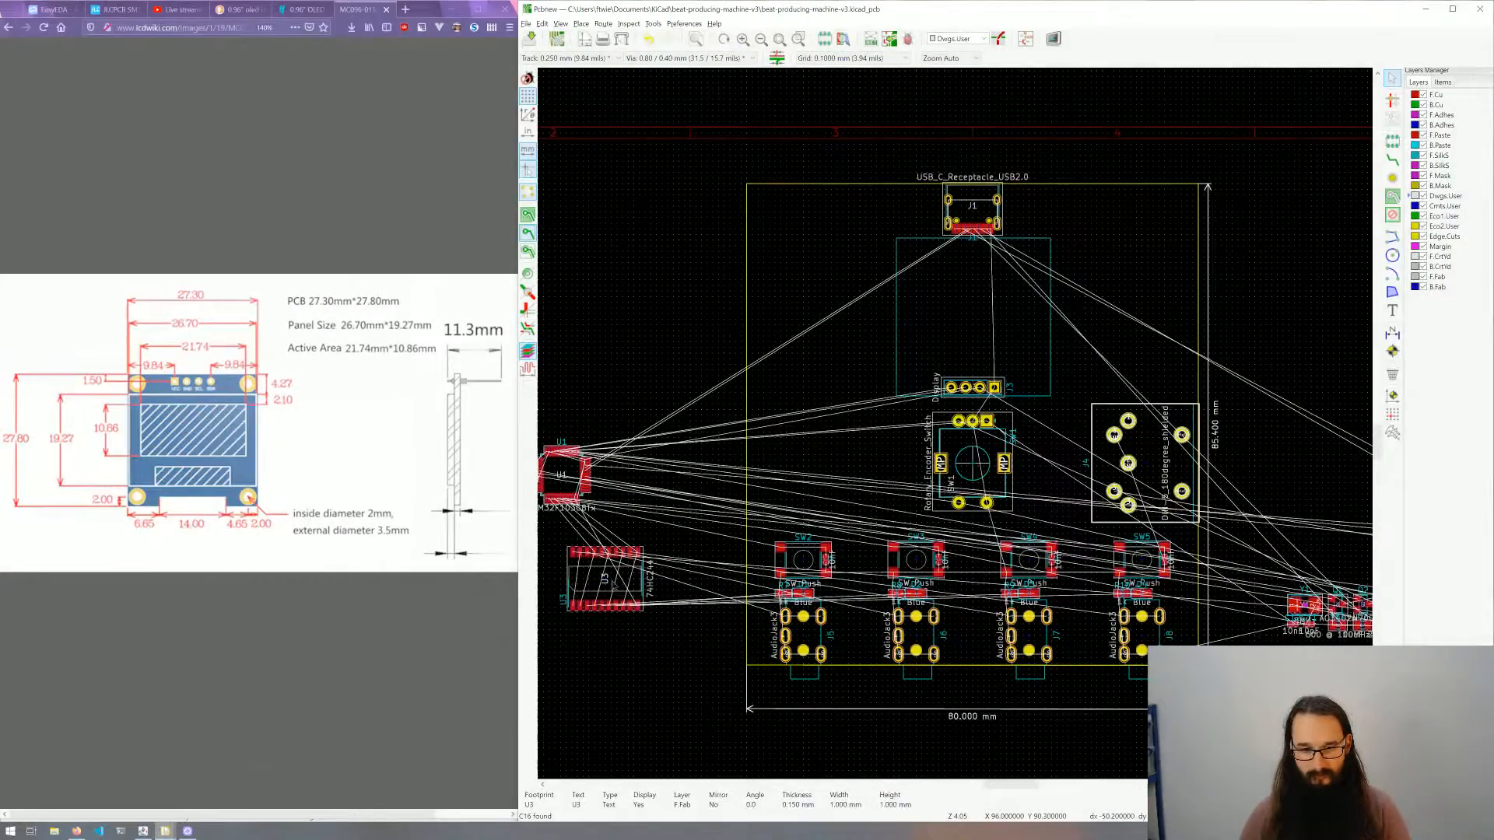
left_click(610, 582)
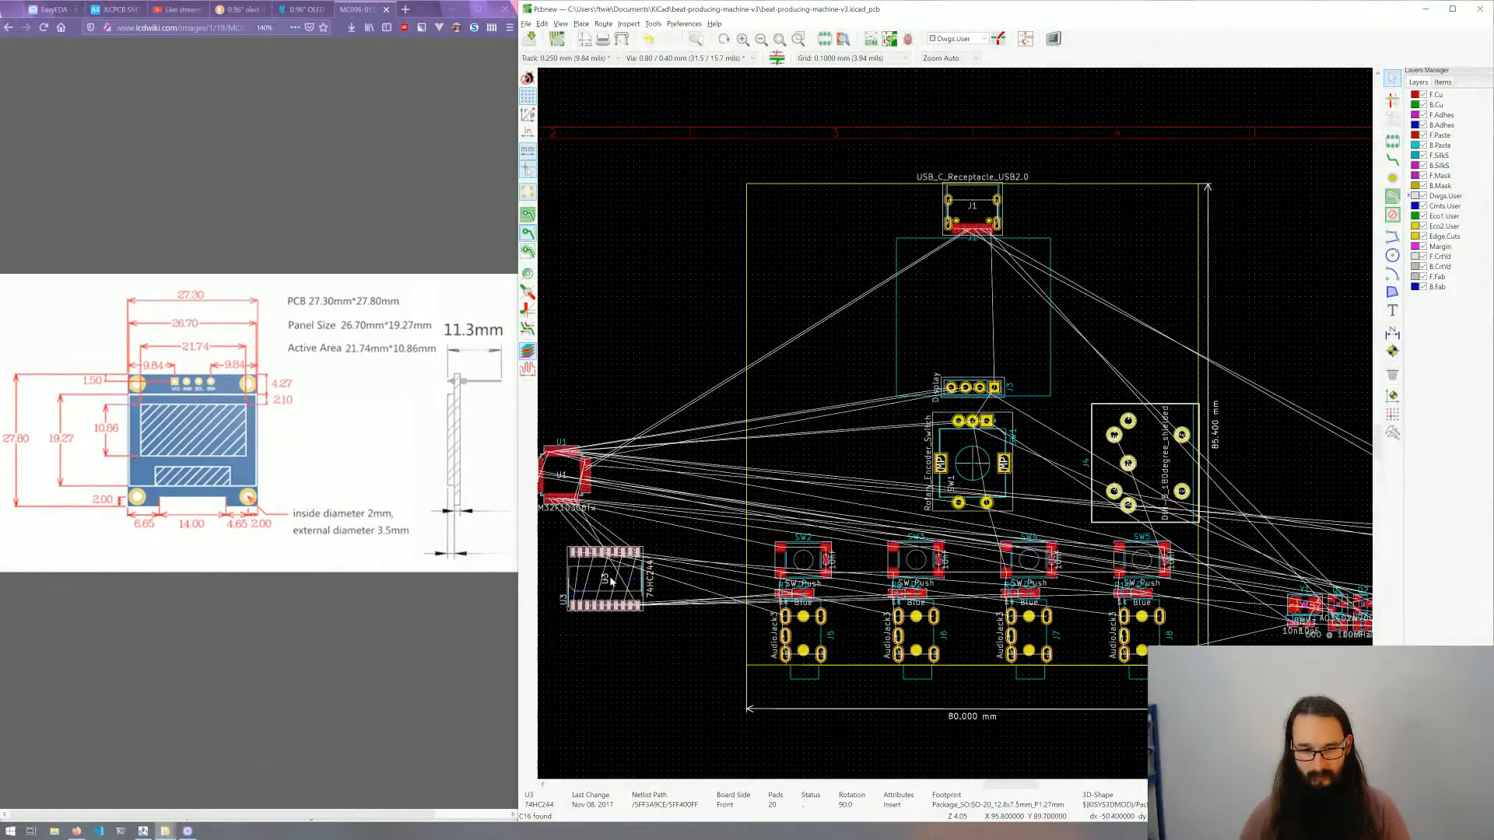
scroll(606, 580, "up", 4)
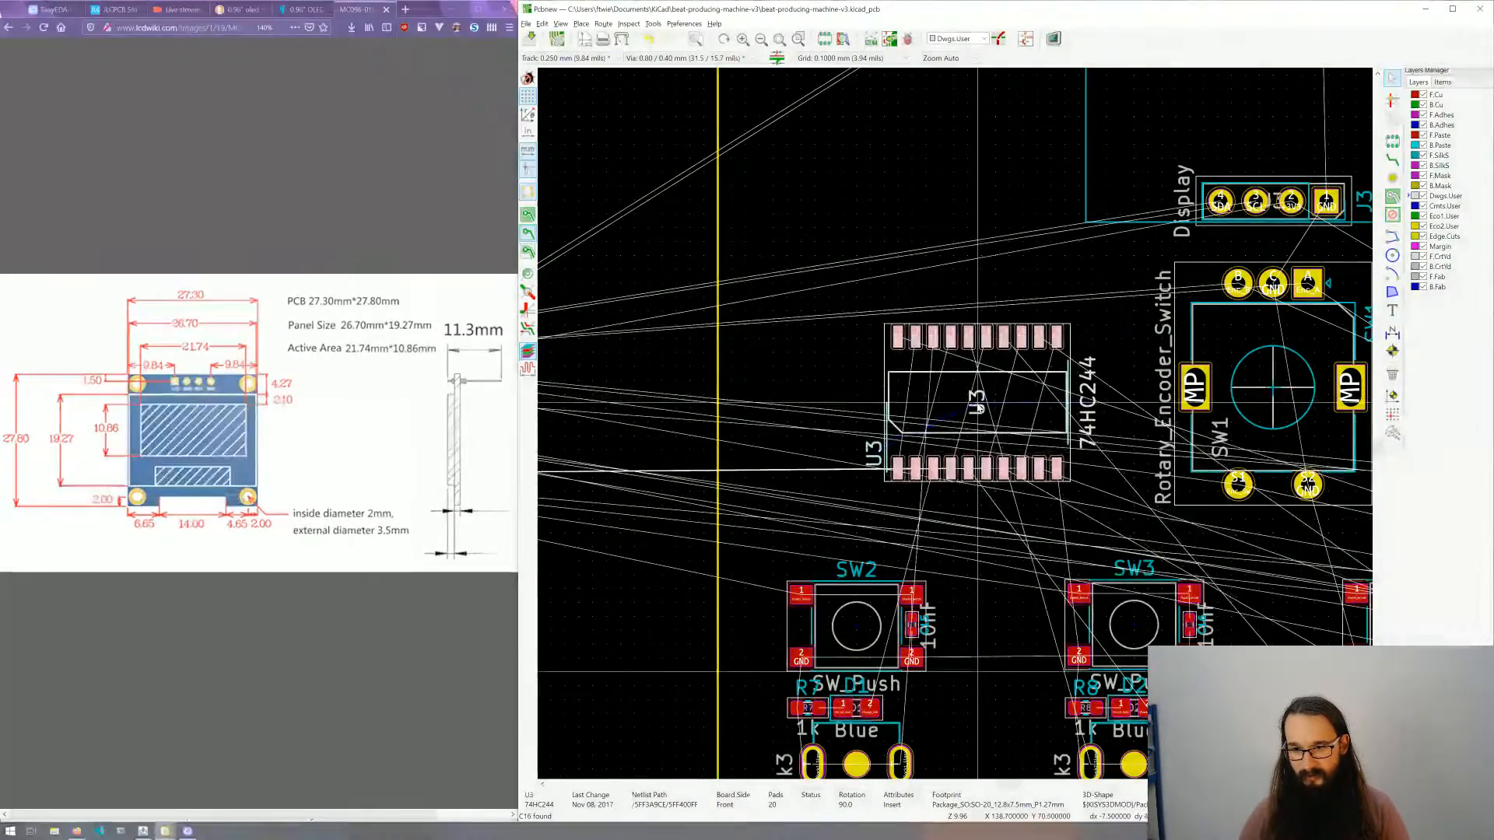
left_click_drag(981, 401, 985, 397)
left_click_drag(994, 398, 997, 398)
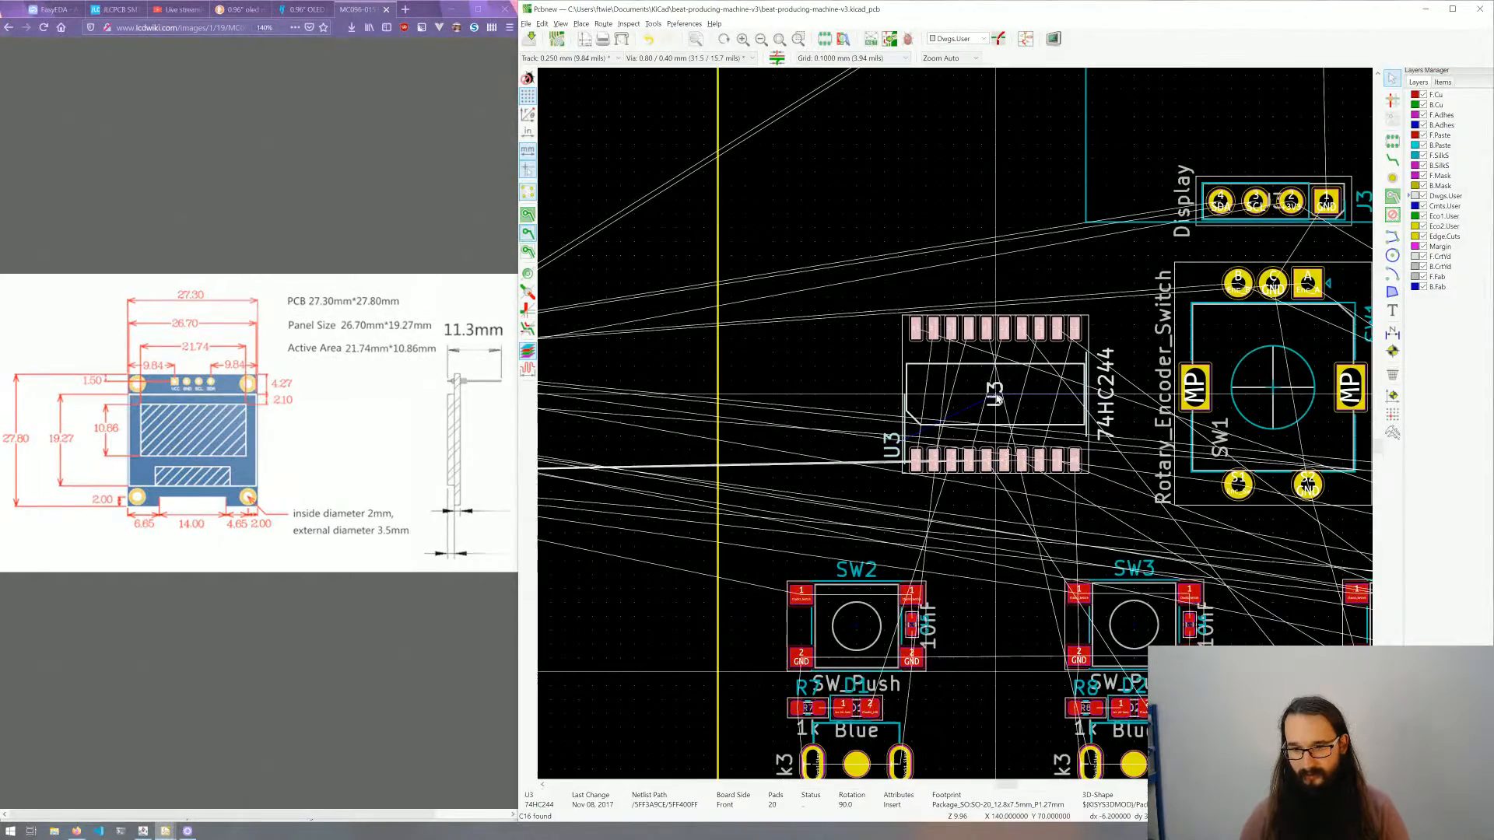
left_click(997, 398)
scroll(997, 399, "down", 3)
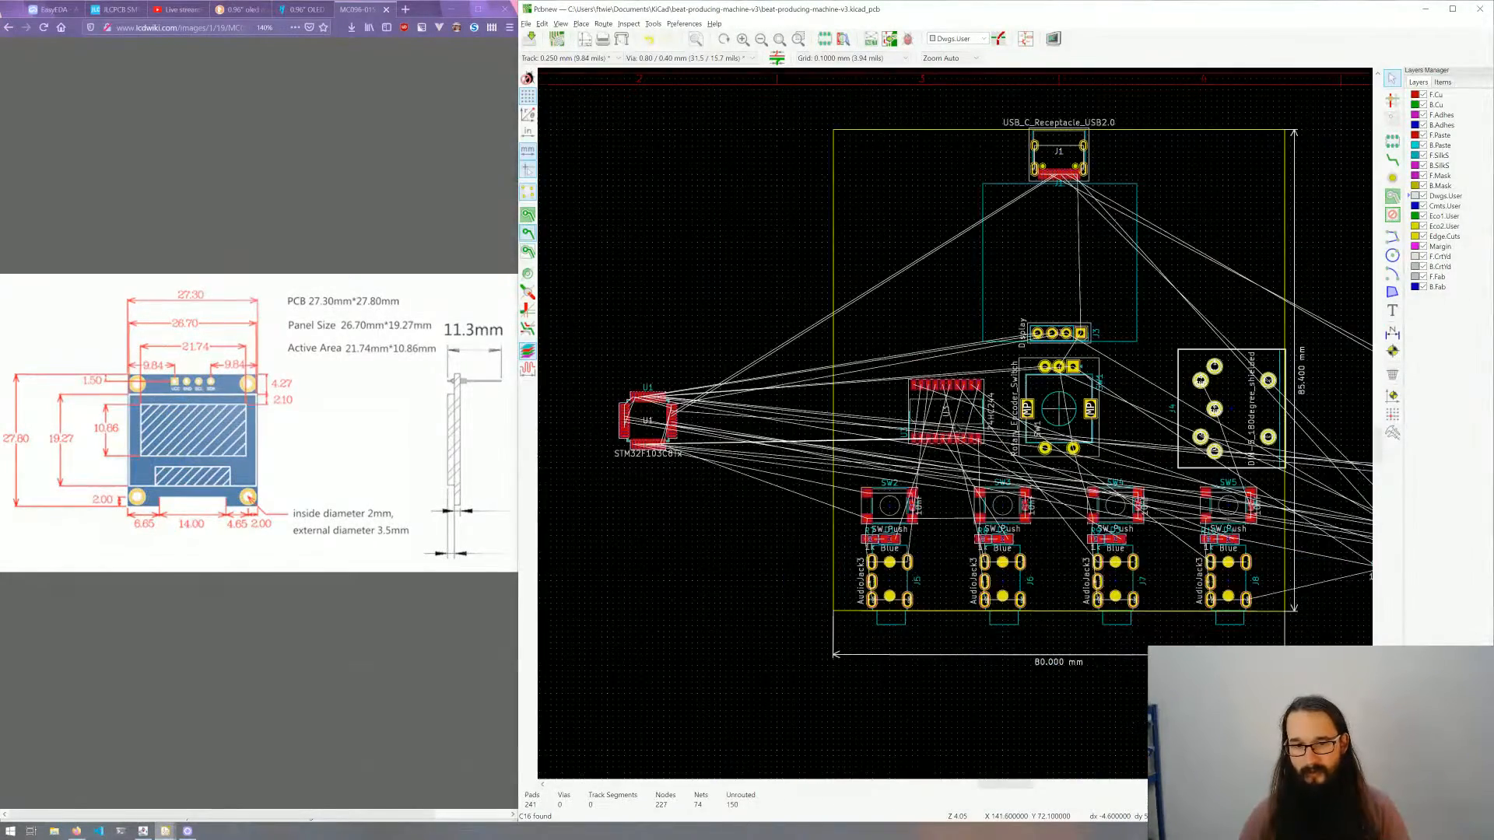
Step: Move microcontroller U1 into the display outline, centred below J1 at X 160, Y 42 mm, and rotate it to 90 degrees
left_click(582, 482)
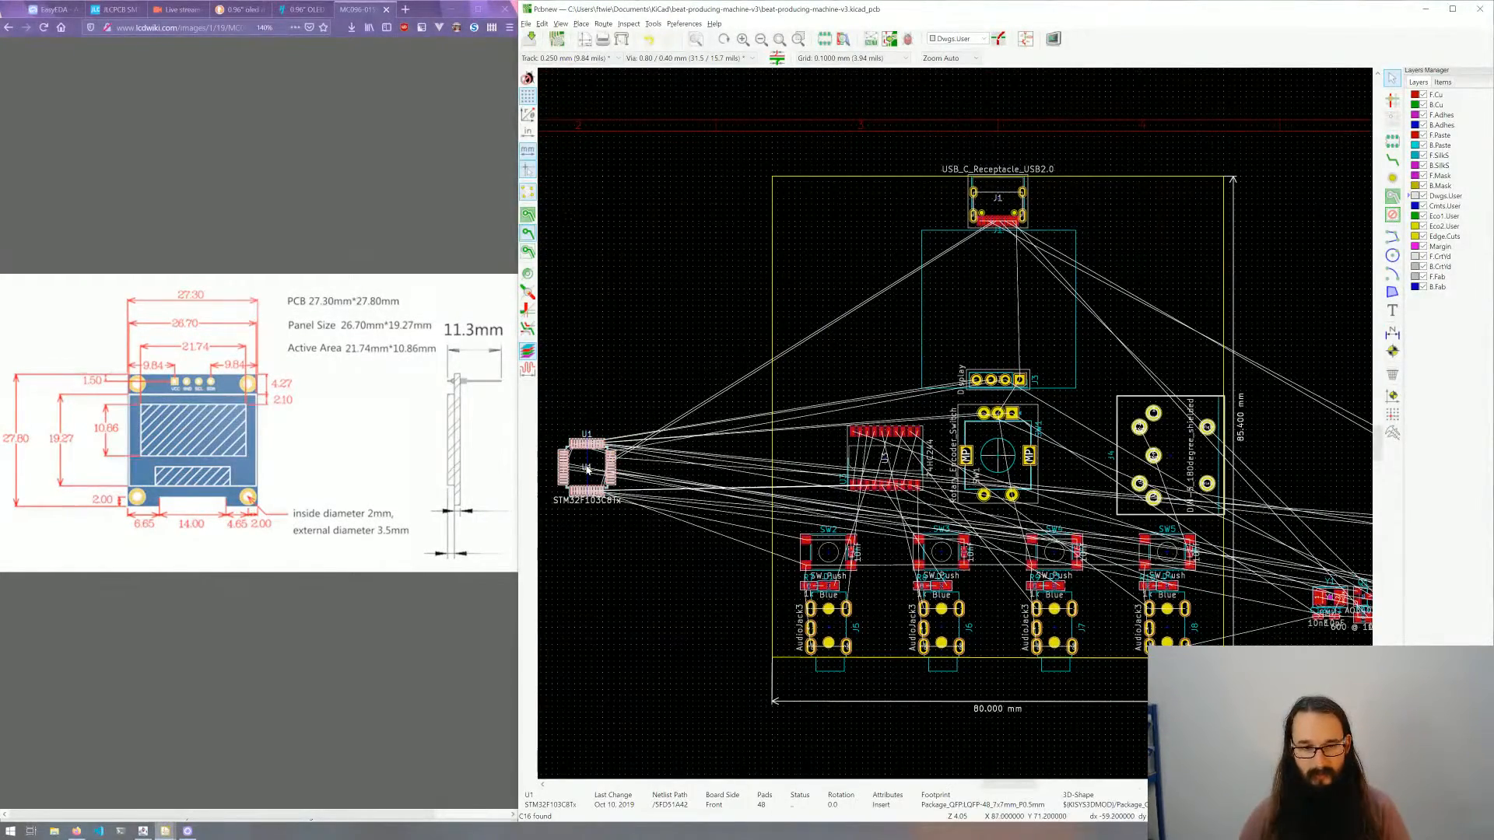
key("m")
scroll(988, 293, "up", 6)
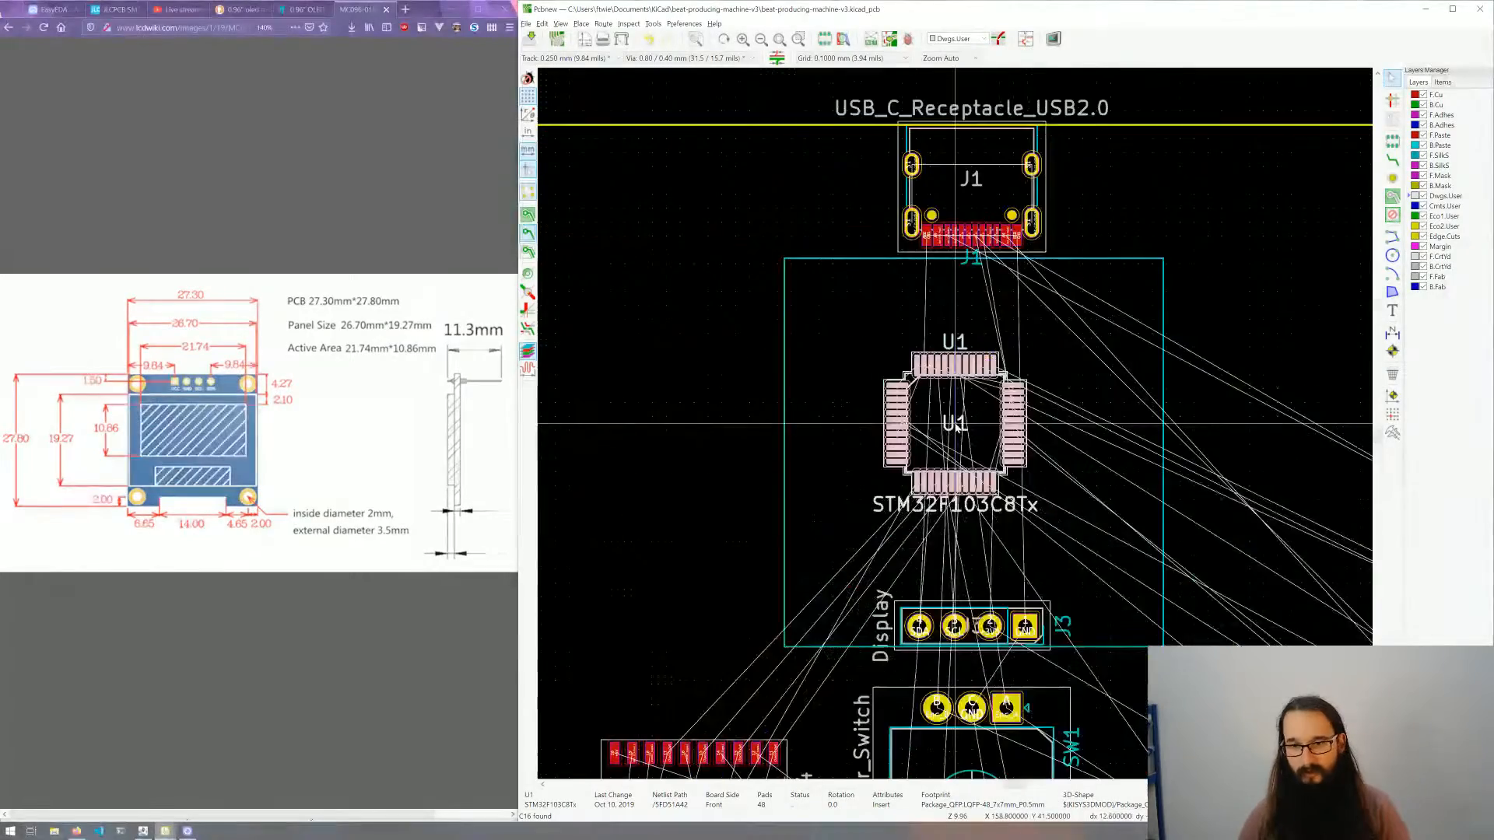
scroll(957, 427, "down", 1)
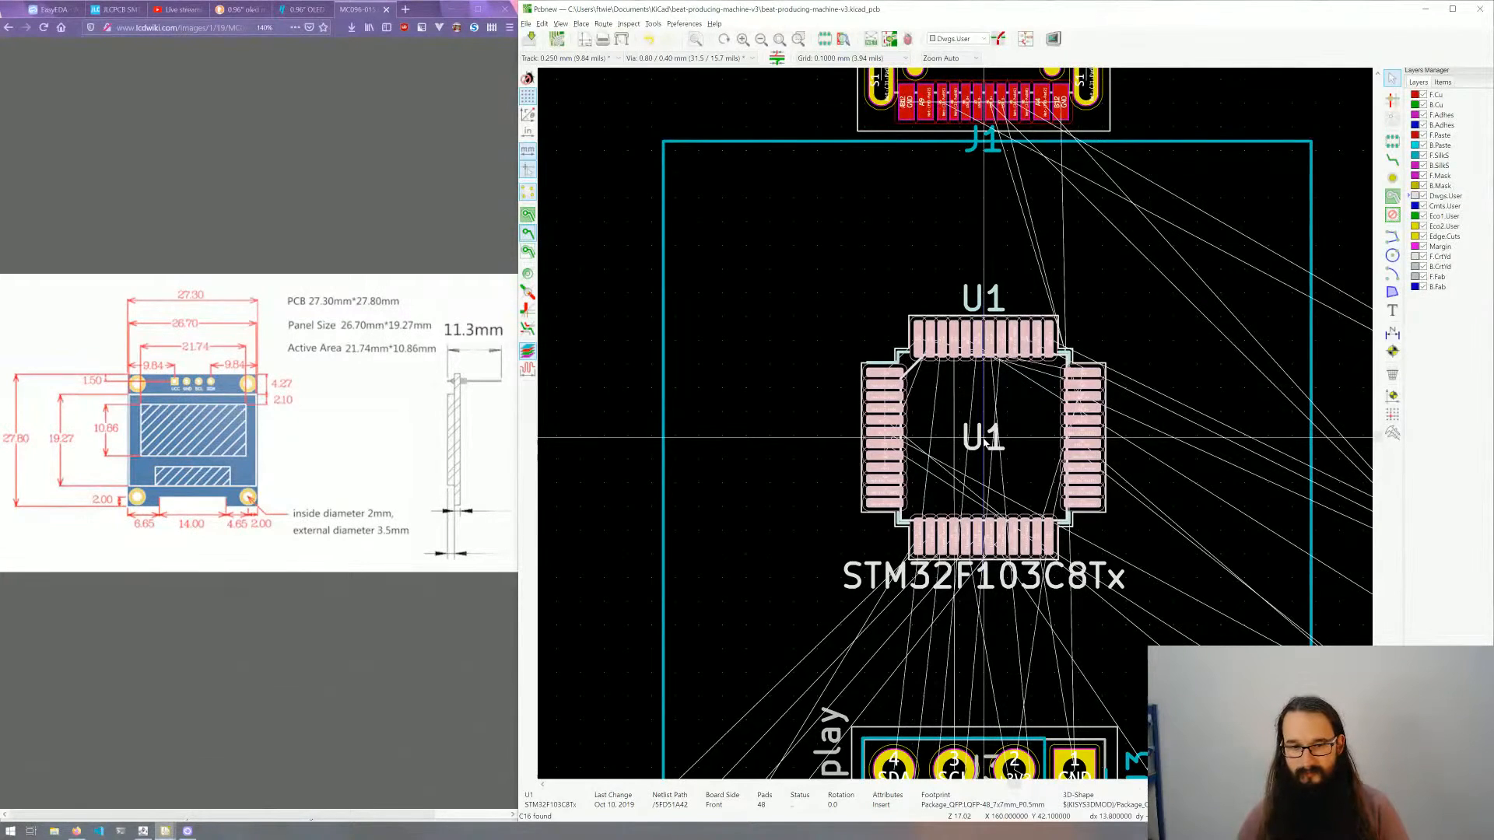
left_click(985, 441)
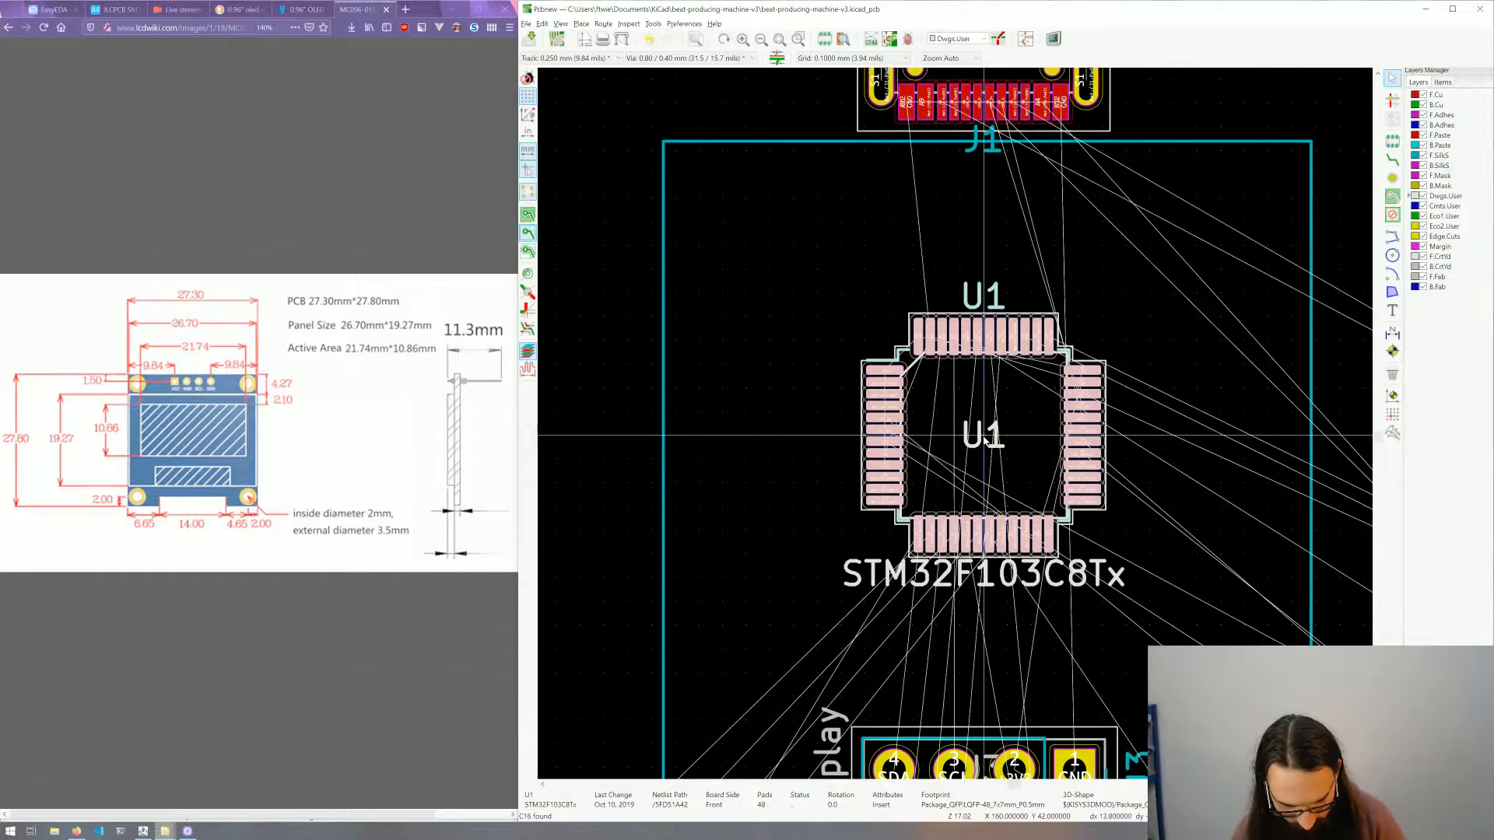
key("r")
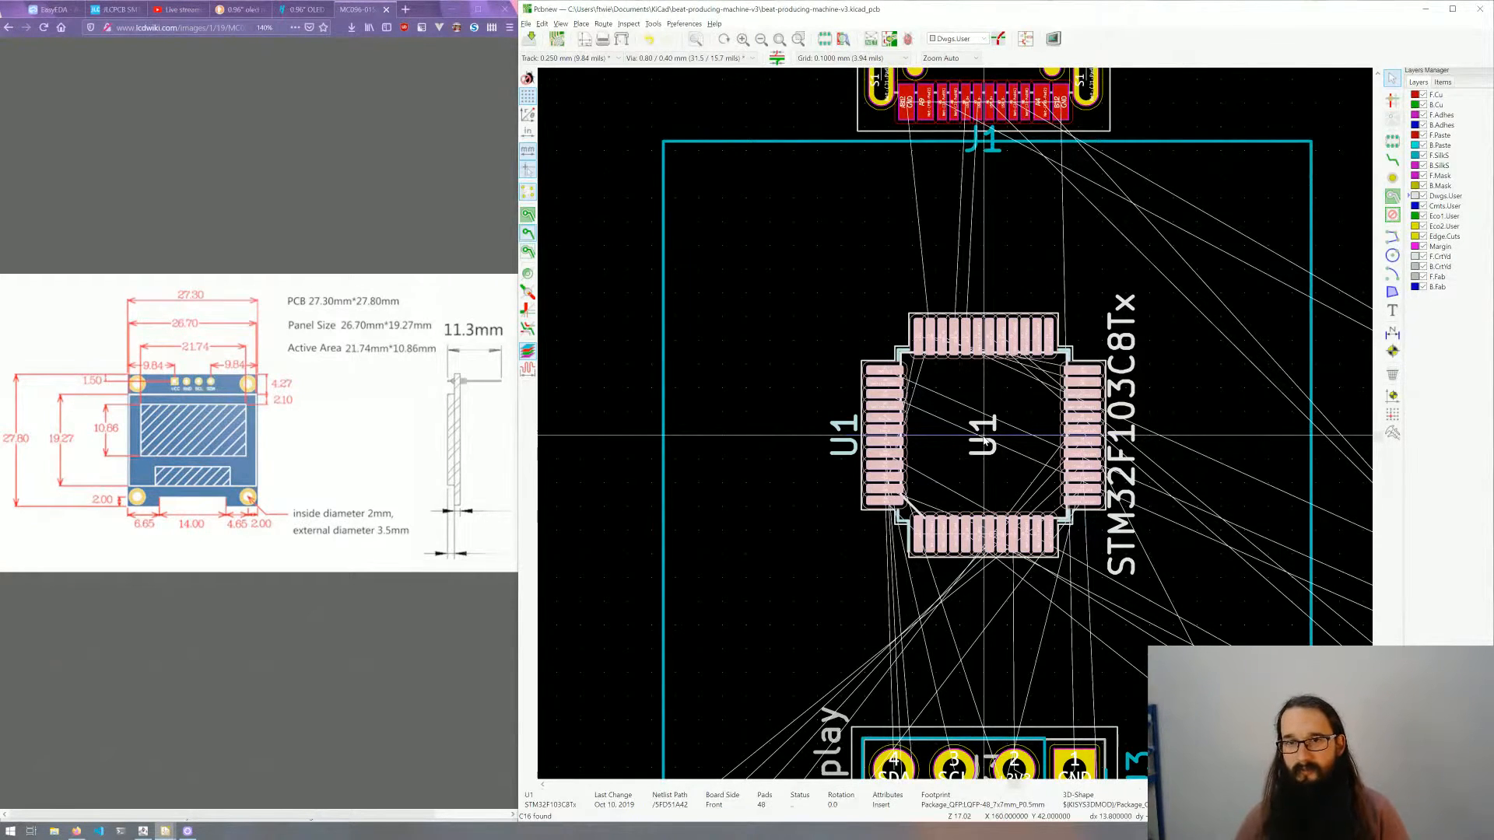
scroll(974, 236, "up", 3)
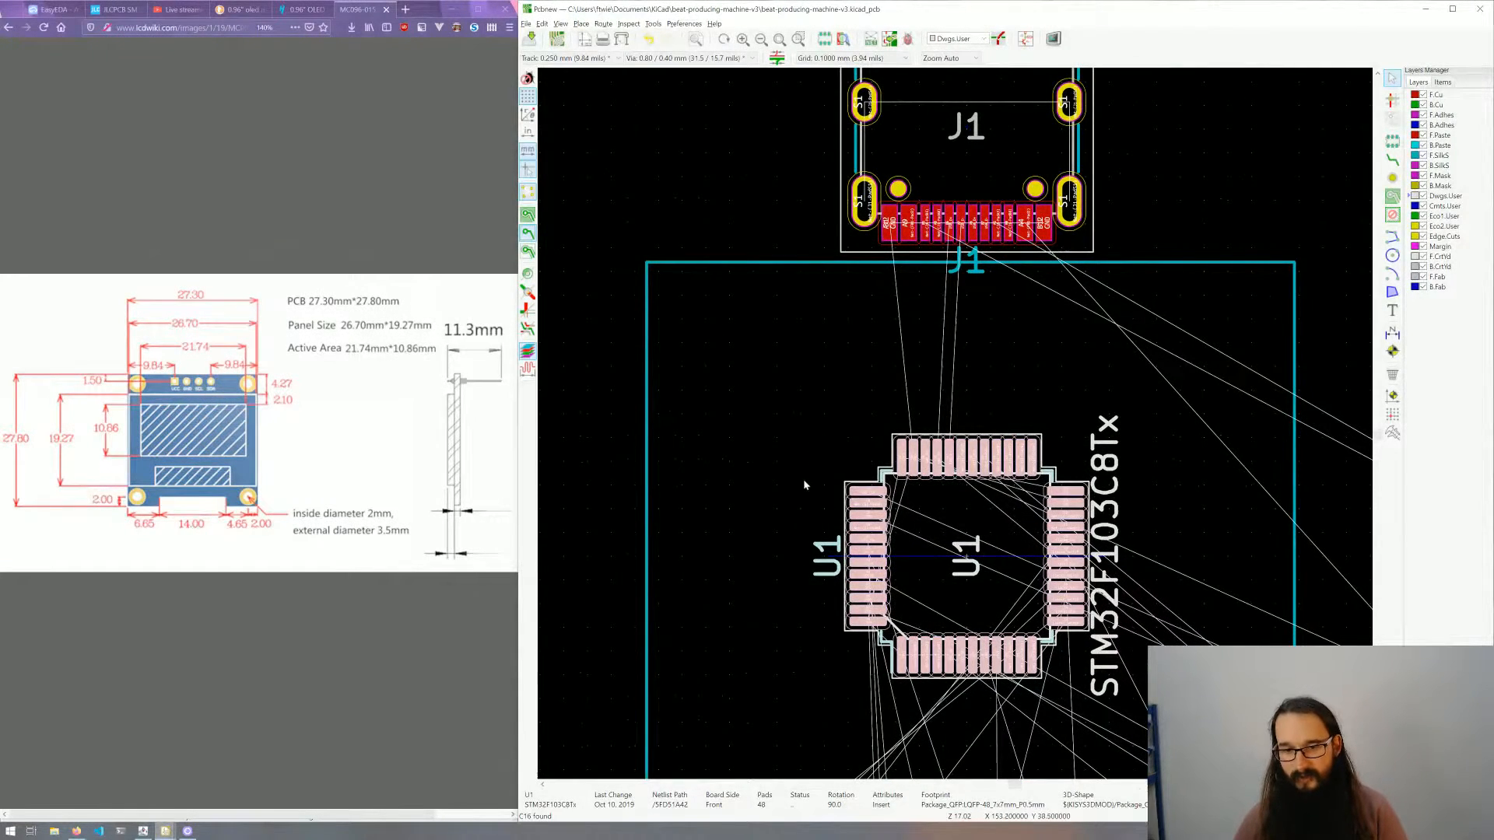
scroll(957, 426, "down", 4)
scroll(955, 424, "down", 2)
key("Escape")
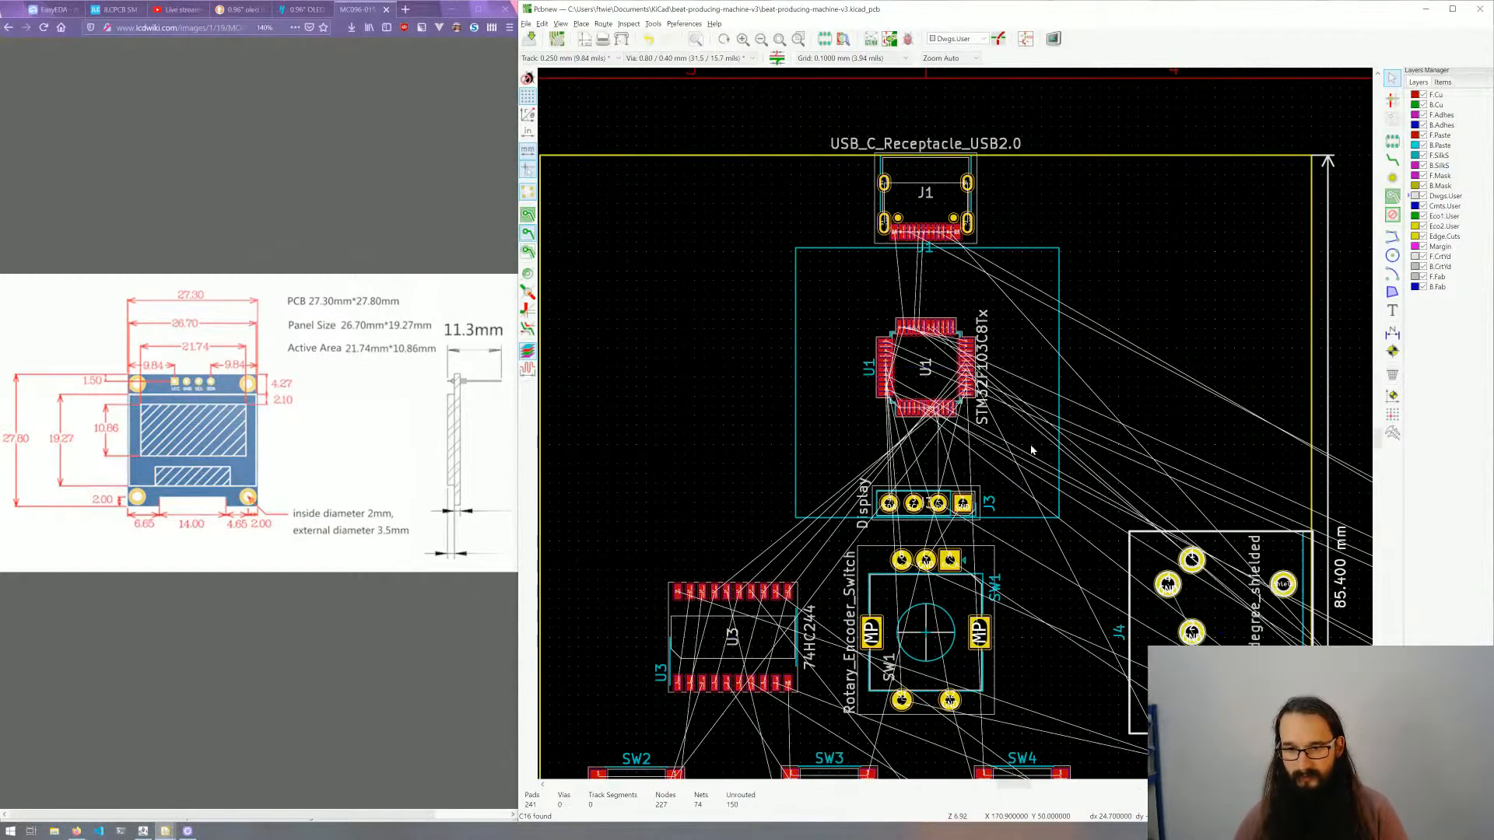
Step: Pick up the 8MHz crystal Y1 from the unplaced parts, try it beside U1, and park it outside the board edge near J4
scroll(941, 437, "down", 3)
middle_click_drag(942, 440, 917, 398)
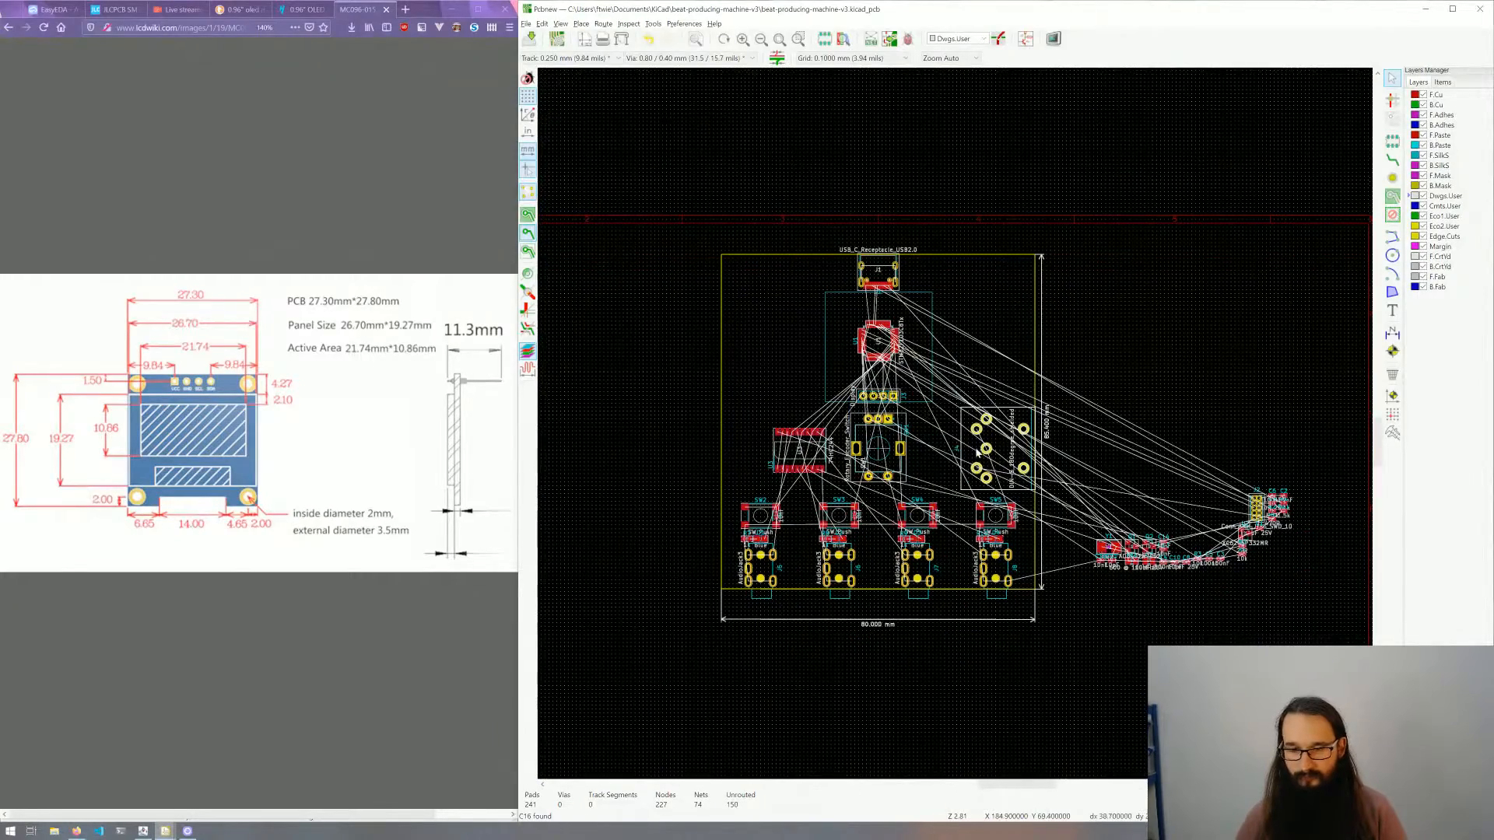
scroll(883, 359, "up", 1)
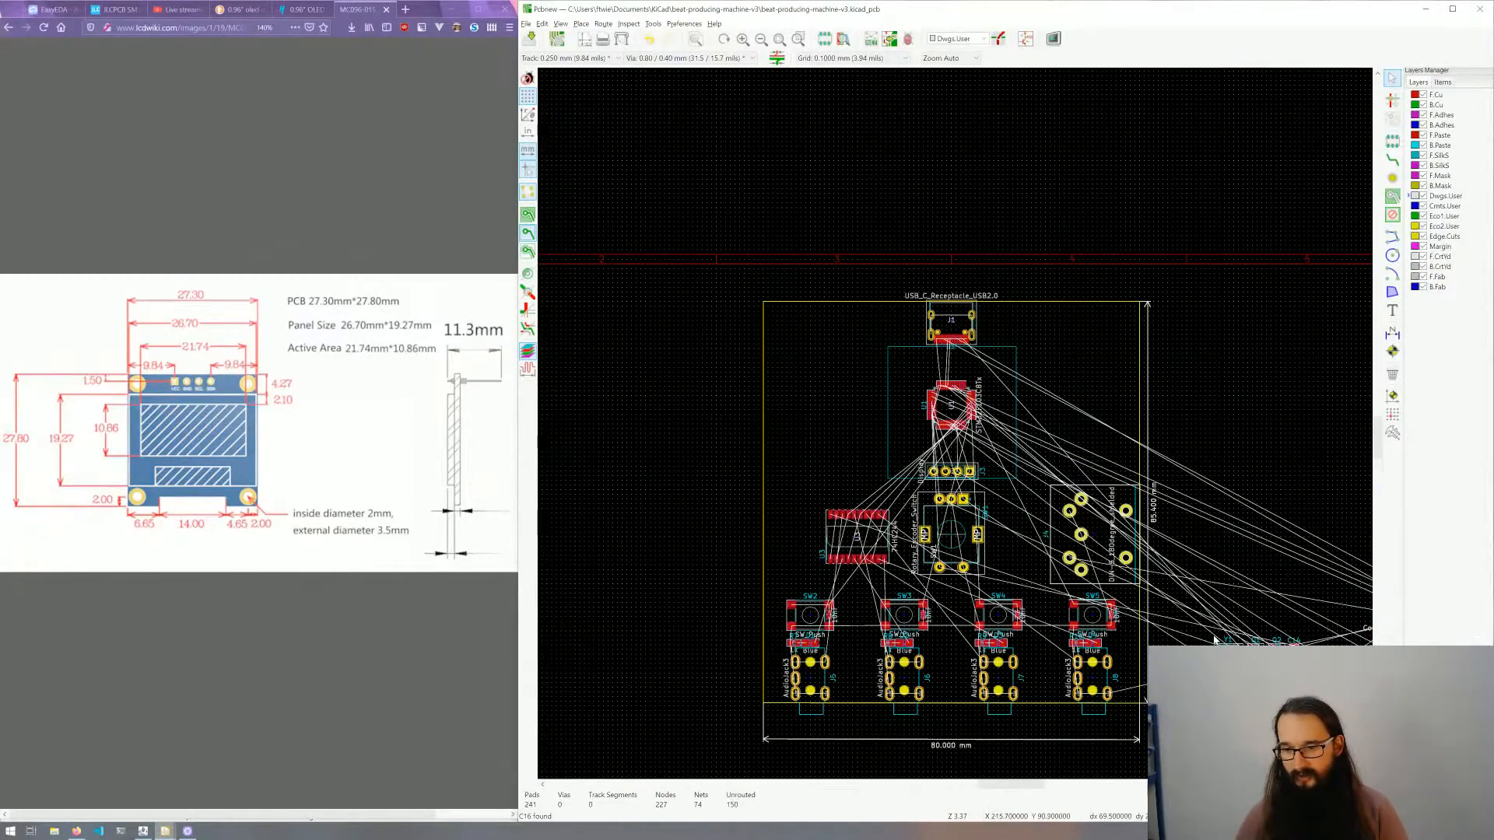
scroll(957, 427, "up", 9)
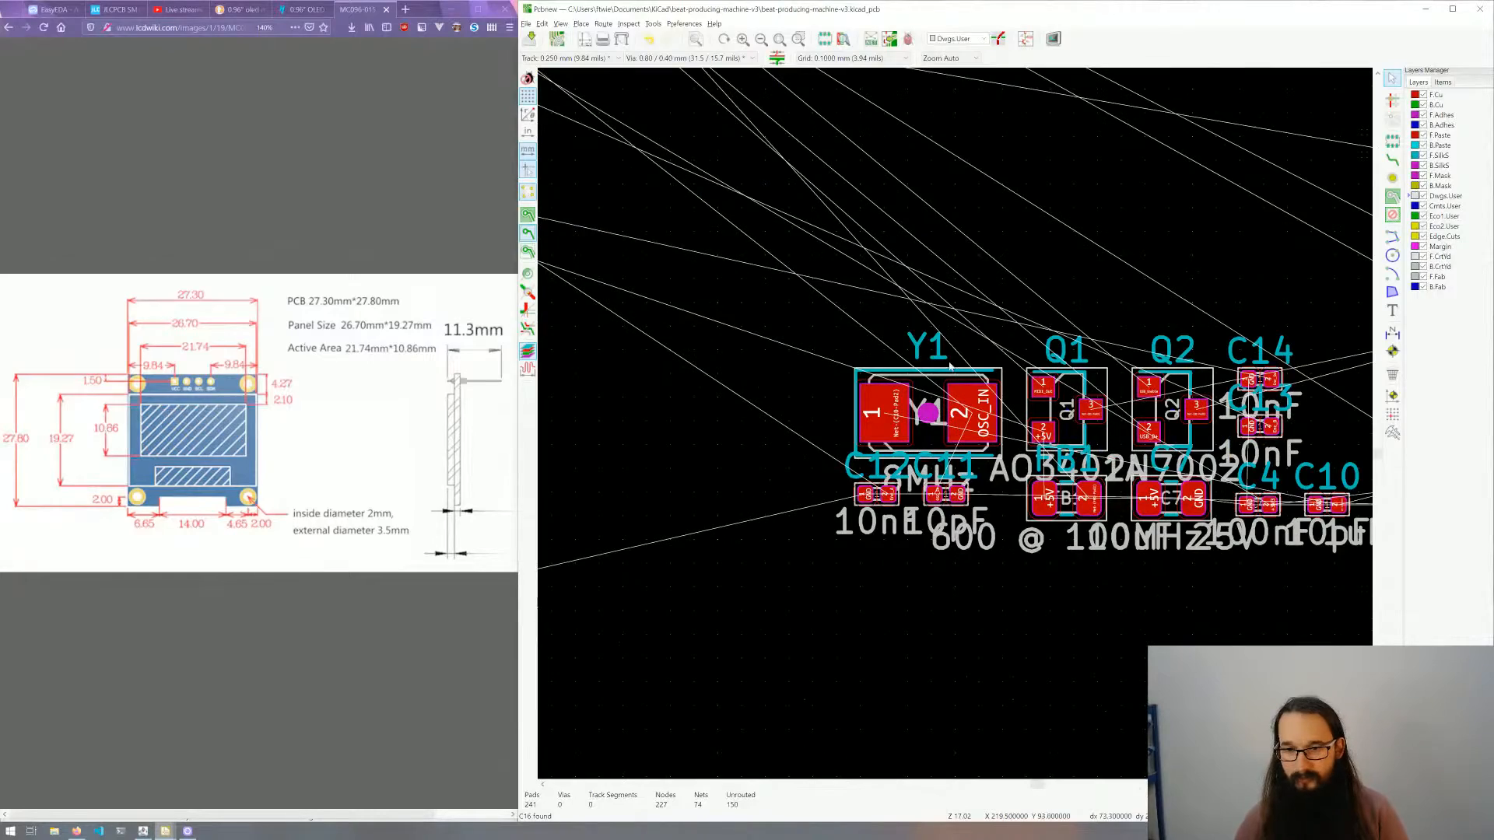
left_click(941, 379)
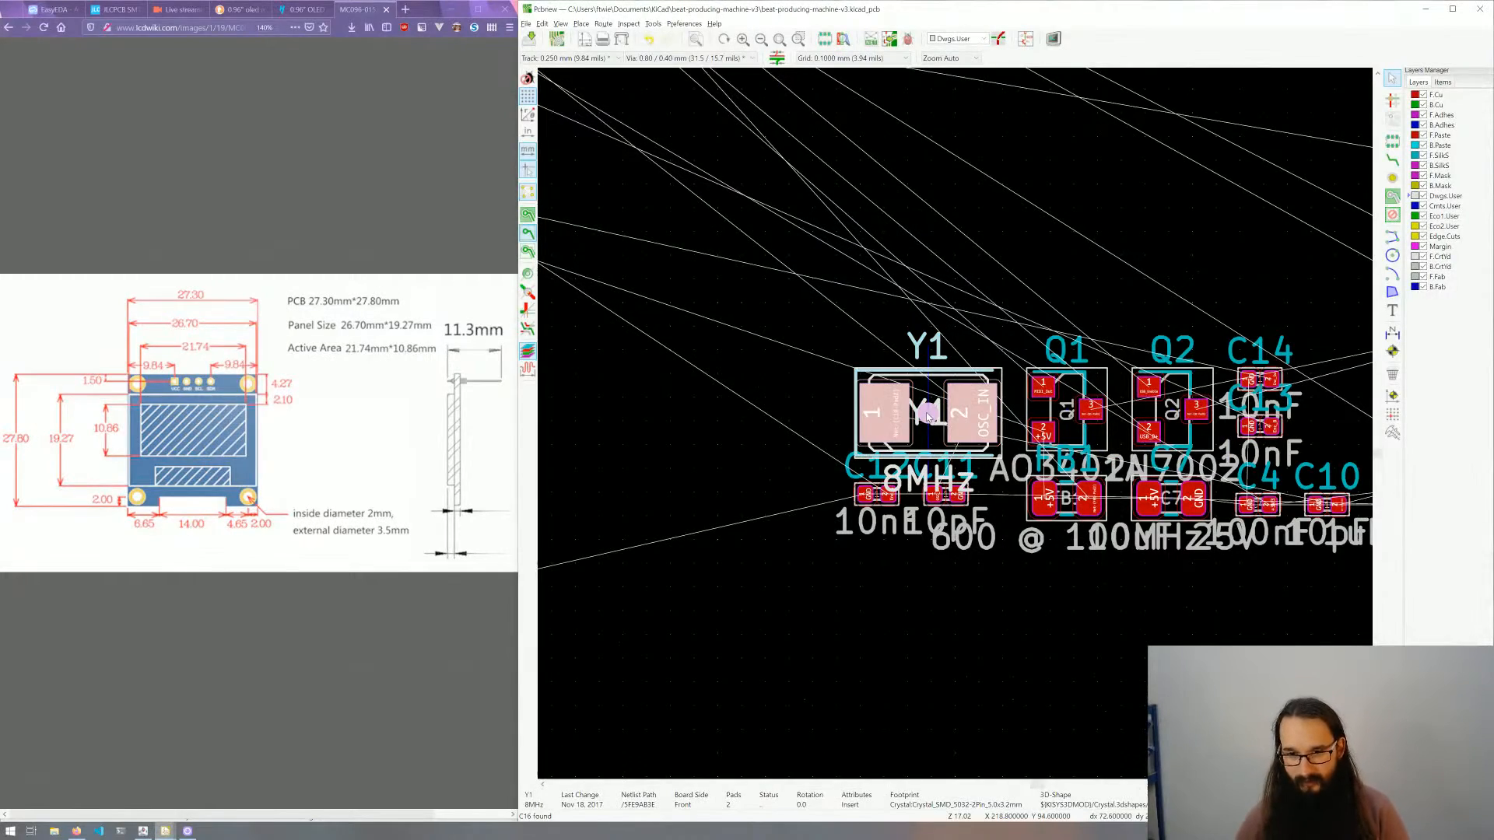
key("m")
scroll(926, 345, "down", 5)
middle_click_drag(814, 310, 1215, 532)
scroll(950, 427, "up", 5)
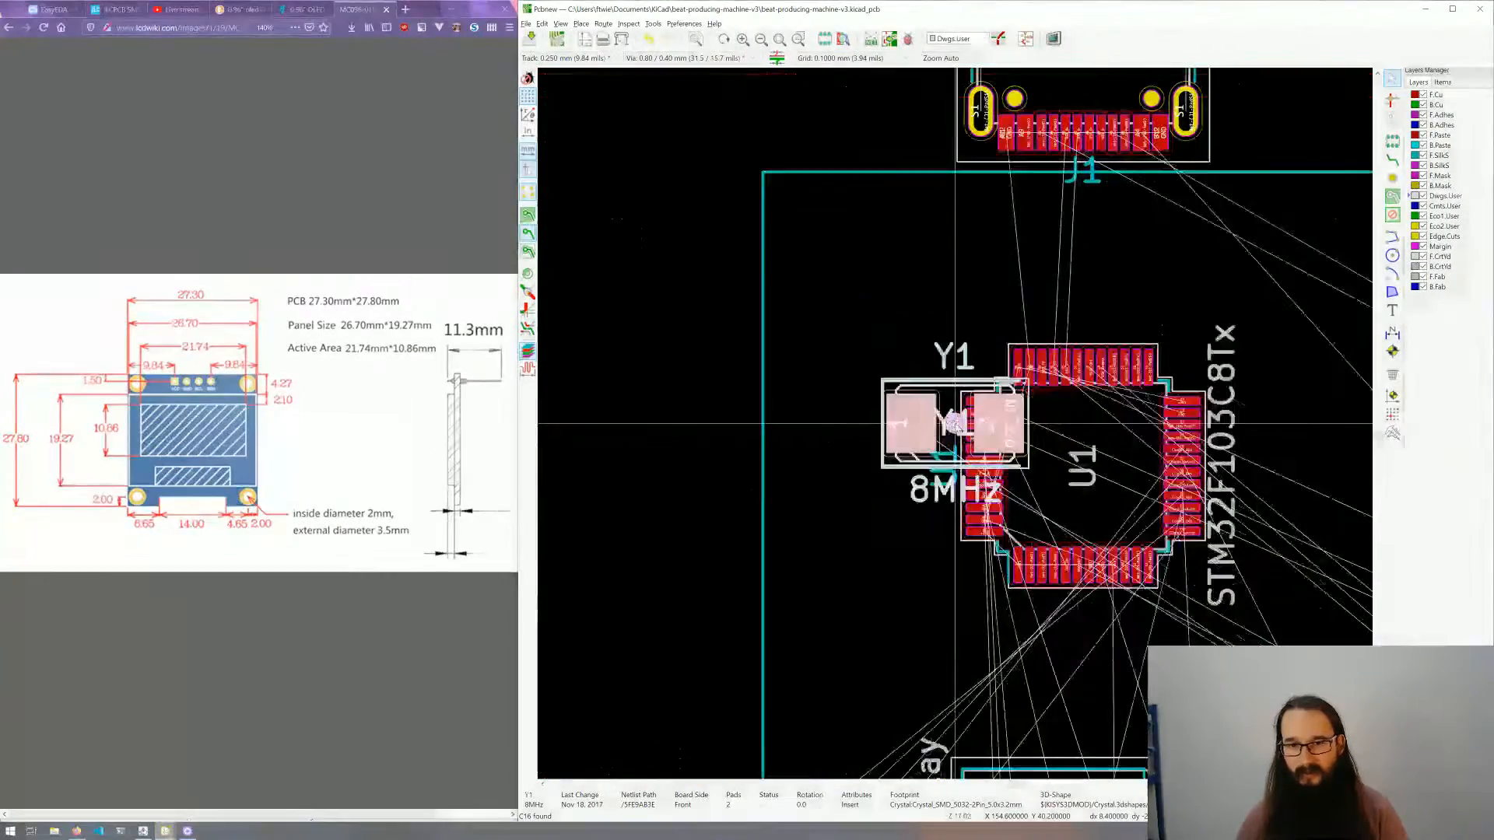
scroll(1011, 436, "down", 8)
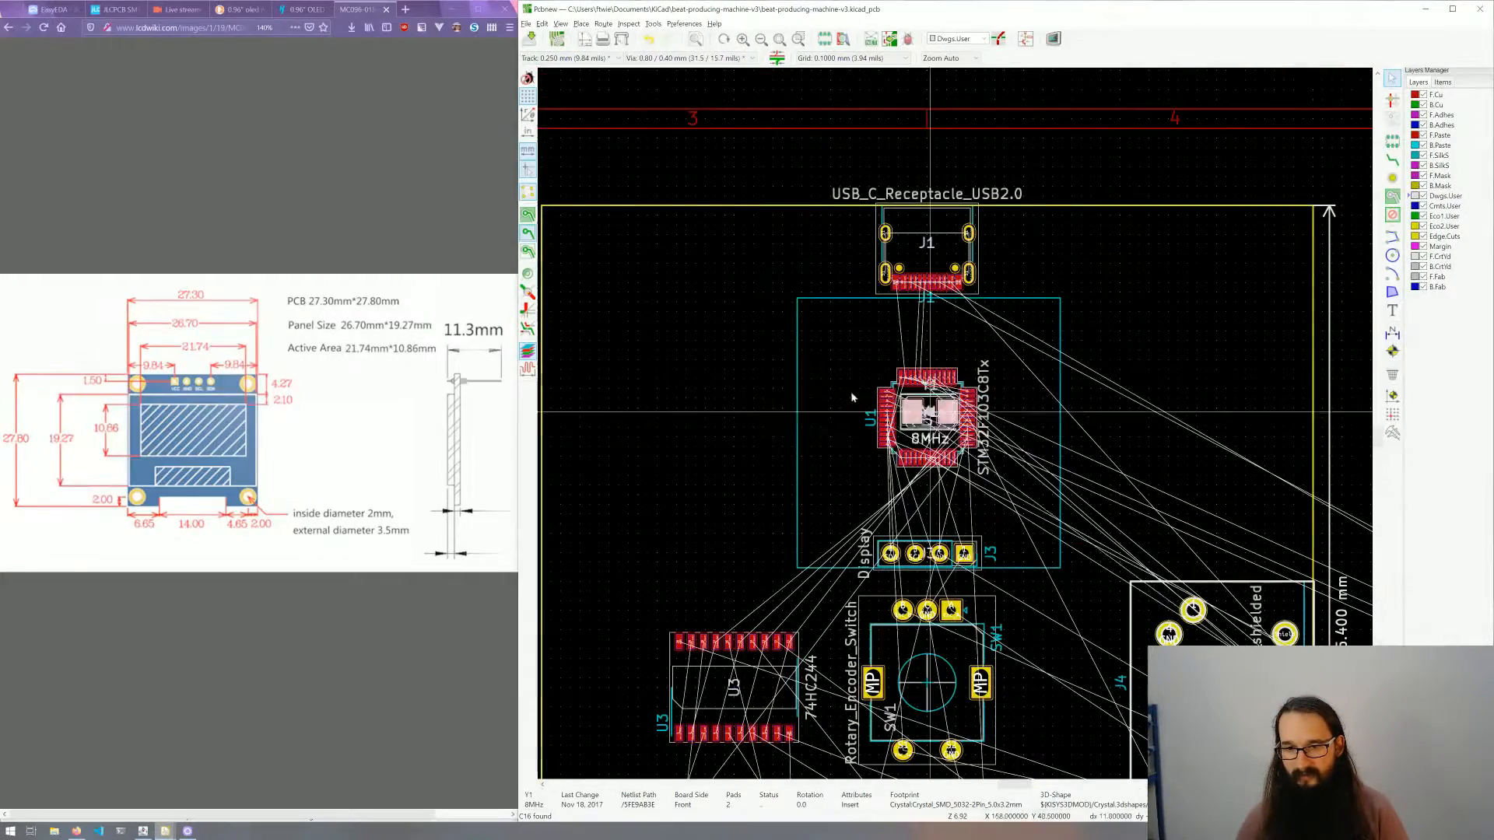
scroll(956, 424, "up", 3)
scroll(1011, 421, "up", 2)
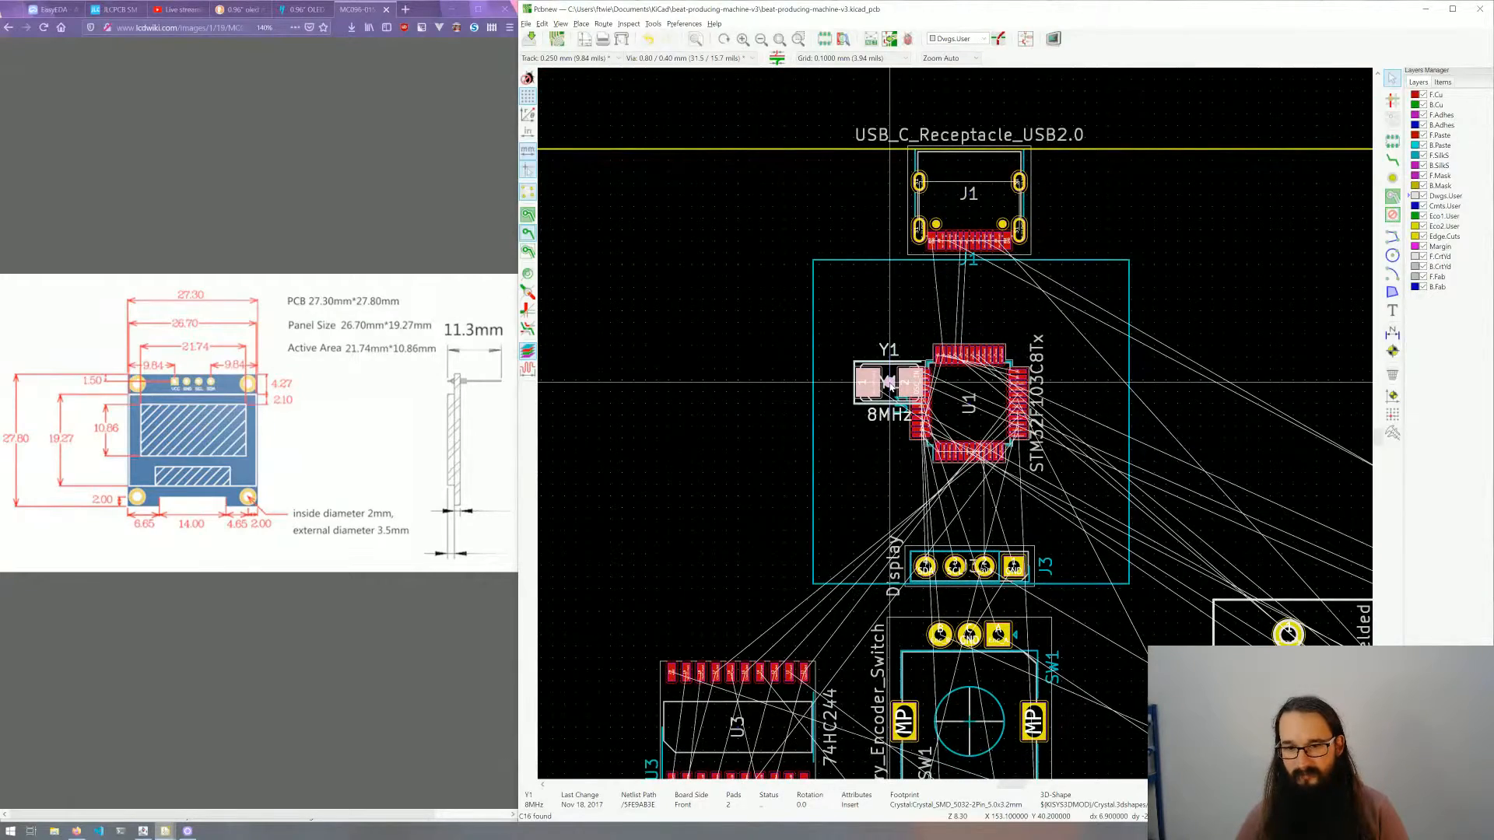
scroll(889, 381, "down", 4)
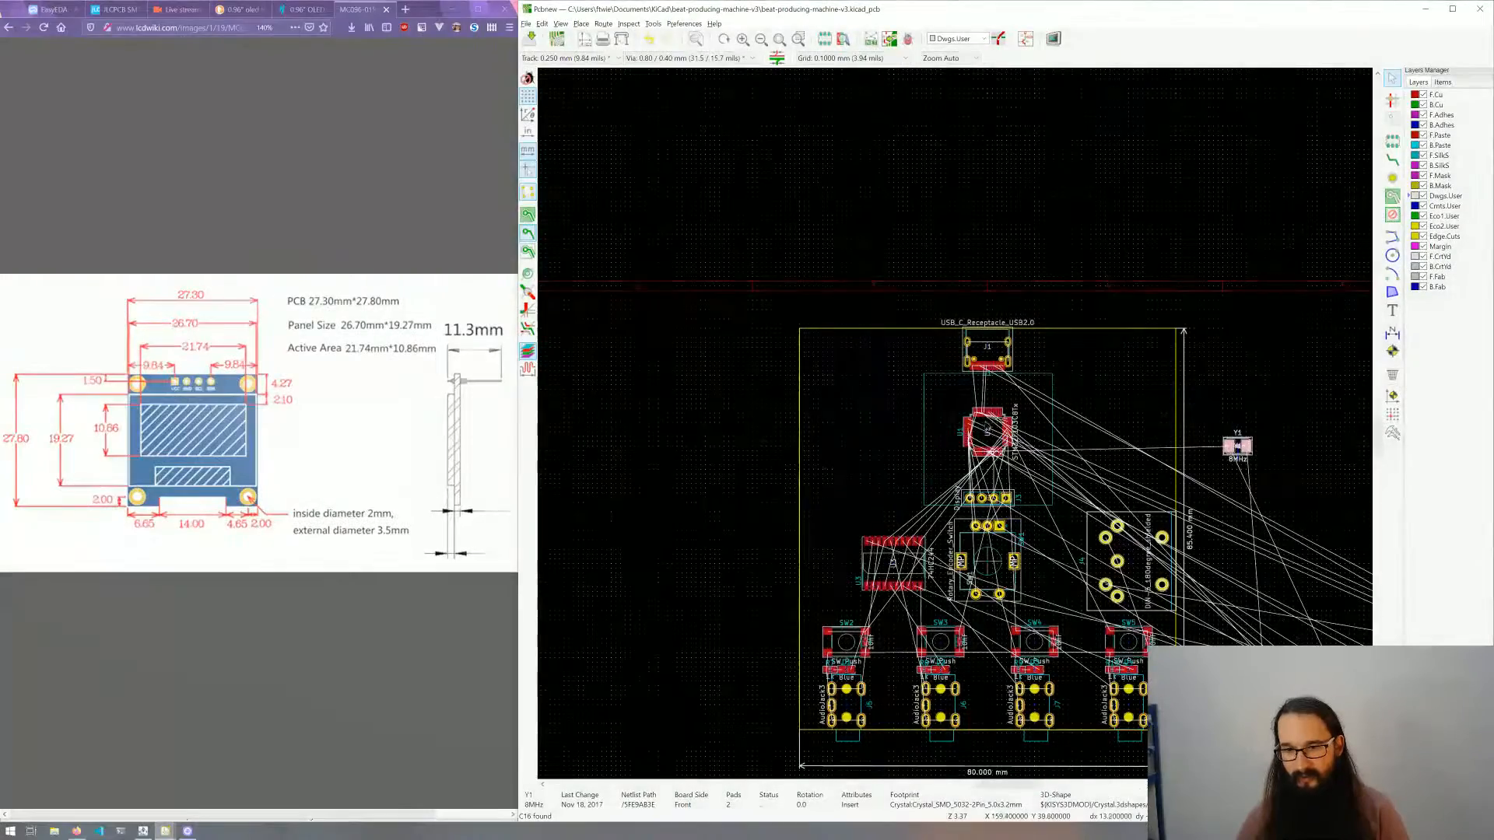
Step: Move microcontroller U1 out of the display outline to the free area above U3, between the display and the board edge
left_click(988, 432)
scroll(988, 433, "up", 7)
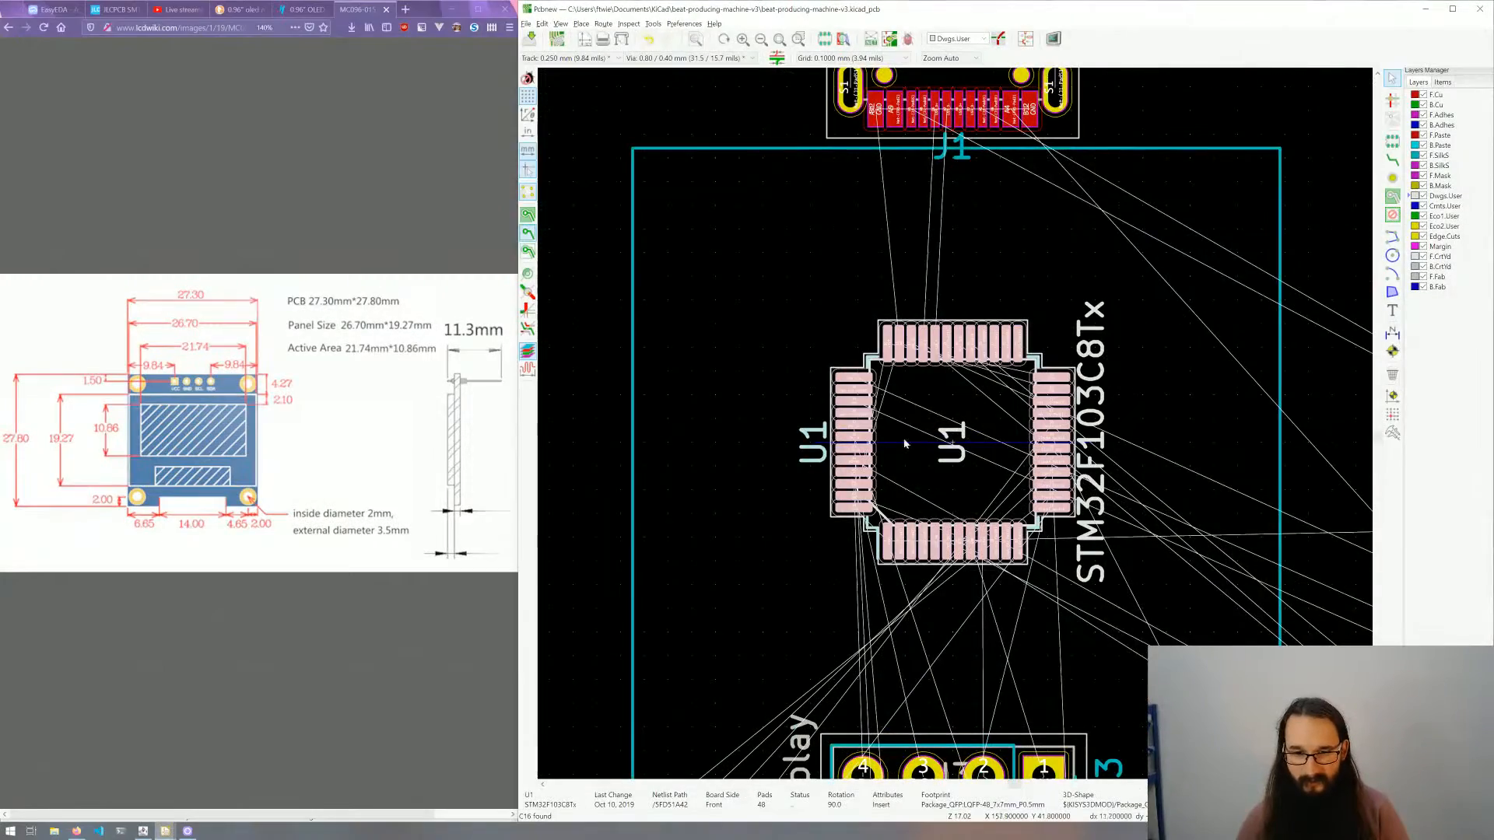
key("m")
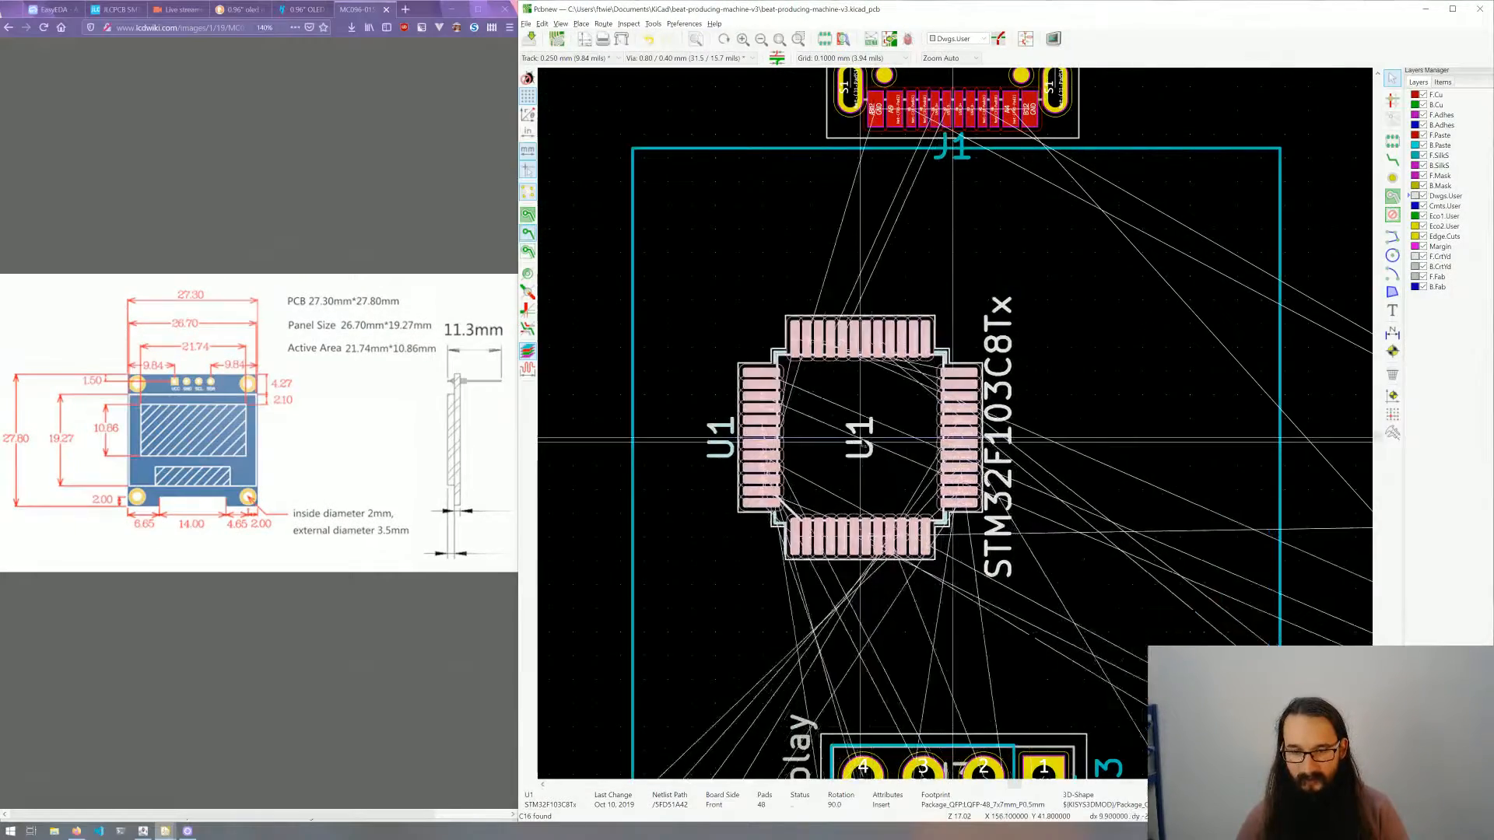
middle_click_drag(690, 439, 955, 423)
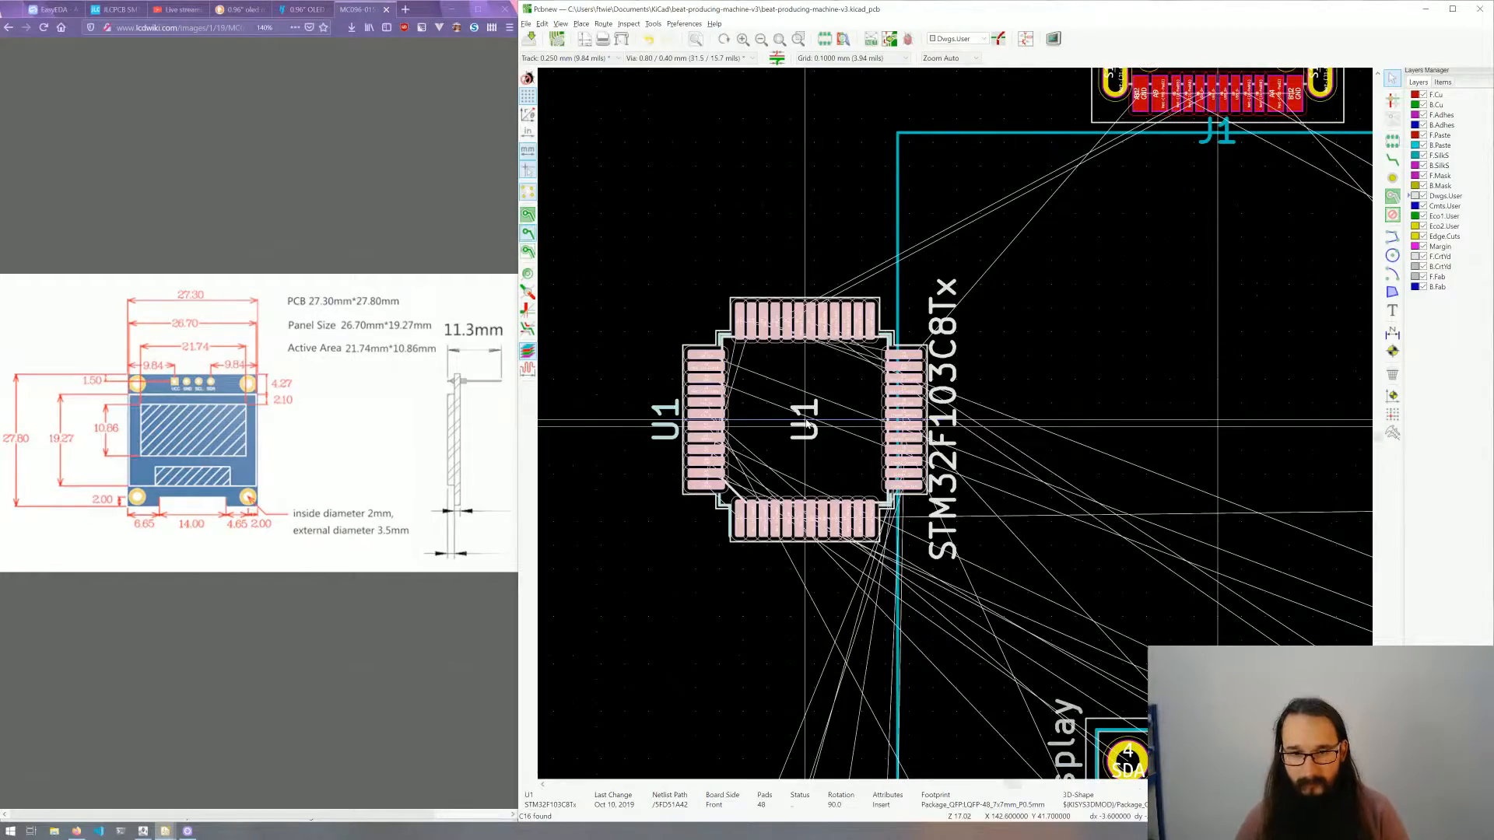
scroll(809, 426, "down", 4)
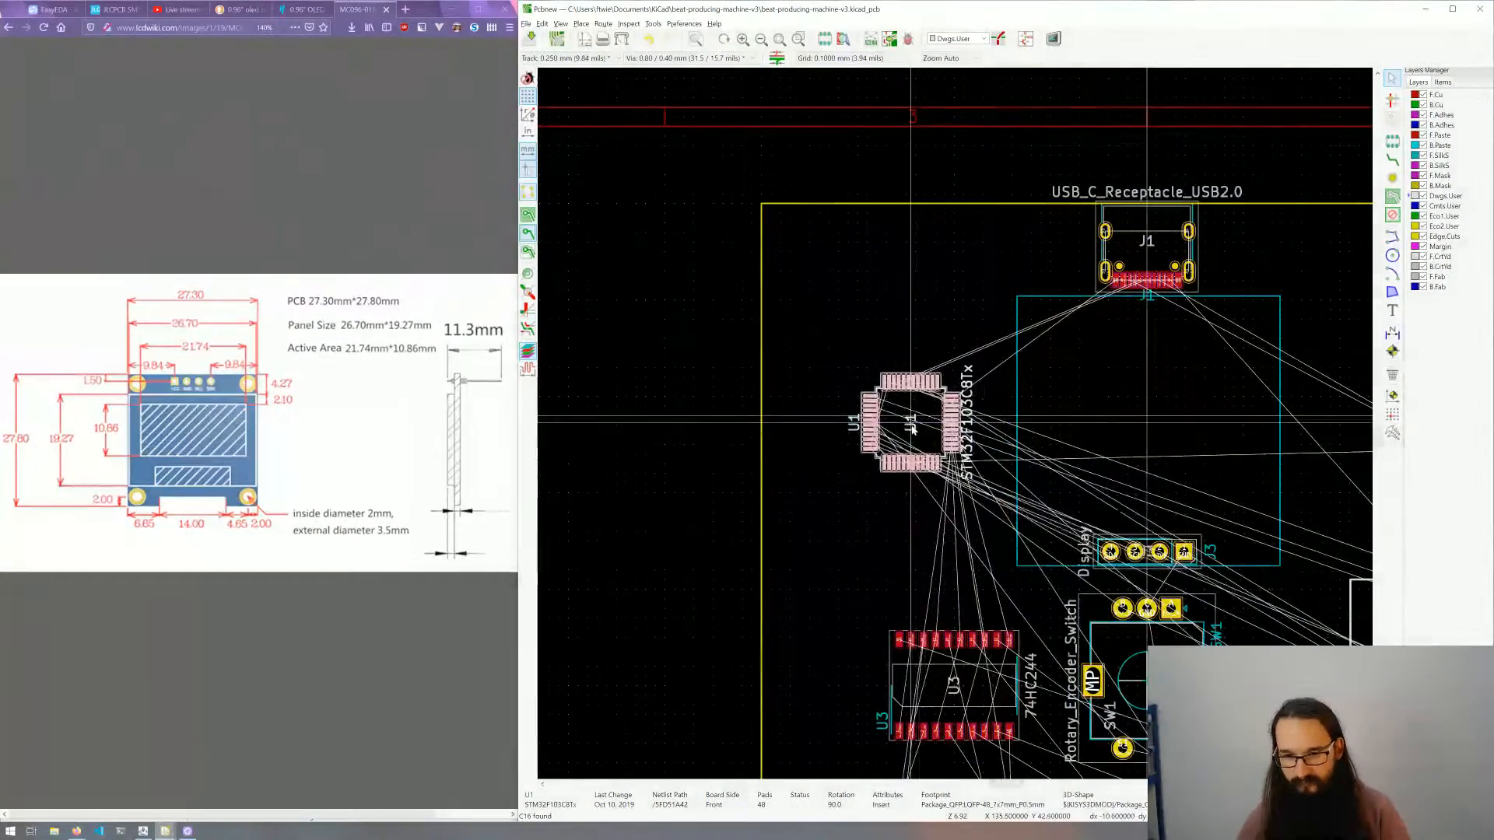
scroll(912, 426, "up", 1)
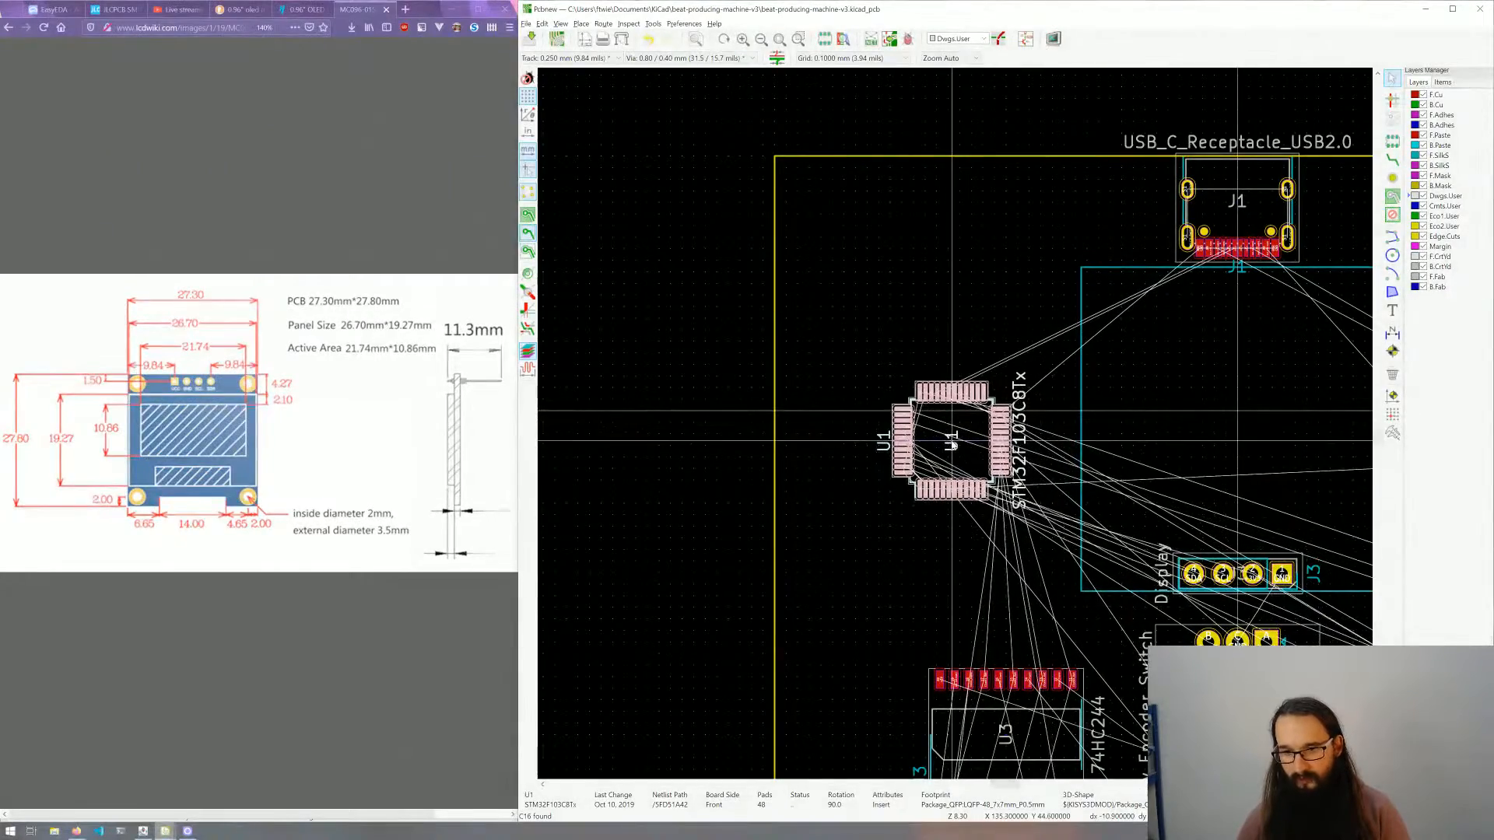
left_click(962, 433)
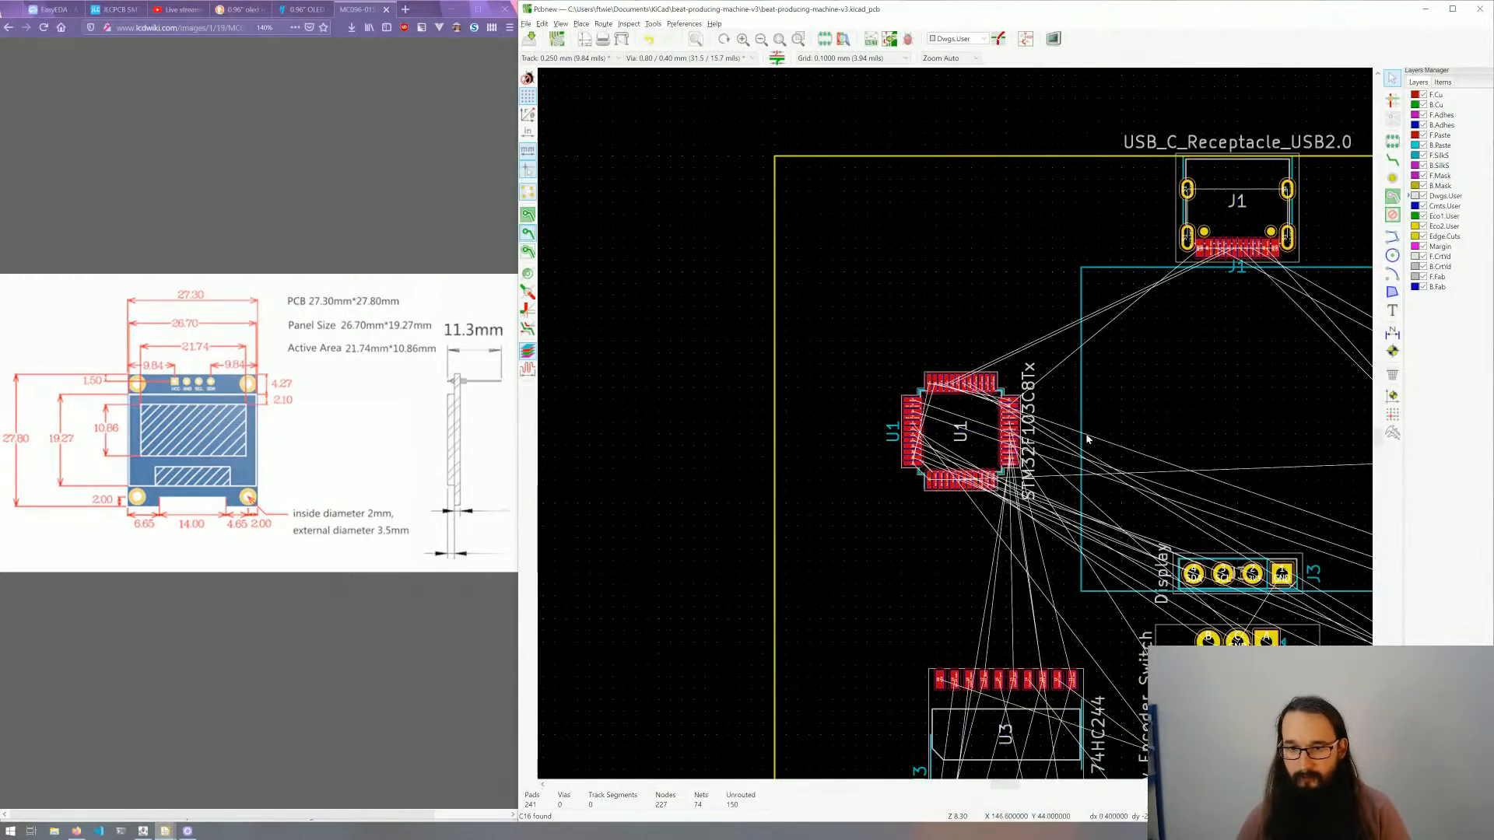
middle_click_drag(1088, 440, 909, 378)
scroll(969, 437, "down", 4)
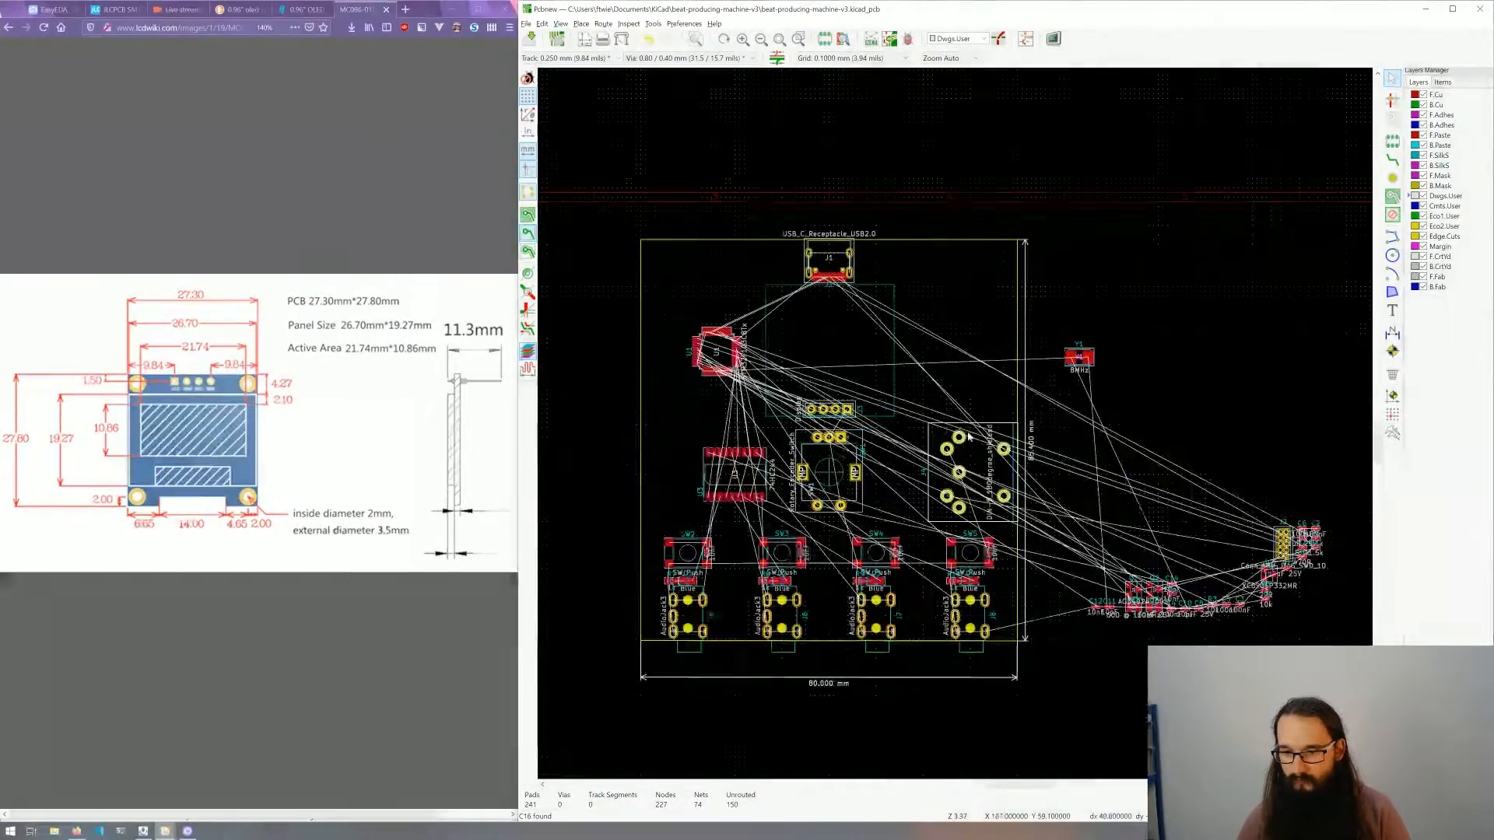
Step: Move crystal Y1 from outside the board to just below microcontroller U1 at X 135.6, Y 52.7 mm, rotated 180 degrees
middle_click_drag(1086, 477, 1003, 455)
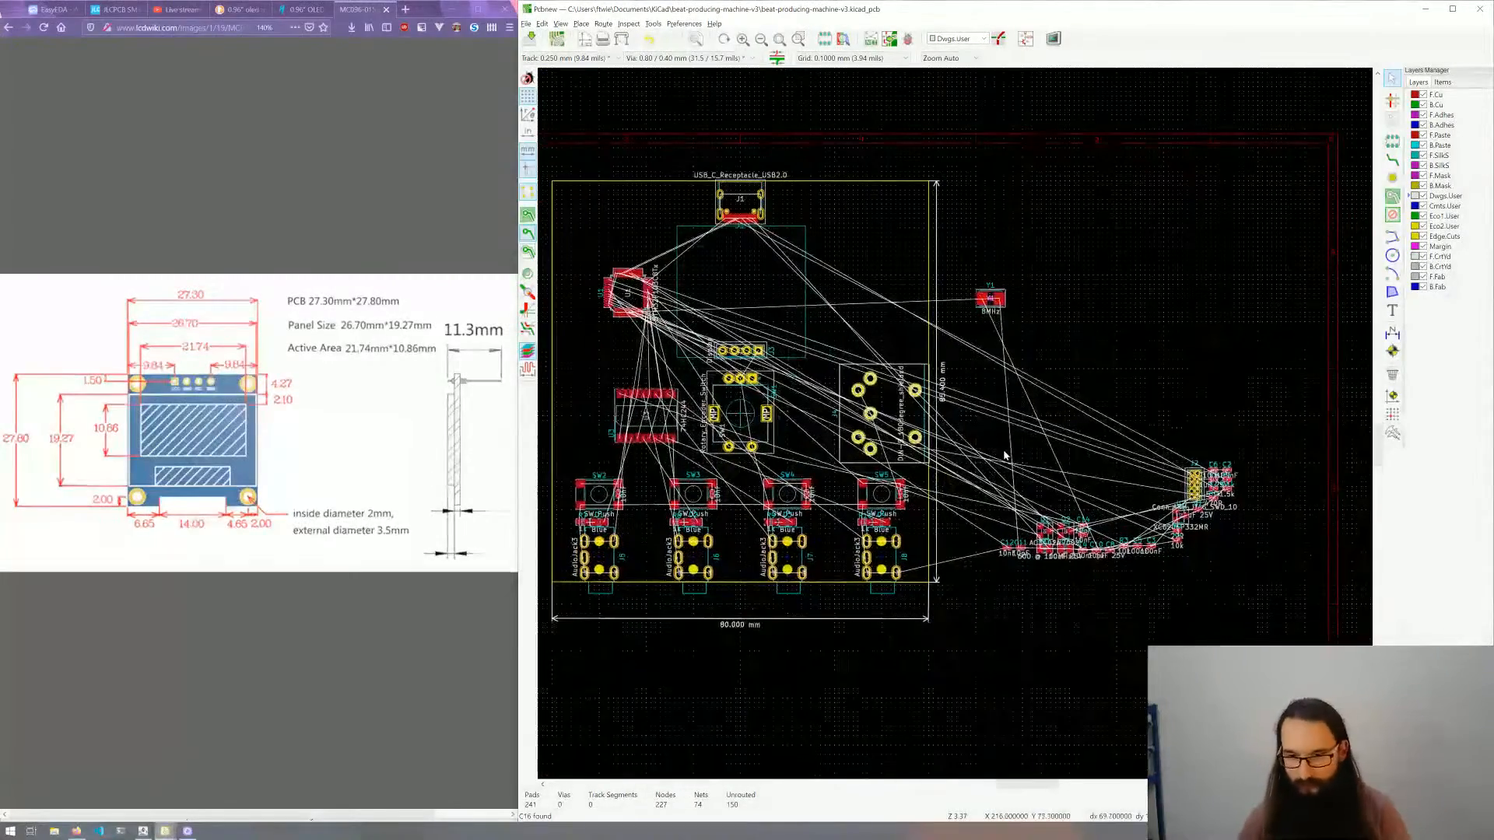
middle_click_drag(991, 313, 1071, 438)
left_click(1072, 427)
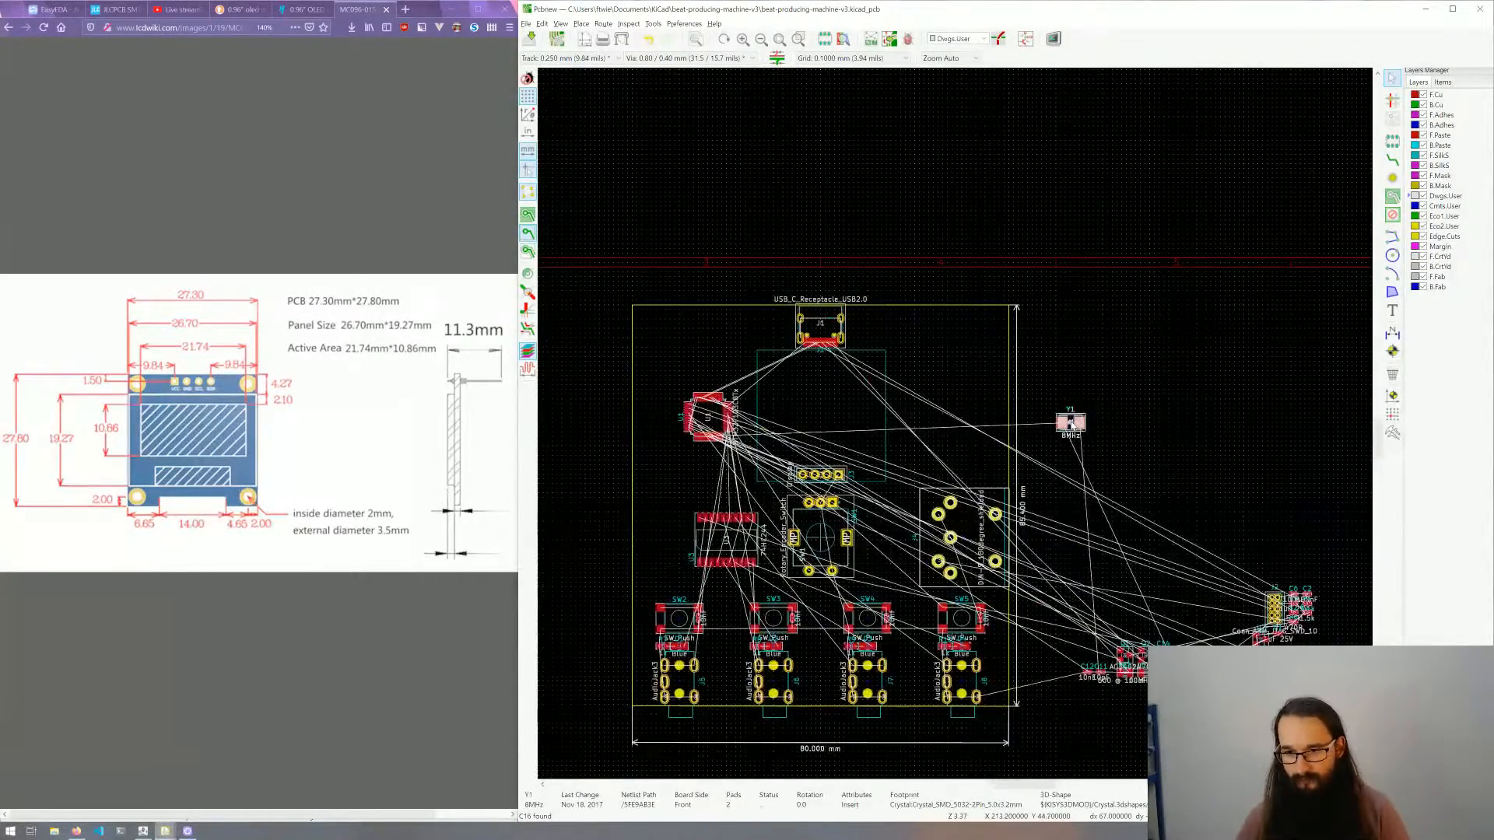
key("m")
scroll(942, 420, "up", 6)
scroll(1168, 558, "down", 2)
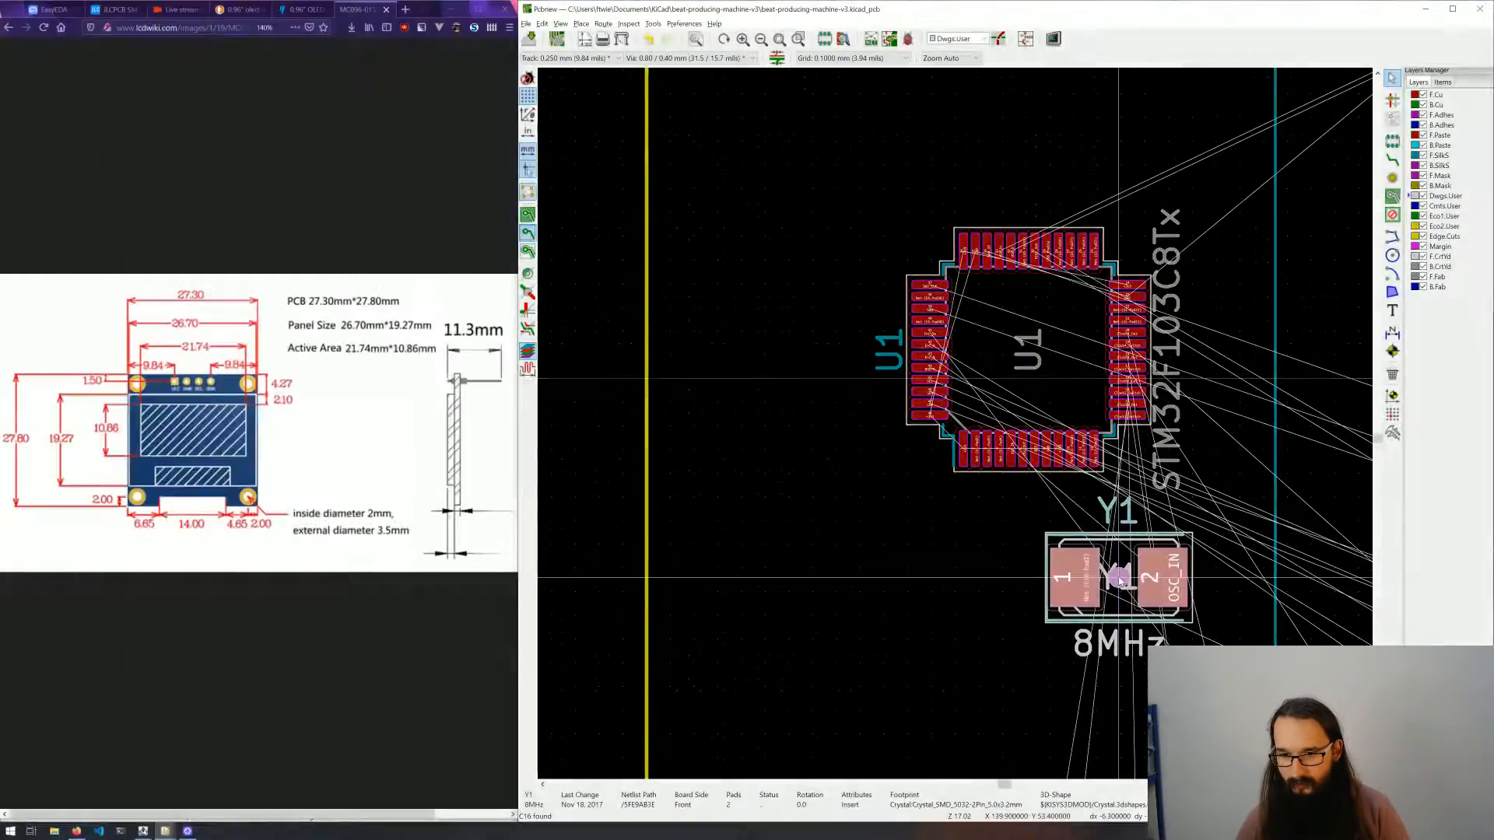
scroll(955, 423, "up", 3)
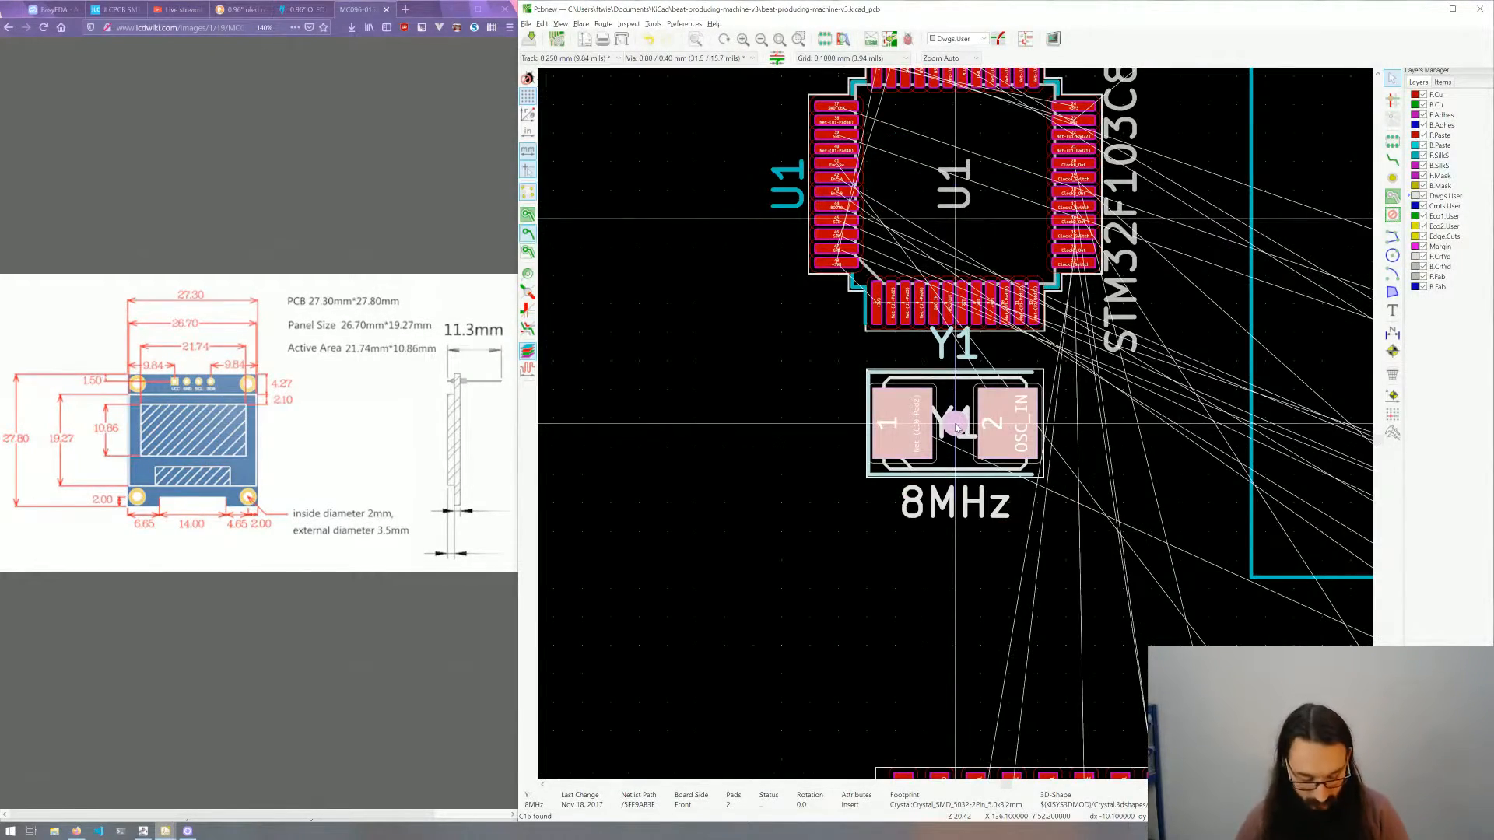
key("r")
key("r")
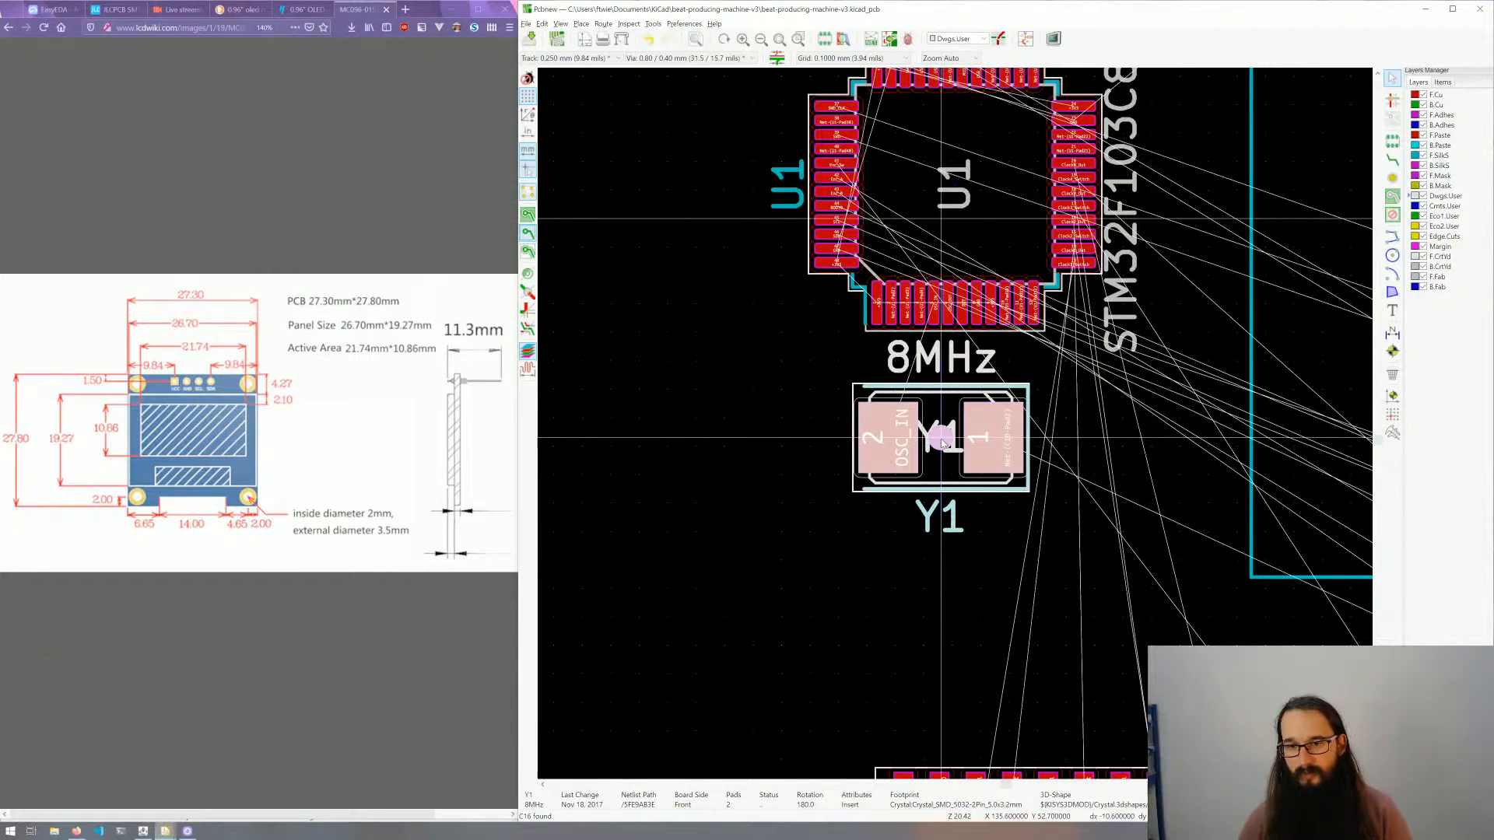
left_click(941, 438)
scroll(941, 438, "down", 3)
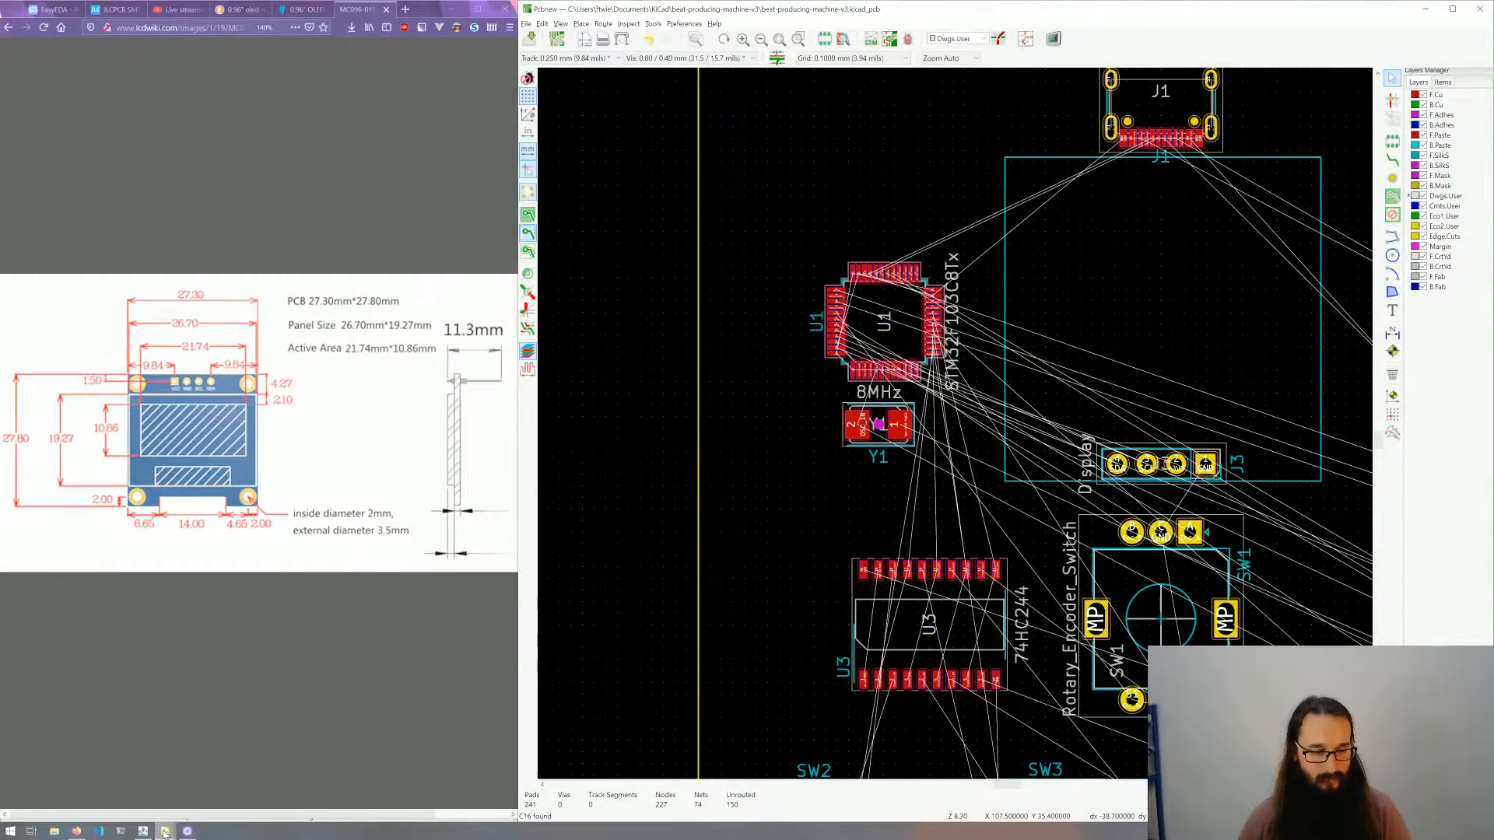
Step: Switch to the Eeschema schematic, select 22R resistor R5 beside the crystal, and pick up its footprint in Pcbnew for moving
mouse_move(165, 831)
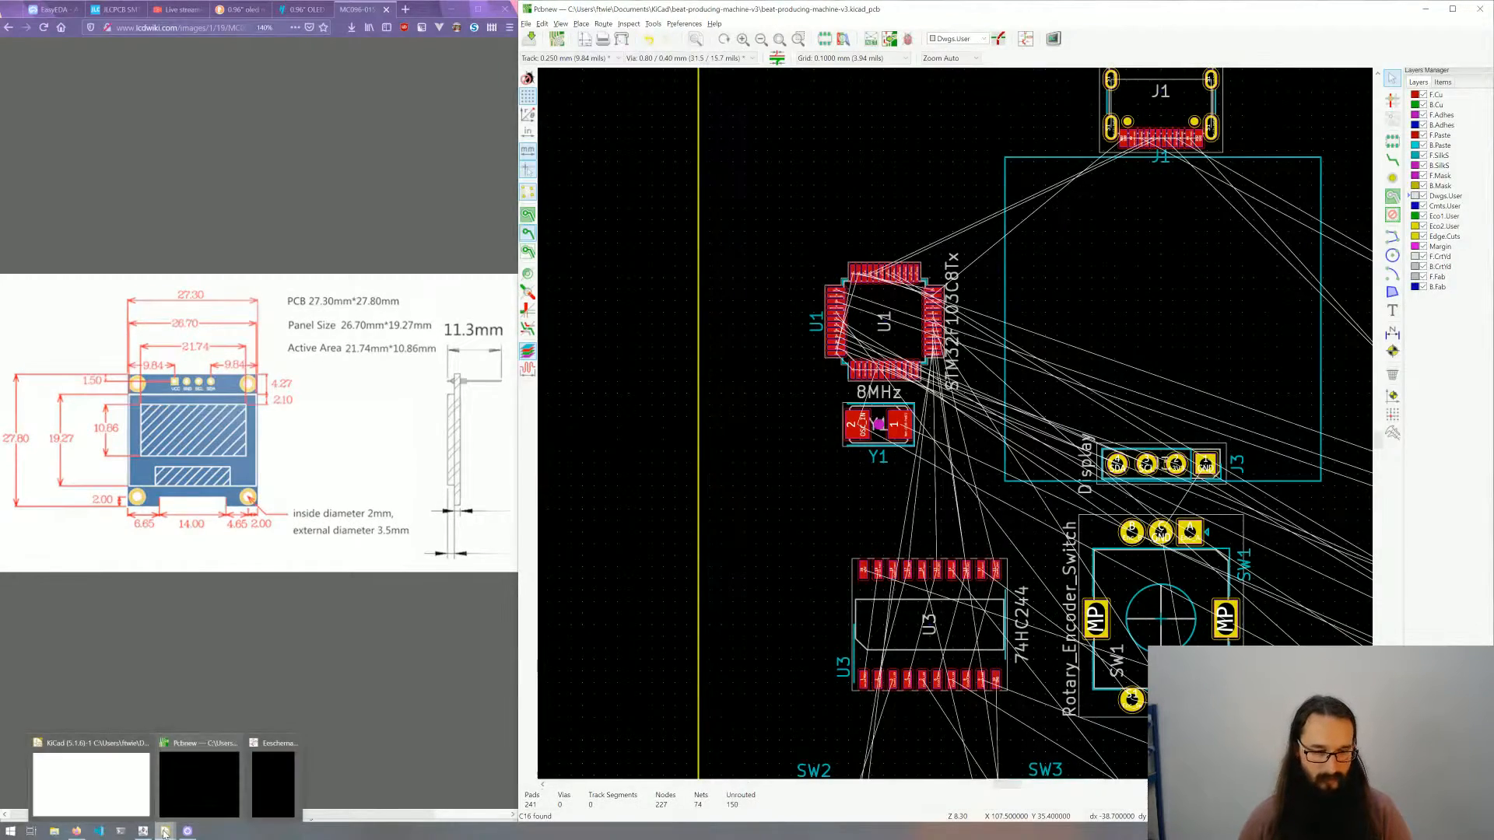
left_click(272, 778)
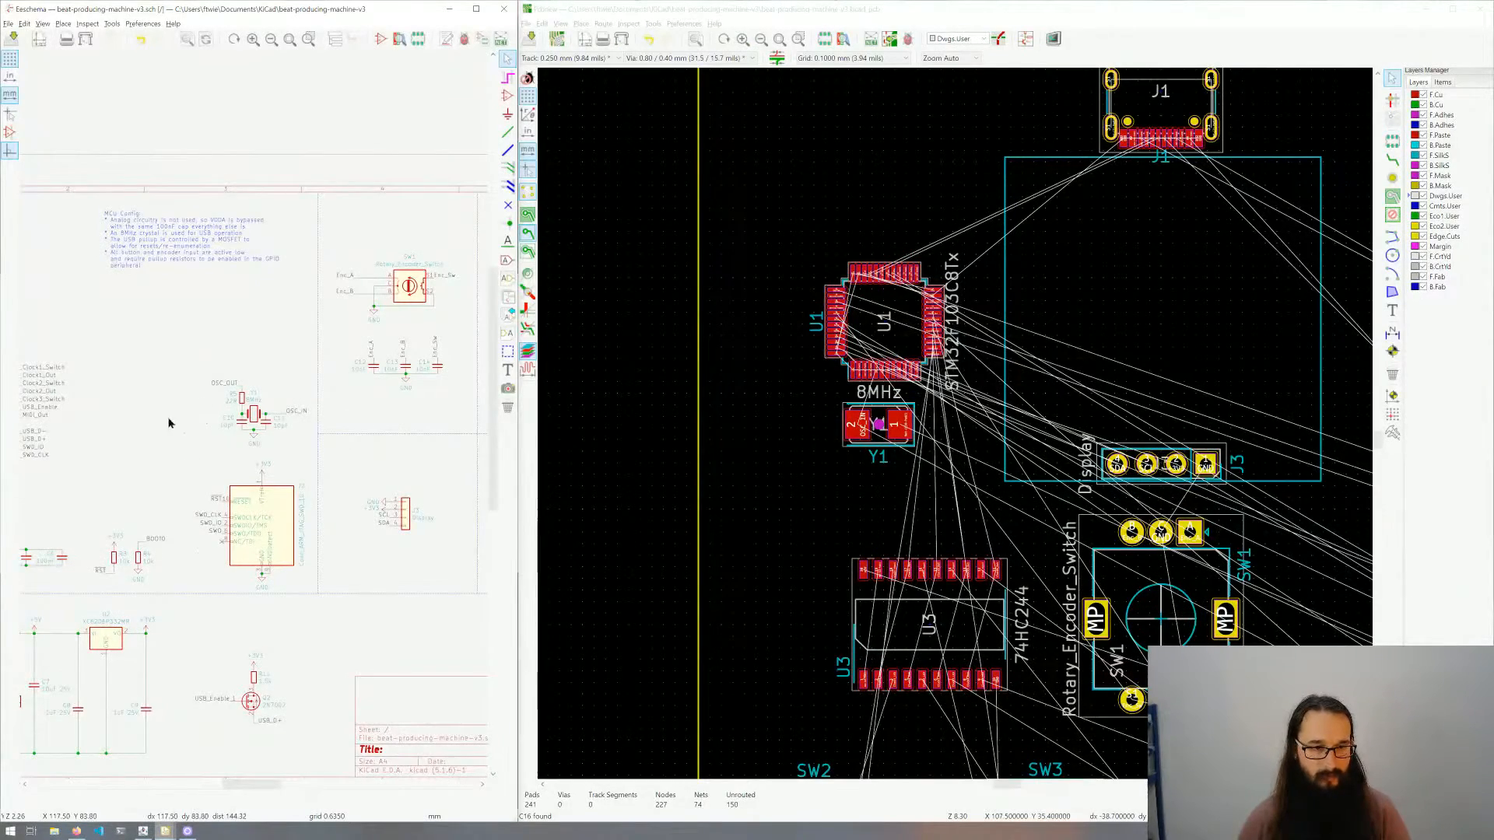
left_click(242, 401)
left_click(961, 430)
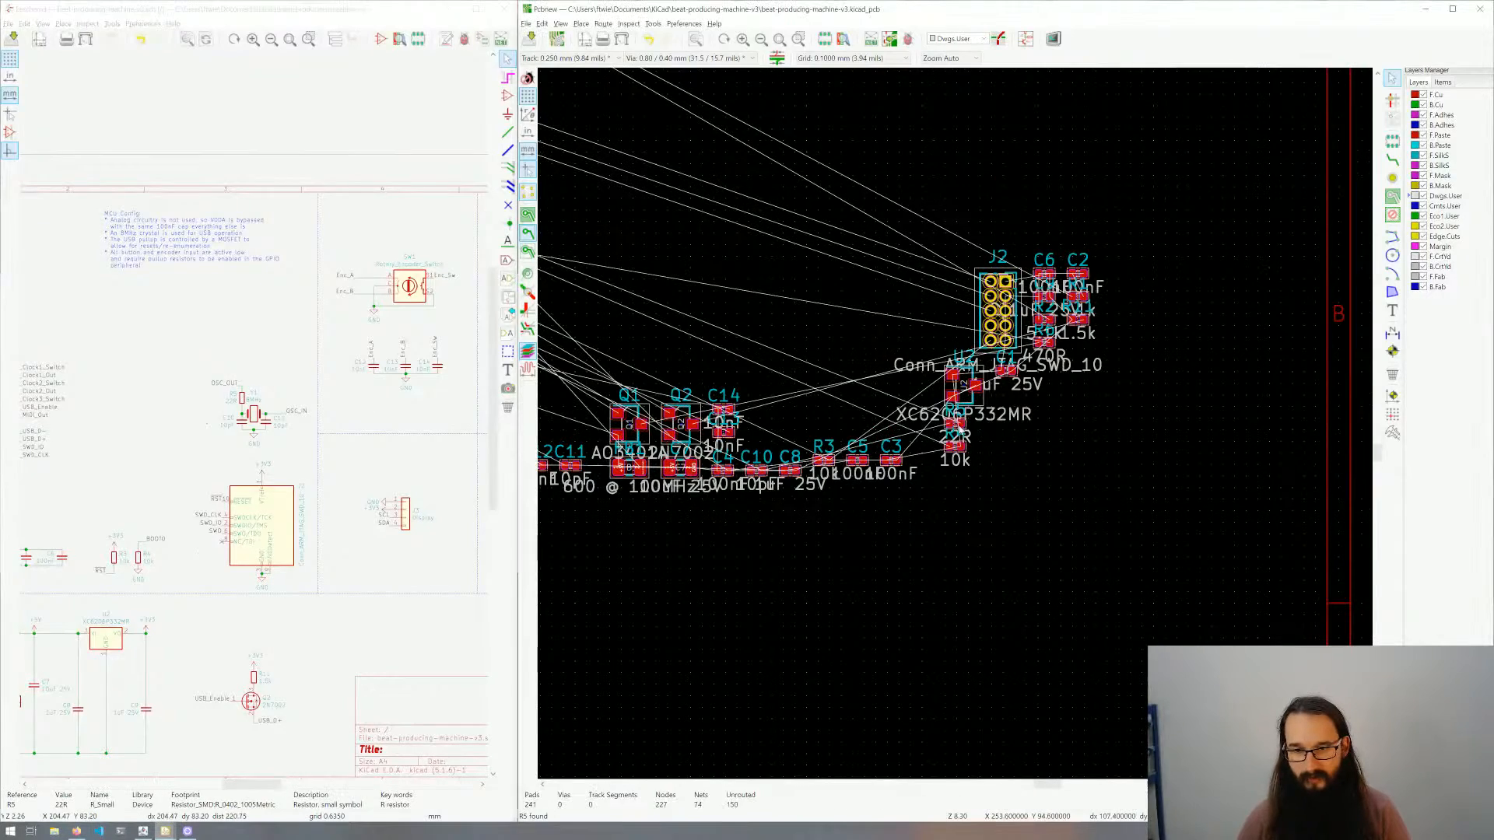
left_click(961, 430)
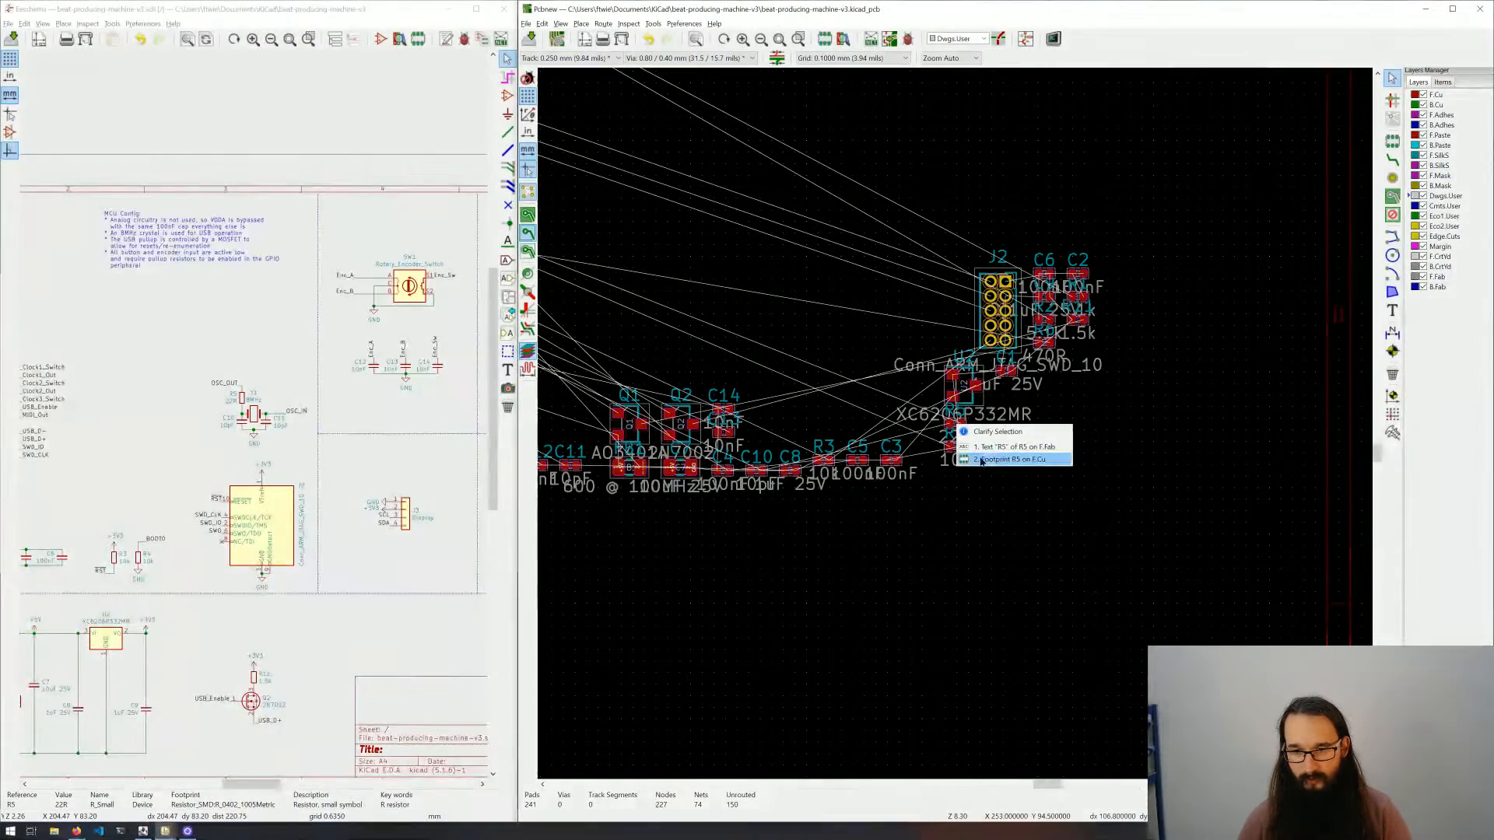
left_click(963, 441)
key("m")
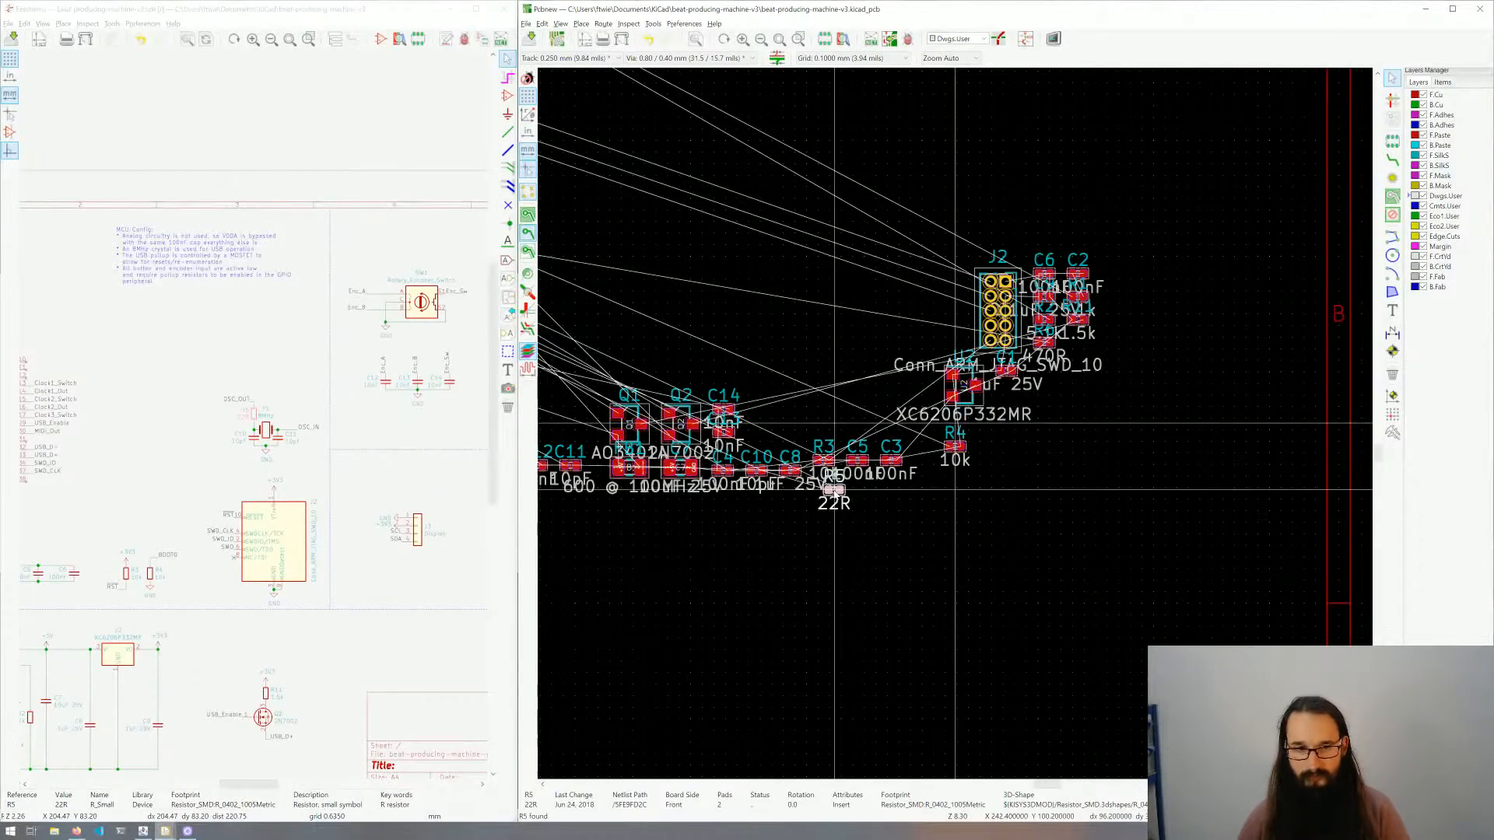
Step: Place resistor R5, rotated to 90 degrees, directly beside pad 1 of crystal Y1 at X 139.2, Y 51.7 mm
scroll(830, 487, "down", 3)
middle_click_drag(663, 347, 1338, 448)
scroll(1336, 449, "up", 5)
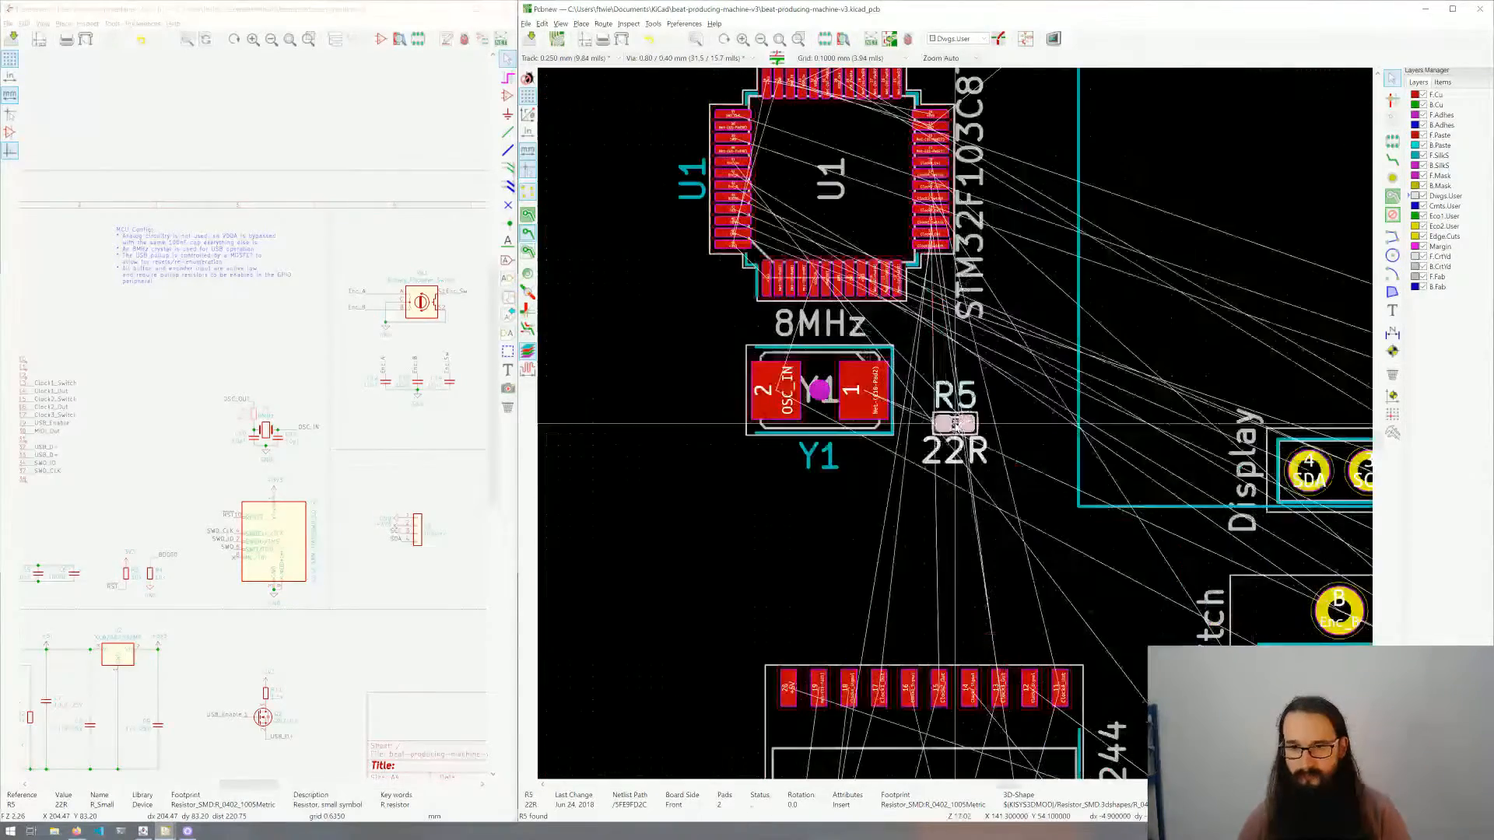
scroll(834, 384, "up", 4)
scroll(955, 424, "down", 1)
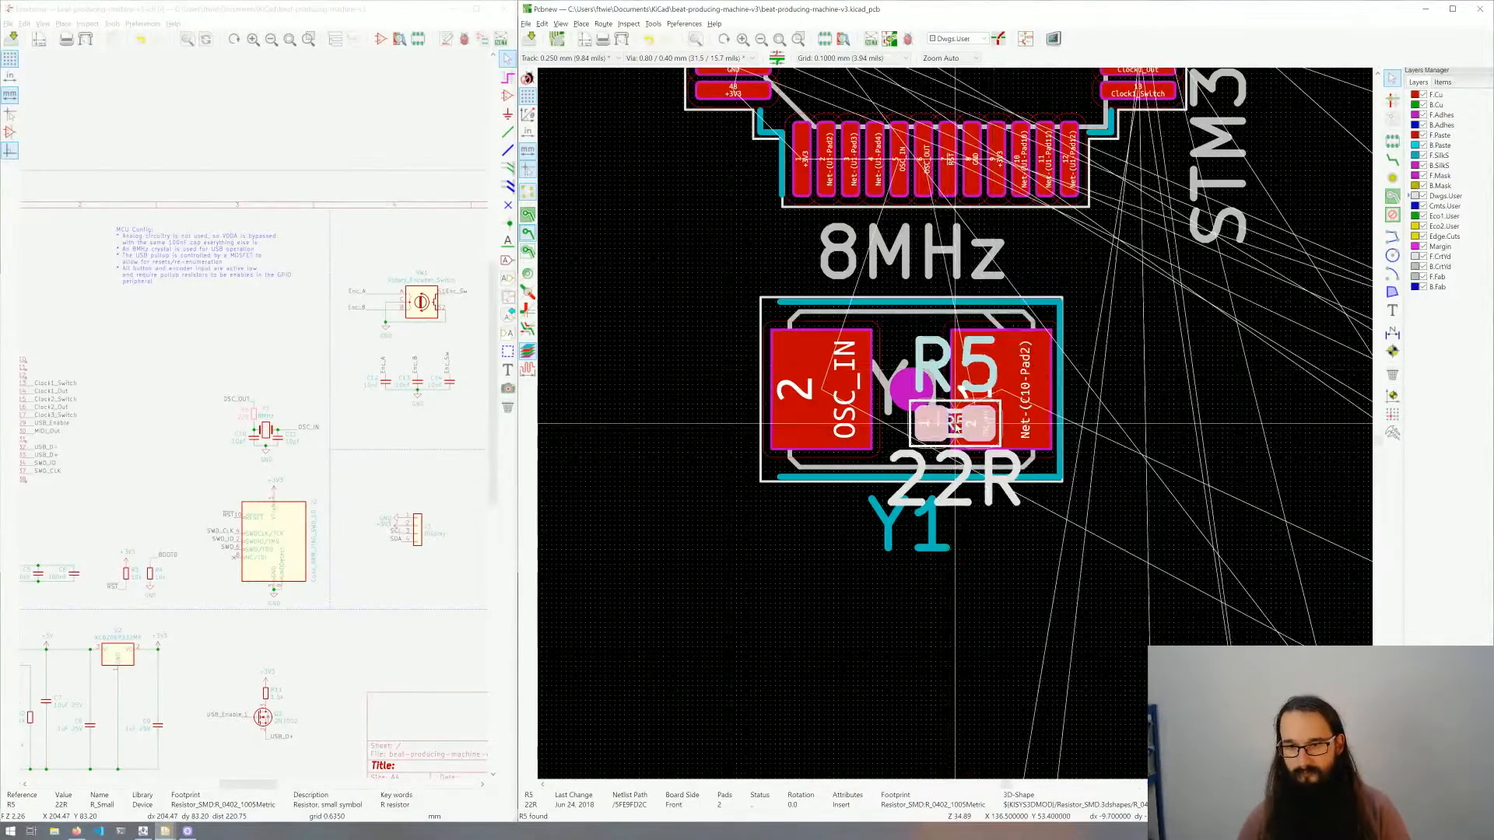
key("r")
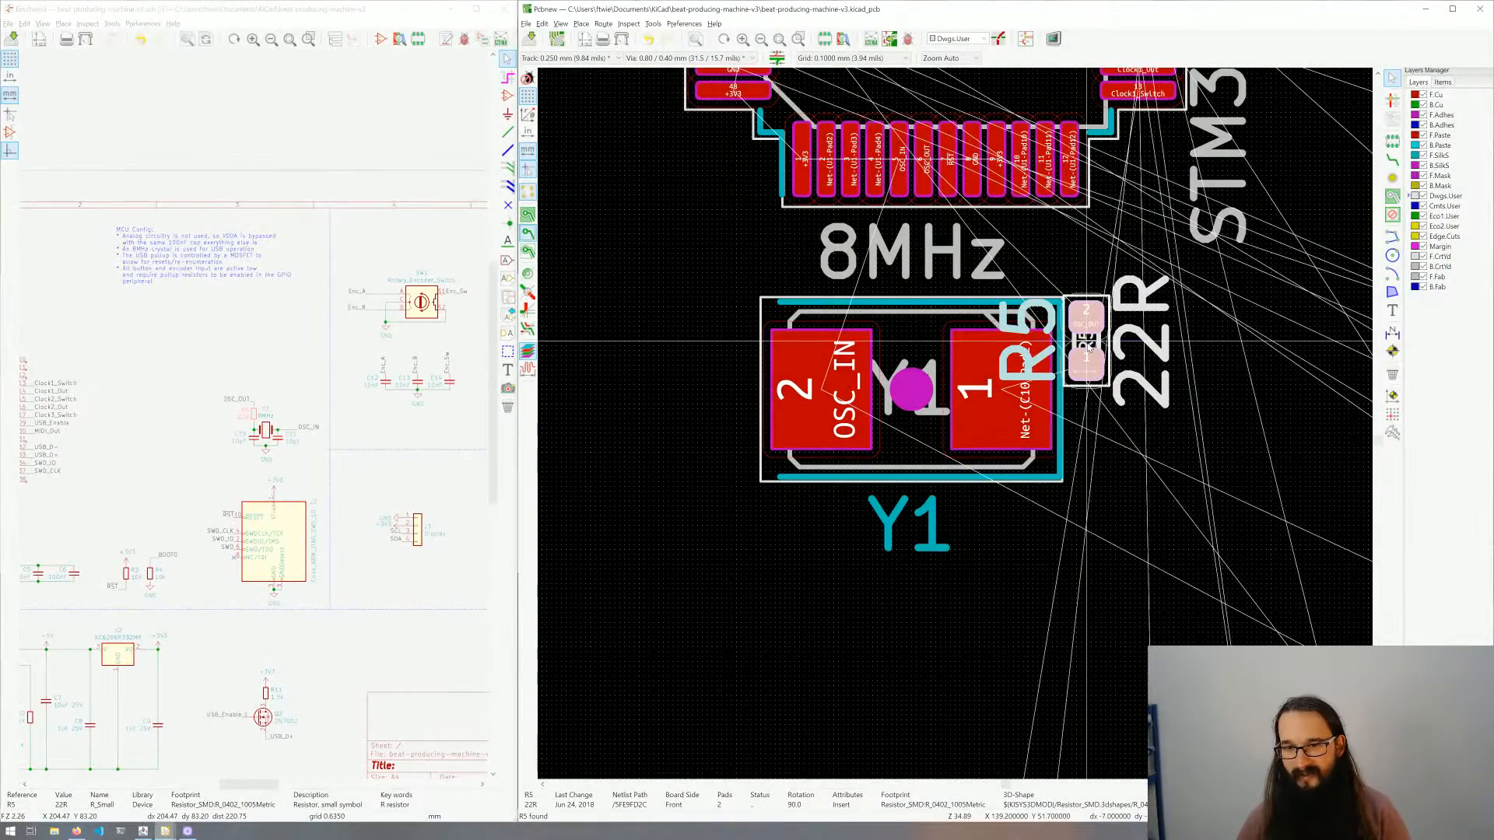
double_click(1048, 354)
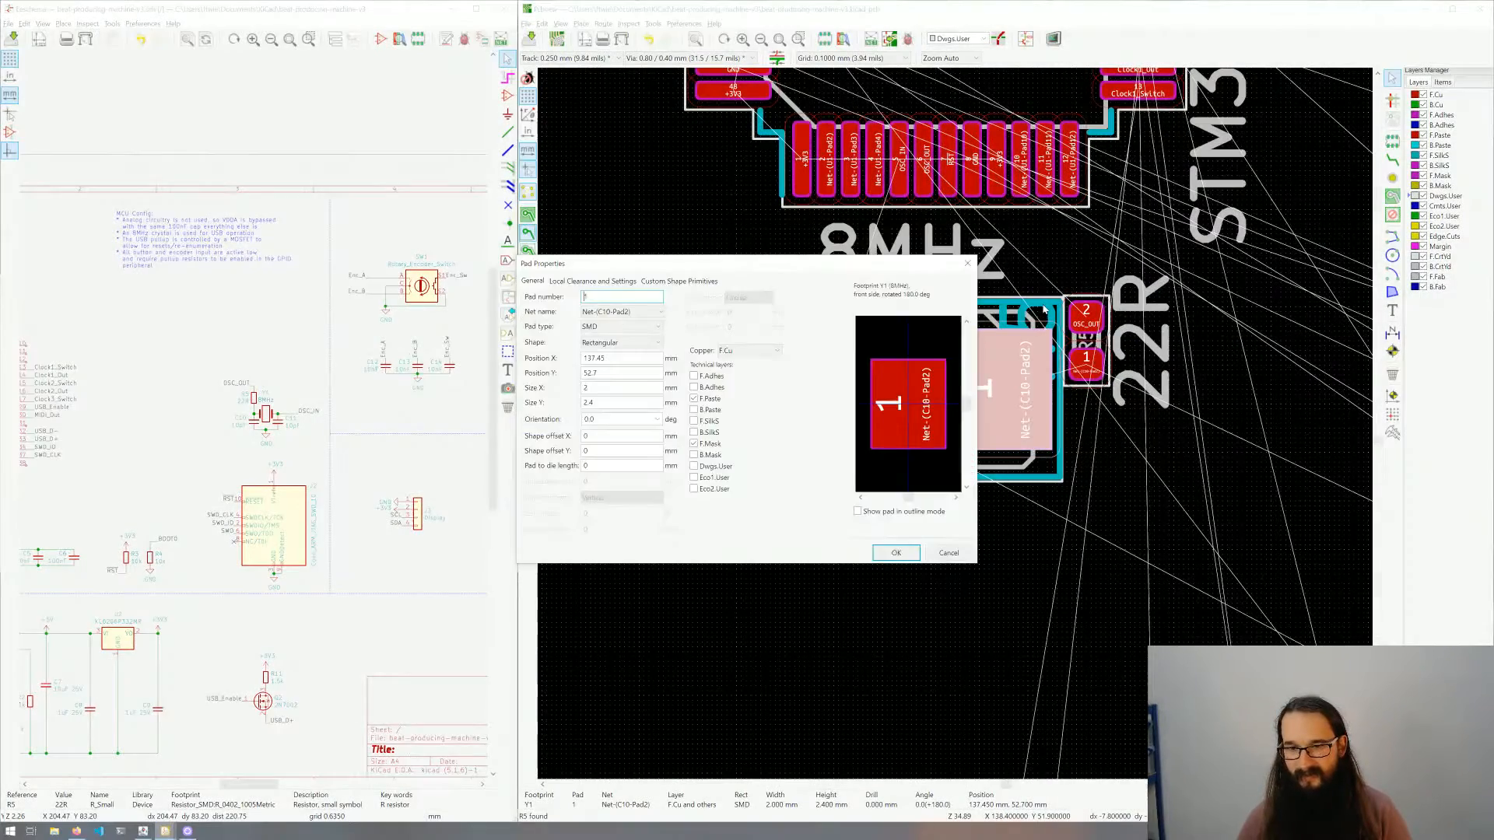
key("Escape")
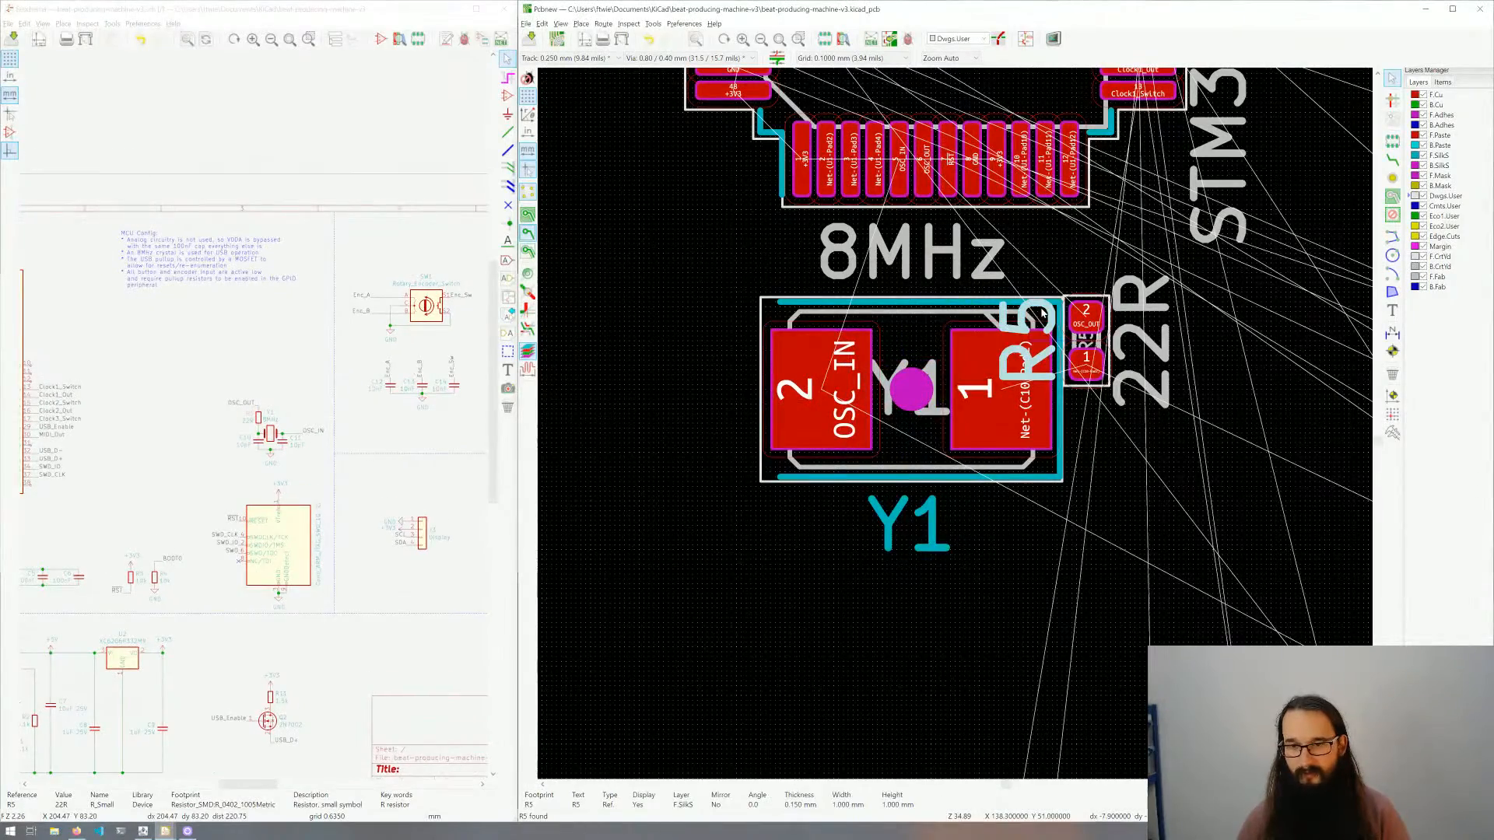
Step: Set R5's reference text to 0.5 mm width and height with 0.1 mm thickness, and move it to the side of R5 away from Y1
double_click(1043, 311)
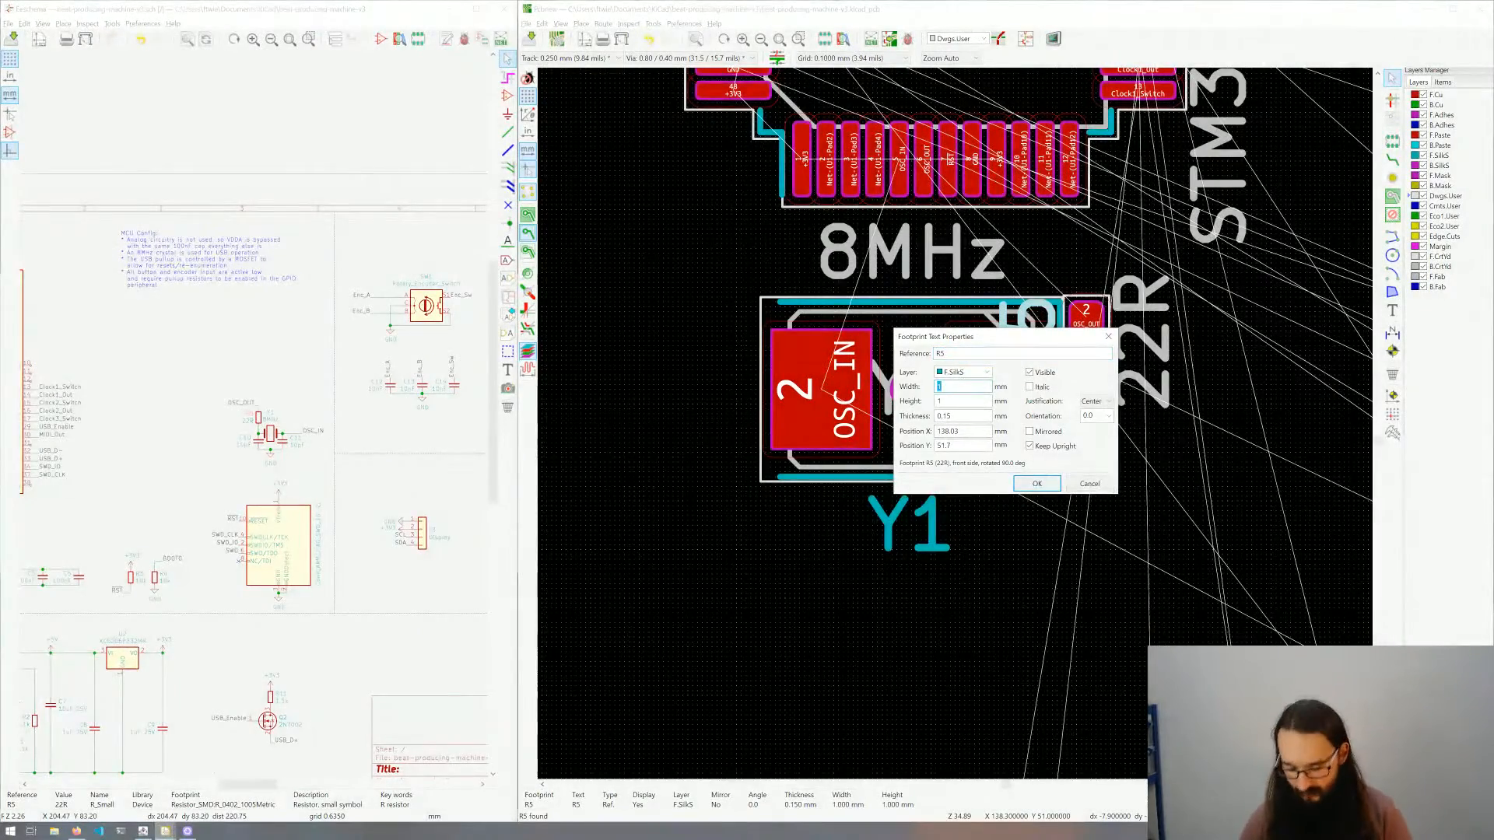
type("5.5")
key("Tab")
type(".1")
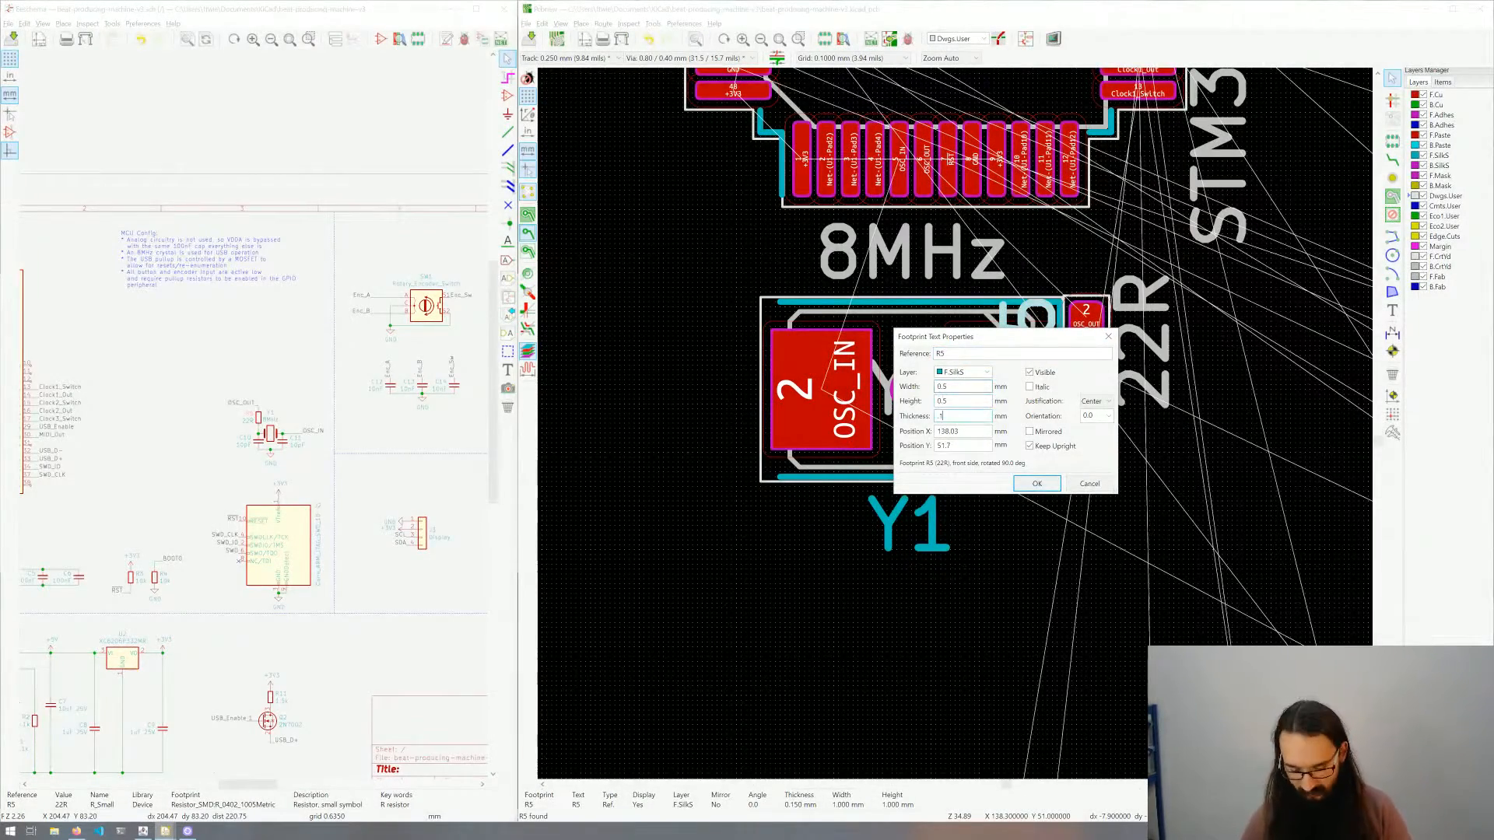
key("Return")
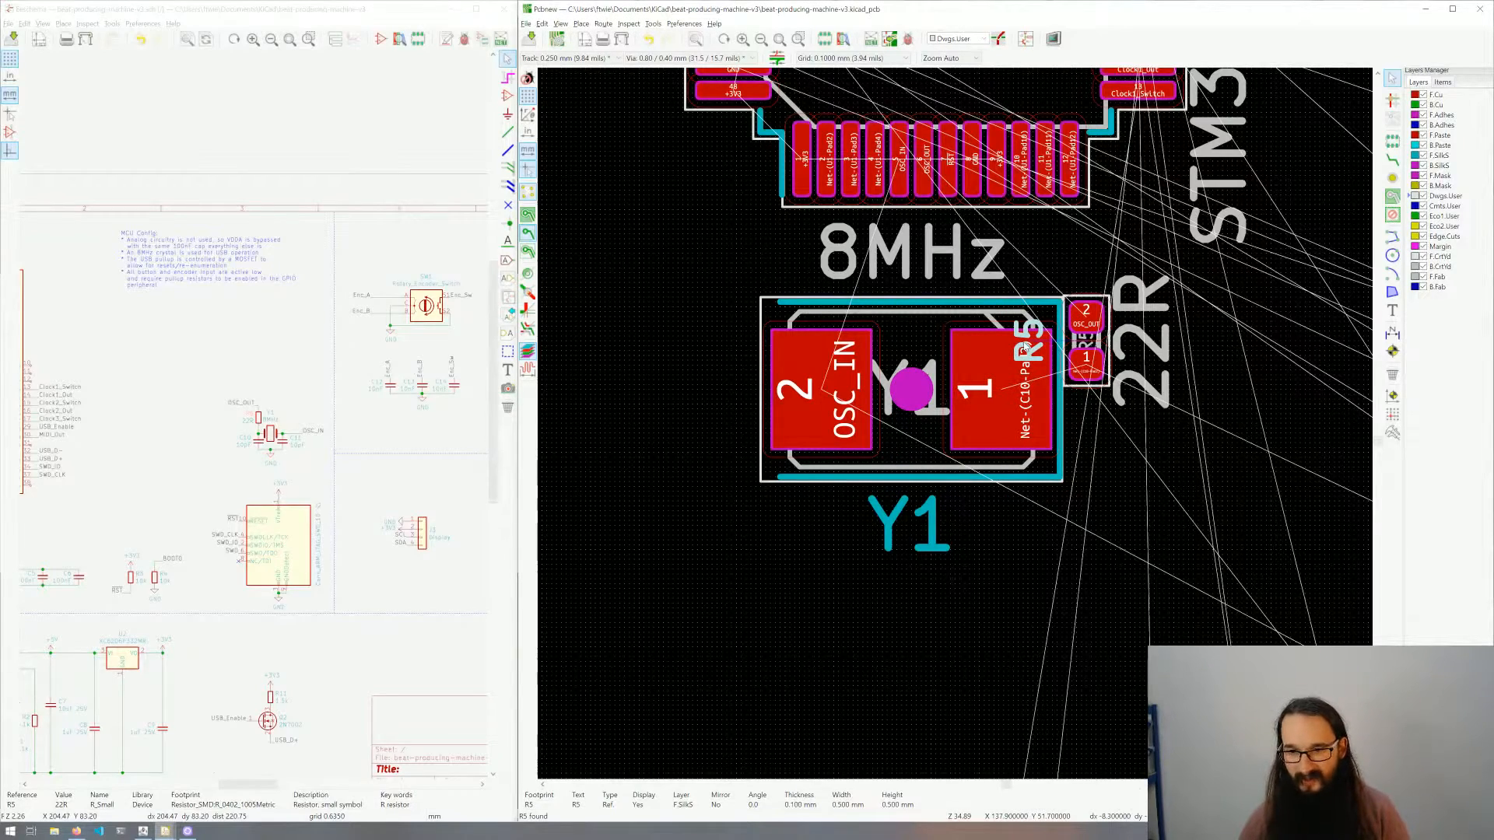
key("m")
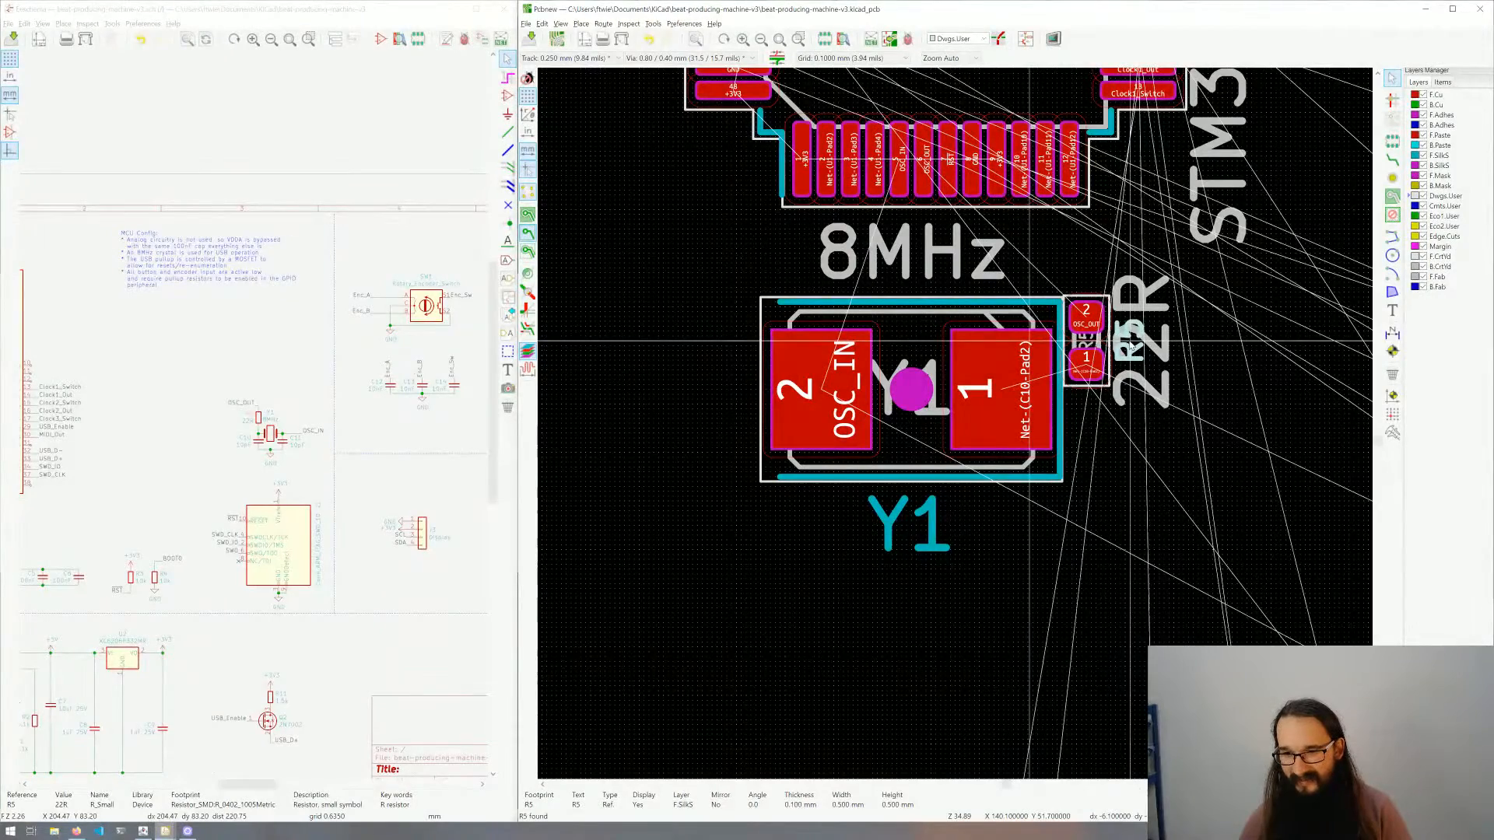
left_click(1030, 340)
left_click(1197, 375)
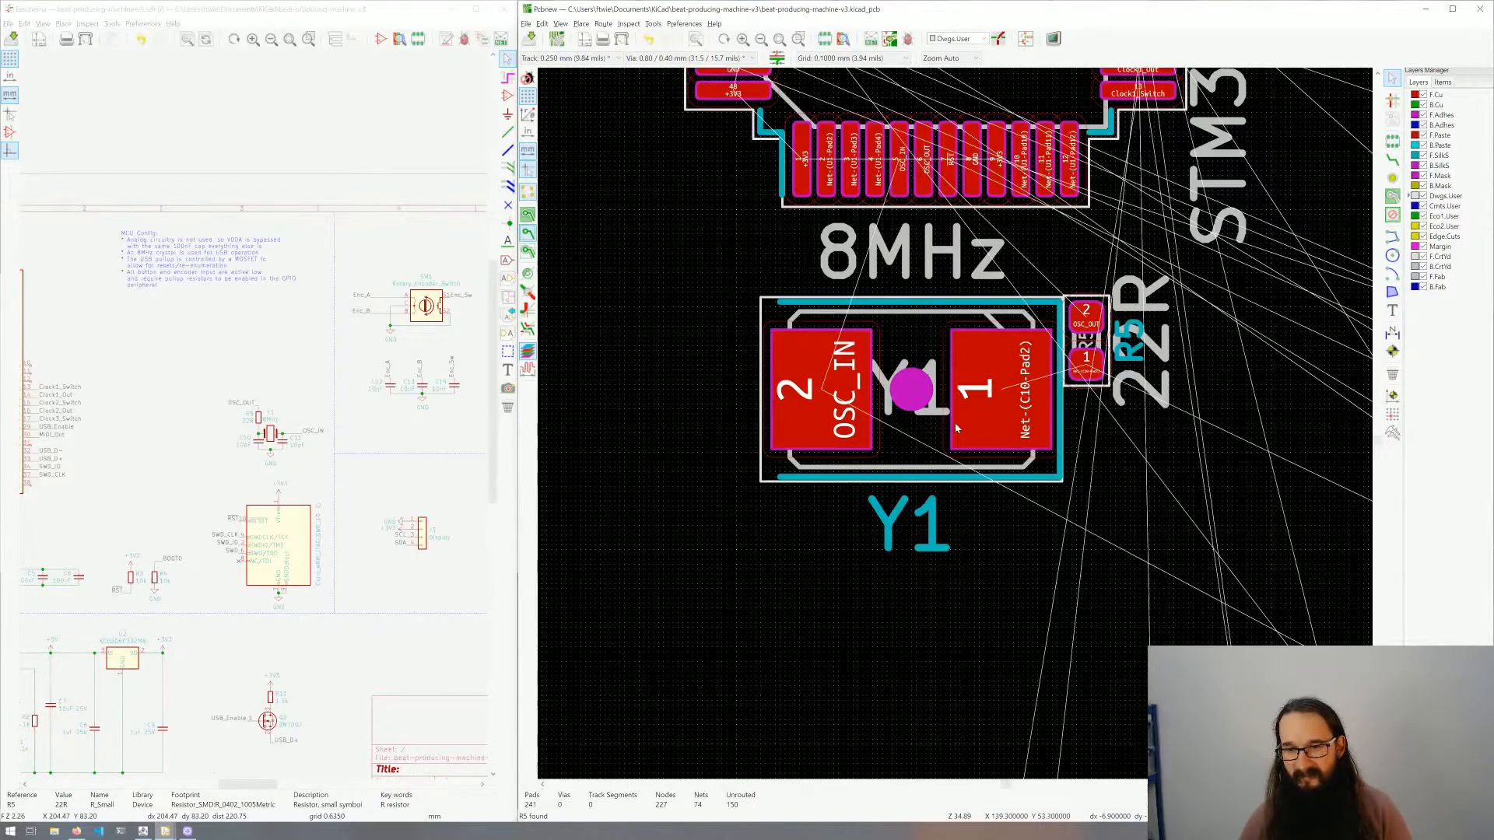
Step: Select the crystal's 10pF capacitor C10 in the schematic and pick up its footprint on the board for moving
scroll(956, 427, "down", 3)
scroll(957, 427, "up", 2)
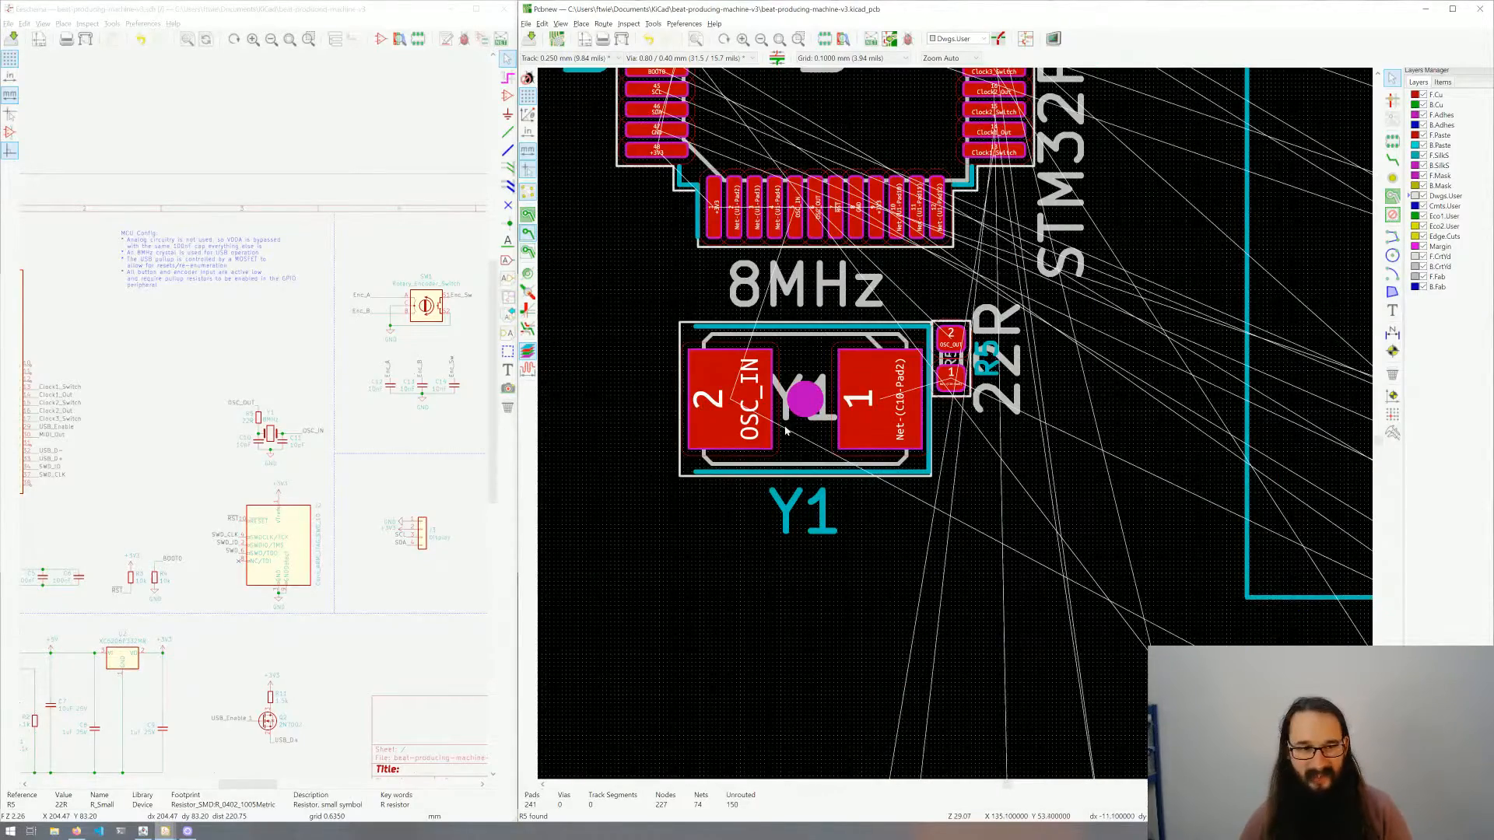
left_click(262, 445)
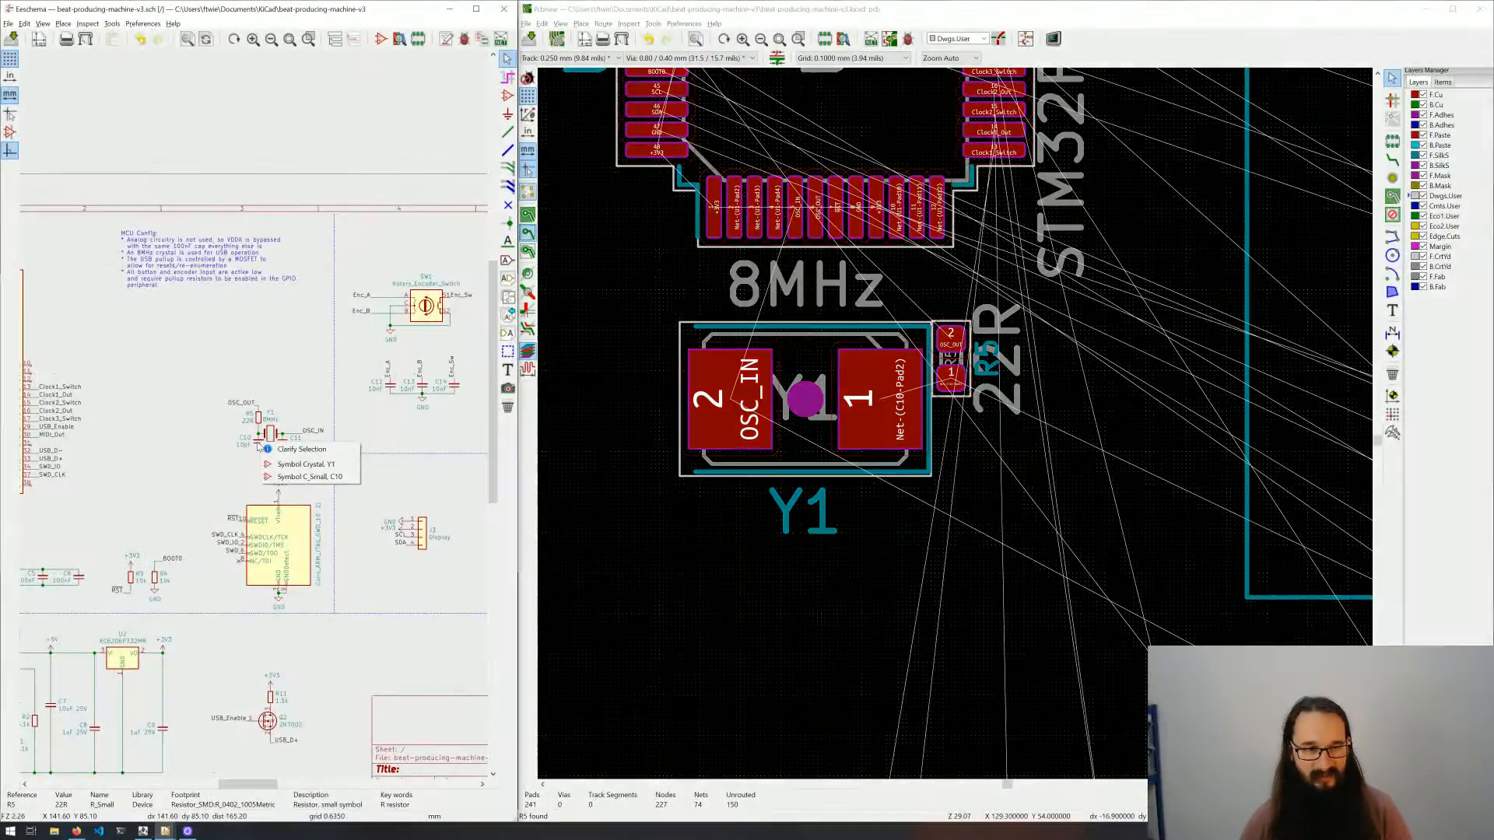
left_click(268, 475)
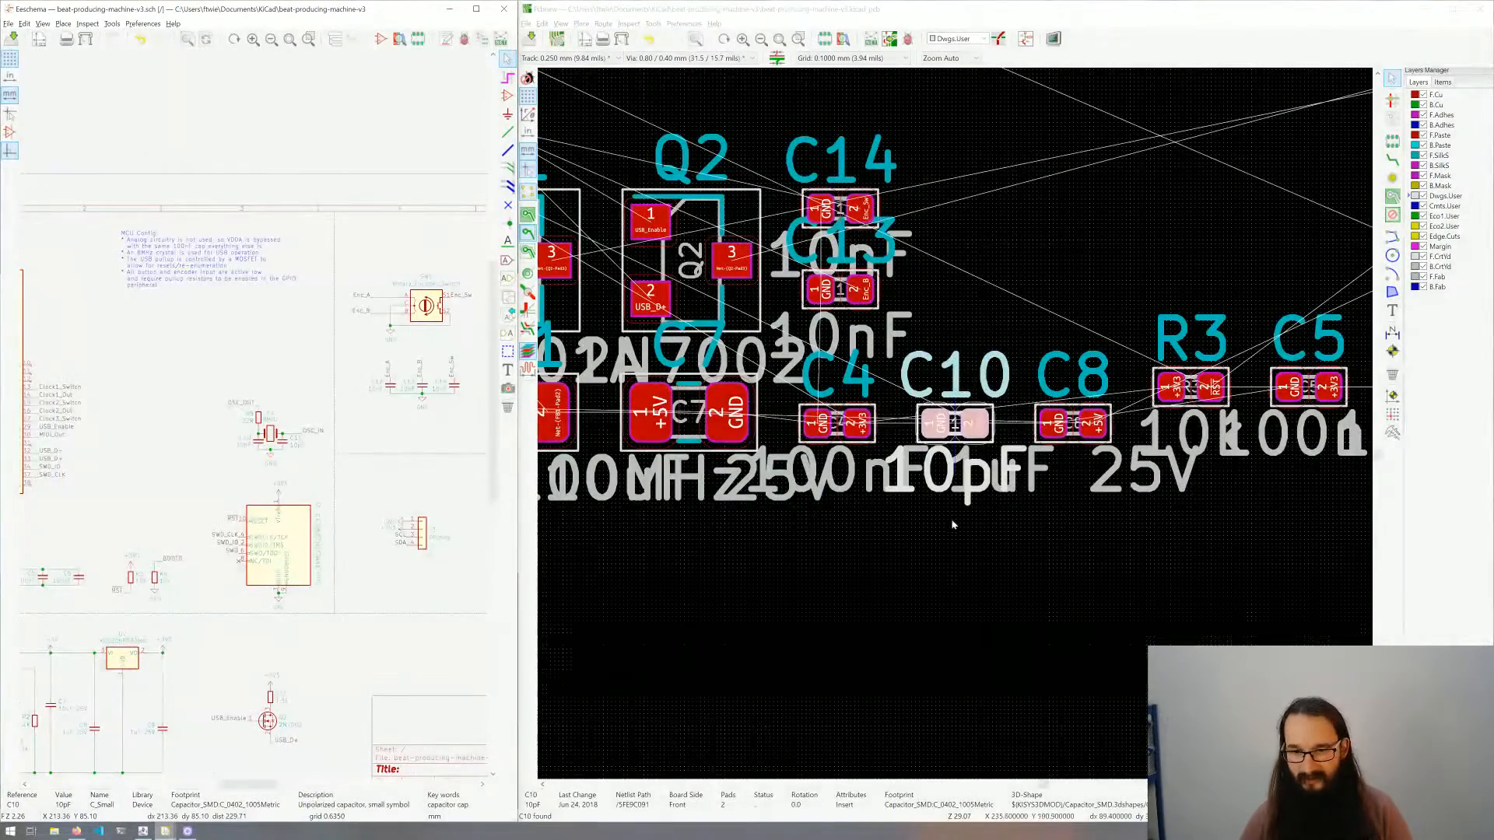
left_click(958, 438)
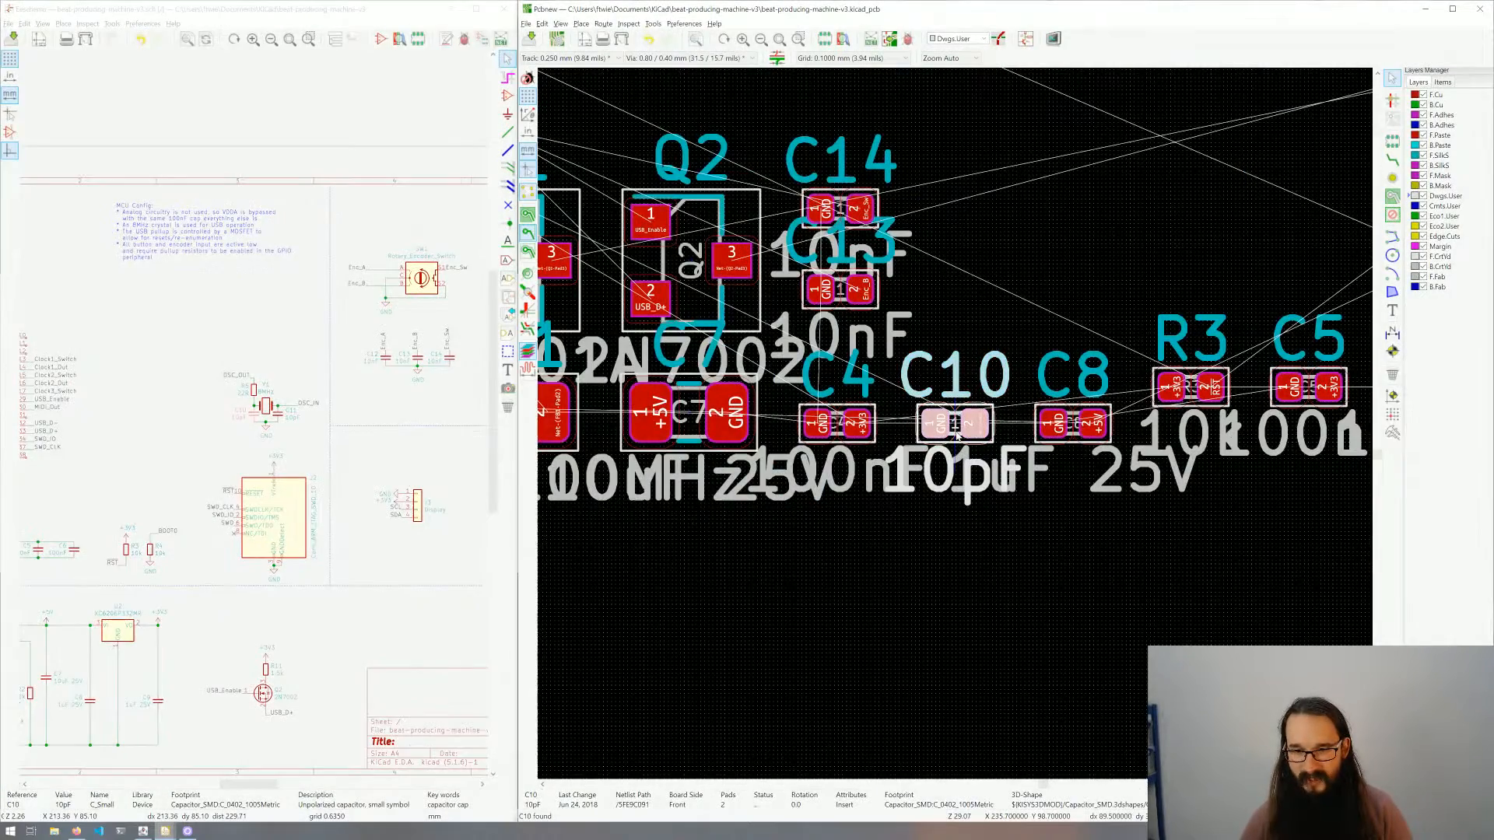
key("m")
Step: Place capacitor C10, rotated to 90 degrees, directly below R5 beside crystal Y1 at X 139.2, Y 53.6 mm
scroll(955, 425, "down", 5)
middle_click_drag(646, 319, 1090, 410)
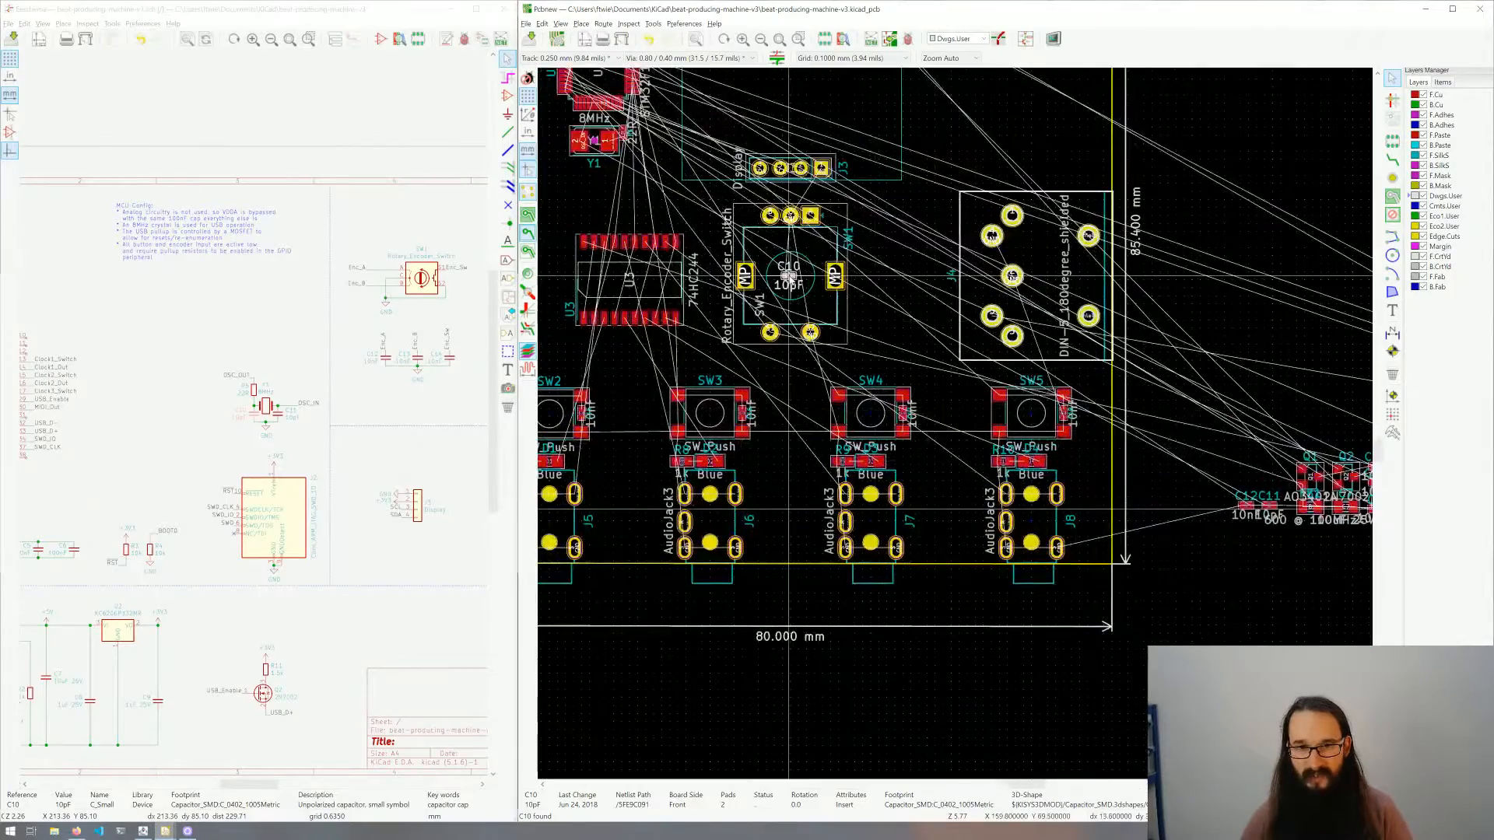
middle_click_drag(716, 185, 910, 377)
scroll(866, 311, "up", 5)
middle_click_drag(774, 598, 812, 533)
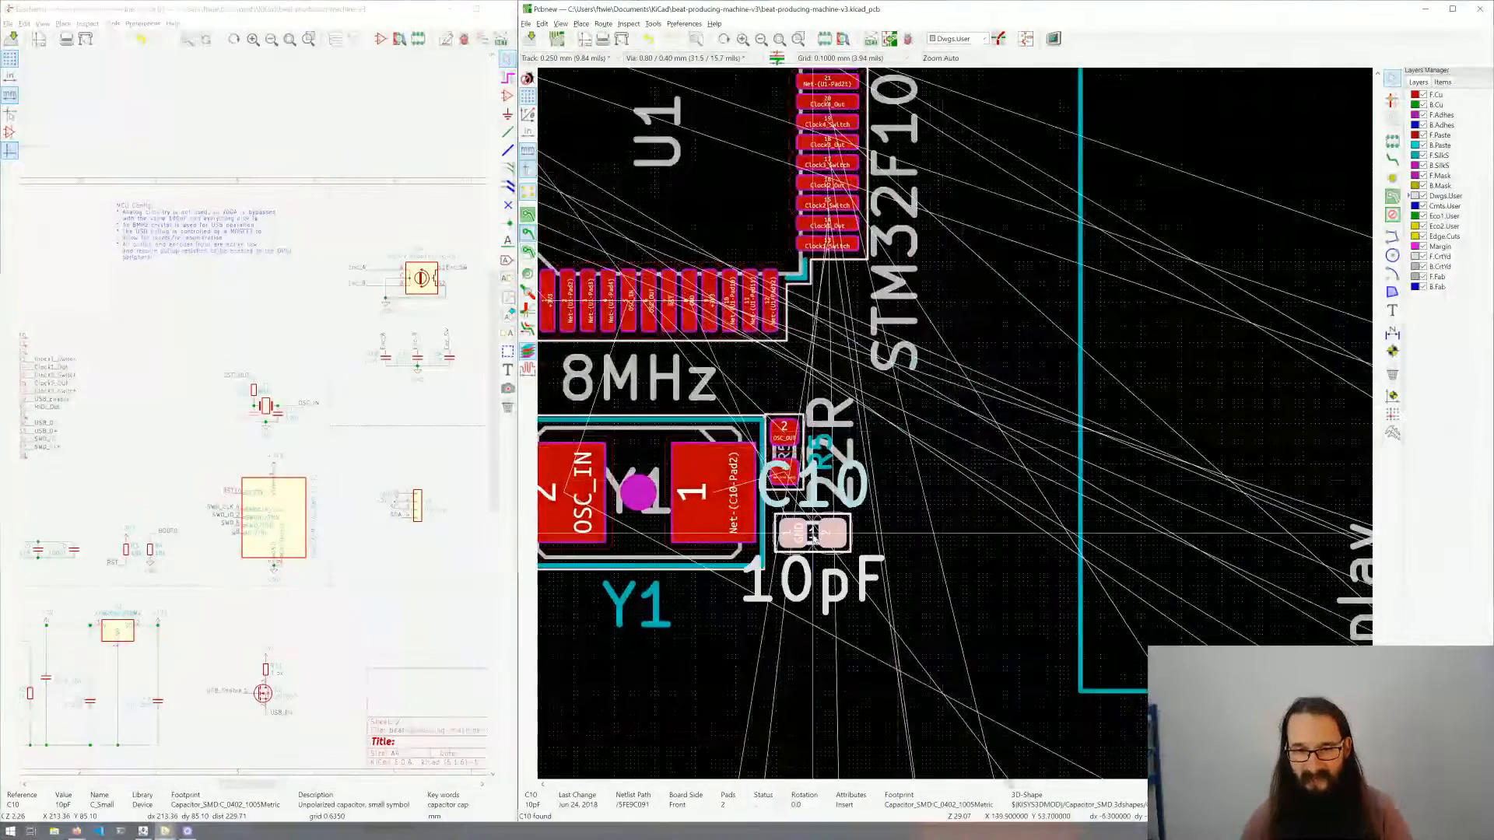
scroll(813, 533, "up", 1)
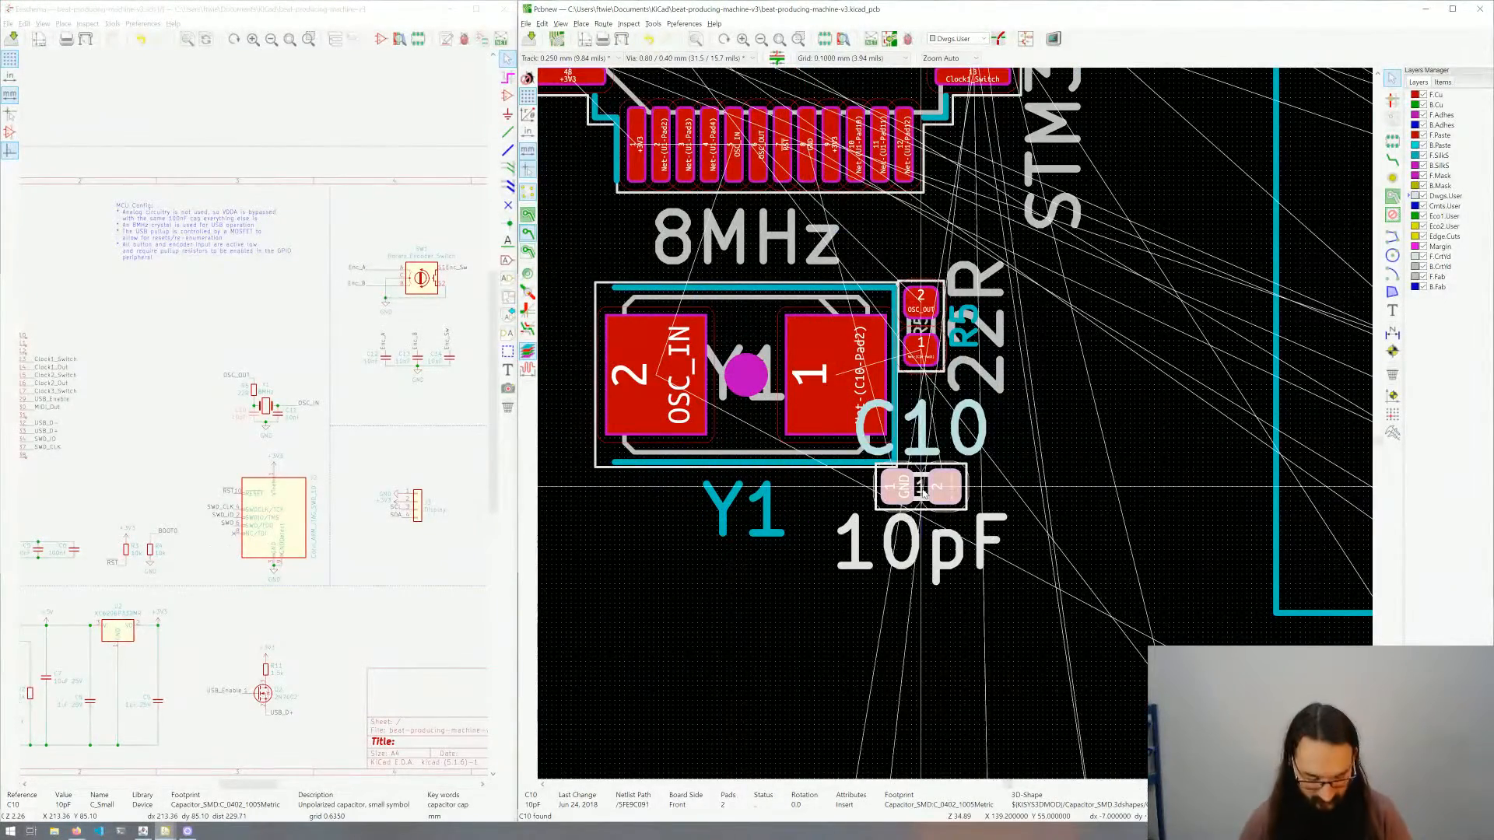
key("r")
scroll(951, 424, "up", 1)
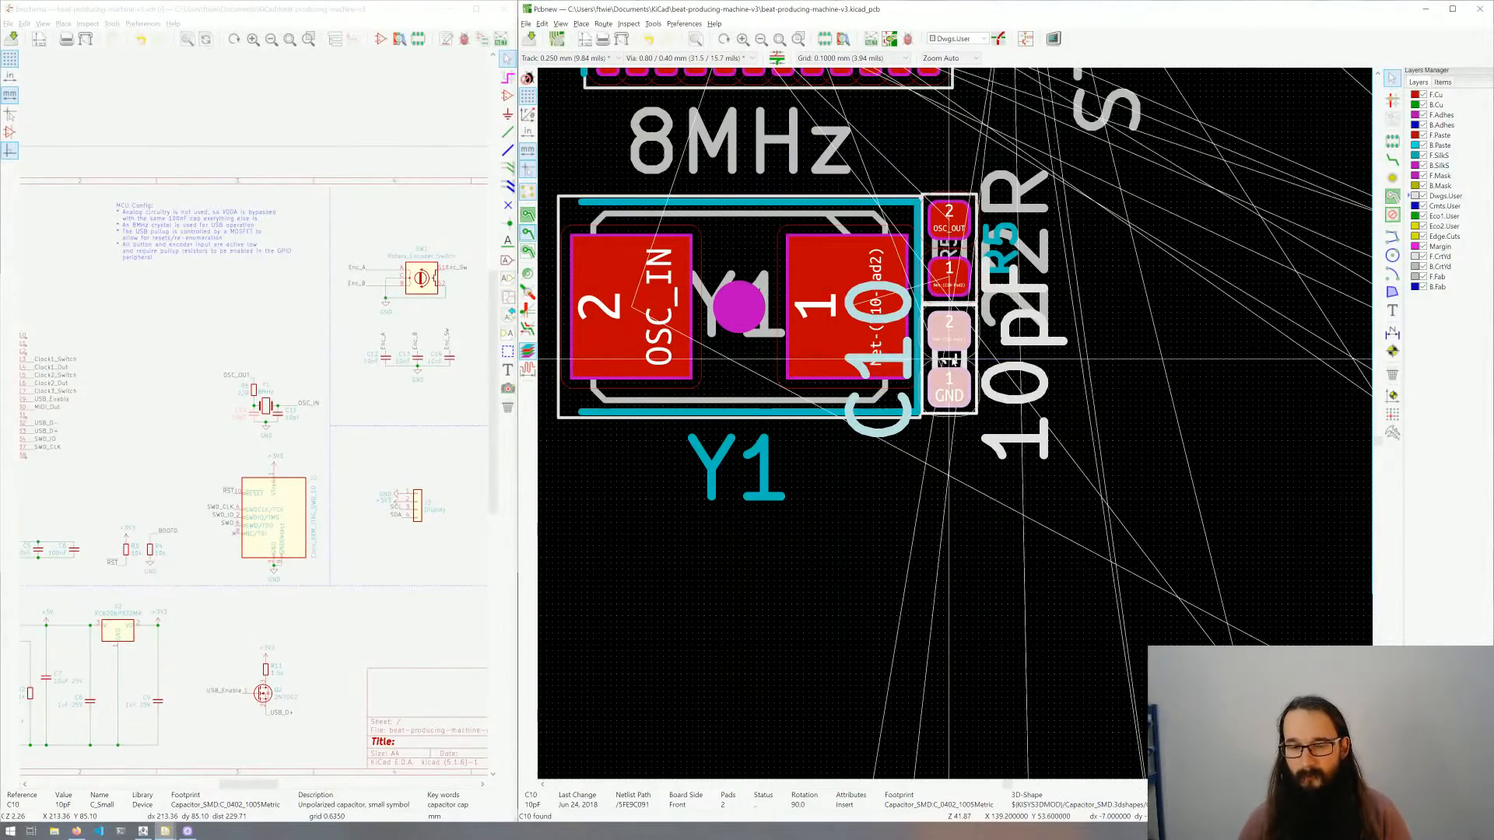
left_click(951, 360)
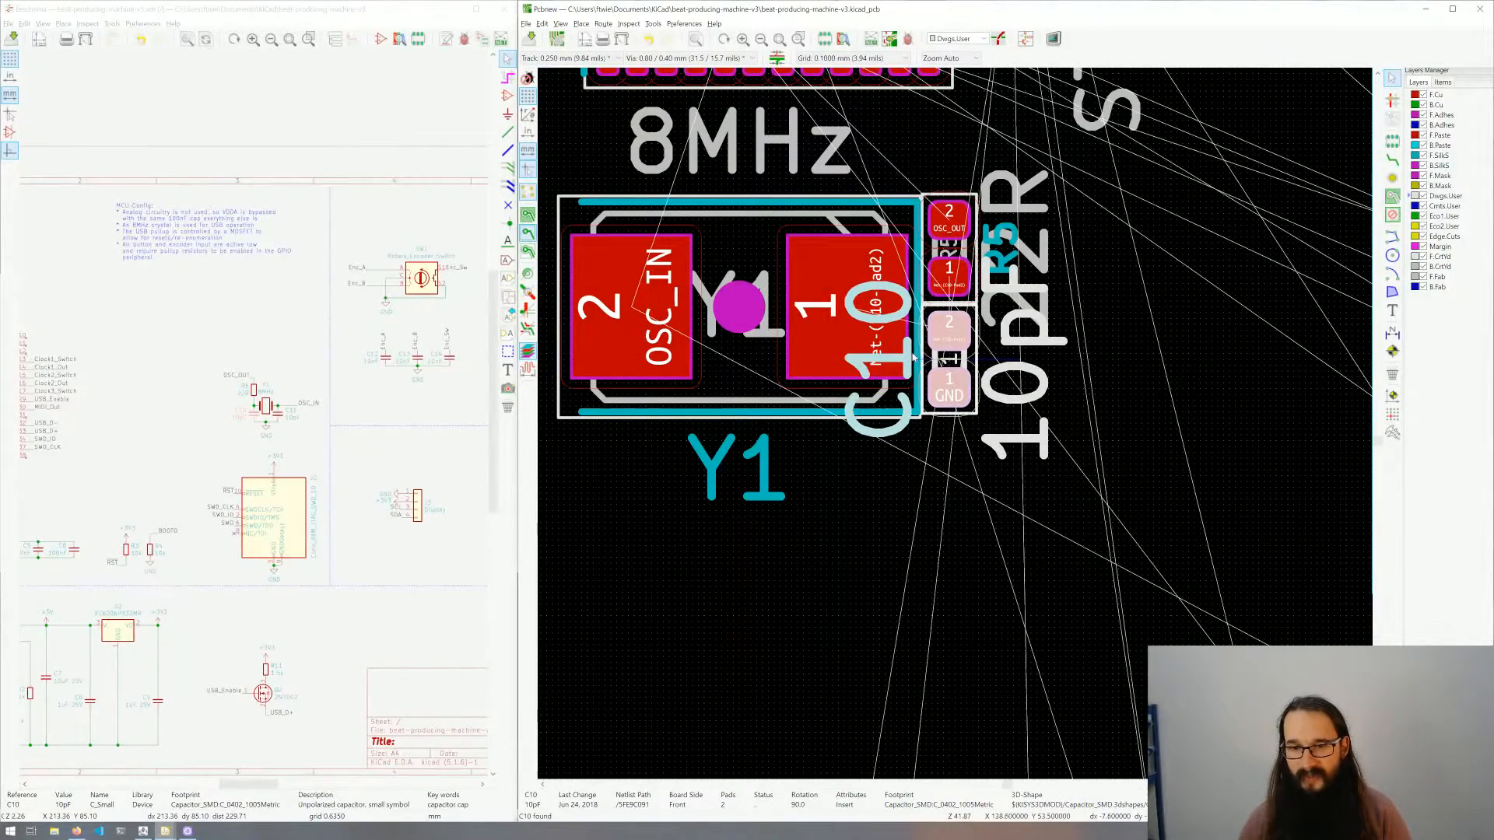
Step: Move C10's reference text to the side away from Y1 and set it to 0.5 mm width and height with 0.1 mm thickness
left_click(908, 356)
left_click_drag(884, 358, 1010, 366)
double_click(1008, 365)
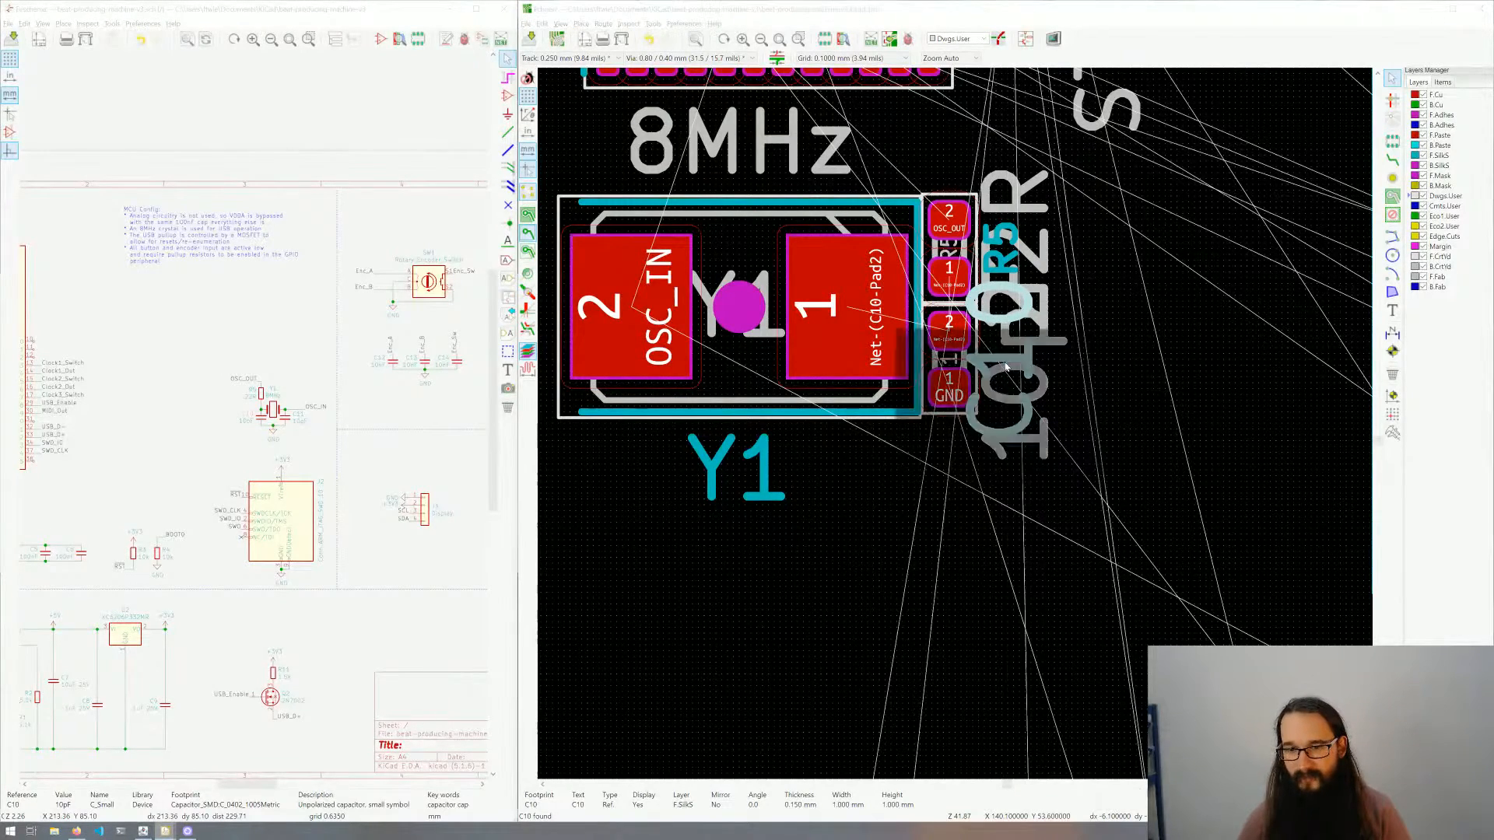
key("Tab")
key("Tab")
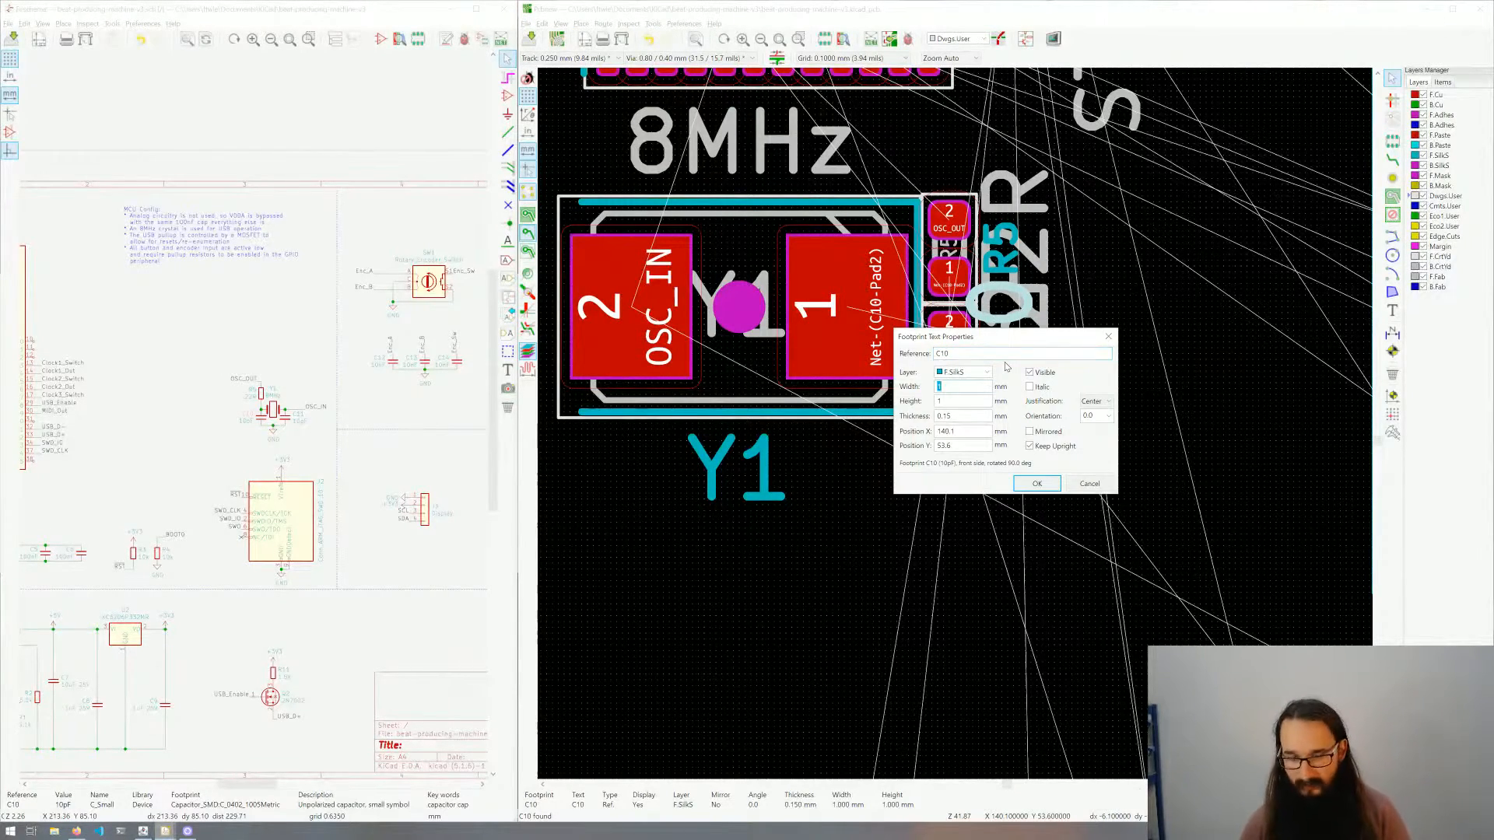
type("0.5")
key("Tab")
type("0.5")
key("Tab")
type("1")
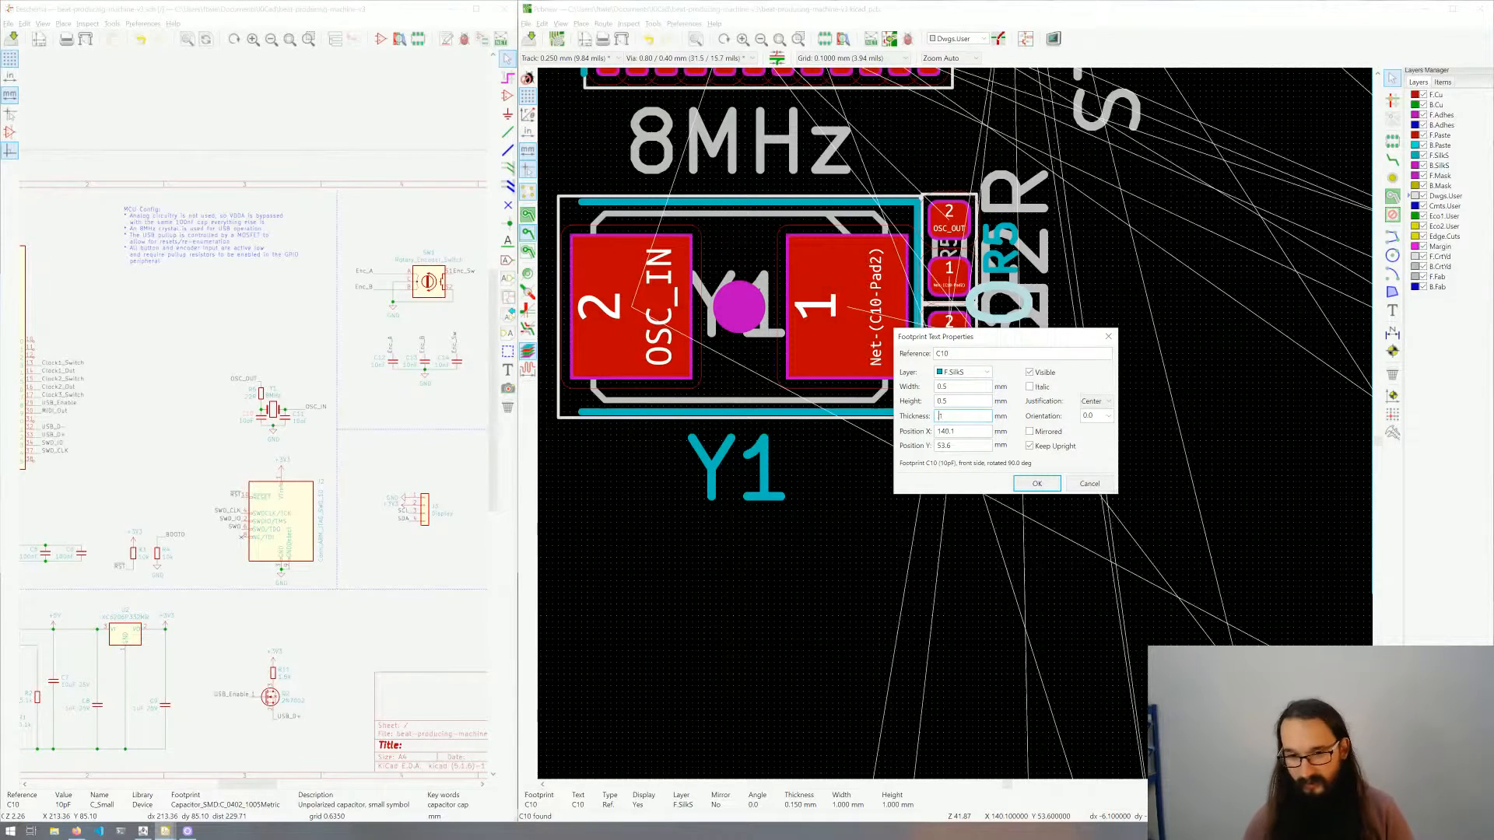
key("Return")
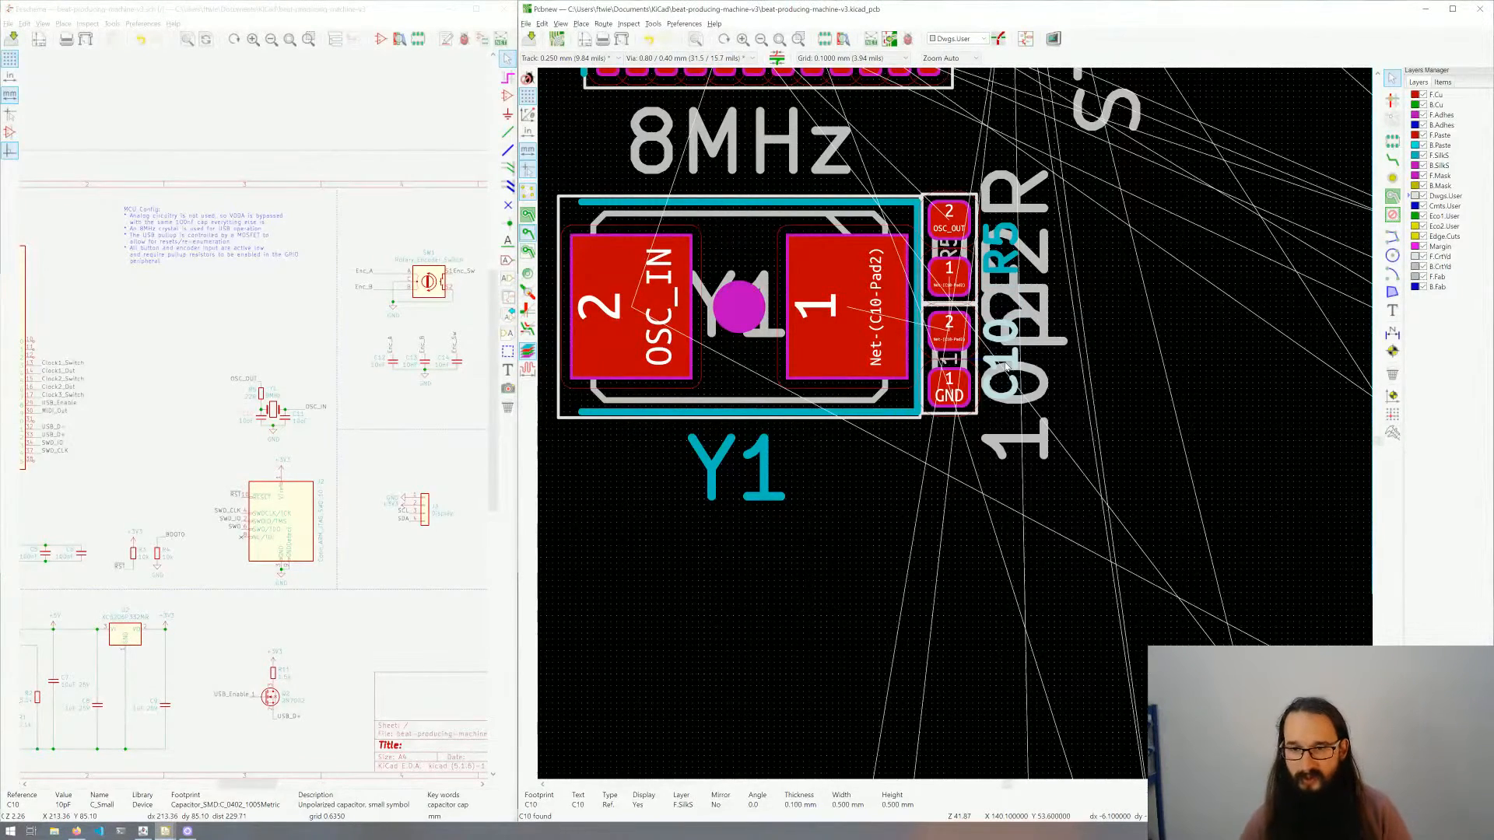
scroll(1058, 383, "down", 1)
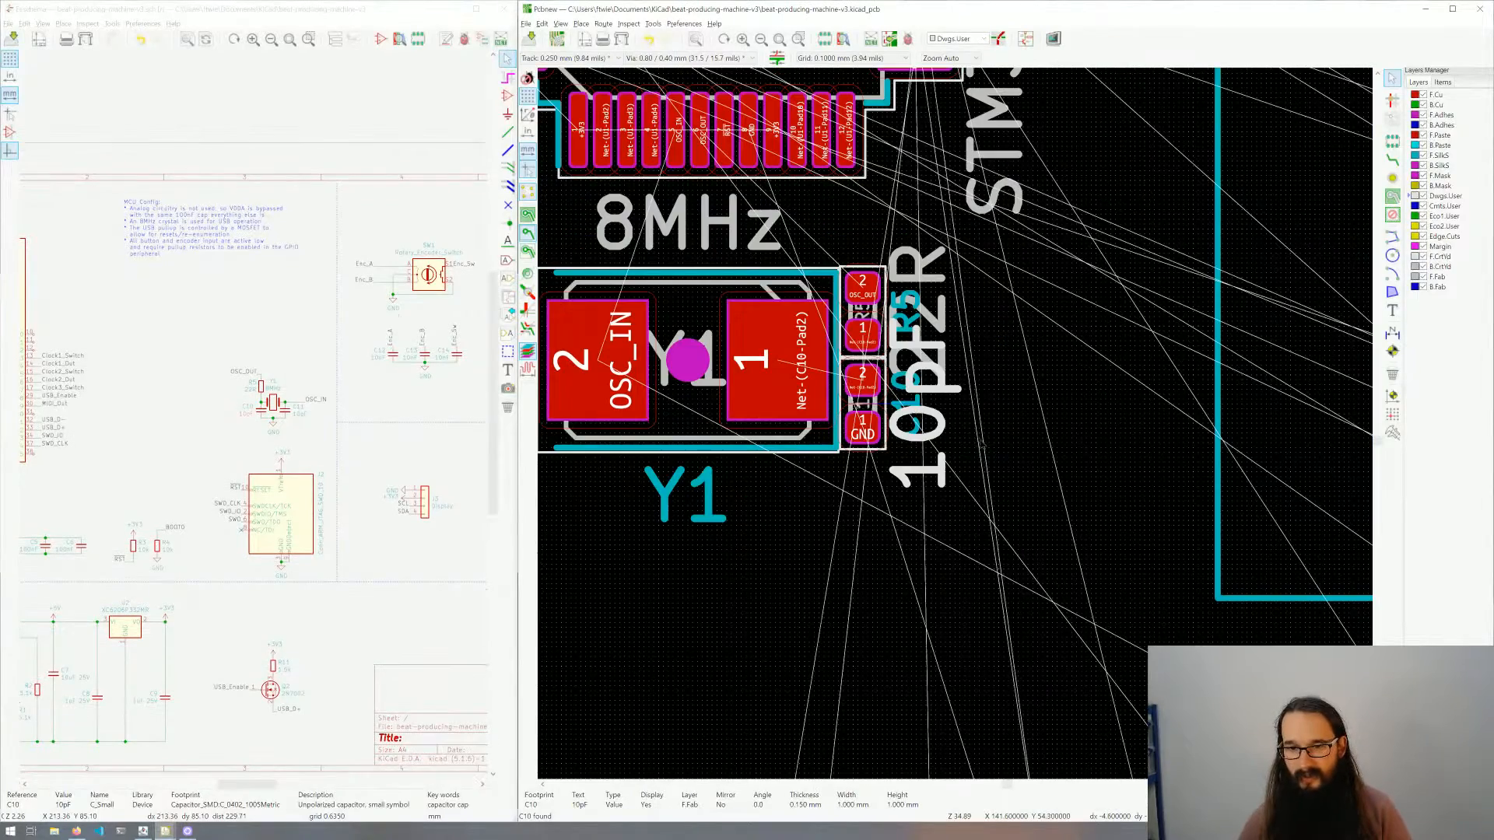
Step: Select the crystal's other 10pF capacitor C11 in the schematic and pick up its footprint on the board for moving
left_click(978, 437)
middle_click_drag(941, 380, 1133, 559)
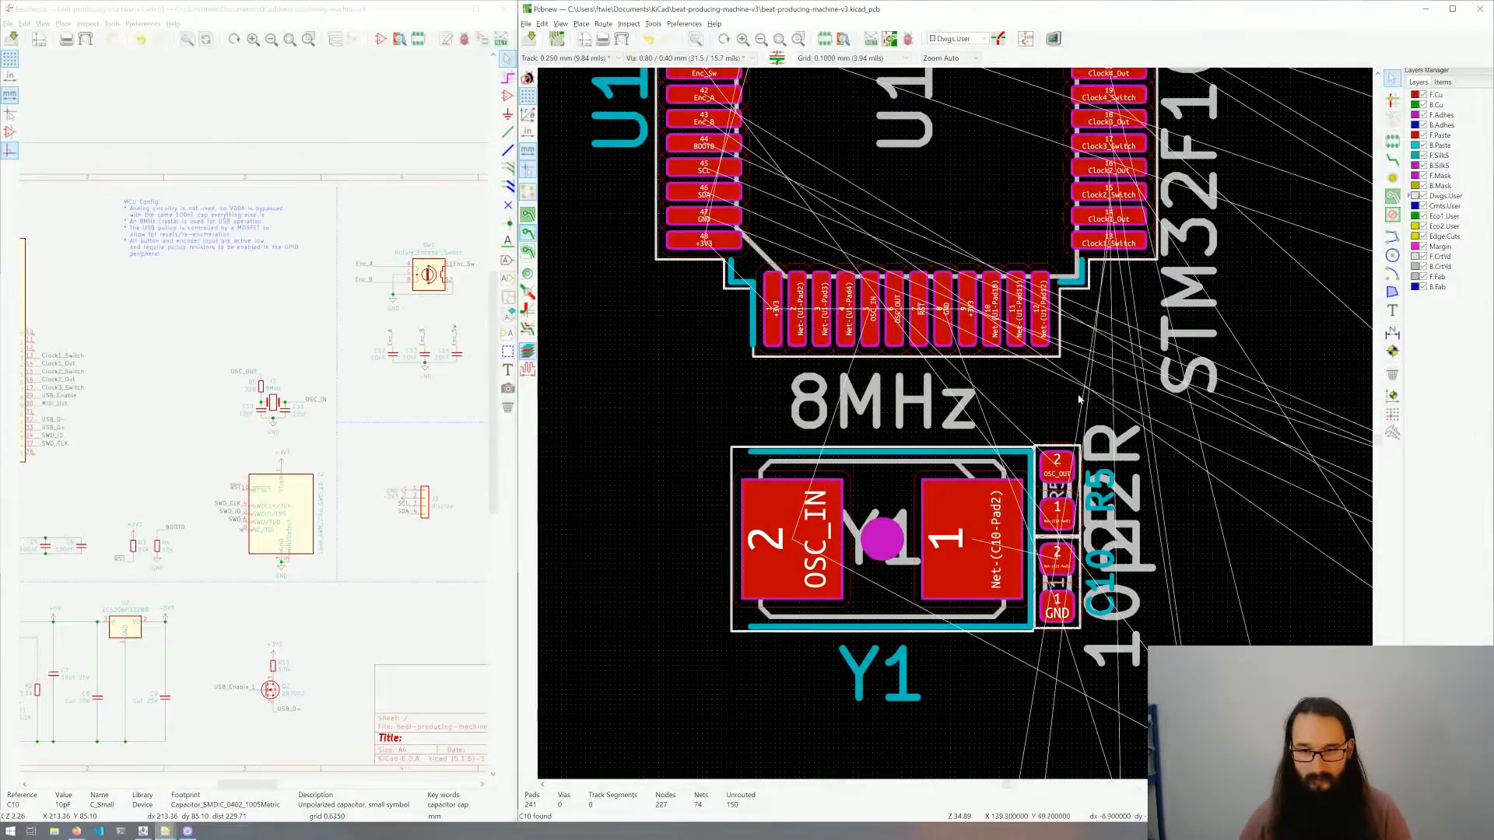
scroll(919, 432, "down", 6)
scroll(1019, 502, "down", 3)
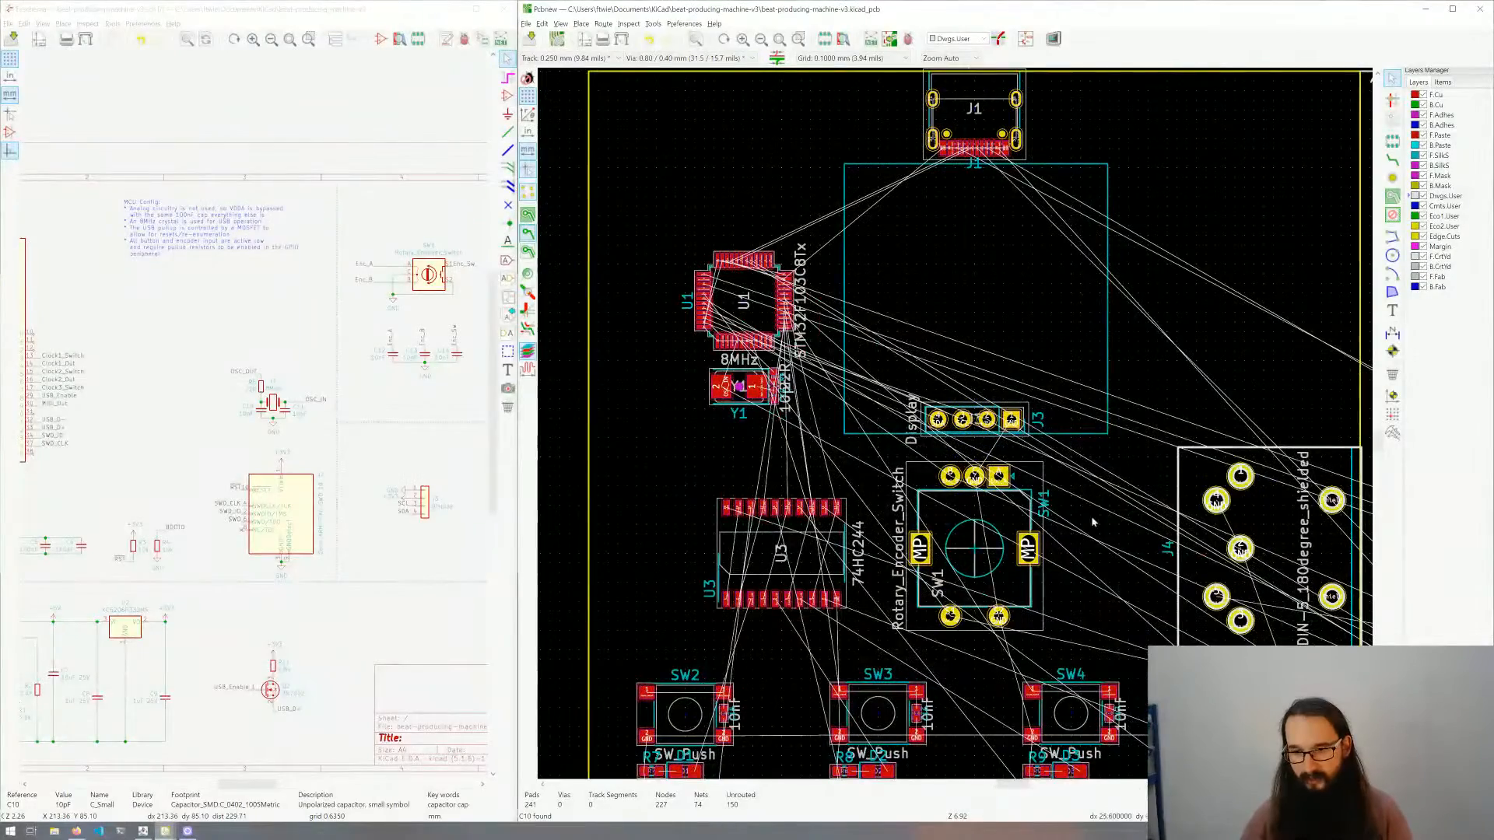
scroll(957, 427, "up", 3)
scroll(956, 427, "down", 3)
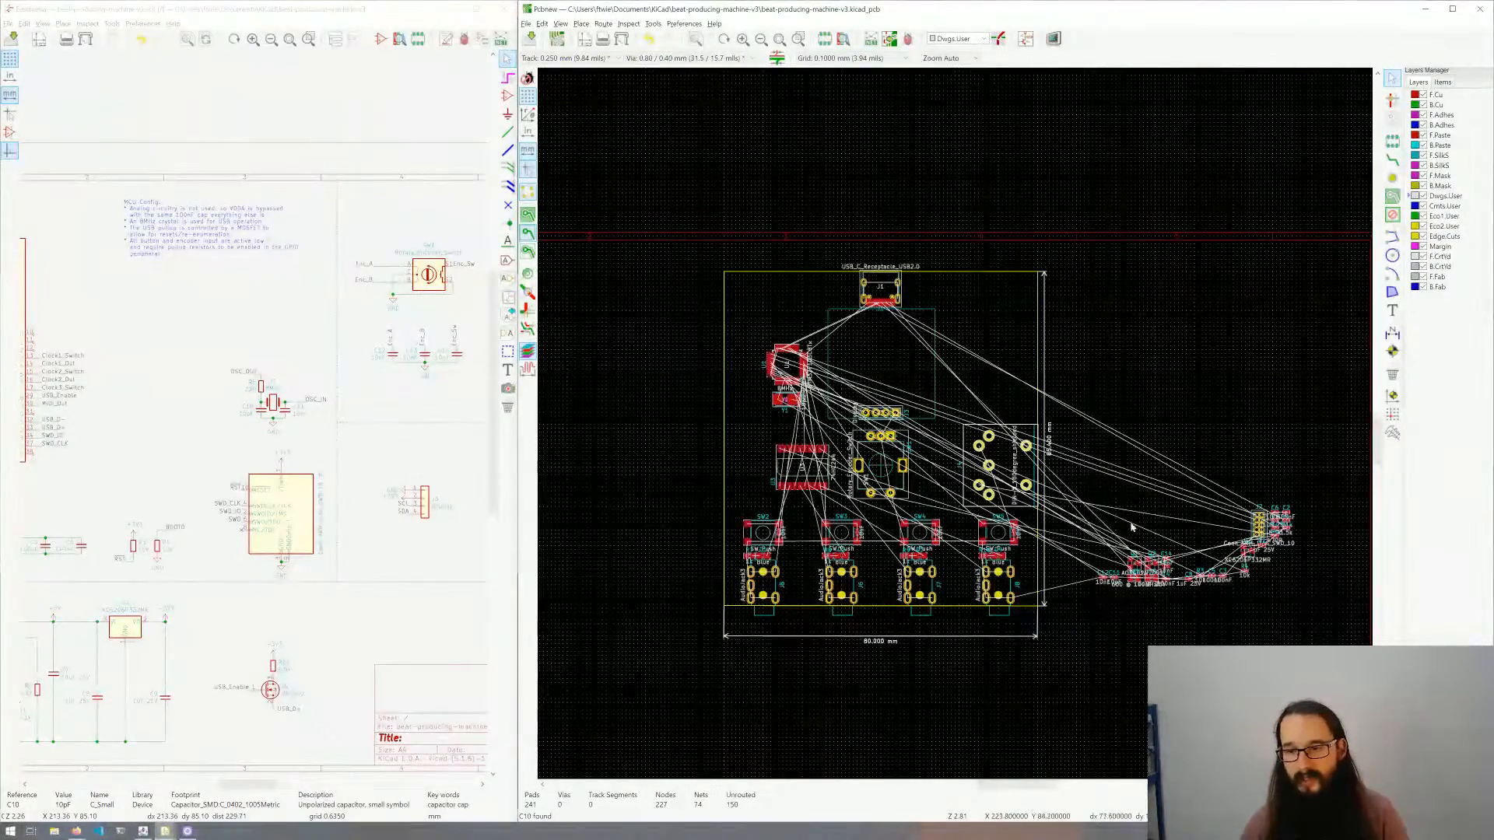
left_click(287, 414)
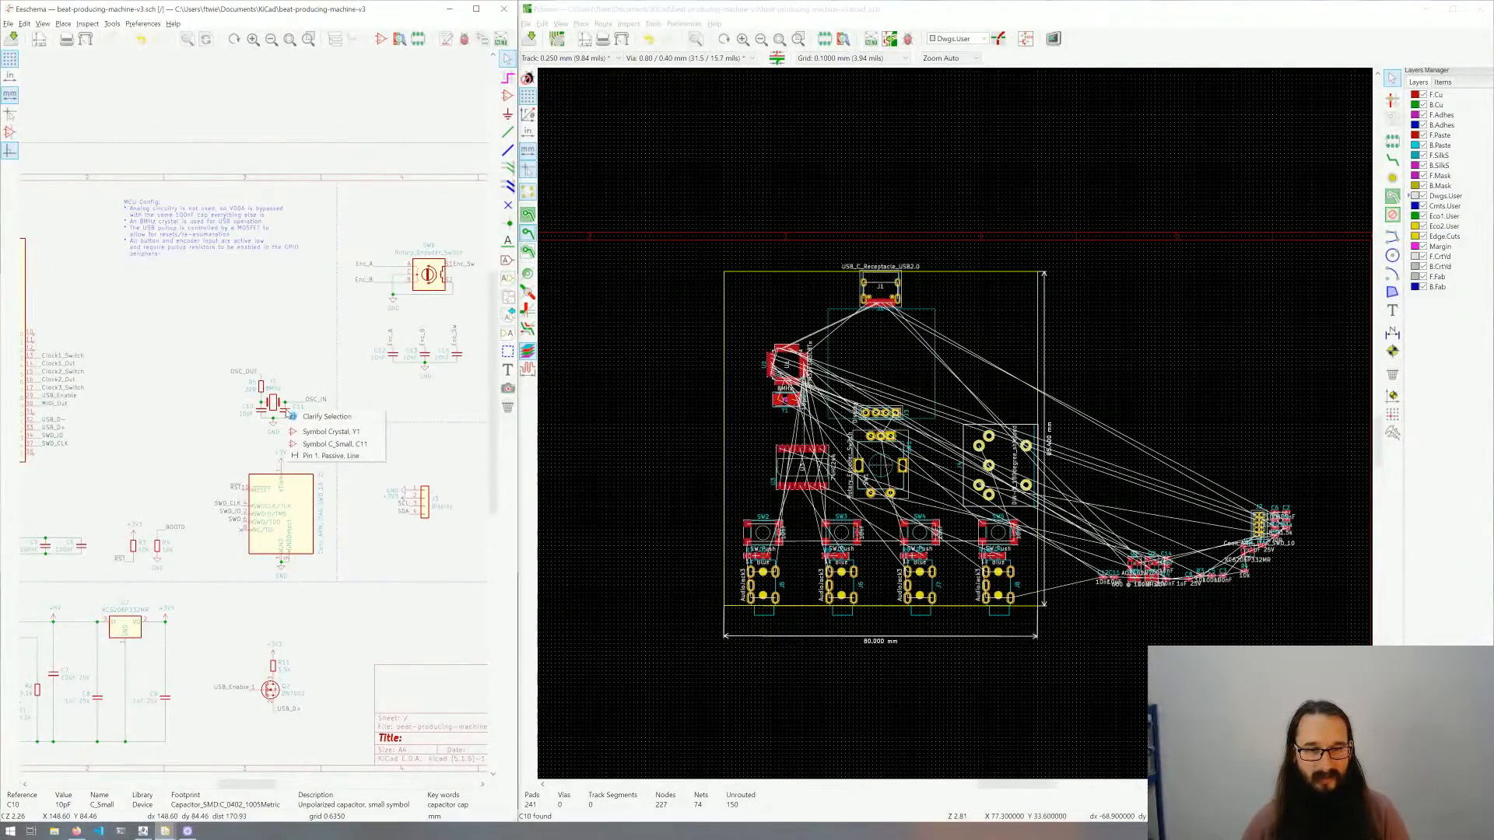
left_click(319, 428)
scroll(958, 421, "up", 6)
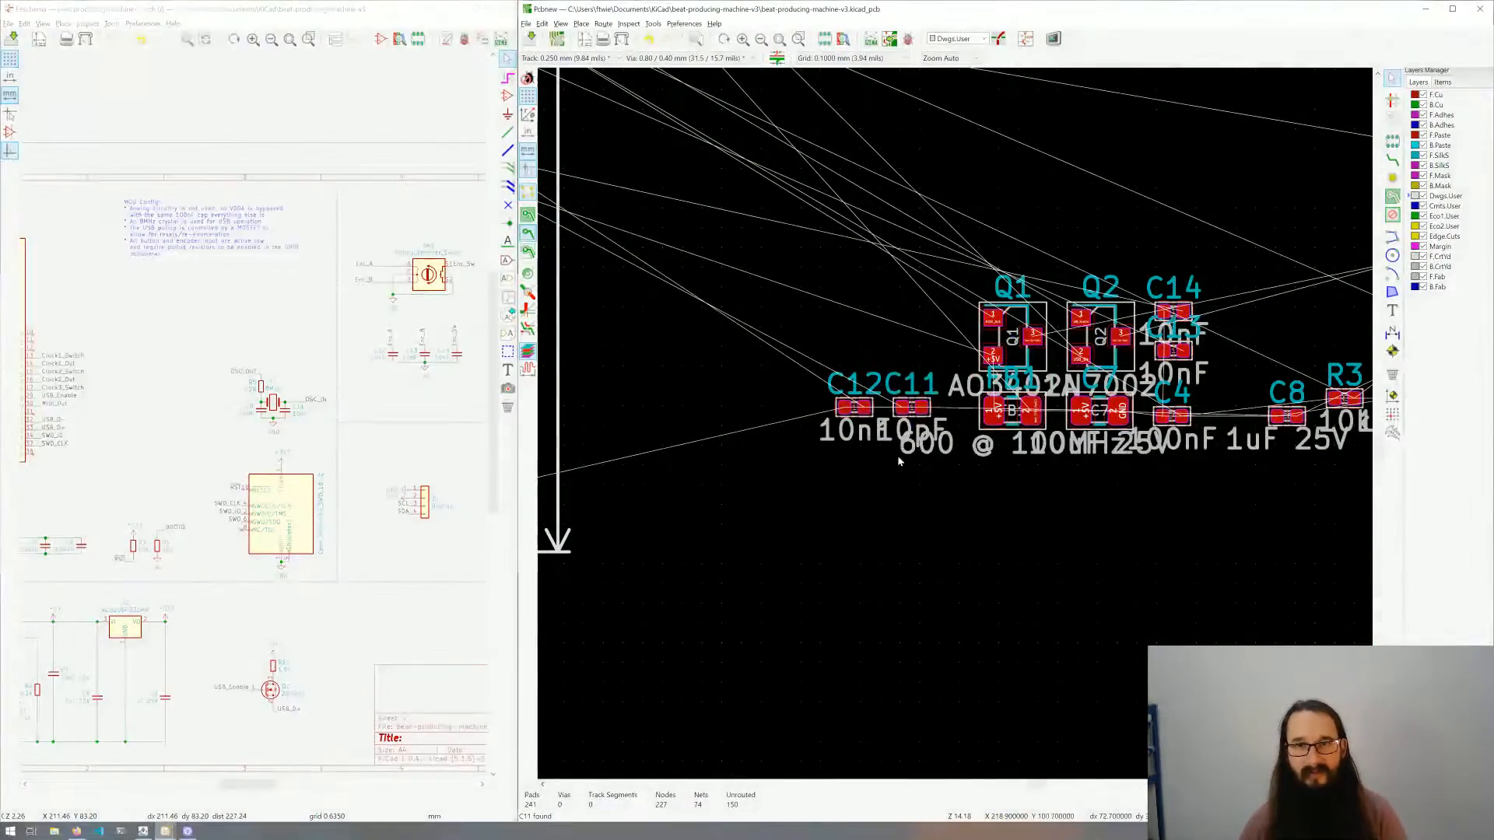
left_click(912, 407)
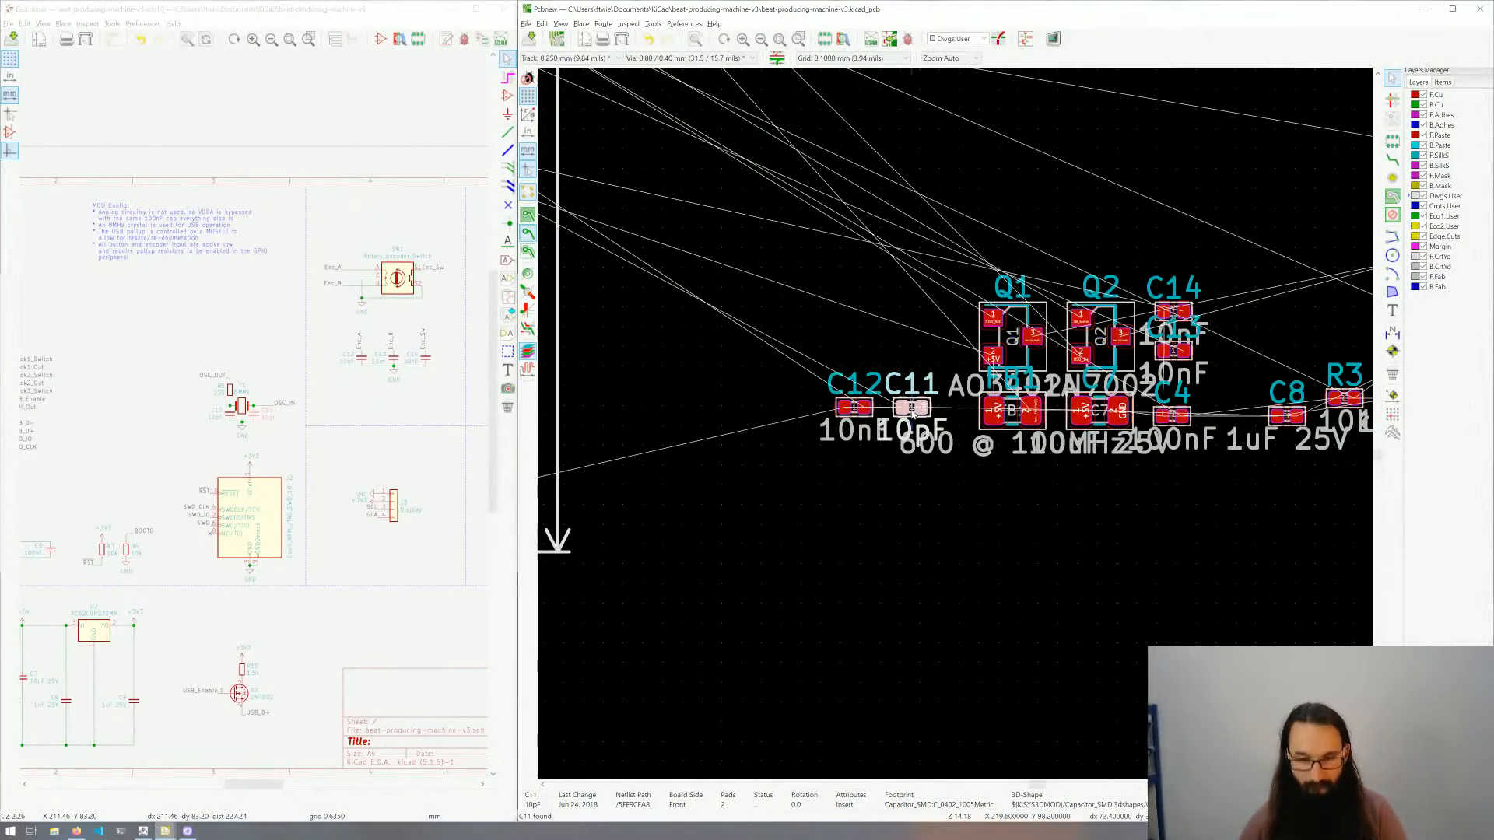
Step: Place capacitor C11, rotated to 270 degrees, beside crystal Y1's OSC_IN pad at X 132.0, Y 51.7 mm
scroll(912, 407, "down", 6)
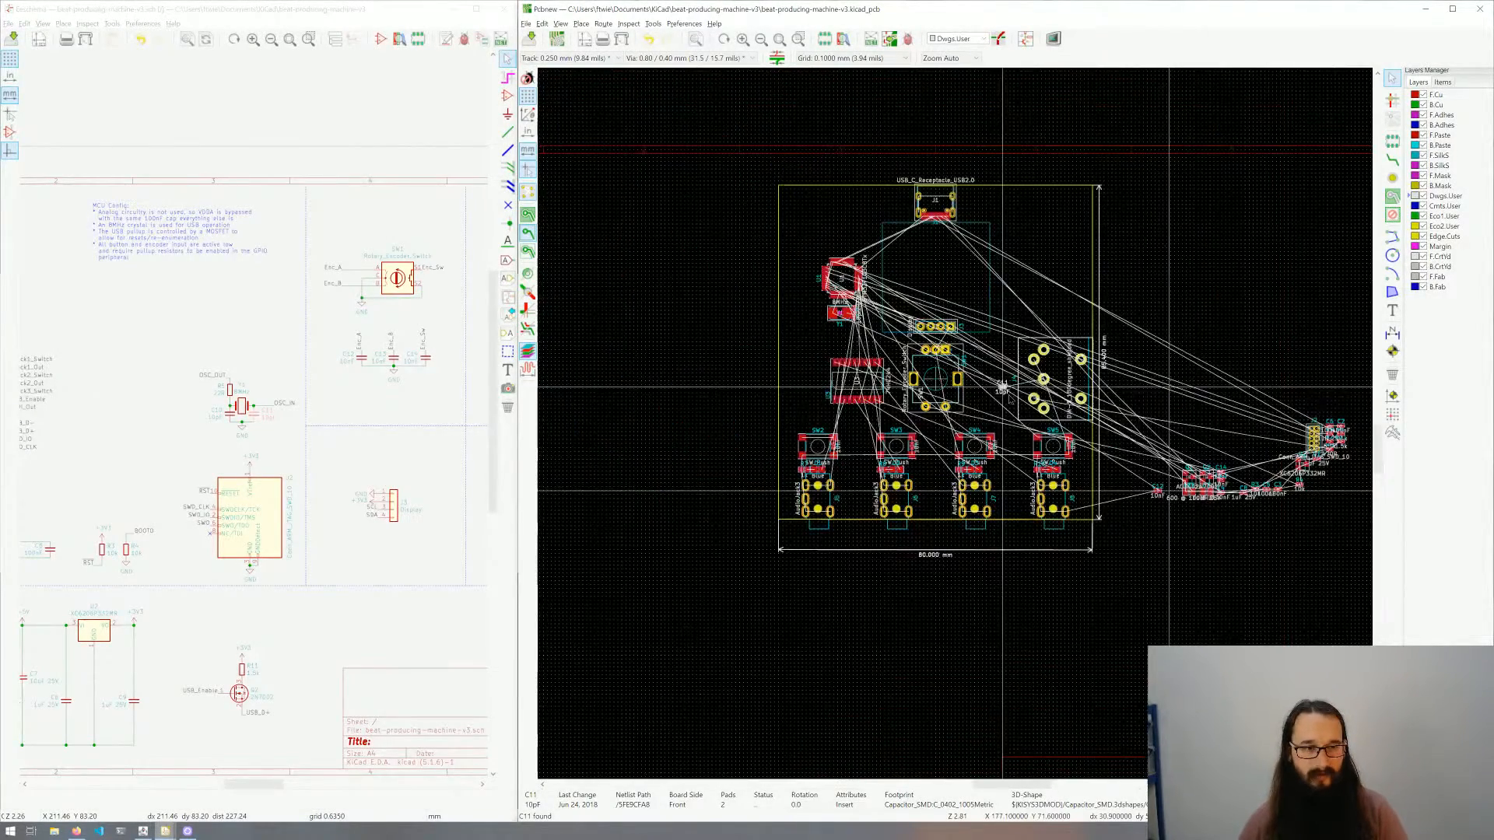
scroll(1002, 386, "up", 8)
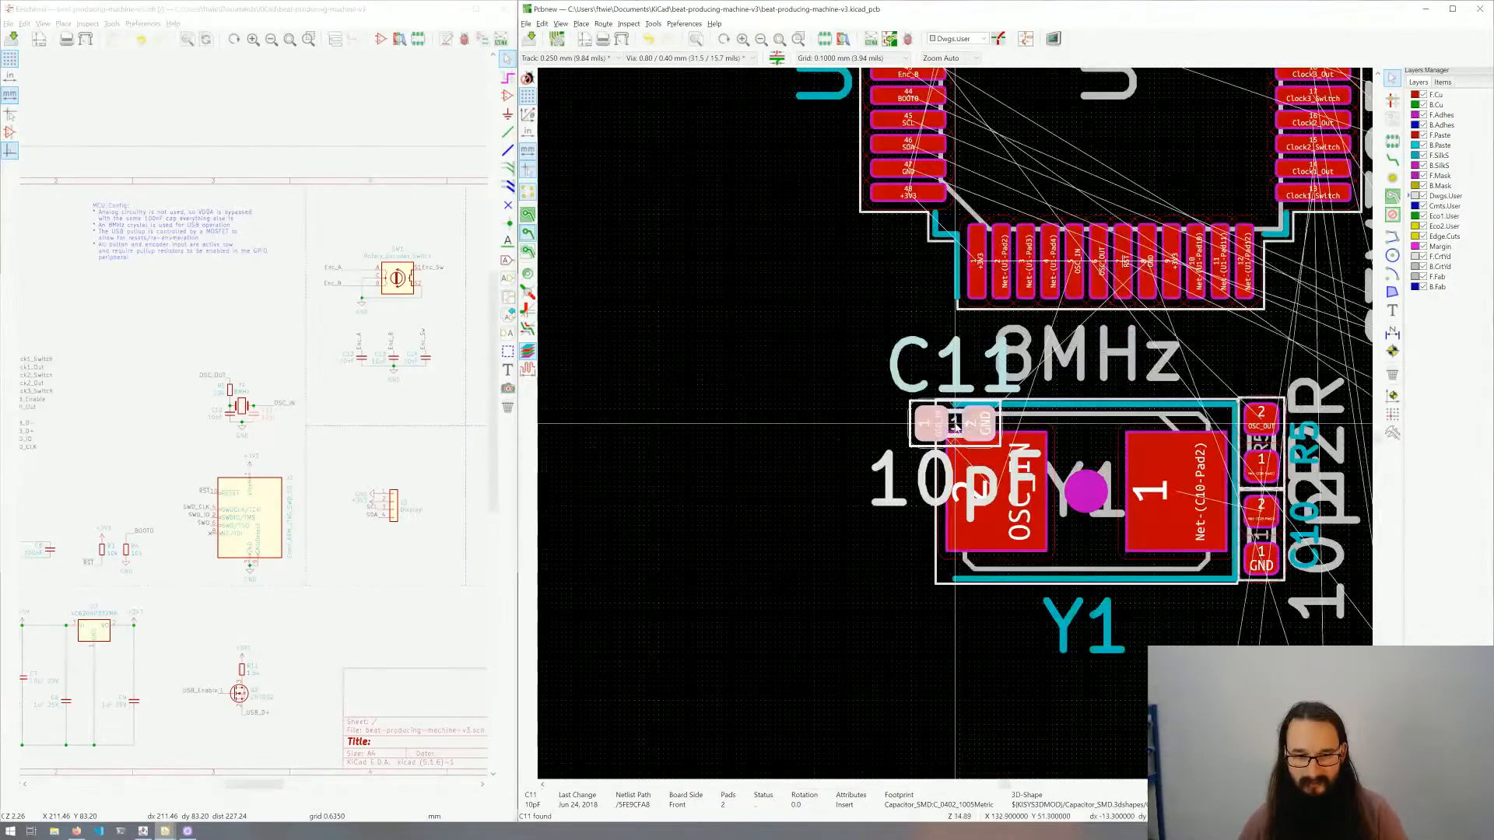
left_click_drag(929, 435, 909, 450)
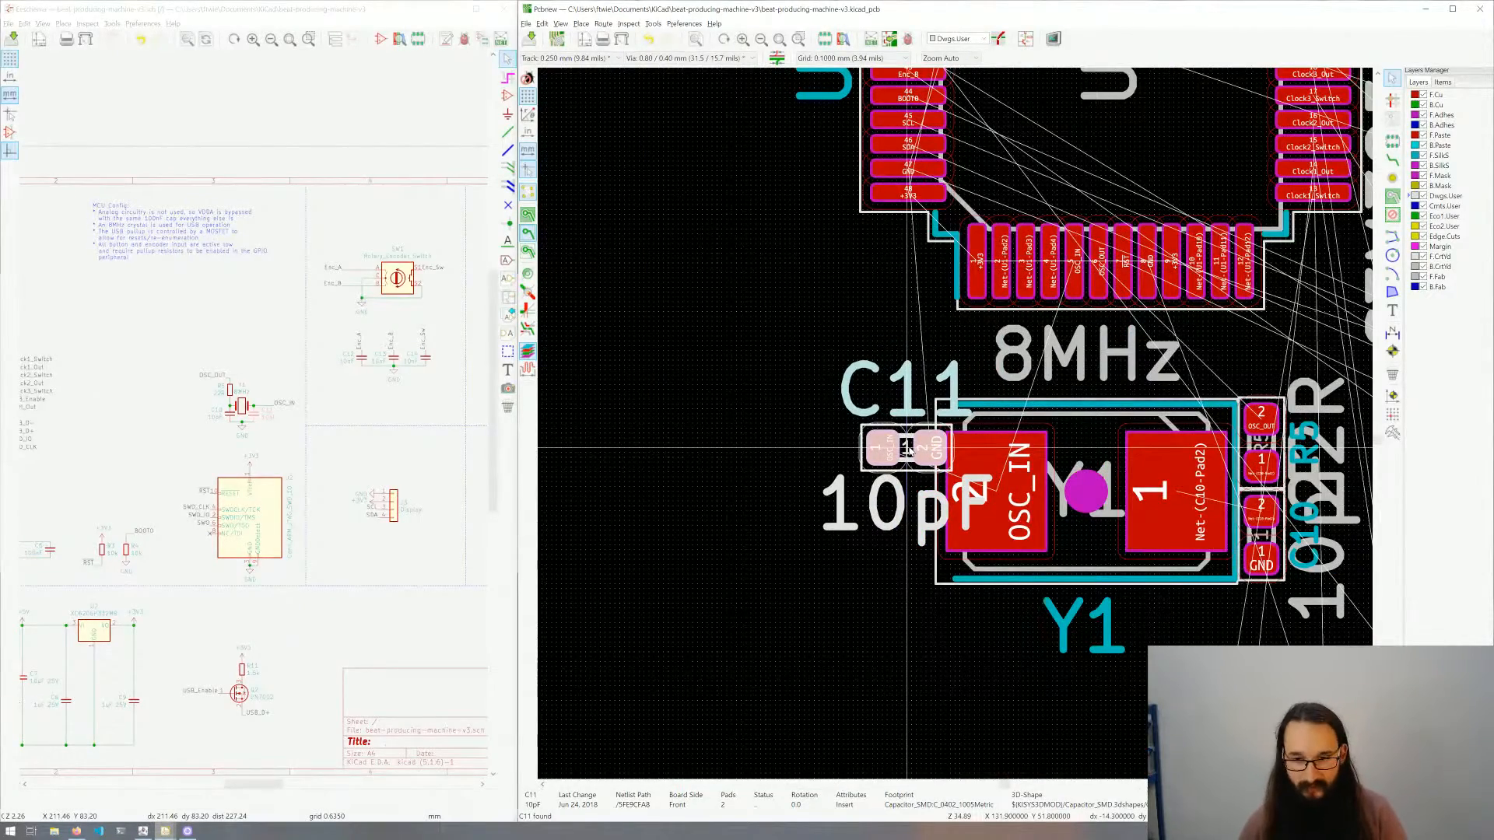
key("r")
key("r")
key("r")
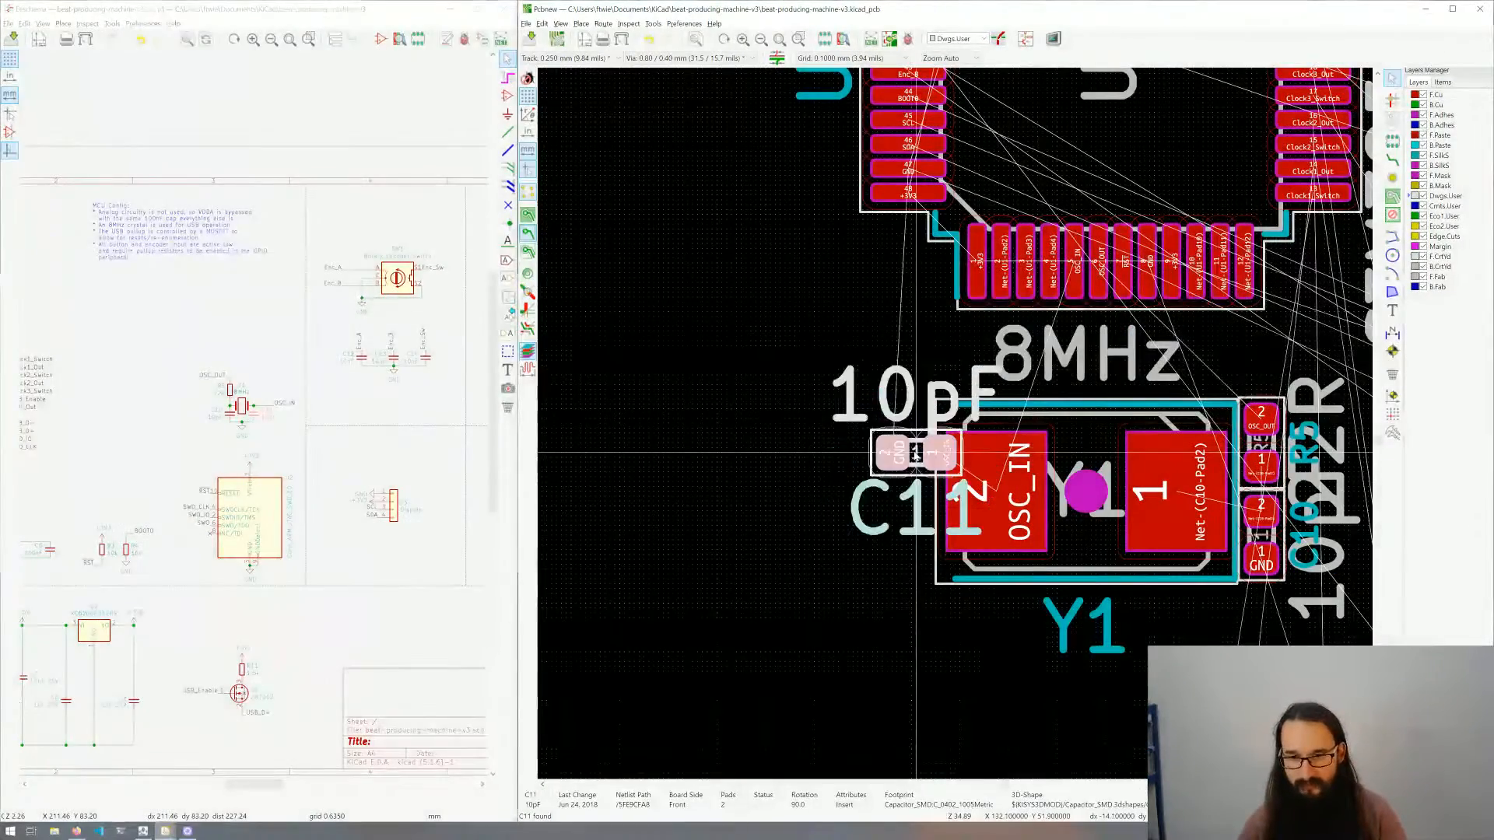
left_click_drag(911, 449, 912, 444)
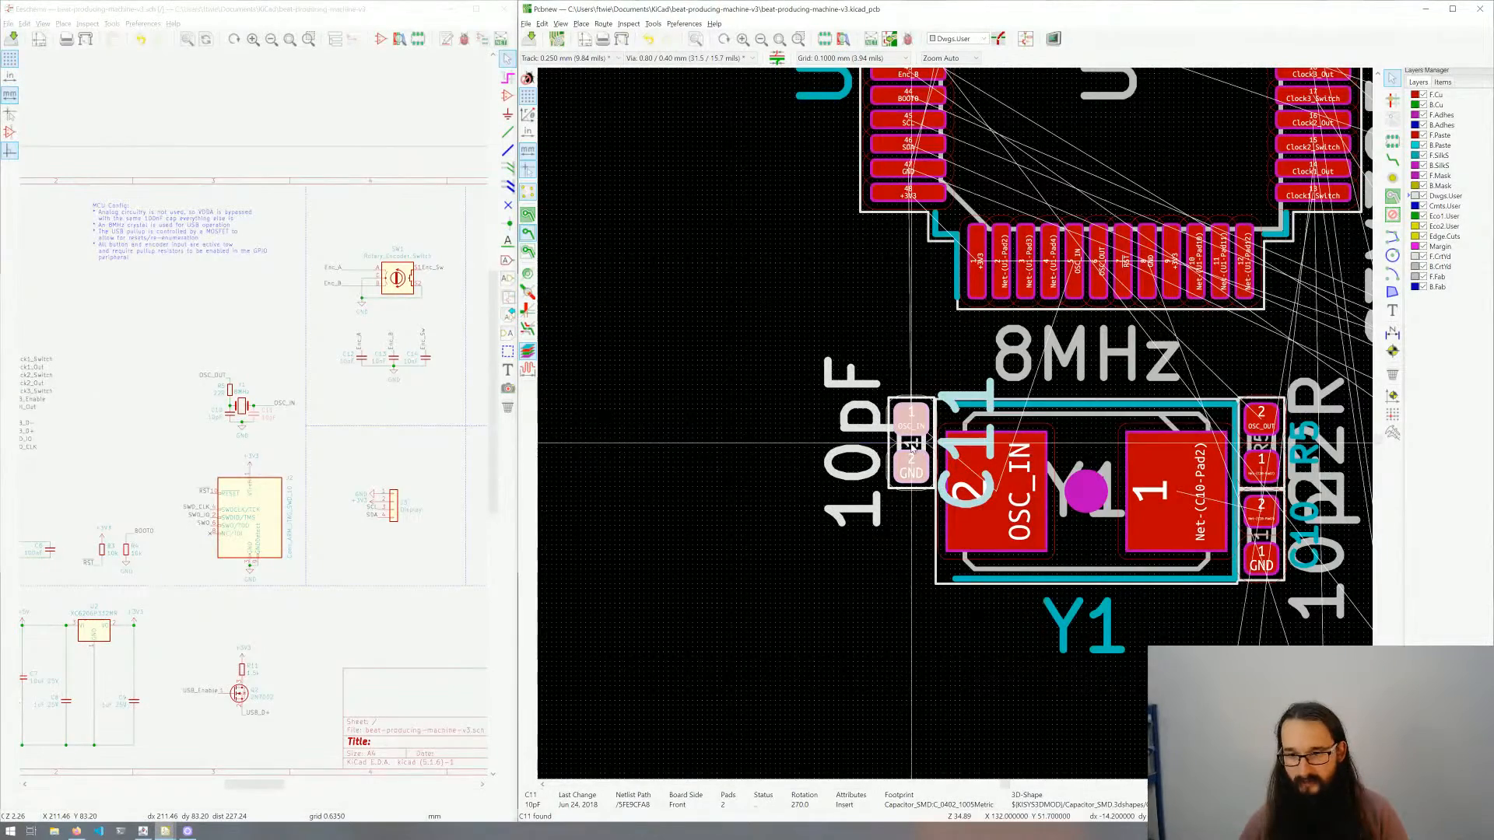
left_click(912, 445)
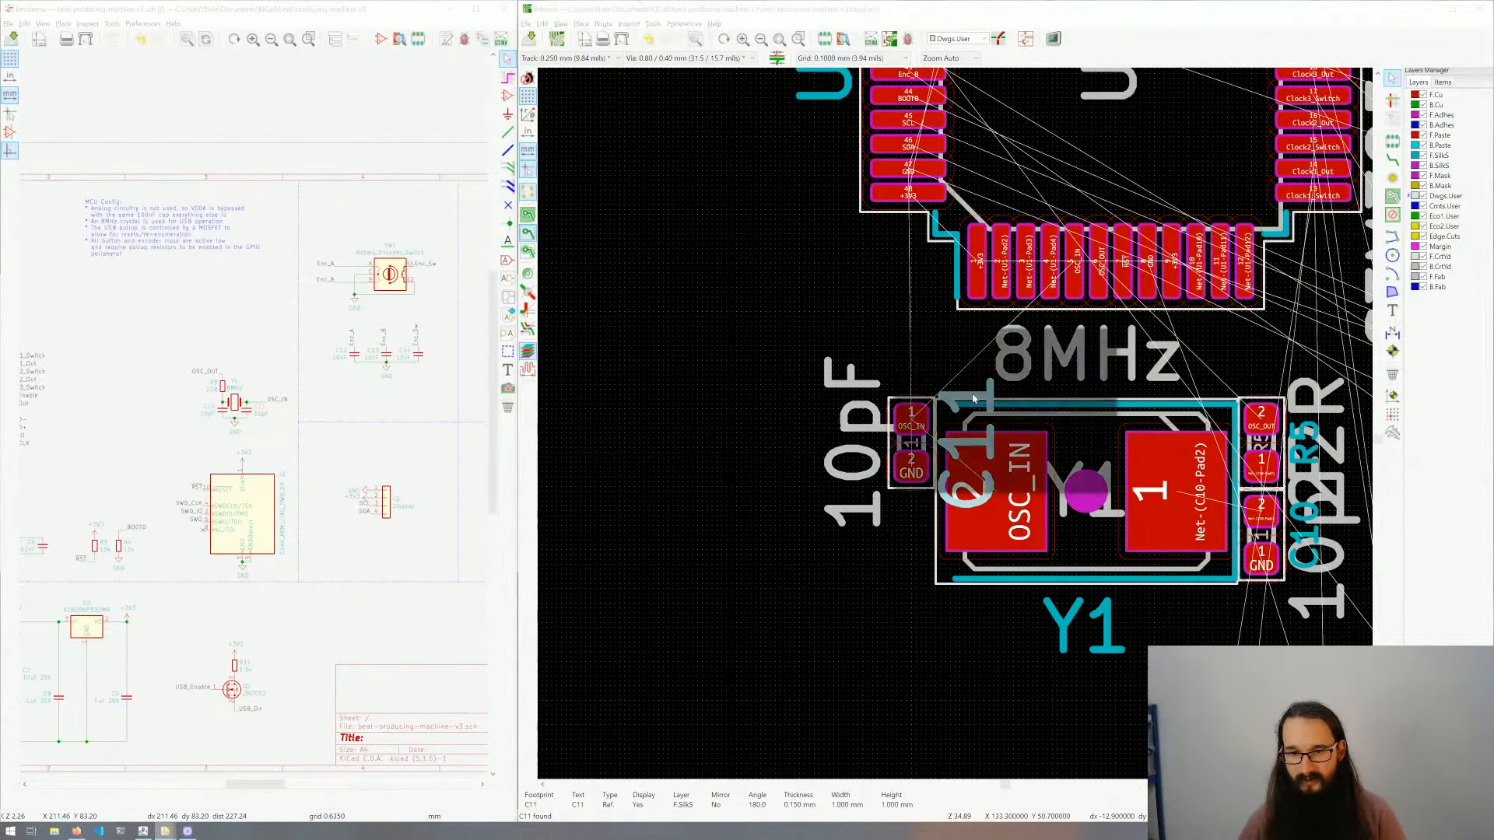
Step: Set C11's reference text to 0.5 mm width and height with 0.1 mm thickness, and move it to the side away from Y1
double_click(973, 397)
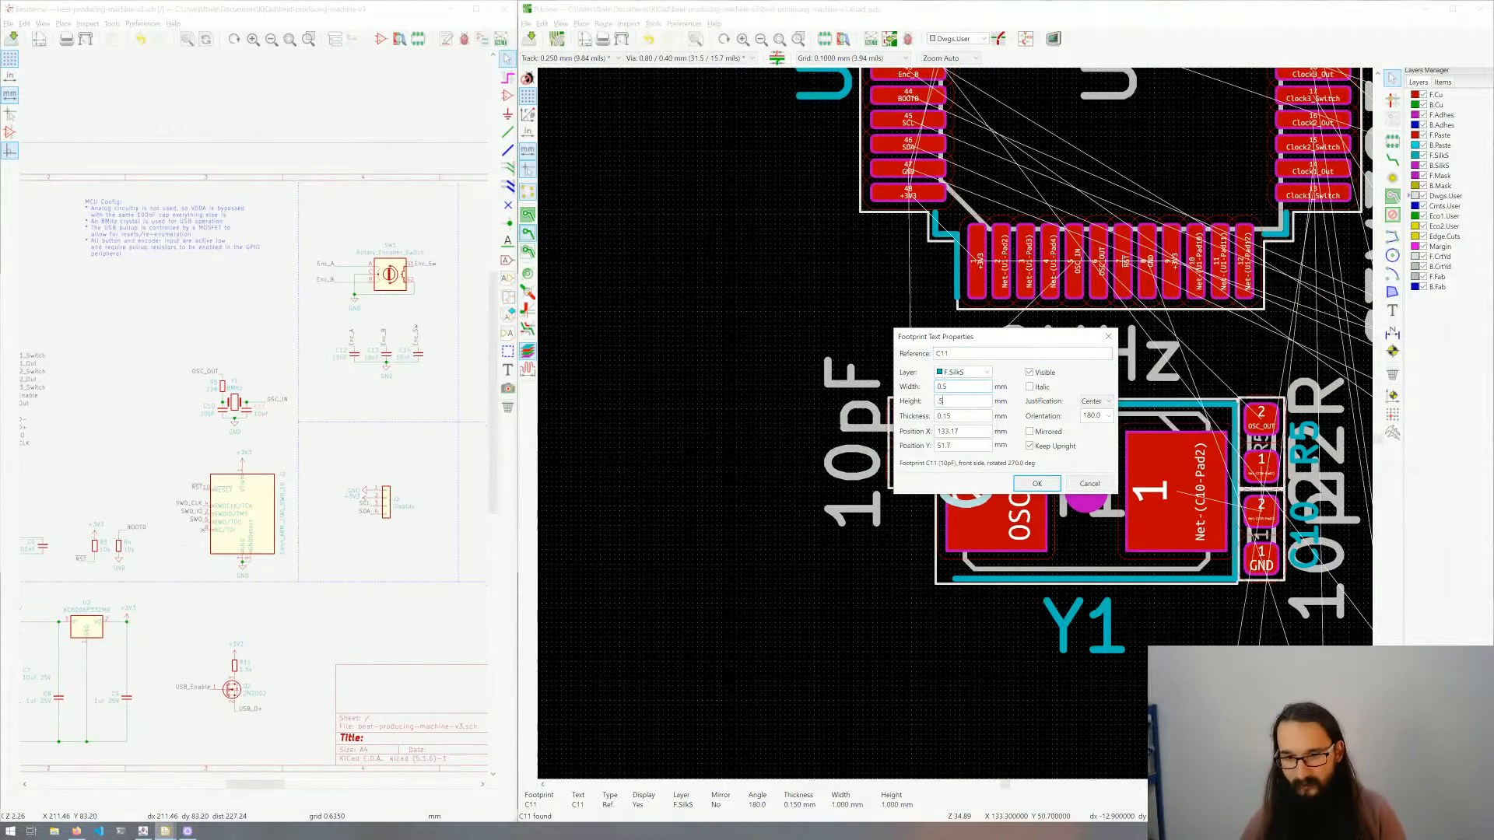
key("Return")
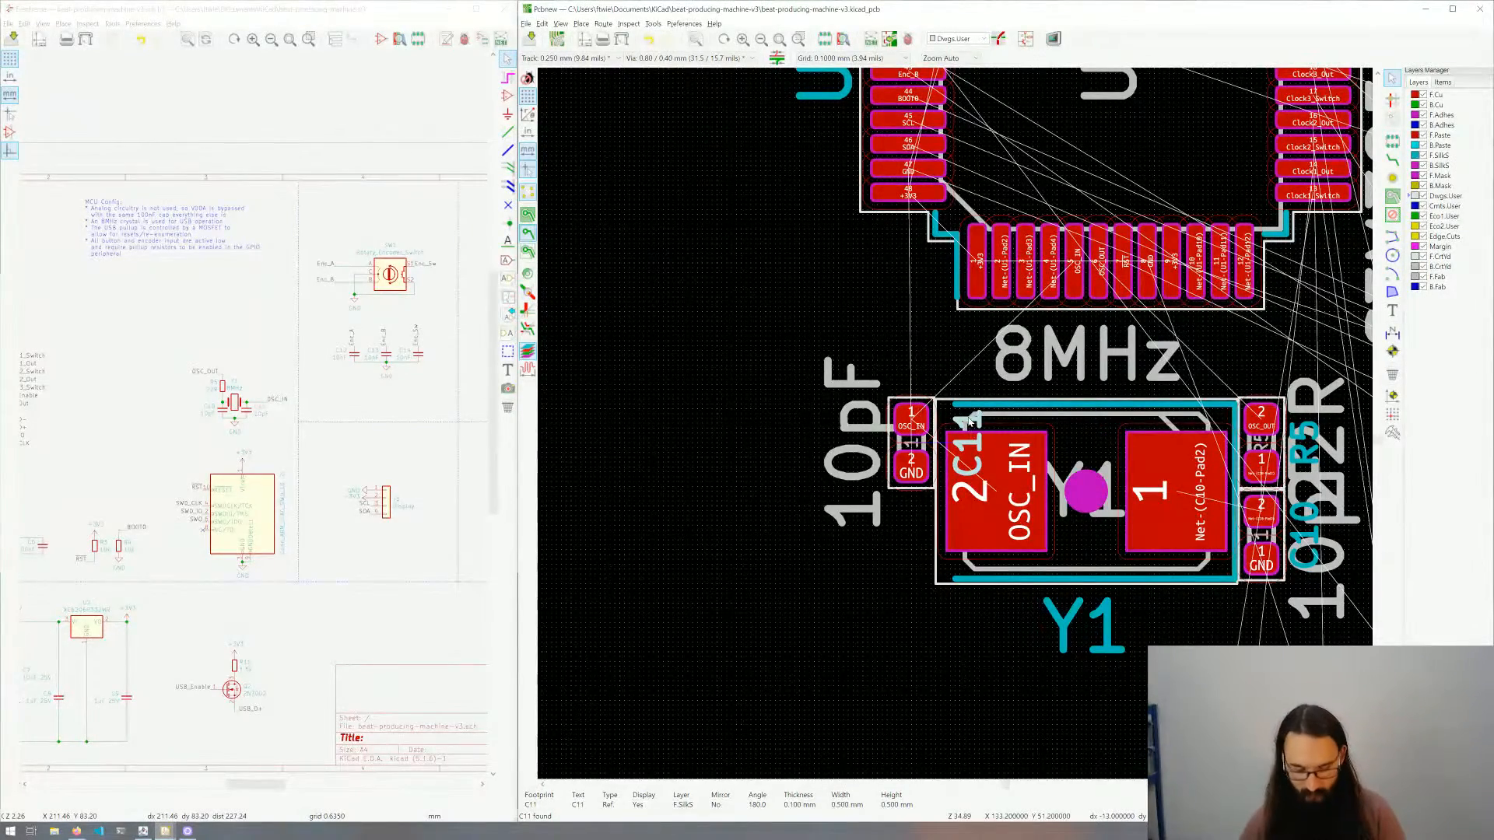
key("m")
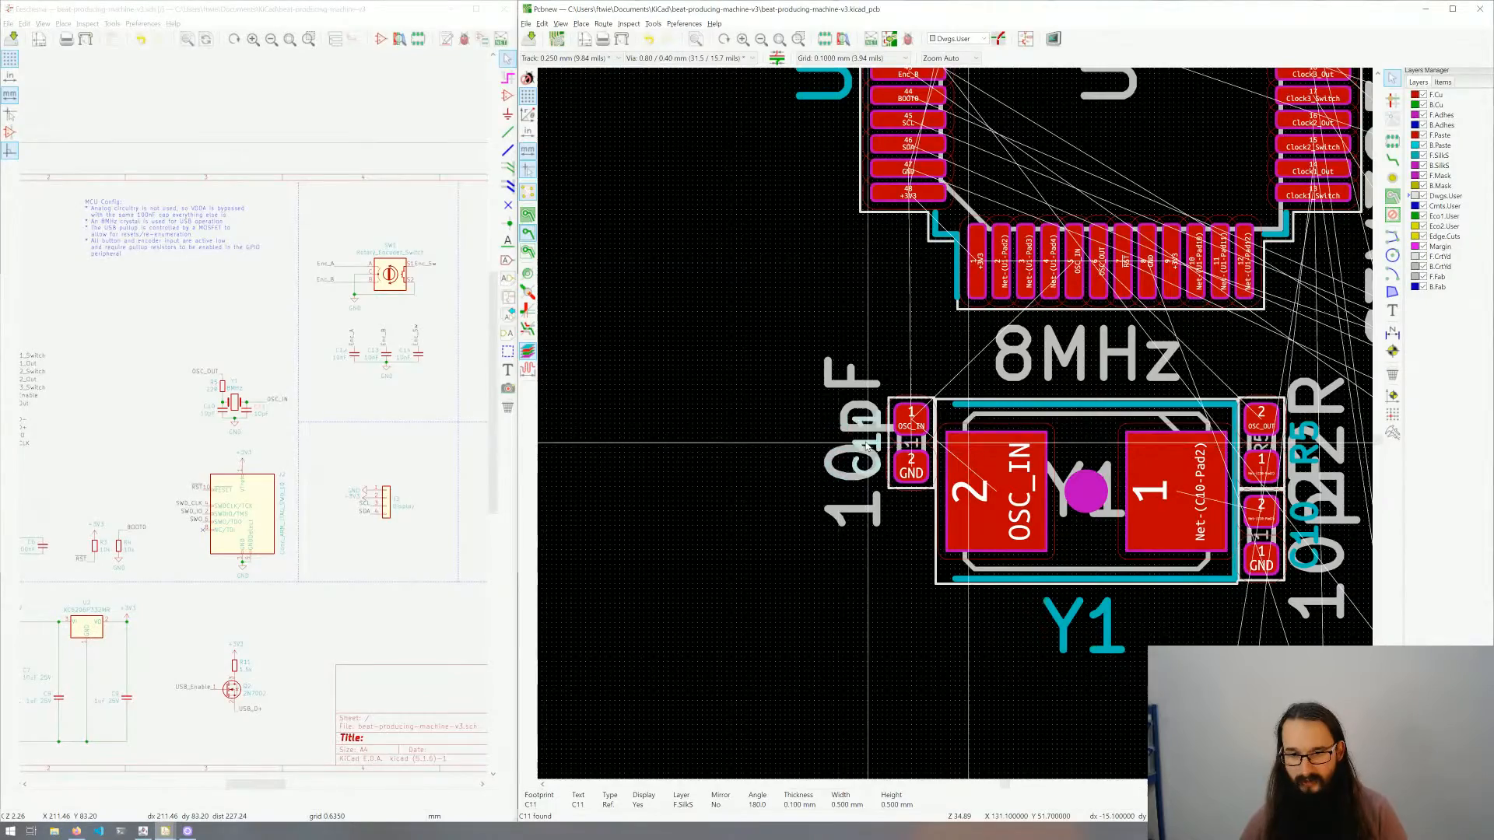
left_click(868, 444)
left_click(908, 357)
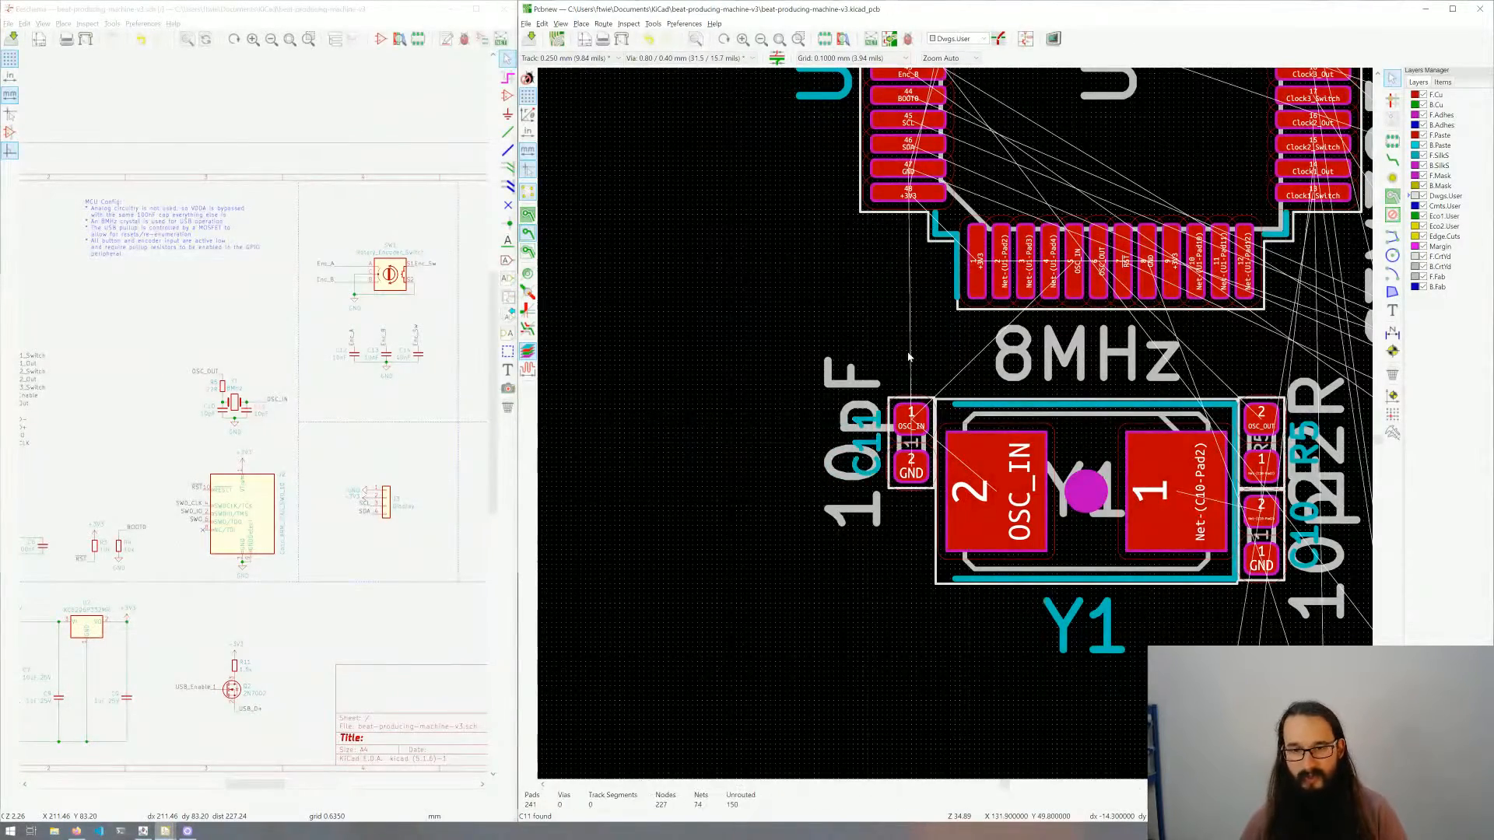
Step: Select the 100nF decoupling capacitor C2 in the schematic and pick out its footprint on the board
middle_click_drag(909, 356, 739, 414)
scroll(914, 437, "down", 7)
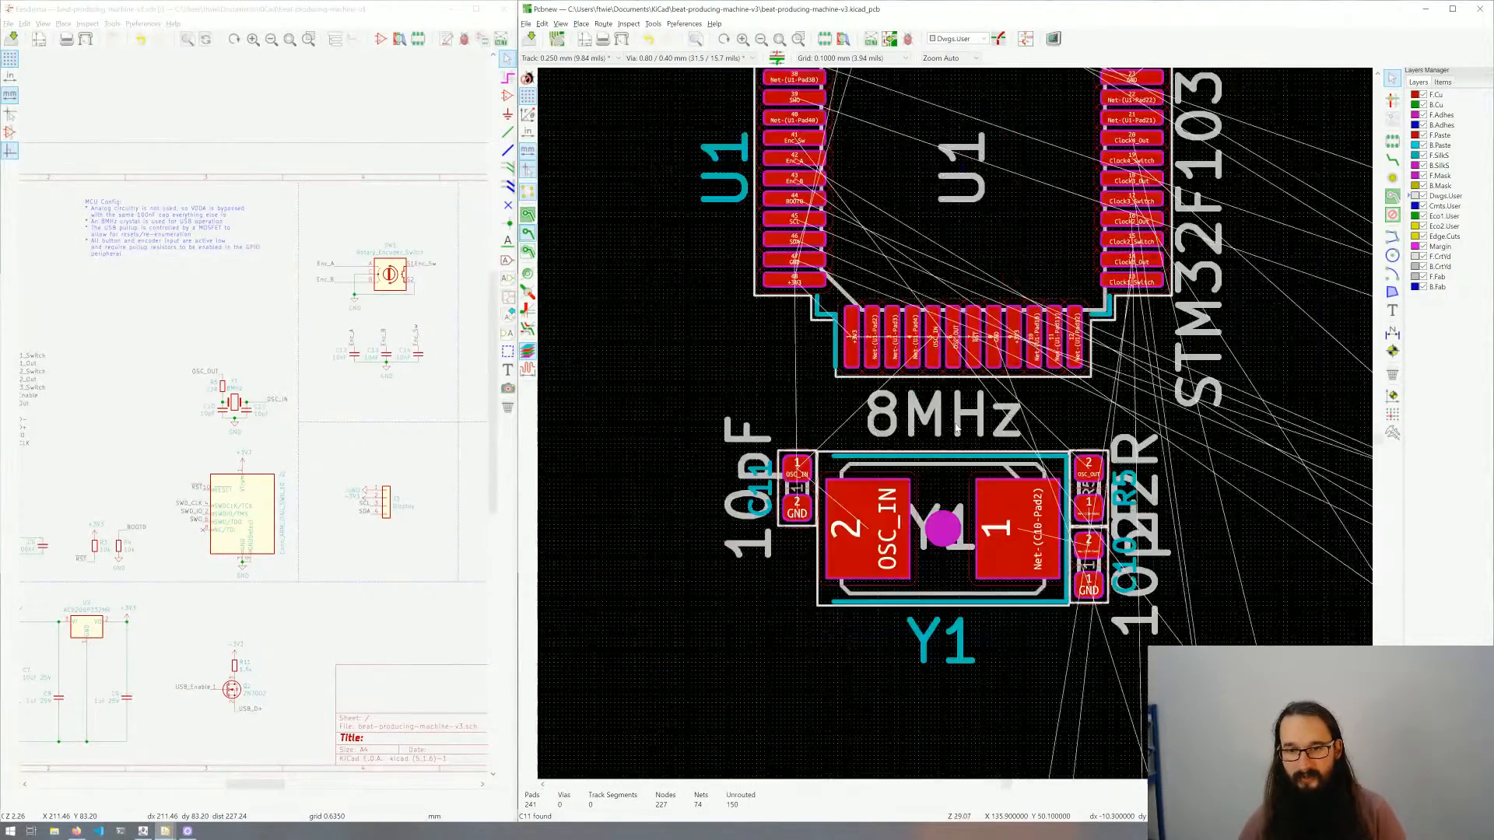
middle_click_drag(986, 434, 813, 452)
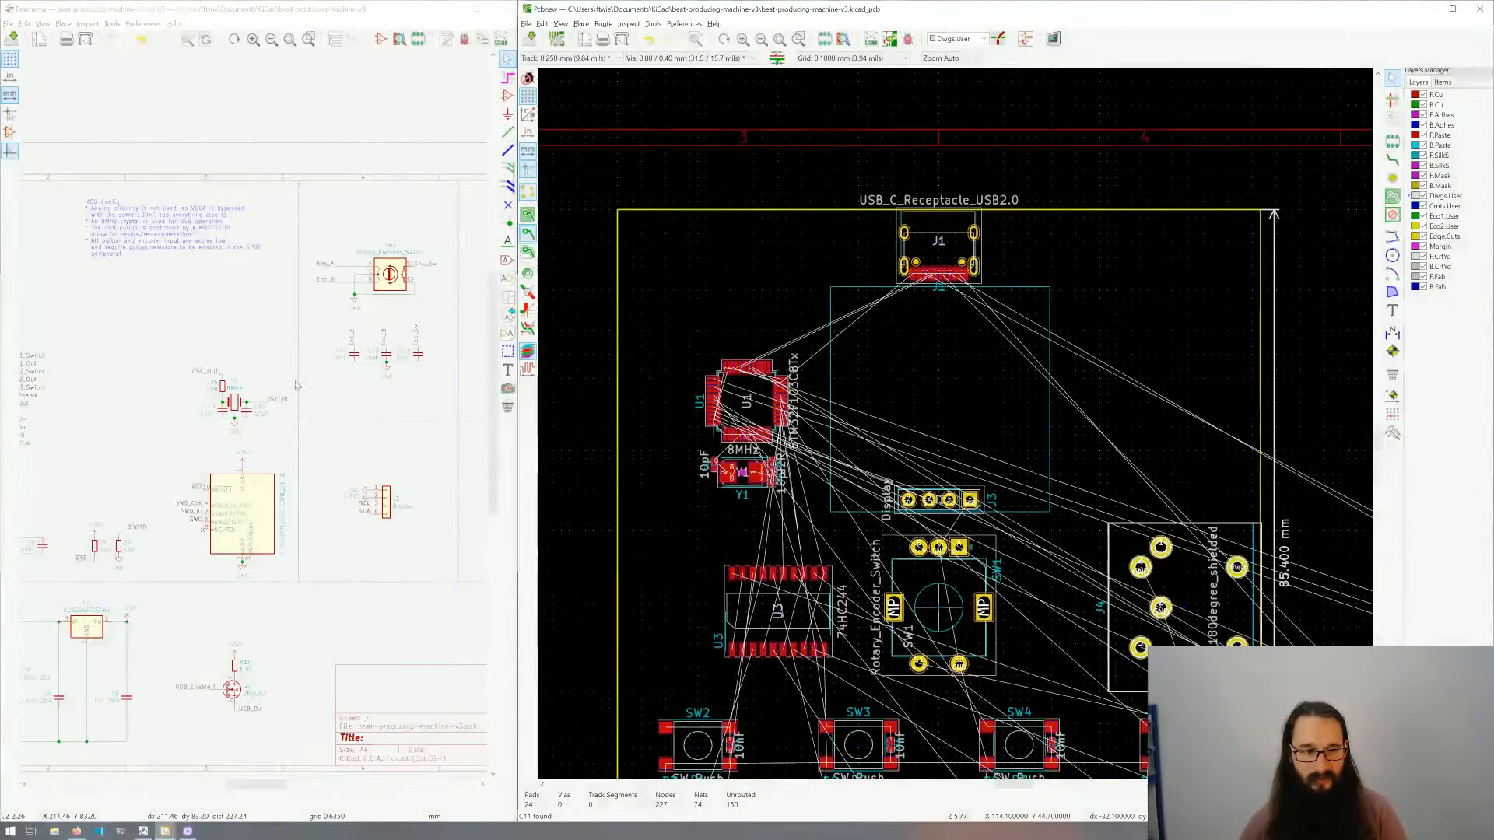
left_click(123, 460)
scroll(156, 467, "left", 6, "ctrl")
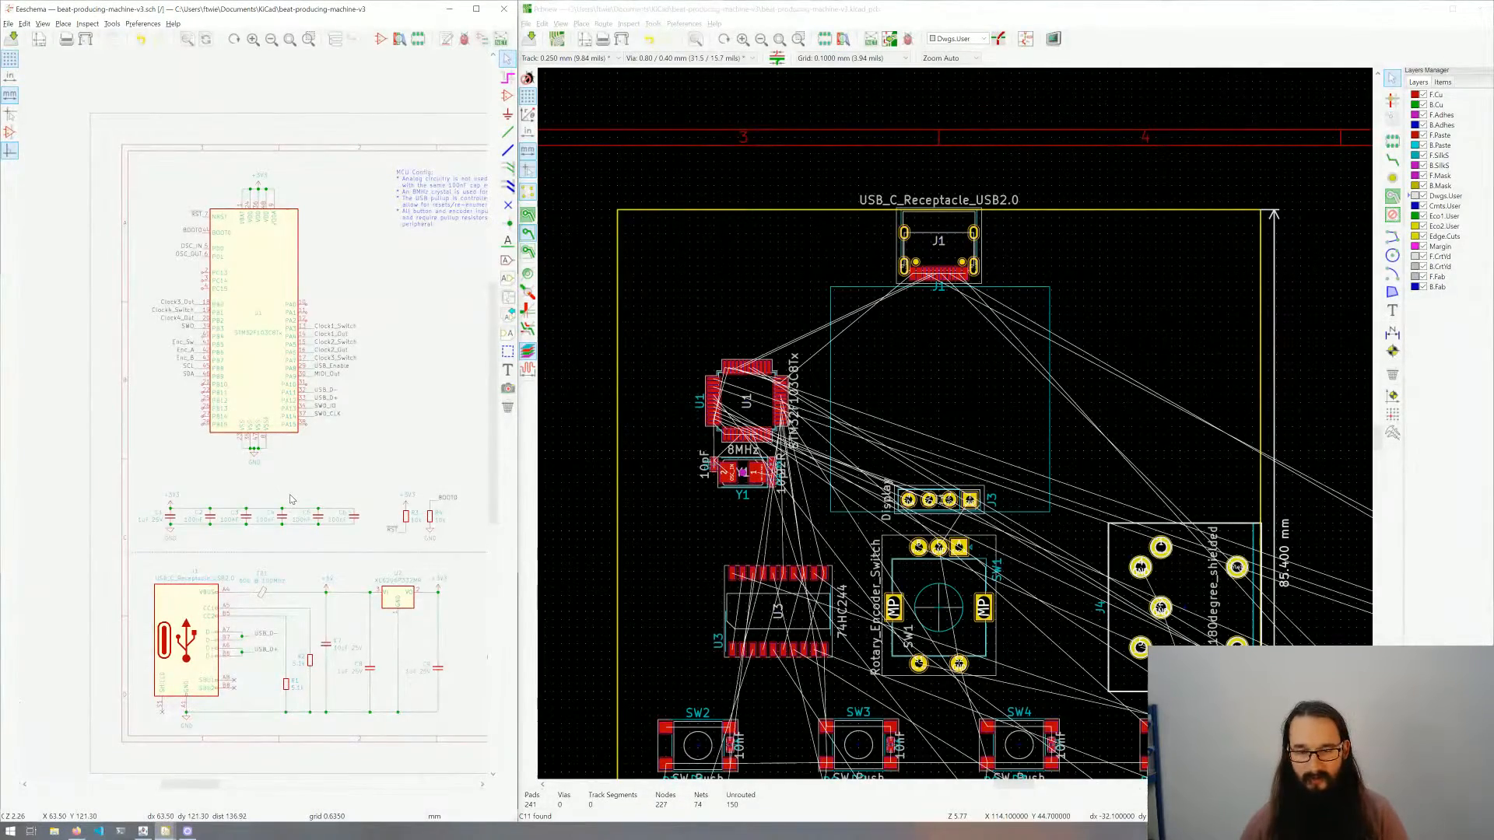
middle_click_drag(321, 489, 327, 424)
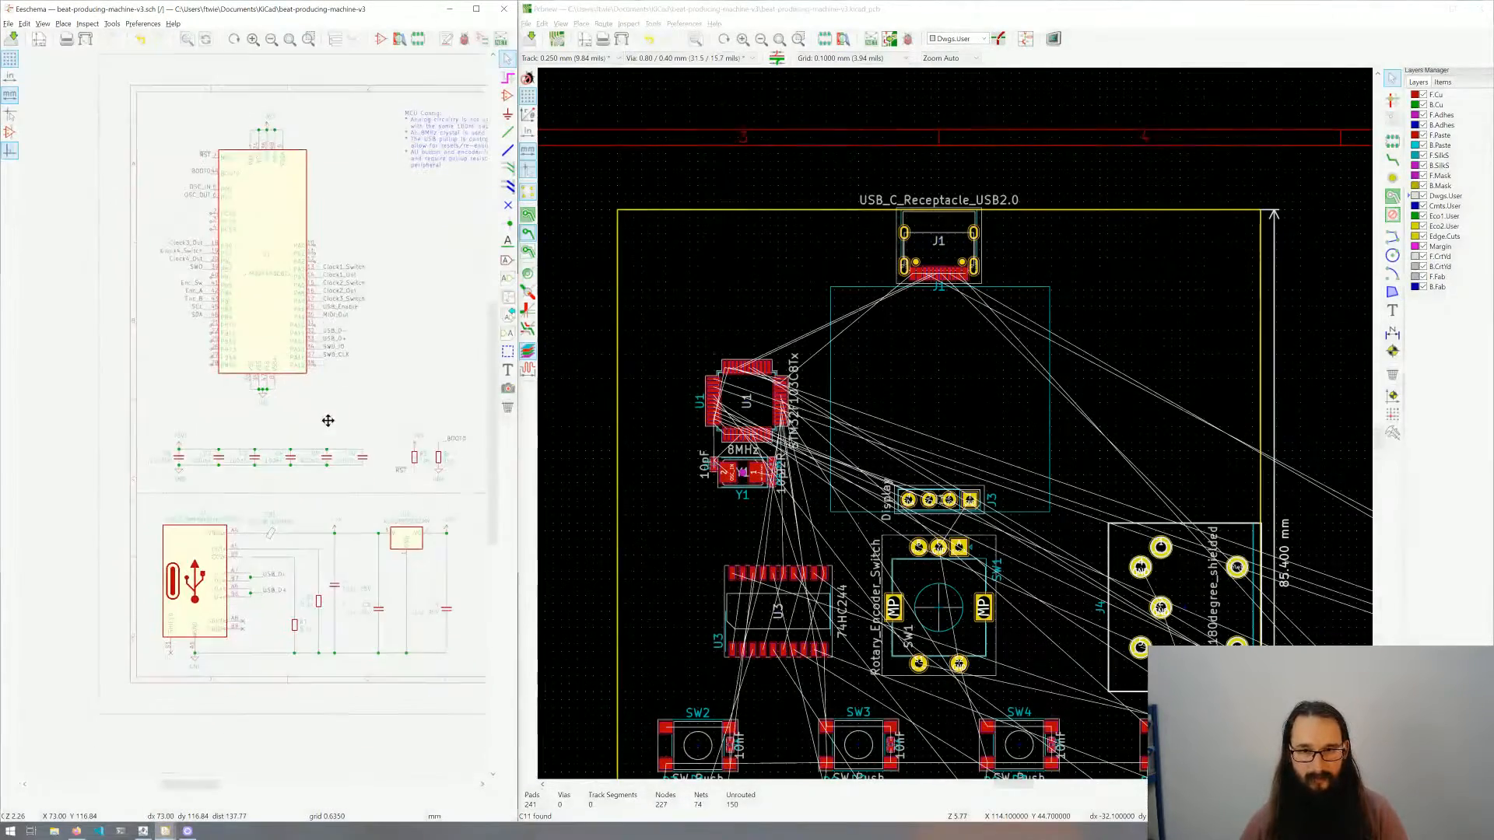
left_click(220, 460)
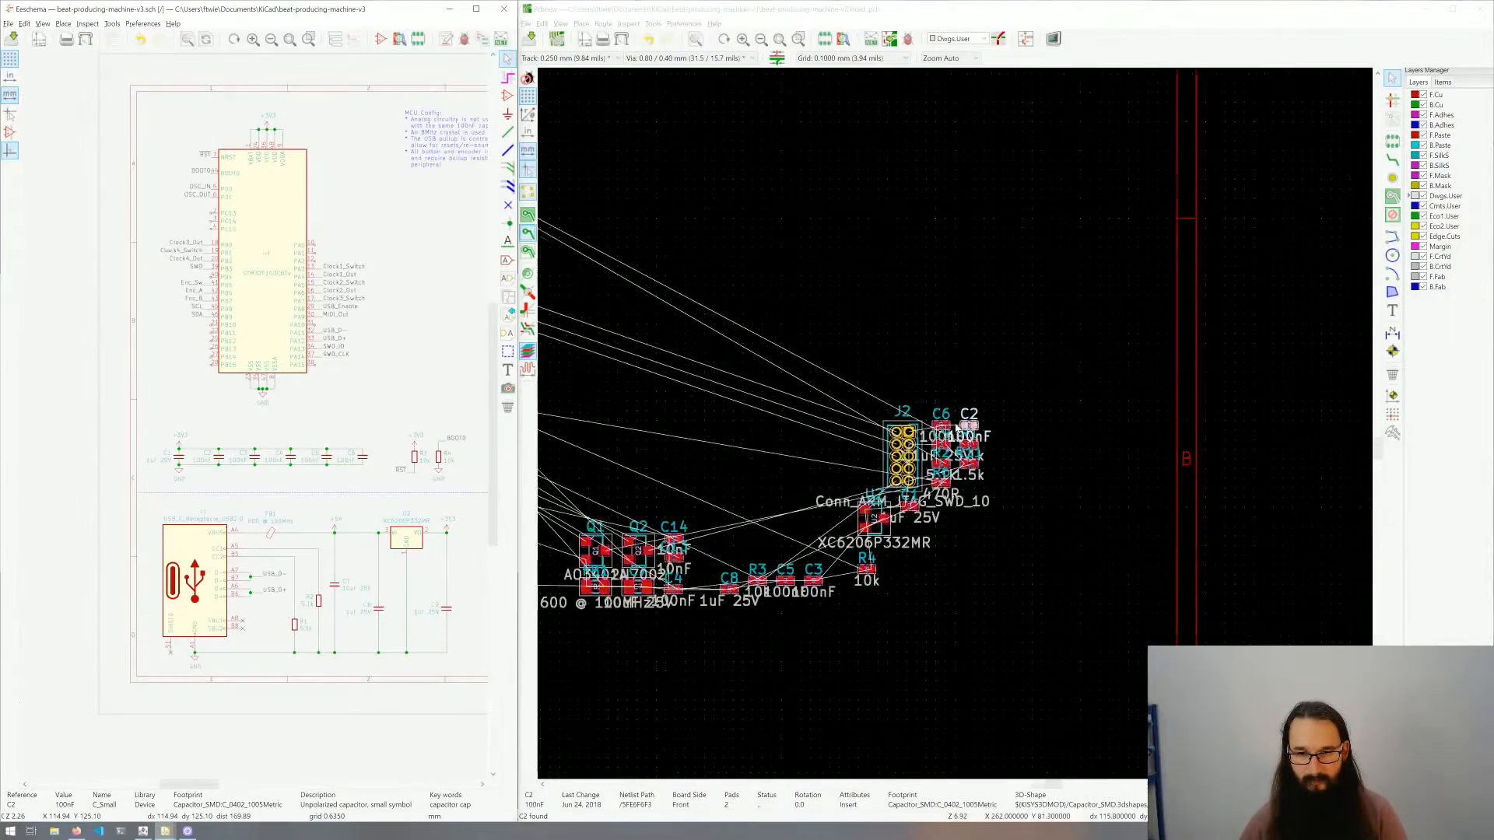
left_click(984, 426)
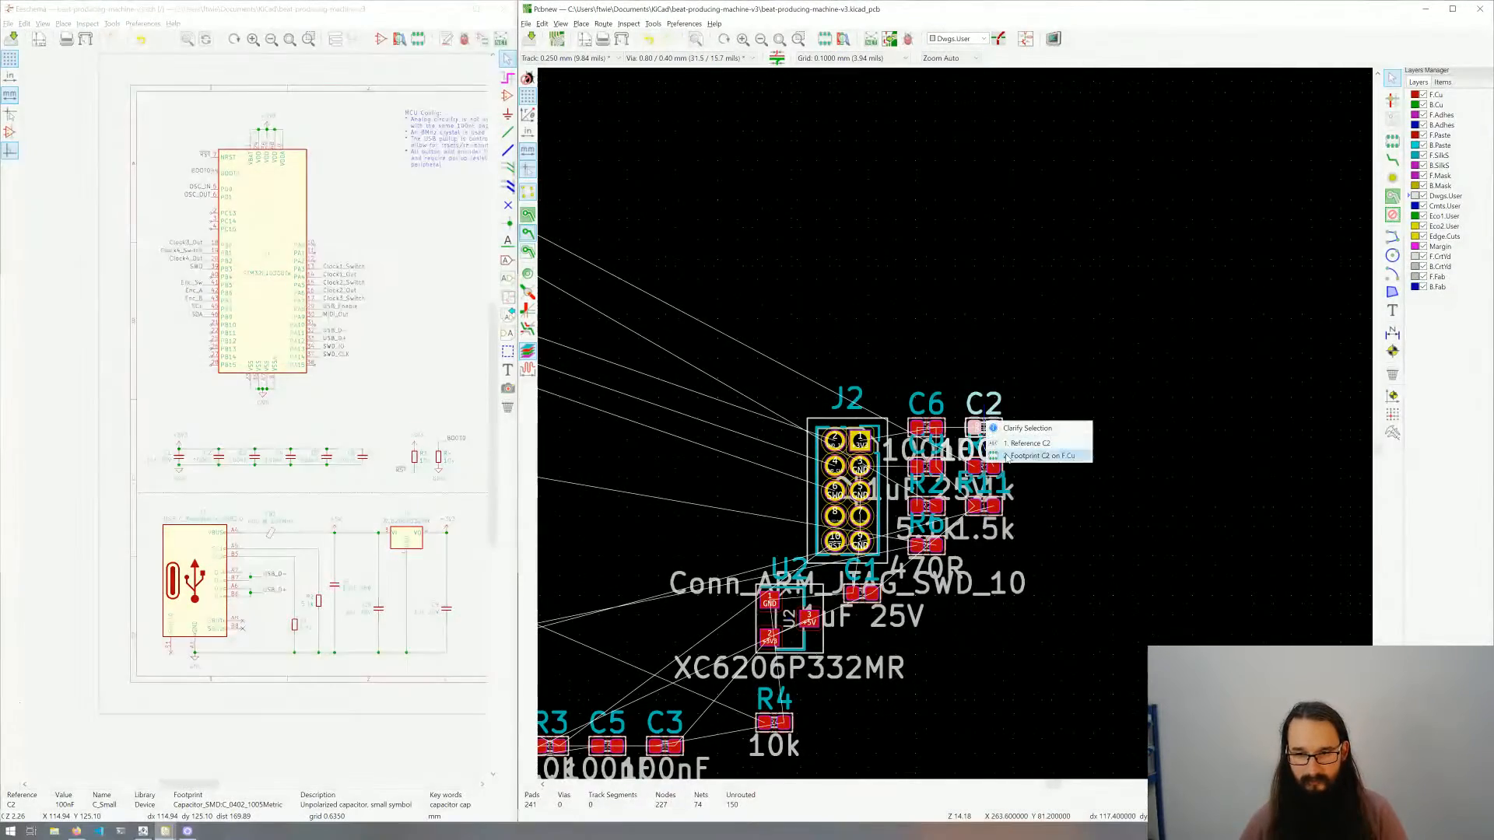
left_click(992, 440)
Step: Place capacitor C2, rotated to 90 degrees, beside U1's pins 23 and 24 at X 142.0, Y 41.3 mm
scroll(973, 428, "down", 6)
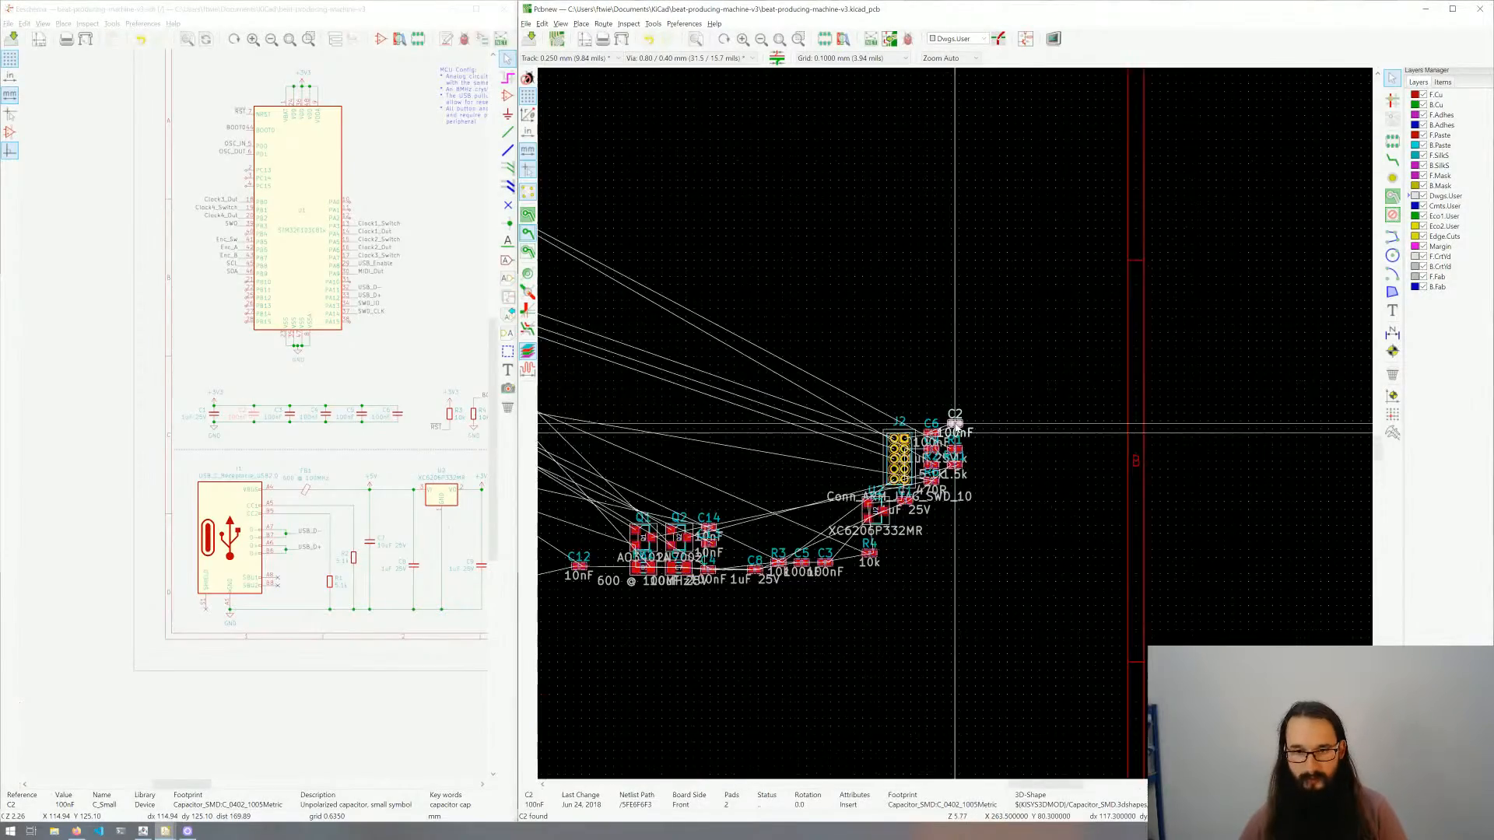
scroll(957, 428, "up", 10)
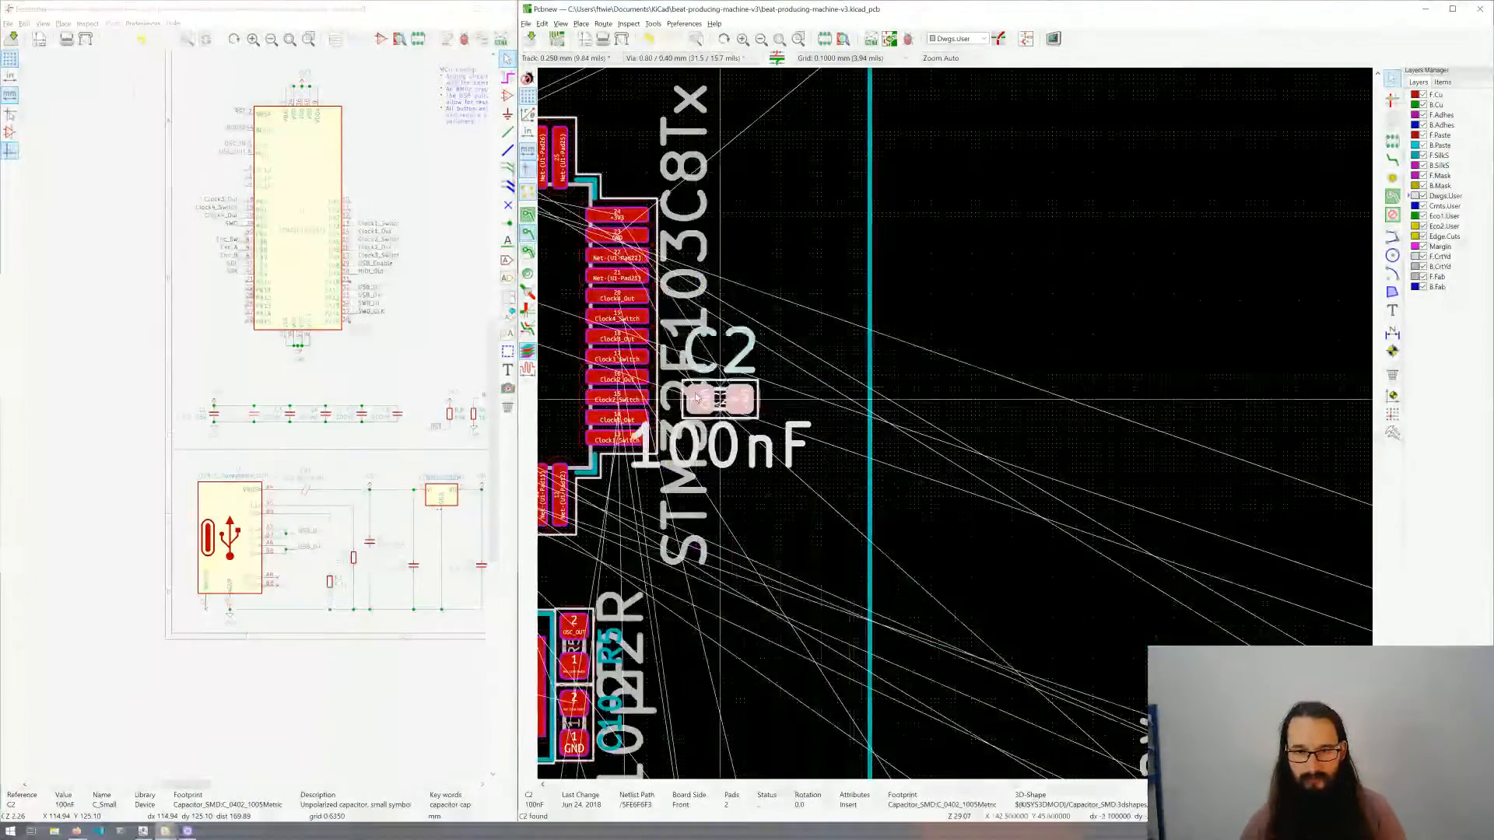
key("m")
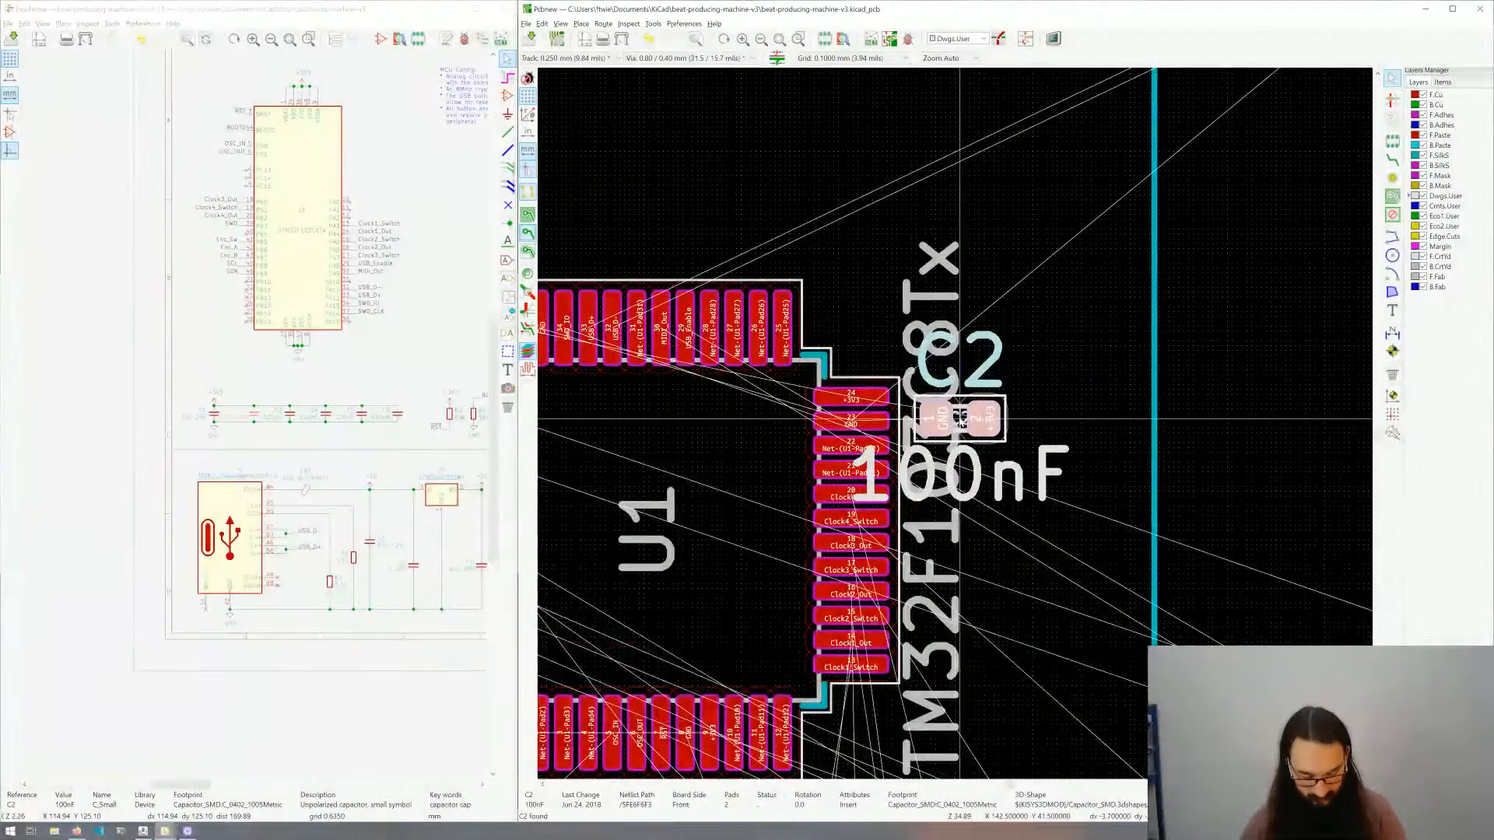
key("r")
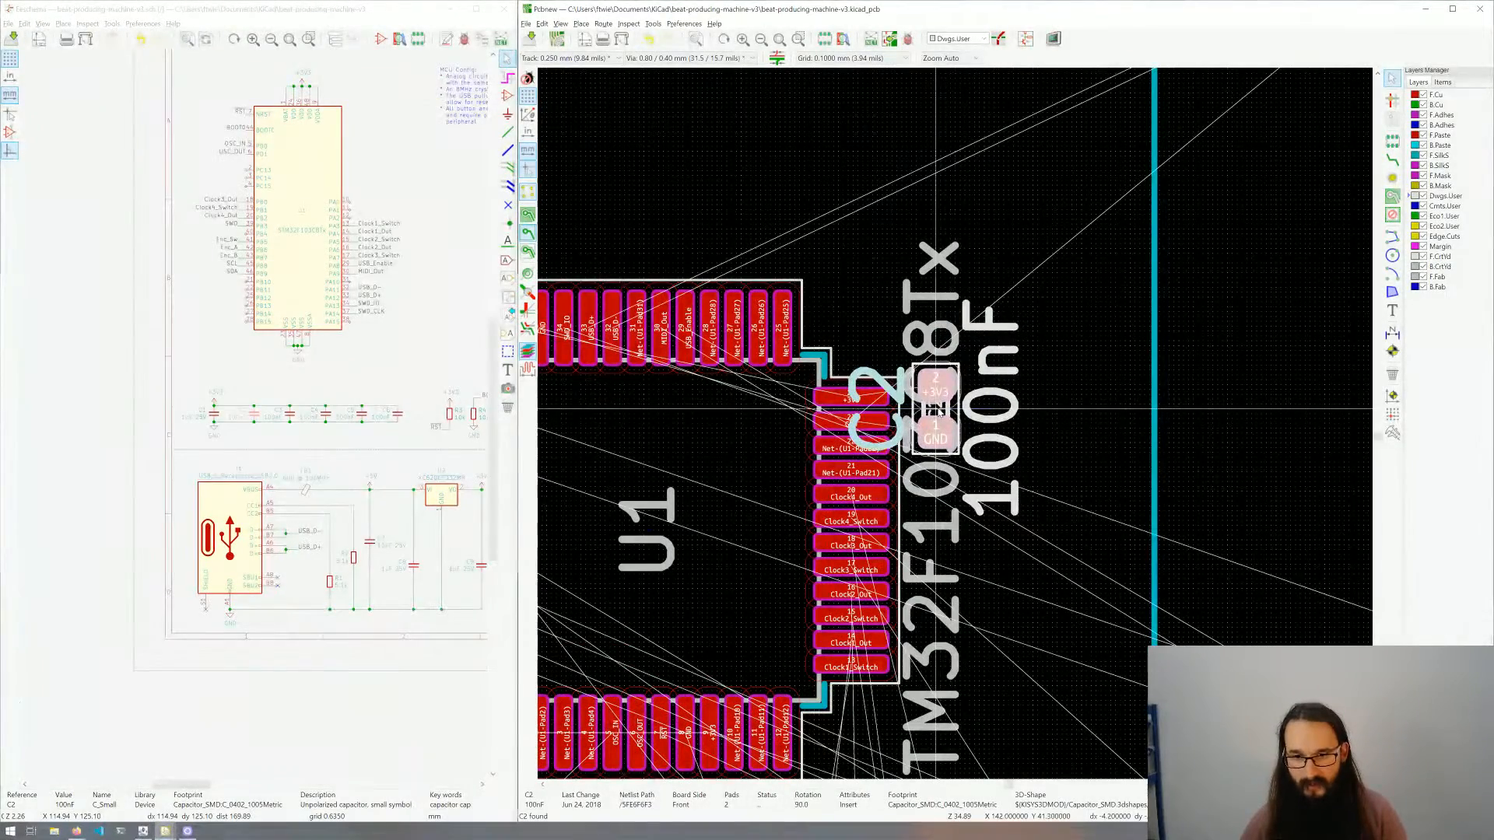
left_click(935, 408)
Step: Set C2's reference text to 0.5 mm width and height with 0.1 mm thickness, and move it to the side away from U1
left_click(905, 383)
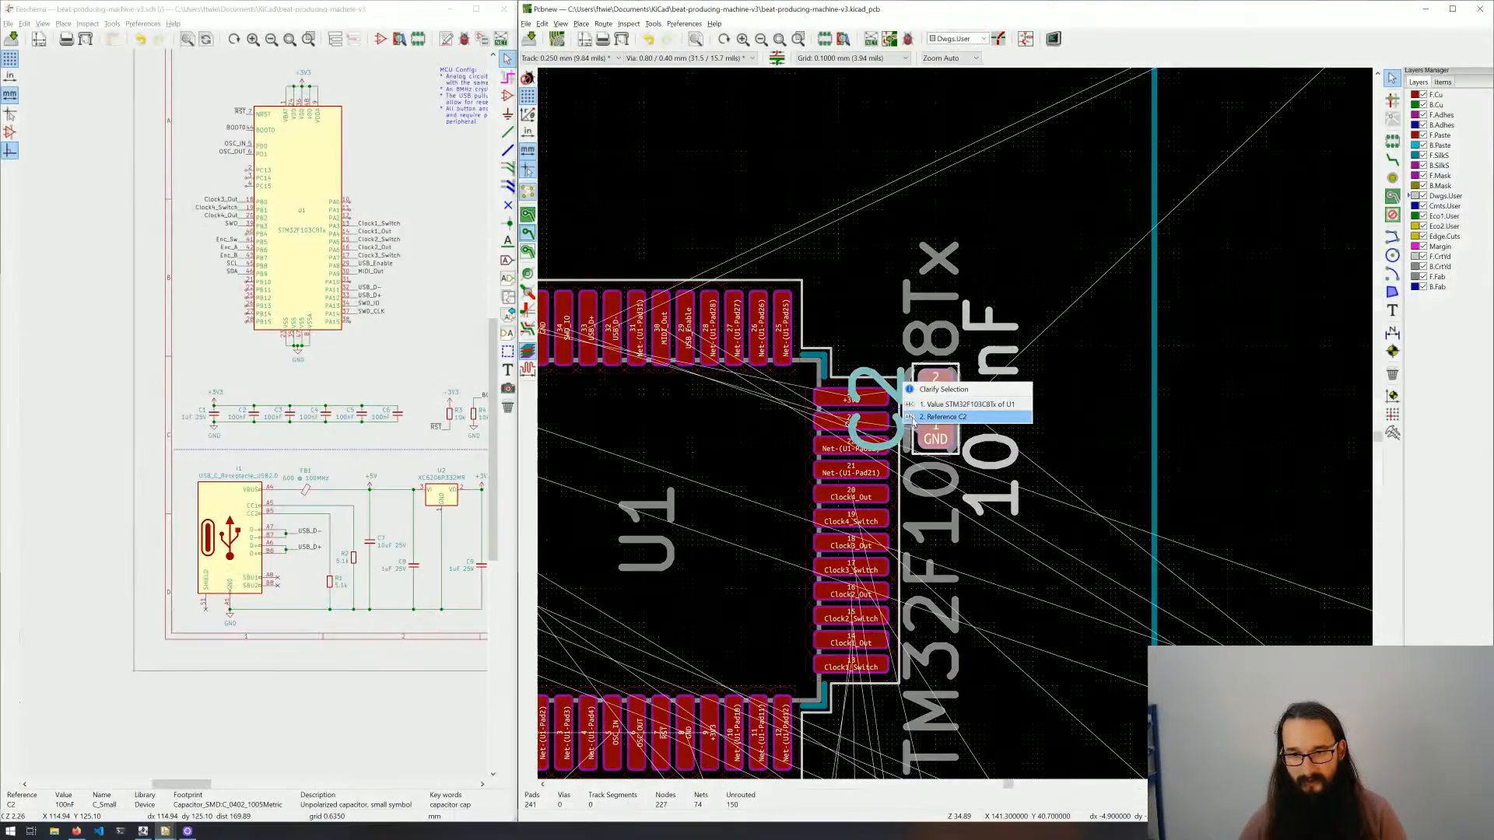
left_click(942, 417)
key("e")
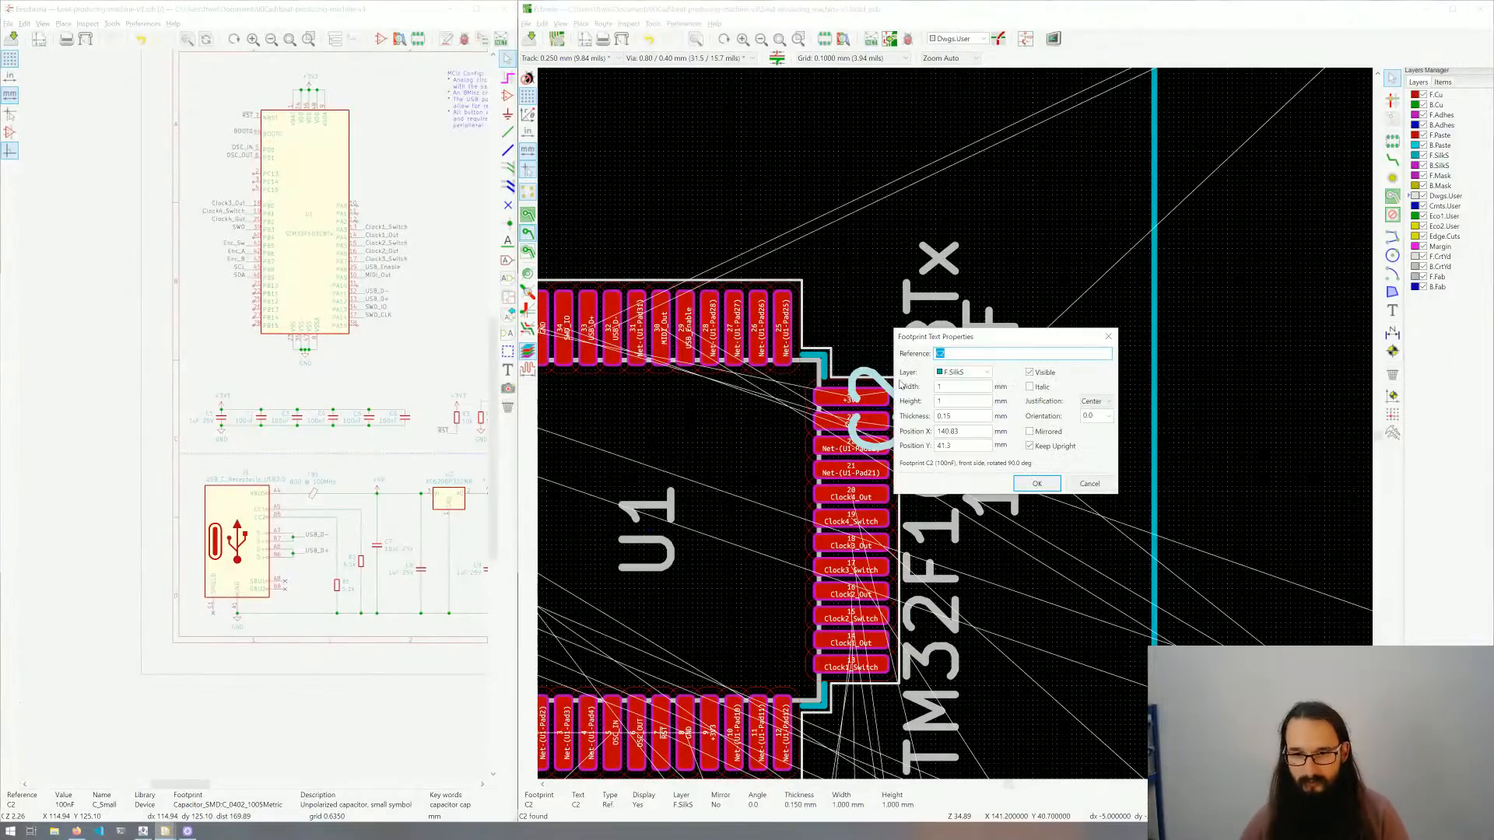
double_click(962, 387)
type(".5")
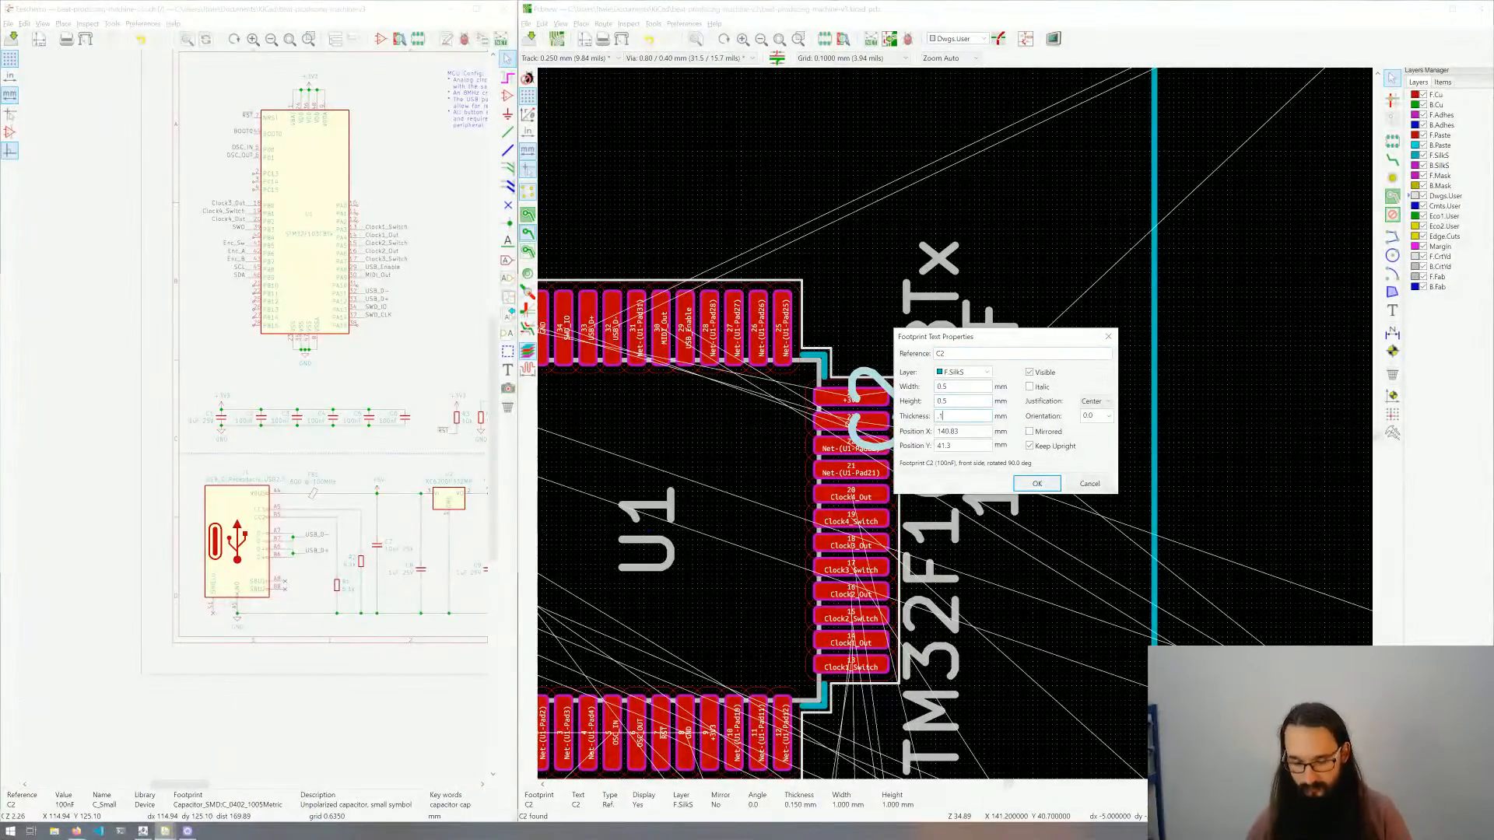
type(".1")
key("Return")
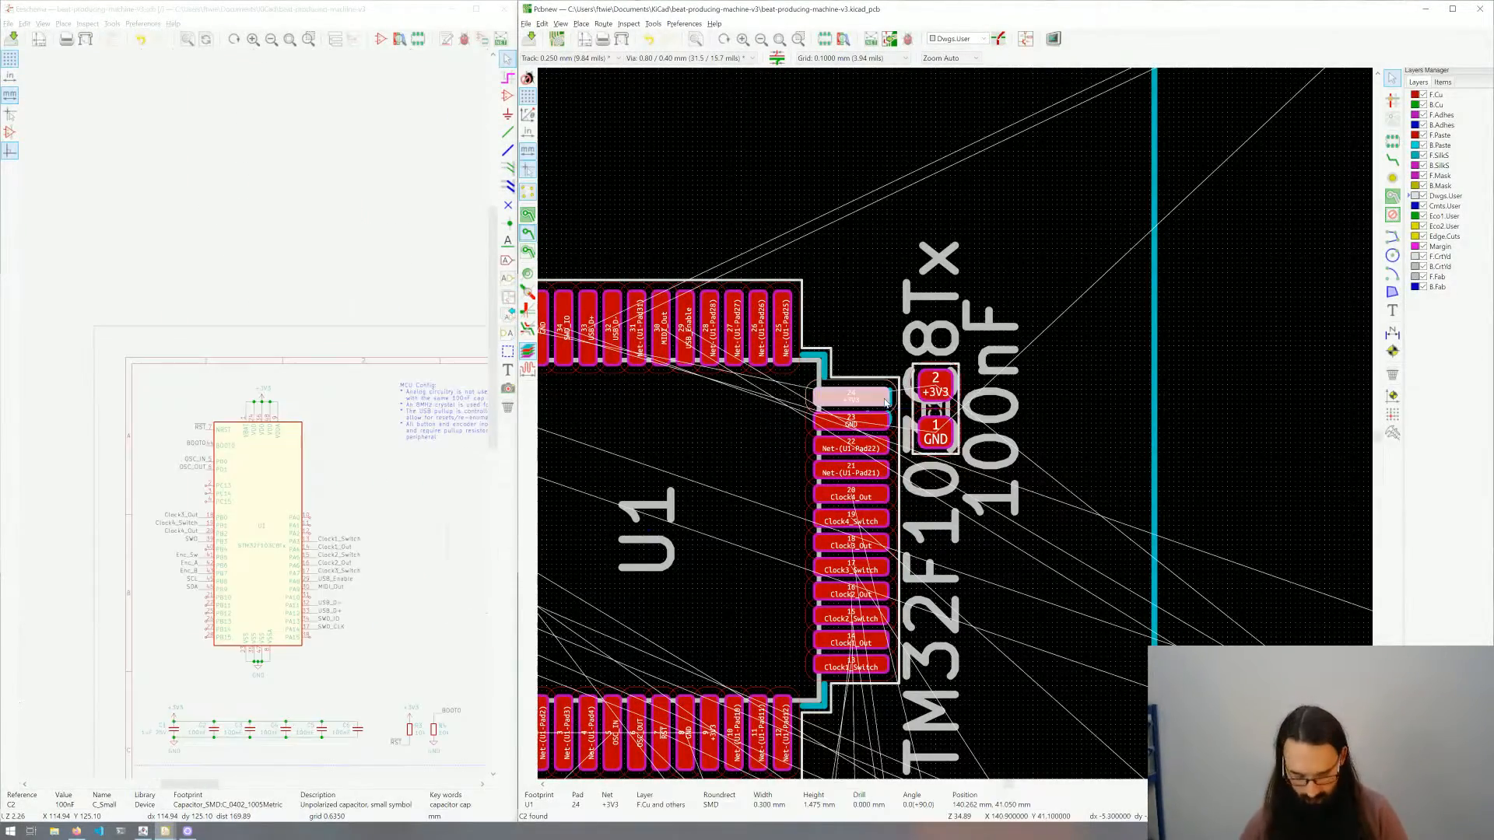
left_click_drag(881, 416, 980, 411)
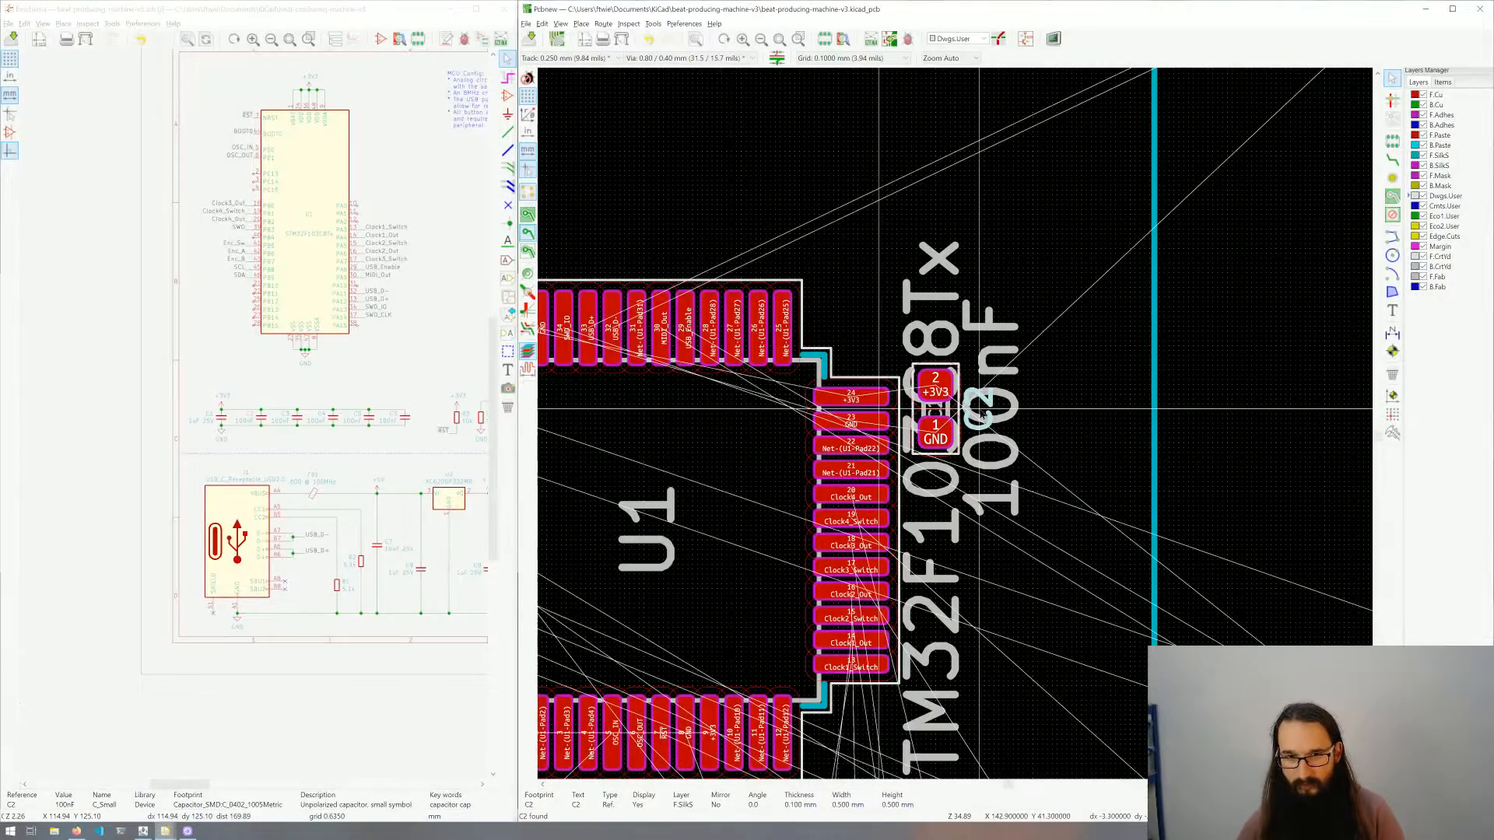
Step: Route 0.25 mm F.Cu tracks from U1's +3V3 pin 24 and GND pin 23 to the matching pads of C2
left_click(598, 59)
left_click(599, 59)
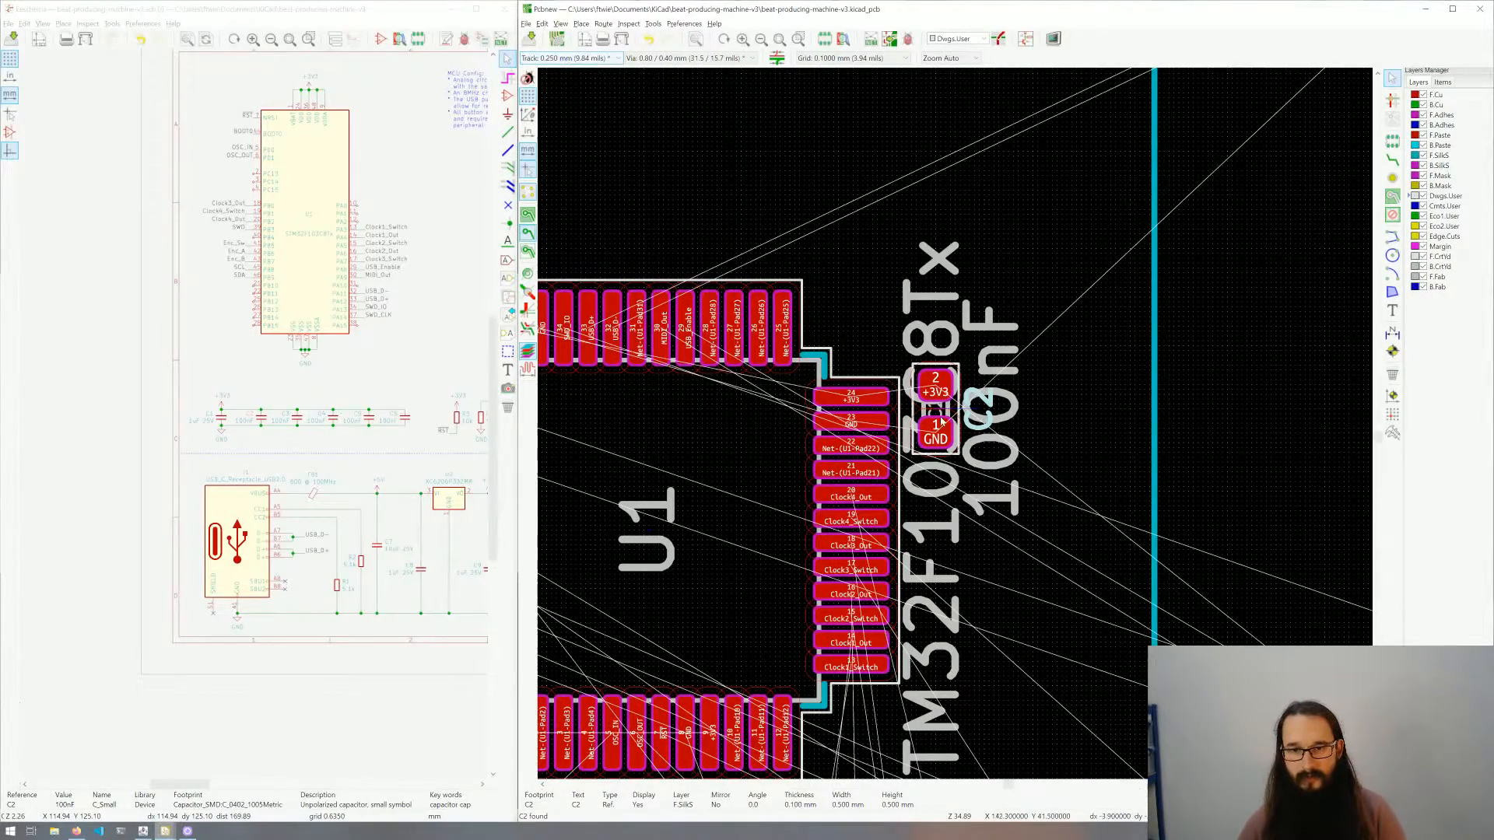
left_click(886, 324)
left_click(904, 275)
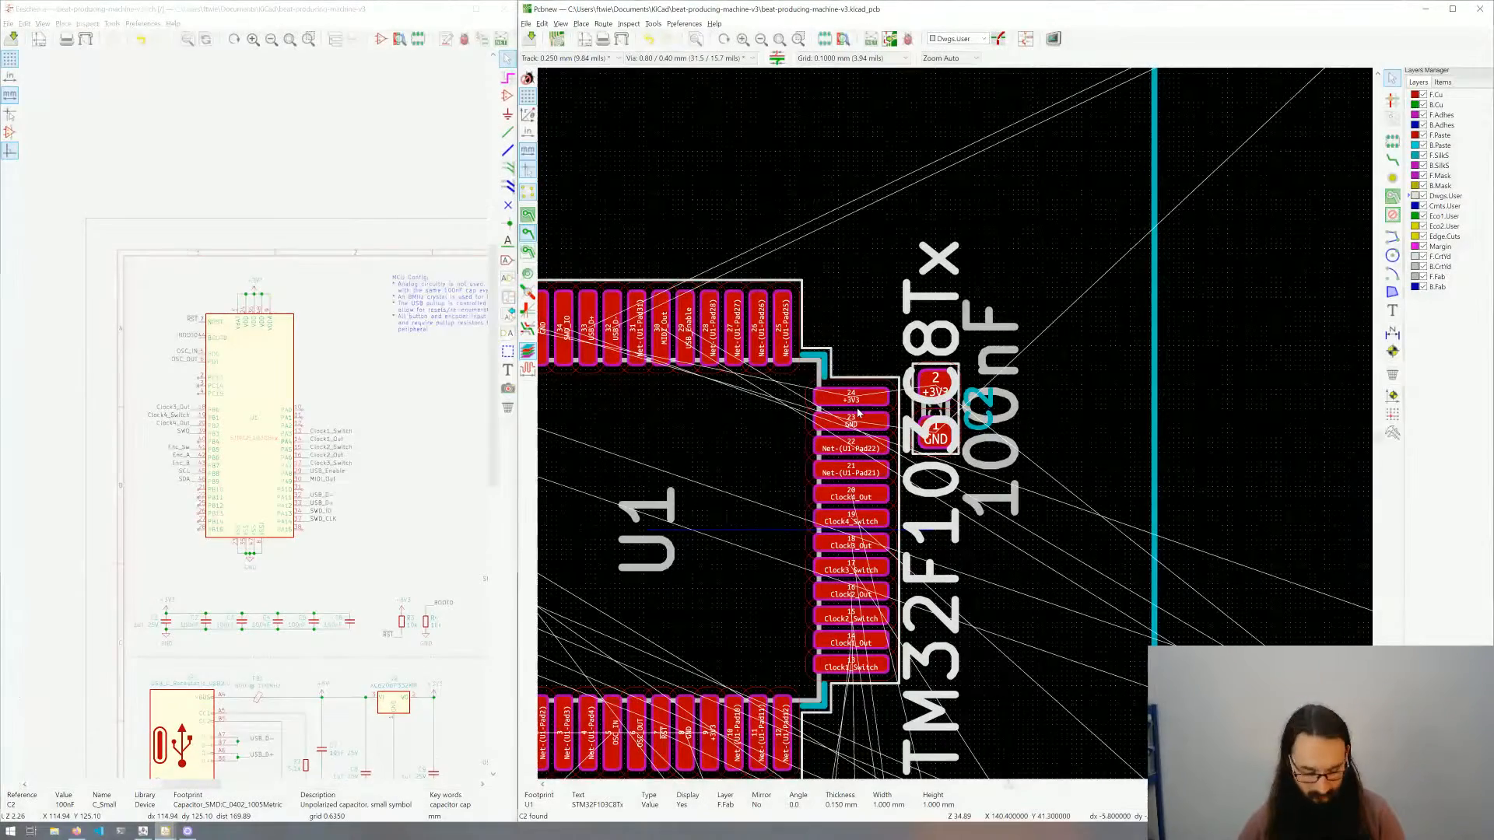
key("x")
left_click(934, 393)
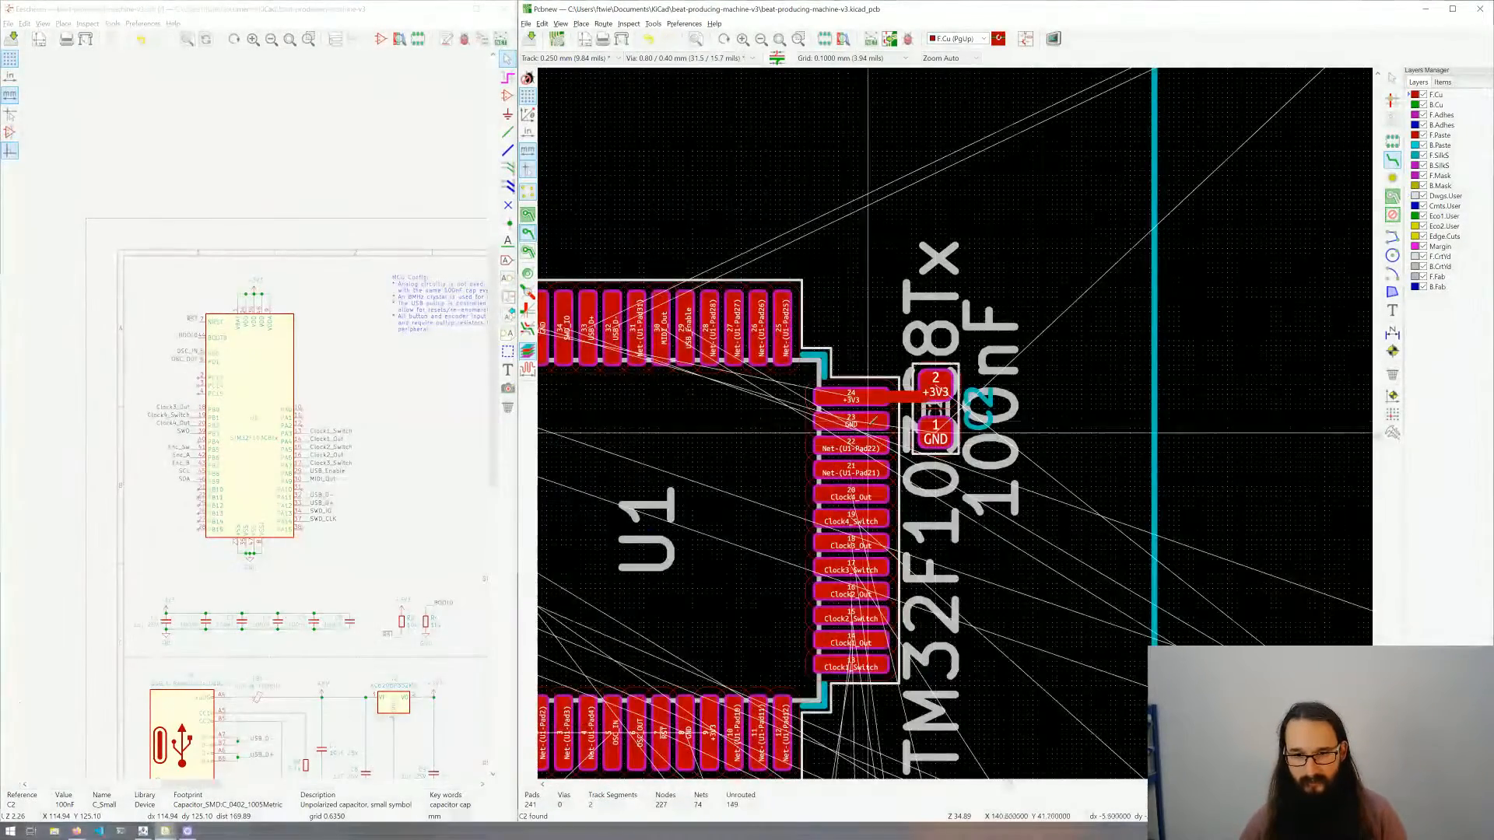
left_click(851, 421)
left_click(950, 428)
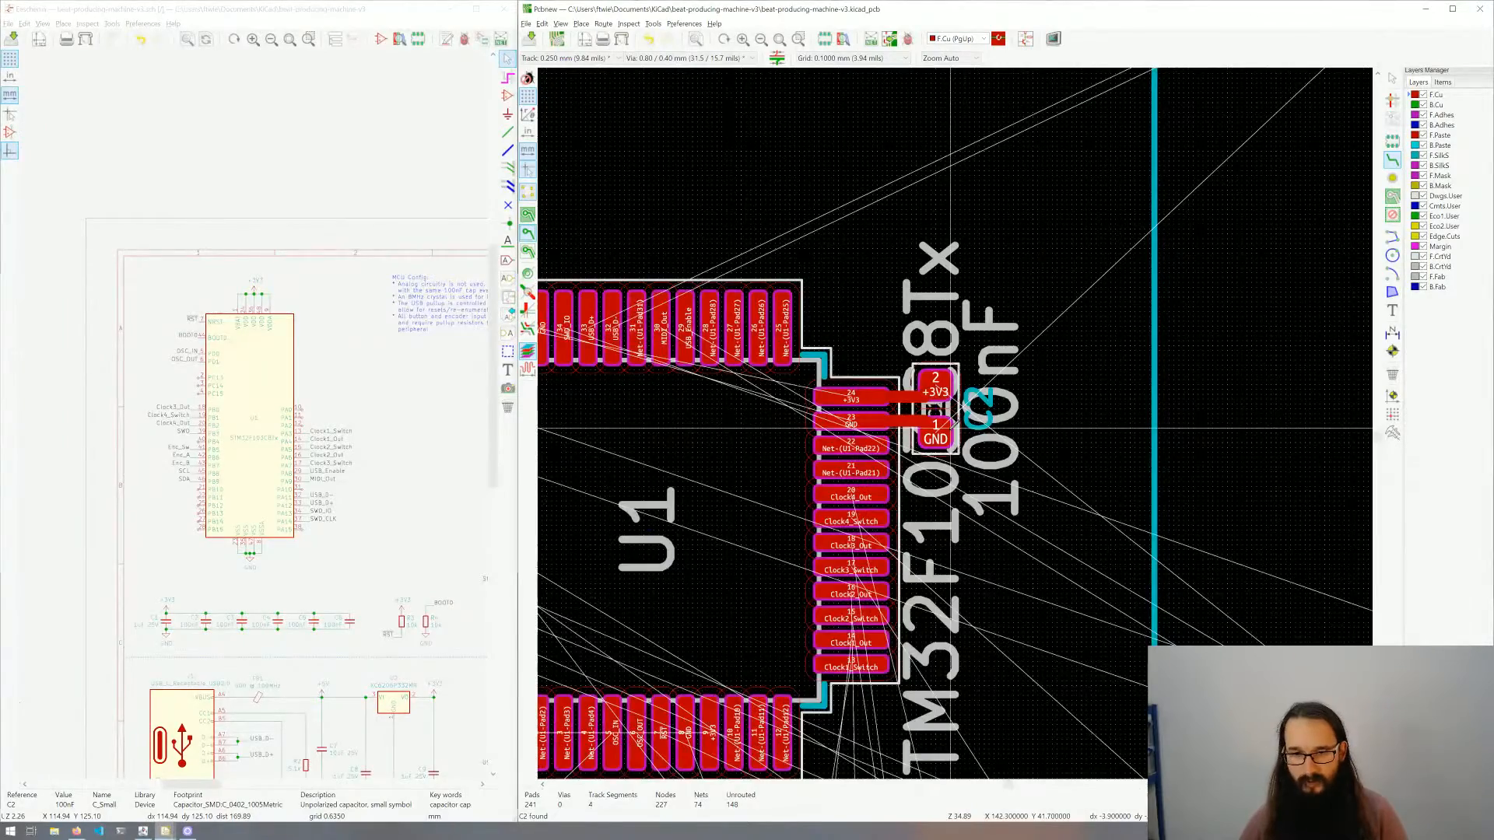
Step: Select the 100nF decoupling capacitor C3 in the schematic and pick out its footprint on the board
scroll(950, 428, "down", 1)
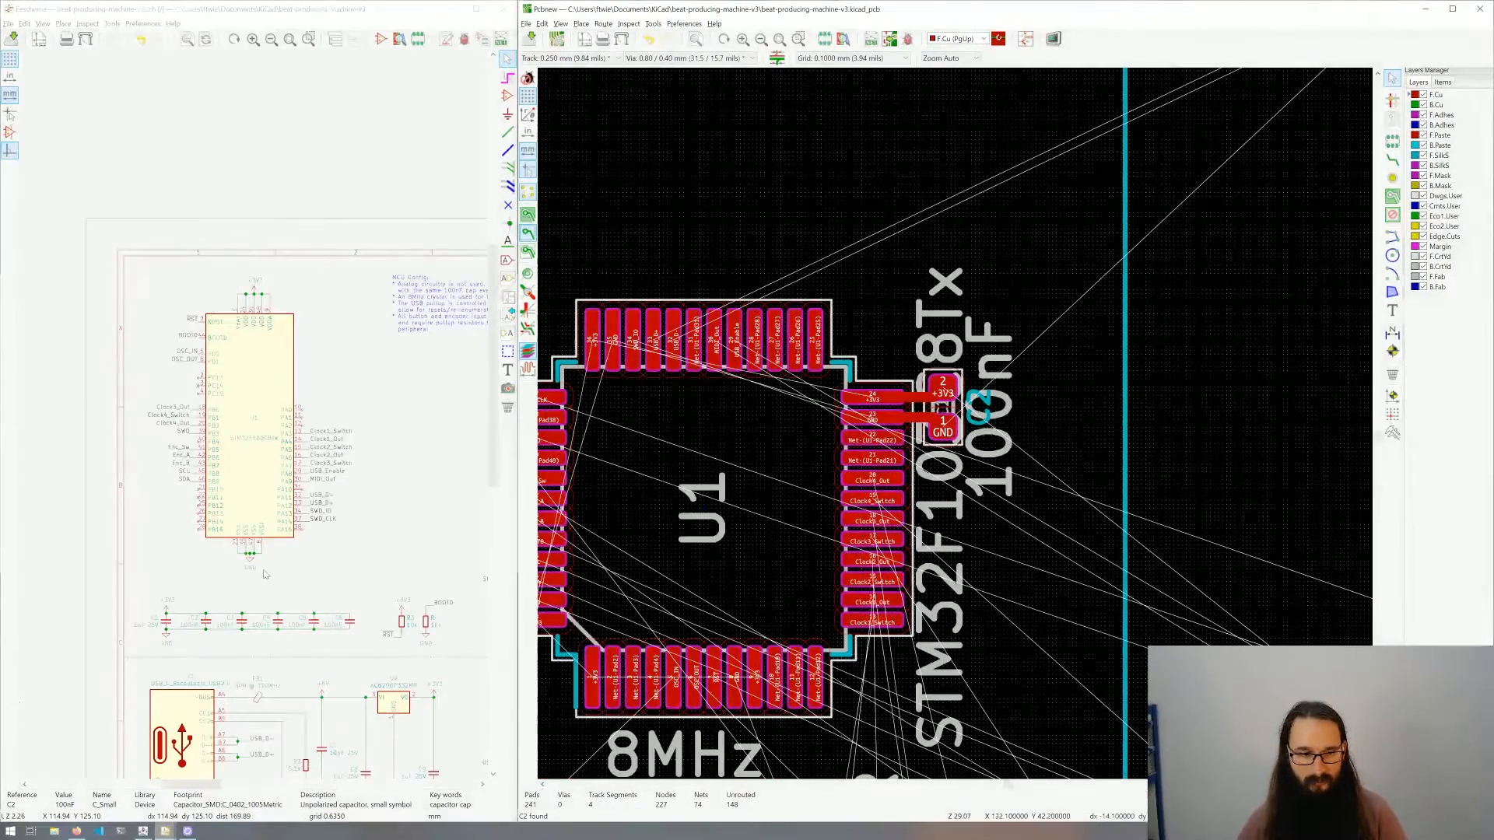
left_click(242, 625)
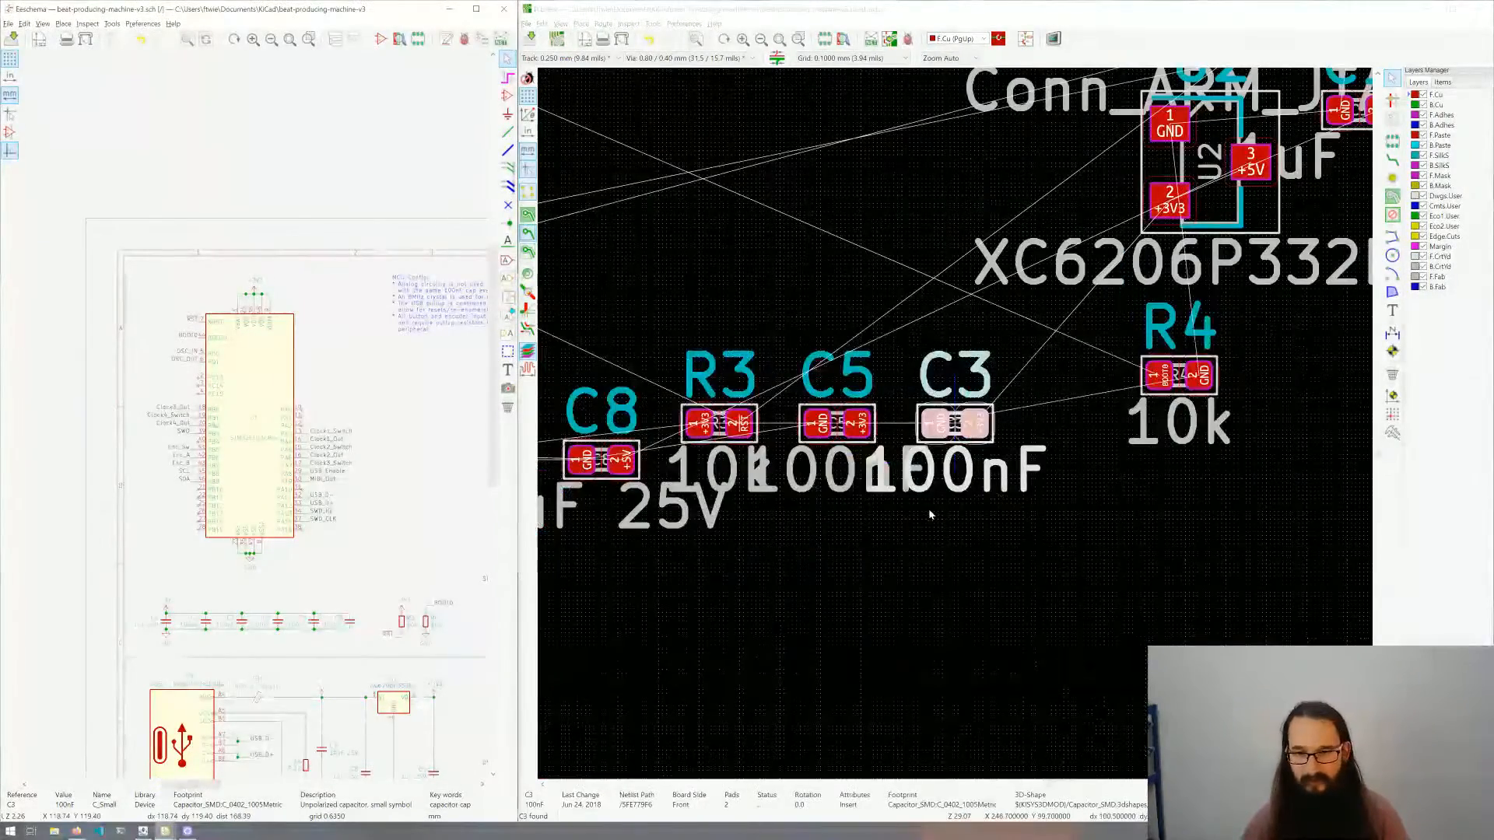
left_click(940, 439)
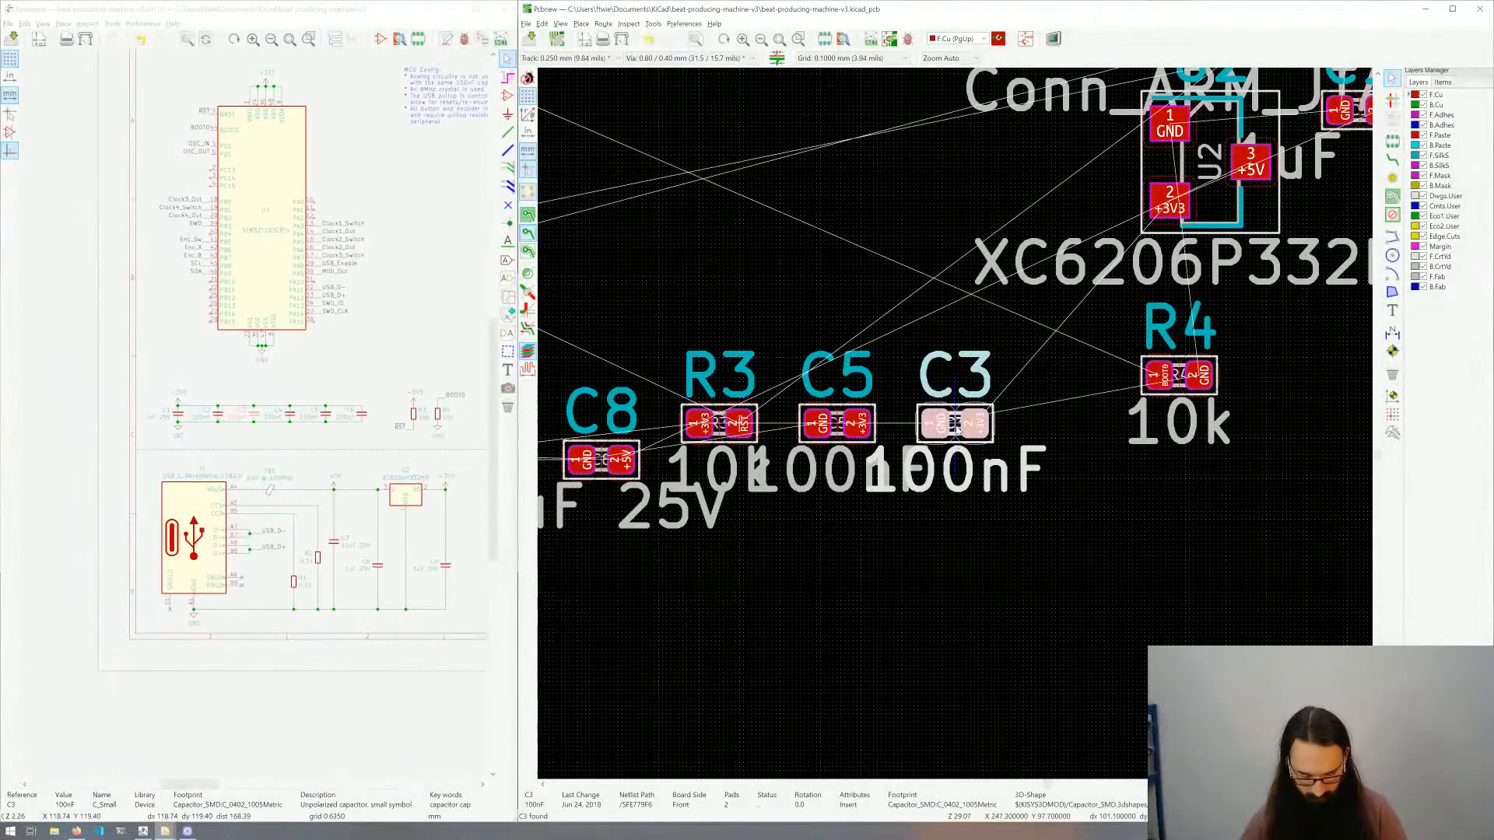
Step: Place capacitor C3, rotated to 270 degrees, beside U1's pins 47 and 48 at X 130.2, Y 46.3 mm
scroll(958, 428, "down", 7)
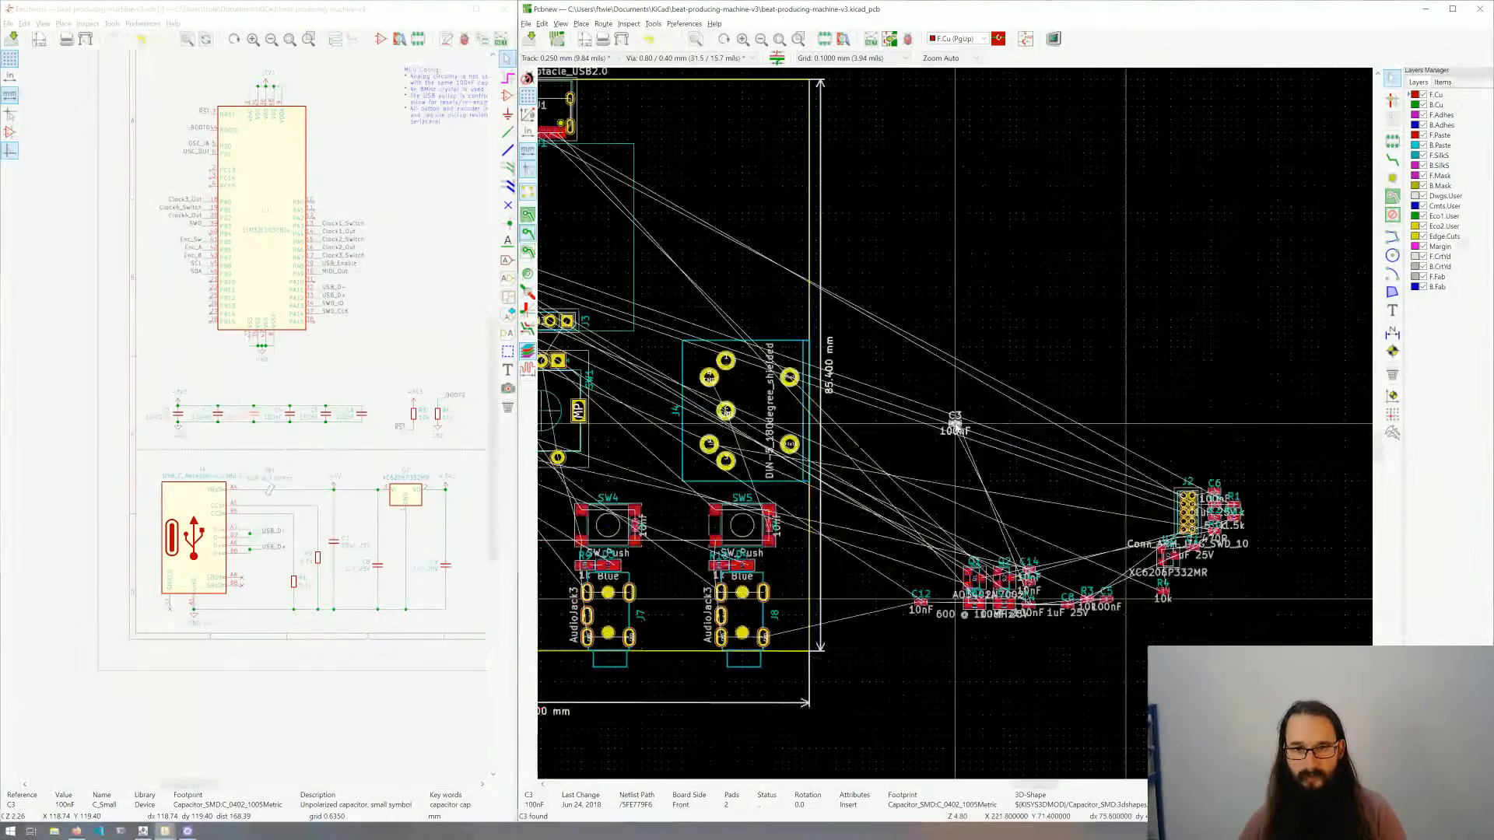
scroll(956, 427, "up", 6)
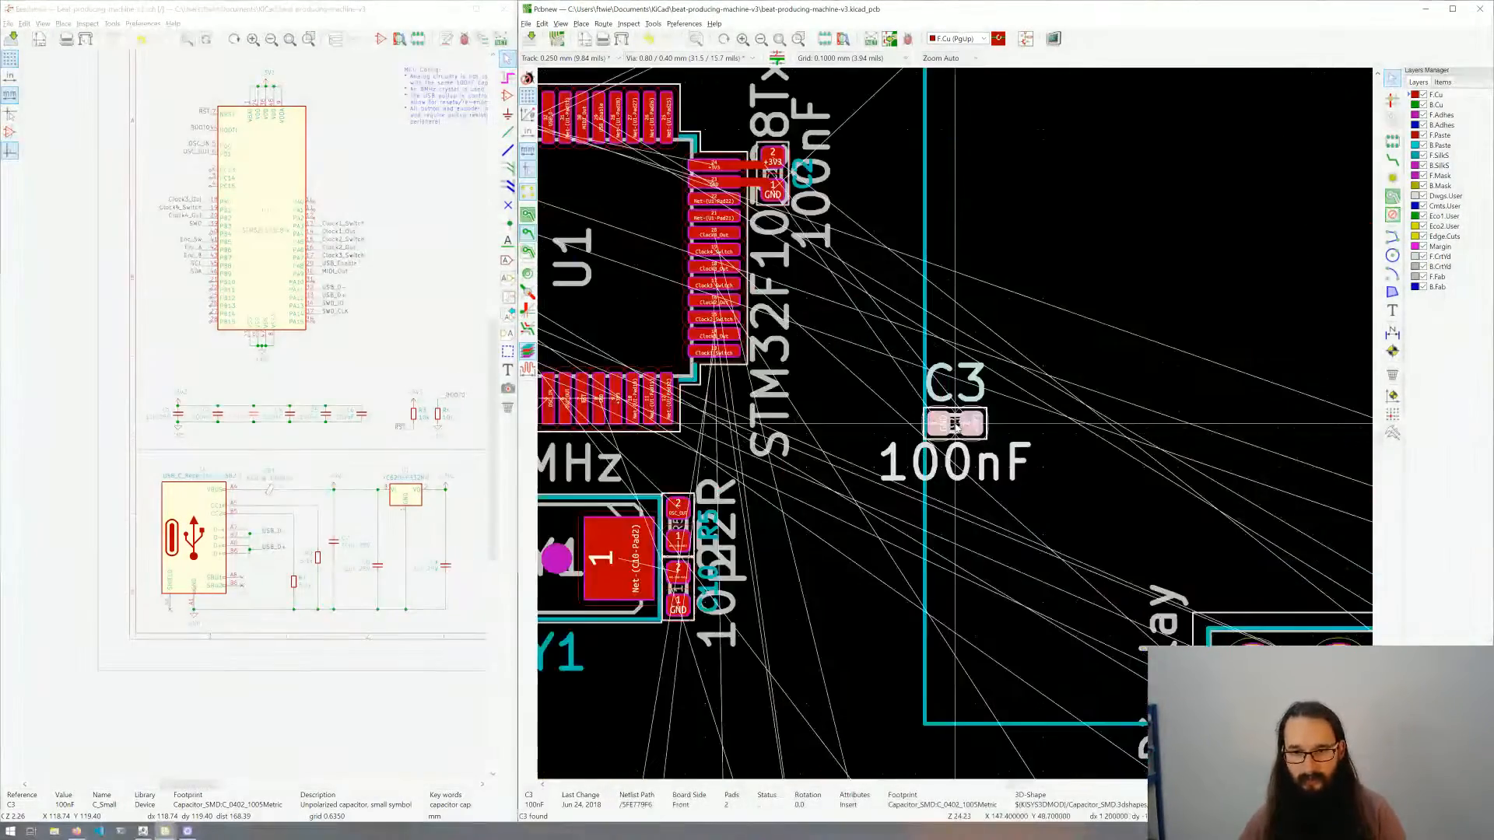
middle_click_drag(820, 381, 1049, 445)
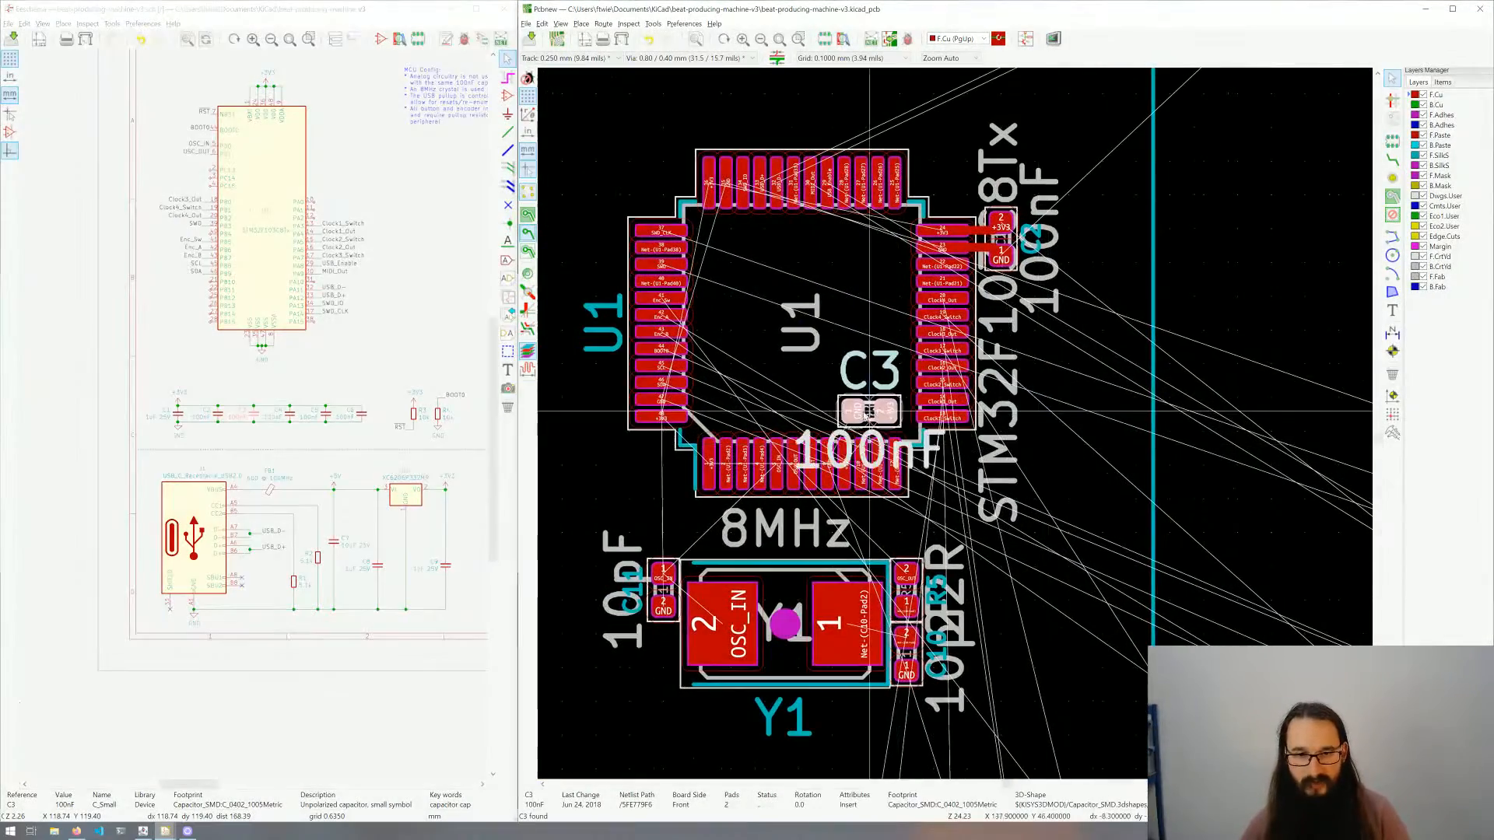
scroll(866, 415, "down", 1)
scroll(926, 417, "up", 5)
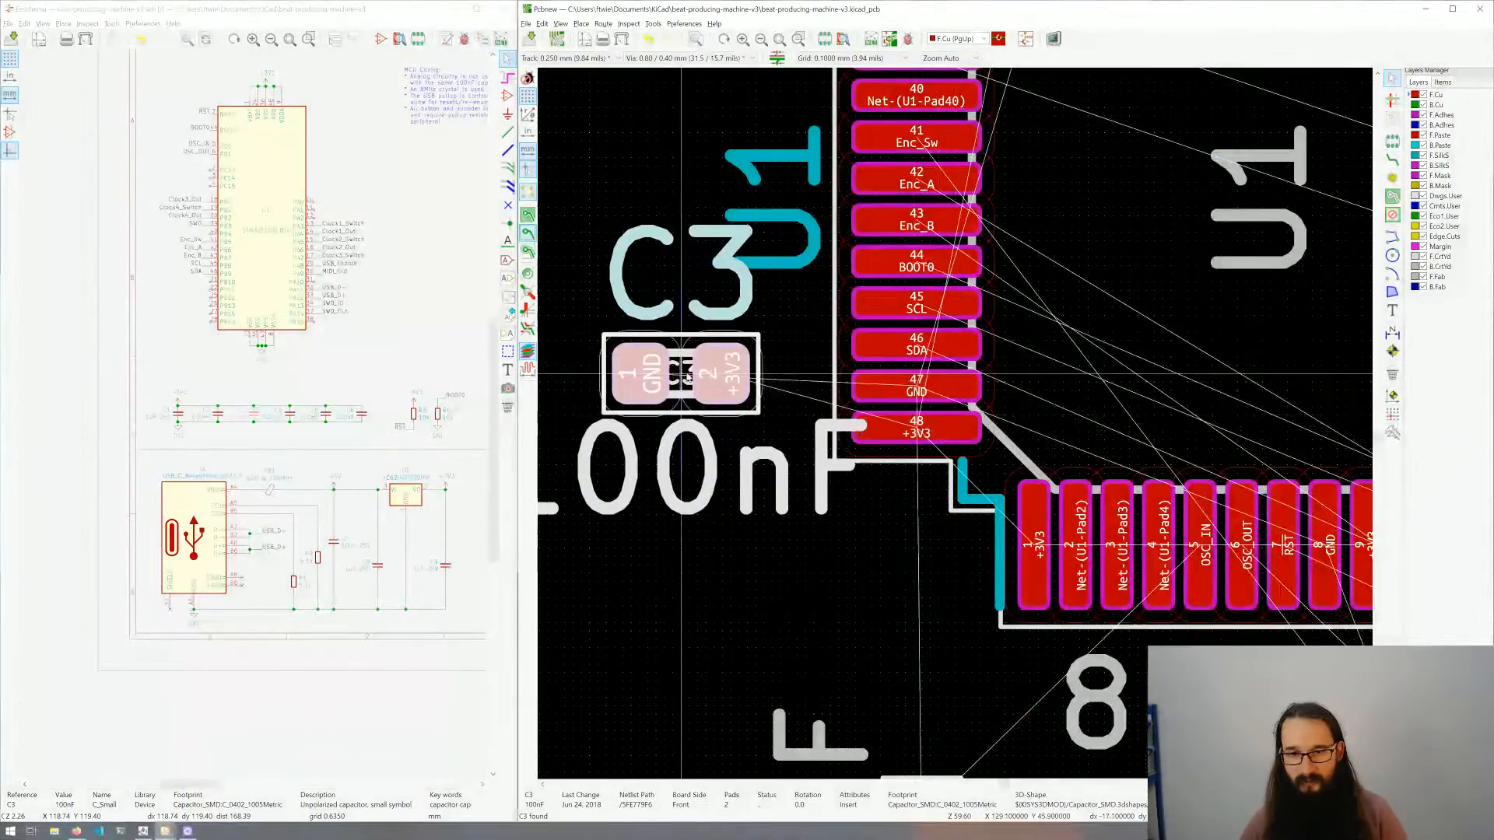
key("r")
key("r")
key("r")
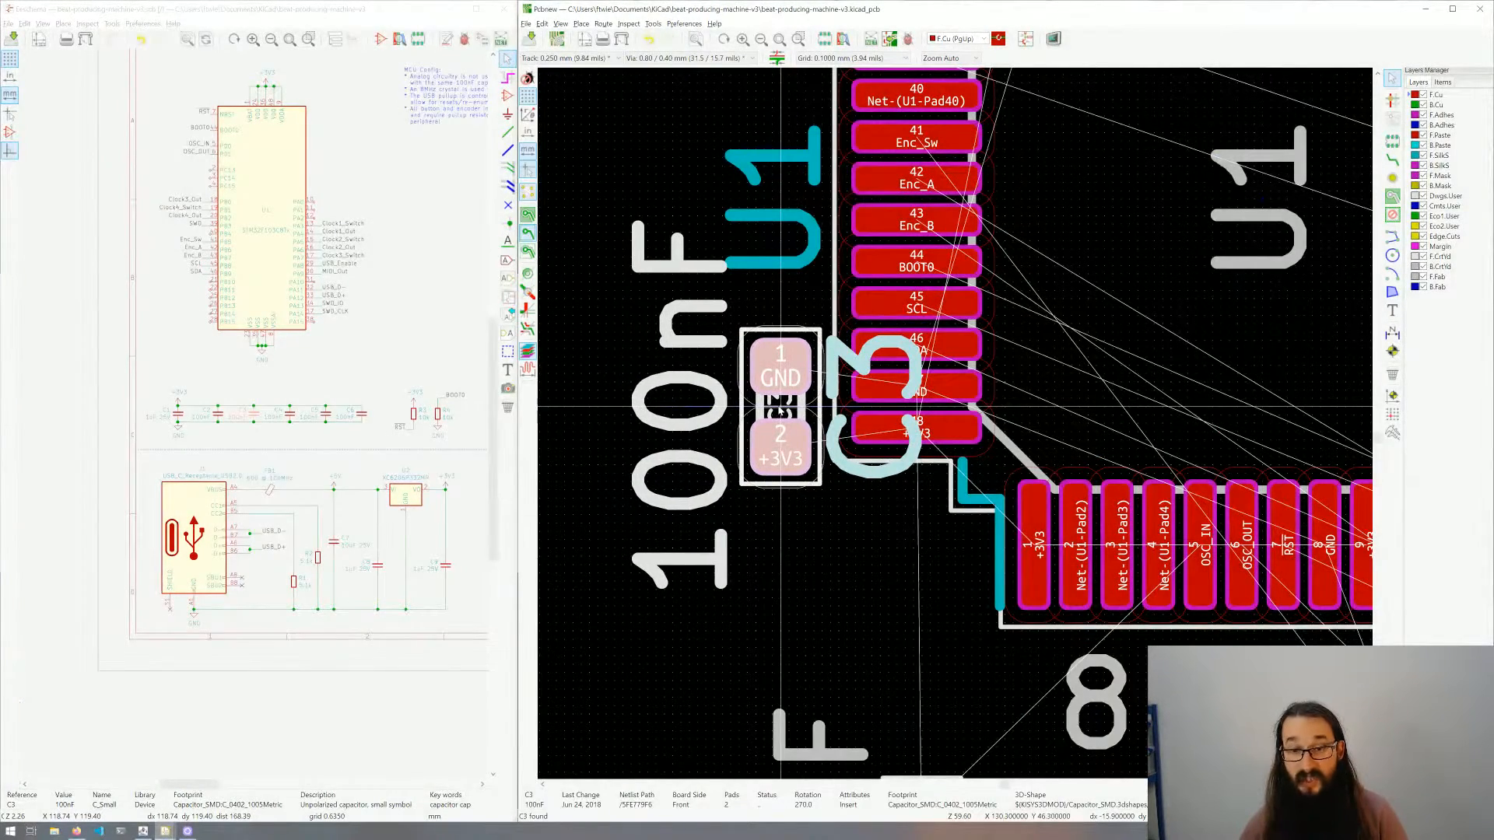
scroll(781, 410, "down", 3)
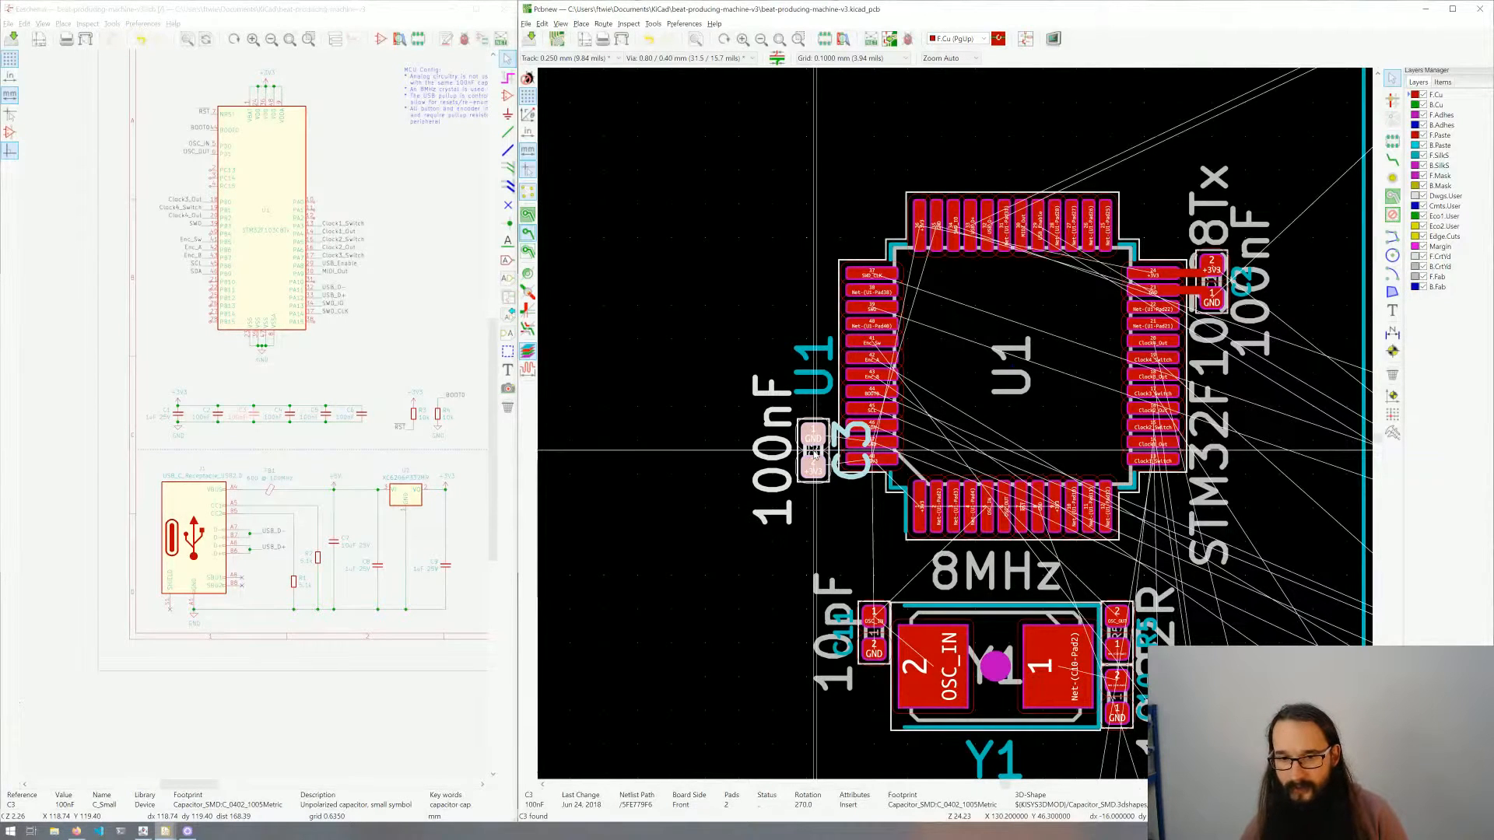
left_click(813, 451)
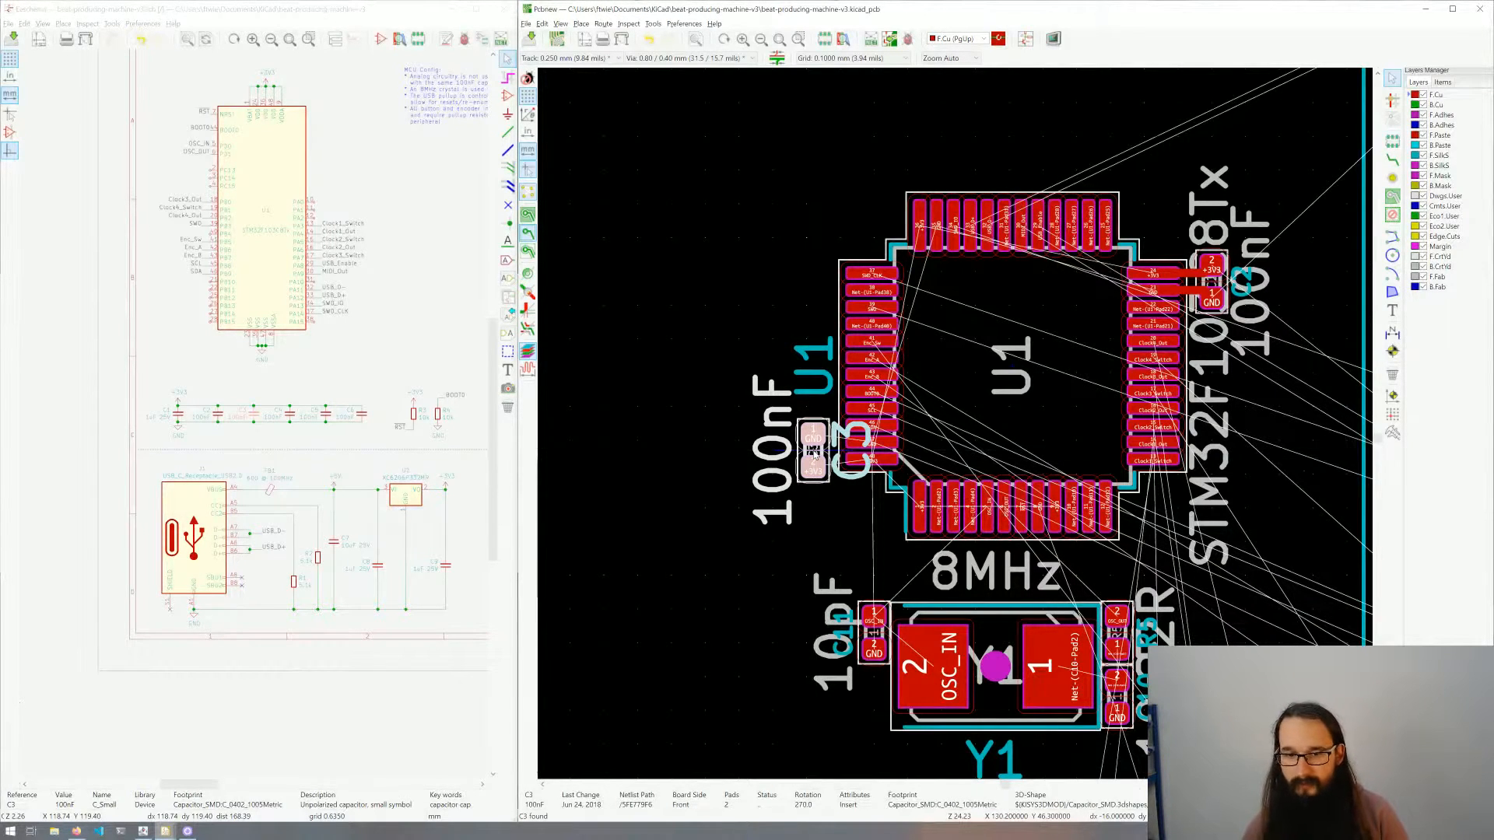
Step: Set C3's reference text to 0.5 mm width and height with 0.1 mm thickness, and move it to the side away from U1
double_click(858, 482)
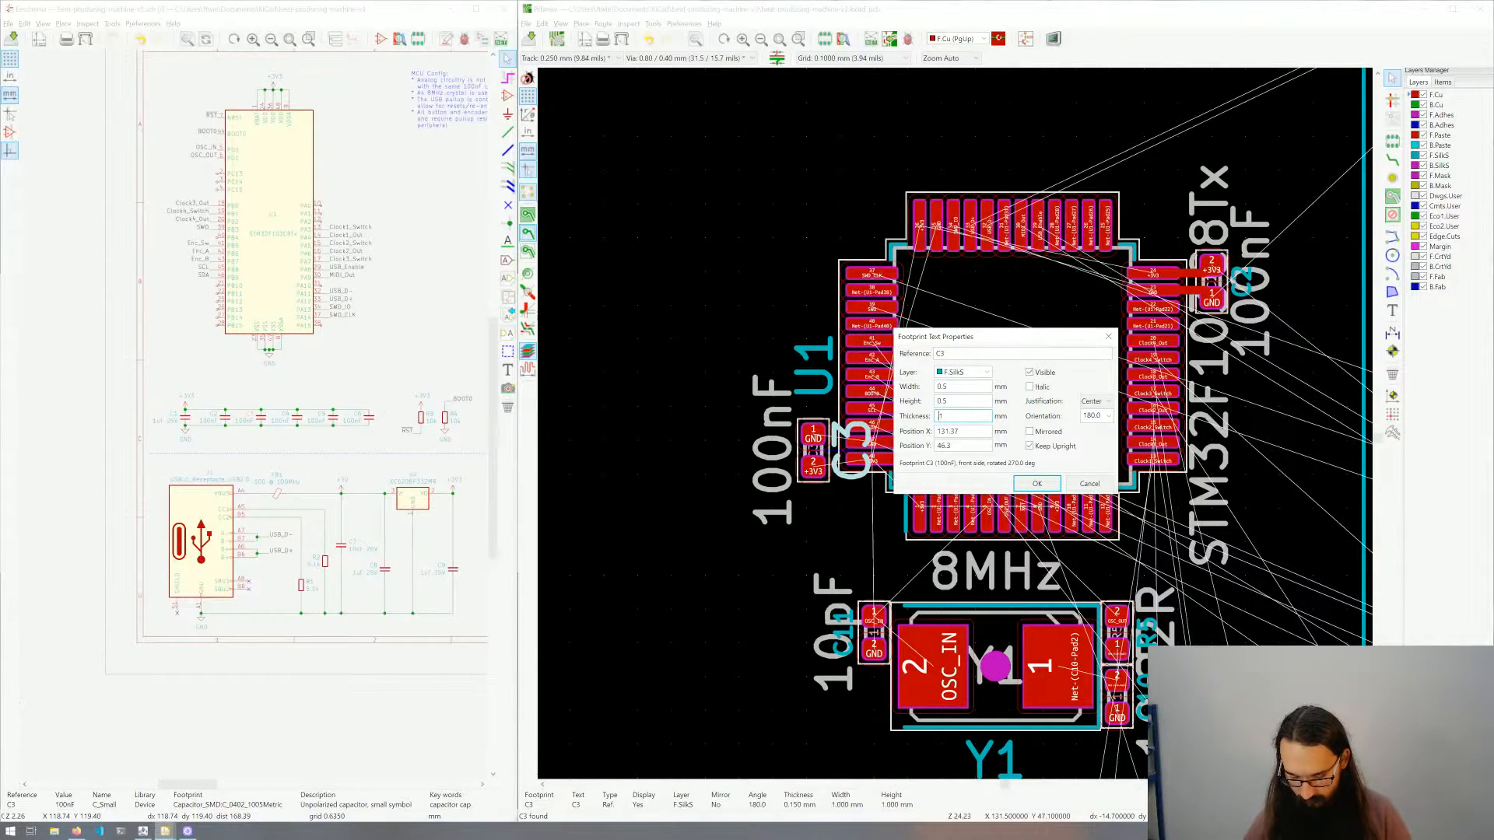
key("Return")
left_click(856, 462)
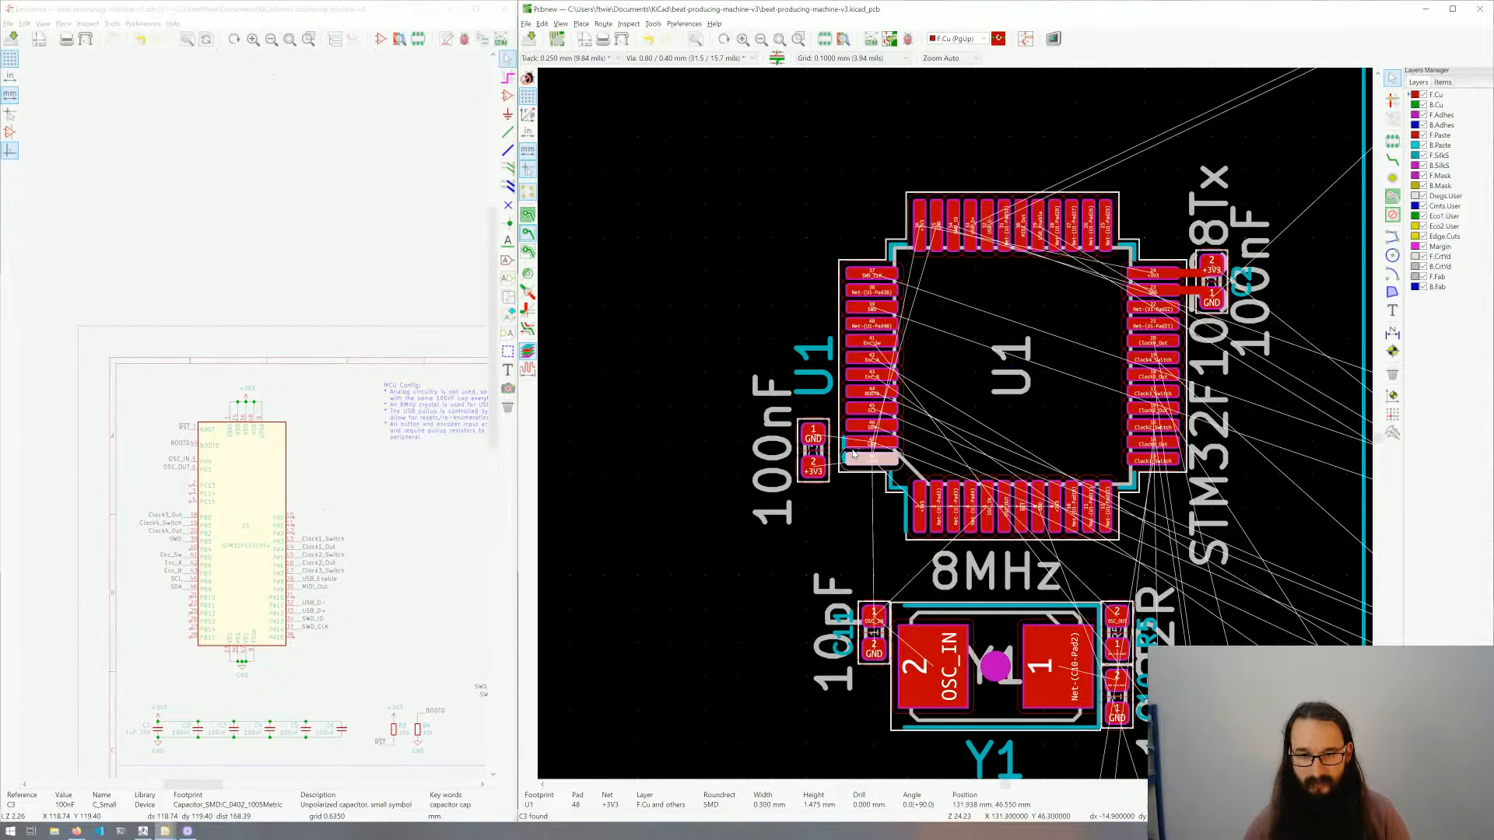
left_click(853, 451)
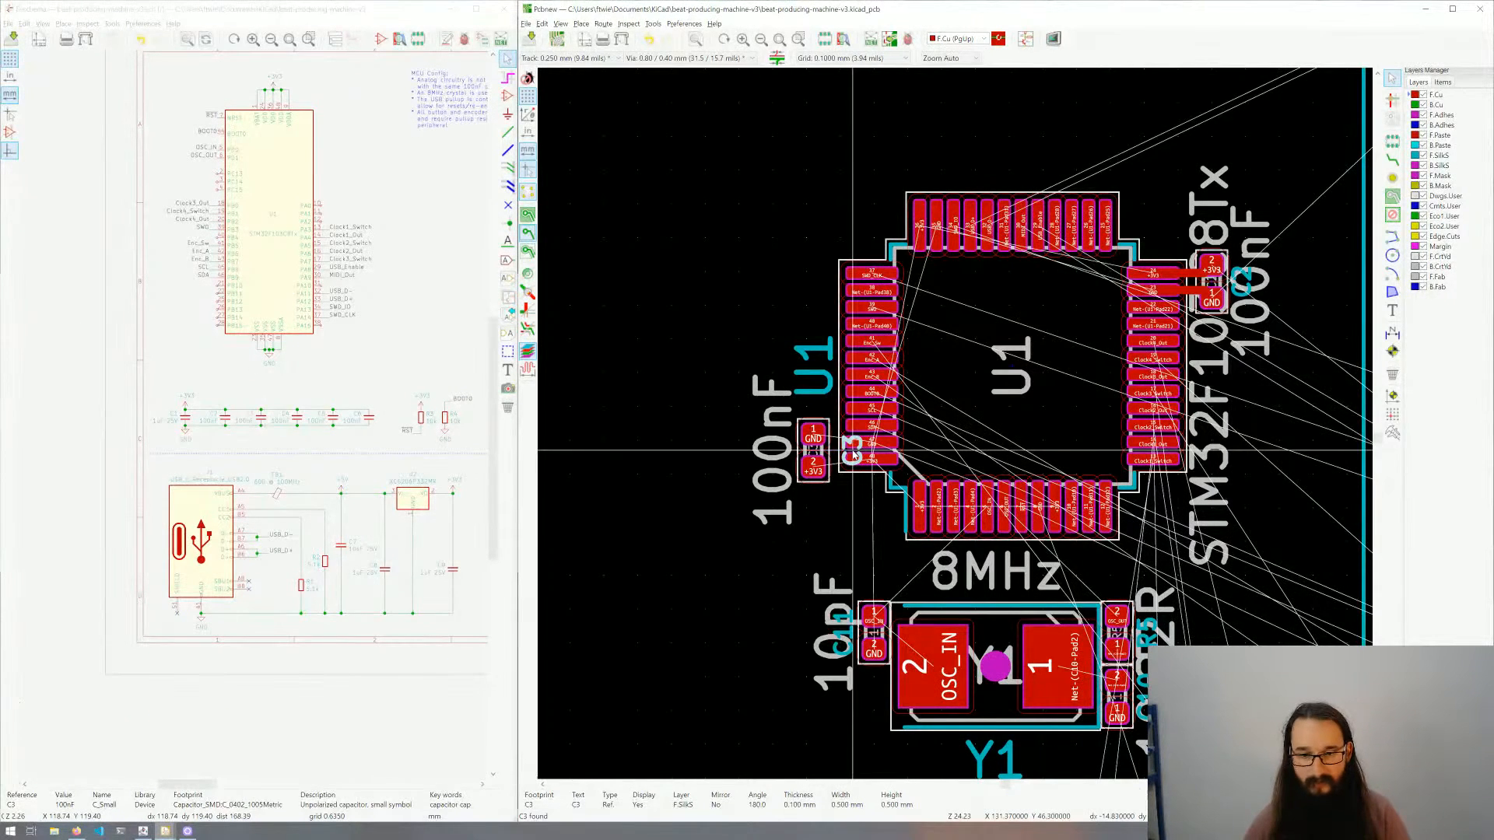
left_click_drag(853, 451, 783, 455)
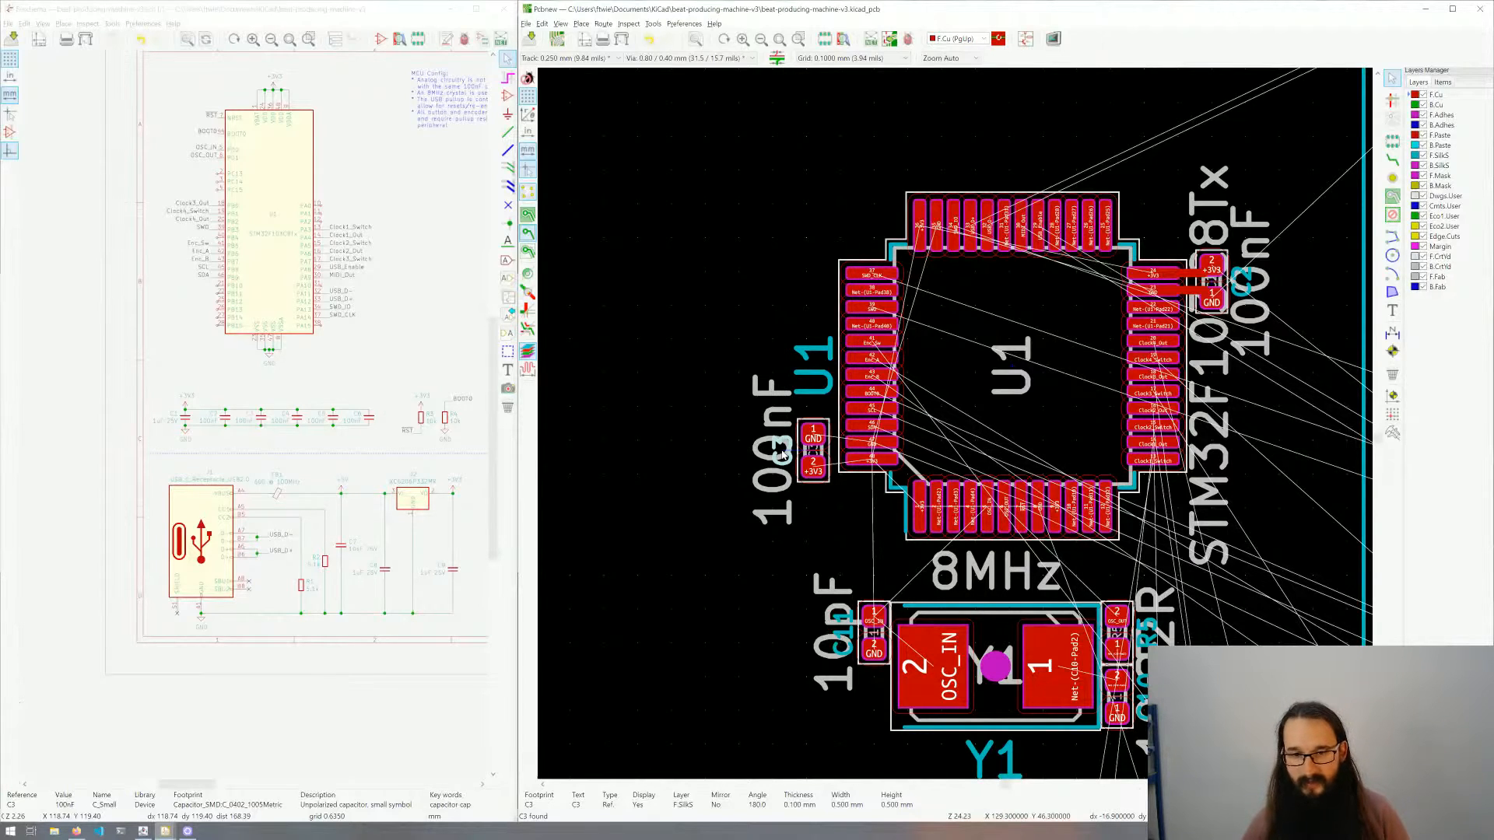
key("Escape")
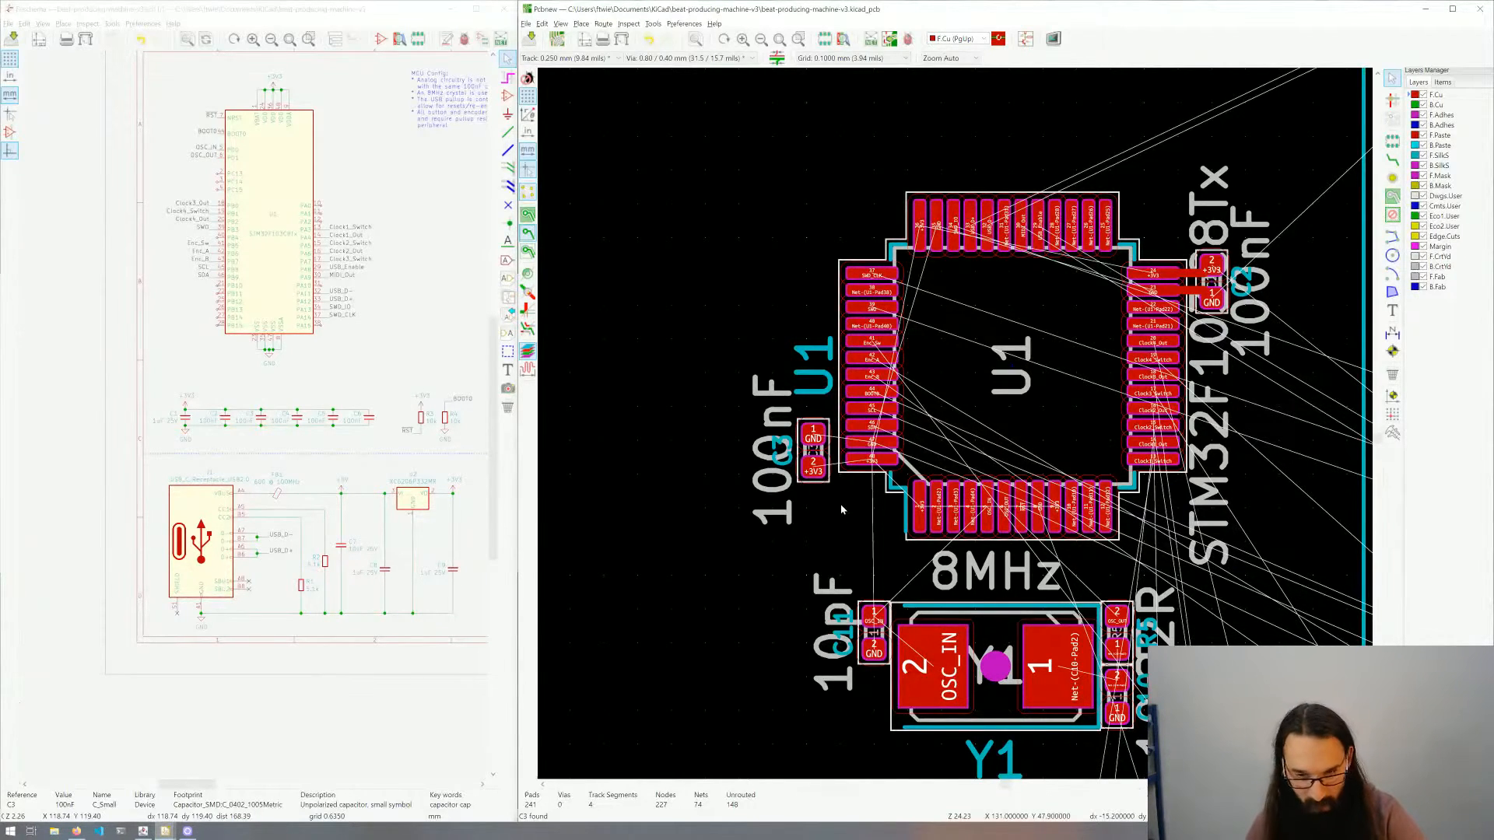
scroll(955, 422, "down", 5)
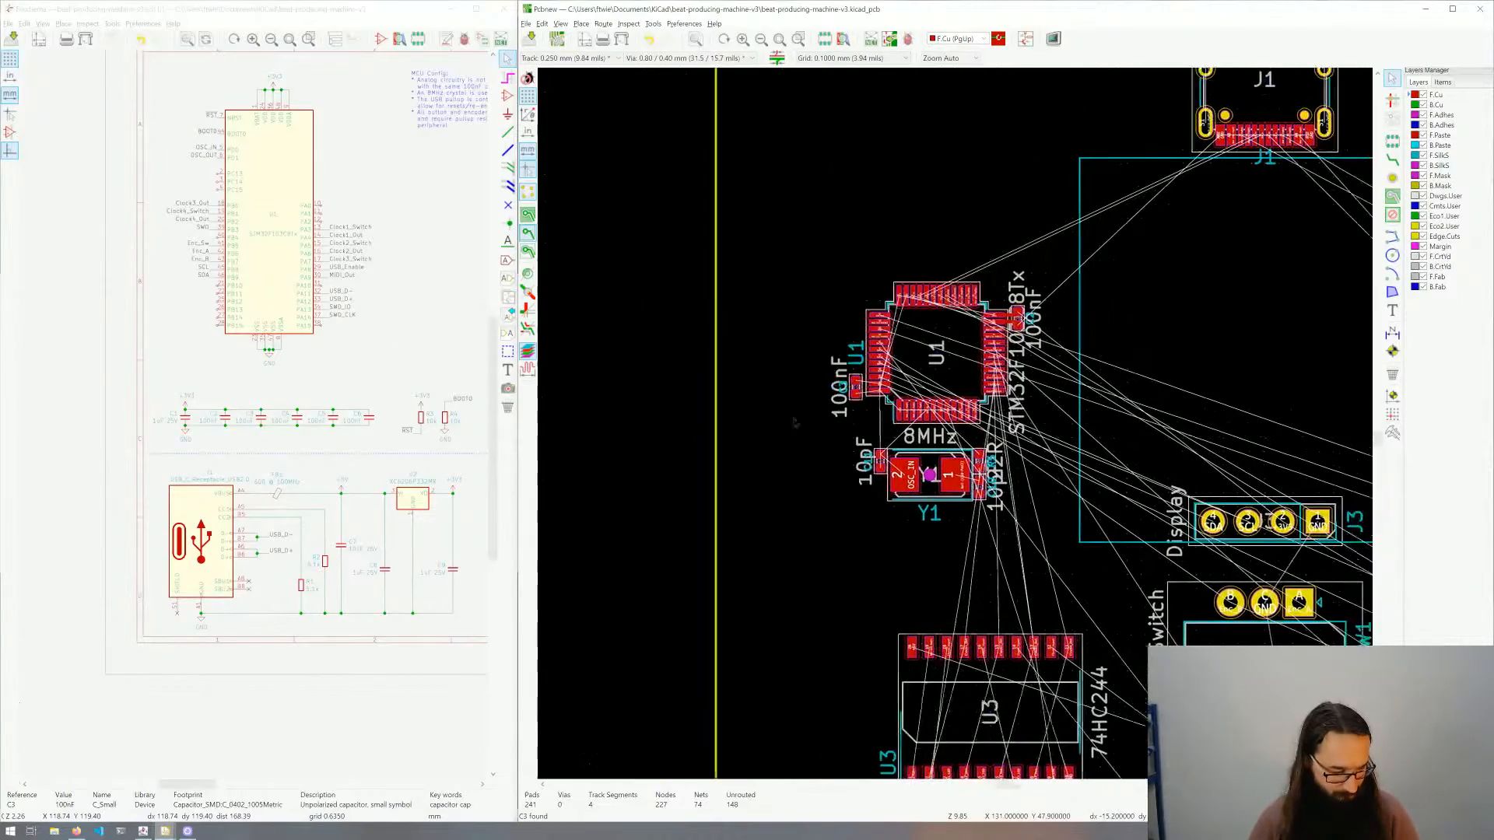
scroll(1037, 429, "down", 1)
scroll(956, 427, "down", 1)
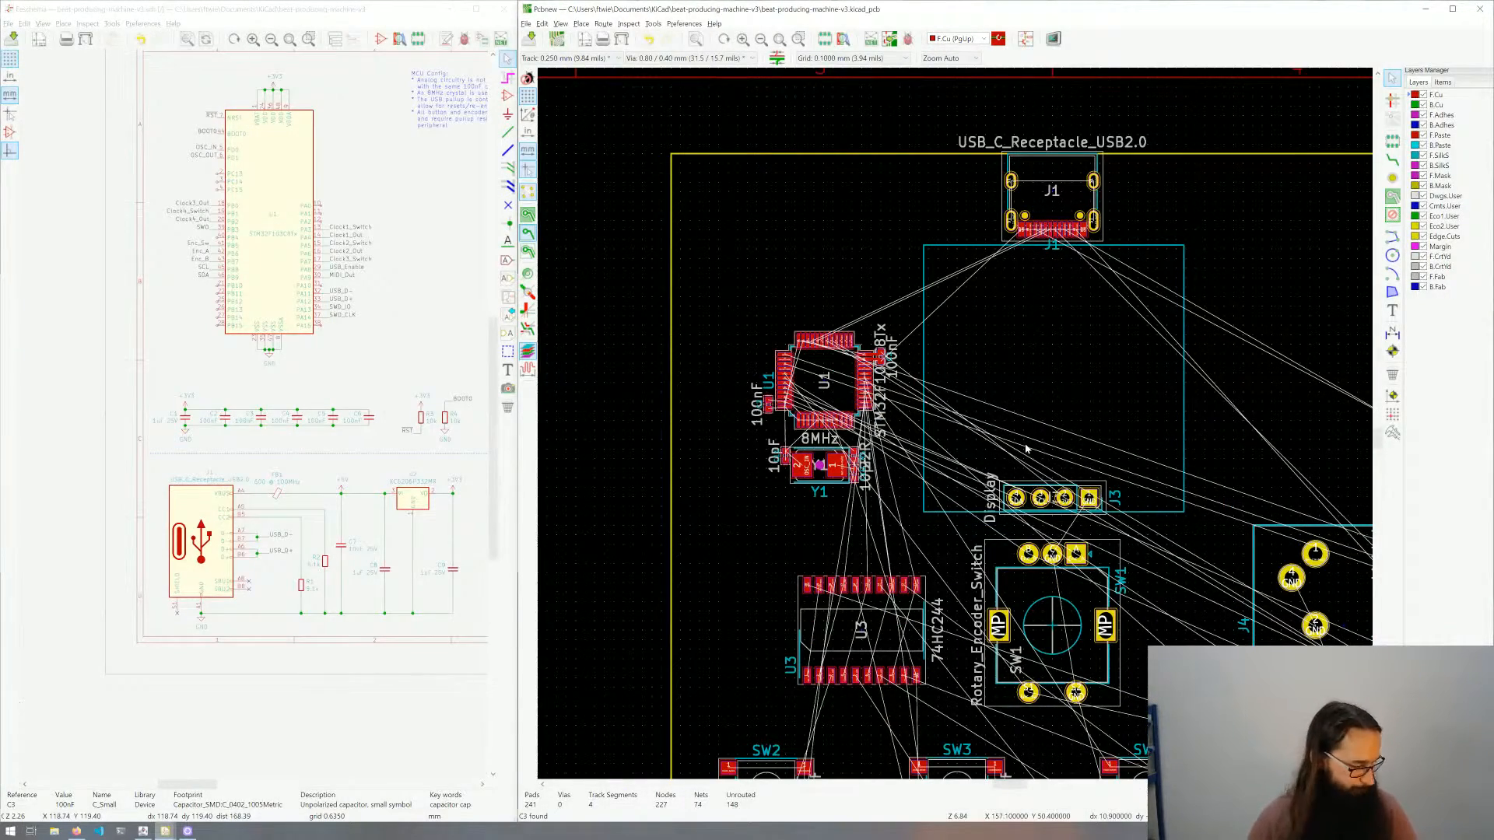
scroll(1026, 449, "down", 5)
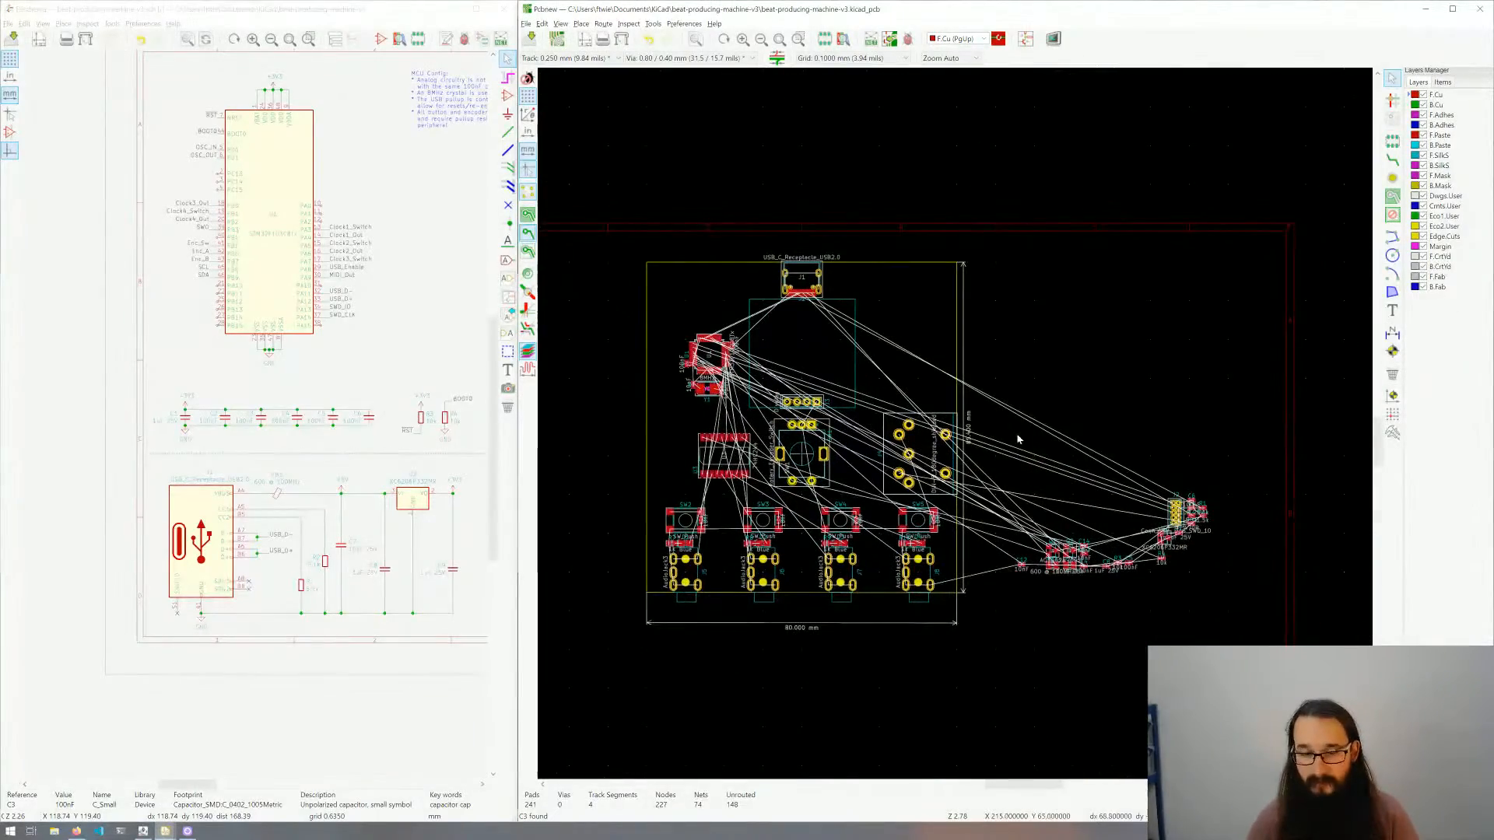
scroll(1059, 542, "up", 5)
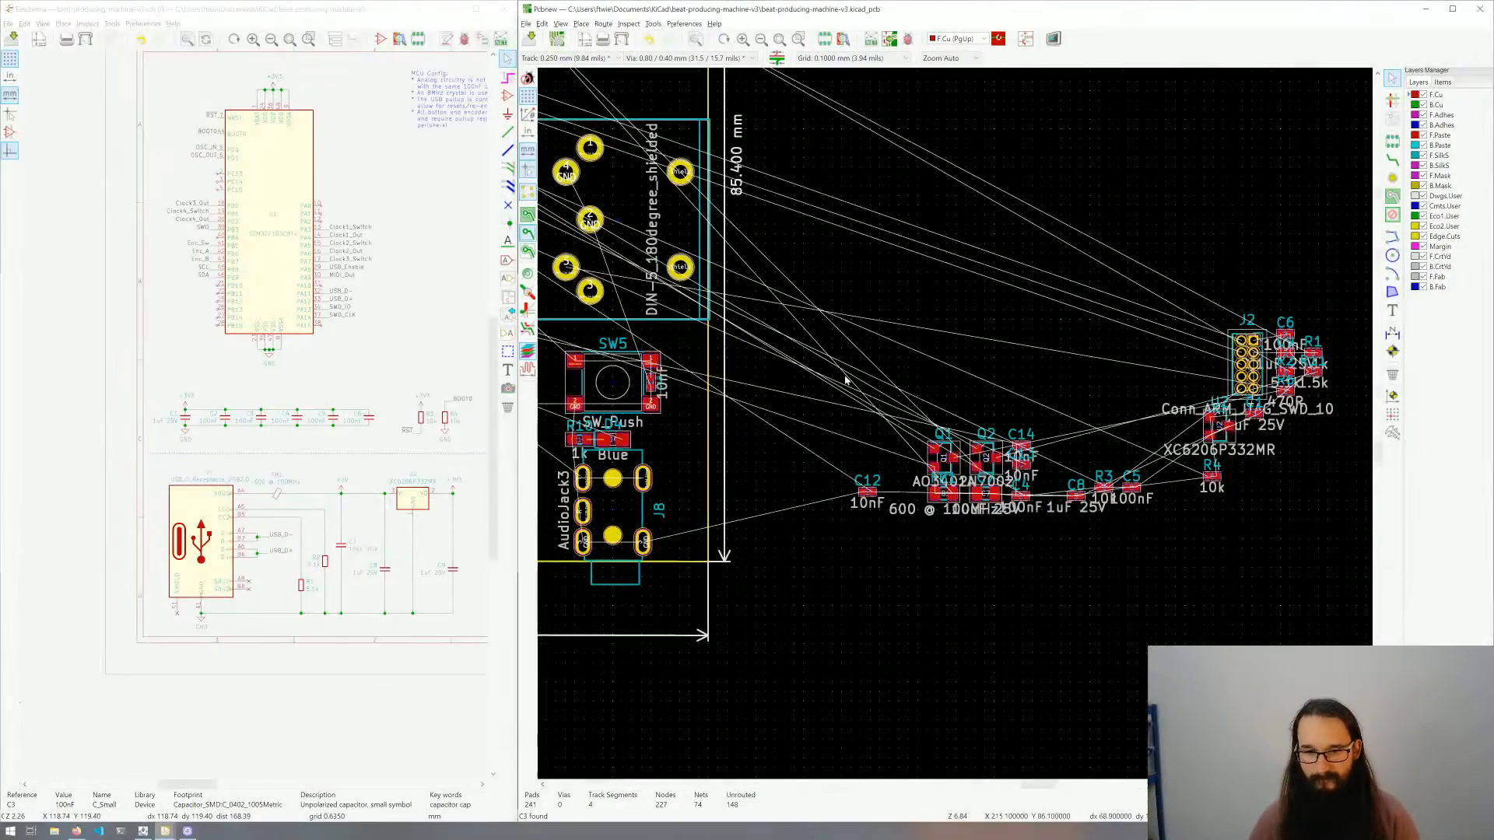
middle_click_drag(845, 380, 1163, 521)
middle_click_drag(592, 311, 990, 501)
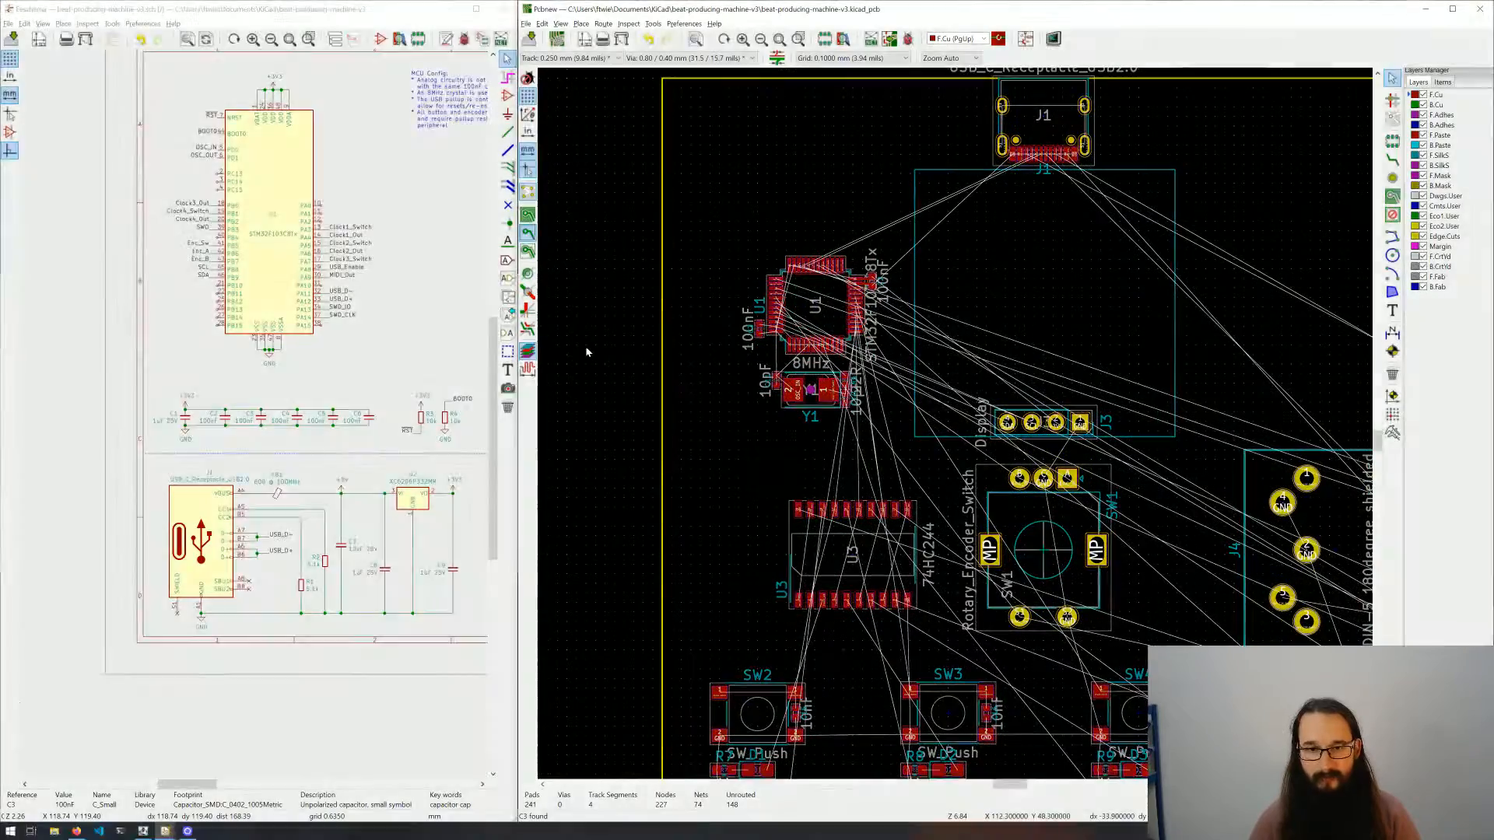
Step: Route 0.25 mm F.Cu tracks from U1's GND pin 47 and +3V3 pin 48 to the matching pads of C3
scroll(587, 352, "up", 8)
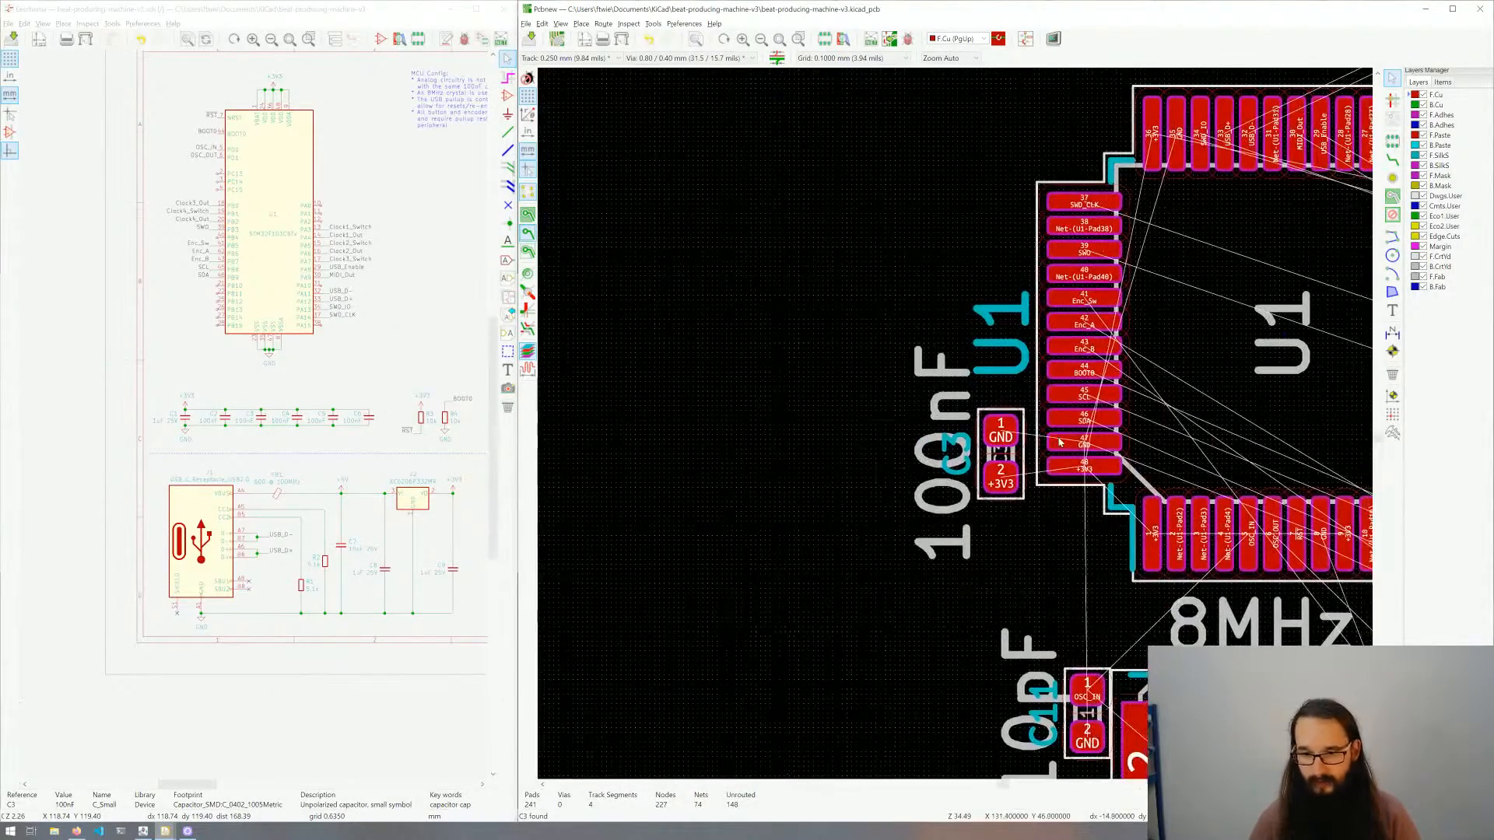
key("x")
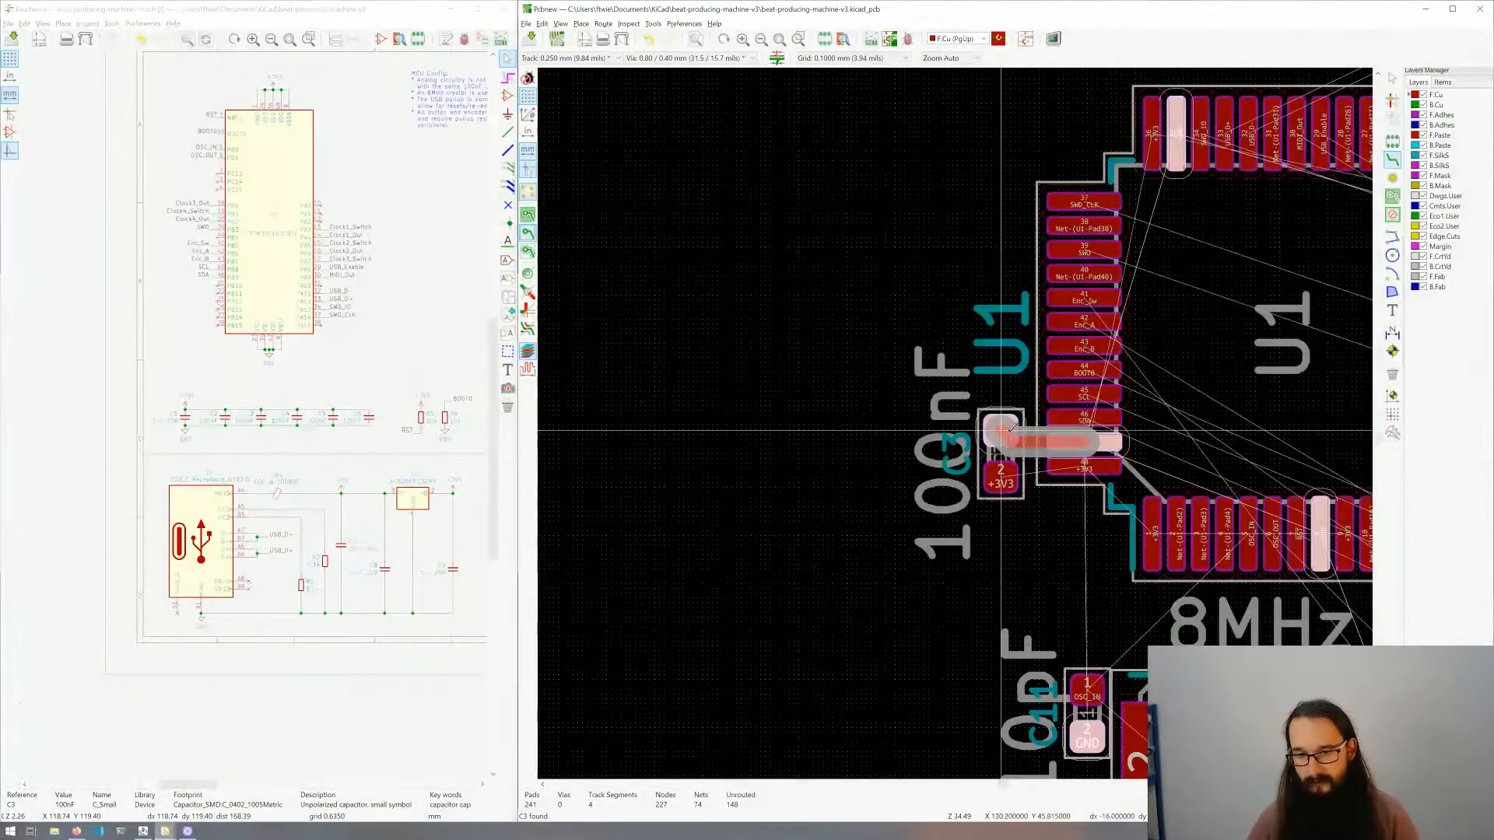
left_click(1010, 431)
left_click(1084, 466)
left_click(1002, 477)
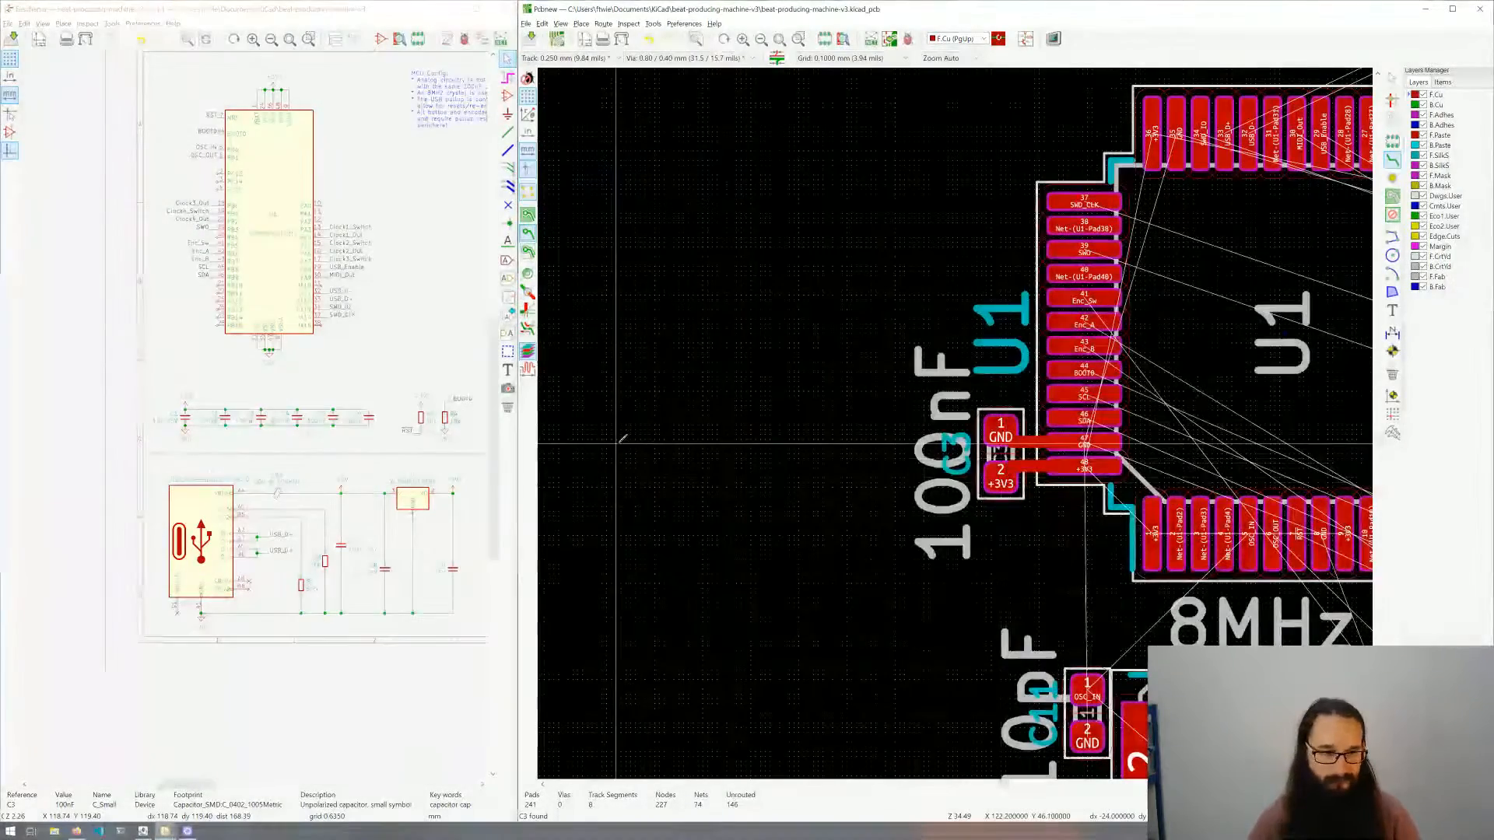
Step: Pick the 100nF capacitor C4 from the schematic and place it, rotated to 180 degrees, beside U1's pins 35 and 36 at X 133.6, Y 37.9 mm
left_click(298, 423)
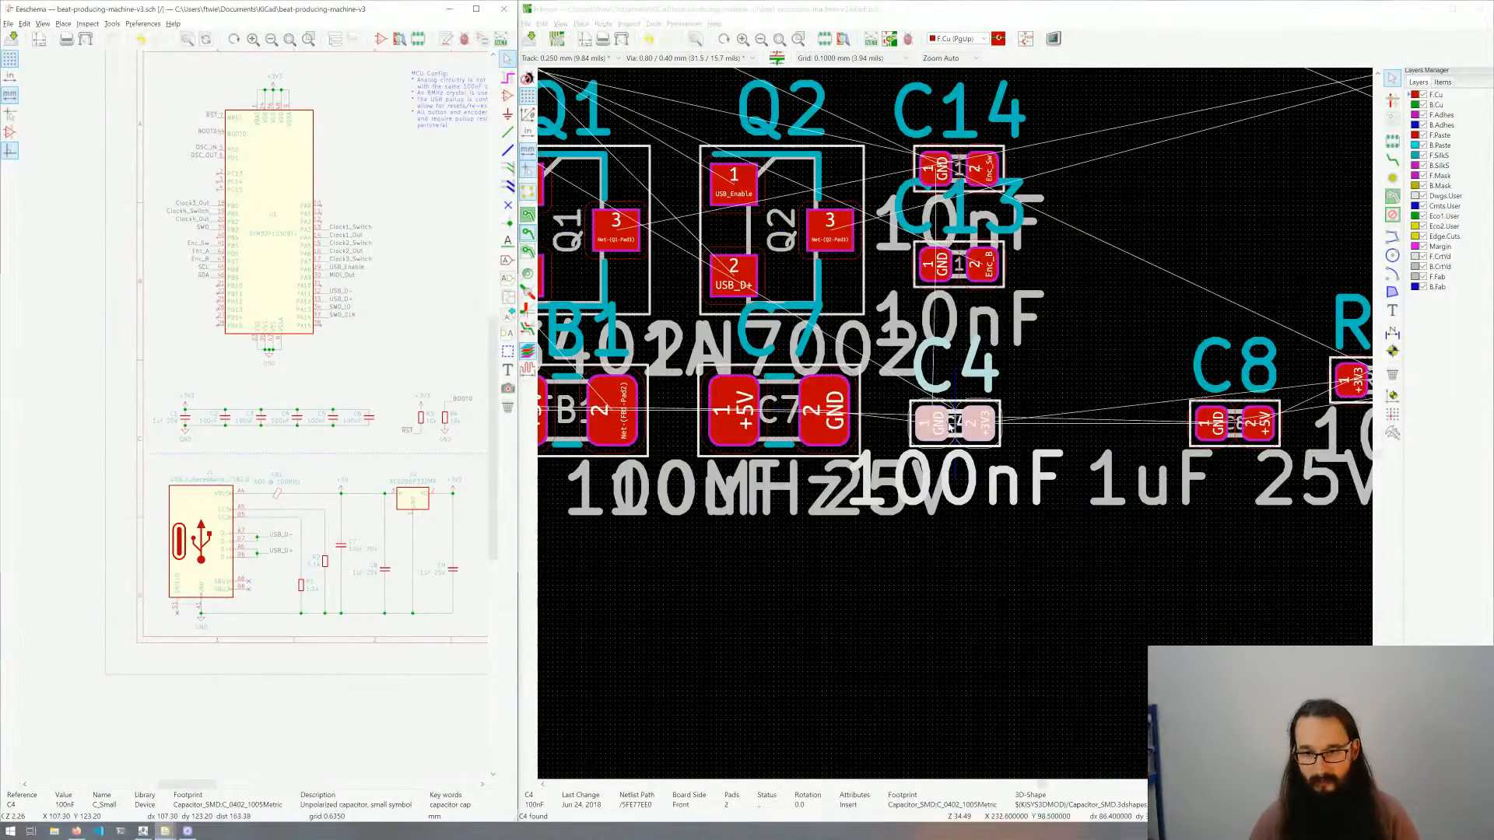
left_click(951, 426)
scroll(954, 424, "down", 7)
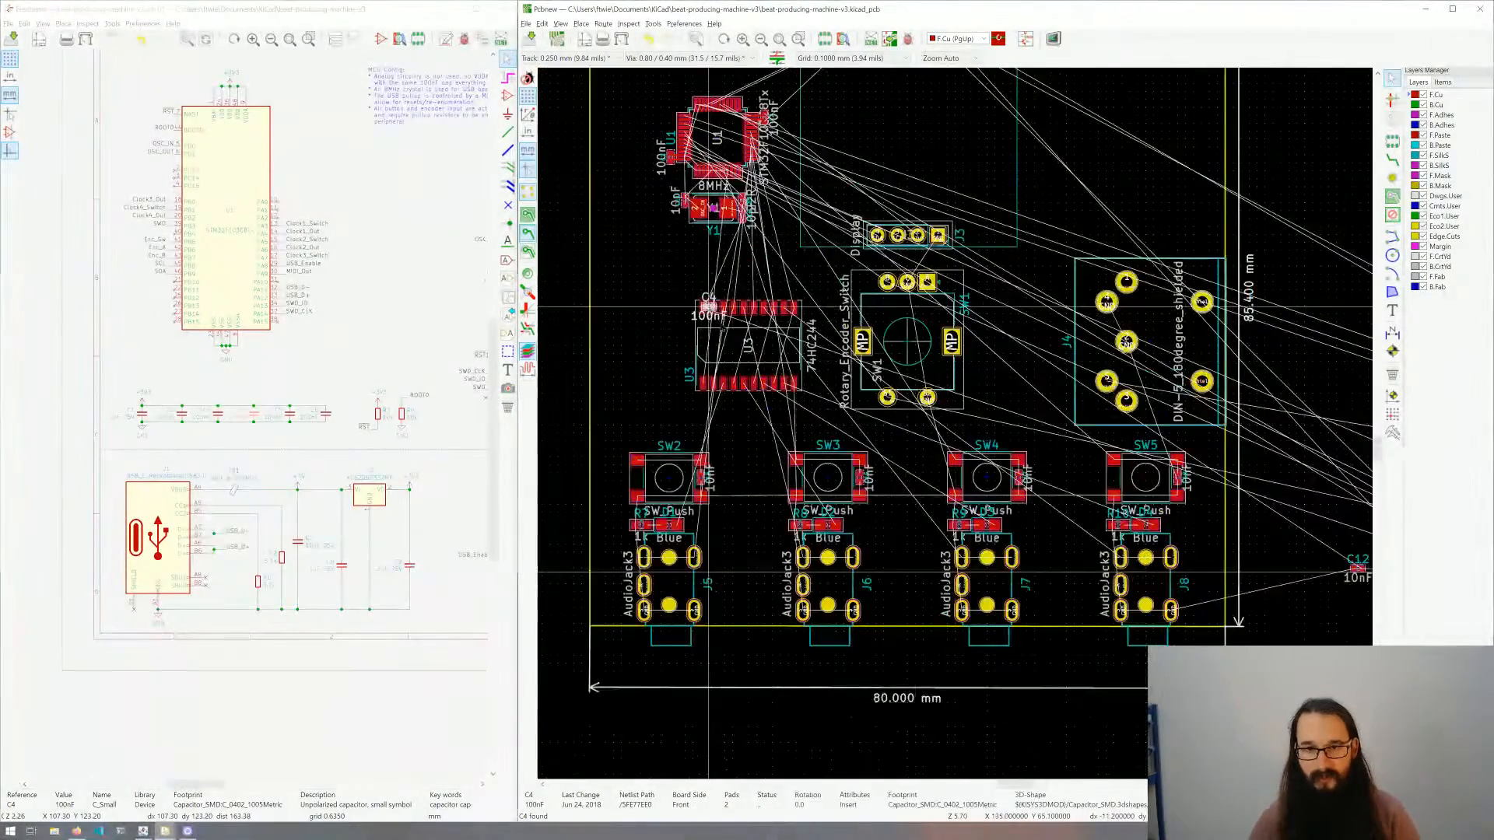
scroll(954, 425, "up", 6)
left_click_drag(995, 489, 817, 316)
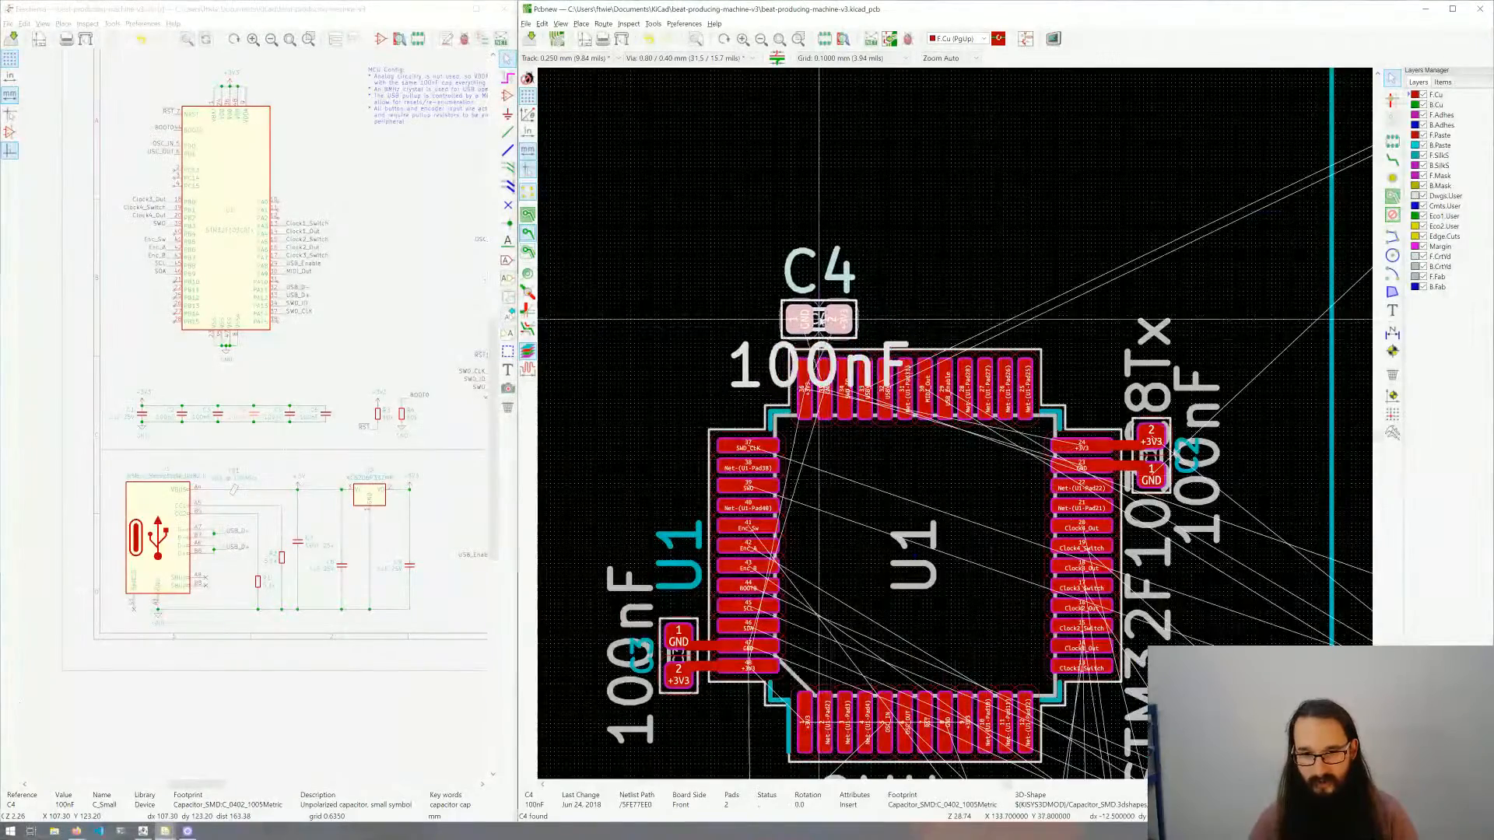
scroll(817, 316, "up", 3)
key("r")
key("r")
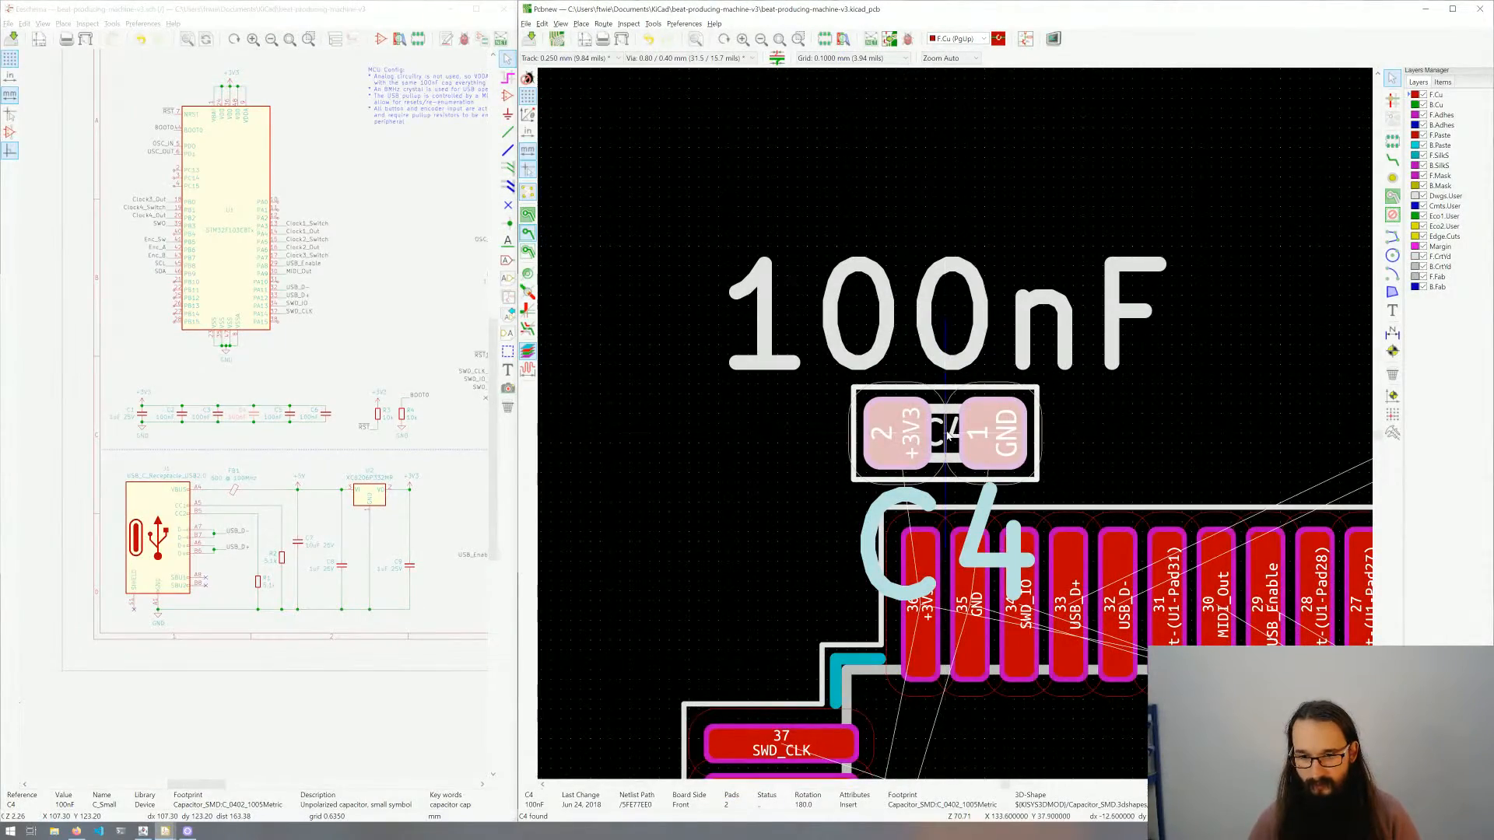
Step: Set C4's reference text to 0.5 mm width and height with 0.1 mm thickness, and move it to the side away from U1
double_click(982, 513)
key("Tab")
key("Tab")
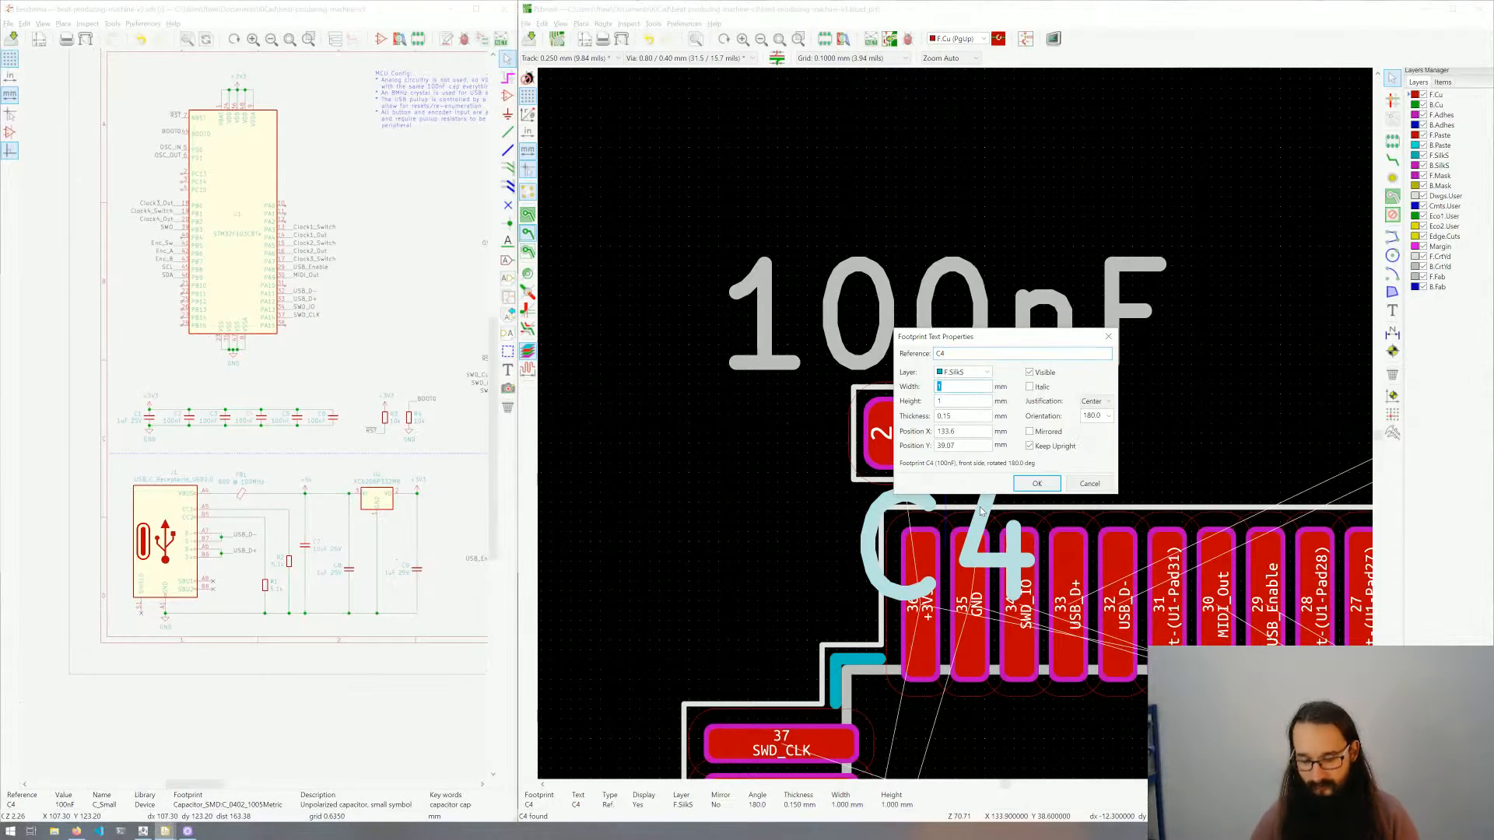
key("Tab")
type(".1")
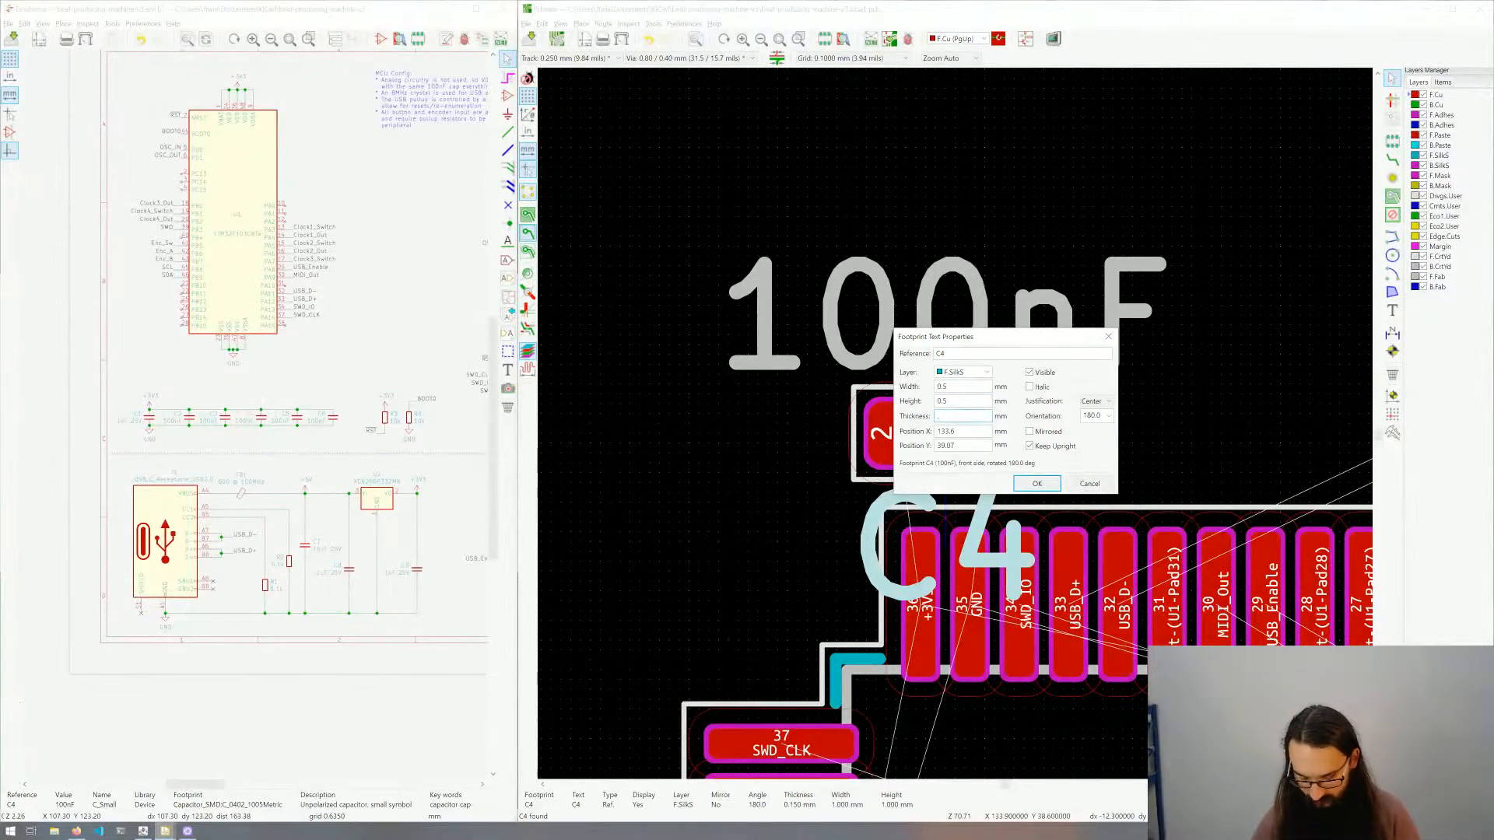
key("Return")
left_click(960, 535)
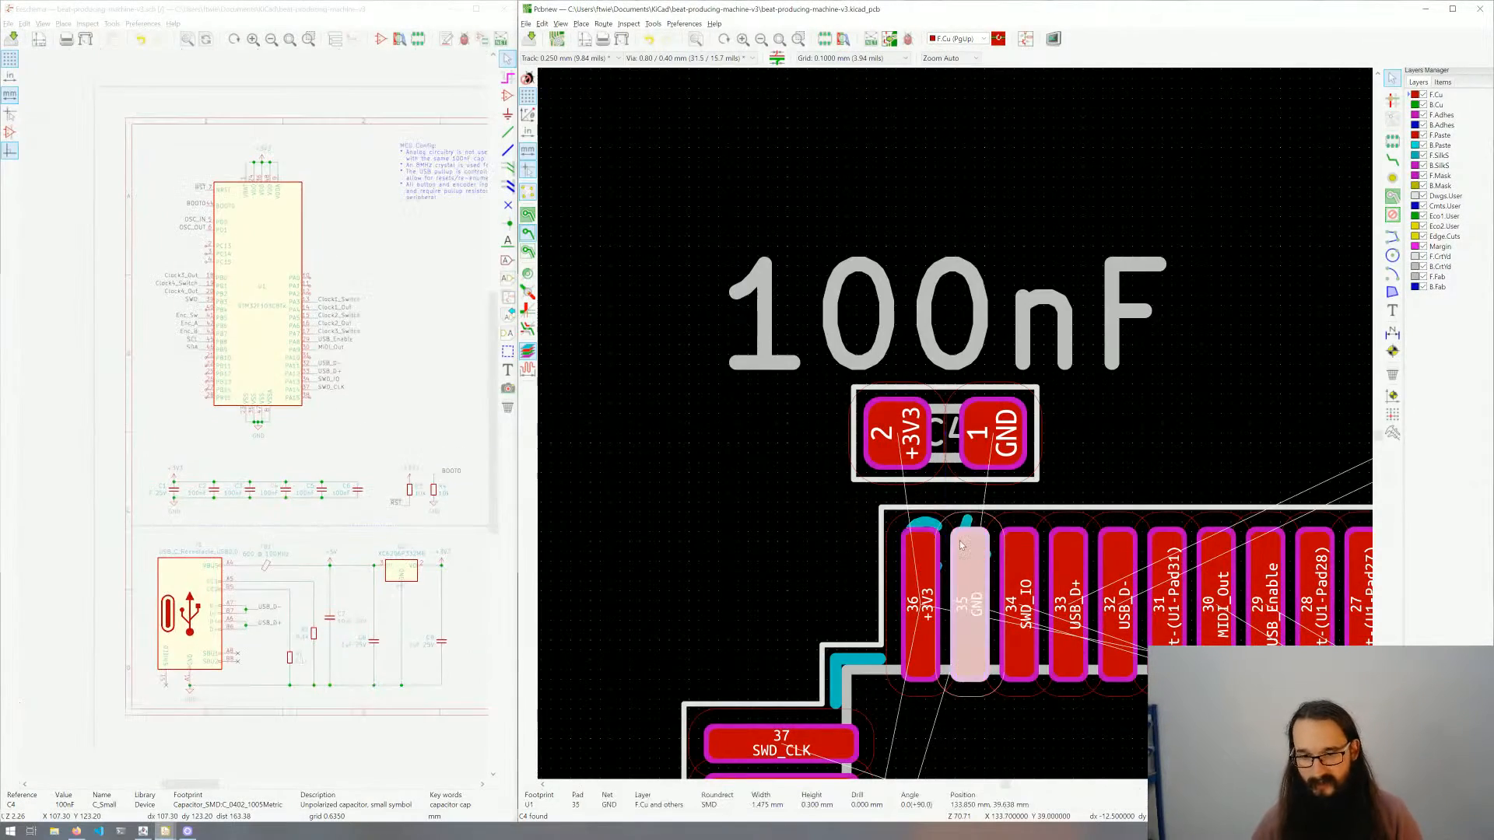
left_click(963, 529)
key("m")
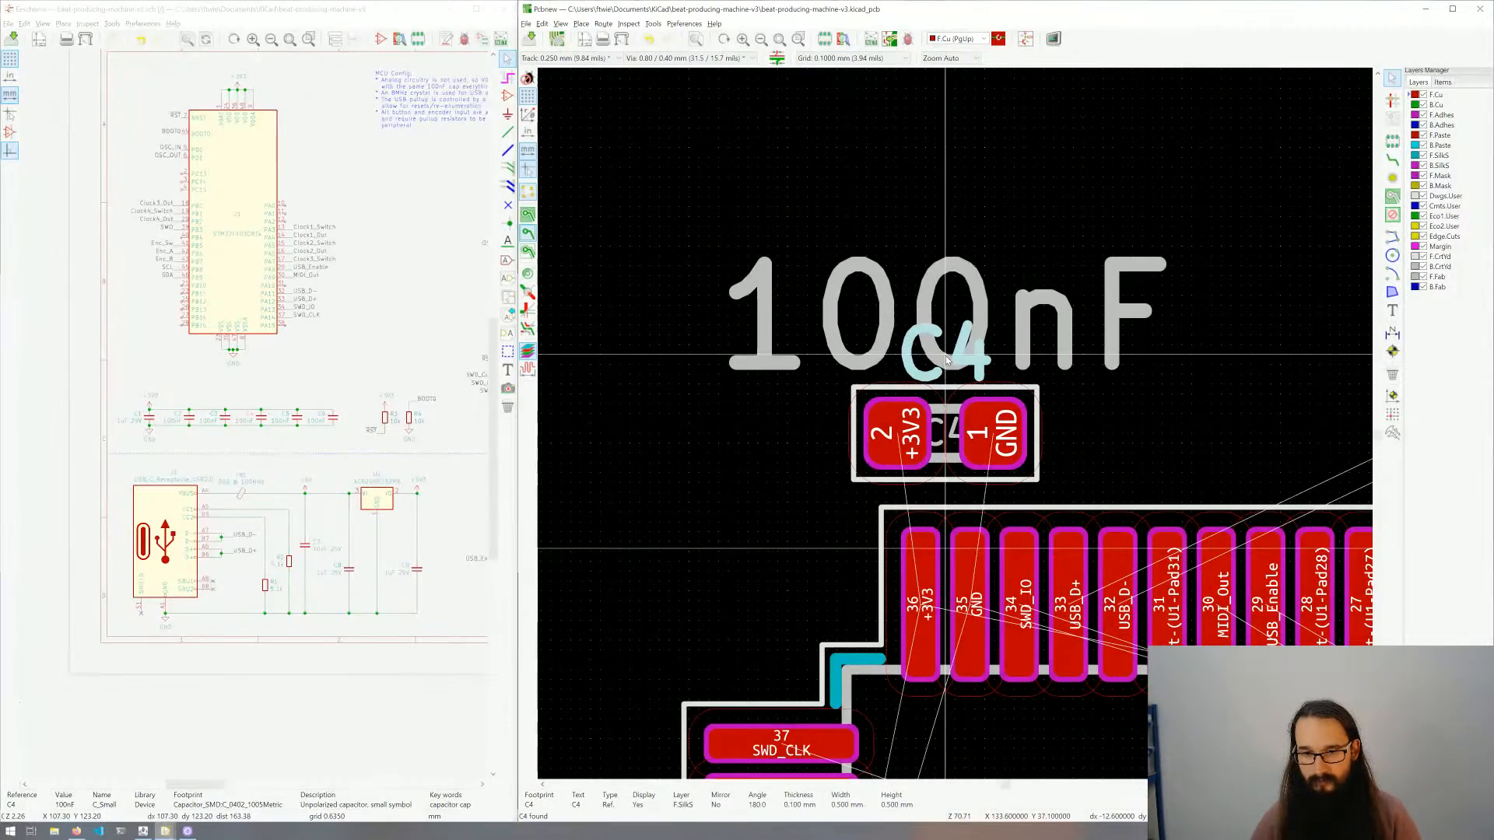
left_click(946, 346)
Step: Route 0.25 mm F.Cu tracks from U1's +3V3 pin 36 and GND pin 35 to the matching pads of C4
key("x")
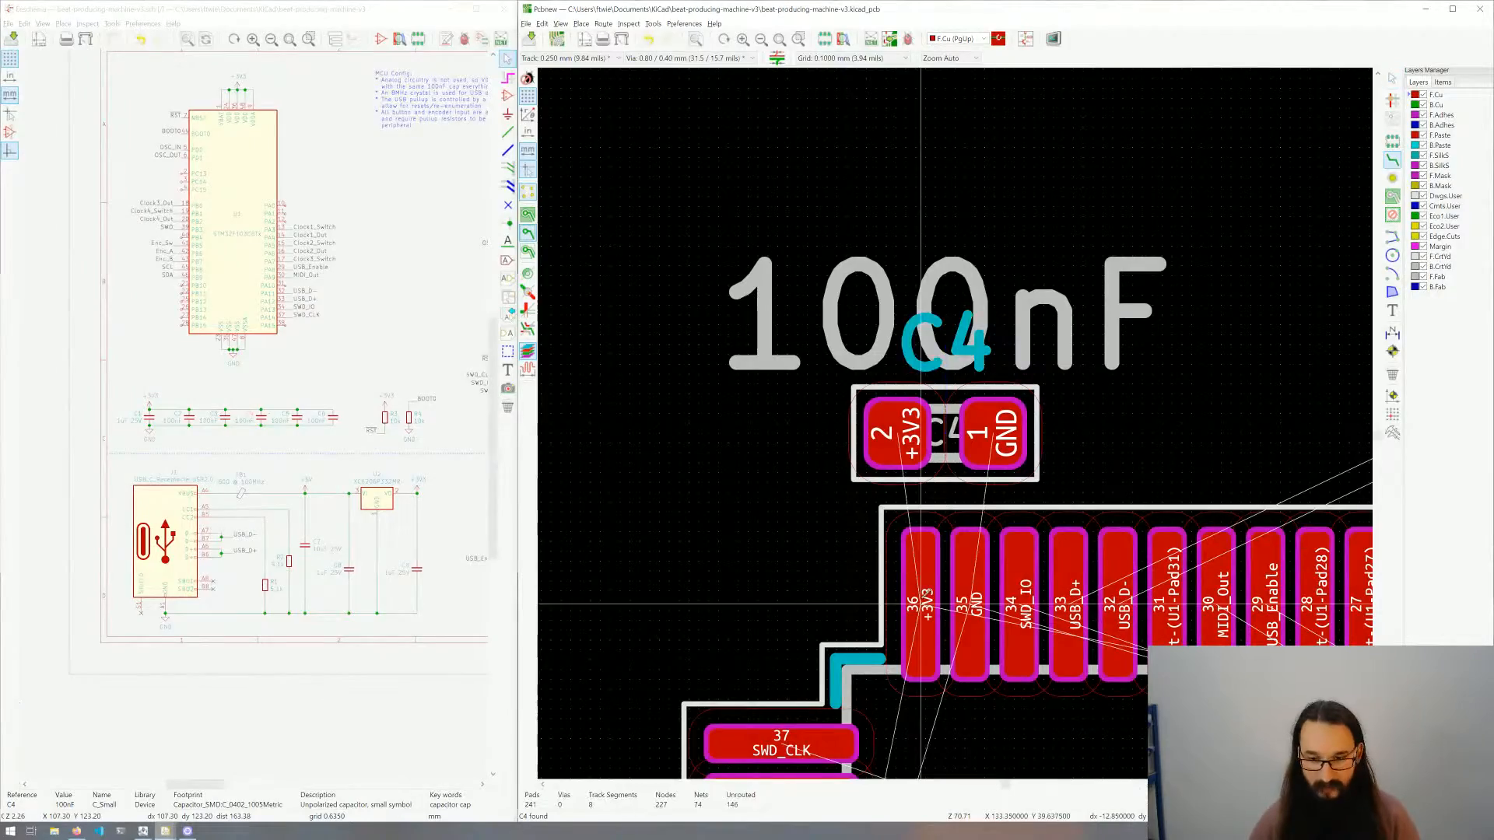
left_click(895, 432)
left_click(974, 599)
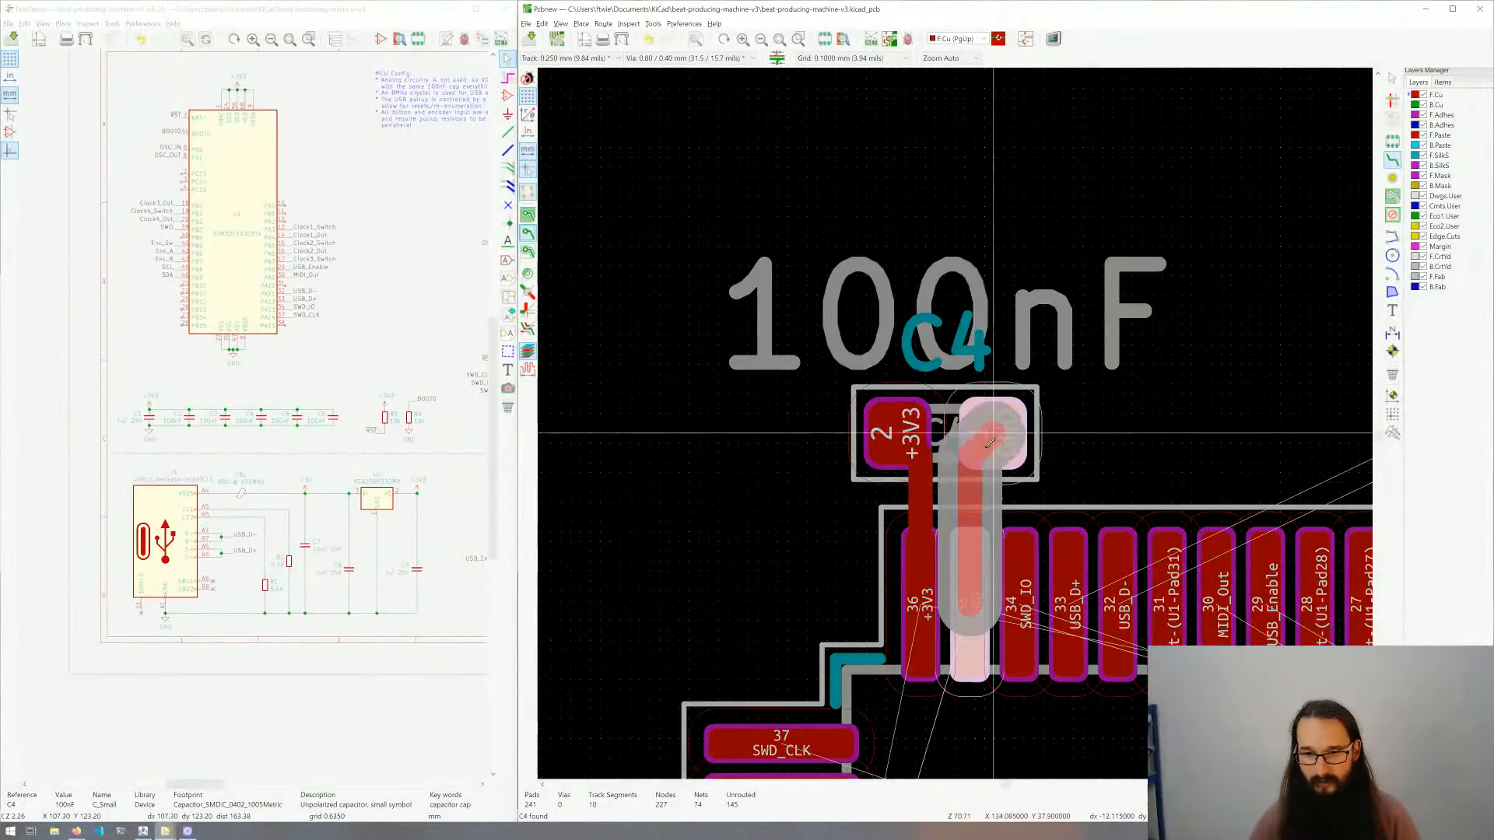
left_click(982, 436)
key("Escape")
Step: Select the 100nF decoupling capacitor C5 in the schematic and pick out its footprint on the board
scroll(955, 429, "down", 5)
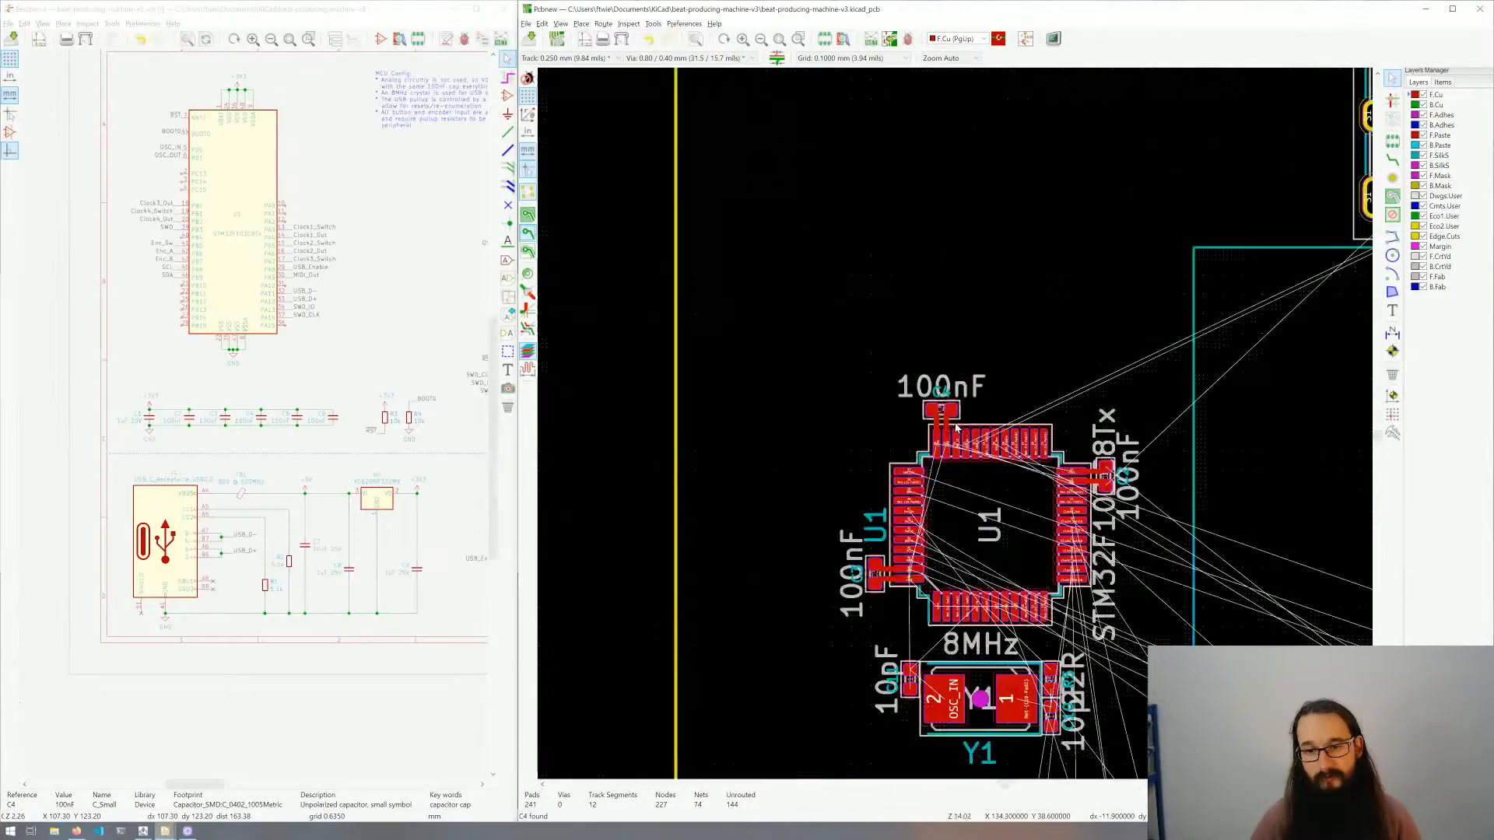
scroll(720, 460, "up", 2)
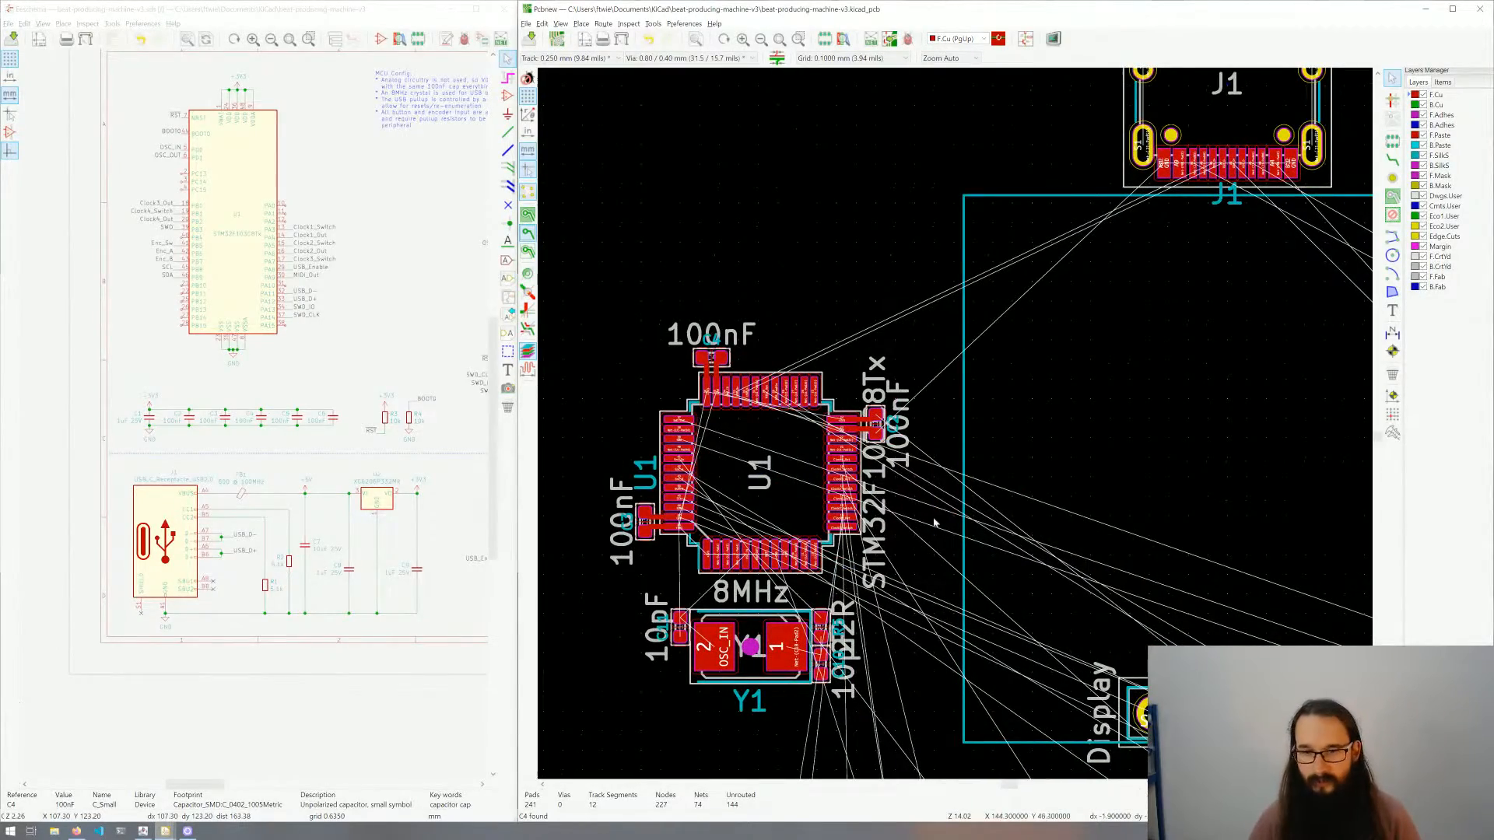
scroll(935, 523, "down", 4)
scroll(991, 473, "up", 1)
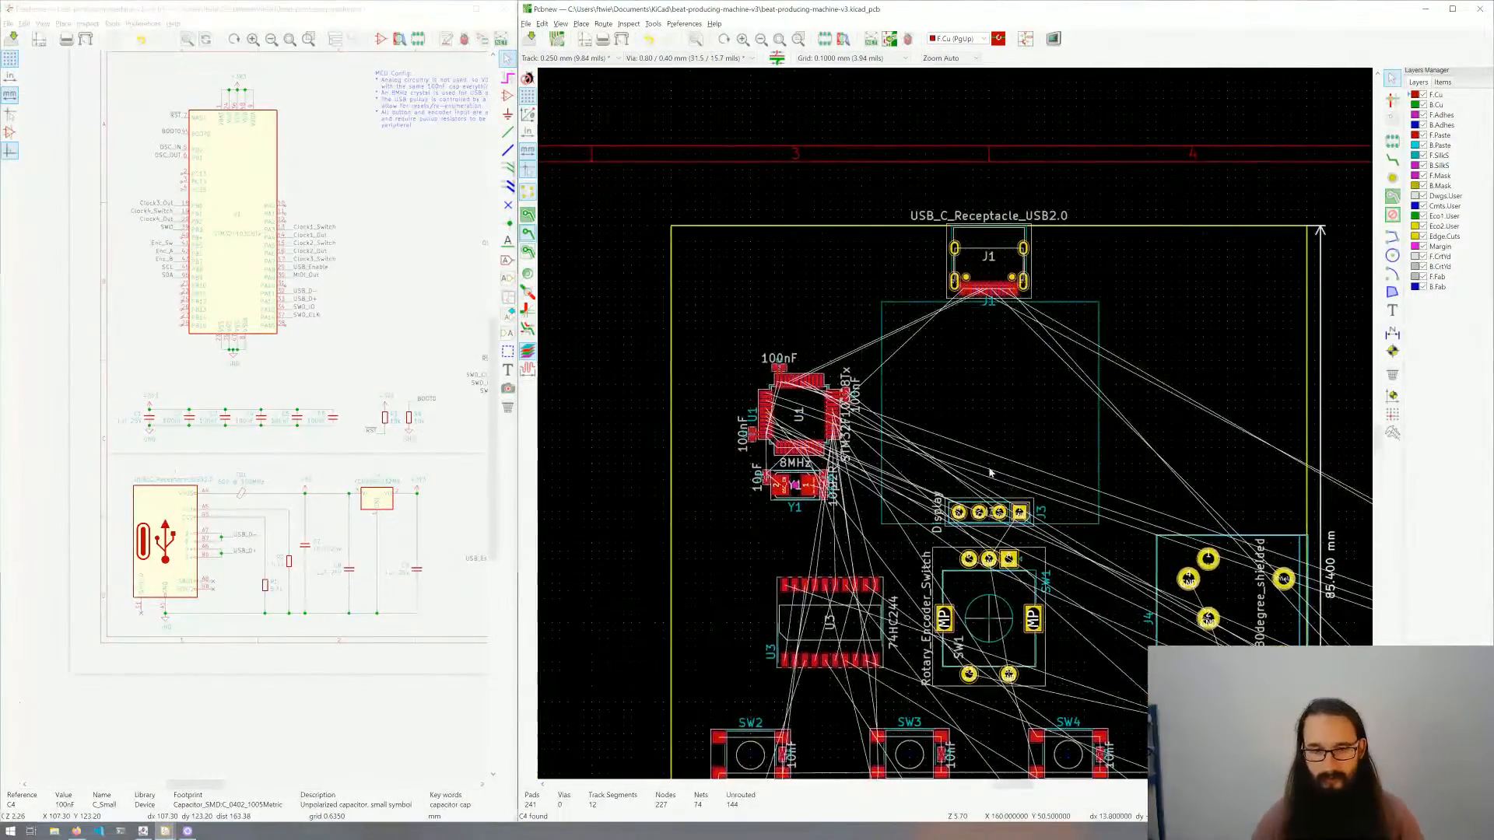
left_click(313, 414)
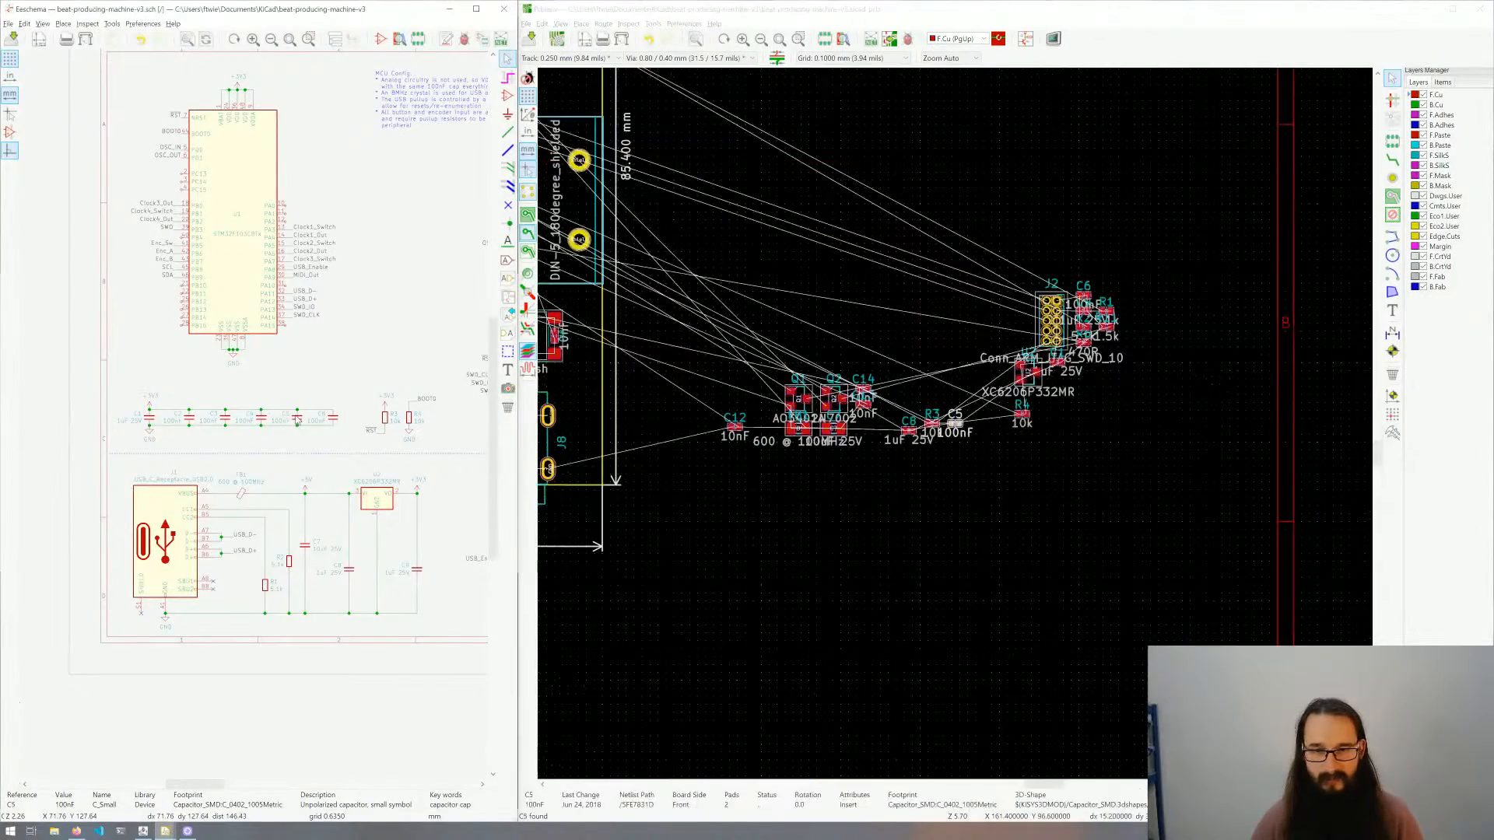
scroll(956, 429, "up", 3)
left_click(921, 462)
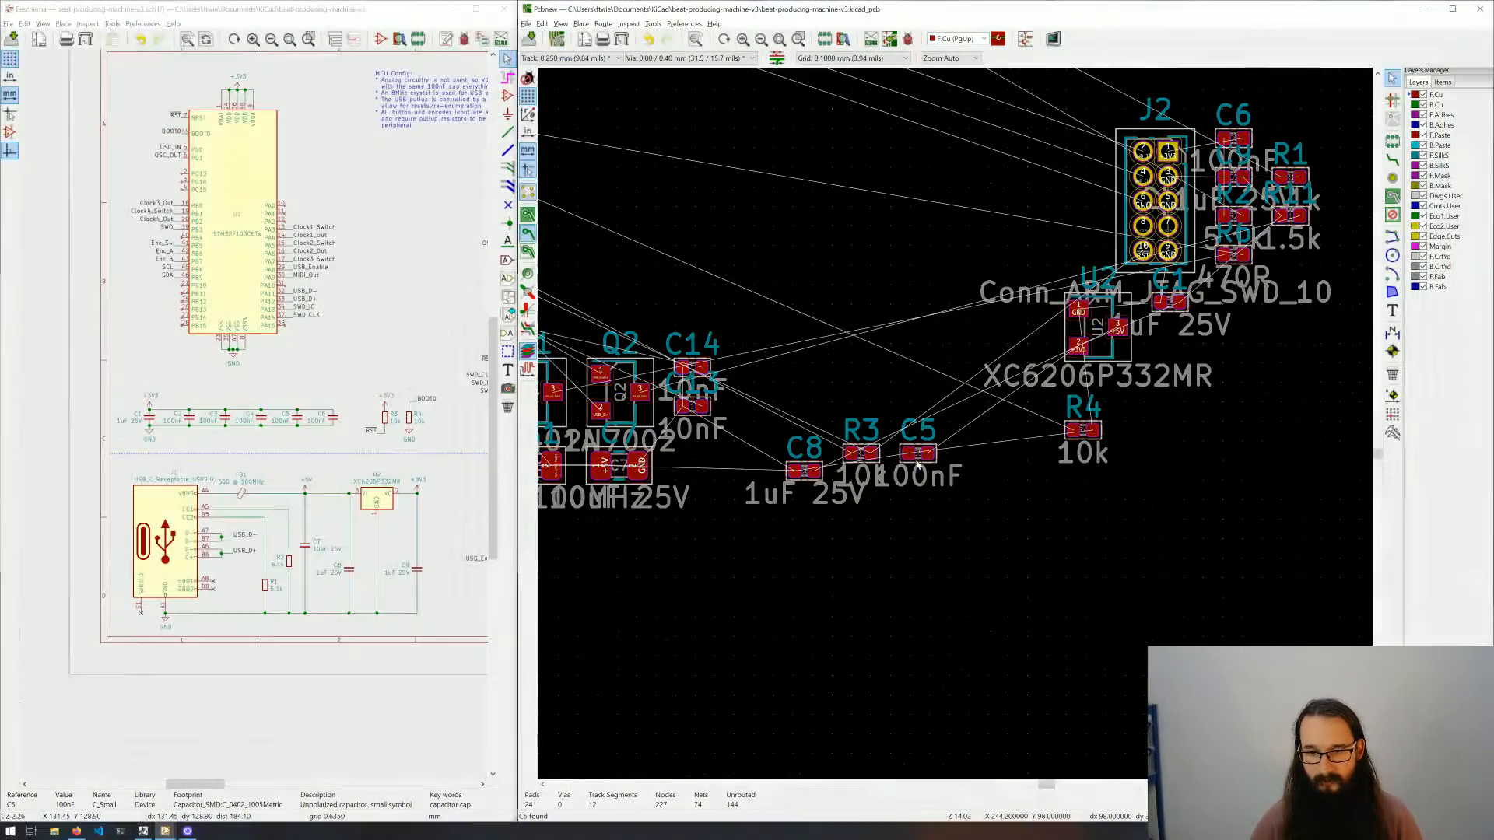
Step: Place capacitor C5 just below U1, with its pads facing the chip's GND and +3V3 pins 8 and 9
scroll(918, 454, "down", 5)
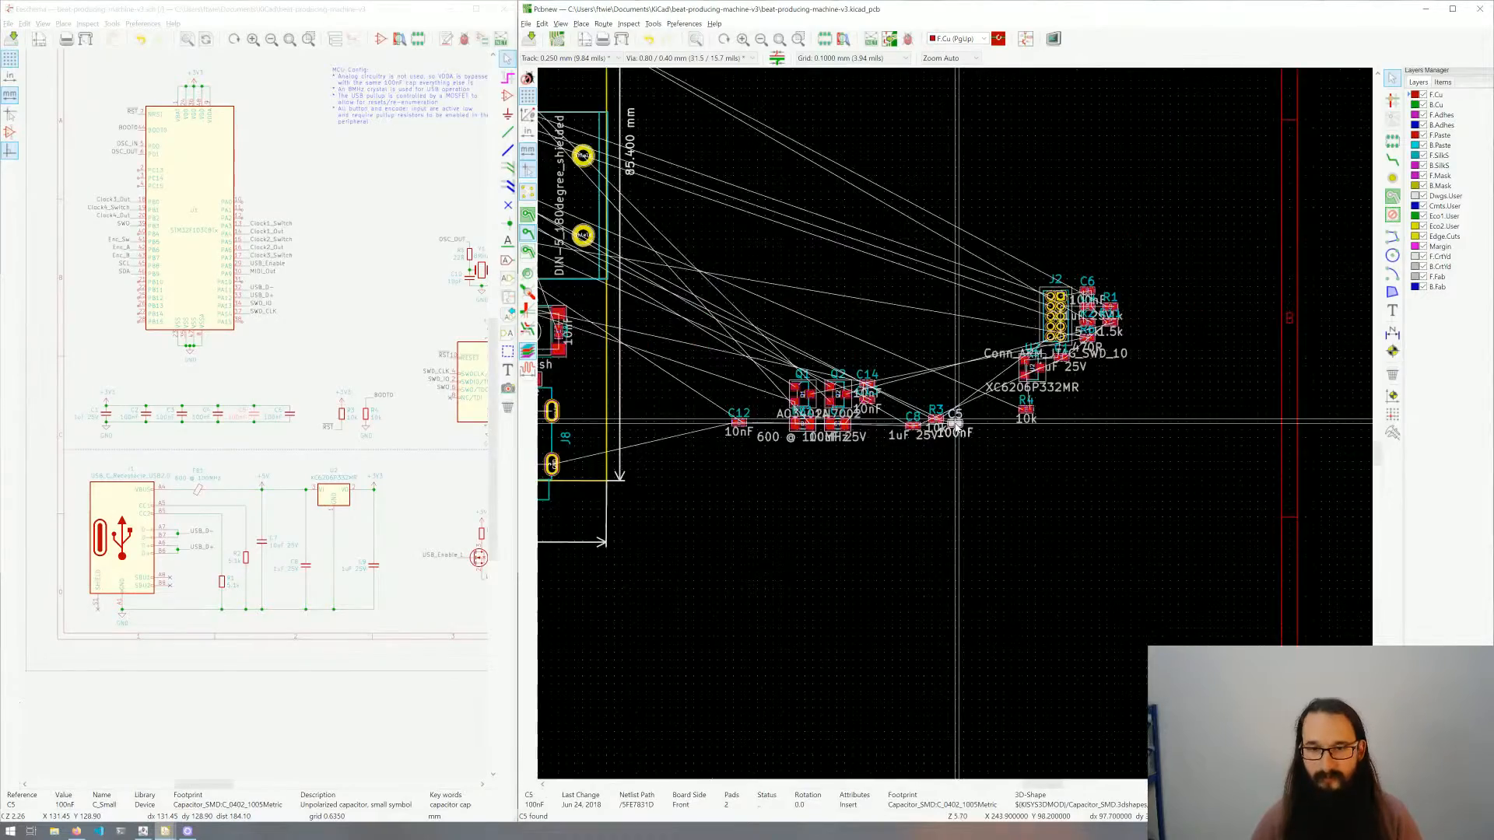
scroll(956, 427, "up", 8)
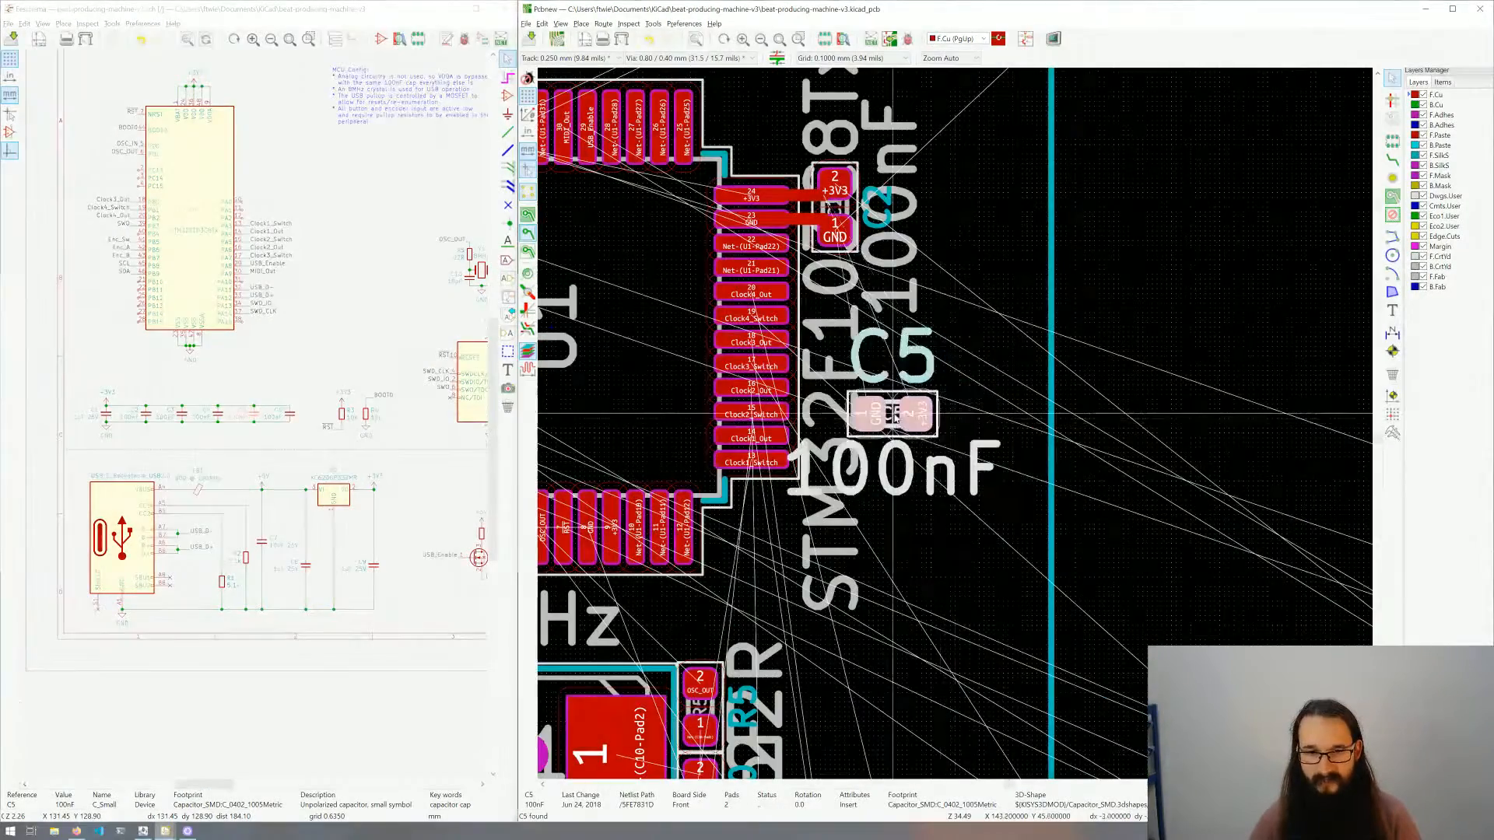
middle_click_drag(874, 410, 1119, 445)
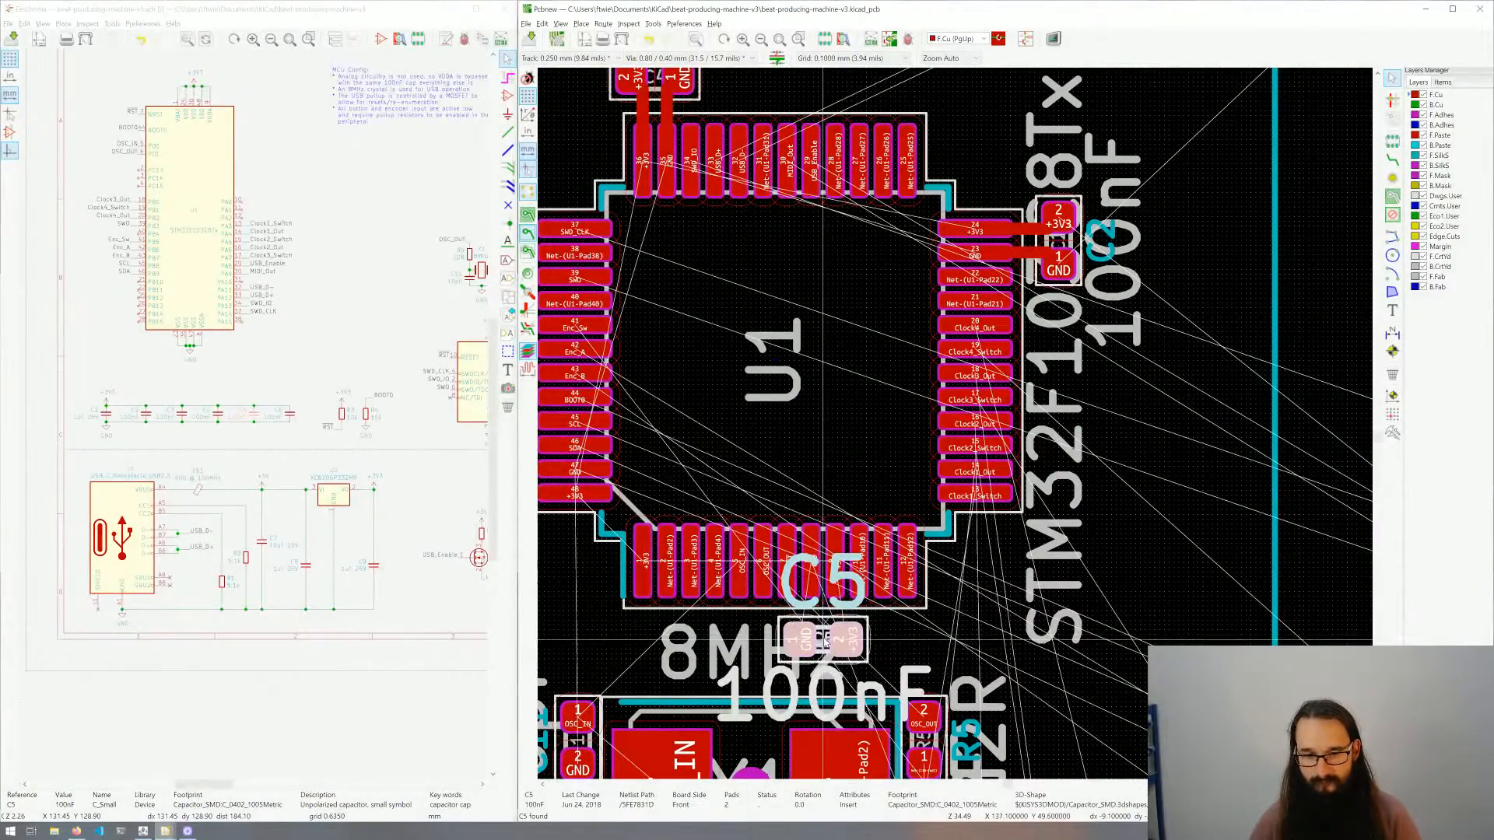
left_click(827, 641)
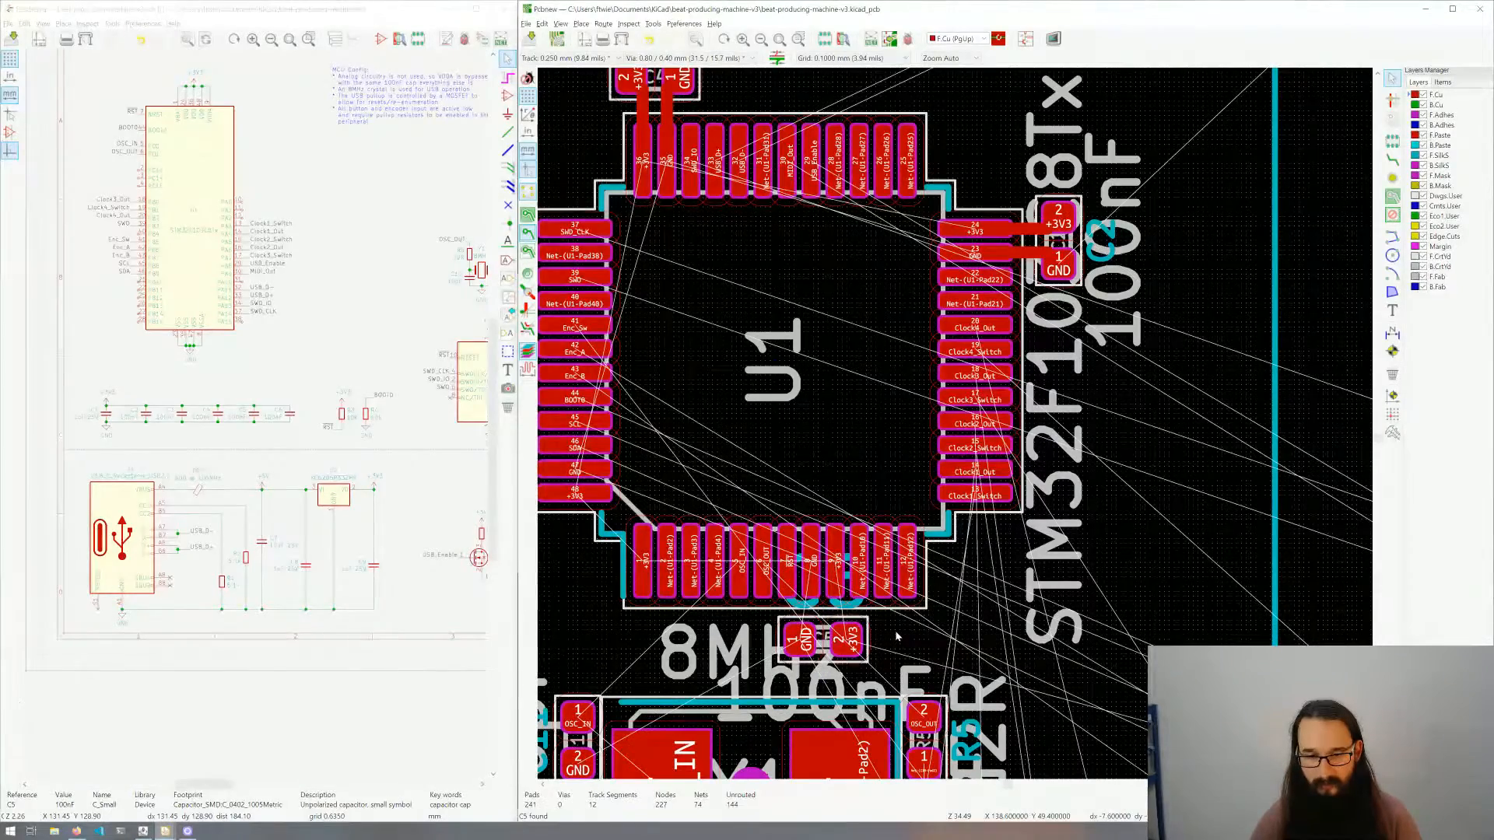
Step: Route short front-copper tracks joining C5's +3V3 and GND pads to U1's pins 9 and 8
middle_click_drag(843, 621, 864, 565)
scroll(865, 566, "up", 1)
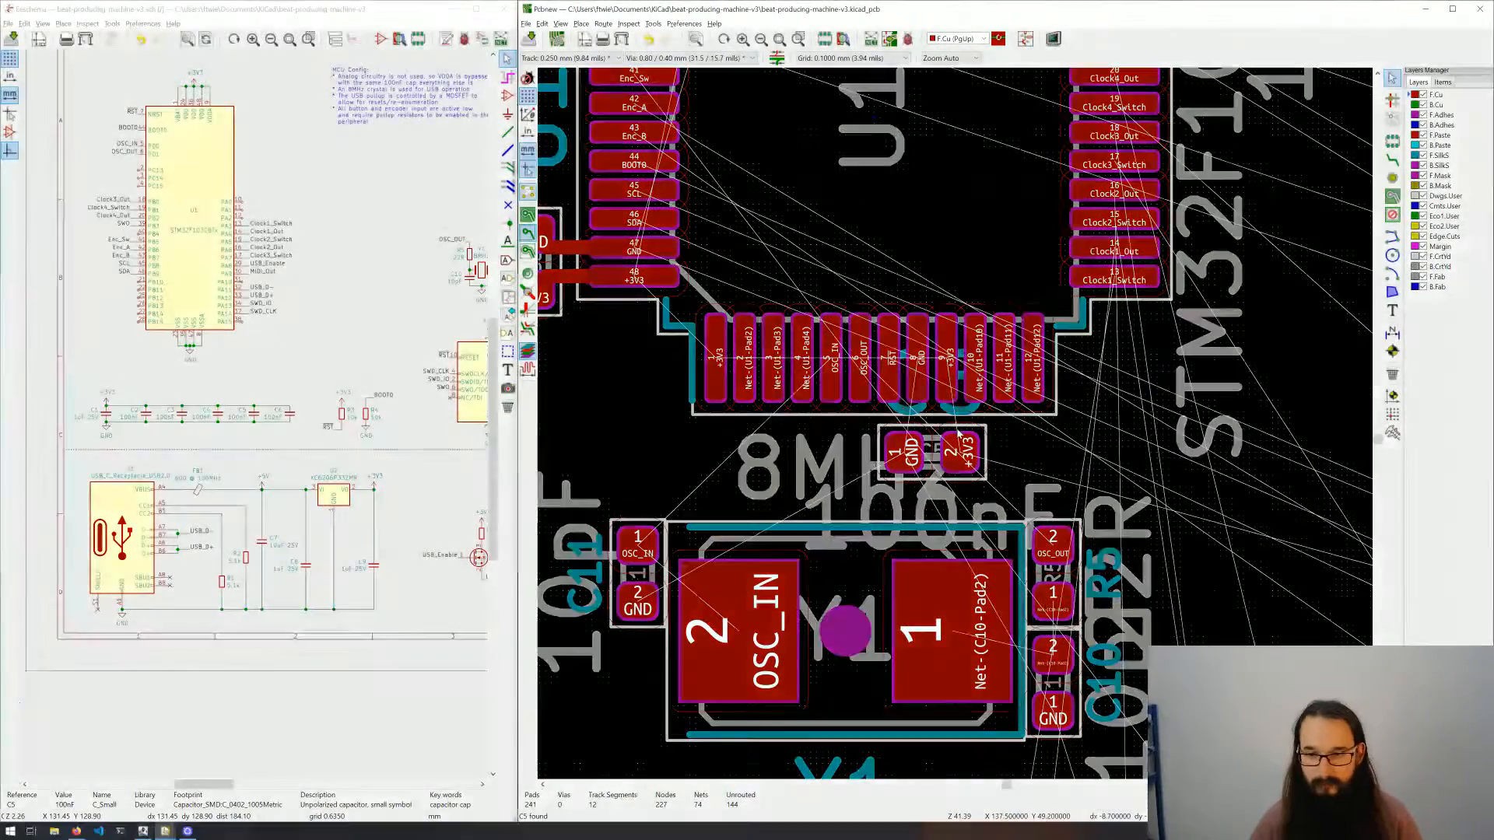
key("x")
left_click(952, 443)
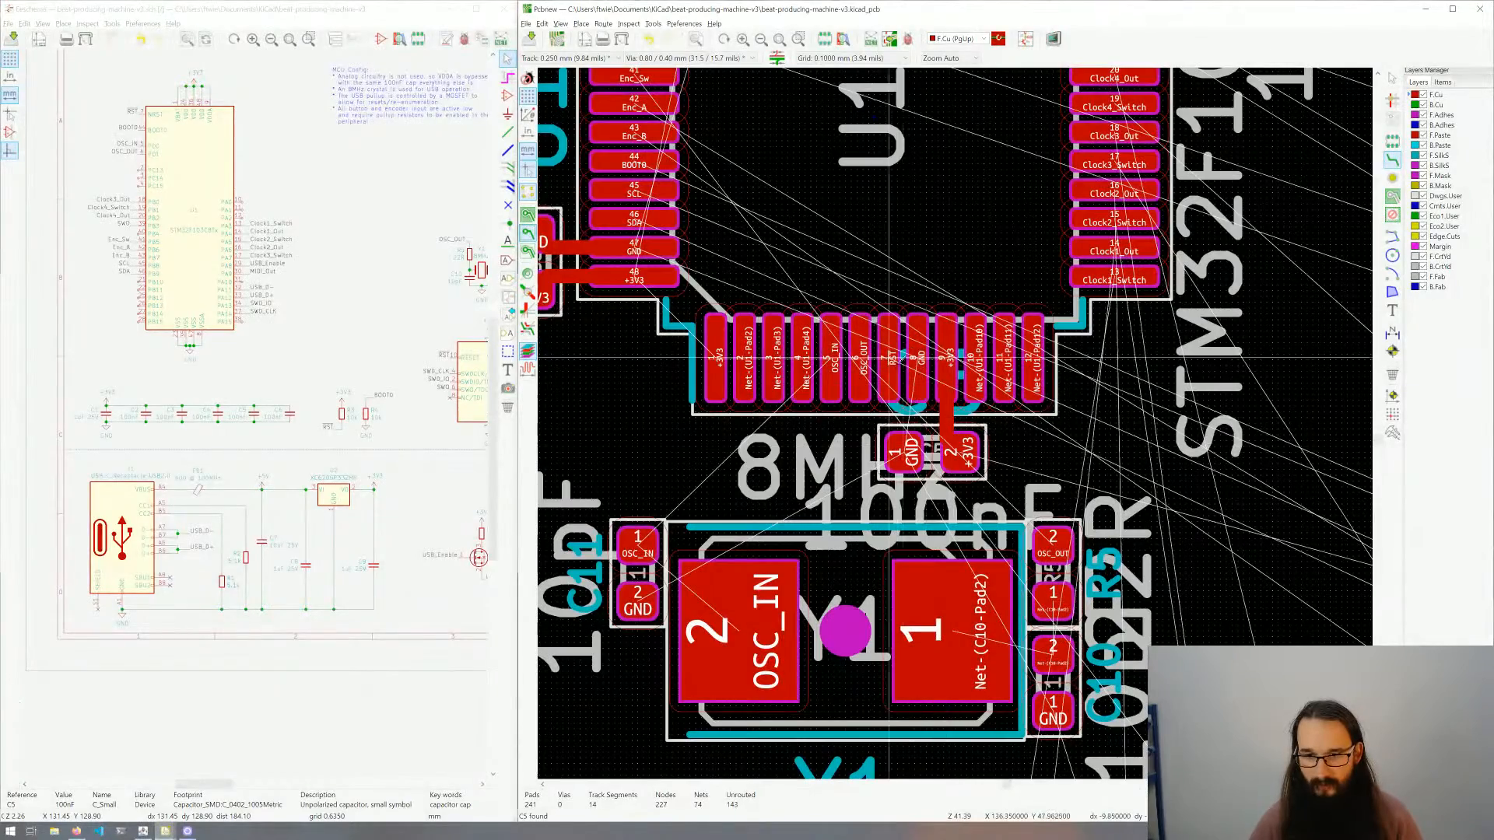
key("x")
left_click(912, 448)
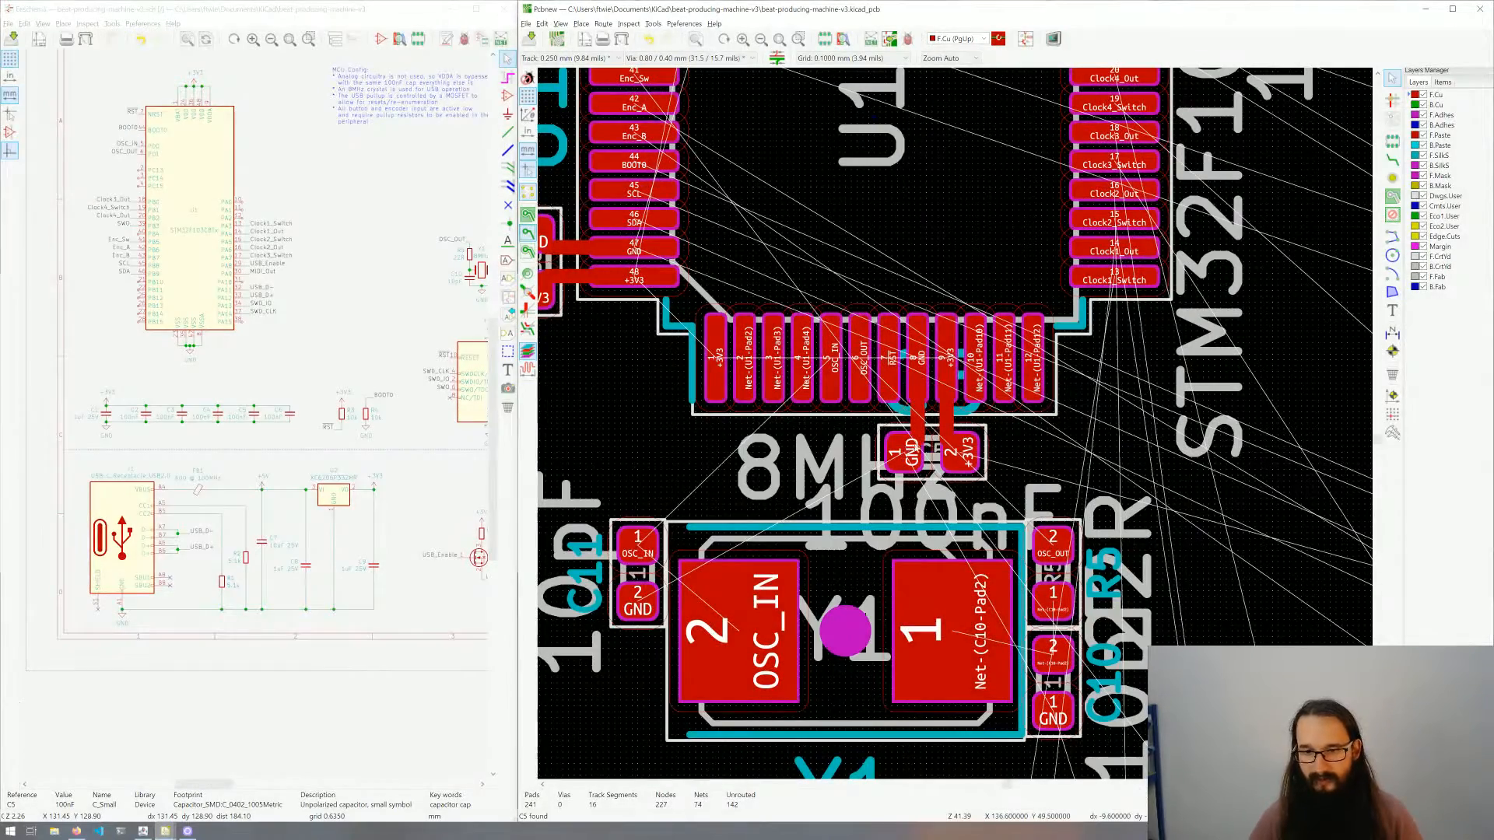
Step: Locate the last 100nF decoupling capacitor, C6, on the board by selecting it in the schematic
scroll(956, 427, "down", 4)
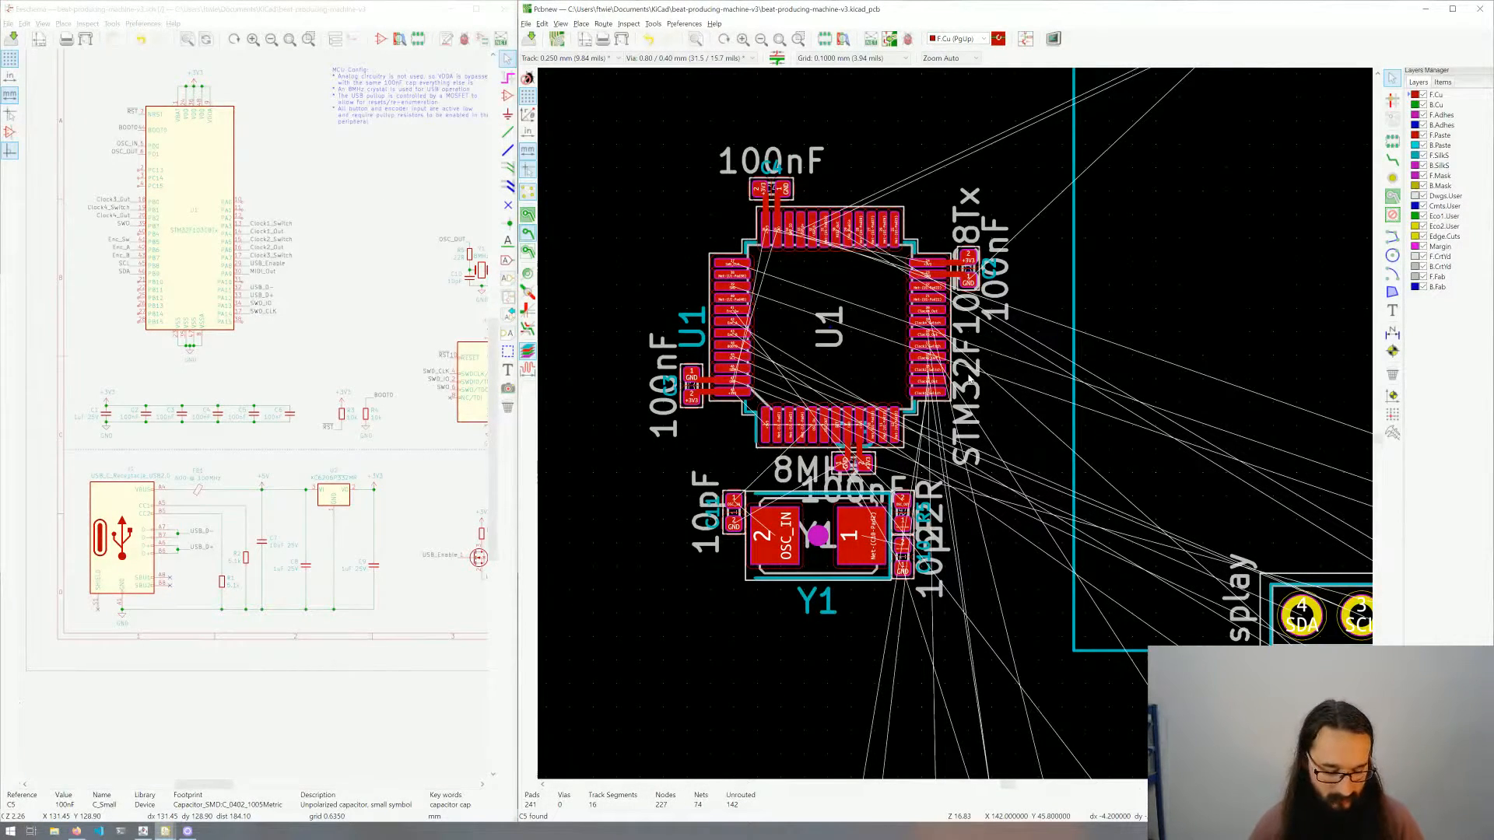
scroll(1047, 376, "down", 1)
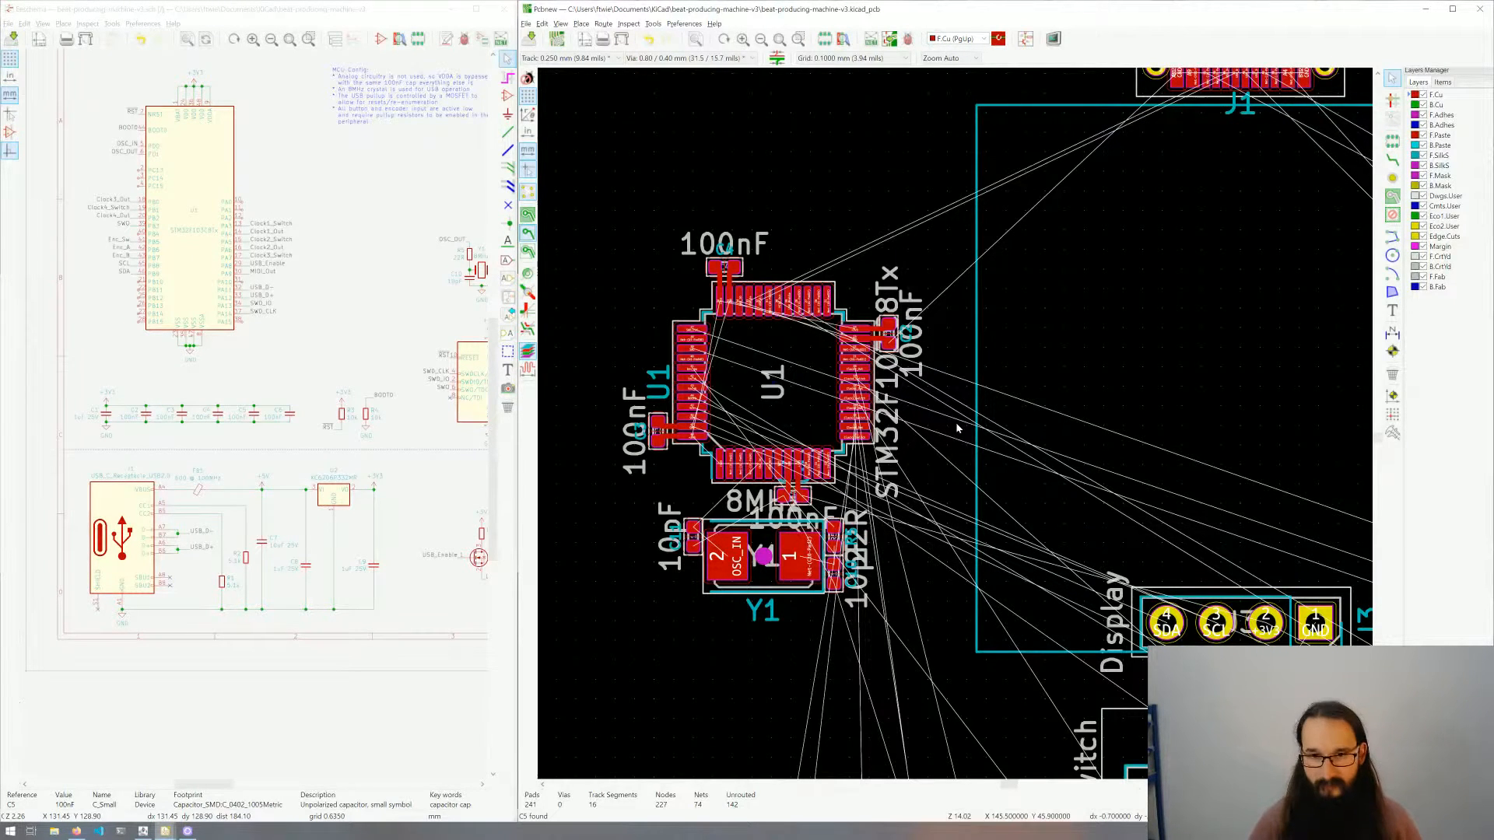
scroll(957, 428, "down", 3)
middle_click_drag(957, 428, 1011, 493)
middle_click_drag(1102, 546, 963, 518)
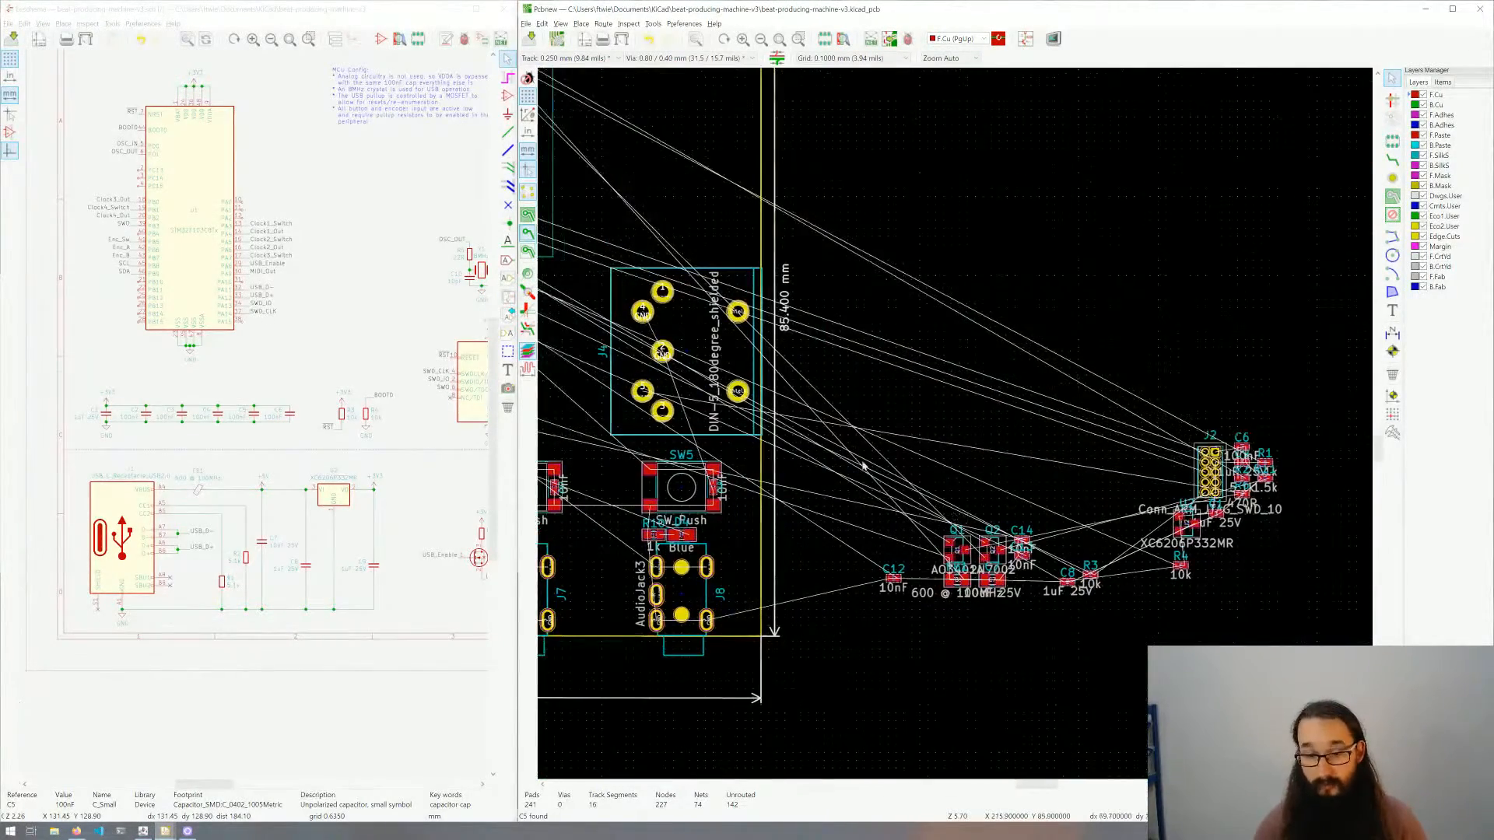
left_click(293, 420)
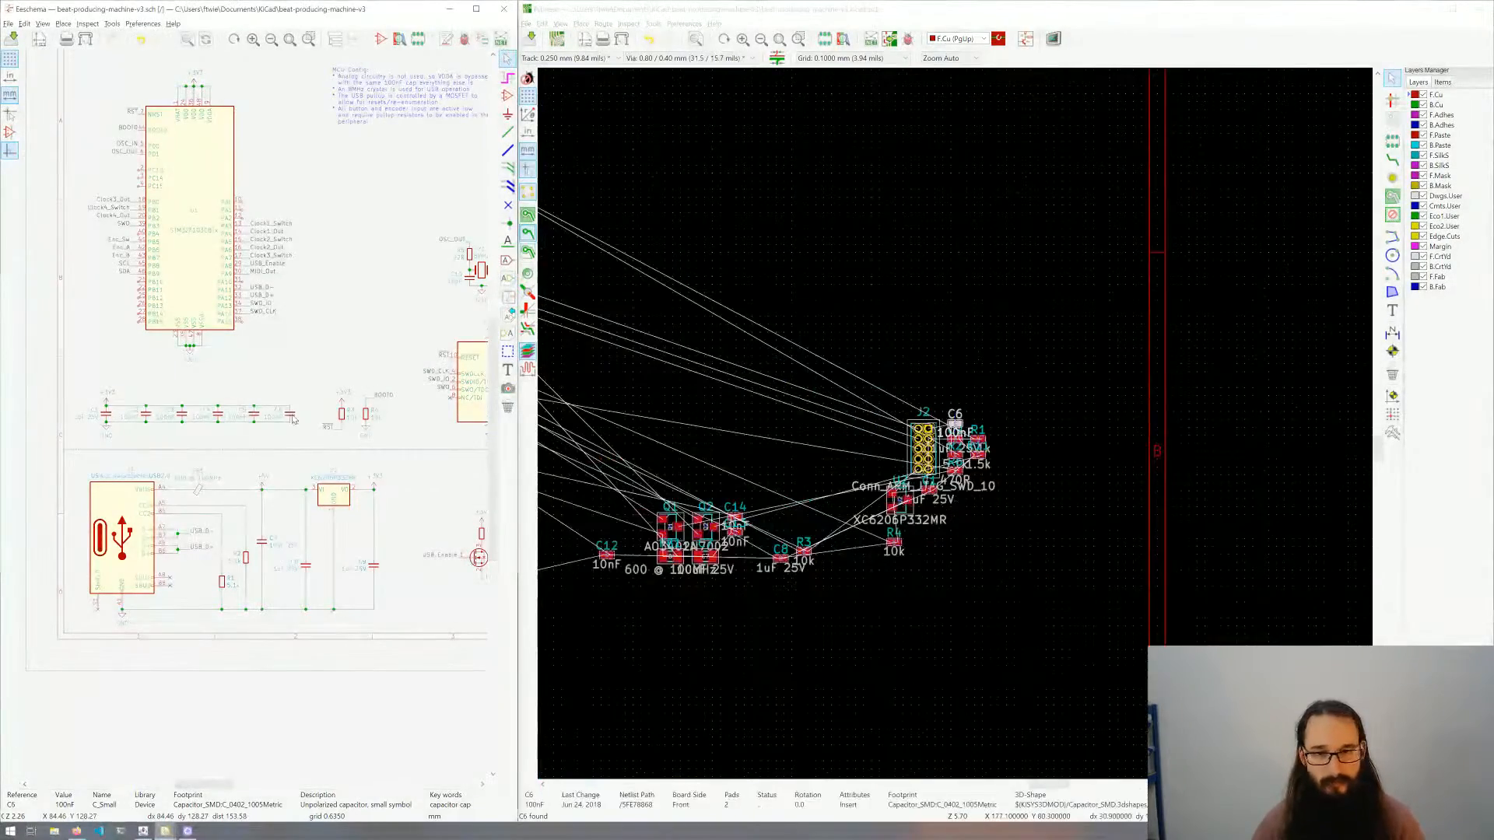
Step: Move the C6 footprint from beside connector J2 to the free area above and right of U1
scroll(957, 428, "up", 4)
left_click(938, 440)
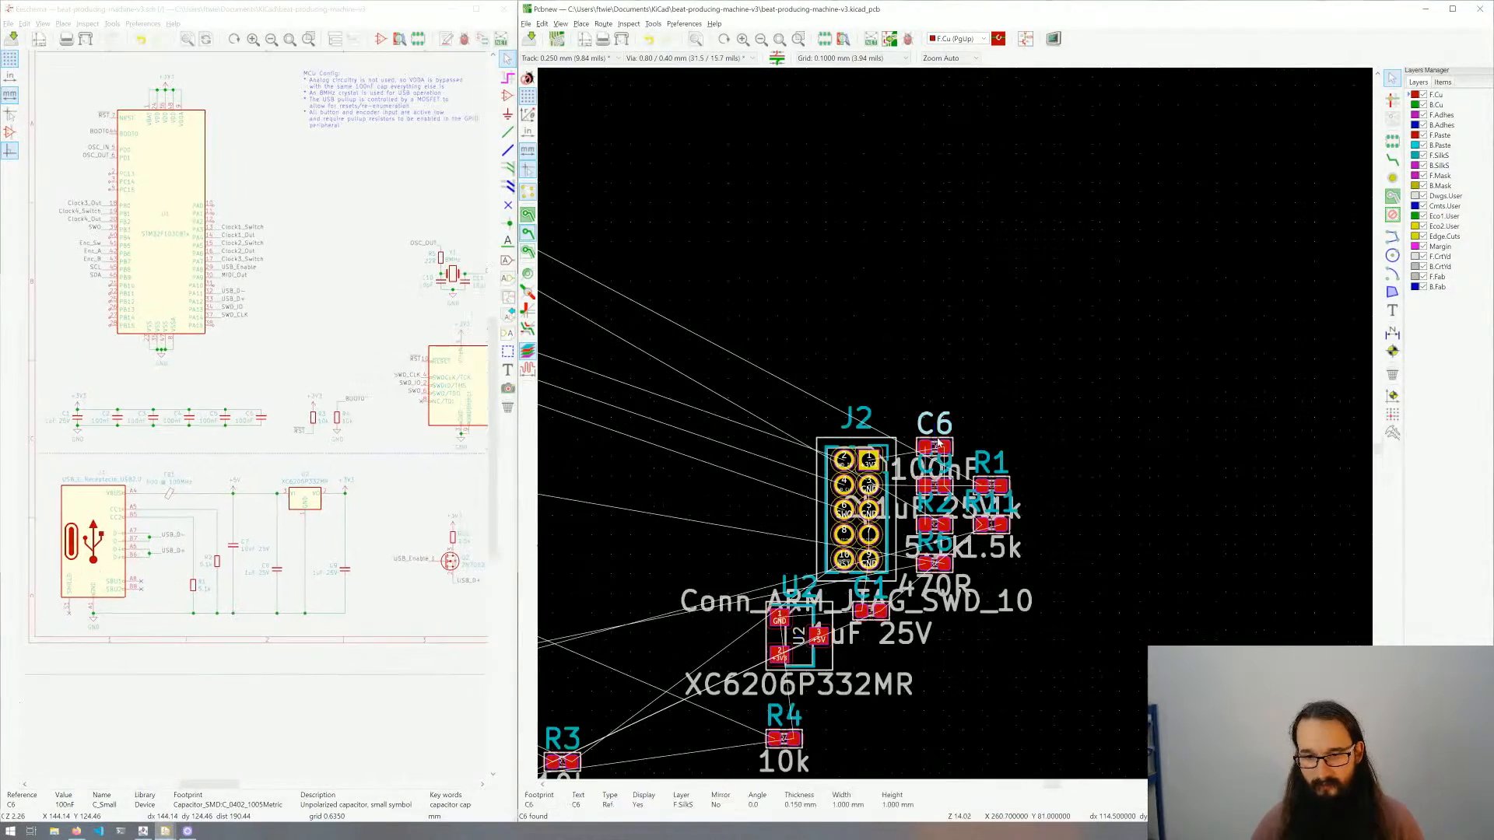
left_click(936, 437)
left_click(997, 389)
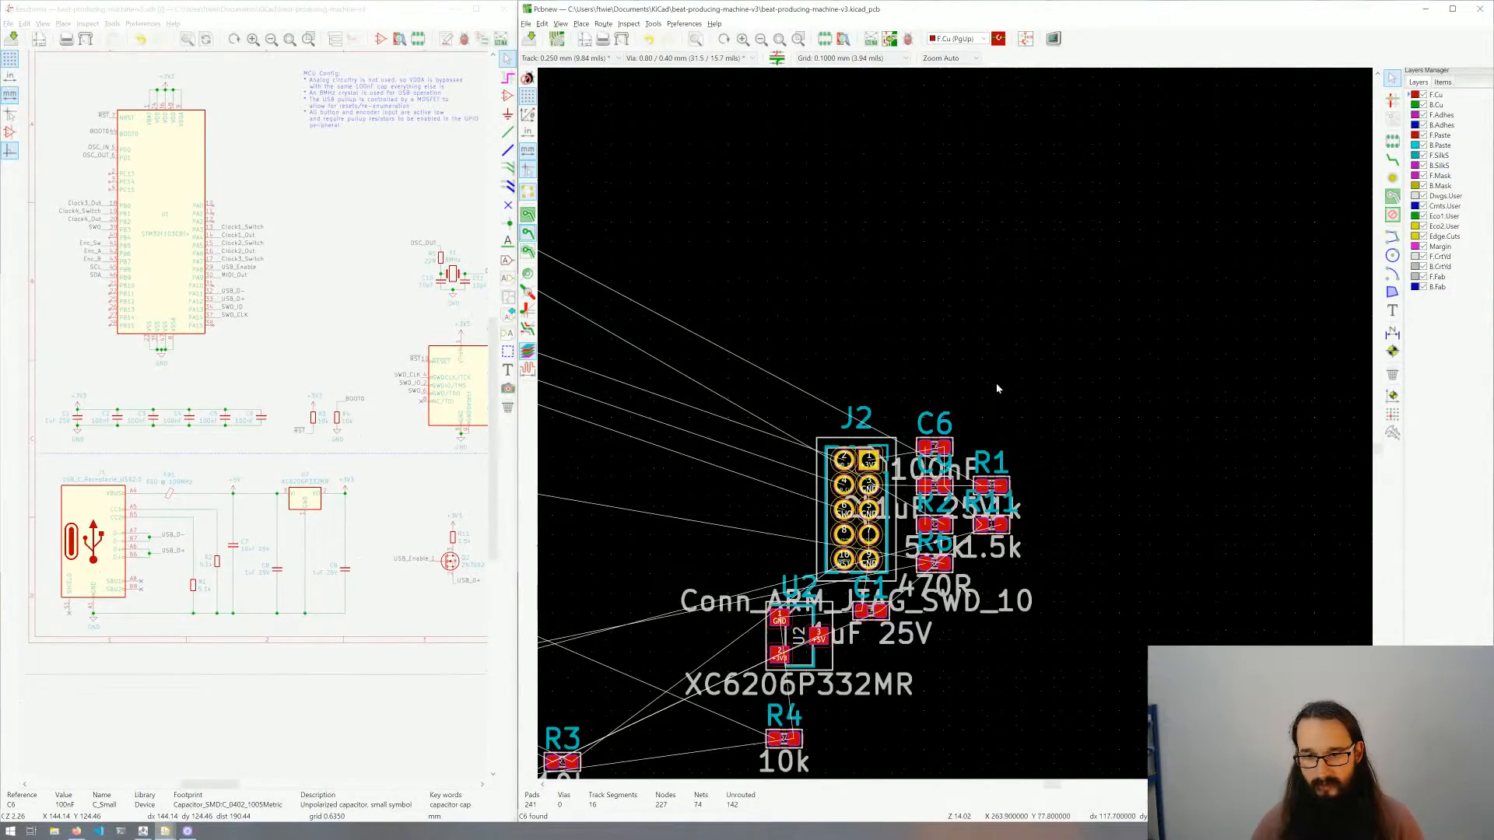
left_click(935, 449)
left_click(946, 459)
left_click(934, 442)
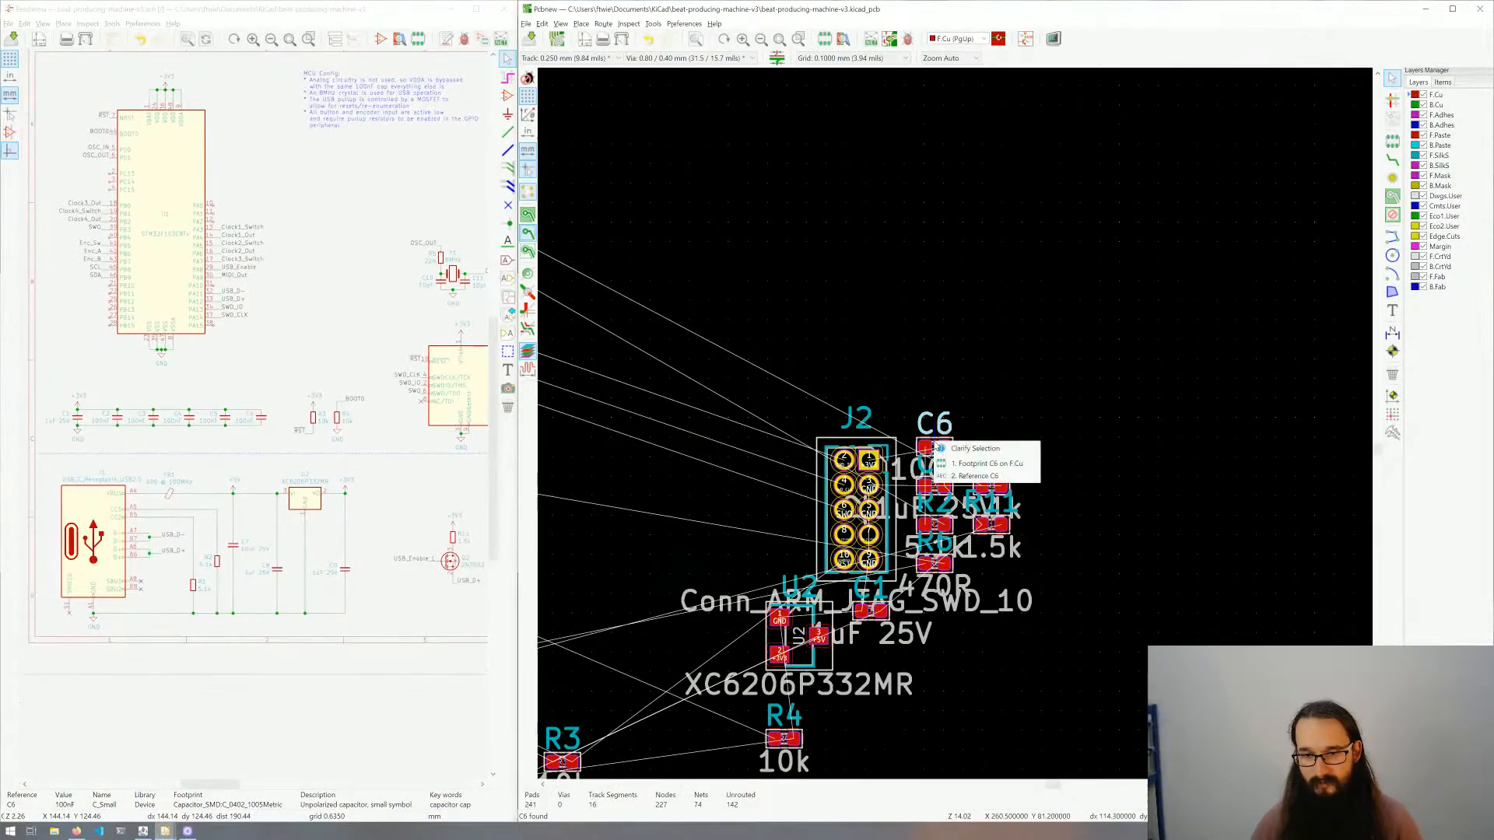
left_click(945, 449)
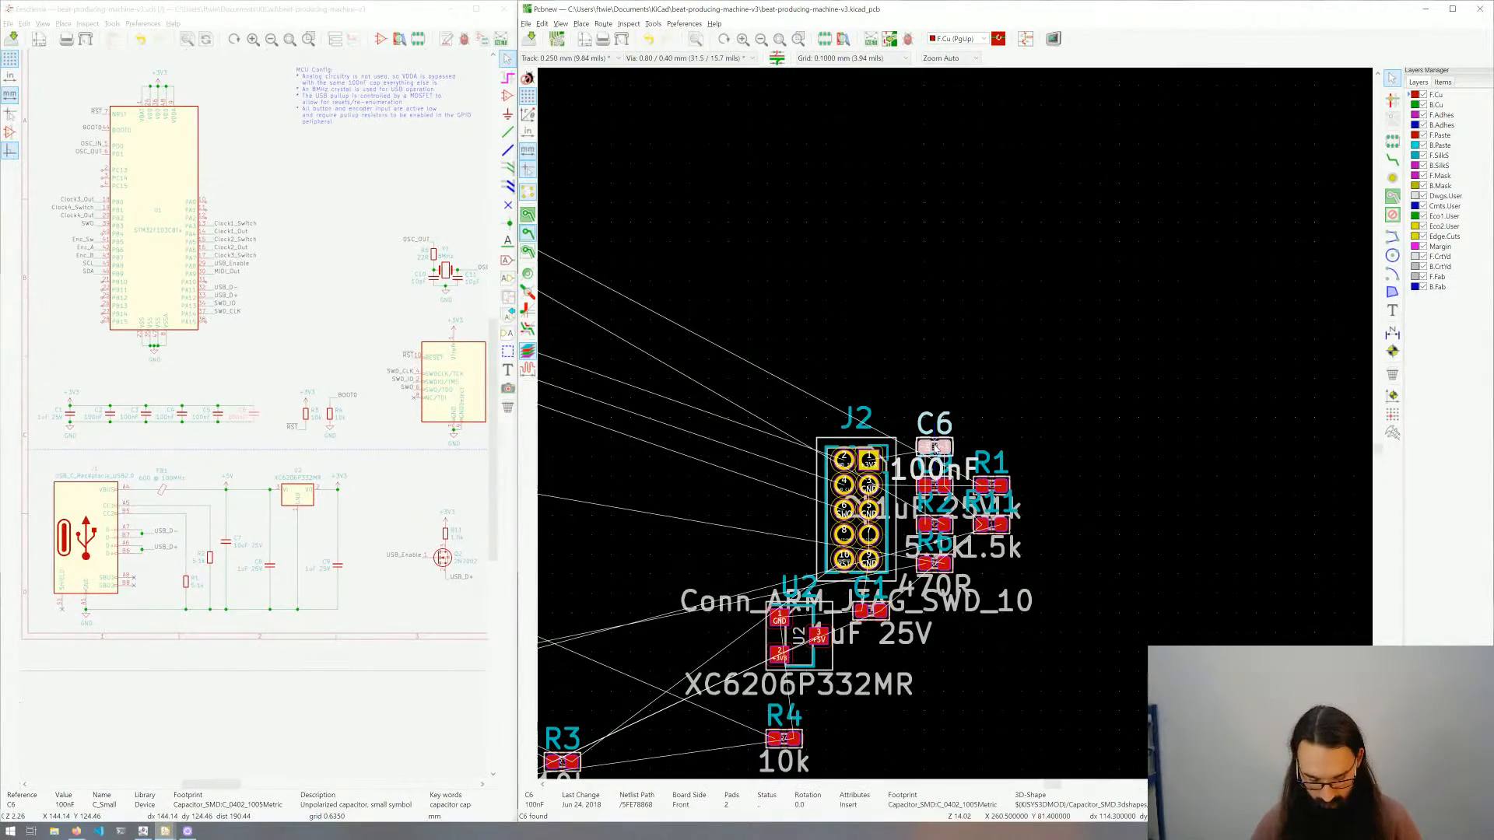
key("m")
scroll(951, 434, "down", 5)
scroll(955, 425, "up", 3)
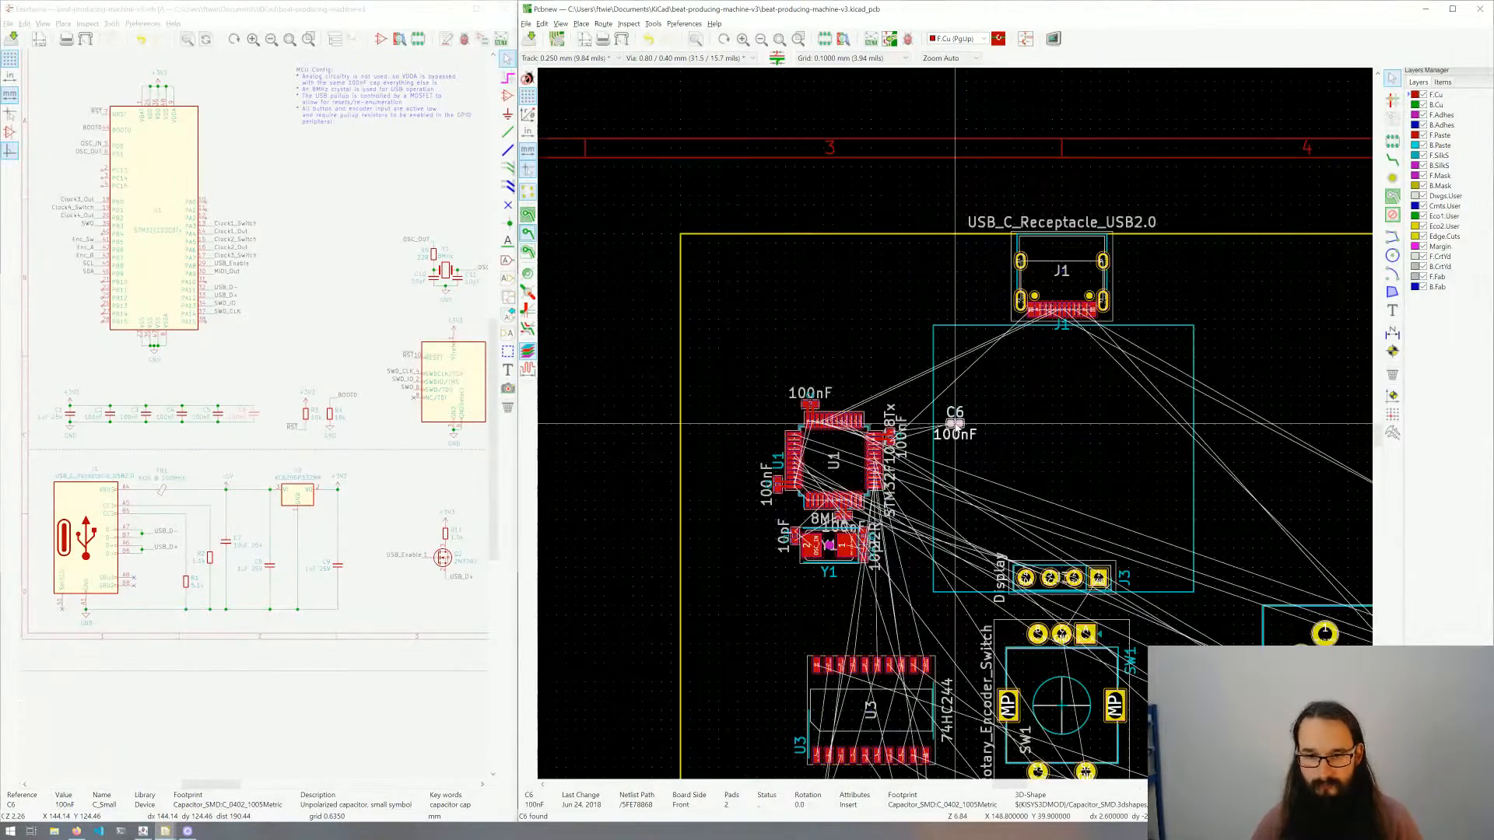
scroll(955, 425, "up", 3)
scroll(955, 425, "up", 1)
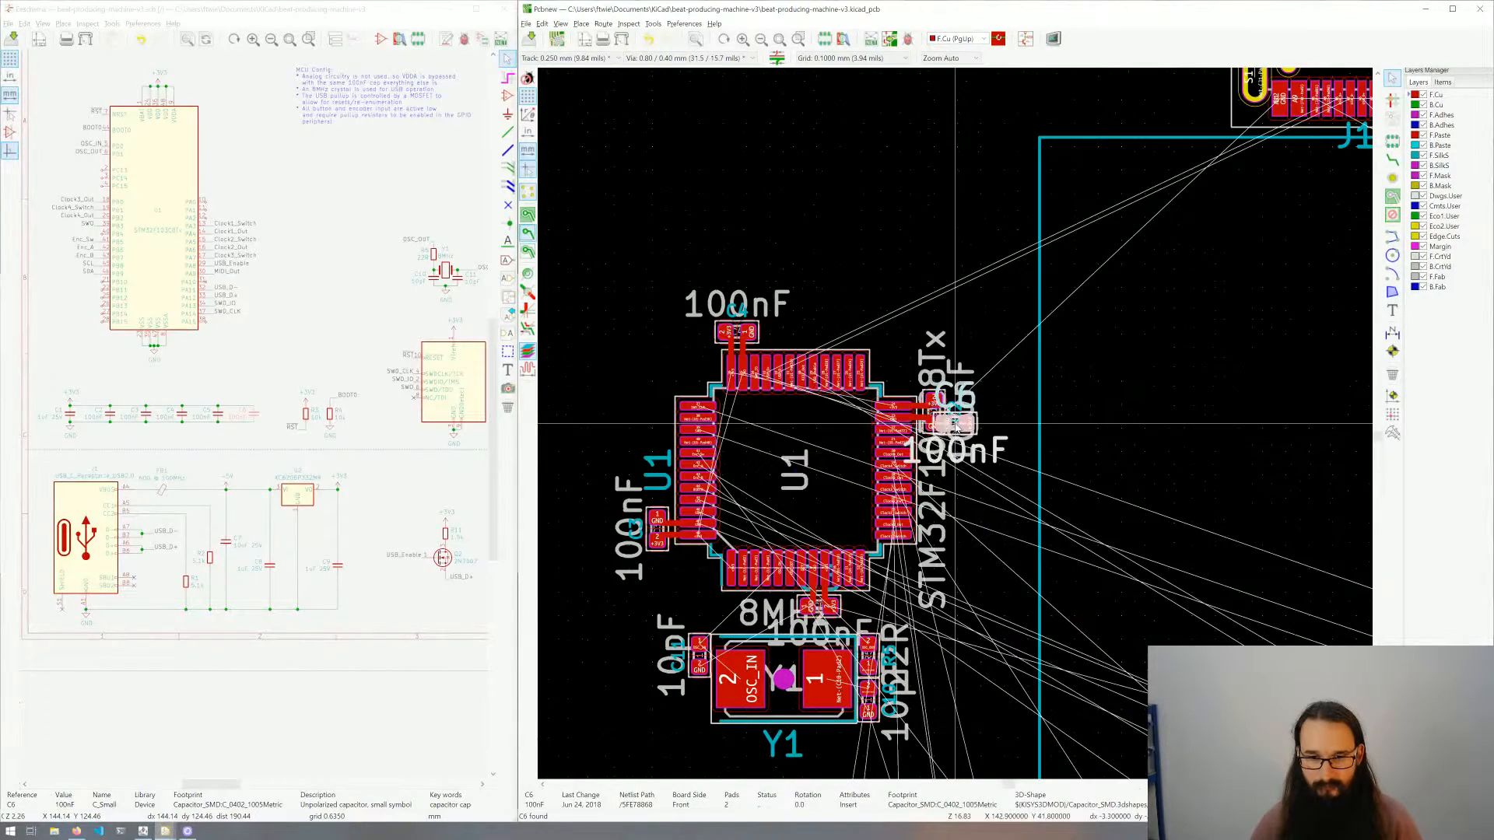
left_click(950, 252)
Step: Set C5's reference text to 0.5 mm width, 0.5 mm height and 0.1 mm thickness
left_click(838, 593)
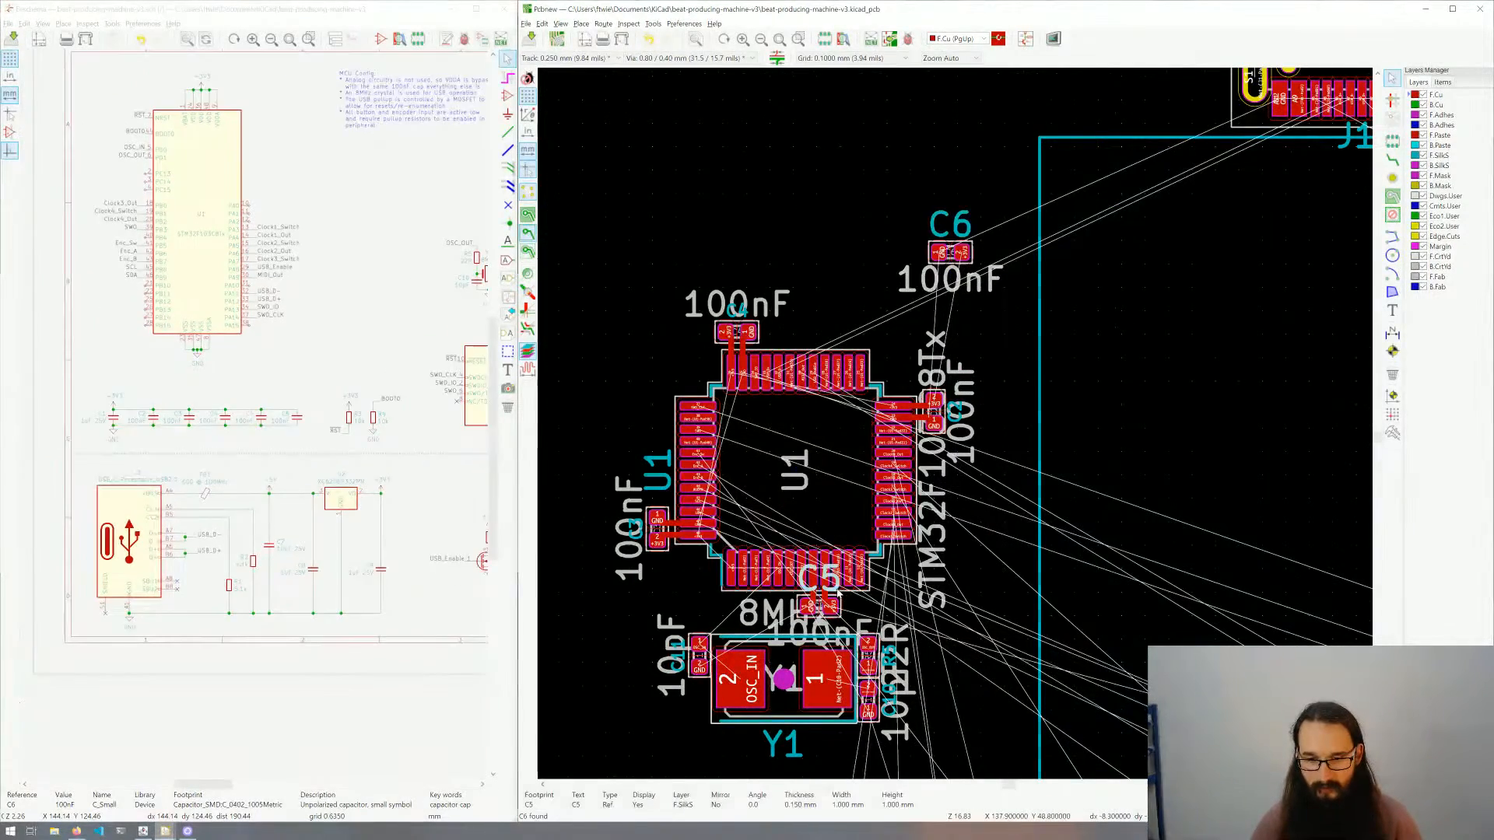
type("e")
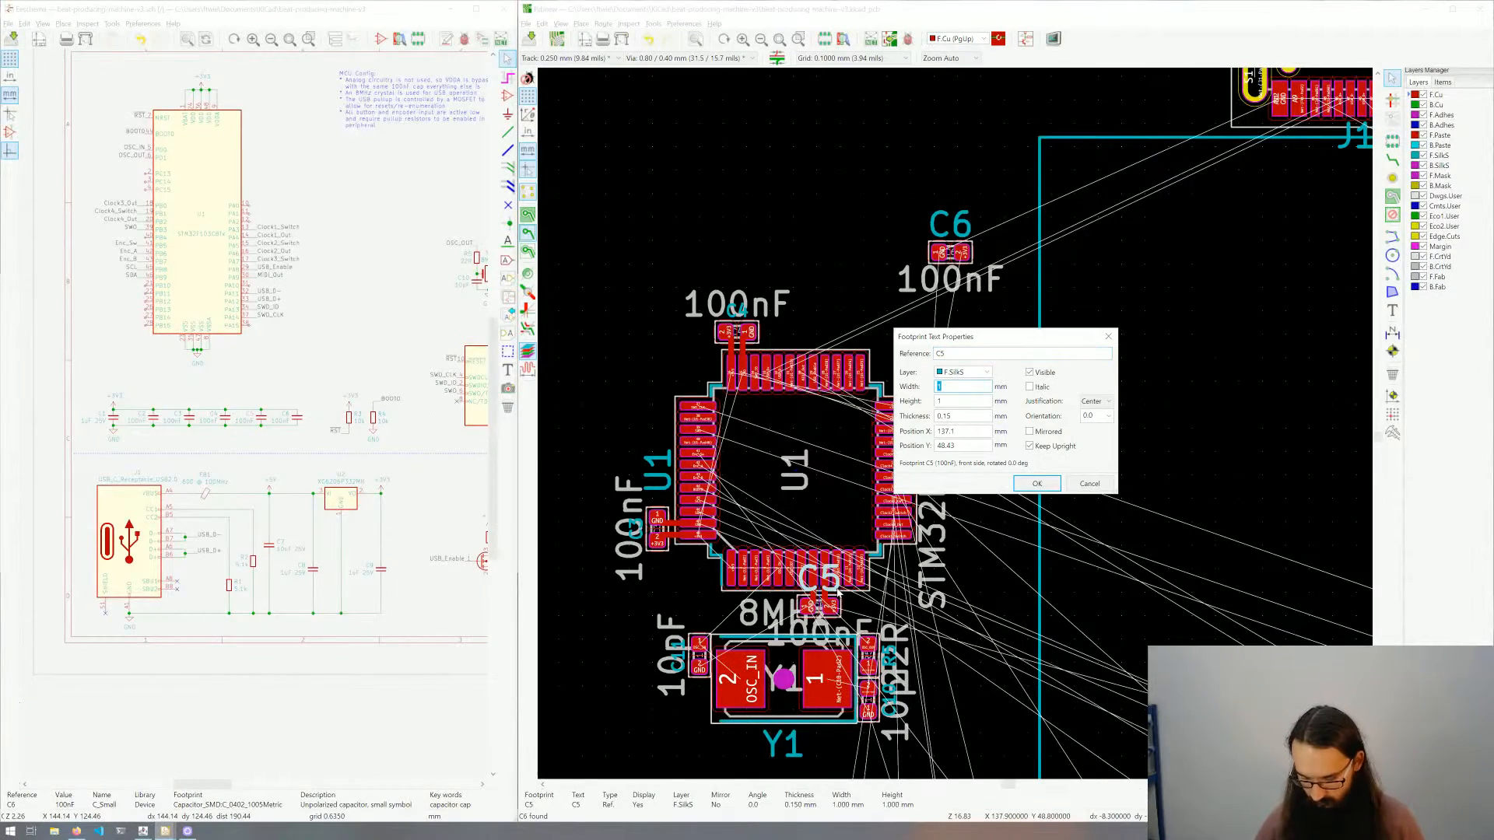
type("0.5")
key("Tab")
type("0.5")
key("Tab")
key("Return")
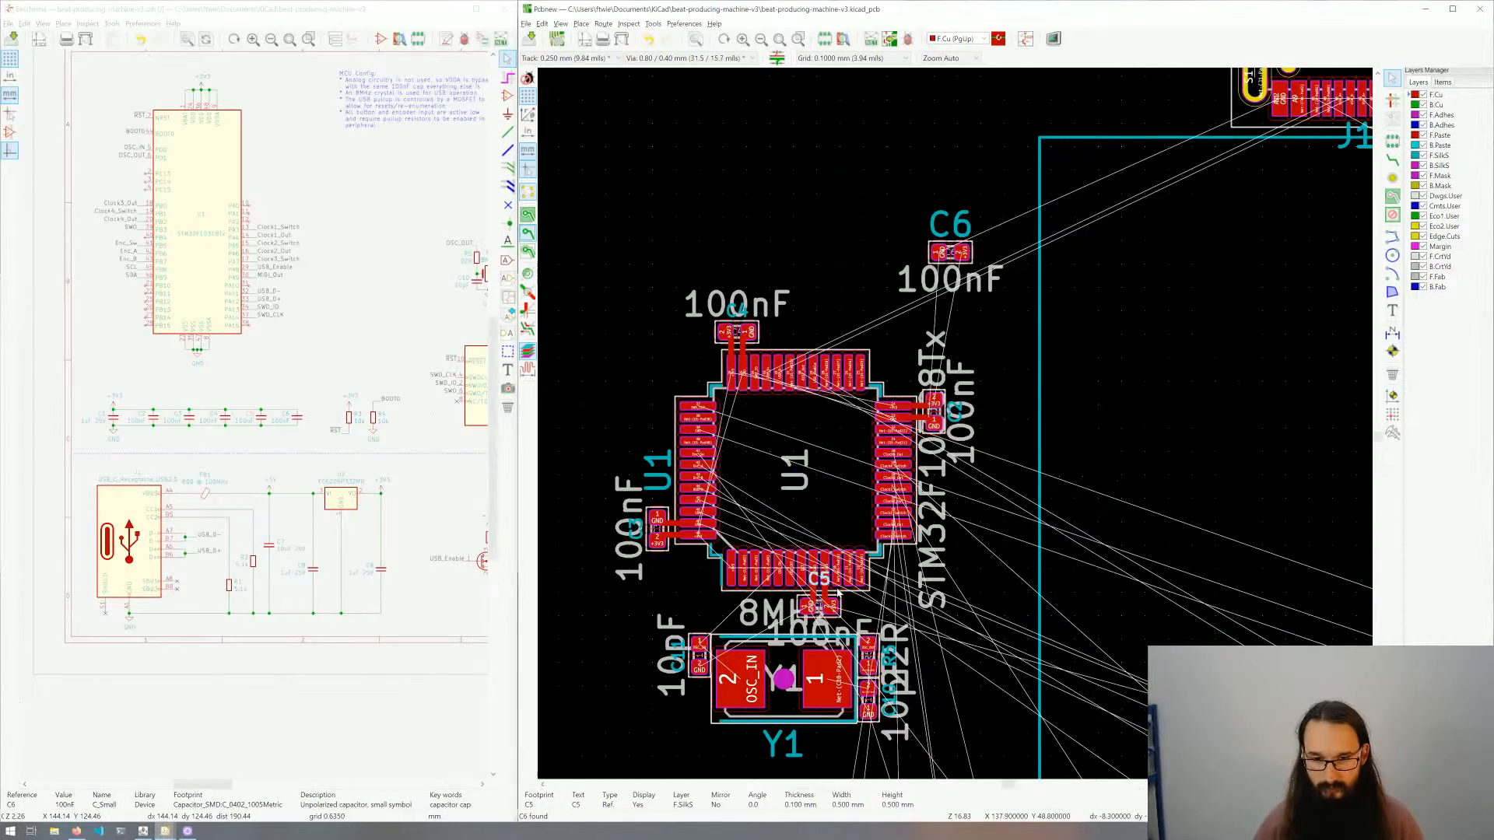
Step: Move the C5 reference label off U1's pins to just below the capacitor
scroll(769, 575, "up", 3)
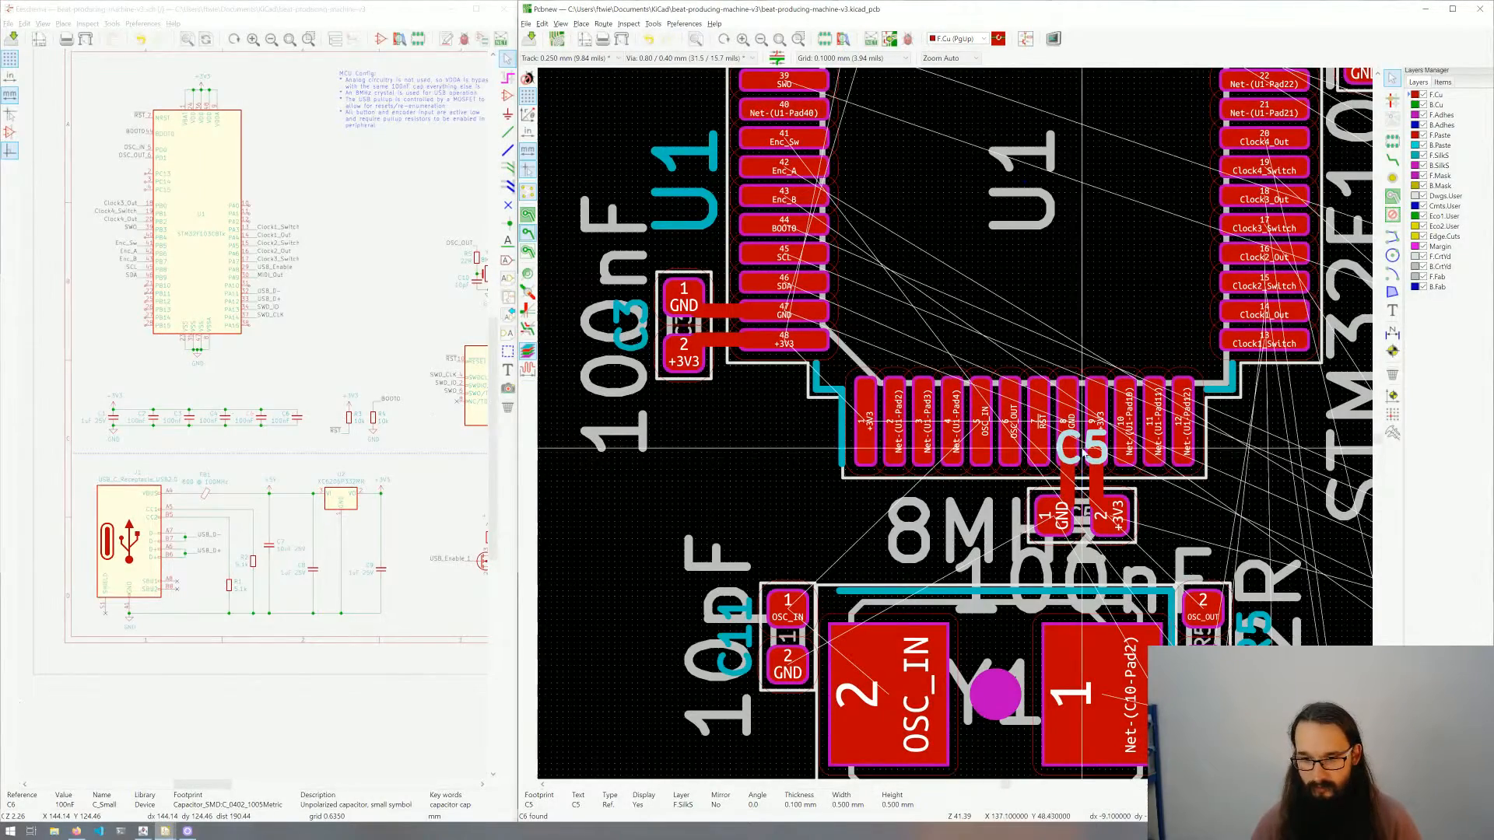
left_click_drag(1081, 447, 1082, 570)
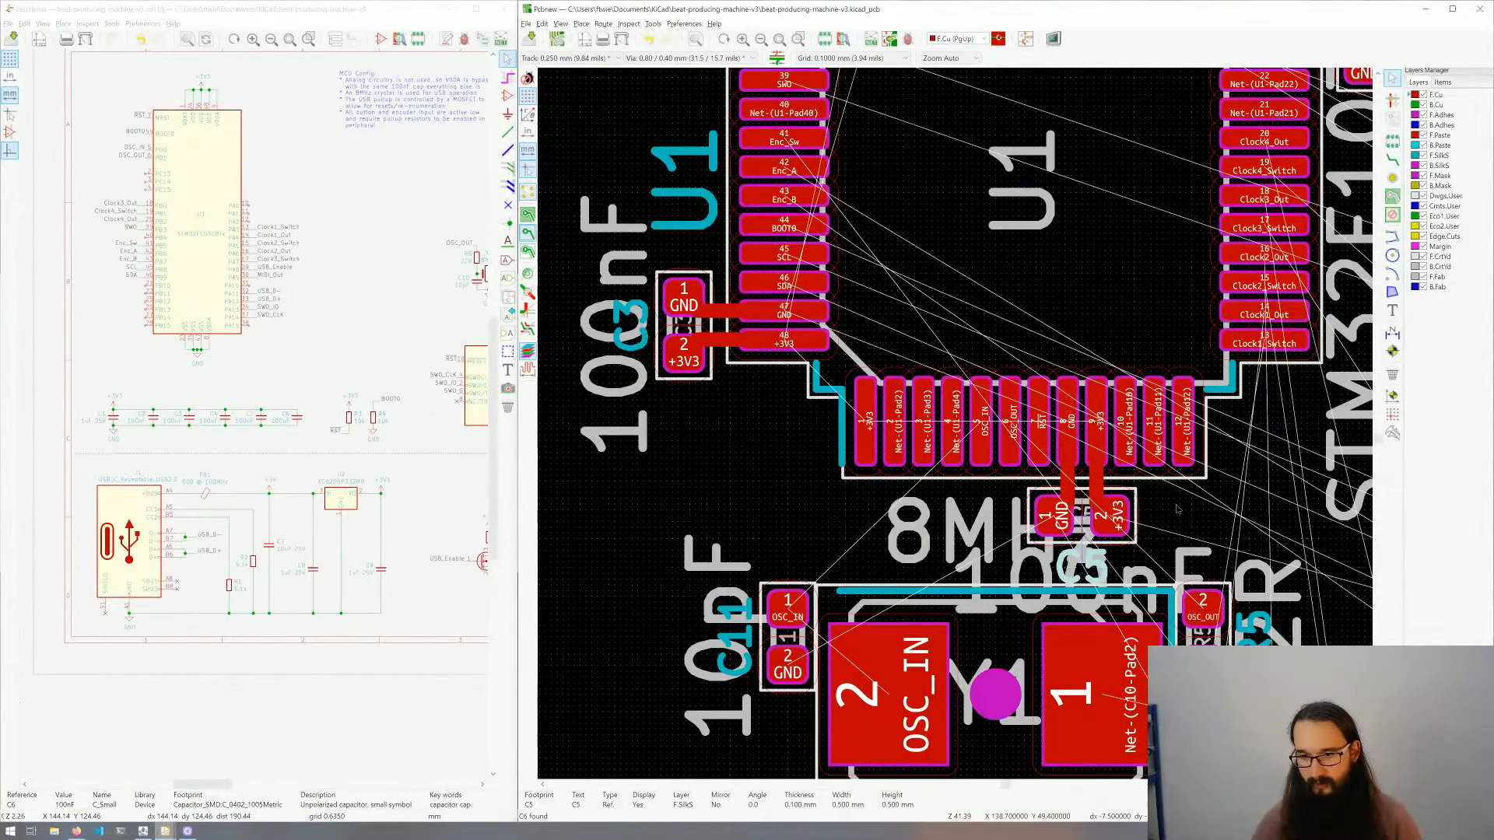
left_click(1175, 502)
Step: Set C6's reference text to 0.5 mm width and height with 0.1 mm thickness, and bring it closer to the capacitor
scroll(1175, 503, "down", 3)
middle_click_drag(973, 369, 944, 480)
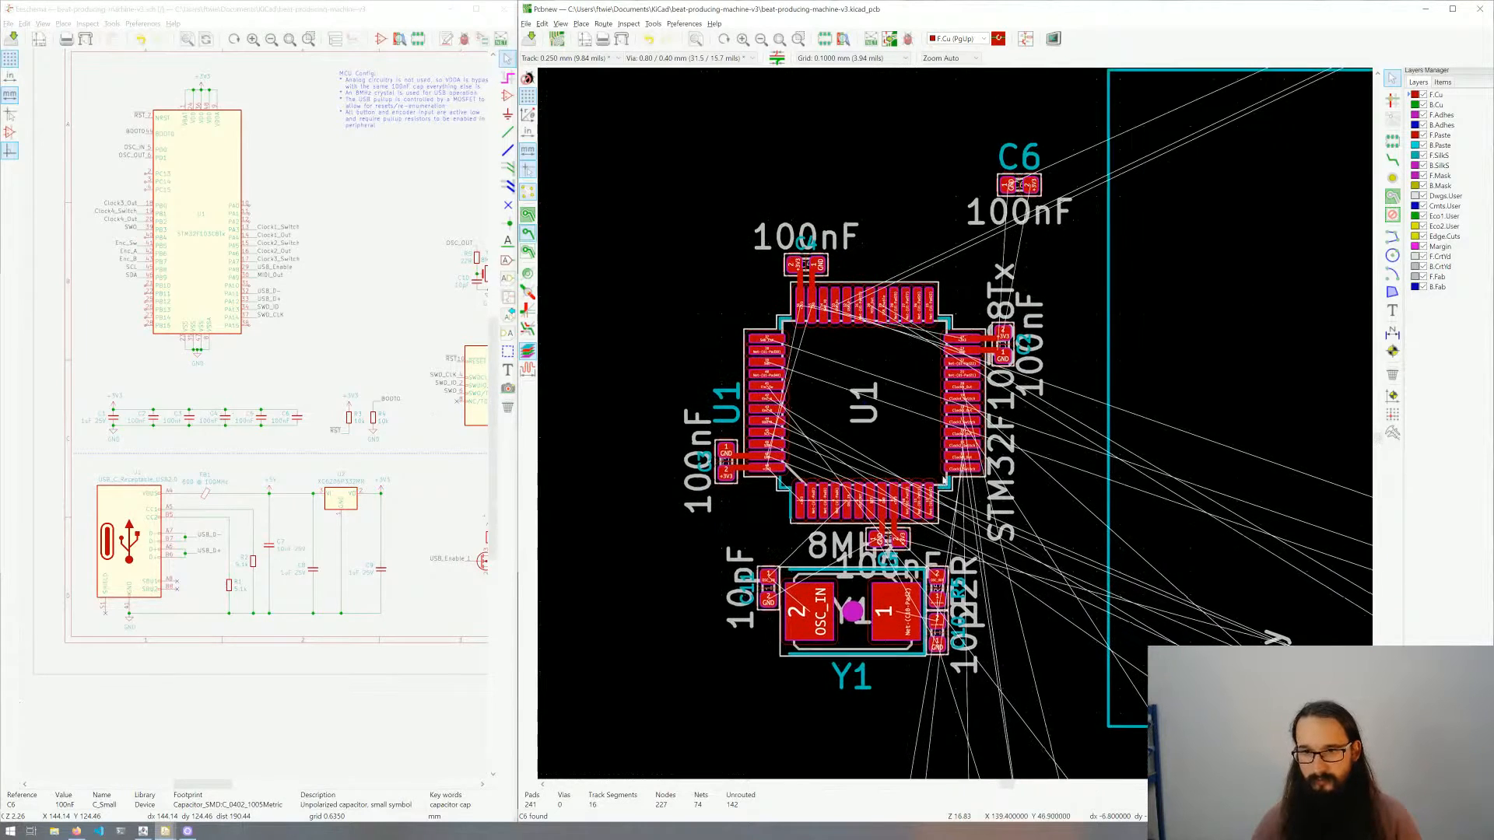
double_click(1026, 164)
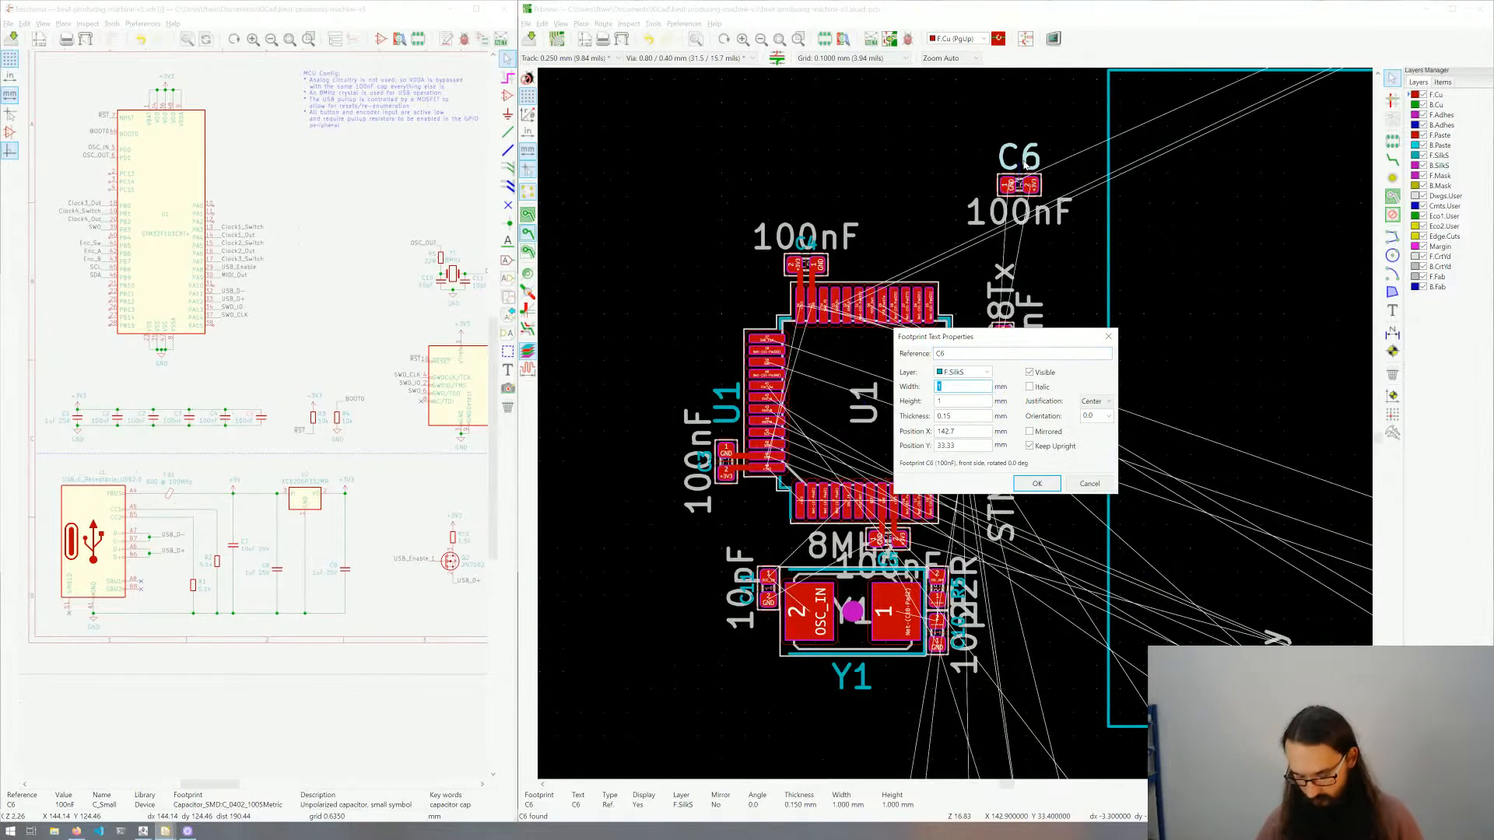
key("Return")
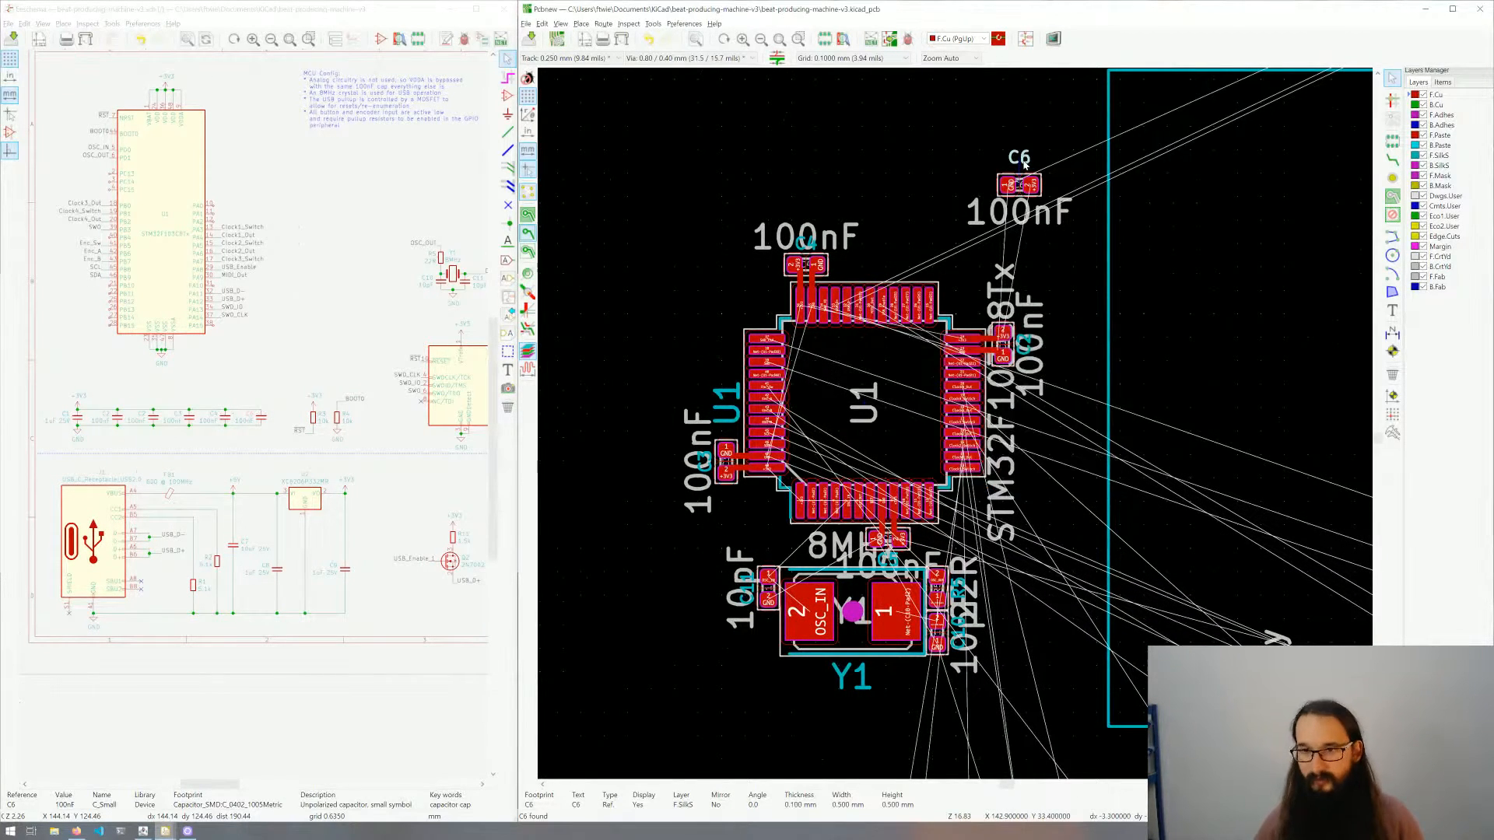
left_click_drag(1026, 164, 1021, 169)
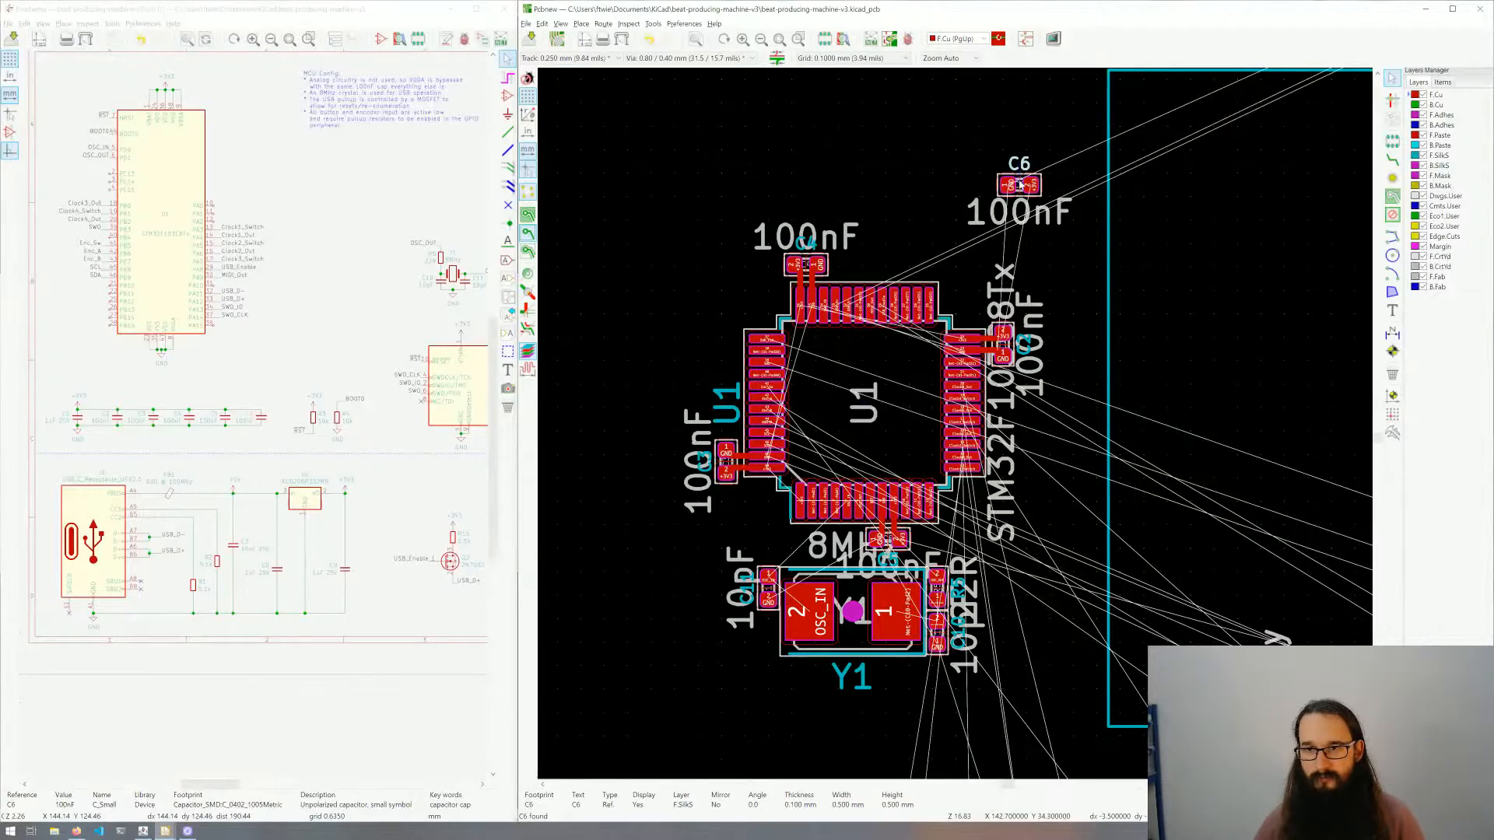
Step: Place capacitor C6 at U1's lower-left corner, below C3, with its +3V3 pad facing pin 1
left_click(1022, 185)
left_click_drag(1022, 185, 921, 631)
scroll(984, 255, "up", 1)
scroll(794, 460, "up", 4)
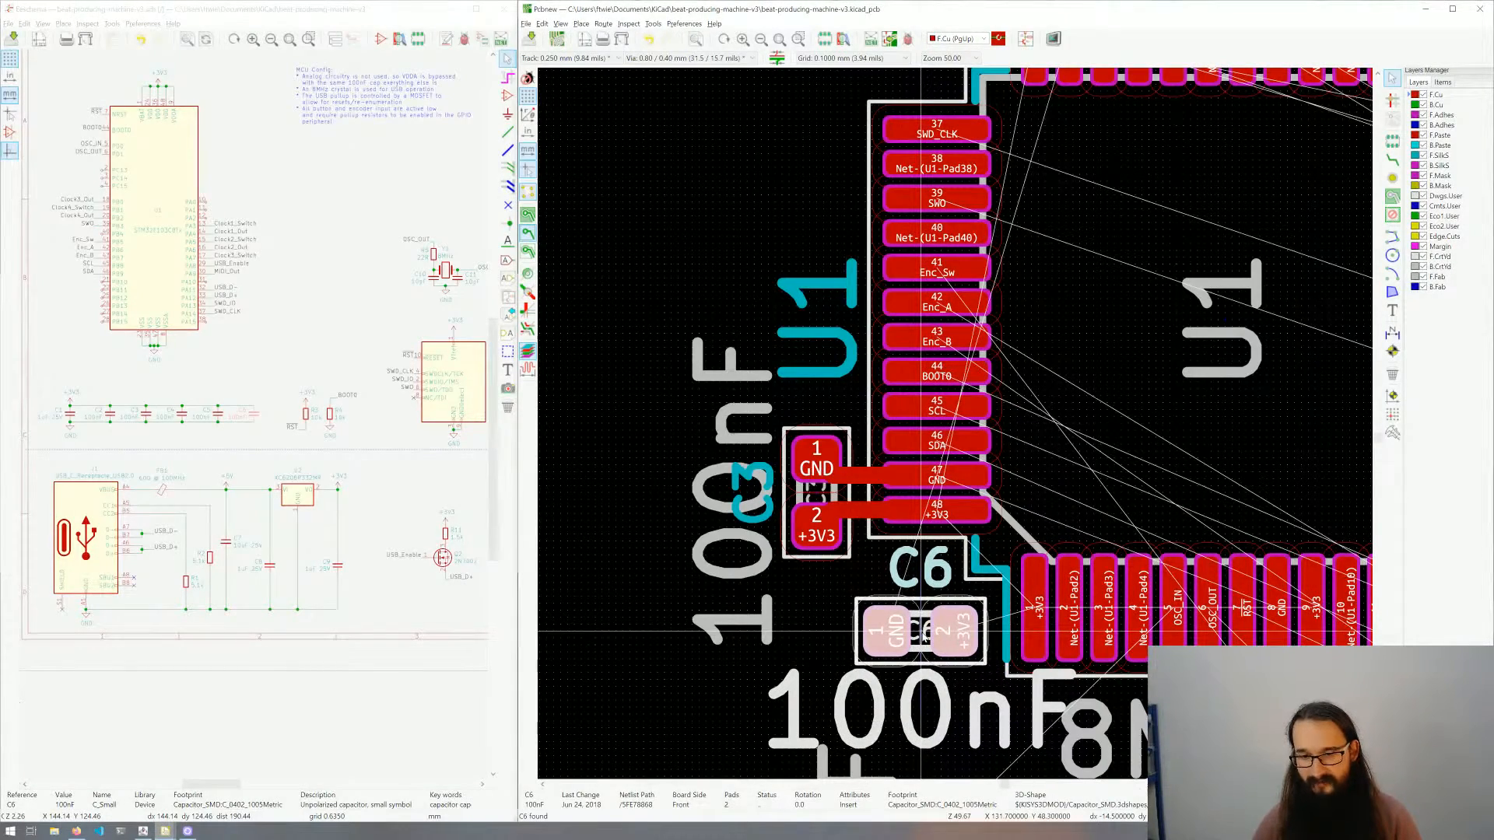
left_click(921, 632)
left_click(810, 632)
middle_click_drag(976, 628, 858, 617)
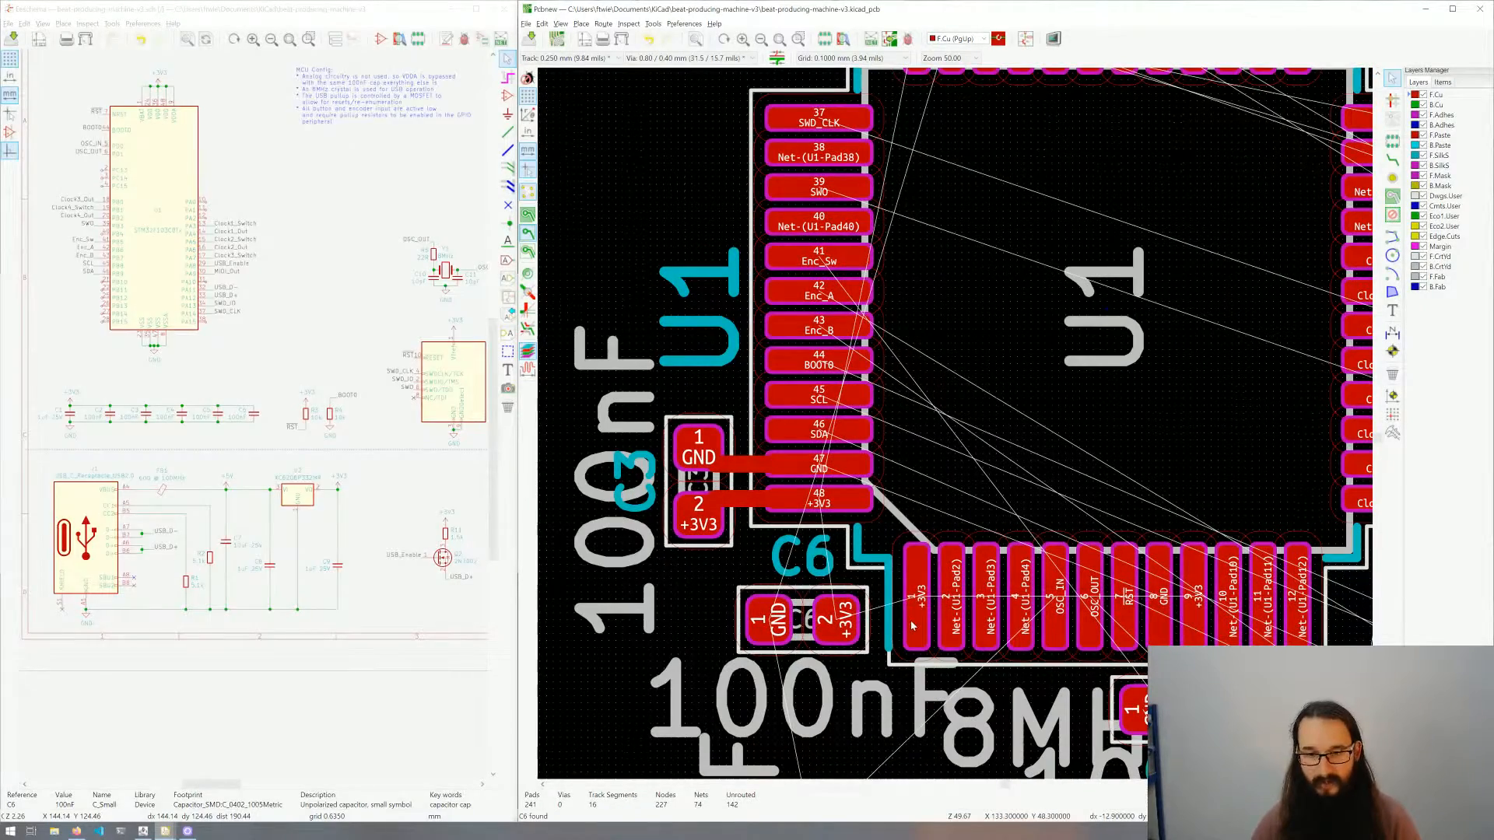
Step: Route a front-copper track from C6's +3V3 pad to U1's pin 1, entering the pin horizontally
left_click(913, 625)
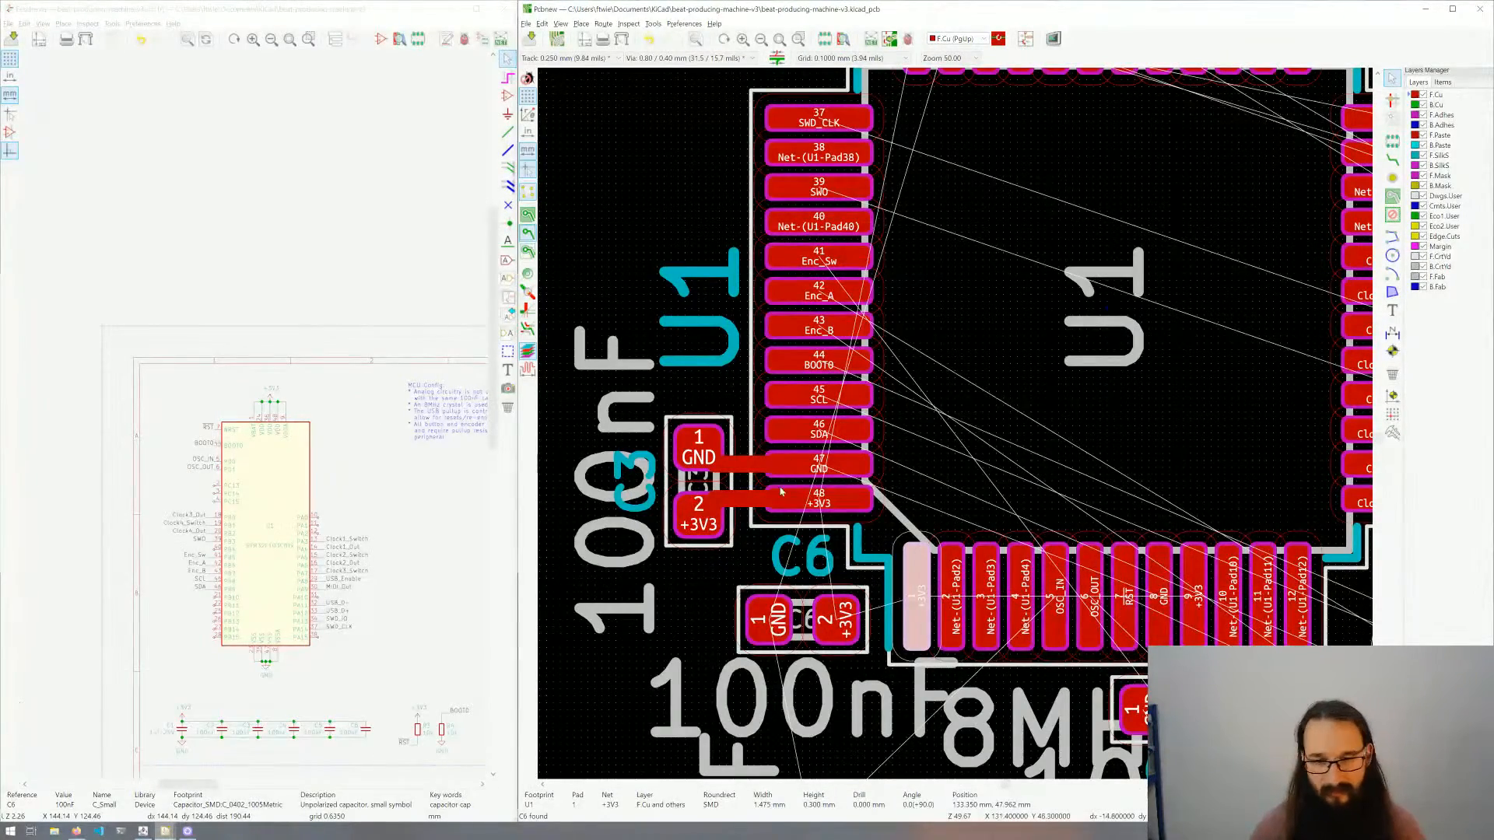
left_click(688, 610)
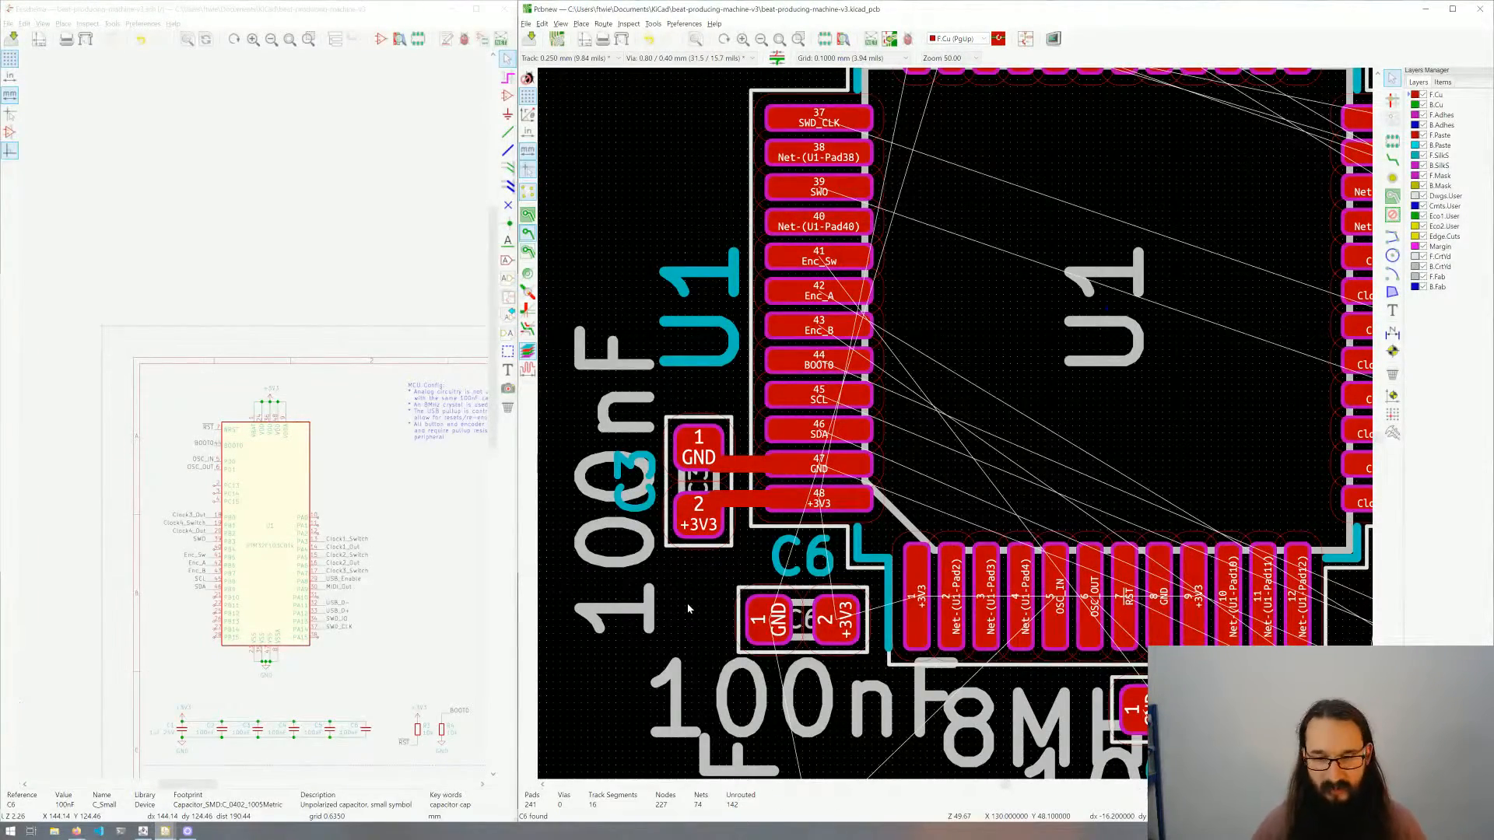
scroll(688, 610, "down", 1)
middle_click_drag(1209, 352, 887, 498)
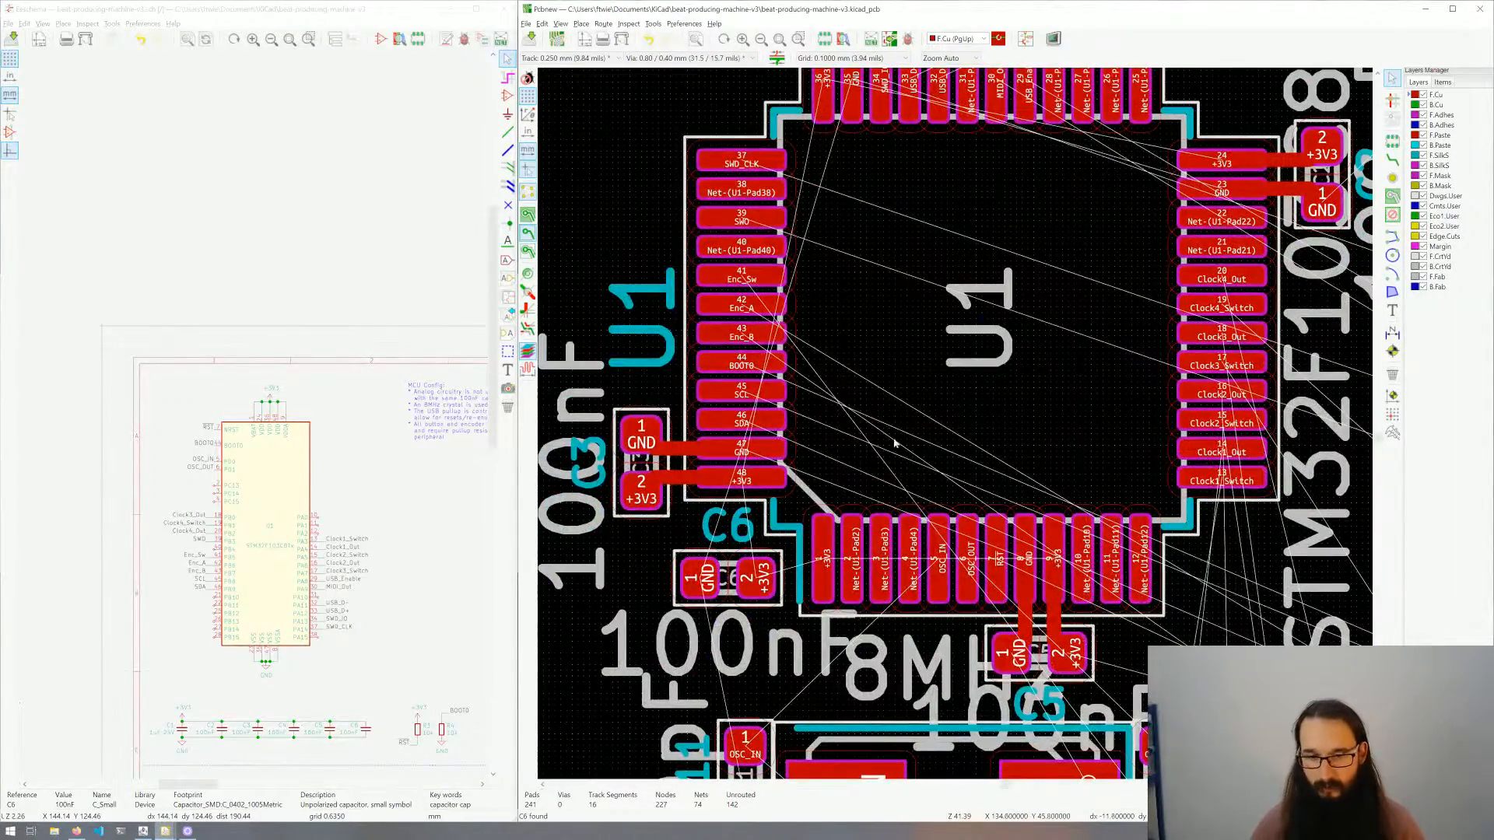
key("x")
left_click(755, 577)
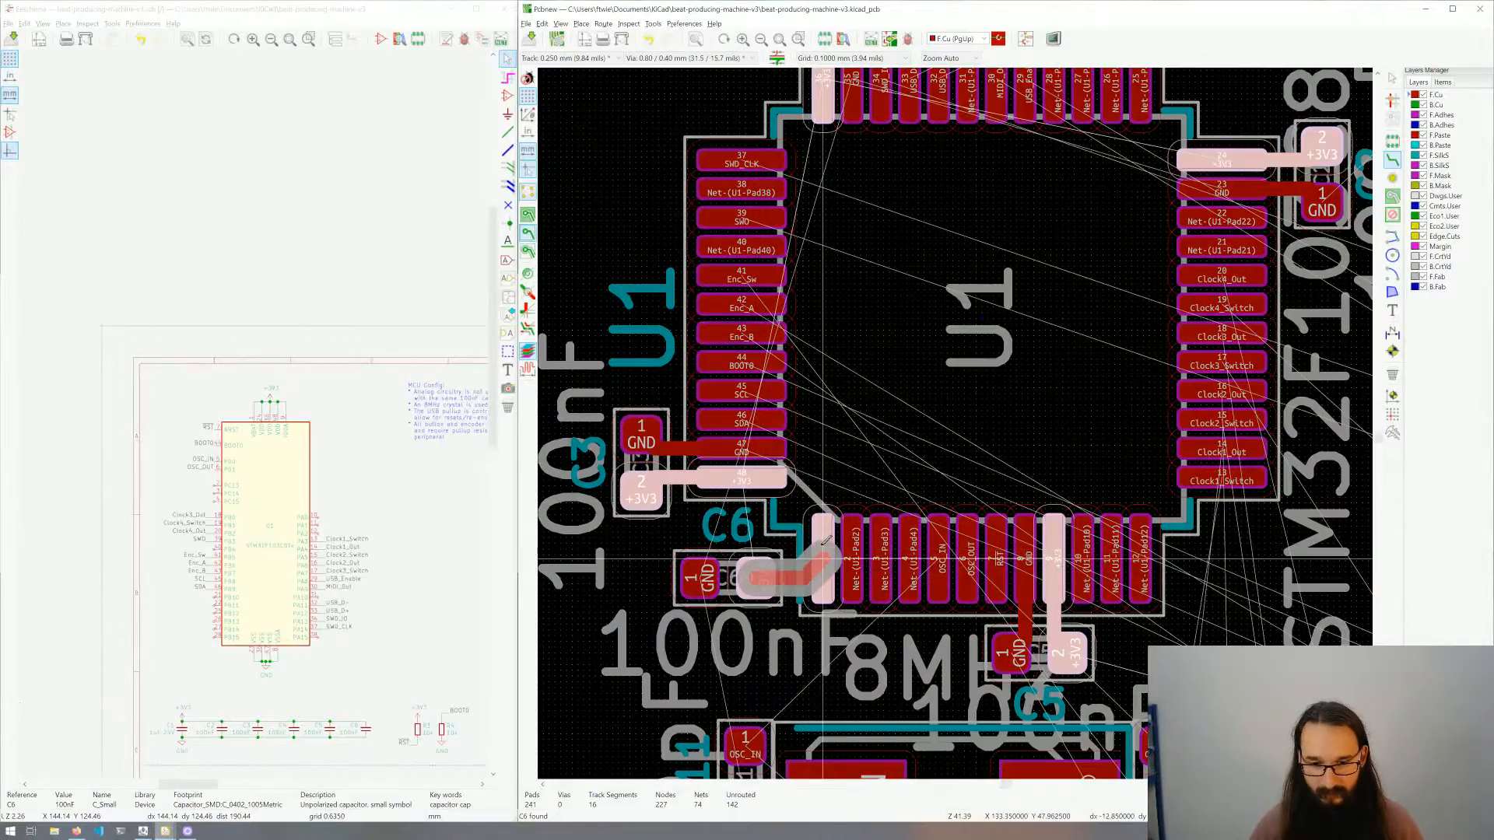
key("Escape")
left_click(757, 576)
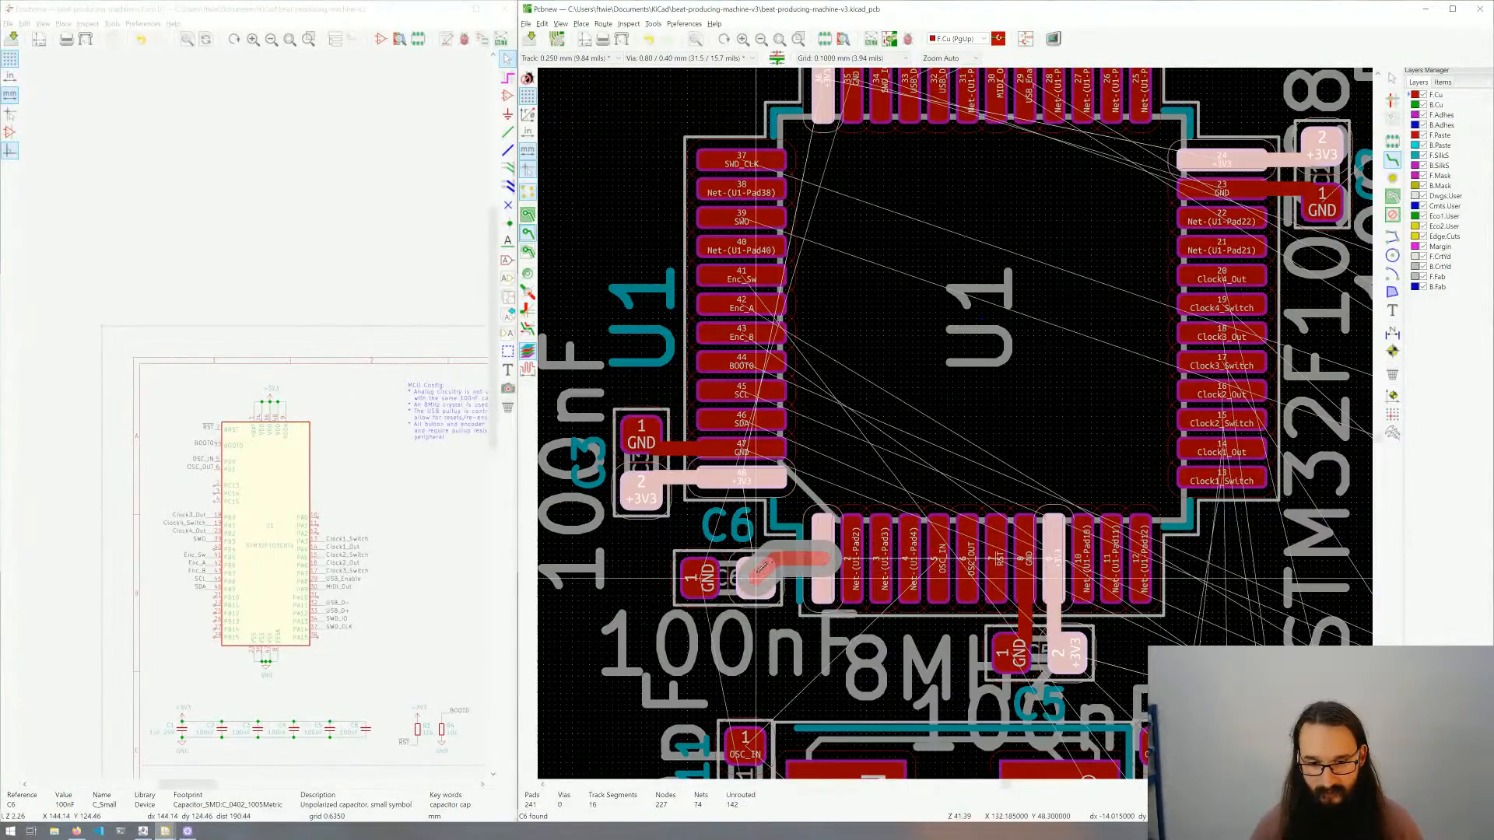
left_click(823, 557)
Step: Route a front-copper track from U1's OSC_IN pin straight down, then diagonally into pad 2 of crystal Y1
middle_click_drag(807, 556, 740, 423)
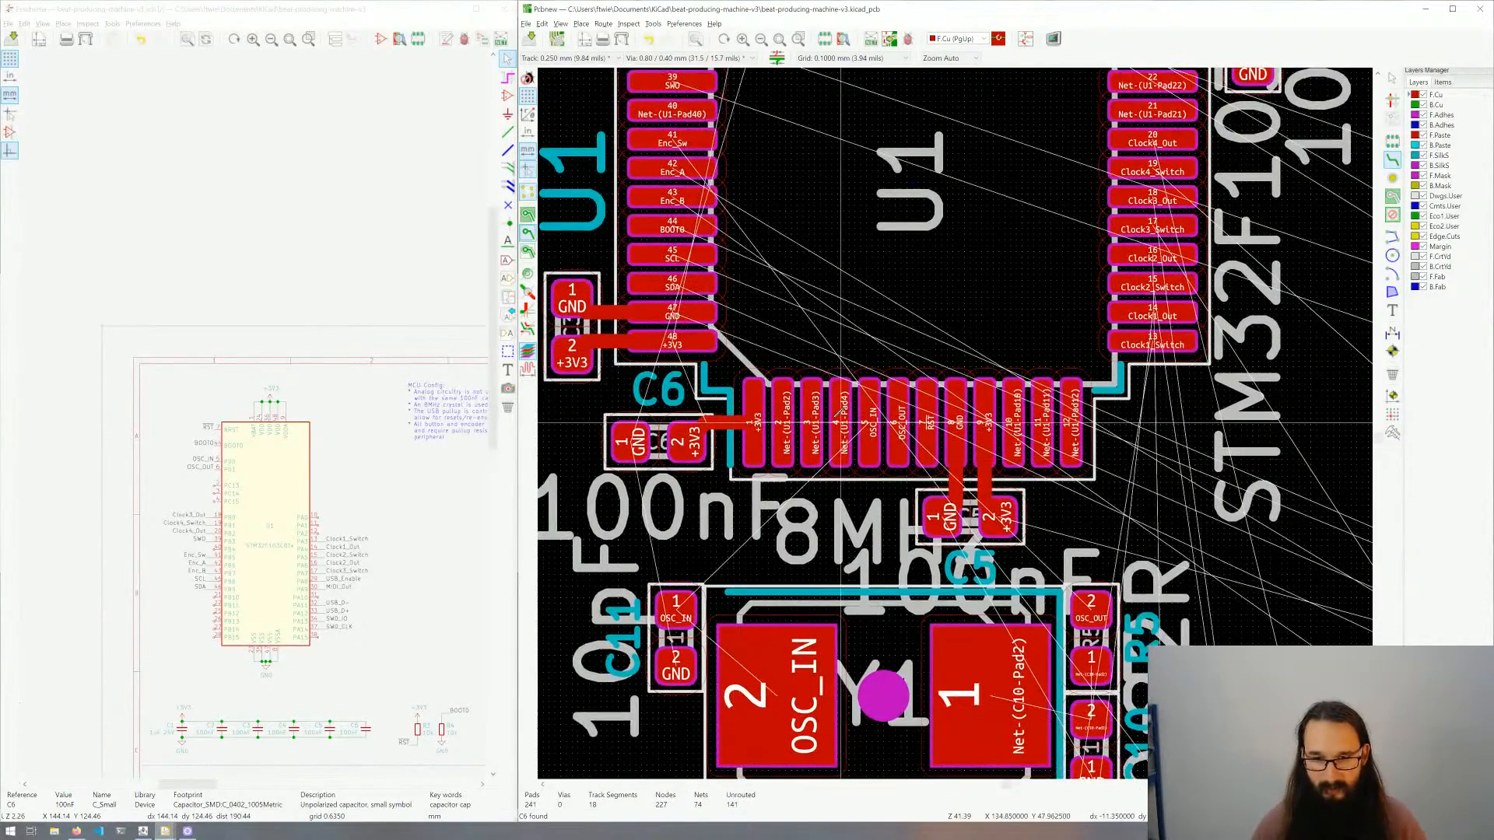
left_click(869, 424)
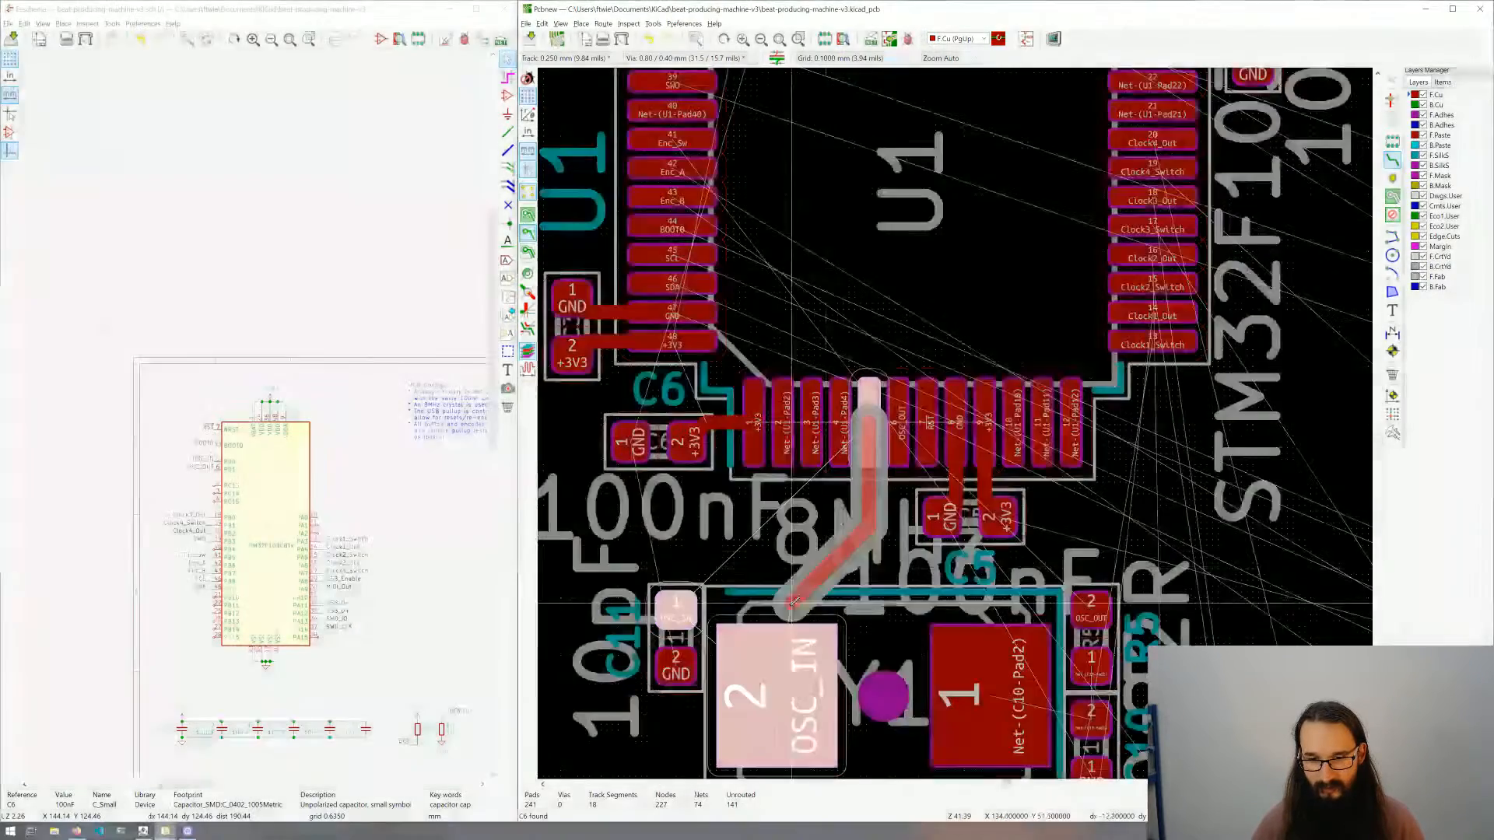
left_click(839, 637)
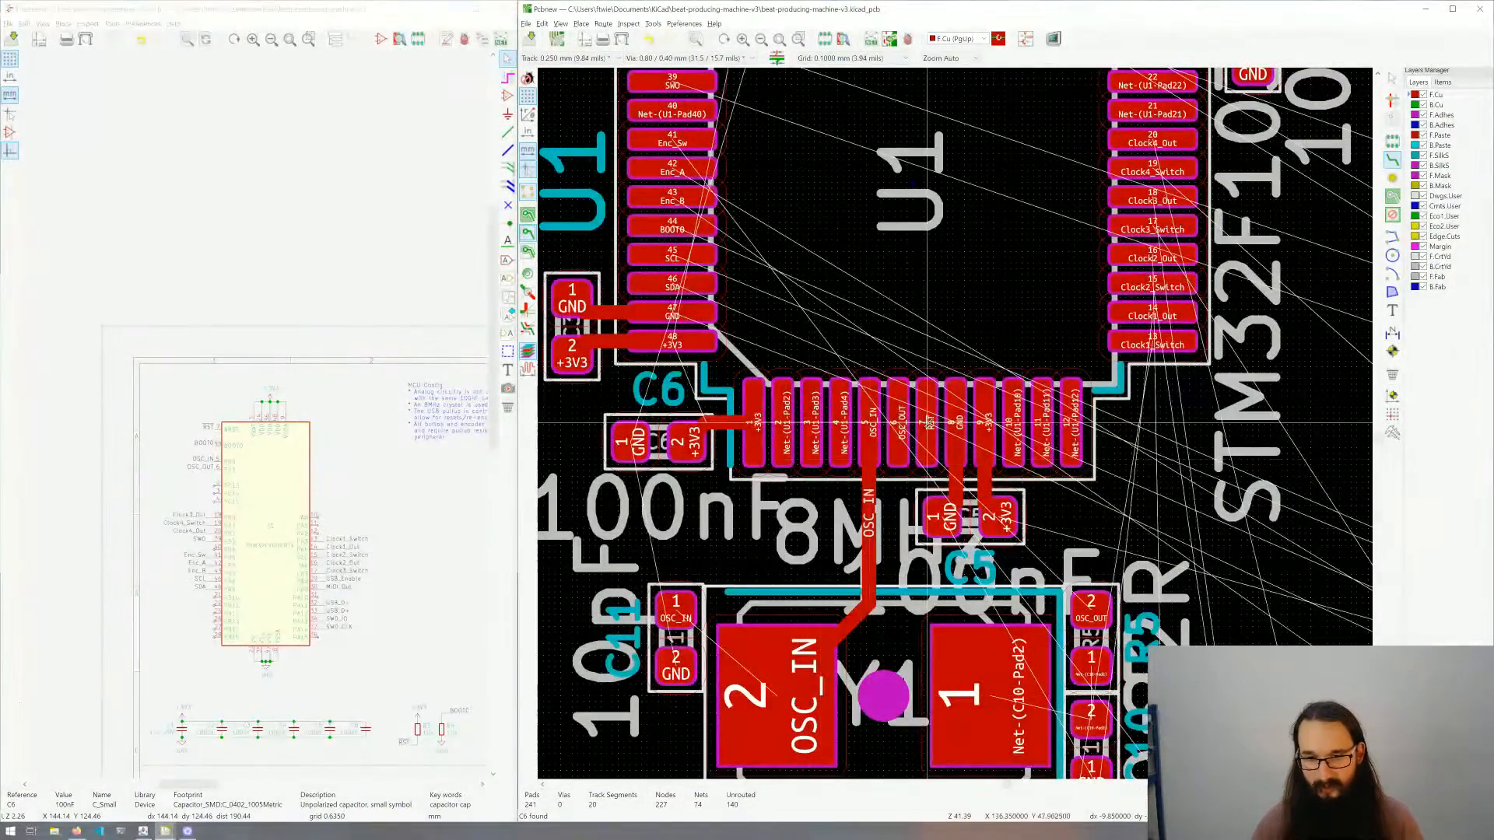
Step: Route a front-copper track from U1's OSC_OUT pin down and beneath C5 to pad 2 of resistor R5
left_click(899, 424)
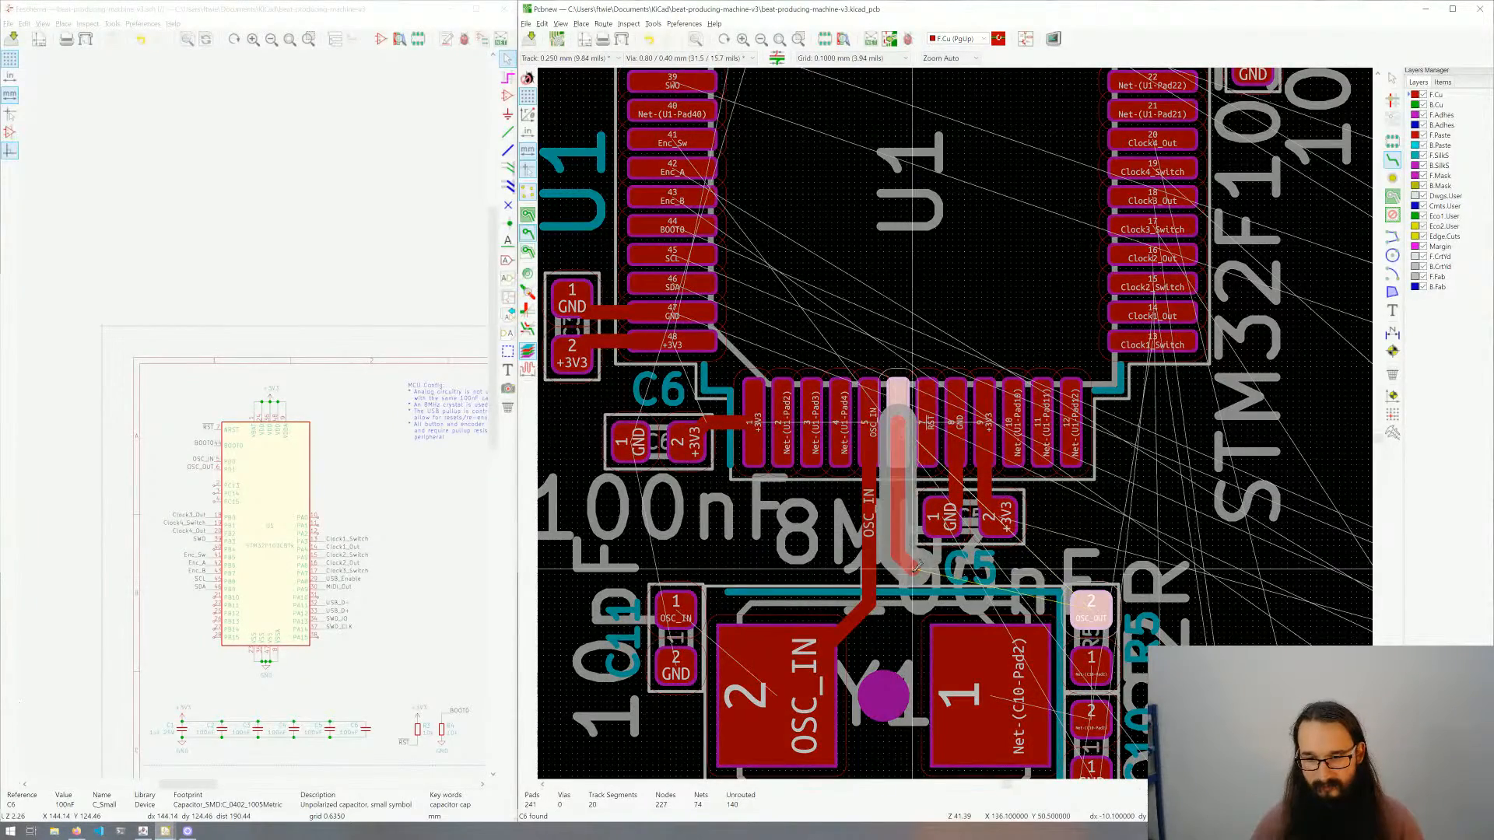
left_click(929, 586)
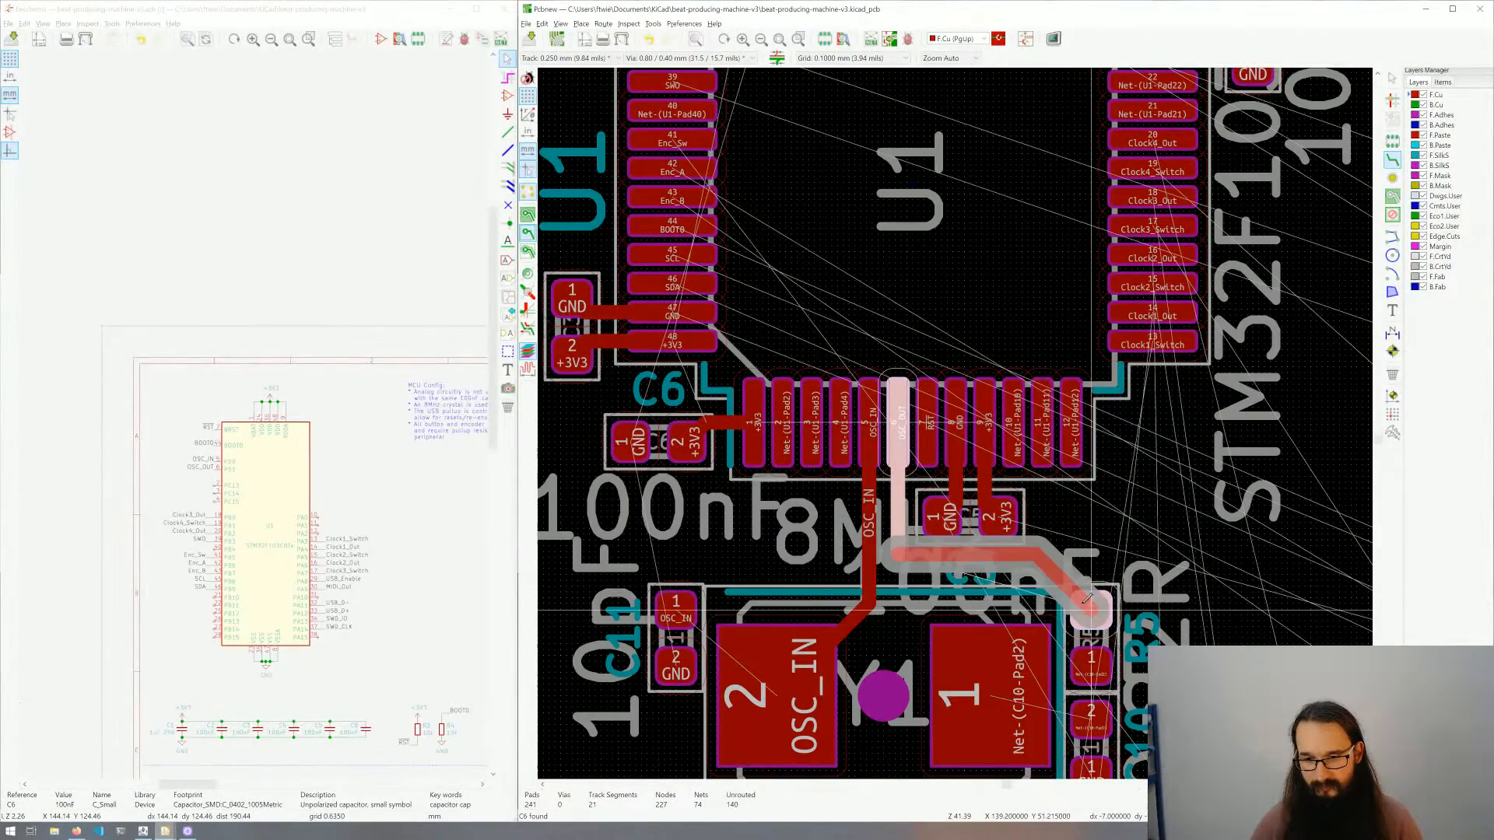
left_click(1085, 598)
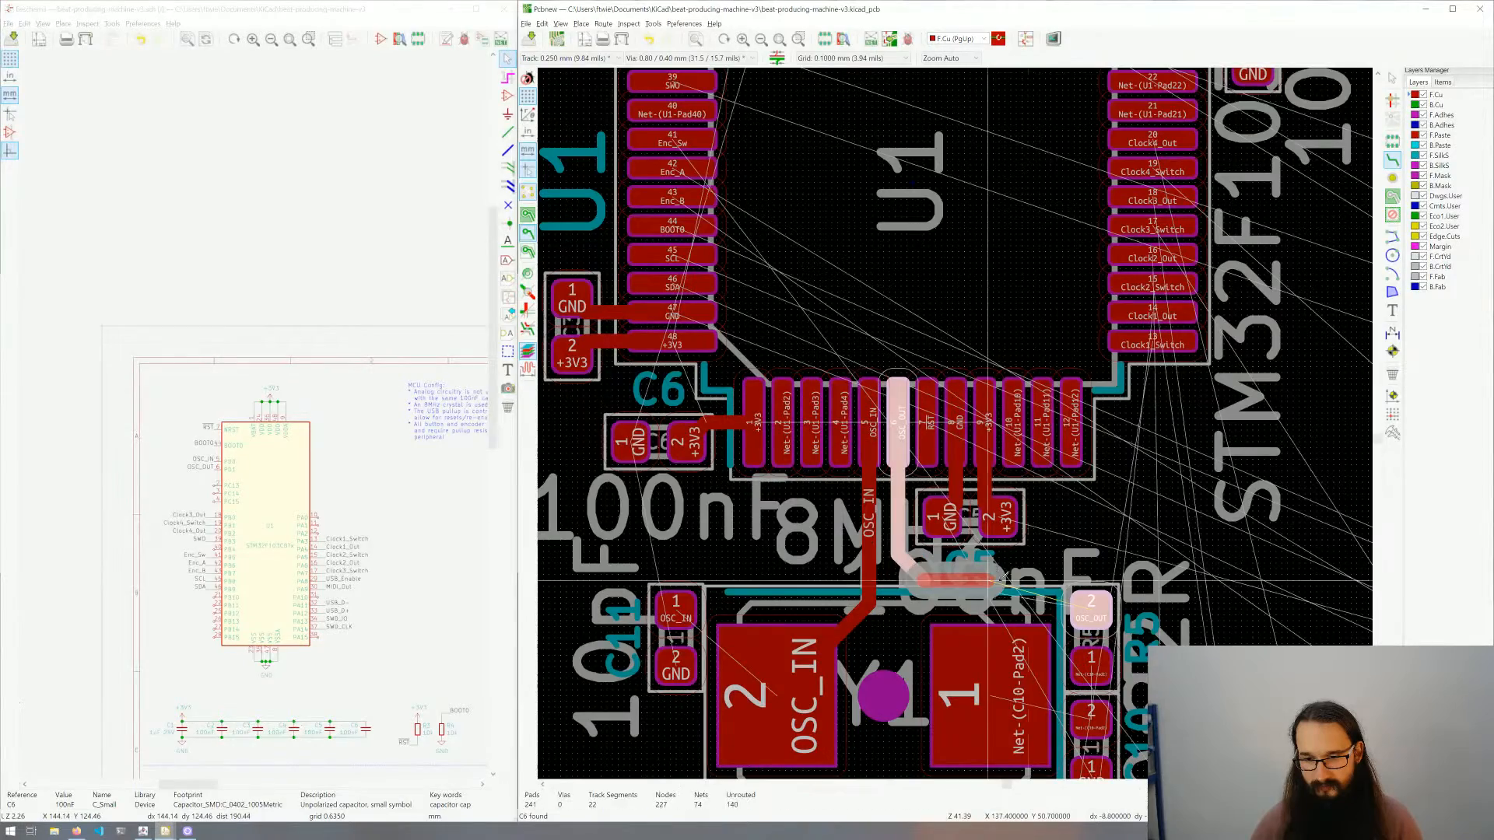
left_click(1083, 598)
Step: Route a diagonal front-copper track from crystal Y1's OSC_IN pad to pad 1 of capacitor C11
middle_click_drag(1083, 599, 1069, 529)
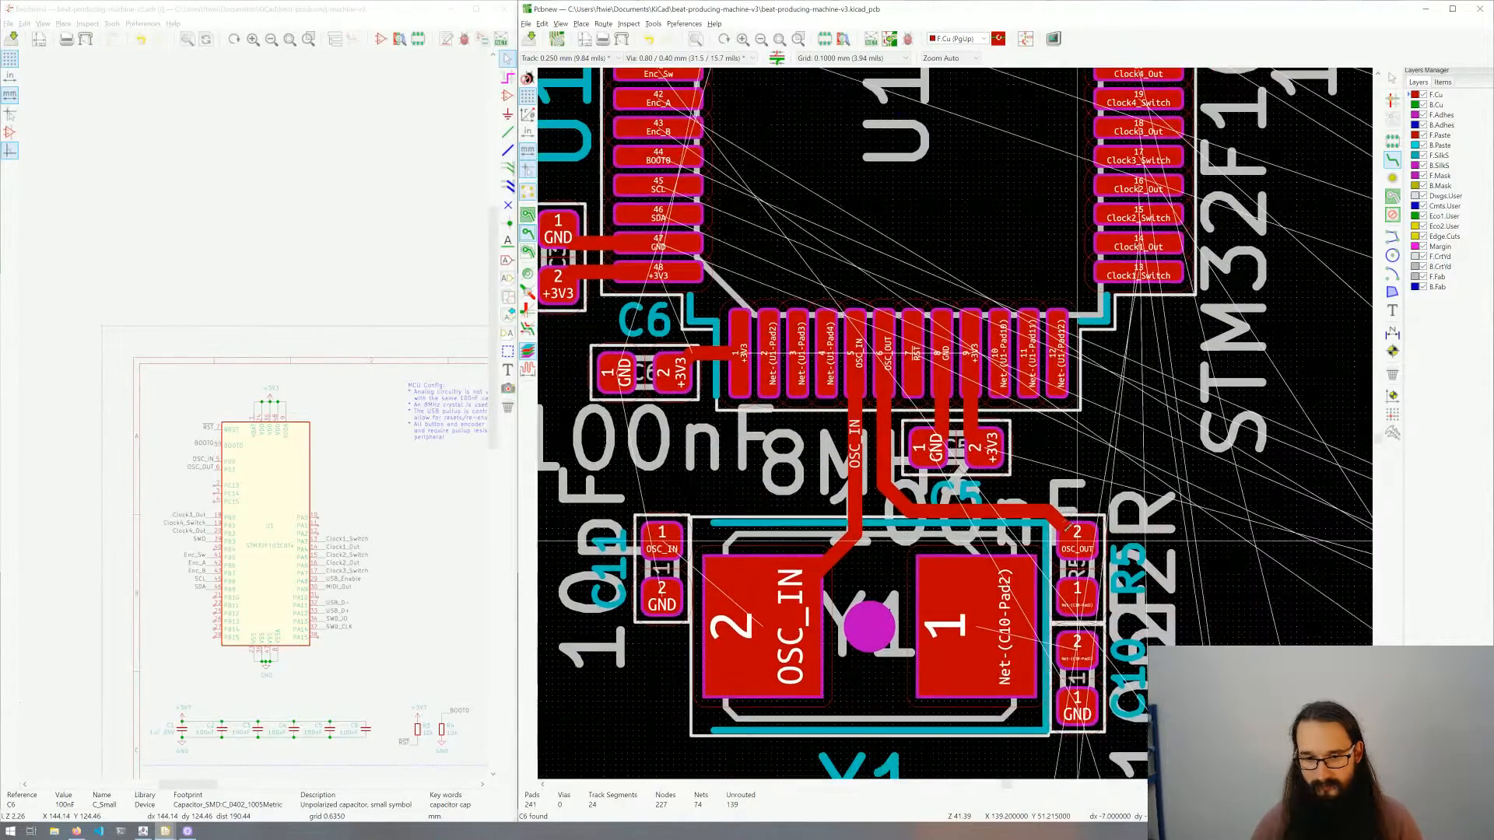
left_click(747, 607)
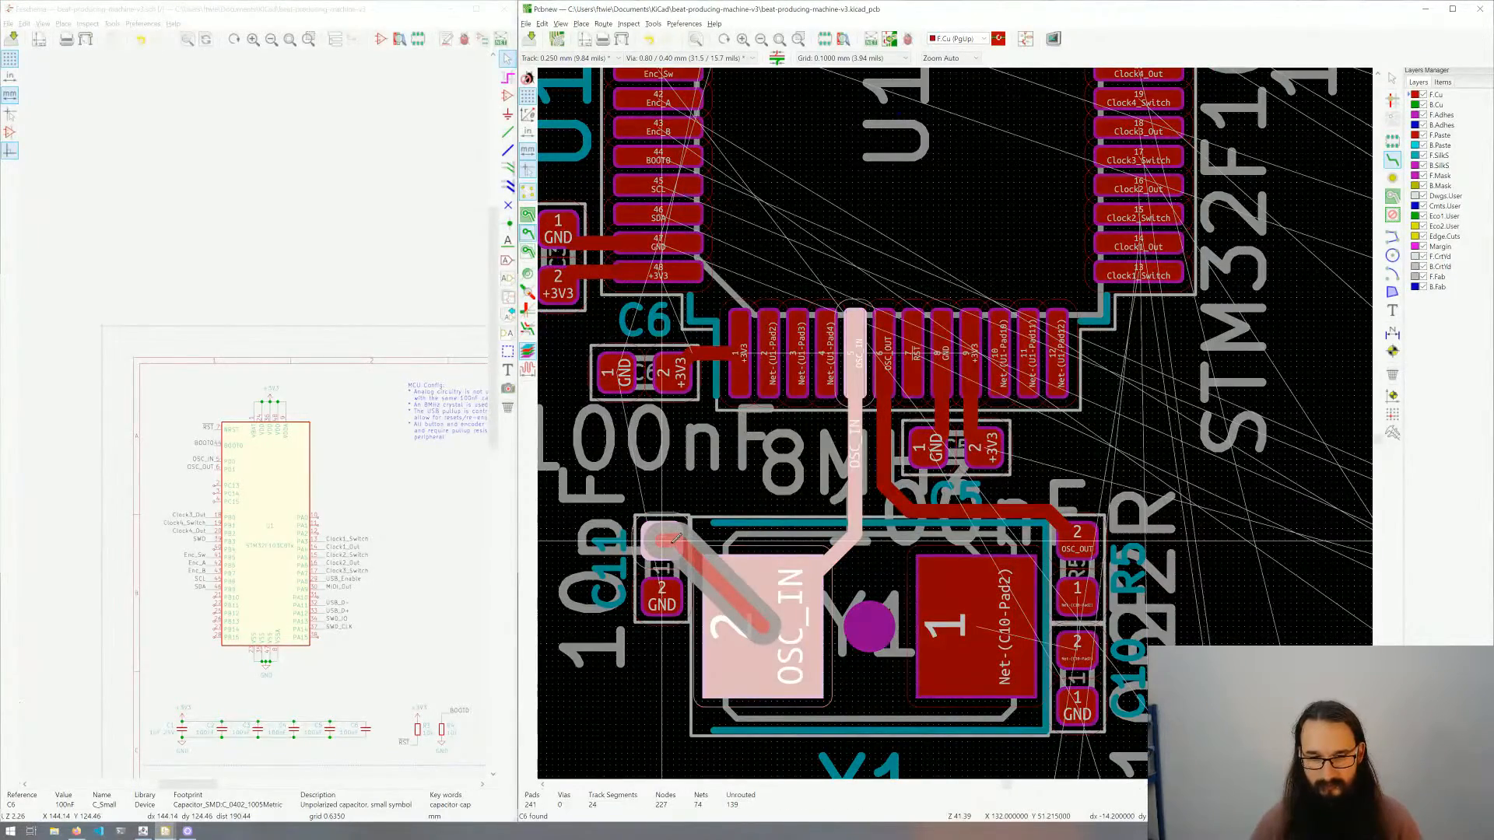
left_click(675, 537)
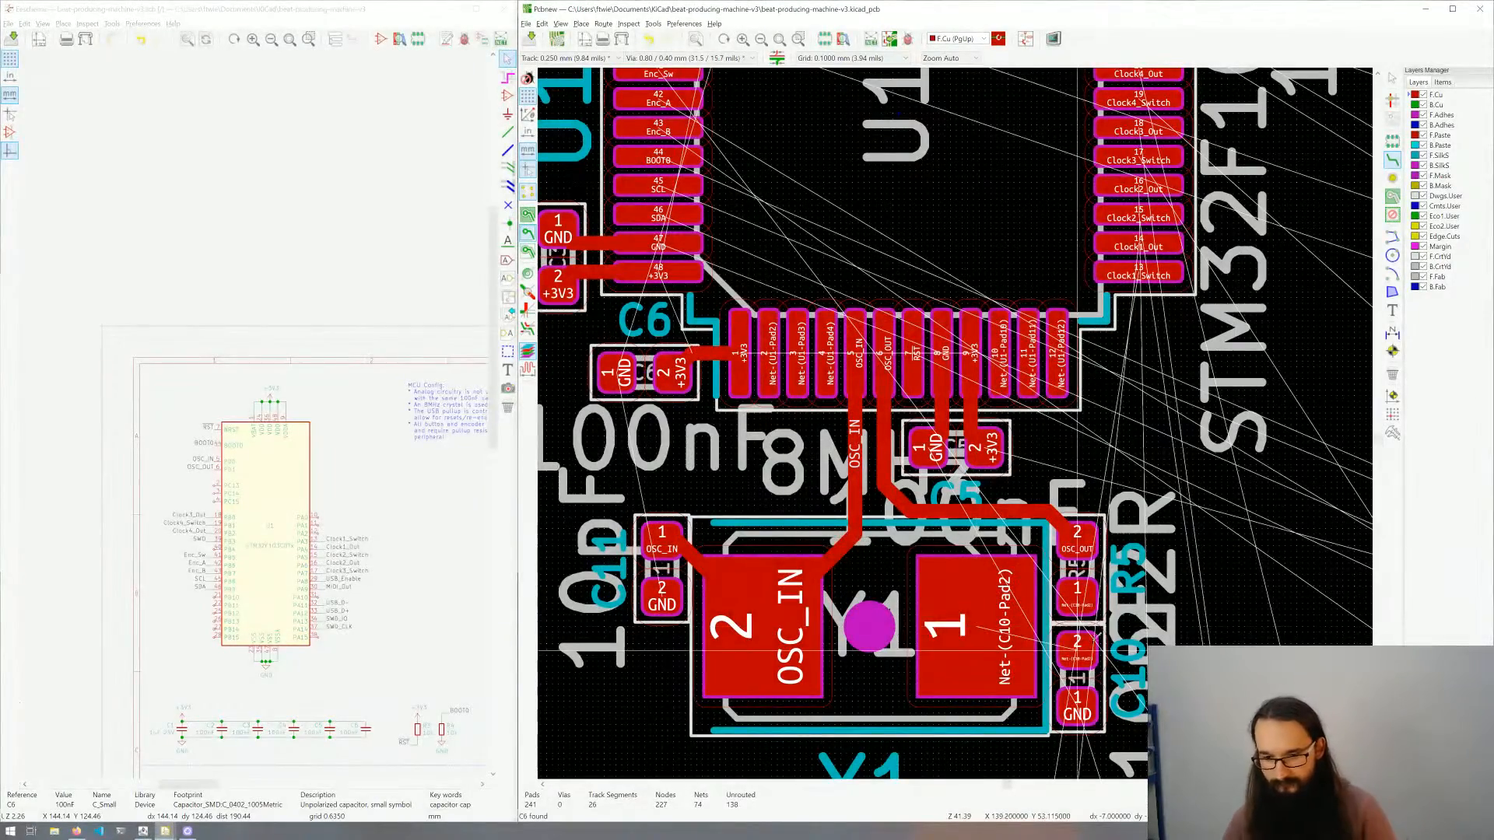
Step: Route front-copper tracks from R5's pad 1 to C10's pad 2 and onward to pad 1 of crystal Y1
left_click(1088, 590)
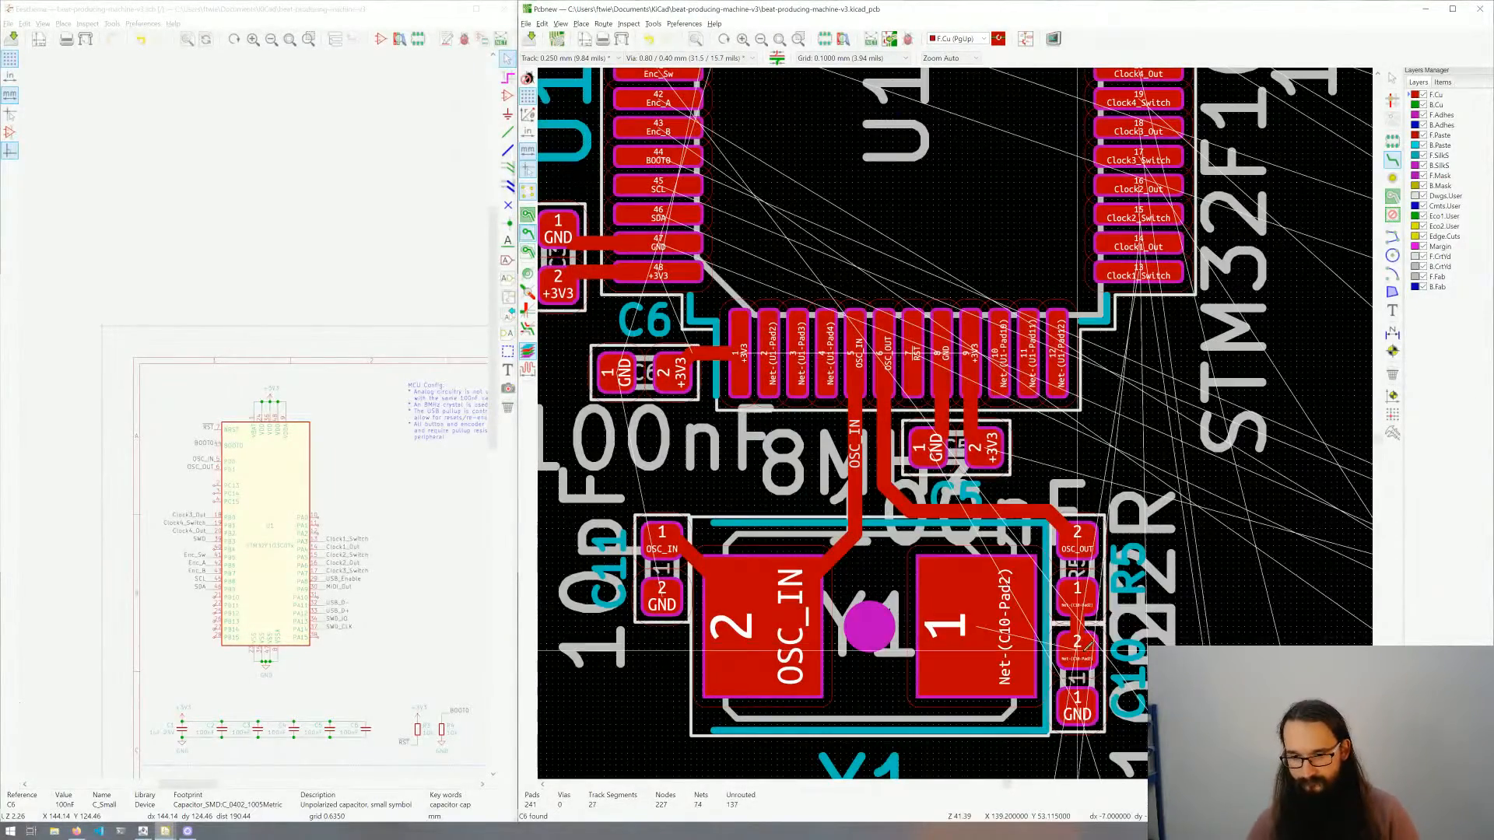
left_click(1016, 621)
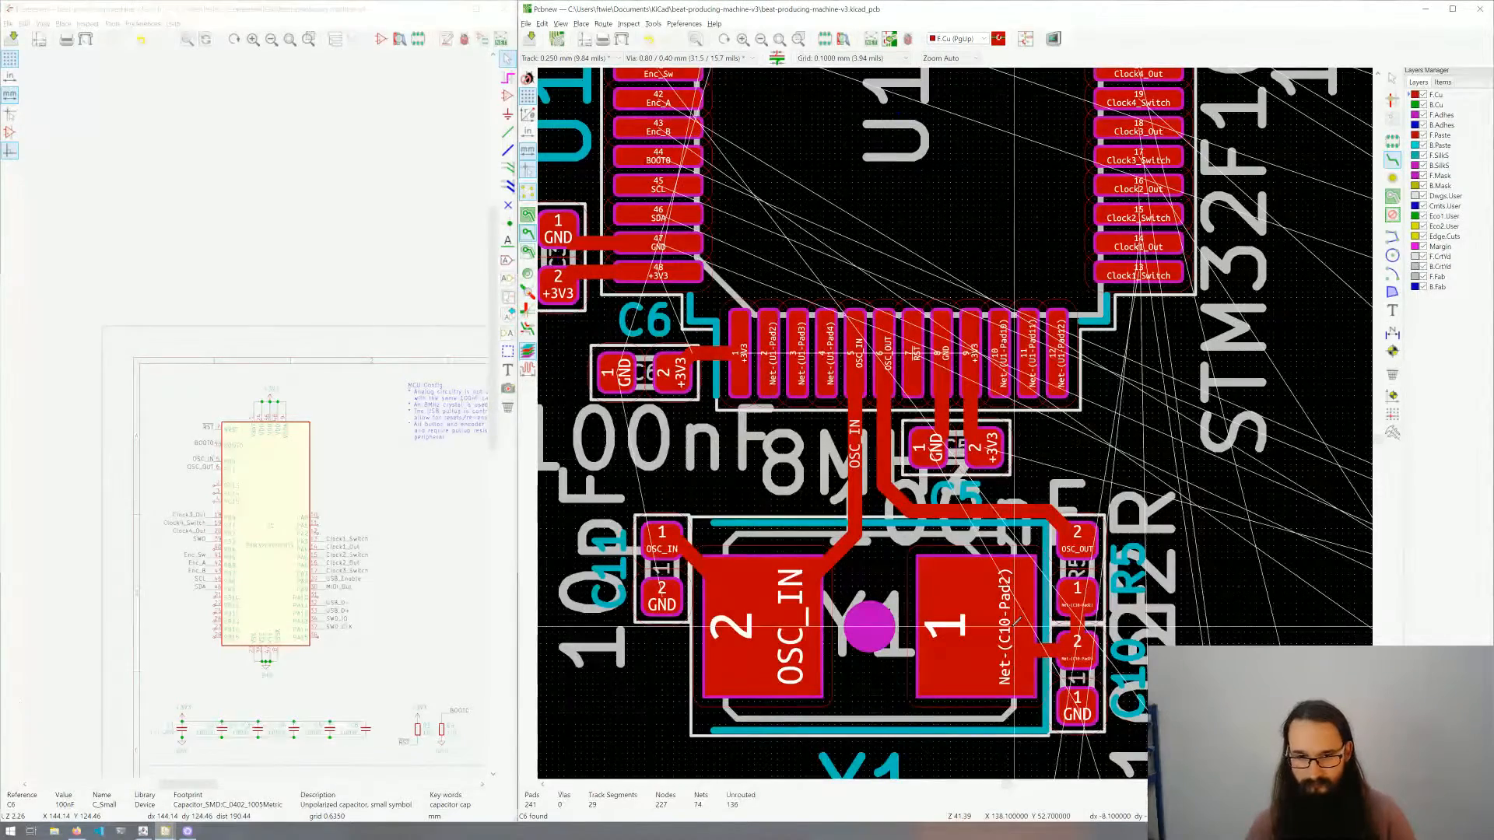
scroll(960, 414, "down", 4)
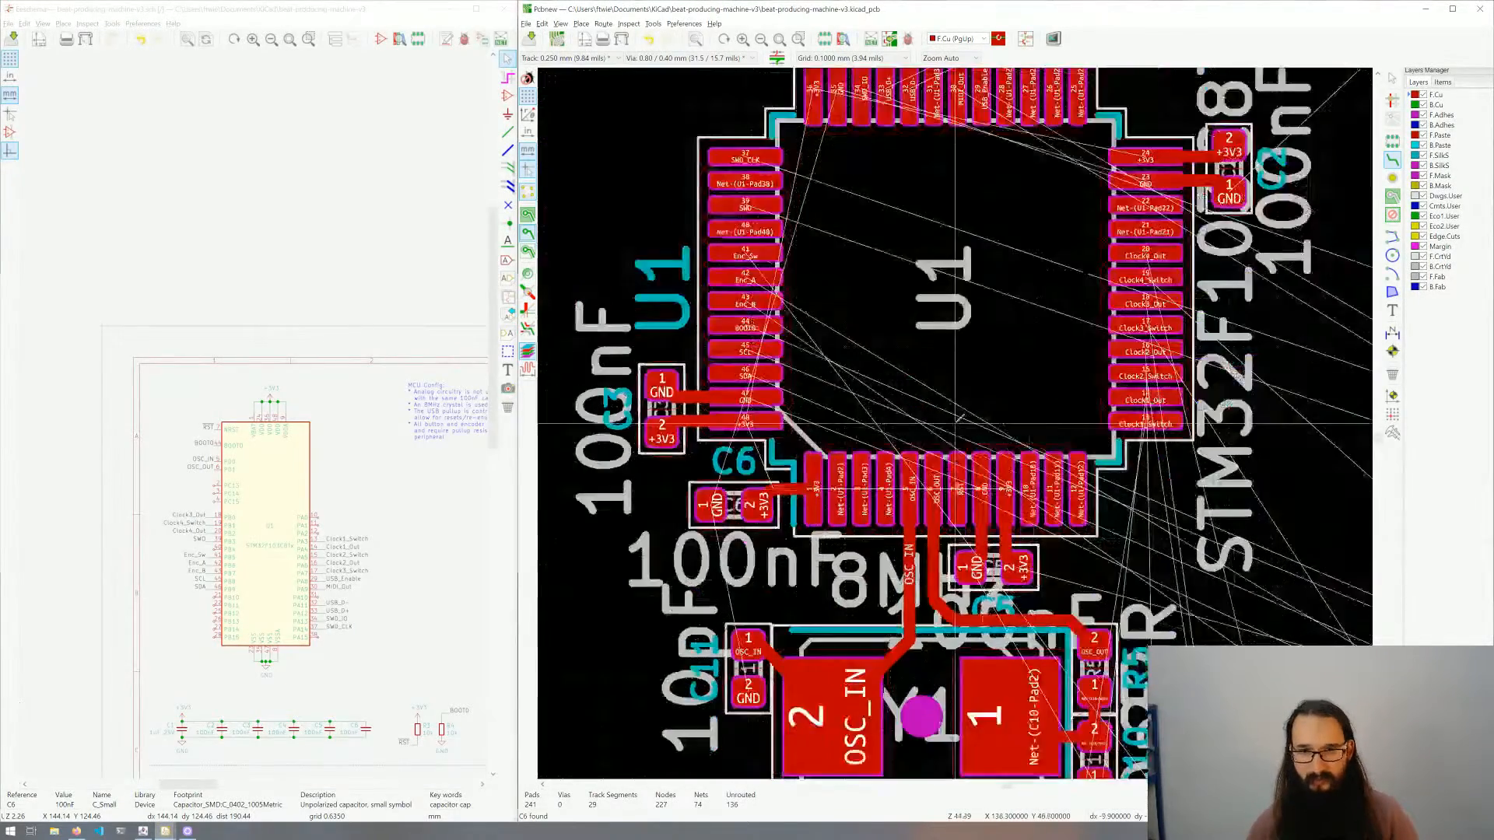
key("Escape")
Step: Locate the 1uF 25V capacitor C1 from the schematic and bring its footprint from the unplaced parts to beside U1
middle_click_drag(957, 384, 945, 413)
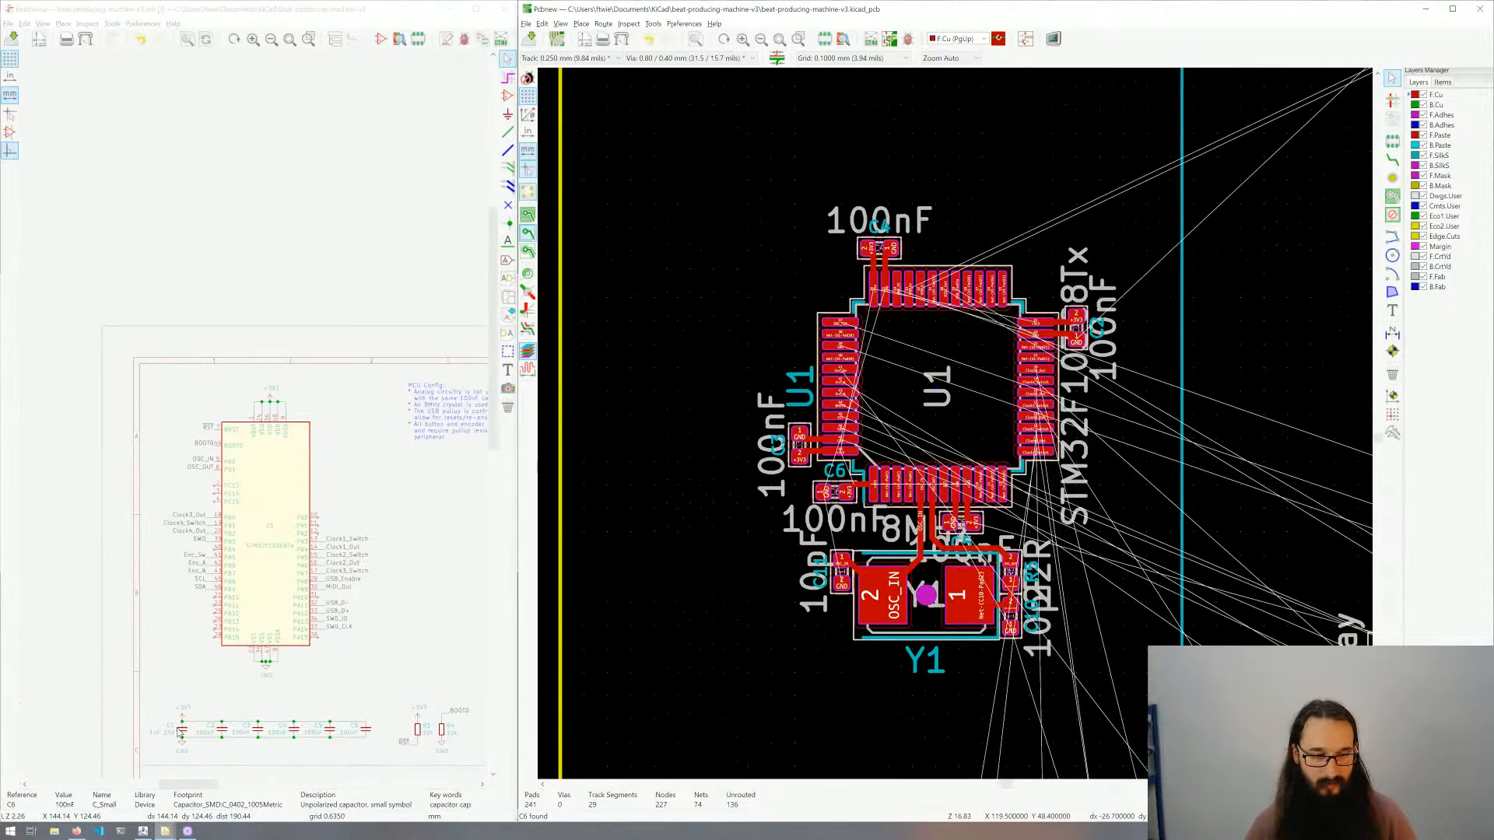
left_click(181, 730)
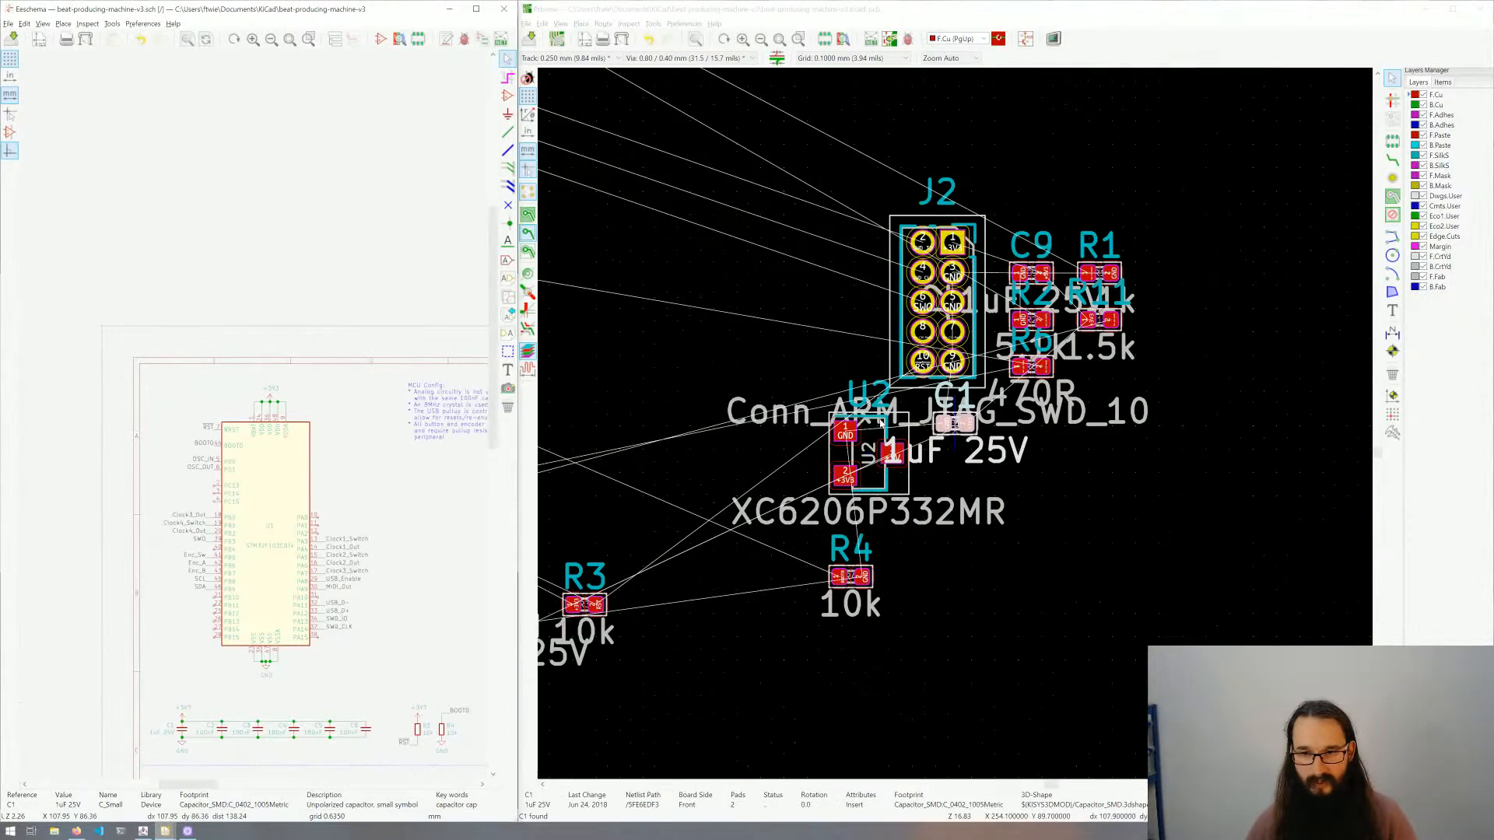
left_click(955, 428)
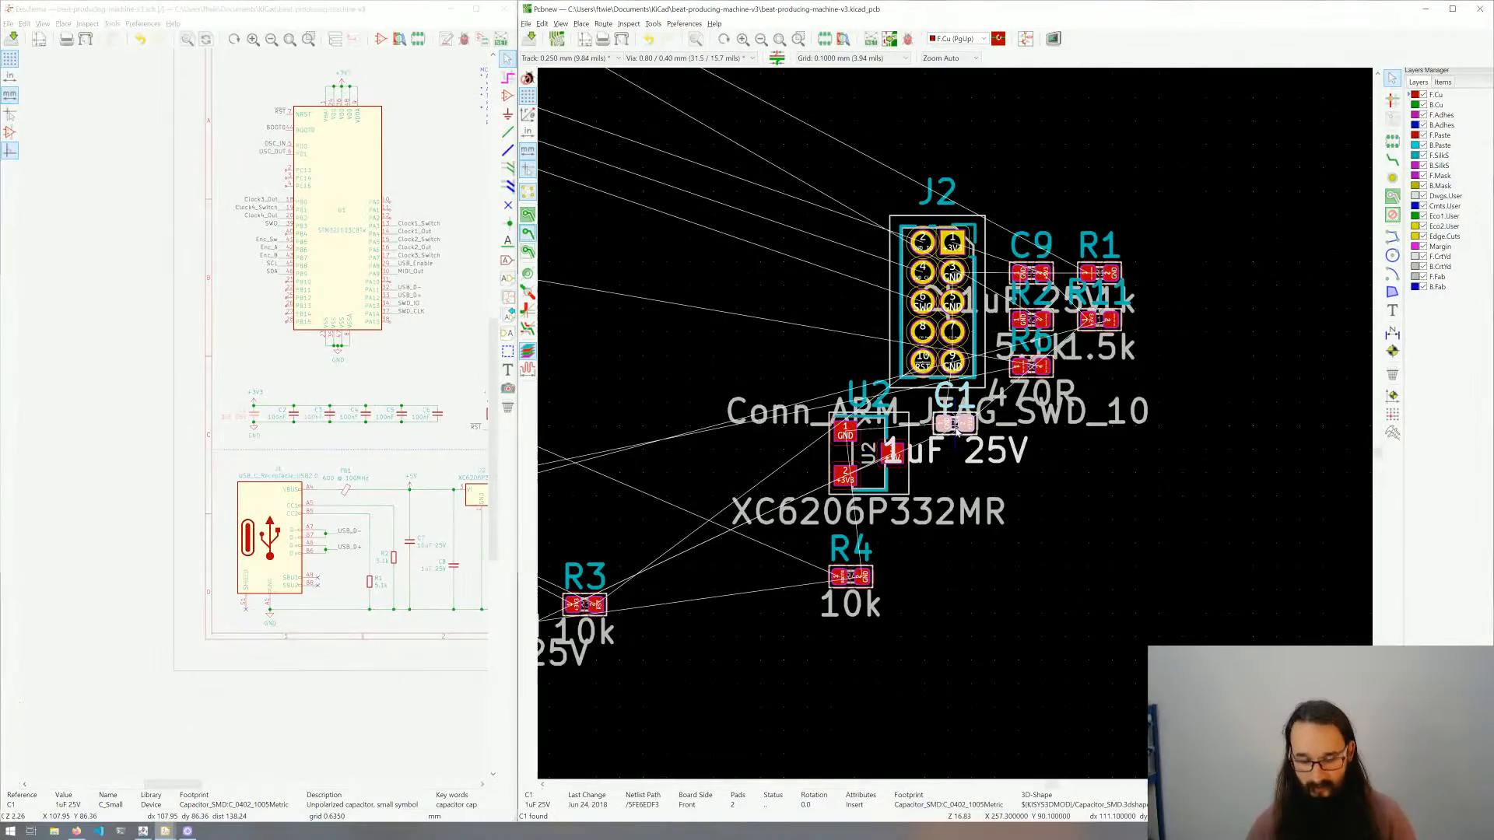
key("m")
scroll(955, 424, "down", 6)
middle_click_drag(737, 347, 990, 423)
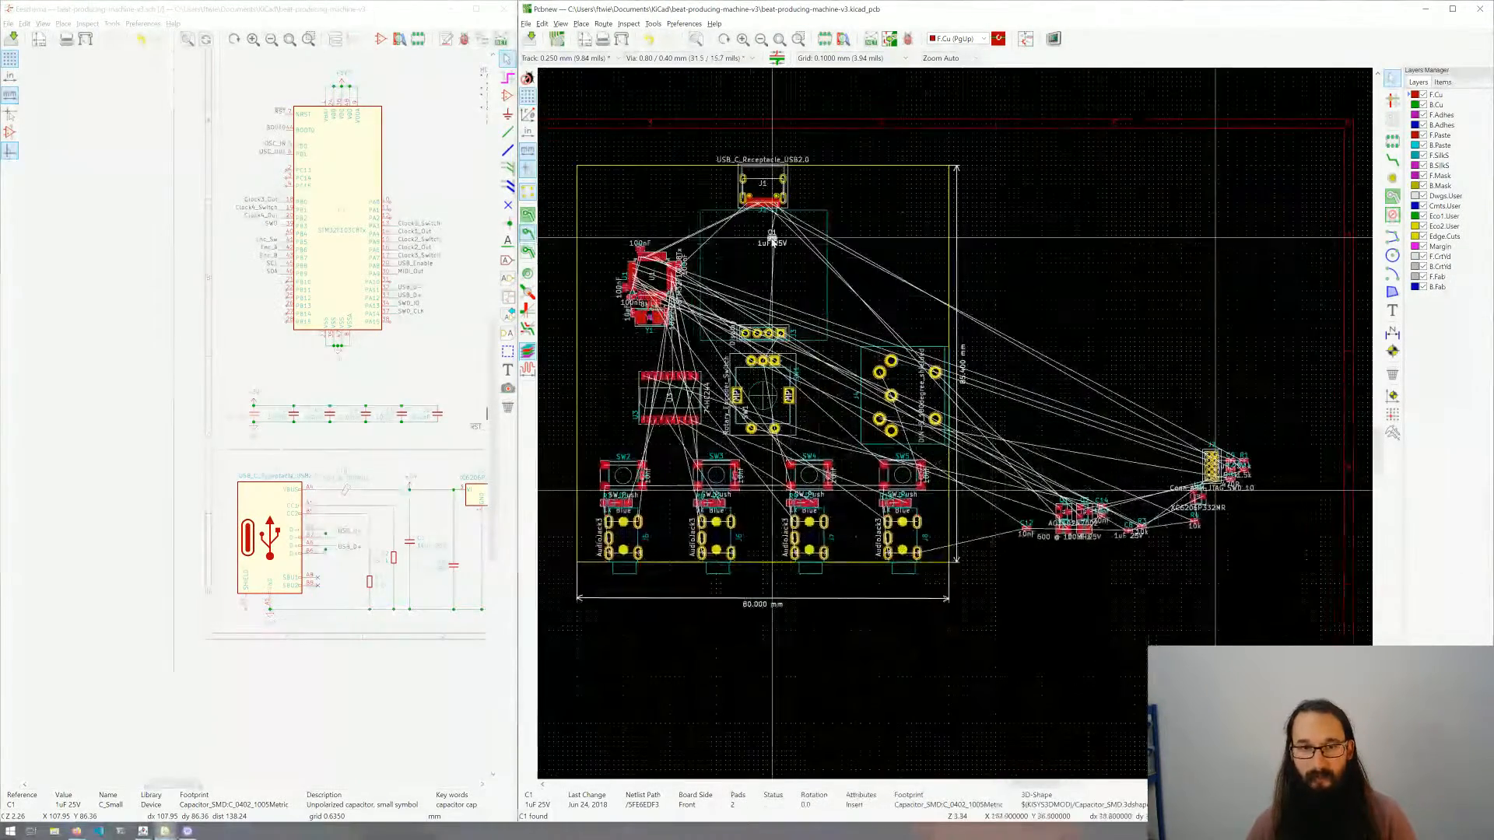
scroll(772, 242, "up", 6)
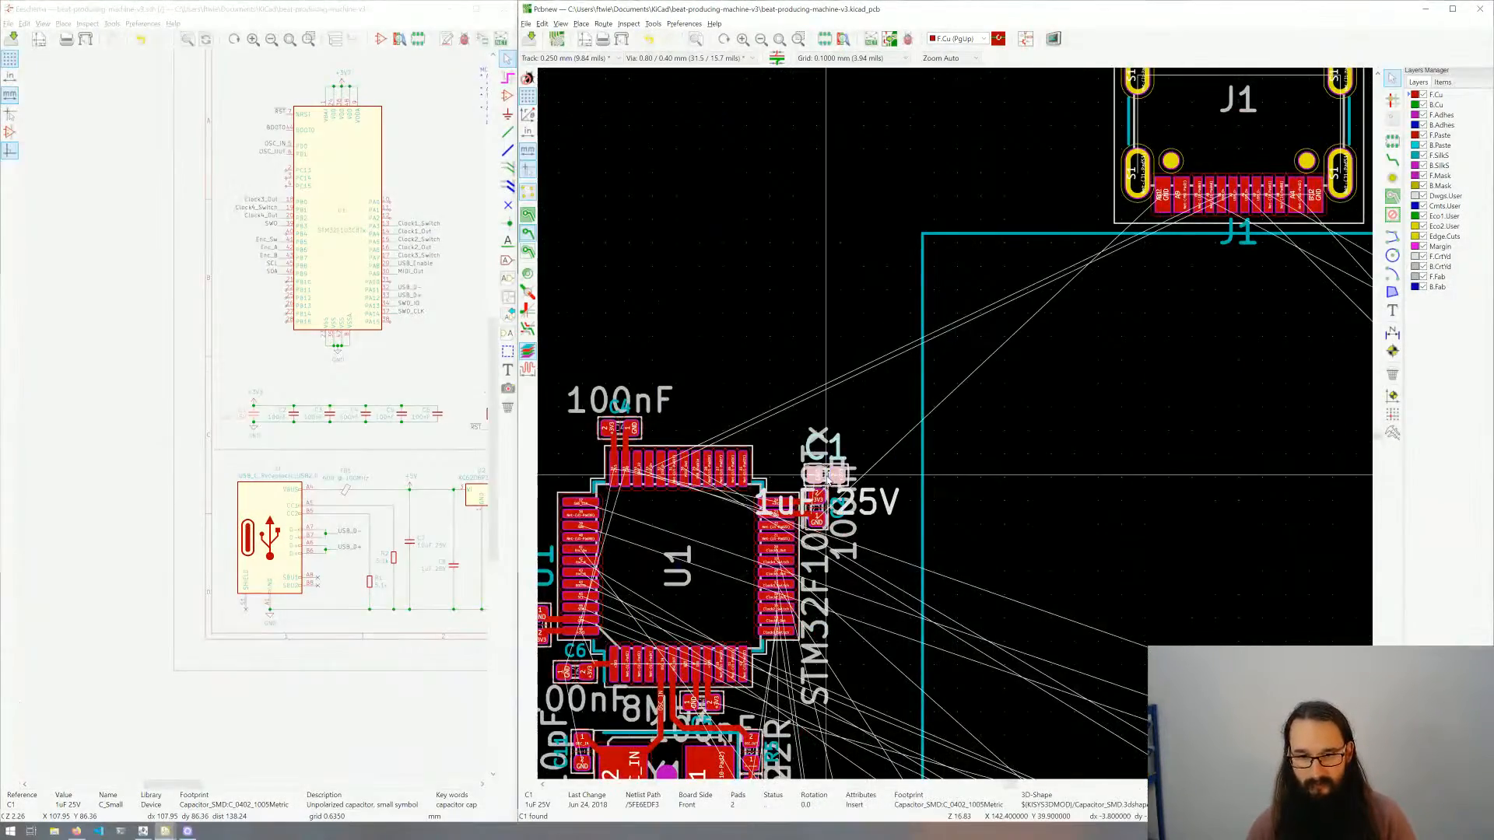
scroll(826, 475, "down", 3)
scroll(852, 389, "up", 3)
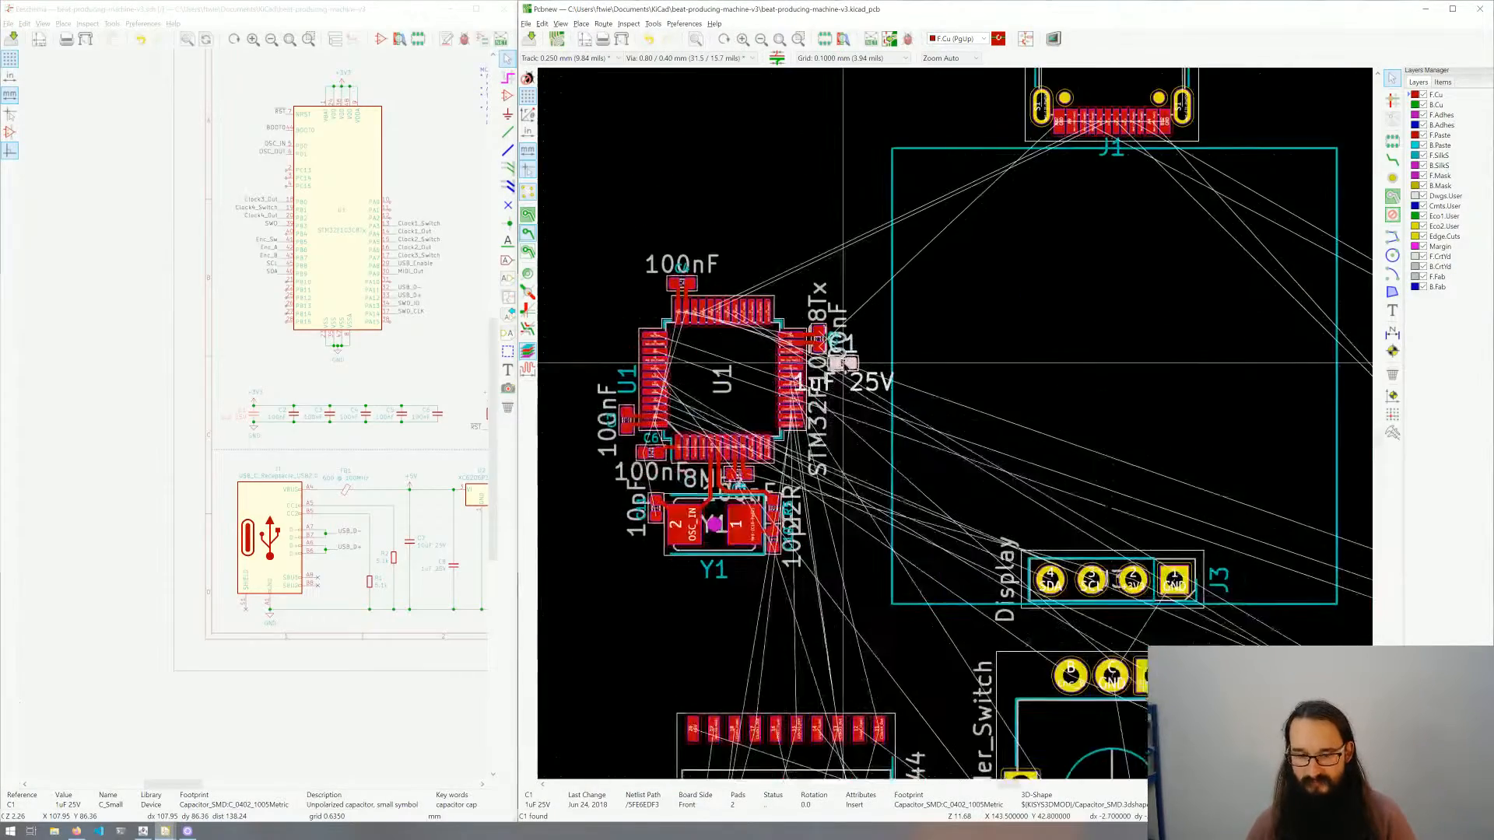
scroll(852, 389, "down", 3)
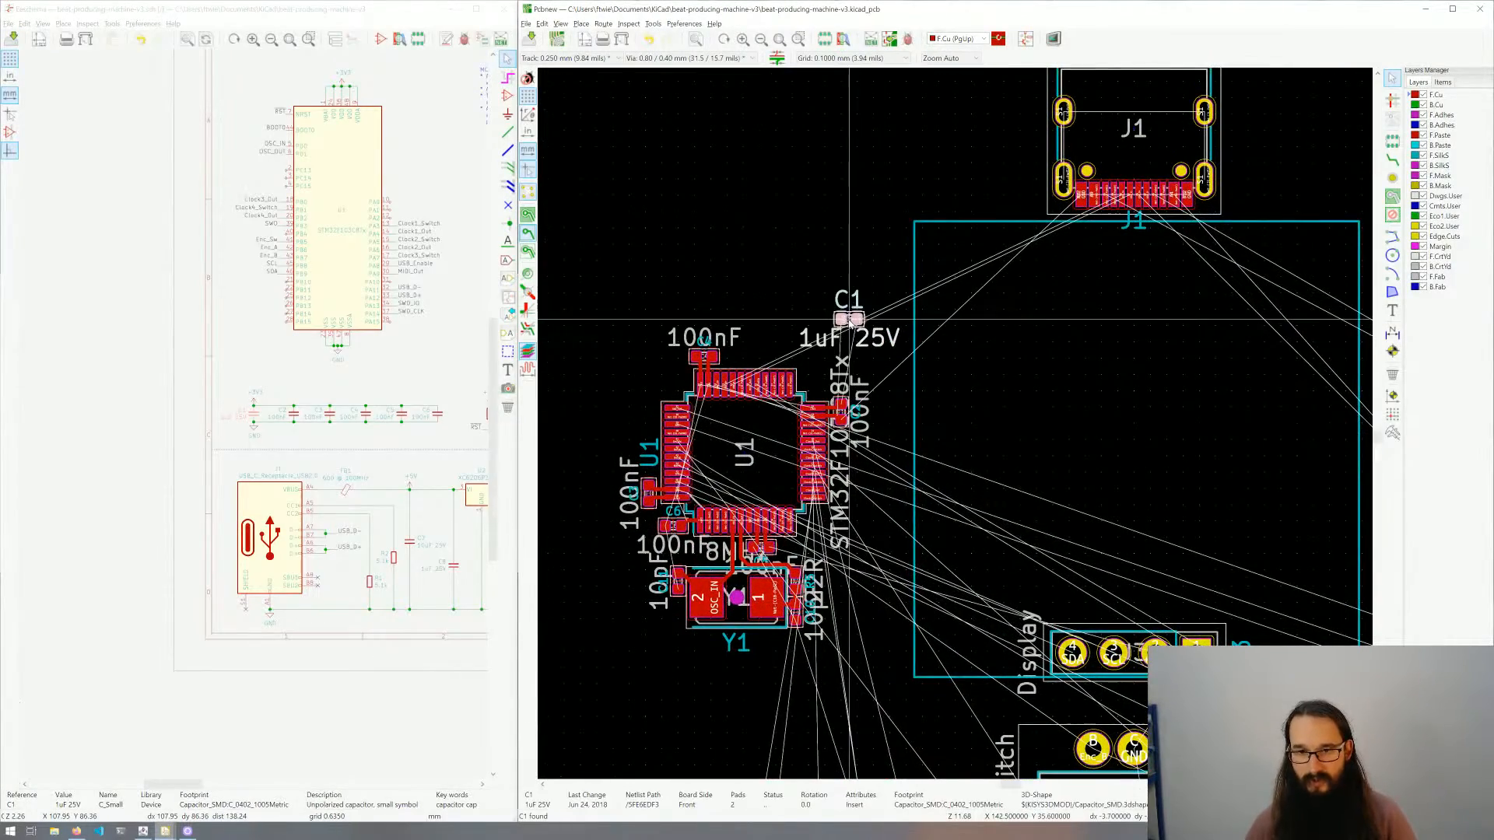
scroll(865, 397, "up", 3)
scroll(865, 398, "up", 4)
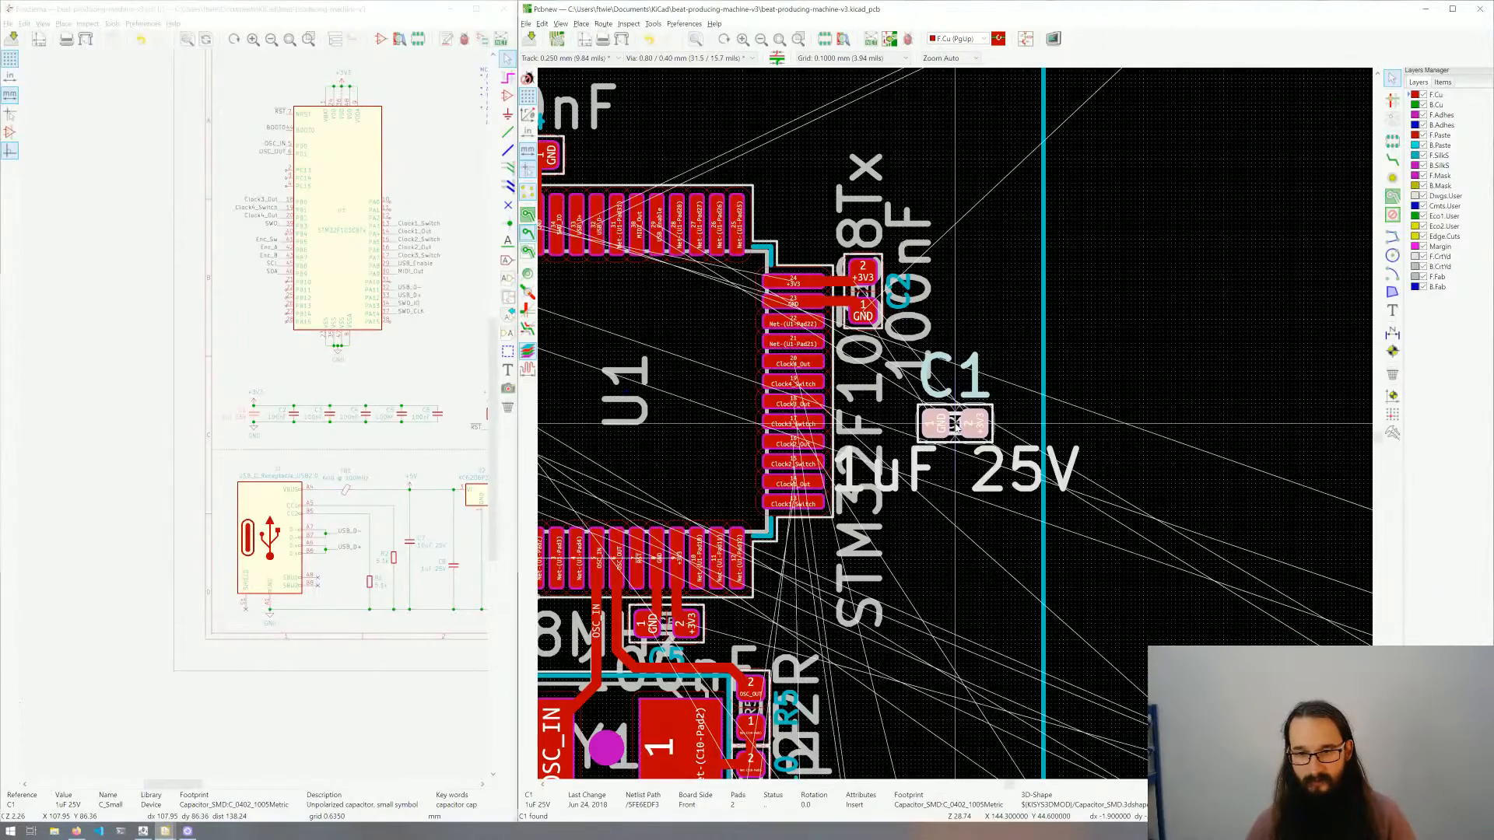
middle_click_drag(955, 370, 977, 526)
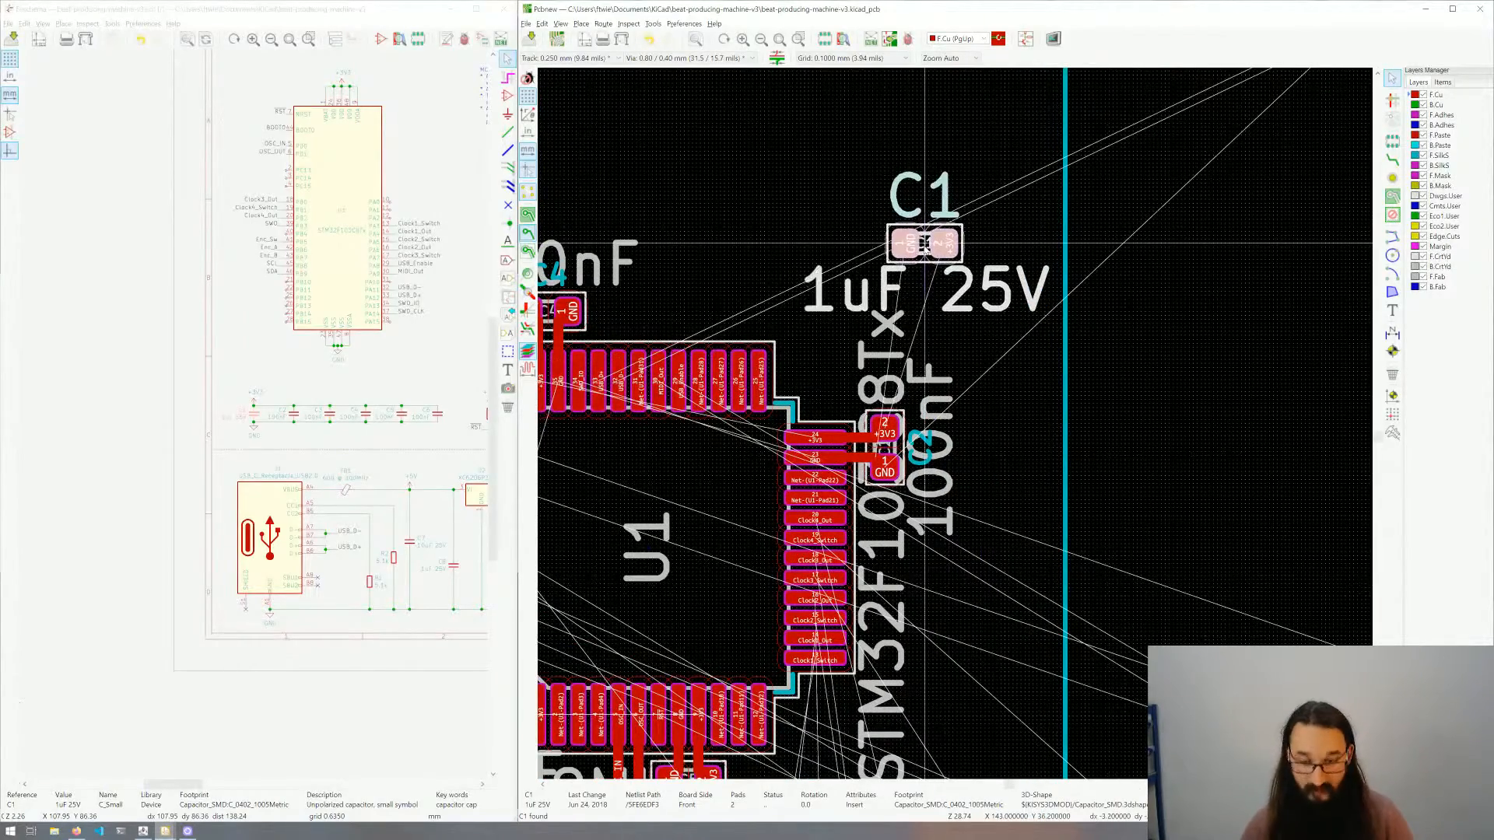
Step: Rotate C1 to 270° and place it above U1's upper-right corner, with its +3V3 pad facing down
key("r")
key("r")
key("r")
key("r")
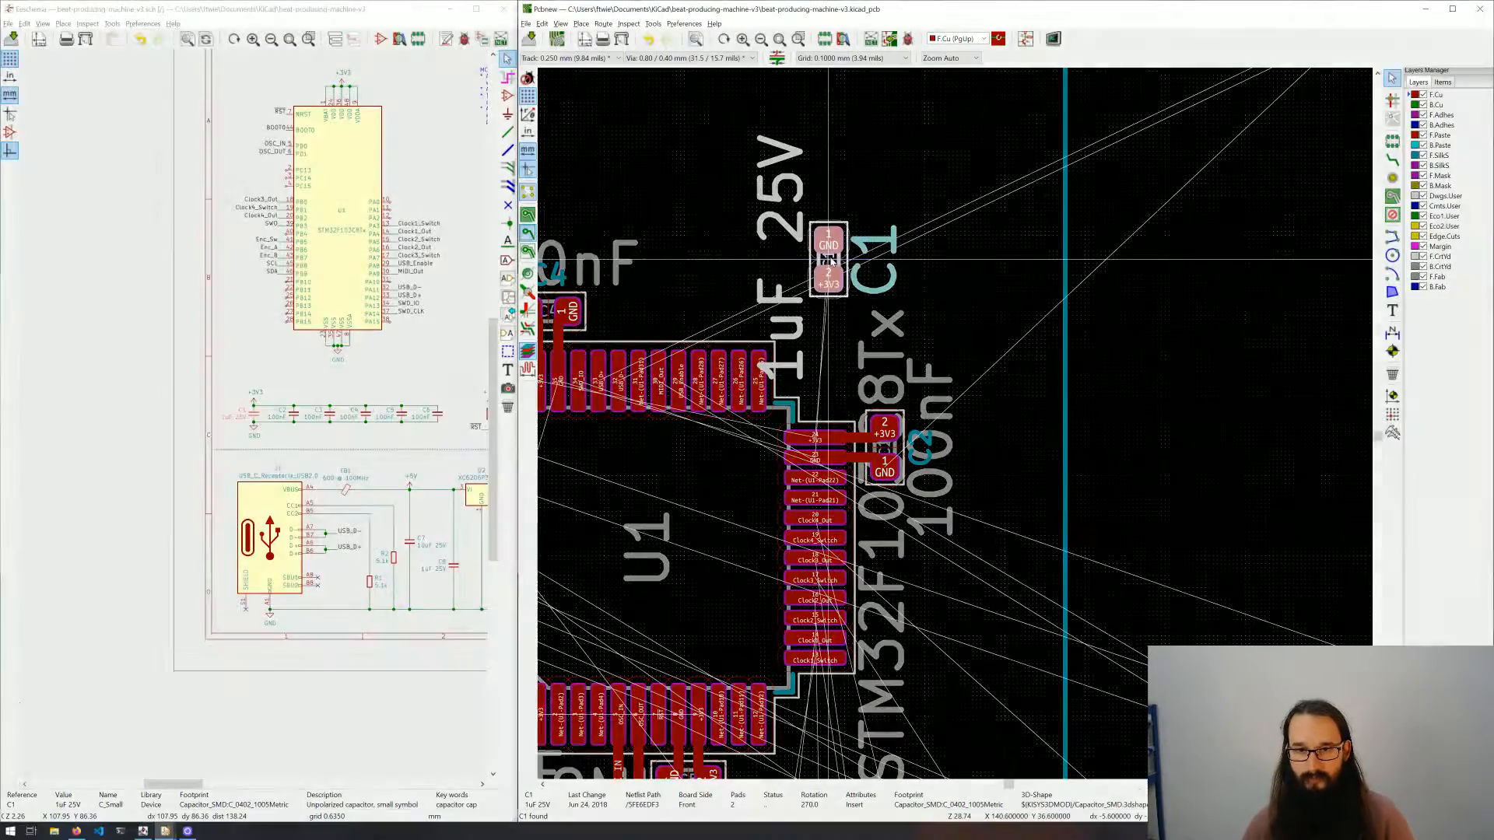
key("r")
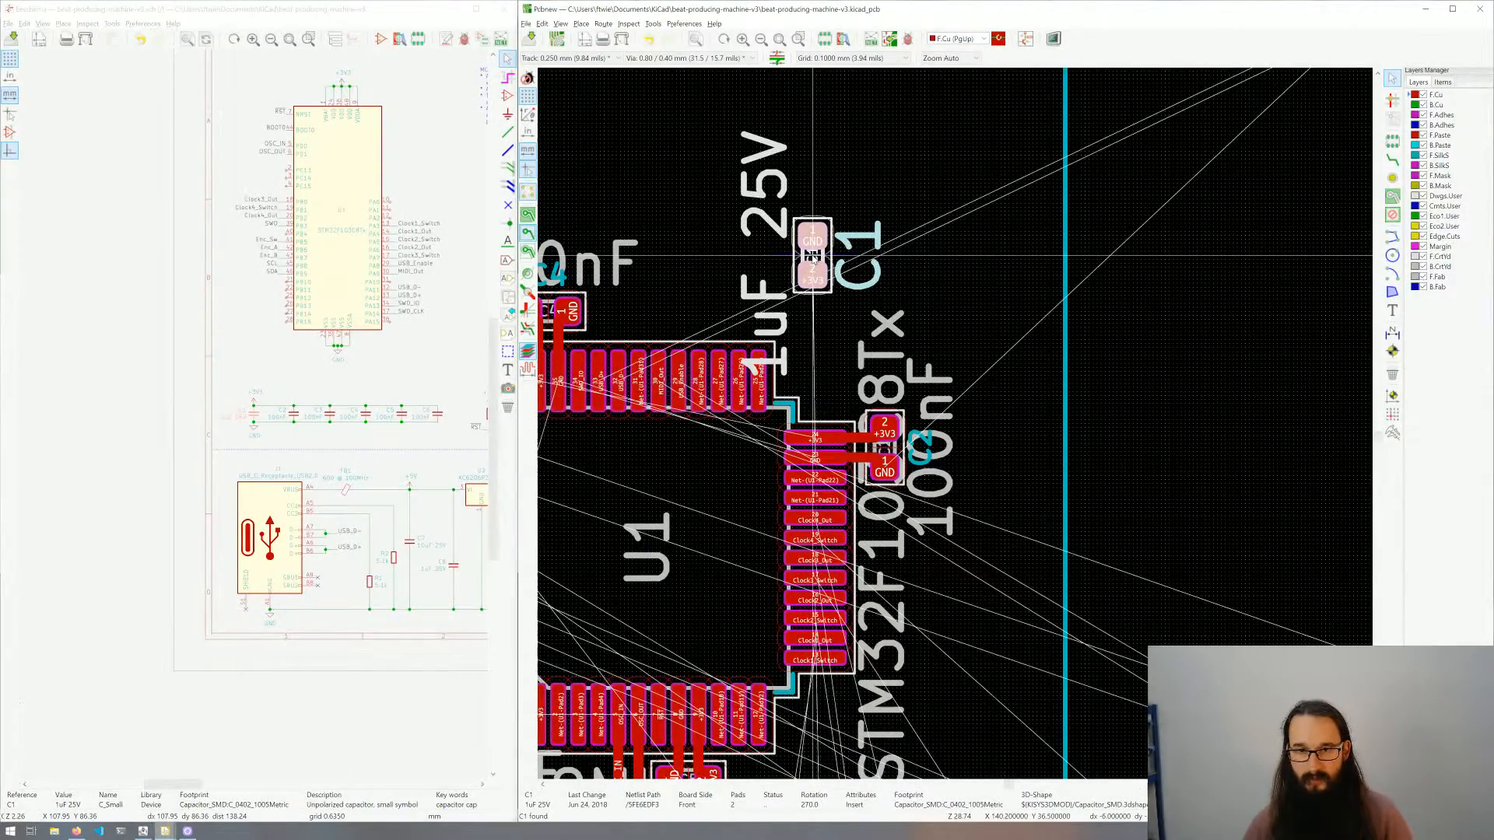
Step: Set C1's reference text to 0.5 mm width and height with 0.1 mm thickness, and move it closer to the capacitor
left_click(873, 241)
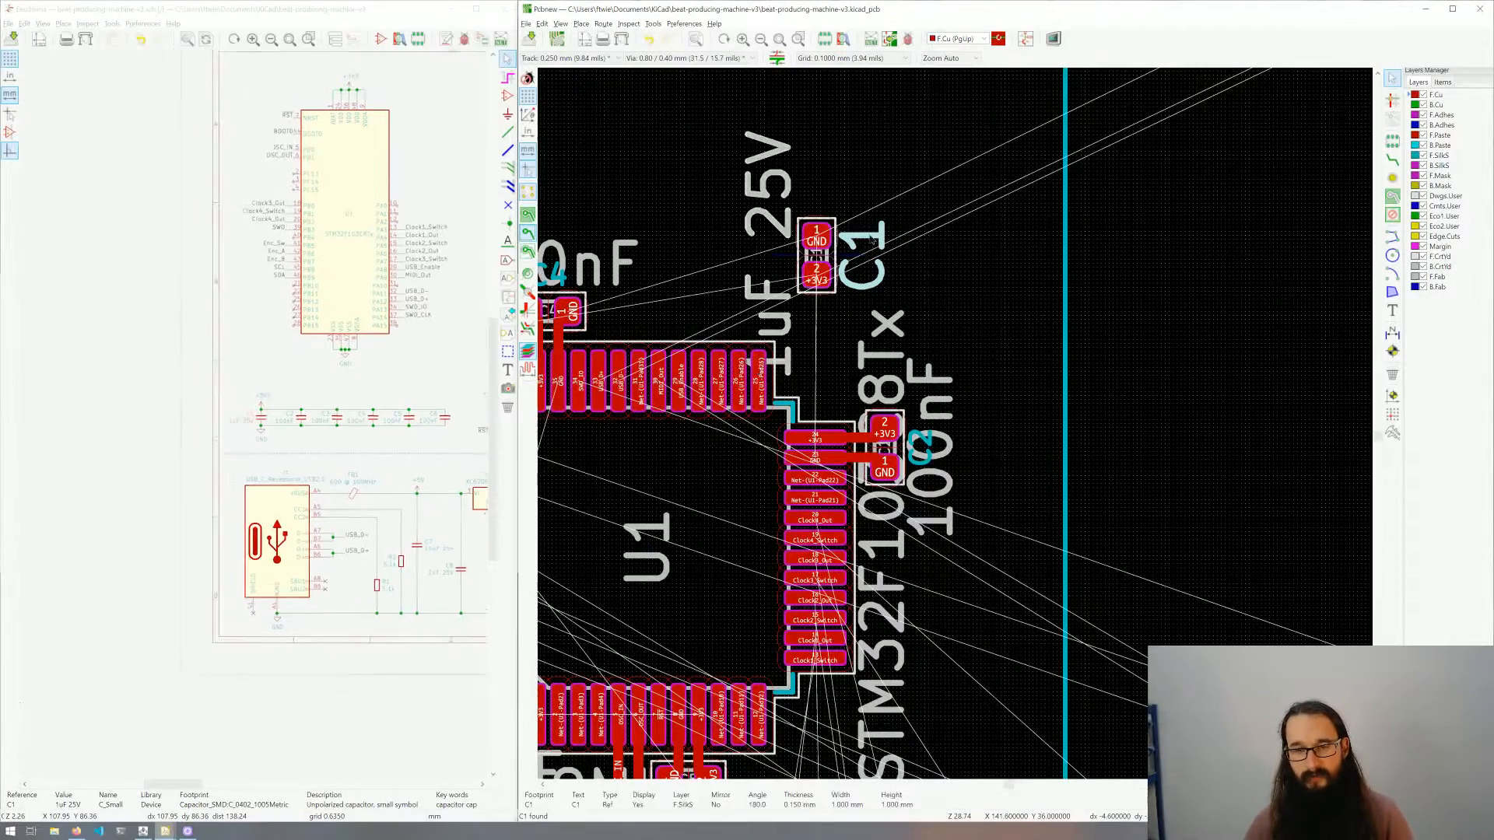
double_click(872, 240)
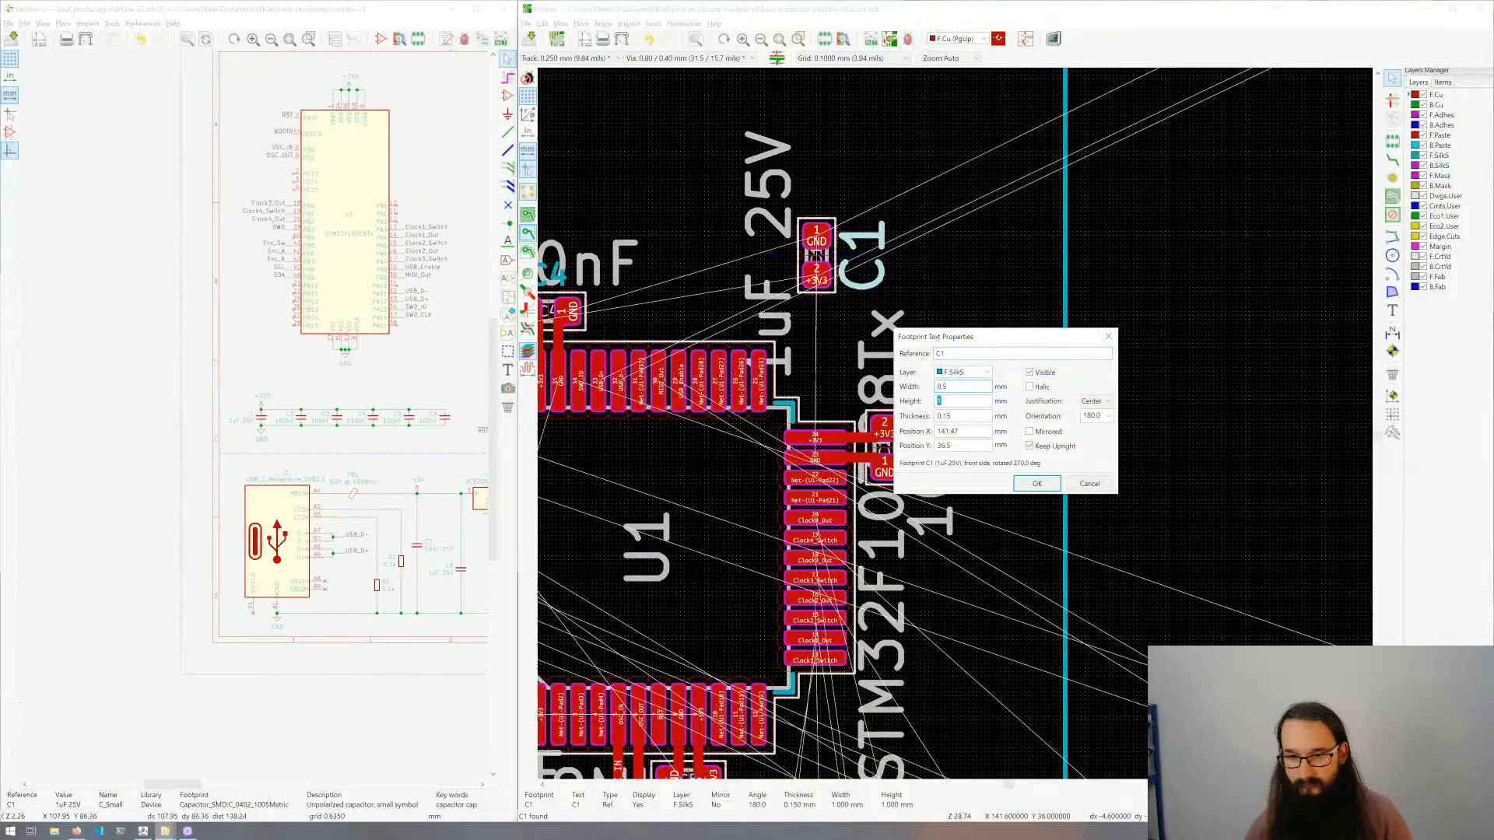
type("0.5")
key("Tab")
type("1")
key("Return")
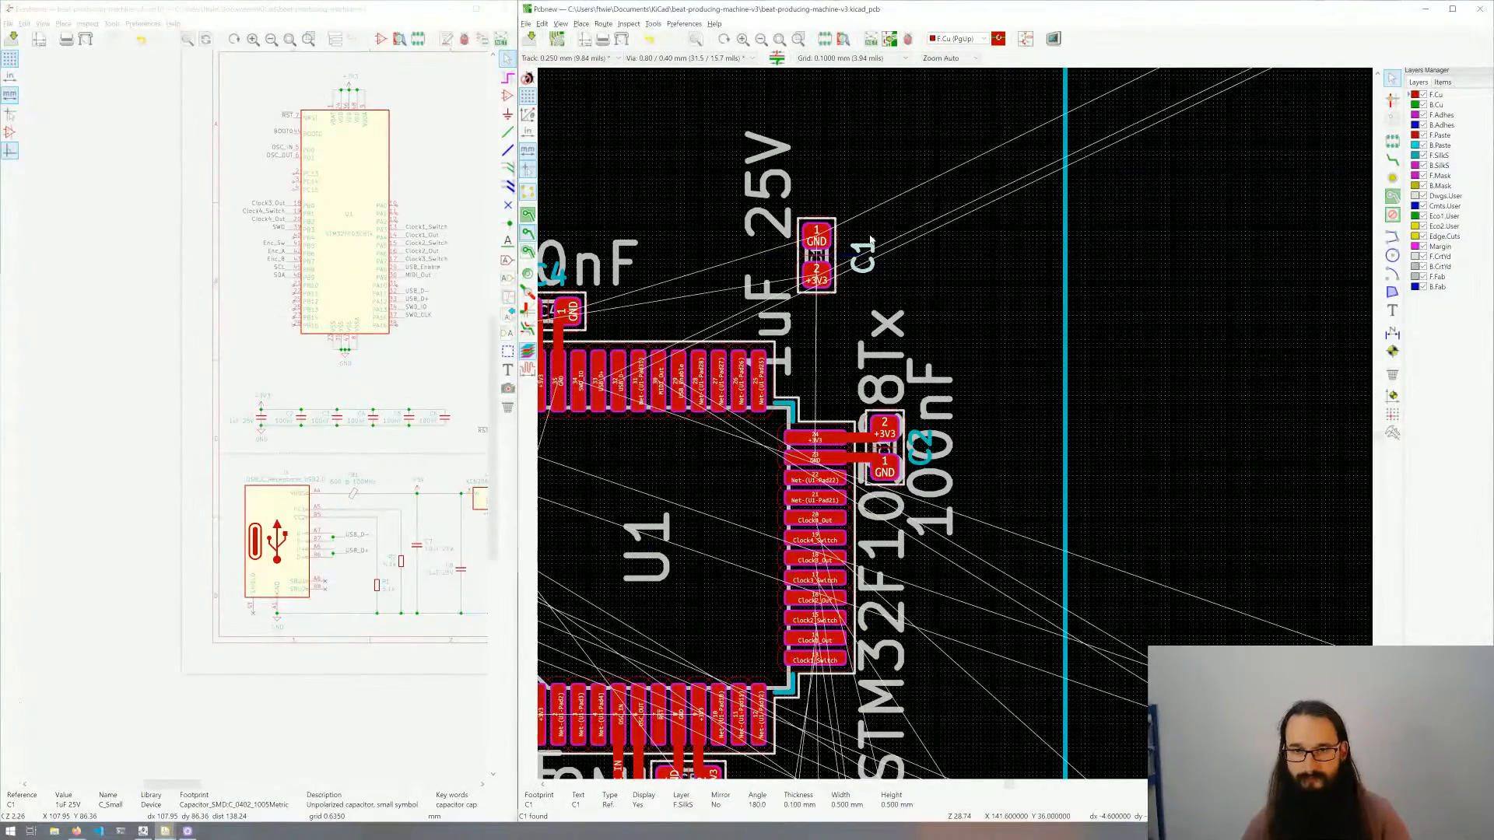
left_click_drag(864, 255, 853, 262)
Step: Examine USB connector J1's pads and the overall board layout, including the unrouted connections between J1 and U1
scroll(853, 261, "down", 4)
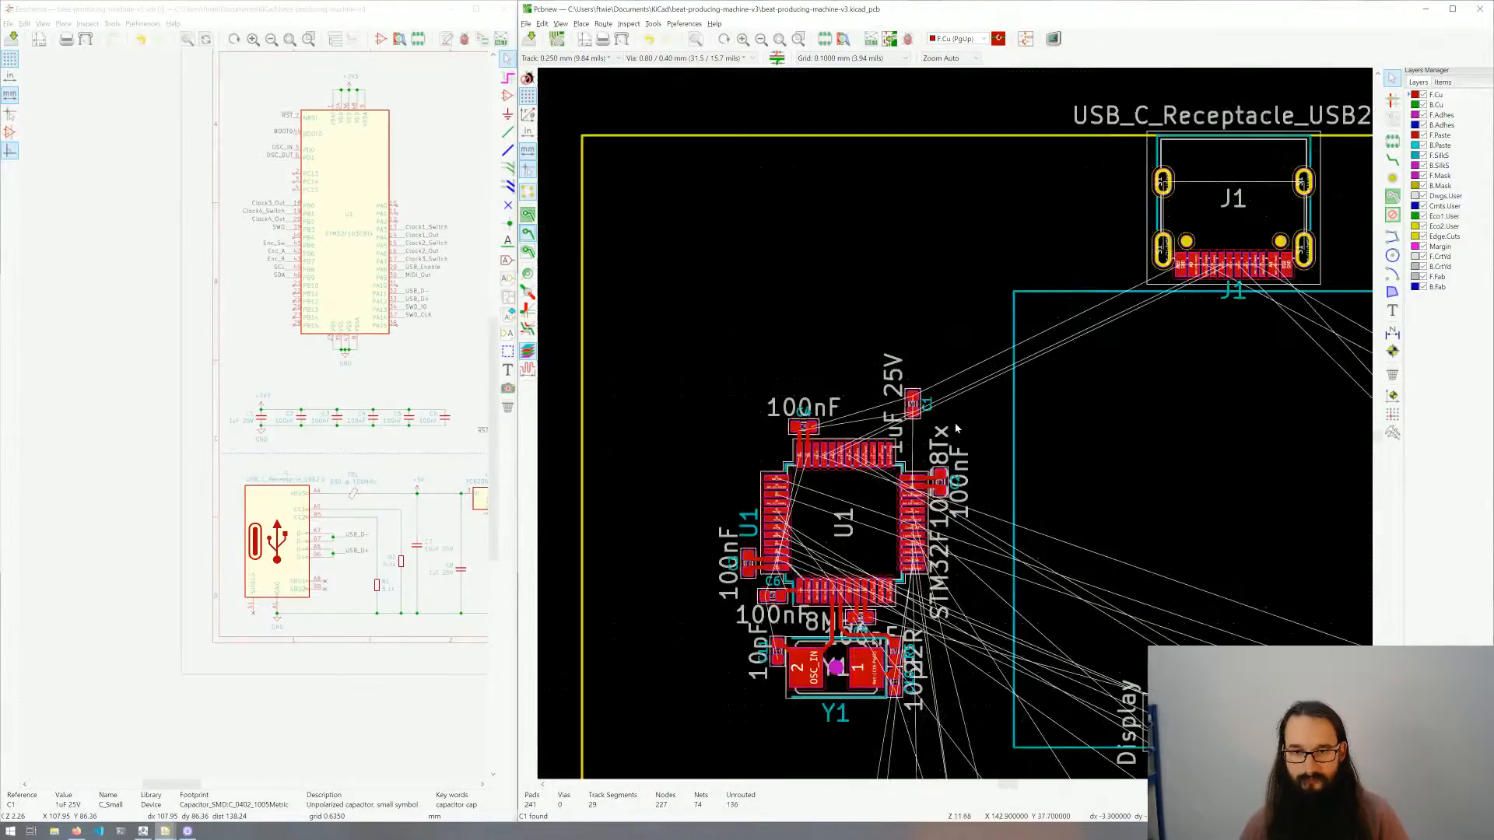
scroll(957, 428, "right", 5)
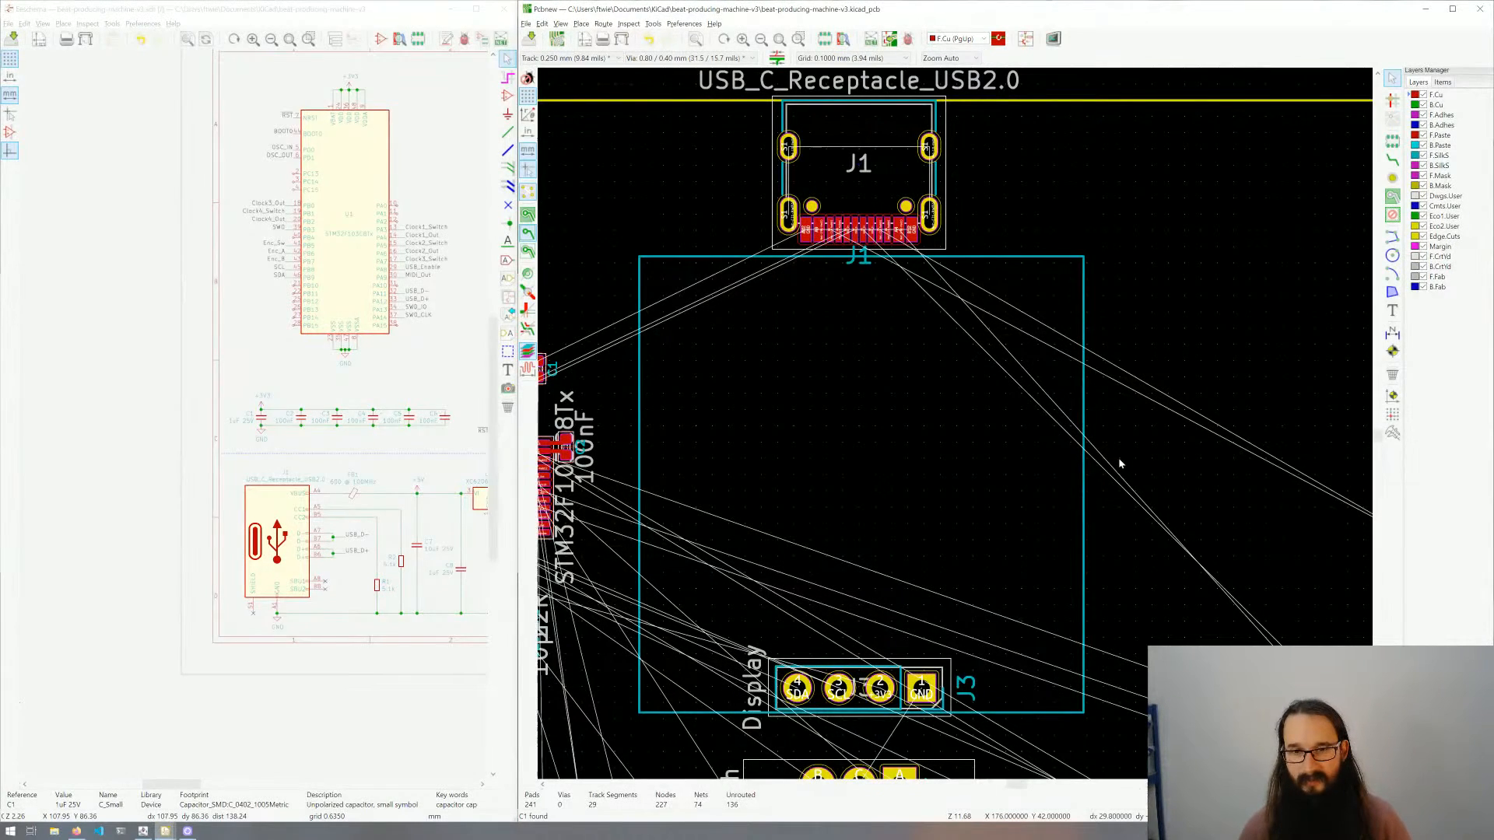
middle_click_drag(1120, 463, 1101, 509)
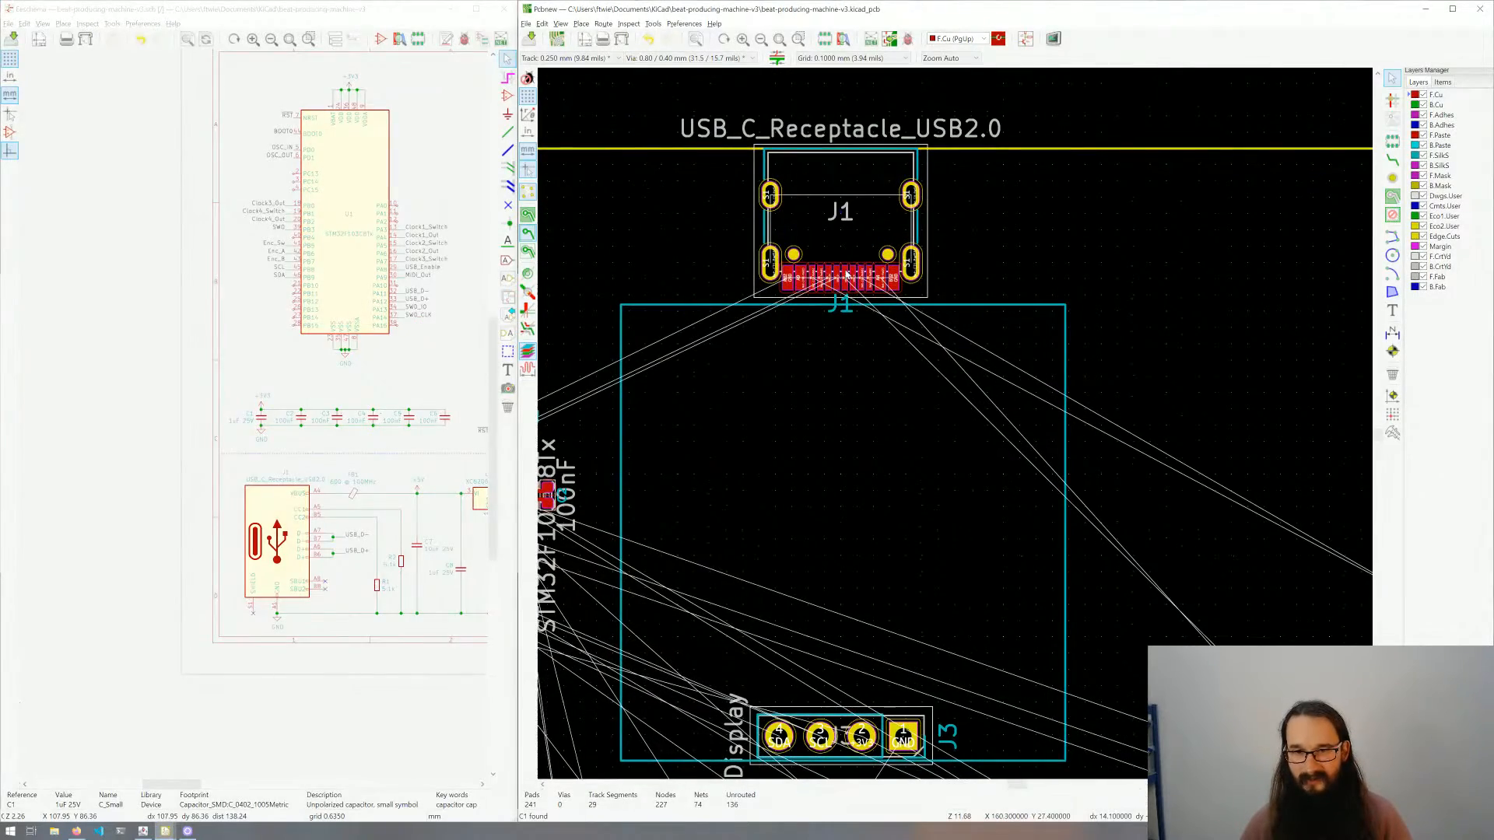
scroll(846, 274, "up", 4)
scroll(957, 428, "up", 1)
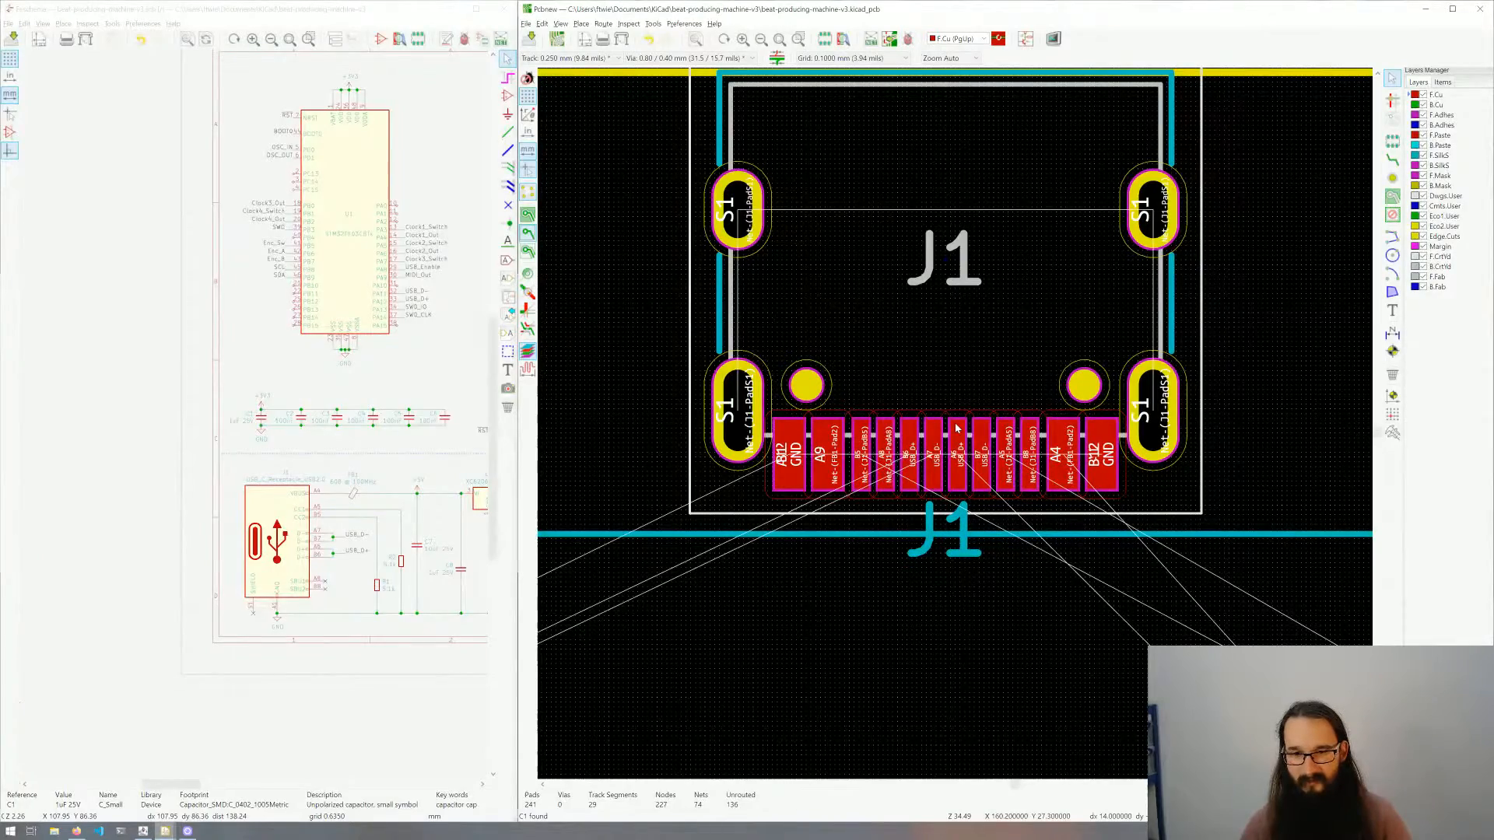
scroll(958, 428, "down", 6)
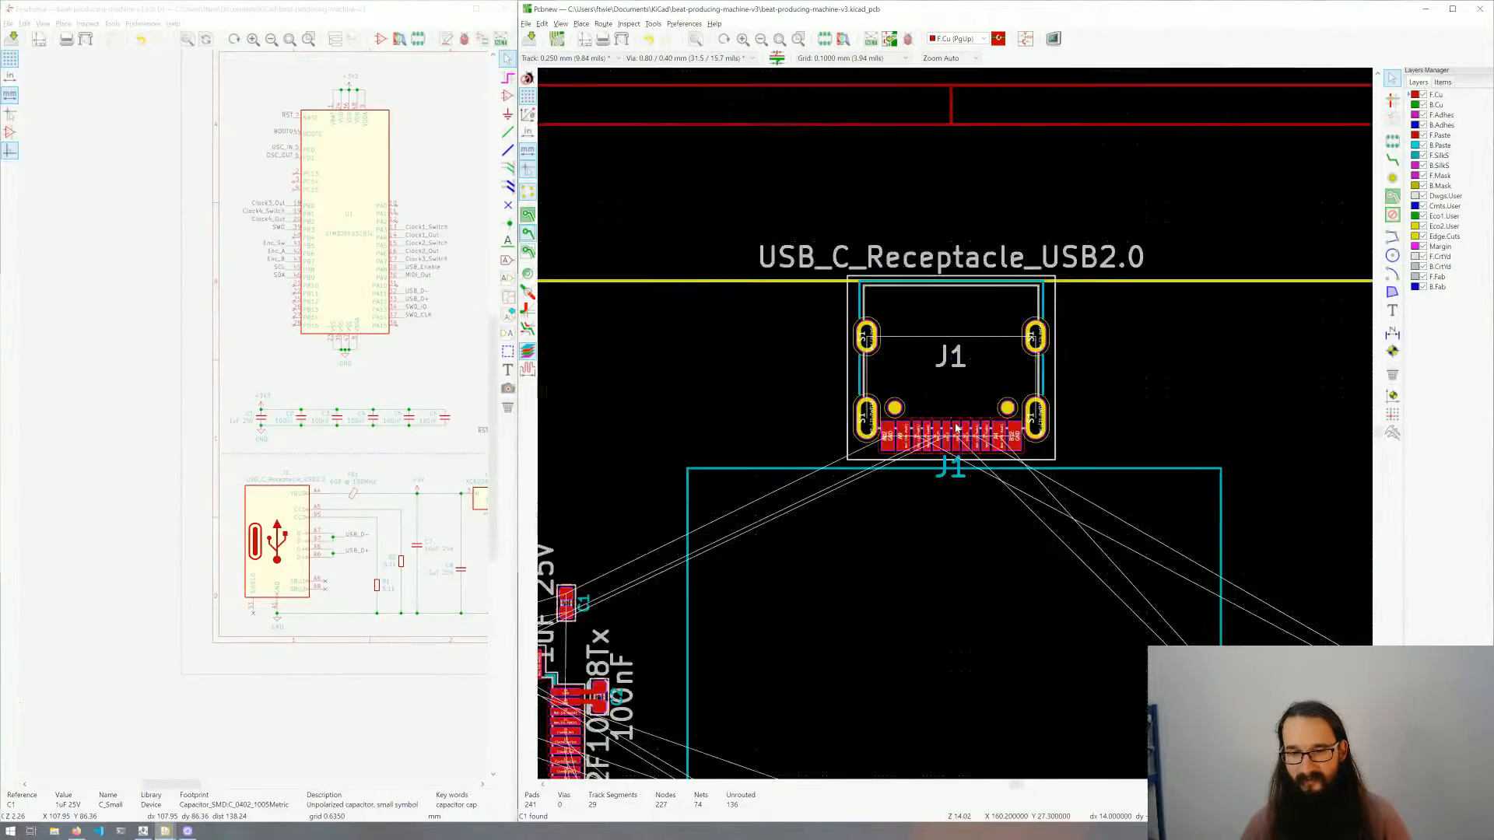
scroll(1021, 554, "down", 3)
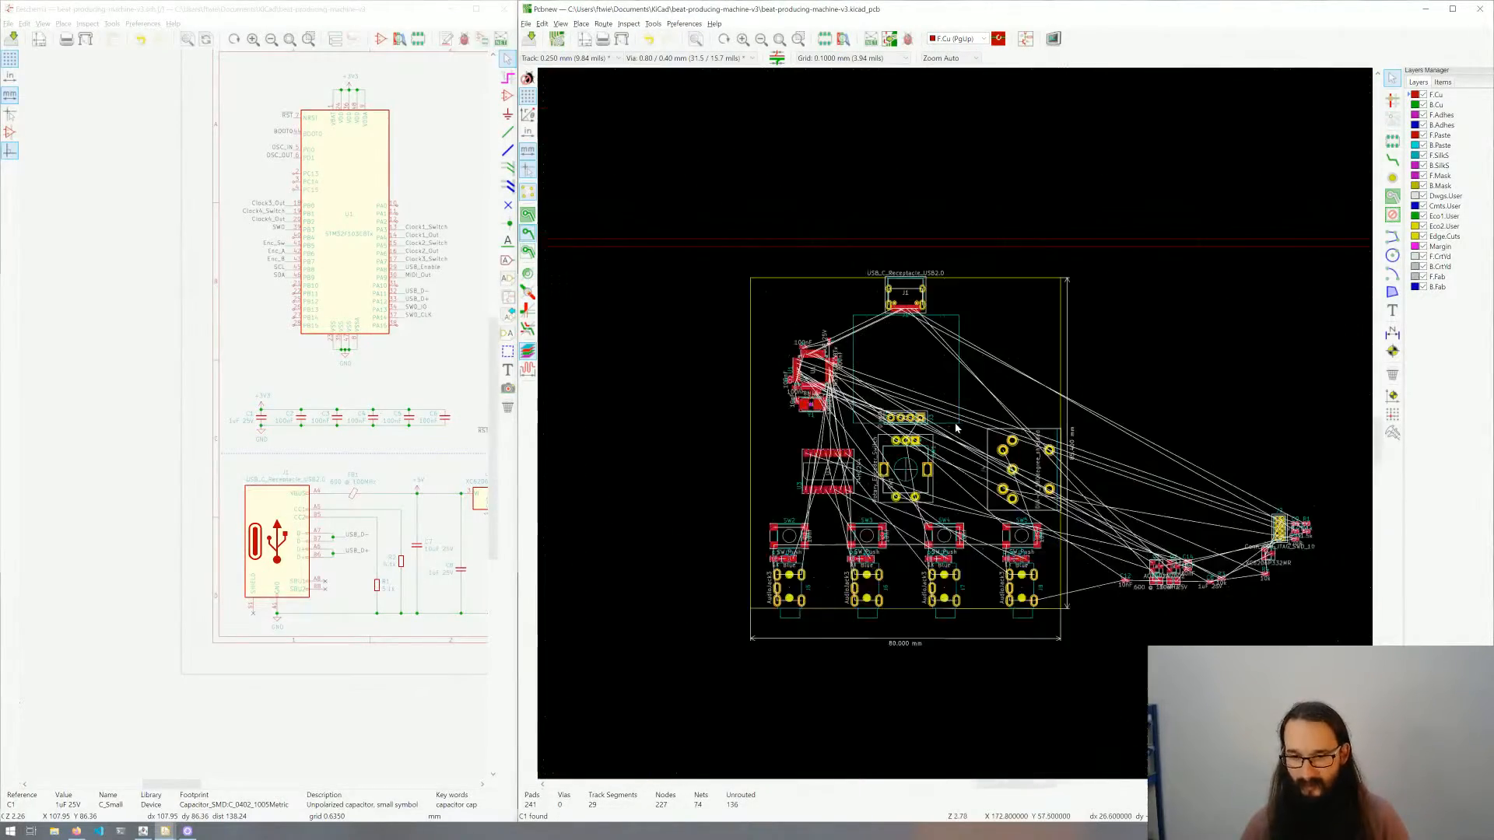
scroll(875, 352, "up", 3)
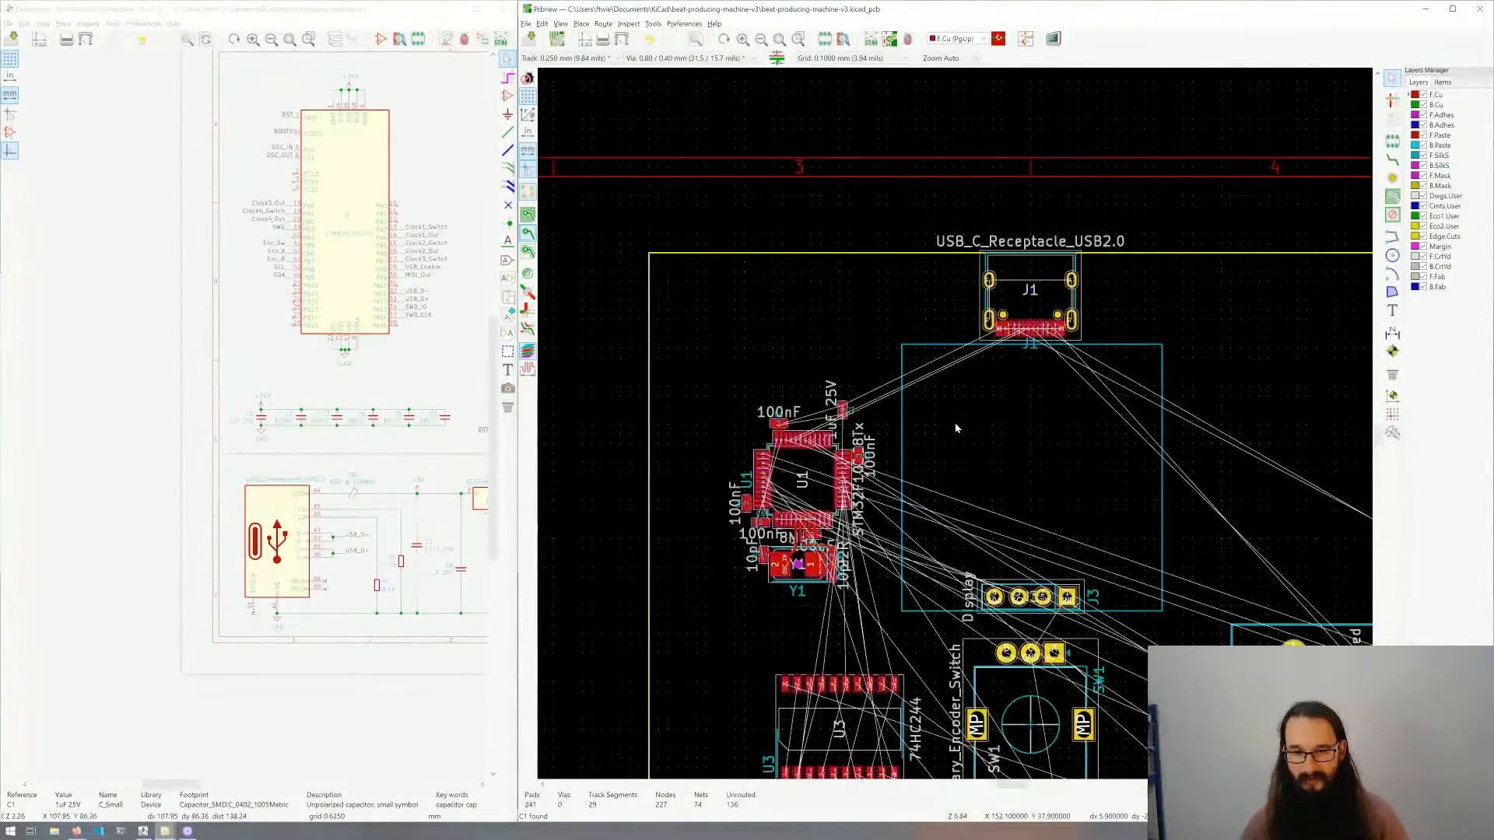
middle_click_drag(955, 422, 1058, 389)
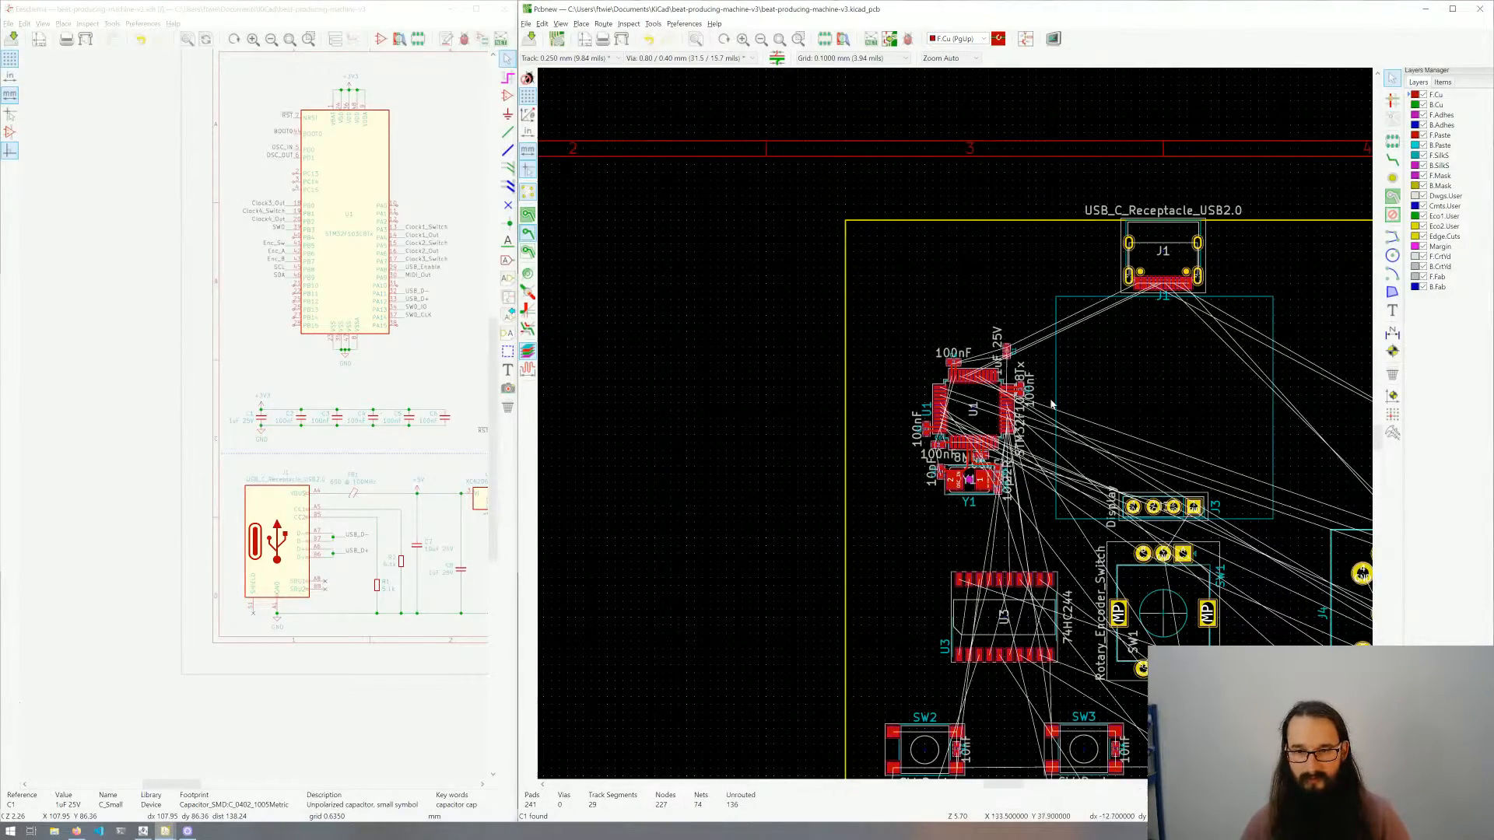
middle_click_drag(1050, 404, 797, 445)
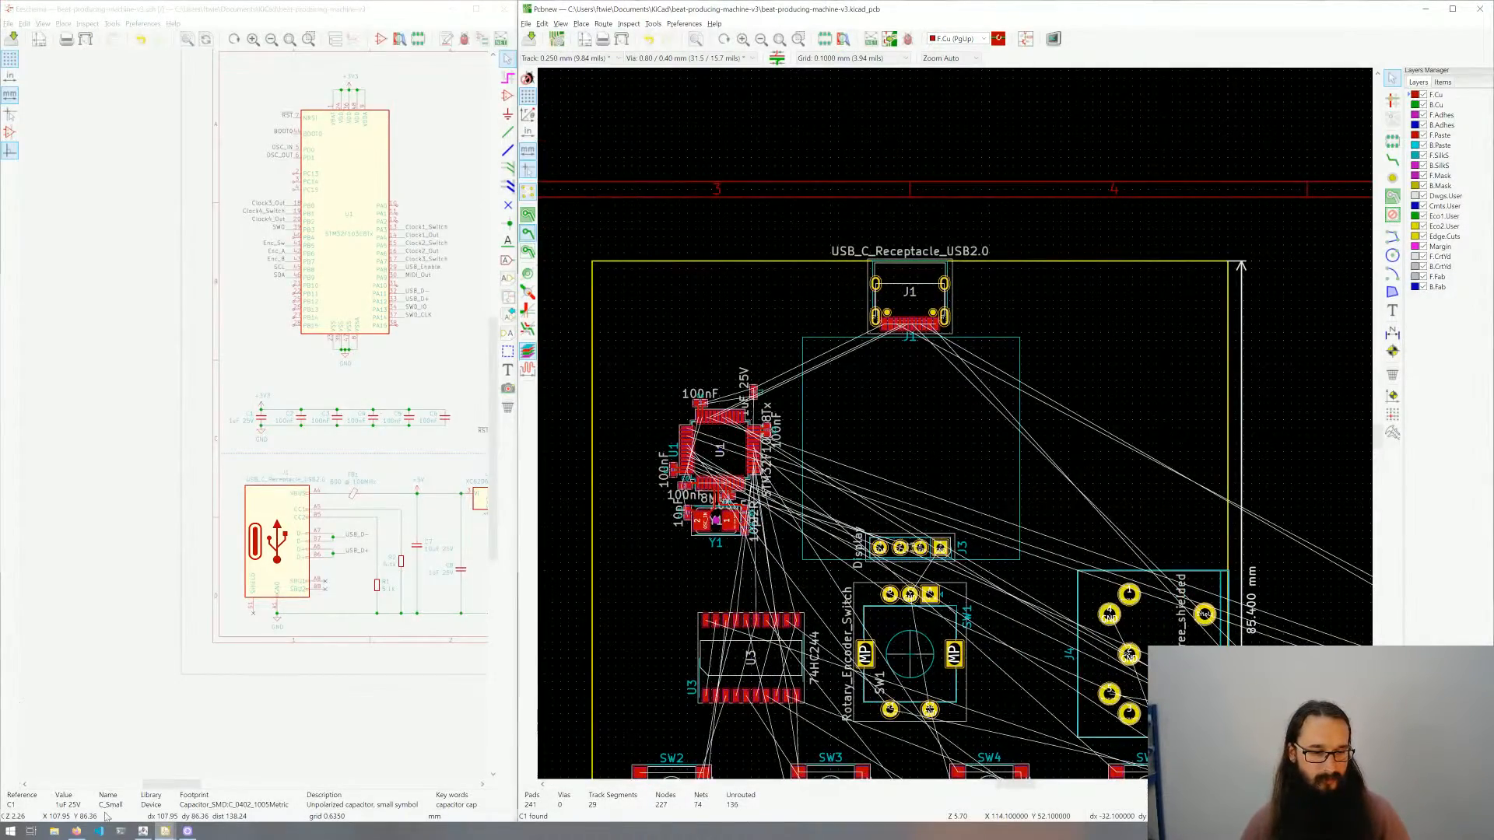
Step: Switch to Firefox and open the PCB Capabilities page of jlcpcb.com in a new tab
left_click(76, 832)
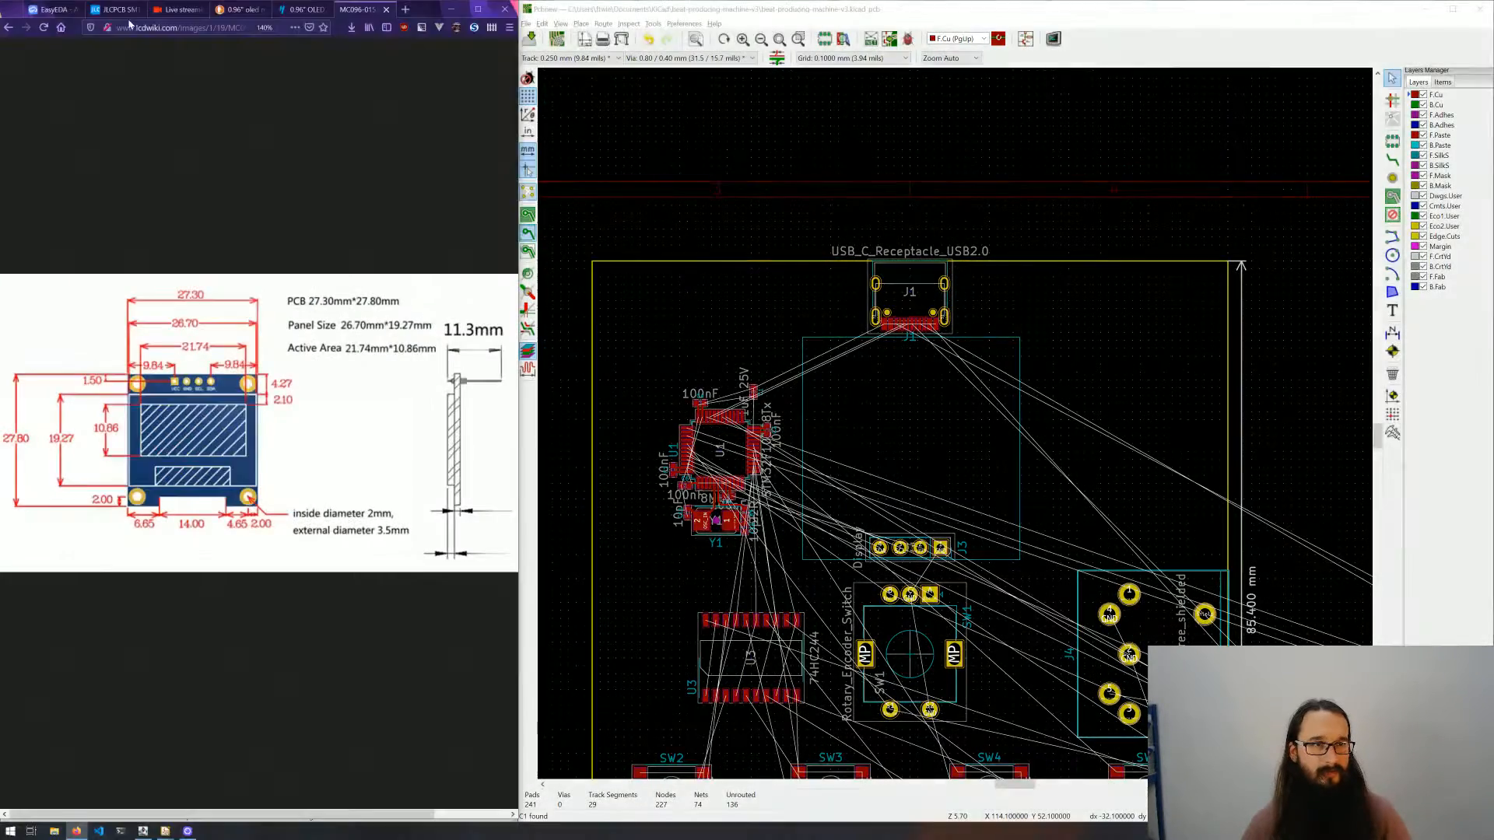
left_click(123, 10)
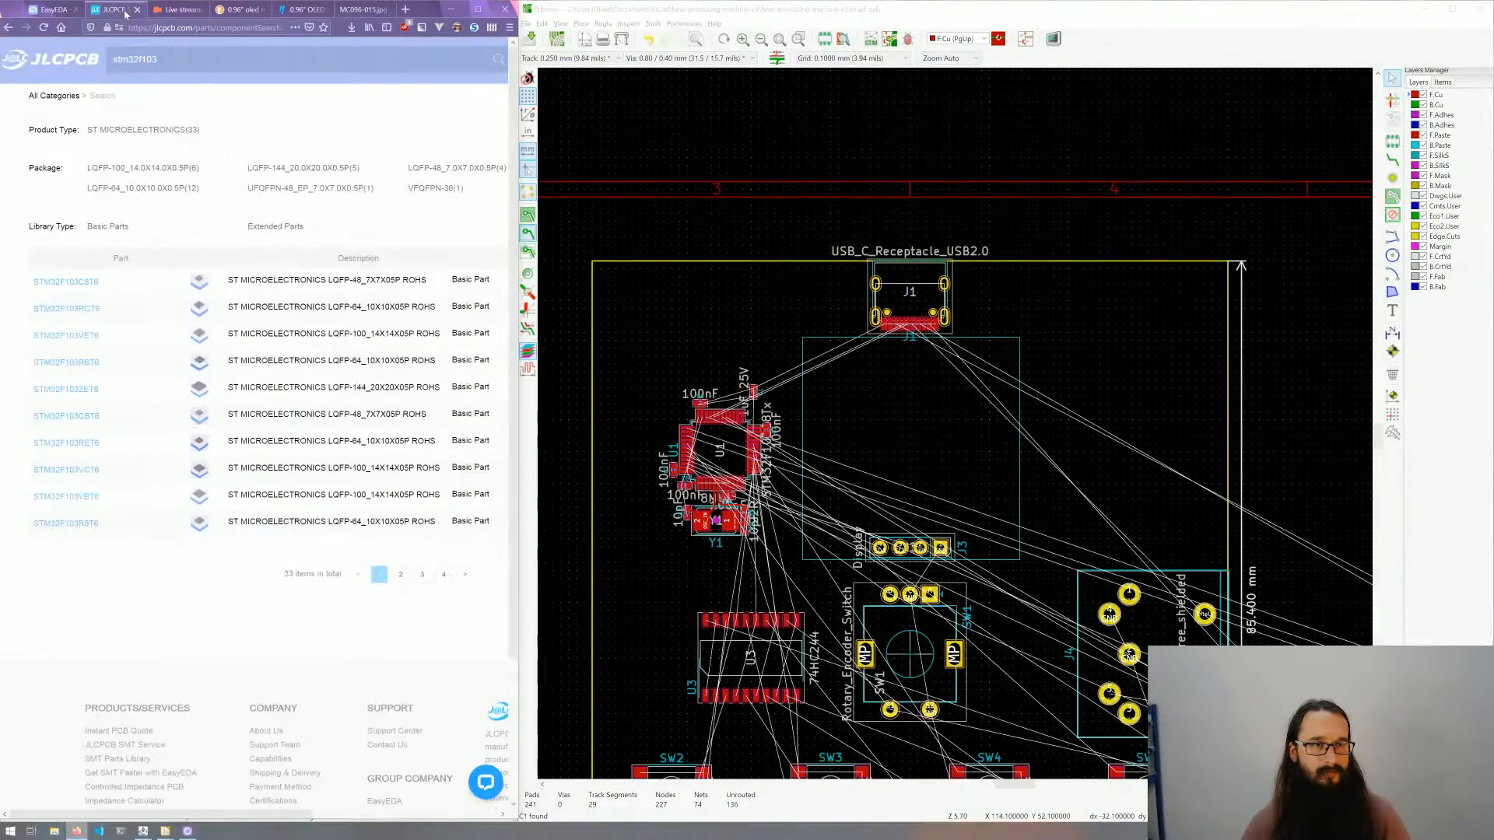
left_click(405, 9)
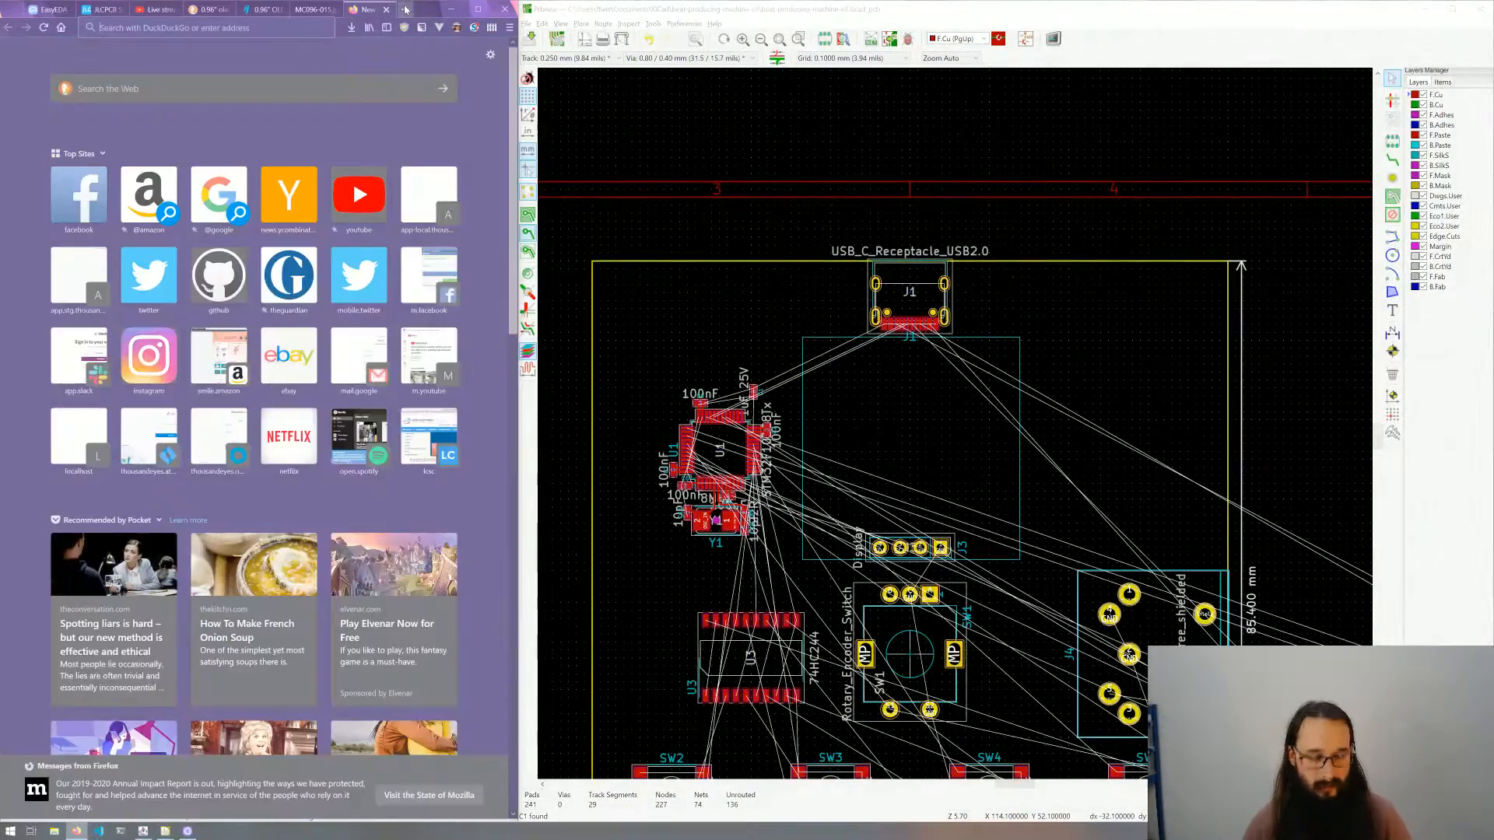
type("jlcpcb.com/")
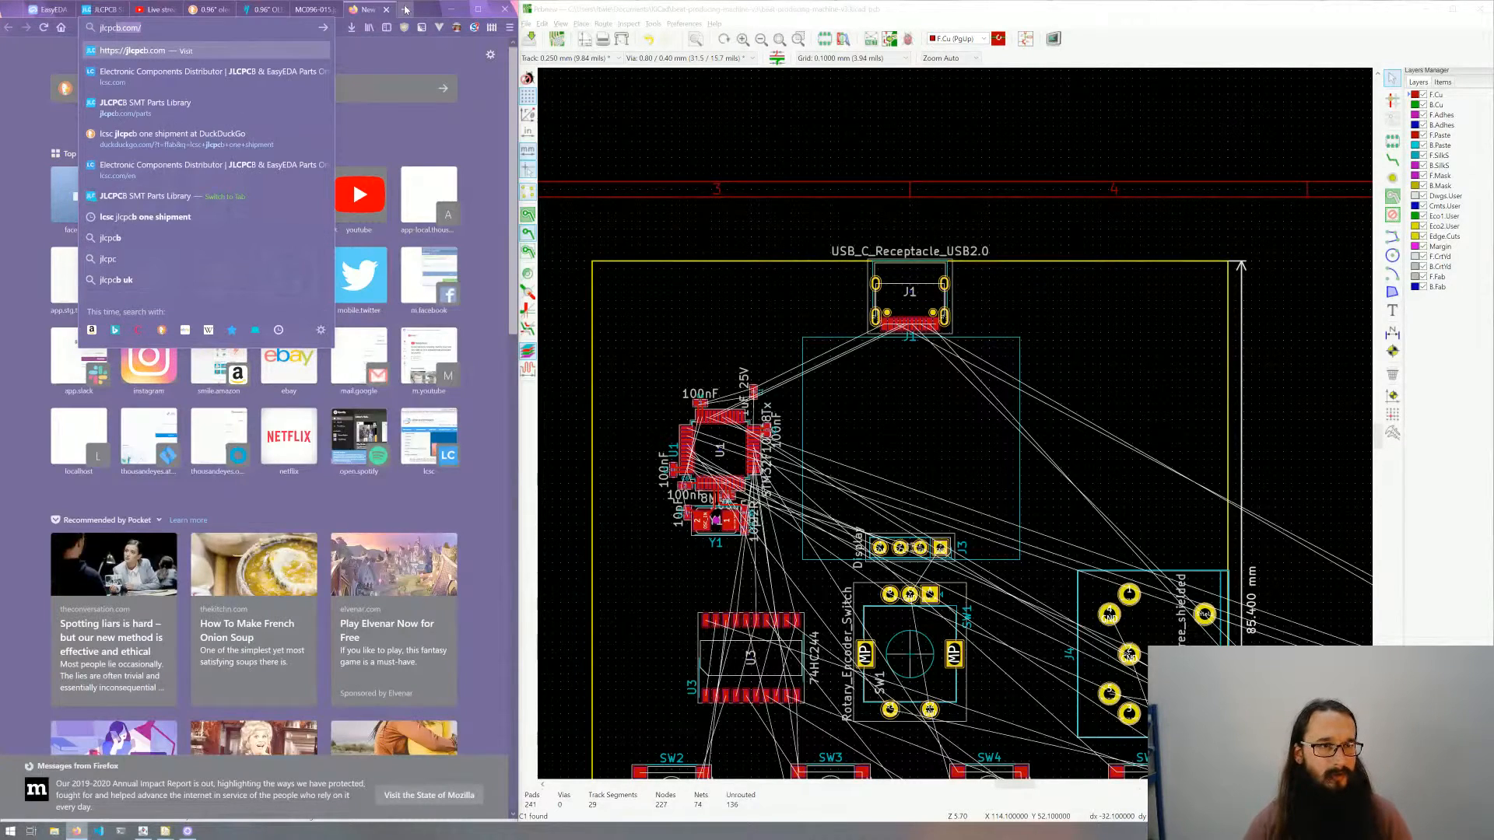
key("Return")
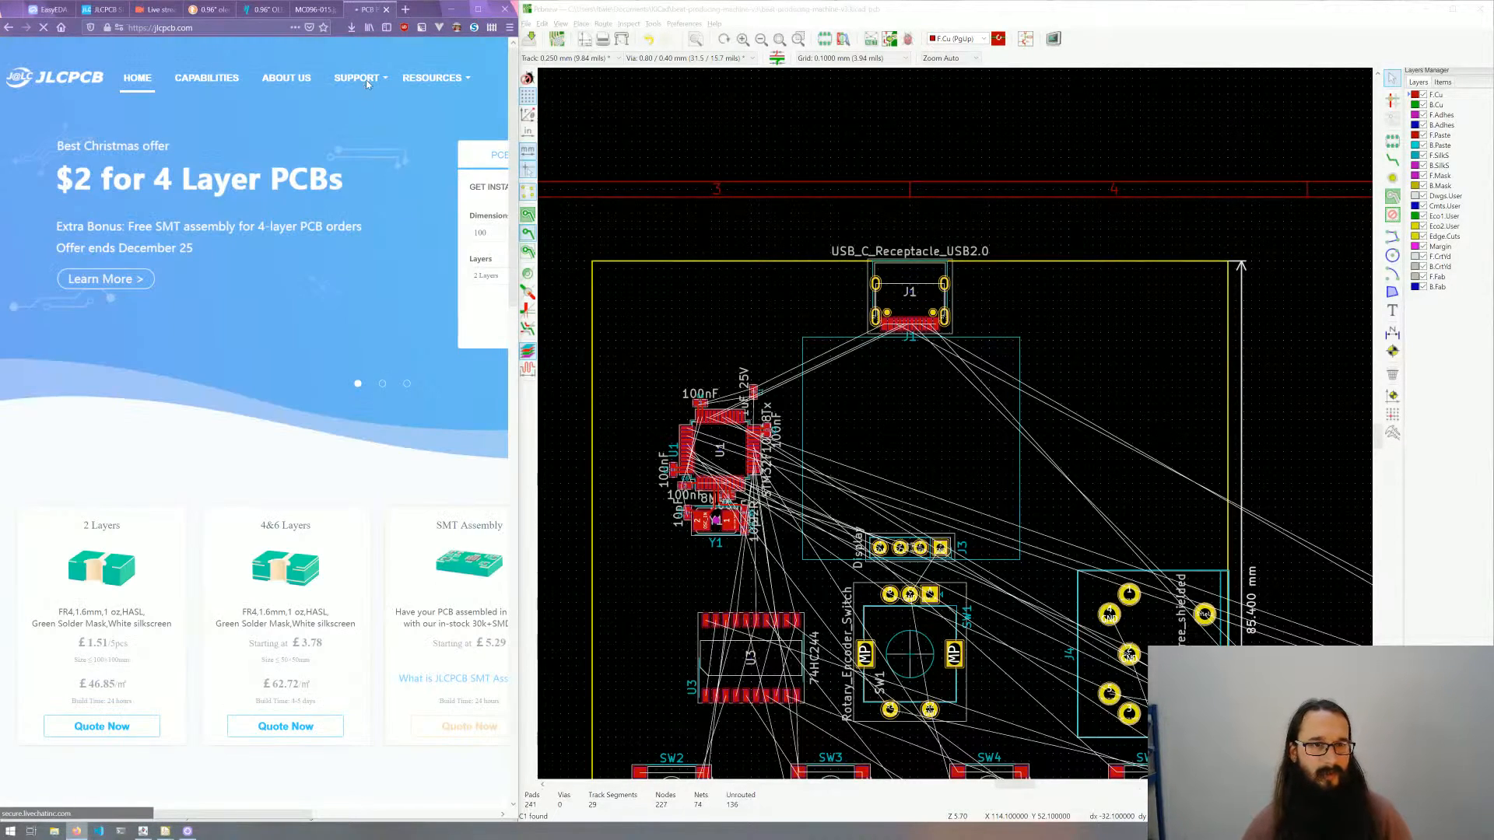
left_click(230, 80)
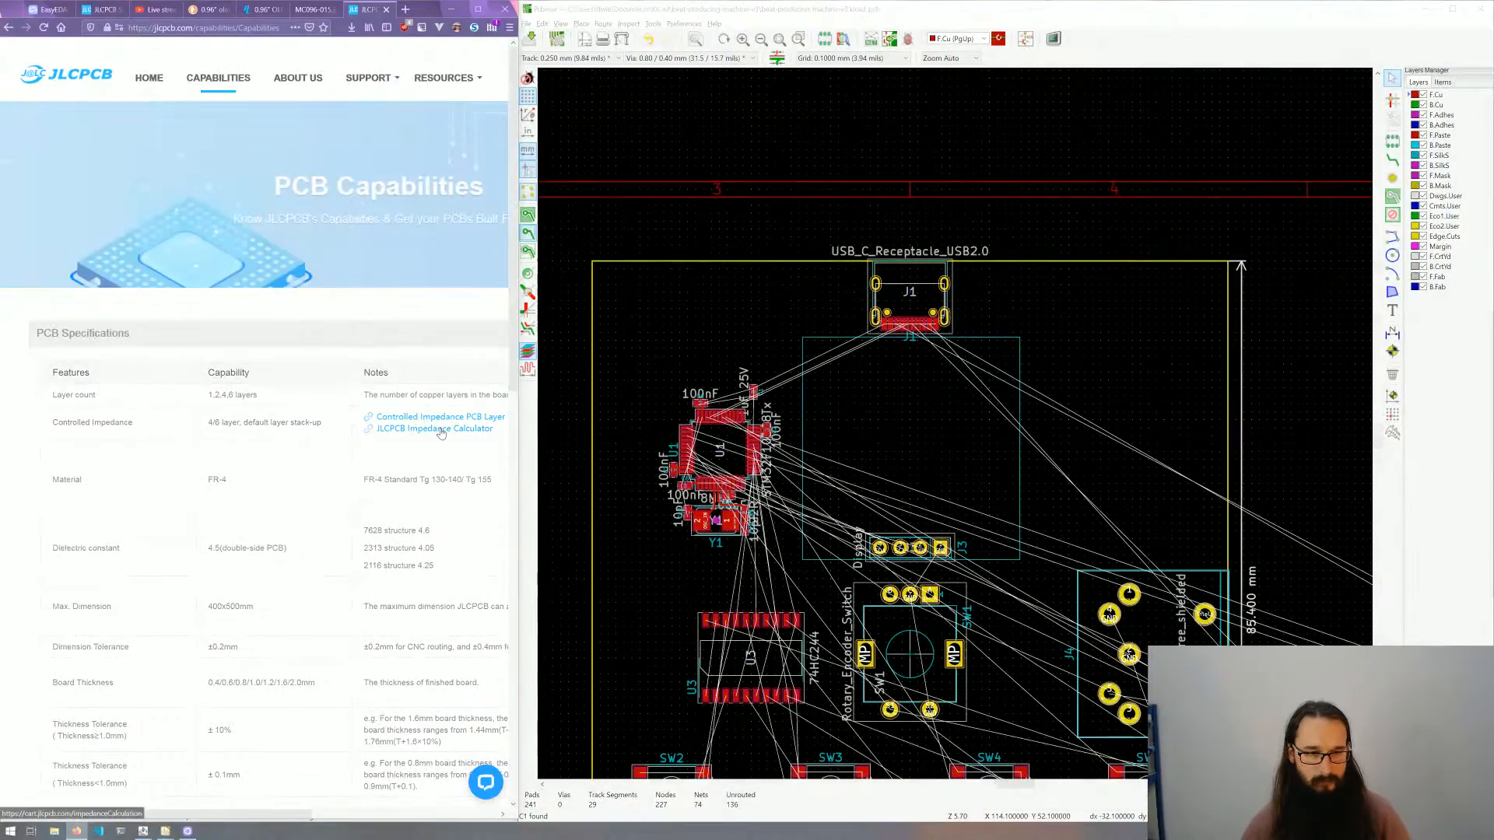
Step: Review JLCPCB's 4-layer controlled impedance stackup, and open the JLCPCB Impedance Calculator from the capabilities page
left_click_drag(161, 815, 257, 821)
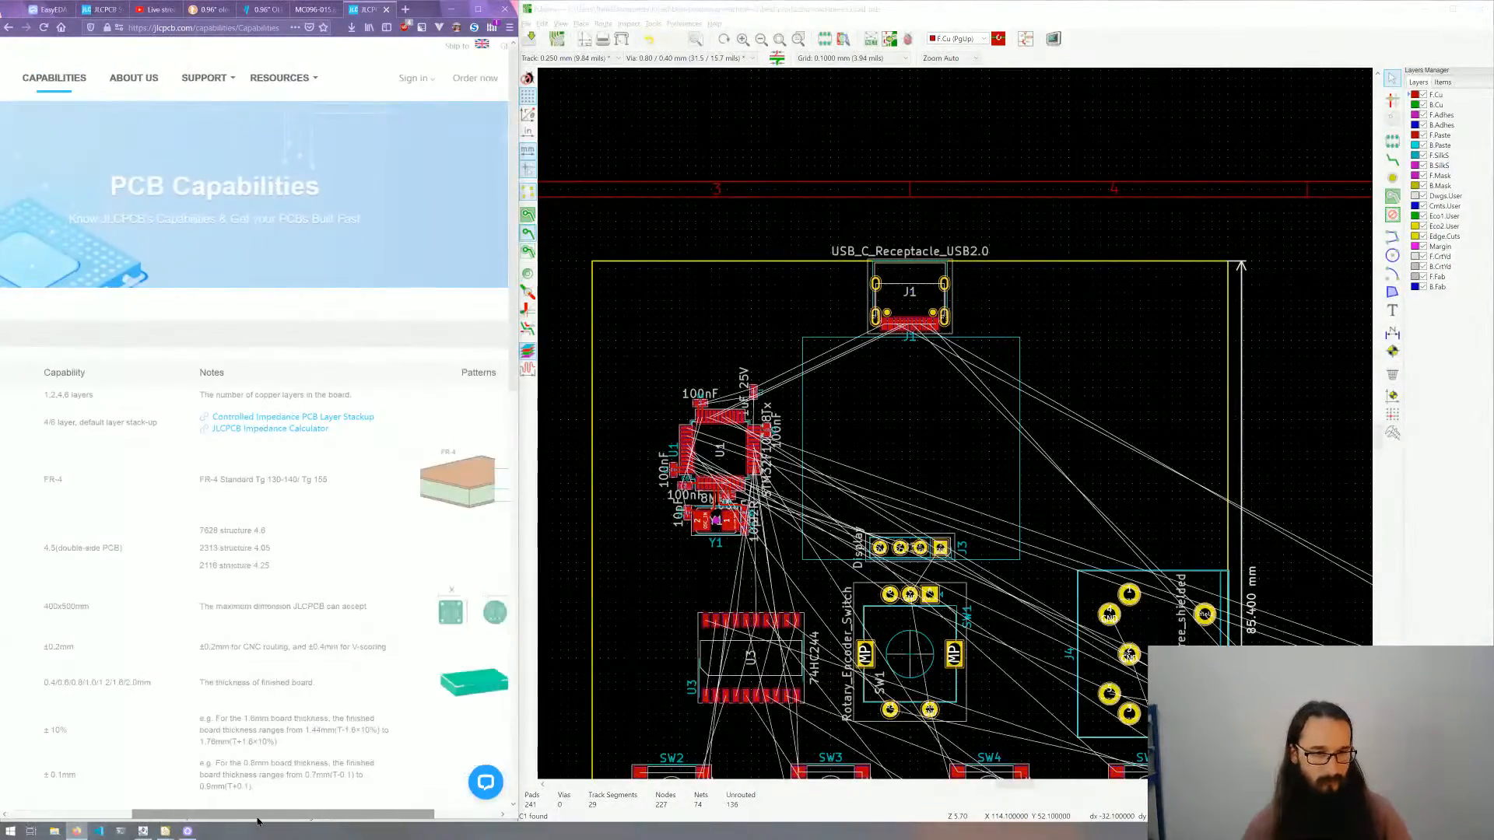
left_click(254, 418)
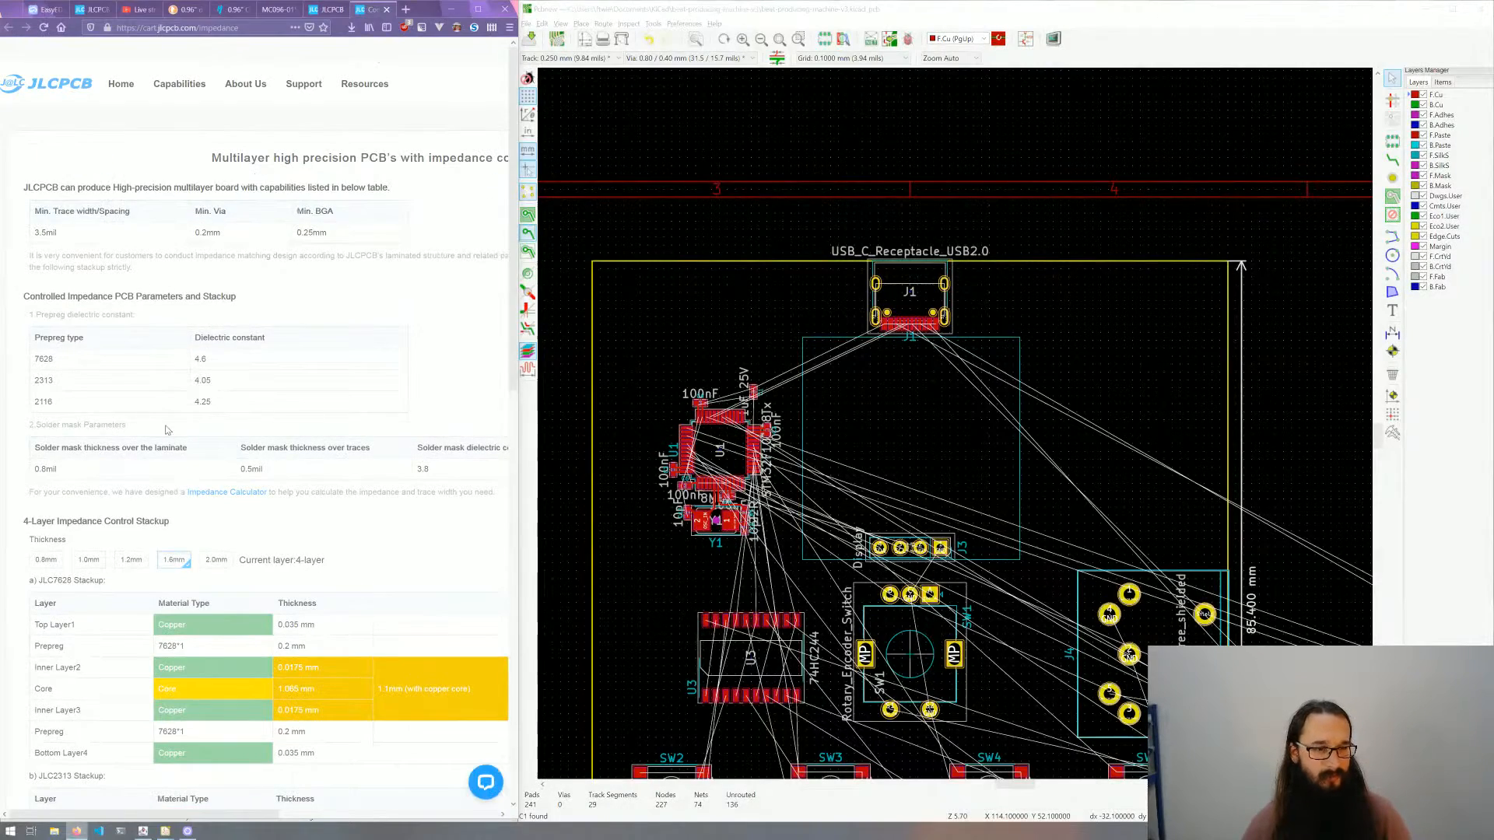
scroll(175, 523, "down", 3)
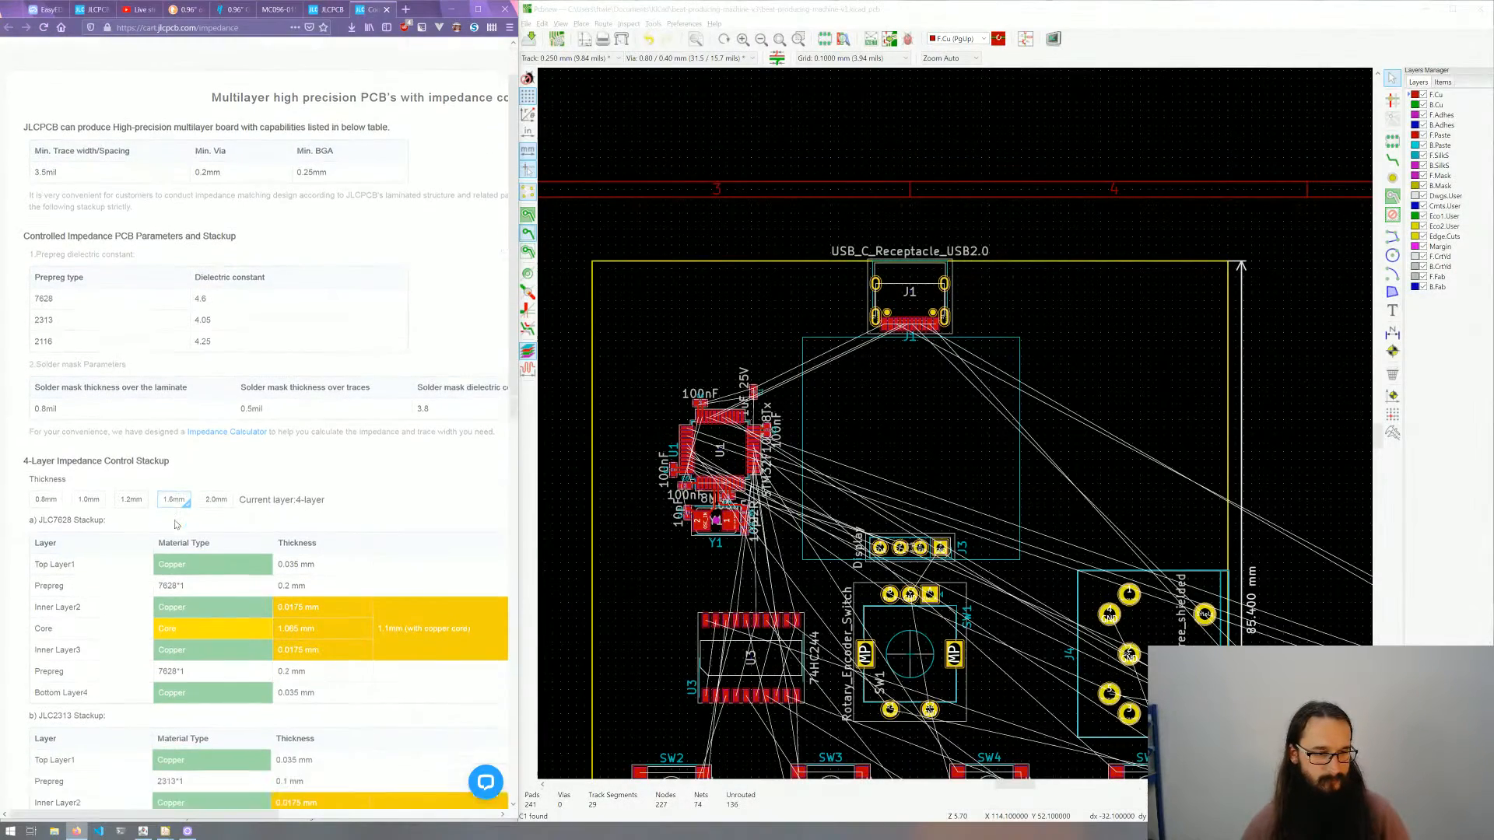
scroll(175, 520, "up", 5)
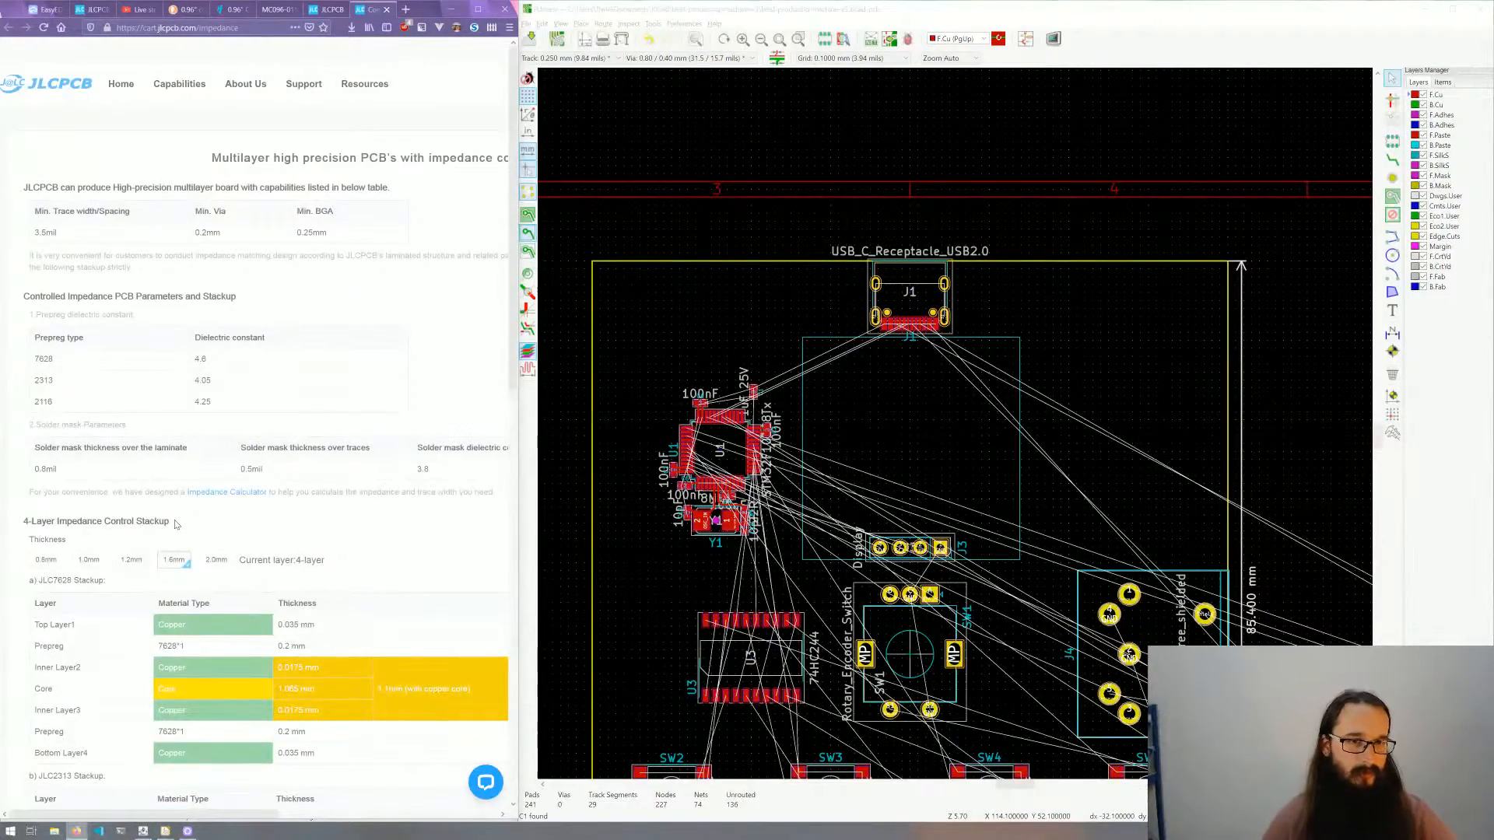
left_click(326, 10)
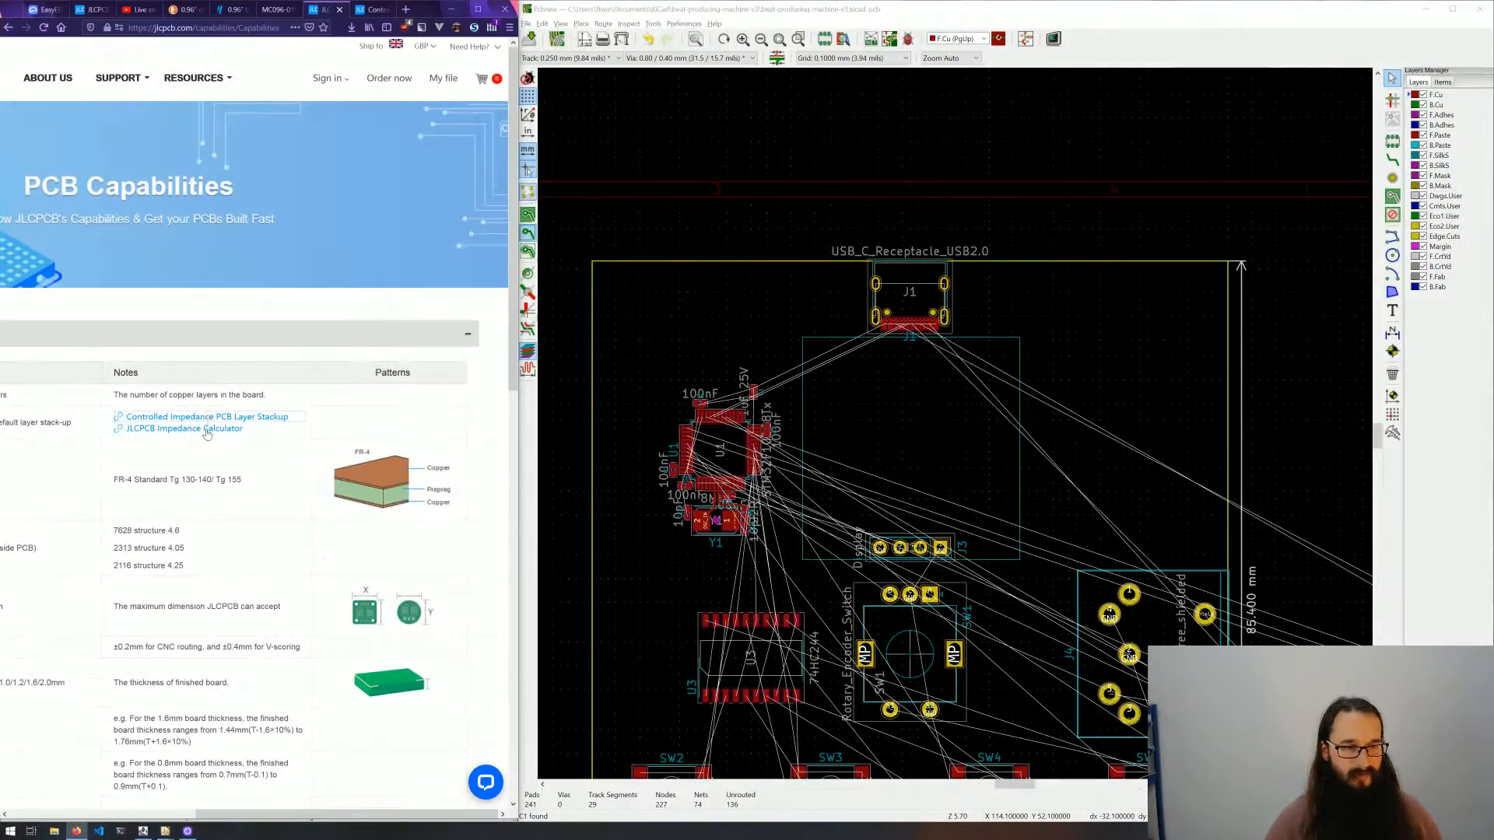
left_click(207, 433)
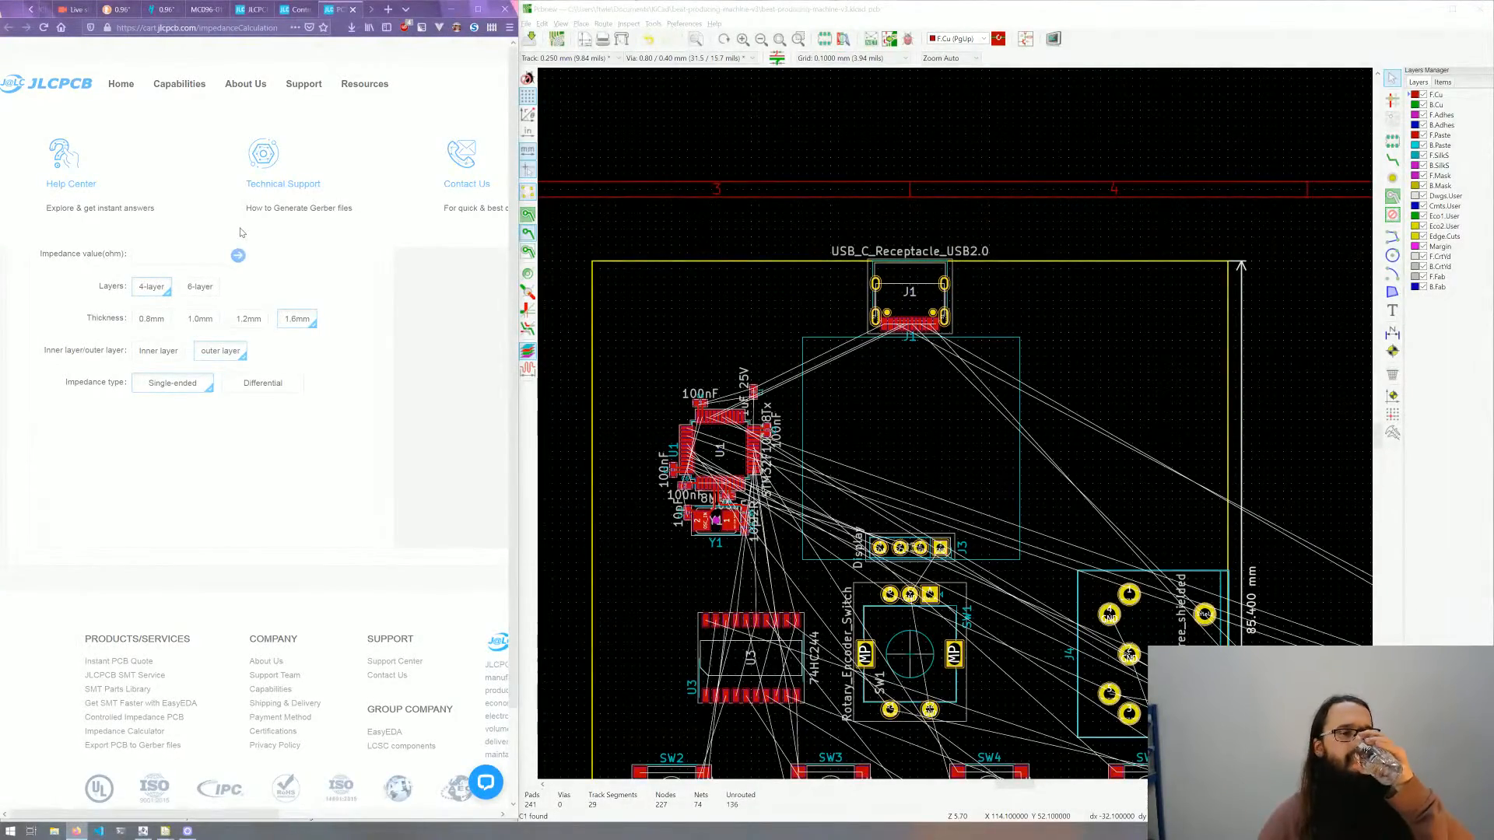
Step: Search the web for "usb 2.0 impedance" in a new tab
left_click(388, 9)
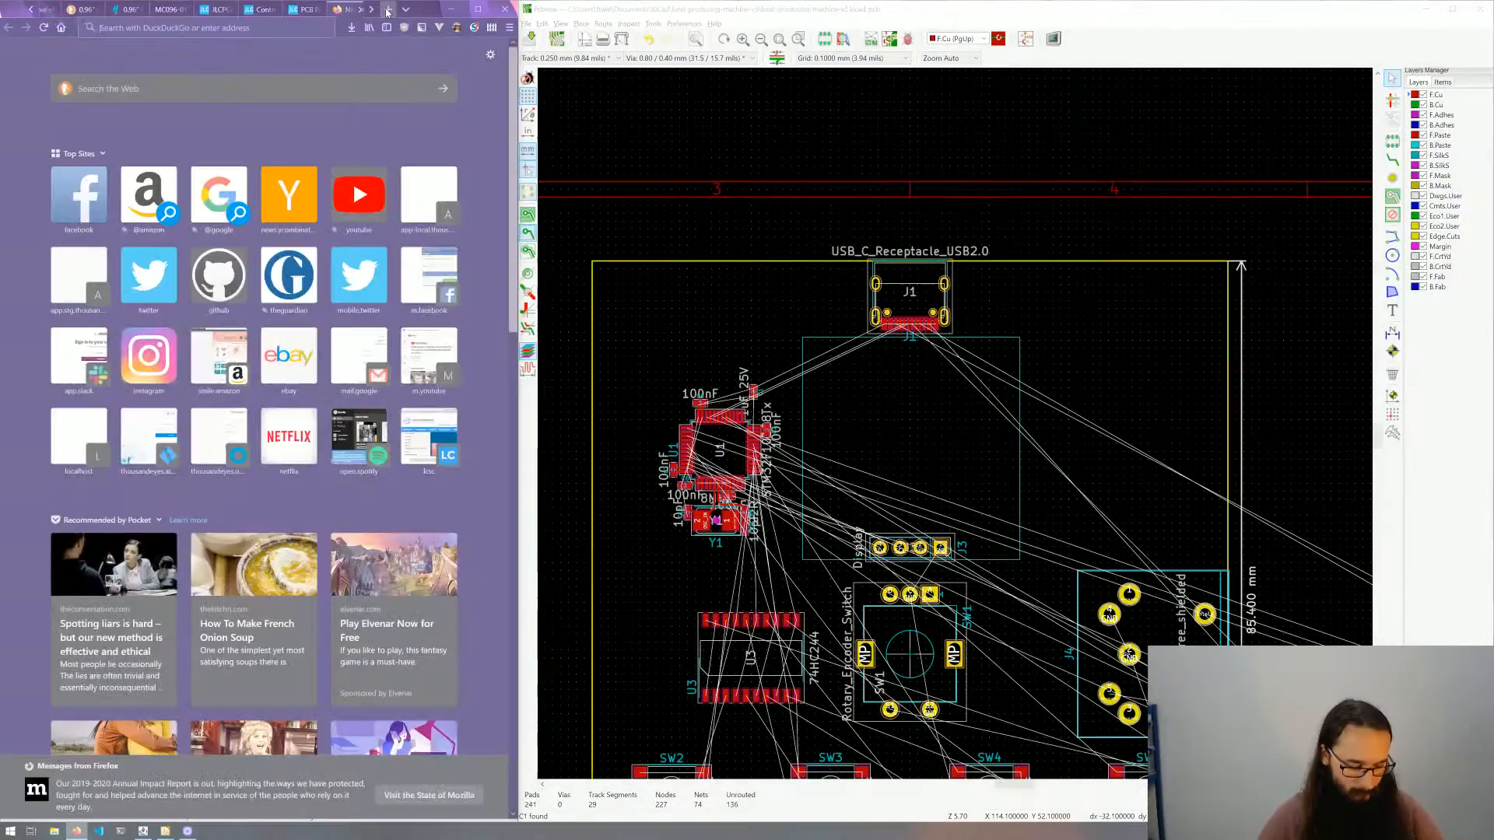
key("ctrl+l")
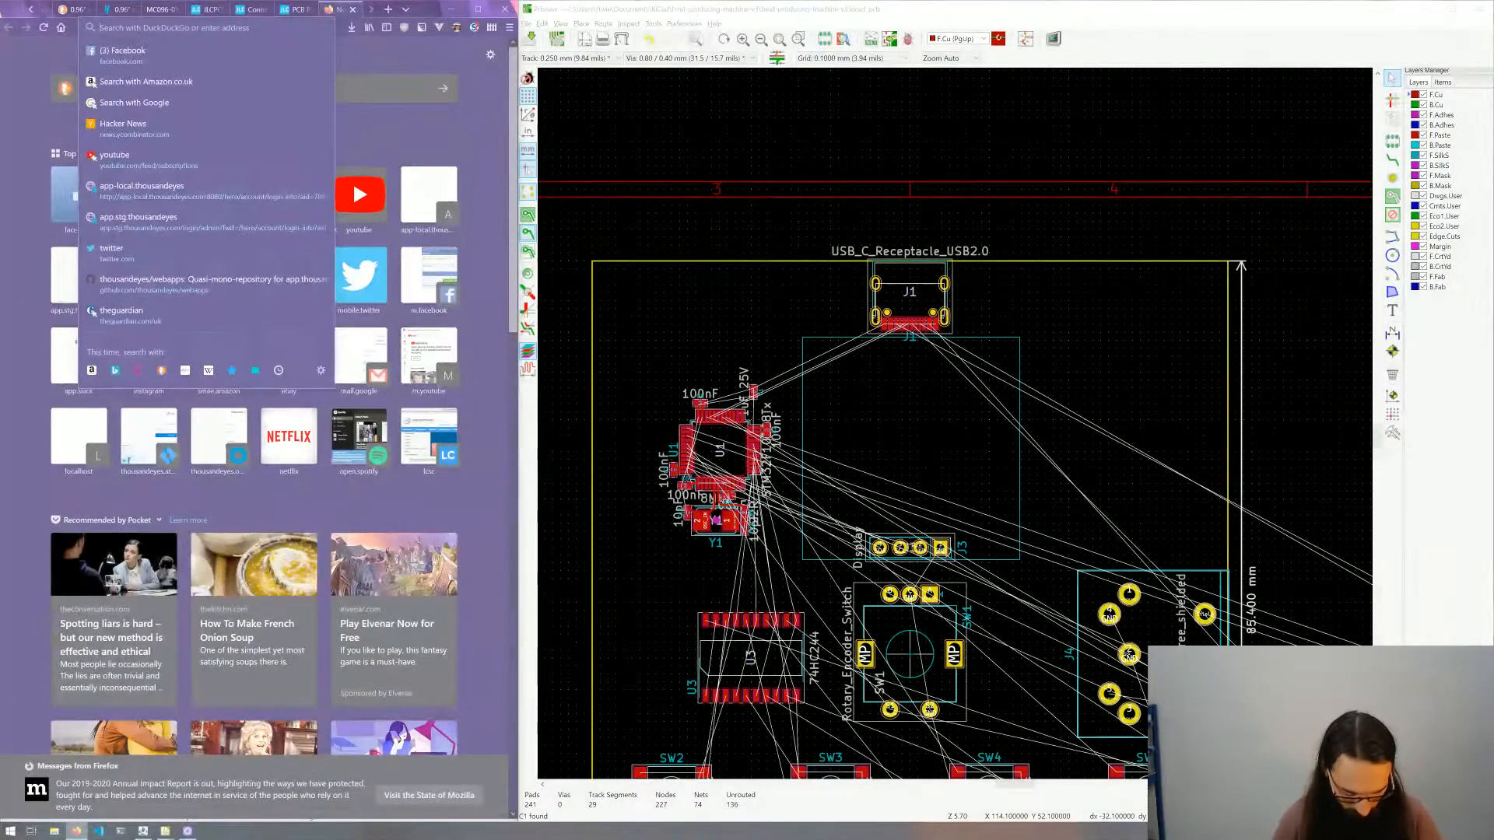
type("usb")
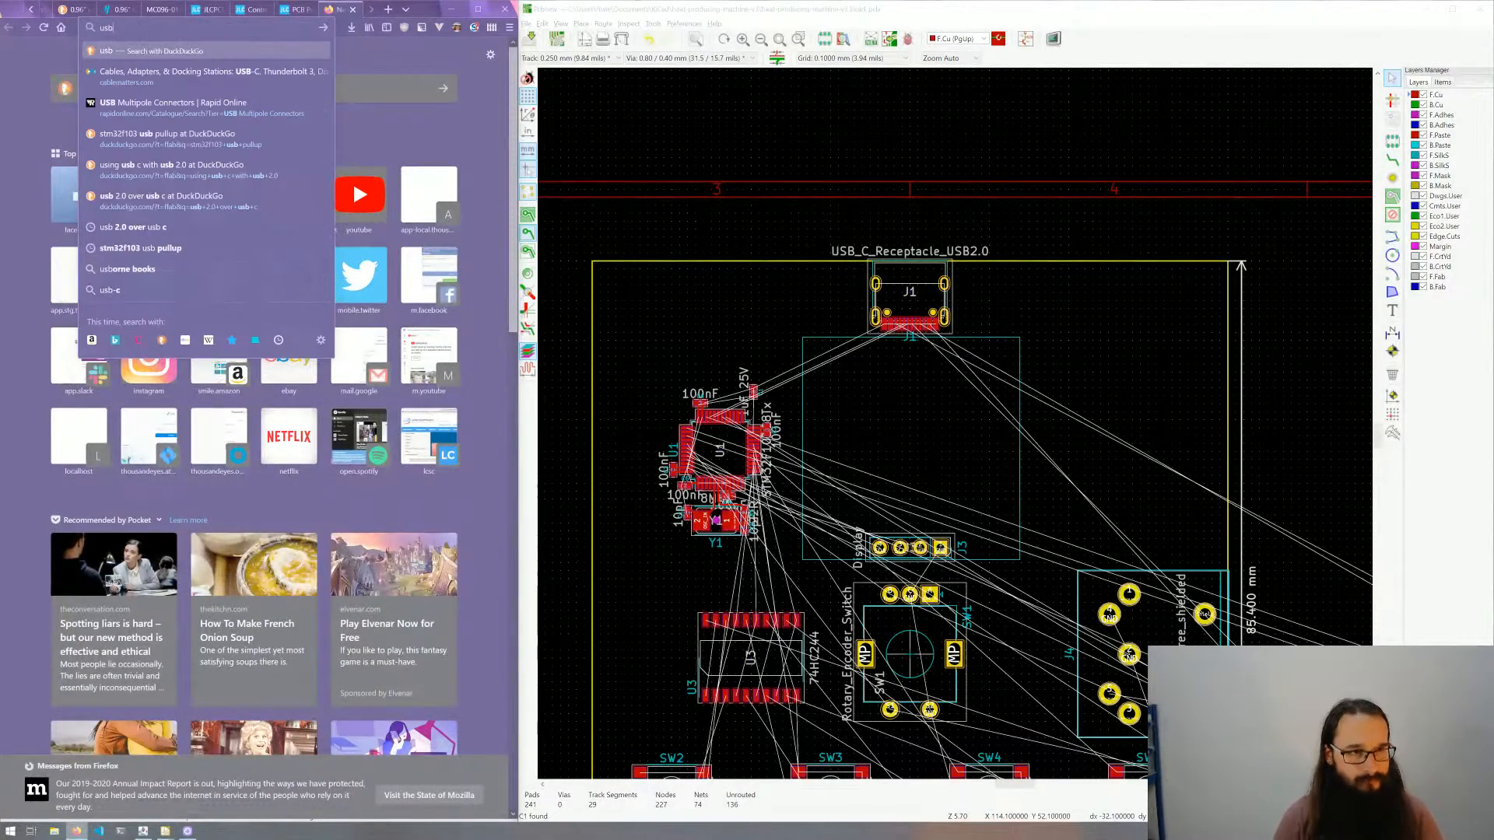
type(" 2.0")
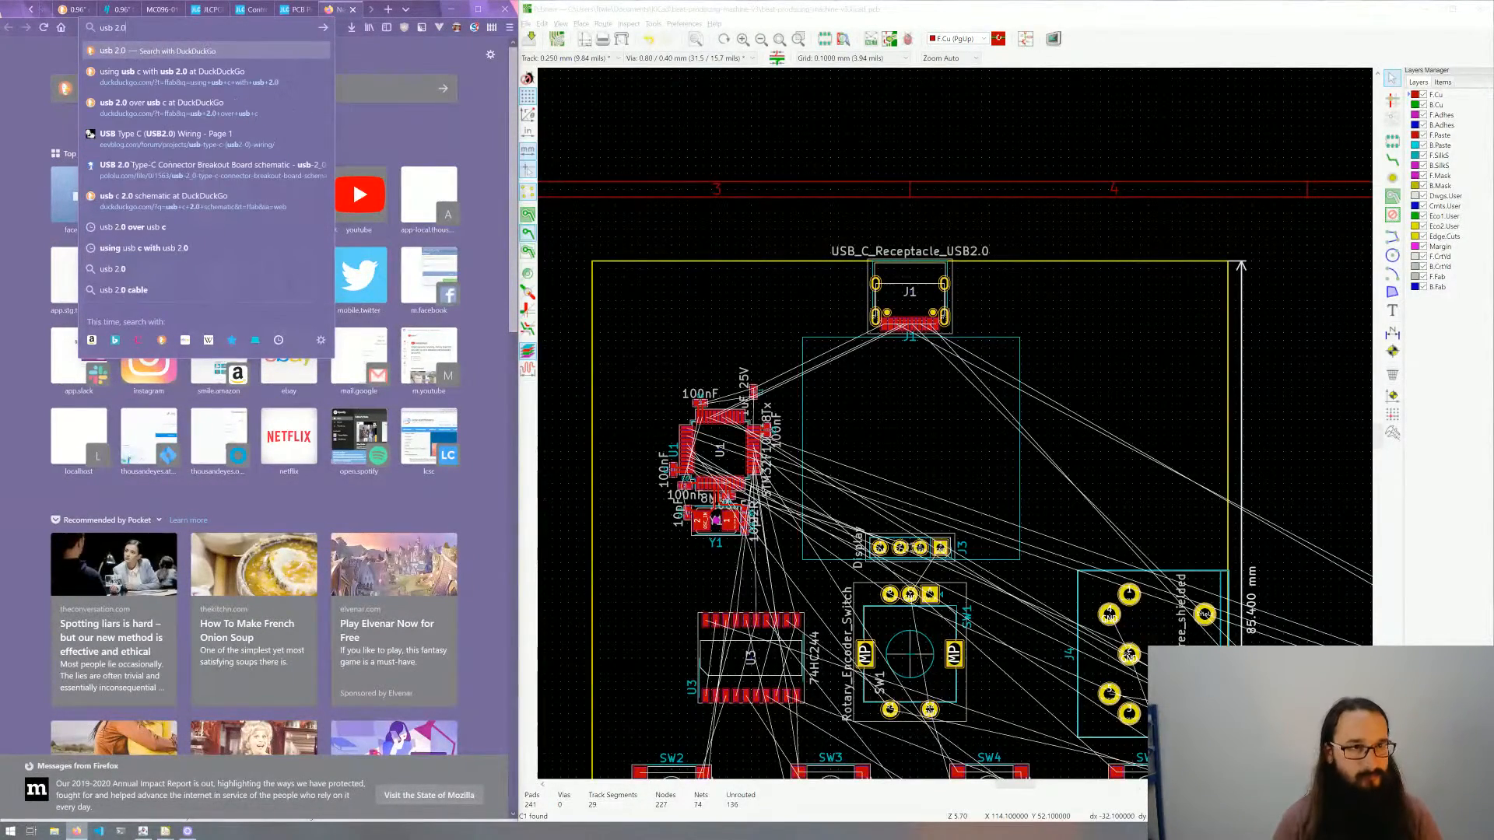
type(" impedance")
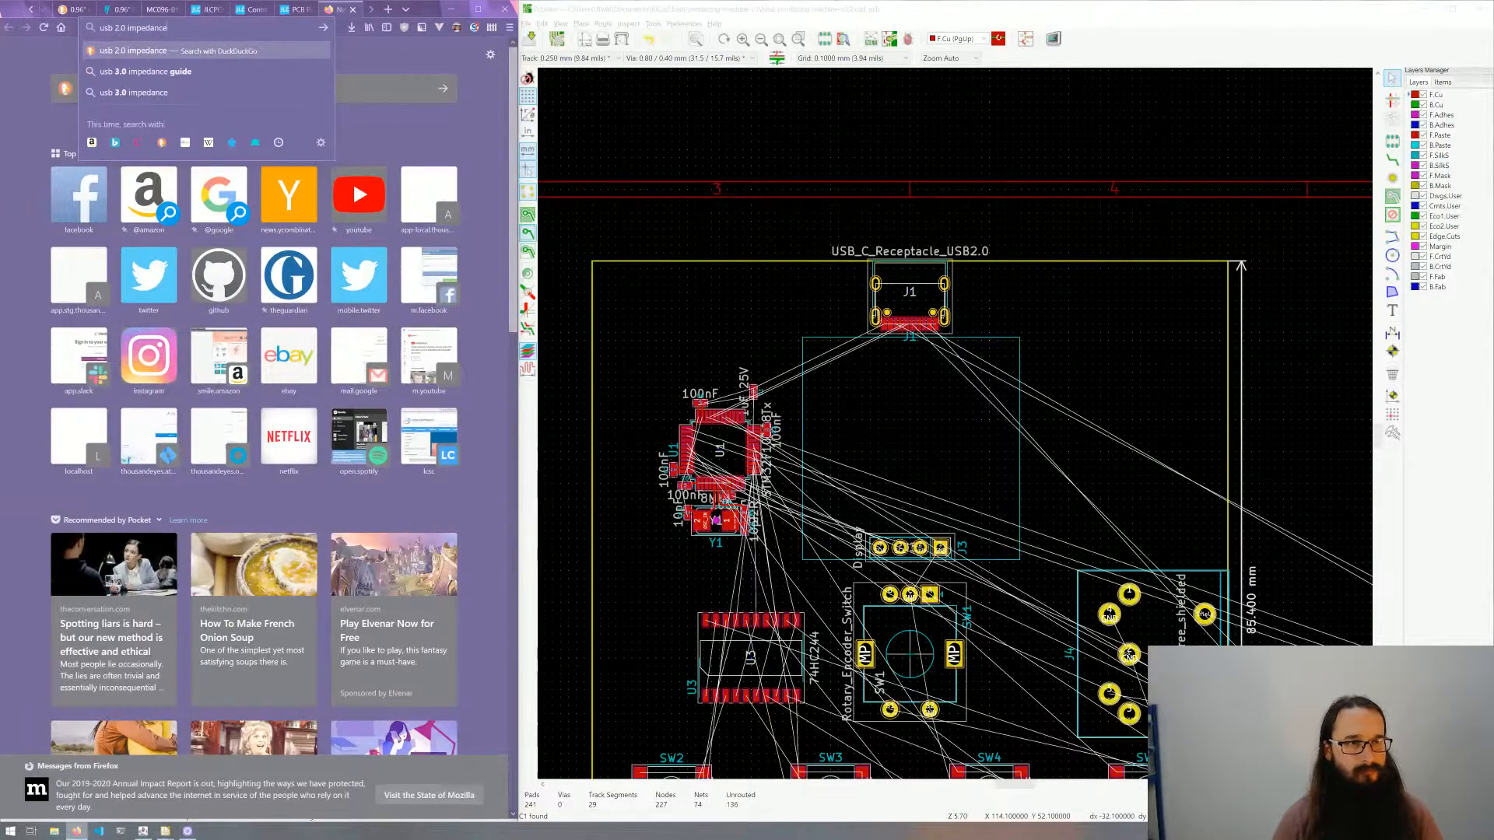
key("Return")
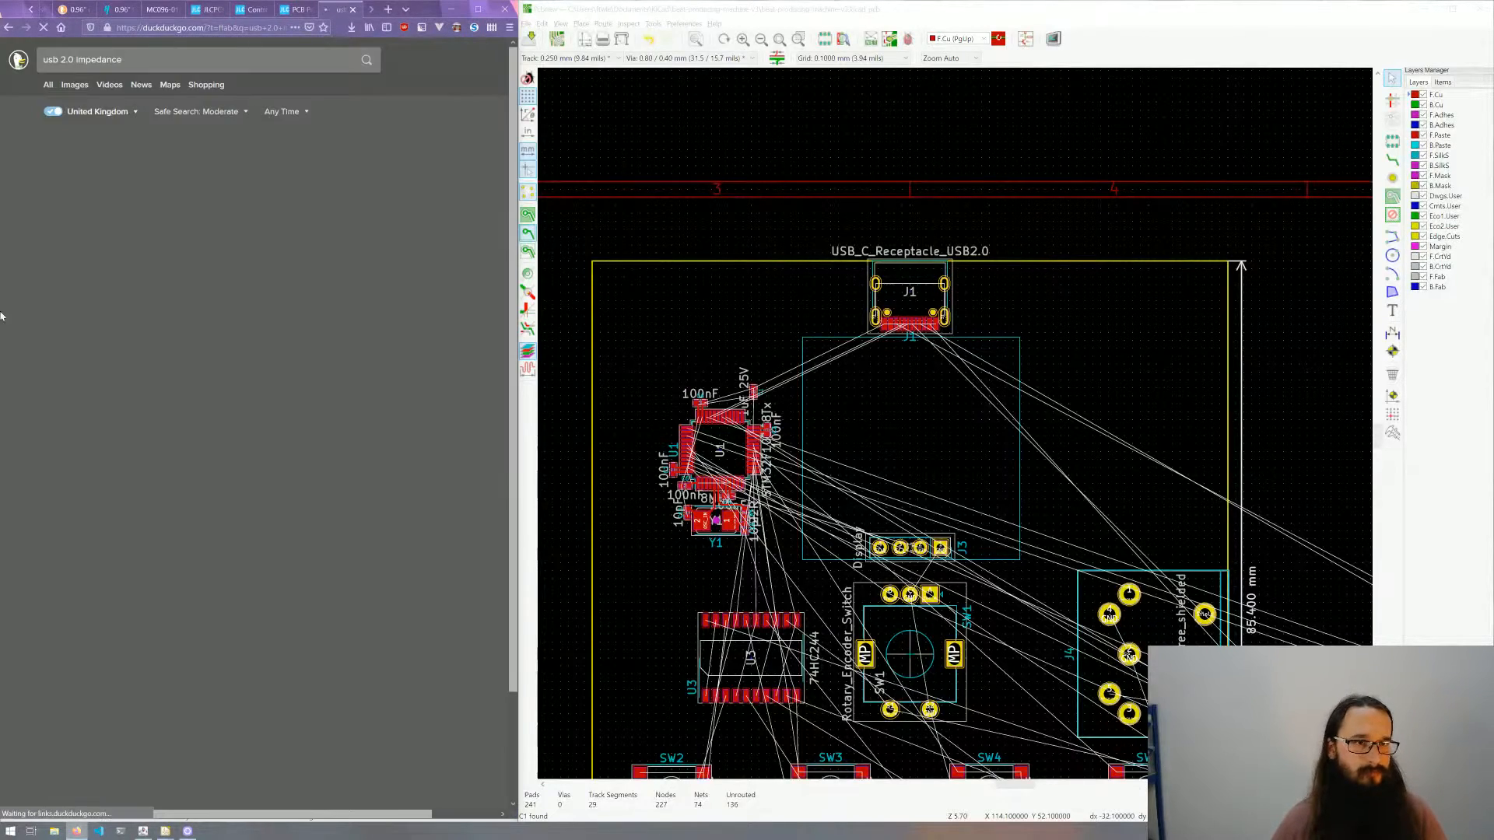
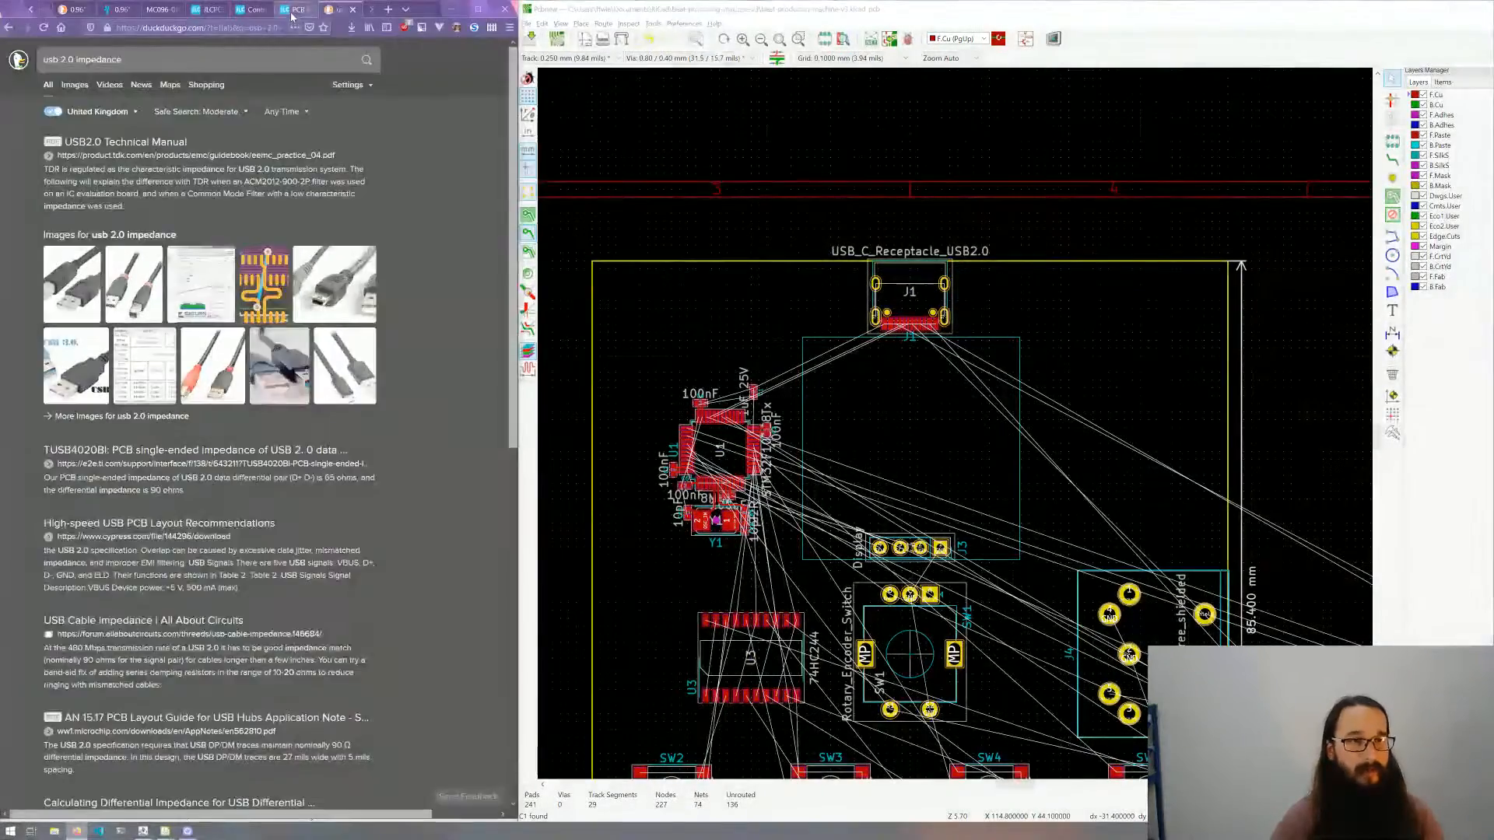
Step: Return to the JLCPCB impedance calculator and set it to compute trace width from impedance + trace space
left_click(292, 10)
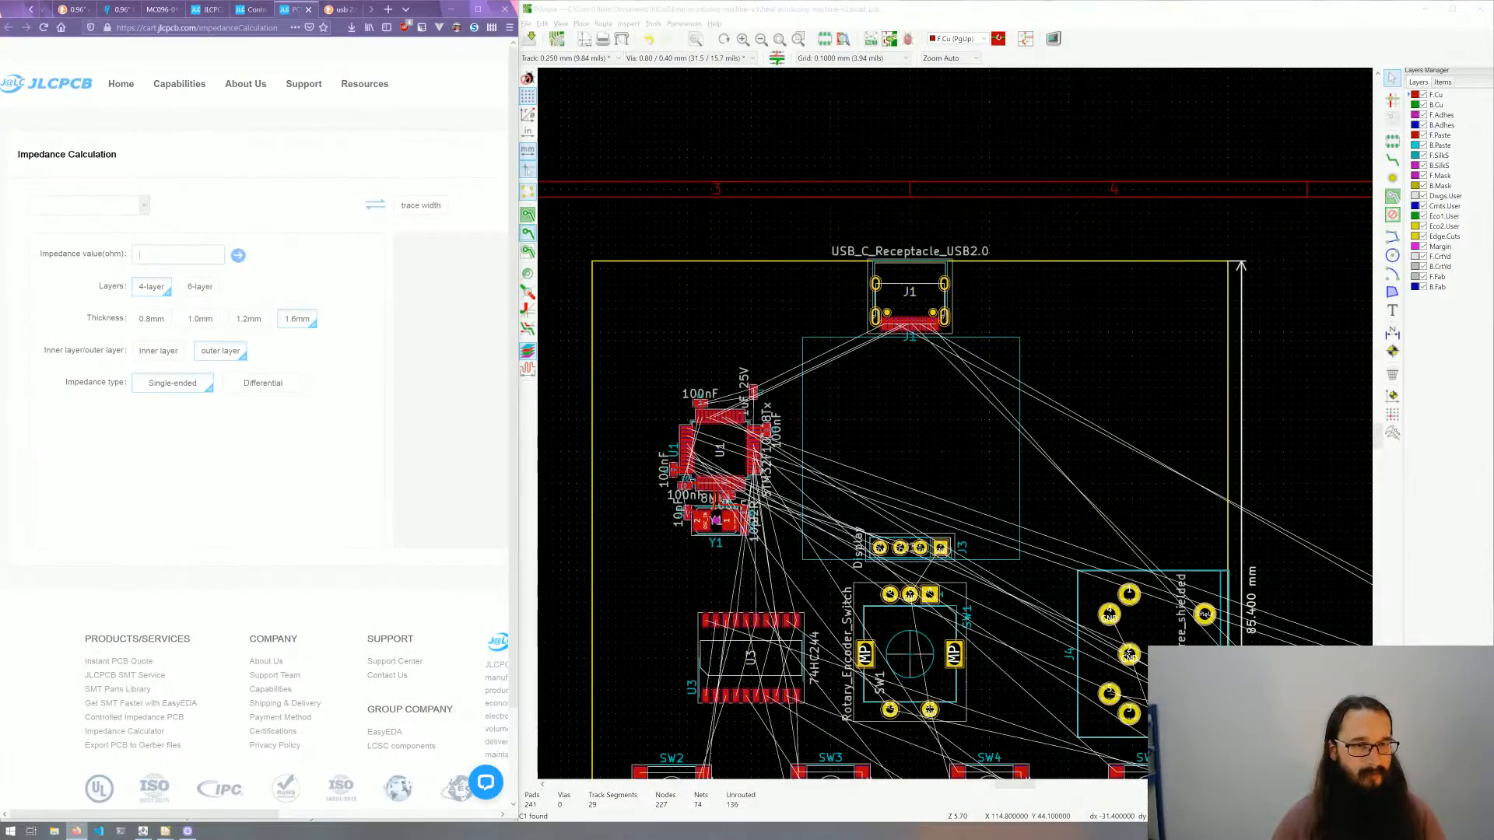
left_click(129, 206)
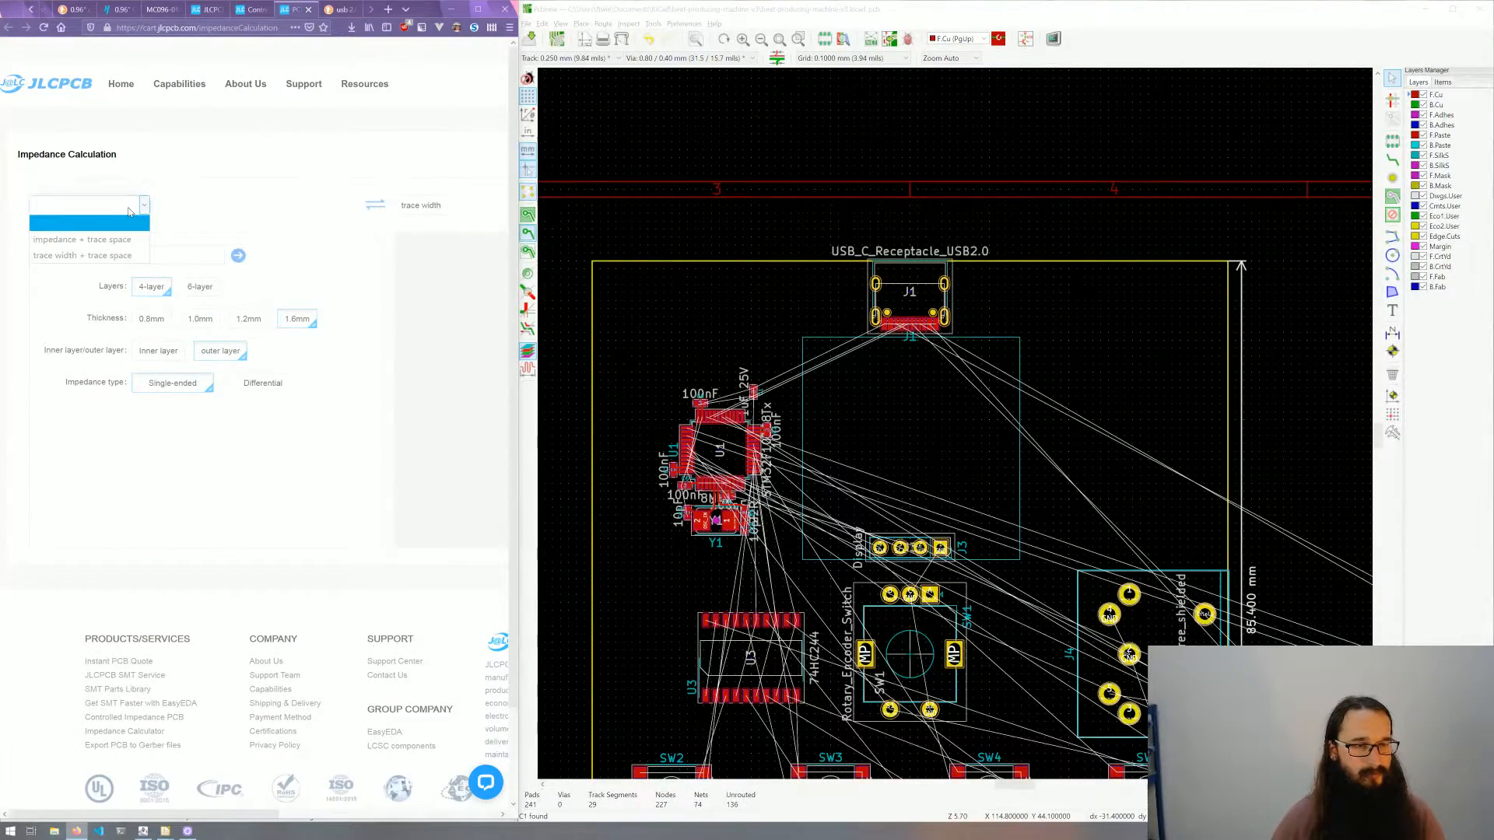
left_click(82, 255)
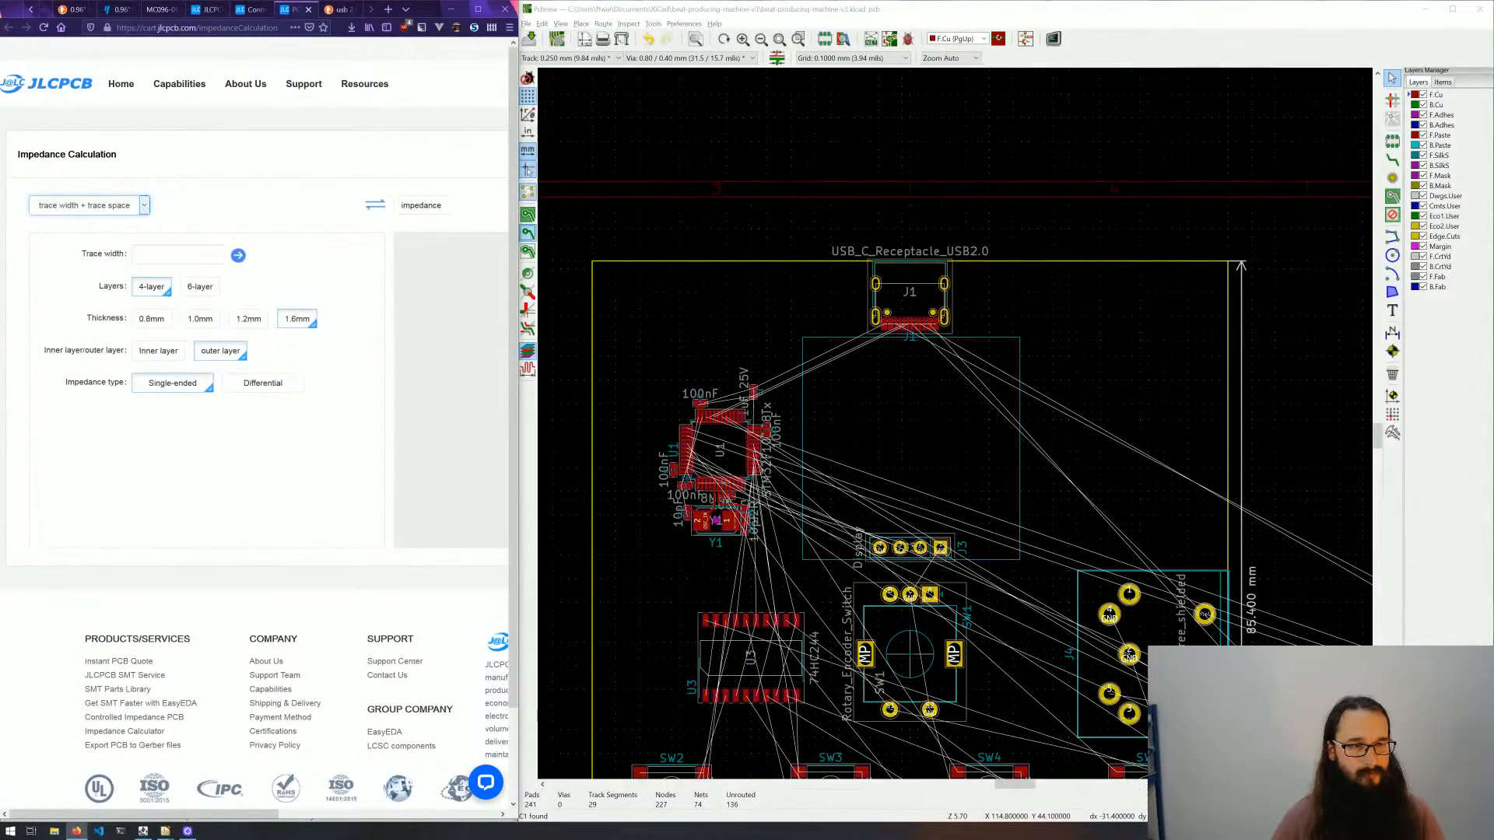
left_click(121, 206)
left_click(86, 224)
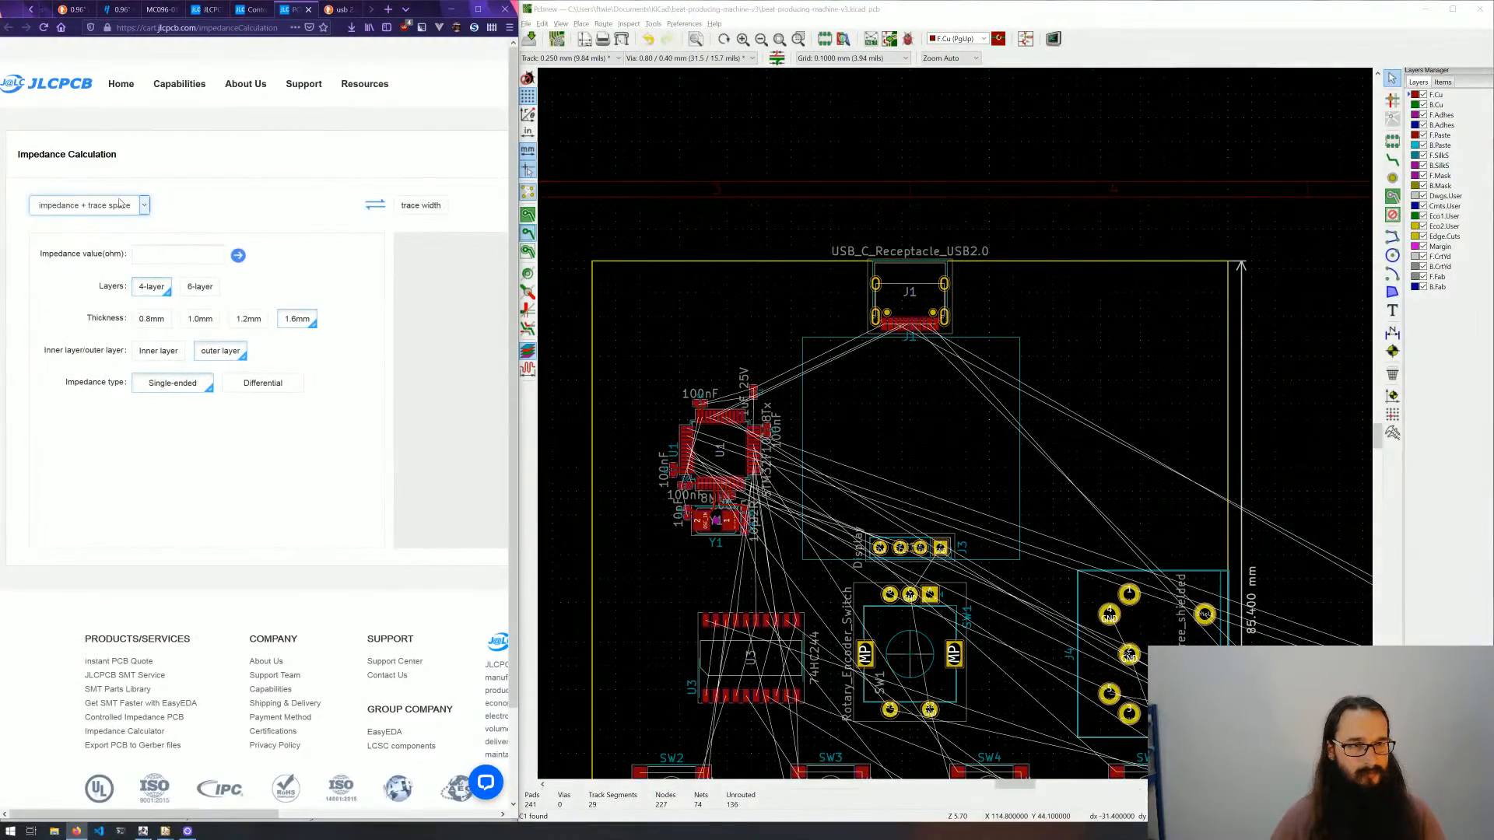
Step: Calculate the trace width for a 90 ohm differential impedance with a trace space of 4, and read the recommended widths
left_click(148, 253)
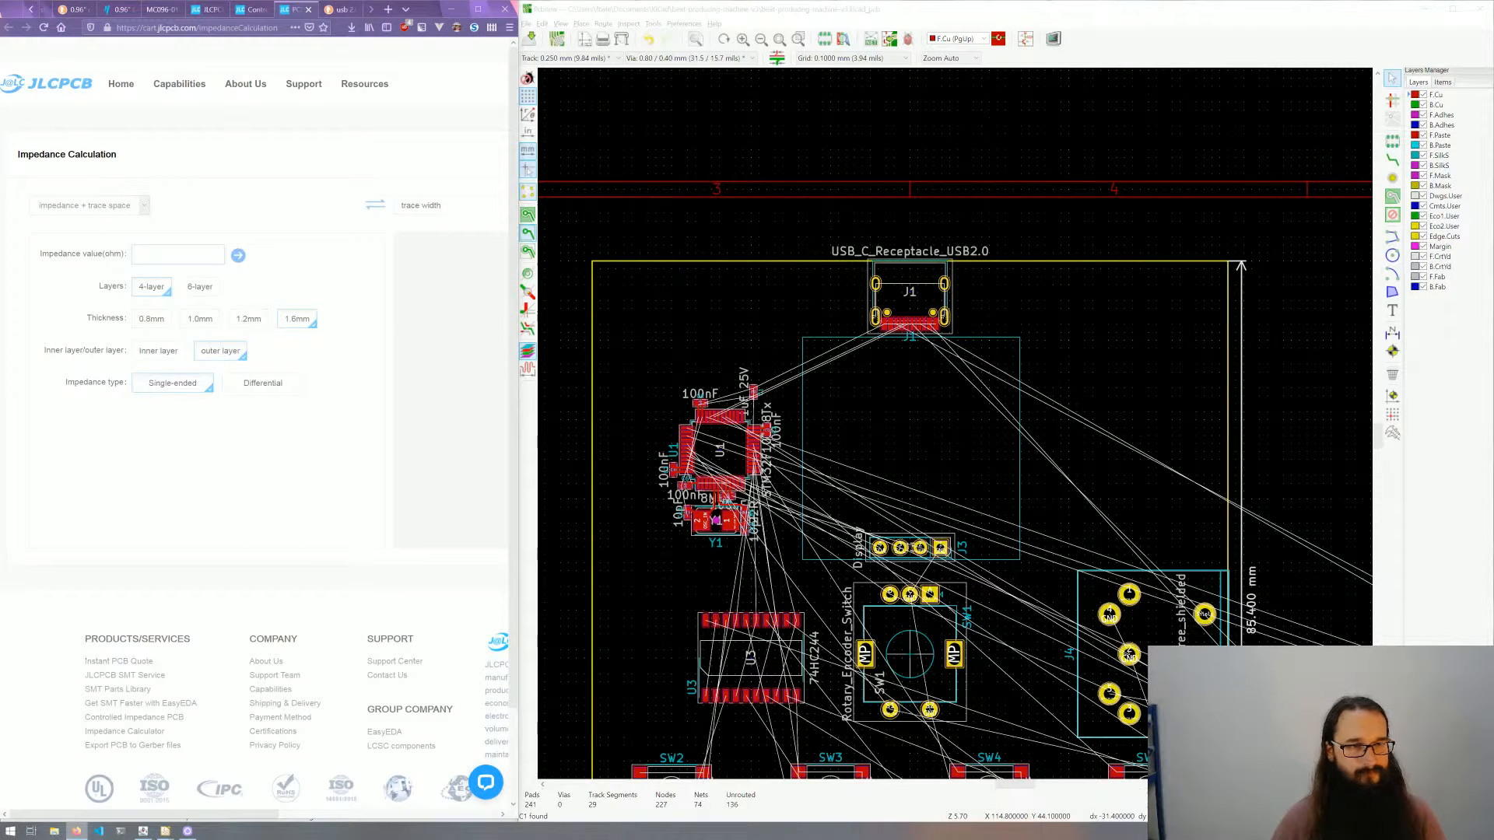
type("9")
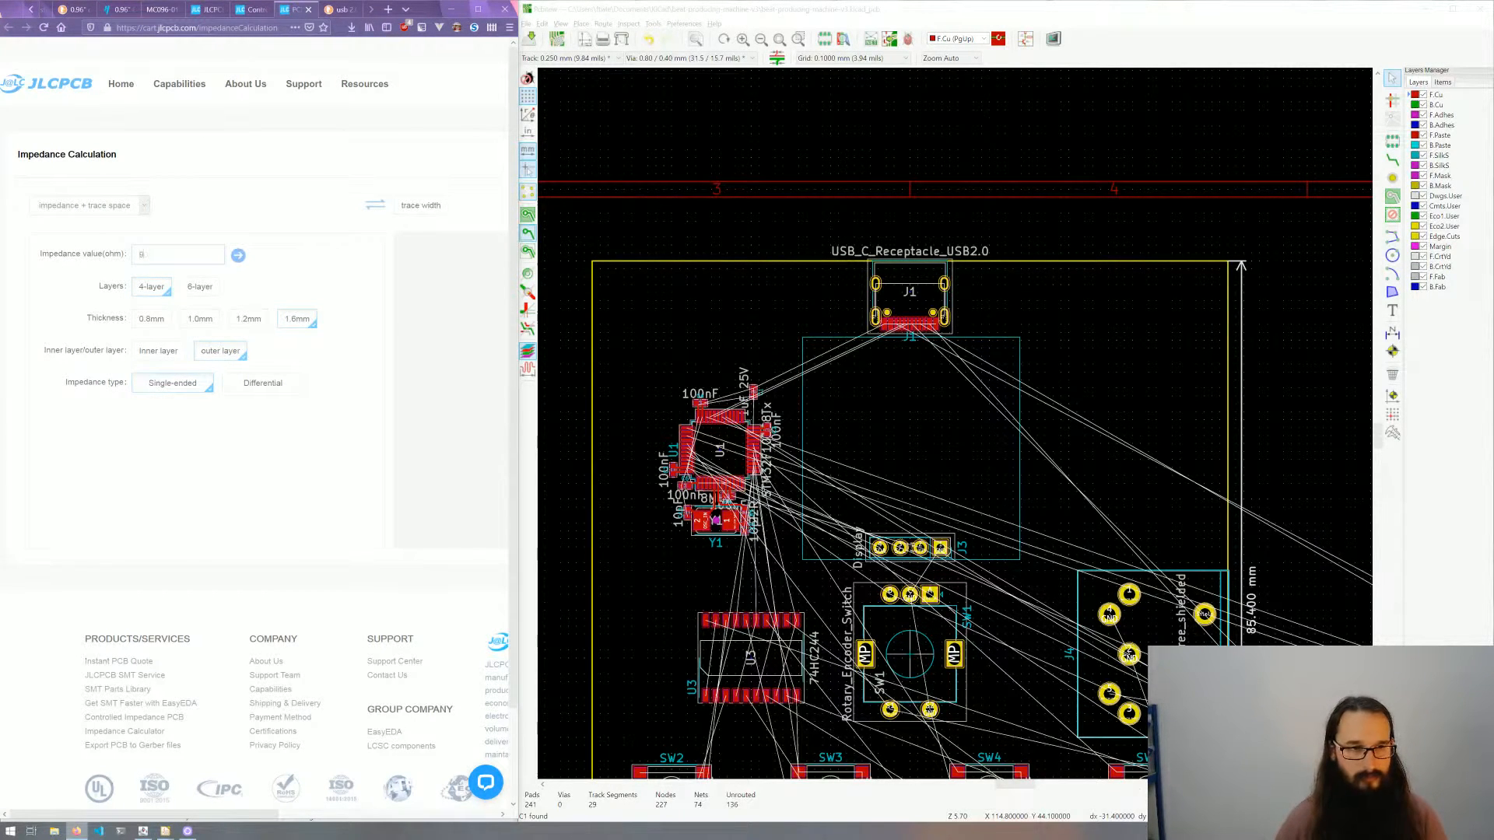
type("0")
left_click(251, 392)
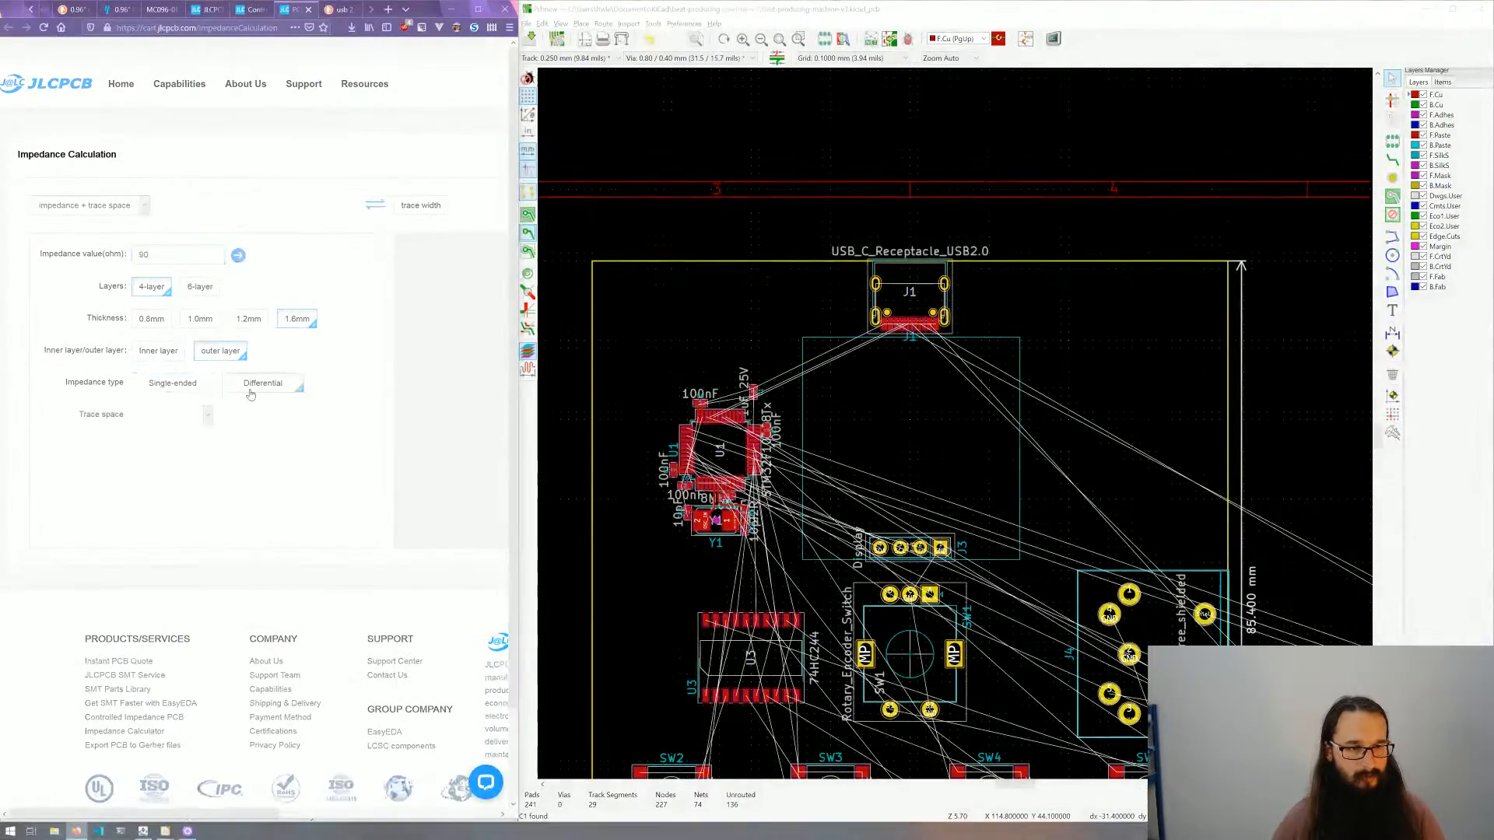
left_click(206, 416)
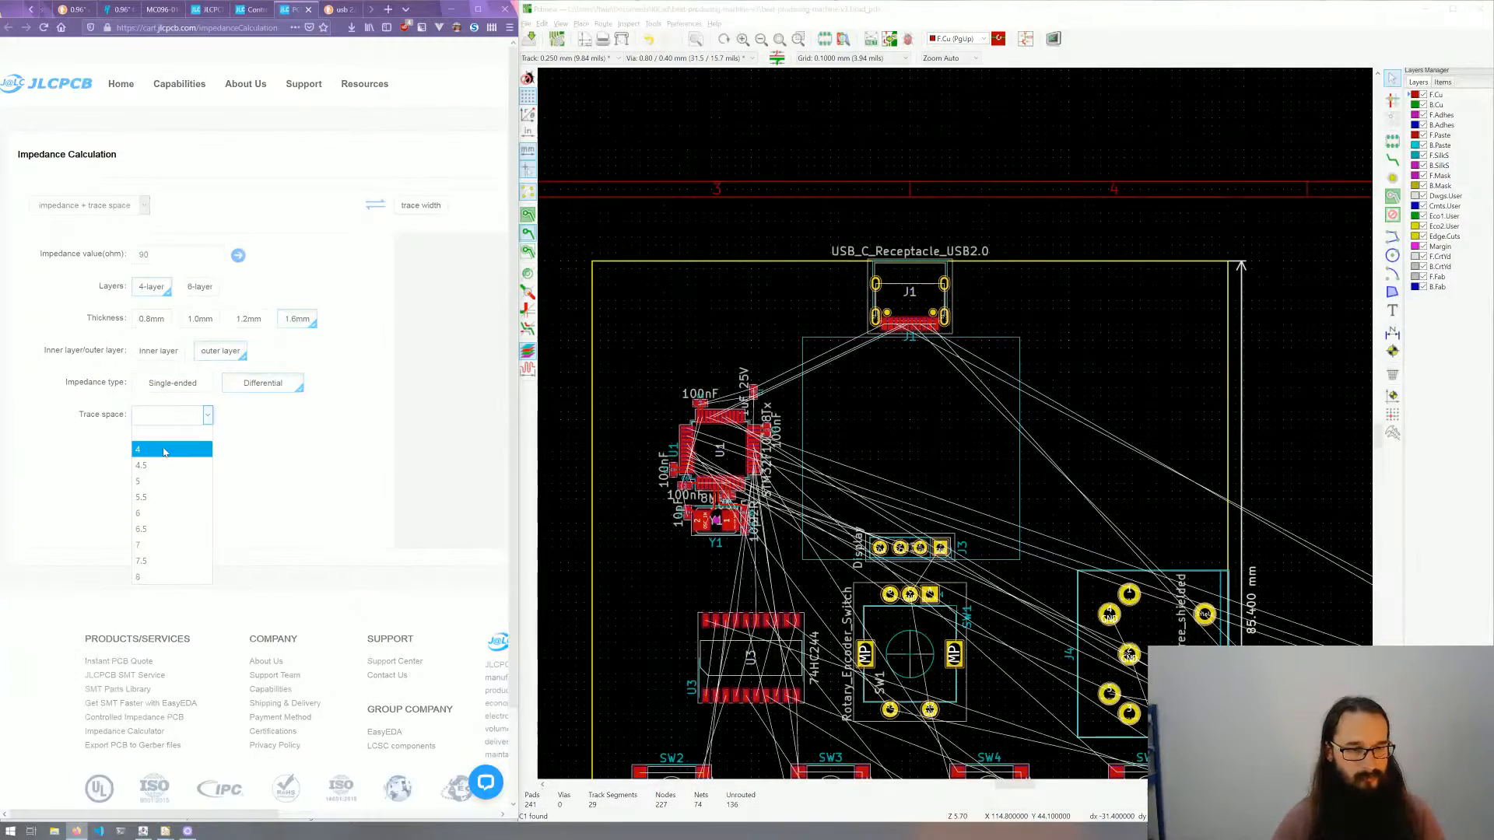
left_click(164, 450)
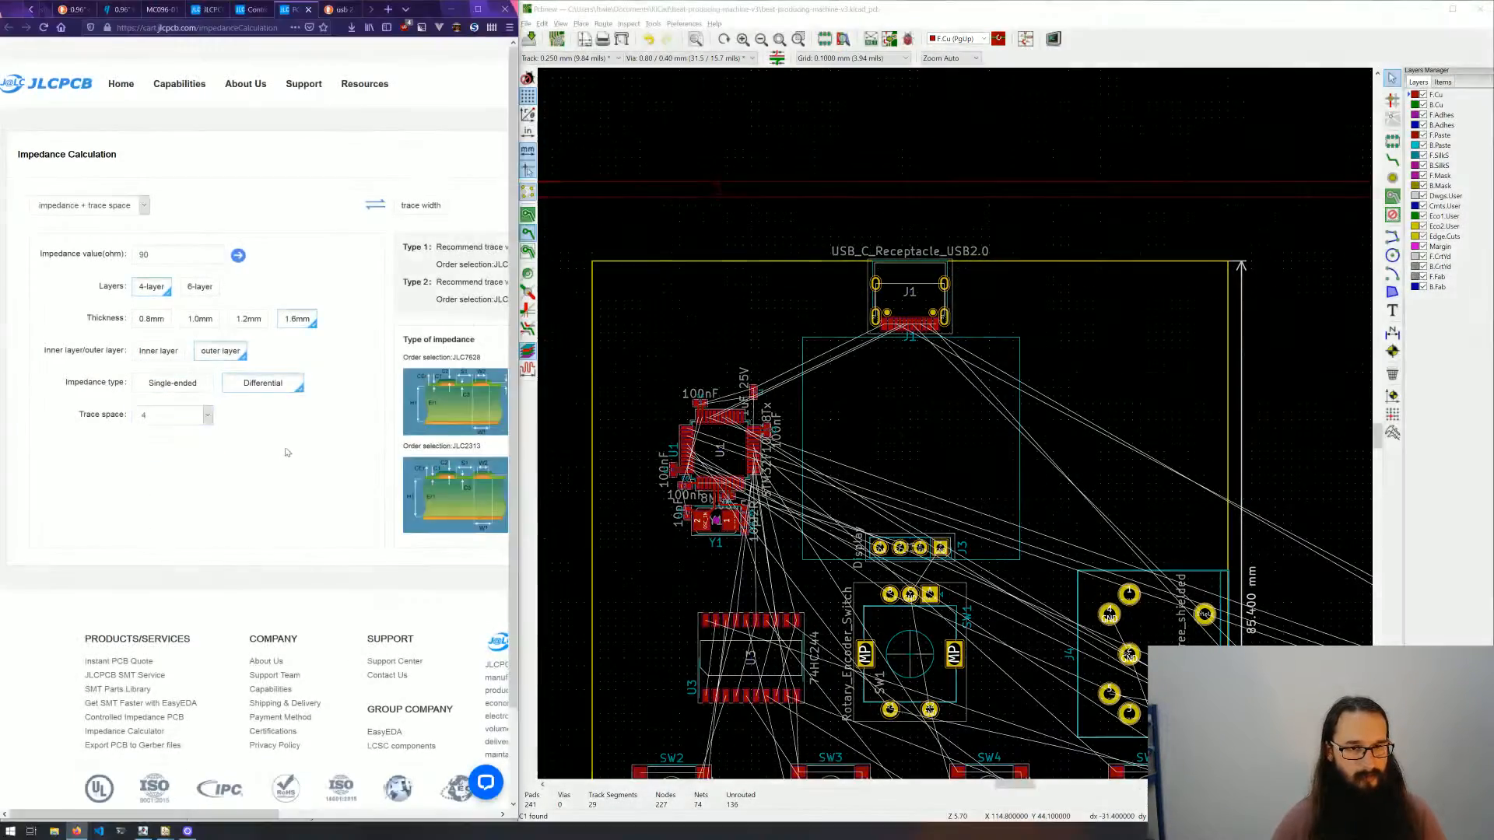
left_click_drag(266, 815, 385, 816)
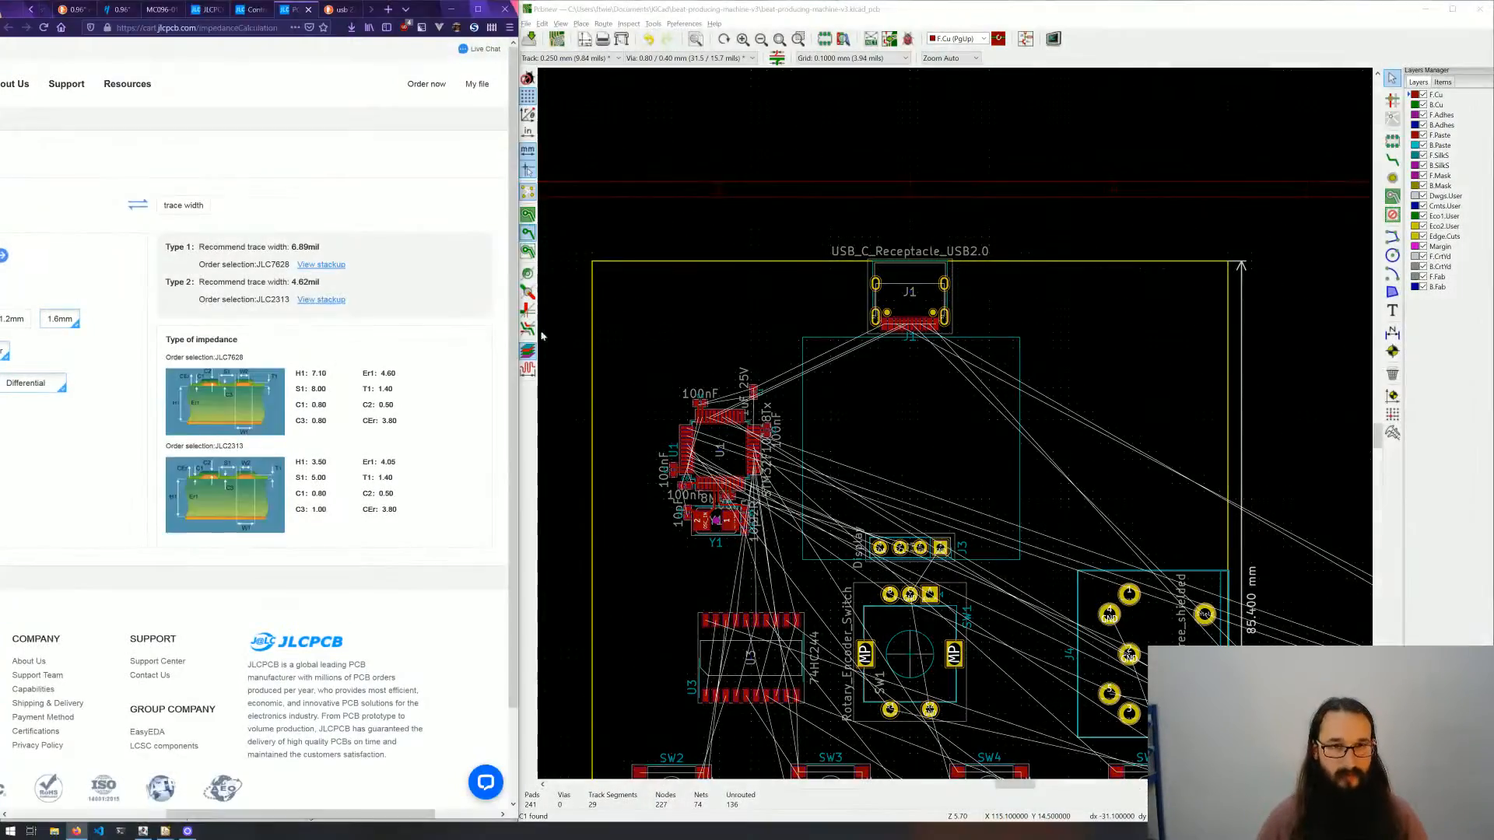
Step: Change the board's layer setup in Pcbnew to "Four layers, parts on Front & Back"
left_click(875, 241)
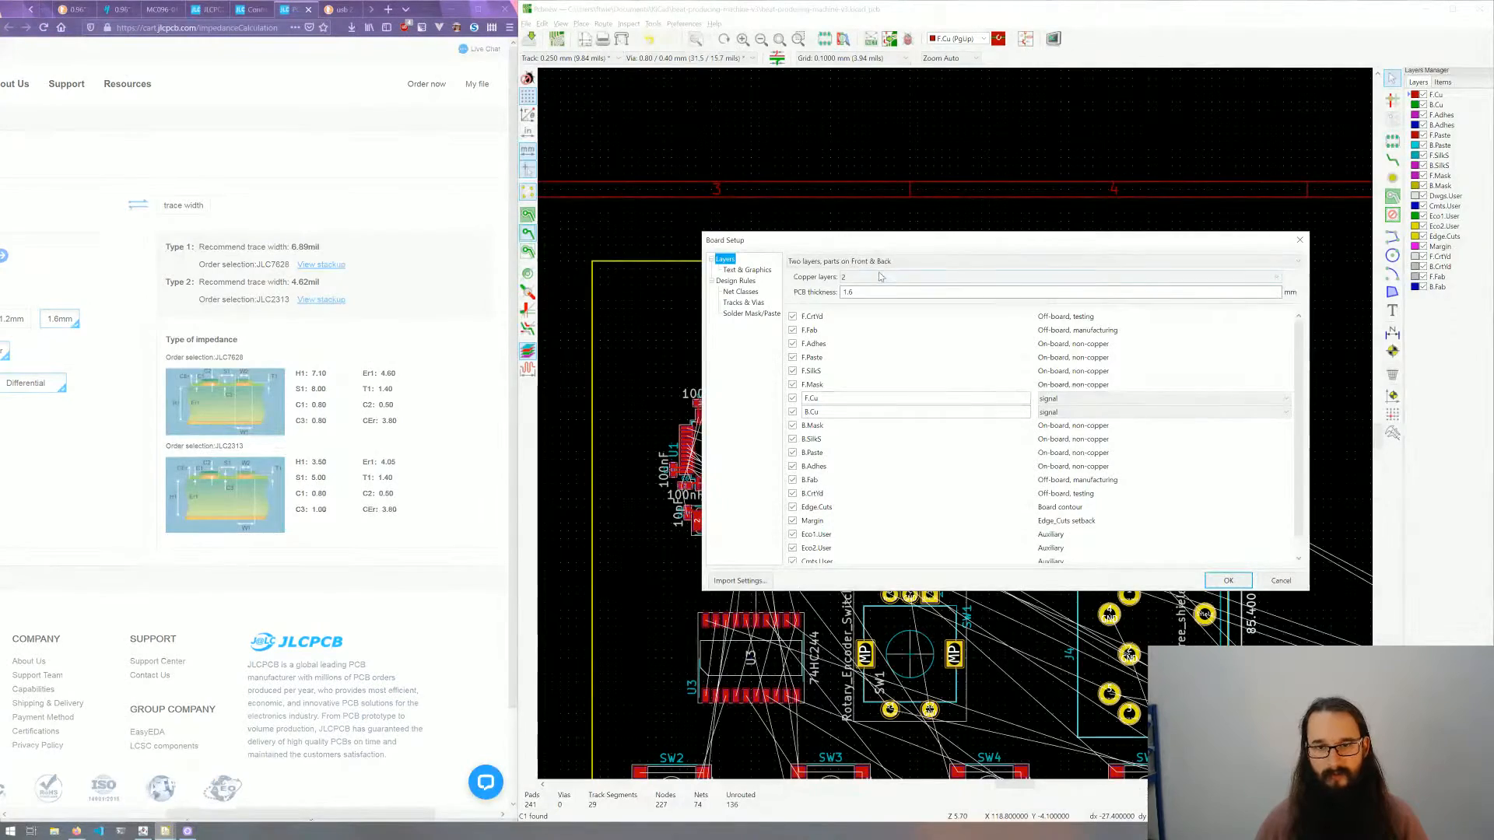
left_click(880, 277)
left_click(880, 274)
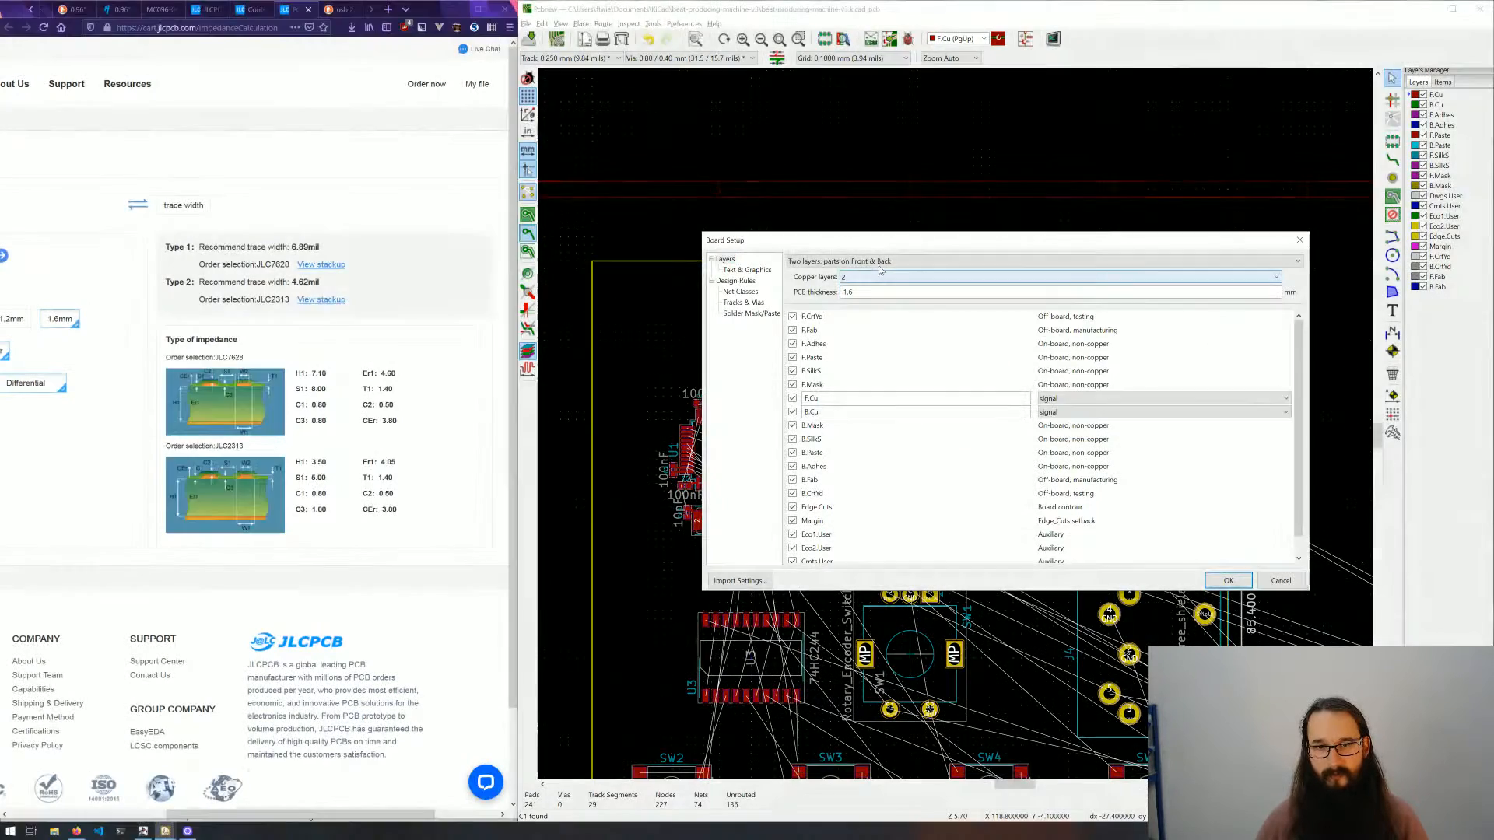
left_click(880, 264)
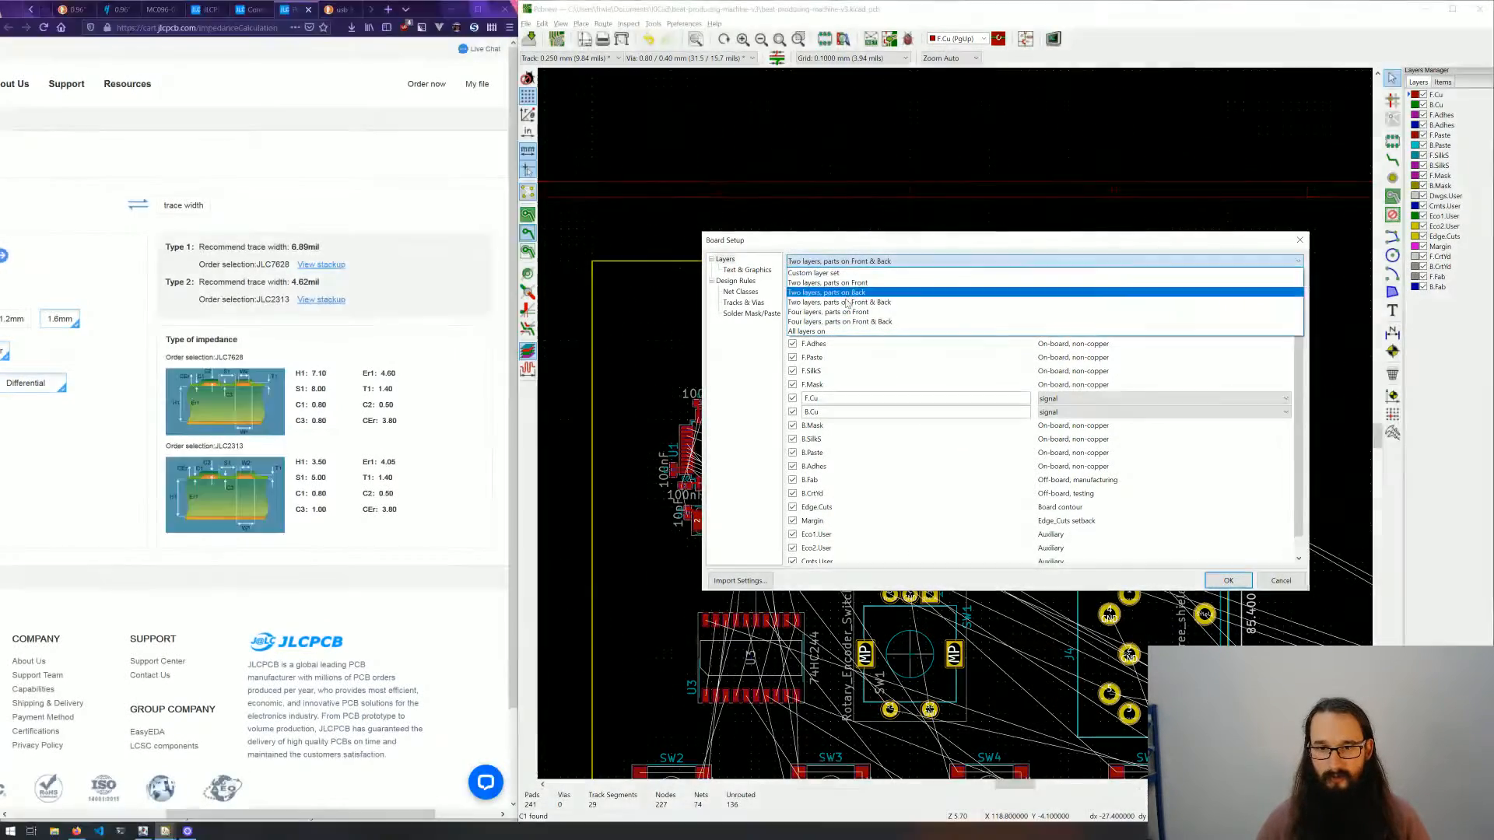
left_click(845, 313)
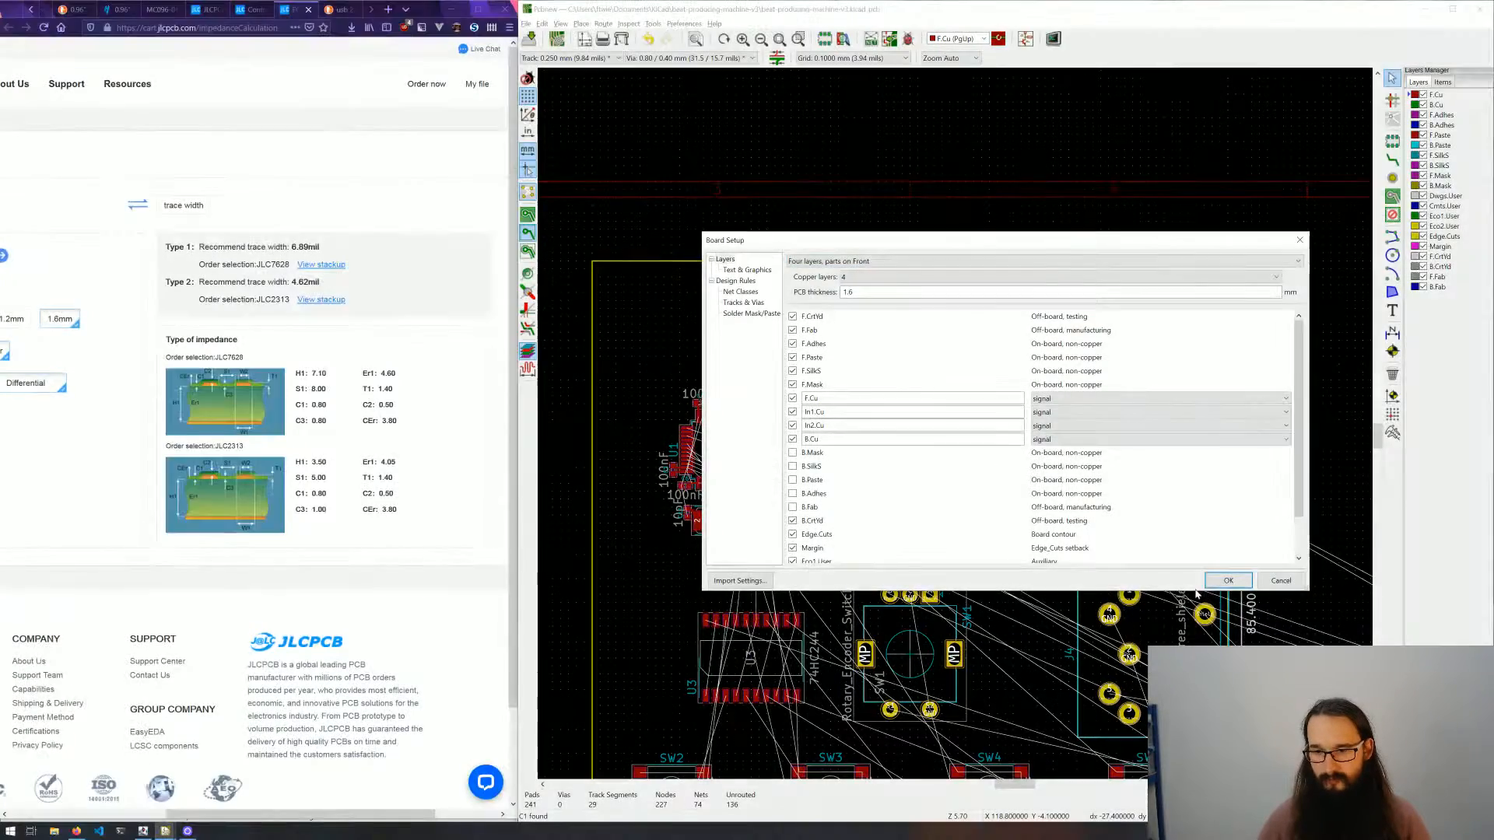
left_click(940, 263)
left_click(840, 322)
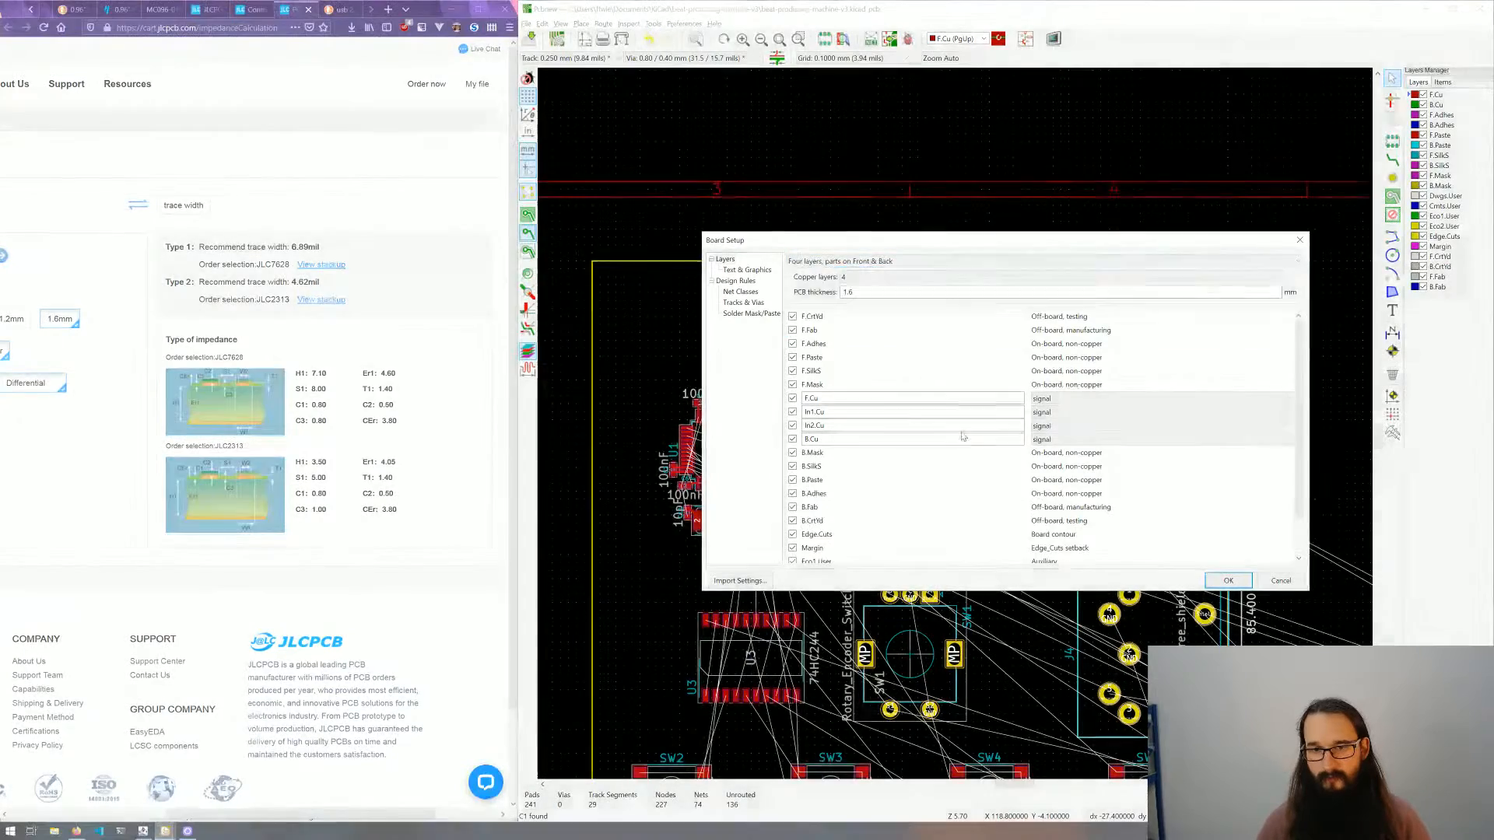
left_click(1225, 582)
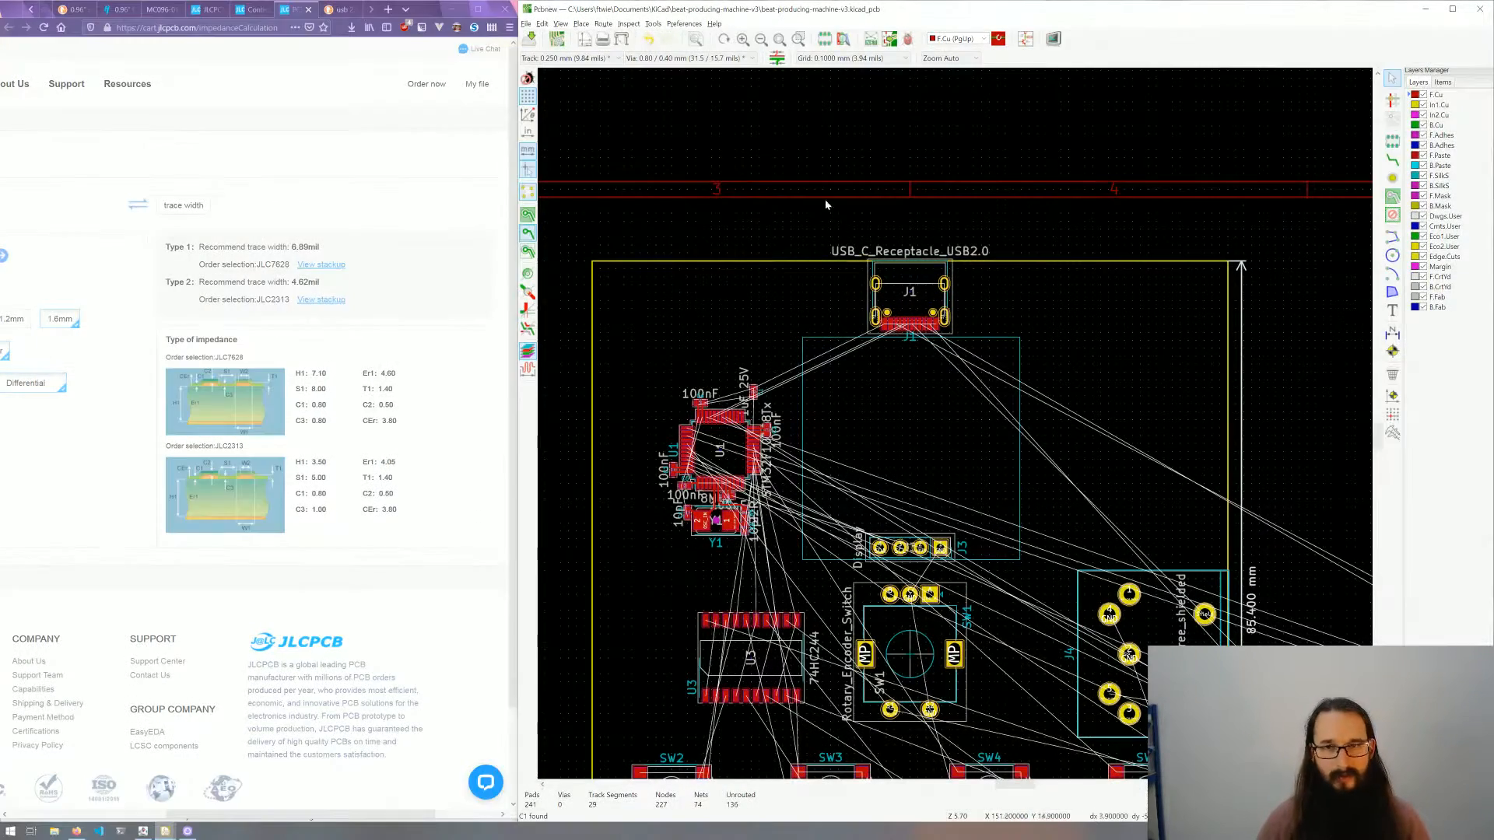
left_click(652, 24)
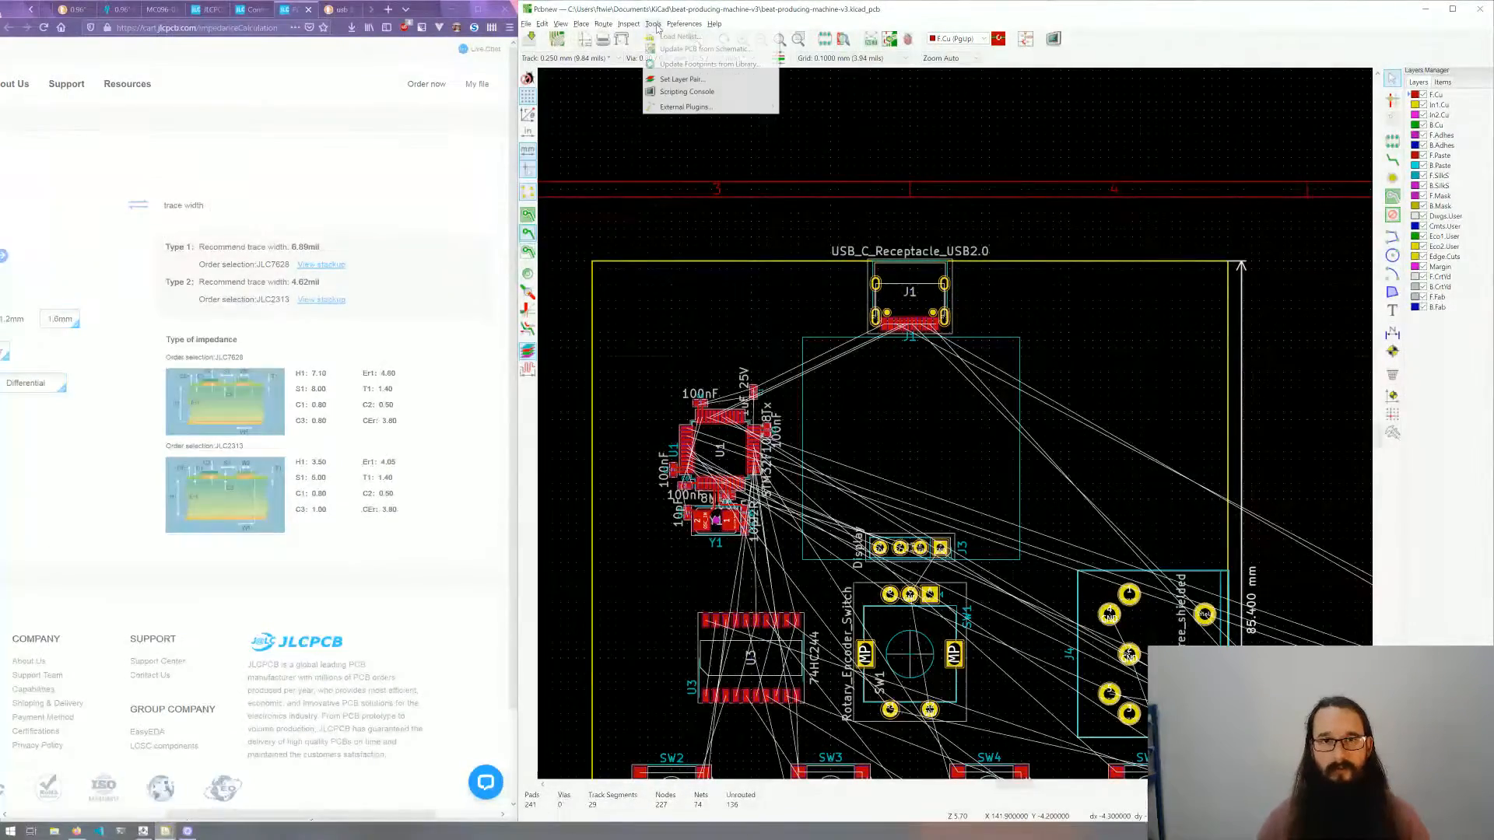
mouse_move(600, 25)
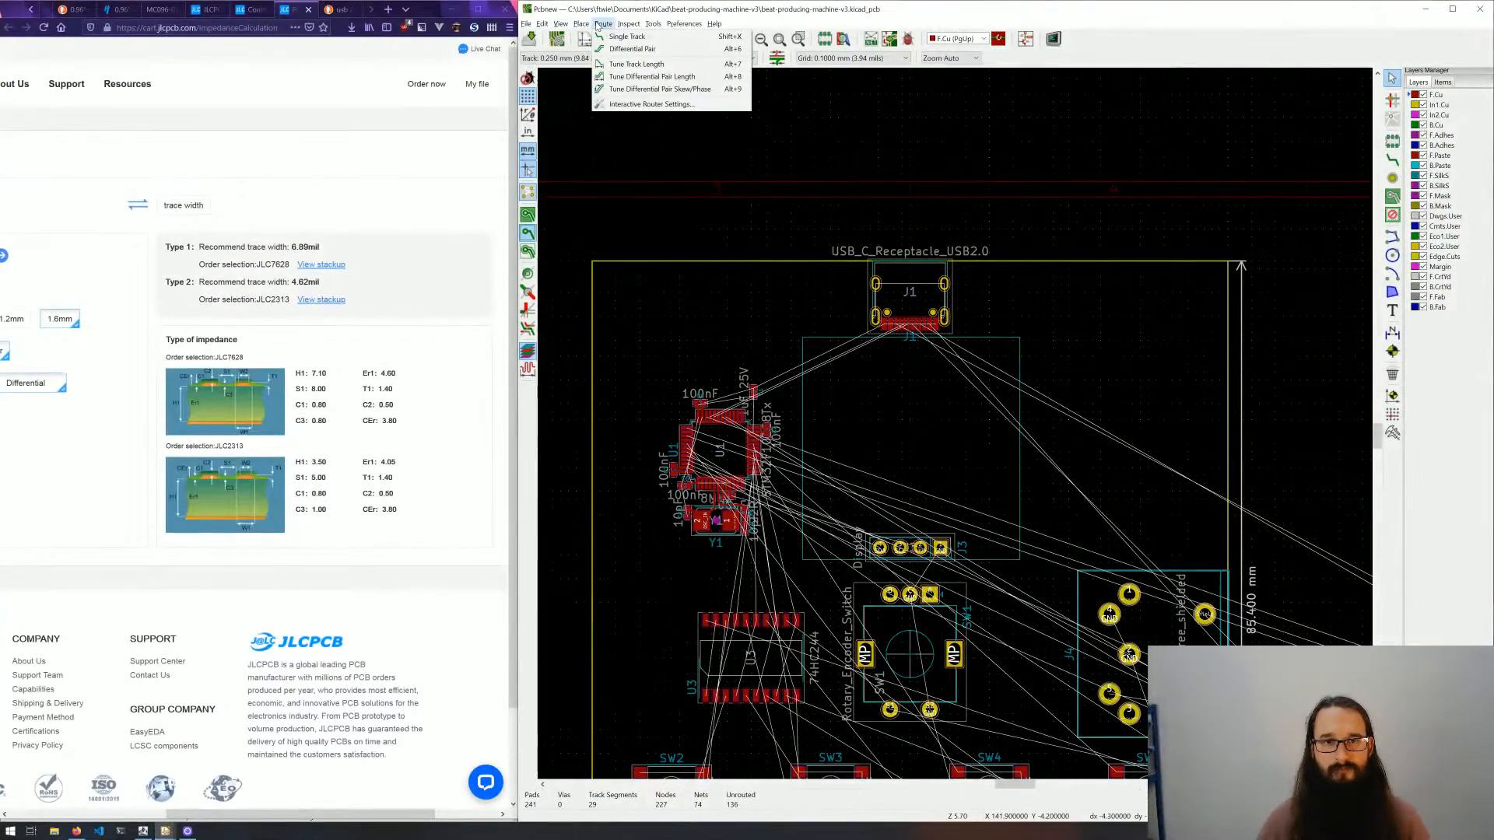
left_click(618, 105)
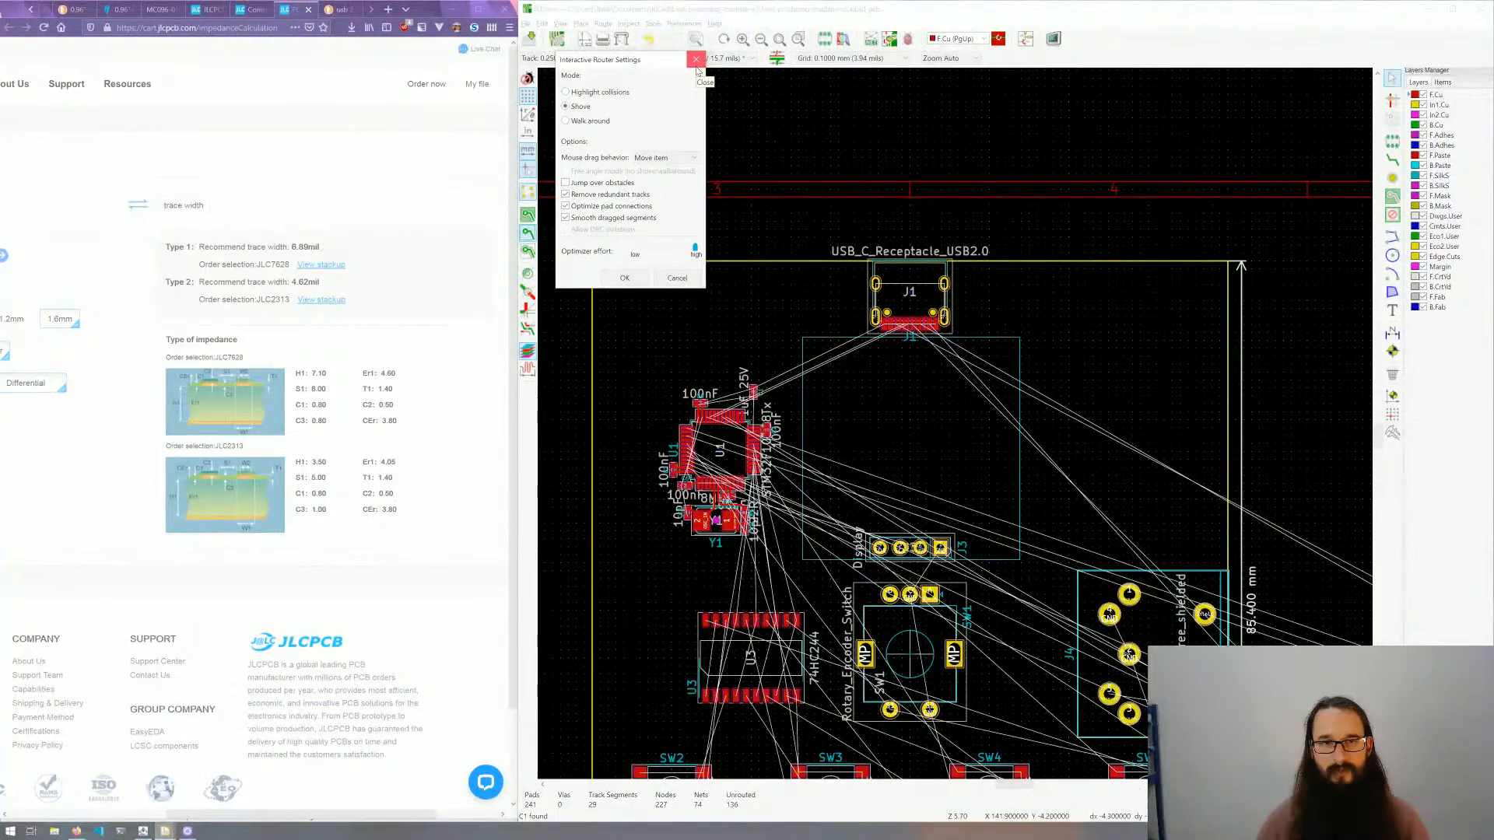
left_click(696, 62)
left_click(653, 23)
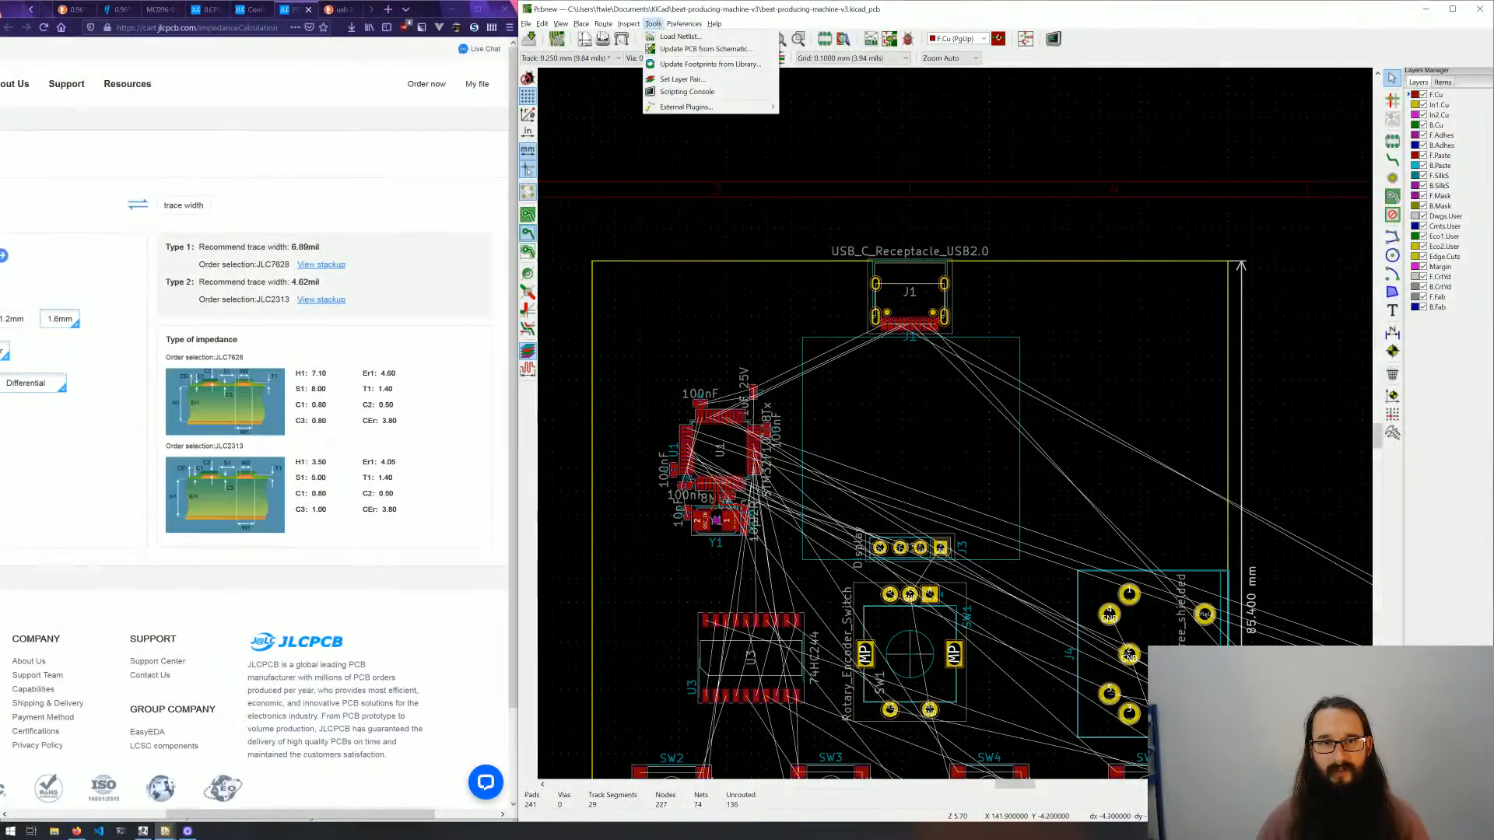
Step: Add a predefined differential pair with a width of 6.89 mil to the board setup's track and via dimensions
left_click(567, 8)
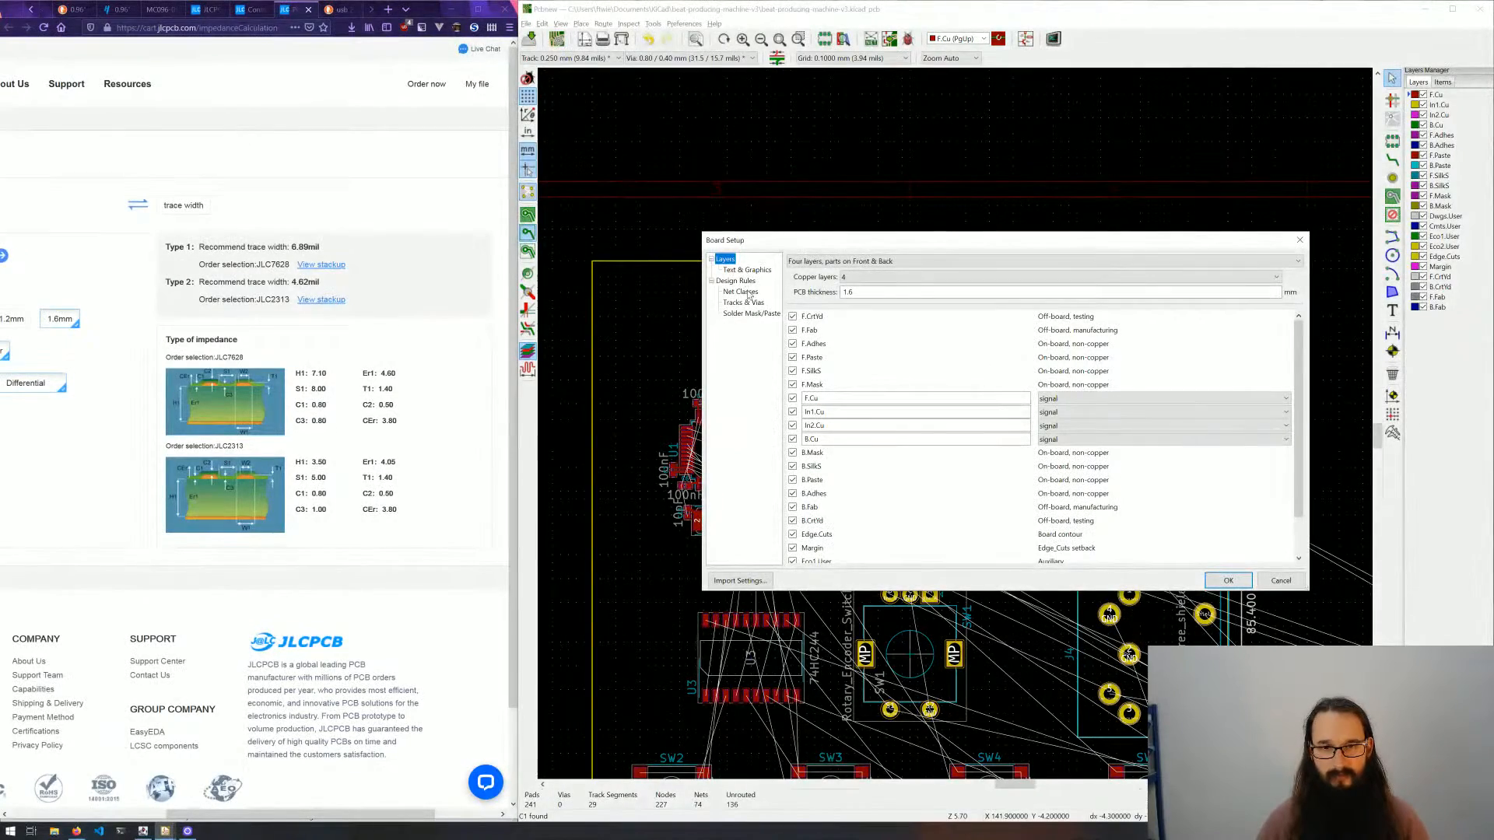
left_click(740, 291)
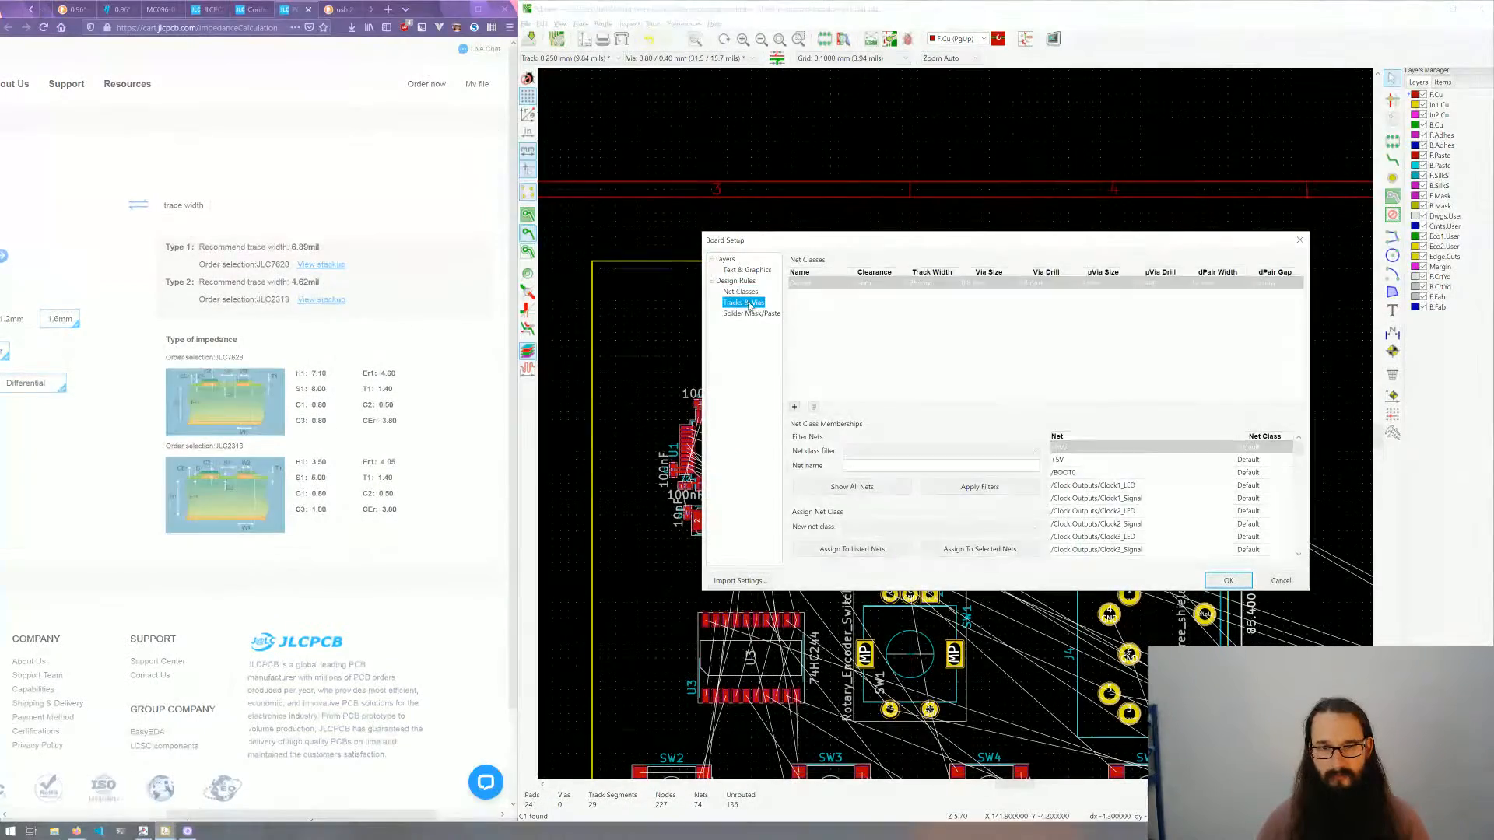
left_click(743, 301)
left_click(1108, 348)
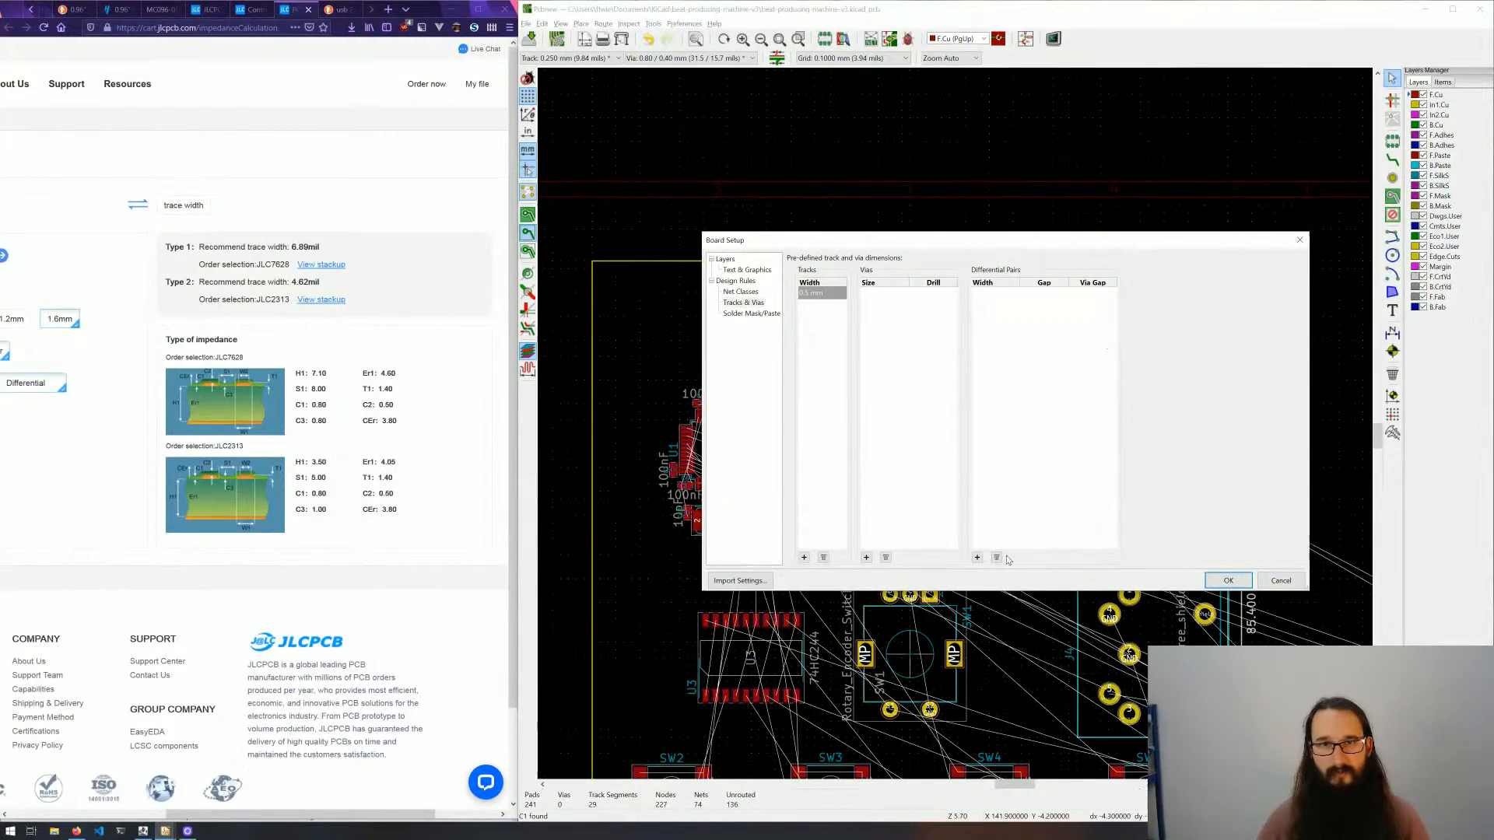
left_click(978, 557)
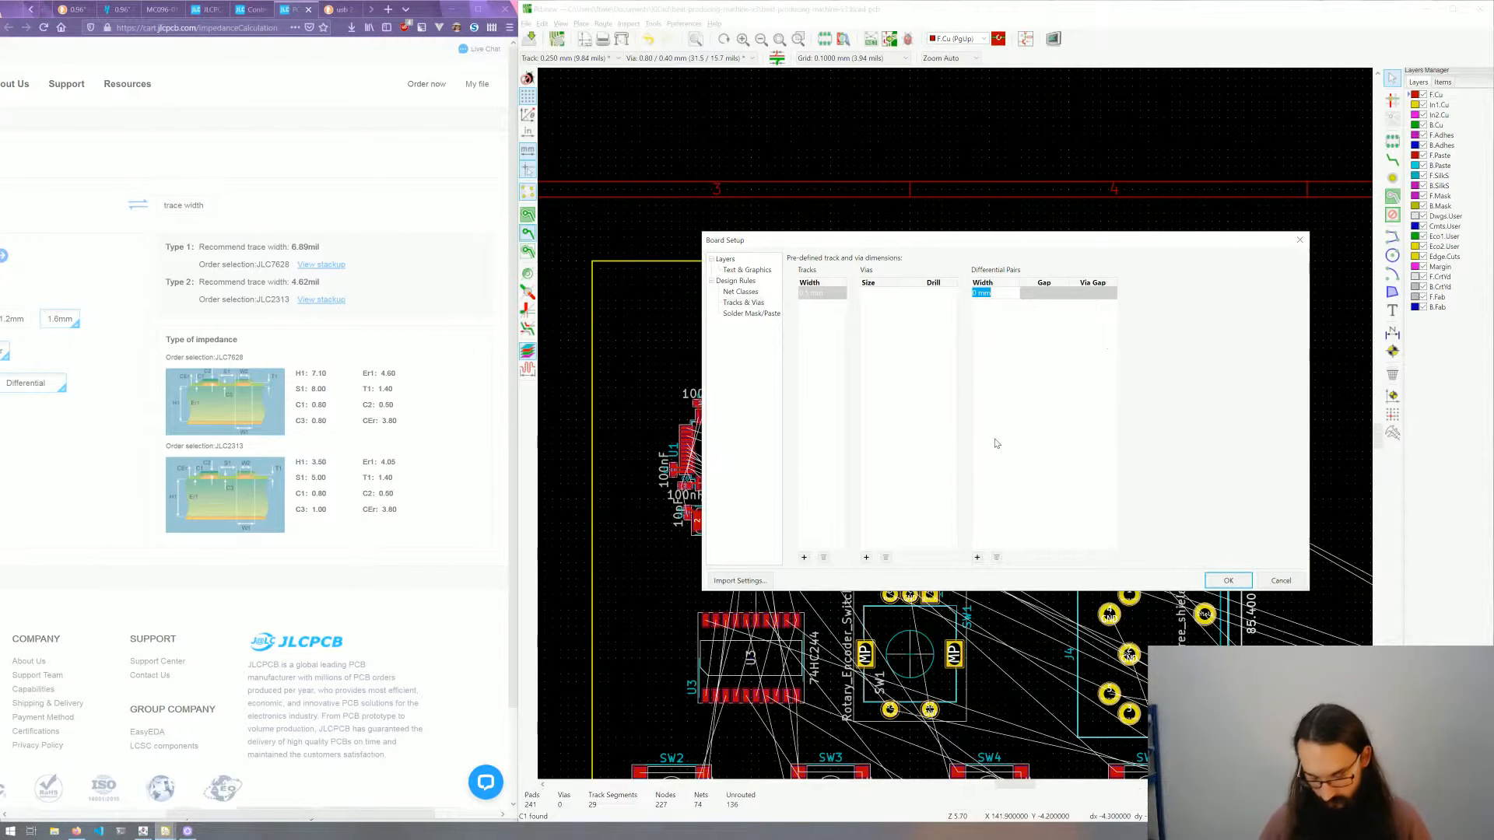
type("6.89")
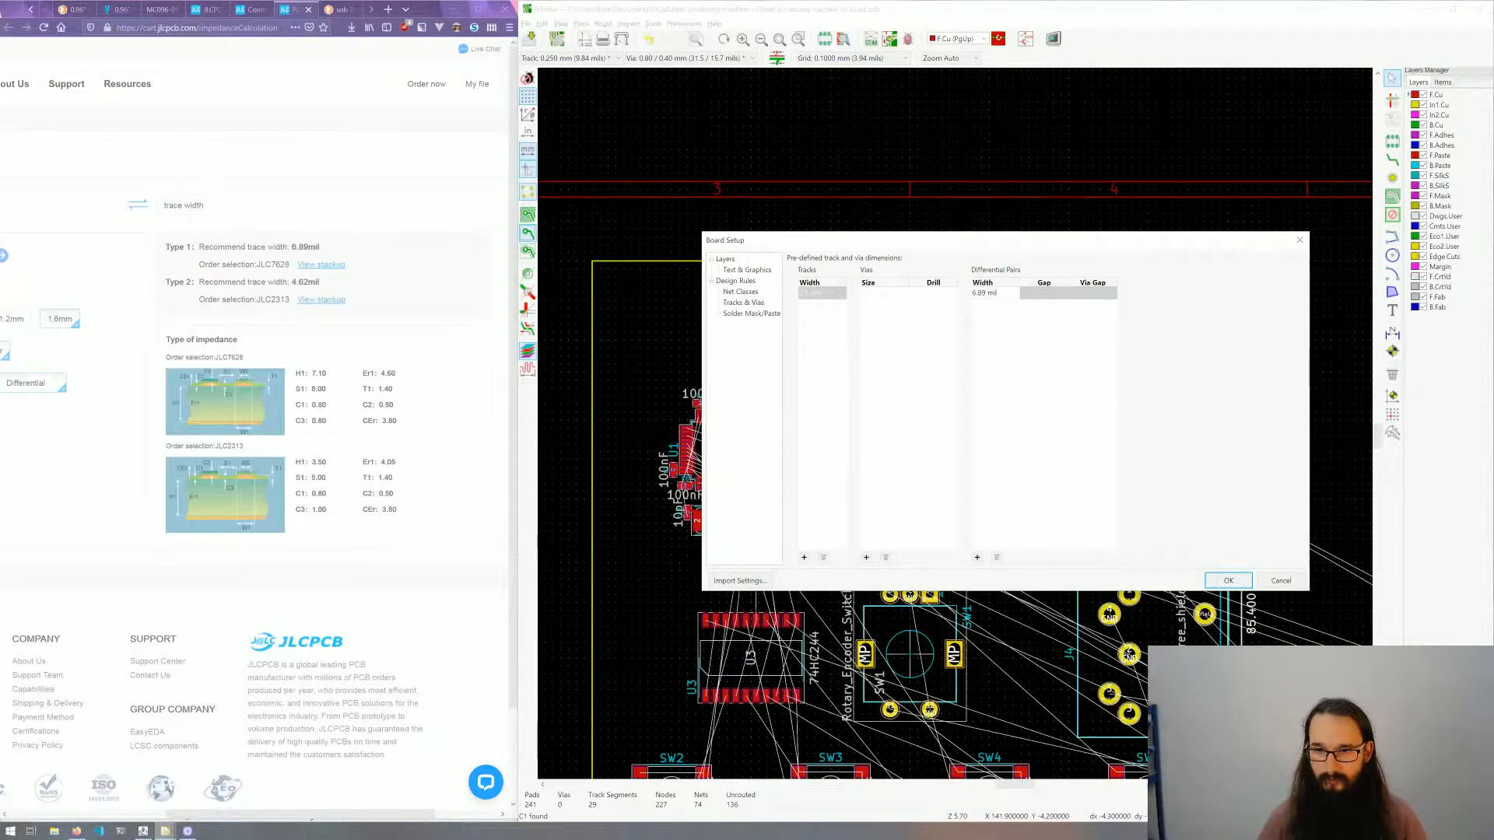
Step: Set the new differential pair's gap to 4 mil, matching the calculator's trace space, and try to apply the board setup
left_click(1042, 296)
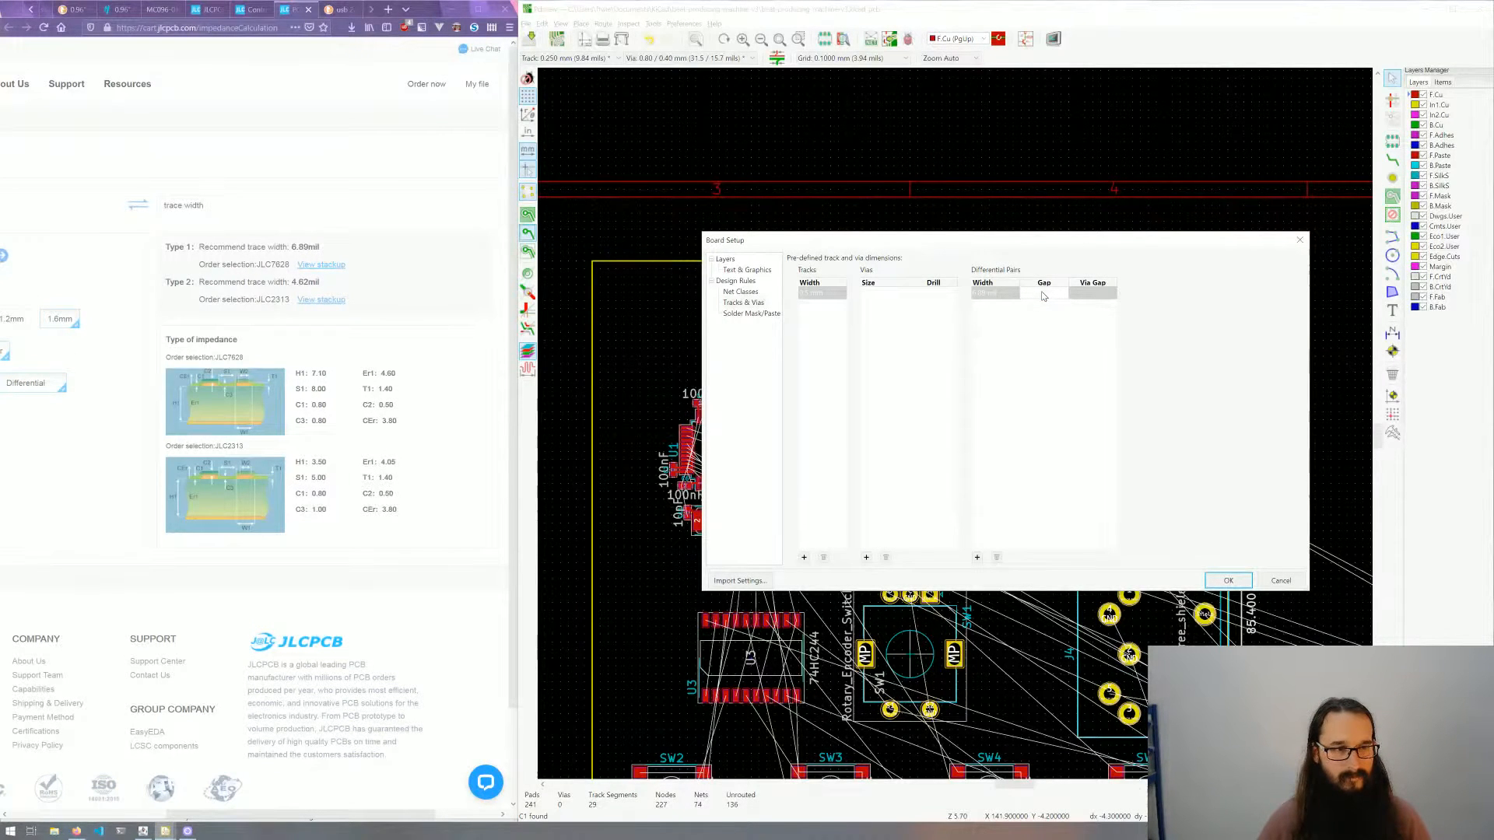
left_click_drag(252, 814, 122, 814)
left_click(1042, 295)
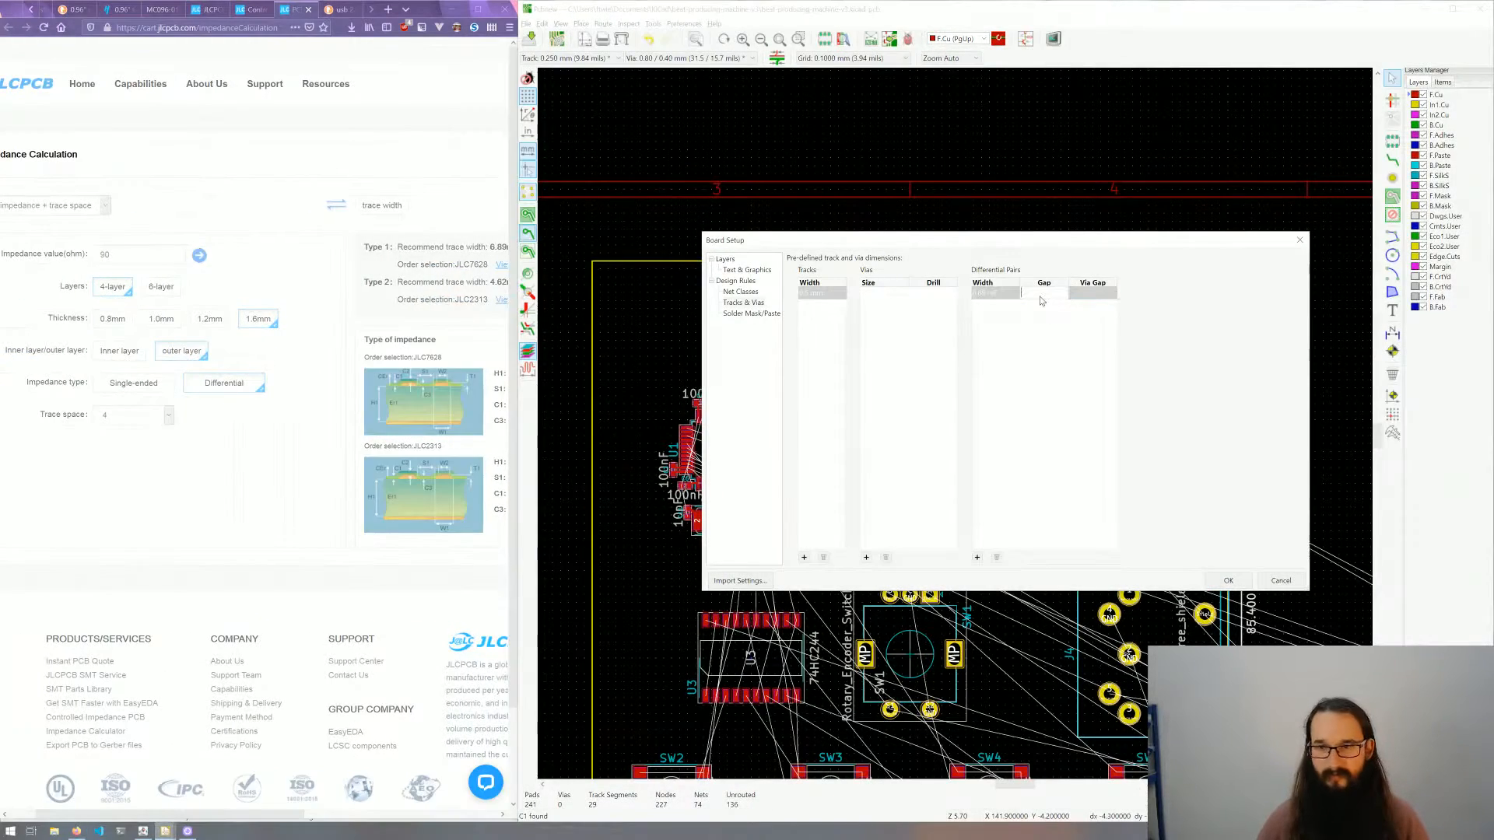
type("4 m")
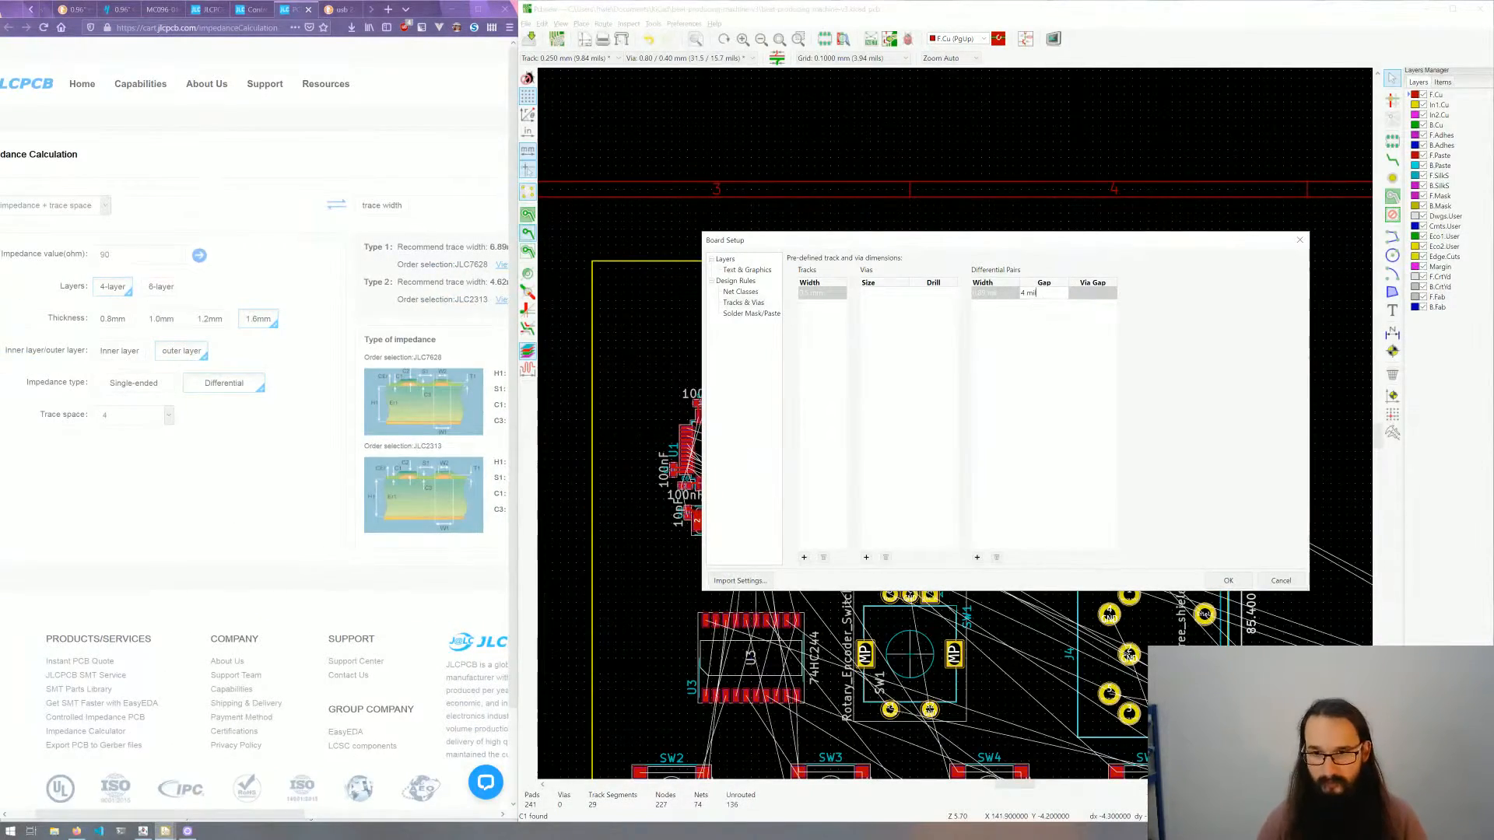
type("il")
key("Return")
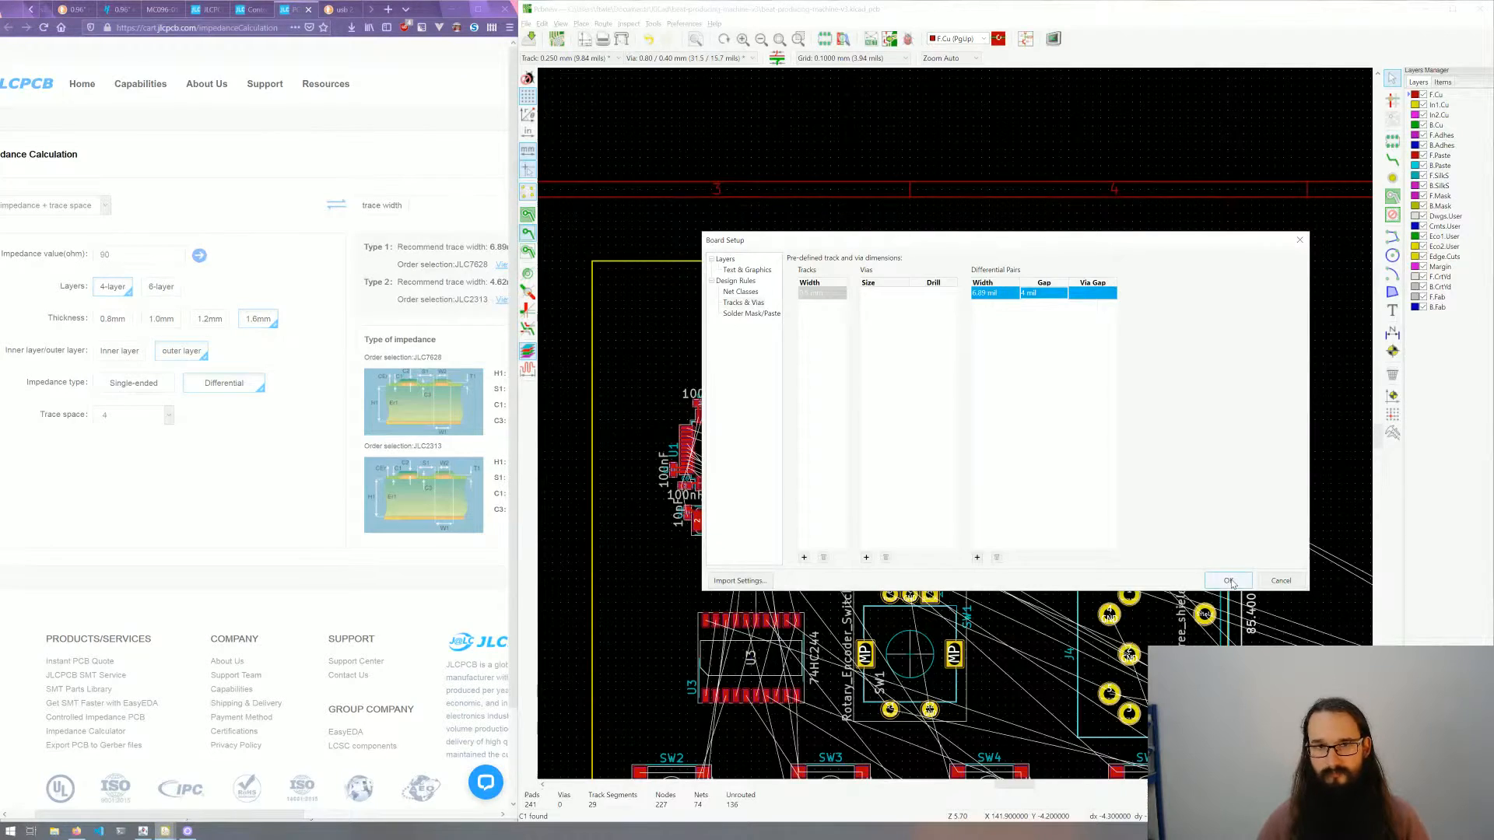
left_click(1230, 581)
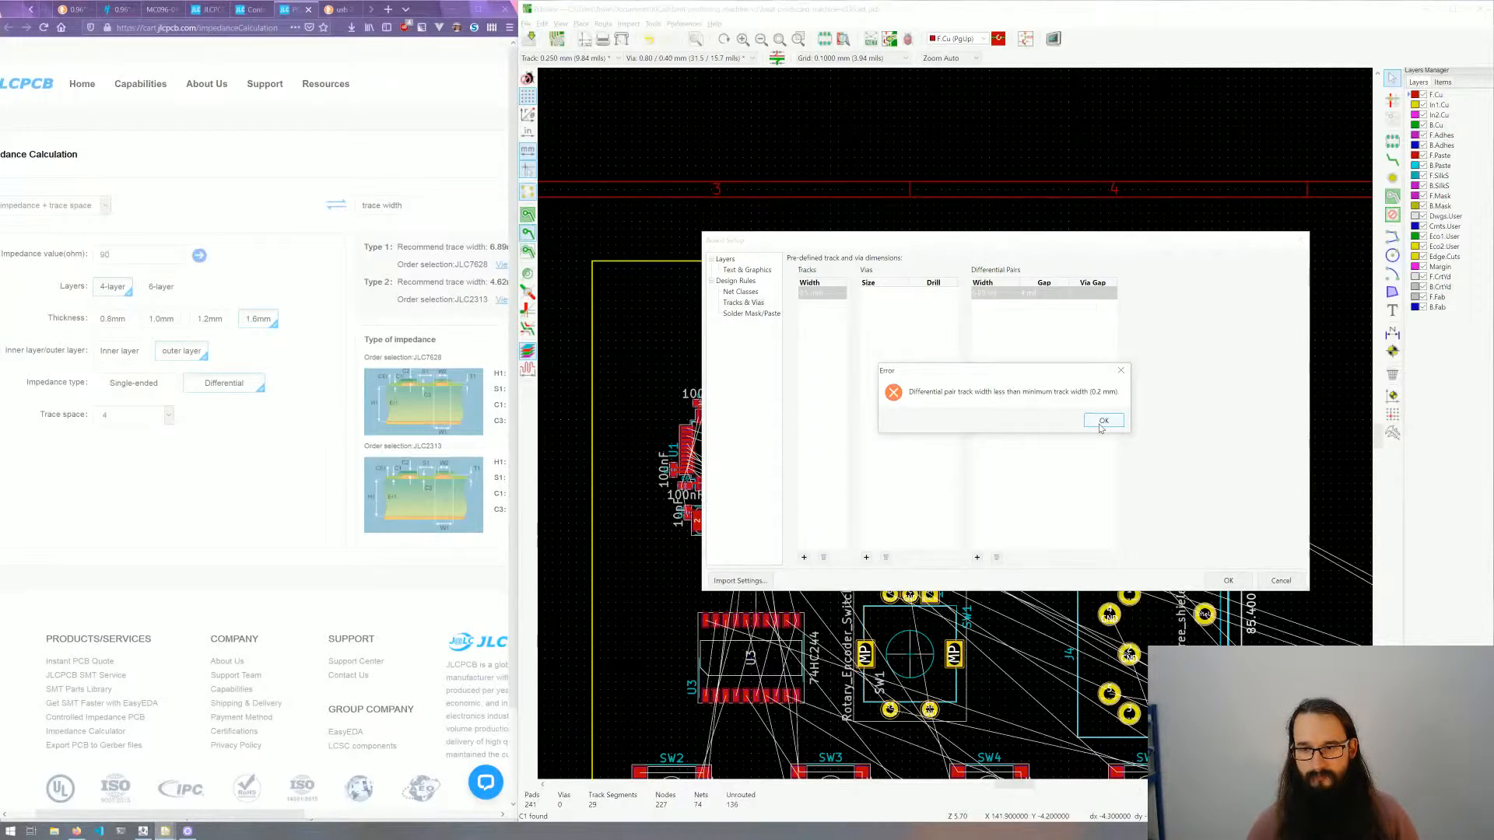
left_click(1103, 421)
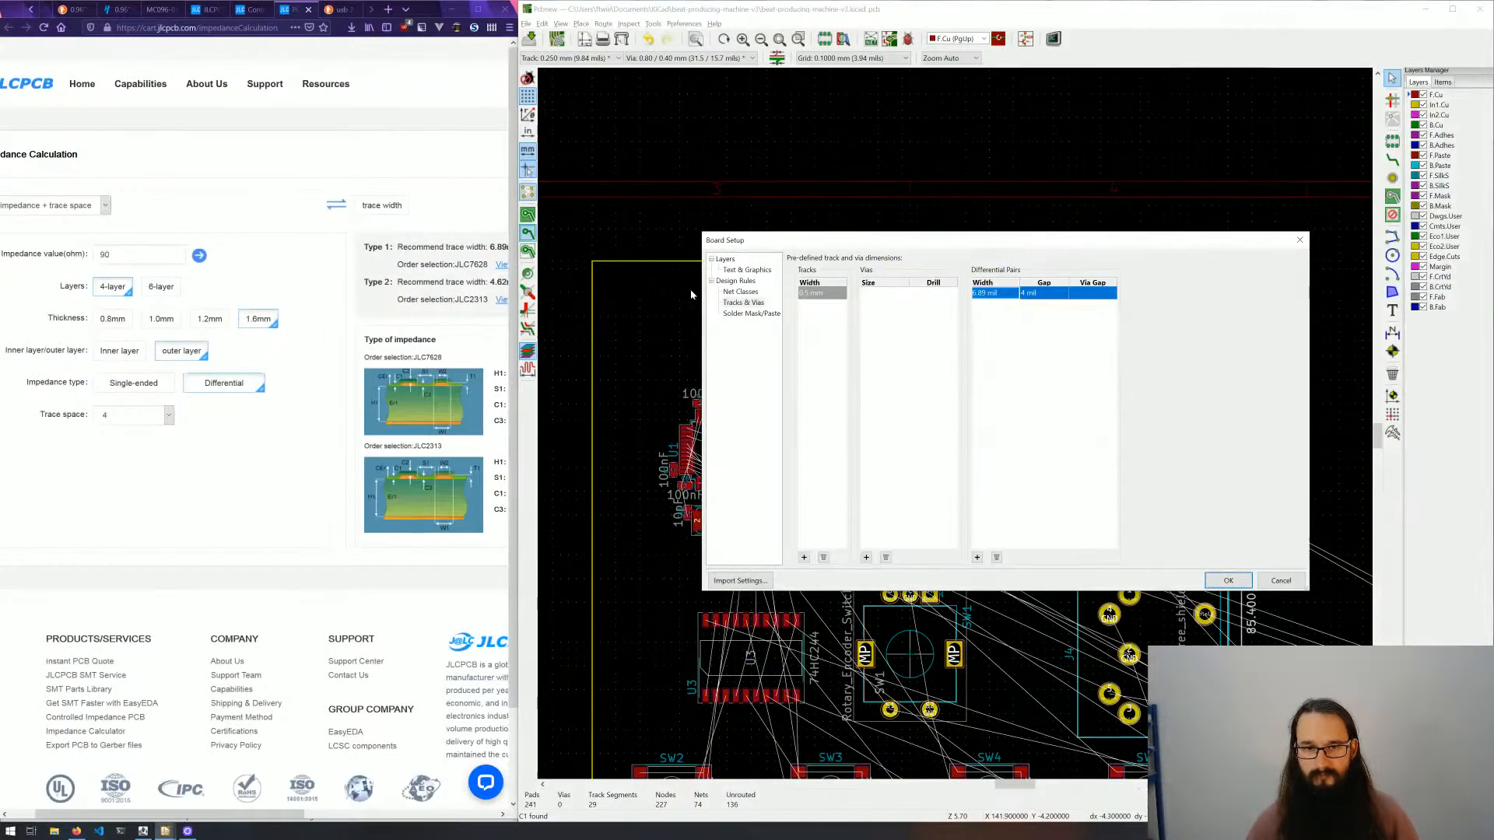
Step: Add a second predefined track width, try to apply it at 6.89 mil, and set it to 0.25 instead
left_click(804, 557)
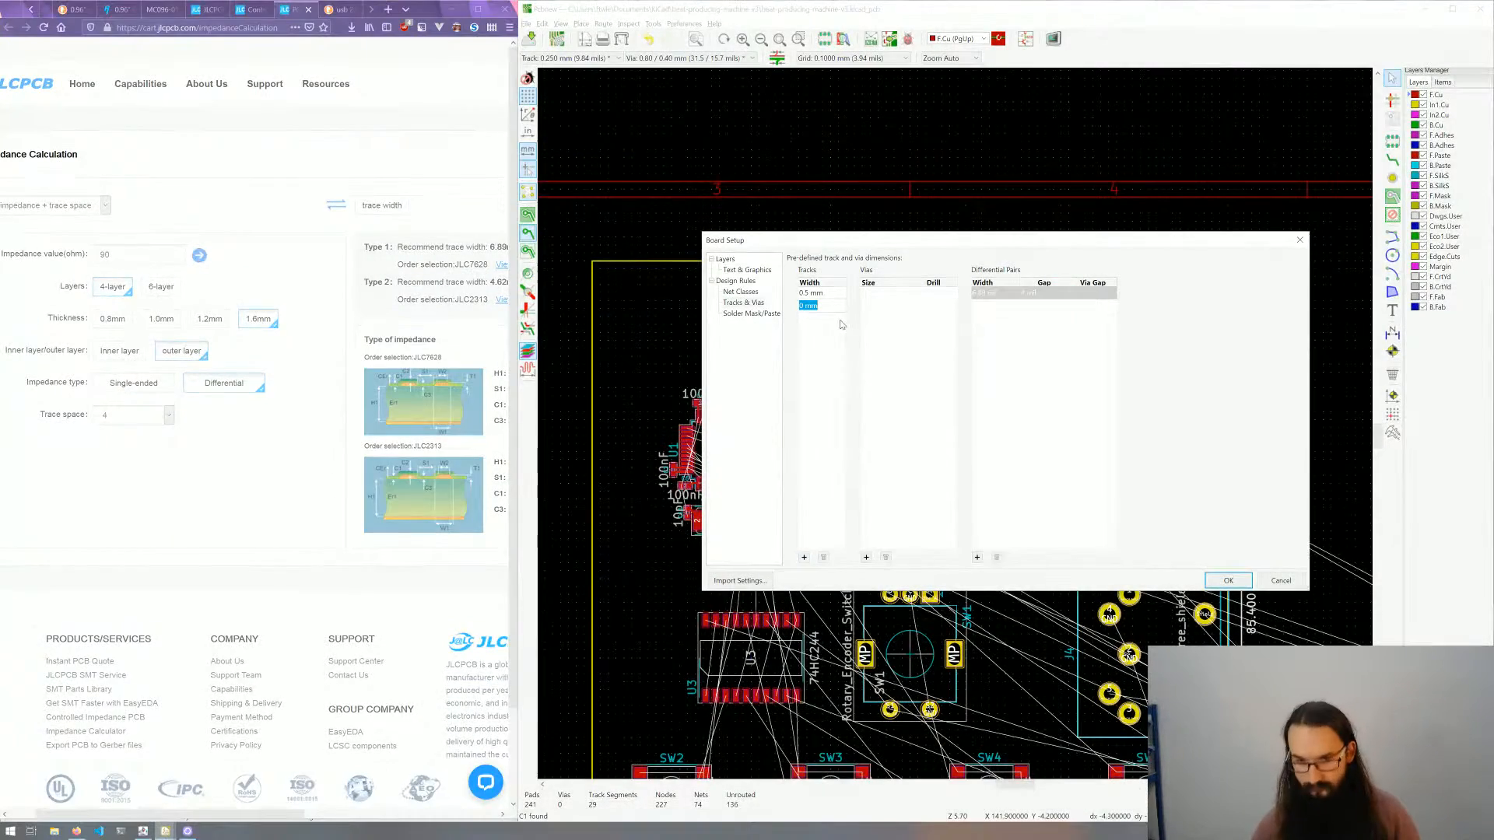
type("0")
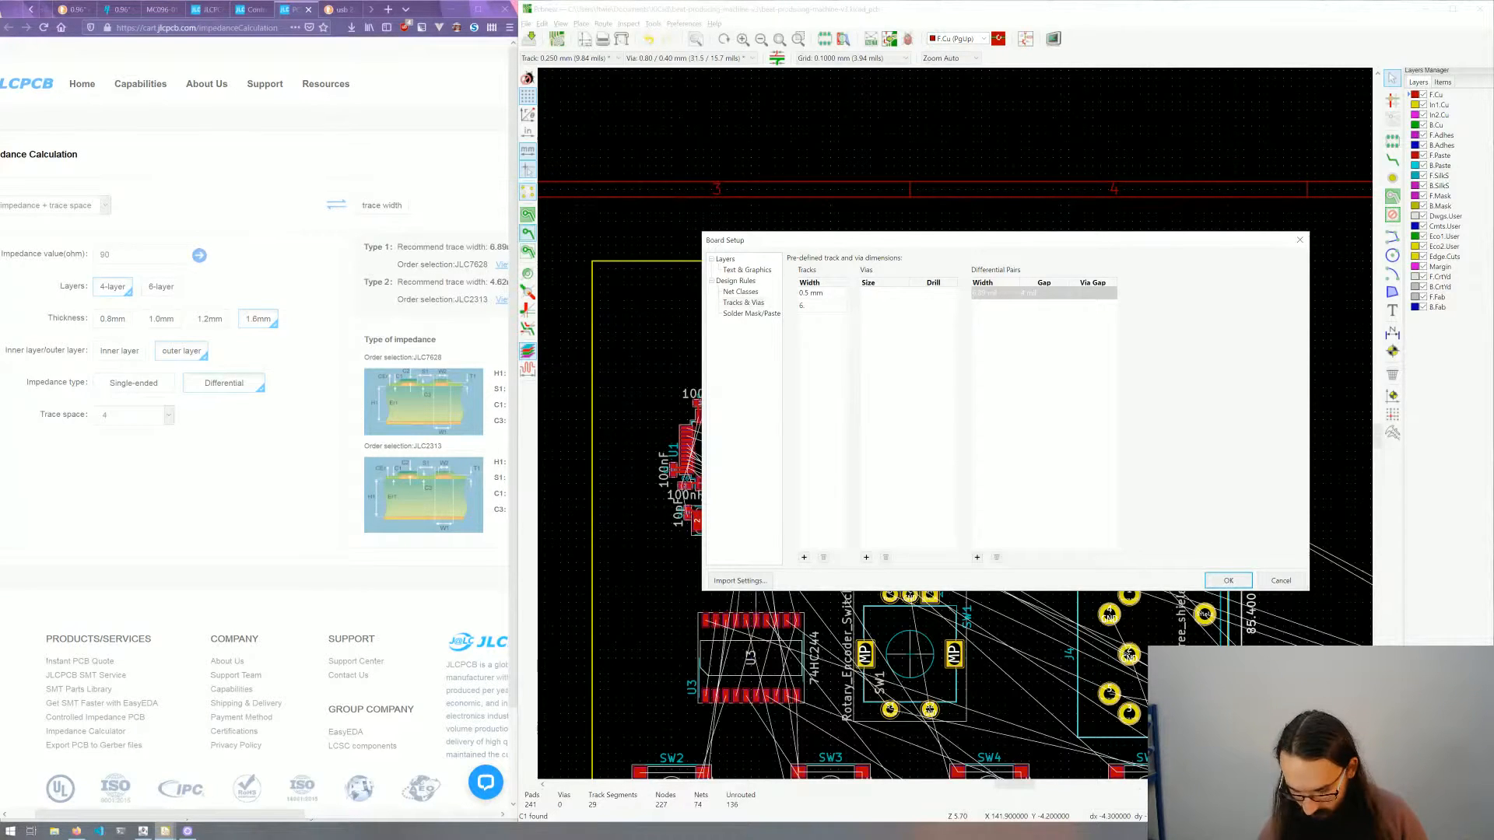
type("mil")
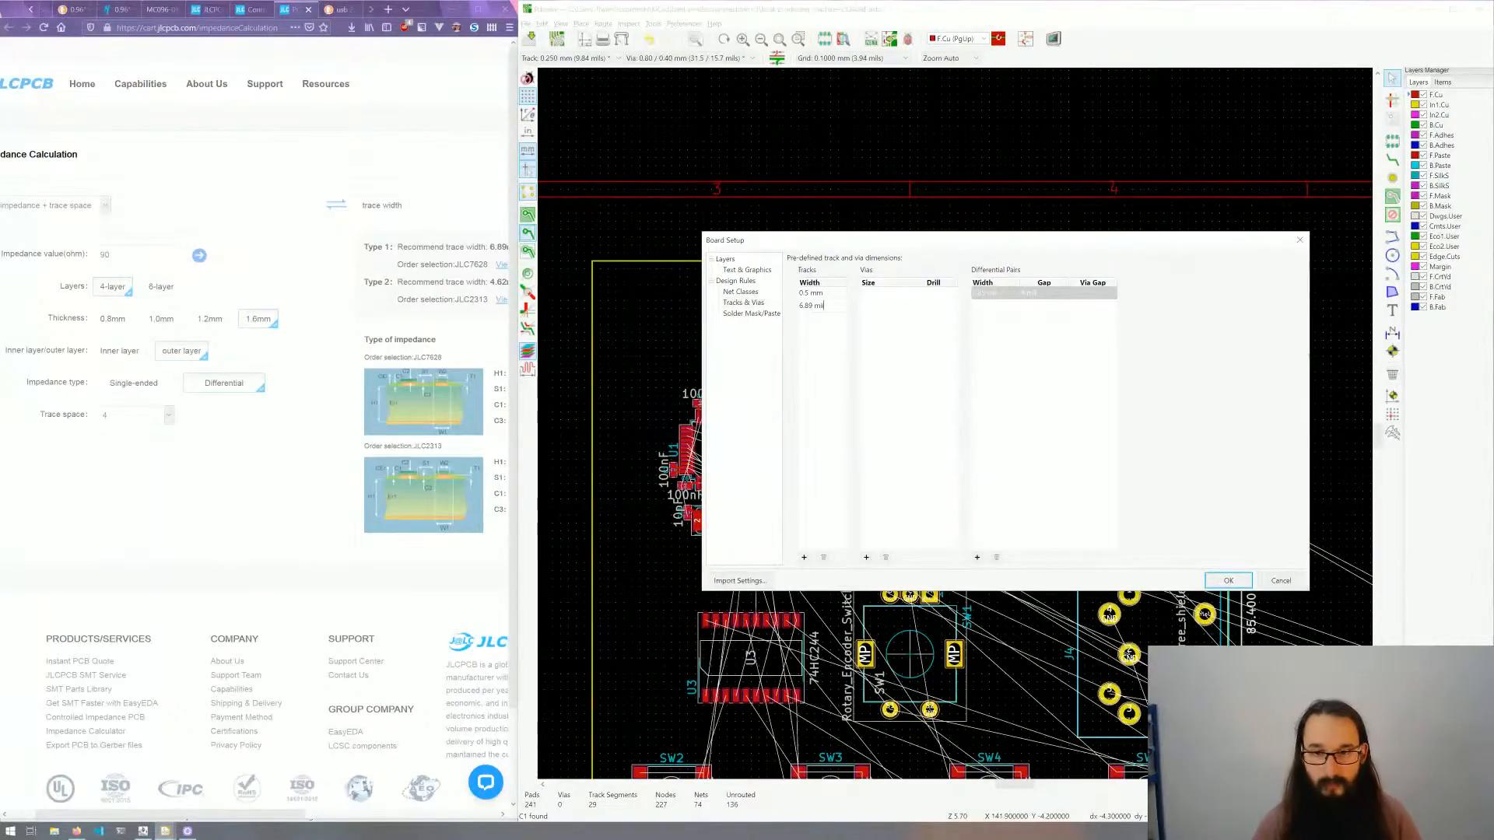
key("Return")
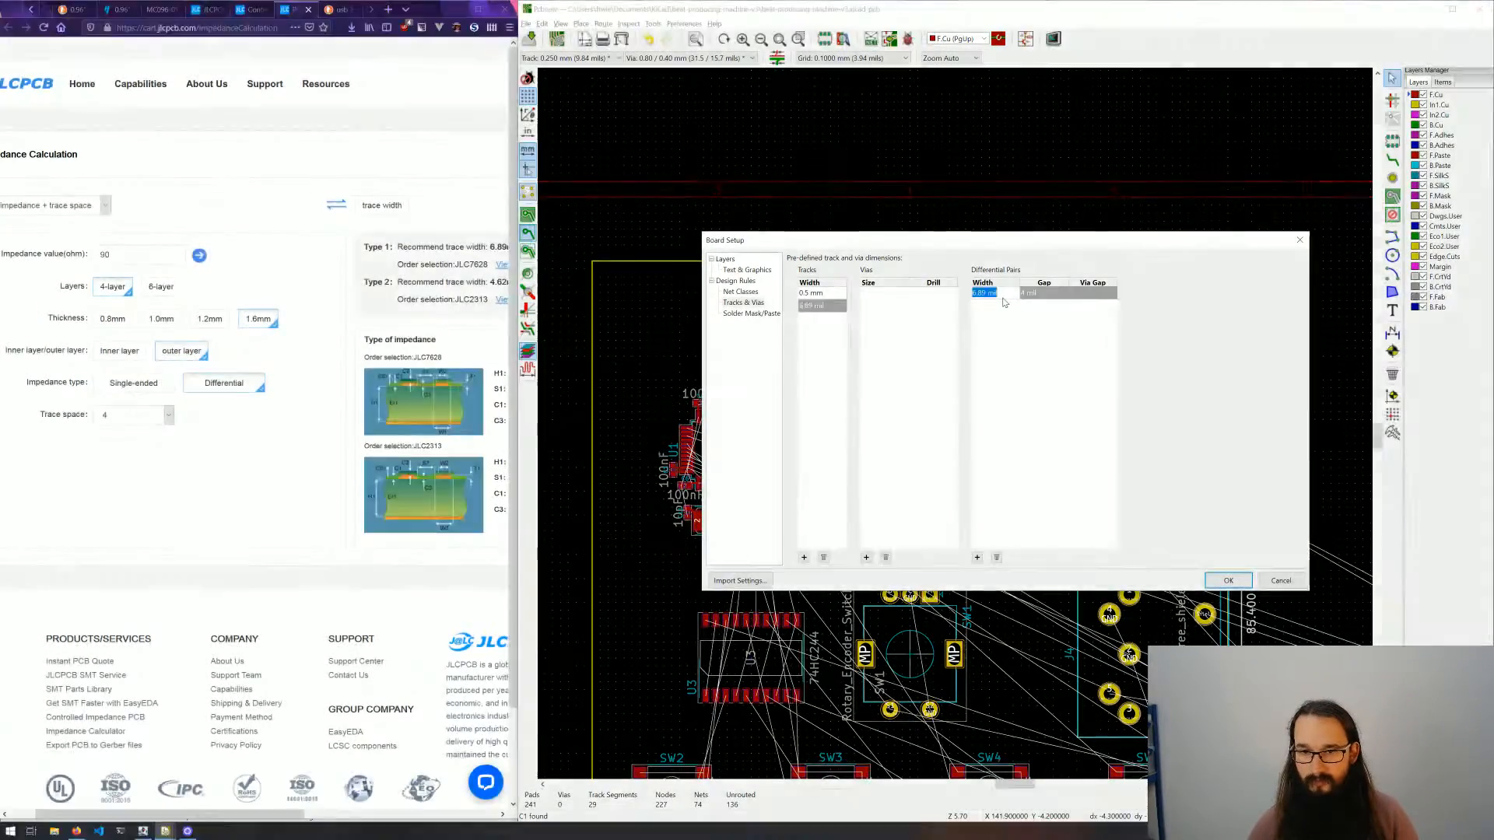
left_click(1220, 583)
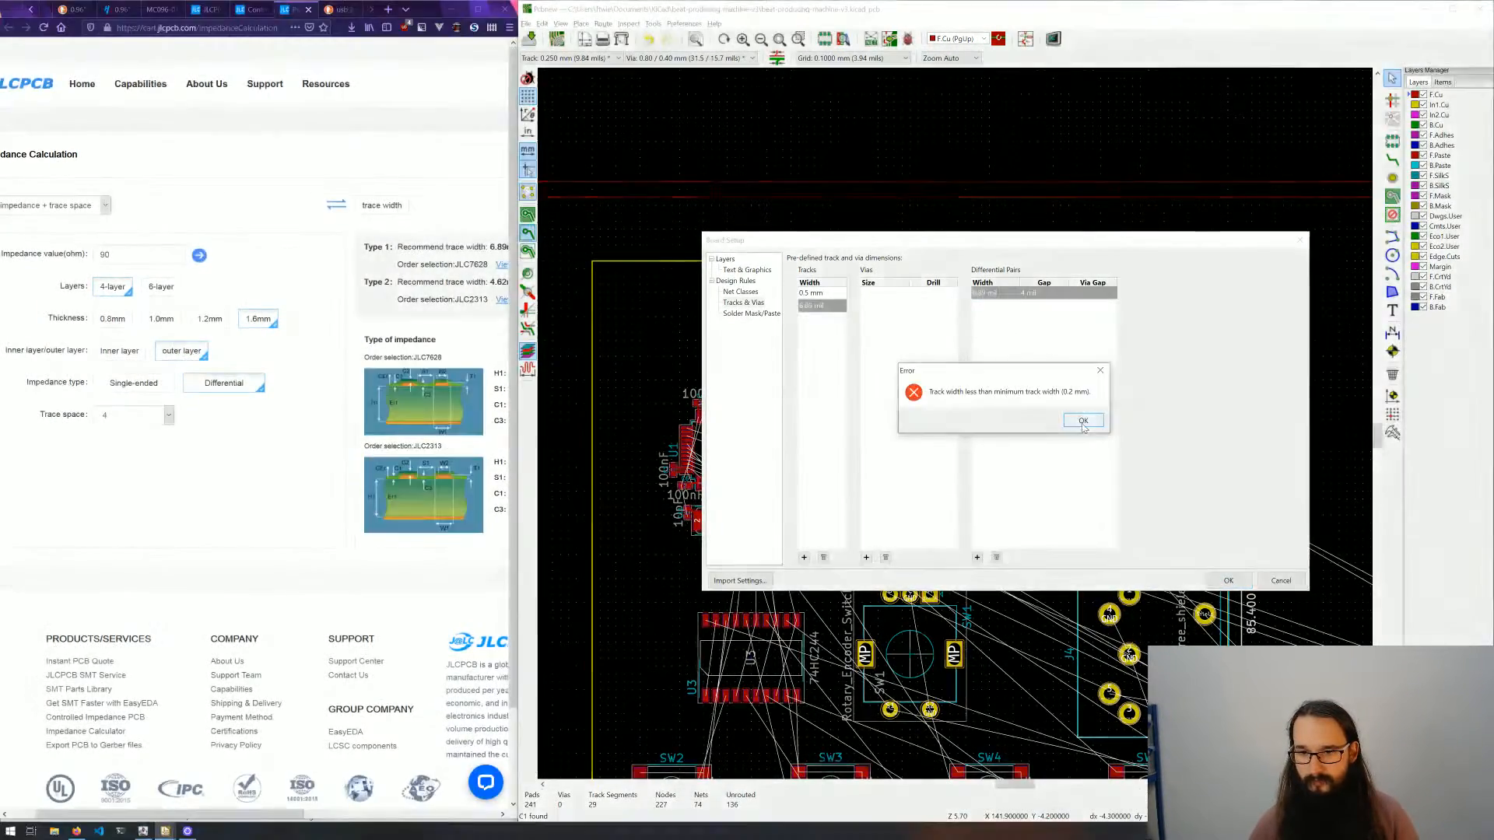
key("Return")
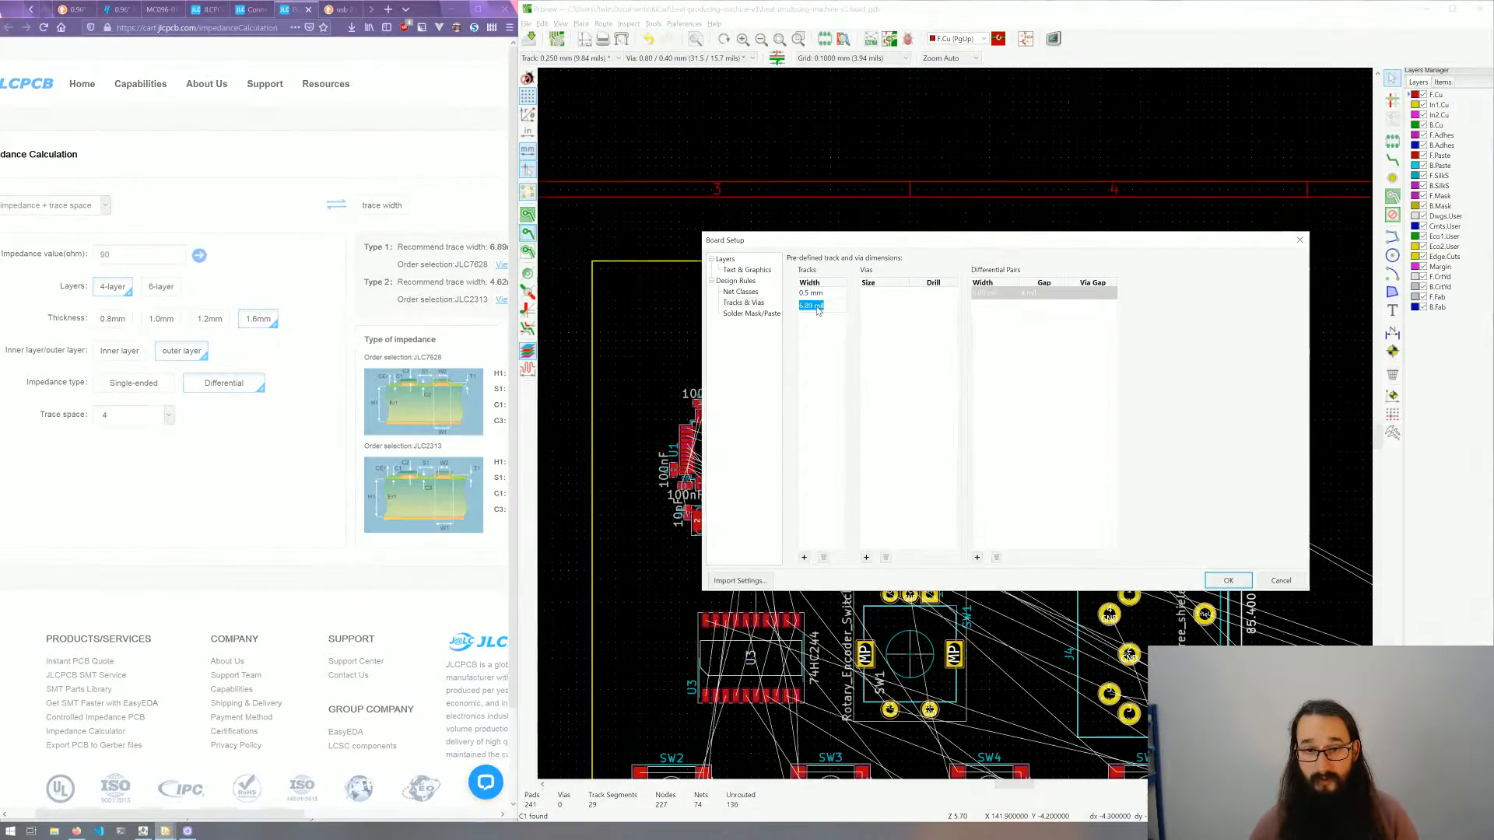
type("0.25")
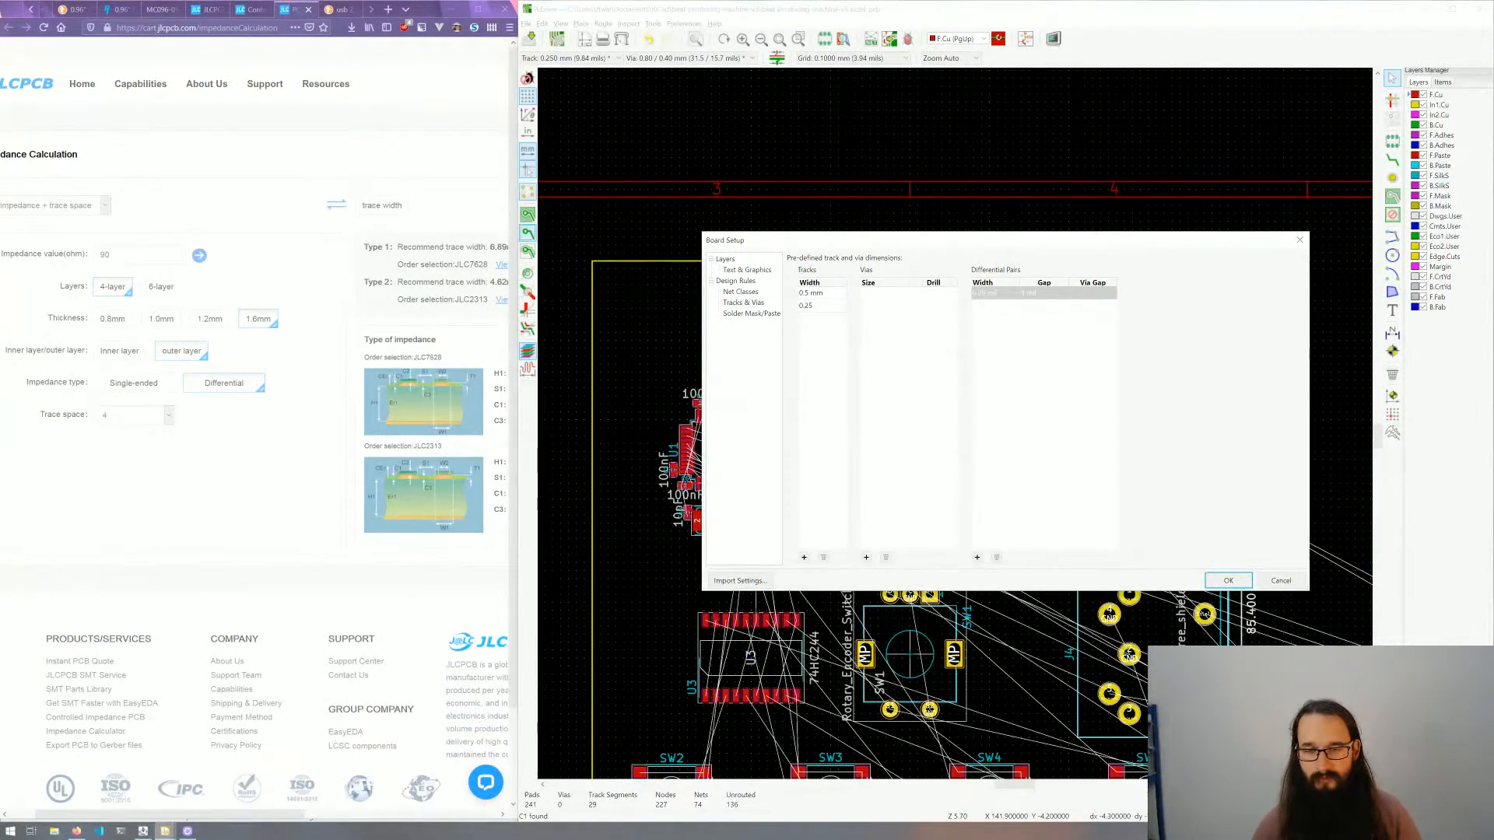
key("Return")
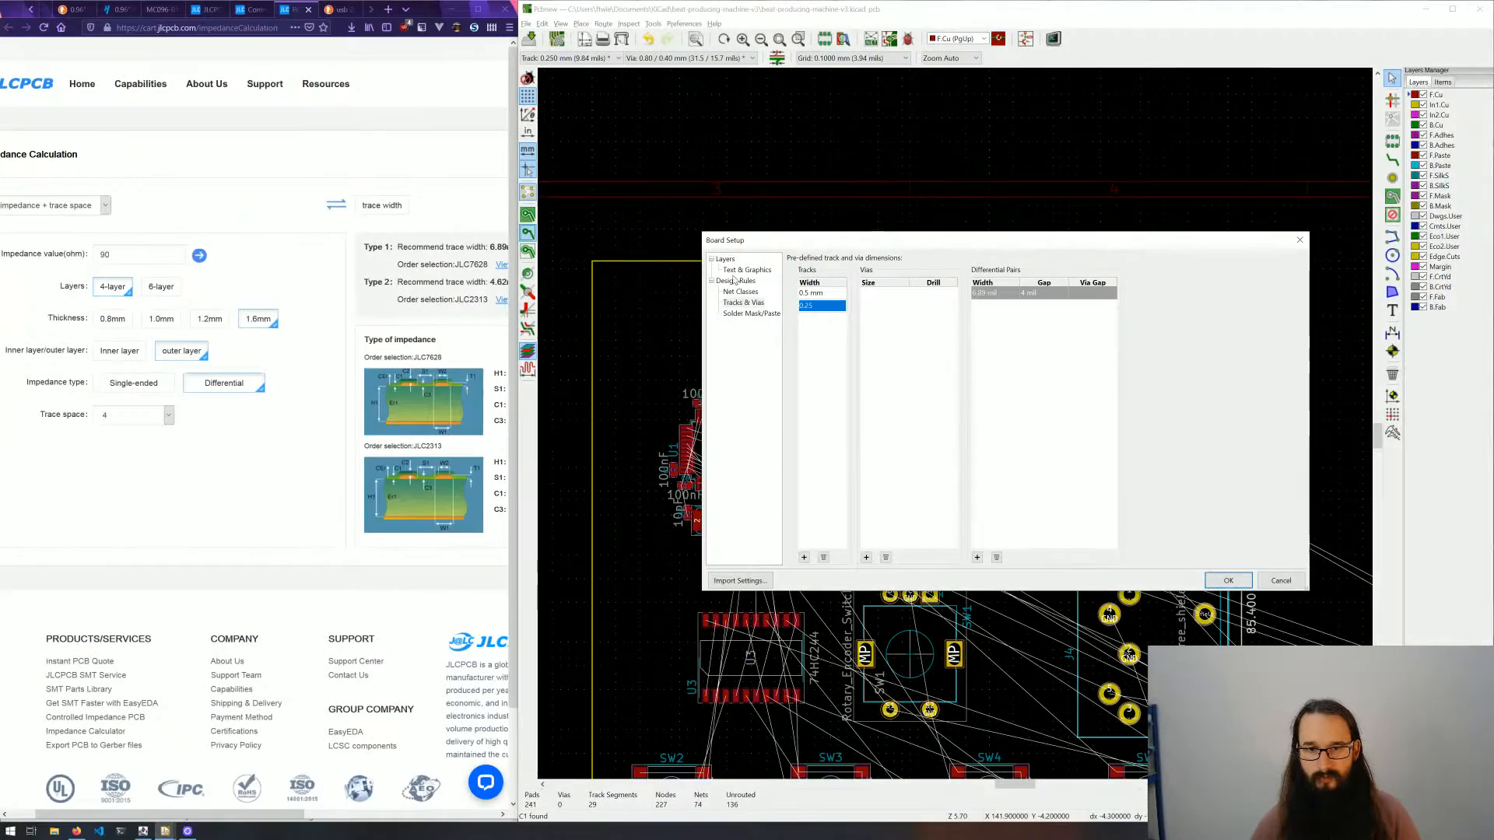
Step: Try to set the Default net class's track width to 6.89 mil and apply the board setup
left_click(741, 292)
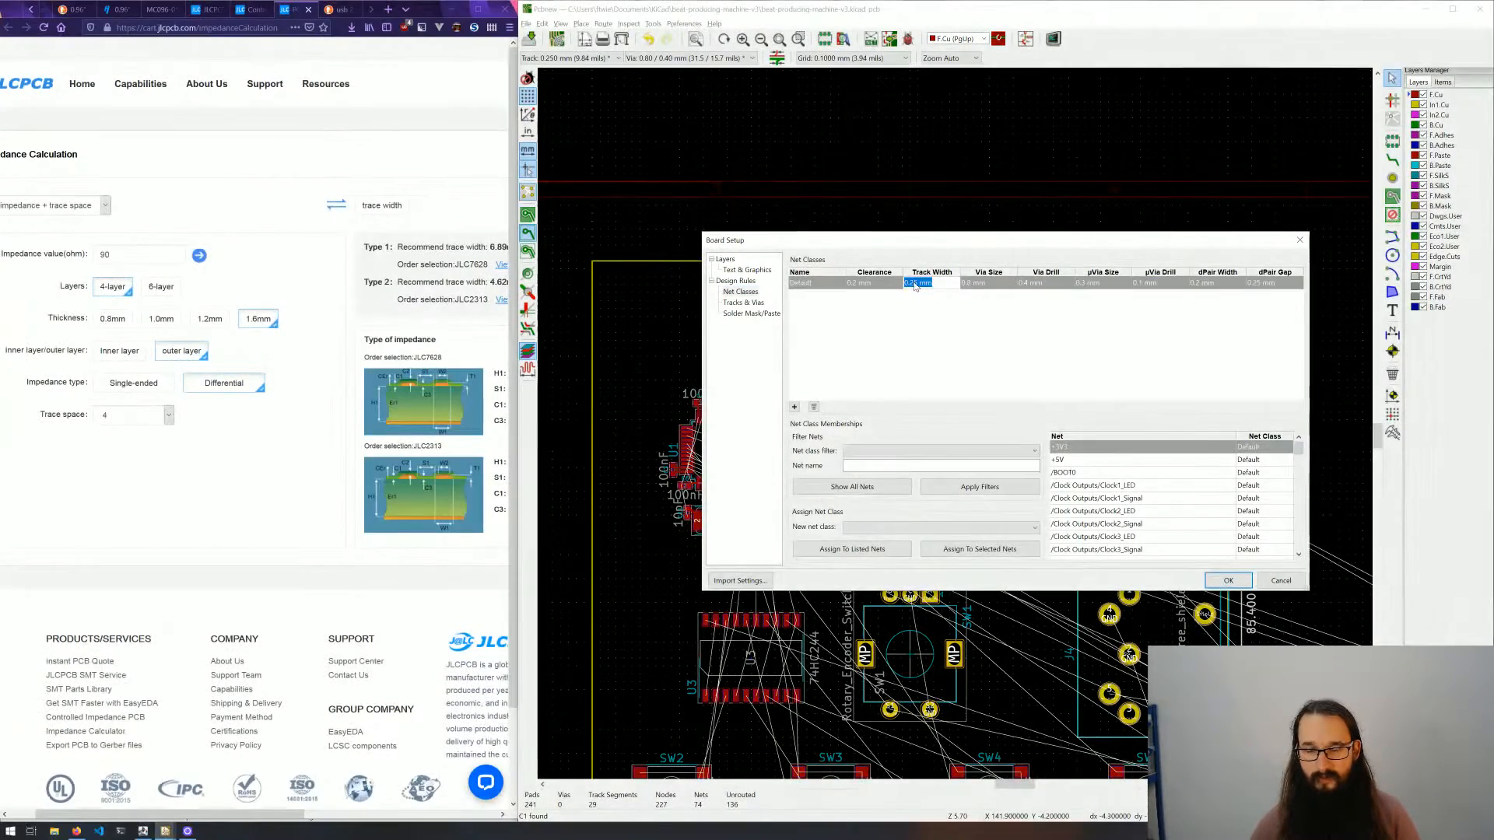
double_click(919, 283)
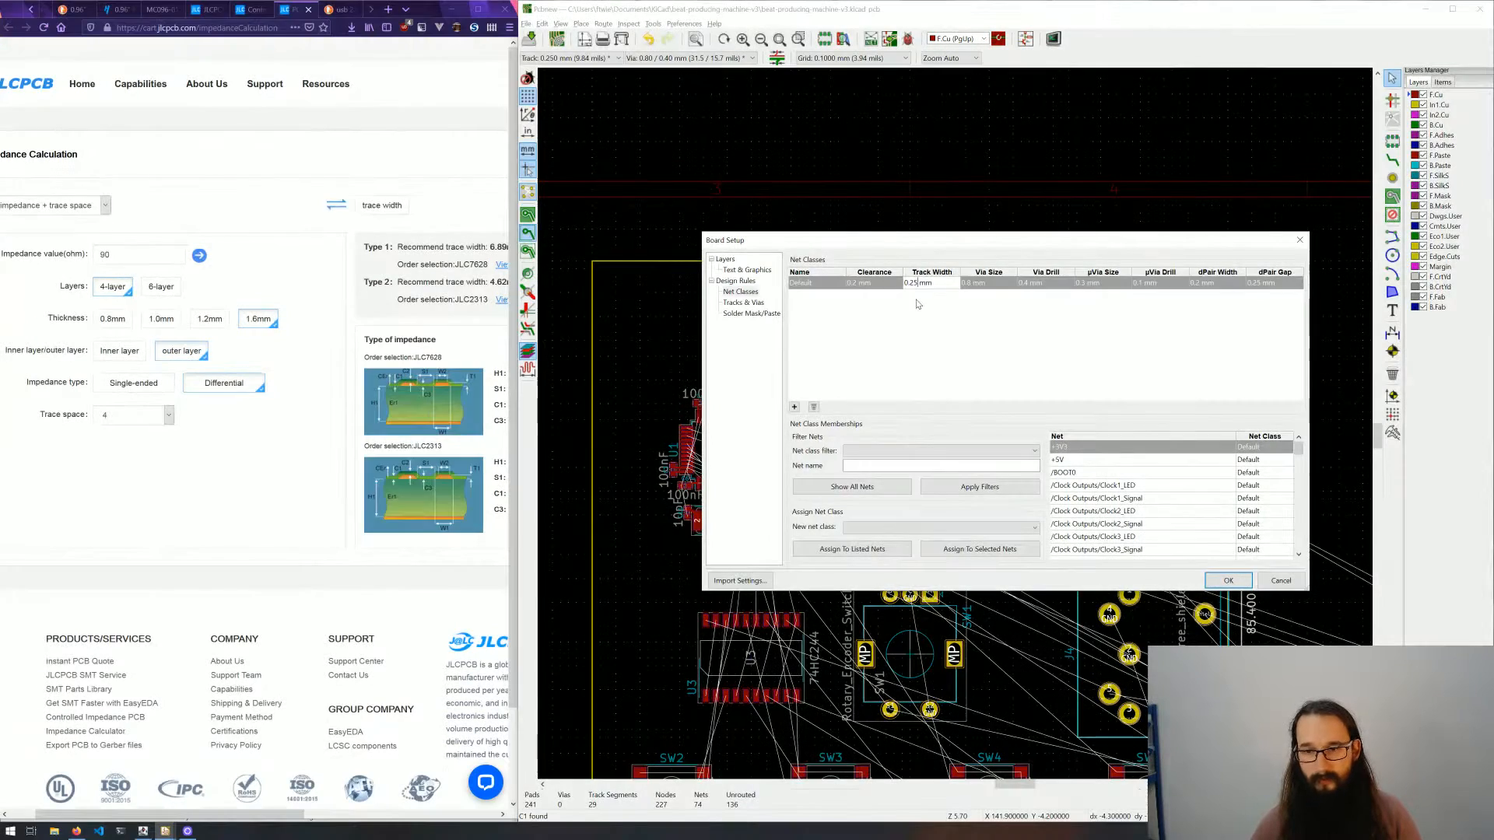
key("Return")
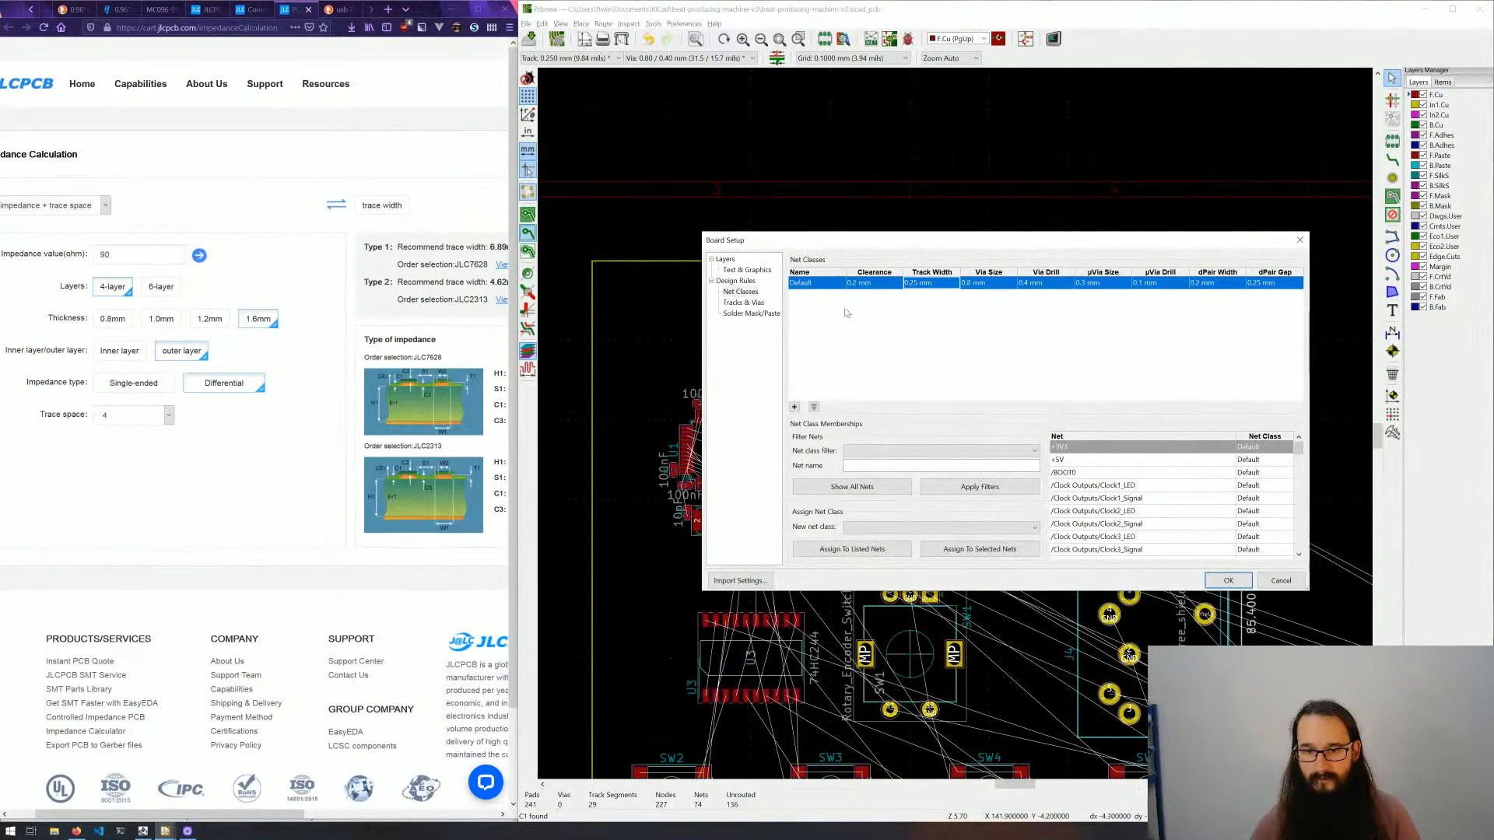
double_click(924, 287)
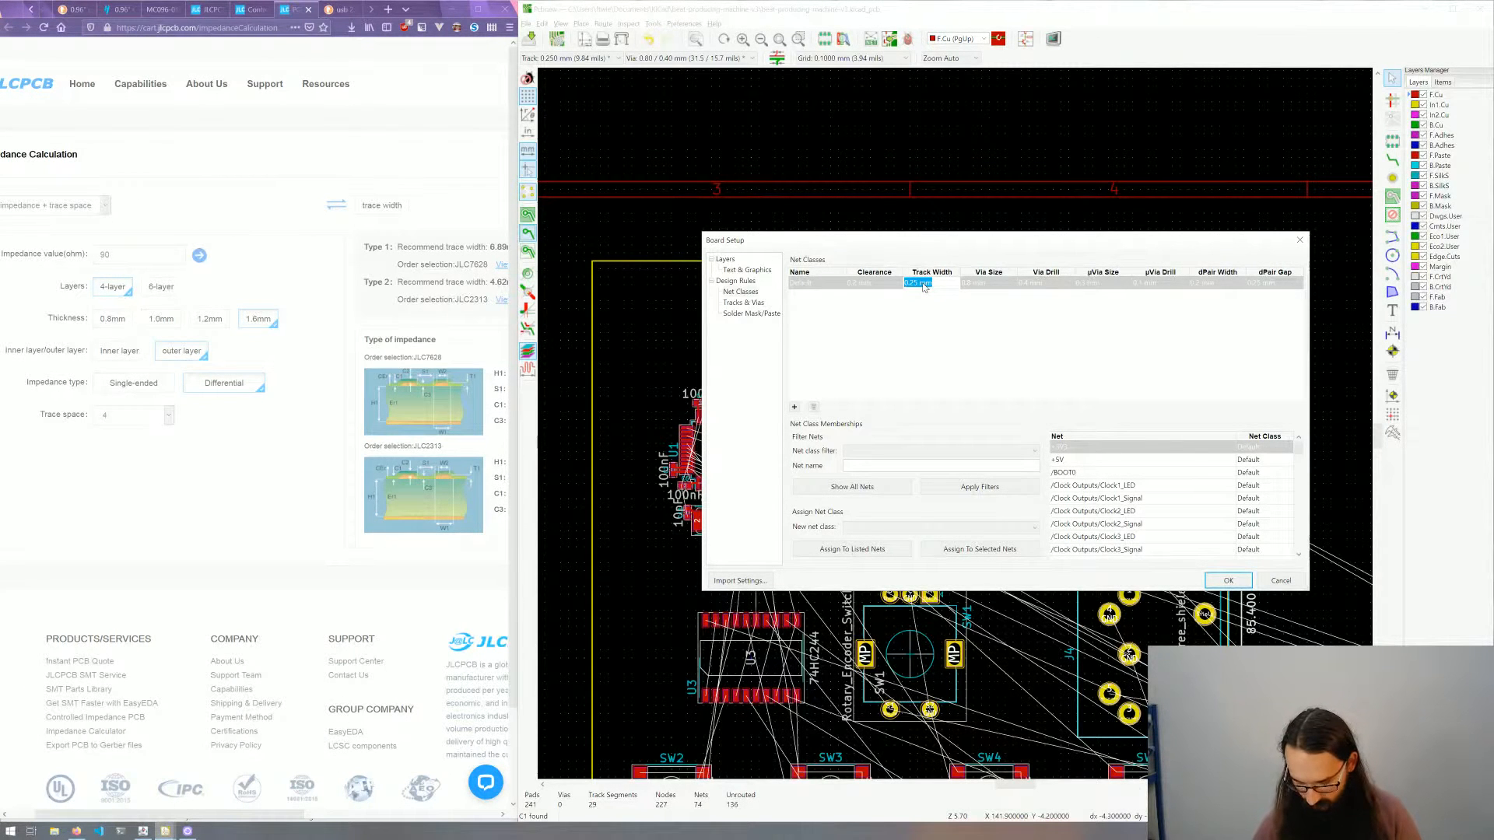
type("6.89 ")
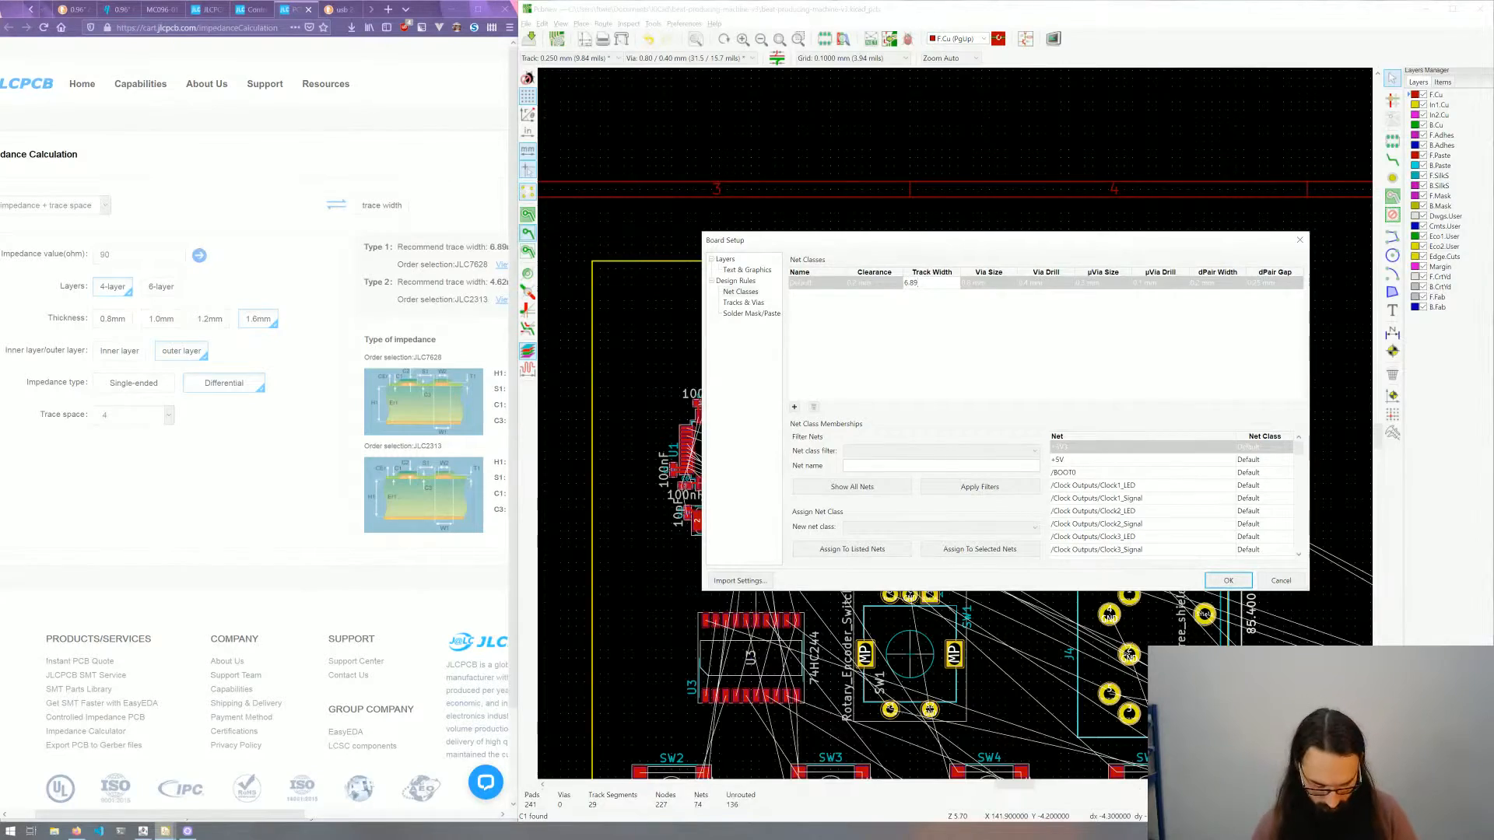
type("mil")
key("Return")
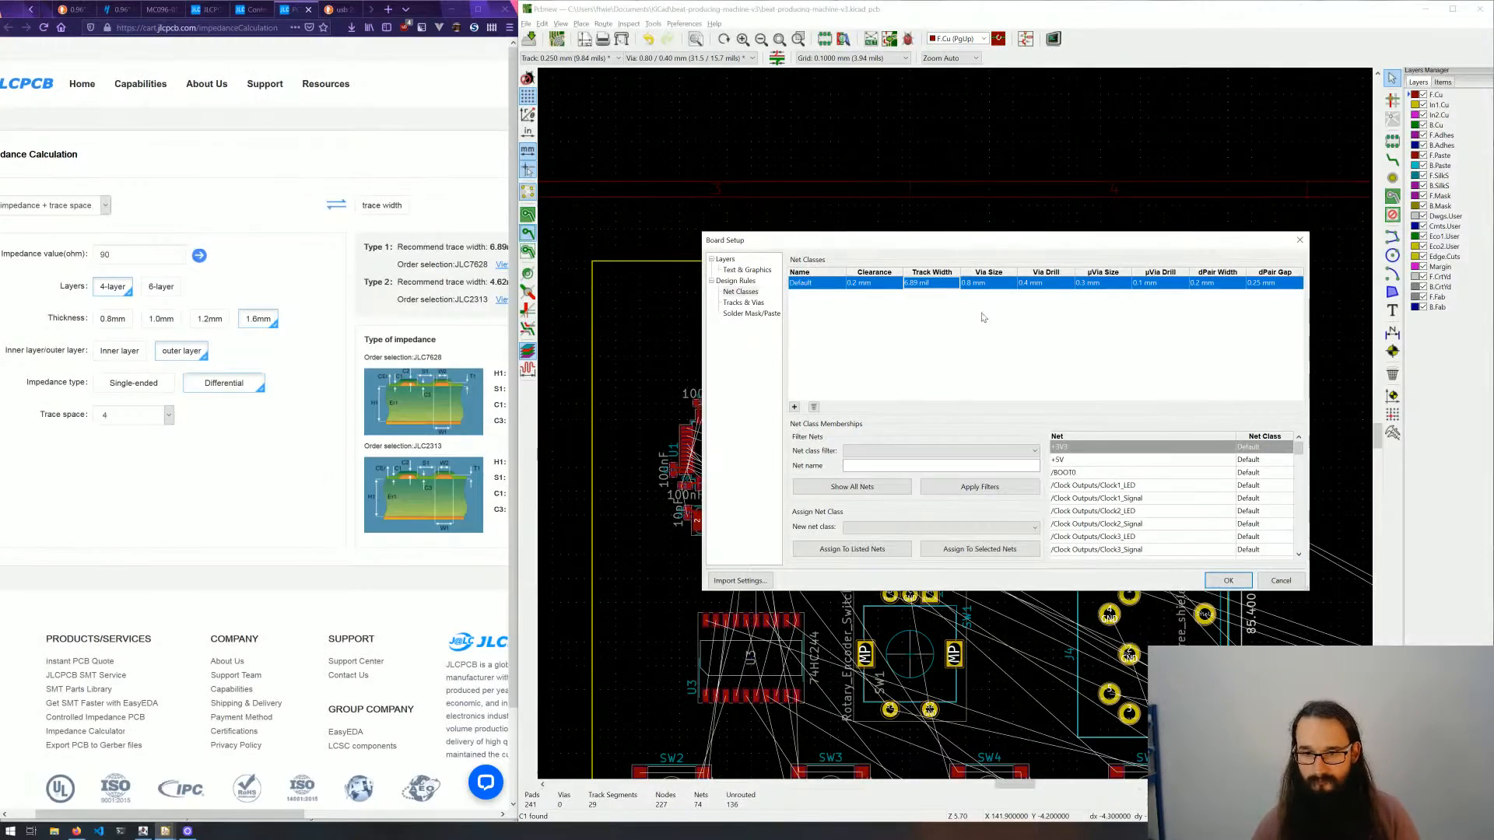
left_click(1227, 580)
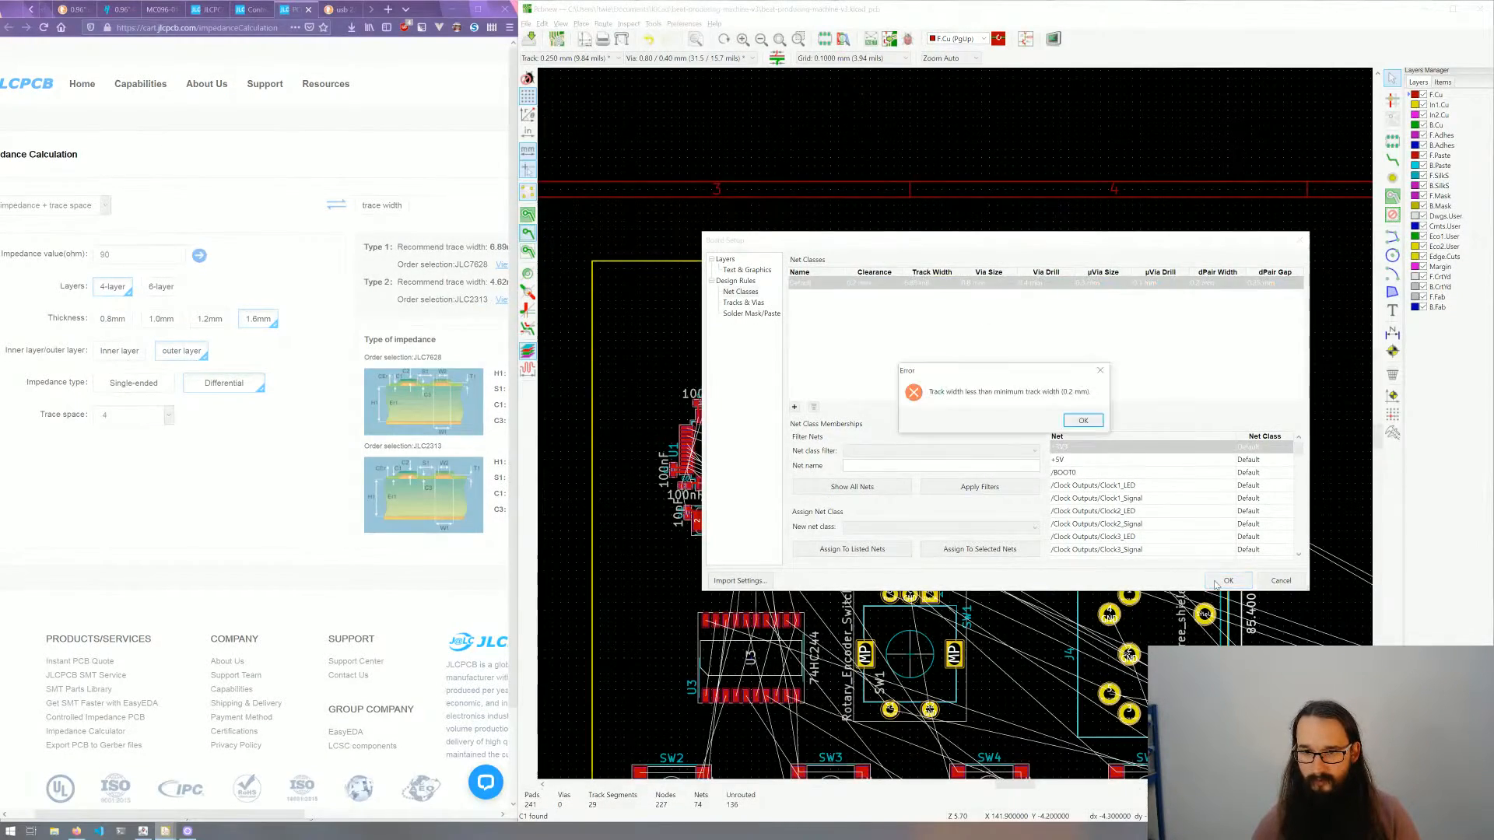
left_click(1082, 420)
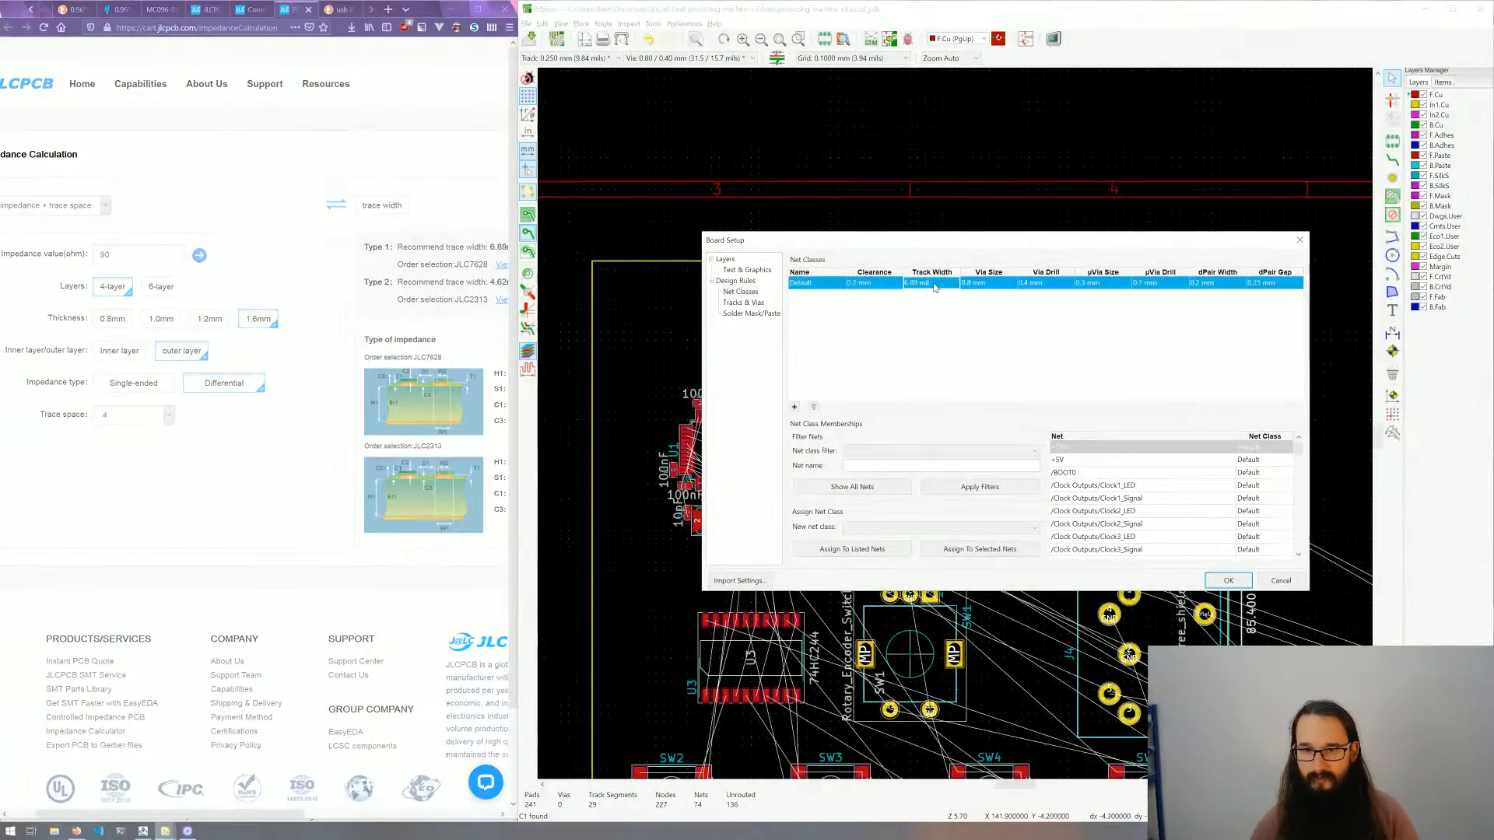
Step: Set the Default net class's track width back to 0.25 mm
type("0")
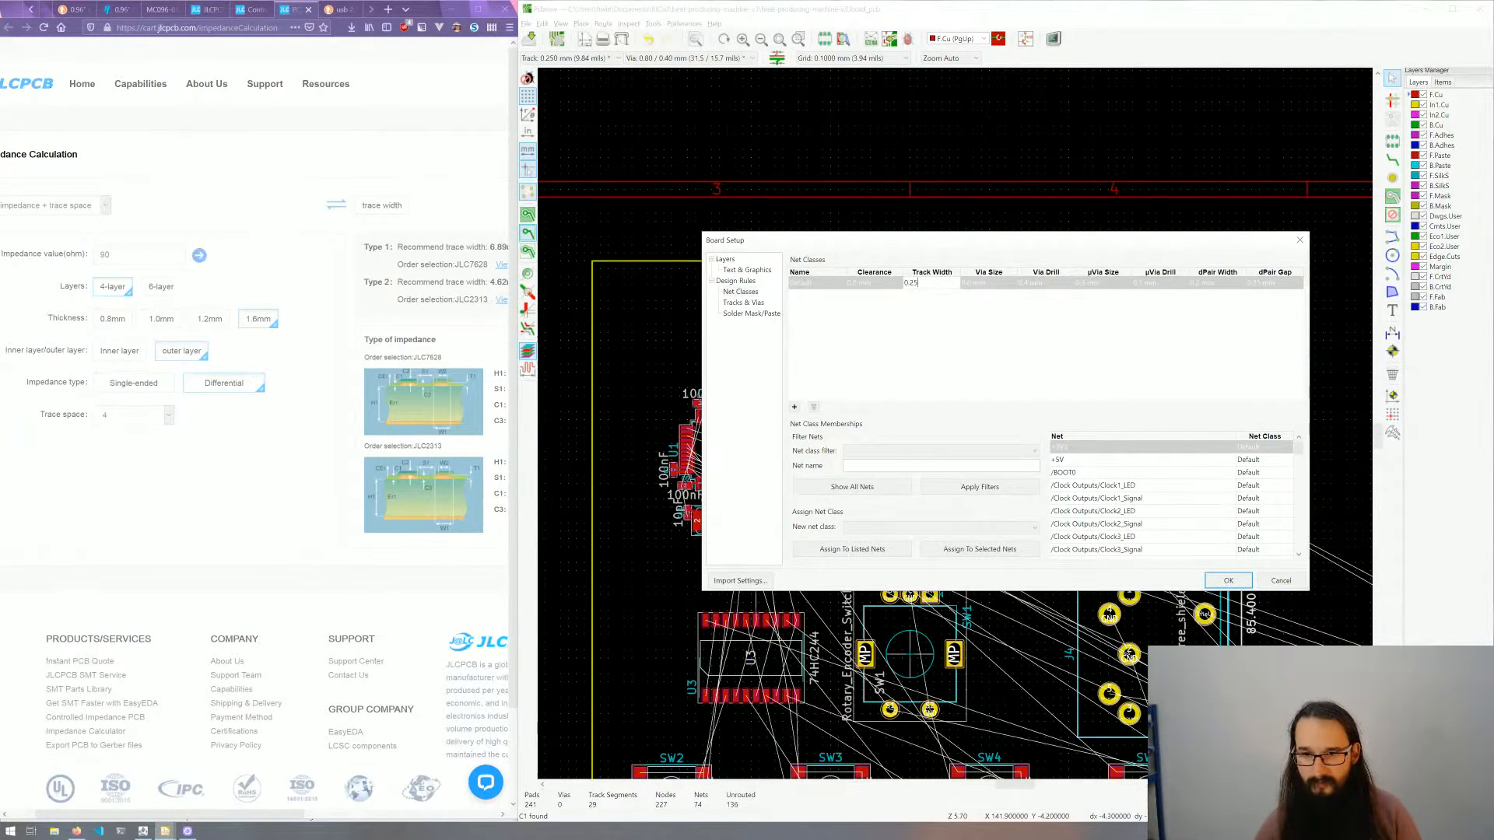
type(".25")
key("Return")
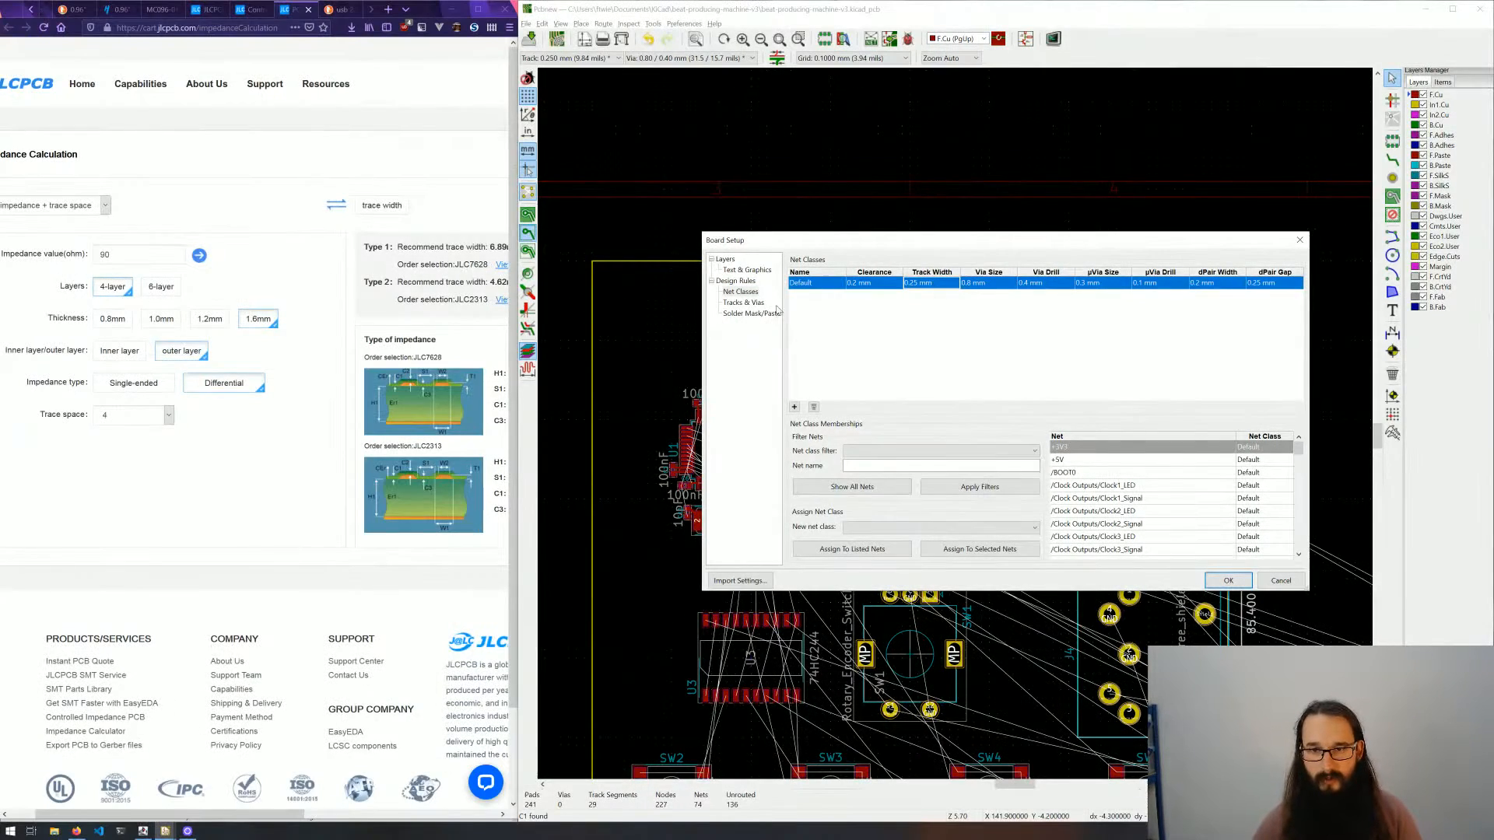
Step: Set the design rules' minimum track width to 0.1 mm and apply the board setup
left_click(735, 281)
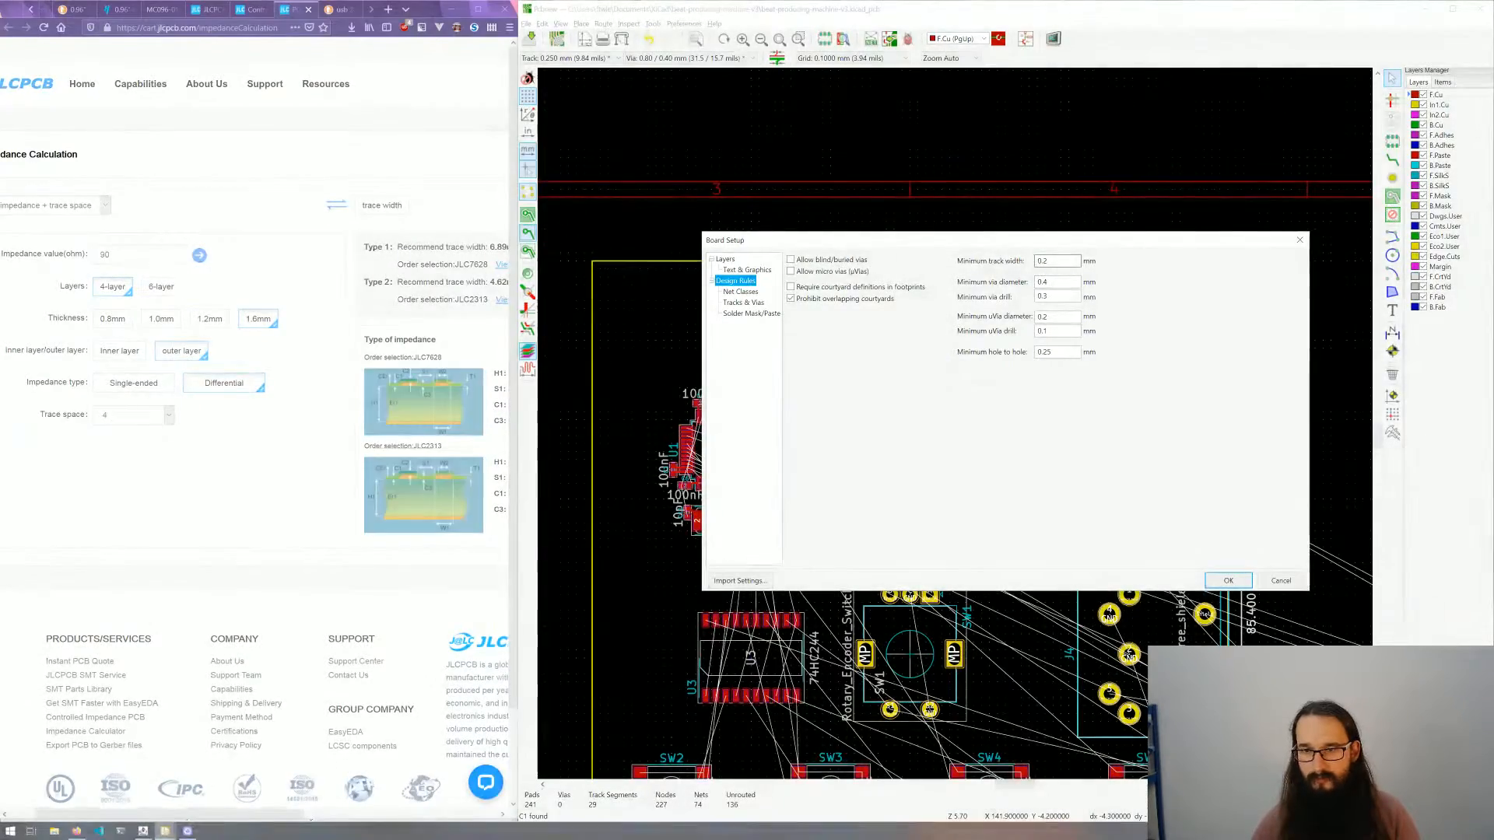
left_click(1044, 261)
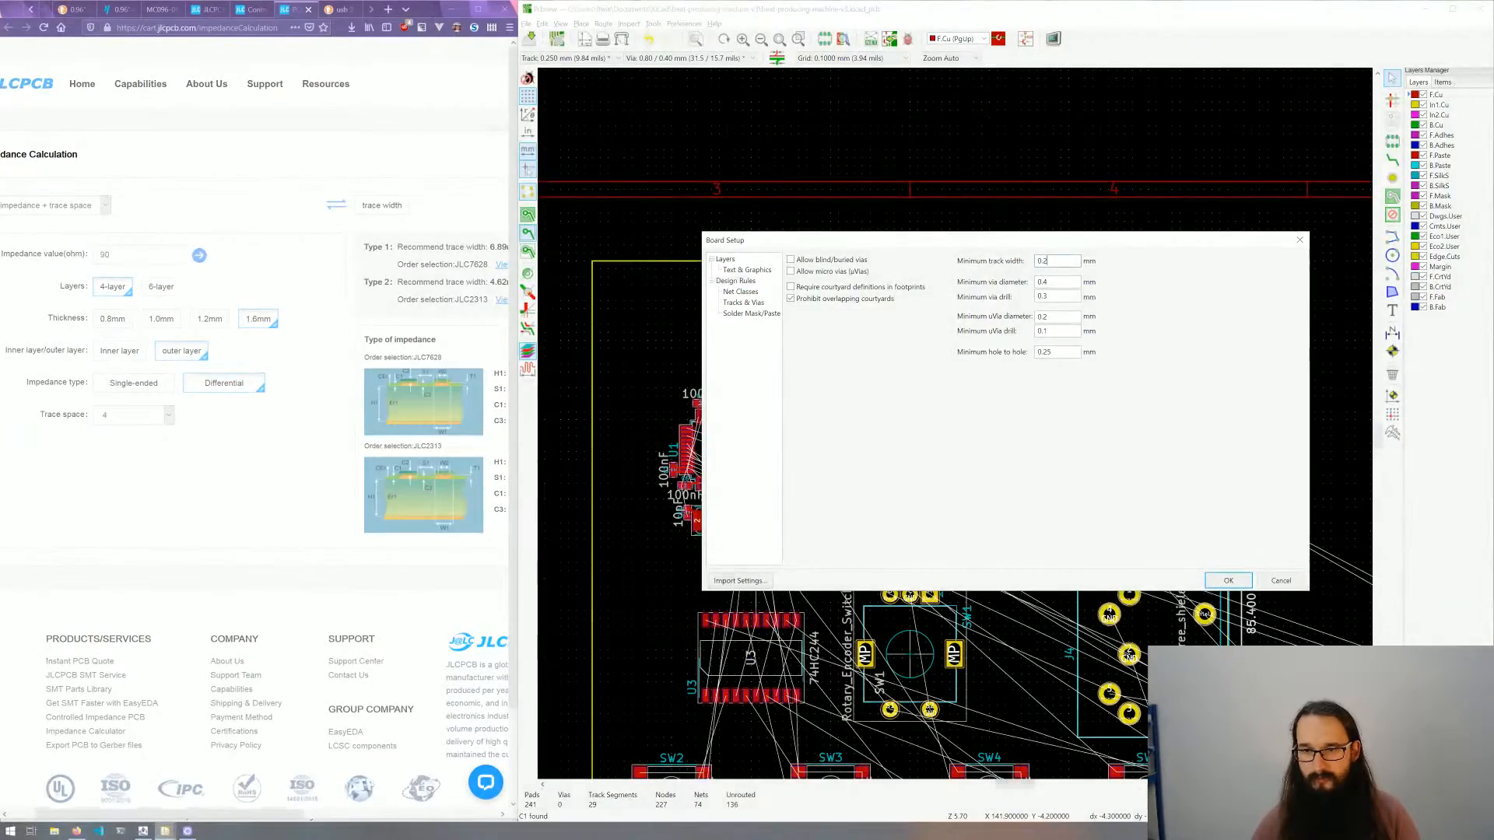
type("0.1")
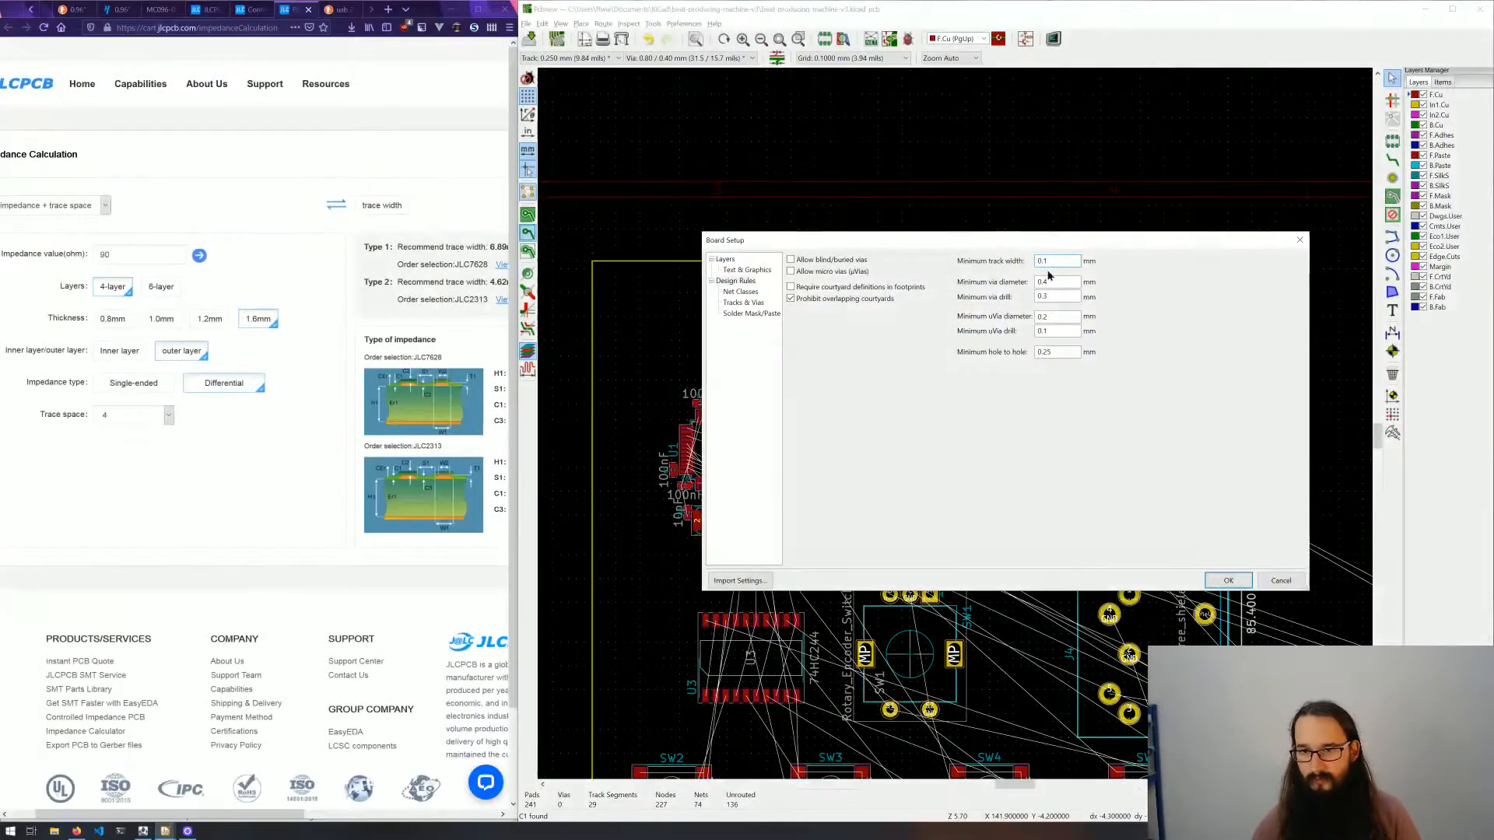
key("Tab")
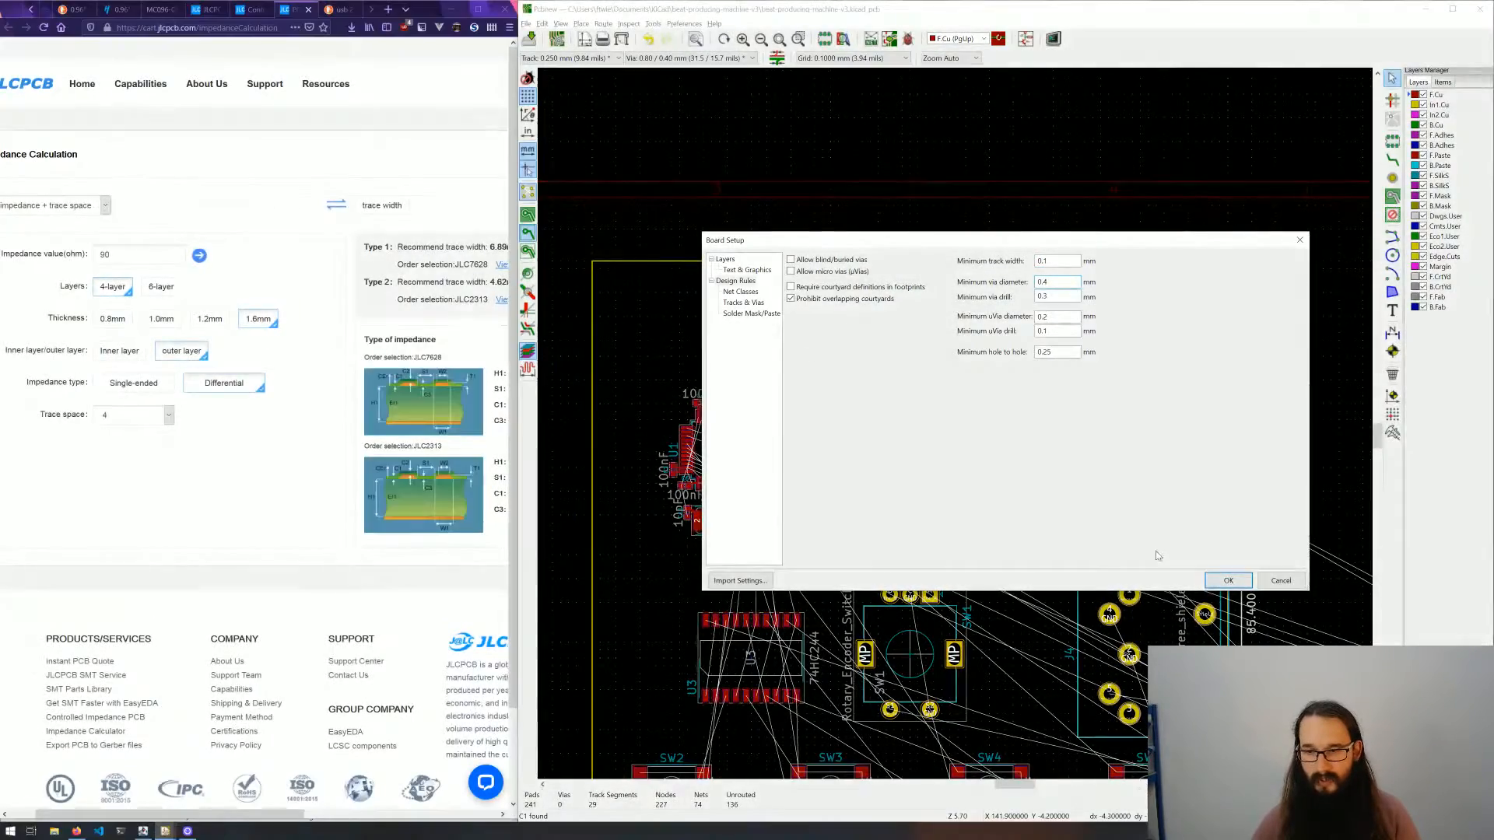
key("Return")
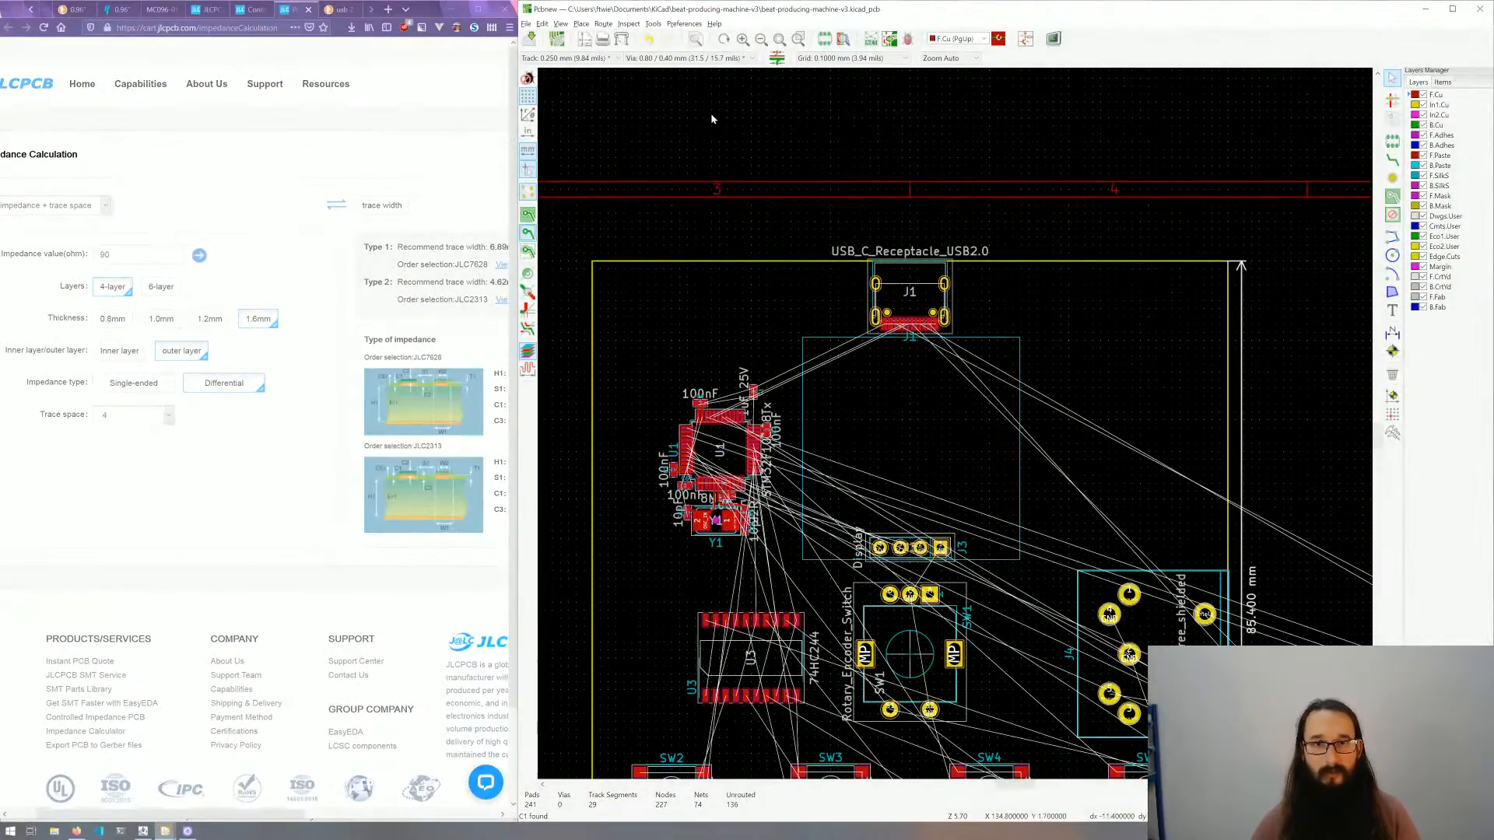
Step: Start a differential pair at U1's USB_D+ and USB_D- pads and route it up and diagonally over to a point above C1
left_click(603, 25)
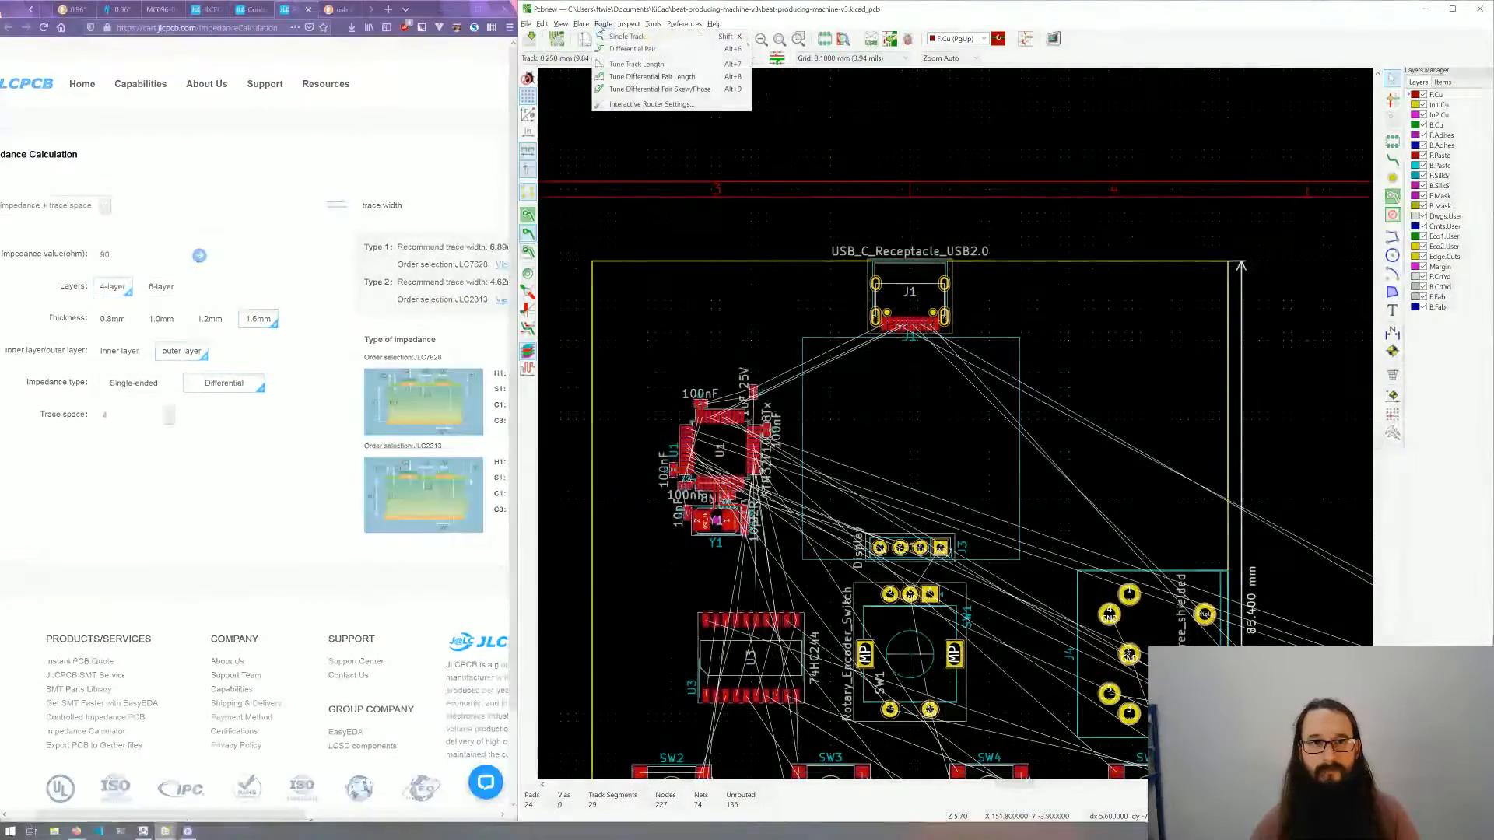
left_click(620, 47)
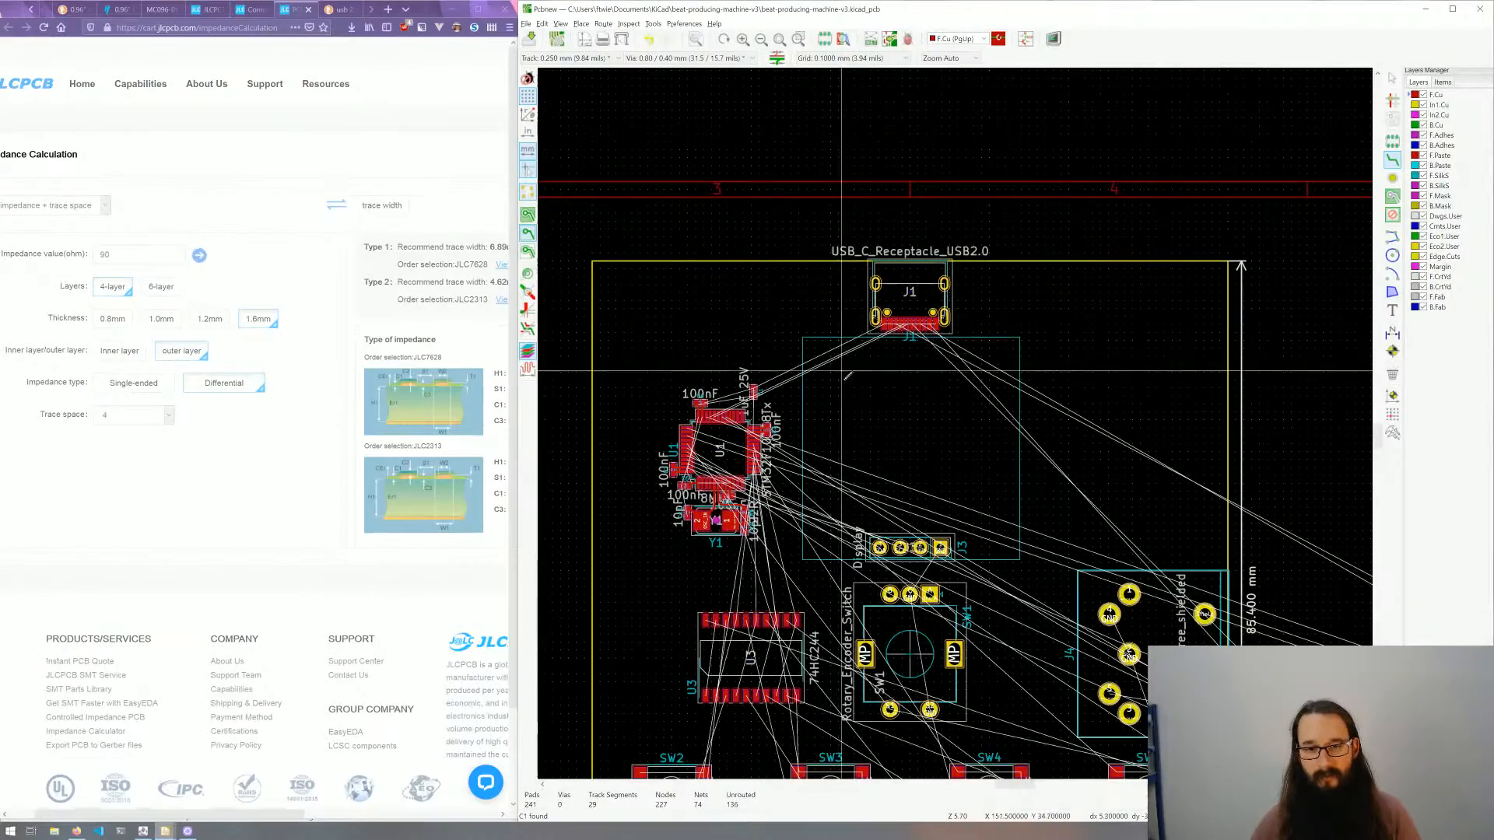
scroll(832, 293, "up", 3)
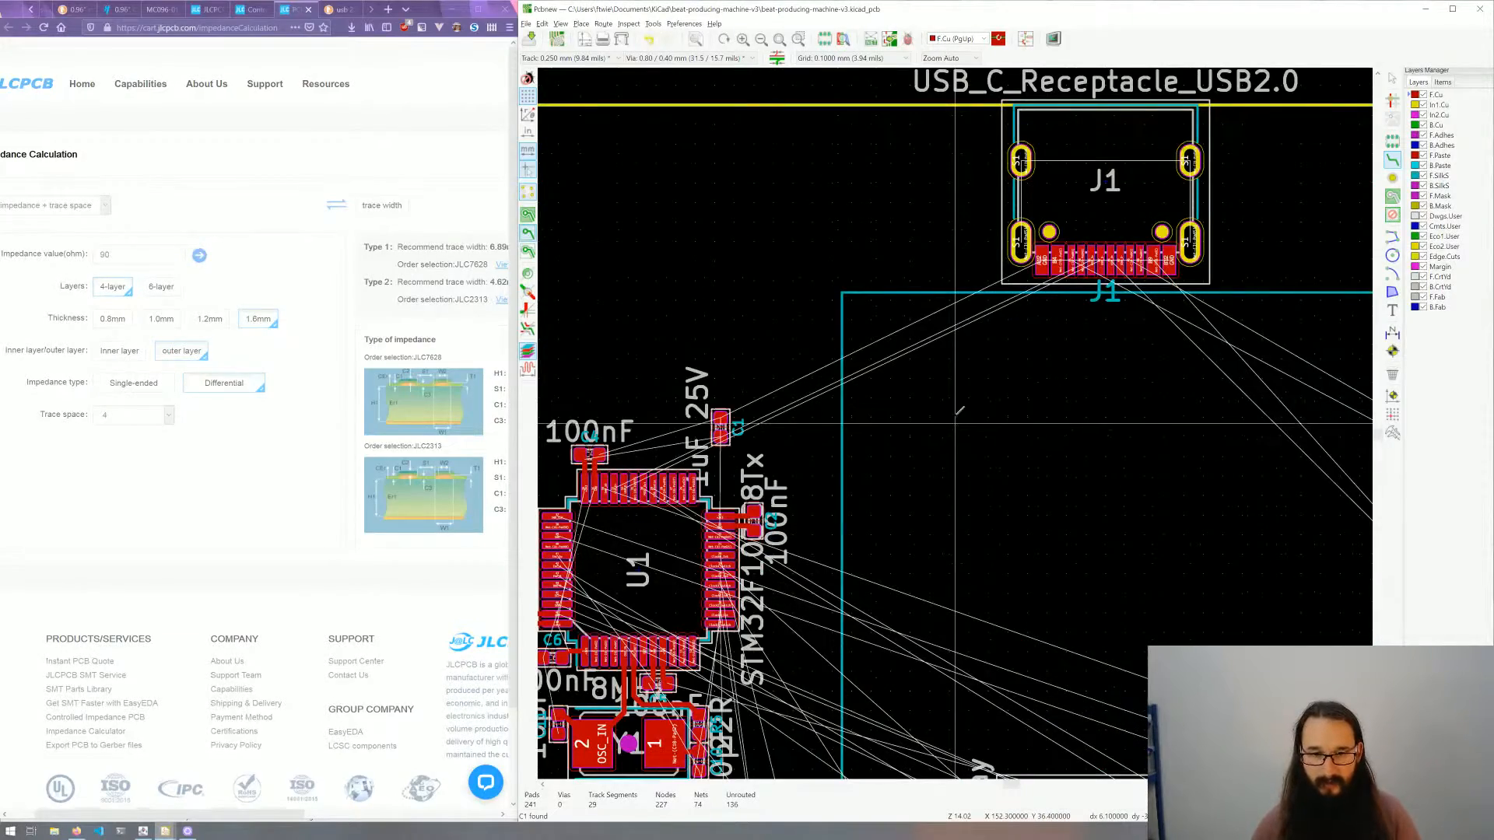
scroll(958, 420, "up", 1)
scroll(935, 445, "down", 1)
middle_click_drag(588, 499, 806, 476)
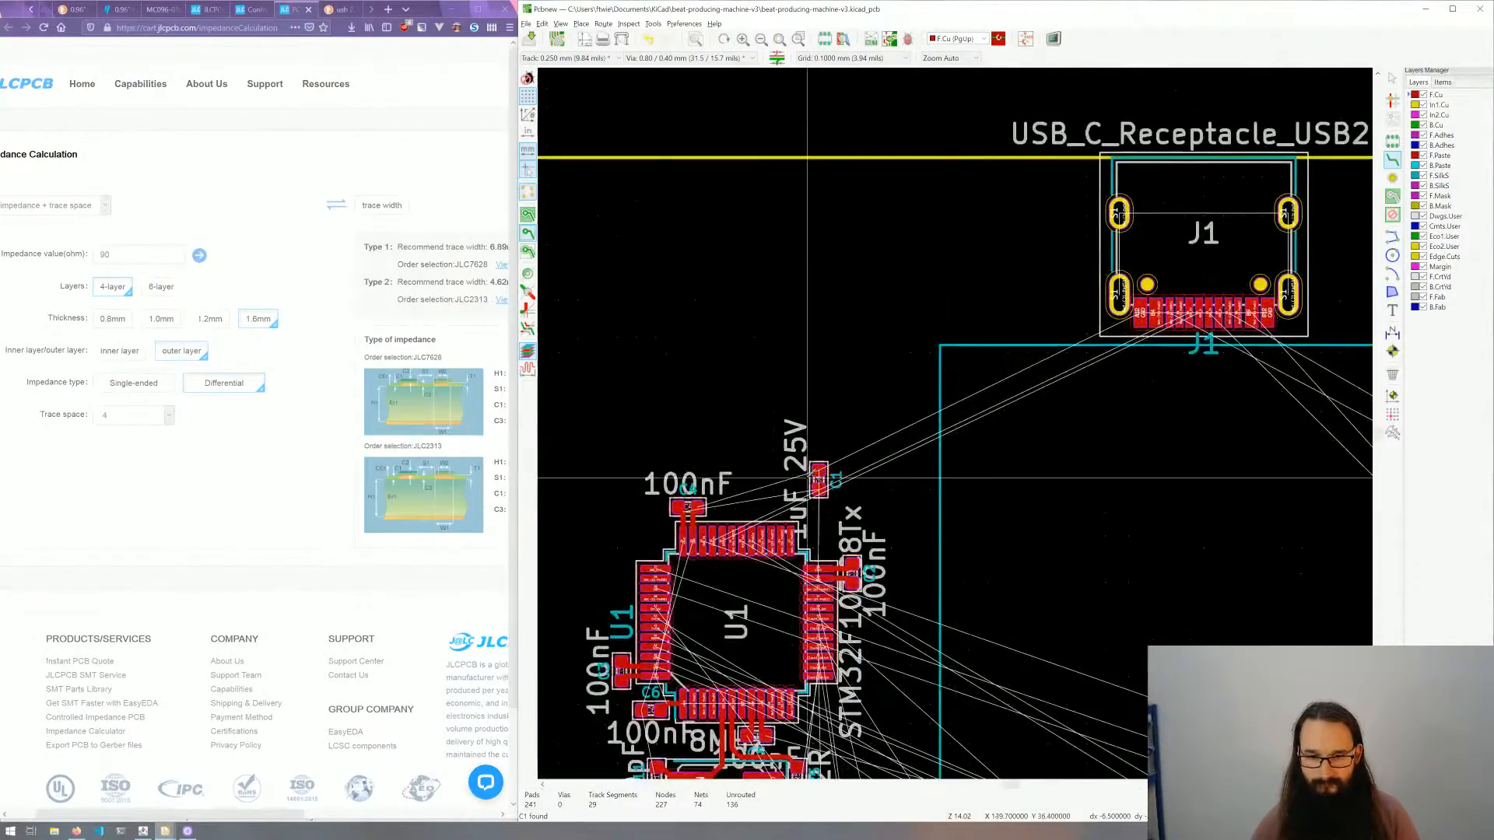
scroll(806, 476, "up", 2)
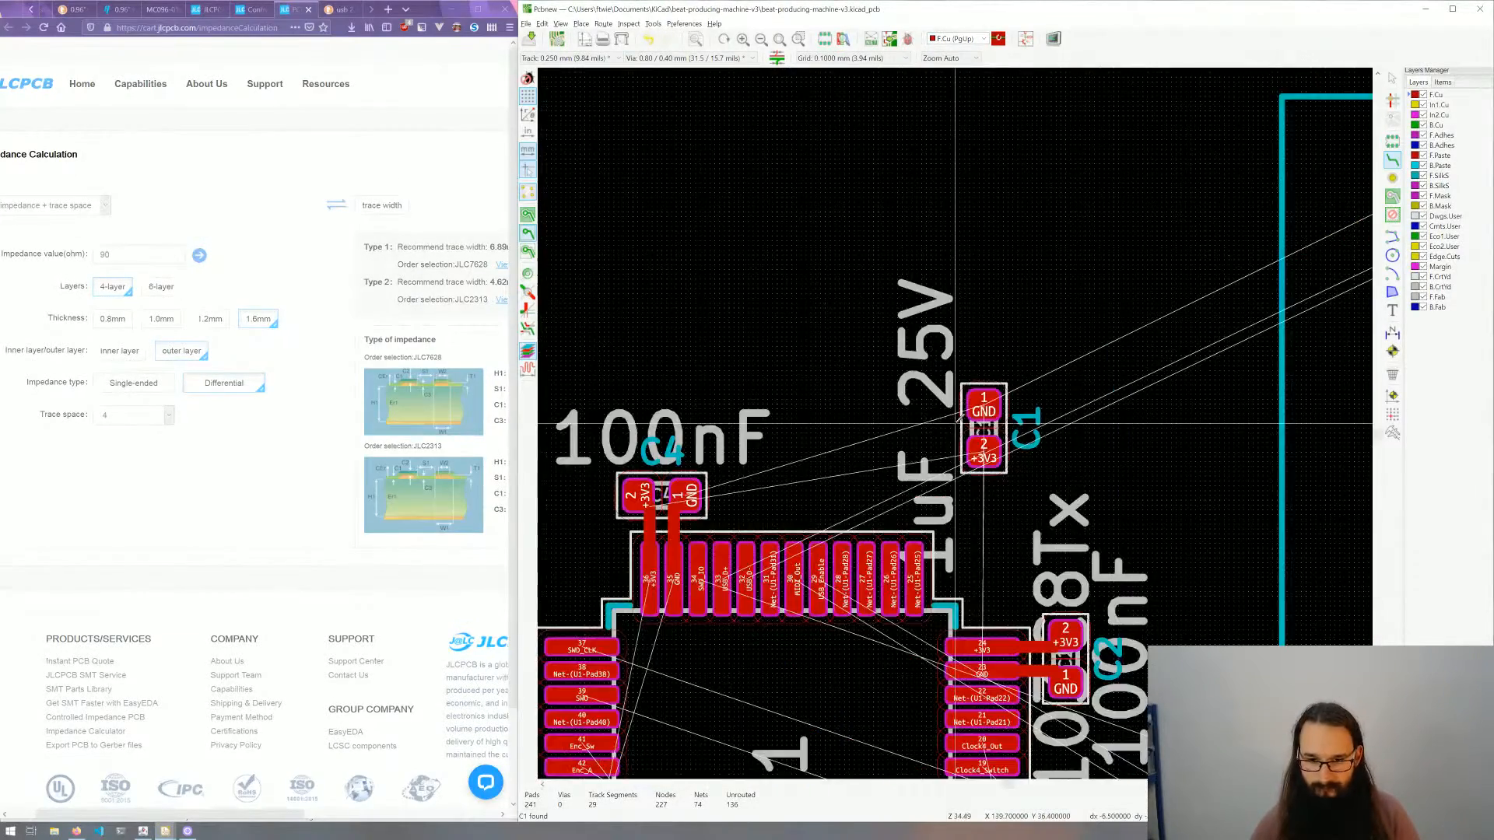
left_click(722, 581)
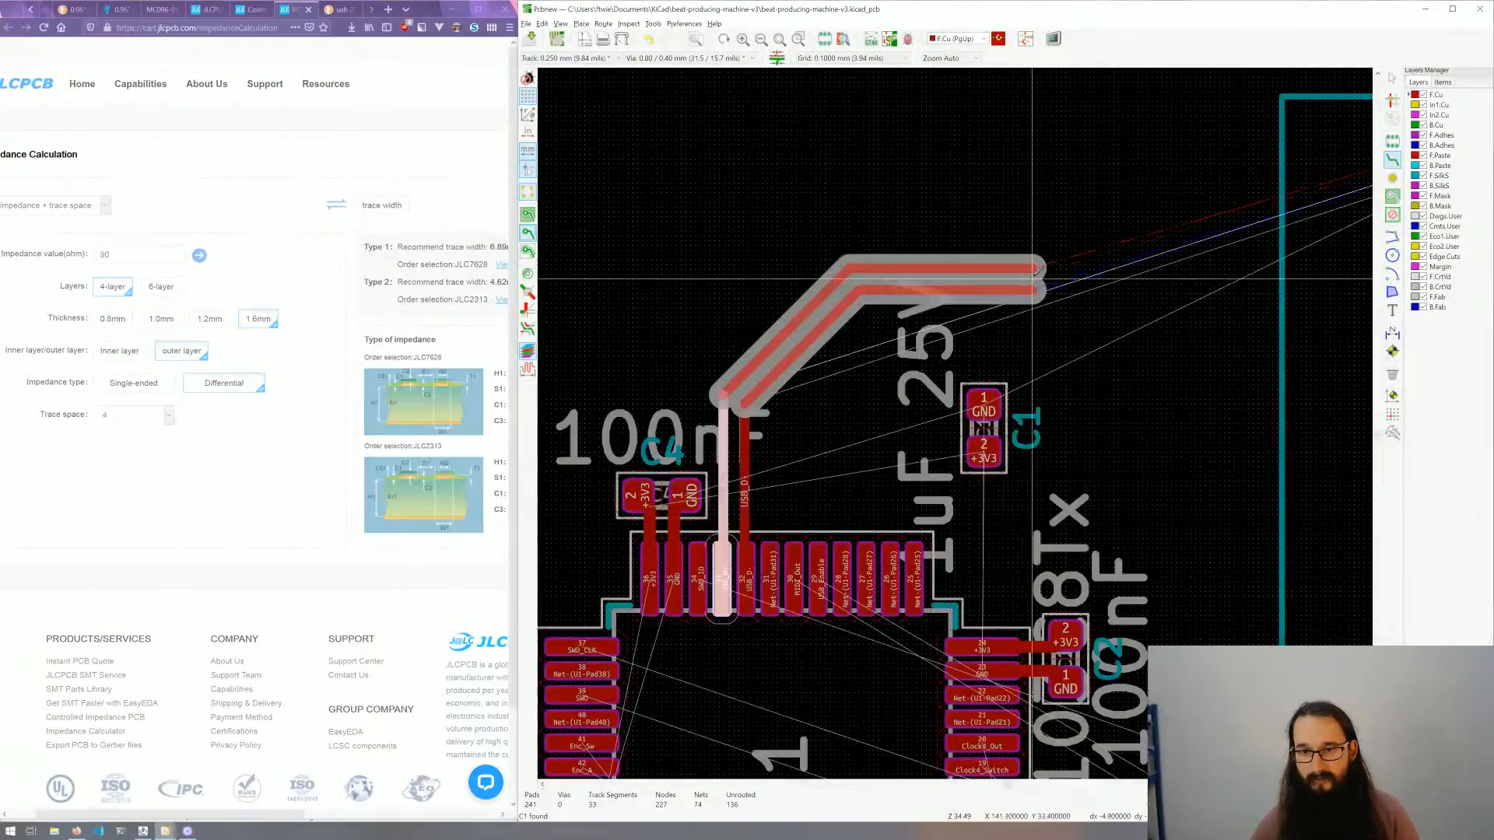
left_click(996, 277)
Step: Continue the USB differential pair across to the USB-C receptacle and finish it on J1's B6 and A7 pads
middle_click_drag(1134, 270, 786, 366)
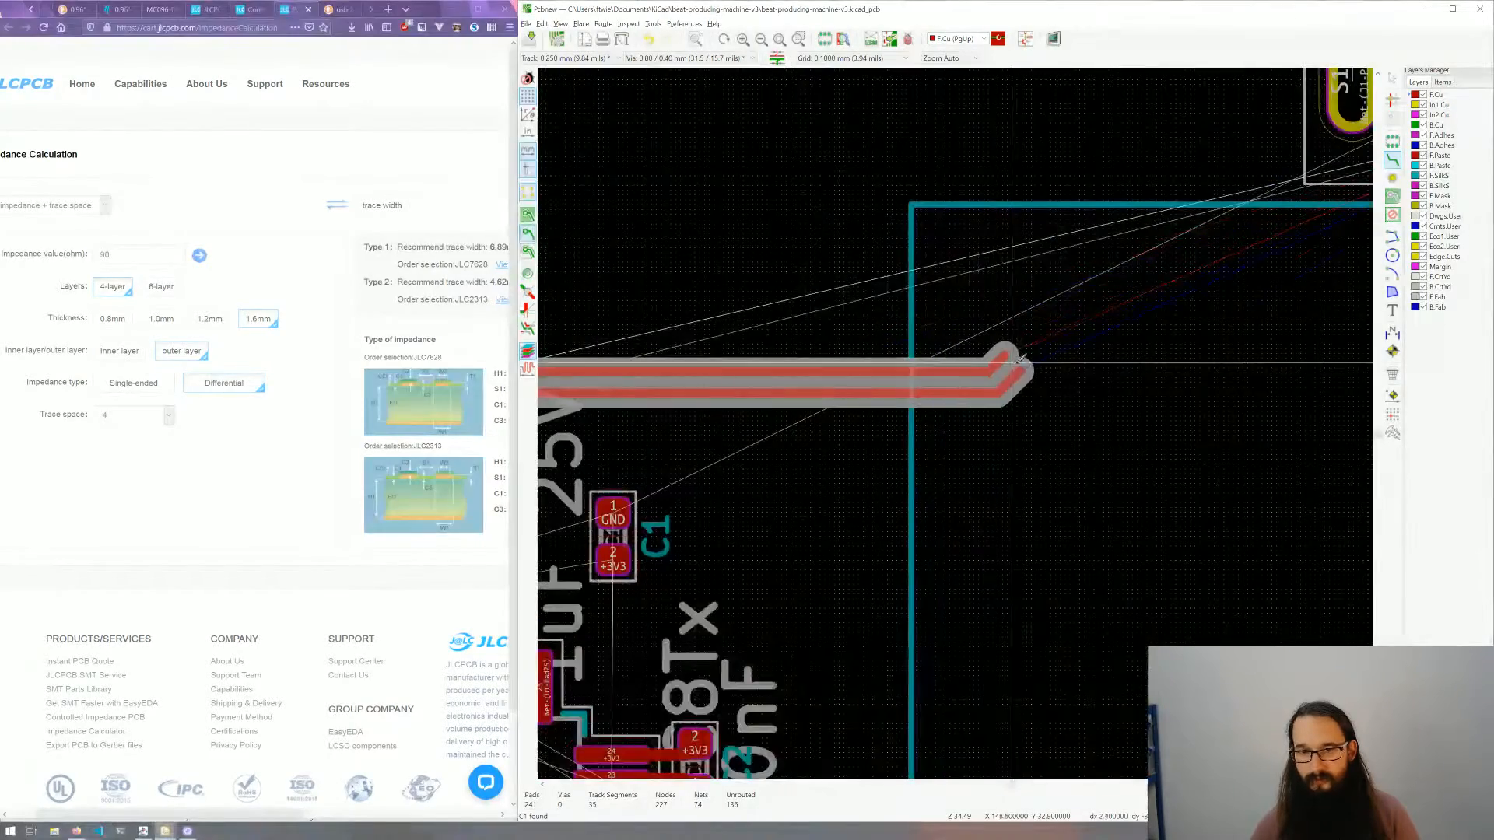
middle_click_drag(1129, 363, 781, 404)
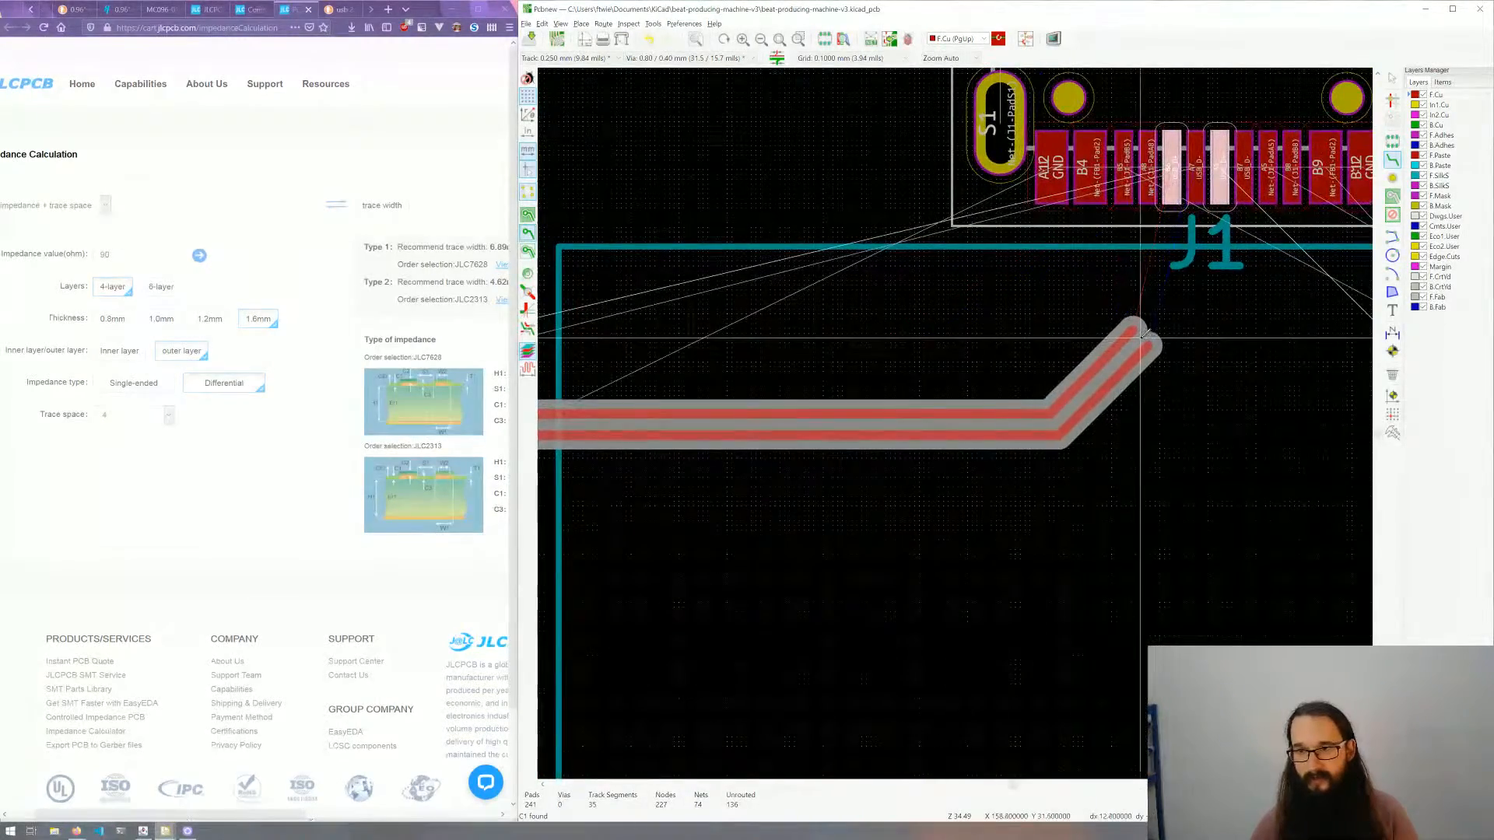
left_click(1181, 294)
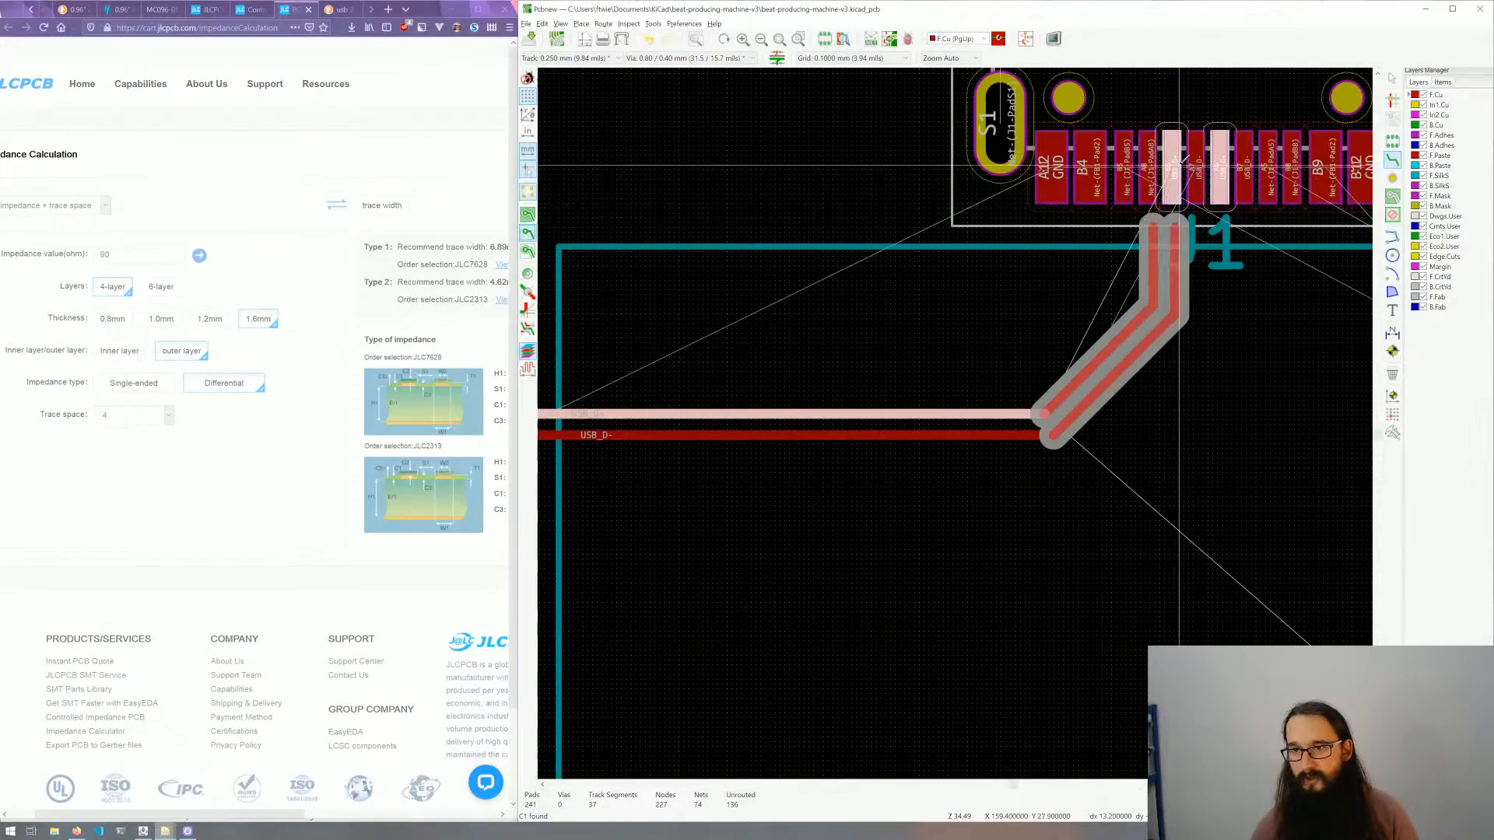
left_click(1174, 167)
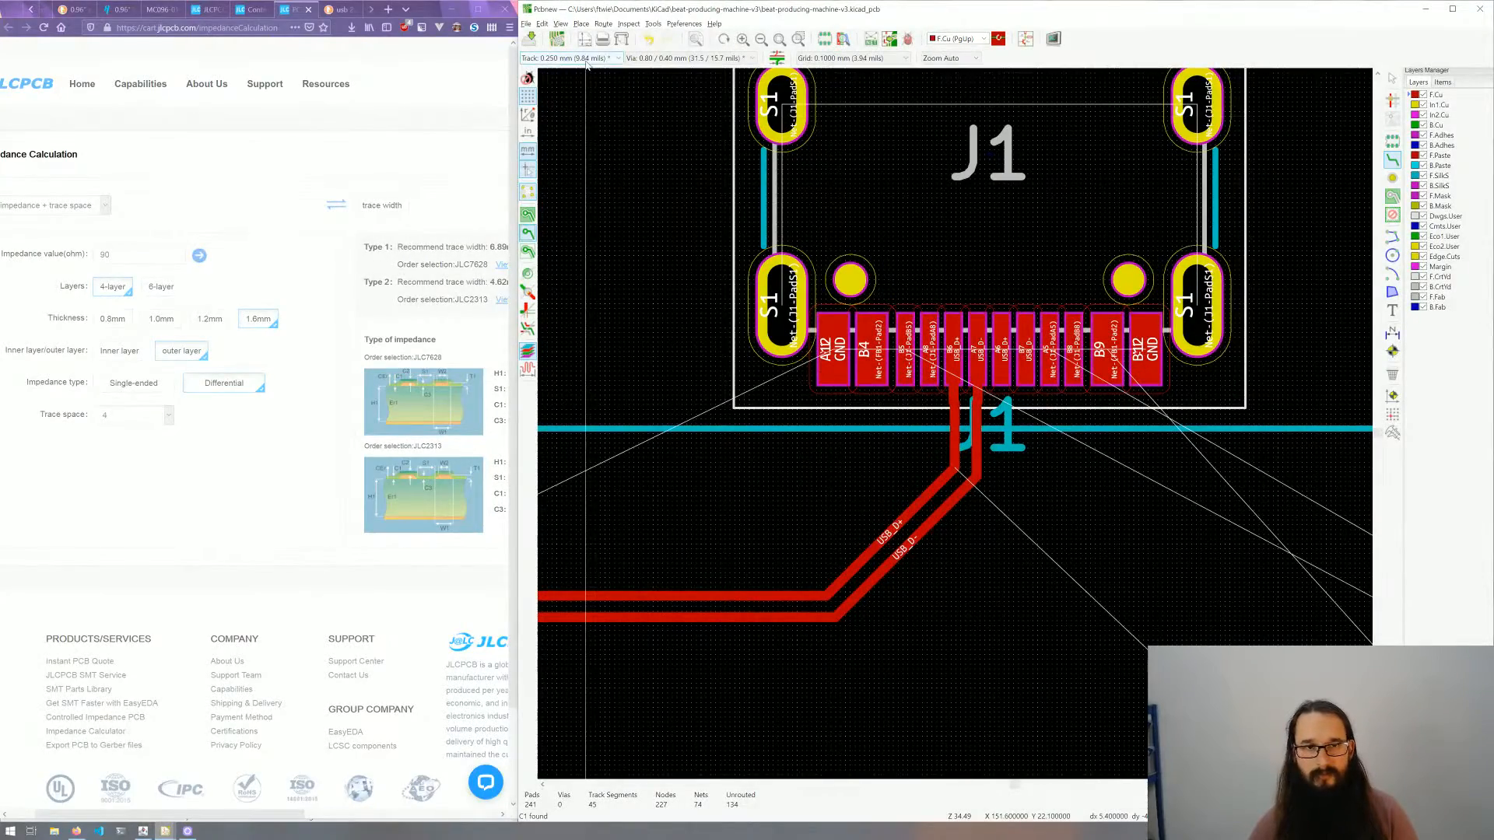
key("Escape")
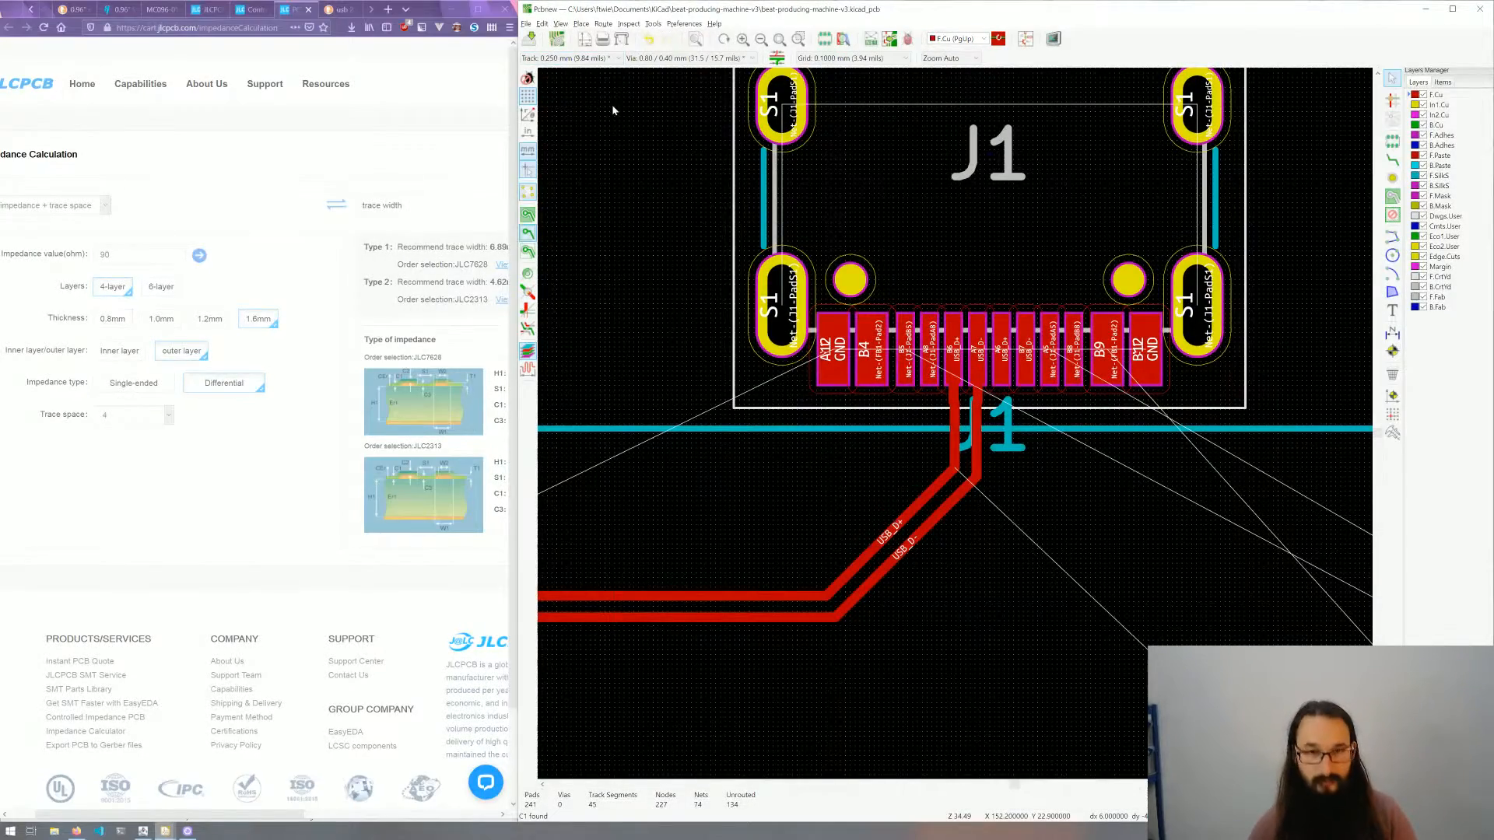
Step: Route single tracks joining J1's USB_D+ pads B6 and A6 above the pad row and USB_D- pads A7 and B7 below it
key("x")
scroll(1090, 327, "up", 3)
scroll(956, 424, "down", 3)
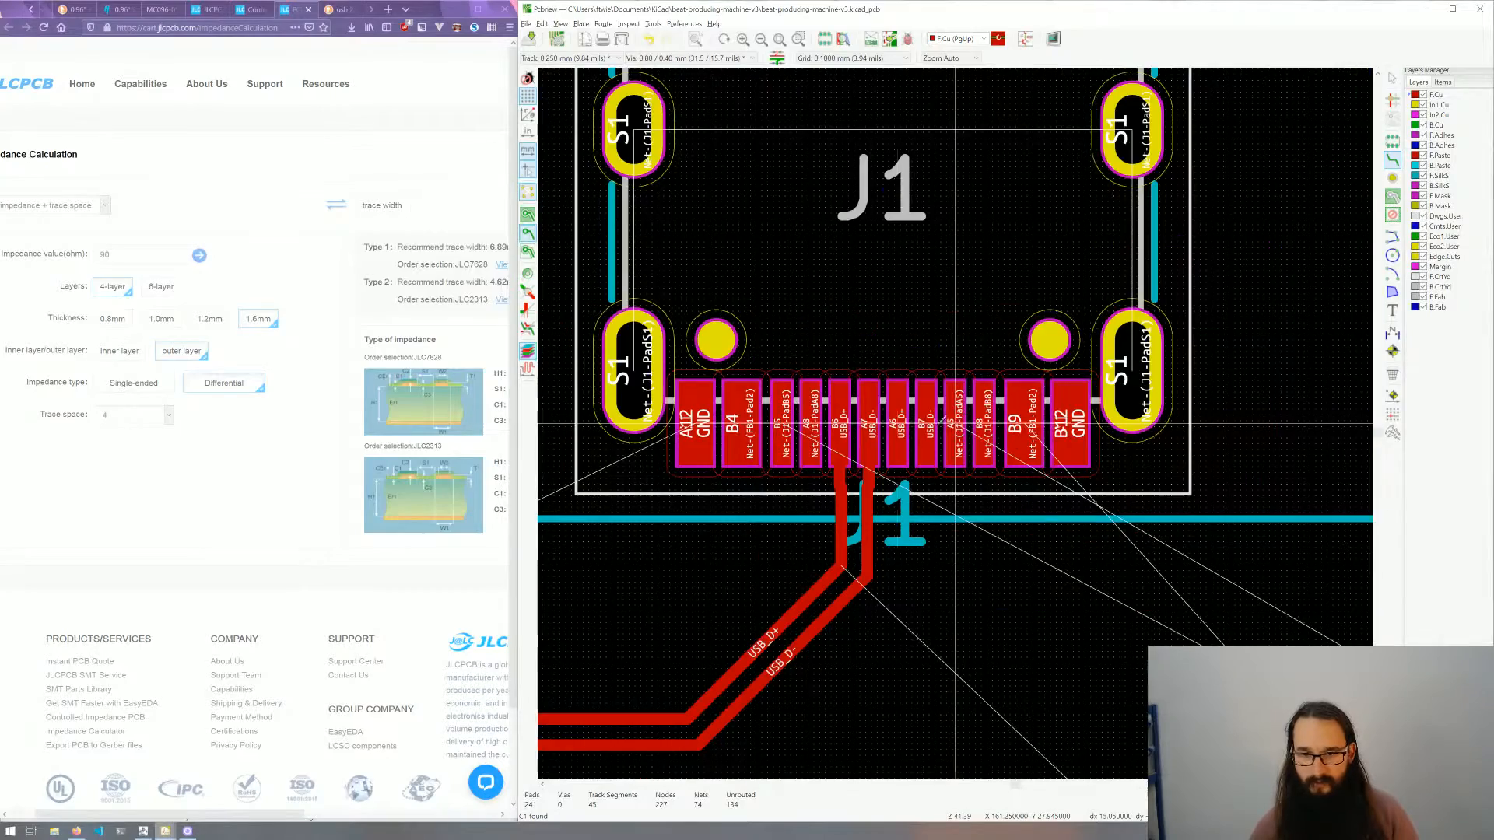
scroll(889, 380, "up", 1)
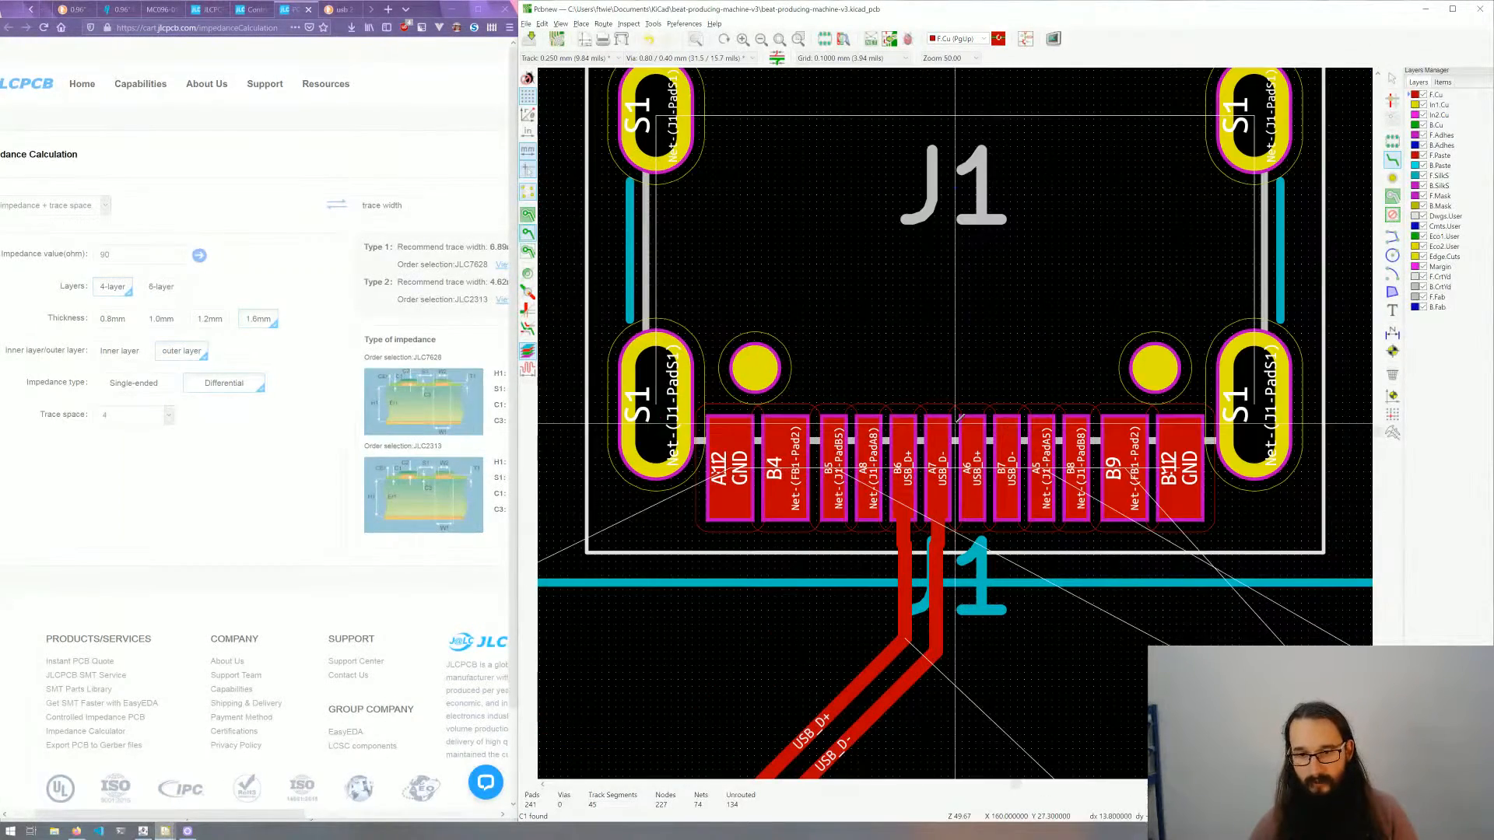
left_click(902, 469)
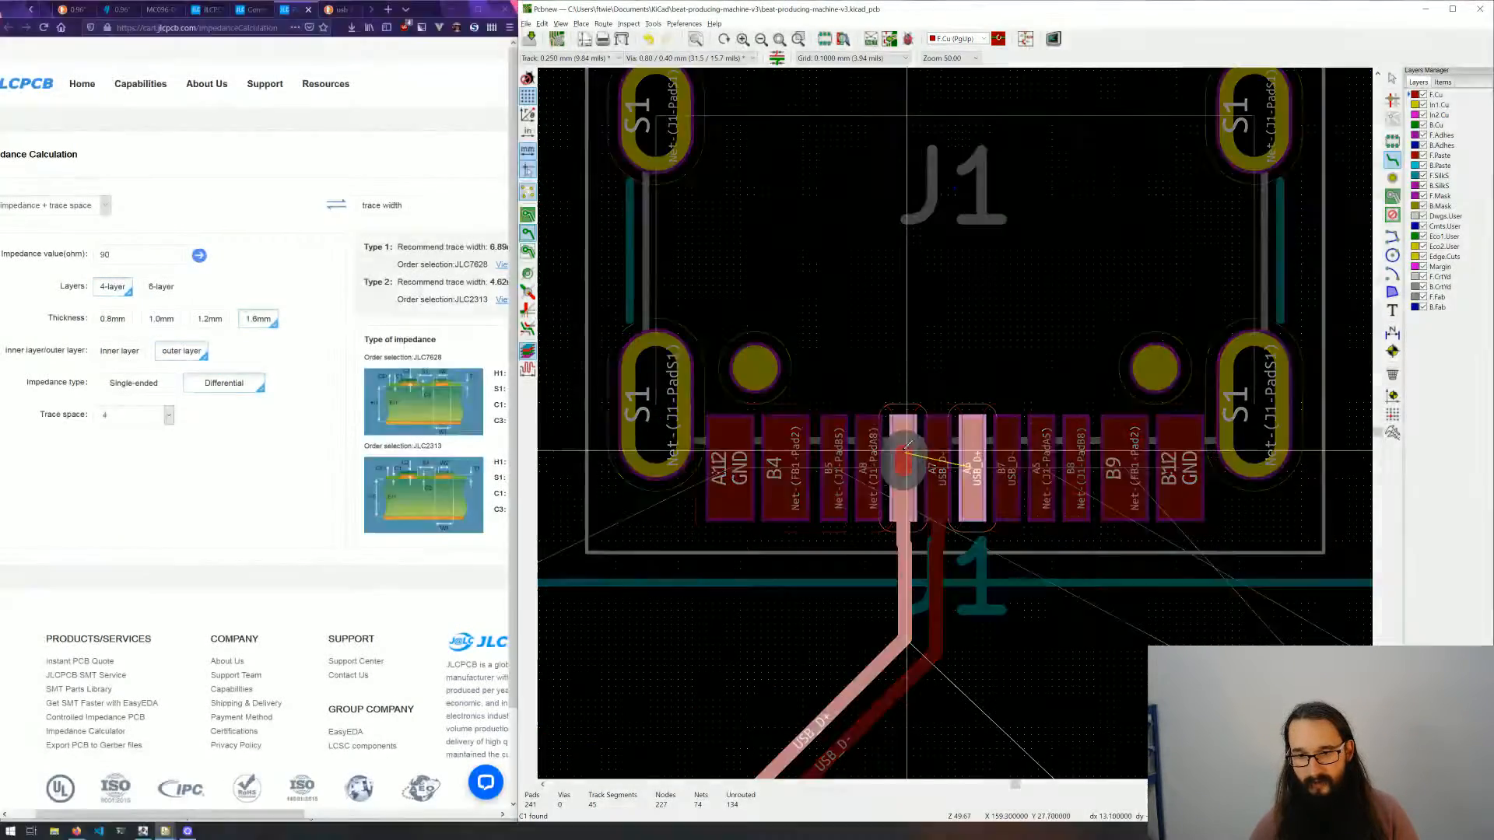
left_click(971, 469)
left_click(938, 468)
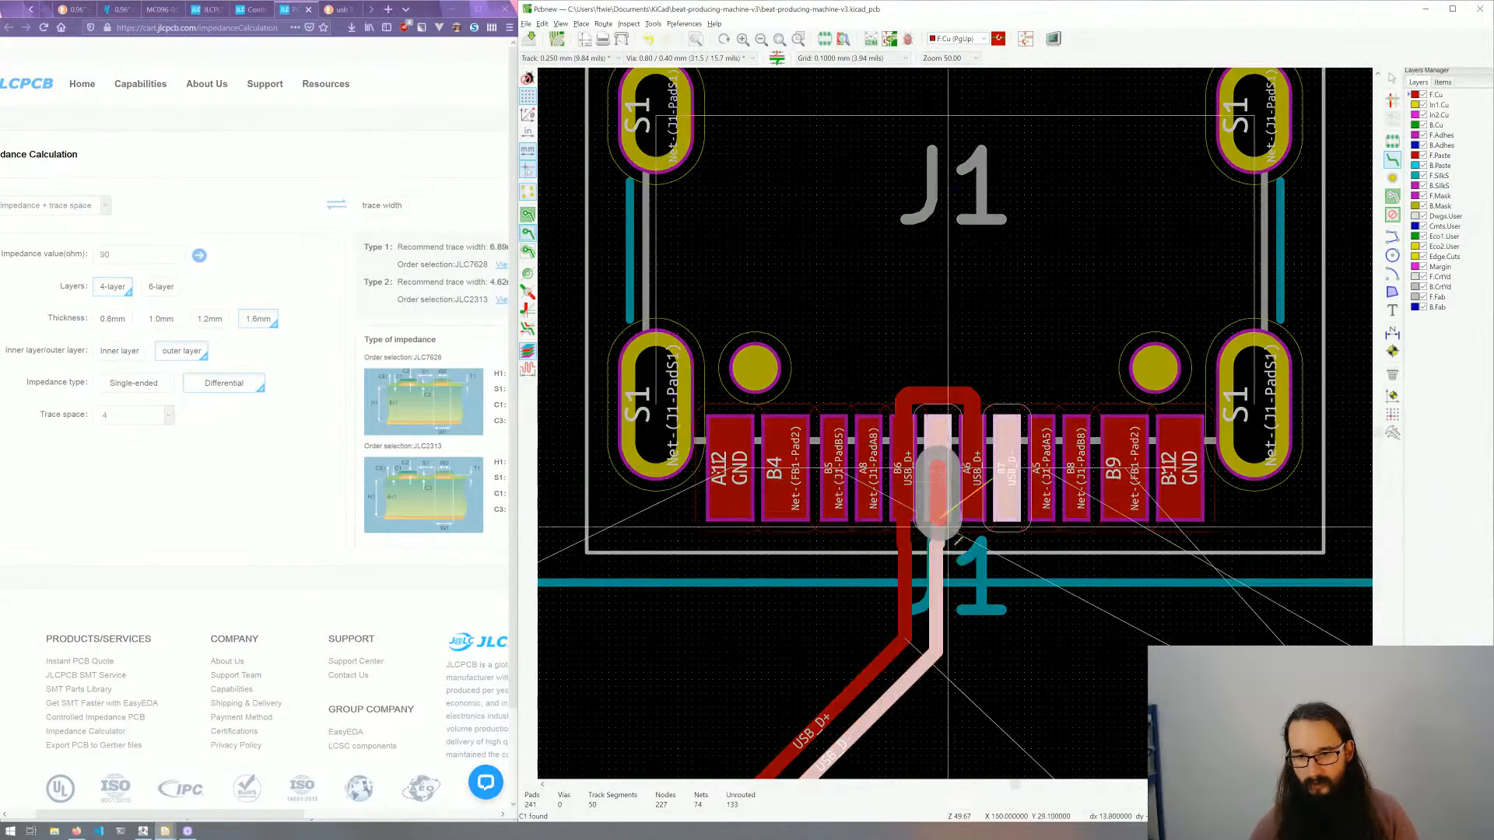
left_click(1009, 479)
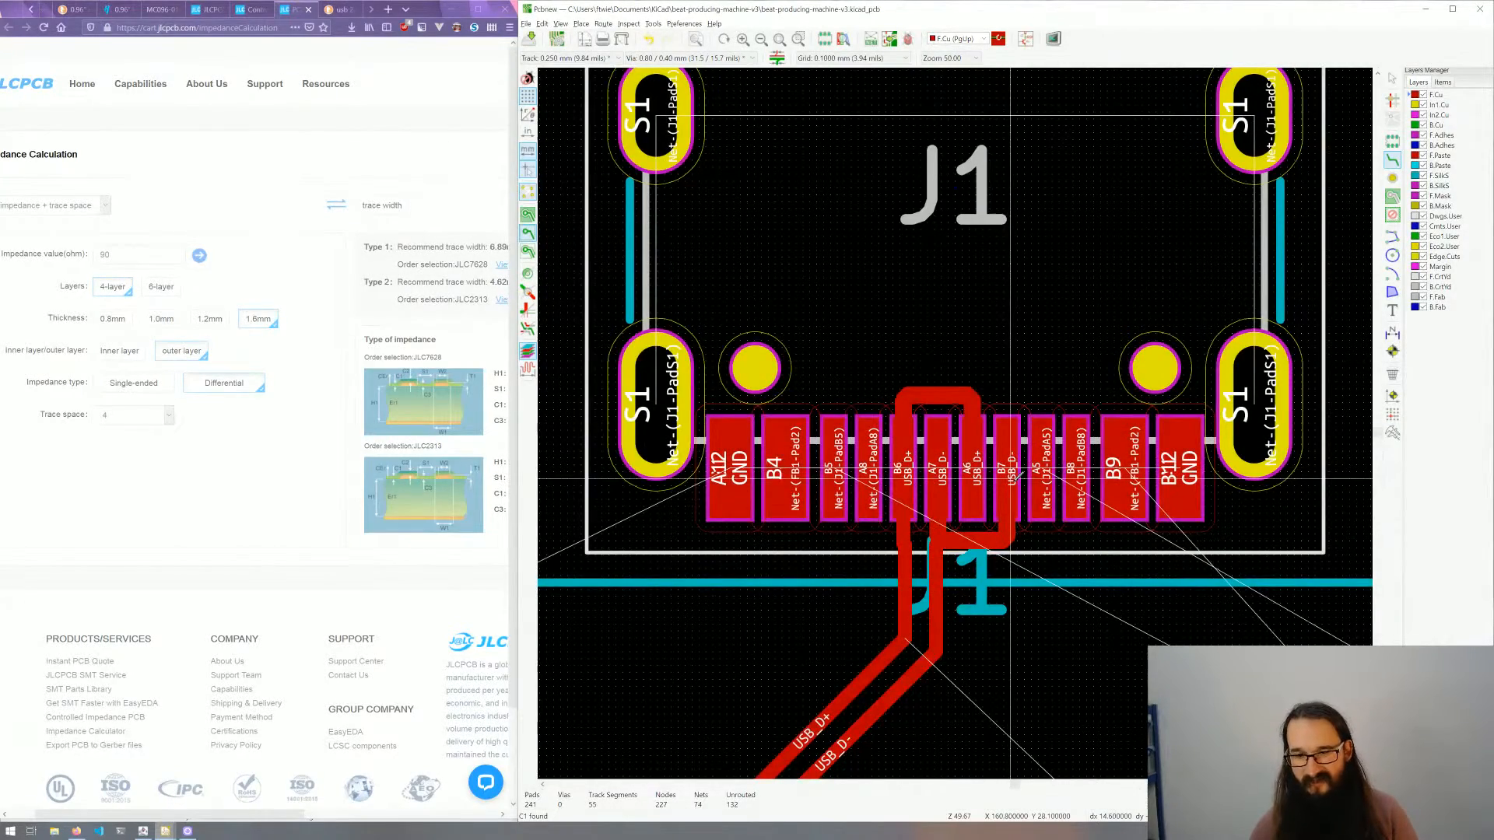
Step: Inspect the routed USB differential pair between U1 and J1, including the joined data pads at the connector
scroll(1010, 478, "down", 6)
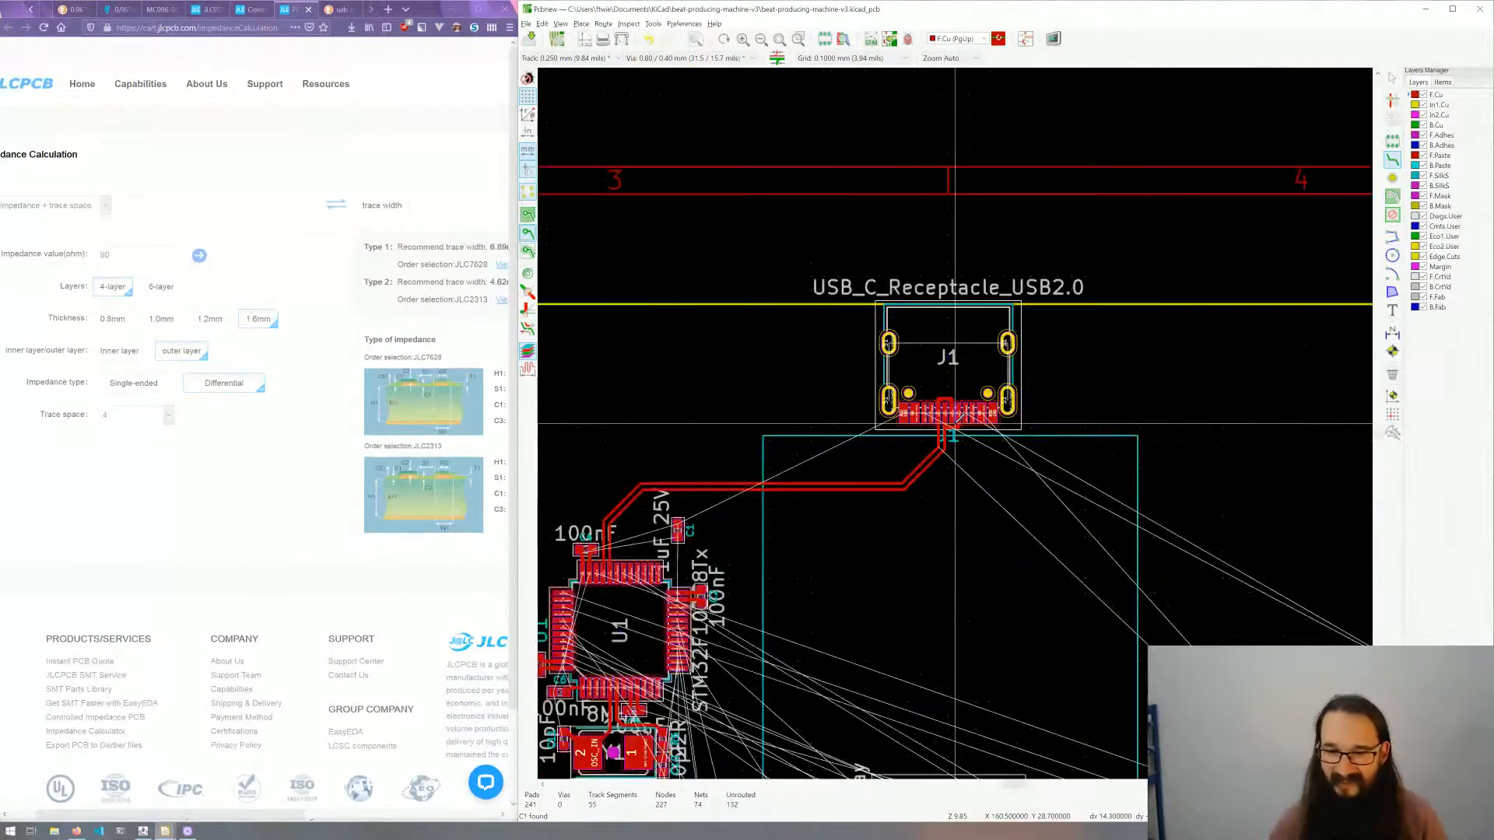
middle_click_drag(692, 449, 797, 424)
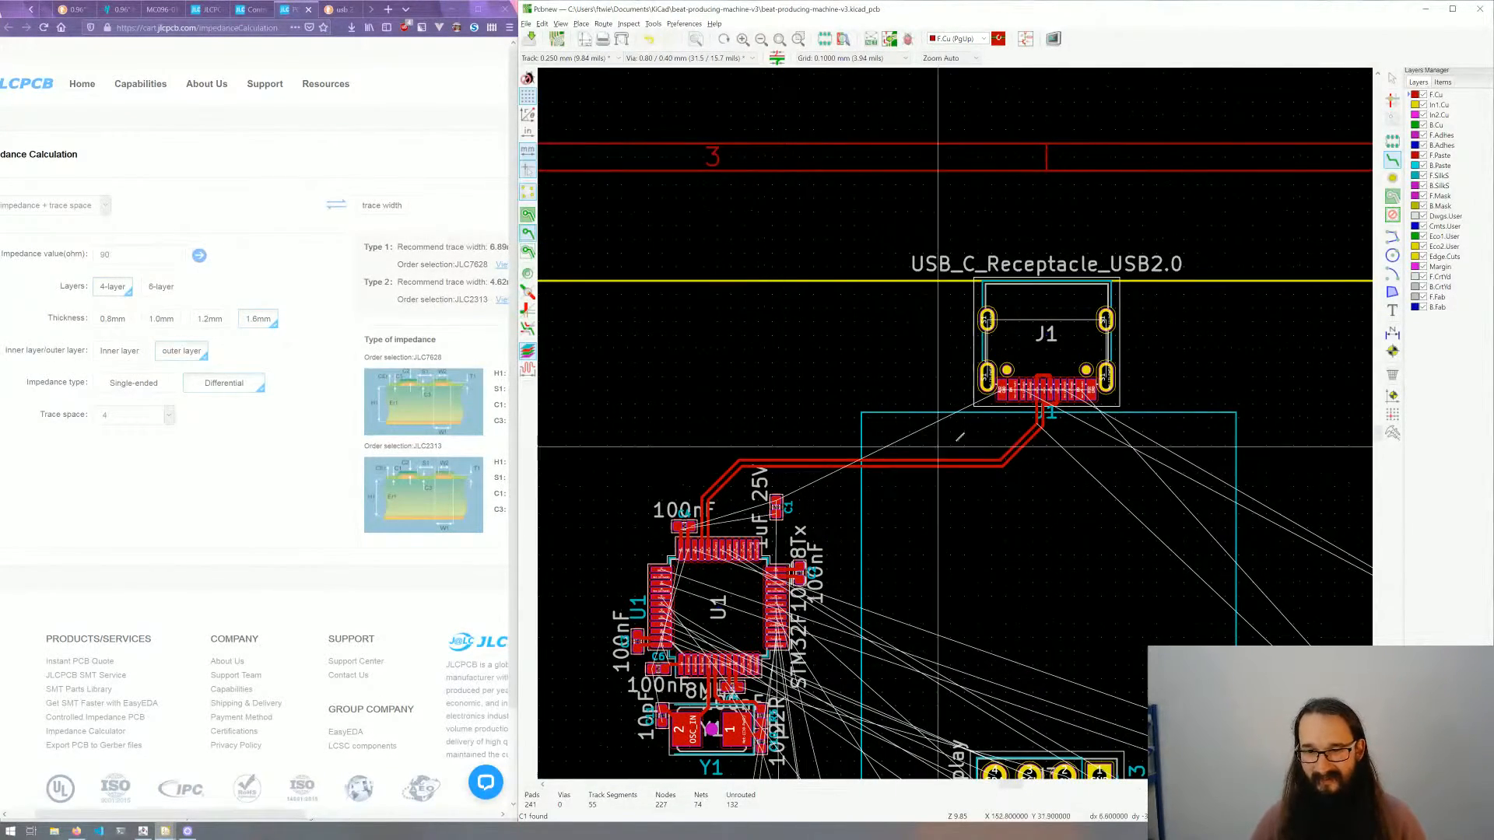
scroll(1016, 420, "up", 6)
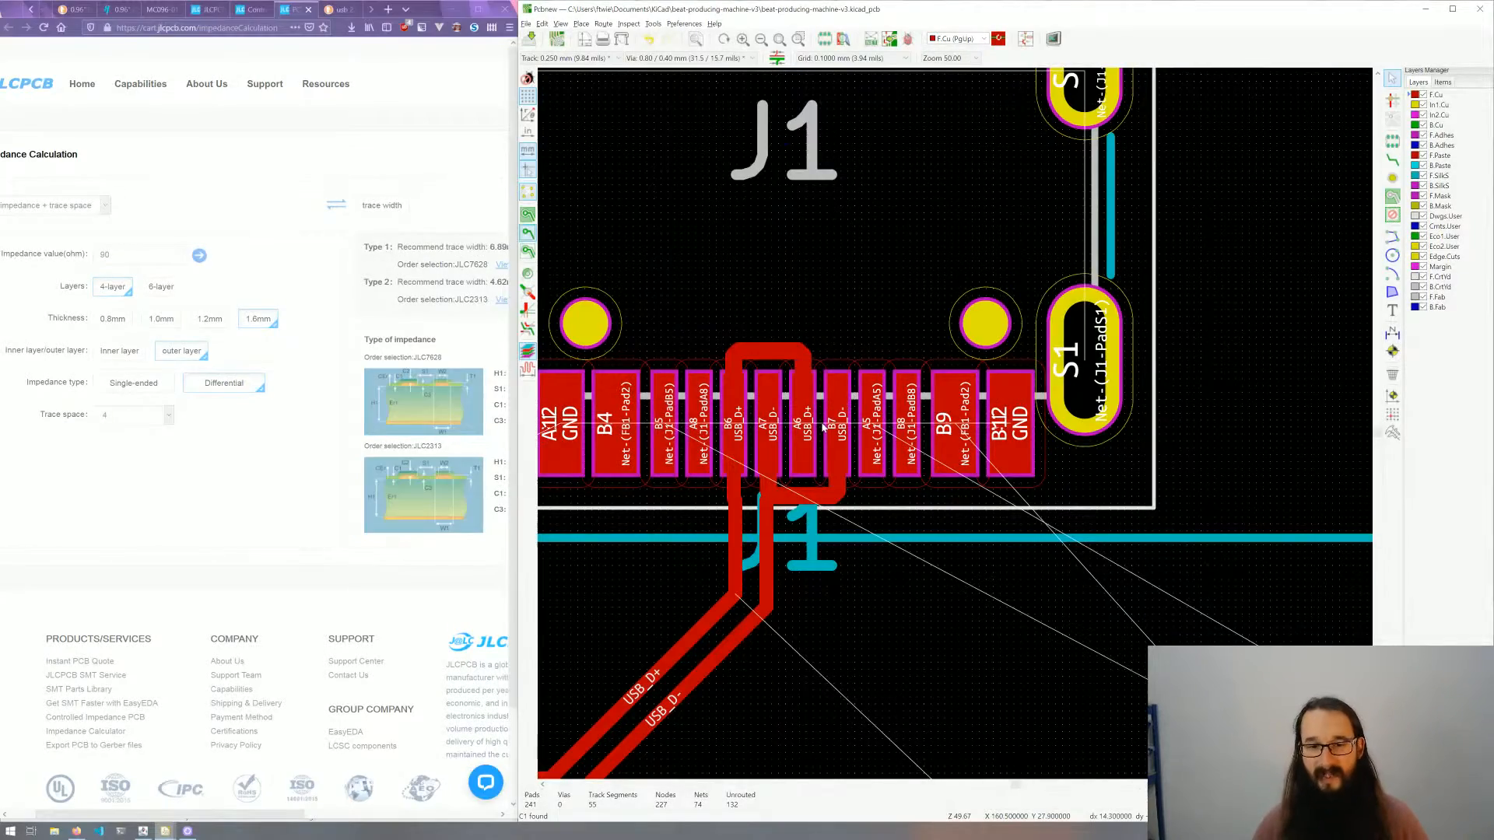
scroll(828, 440, "down", 6)
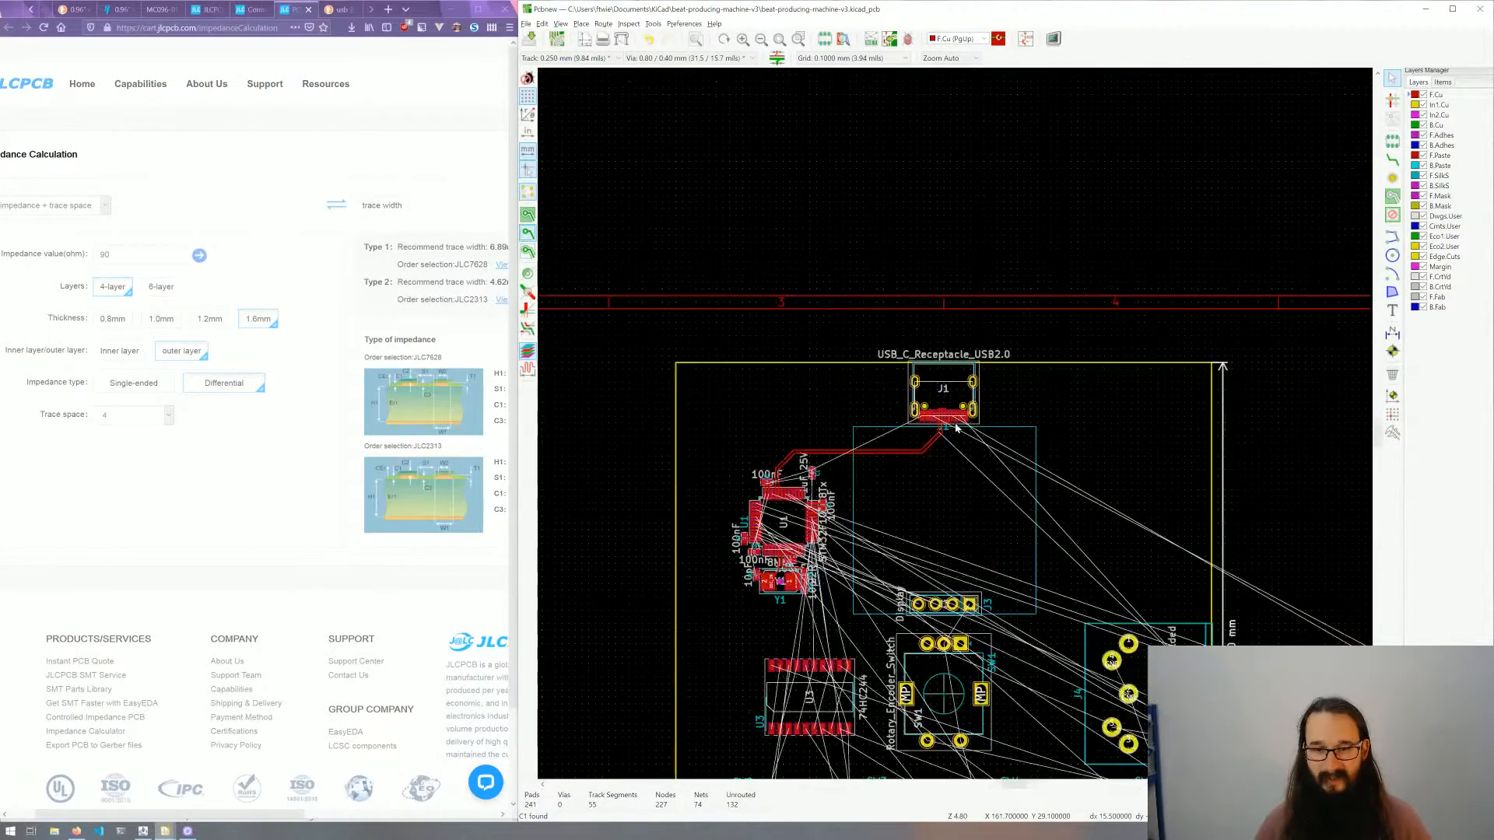
scroll(842, 463, "up", 1)
middle_click_drag(842, 463, 1027, 379)
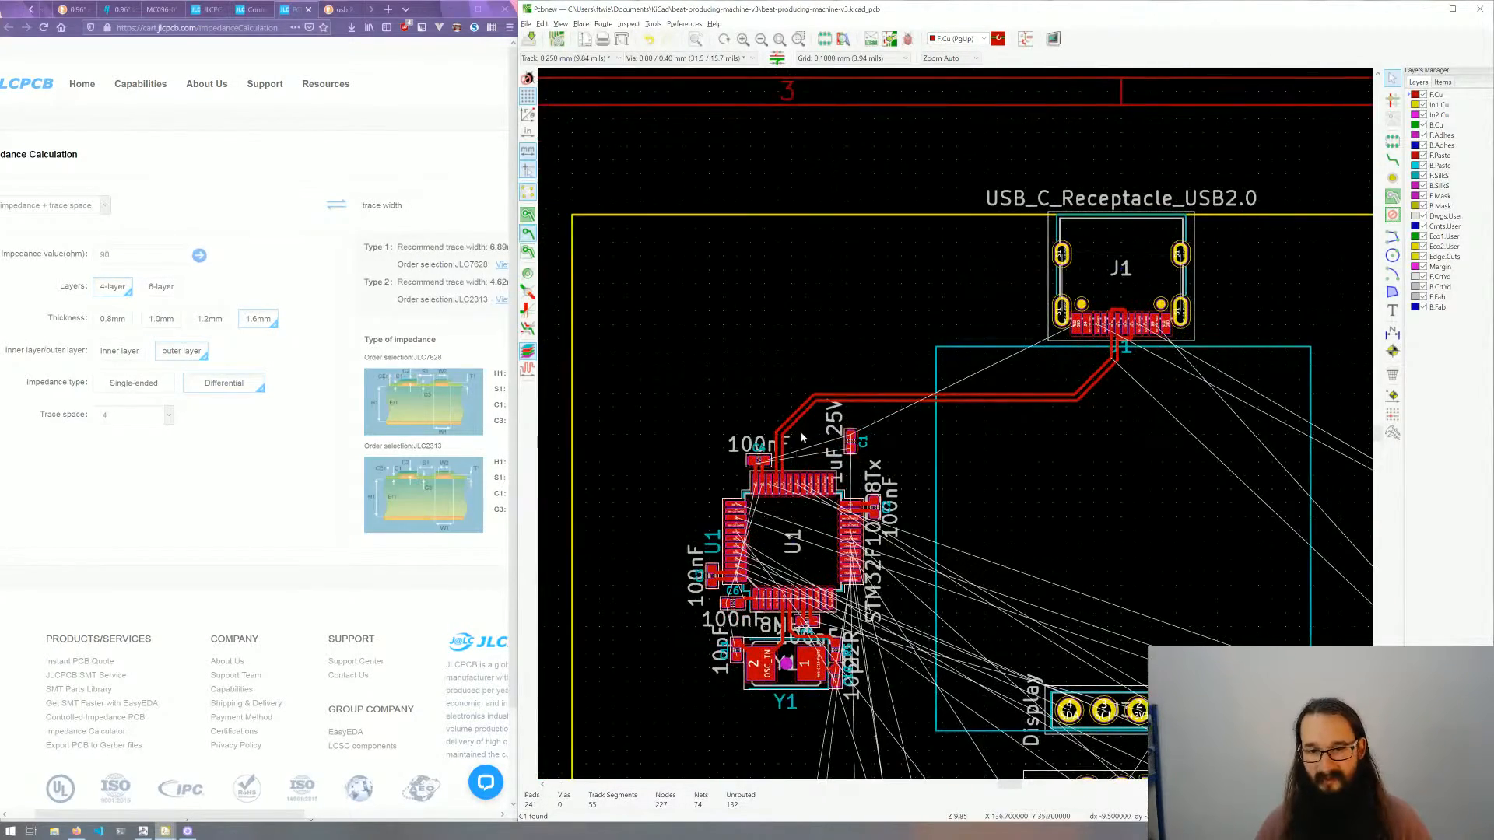
middle_click_drag(917, 441, 821, 435)
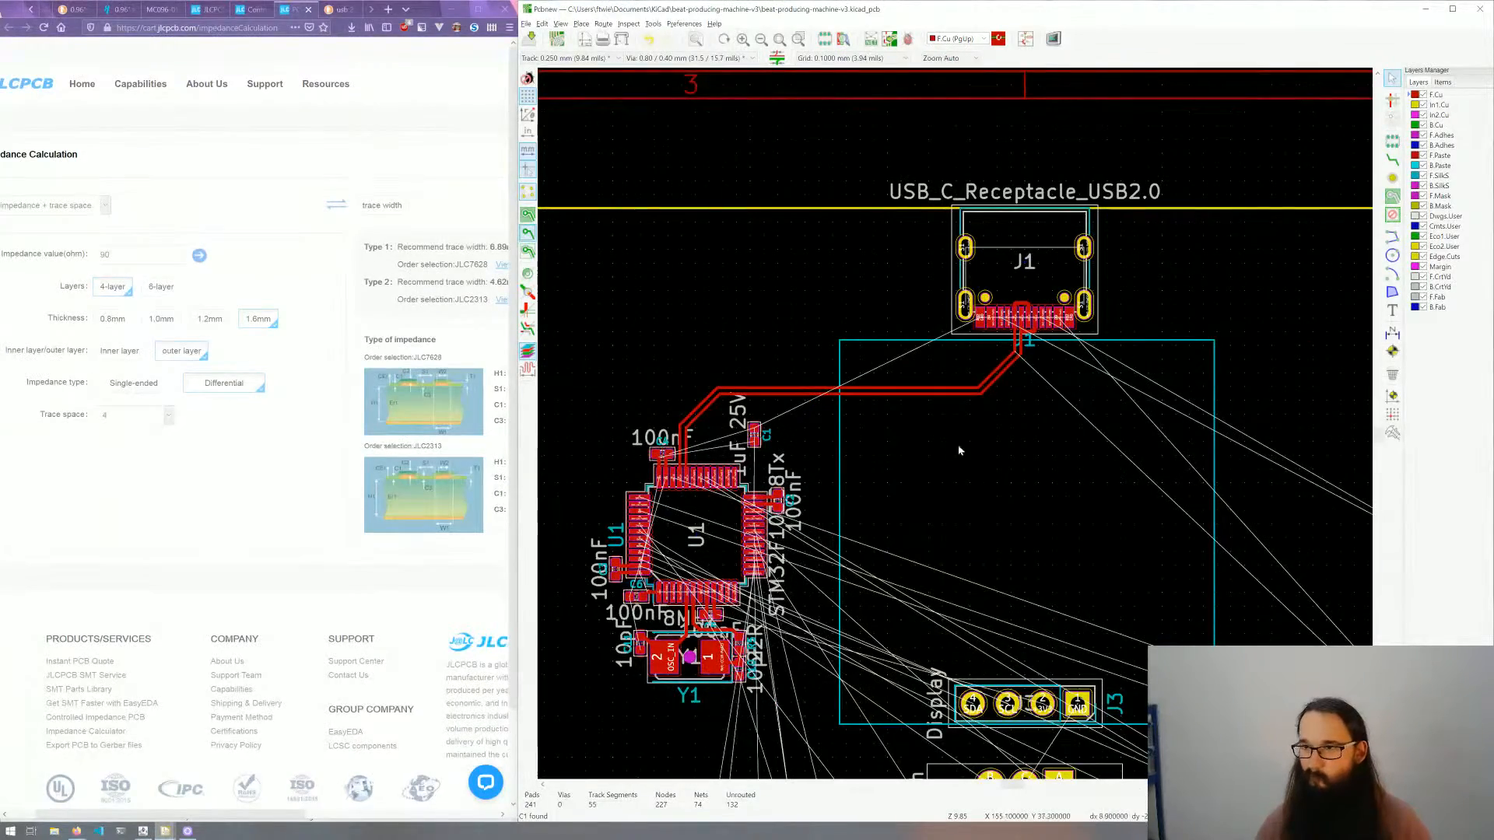
middle_click_drag(917, 490, 906, 438)
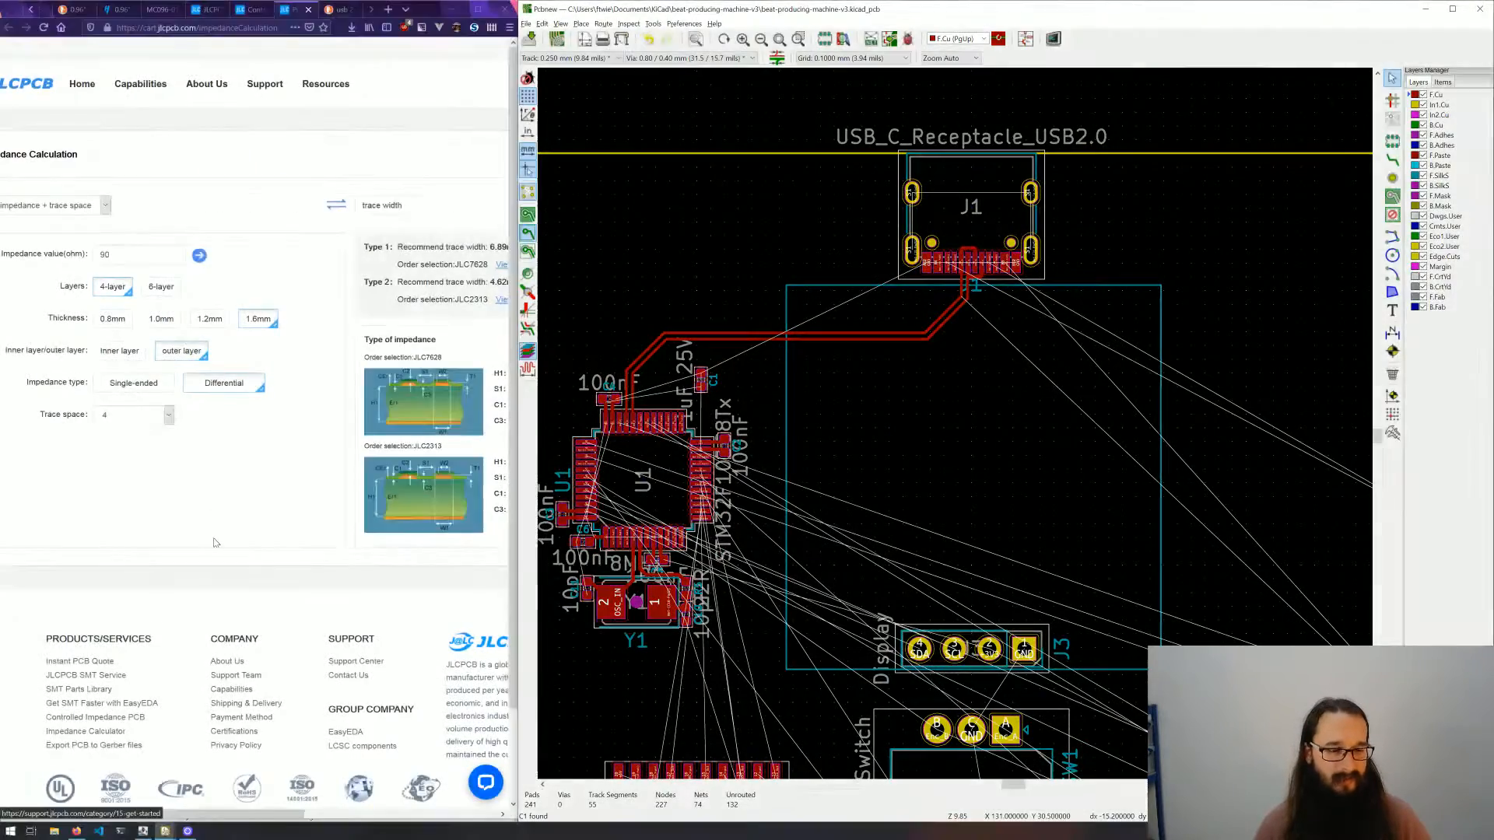
Step: Switch to the Eeschema schematic to review the USB-C receptacle circuit, and compare it with the unrouted J1 and U1 connections on the board
mouse_move(165, 831)
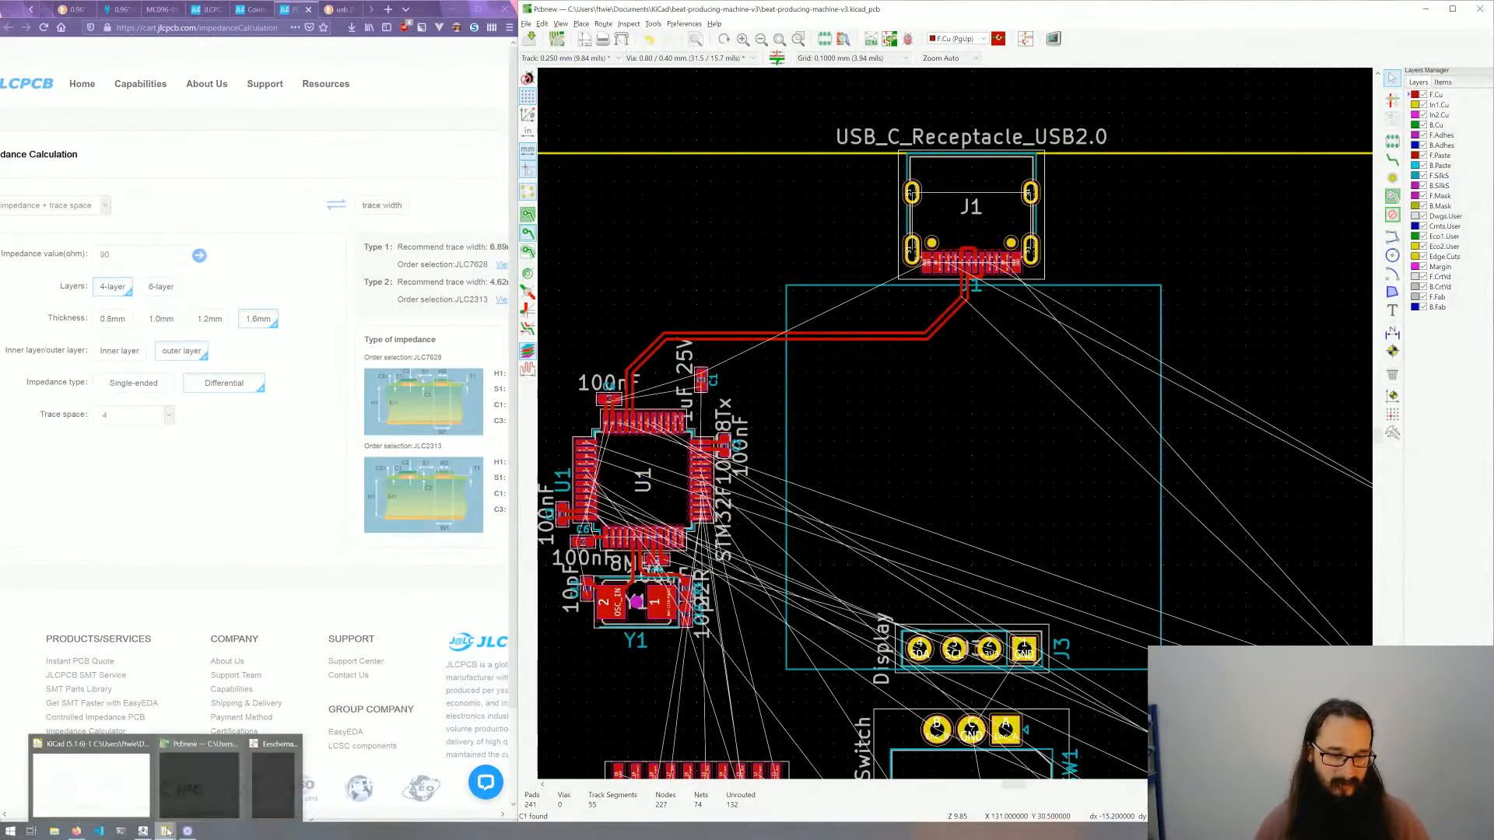
left_click(263, 767)
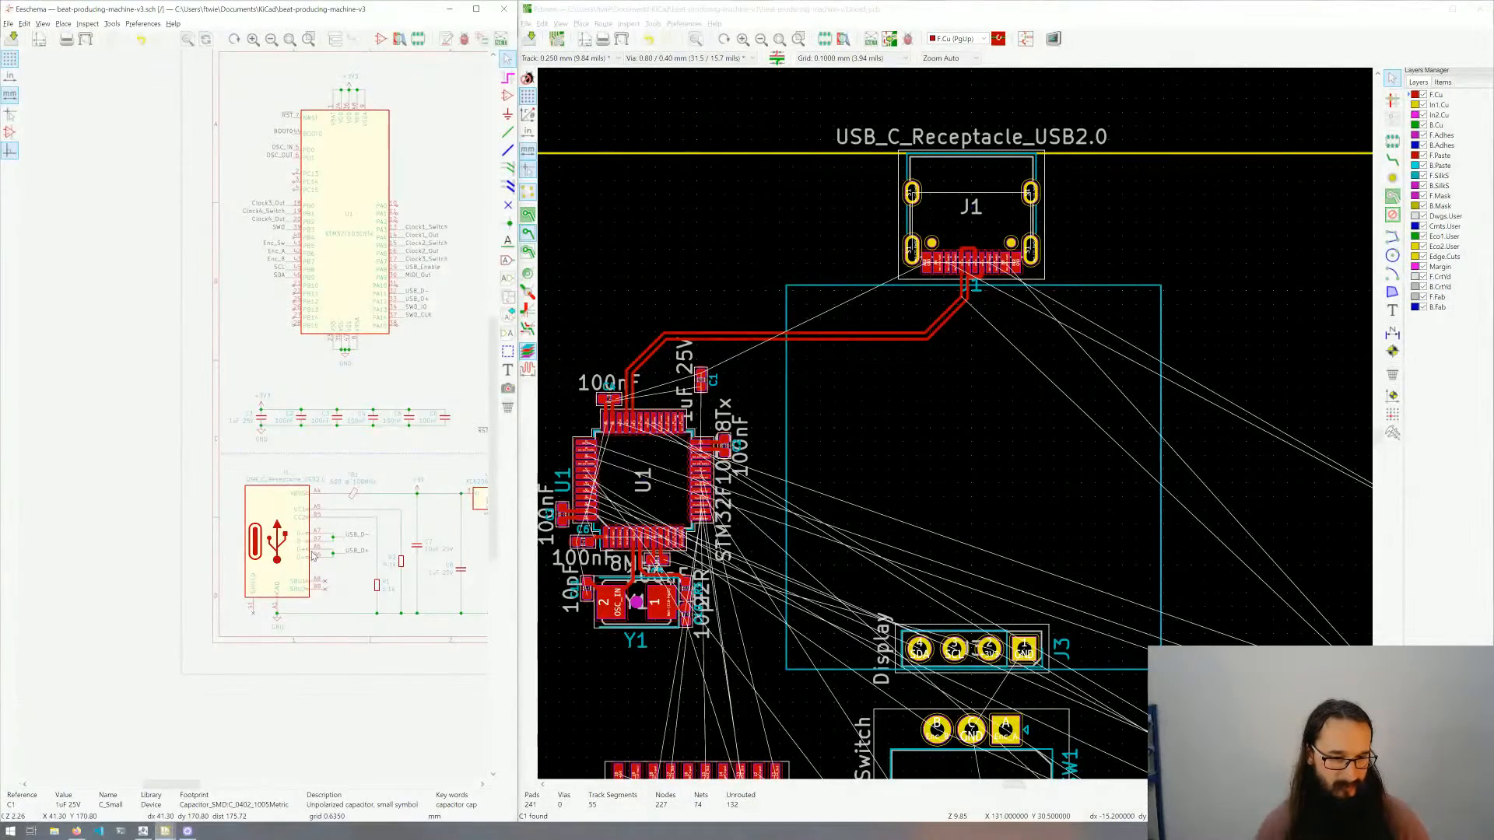
scroll(284, 618, "down", 2)
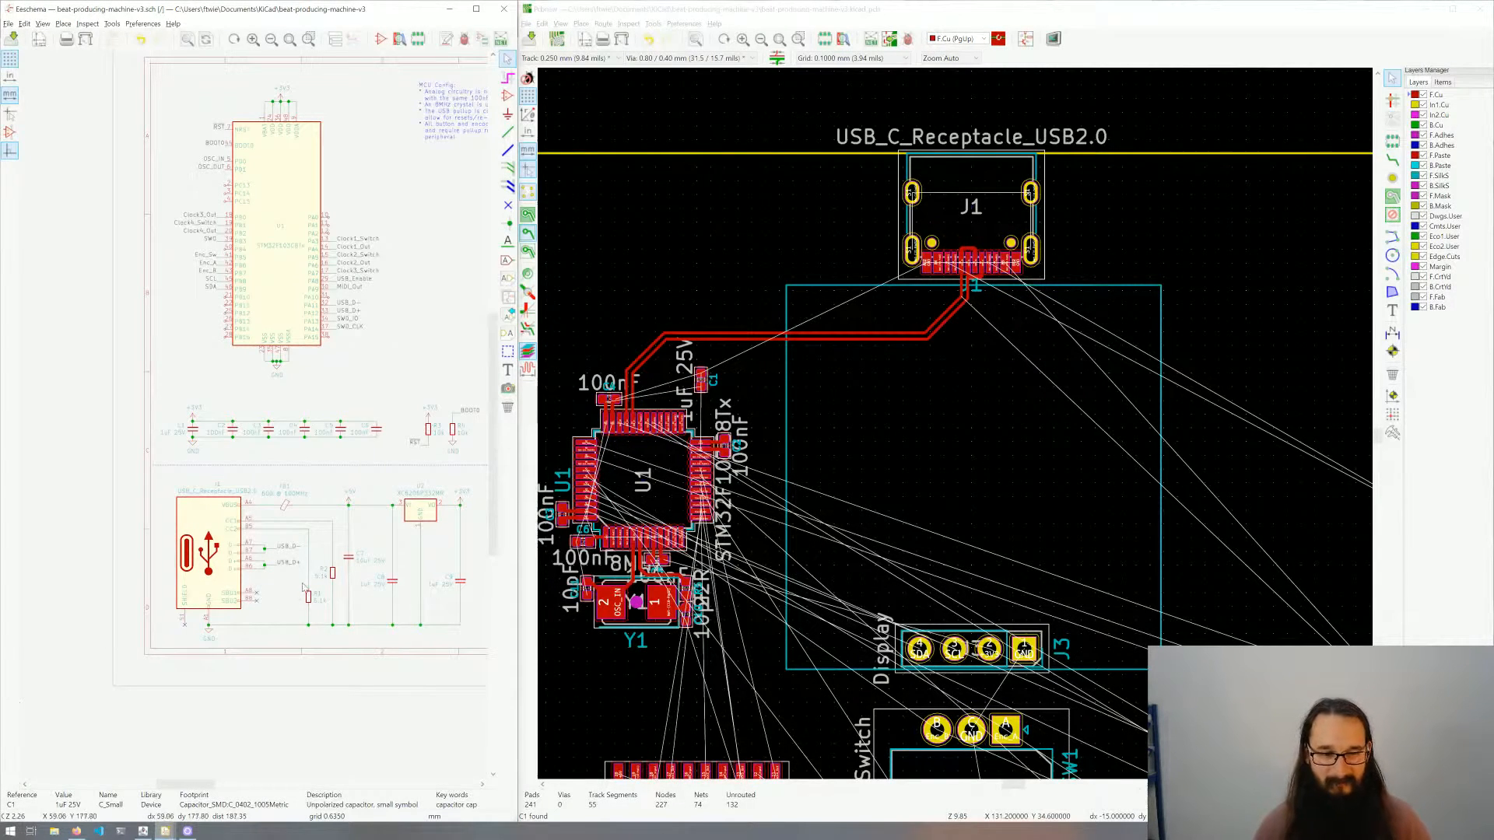
left_click(890, 489)
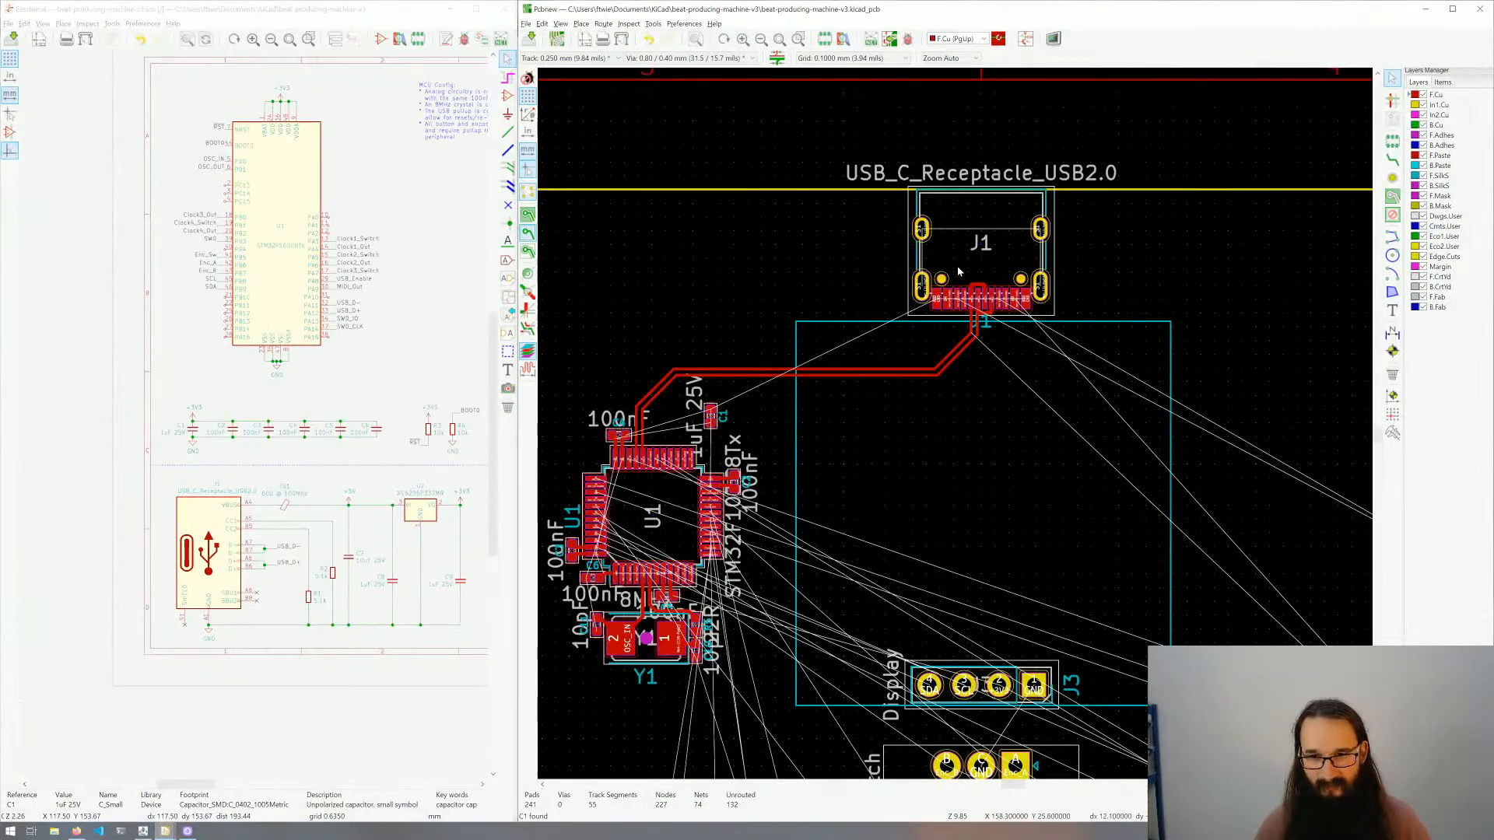
scroll(959, 294, "up", 4)
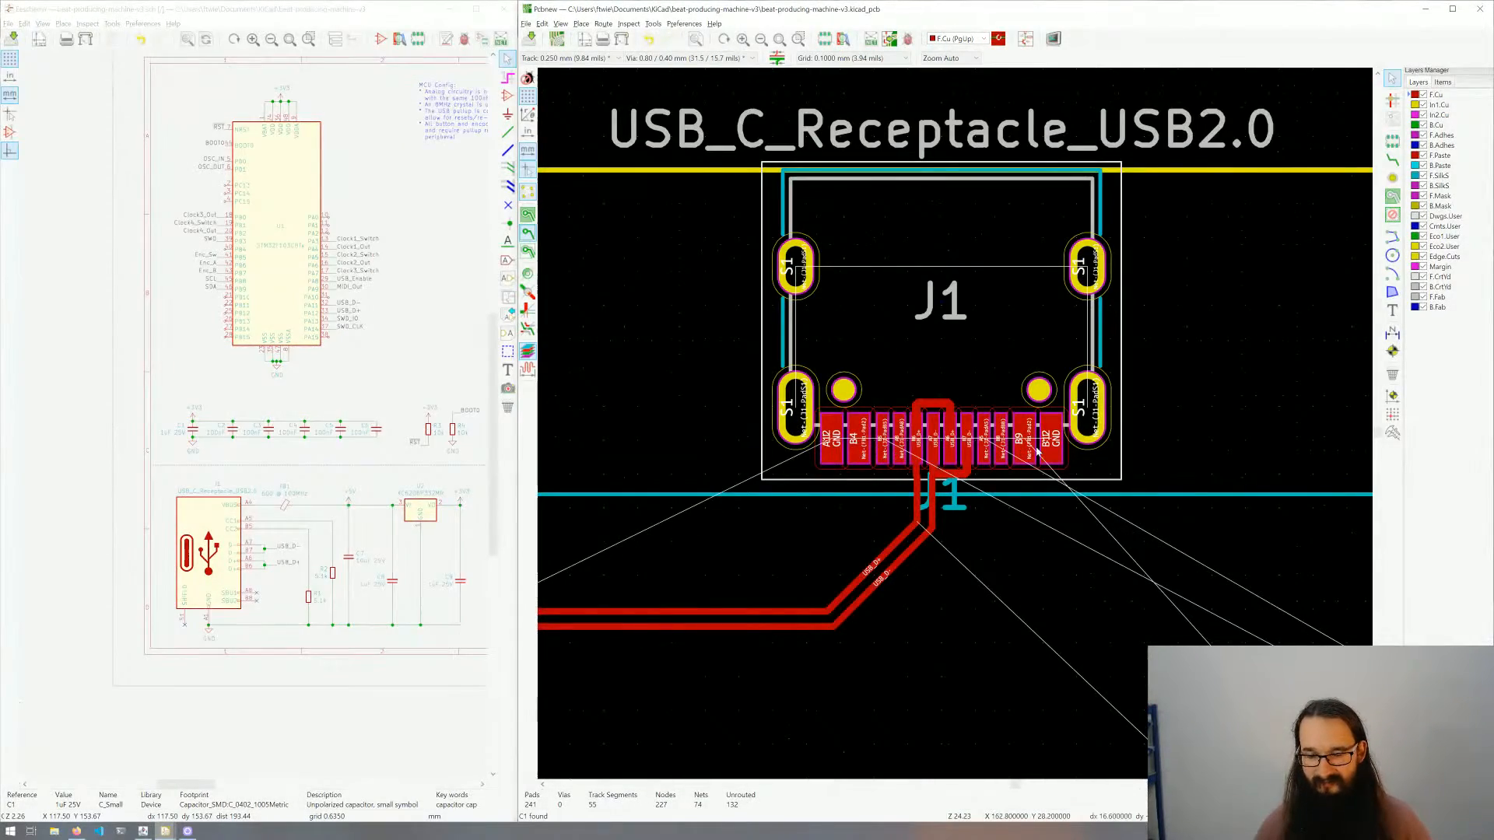
scroll(1037, 452, "down", 5)
scroll(956, 429, "up", 3)
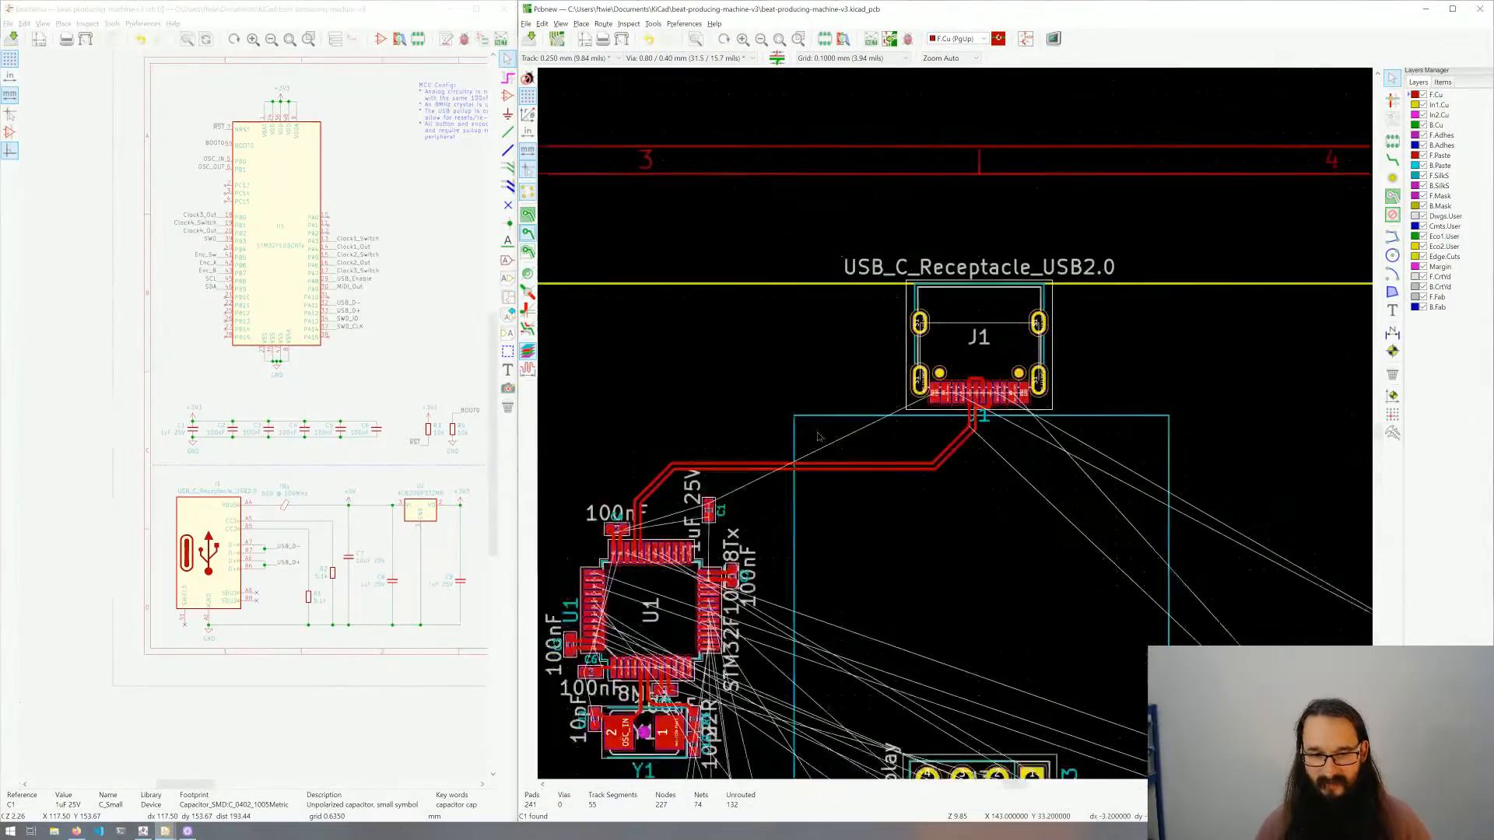
scroll(956, 429, "up", 3)
scroll(954, 421, "down", 4)
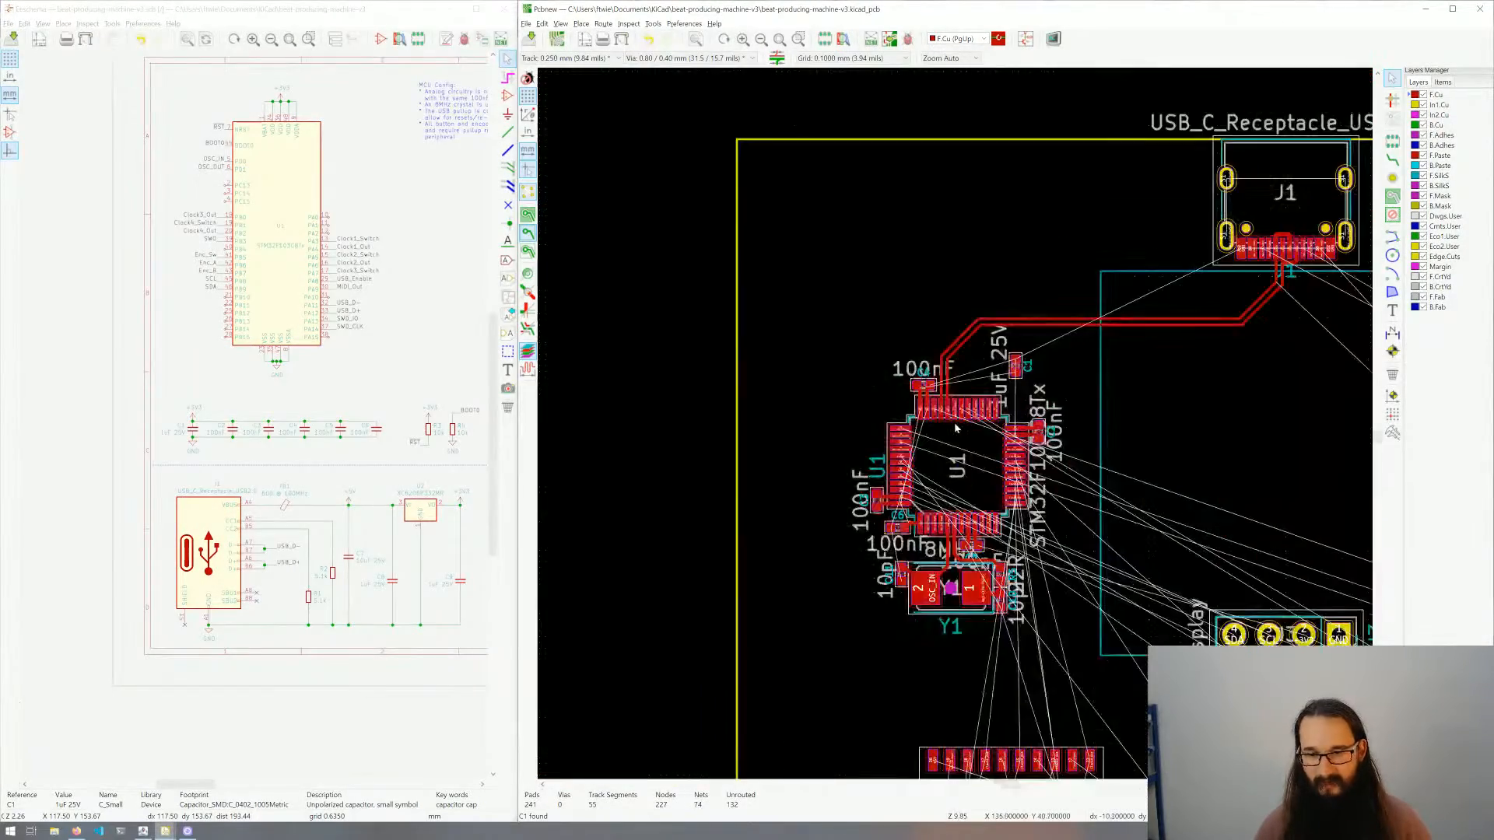
Step: Examine the board around U1 and the J1 receptacle, following the unrouted connections towards the remaining parts and the board edge
scroll(930, 398, "up", 1)
scroll(930, 398, "up", 1)
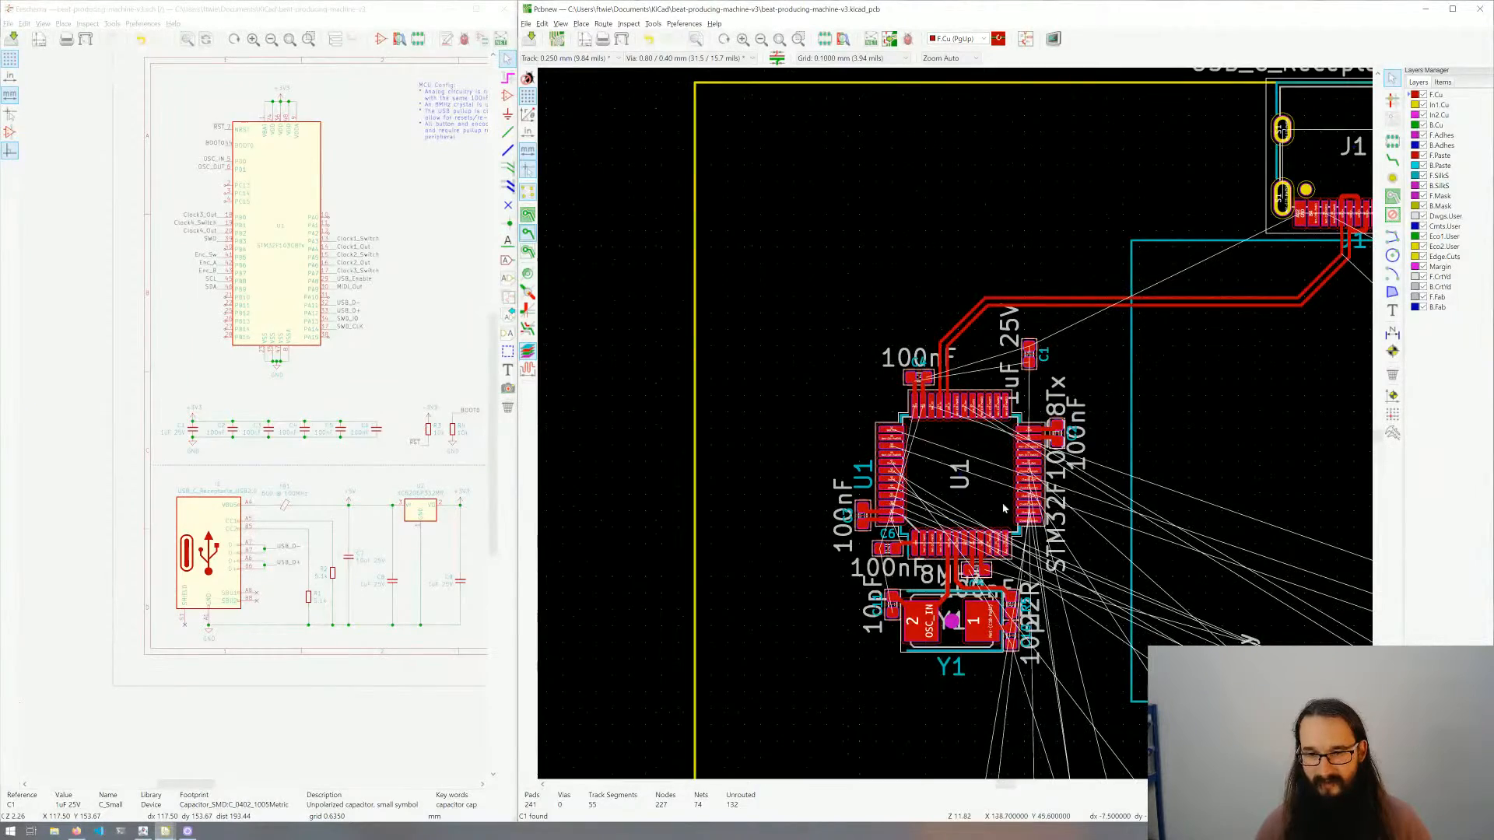
scroll(1004, 508, "down", 2)
scroll(901, 476, "up", 2)
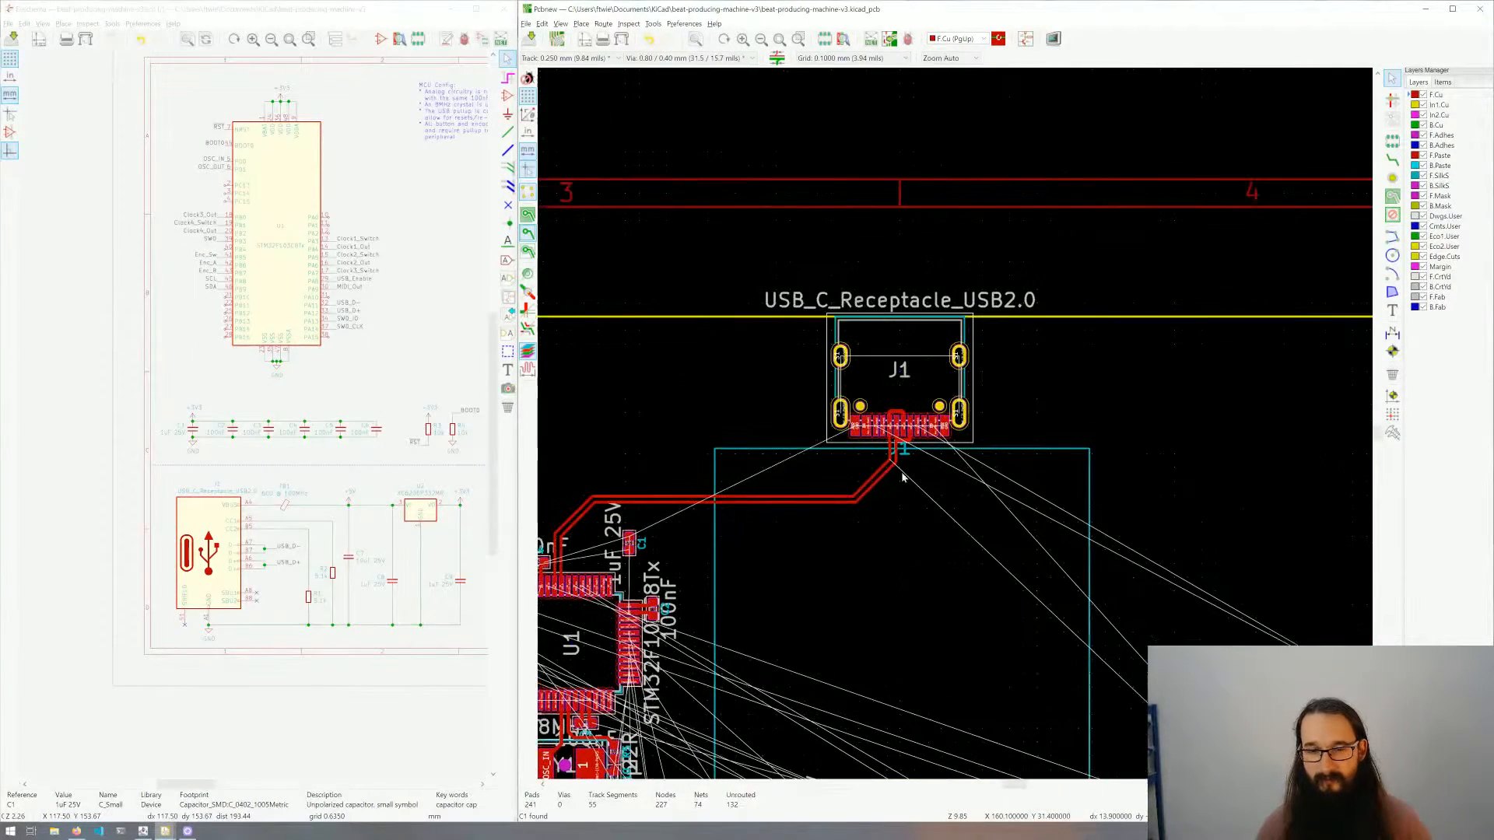
scroll(926, 448, "up", 5)
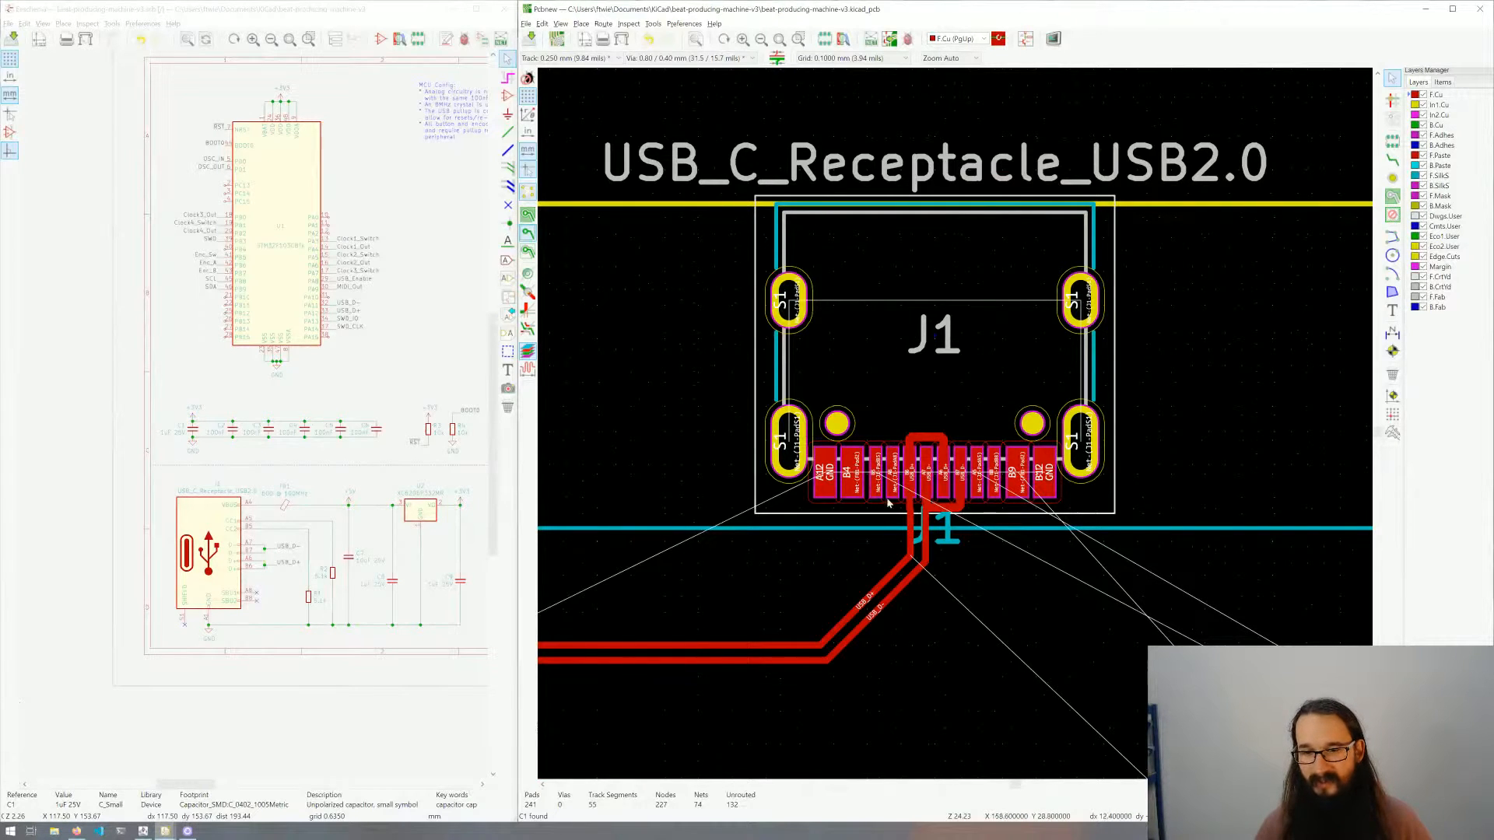
scroll(964, 486, "down", 5)
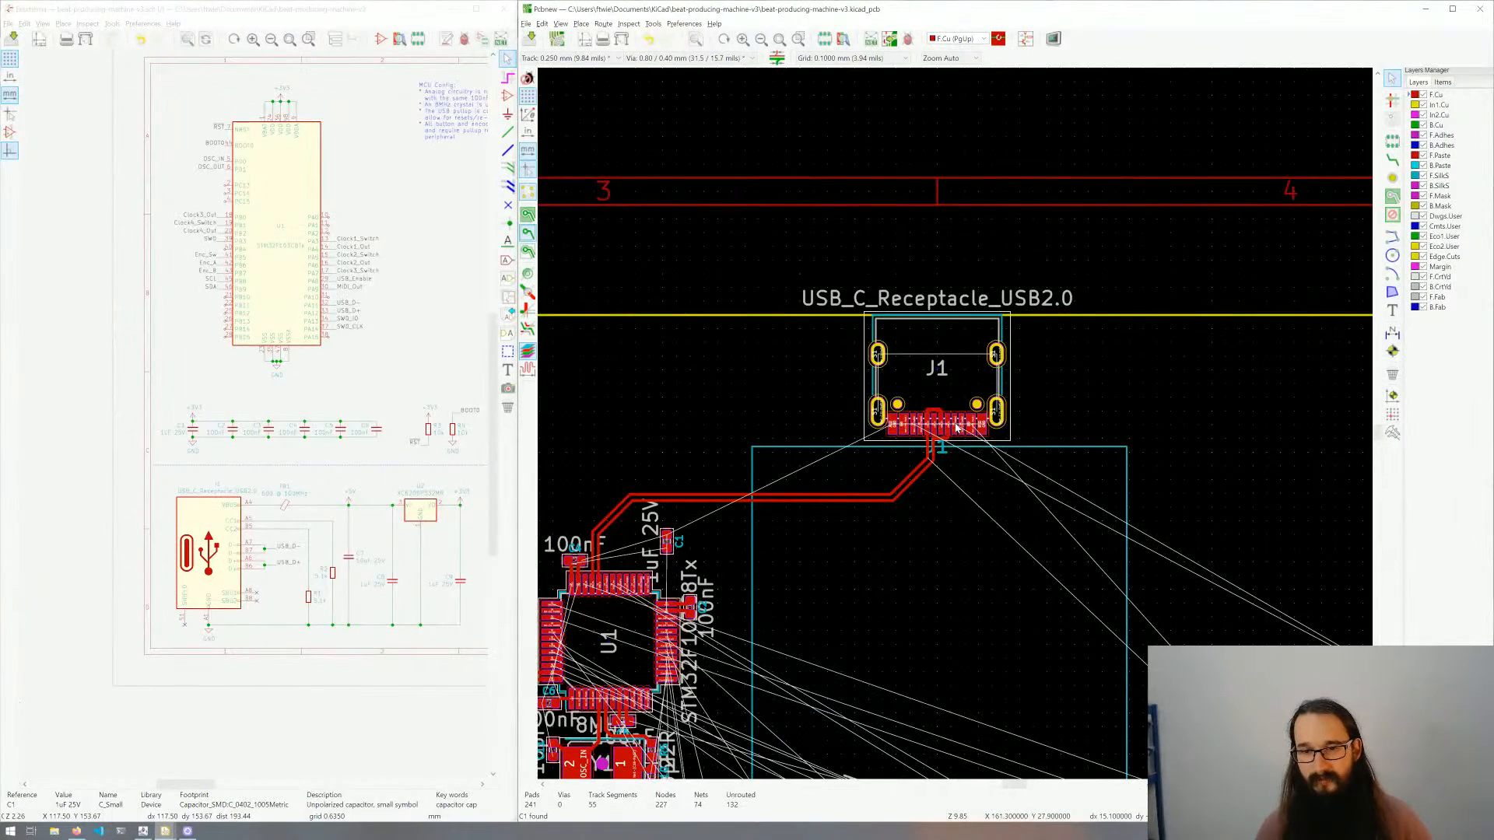
scroll(957, 426, "down", 1)
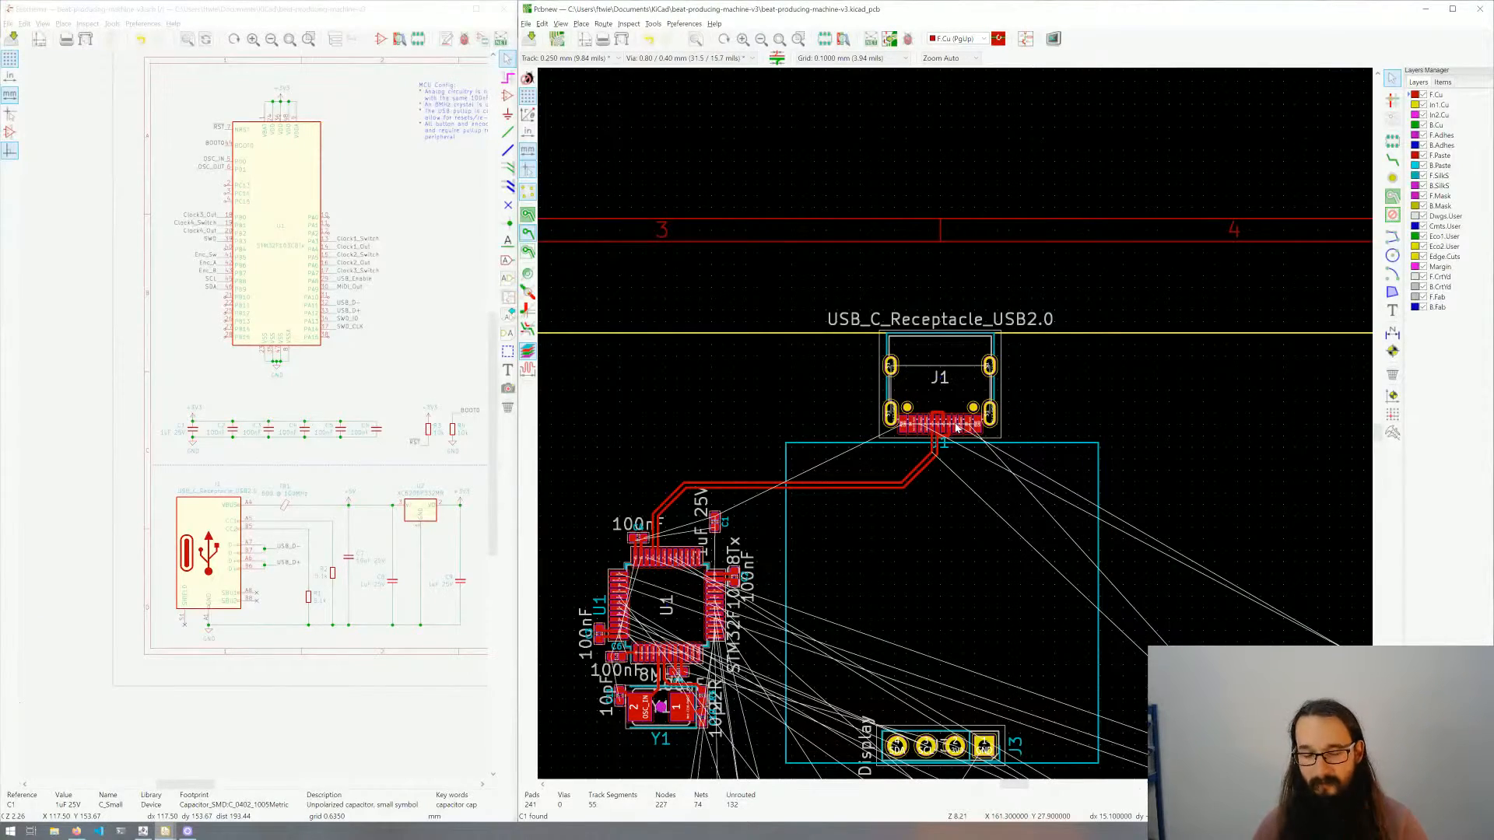
middle_click_drag(964, 506, 892, 399)
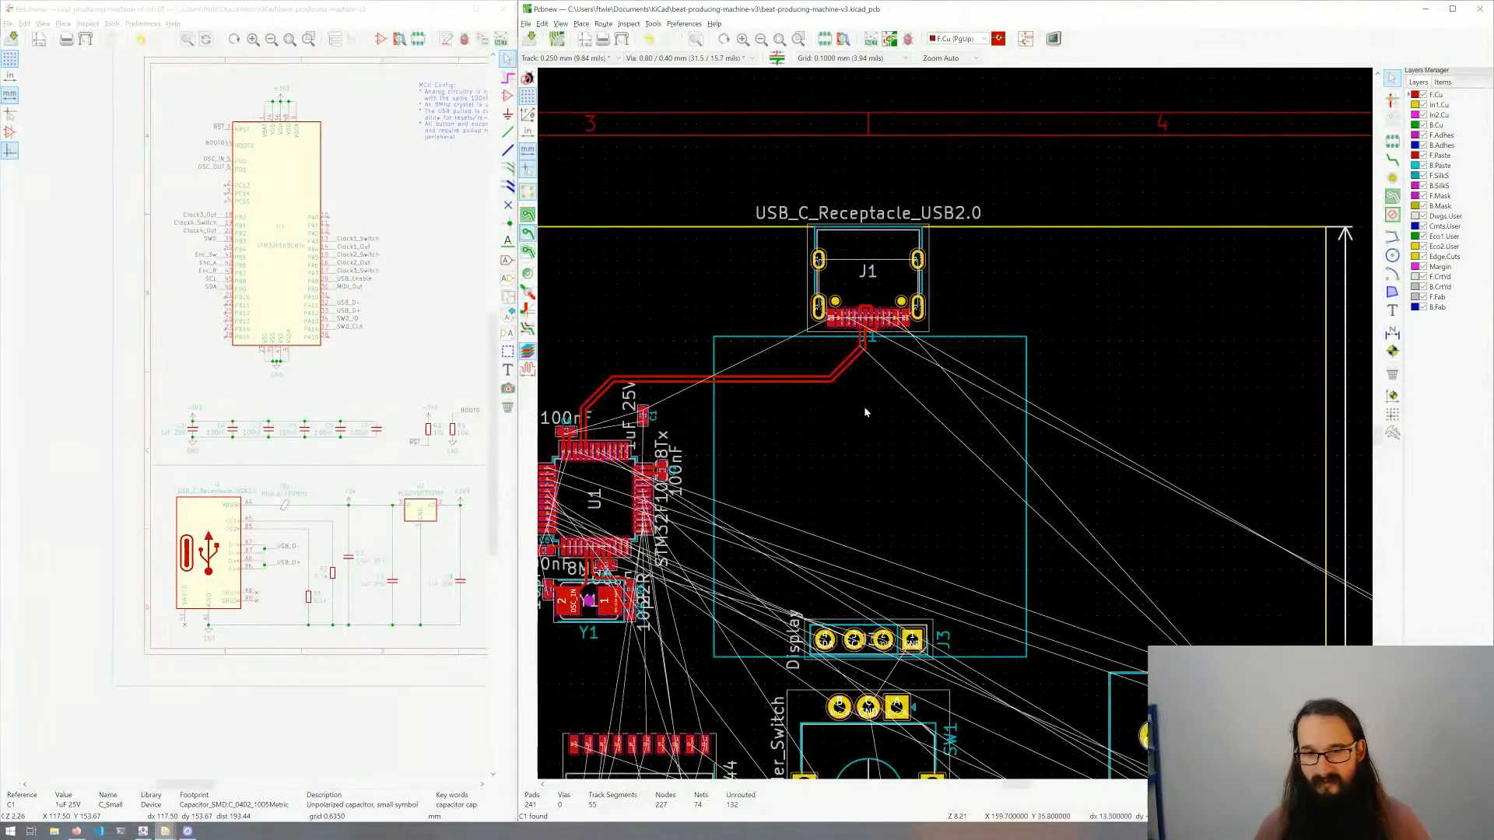
scroll(864, 412, "down", 1)
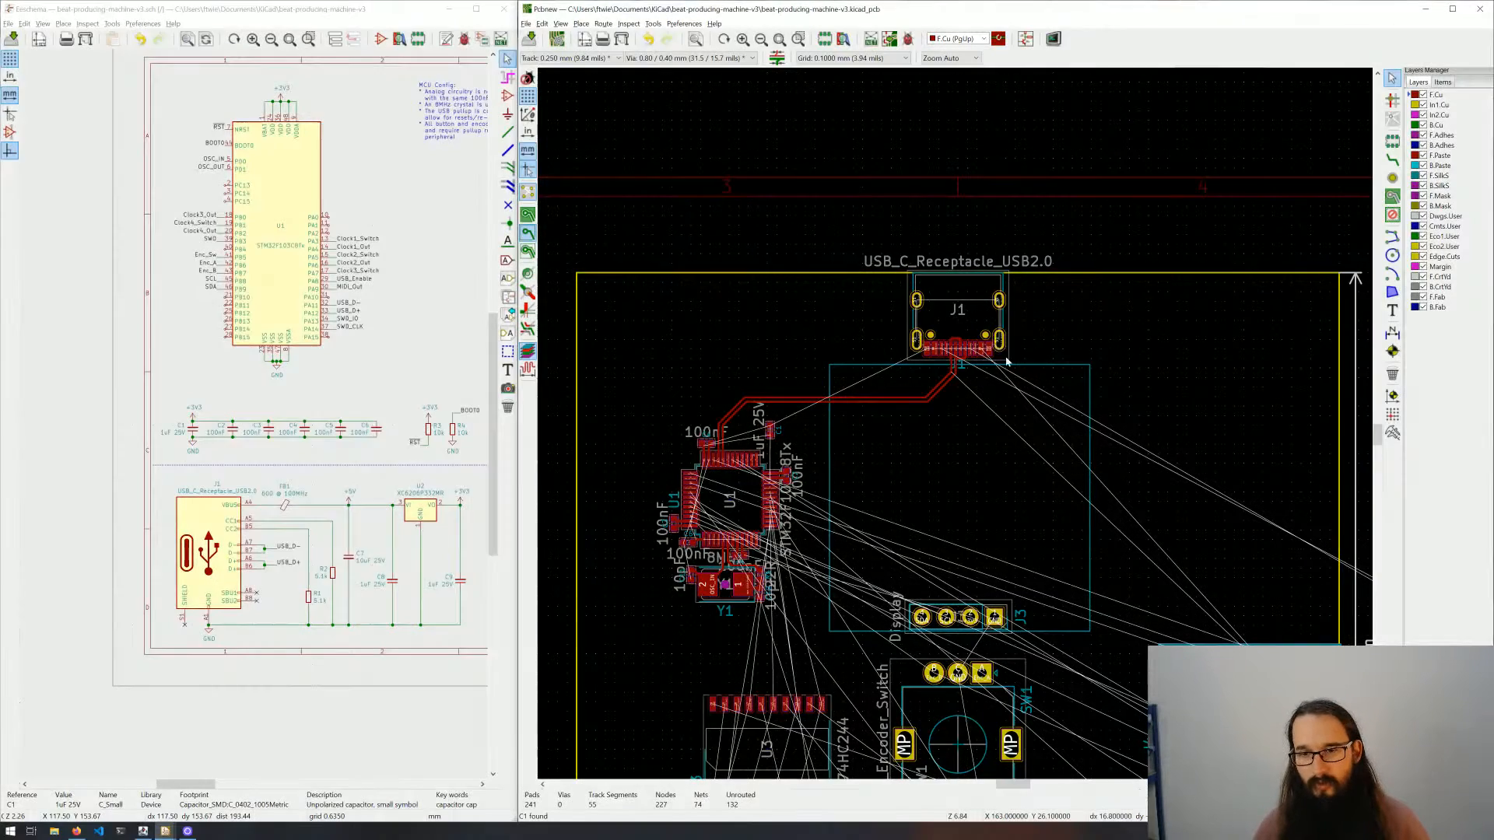
scroll(1028, 410, "down", 3)
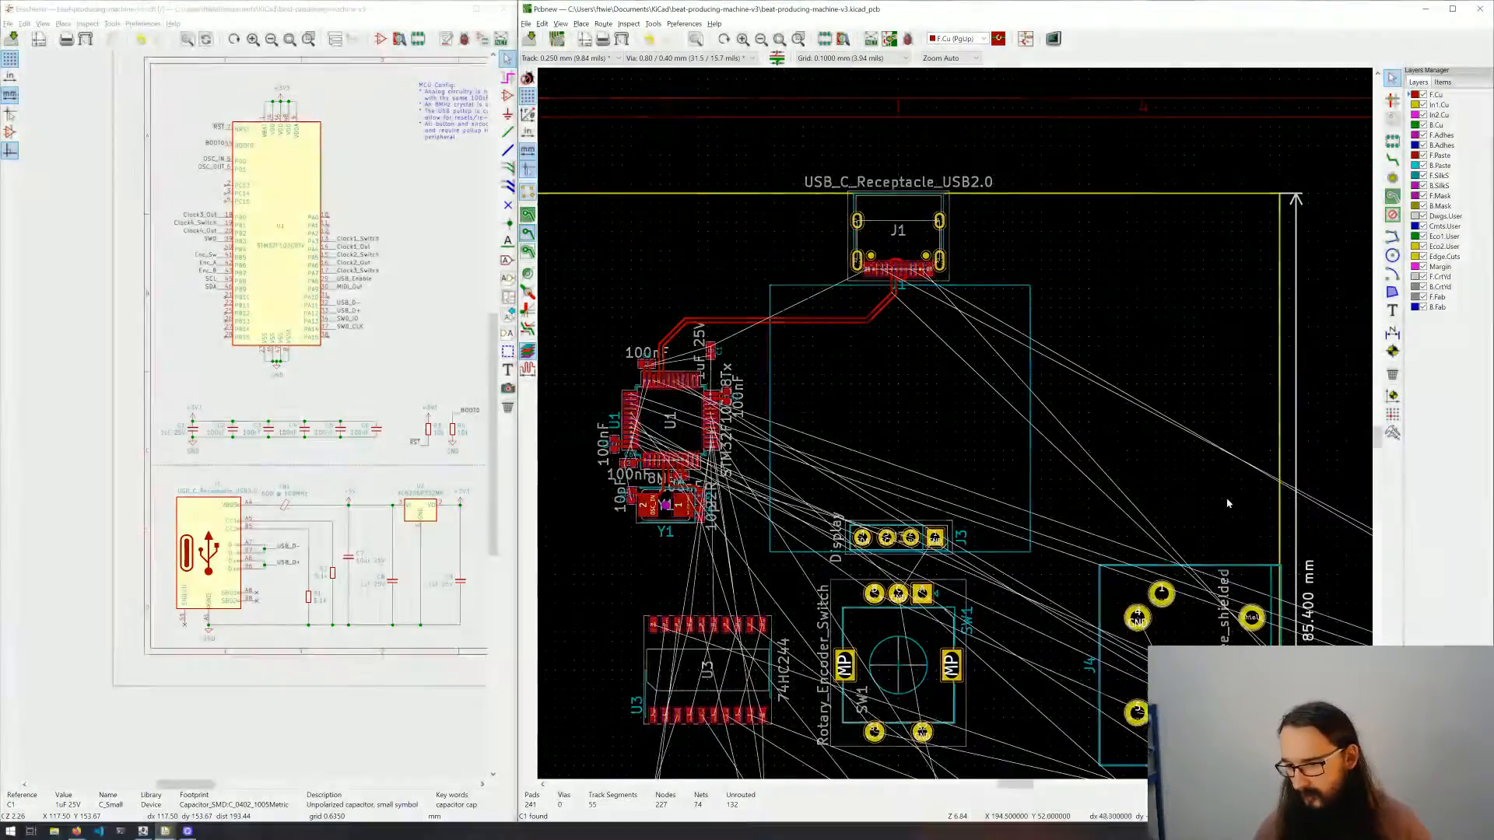
middle_click_drag(1228, 504, 958, 428)
scroll(945, 354, "down", 1)
middle_click_drag(818, 398, 1005, 445)
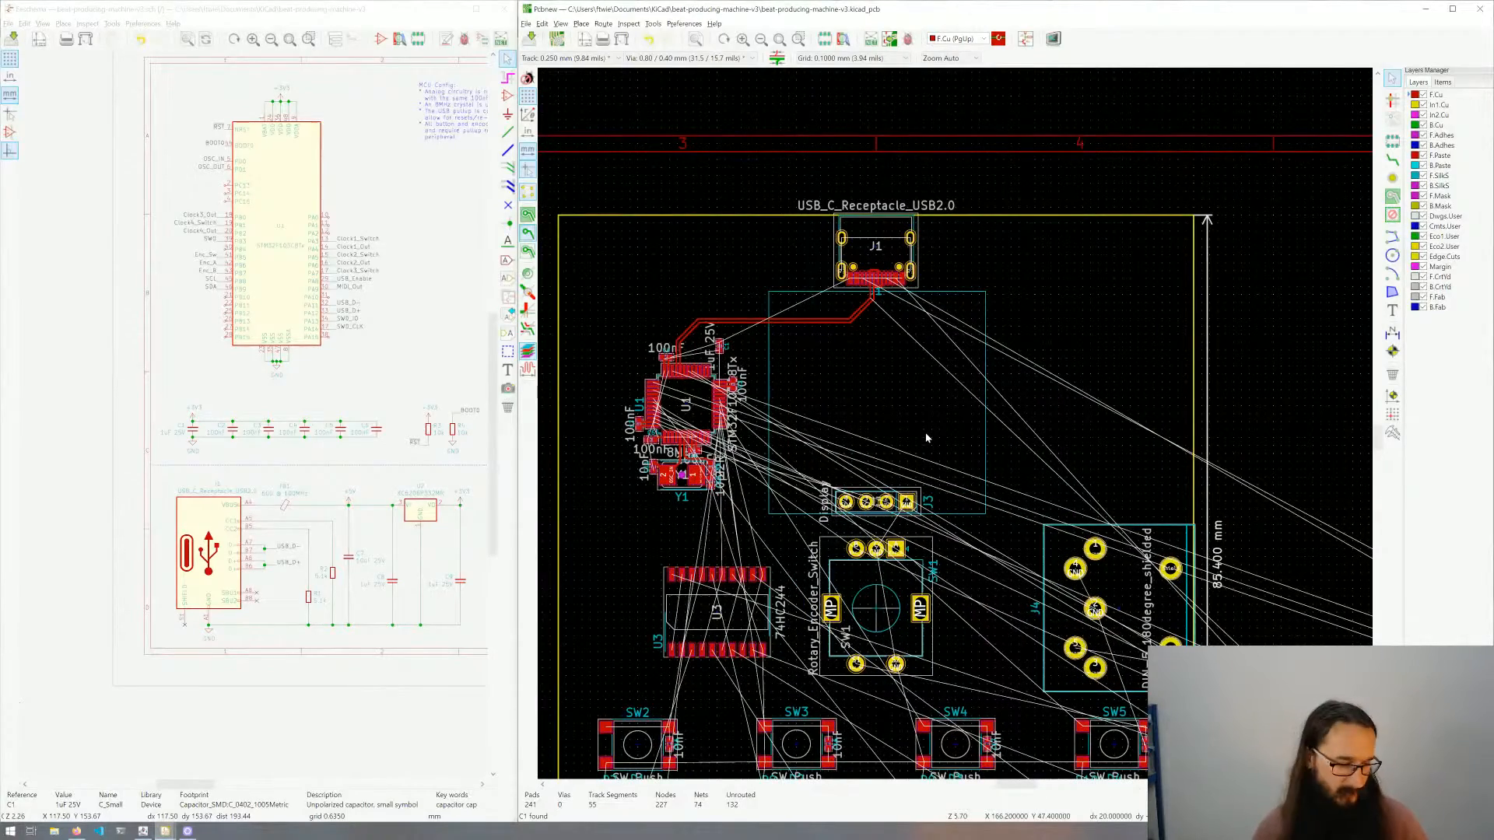
middle_click_drag(1020, 477, 885, 385)
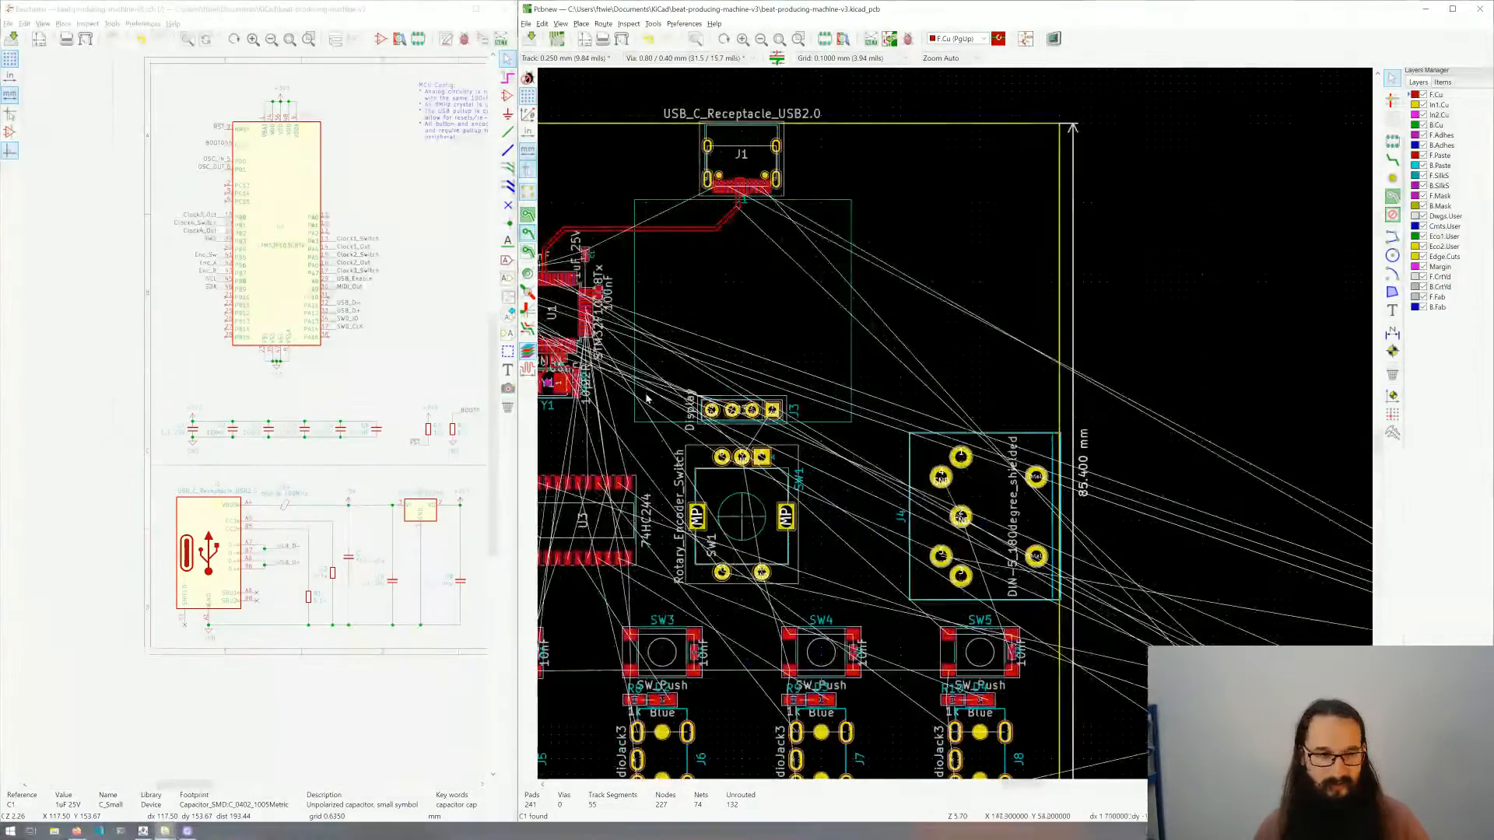
Step: Find the 1.5k pull-up R11 from the USB_Enable transistor circuit in the schematic and bring its footprint onto the board above the USB pair
middle_click_drag(362, 554, 219, 543)
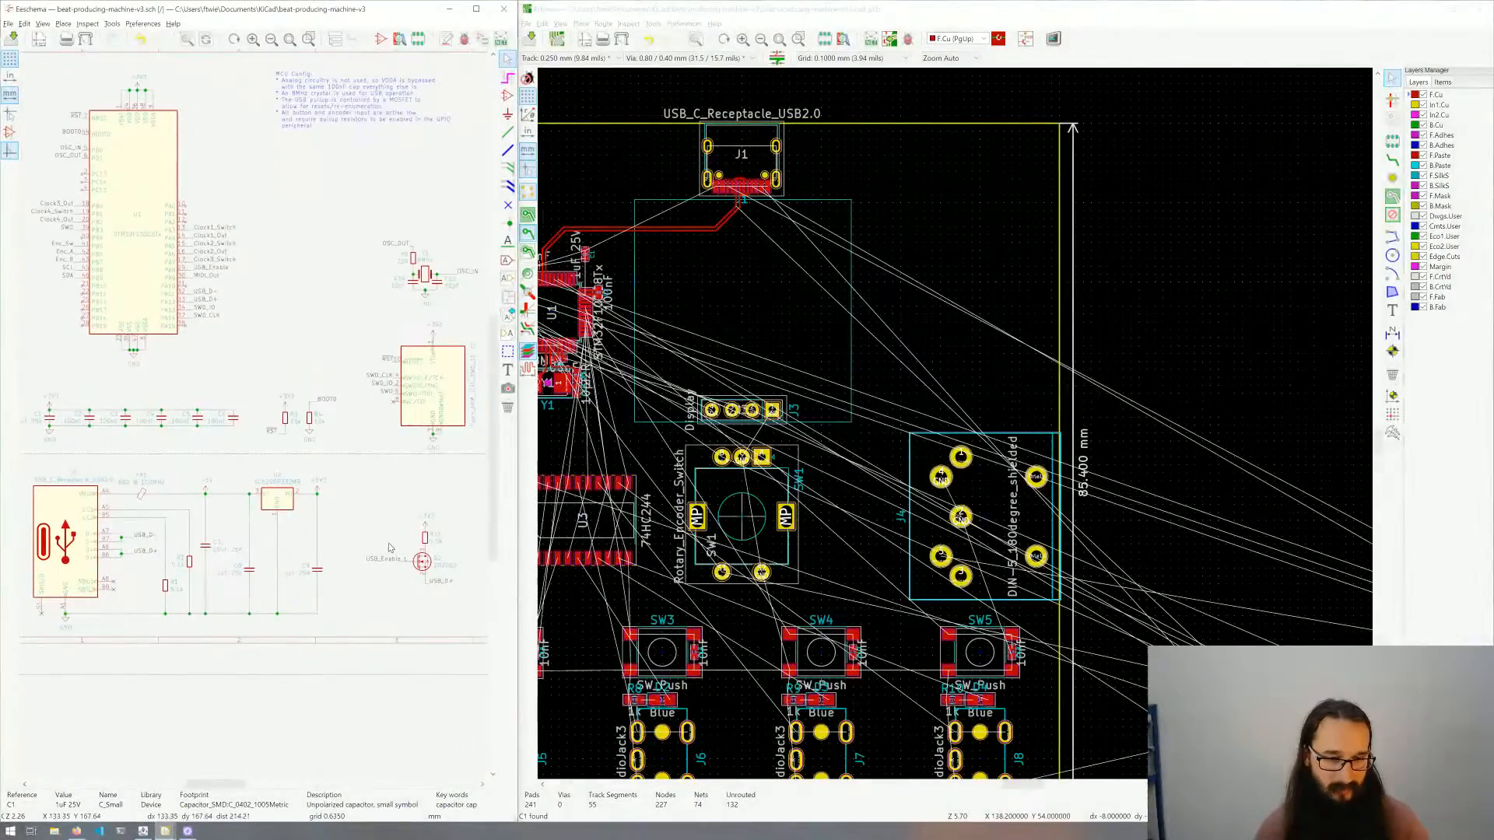
middle_click_drag(426, 543, 340, 564)
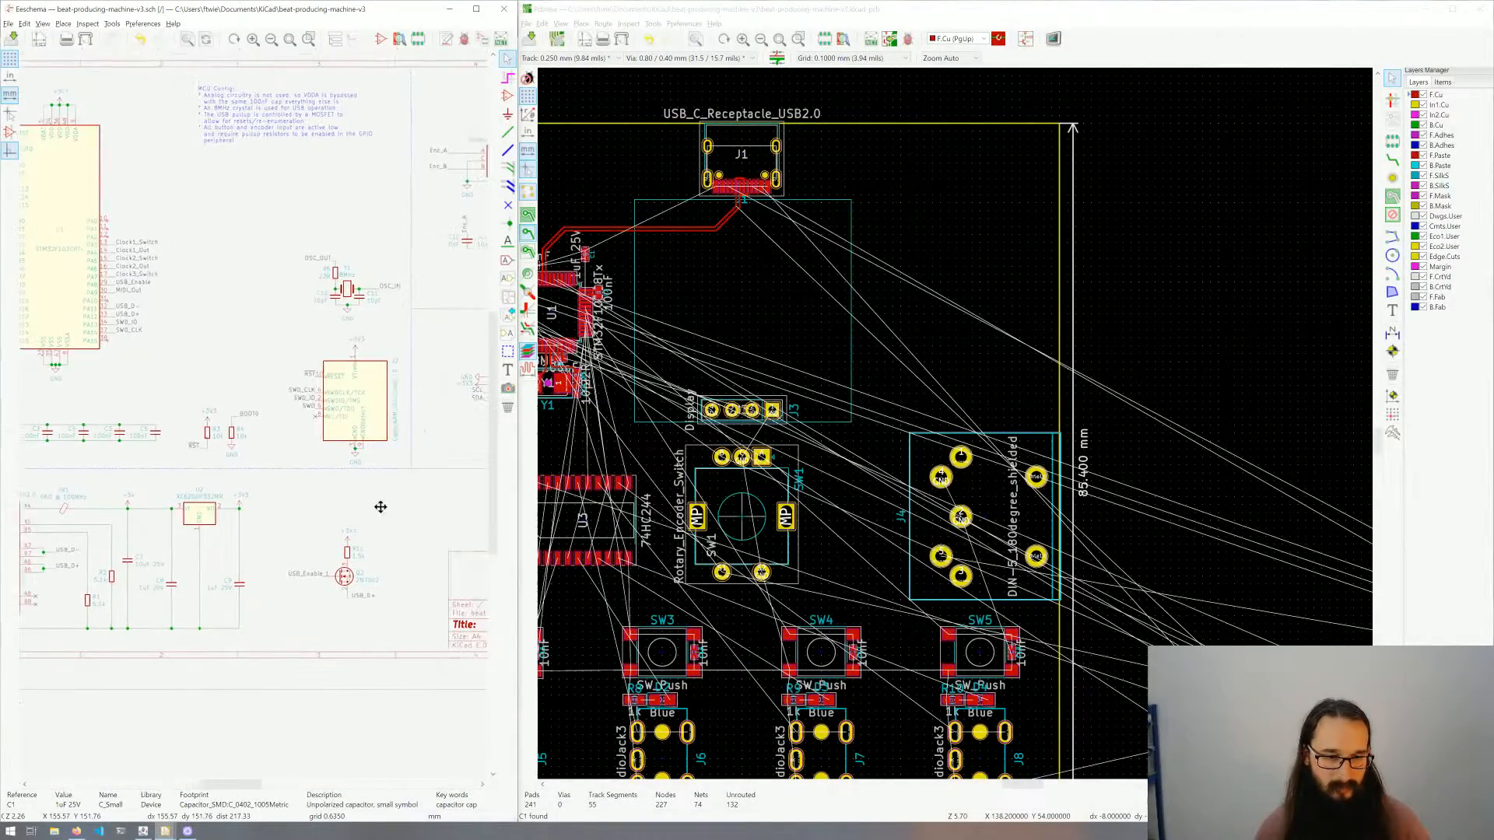
left_click(348, 555)
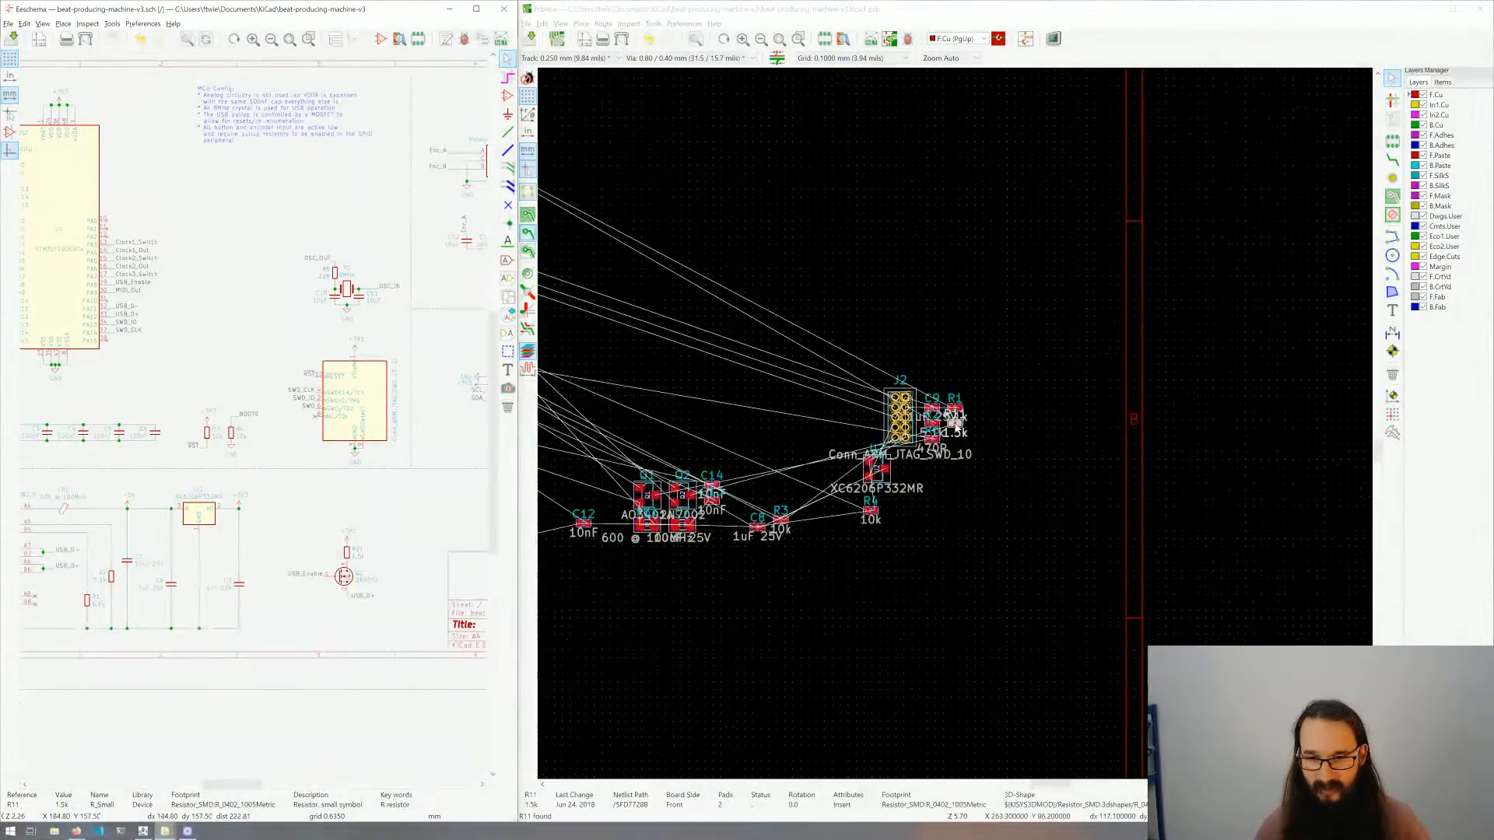
scroll(956, 424, "up", 3)
left_click(960, 418)
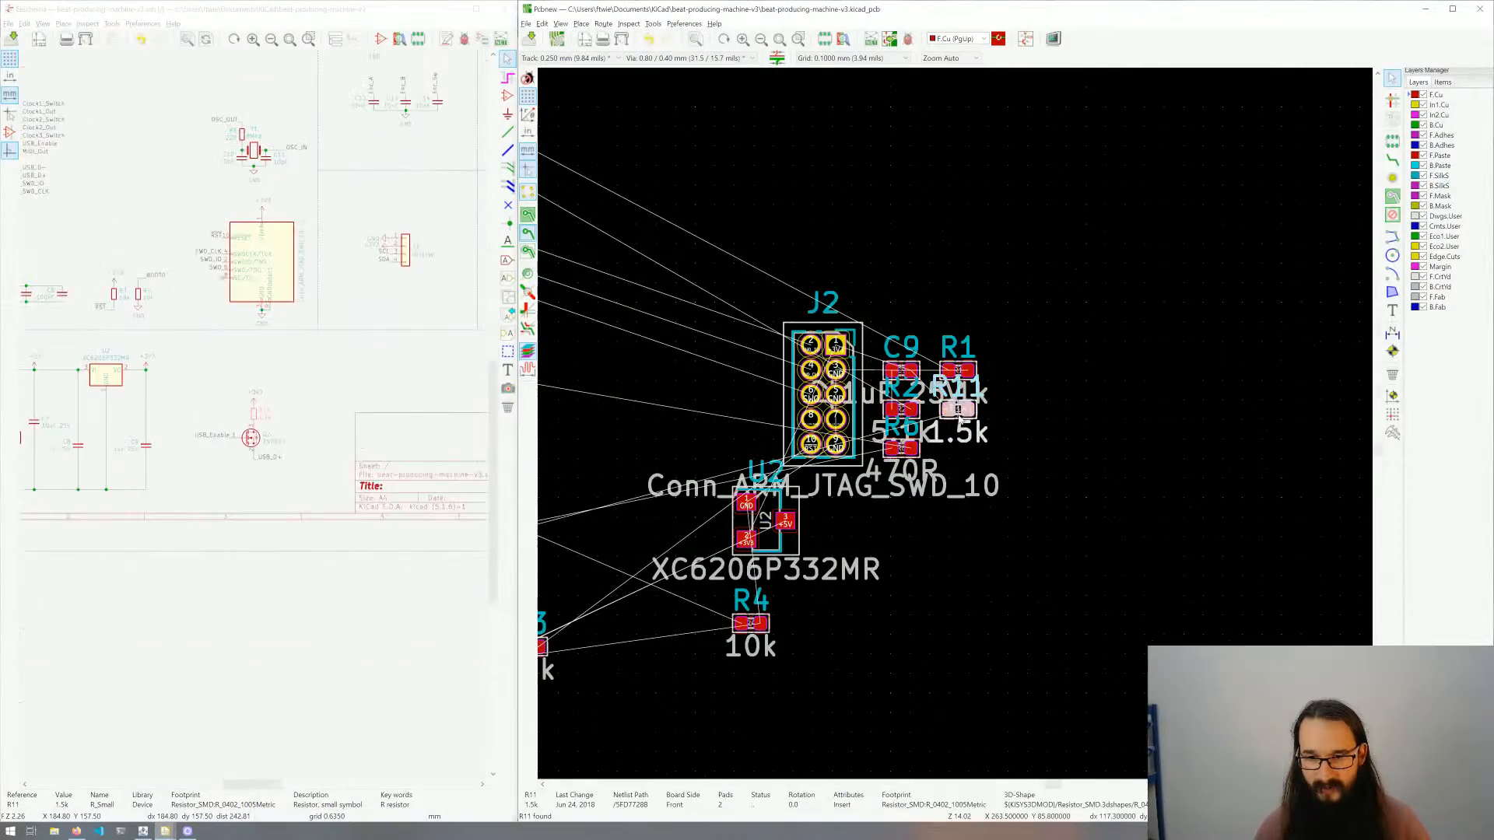
scroll(960, 413, "down", 6)
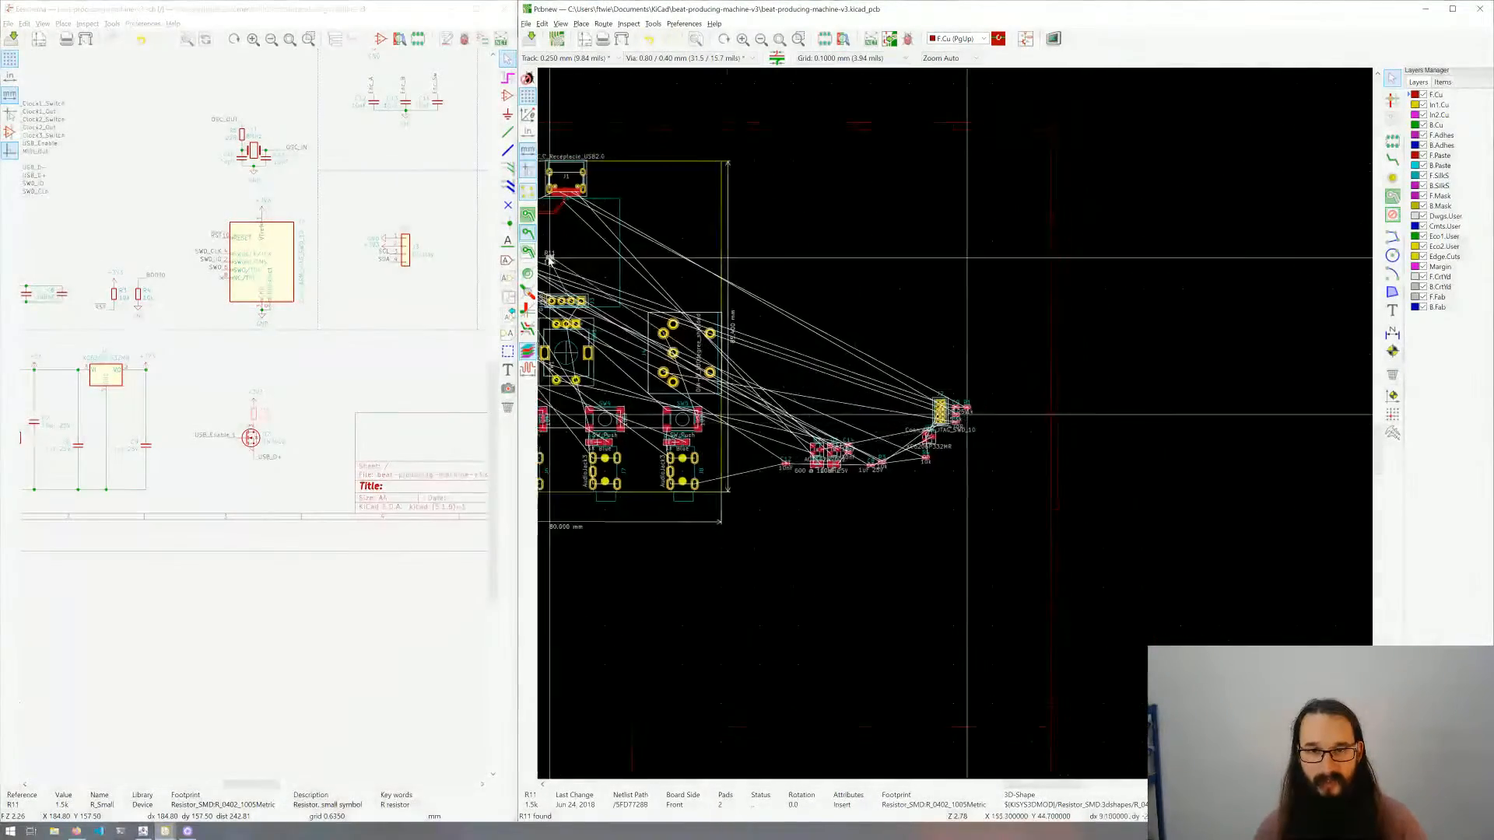
scroll(726, 287, "up", 6)
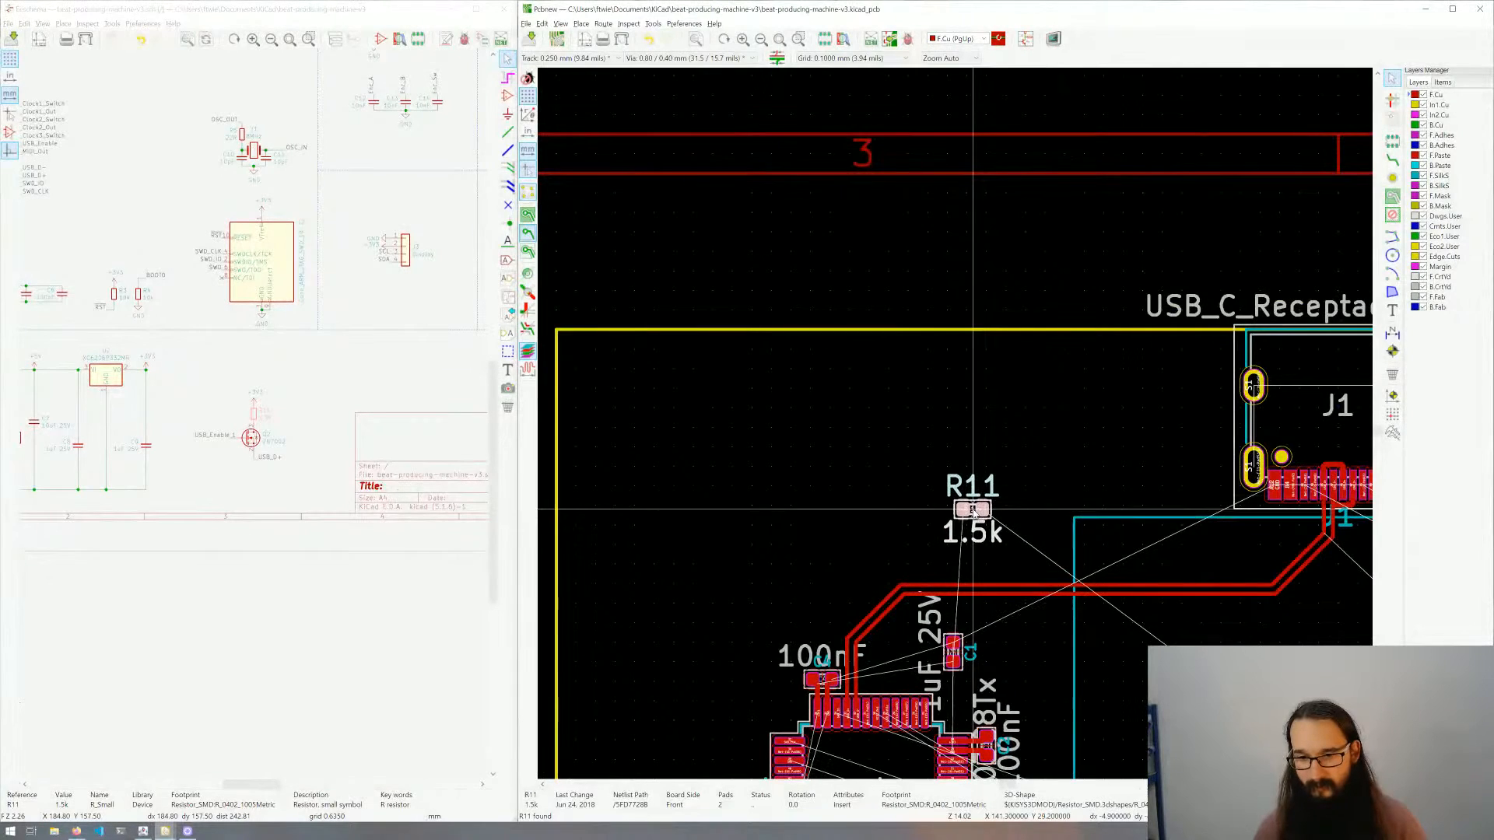
scroll(973, 507, "up", 1)
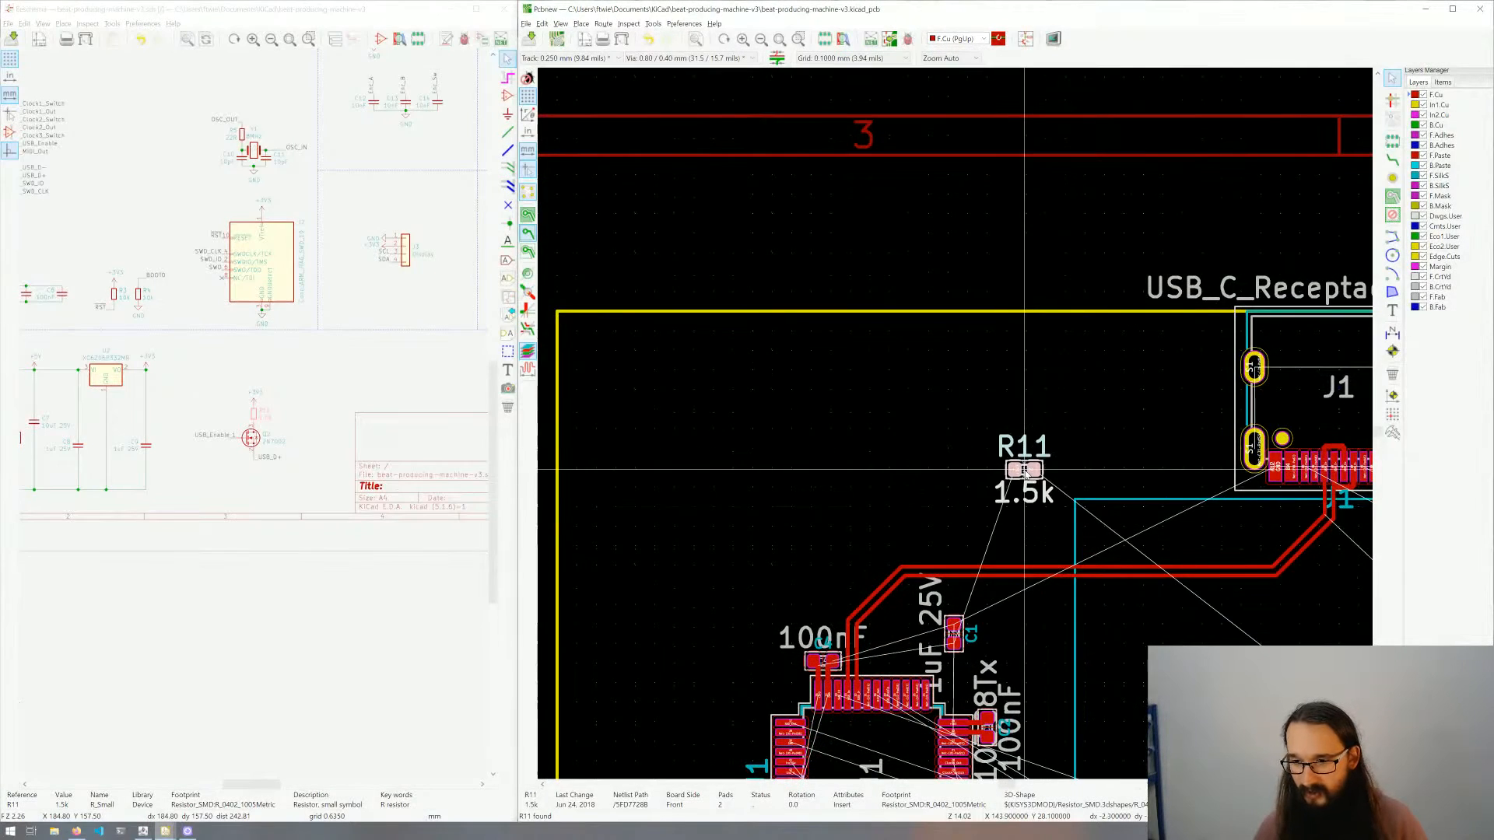
scroll(956, 424, "up", 1)
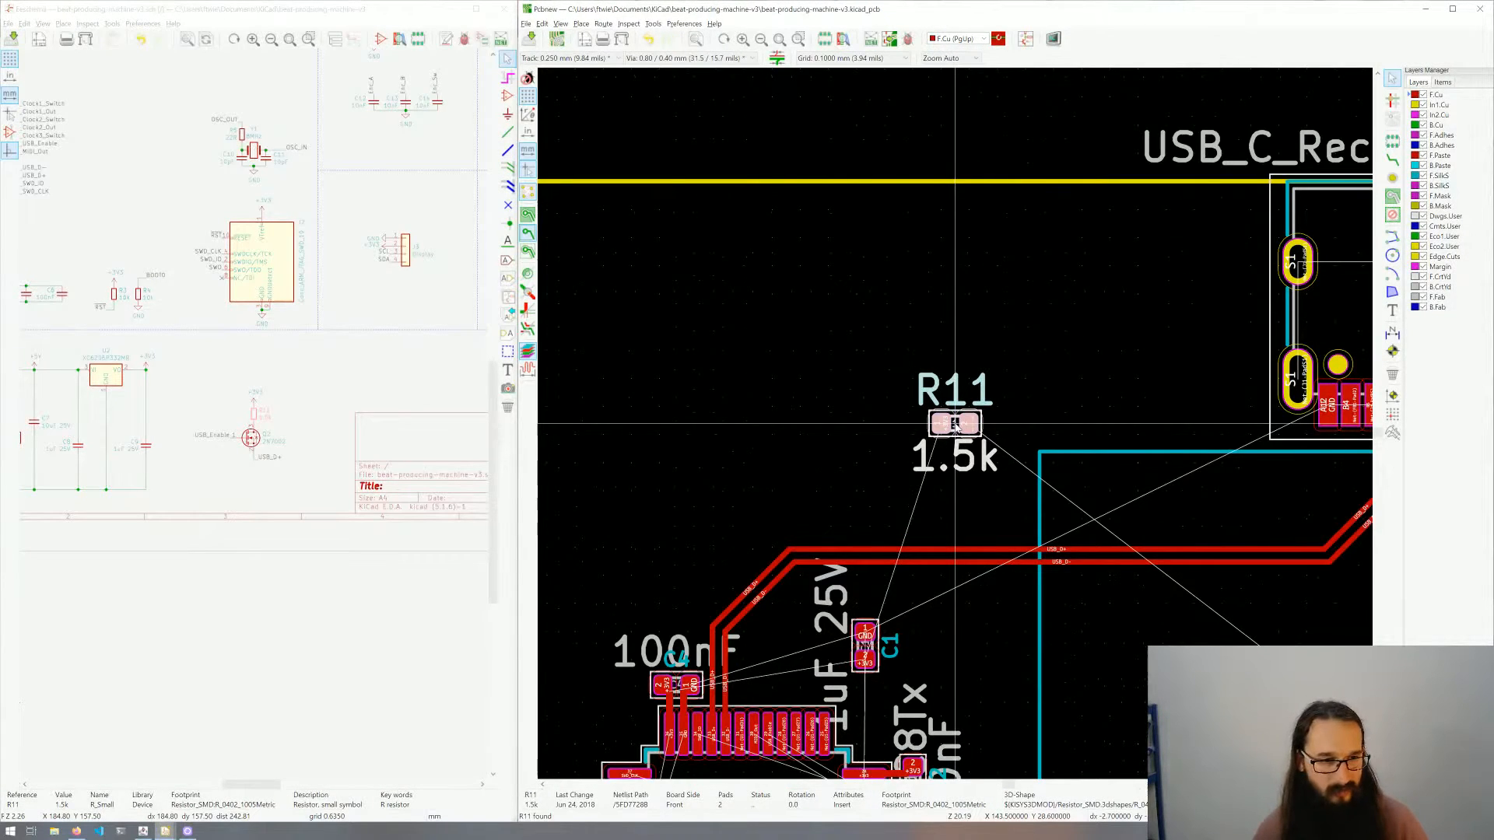
Step: Move R11 closer to U1 above the USB differential pair and rotate it to 270 degrees
left_click_drag(955, 425, 834, 450)
key("r")
key("r")
key("r")
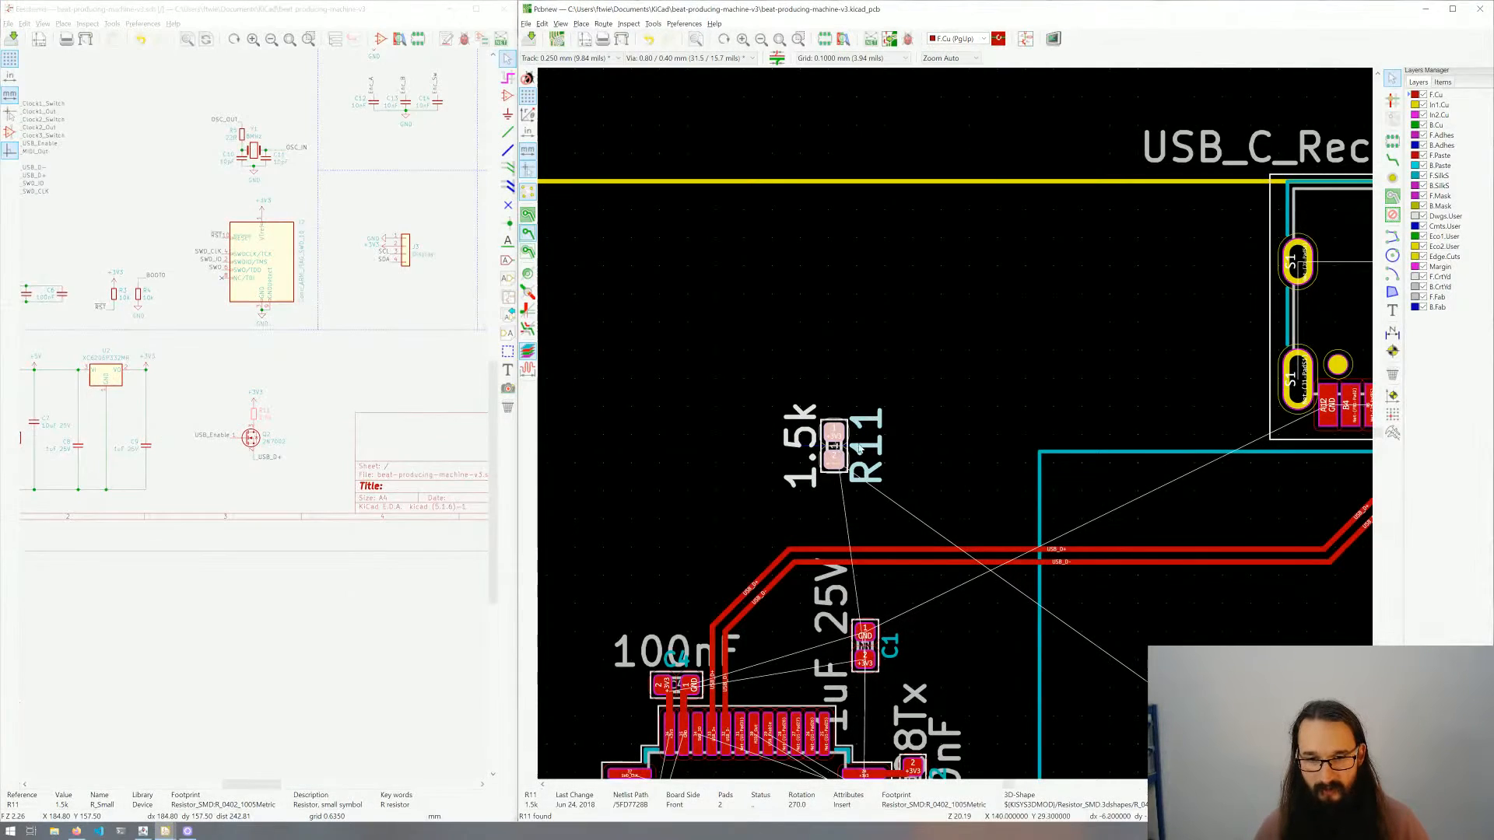
Step: Set R11's reference text to 0.5 mm width and height with 0.1 mm thickness, and move it closer to the resistor
double_click(864, 446)
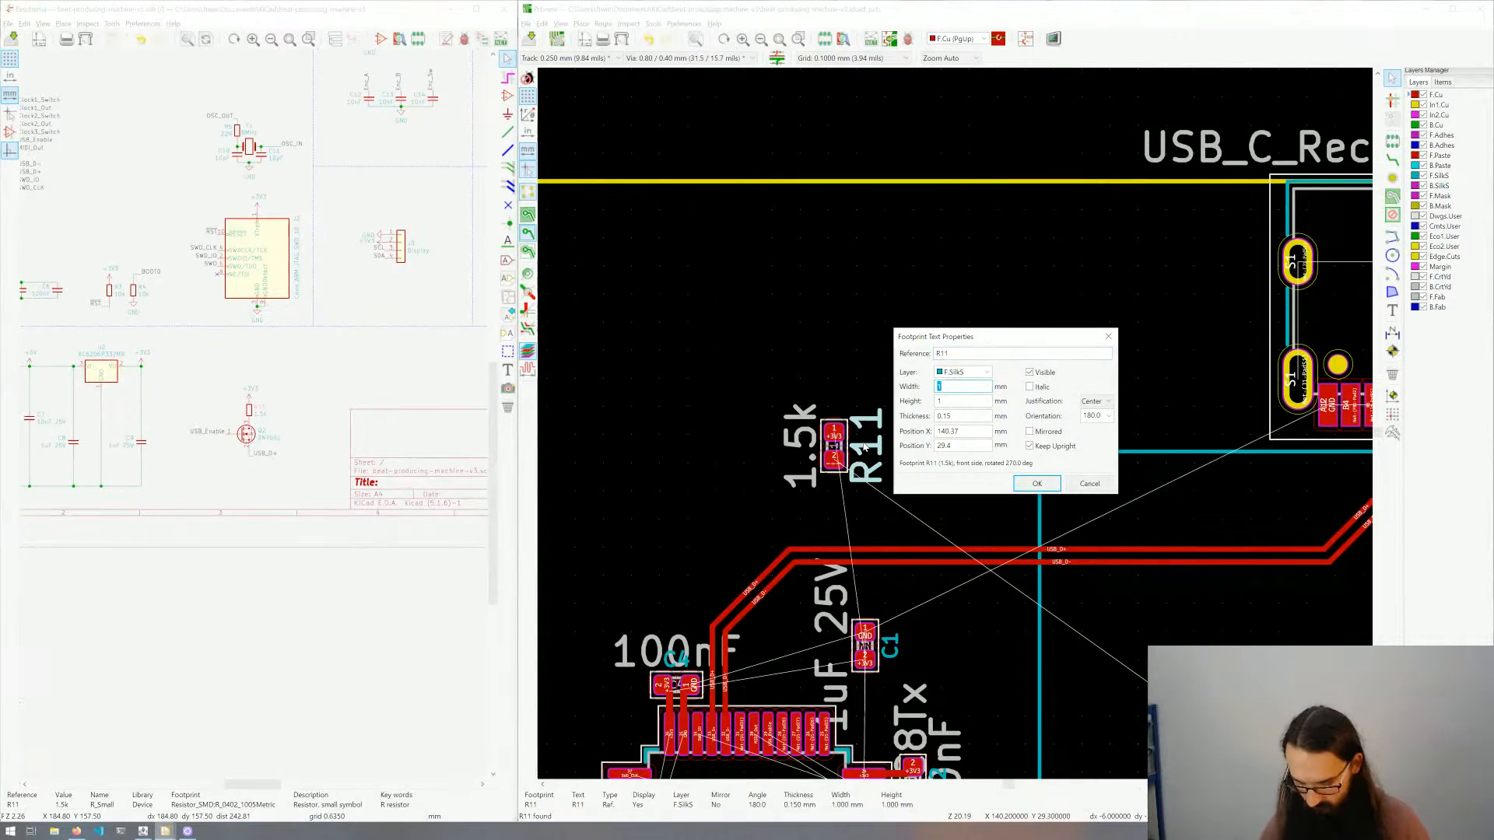
key("Return")
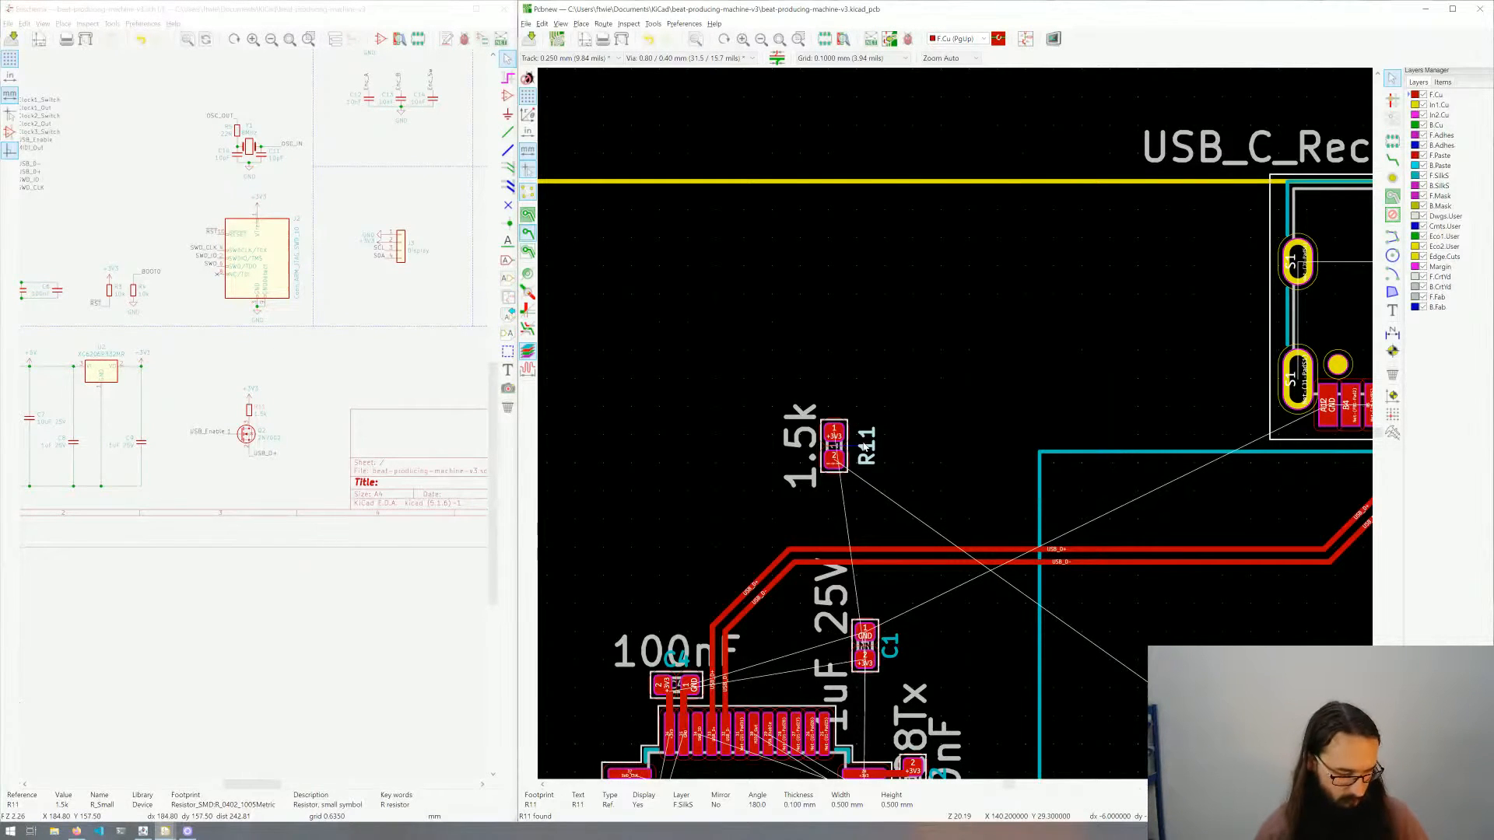
left_click_drag(866, 447, 860, 446)
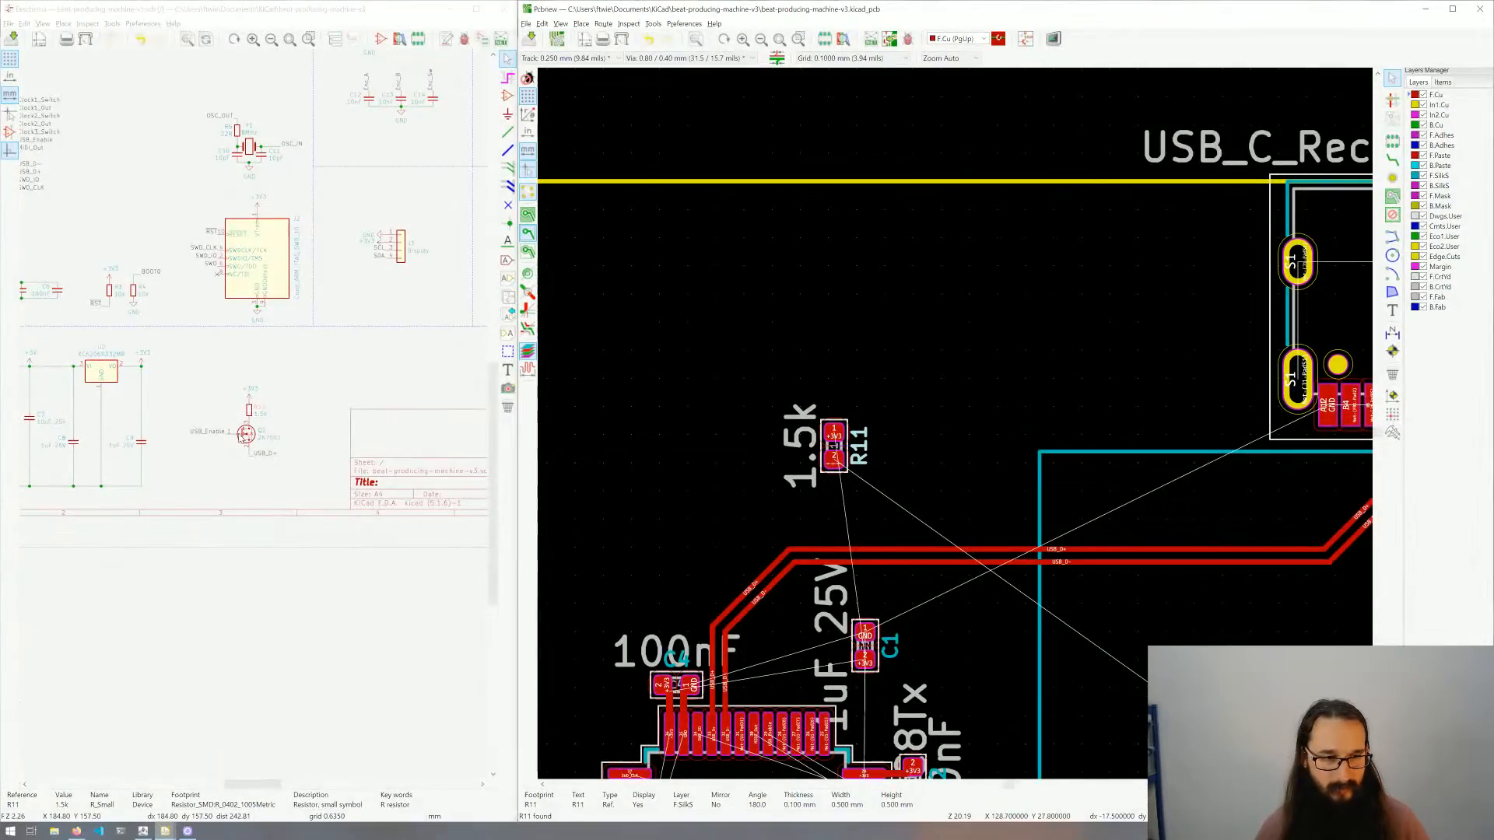
Step: Find the 2N7002 transistor Q2 from the schematic and bring its footprint onto the board beside R11
left_click(245, 434)
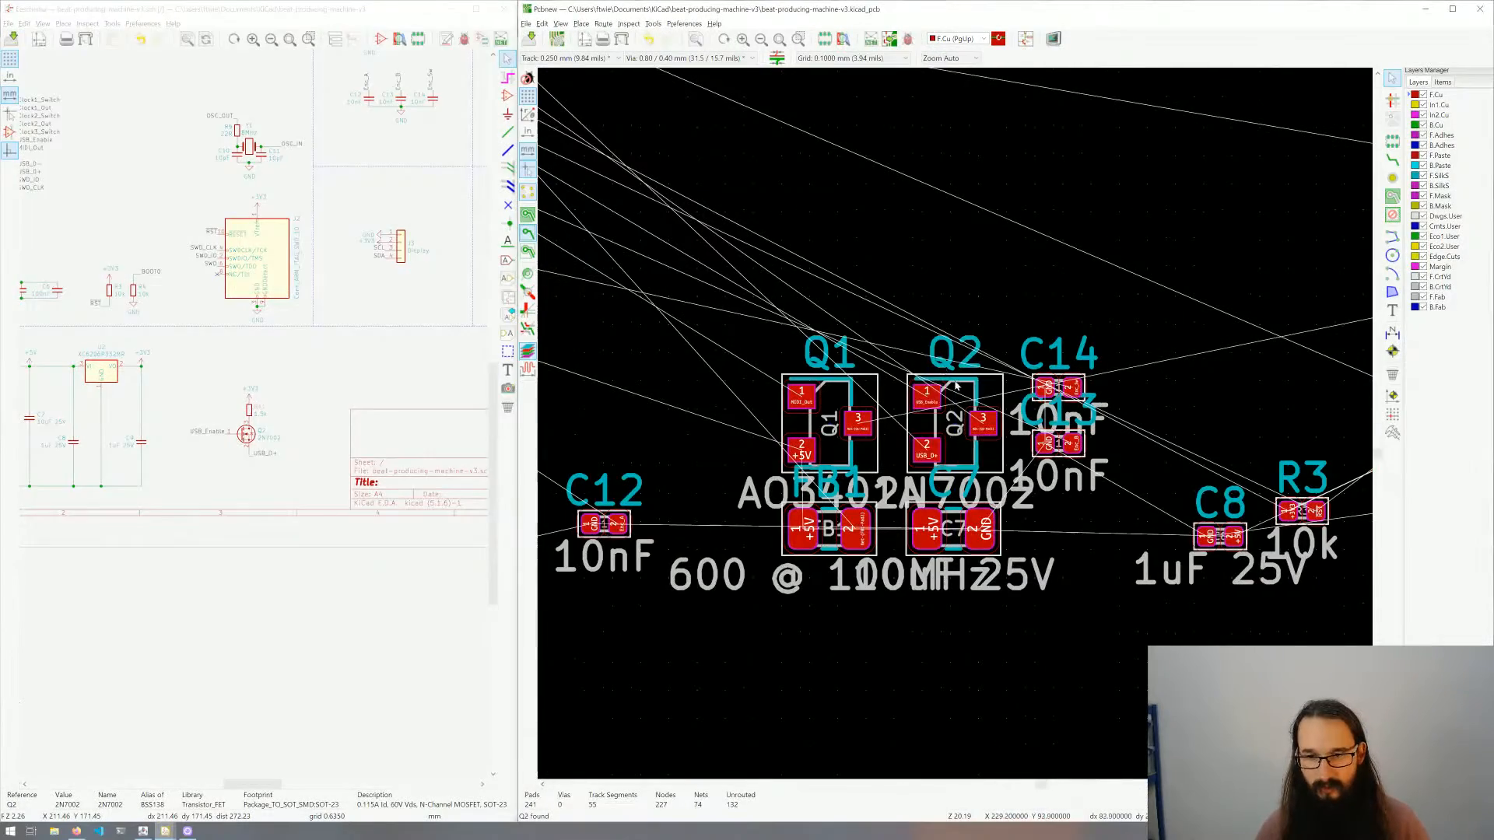
scroll(956, 424, "down", 6)
scroll(956, 424, "up", 6)
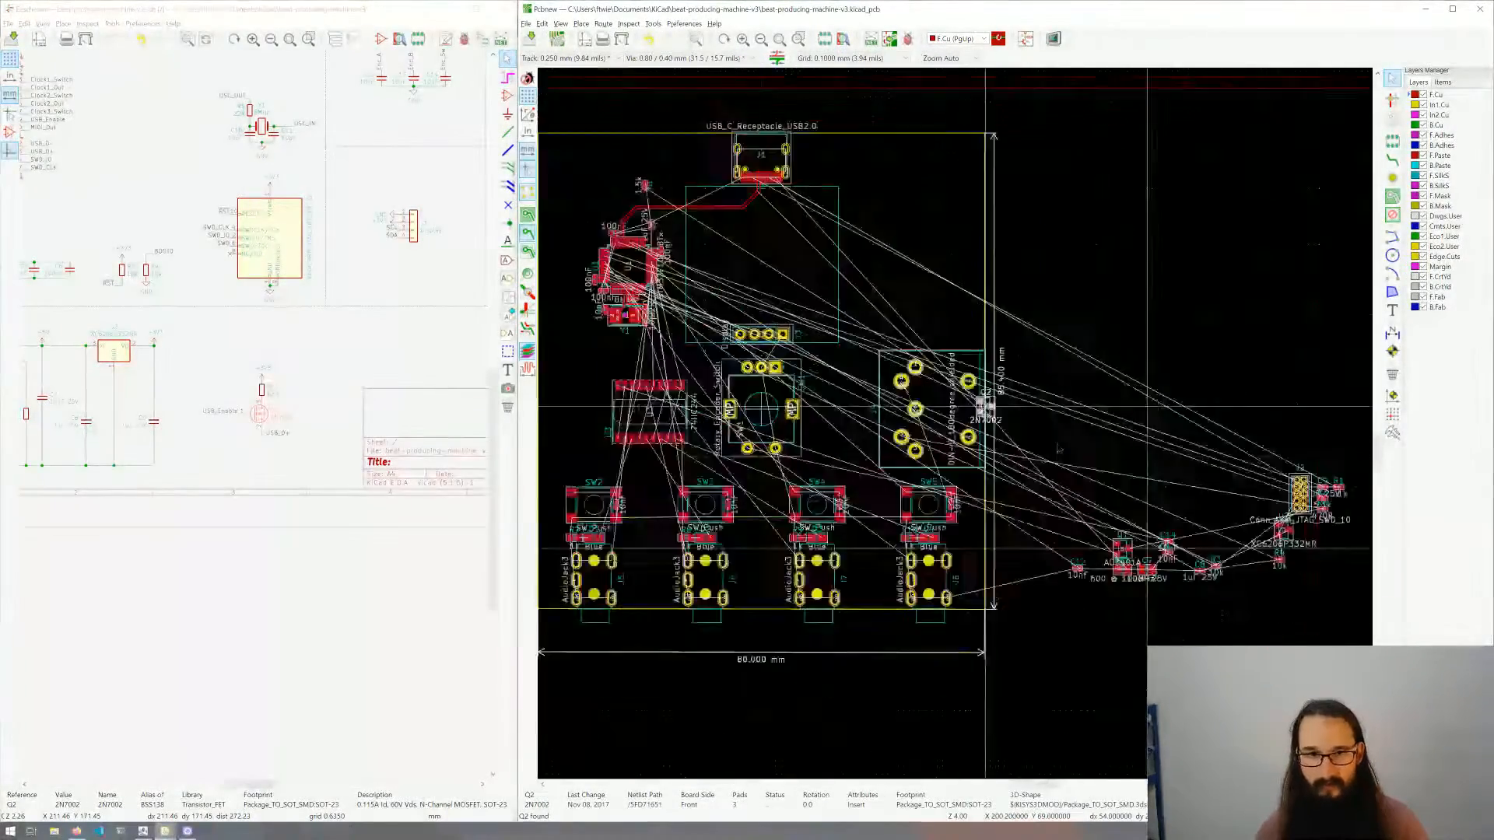
scroll(955, 424, "up", 3)
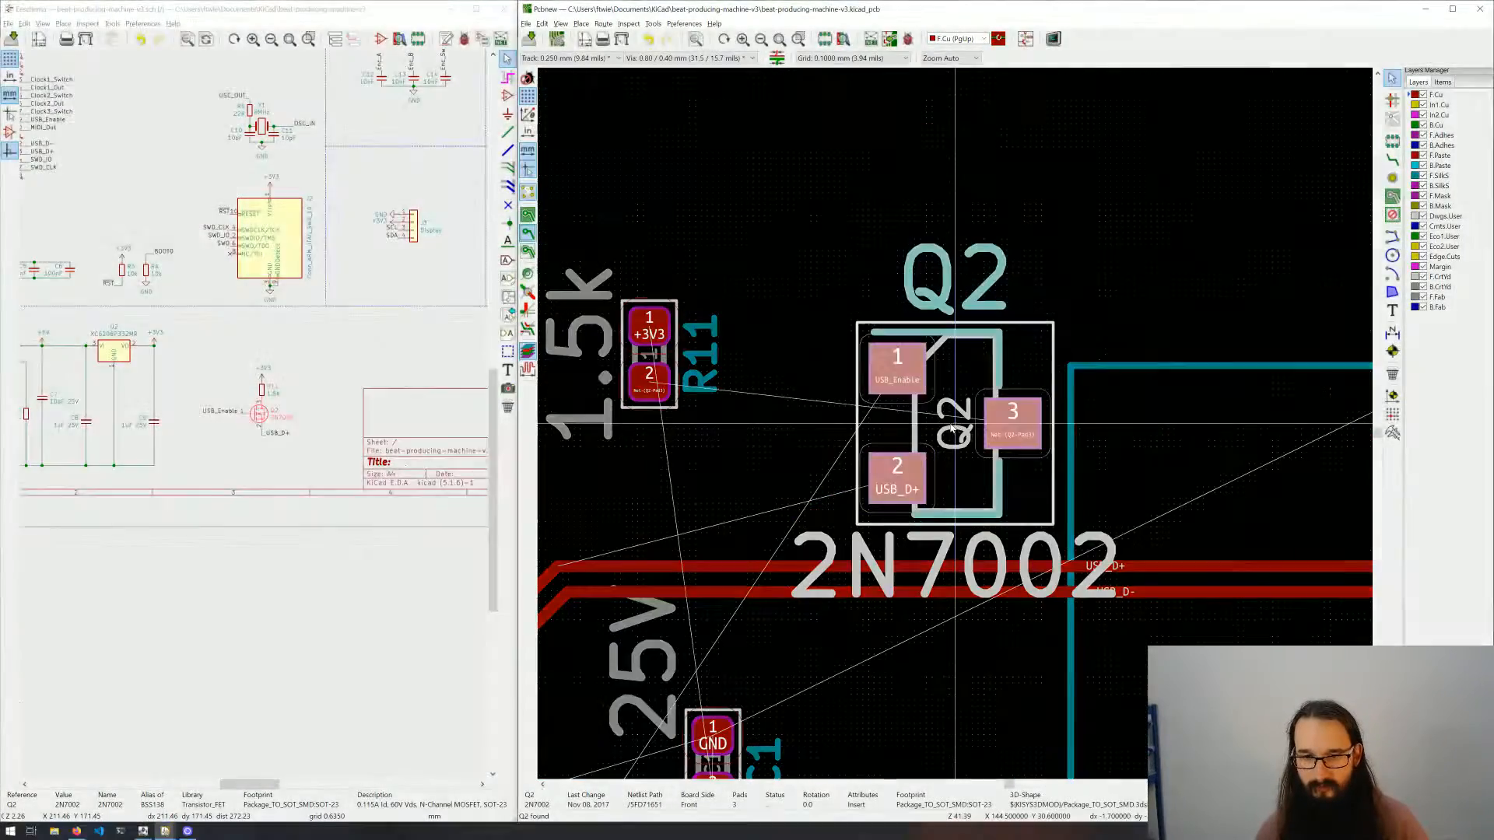
Step: Rotate Q2 to 90 degrees and place it against R11, with pads 1 and 2 facing the USB differential pair
key("m")
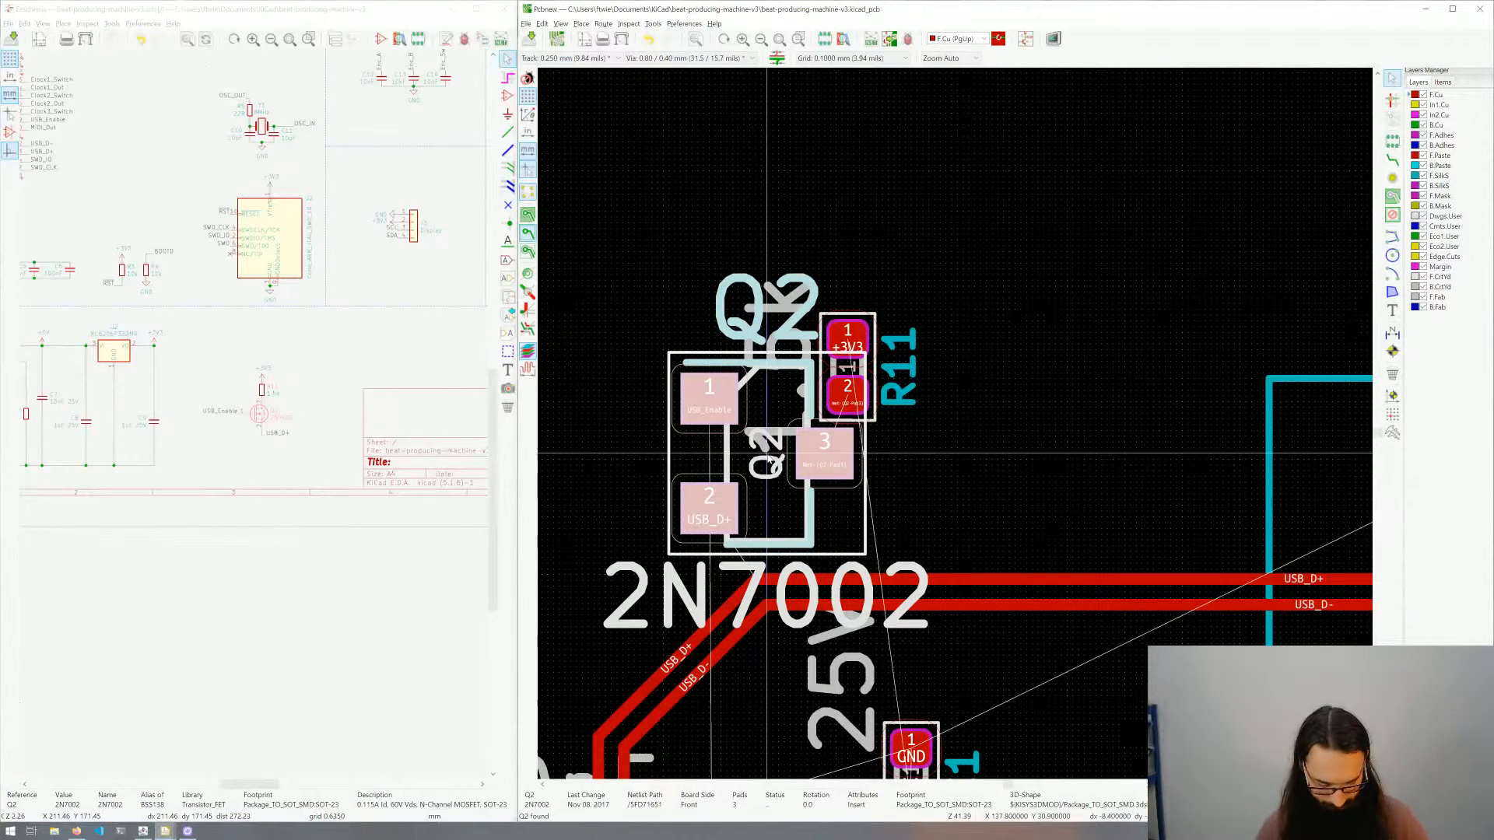
key("r")
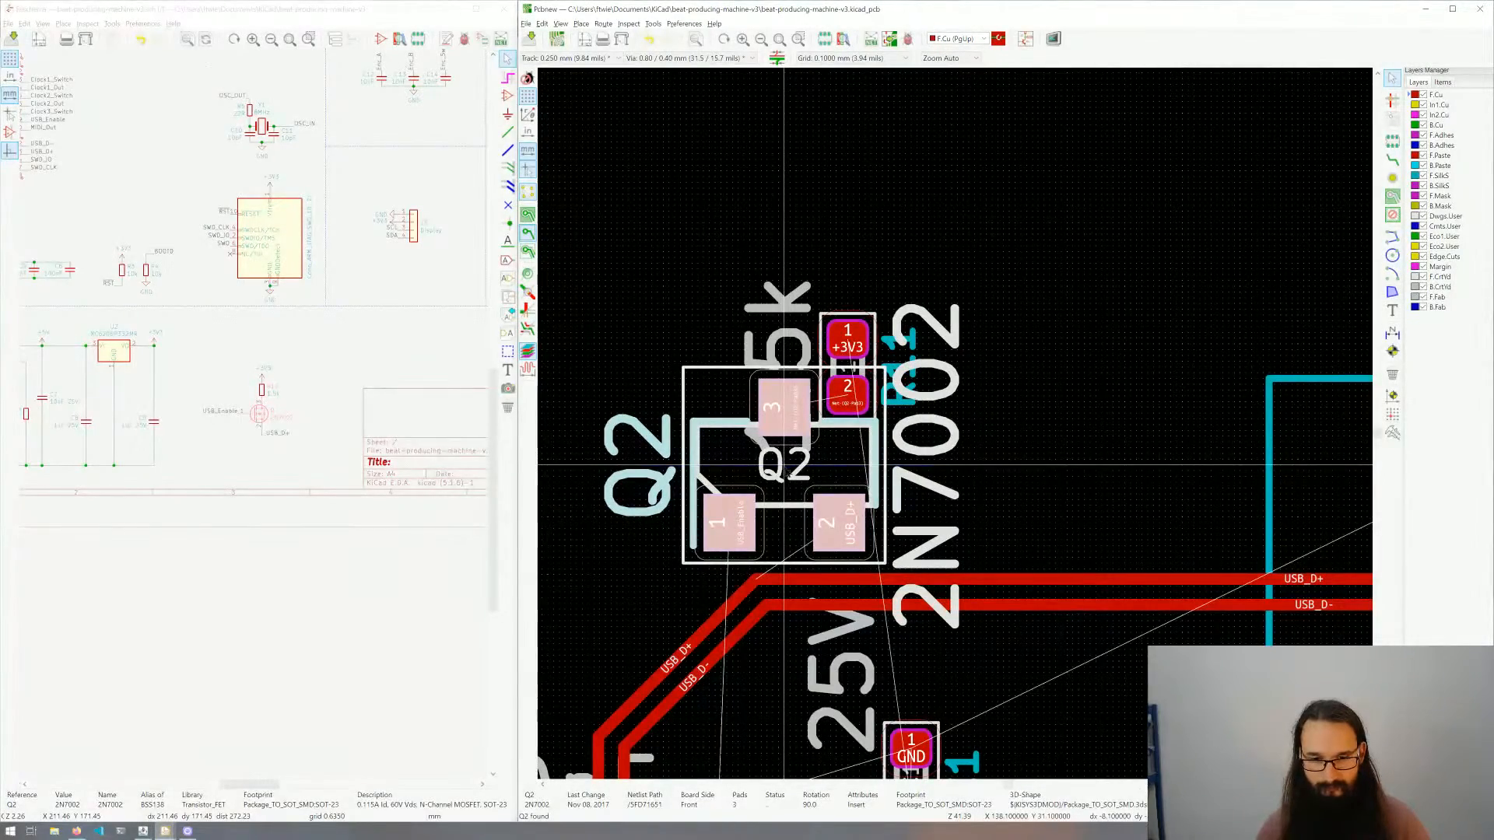
scroll(783, 465, "down", 1)
middle_click_drag(783, 466, 968, 265)
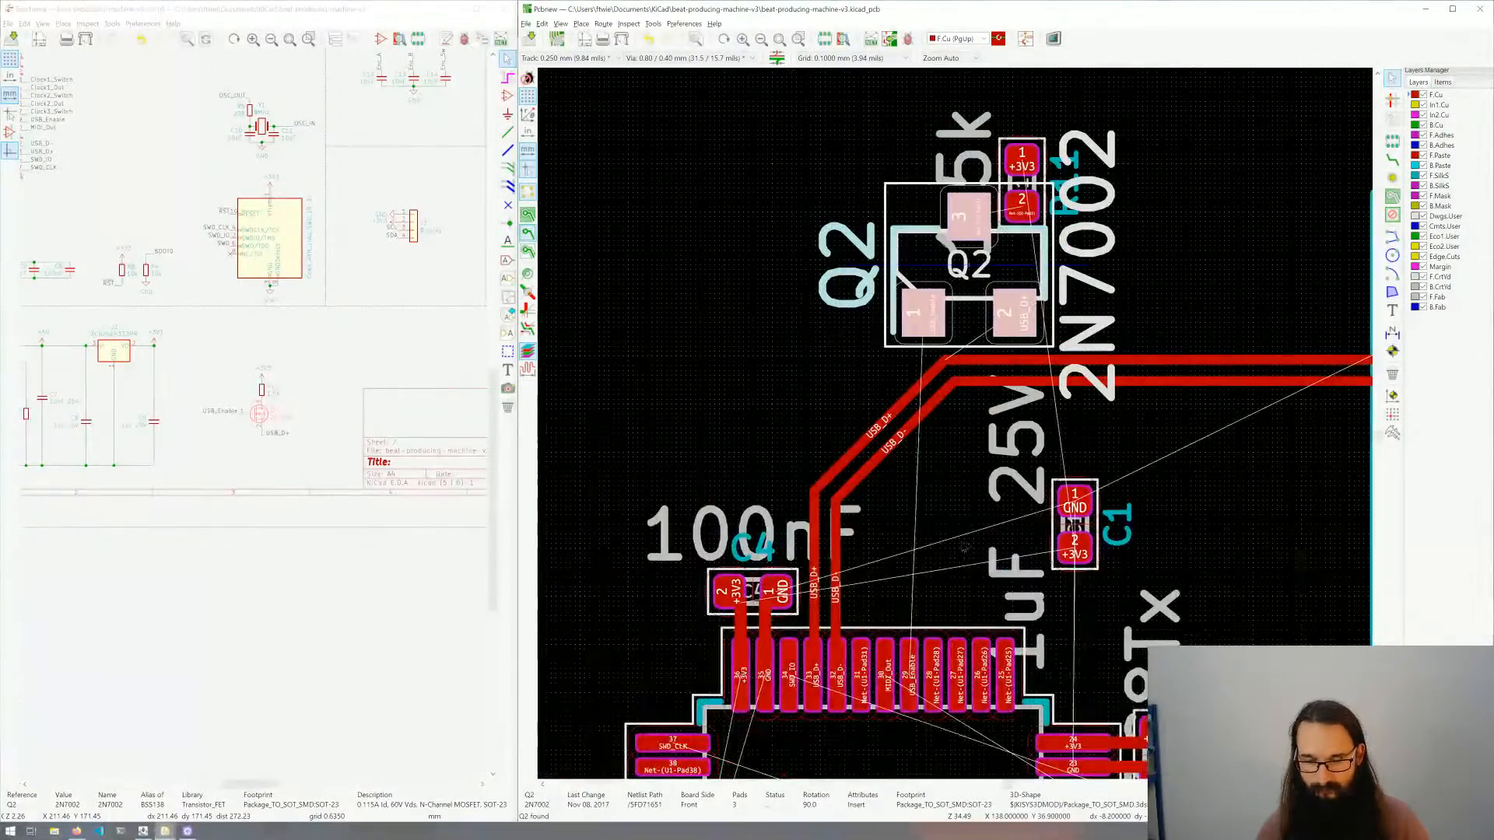
middle_click_drag(1045, 296, 906, 335)
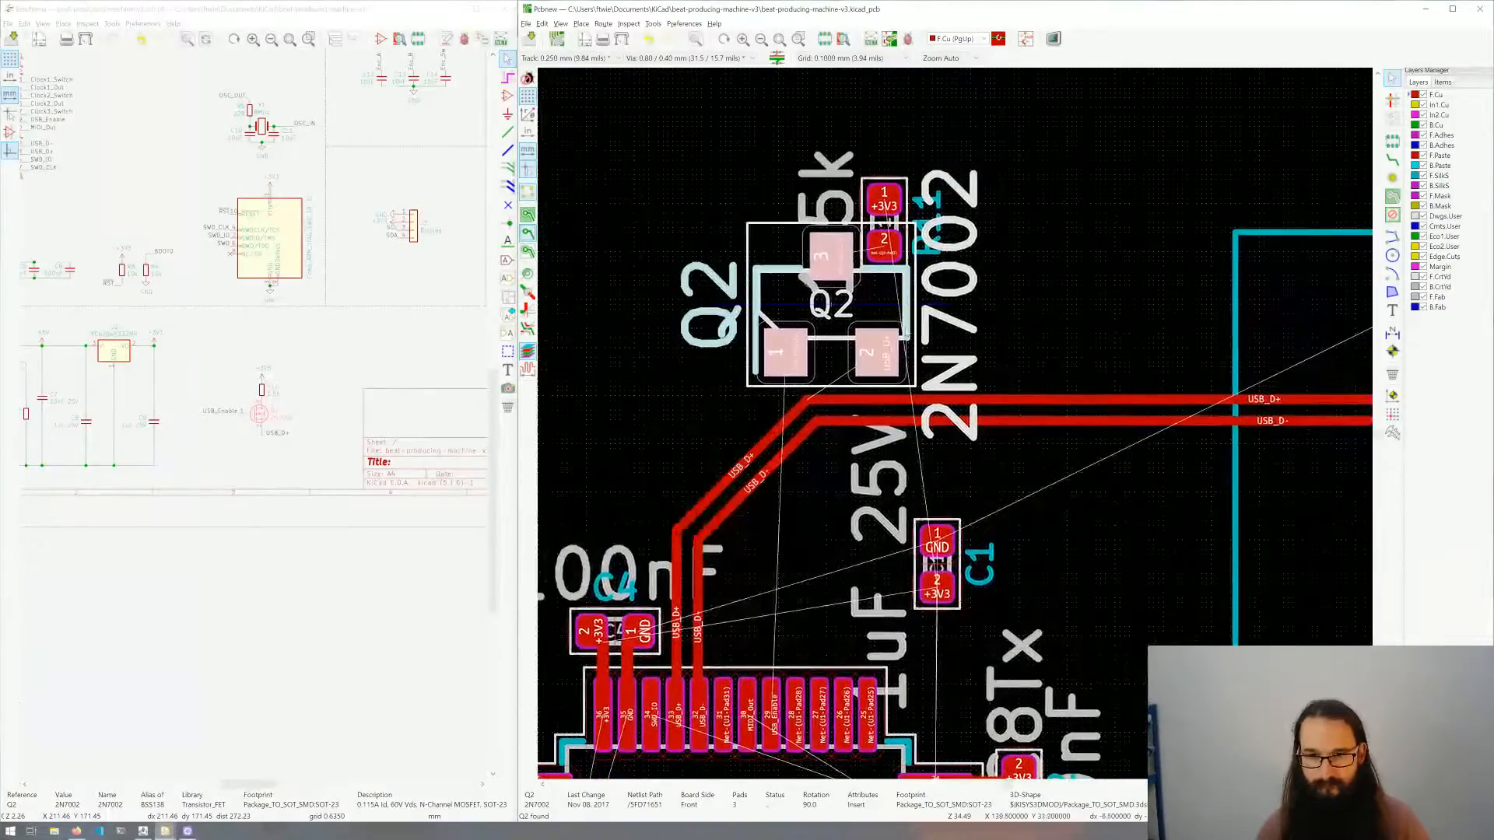
scroll(909, 297, "up", 1)
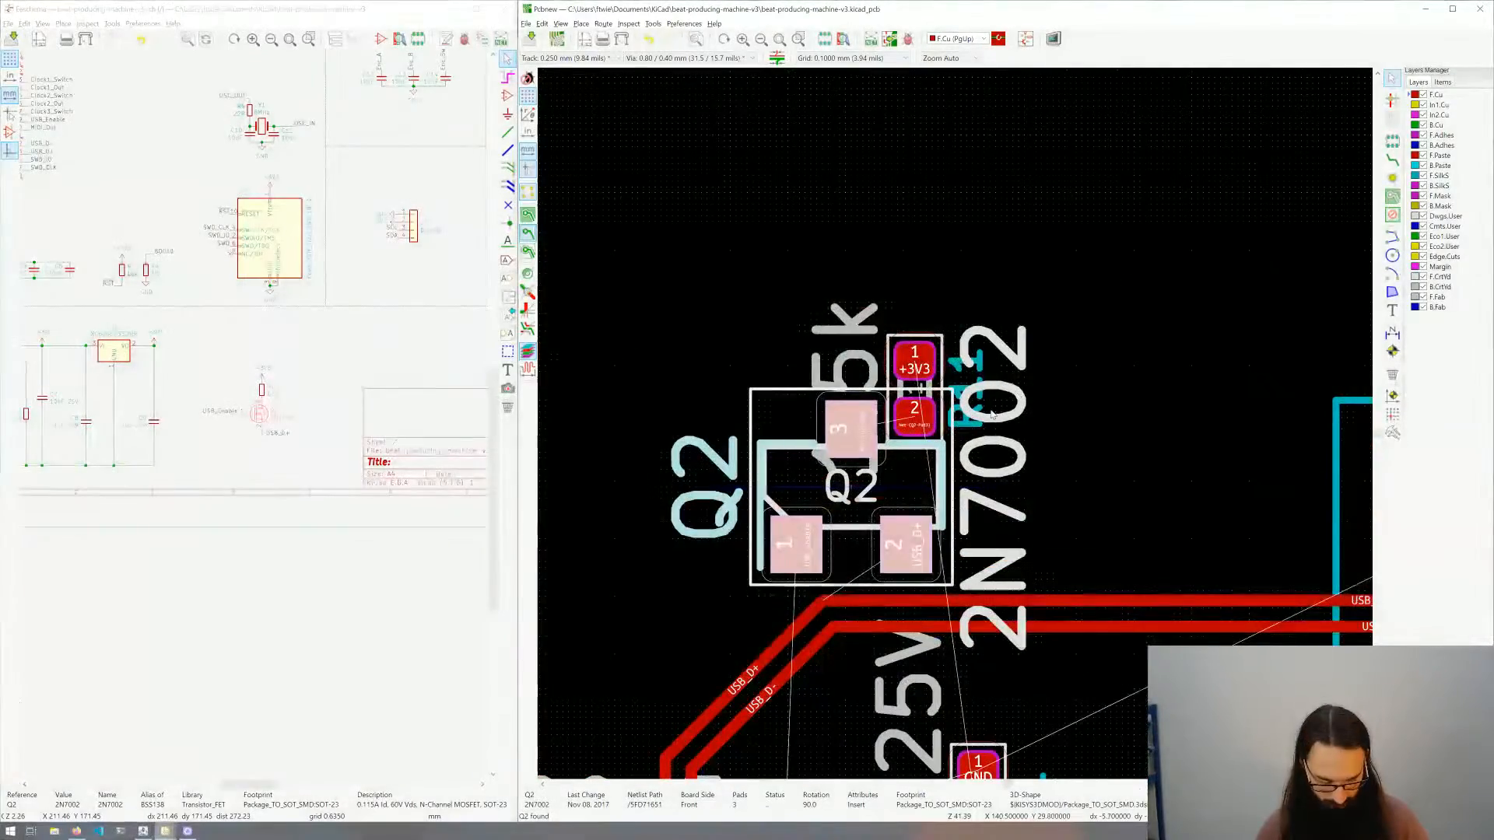
Step: Route a track from R11's pad 2 to Q2's pad 3
key("x")
left_click(917, 418)
left_click(863, 422)
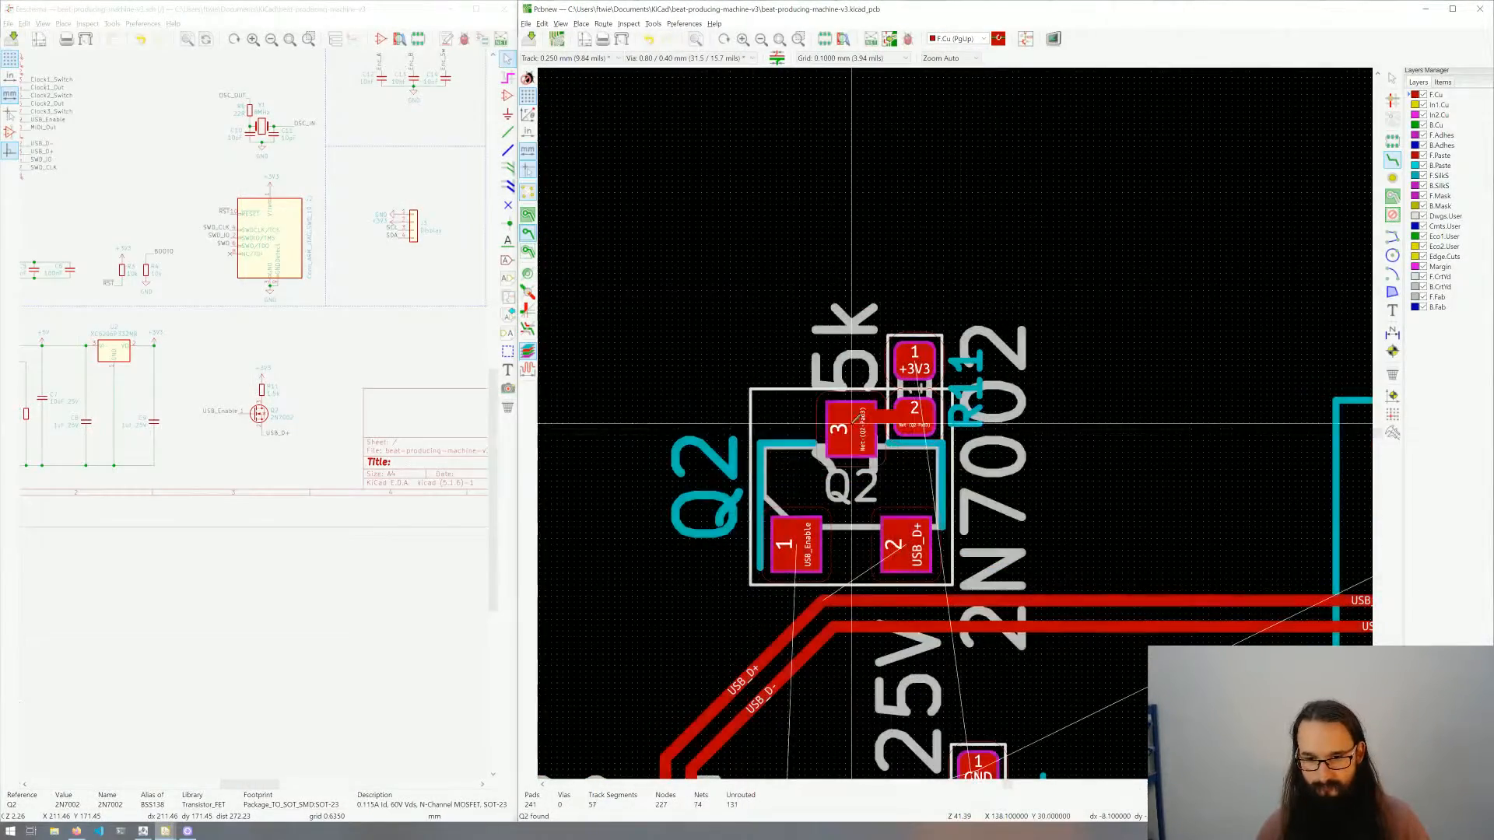
Step: Route a track from Q2's USB_D+ pad 2 to the bend of the USB_D+ trace
middle_click_drag(918, 511, 928, 421)
left_click(917, 449)
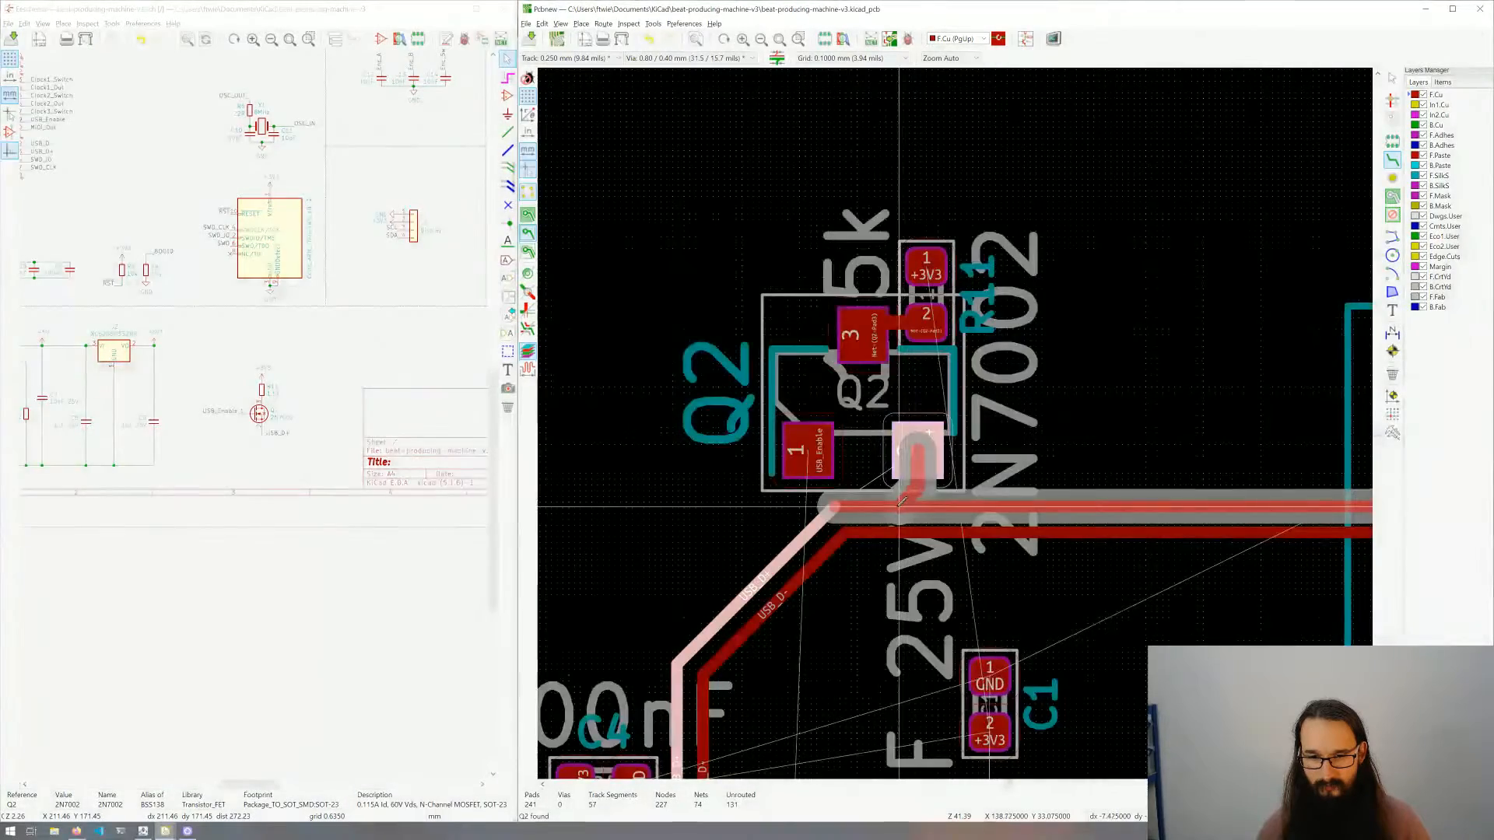
left_click(839, 502)
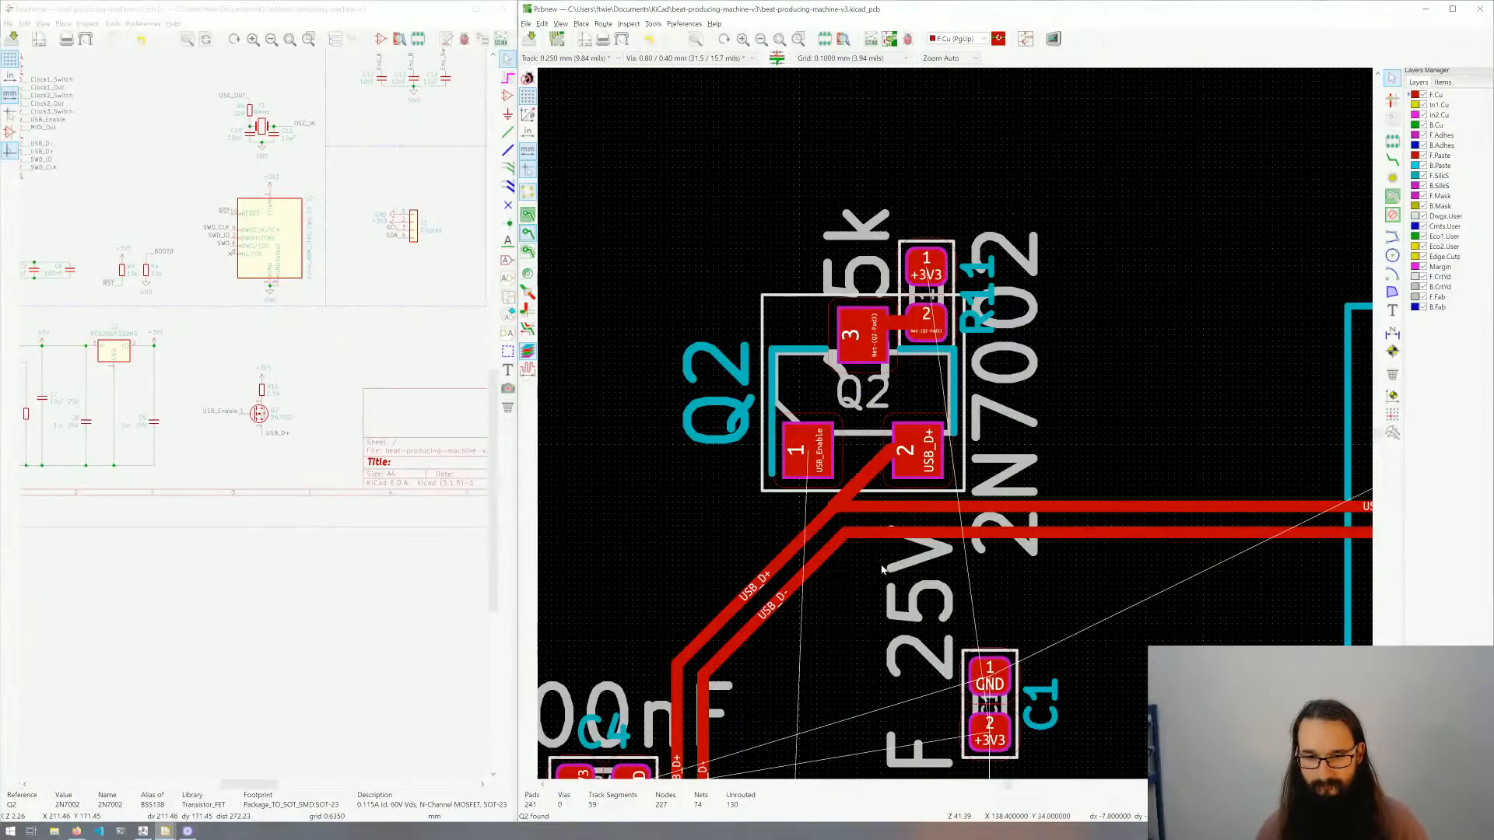
Step: Route USB_Enable from Q2's pad 1 to U1's pad 29, crossing beneath the USB differential pair on B.Cu between two vias
scroll(942, 436, "down", 2)
scroll(934, 483, "down", 2)
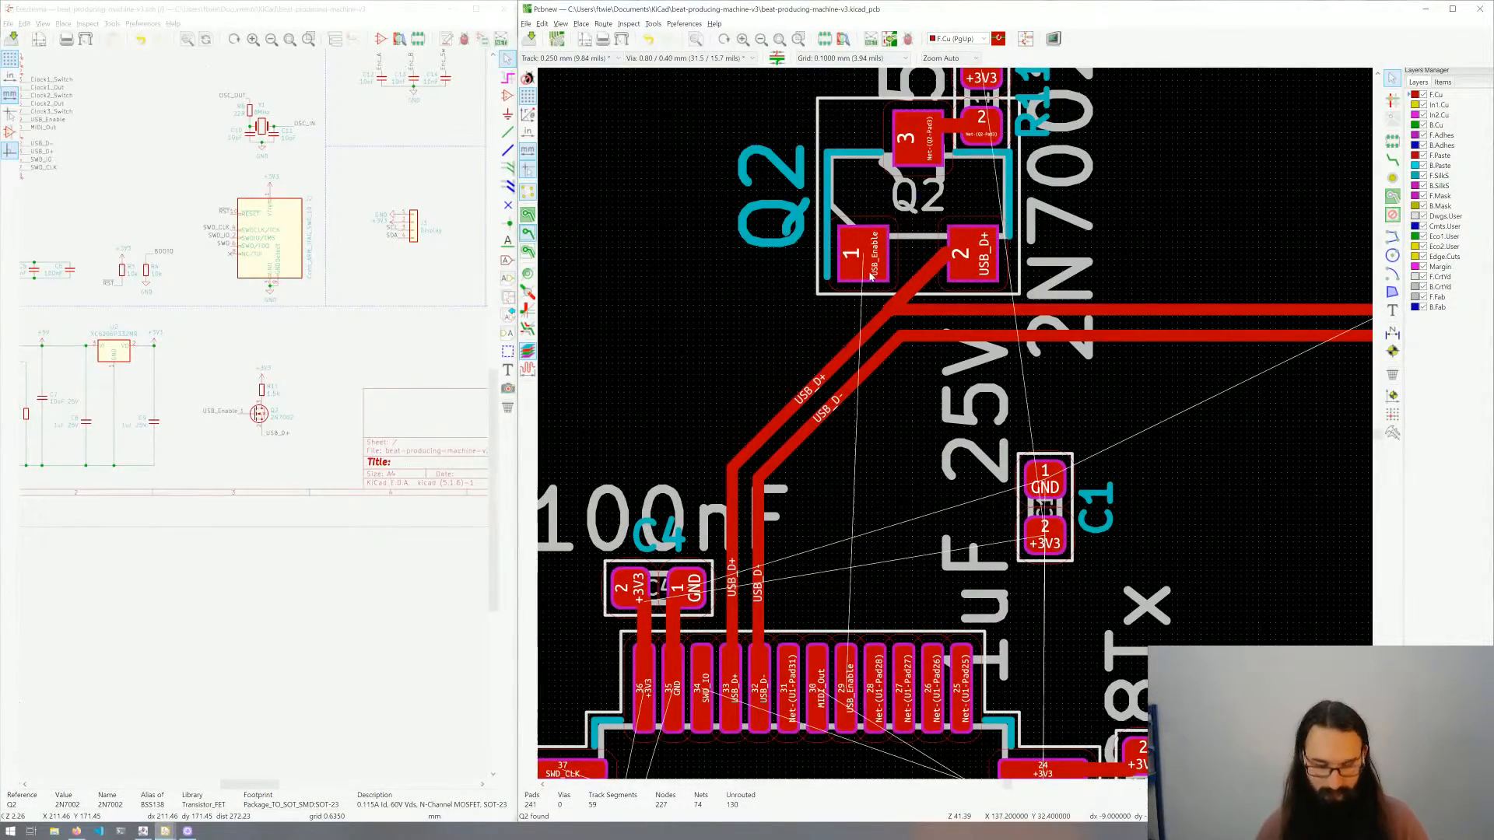
key("x")
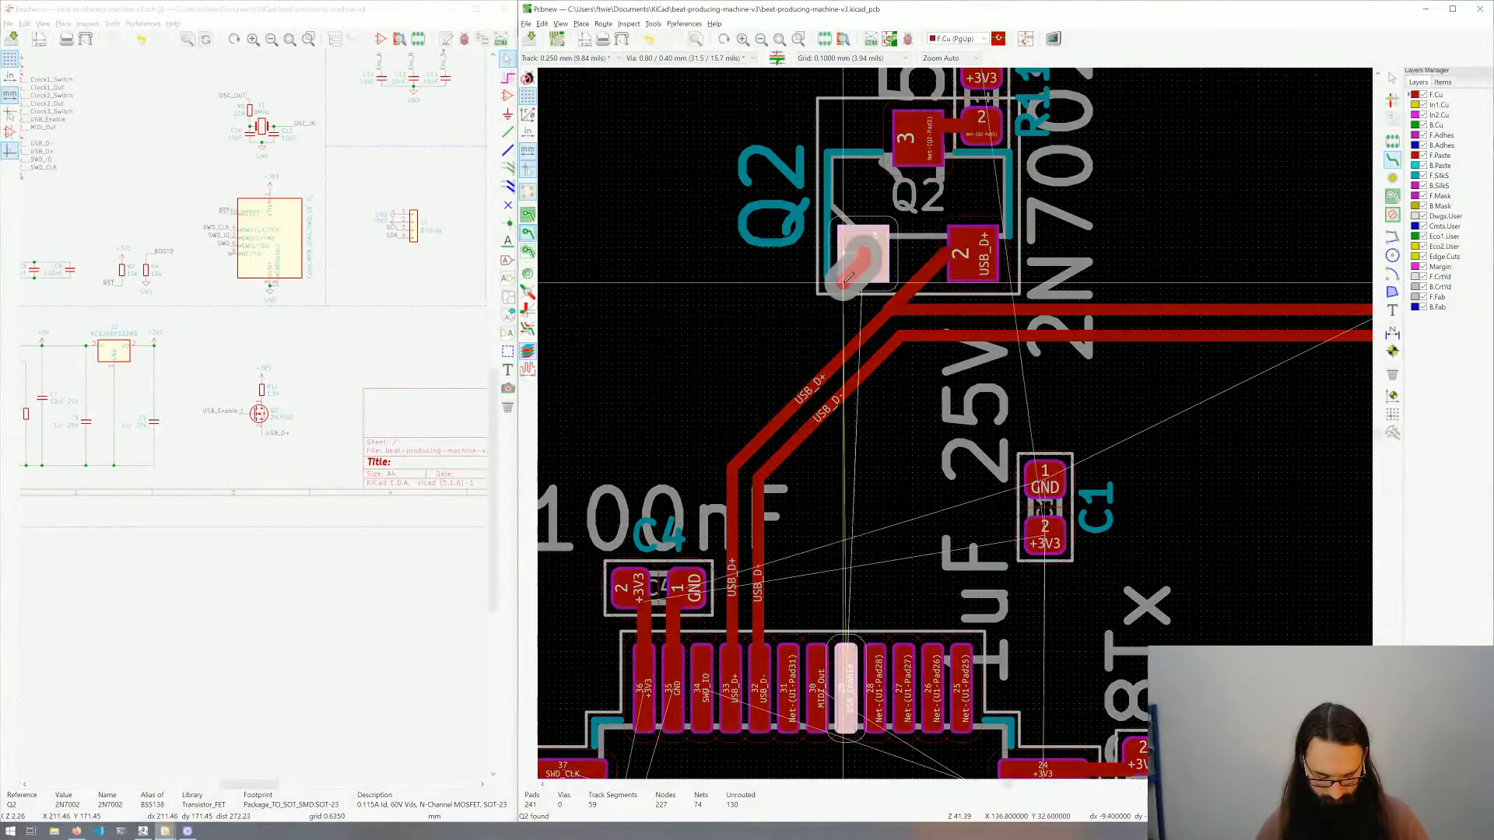
key("v")
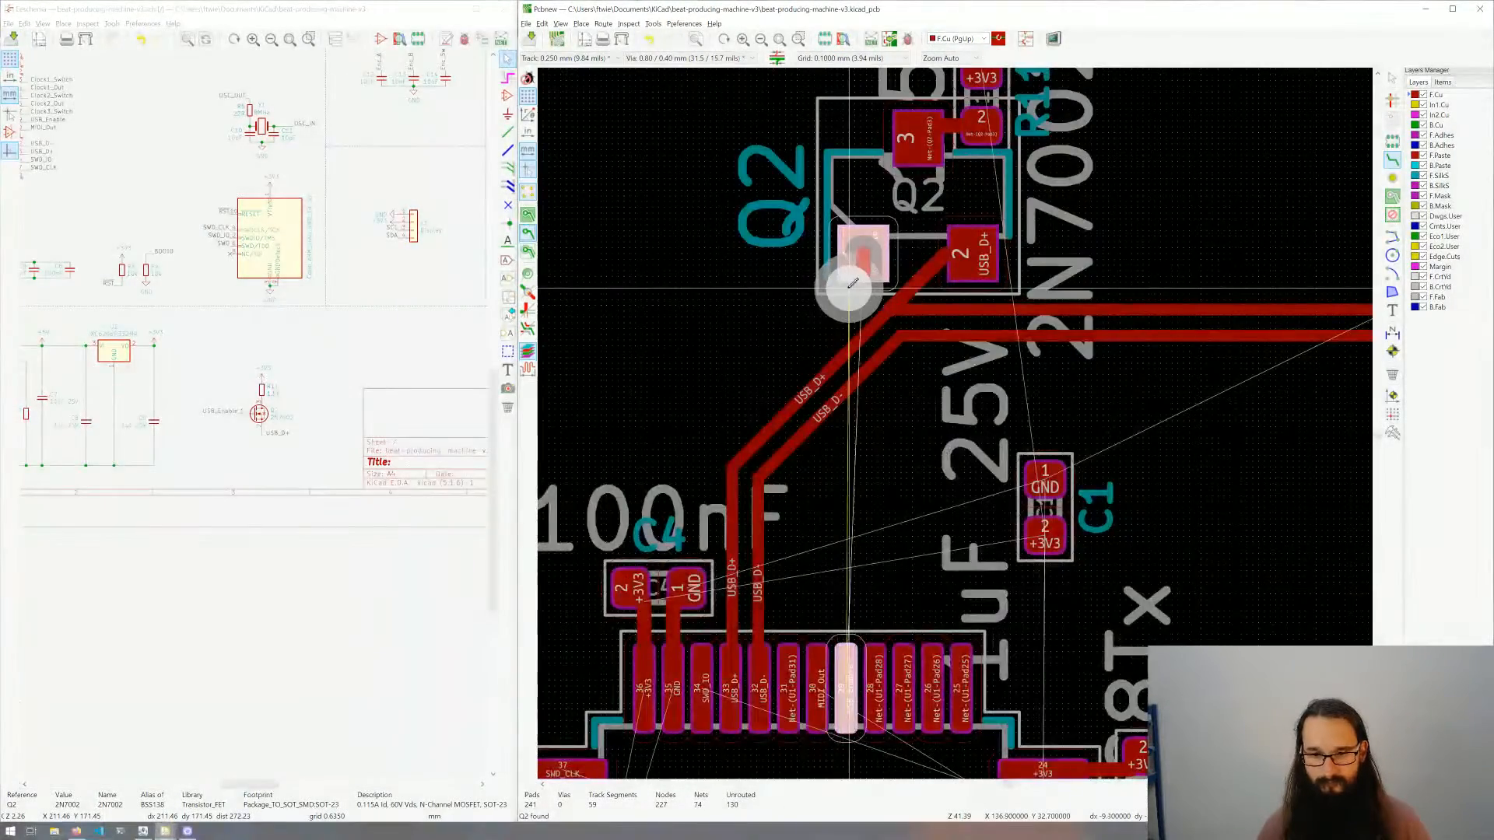
left_click(846, 286)
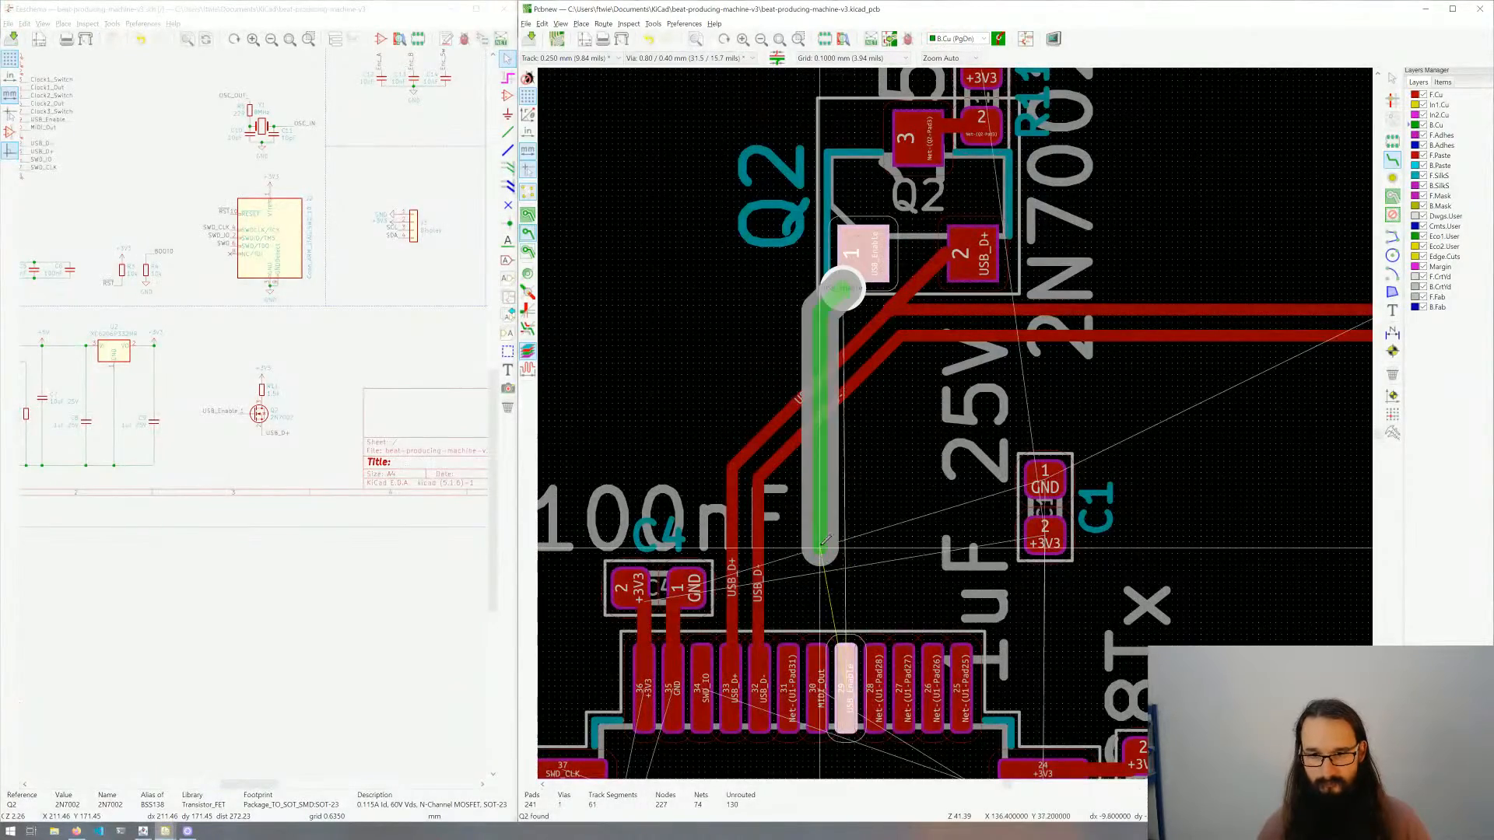
key("v")
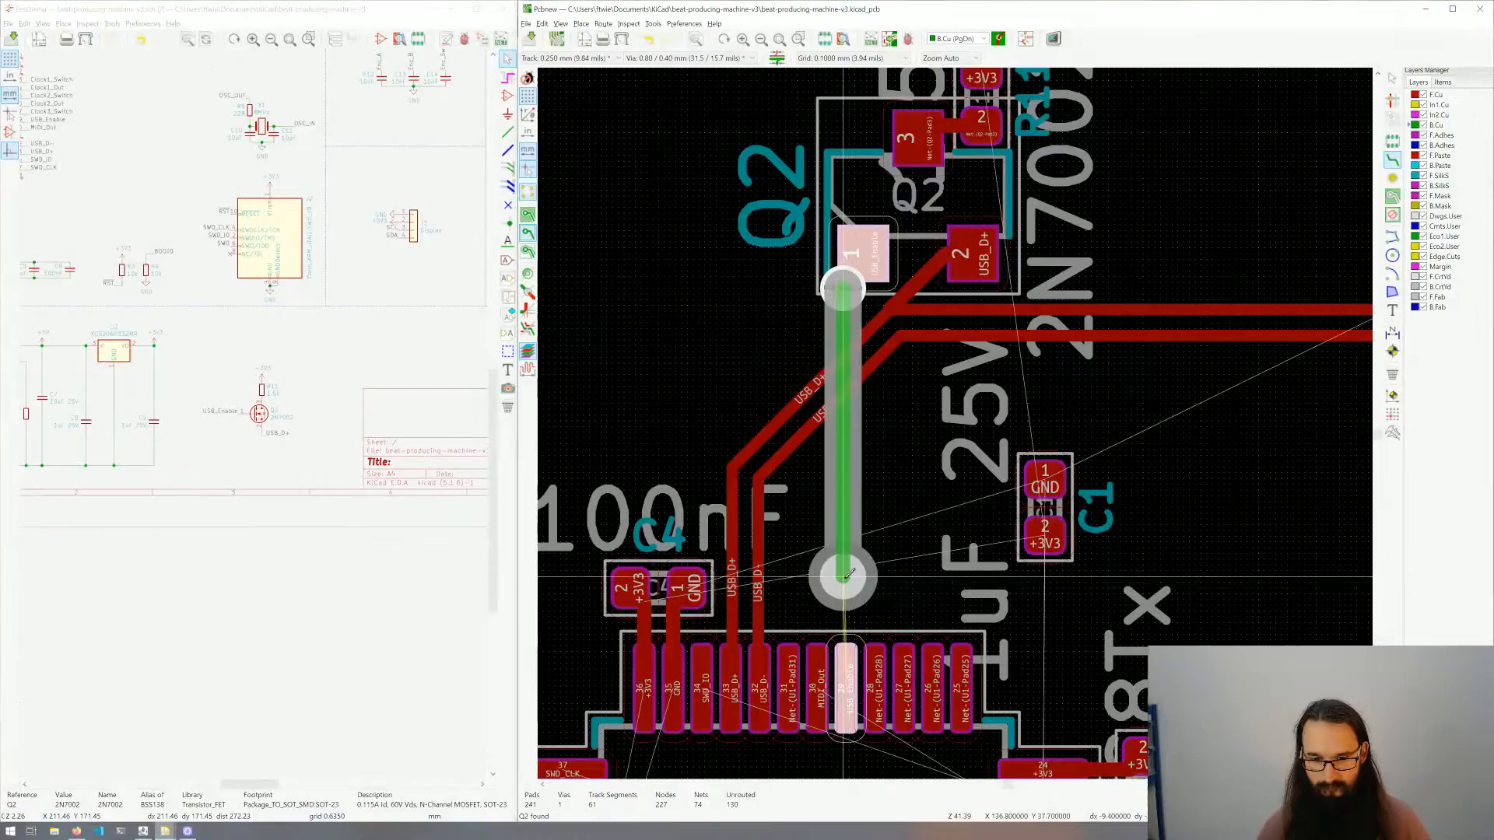
left_click(848, 576)
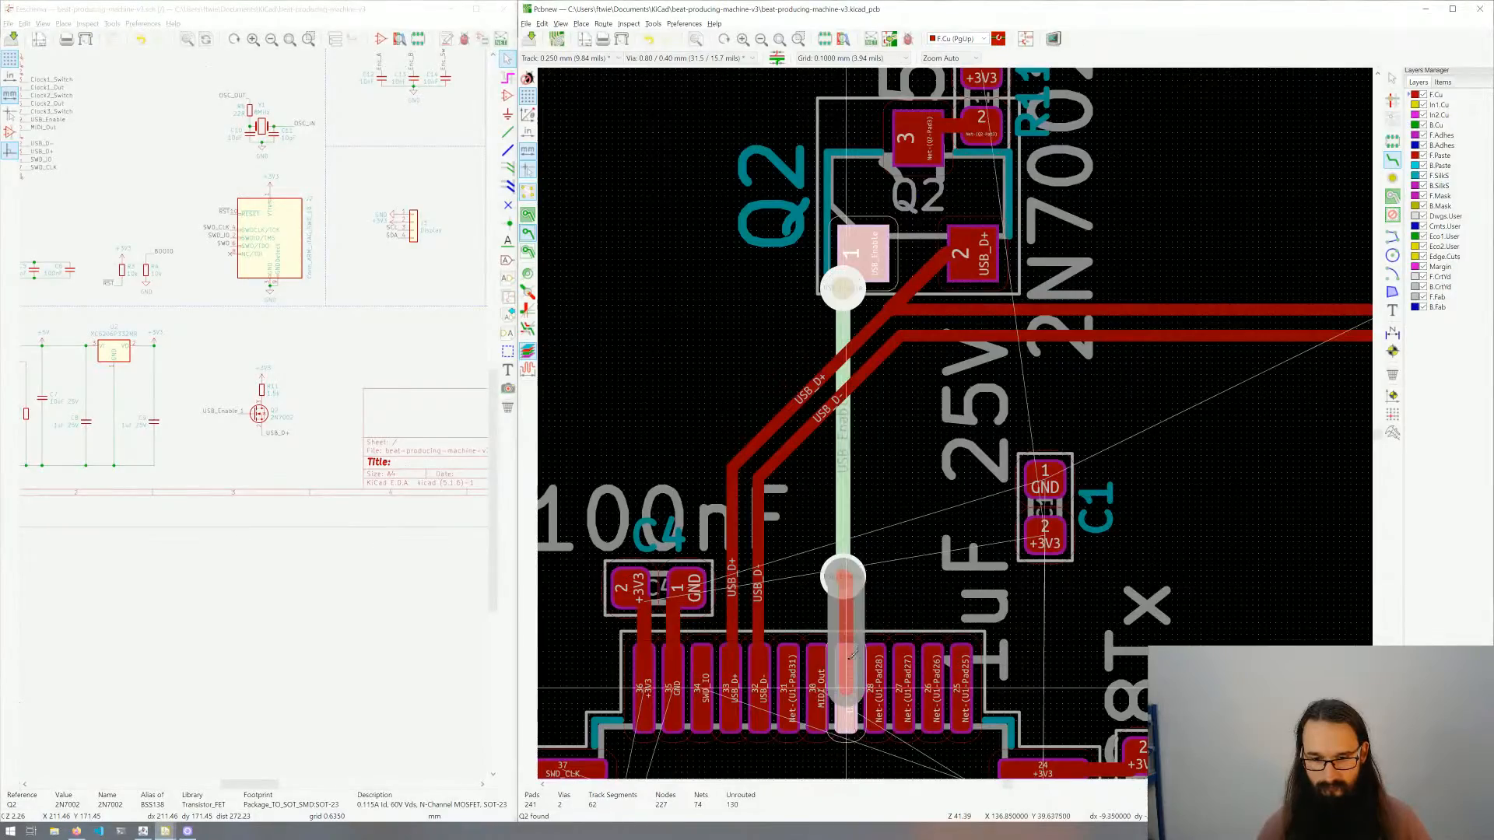
key("Escape")
Step: Review the routing around Q2 and R11 and the remaining unrouted connections and unplaced footprints across the board
scroll(889, 462, "down", 1)
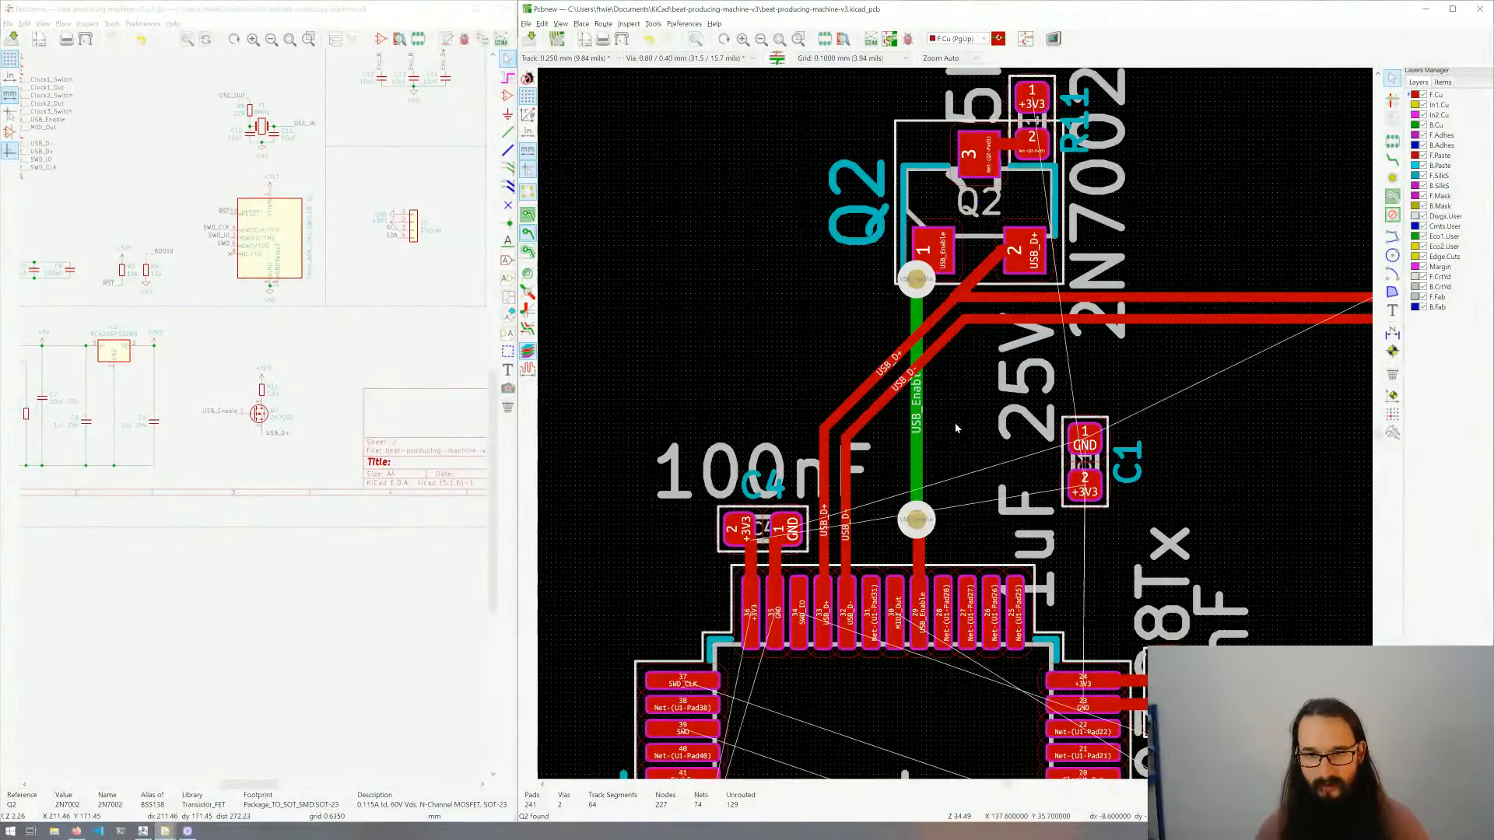
middle_click_drag(957, 423, 835, 529)
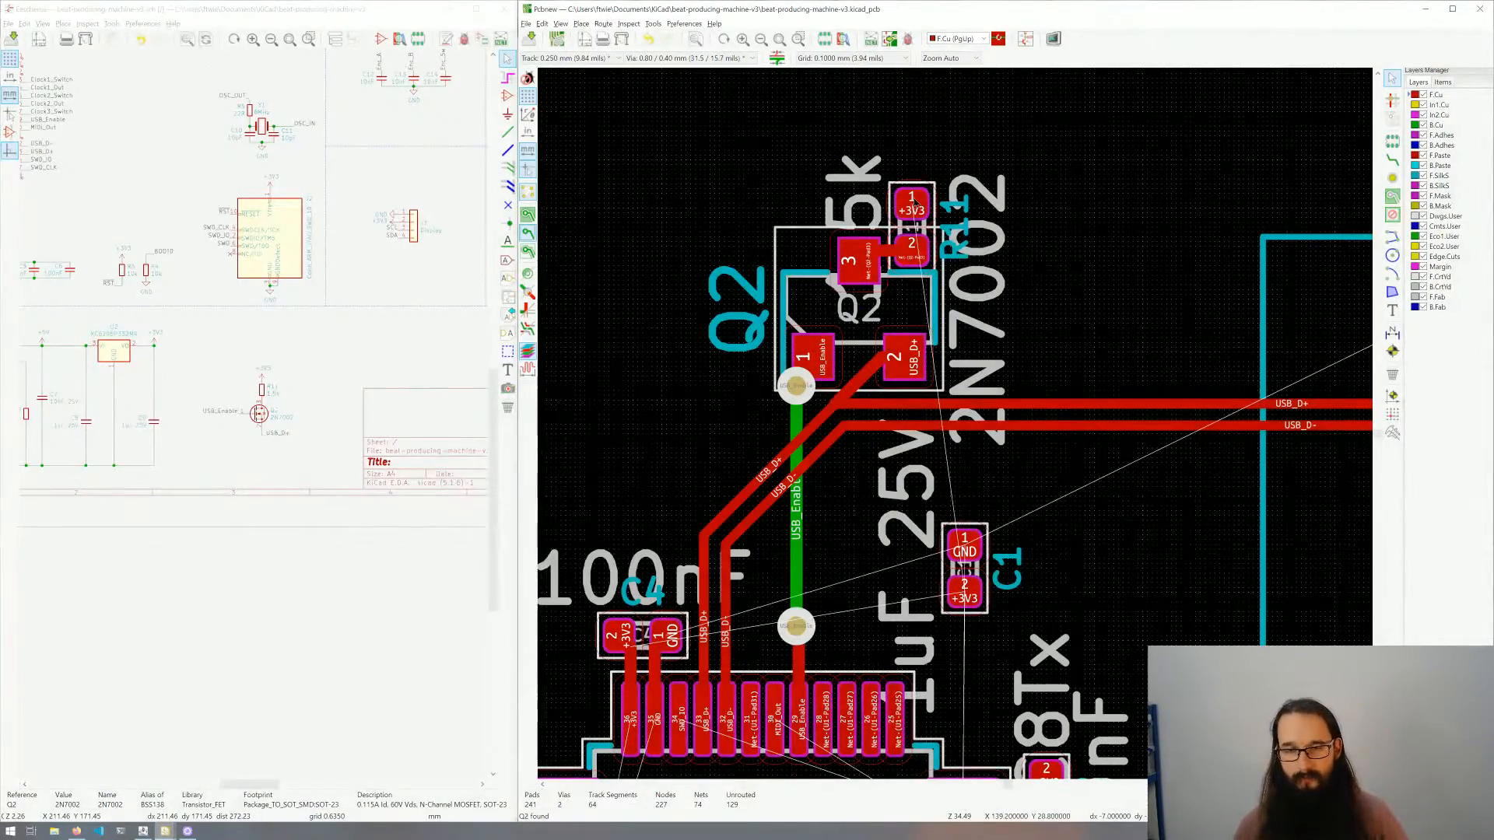
middle_click_drag(895, 254, 885, 333)
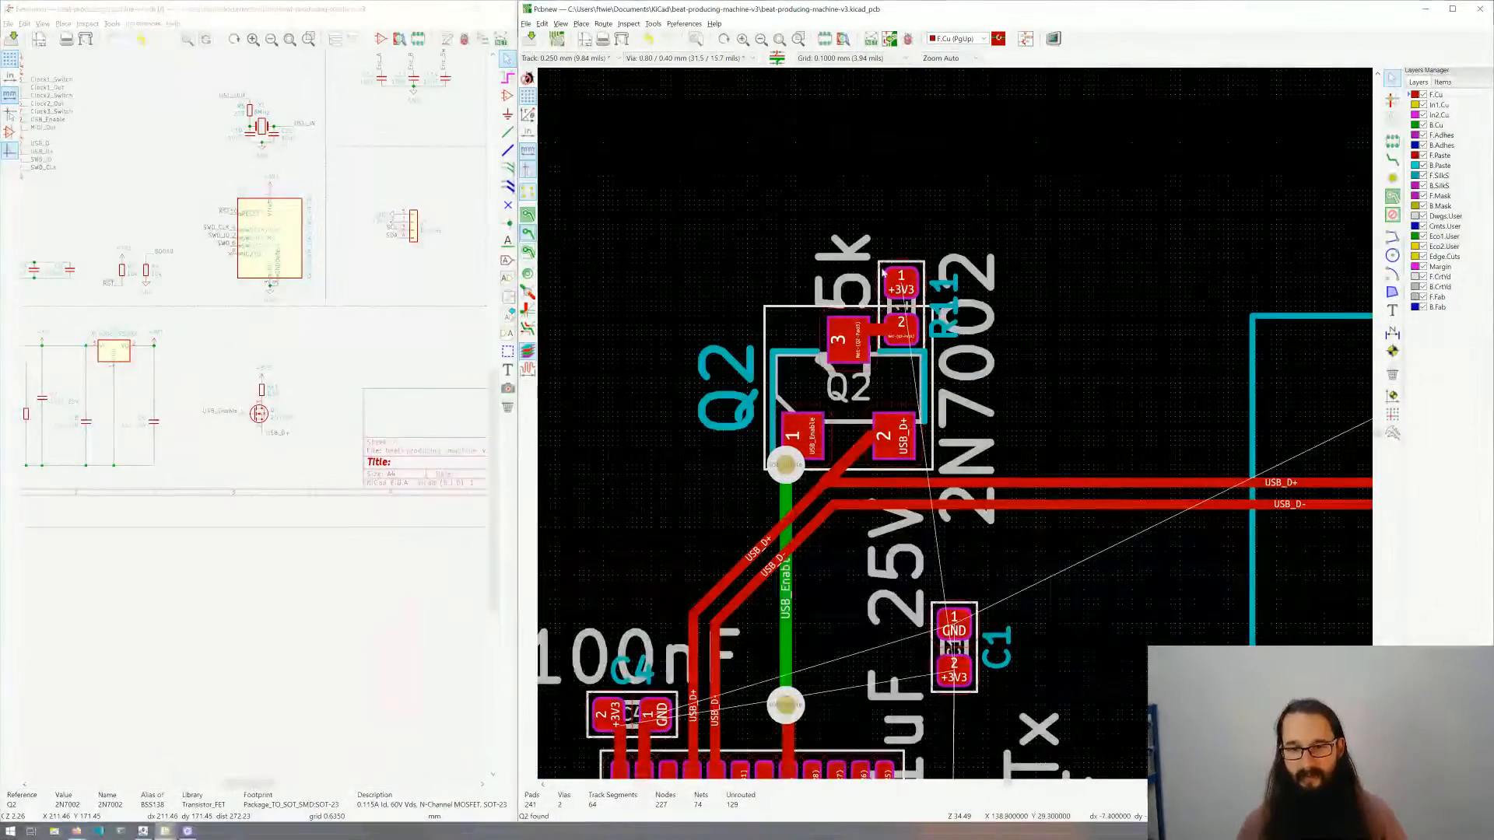
scroll(928, 316, "down", 4)
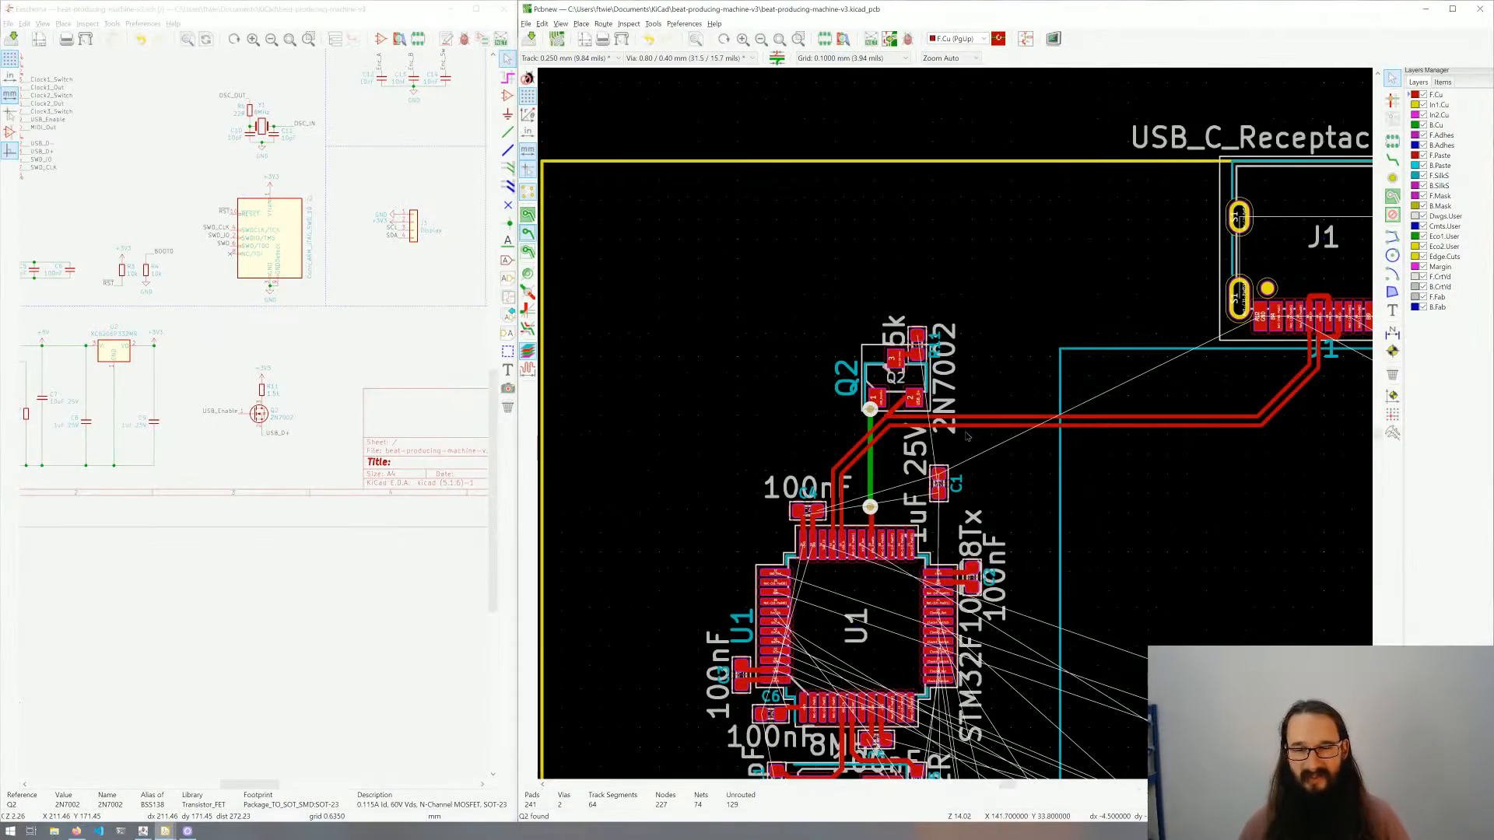
scroll(967, 437, "down", 7)
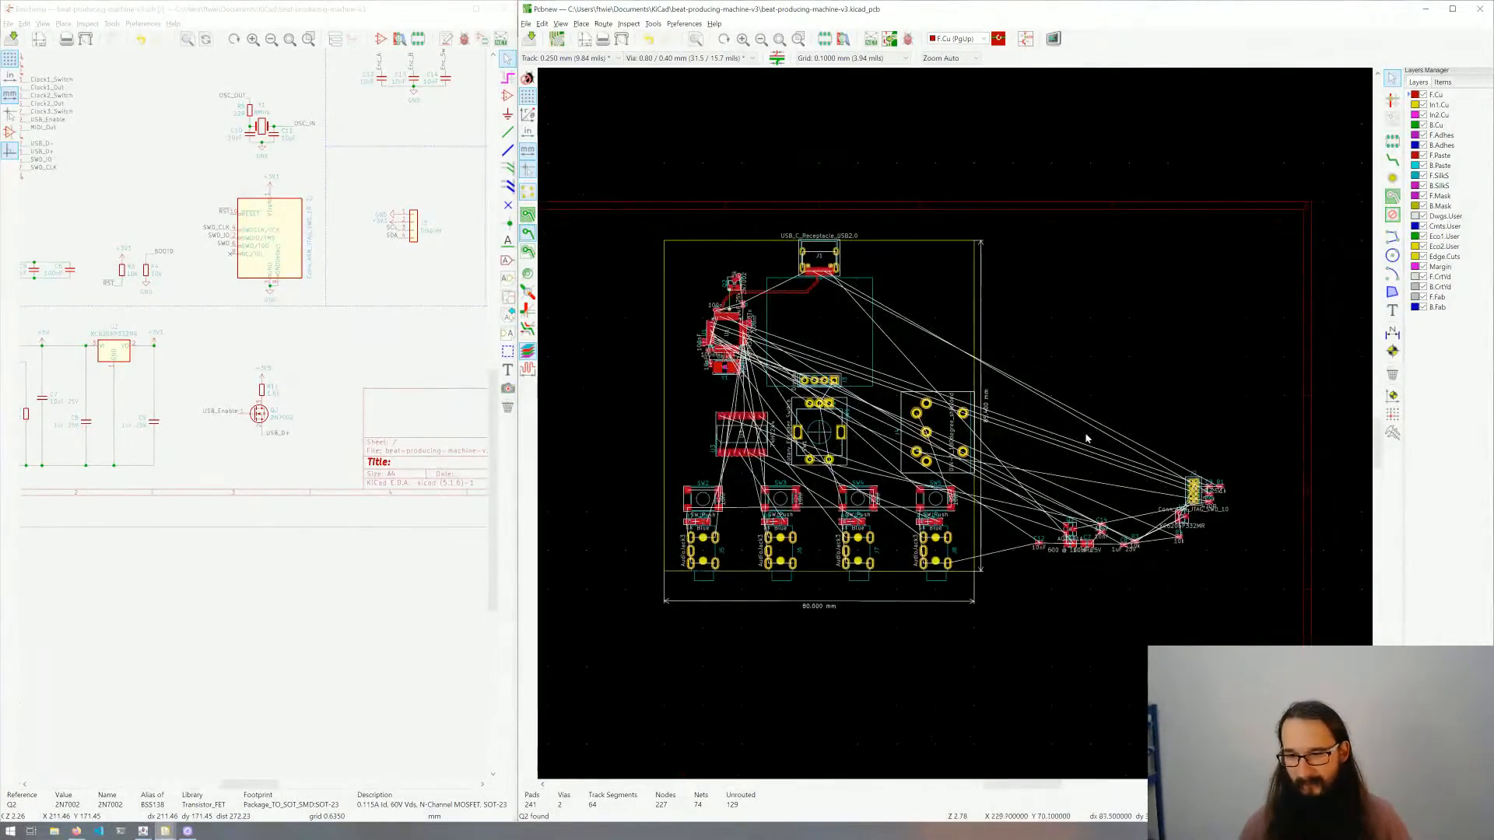
middle_click_drag(889, 393, 944, 436)
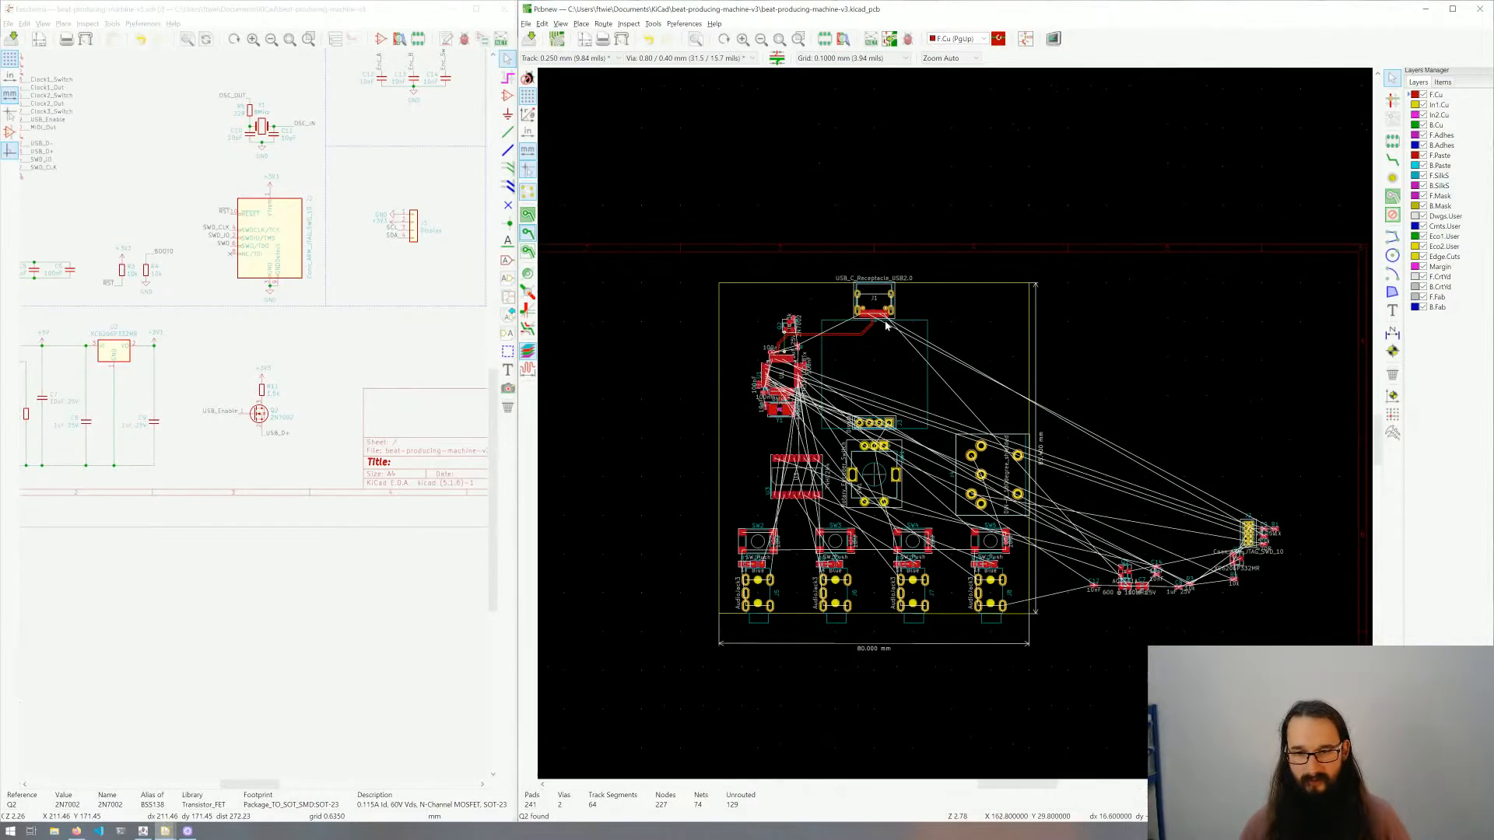
middle_click_drag(885, 325, 890, 350)
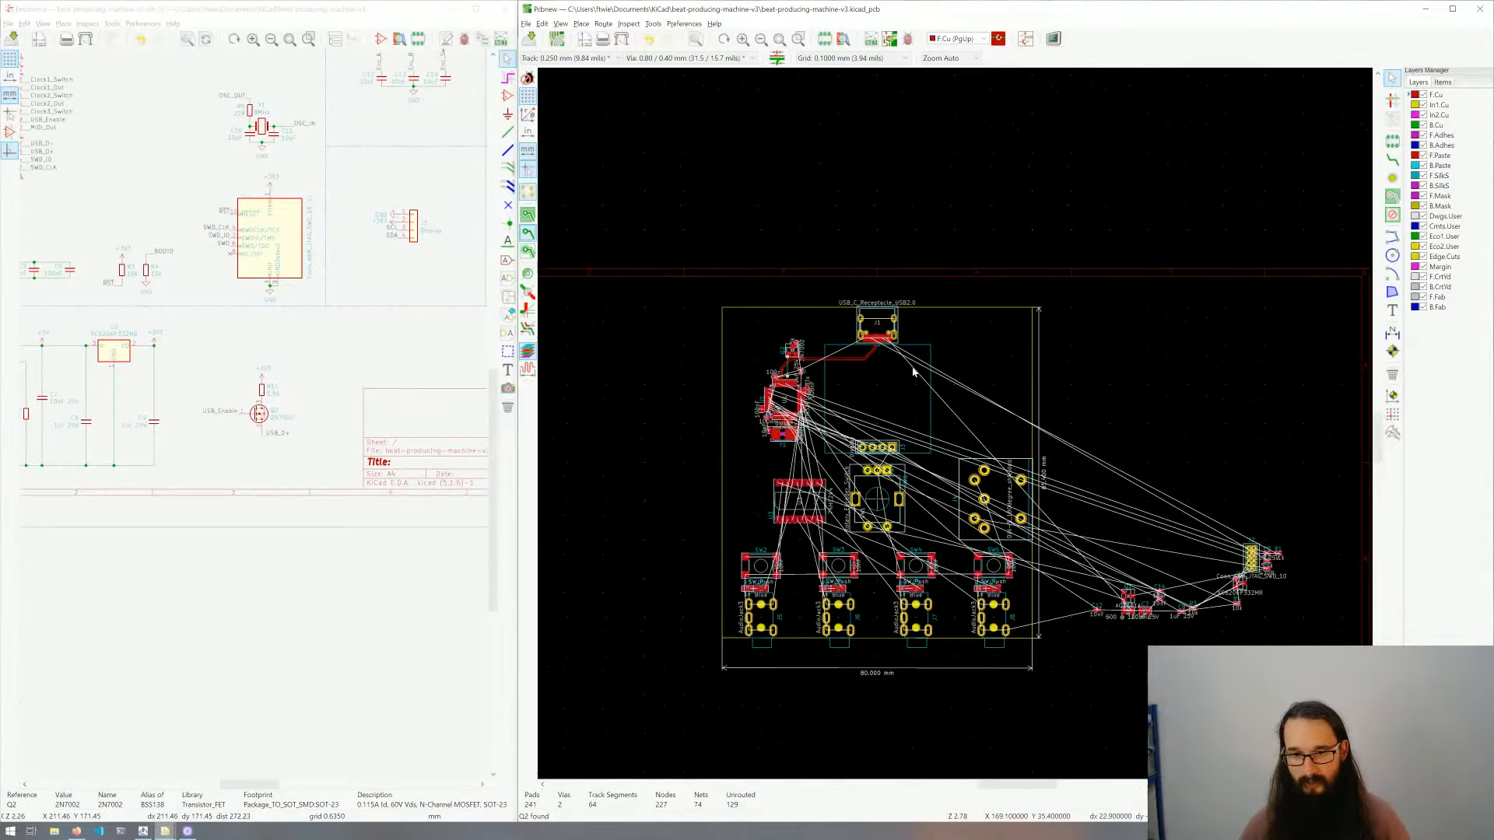
Step: Find the 5.1k resistor R1 on the USB connector's CC2 line in the schematic and pick up its footprint on the board
middle_click_drag(296, 321, 405, 373)
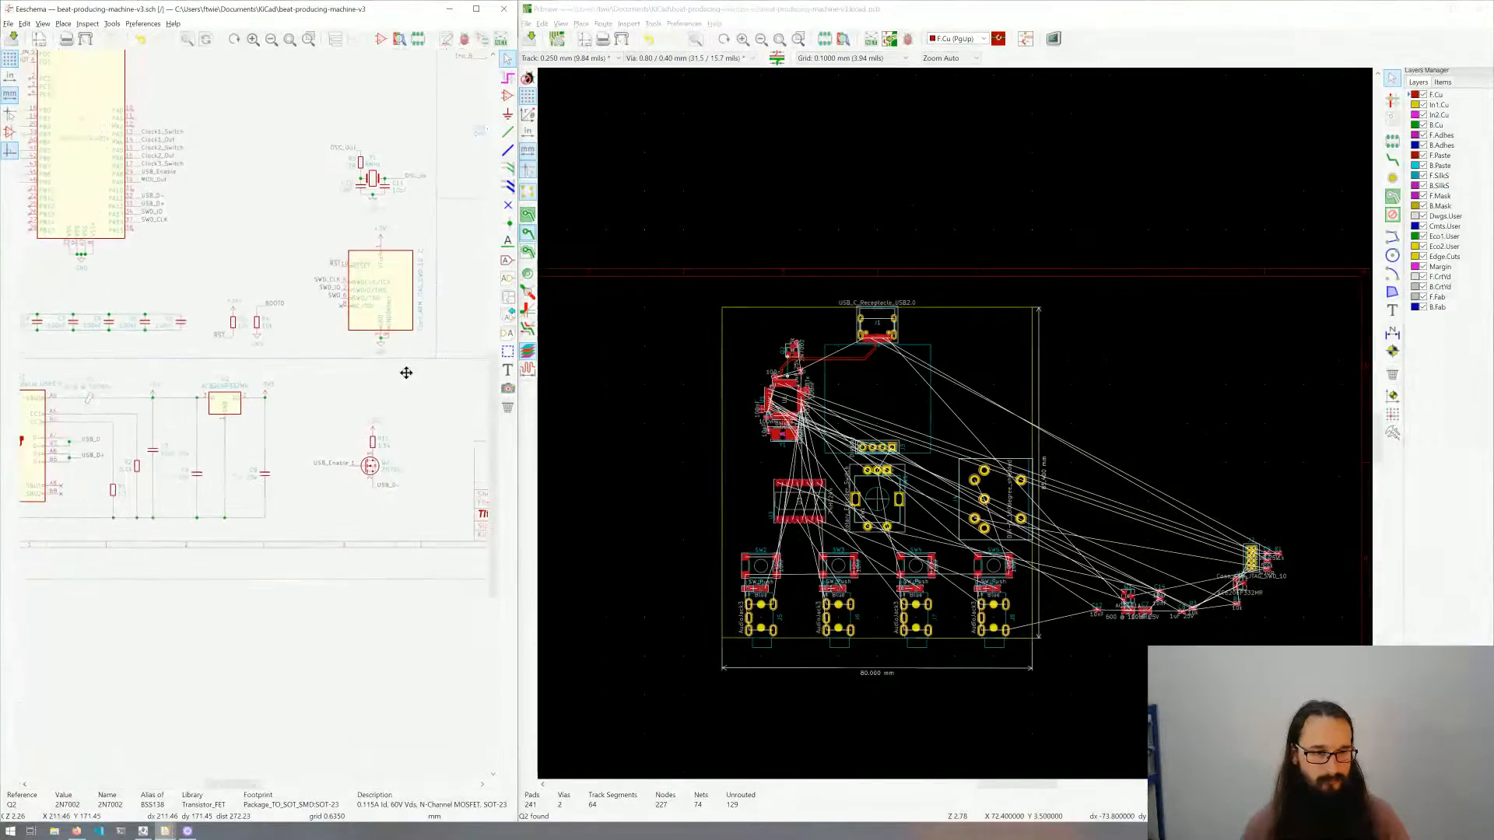
middle_click_drag(268, 338, 380, 352)
scroll(271, 472, "up", 4)
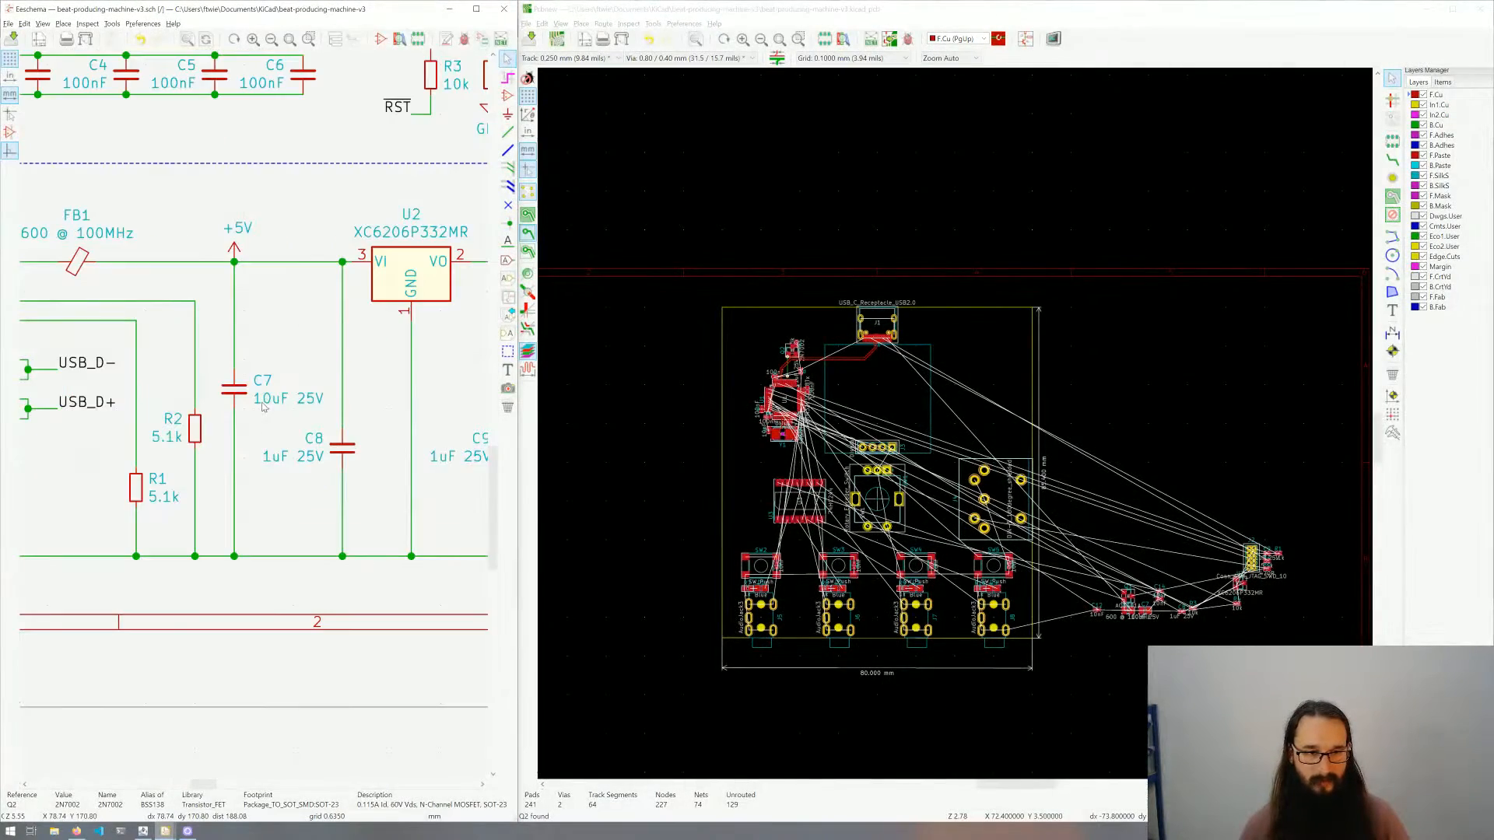
left_click(134, 486)
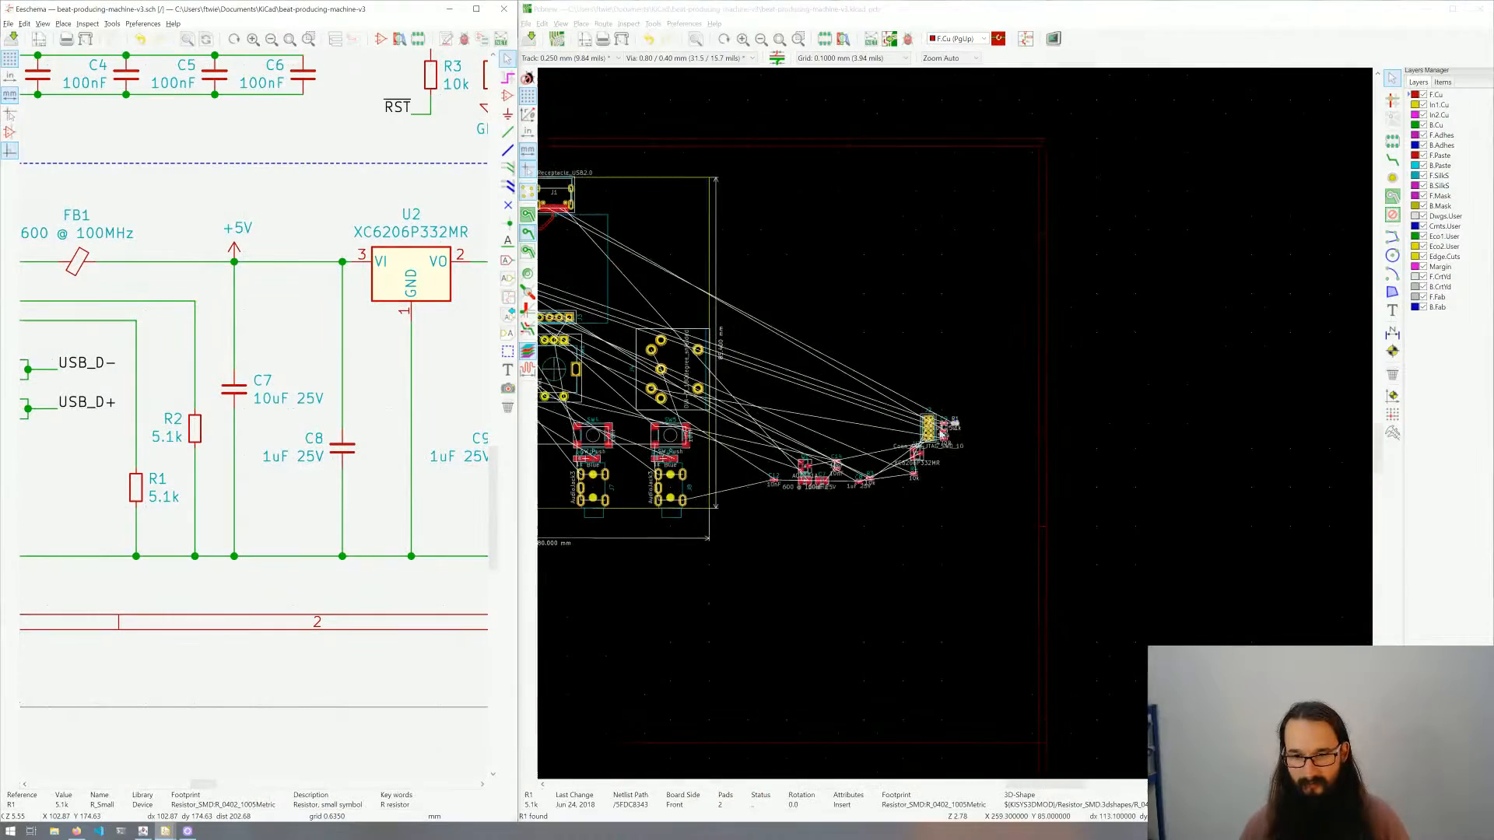
left_click(1024, 418)
left_click(993, 417)
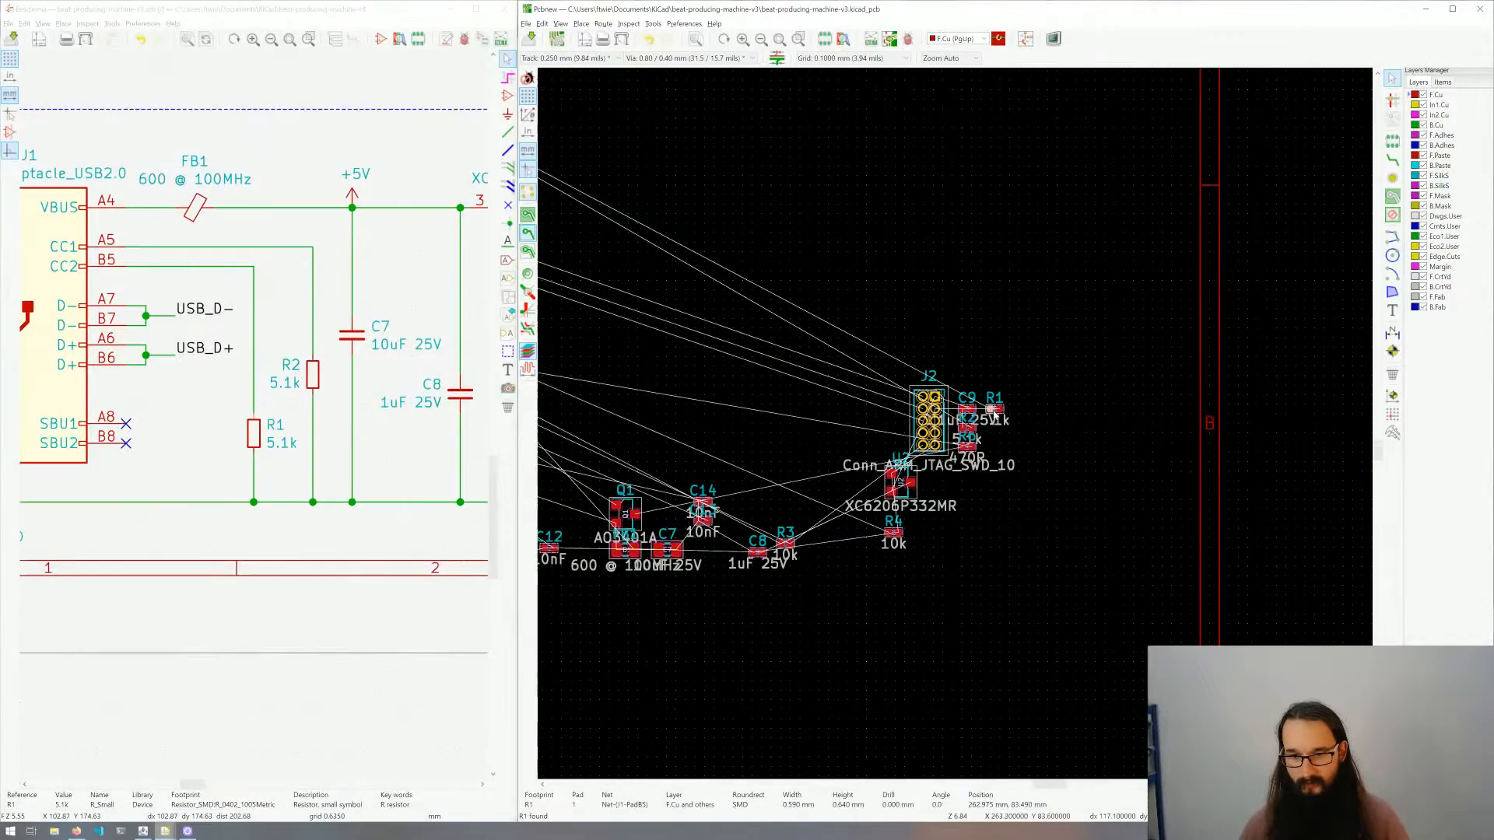
left_click(996, 410)
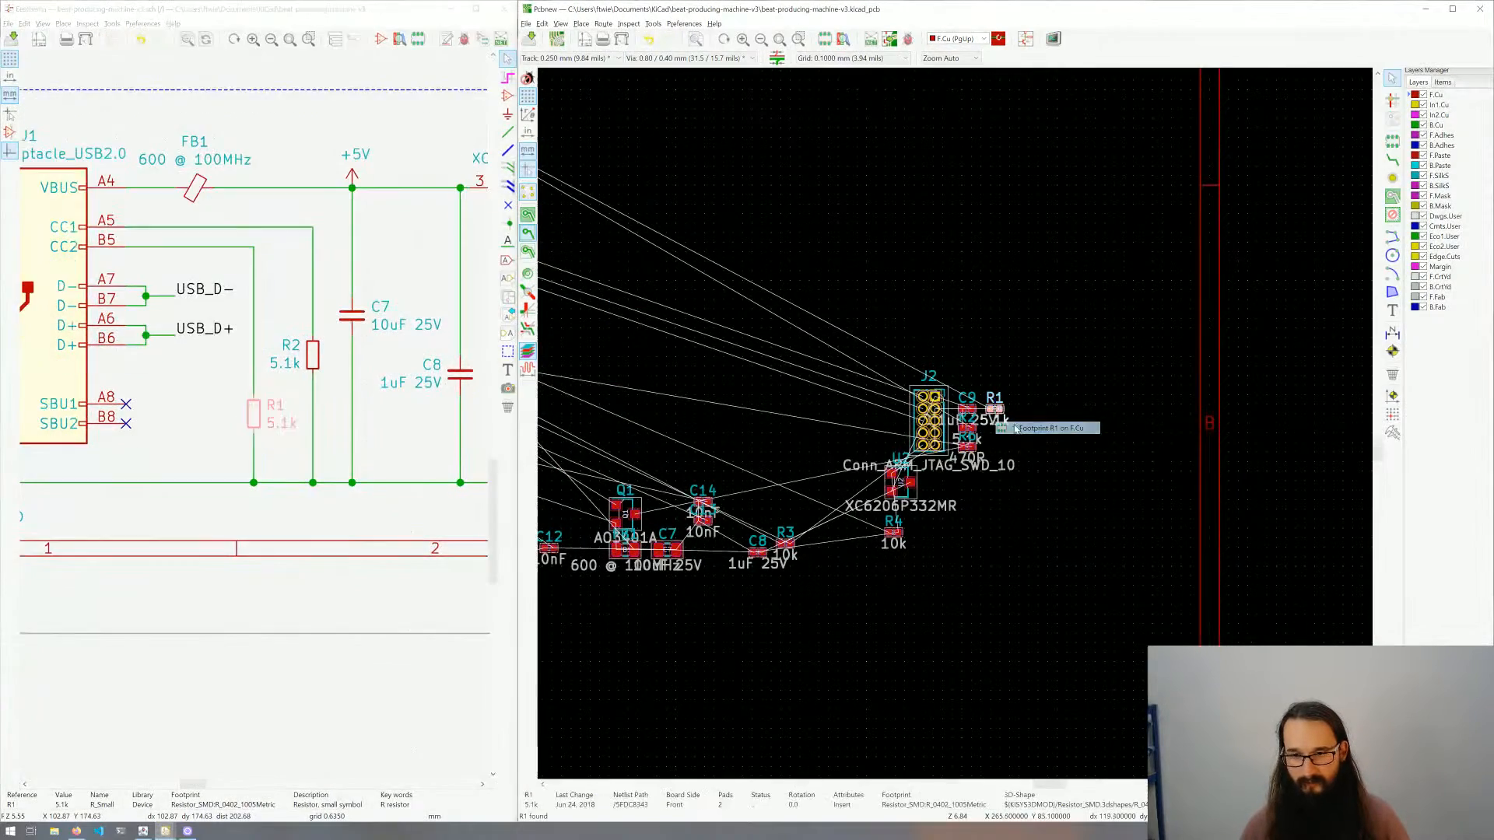
left_click(996, 426)
key("m")
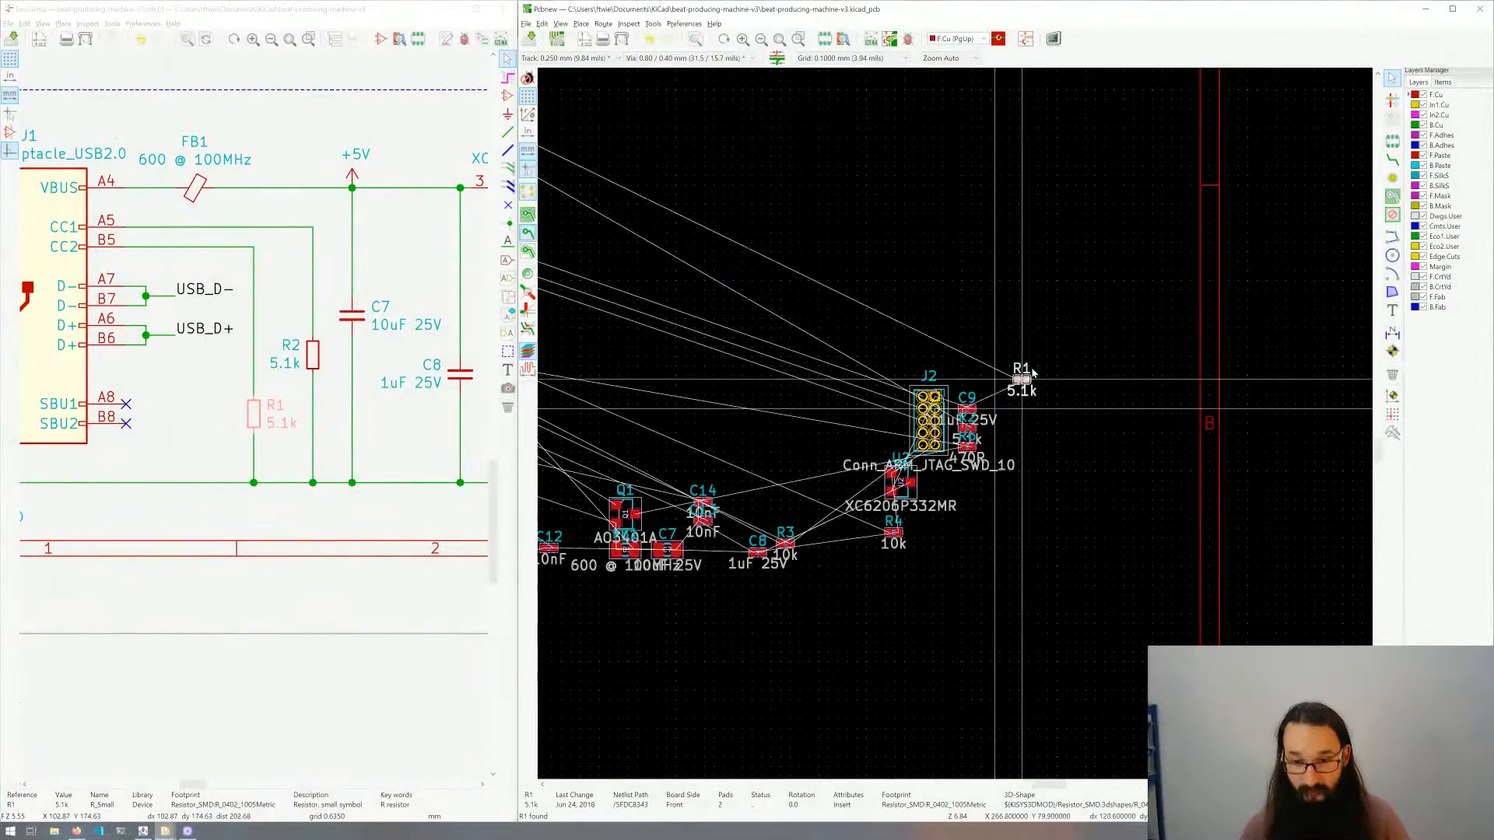
Step: Rotate R1 to 180 degrees and place it below J1, left of the diagonal stretch of the USB differential pair
scroll(958, 426, "down", 5)
scroll(957, 426, "up", 1)
scroll(958, 426, "up", 8)
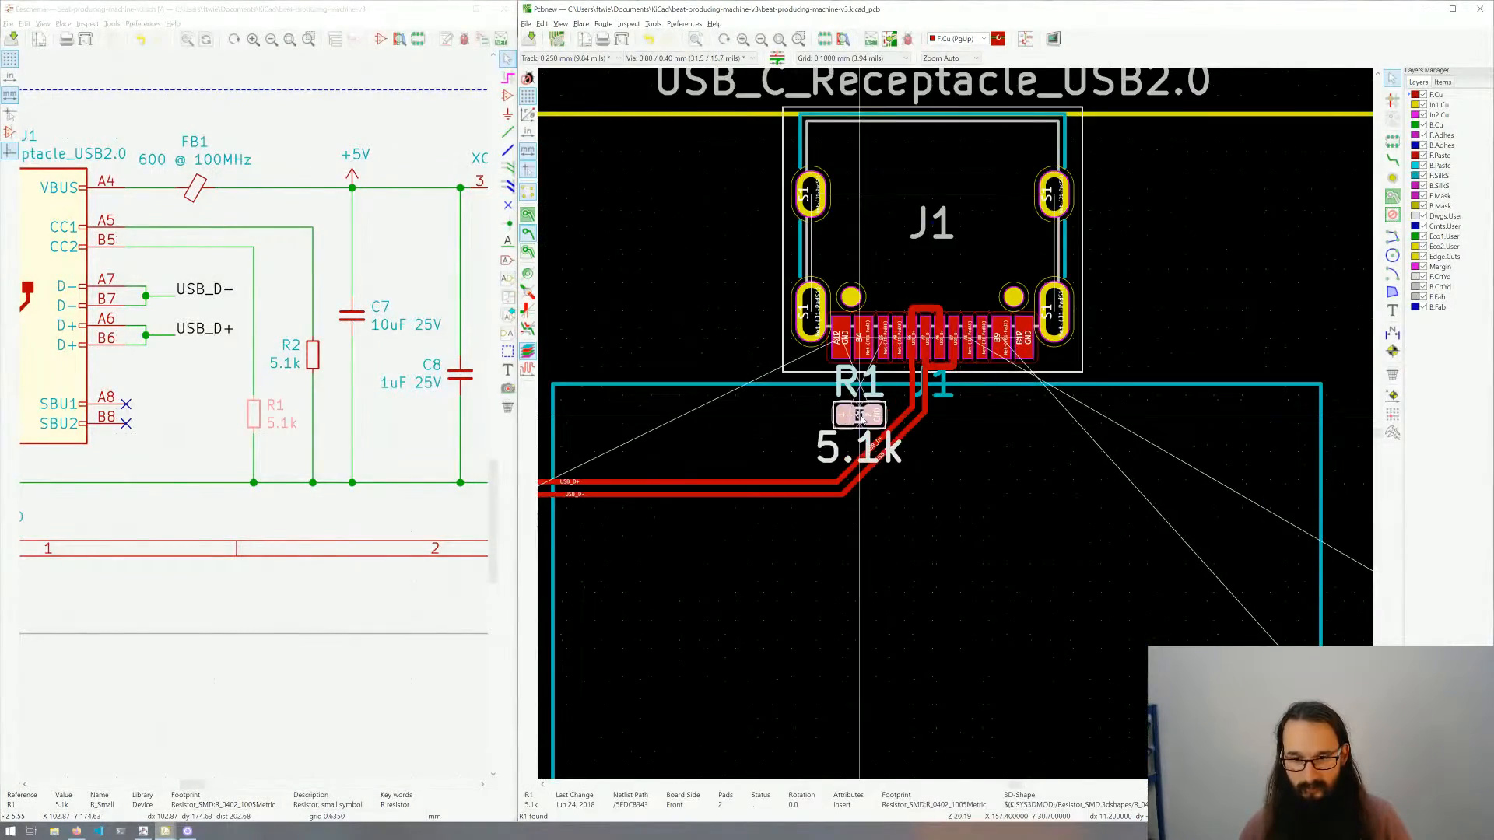
key("r")
key("r")
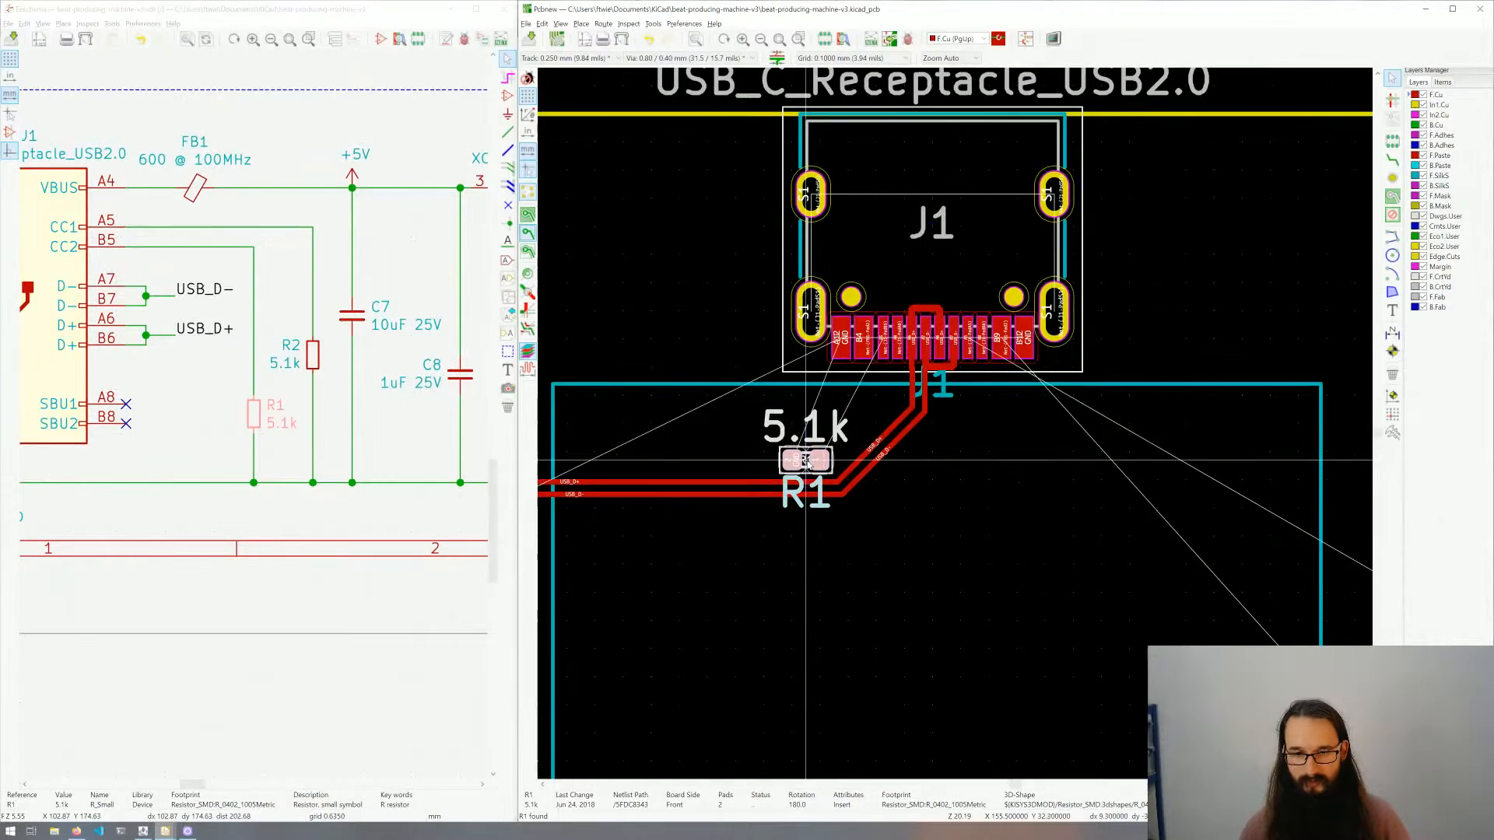
left_click(811, 460)
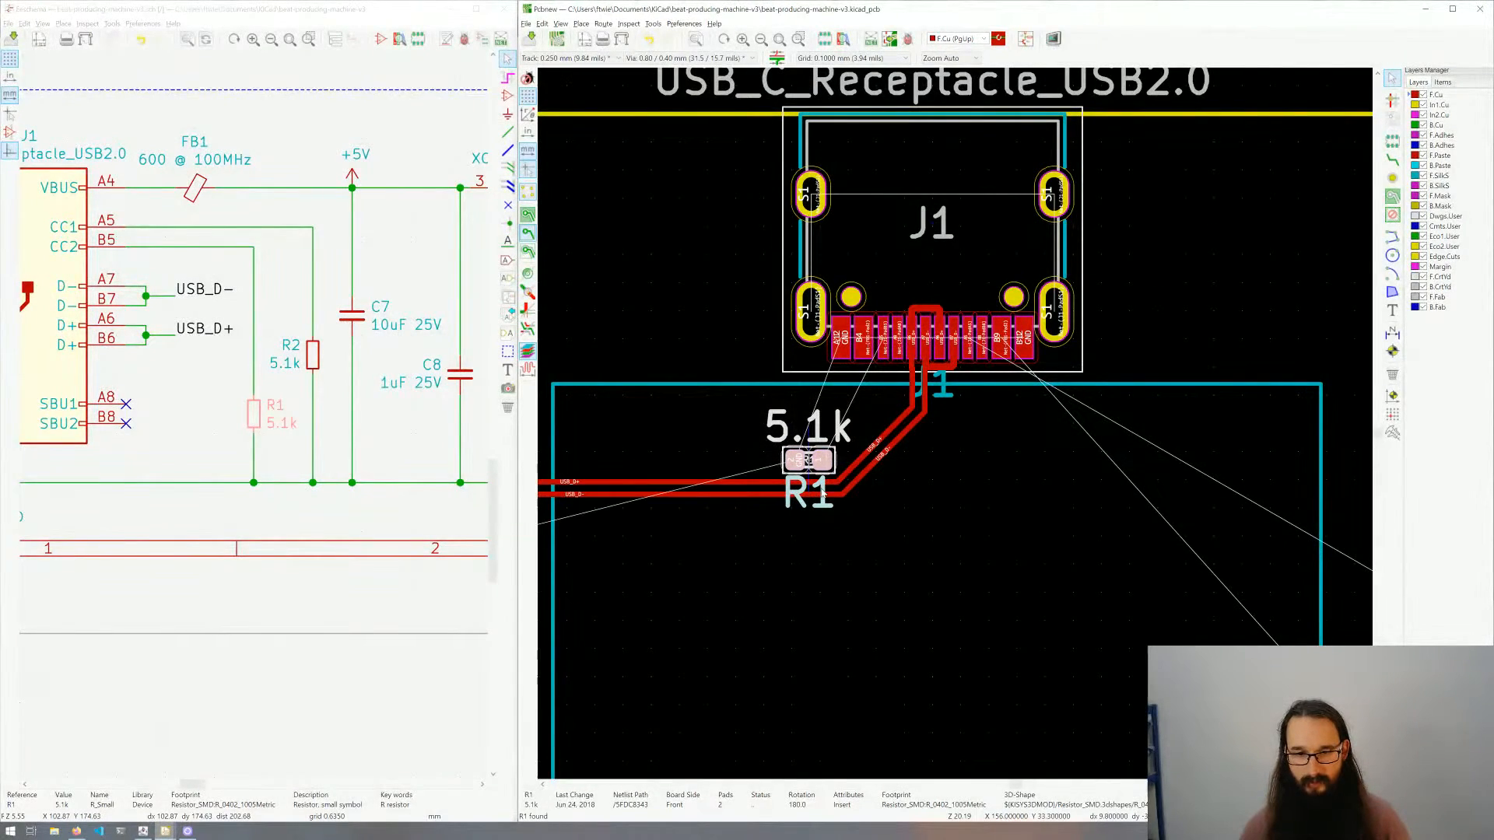
Step: Set R1's reference text to 0.5 mm width and height with 0.1 mm thickness, and place it just left of the resistor
left_click_drag(823, 492, 760, 463)
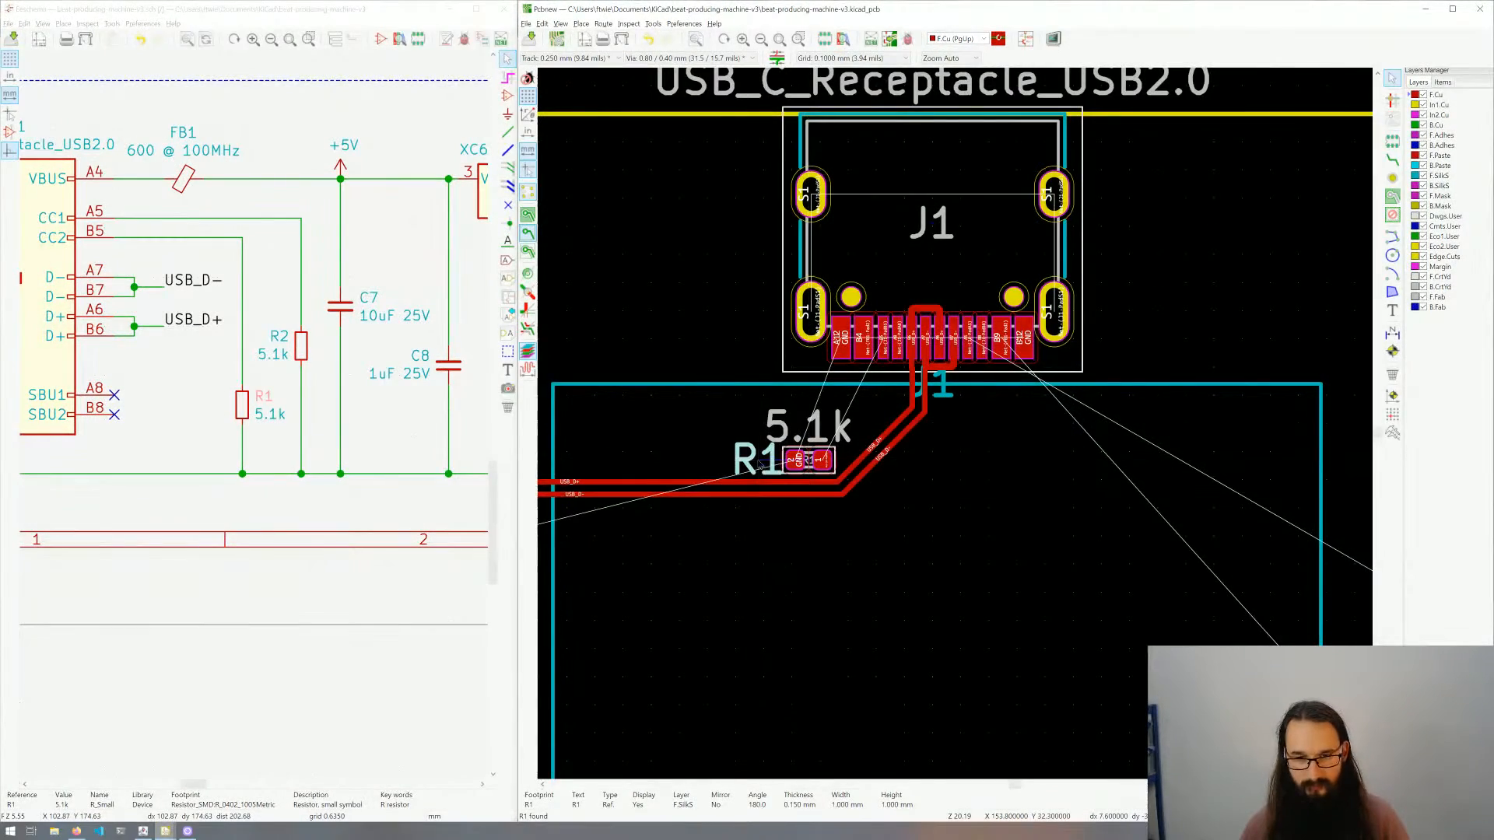
double_click(759, 465)
type("0.5")
key("Tab")
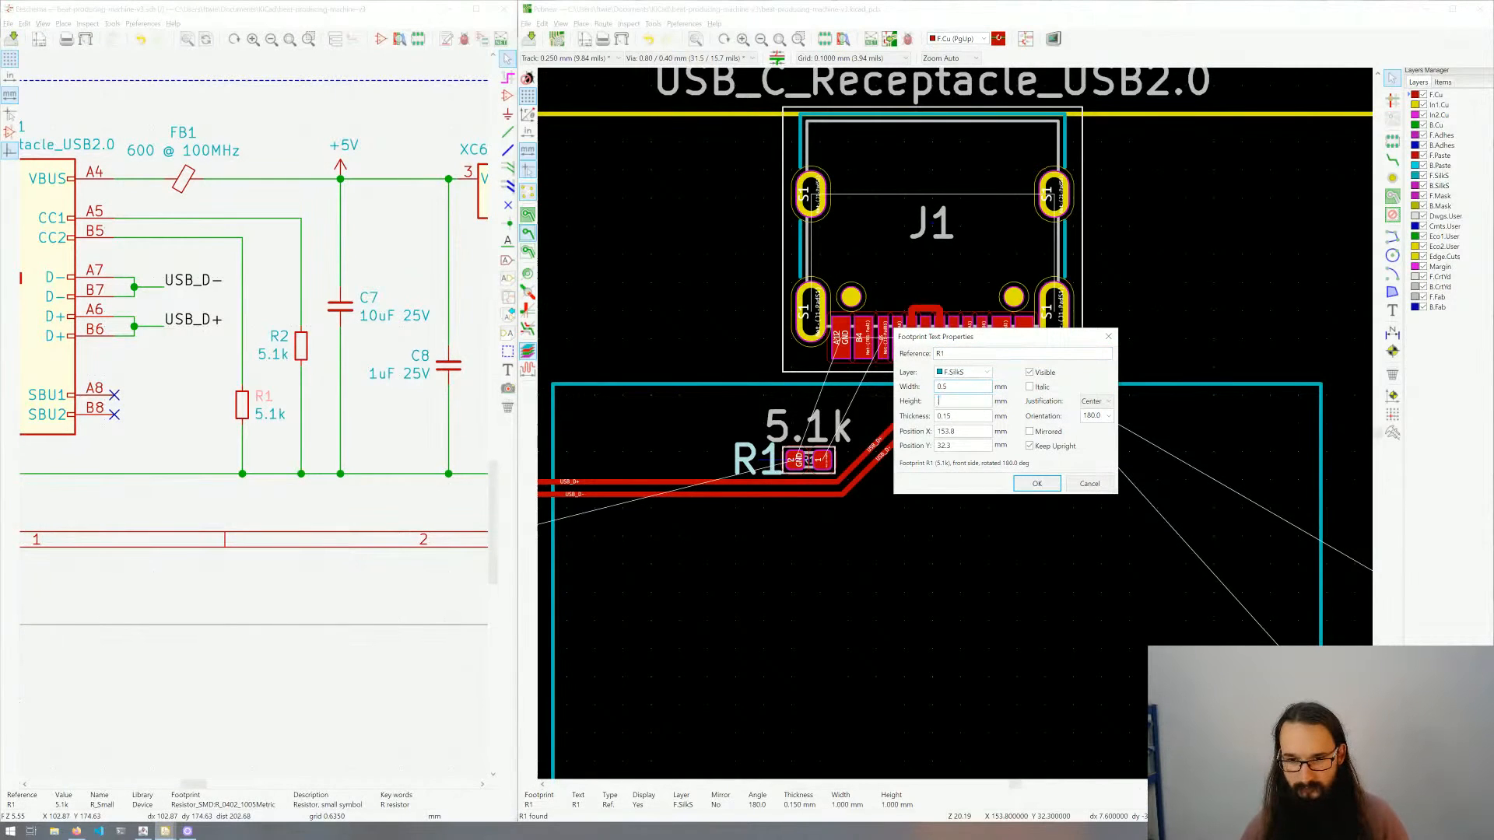
key("Return")
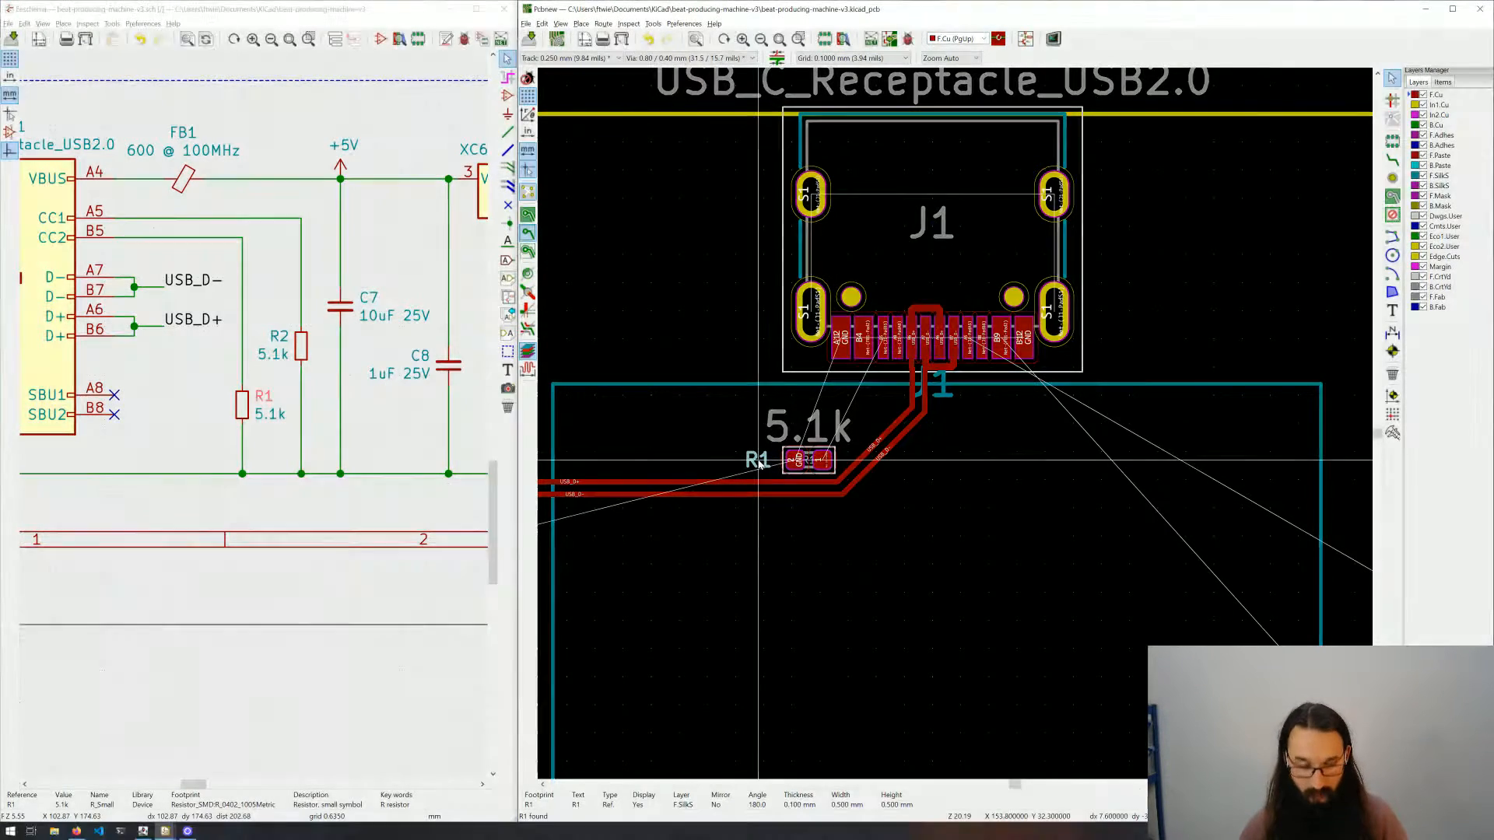
left_click_drag(759, 464, 768, 463)
left_click(977, 477)
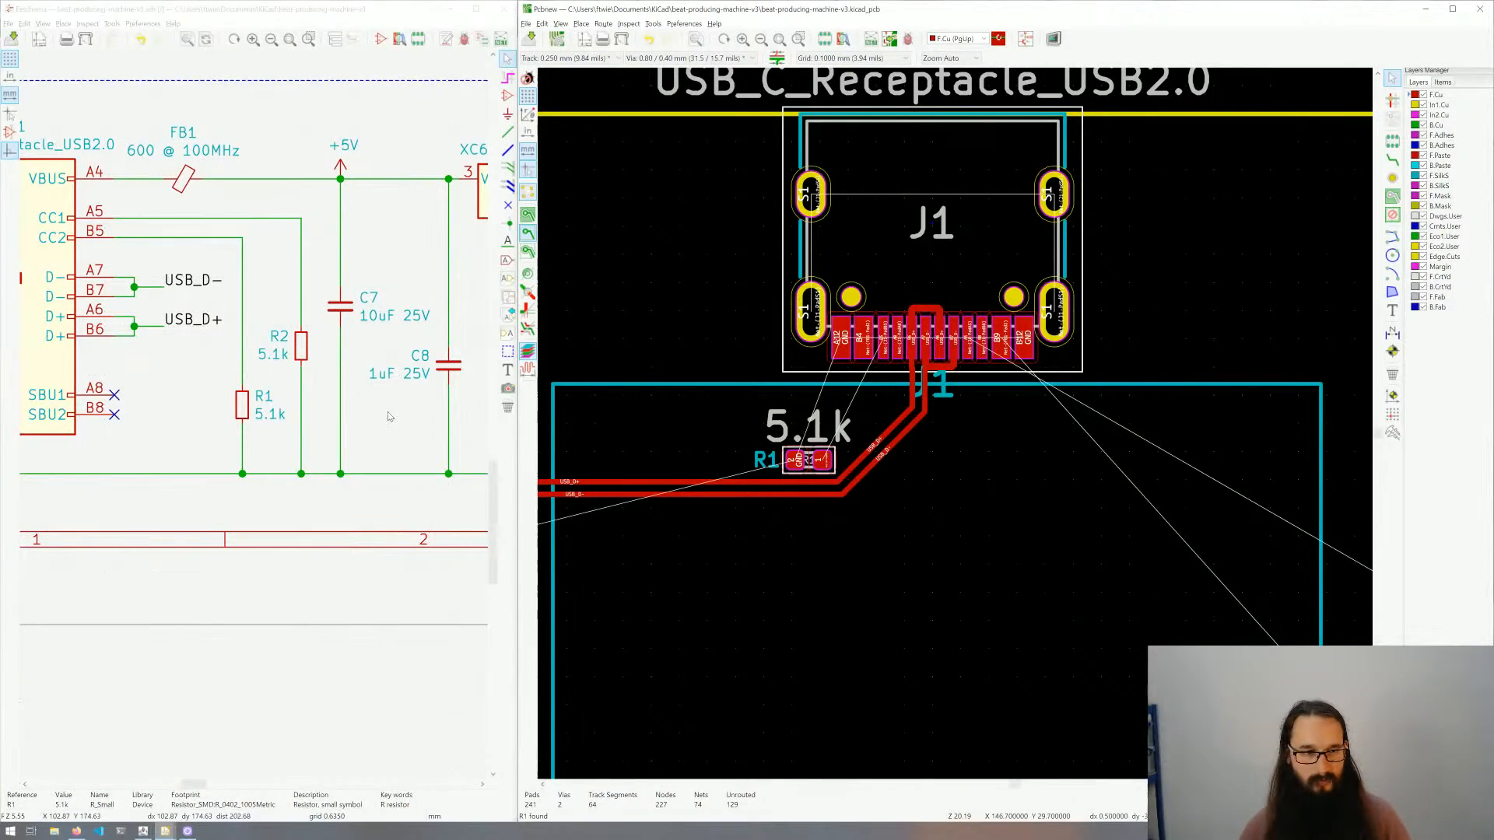
Step: Find R2 from the schematic and place its footprint below J1, rotated to 180 degrees, level with R1 across the USB pair
left_click(301, 348)
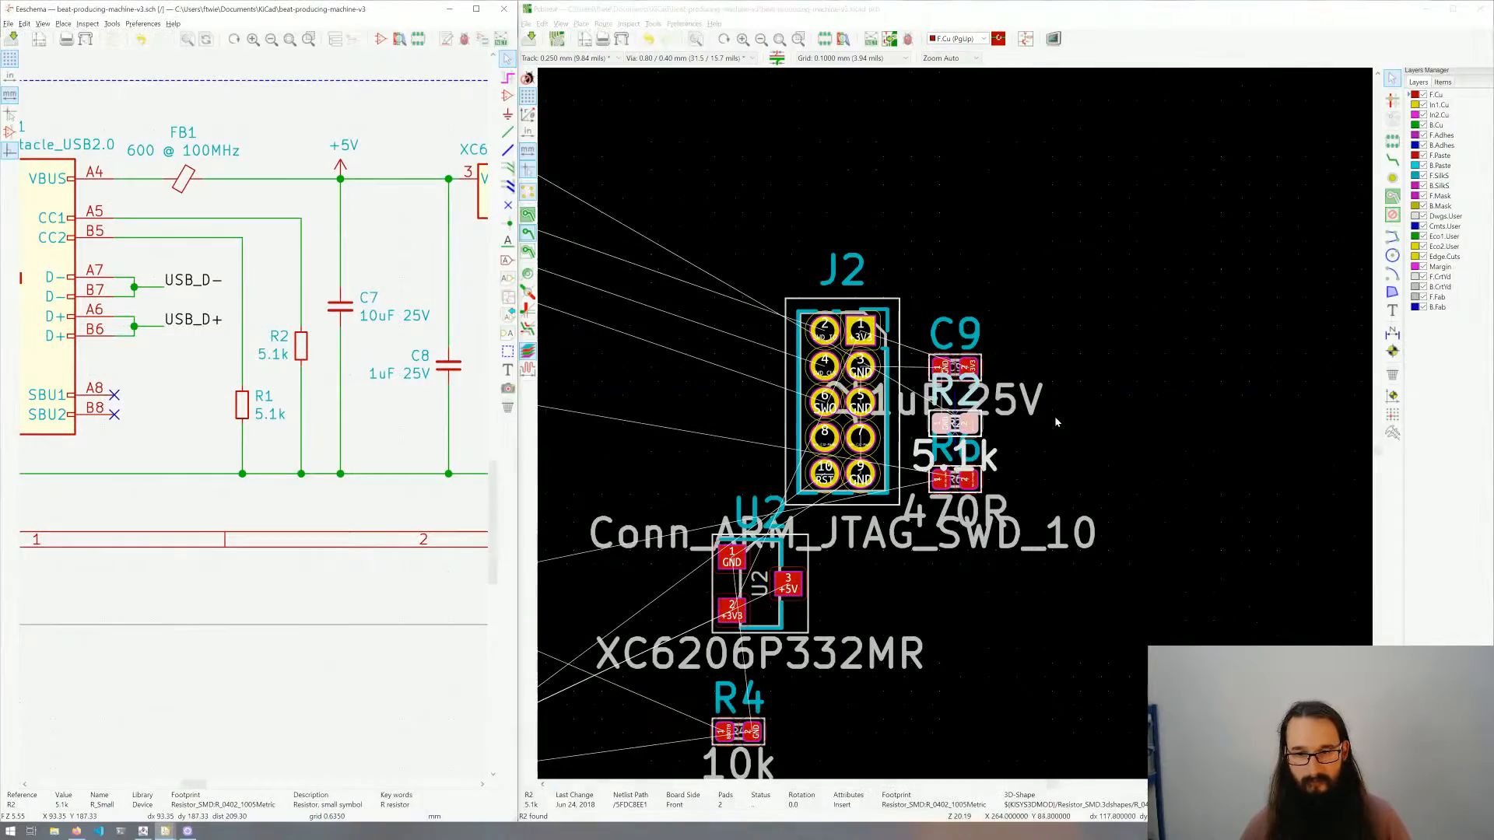
left_click(965, 440)
left_click(966, 444)
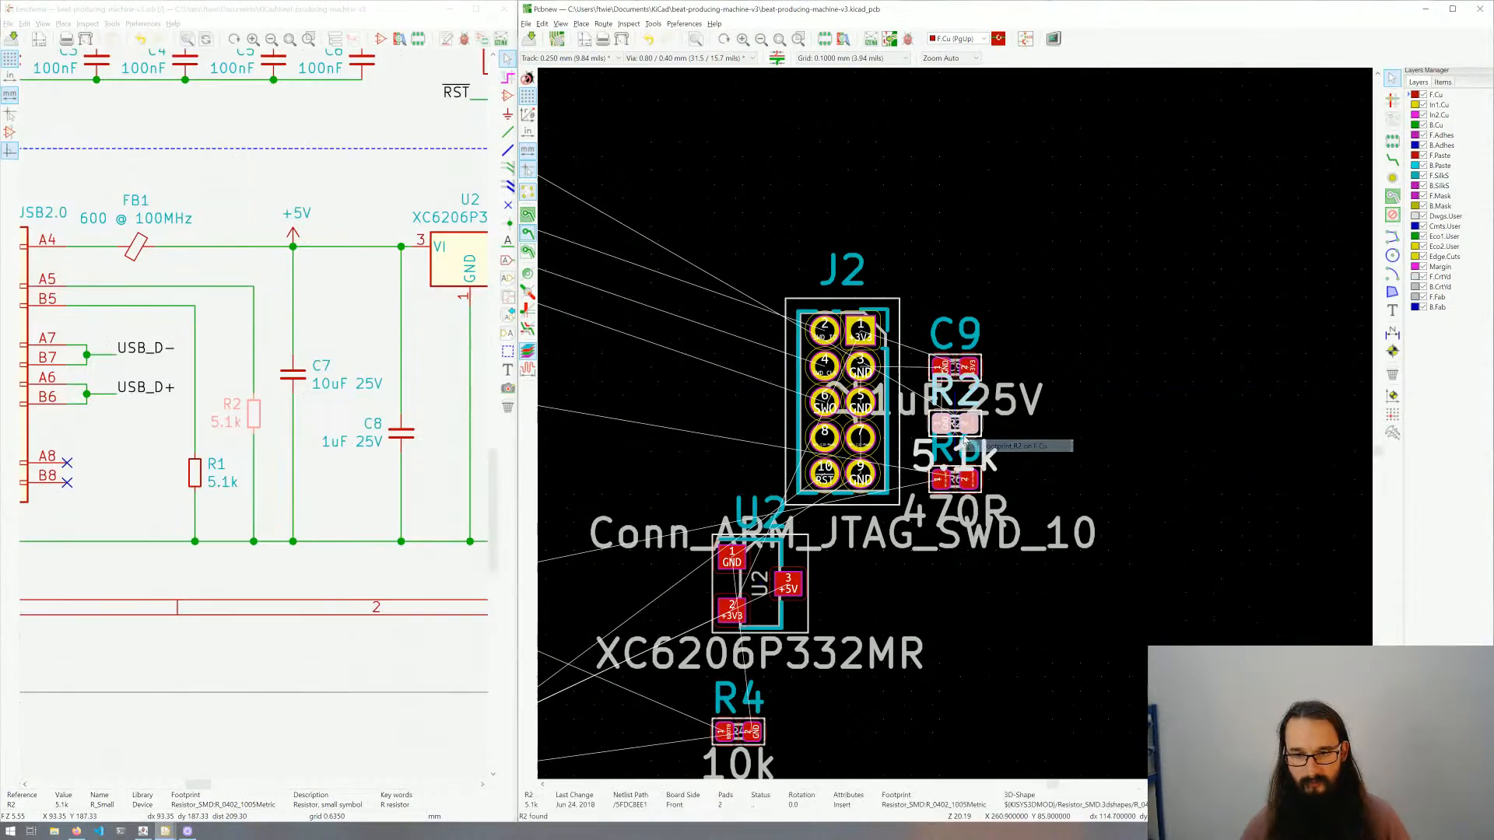
key("m")
scroll(965, 443, "down", 5)
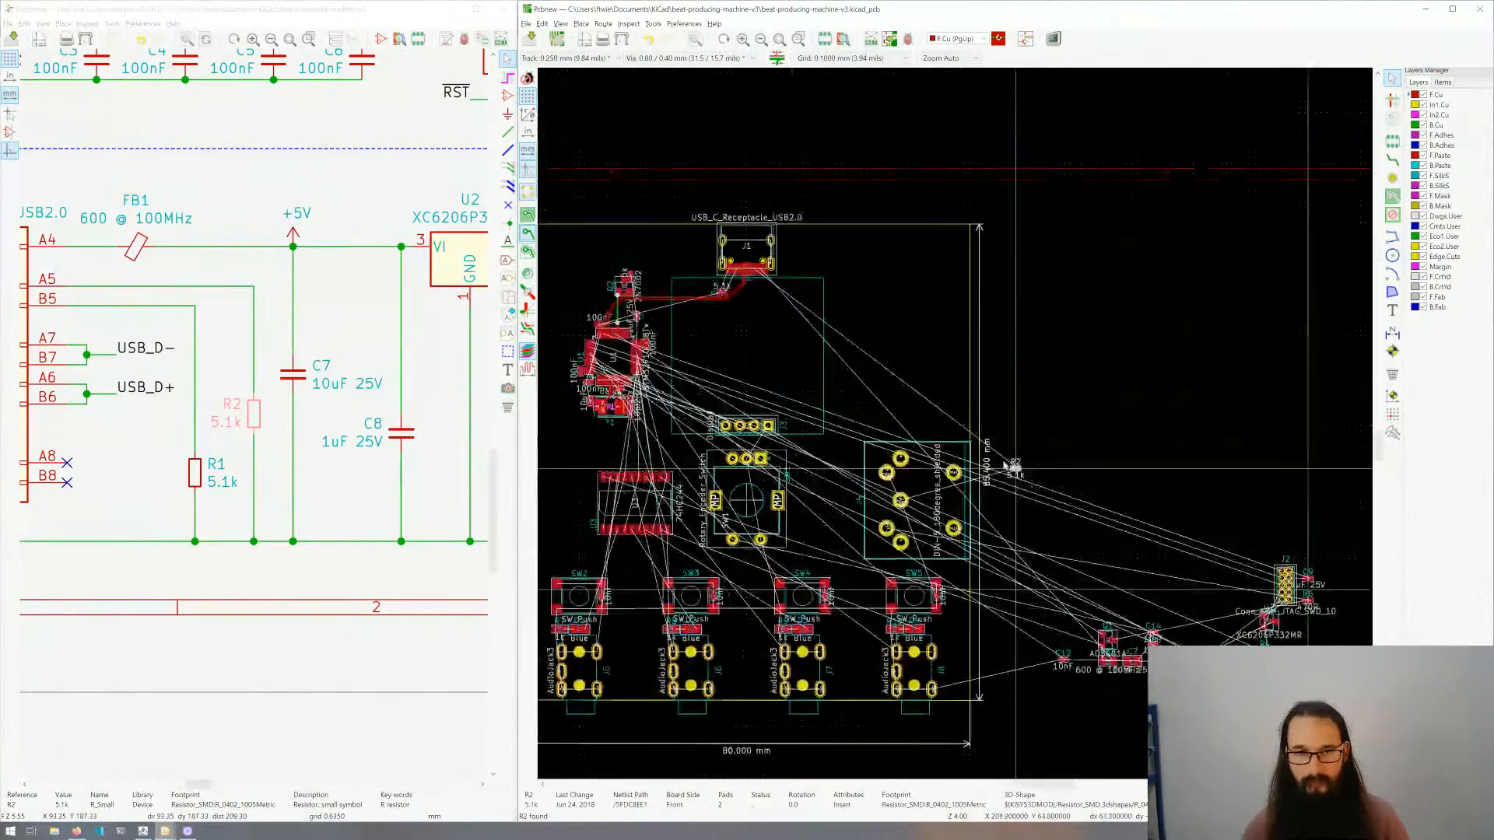
scroll(949, 424, "up", 7)
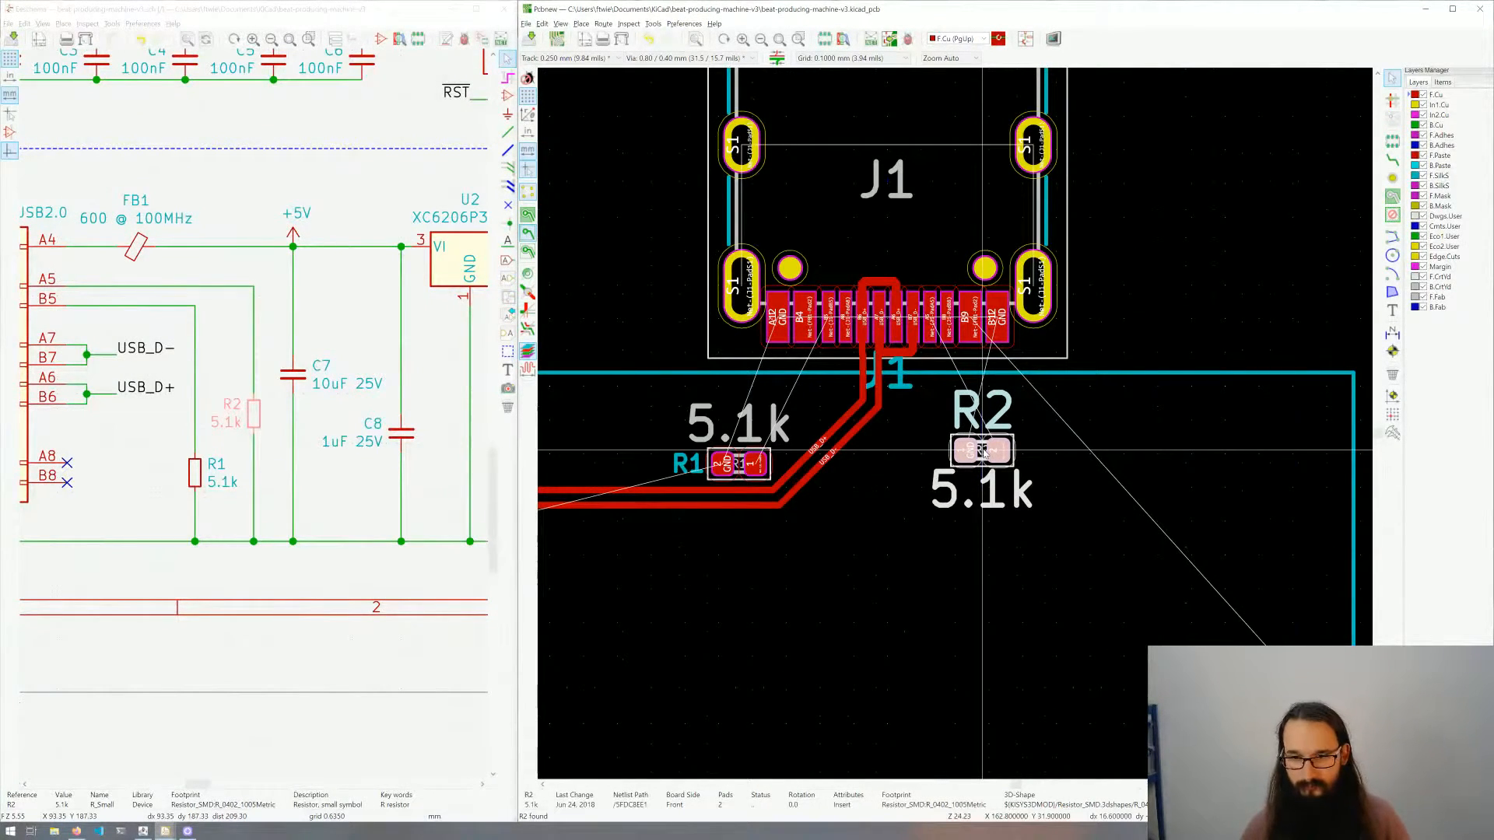
key("r")
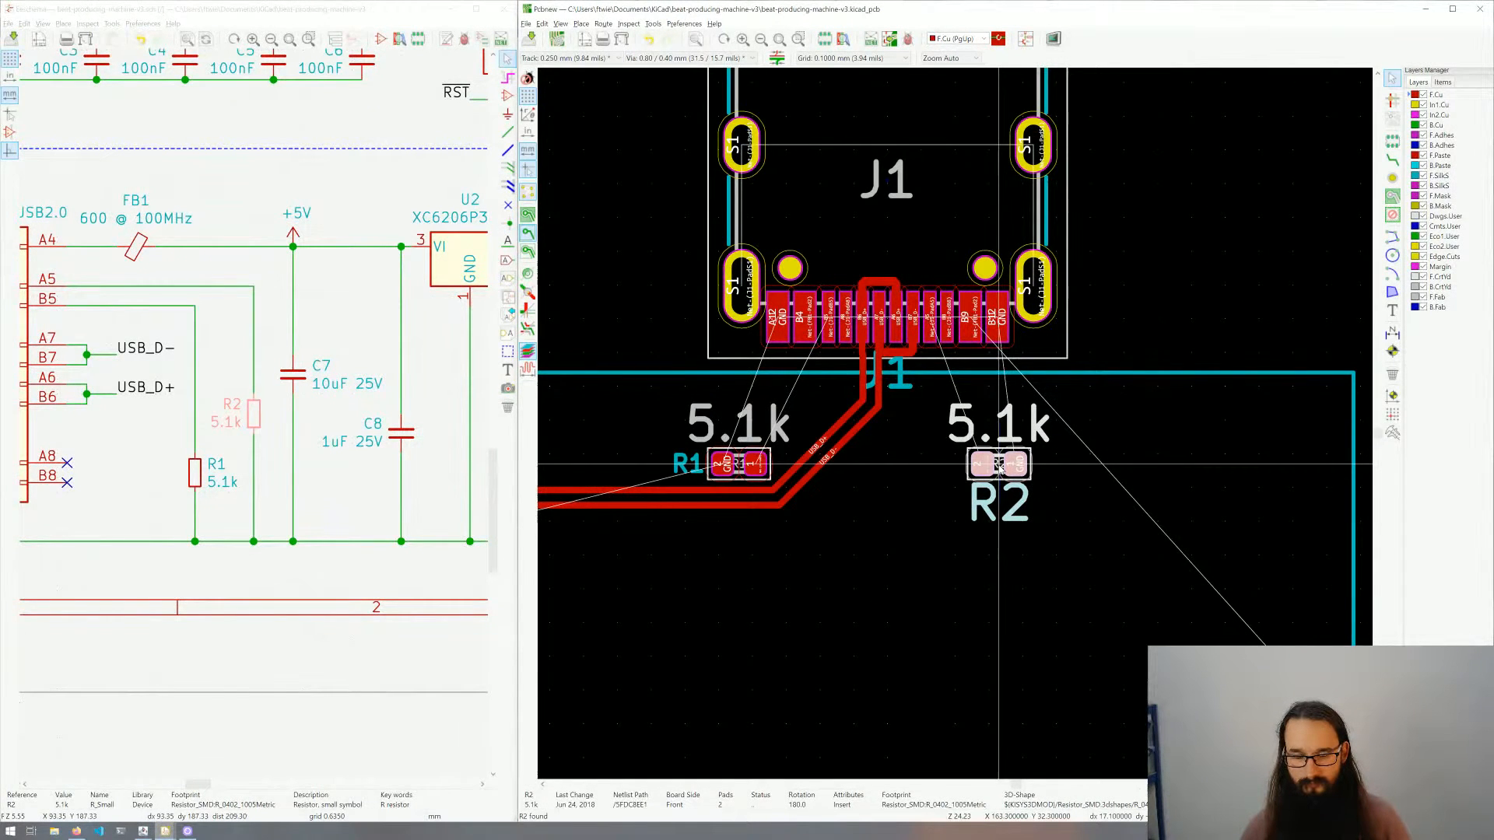
left_click(999, 465)
Step: Set R2's reference text to 0.5 mm width and height with 0.1 mm thickness, and move it just right of the resistor
double_click(1011, 507)
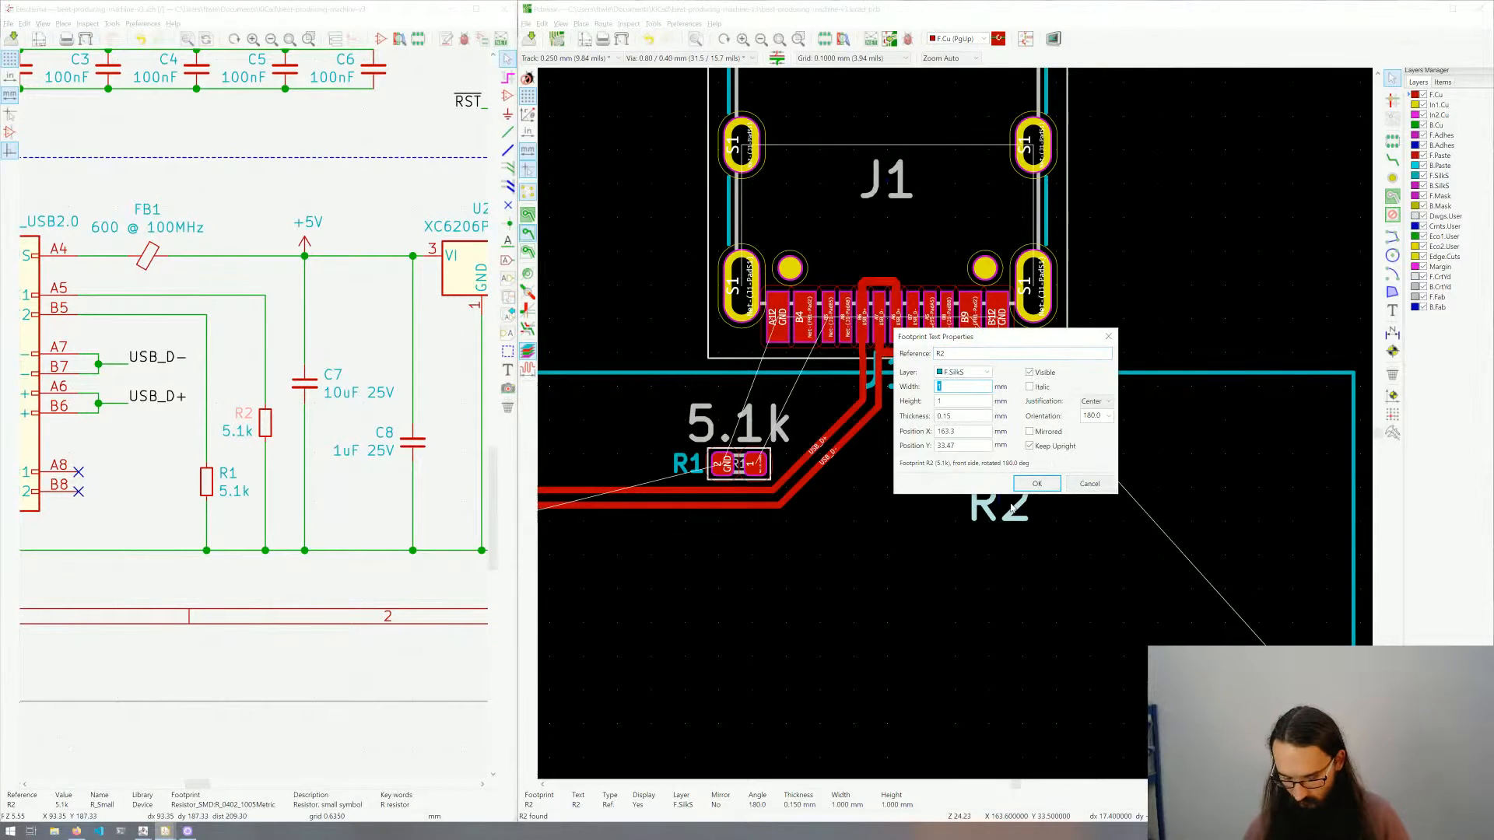
type(".1")
key("Return")
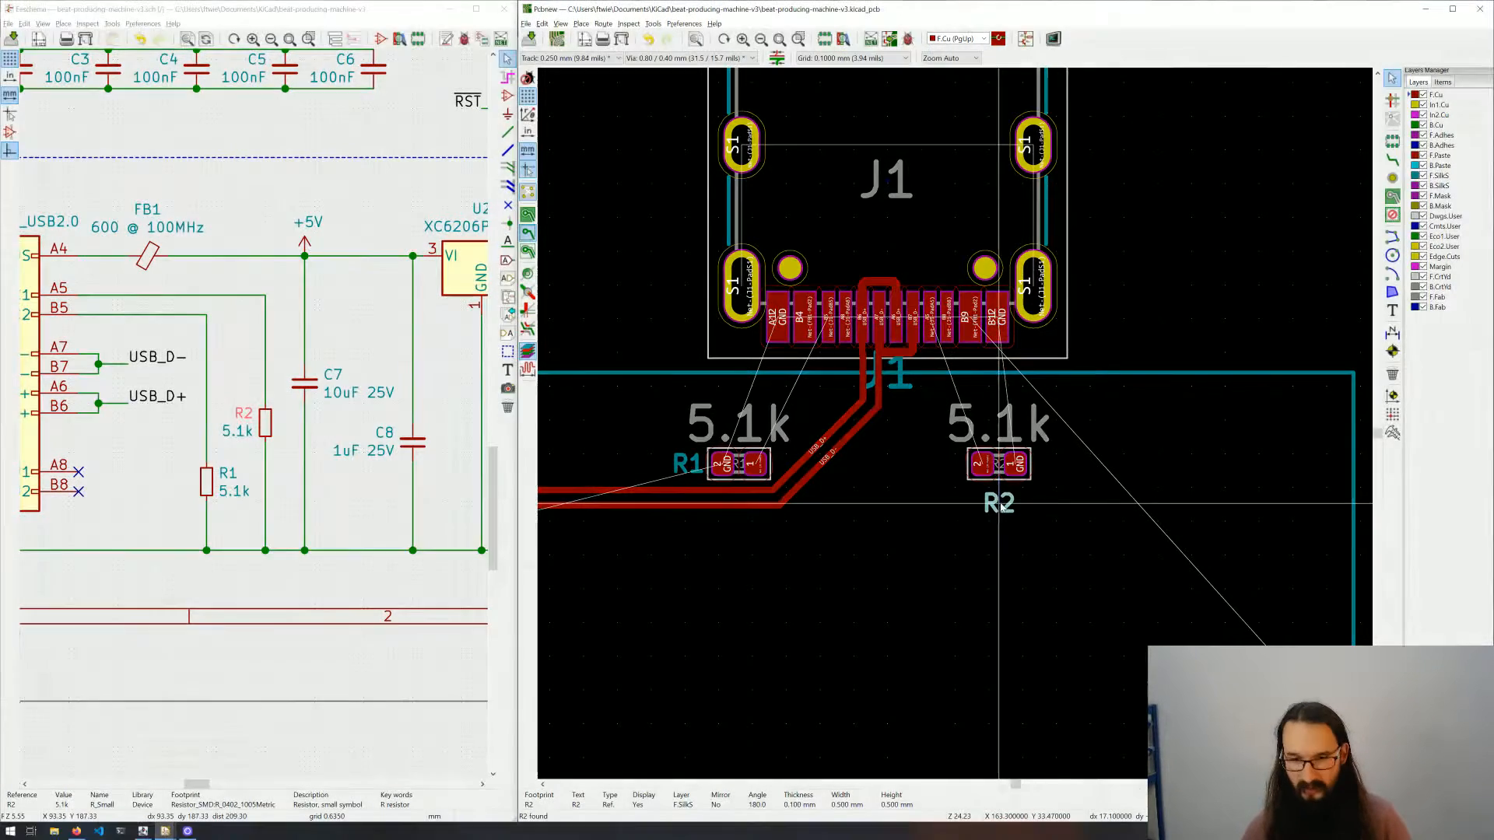
key("m")
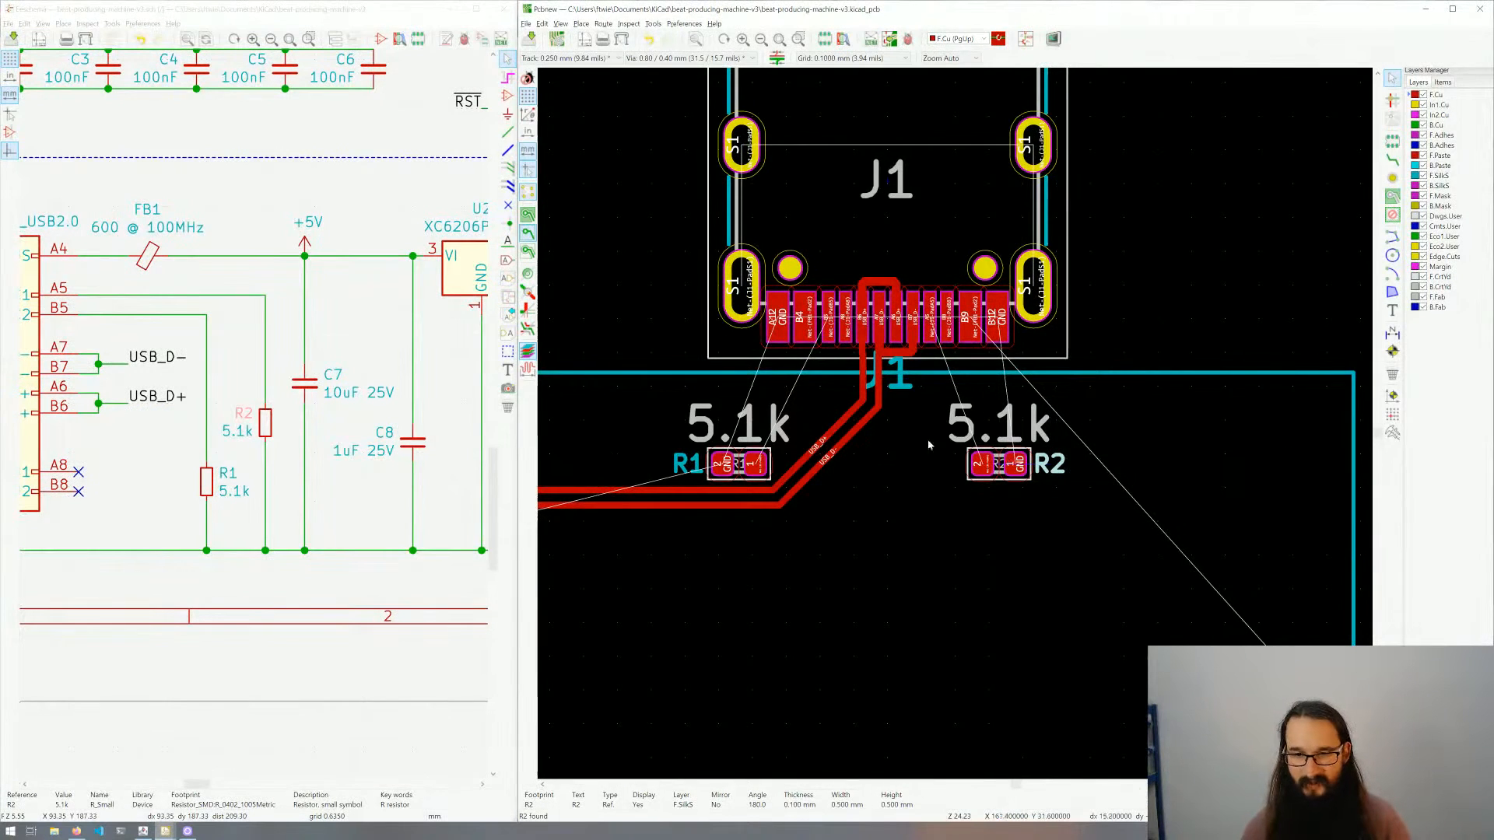
left_click(1051, 465)
scroll(861, 466, "up", 1)
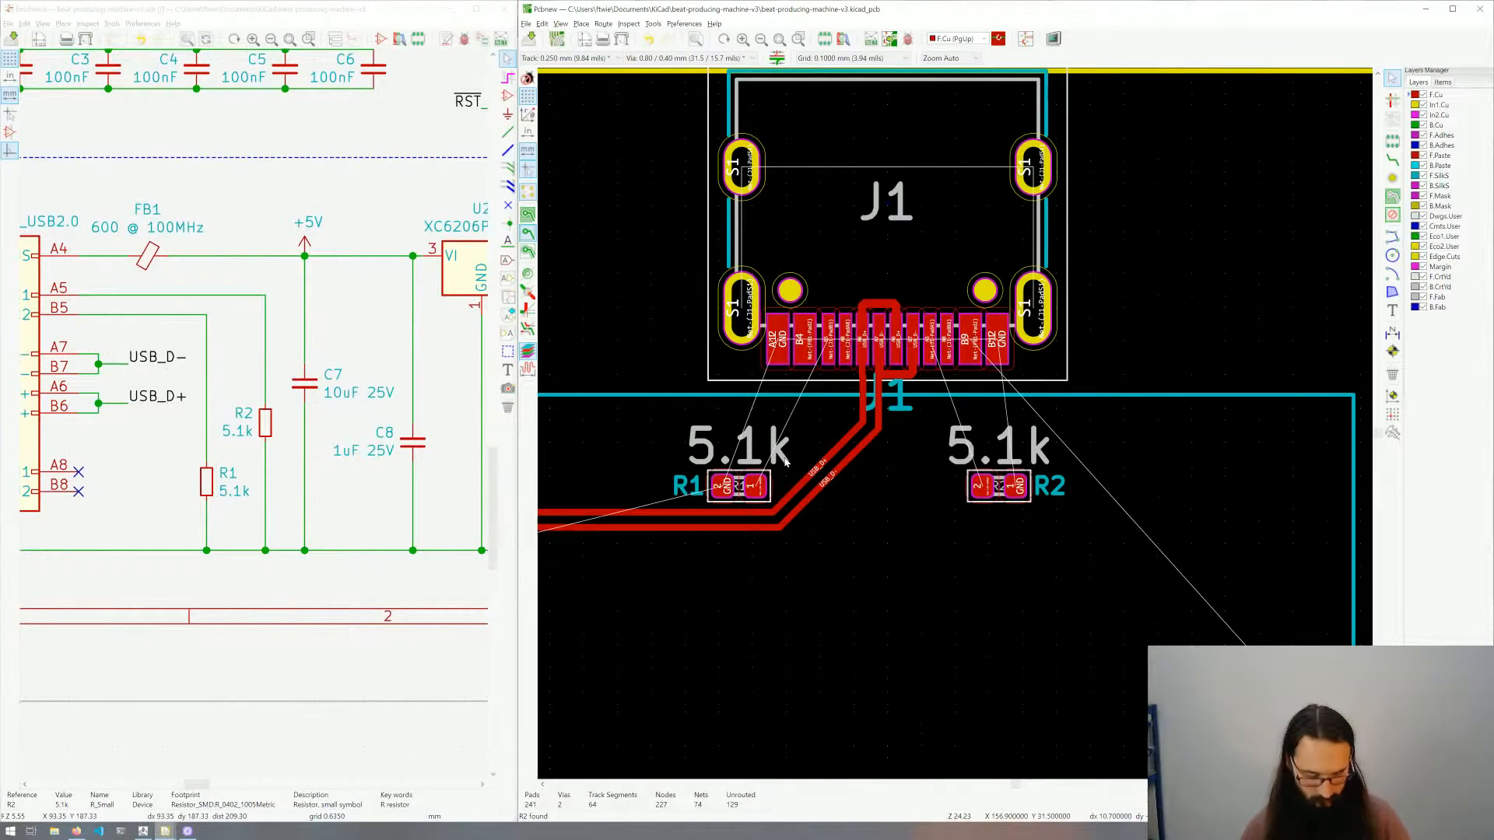
Step: Route 0.25 mm tracks on the front copper layer from J1's two CC pads to the nearest pads of R1 and R2
key("x")
left_click(825, 339)
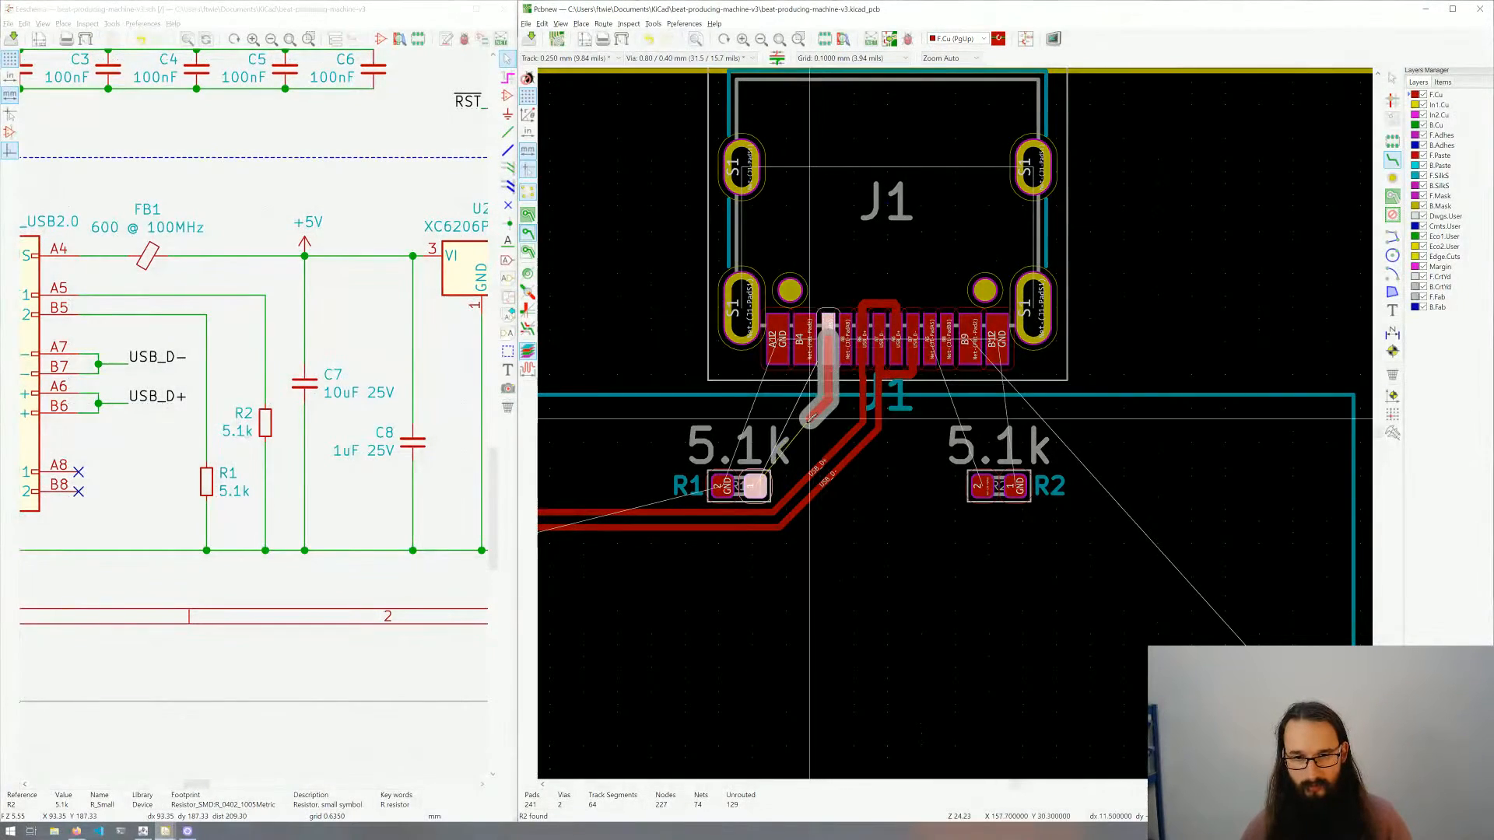
left_click(769, 475)
left_click(931, 331)
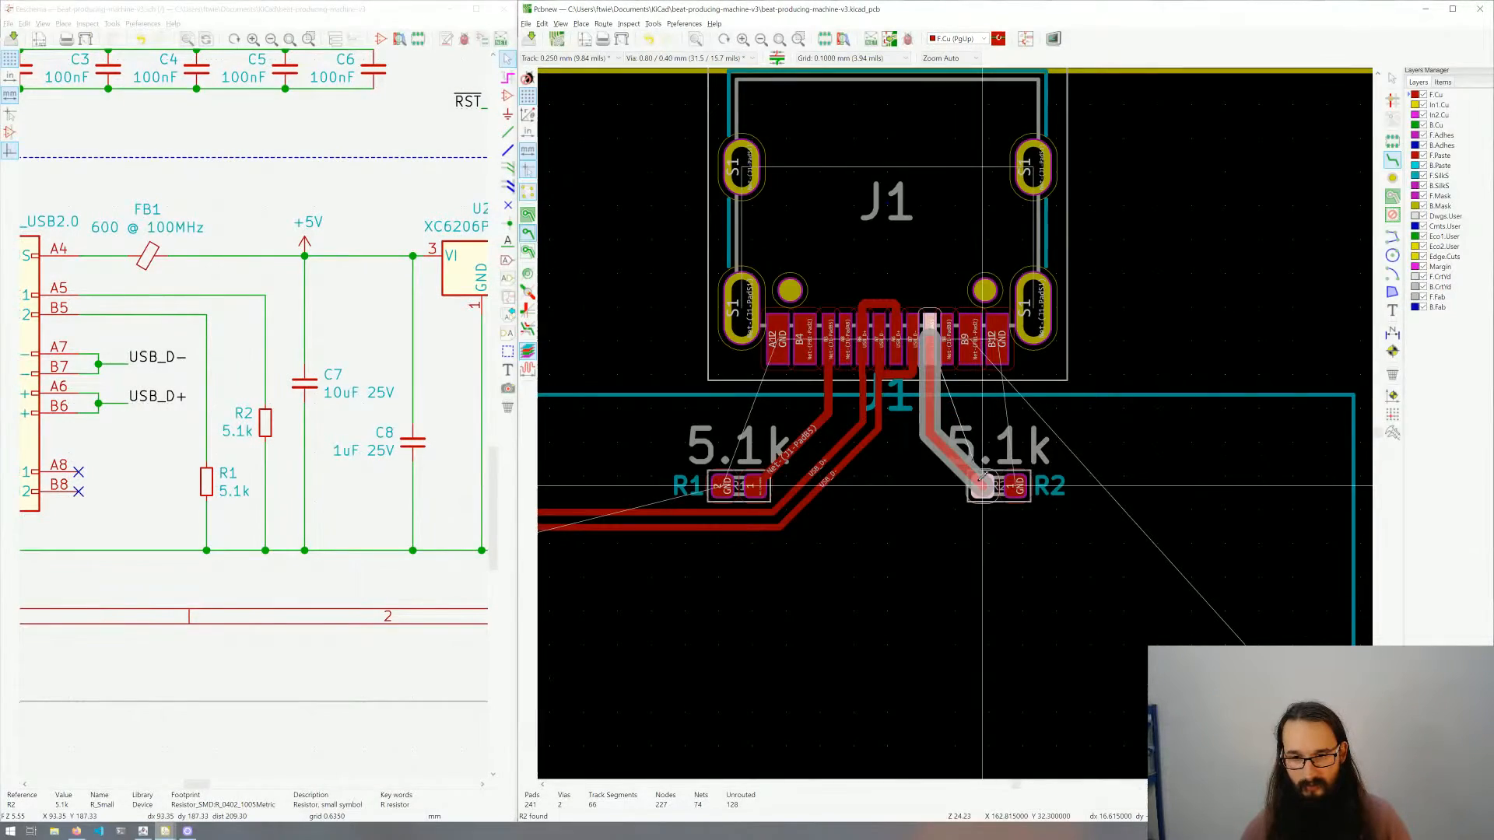
left_click(982, 486)
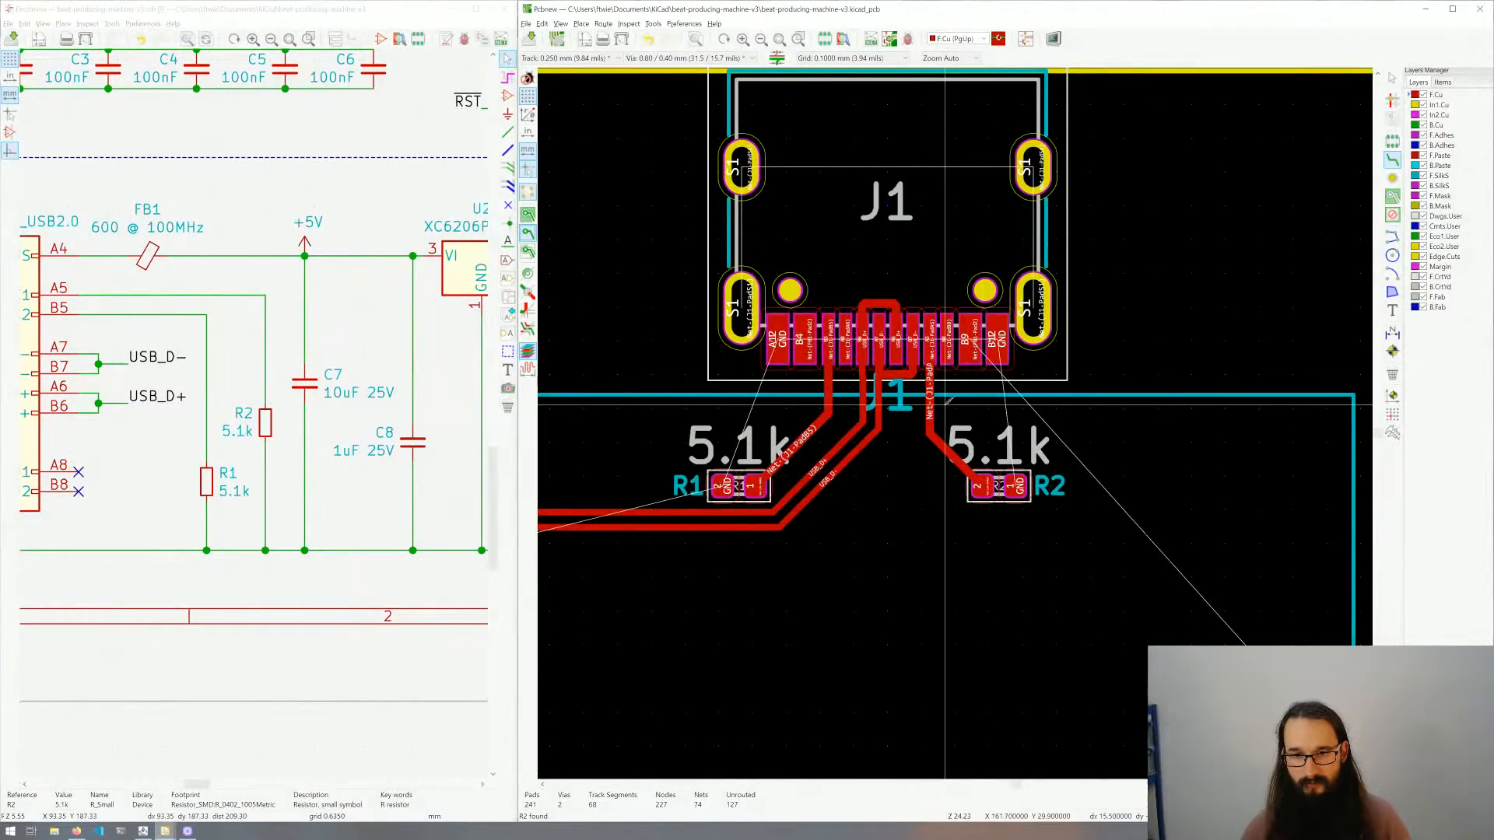
middle_click_drag(949, 400, 942, 414)
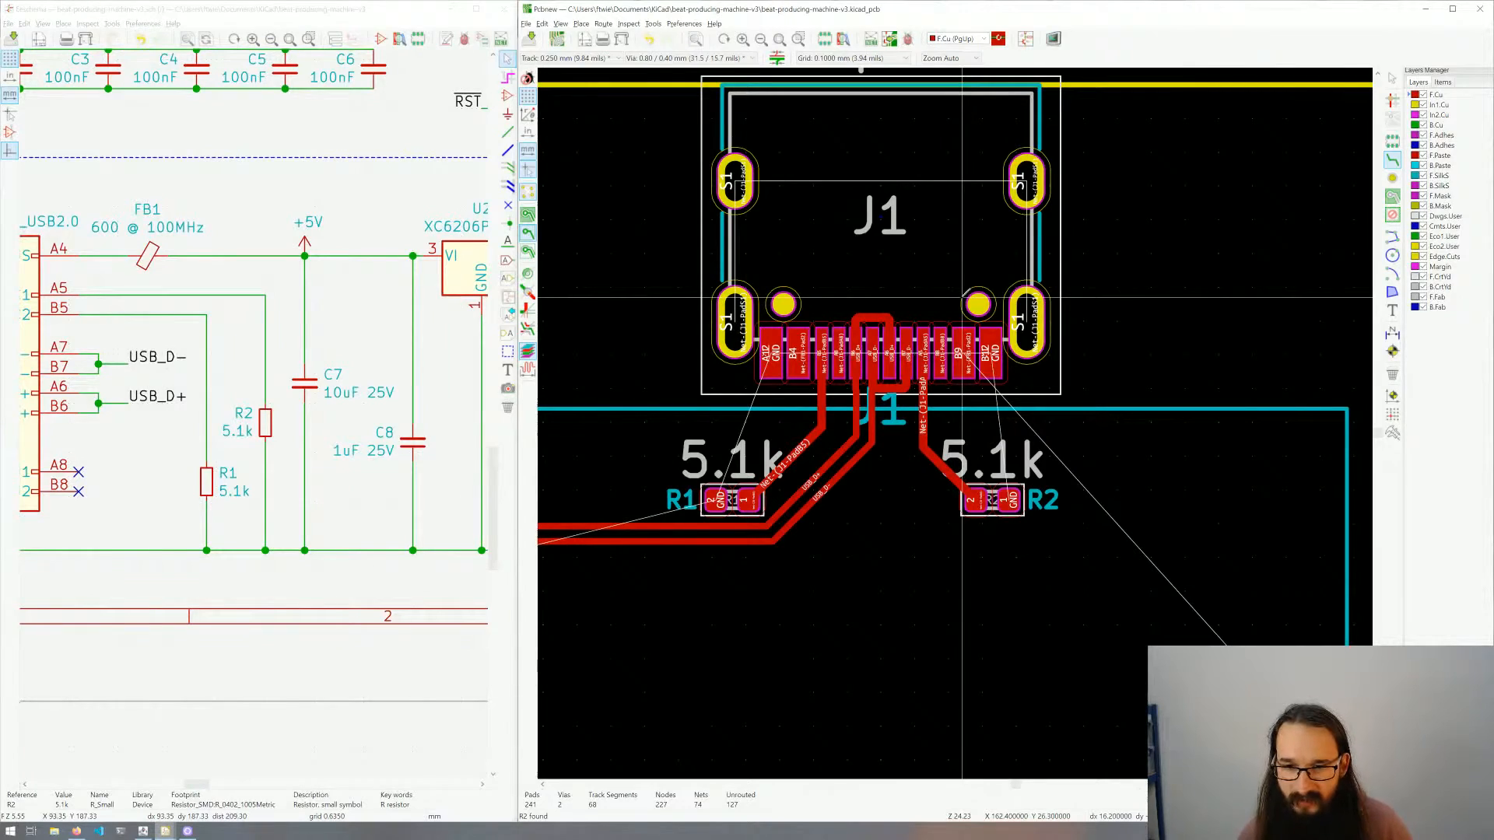
key("Escape")
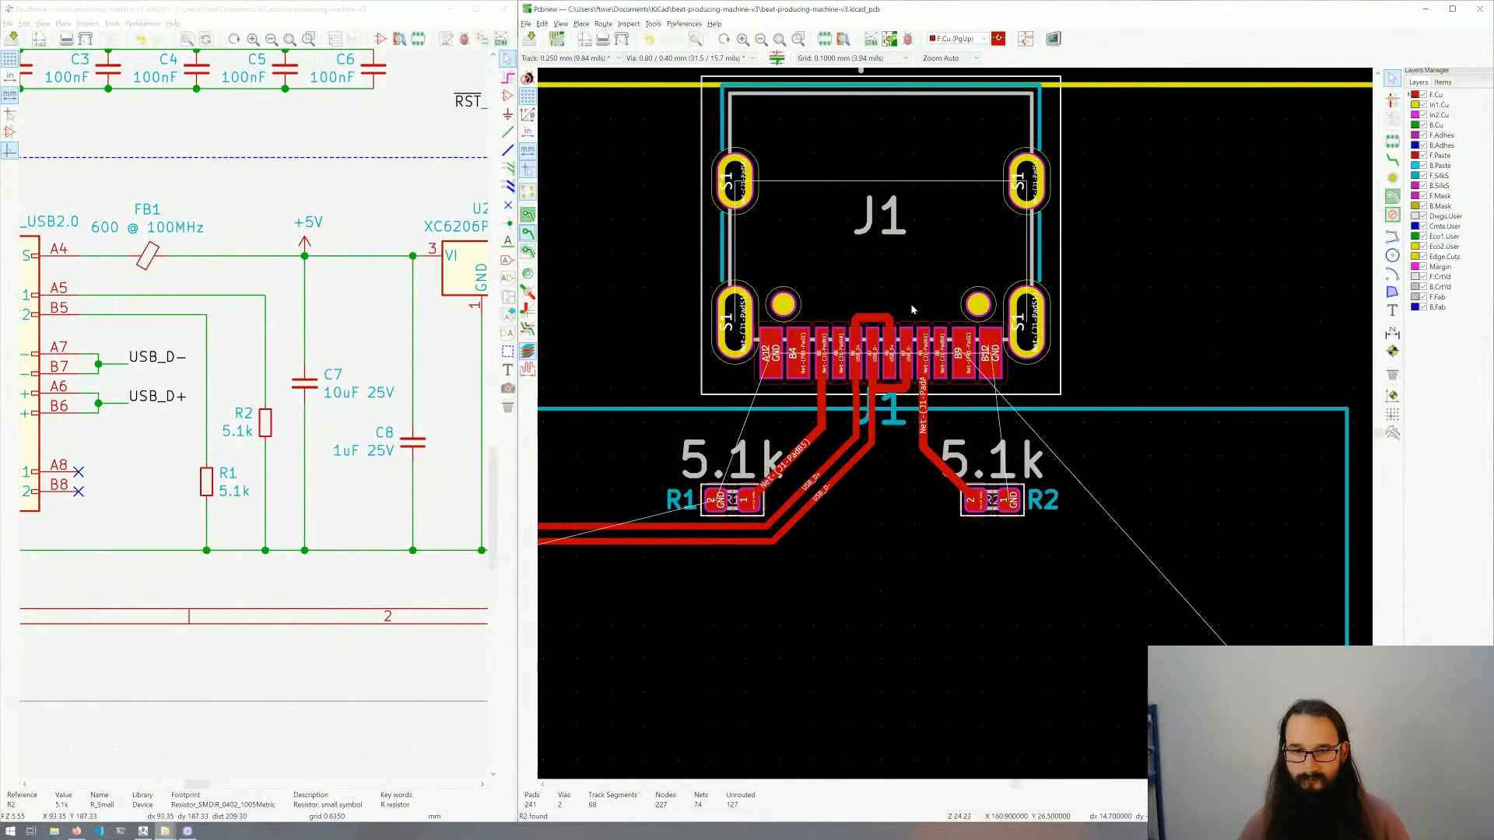
Step: Bring ferrite bead FB1 from the unplaced parts and place it just right of J1's pad row, rotated to 90 degrees
scroll(957, 428, "down", 12)
scroll(1108, 640, "up", 3)
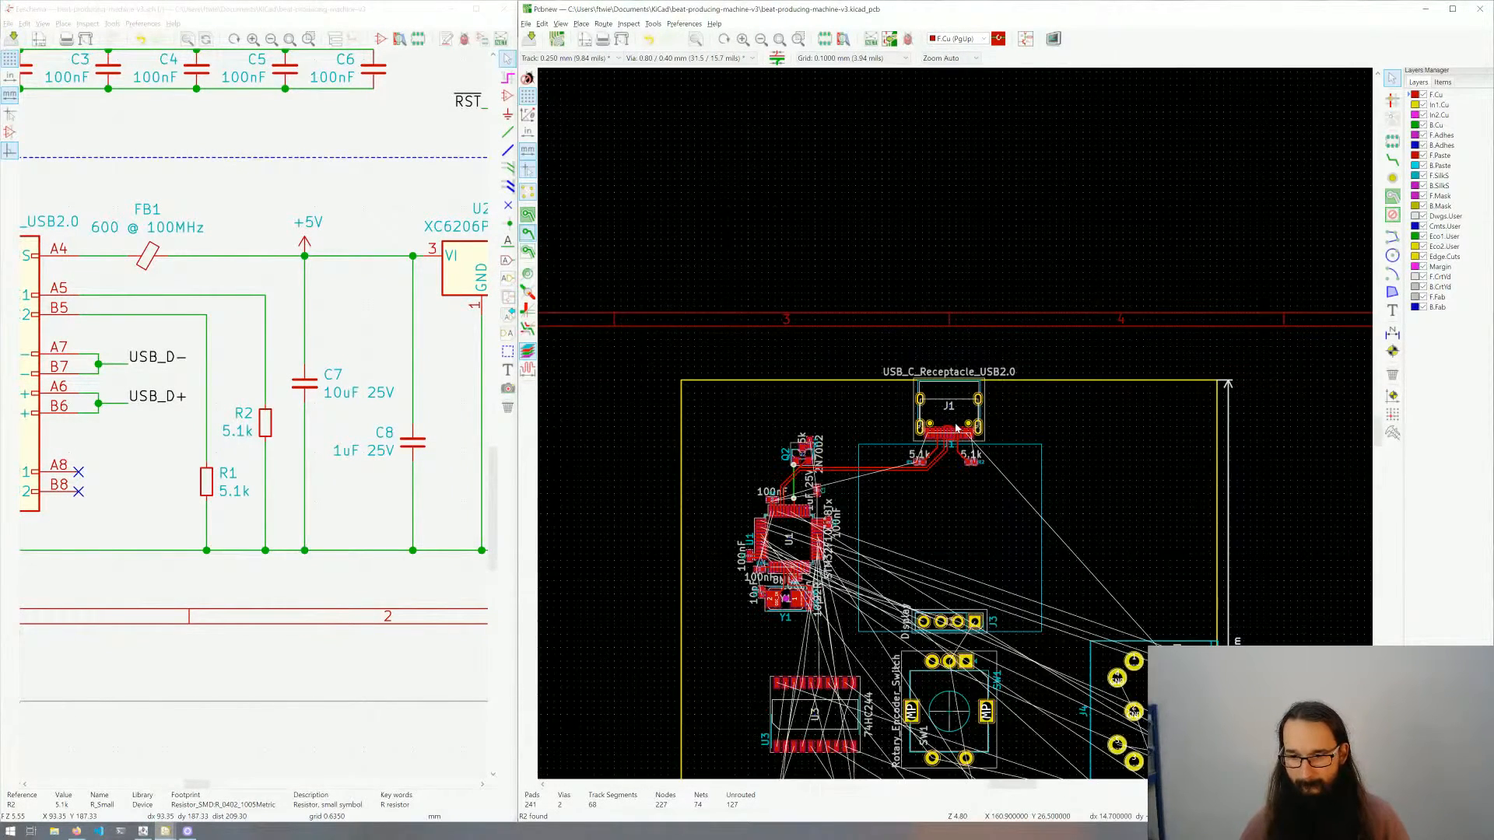
scroll(1108, 640, "up", 7)
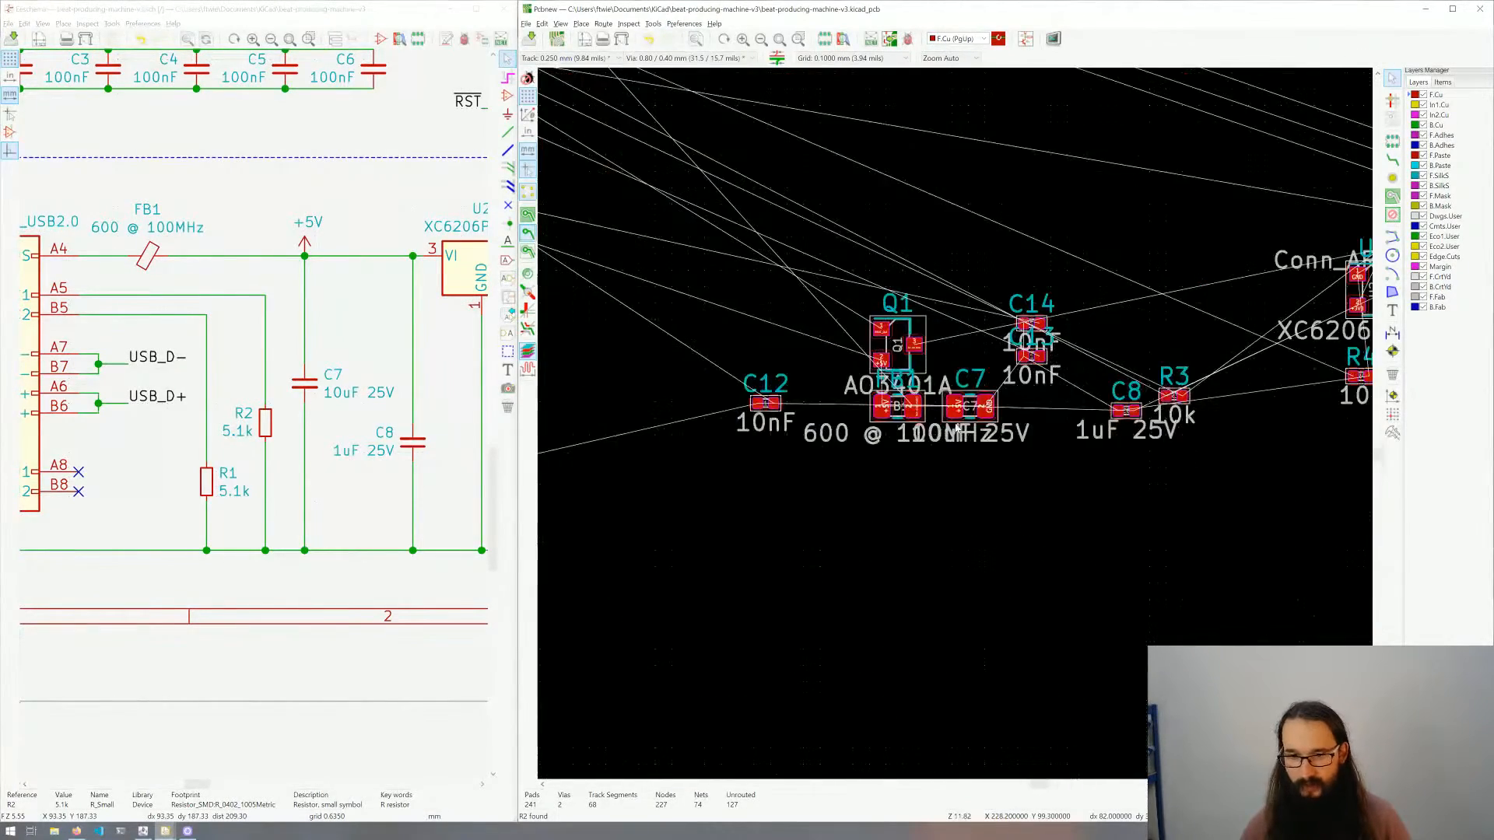
scroll(956, 428, "up", 3)
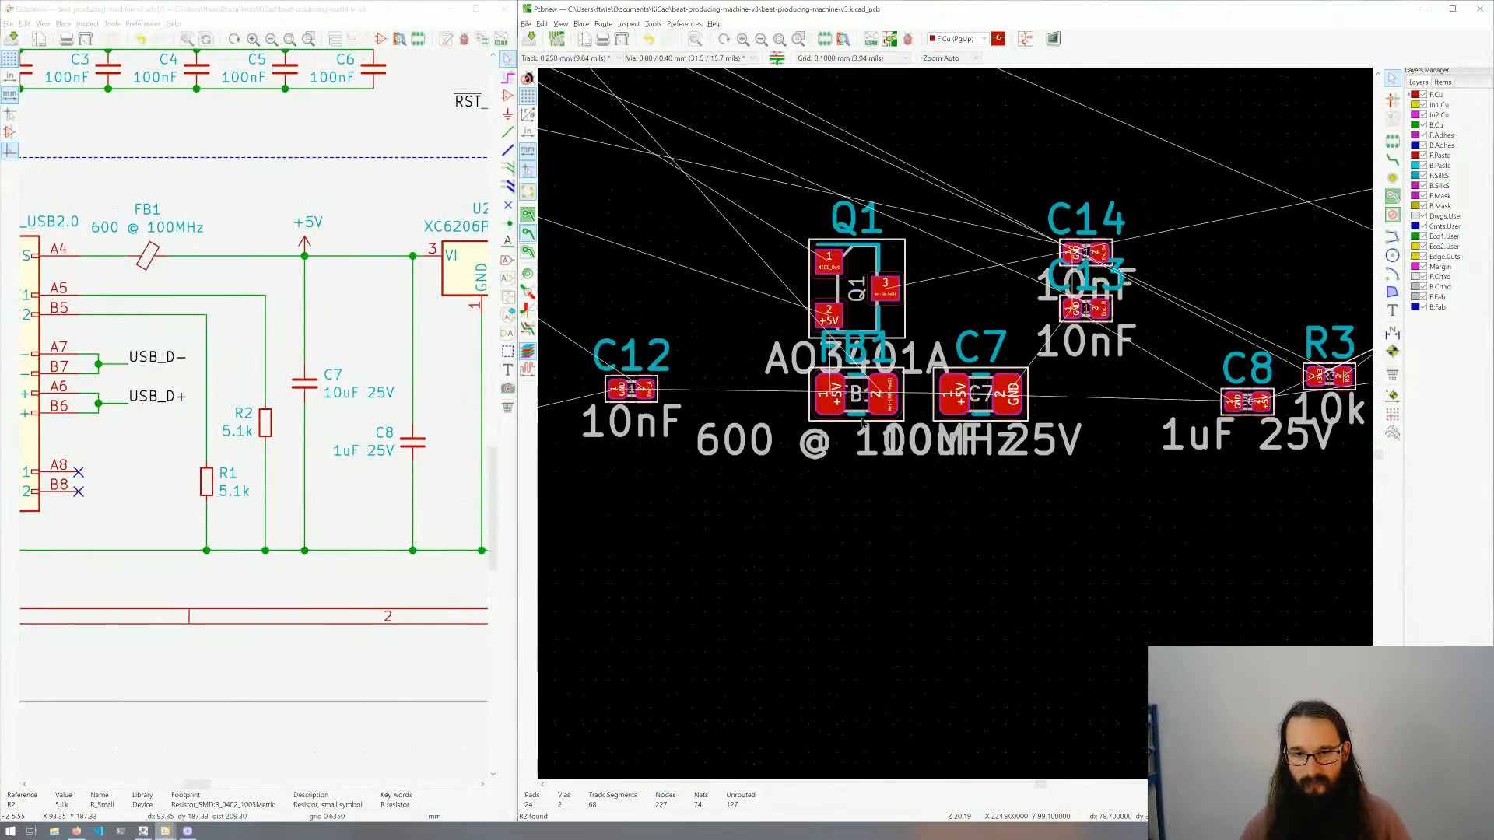
left_click(860, 406)
key("m")
scroll(833, 284, "down", 5)
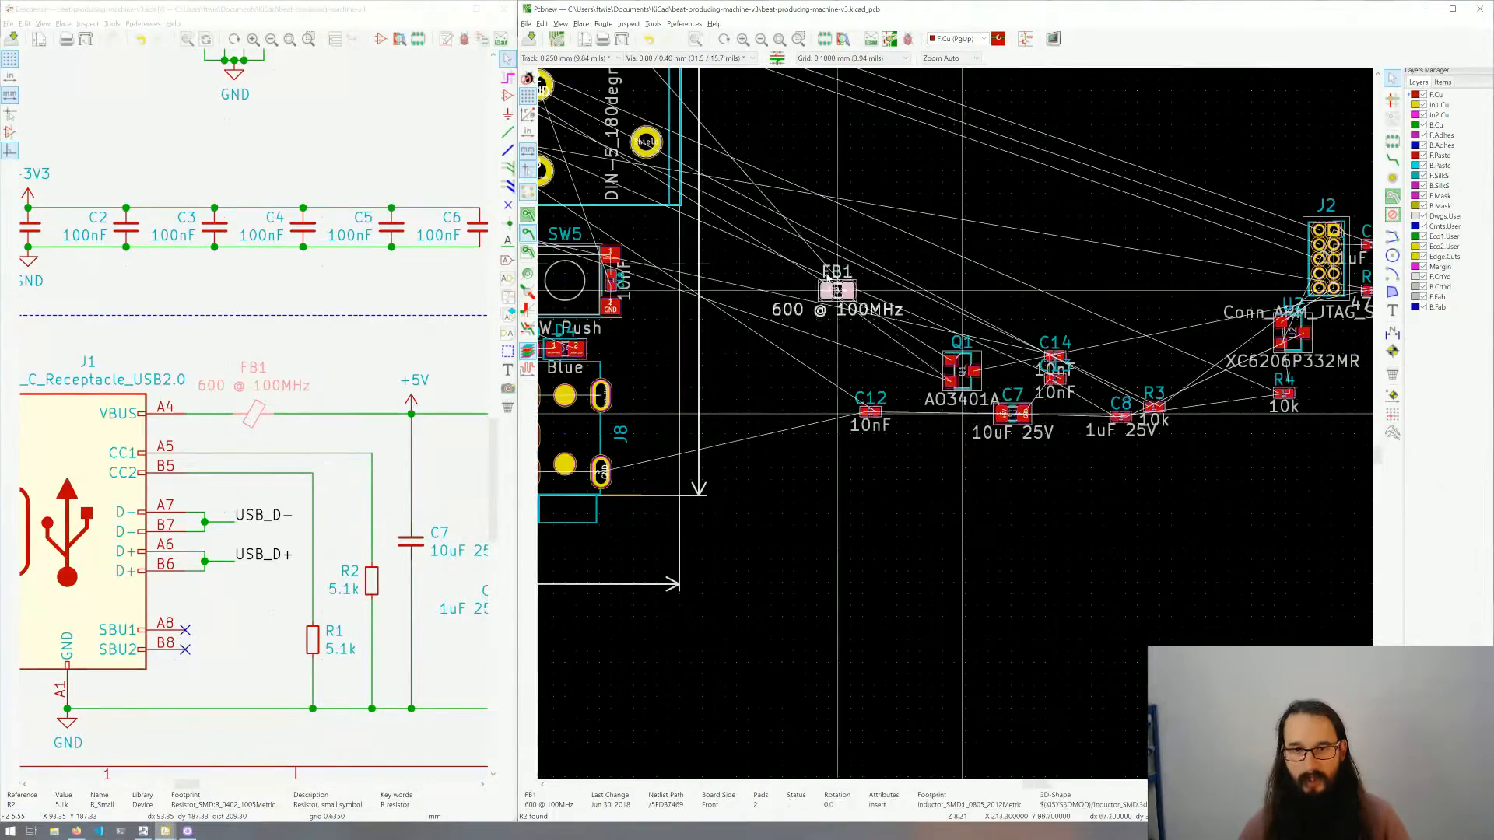
scroll(1053, 524, "up", 2)
middle_click_drag(766, 200, 957, 407)
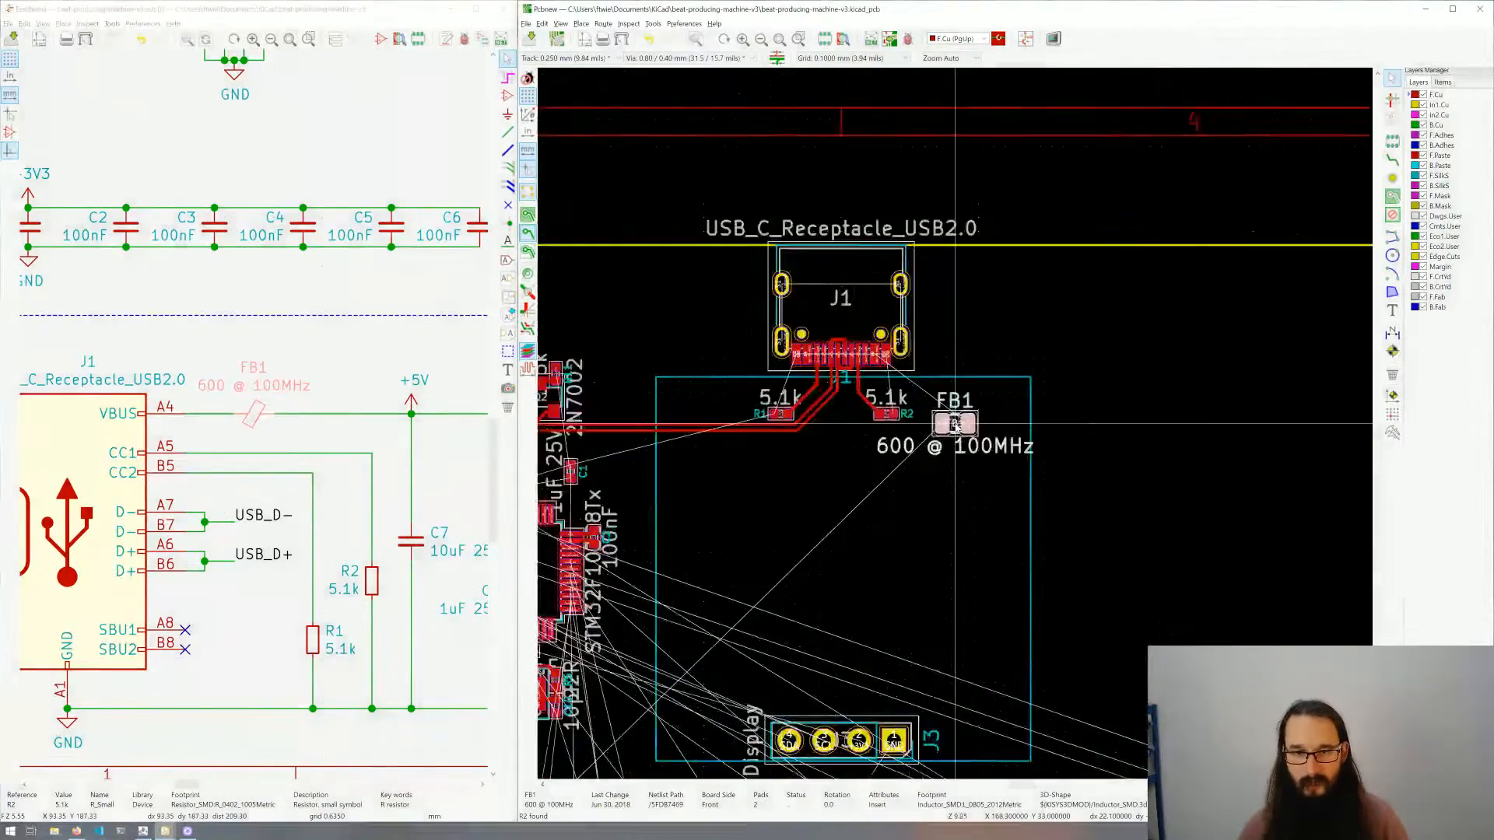
scroll(957, 413, "up", 3)
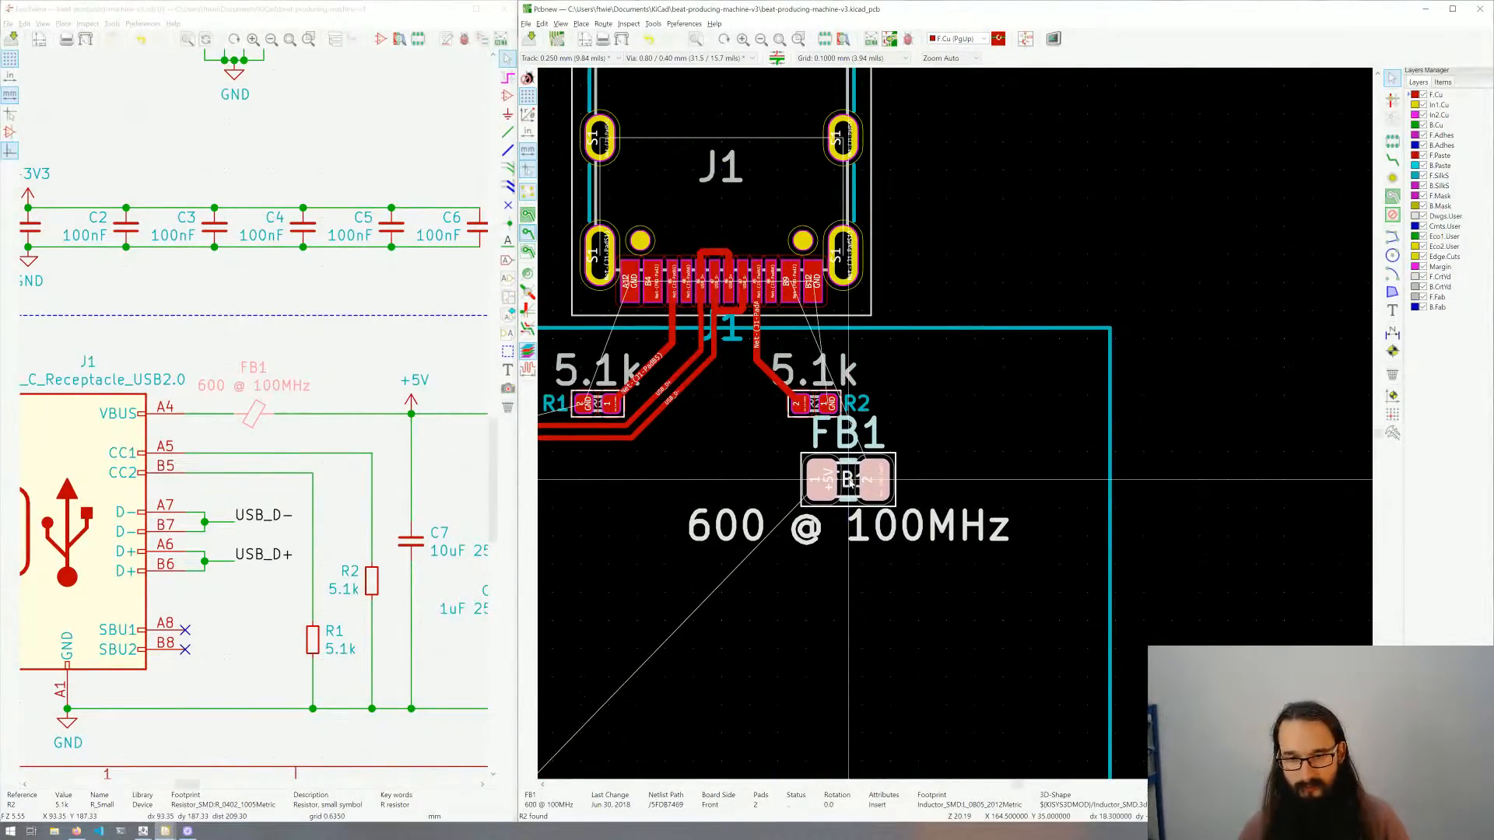
key("r")
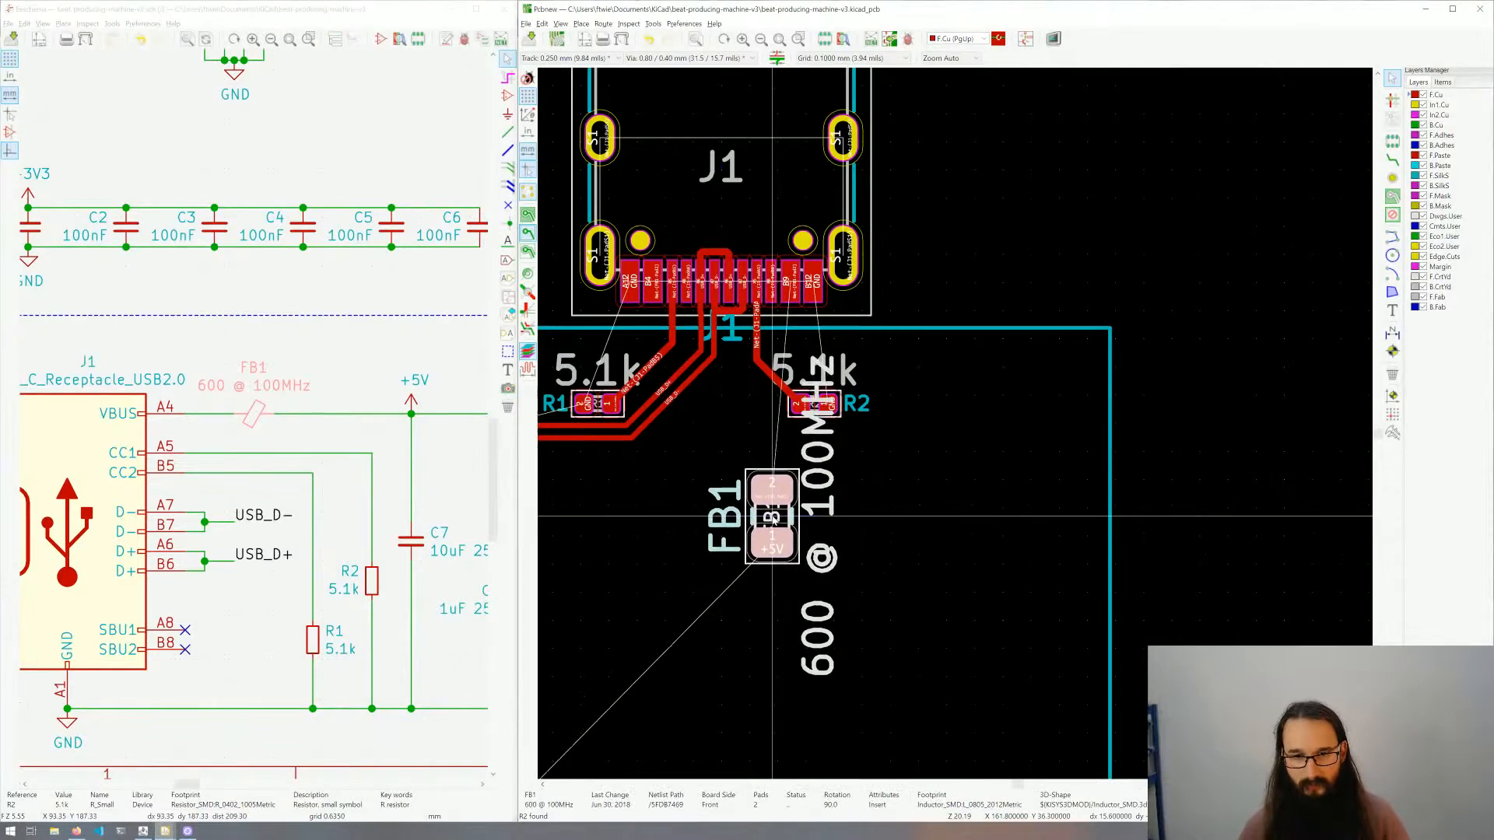
scroll(764, 489, "down", 4)
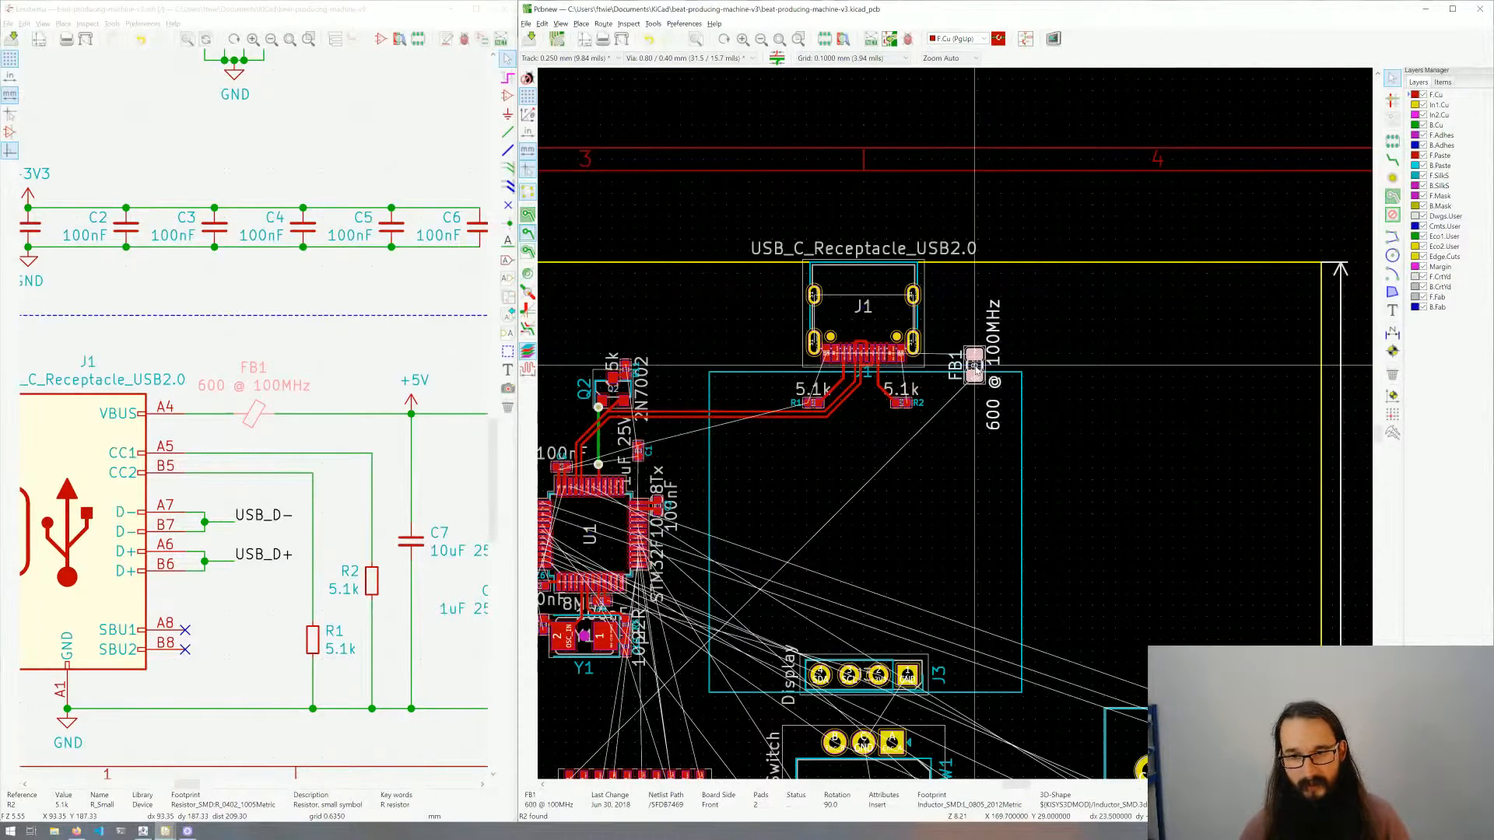
scroll(979, 363, "up", 4)
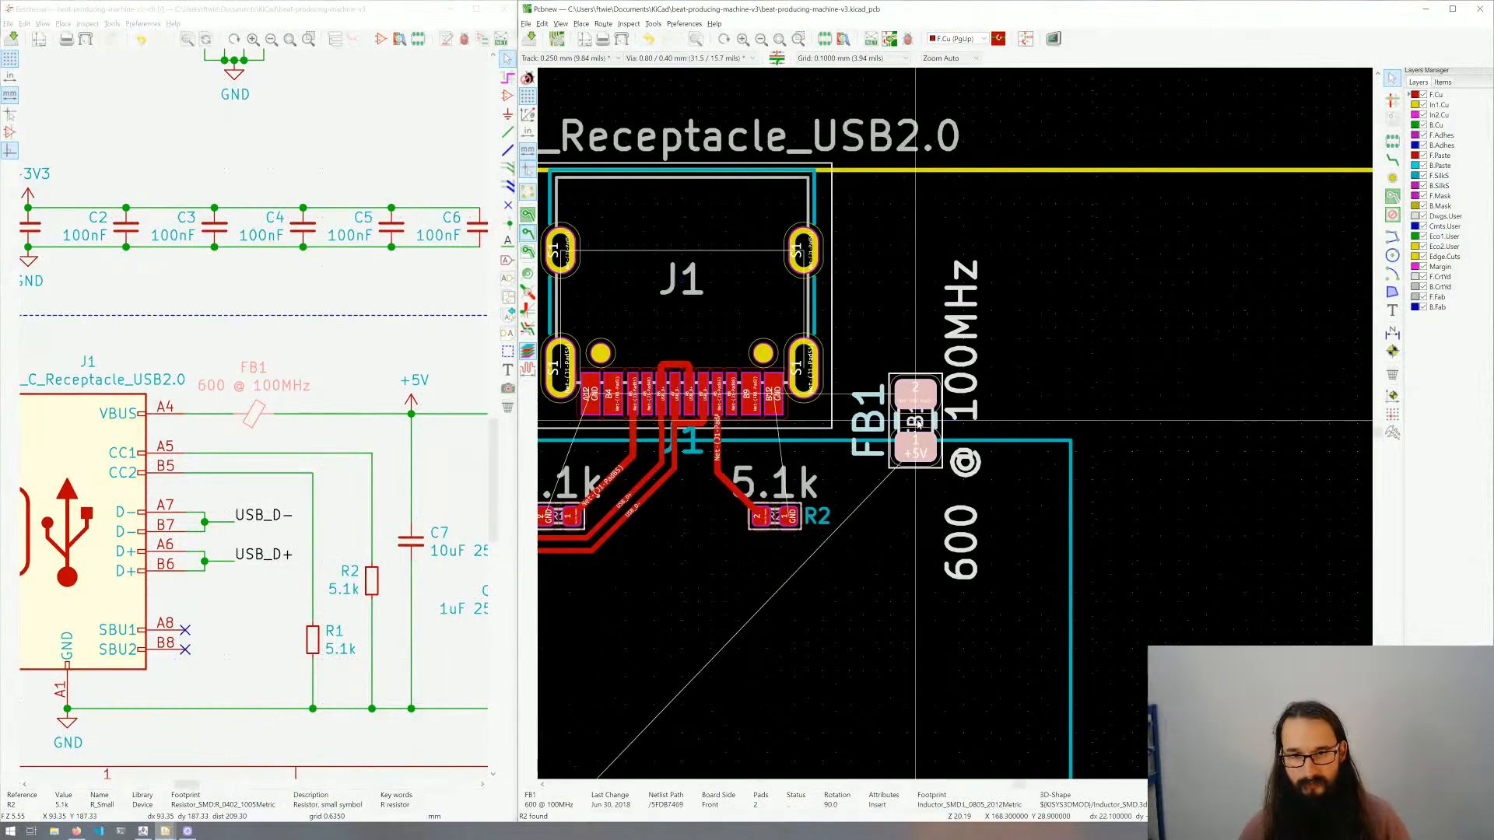
left_click(918, 423)
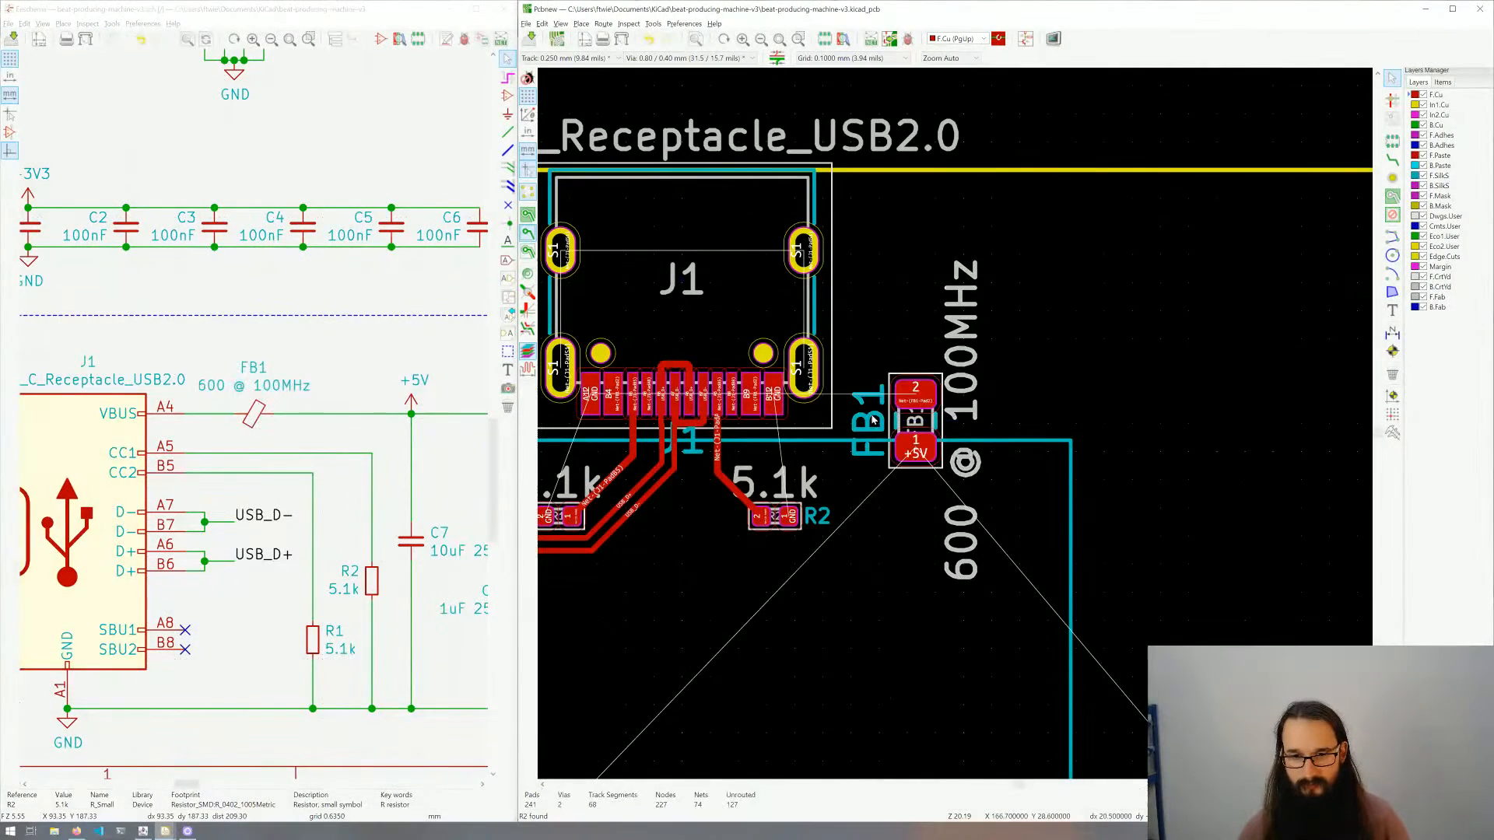
double_click(873, 421)
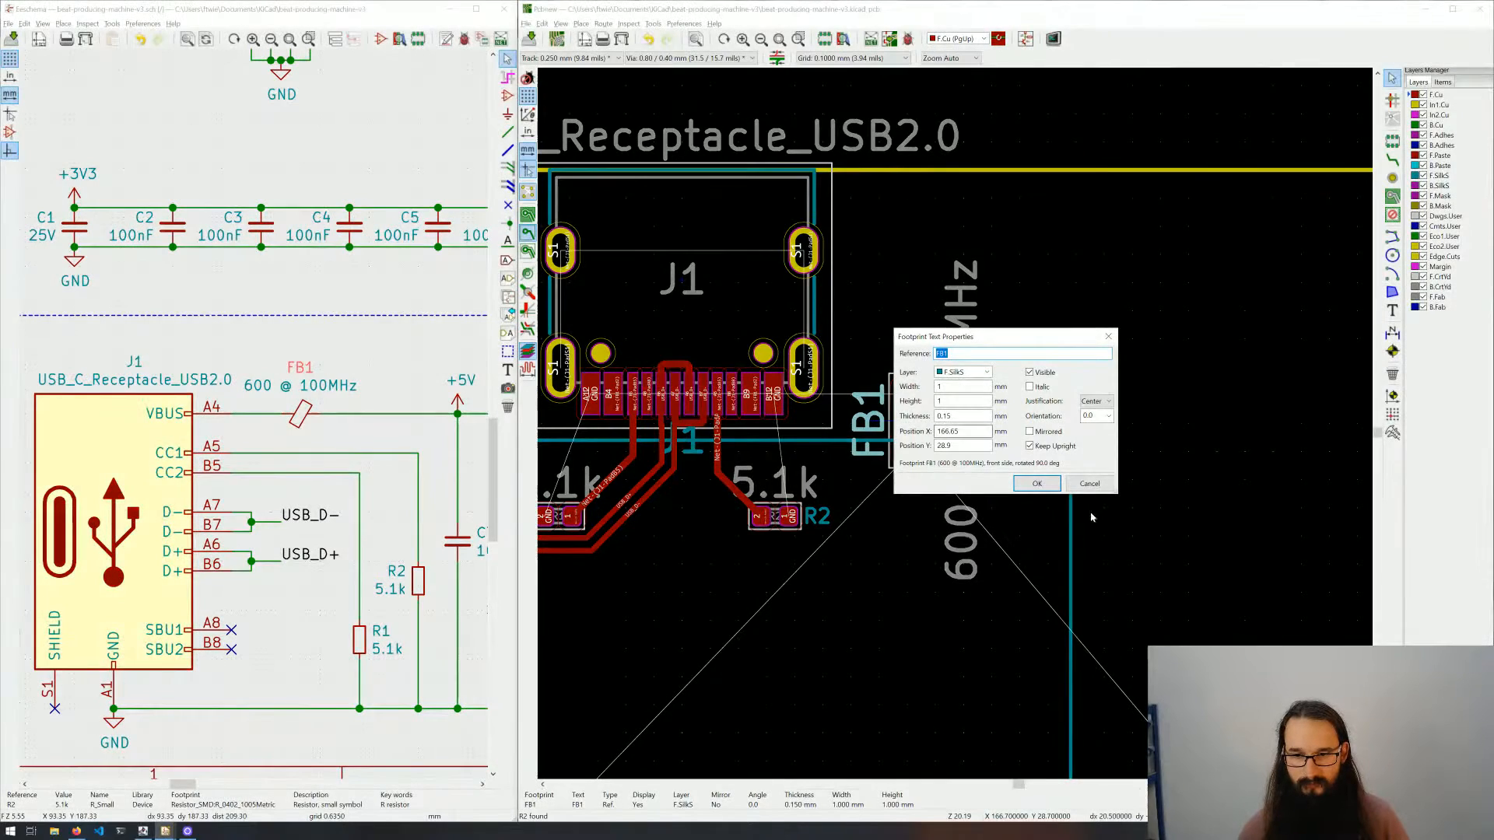
left_click(1036, 483)
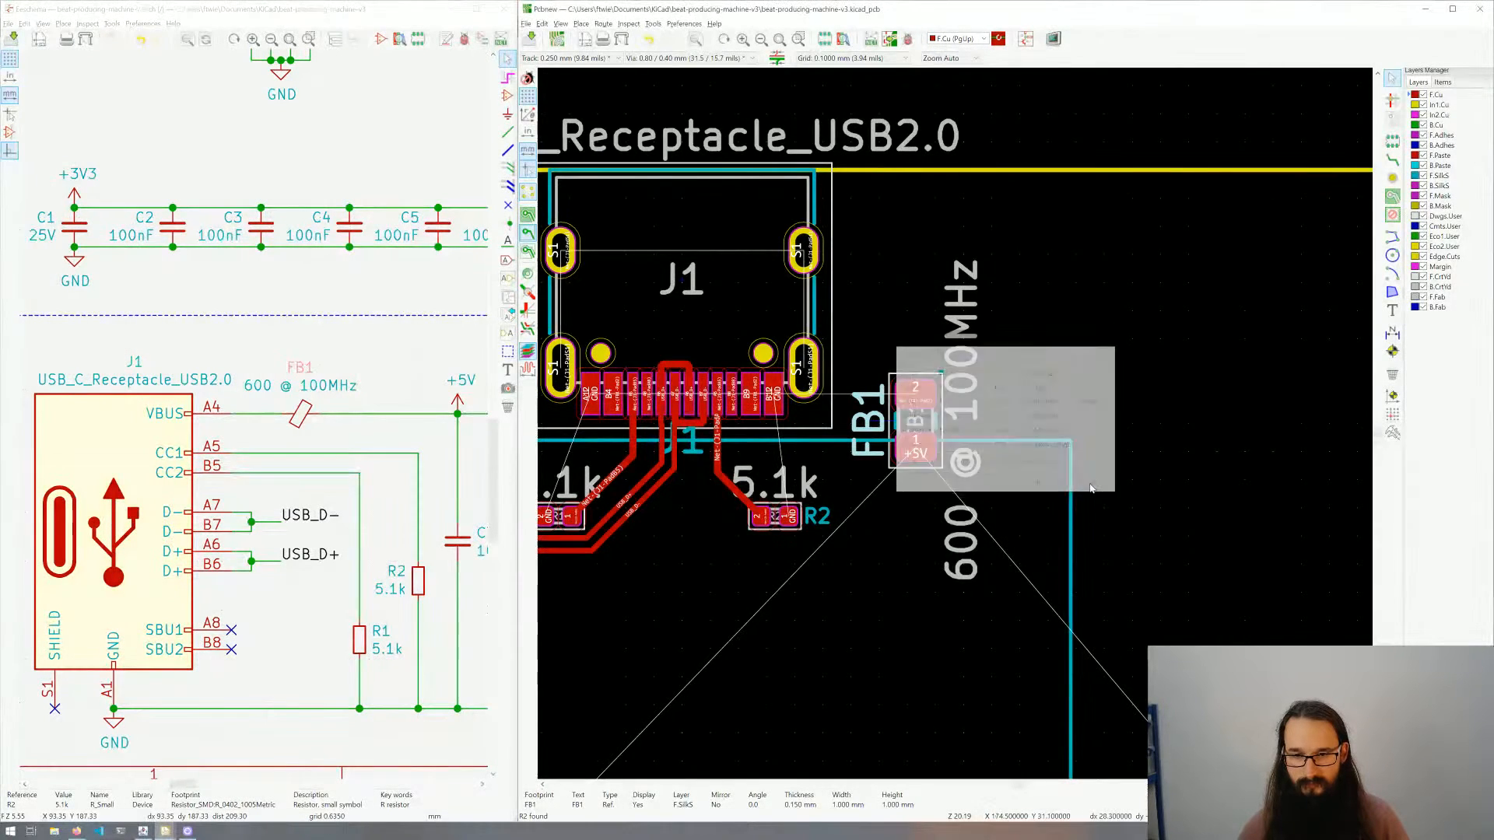
left_click(915, 421)
left_click(933, 424)
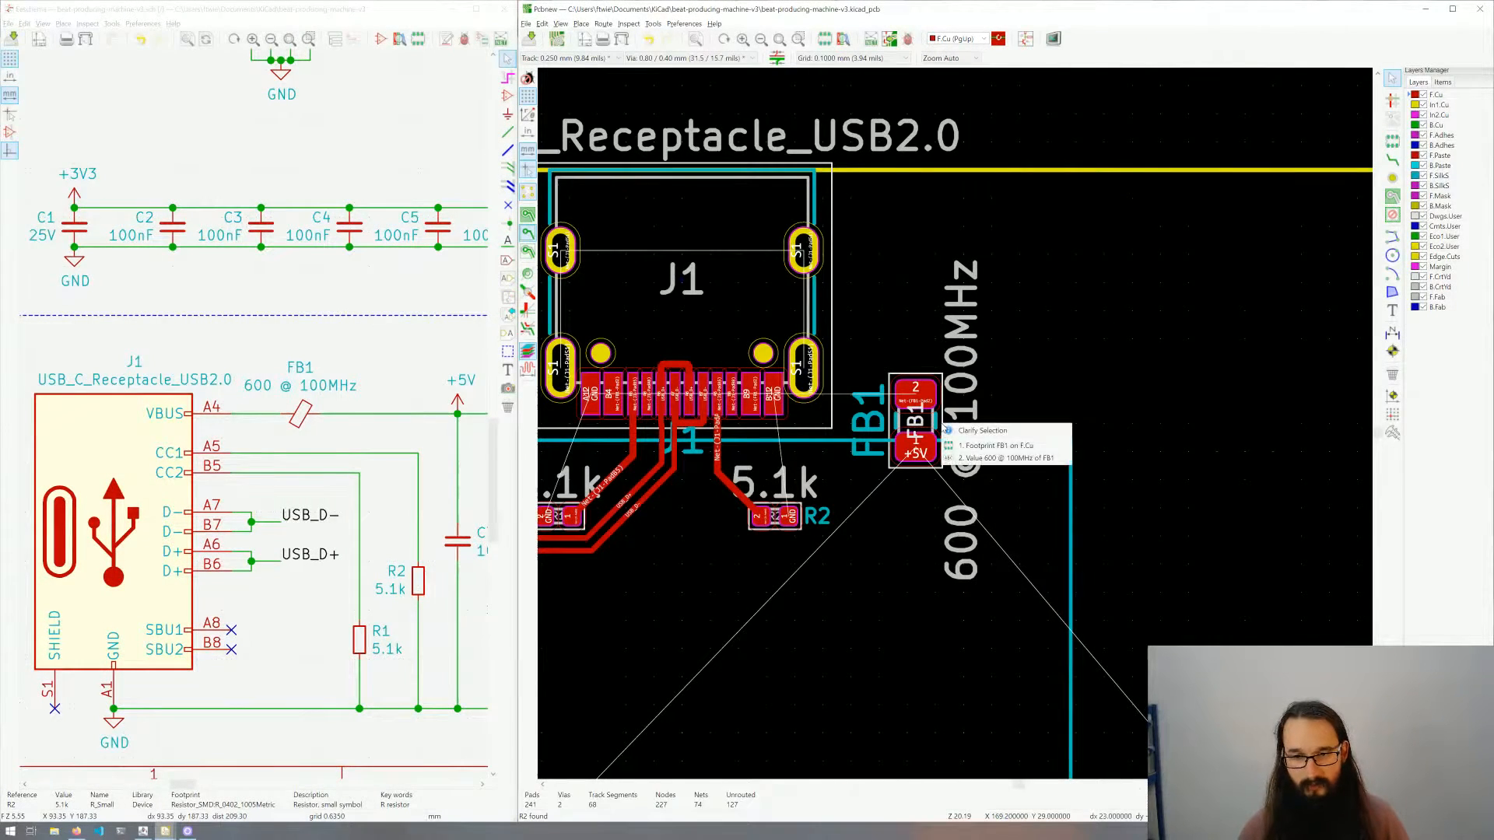
left_click(965, 445)
Step: Move FB1's reference text slightly up along the left side of the ferrite bead
left_click(877, 425)
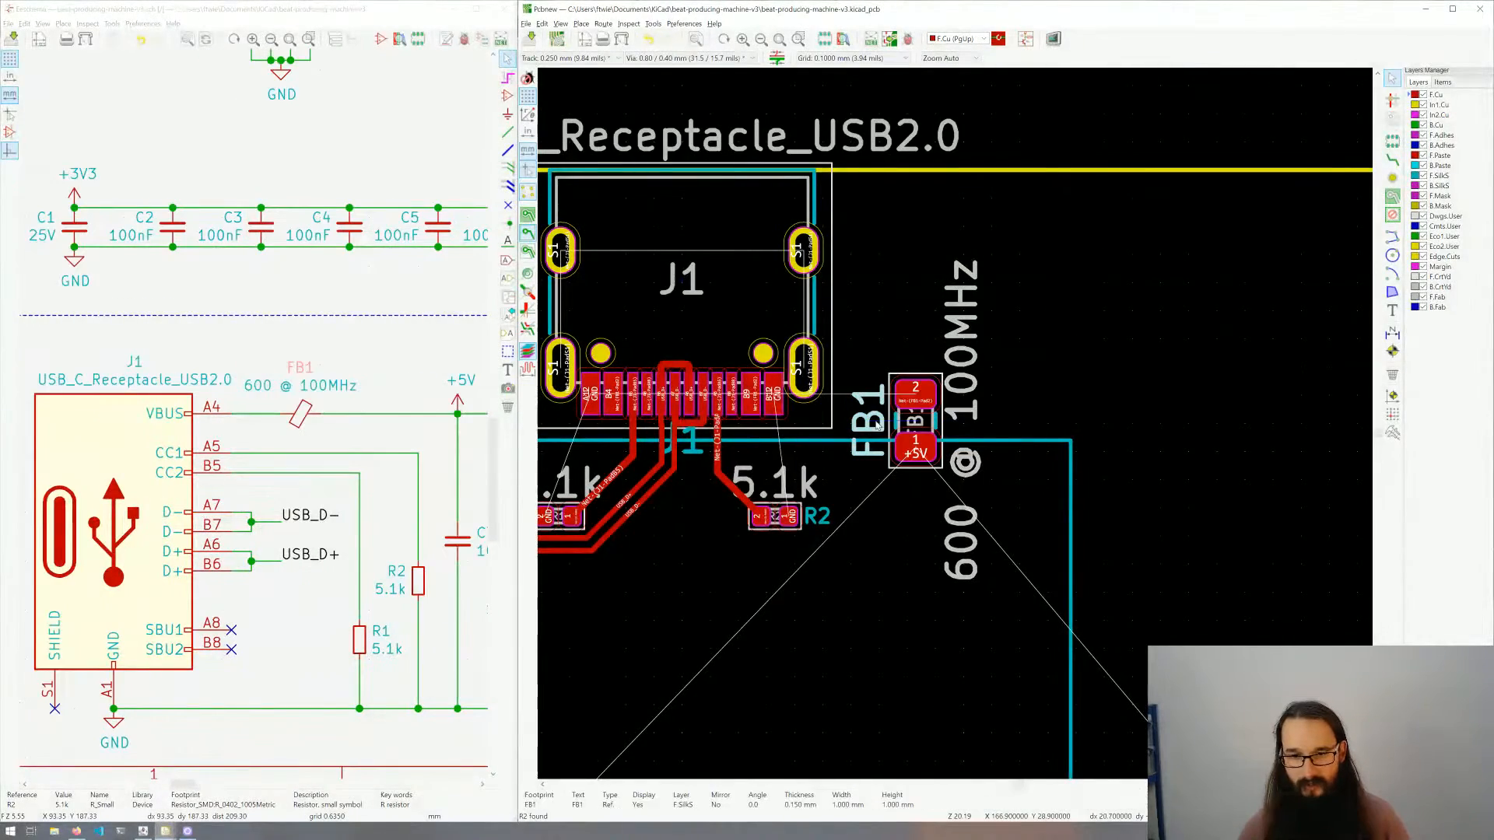
key("m")
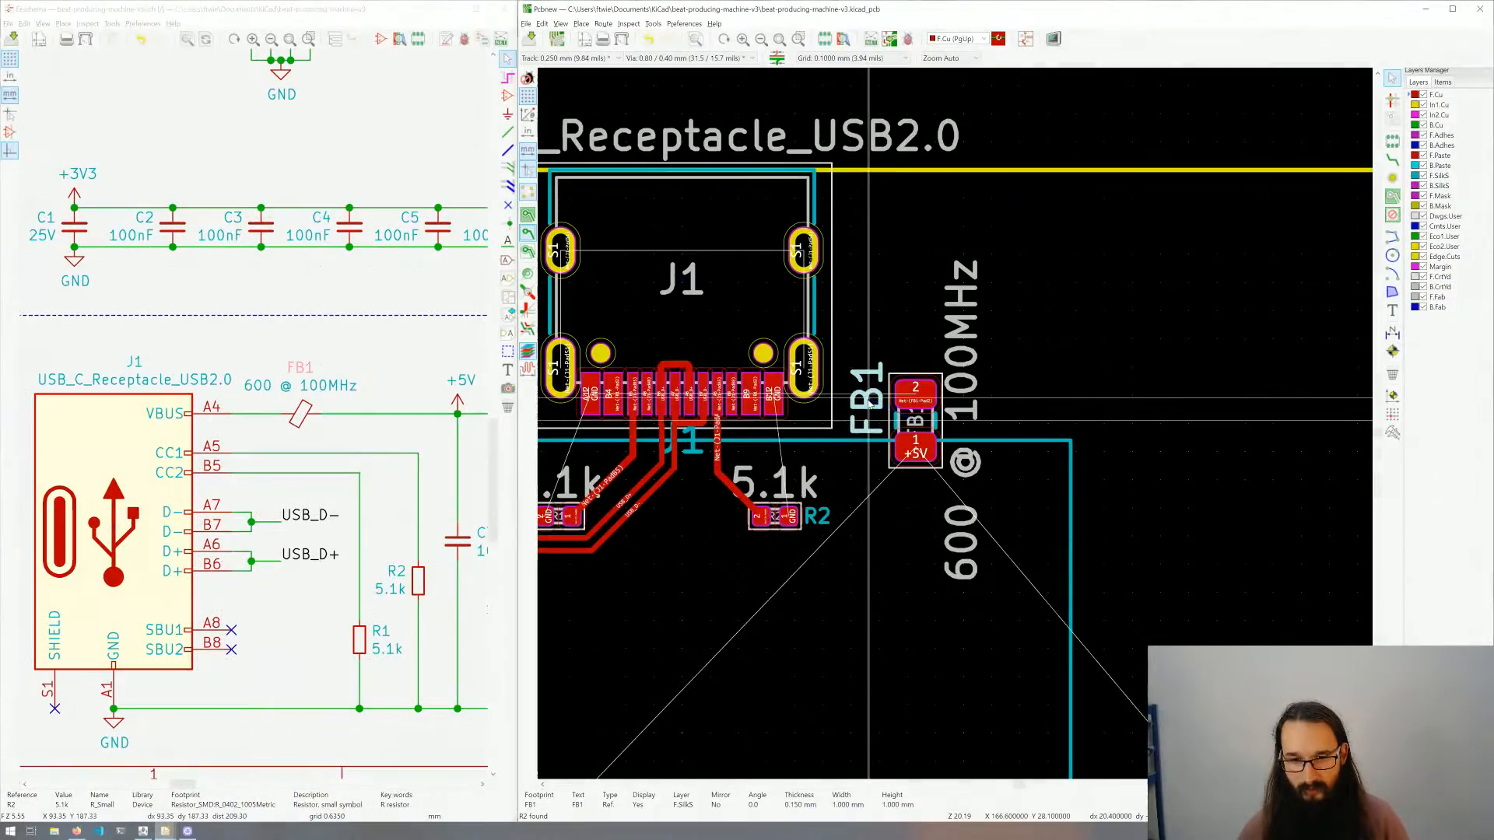
left_click(873, 404)
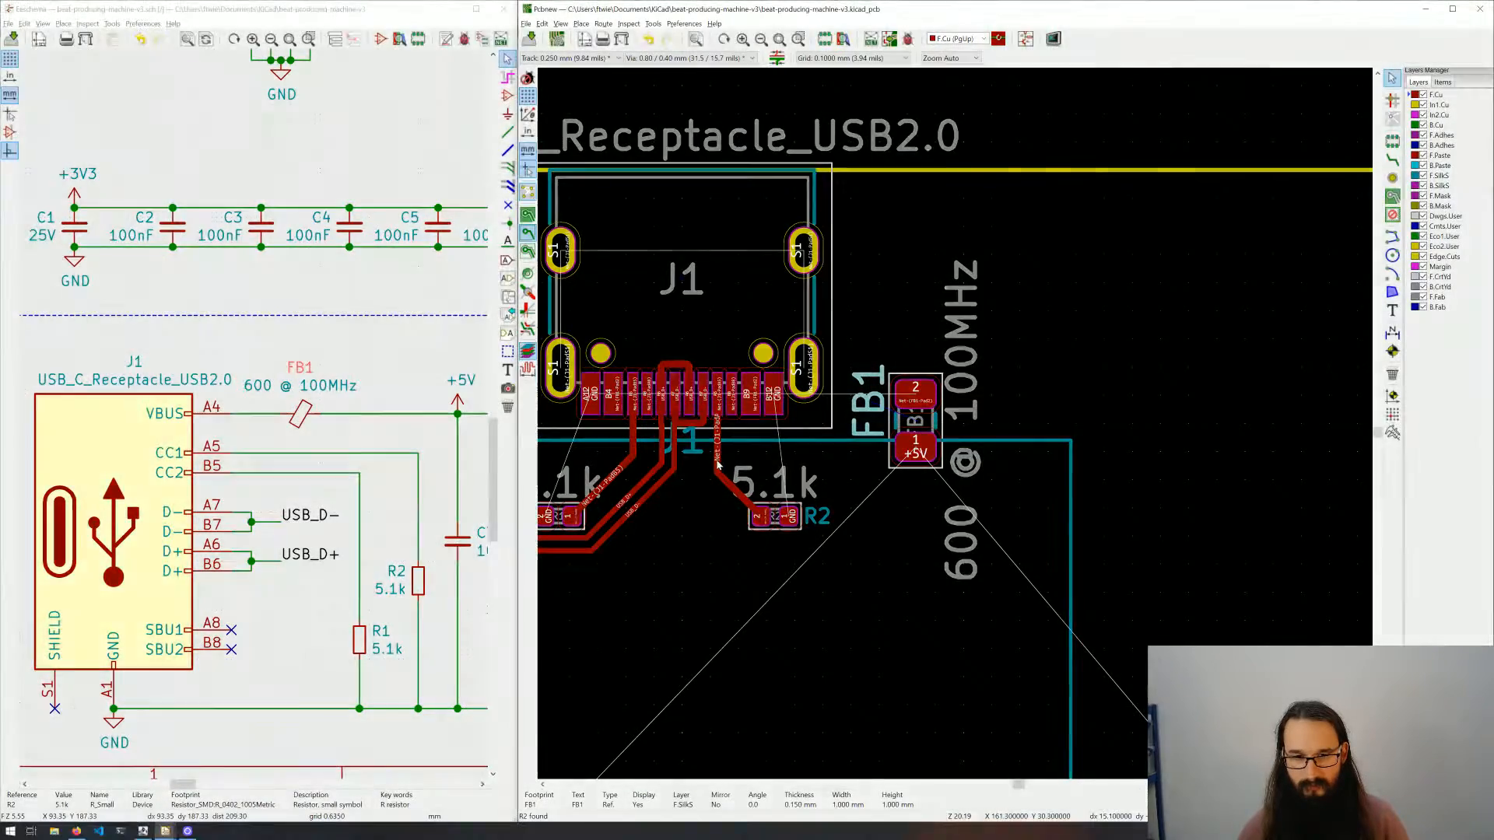
Step: Move J1's silkscreen reference text from below the connector to just left of its outline
left_click(700, 455)
middle_click_drag(699, 456, 925, 530)
key("m")
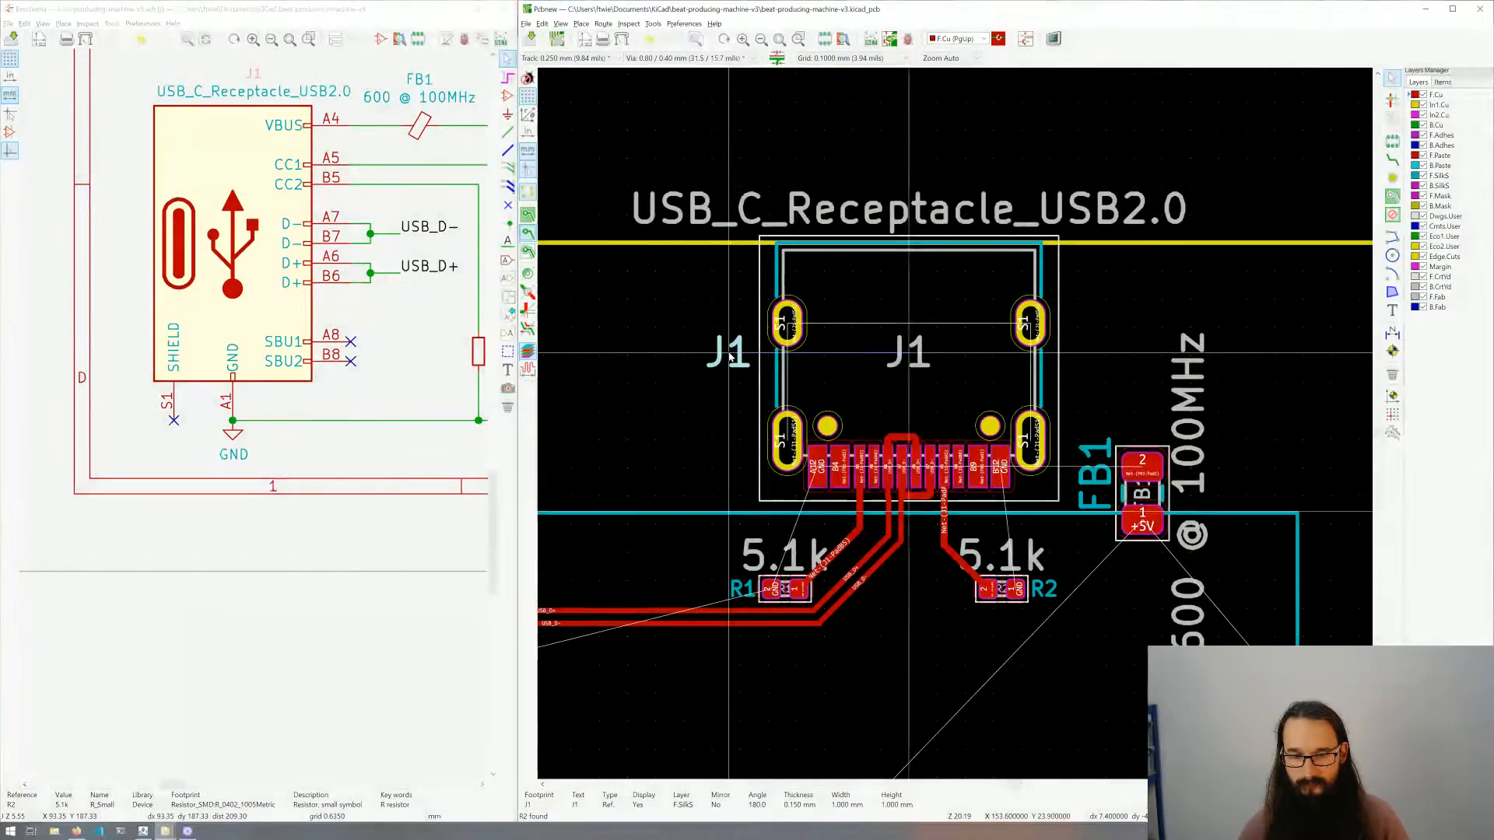
left_click(726, 356)
Step: Find C7 from the schematic, place it just right of FB1 rotated to 90 degrees, and move its reference text to the capacitor's right side
scroll(954, 422, "down", 4)
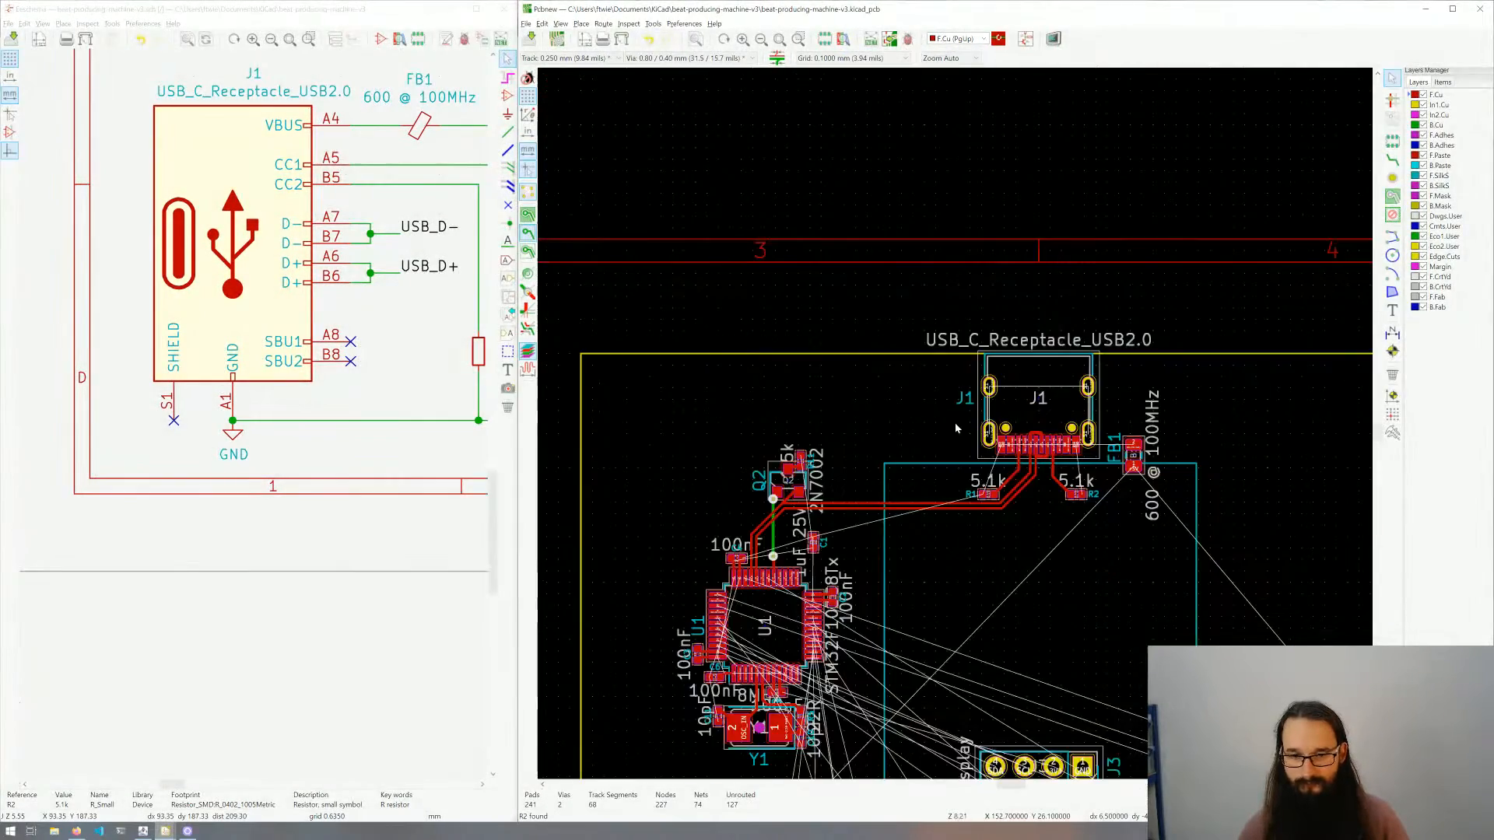
middle_click_drag(904, 492, 874, 425)
middle_click_drag(958, 465, 944, 426)
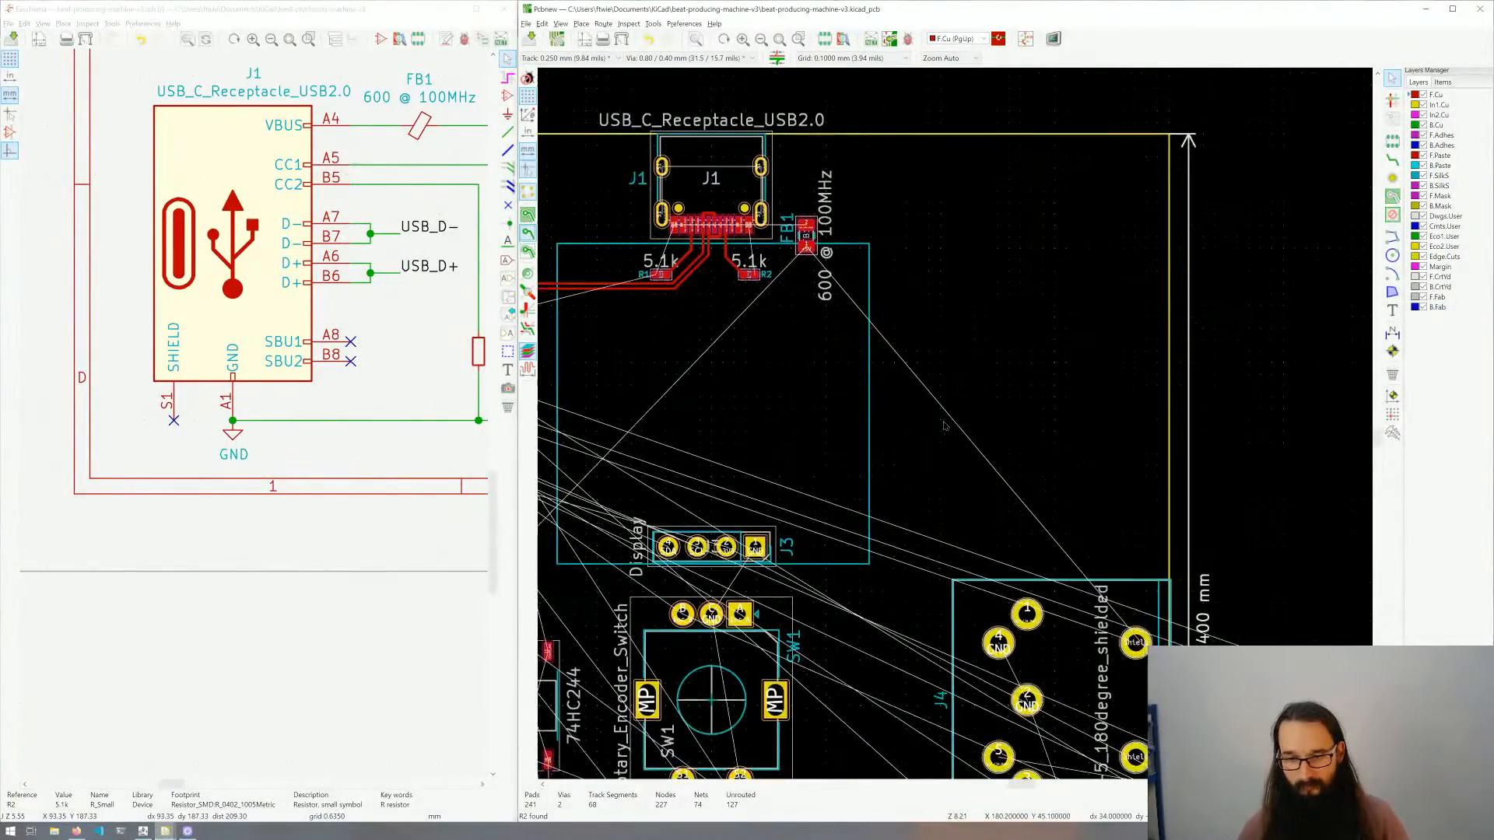
middle_click_drag(886, 375, 927, 447)
middle_click_drag(460, 351, 238, 394)
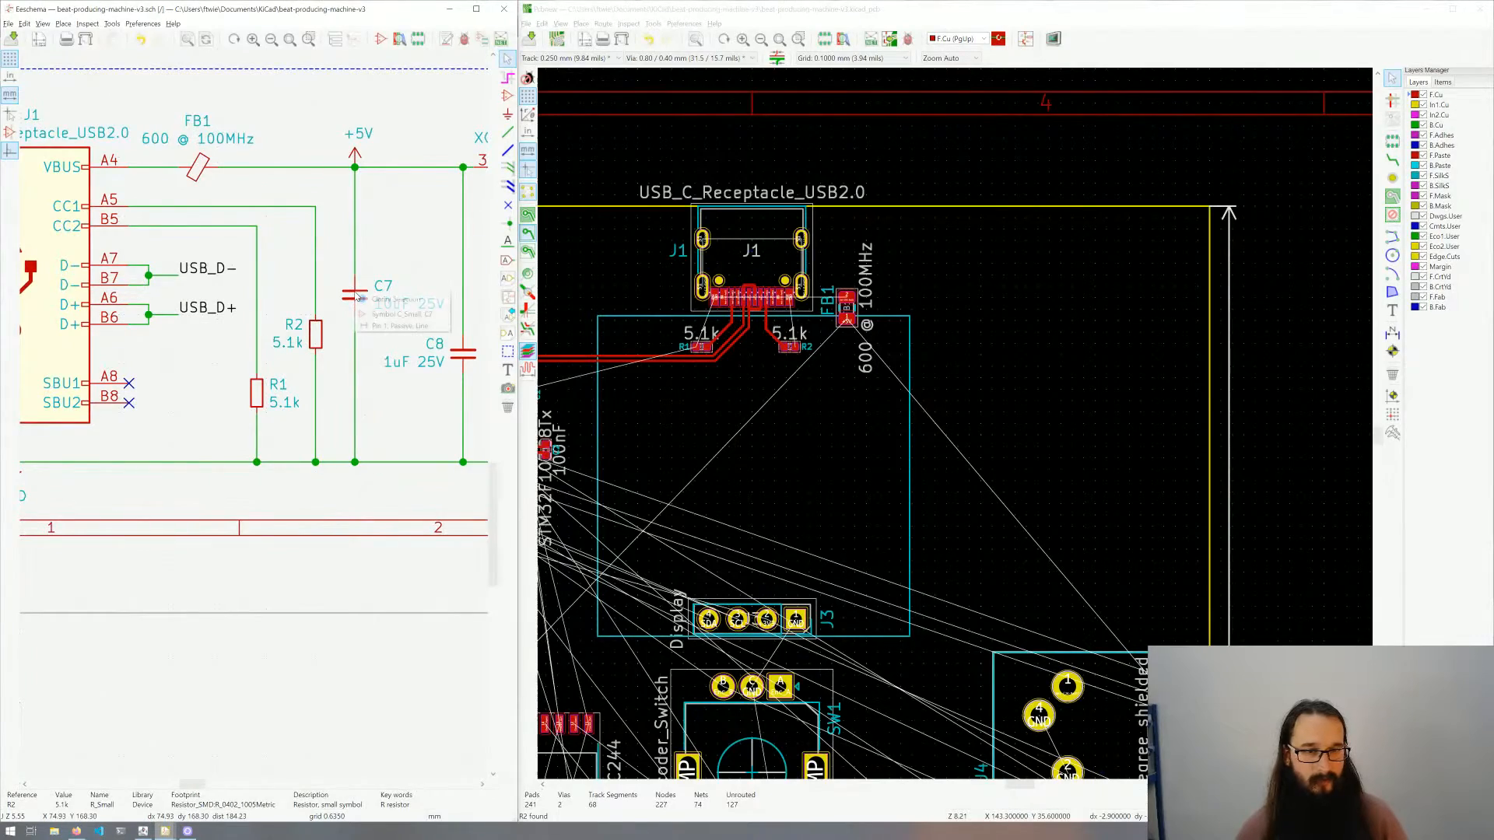
left_click(382, 314)
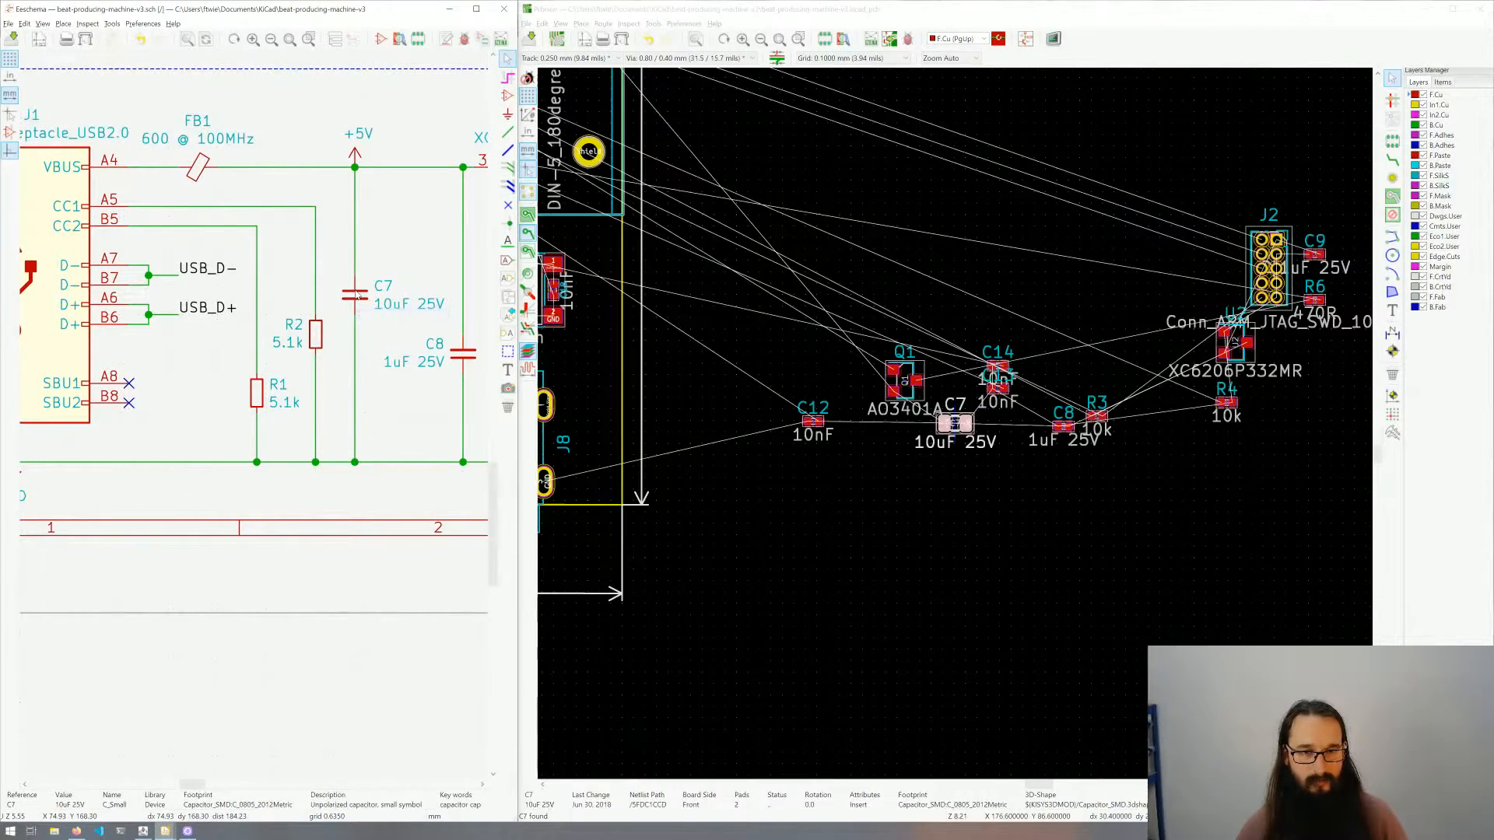
left_click(955, 427)
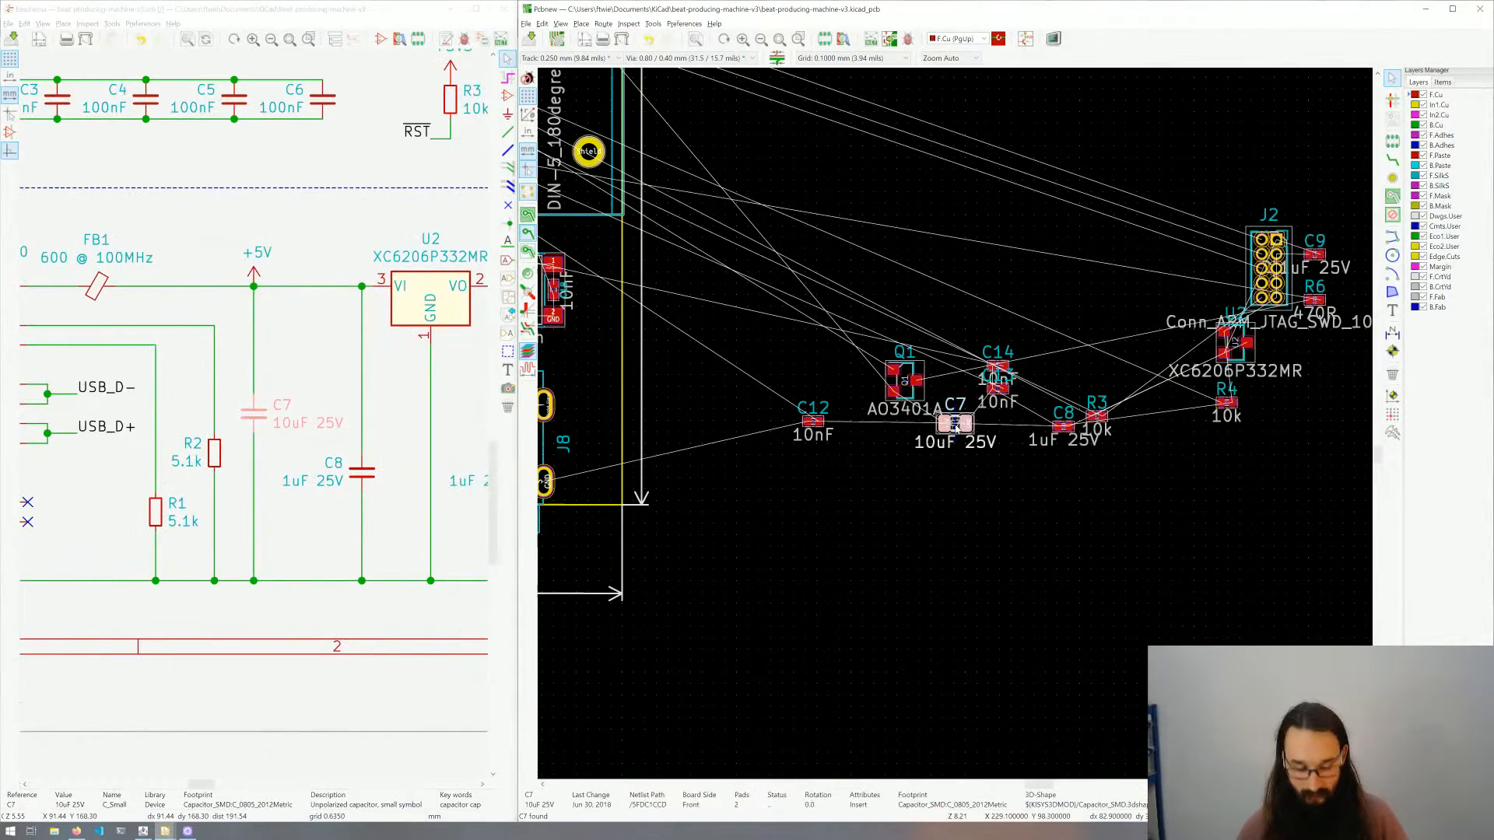
scroll(956, 427, "down", 4)
scroll(884, 390, "up", 4)
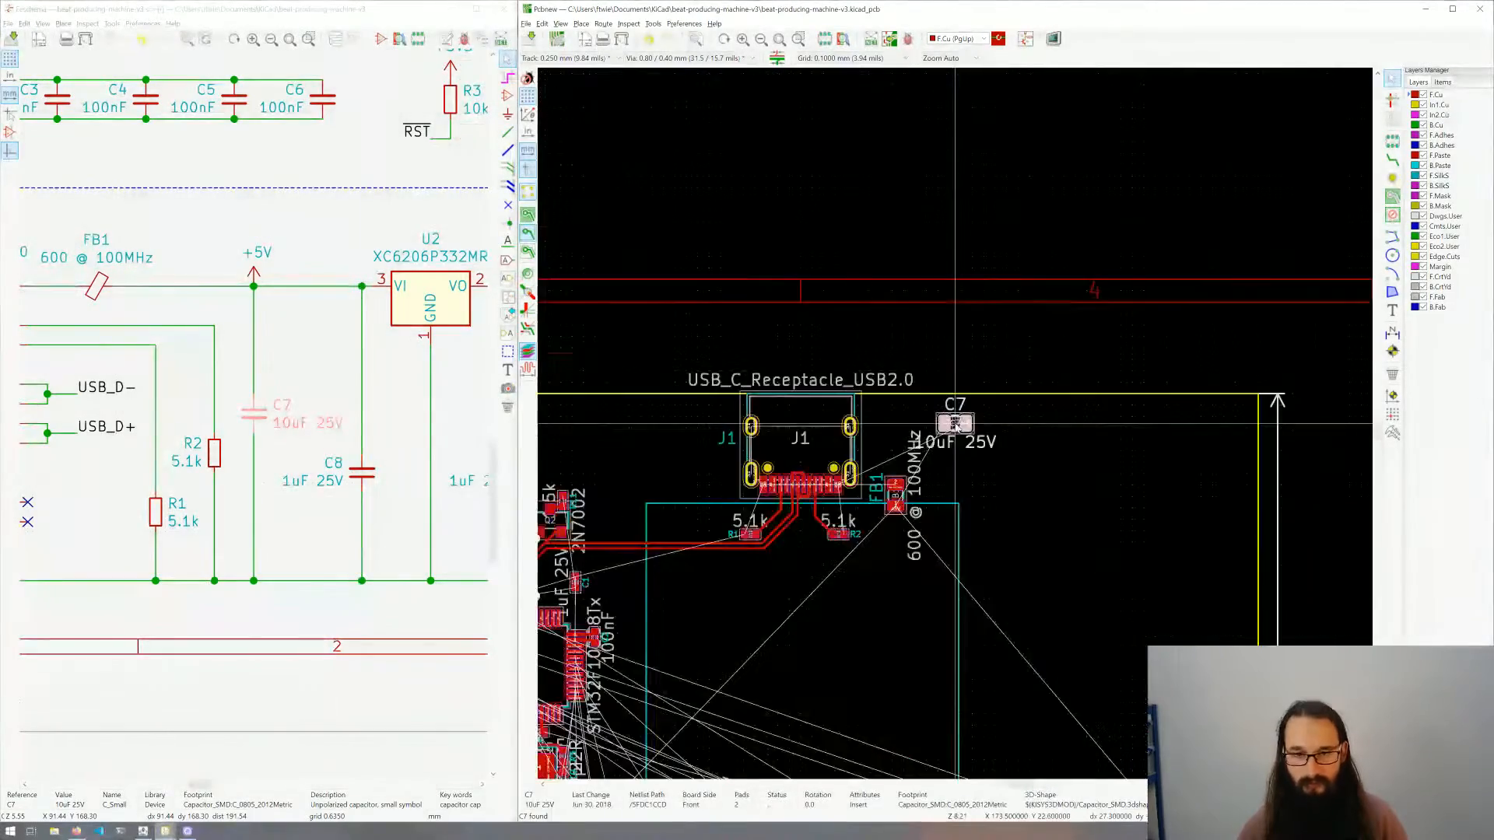
scroll(956, 427, "up", 4)
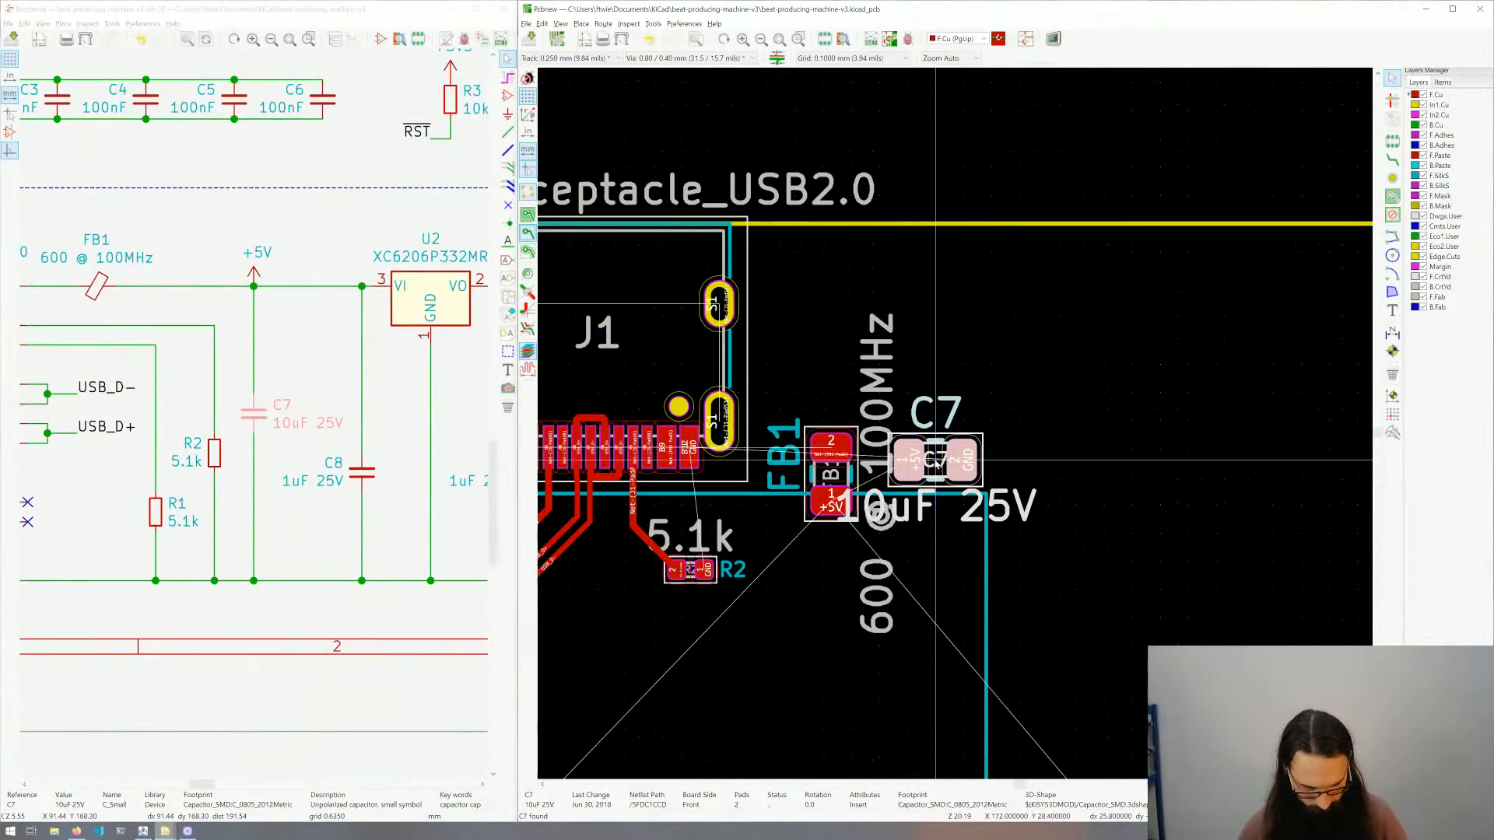
key("r")
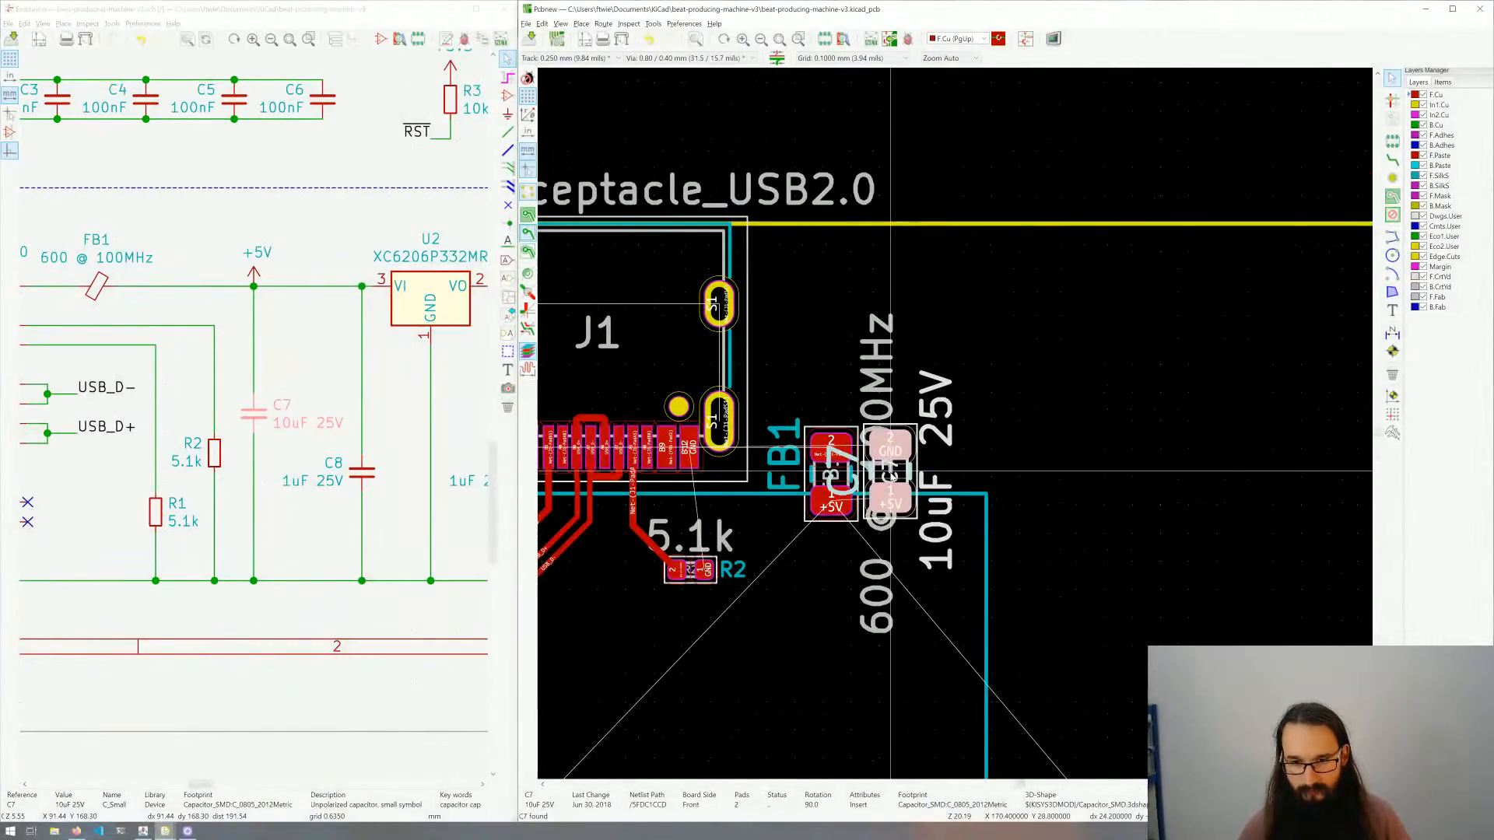
left_click(891, 474)
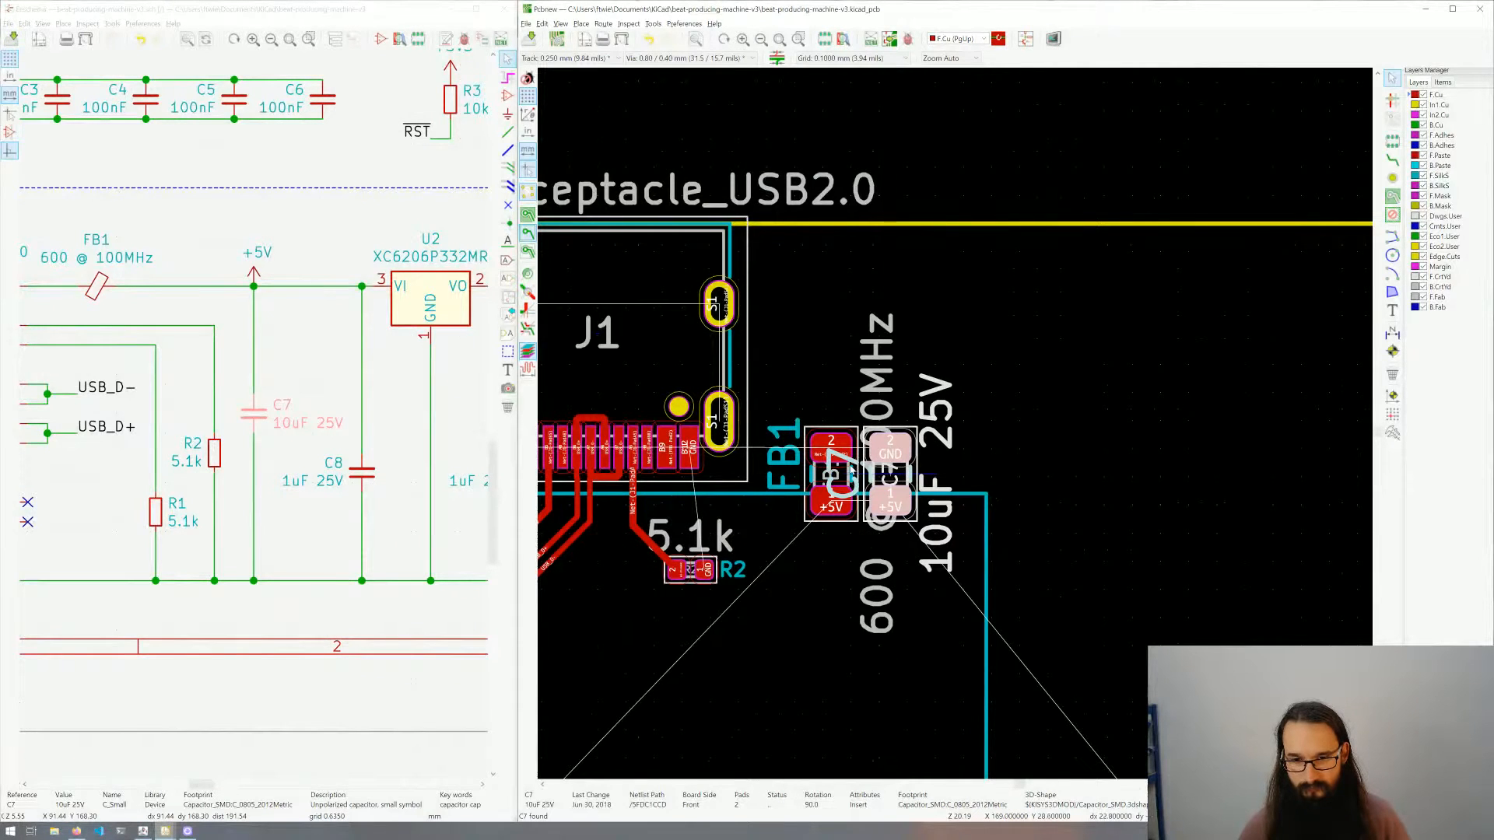
key("m")
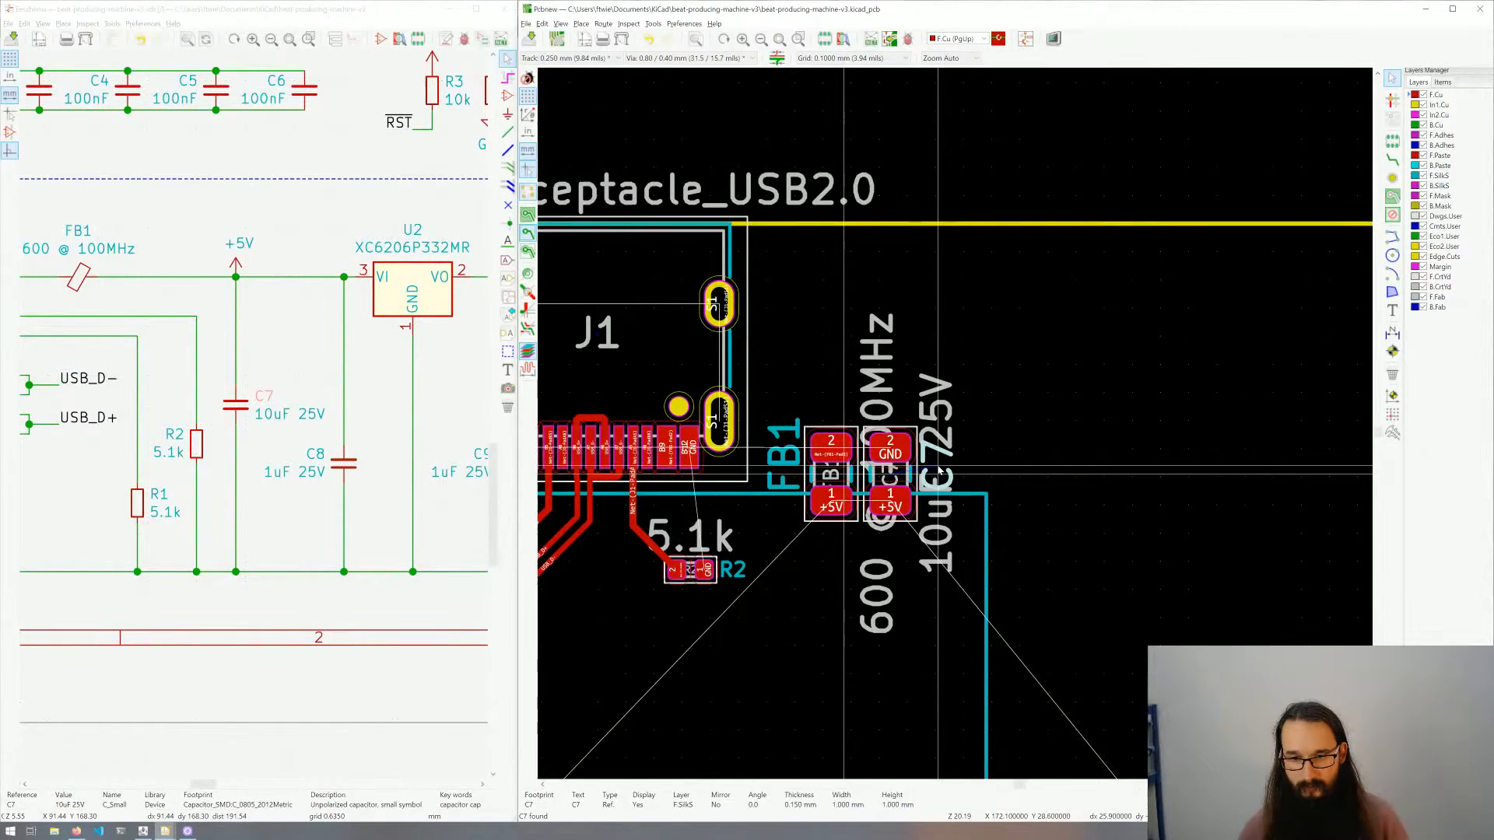
left_click(938, 471)
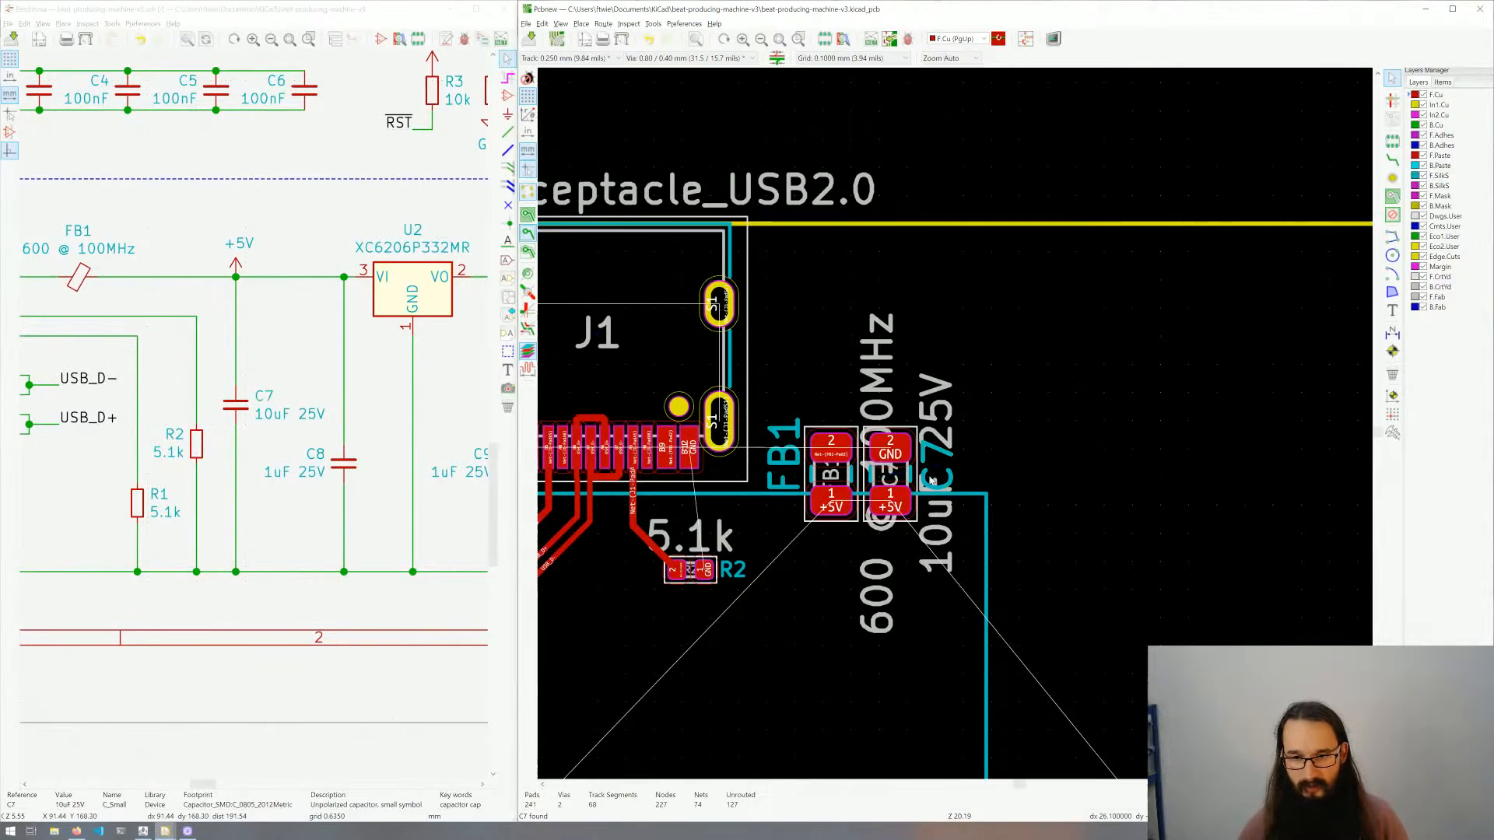
Step: Set the routing track width to 0.5 mm
middle_click_drag(832, 455, 916, 490)
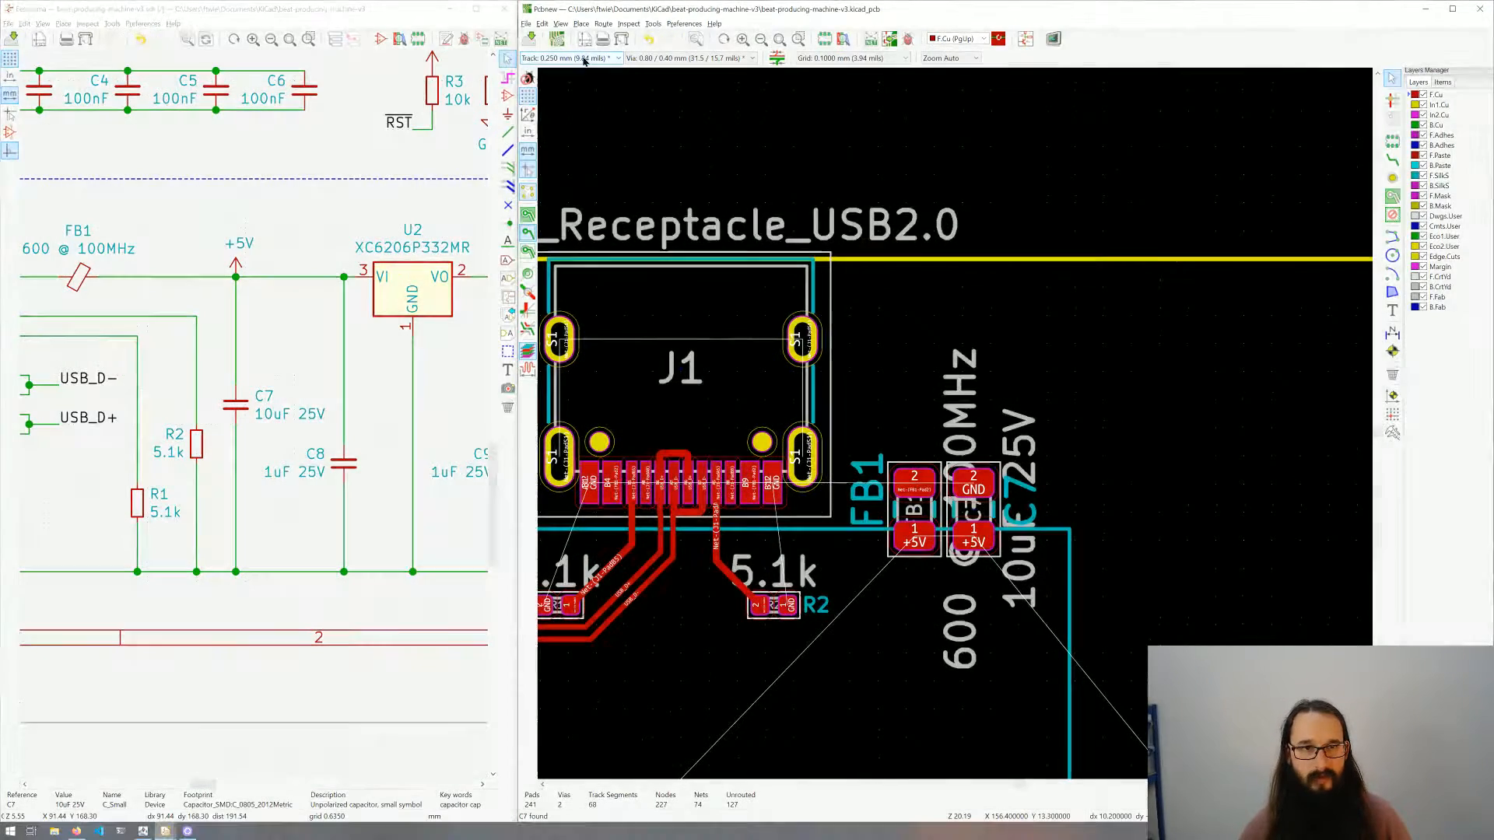
left_click(574, 59)
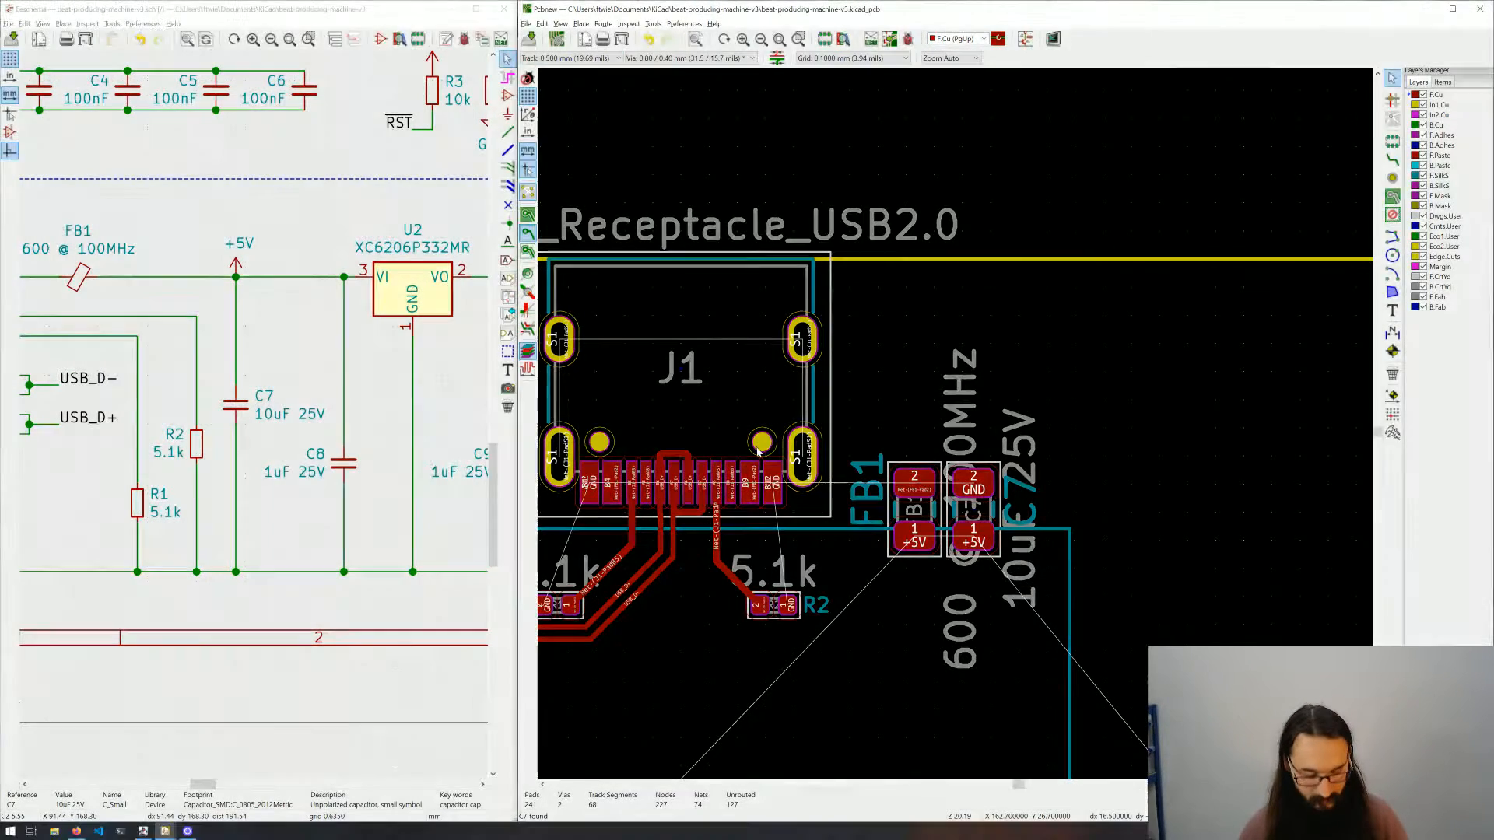
Step: Route a 0.5 mm front-copper track from FB1's pad 2 to J1's nearer VBUS pad, B9
key("x")
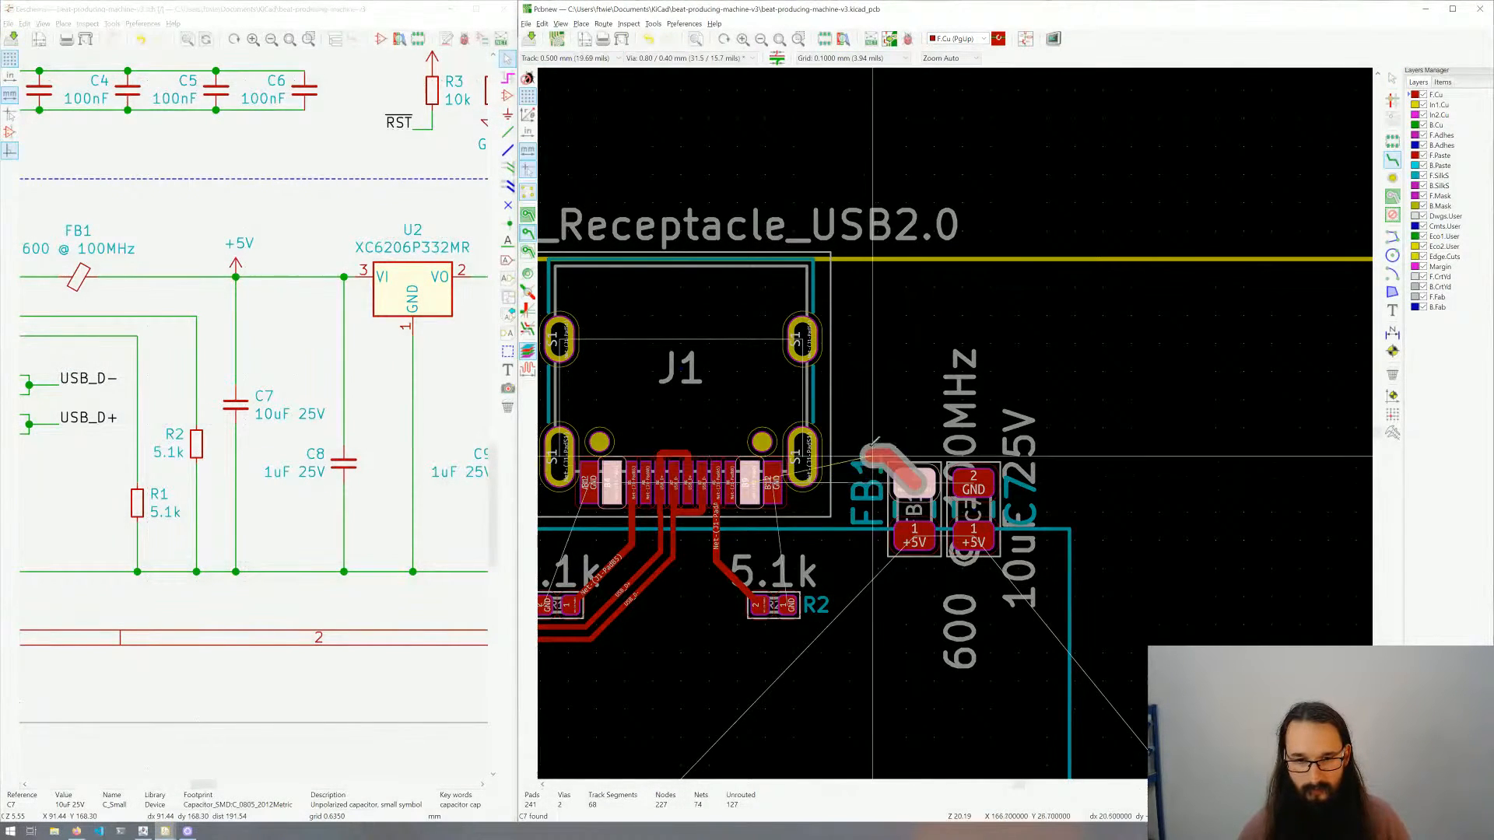
left_click(750, 481)
left_click(611, 479)
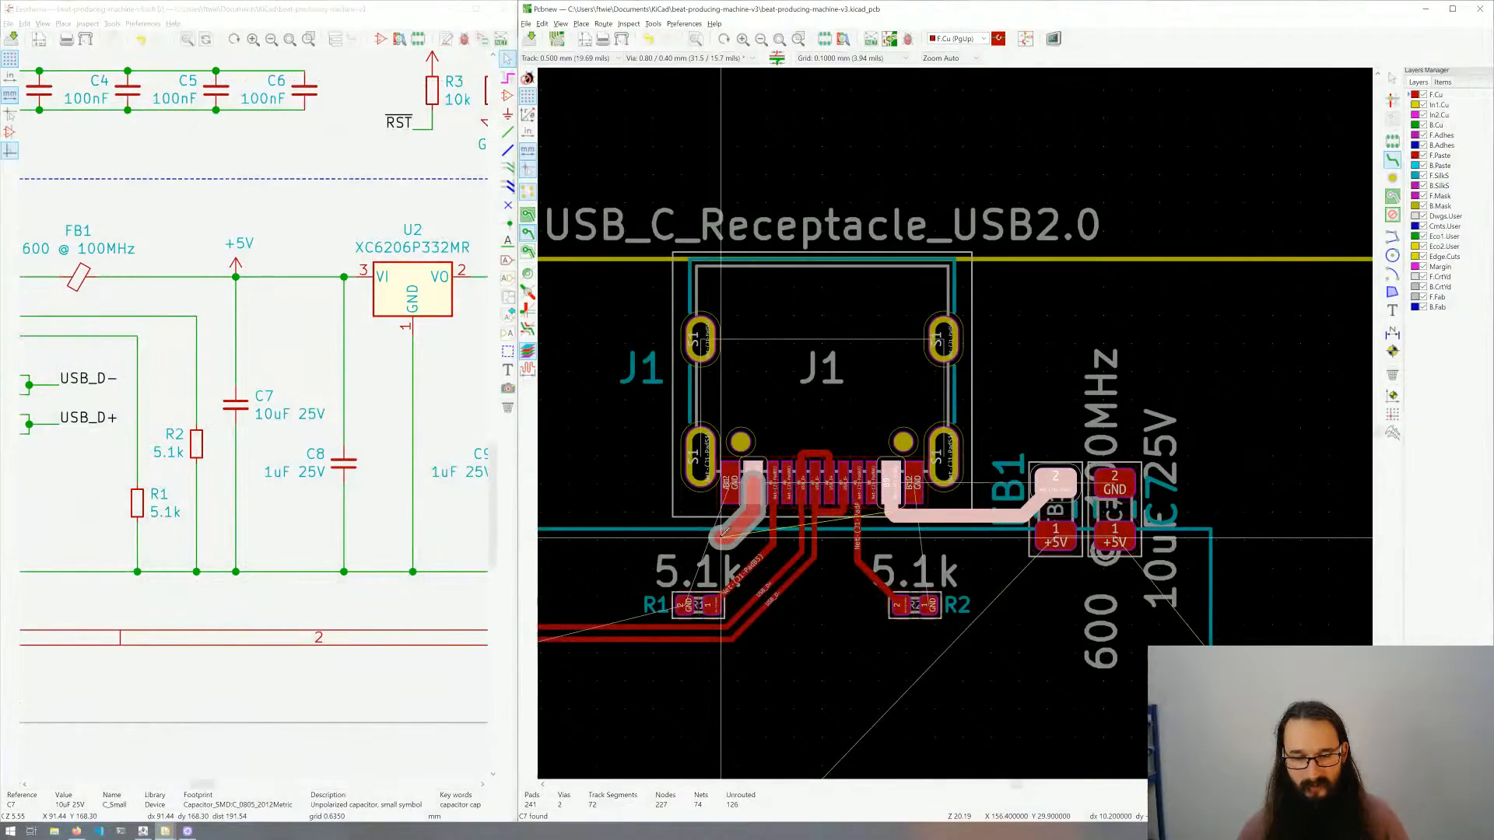
key("Escape")
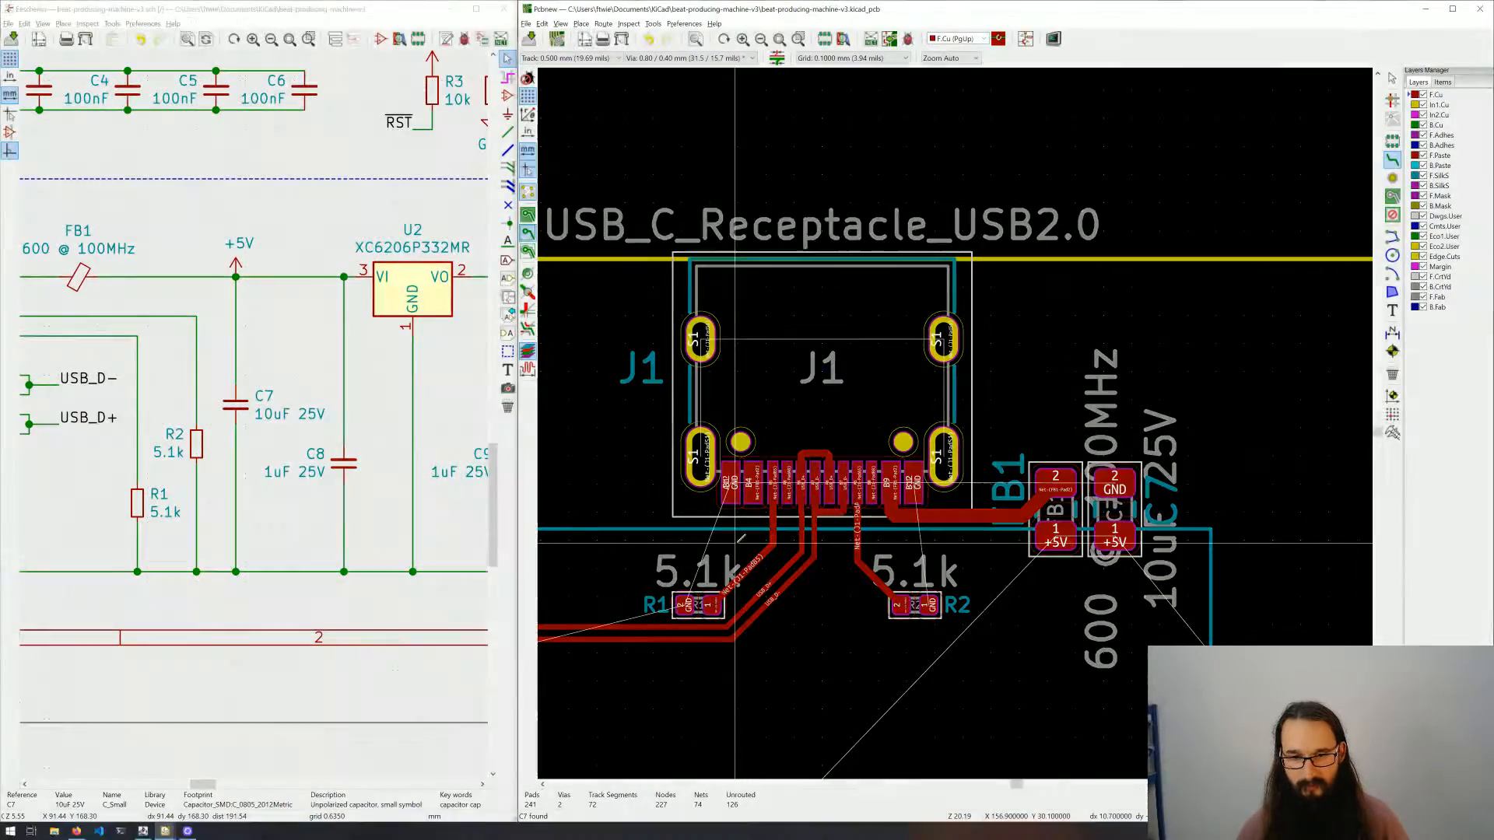
Step: Set the track width to 0.25 mm and connect J1's VBUS pads B4 and B9 with a track arching above the pad row
left_click(585, 59)
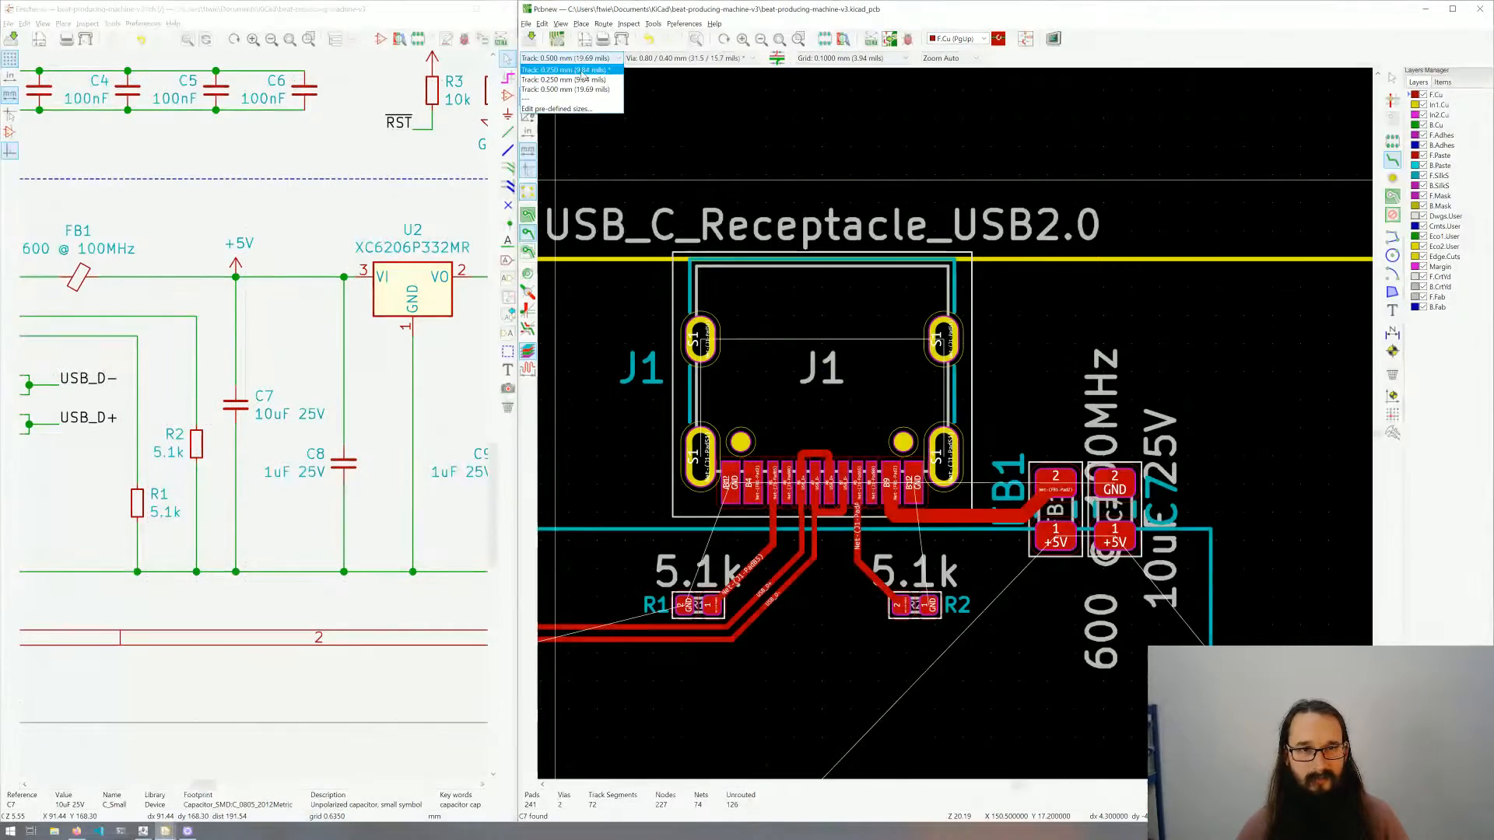
left_click(576, 80)
left_click(755, 484)
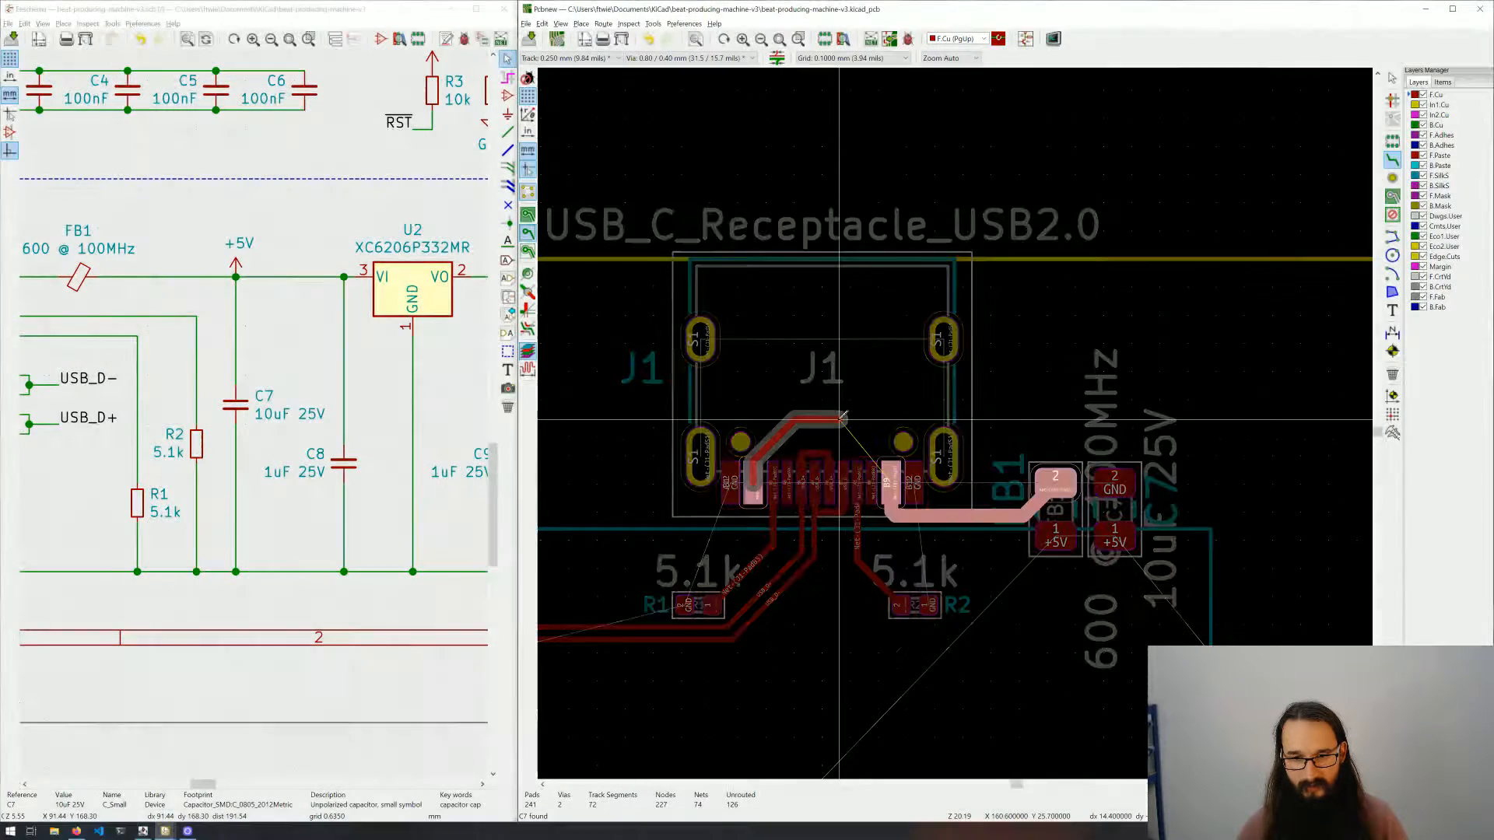
left_click(895, 464)
left_click(897, 470)
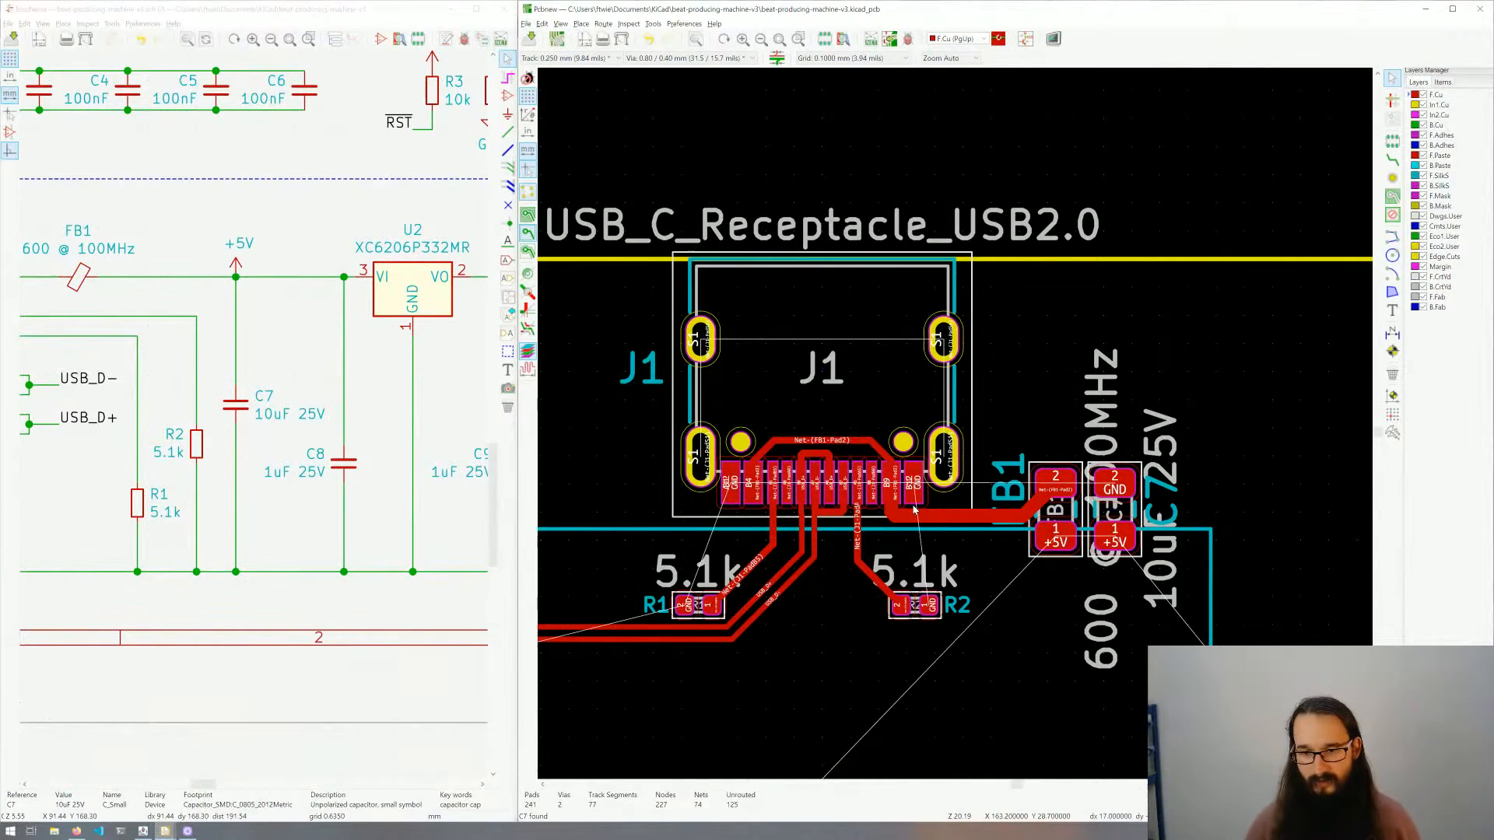
middle_click_drag(1002, 507, 921, 494)
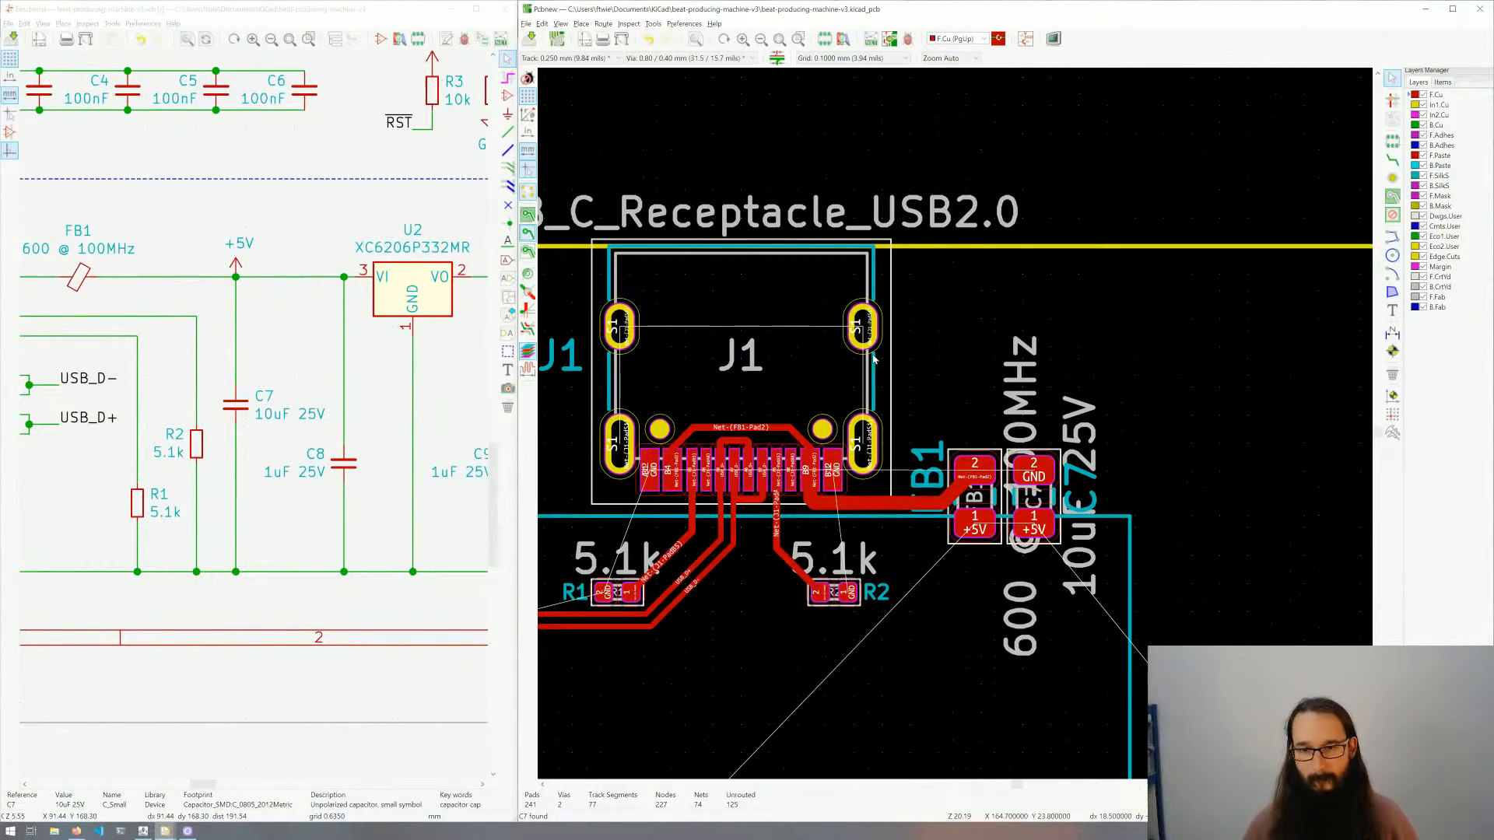
scroll(874, 358, "down", 5)
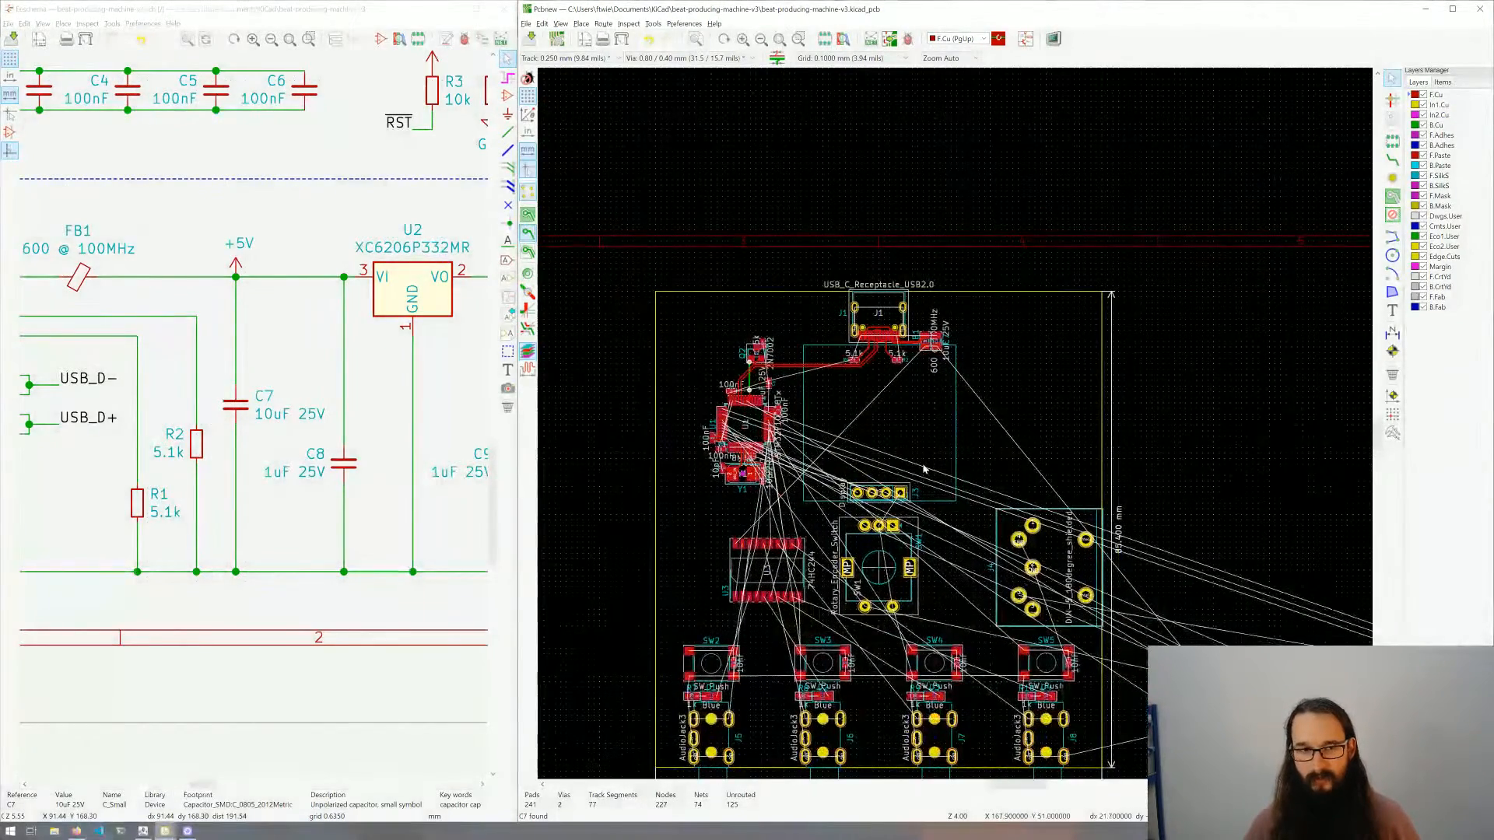
middle_click_drag(890, 317, 892, 357)
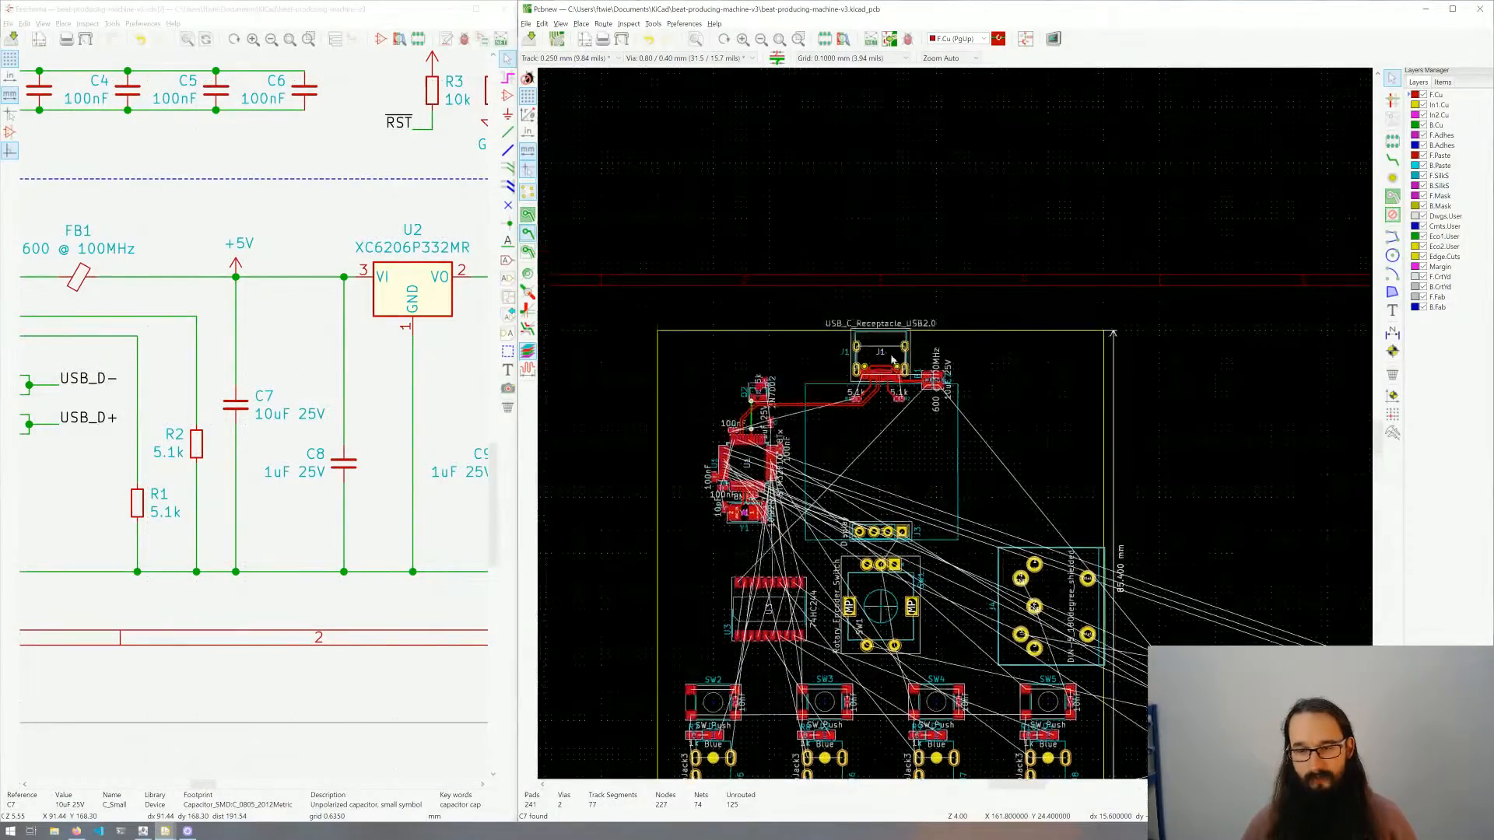
middle_click_drag(937, 421, 866, 307)
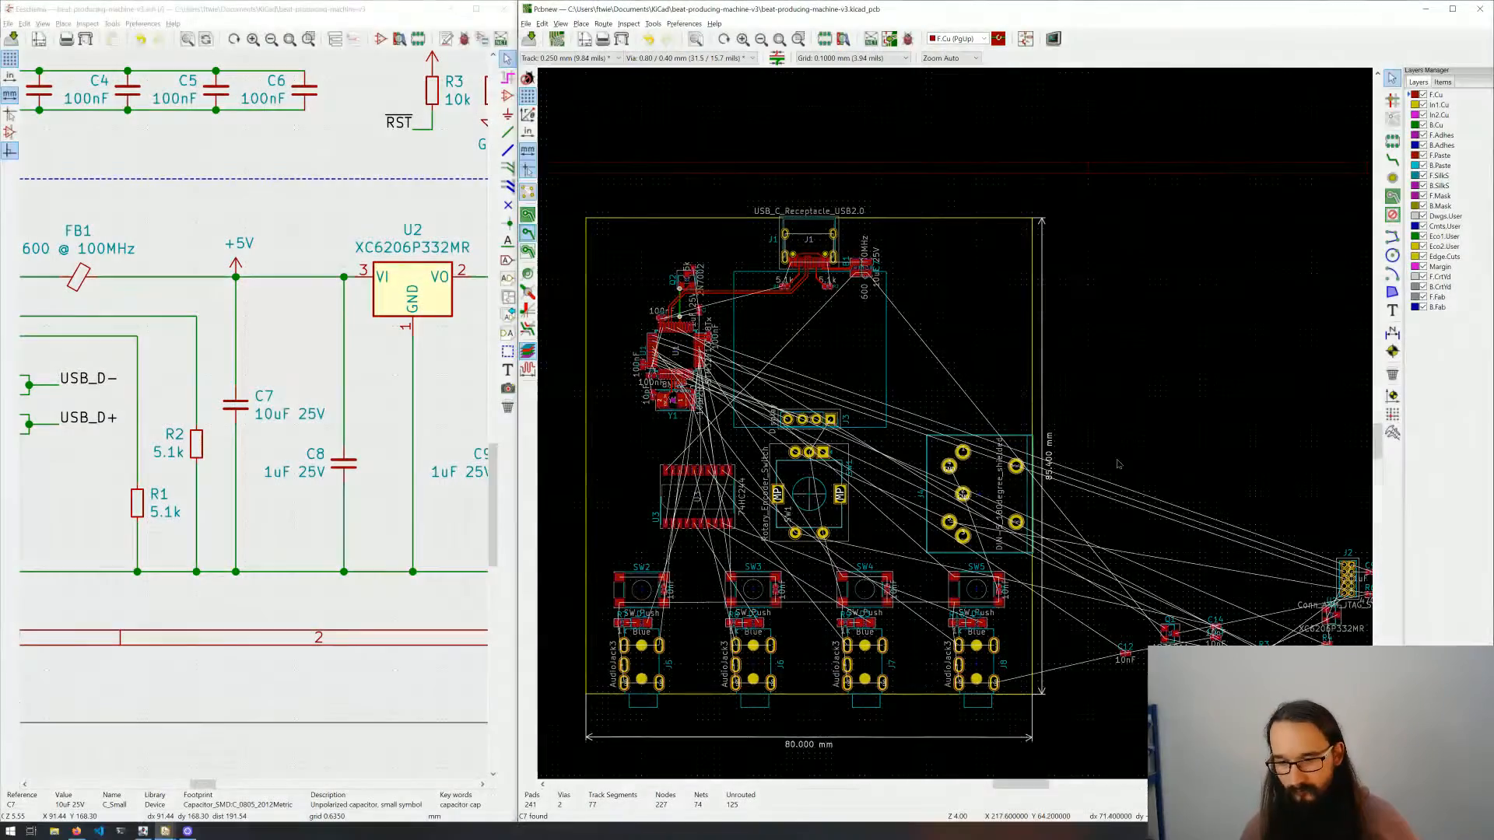
middle_click_drag(1118, 467, 1101, 452)
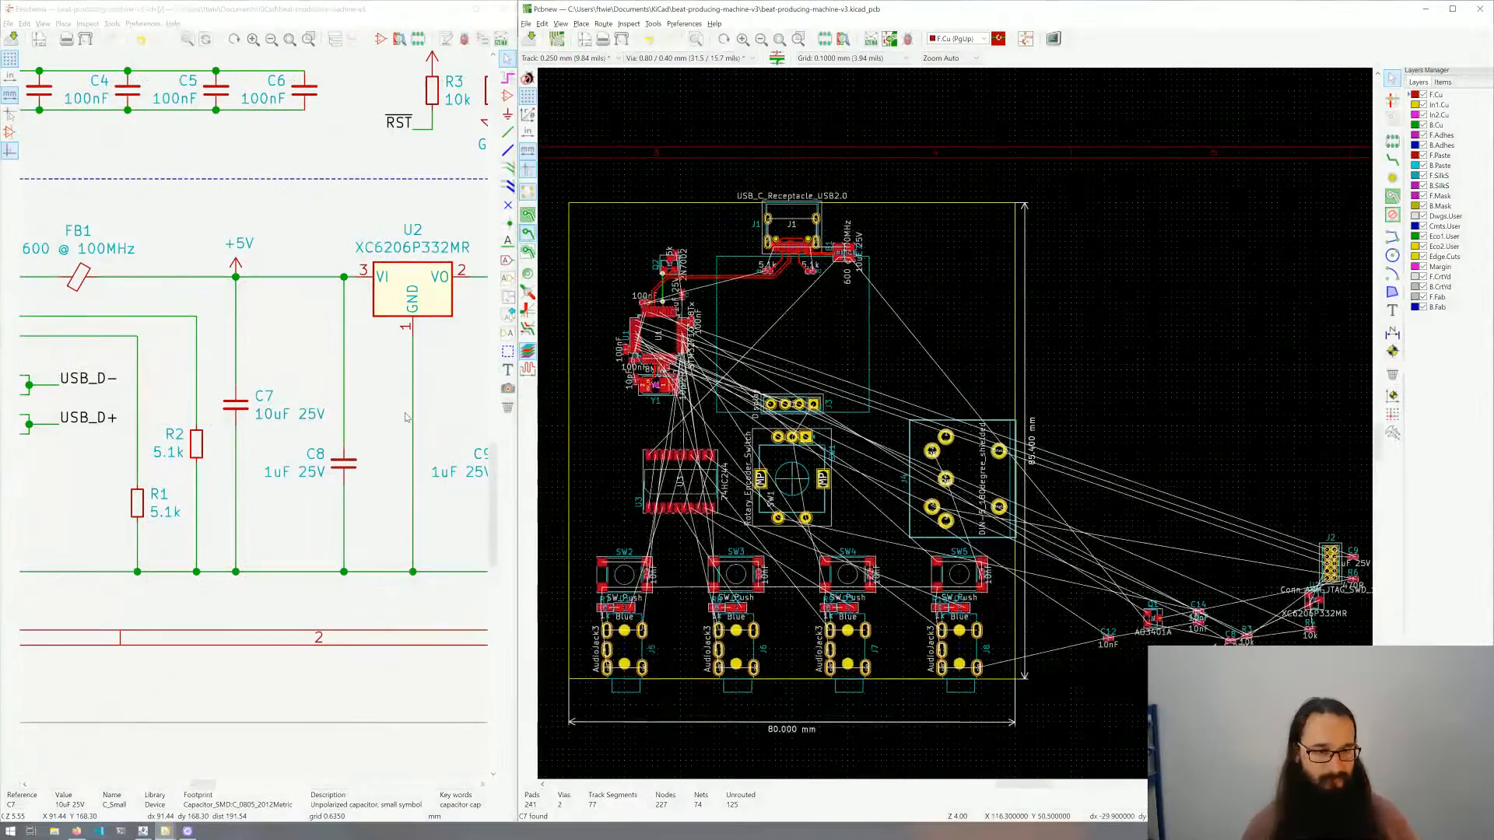
Step: Find C8 from the schematic and place it horizontally just below C7
left_click(345, 464)
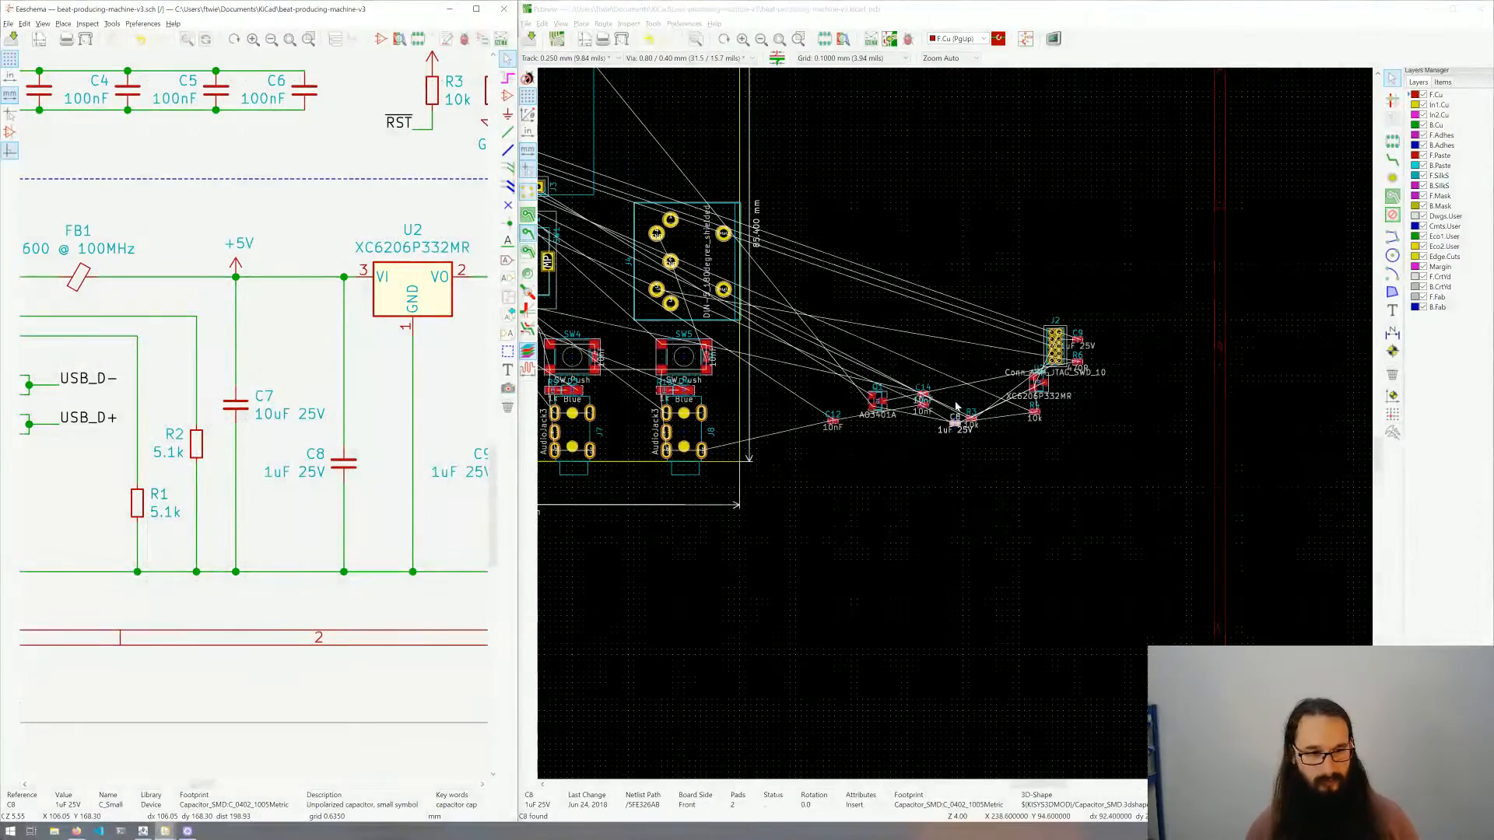
scroll(956, 405, "up", 3)
left_click(959, 482)
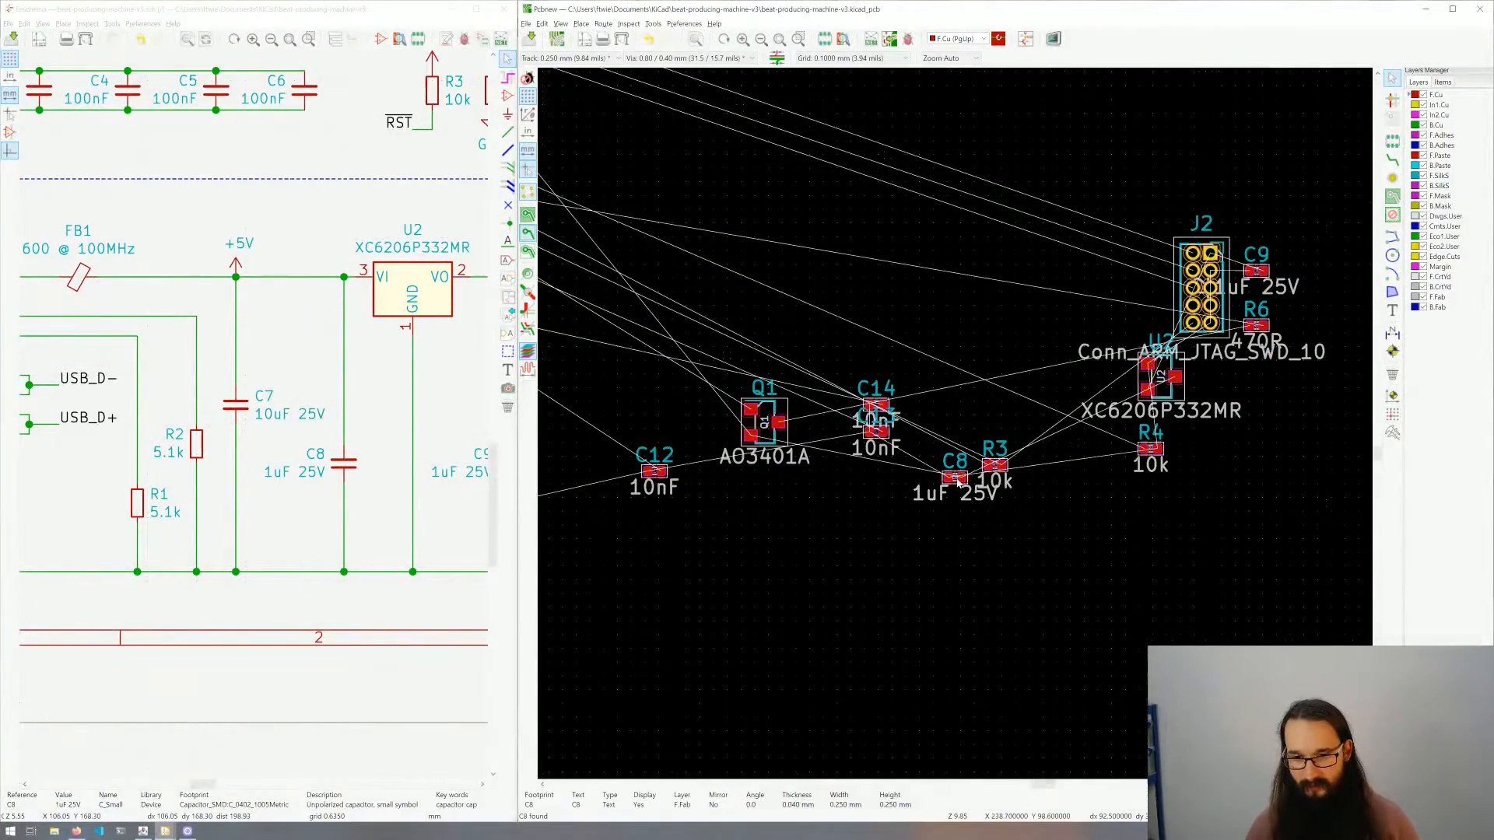
left_click(956, 486)
key("m")
scroll(954, 477, "down", 5)
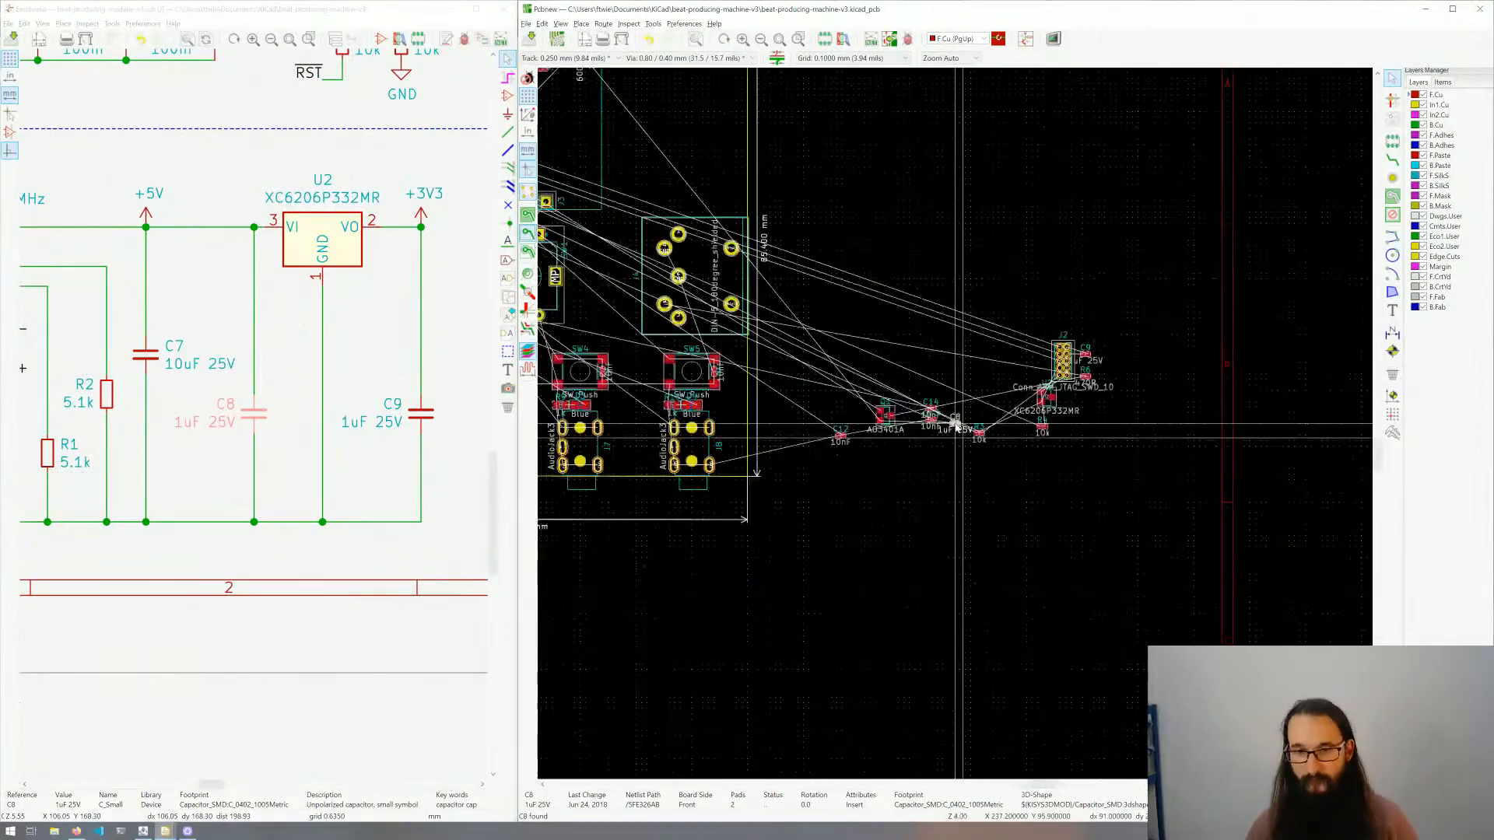
middle_click_drag(790, 241, 850, 334)
scroll(850, 334, "up", 5)
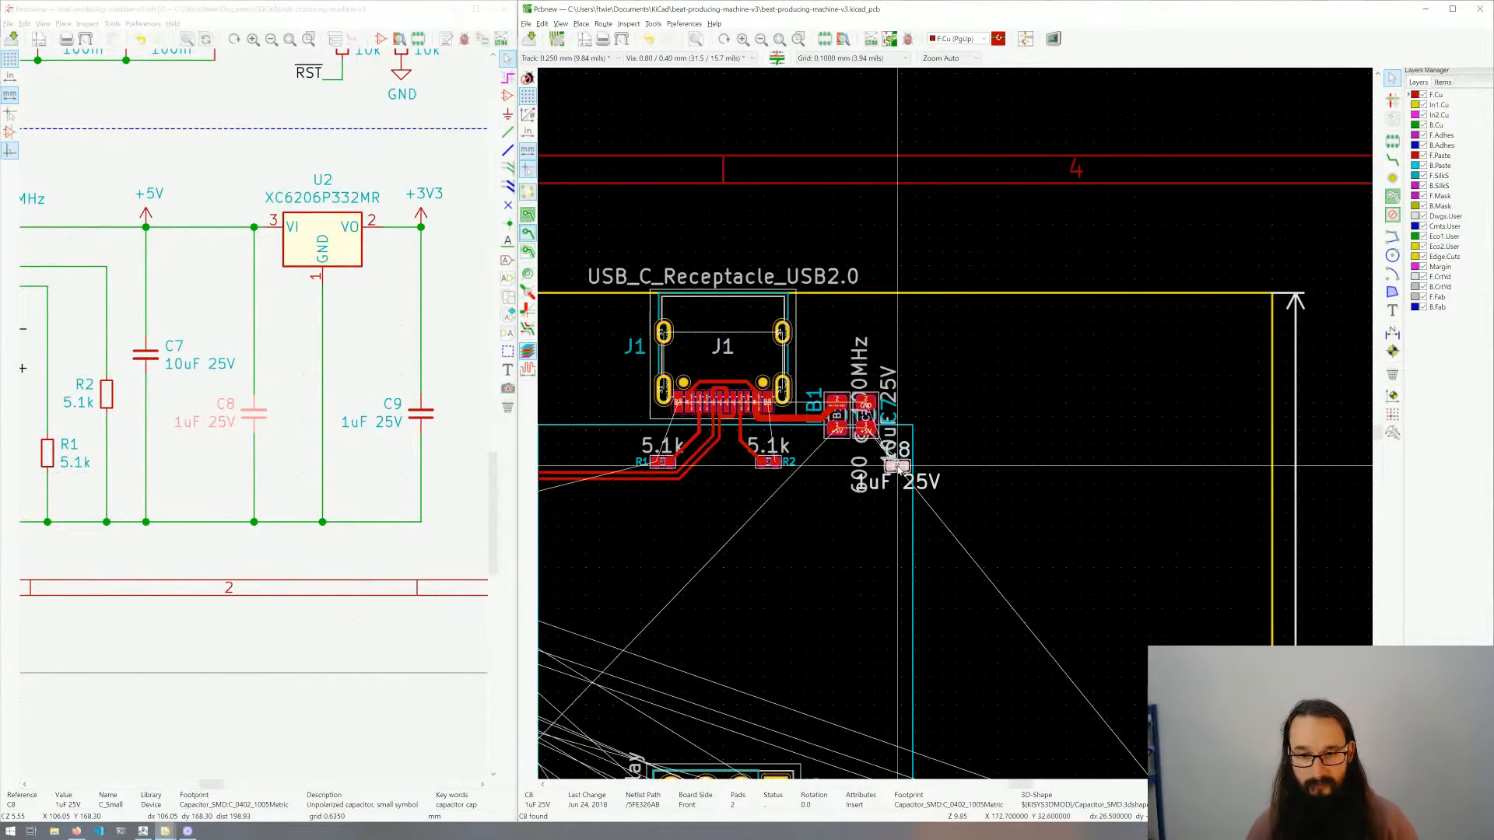
scroll(957, 424, "up", 4)
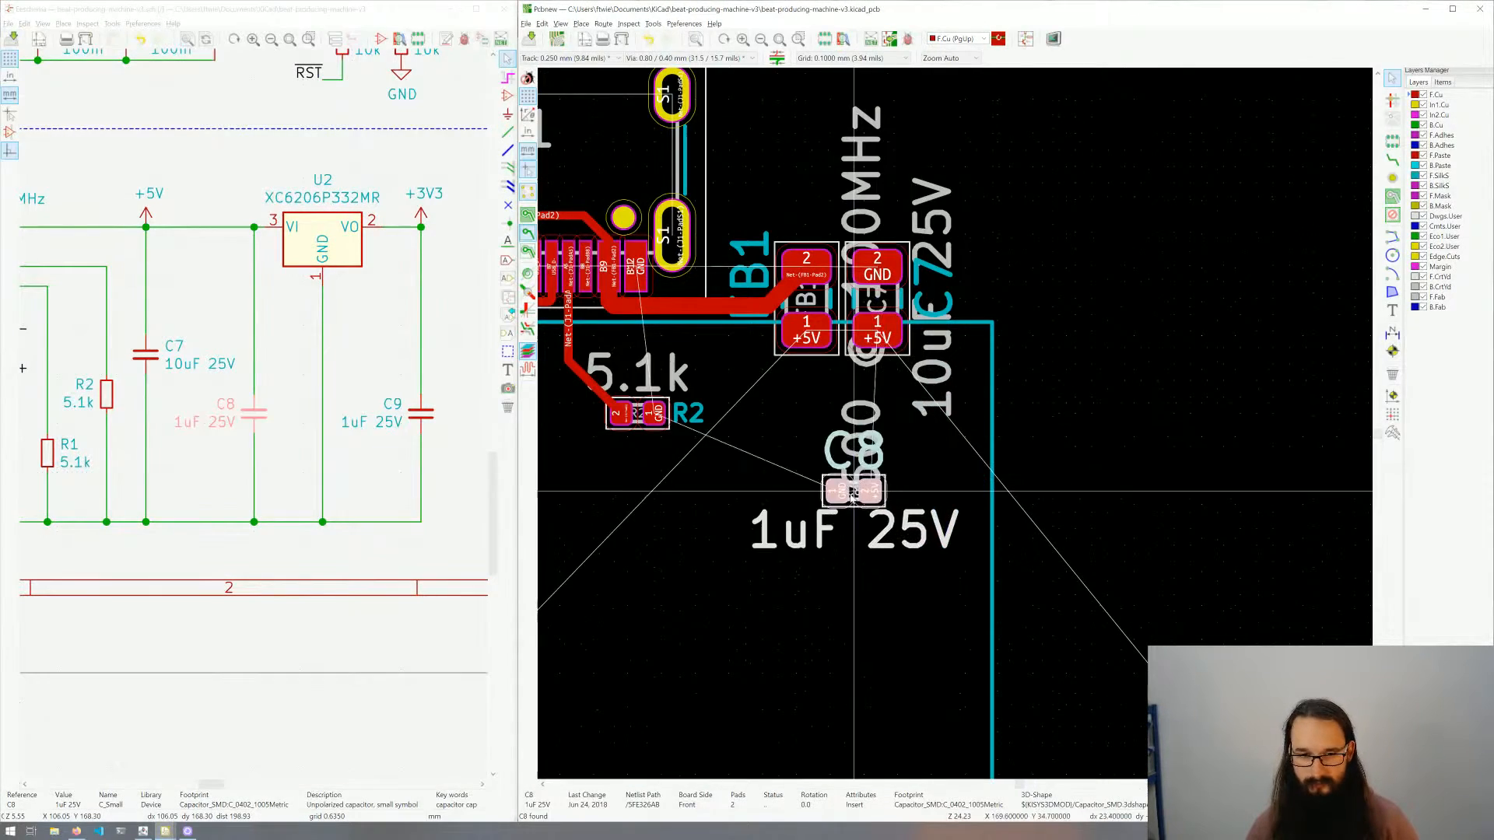
scroll(851, 489, "down", 1)
middle_click_drag(930, 463, 1082, 436)
scroll(1080, 434, "down", 5)
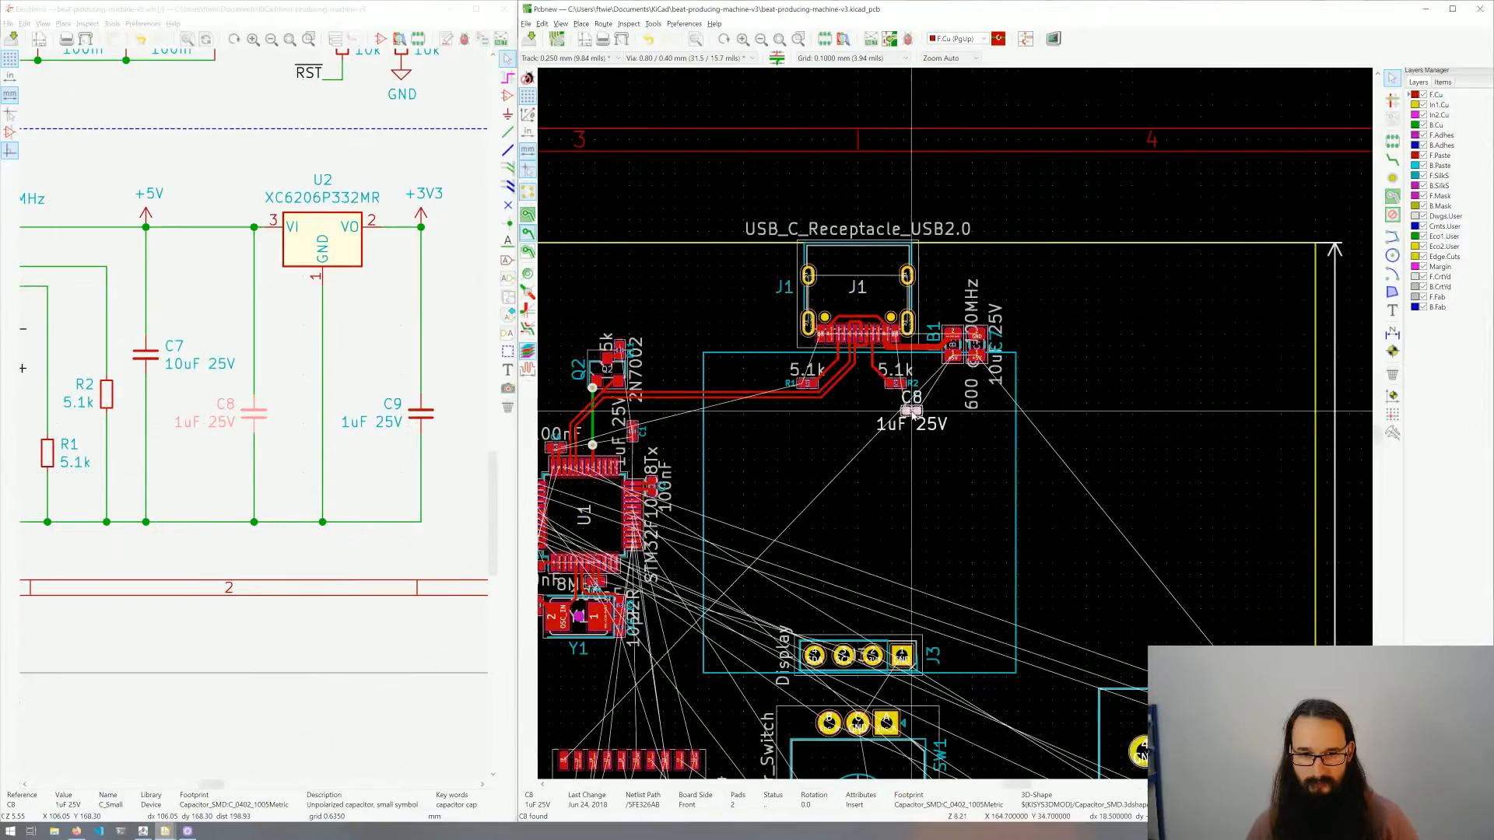
middle_click_drag(892, 398, 975, 333)
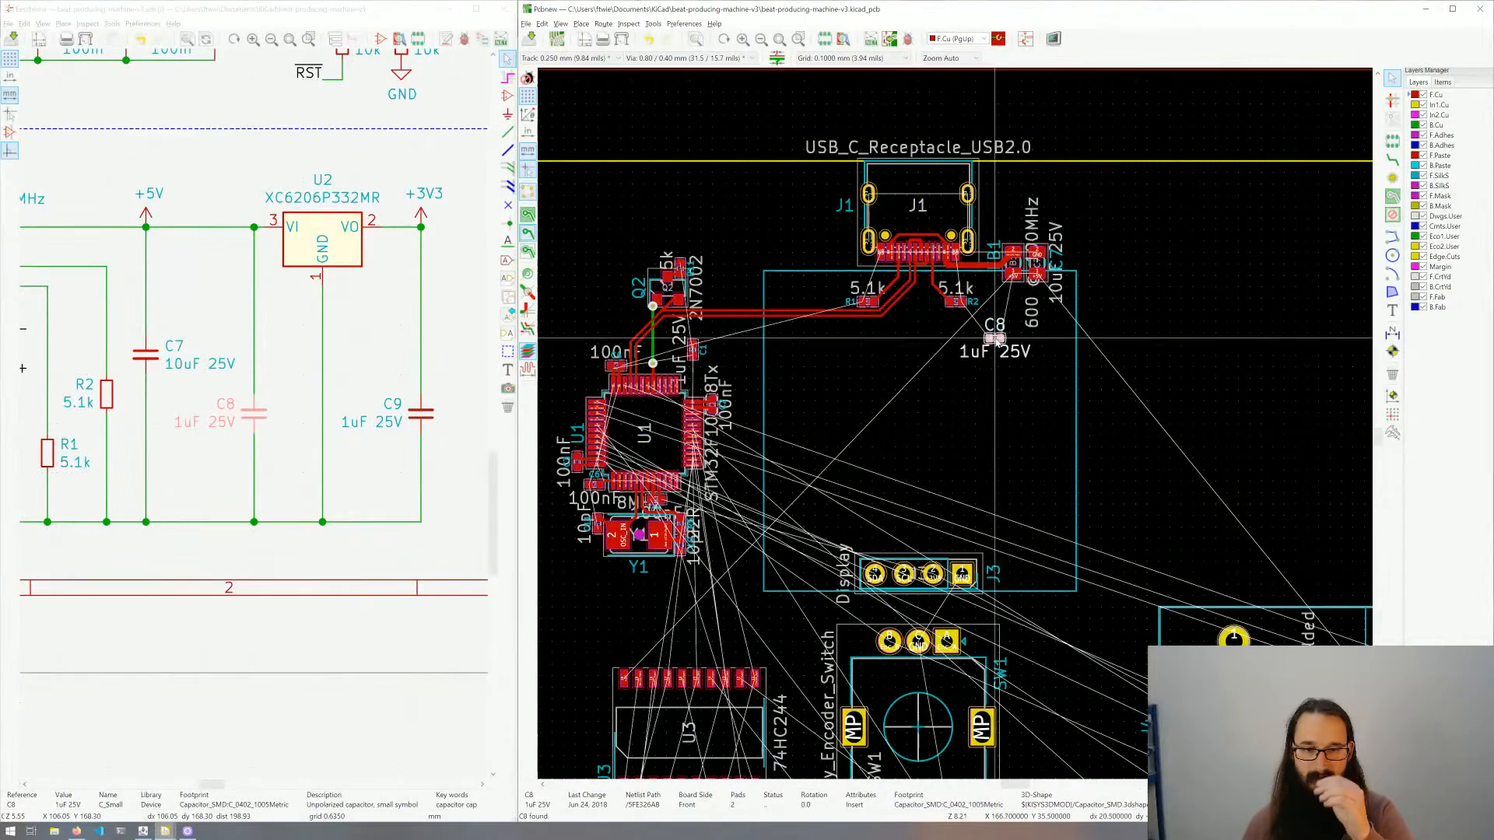
scroll(995, 338, "up", 4)
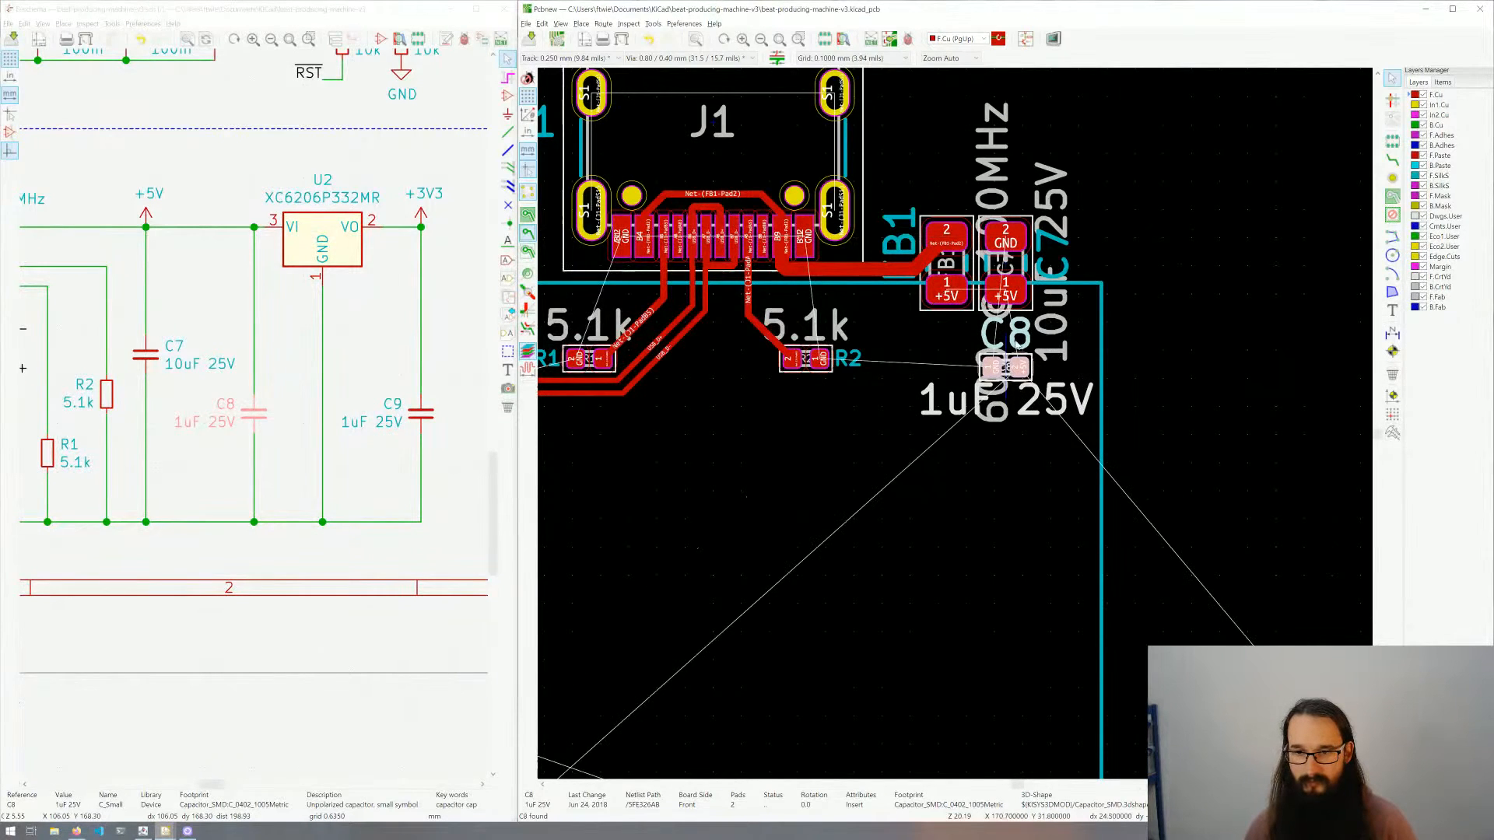
left_click(1017, 343)
Step: Set C8's reference text to 0.5 mm width, 0.5 mm height and 0.1 mm thickness
left_click(1017, 331)
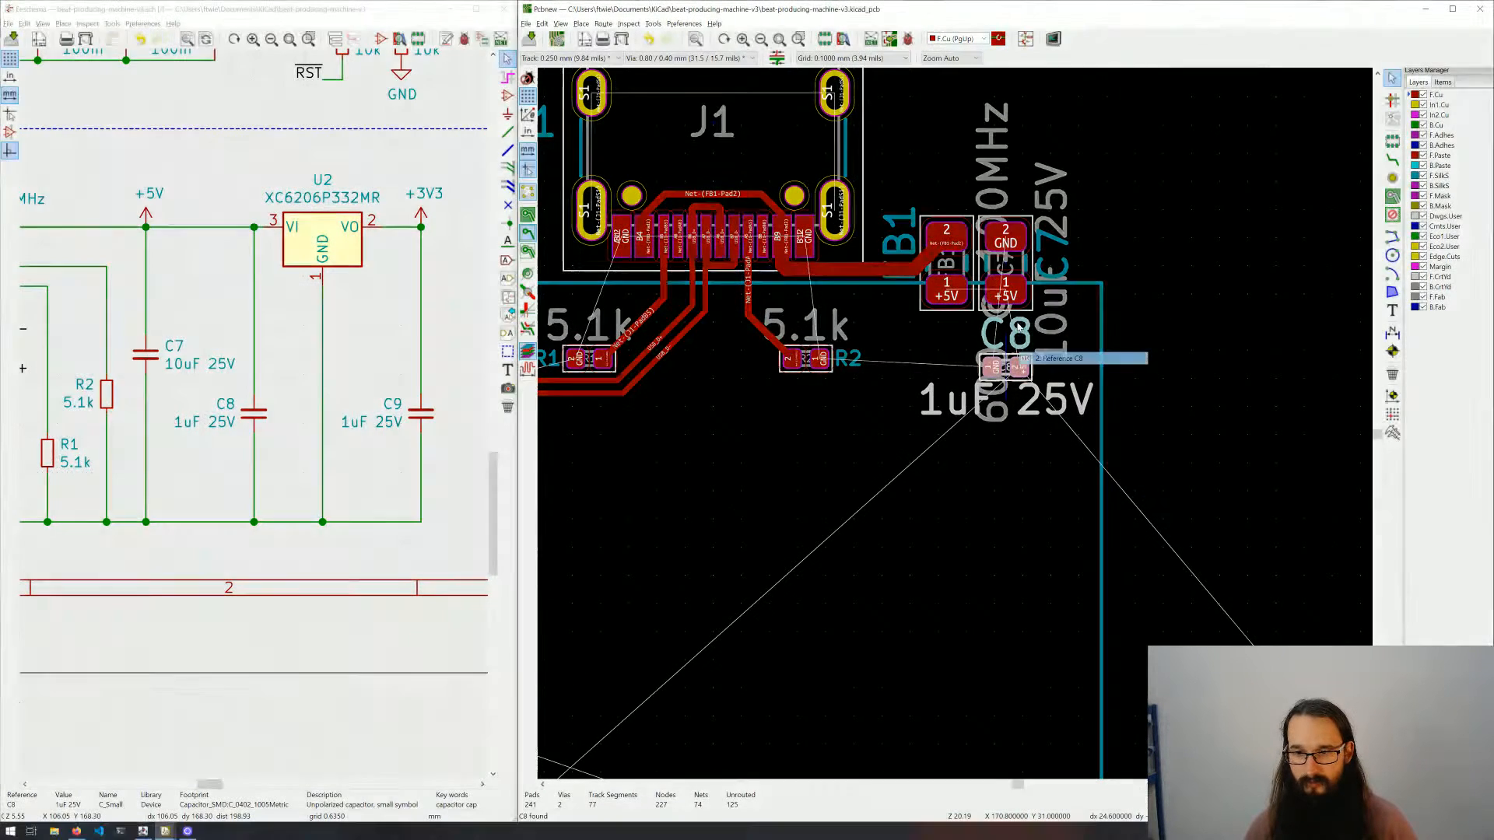
key("Return")
key("e")
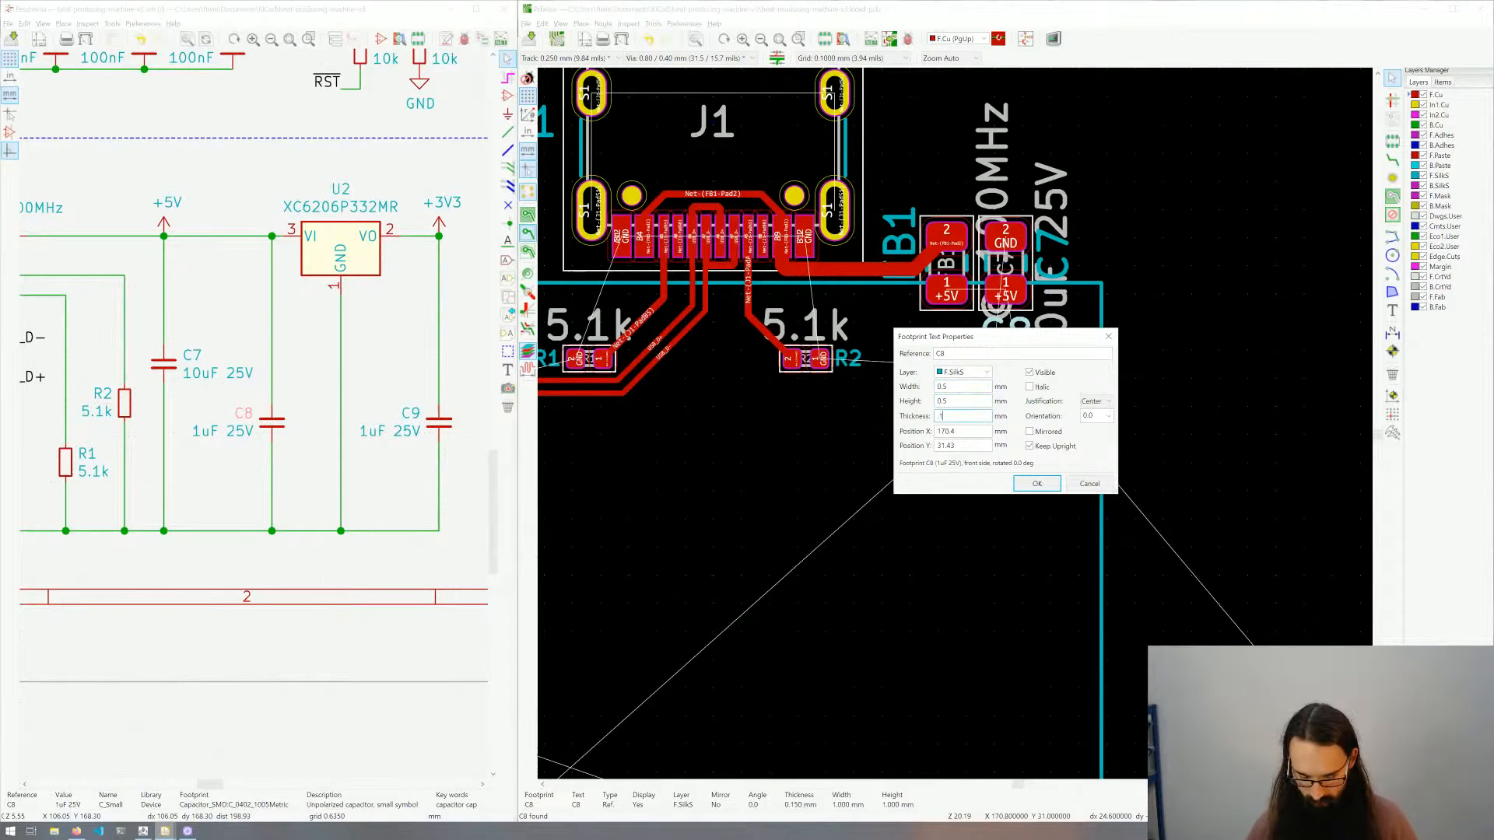
key("Return")
Step: Move C8's reference text from above the capacitor to just left of its outline
left_click(1016, 333)
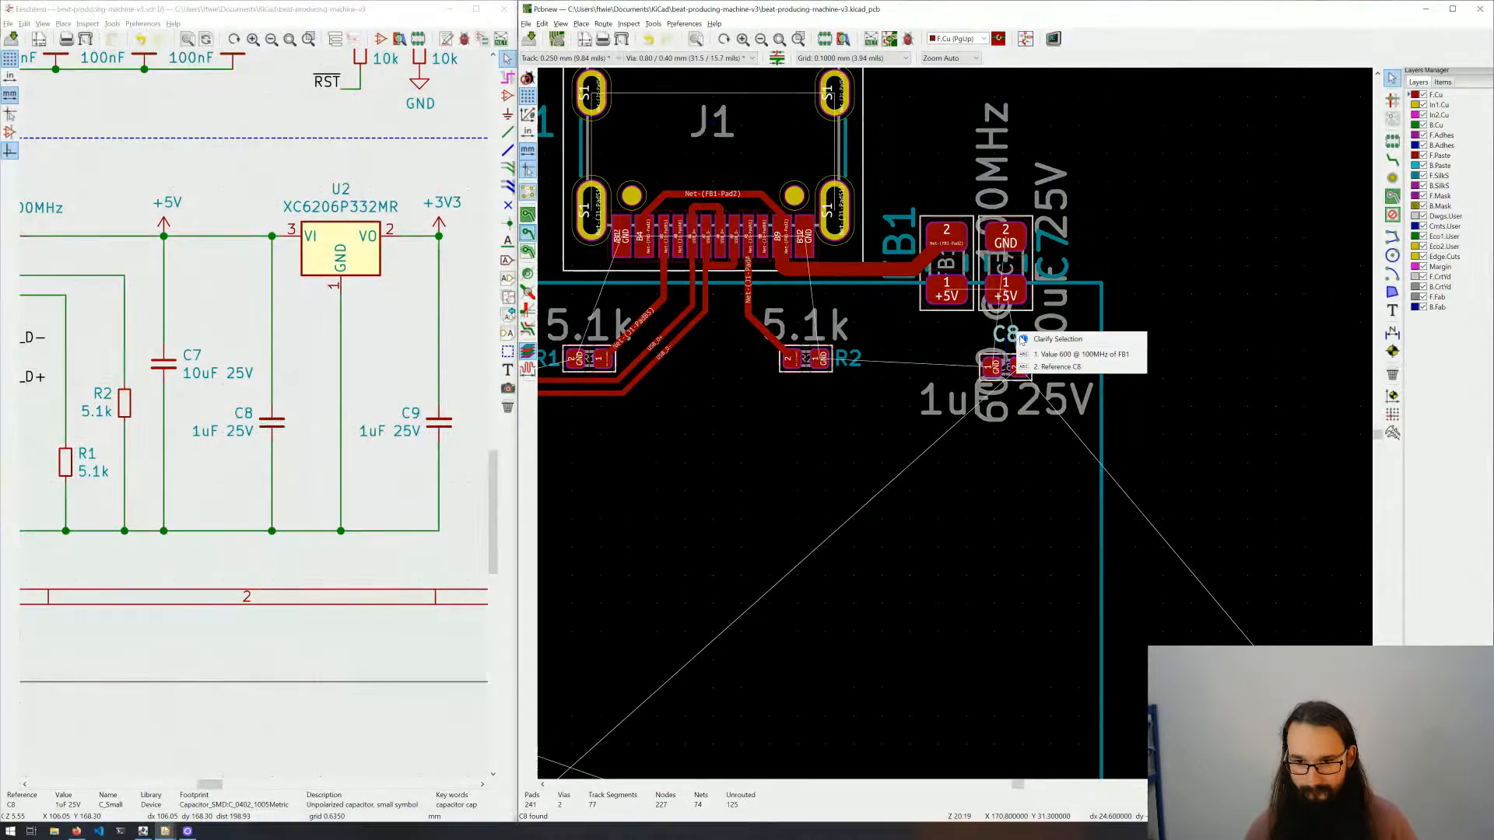
left_click(1035, 366)
left_click_drag(1014, 332, 964, 372)
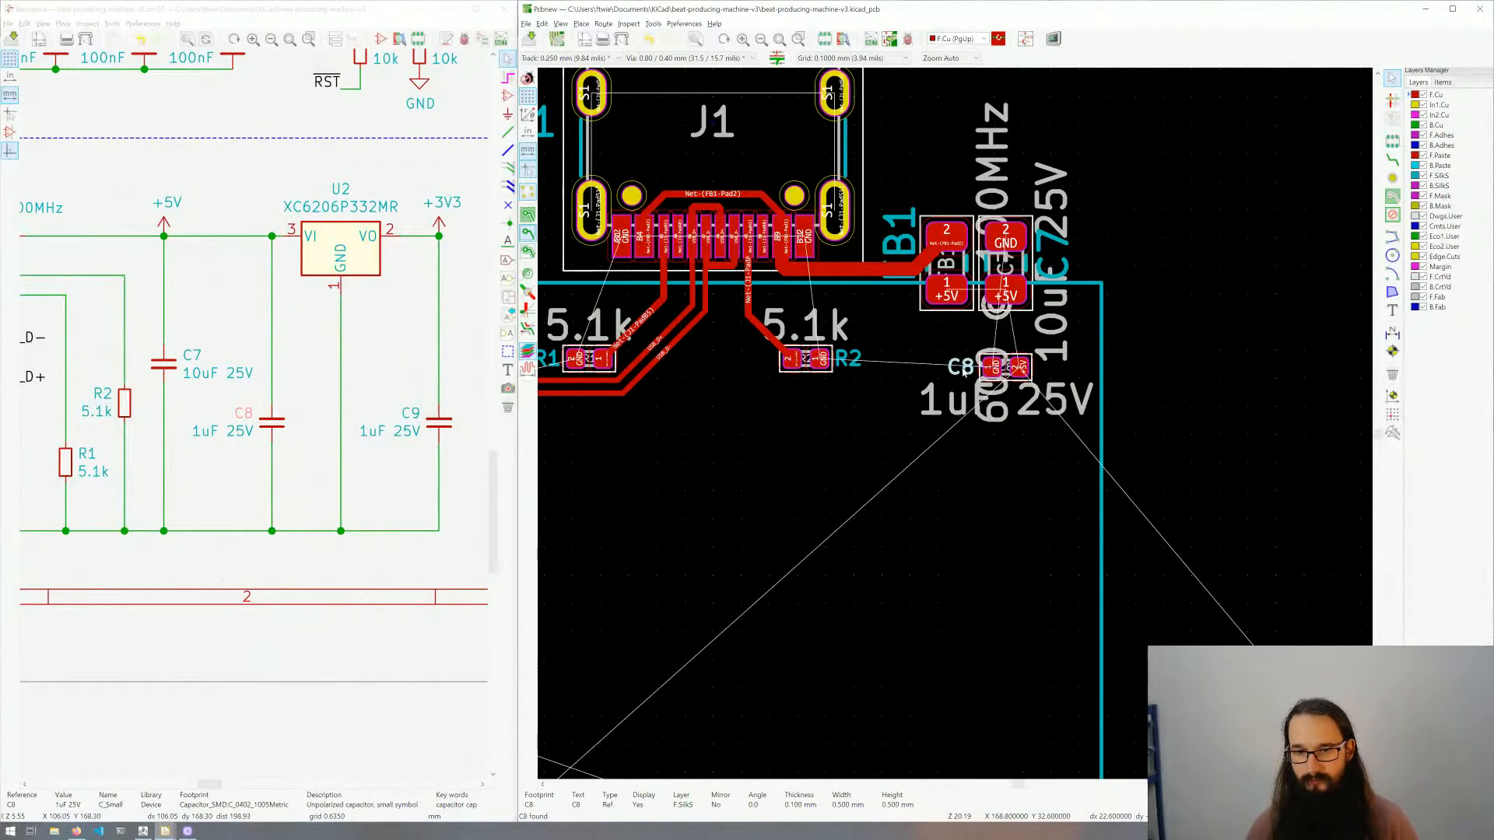
left_click(1188, 385)
Step: Find regulator U2 from the schematic and place it directly below C8, keeping its orientation
scroll(1189, 384, "down", 6)
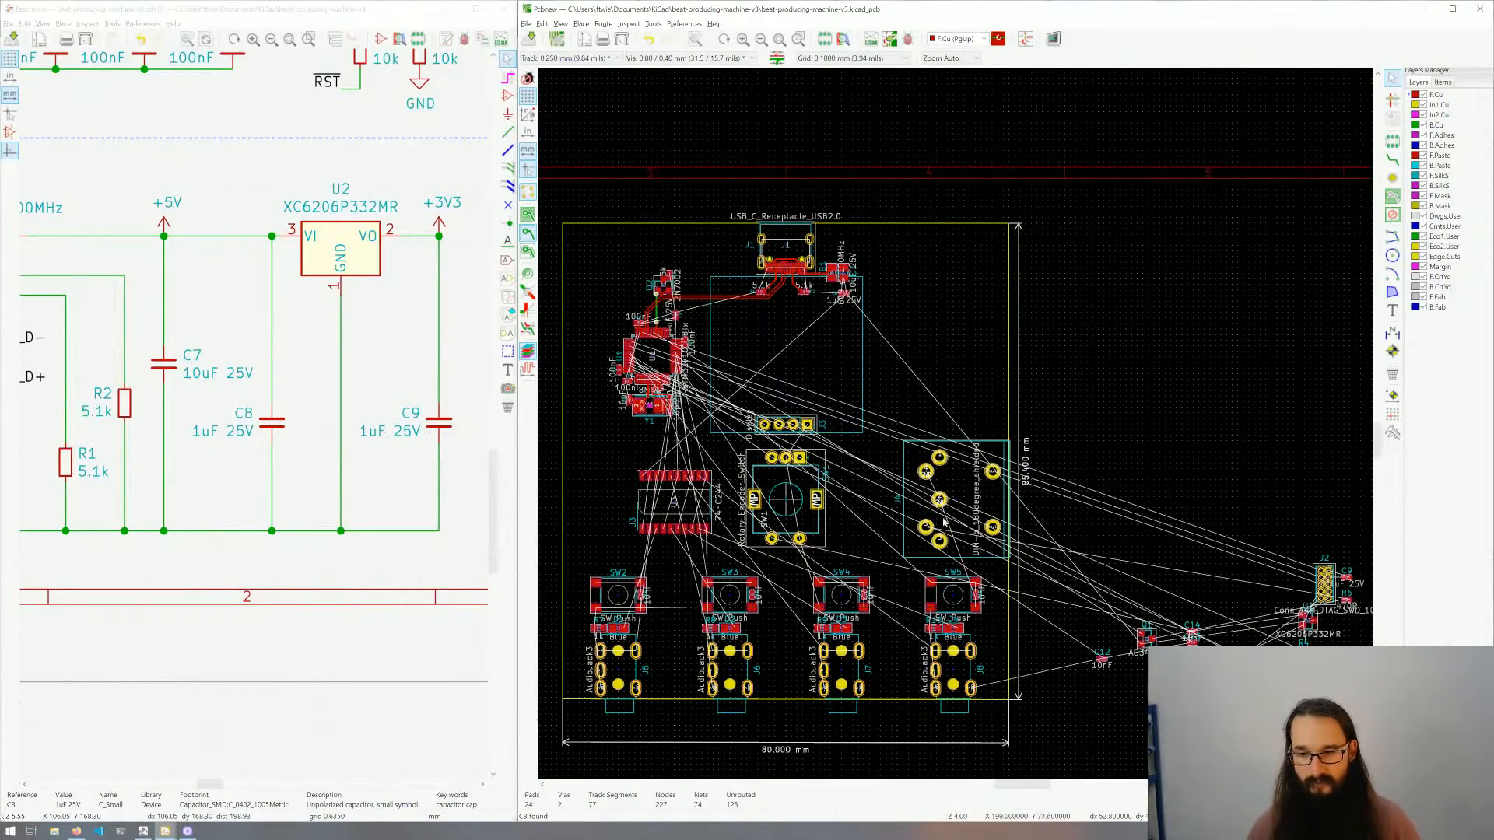
left_click(361, 253)
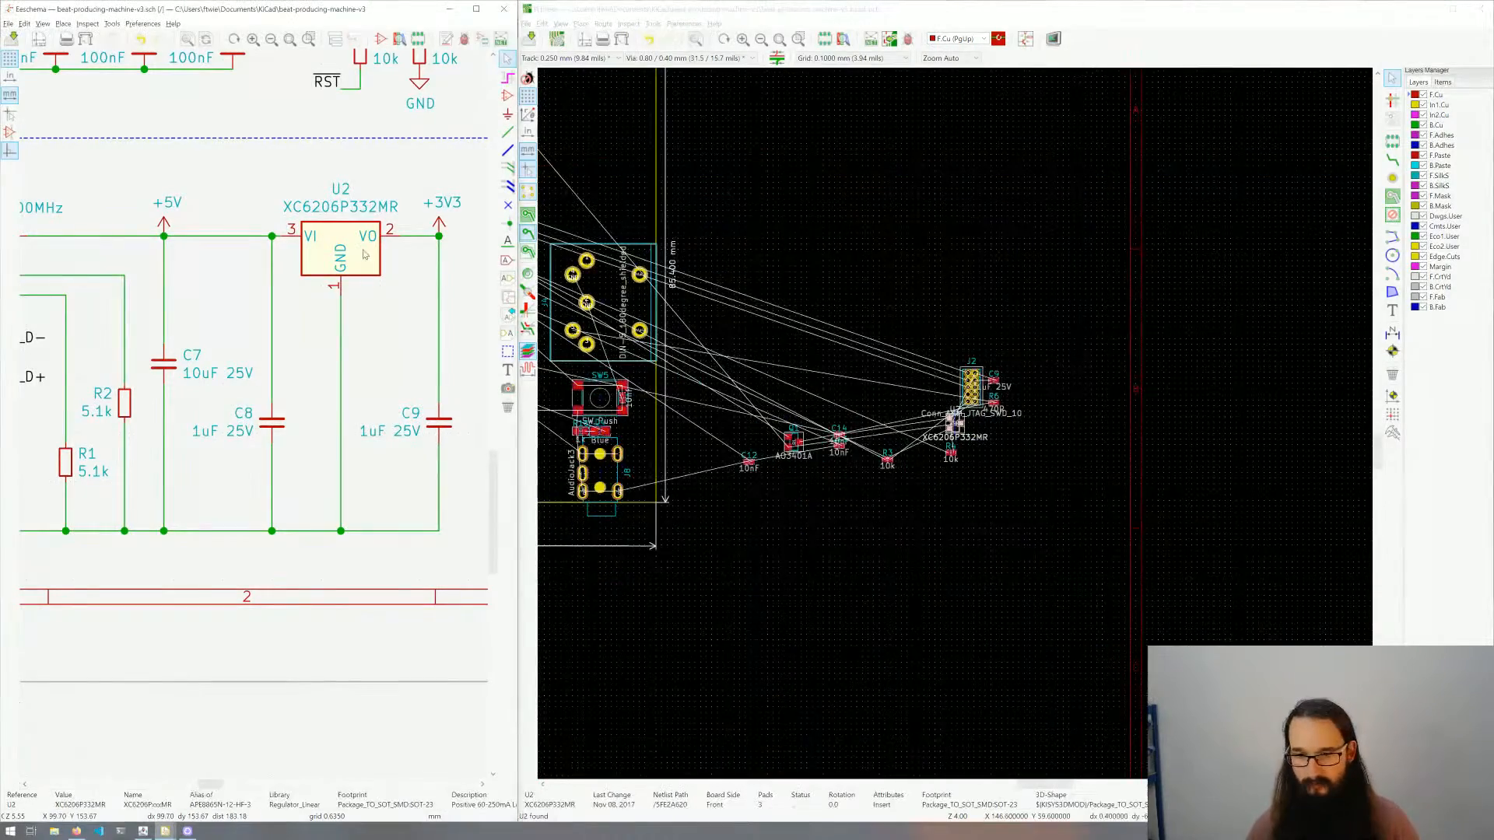
left_click(983, 438)
left_click(955, 426)
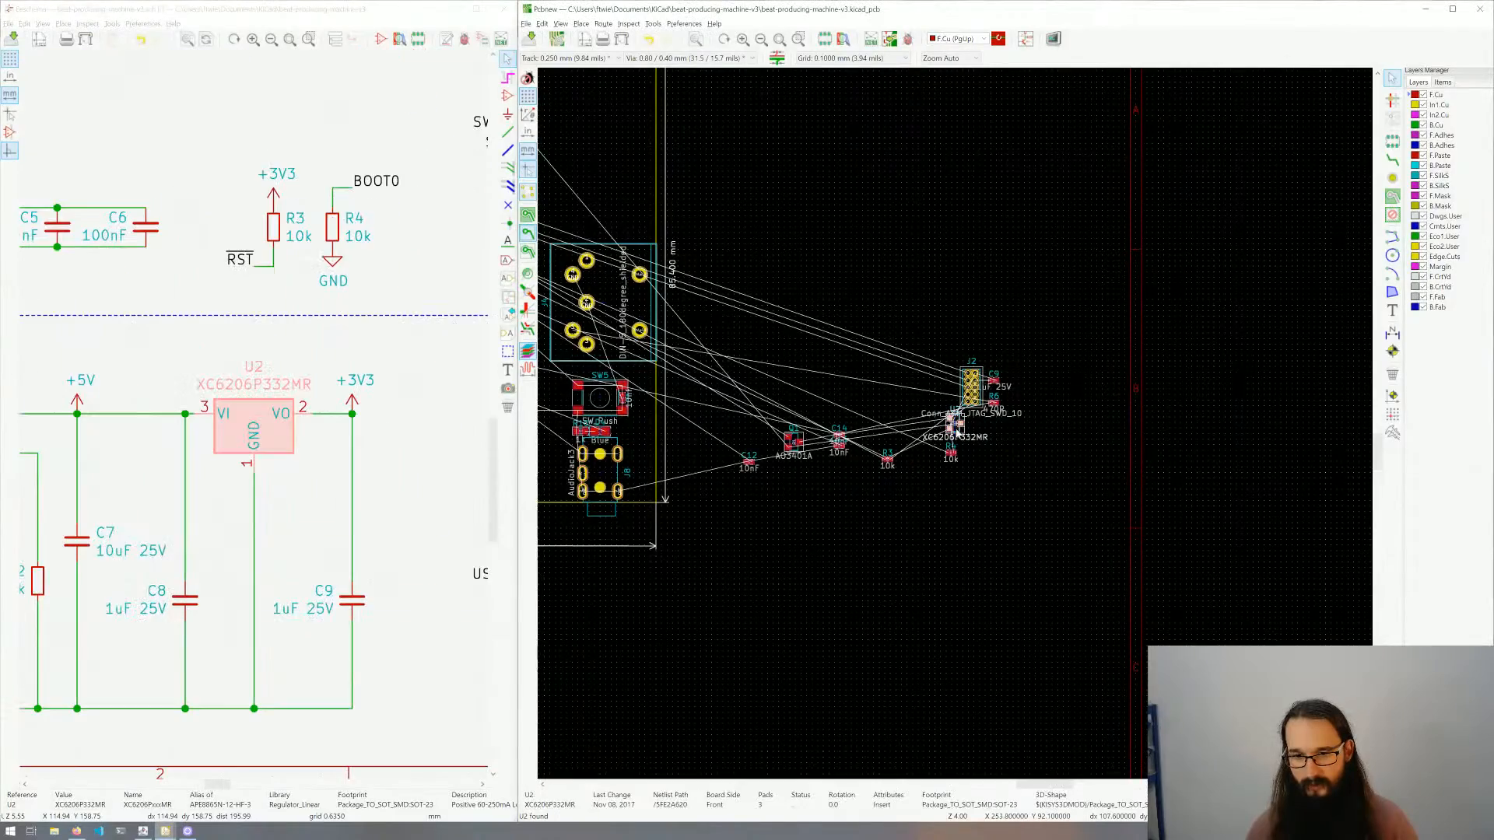
left_click_drag(955, 426, 787, 300)
scroll(788, 300, "up", 5)
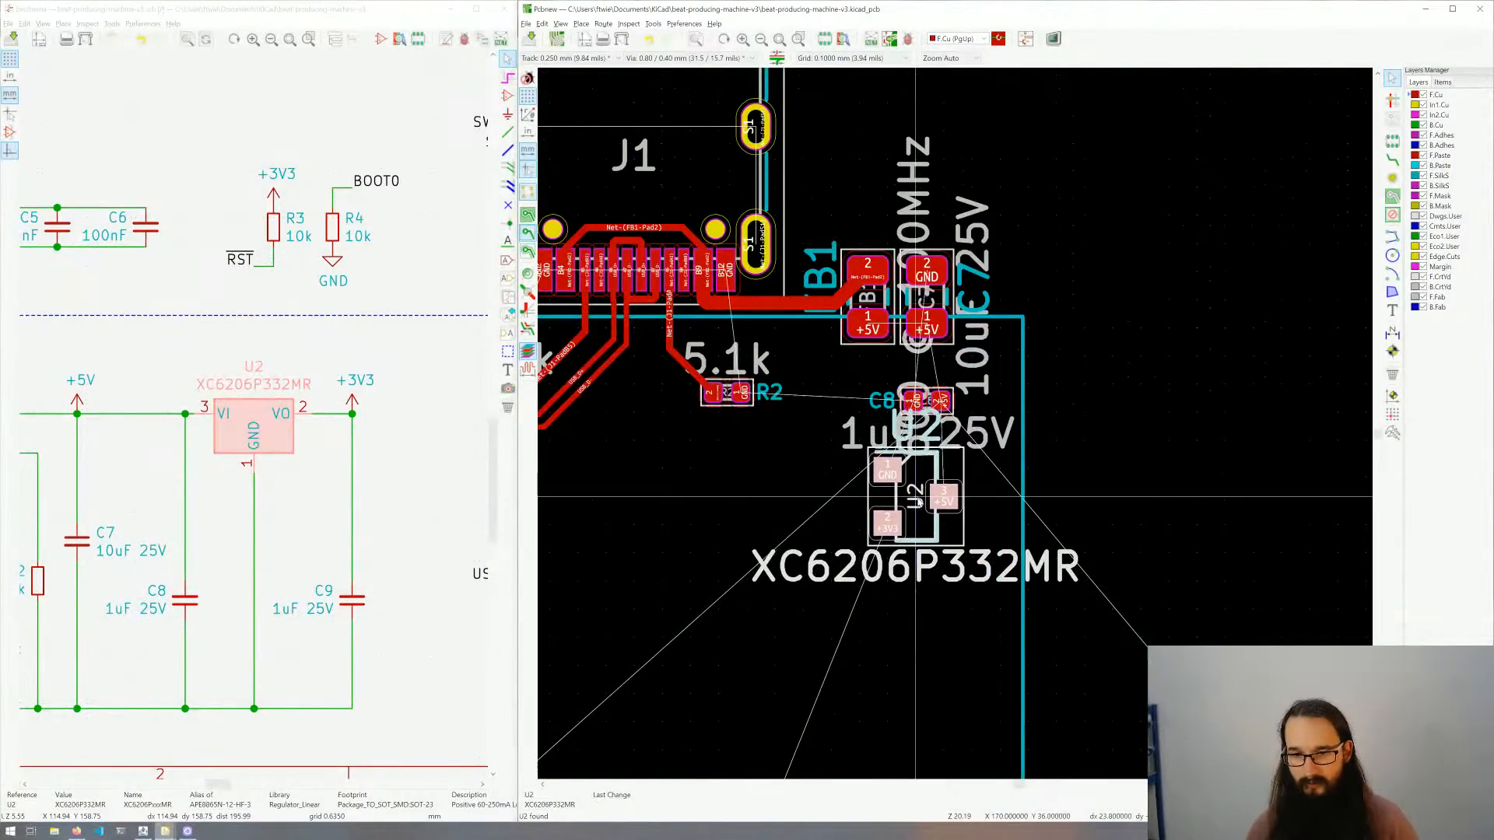
left_click_drag(915, 507, 920, 478)
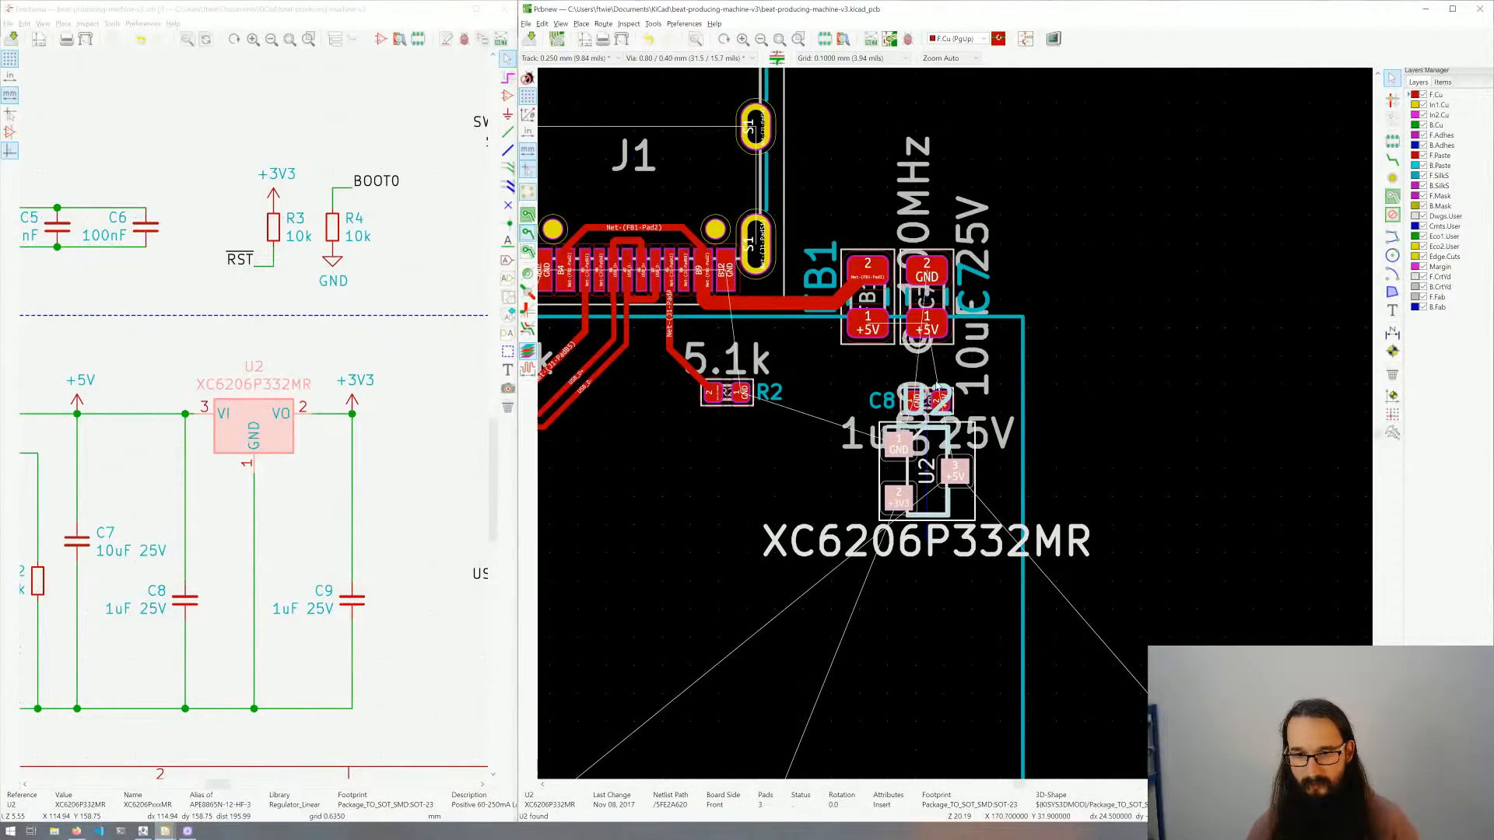
Step: Rotate U2's silkscreen reference text to vertical and place it at the regulator's lower right corner
left_click(927, 471)
key("m")
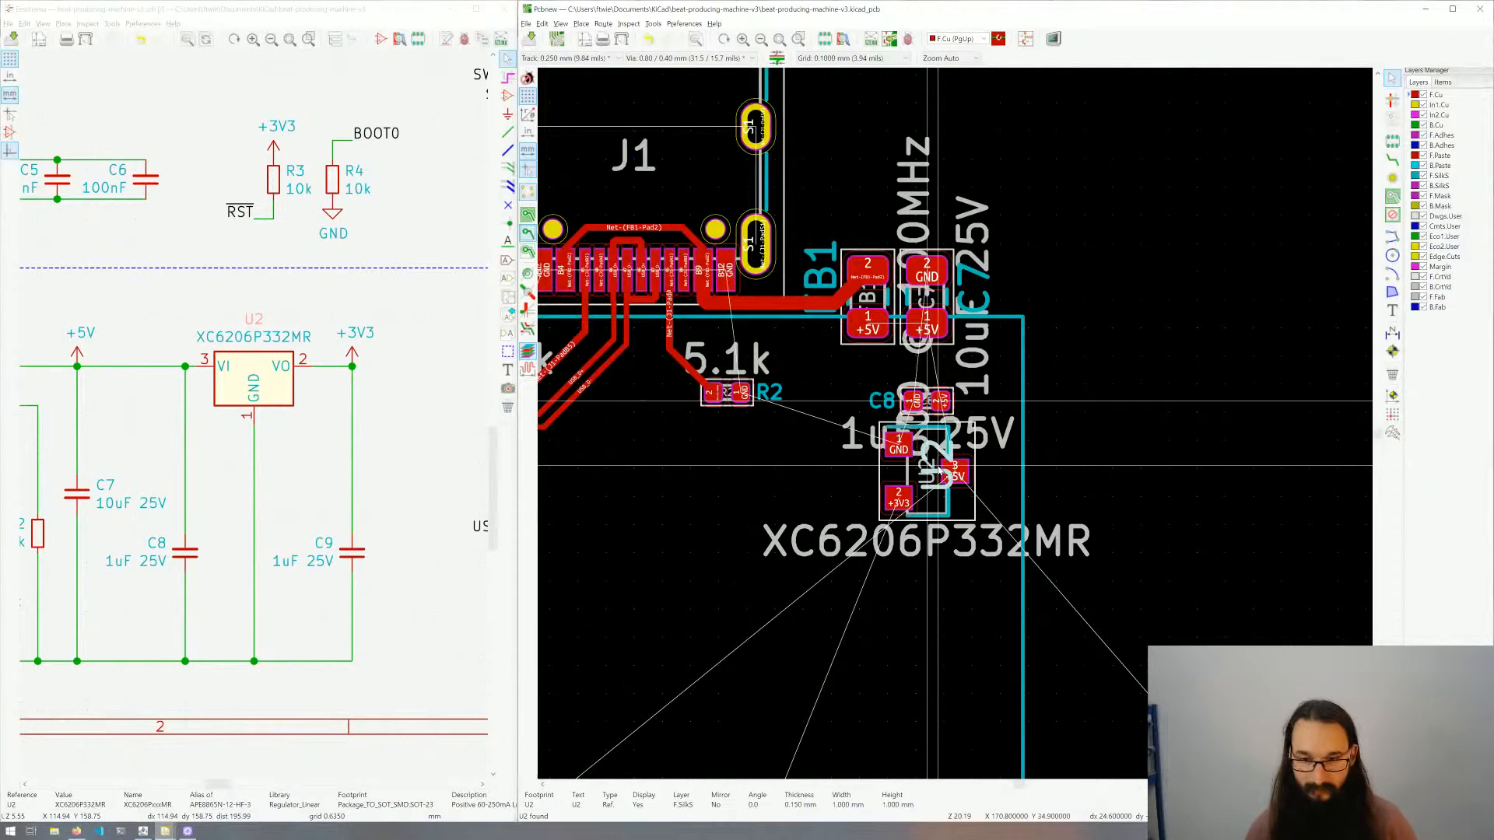
key("r")
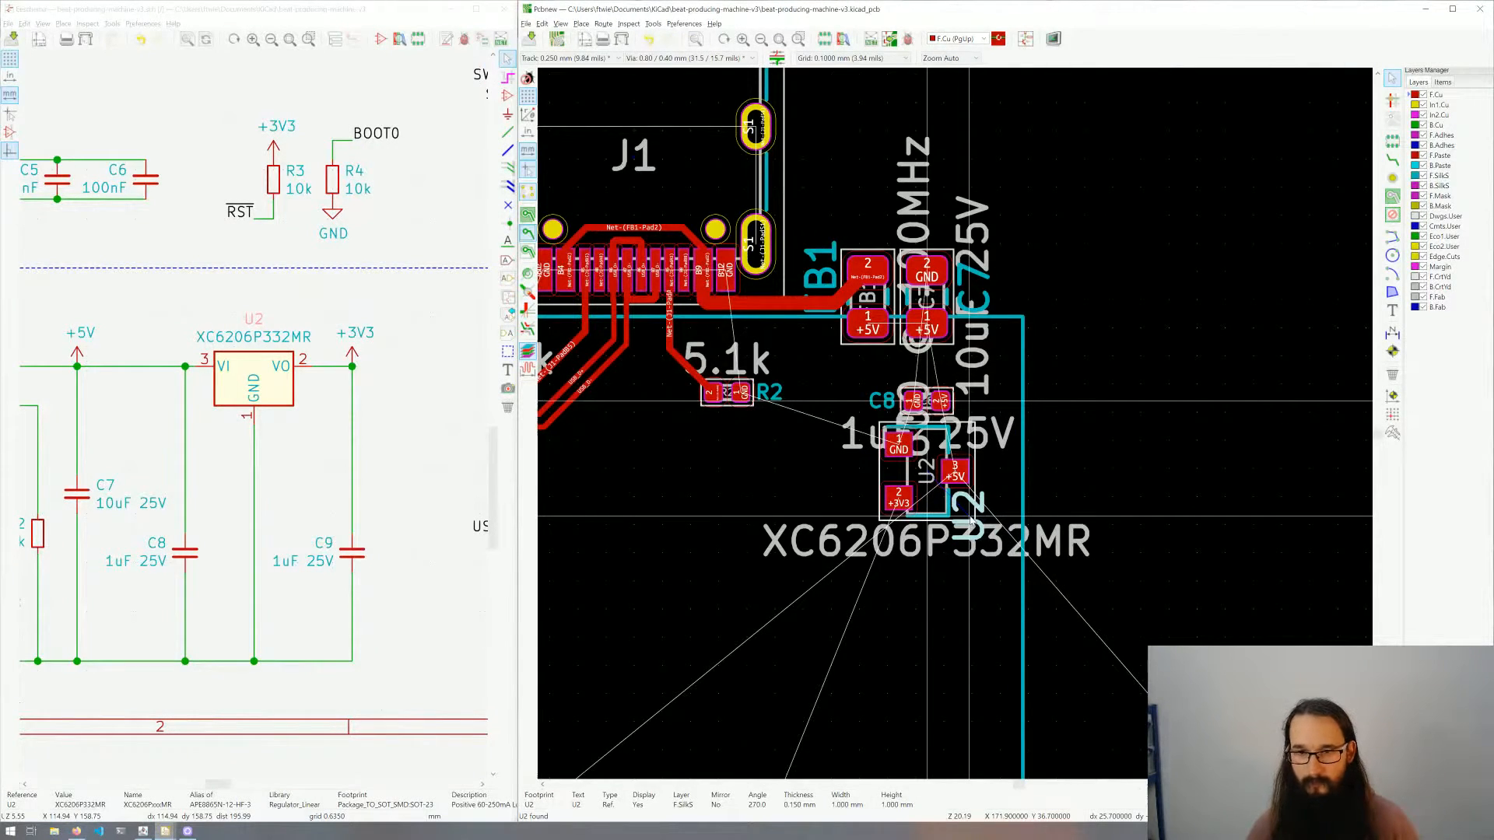
left_click(972, 521)
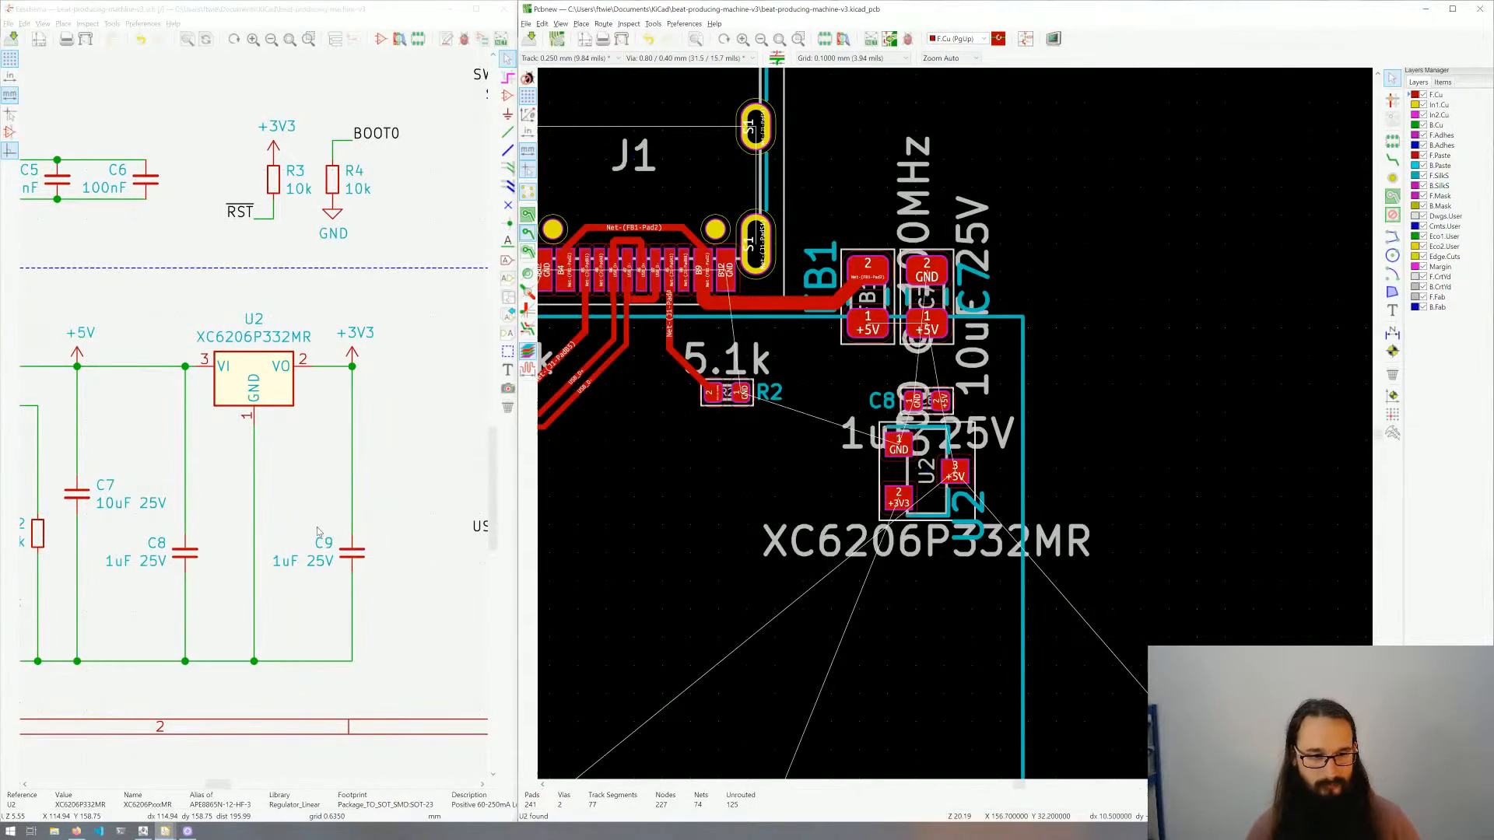
Step: Find capacitor C9 from the schematic and place it directly below regulator U2, rotated 180 degrees
left_click(351, 557)
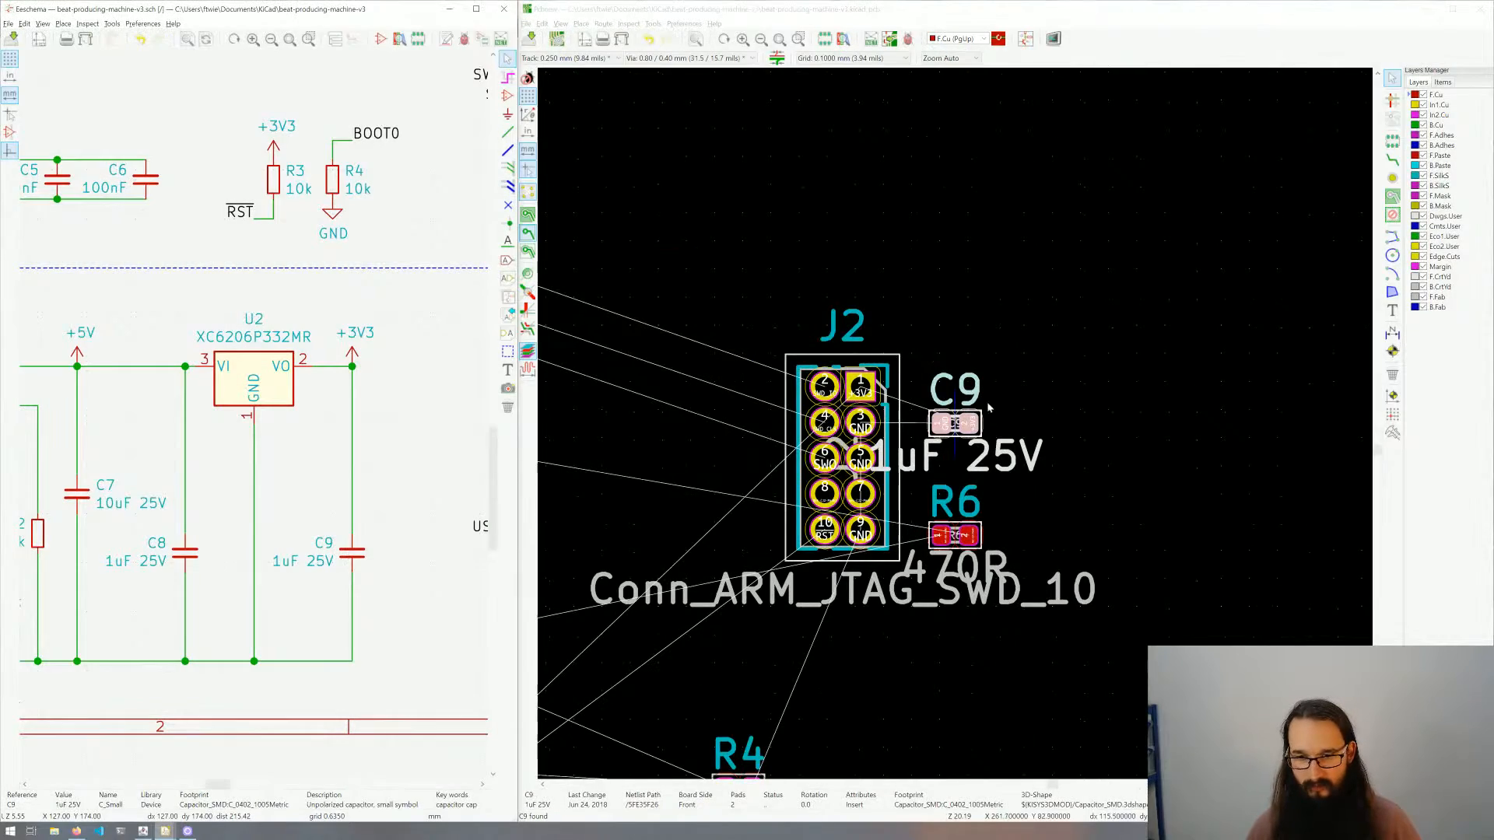
left_click(946, 406)
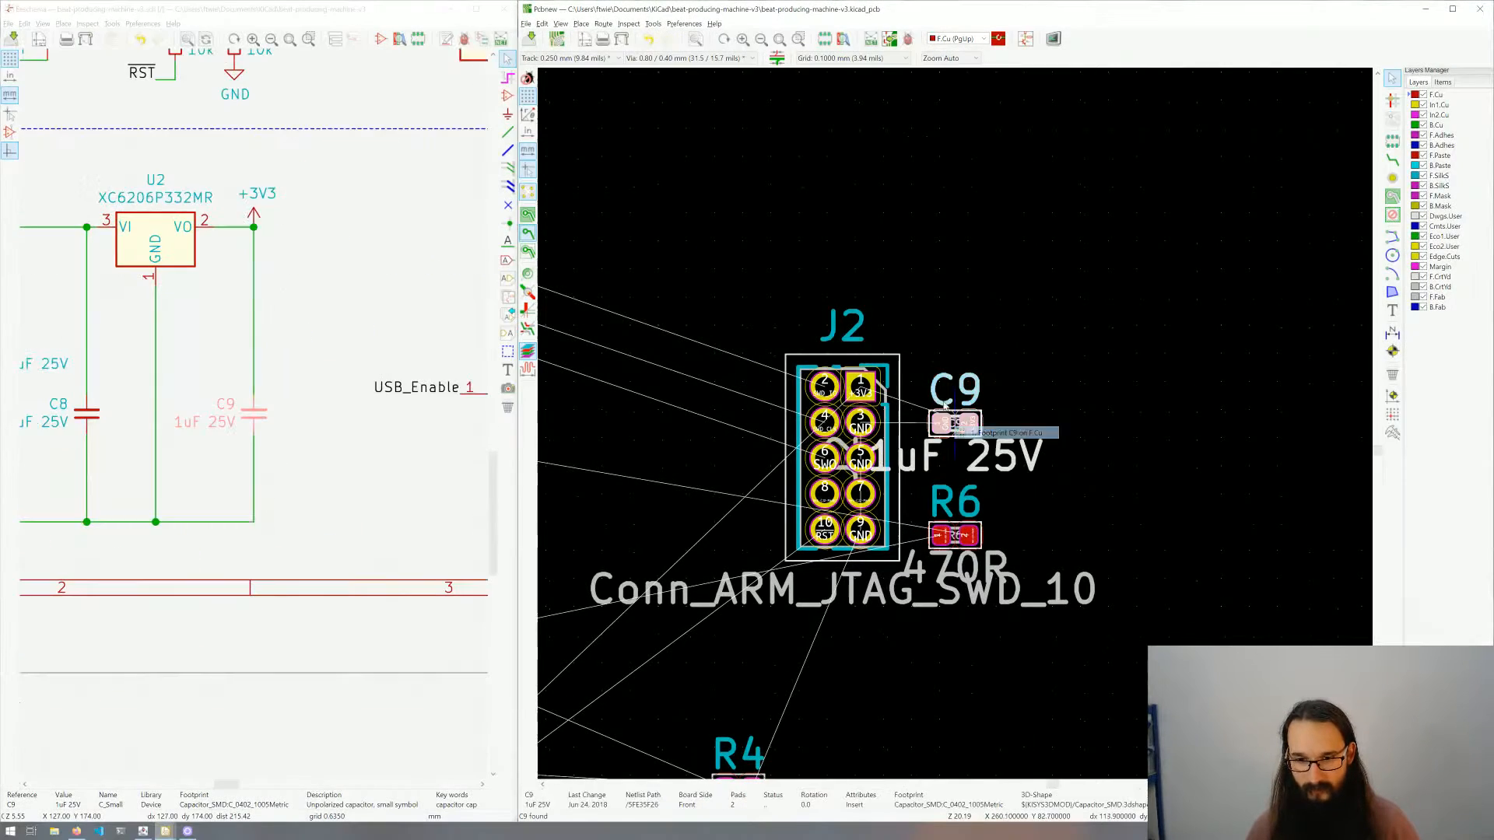
left_click(981, 432)
key("m")
scroll(945, 428, "down", 6)
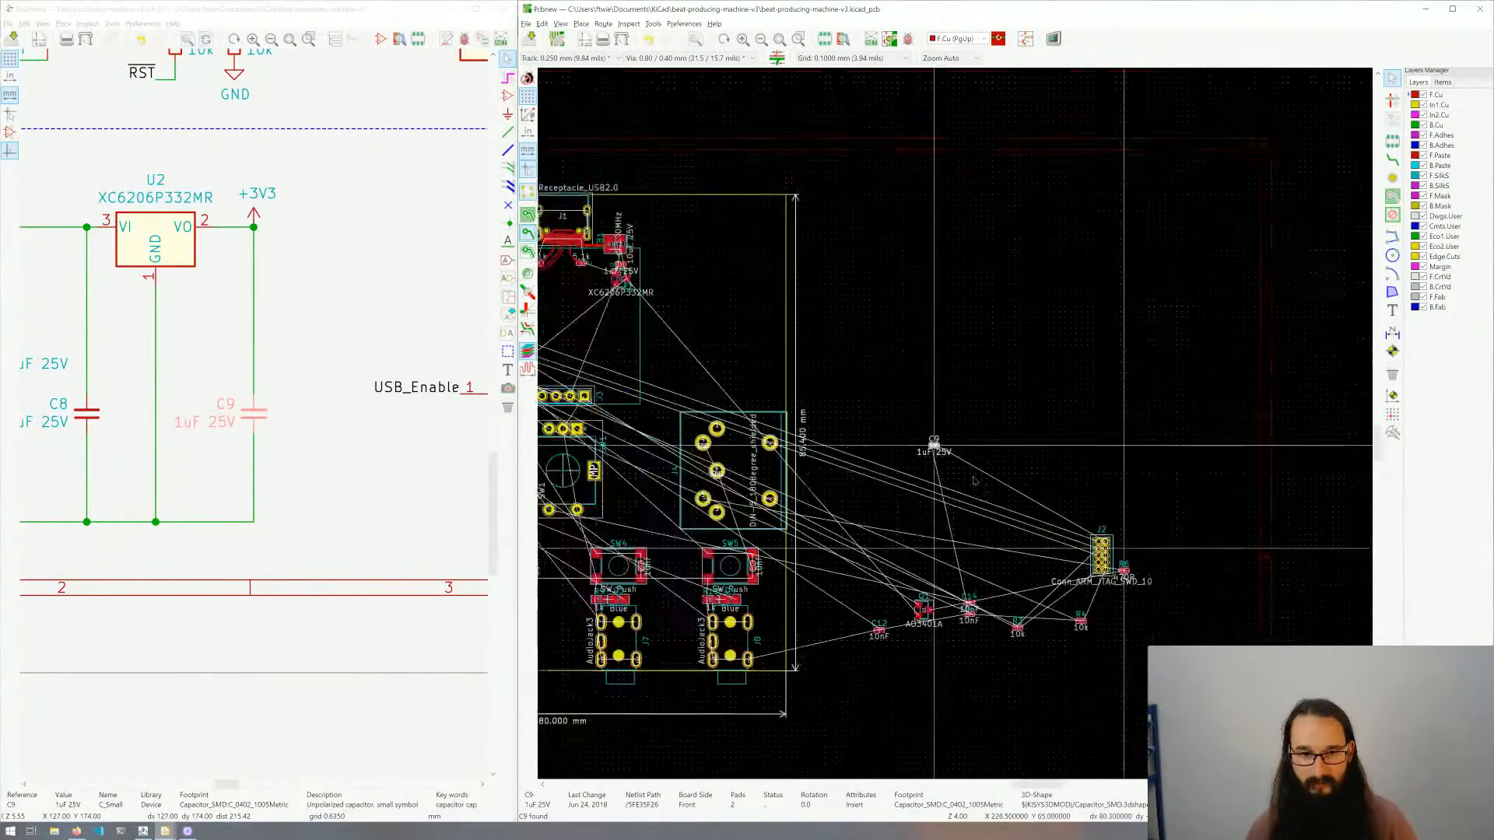
scroll(619, 294, "up", 6)
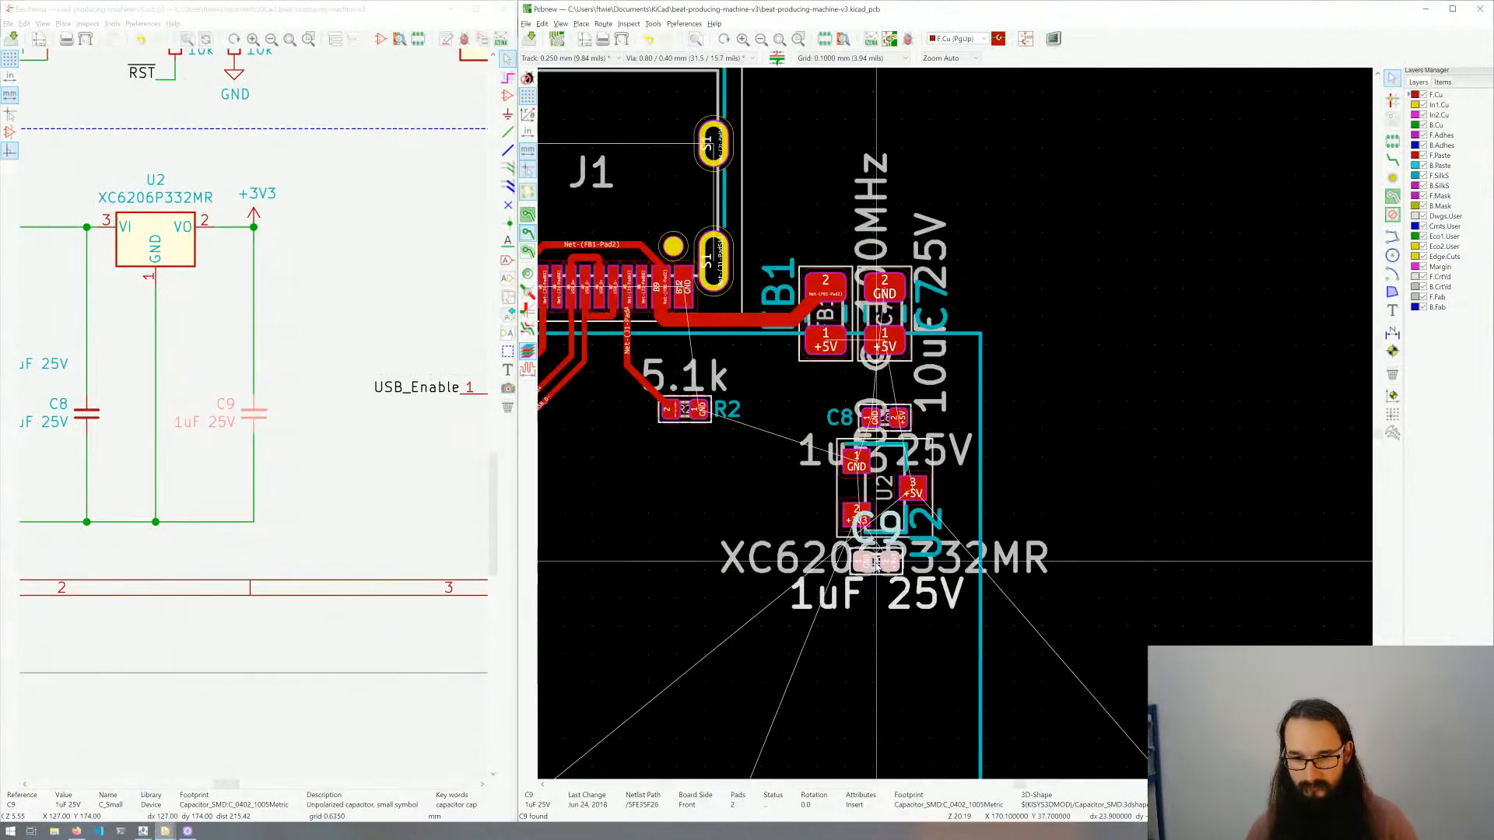
scroll(877, 562, "up", 1)
key("r")
key("r")
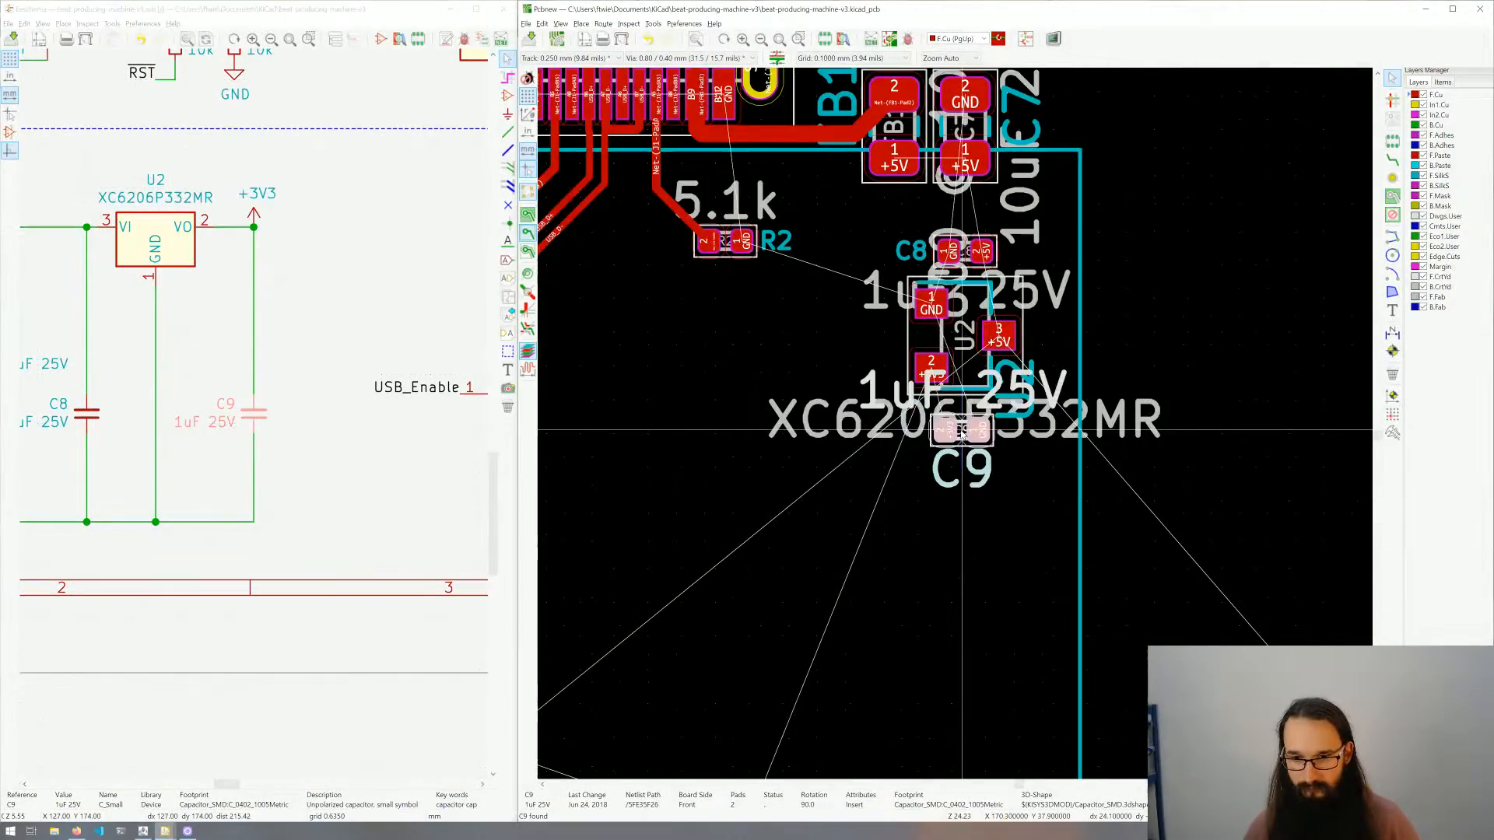
scroll(967, 426, "up", 1)
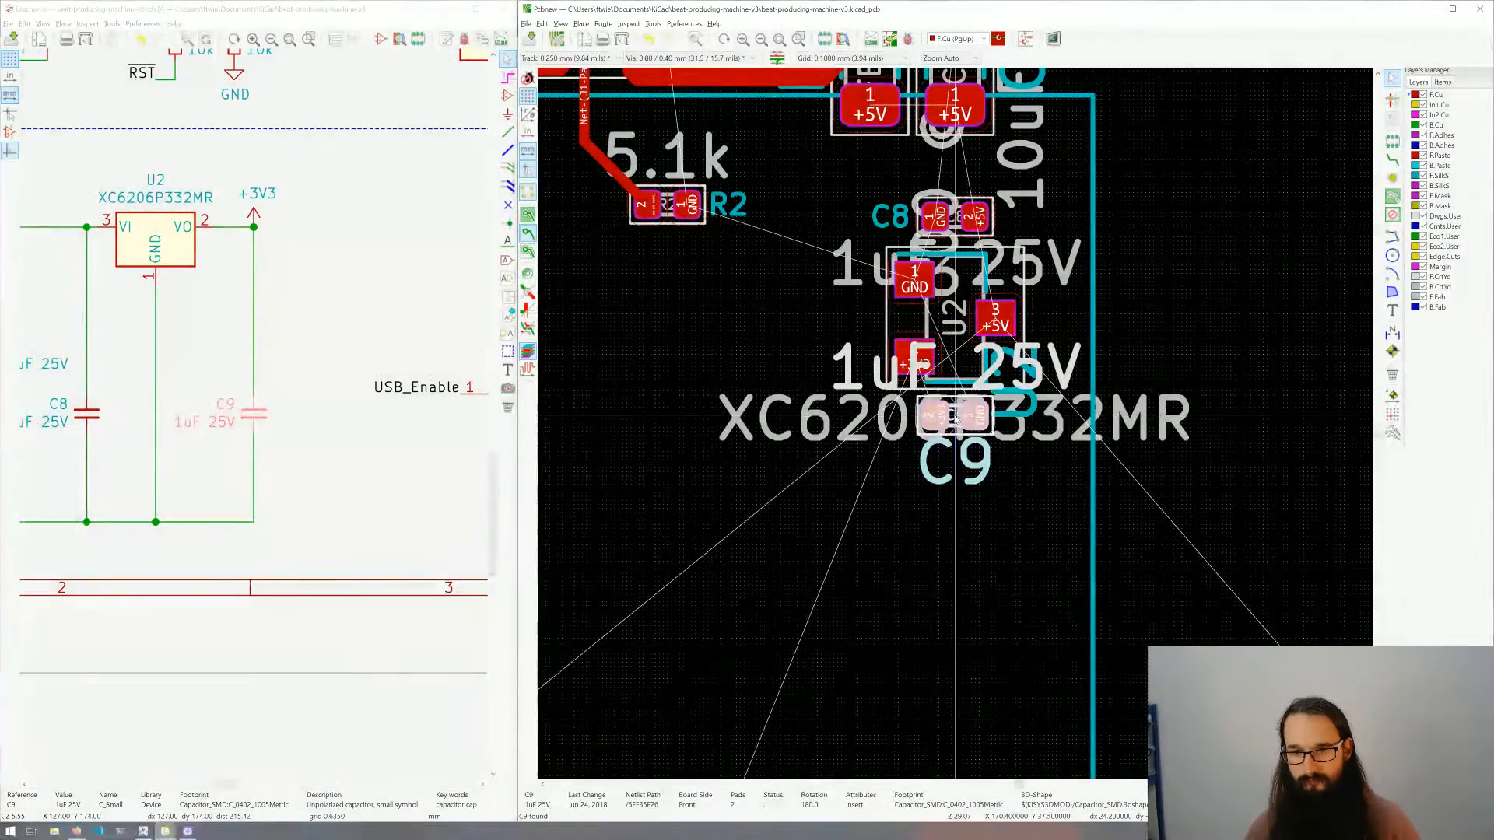
left_click(956, 420)
Step: Set C9's reference text to 0.5 mm width, 0.5 mm height and 0.1 mm thickness, and move it just left of the capacitor
double_click(971, 471)
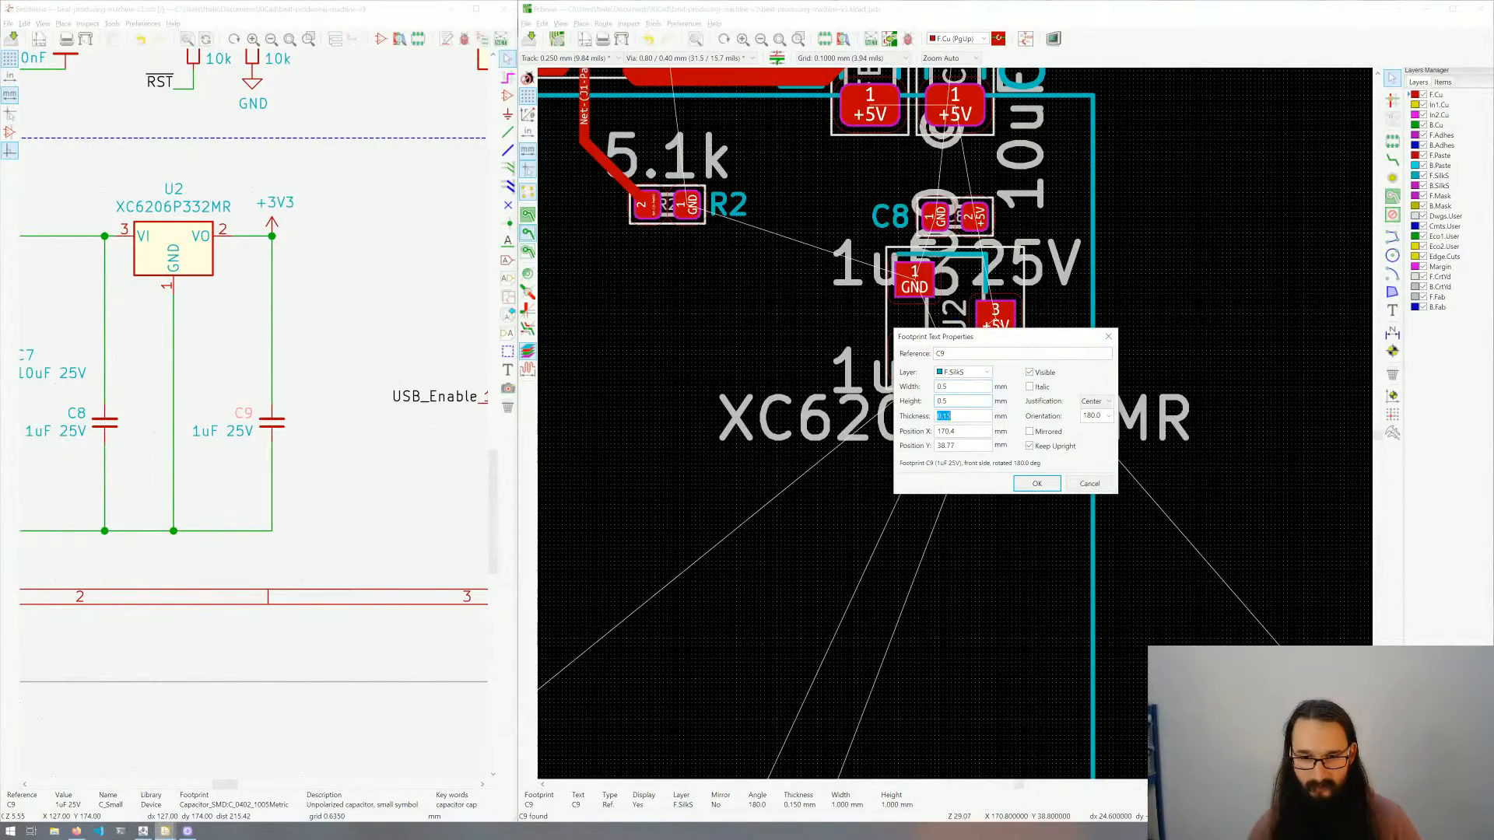
key("Return")
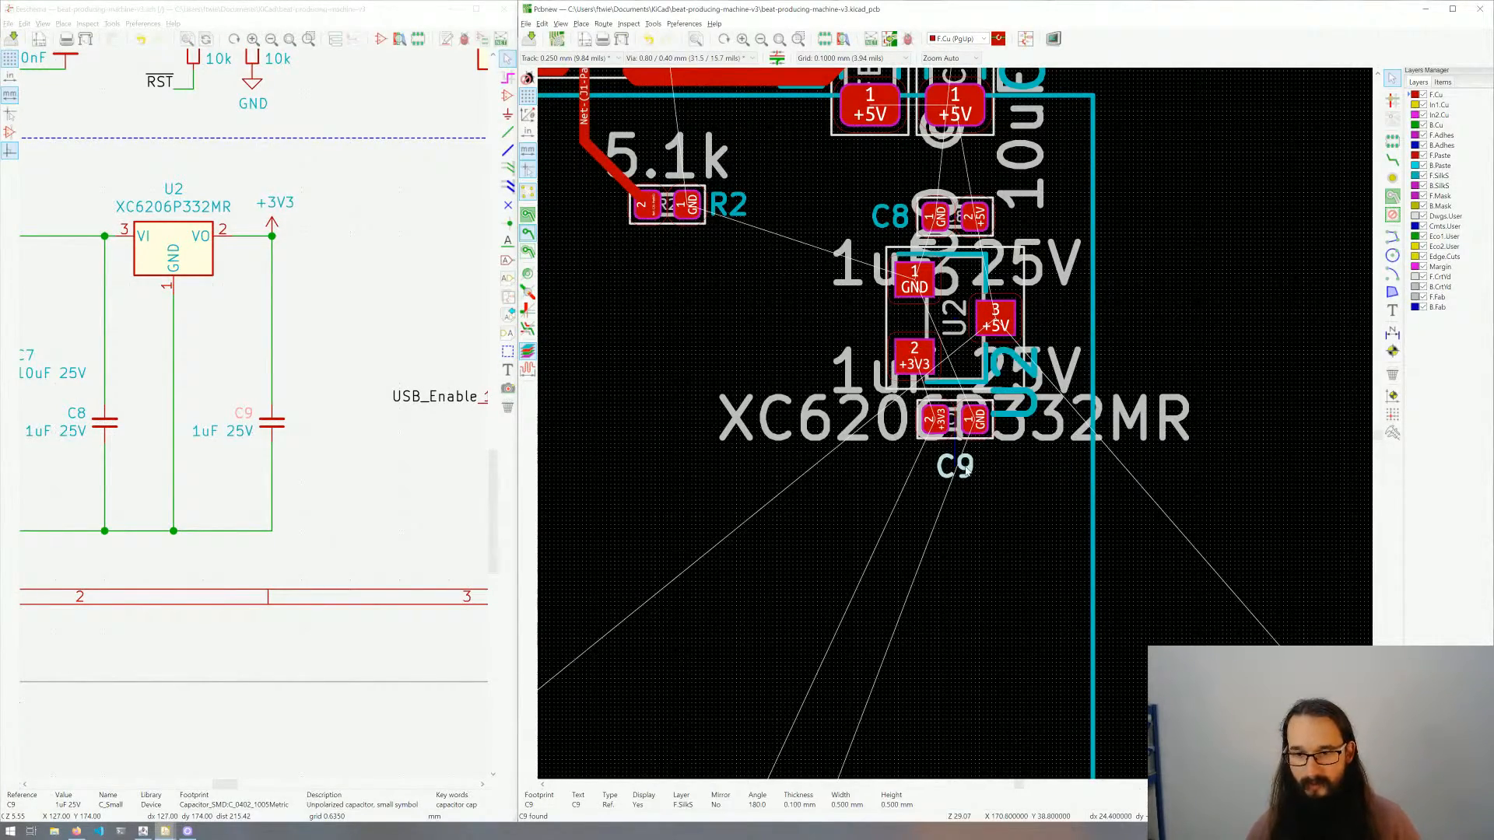
key("m")
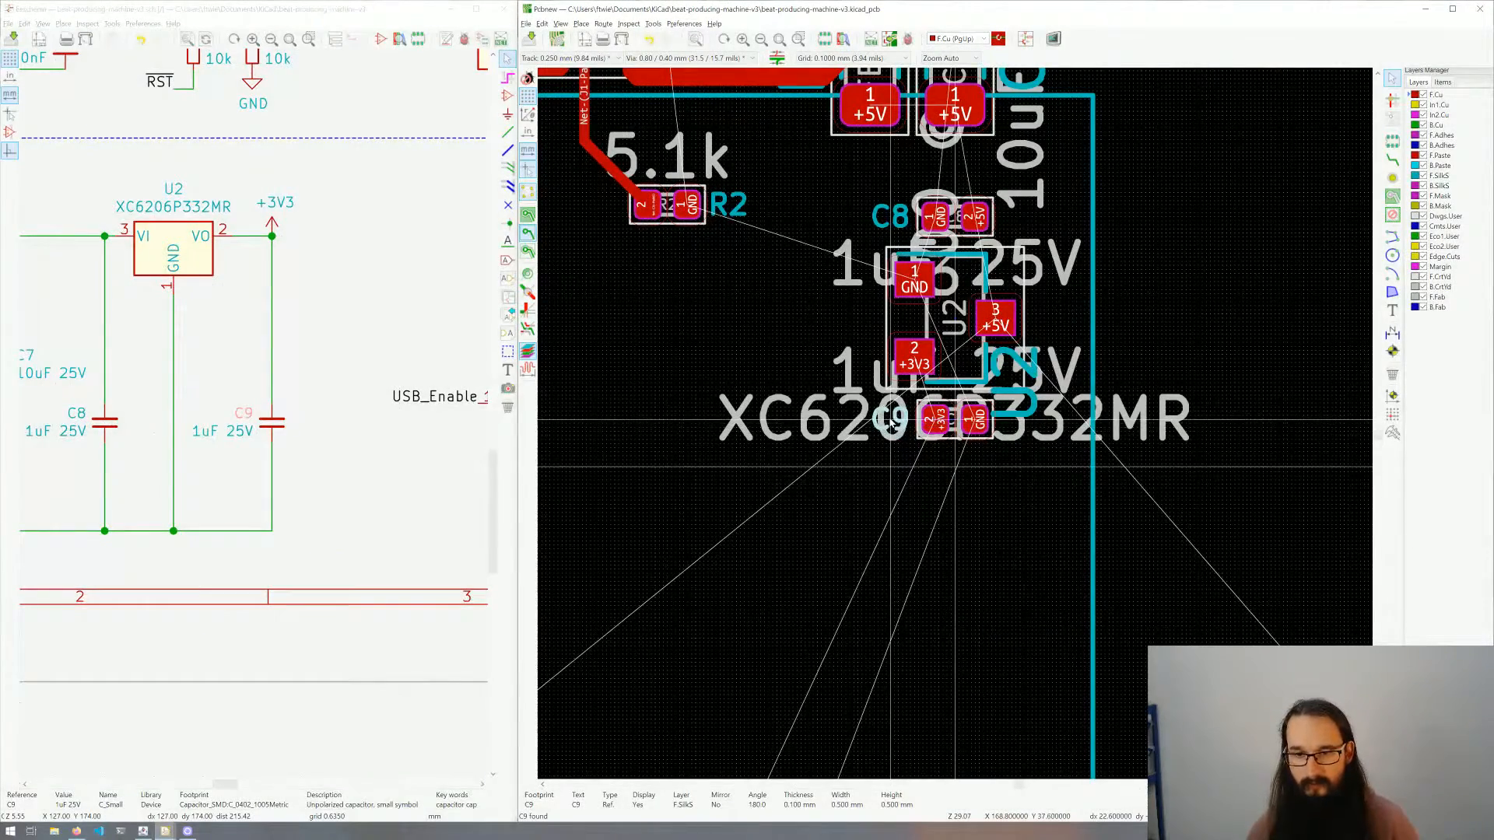
left_click(889, 420)
Step: Move U2's reference text from the regulator's lower right corner to its left side, and save the board
middle_click_drag(800, 296, 772, 365)
left_click(988, 428)
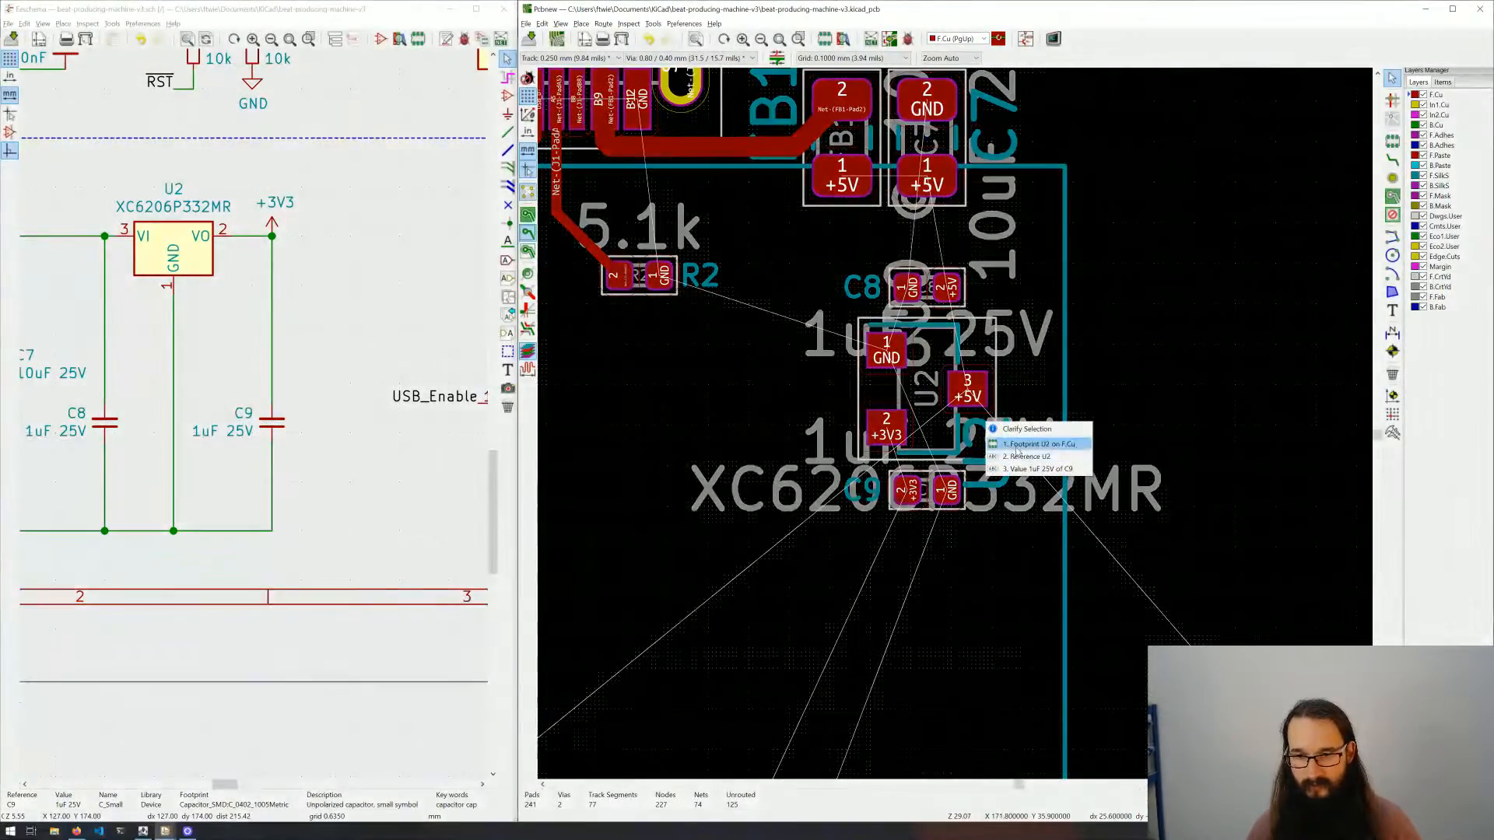
left_click(998, 455)
key("m")
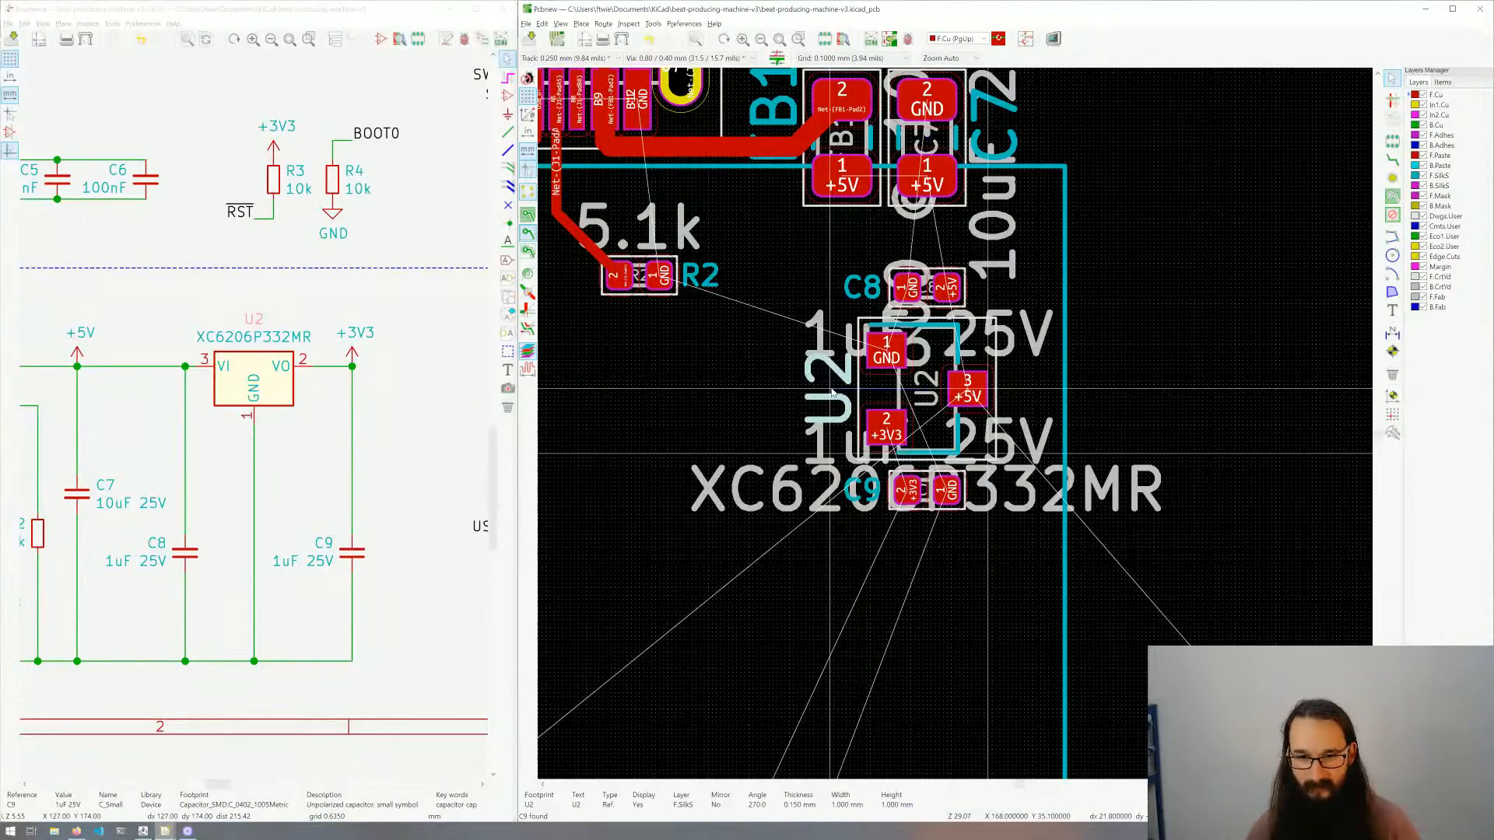
left_click(832, 392)
scroll(955, 423, "down", 4)
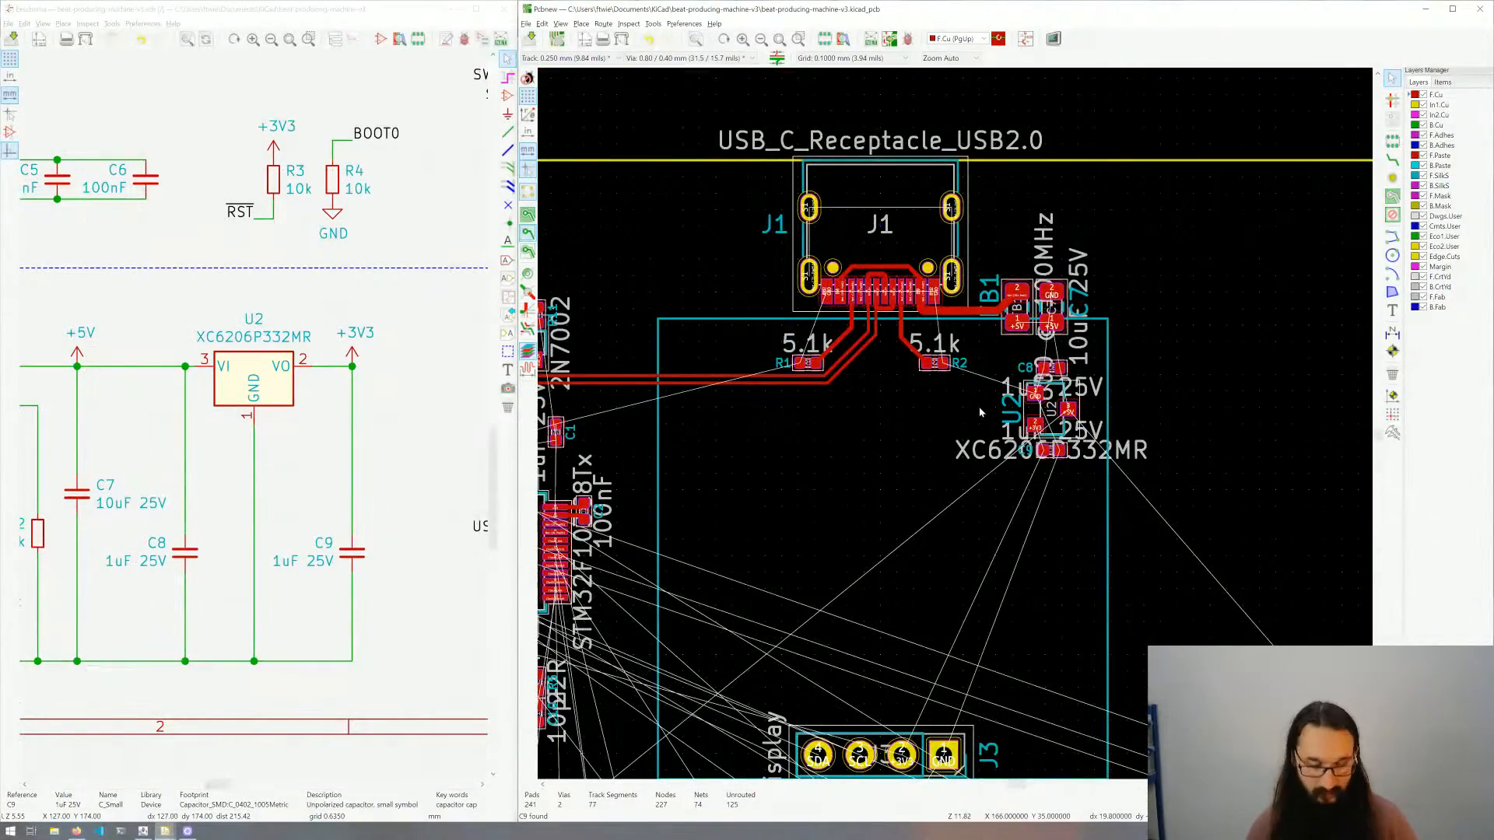
key("ctrl+s")
Step: Inspect the component placement on the tilted board in the 3D viewer, and return to the layout
key("alt+3")
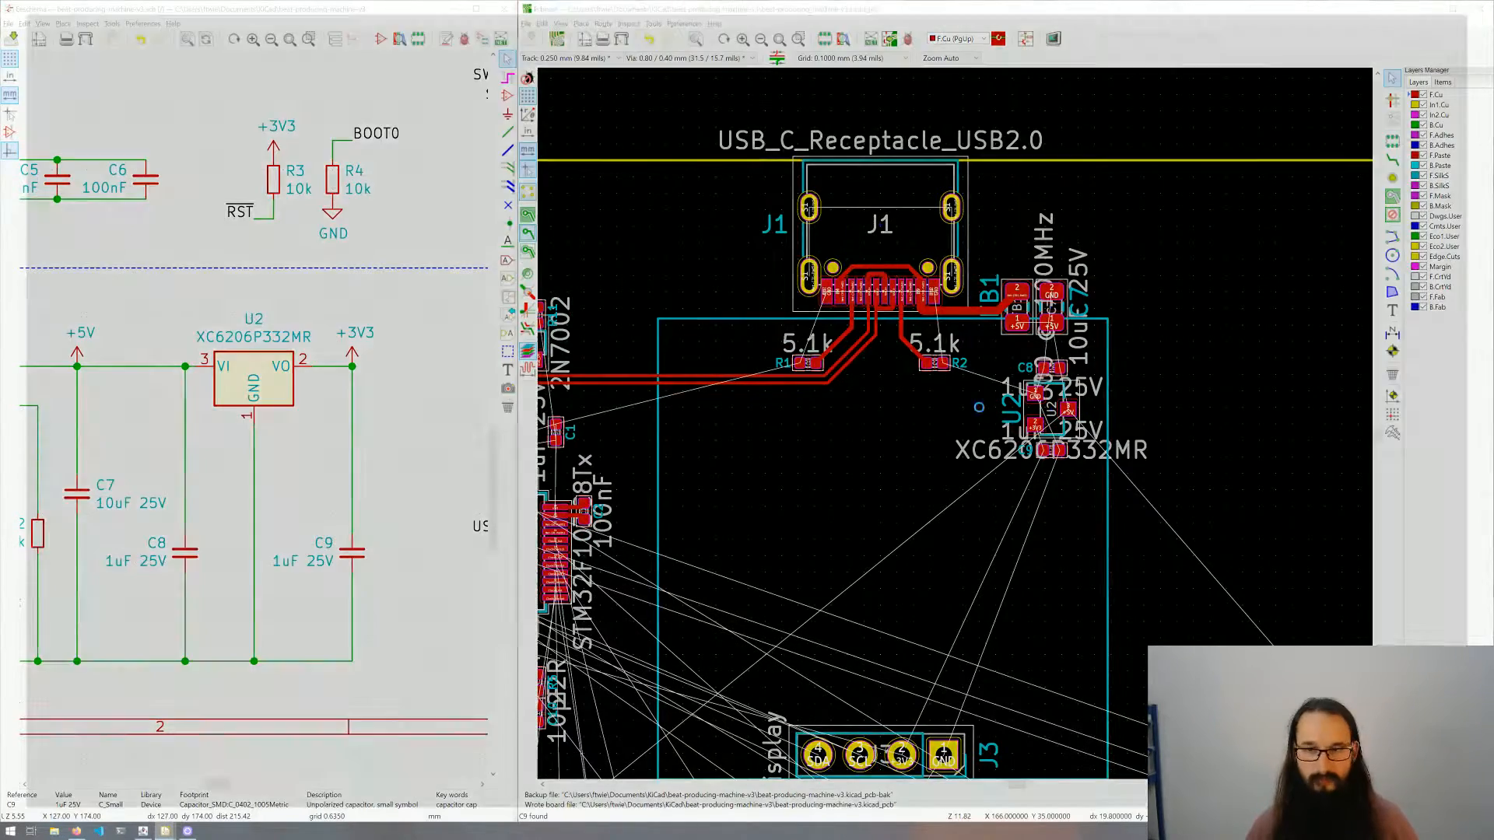
mouse_move(862, 464)
left_mouse_down()
mouse_move(860, 449)
mouse_move(825, 470)
mouse_move(775, 430)
mouse_move(719, 249)
left_mouse_up()
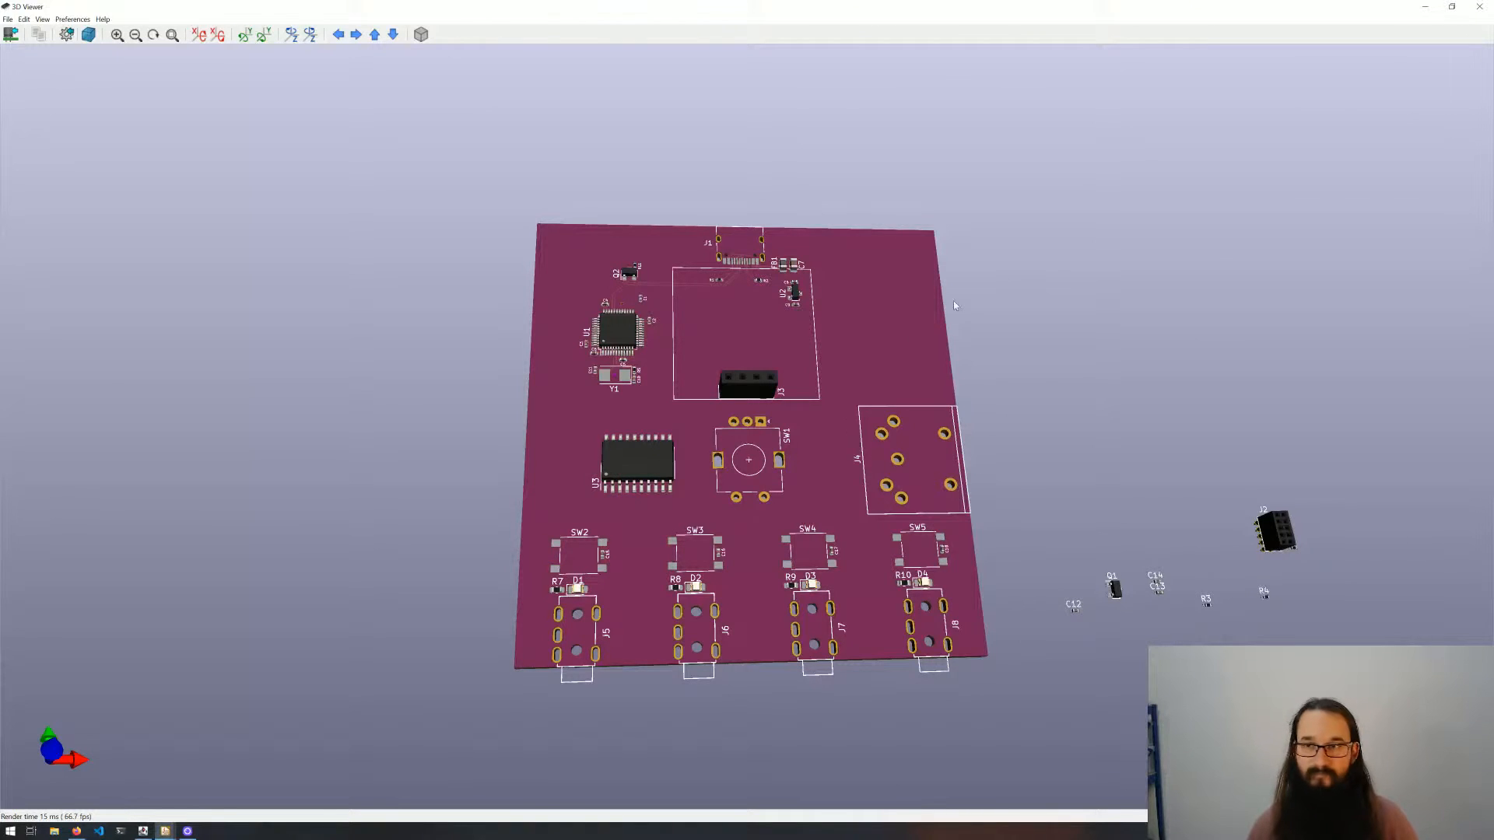
left_click(1479, 6)
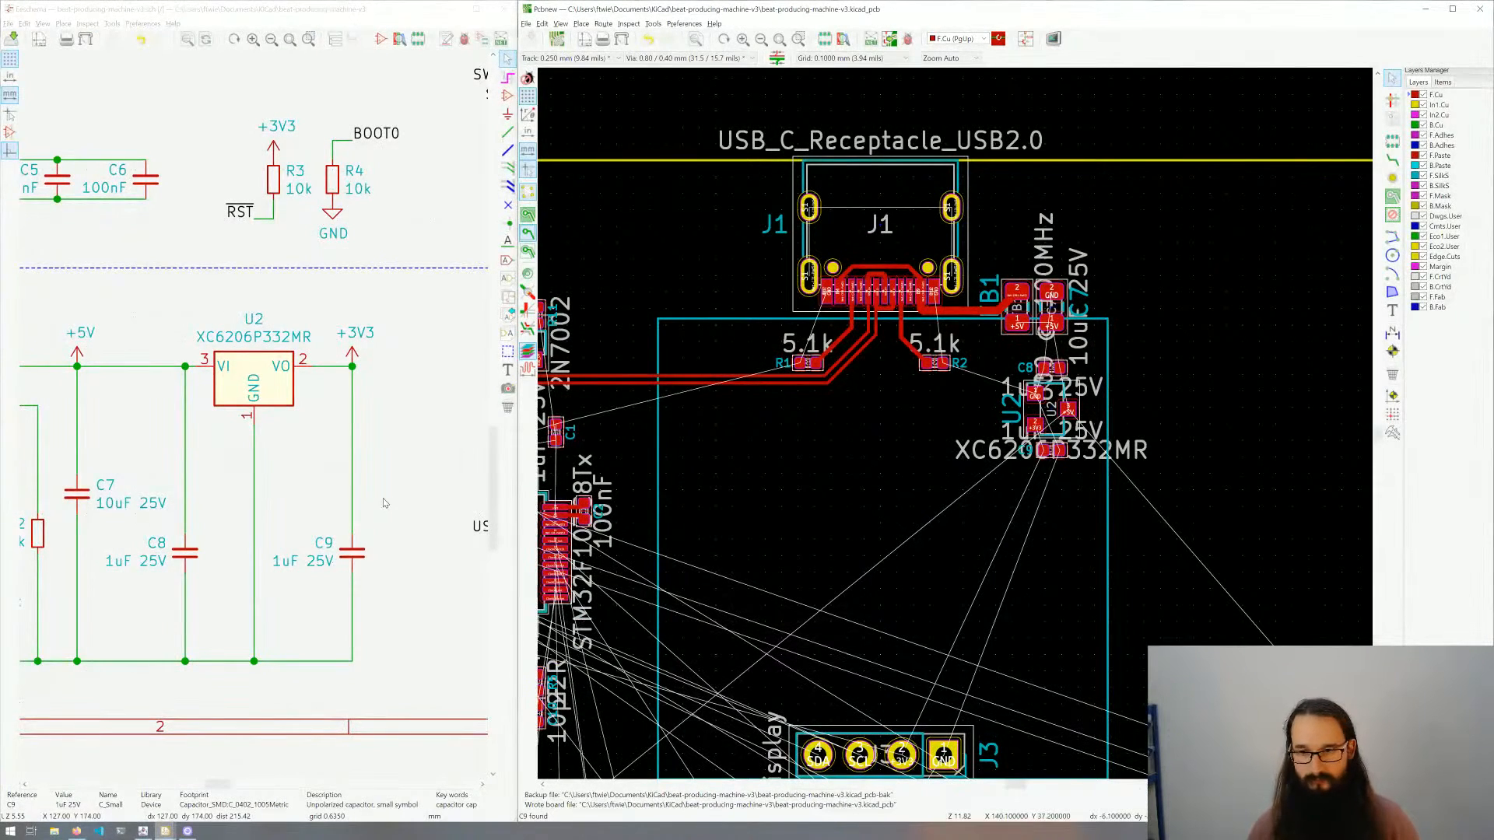
Step: Set the track width to 0.5 mm and route +5V from FB1 pad 1 to C7 pad 1
scroll(1004, 368, "up", 5)
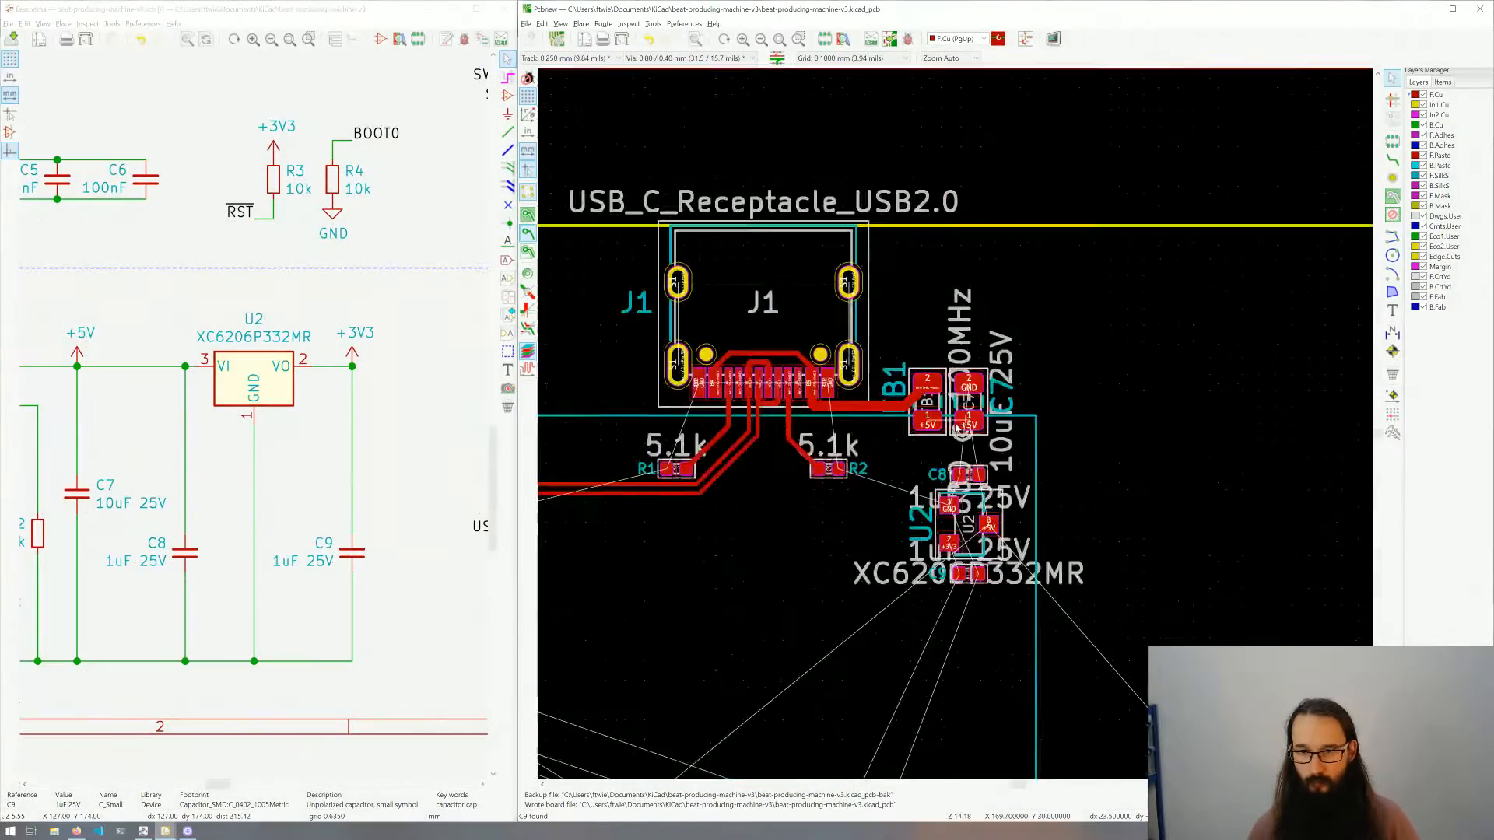
middle_click_drag(865, 526, 741, 439)
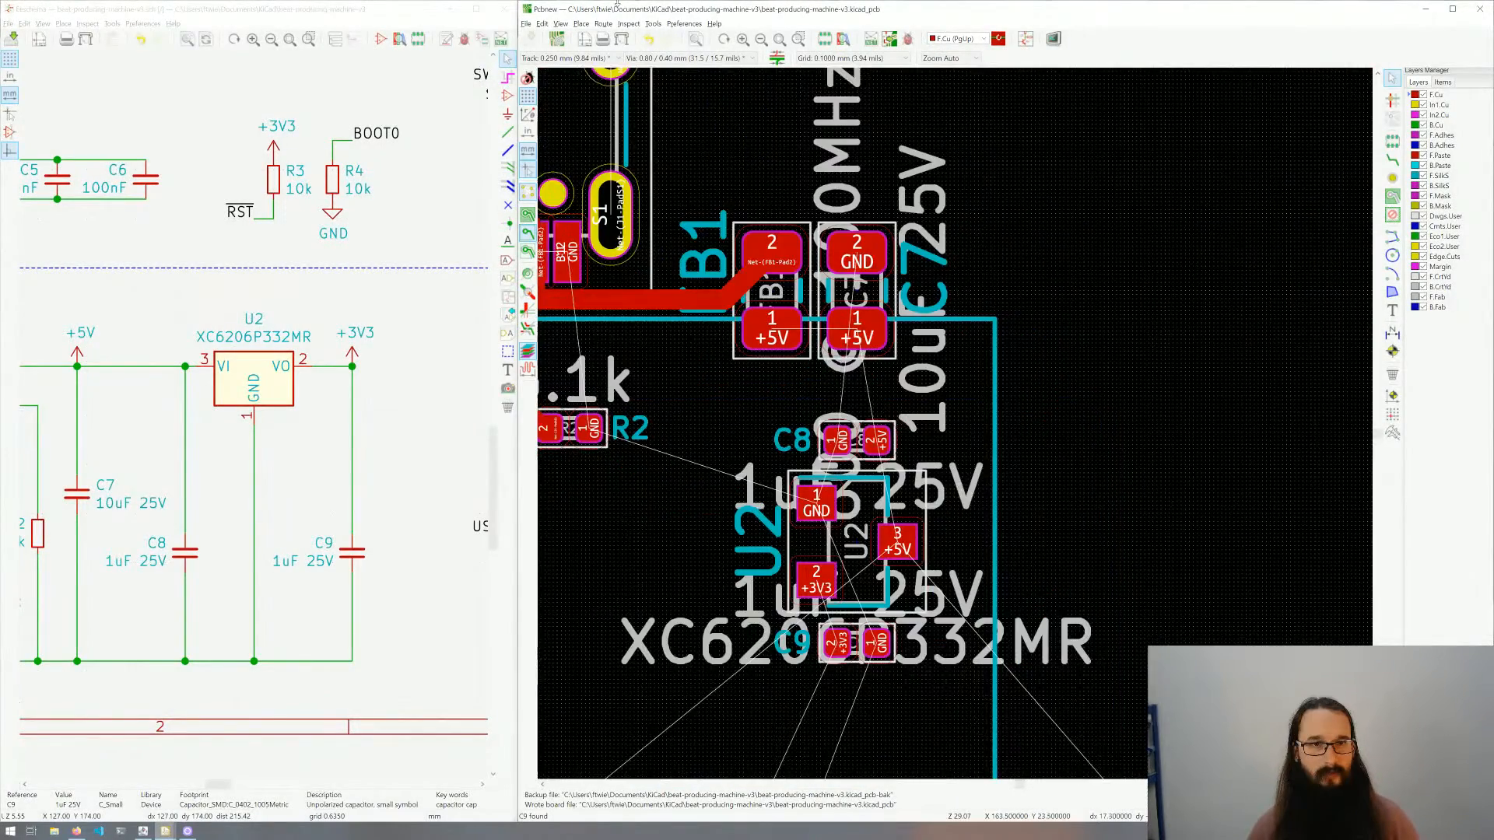
left_click(570, 57)
left_click(566, 89)
middle_click_drag(848, 313, 786, 296)
key("x")
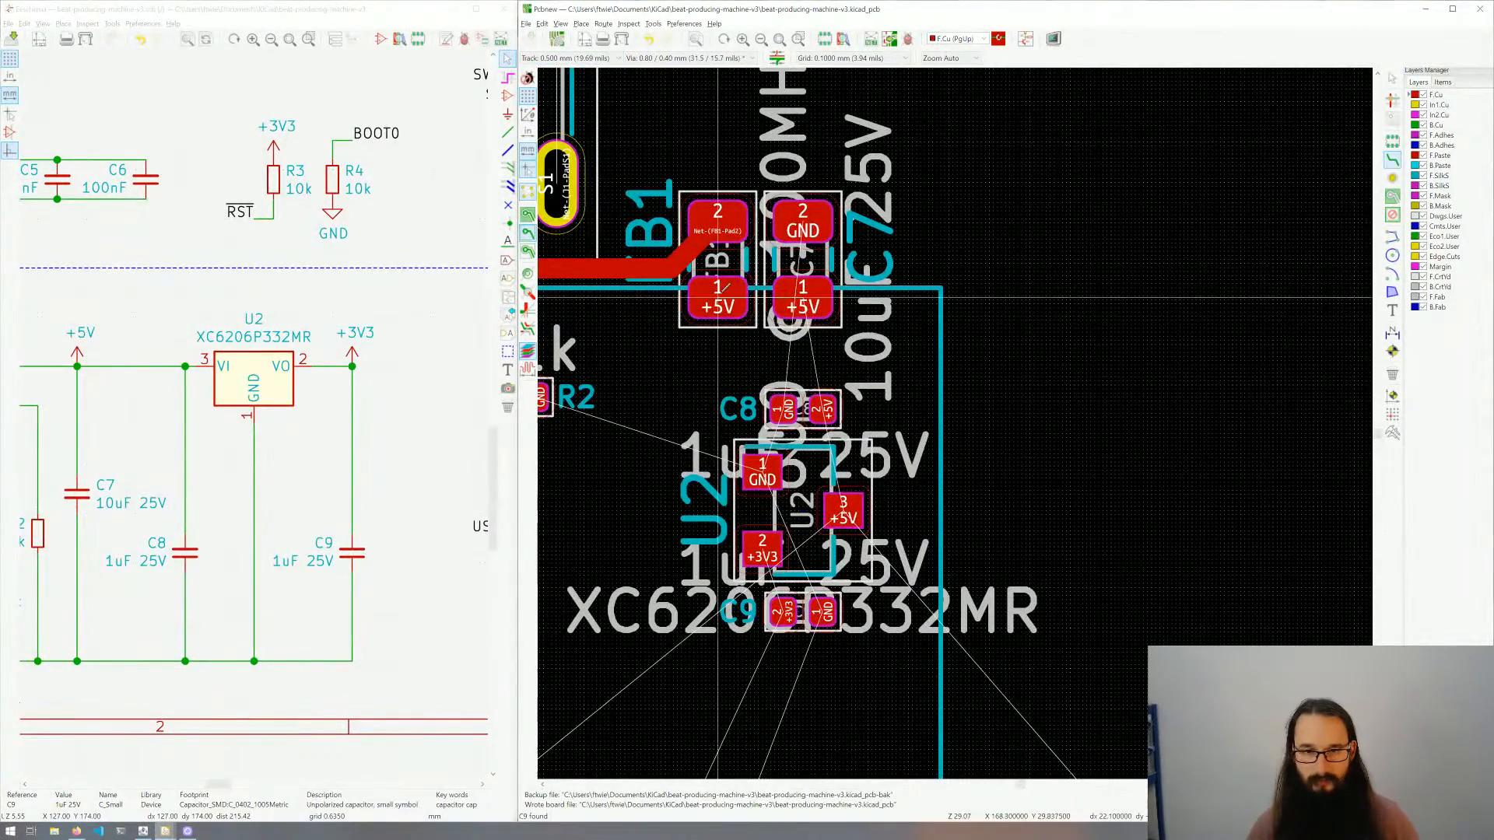
left_click(724, 297)
left_click(810, 296)
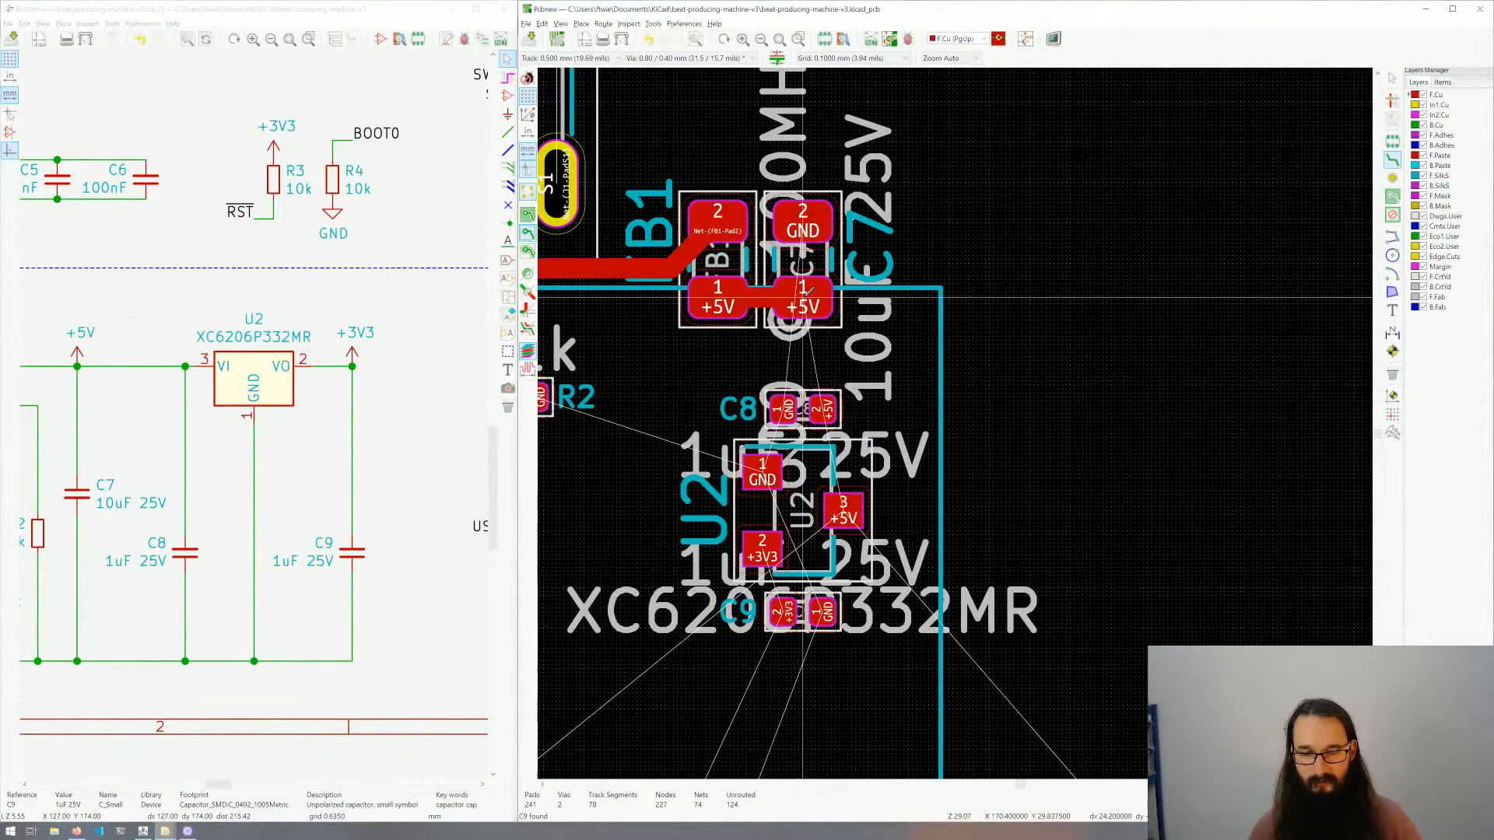
Step: Route the +5V track from C7 pad 1 down through C8 pad 2 to U2 pad 3
left_click(806, 296)
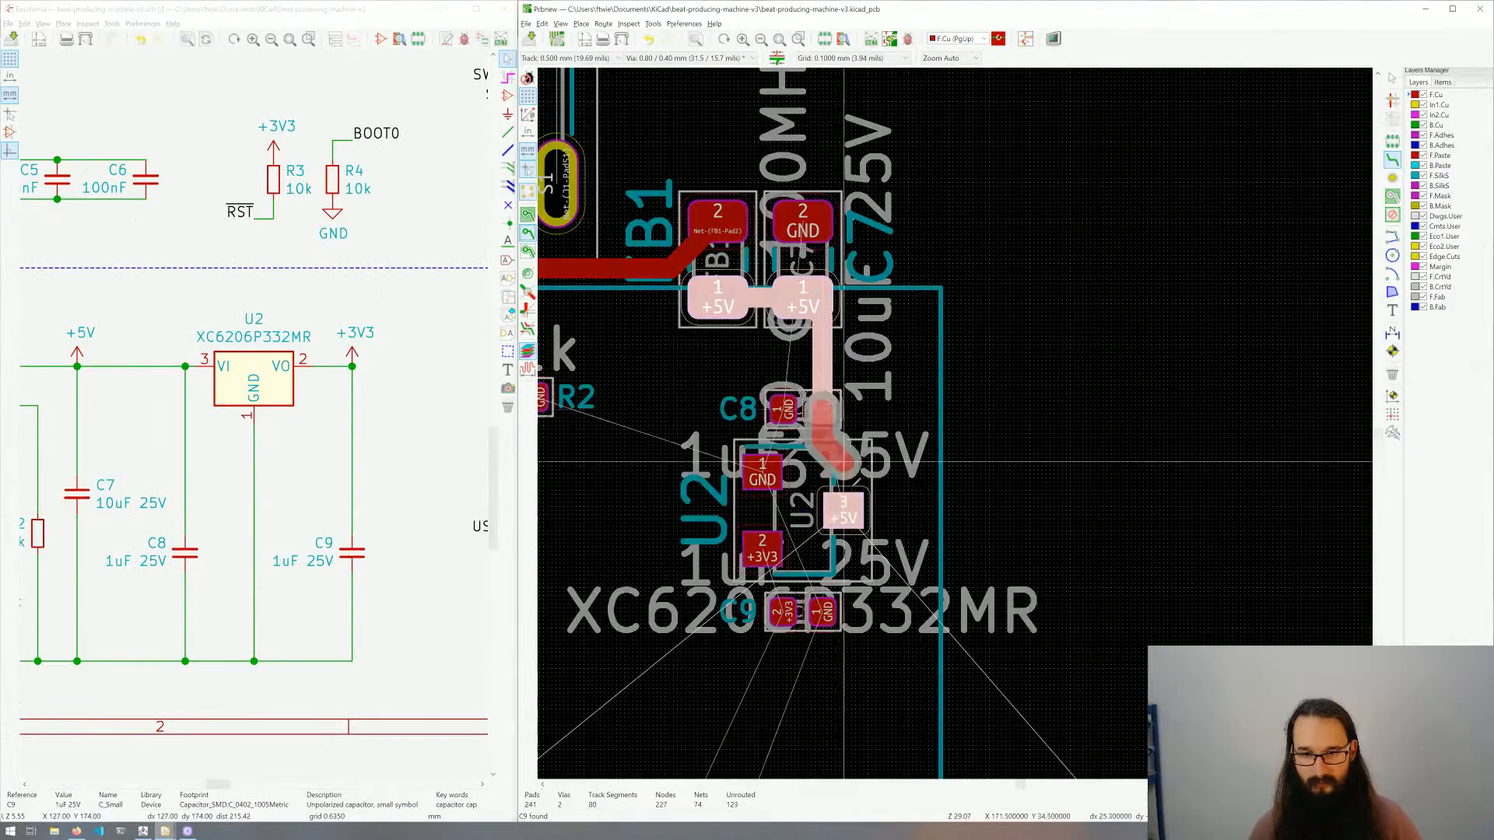
left_click(851, 507)
scroll(850, 508, "down", 4)
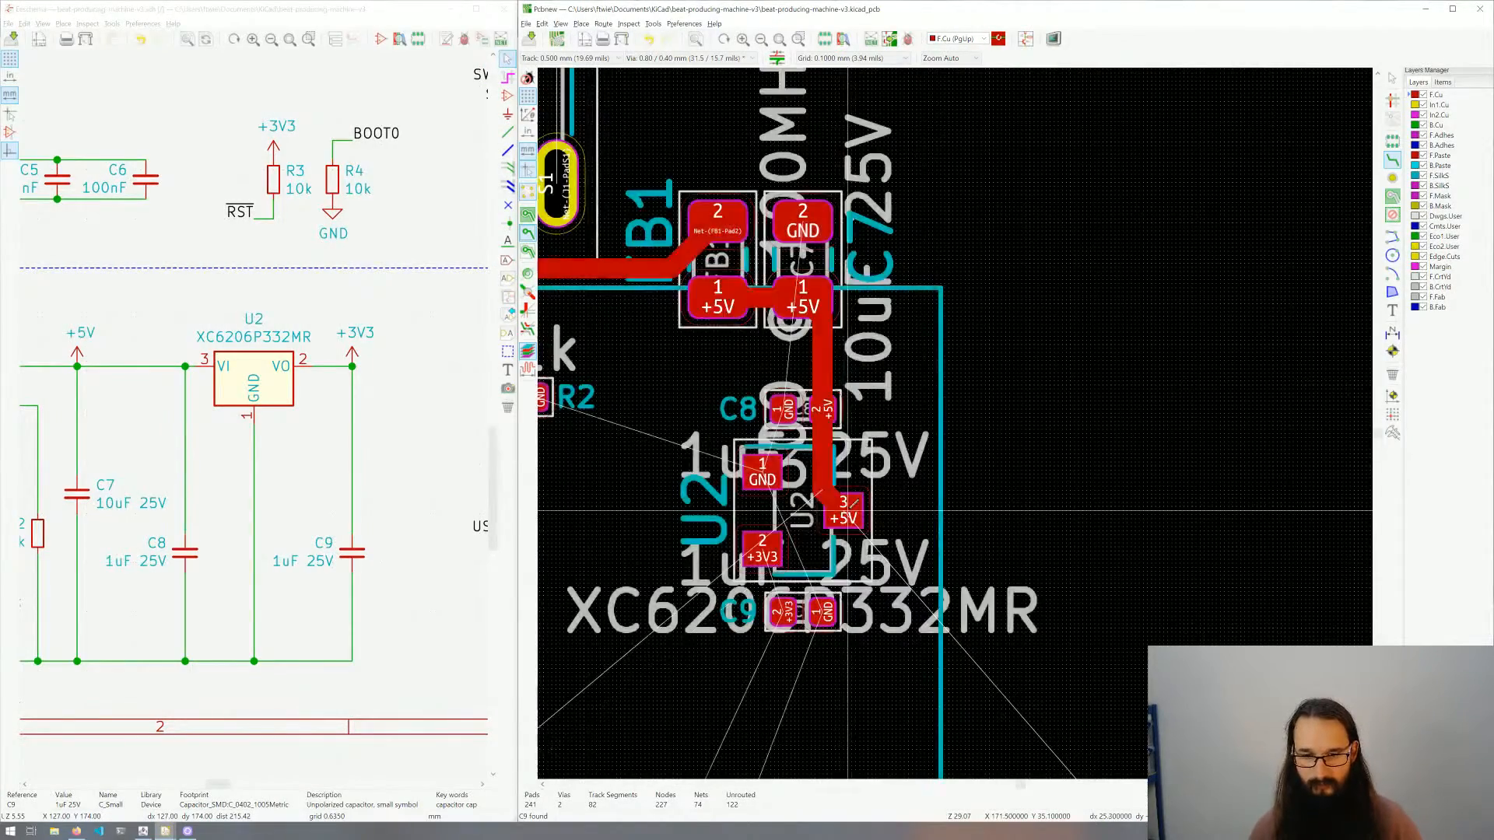
scroll(954, 424, "down", 3)
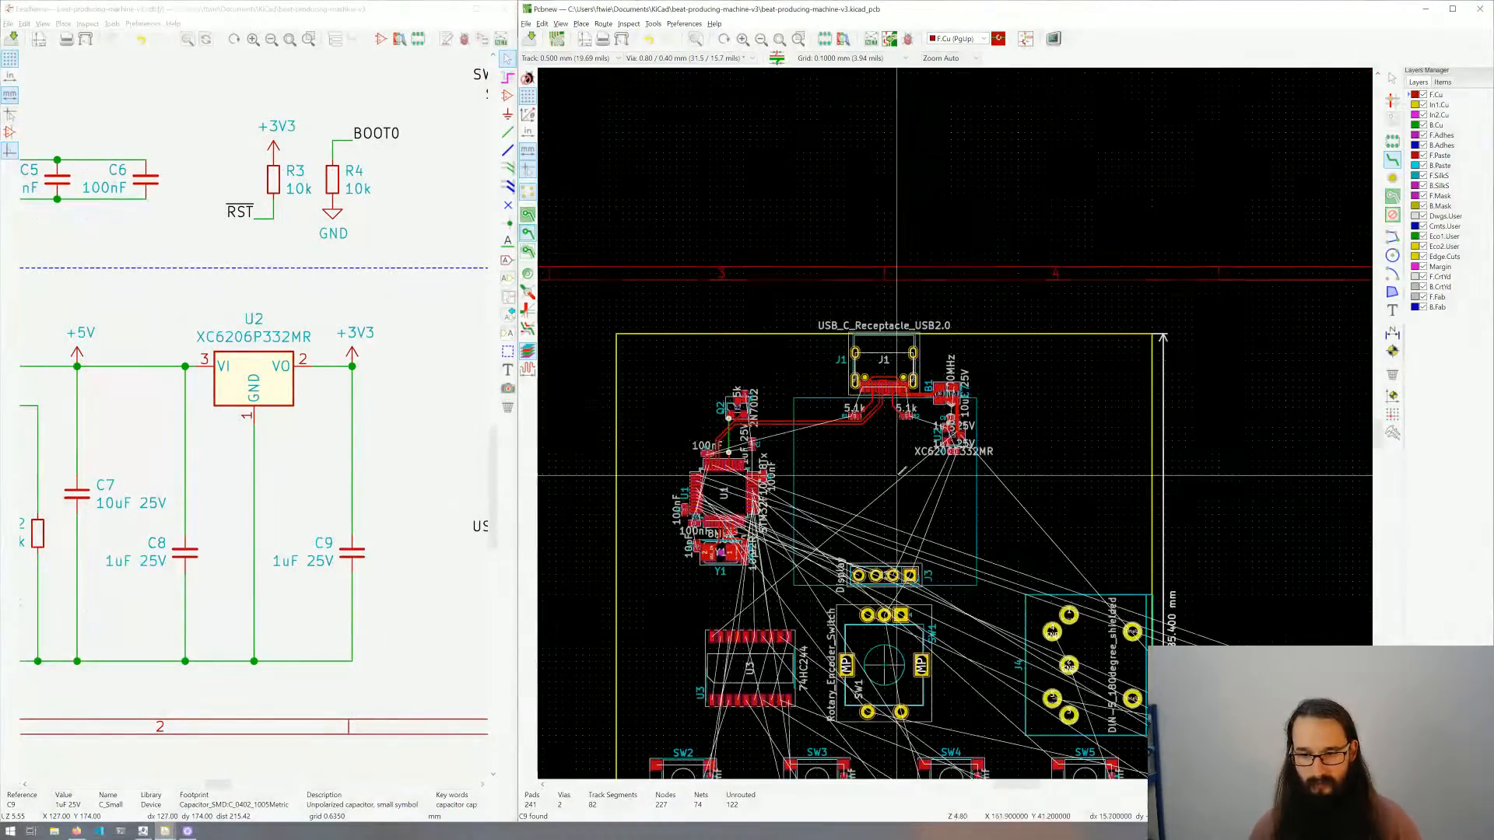
mouse_move(880, 517)
middle_mouse_down()
mouse_move(874, 502)
mouse_move(857, 535)
middle_mouse_up()
key("Escape")
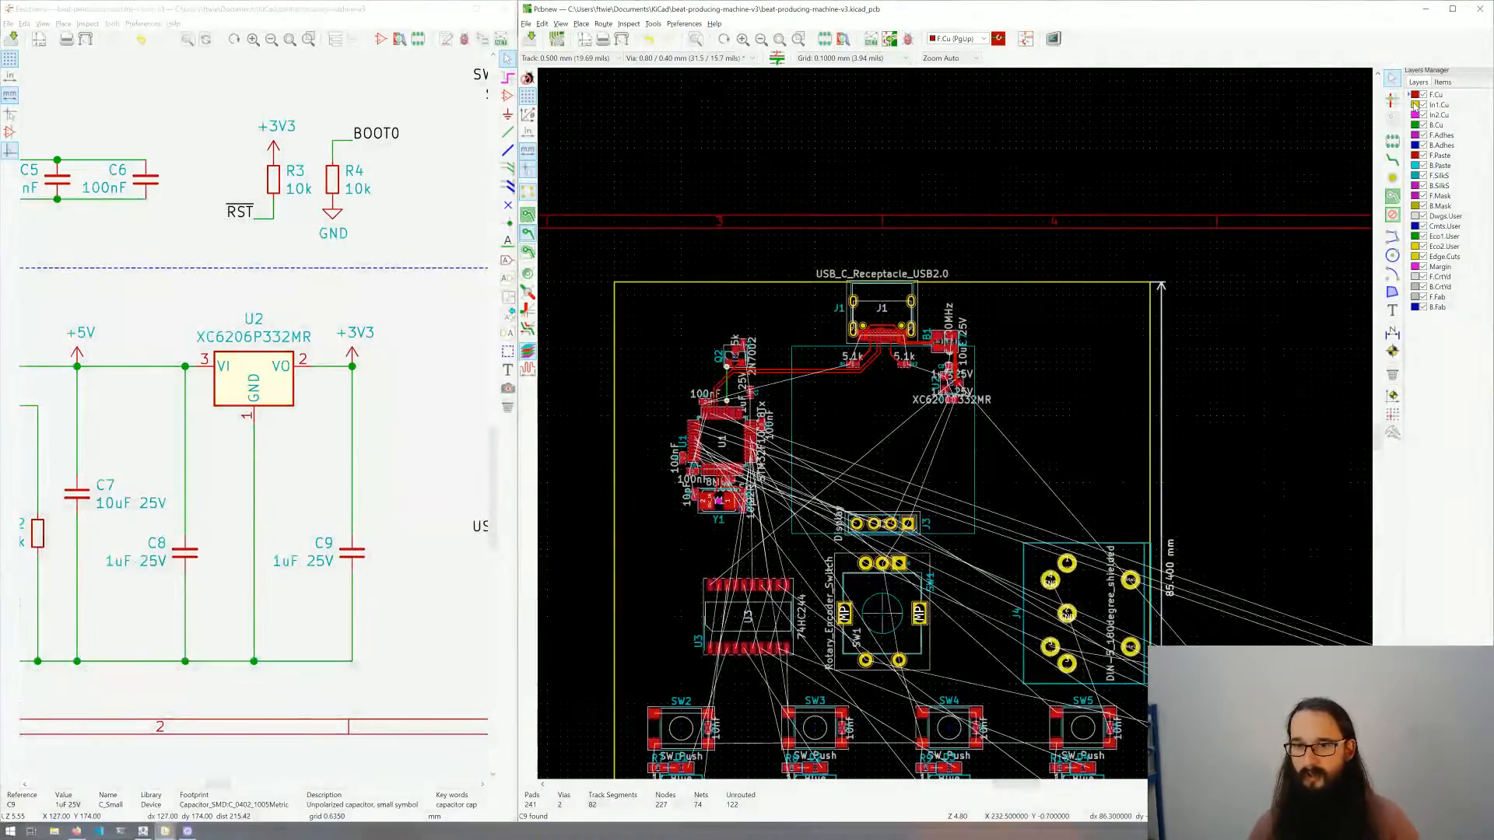
Step: Start a keepout area at U1's OSC_OUT pad, on layer In1.Cu only, keeping out tracks and vias
scroll(720, 471, "up", 4)
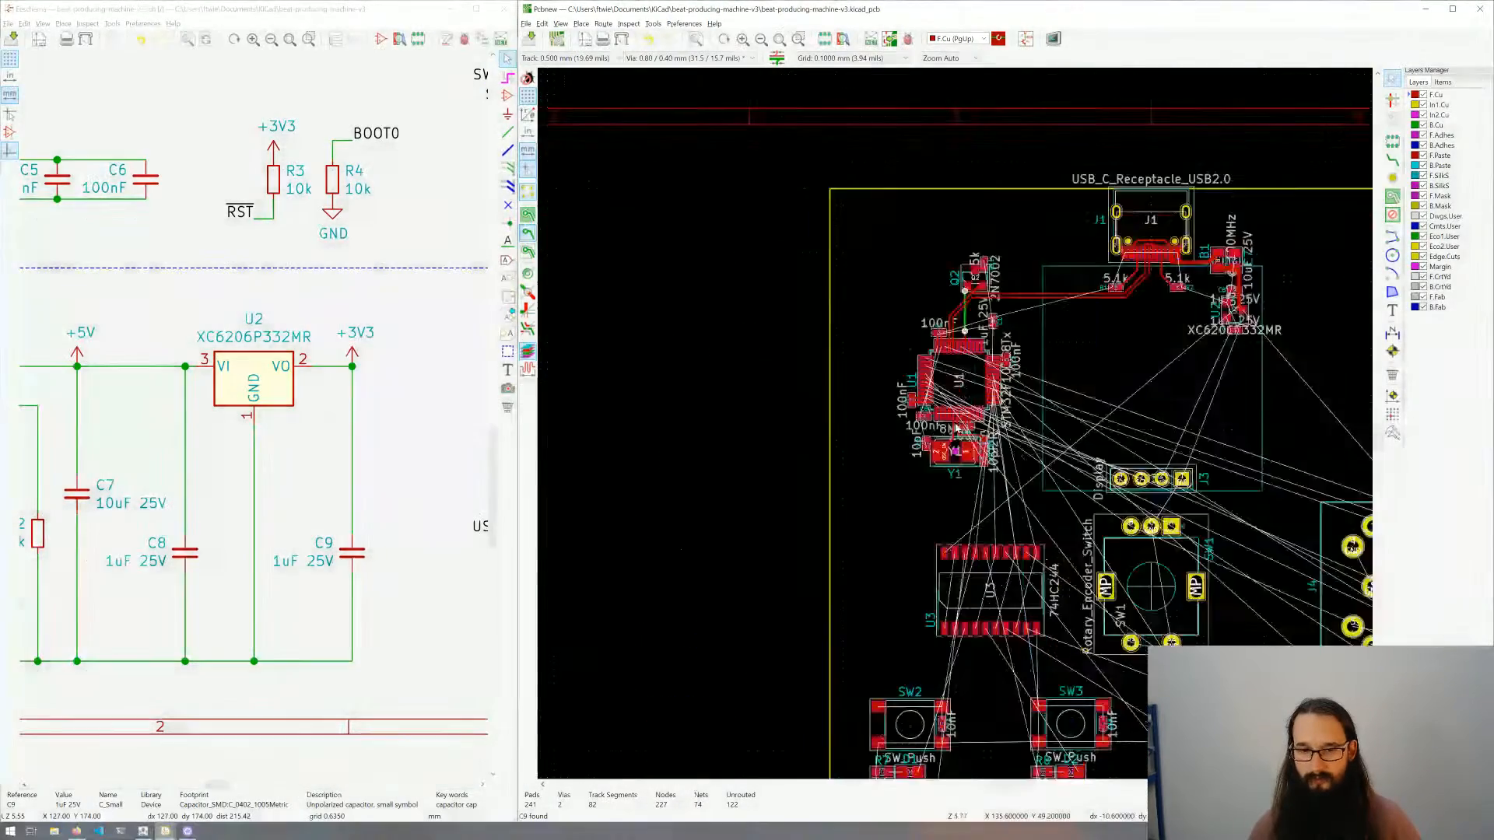
scroll(956, 429, "up", 3)
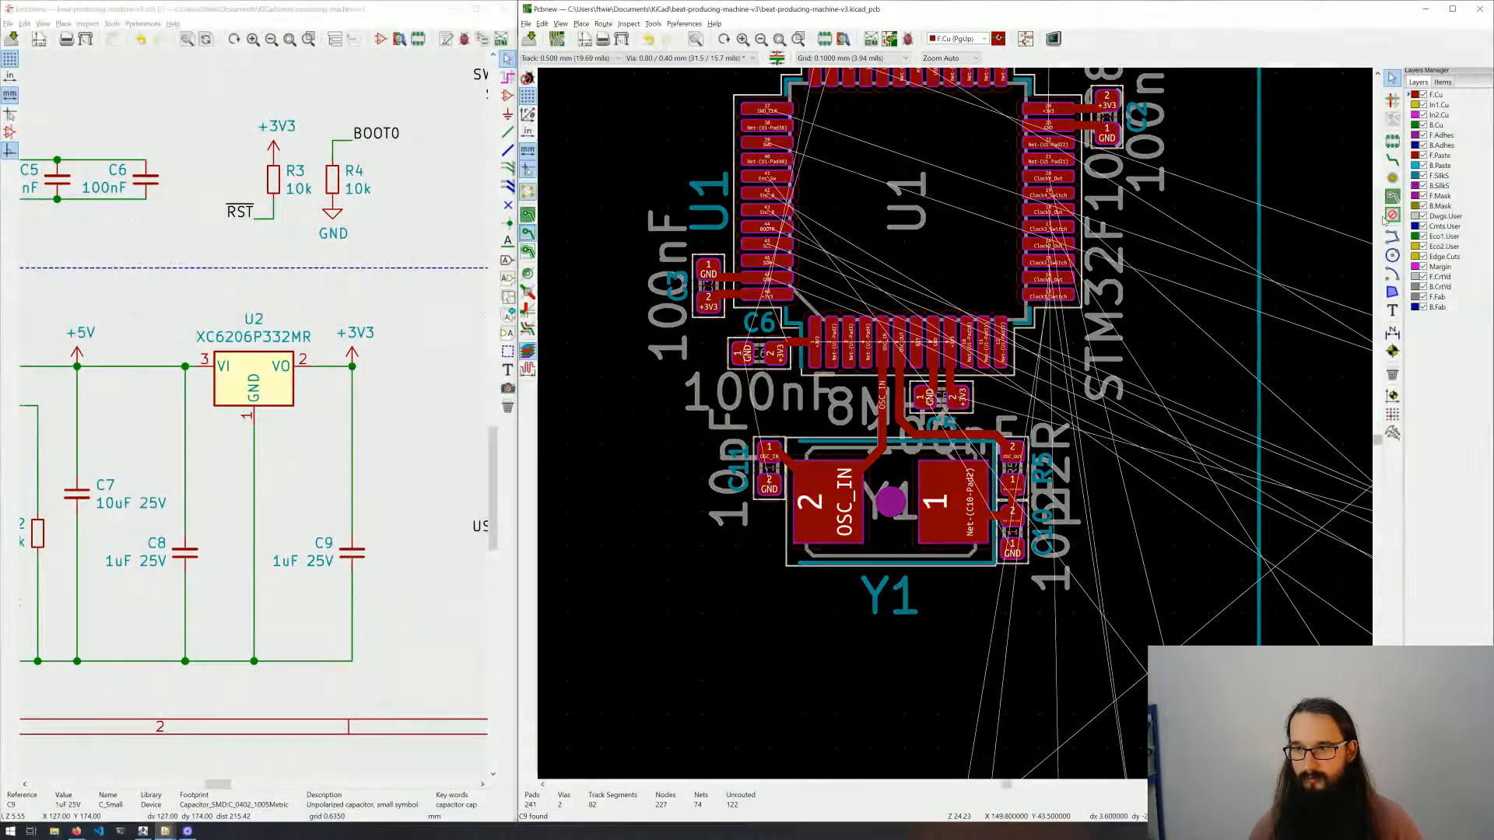
left_click(1393, 215)
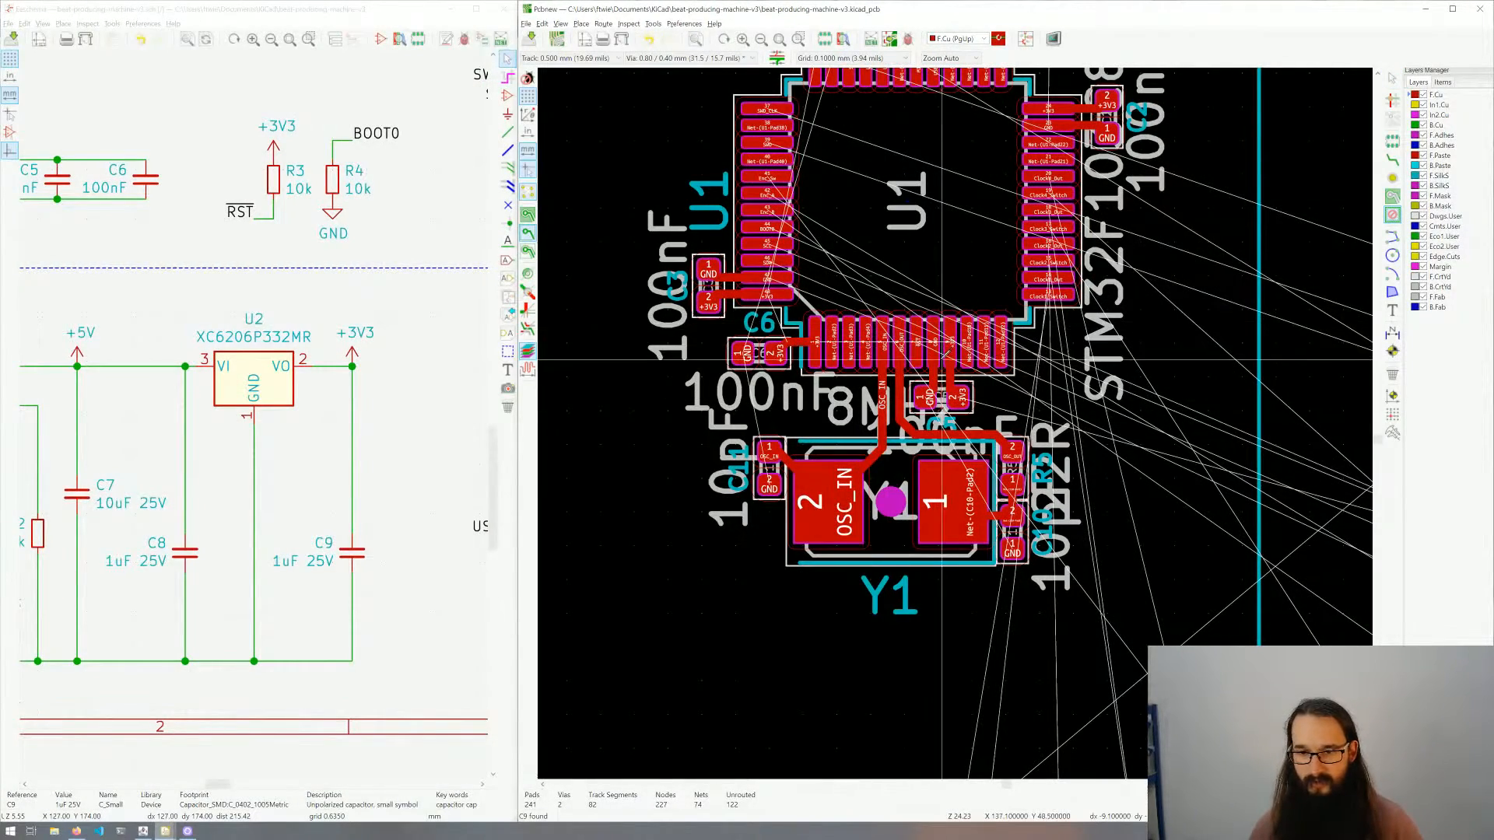
scroll(923, 362, "up", 3)
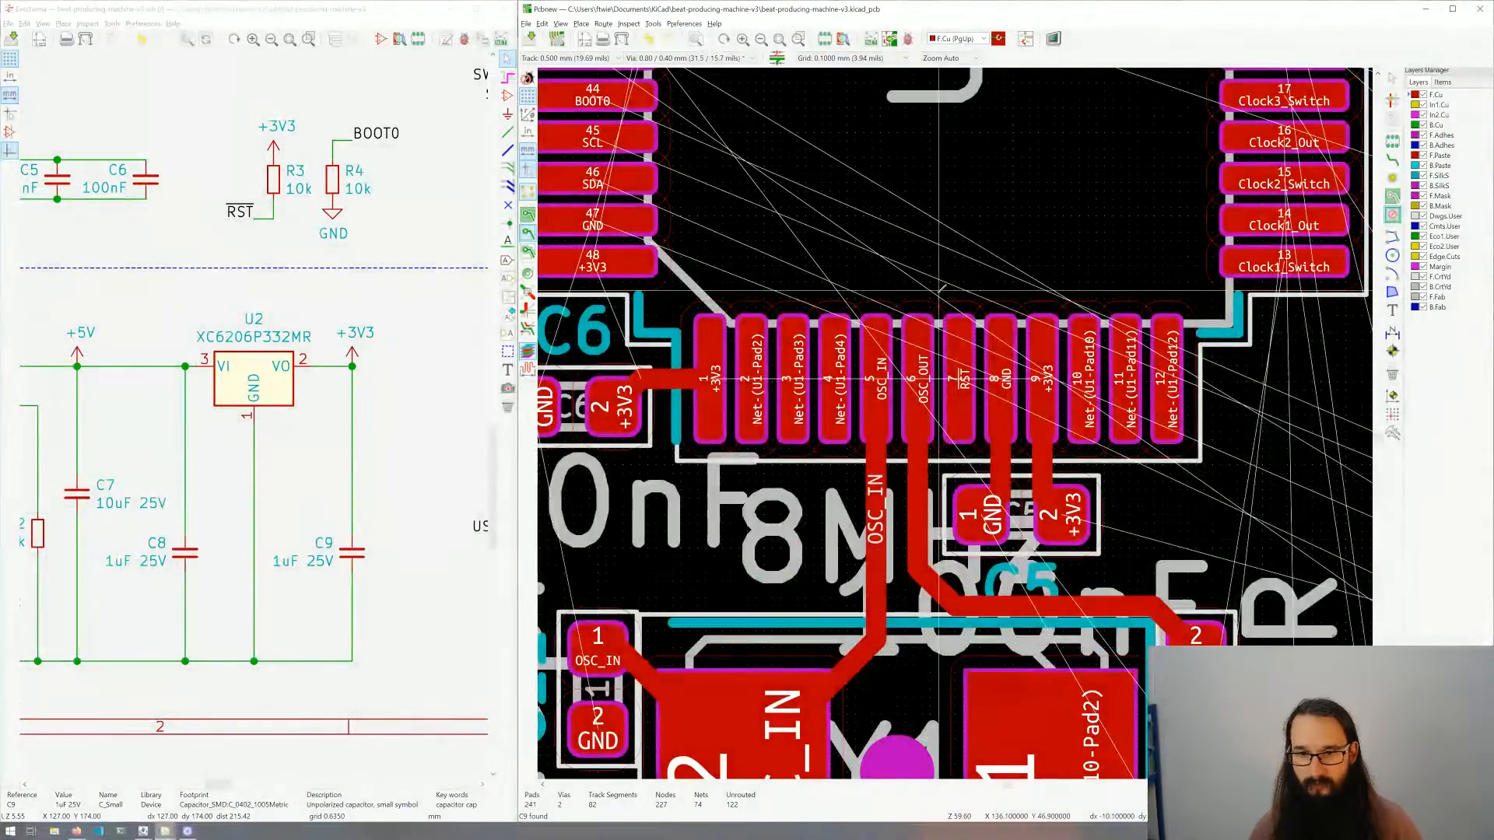
left_click(940, 297)
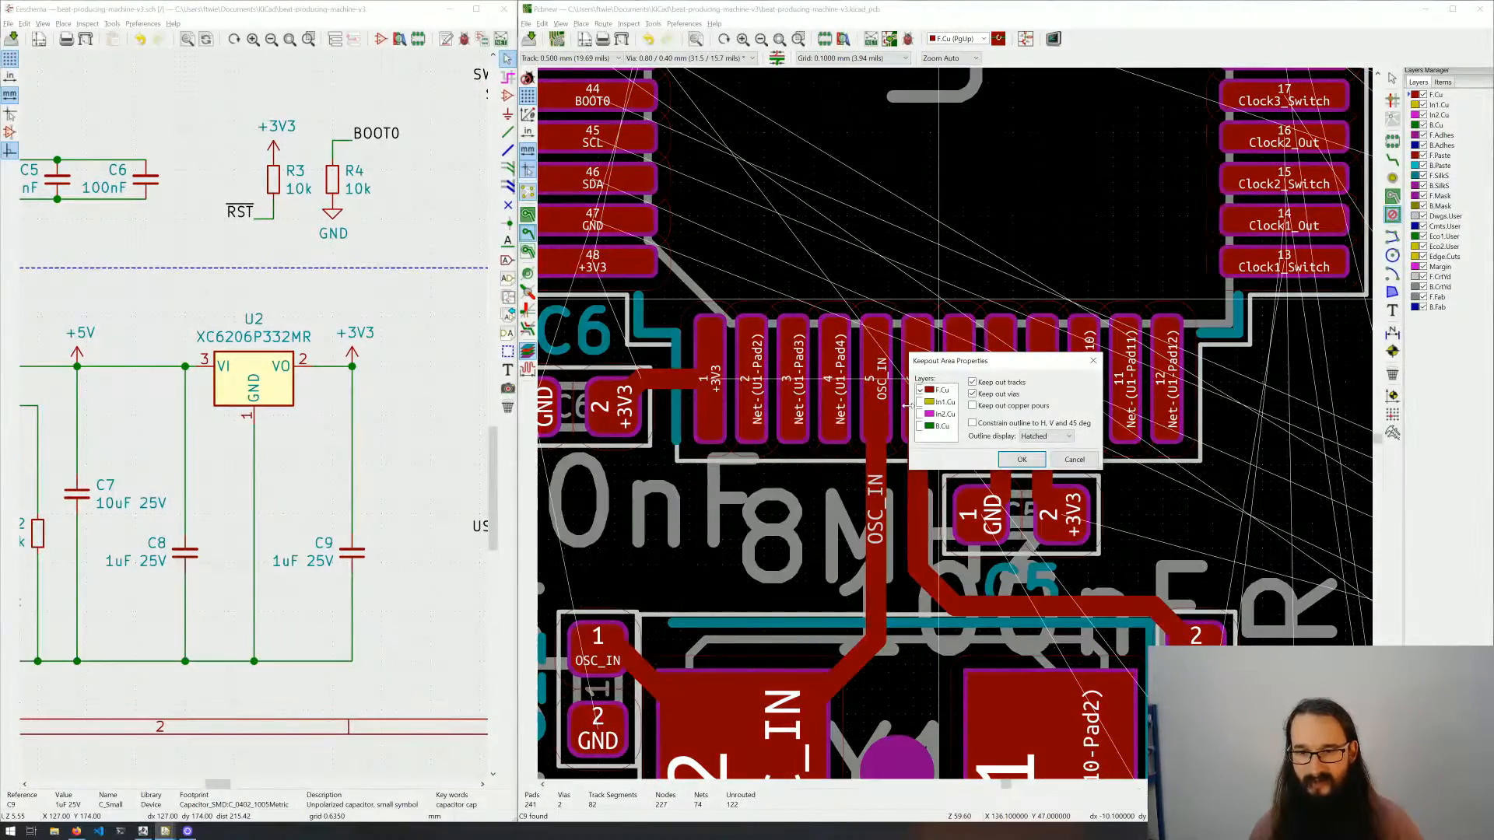
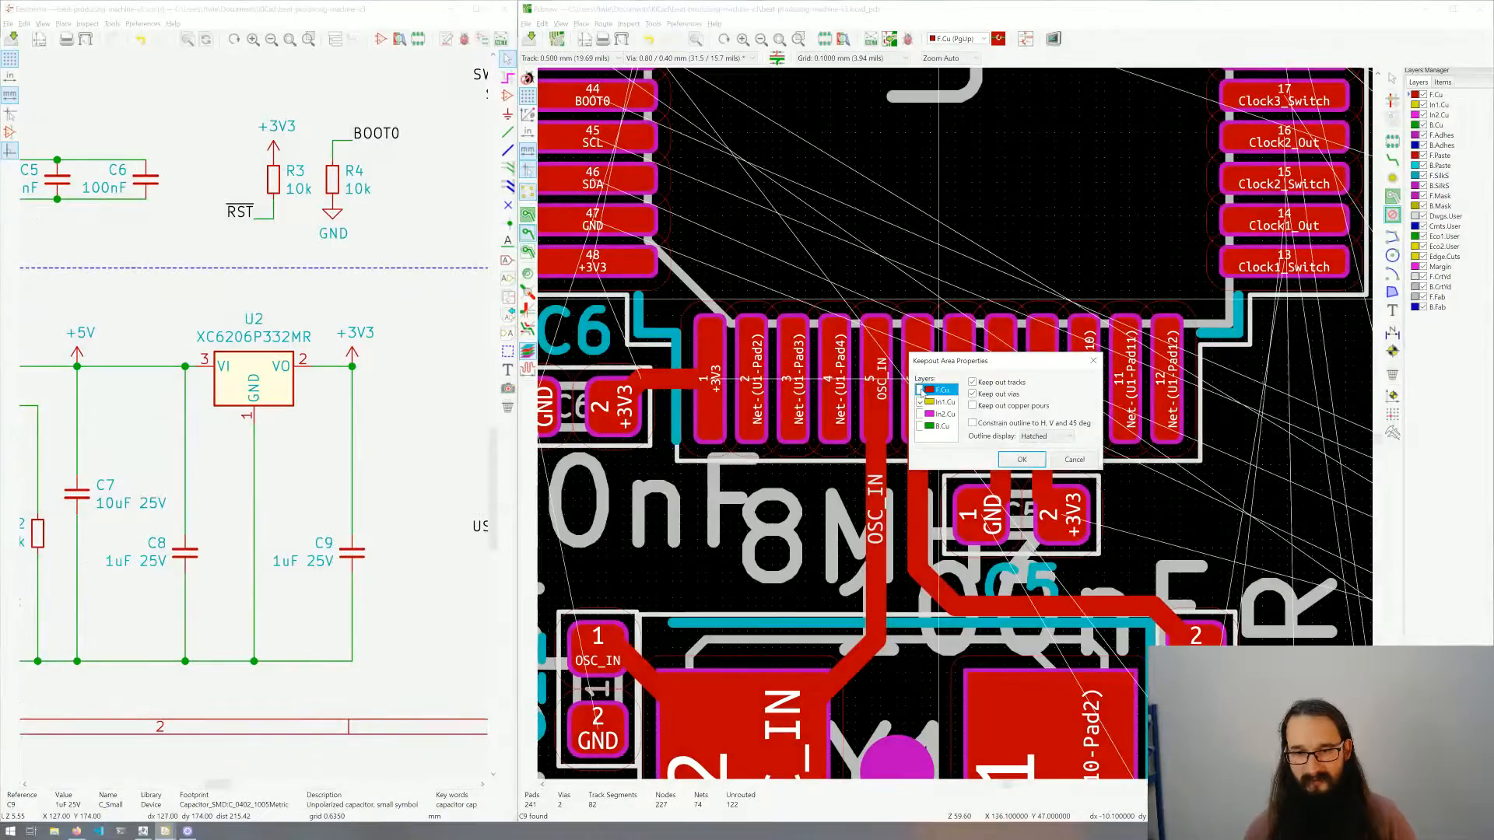
left_click(920, 396)
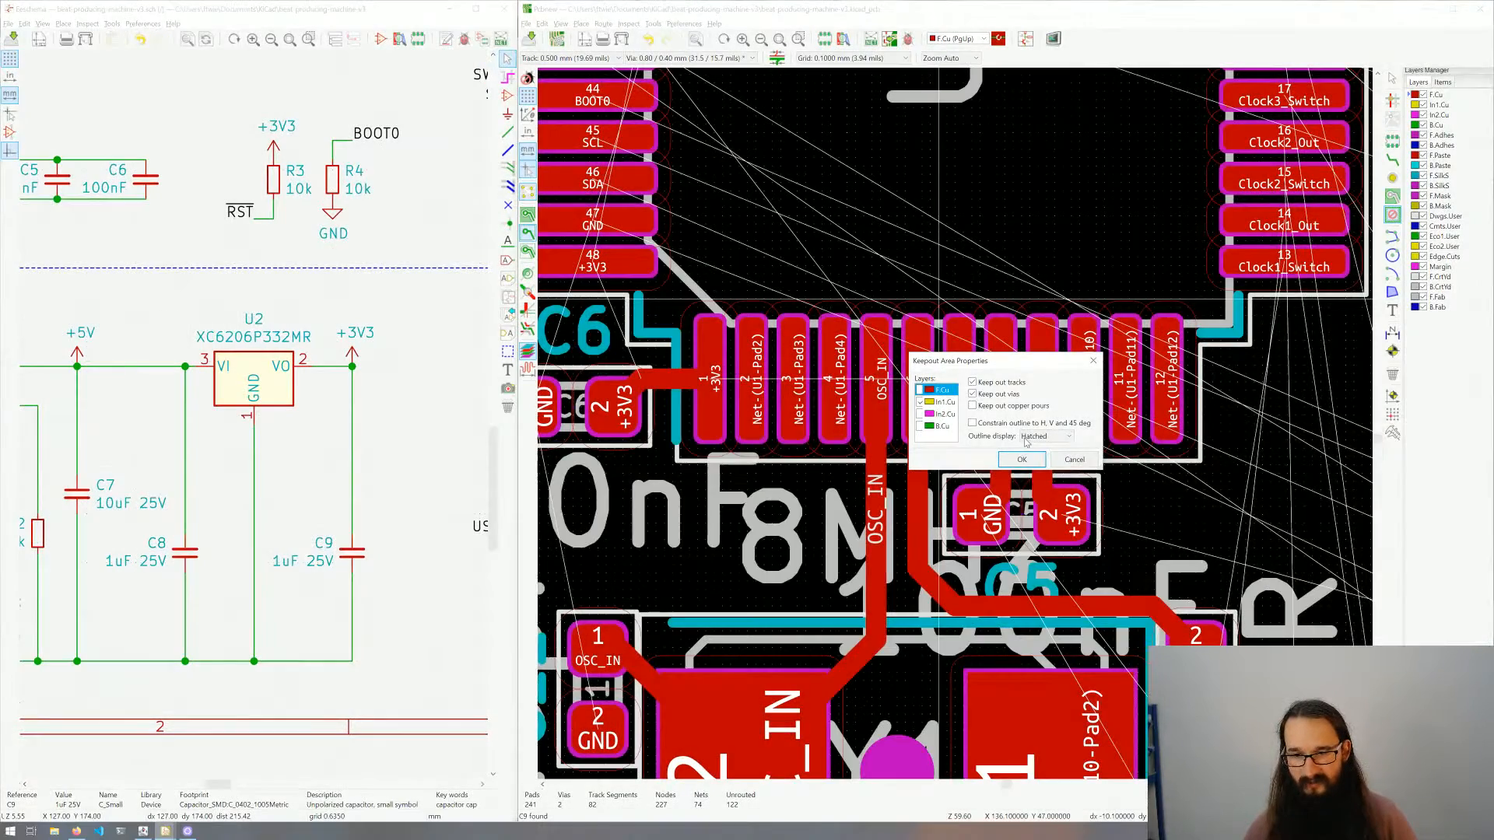
left_click(1025, 459)
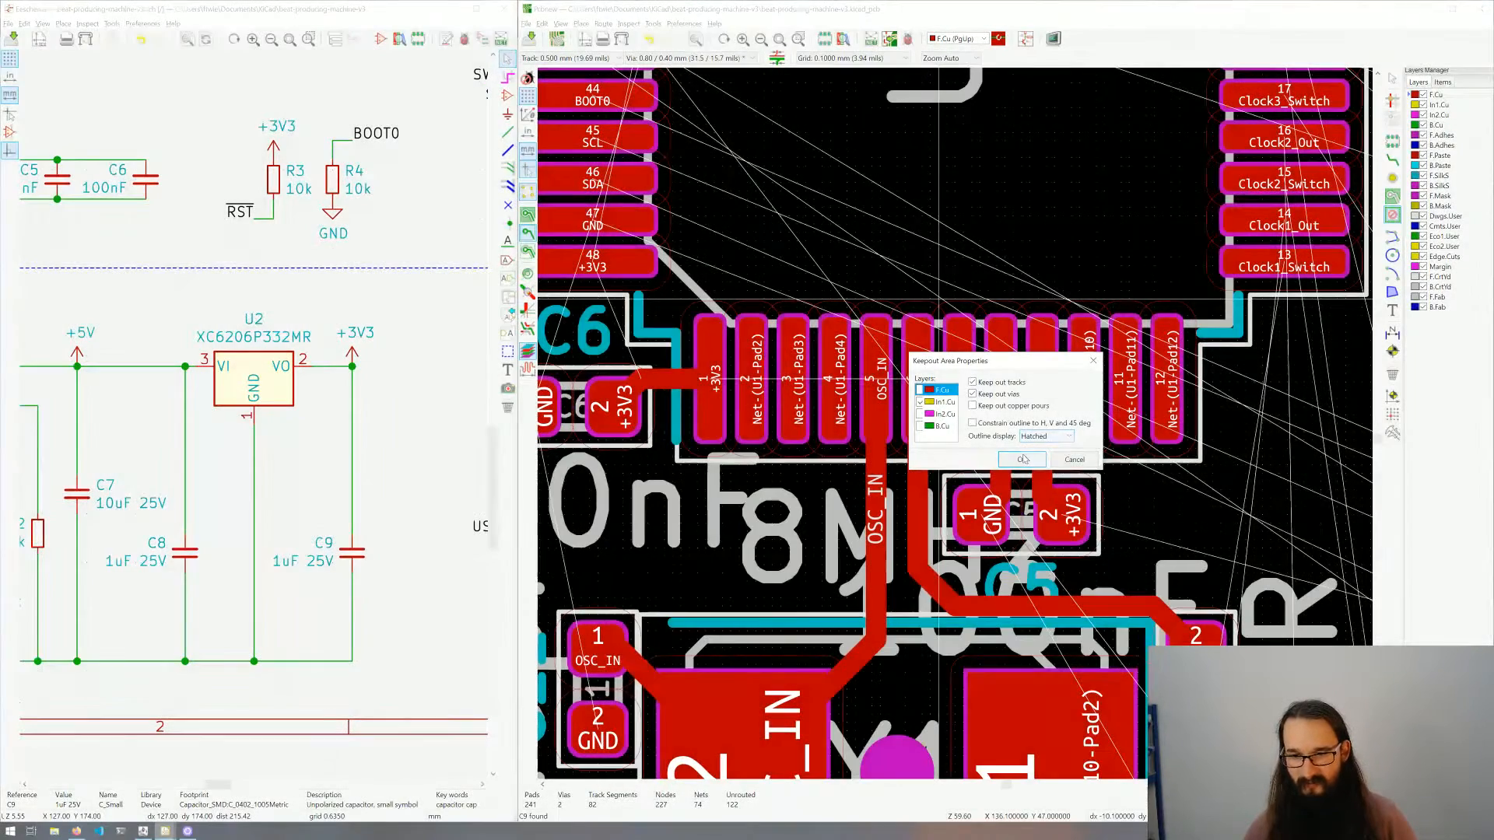
Step: Outline the keepout area past U1's OSC_IN pad, down beside the OSC_IN track, and around C11's outer side to below Y1
left_click(856, 293)
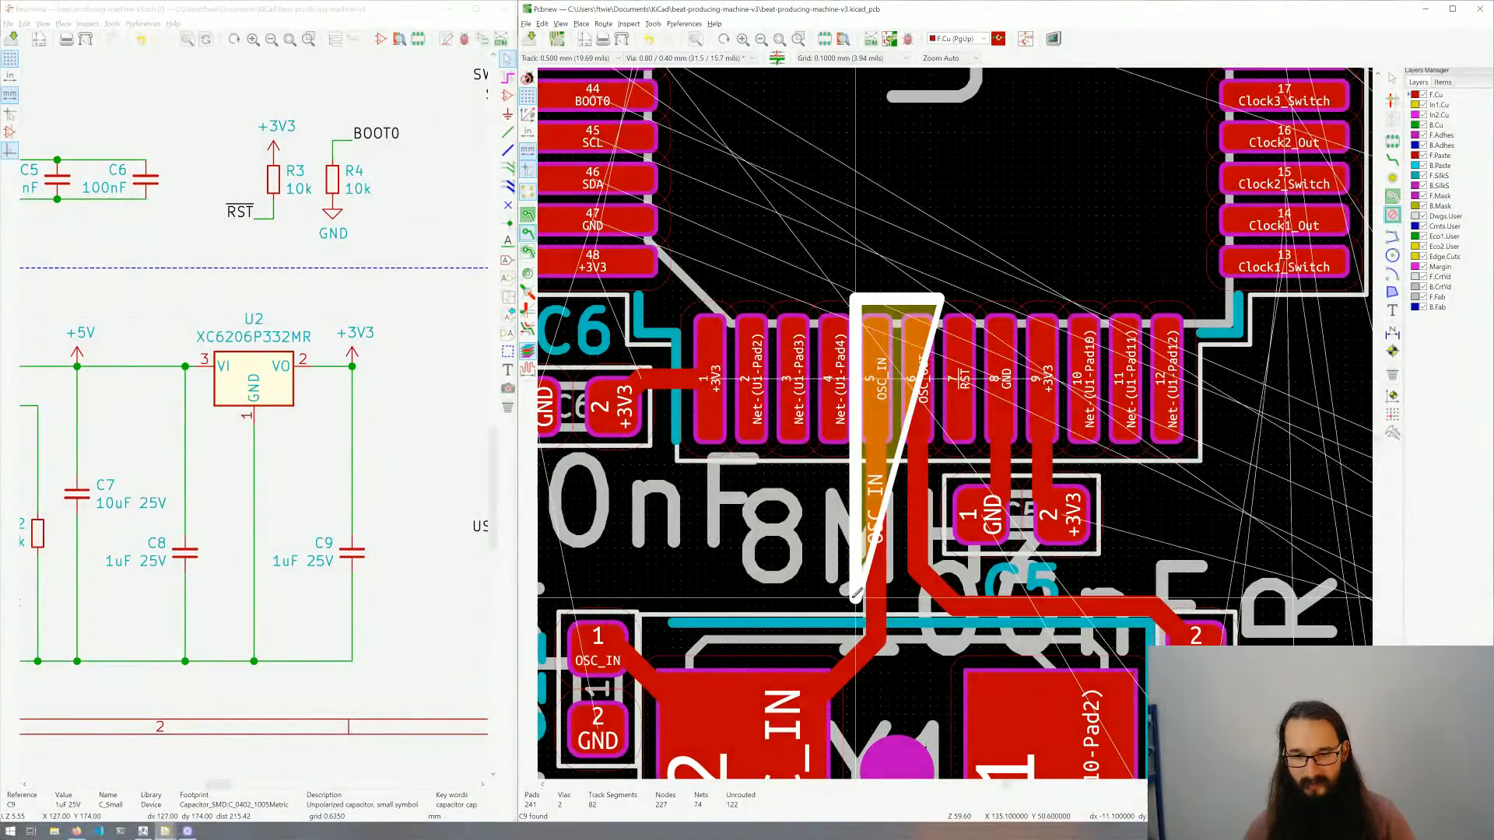
left_click(855, 598)
middle_click_drag(623, 599, 735, 448)
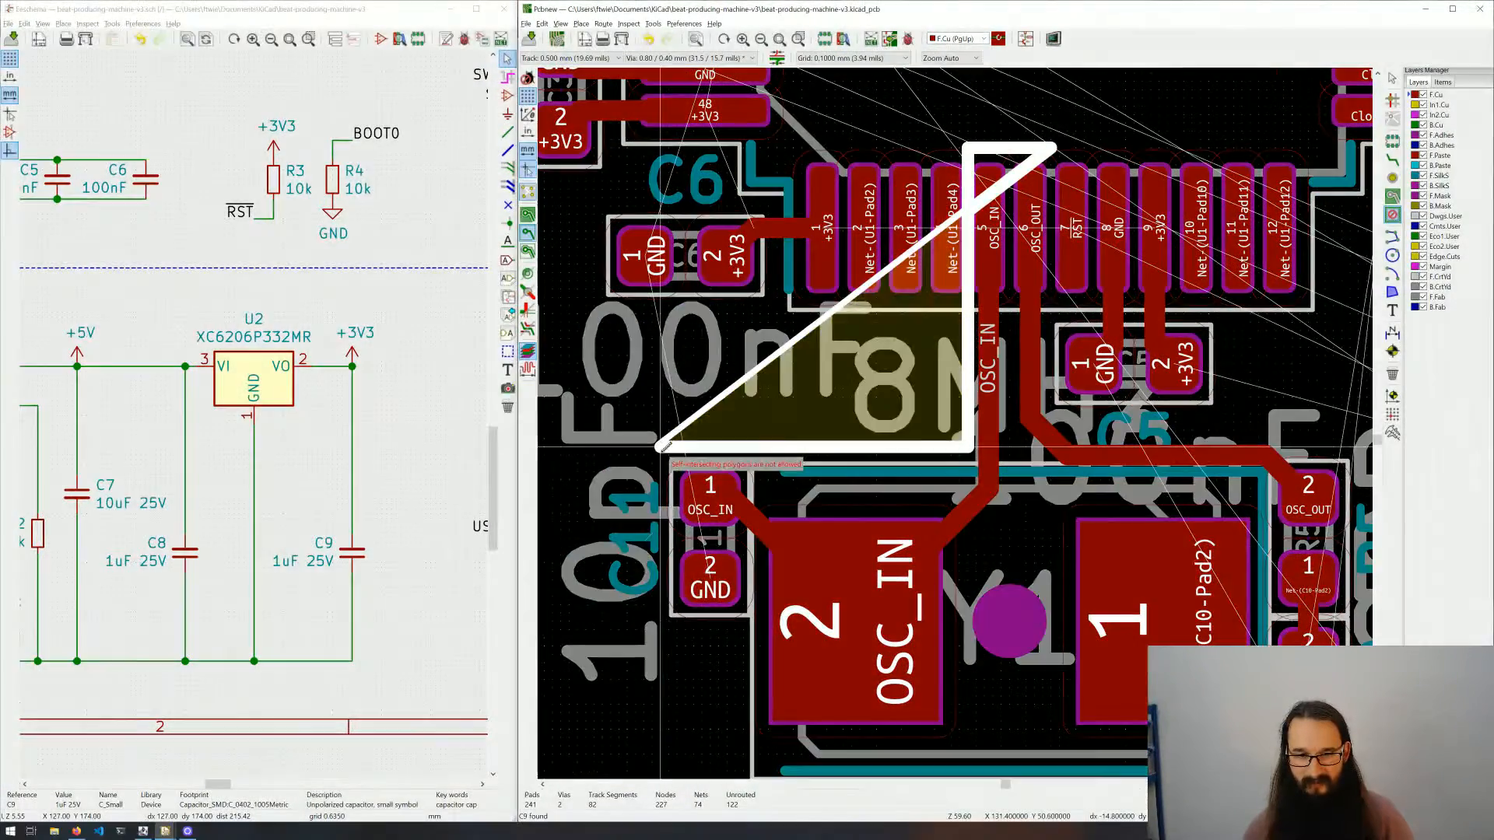
left_click(658, 448)
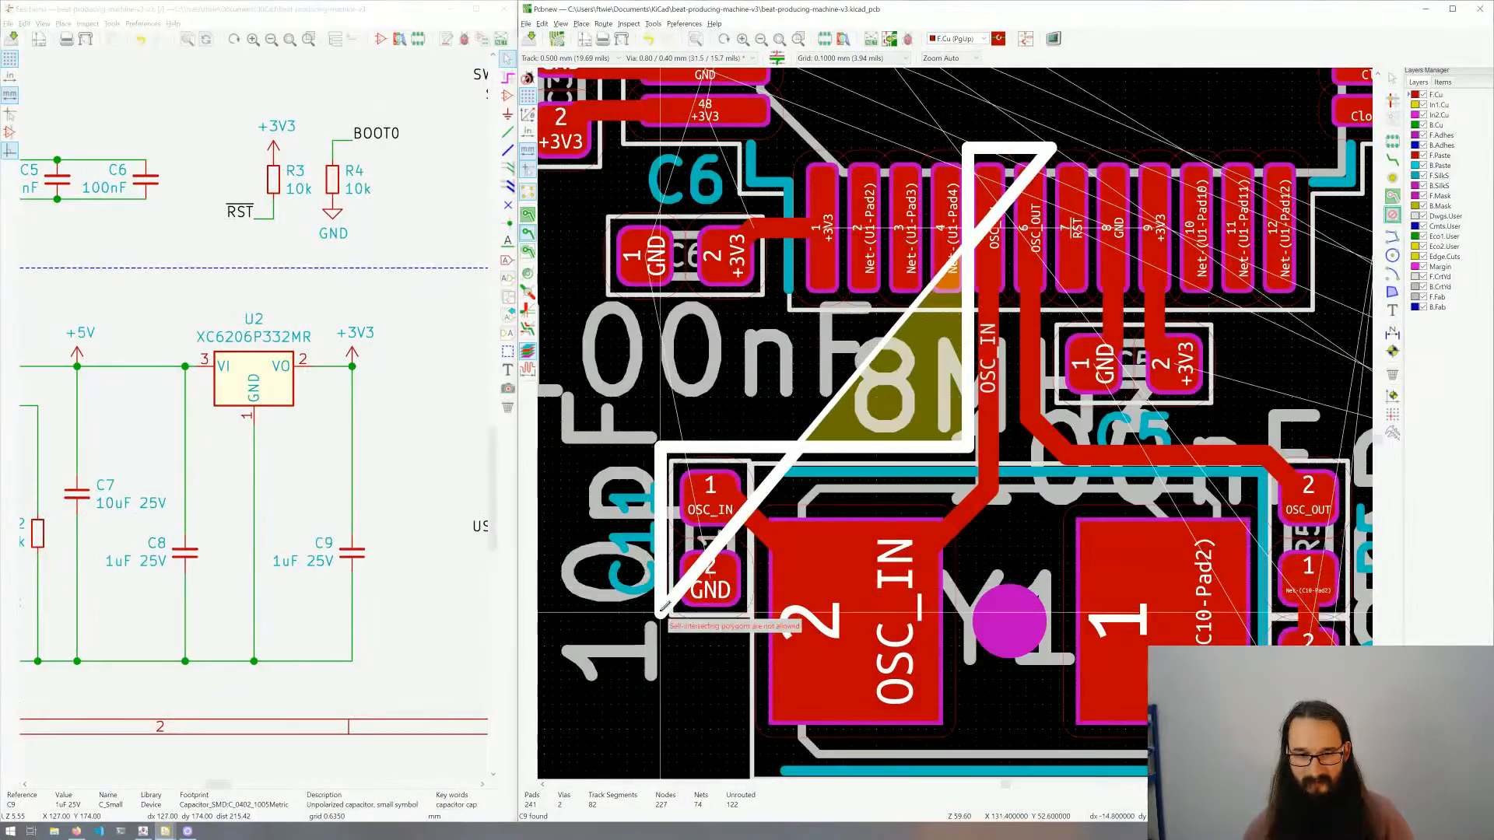
middle_click_drag(662, 611, 686, 433)
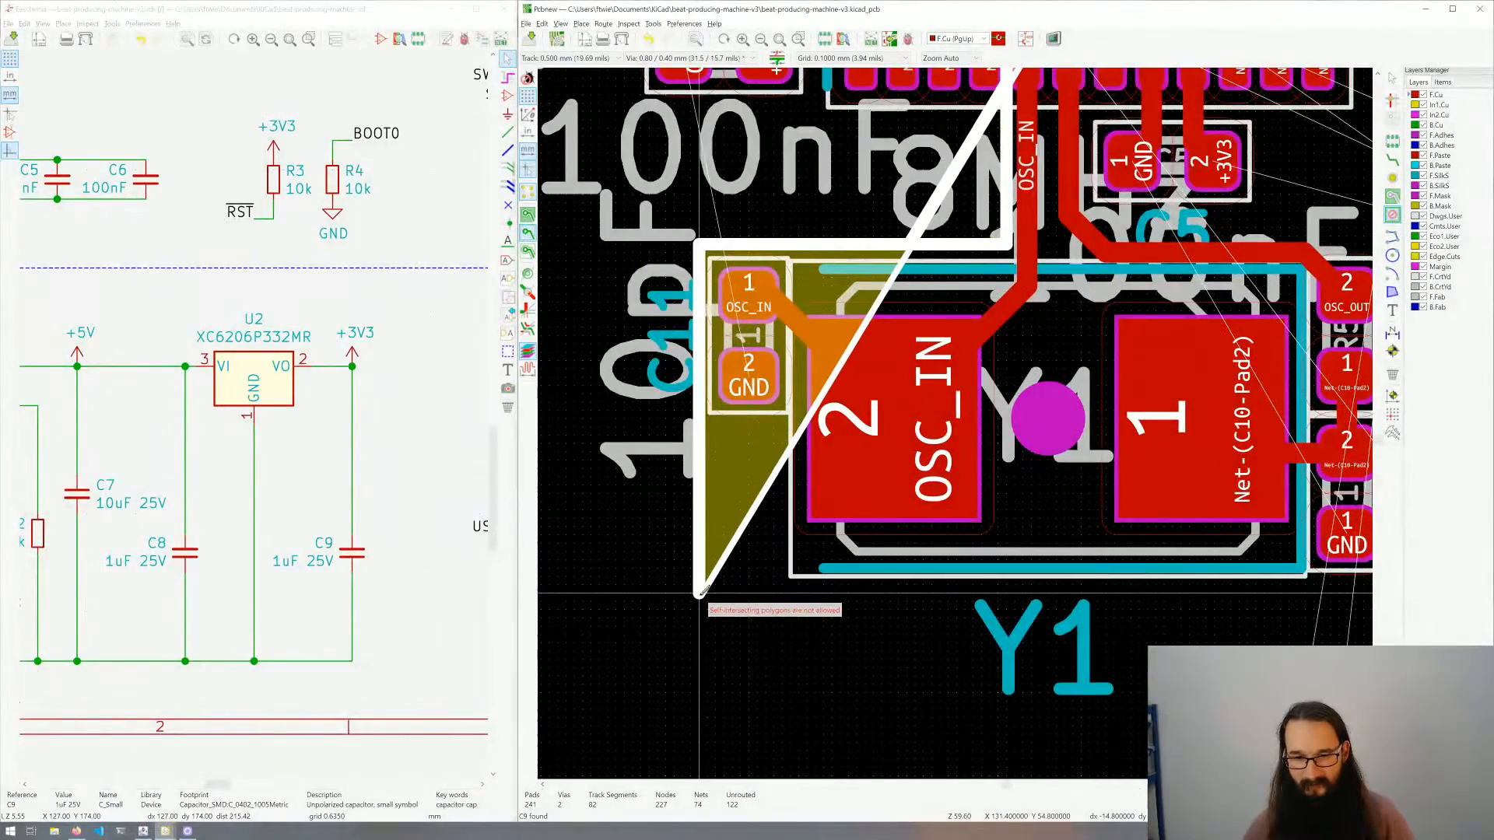
left_click(699, 595)
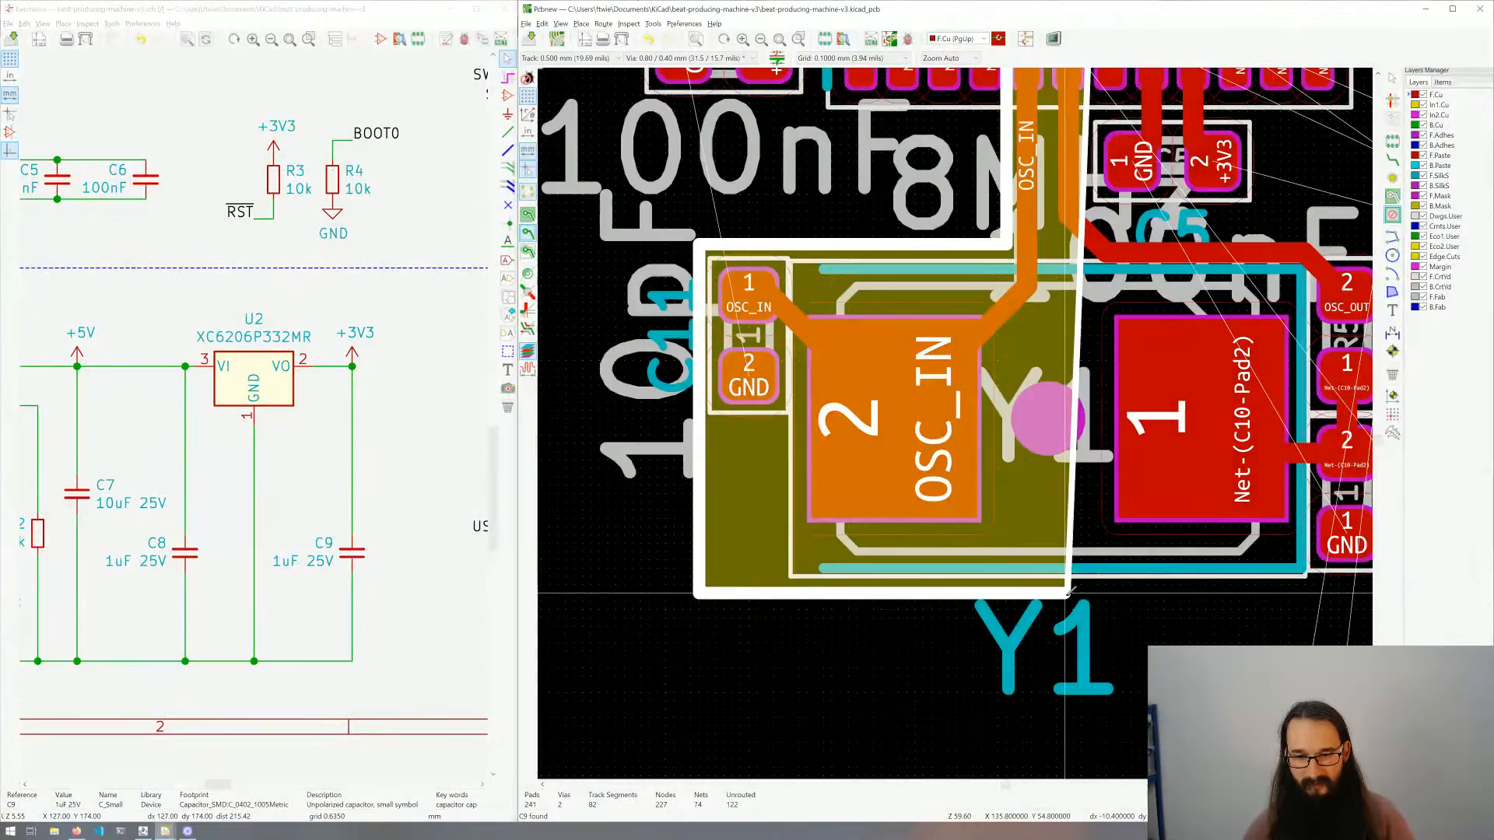
Step: Continue the keepout outline below Y1, around C10 and R5, and between the OSC_OUT track and C5, closing it at U1's OSC_OUT pad
scroll(1020, 429, "down", 3)
scroll(959, 421, "up", 3)
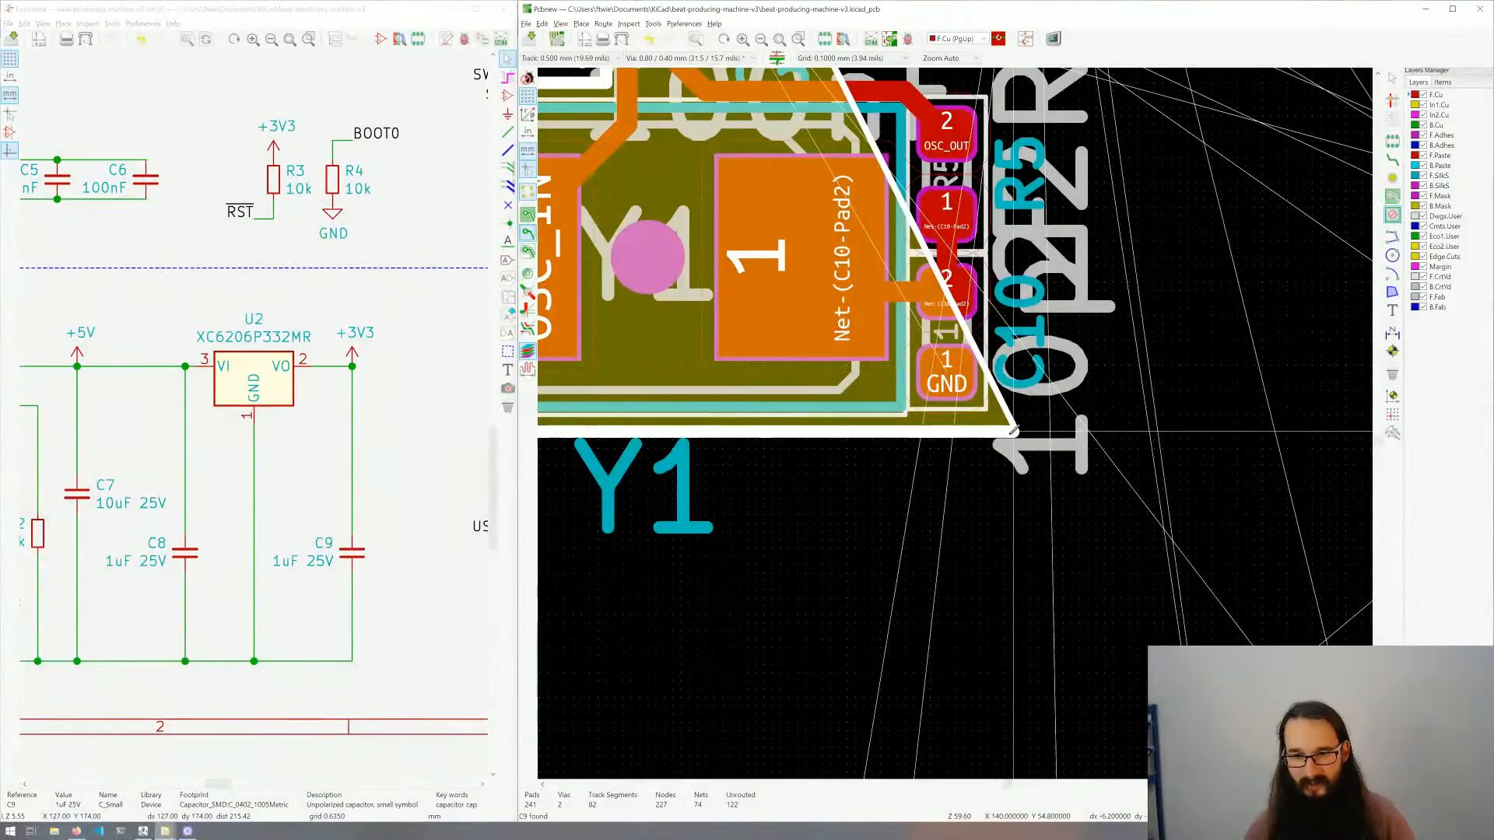
left_click(1014, 432)
middle_click_drag(1013, 240, 989, 476)
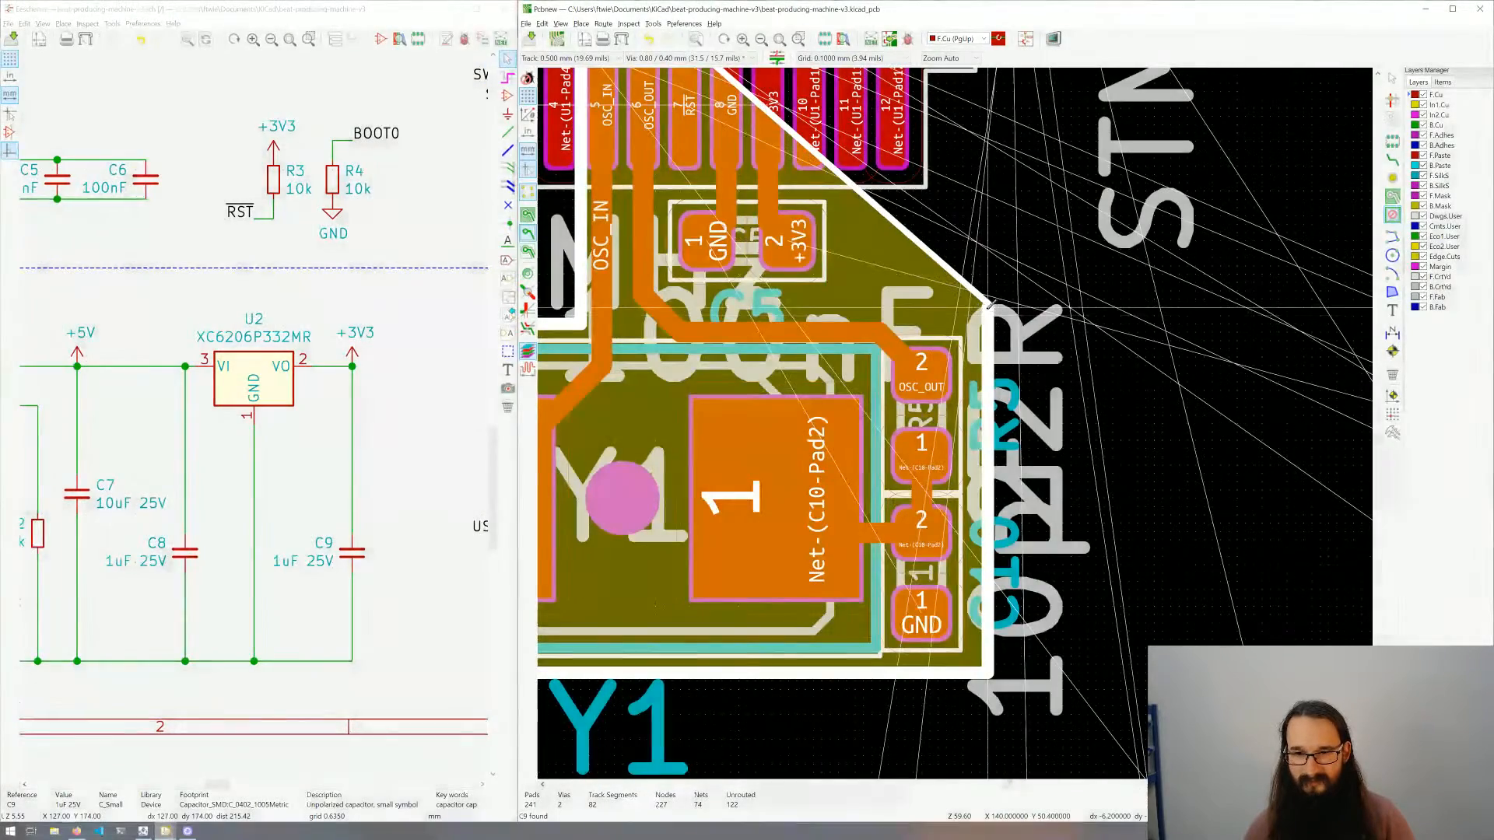
left_click(989, 304)
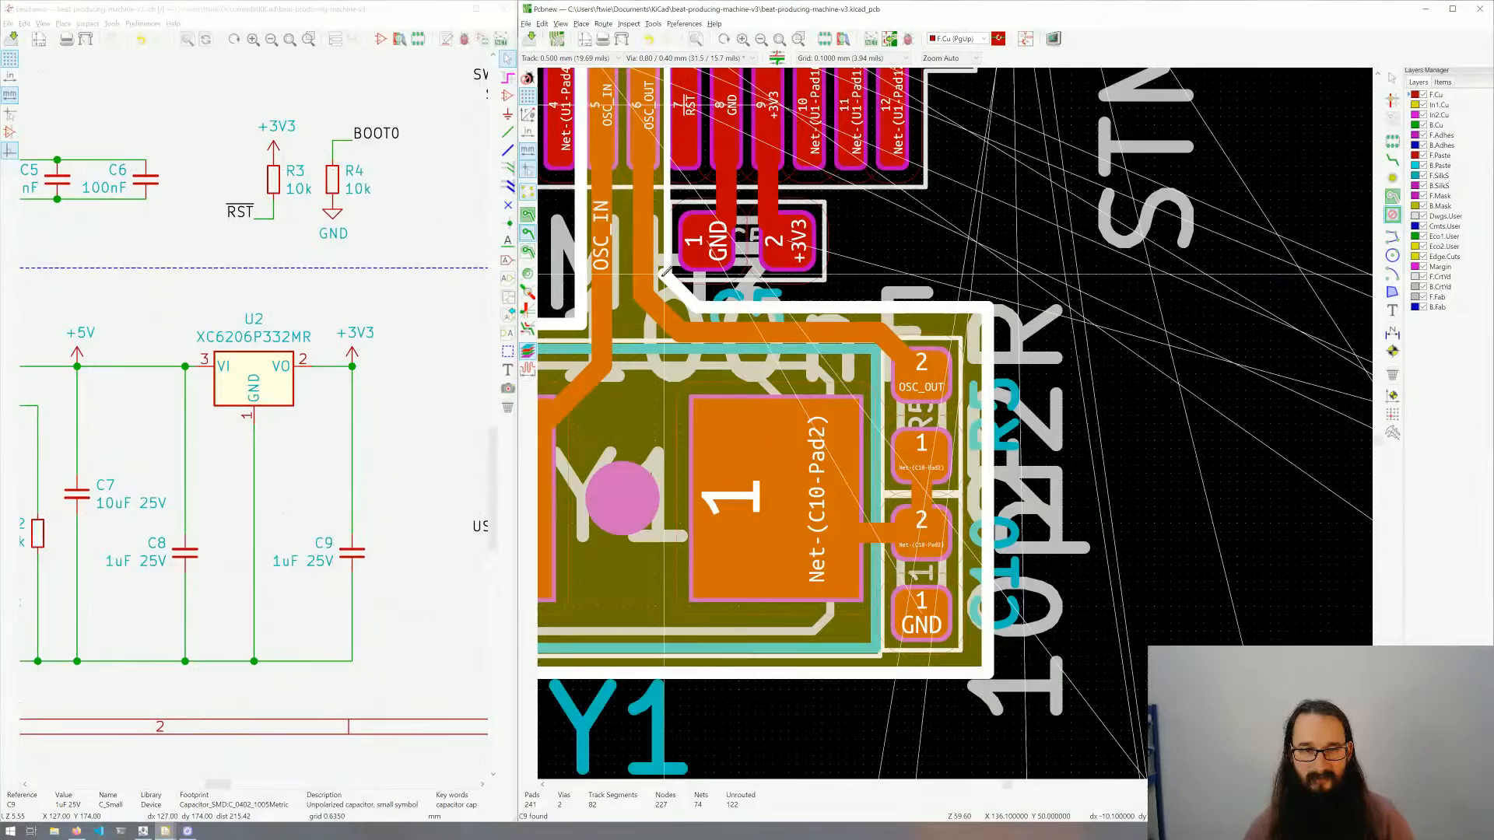
left_click(665, 272)
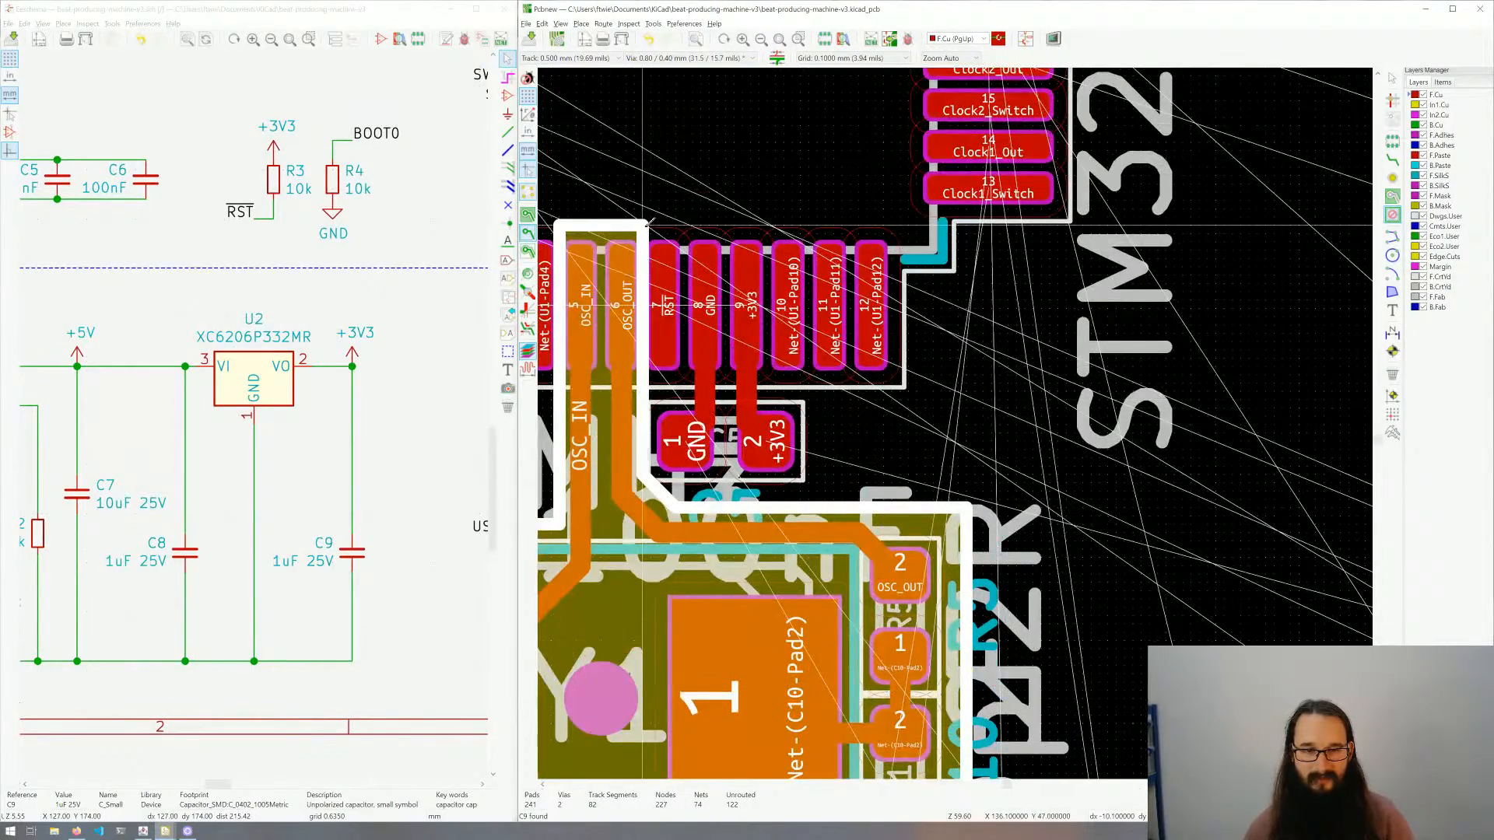
double_click(647, 225)
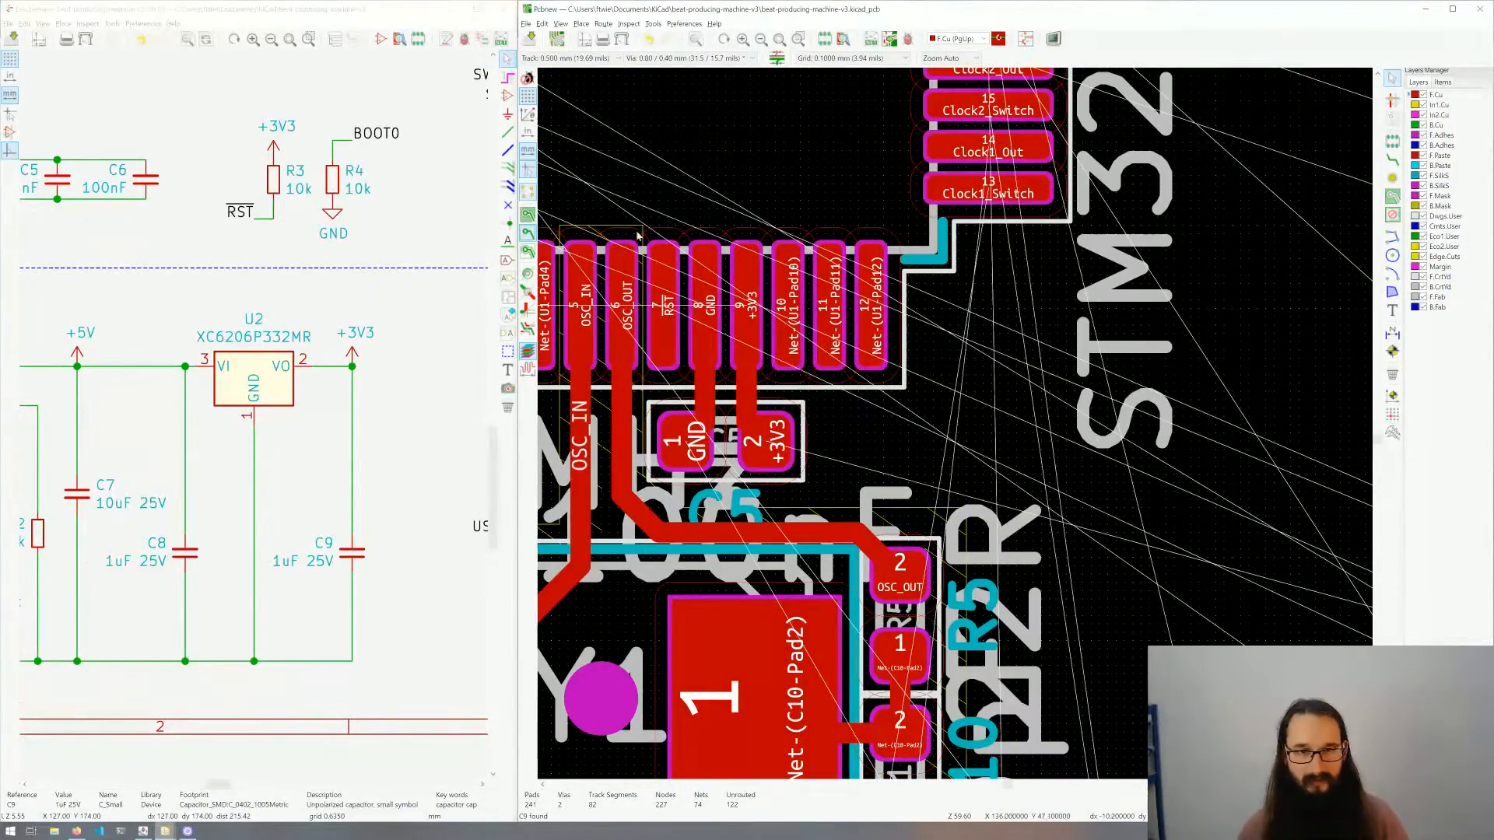
Step: Change the crystal's In1.Cu keepout area to keep out copper pours only, allowing tracks and vias
key("e")
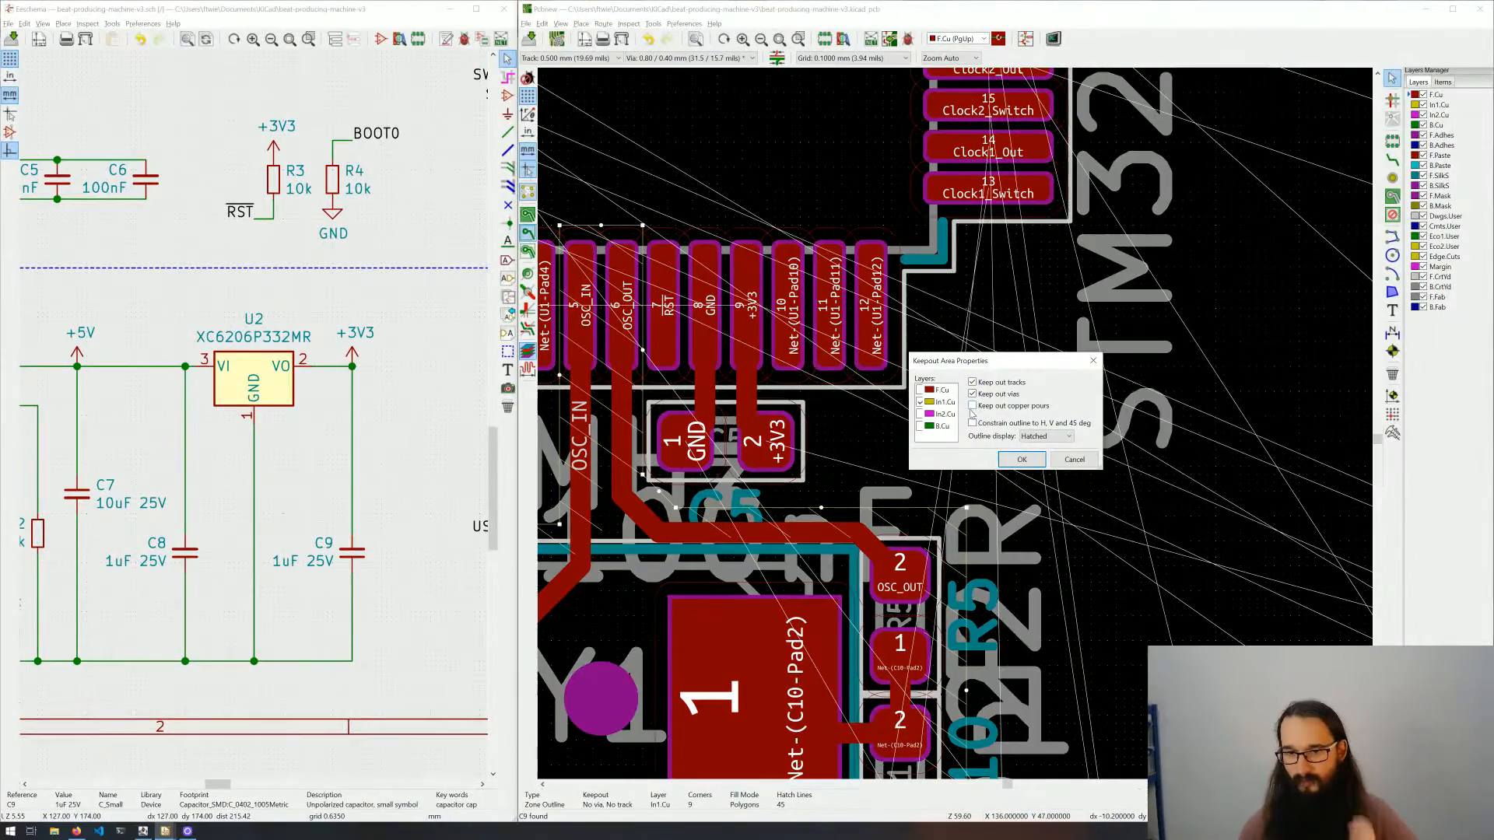
left_click(973, 405)
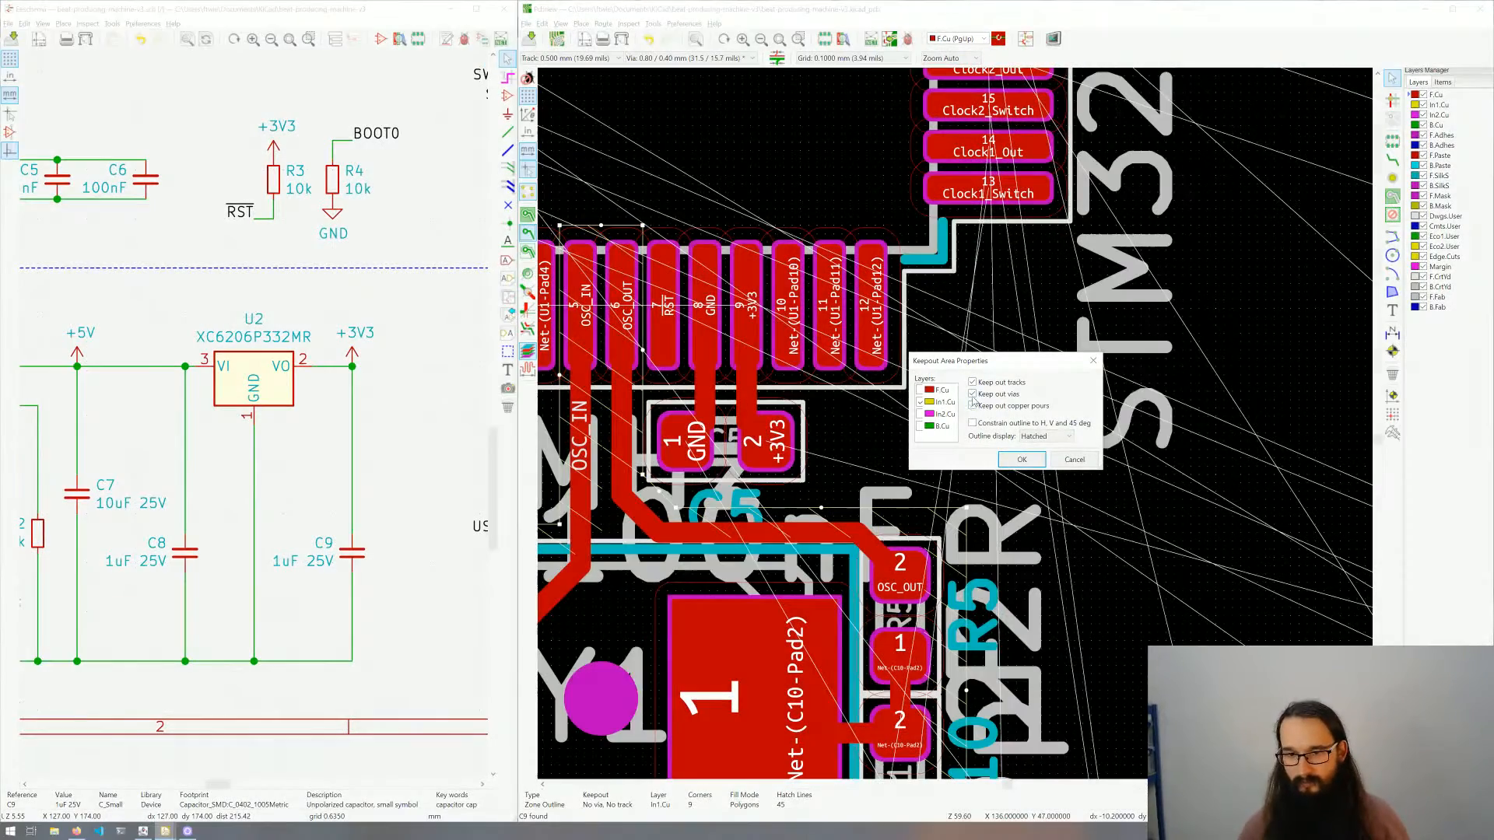
left_click(973, 382)
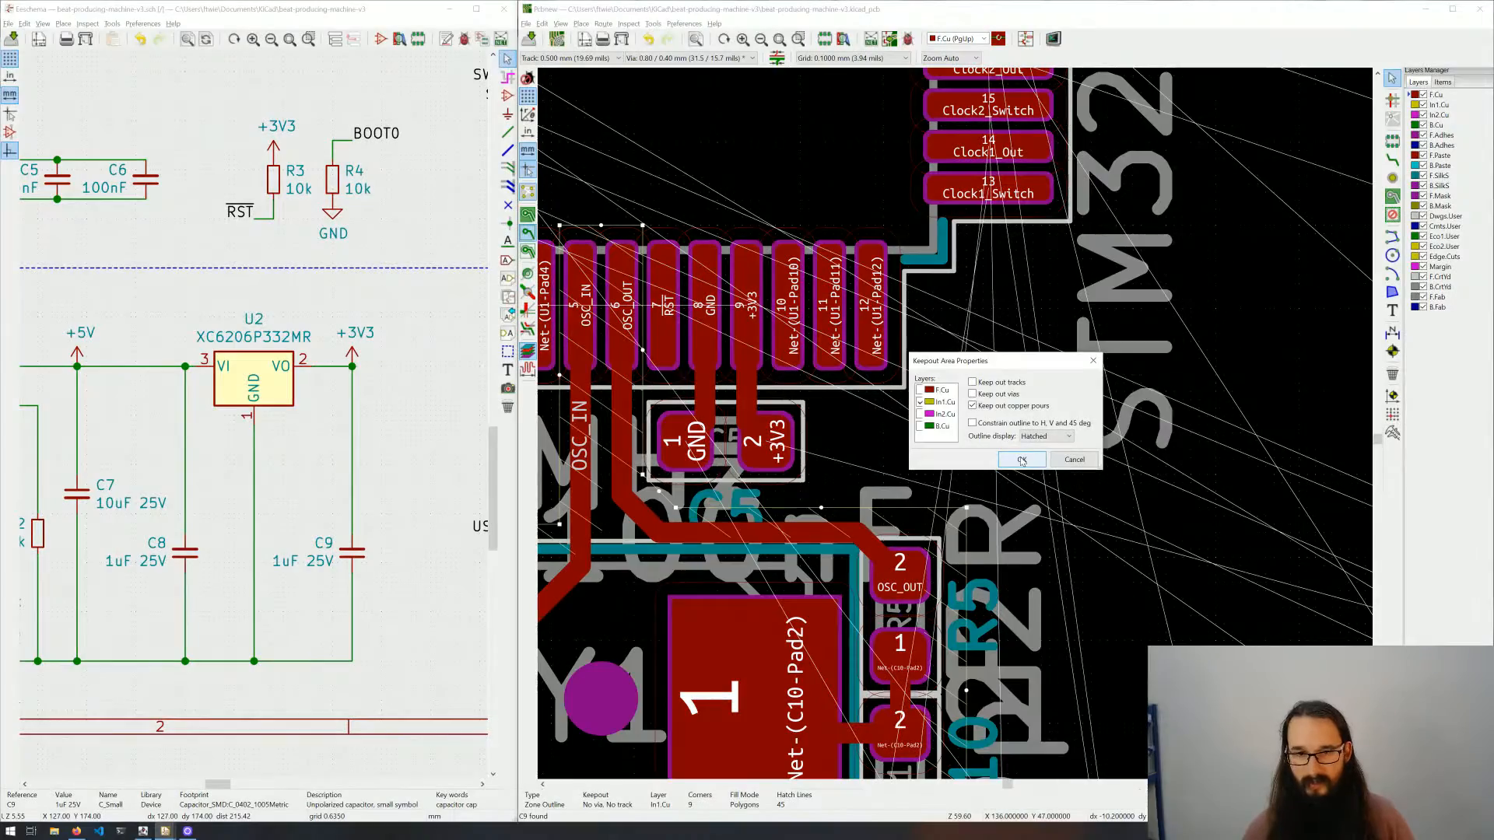
left_click(1021, 460)
scroll(695, 223, "down", 4)
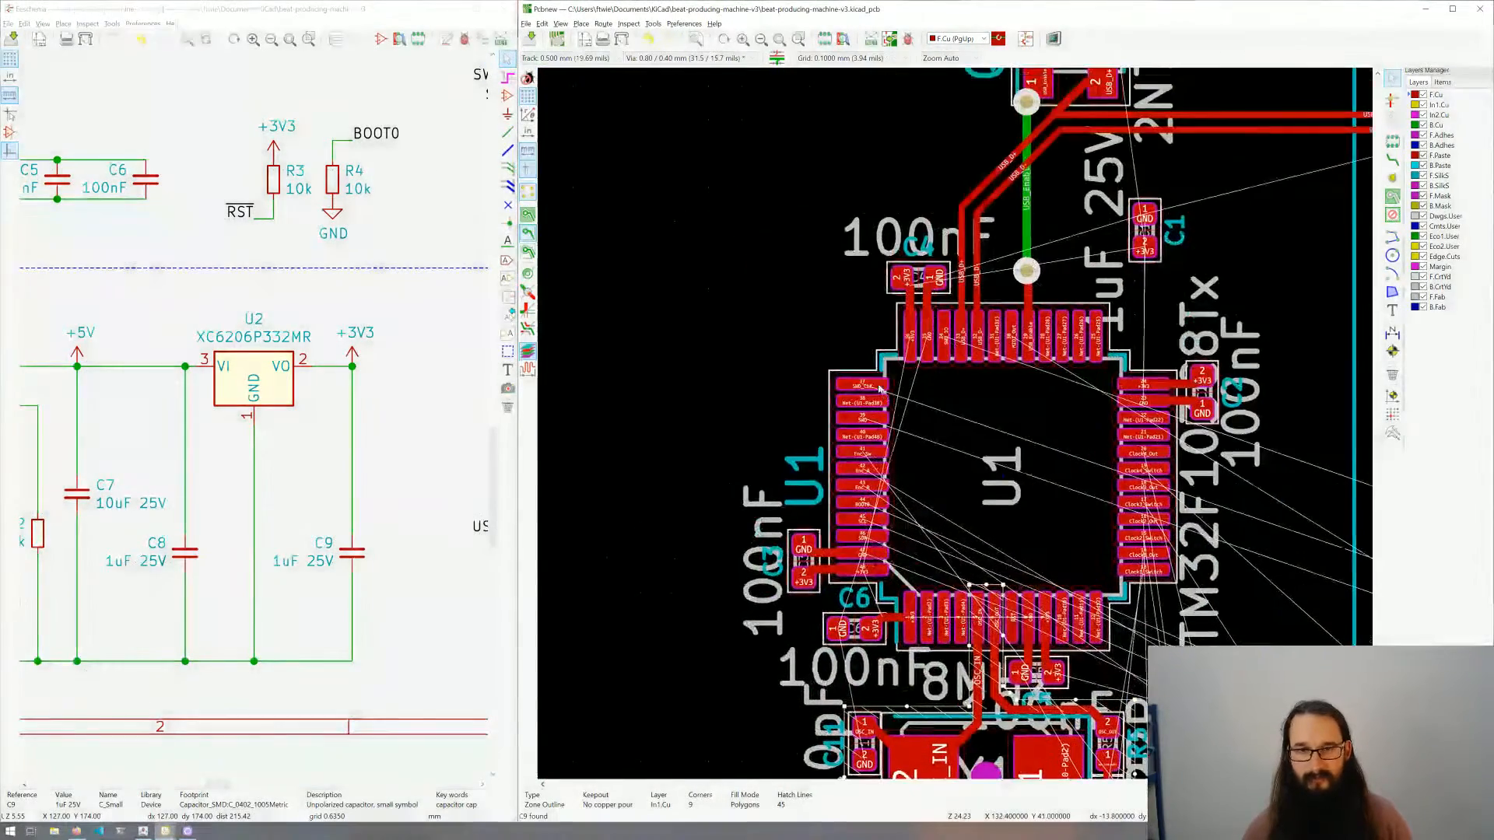
Step: Start a filled copper zone on the In1.Cu layer and assign it to the +3V3 net
left_click(804, 207)
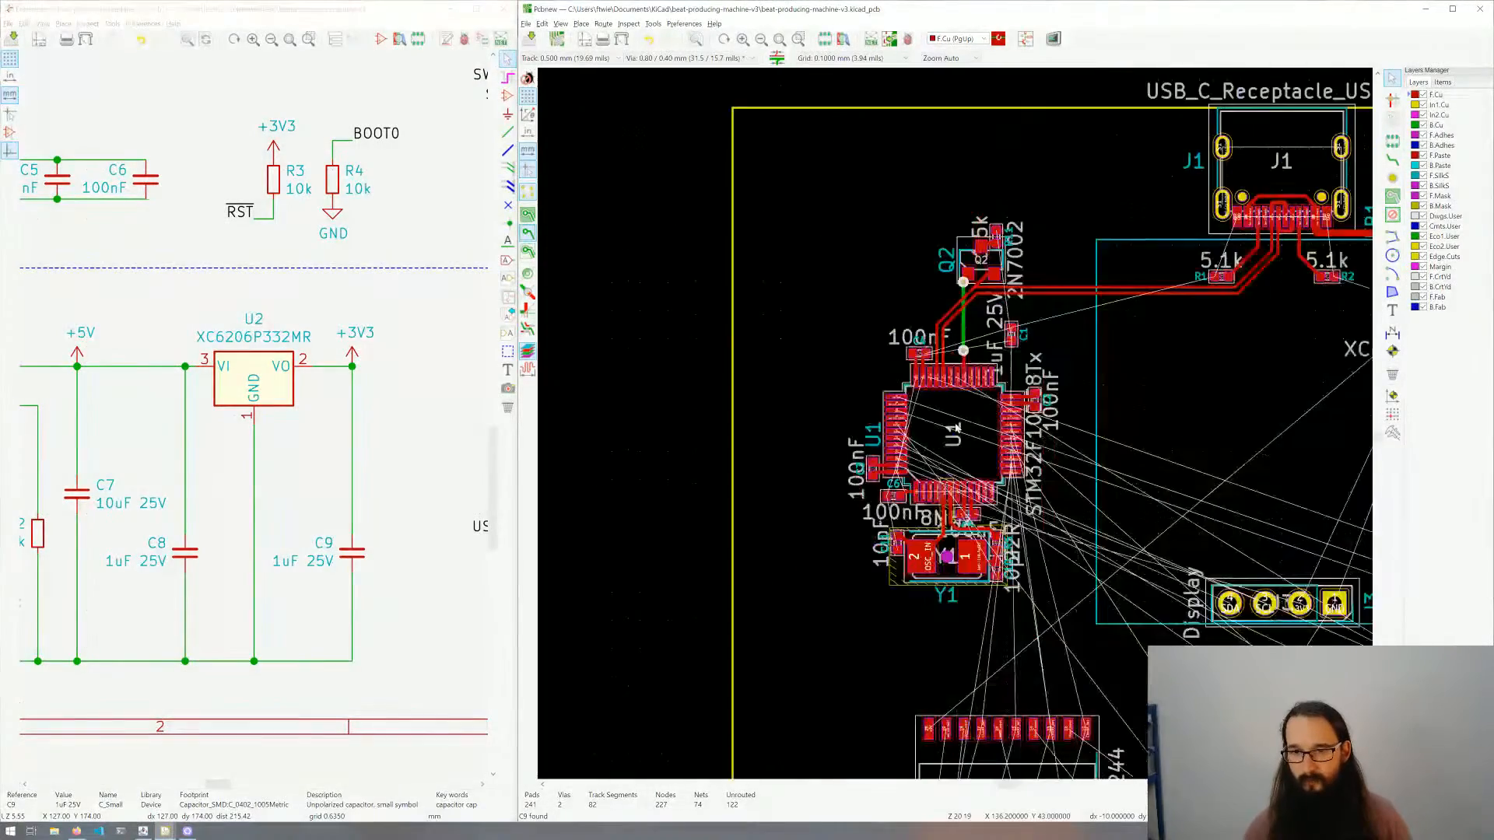
scroll(1210, 223, "down", 4)
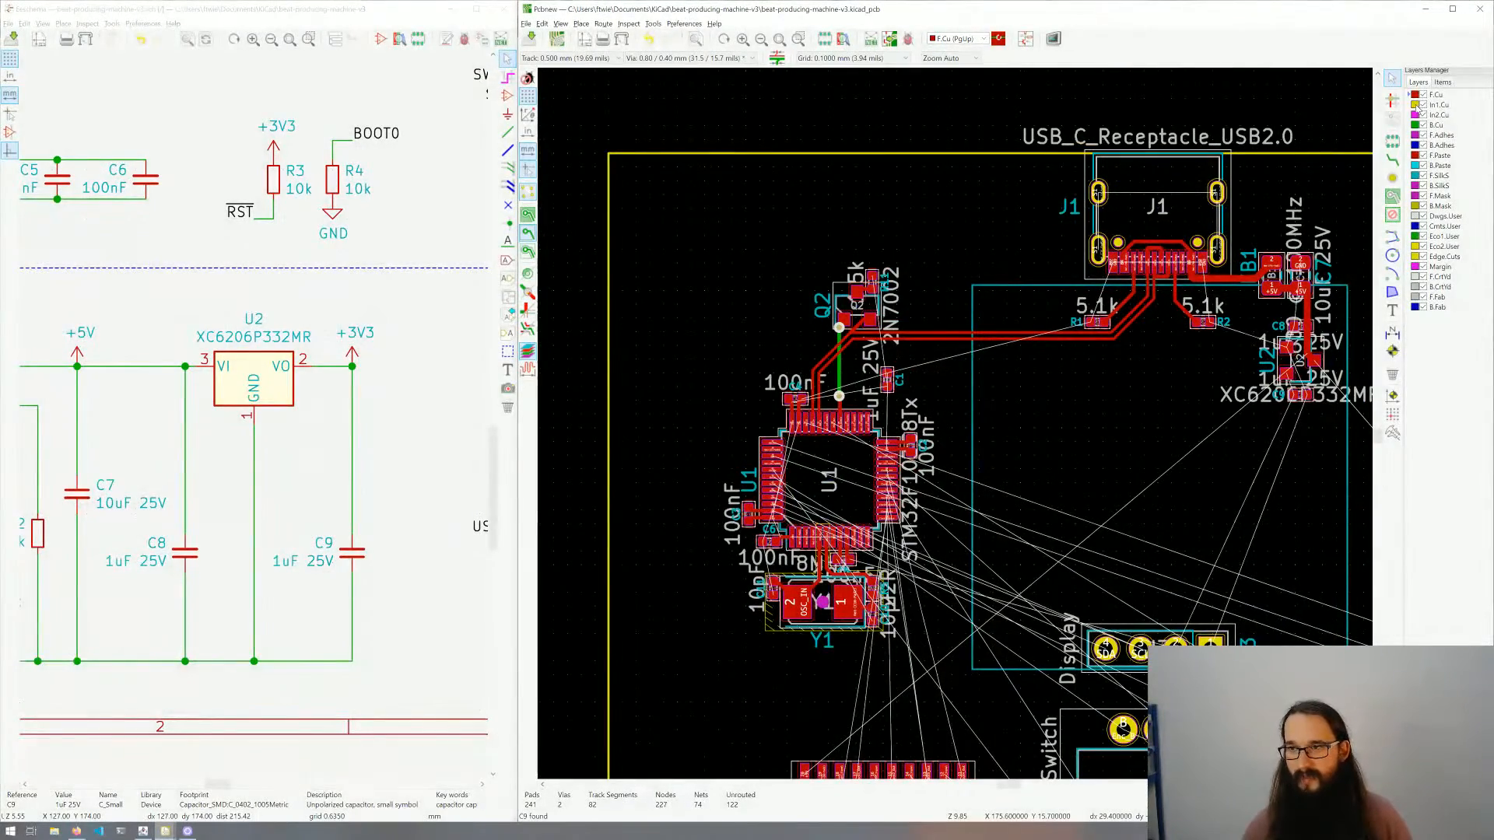
left_click(1420, 105)
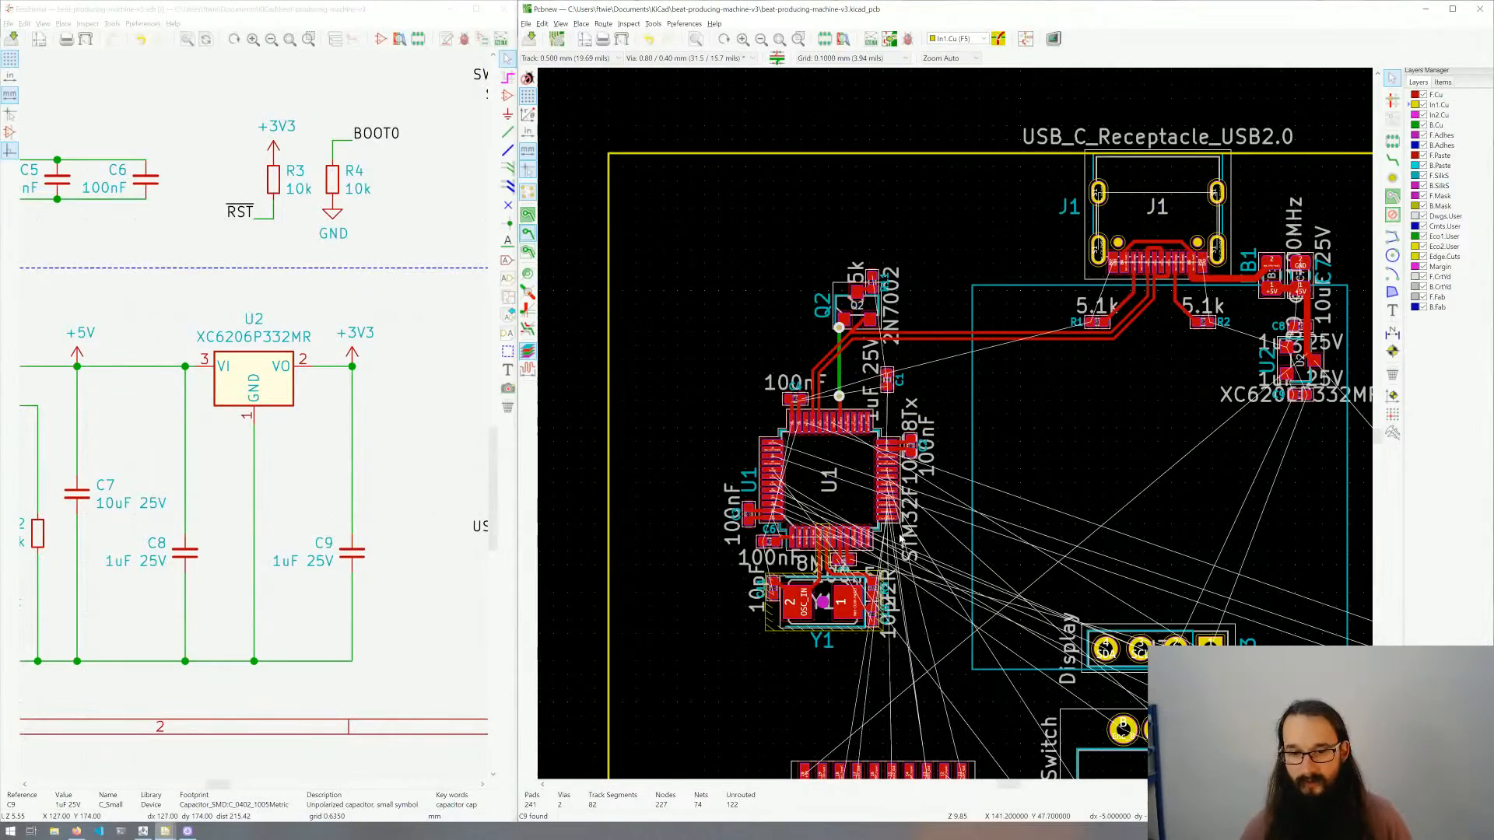
middle_click_drag(883, 566, 808, 593)
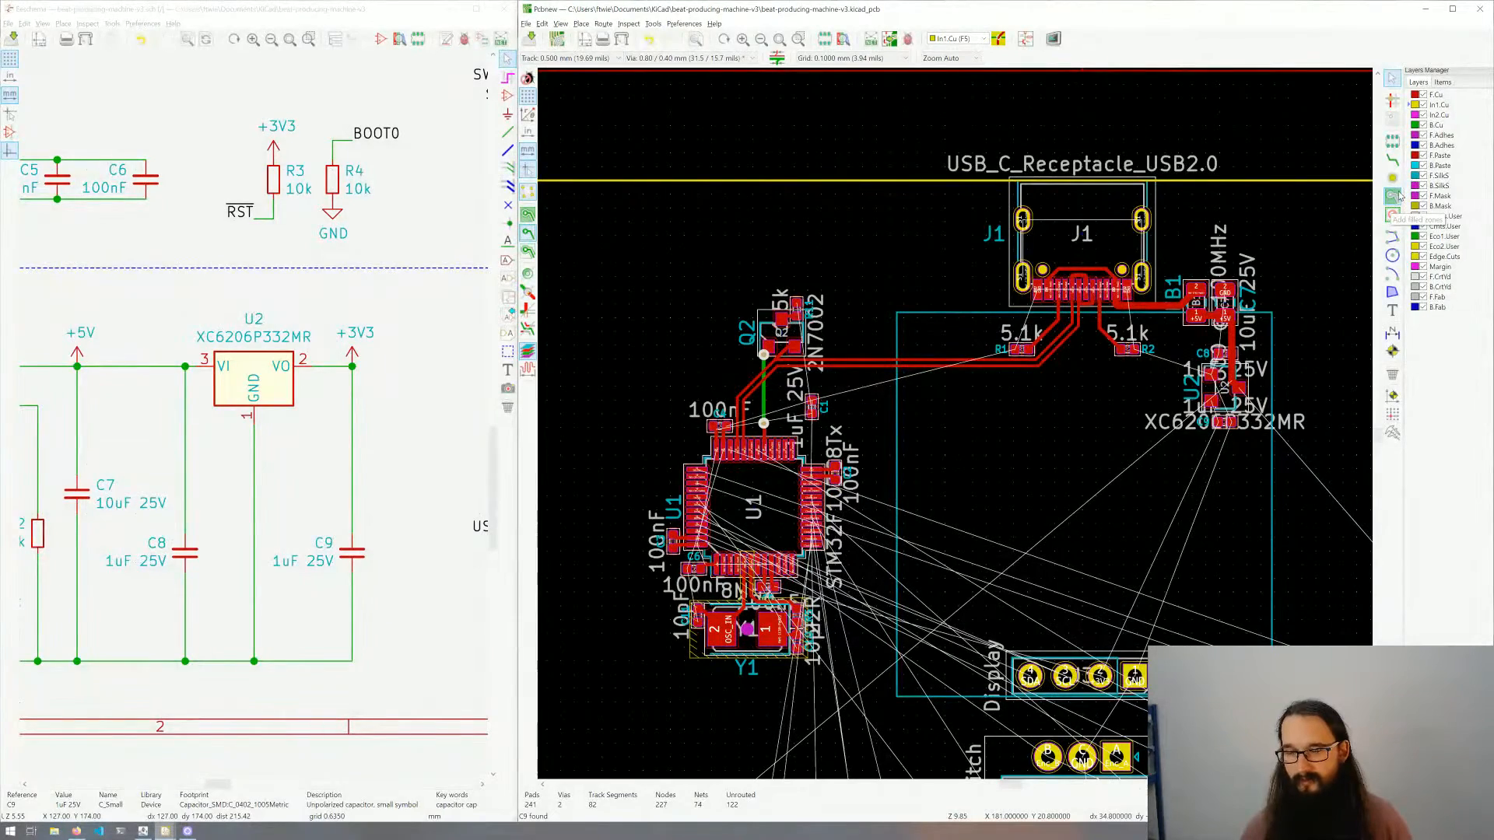
left_click(1394, 196)
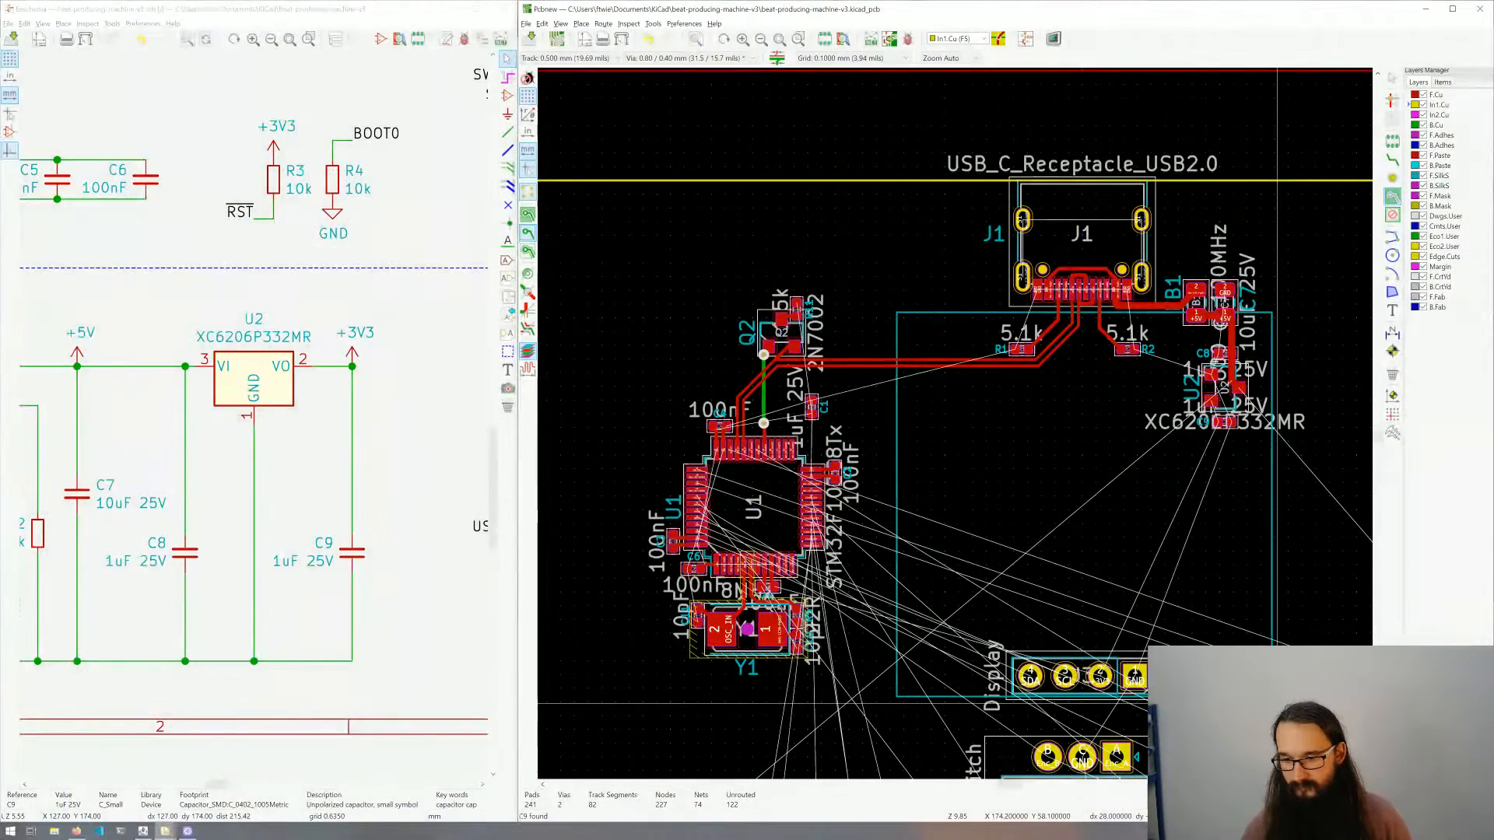
left_click(1277, 180)
left_click(916, 324)
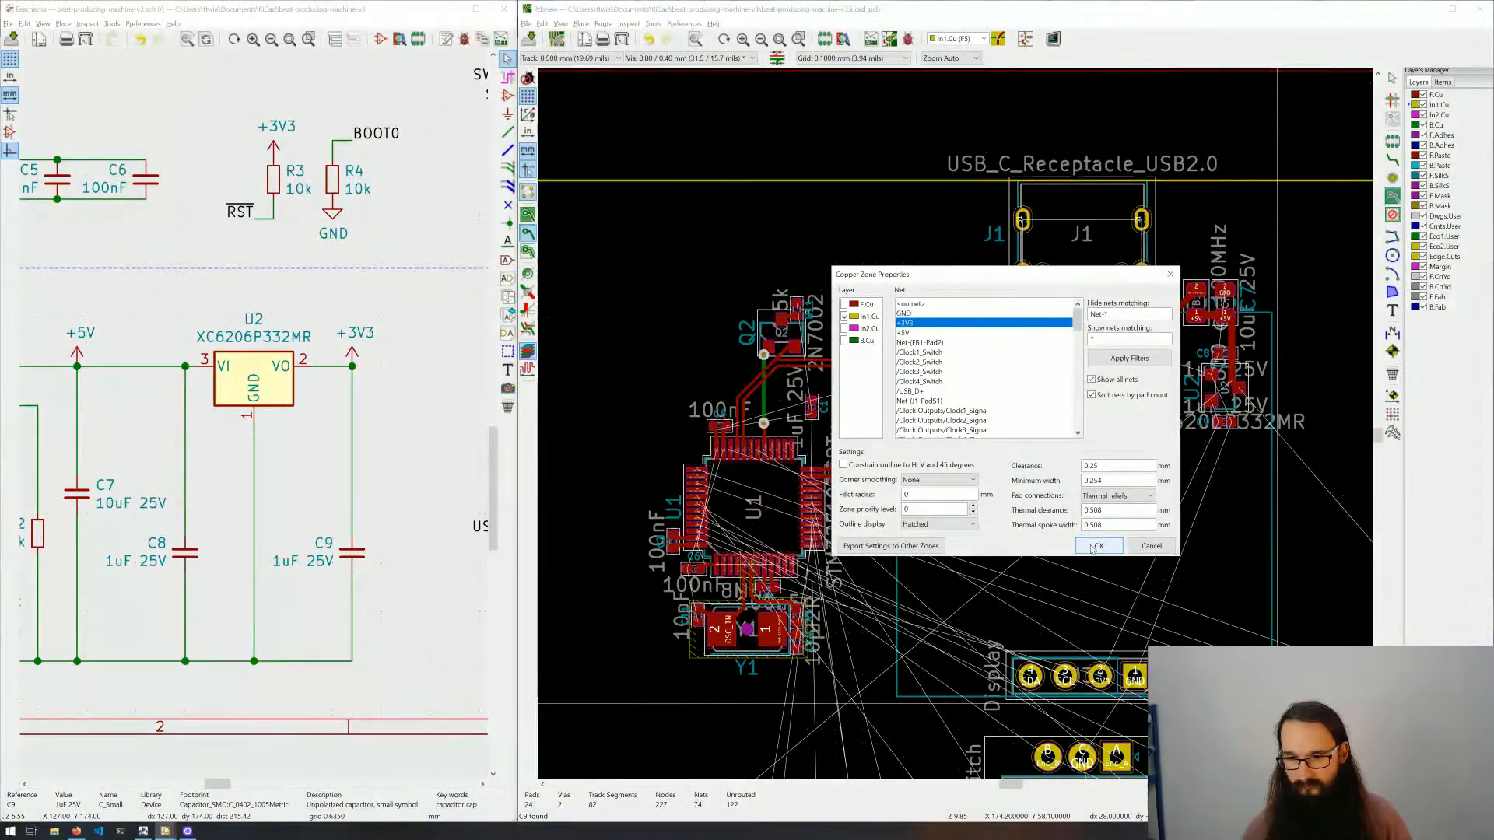
left_click(1095, 547)
Step: Outline the +3V3 zone about 47 by 32 mm around U1, Q2 and the display area, with a notch passing below USB connector J1
scroll(856, 506, "down", 3)
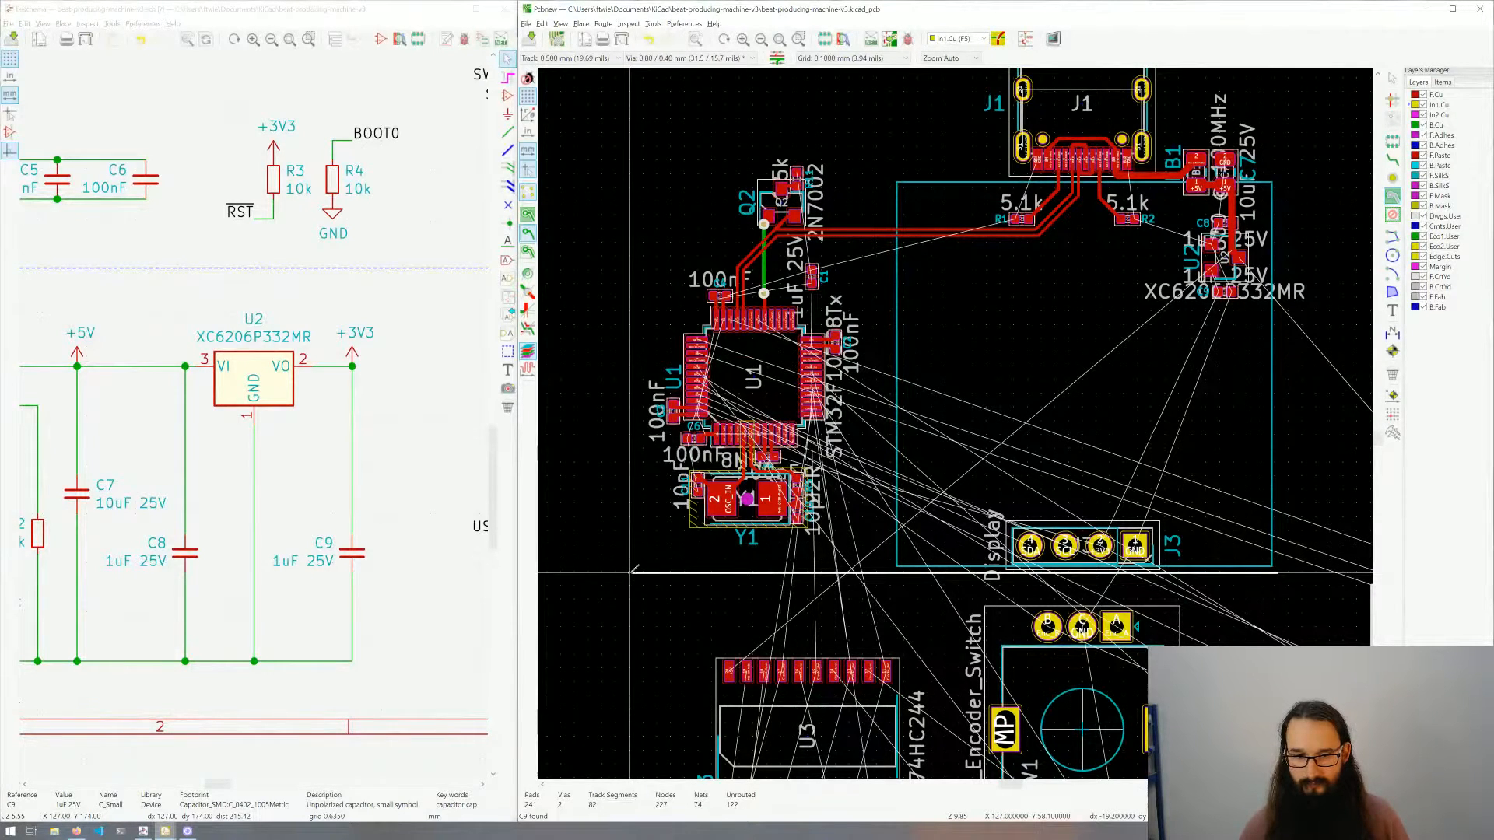
left_click(631, 573)
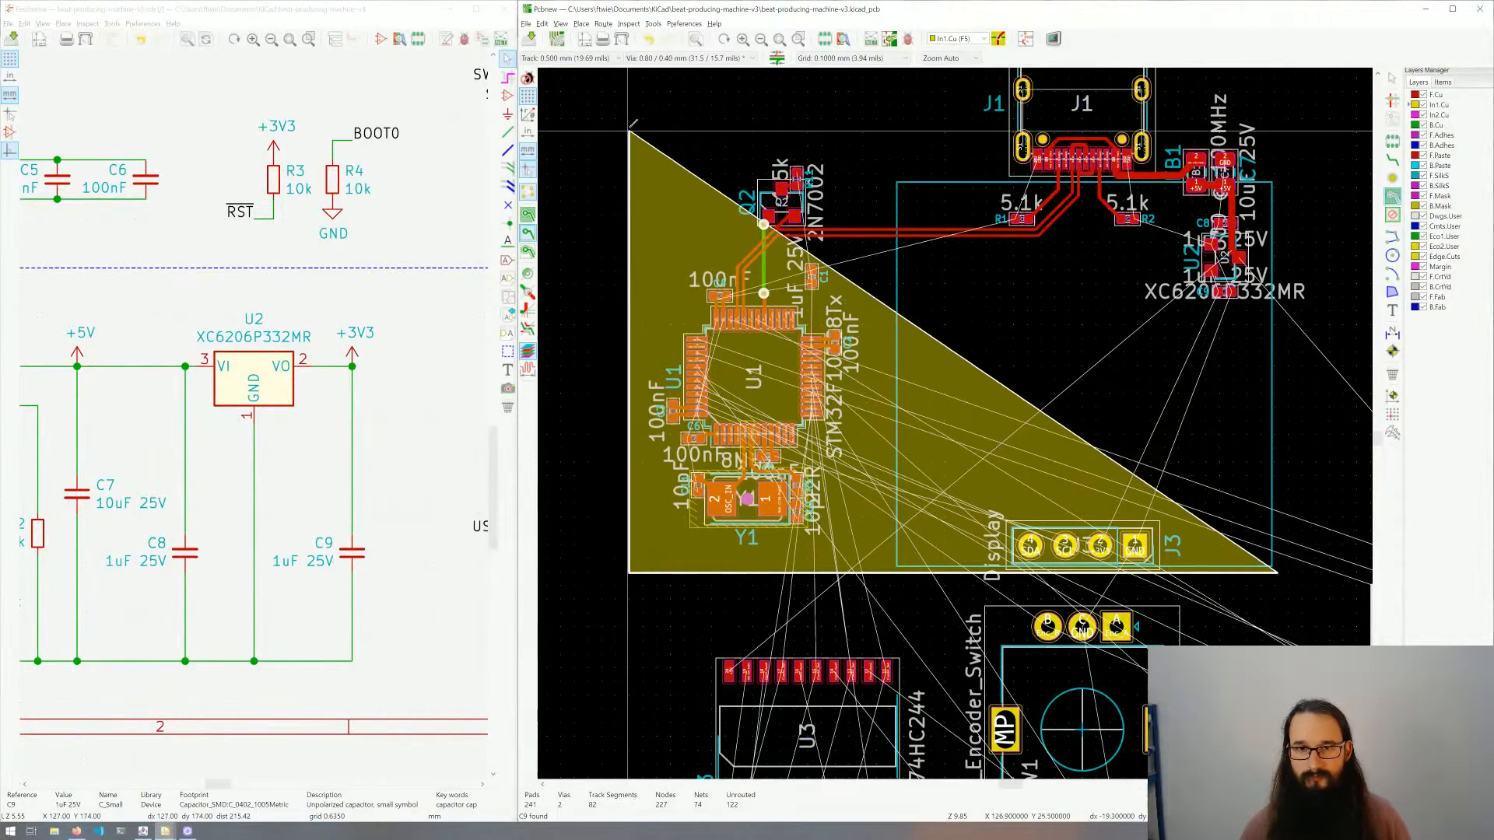
scroll(633, 124, "up", 1, "shift")
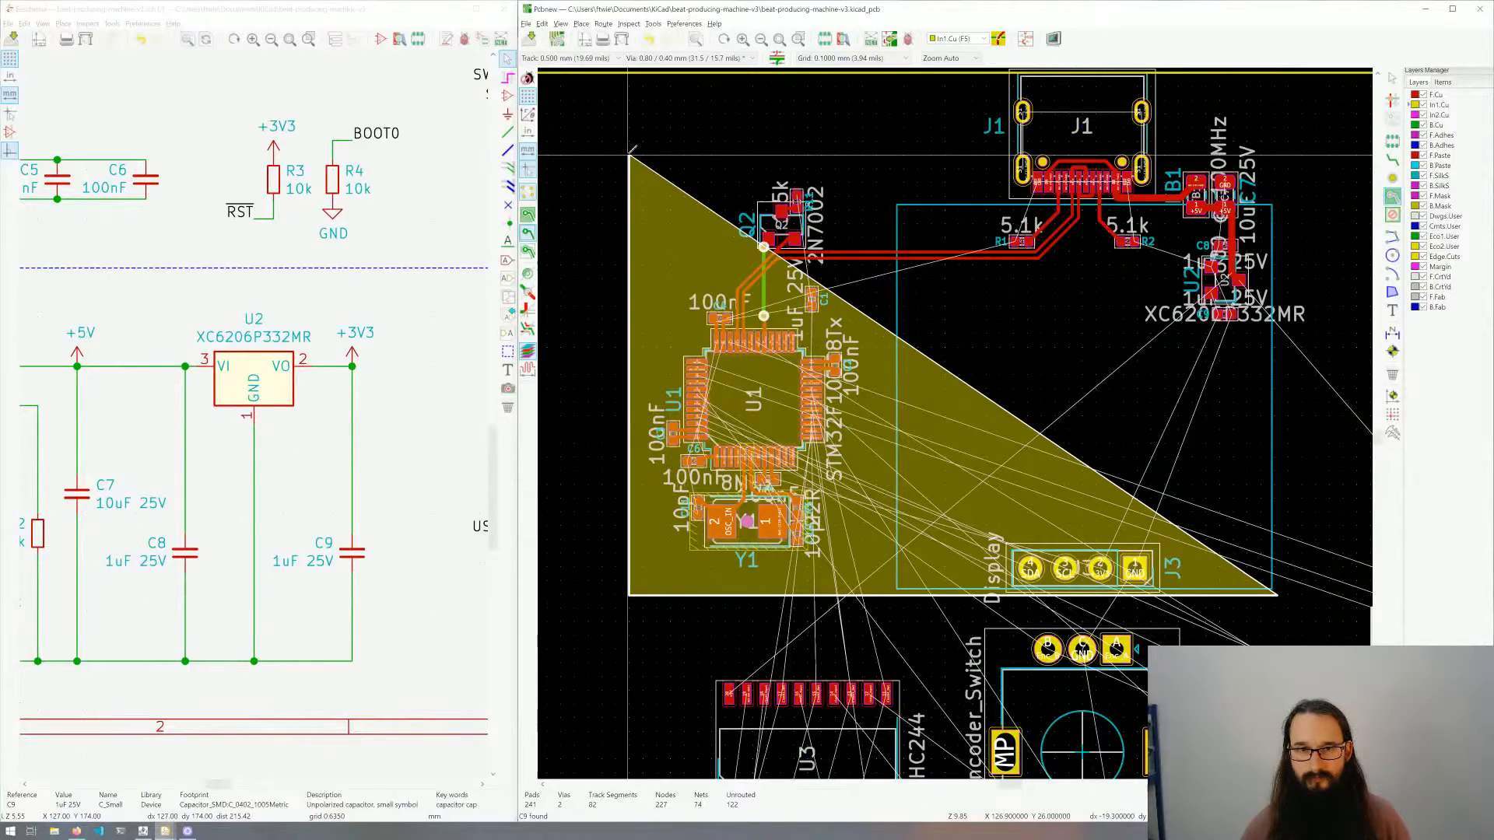
left_click(629, 156)
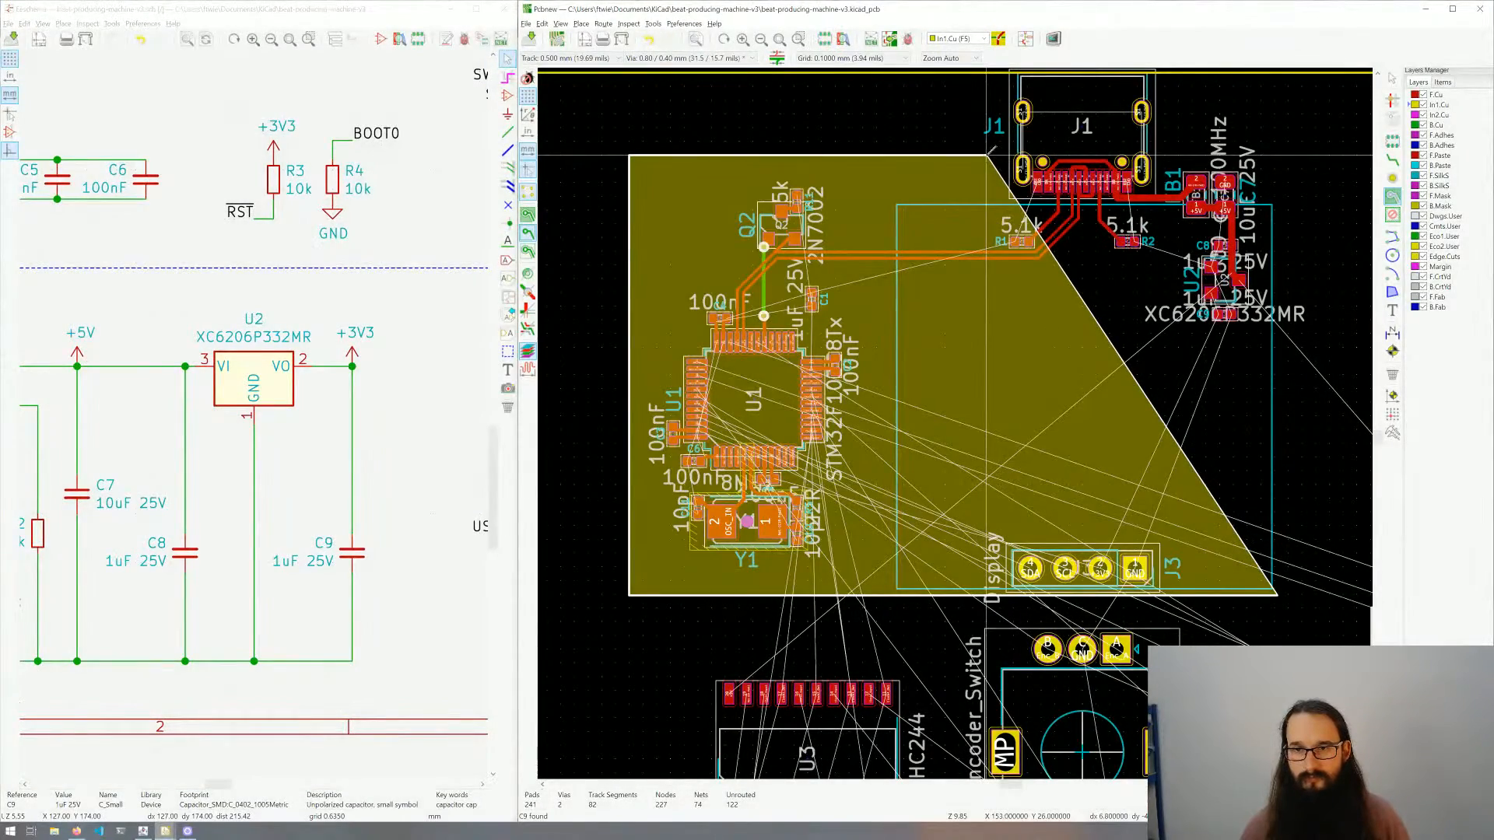
left_click(987, 156)
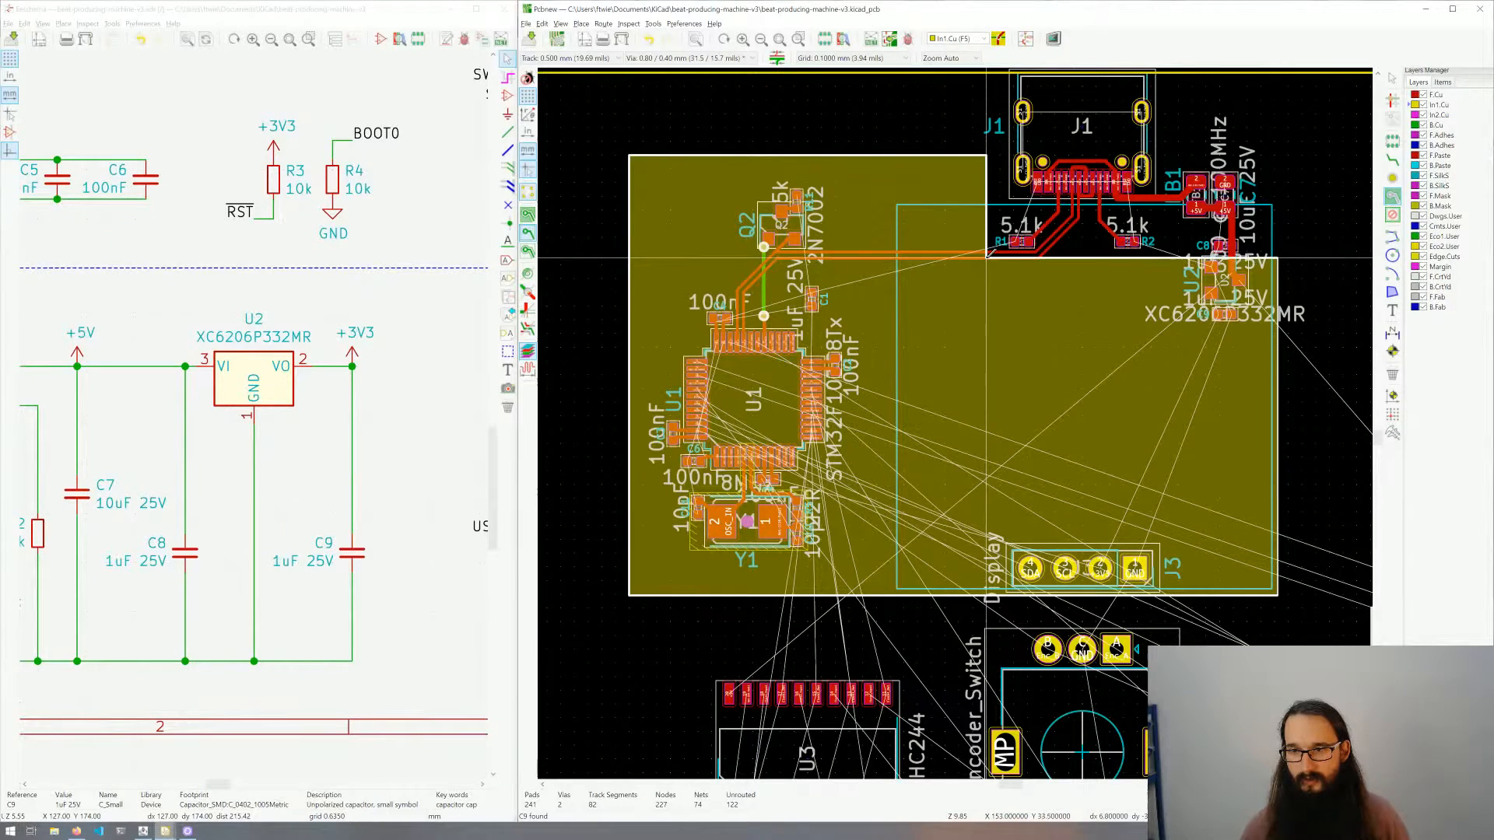
double_click(987, 257)
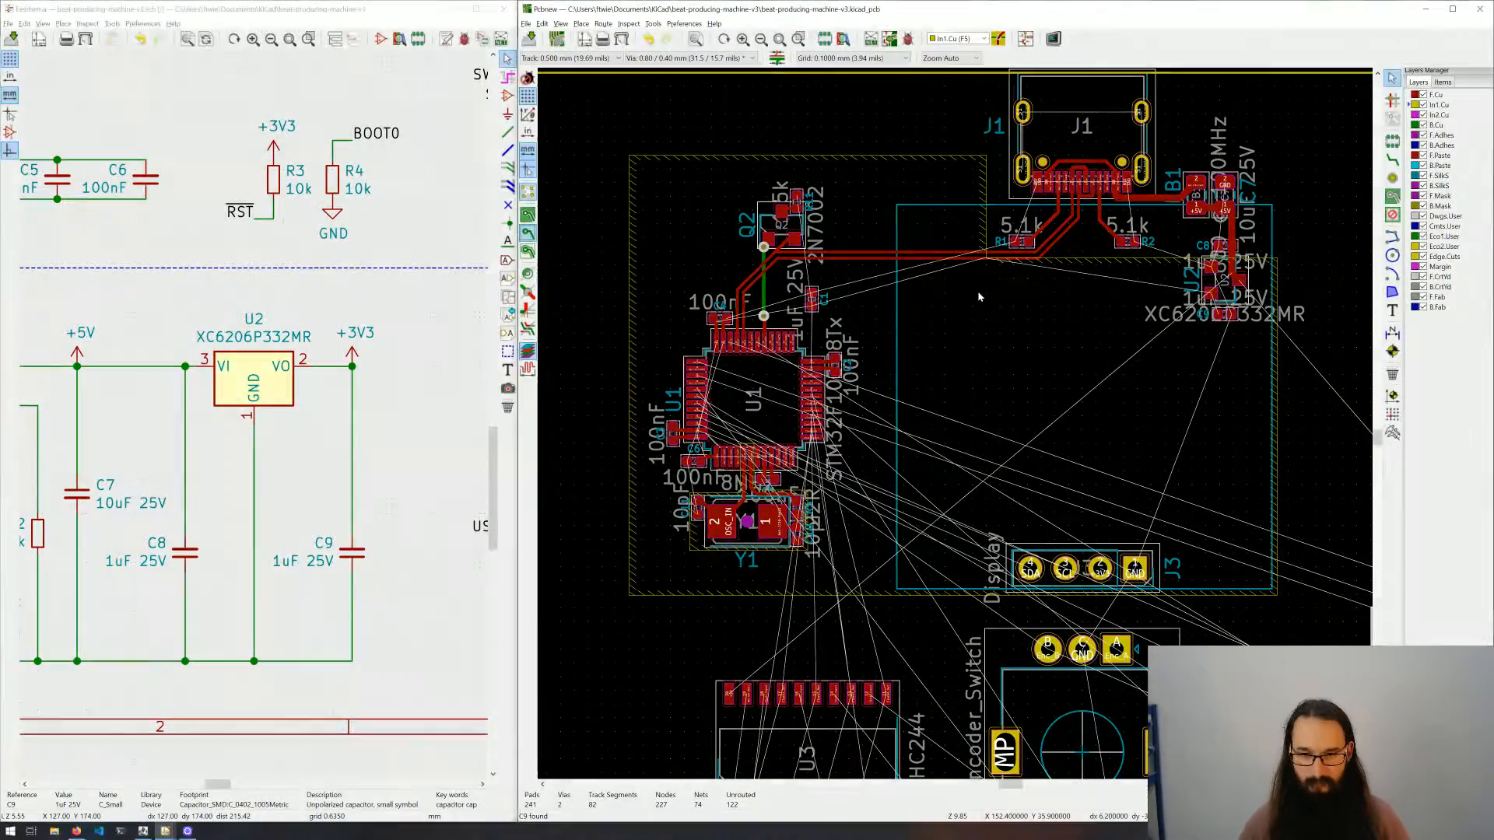
Step: Route a 0.5 mm F.Cu track from U2's +3V3 pad to the +3V3 pad of capacitor C9
scroll(1238, 294, "up", 4)
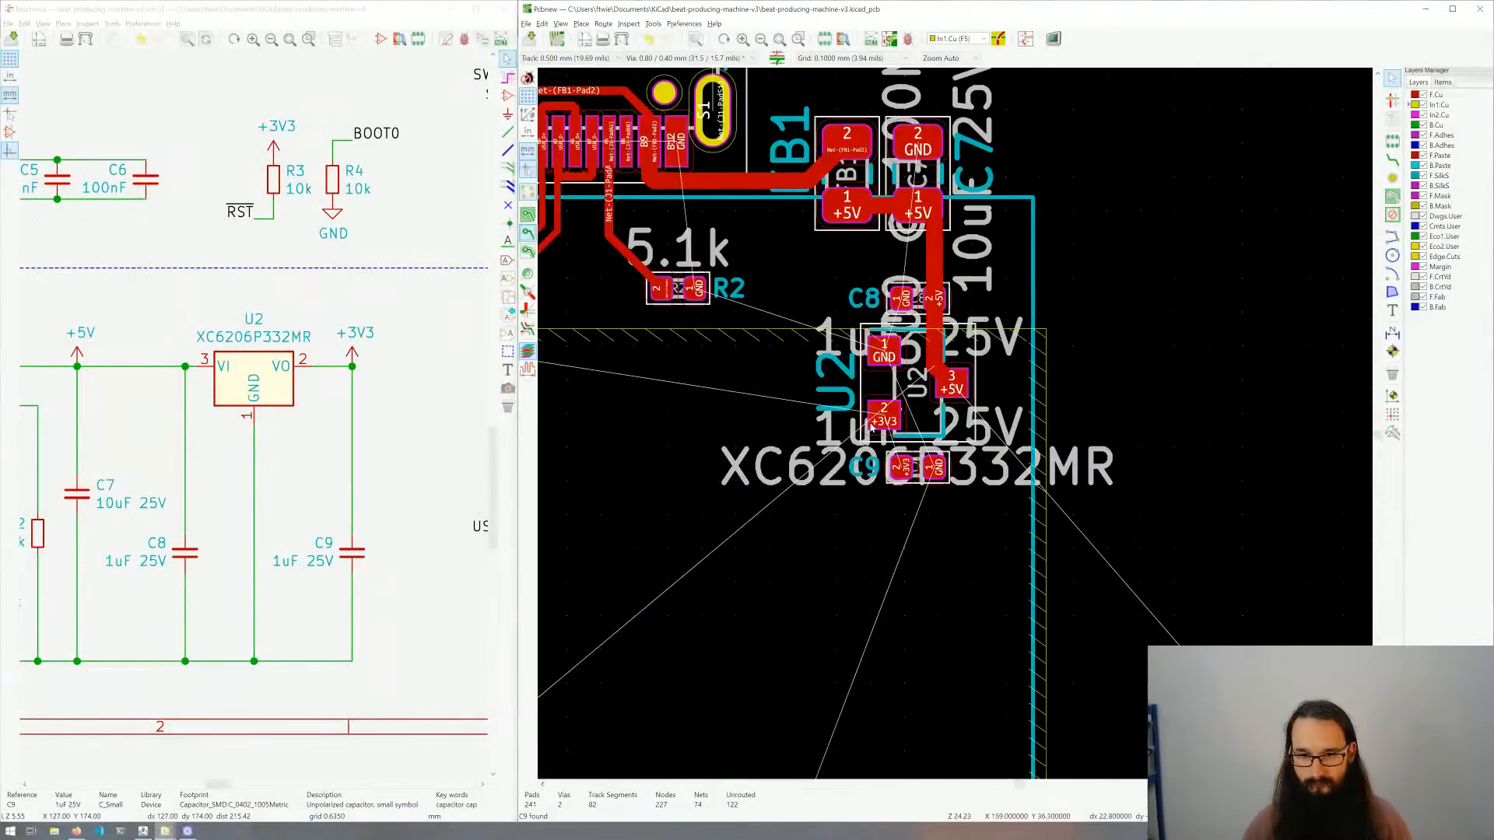
middle_click_drag(891, 403, 903, 416)
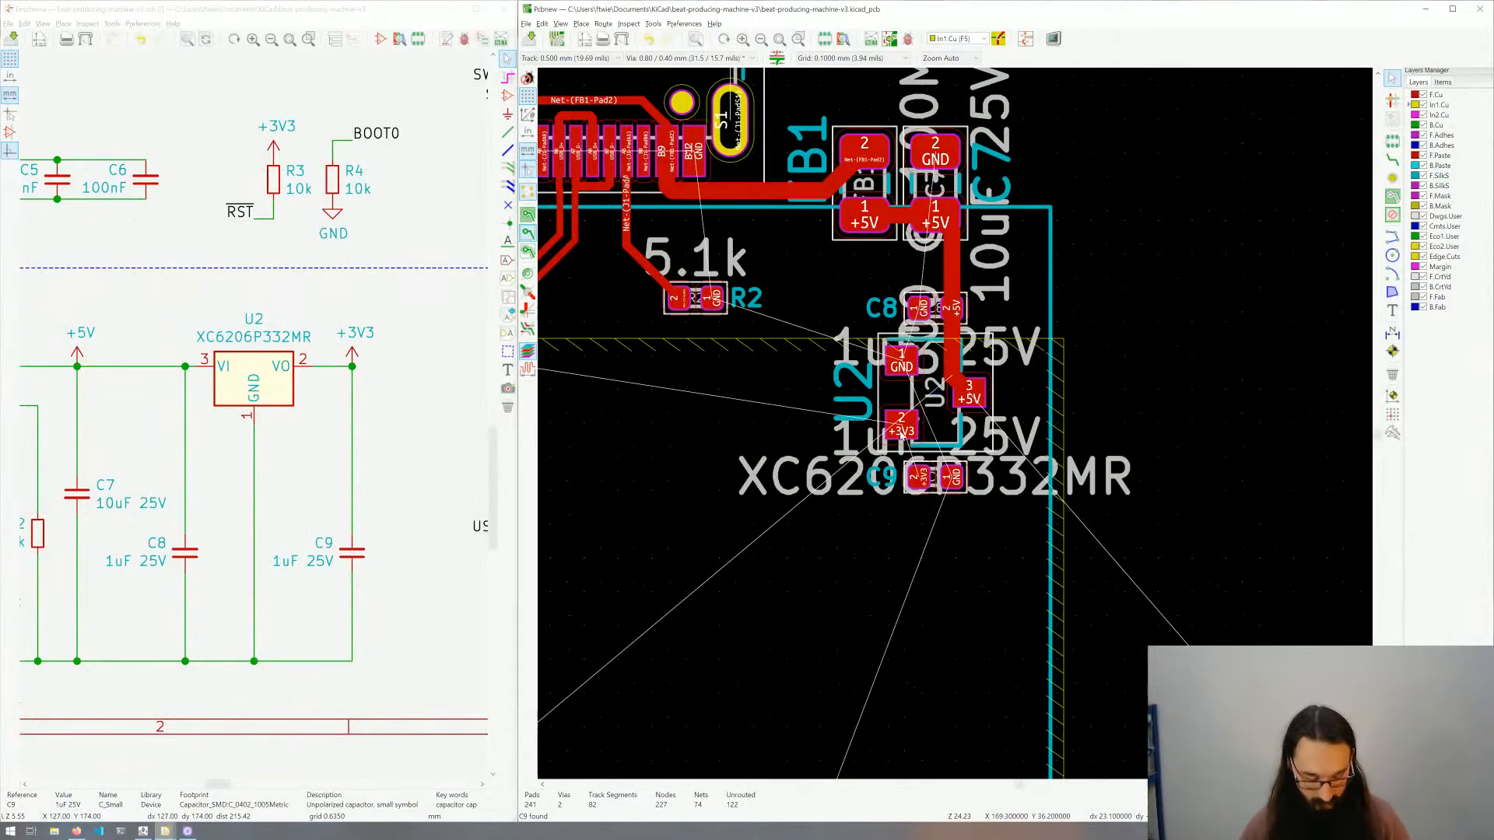
key("x")
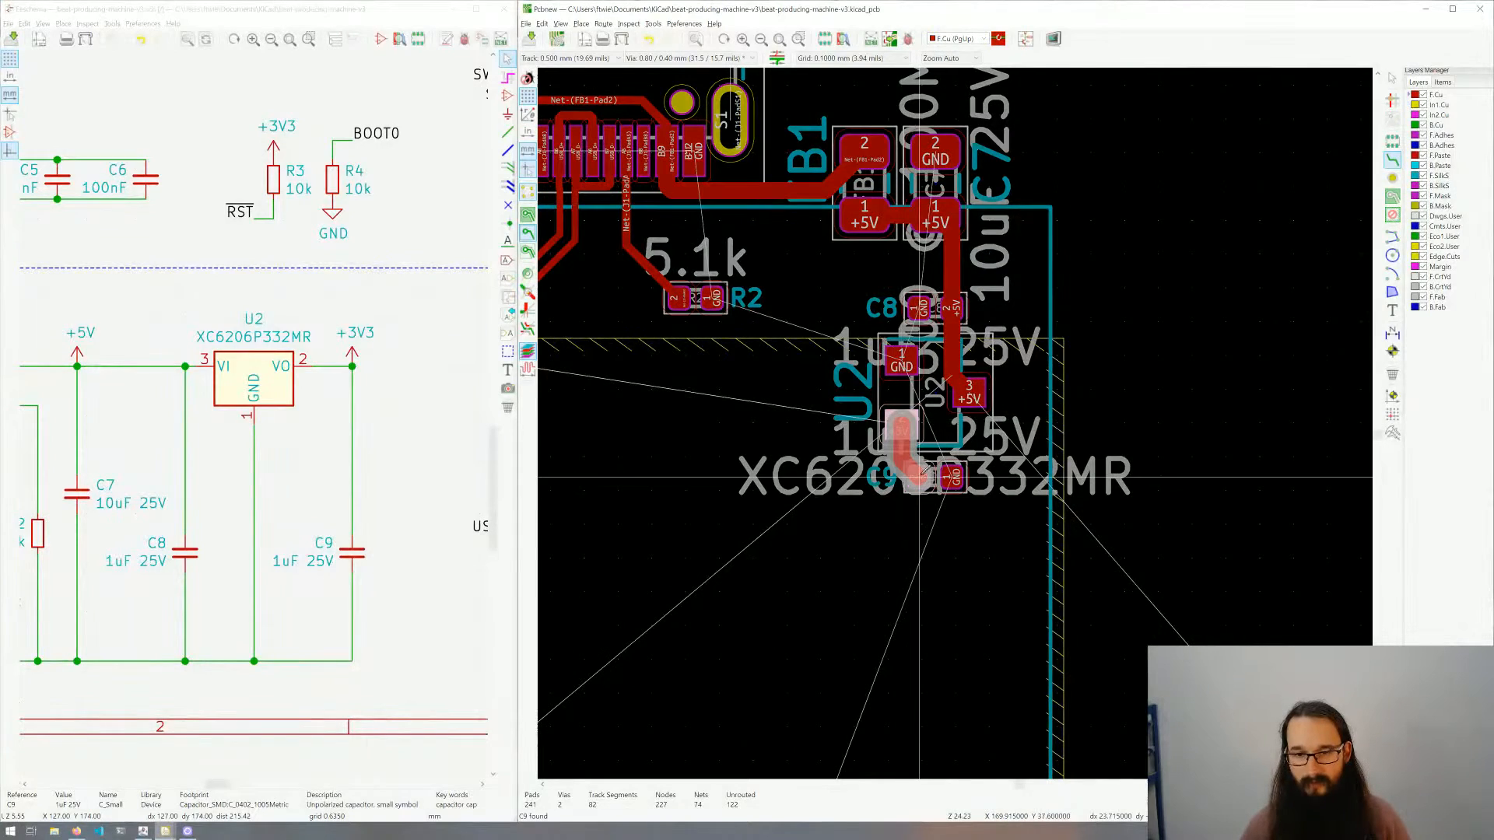
left_click(925, 471)
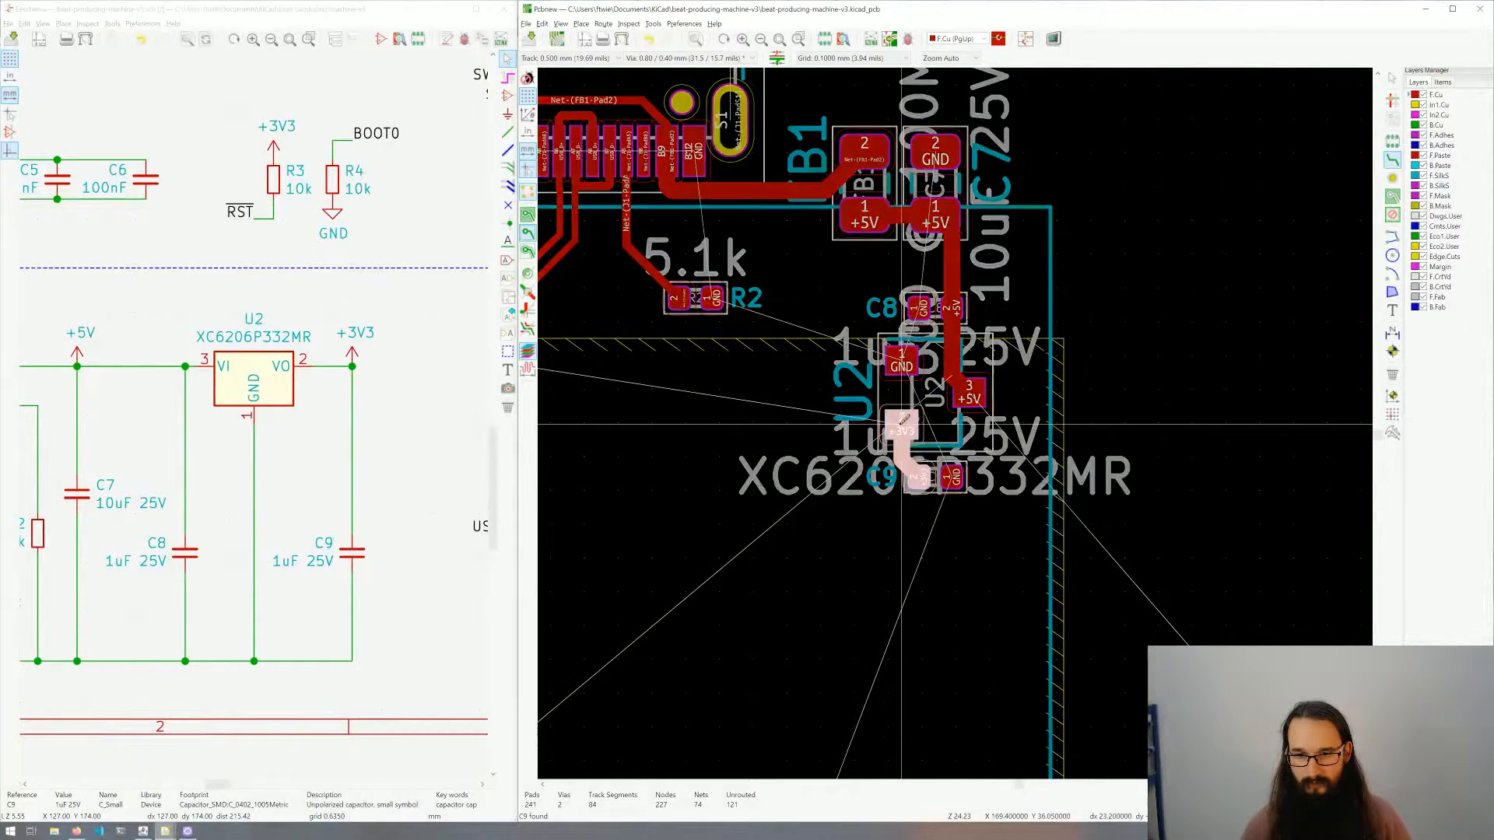
left_click(903, 426)
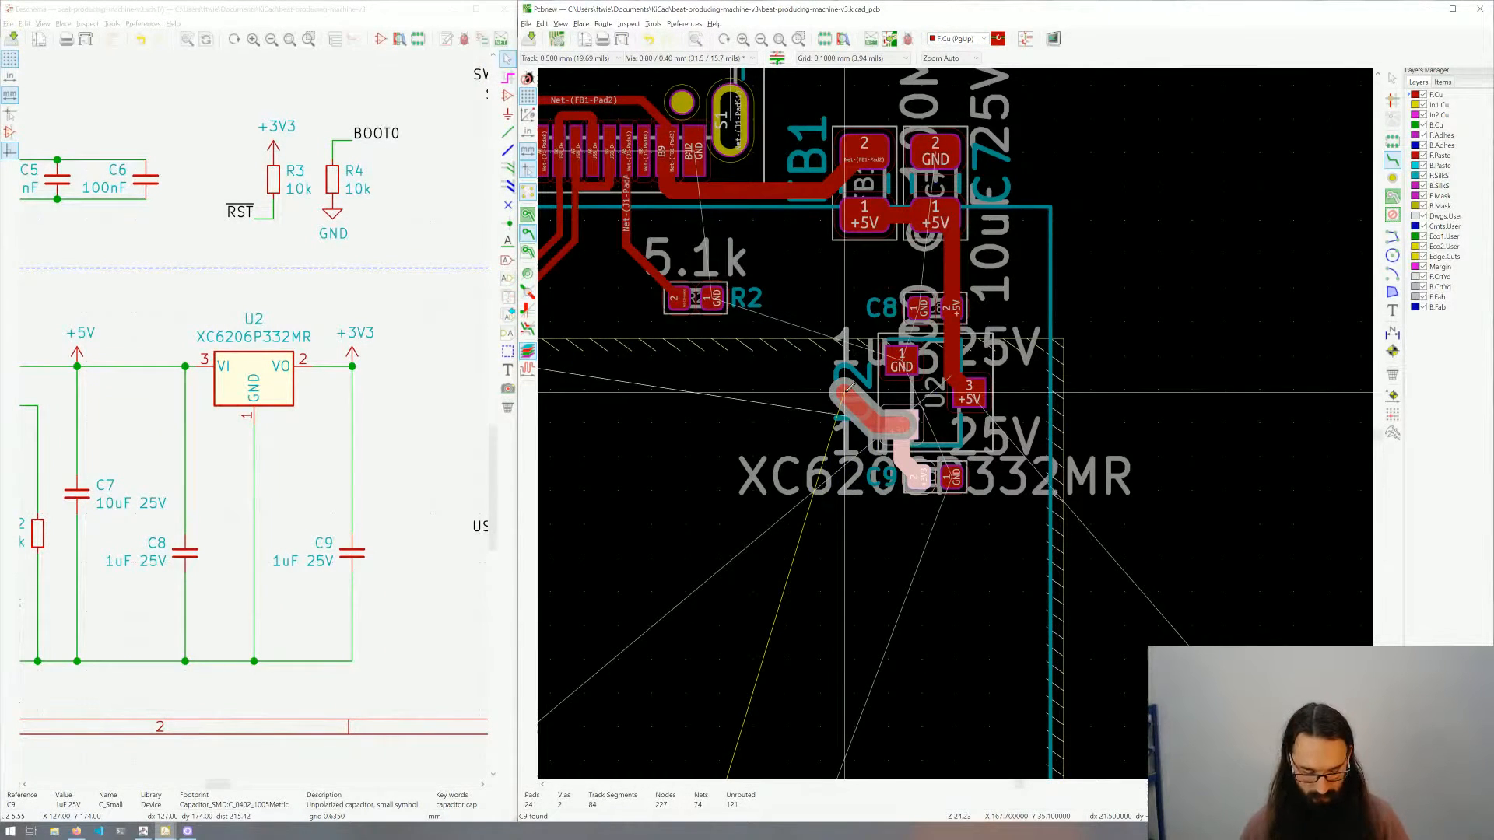
key("Escape")
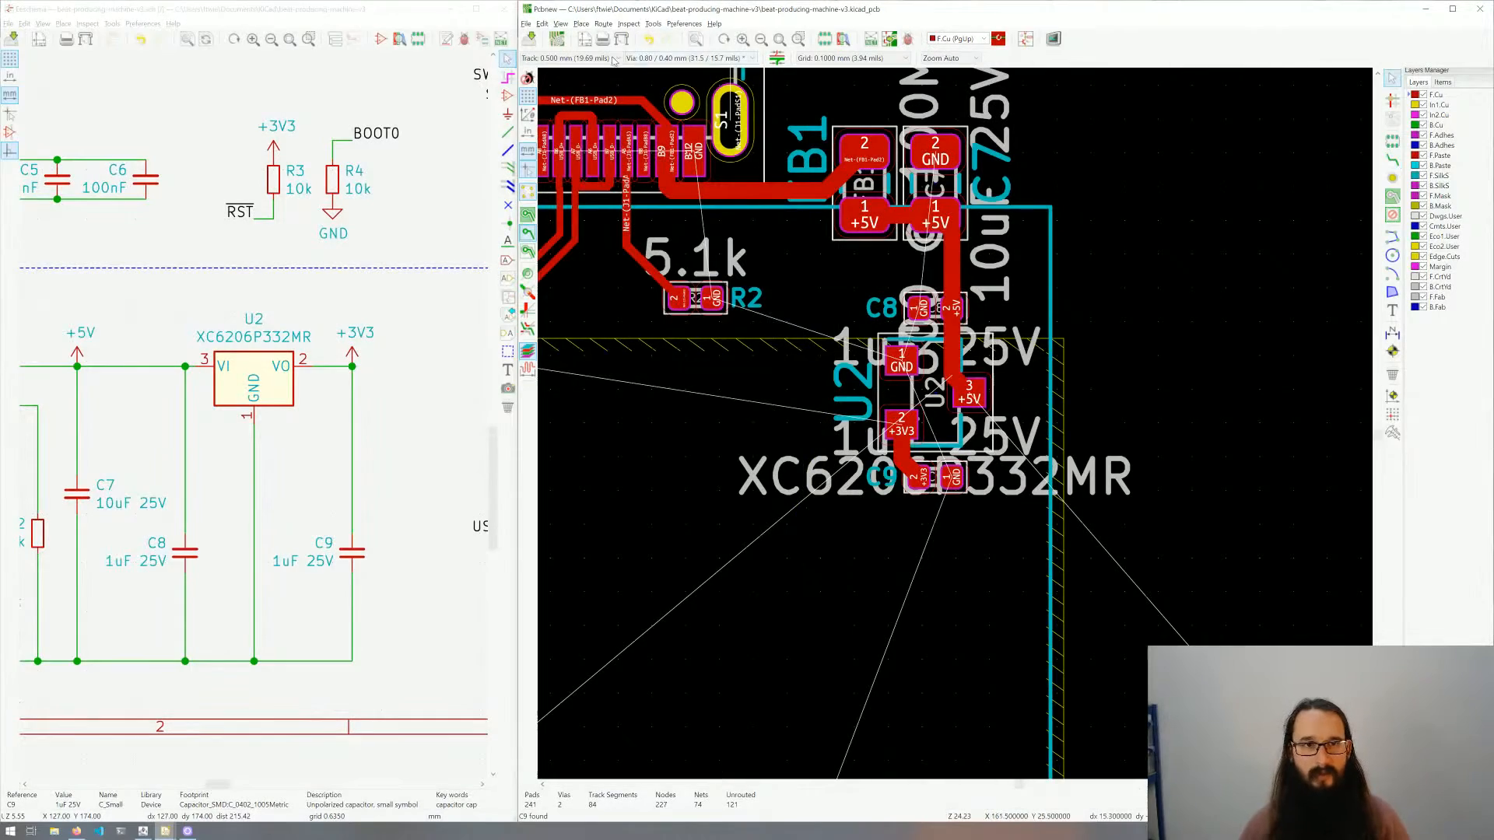
Step: Add a pre-defined via size of 1 mm with a 0.8 mm drill to the board's design rules
left_click(563, 42)
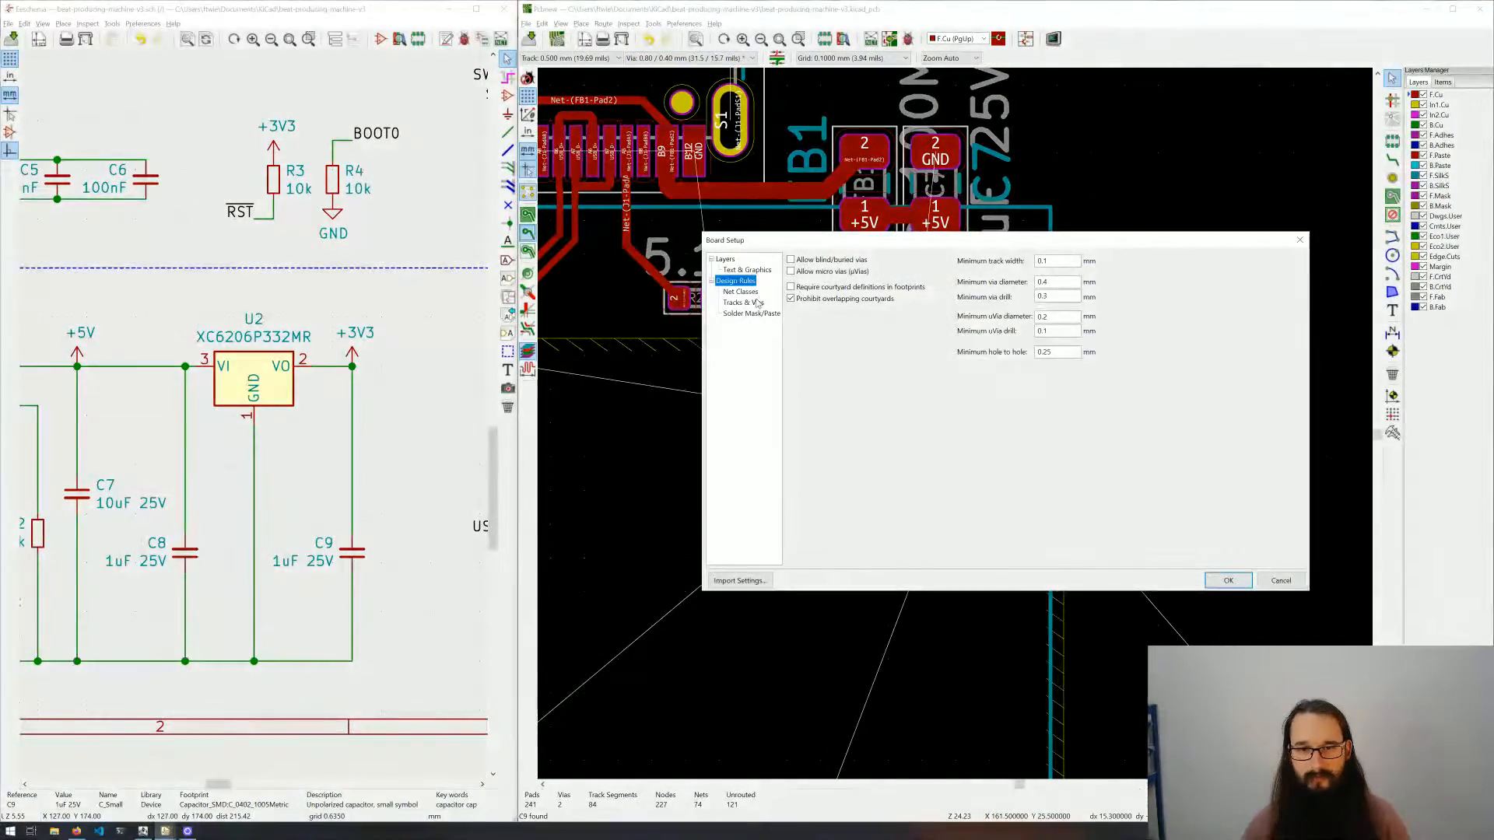
left_click(743, 302)
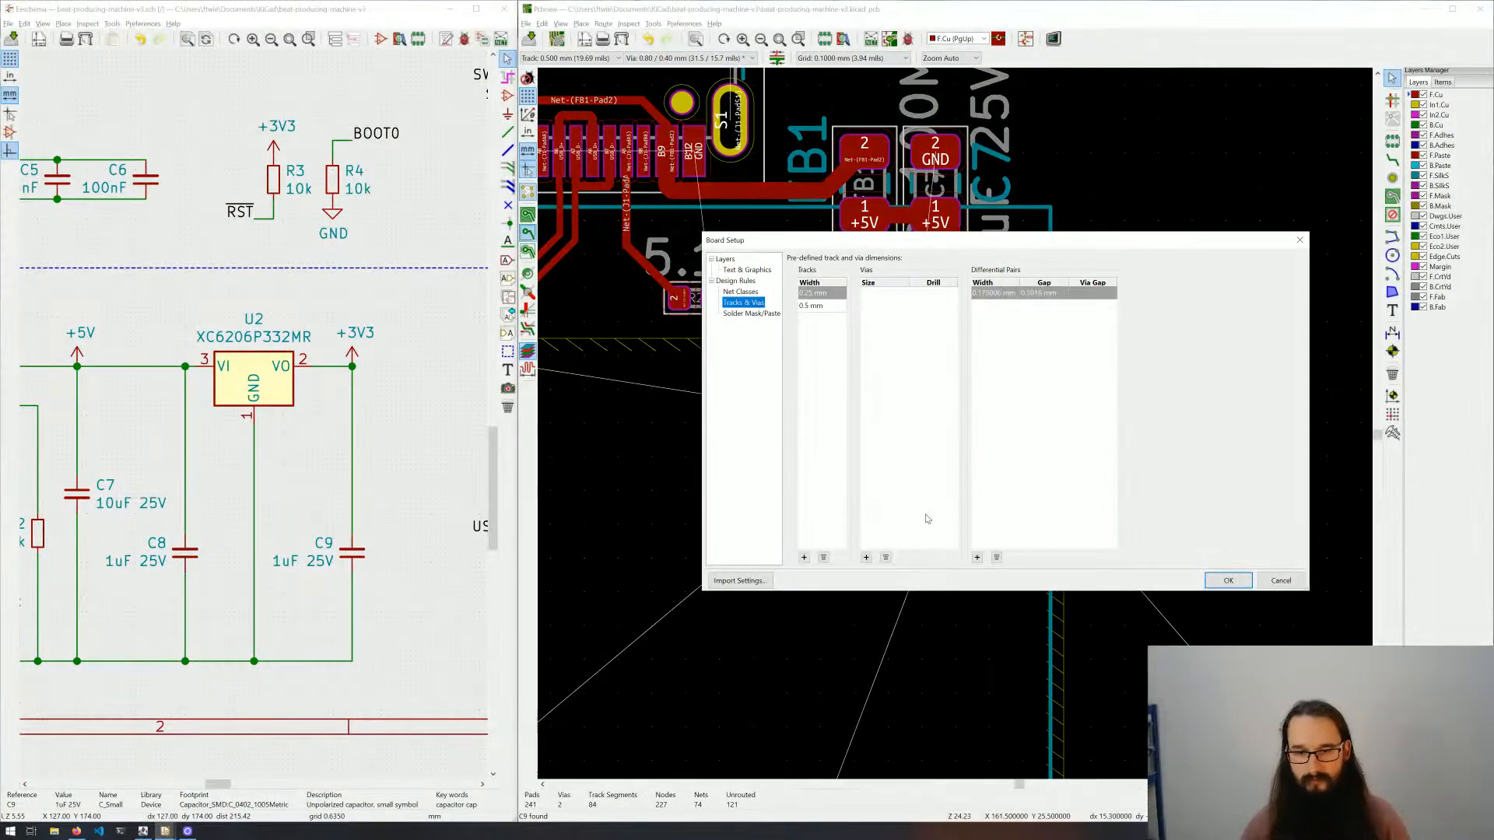
left_click(866, 558)
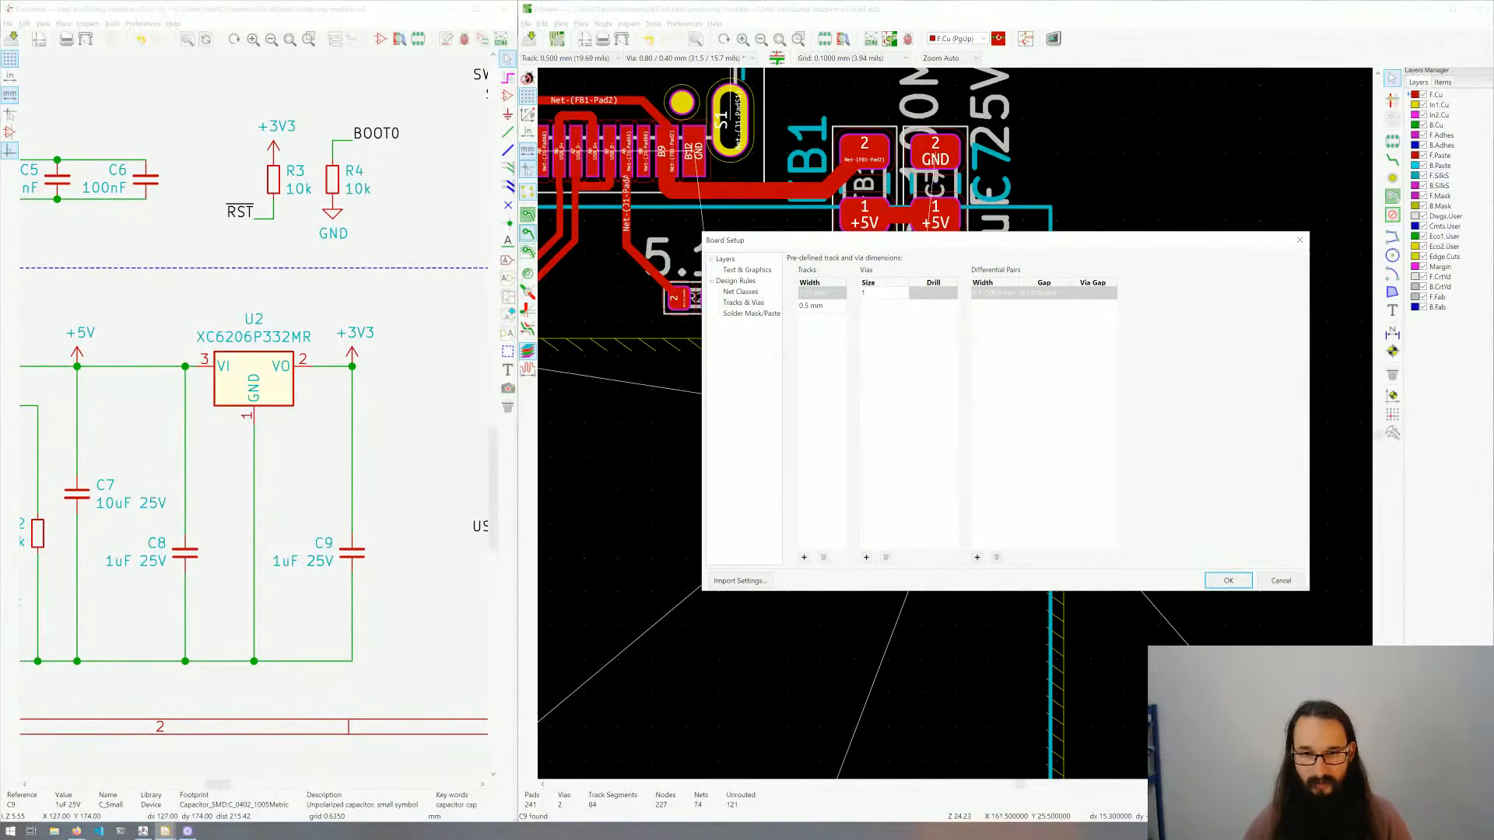
key("Return")
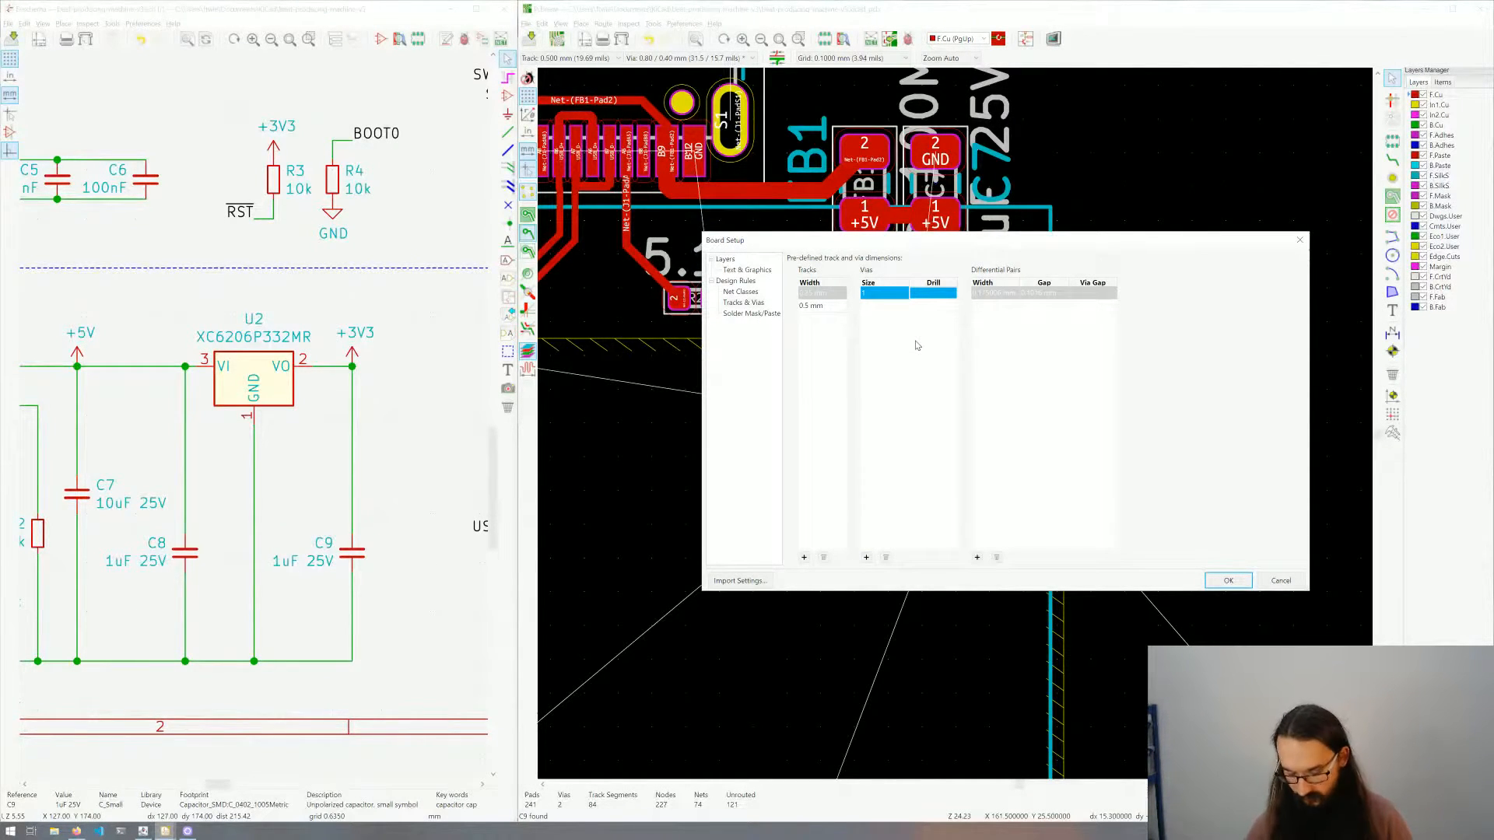
key("Tab")
type("0")
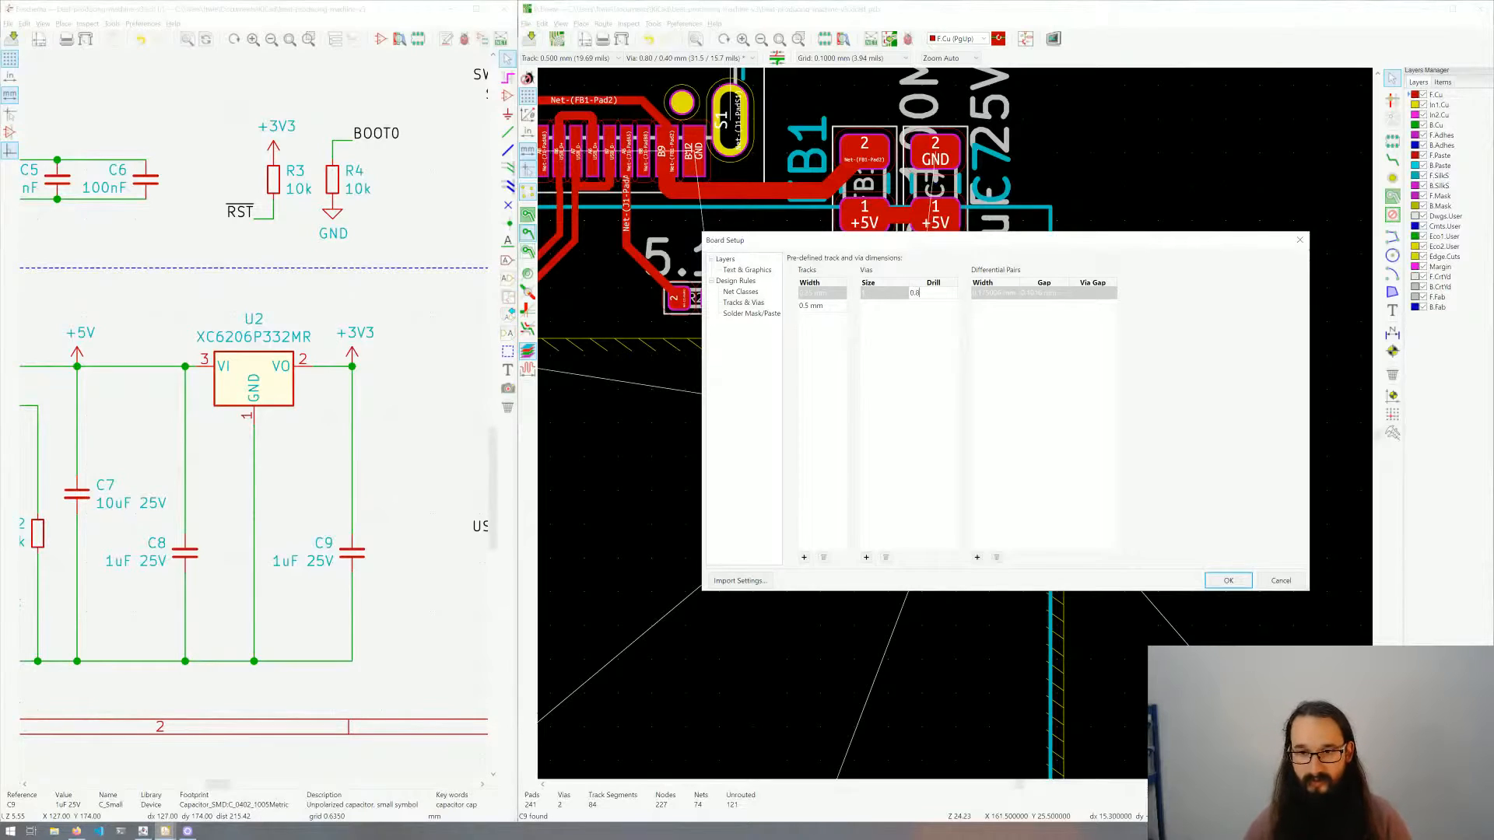
key("Return")
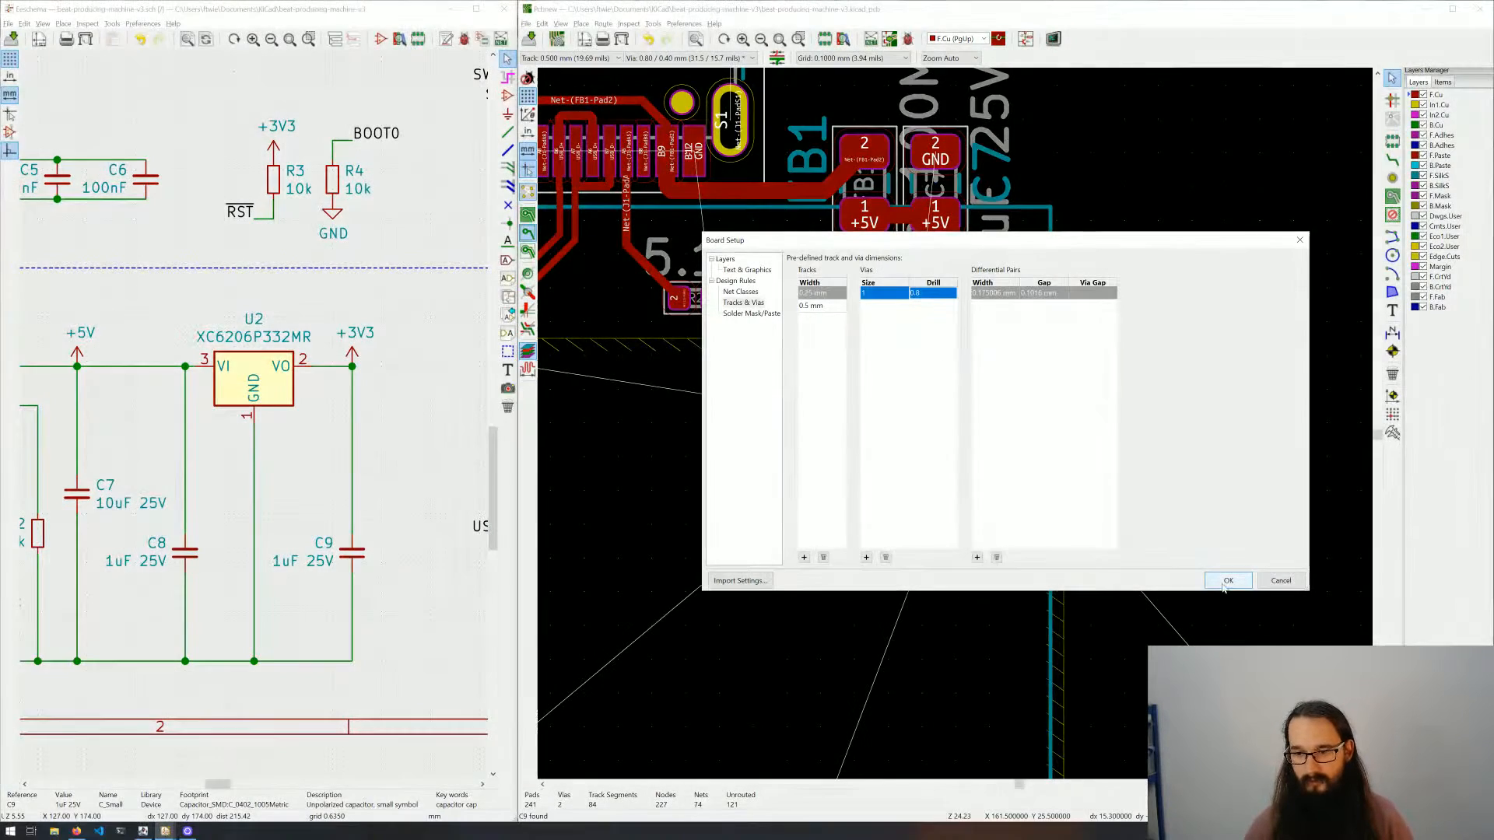
left_click(1227, 581)
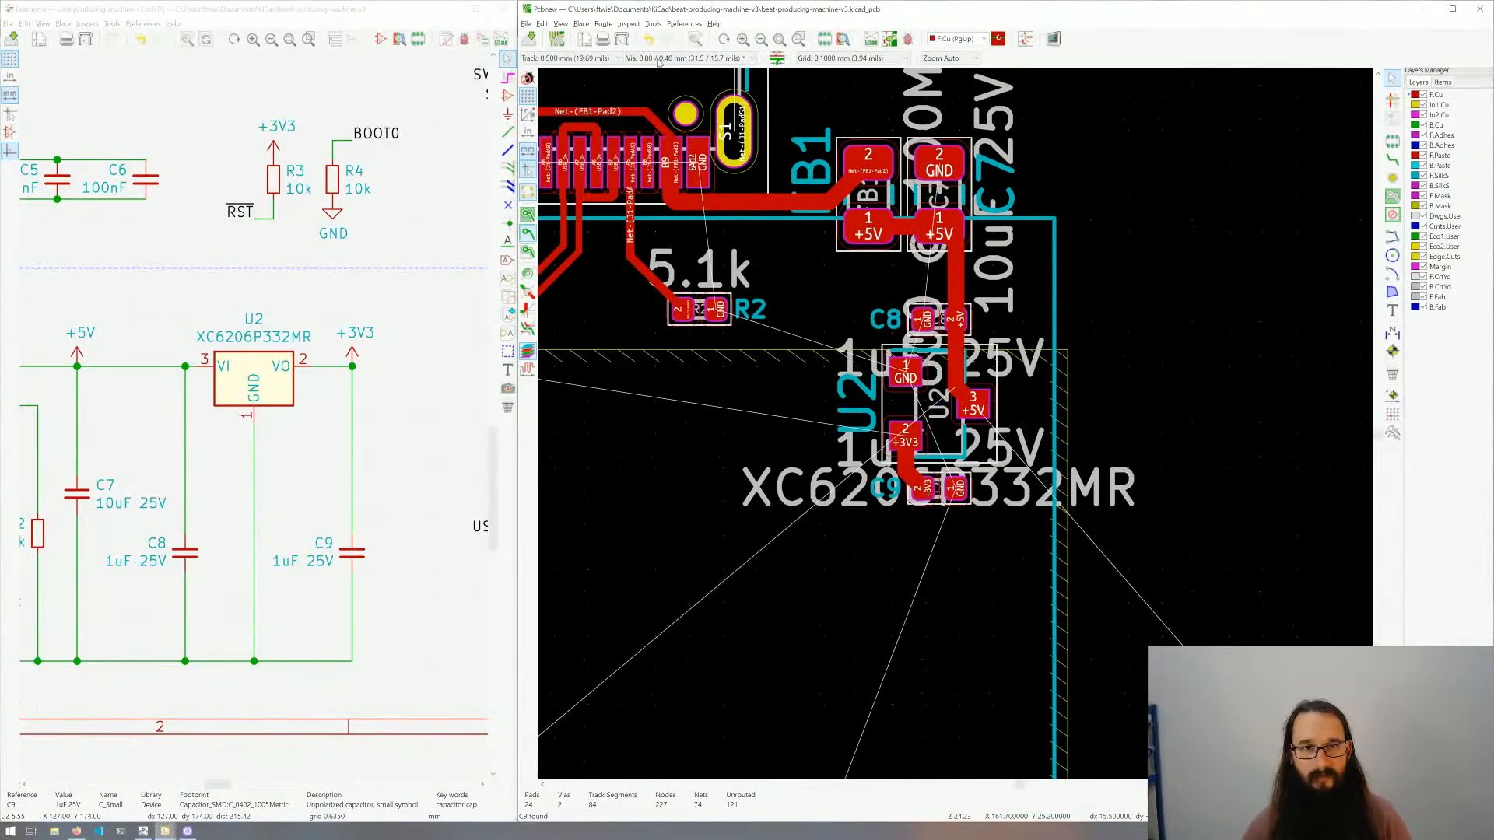
Step: Choose the 1.00 / 0.80 mm via size and route U2's +3V3 pad to a via beside the regulator, near its GND pad
left_click(658, 61)
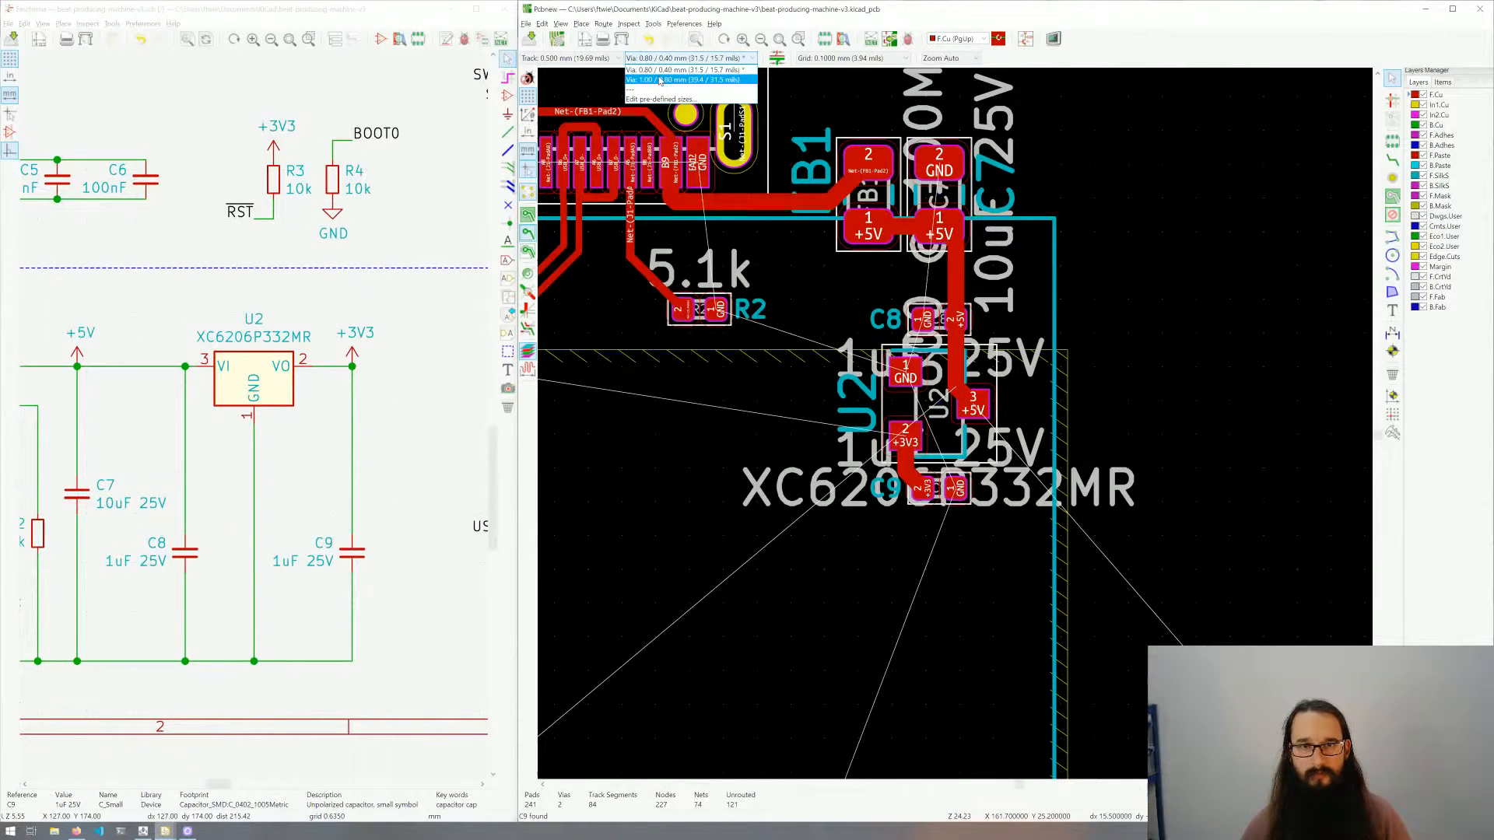
left_click(660, 80)
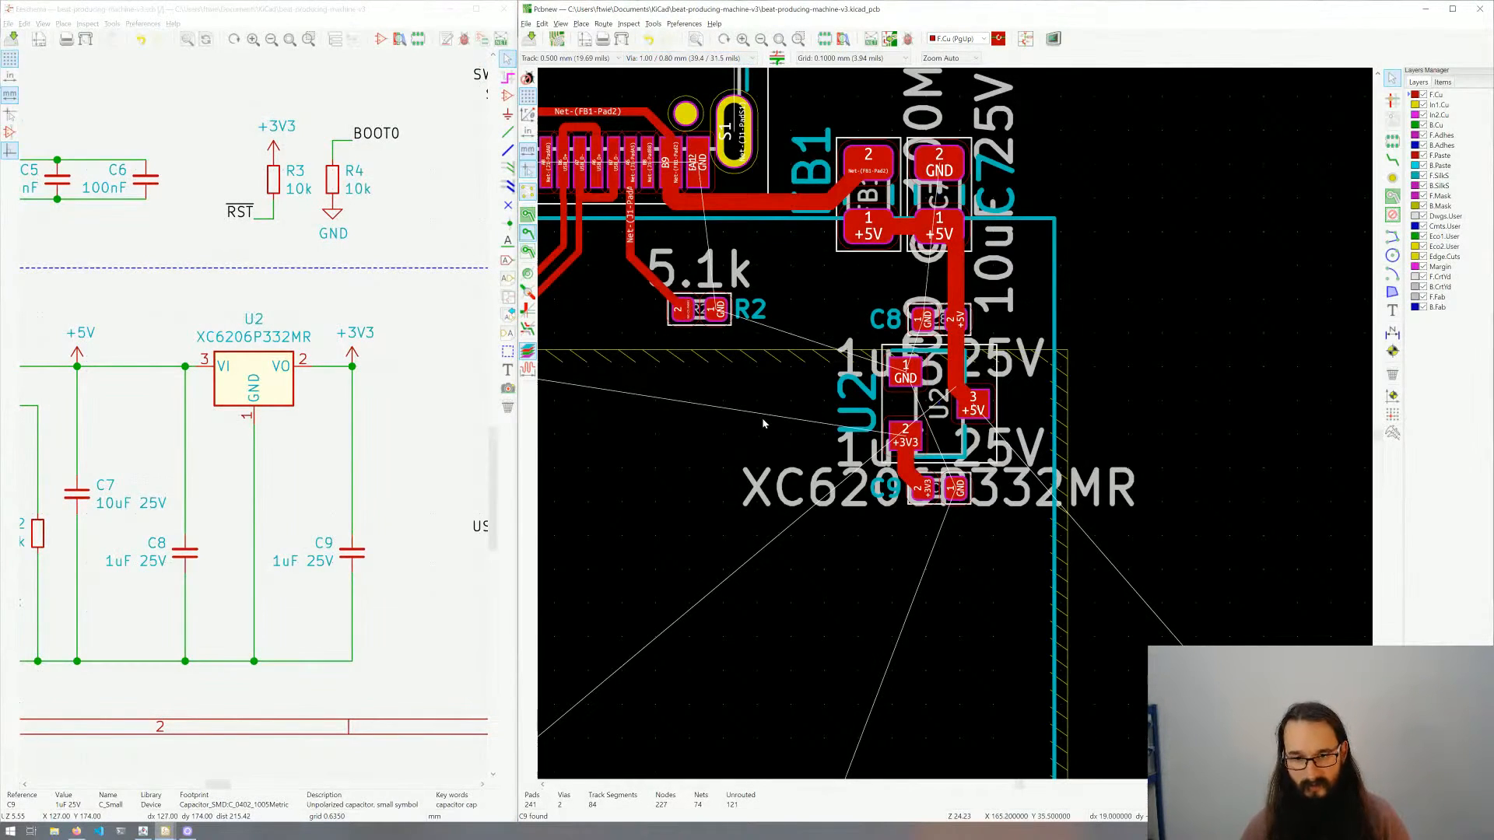
key("x")
left_click(905, 437)
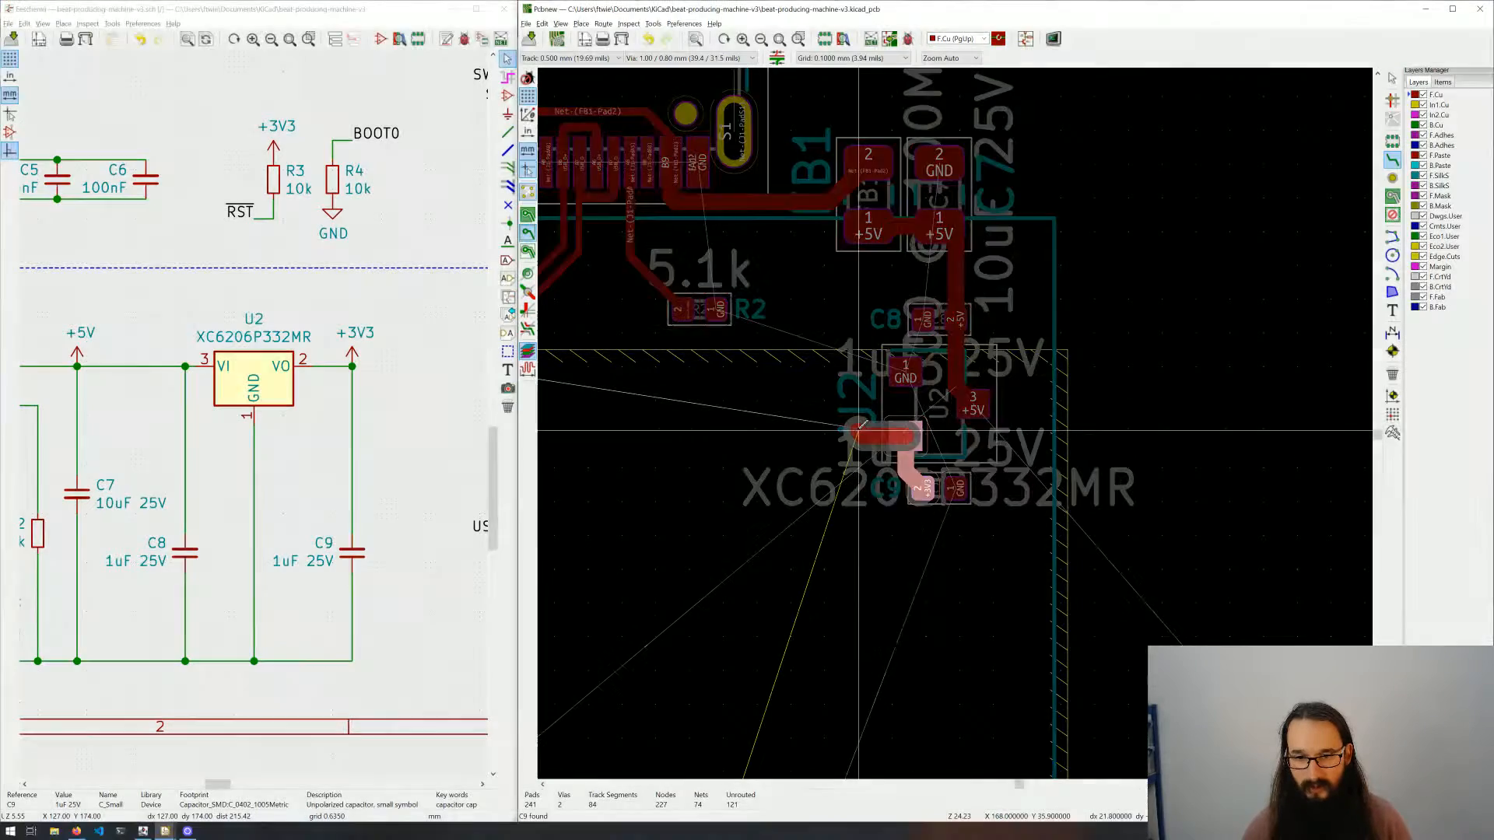
key("v")
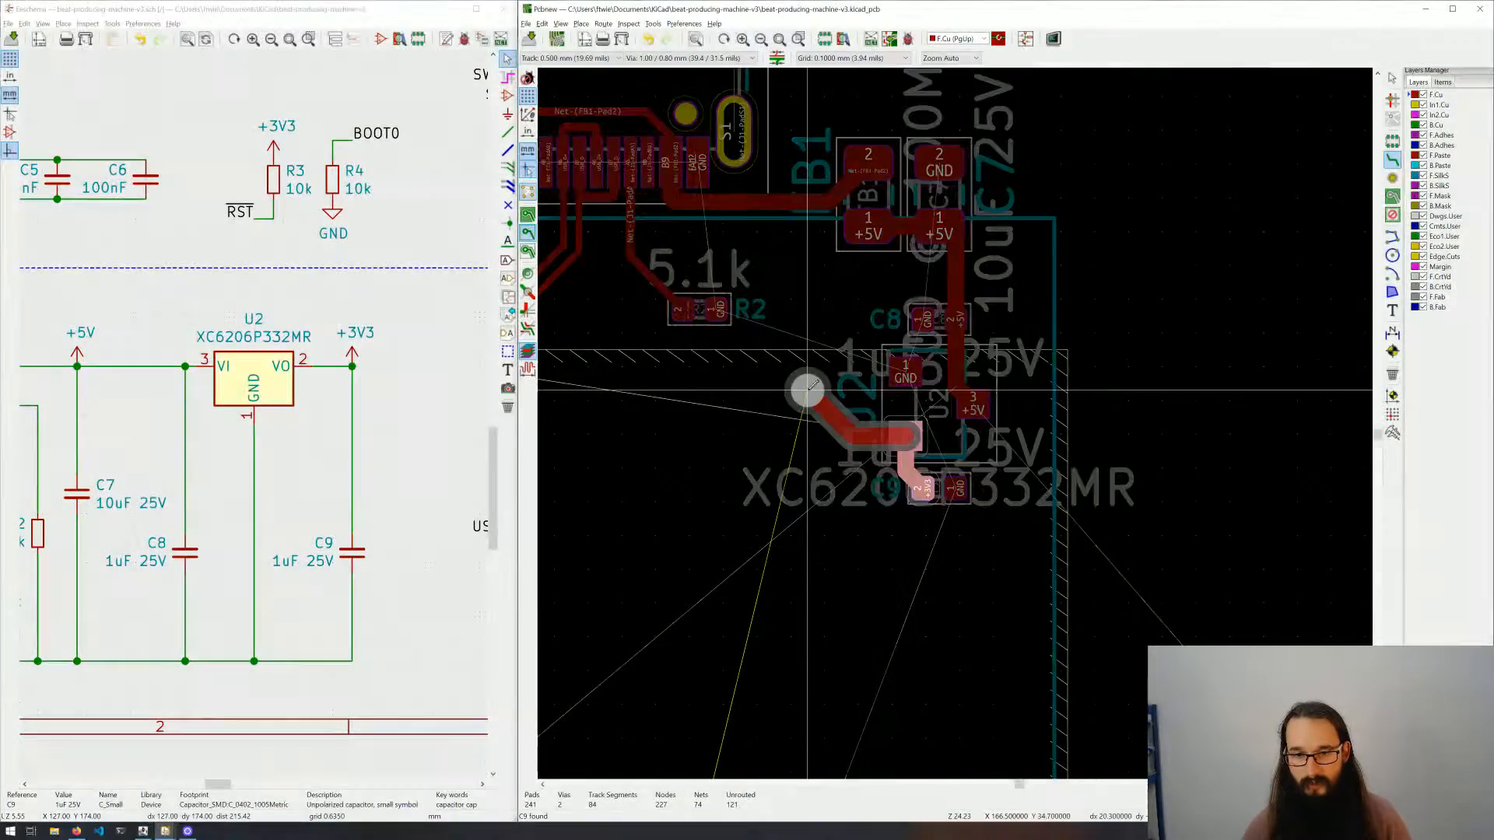
left_click(809, 389)
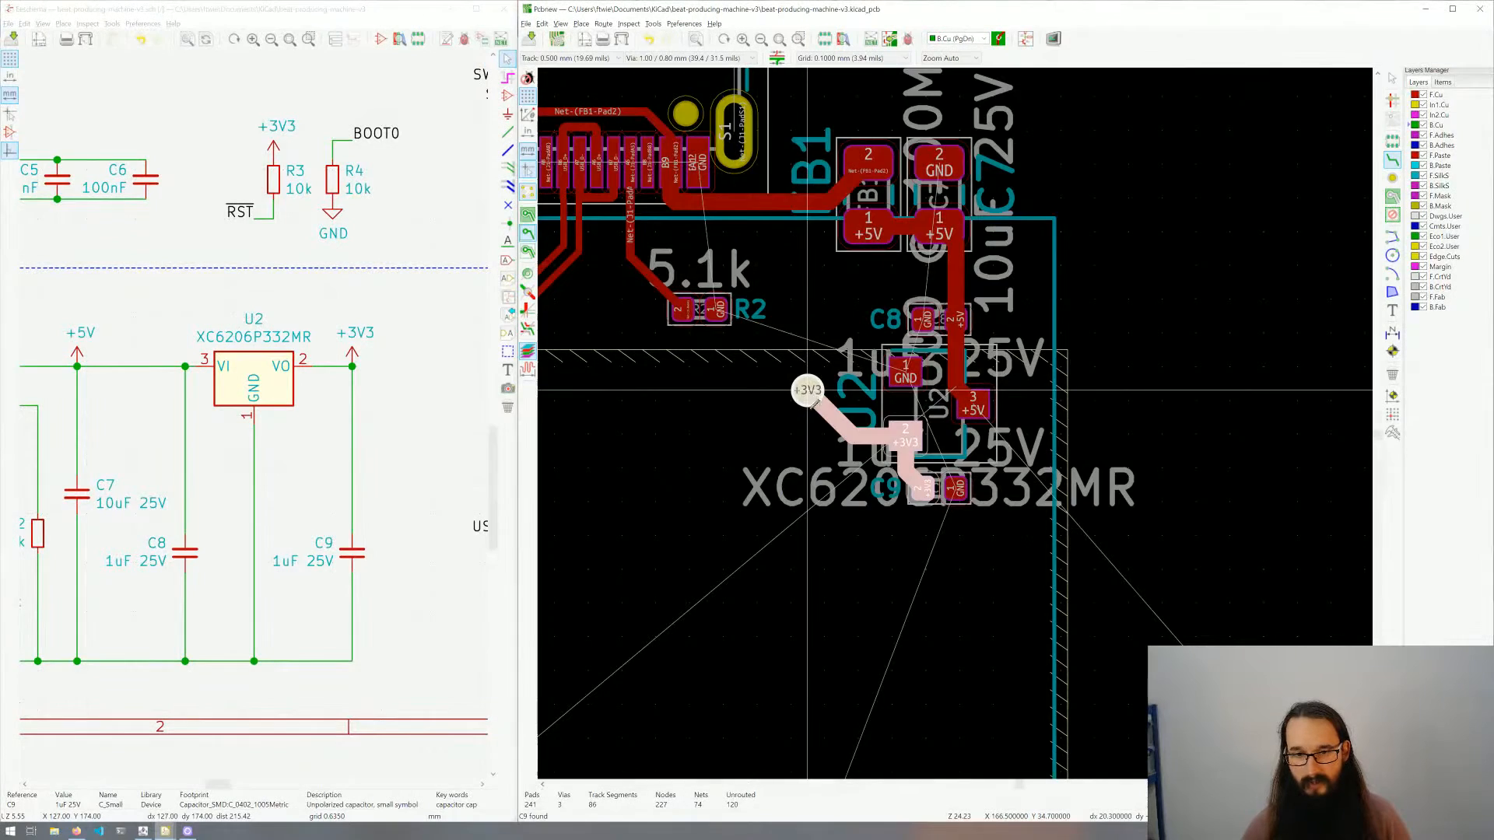
key("Escape")
Step: Route two more tracks from U2's +3V3 pad, each ending in a 1.00 / 0.80 mm via lined up below the first via
left_click(903, 432)
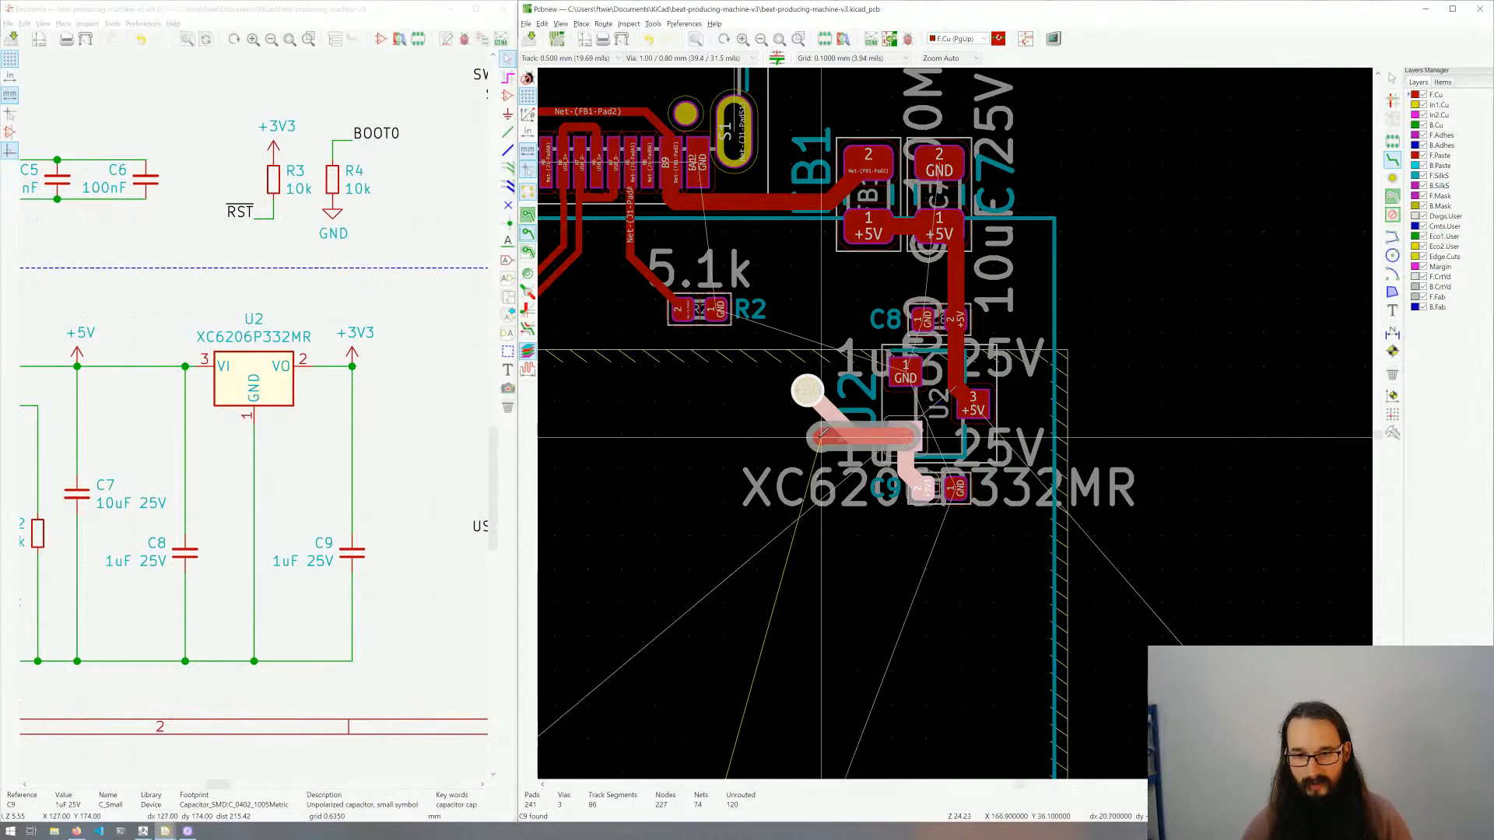
key("v")
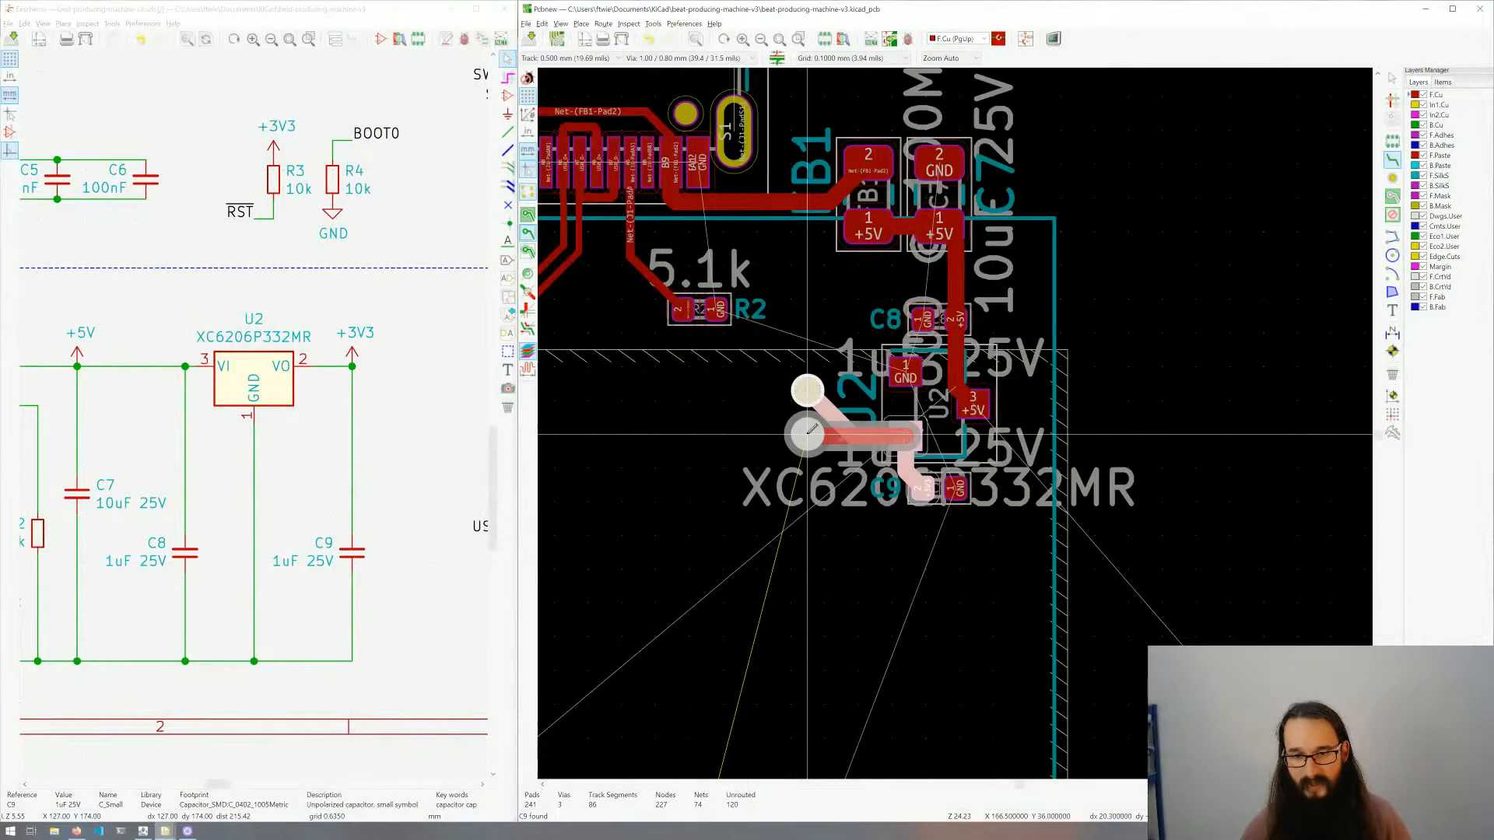
double_click(809, 432)
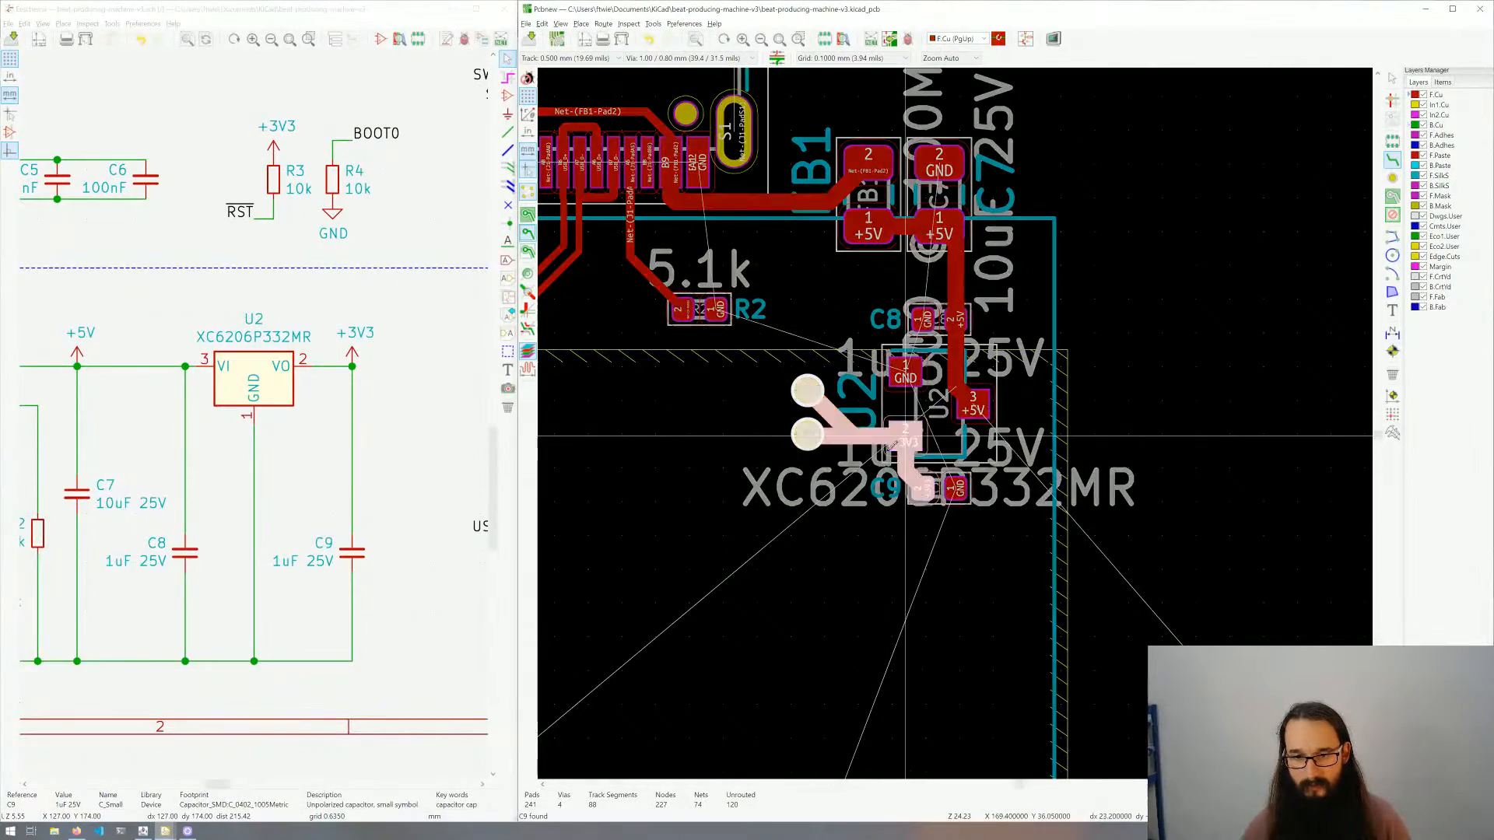
left_click(891, 446)
key("v")
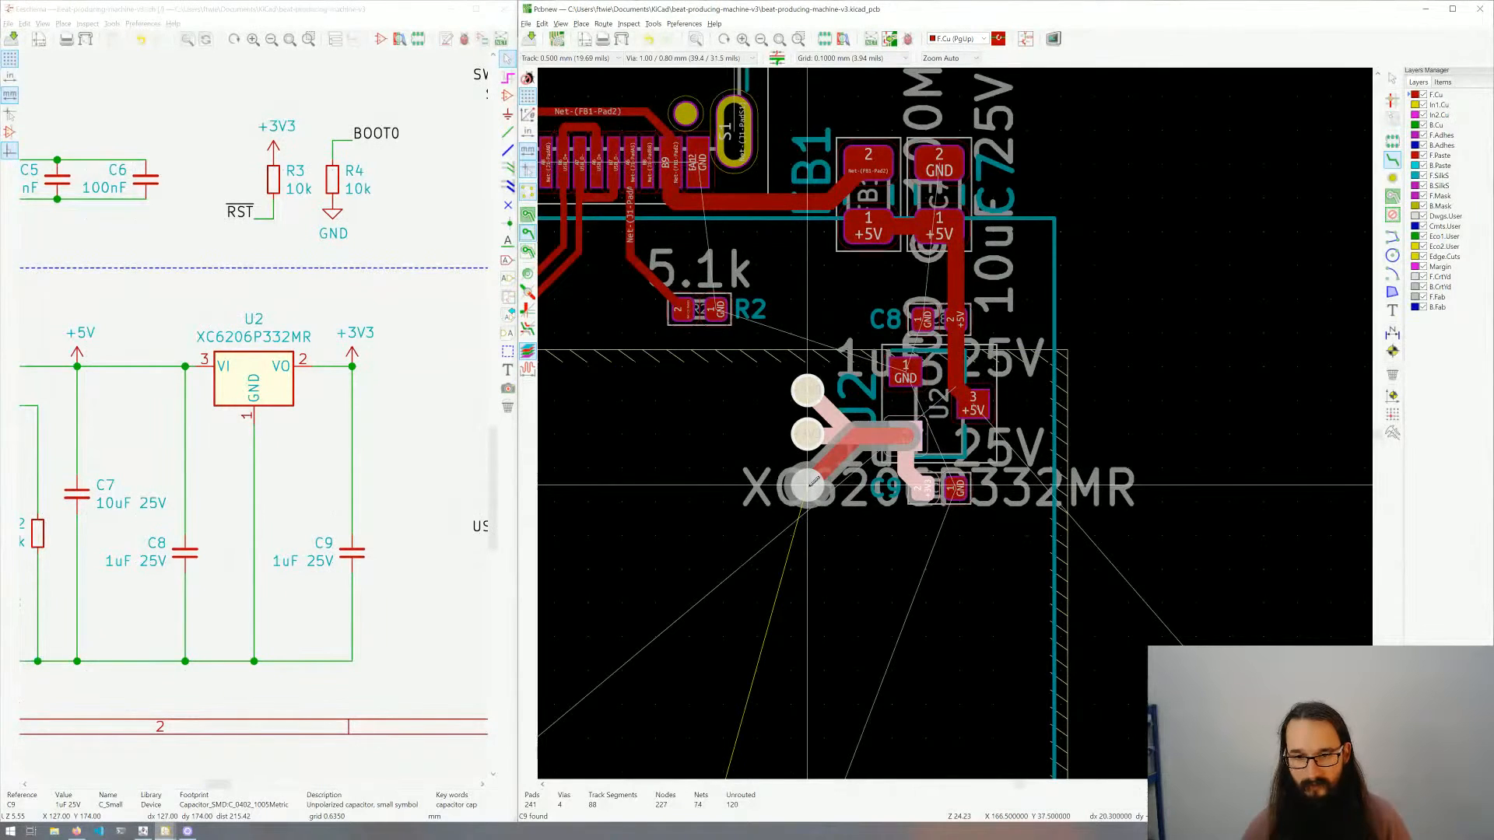
double_click(809, 484)
key("Escape")
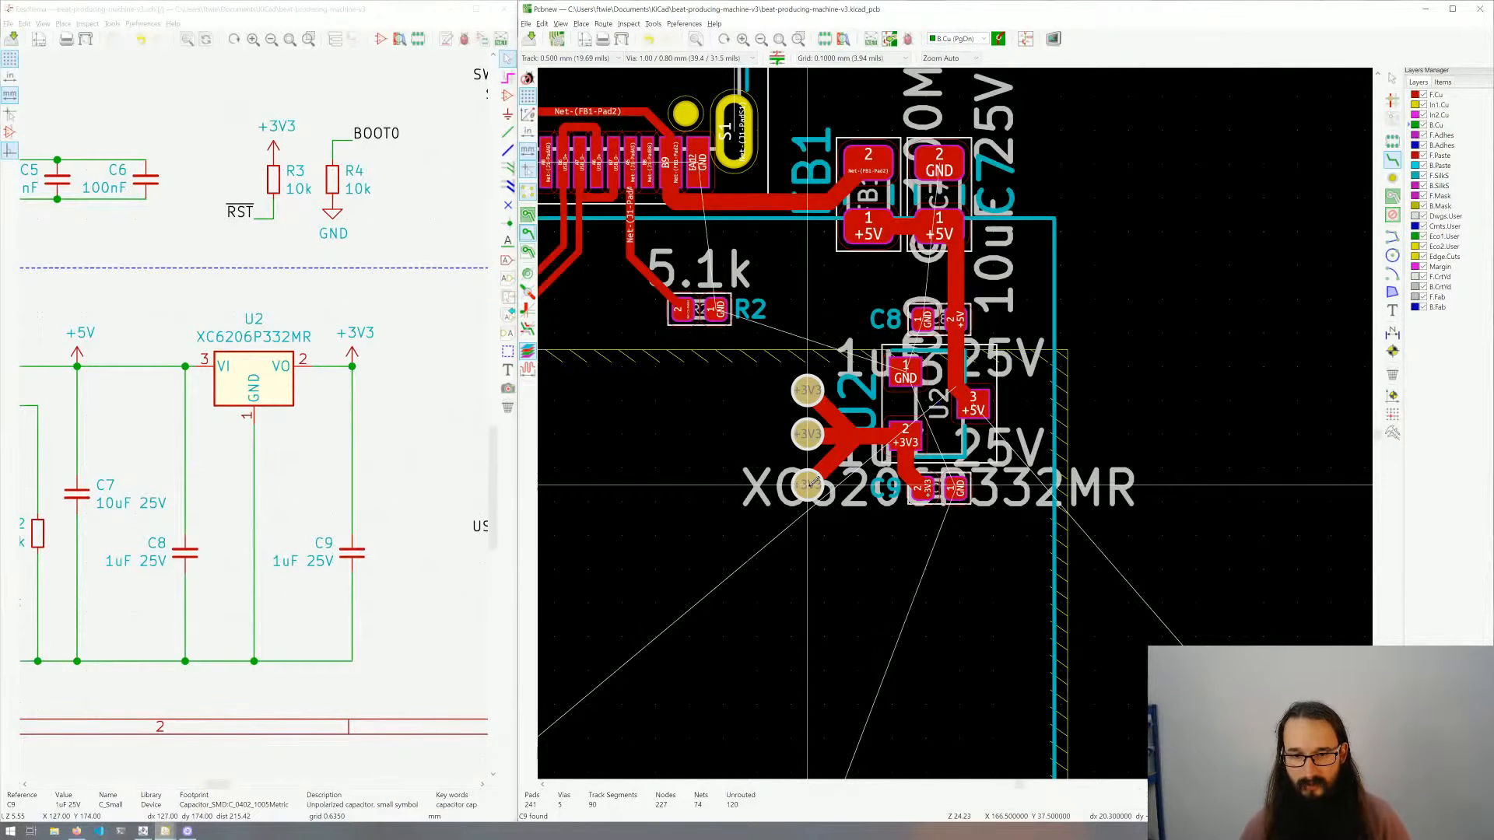
Step: Examine the regulator's three +3V3 vias and how they sit relative to U1, the USB connector and the zone outline
scroll(934, 436, "down", 5)
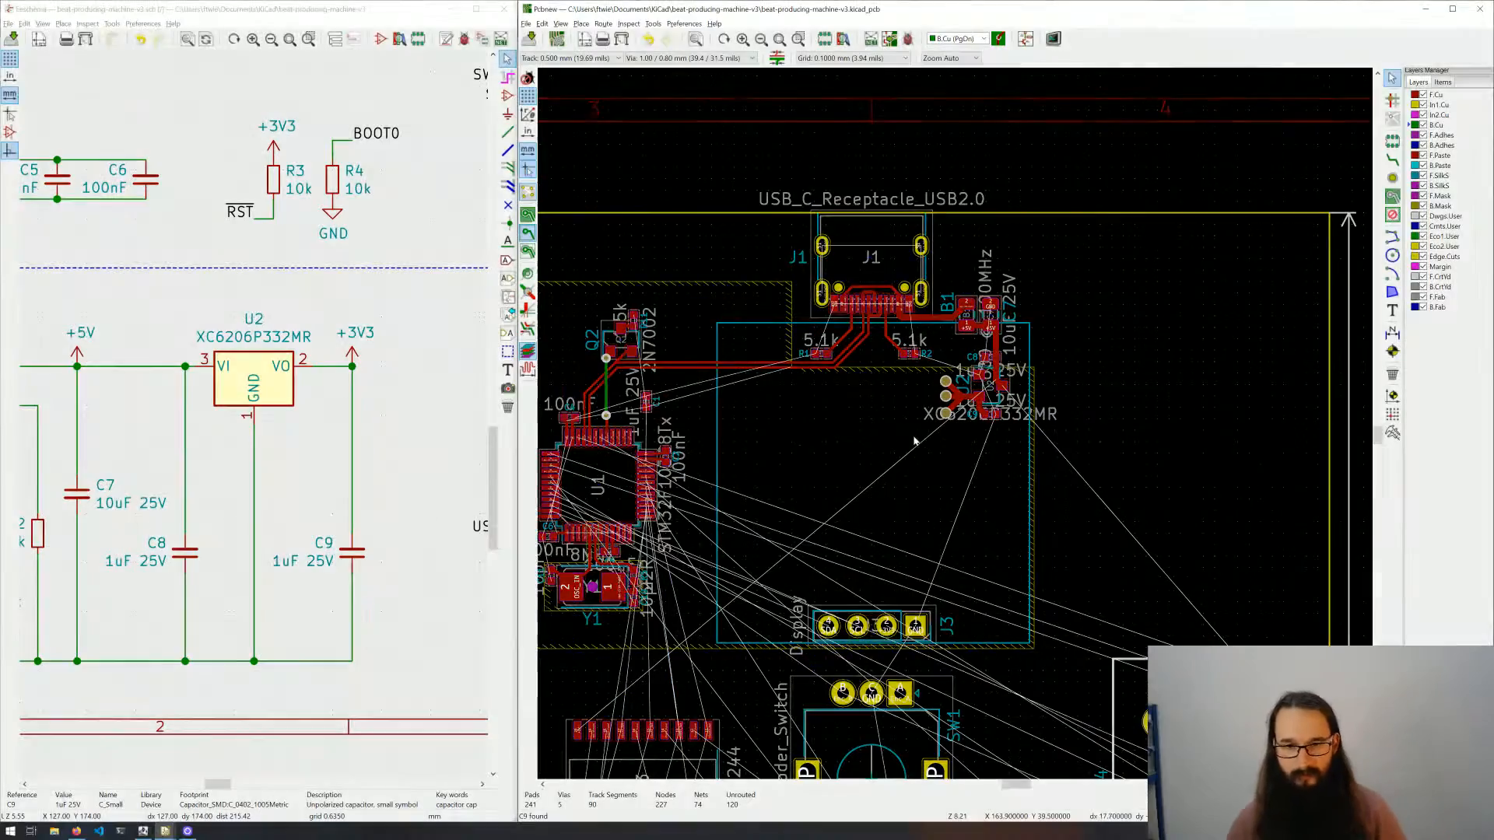
middle_click_drag(914, 442, 988, 455)
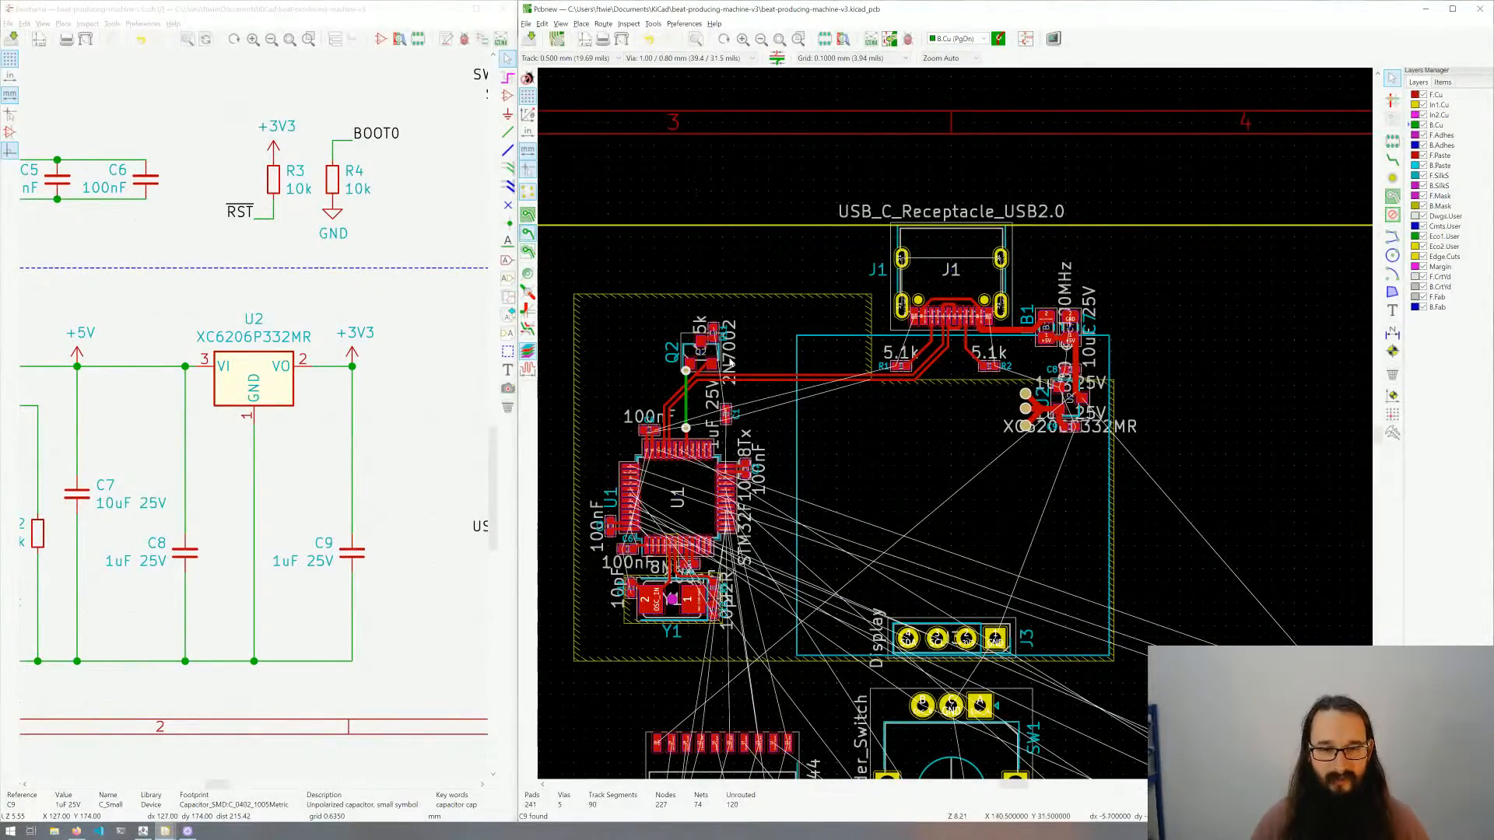
middle_click_drag(886, 428, 928, 431)
middle_click_drag(1086, 457, 926, 483)
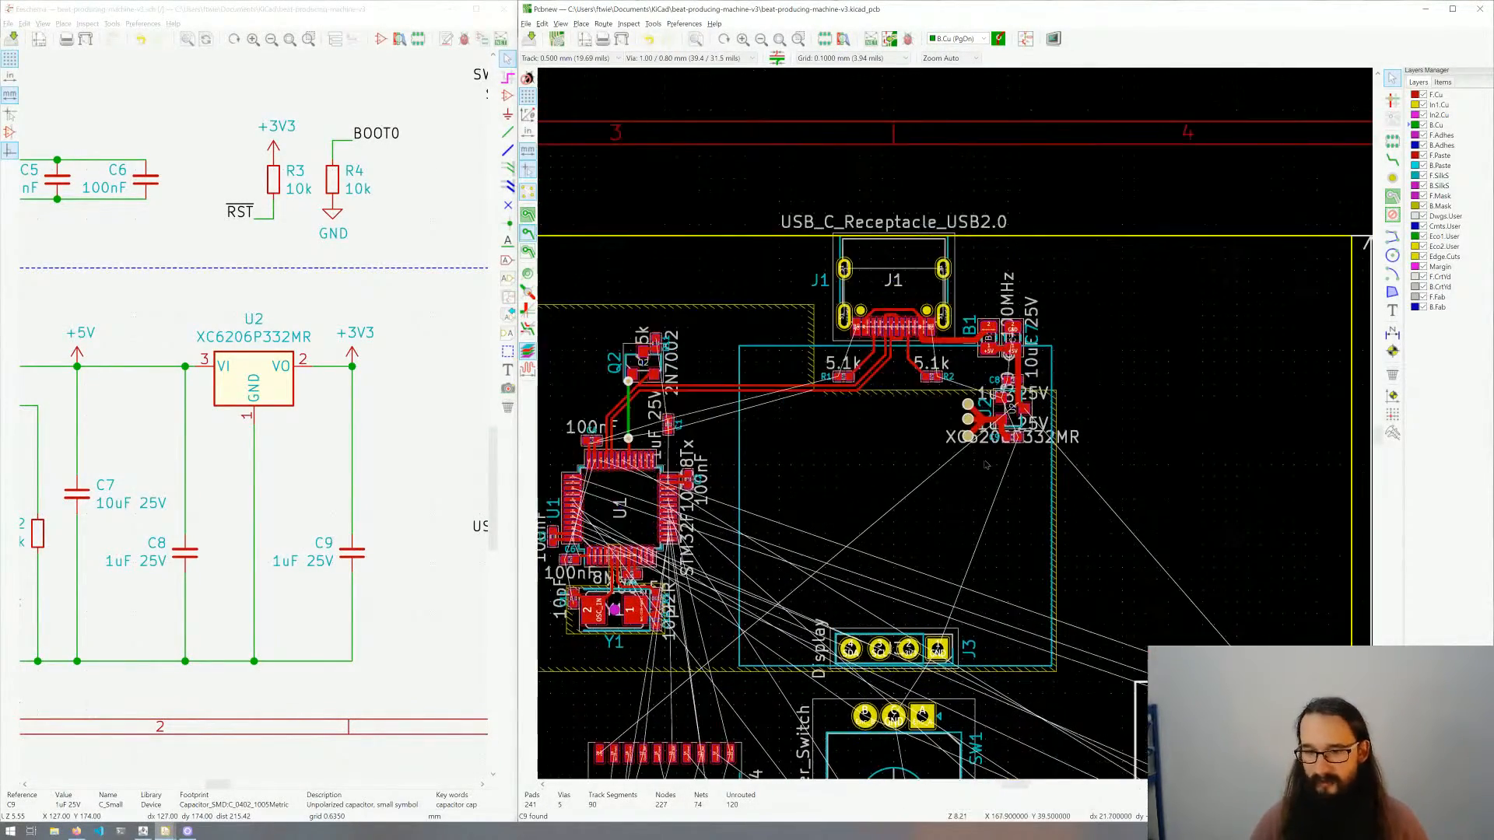
scroll(902, 490, "up", 6)
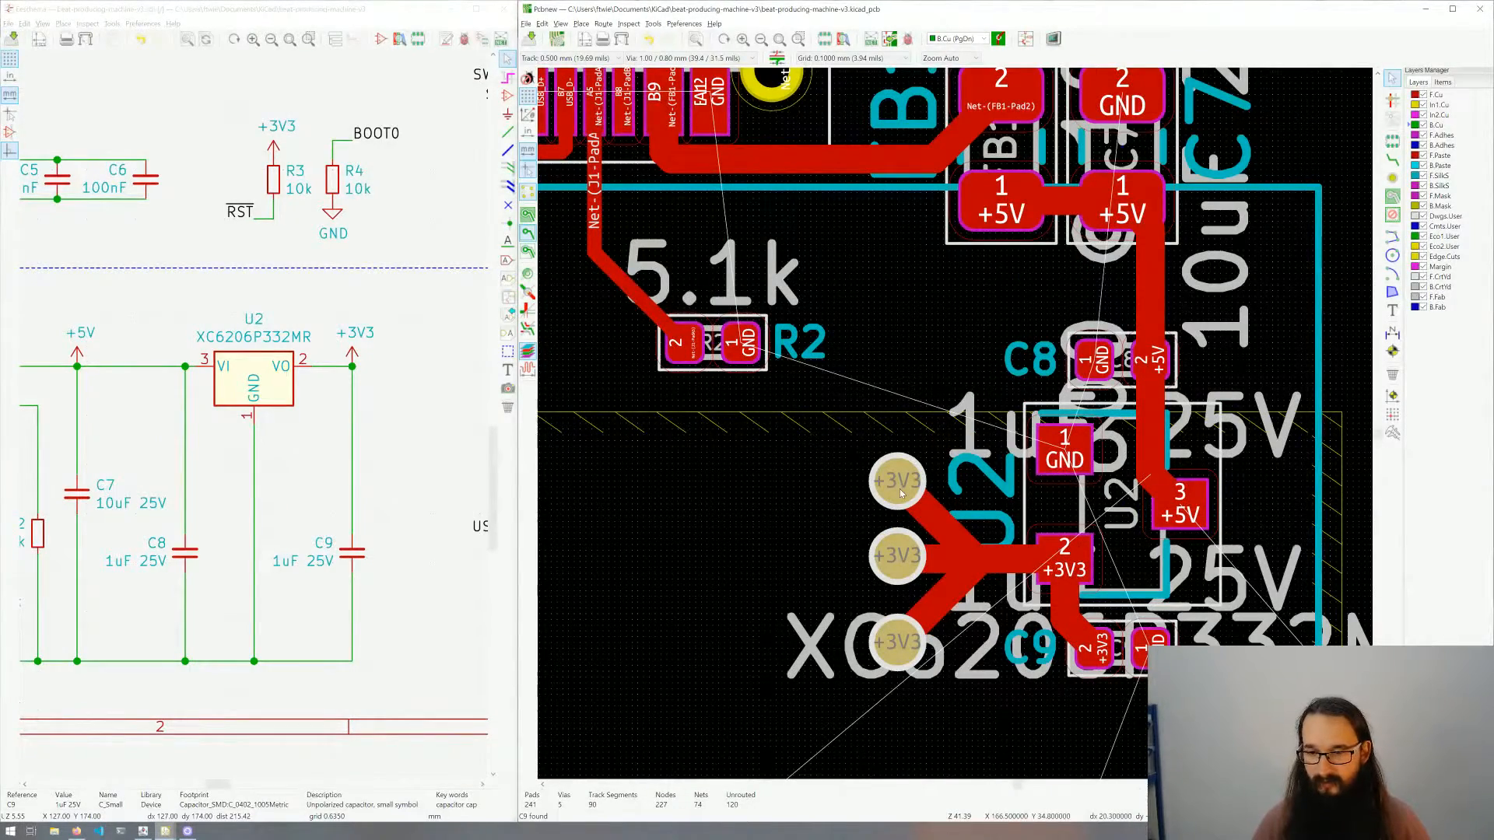
scroll(901, 492, "down", 4)
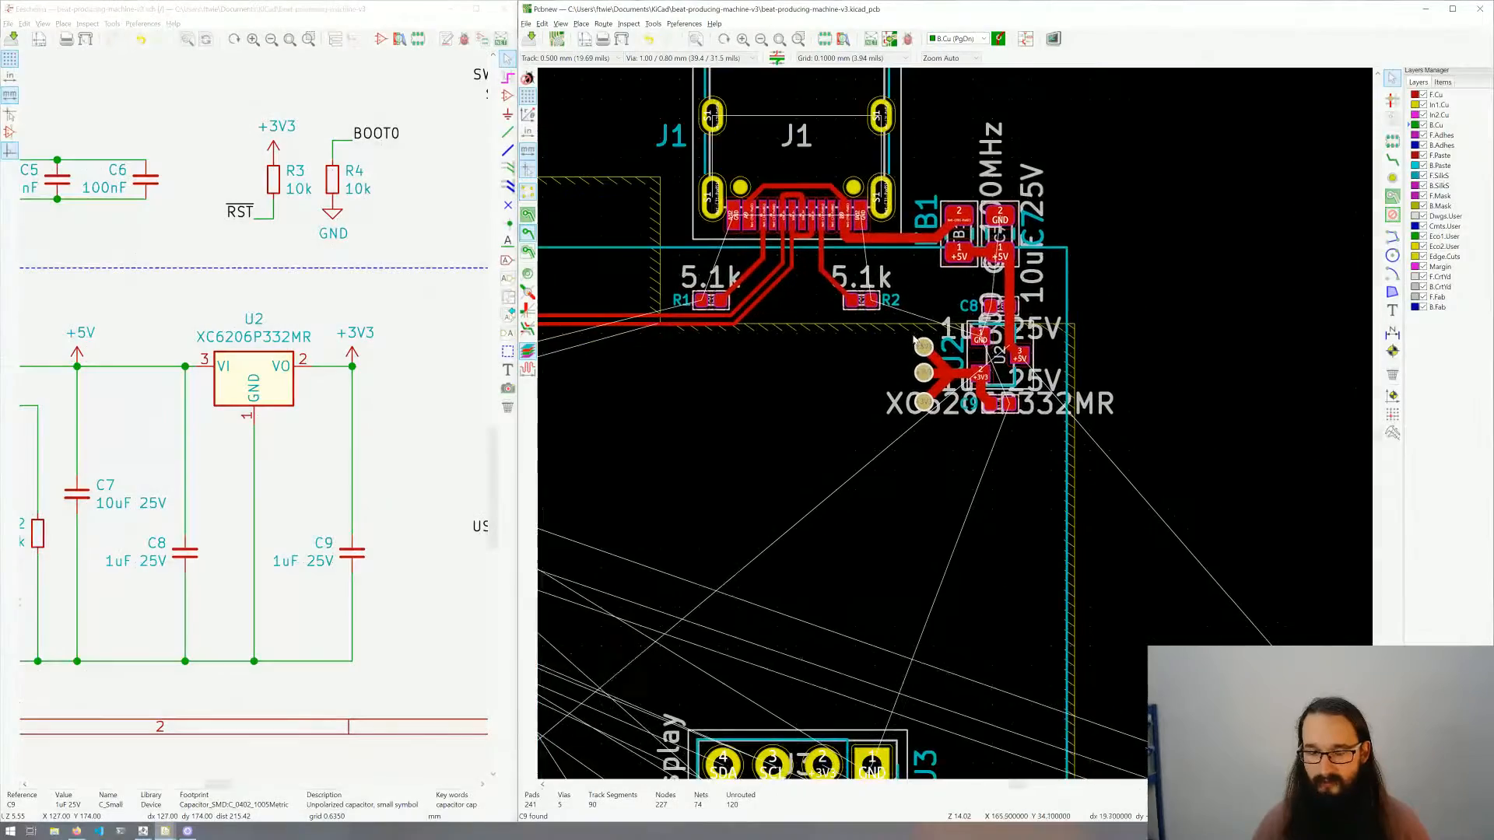
scroll(915, 342, "down", 1)
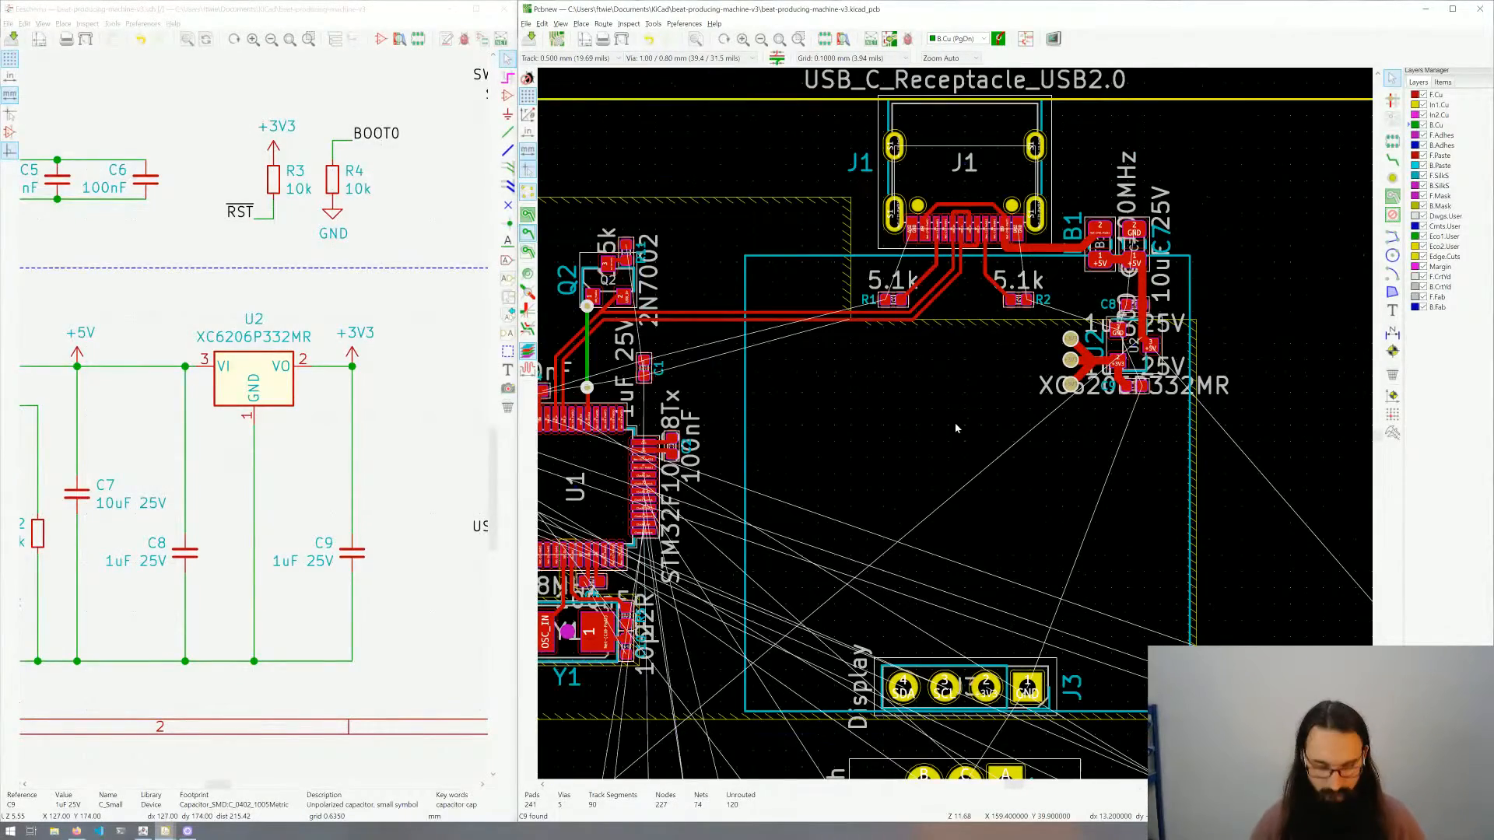
middle_click_drag(939, 445, 1018, 433)
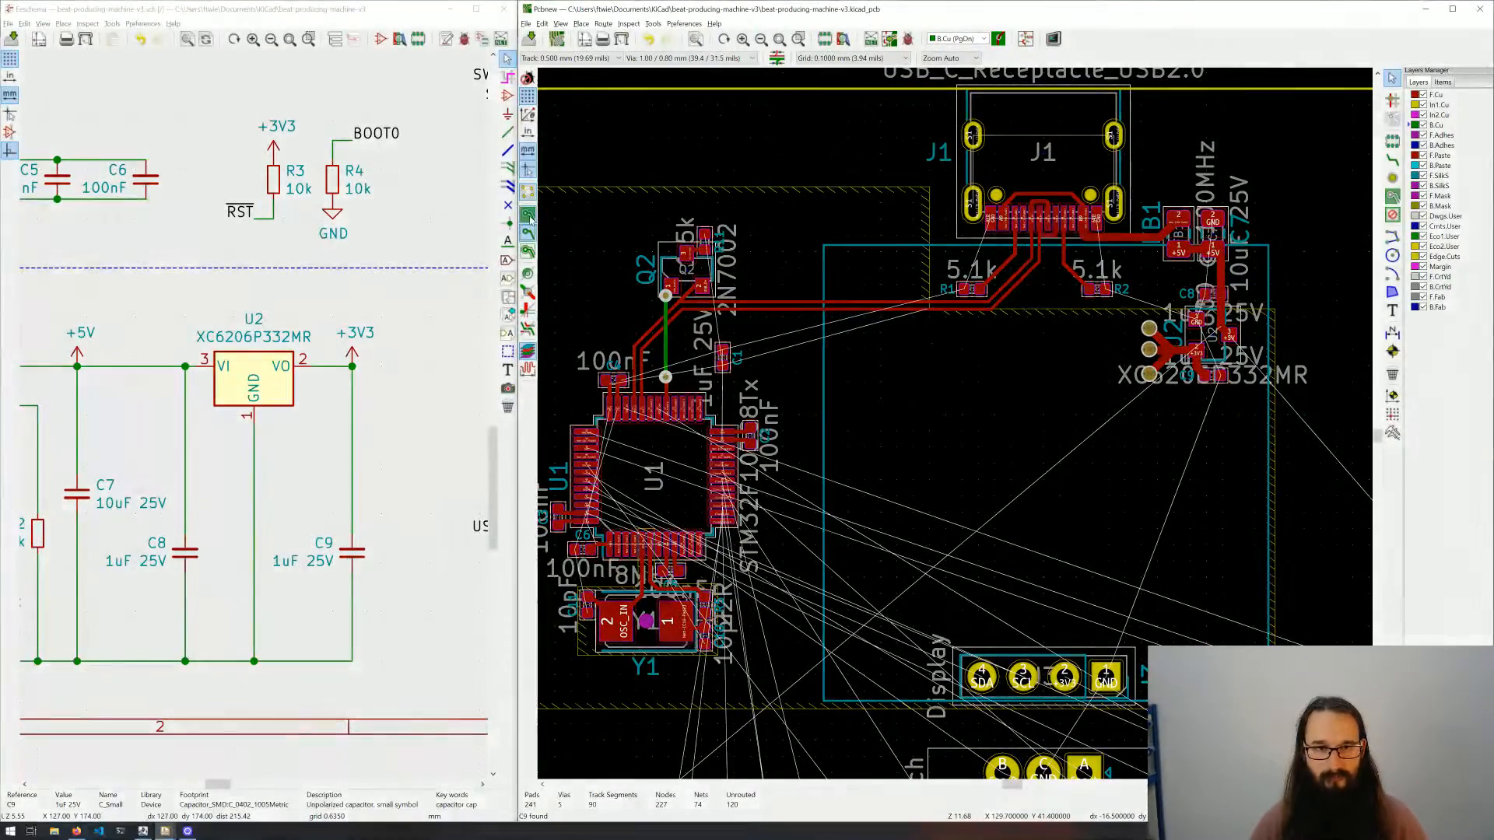
Step: Show the copper zone fills to check the plane's coverage, and return to displaying only the zone outlines
left_click(528, 216)
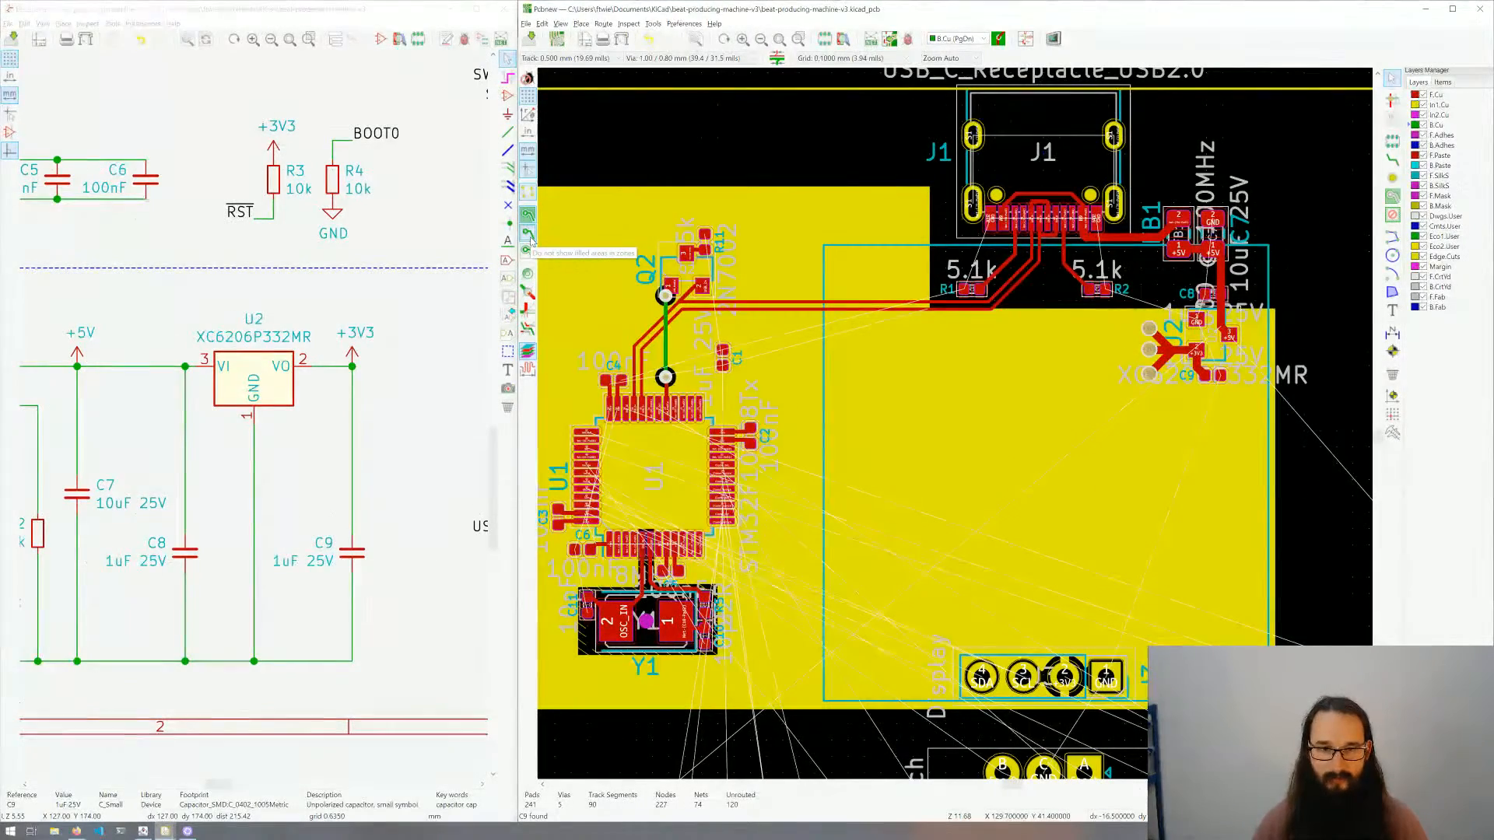
left_click(530, 235)
middle_click_drag(655, 383, 788, 371)
scroll(1078, 396, "down", 1)
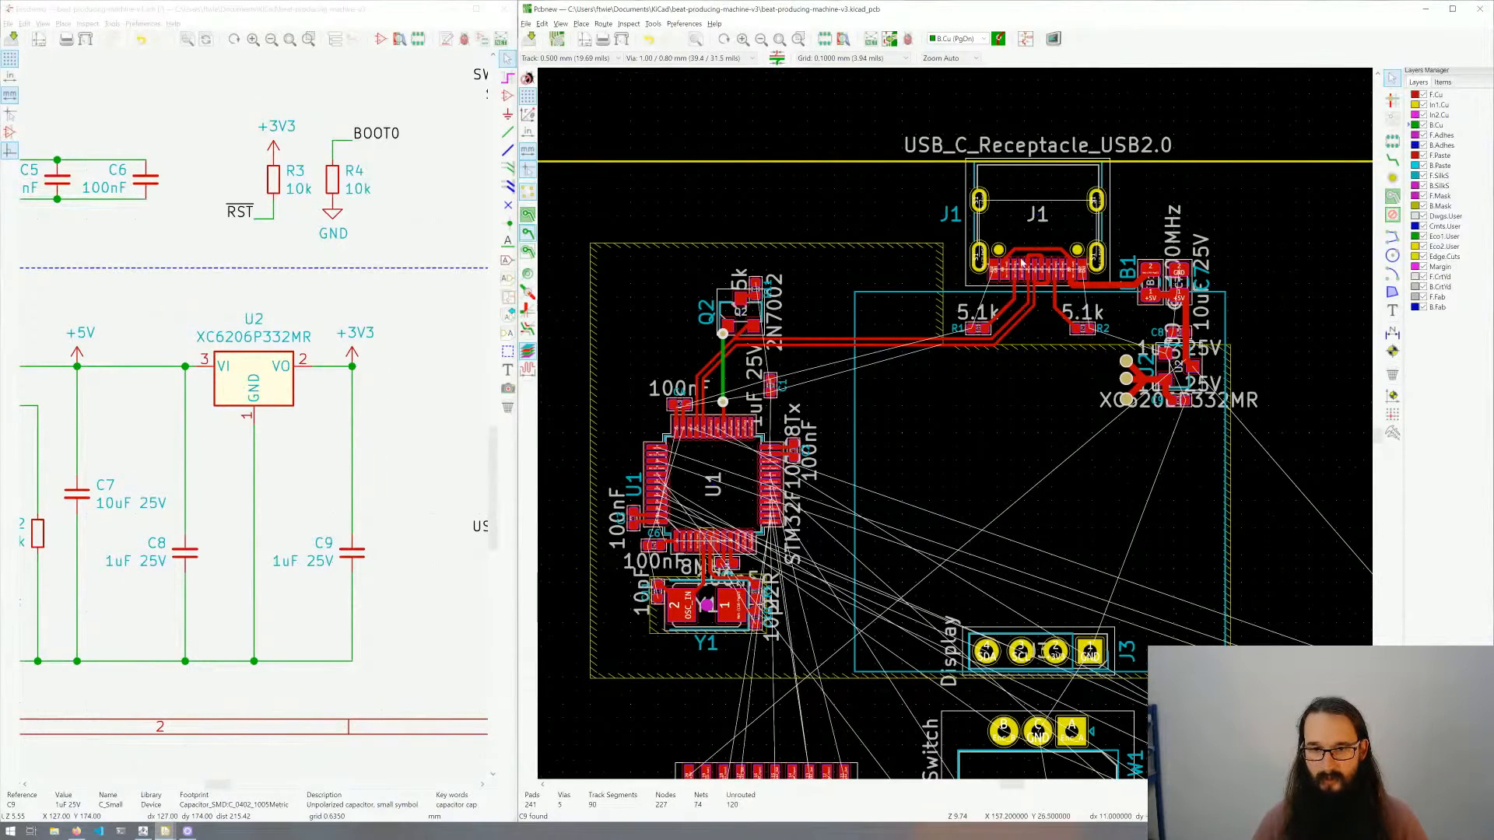
middle_click_drag(962, 605, 920, 516)
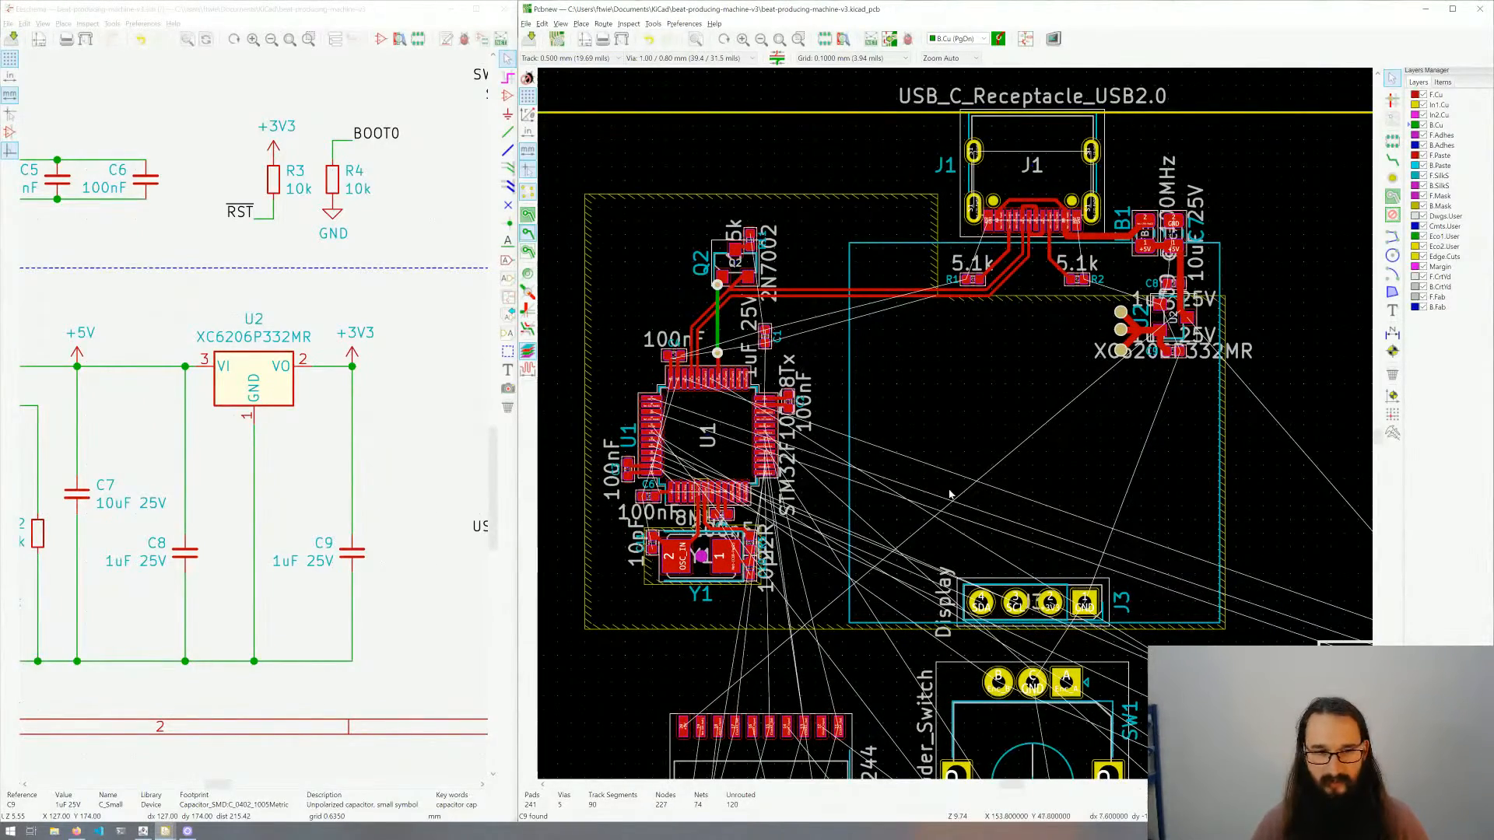
Step: Find resistor R3 from the schematic, rotate its footprint 90° and place it between crystal Y1 and the Display connector J3
scroll(461, 301, "down", 5)
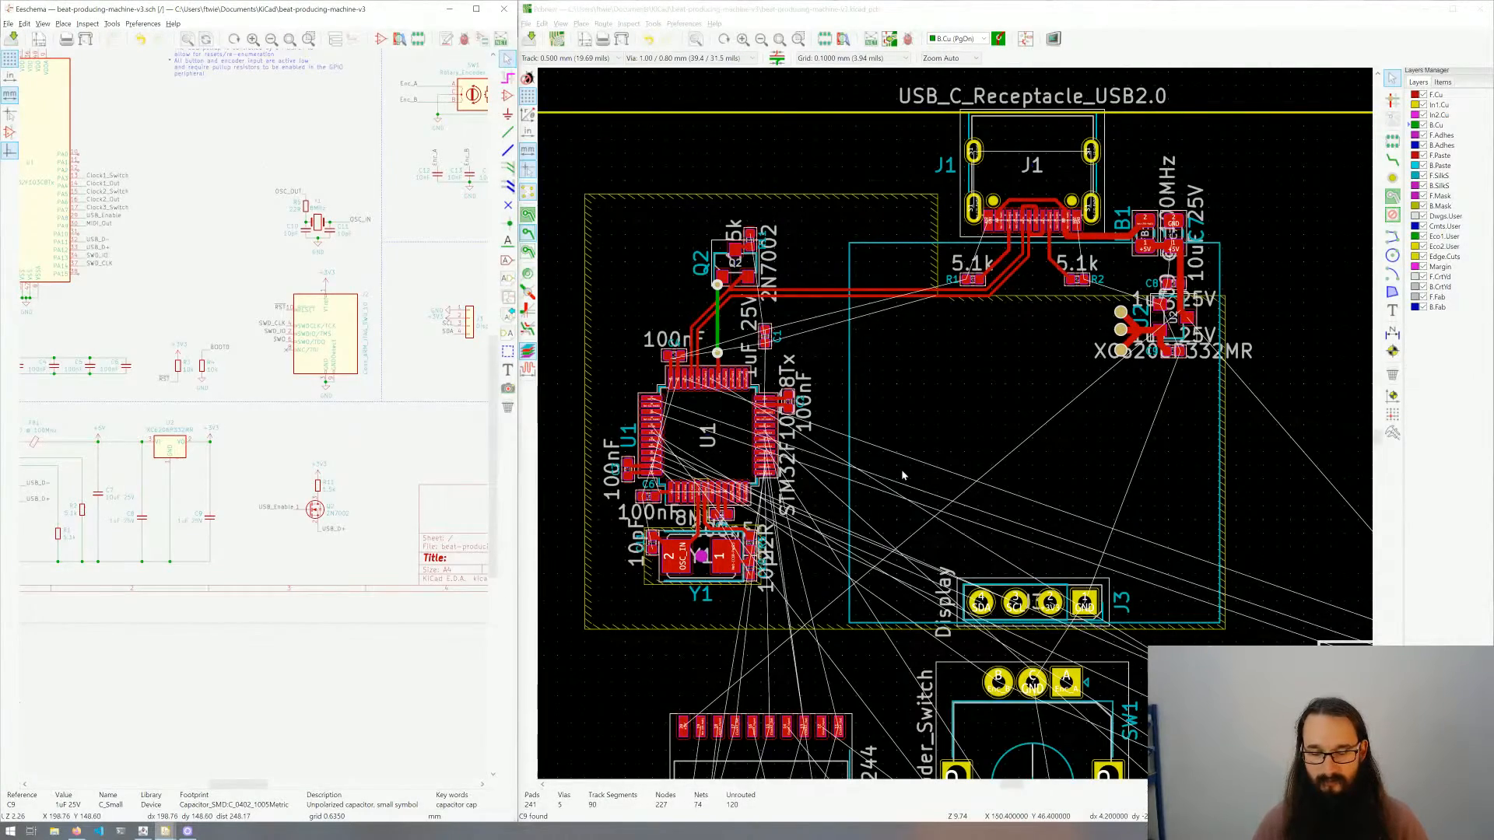
scroll(990, 390, "down", 4)
middle_click_drag(1285, 529, 869, 425)
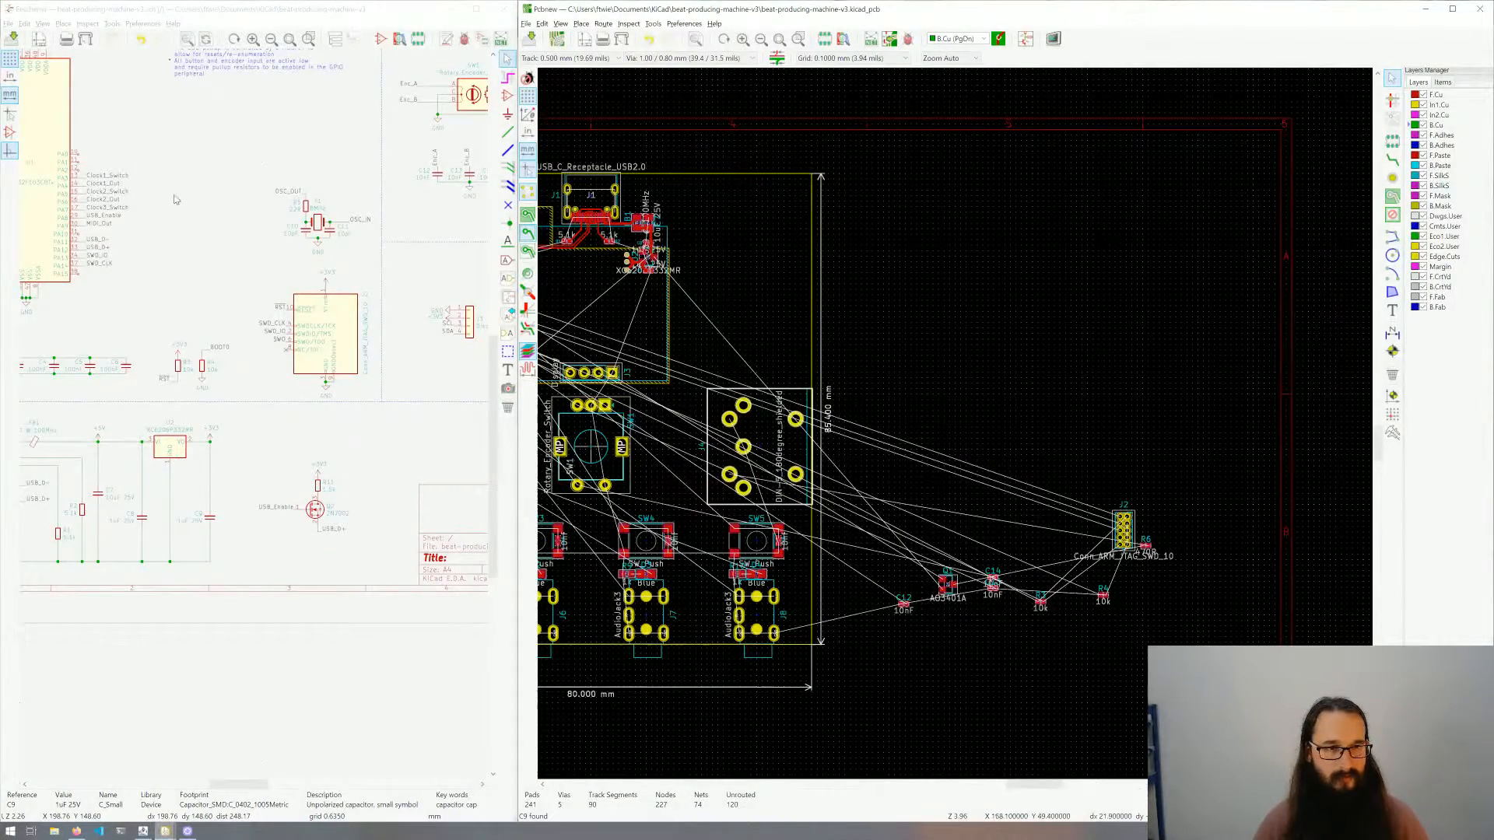
left_click(223, 220)
middle_click_drag(224, 221, 282, 228)
left_click(246, 379)
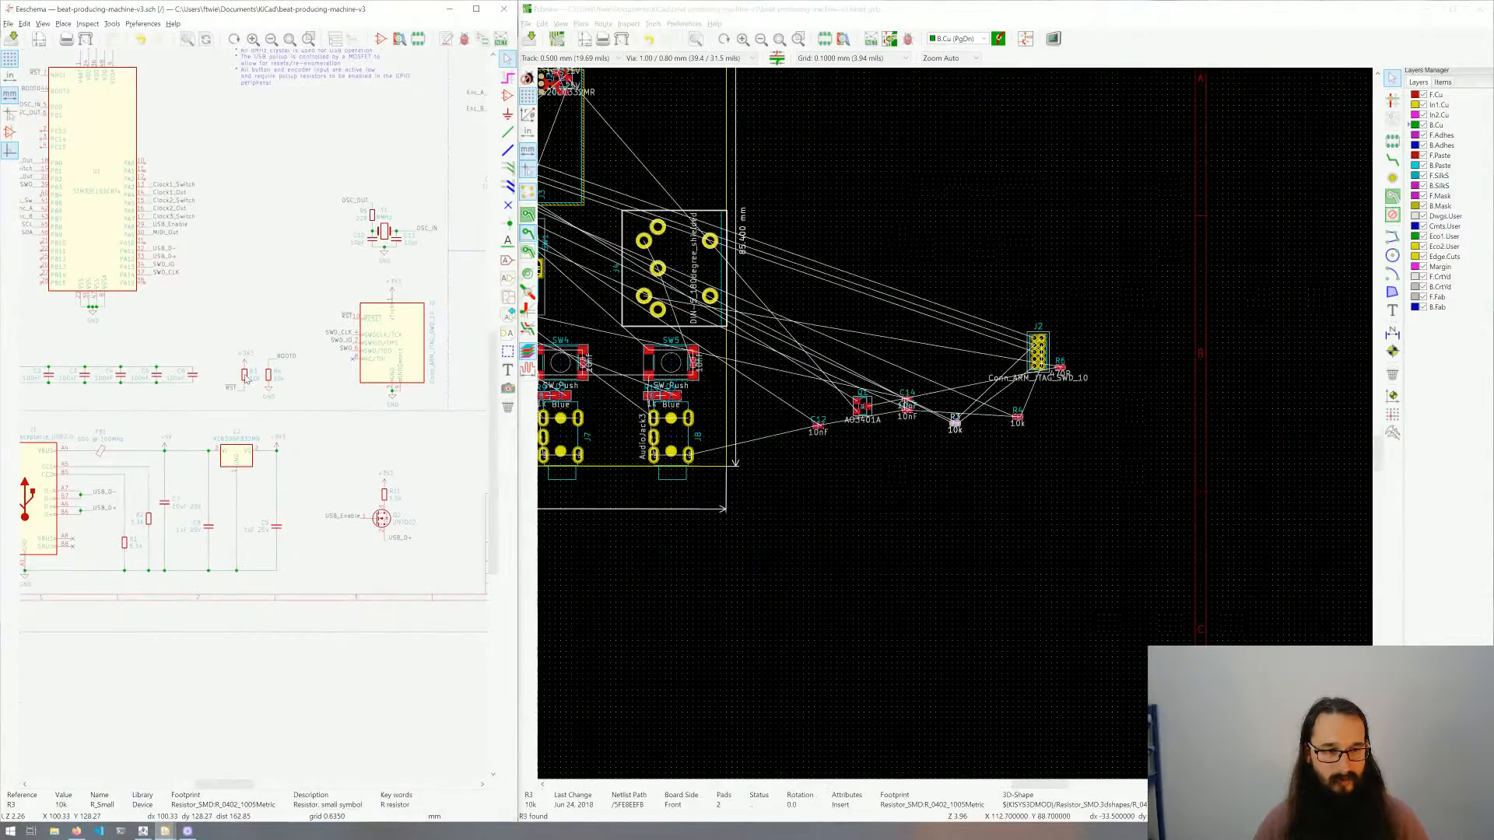
scroll(954, 423, "up", 5)
left_click(956, 423)
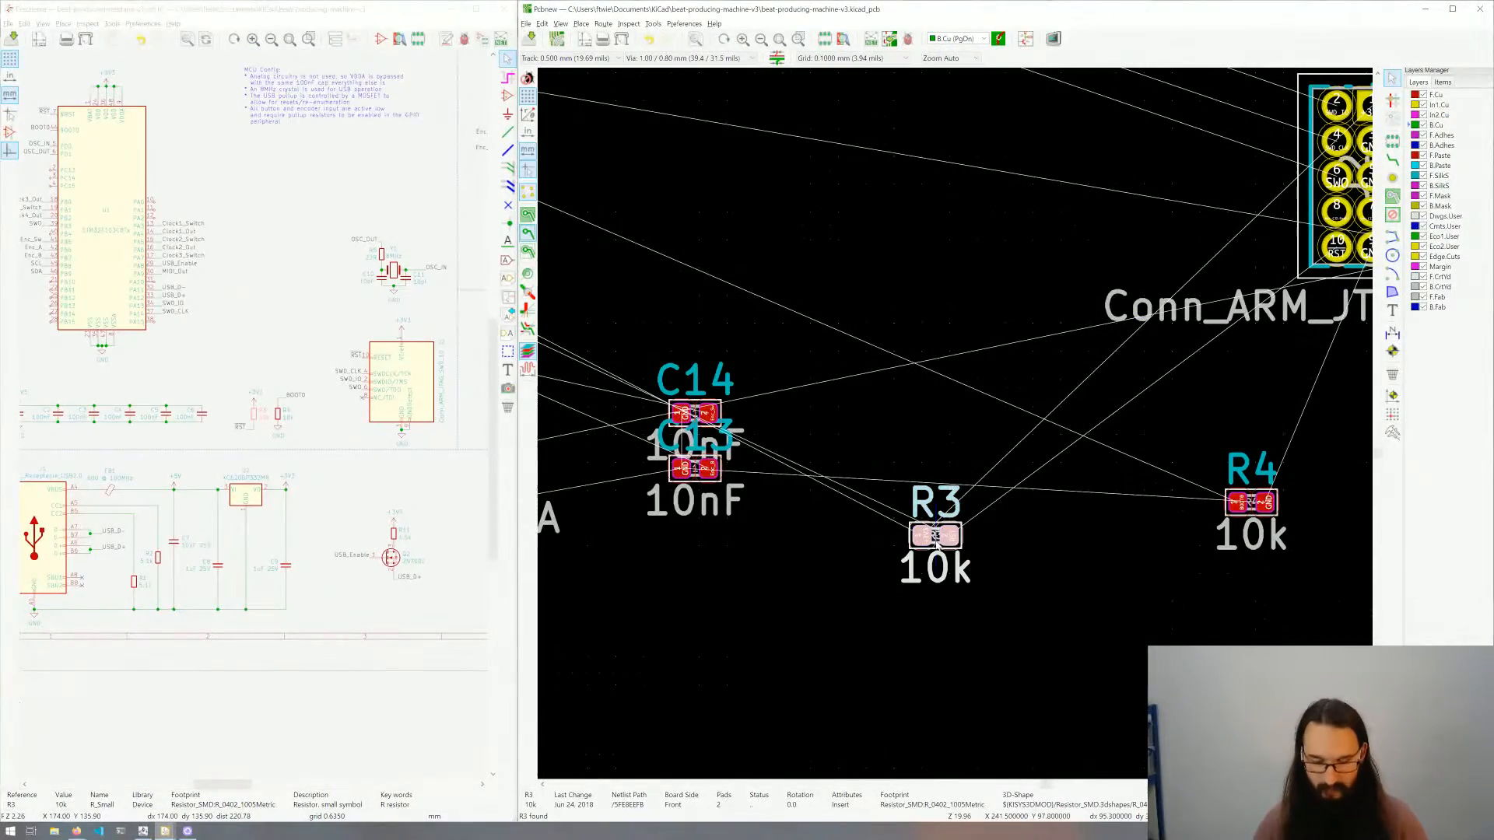
scroll(936, 542, "down", 7)
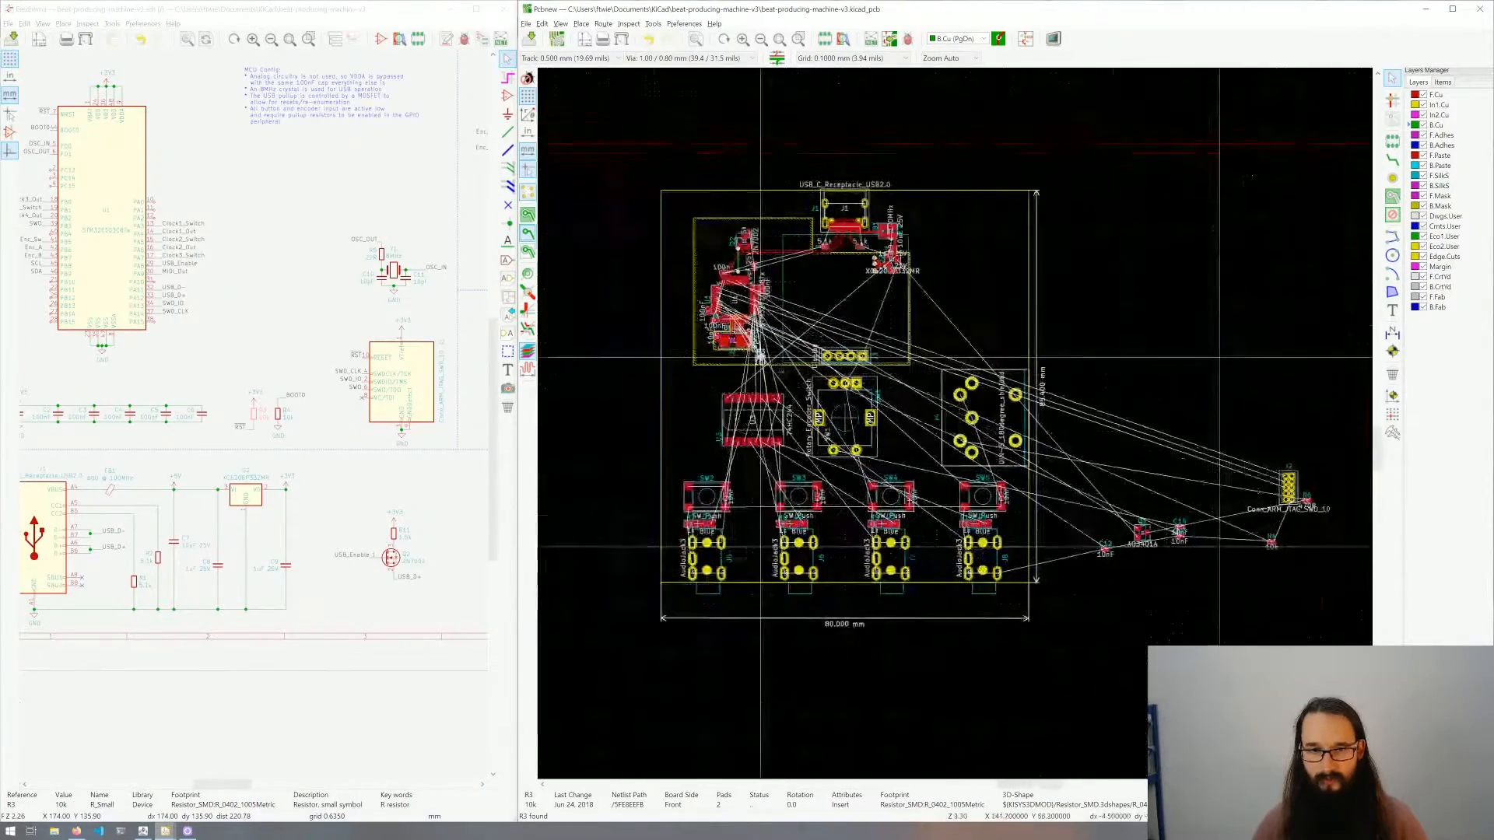
scroll(761, 358, "up", 5)
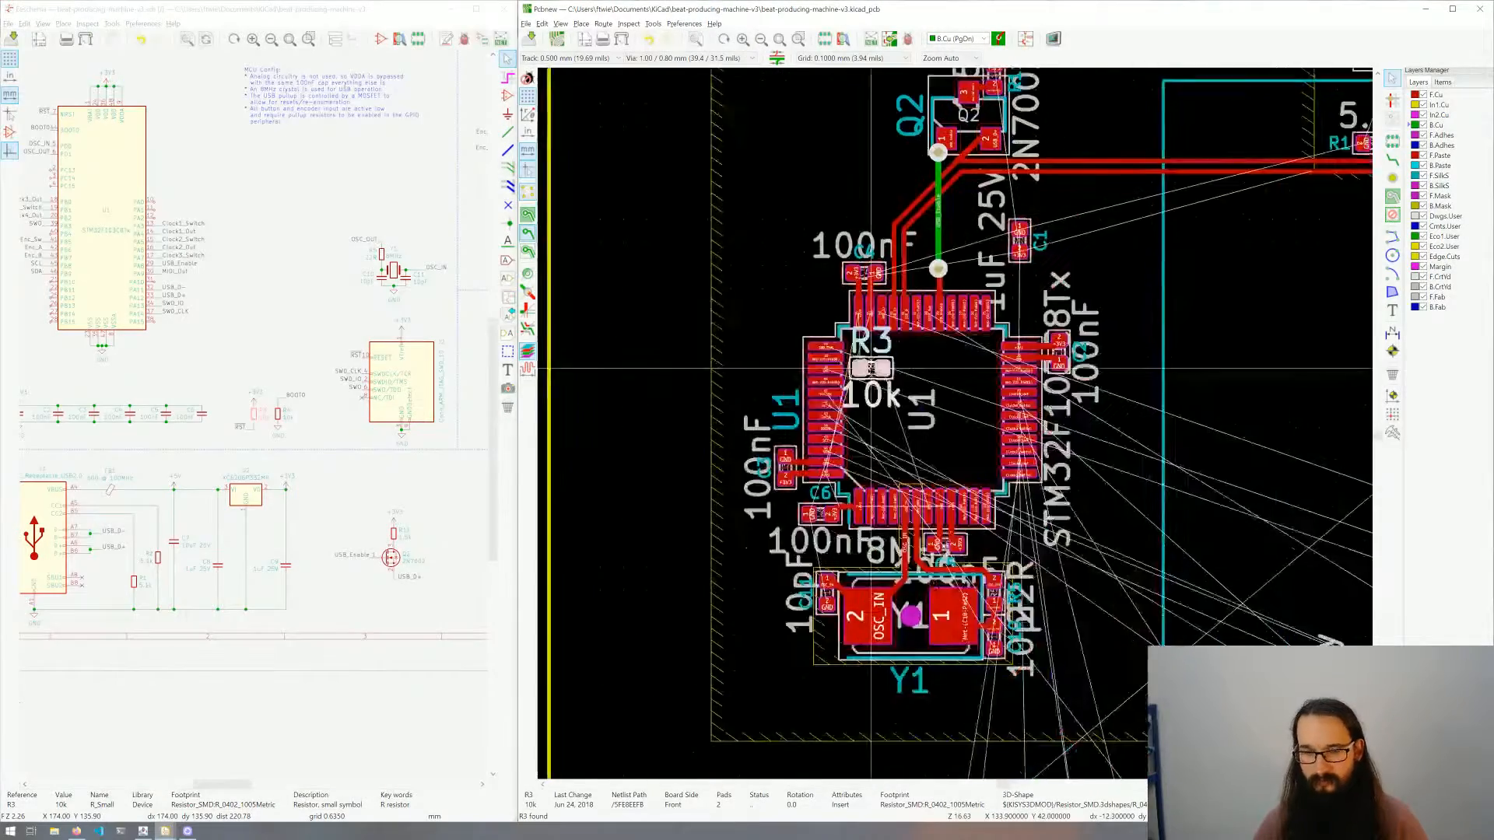
scroll(872, 369, "down", 5)
scroll(955, 424, "up", 5)
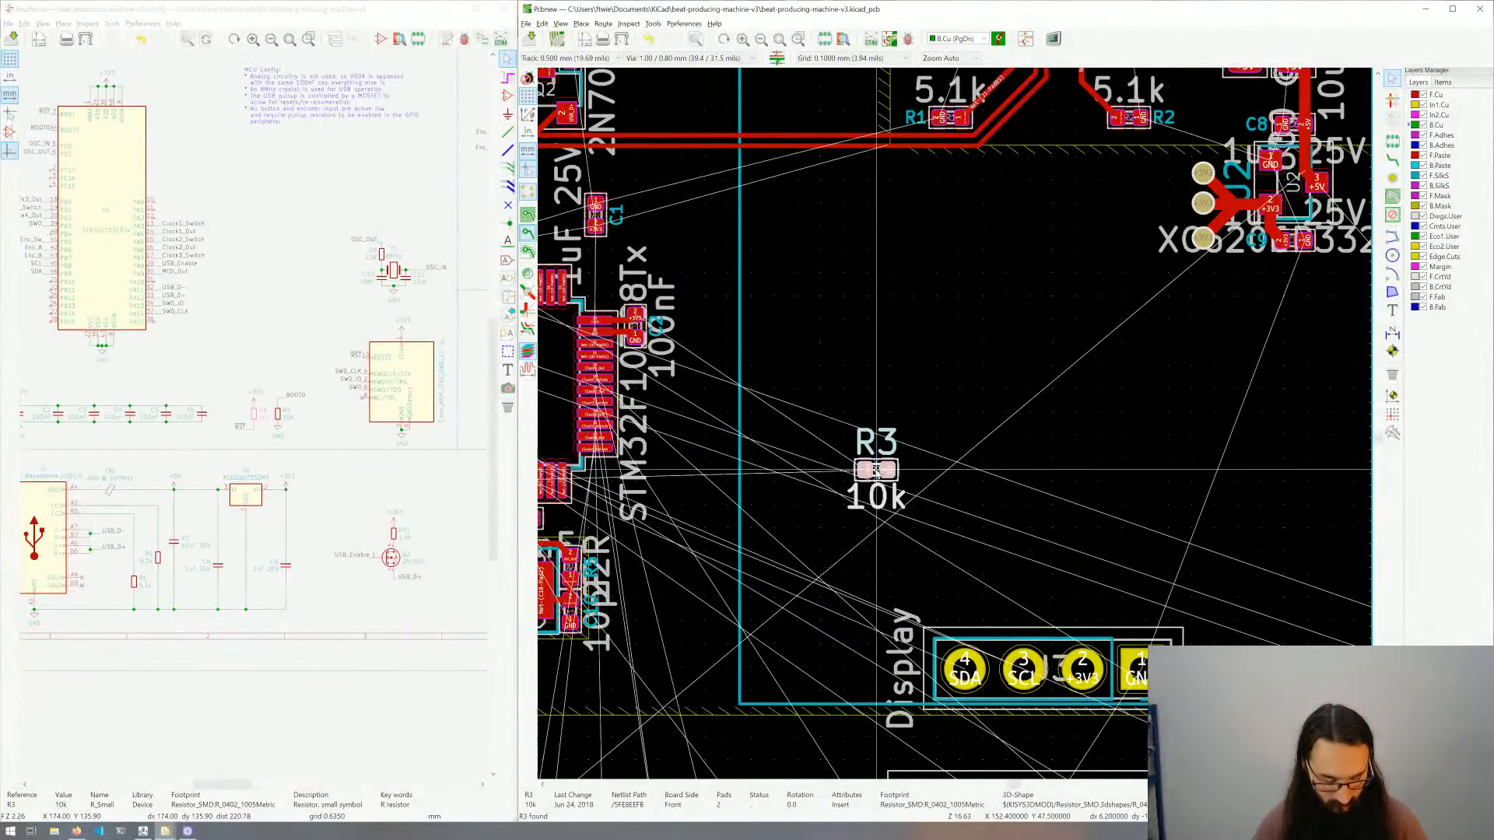
middle_click_drag(810, 434, 998, 357)
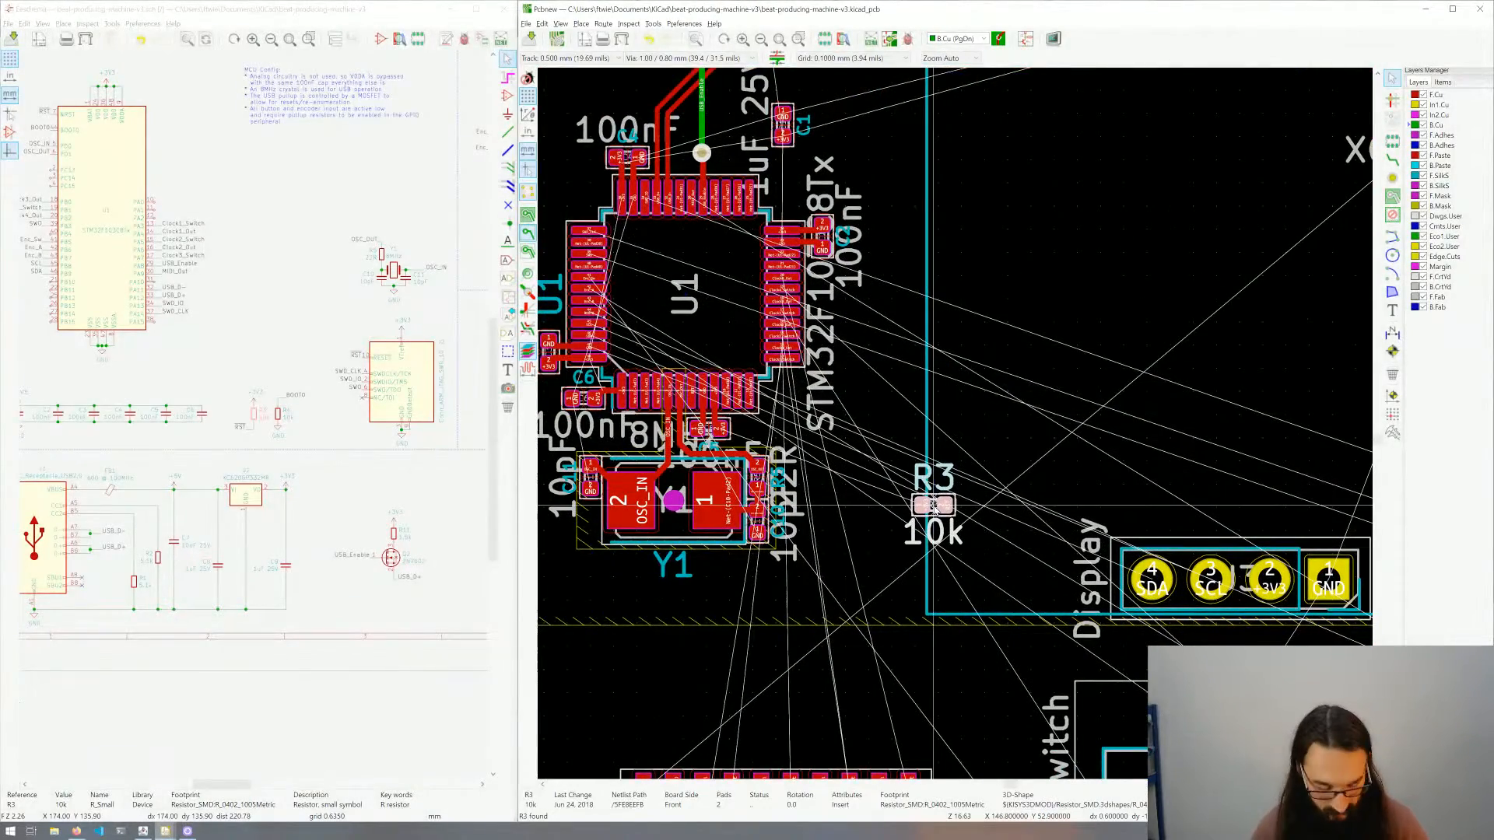
key("r")
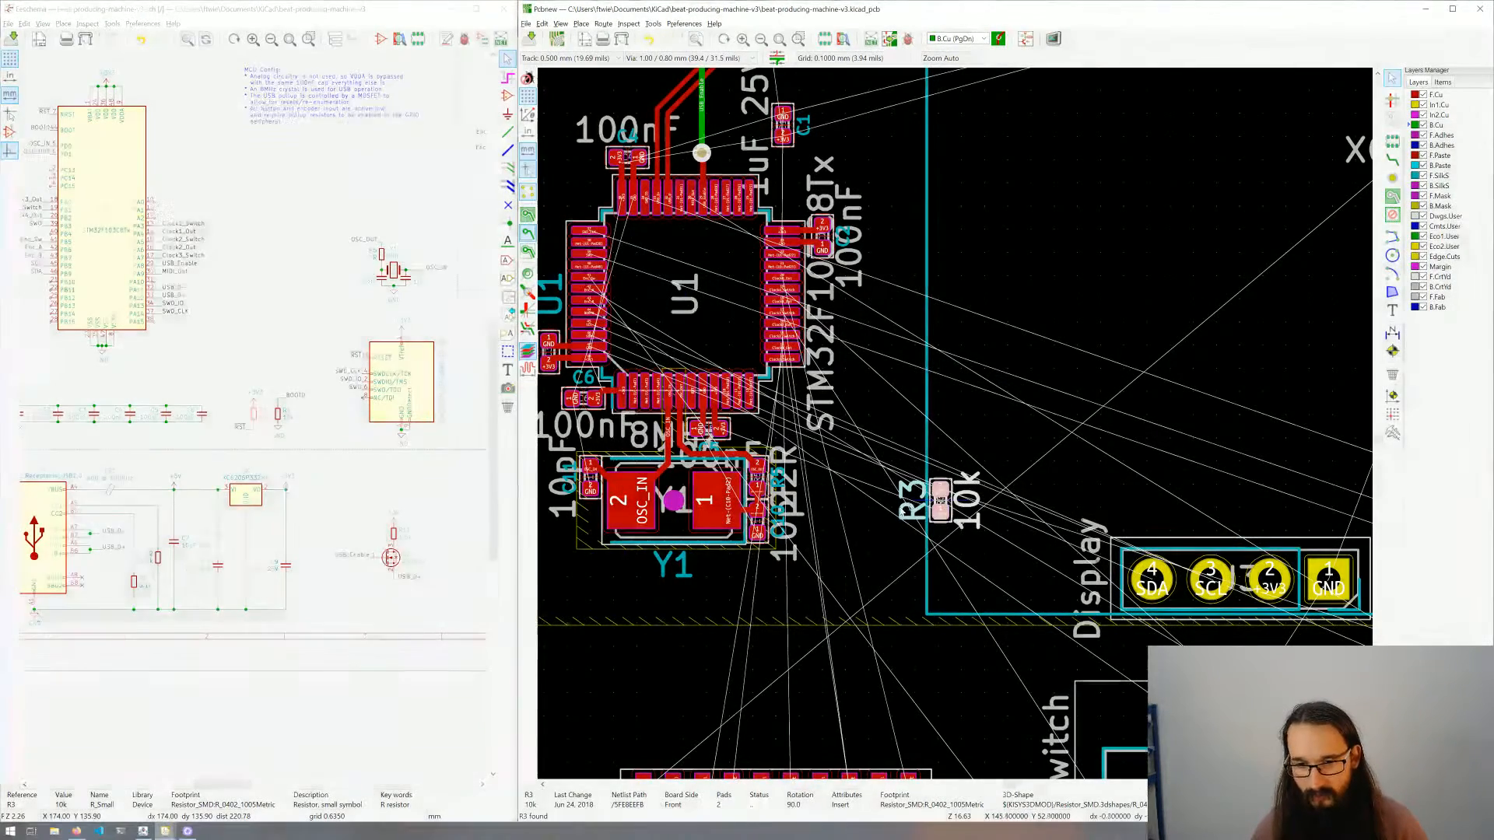
left_click(942, 504)
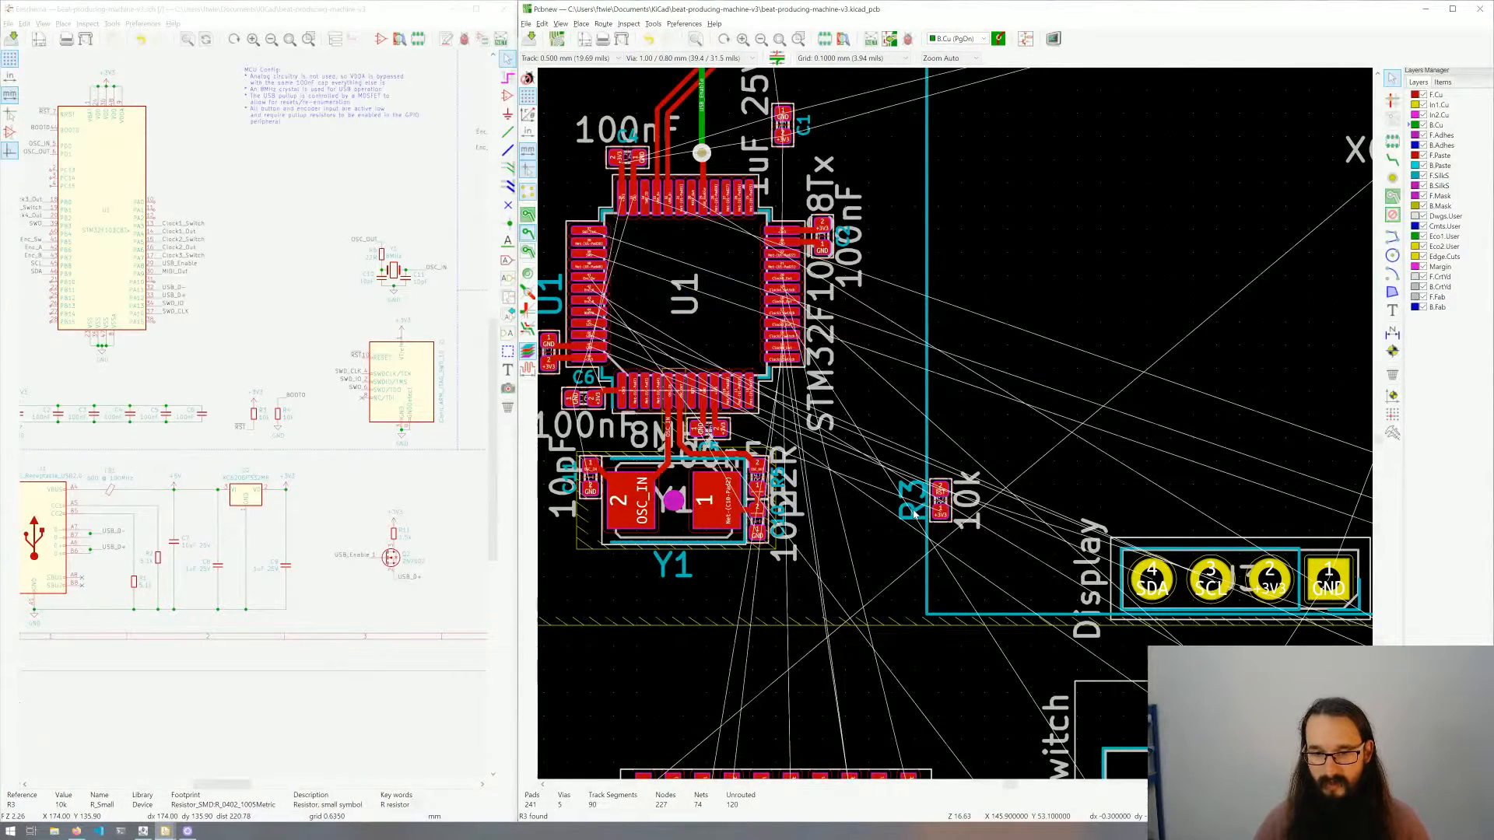
Step: Find resistor R4 from the schematic, rotate its footprint 90° and place it above U1, between the zone's outer edge and Q2
scroll(915, 514, "down", 1)
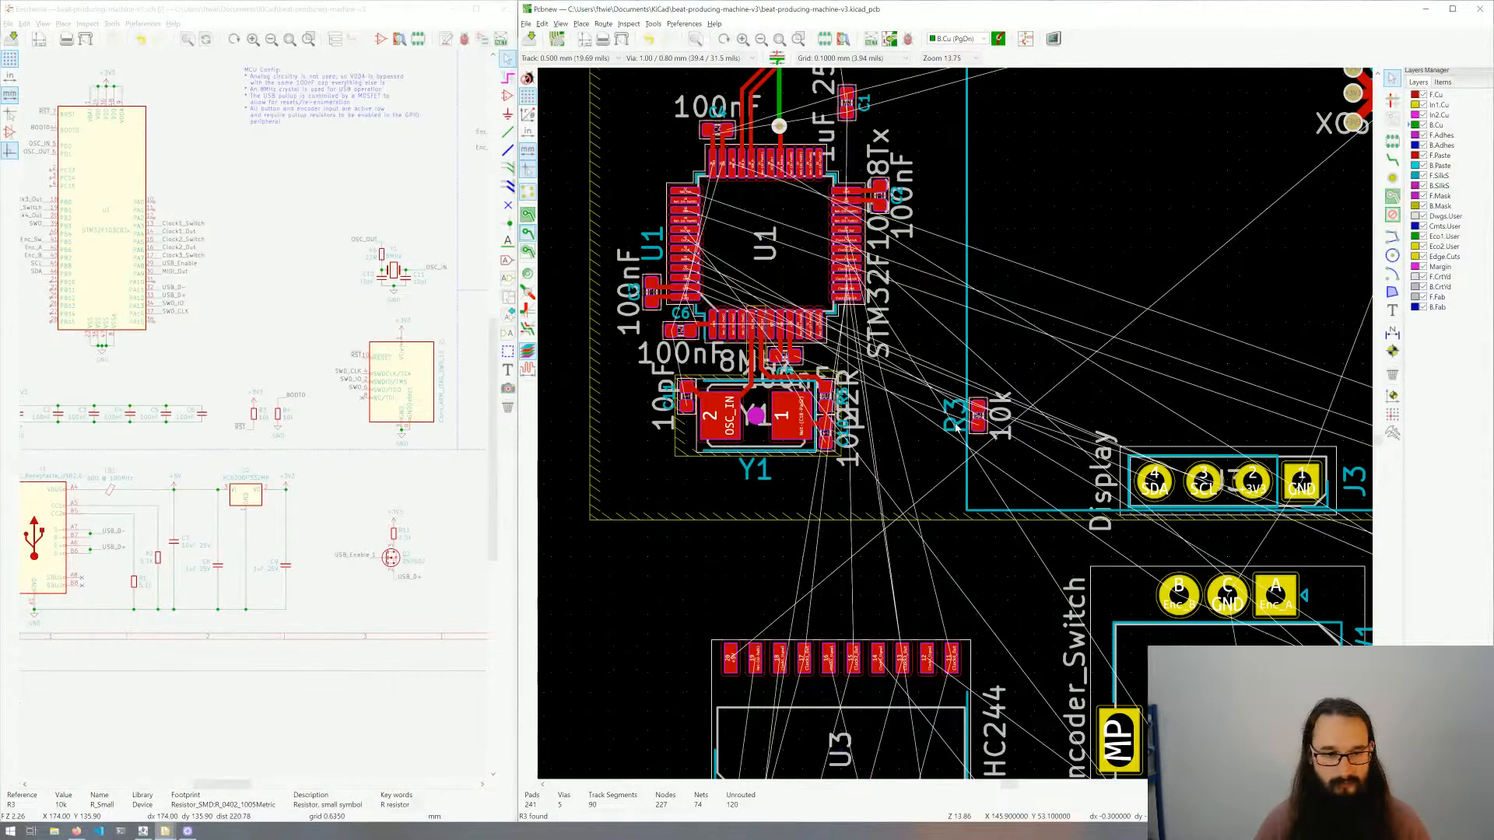
scroll(956, 427, "up", 1)
left_click(279, 417)
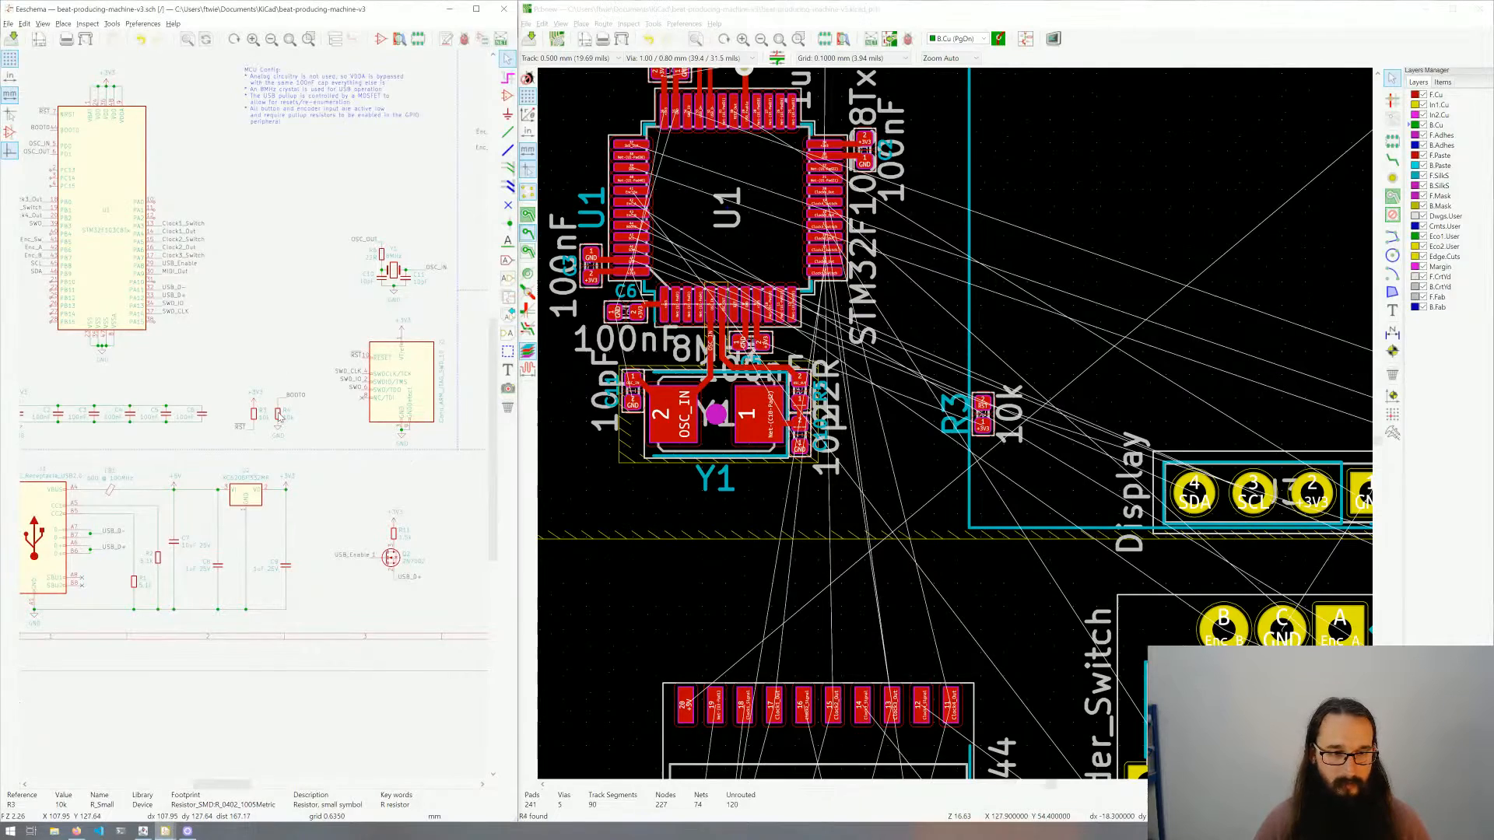
left_click(956, 426)
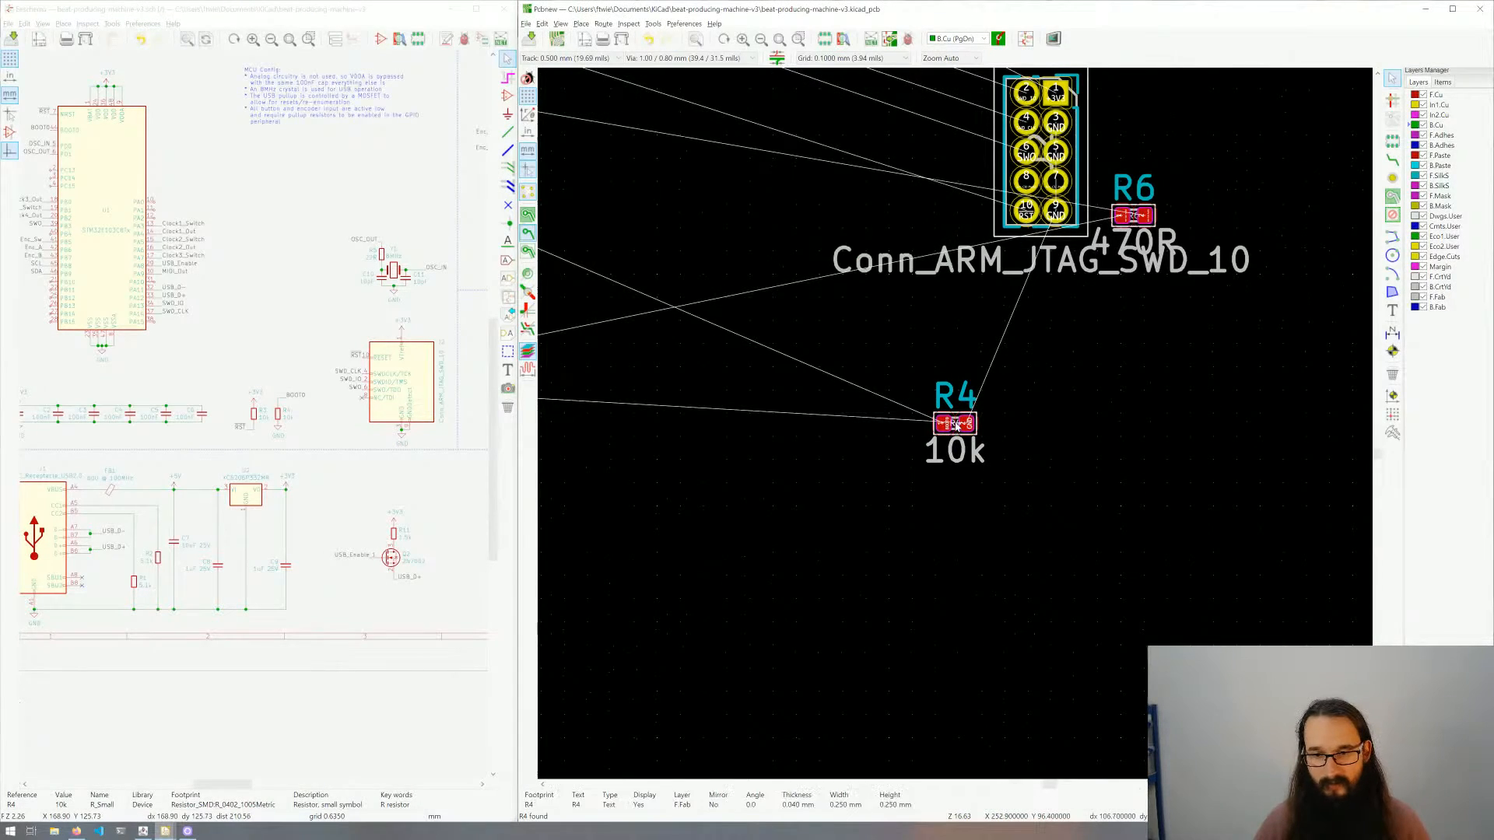
left_click(957, 425)
key("m")
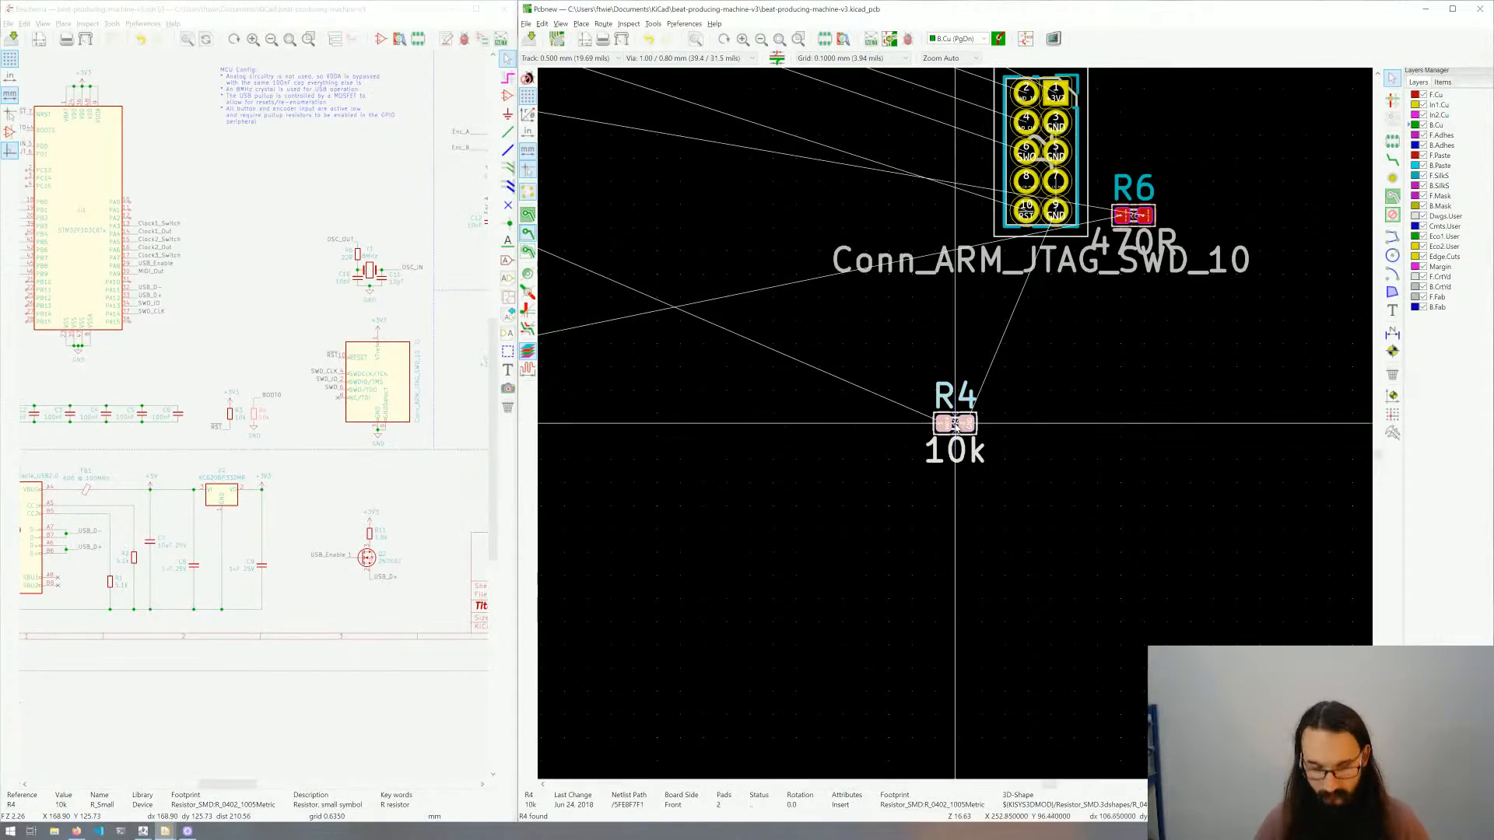
scroll(957, 418, "down", 6)
scroll(854, 317, "up", 3)
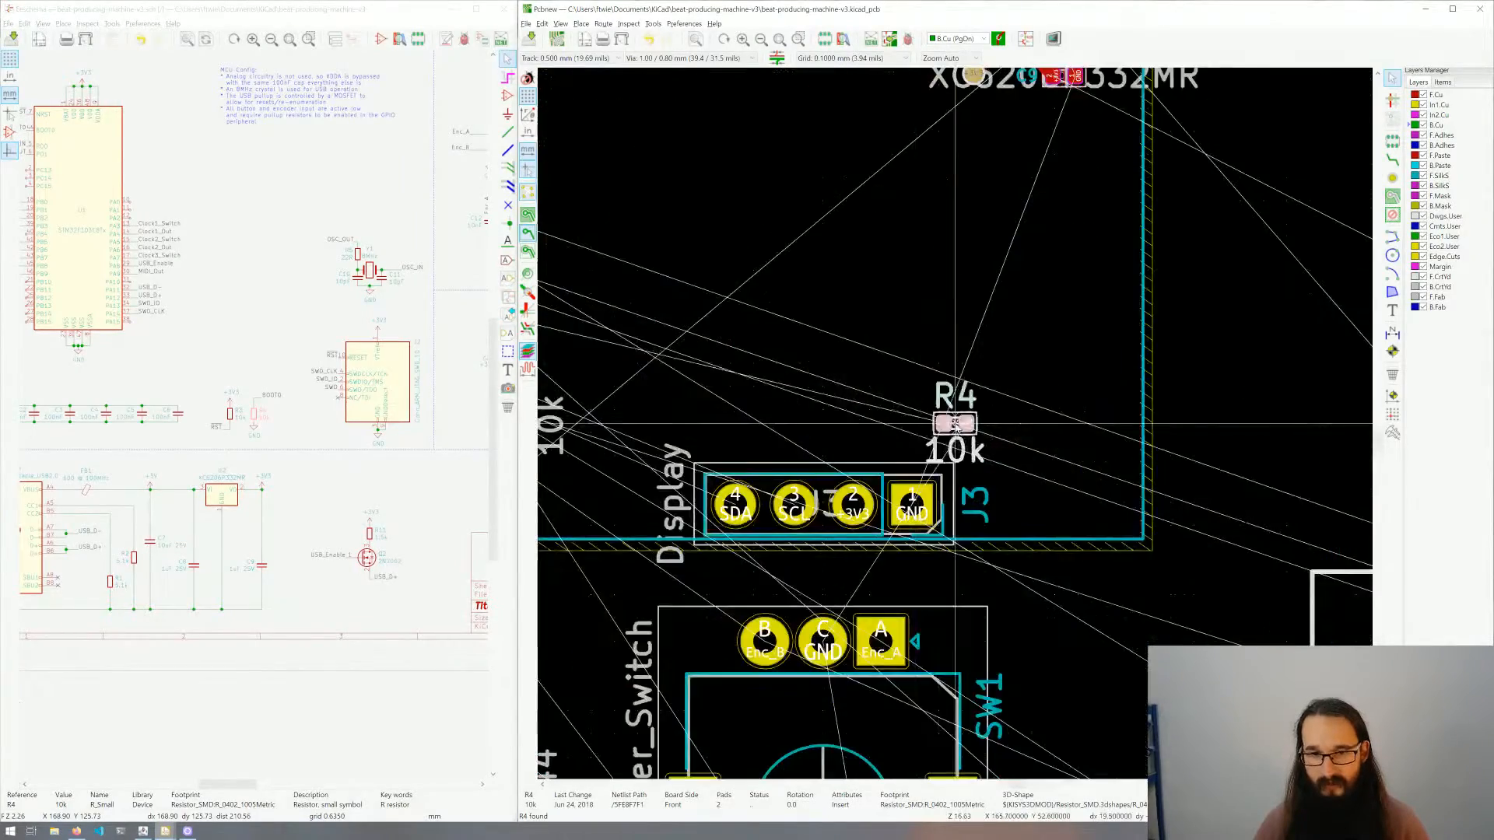
scroll(955, 421, "down", 2)
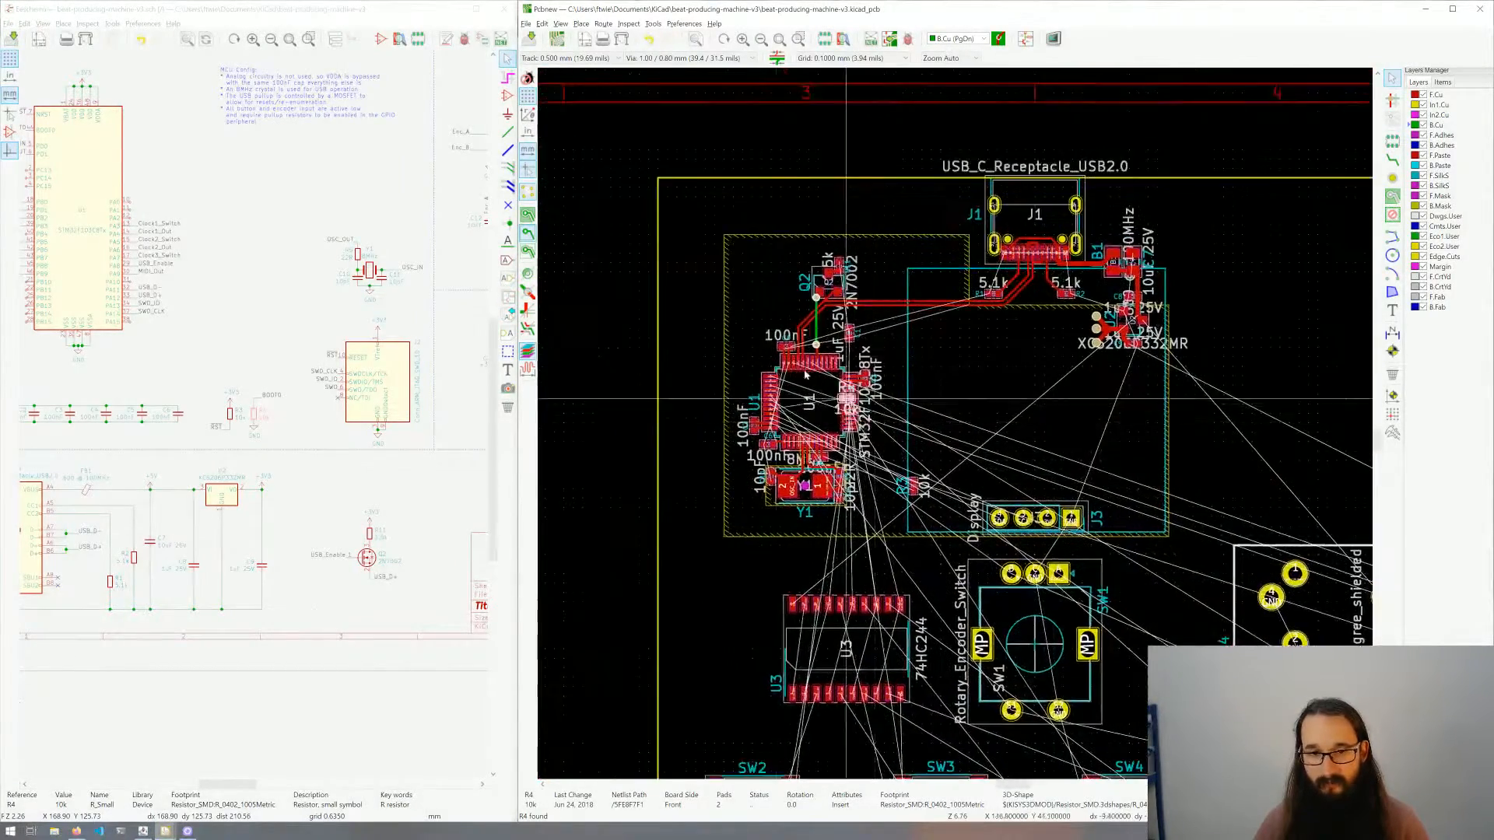
scroll(950, 400, "up", 3)
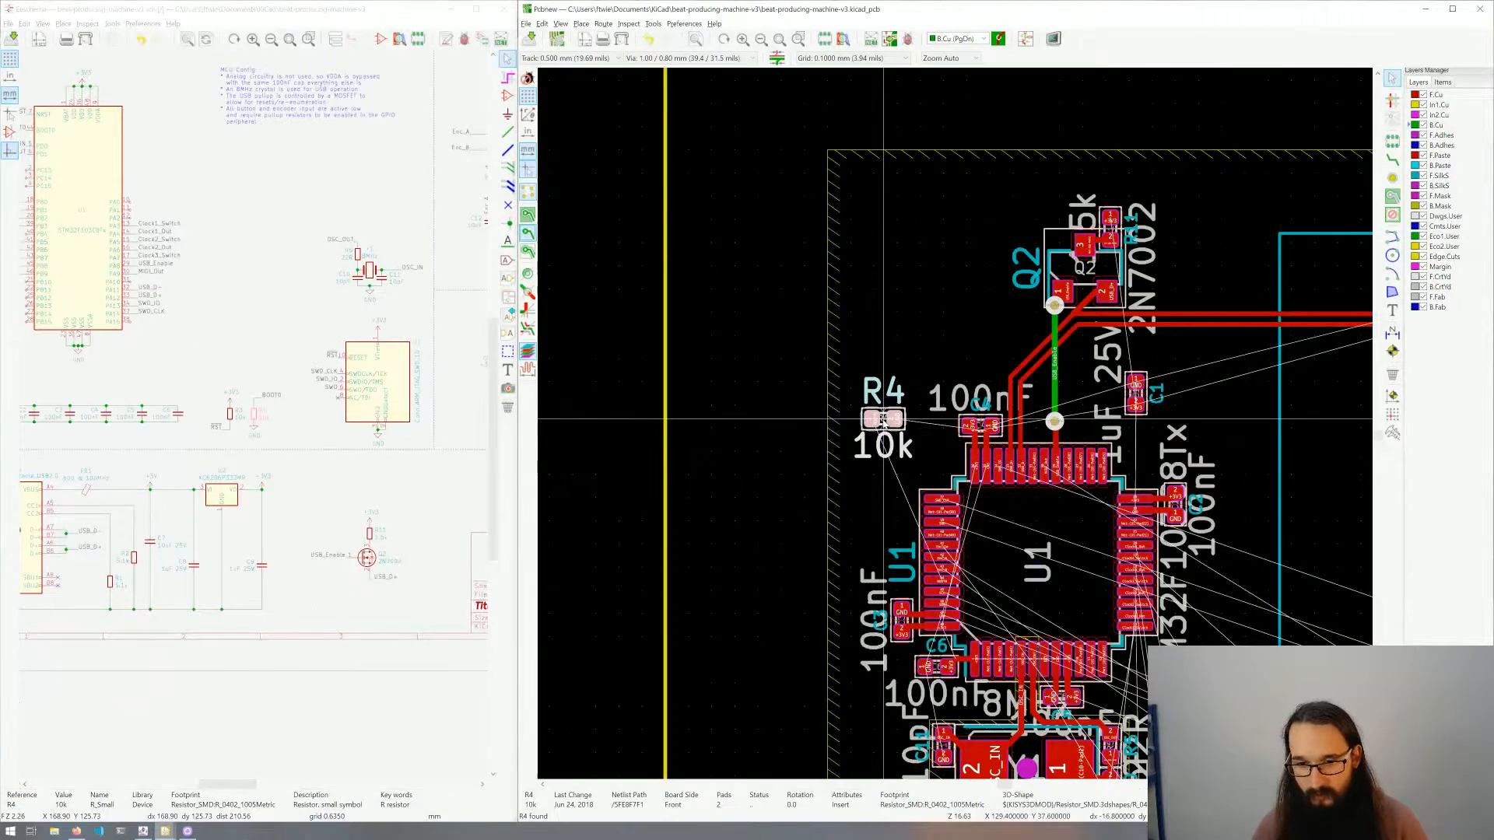
key("r")
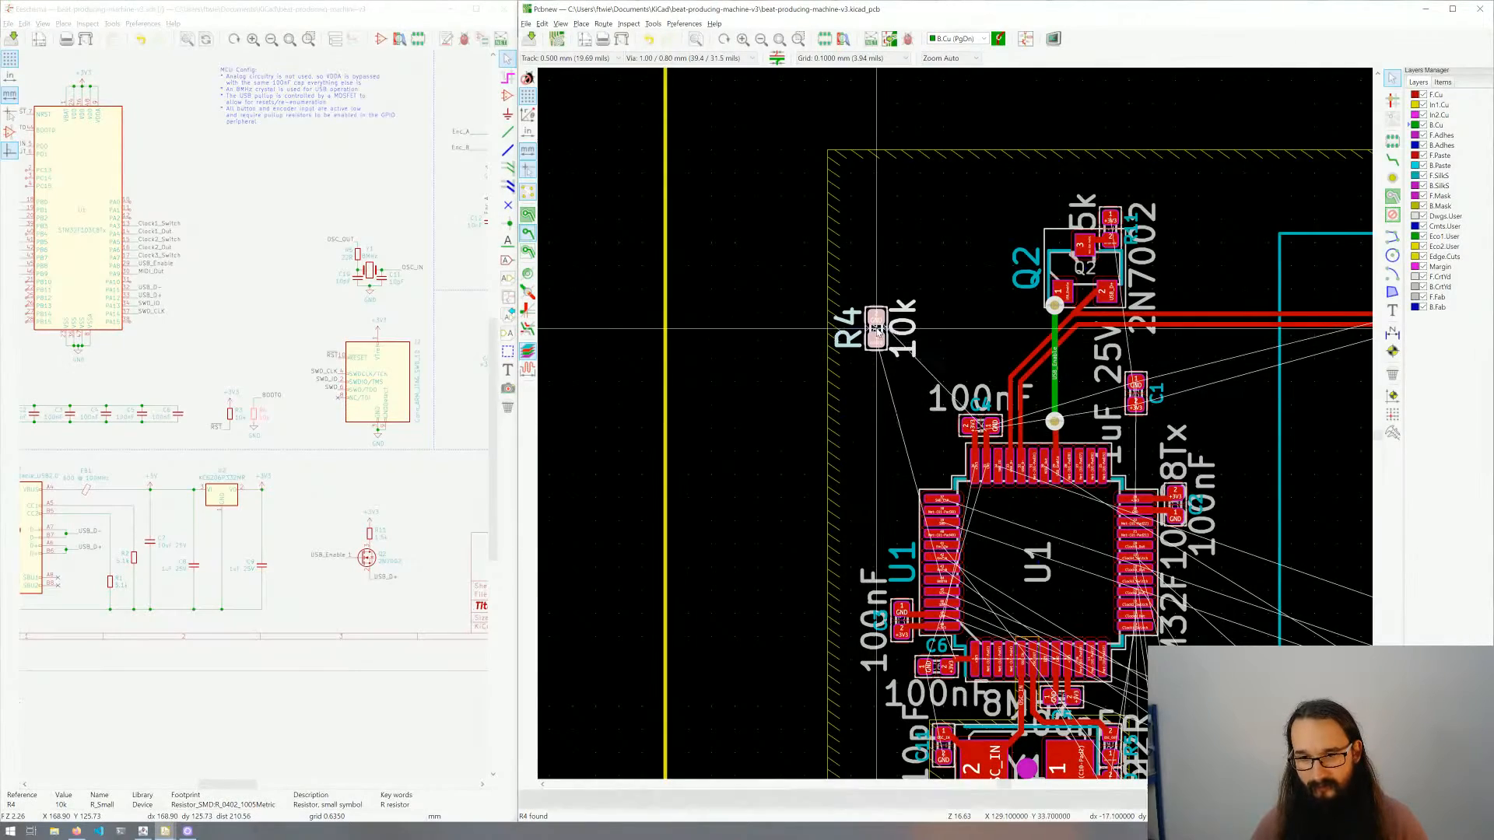
left_click_drag(898, 358, 888, 269)
Step: Move the SWD connector J2 from the unplaced parts to just outside the board's left edge, level with resistor R4
scroll(957, 428, "down", 3)
scroll(958, 428, "down", 3)
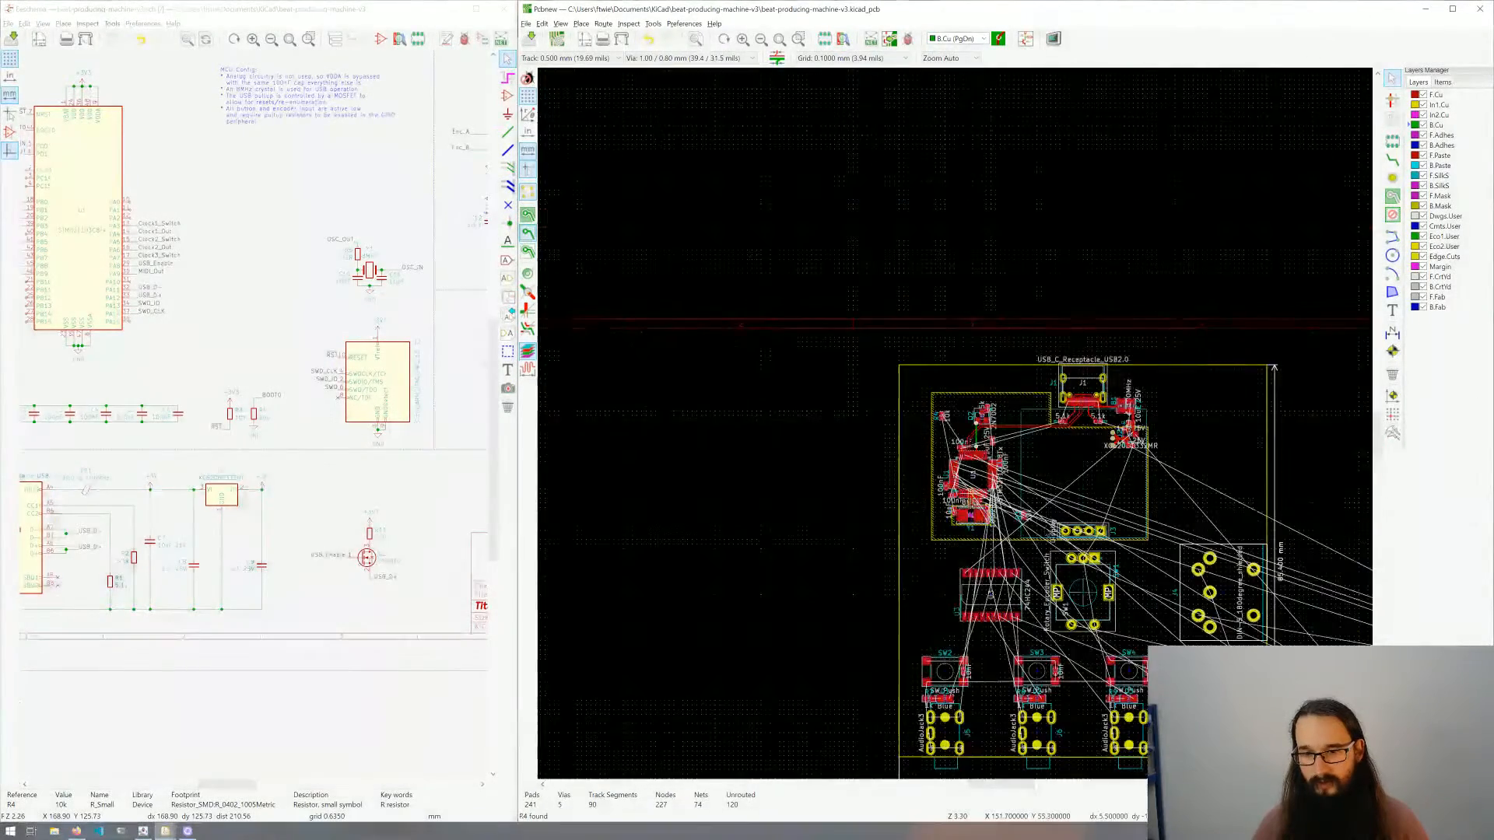
middle_click_drag(956, 572, 881, 504)
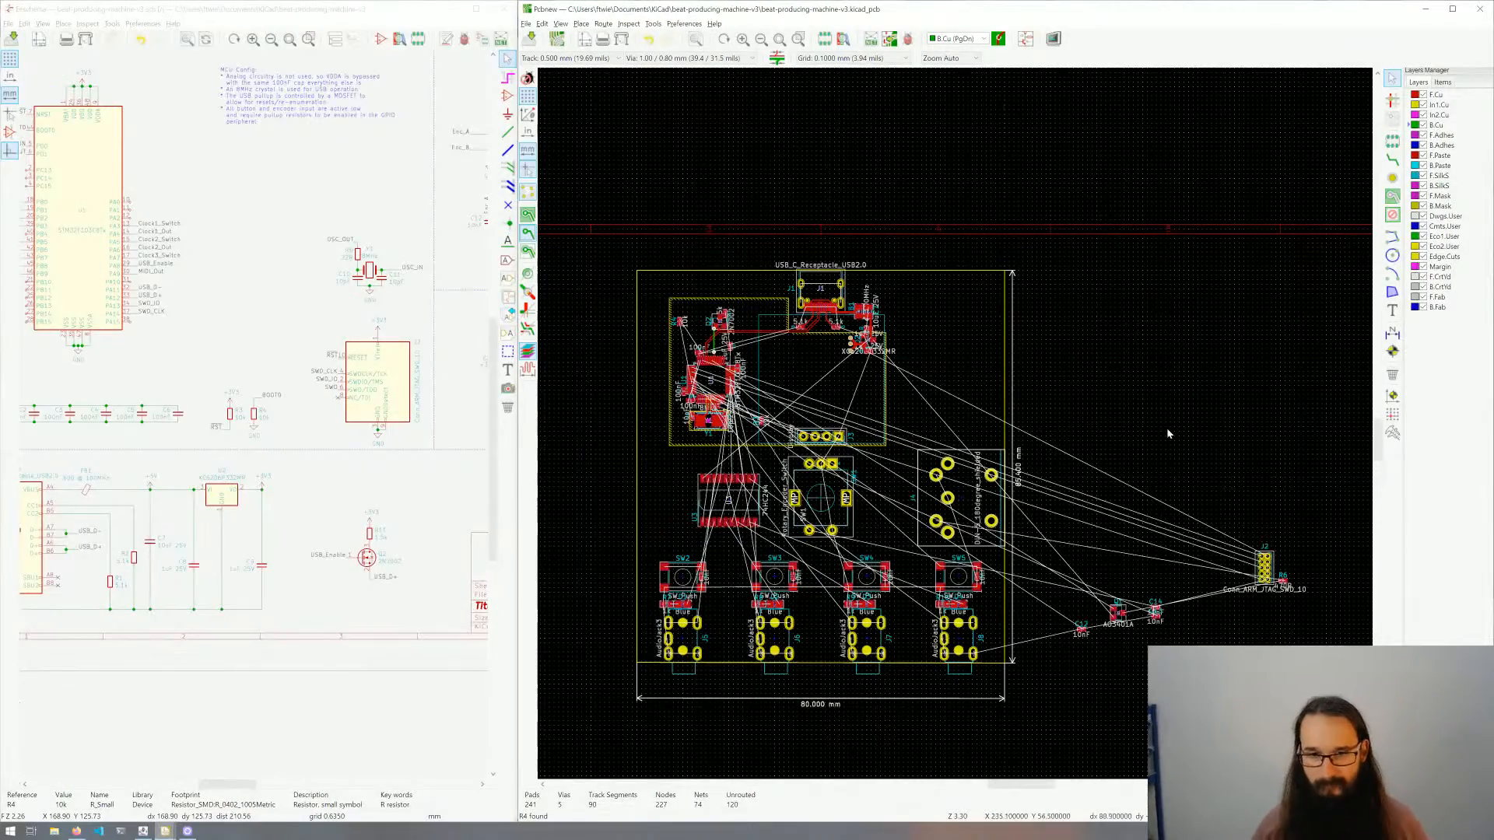
scroll(1214, 535, "up", 2)
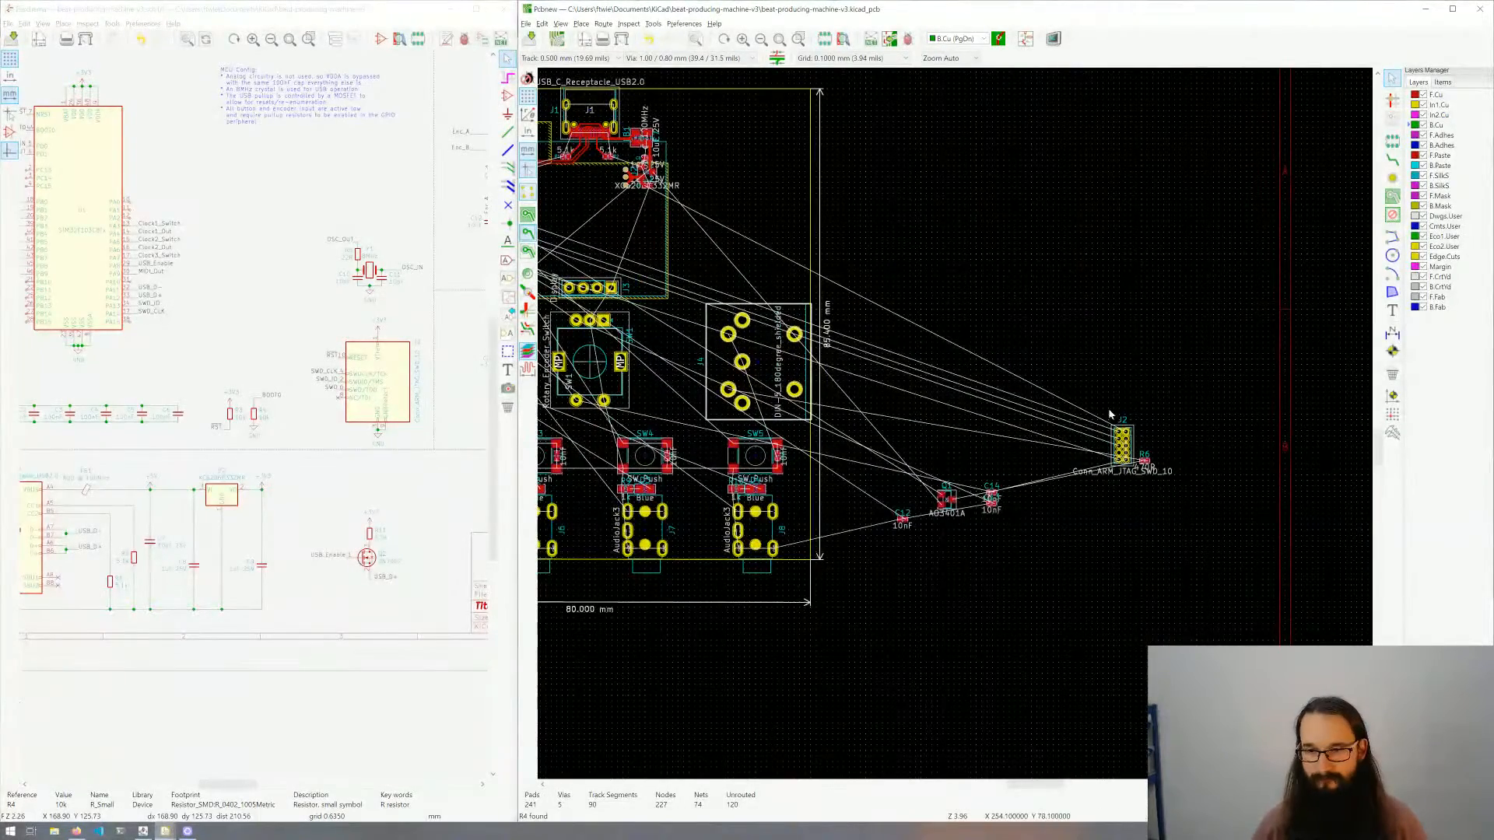
left_click(1134, 440)
key("m")
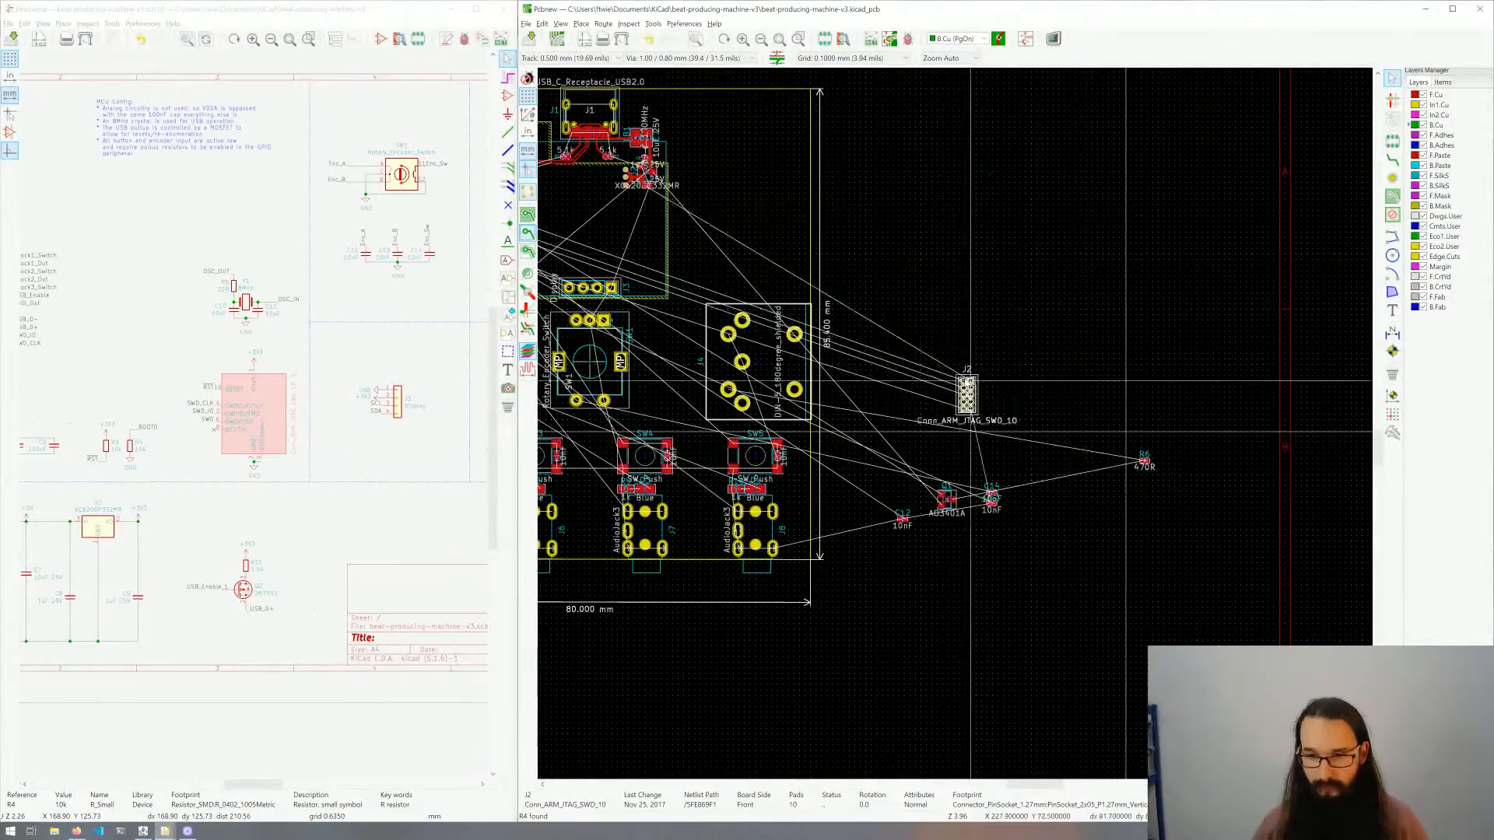
scroll(962, 399, "down", 3)
scroll(789, 374, "up", 3)
scroll(955, 424, "up", 4)
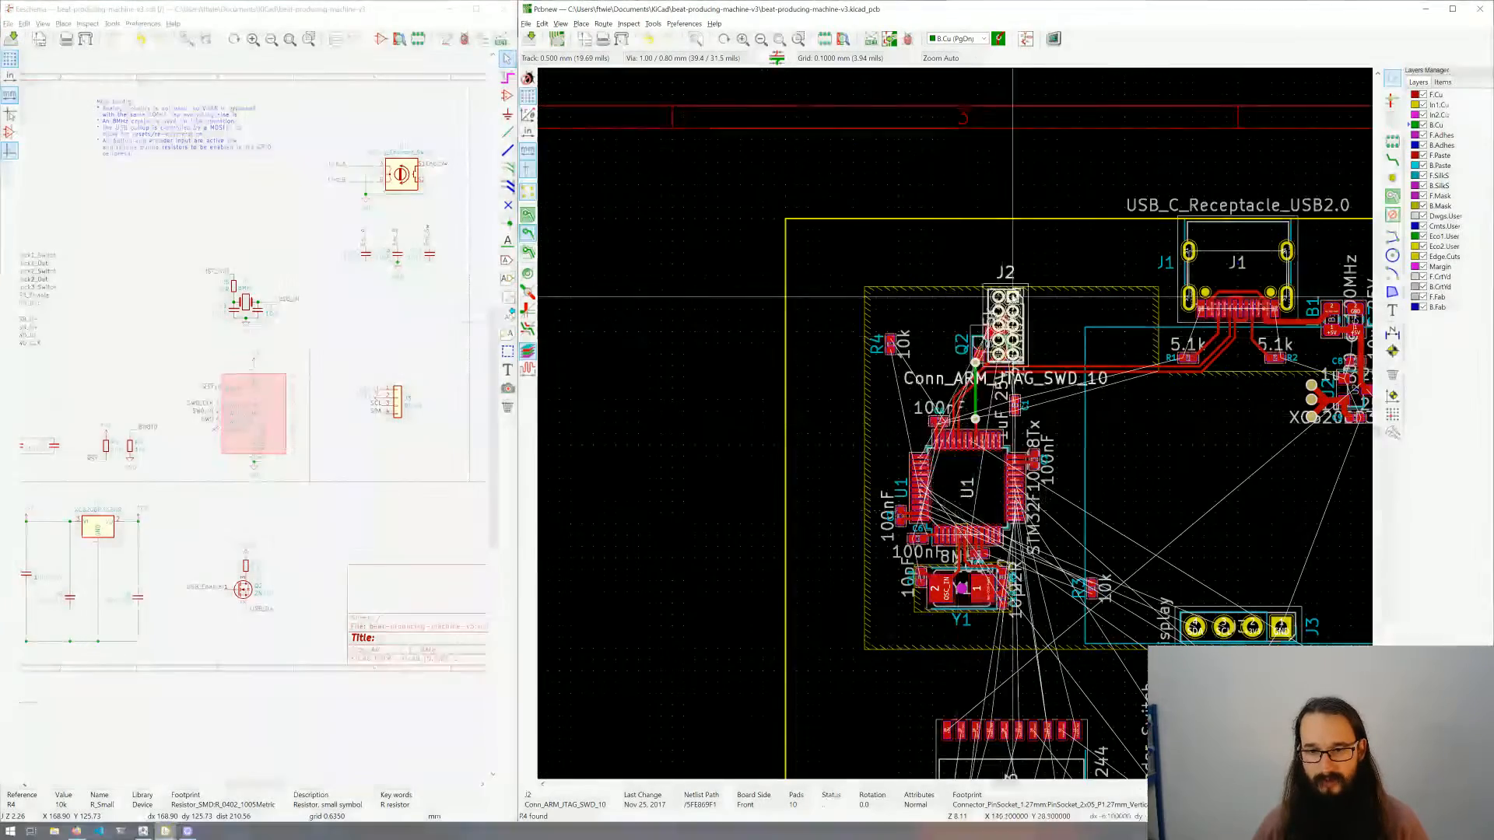
middle_click_drag(968, 339, 808, 284)
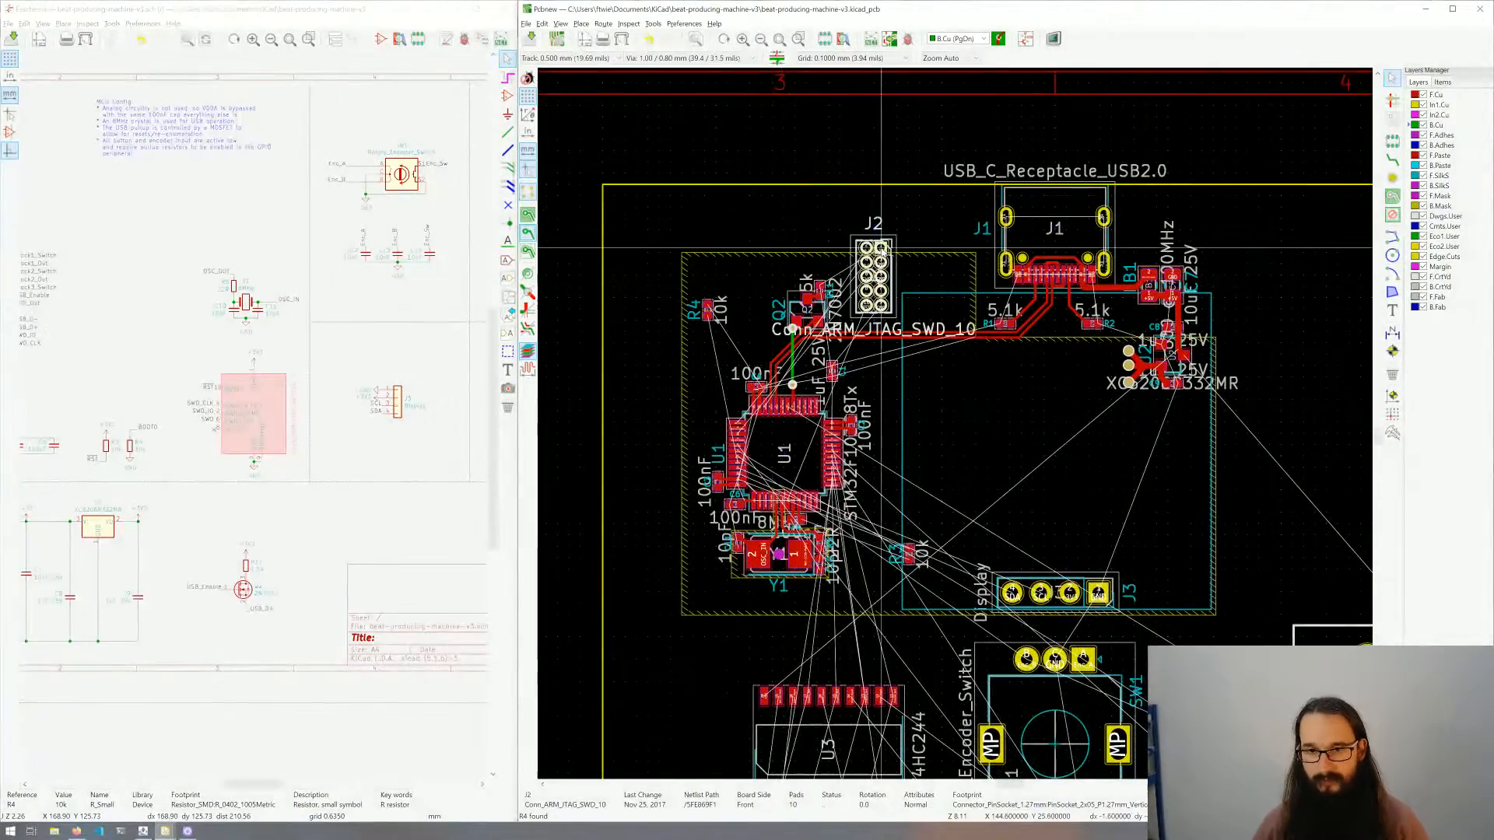
scroll(895, 272, "up", 4)
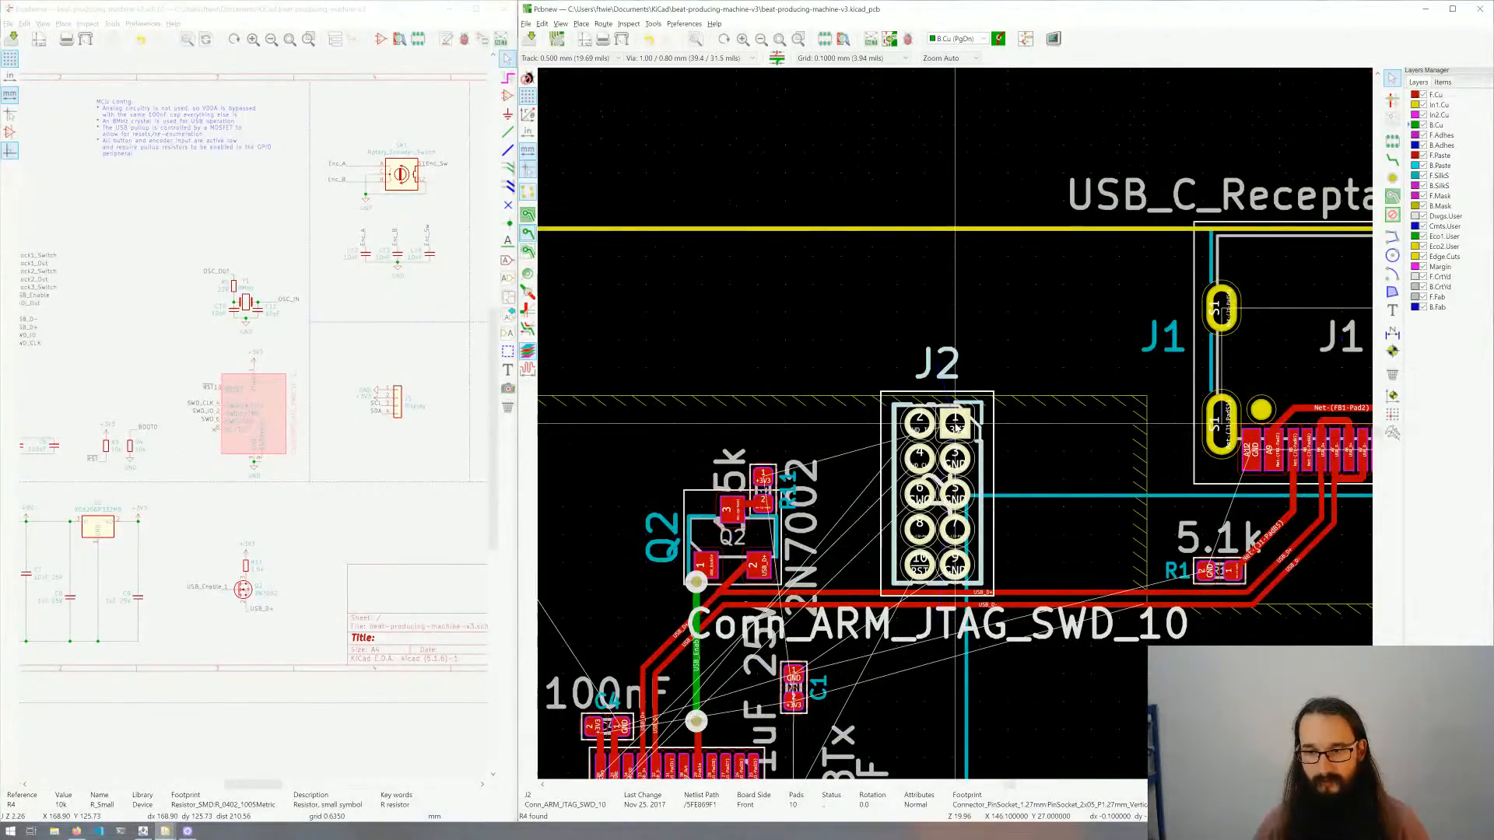
scroll(955, 409, "down", 4)
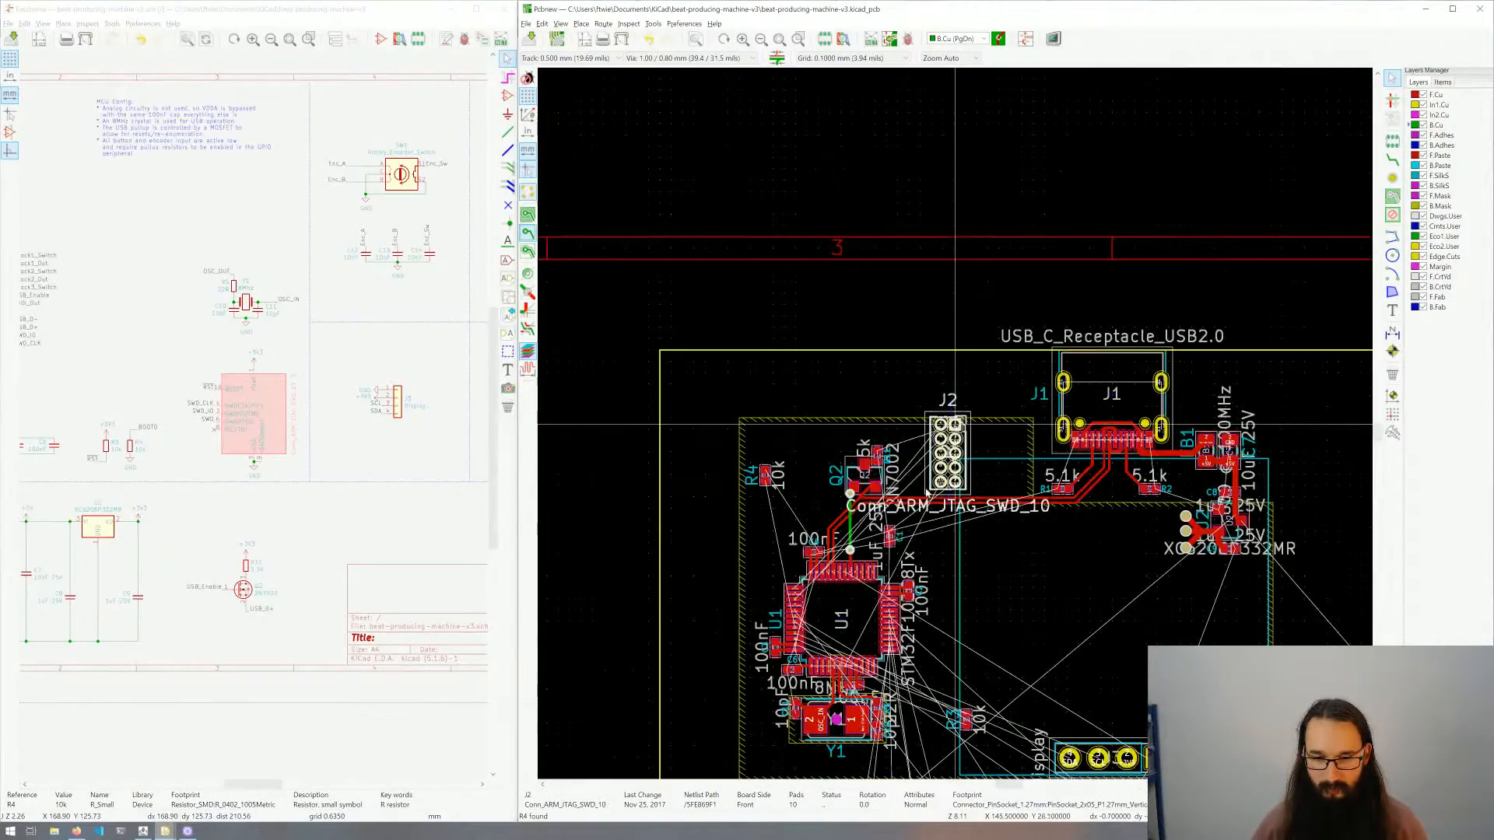
middle_click_drag(951, 534, 894, 374)
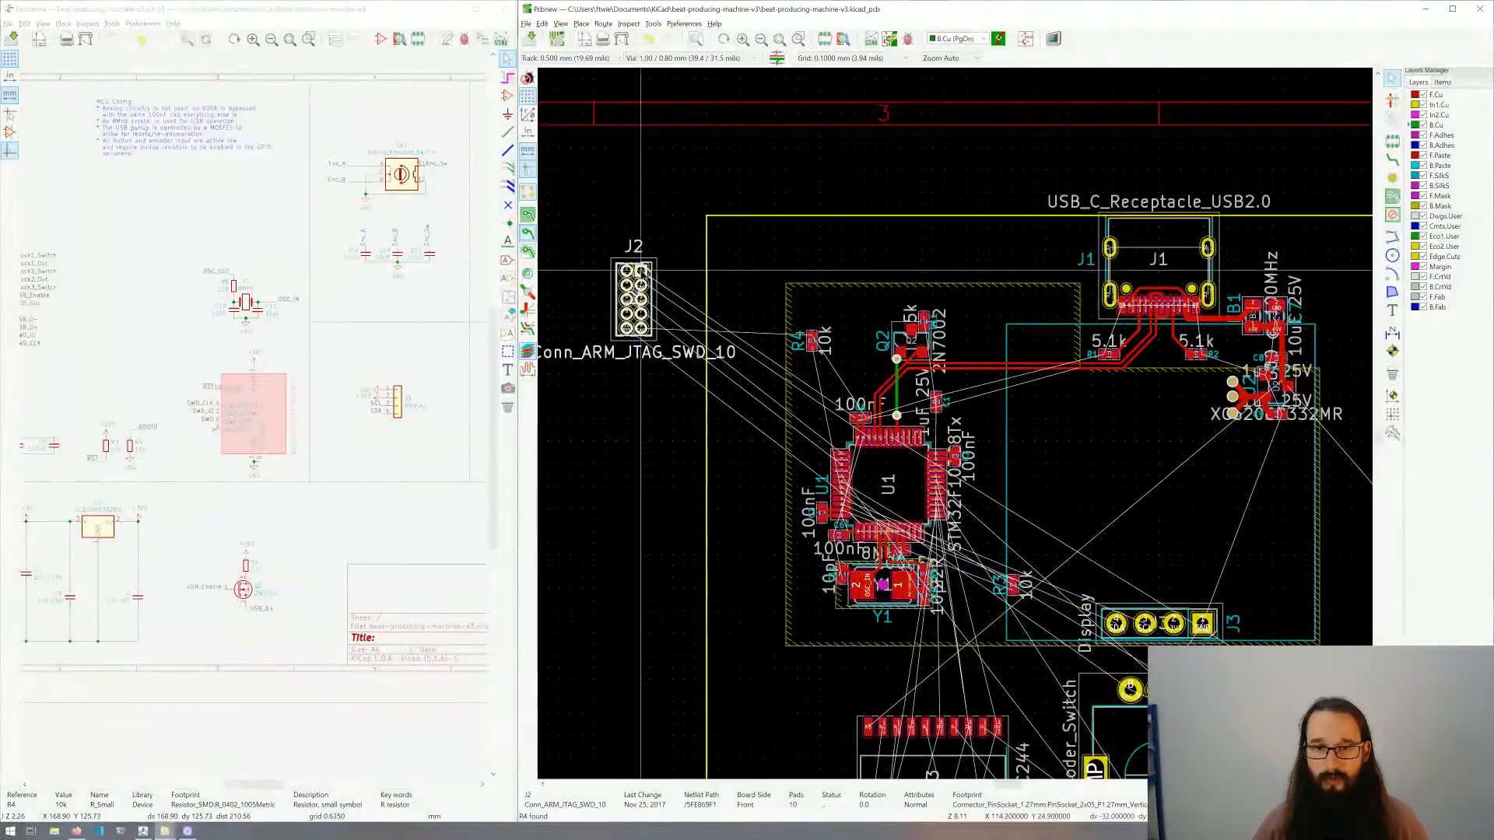
left_click(642, 267)
Step: Extend the +3V3 zone upward by moving its upper-right corner to the board's top edge and its upper-left corner into the board corner
left_click(1047, 283)
scroll(1047, 282, "up", 3)
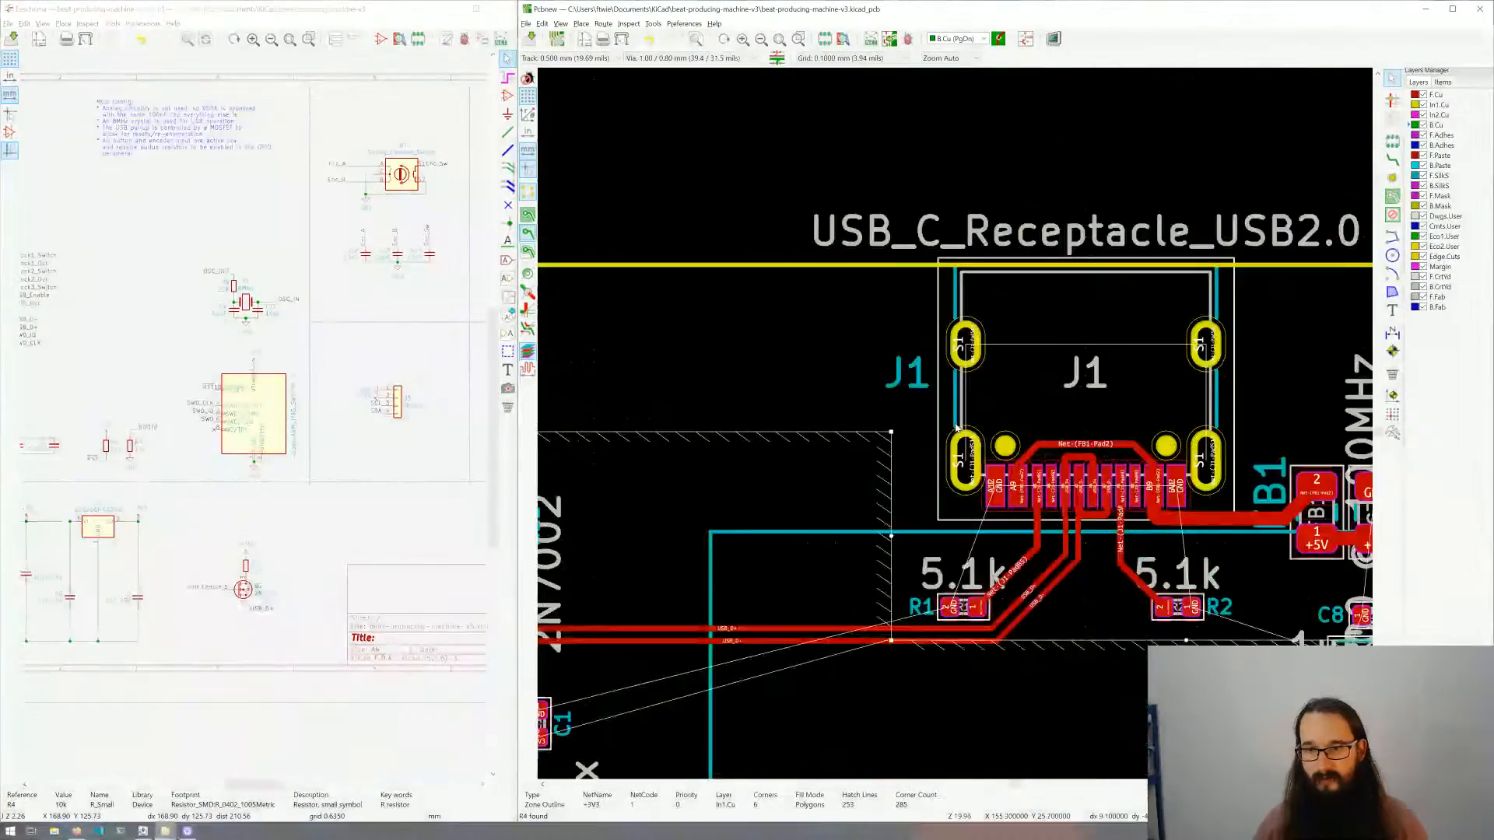
left_click_drag(1080, 284, 1079, 246)
left_click_drag(891, 343, 891, 270)
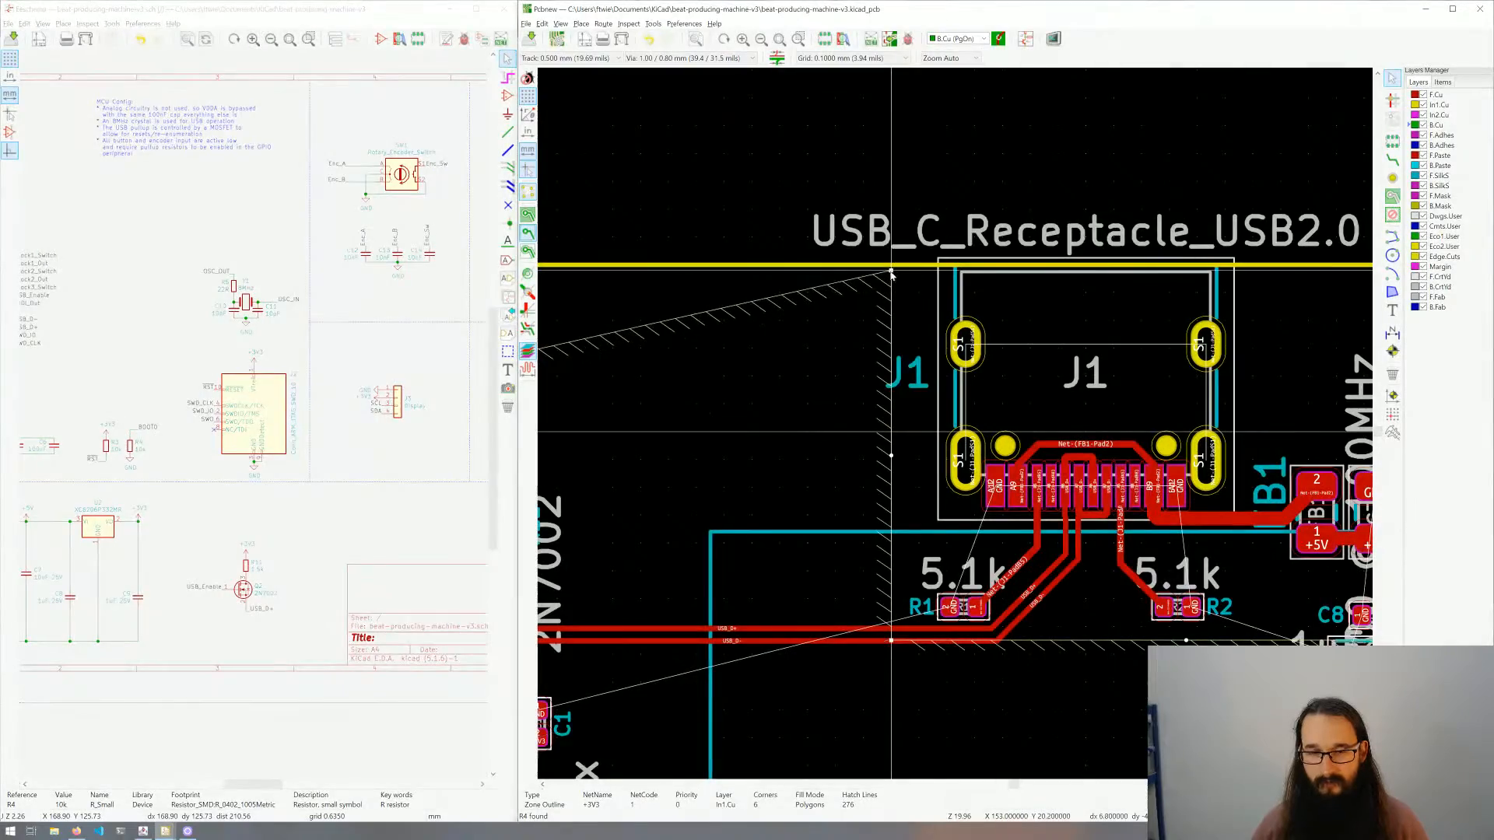
scroll(788, 441, "down", 4)
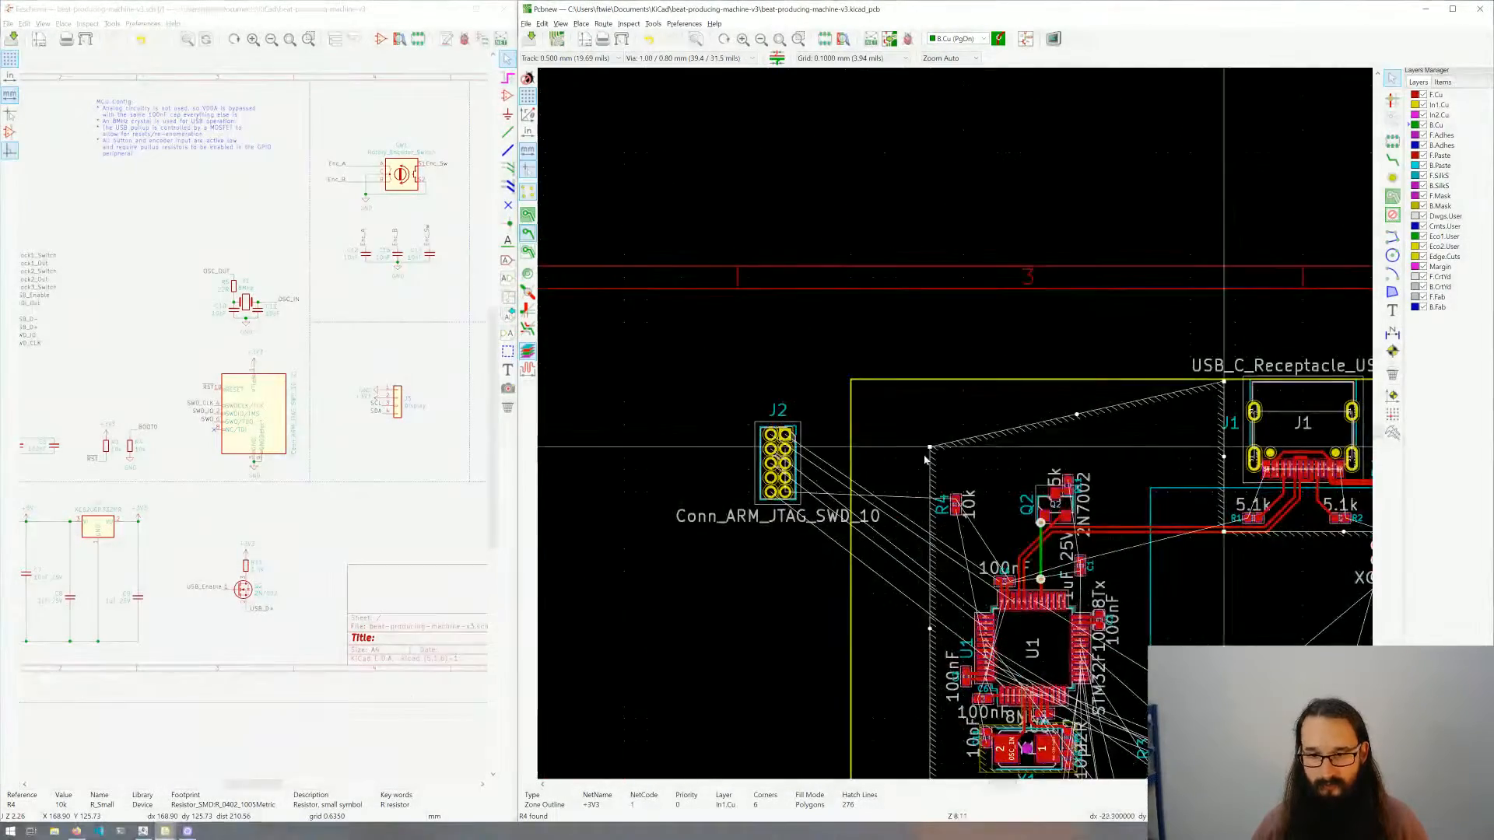
scroll(892, 471, "up", 3)
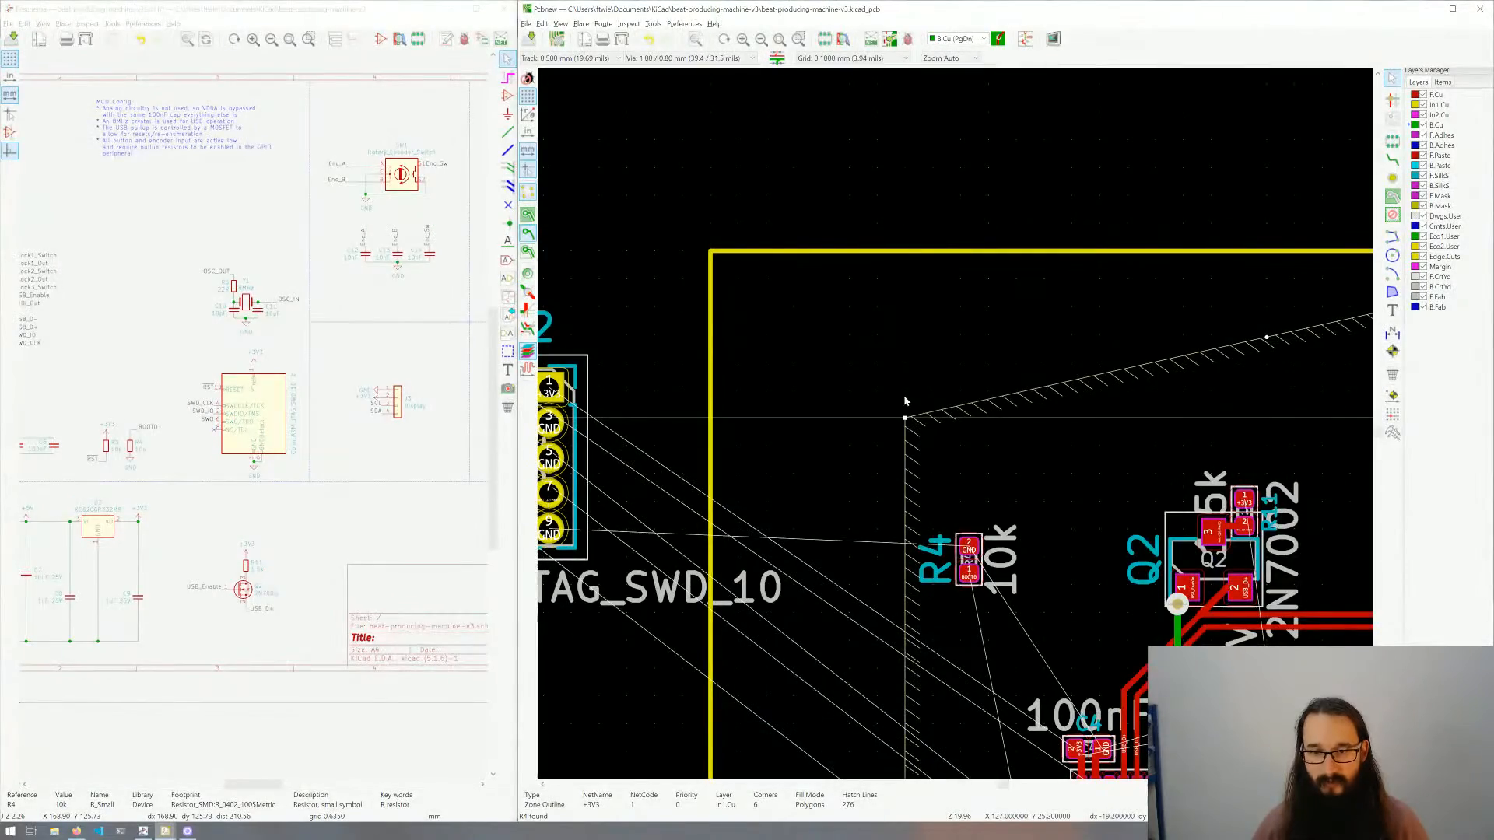
left_click_drag(905, 417, 716, 255)
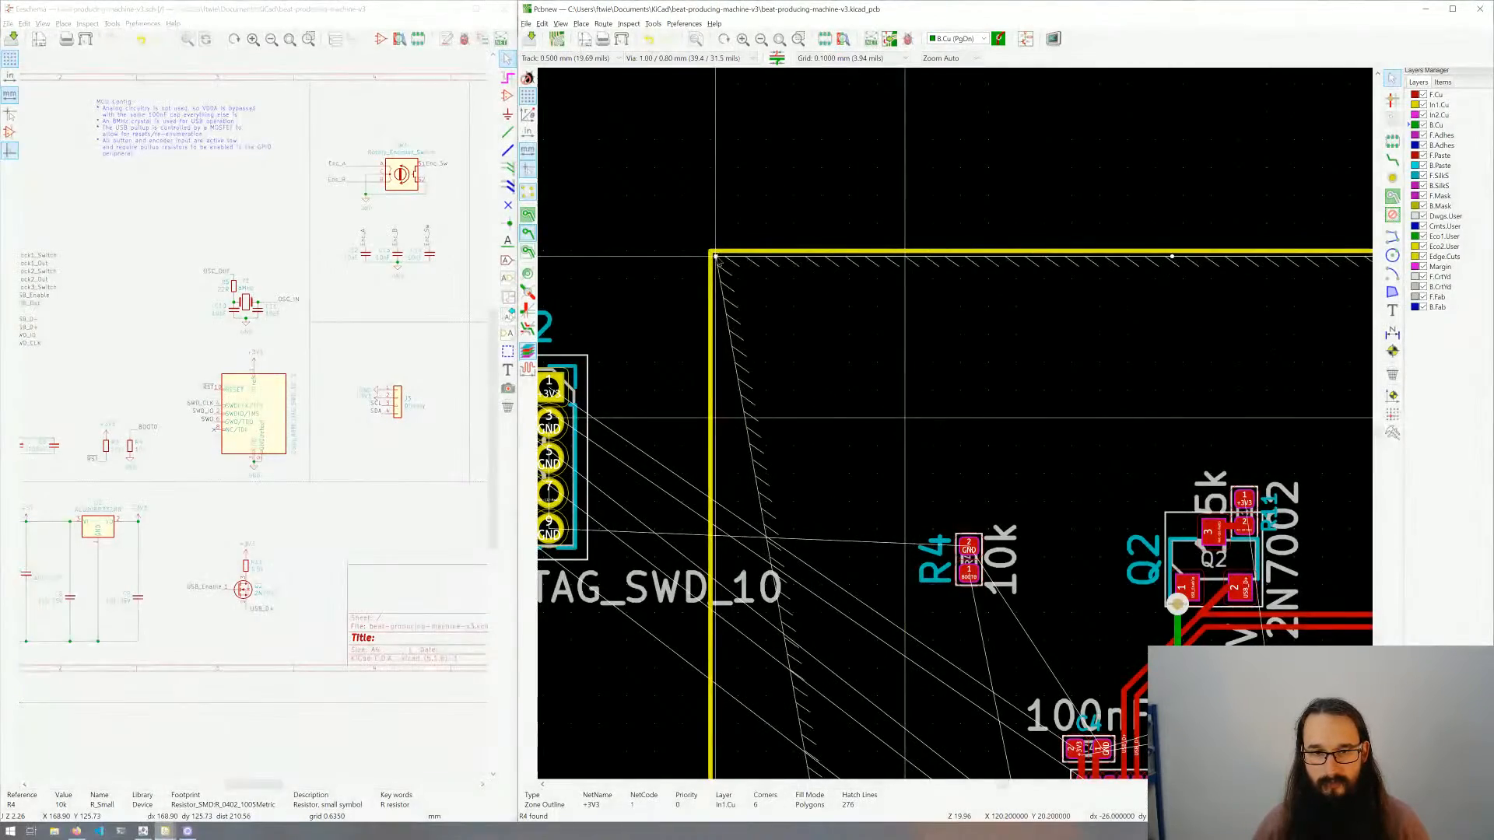
Step: Move the +3V3 zone's lower-left corner out to the board's left edge so that side runs parallel to it
scroll(873, 540, "down", 3)
middle_click_drag(959, 585, 898, 357)
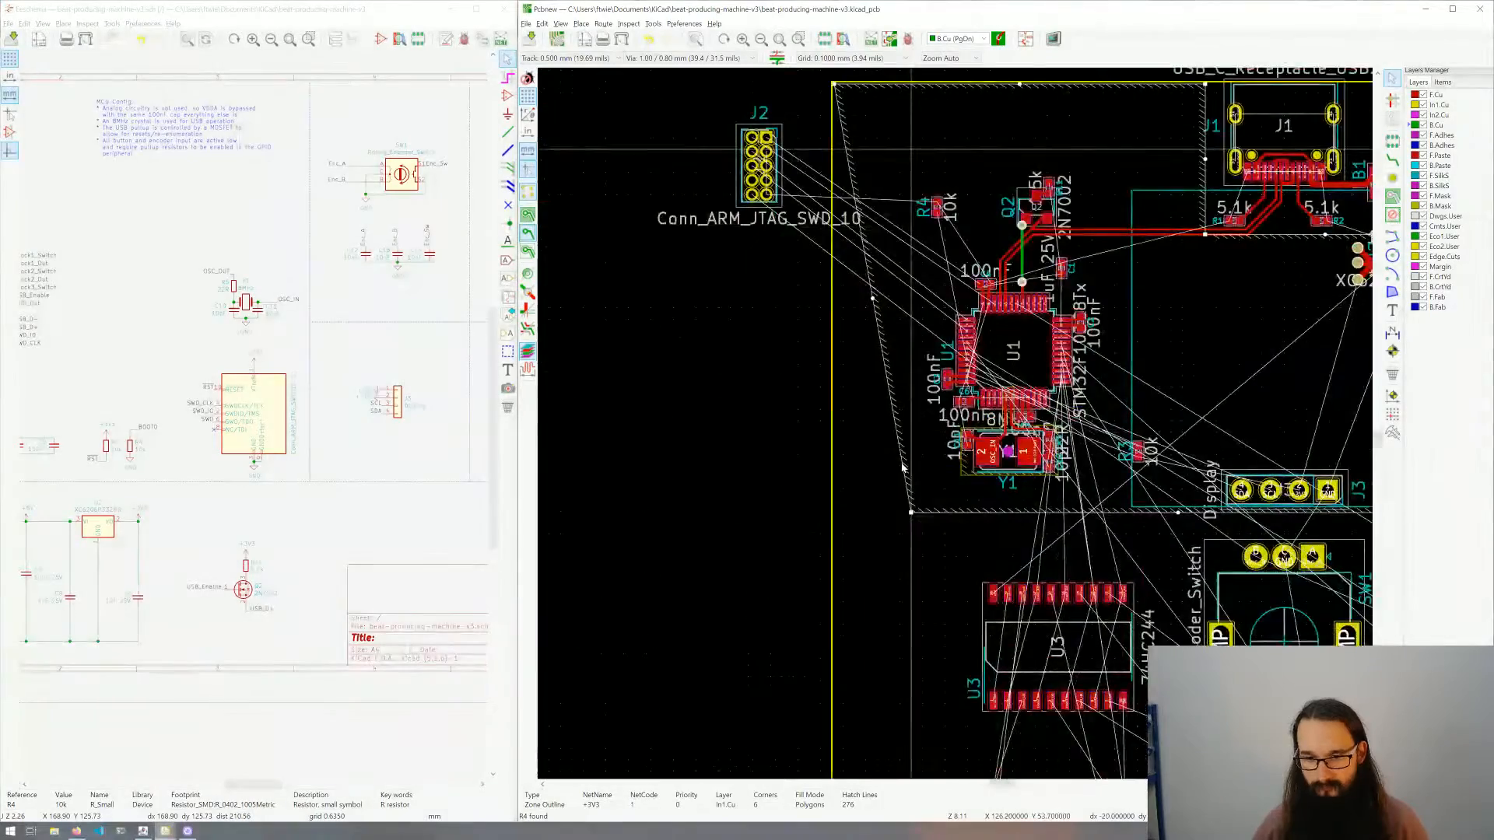
scroll(862, 487, "up", 3)
left_click_drag(979, 545, 788, 546)
scroll(954, 423, "down", 6)
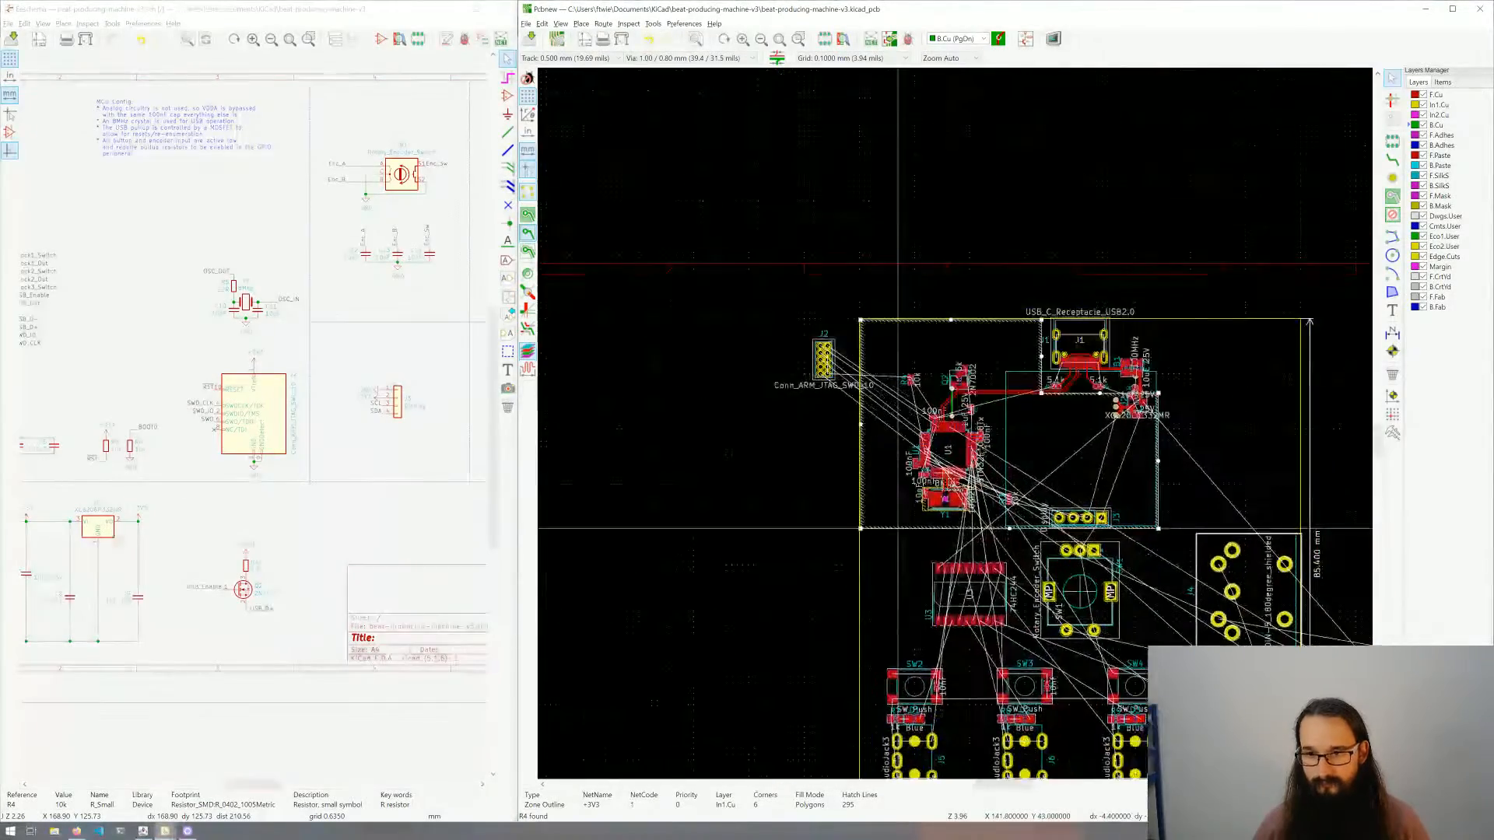
scroll(918, 422, "up", 4)
left_click(900, 275)
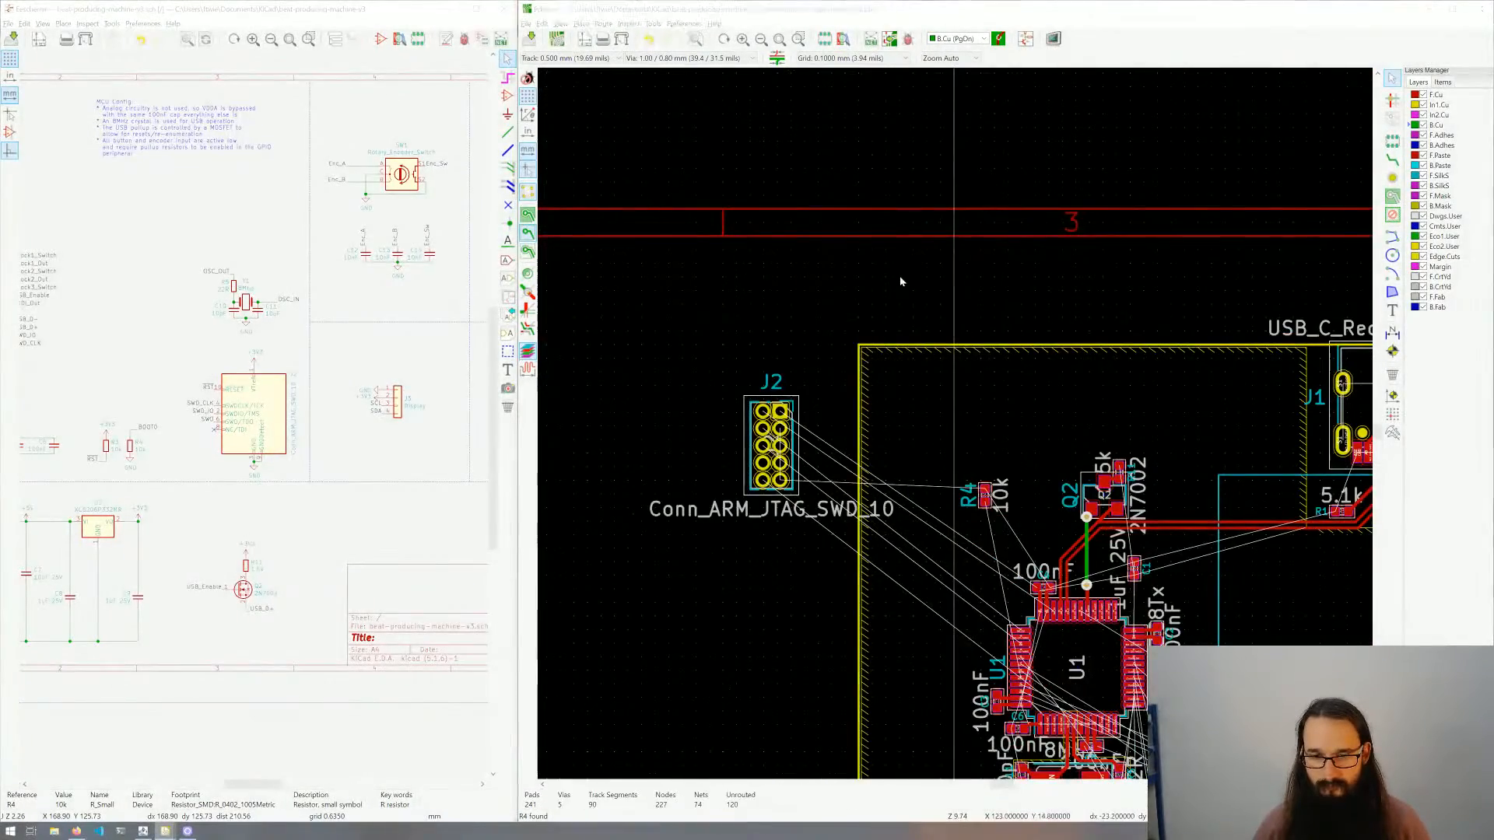
Step: Place SWD connector J2 upright inside the board, between the left edge and U1, trying other rotations before restoring its original orientation
left_click(790, 405)
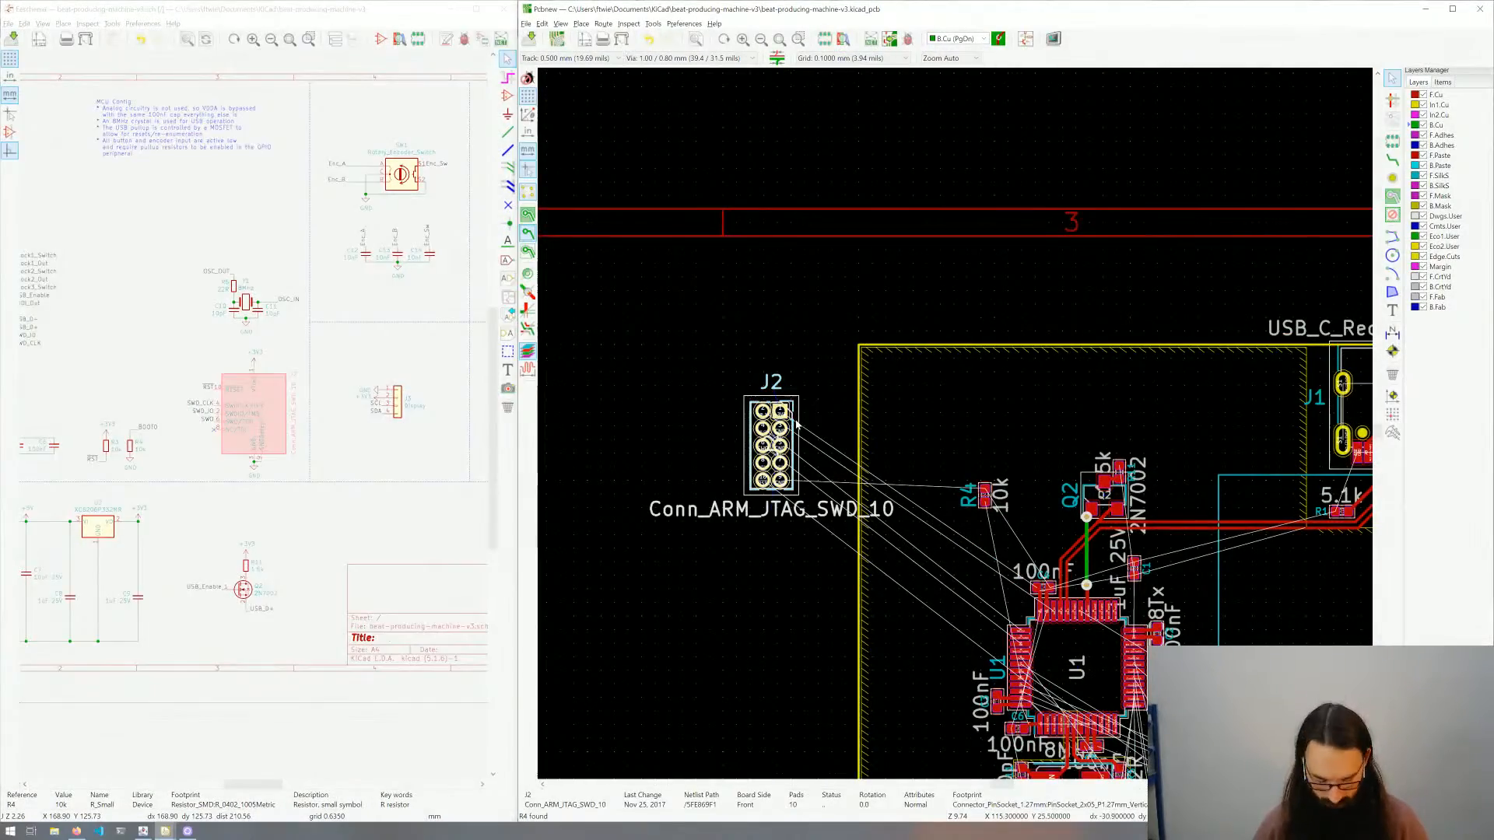
key("m")
scroll(958, 413, "up", 1)
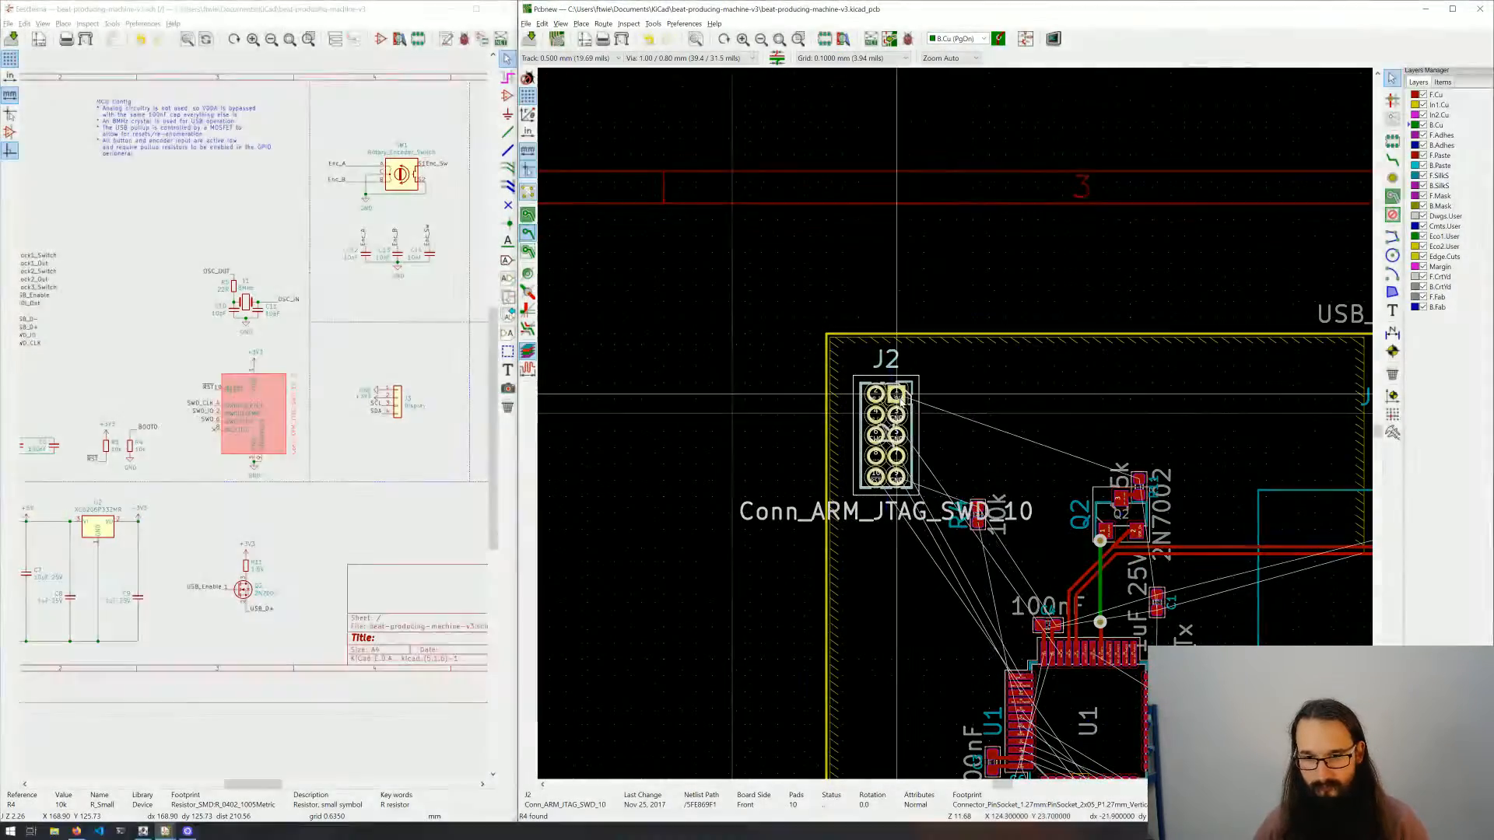
key("r")
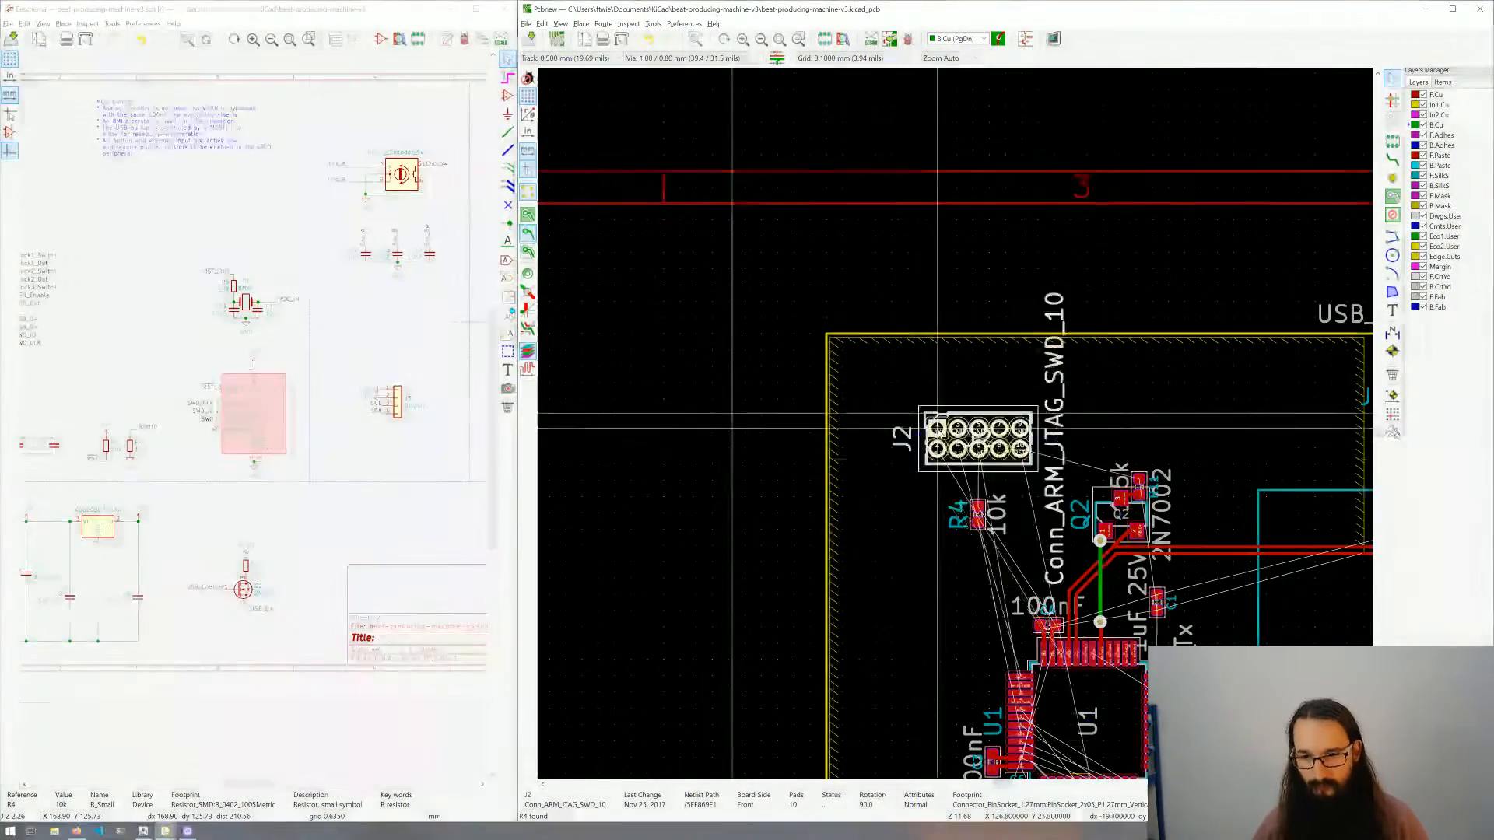
key("r")
key("r")
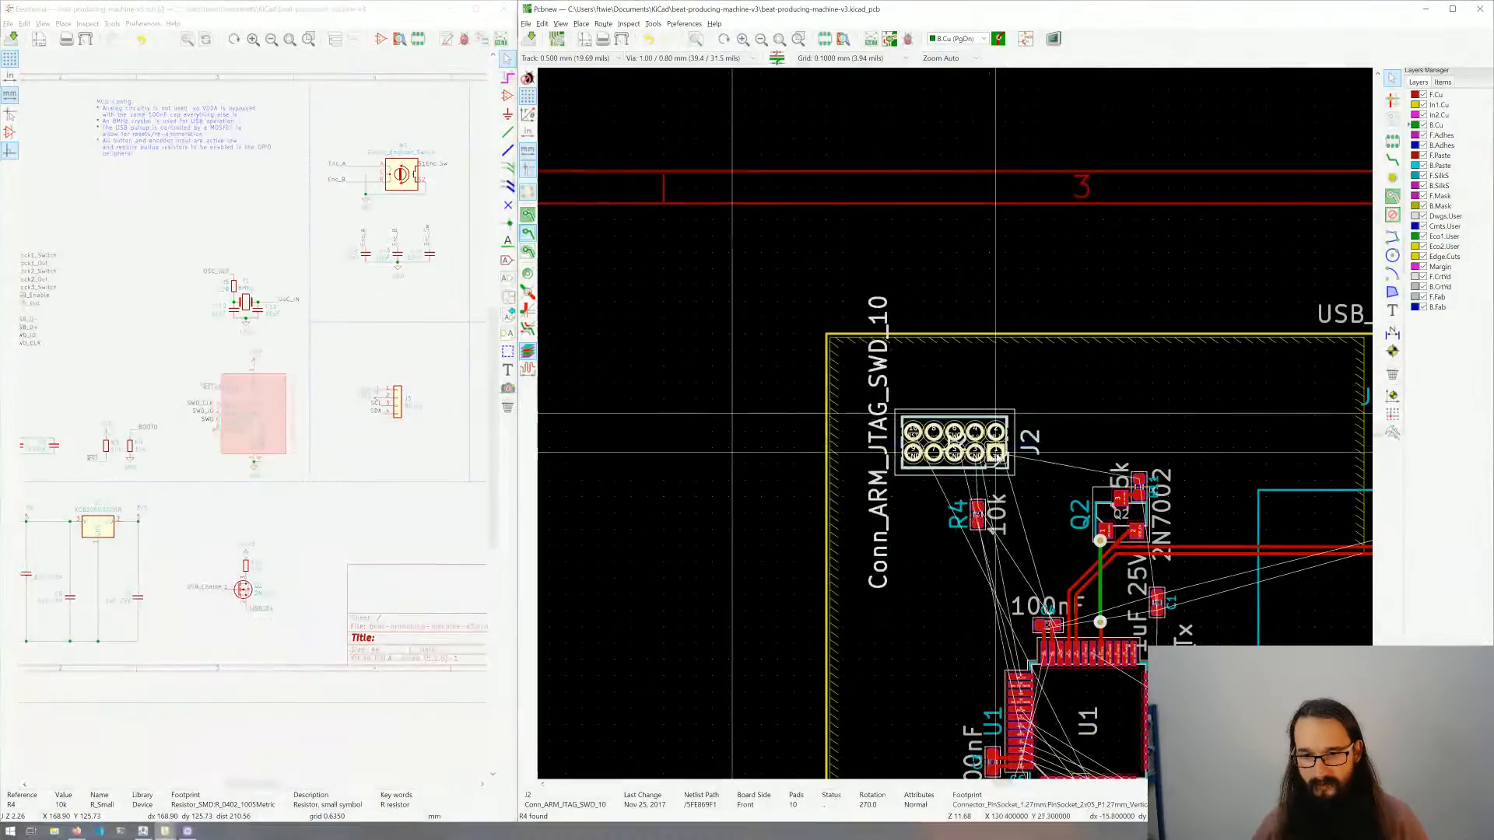
key("r")
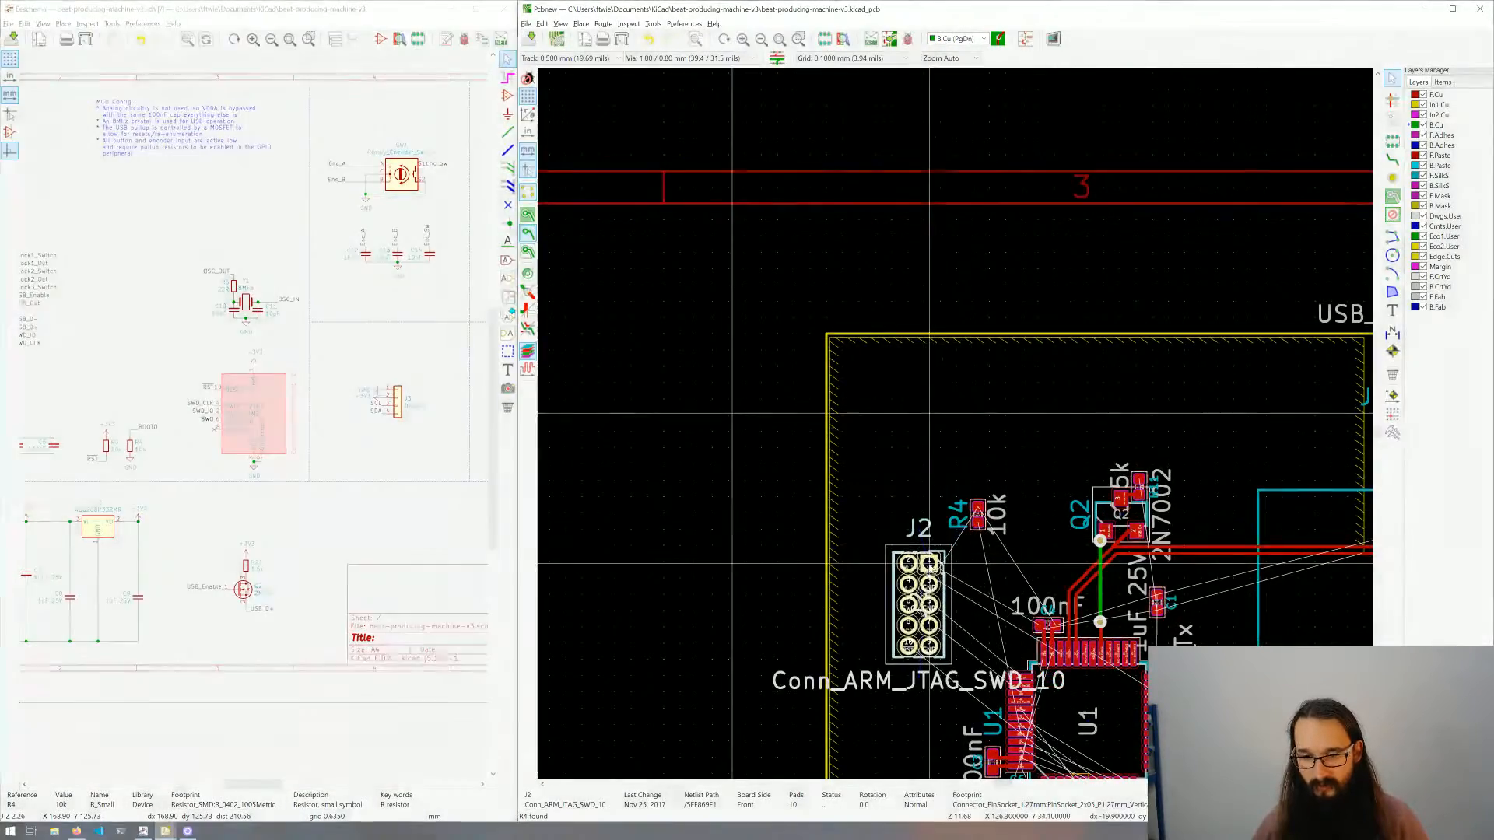
middle_click_drag(921, 558, 926, 352)
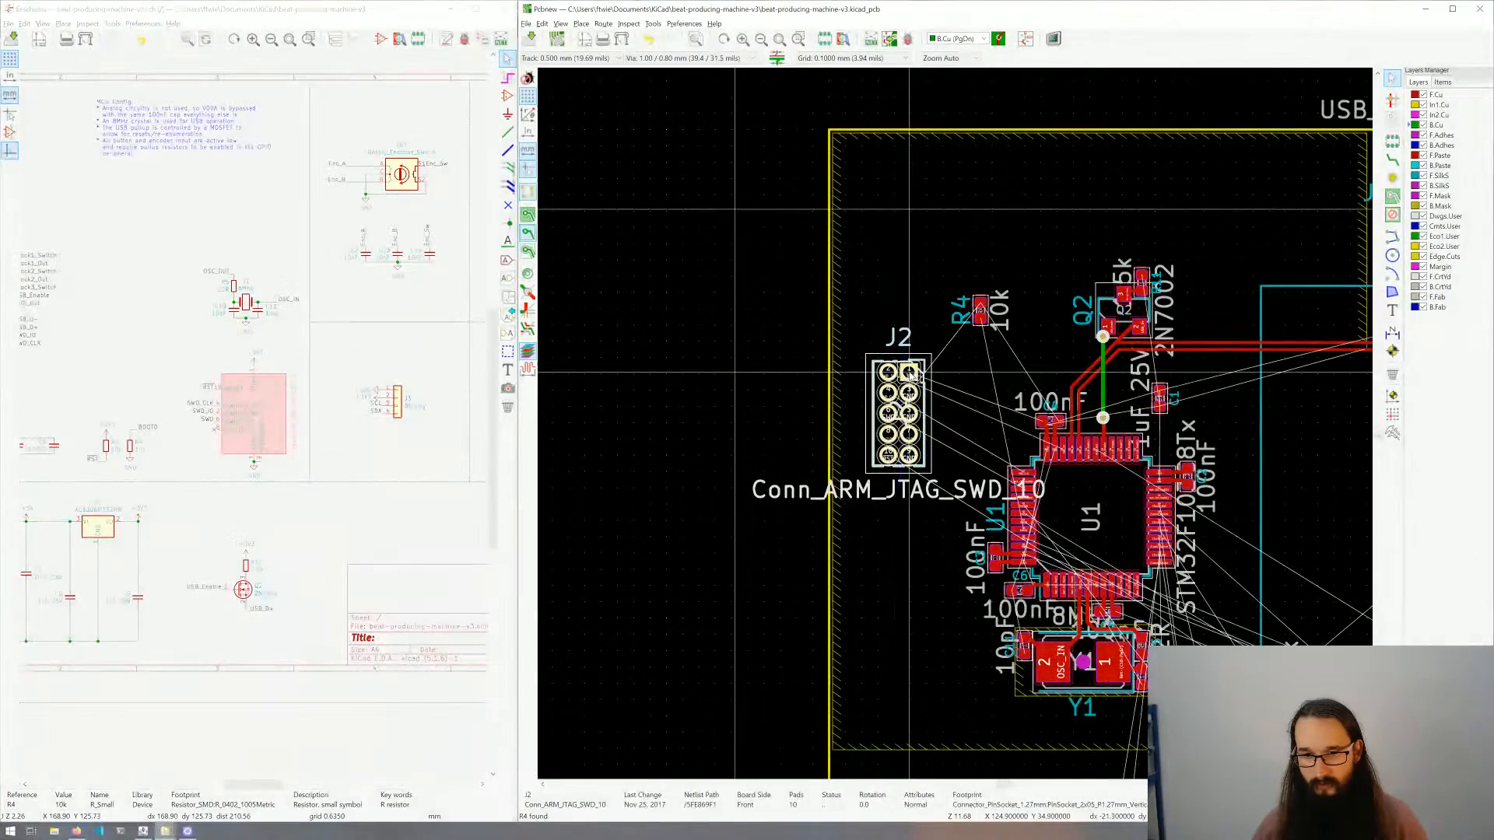
left_click(909, 373)
Step: Find transistor Q1 from the schematic and place its footprint just above the DIN-5 connector J4
scroll(736, 362, "down", 3)
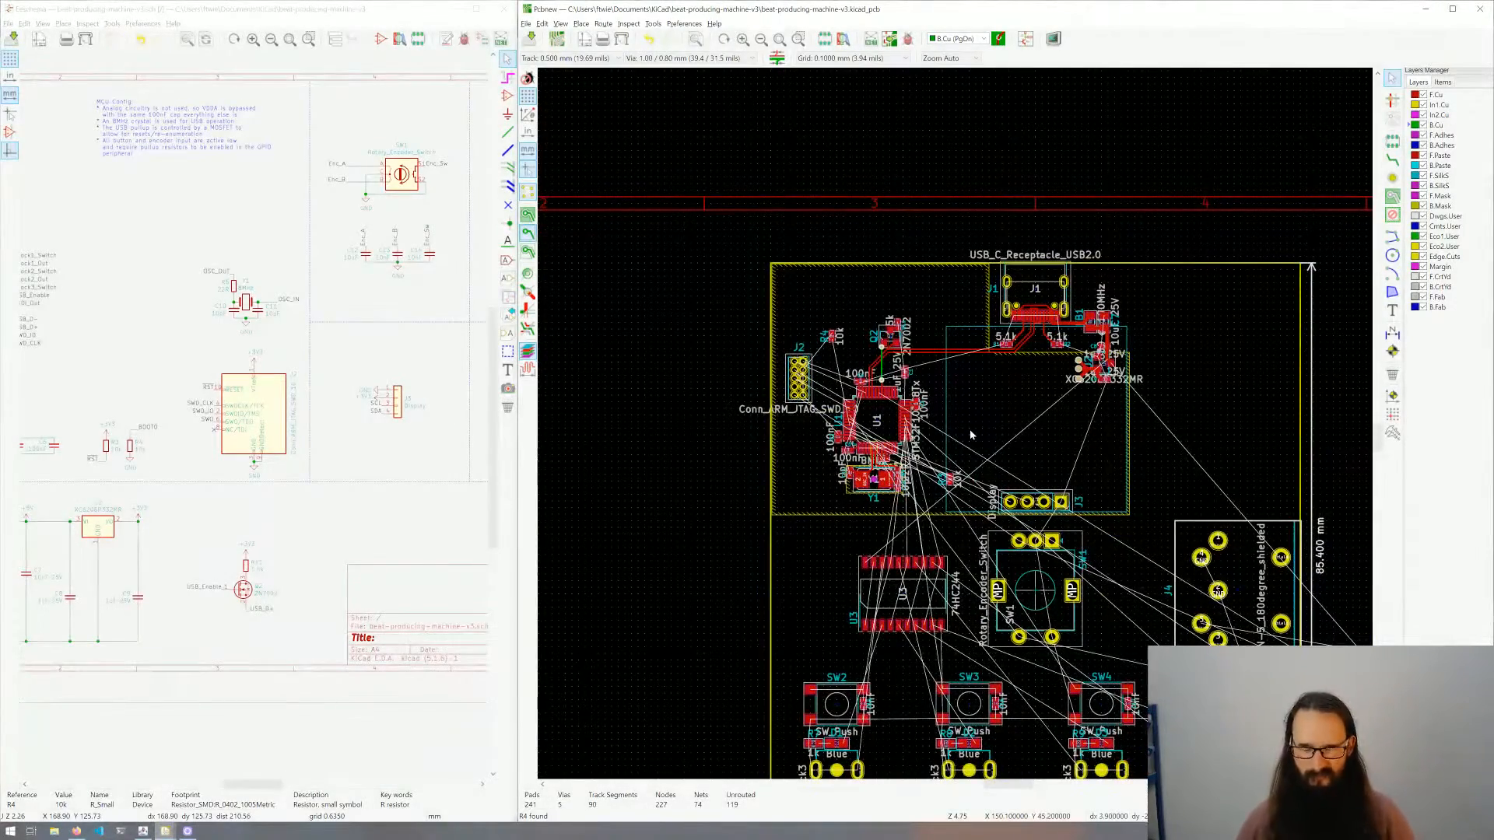
middle_click_drag(971, 435, 910, 395)
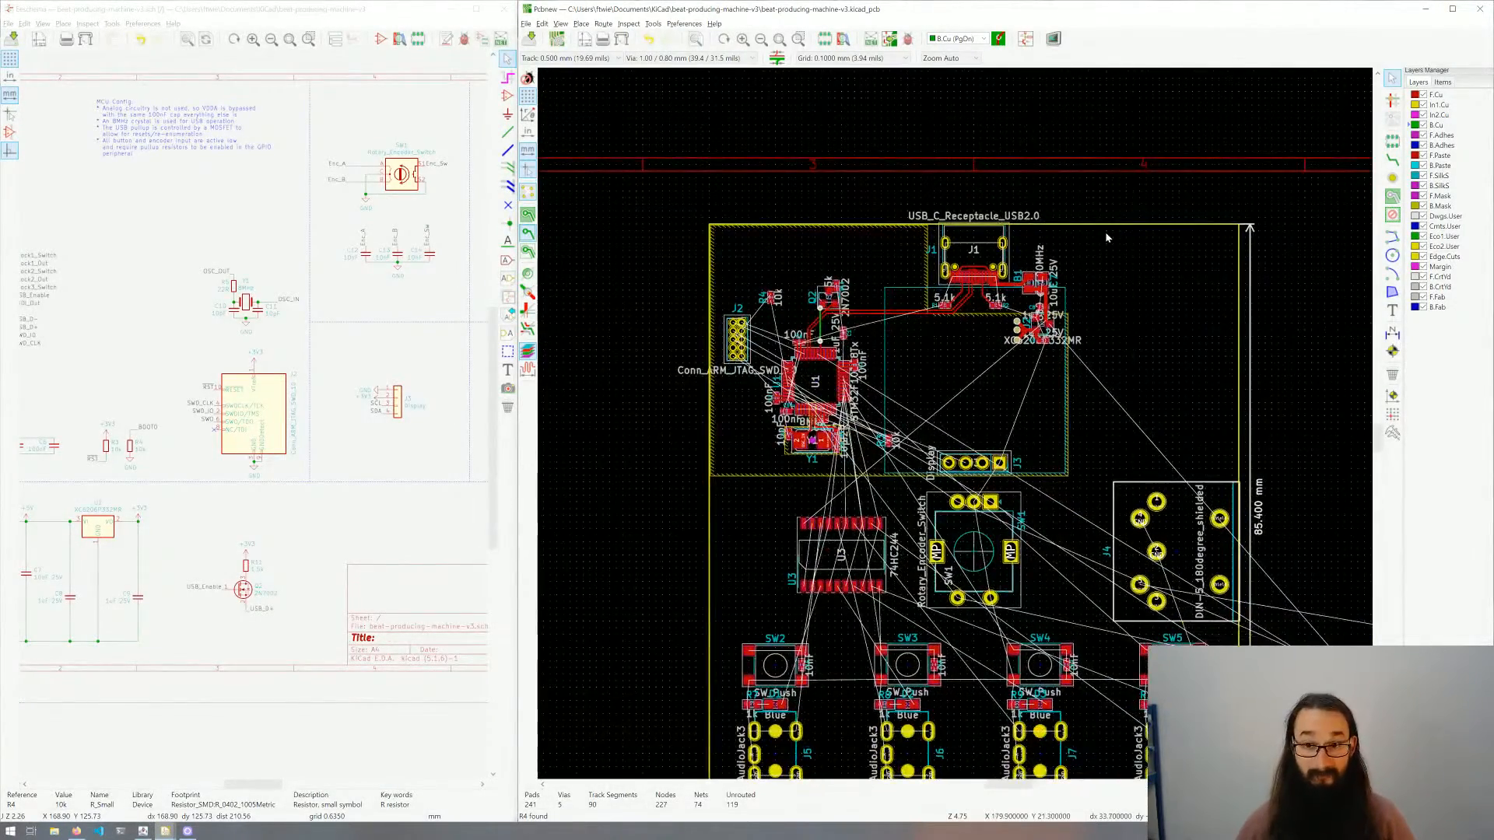
middle_click_drag(1090, 352, 961, 309)
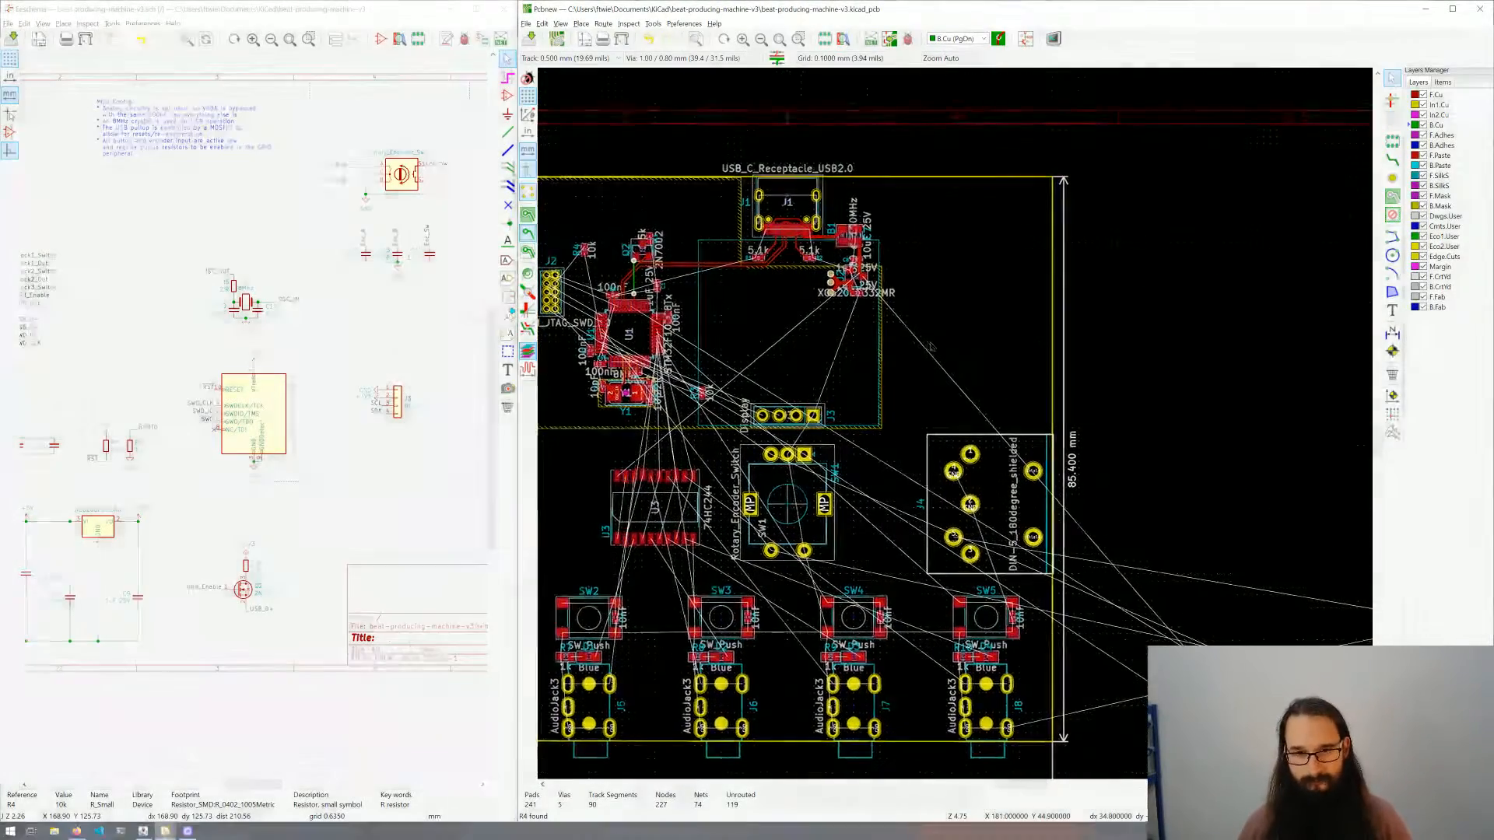
middle_click_drag(957, 348, 912, 330)
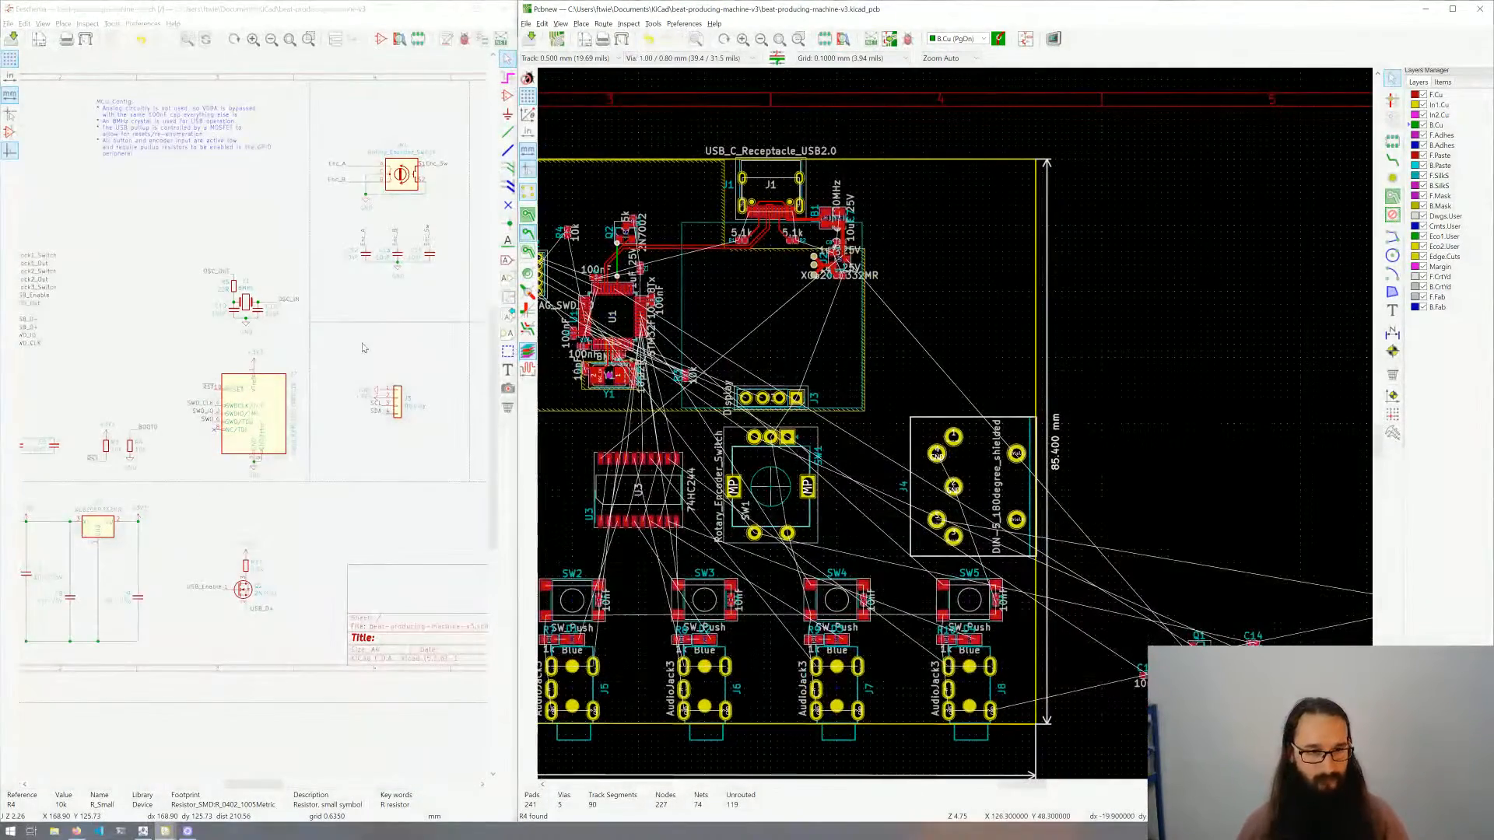
middle_click_drag(362, 343, 215, 408)
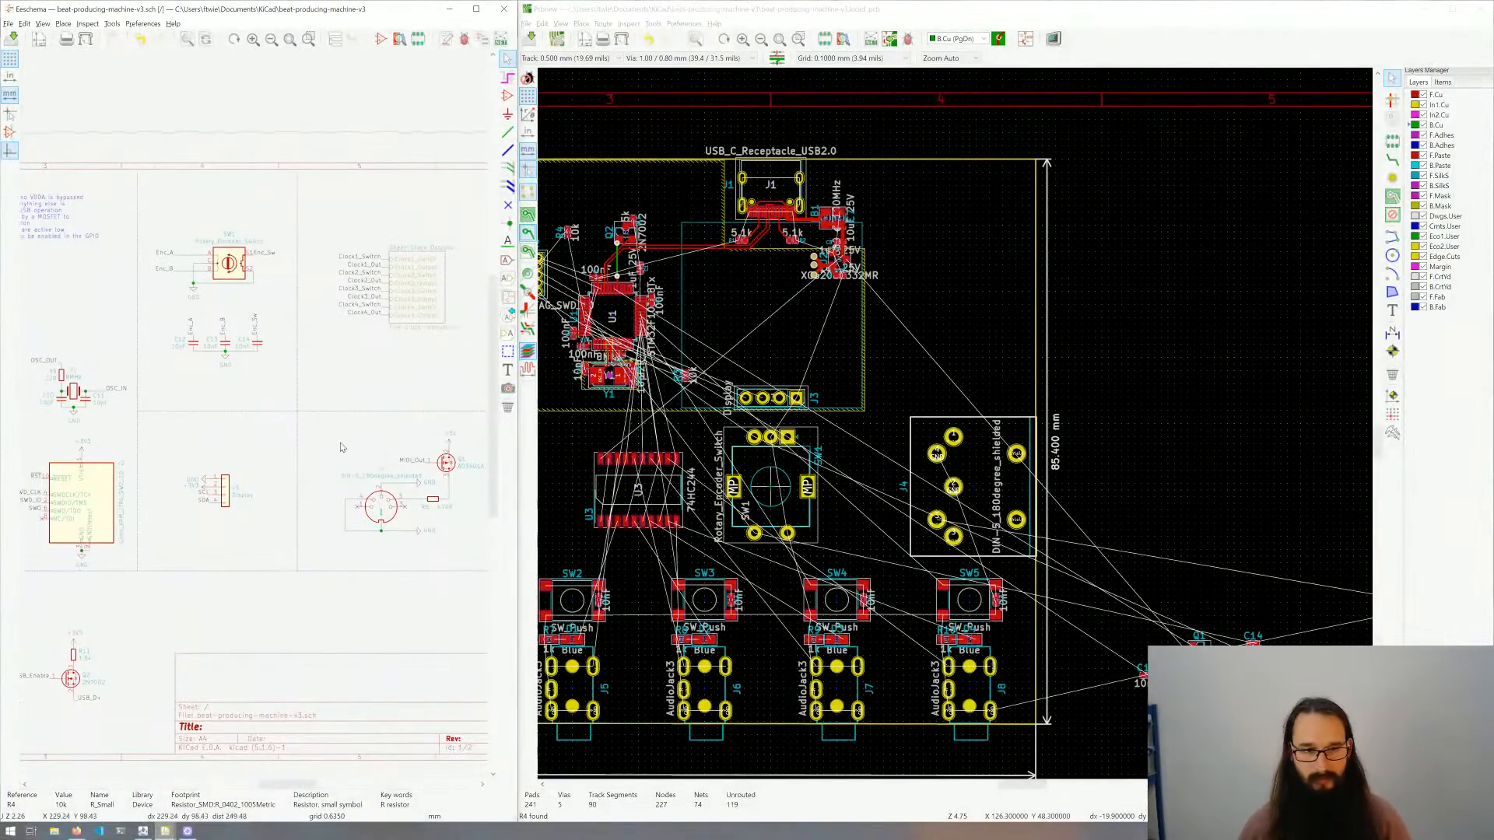
left_click(447, 462)
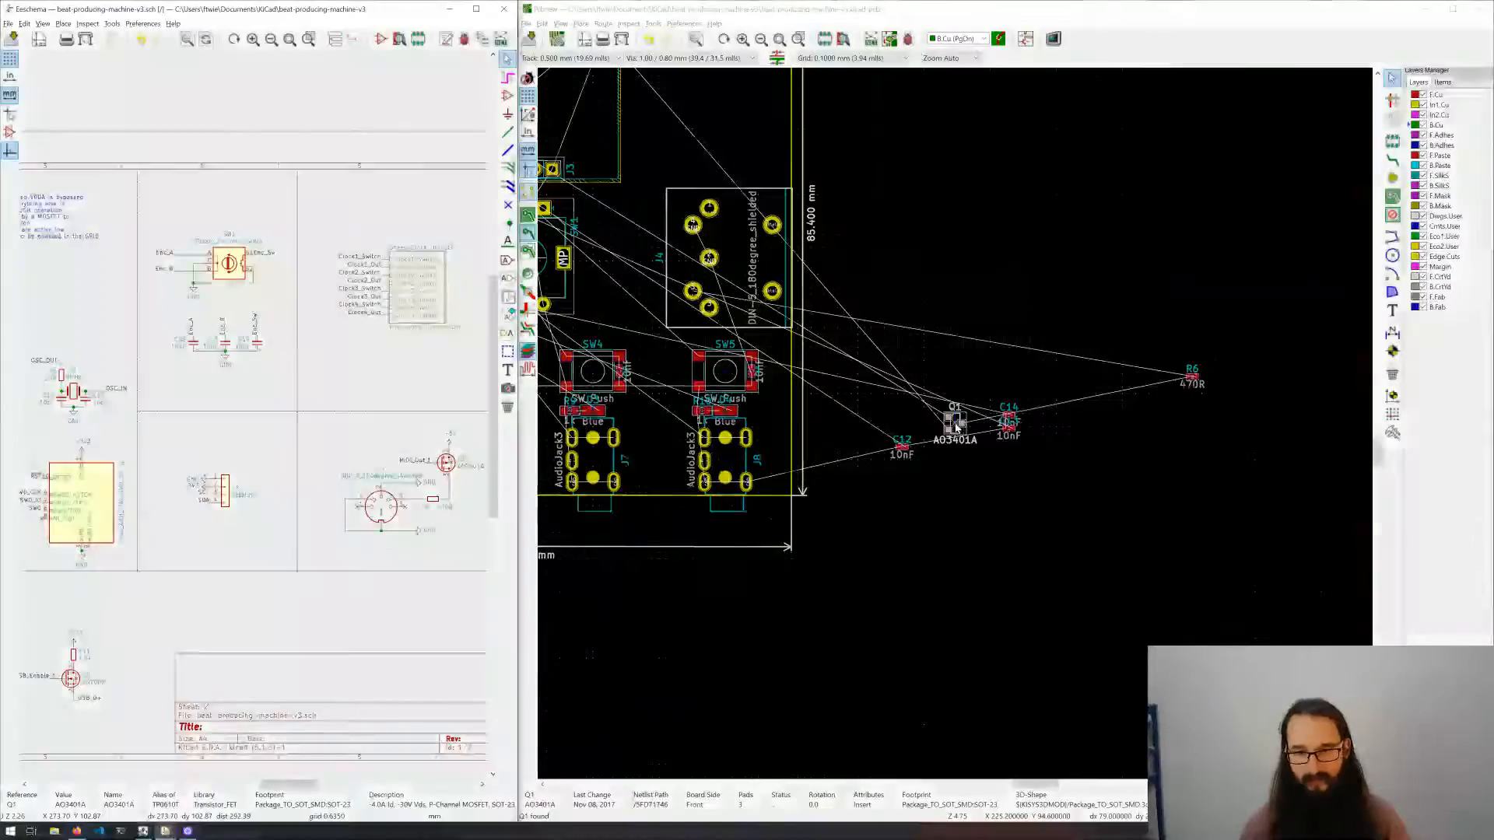
scroll(958, 425, "up", 4)
left_click(960, 440)
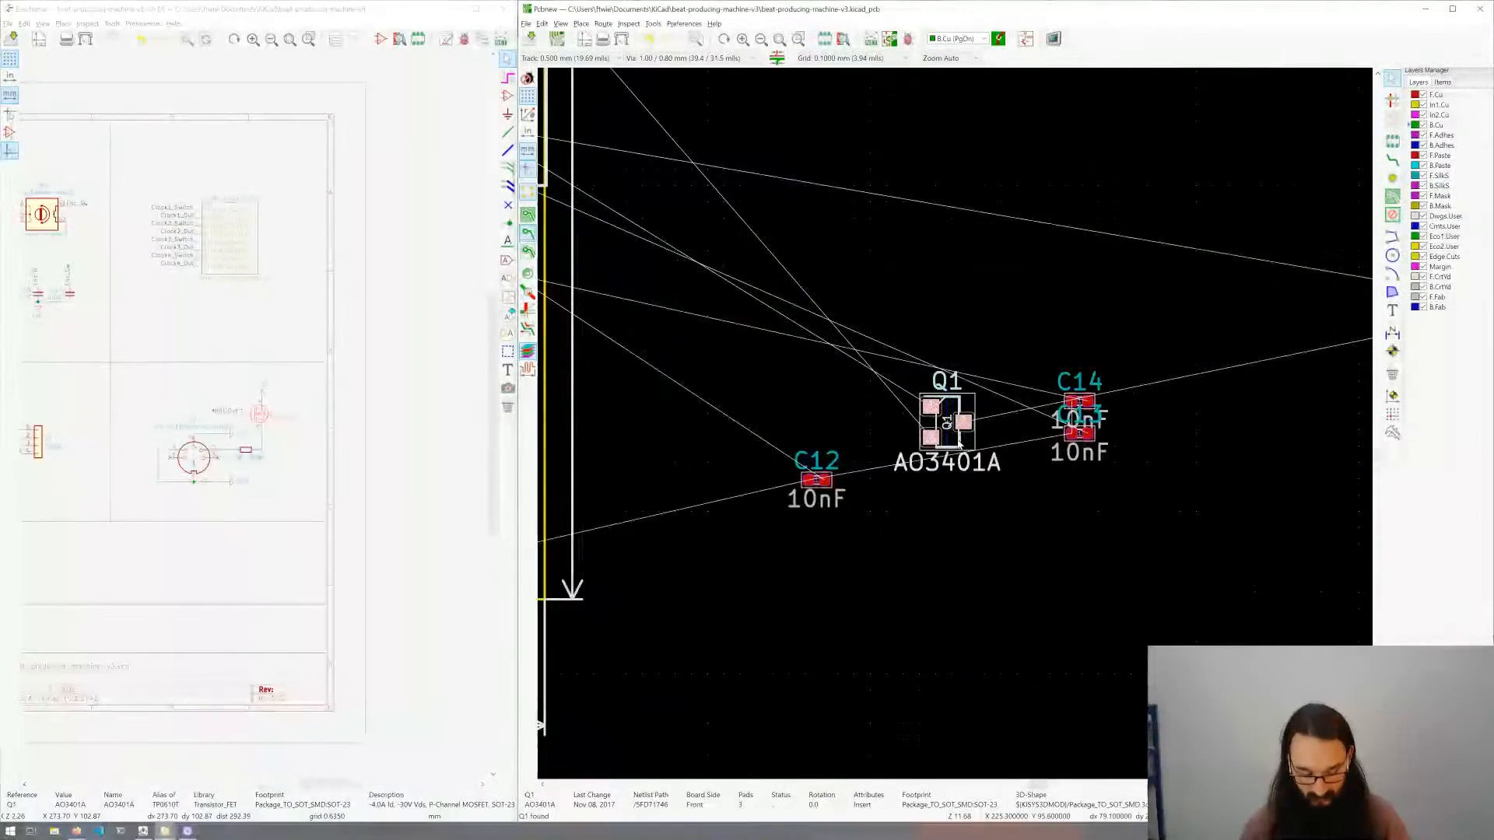
scroll(960, 439, "down", 4)
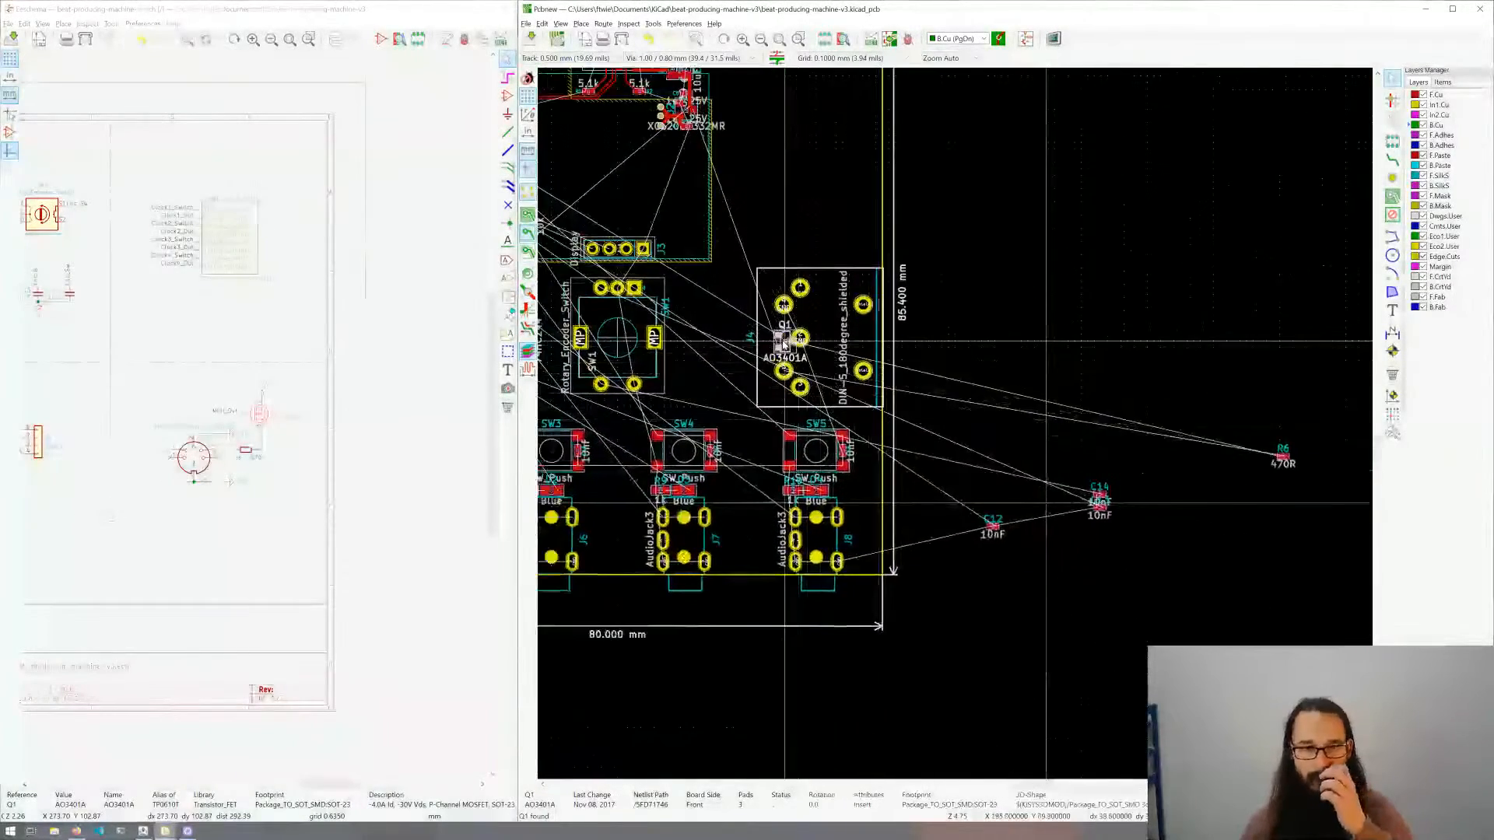
scroll(782, 343, "up", 3)
left_click_drag(955, 422, 981, 184)
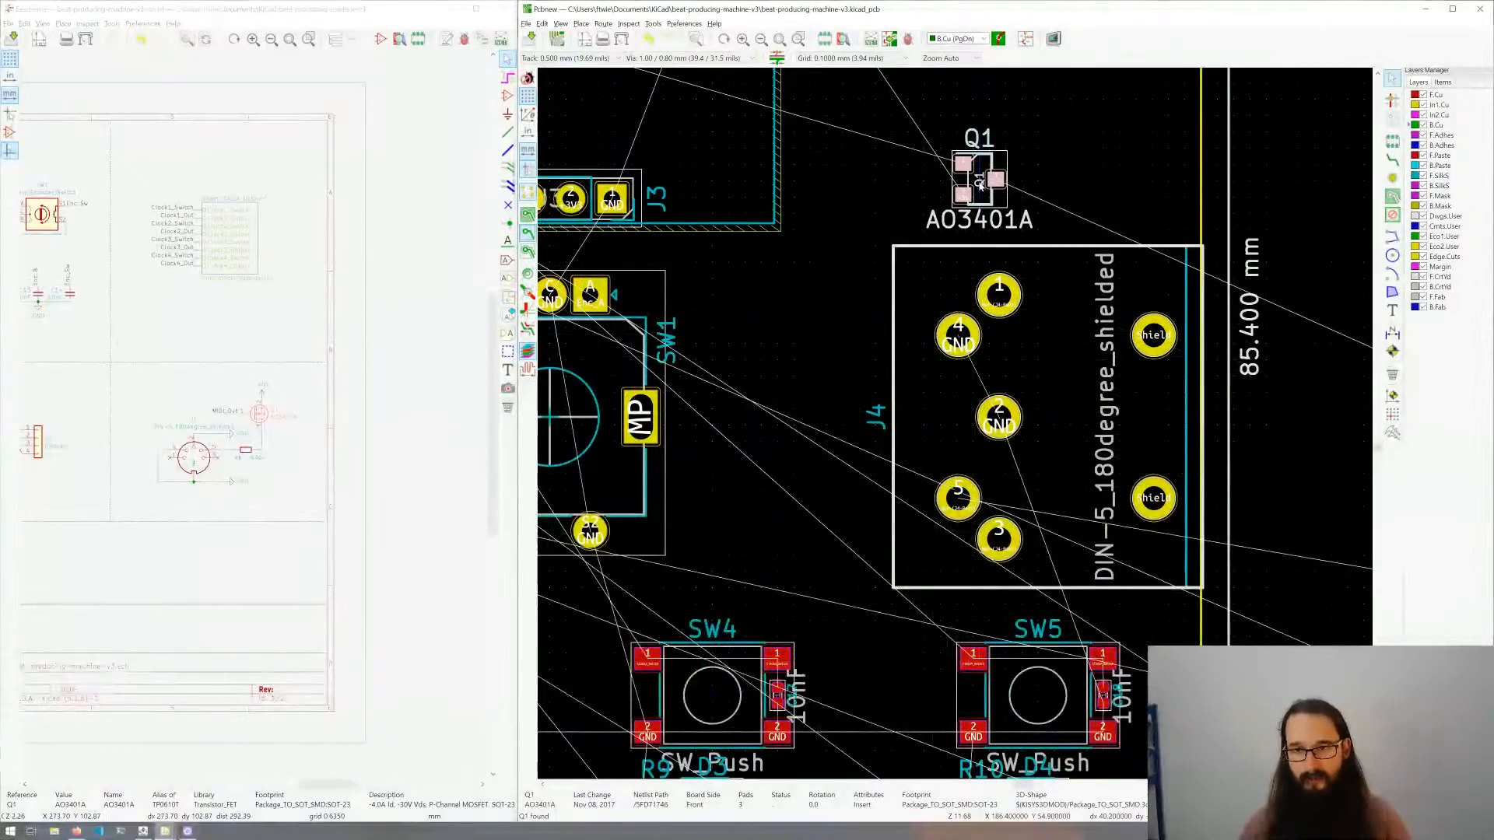
Step: Find resistor R6 from the schematic and place its 470R footprint beside Q1, above the DIN-5 connector J4
left_click(246, 453)
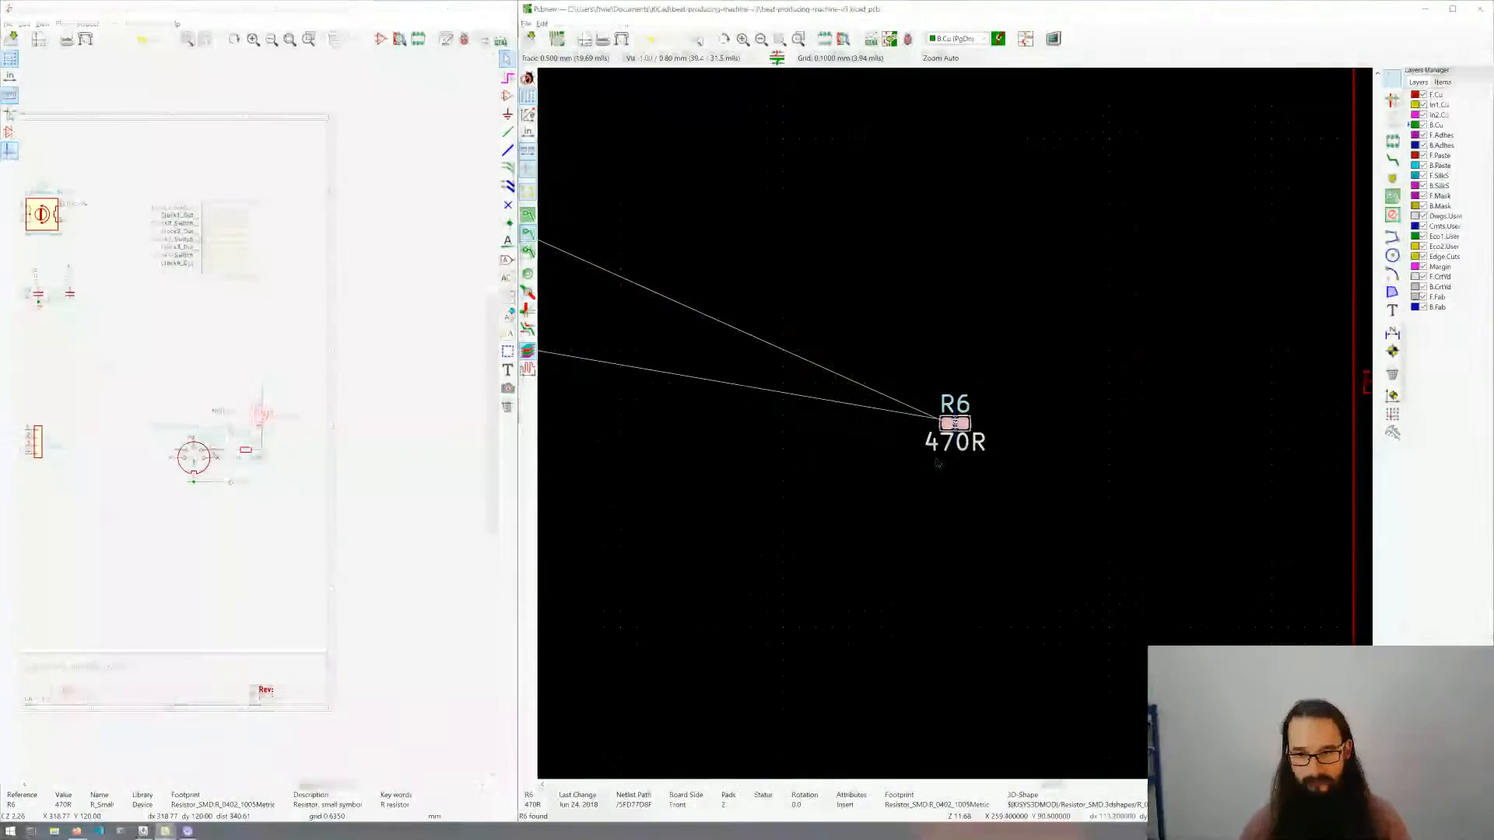
scroll(957, 426, "down", 4)
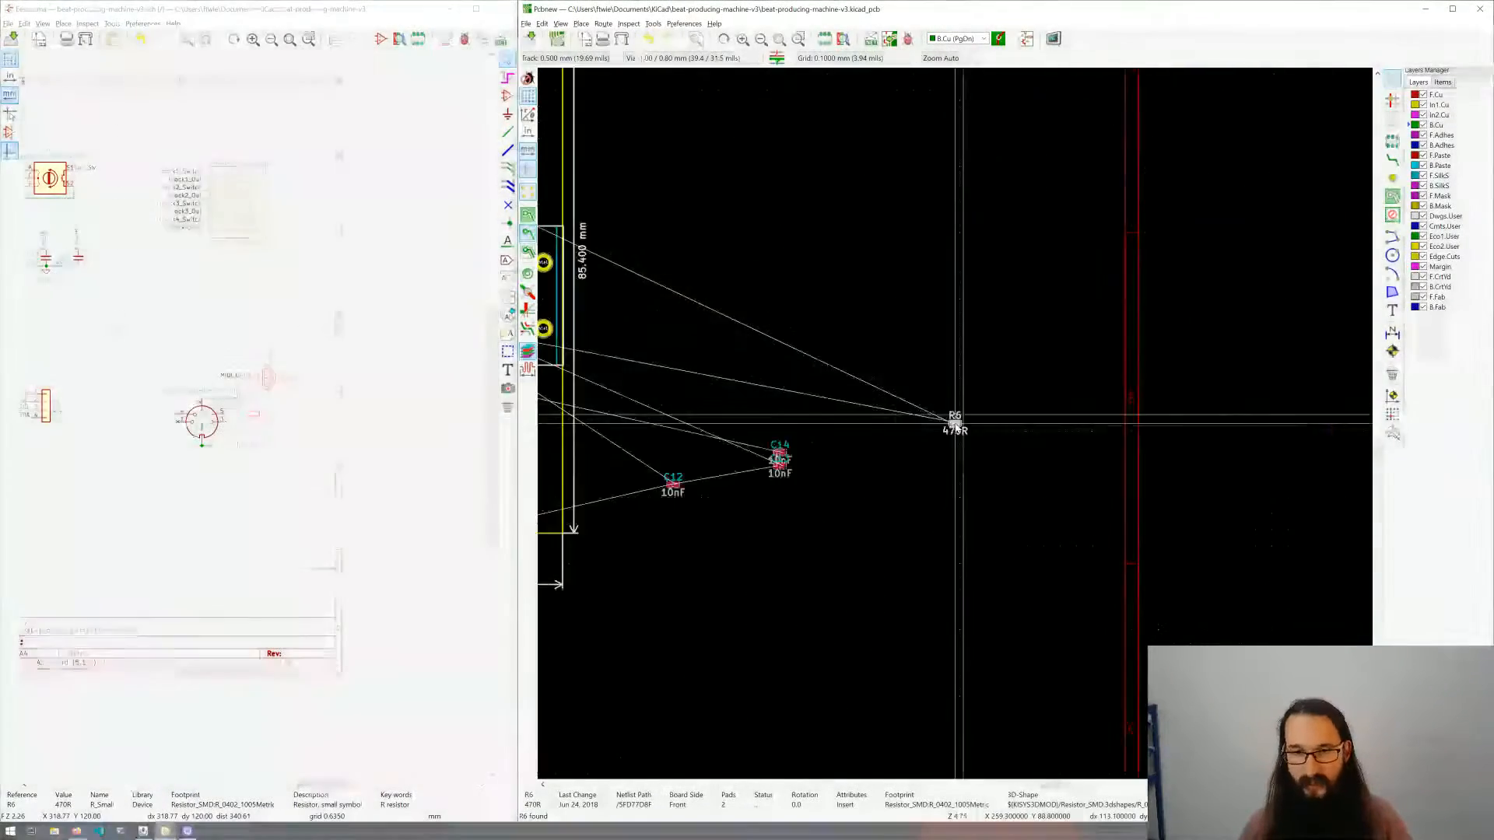
left_click_drag(809, 301, 870, 294)
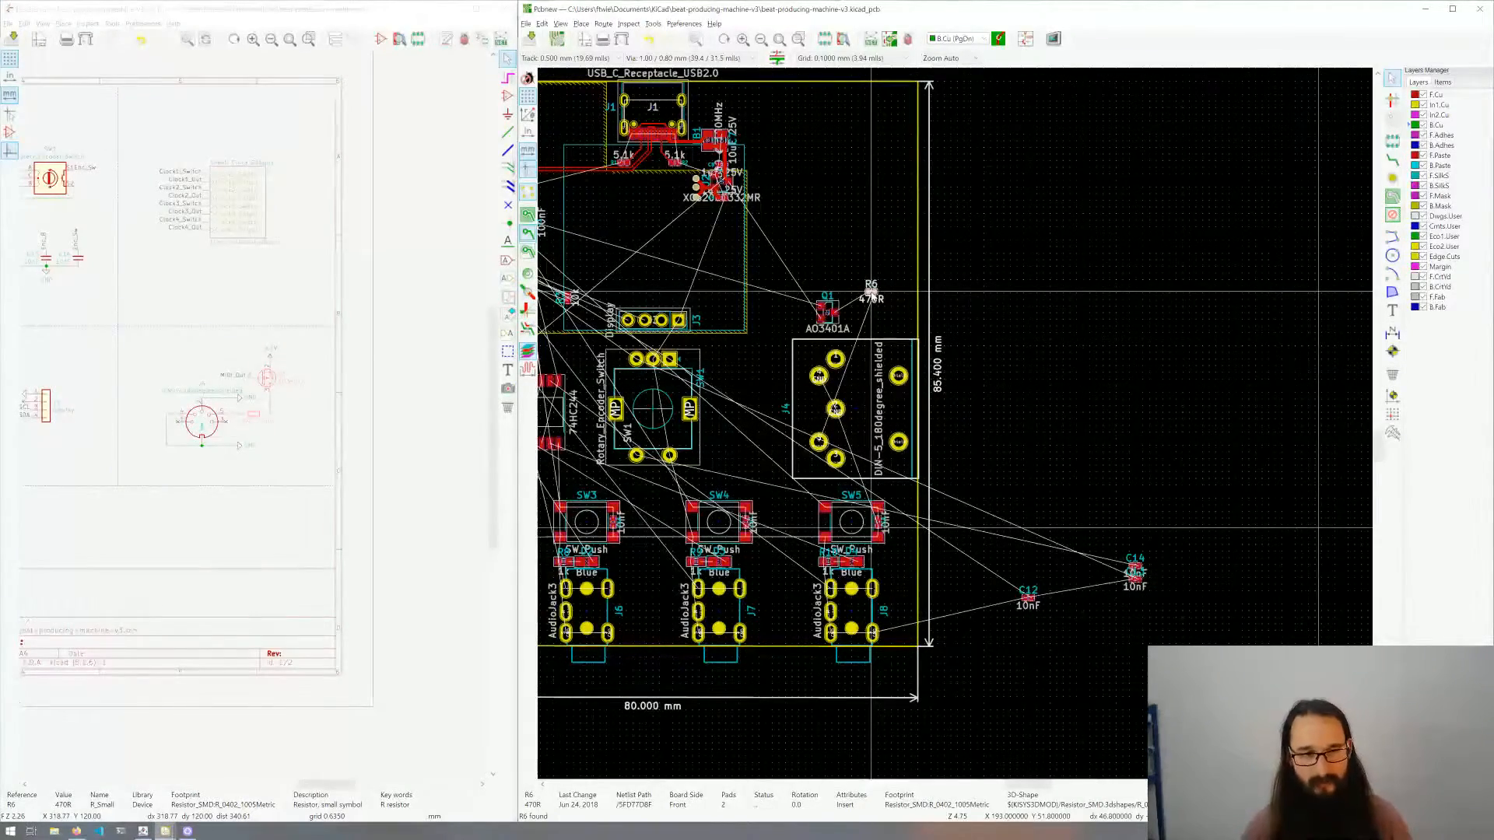
left_click_drag(871, 293, 873, 299)
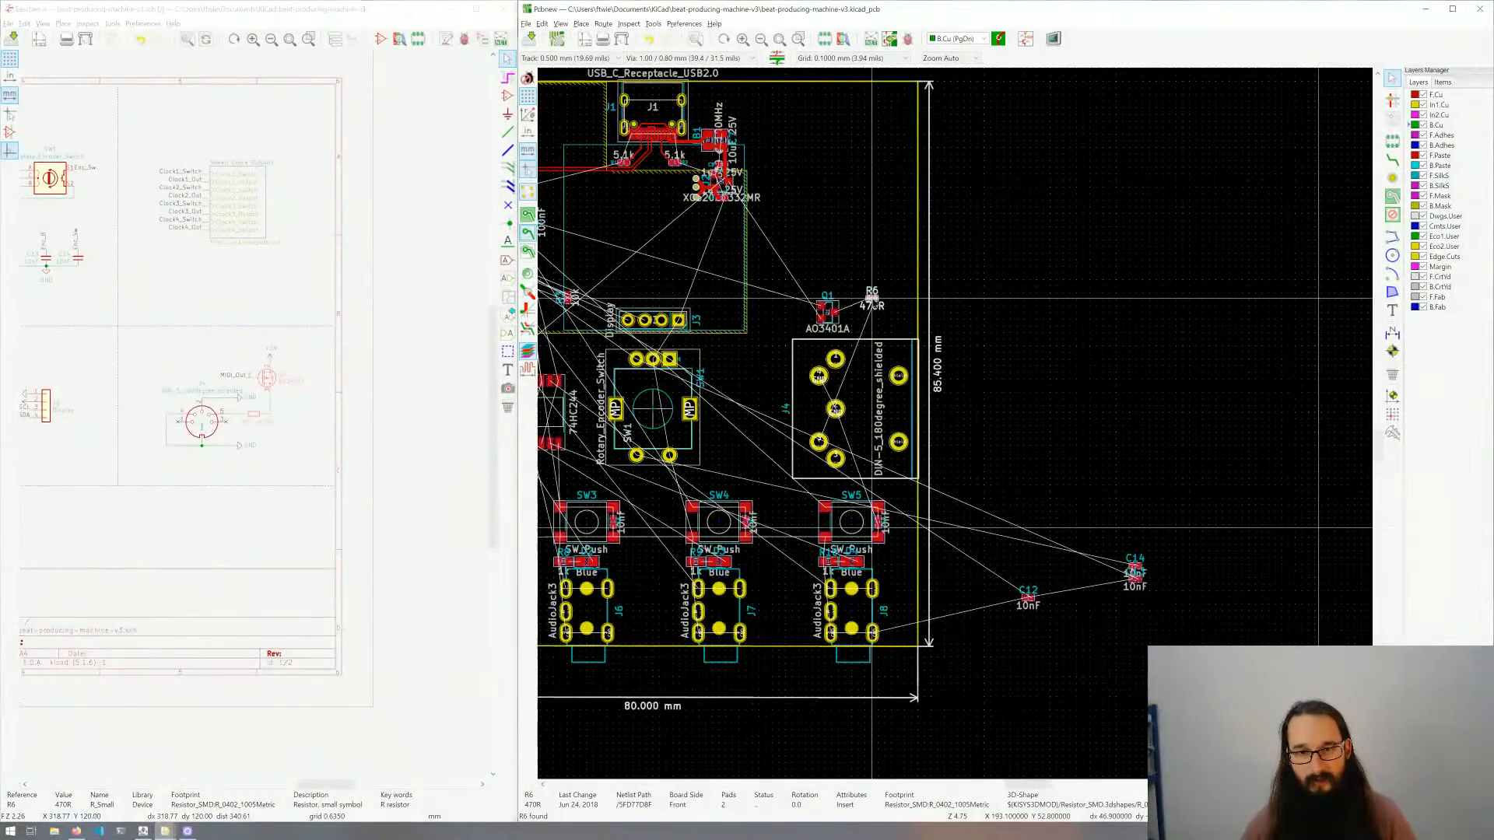
Step: Examine the placement of Q1 and R6 above J4 and how their unrouted connections run across the board
middle_click_drag(809, 278, 990, 334)
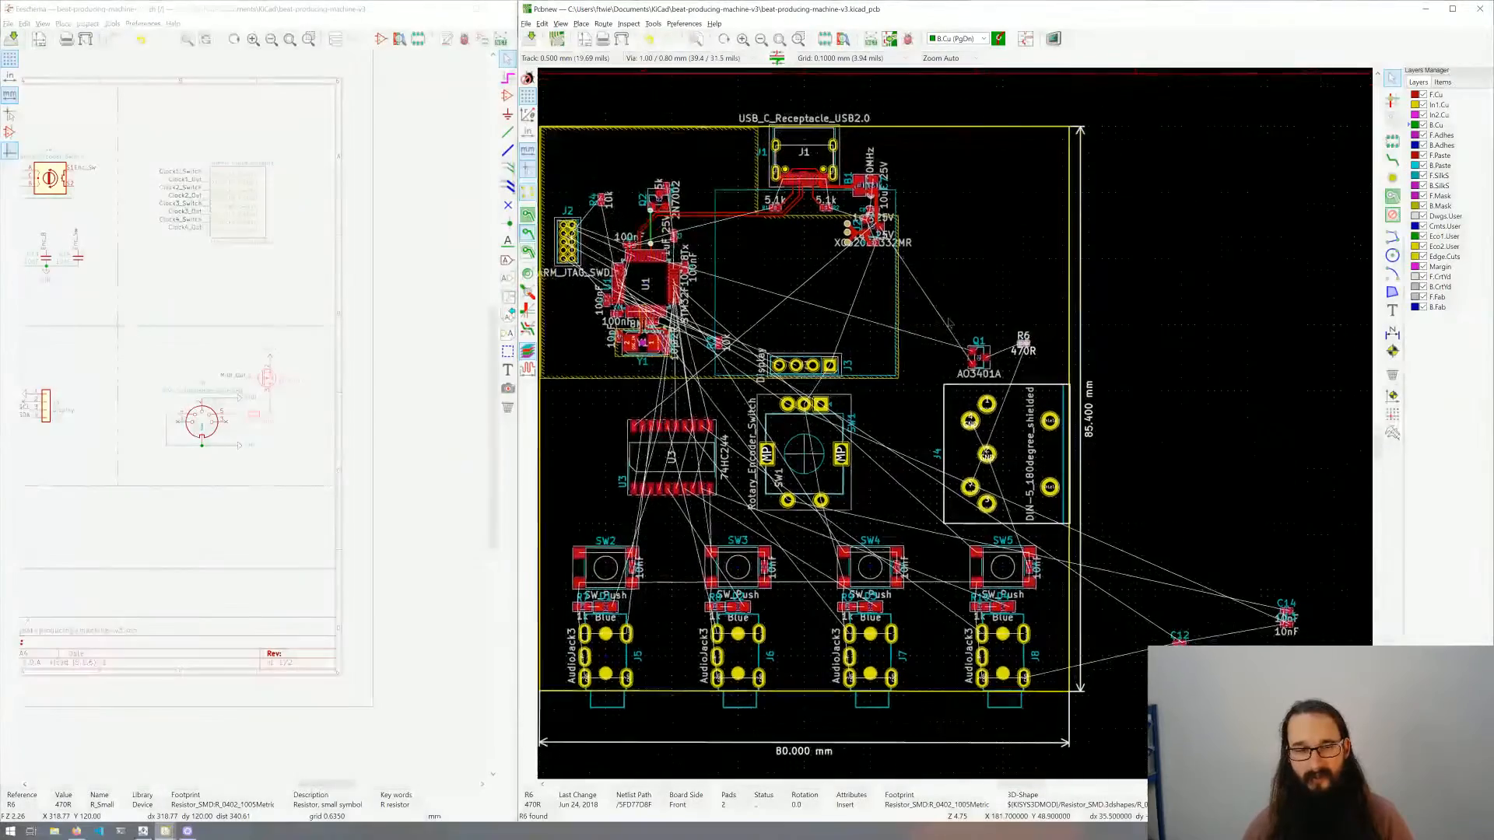
middle_click_drag(979, 334, 1004, 315)
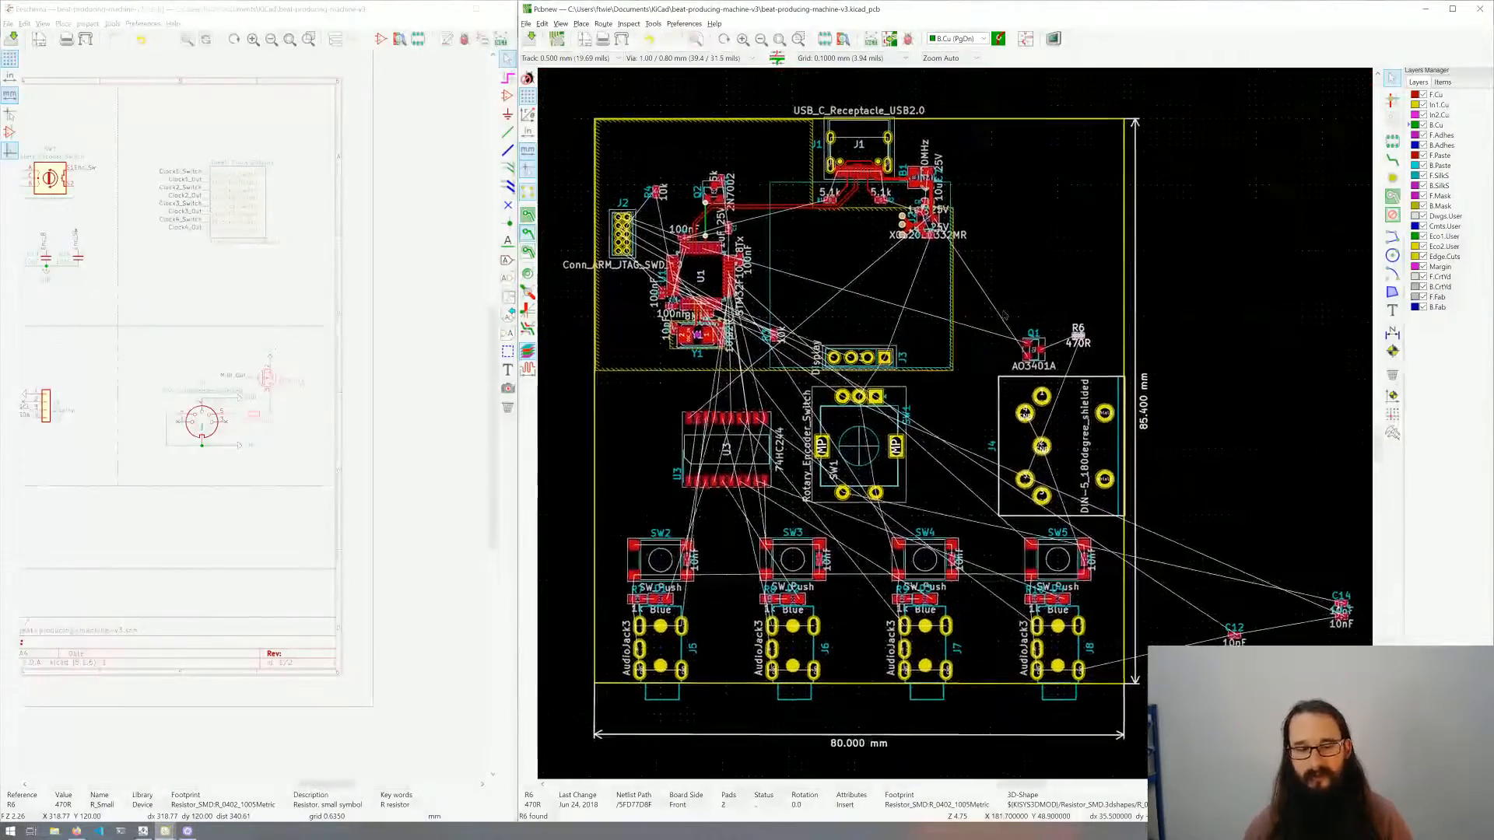
scroll(1066, 284, "up", 3)
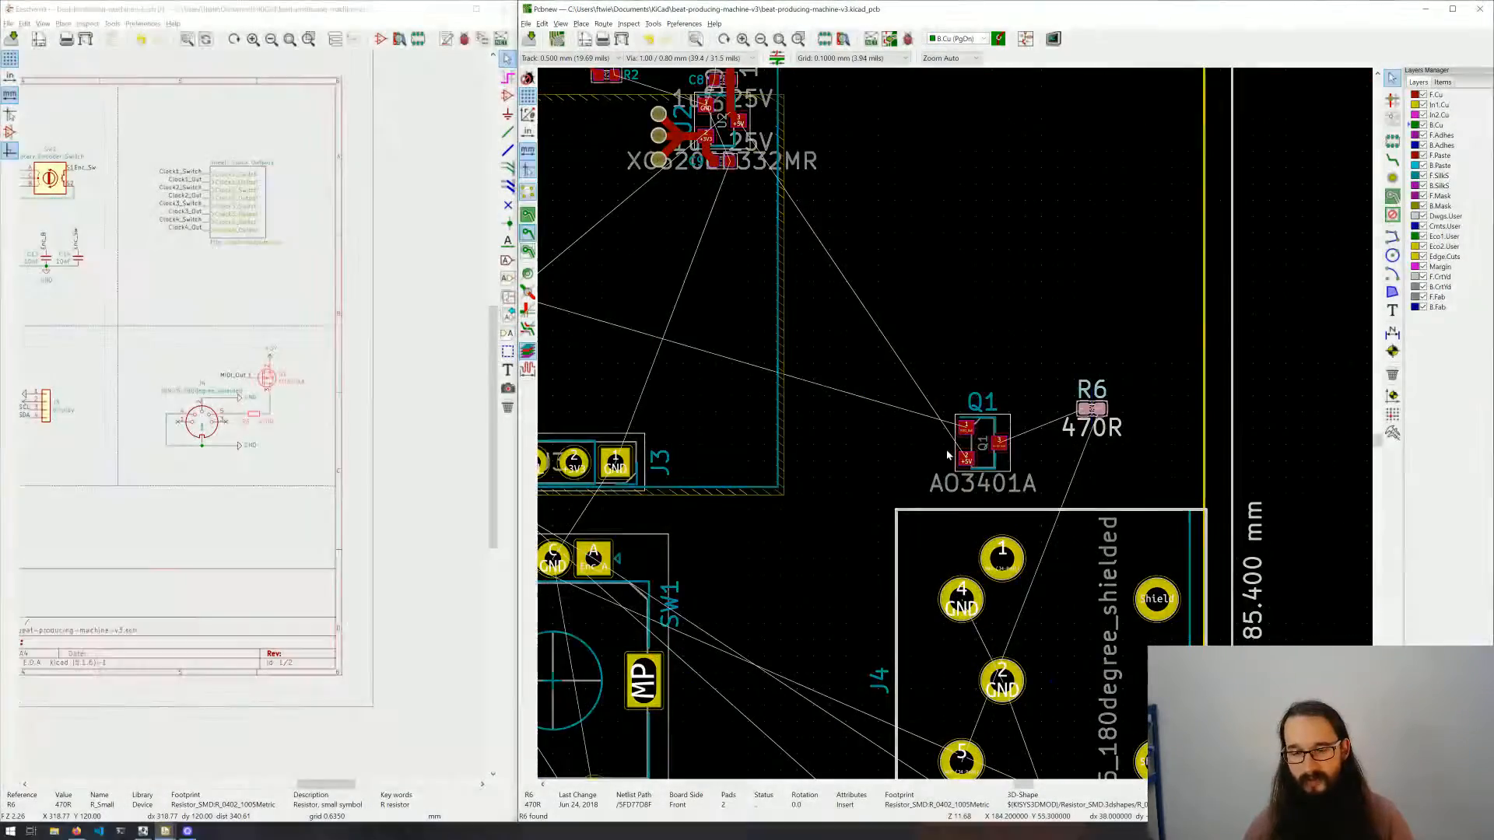
middle_click_drag(948, 455, 808, 321)
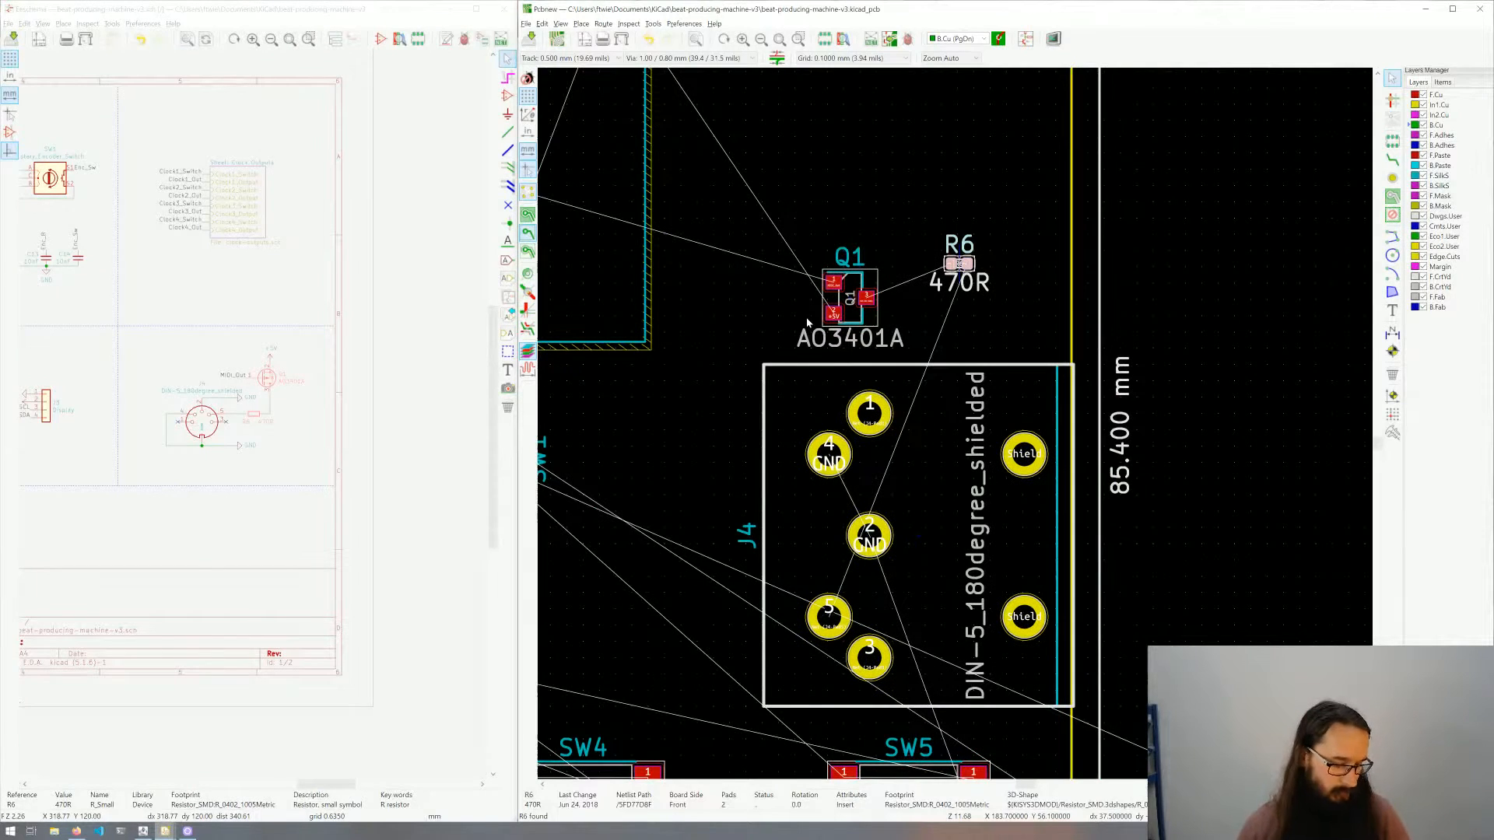
middle_click_drag(907, 316, 891, 319)
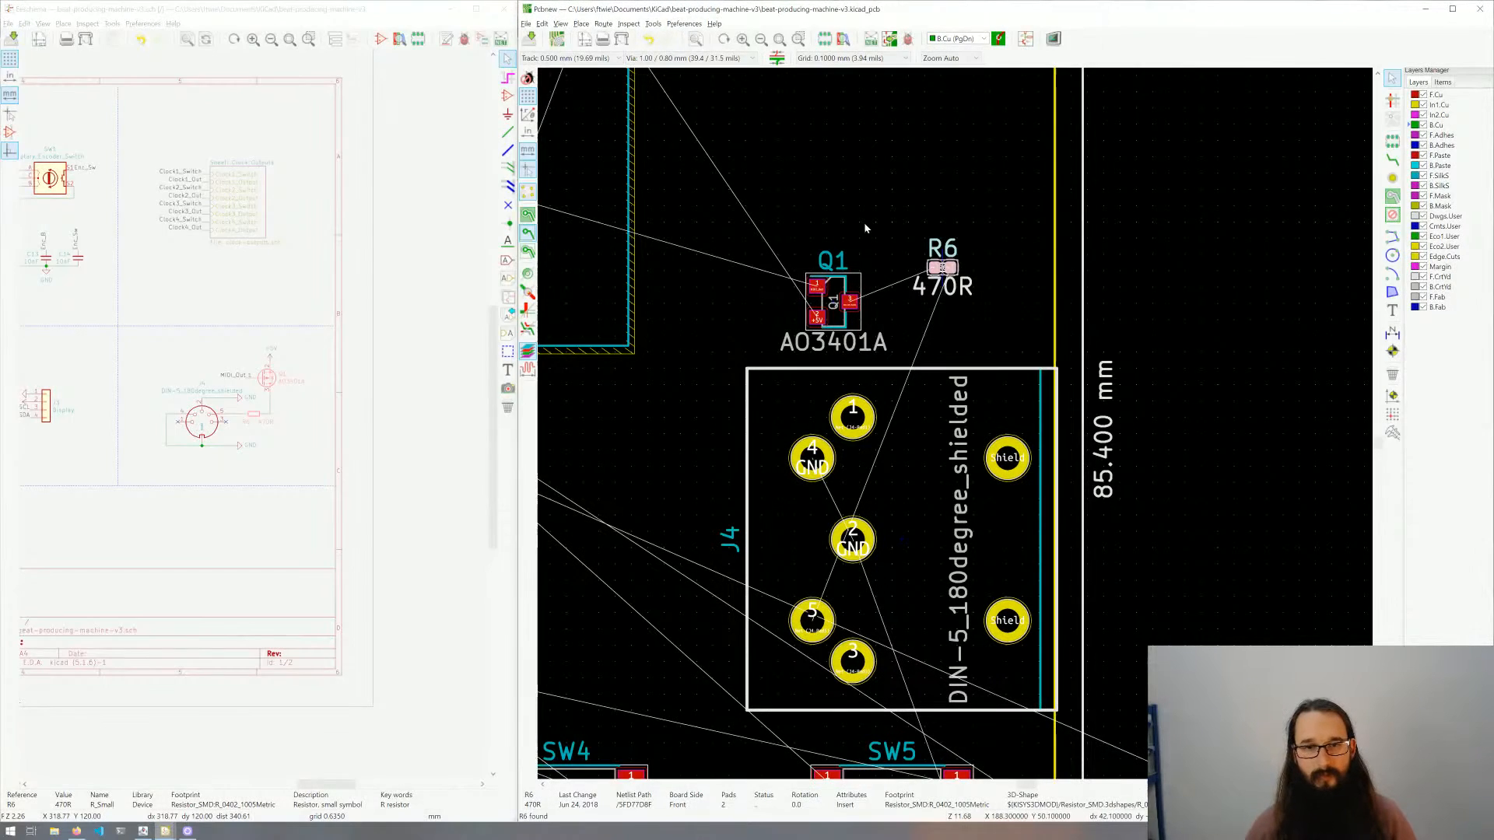
left_click(864, 223)
middle_click_drag(864, 222, 864, 270)
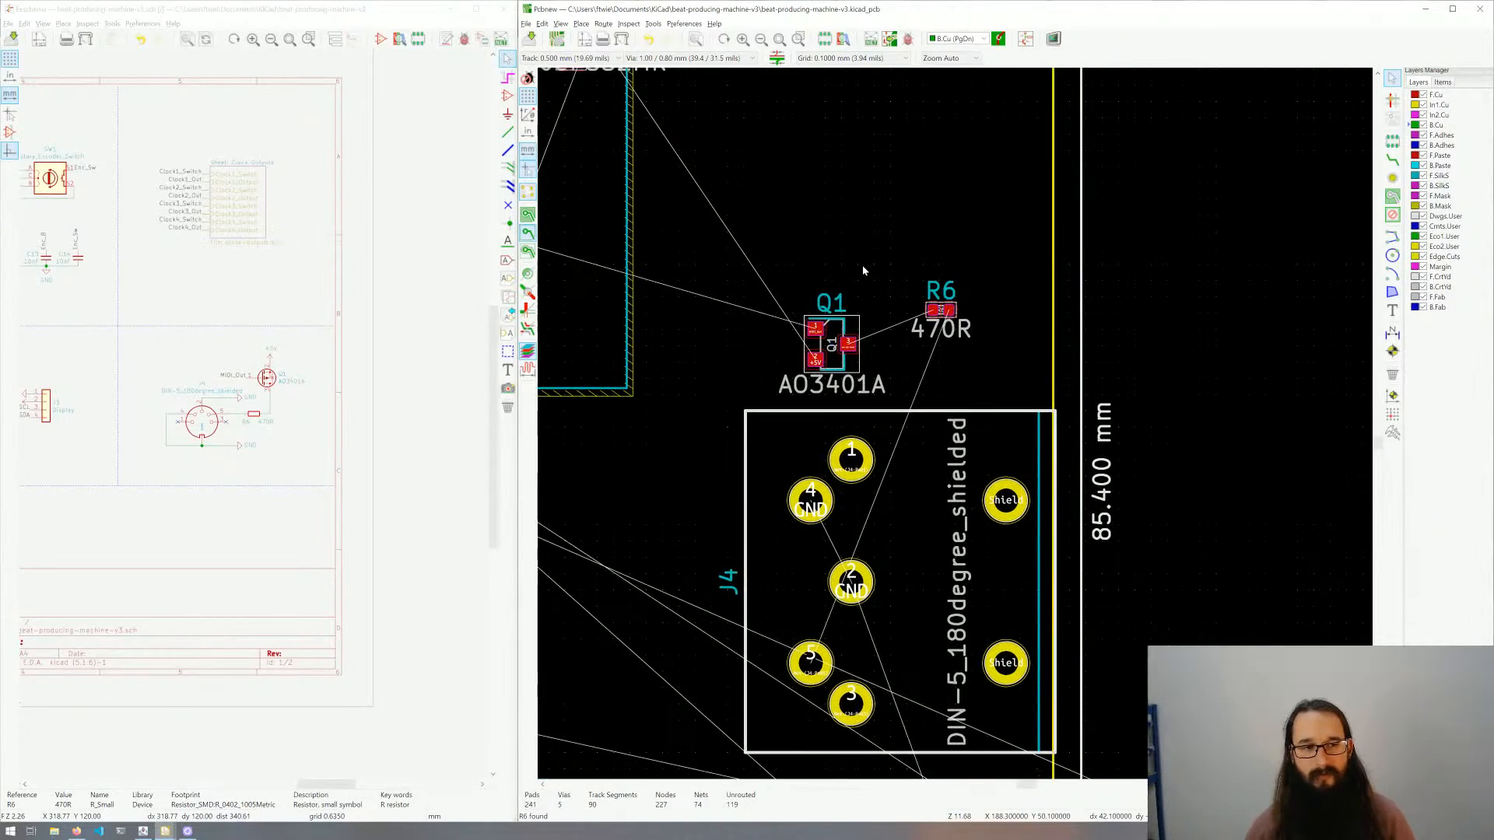
scroll(956, 428, "down", 2)
scroll(956, 427, "up", 2)
scroll(956, 427, "down", 3)
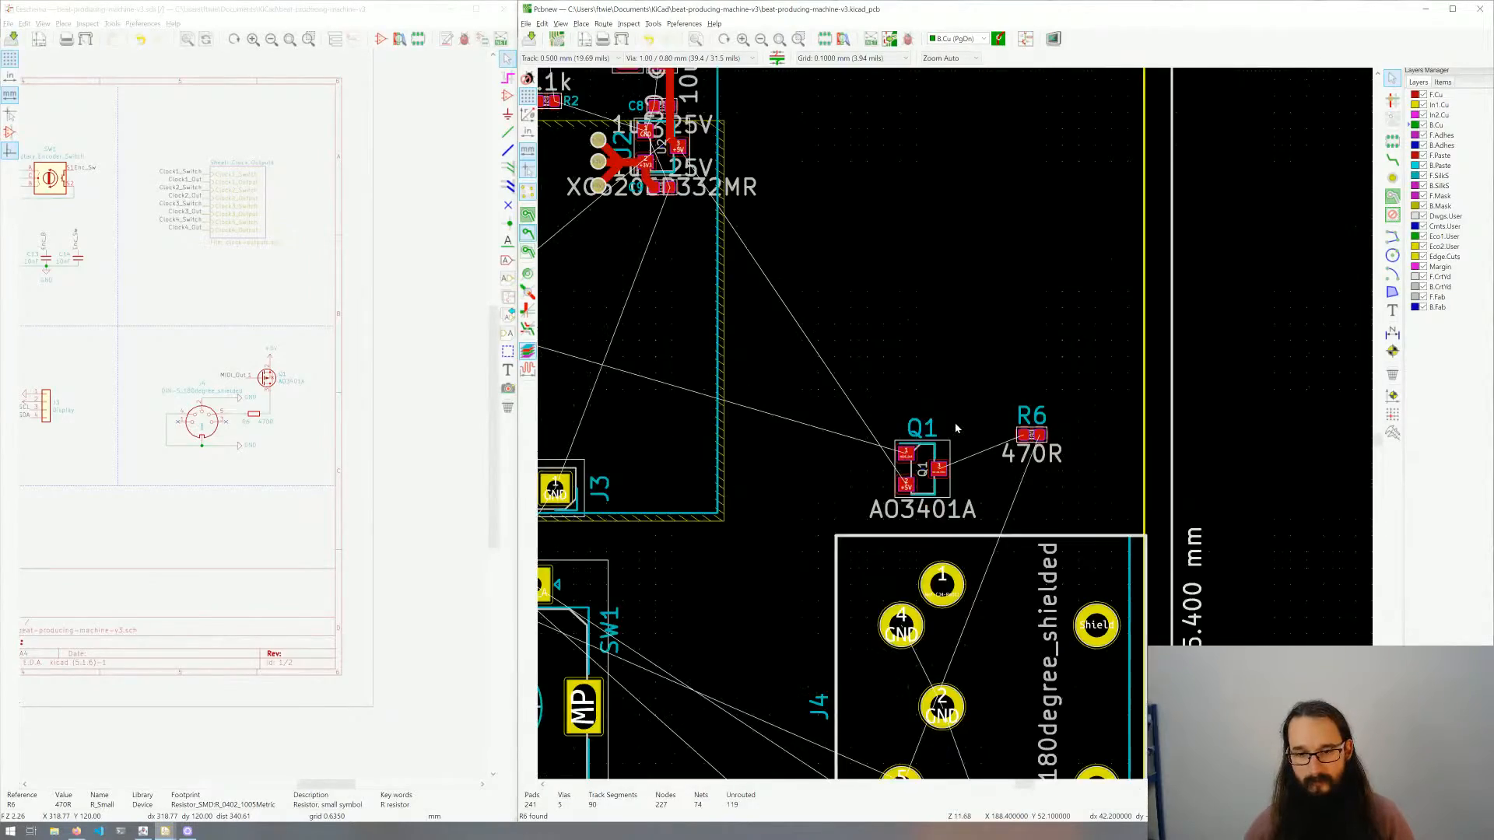
middle_click_drag(777, 422, 801, 433)
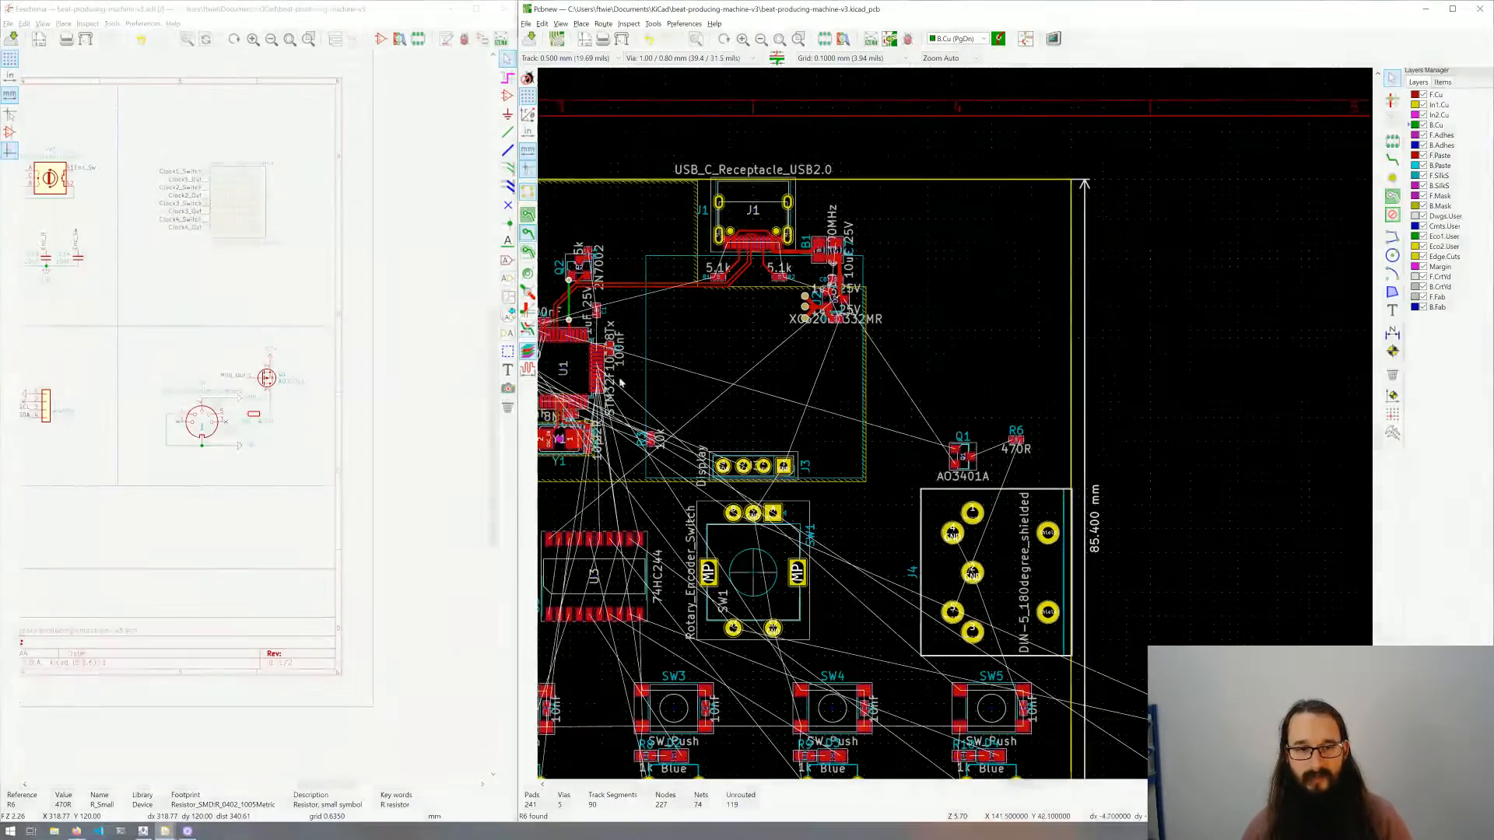
middle_click_drag(620, 384, 726, 392)
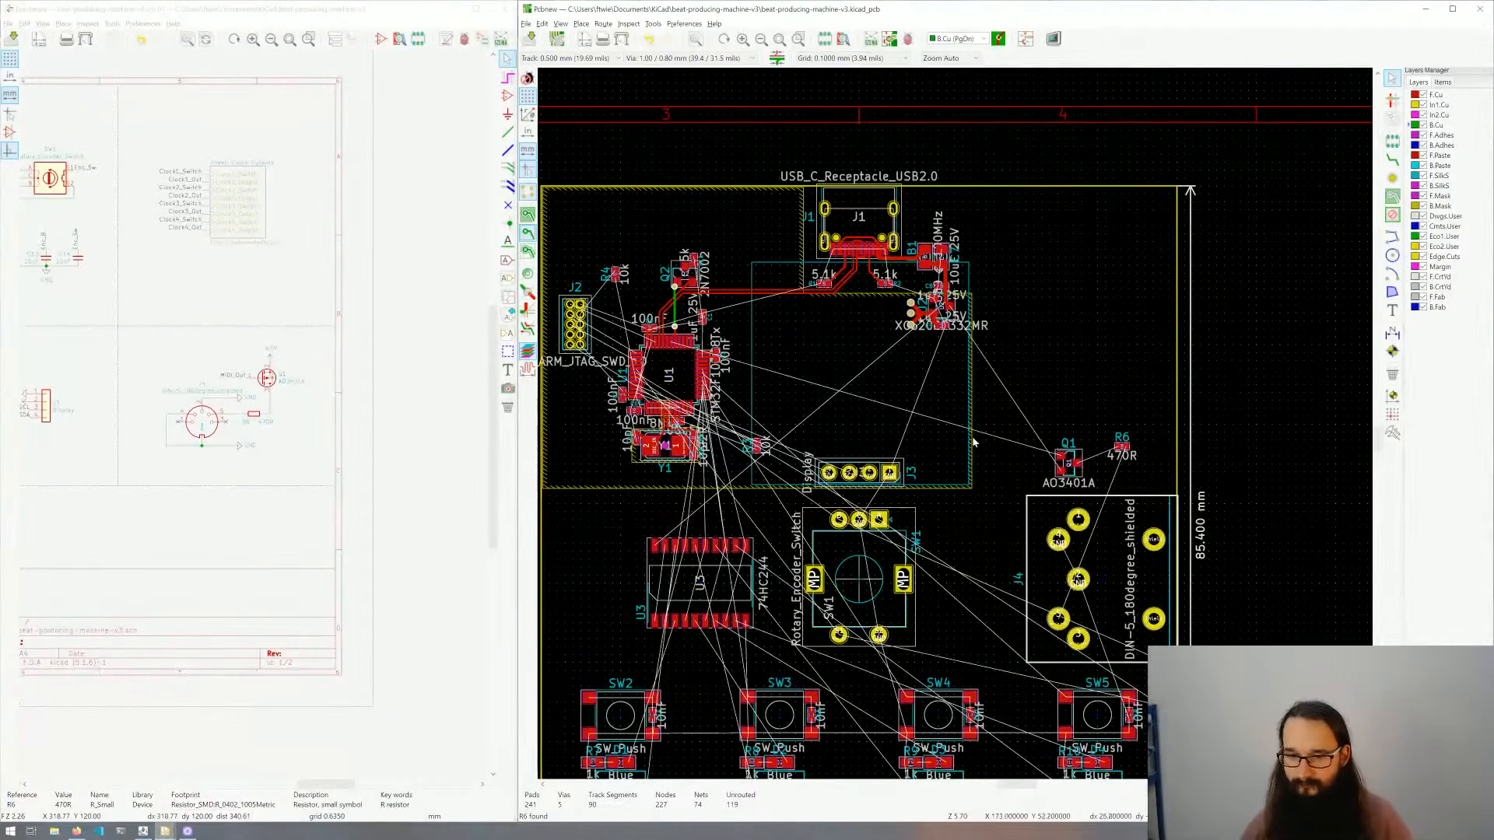
Step: Move R6 directly beside pad 3 of Q1 so the two are level with each other
scroll(1147, 447, "up", 3)
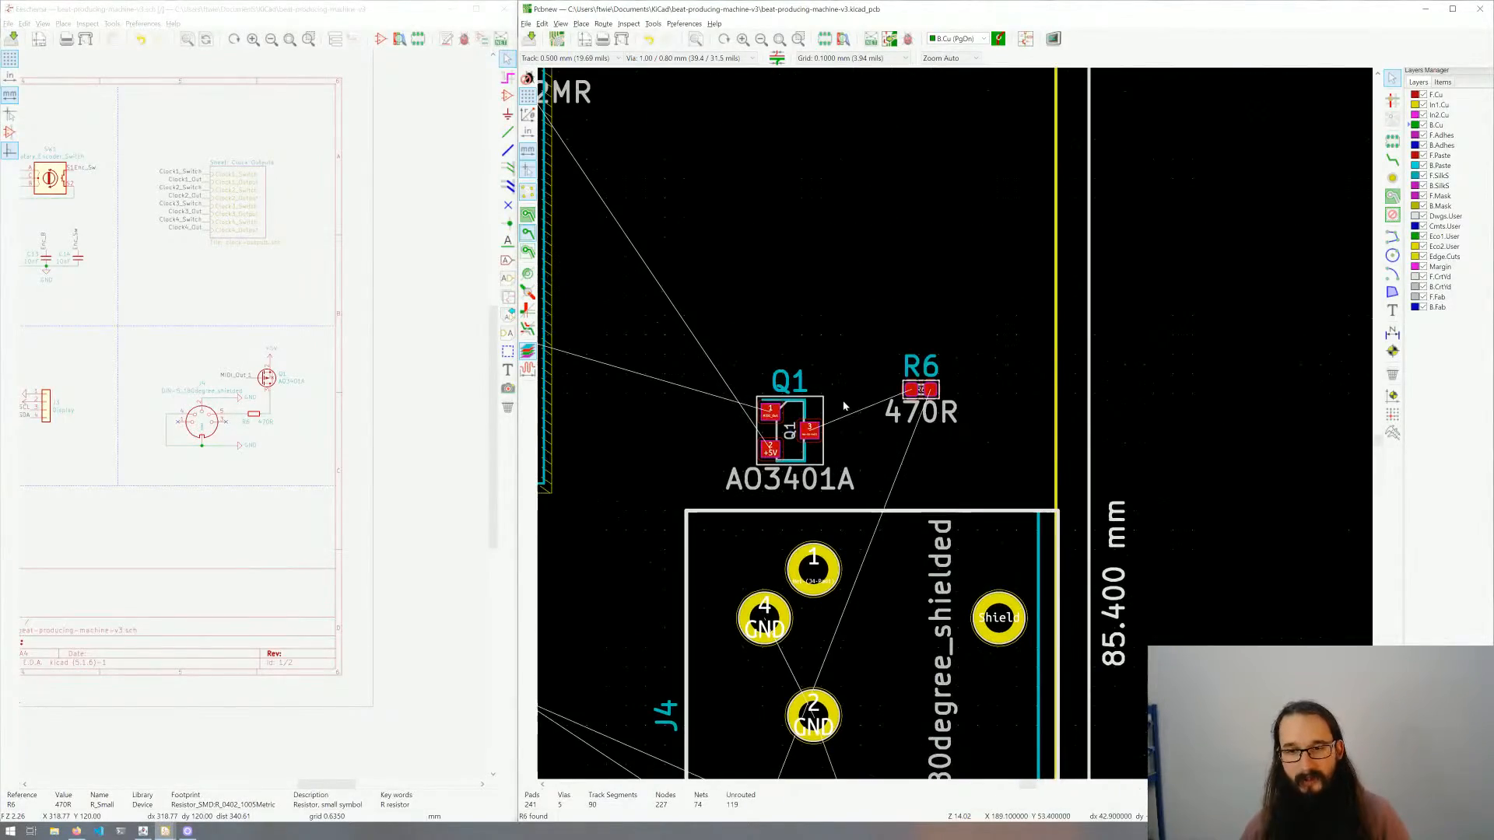
scroll(766, 384, "up", 3)
left_click(1149, 399)
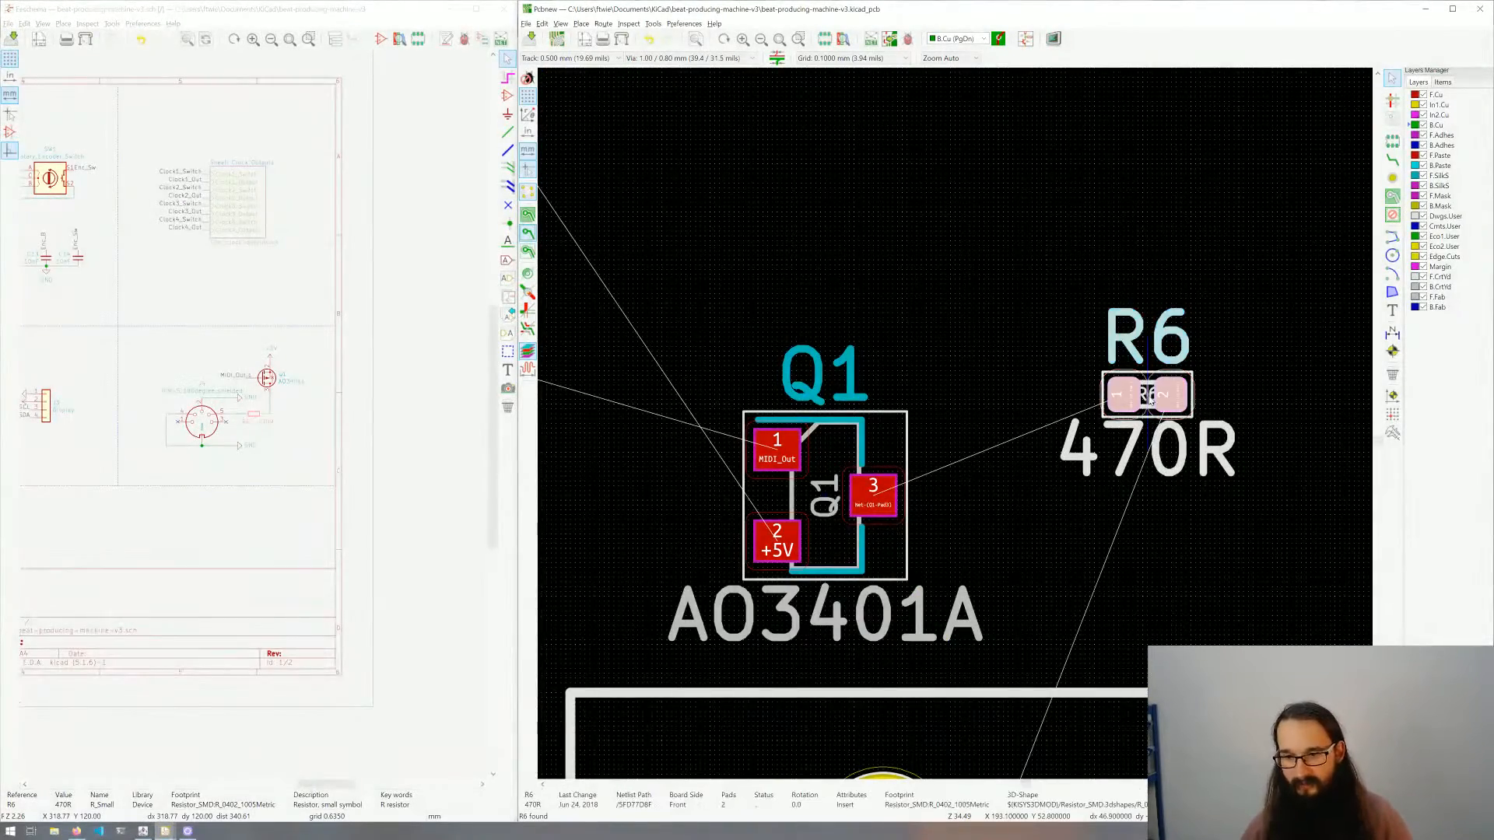
left_click_drag(1149, 399, 986, 498)
left_click(1021, 435)
scroll(1021, 435, "down", 3)
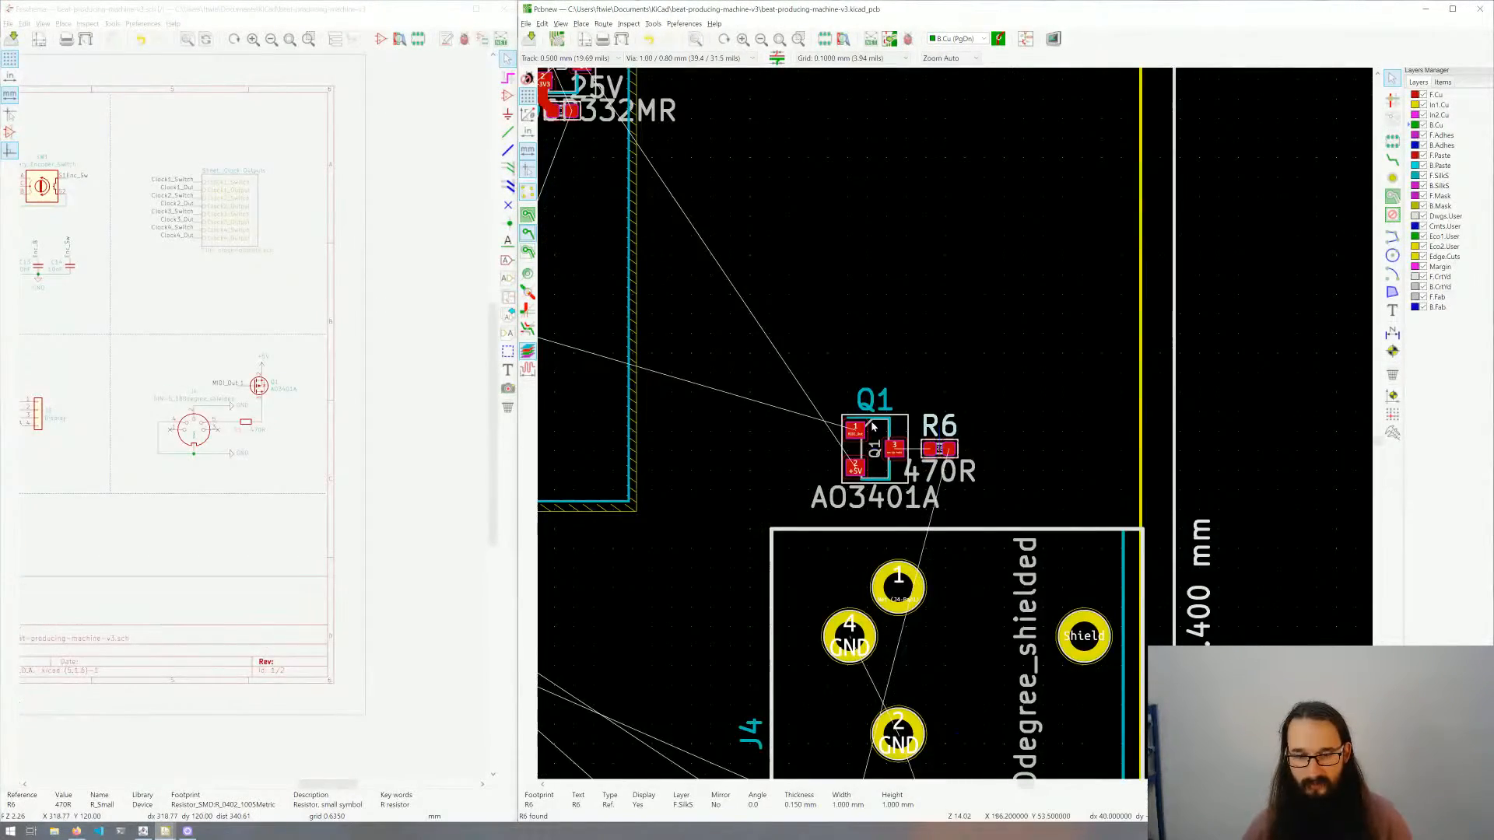
Step: Set the zone priority level of the +3V3 copper zone to 10
scroll(873, 426, "down", 4)
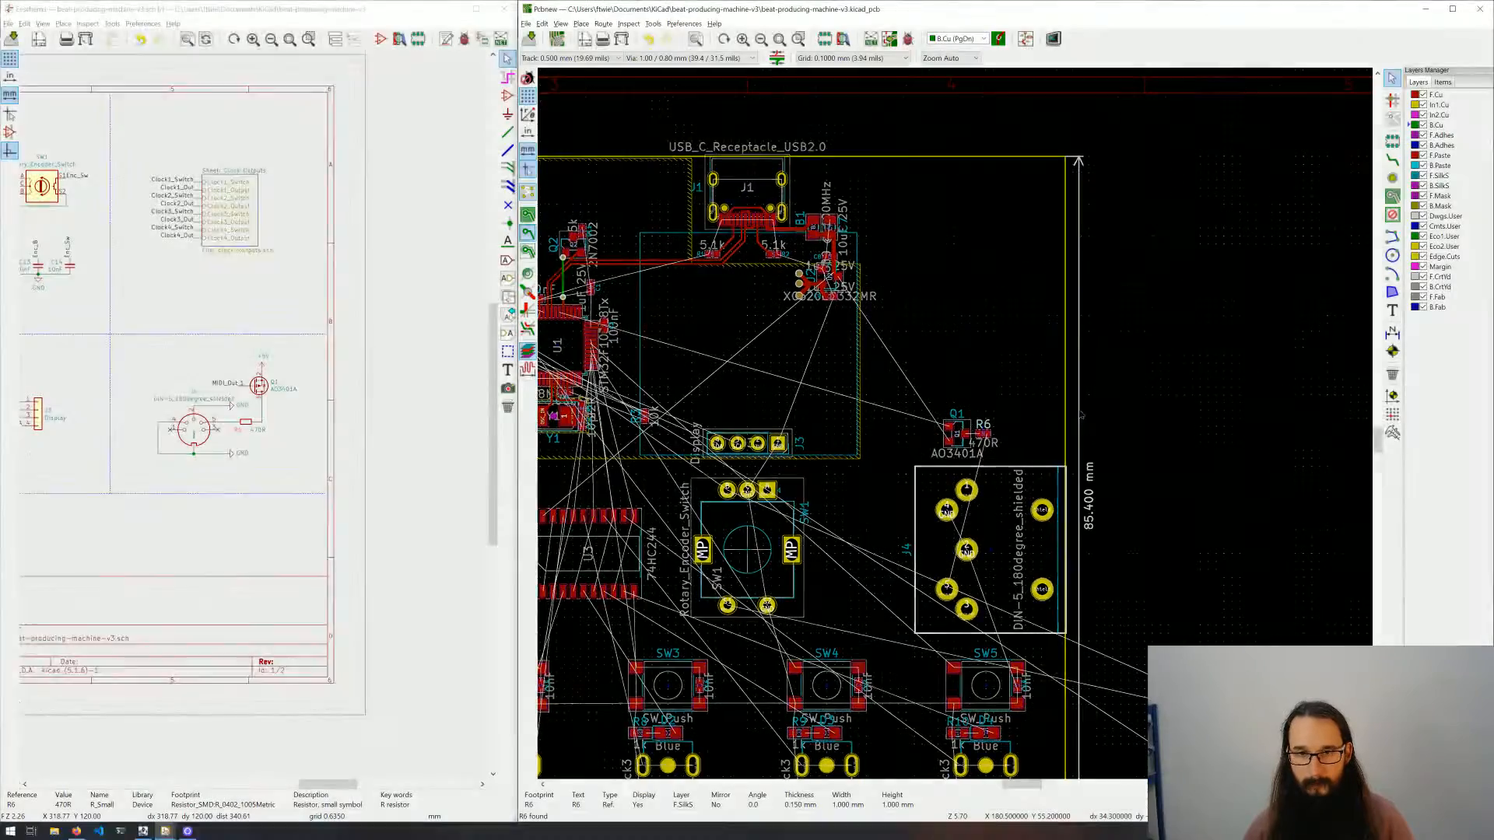
middle_click_drag(926, 436, 1100, 454)
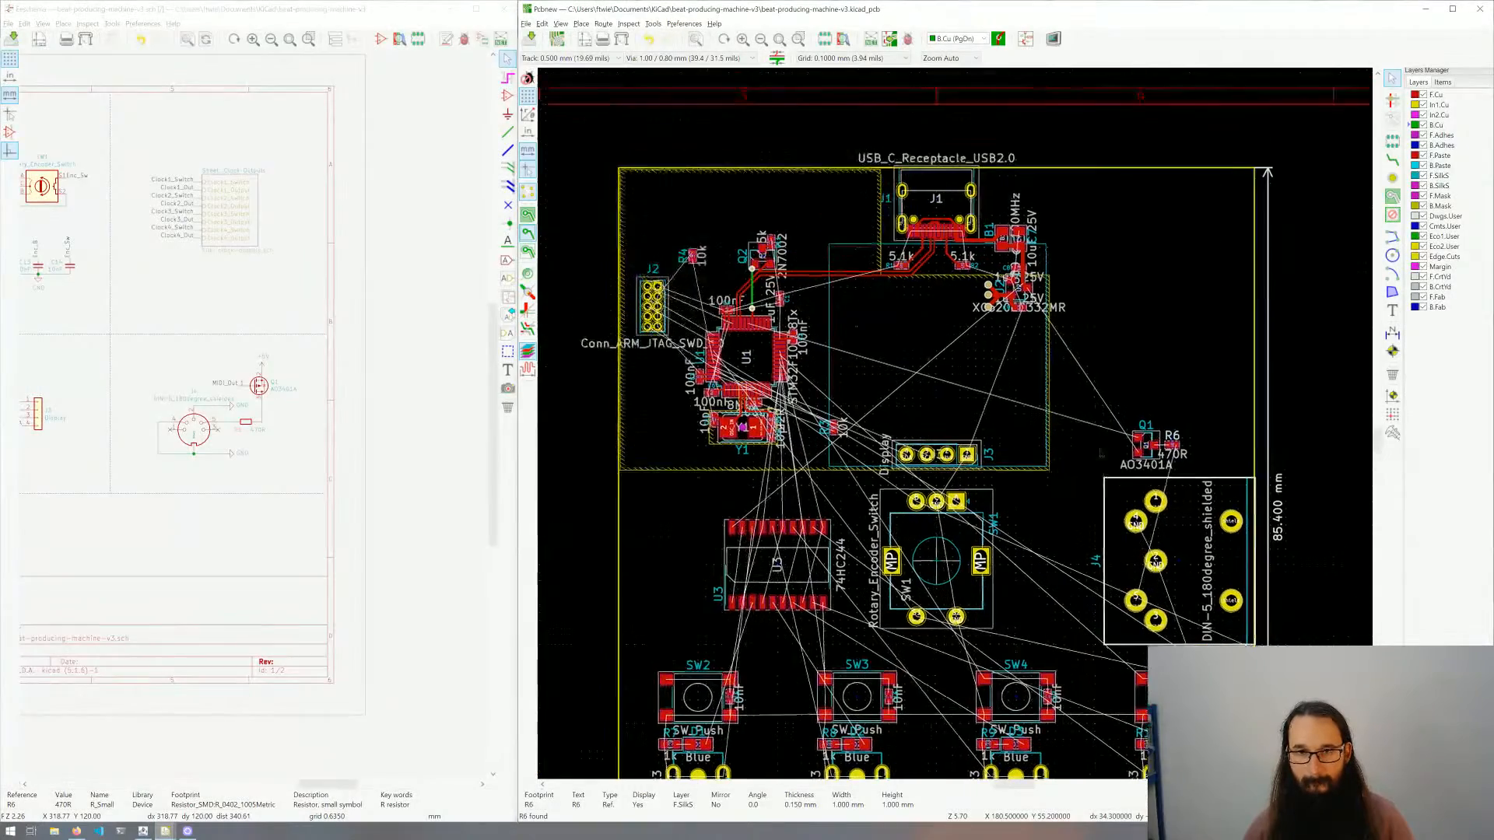
left_click(884, 182)
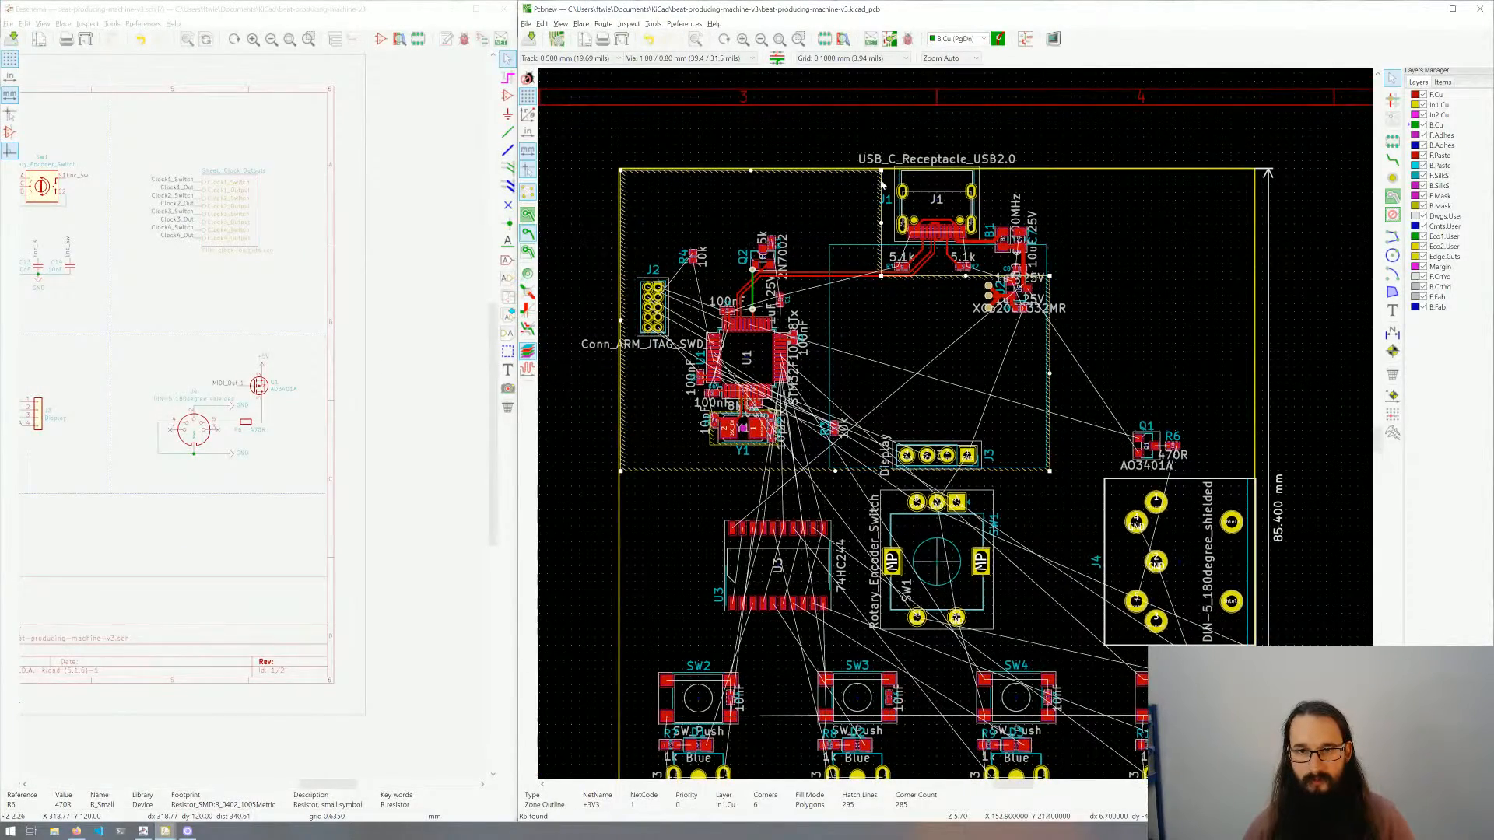
key("e")
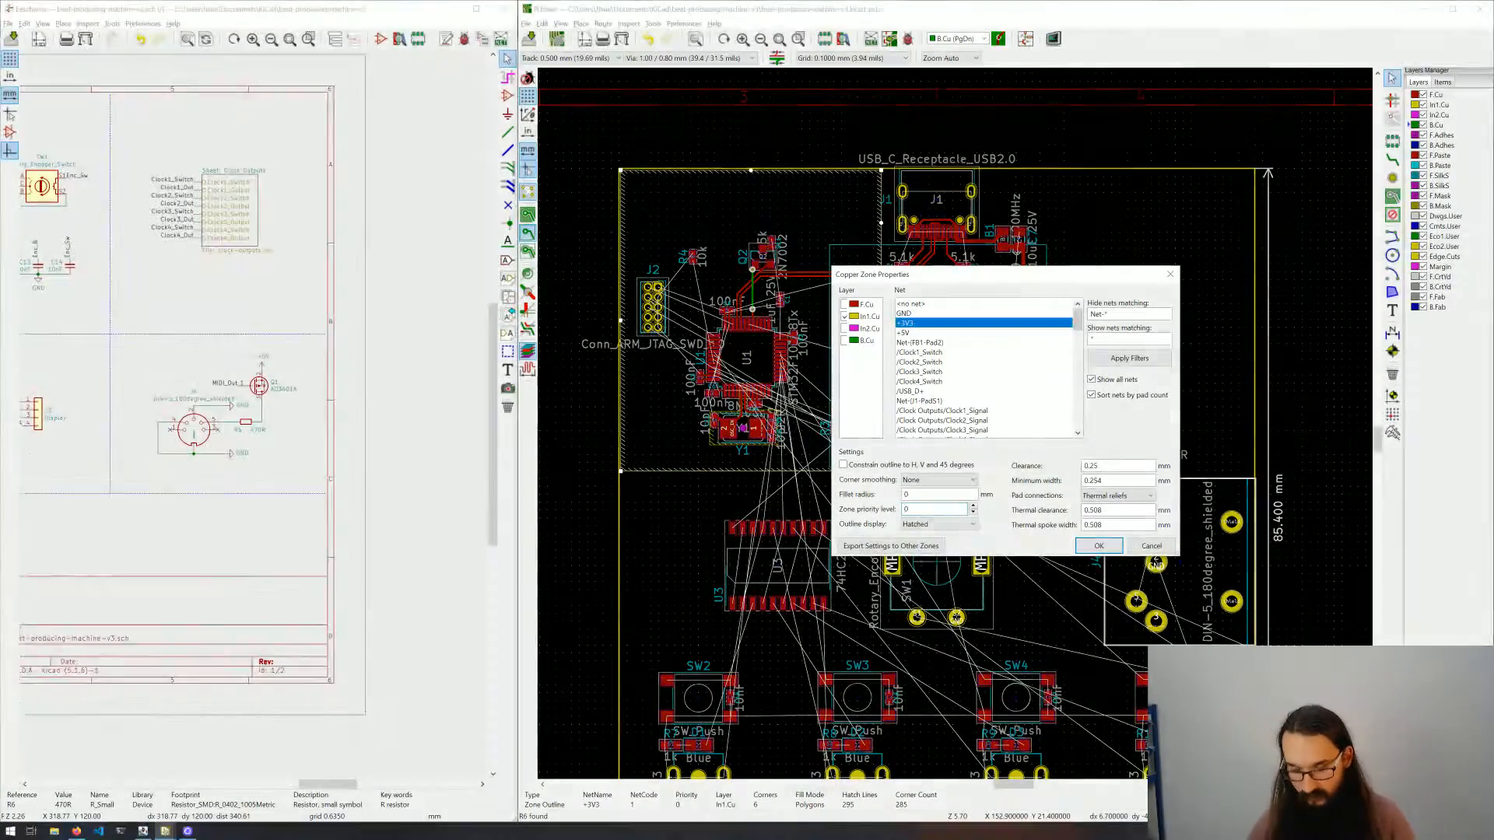
type("1")
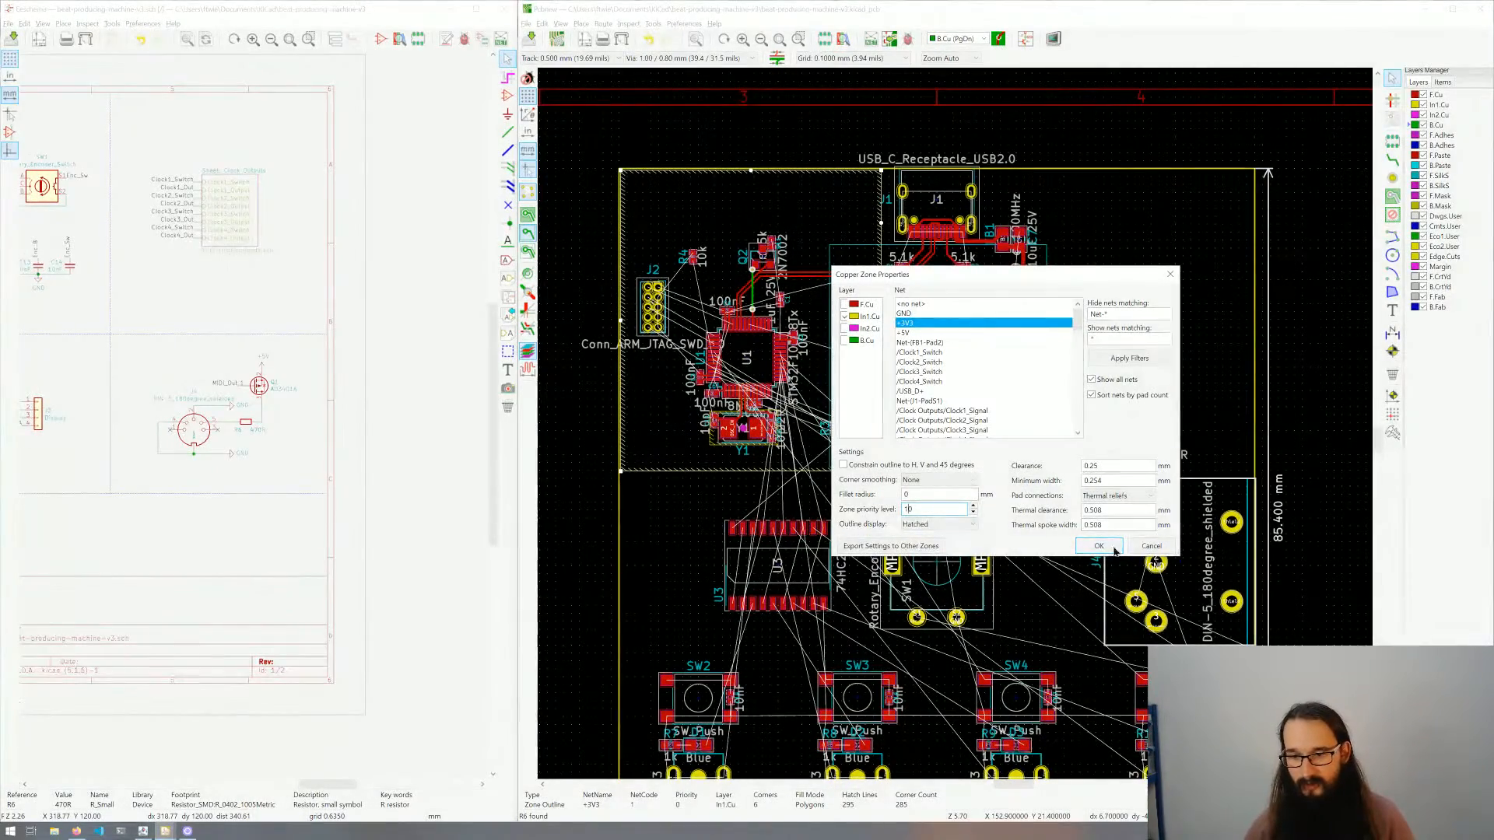
key("Return")
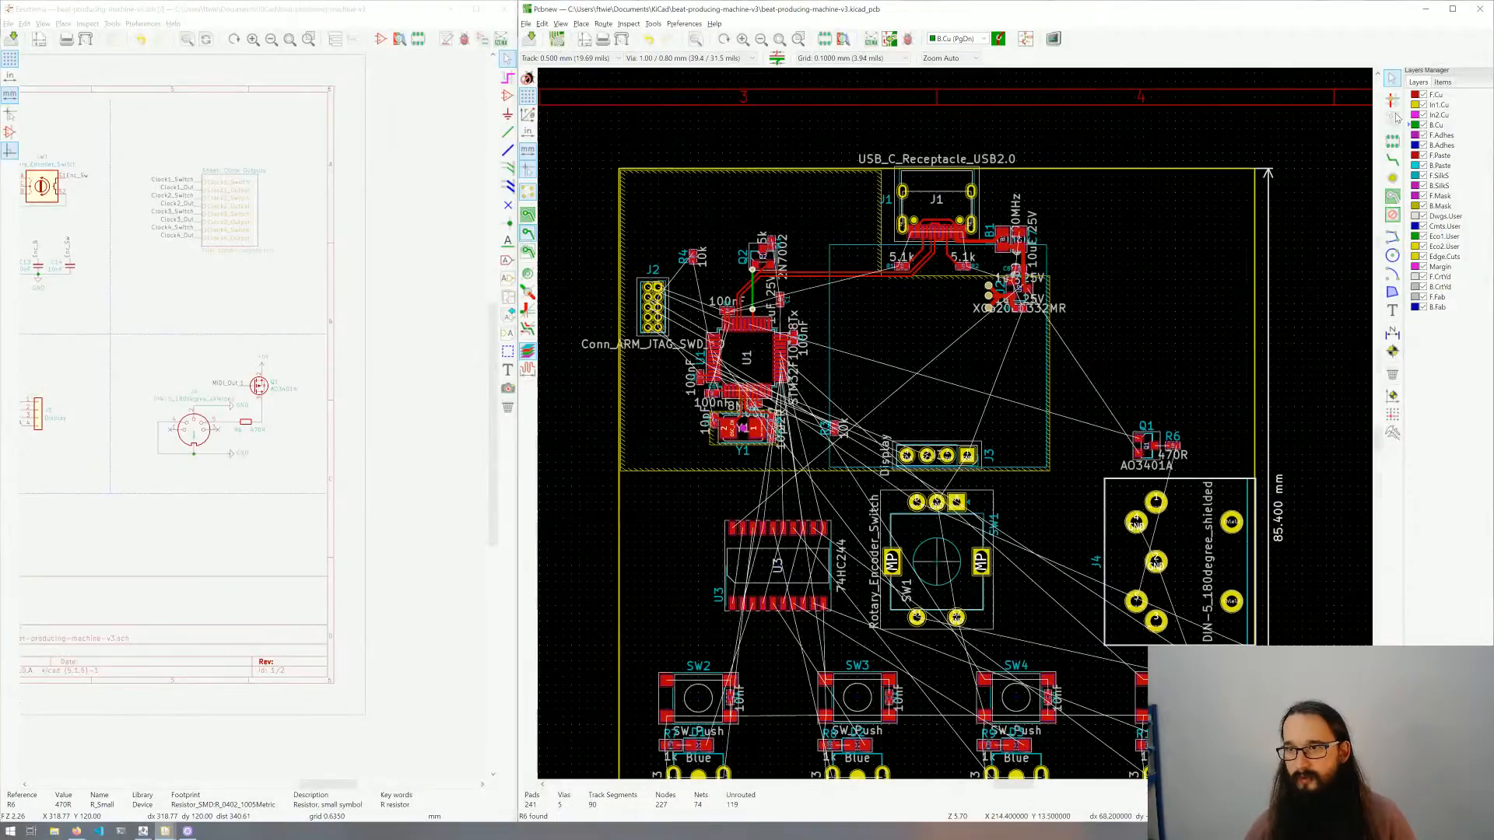
Step: Start a copper zone on layer In1.Cu at the board's upper-right corner, with net +5V and priority level 0
left_click(1415, 105)
left_click(1393, 196)
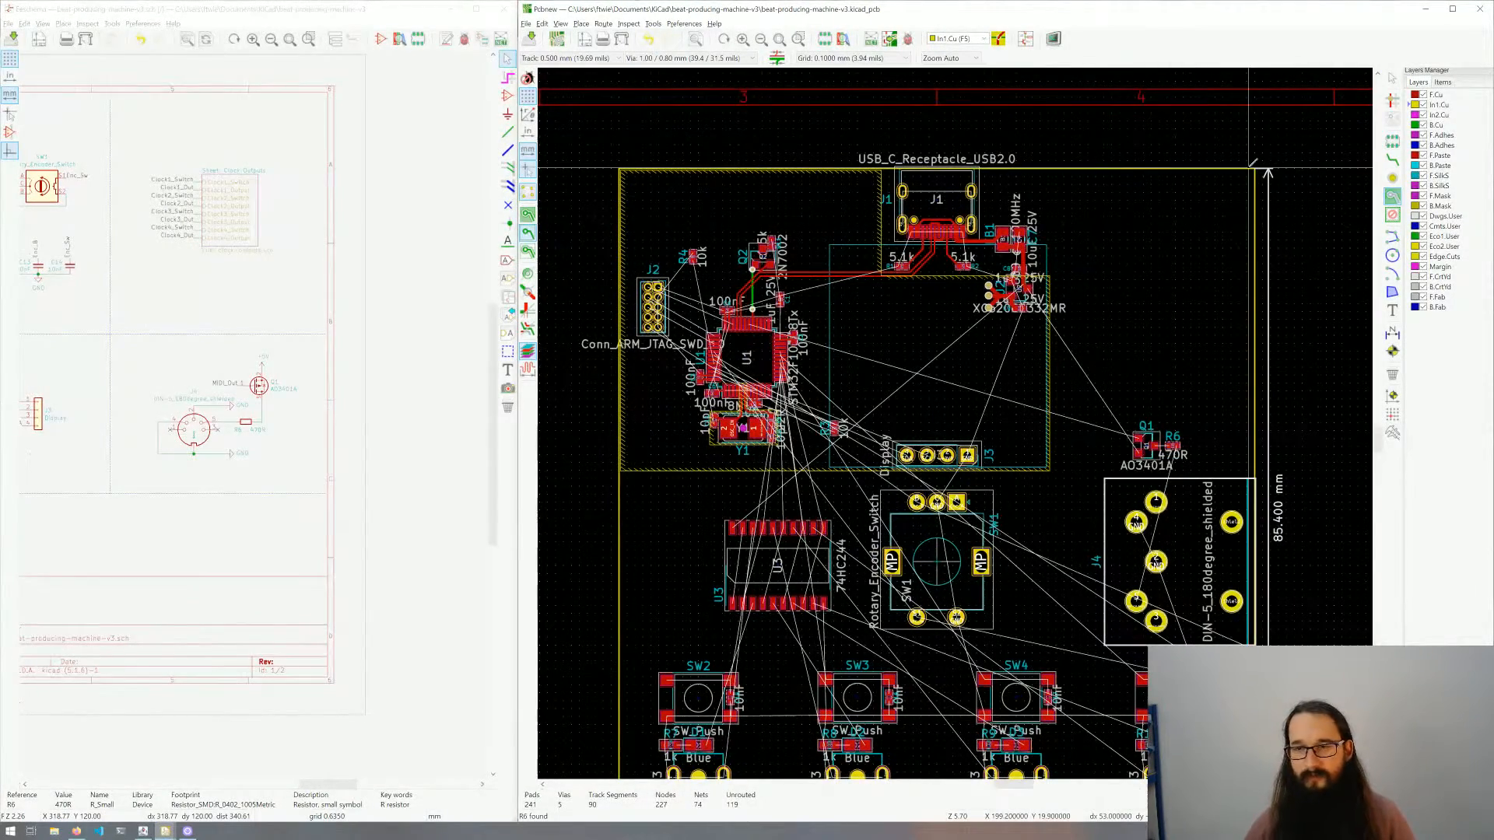
scroll(1251, 165, "up", 6)
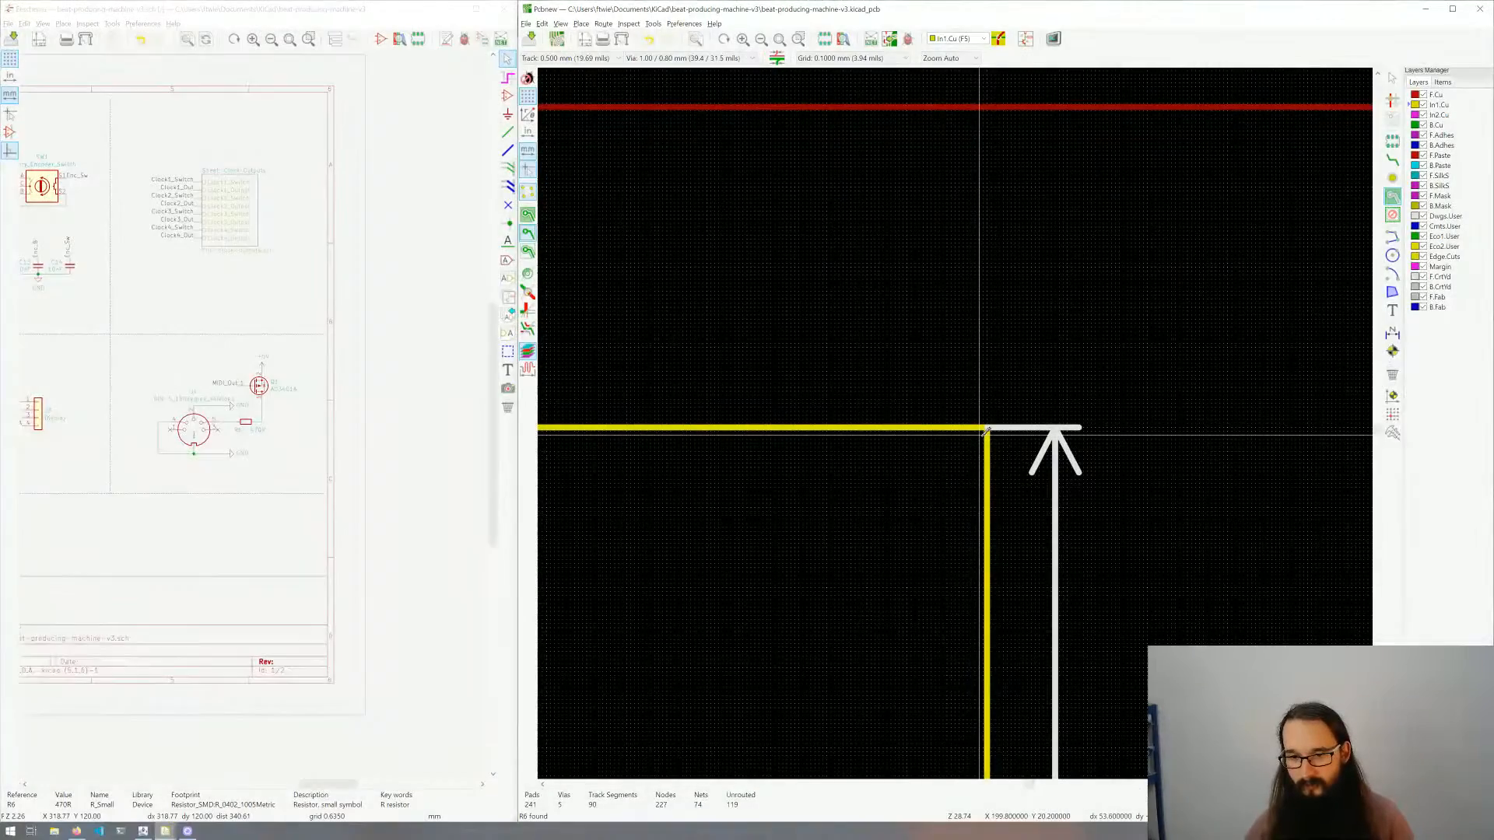
left_click(987, 430)
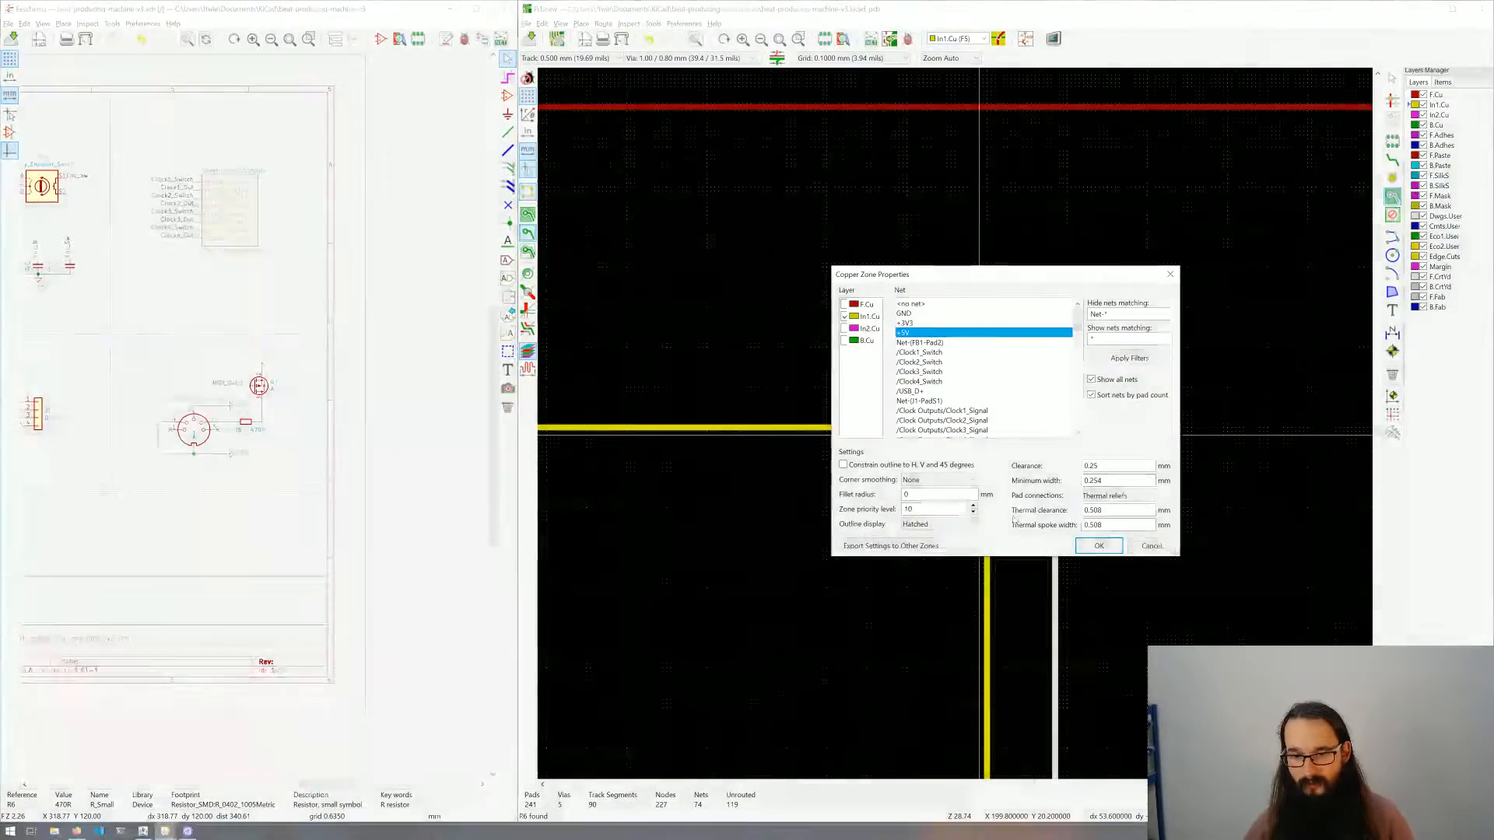
left_click(908, 509)
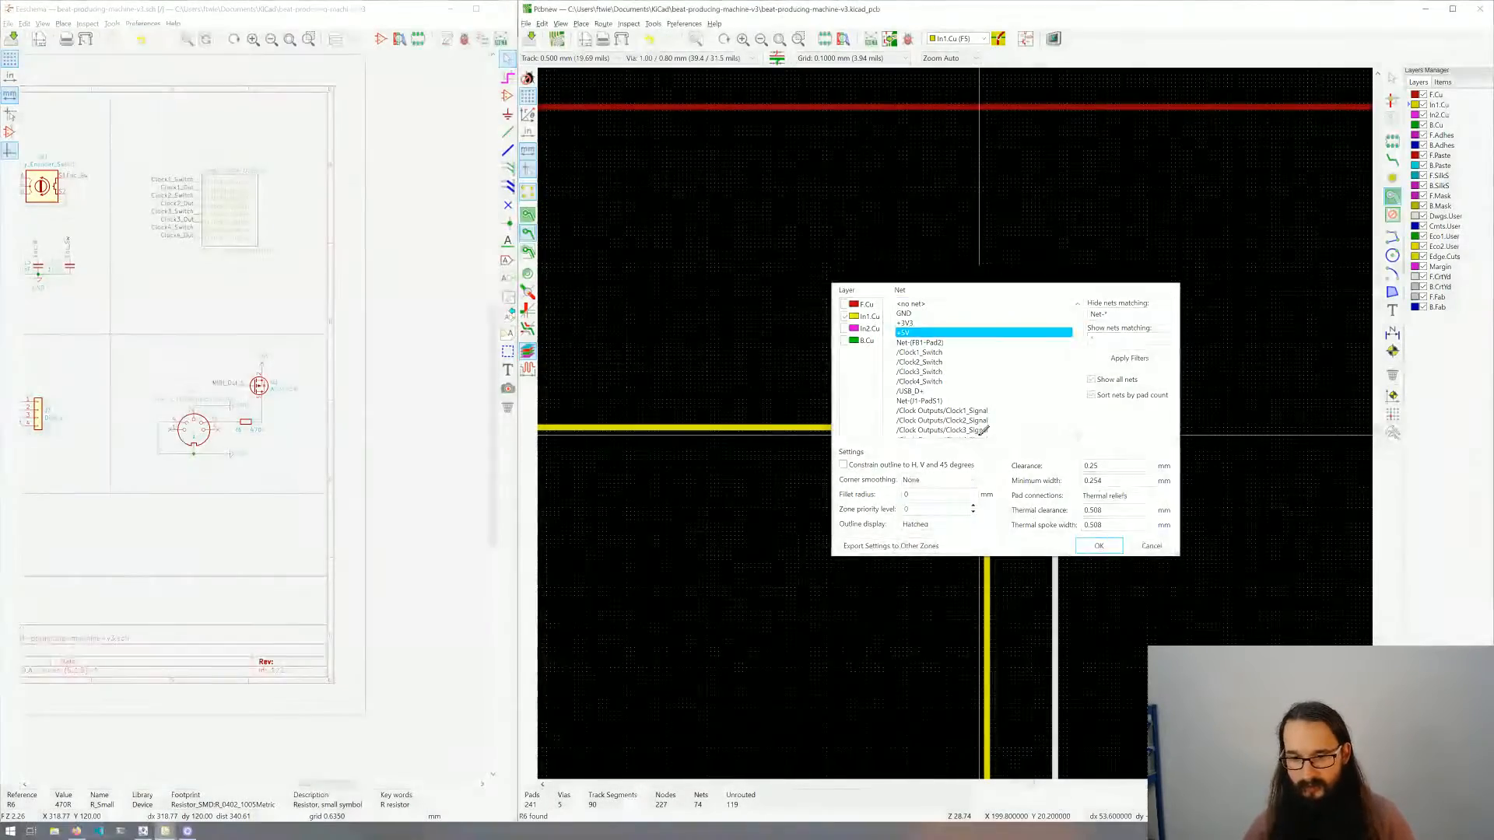
left_click(1099, 545)
Step: Outline the +5V zone through the board's upper-left, lower-left and lower-right corners just inside the edge, and close it
scroll(791, 418, "down", 5)
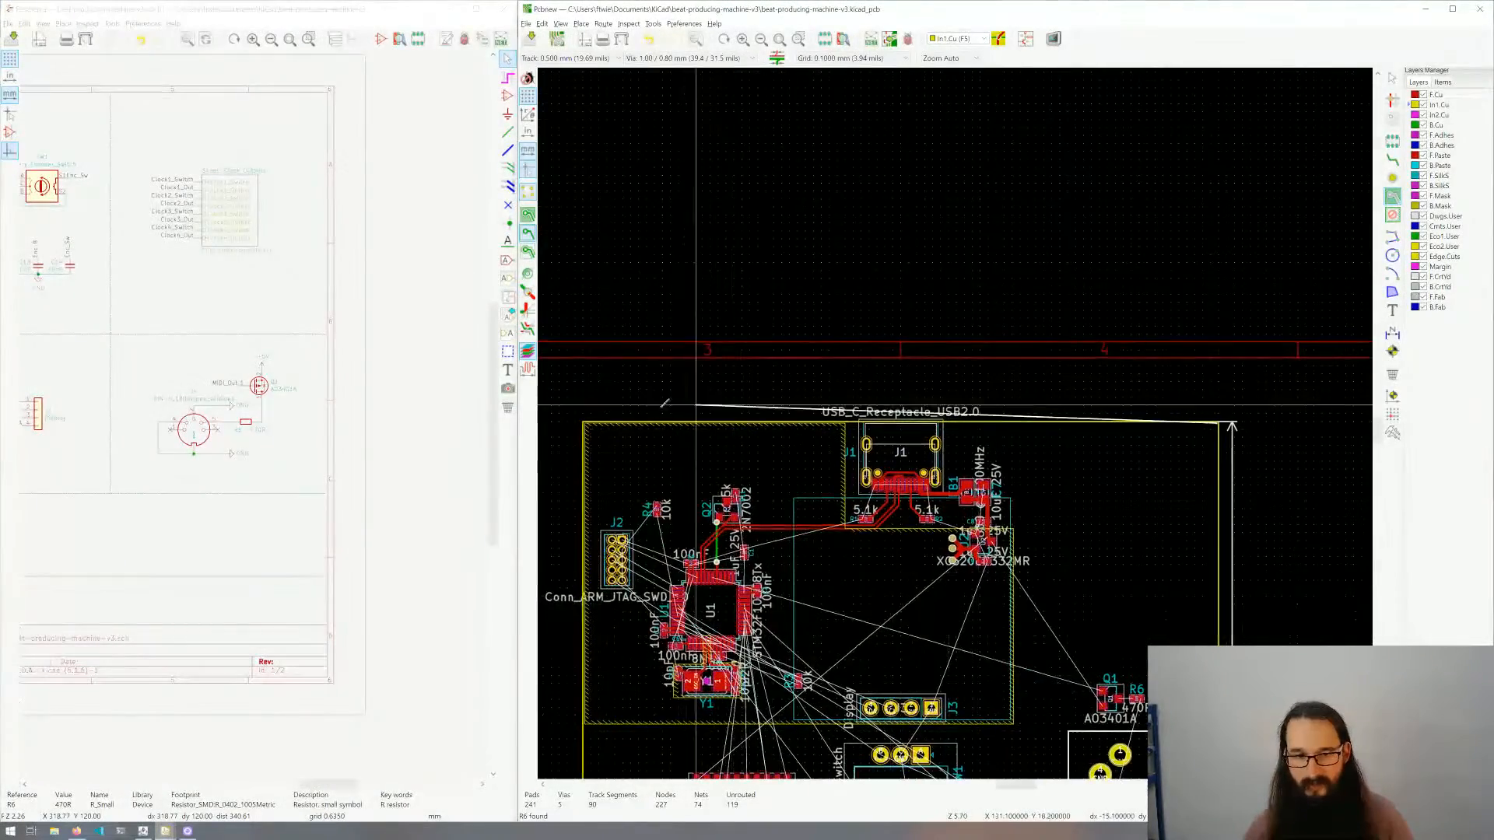
scroll(813, 398, "up", 5)
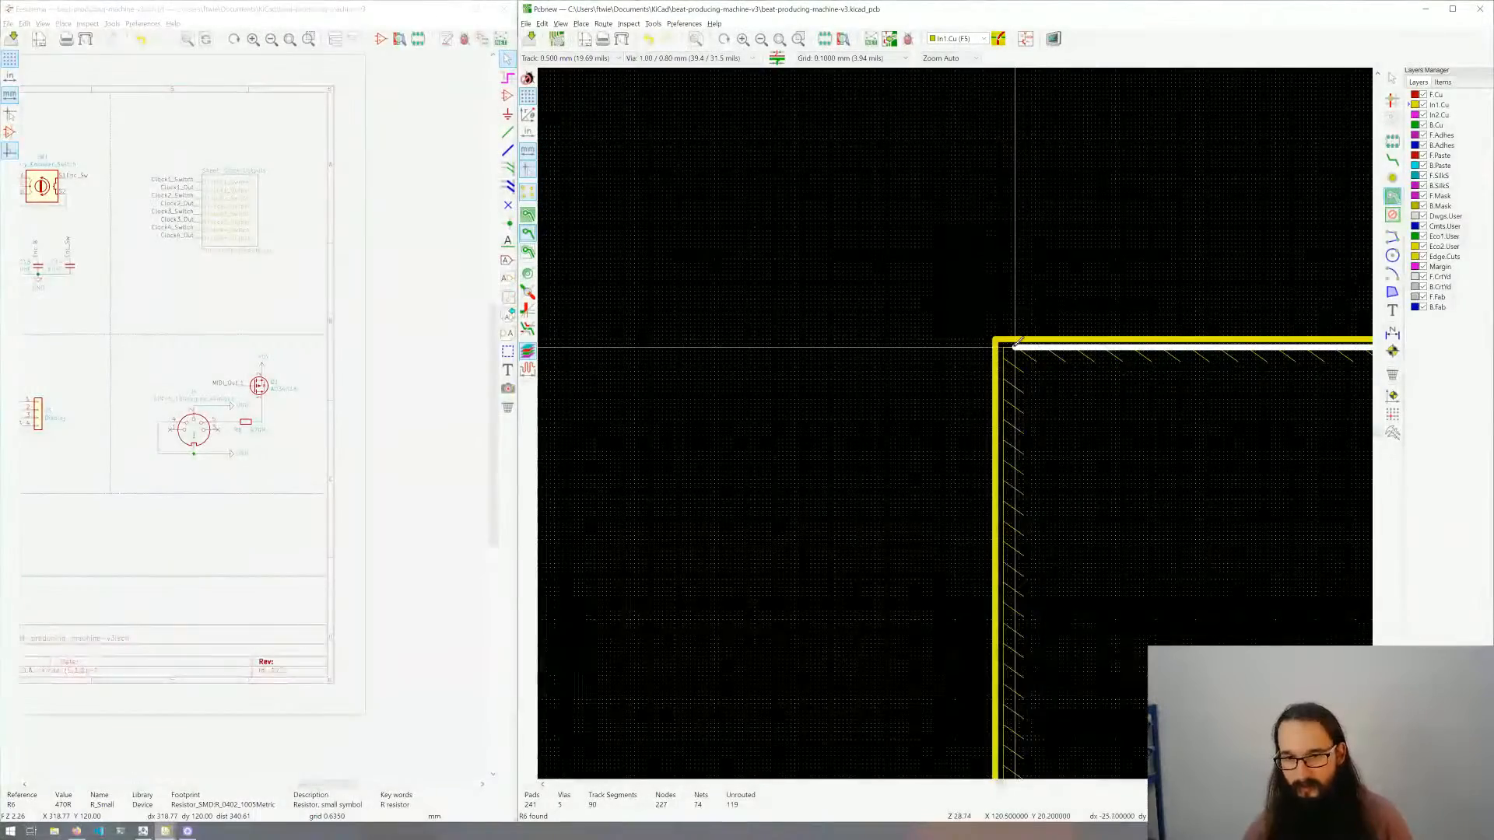
left_click(1007, 343)
scroll(996, 467, "down", 7)
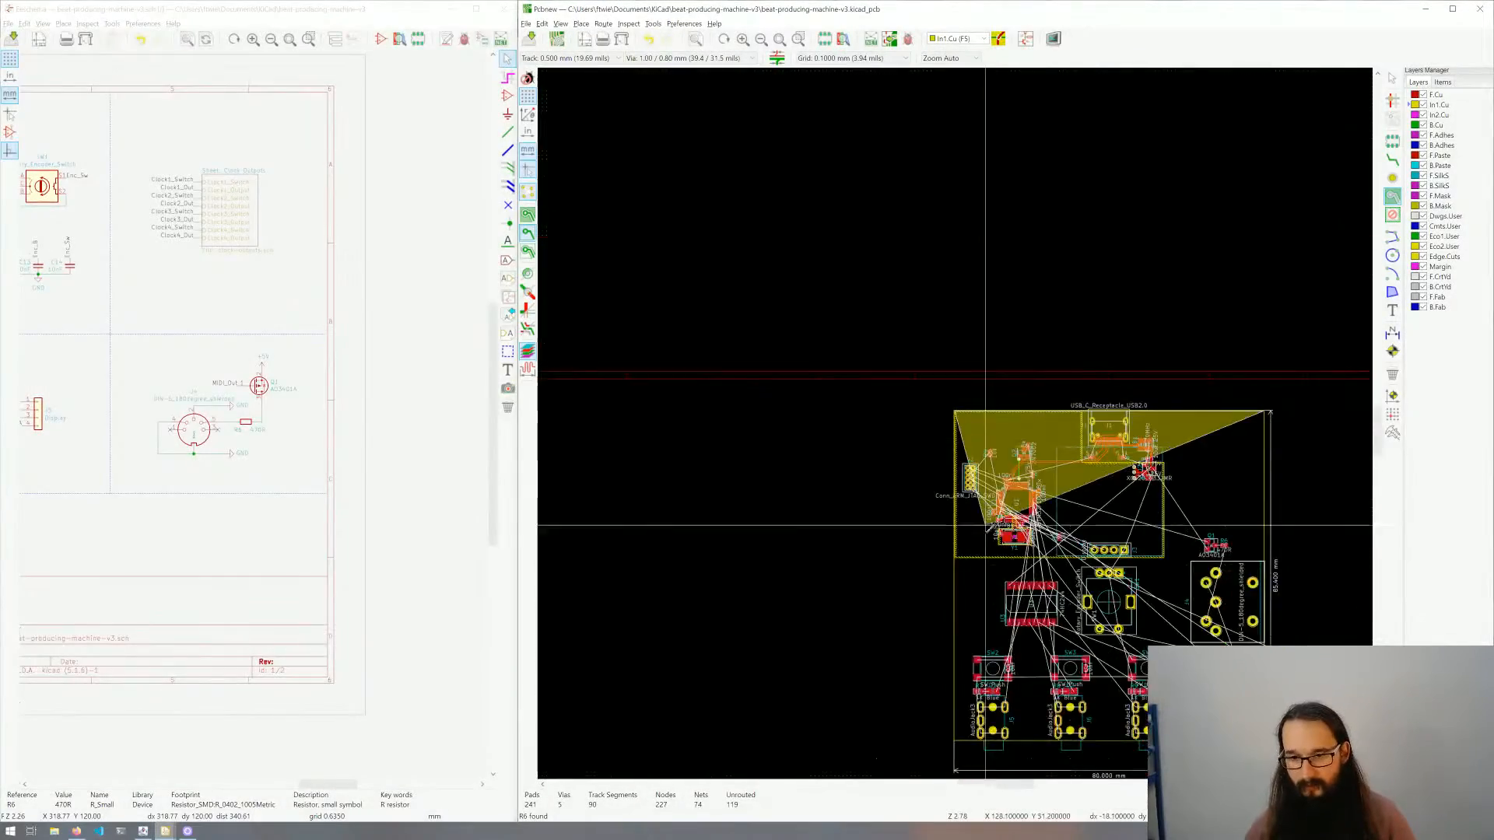
scroll(965, 408, "up", 8)
scroll(921, 501, "down", 2)
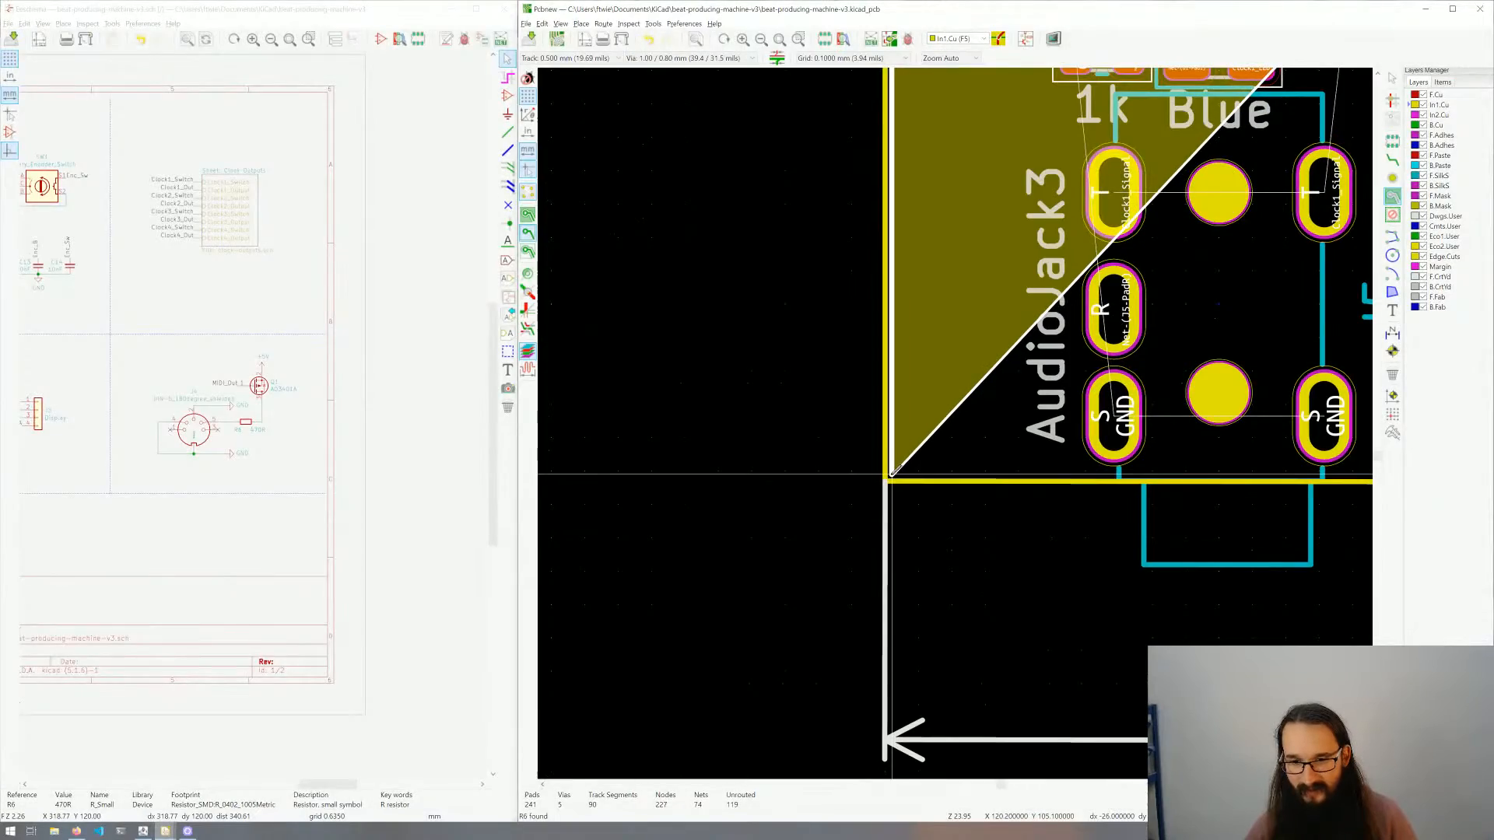
left_click(888, 474)
scroll(902, 467, "down", 5)
scroll(959, 420, "up", 4)
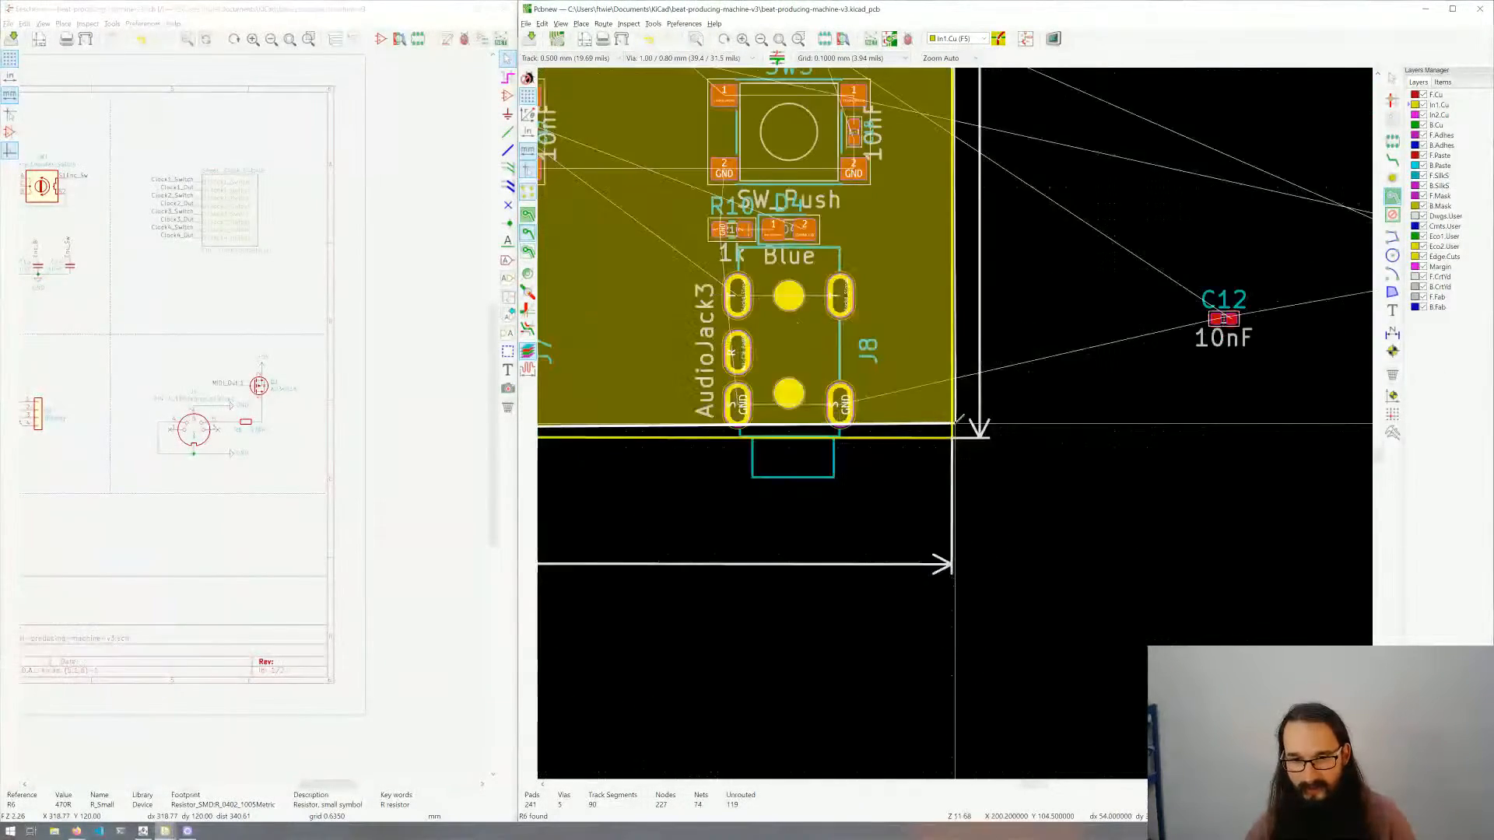
scroll(960, 420, "up", 3)
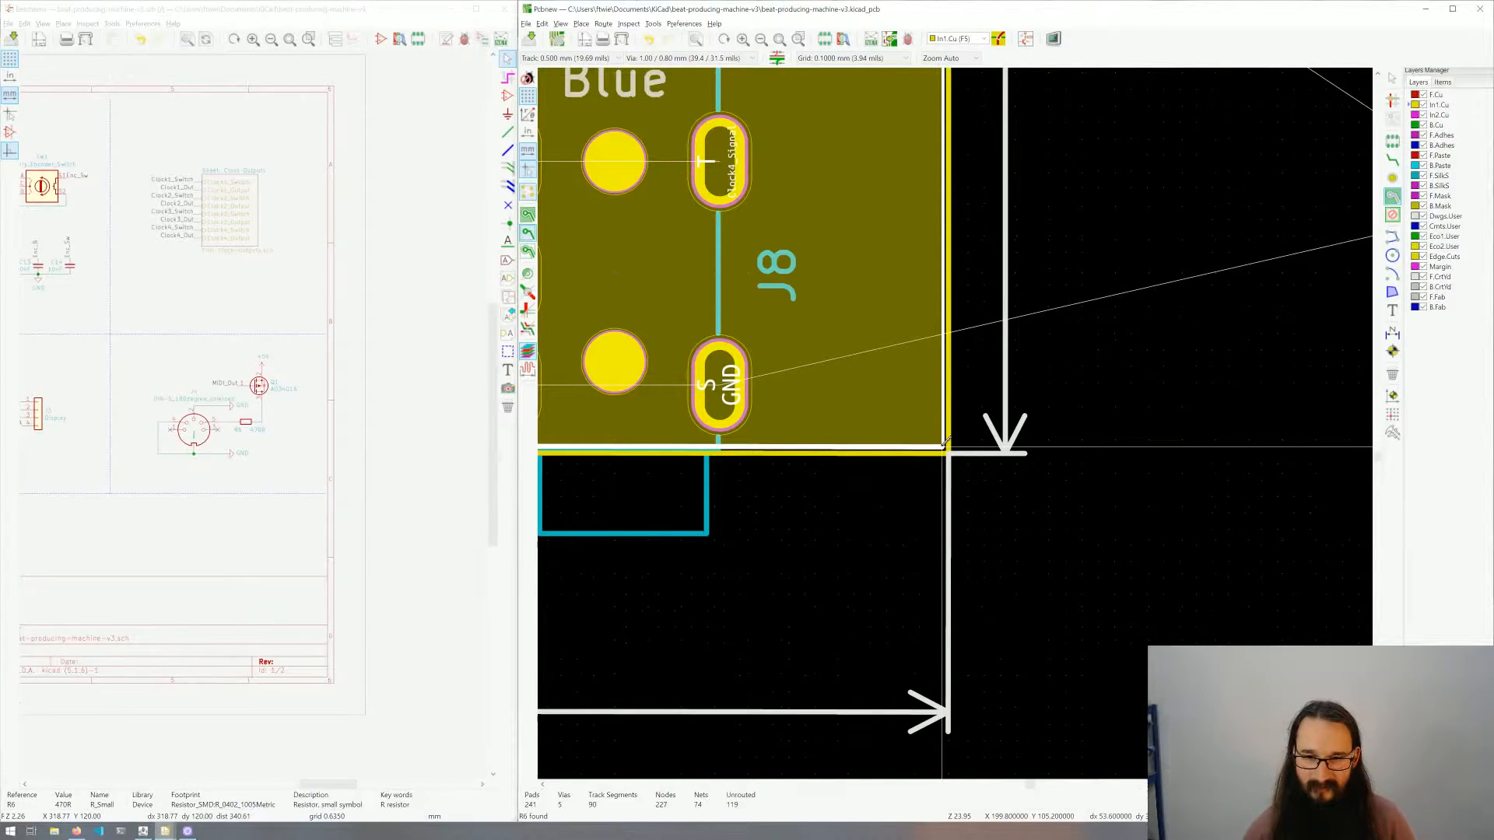
double_click(947, 443)
Step: Duplicate the board-sized +5V zone in place and assign the copy to layer In2.Cu with net GND
scroll(949, 436, "down", 9)
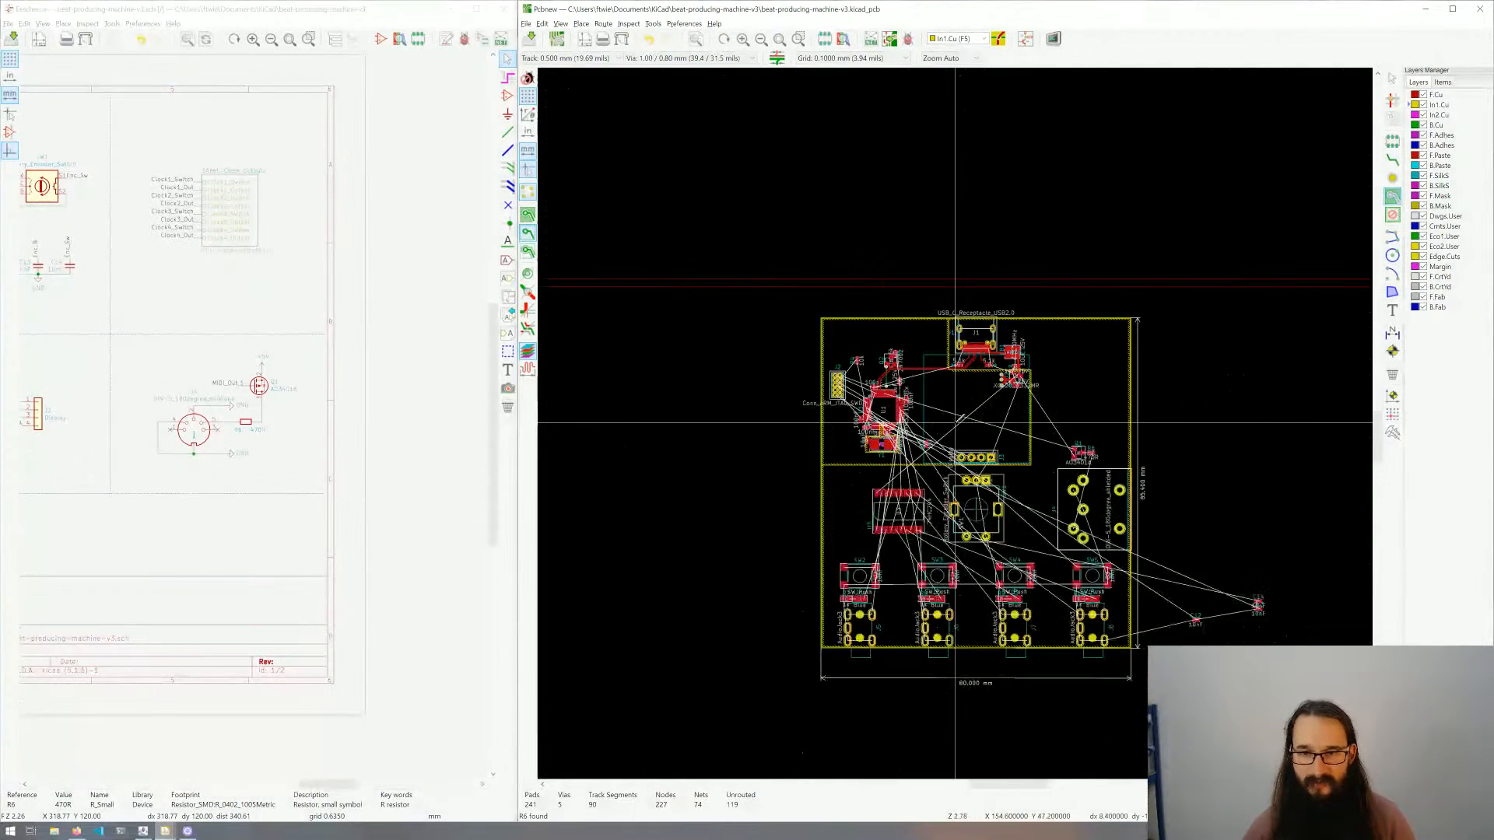
scroll(956, 425, "up", 3)
scroll(1232, 322, "right", 1, "ctrl")
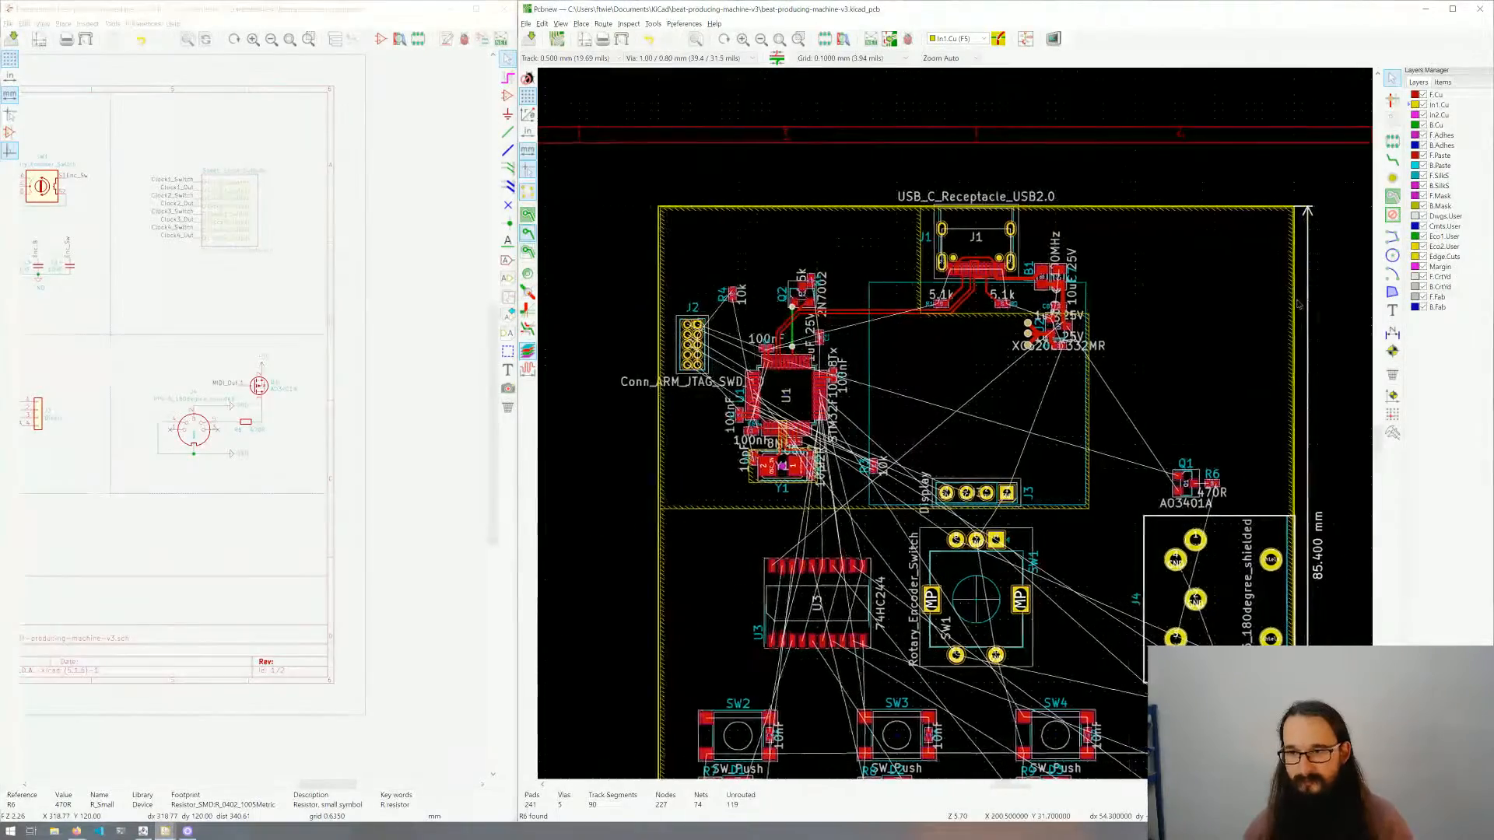
left_click(1291, 298)
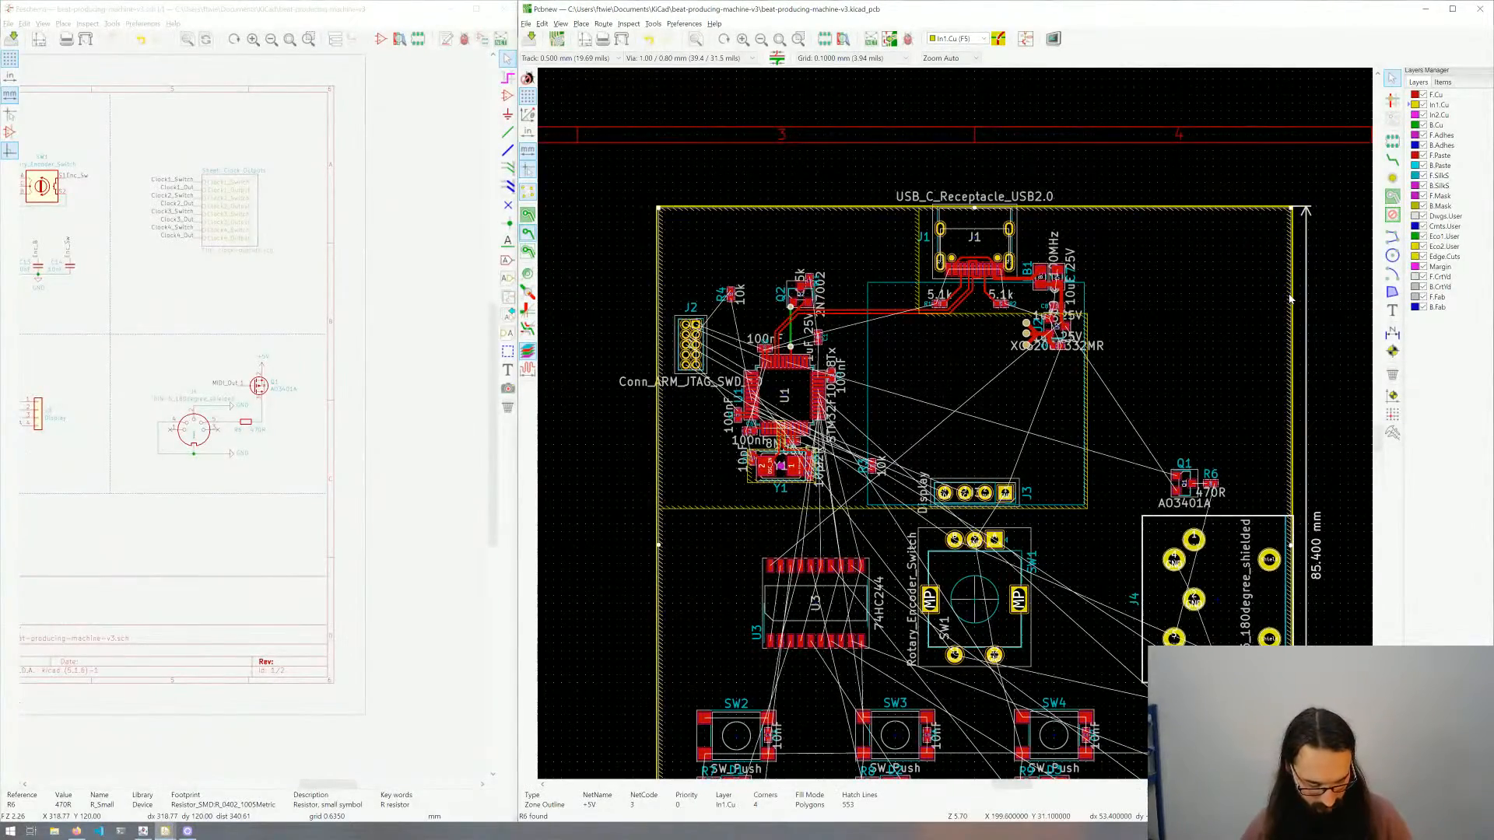
left_click_drag(1290, 298, 1292, 298)
key("e")
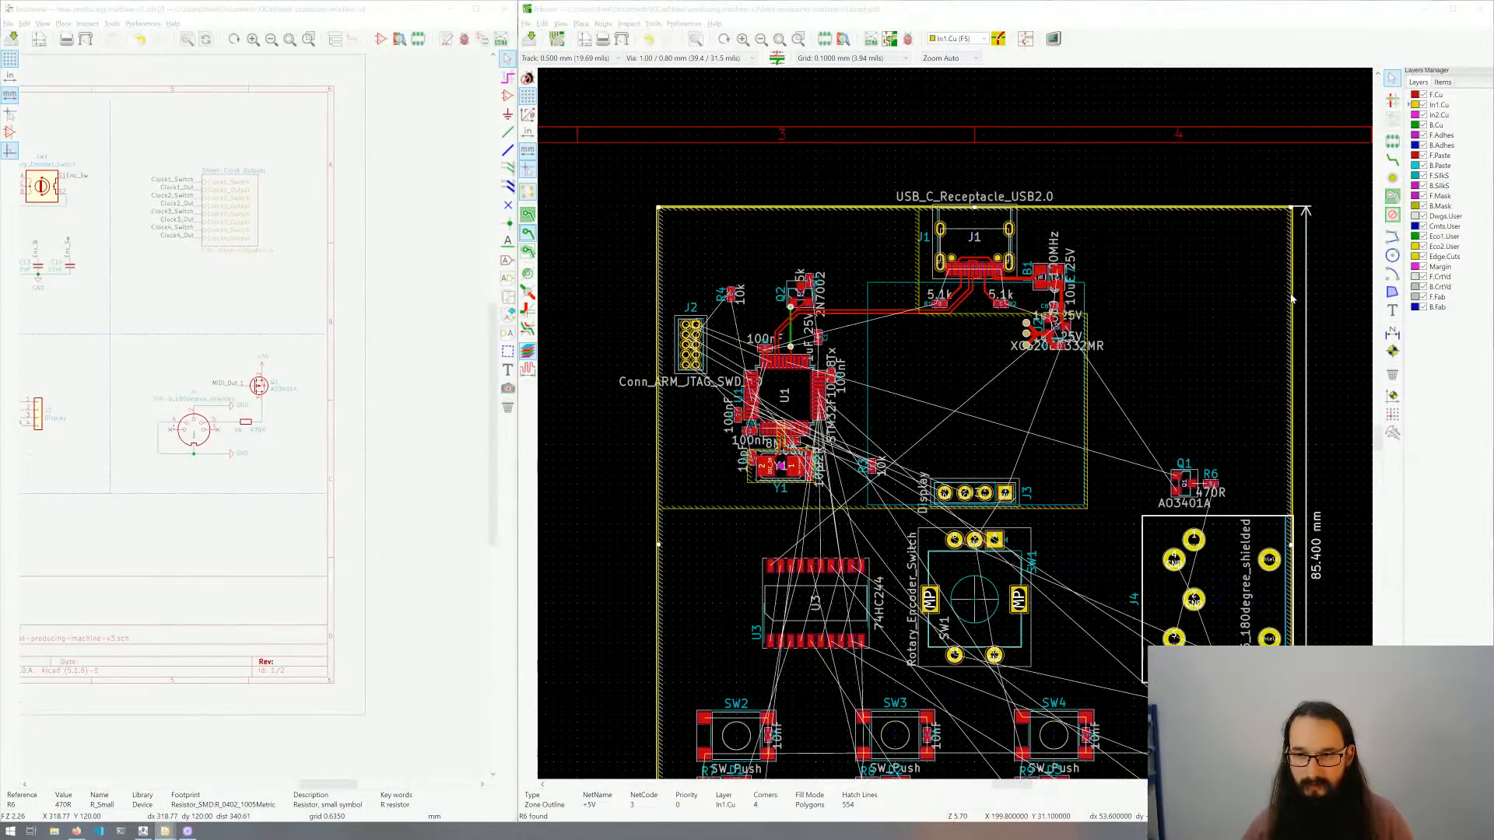
left_click(845, 329)
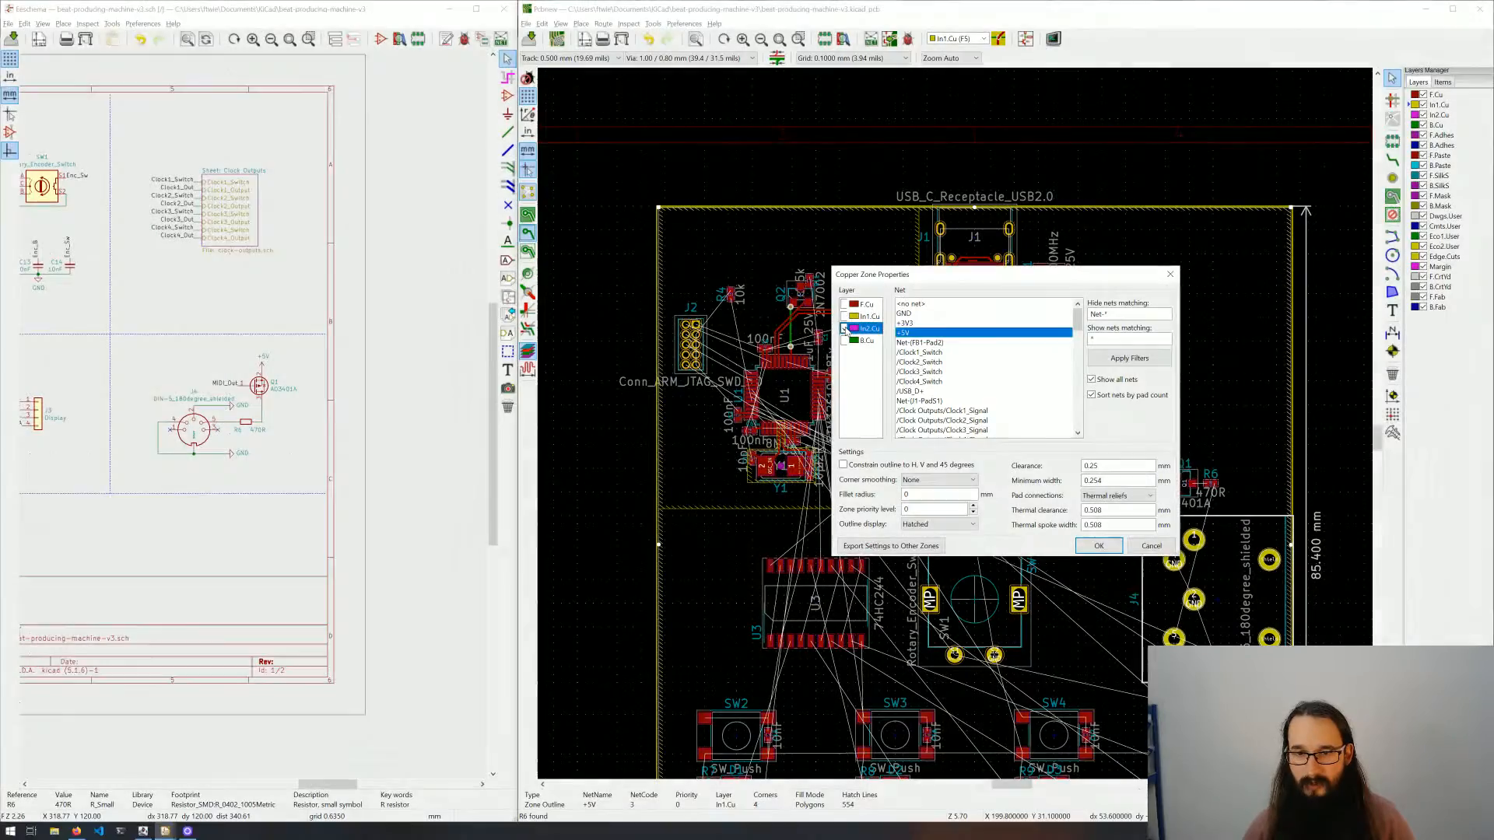
left_click(906, 313)
left_click(1098, 545)
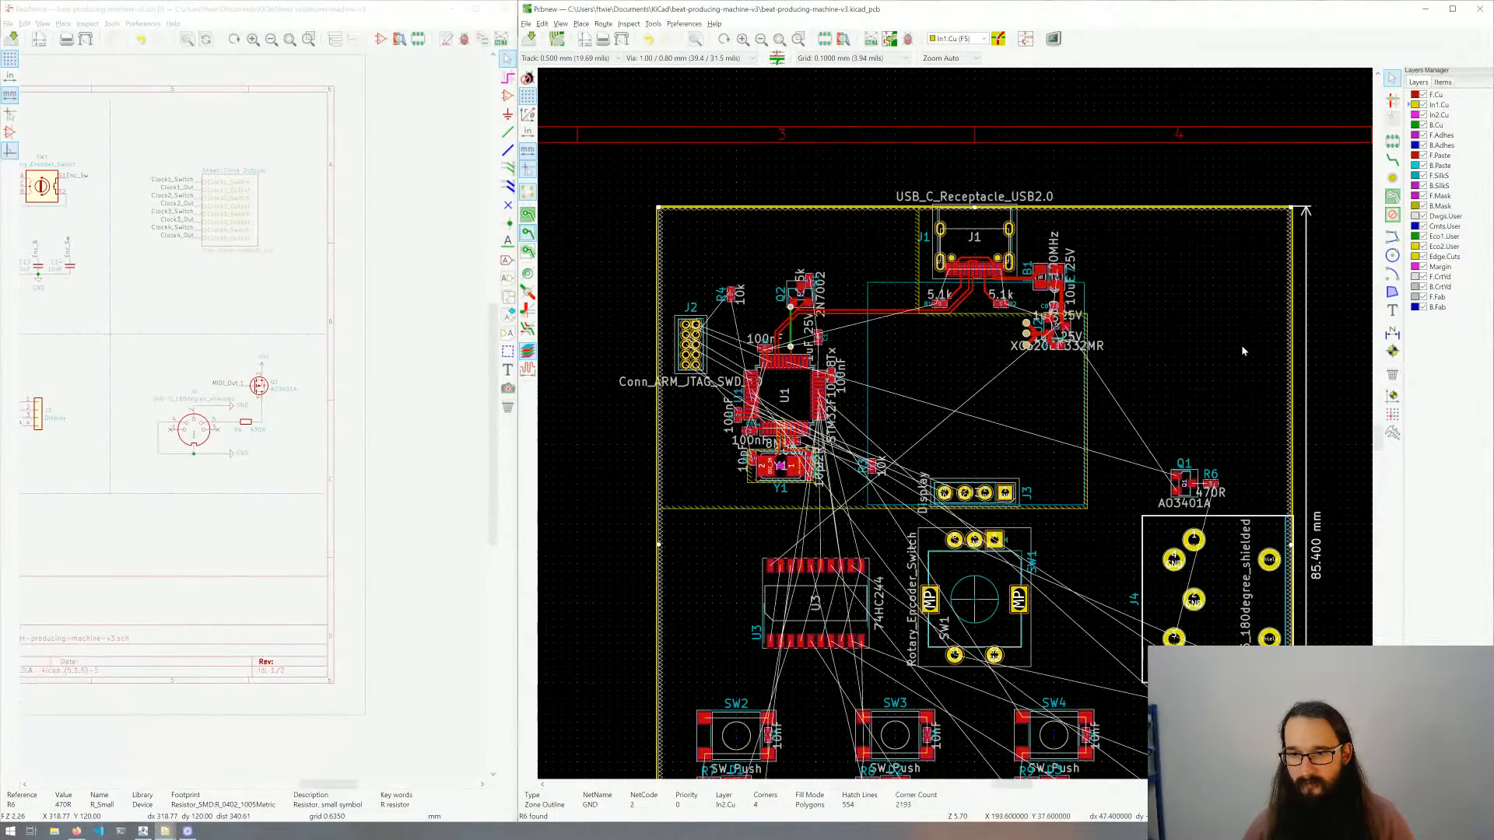
Step: Duplicate the board-sized GND zone in place twice, assigning one copy to layer B.Cu and the other to F.Cu
double_click(1292, 352)
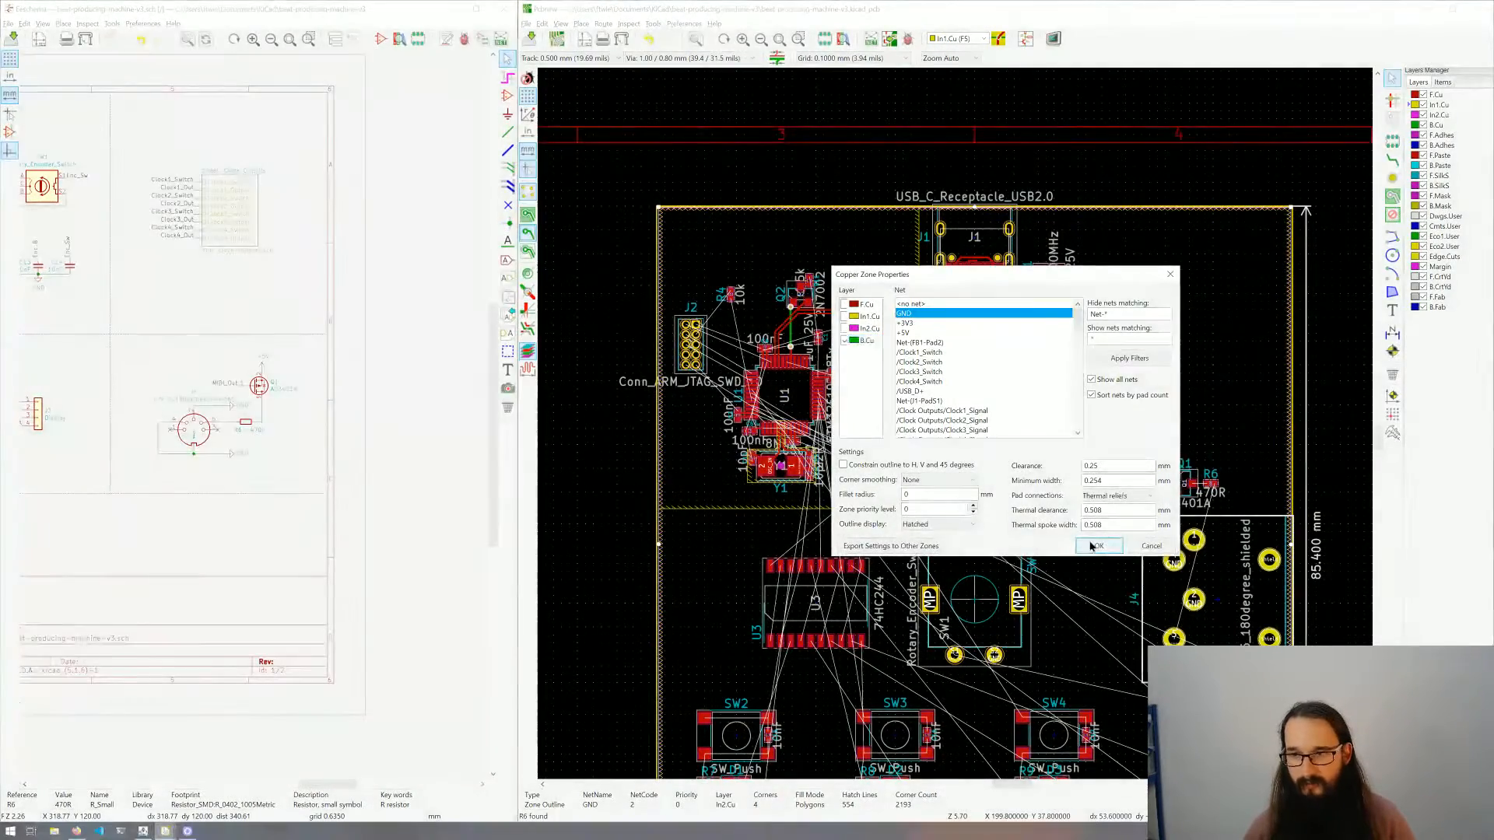
left_click(1099, 545)
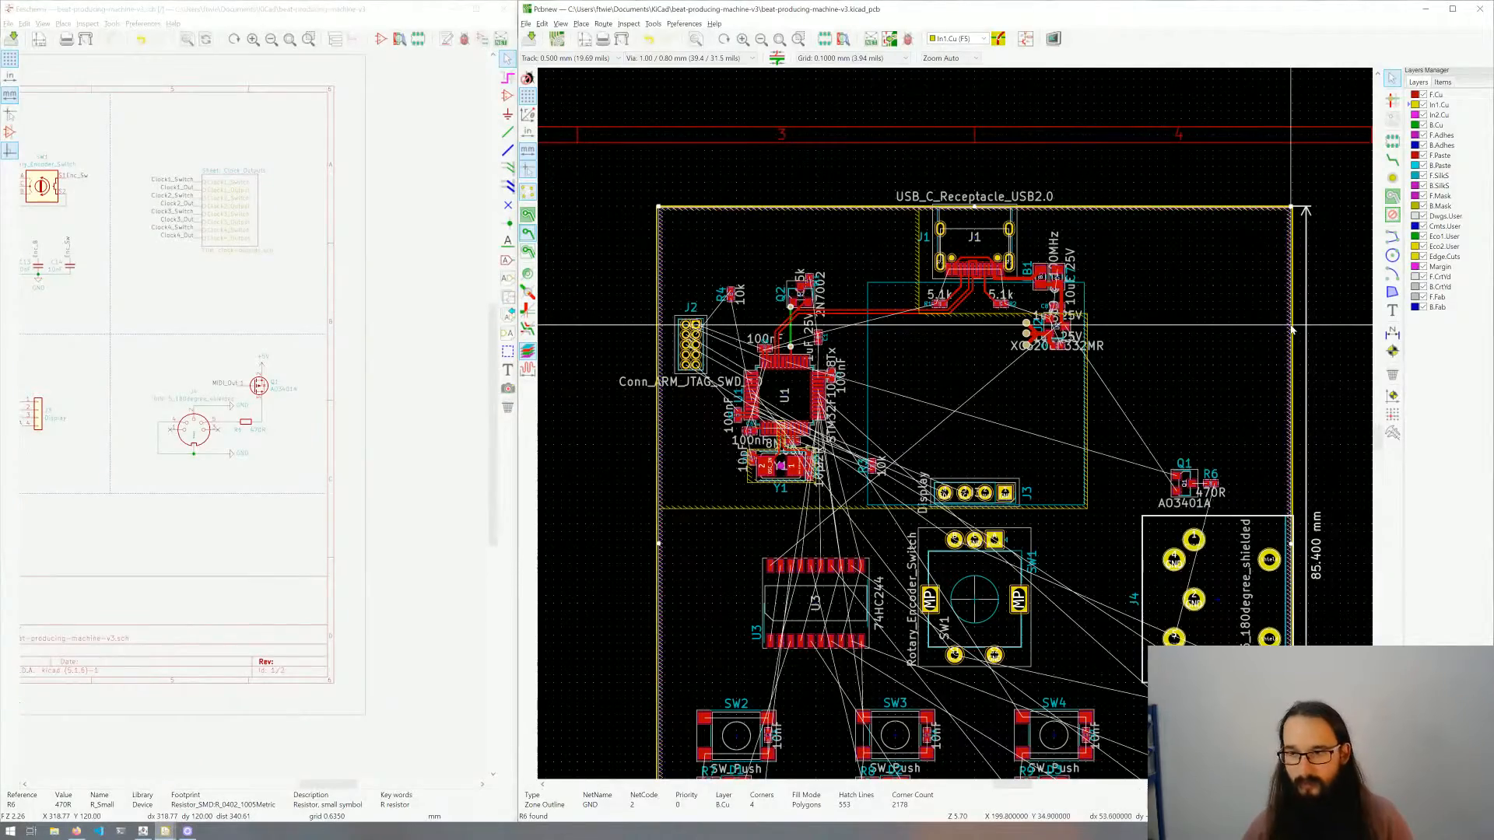
key("e")
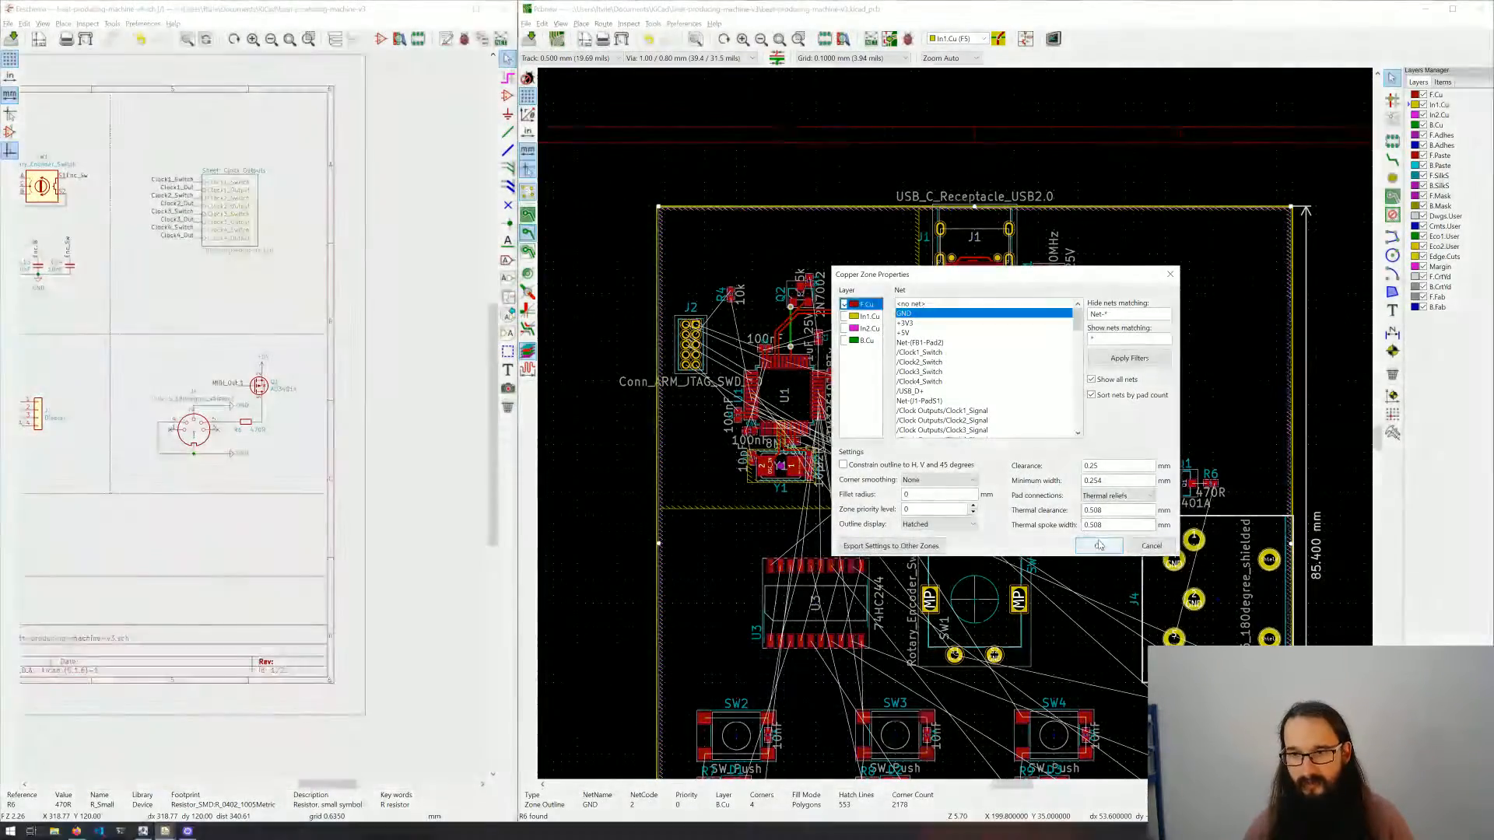
left_click(1099, 545)
left_click(764, 151)
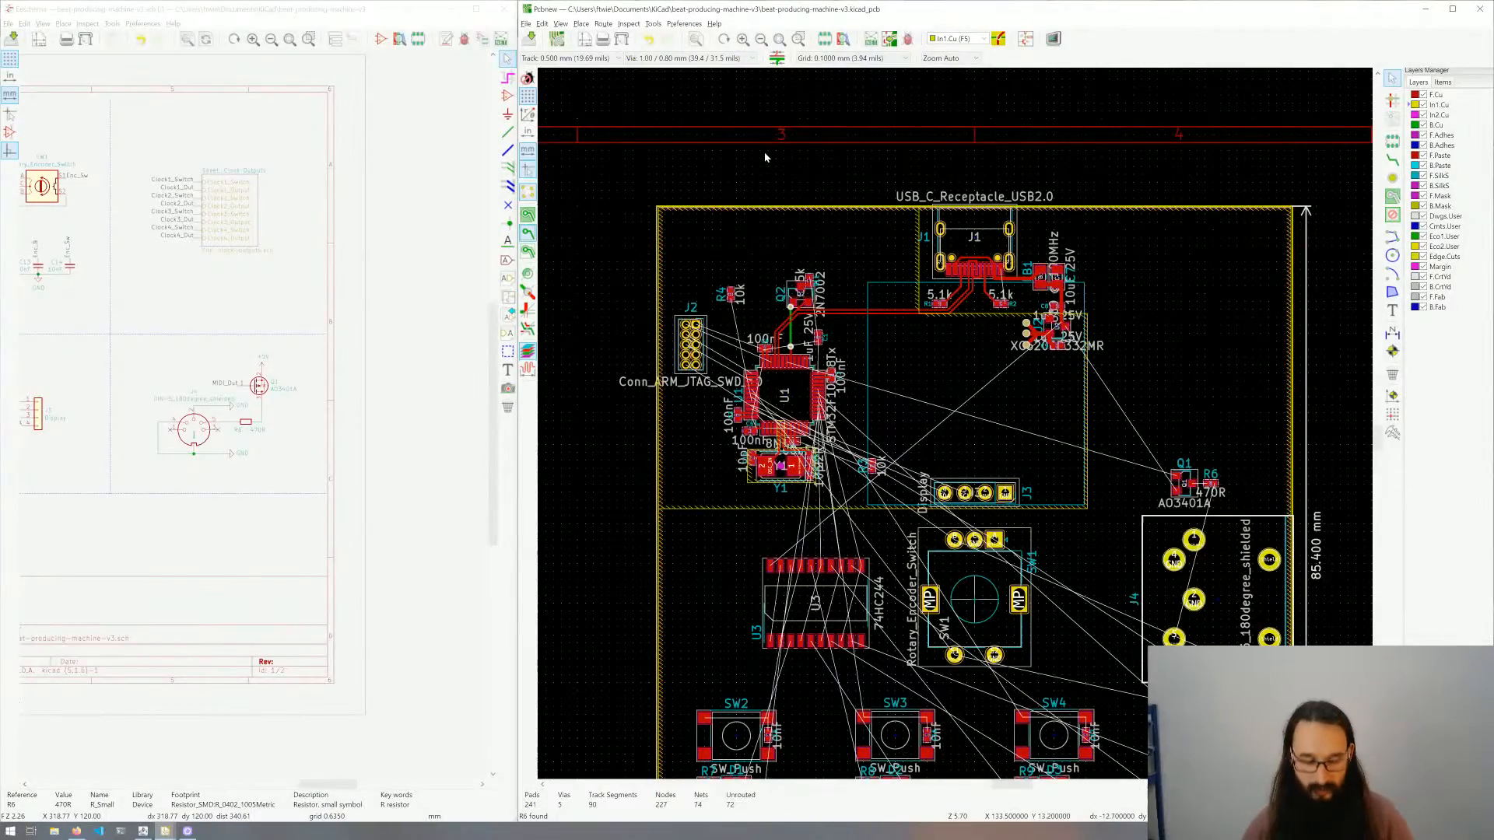
Step: Align the upper-left corners of the stacked GND zones on In2.Cu, B.Cu and F.Cu just inside the board corner, and save the board
scroll(678, 188, "up", 5)
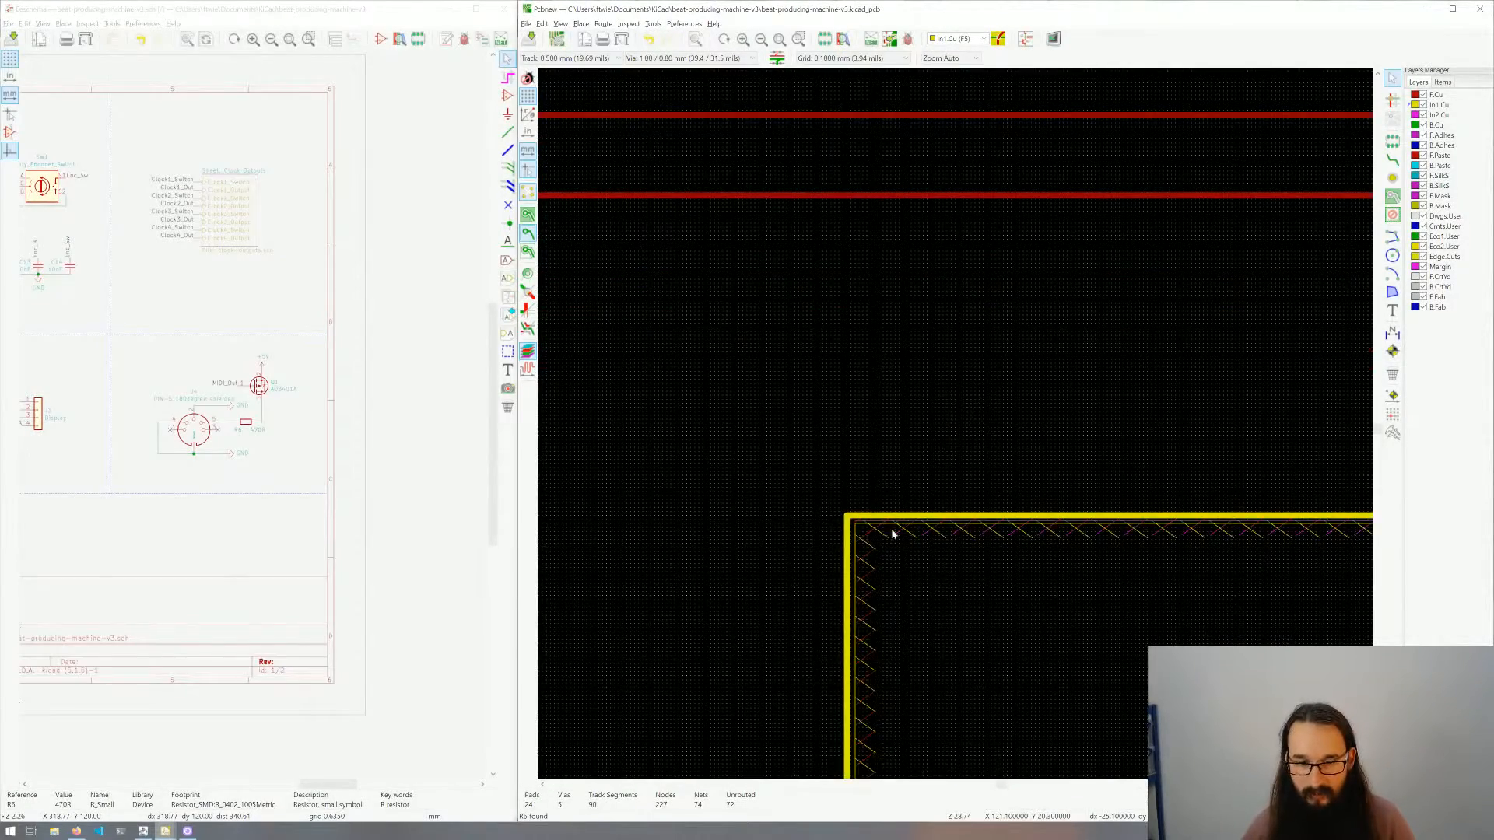
scroll(893, 533, "up", 4)
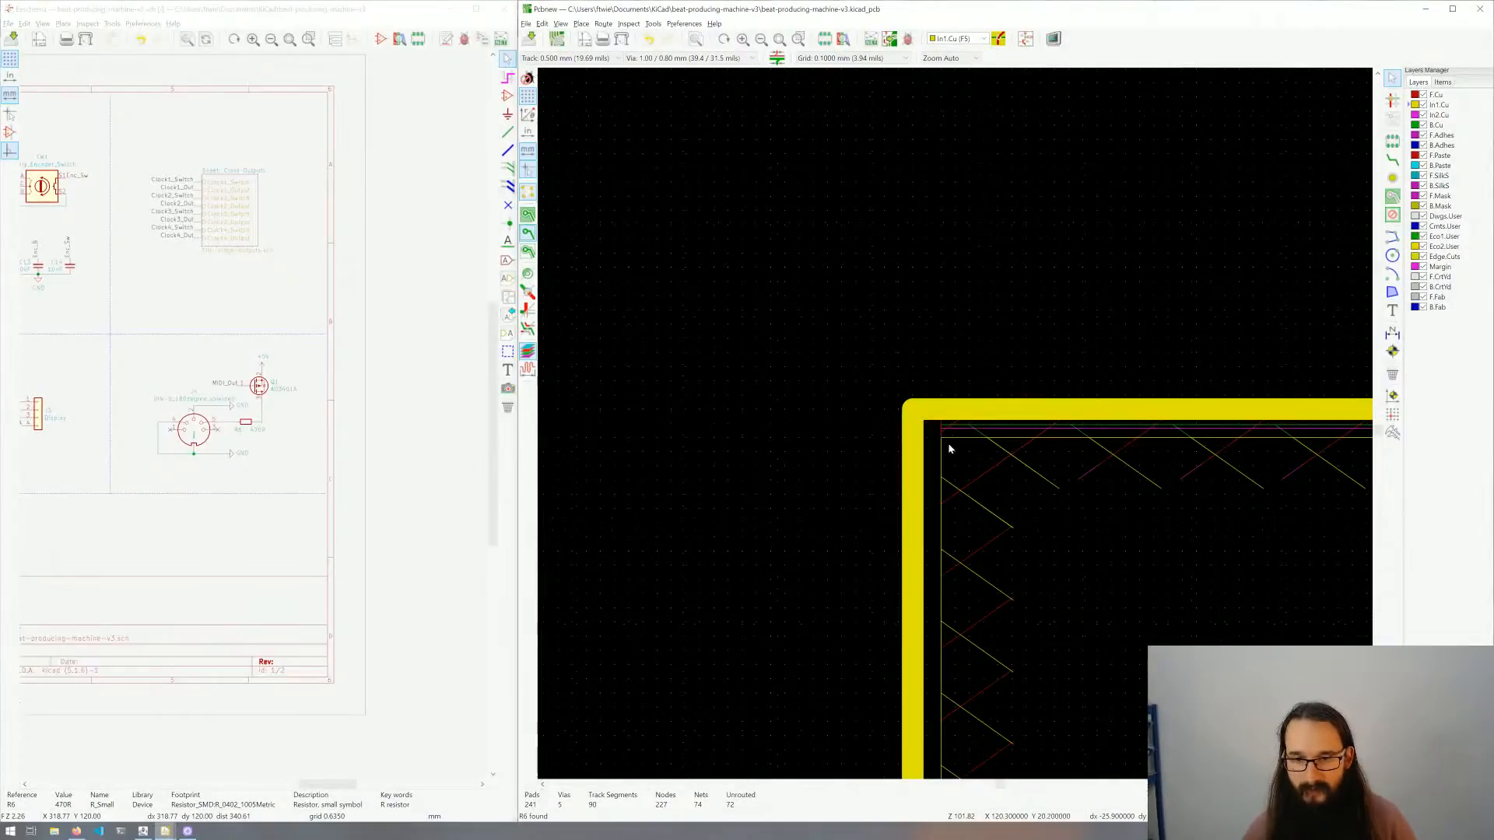
left_click(951, 434)
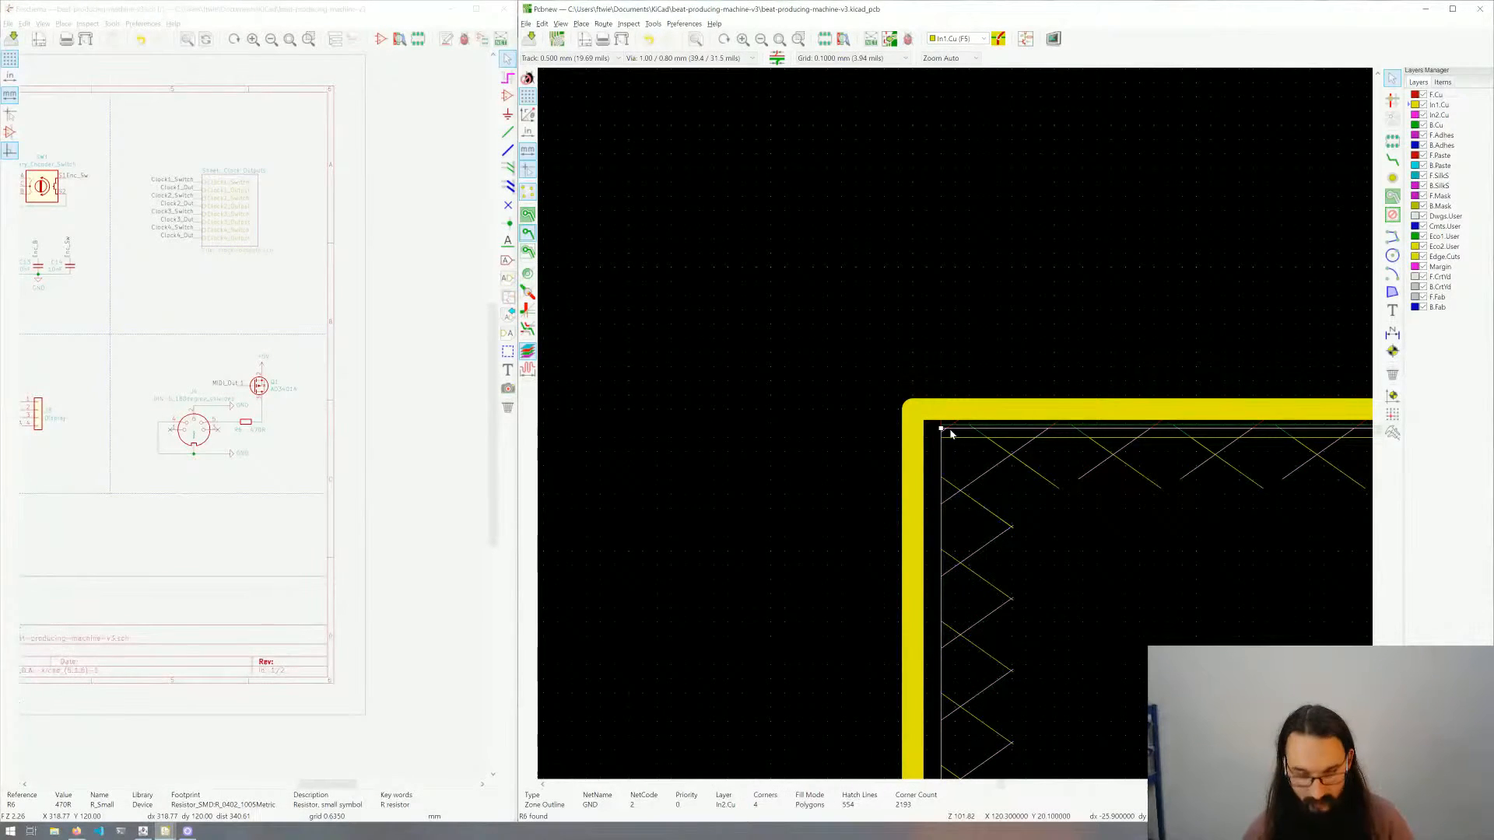
left_click(945, 432)
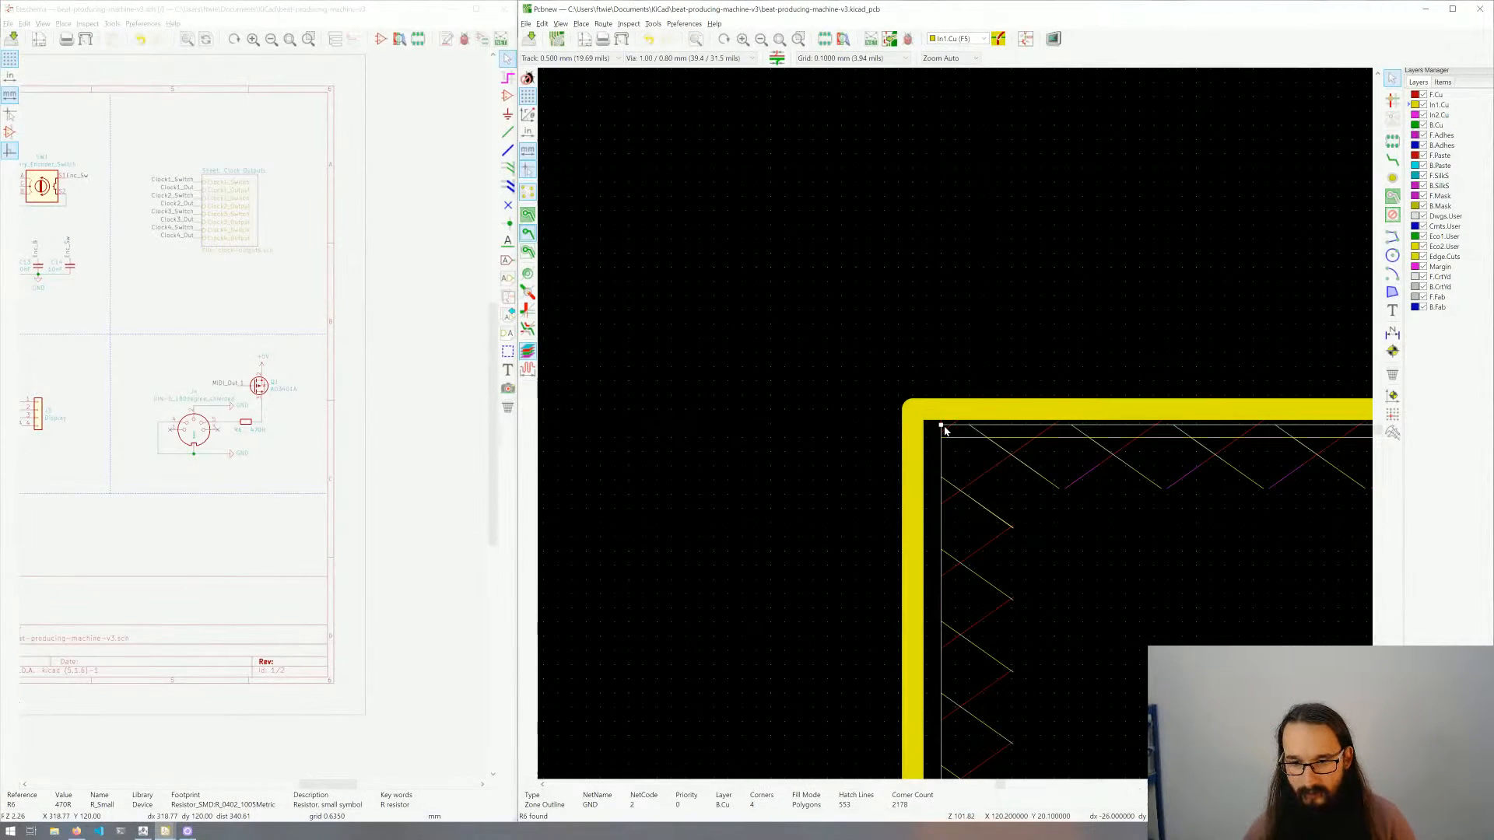
left_click(943, 426)
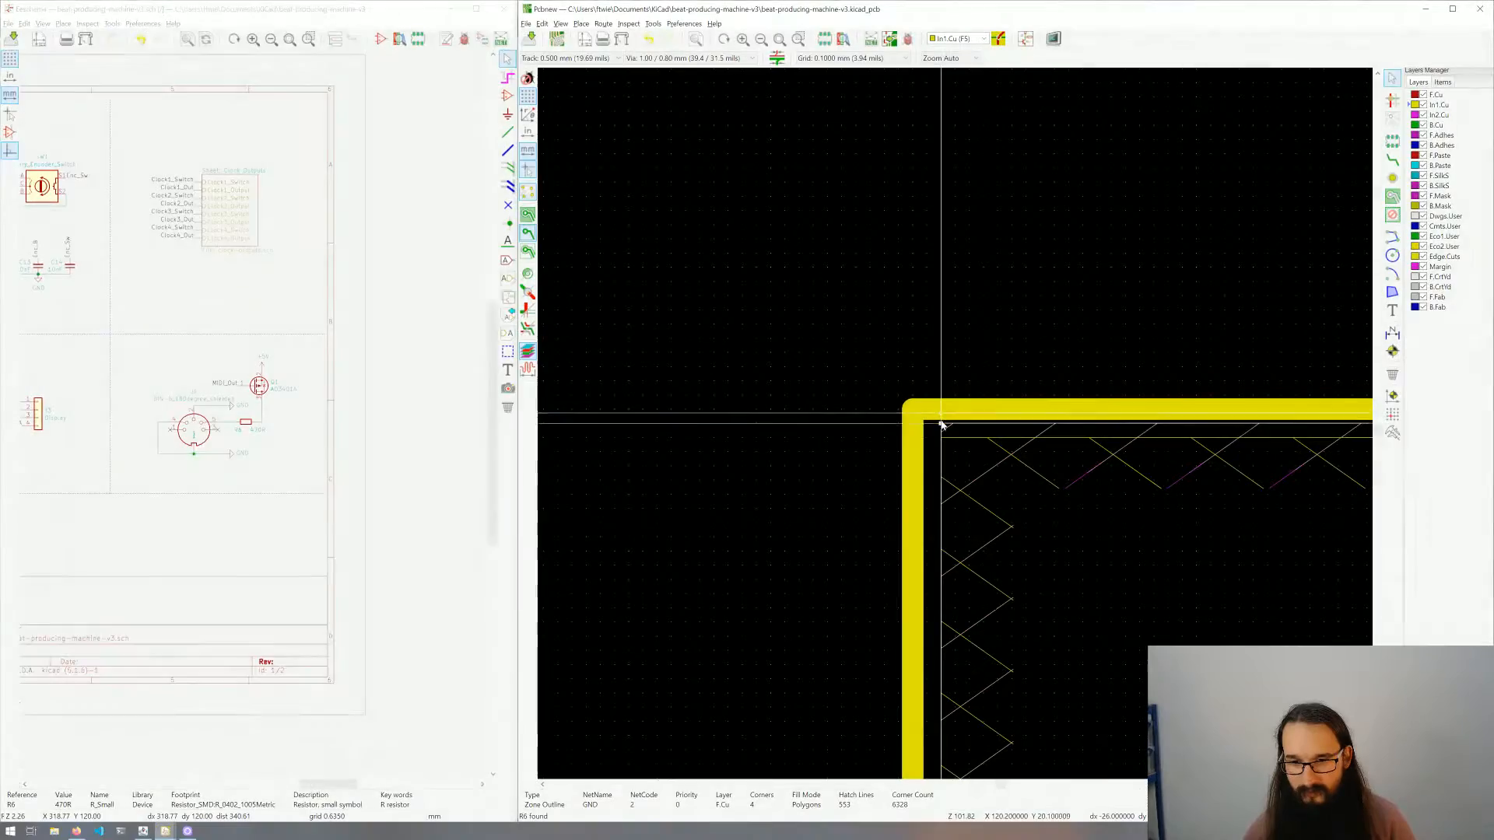
left_click(937, 357)
scroll(956, 429, "down", 8)
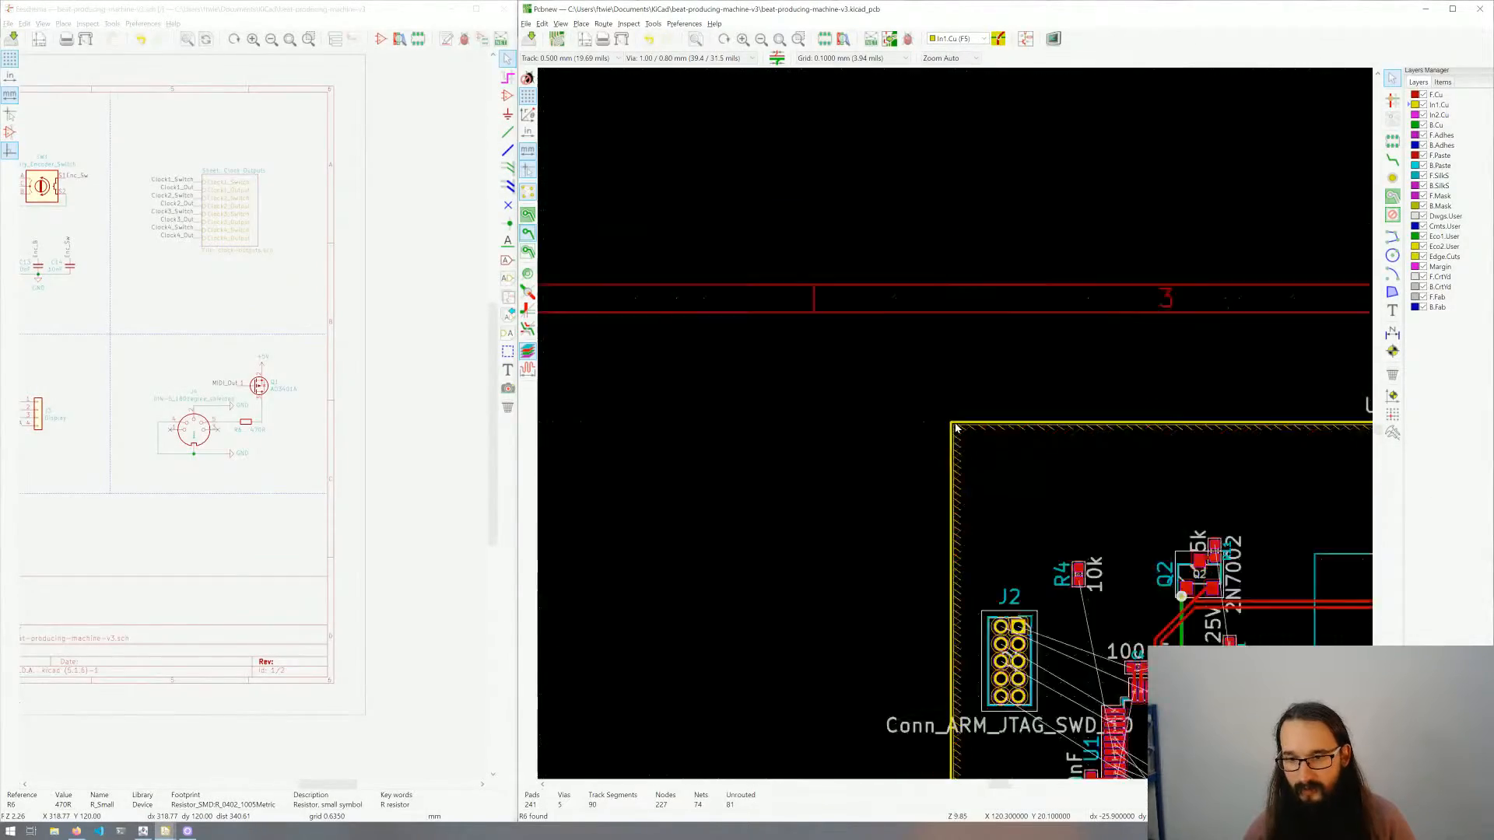
scroll(956, 428, "down", 3)
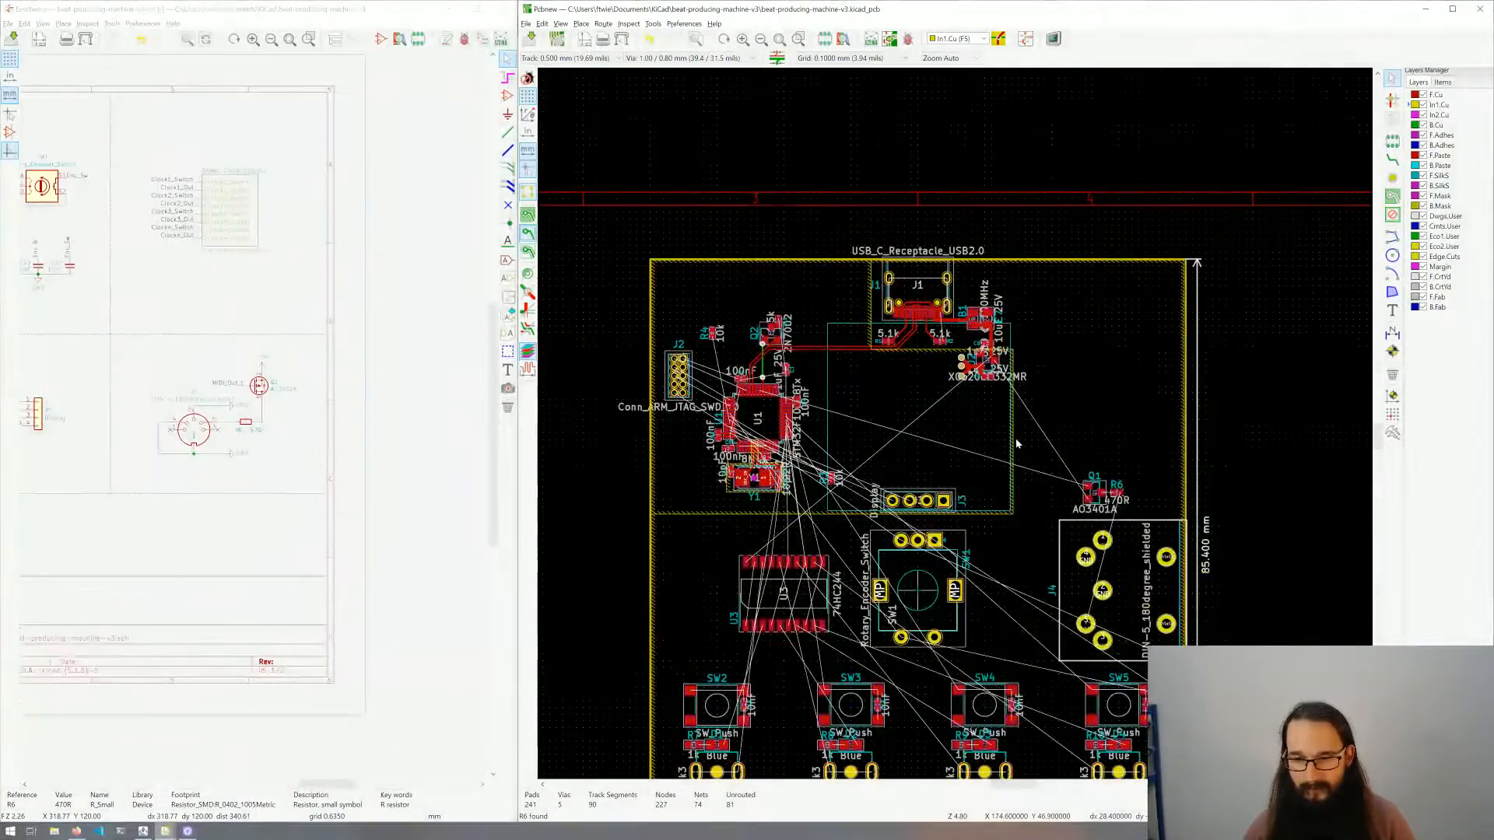
key("ctrl+s")
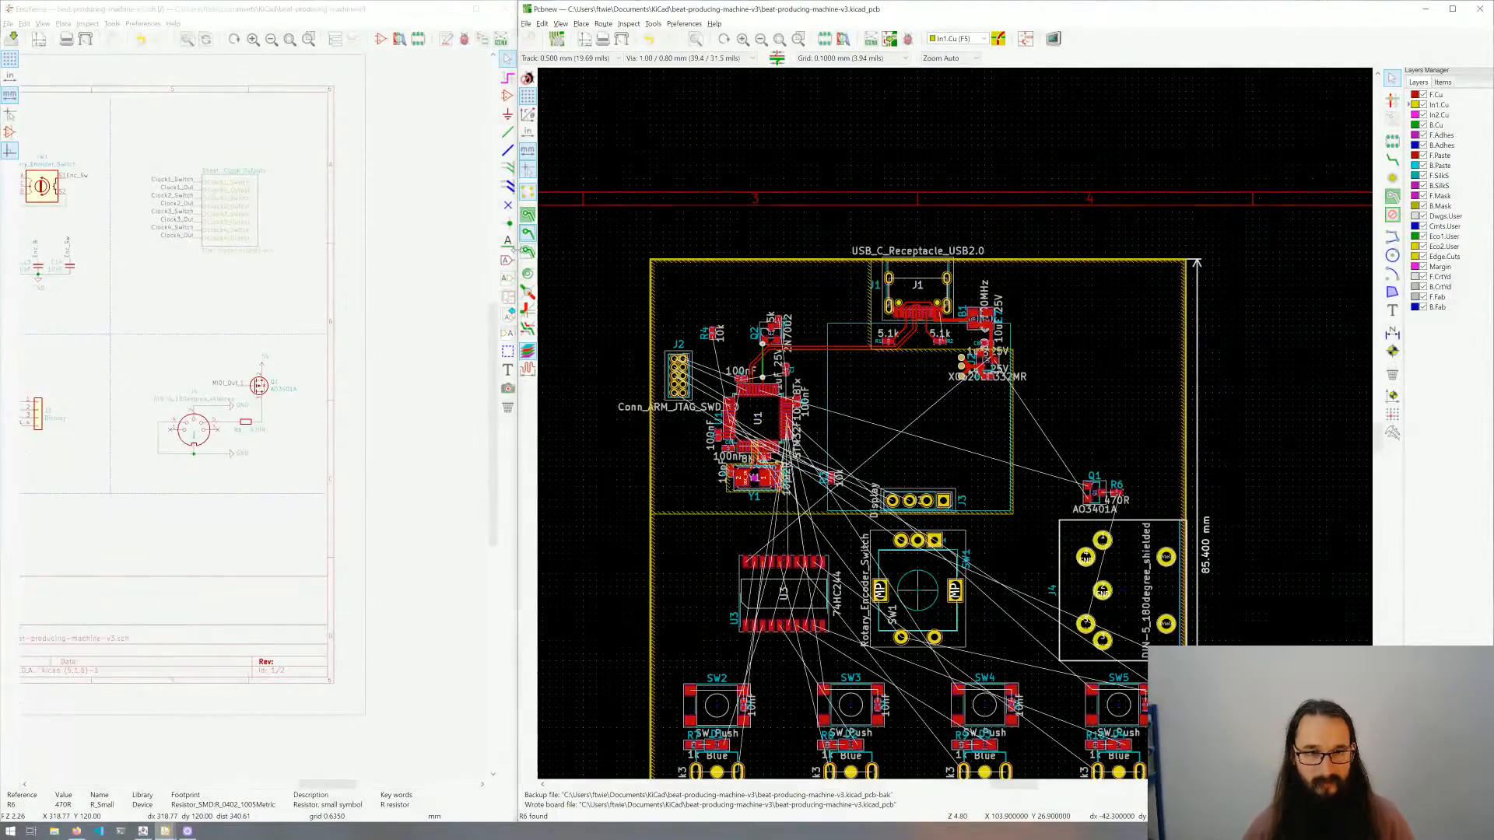
Step: Display the filled areas of the zones and bring layer F.Cu to the front to examine its copper fill
left_click(528, 215)
scroll(993, 294, "down", 3)
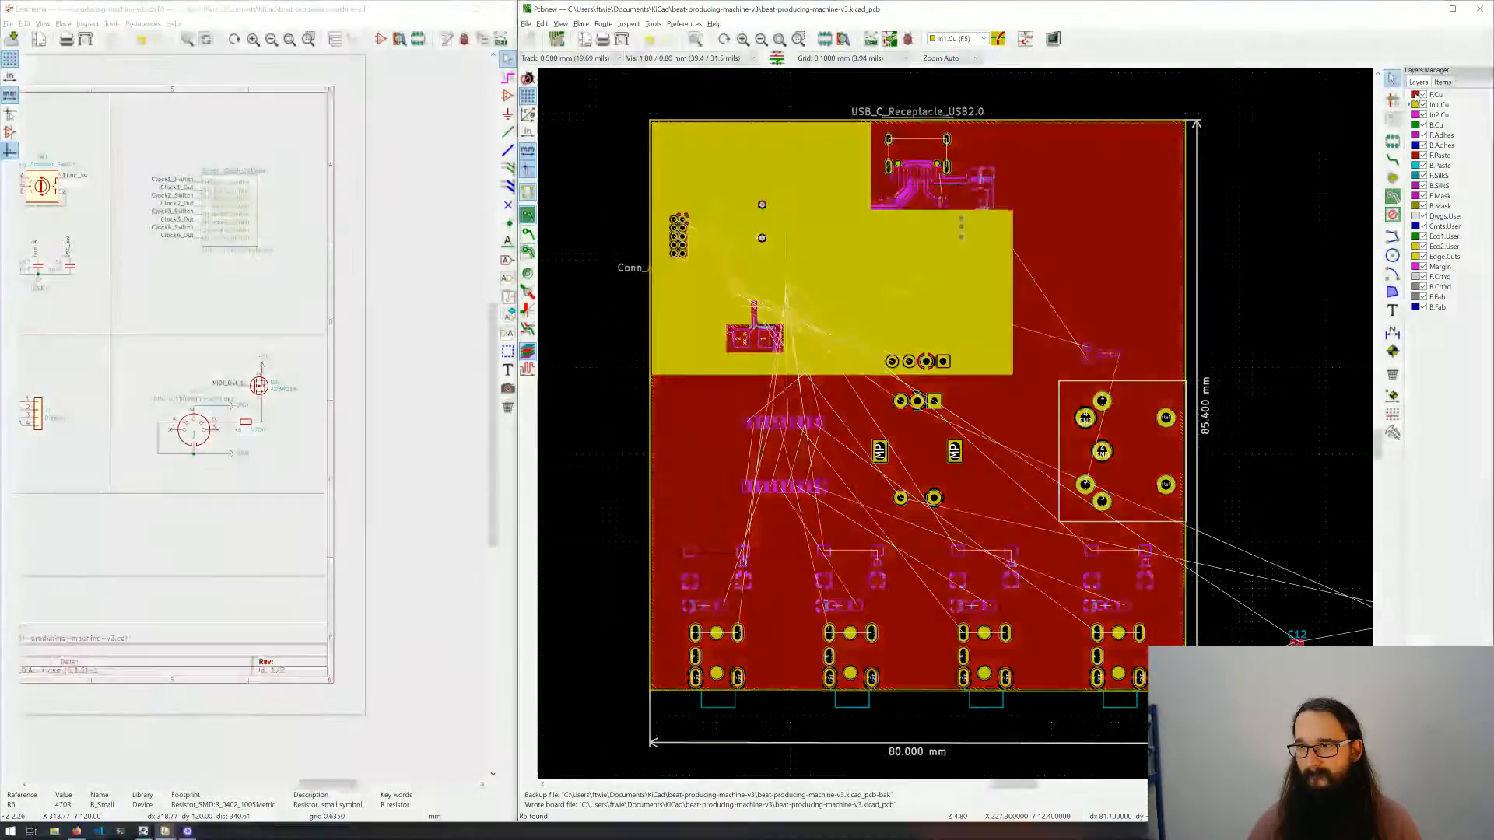
left_click(1413, 95)
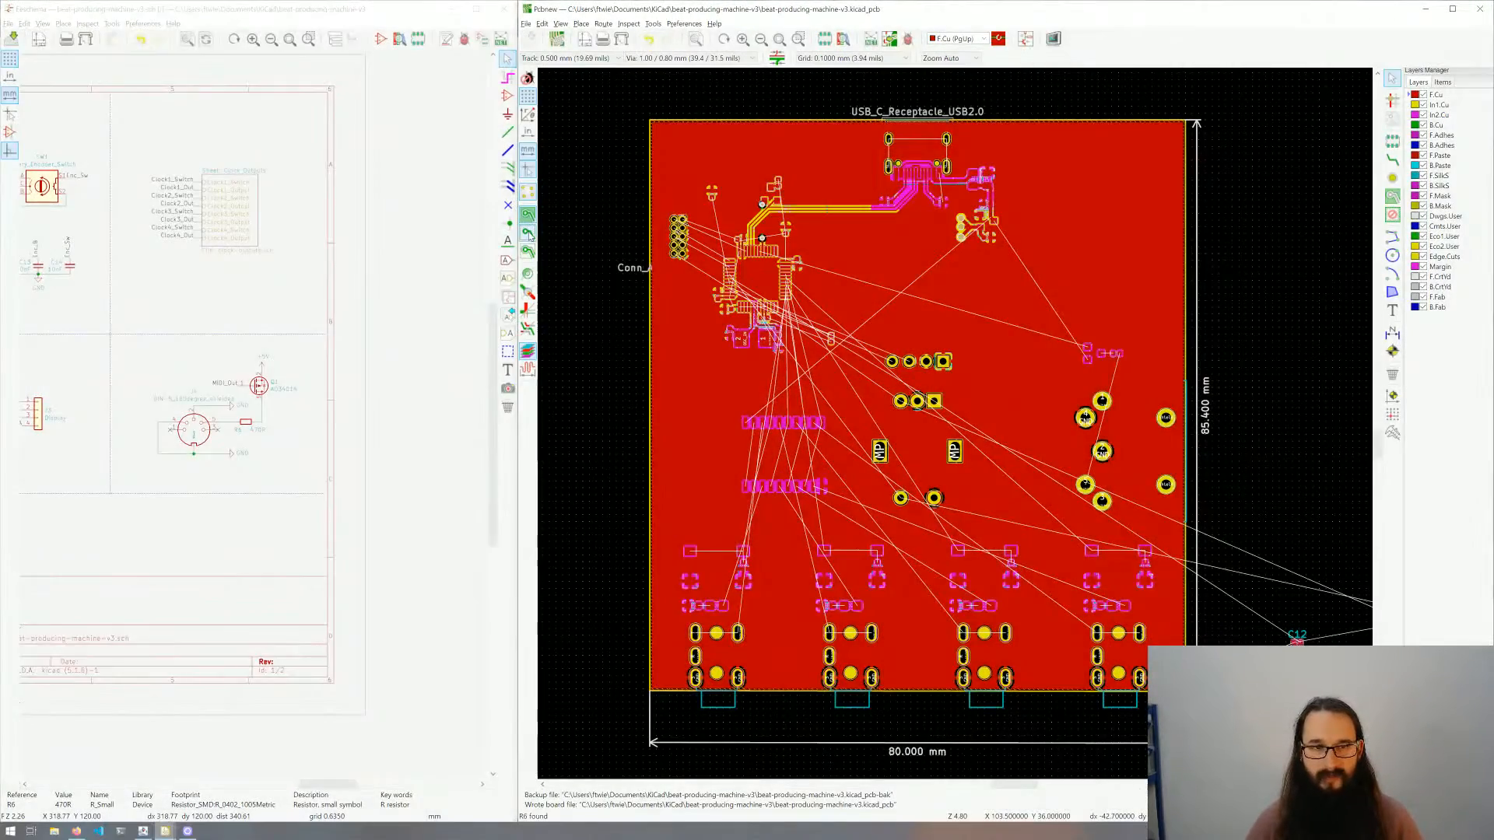
Step: Show the zones as outlines only and route a +5V track on F.Cu from pad 1 of C7 to a via diagonally up and right
left_click(528, 233)
scroll(955, 423, "up", 5)
scroll(800, 551, "down", 3)
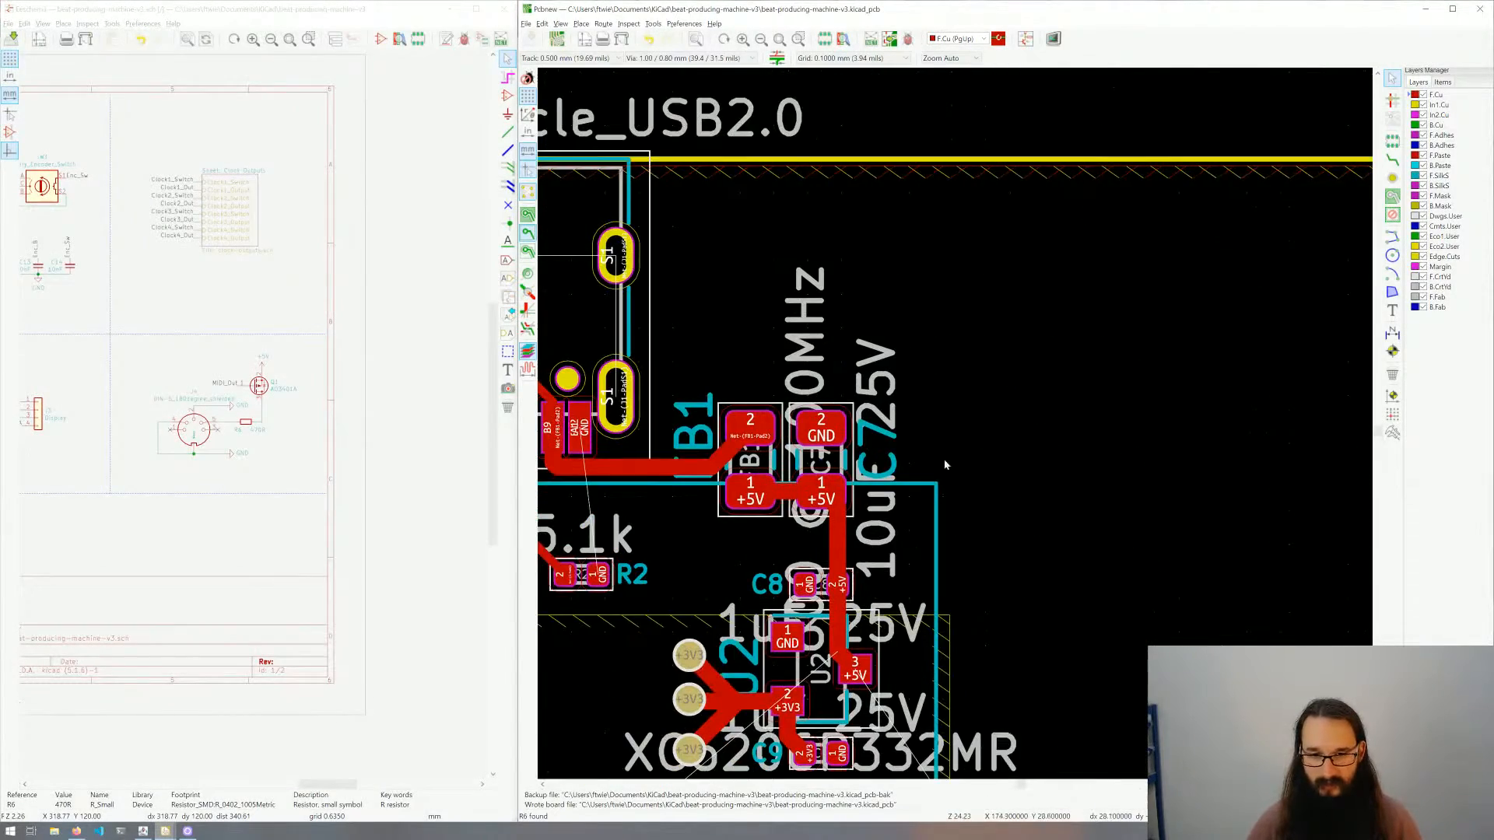
scroll(933, 433, "up", 3)
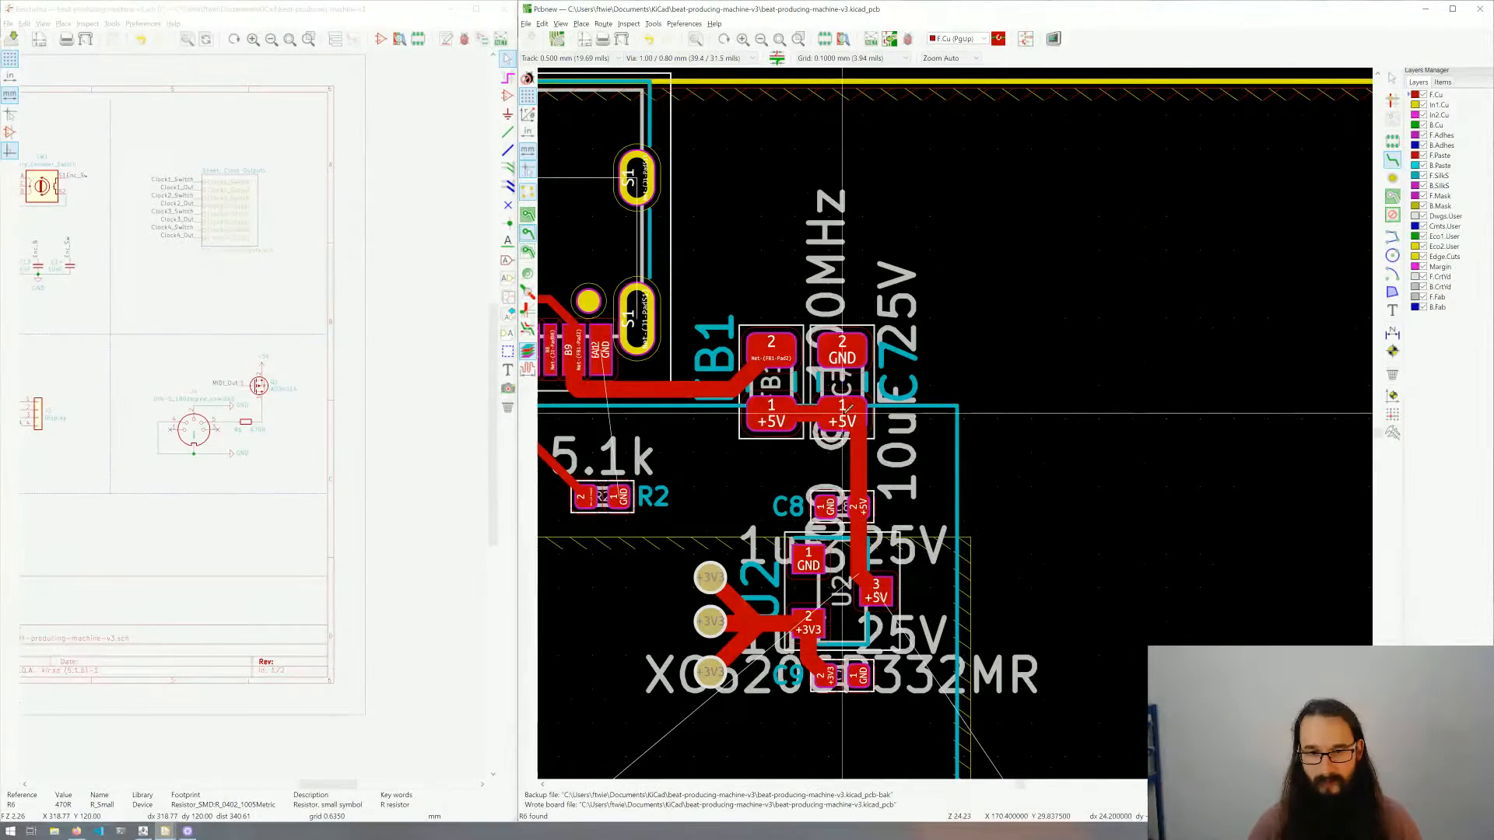
key("x")
key("v")
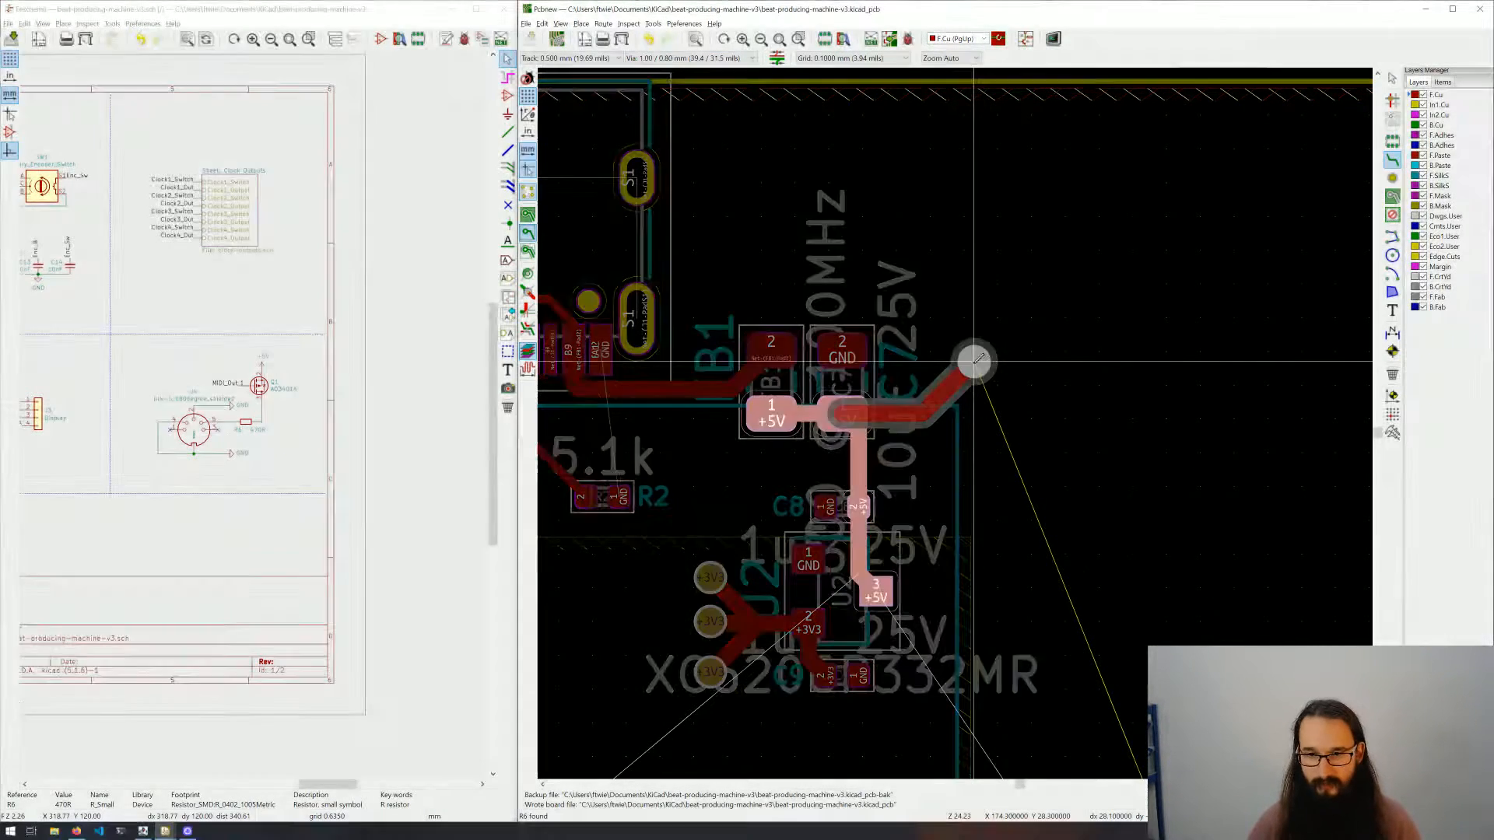
left_click(972, 357)
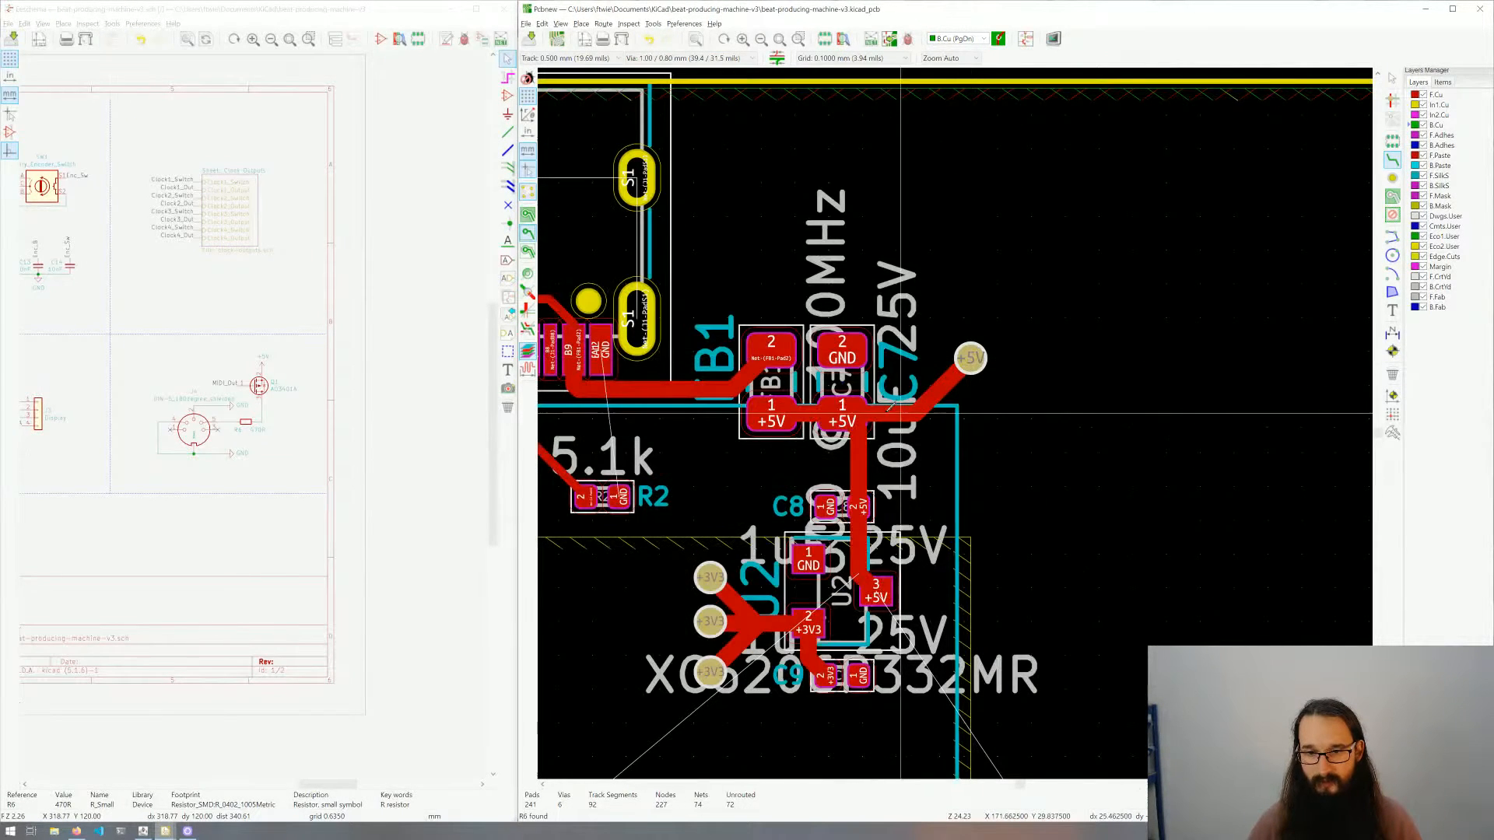
Step: Route two more +5V tracks from pad 1 of C7, one to a via level with the pad and one to a via diagonally below
left_click(852, 412)
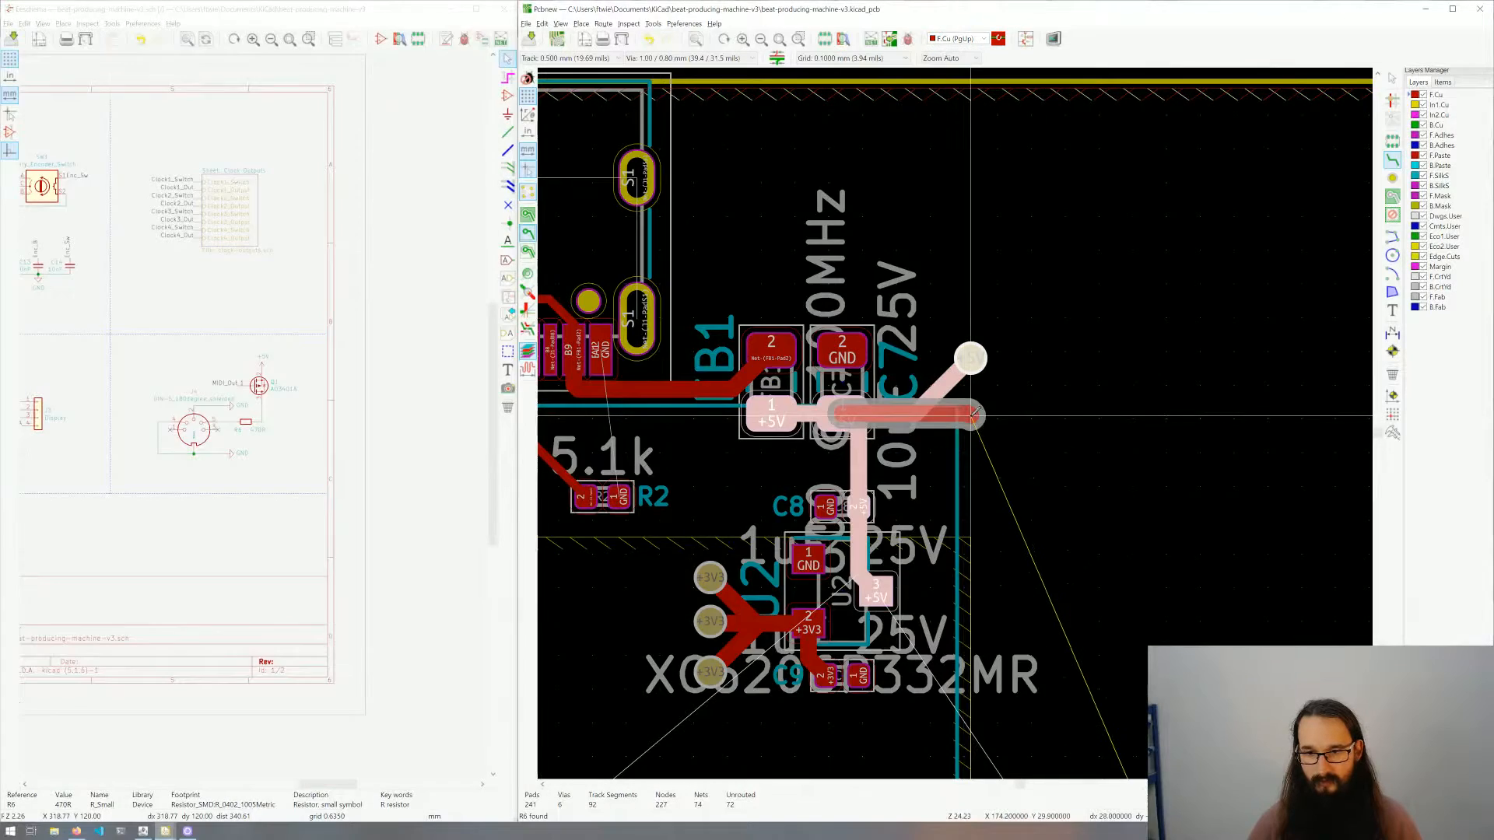
key("v")
left_click(975, 410)
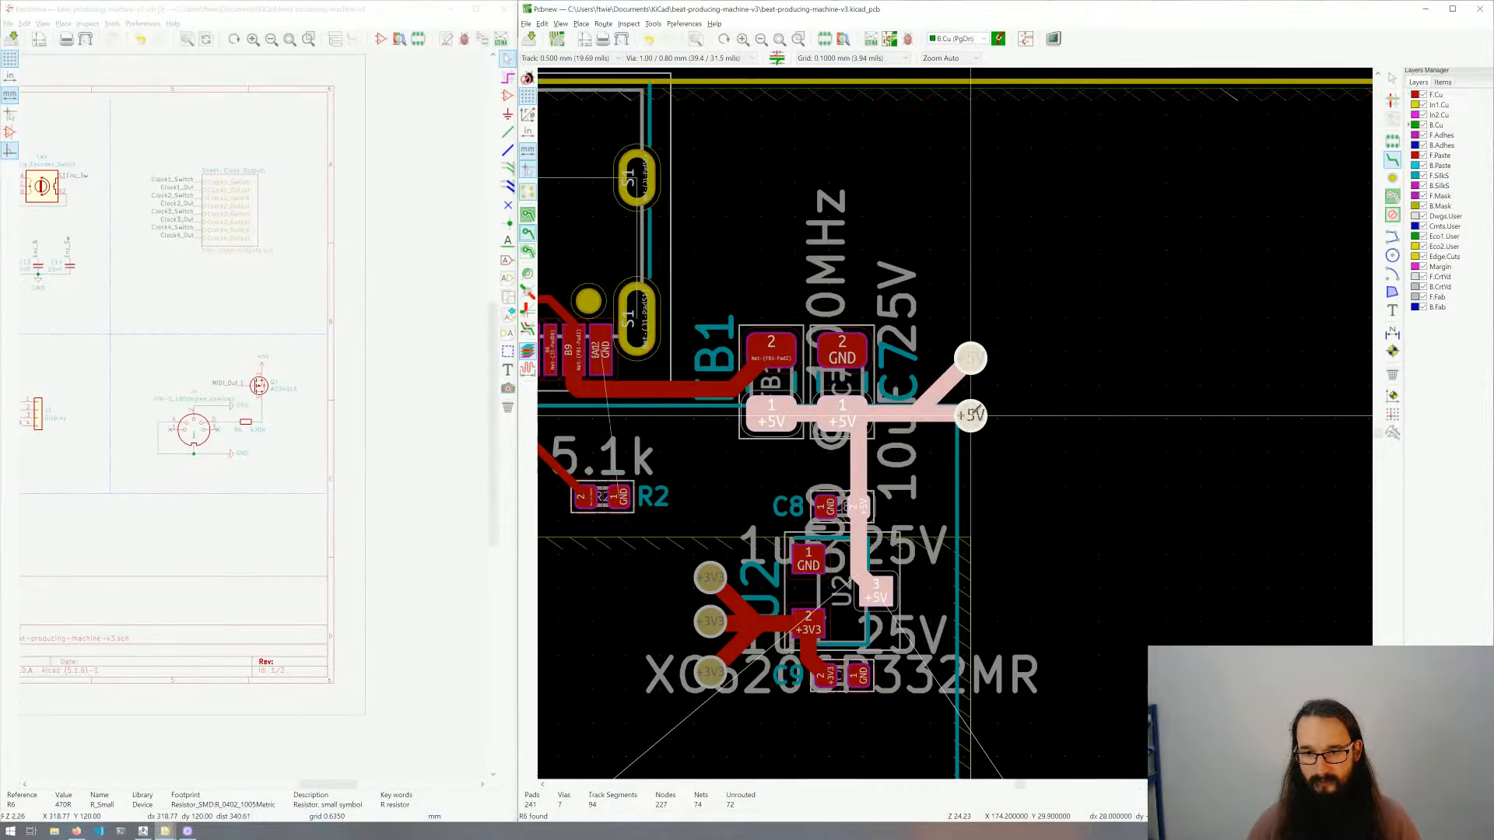
key("Escape")
left_click(835, 414)
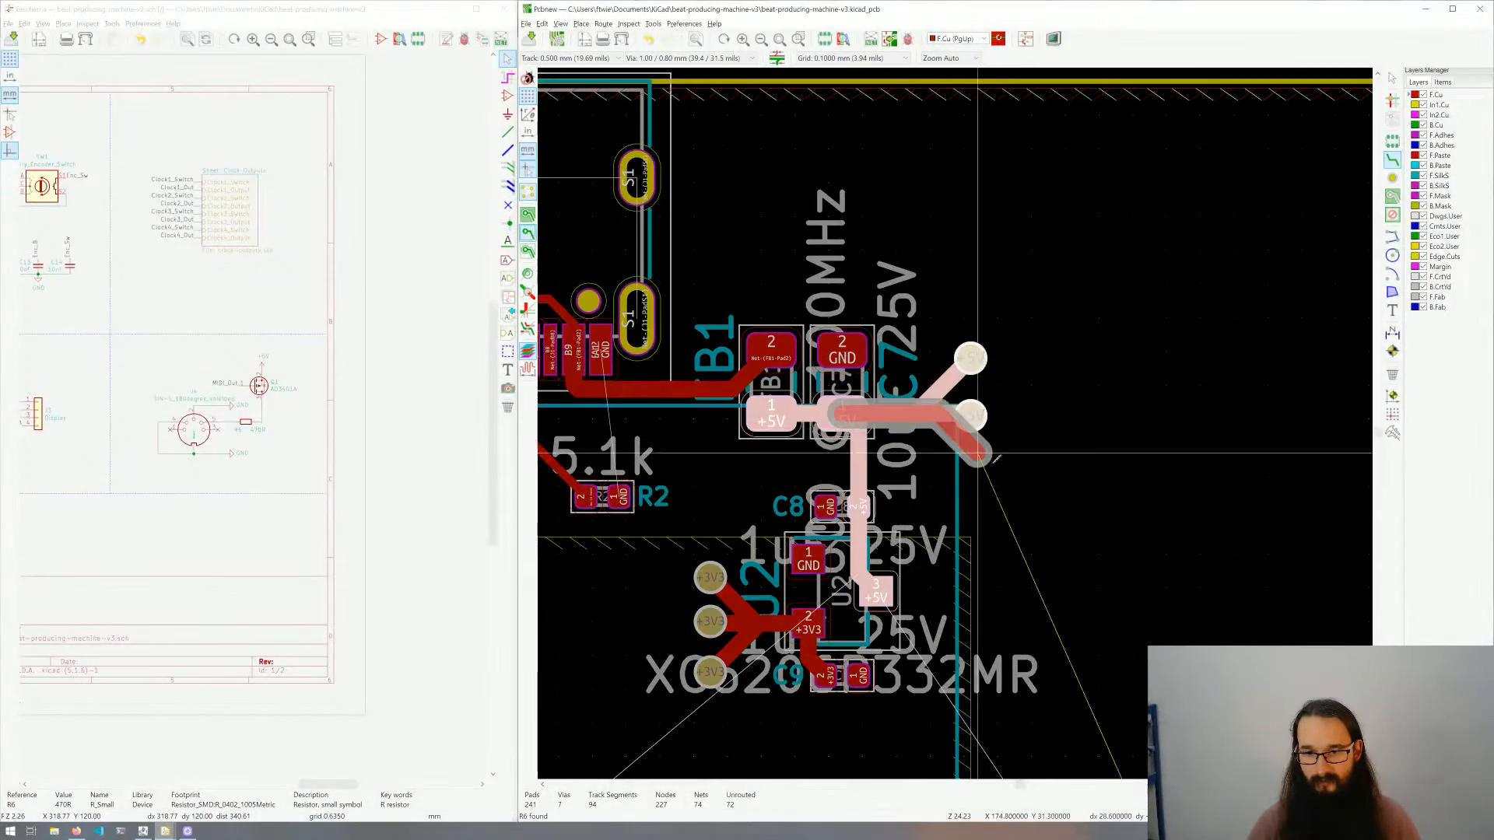
key("v")
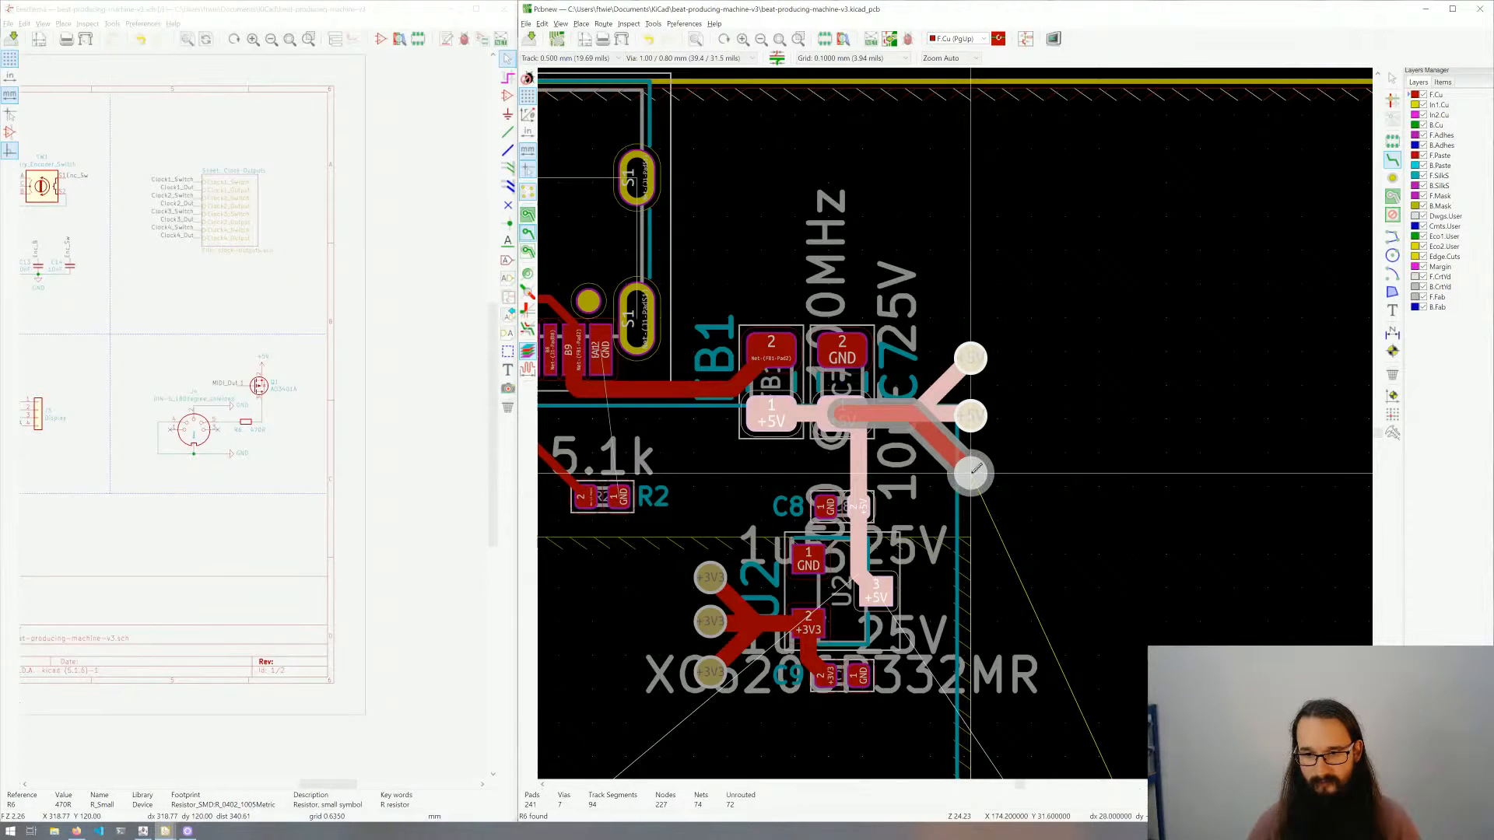
left_click(975, 469)
key("Escape")
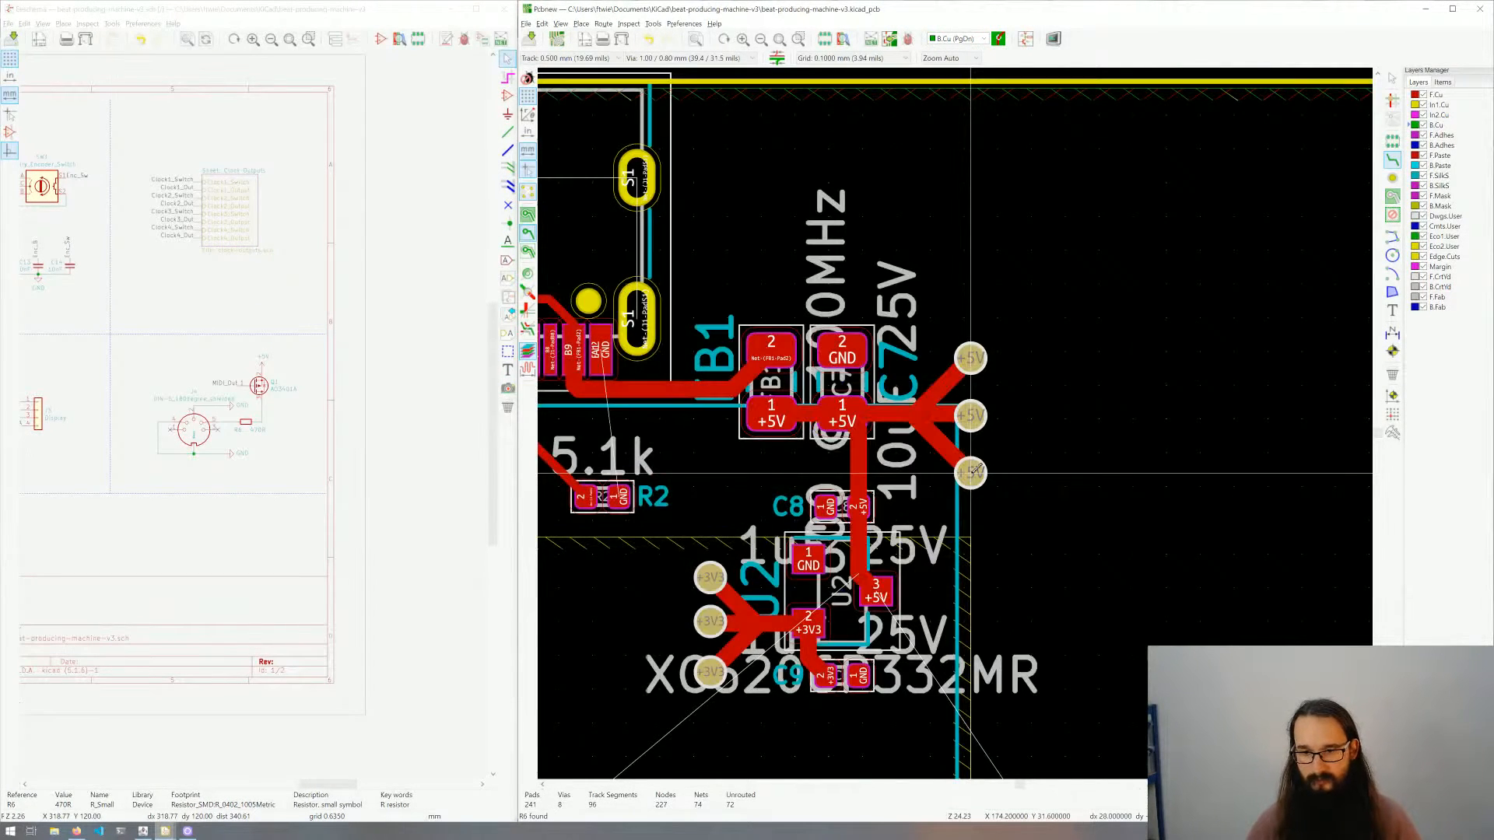
Step: Display the filled zones again and examine the copper on B.Cu, the split power planes on In1.Cu and the fill on F.Cu
scroll(965, 443, "down", 4)
middle_click_drag(957, 428, 973, 496)
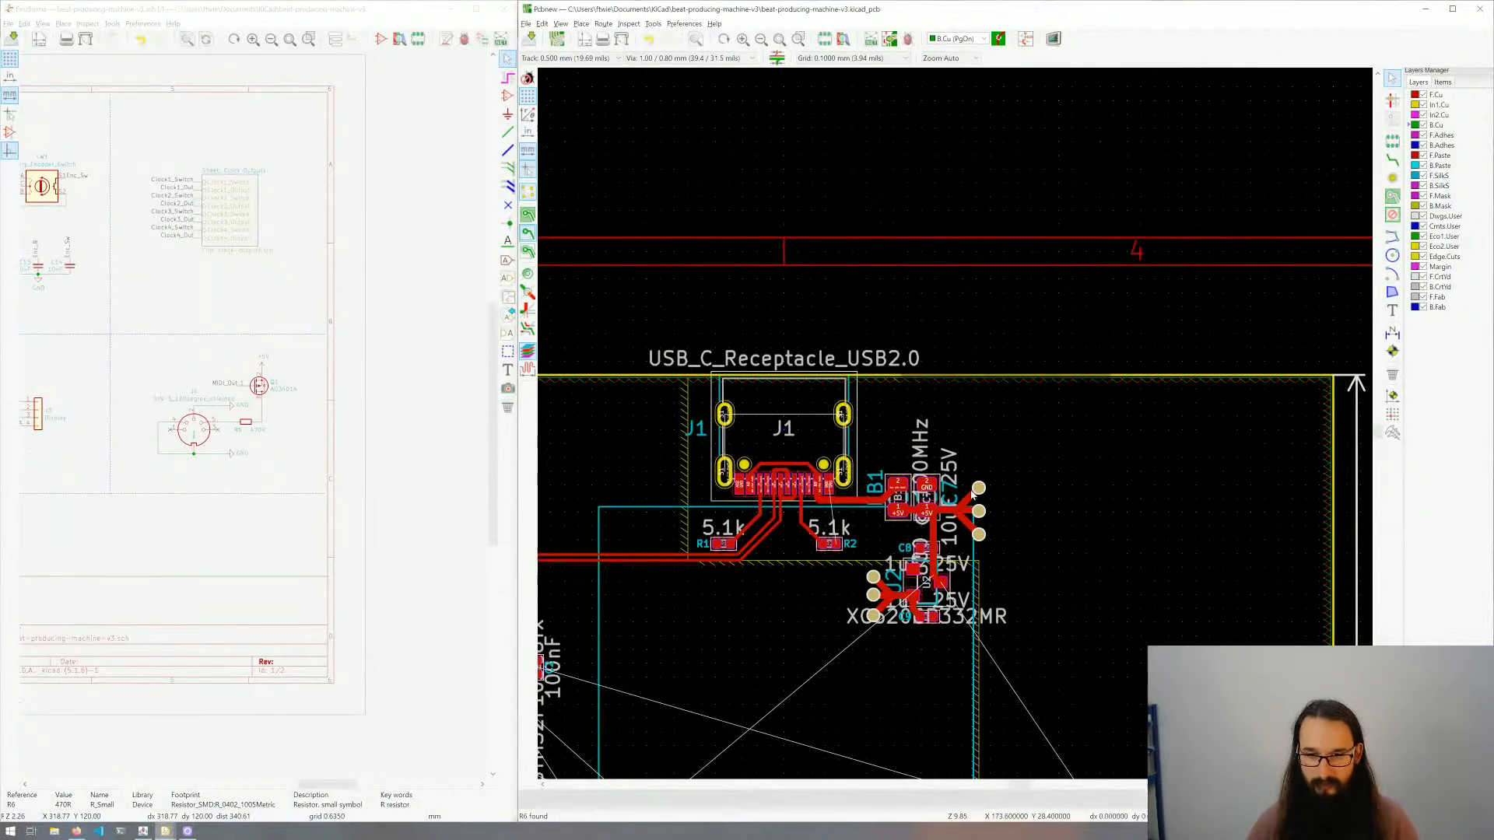
left_click(526, 218)
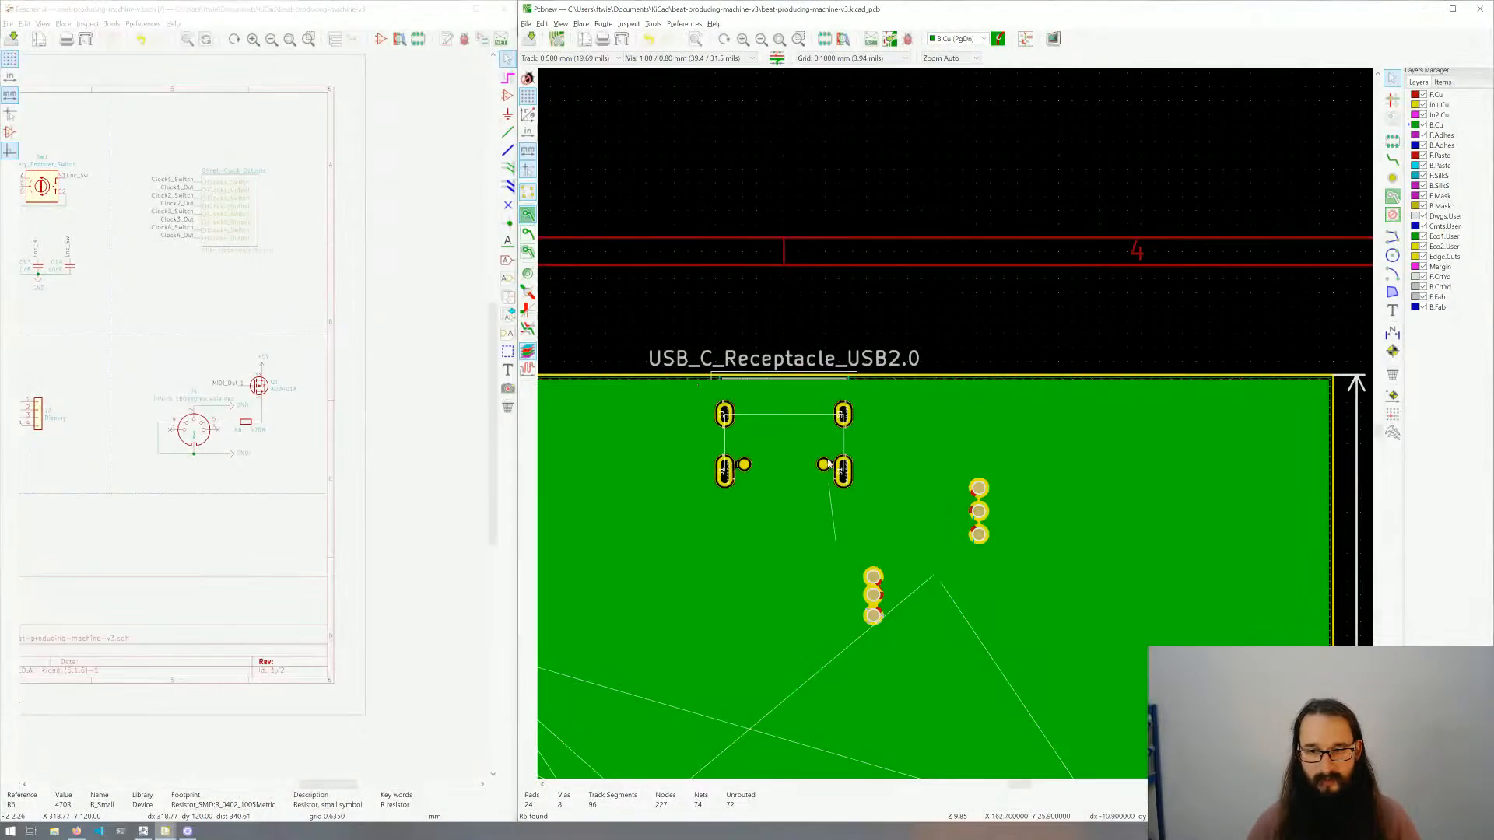
key("F5")
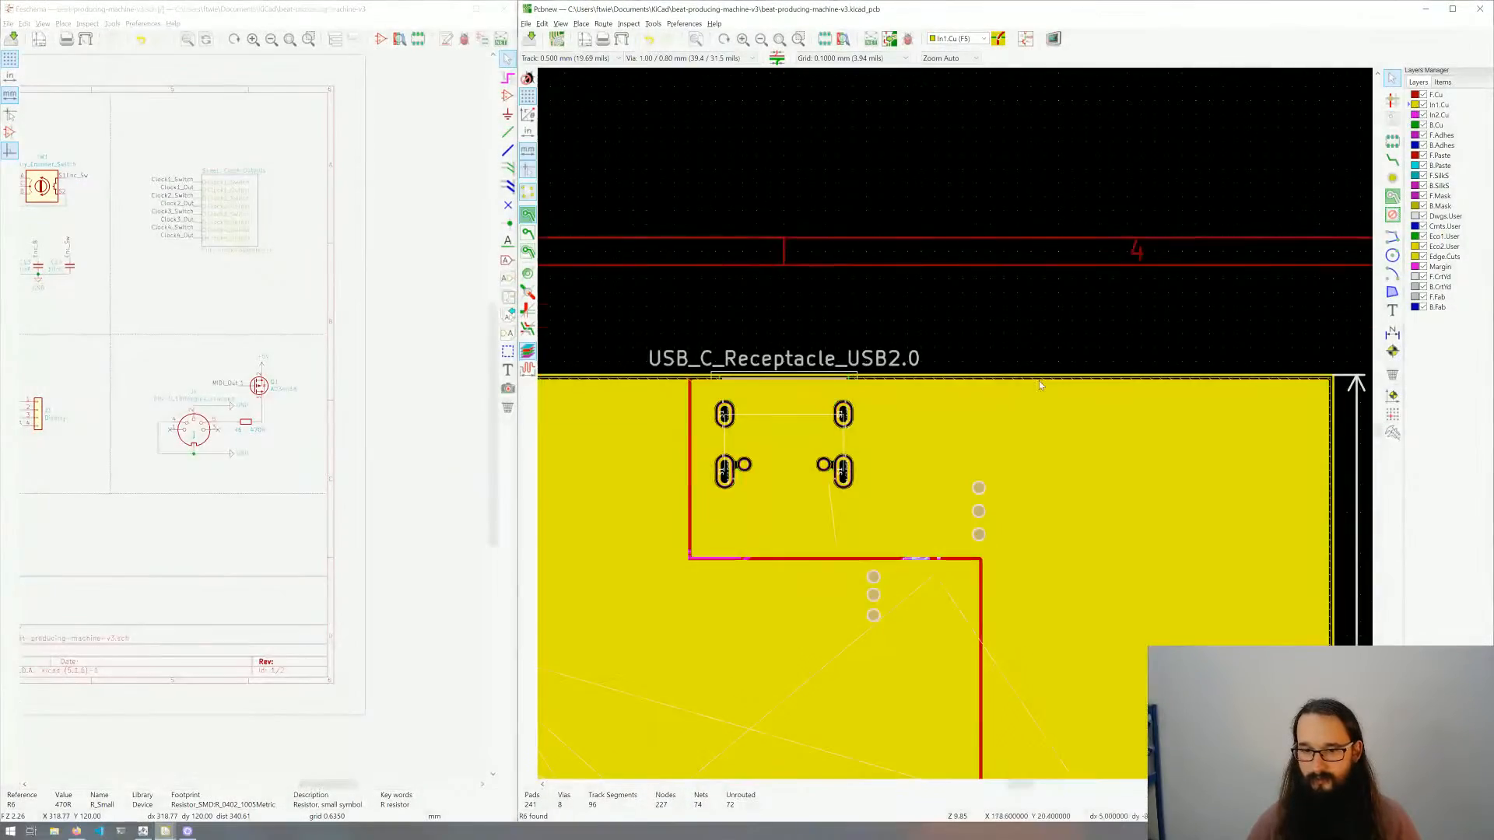
scroll(1039, 381, "down", 4)
middle_click_drag(900, 487, 935, 352)
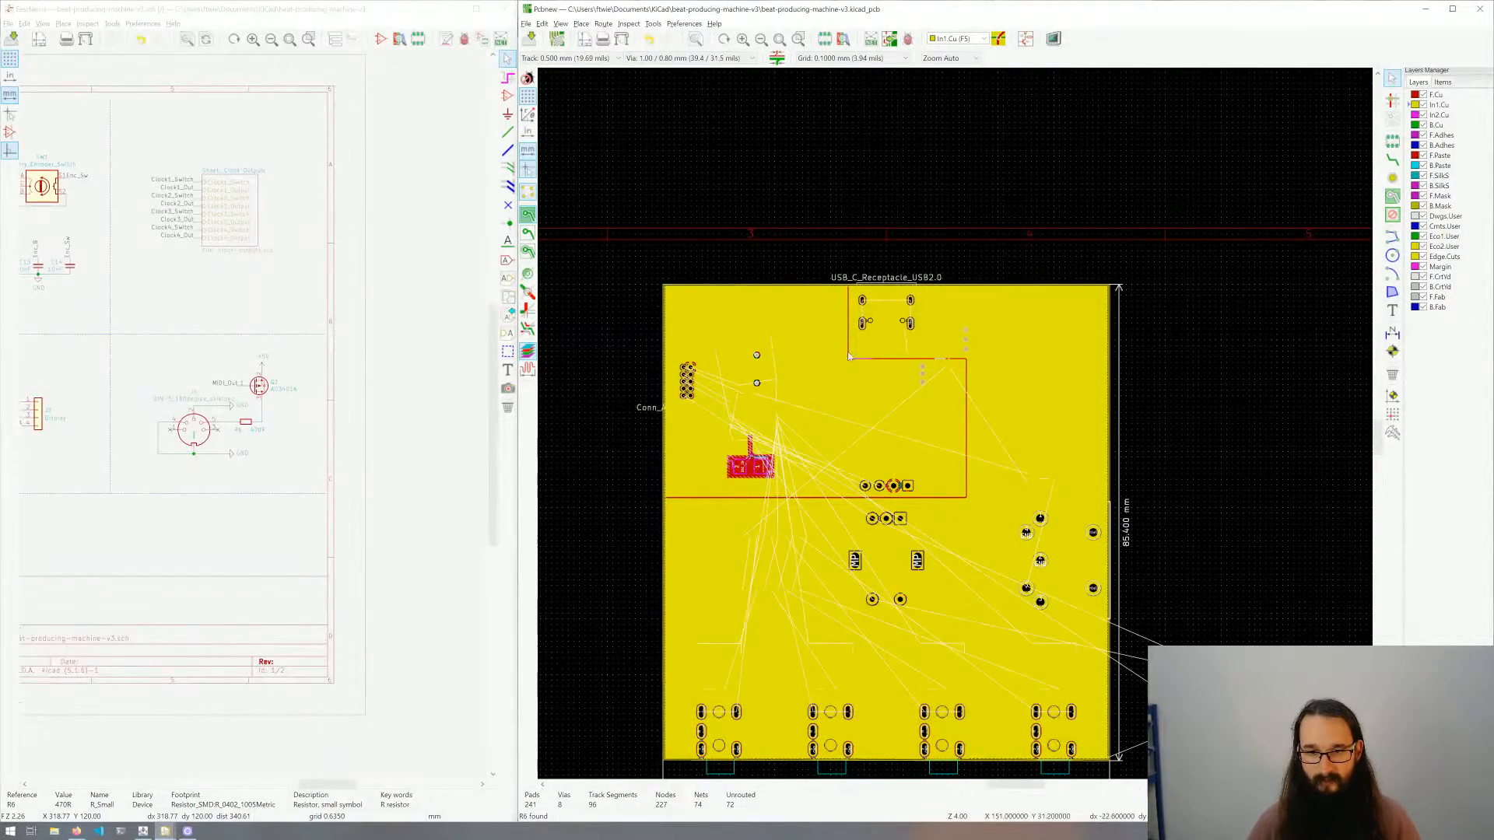
middle_click_drag(929, 473, 905, 496)
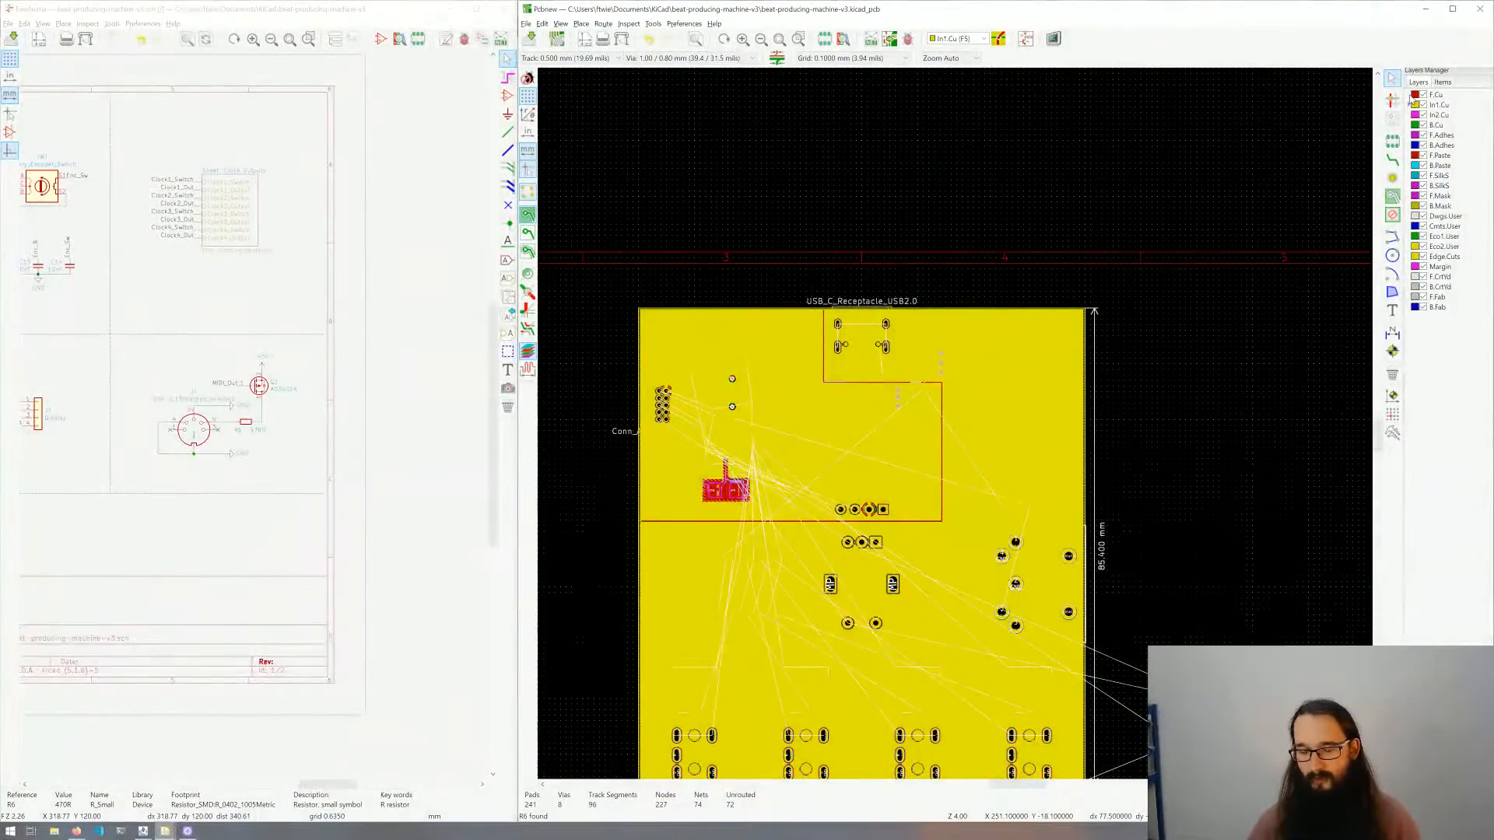
left_click(1414, 95)
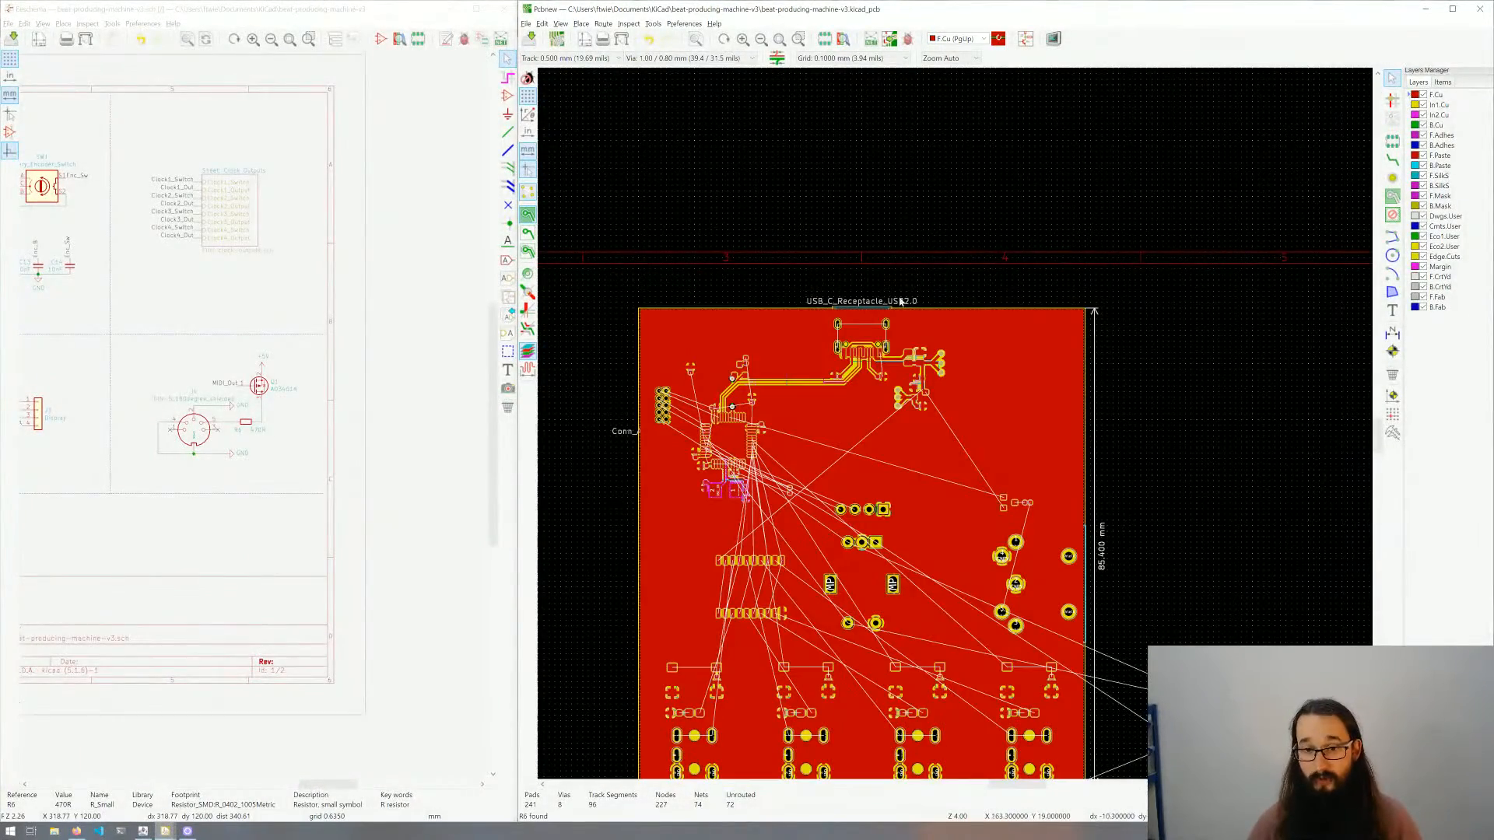
Step: Show the zones as outlines only and locate the 10nF capacitors lying outside the board outline
left_click(528, 234)
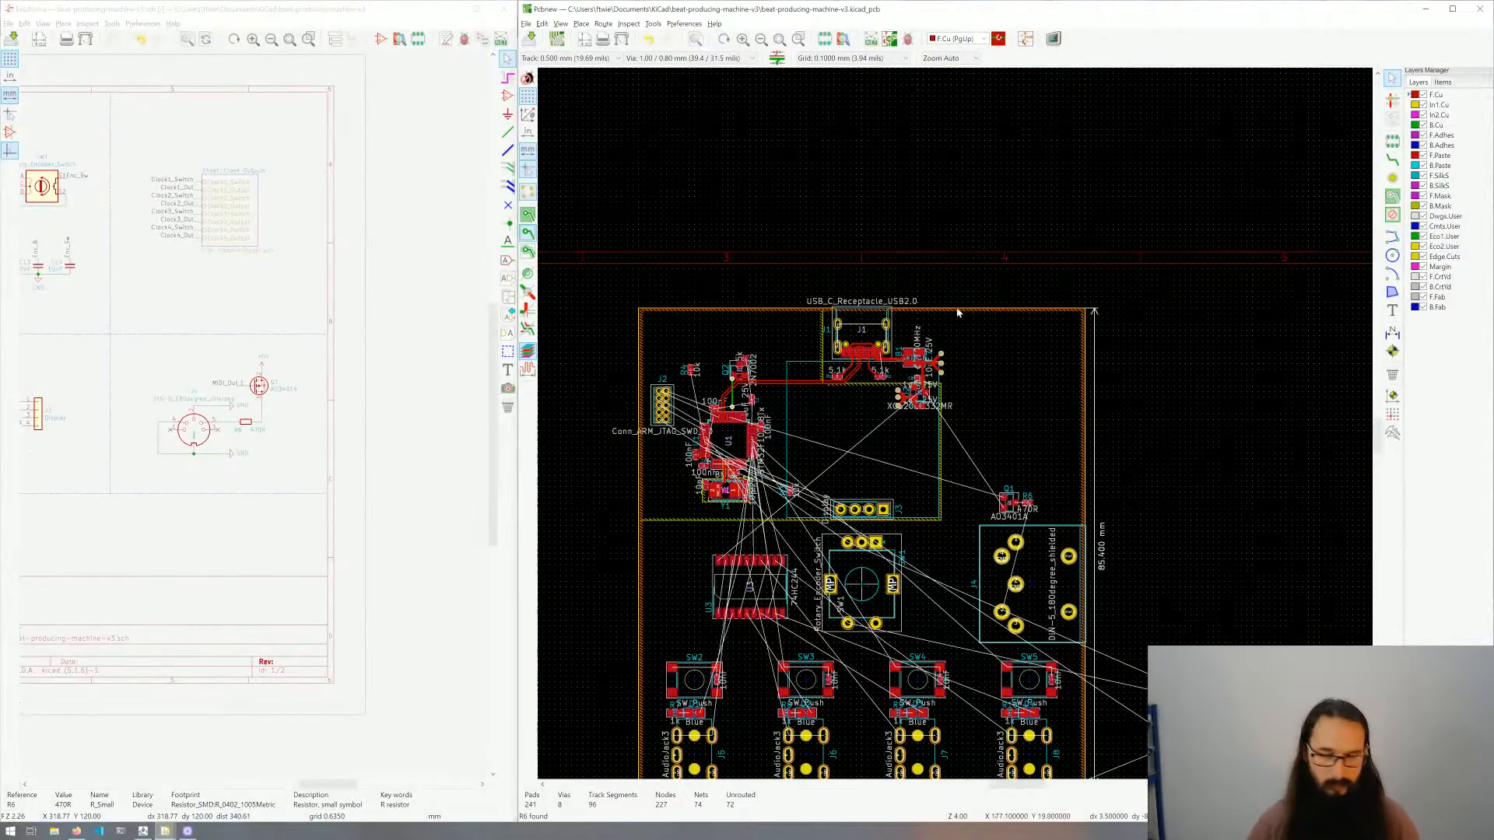
middle_click_drag(957, 311, 989, 263)
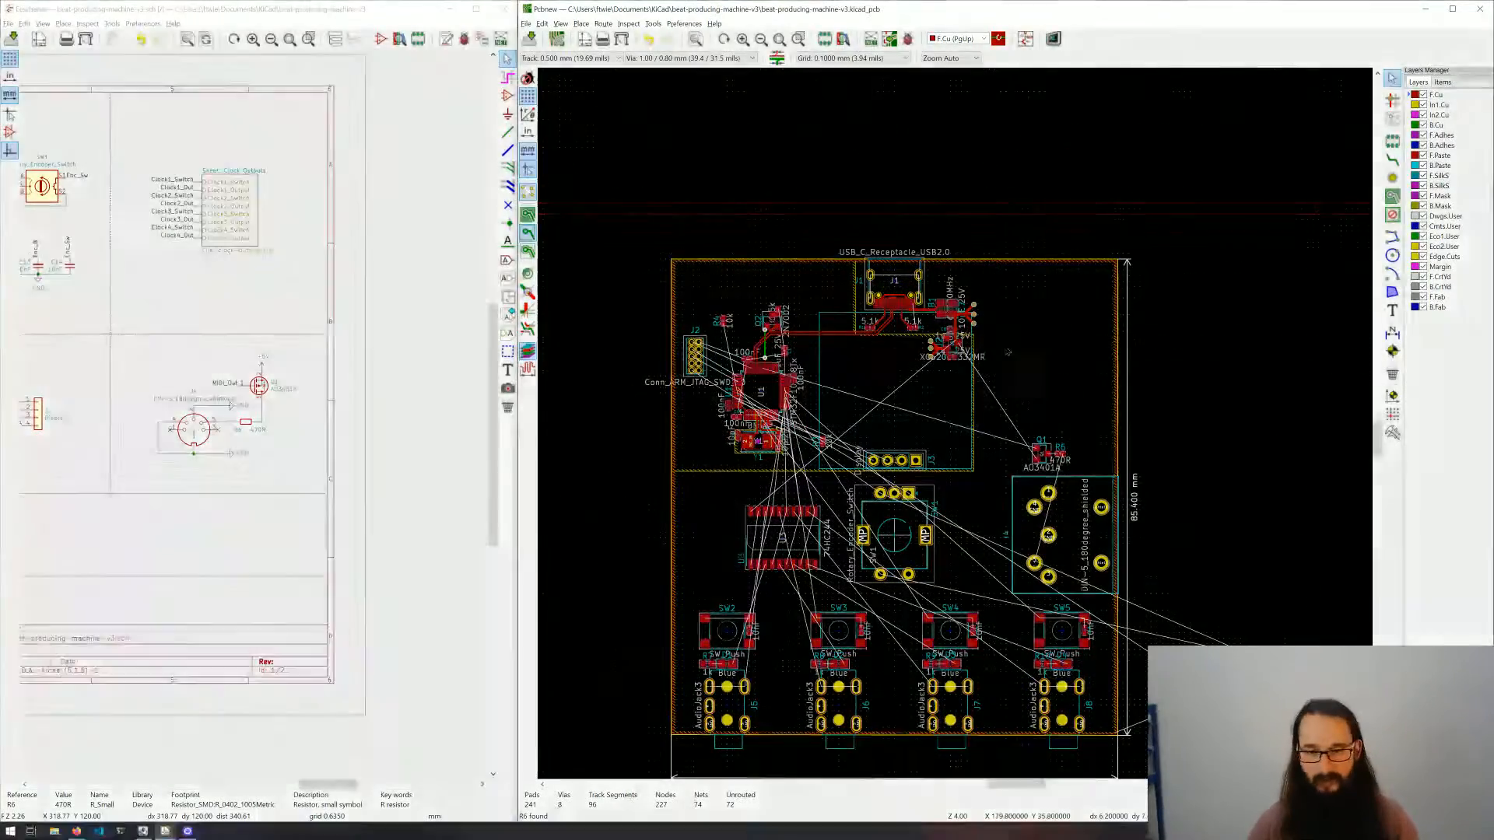
middle_click_drag(1006, 343, 996, 263)
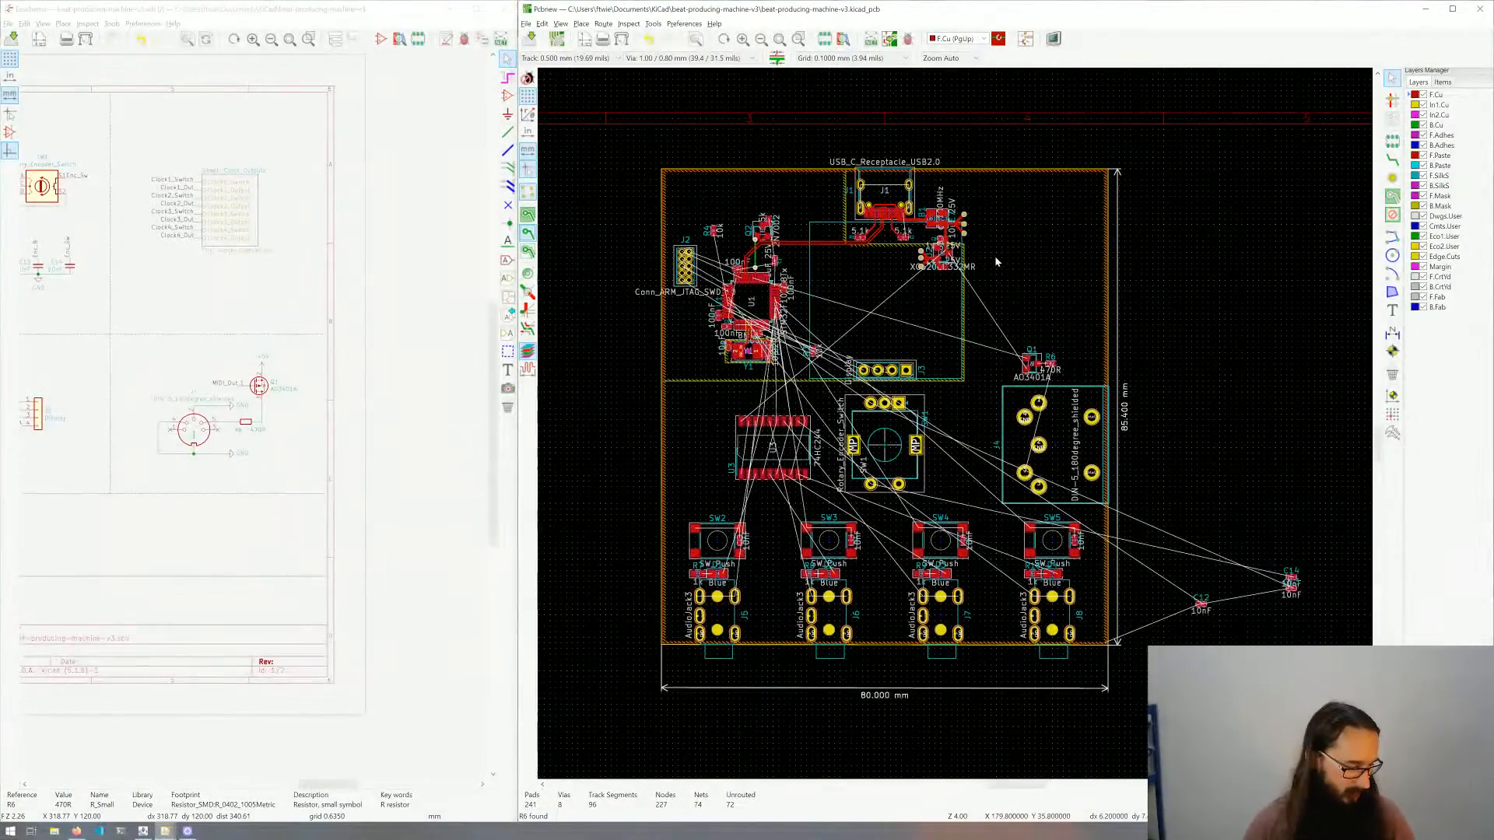
mouse_move(989, 416)
middle_mouse_down()
mouse_move(979, 466)
mouse_move(969, 432)
middle_mouse_up()
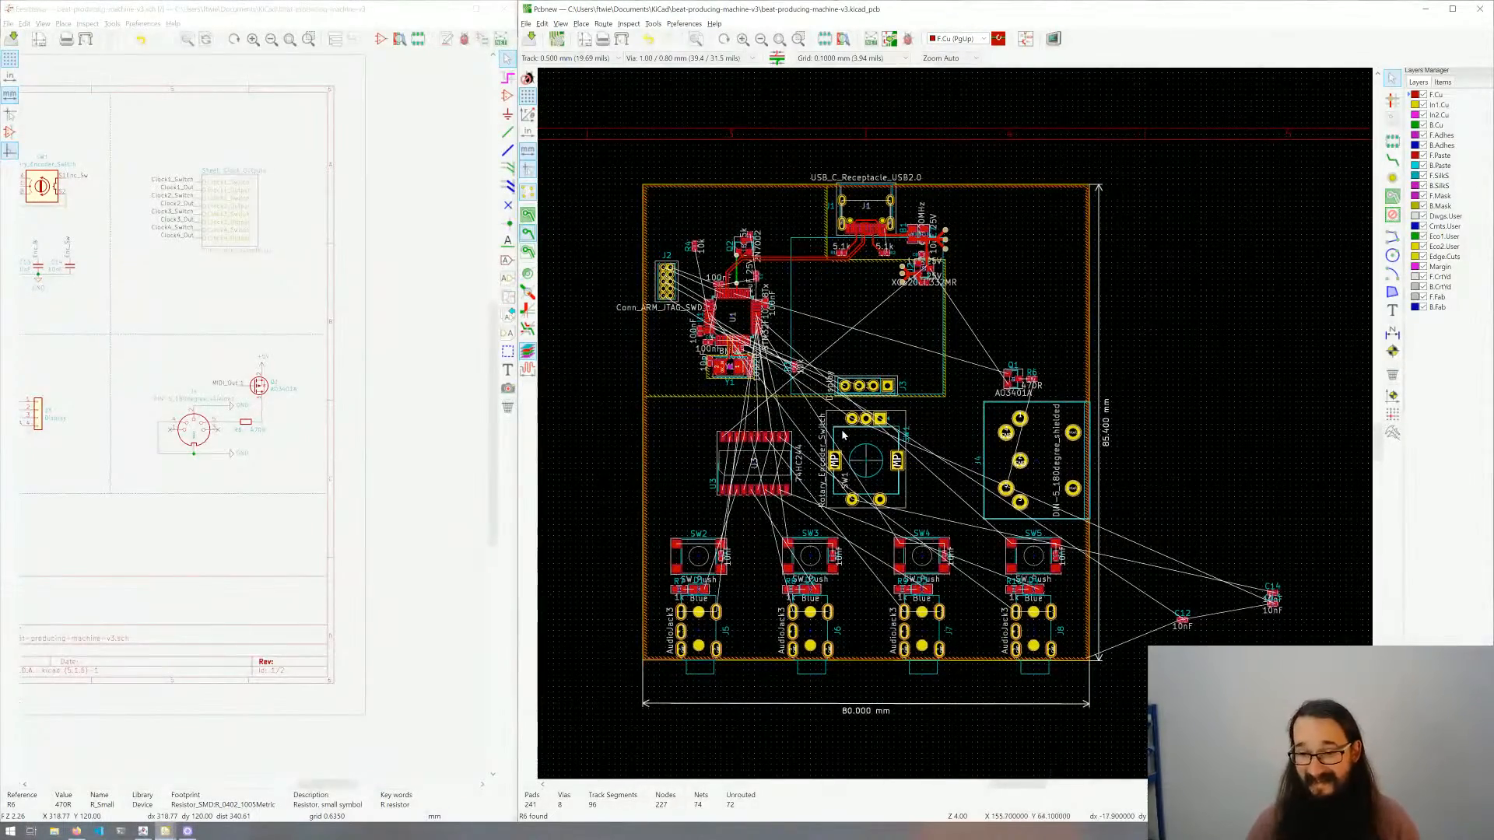
middle_click_drag(197, 379, 333, 385)
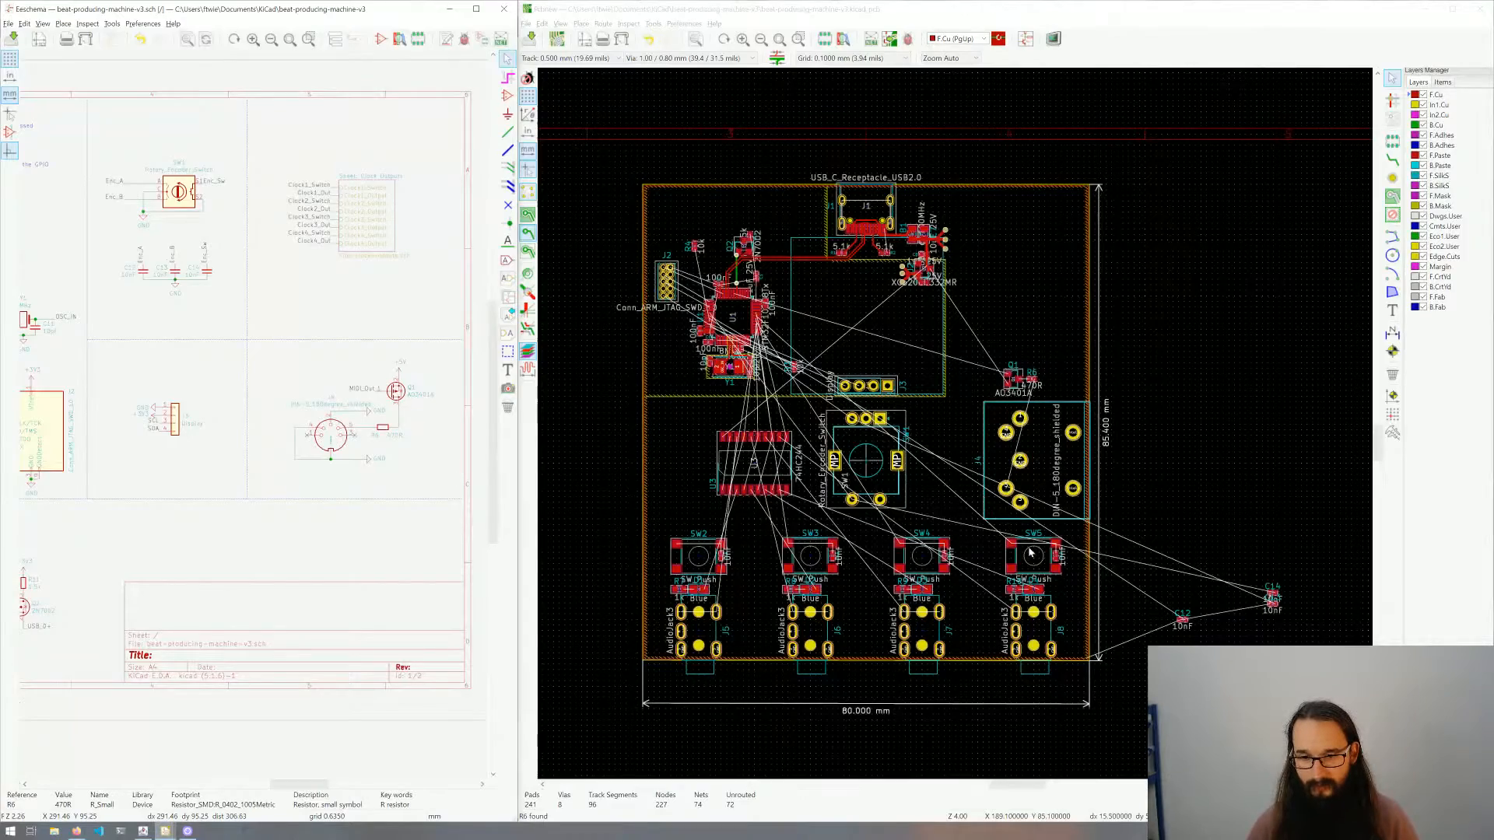
scroll(1199, 631, "up", 4)
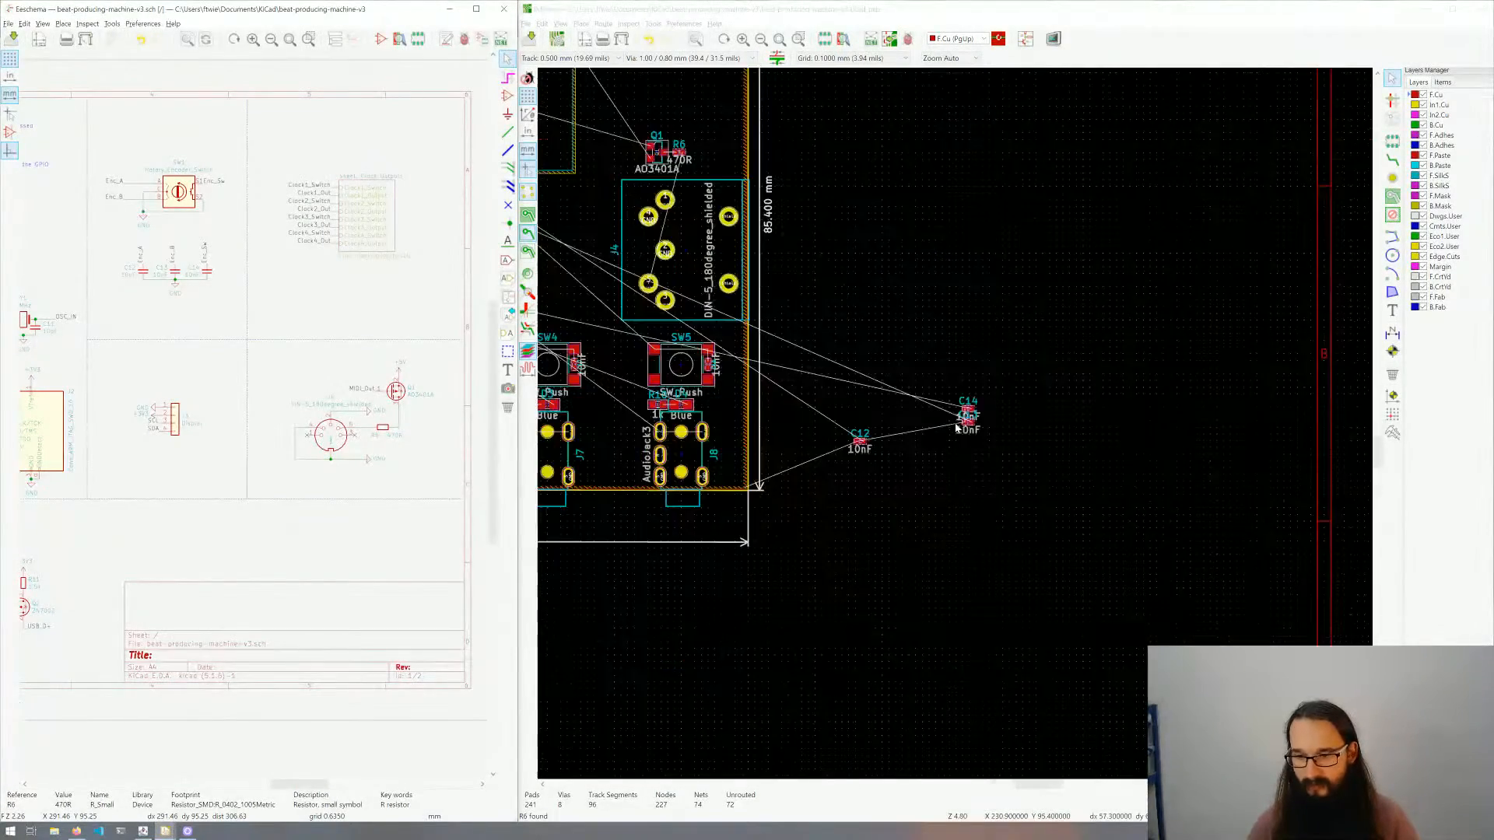
scroll(987, 435, "down", 4)
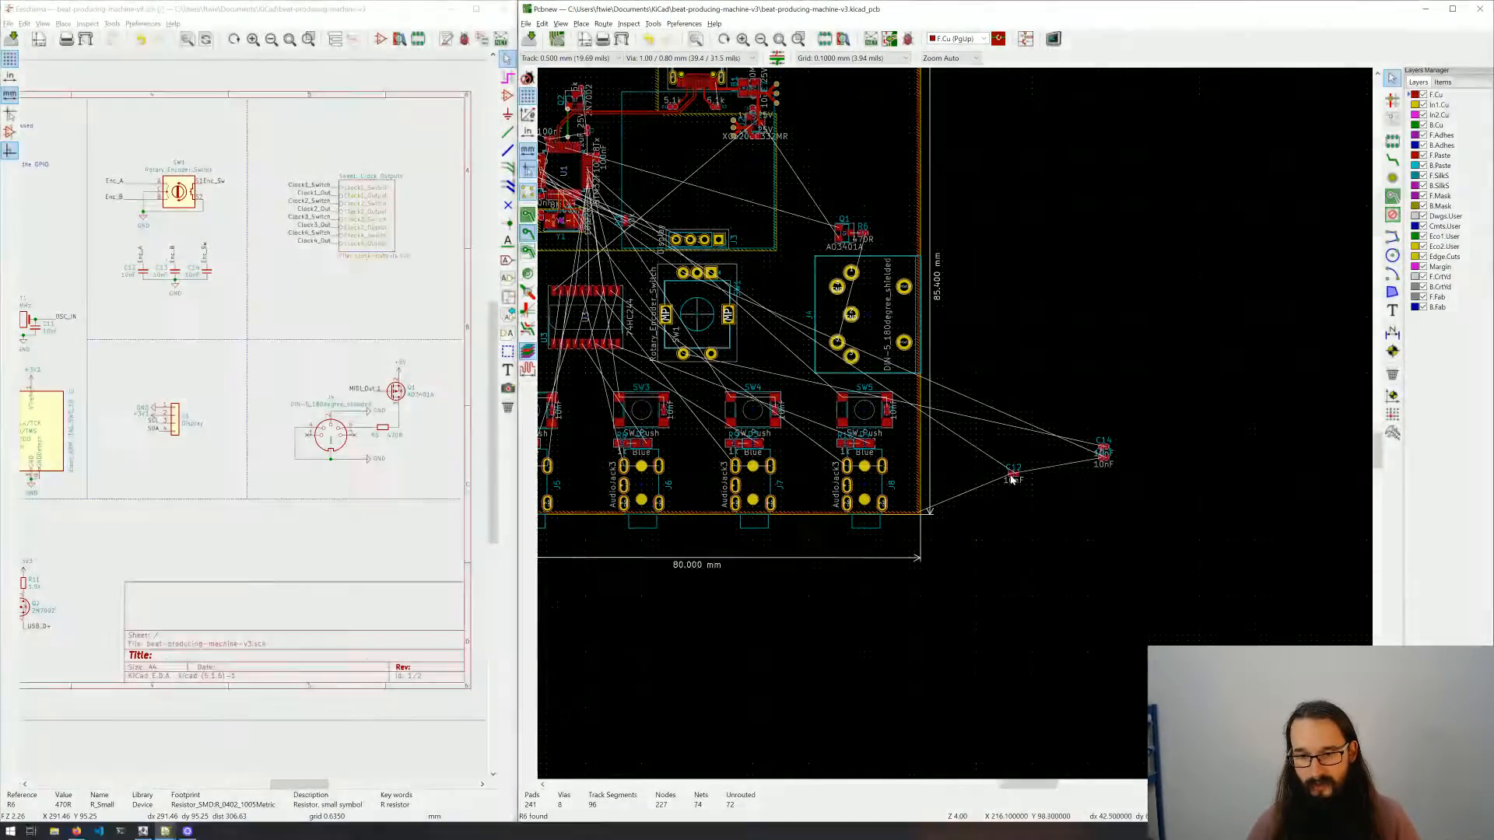
Step: Move capacitor C12 from outside the board to the free spot beside pad A of rotary encoder SW1
left_click(1013, 477)
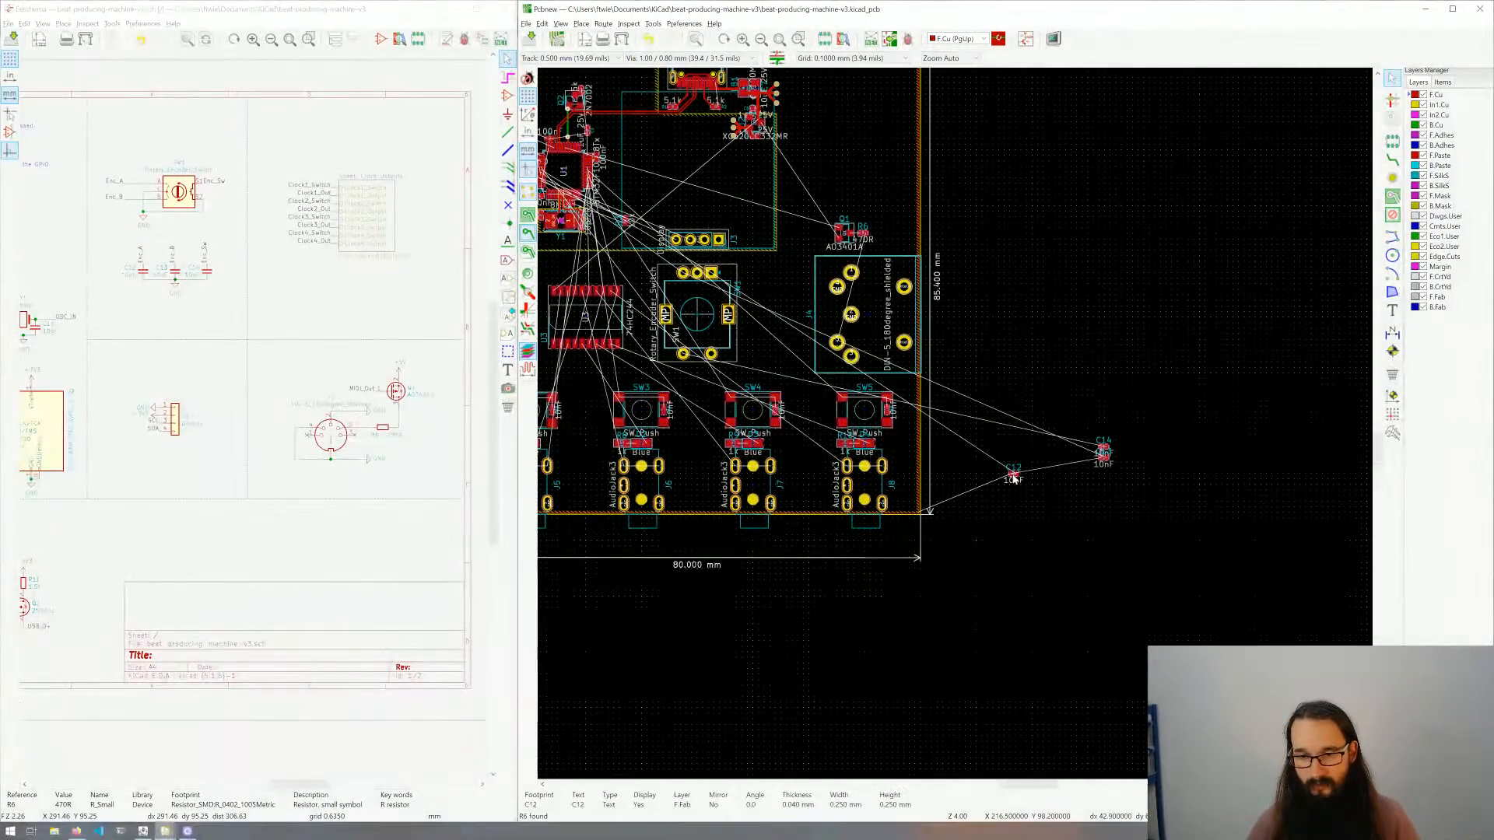
scroll(1013, 478, "up", 4)
key("Escape")
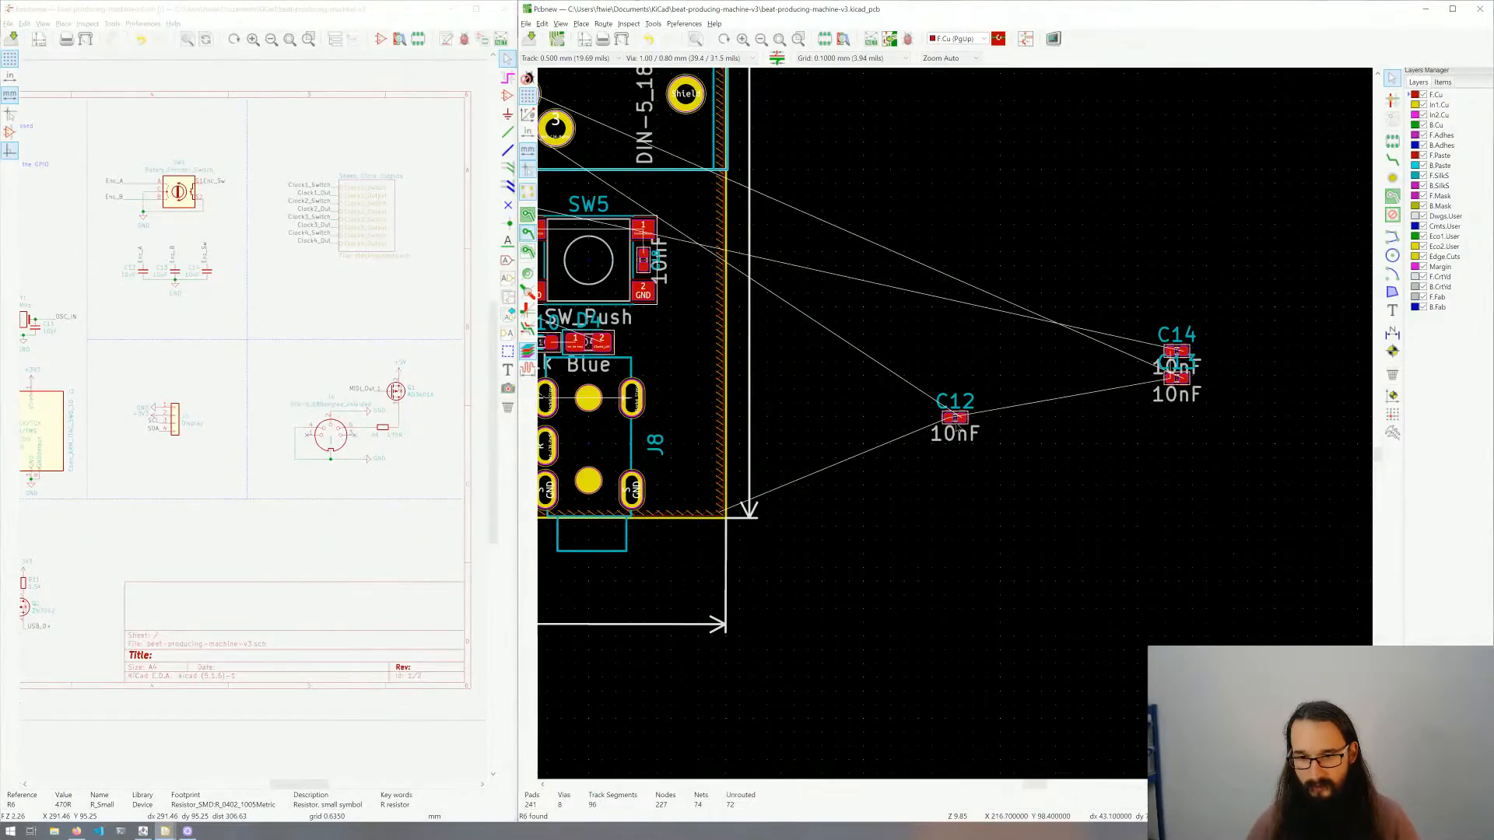
left_click(955, 420)
key("m")
middle_click_drag(847, 363, 1118, 387)
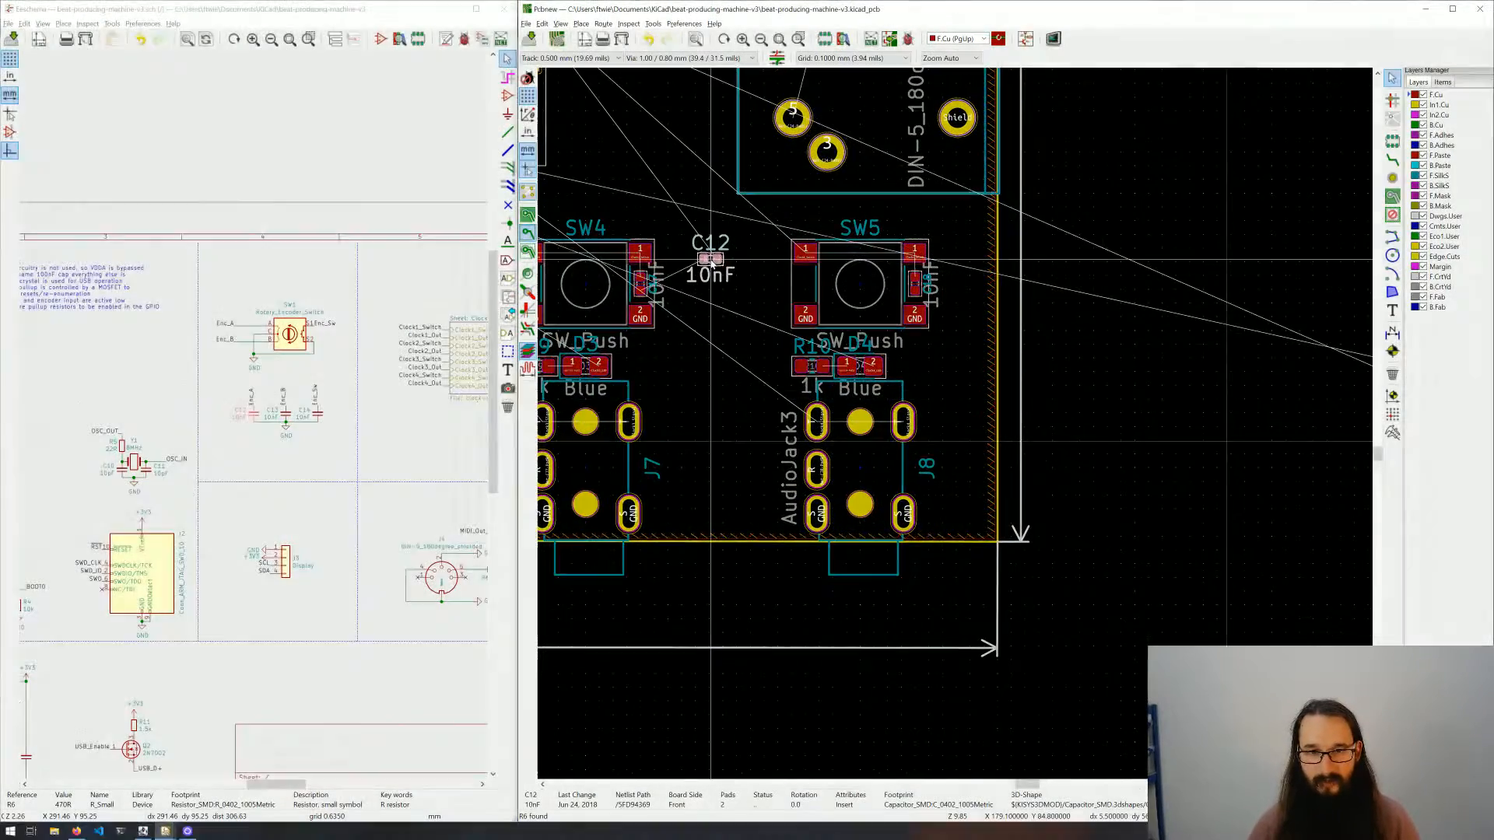
middle_click_drag(705, 253, 948, 336)
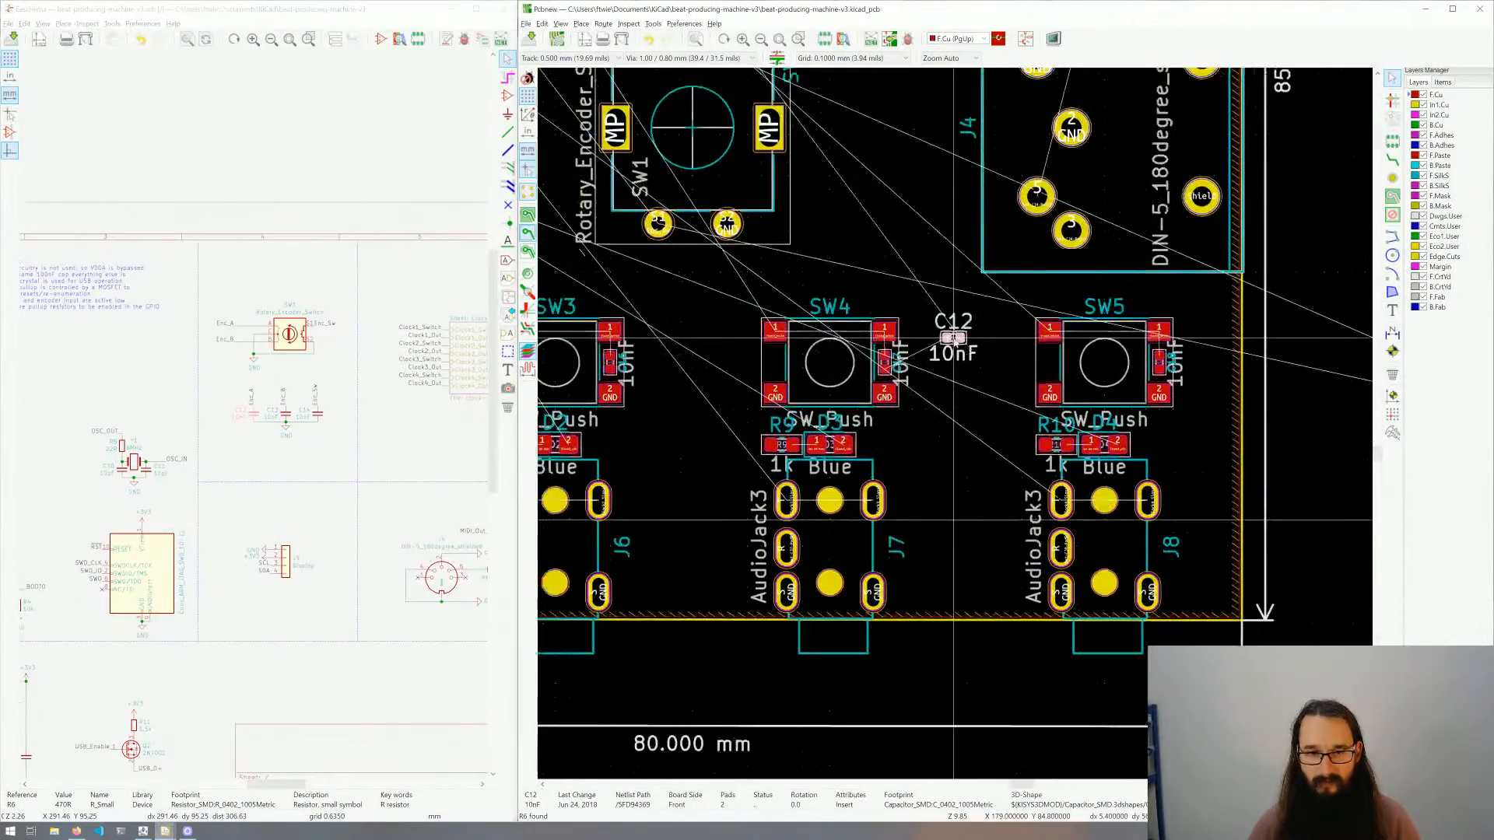
scroll(870, 340, "up", 1)
middle_click_drag(766, 315, 884, 444)
scroll(862, 467, "up", 2)
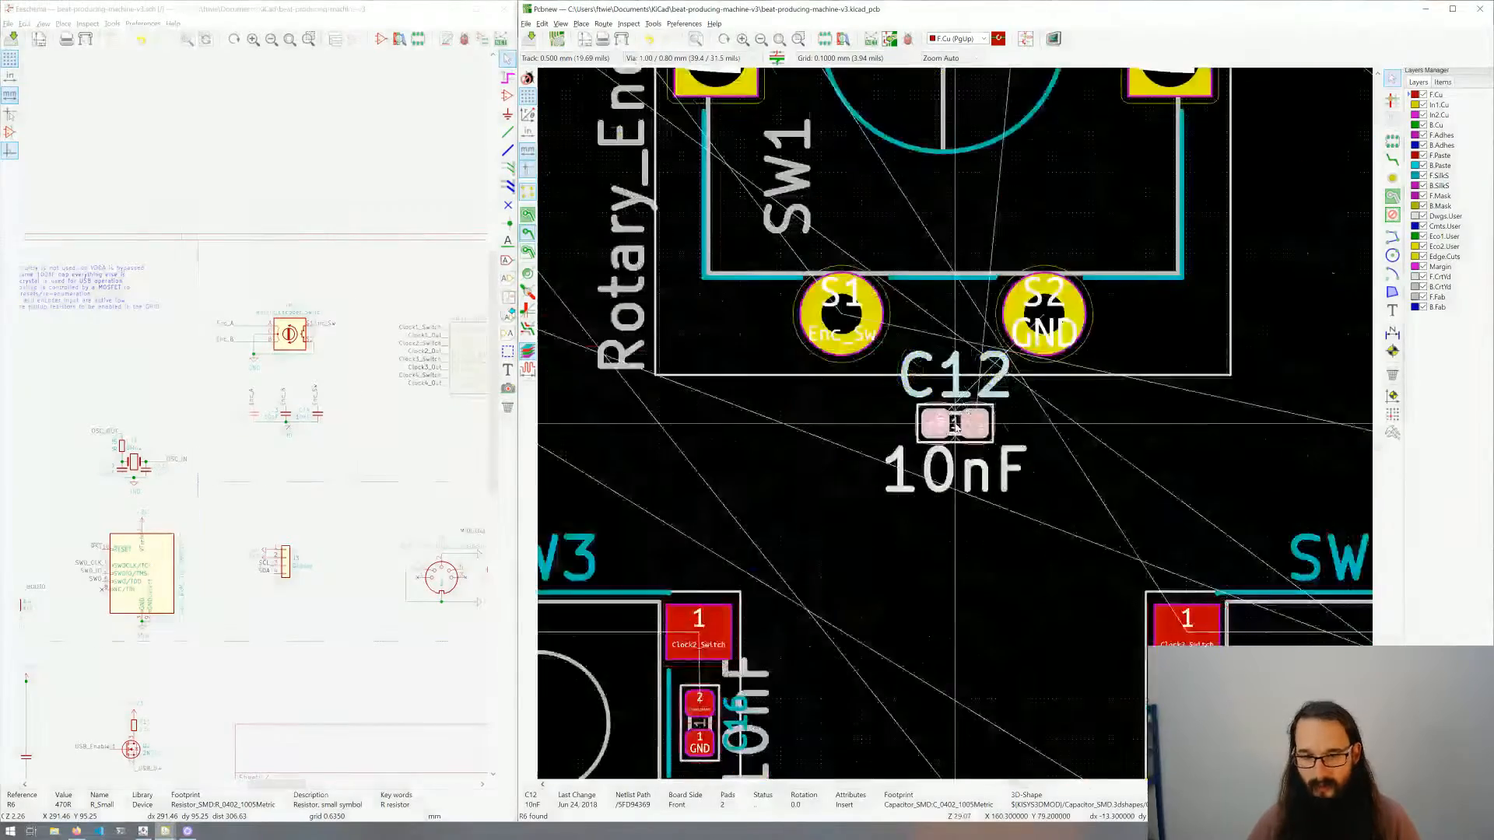
scroll(955, 423, "down", 1)
scroll(895, 243, "down", 3)
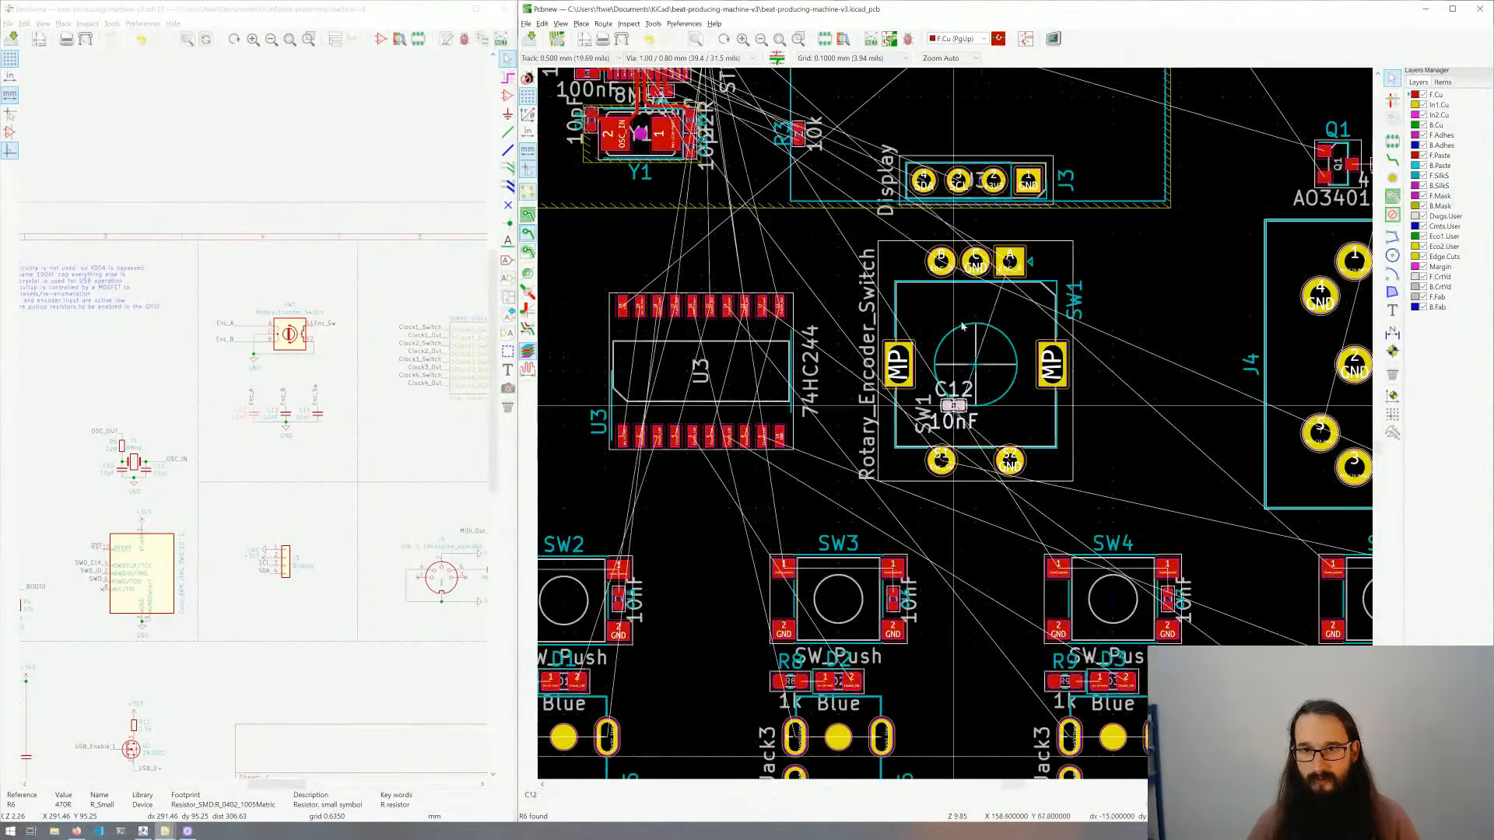
scroll(985, 286, "up", 3)
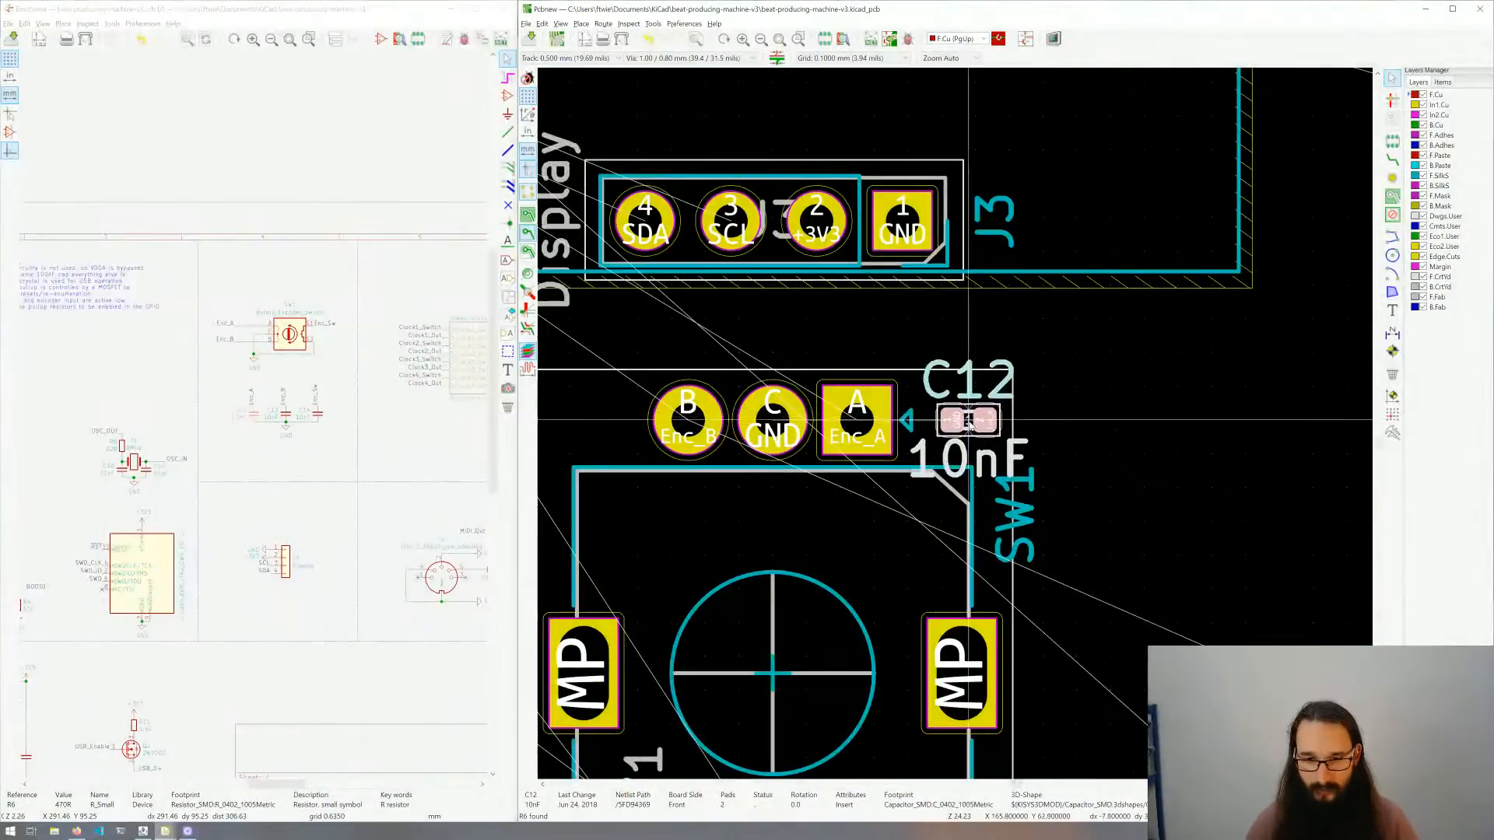
Step: Rotate C12 by 180°, place it level with pad A, and move its reference text beside its GND end
key("r")
key("r")
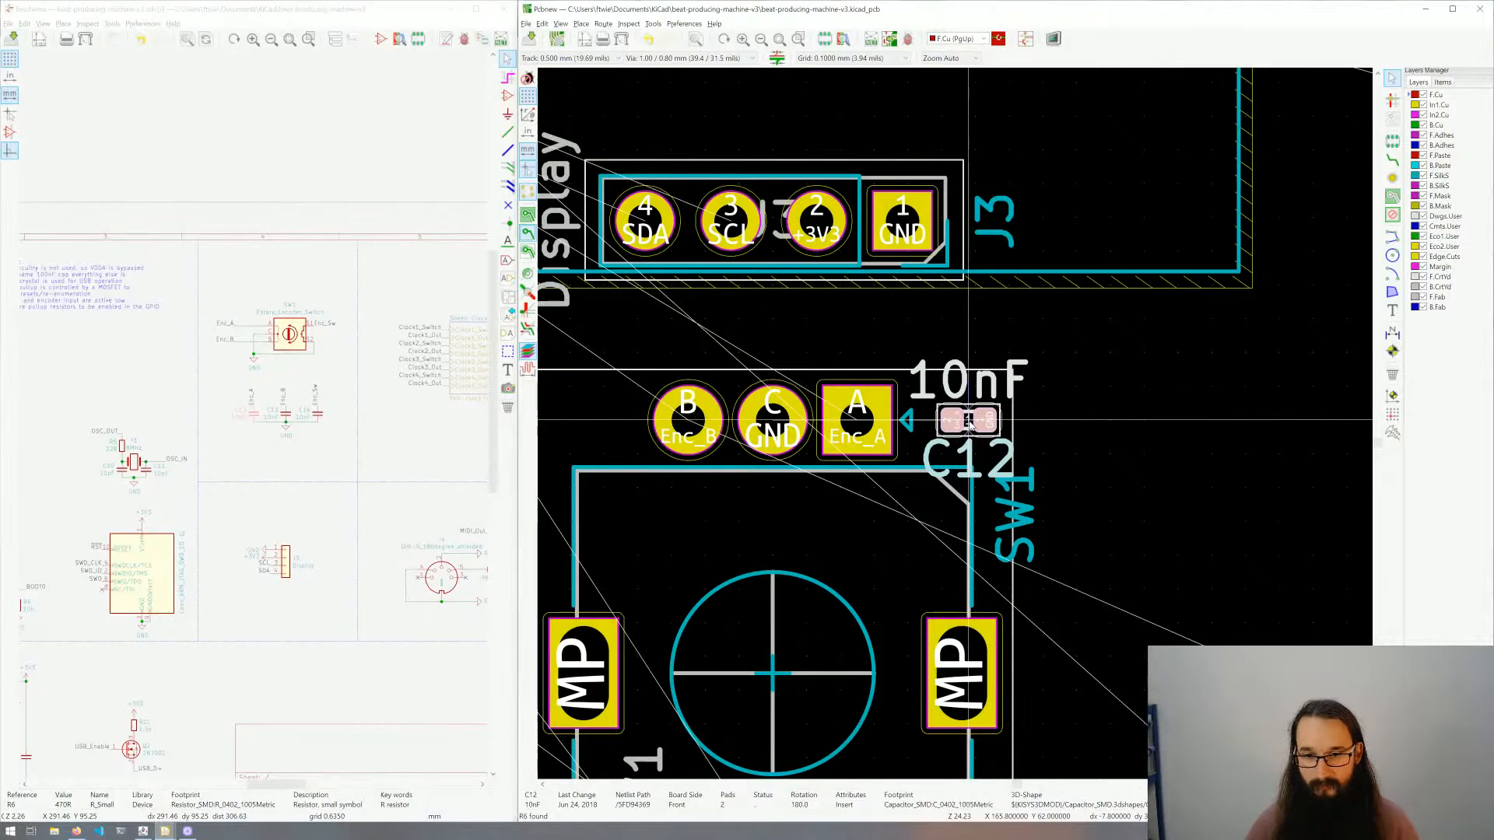
left_click(969, 421)
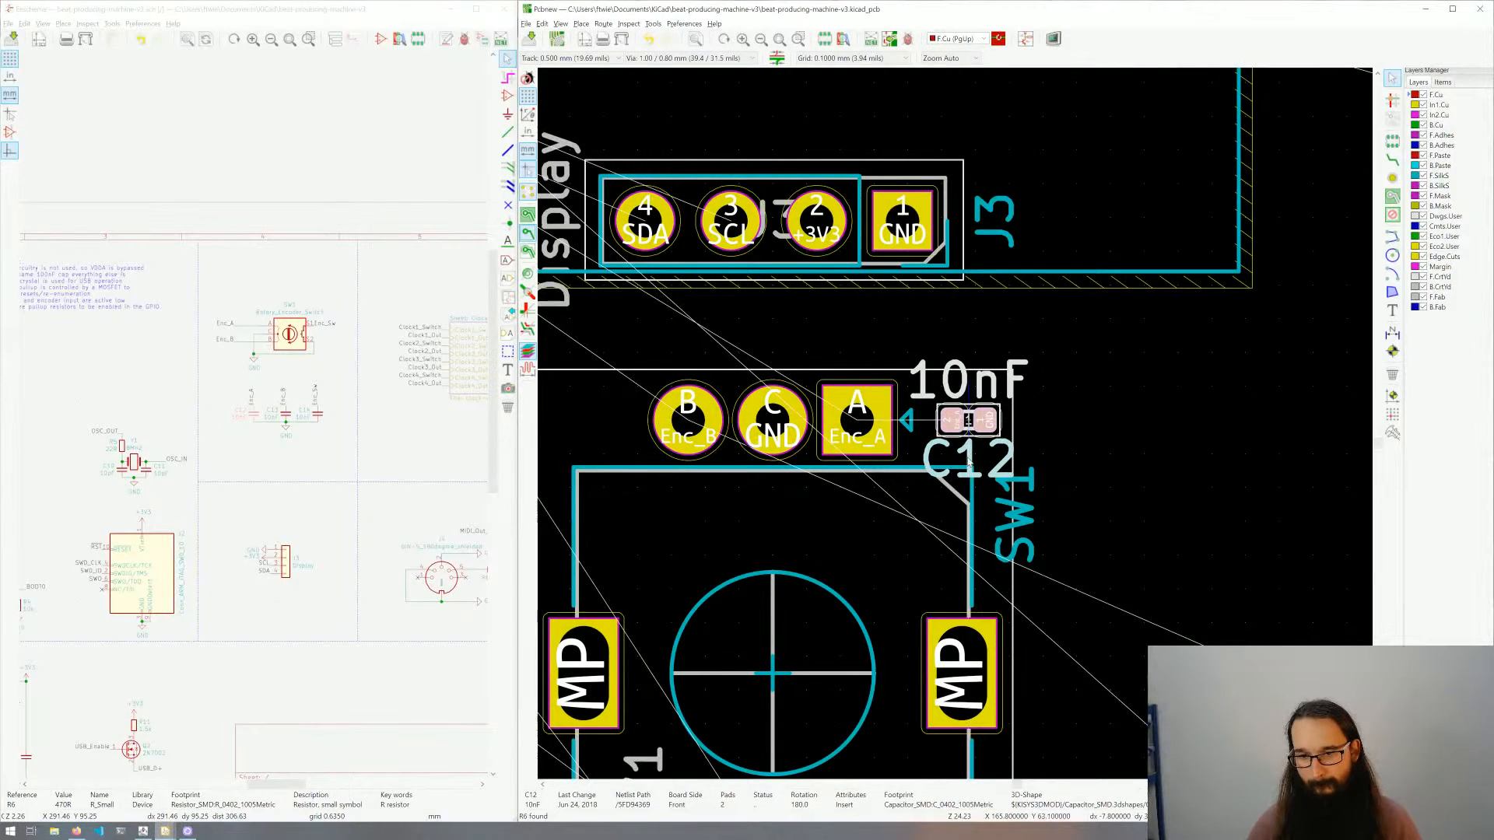
key("m")
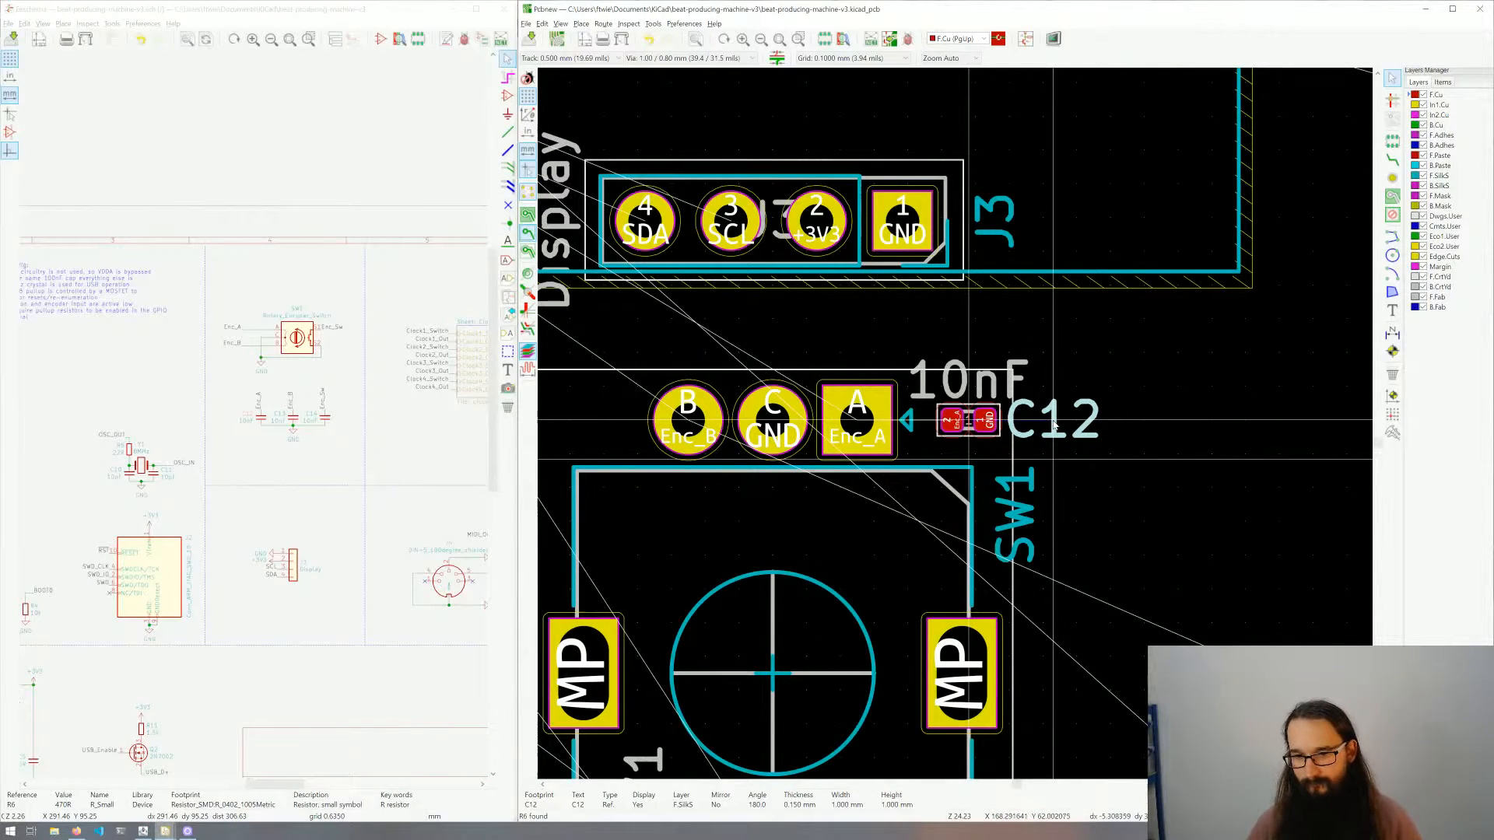
left_click(1053, 424)
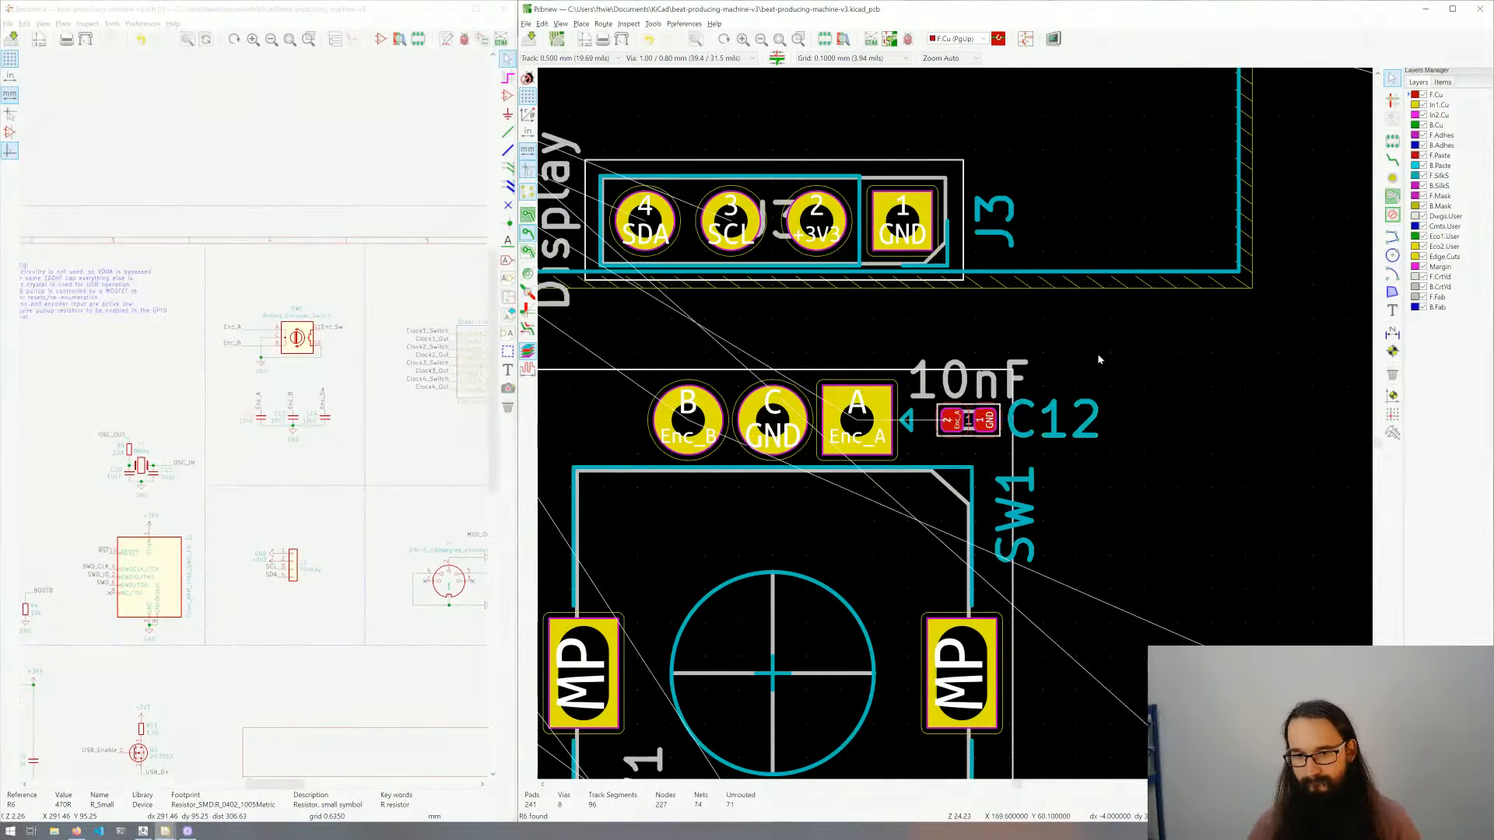
Step: Find C13 from the schematic, place it level with pad B of SW1, and move its reference text beside its GND end
left_click(293, 420)
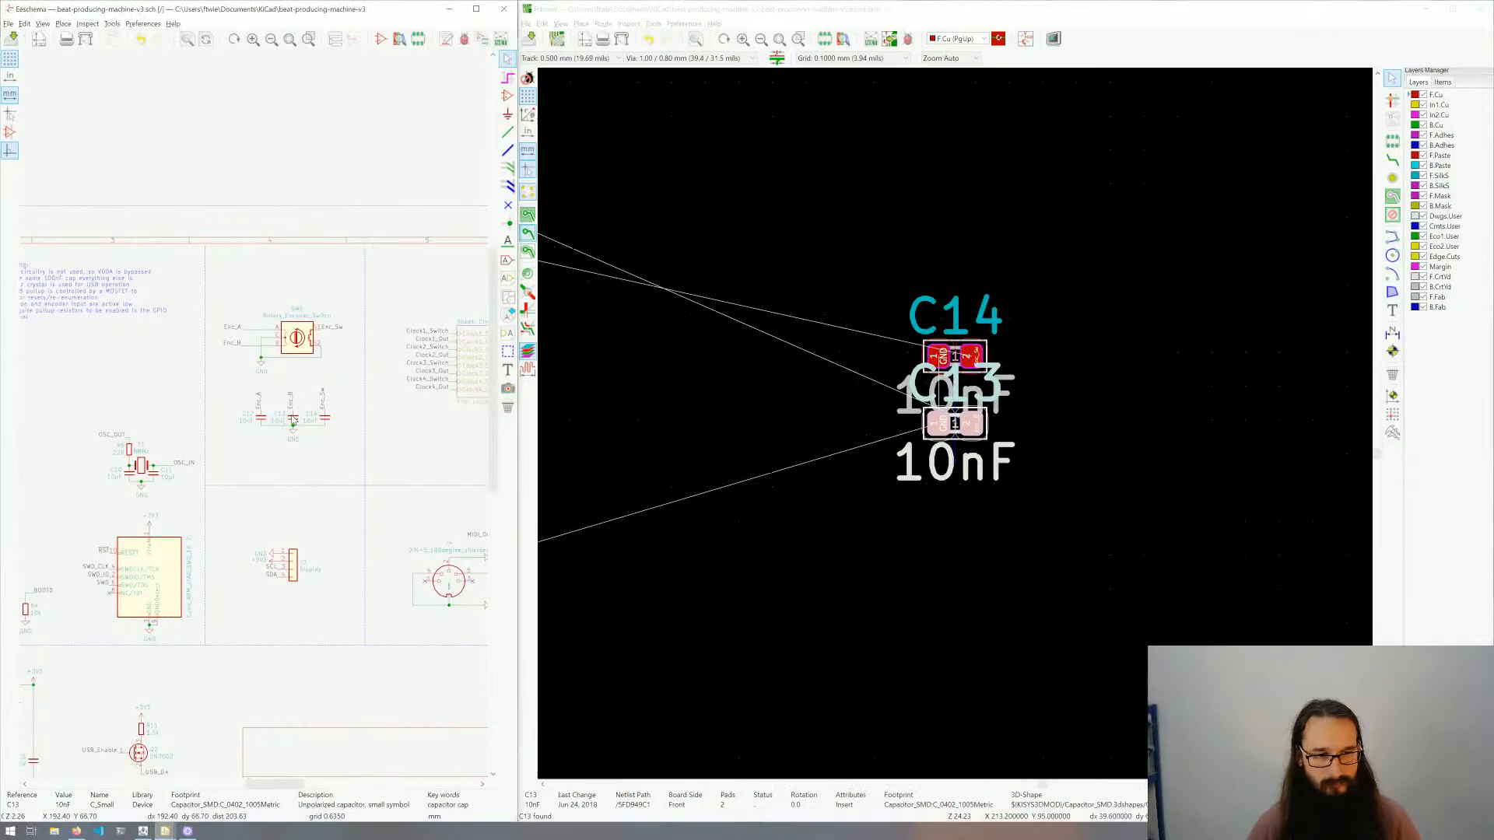
left_click(957, 438)
key("m")
scroll(959, 421, "down", 6)
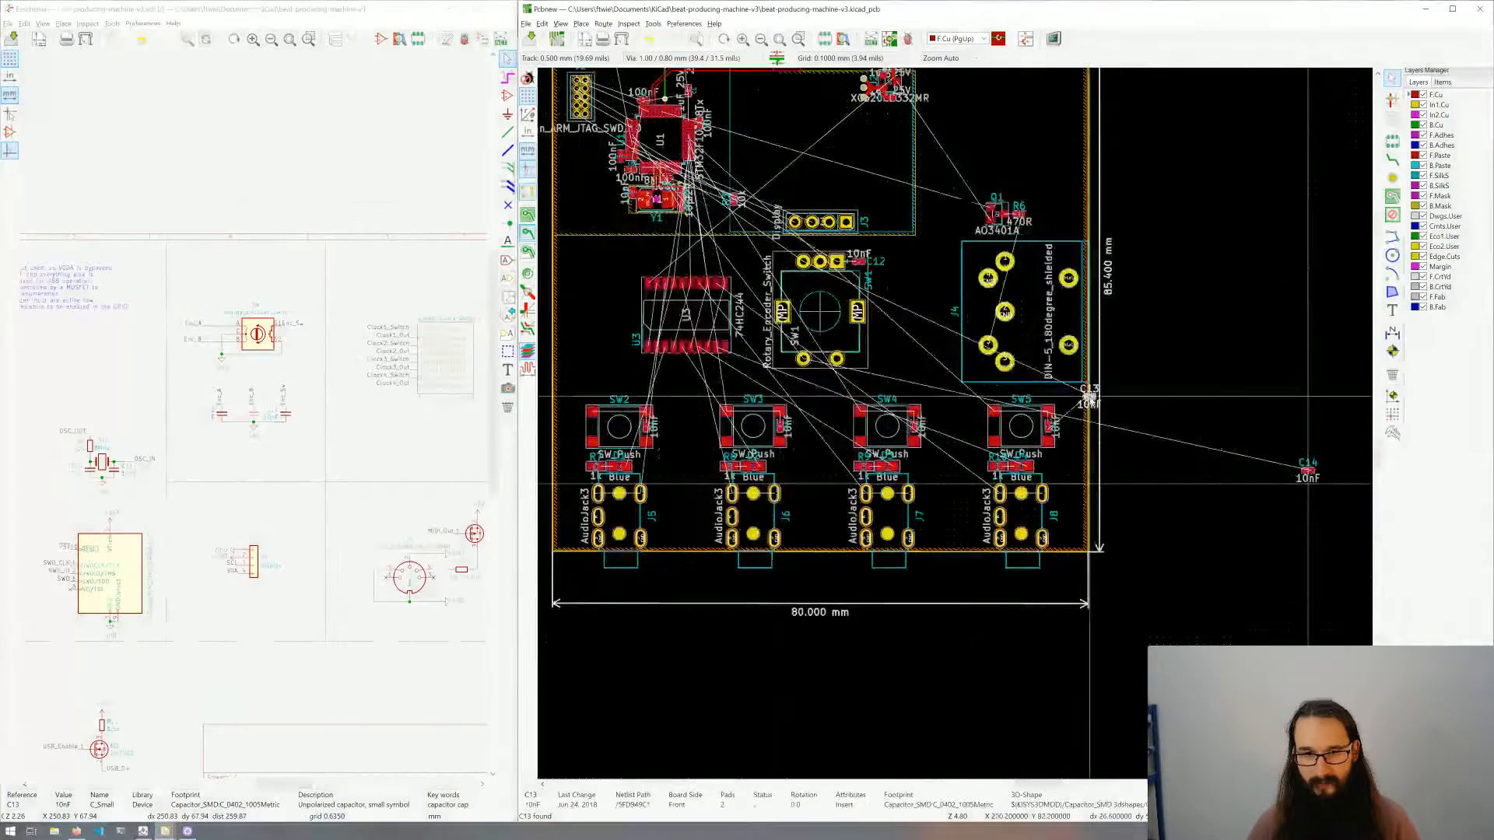
scroll(950, 424, "up", 5)
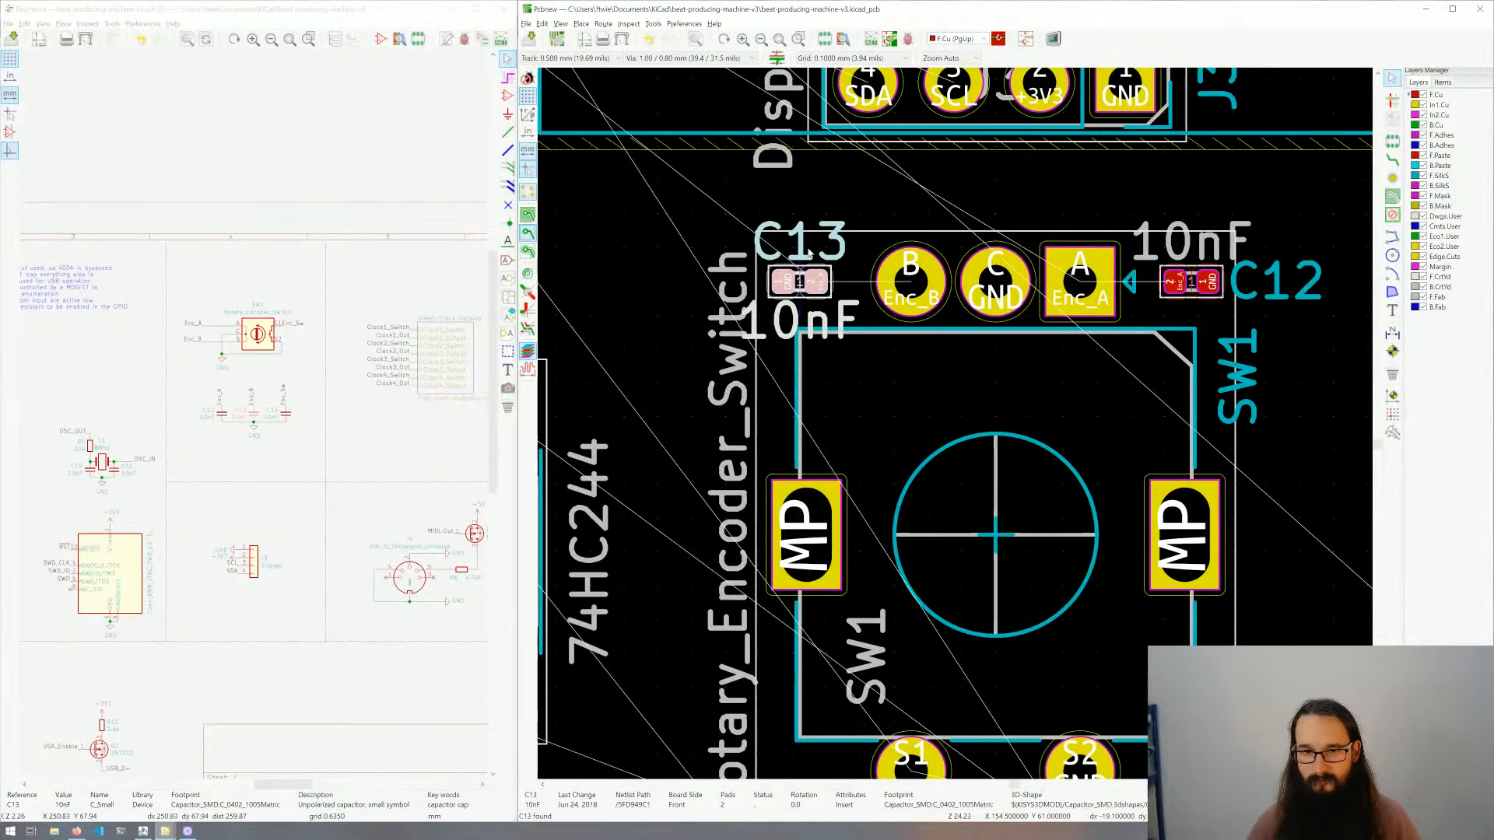
left_click(800, 284)
left_click_drag(774, 260, 716, 288)
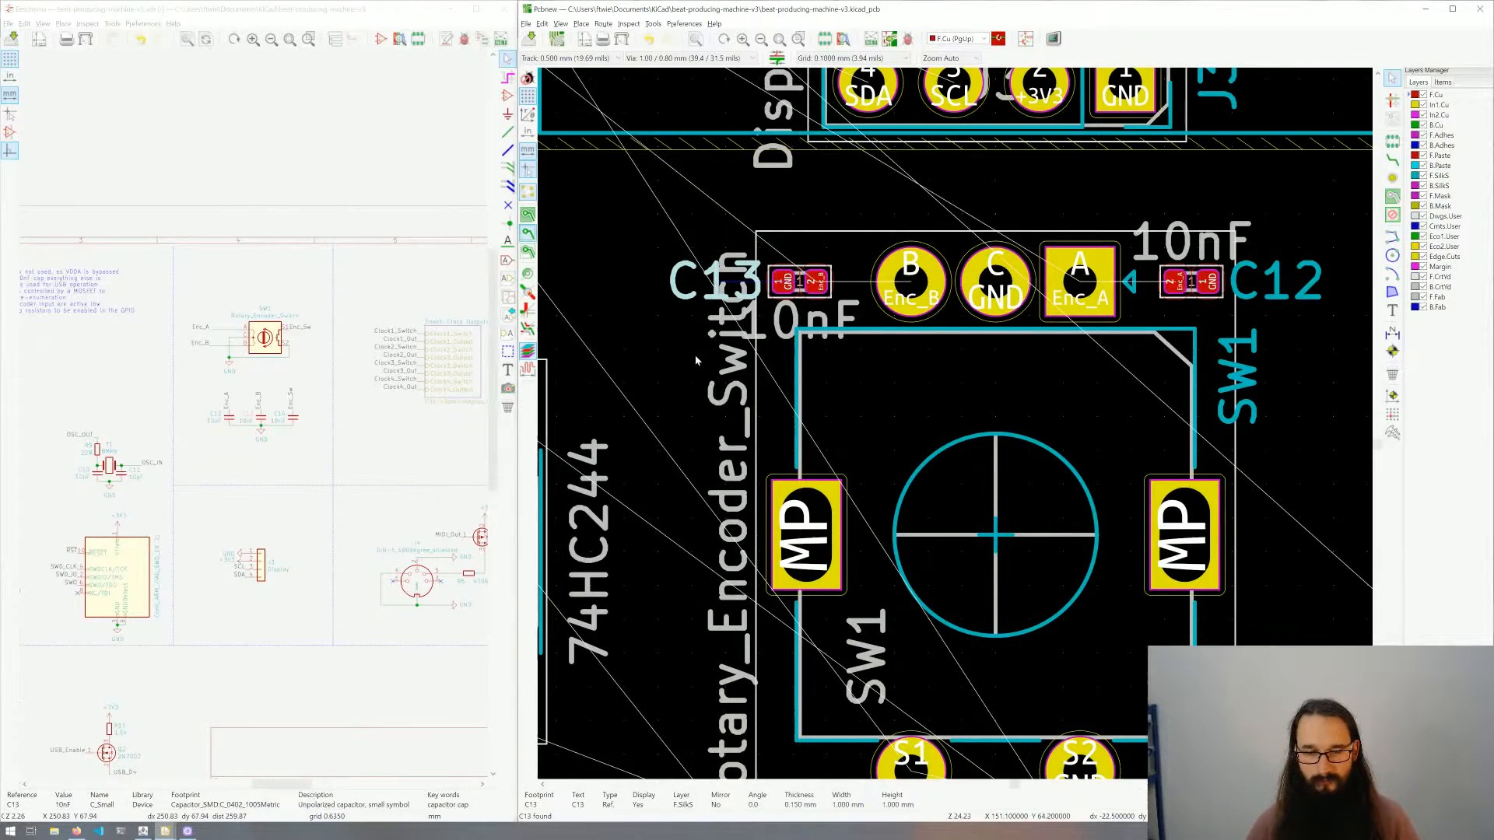
left_click(675, 351)
Step: Find C14 from the schematic, rotate it 180°, and place it centred just below pads S1 and S2 of SW1
left_click(286, 426)
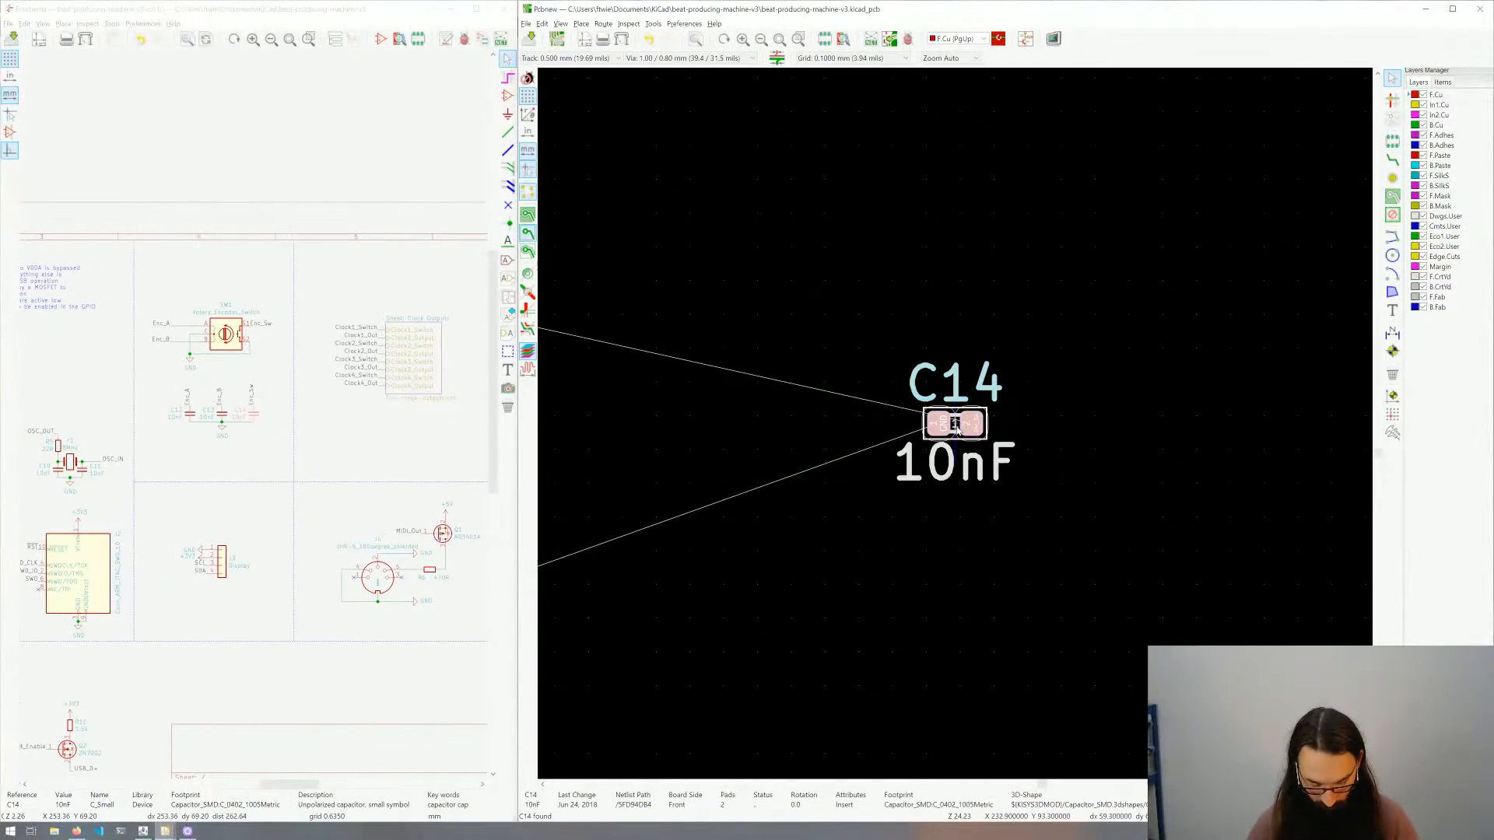
scroll(956, 427, "down", 6)
scroll(828, 392, "up", 3)
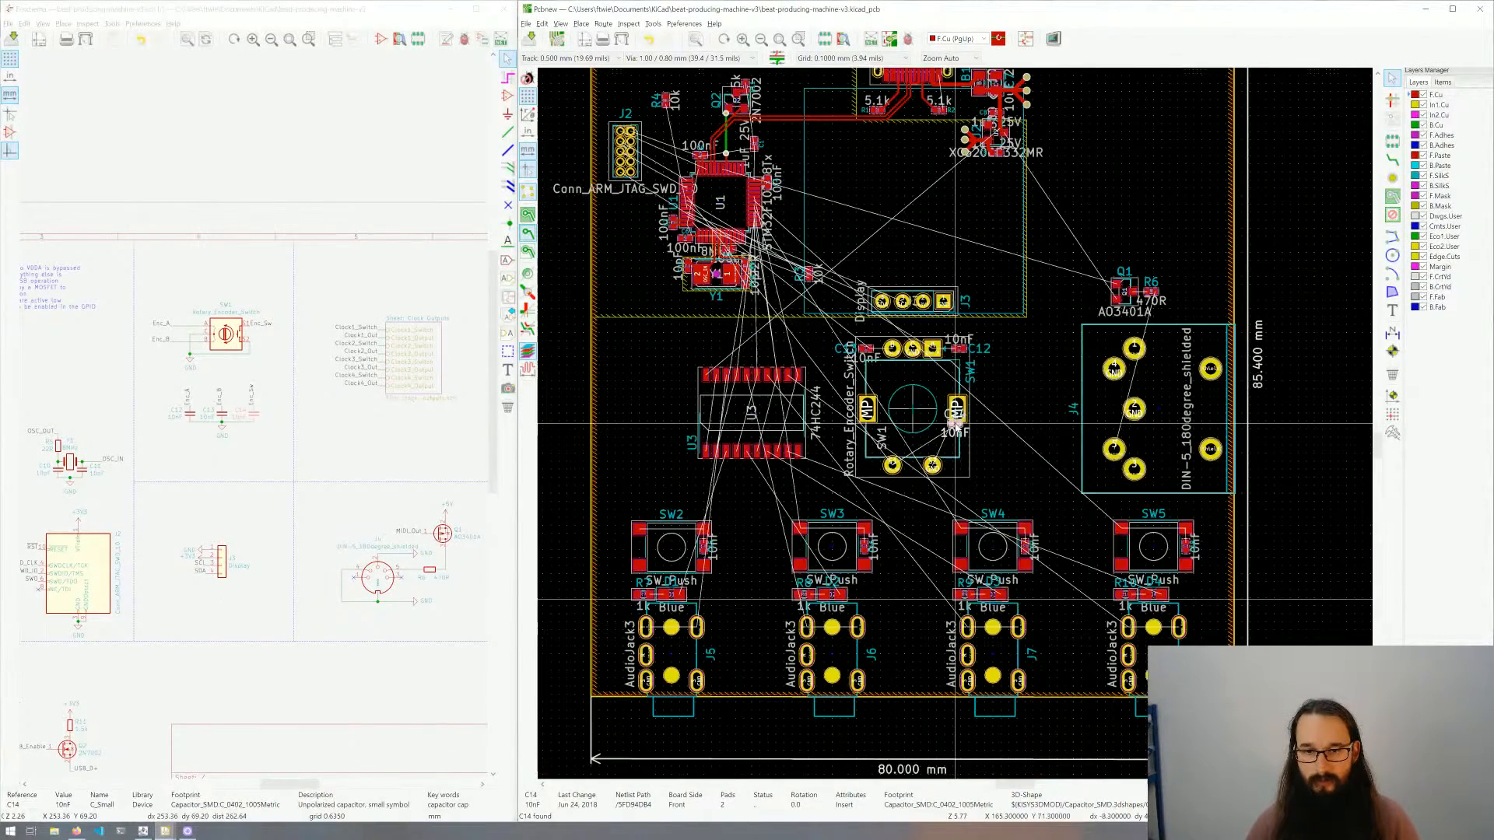
scroll(955, 424, "up", 2)
scroll(955, 424, "up", 2)
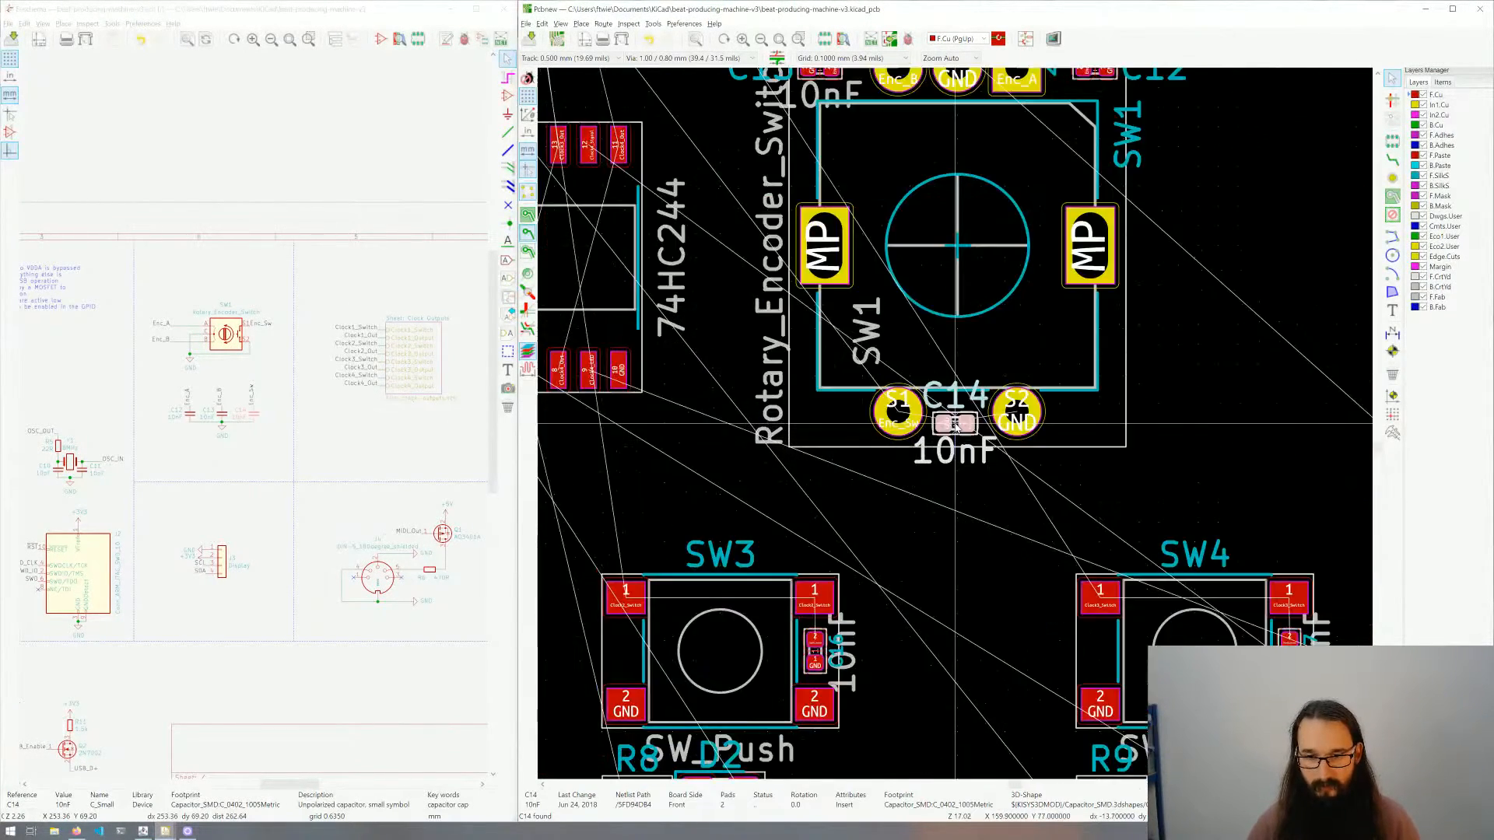
key("r")
key("r")
scroll(956, 424, "up", 3)
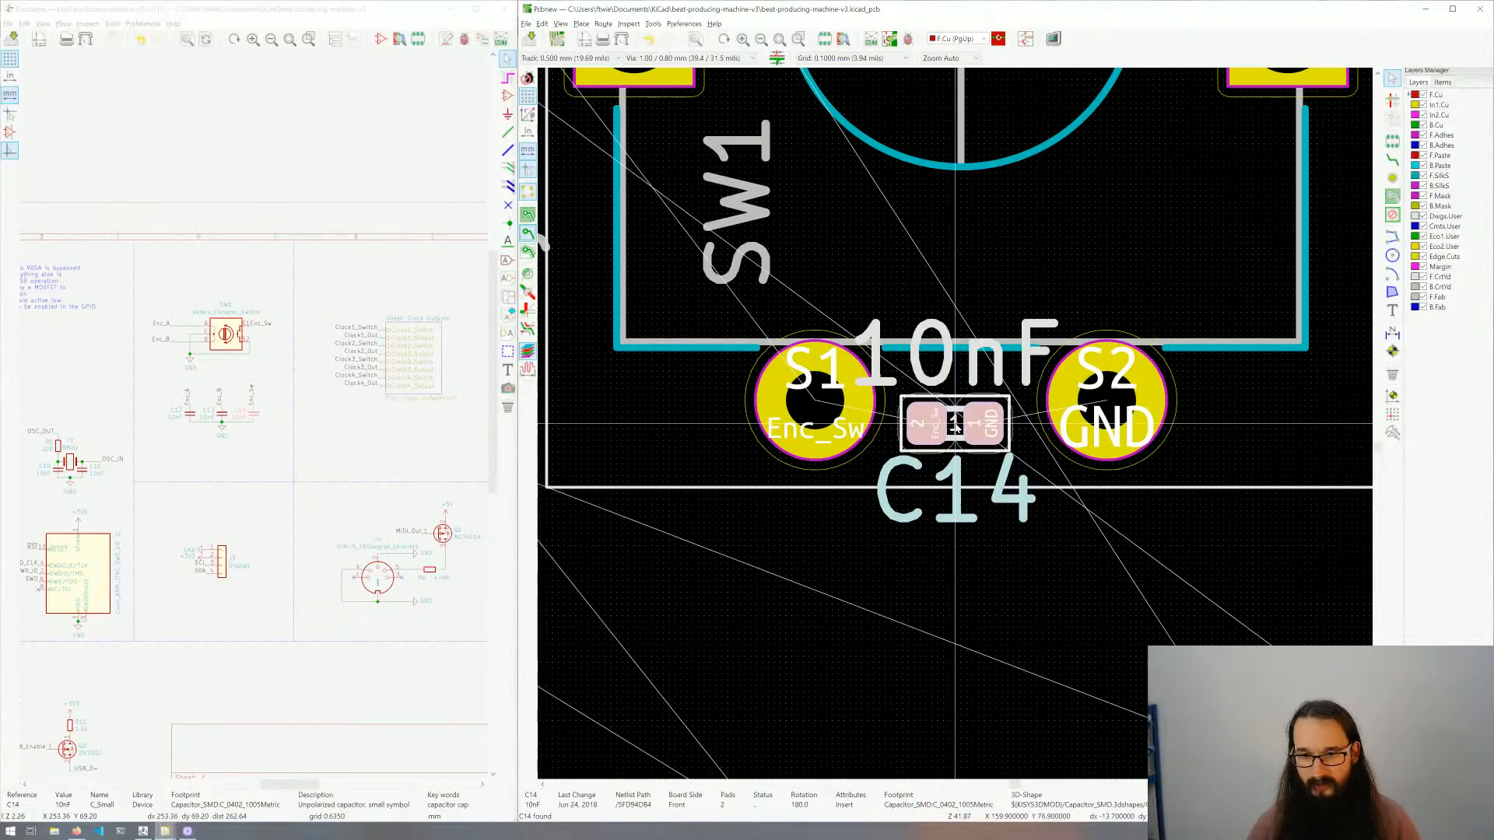
left_click_drag(967, 404, 961, 404)
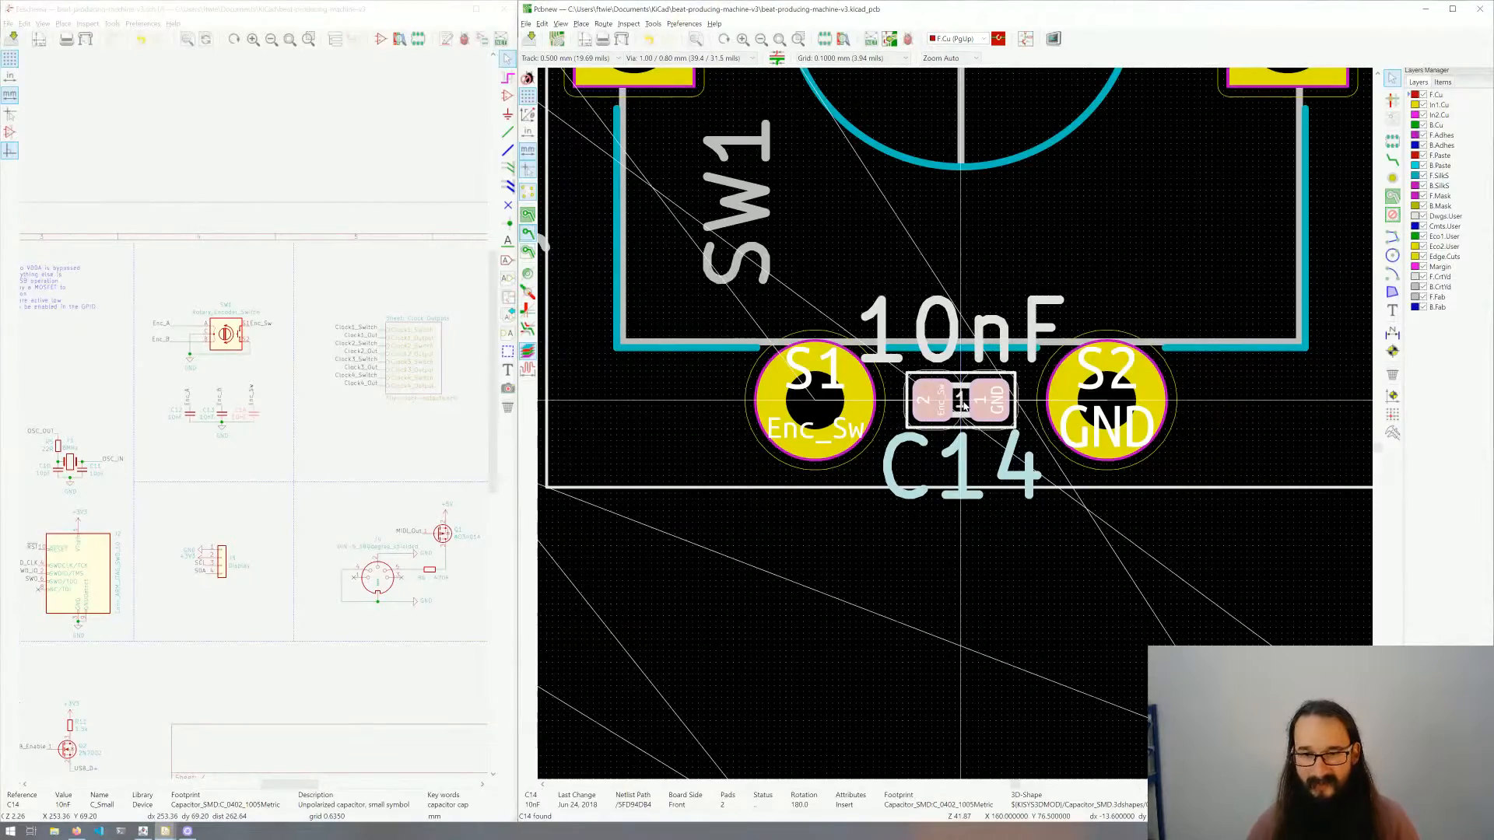
left_click_drag(962, 402, 962, 489)
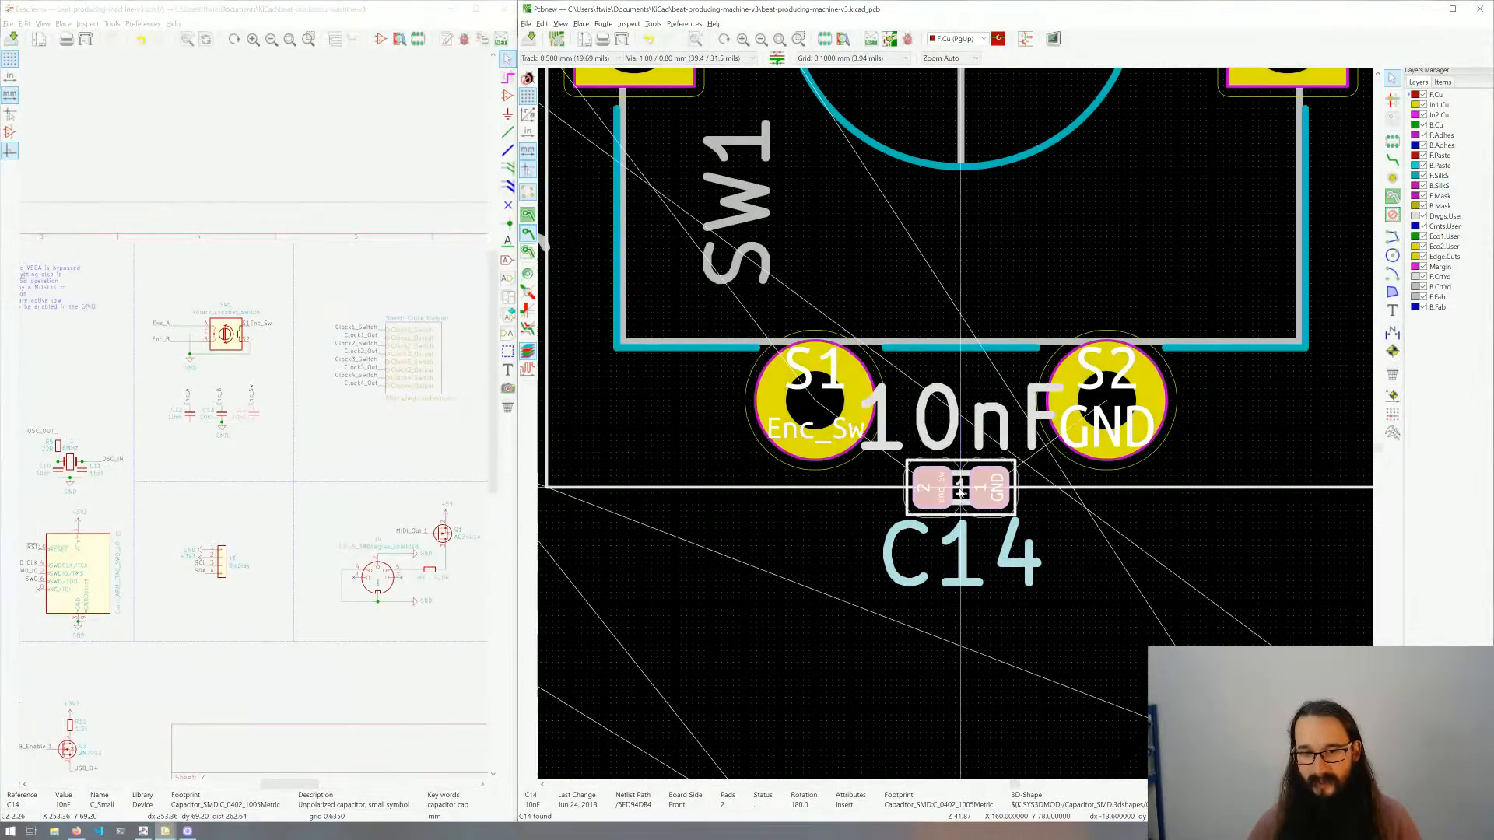
left_click(1046, 568)
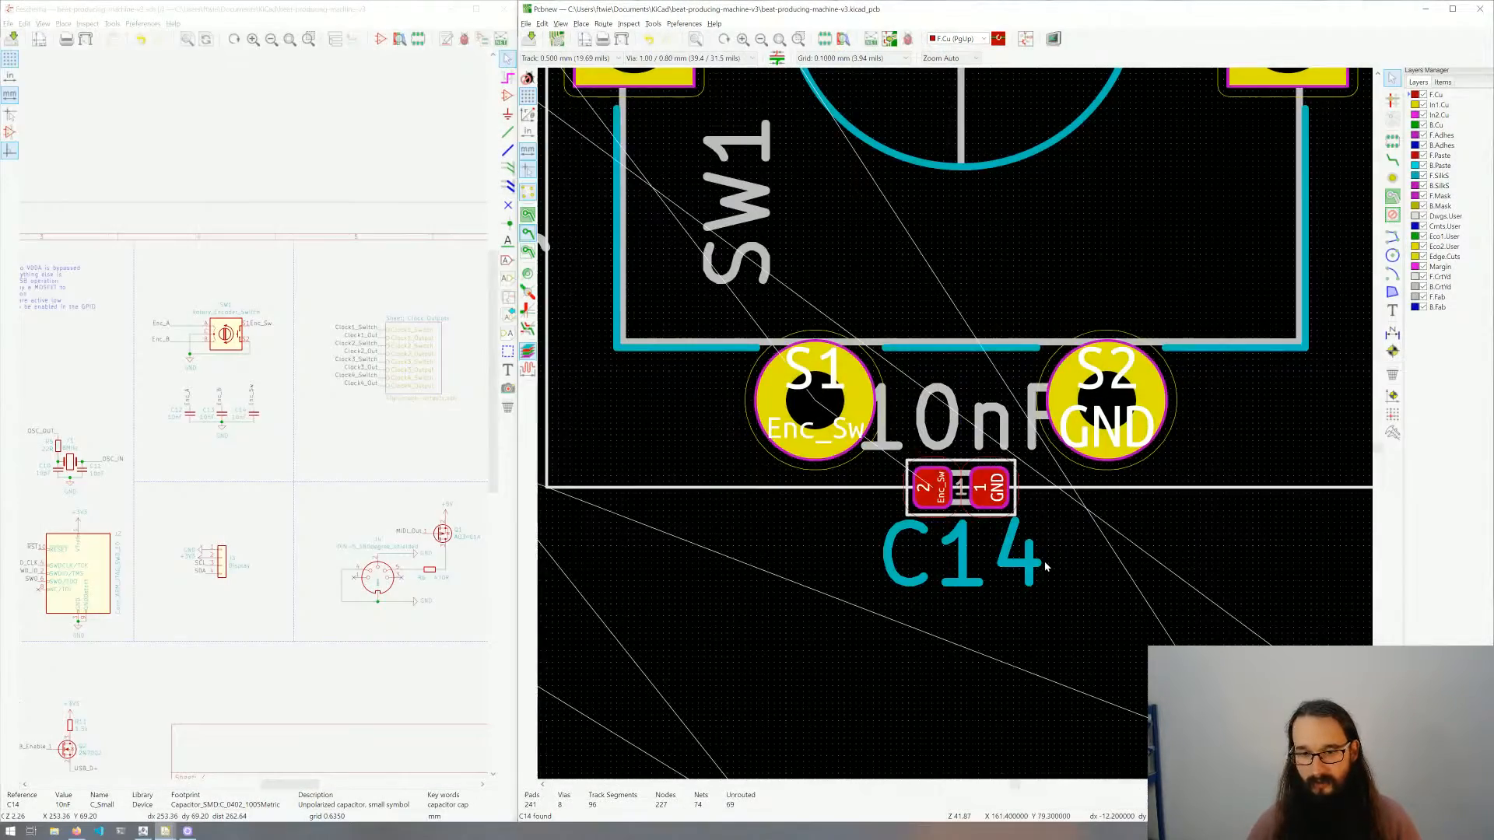
Step: Examine the placement of the 10nF capacitors beside push buttons SW2 to SW5 and the ratsnest around them
scroll(890, 467, "down", 5)
middle_click_drag(599, 506, 679, 451)
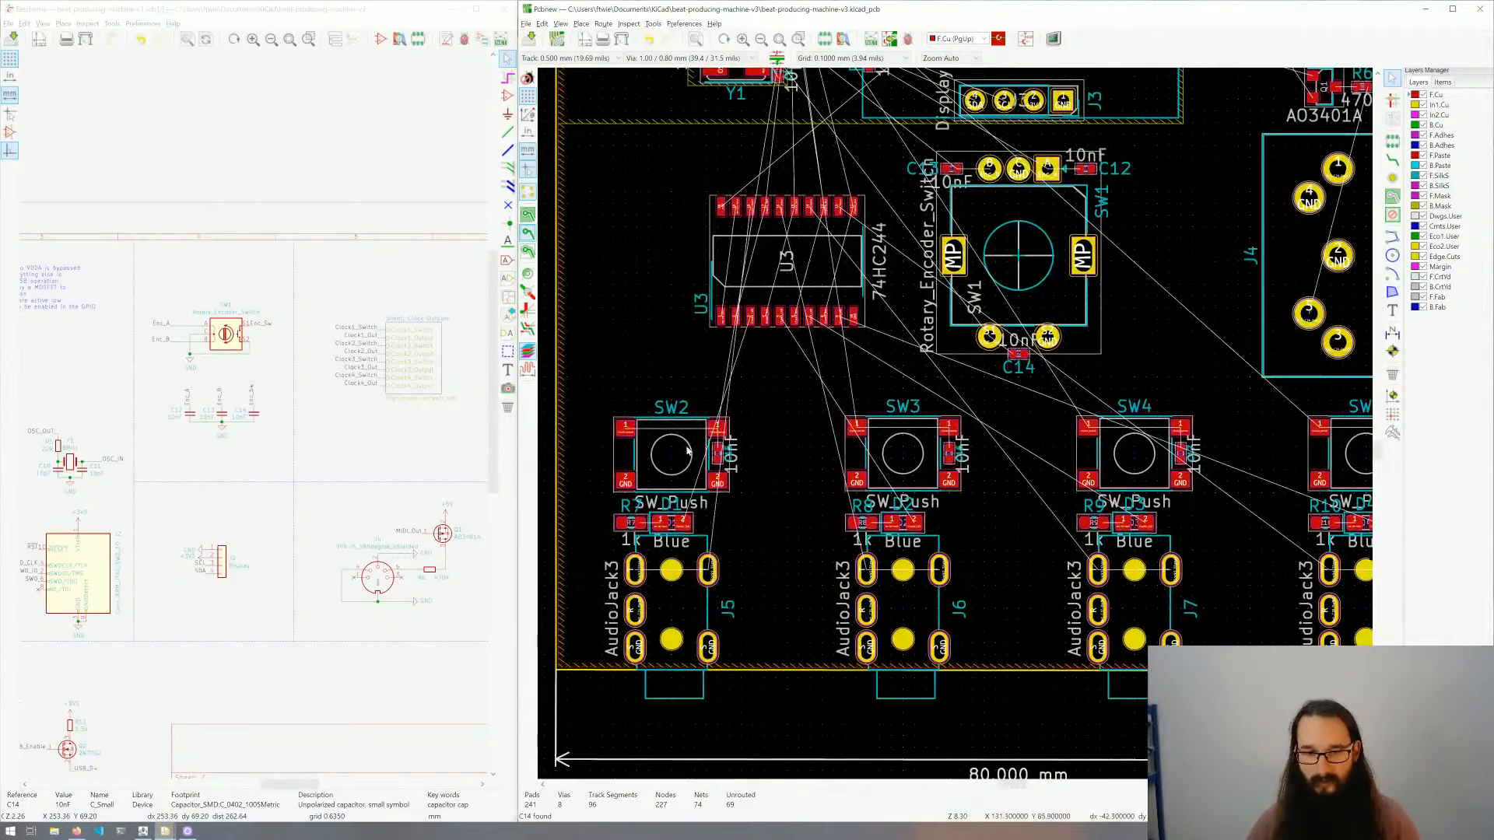
scroll(700, 458, "up", 5)
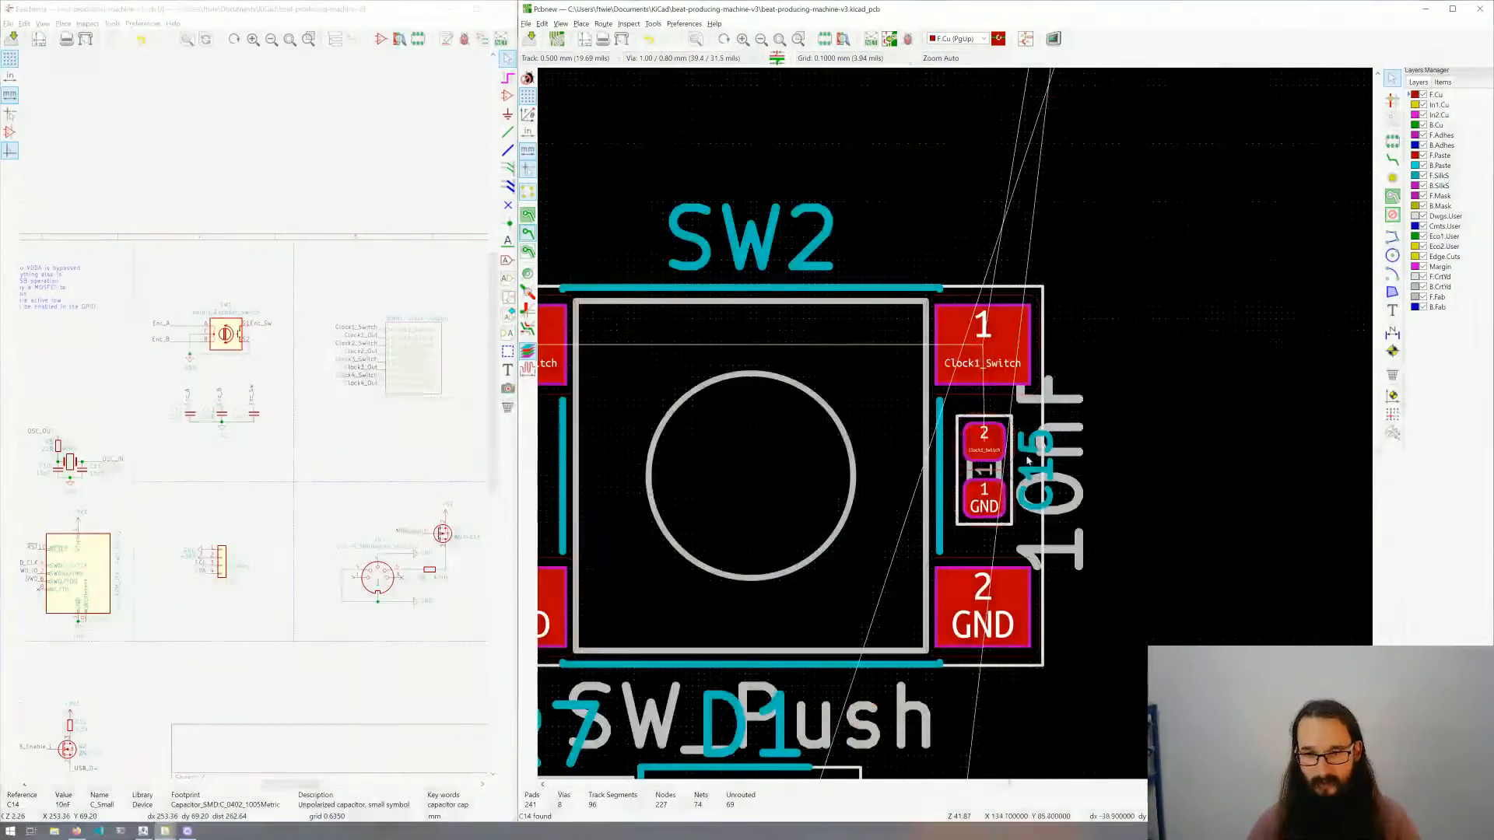
scroll(957, 428, "down", 5)
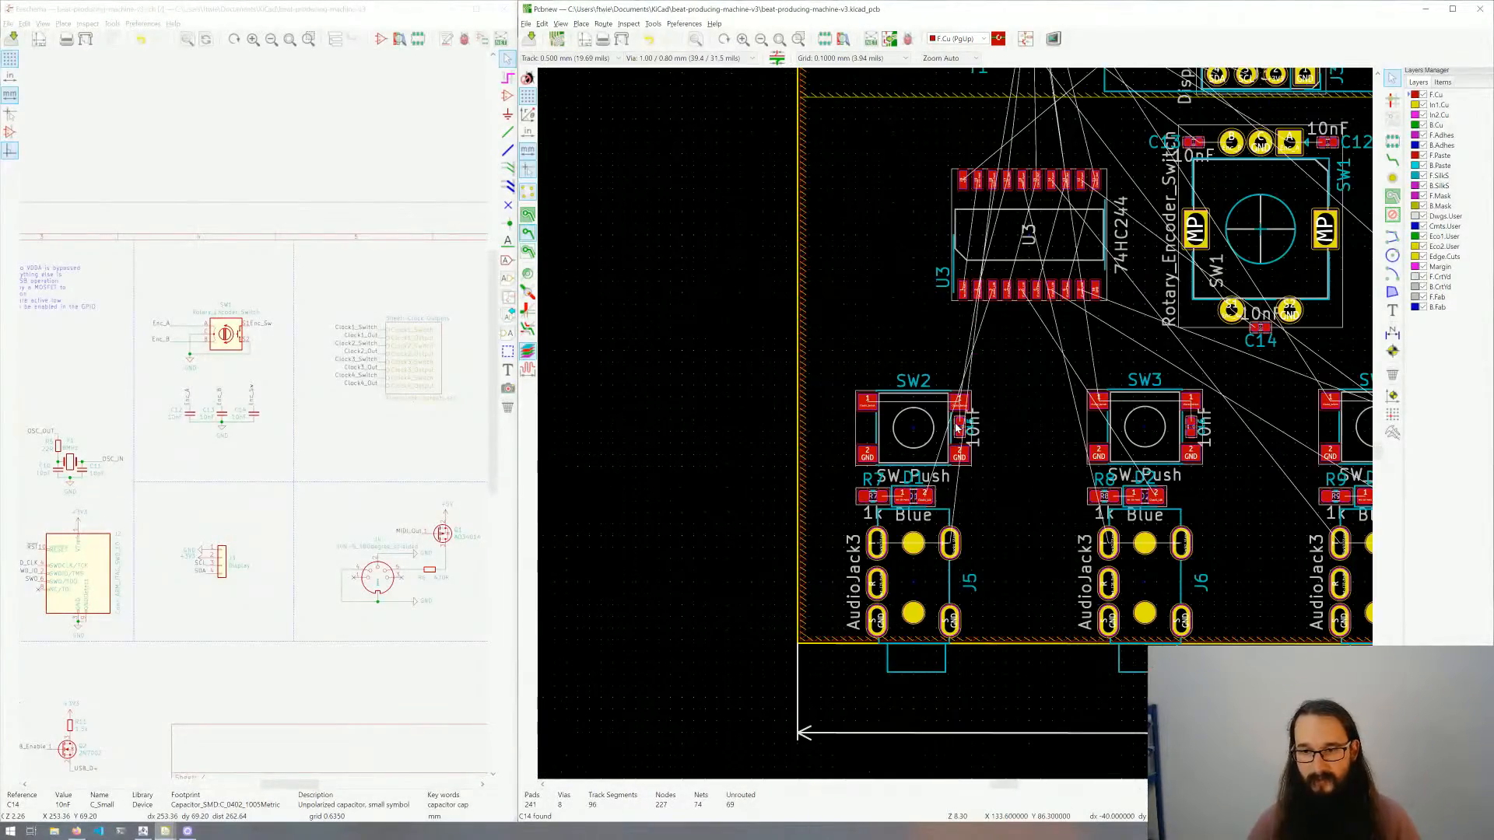
middle_click_drag(1022, 404, 960, 418)
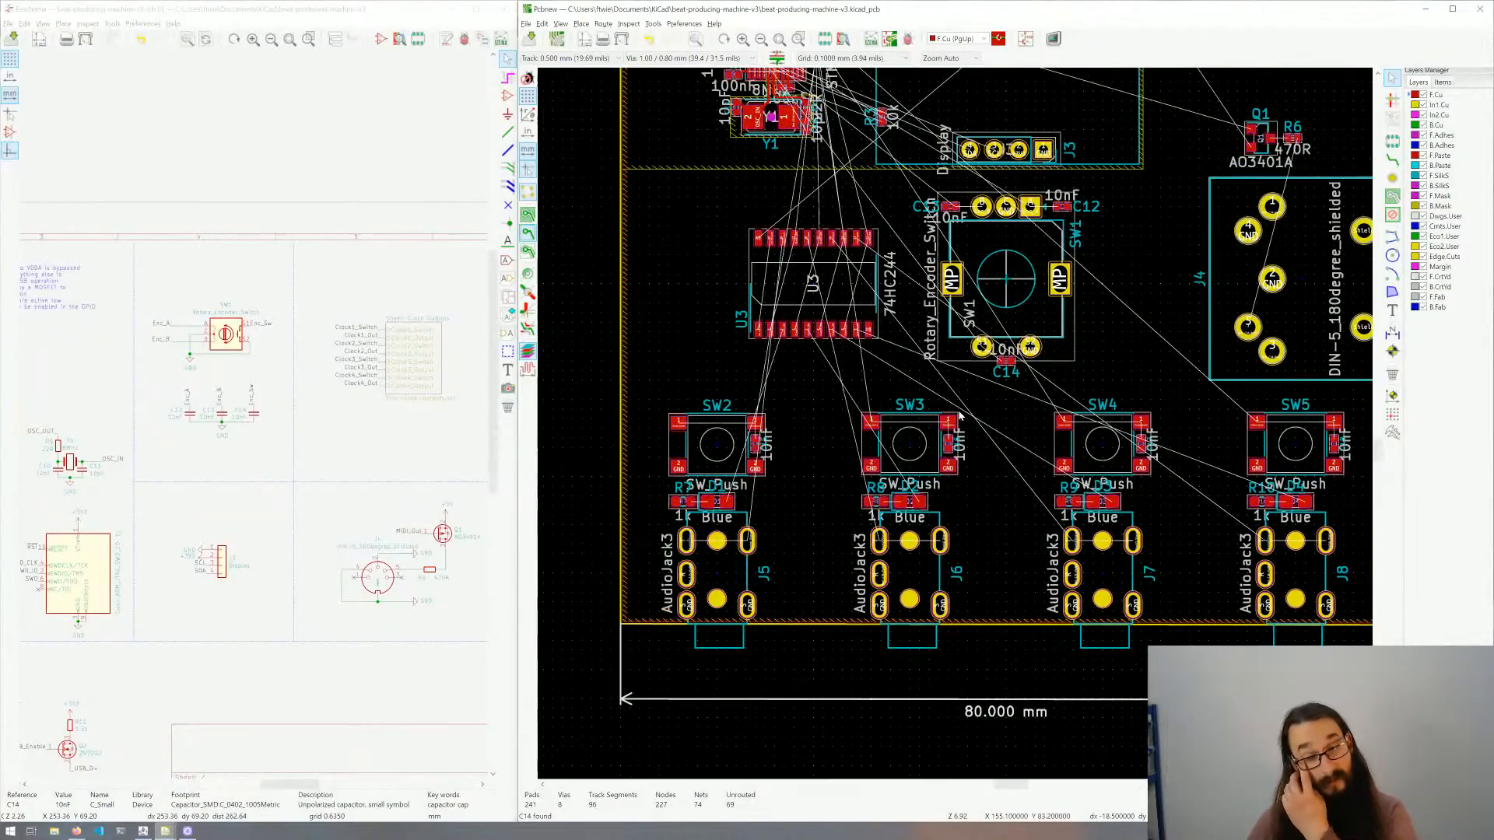
scroll(1157, 430, "up", 5)
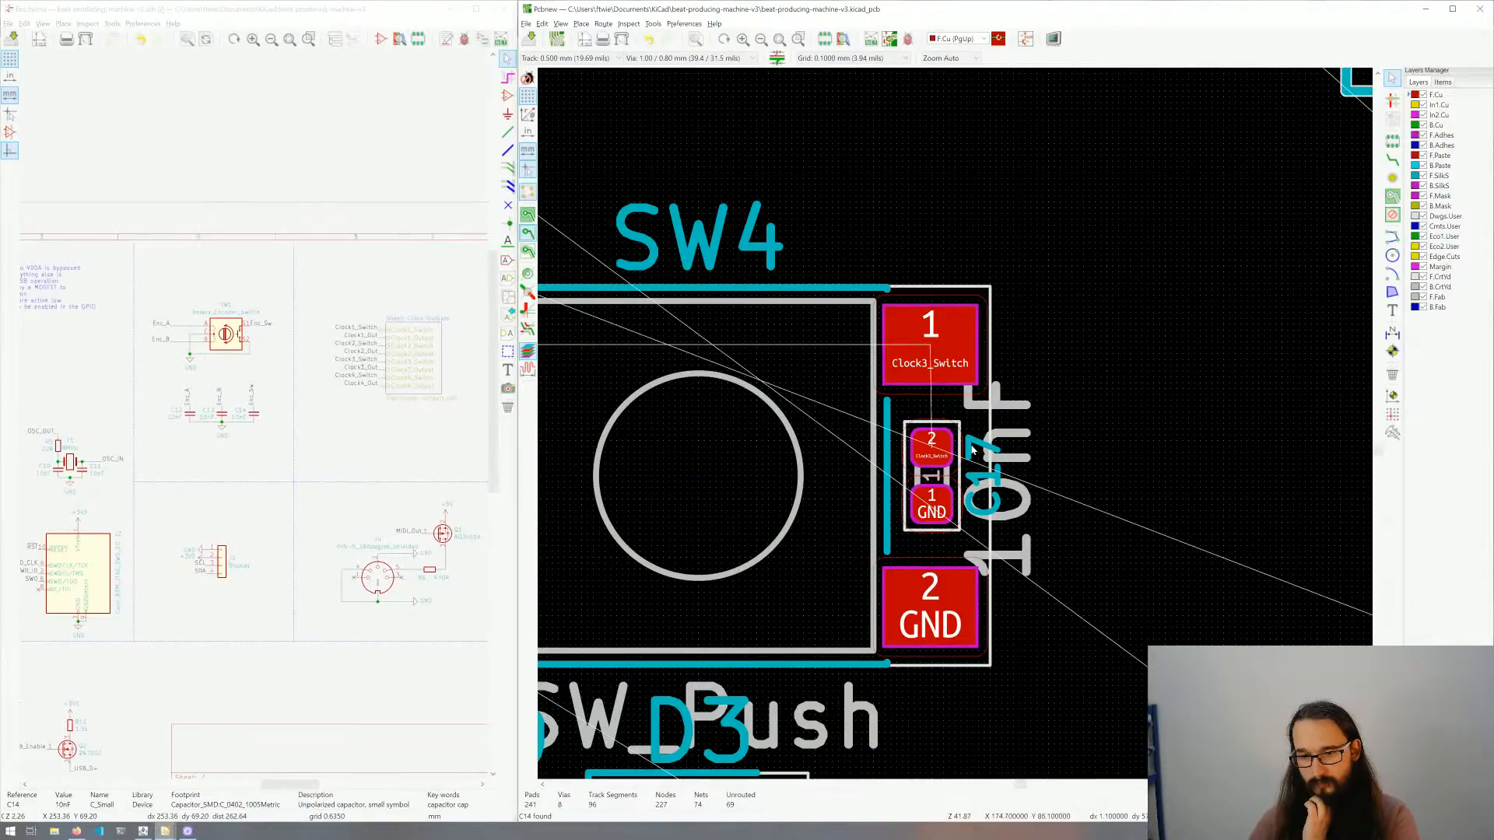
scroll(972, 449, "down", 5)
middle_click_drag(1026, 390, 1021, 456)
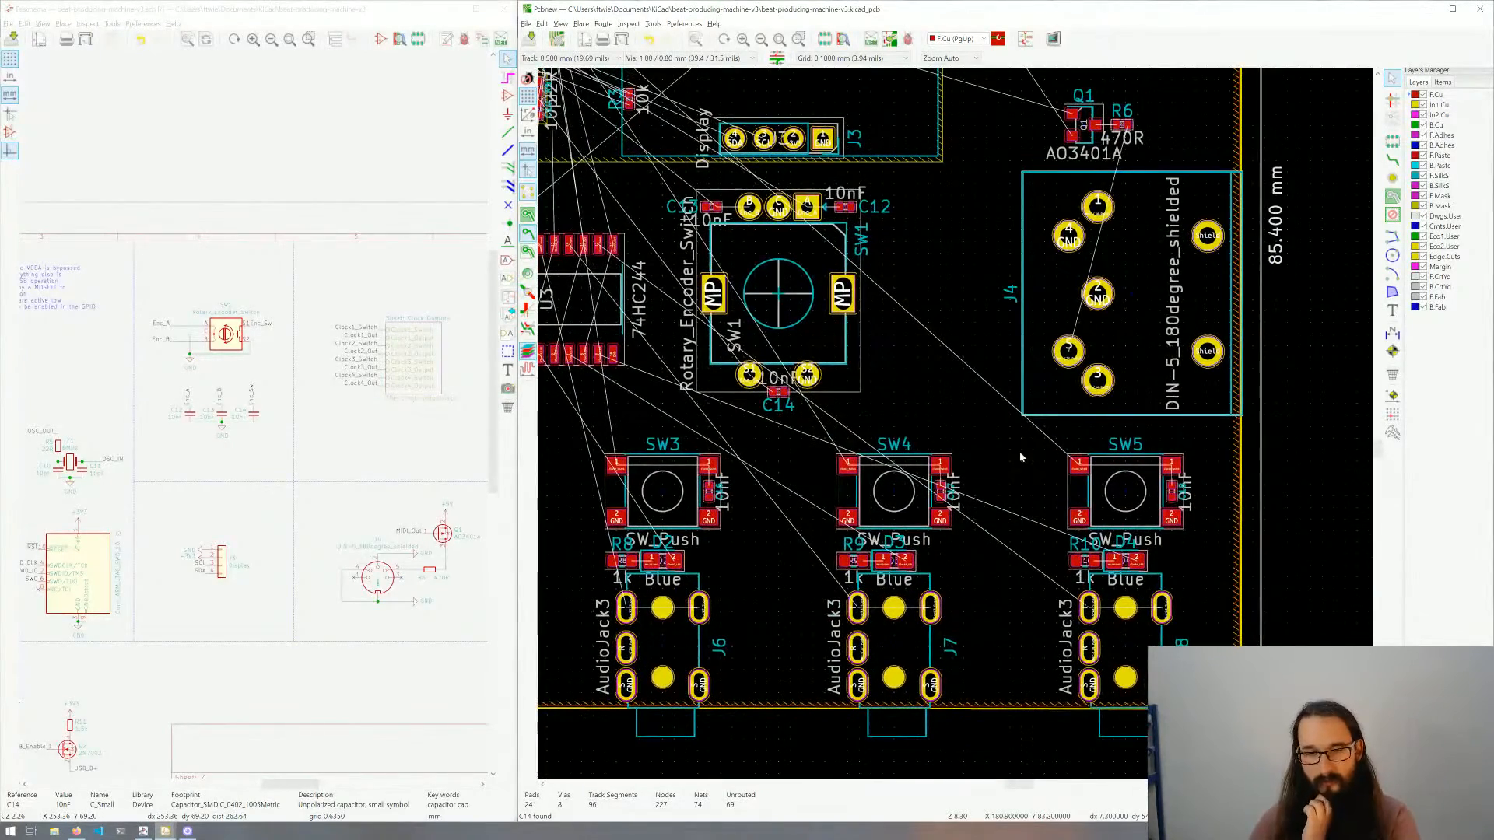
Step: Examine the SW4 push-button footprint and the pads of its 10nF capacitor
scroll(933, 455, "down", 3)
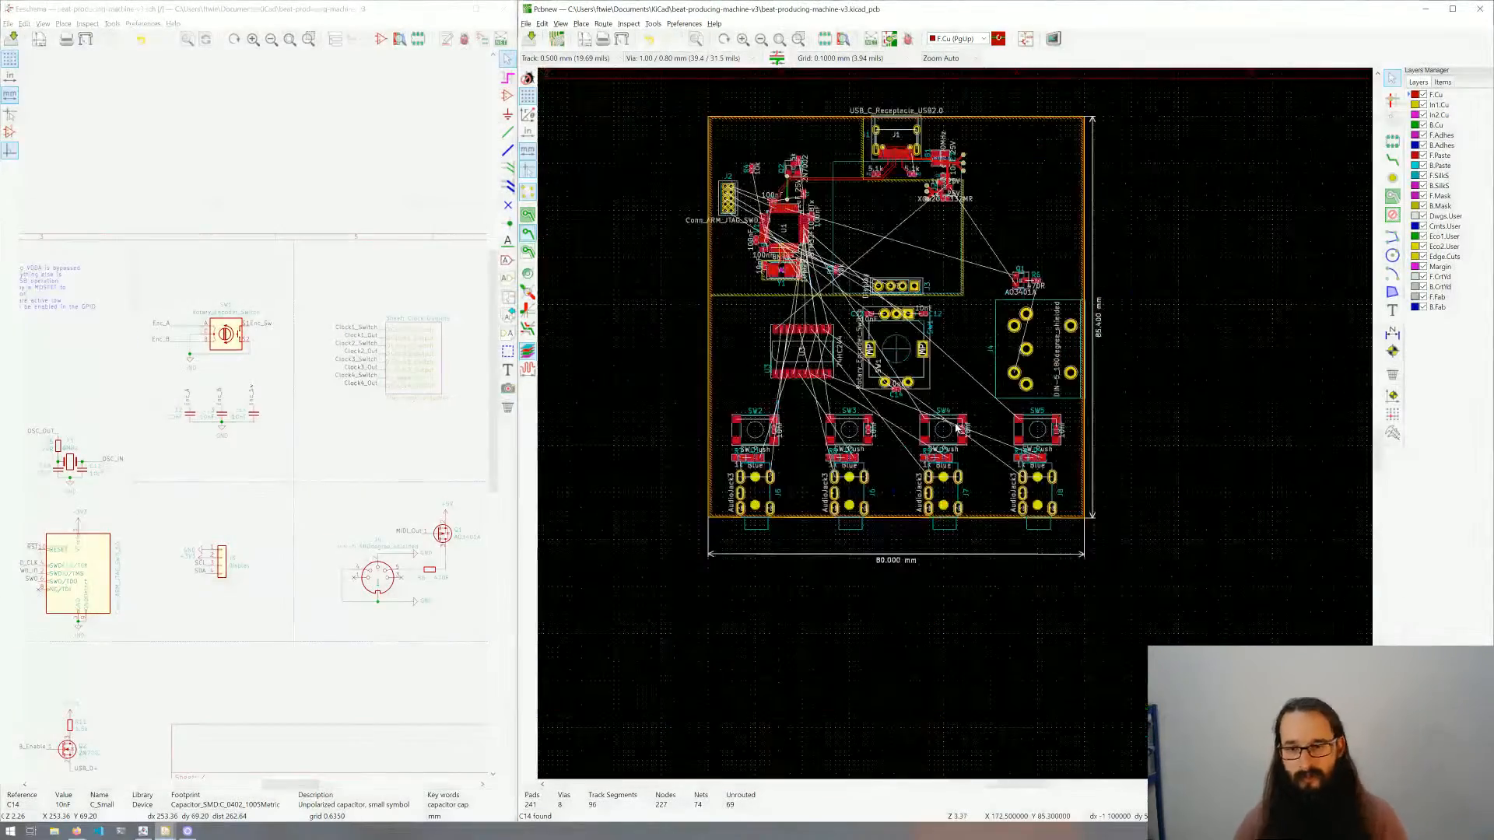
scroll(907, 471, "up", 8)
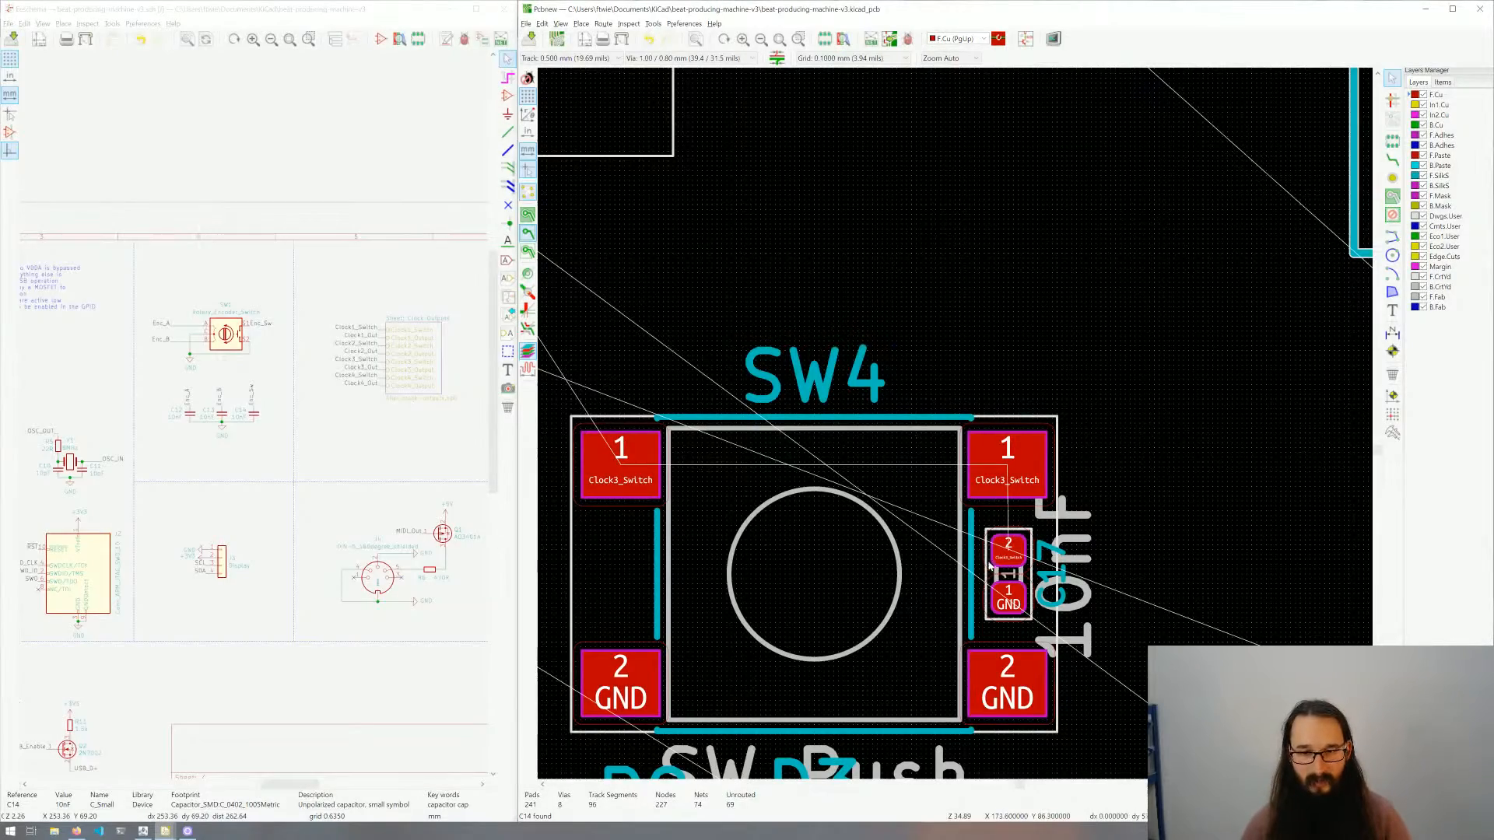
scroll(990, 565, "down", 10)
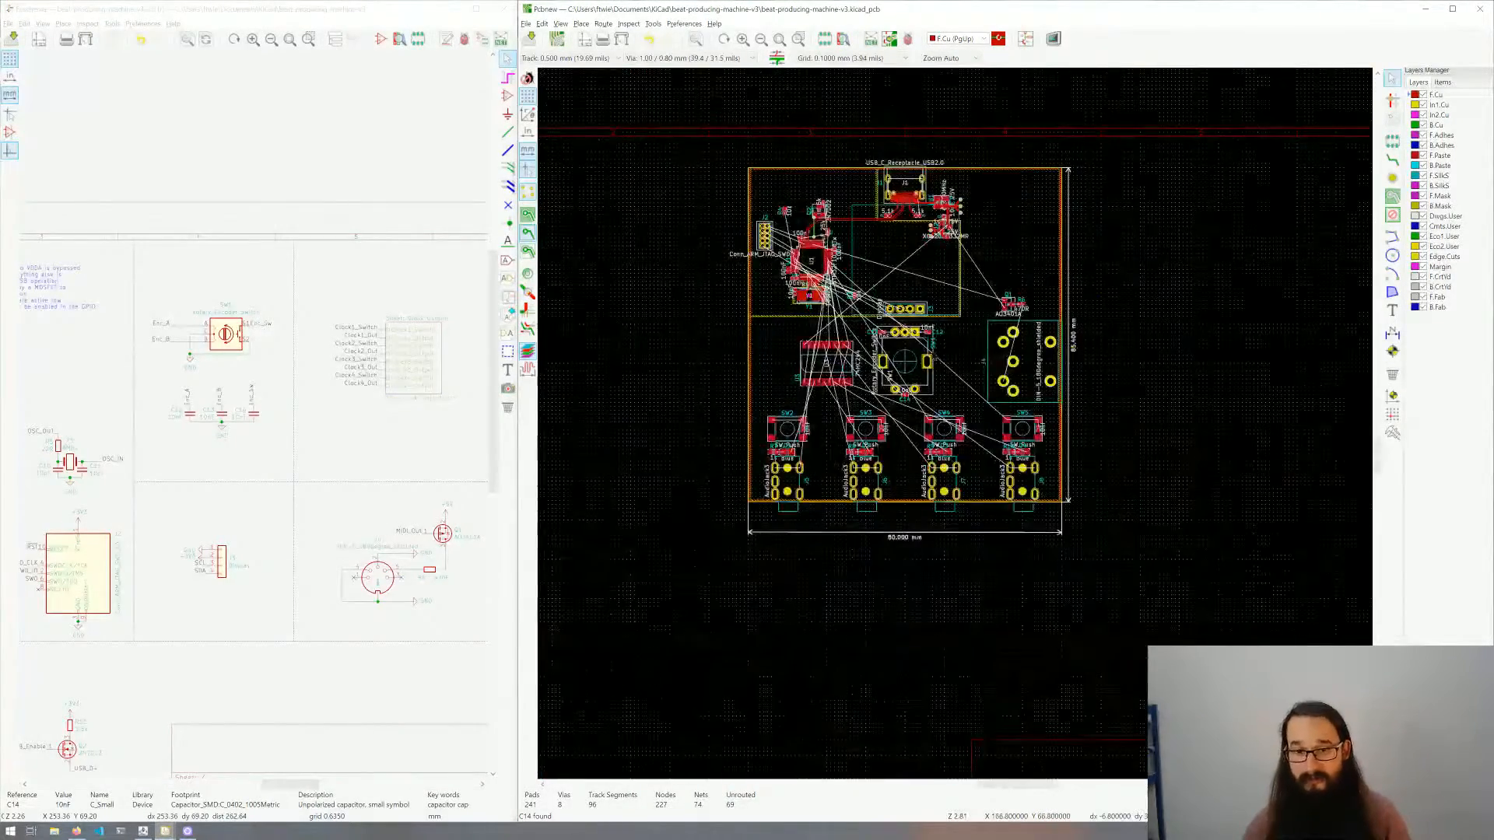
scroll(903, 374, "up", 3, "shift")
scroll(903, 436, "right", 2, "ctrl")
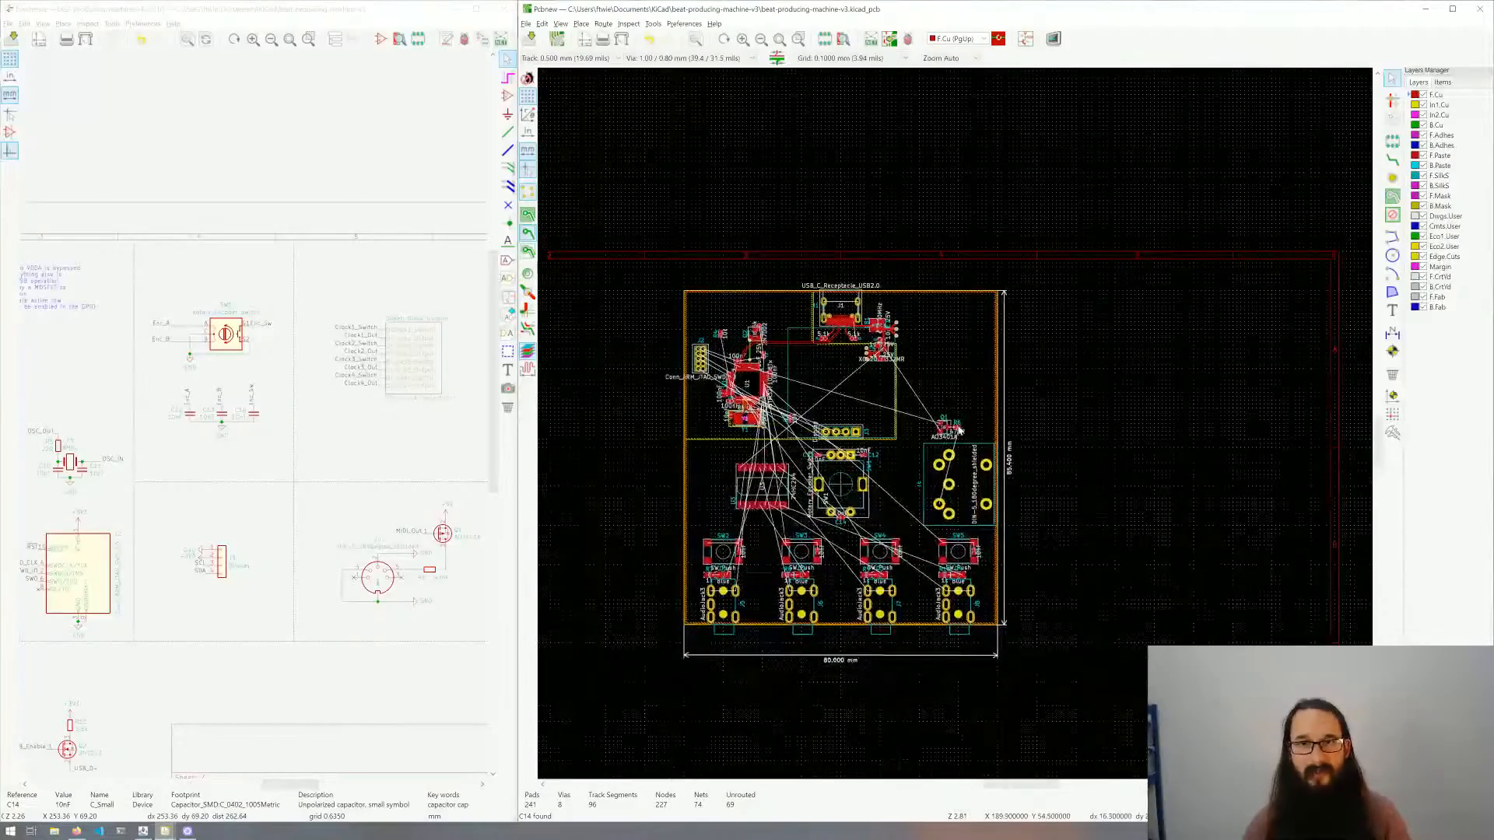
Step: Switch to the browser and search the JLCPCB parts library for "button"
key("alt+Tab")
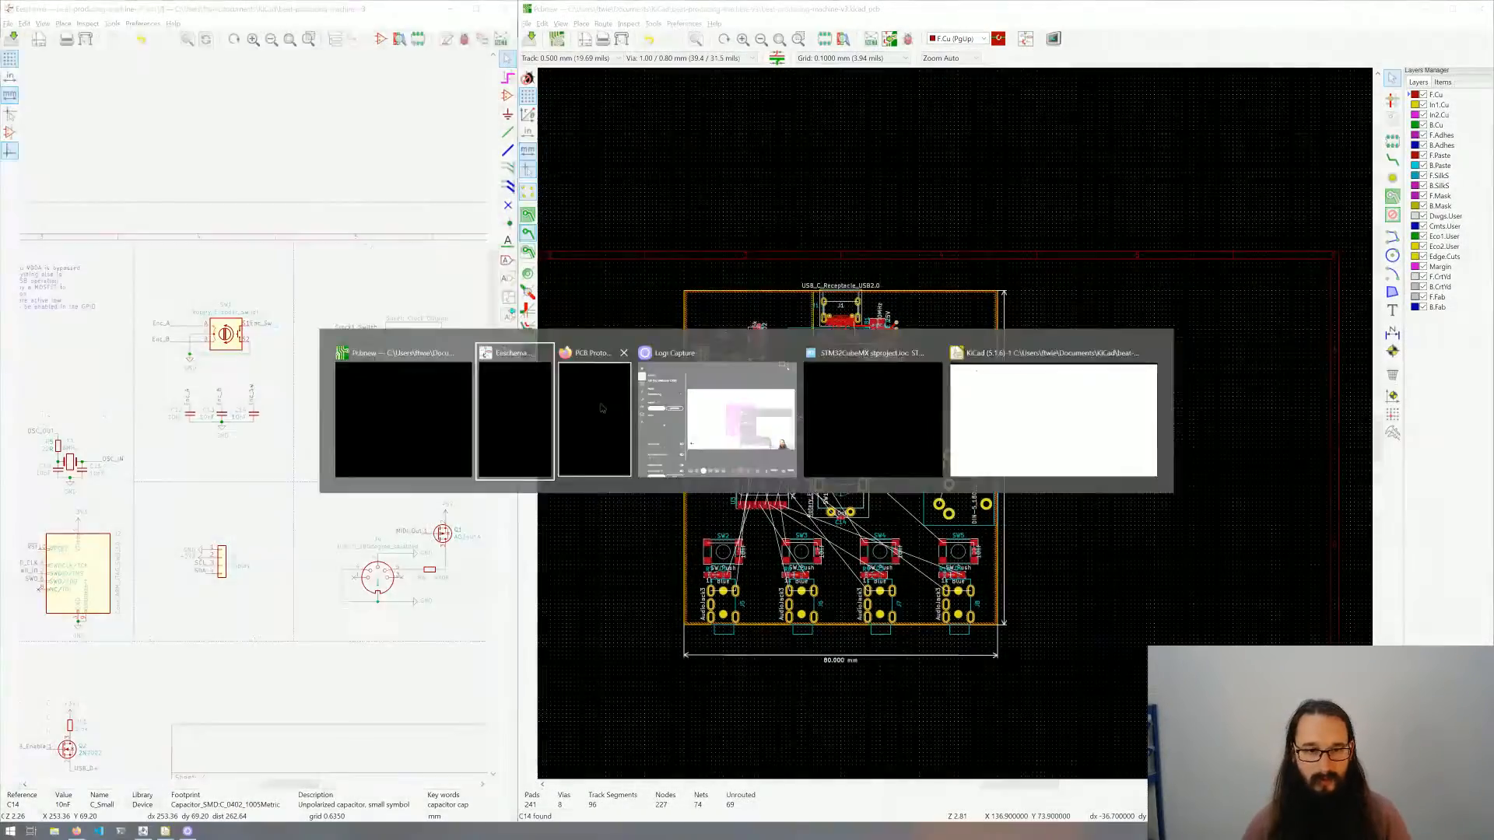
left_click(600, 404)
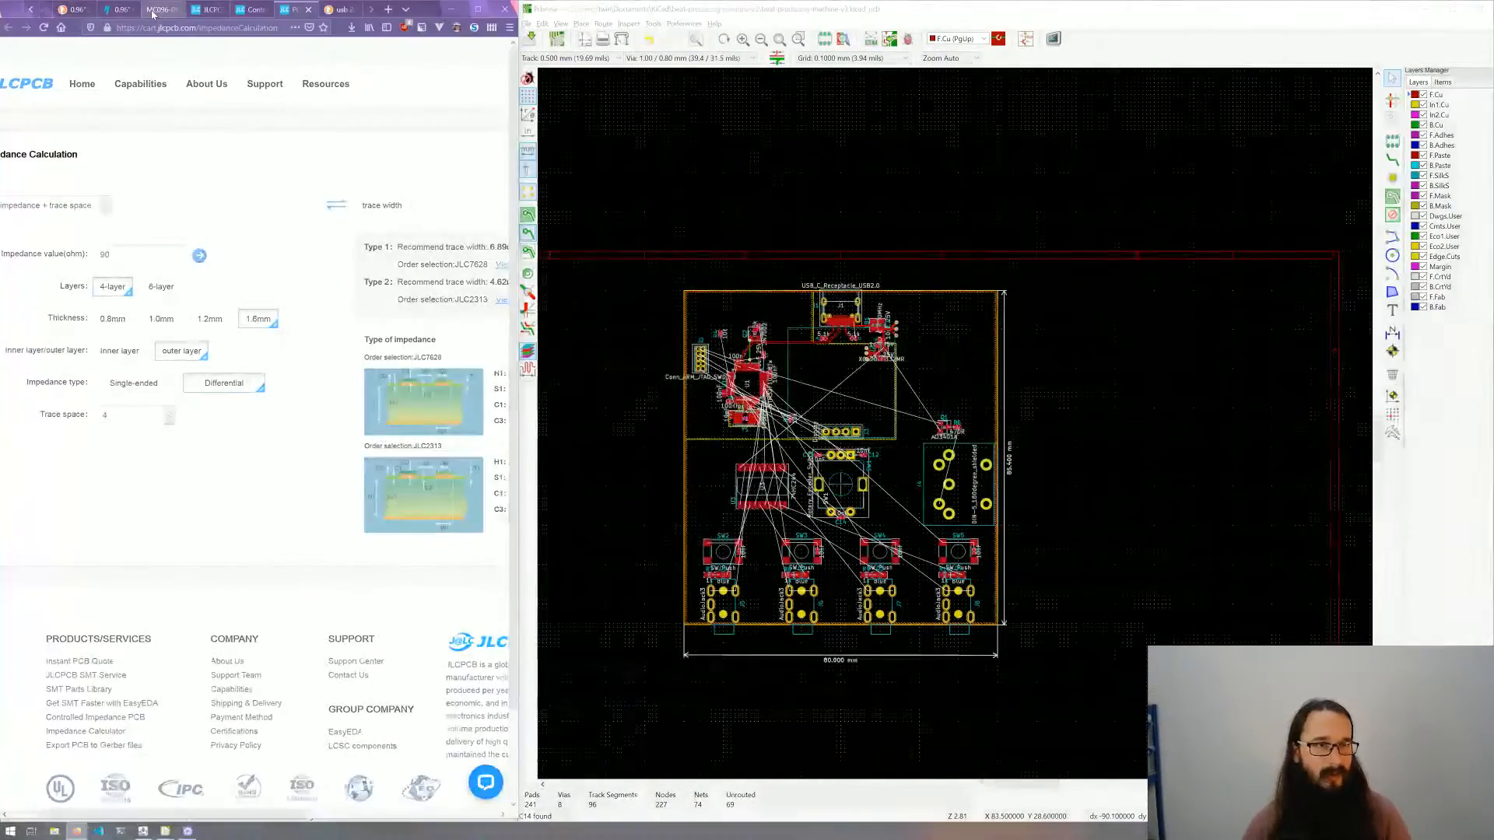
left_click(204, 11)
scroll(206, 11, "up", 3)
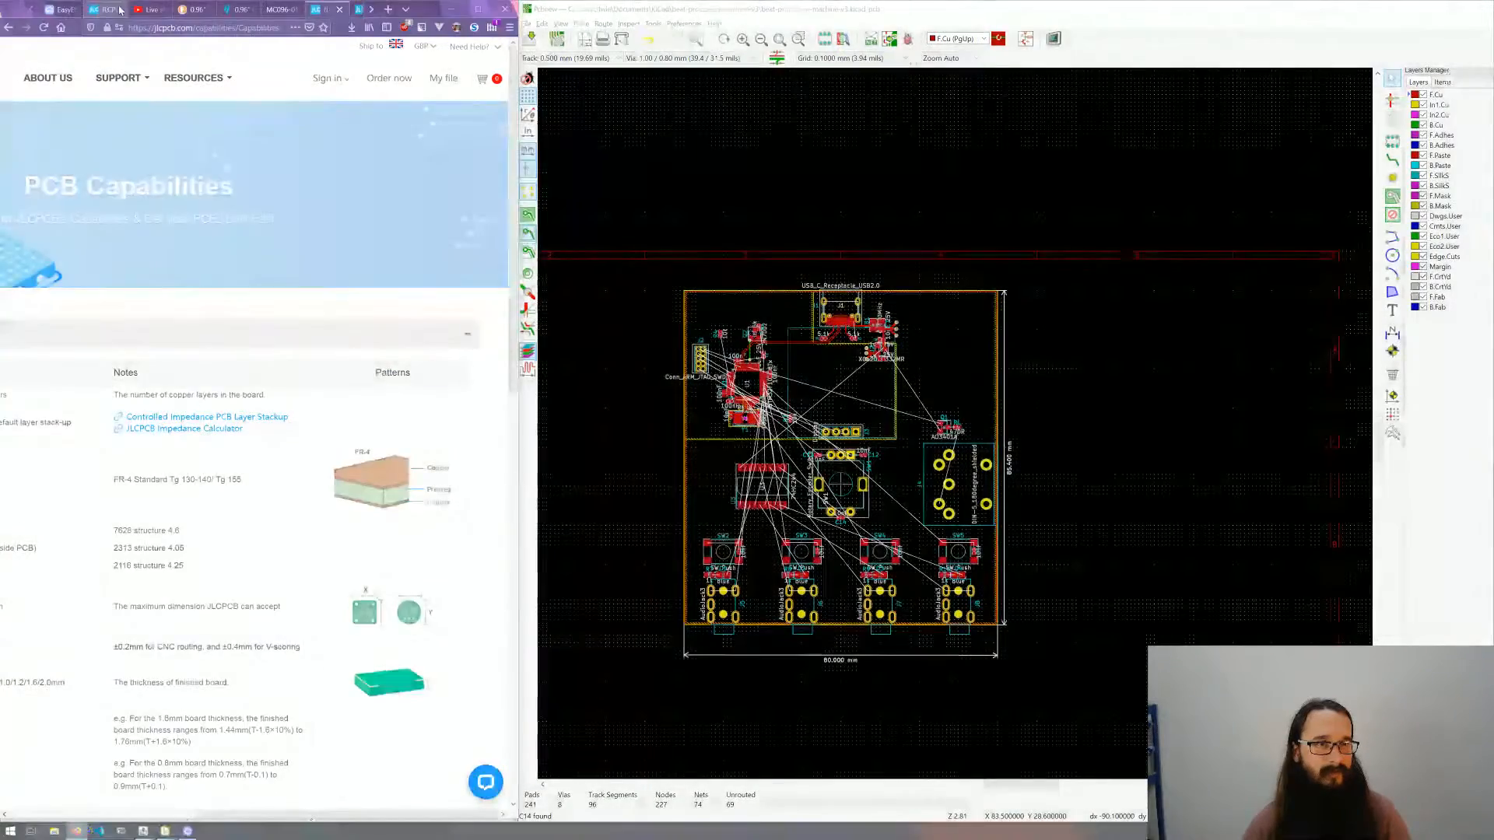
left_click(116, 10)
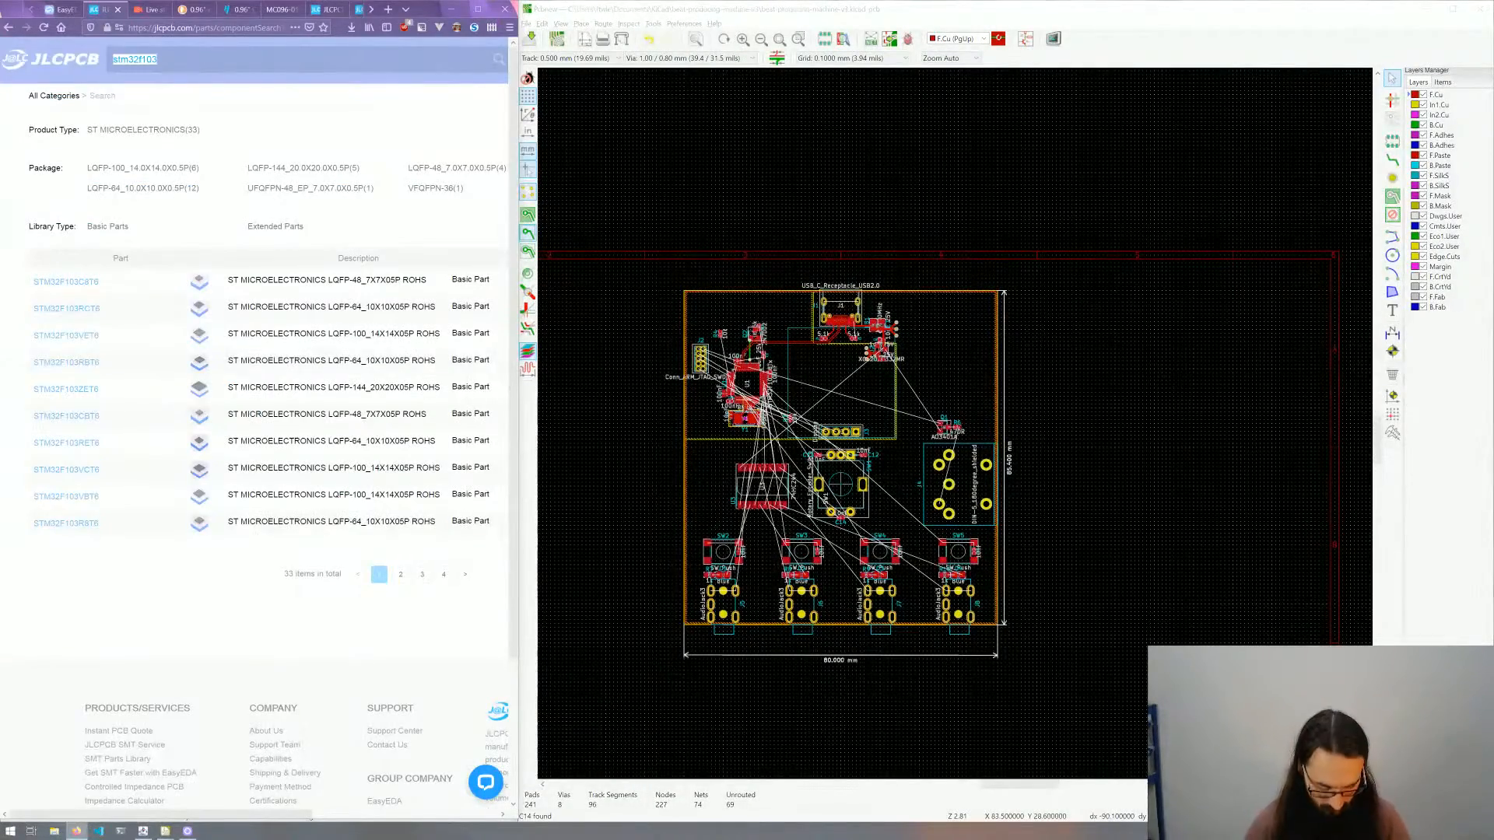
type("but")
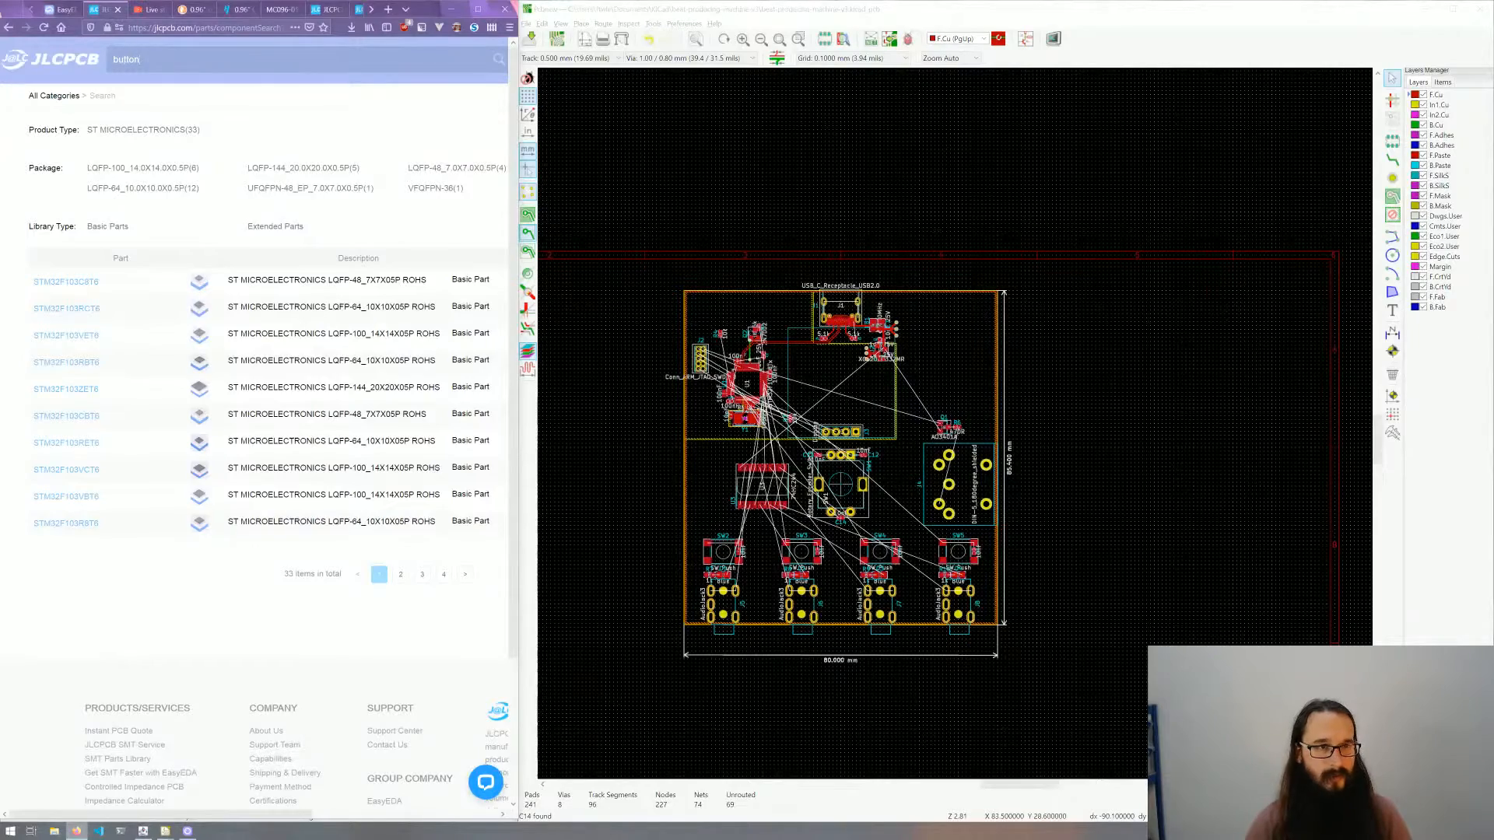
type("ton")
key("Return")
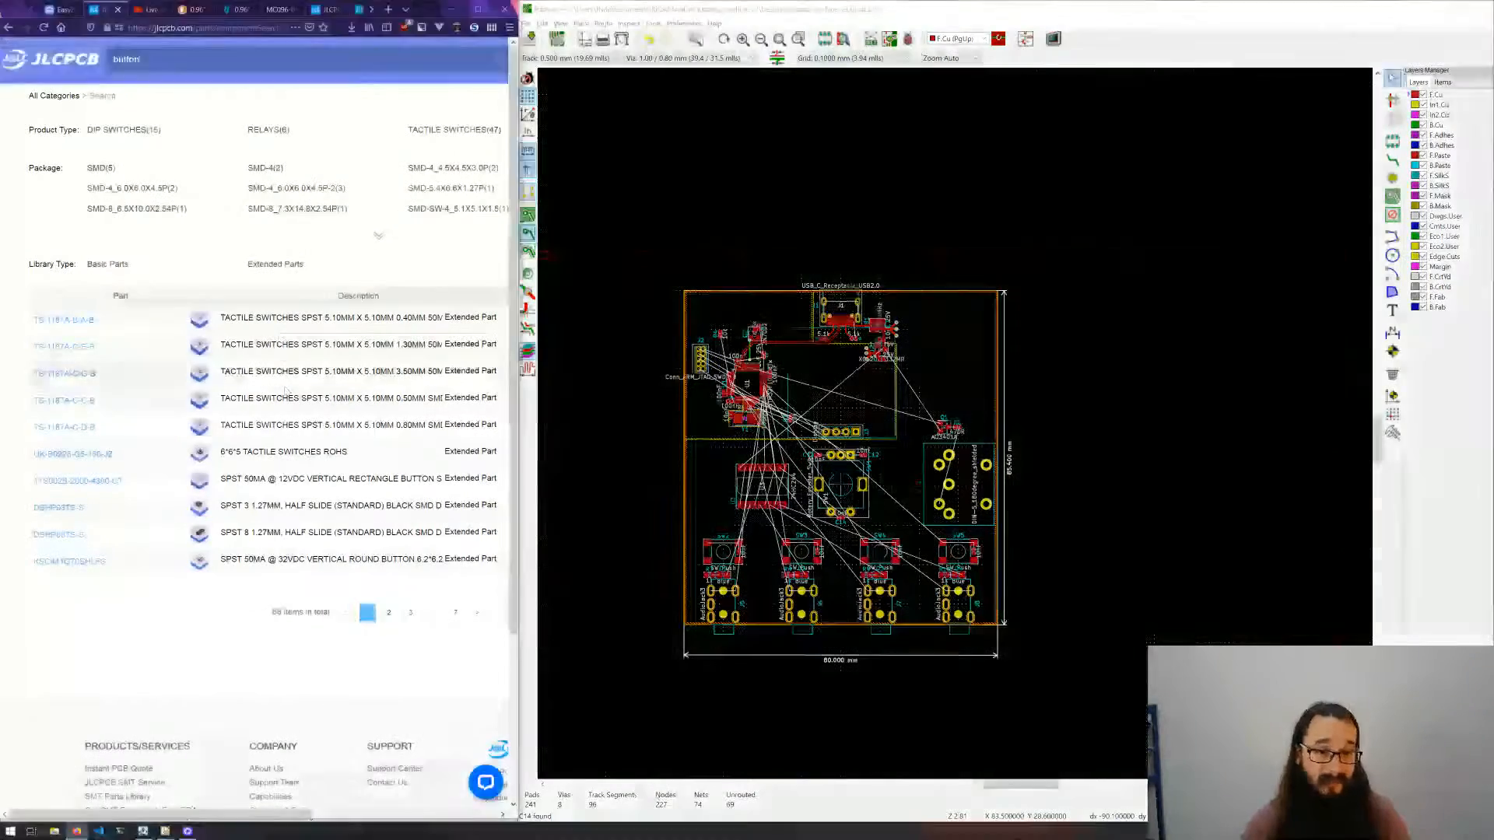
Step: Check the stock, pricing and datasheet of the 6*6*5 tactile switch UK-B0228-G5-160-JZ, and close the datasheet
mouse_move(200, 480)
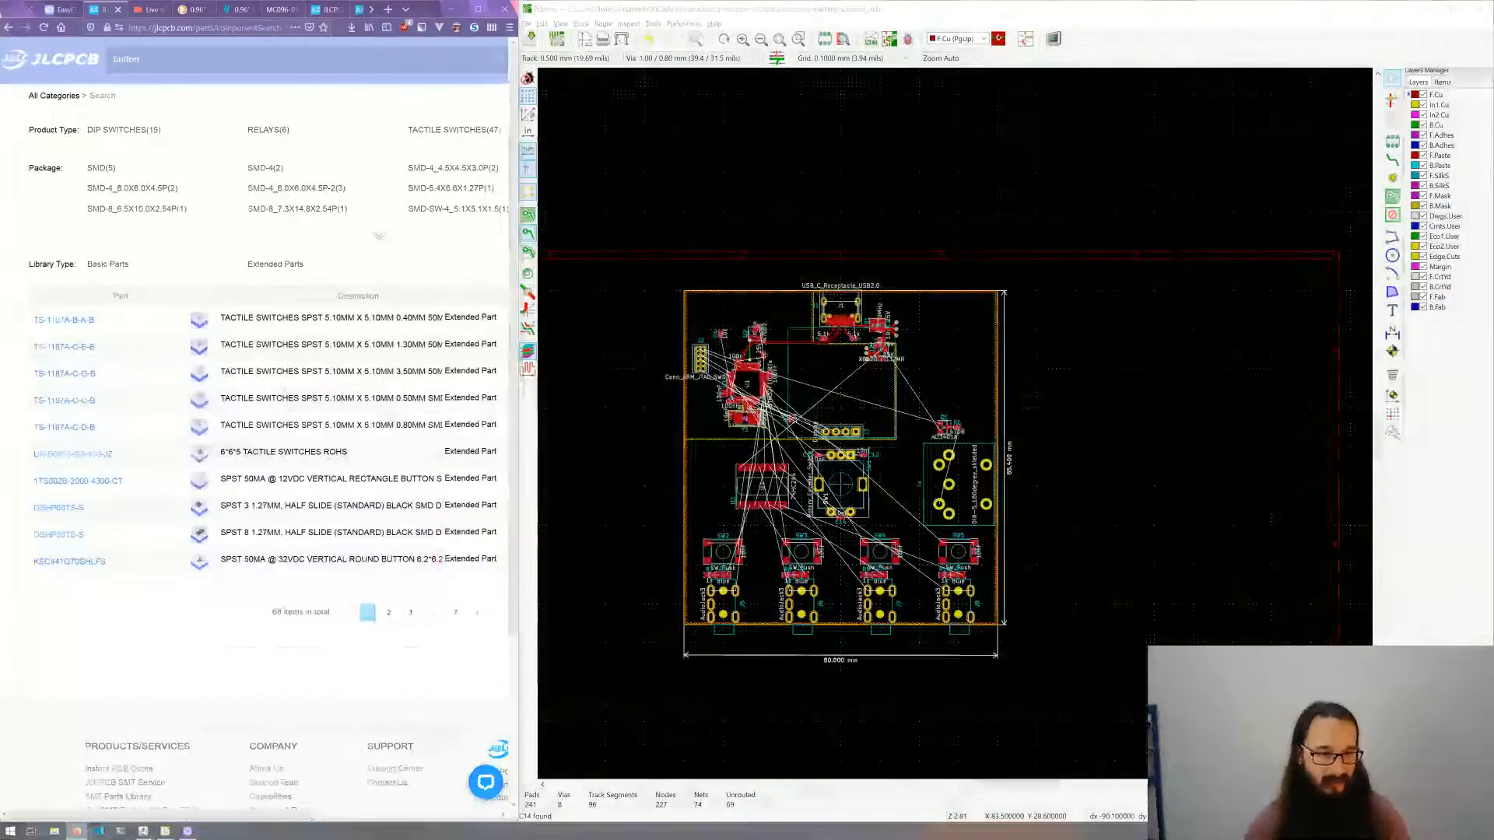
left_click(148, 456)
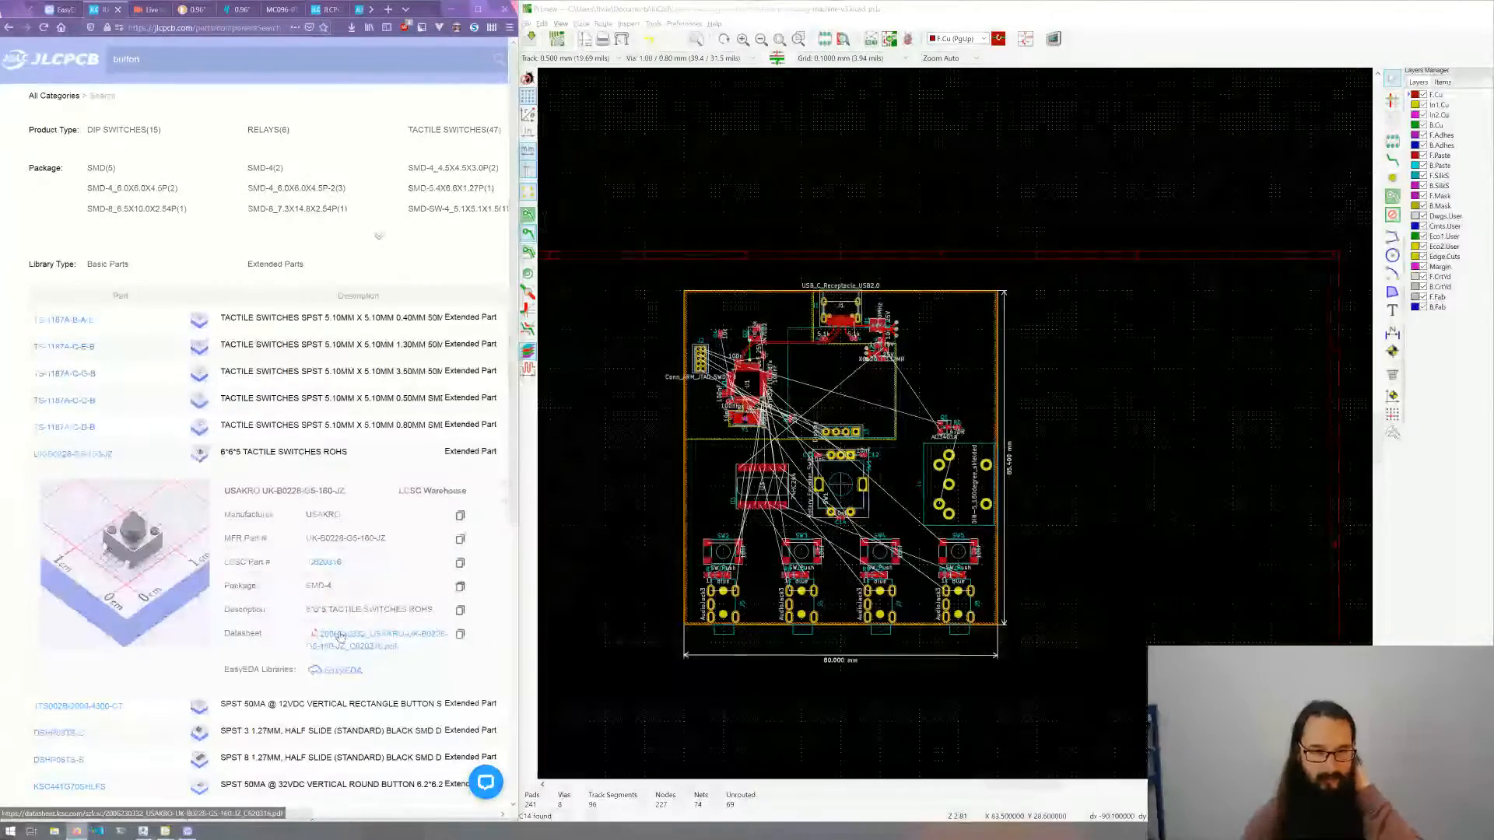
left_click_drag(288, 814, 438, 835)
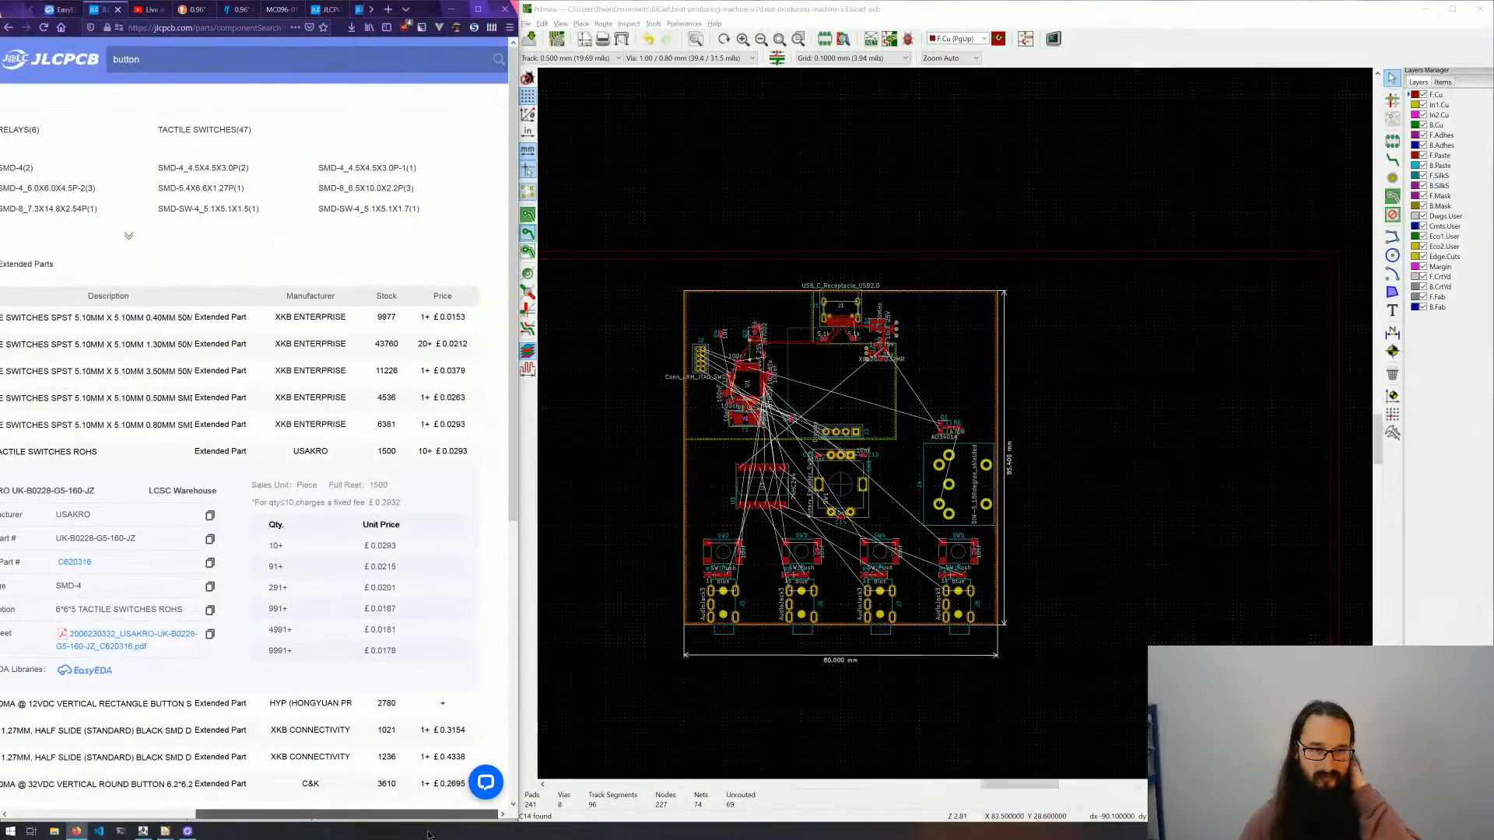
left_click_drag(428, 835, 305, 562)
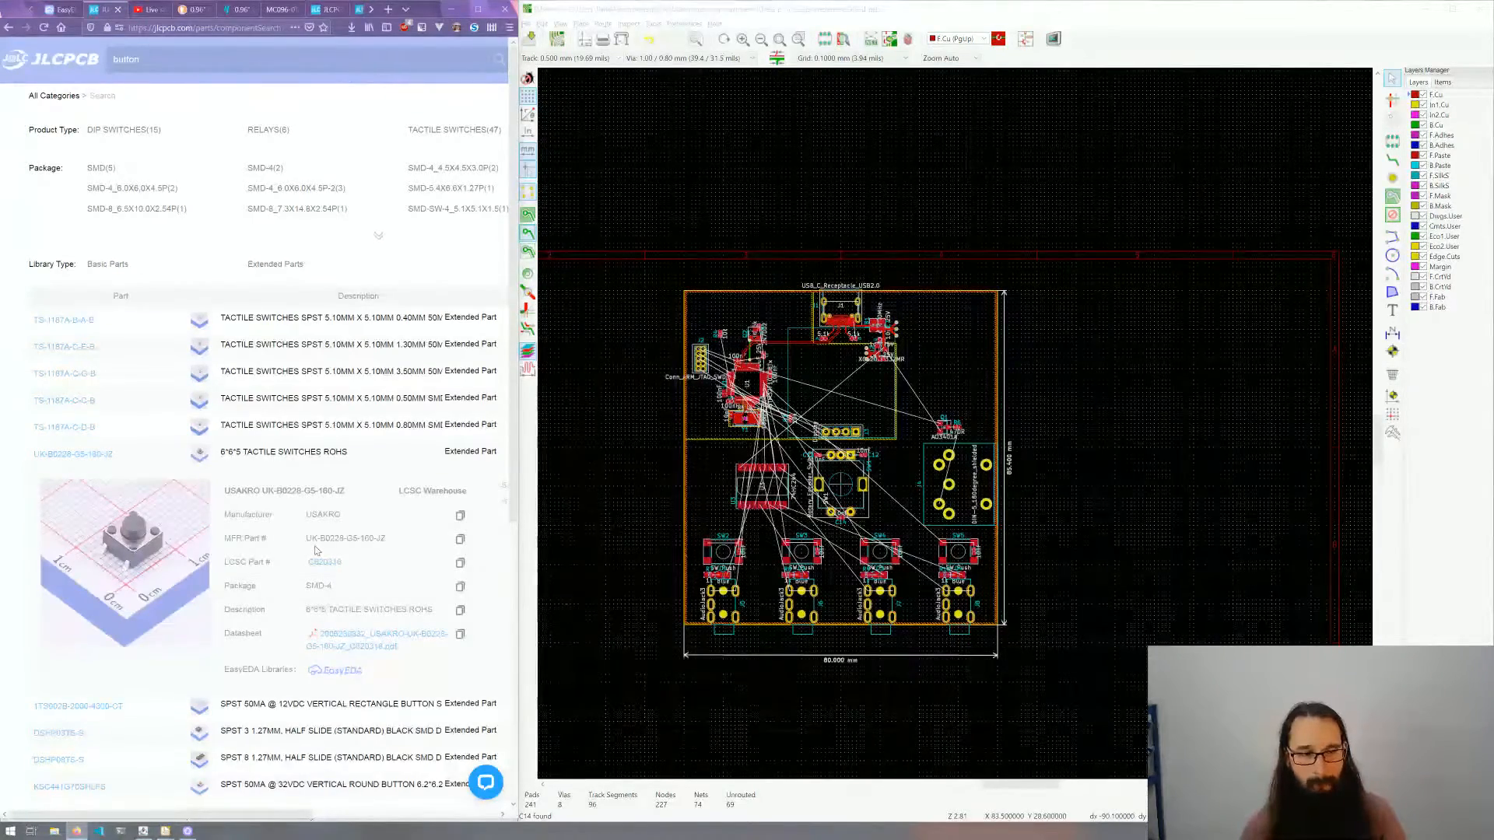
left_click(371, 634)
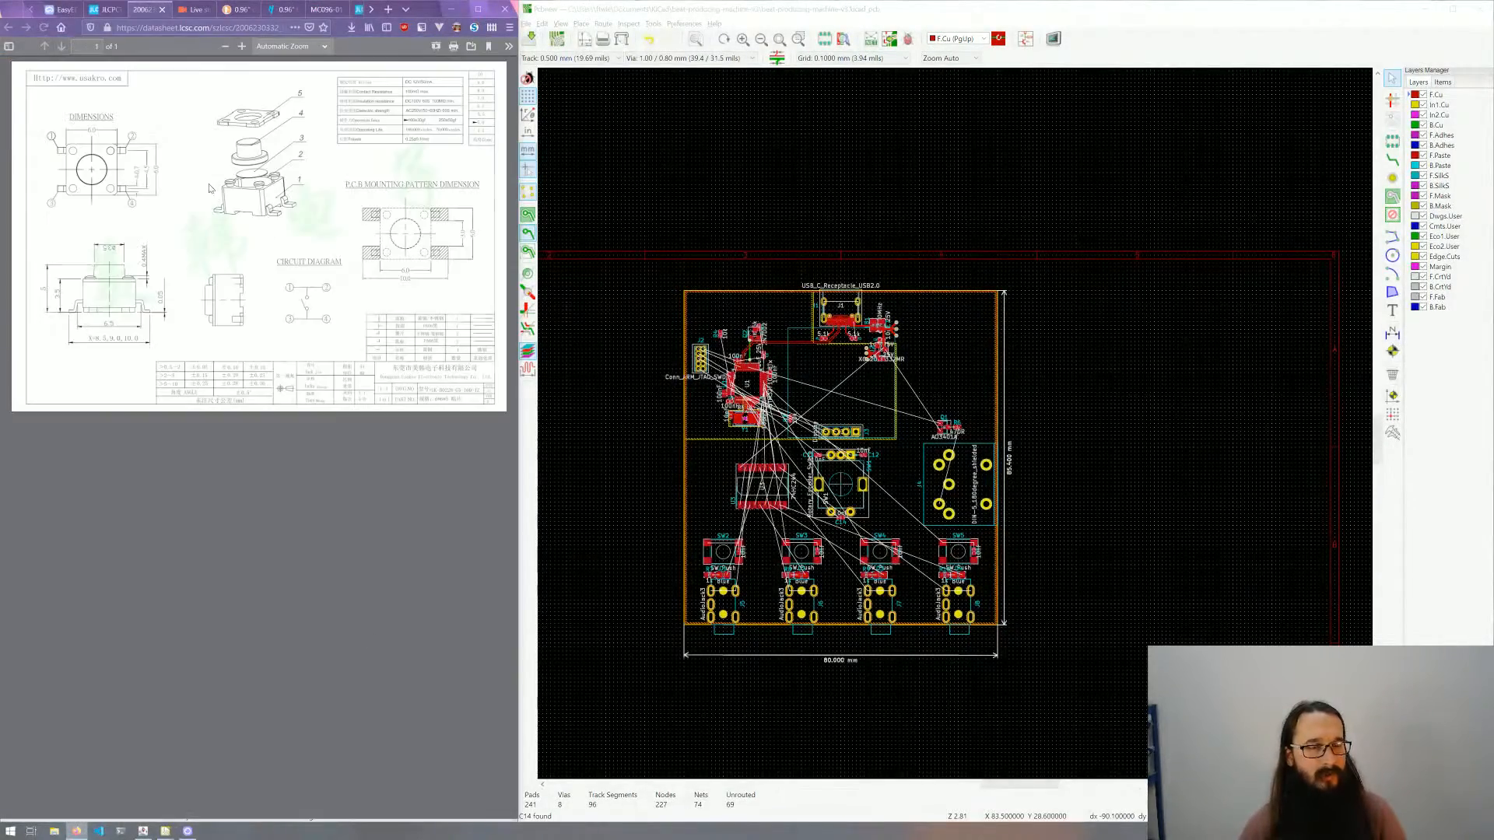
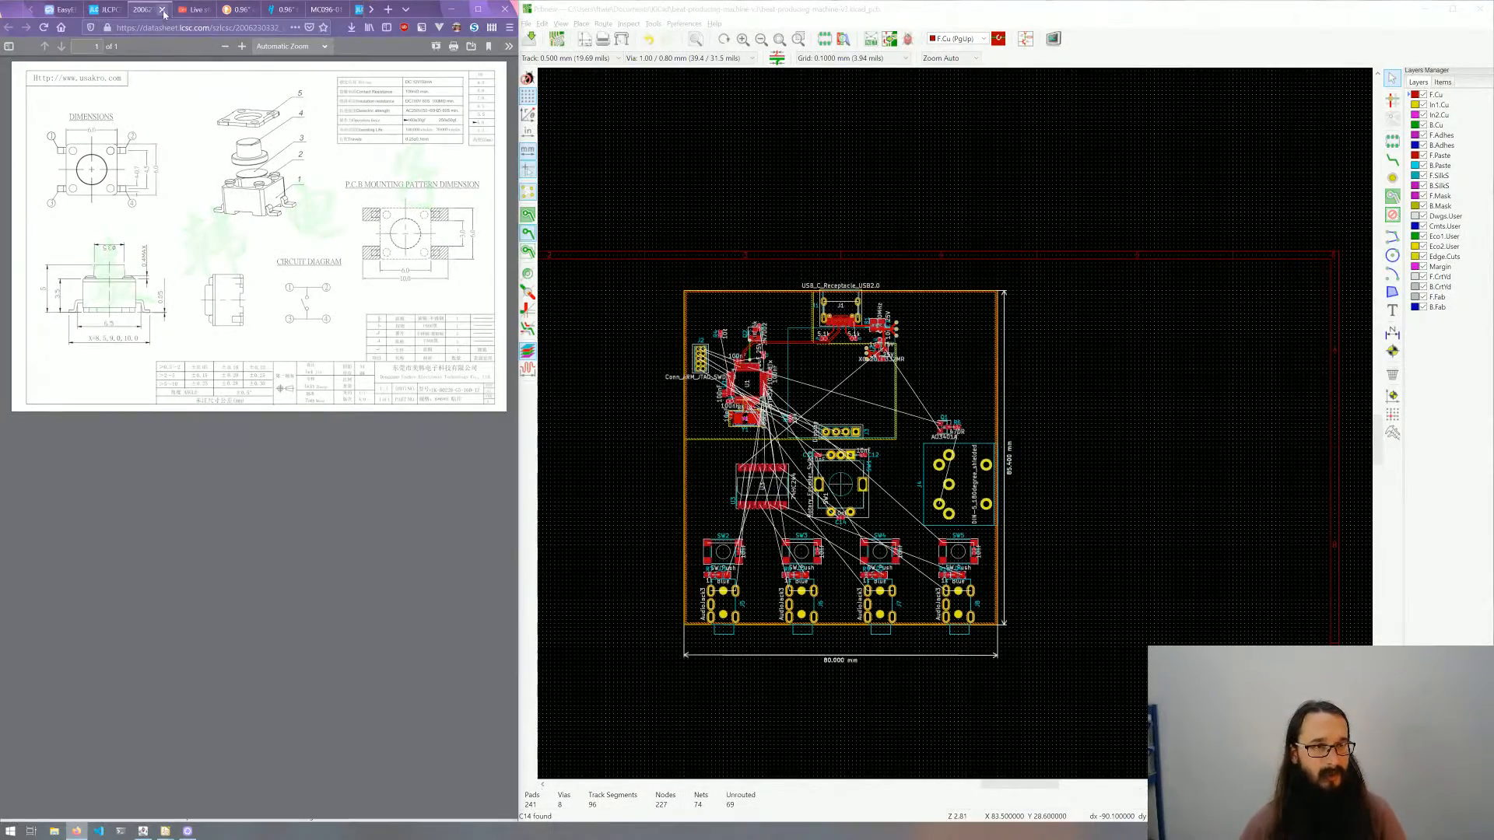
left_click(163, 10)
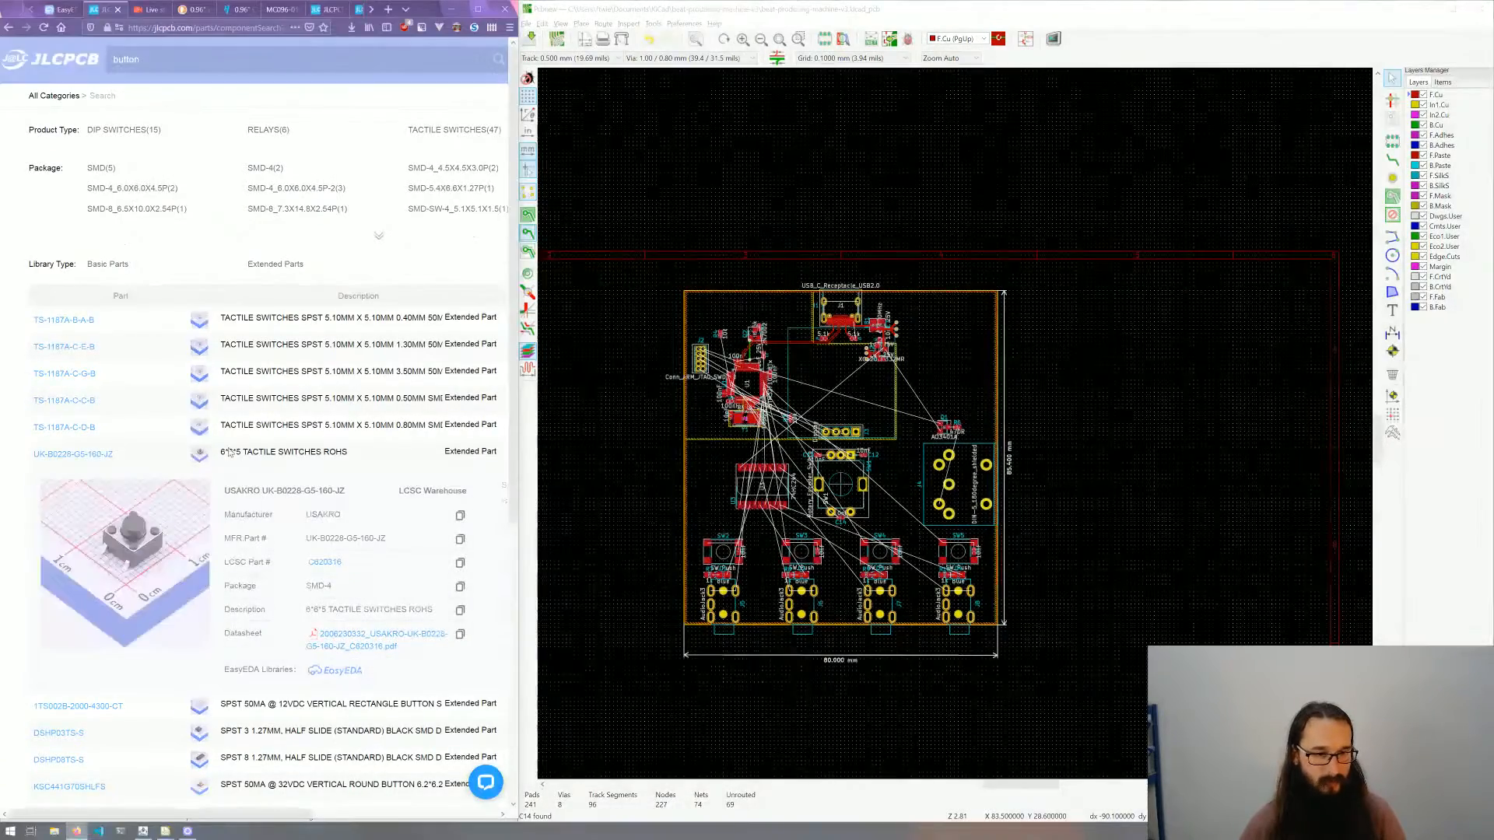
Step: Copy the LCSC part number of the 6*6*5 tactile switch, and open the Clock Outputs sheet in Eeschema
left_click(458, 565)
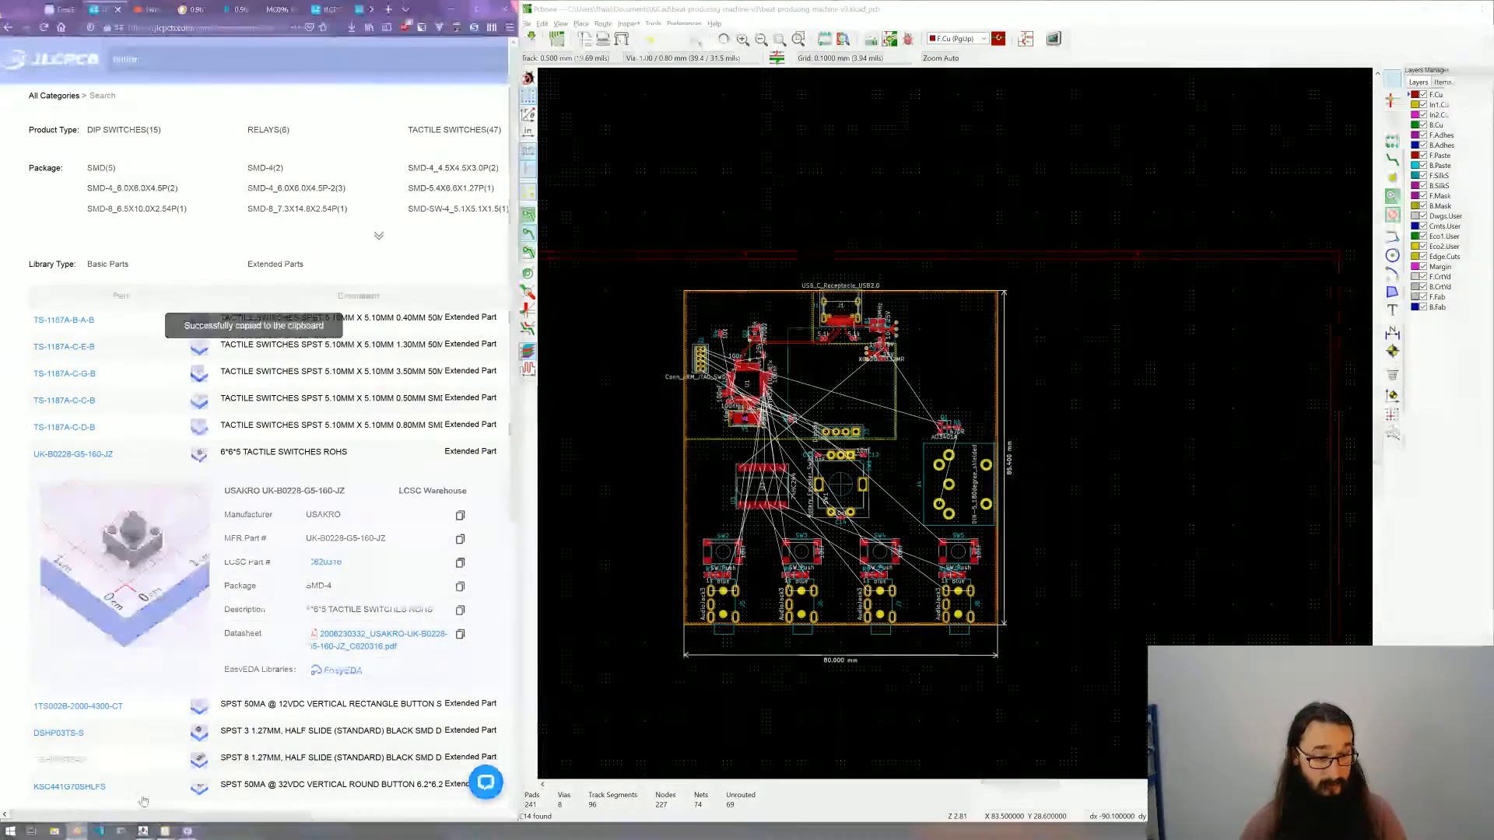
mouse_move(165, 832)
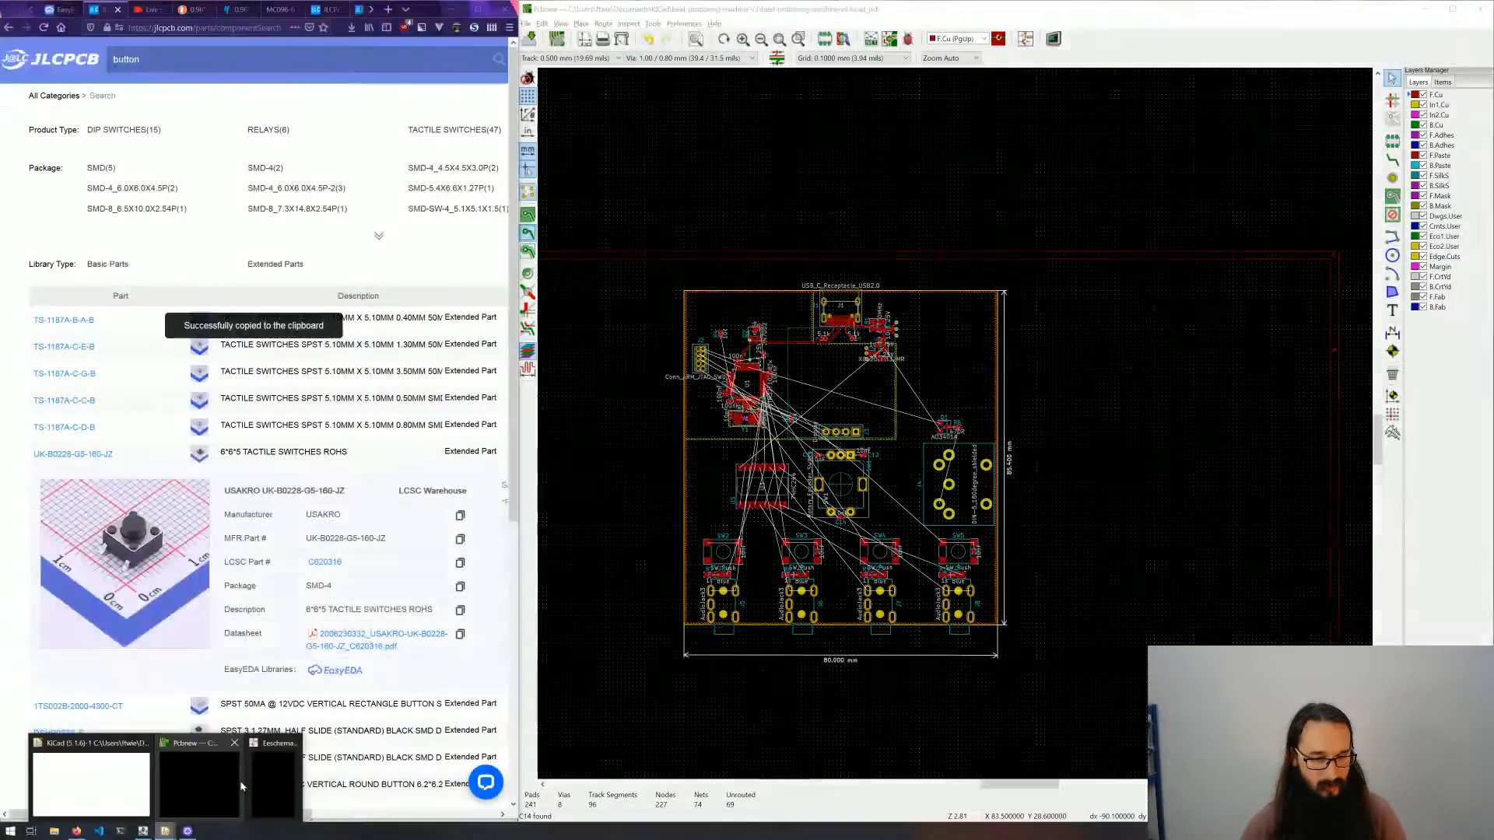
left_click(274, 778)
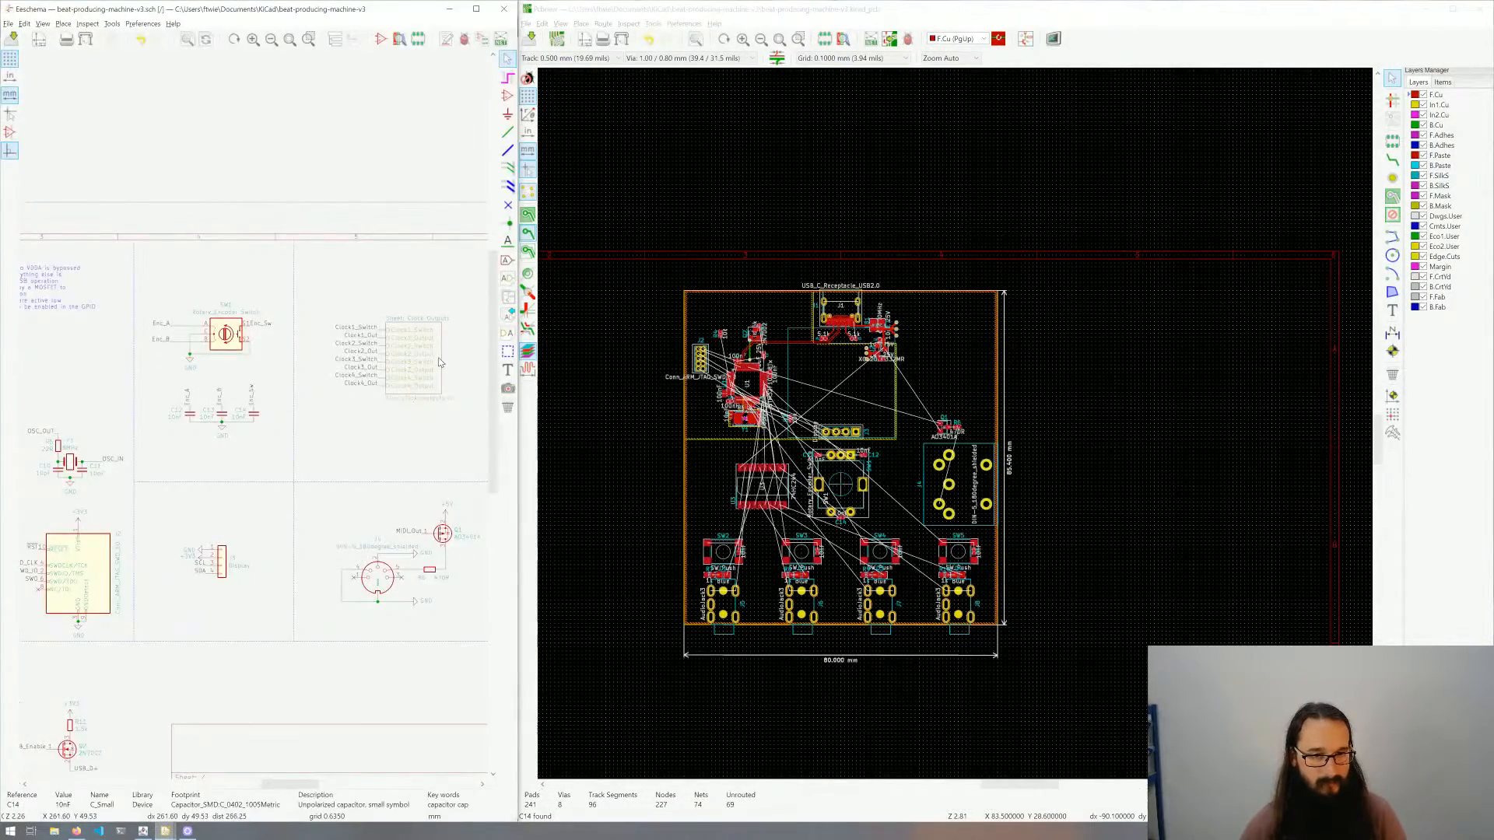
double_click(439, 363)
scroll(254, 418, "up", 3)
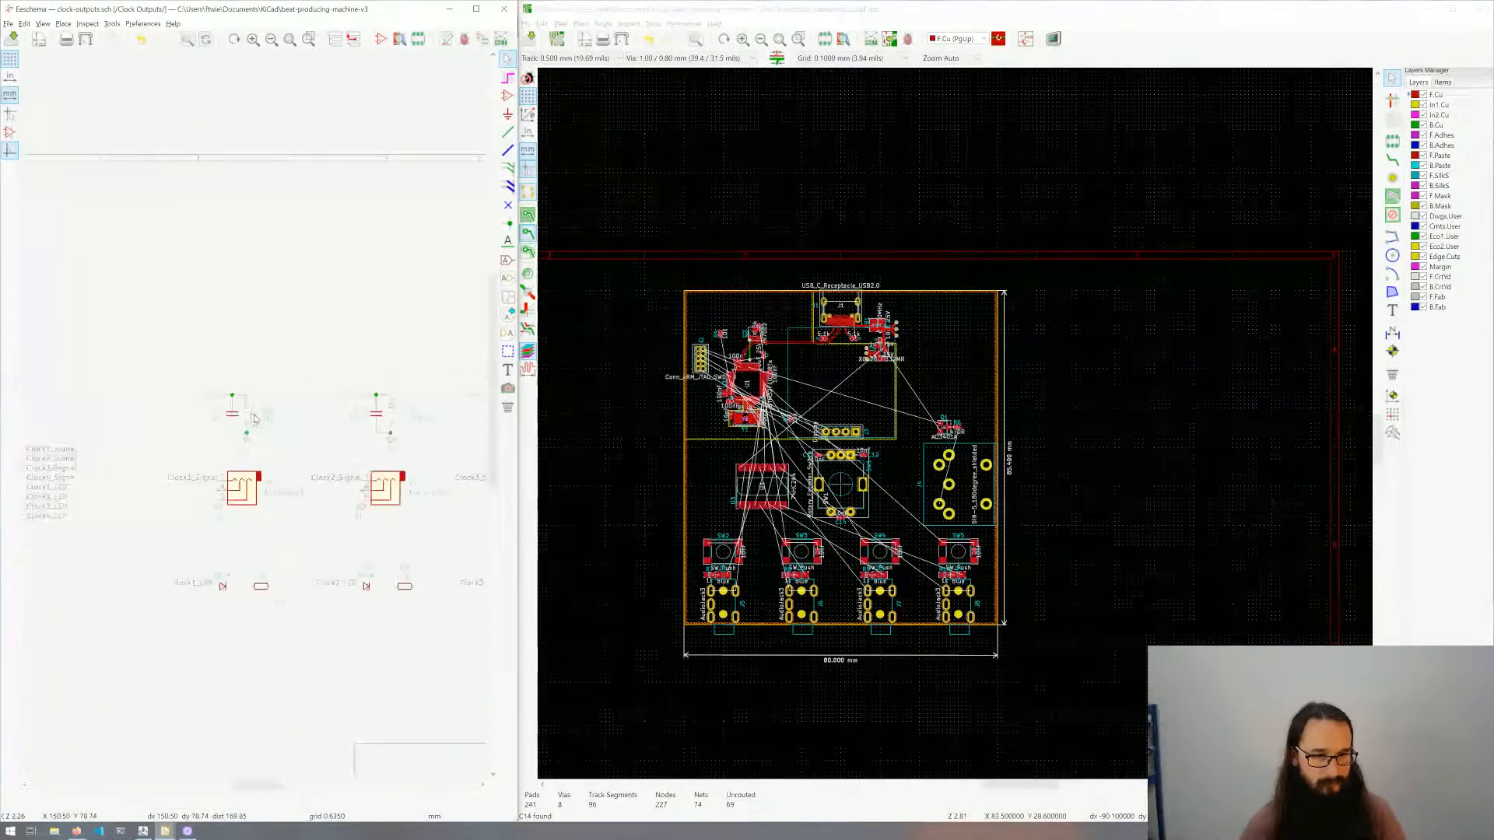
scroll(310, 387, "down", 1)
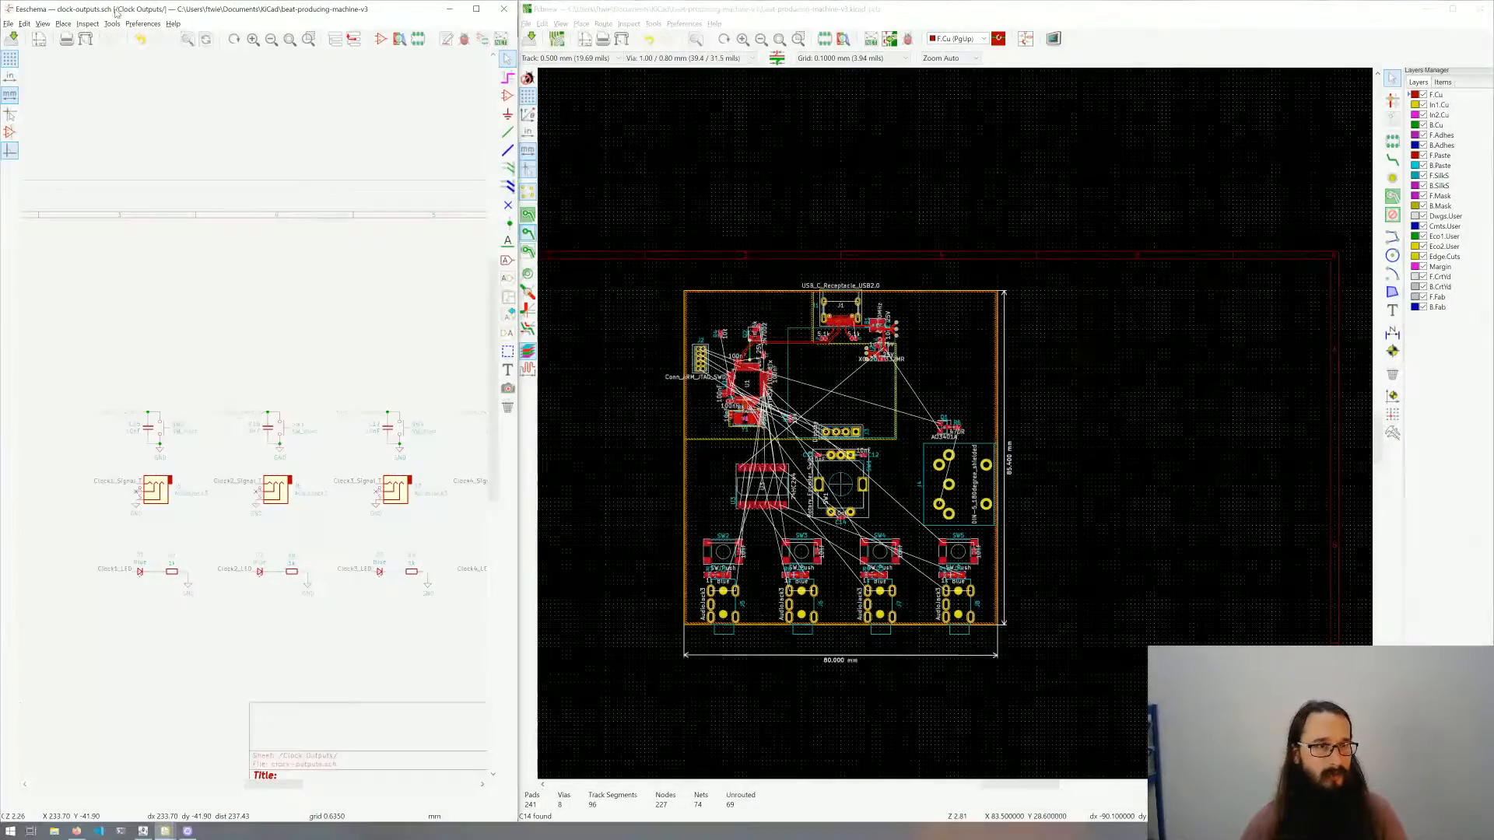
Step: In the symbol fields table, set the Supplier of SW2-SW5 to LCSC and their SupplierSKU to C620316, and accept the changes
left_click(63, 23)
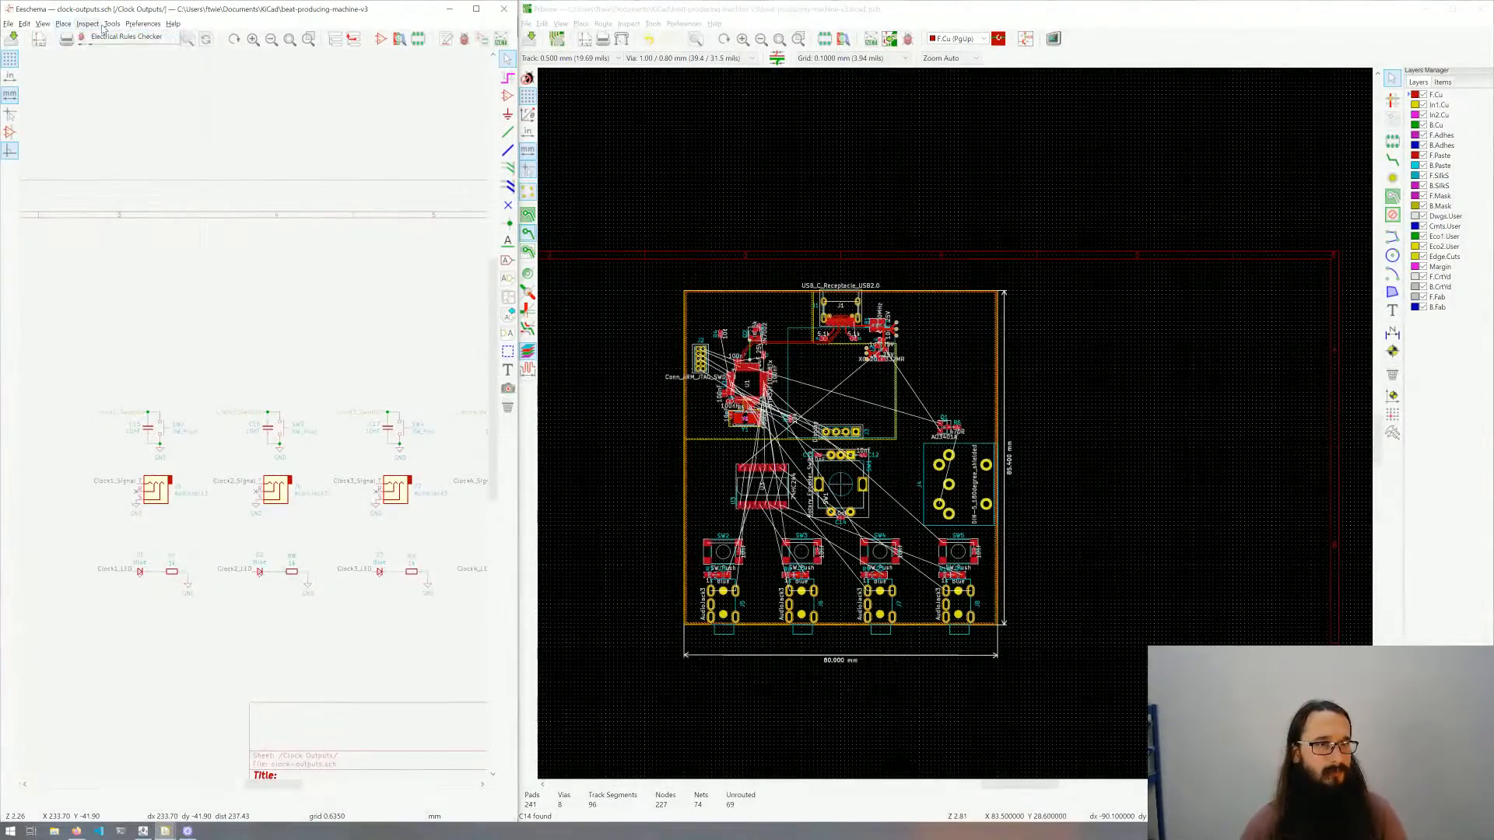
left_click(112, 23)
left_click(127, 105)
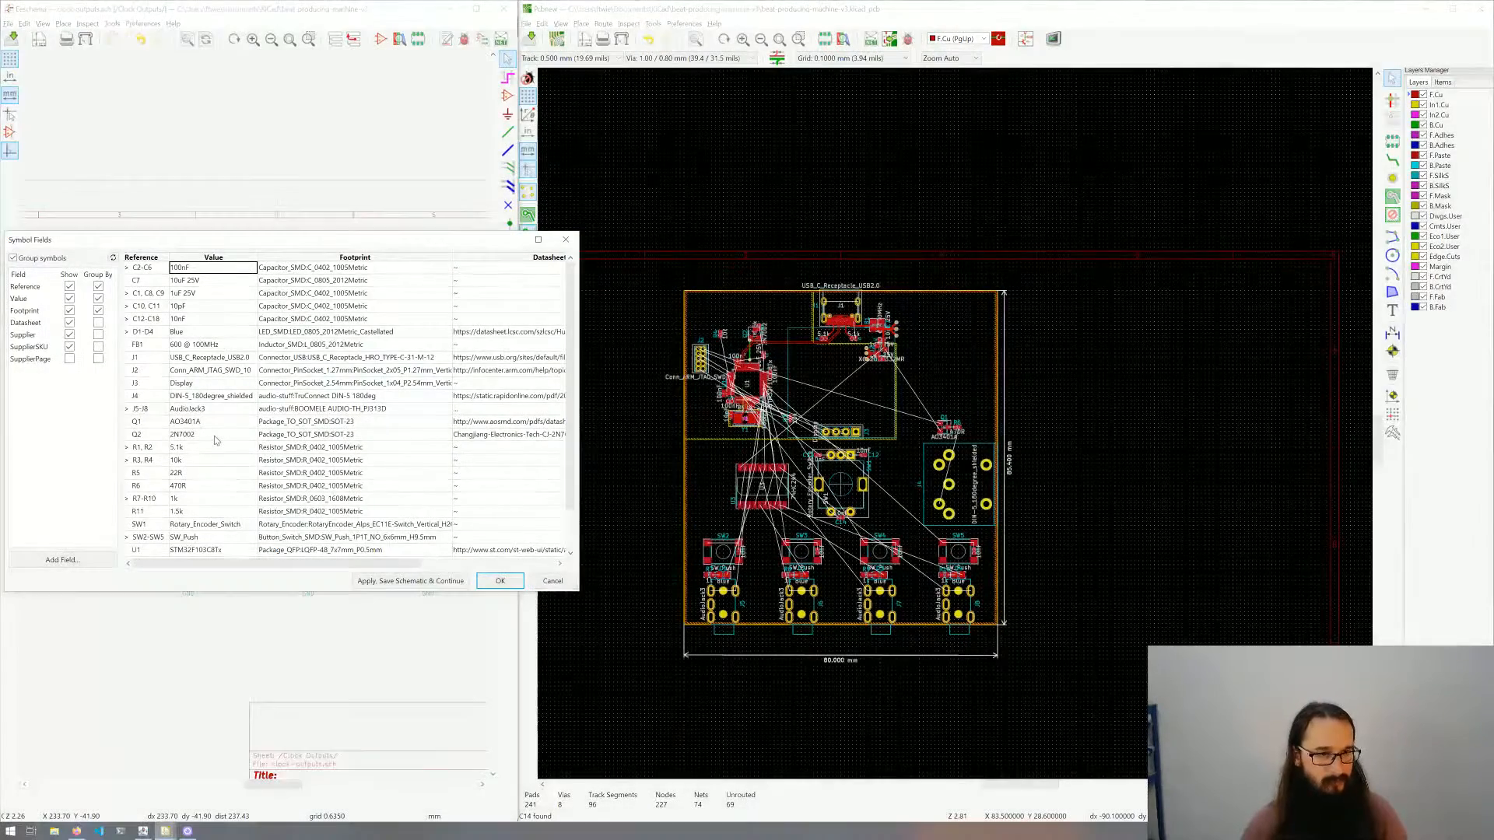
scroll(217, 441, "down", 1)
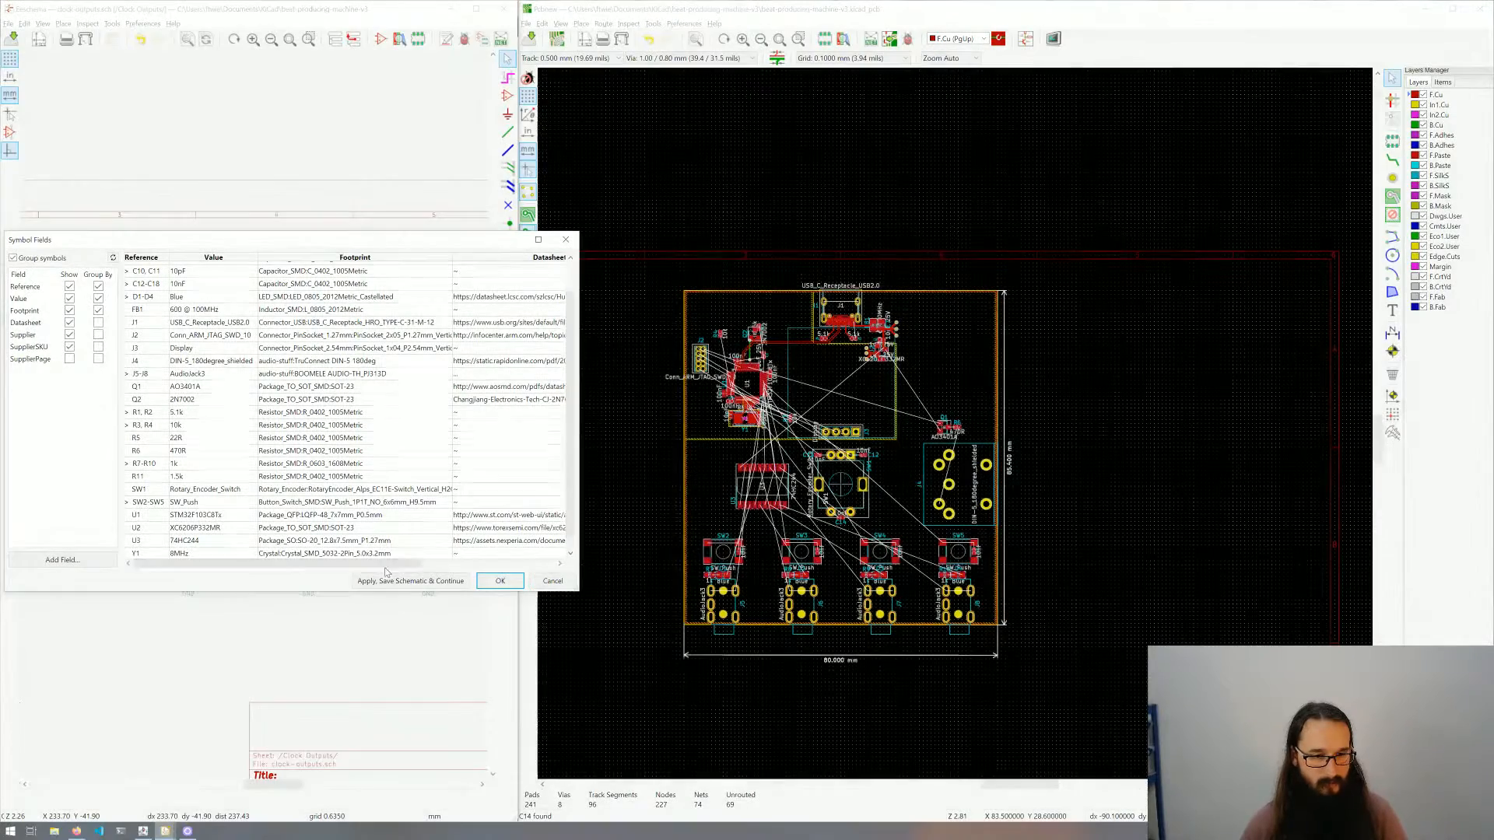
left_click_drag(414, 568, 554, 571)
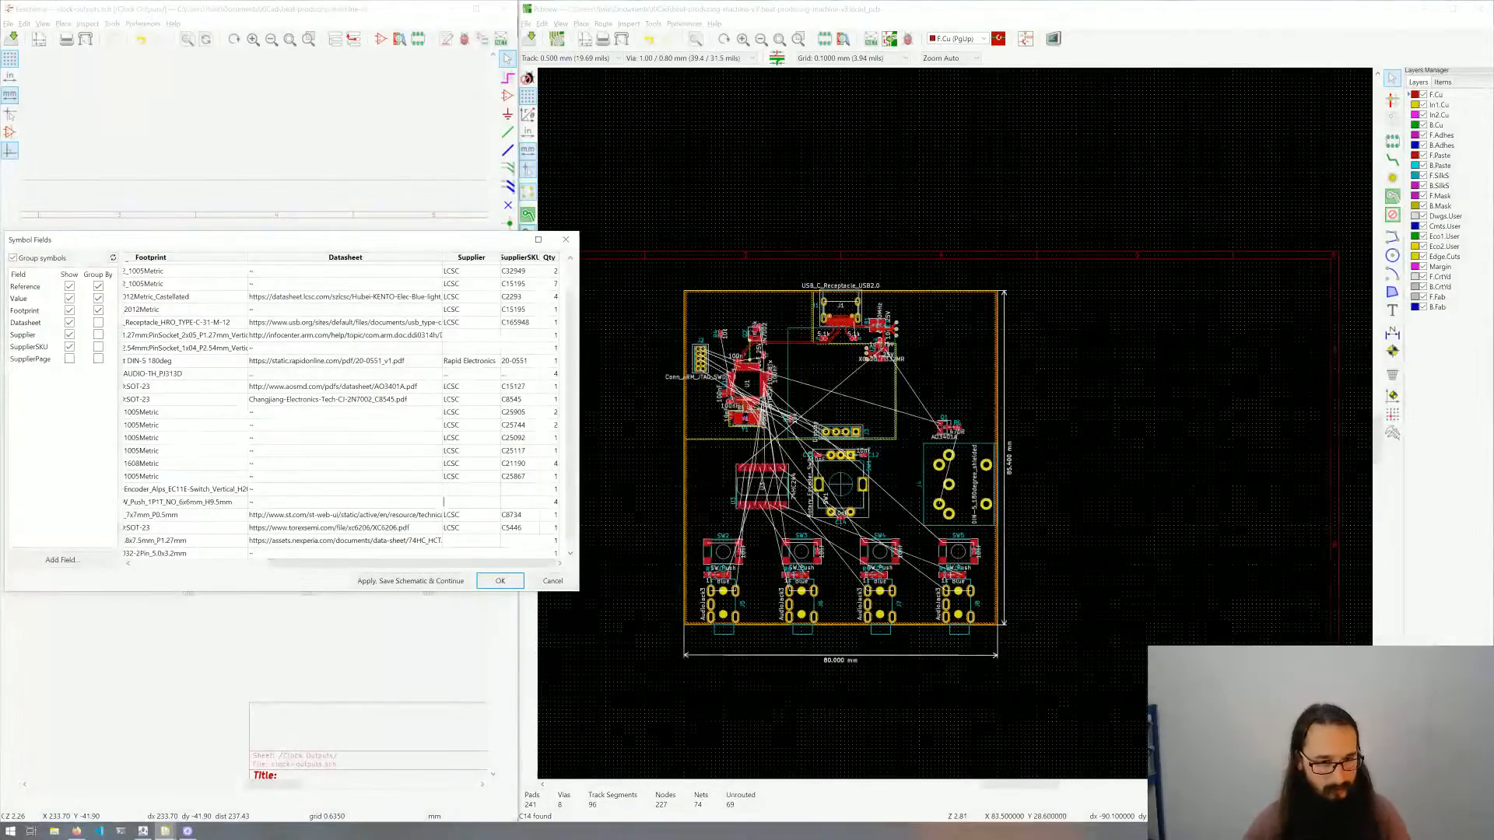
type("LC")
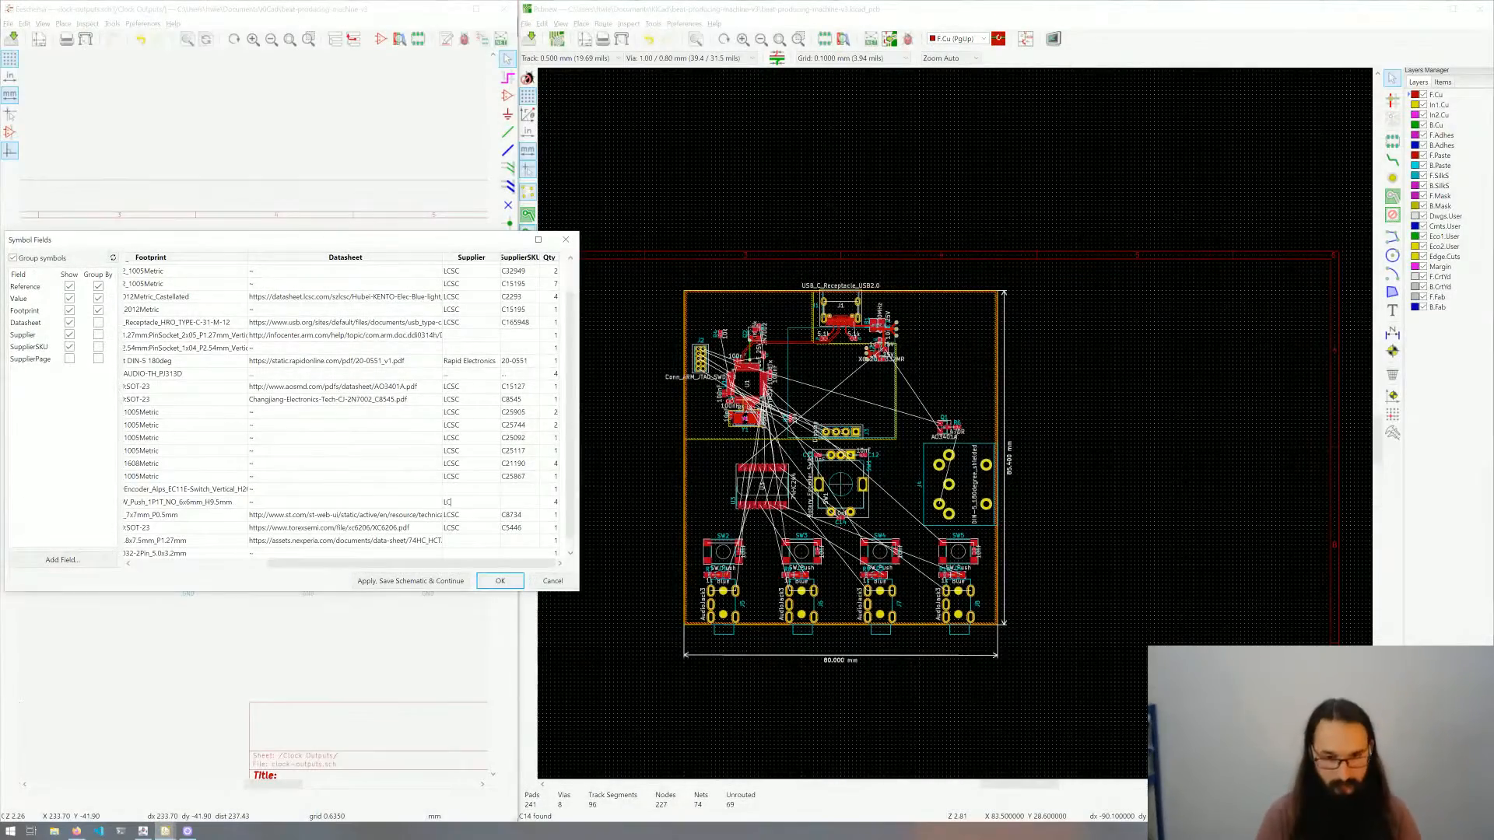
type("SC")
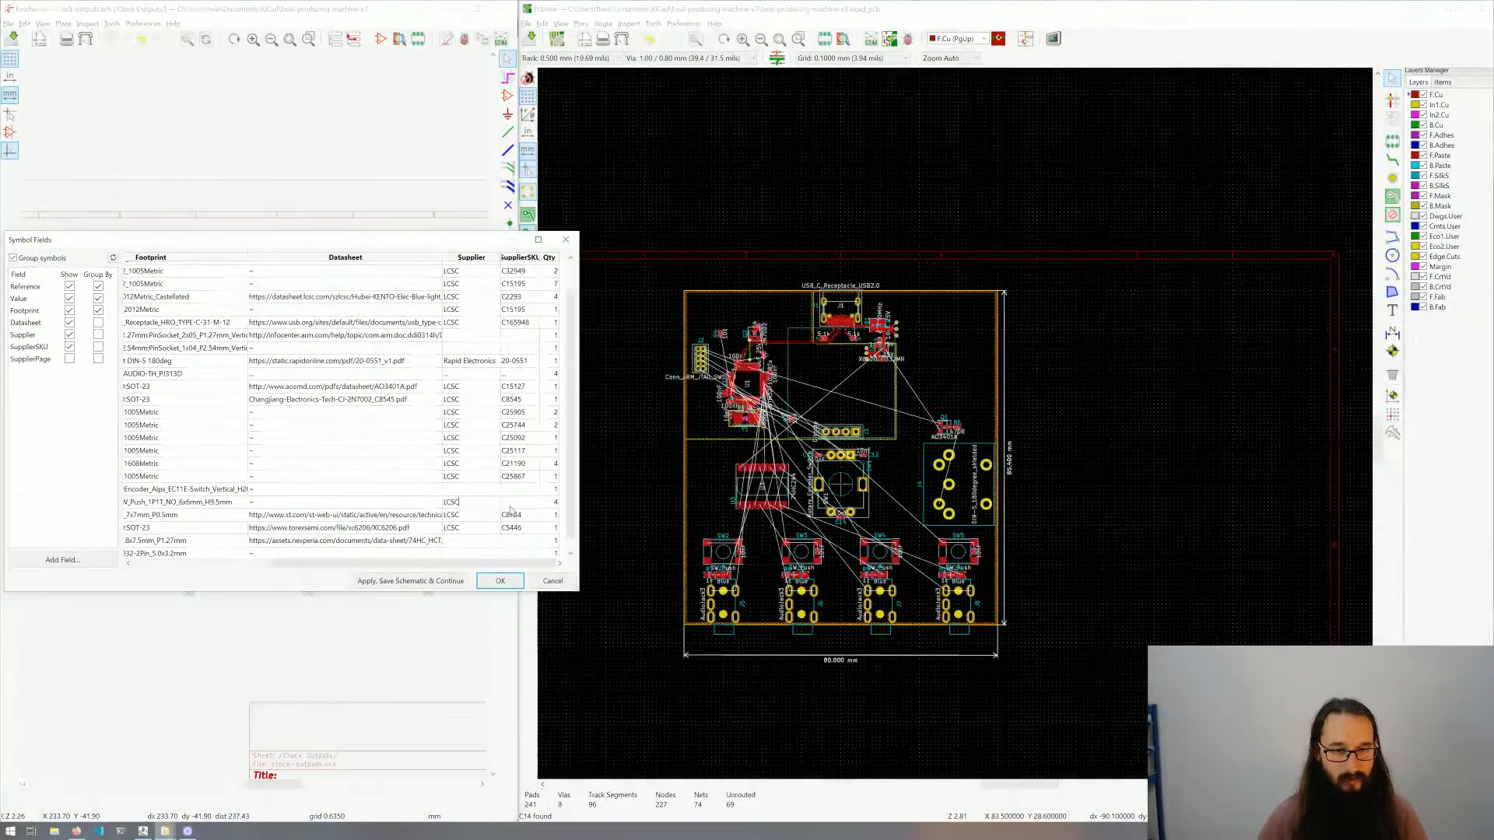
key("Return")
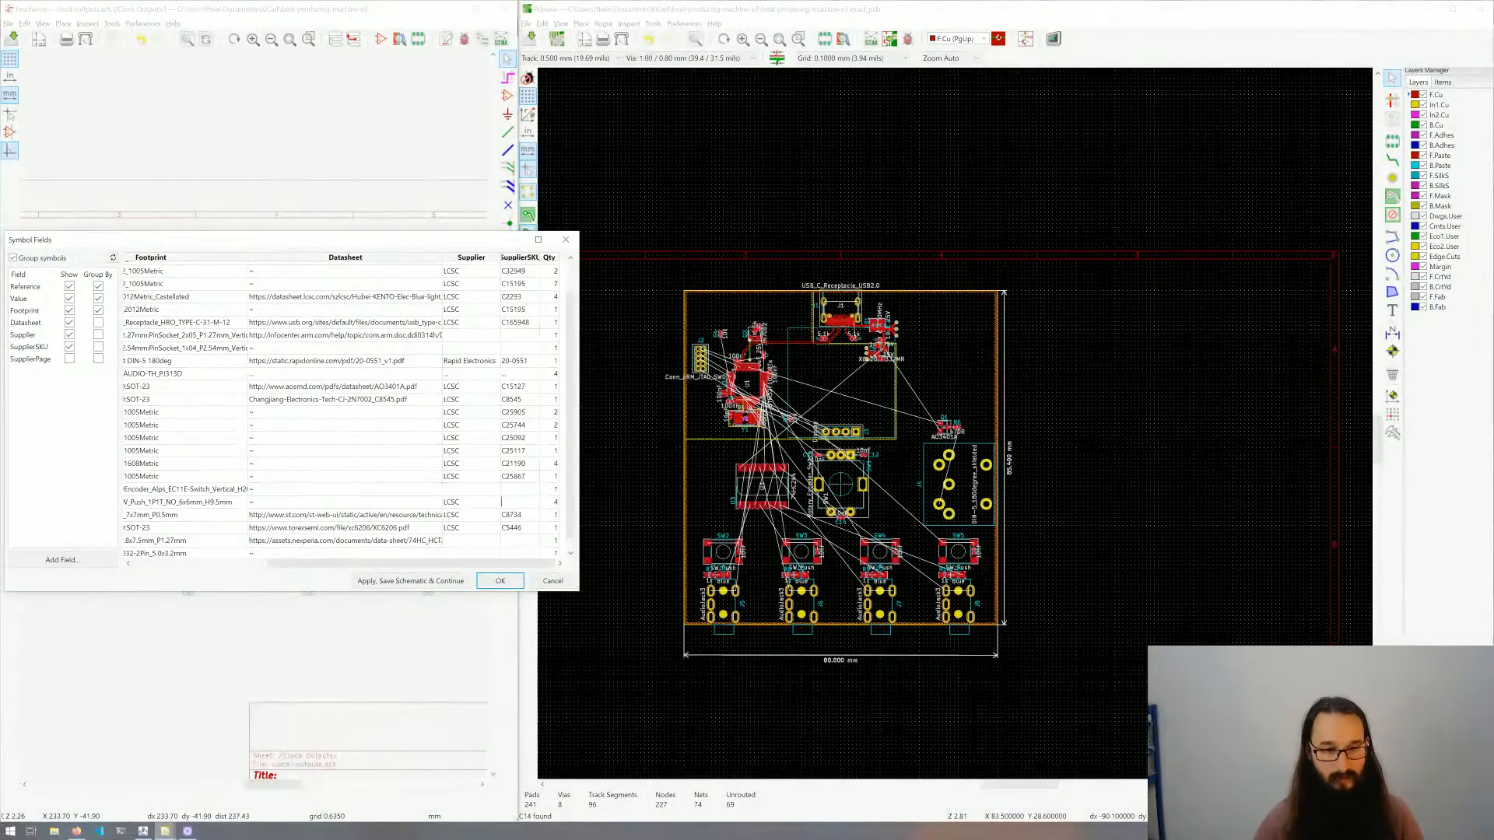
left_click(519, 514)
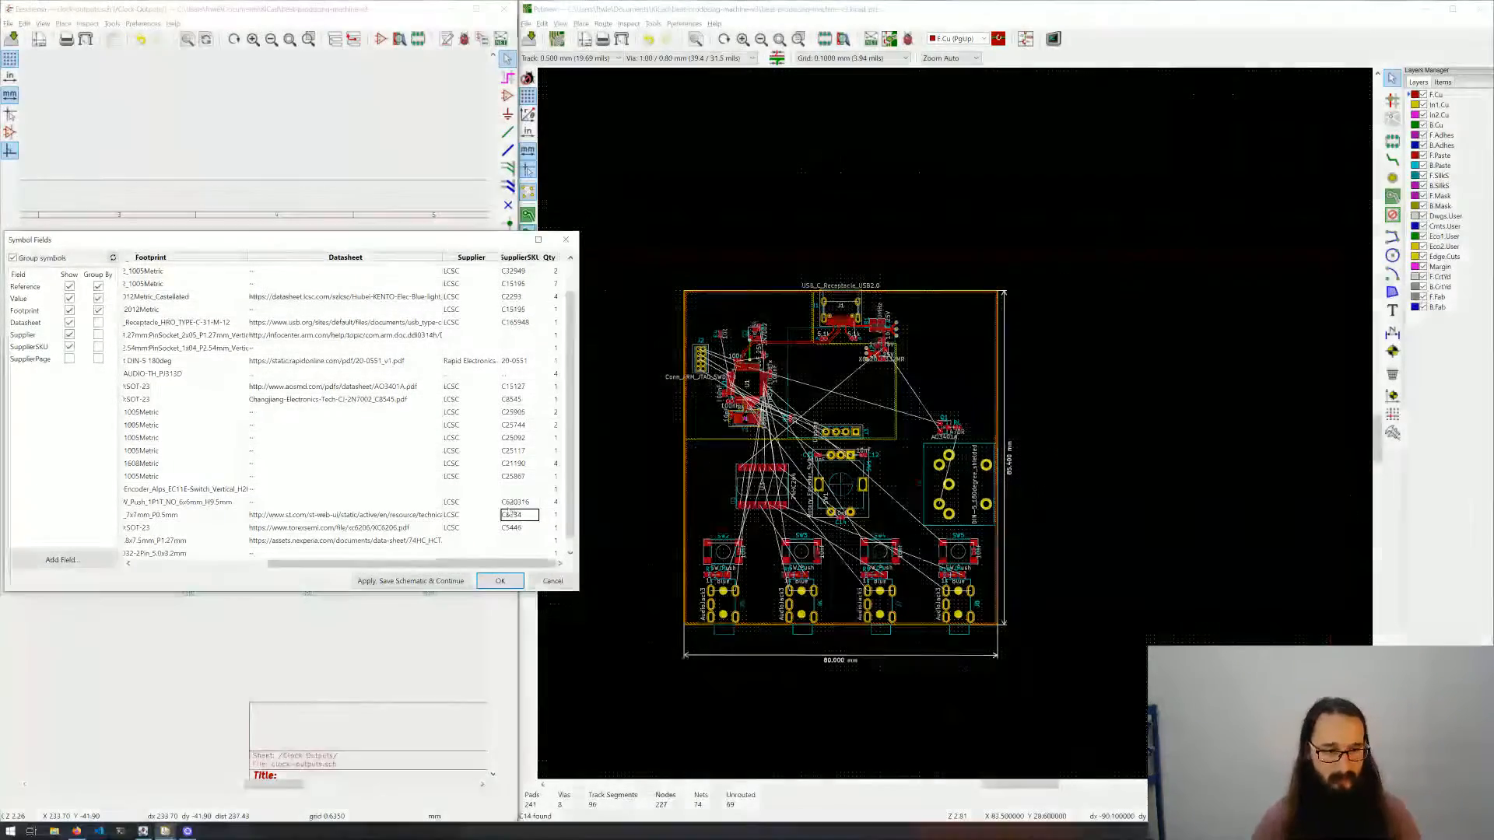
left_click_drag(405, 562, 267, 566)
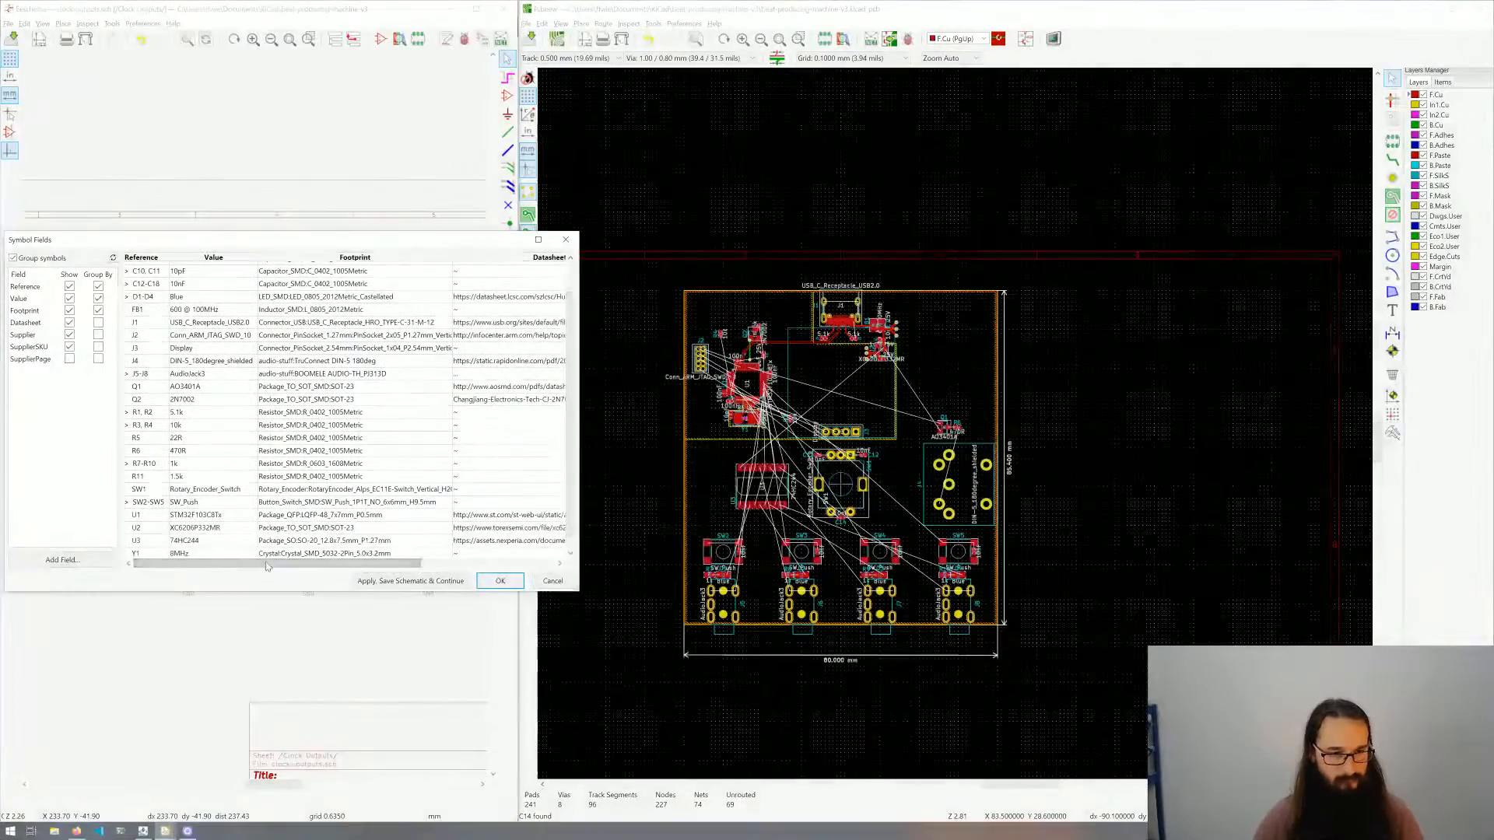
left_click(498, 582)
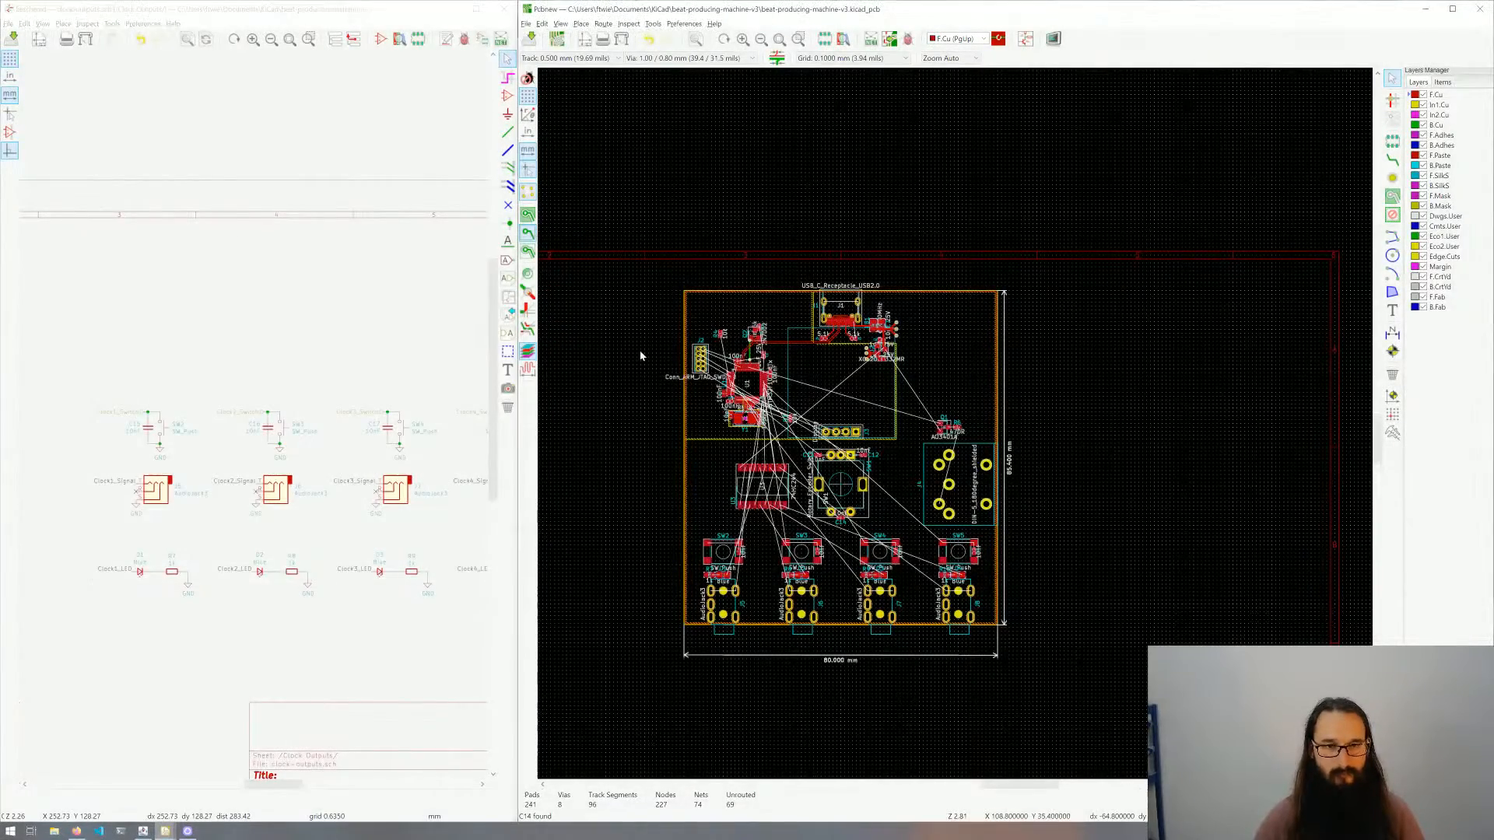
Step: Save the schematic and update the PCB from it, keeping the existing symbol to footprint associations
key("ctrl+s")
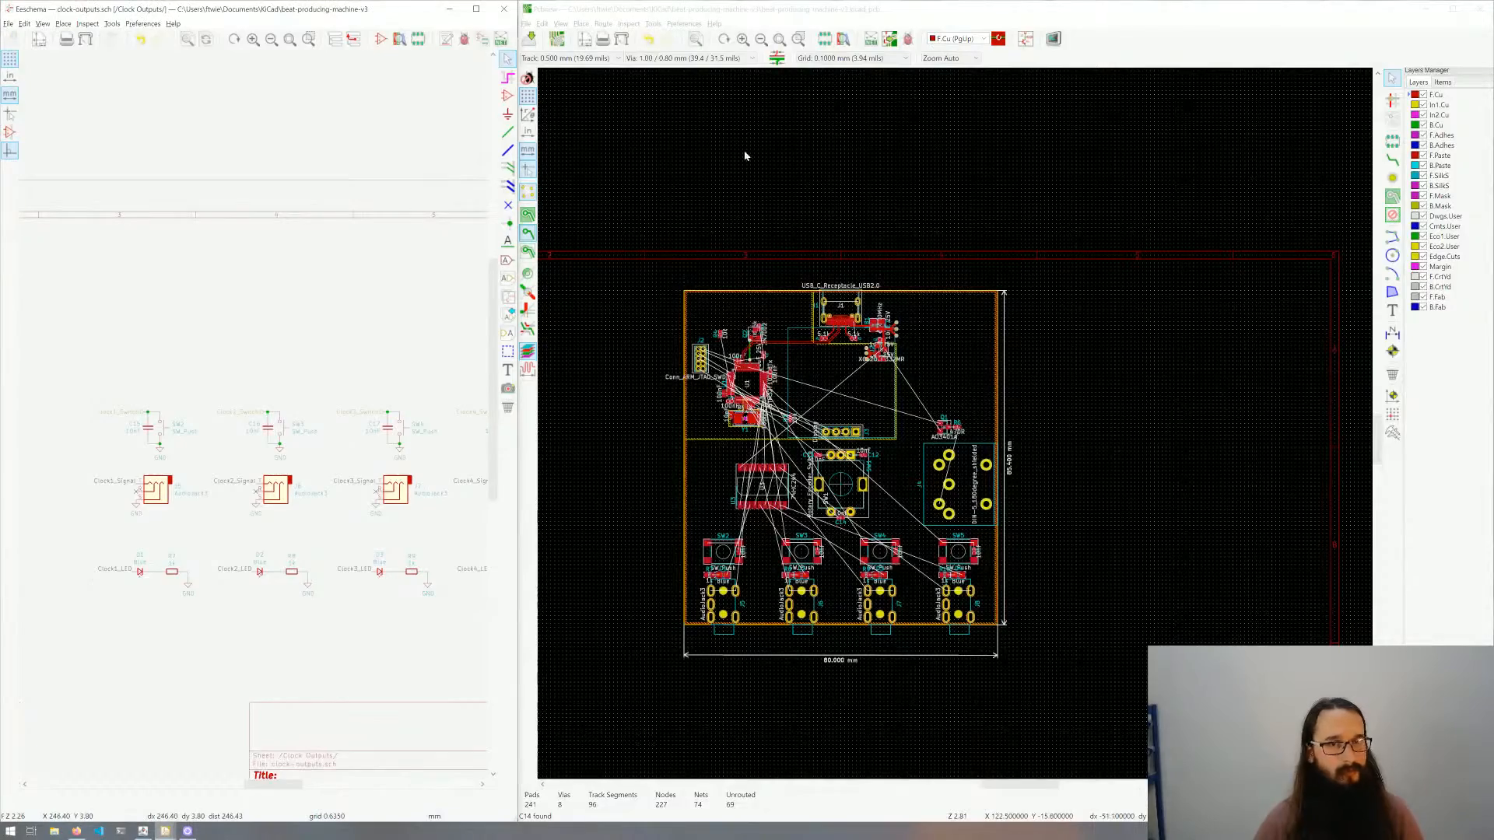
left_click(890, 39)
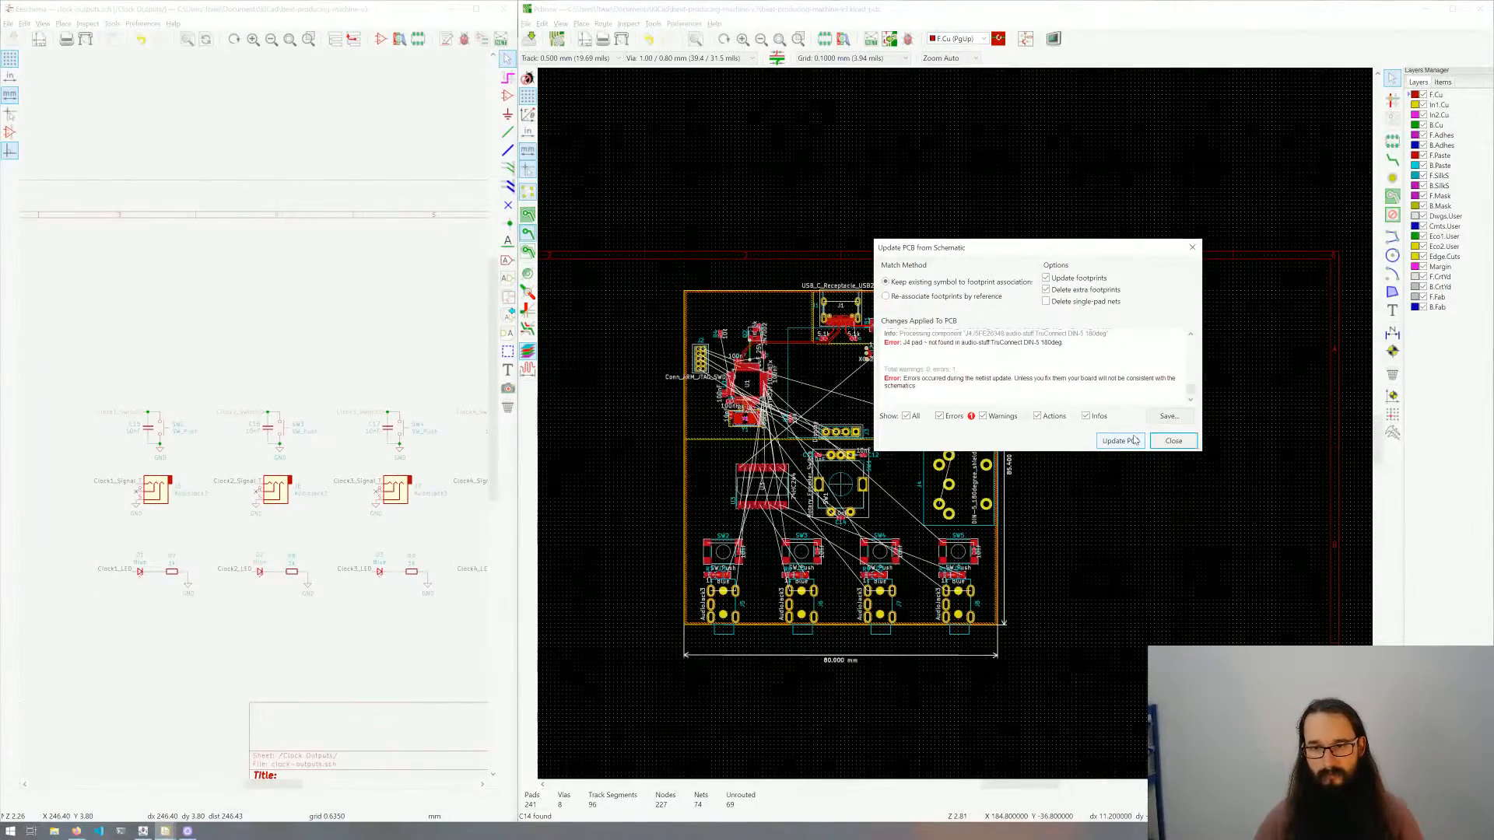
left_click(1134, 441)
scroll(726, 545, "up", 1)
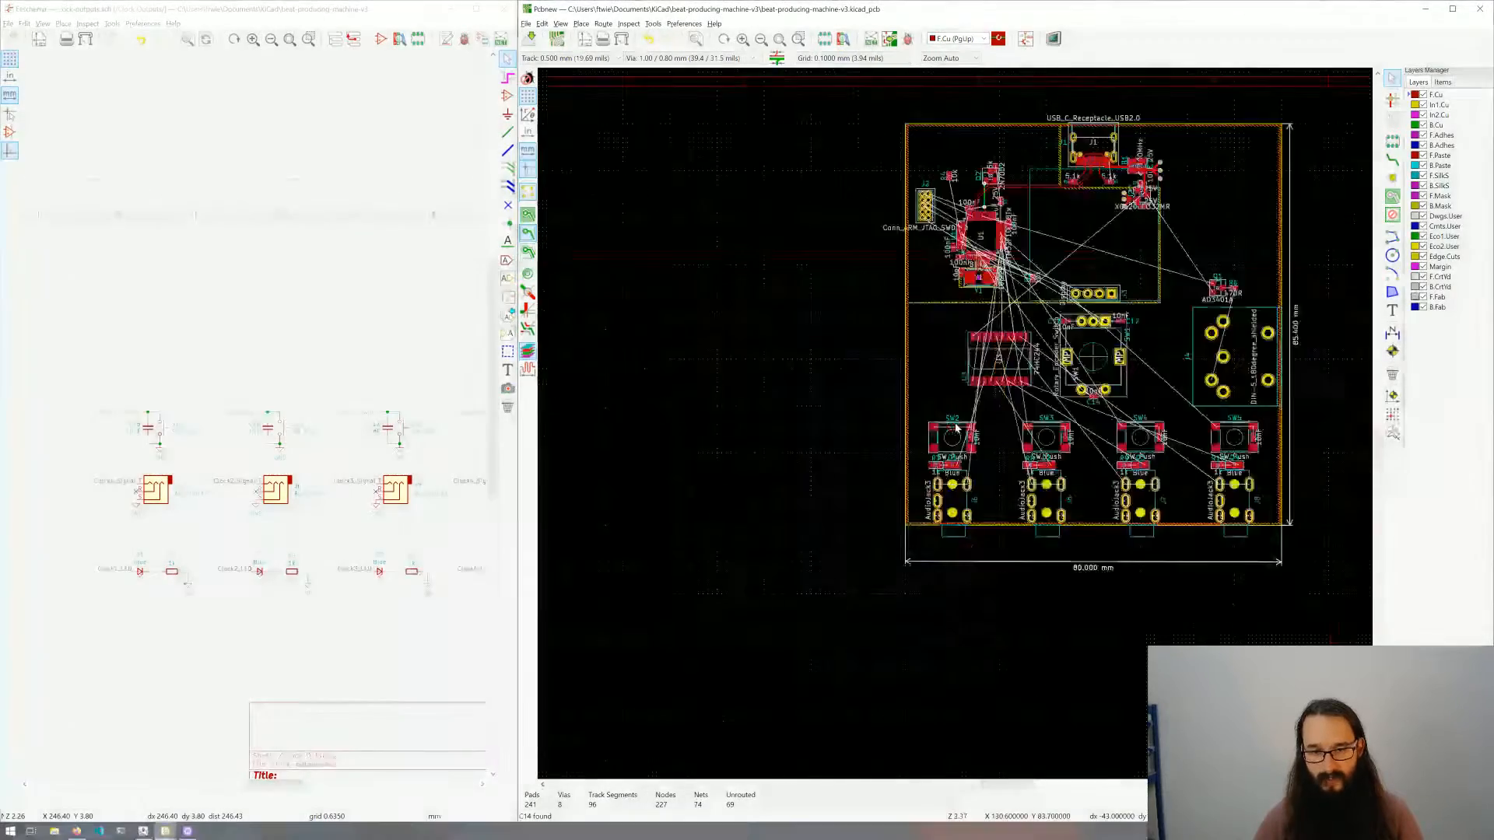
Step: Examine the component placement and ratsnest across the whole board, from the push buttons up to the USB connector
scroll(956, 427, "up", 4)
scroll(955, 422, "up", 3)
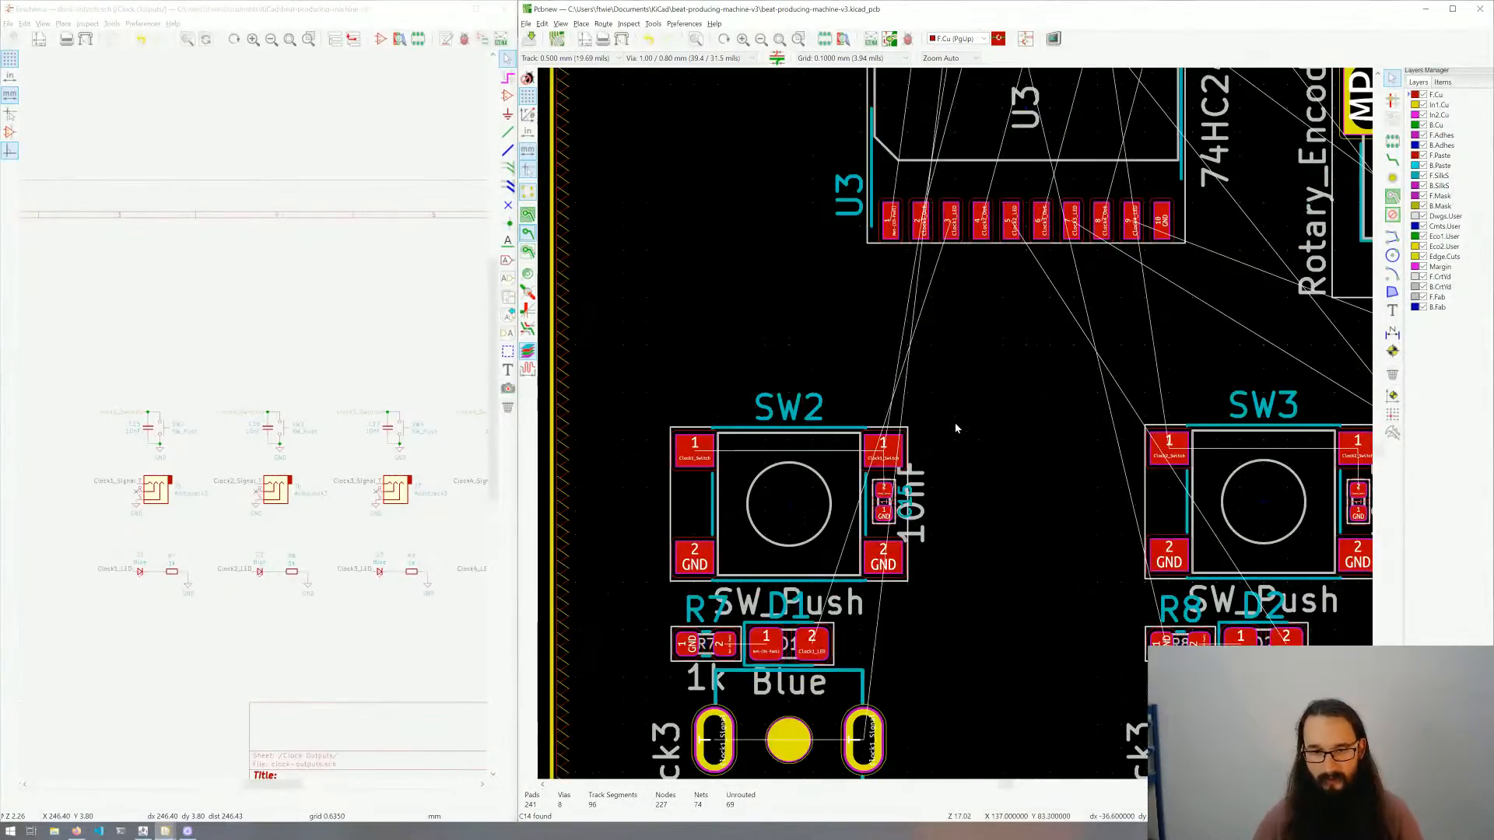
middle_click_drag(986, 410, 912, 382)
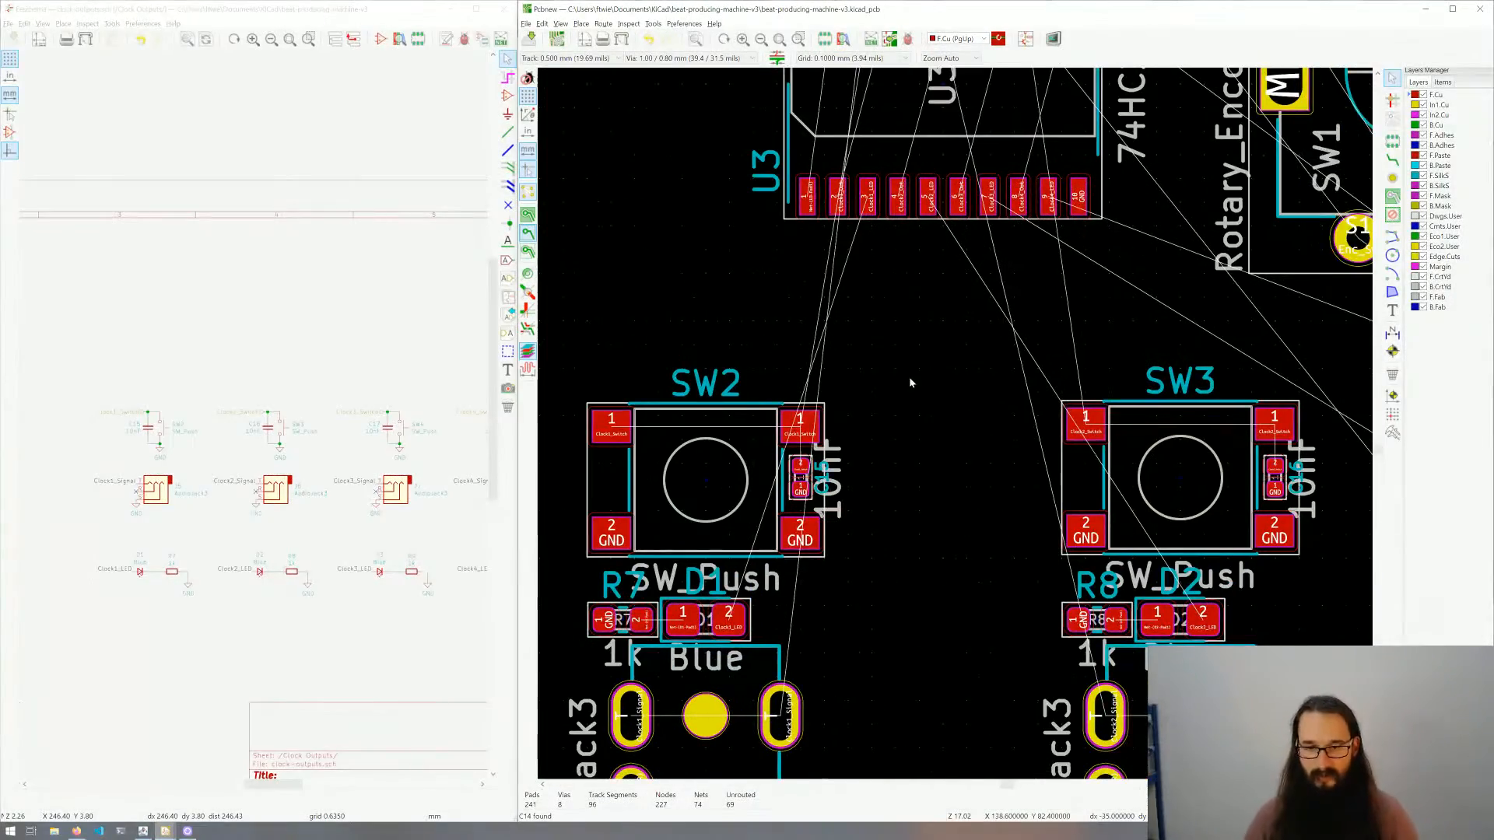
scroll(910, 382, "down", 5)
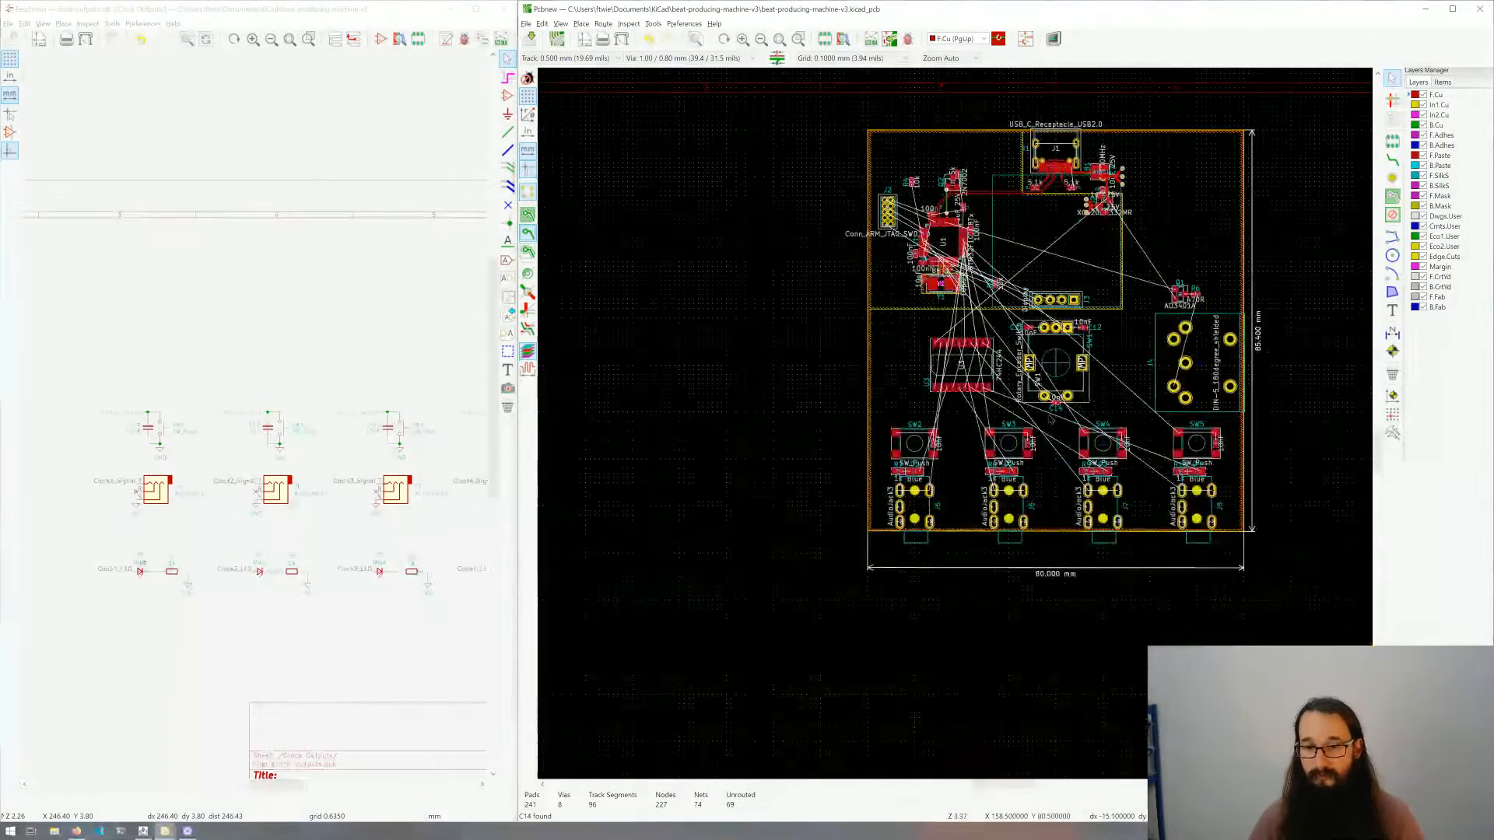
middle_click_drag(940, 454, 908, 472)
middle_click_drag(941, 330, 937, 371)
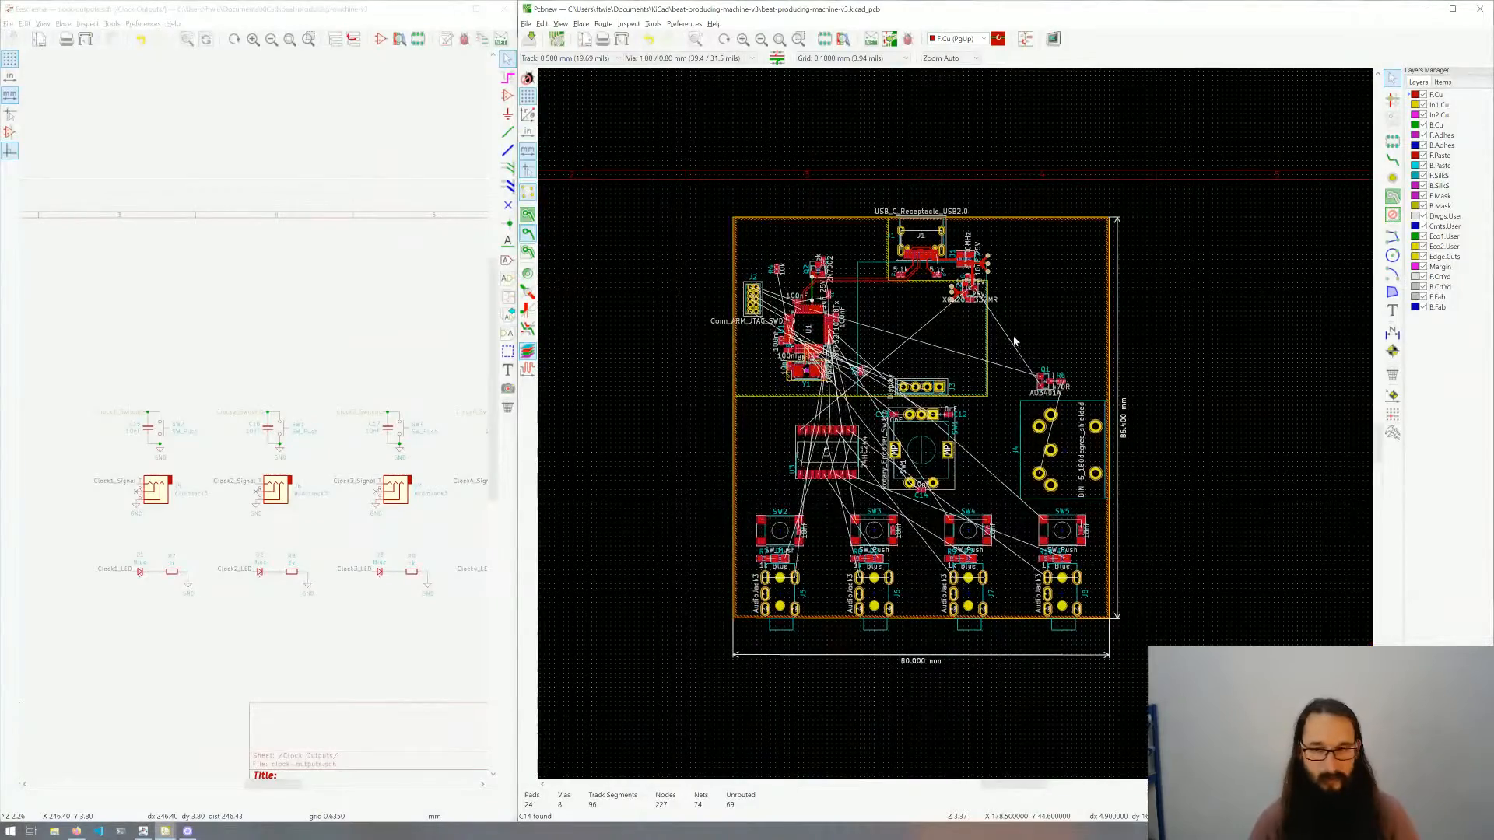
middle_click_drag(1043, 344, 1034, 343)
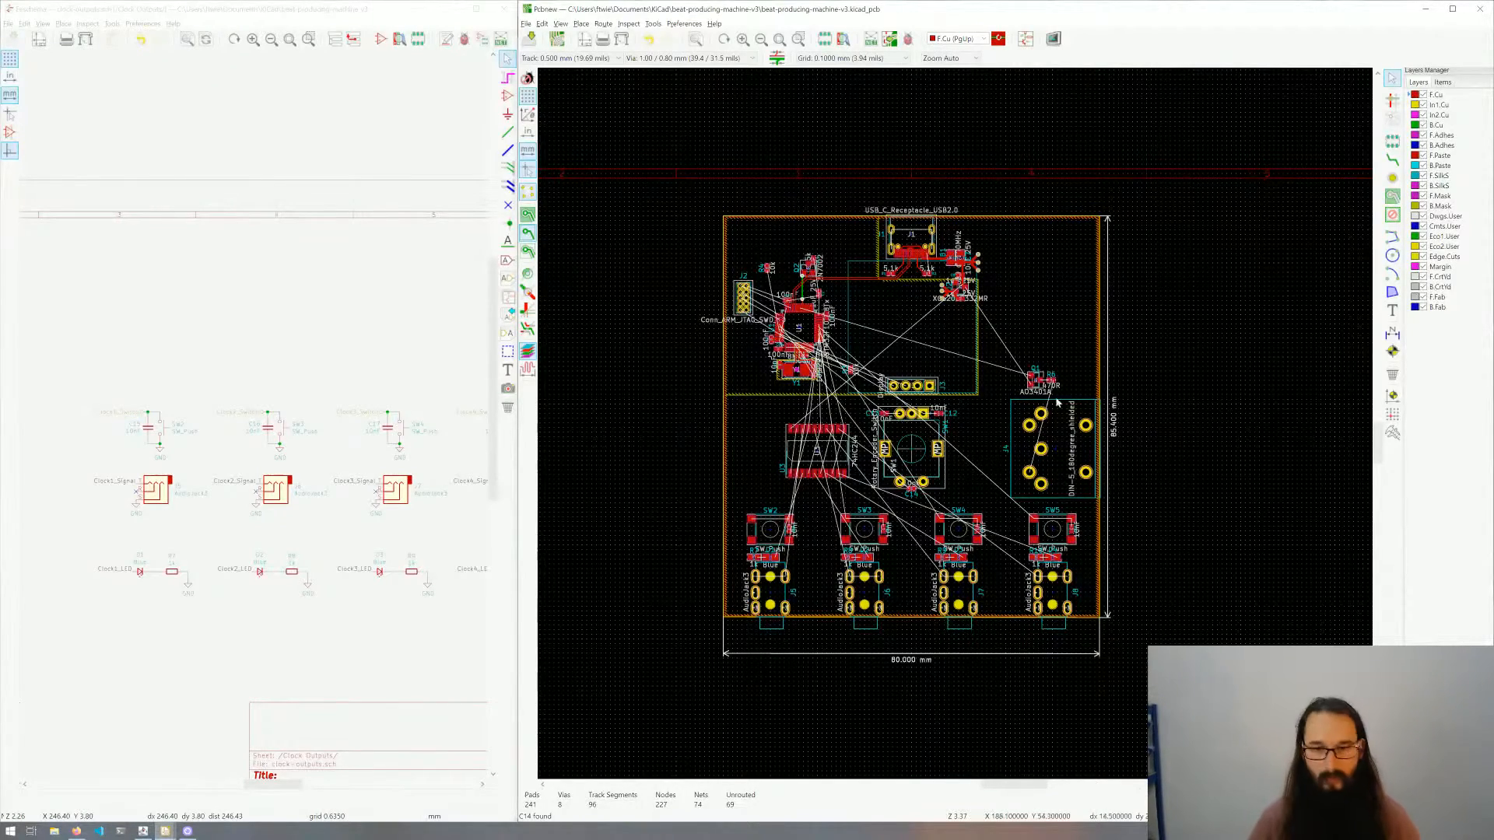
mouse_move(962, 347)
middle_mouse_down()
mouse_move(969, 359)
mouse_move(938, 361)
middle_mouse_up()
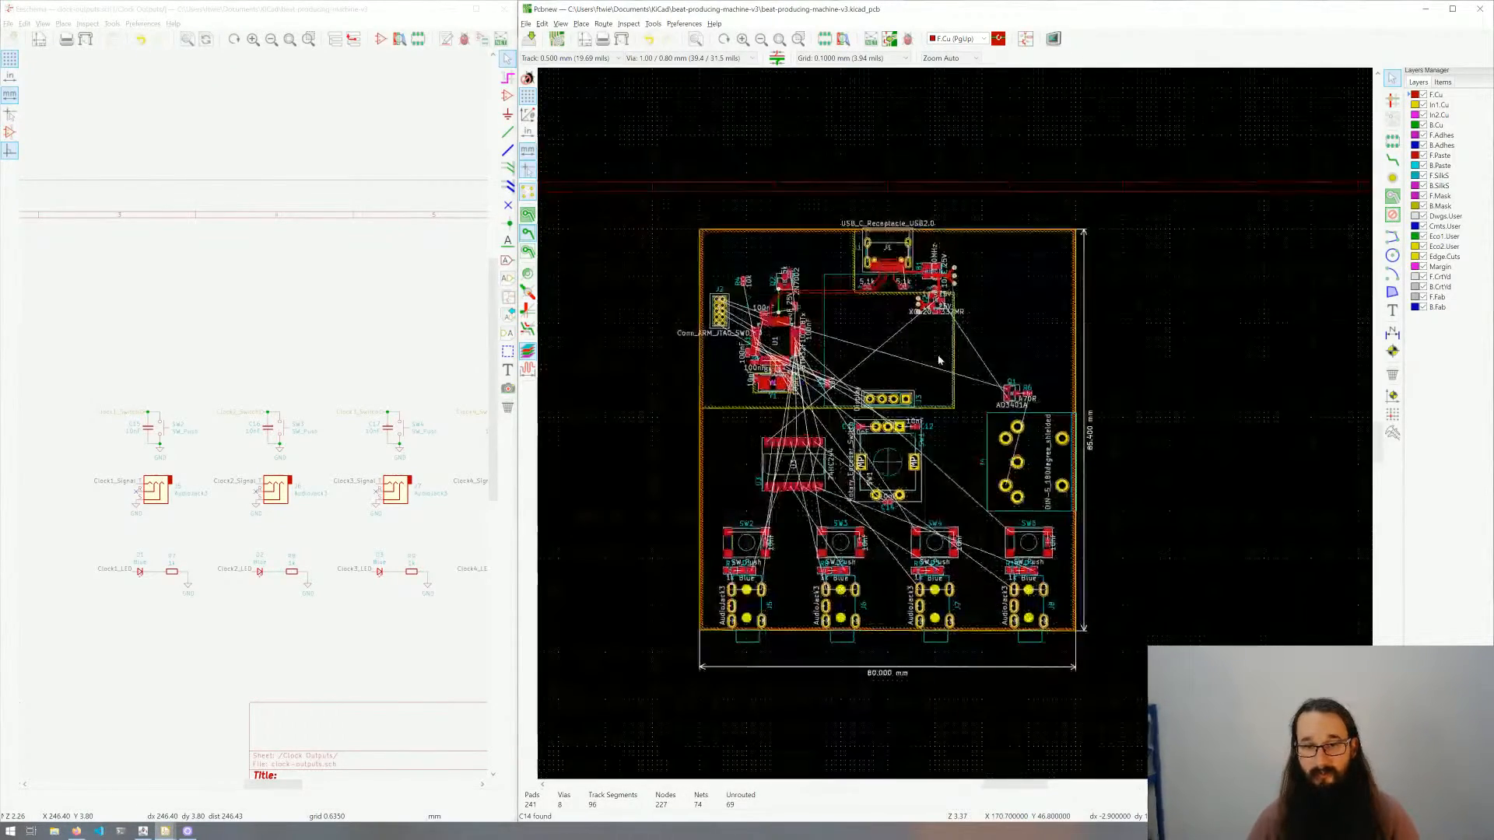
scroll(957, 428, "down", 5)
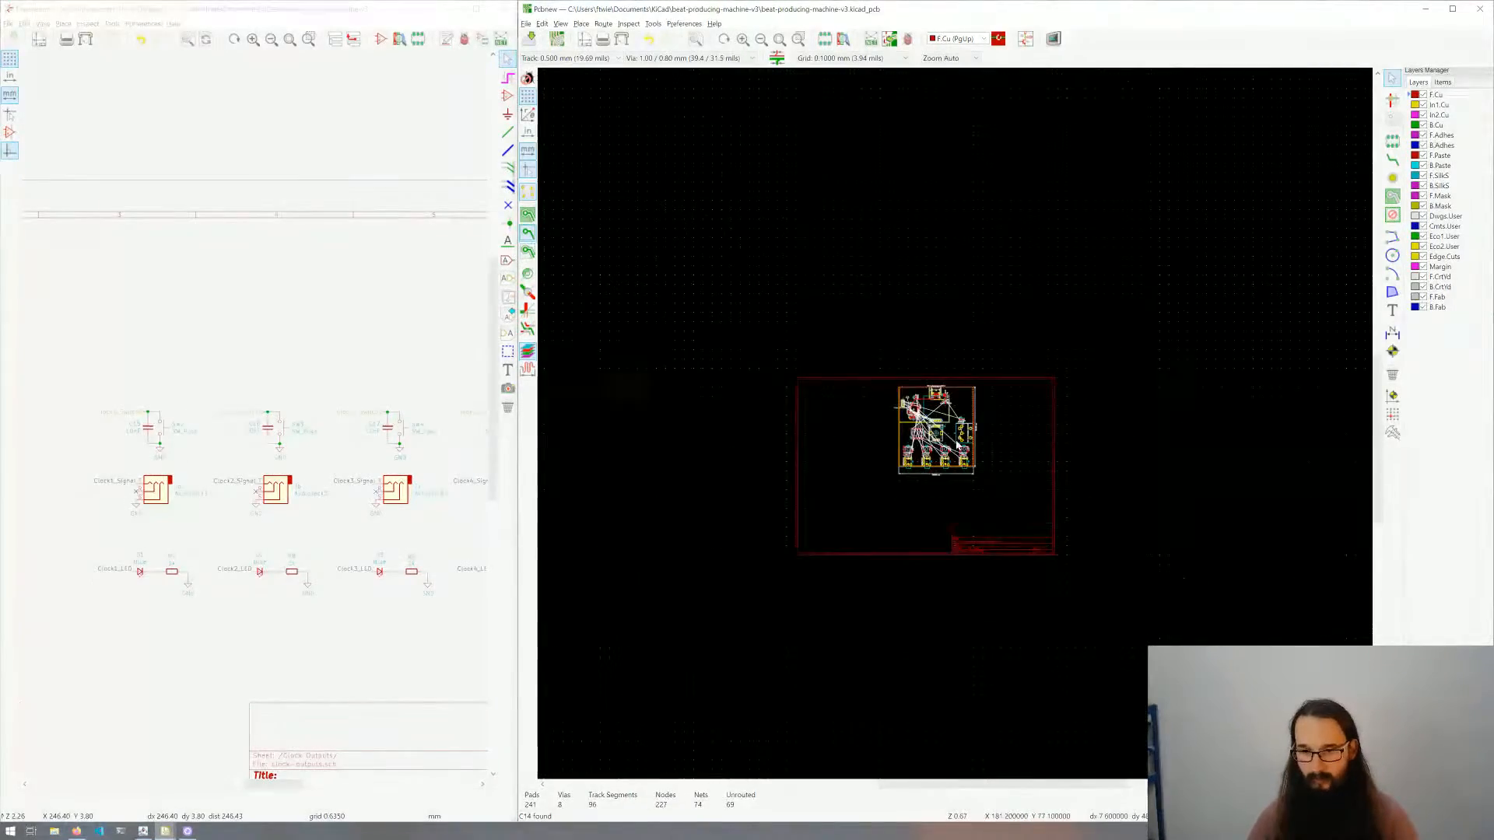
scroll(957, 428, "up", 5)
left_click_drag(1094, 583, 647, 143)
scroll(957, 428, "down", 2)
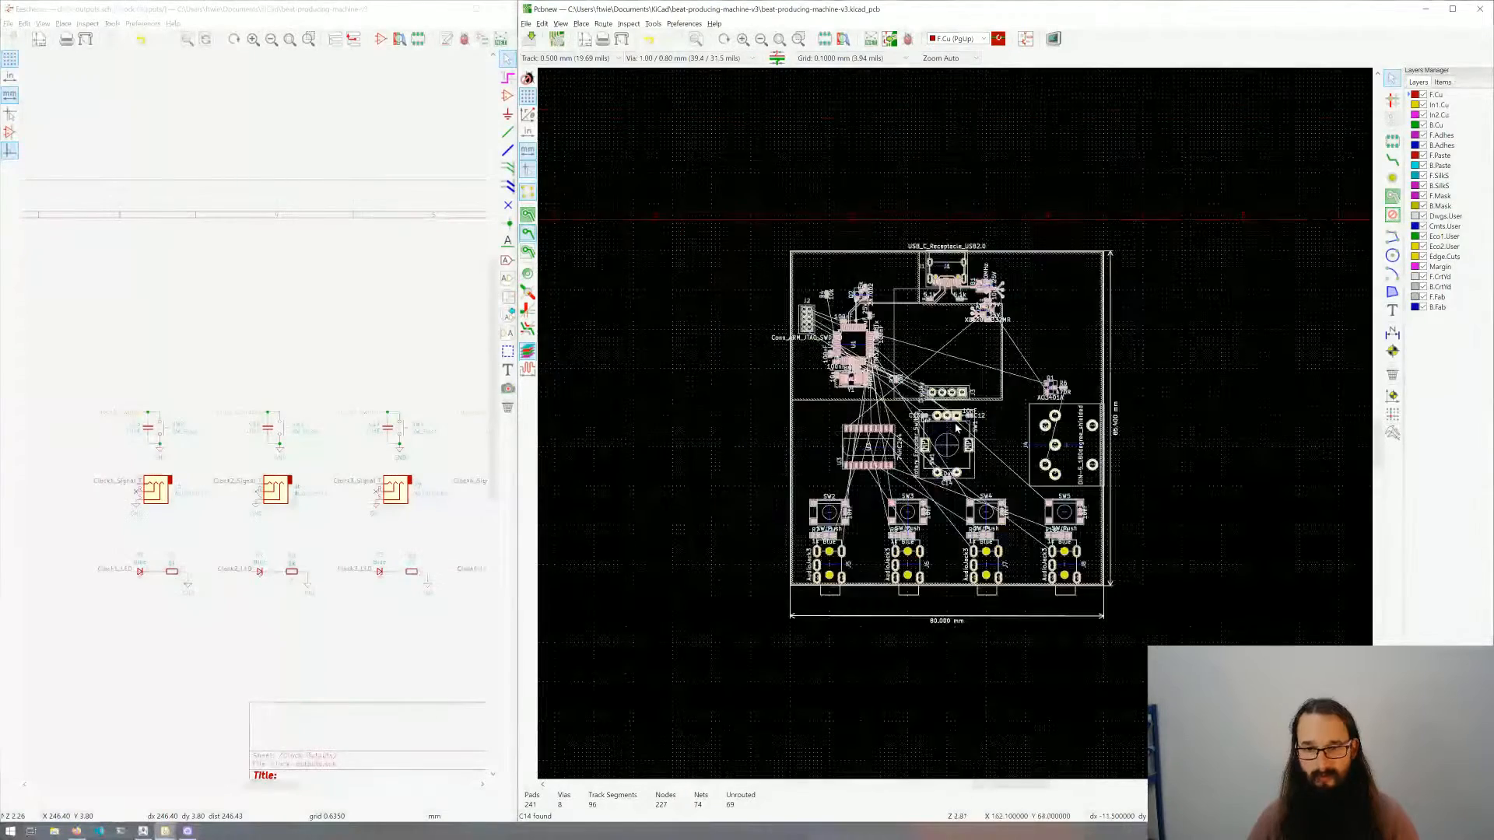
scroll(957, 428, "up", 6)
scroll(957, 428, "down", 5)
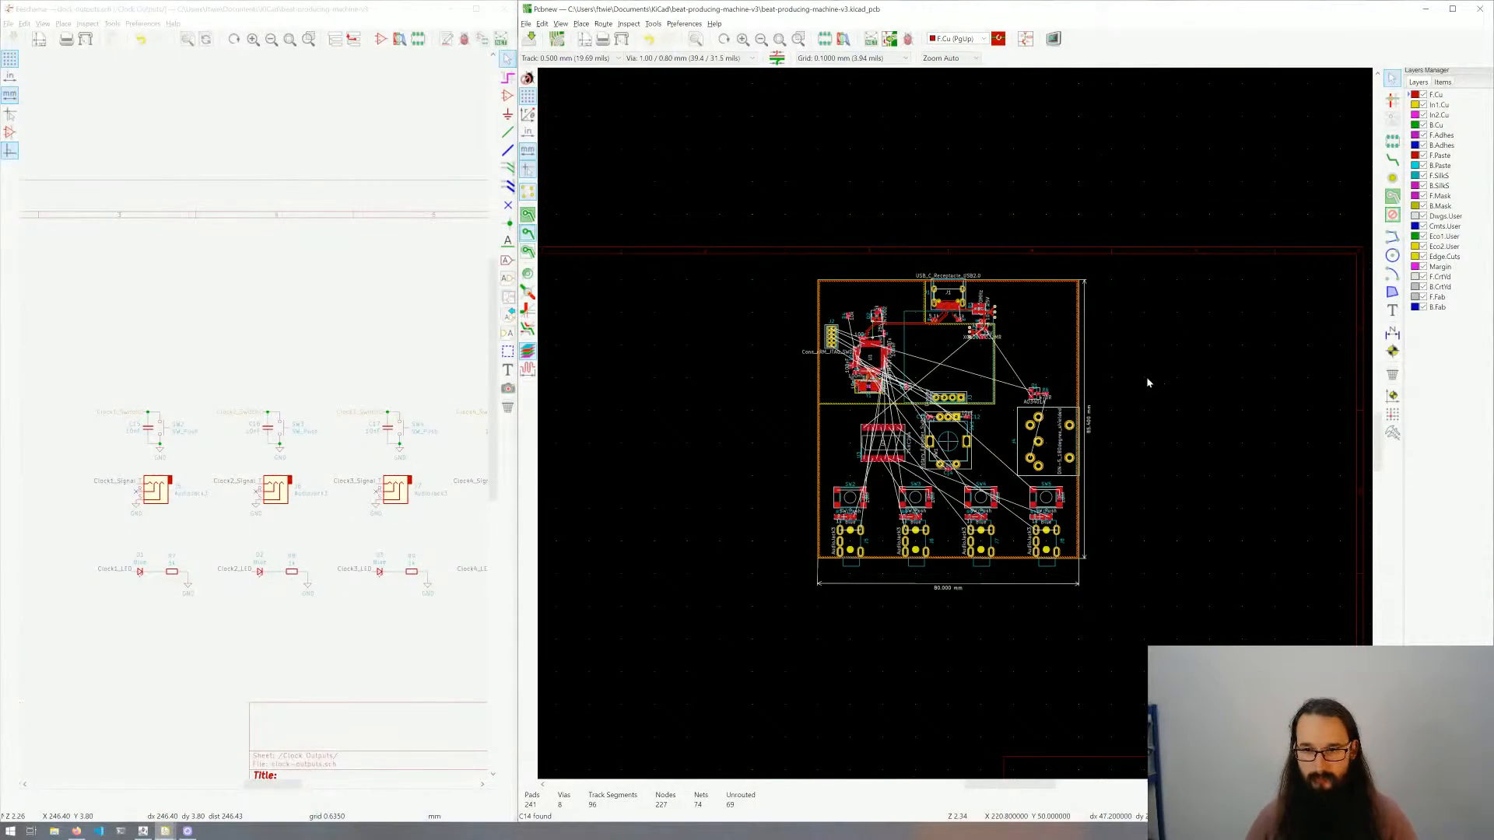
Step: Inspect the front and back of the board in the 3D viewer, and close the viewer
key("alt+3")
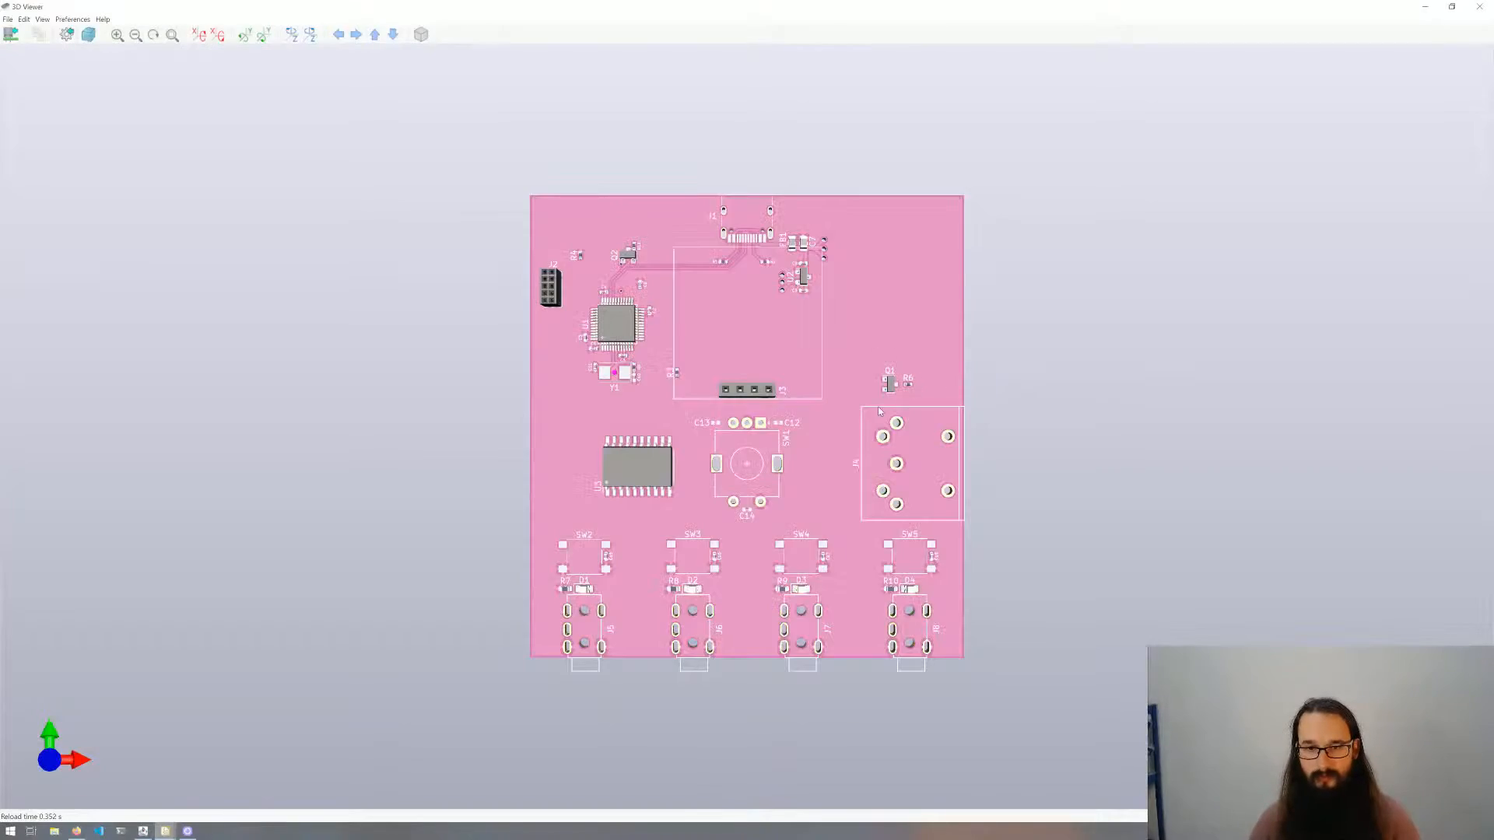
left_click_drag(879, 410, 1110, 223)
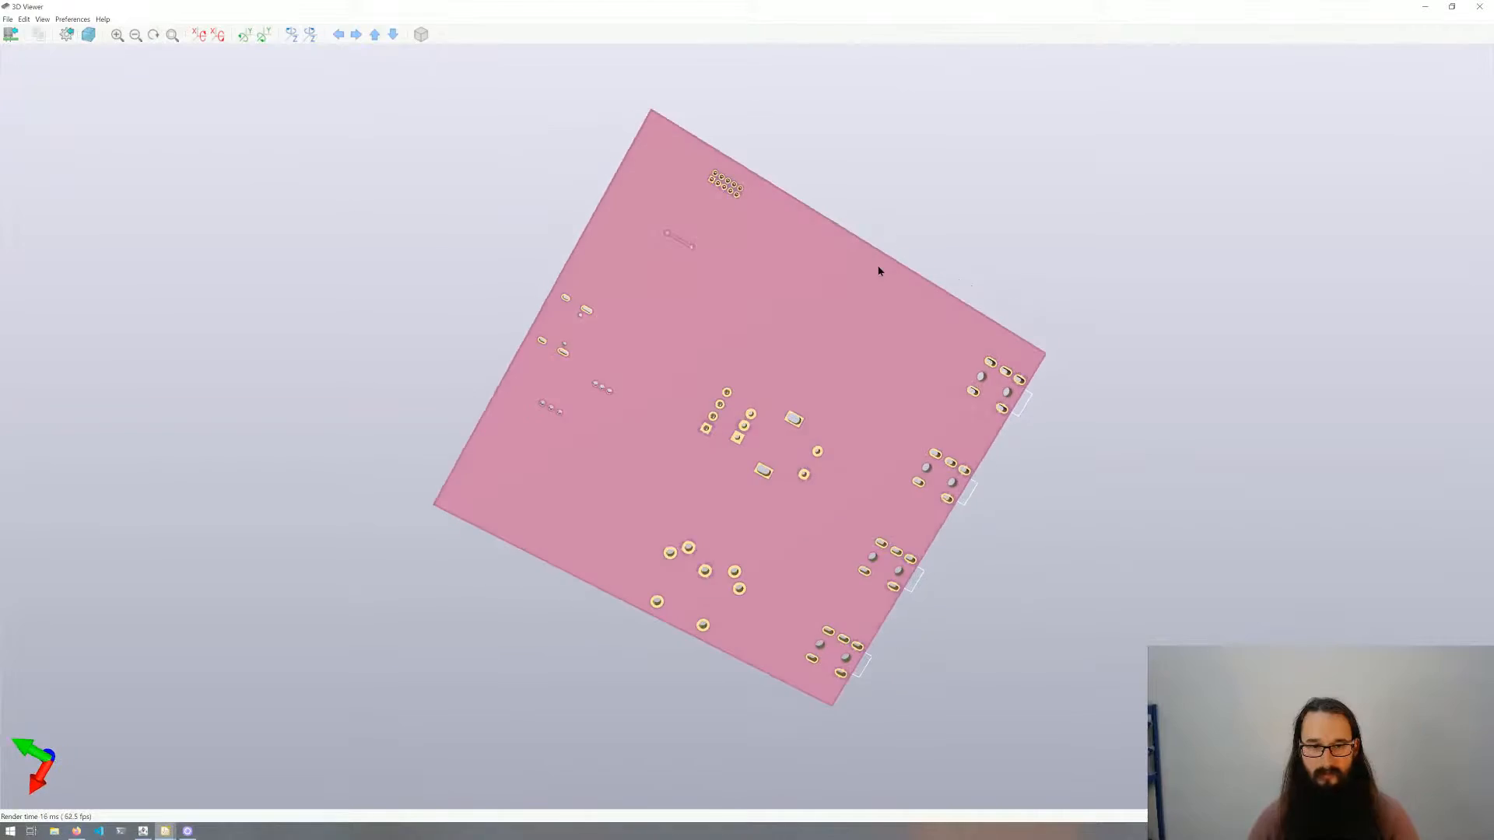
left_click_drag(879, 271, 901, 425)
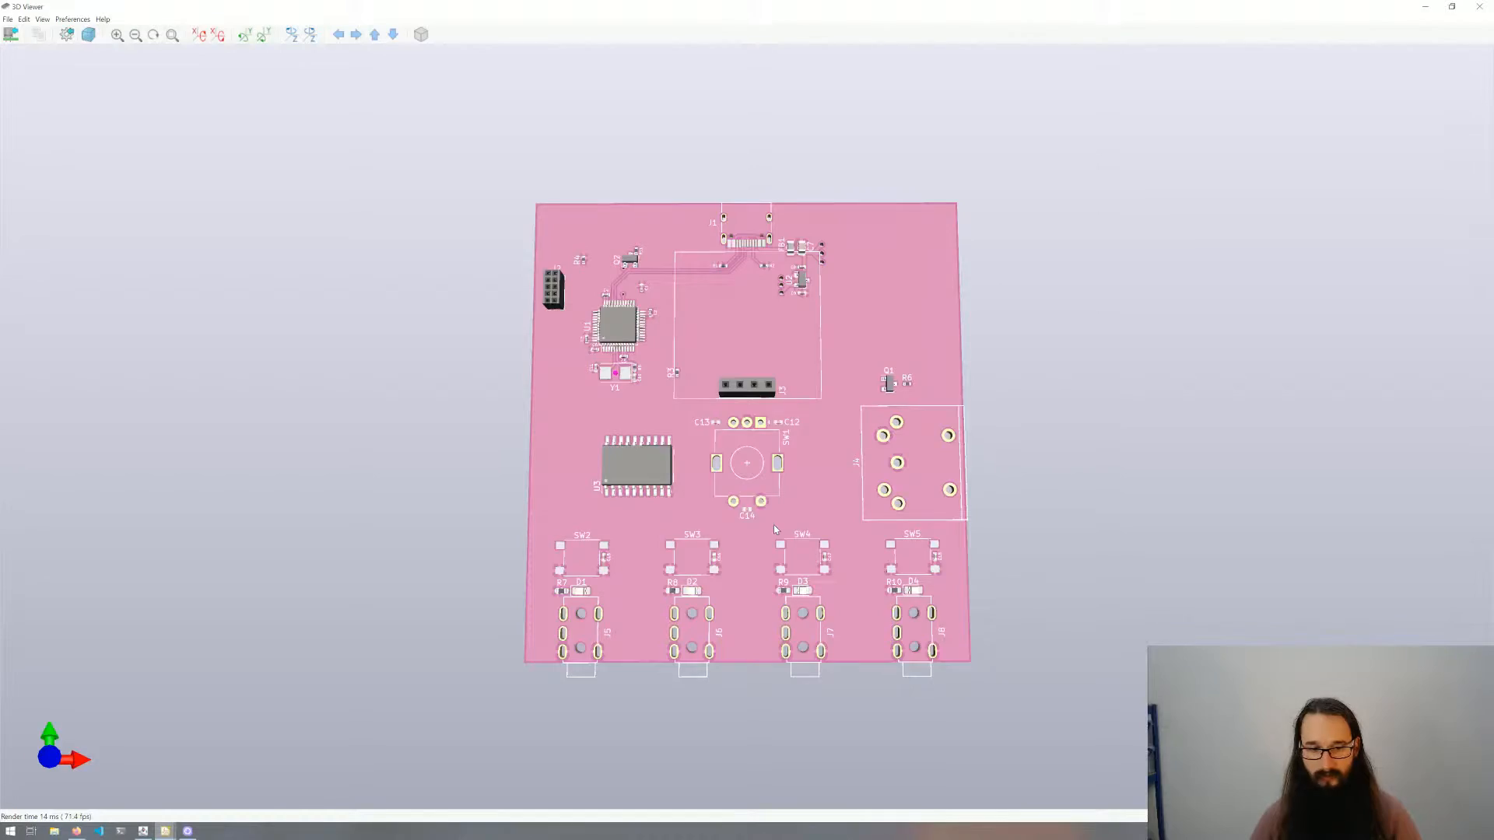
left_click_drag(773, 529, 882, 371)
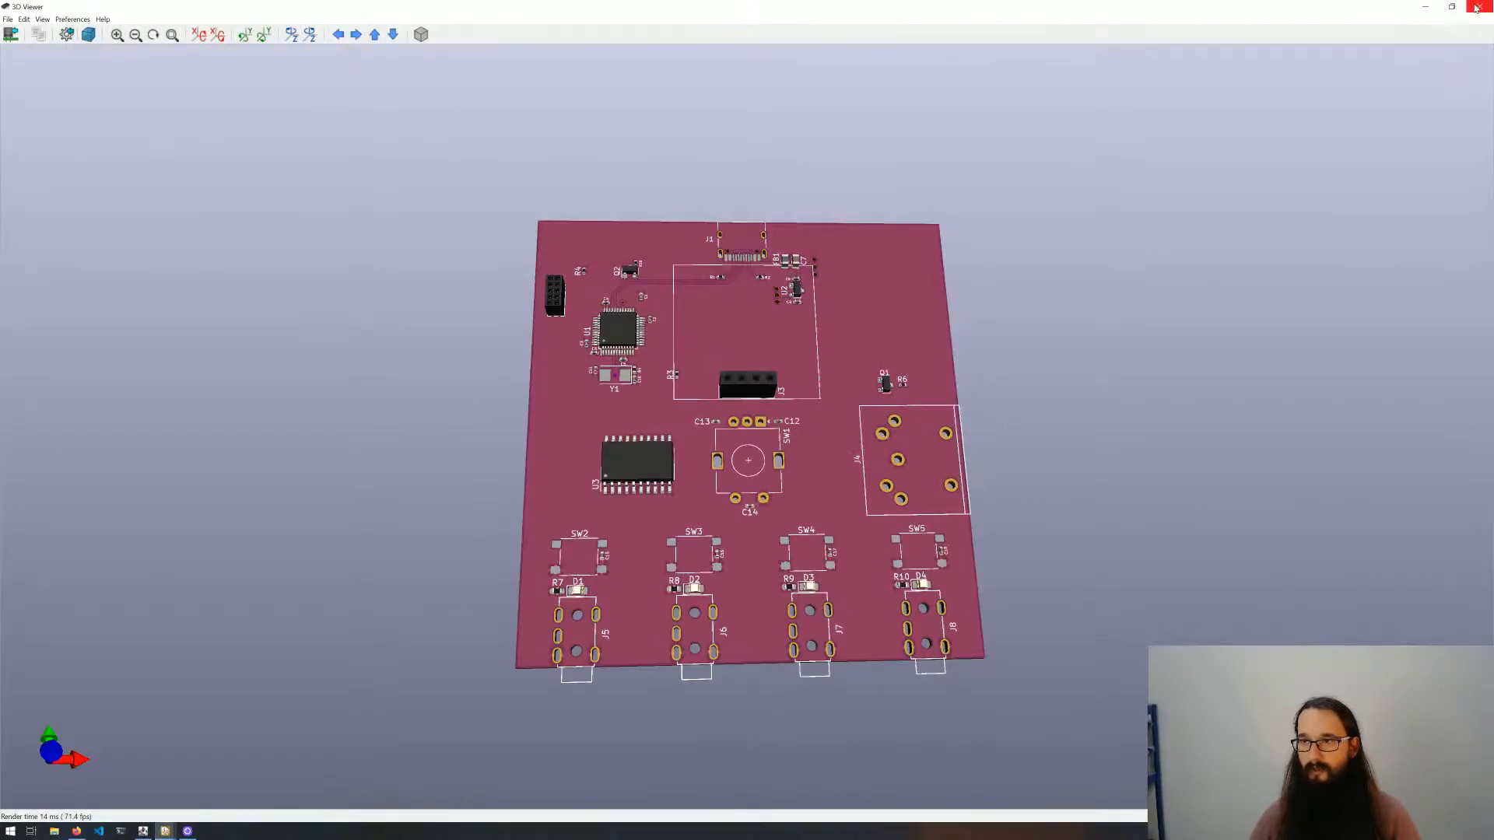
left_click(1480, 7)
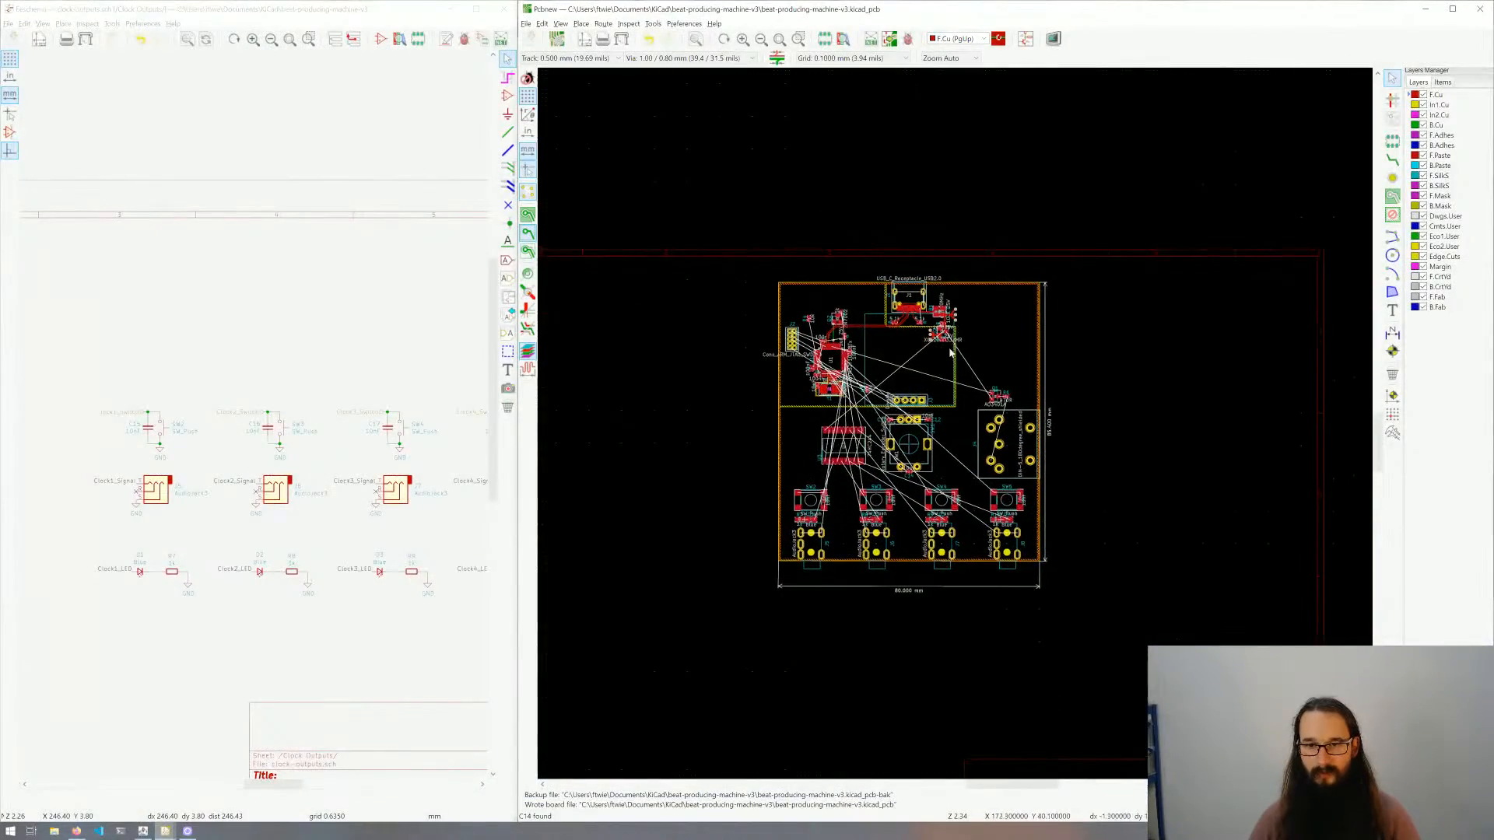
Step: Examine the unrouted connections around the microcontroller U1, the display header, the rotary encoder and the push buttons
scroll(951, 354, "up", 5)
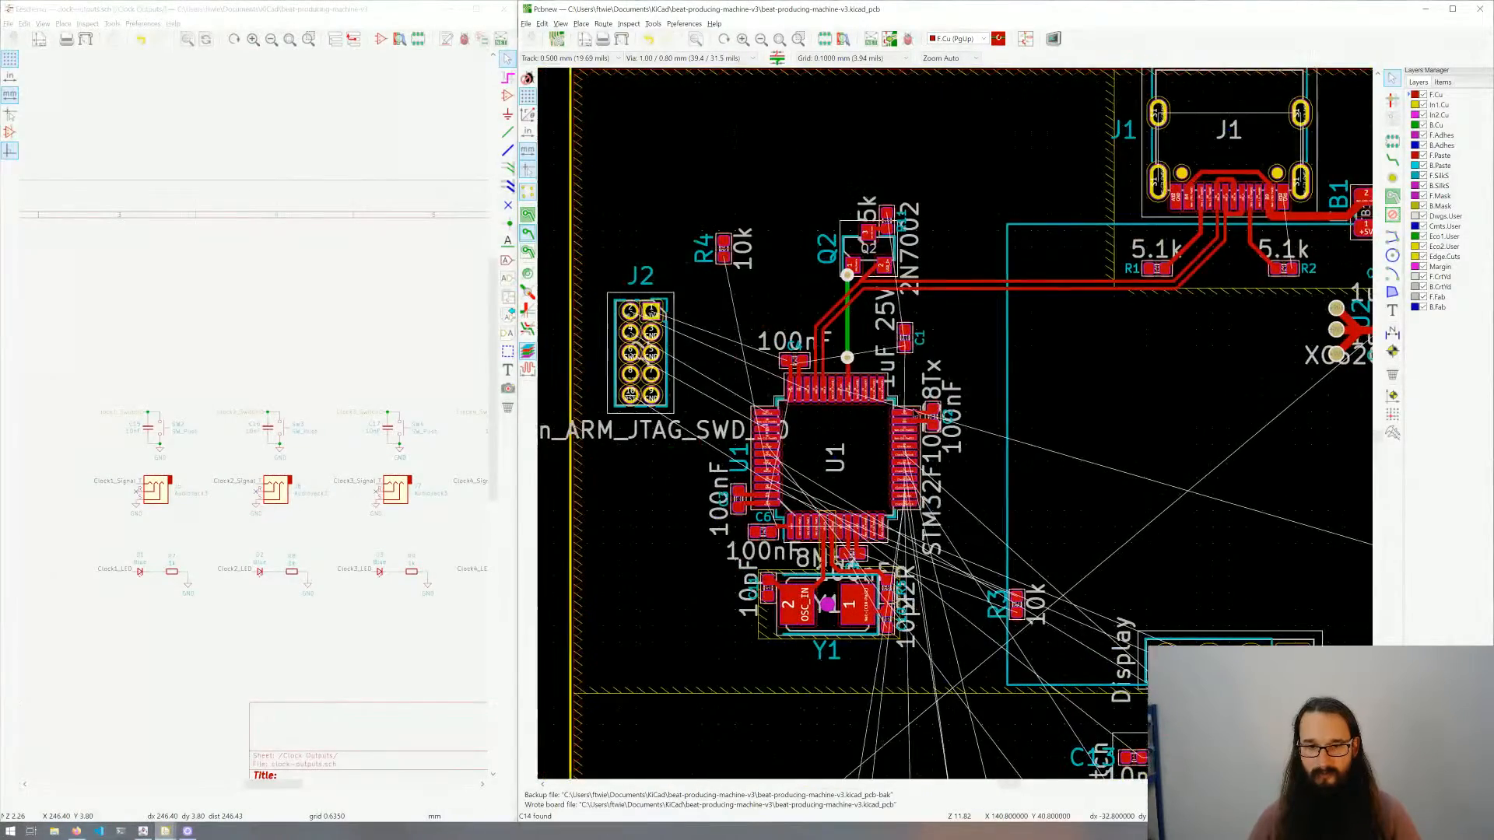
middle_click_drag(916, 413, 959, 420)
scroll(1042, 443, "right", 5)
scroll(1041, 442, "down", 3)
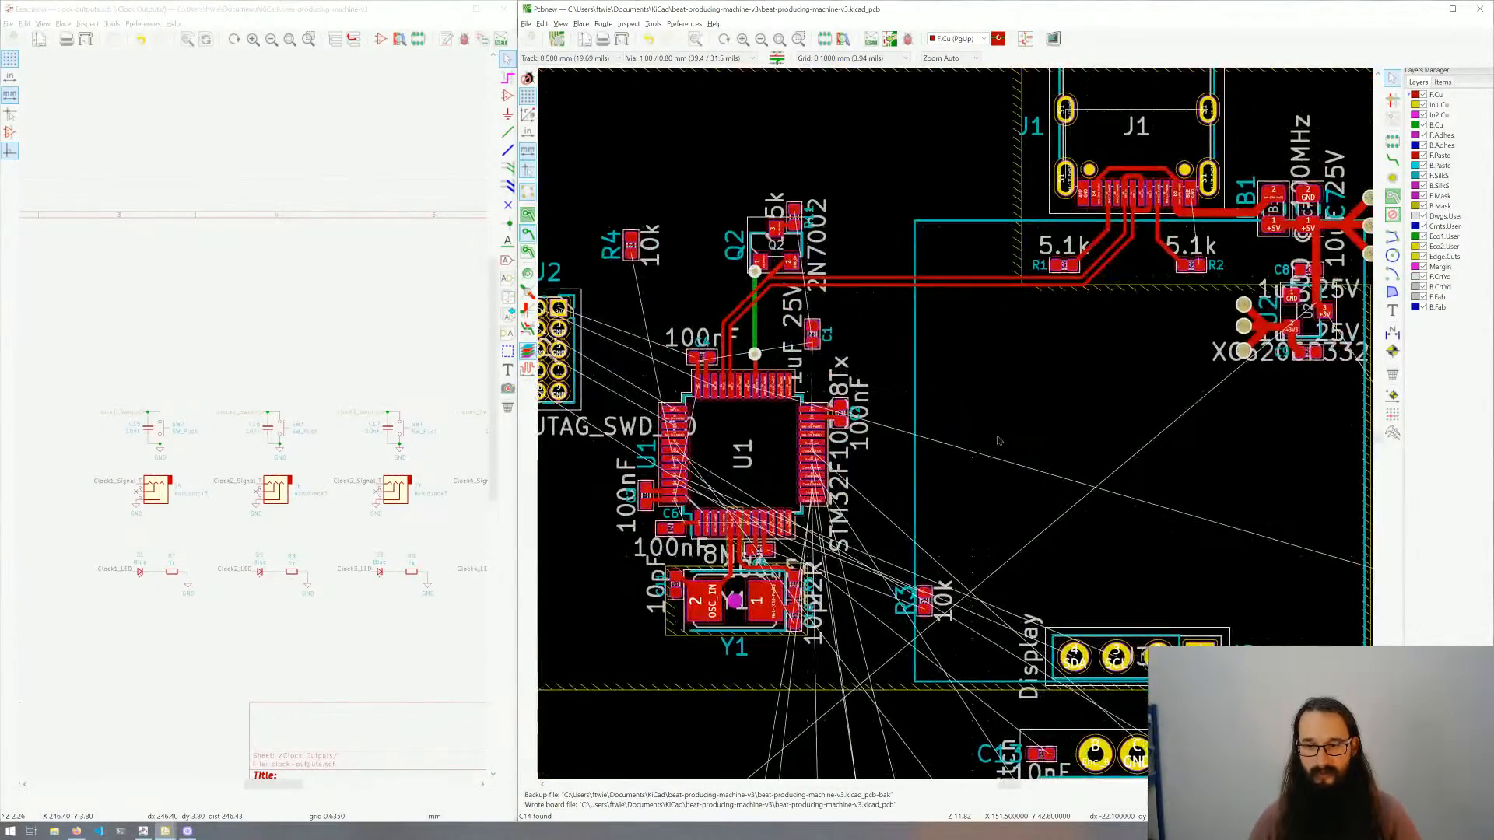
scroll(955, 422, "down", 5)
scroll(1039, 473, "up", 3)
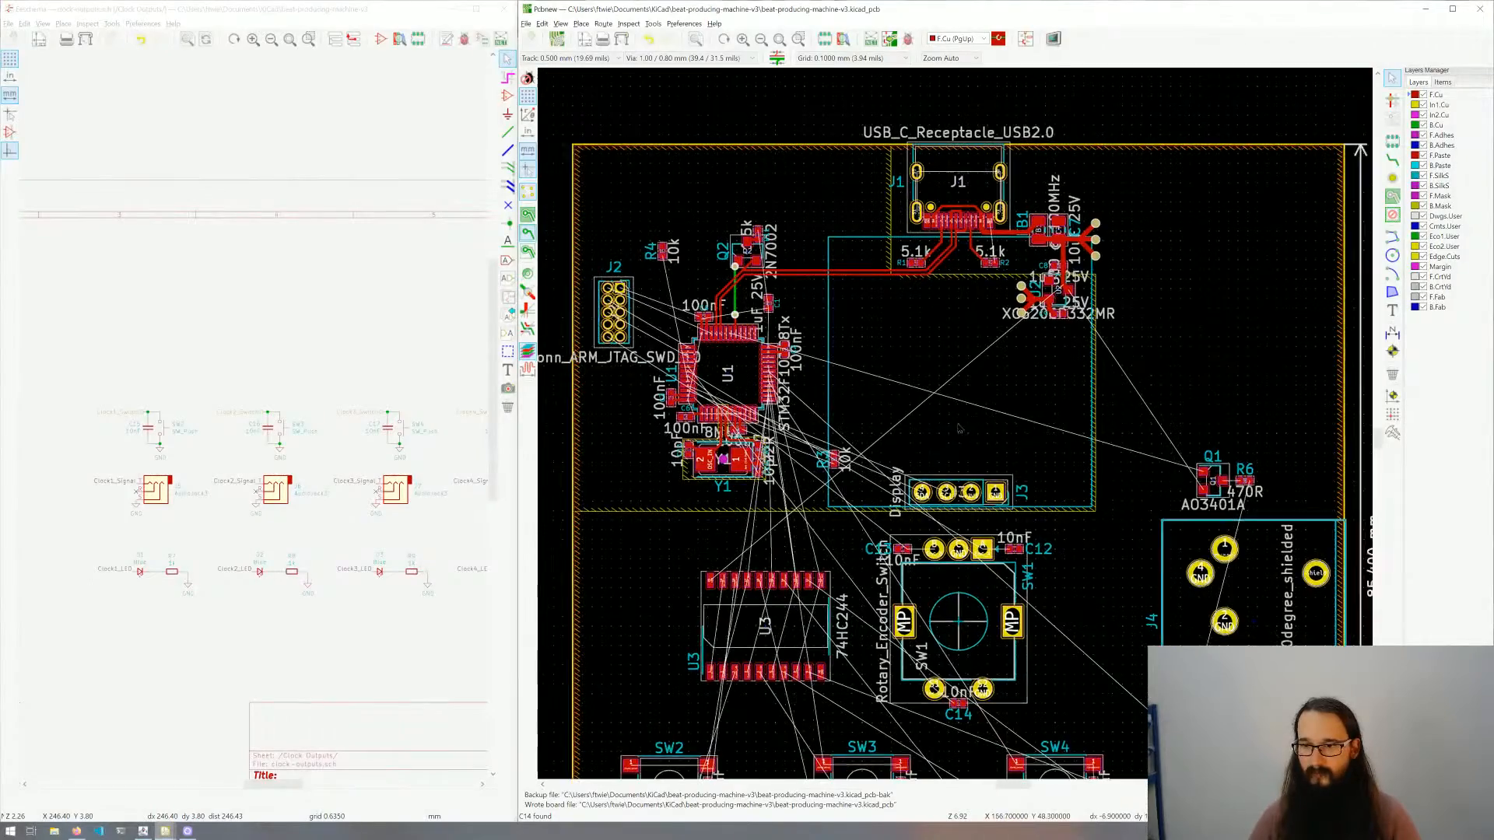
scroll(1039, 473, "down", 5)
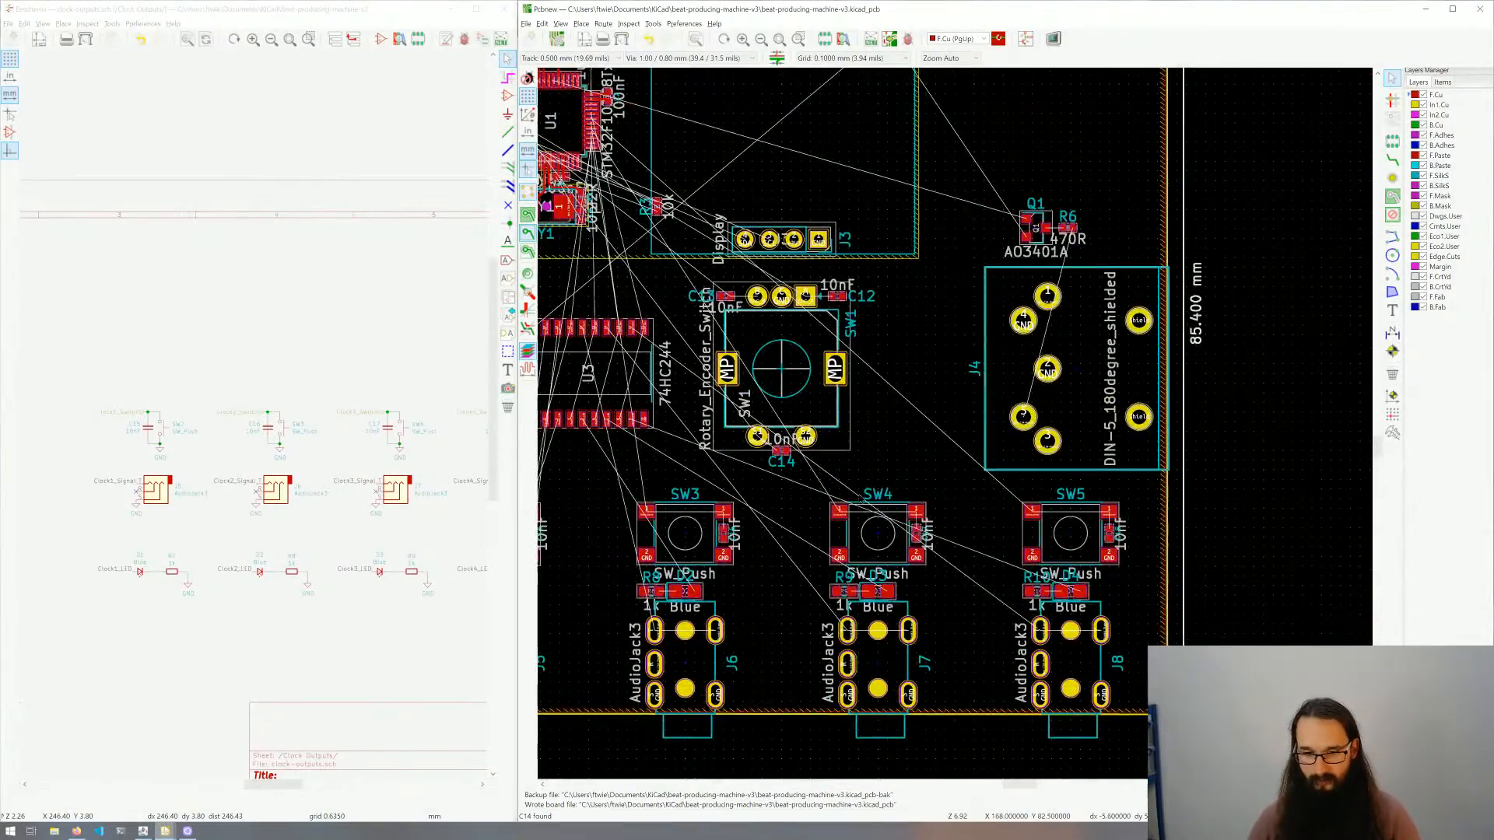
Step: Set the track width to 0.250 mm and the via size to 0.80/0.40 mm, and route R7 pad 2 to D1 pad 1
scroll(955, 385, "left", 3)
scroll(955, 423, "left", 3)
scroll(955, 423, "up", 4)
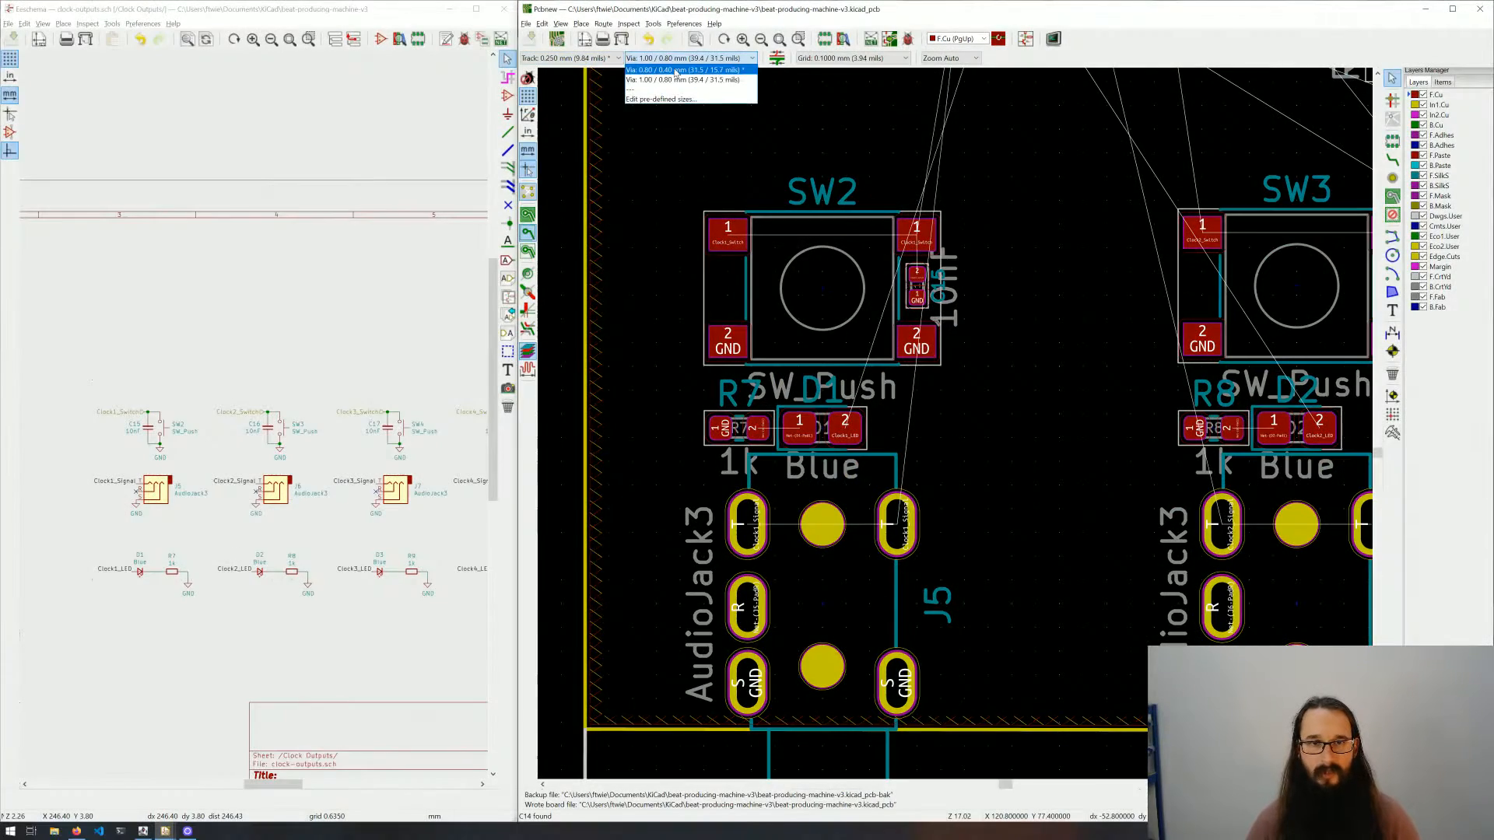
left_click(674, 81)
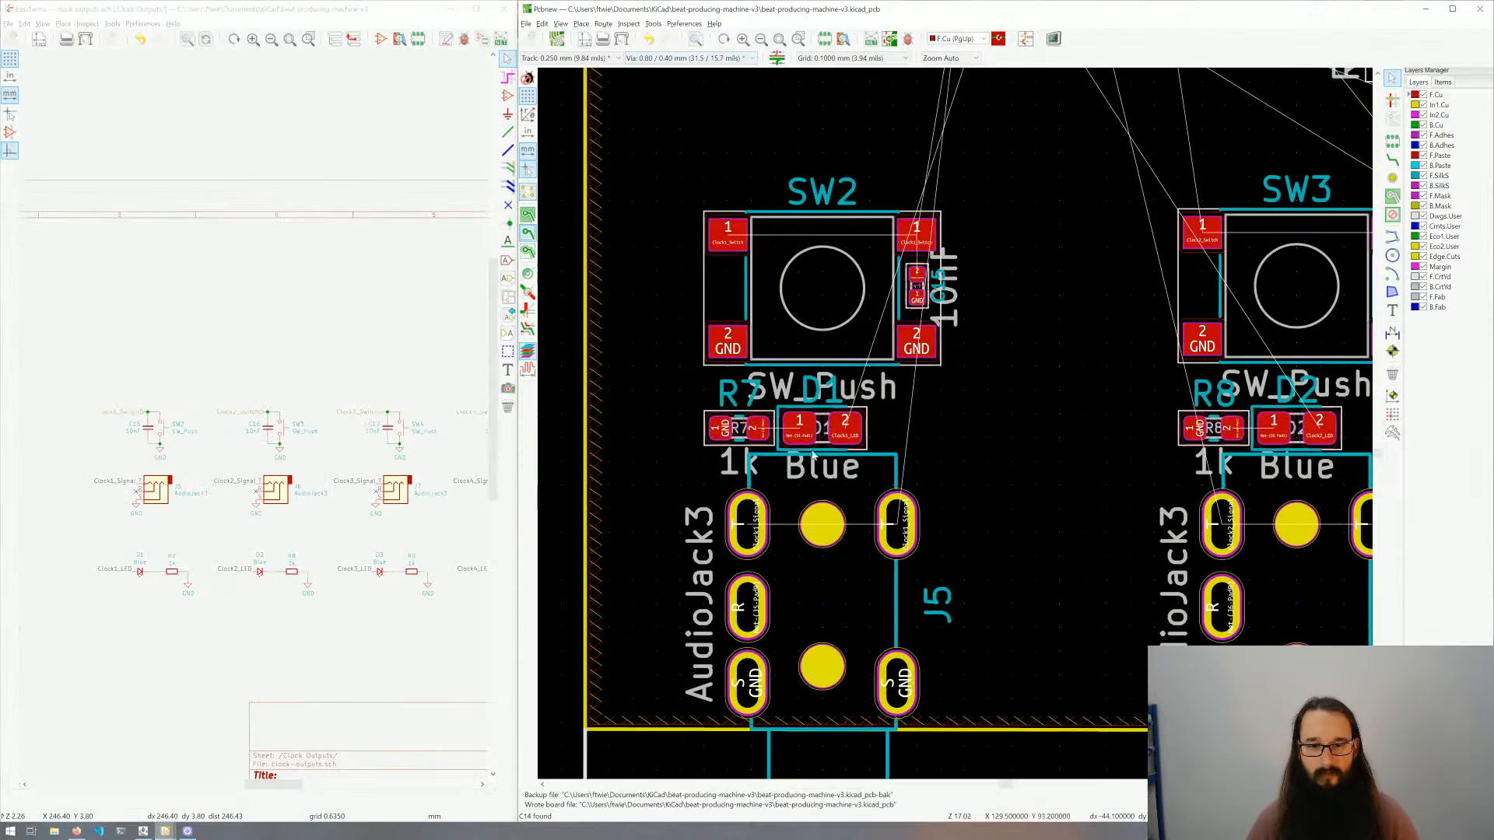
scroll(822, 490, "up", 1)
middle_click_drag(939, 337, 849, 424)
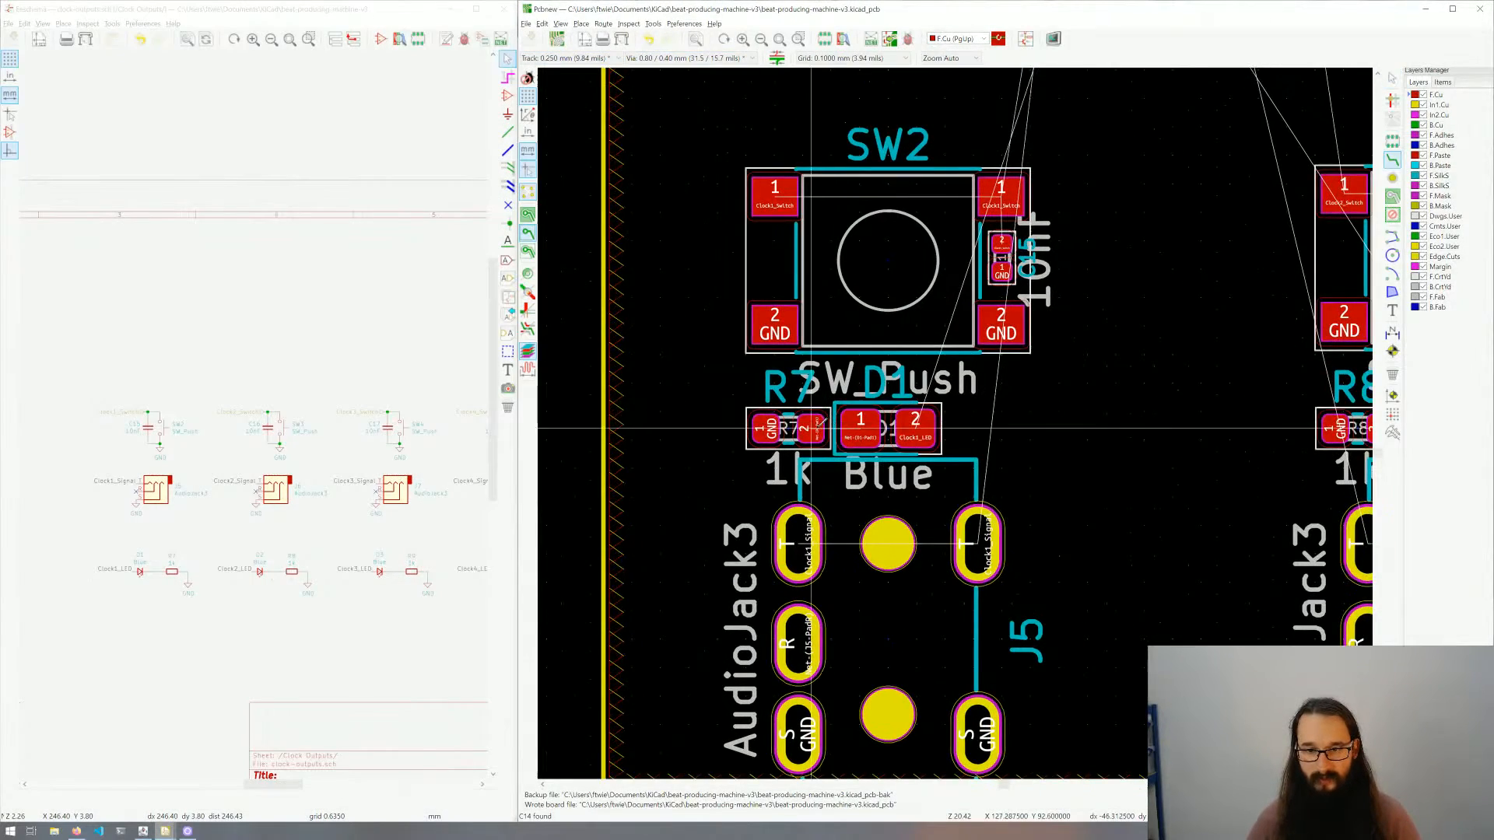
left_click(816, 428)
left_click(860, 427)
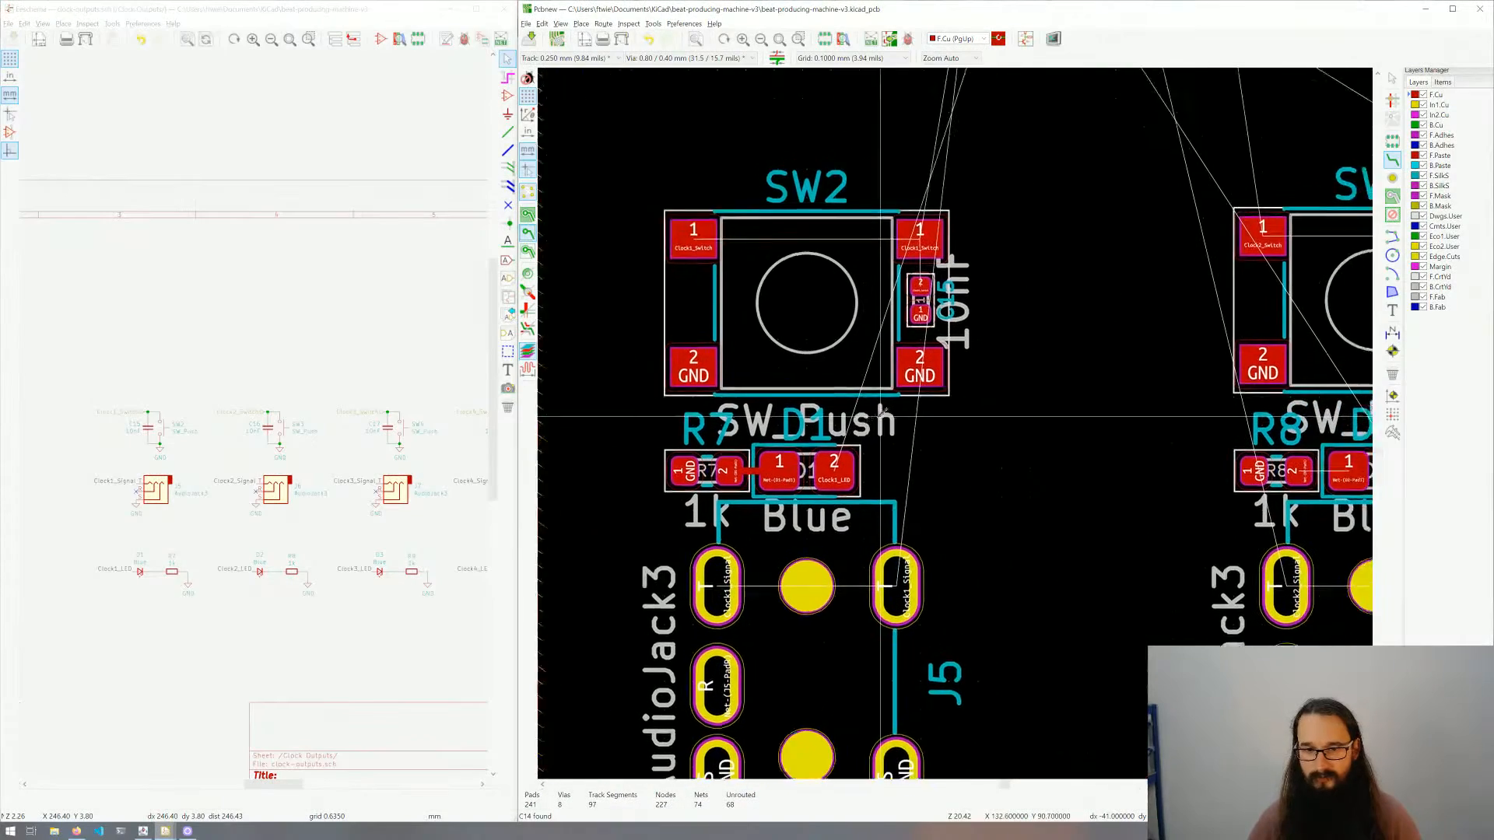
Step: Route the 10 nF capacitor beside SW2 to the switch's adjacent pad 1, and join both SW2 pads numbered 1 on F.Cu
middle_click_drag(881, 418, 810, 442)
left_click(843, 327)
left_click(842, 276)
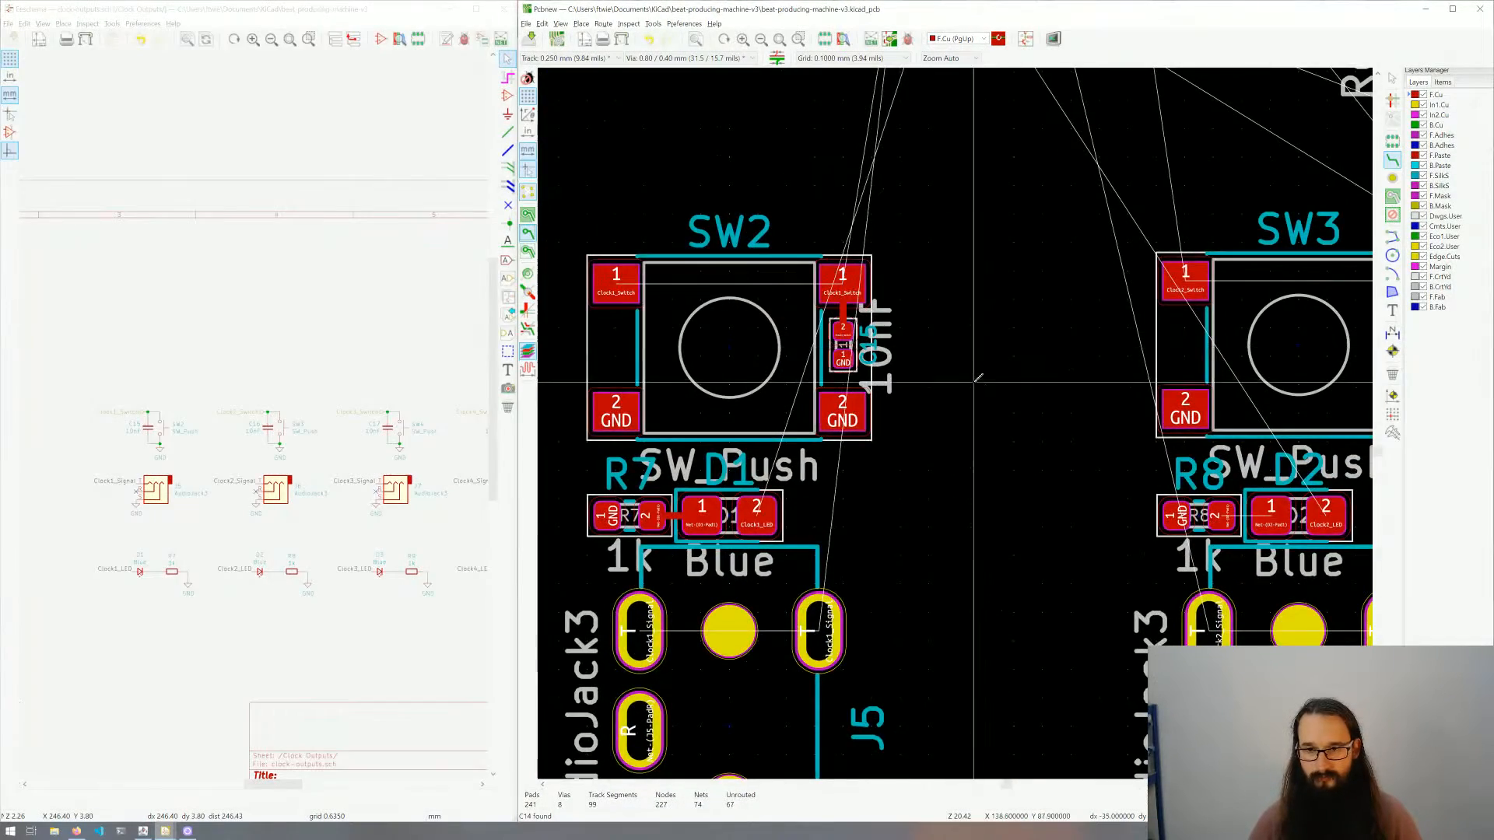
mouse_move(974, 382)
middle_mouse_down()
mouse_move(752, 371)
mouse_move(853, 361)
mouse_move(989, 381)
middle_mouse_up()
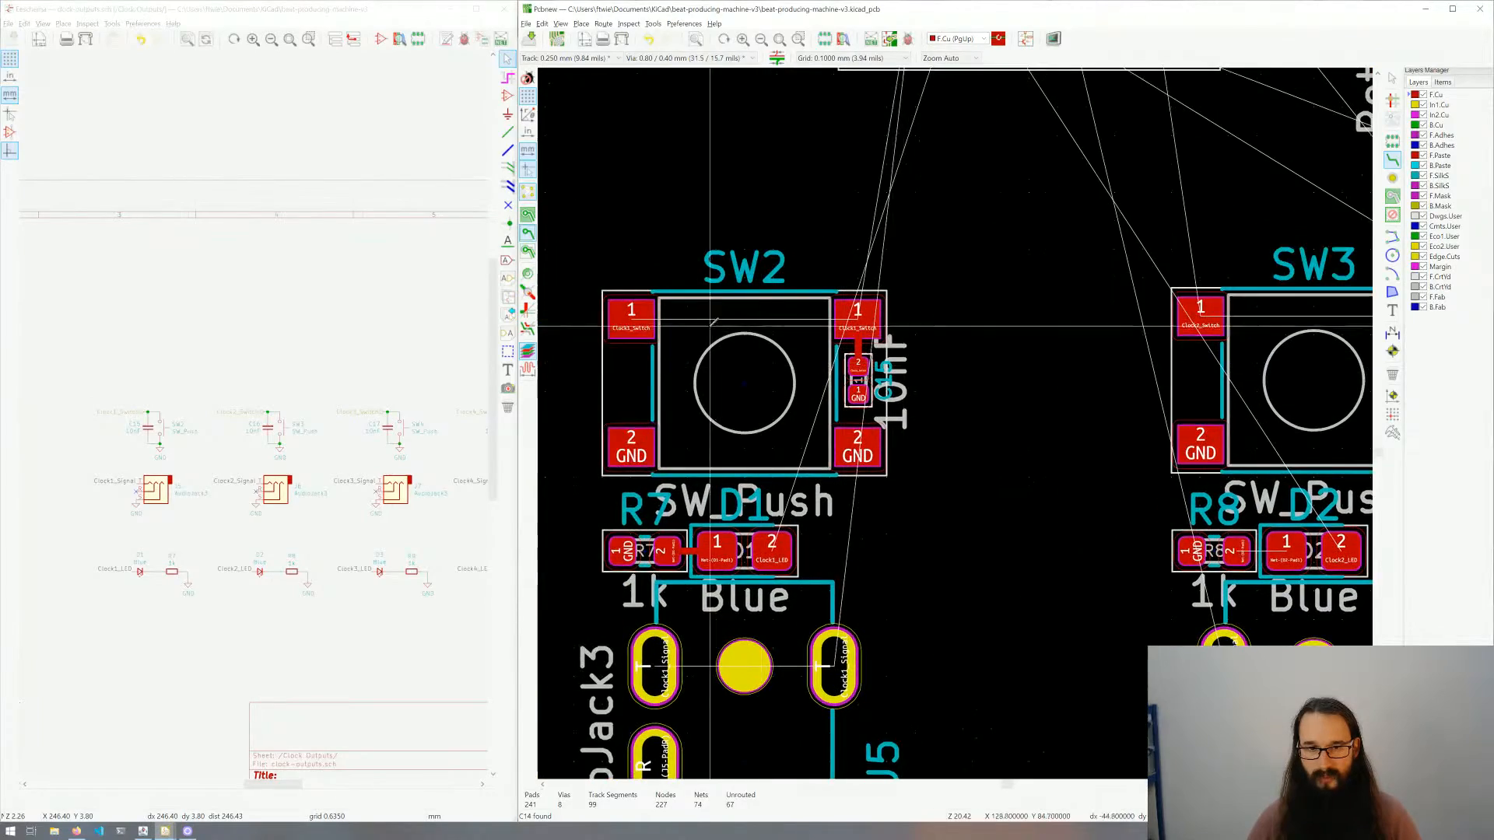
left_click(631, 319)
left_click(865, 311)
Step: Join both SW3 pads numbered 1, connect them to the adjacent 10 nF capacitor, and route R8 pad 2 to D2 pad 1
middle_click_drag(866, 313, 583, 316)
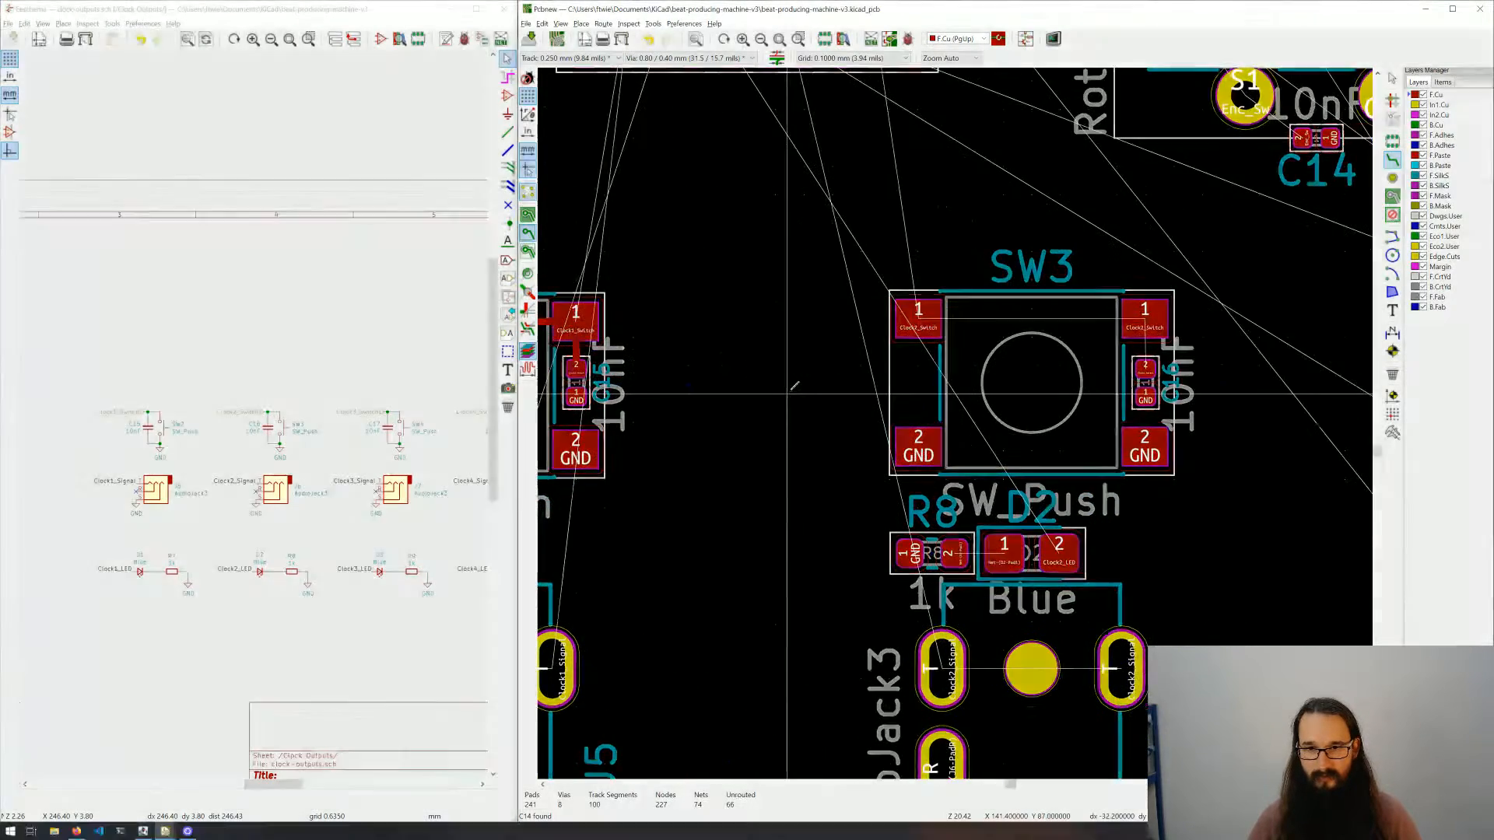
left_click(919, 319)
left_click(1138, 319)
left_click(1143, 319)
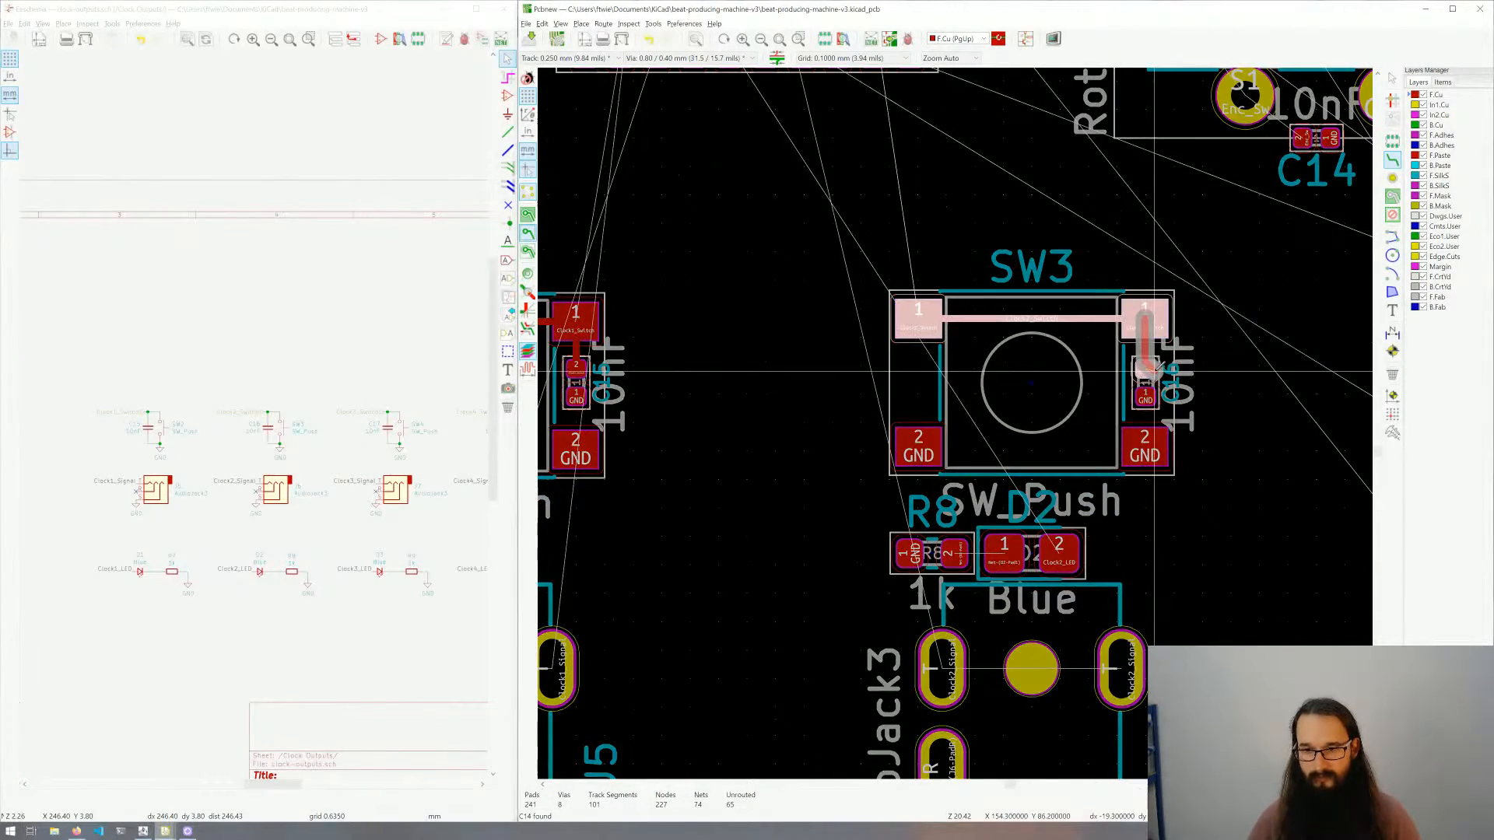
left_click(1146, 376)
left_click(951, 554)
left_click(1004, 554)
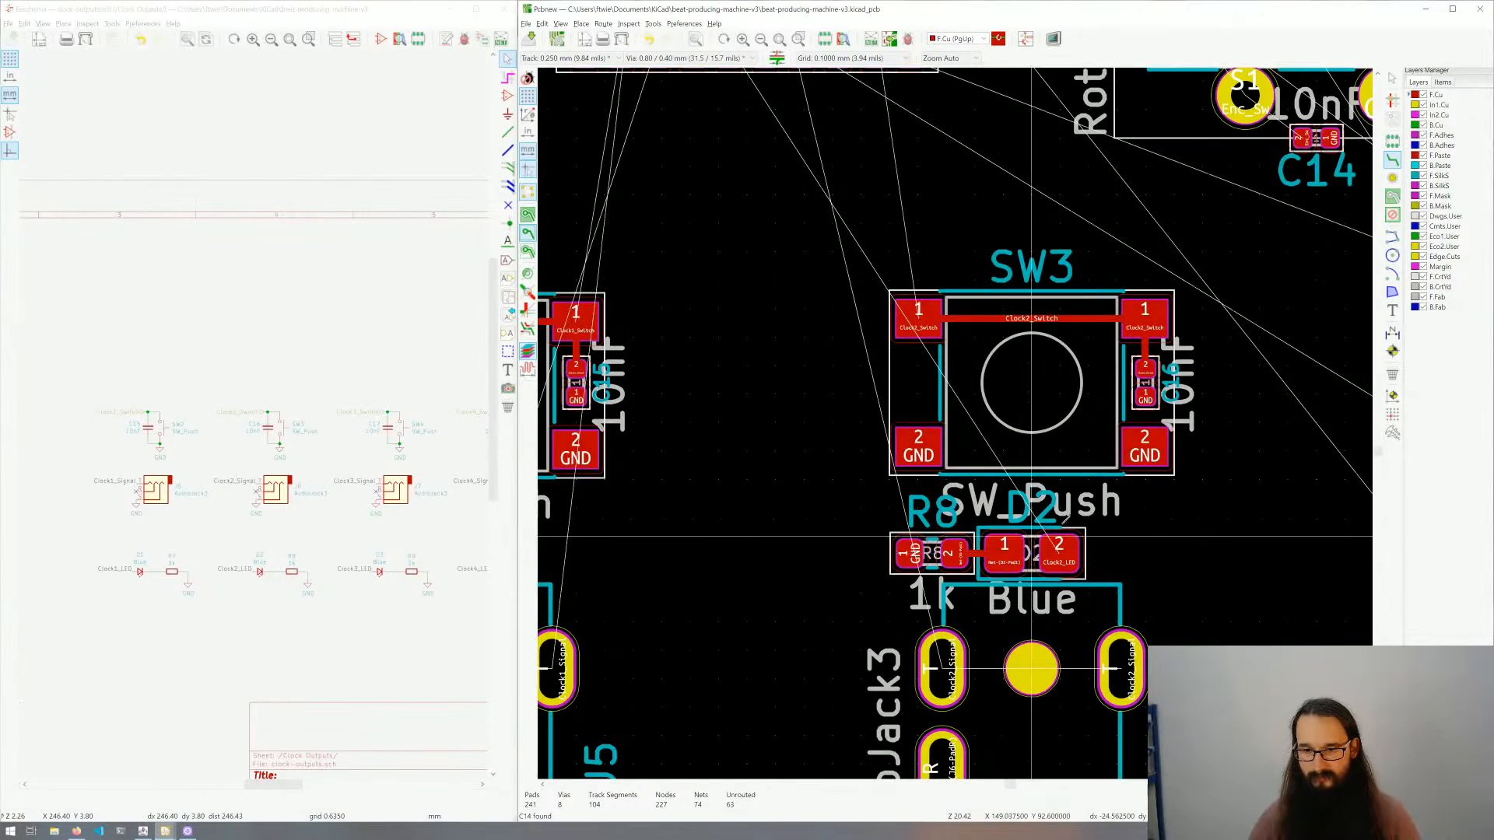
Step: Join both SW4 pads numbered 1, connect them to the adjacent 10 nF capacitor, and route D3 pad 1 to R9 pad 2
middle_click_drag(1217, 459, 569, 513)
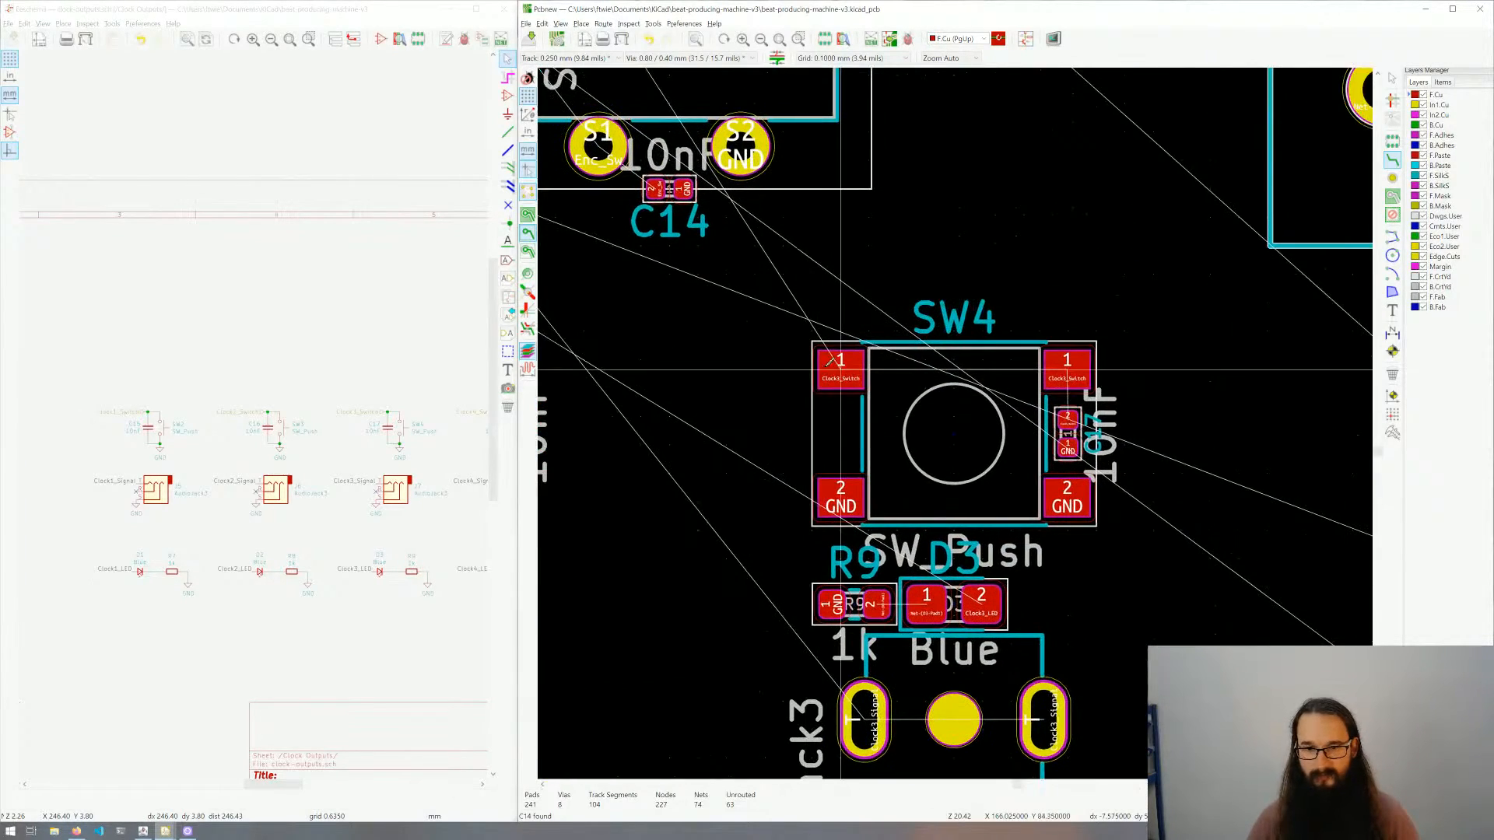
left_click(841, 368)
left_click(1066, 370)
left_click(1068, 372)
left_click(1068, 419)
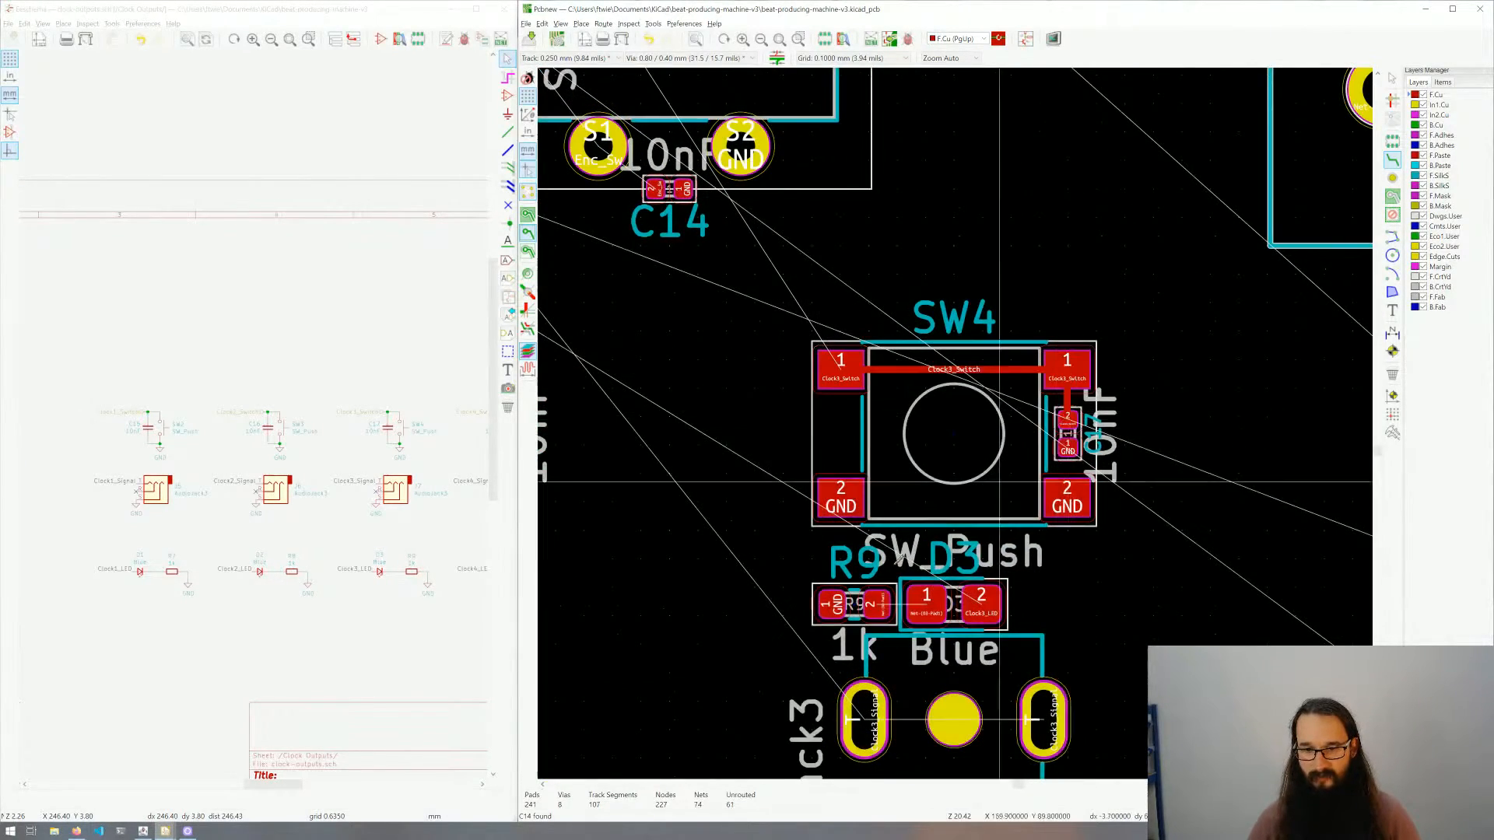
left_click(926, 600)
left_click(873, 604)
Step: Route capacitor C14 to pad S1 of the rotary encoder SW1 on F.Cu
middle_click_drag(690, 233, 778, 306)
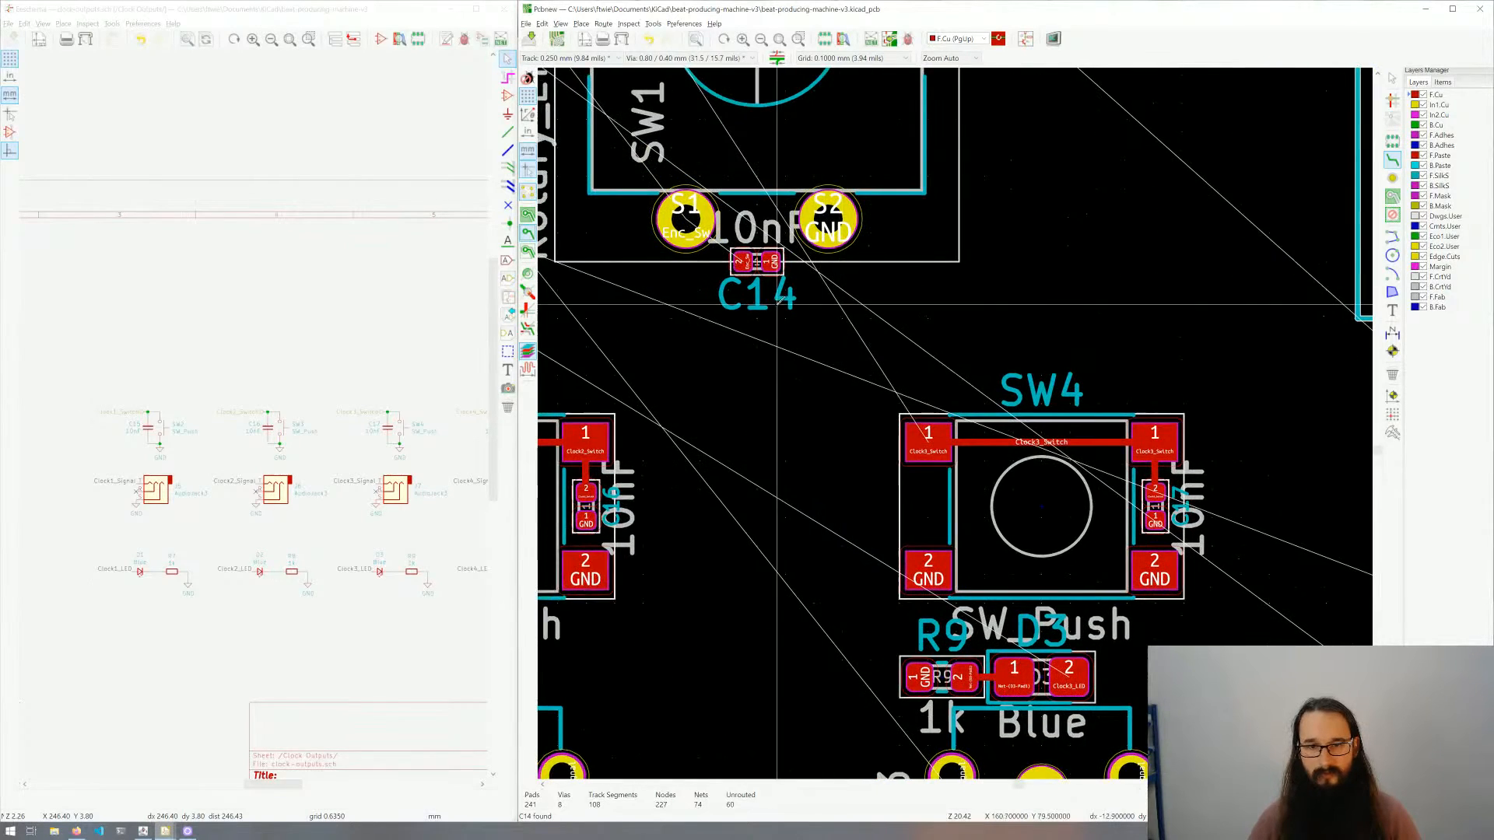
left_click(744, 262)
left_click(708, 227)
Step: Join both SW5 pads numbered 1, connect them to the adjacent 10 nF capacitor, and route D4 pad 1 to R10 pad 2
middle_click_drag(1246, 436, 873, 372)
left_click(827, 372)
left_click(1054, 372)
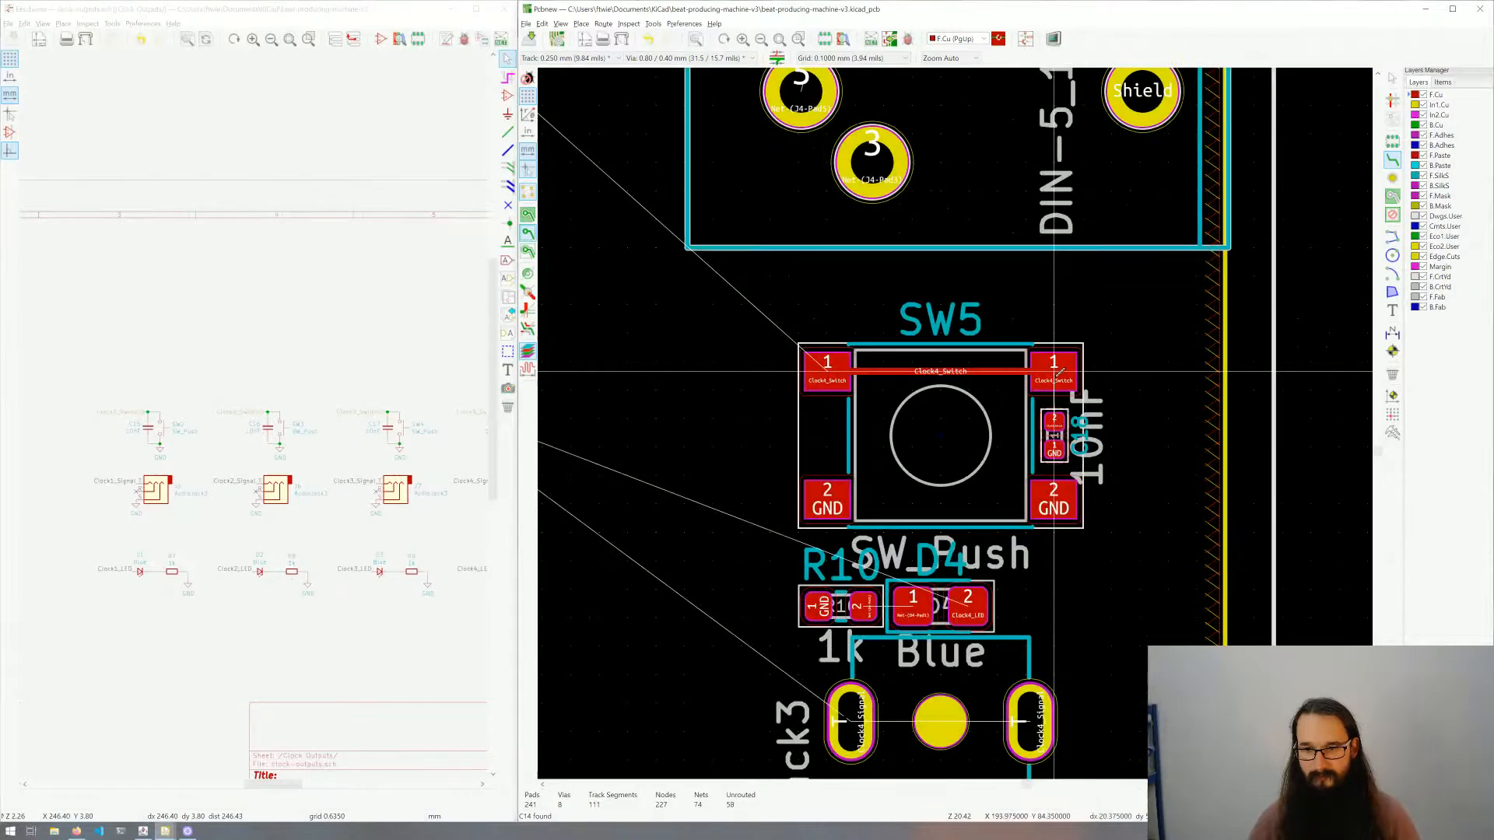
left_click(1054, 420)
left_click(915, 603)
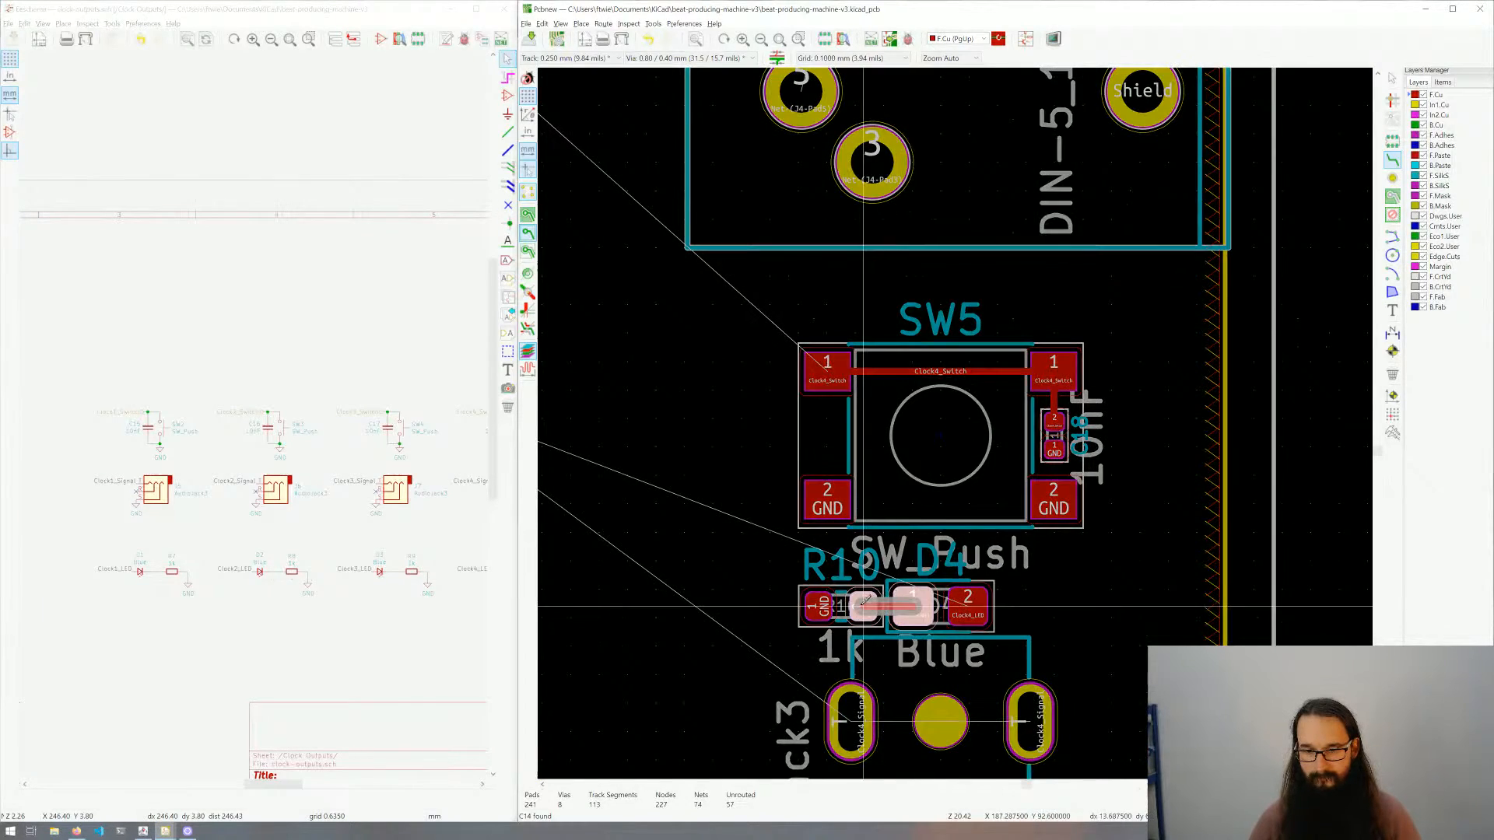
left_click(862, 606)
Step: Route C13 to pad B and C12 to pad A of rotary encoder SW1 on F.Cu
scroll(946, 537, "down", 4)
scroll(747, 398, "left", 8, "ctrl")
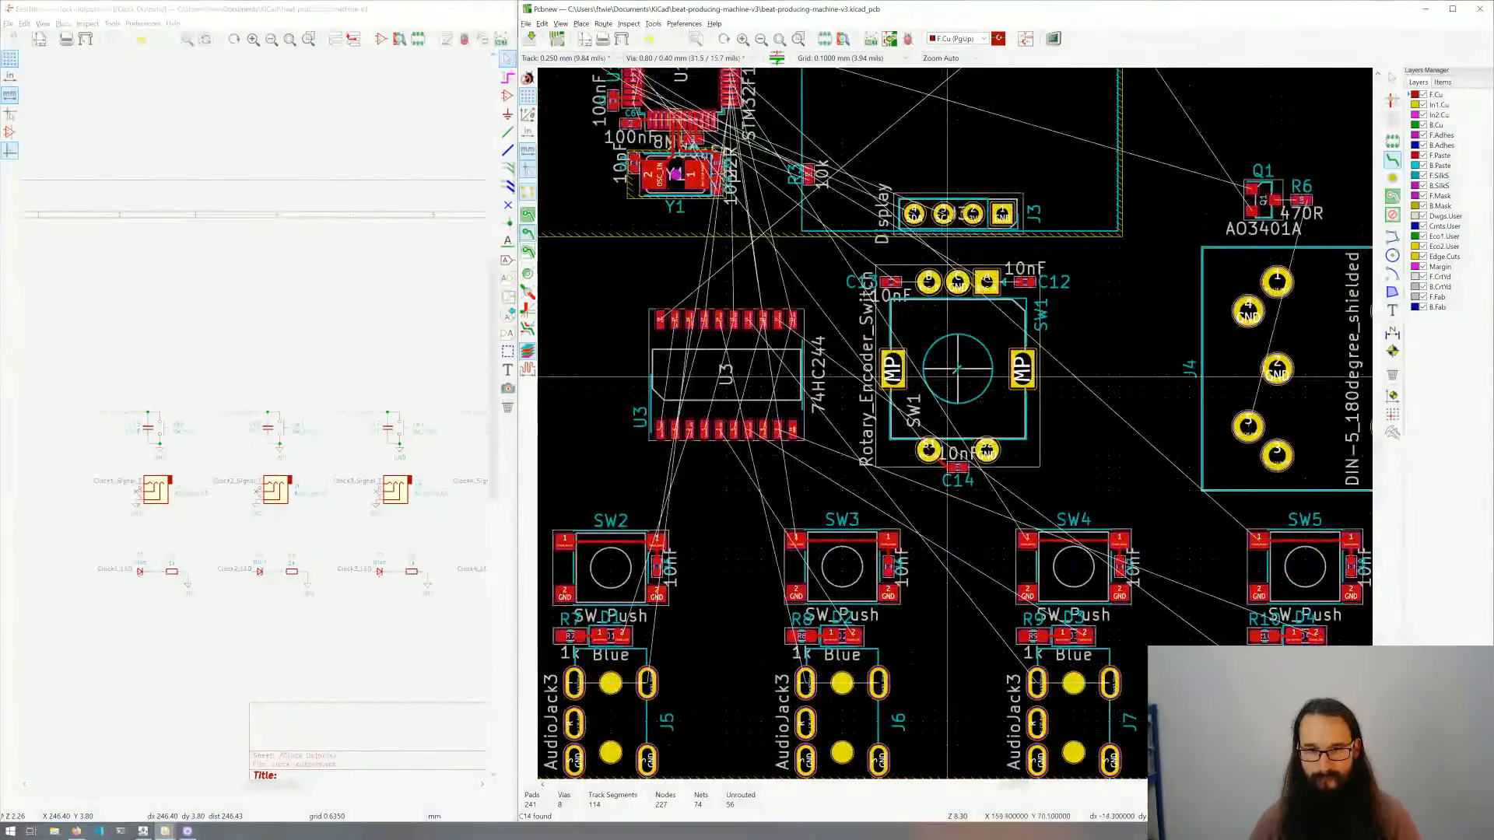
scroll(956, 424, "up", 3)
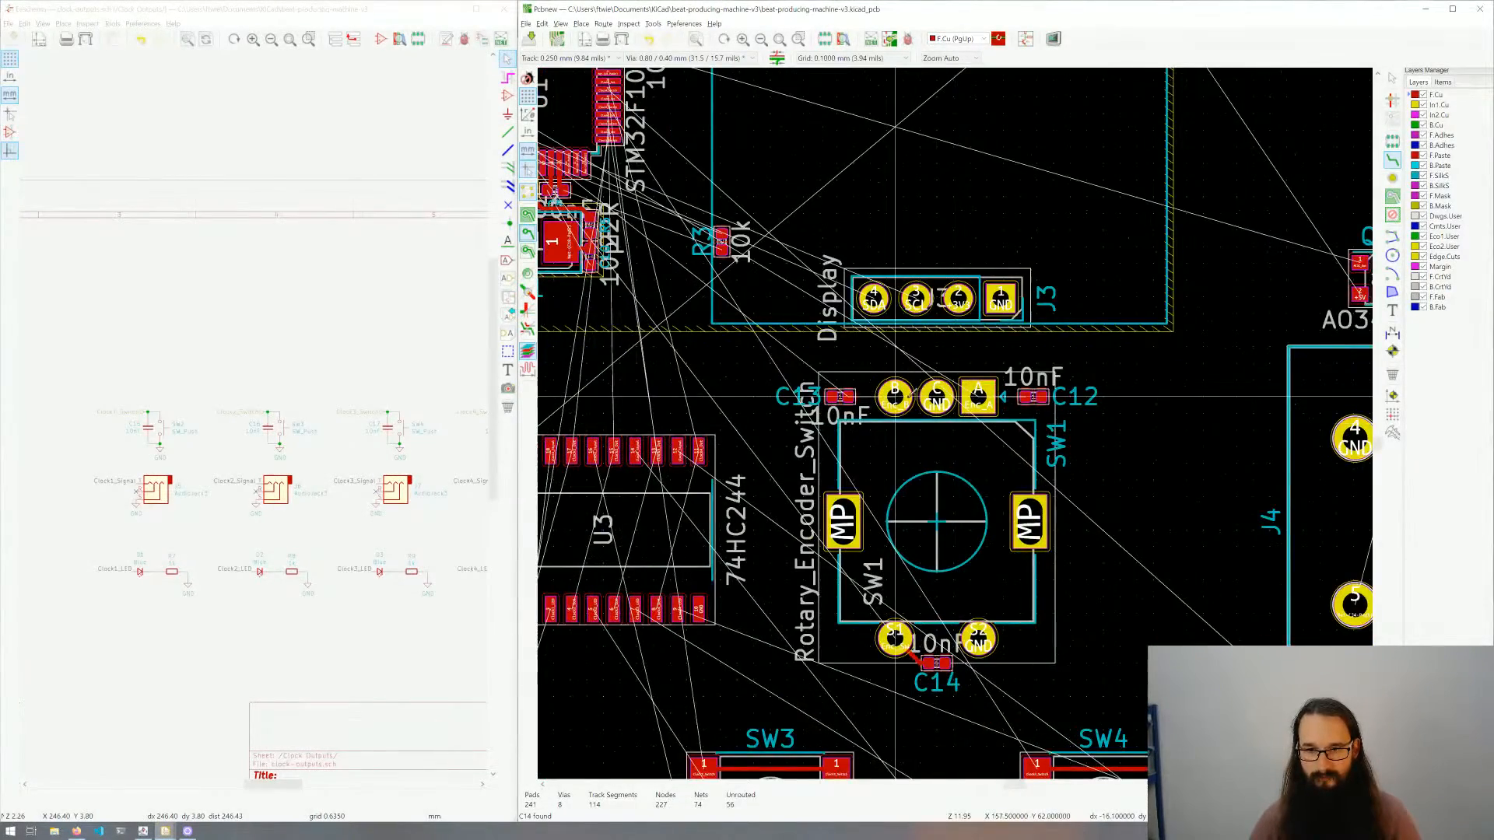
left_click(902, 397)
left_click(850, 396)
left_click(979, 397)
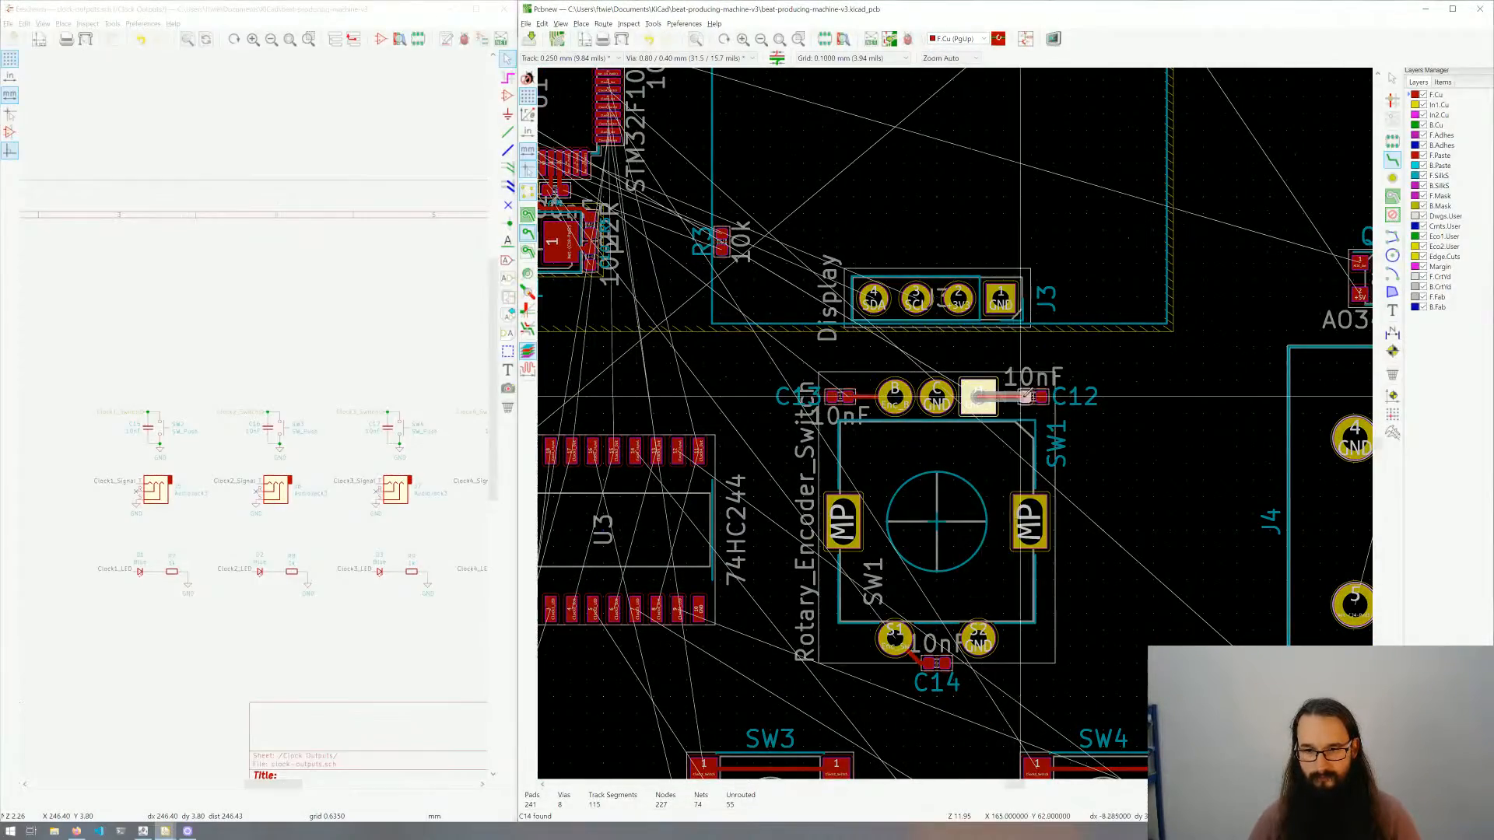
left_click(1025, 396)
Step: Route the Clock1_LED net on F.Cu from U3 pad 3 past SW2 to D1 pad 2
scroll(948, 489, "down", 1)
middle_click_drag(845, 425, 1074, 351)
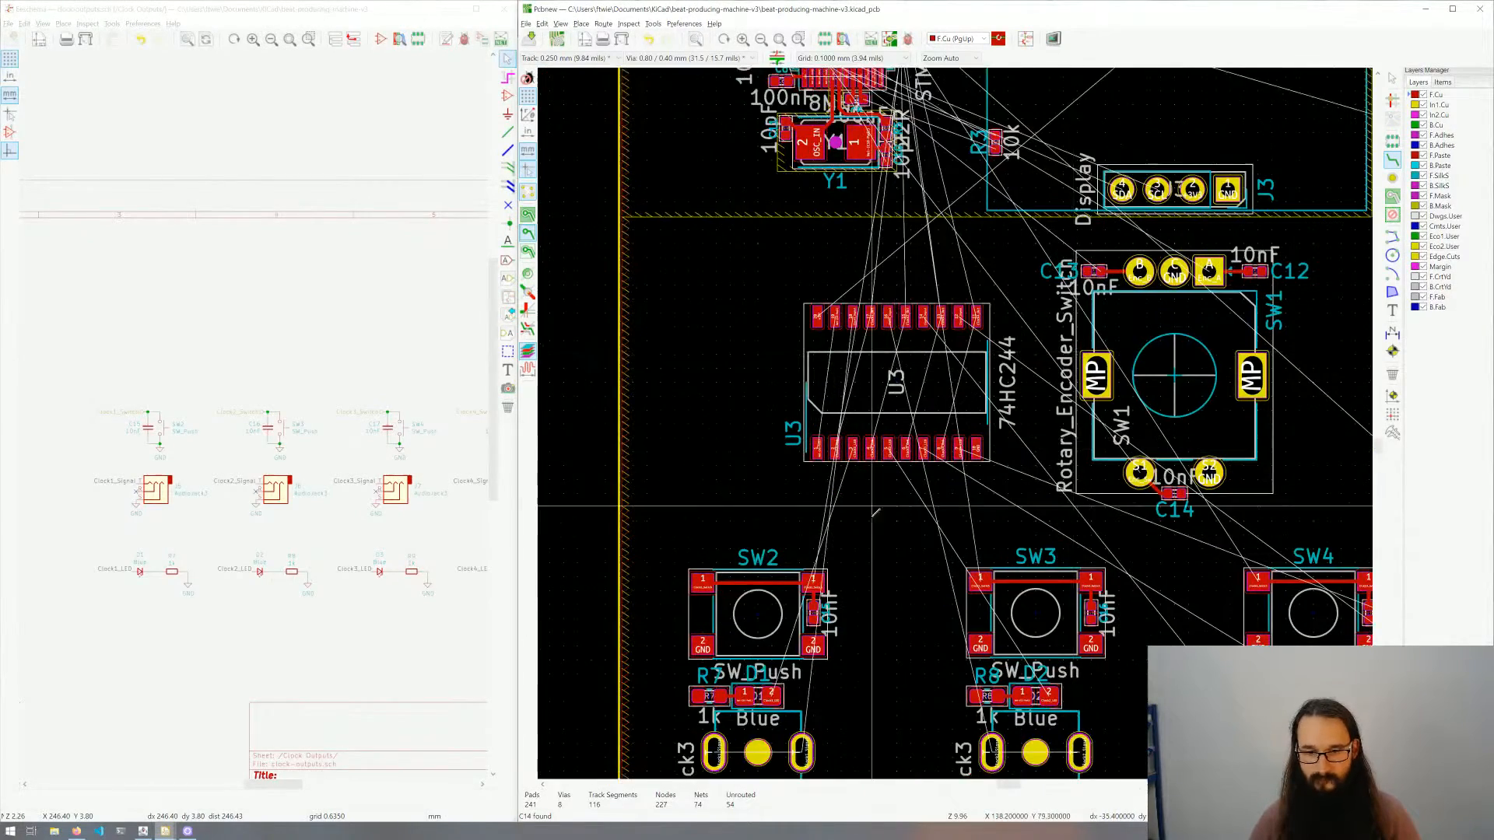
middle_click_drag(875, 512, 883, 378)
scroll(809, 490, "up", 3)
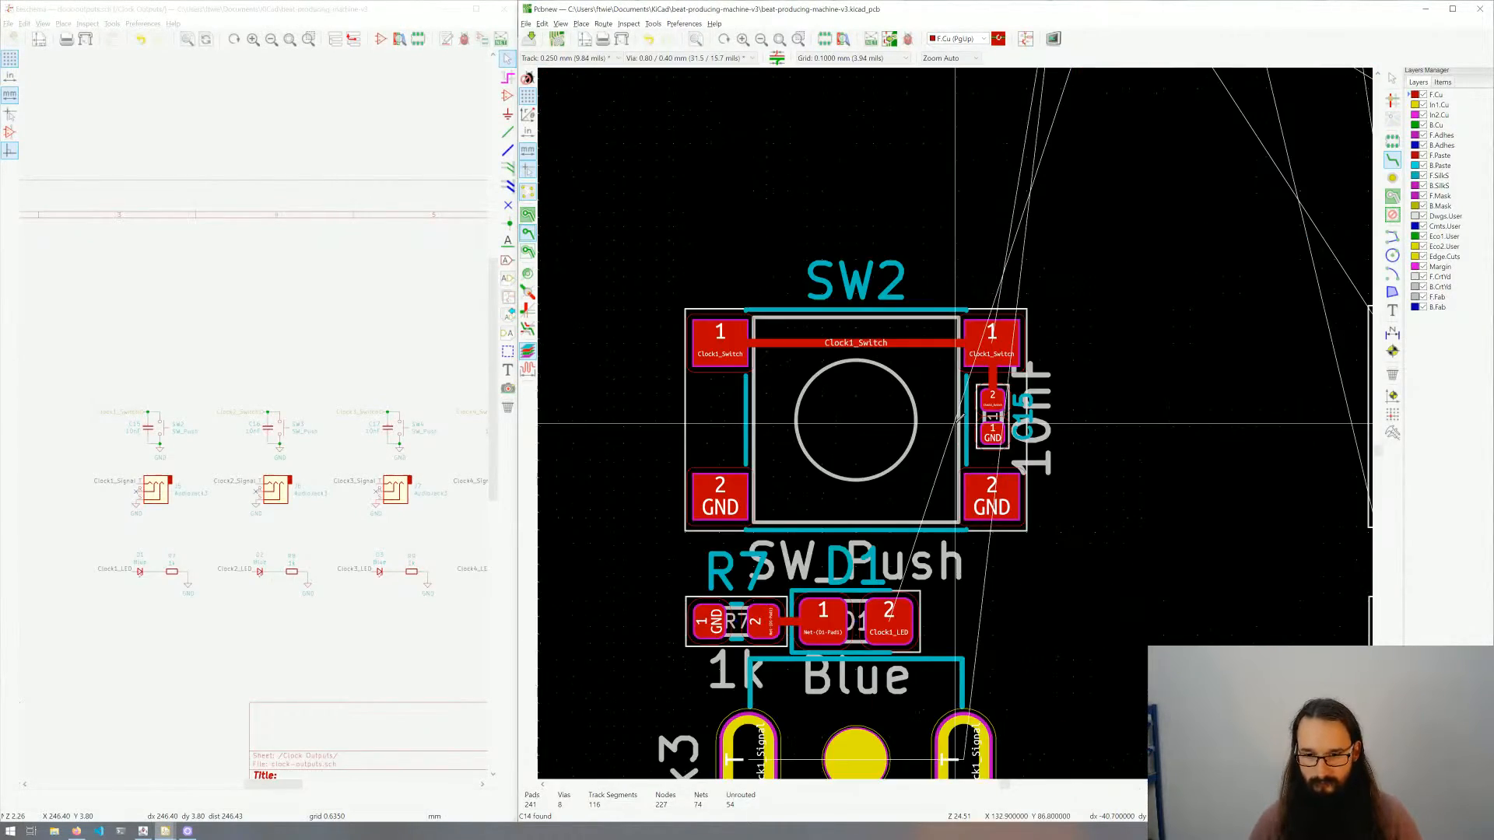
scroll(963, 428, "down", 4)
scroll(955, 424, "up", 5)
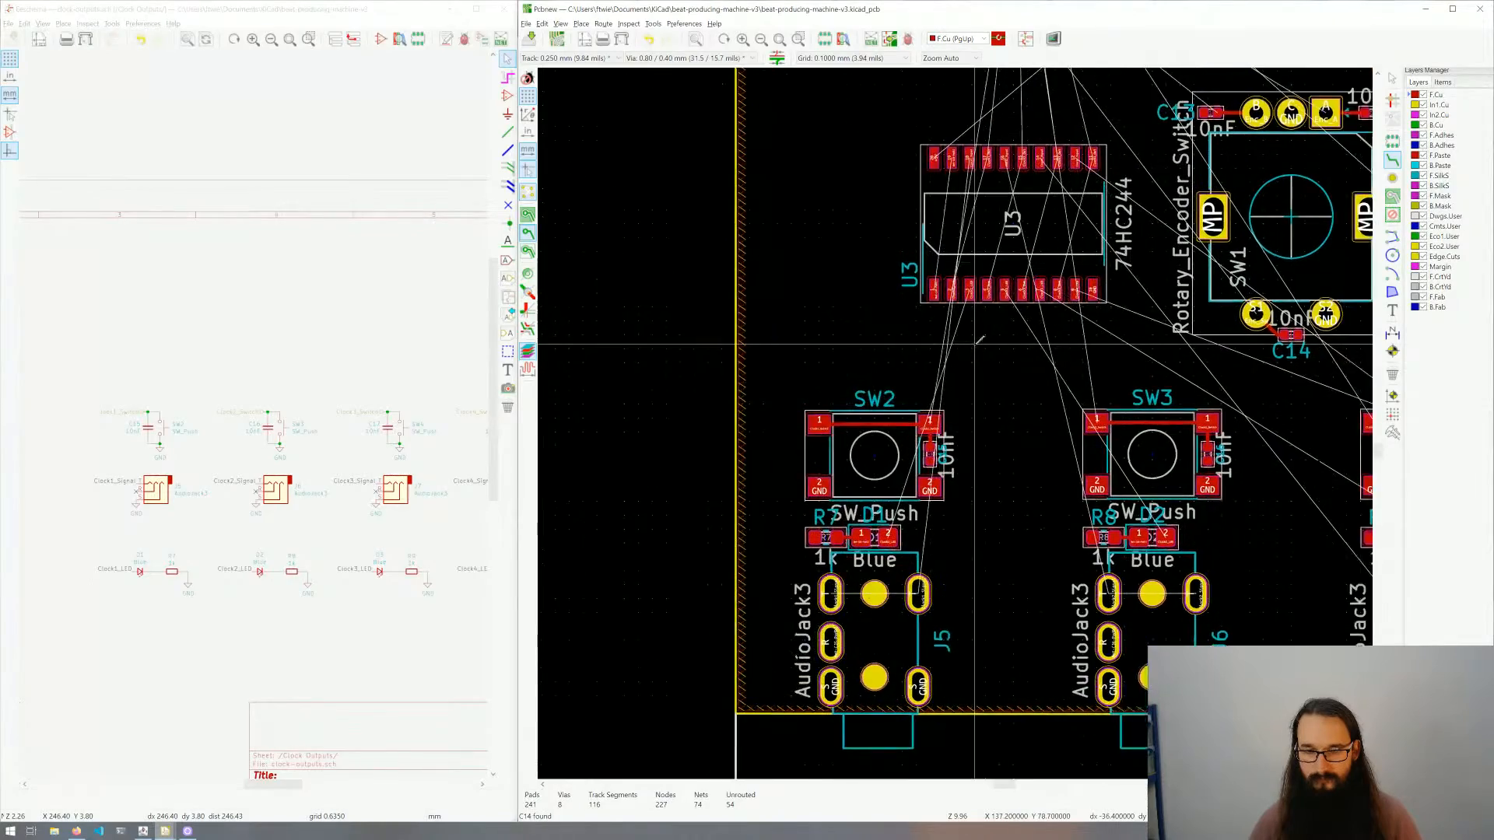
middle_click_drag(956, 426, 946, 456)
left_click(940, 320)
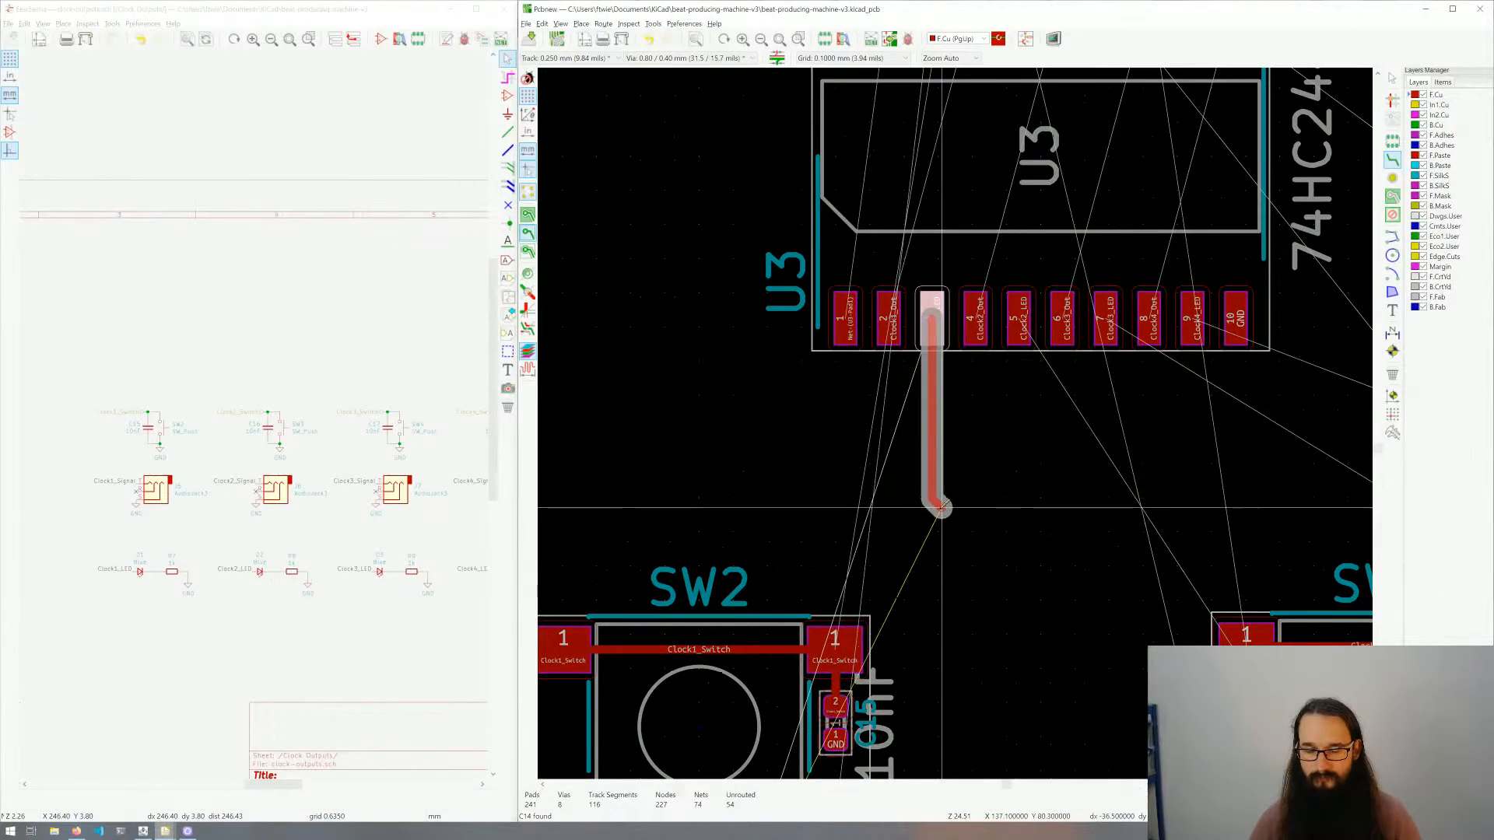
scroll(942, 506, "down", 4)
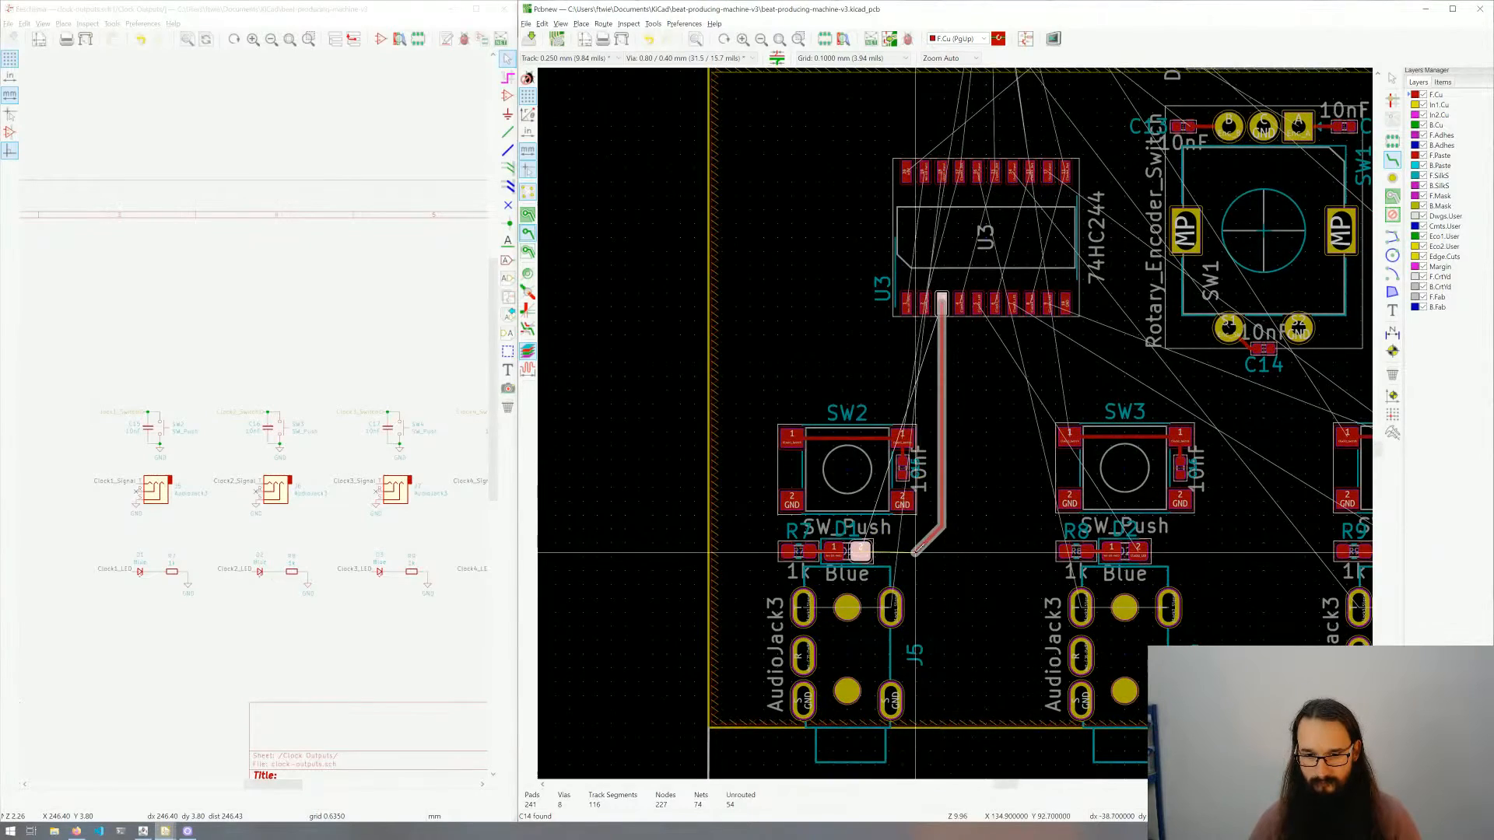
left_click(860, 551)
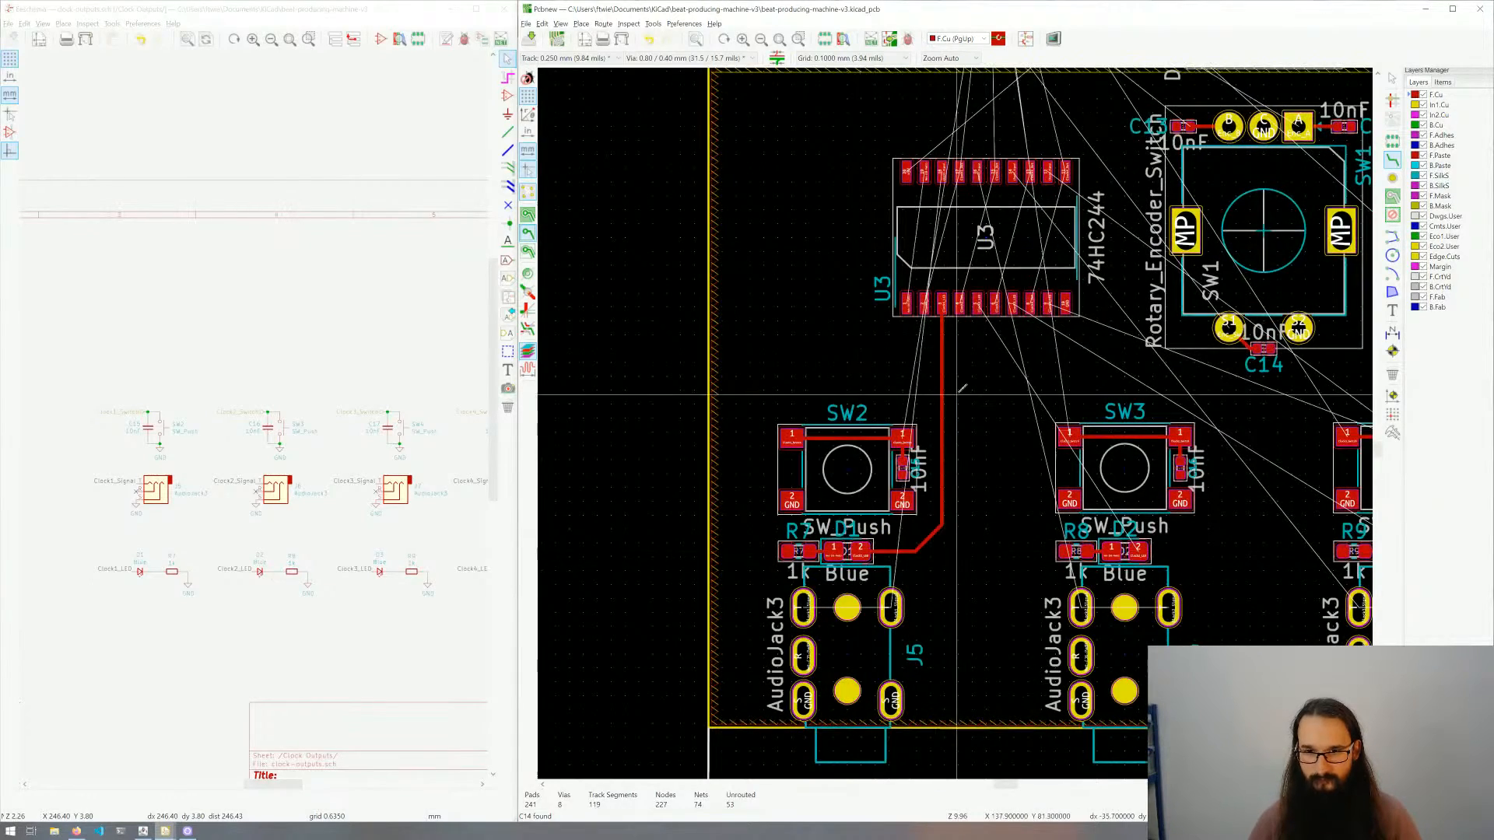
Step: Route Clock1_Signal on F.Cu from U3 pad 18 between SW2 and the board edge to jack J5, and join both J5 T pads
scroll(955, 424, "up", 4)
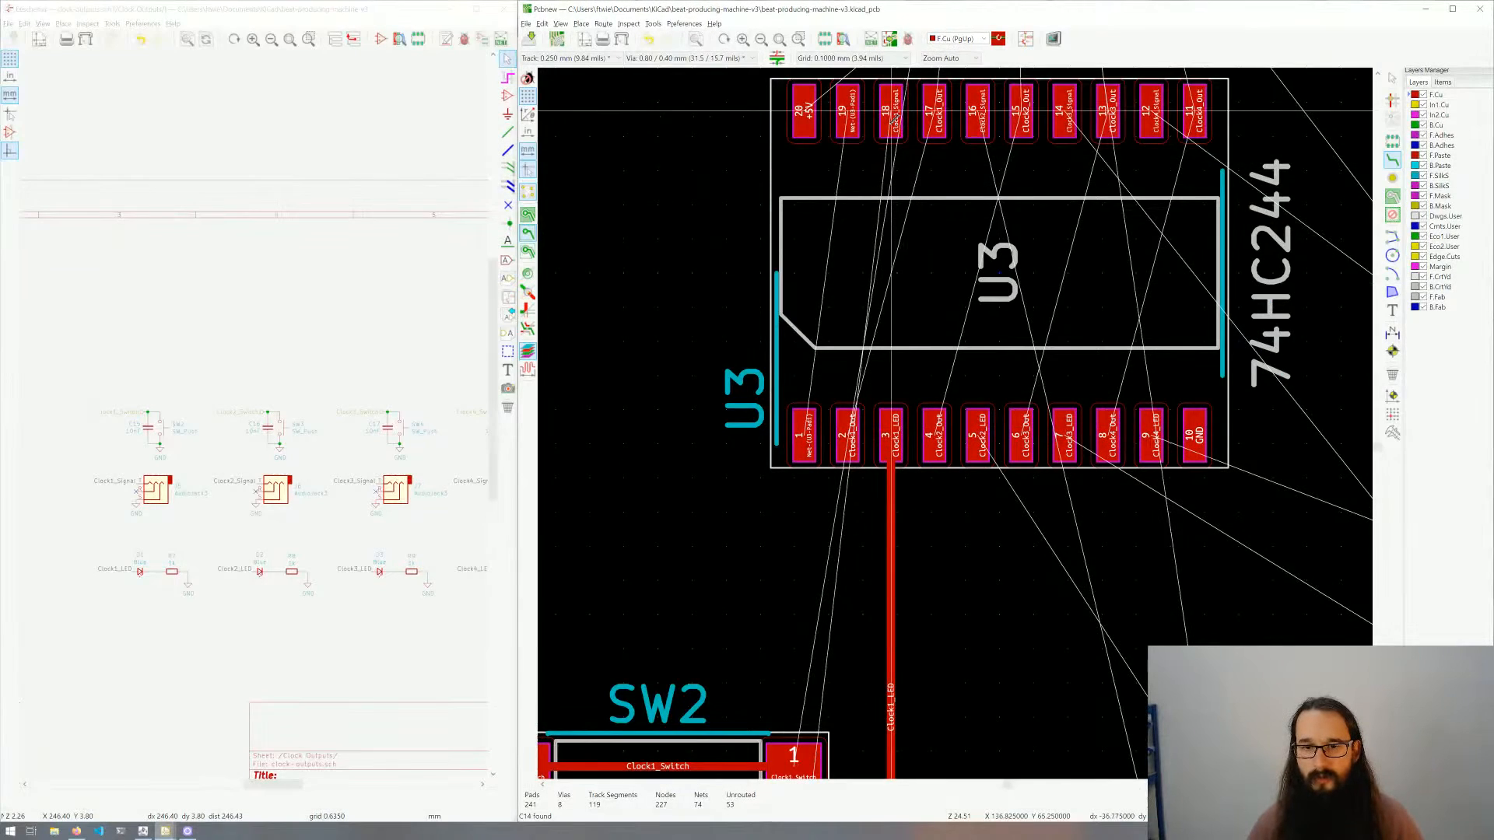
left_click(891, 116)
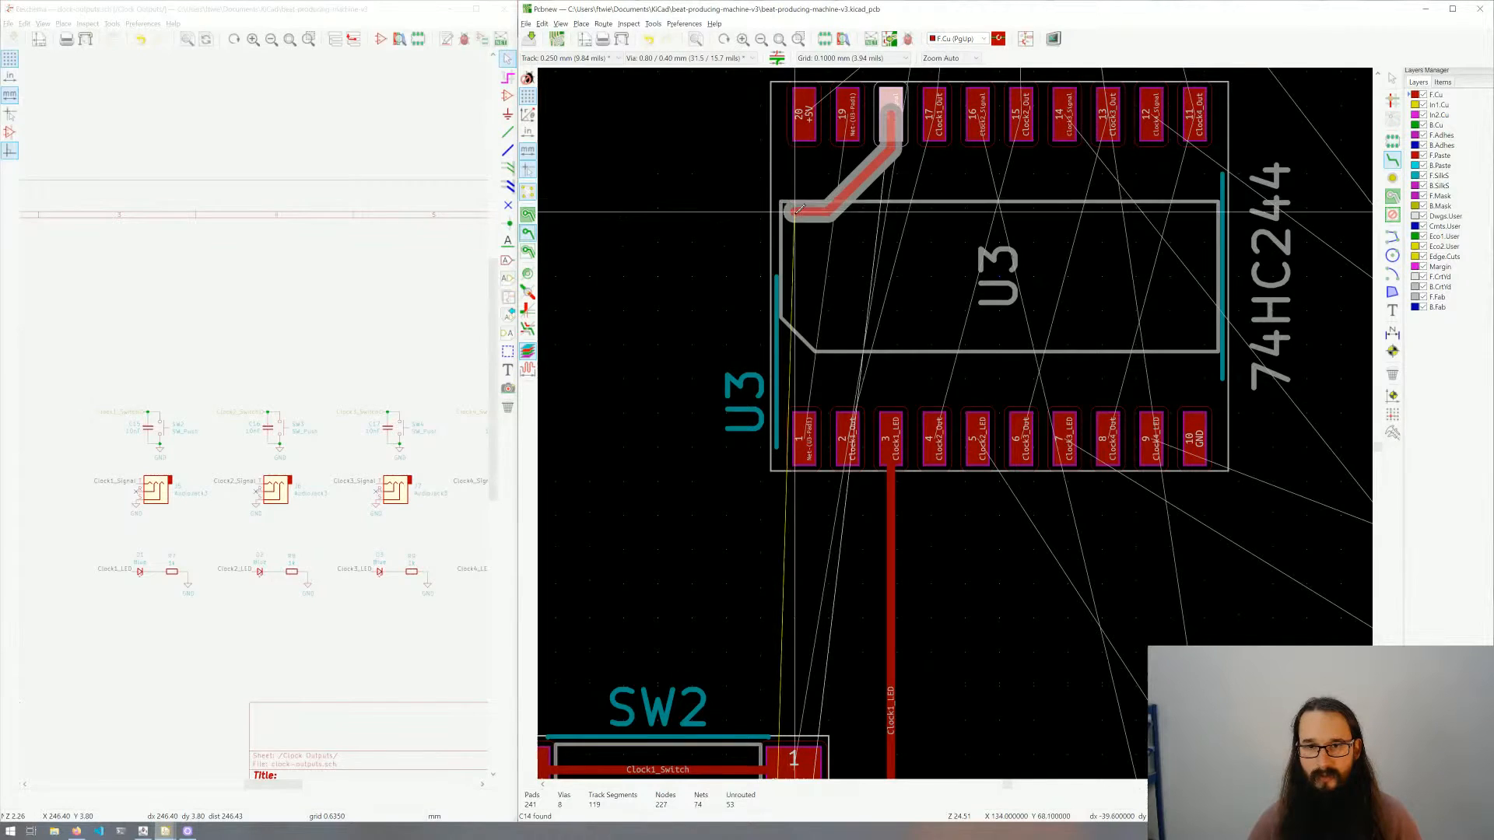
middle_click_drag(643, 325, 868, 223)
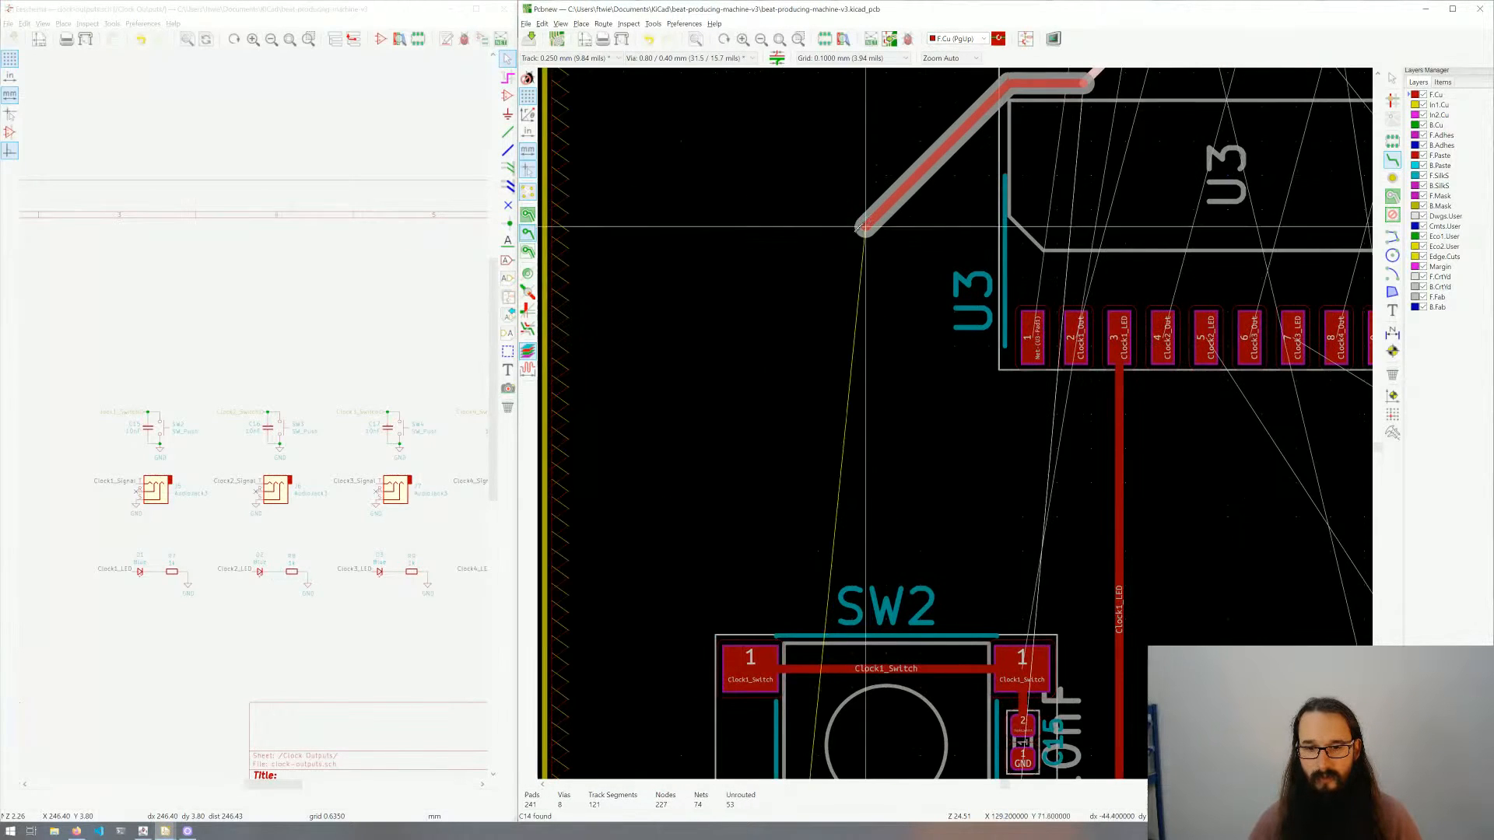
left_click(799, 227)
left_click(665, 269)
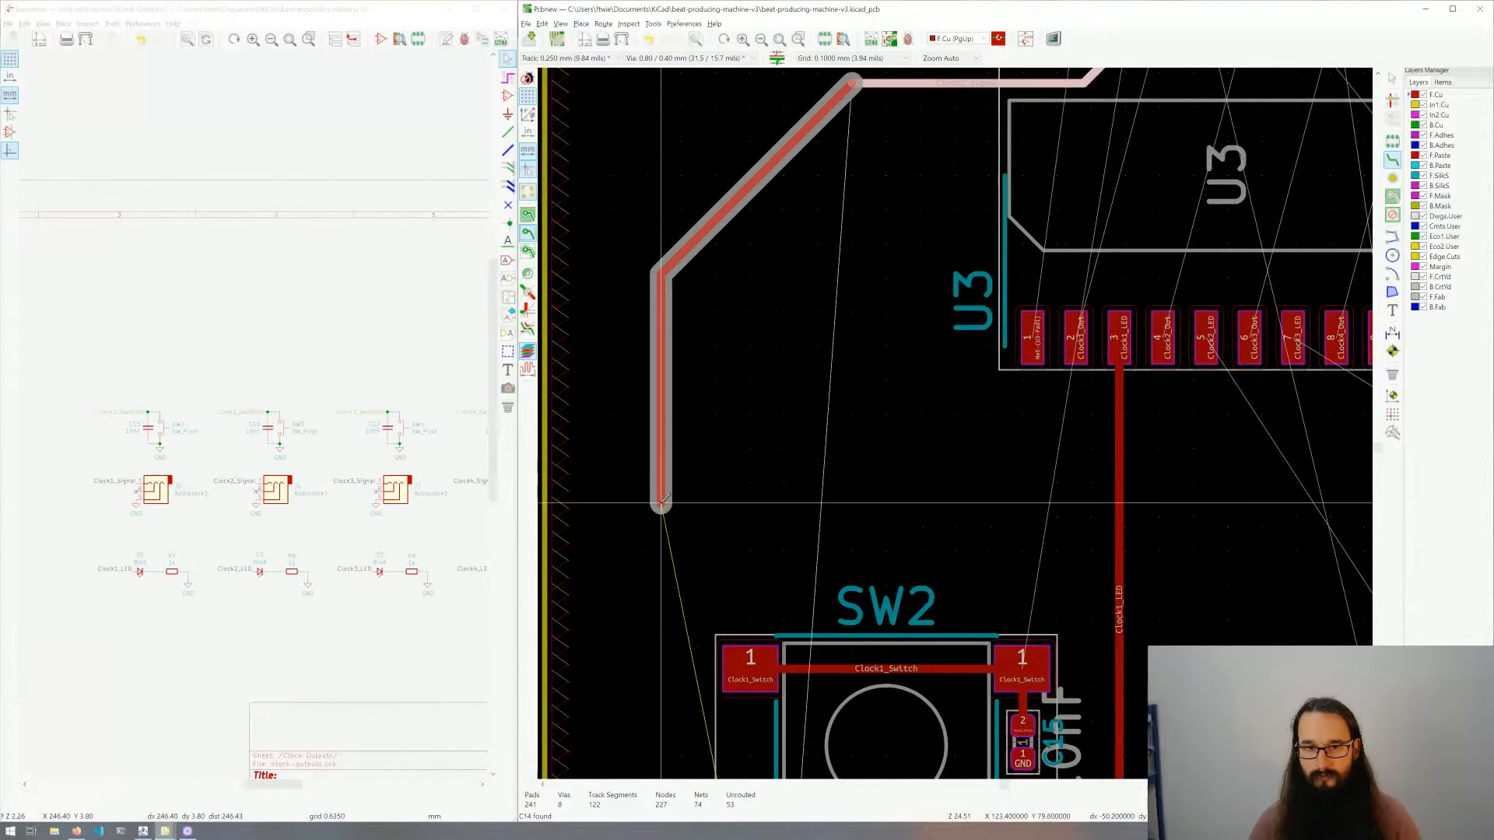
middle_click_drag(659, 558, 692, 346)
middle_click_drag(685, 504, 723, 287)
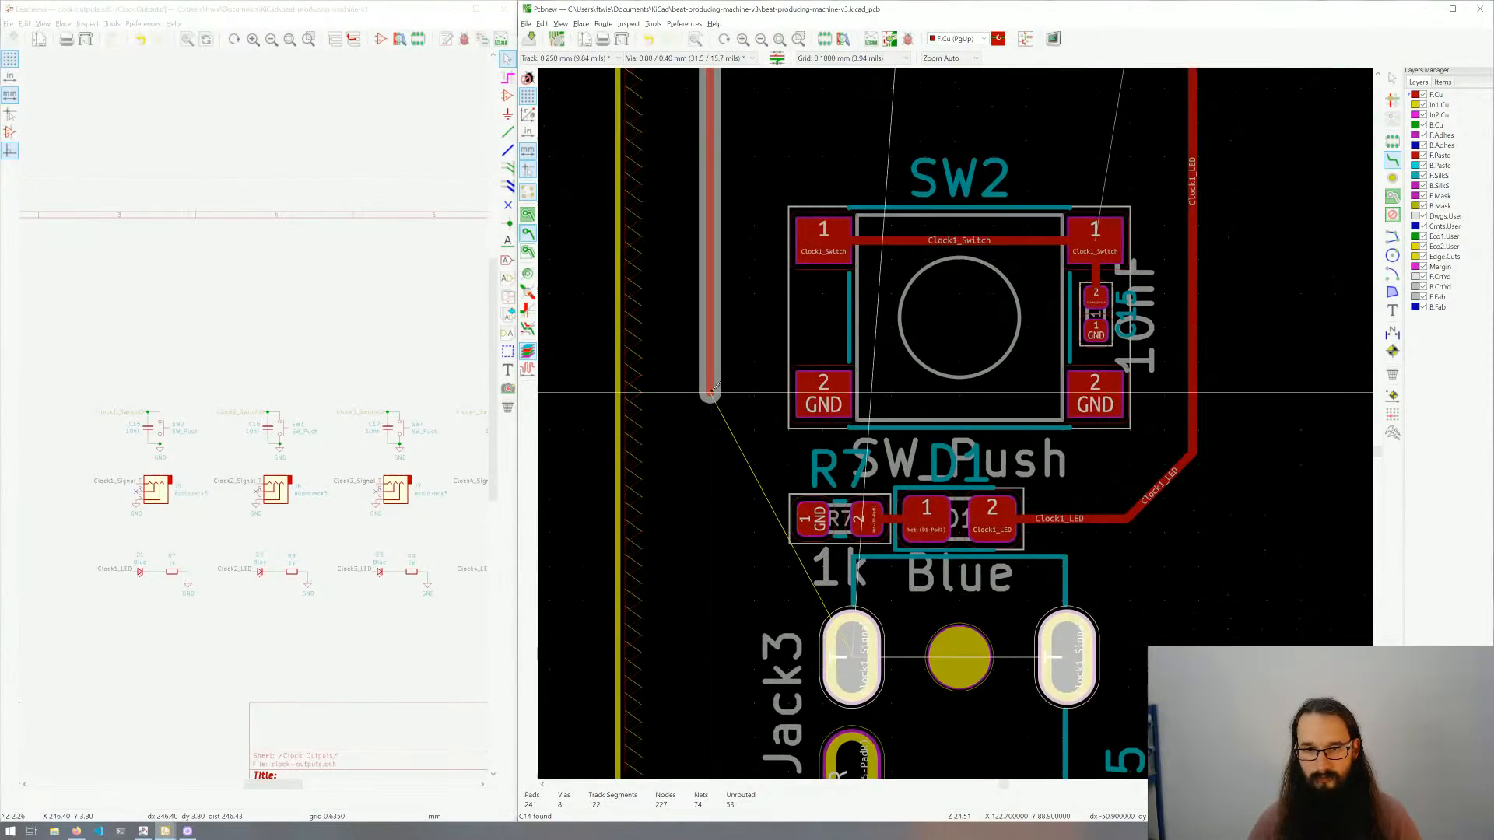
left_click(713, 397)
left_click(851, 654)
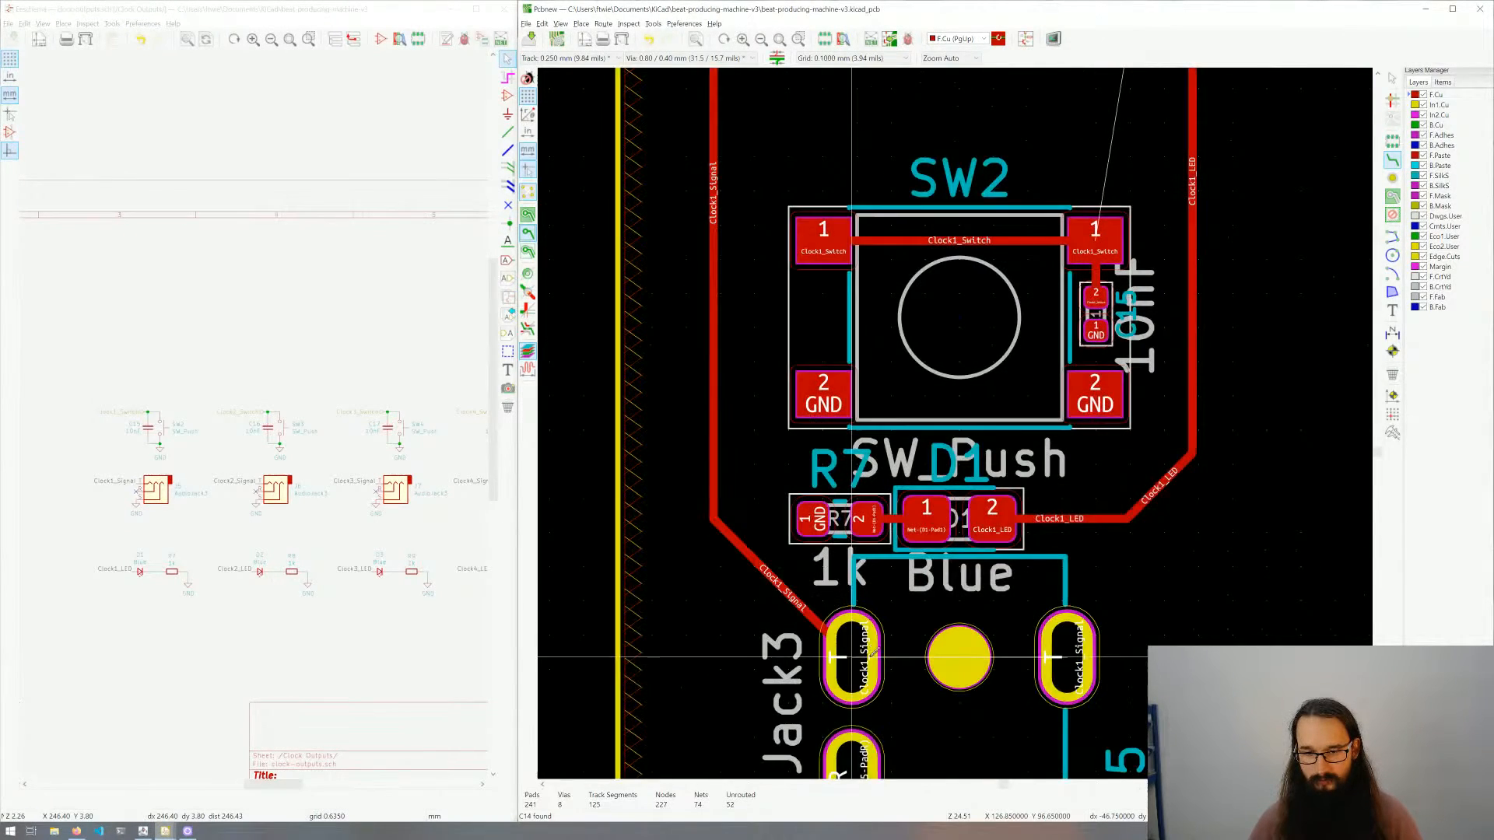
left_click(850, 655)
left_click(1066, 658)
Step: Route the Clock2_LED net on F.Cu from U3 pad 5 to D2 pad 2, passing below SW3
scroll(961, 418, "down", 5)
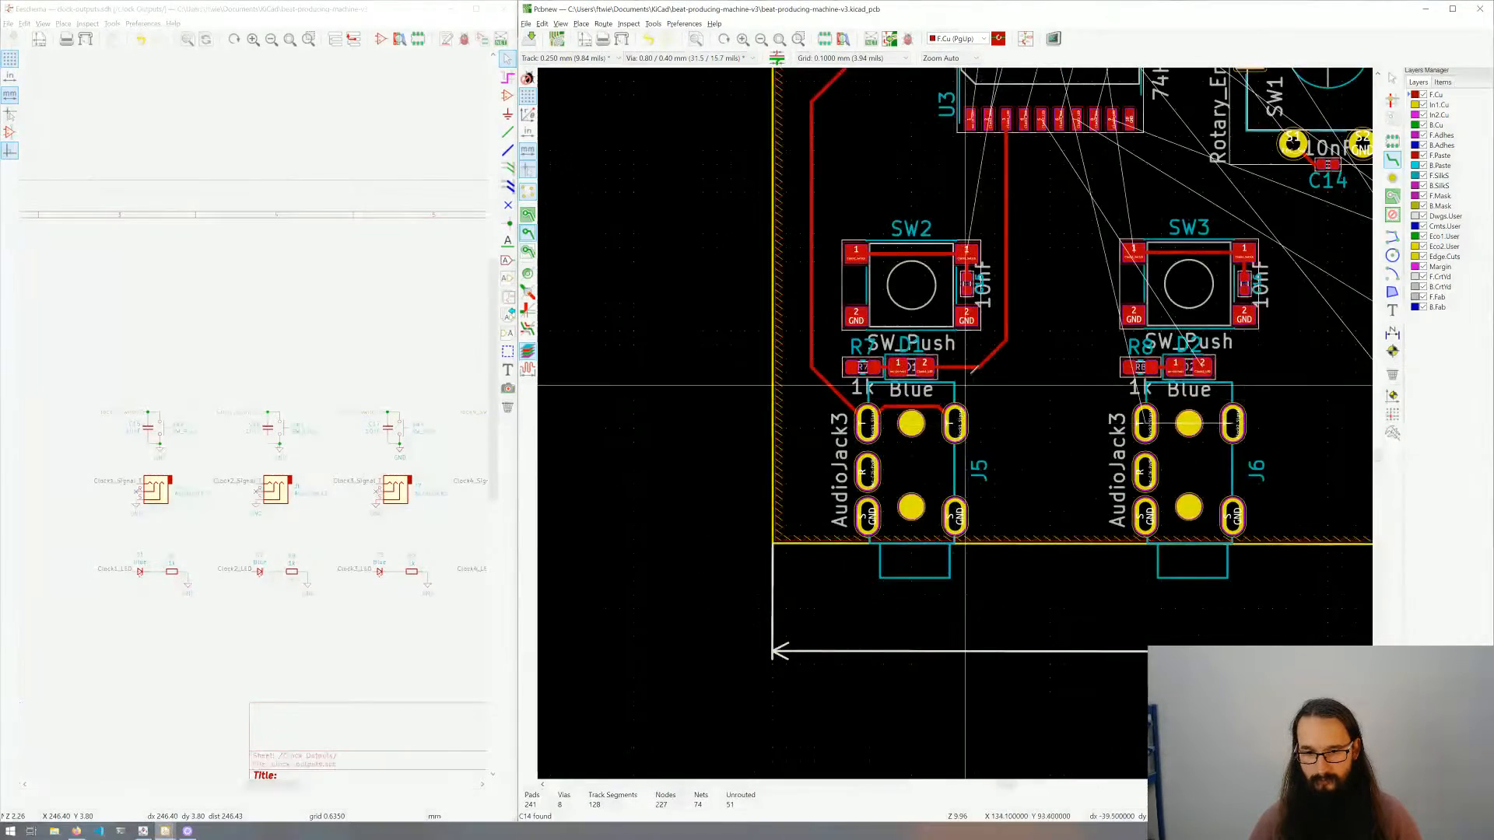
scroll(885, 378, "up", 3)
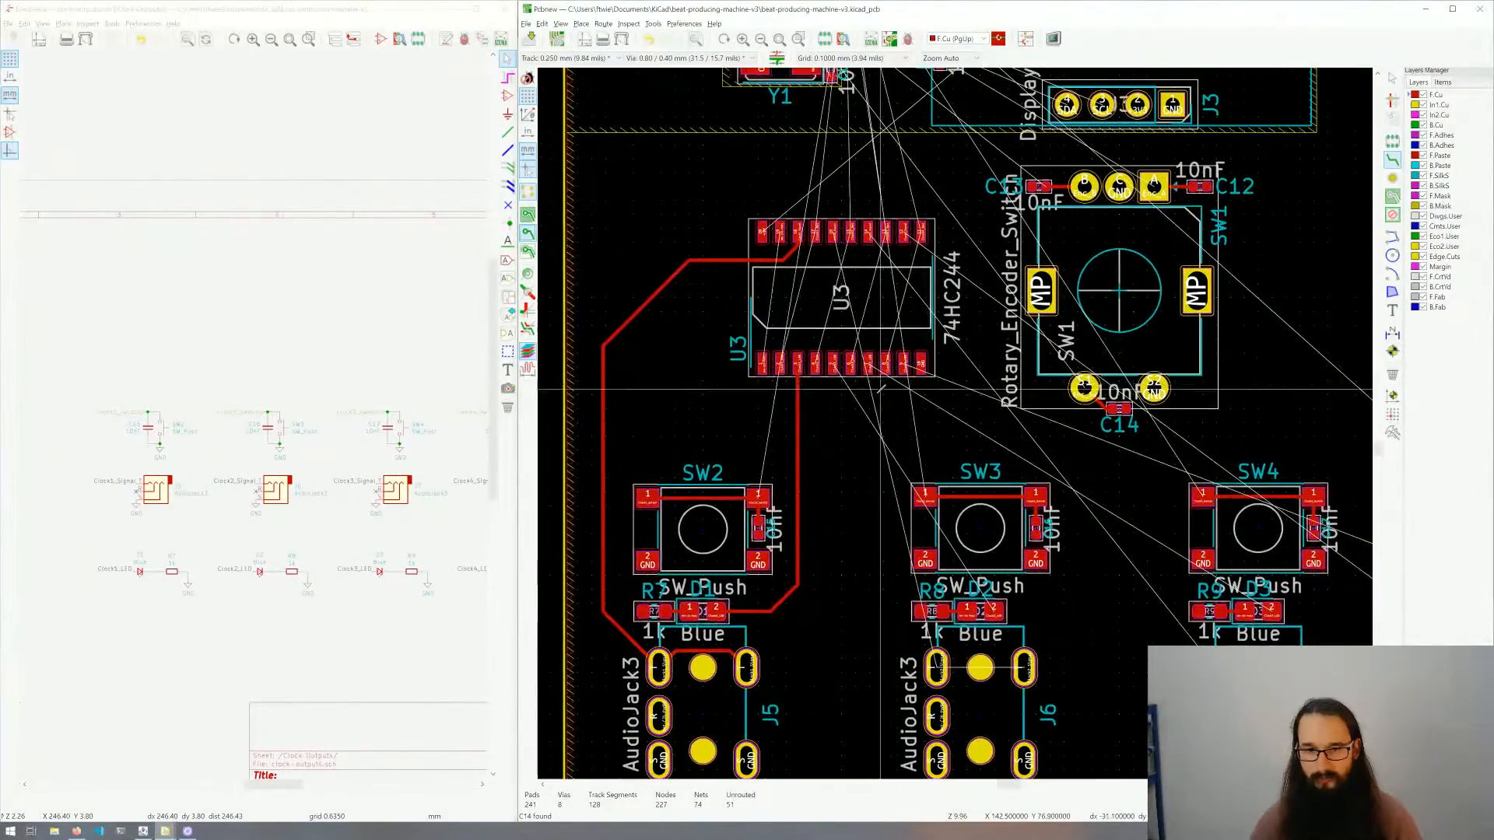
scroll(882, 387, "up", 3)
left_click(850, 343)
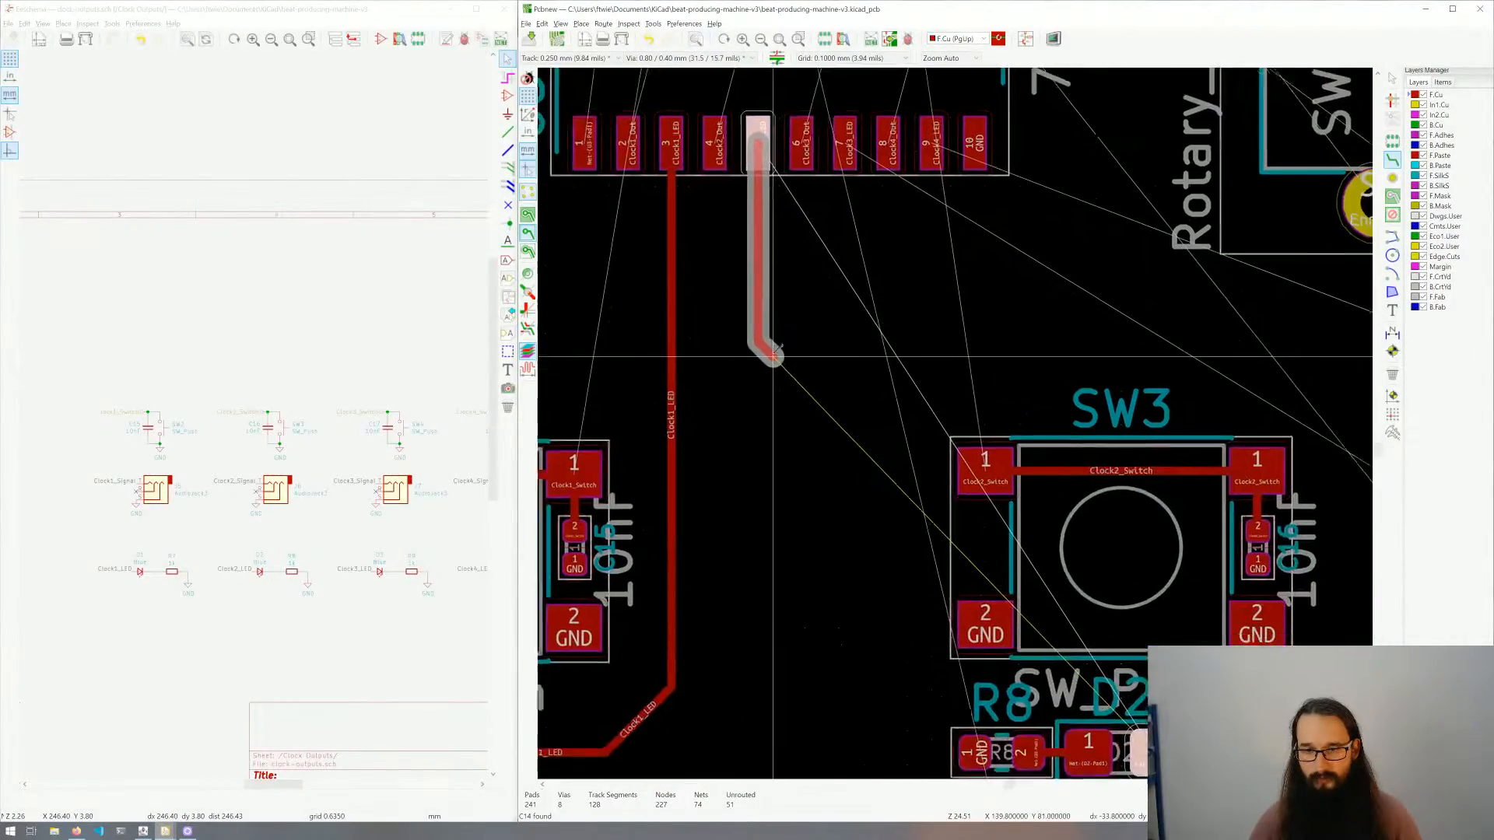
left_click(865, 692)
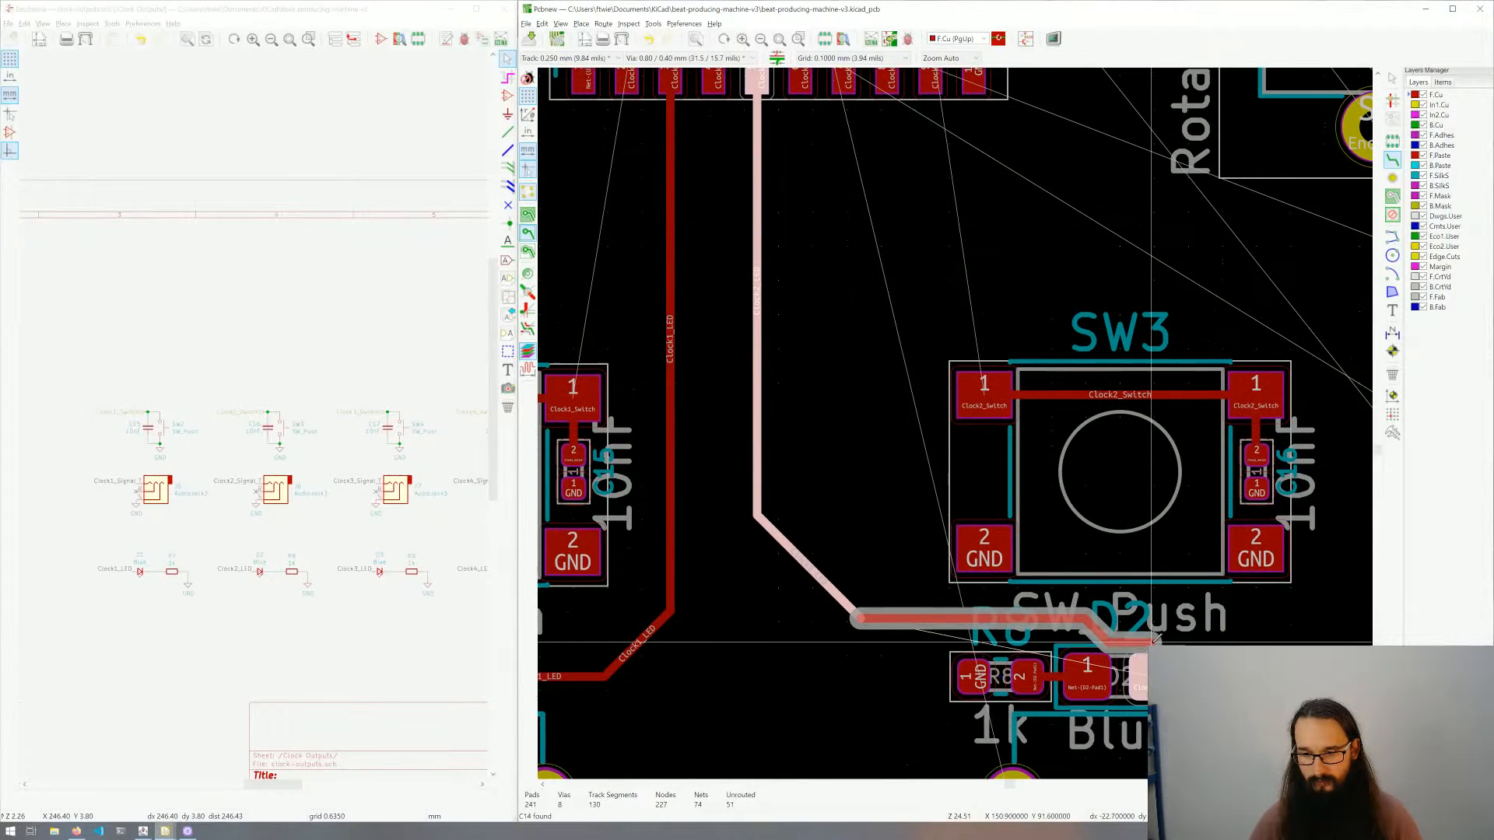
left_click(1143, 660)
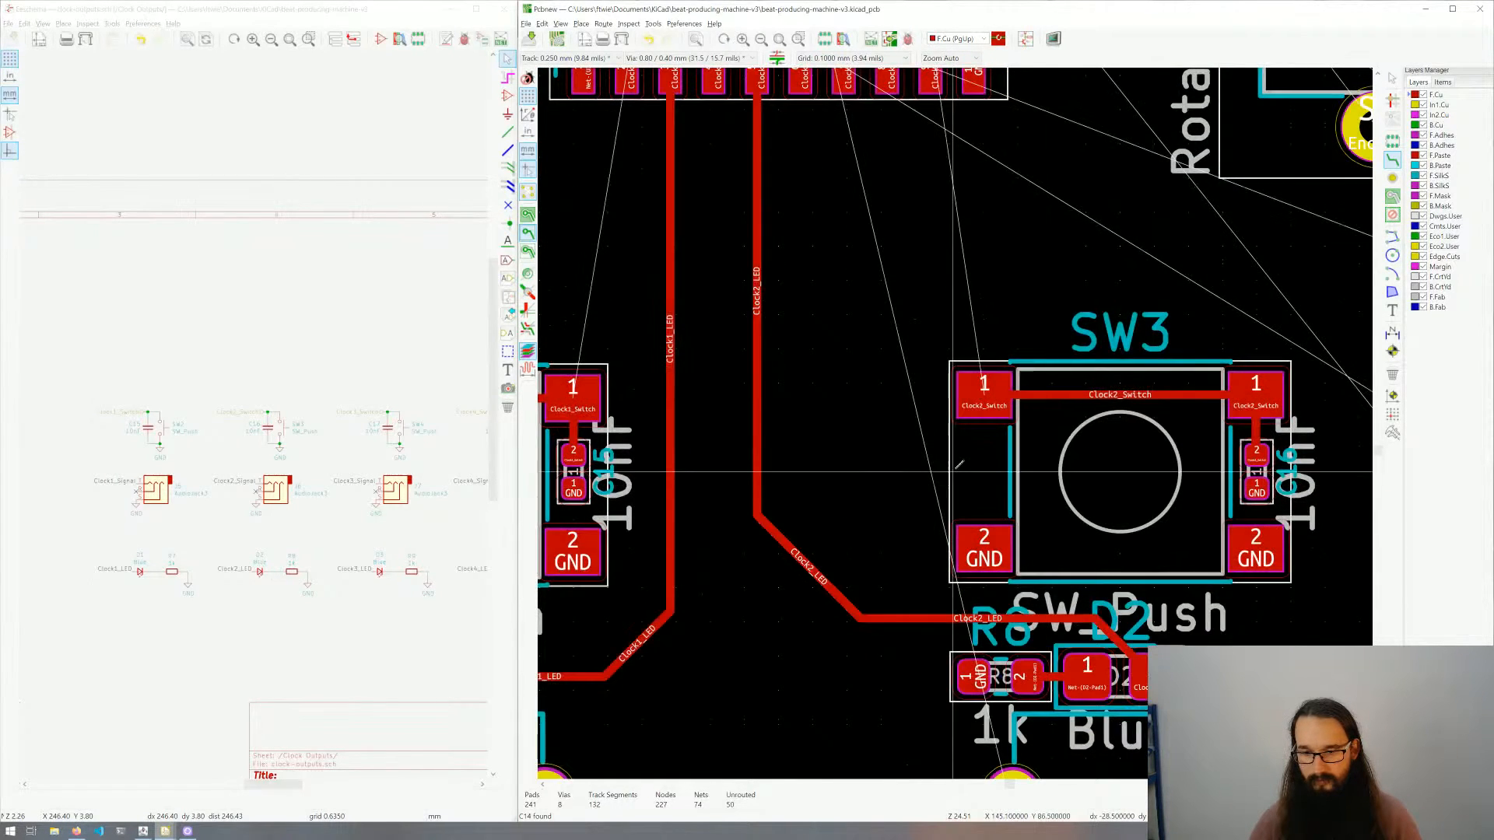
Step: Route Clock2_Signal on F.Cu from U3 pad 16 around U3 and SW3 to jack J6, and join both J6 T pads
scroll(960, 465, "up", 5)
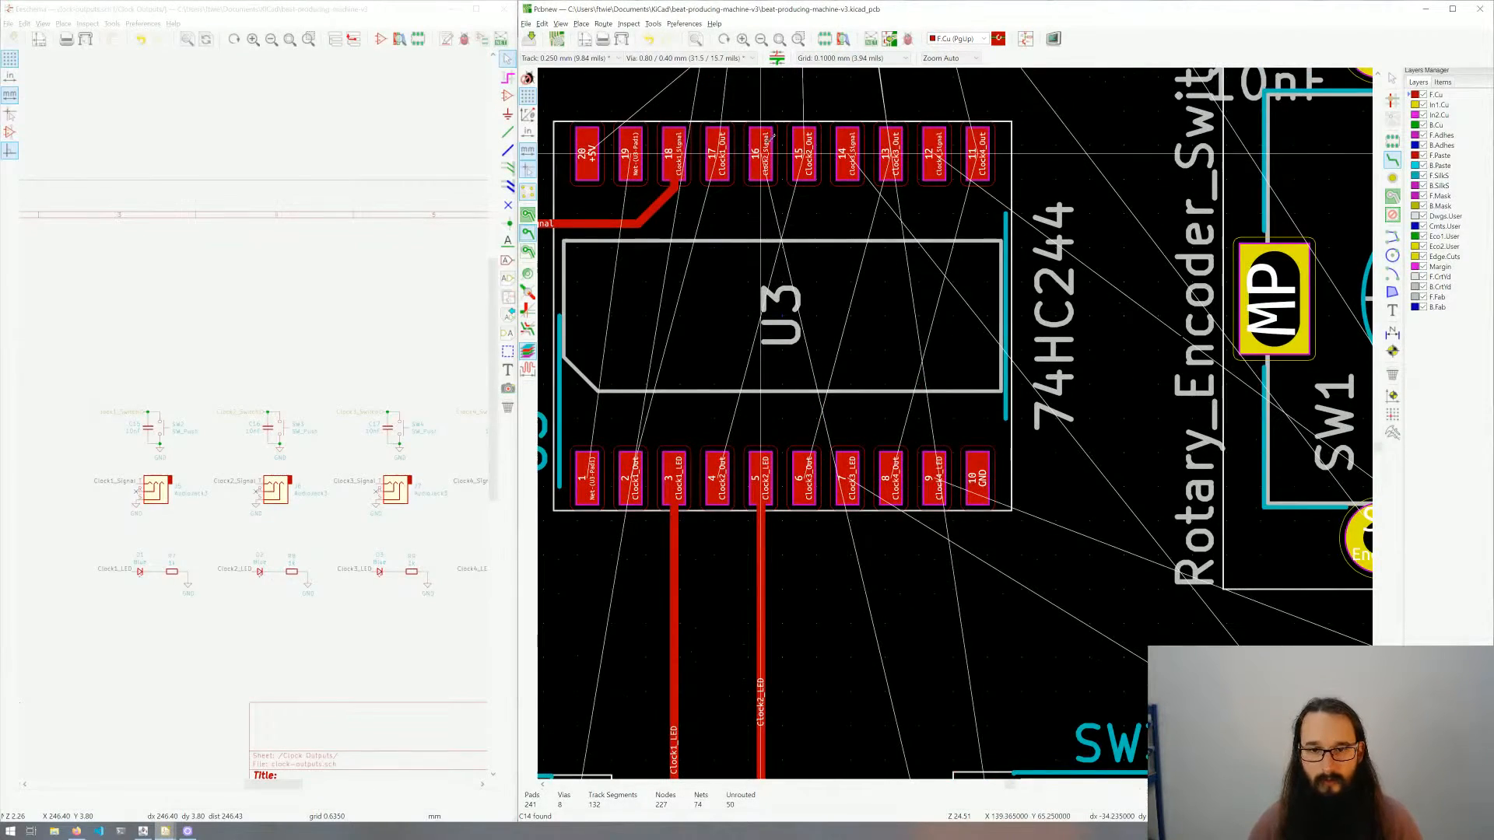
left_click(760, 154)
scroll(727, 241, "down", 3)
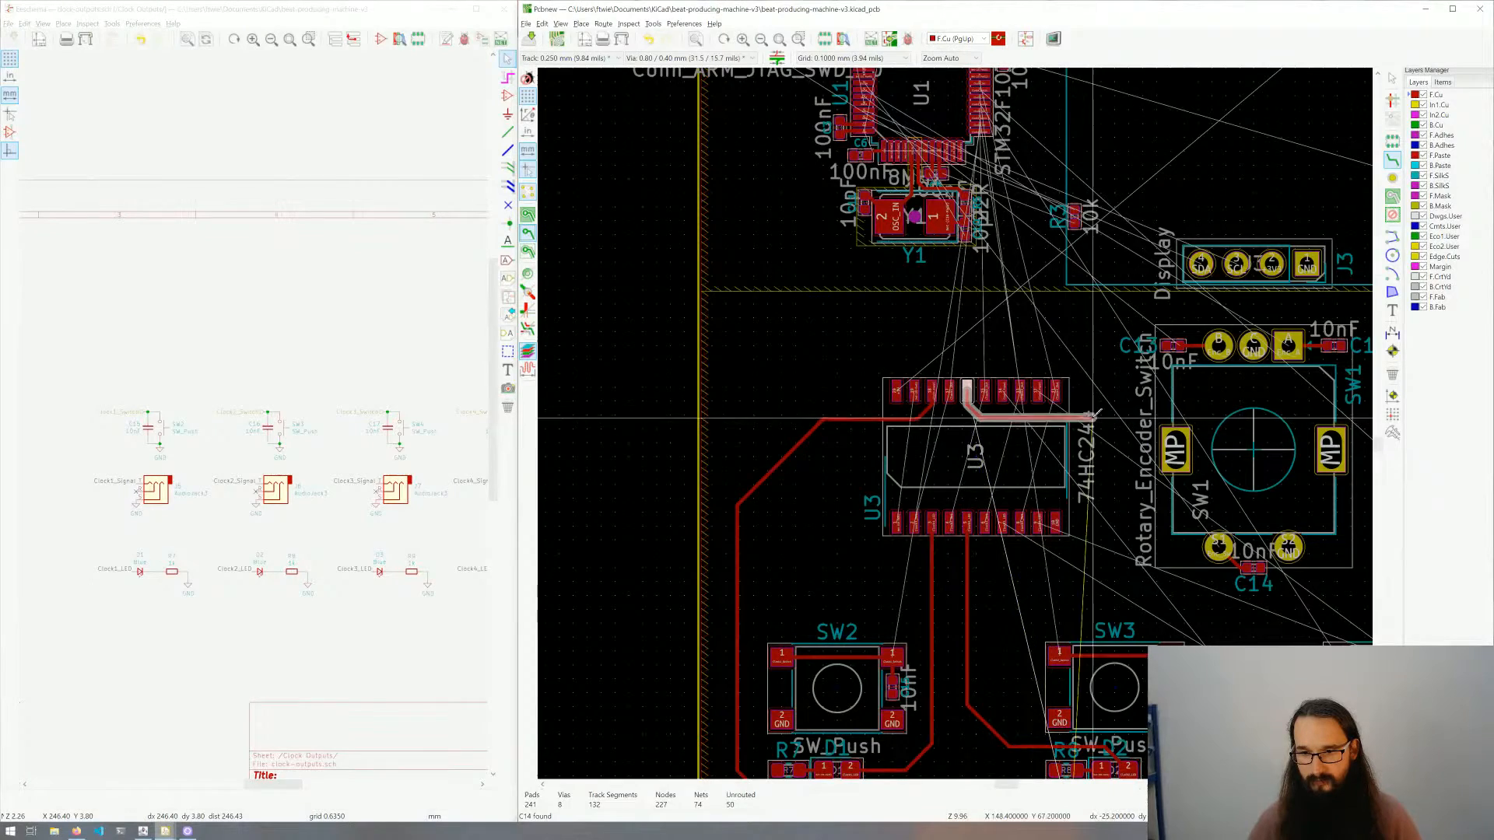
scroll(1085, 430, "up", 3)
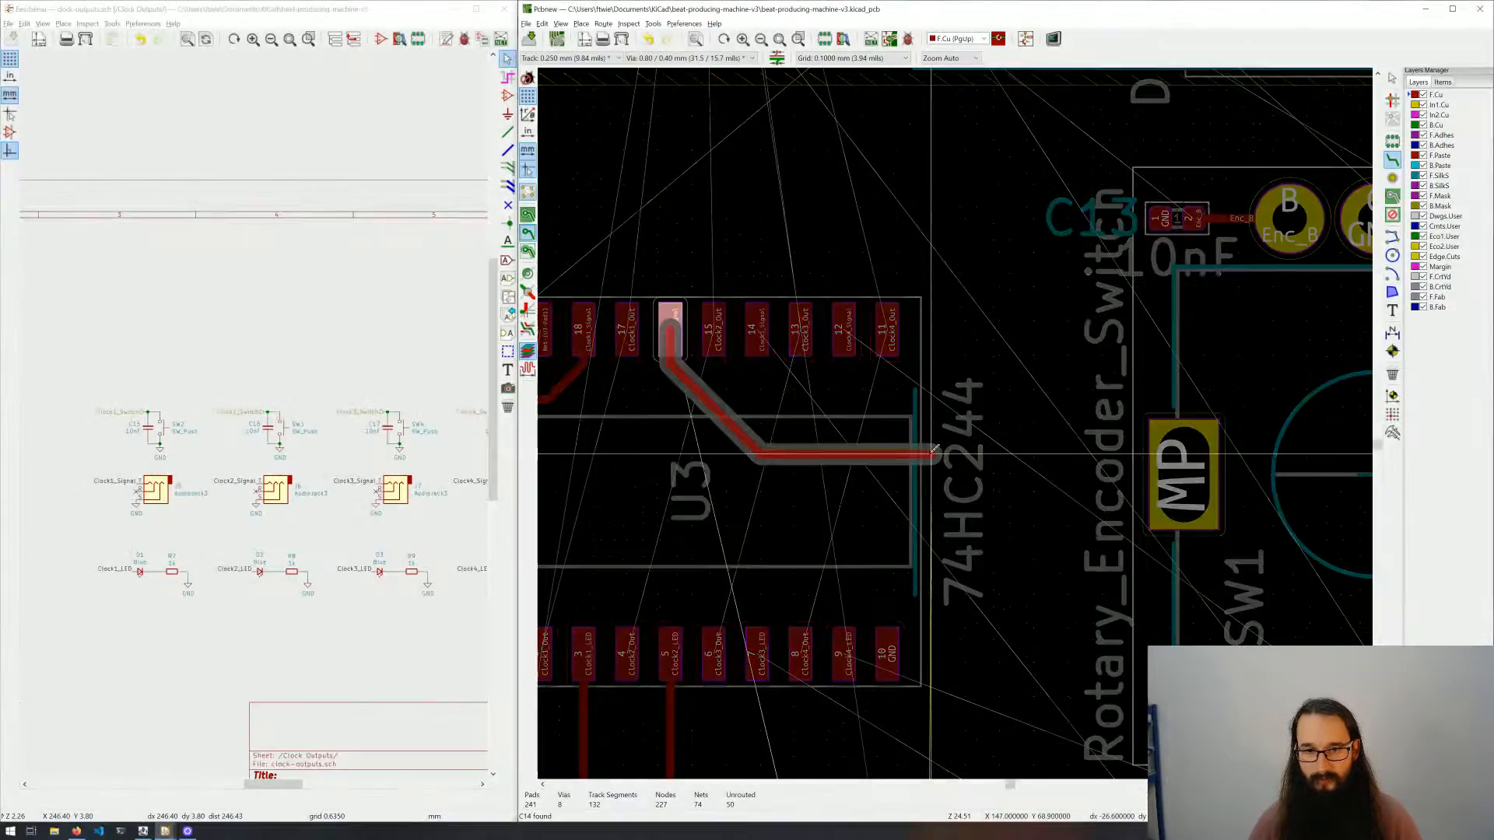
left_click(934, 453)
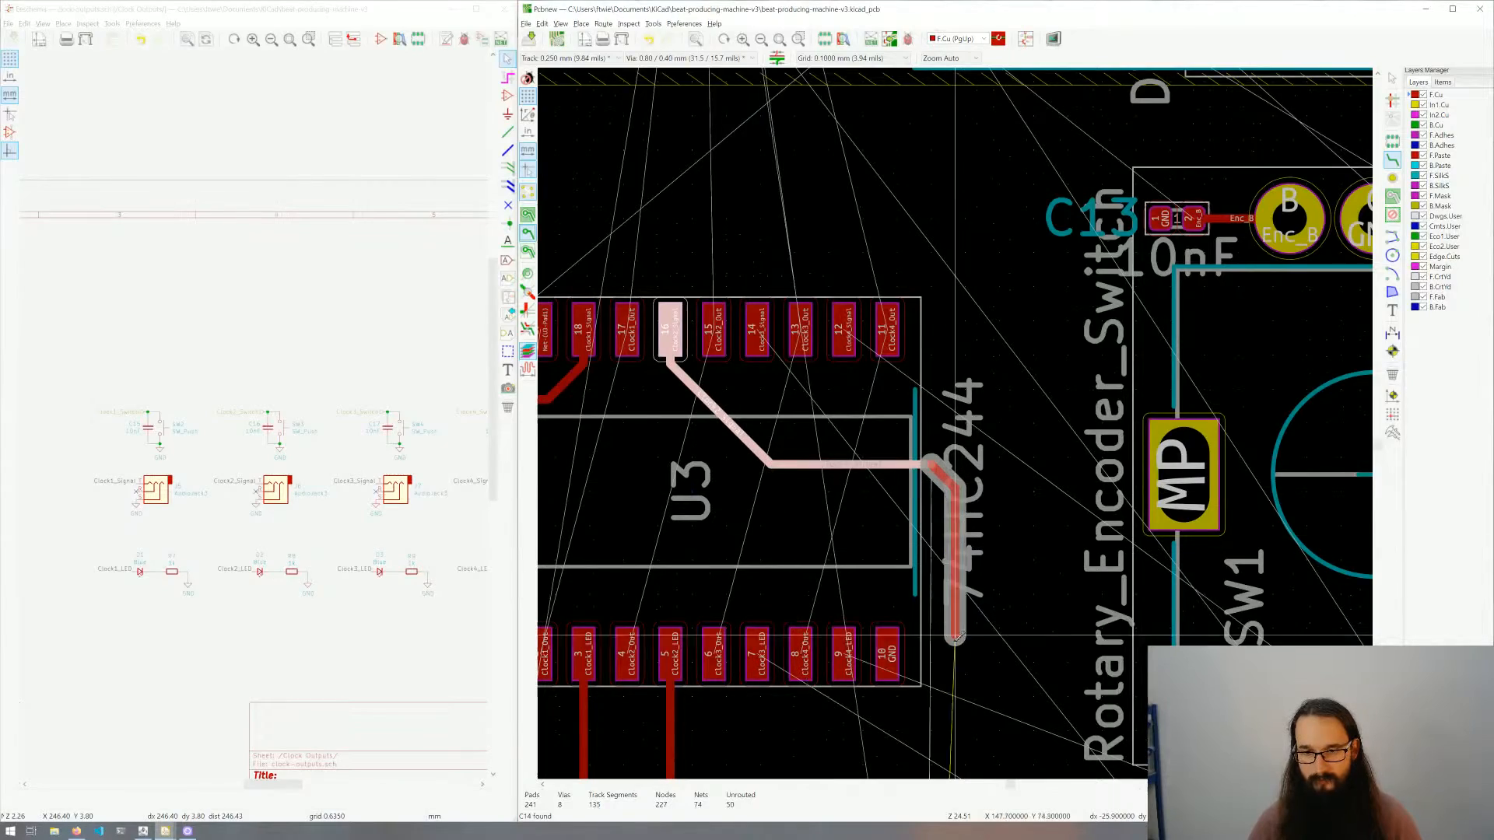
scroll(952, 600, "down", 1)
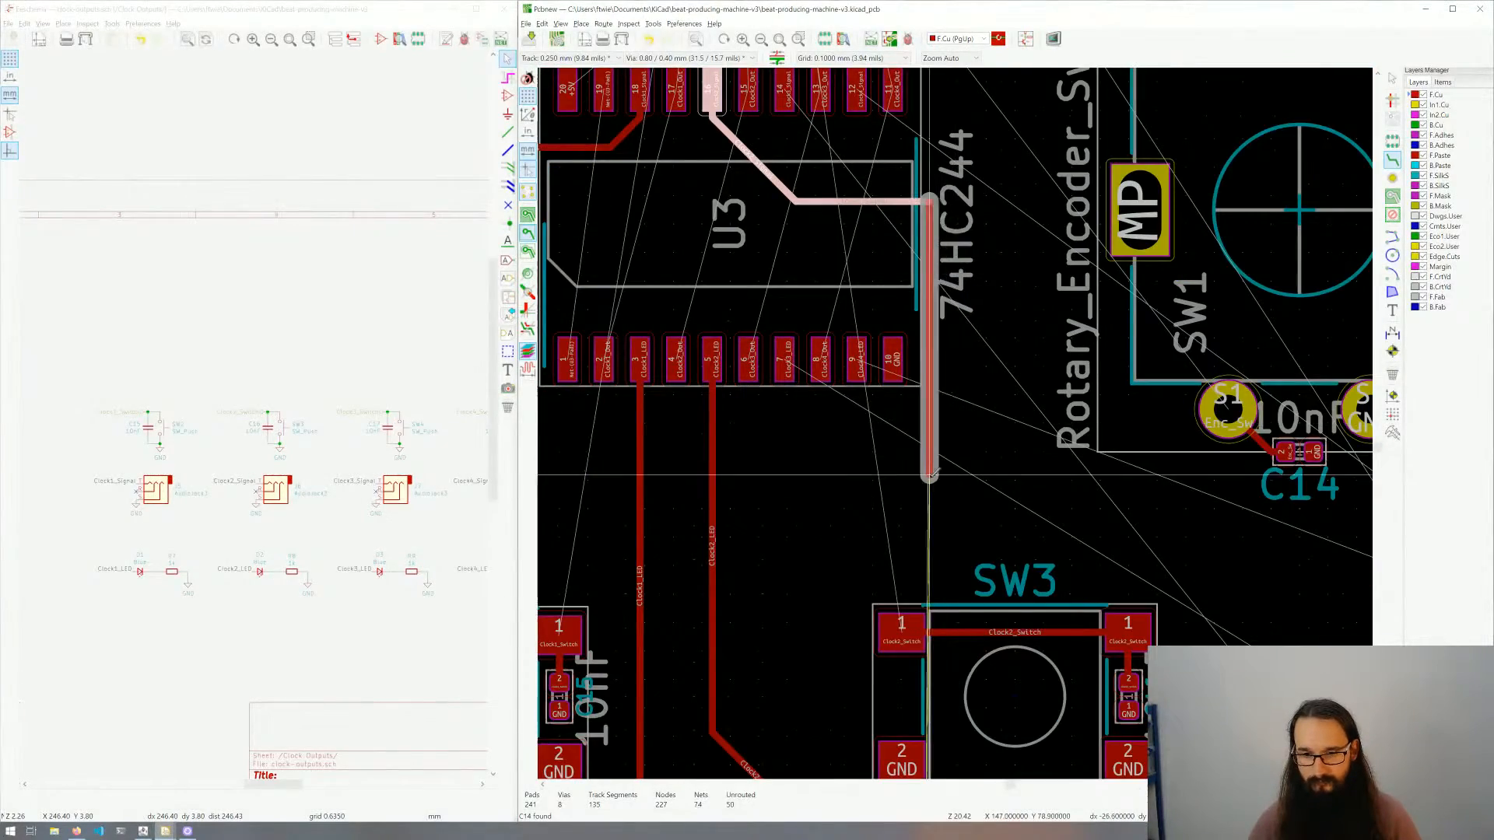
scroll(956, 421, "down", 1)
scroll(956, 421, "down", 4)
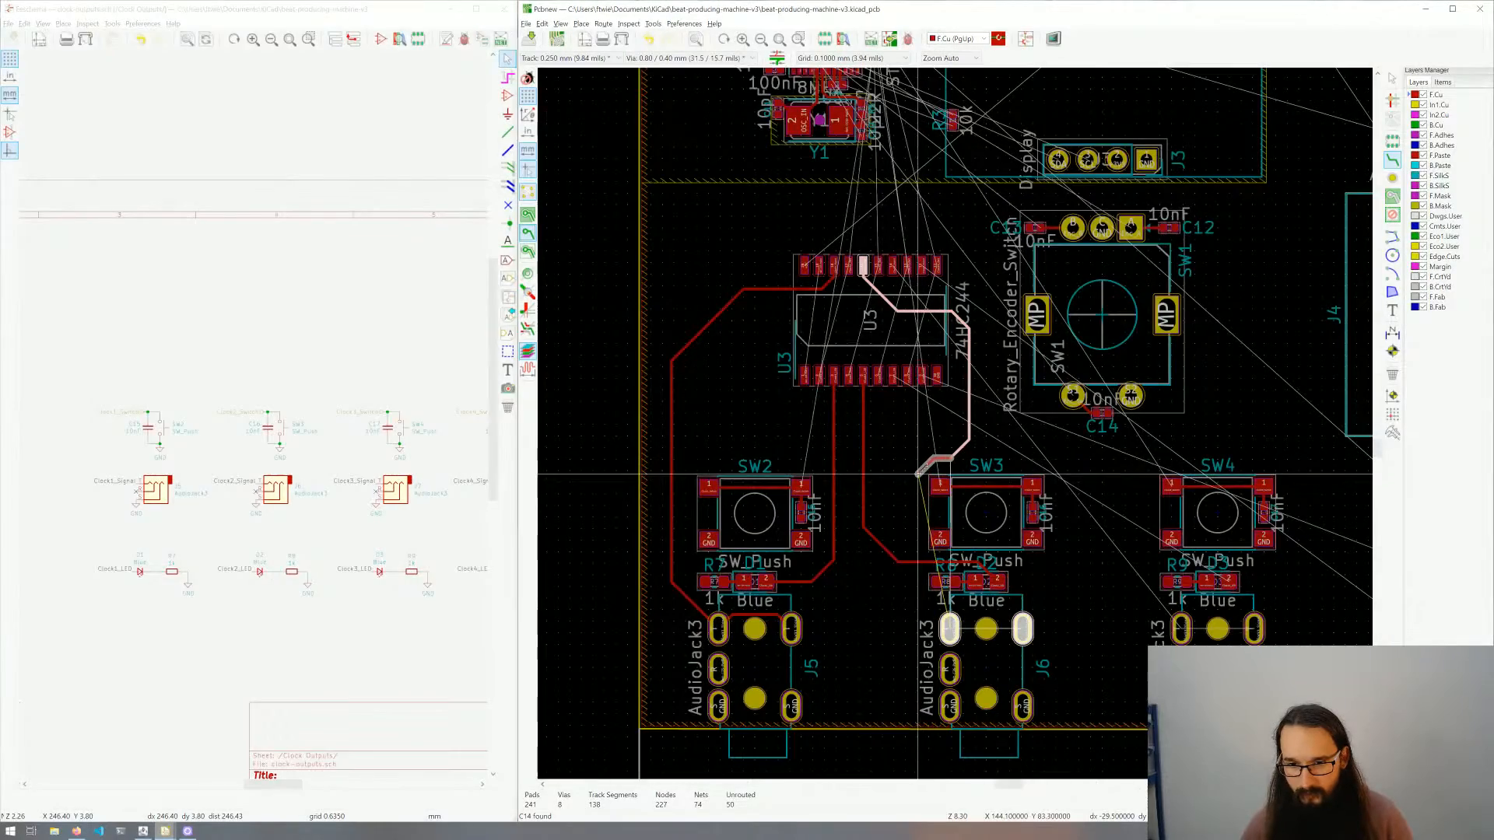
left_click(931, 555)
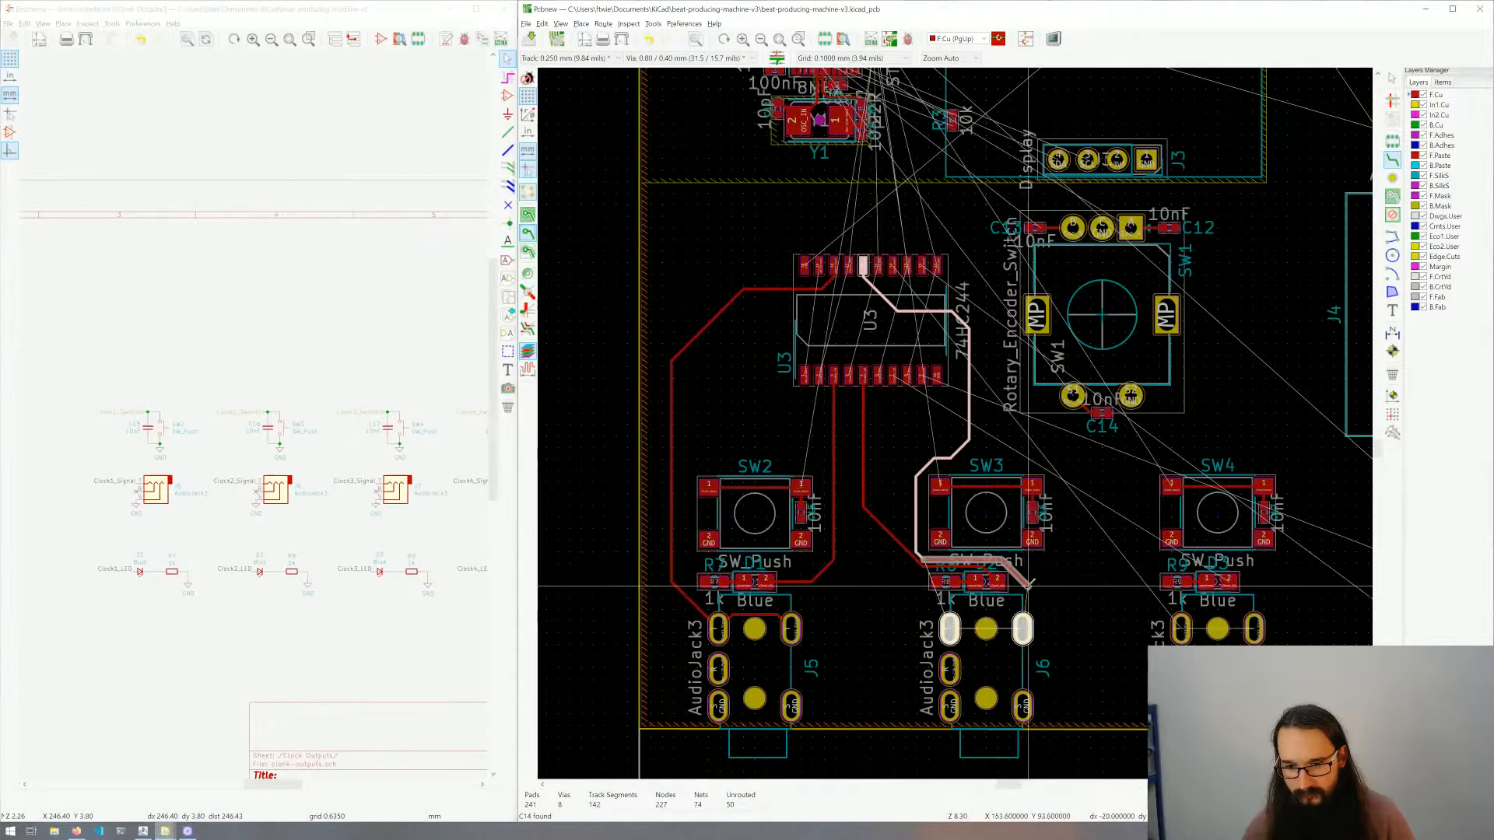
left_click(1023, 628)
left_click(950, 629)
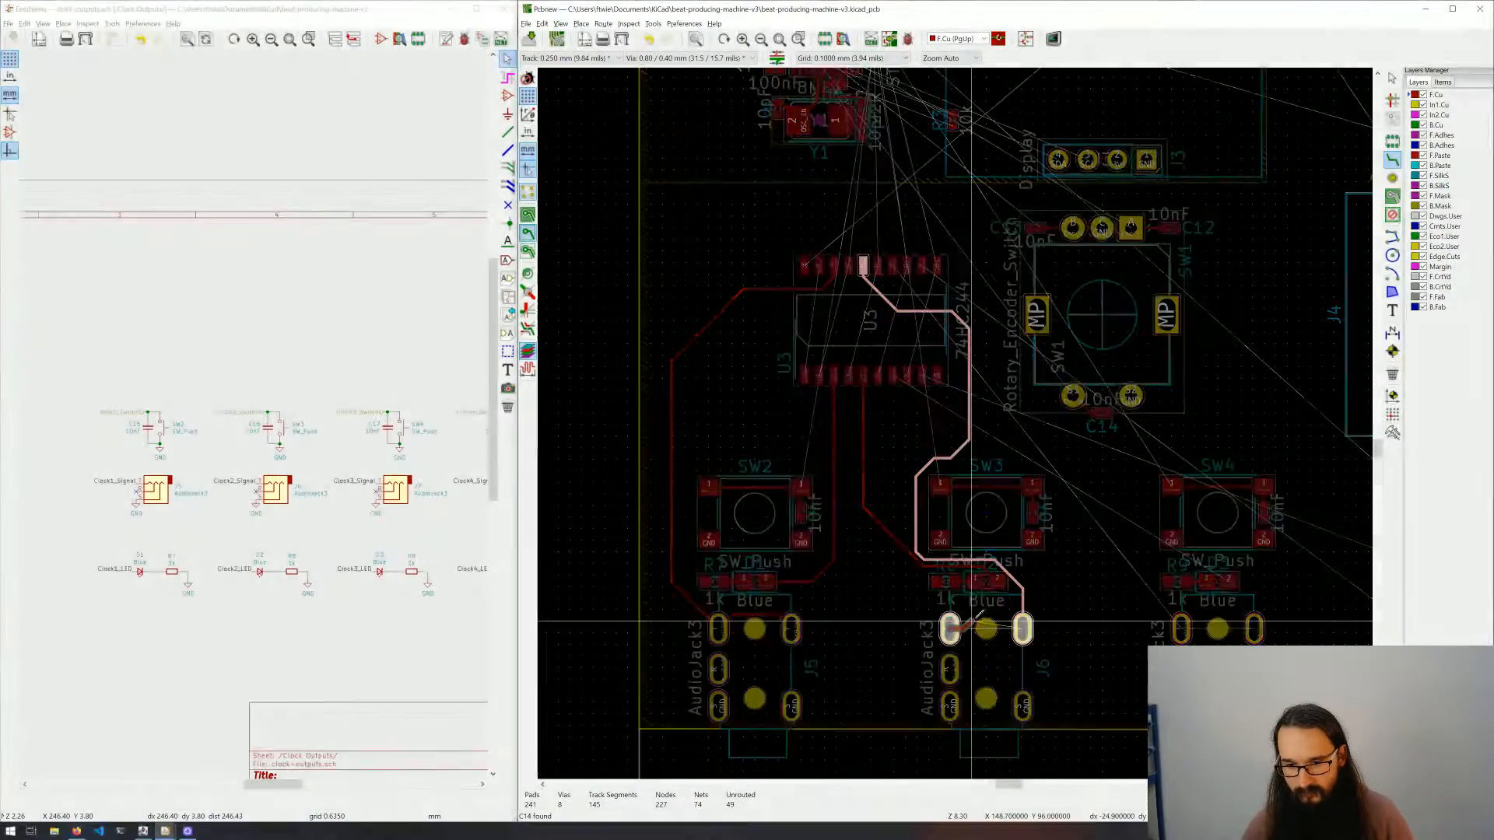
left_click(1023, 628)
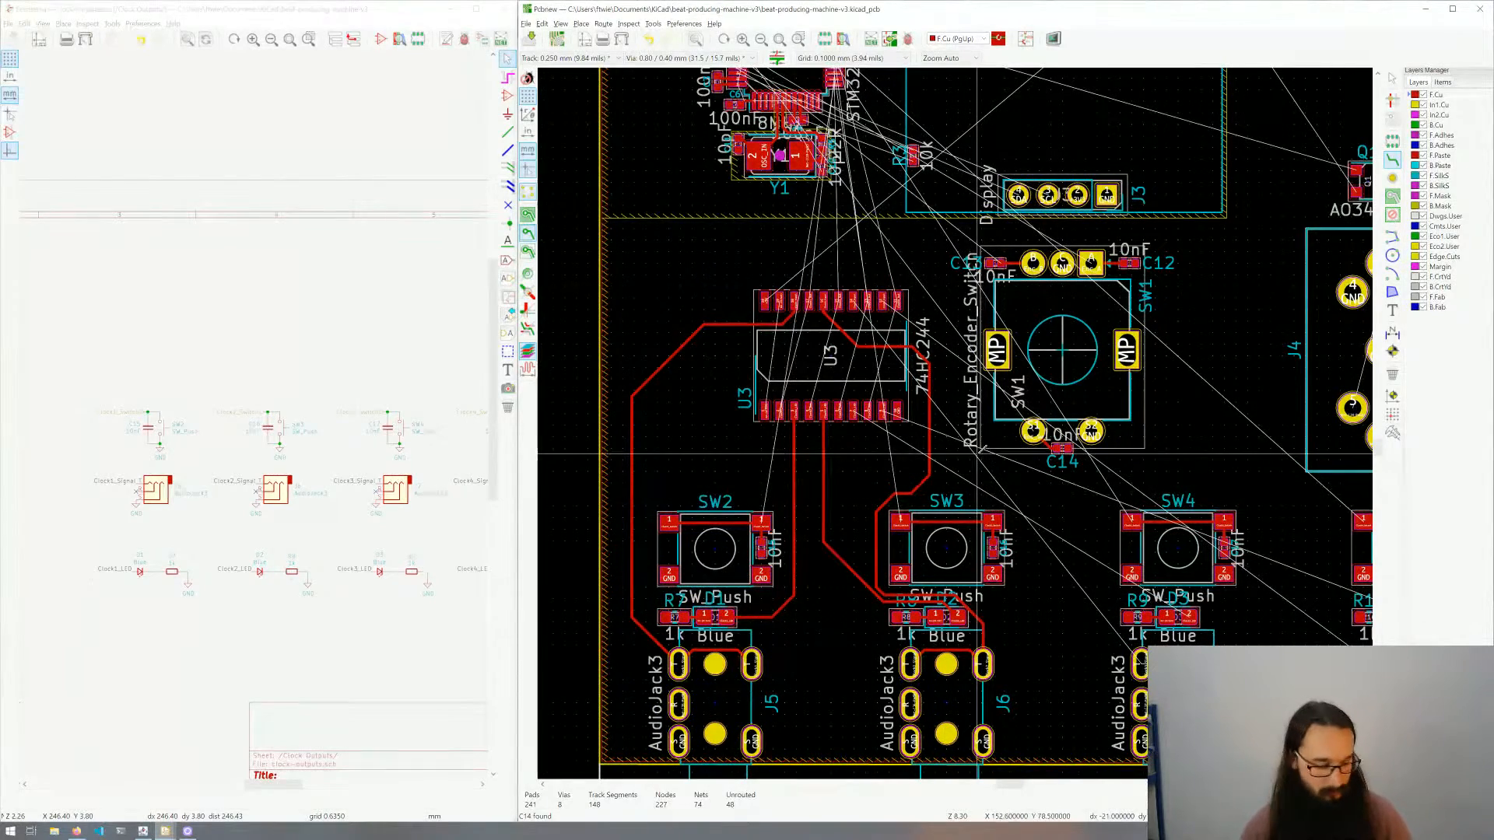
Step: Route Clock3_LED from U3 pad 7 to D3 pad 2, using two vias and a B.Cu segment to cross the Clock2_Signal track
scroll(944, 447, "up", 5)
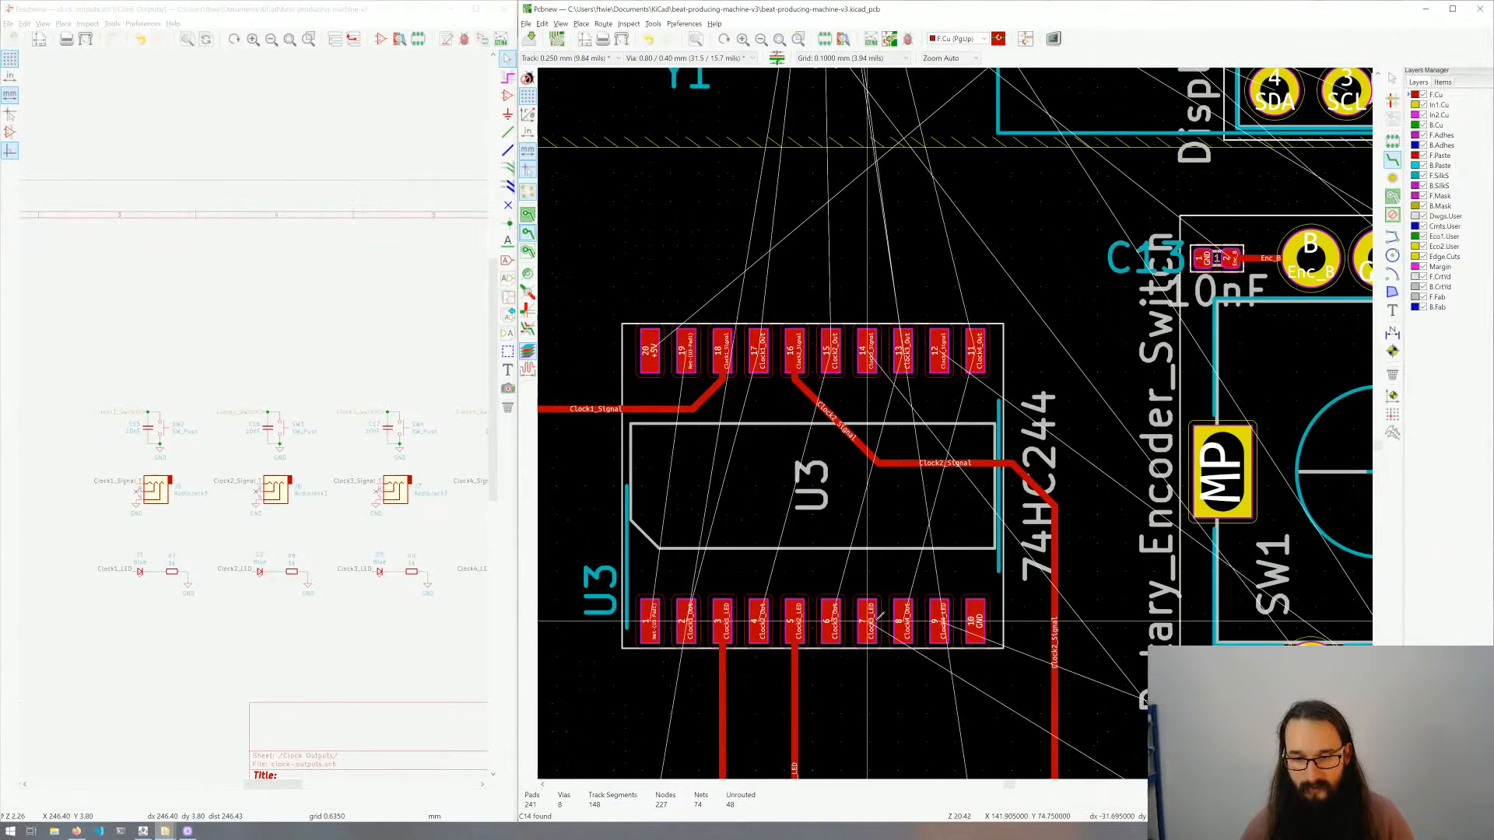
left_click(867, 620)
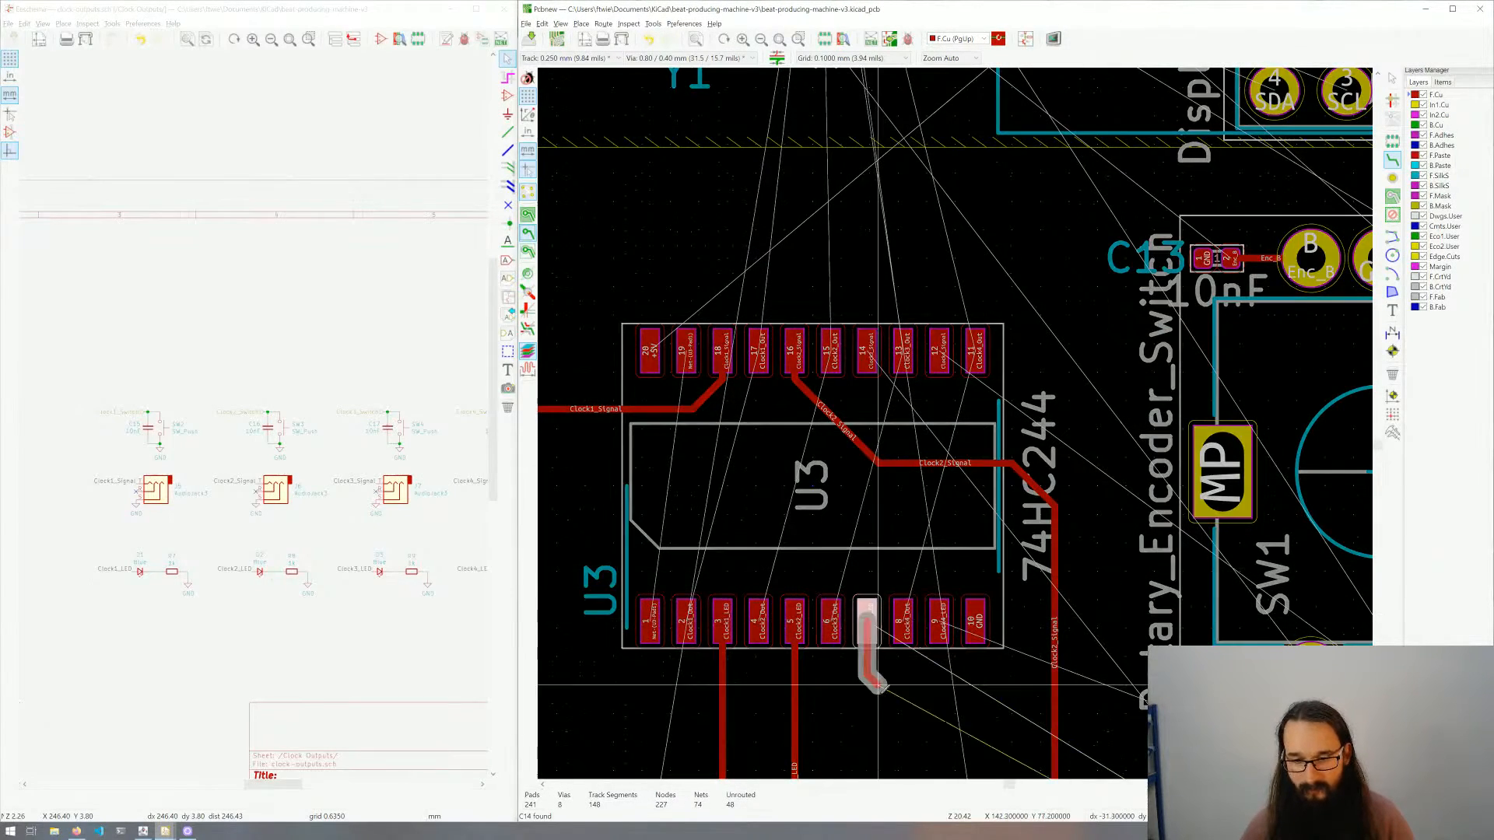
scroll(883, 698, "down", 1)
scroll(956, 420, "down", 3)
scroll(955, 420, "up", 4)
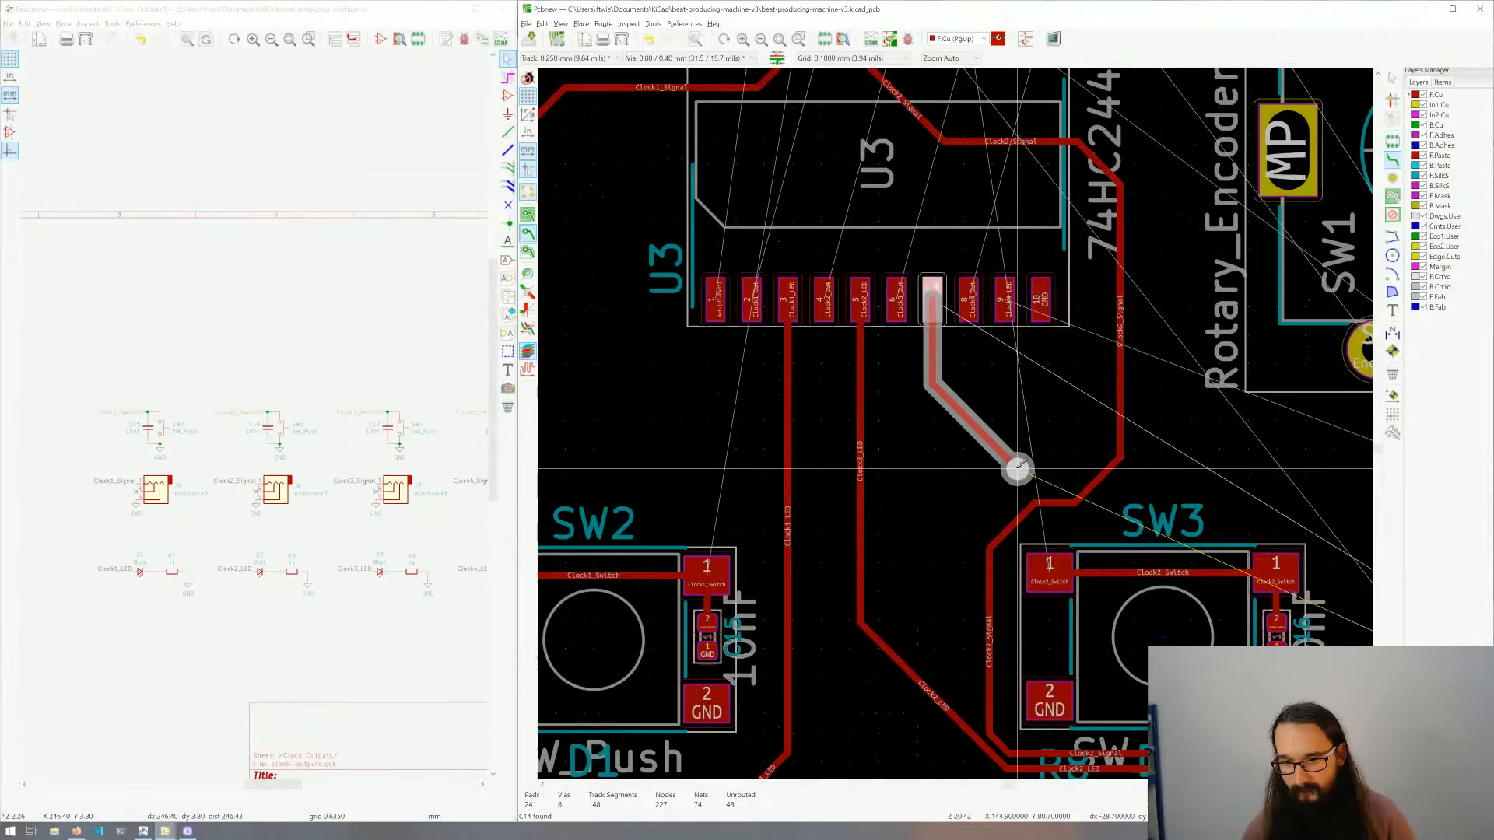
left_click(1018, 467)
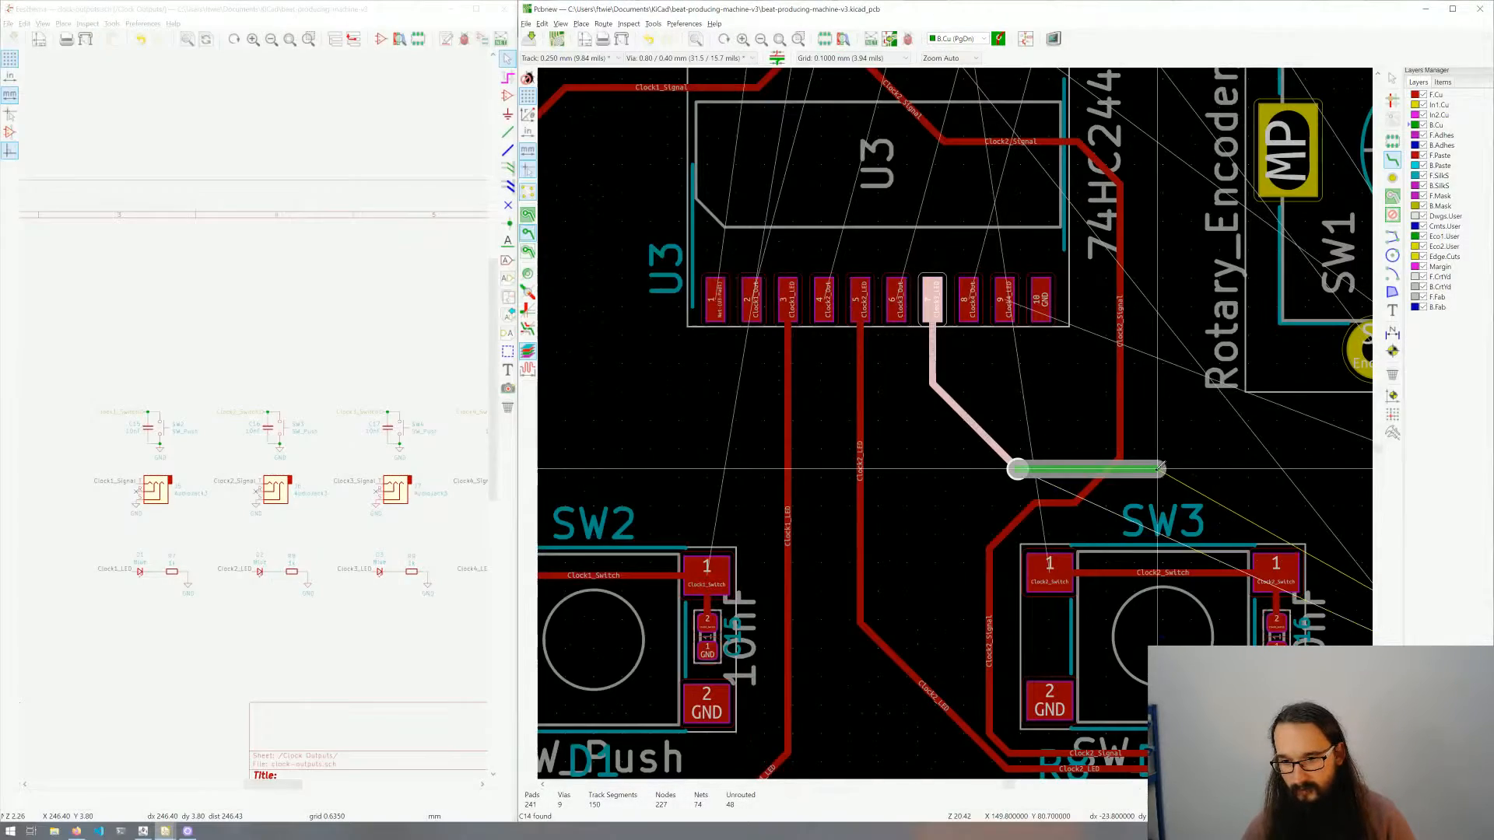
key("v")
scroll(1186, 467, "down", 4)
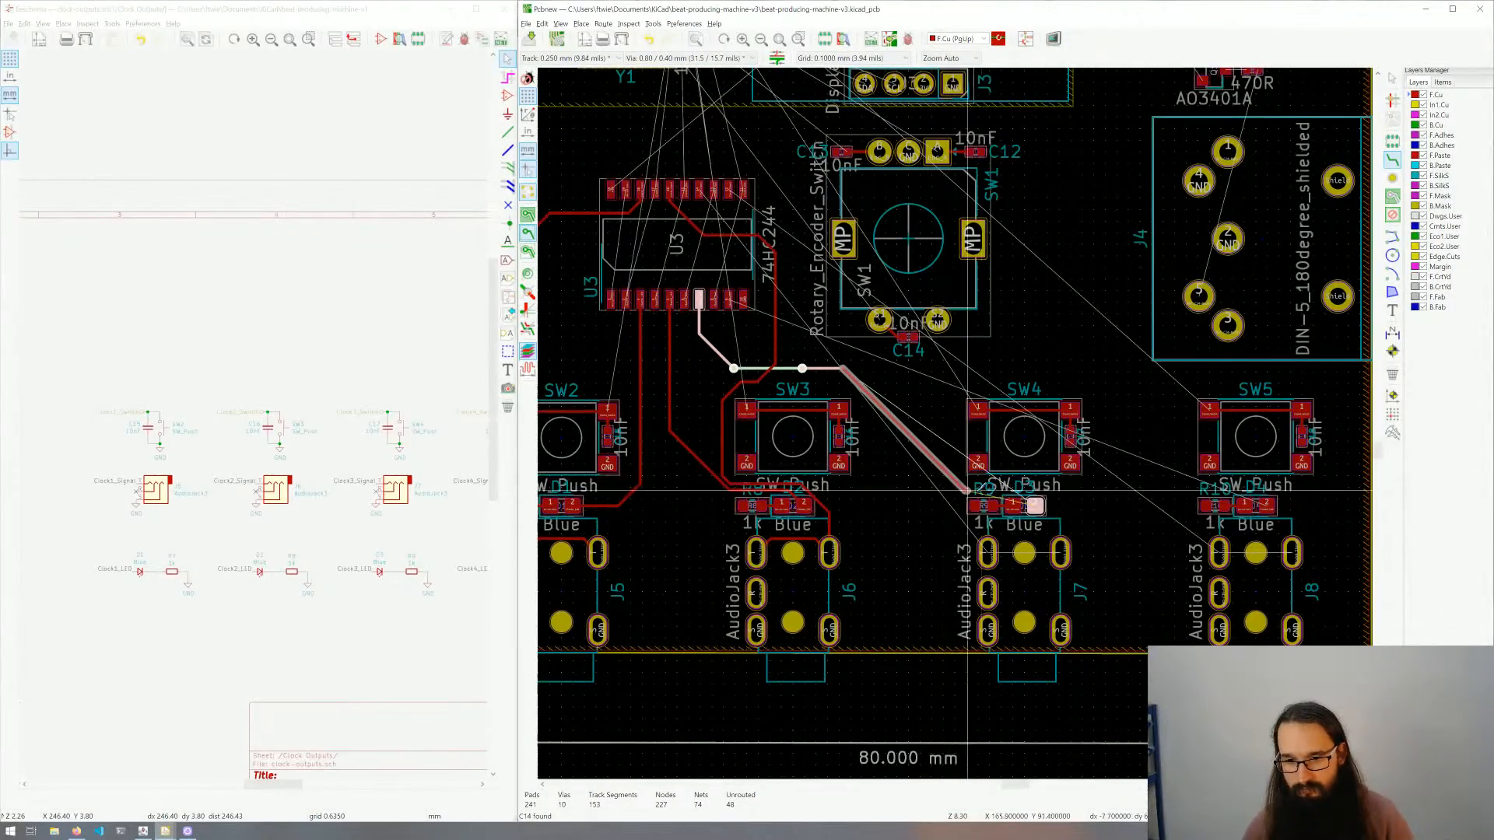
left_click(1020, 490)
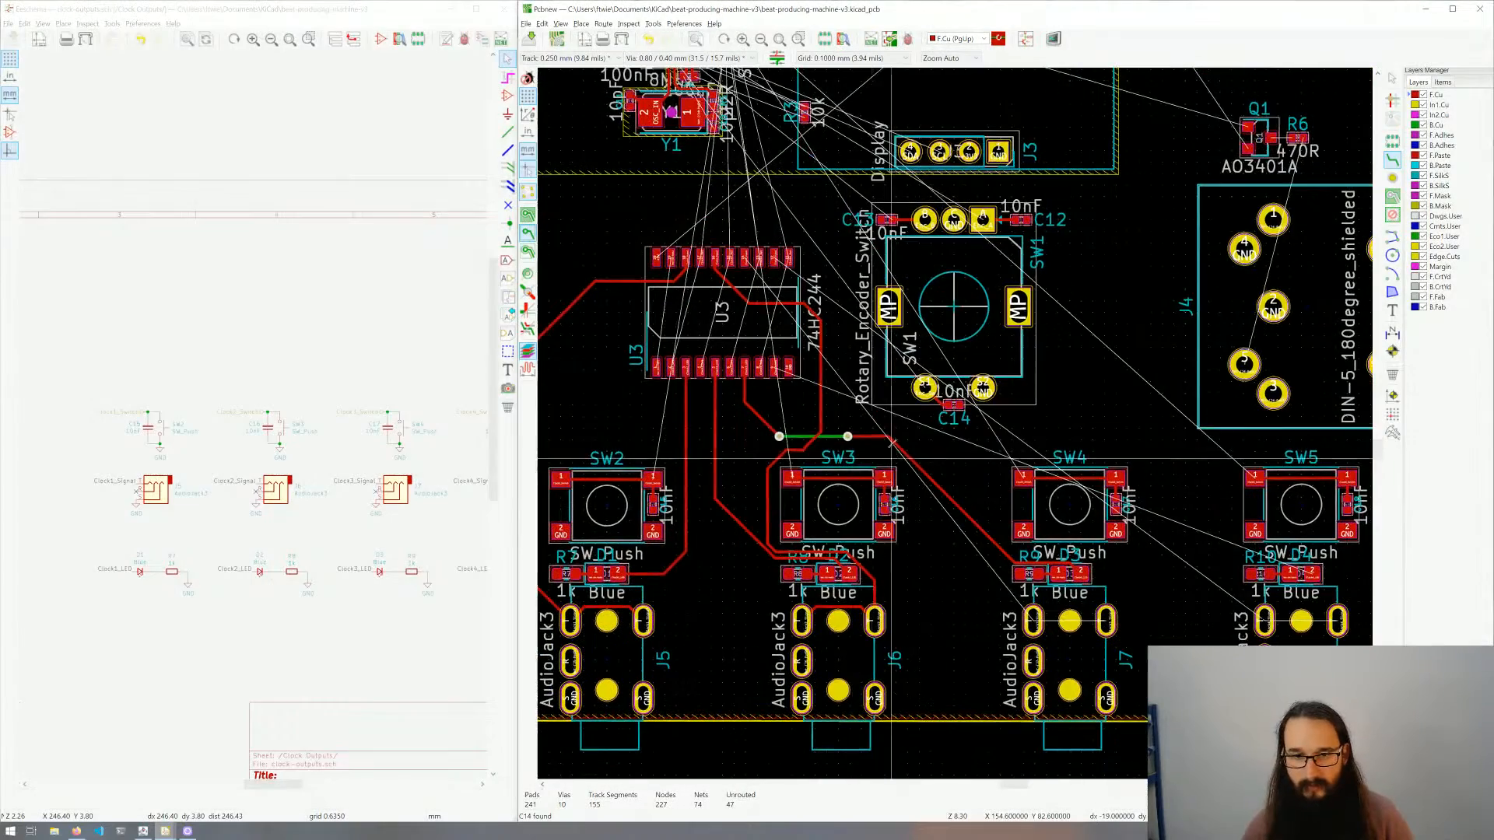
Step: Route Clock3_Signal on F.Cu from jack J7's left T pad, passing above SW3 alongside the Clock3_LED track, to U3 pad 14
scroll(1010, 507, "up", 1)
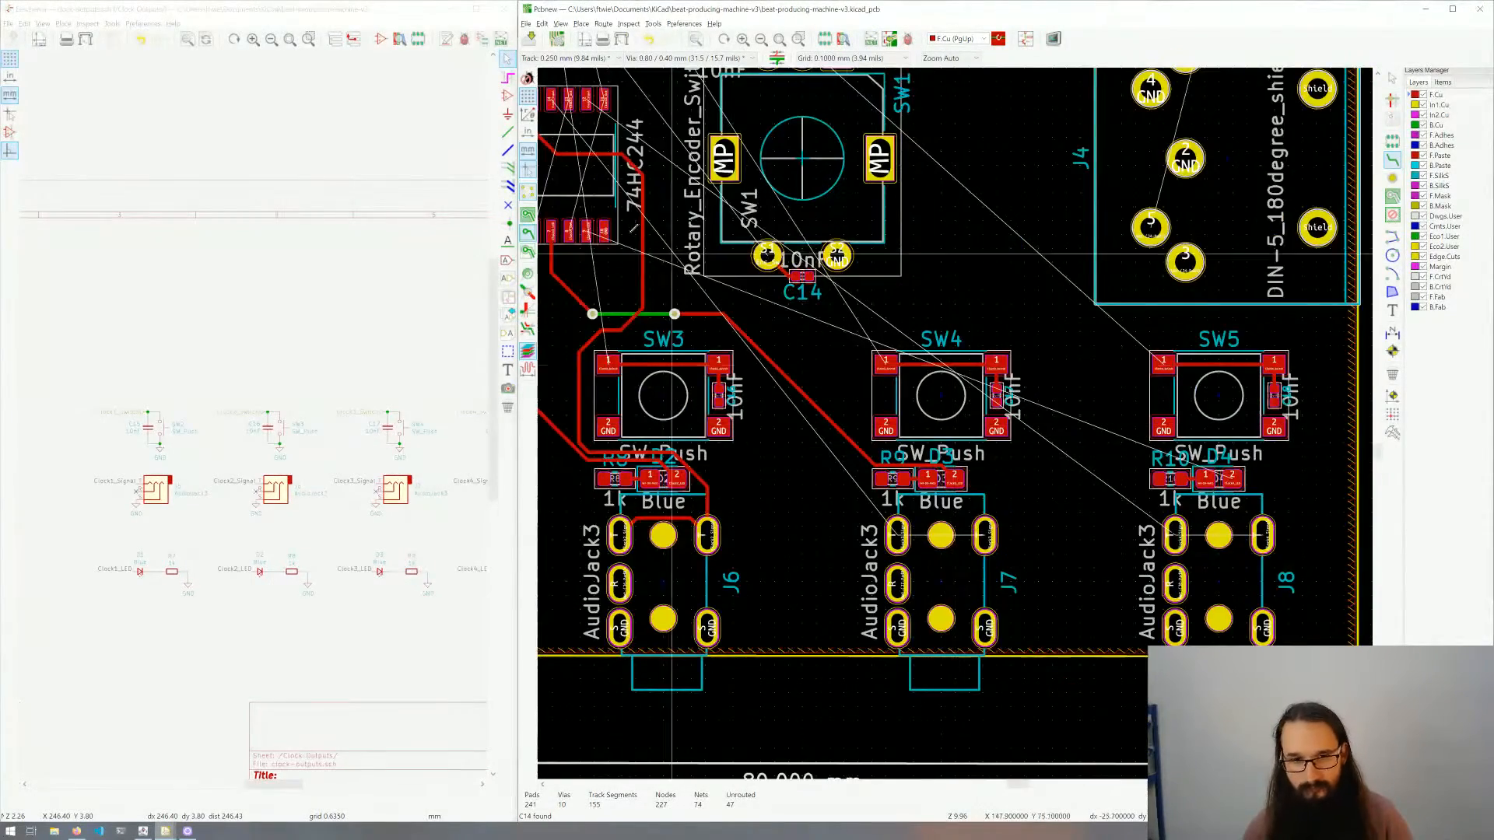
middle_click_drag(674, 251, 725, 321)
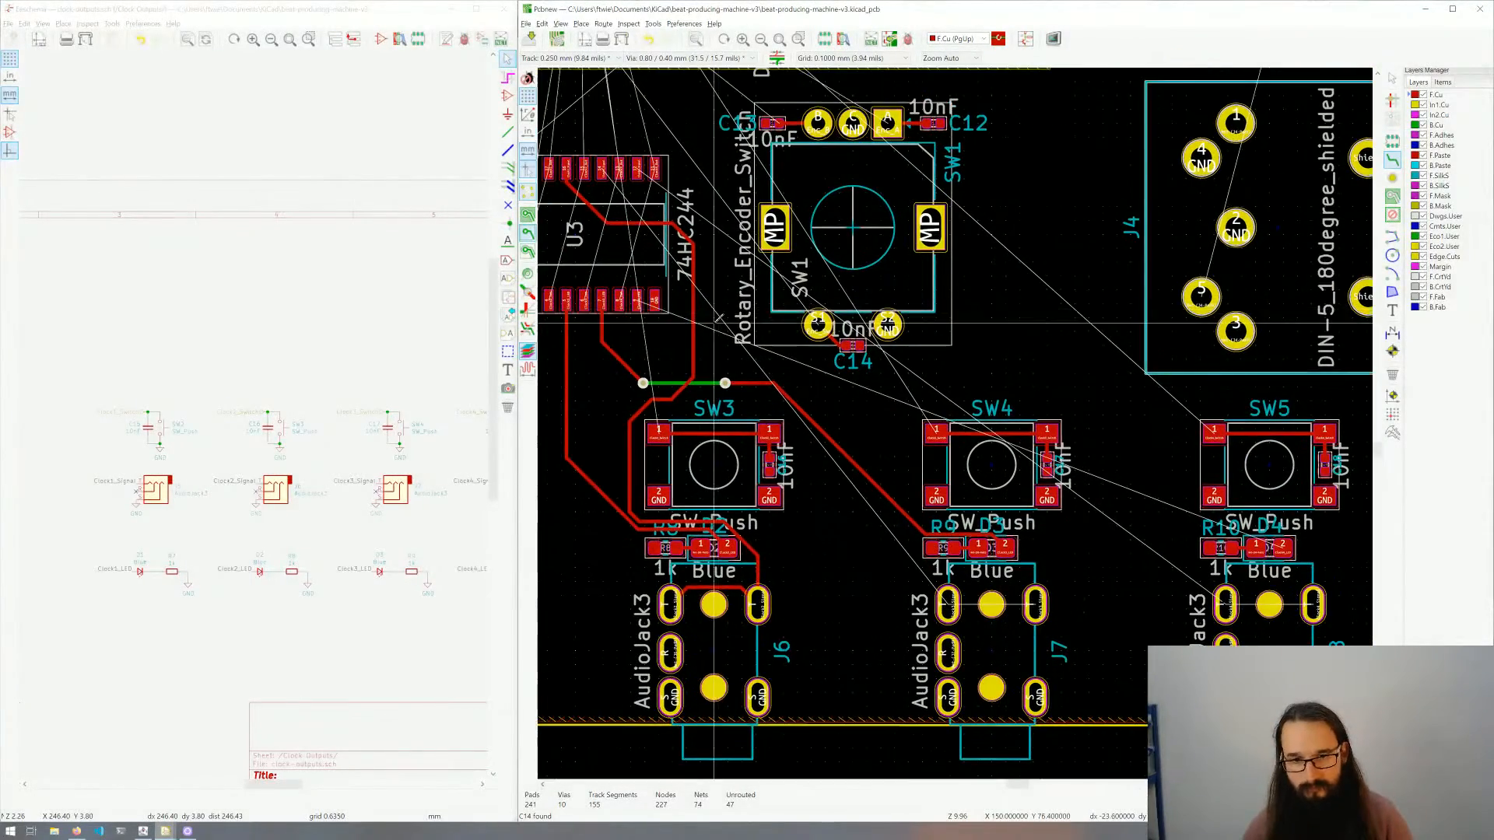
left_click(947, 604)
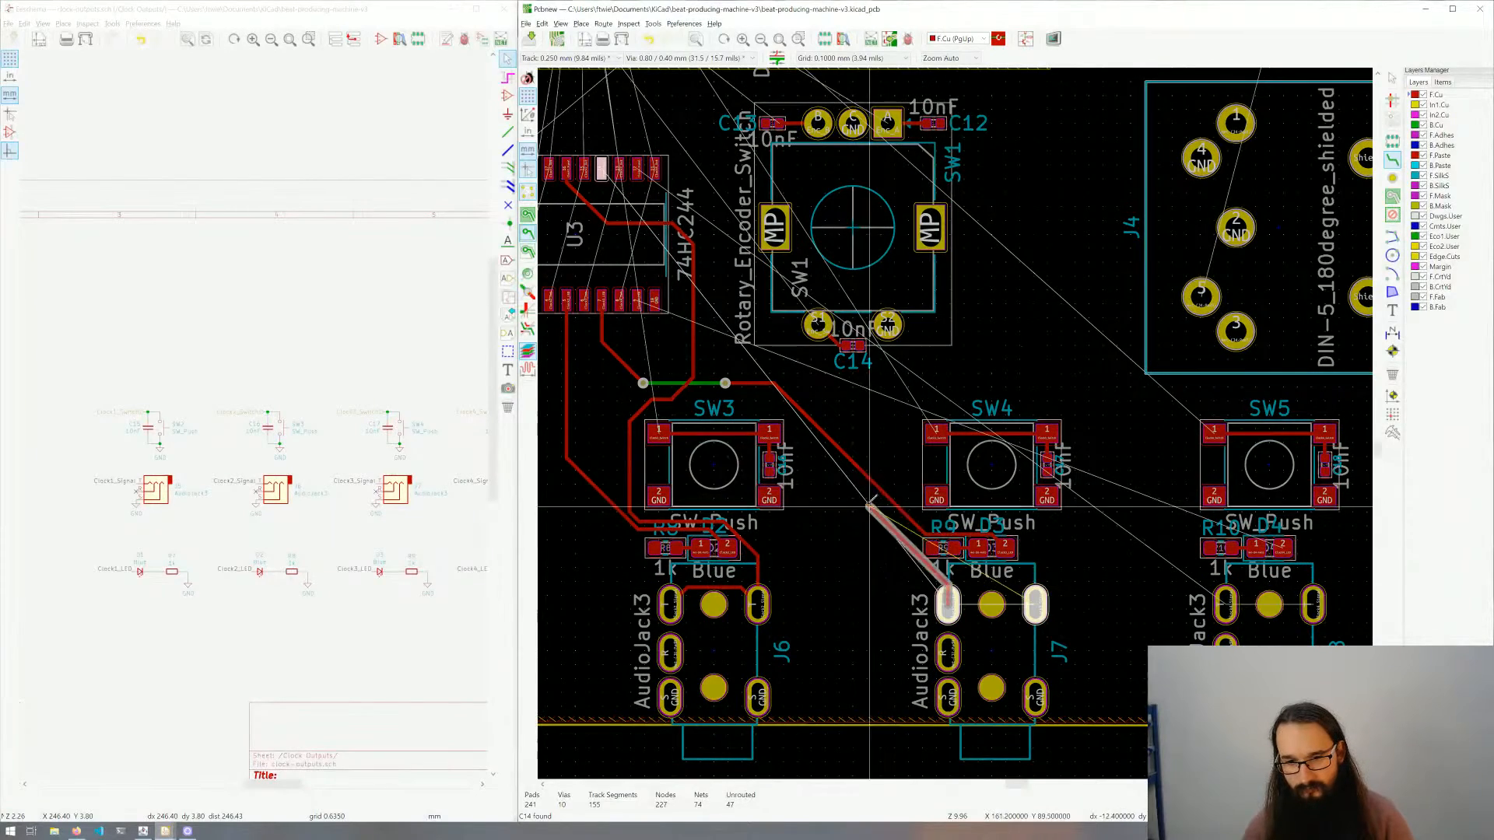
left_click(912, 545)
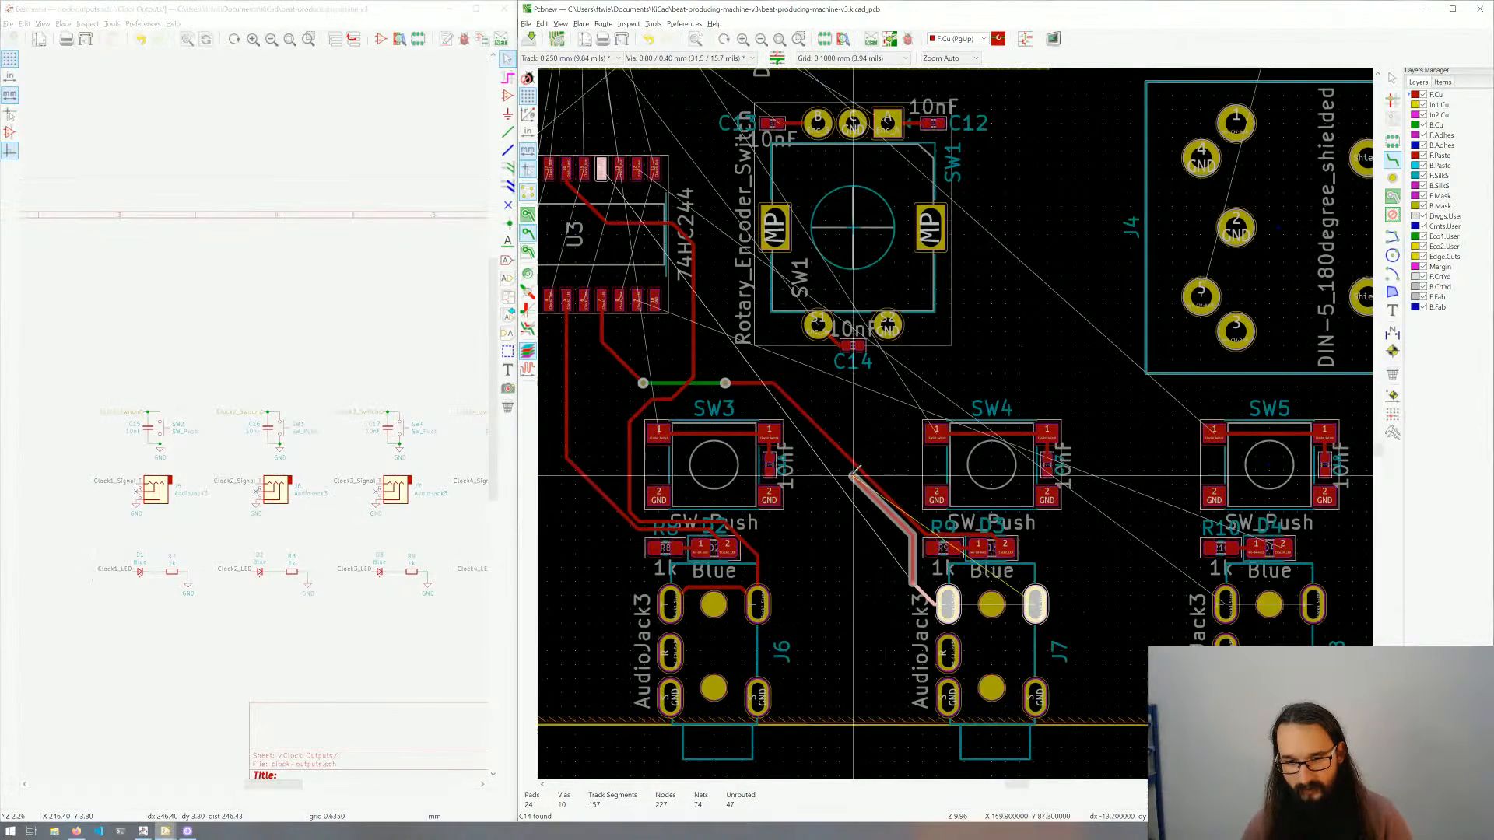
left_click(775, 399)
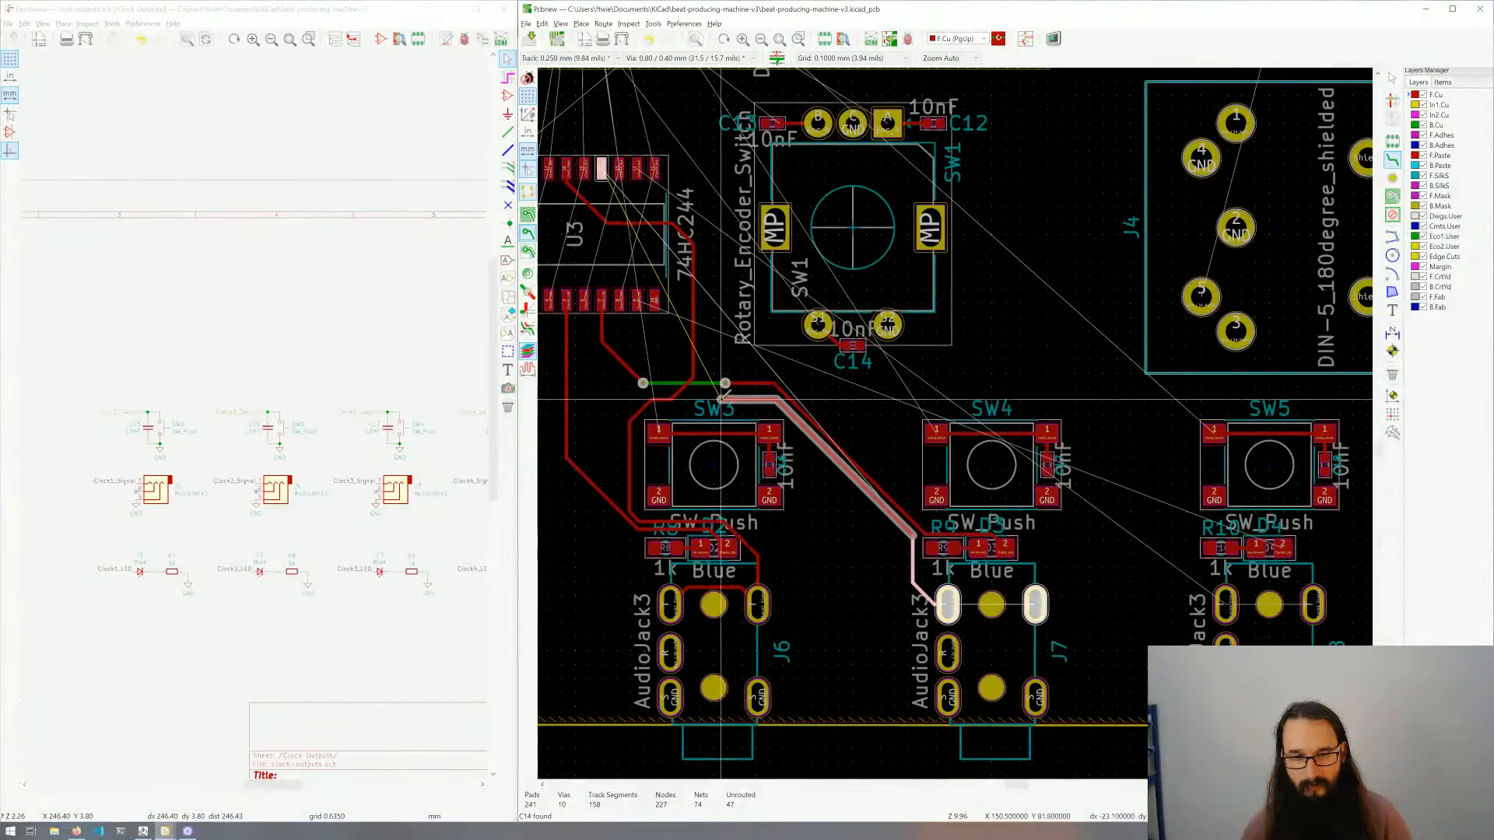
left_click(726, 398)
left_click(704, 396)
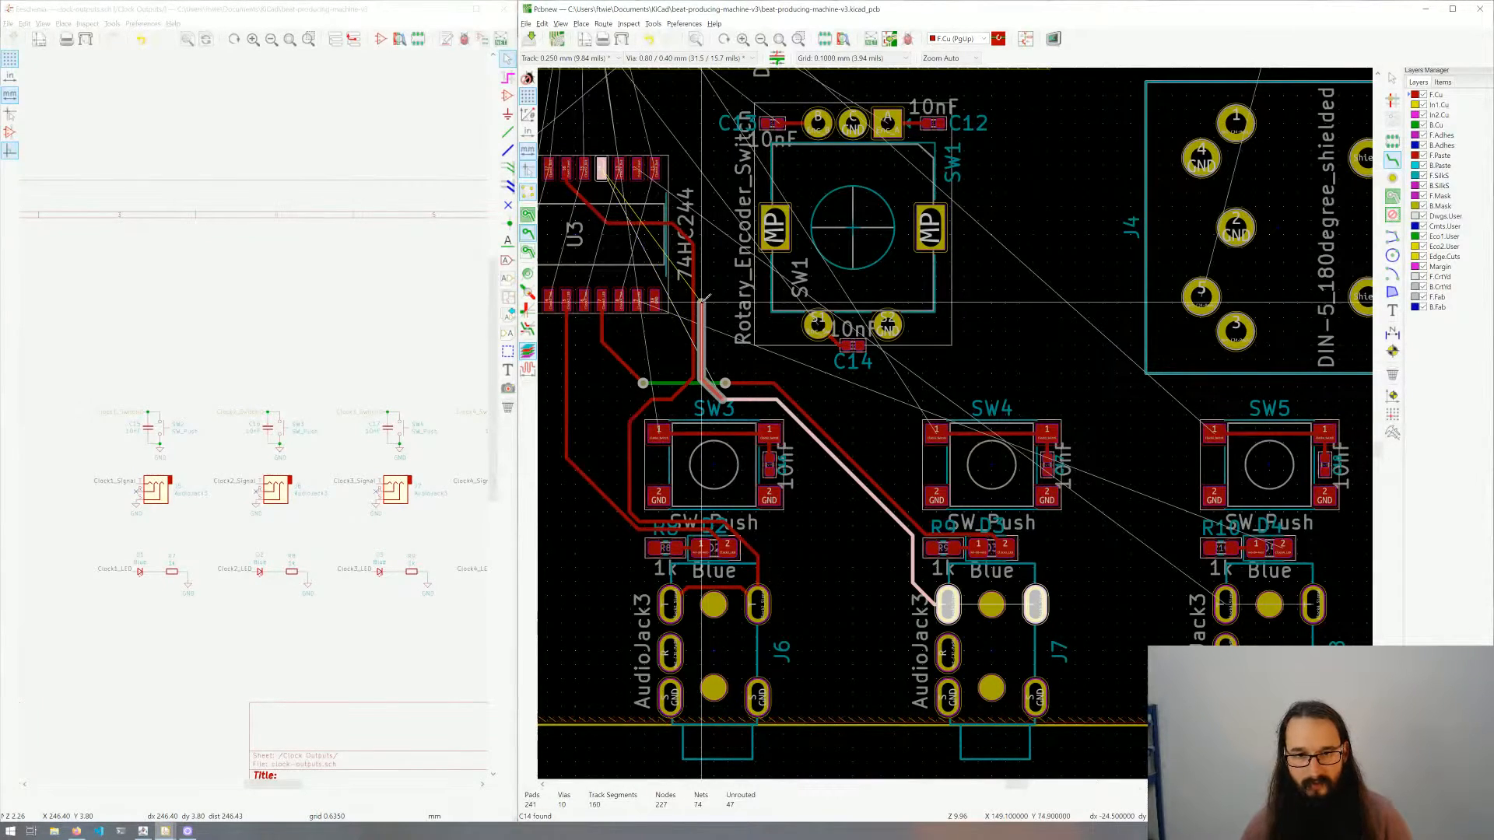
left_click(701, 261)
middle_click_drag(701, 260, 722, 346)
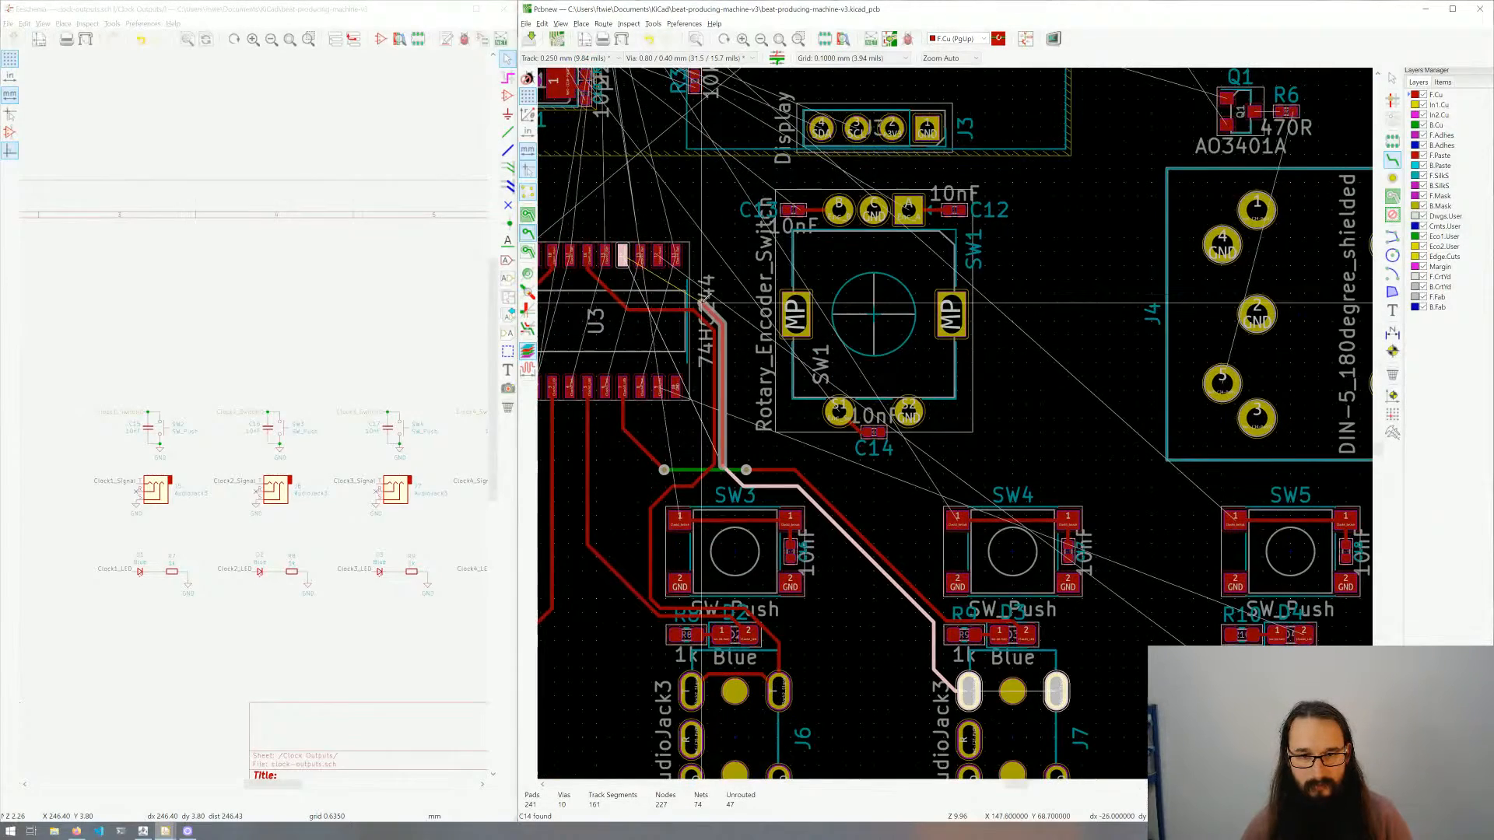
left_click(648, 292)
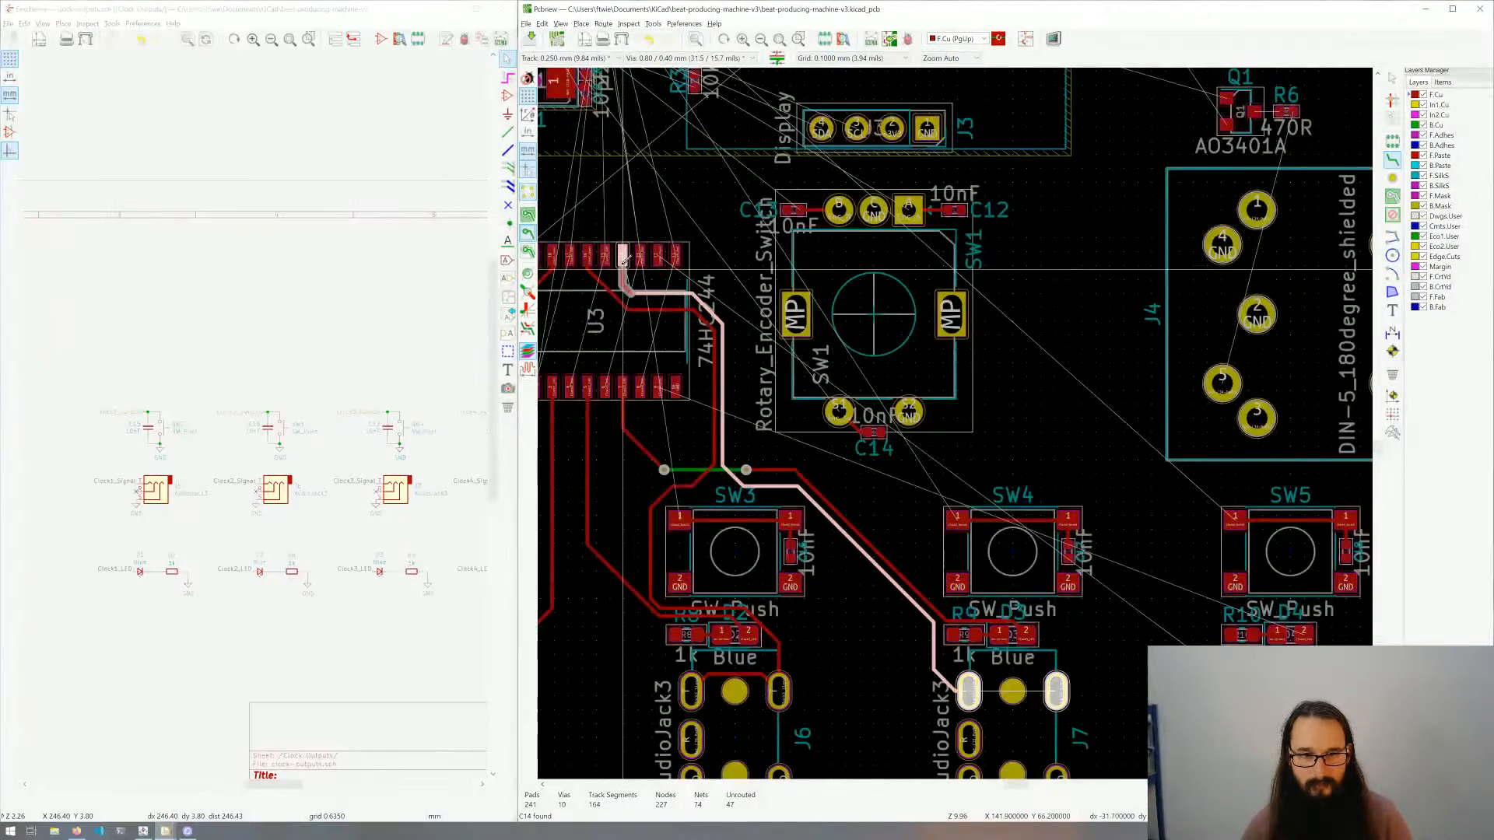
left_click(625, 260)
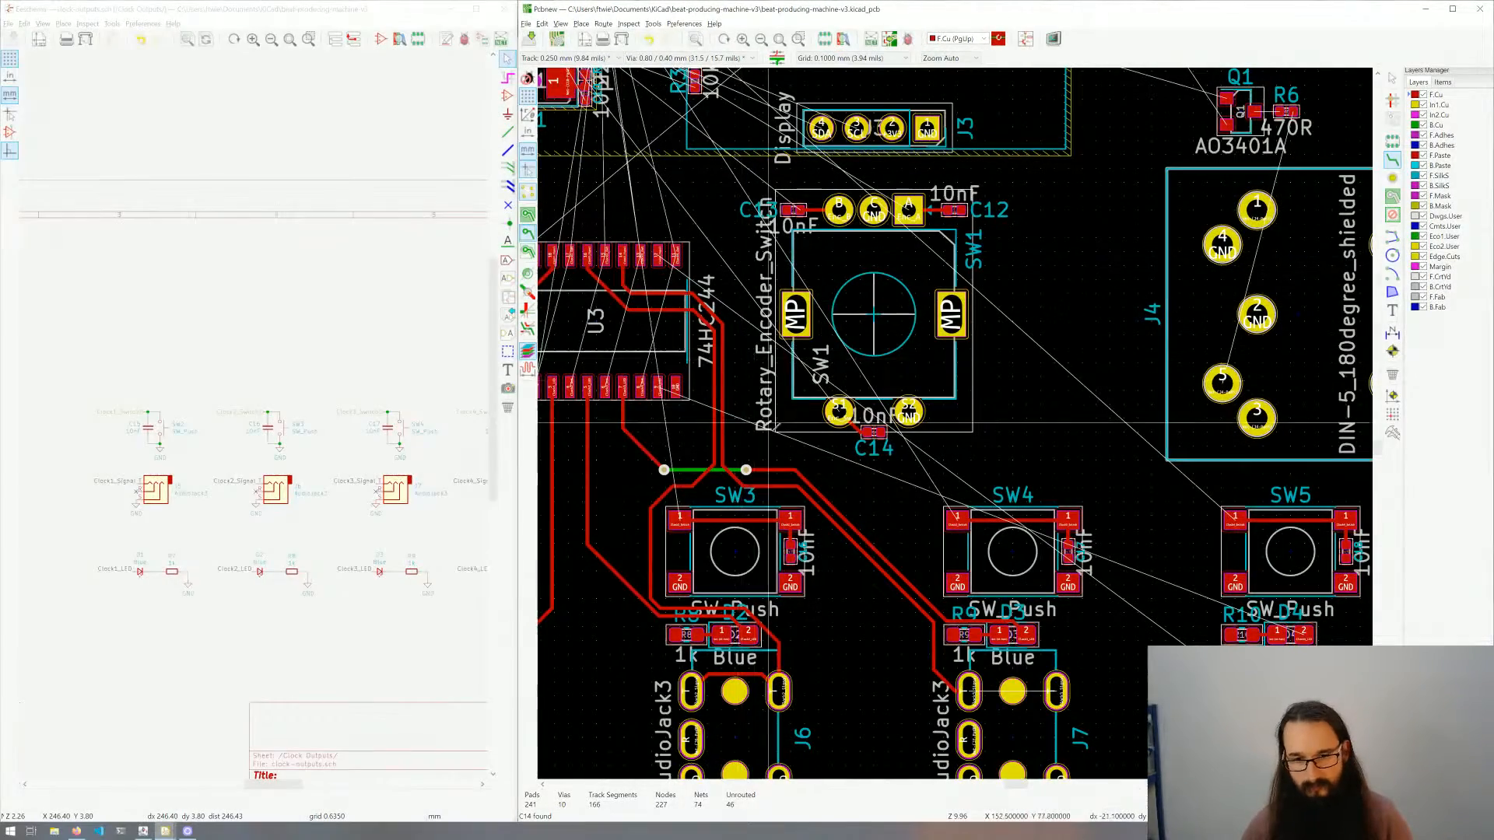
Step: Route Clock4_LED from U3 pad 9 above SW4 to D4 pad 2, using two vias and a B.Cu segment to cross the Clock2_Signal and Clock3_Signal tracks
middle_click_drag(679, 424, 712, 442)
scroll(972, 386, "up", 2)
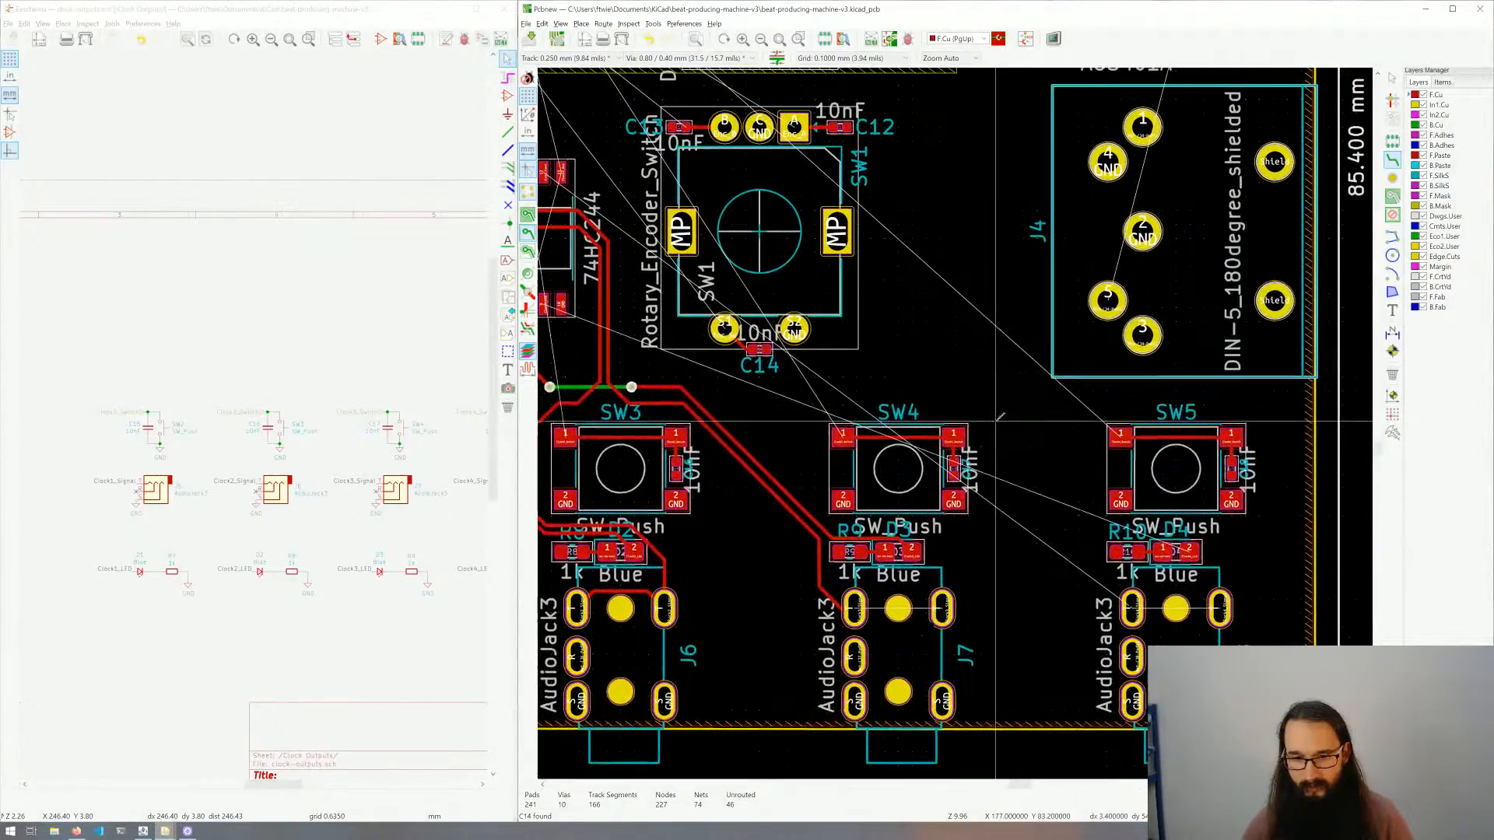
scroll(973, 430, "up", 4)
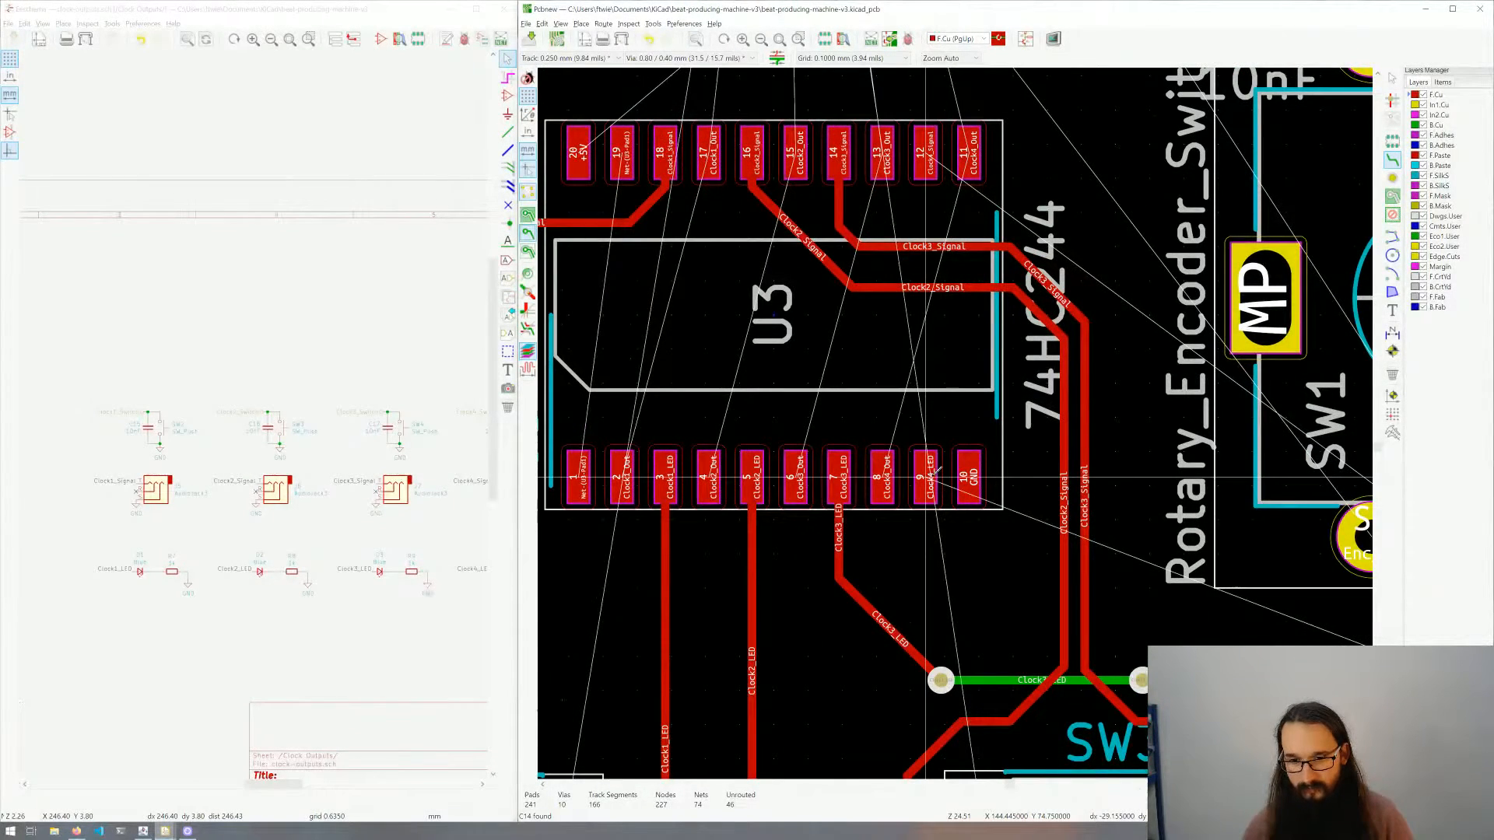
left_click(936, 471)
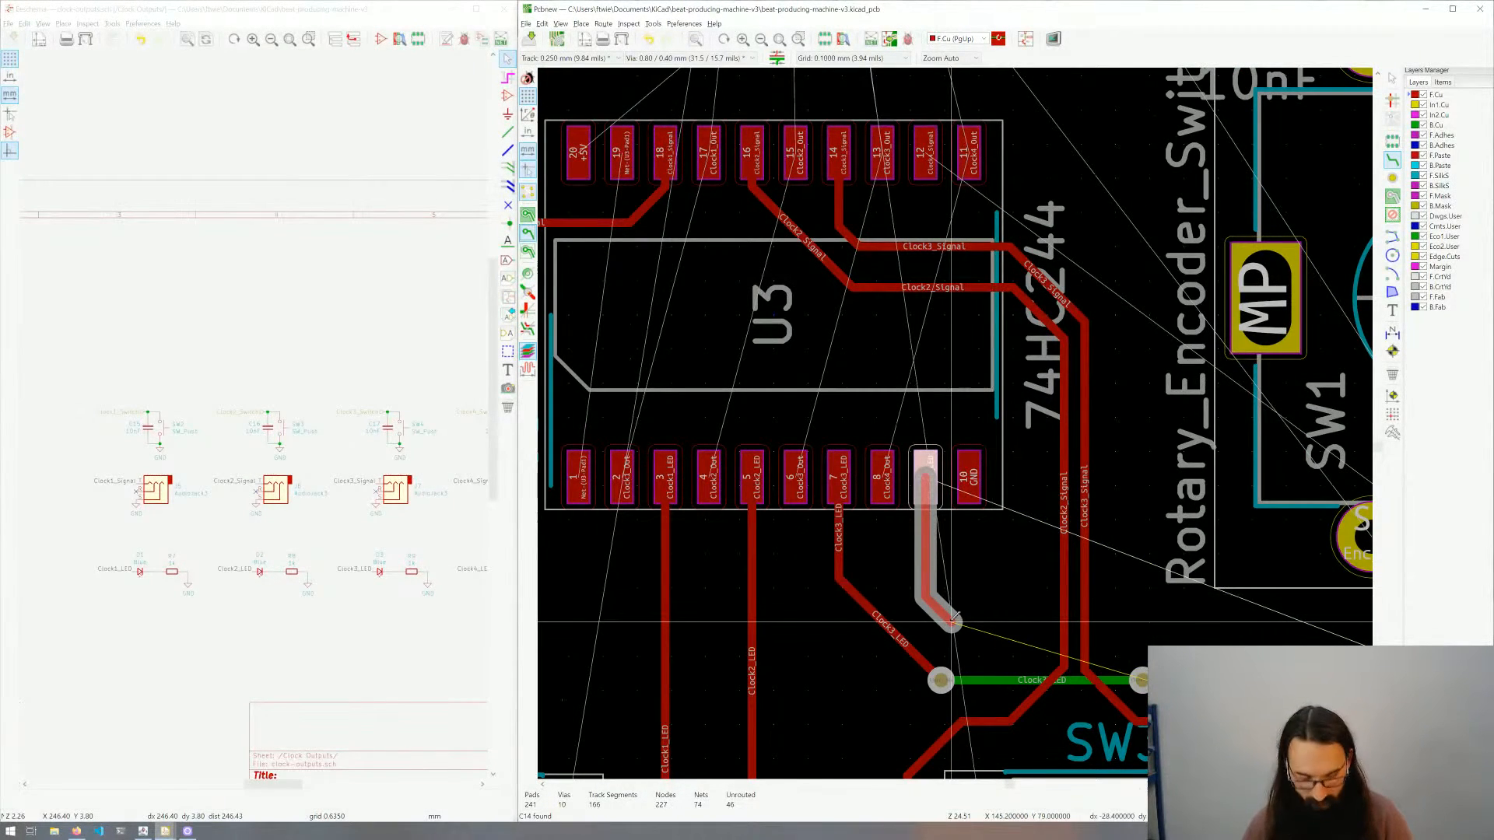
key("v")
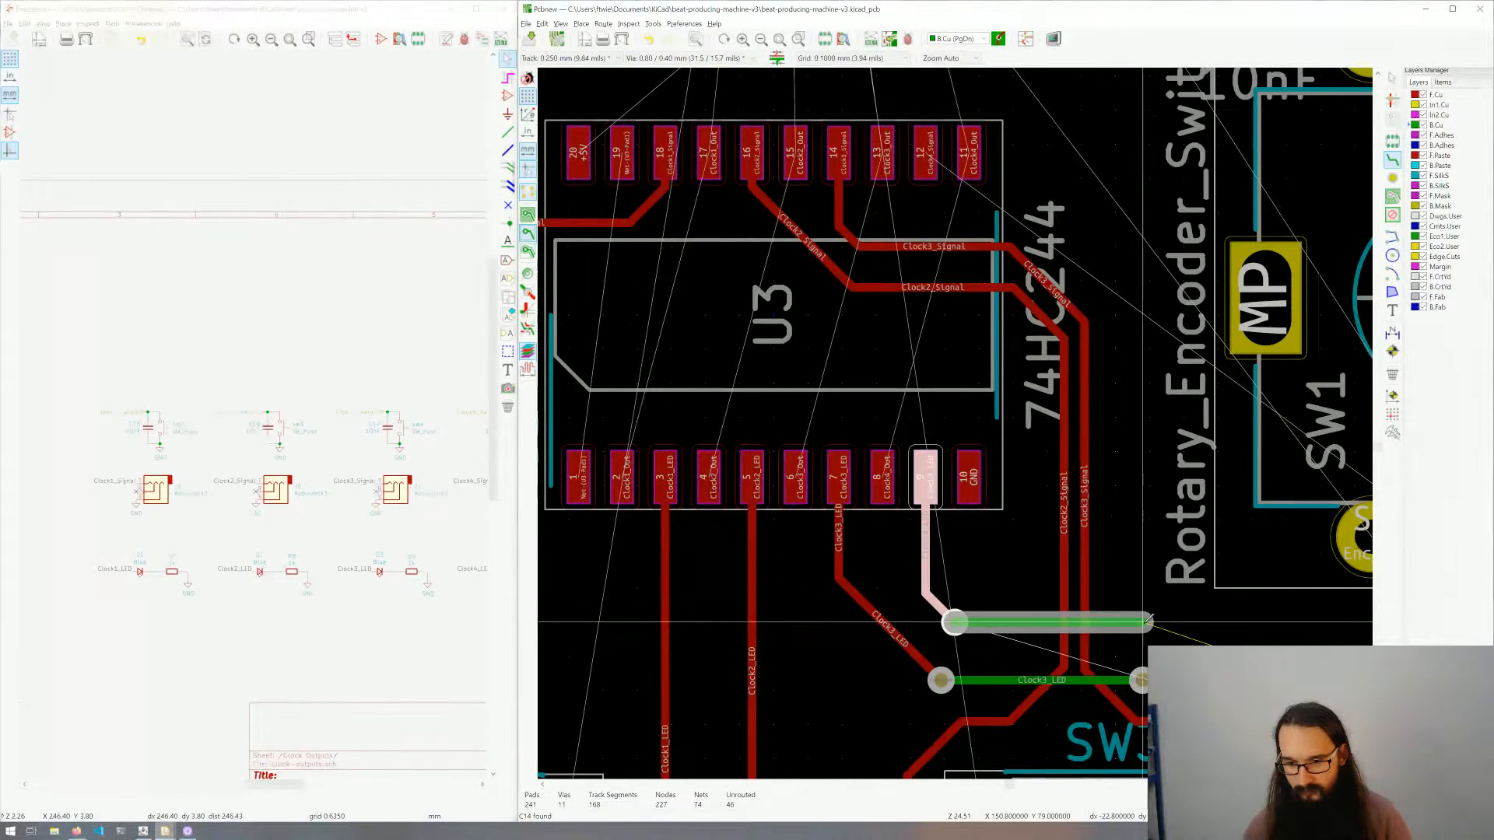
key("v")
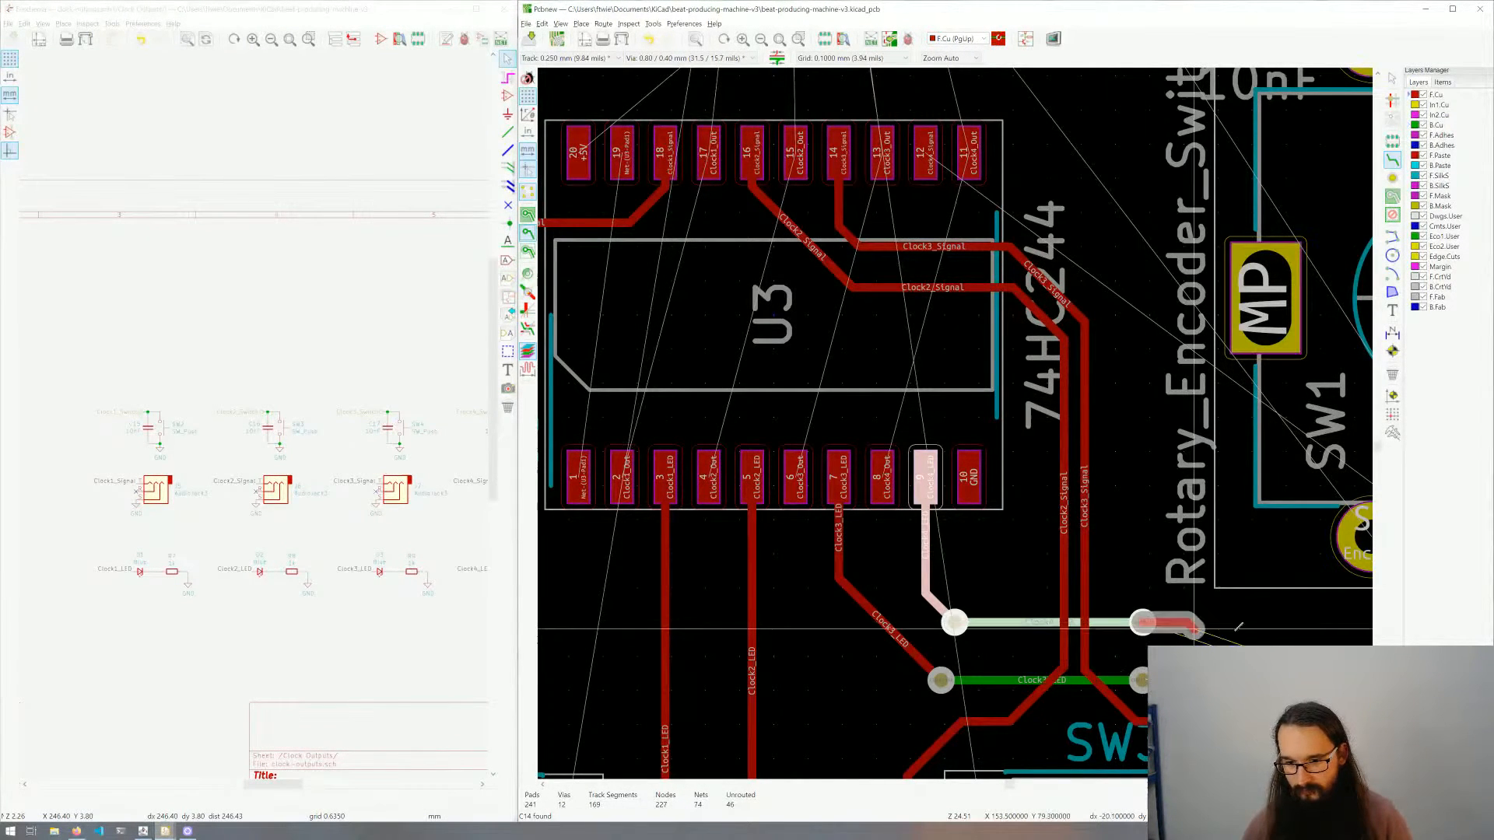
scroll(1144, 621, "down", 3)
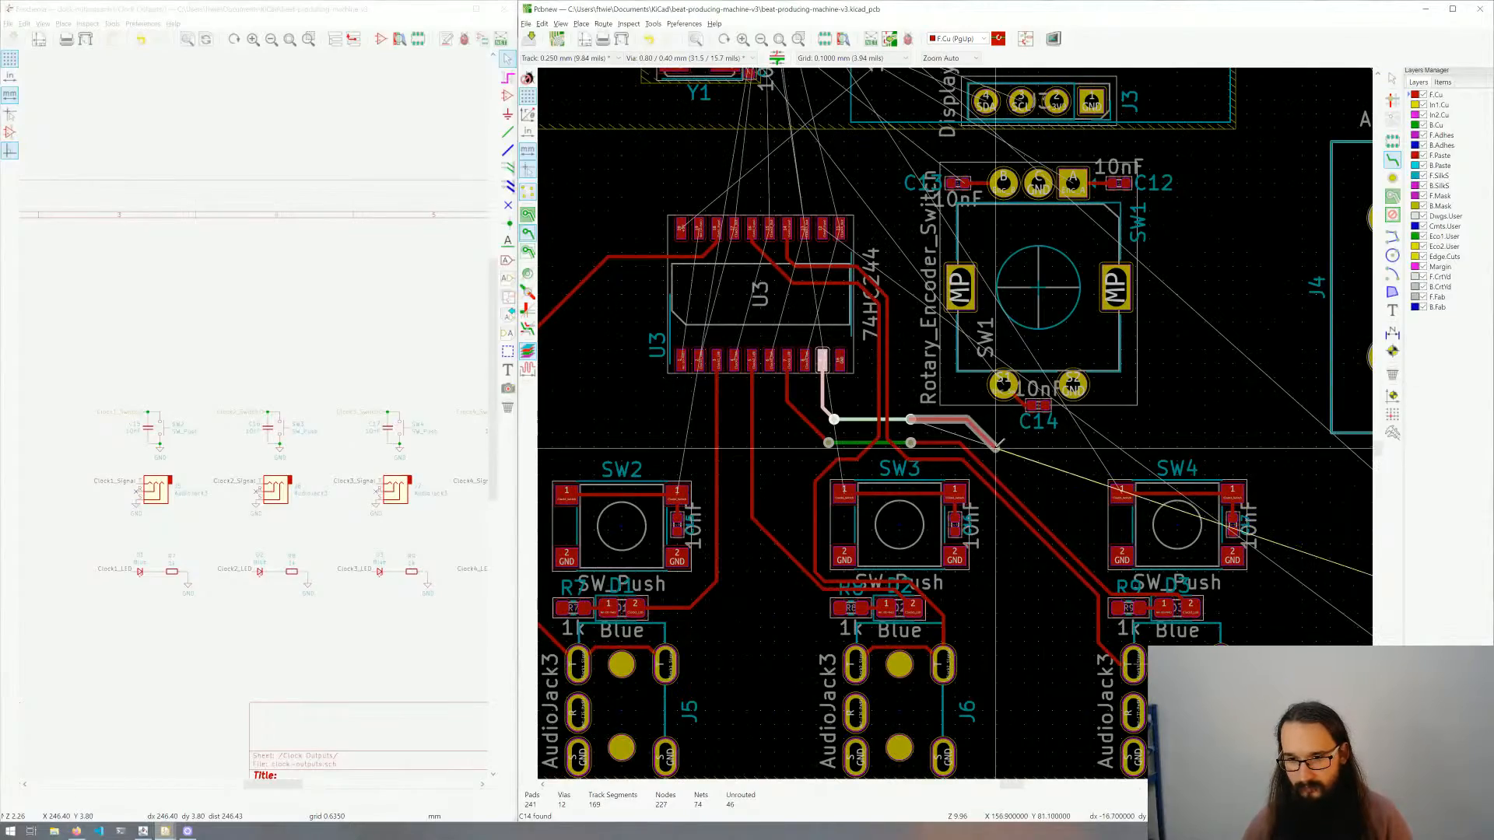
left_click(1006, 446)
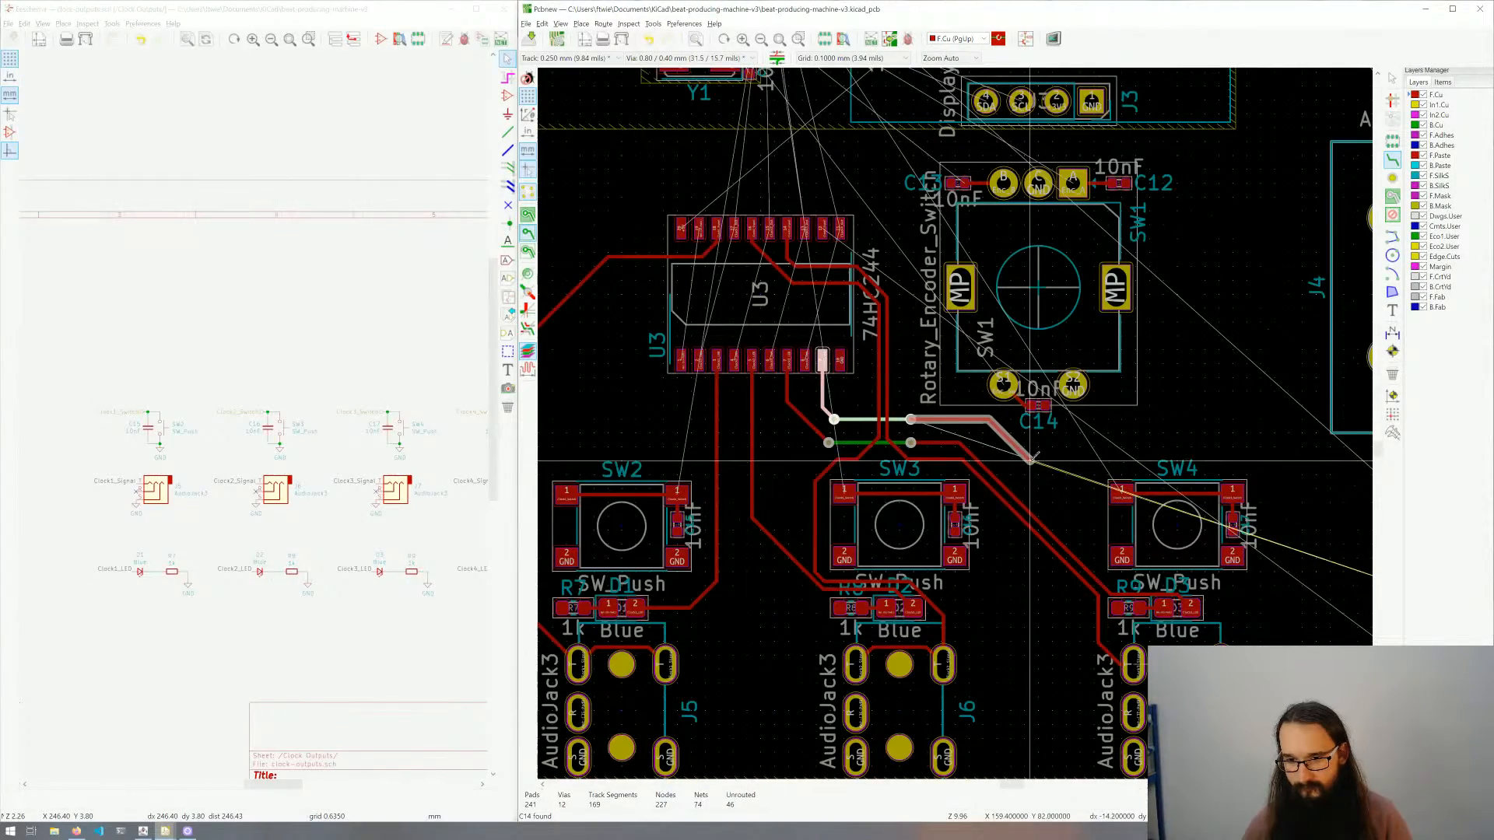
left_click(1200, 449)
middle_click_drag(1200, 448, 766, 399)
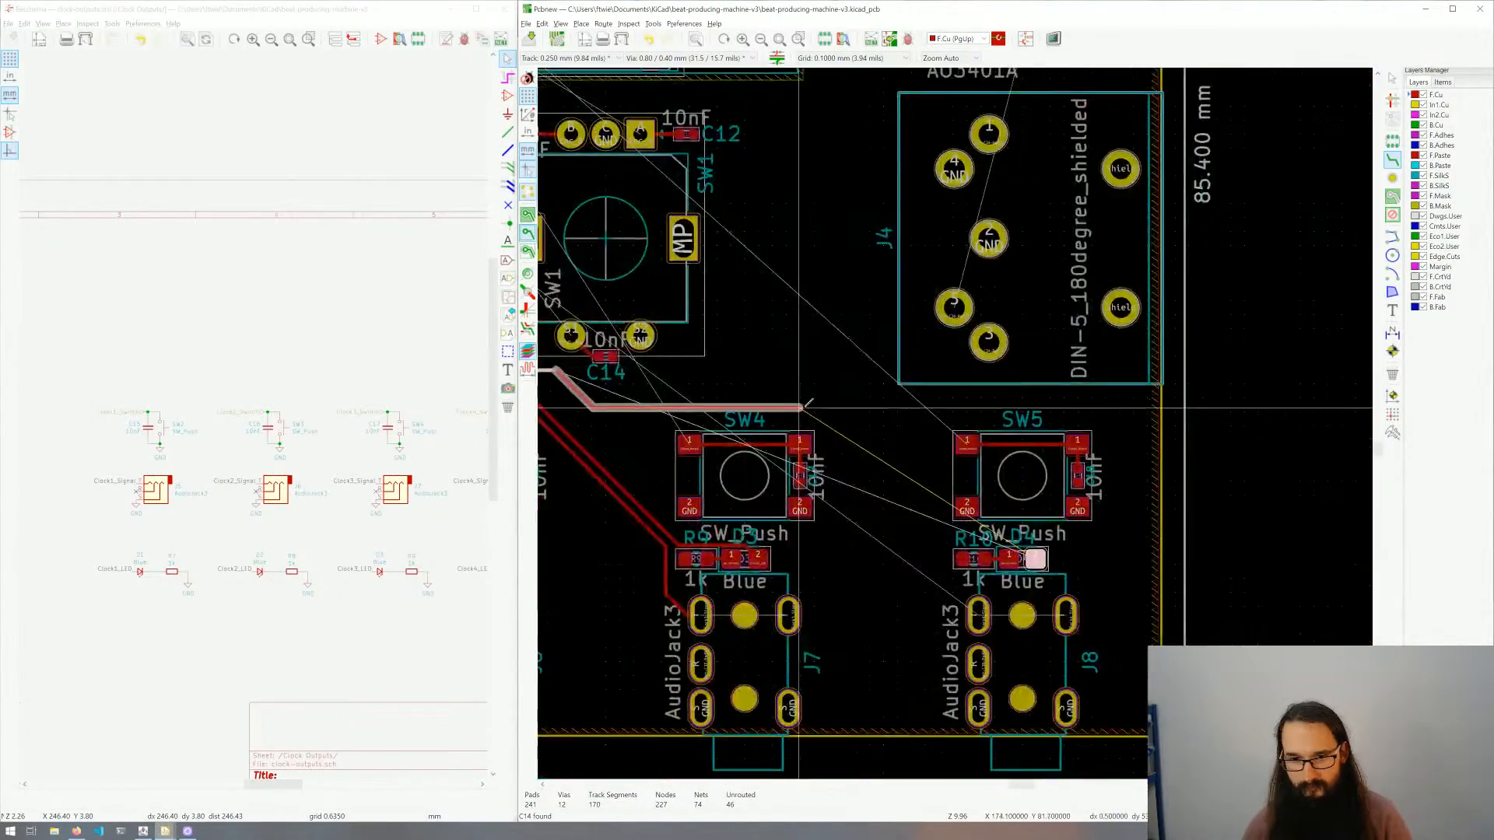
left_click(931, 476)
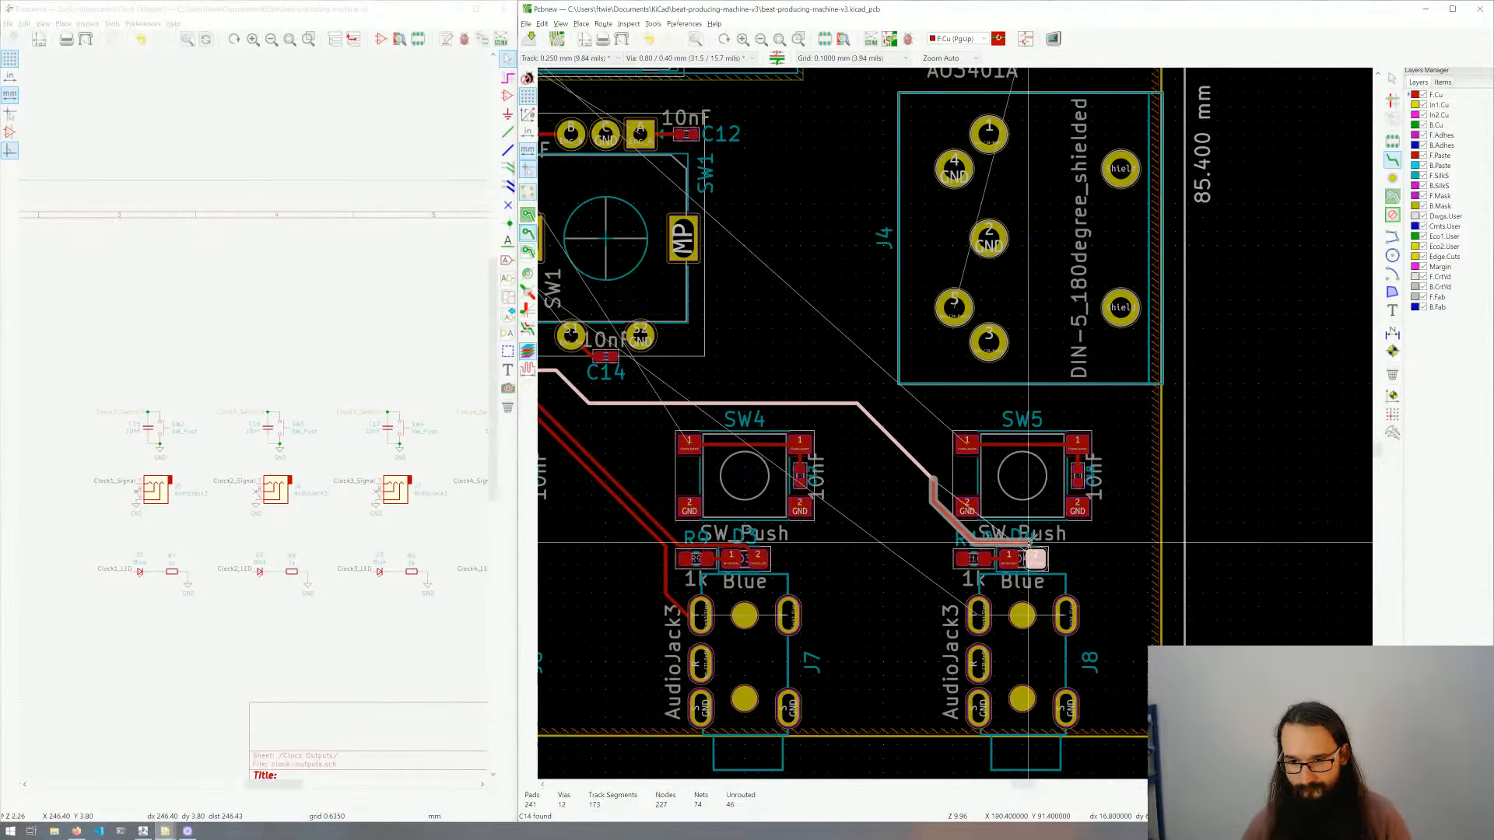
left_click(985, 532)
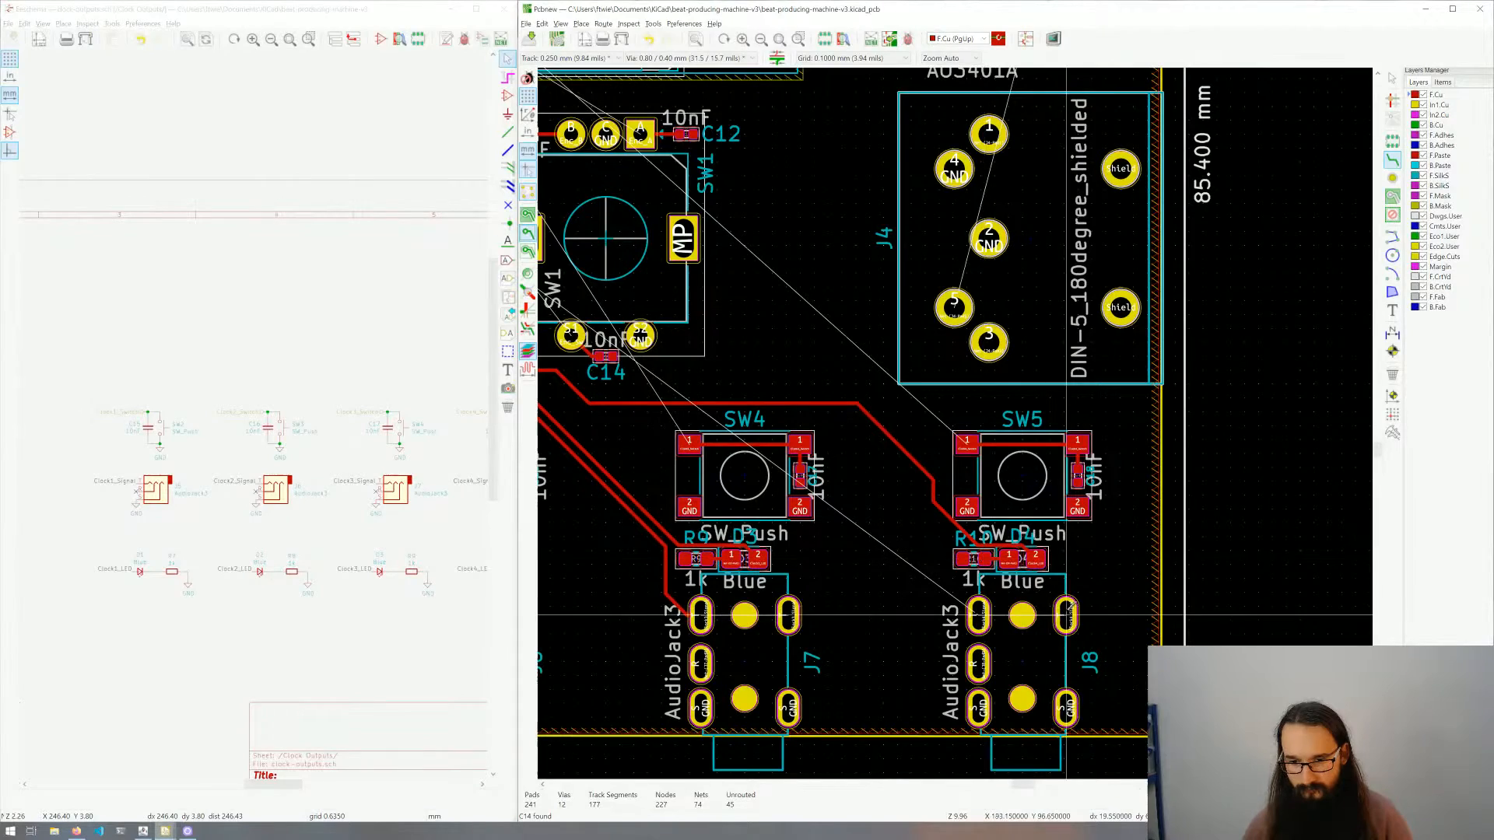
Step: Join the two T pads of jack J8 and the two T pads of jack J7 with F.Cu tracks
left_click(978, 616)
left_click(978, 615)
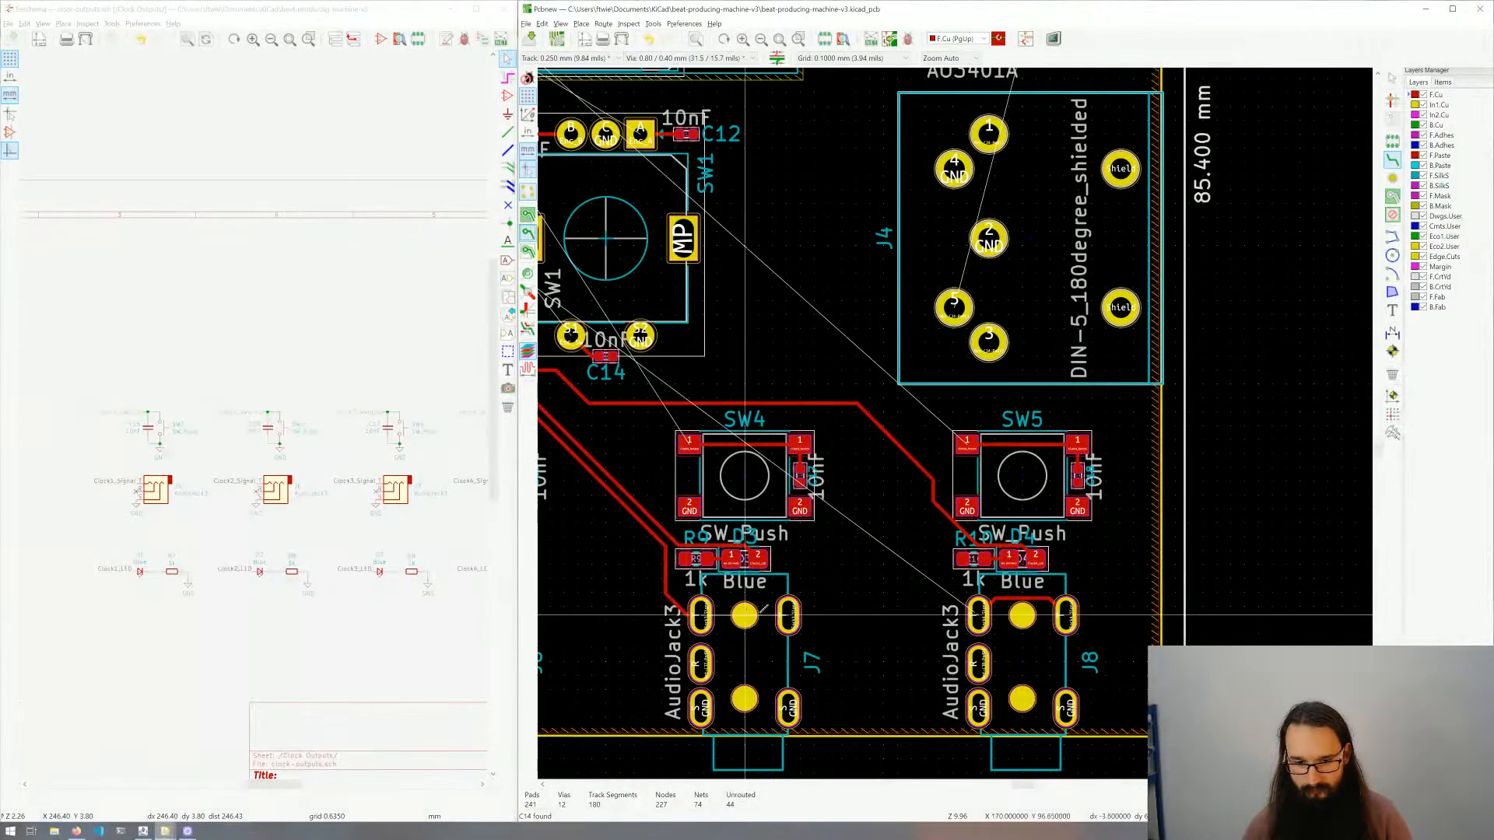
left_click(788, 616)
left_click(702, 613)
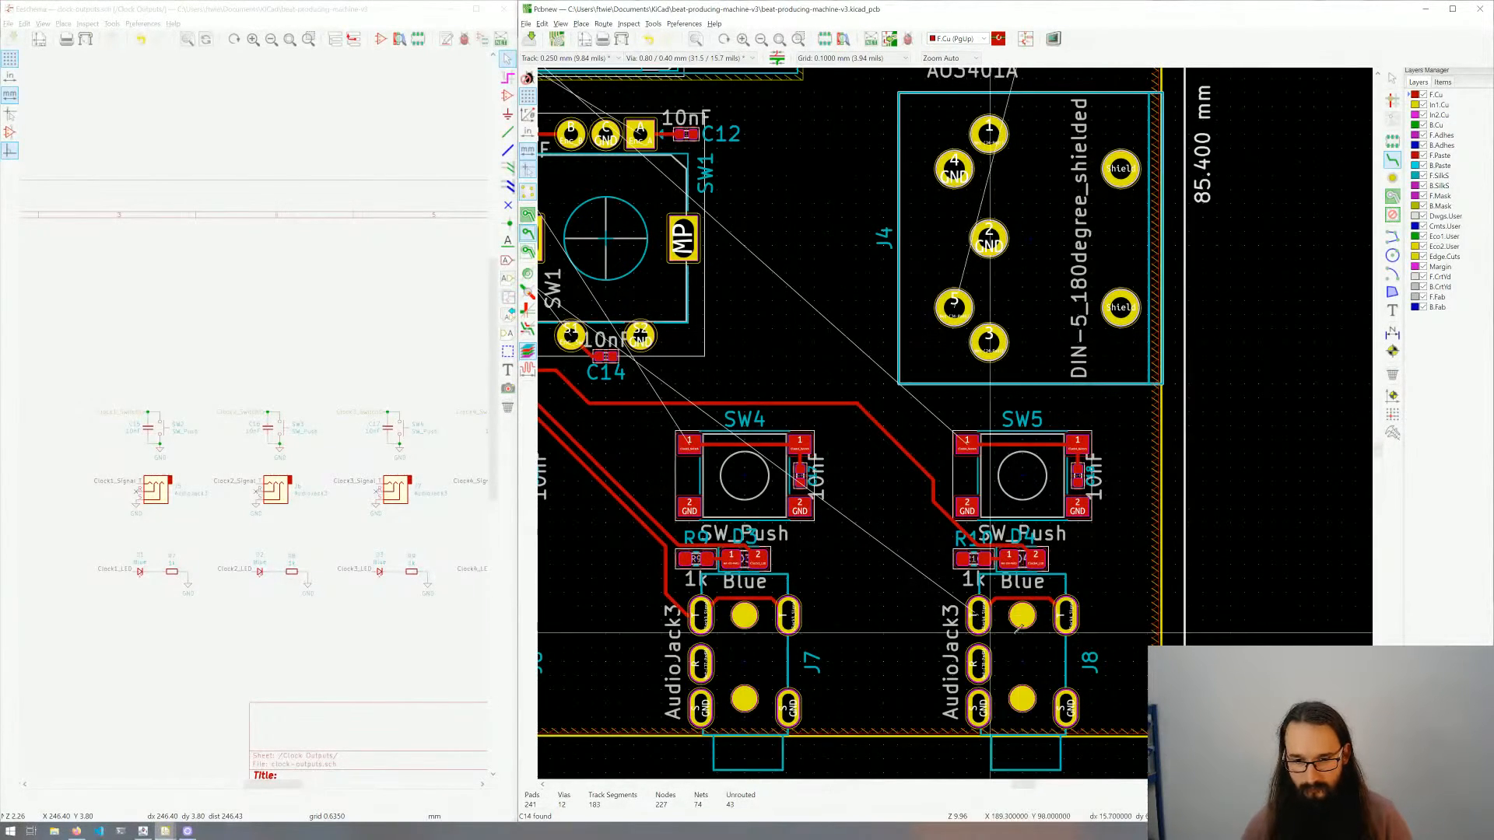
Step: Route Clock4_Signal on F.Cu from jack J8's left T pad, following the Clock4_LED track above SW4 and around U3, to U3 pad 12
left_click(965, 602)
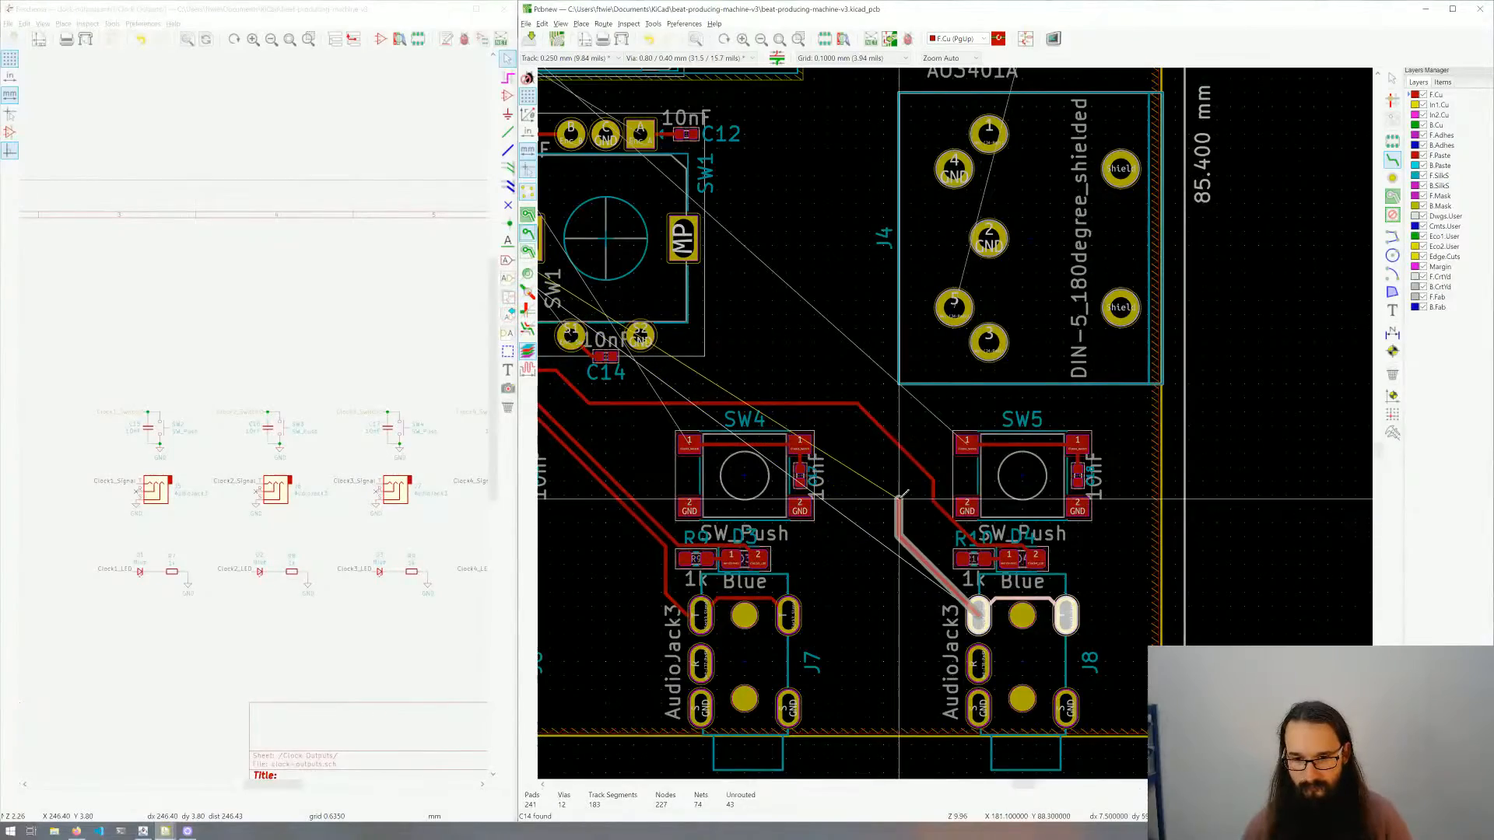
middle_click_drag(903, 489, 1152, 588)
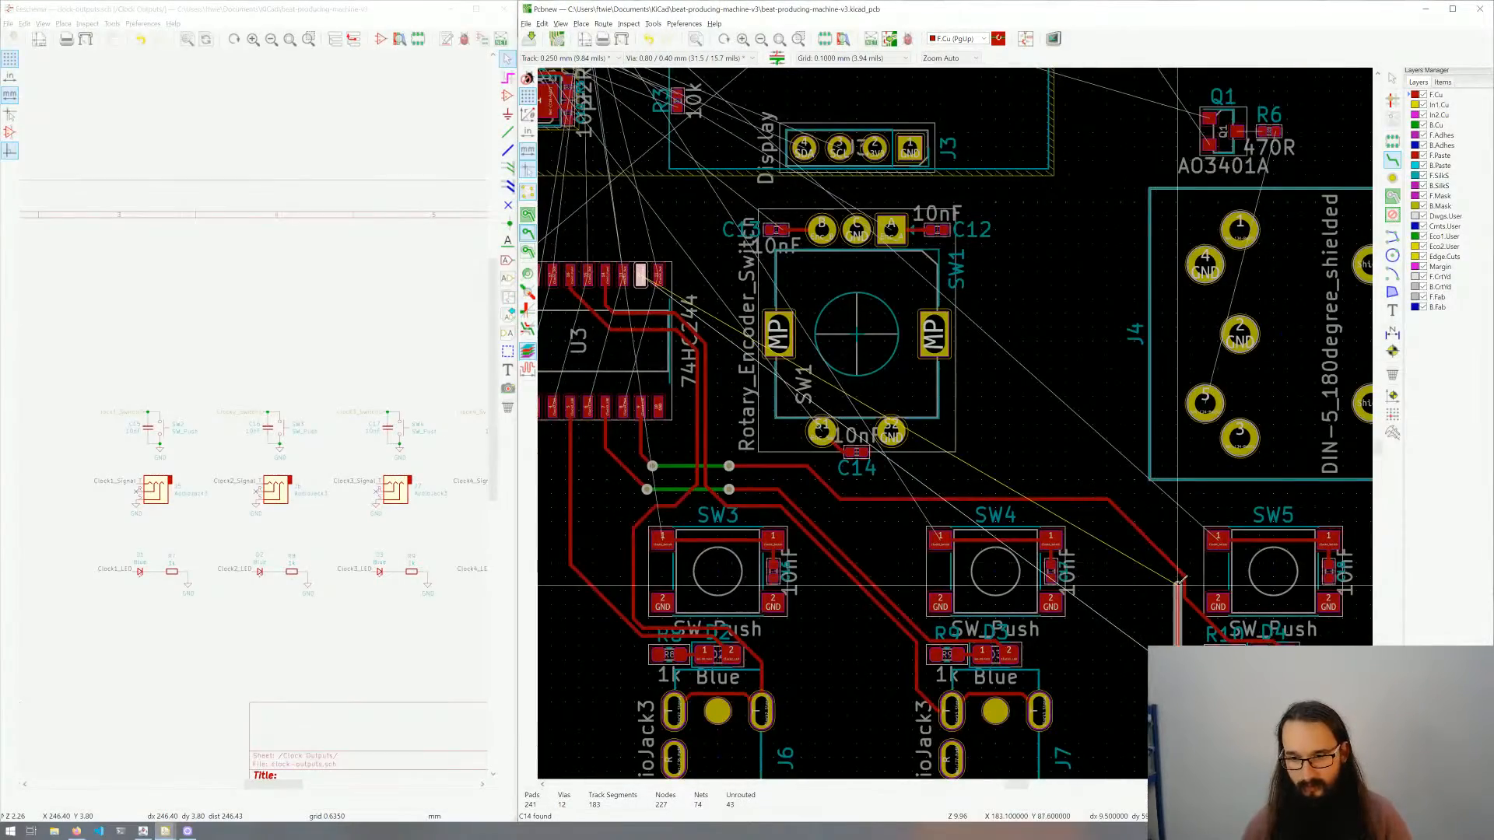
left_click(1180, 580)
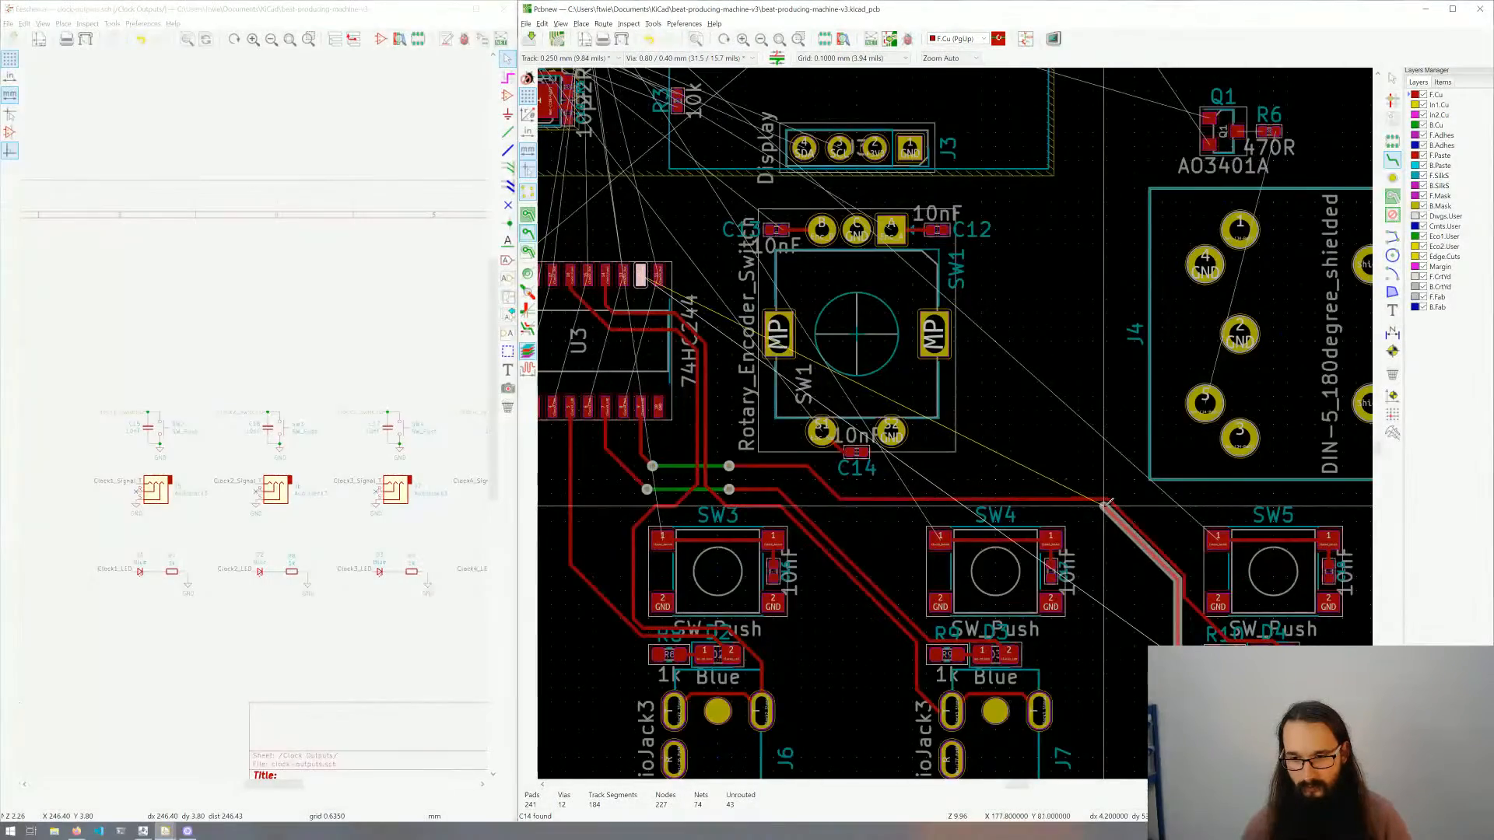
left_click(1108, 504)
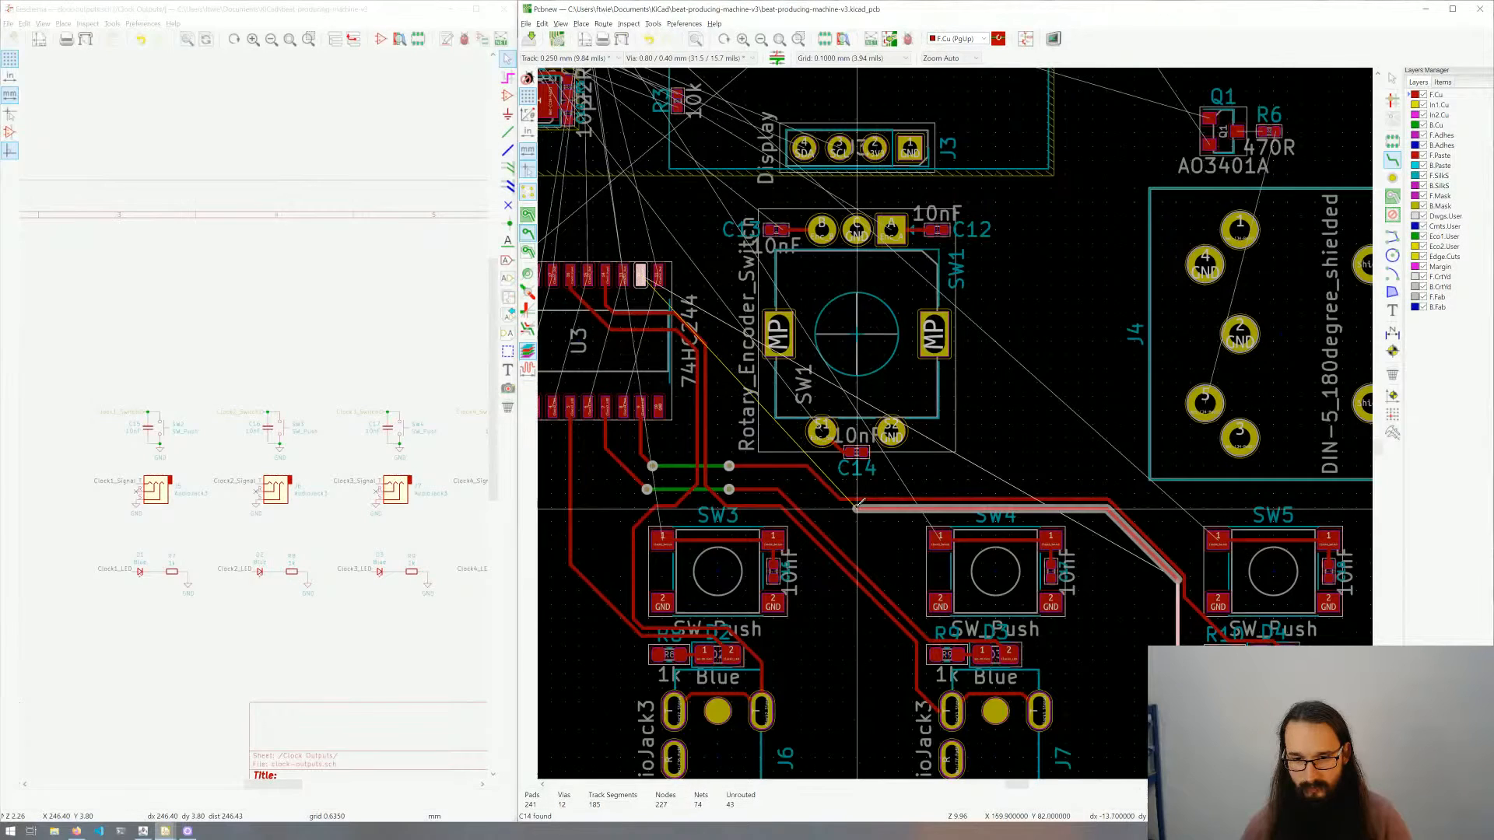
left_click(831, 503)
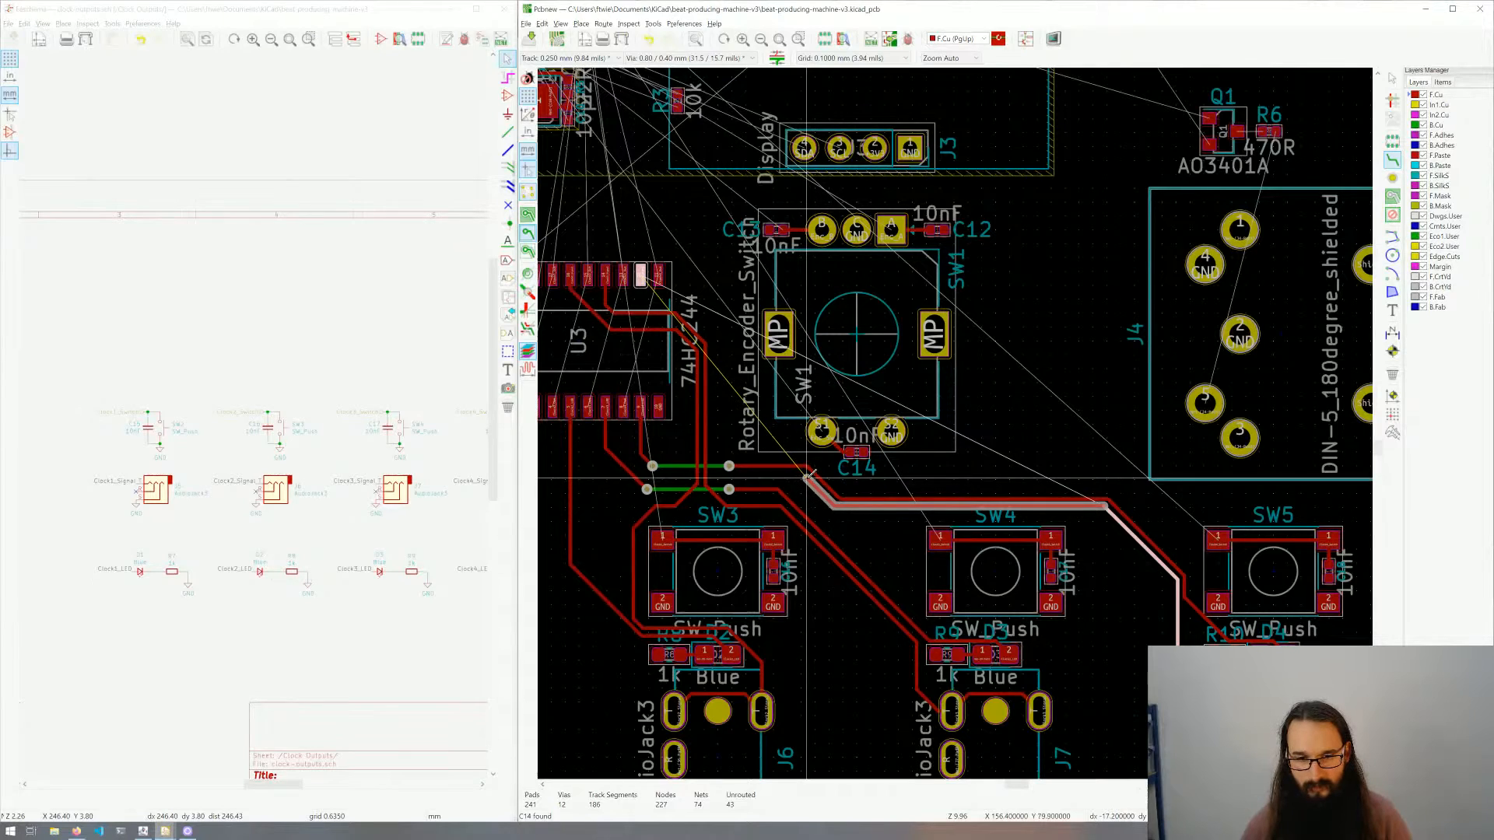
left_click(808, 476)
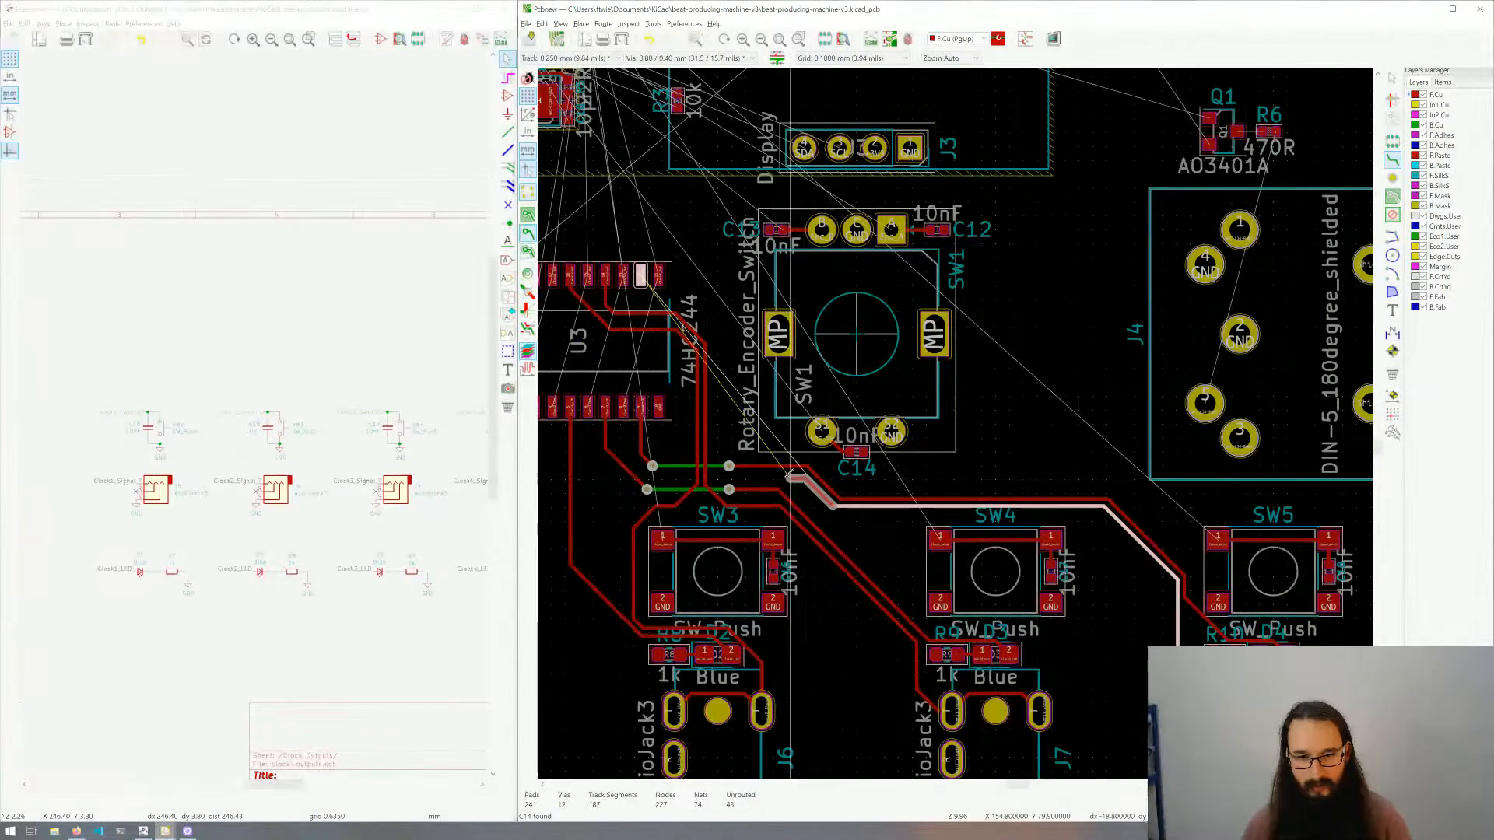
left_click(715, 470)
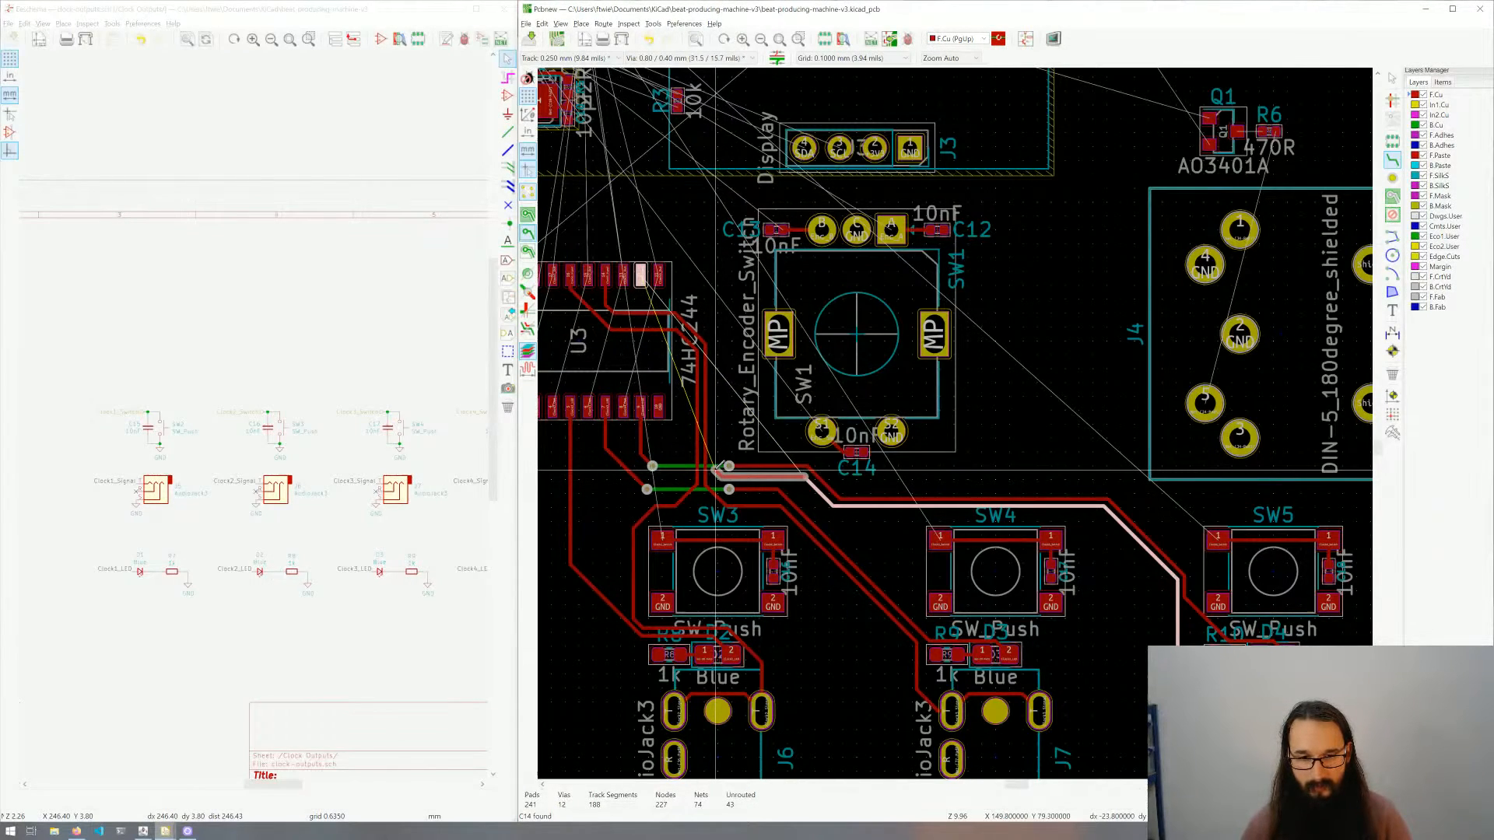
middle_click_drag(716, 393, 755, 457)
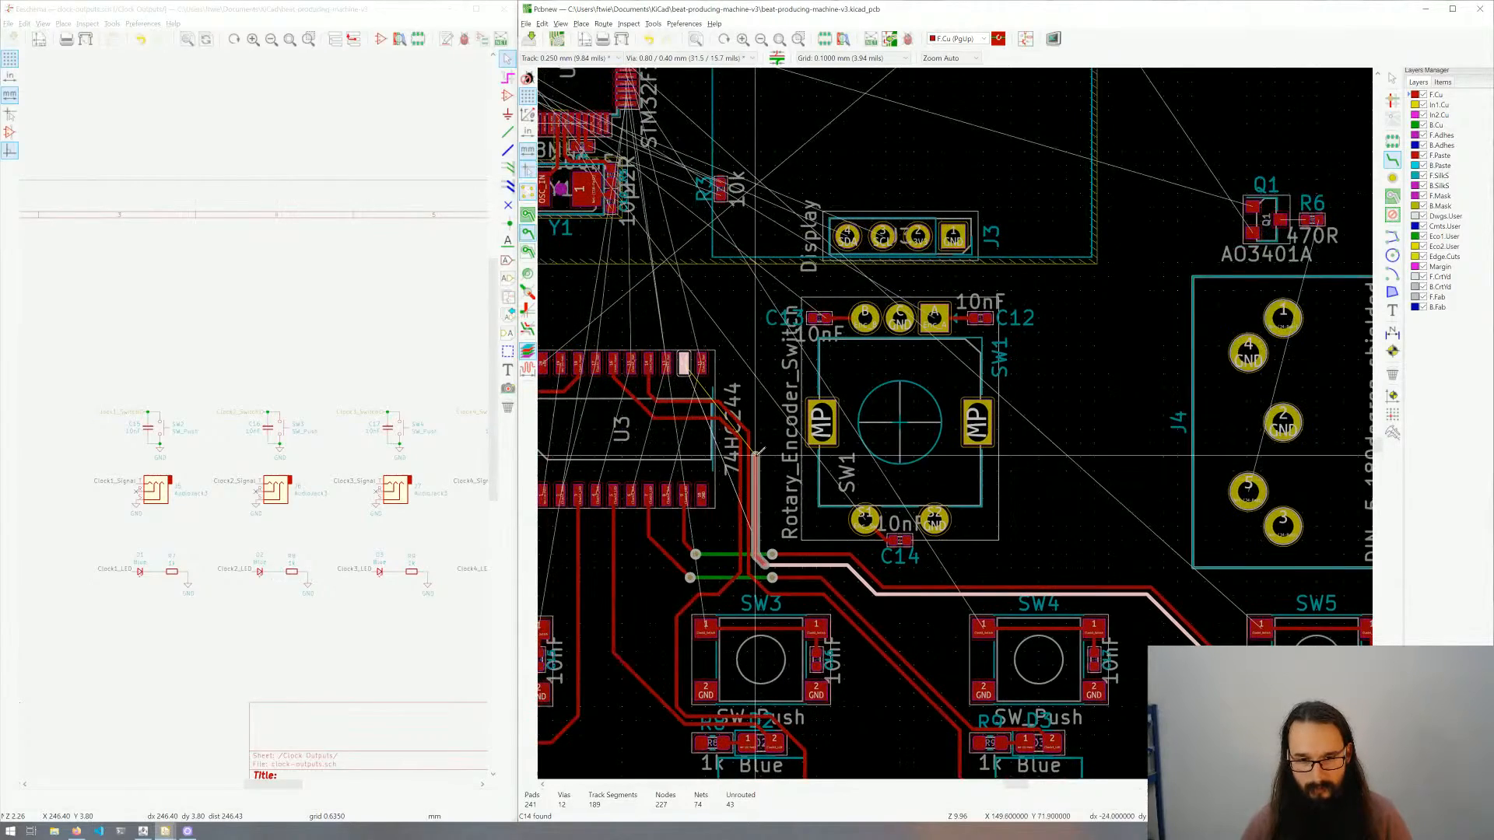
left_click(760, 449)
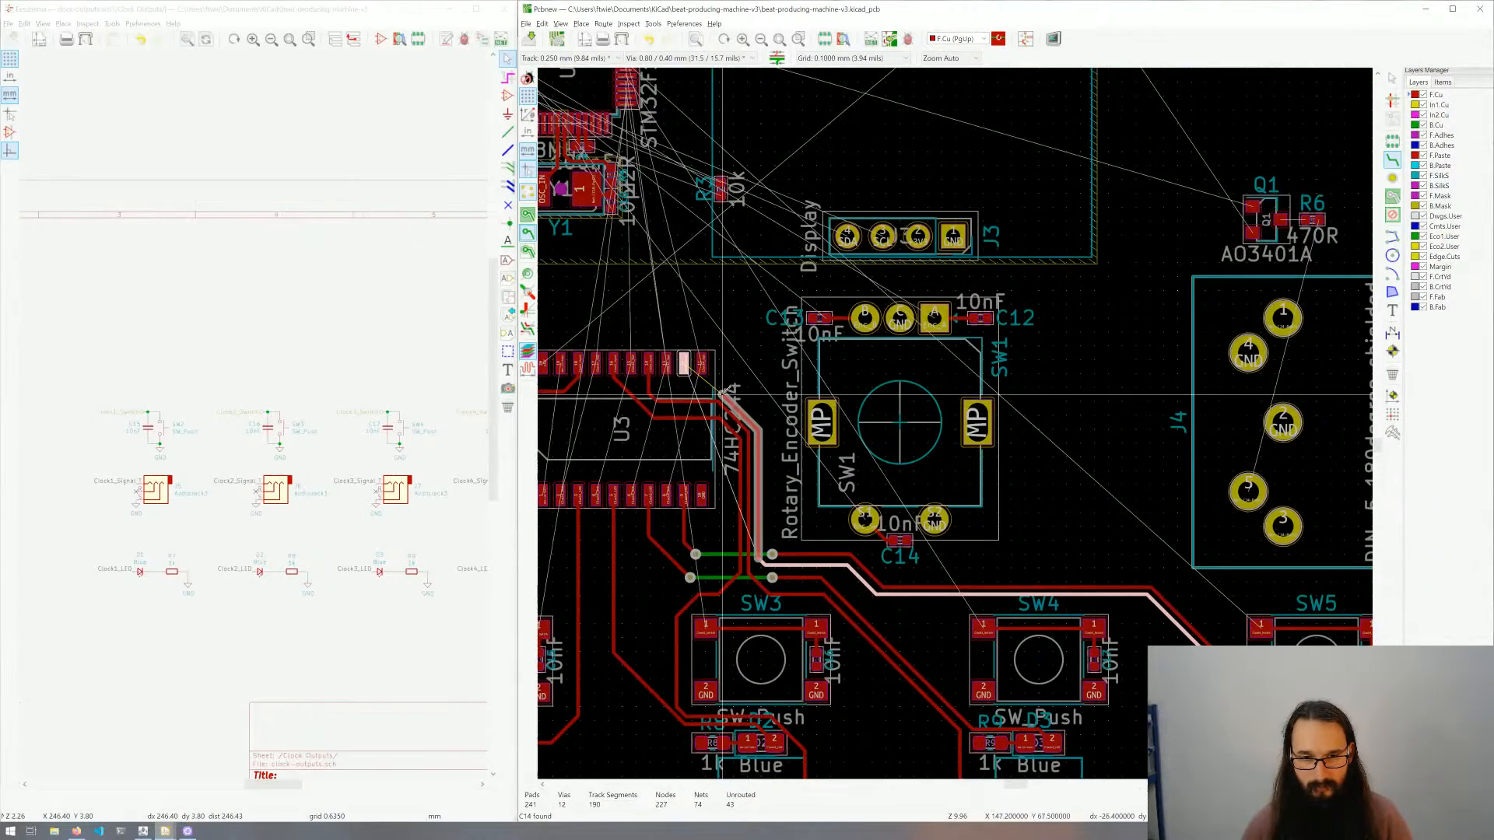
left_click(724, 389)
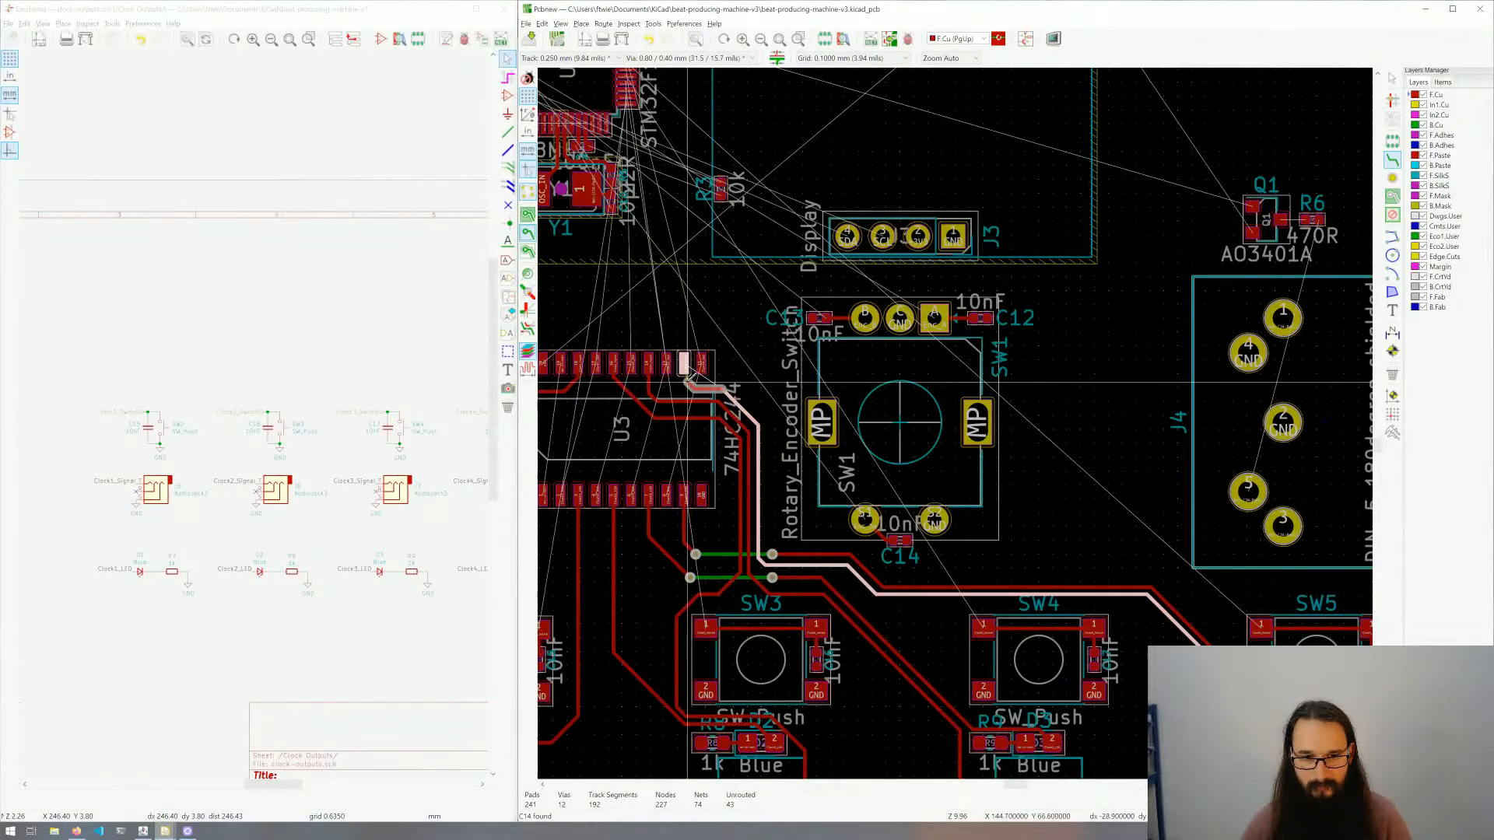
left_click(706, 372)
middle_click_drag(706, 372, 891, 382)
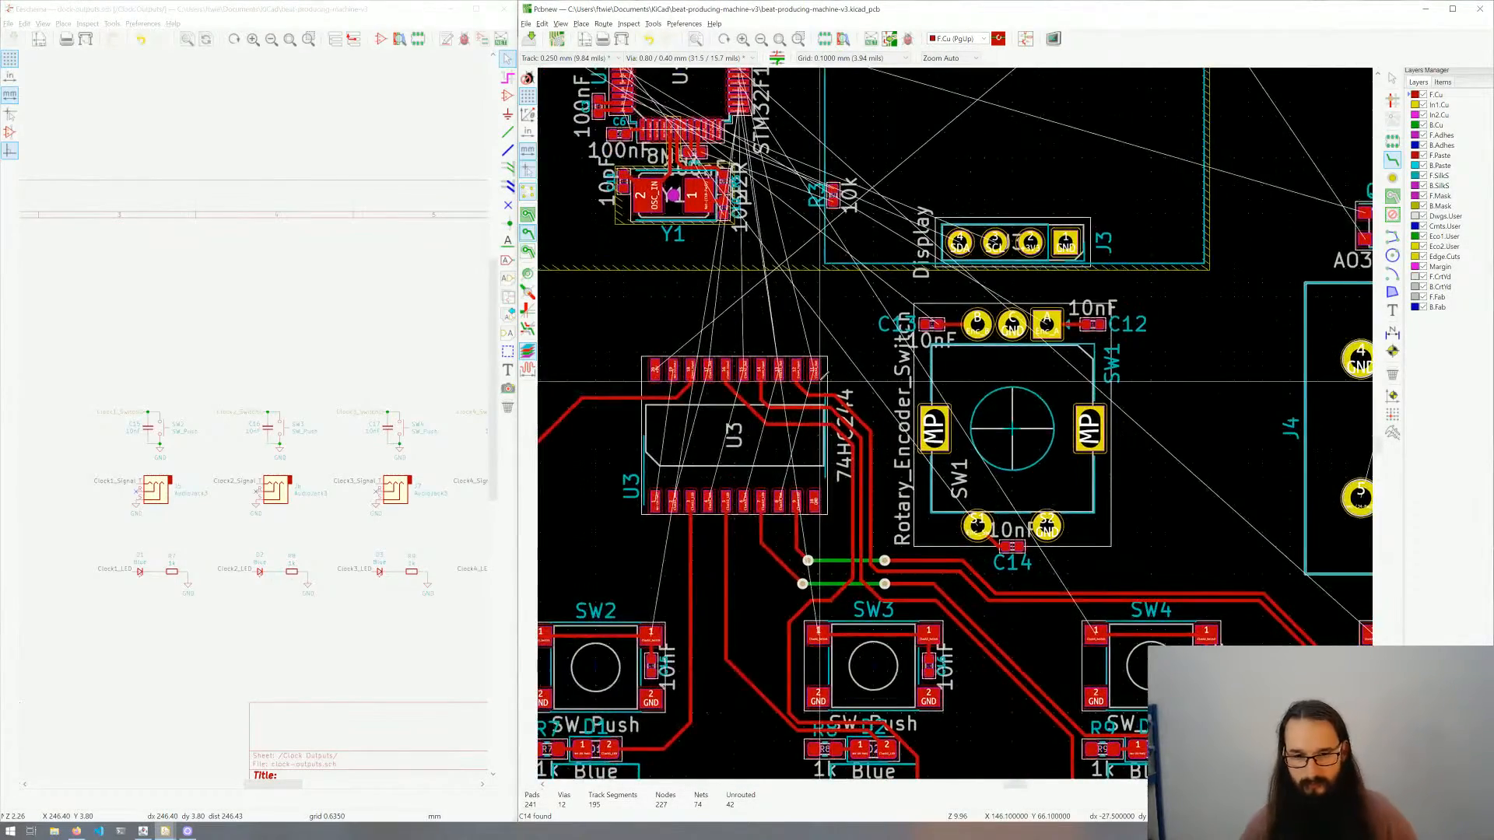
scroll(891, 381, "down", 1)
middle_click_drag(969, 483, 882, 420)
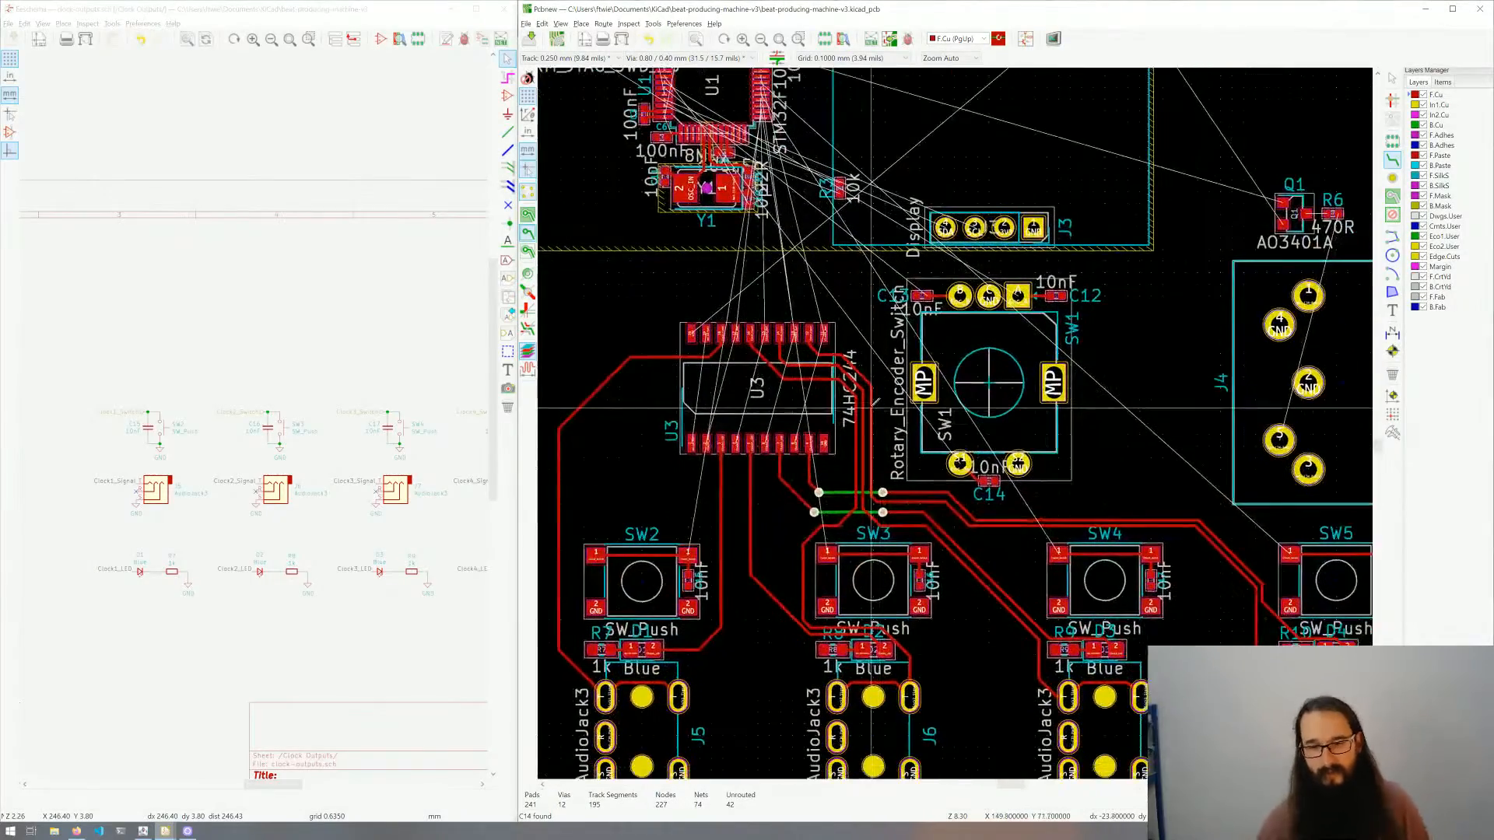
middle_click_drag(911, 498, 879, 418)
middle_click_drag(1231, 529, 1044, 500)
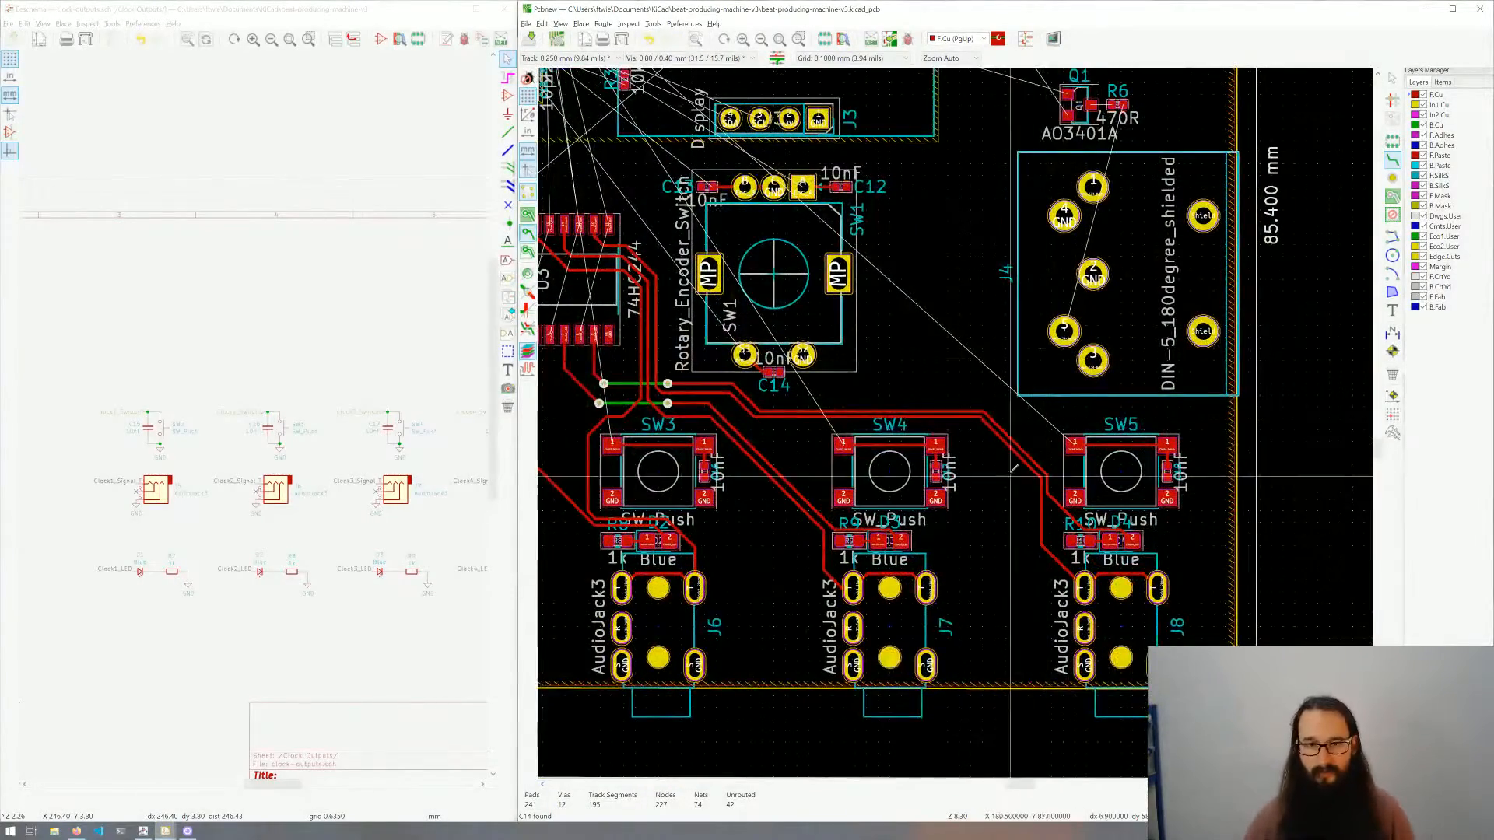
scroll(919, 372, "down", 1)
middle_click_drag(977, 449, 1082, 502)
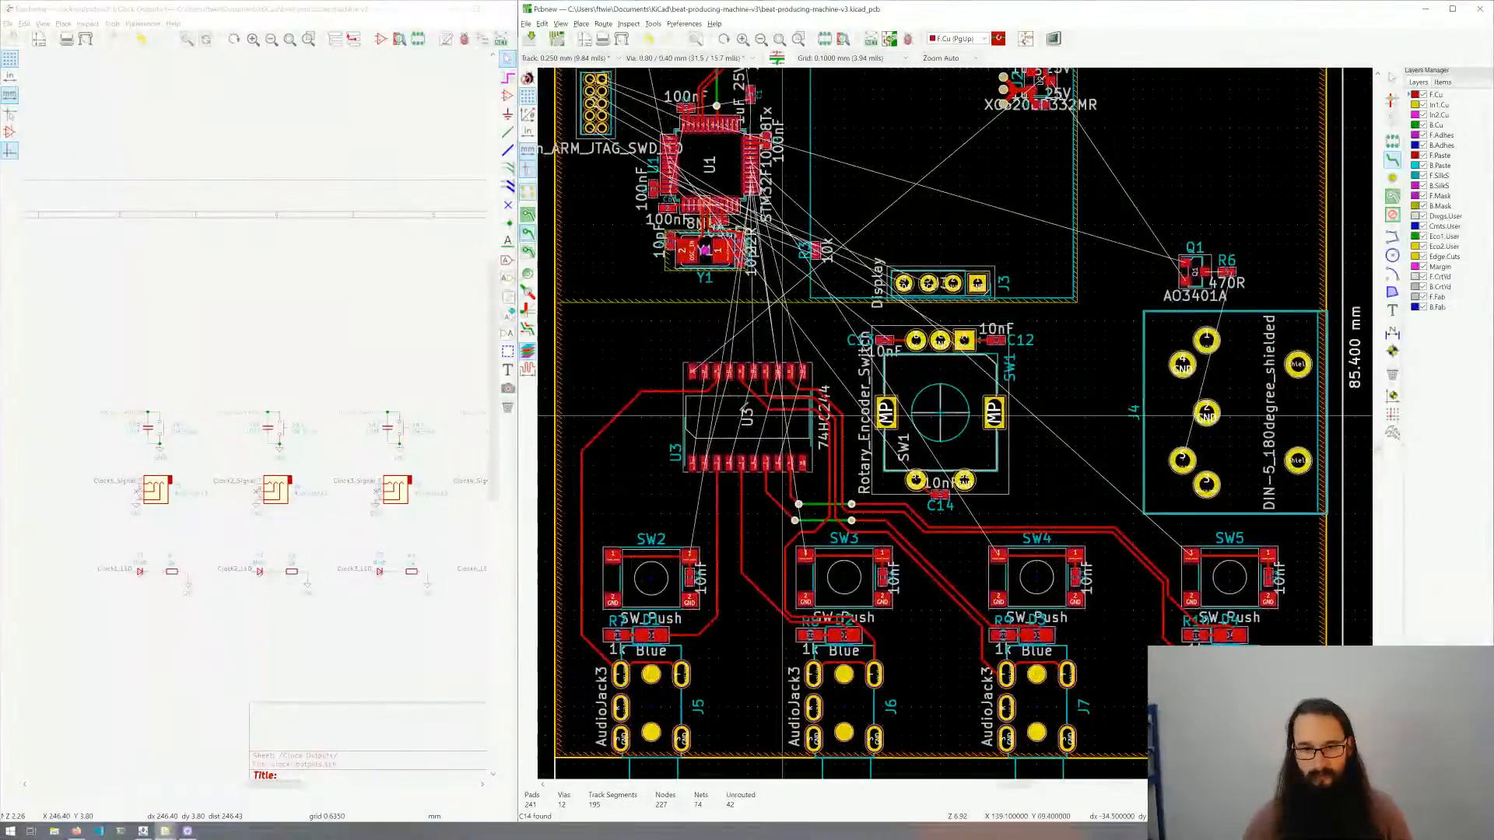
Step: Route an F.Cu track from pad 5 of DIN connector J4 straight up between its pins to pad 2 of resistor R6
middle_click_drag(834, 403, 829, 440)
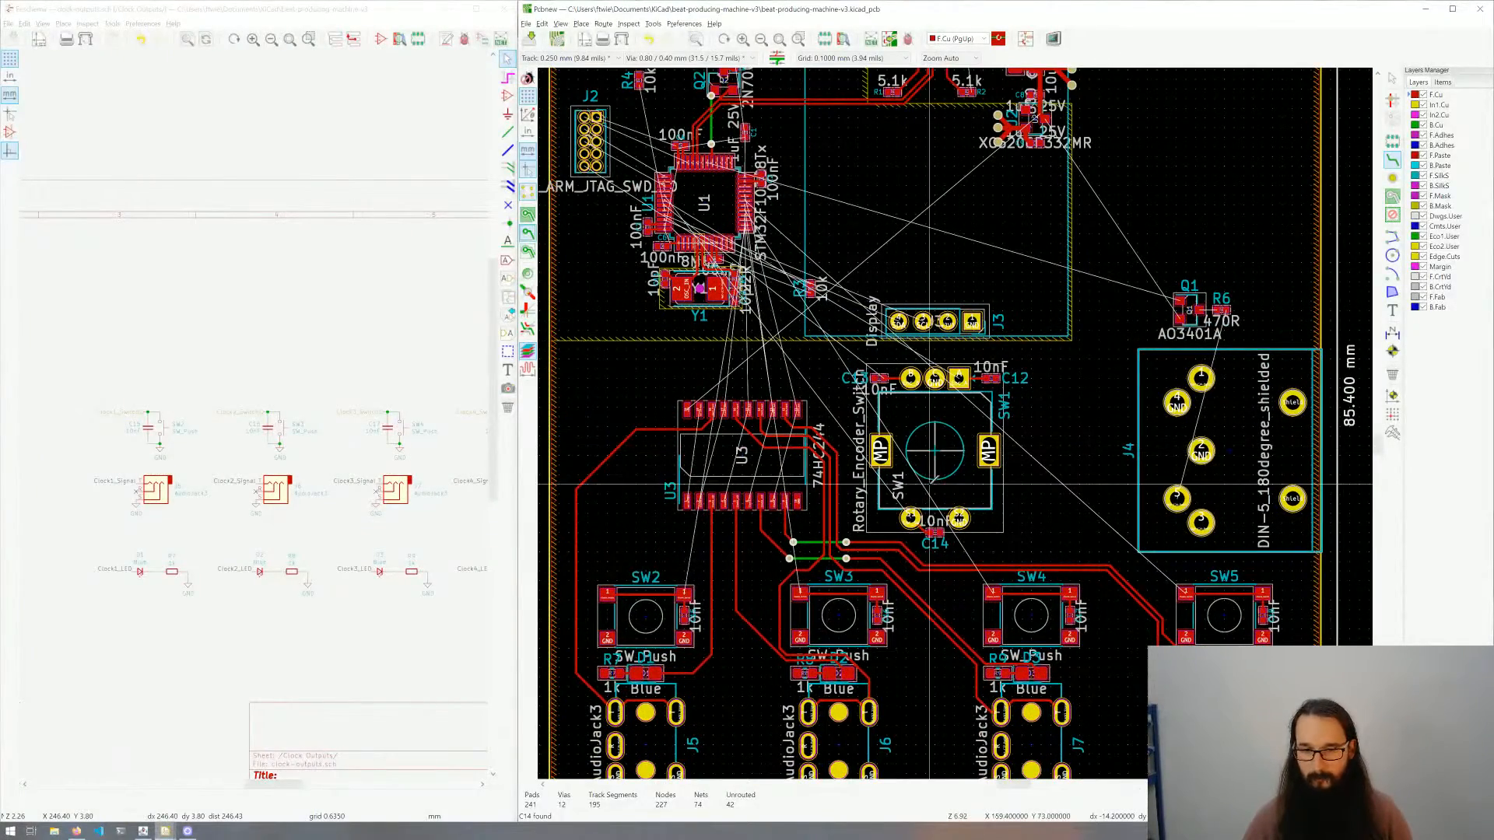
middle_click_drag(932, 490, 638, 556)
scroll(929, 499, "up", 1)
scroll(929, 506, "up", 1)
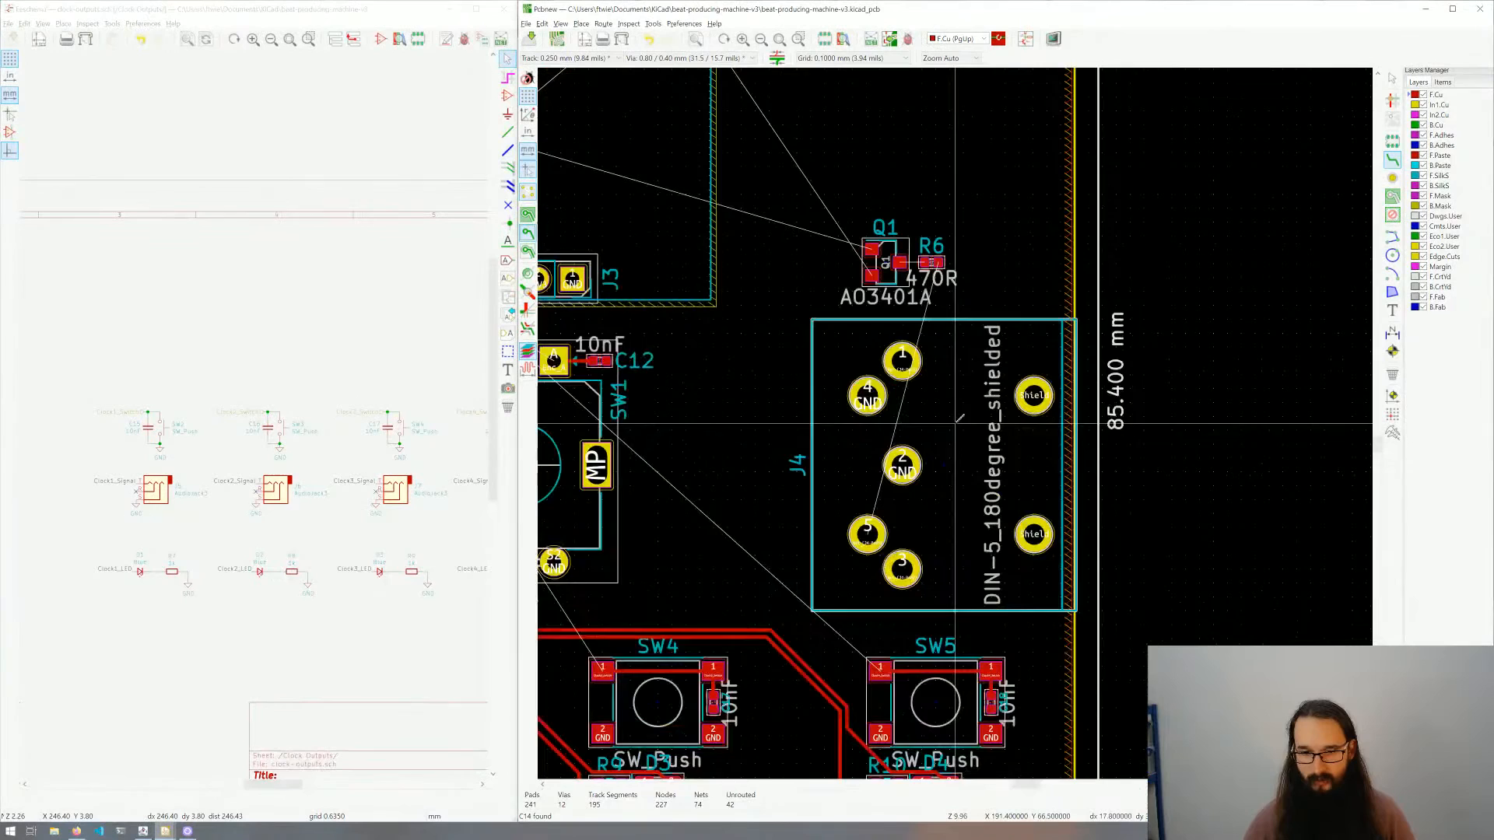
left_click(868, 534)
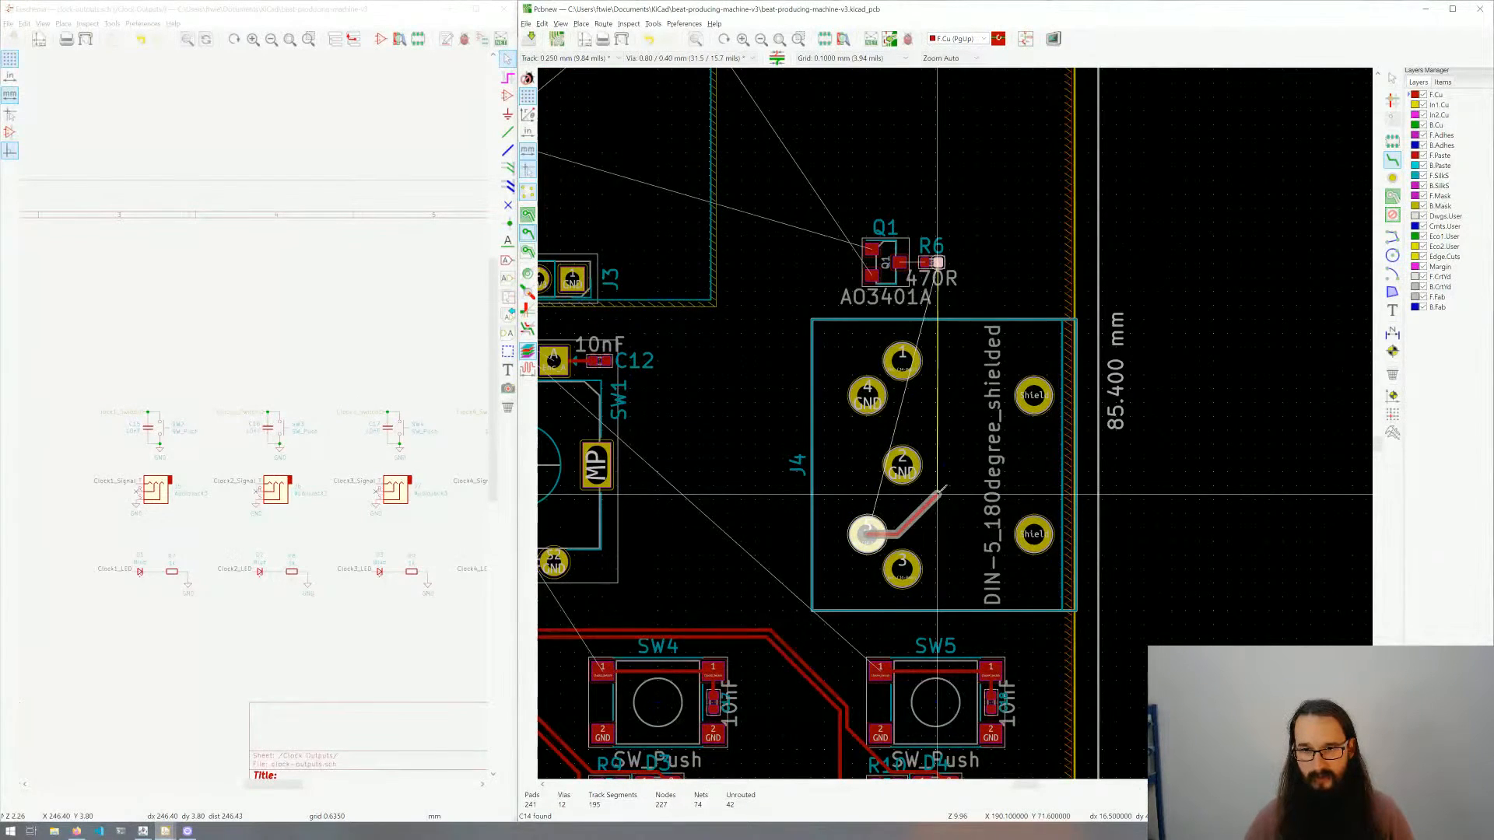
left_click(936, 262)
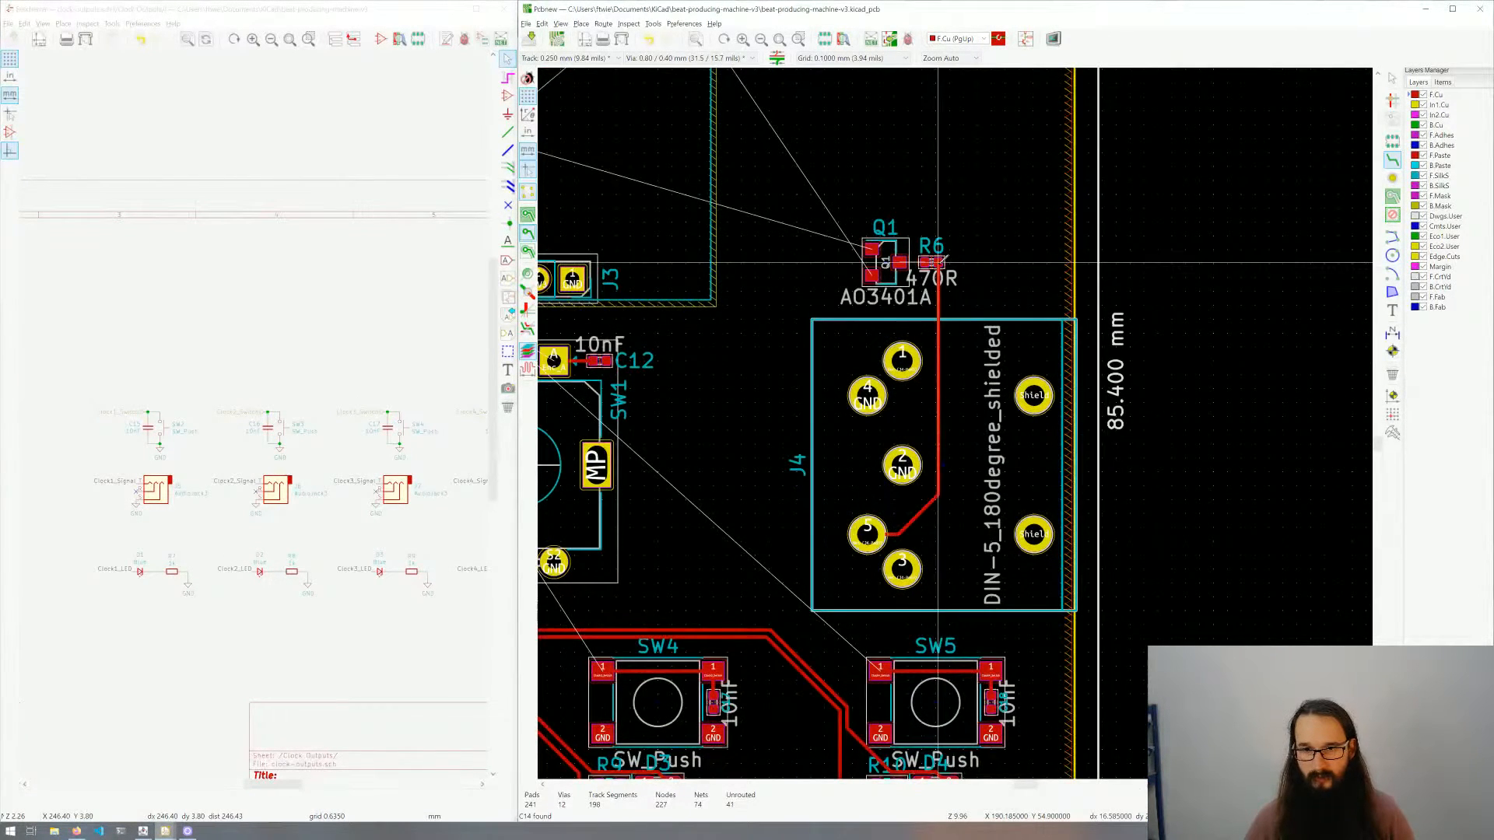
Step: Connect Q1 pad 3 to R6 pad 1 with a short straight F.Cu track
middle_click_drag(900, 262, 972, 414)
scroll(965, 421, "up", 3)
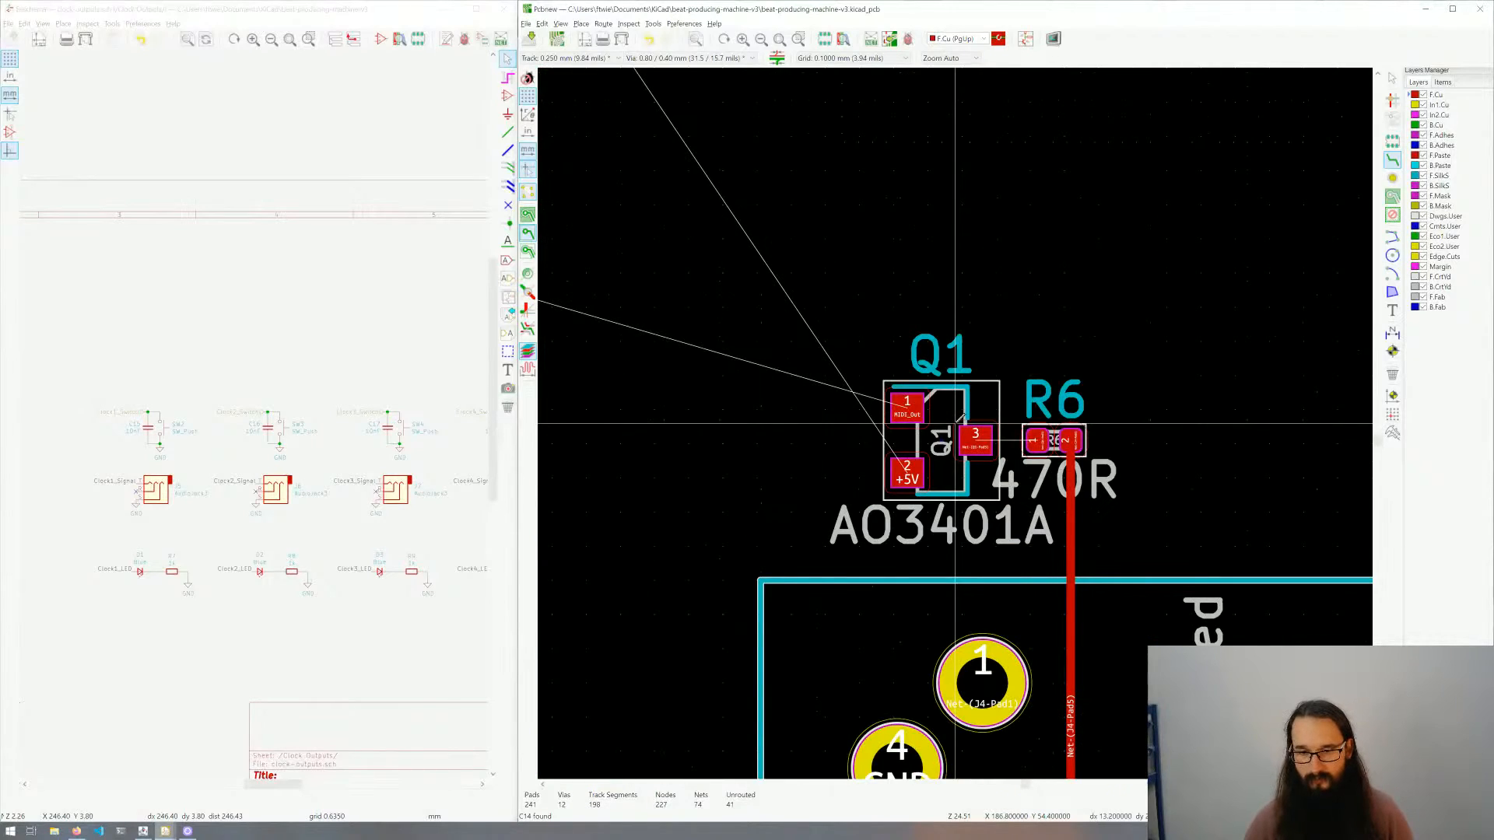
left_click(978, 439)
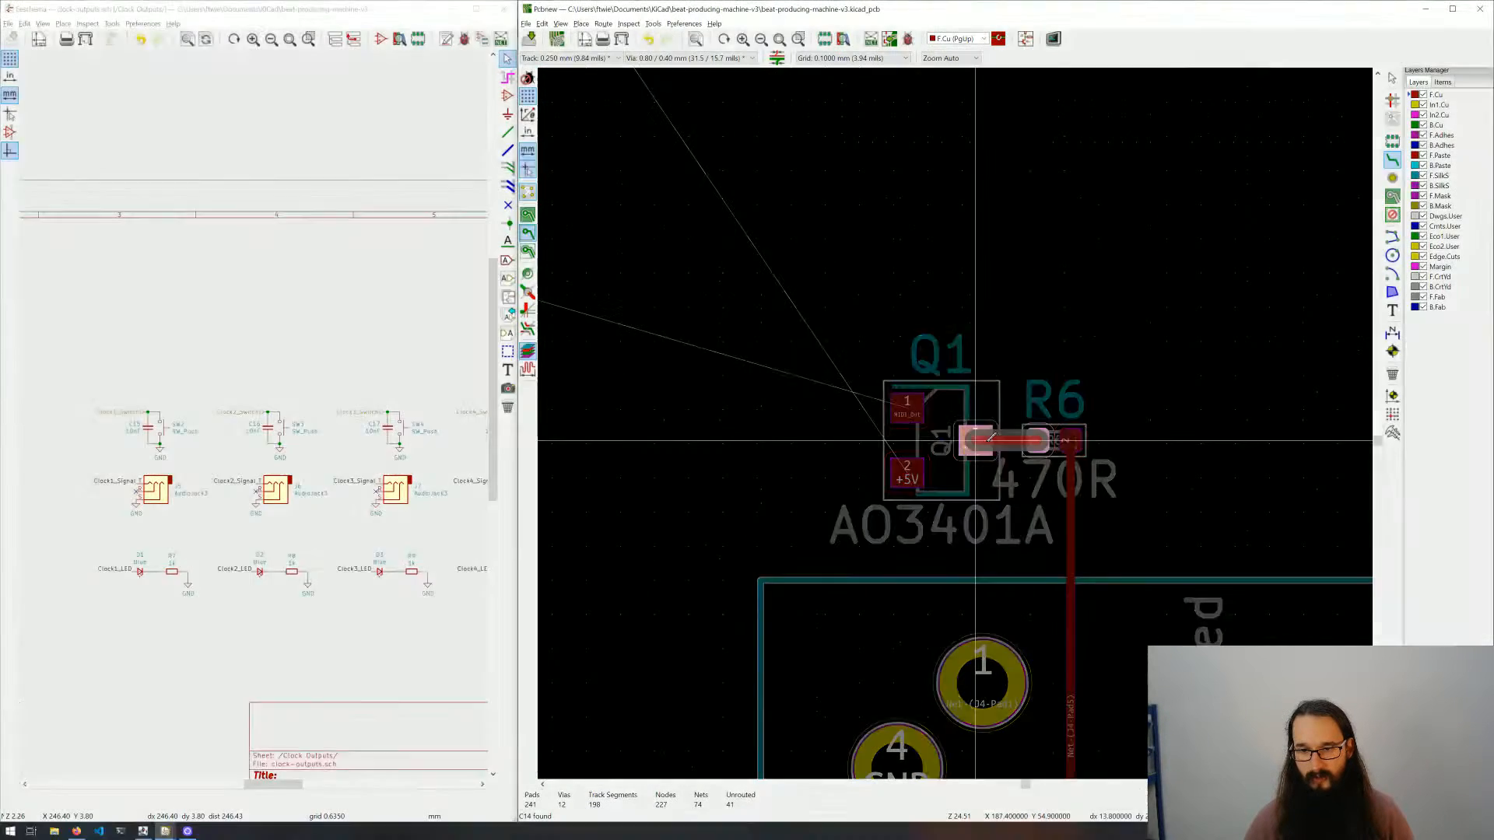
left_click(1034, 440)
Step: Route MIDI_Out on F.Cu from Q1 pad 1, passing below U2 and the USB data tracks and around the USB_Enable via, to U1's MIDI_Out pad
left_click(907, 404)
scroll(918, 409, "down", 3)
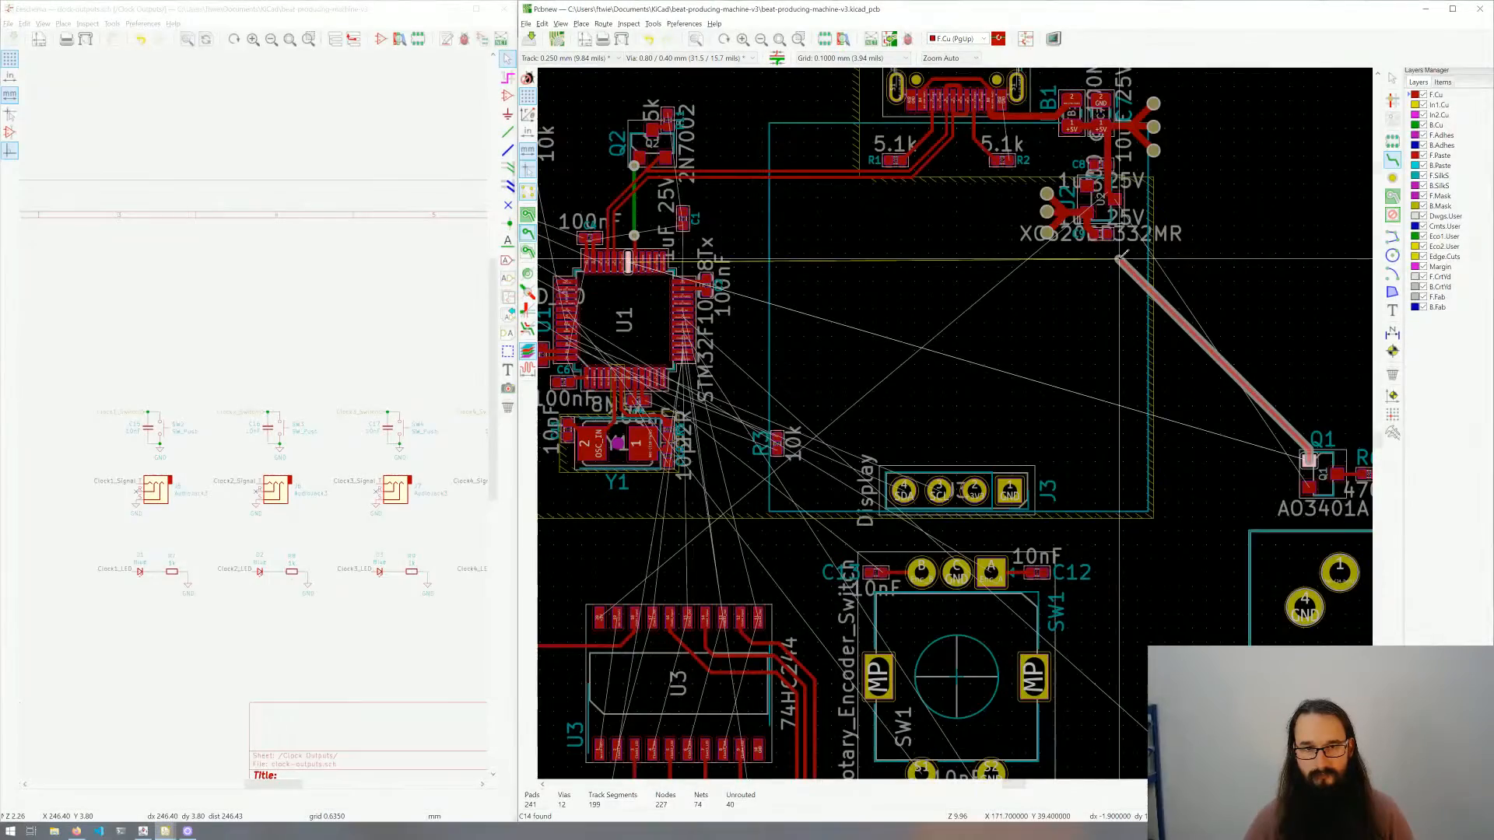
left_click(1120, 257)
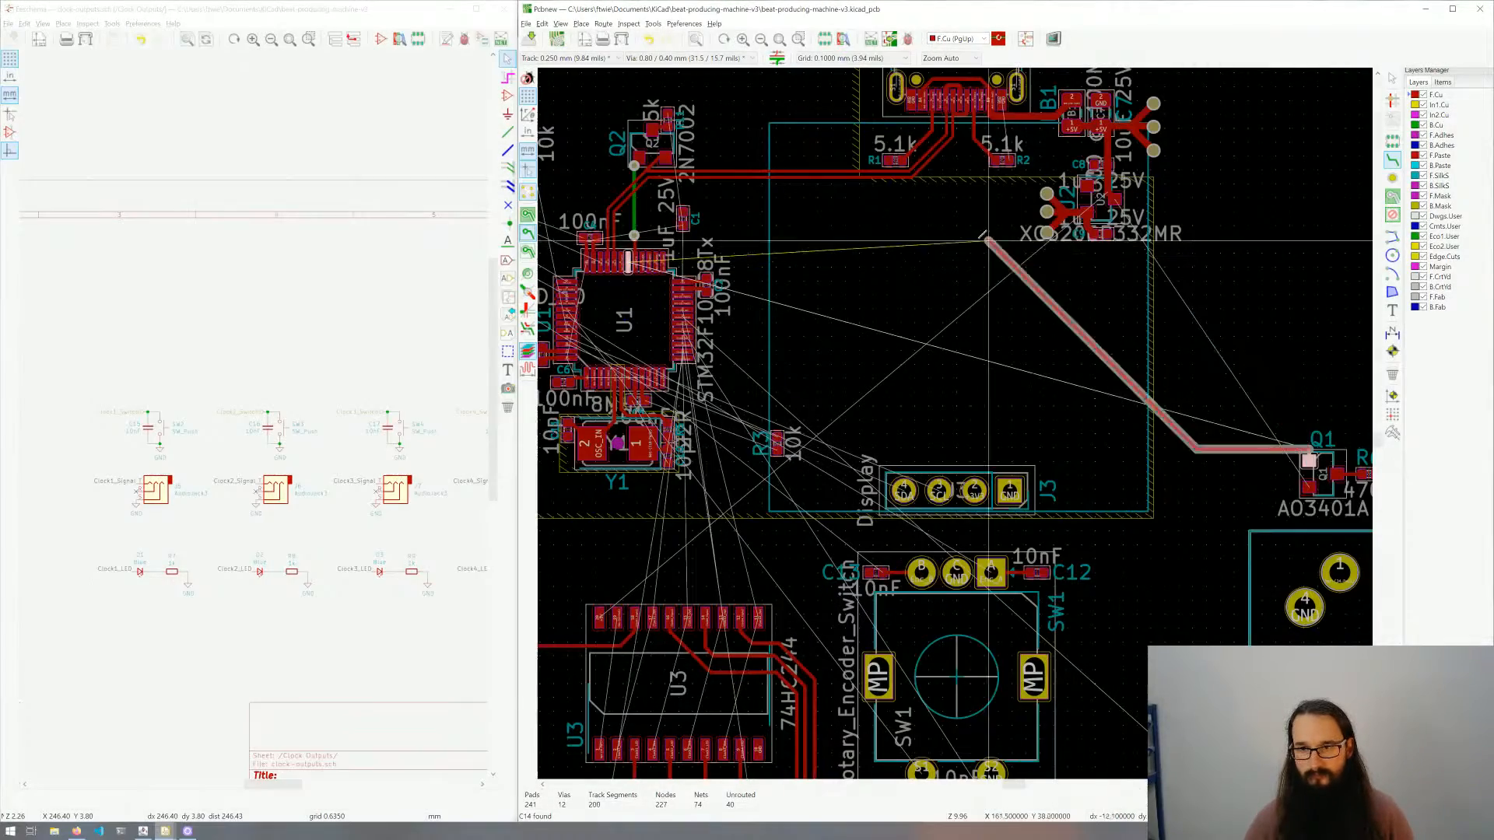
left_click(950, 246)
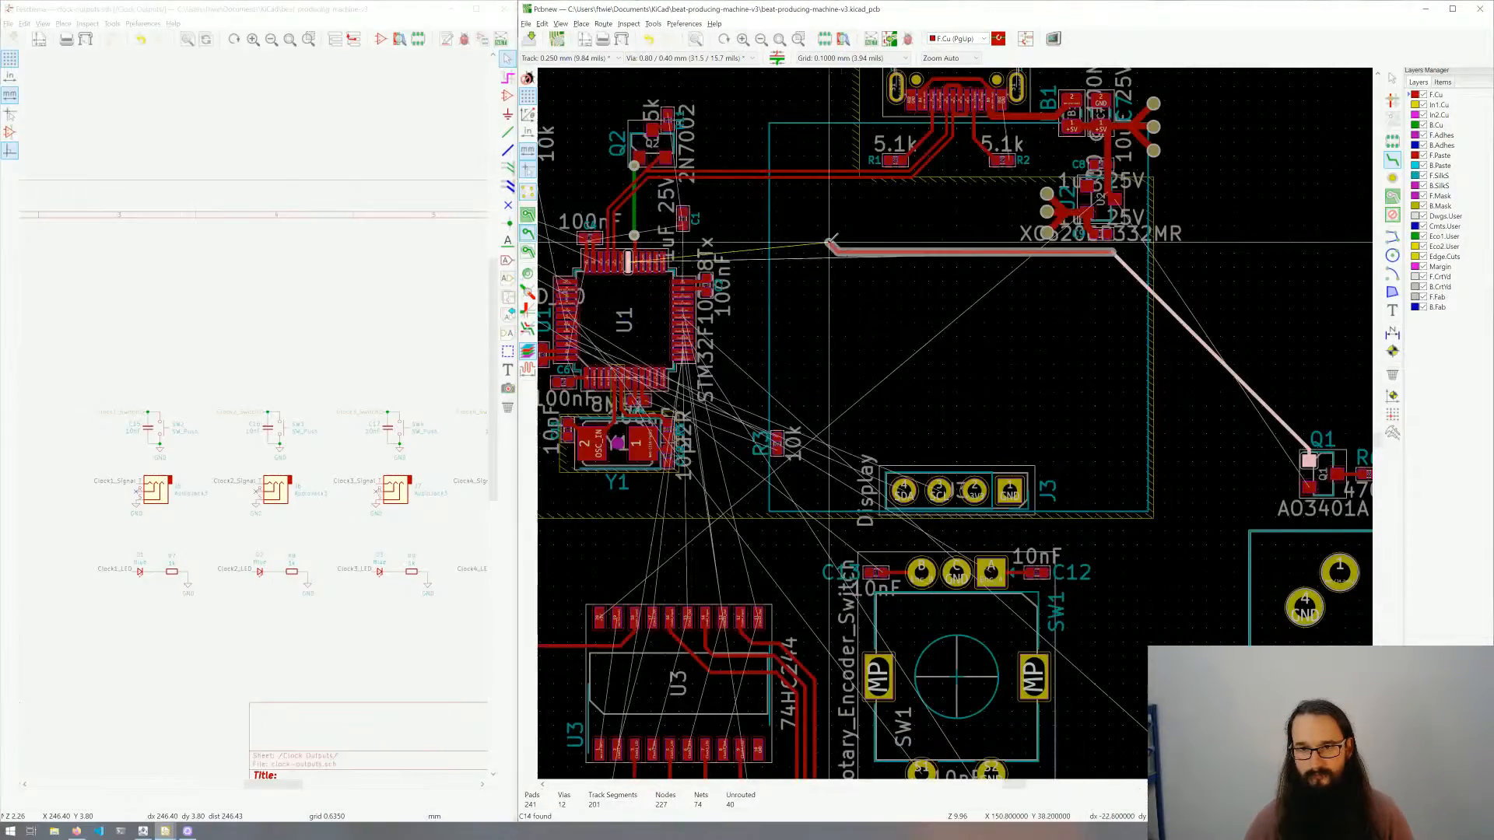
scroll(949, 247, "up", 4)
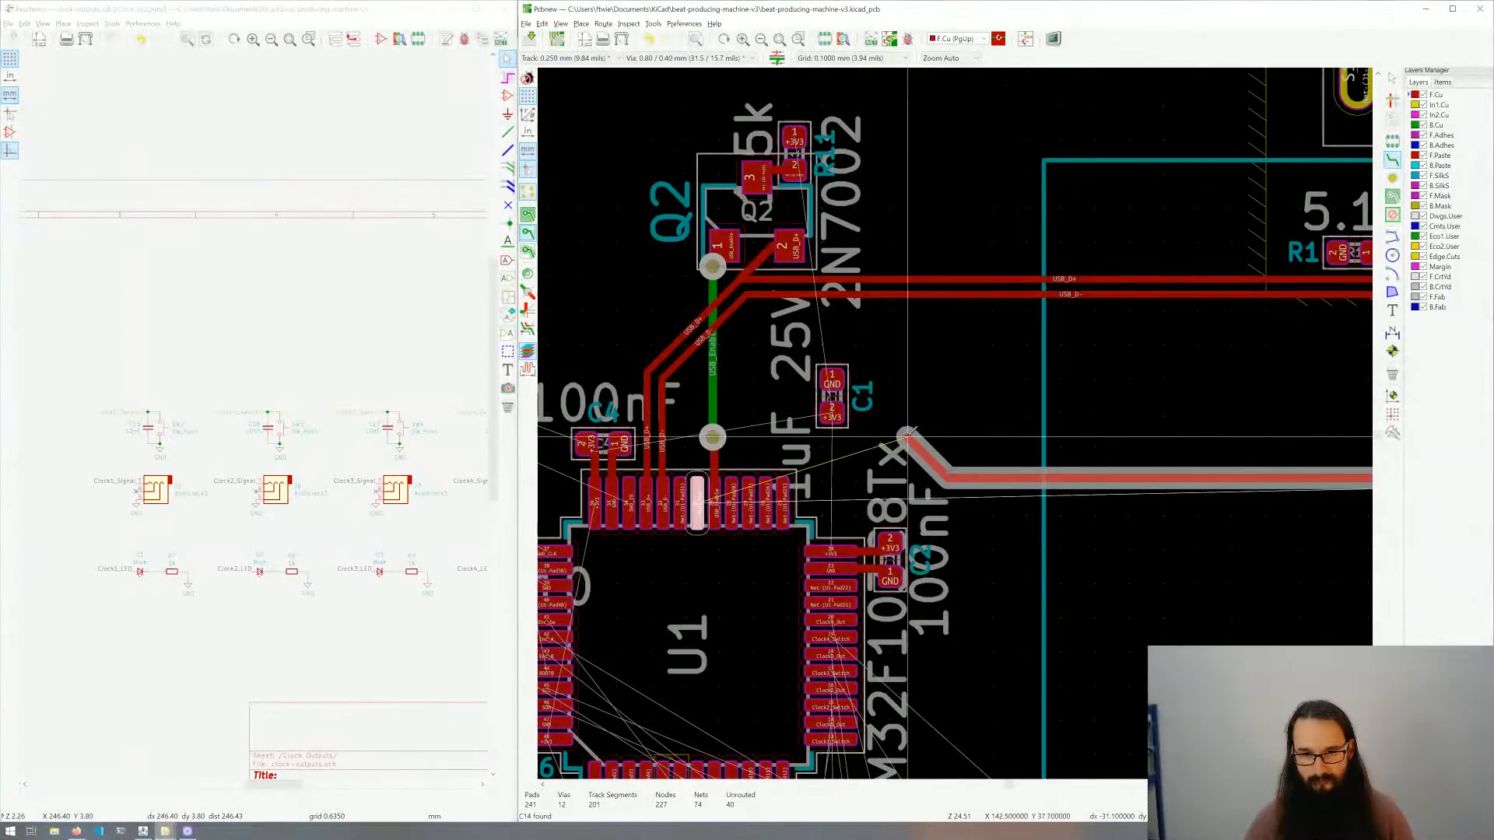
left_click(849, 476)
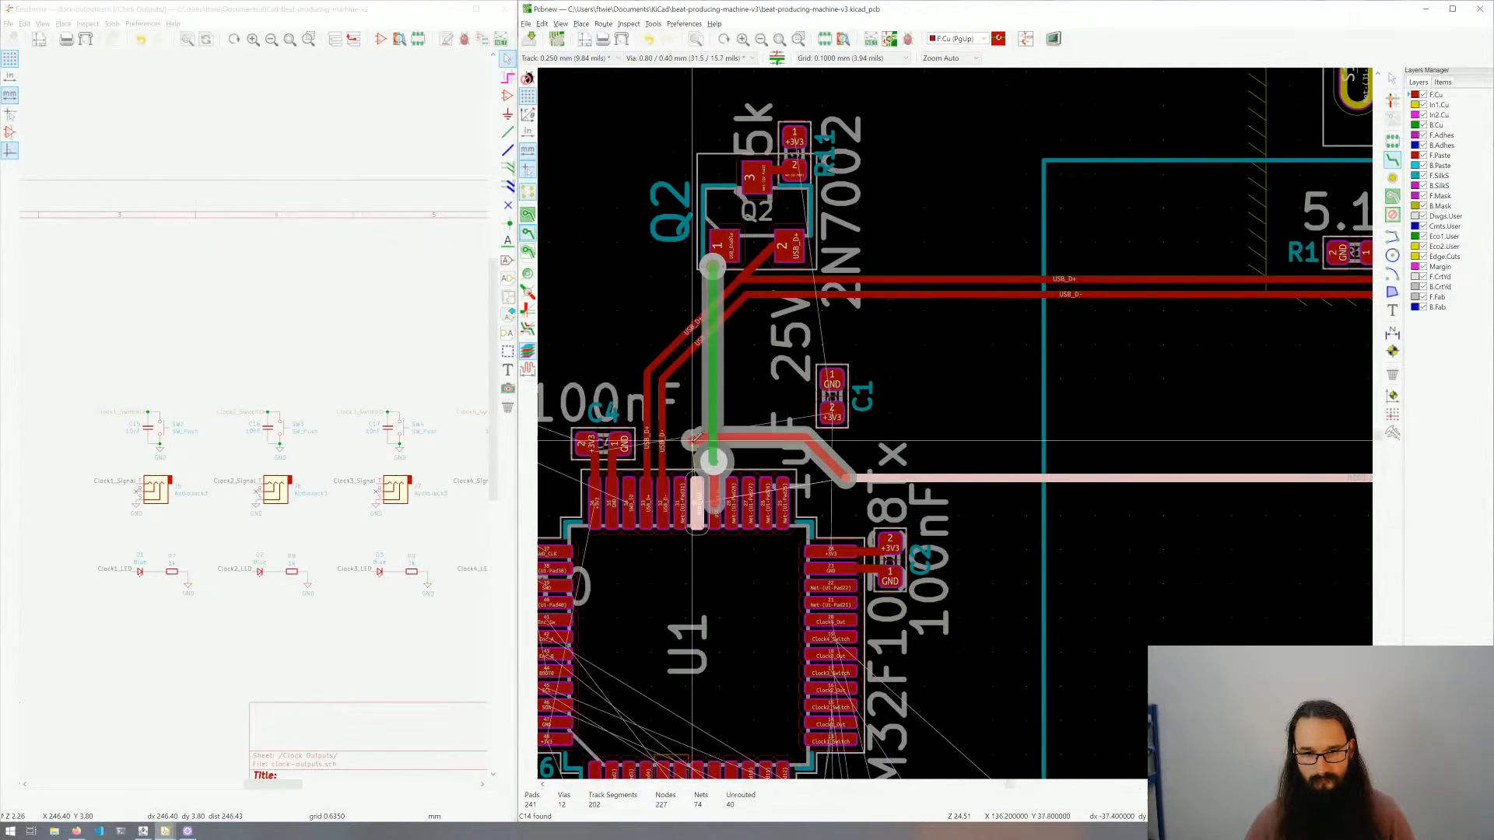
left_click(698, 503)
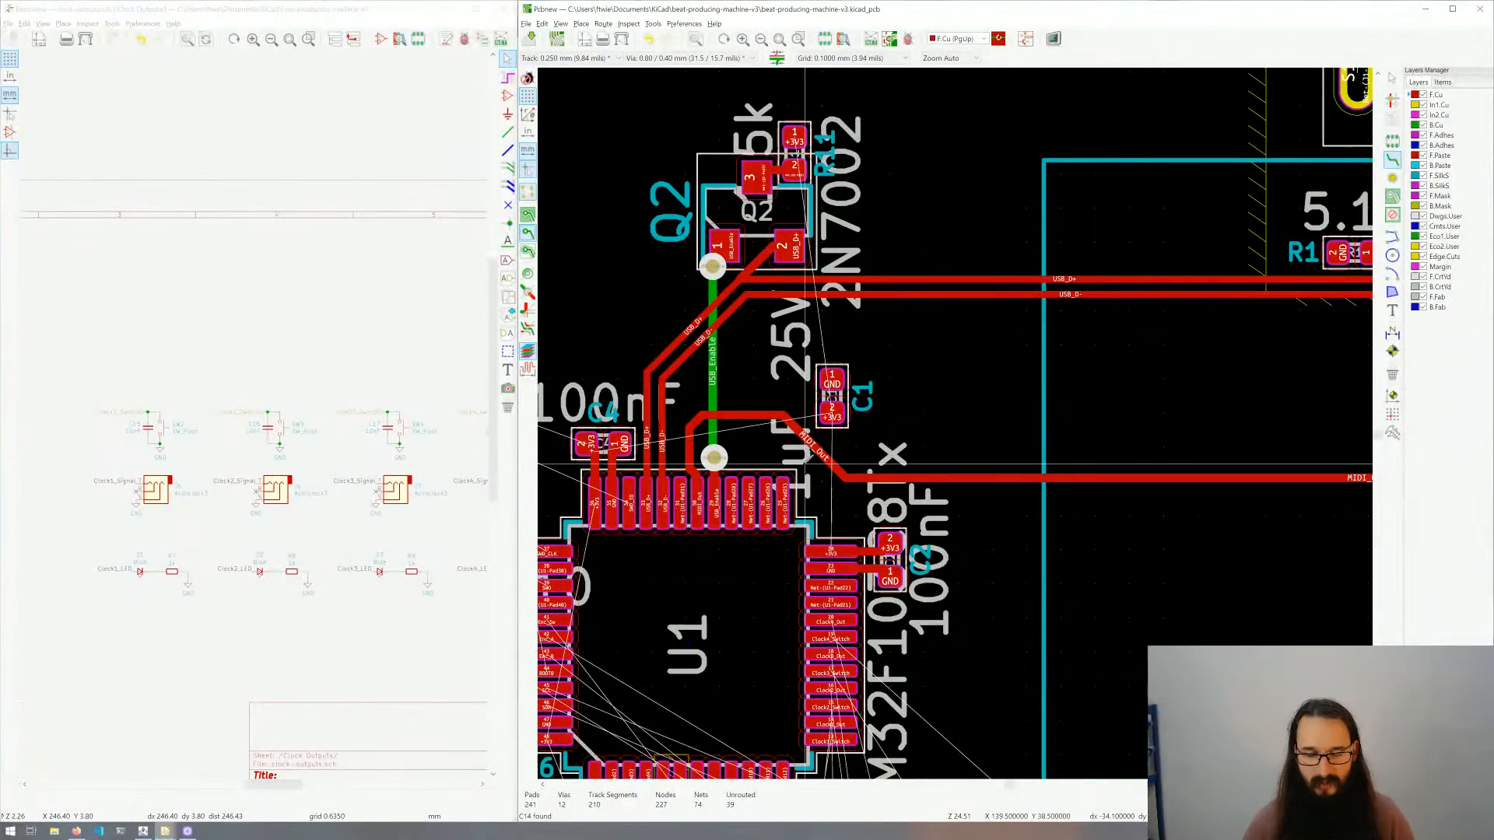
middle_click_drag(808, 458, 831, 421)
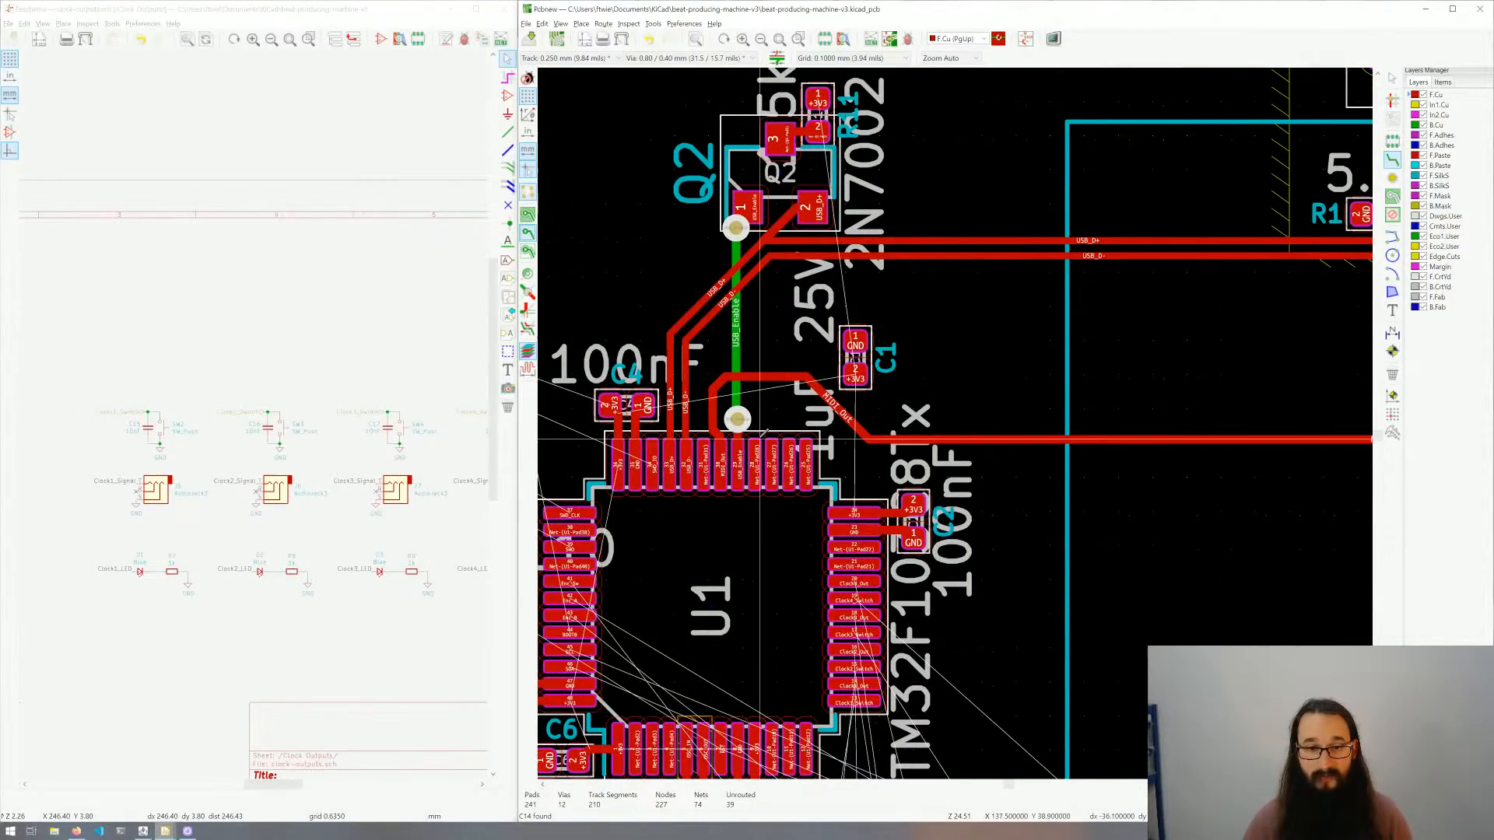
scroll(761, 433, "down", 4)
scroll(1018, 418, "up", 2)
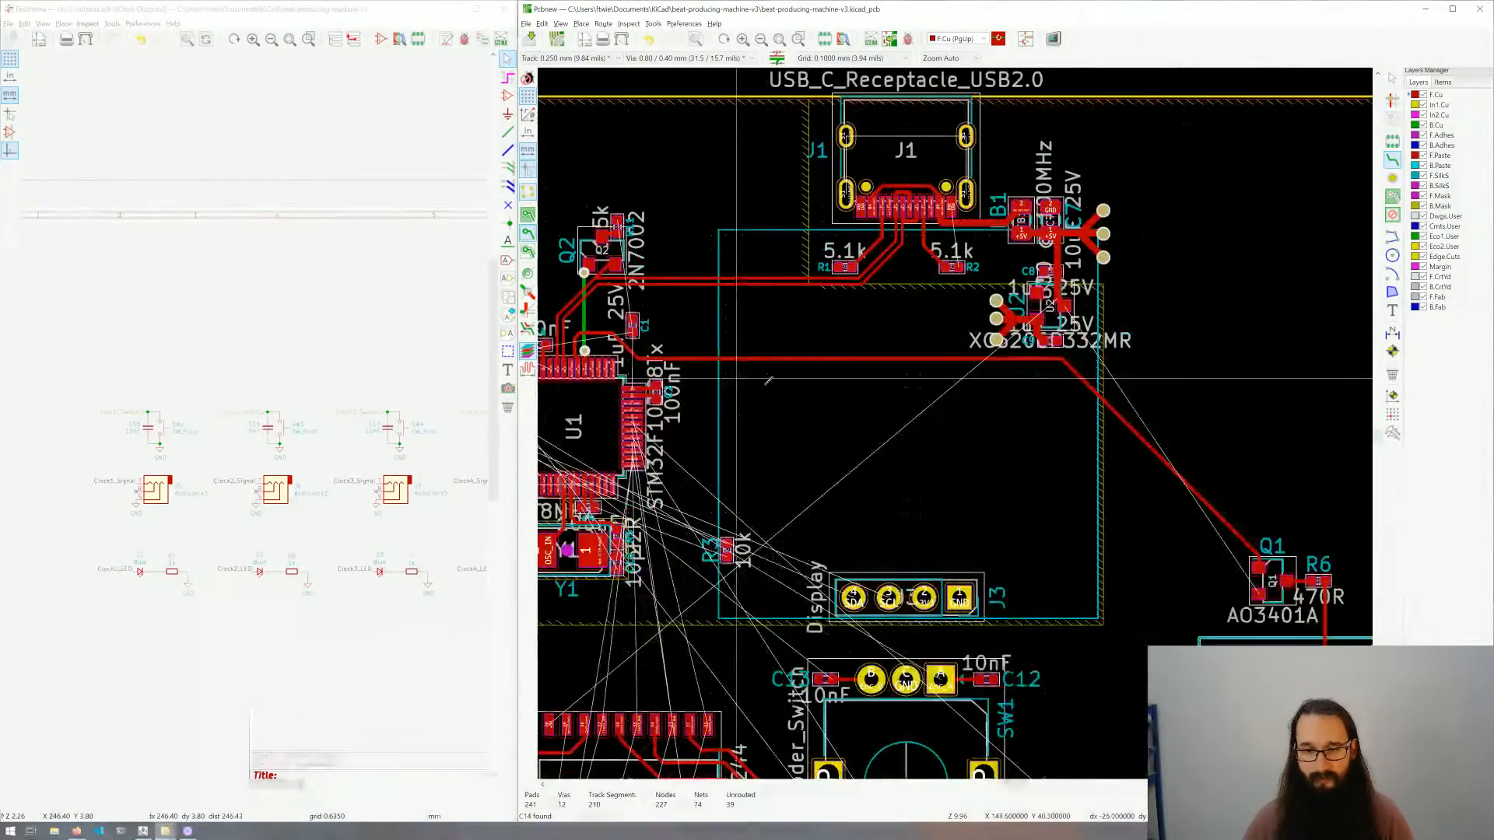
middle_click_drag(1015, 422, 993, 368)
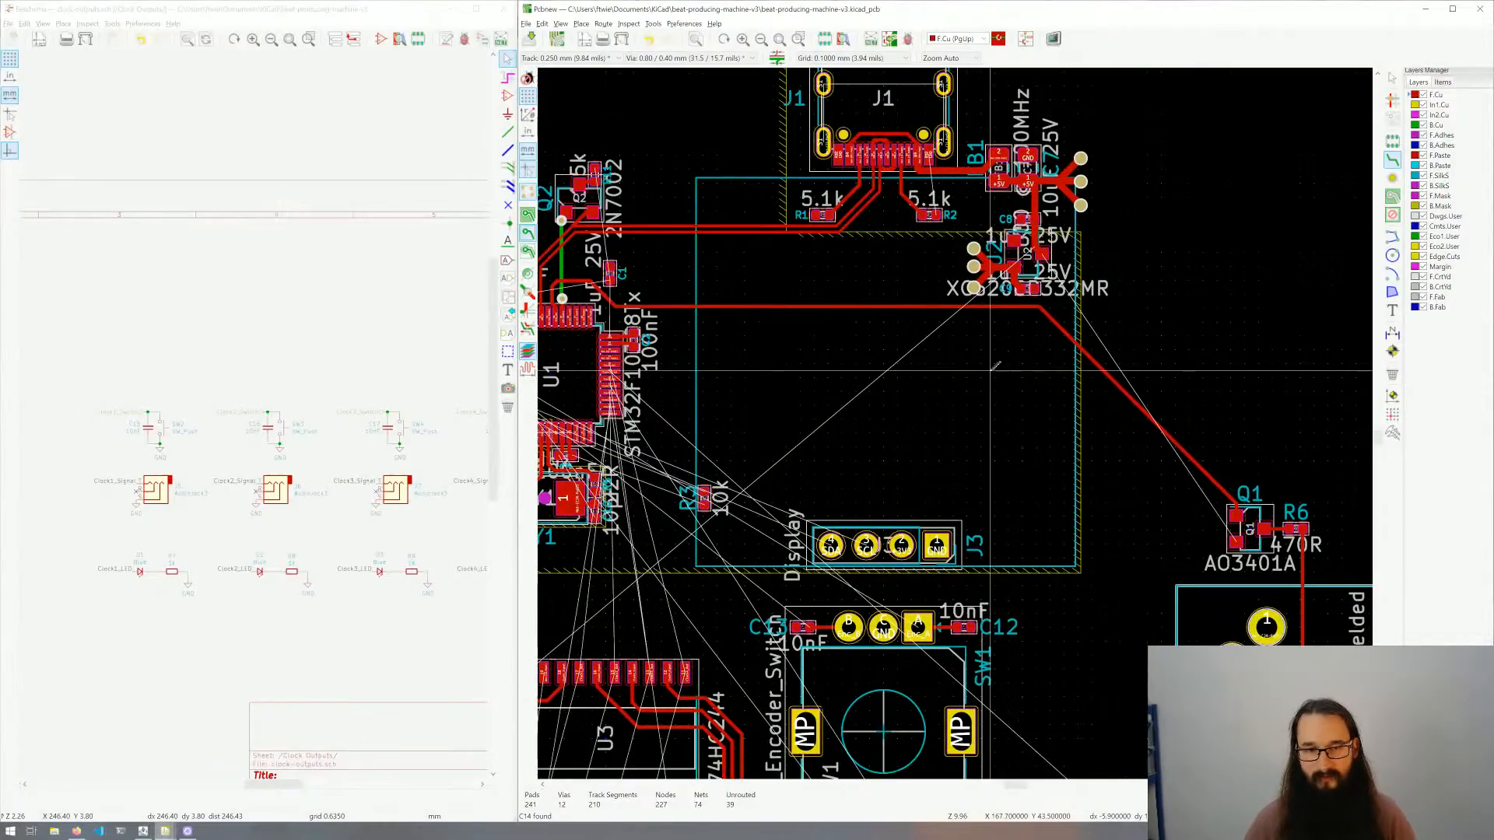
Step: Route a short 0.250 mm track from Q1's +5V pad and end it with a 0.80/0.40 mm via
middle_click_drag(1159, 470, 1130, 398)
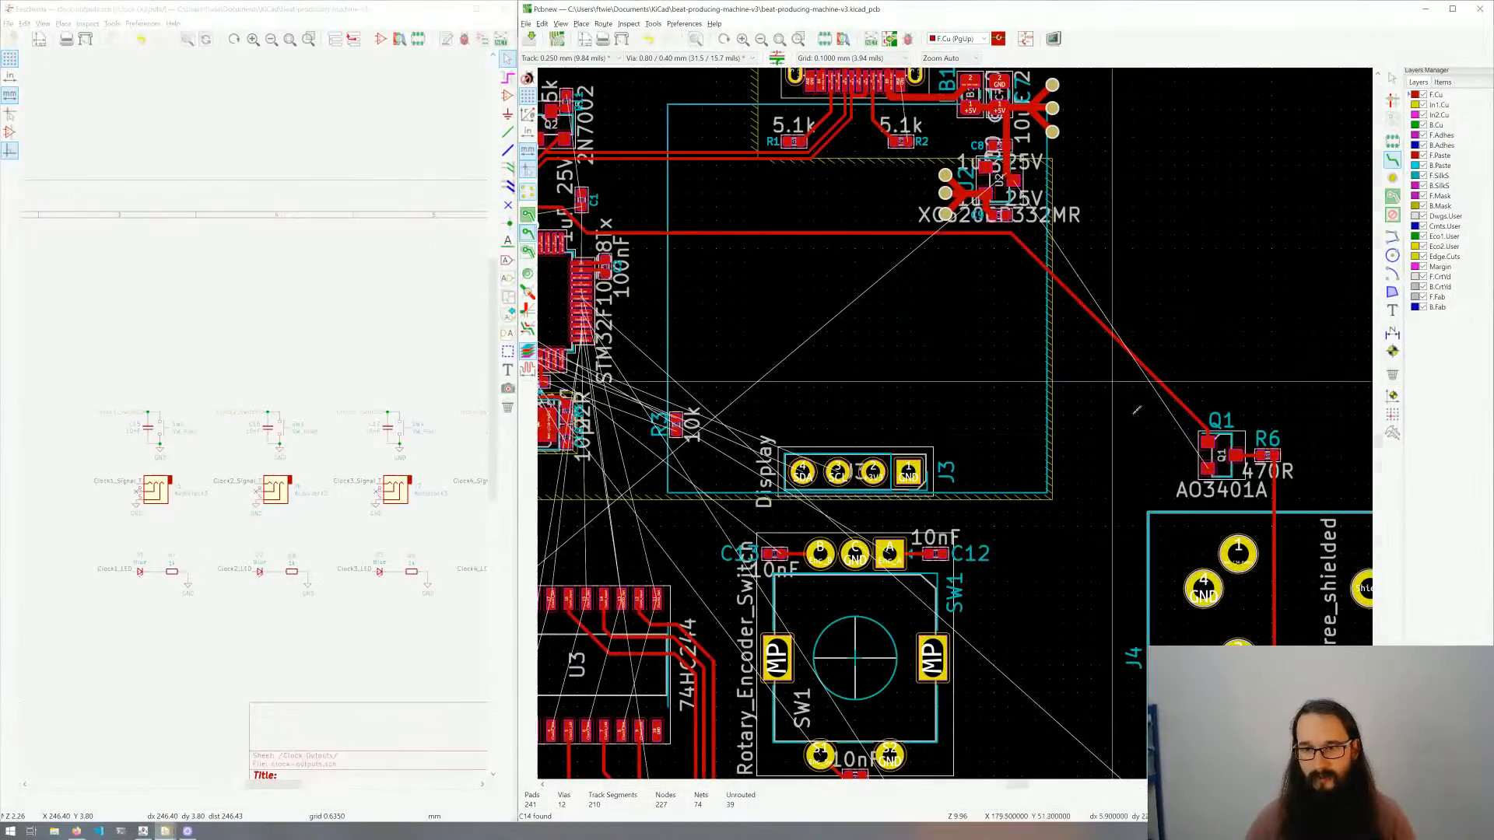
scroll(1136, 402, "up", 4)
scroll(960, 418, "down", 4)
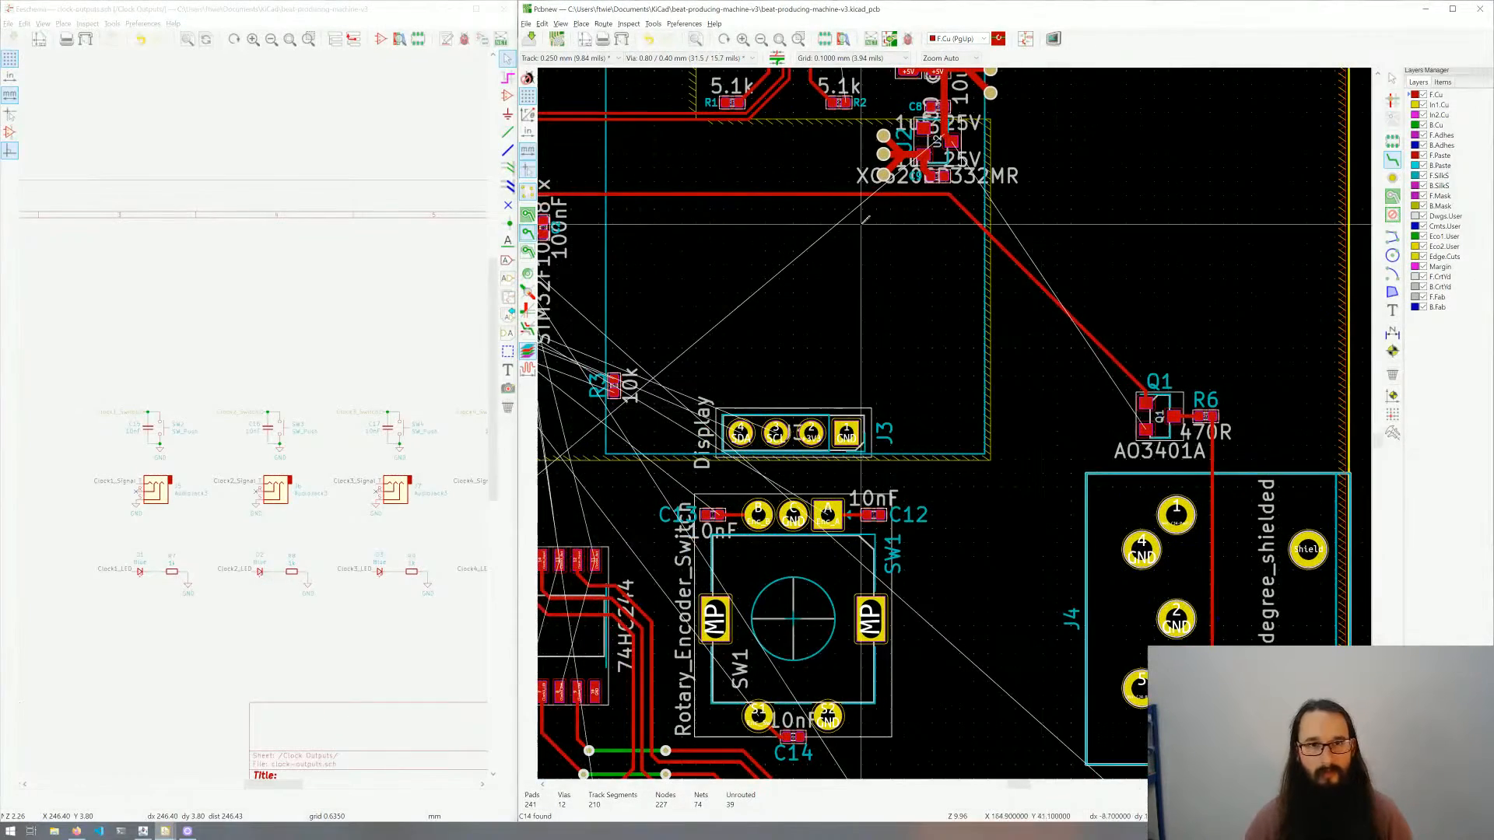
scroll(1144, 427, "up", 1)
scroll(958, 421, "up", 3)
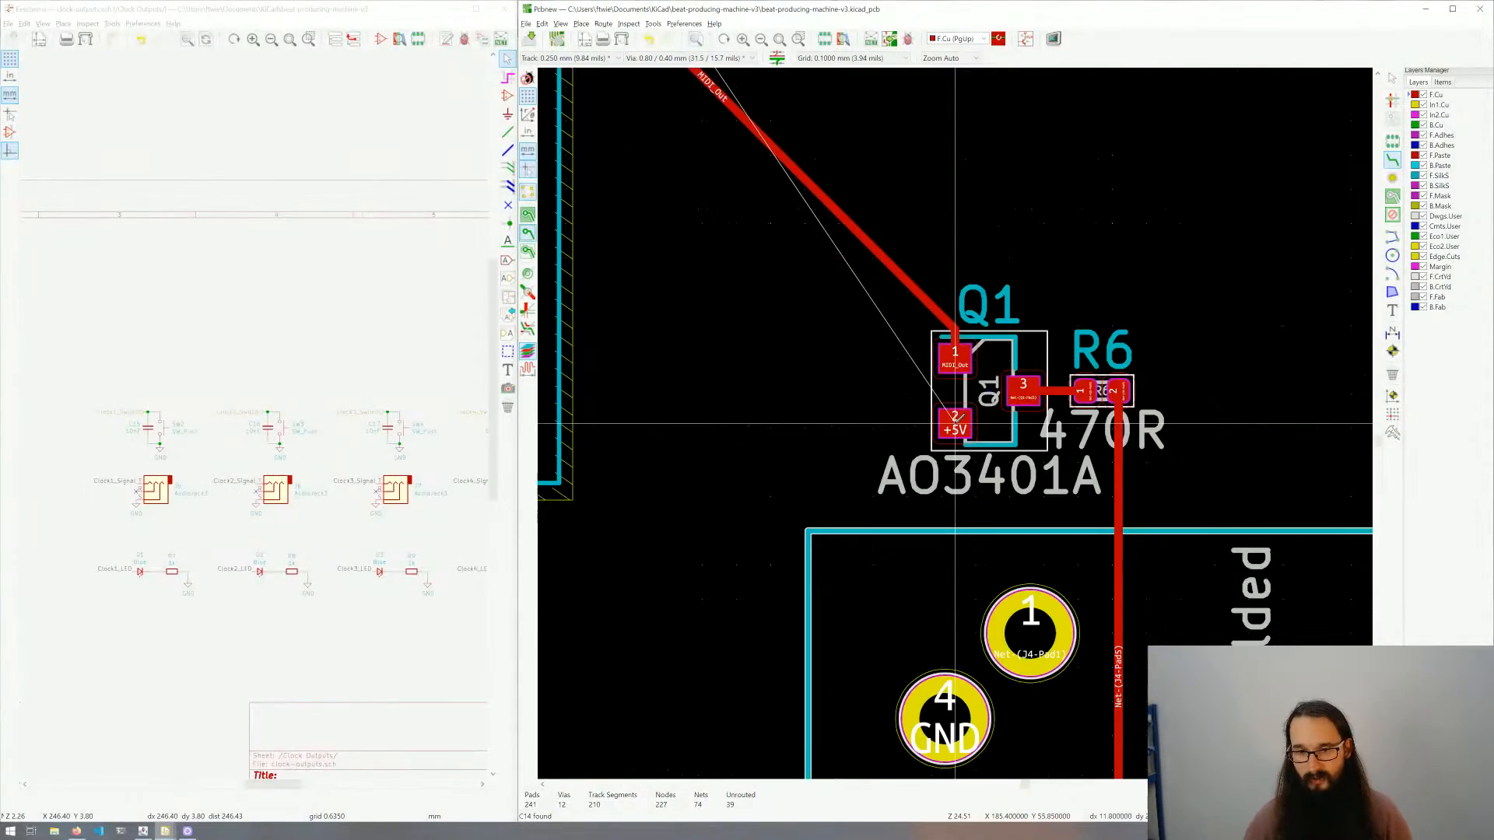
left_click(958, 421)
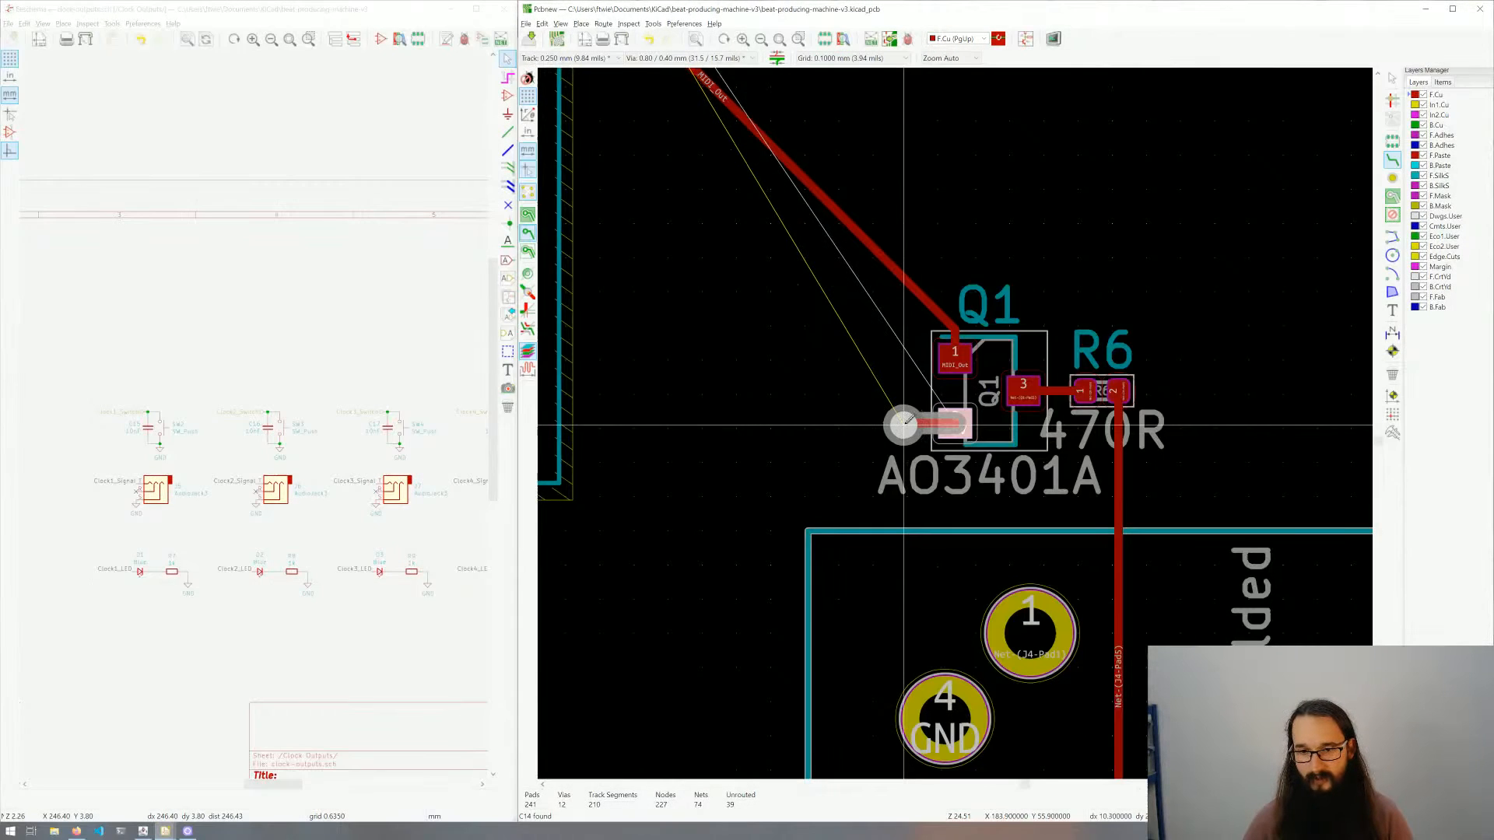
left_click(903, 424)
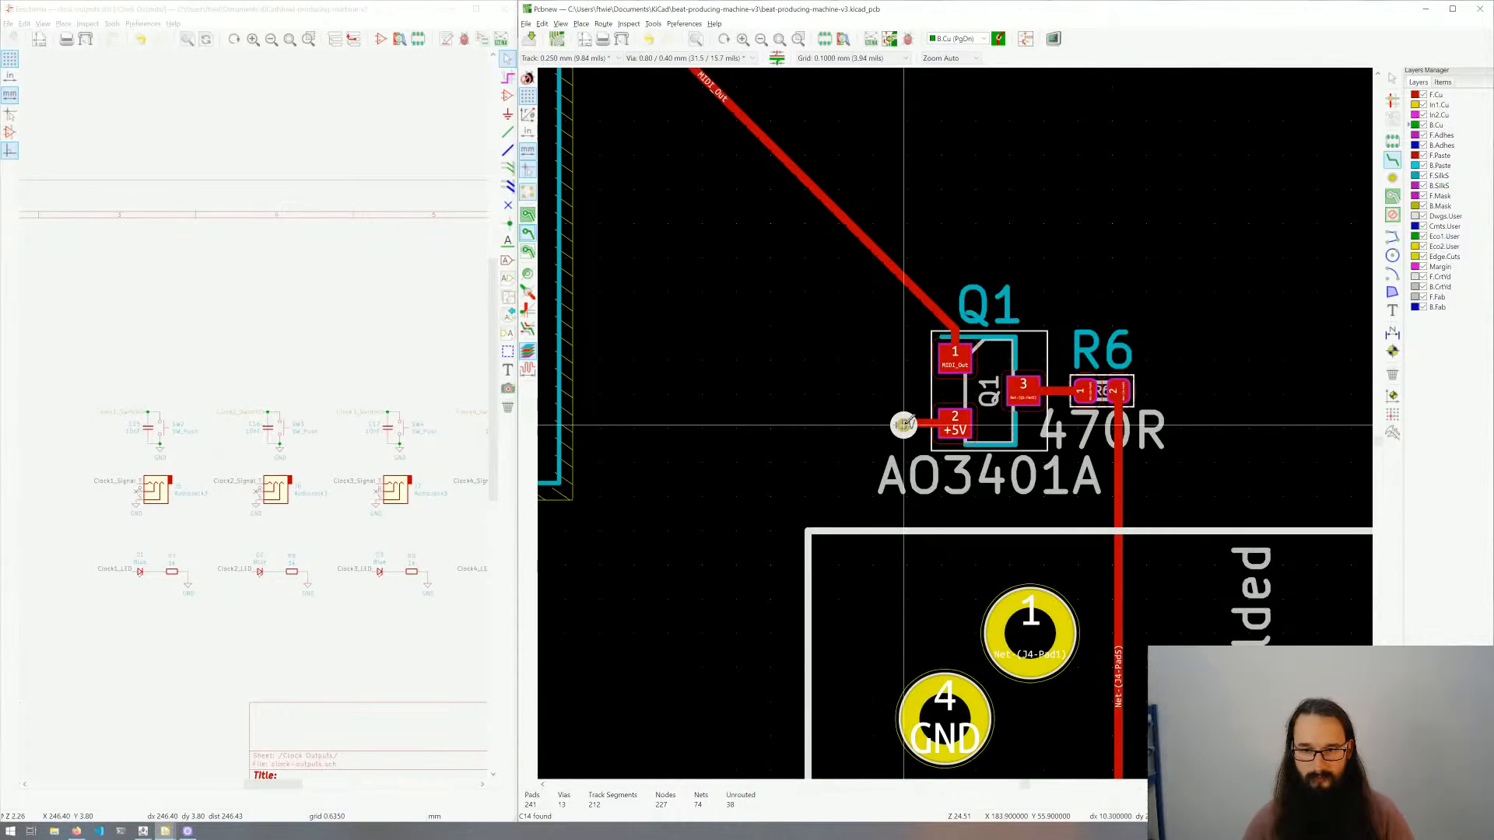
Step: Remove Q1's thin +5V track and via, and set the track width to 0.500 mm and via size to 1.00/0.80 mm
scroll(899, 438, "down", 3)
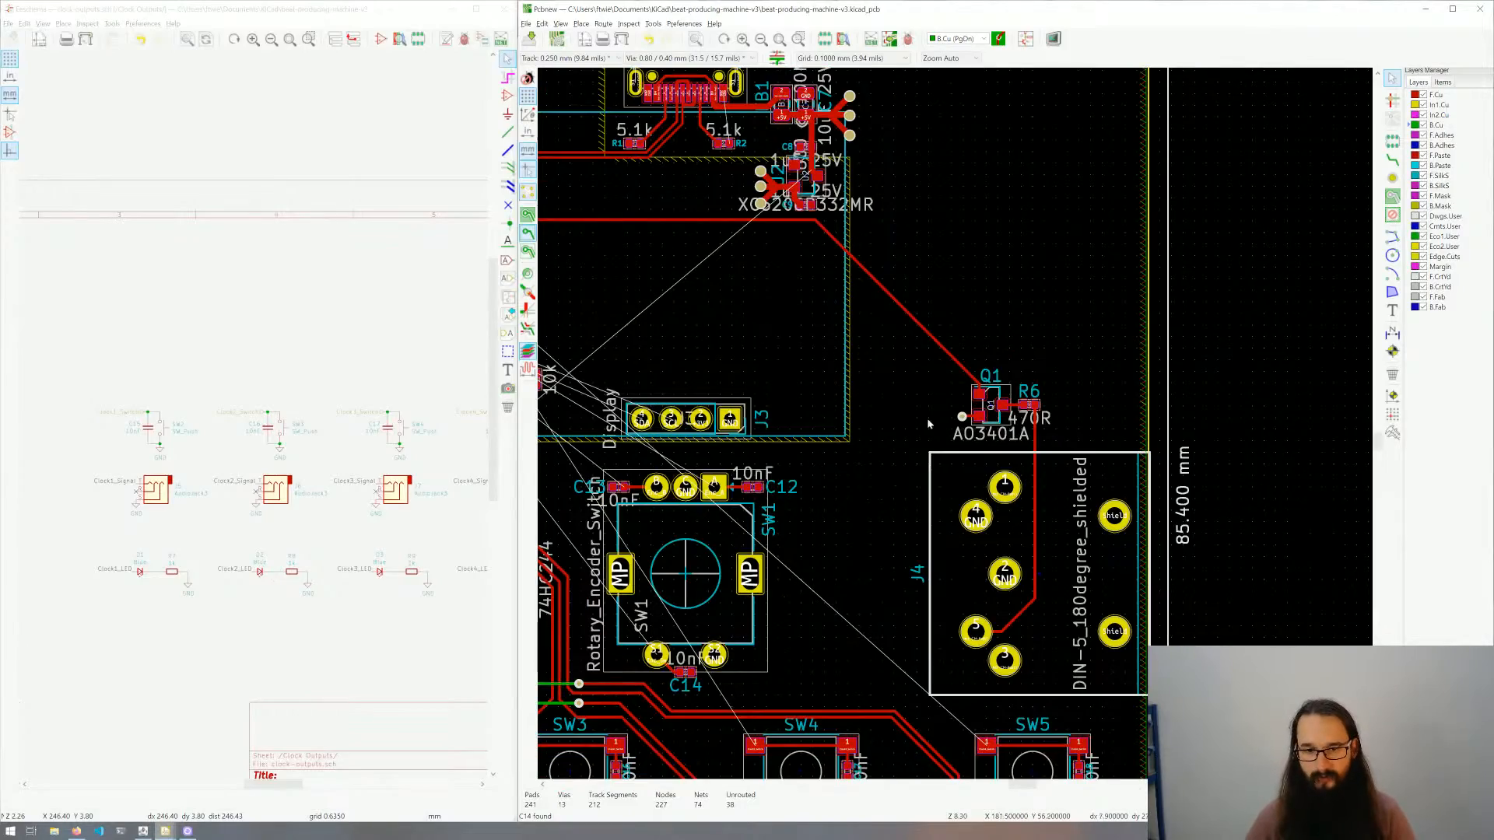
middle_click_drag(743, 255, 1042, 456)
scroll(1131, 396, "up", 5)
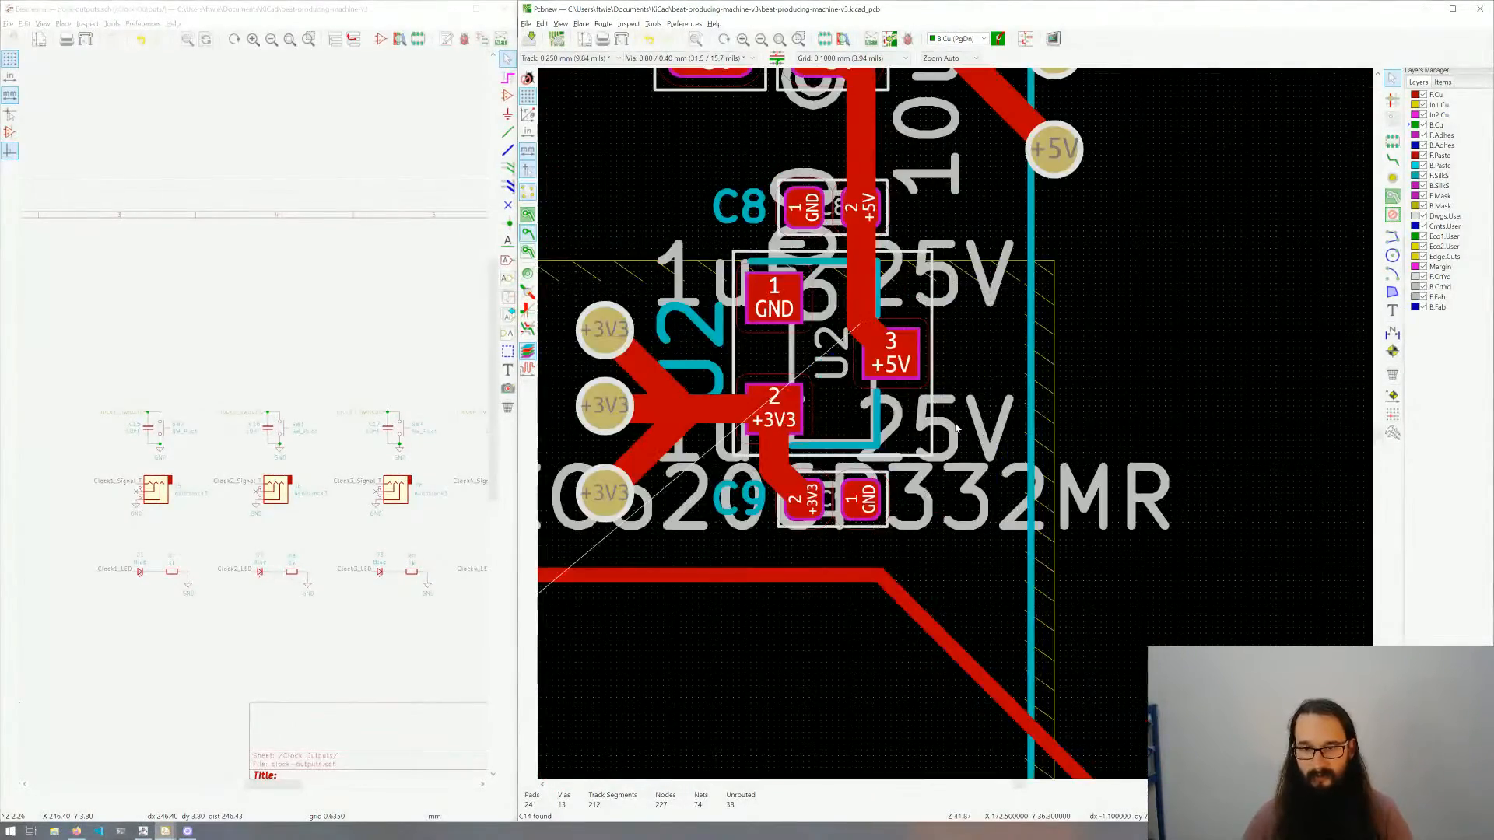
scroll(939, 397, "down", 5)
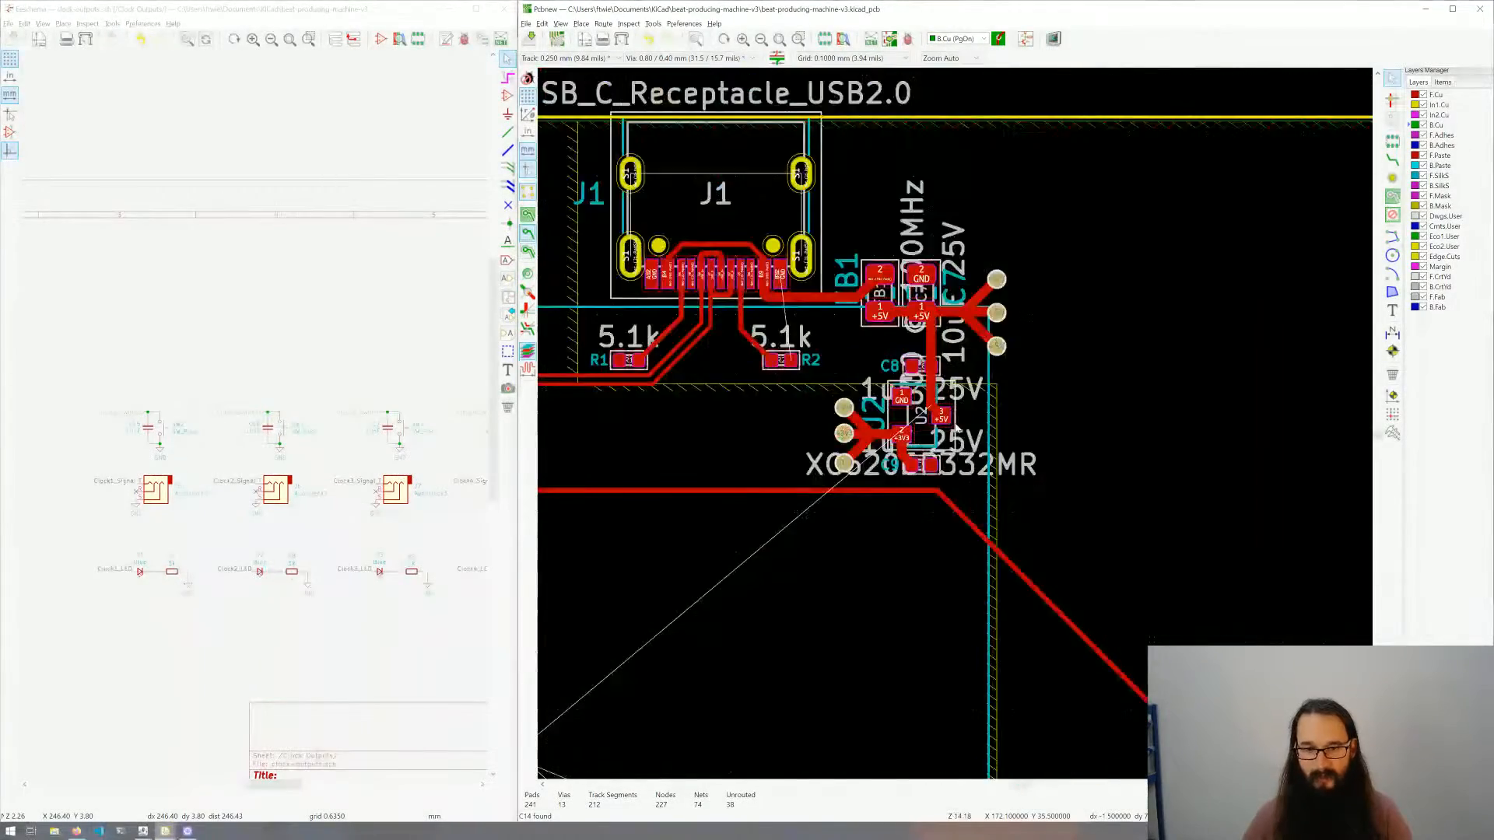
scroll(739, 506, "up", 5)
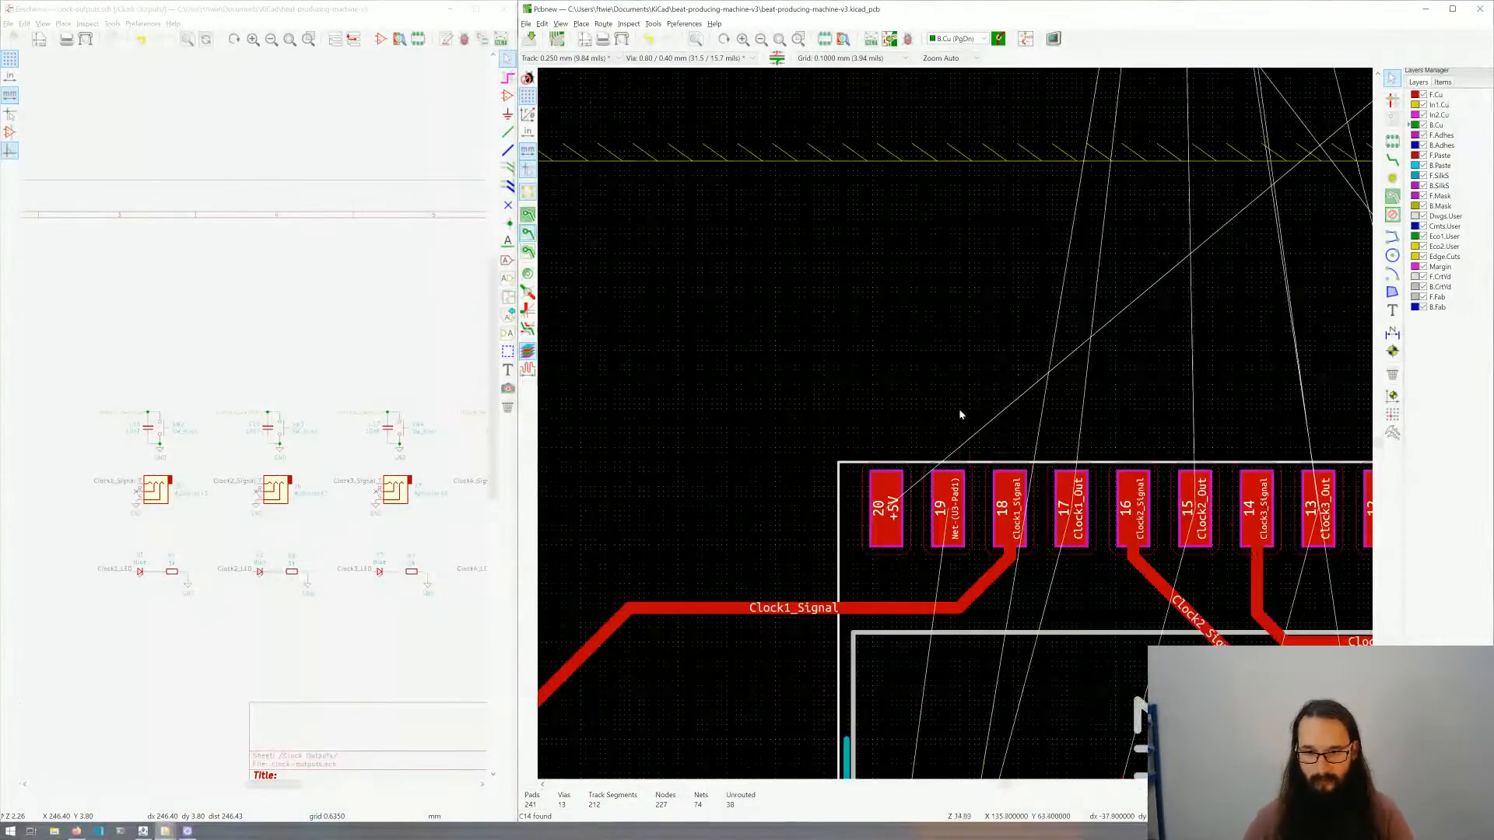
scroll(955, 422, "down", 5)
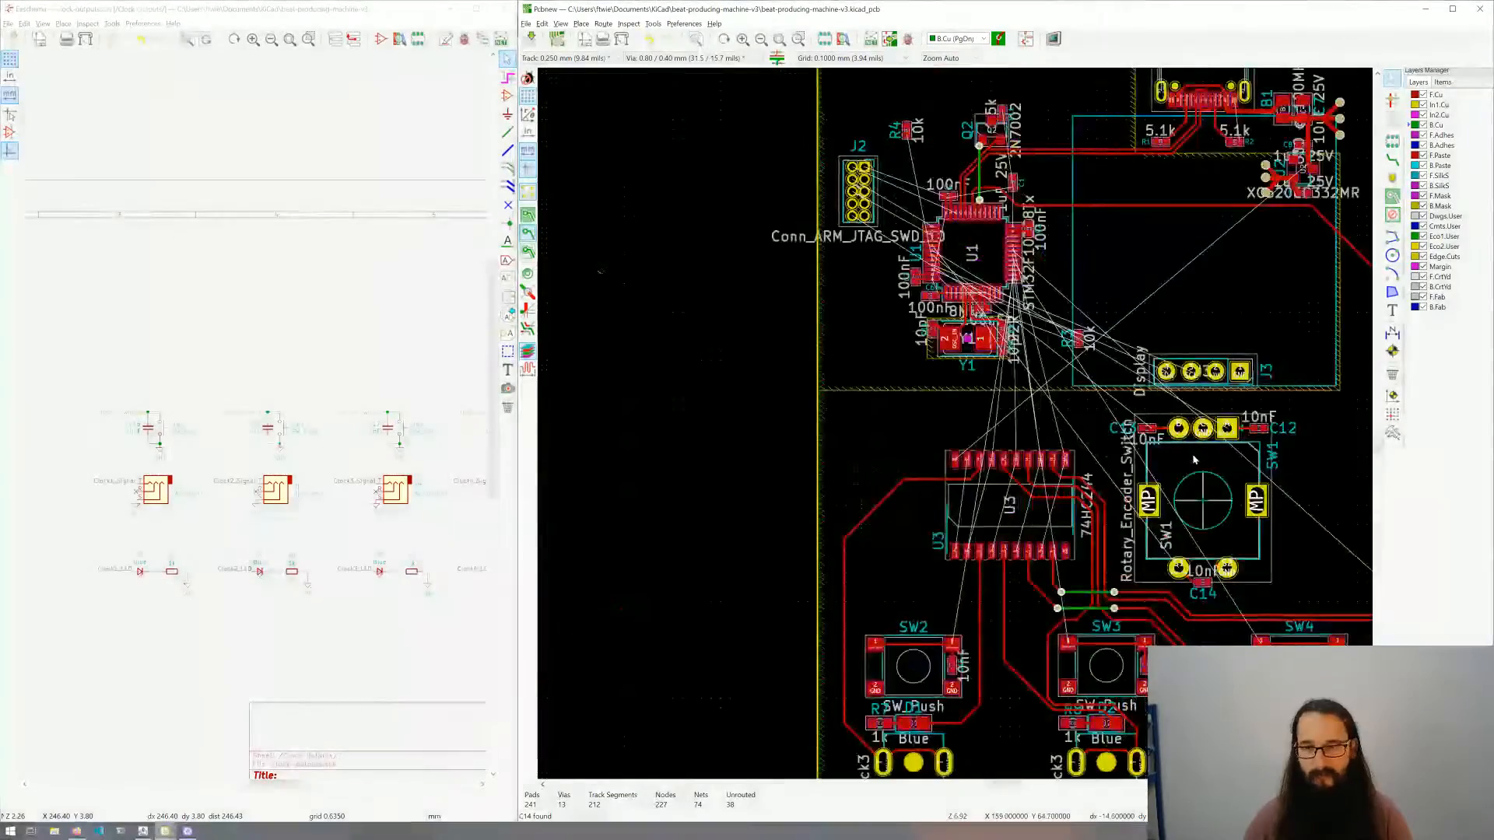
scroll(936, 315, "up", 5)
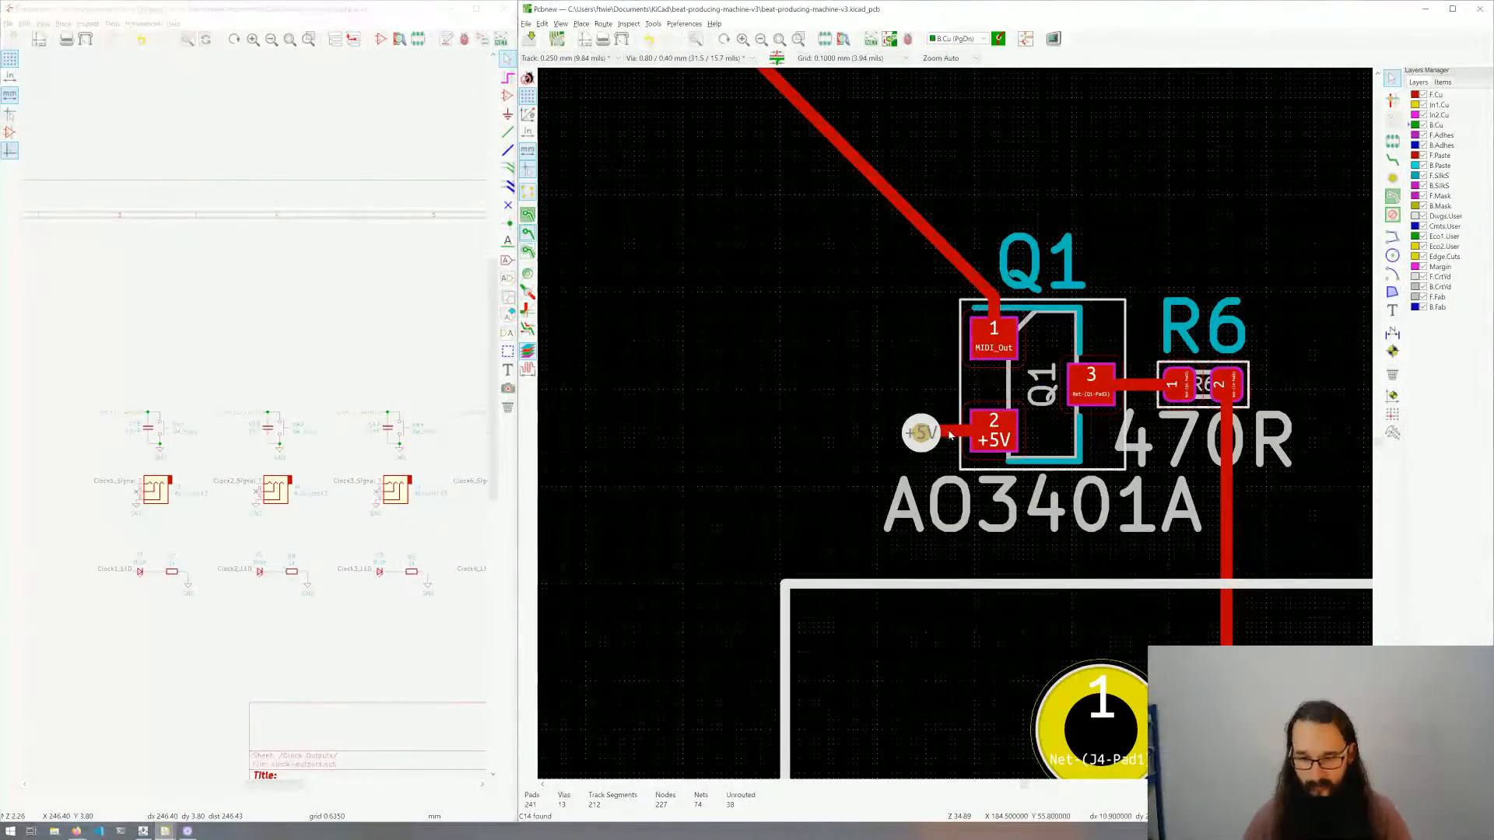
left_click(582, 57)
left_click(577, 89)
left_click(685, 58)
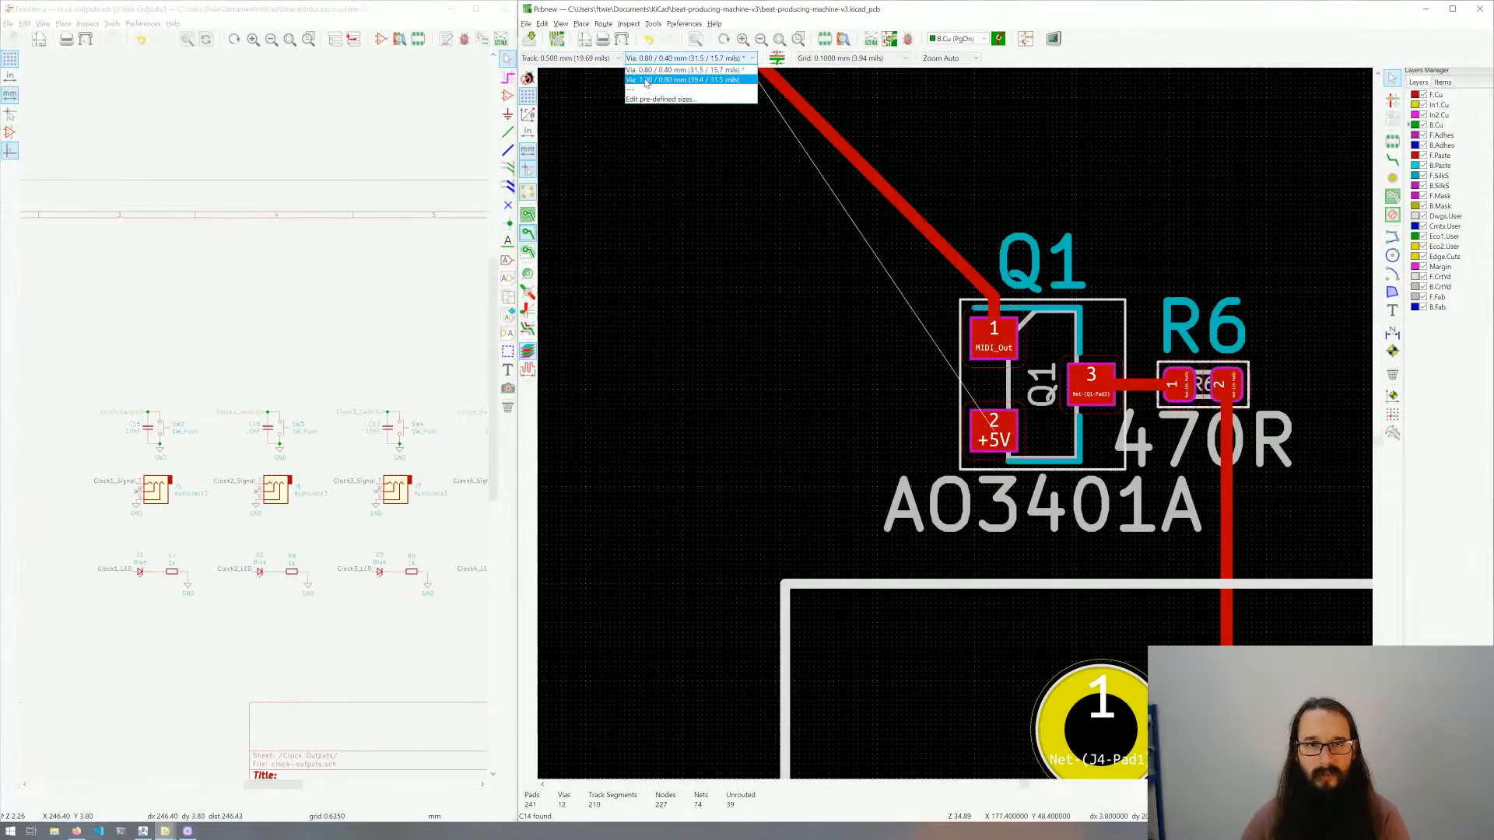
left_click(670, 89)
Step: Route a short 0.500 mm front-copper track outward from Q1's +5V pad and end it with a 1.00/0.80 mm via
key("x")
left_click(927, 428)
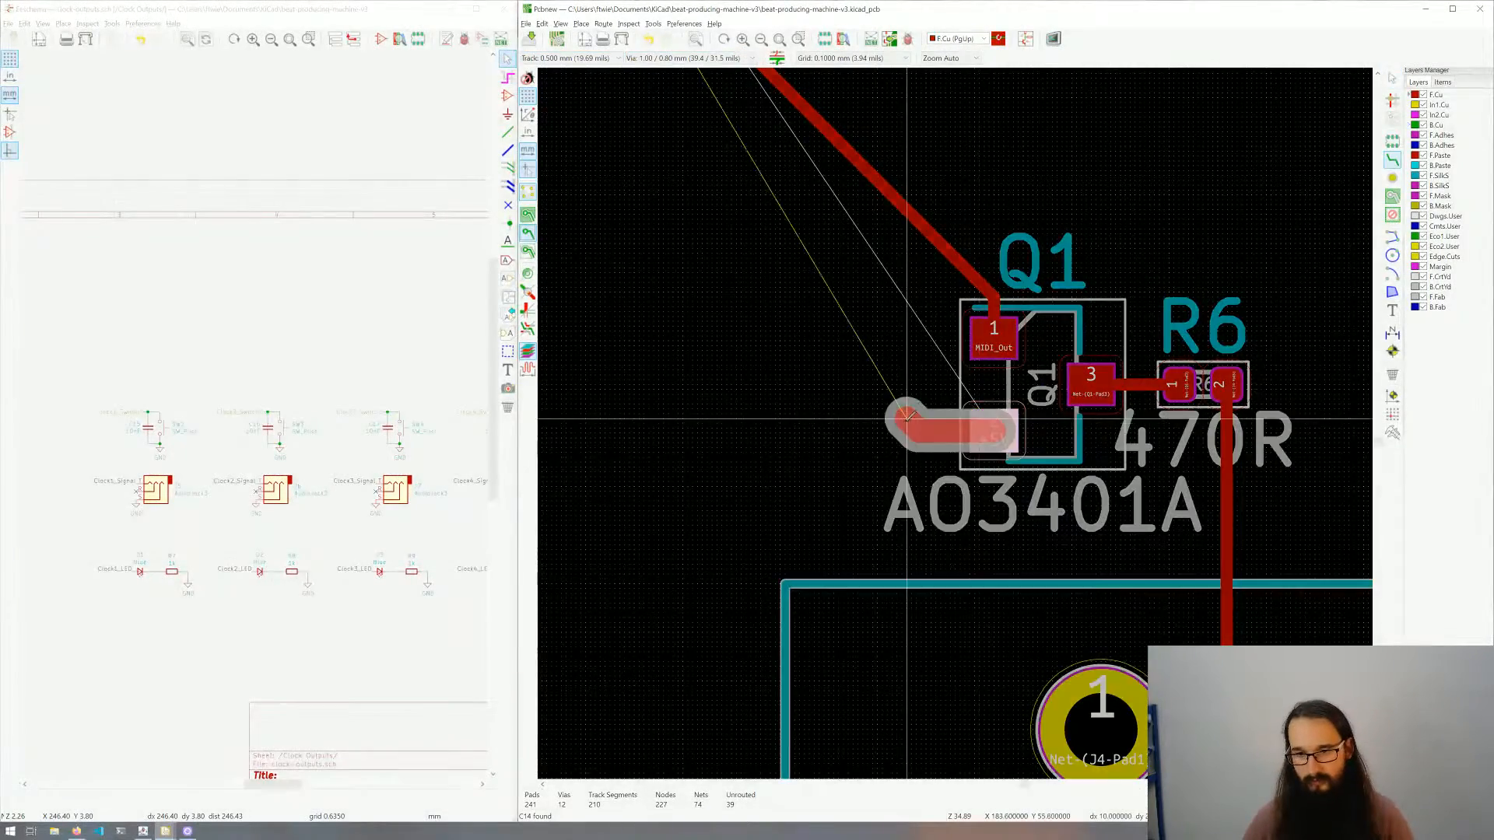
key("v")
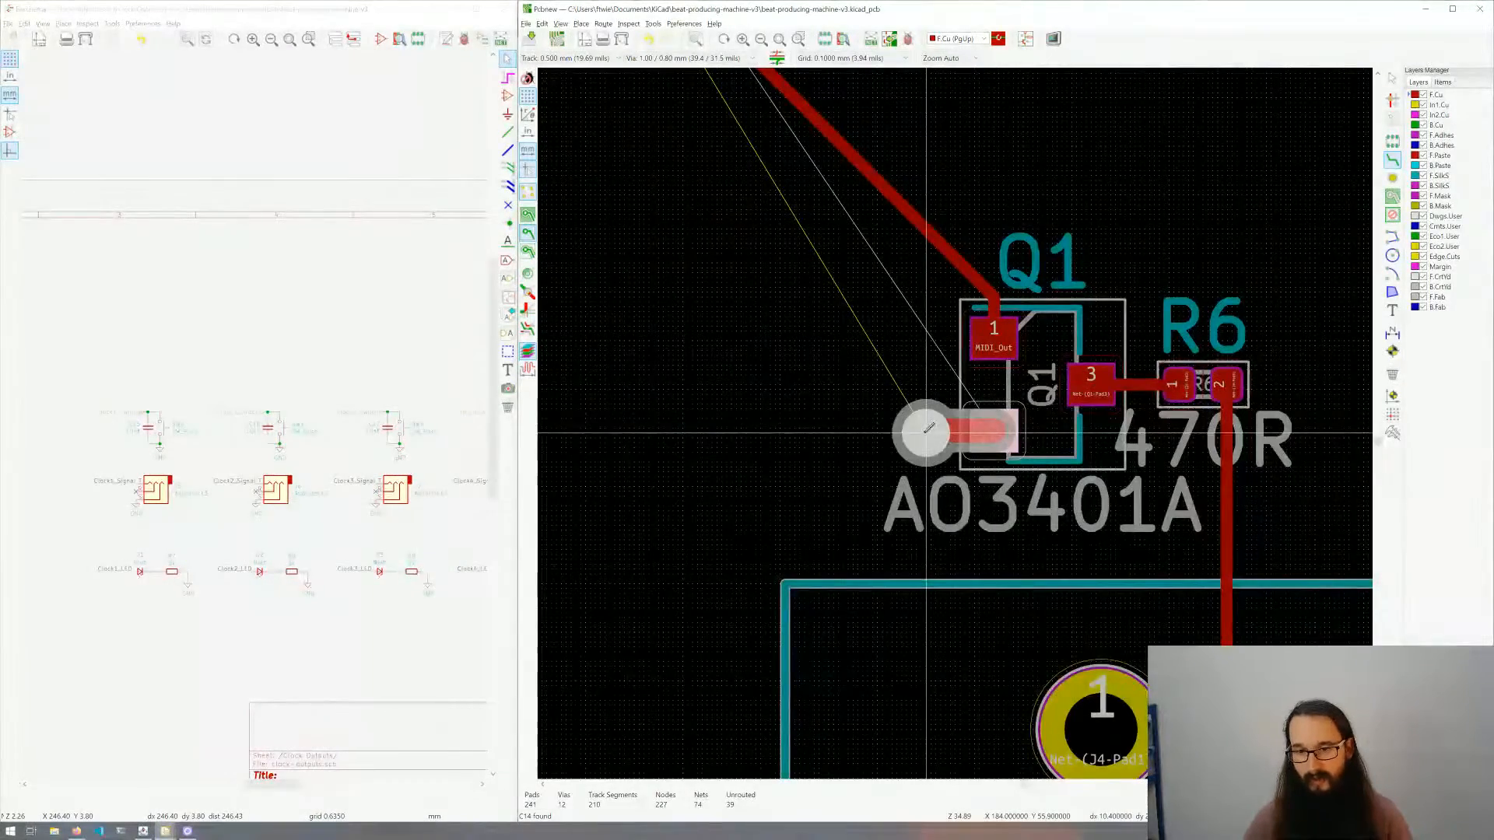
left_click(926, 428)
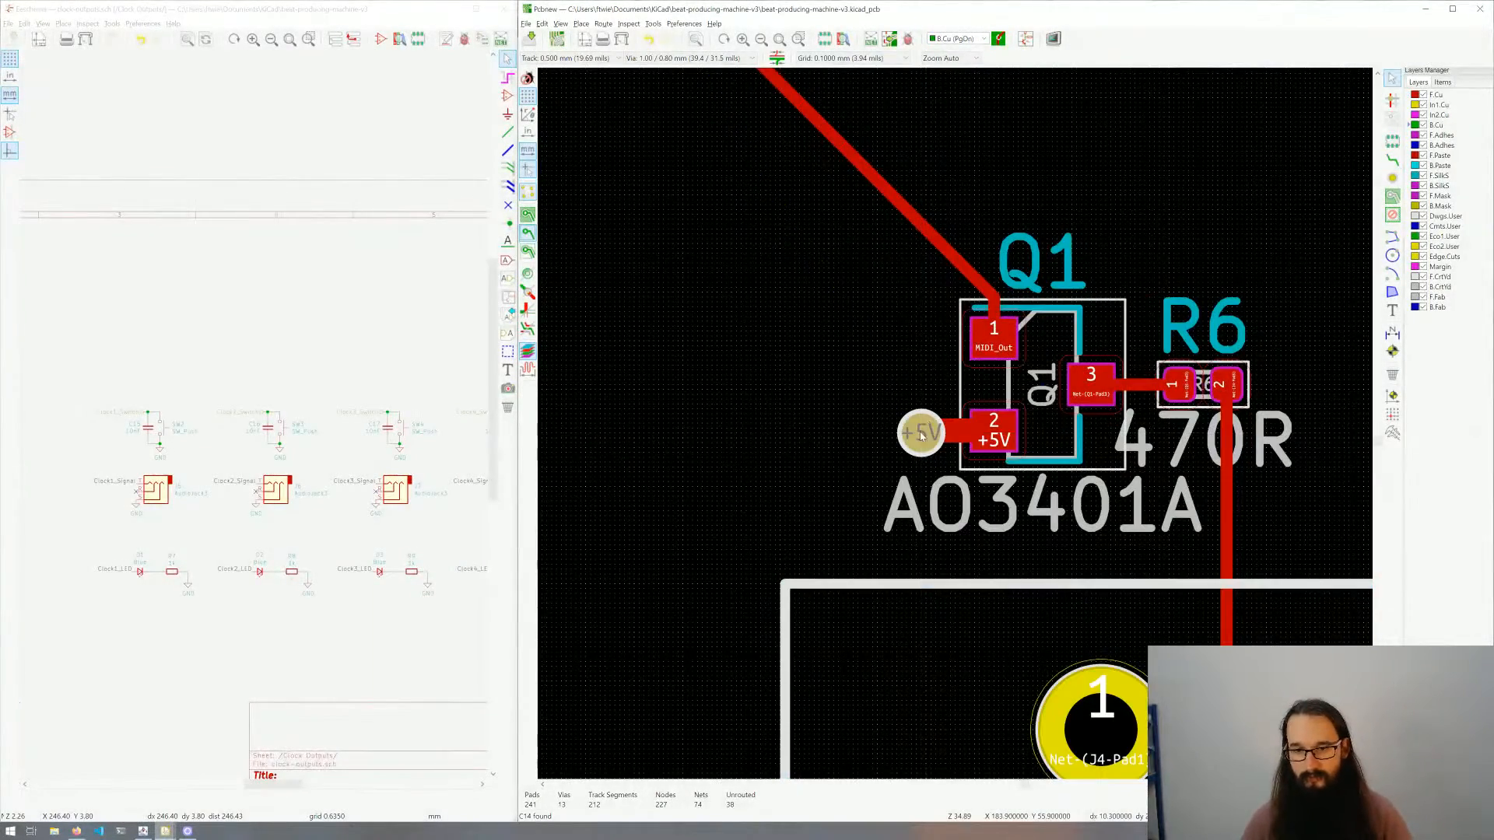
Step: Examine the remaining unrouted connections around the U1 microcontroller, the JTAG connector J2 and crystal Y1
scroll(921, 436, "down", 3)
scroll(930, 412, "down", 4)
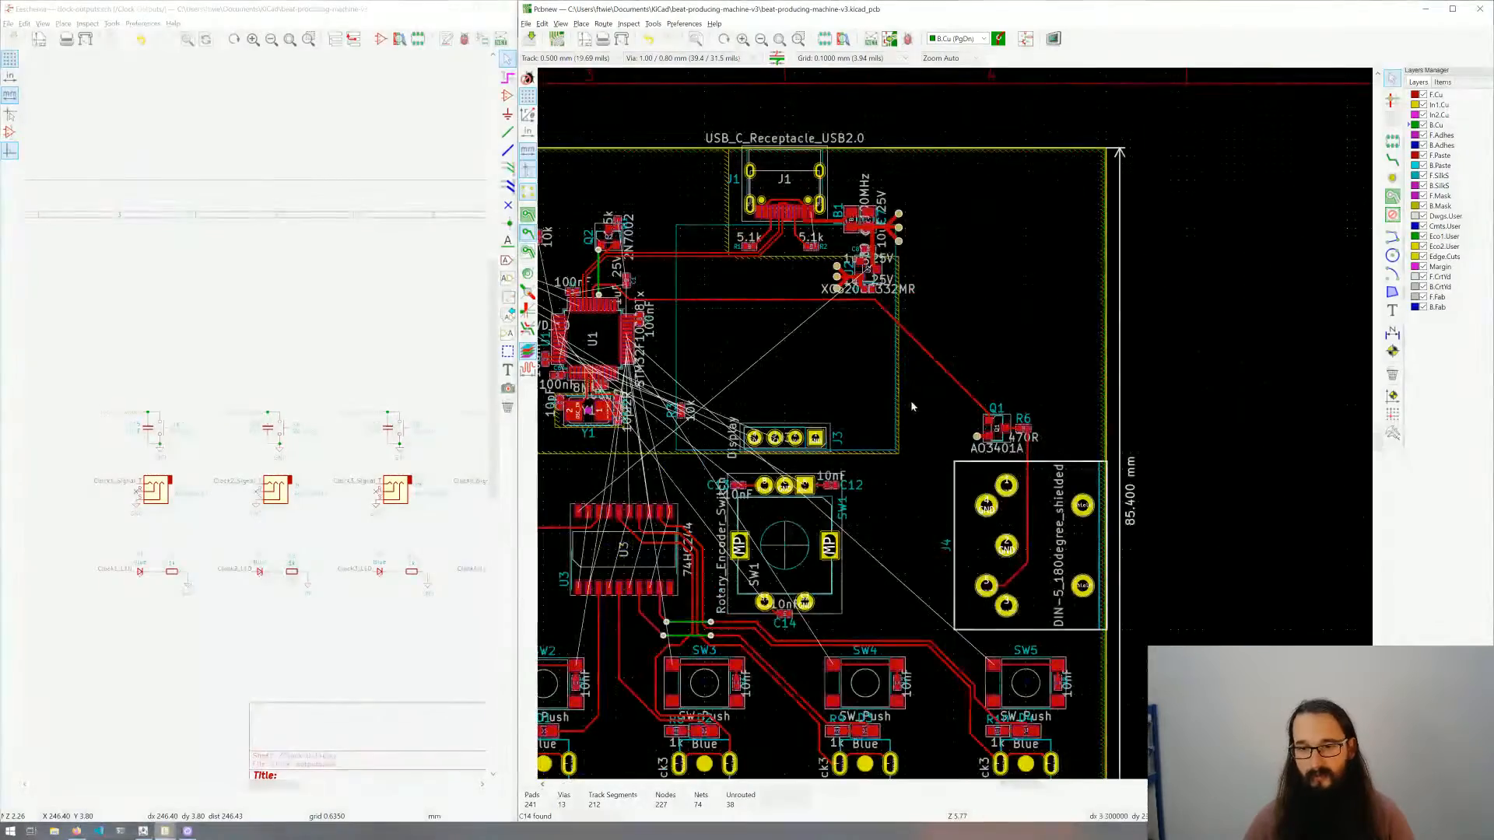
middle_click_drag(910, 400, 1016, 437)
scroll(698, 375, "up", 2)
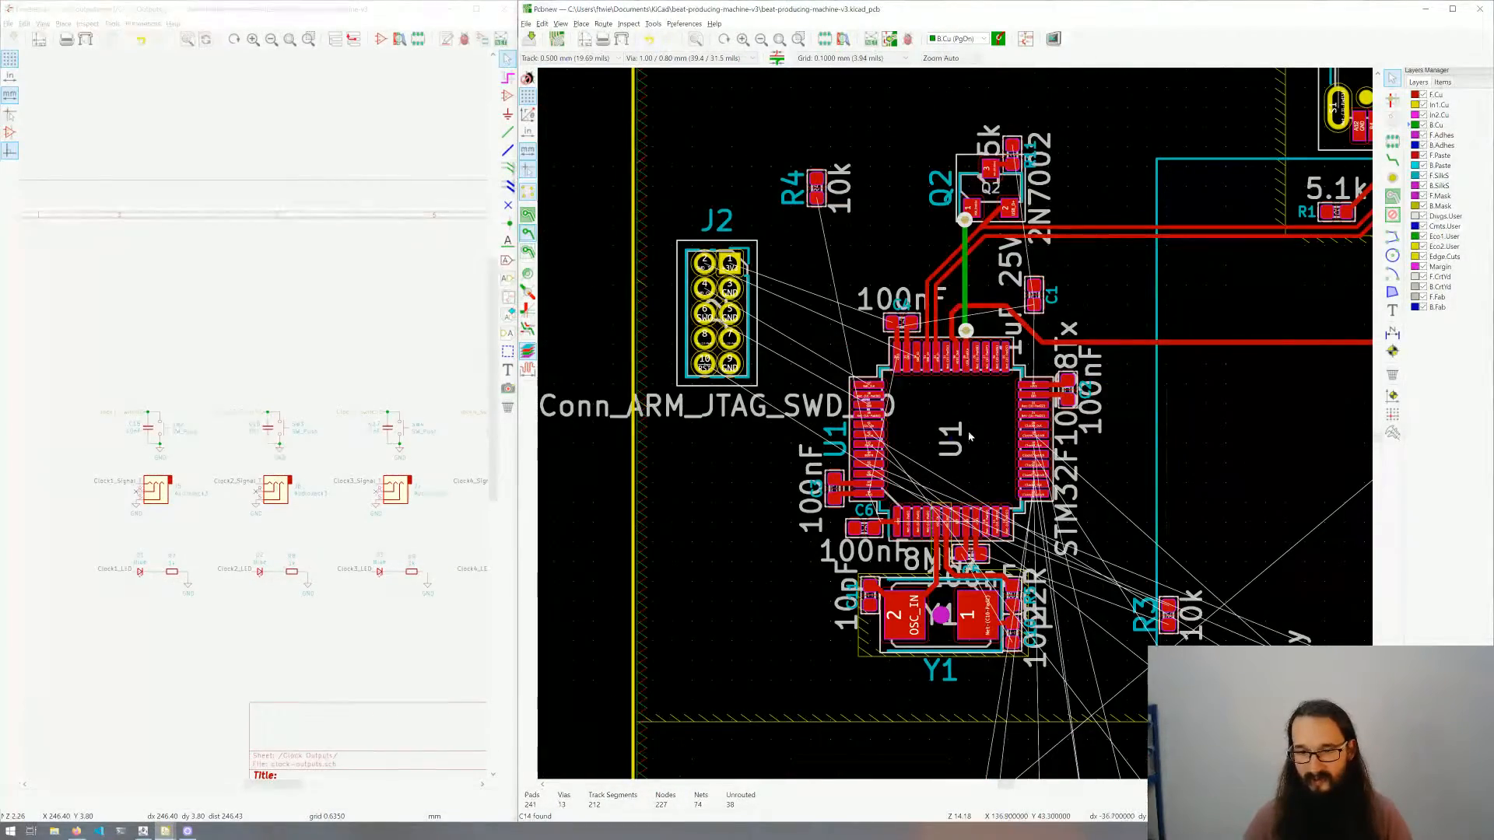
middle_click_drag(971, 425, 922, 426)
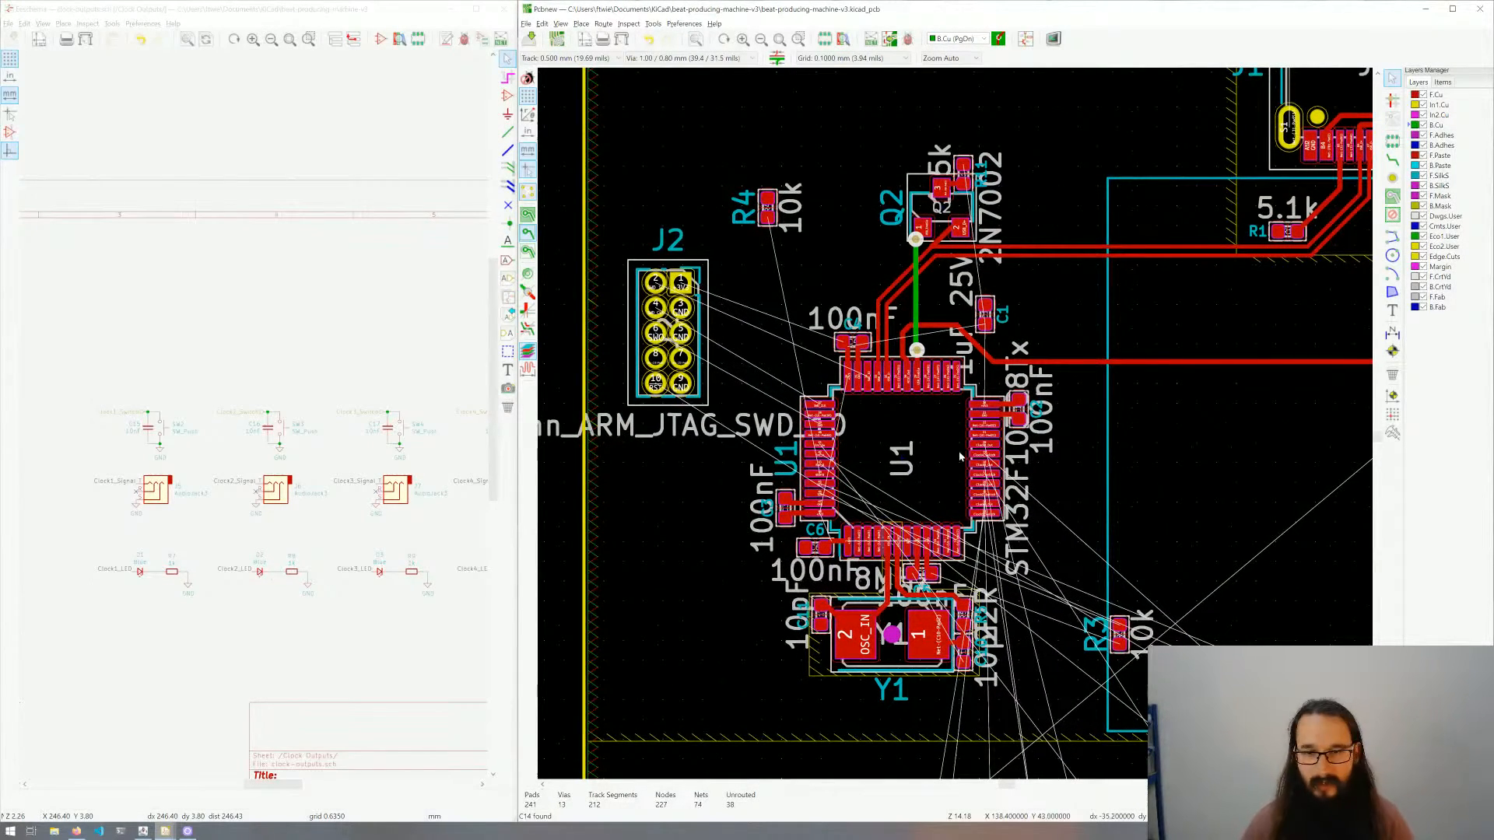
middle_click_drag(915, 495, 832, 454)
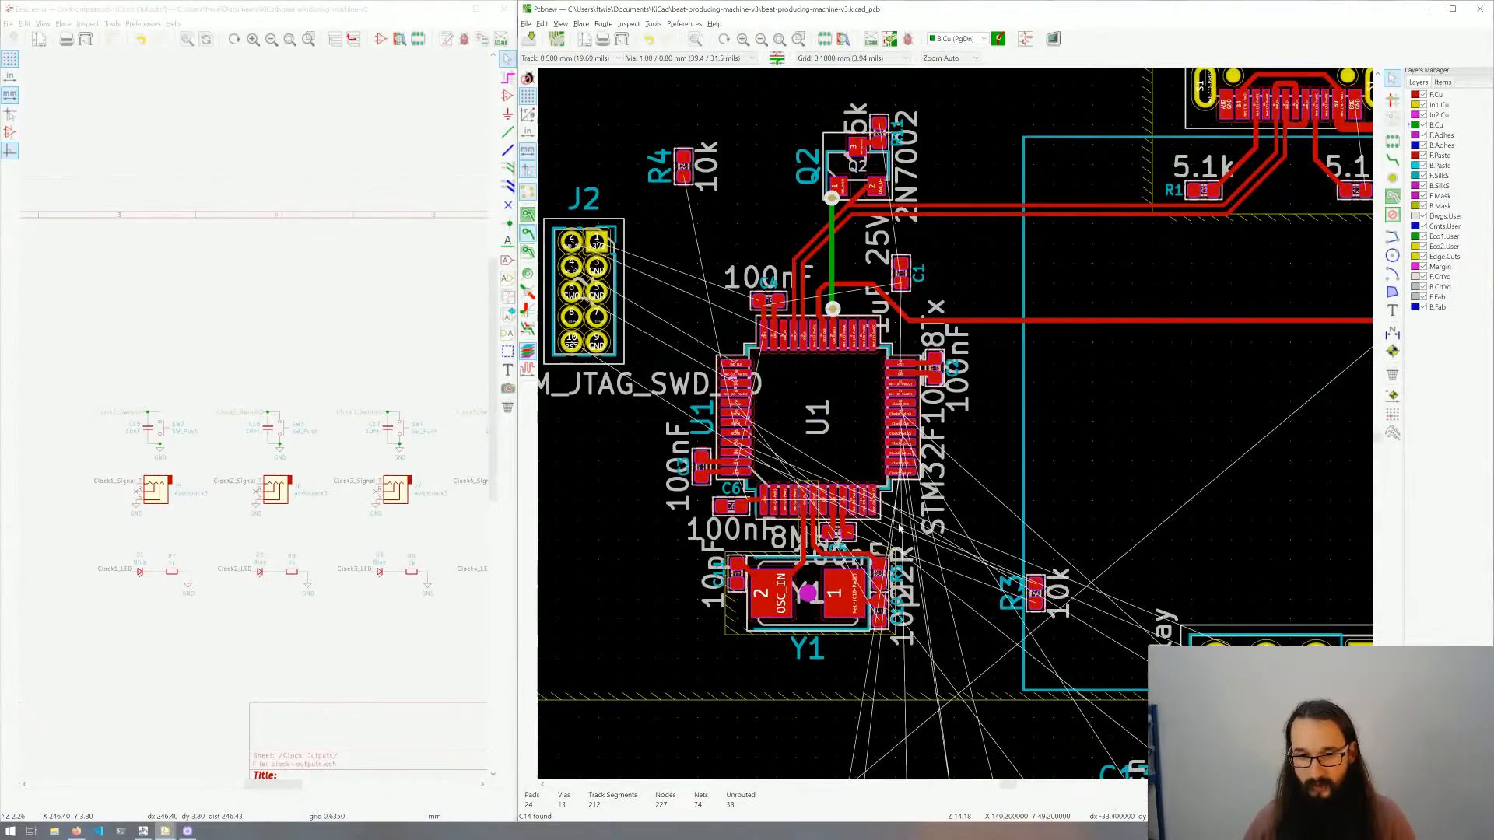
middle_click_drag(863, 452, 866, 462)
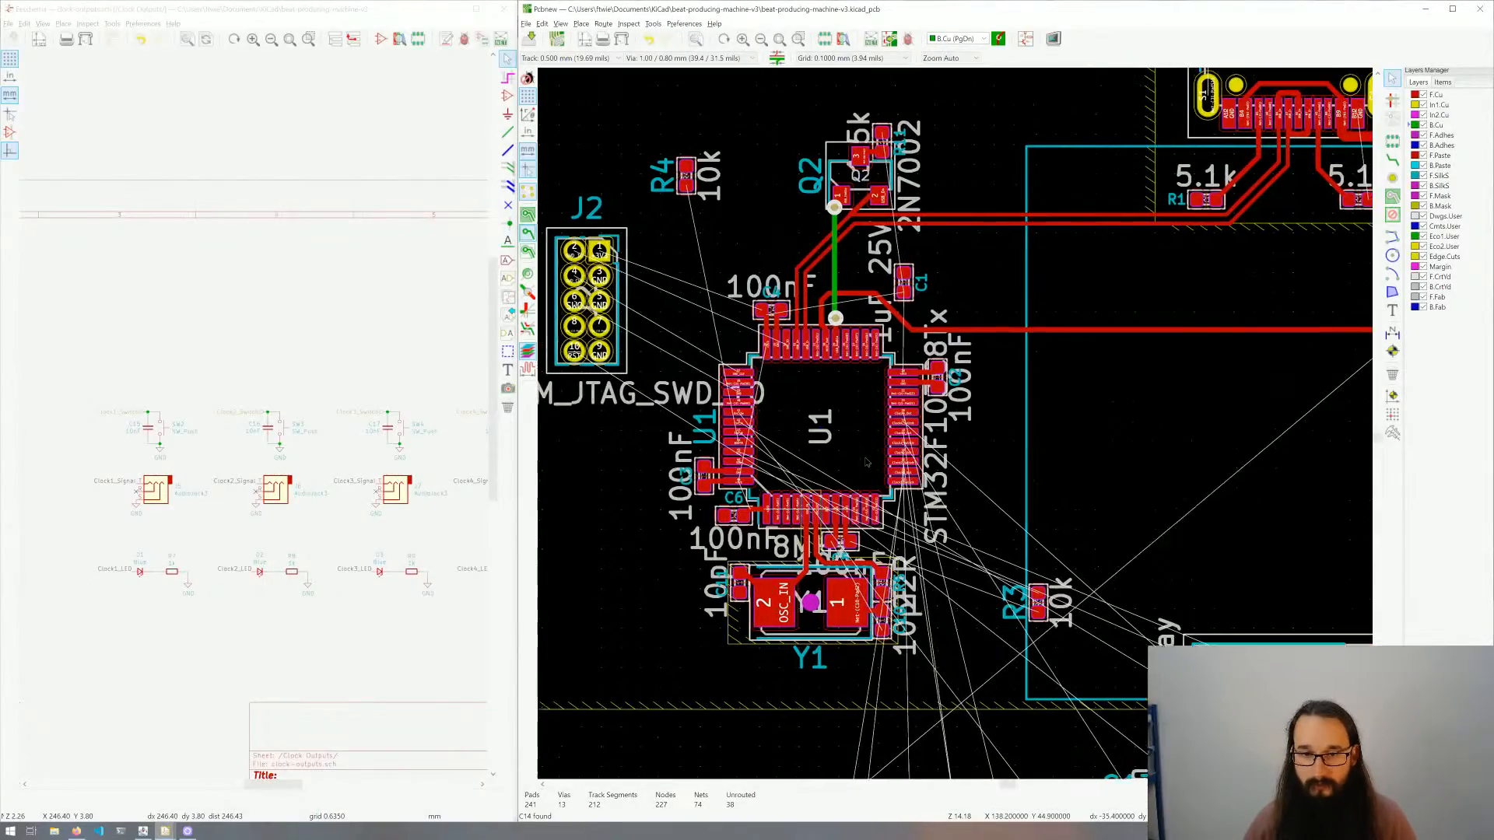
Step: Route a short 0.500 mm track from U3's +5V pad 20 to a 1.00/0.80 mm via just outside the chip outline
scroll(867, 462, "down", 6)
scroll(994, 412, "up", 2)
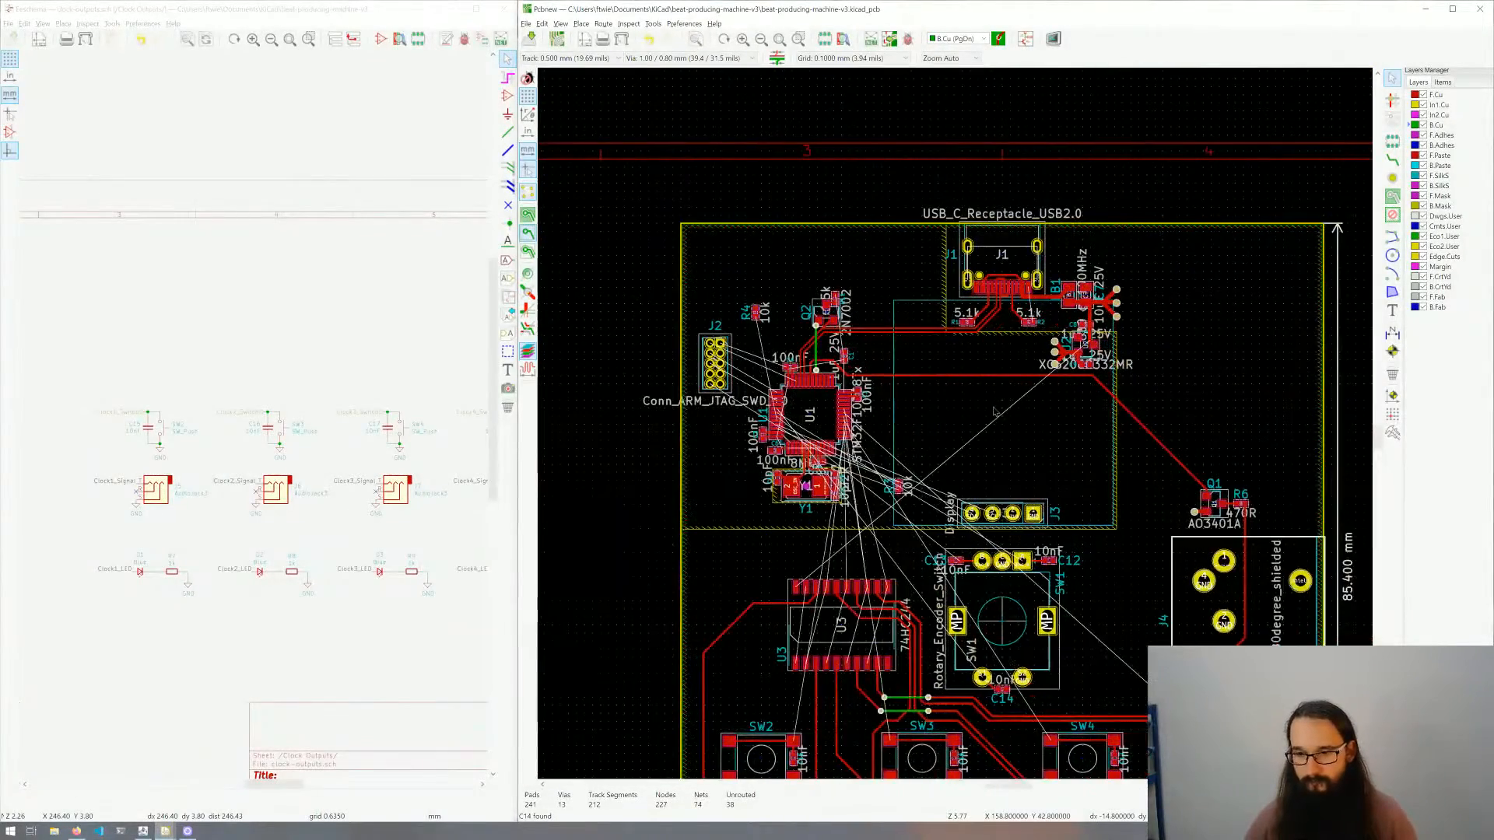
scroll(799, 562, "up", 4)
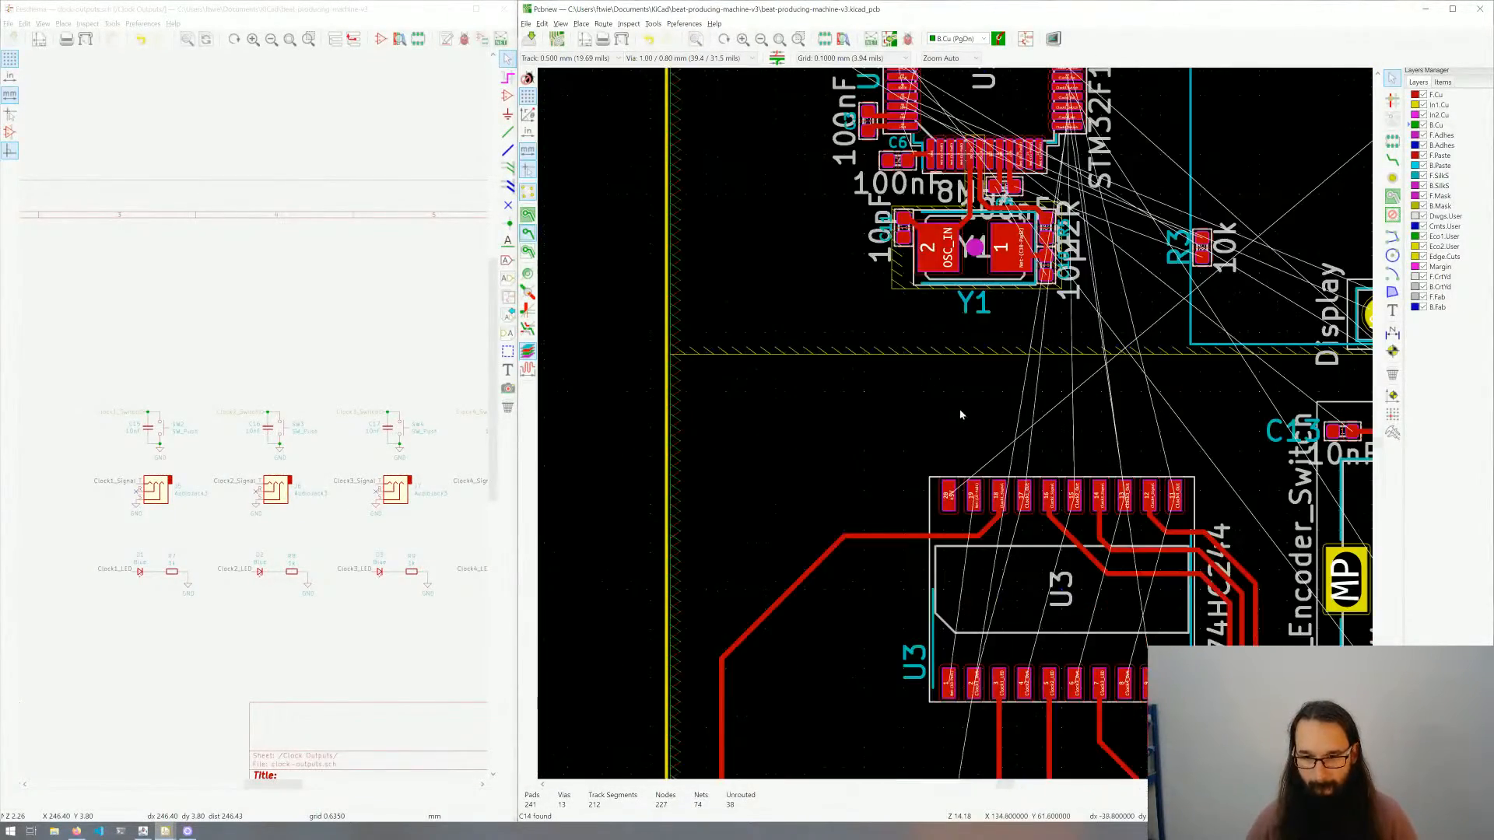
key("x")
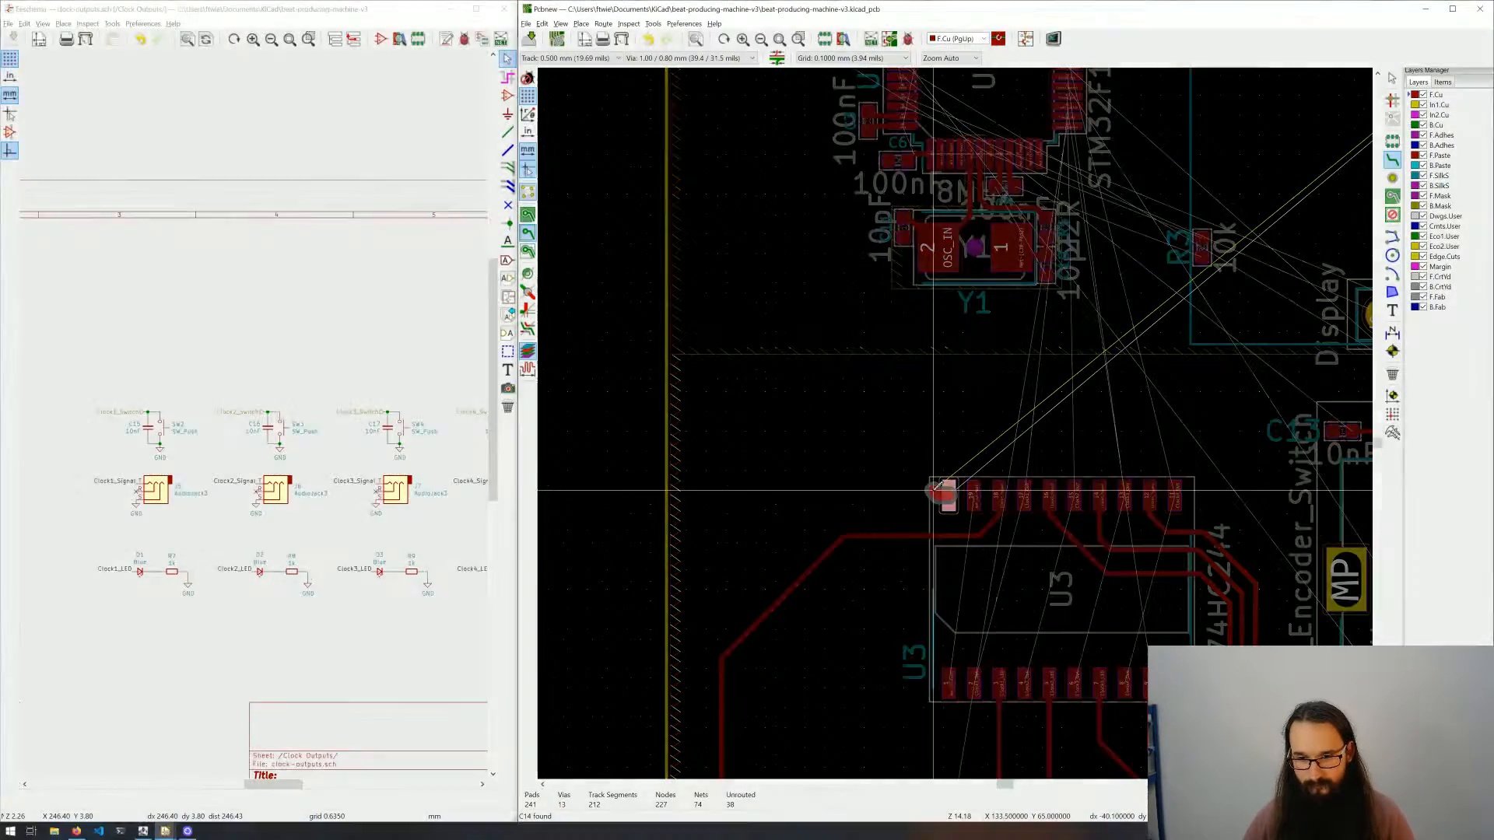
left_click(928, 496)
key("v")
left_click(925, 495)
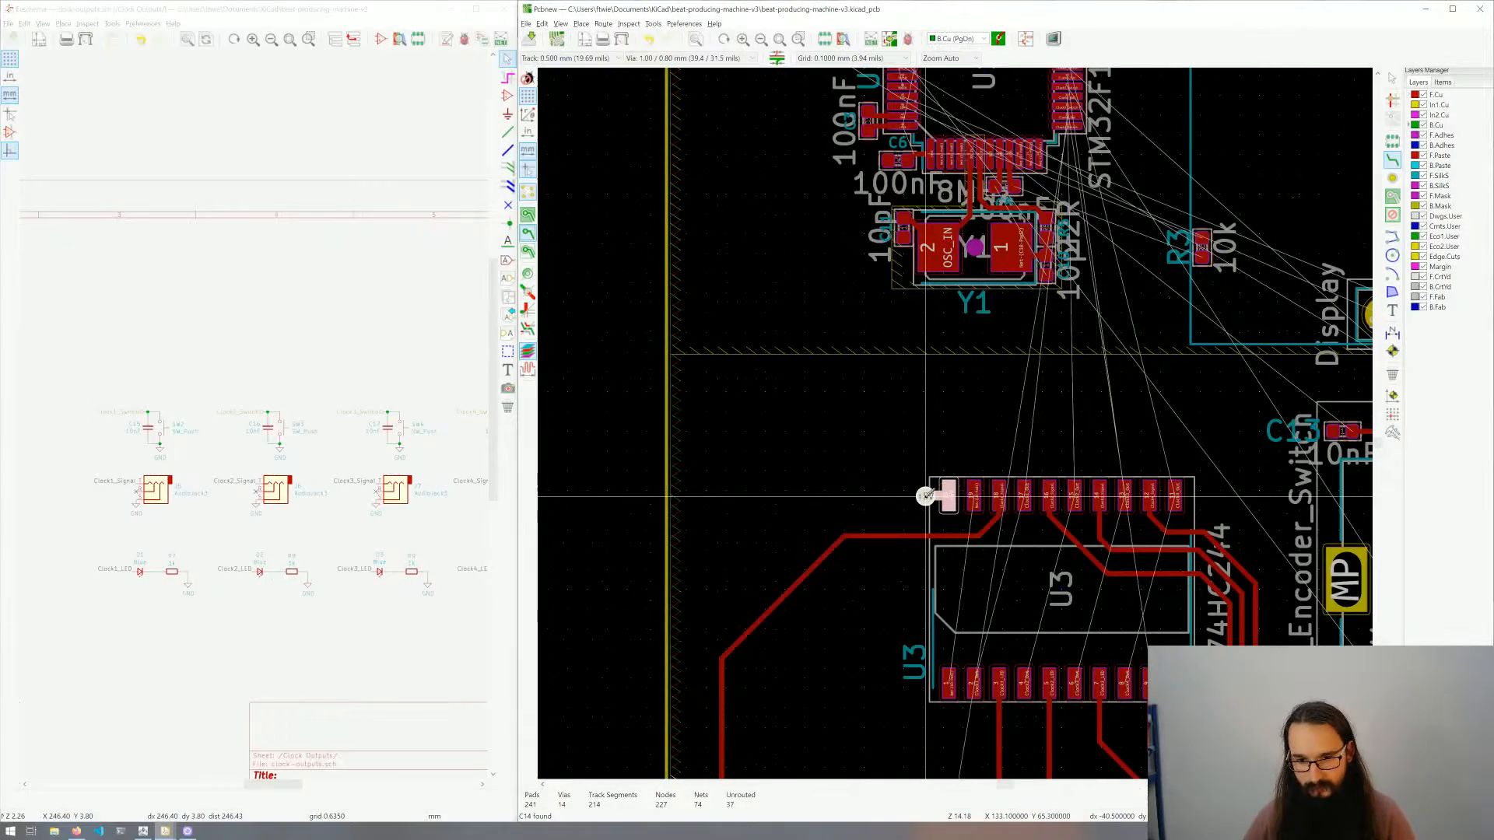
key("Escape")
key("Escape")
Step: Set the via size to 0.80/0.40 mm and the track width to 0.250 mm
middle_click_drag(1000, 554, 940, 550)
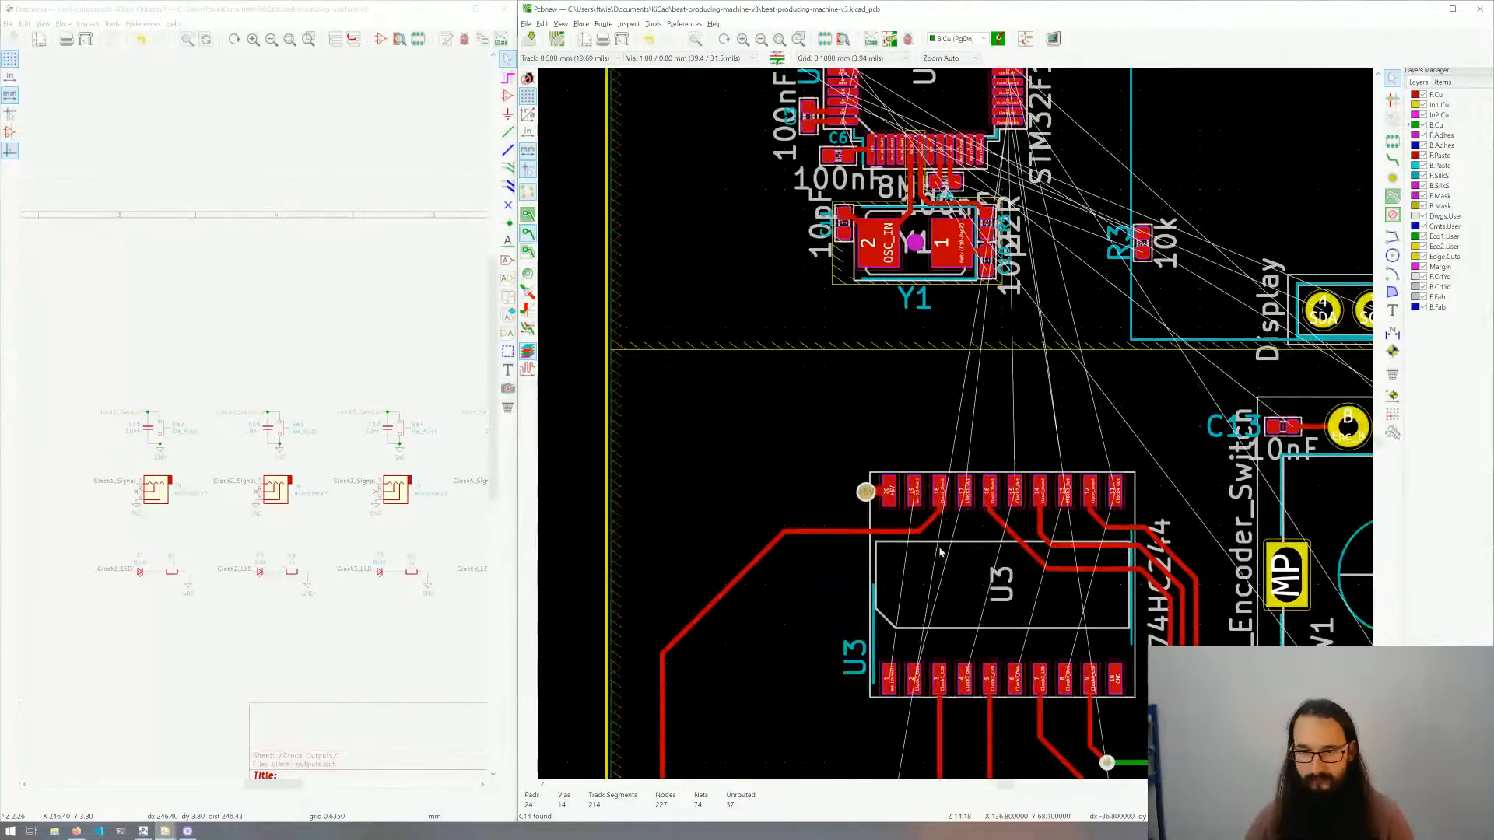
middle_click_drag(980, 348, 900, 431)
left_click(689, 58)
left_click(685, 69)
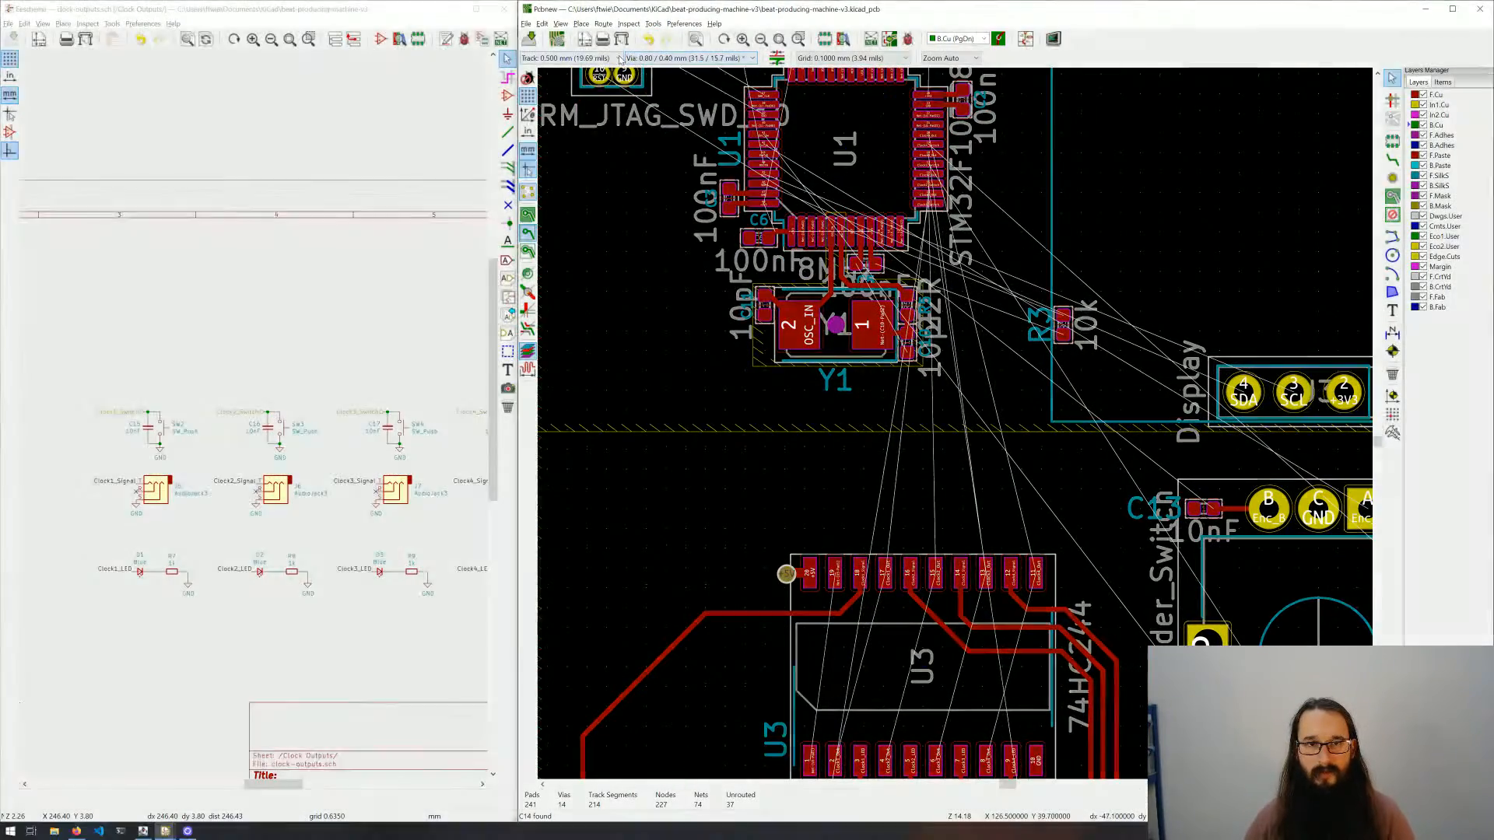
left_click(605, 58)
left_click(605, 69)
Step: Route a B.Cu track from display connector J3's SDA pin, passing straight below crystal Y1 to a corner beyond it
scroll(978, 426, "down", 5)
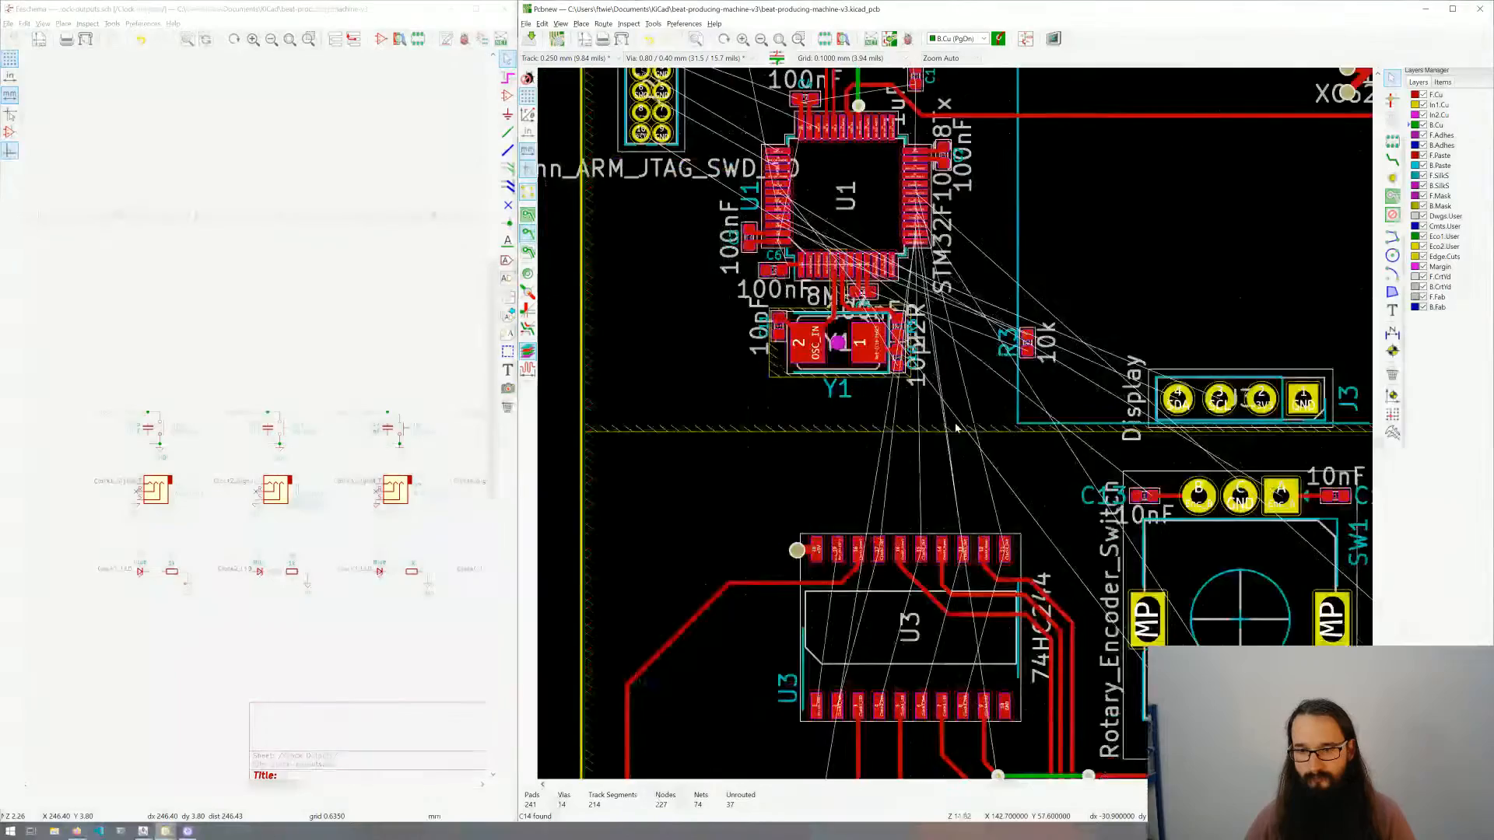
scroll(970, 393, "up", 5)
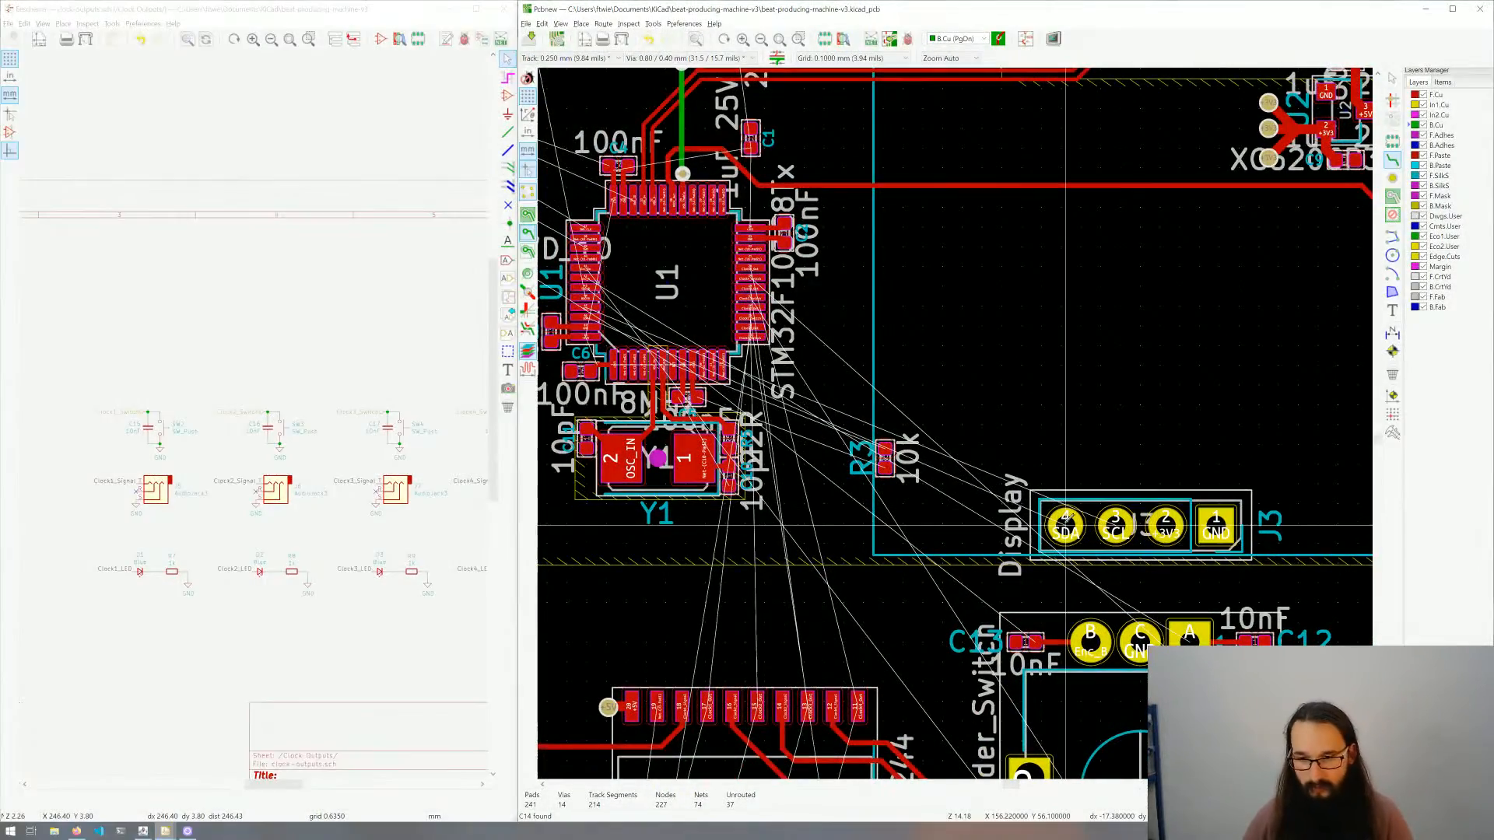
left_click(1066, 525)
middle_click_drag(861, 529, 1053, 531)
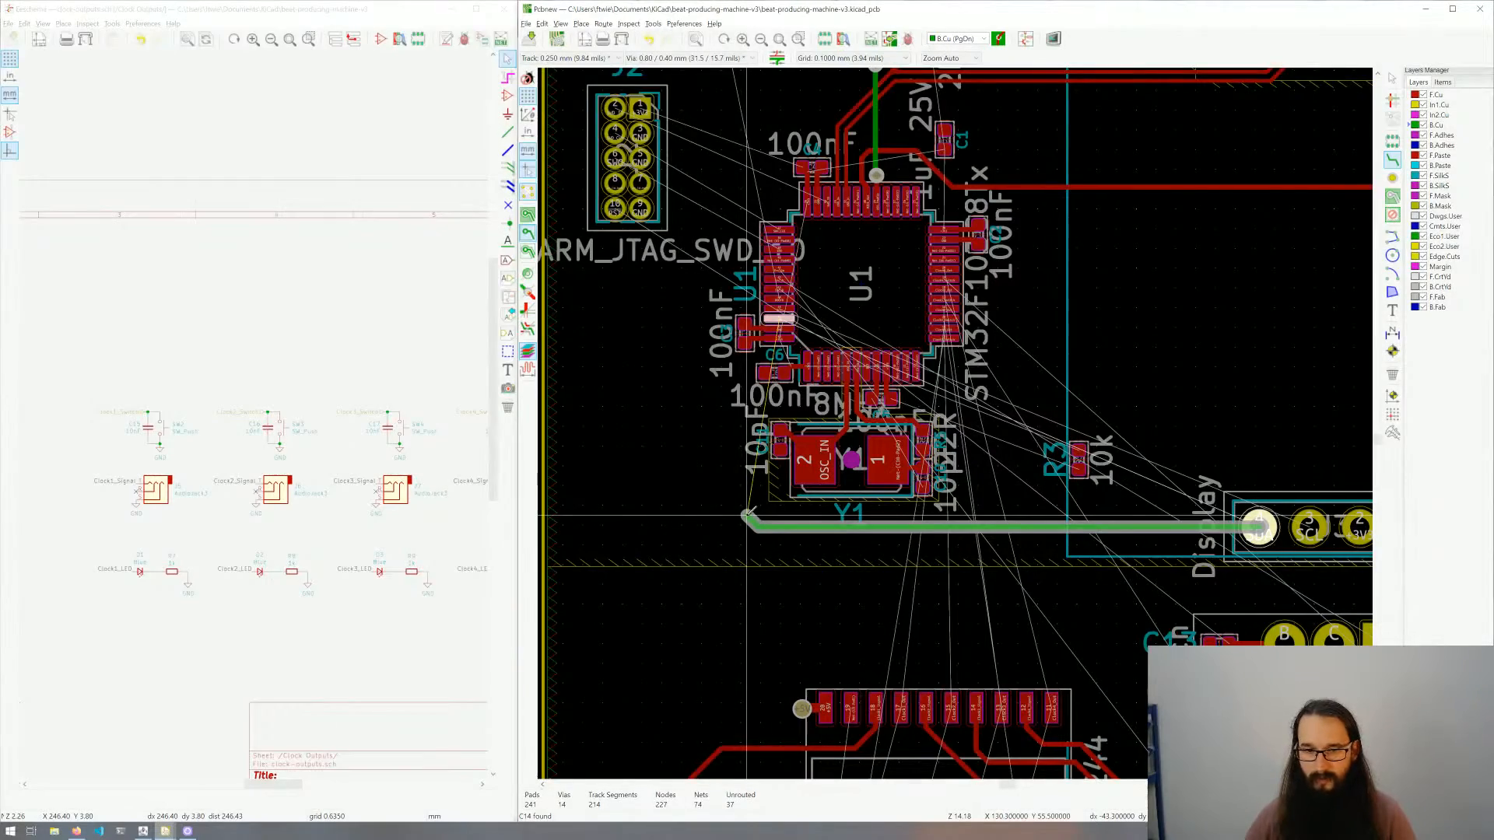
left_click(748, 515)
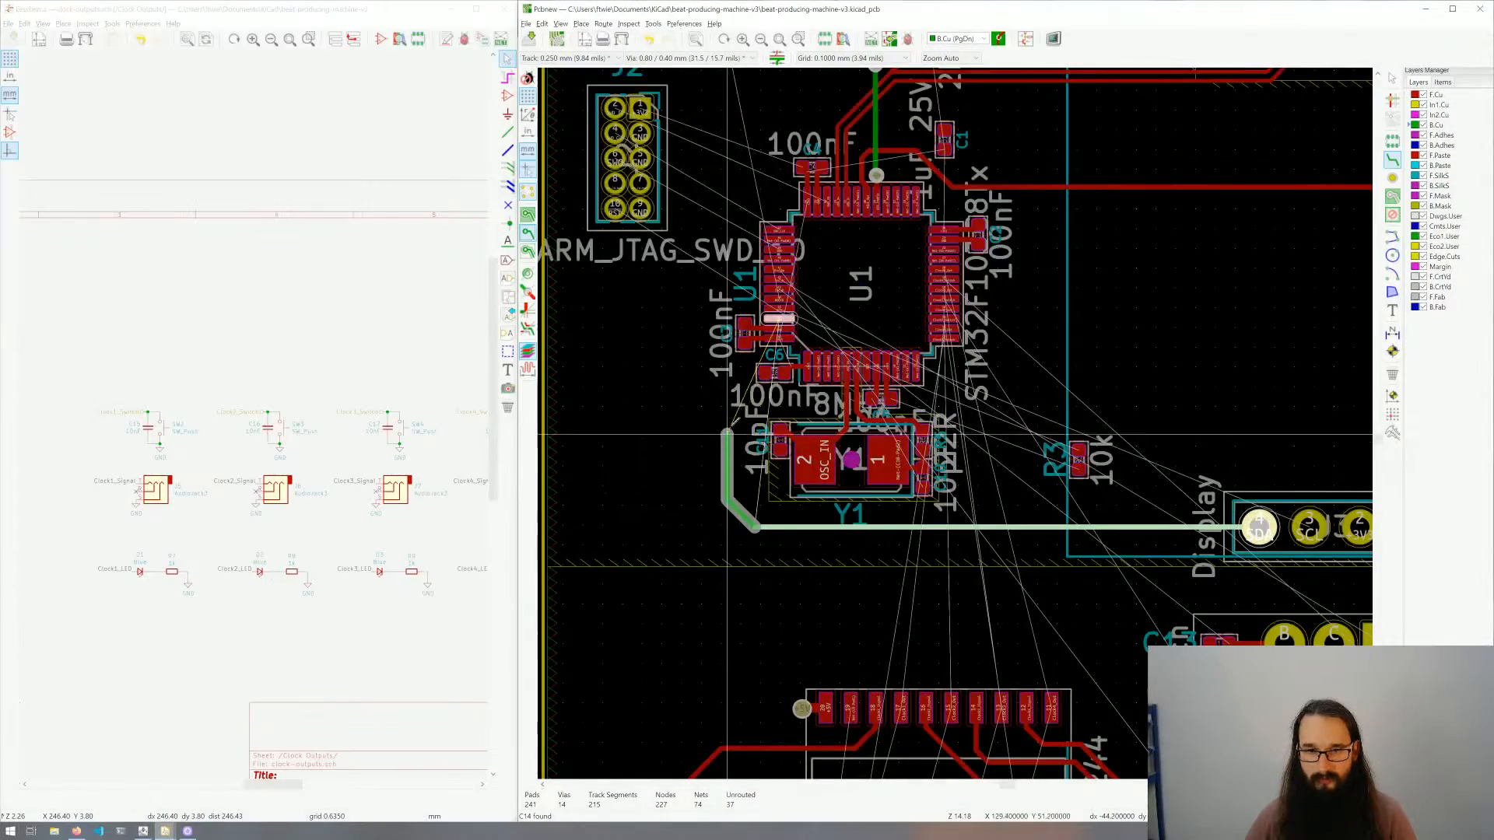
Step: Continue the SDA track up past capacitor C3, place a via there, and finish on F.Cu at U1's SDA pad
scroll(735, 397, "up", 3)
middle_click_drag(951, 374, 932, 452)
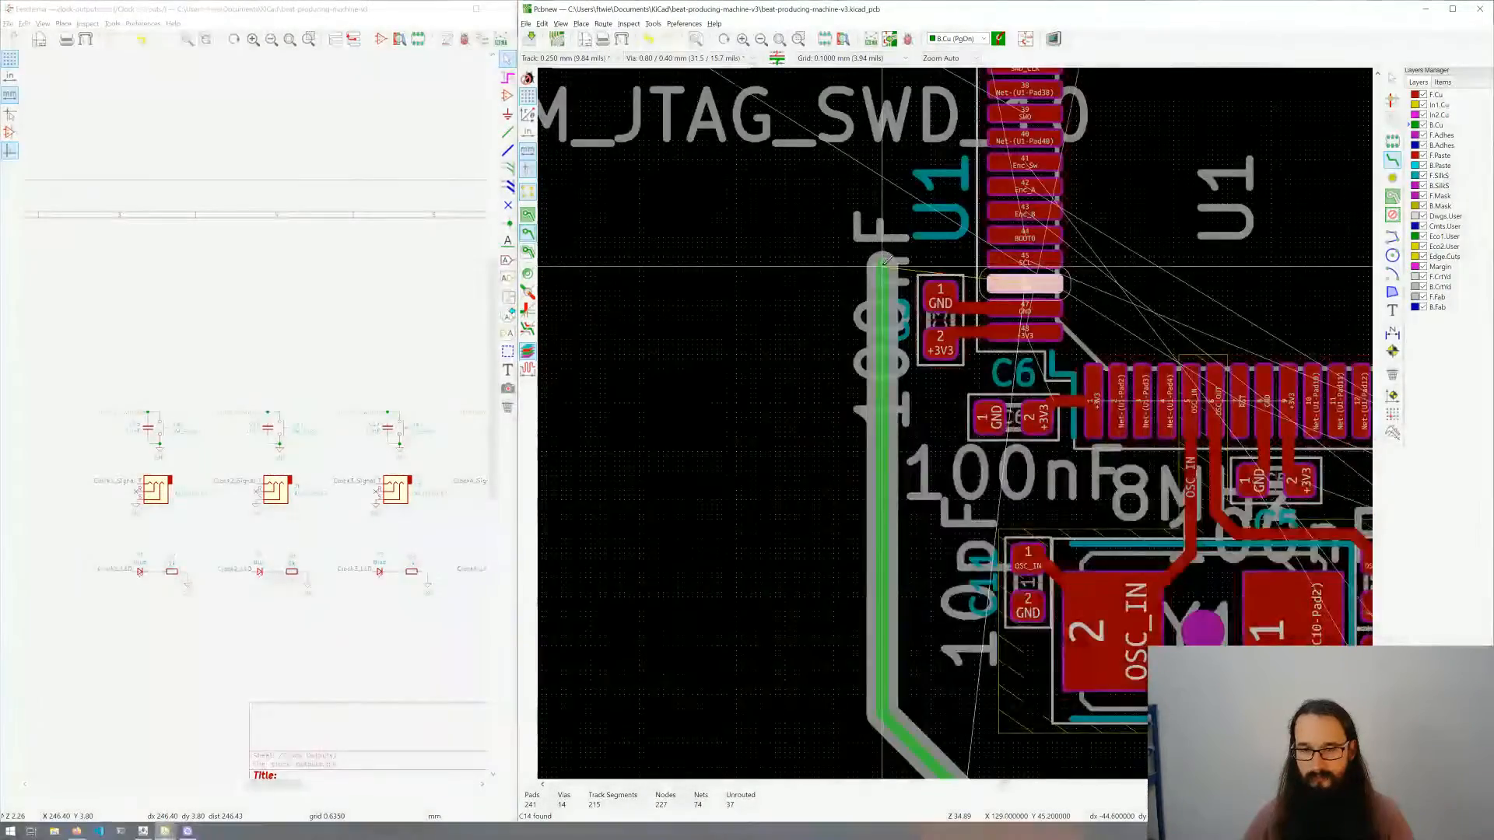
key("v")
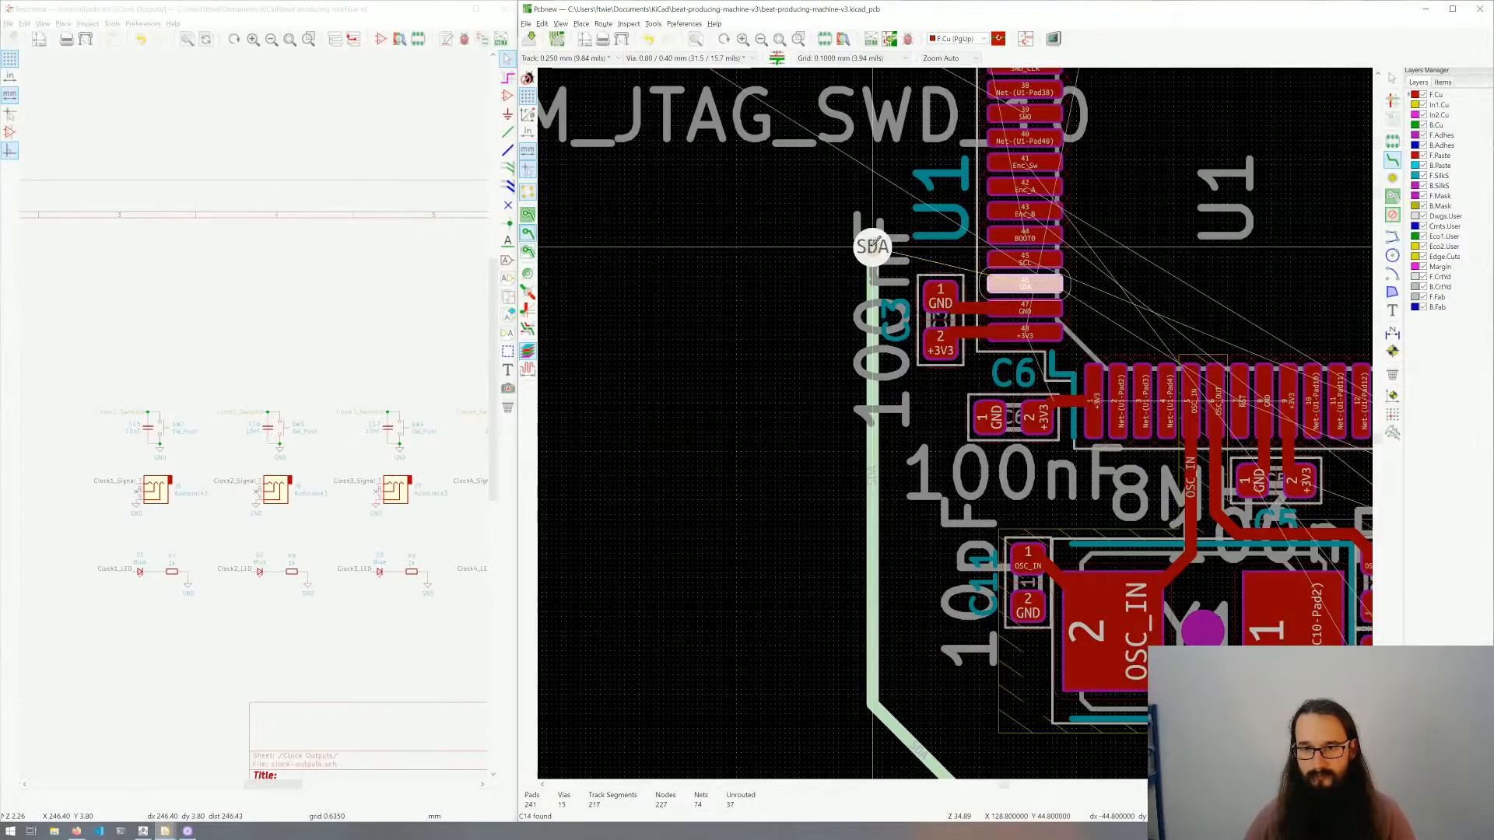
left_click(874, 249)
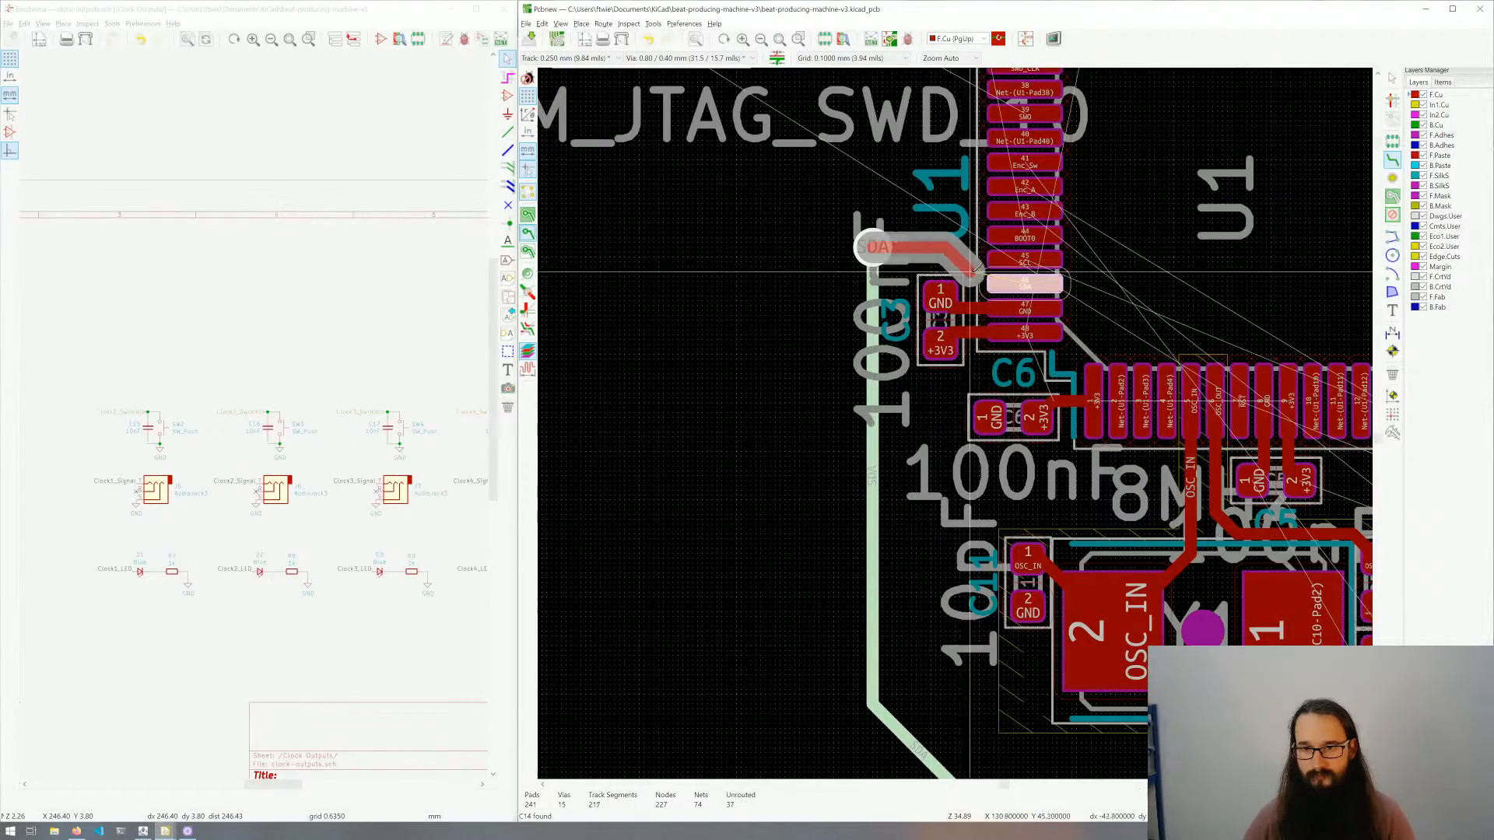
left_click(1024, 282)
scroll(1024, 282, "down", 4)
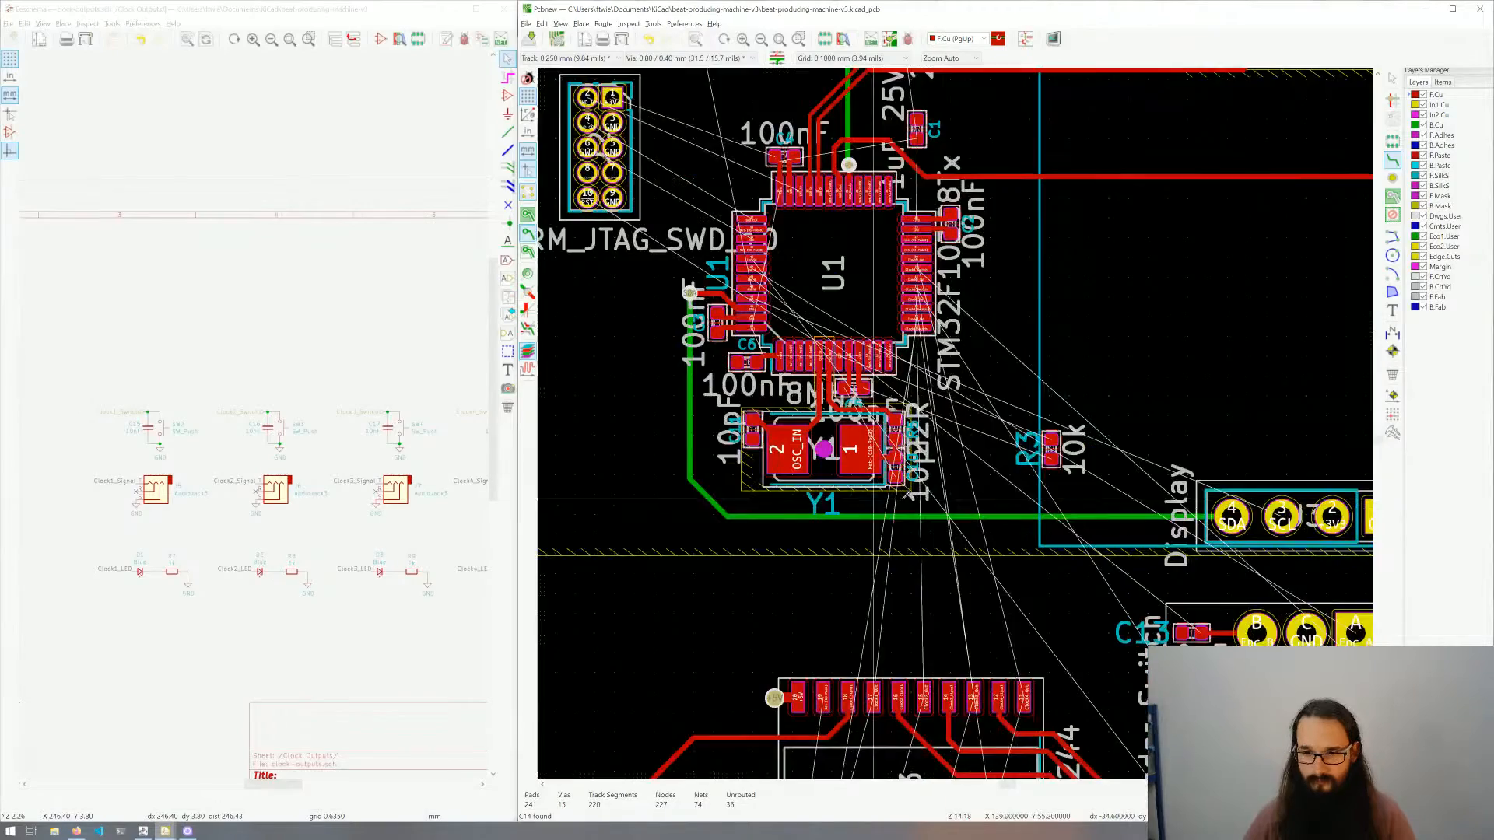
Step: Route display connector J3's SCL pin on B.Cu inside the SDA track to a via beside U1, finishing on F.Cu at U1's SCL pad
key("Page_Down")
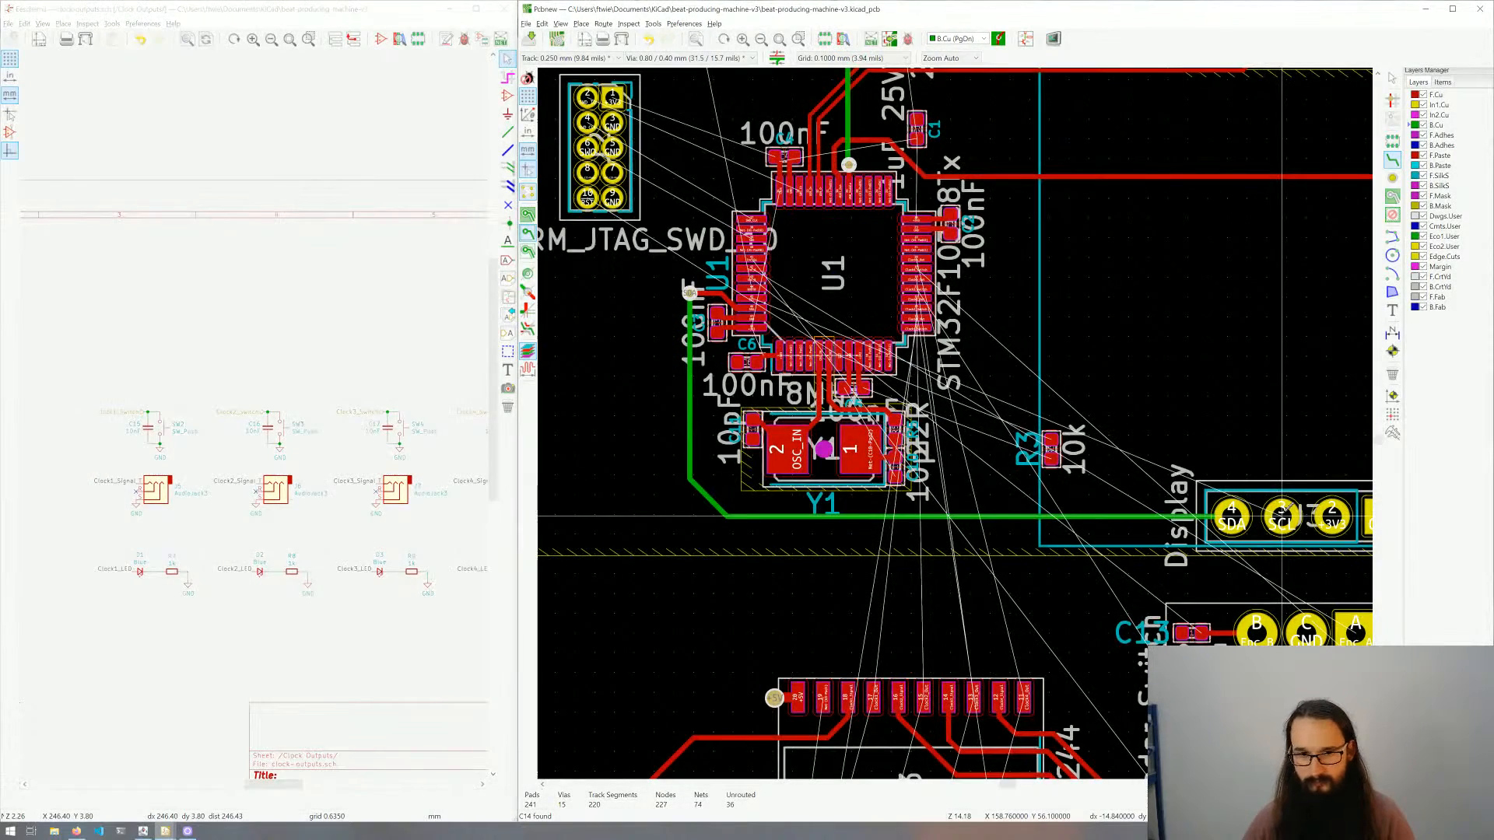
left_click(1282, 516)
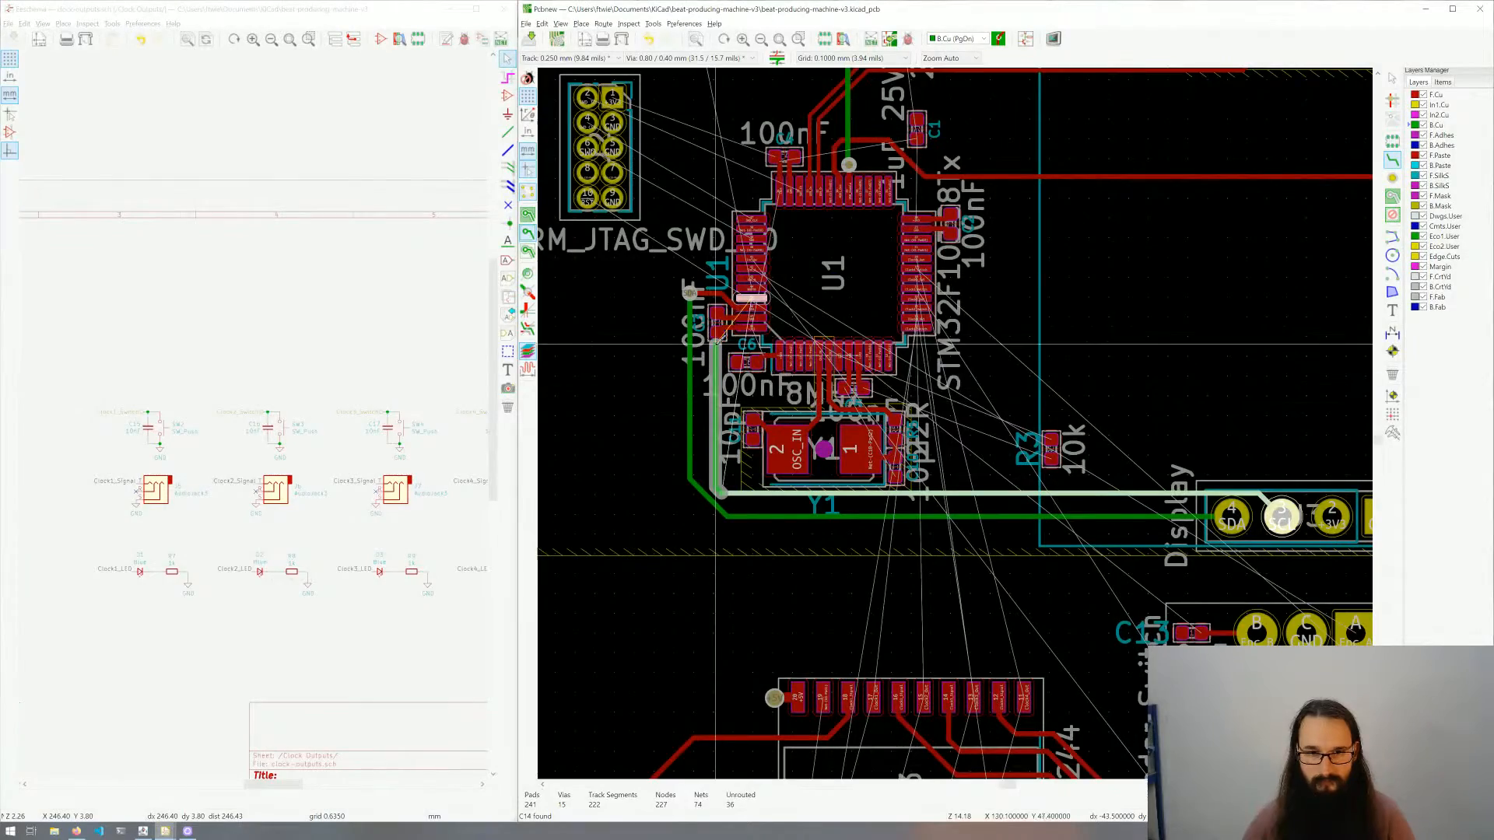
scroll(717, 336, "up", 4)
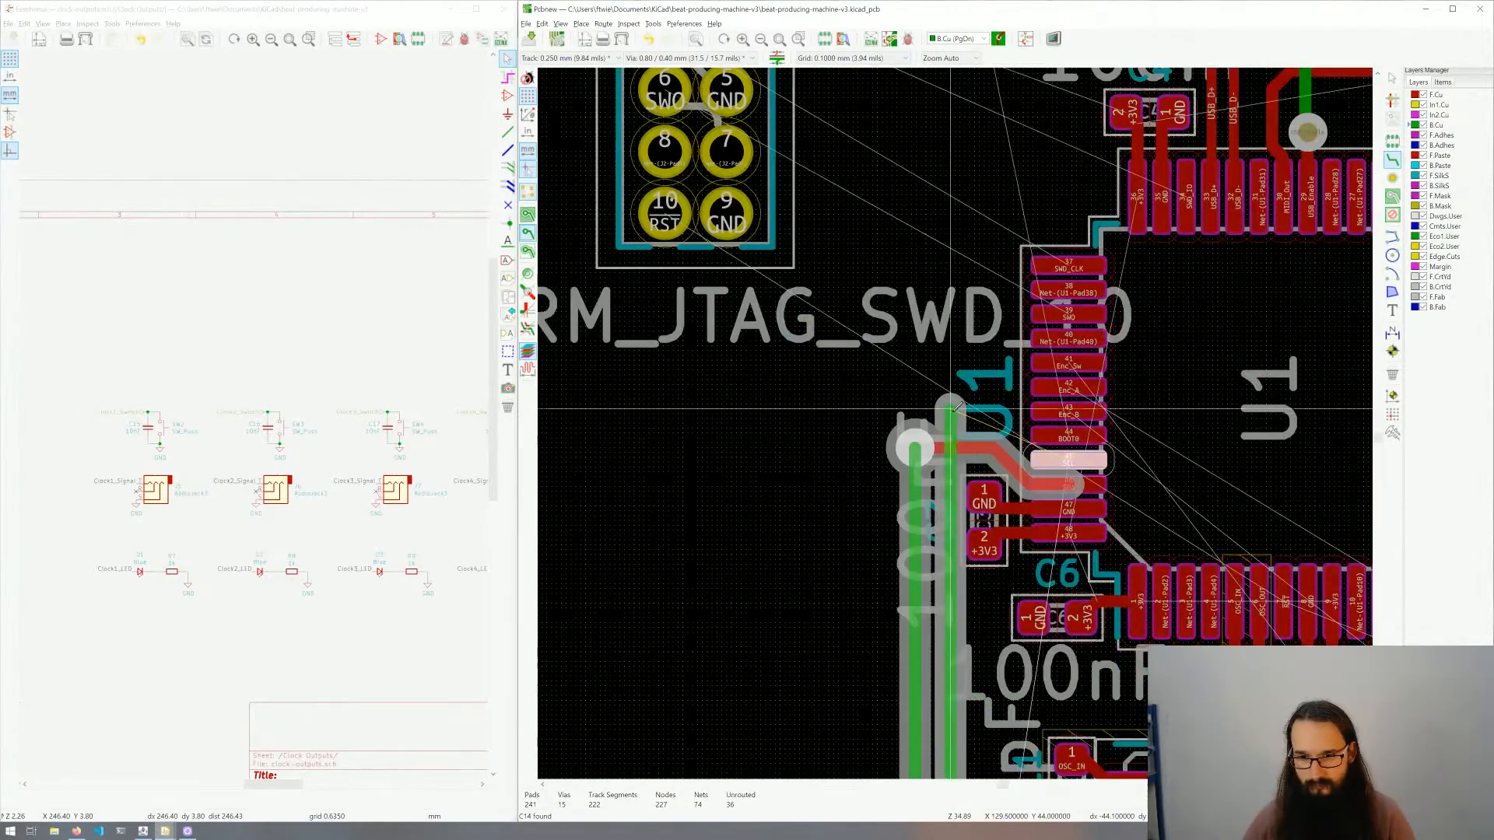
left_click(956, 409)
key("v")
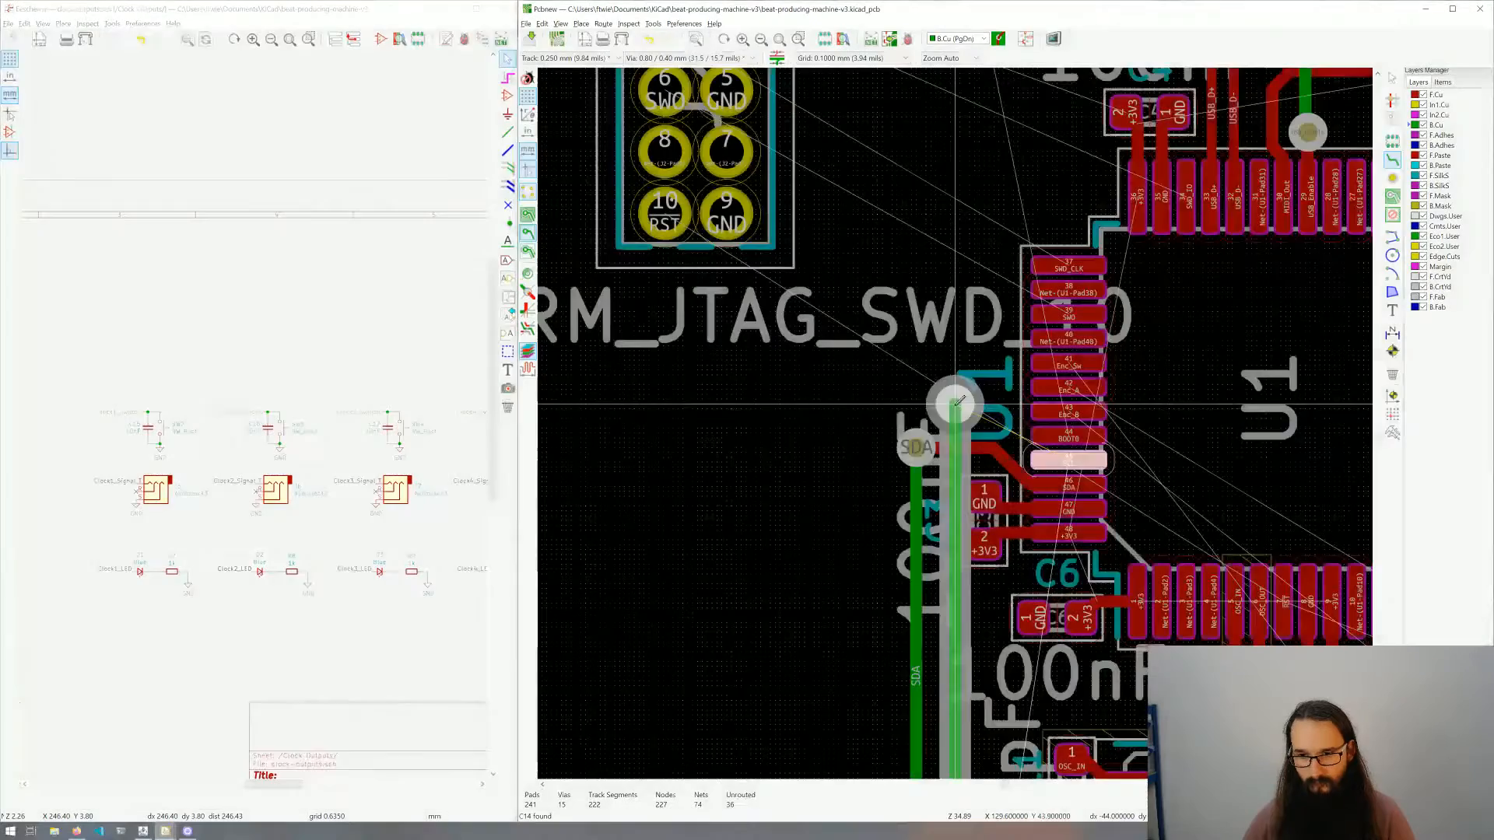
left_click(960, 402)
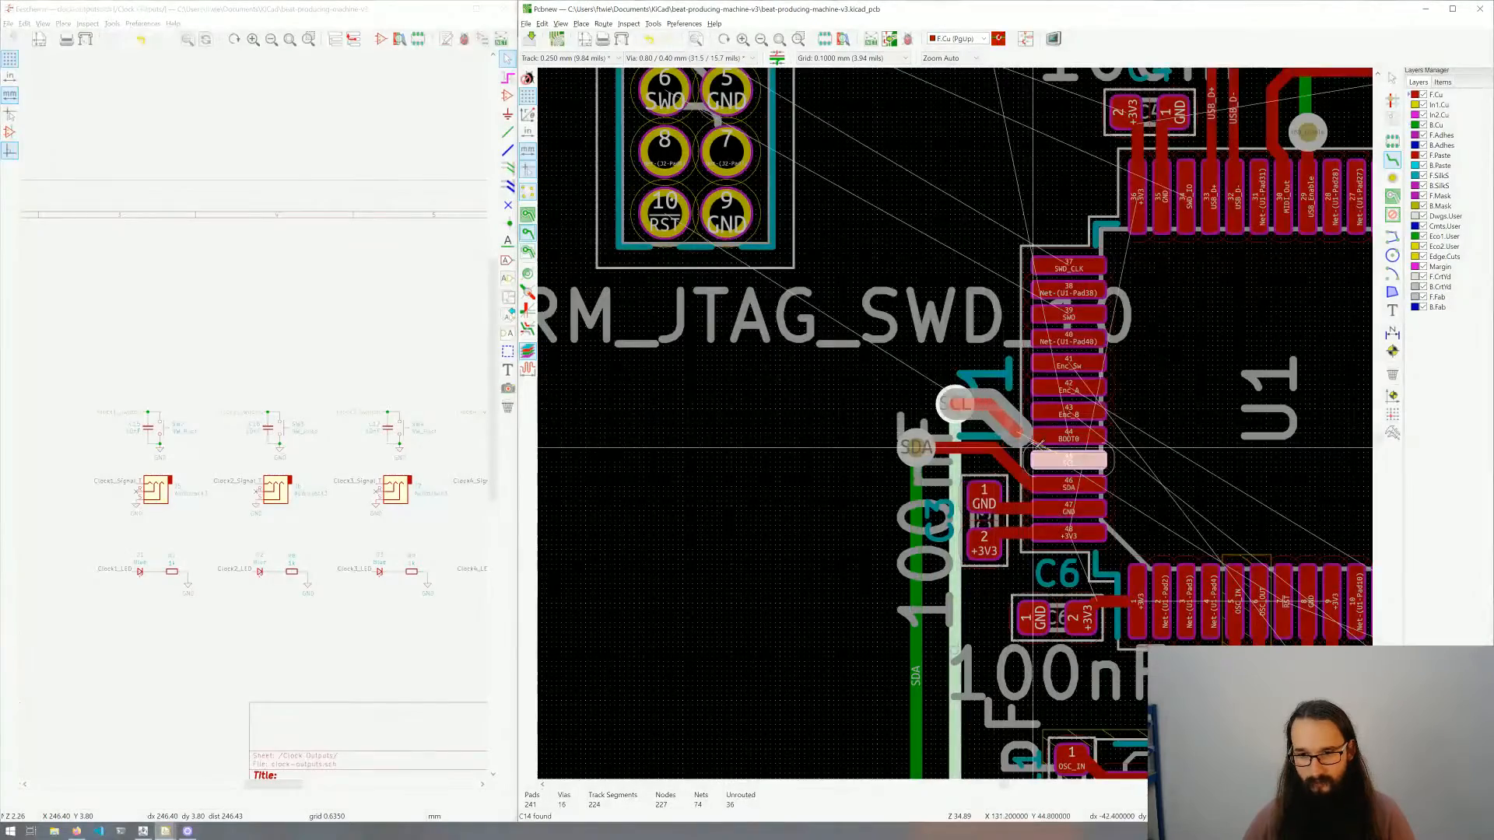
left_click(1057, 459)
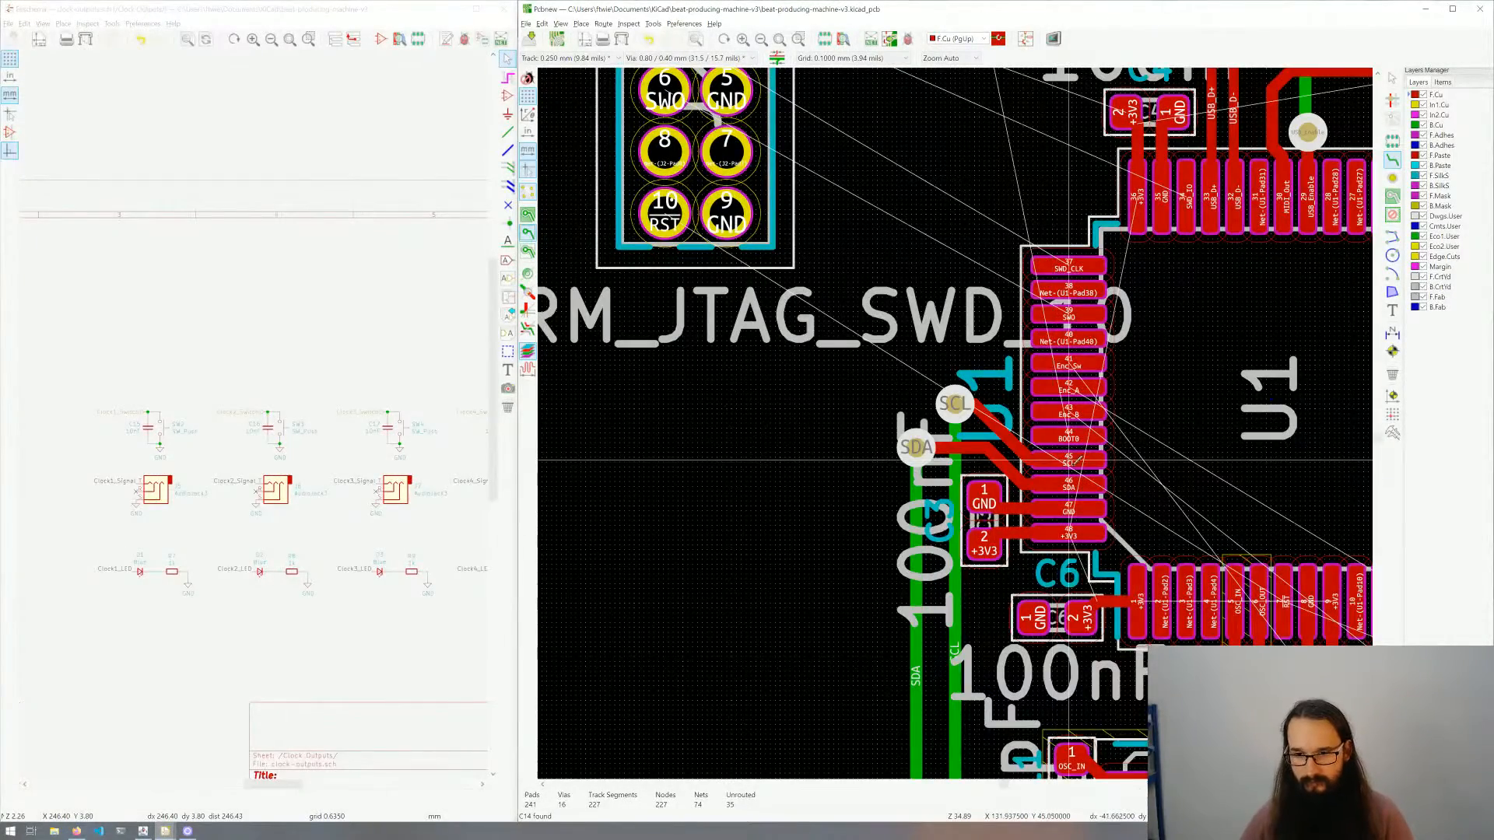
Step: Examine the remaining unrouted connections around U1, the display and encoder area, the switches and U3
scroll(1015, 477, "down", 2)
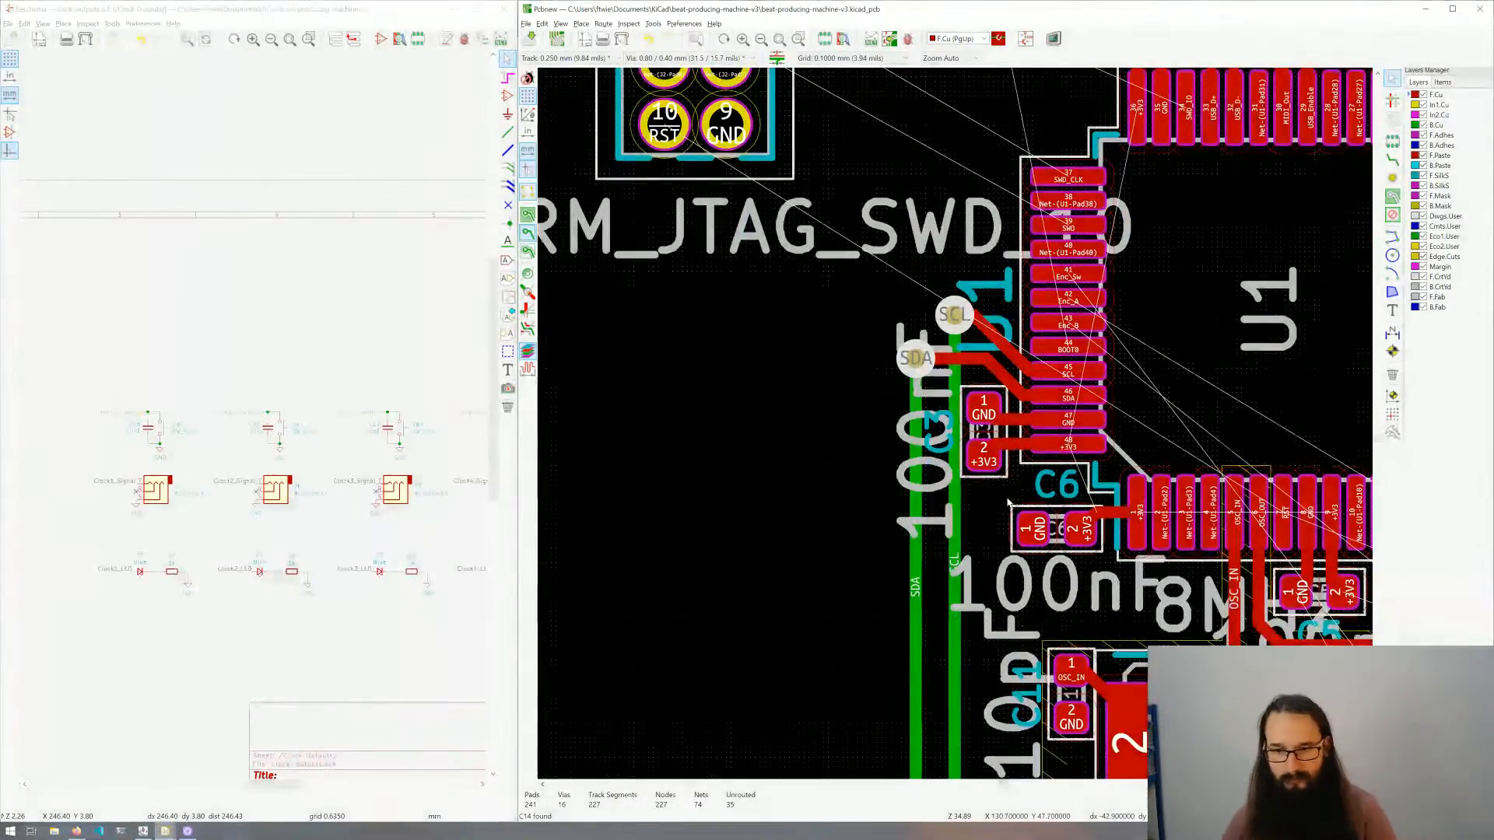
middle_click_drag(1008, 500, 999, 503)
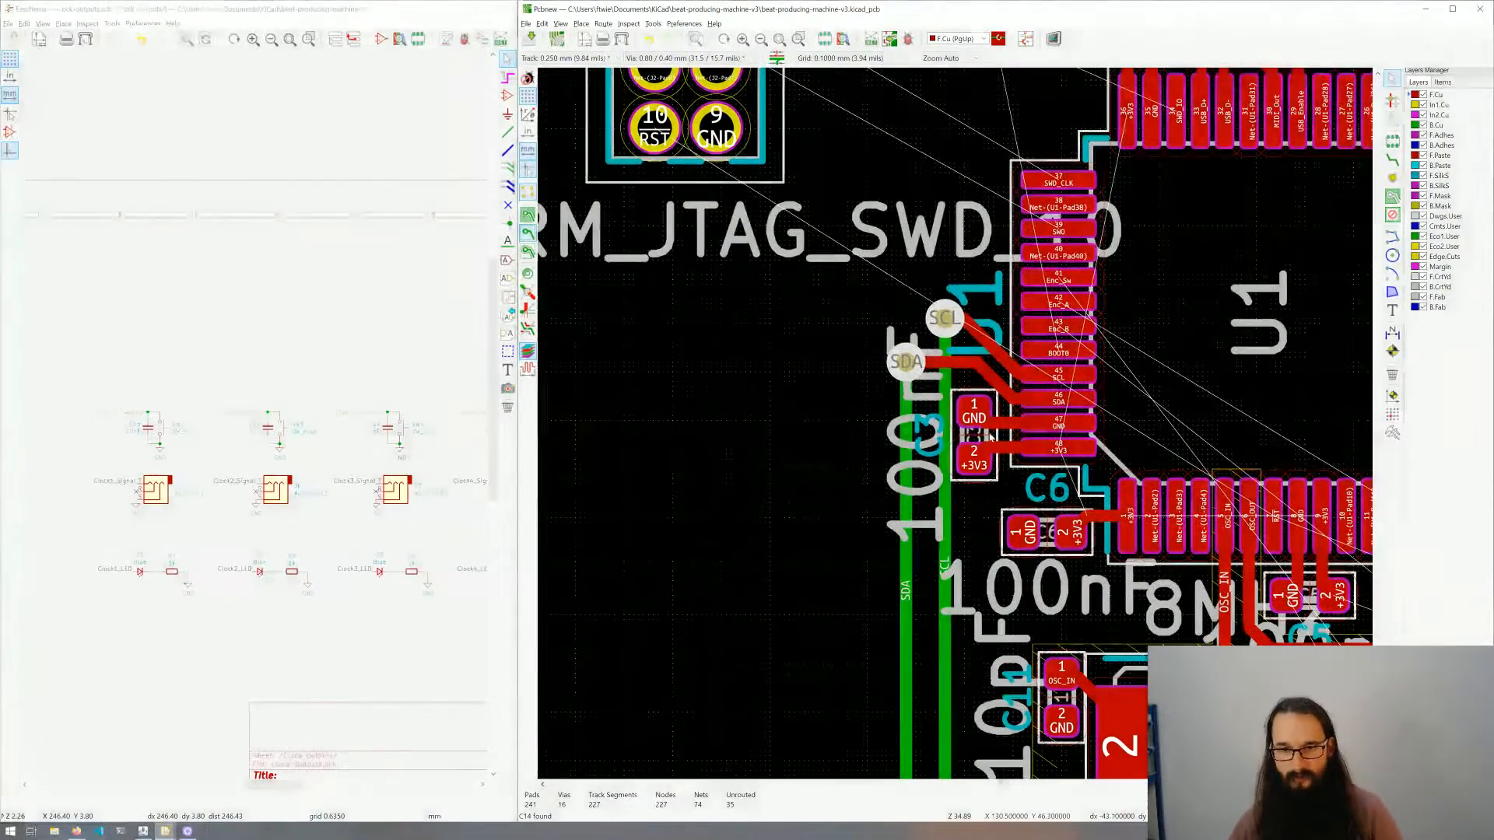
middle_click_drag(1122, 513, 894, 576)
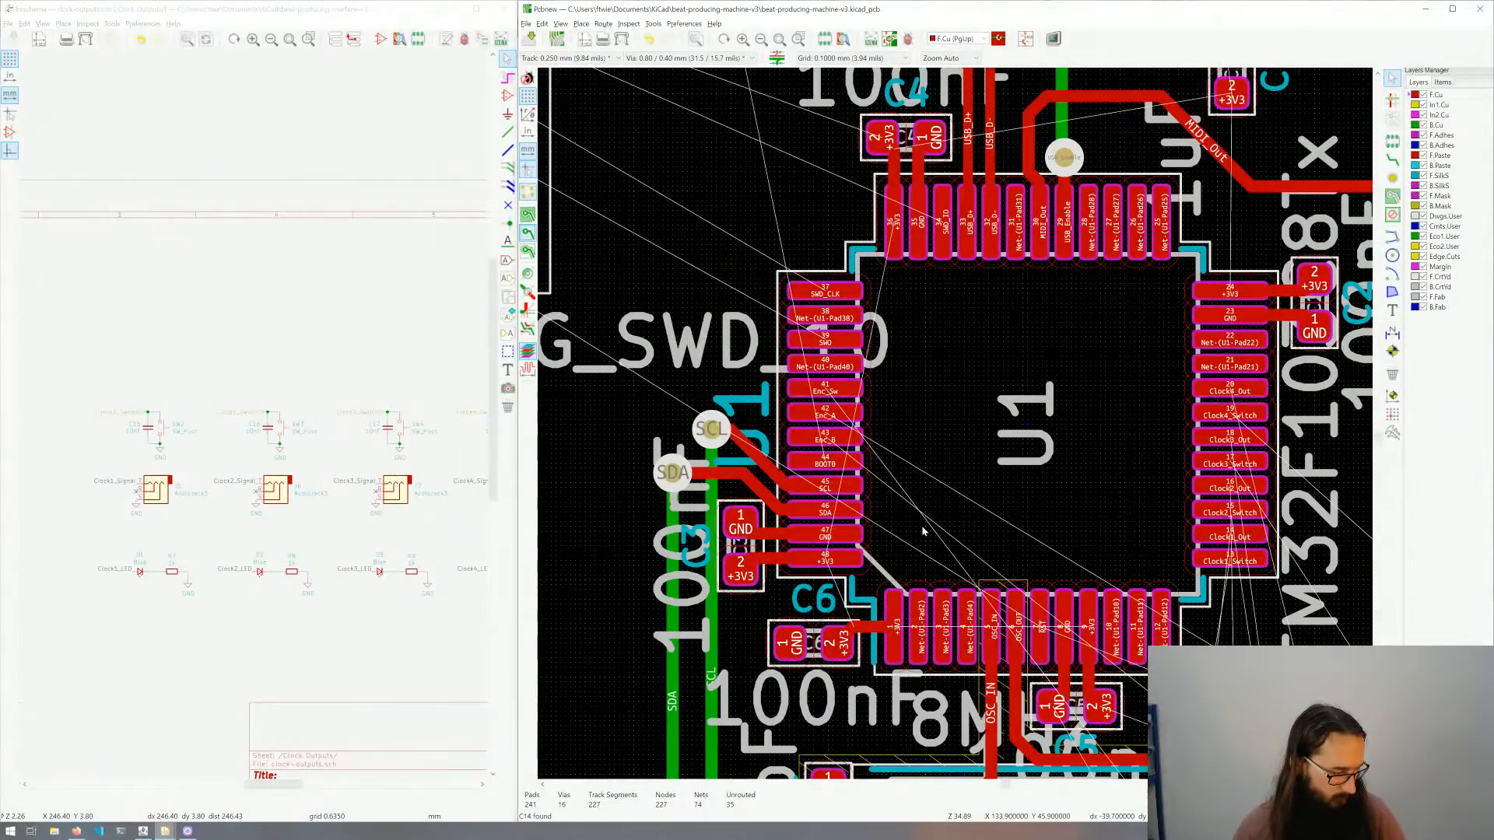
scroll(922, 525, "down", 4)
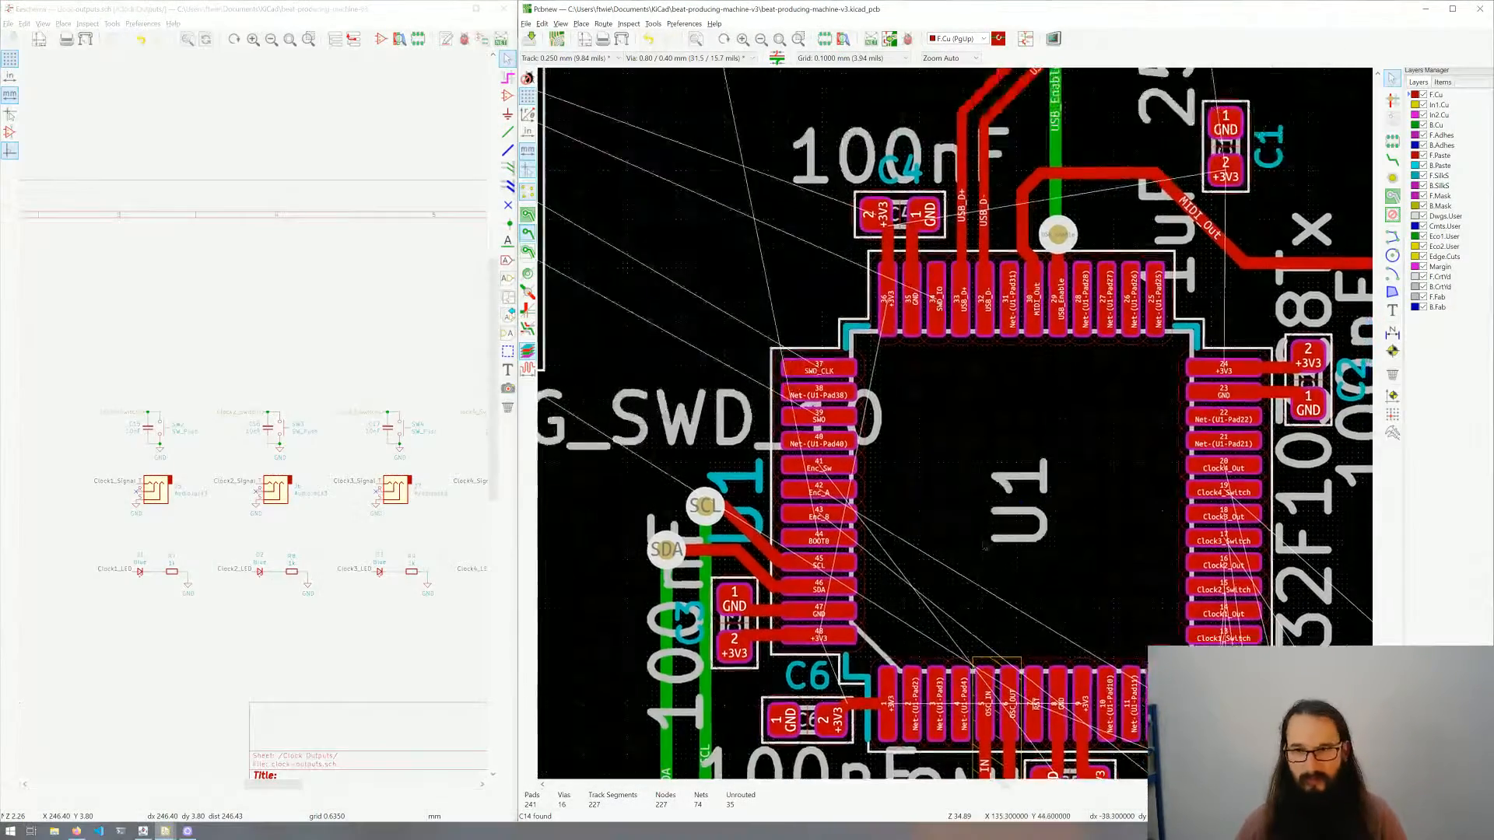
scroll(957, 429, "down", 3)
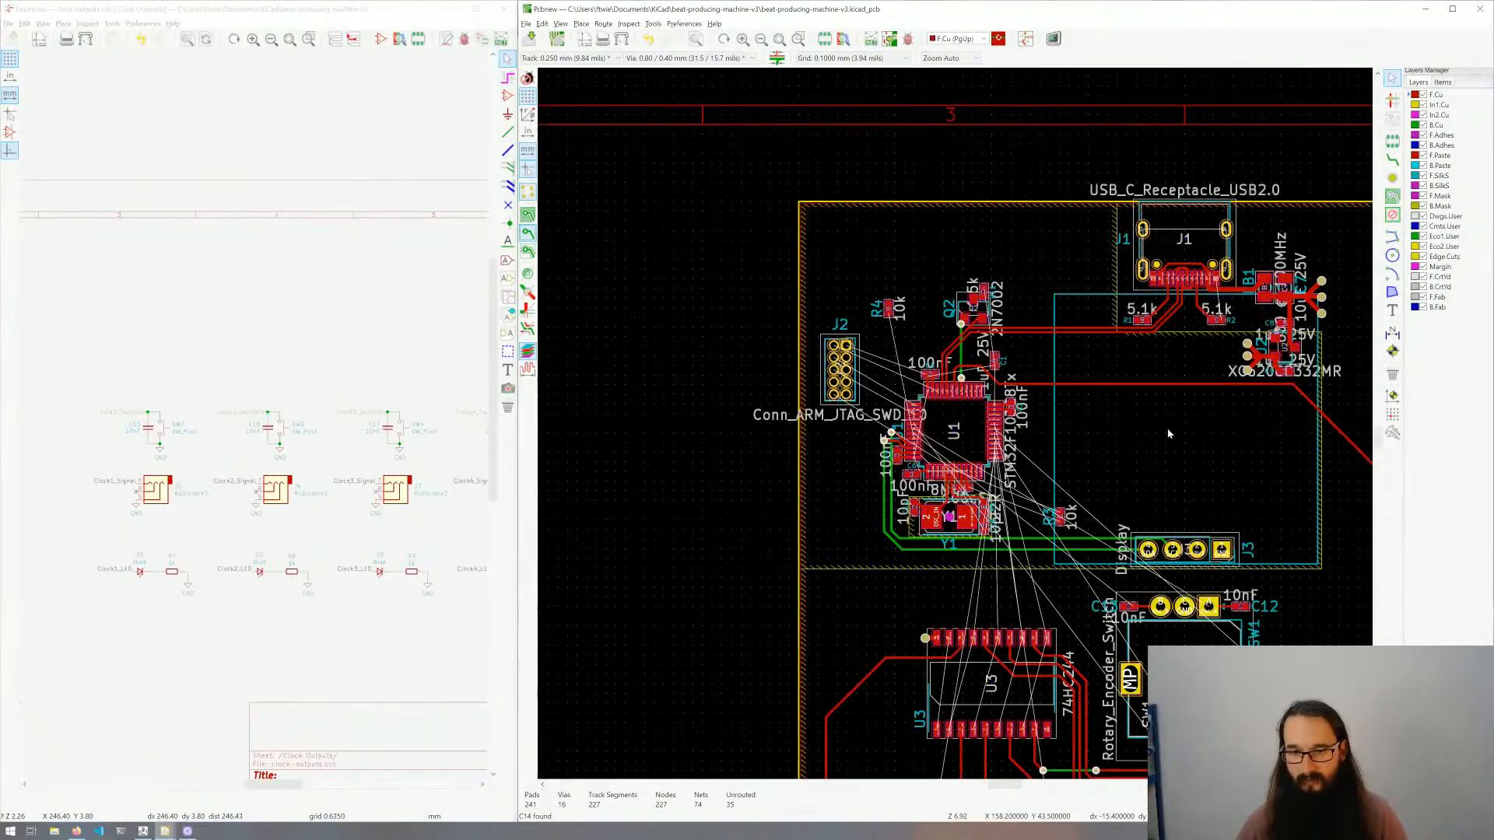
middle_click_drag(1169, 434, 801, 428)
middle_click_drag(817, 524, 983, 461)
middle_click_drag(887, 363, 939, 409)
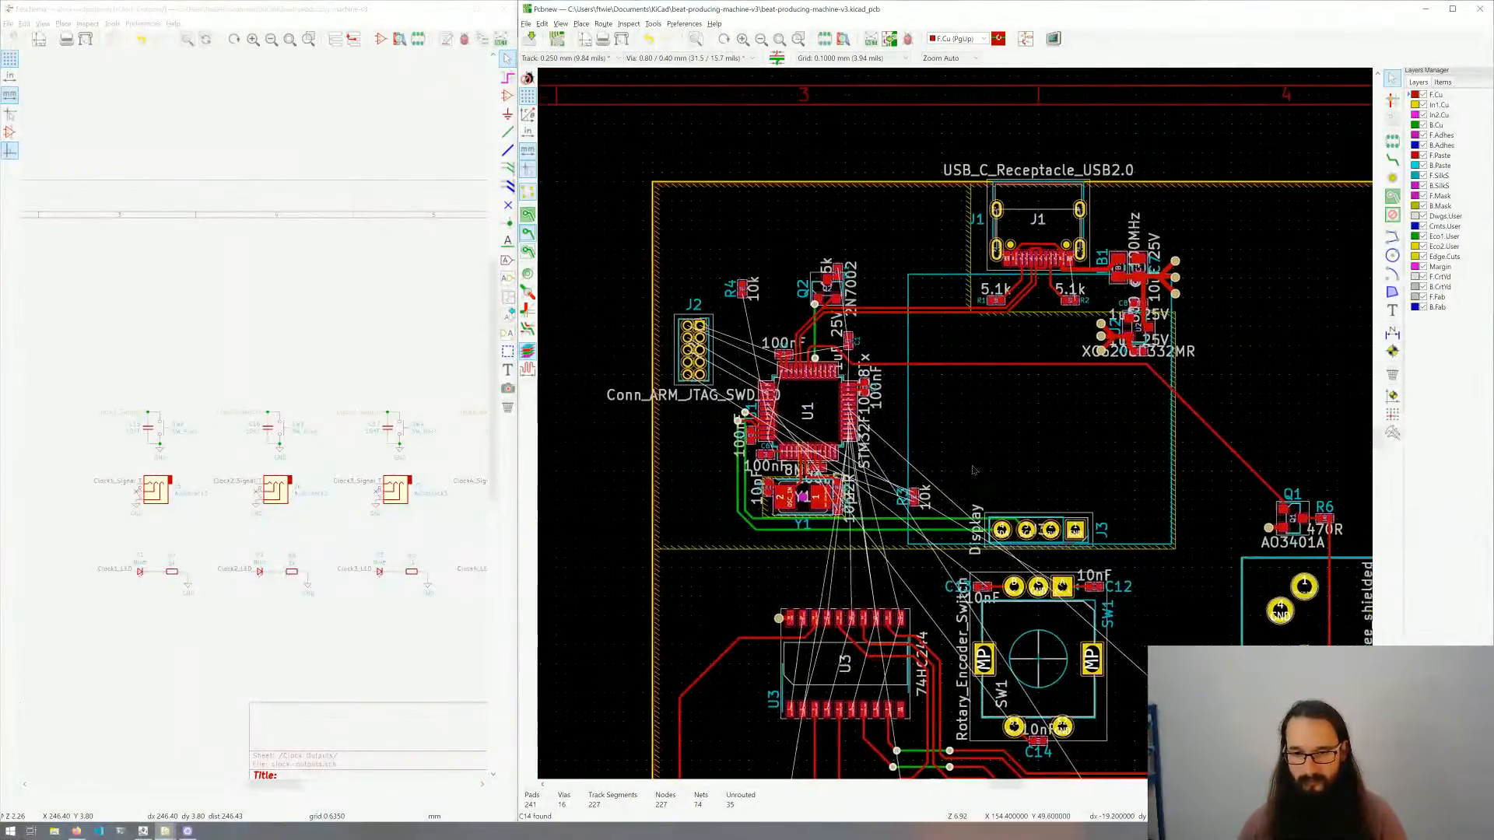
middle_click_drag(972, 470, 953, 231)
middle_click_drag(825, 544, 823, 528)
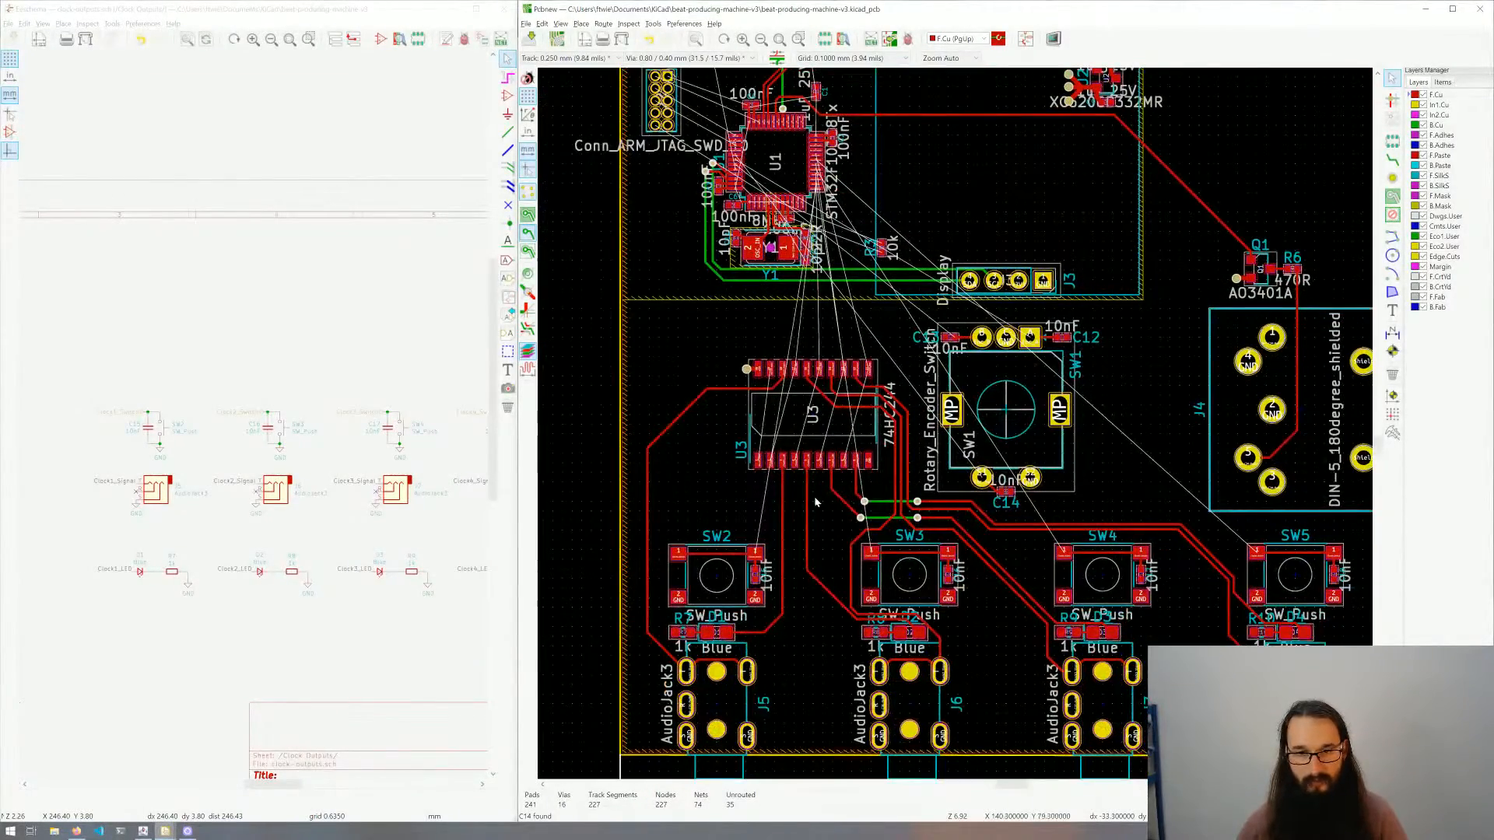
scroll(810, 502, "up", 2)
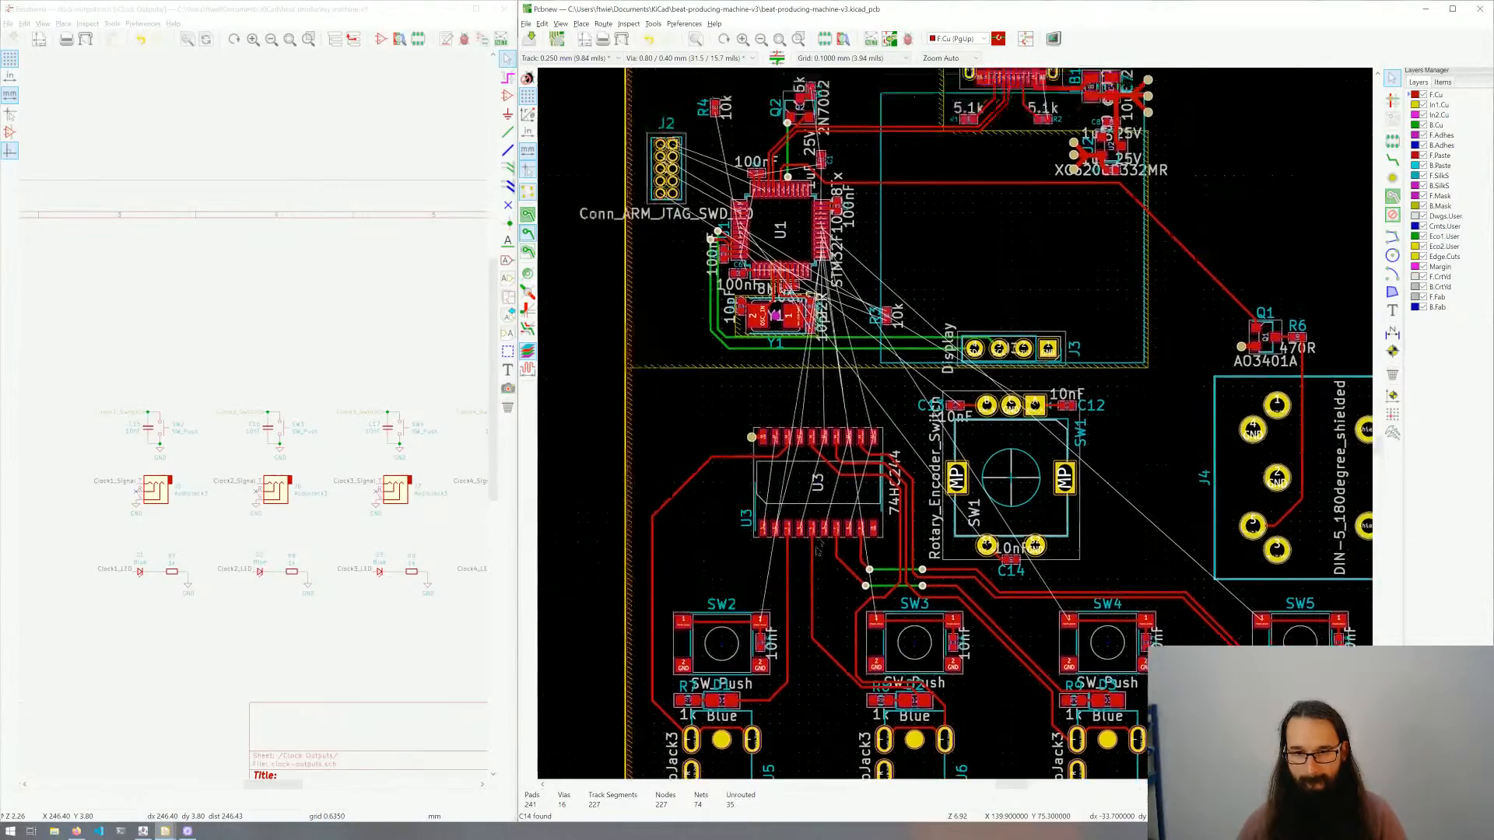
scroll(956, 427, "up", 5)
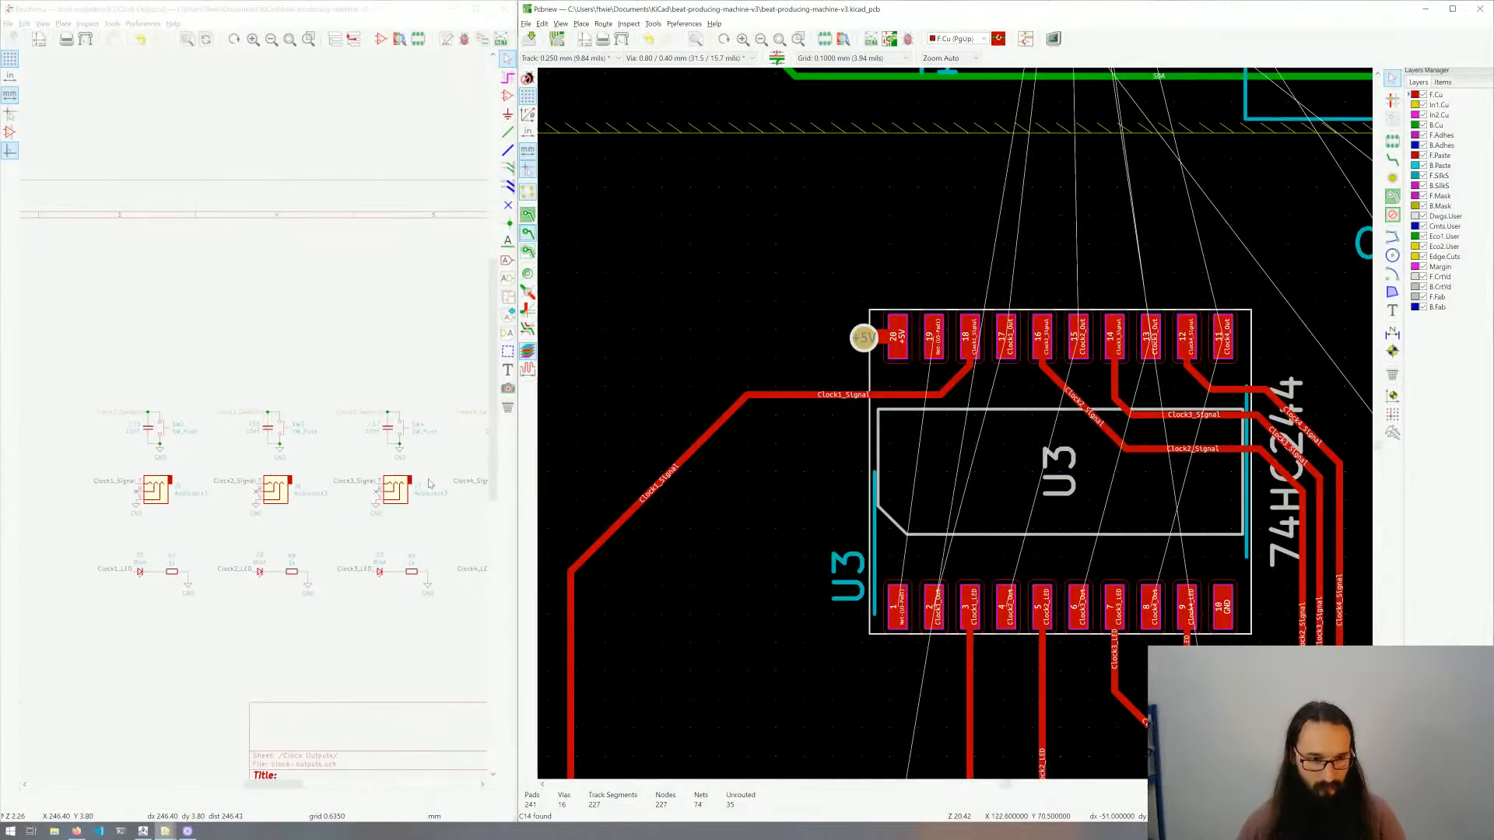
Step: In the Clock Outputs schematic, delete the horizontal wire linking U3's 1OE and 2OE pins to the GND pin
scroll(429, 484, "down", 4)
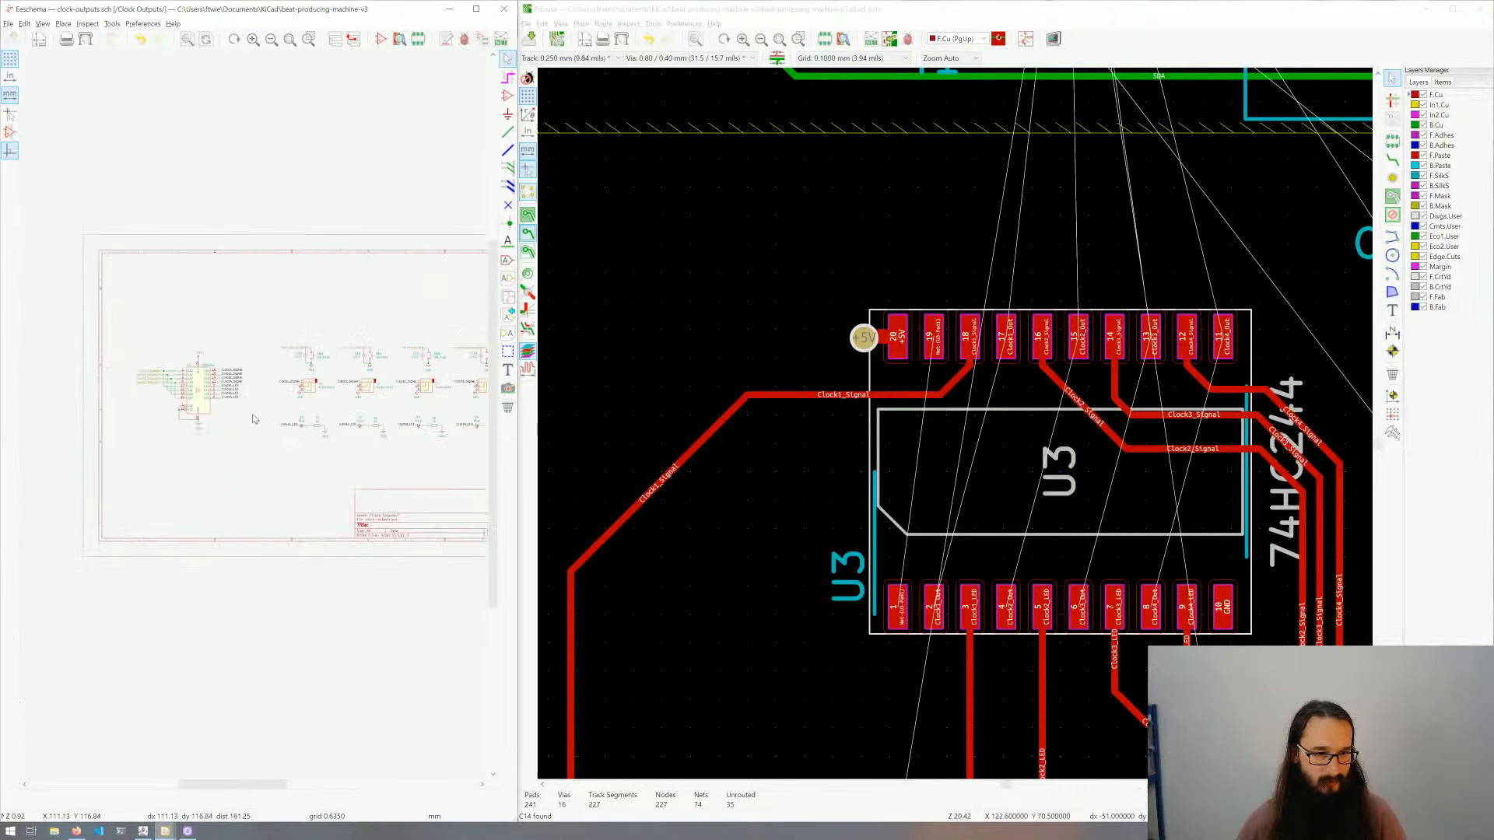
scroll(252, 419, "up", 7)
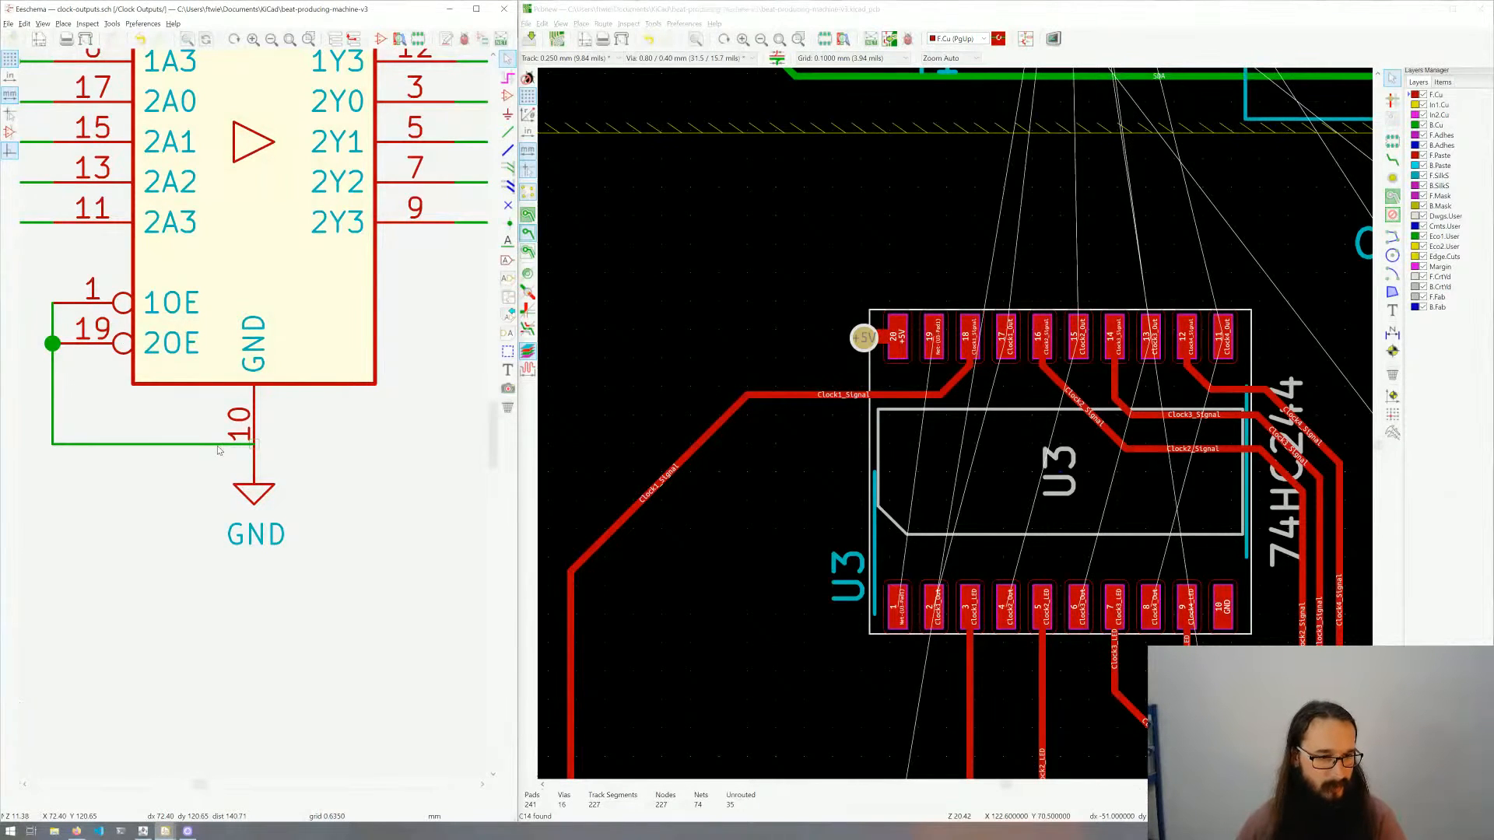
left_click(218, 450)
left_click(312, 479)
key("Delete")
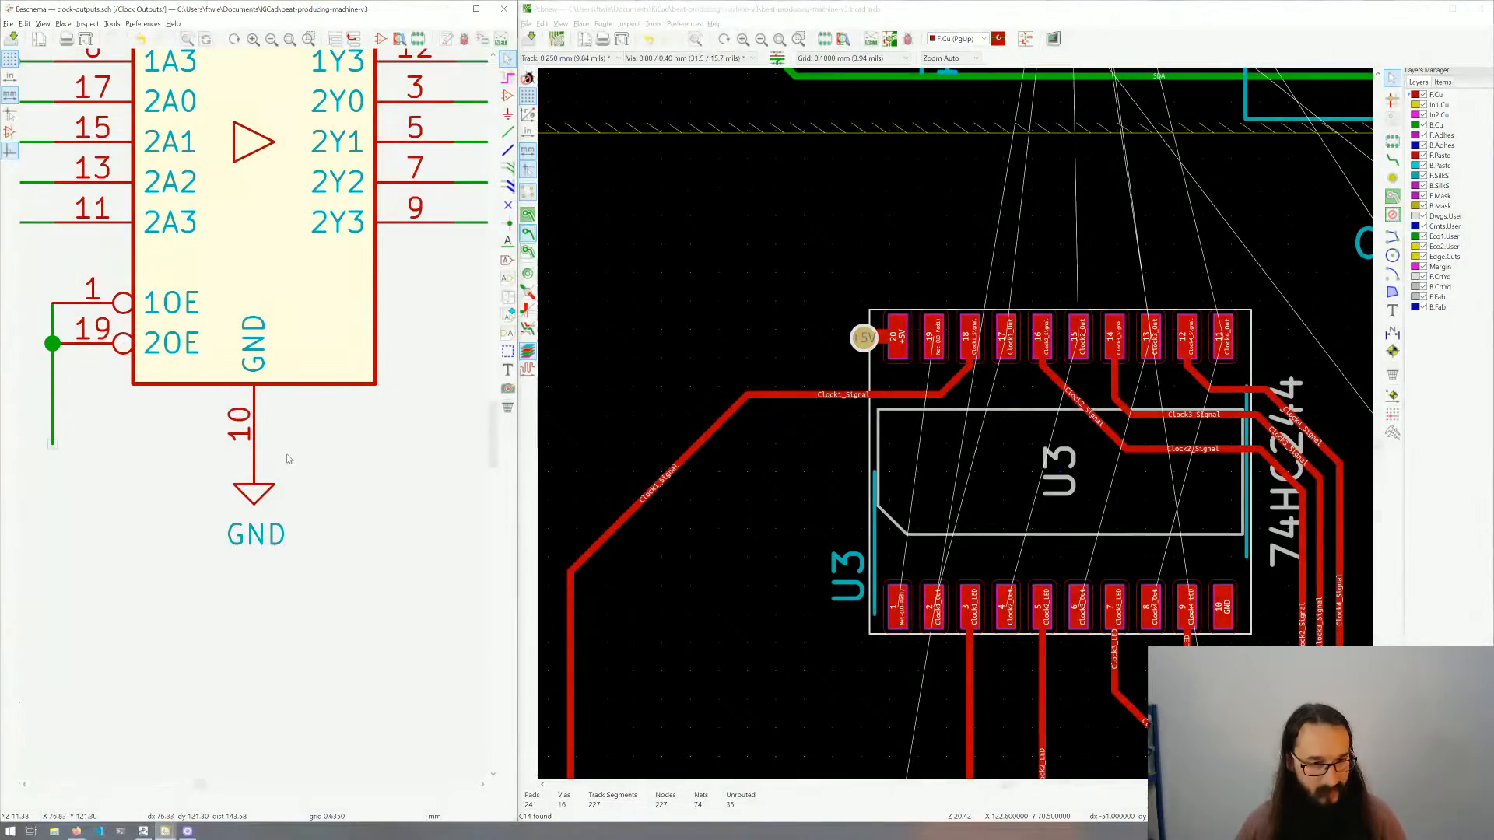
Step: Draw a new wire from the junction of U3's GND pin and ground symbol to the loose end of the 1OE/2OE wire
left_click(273, 475)
left_click(311, 484)
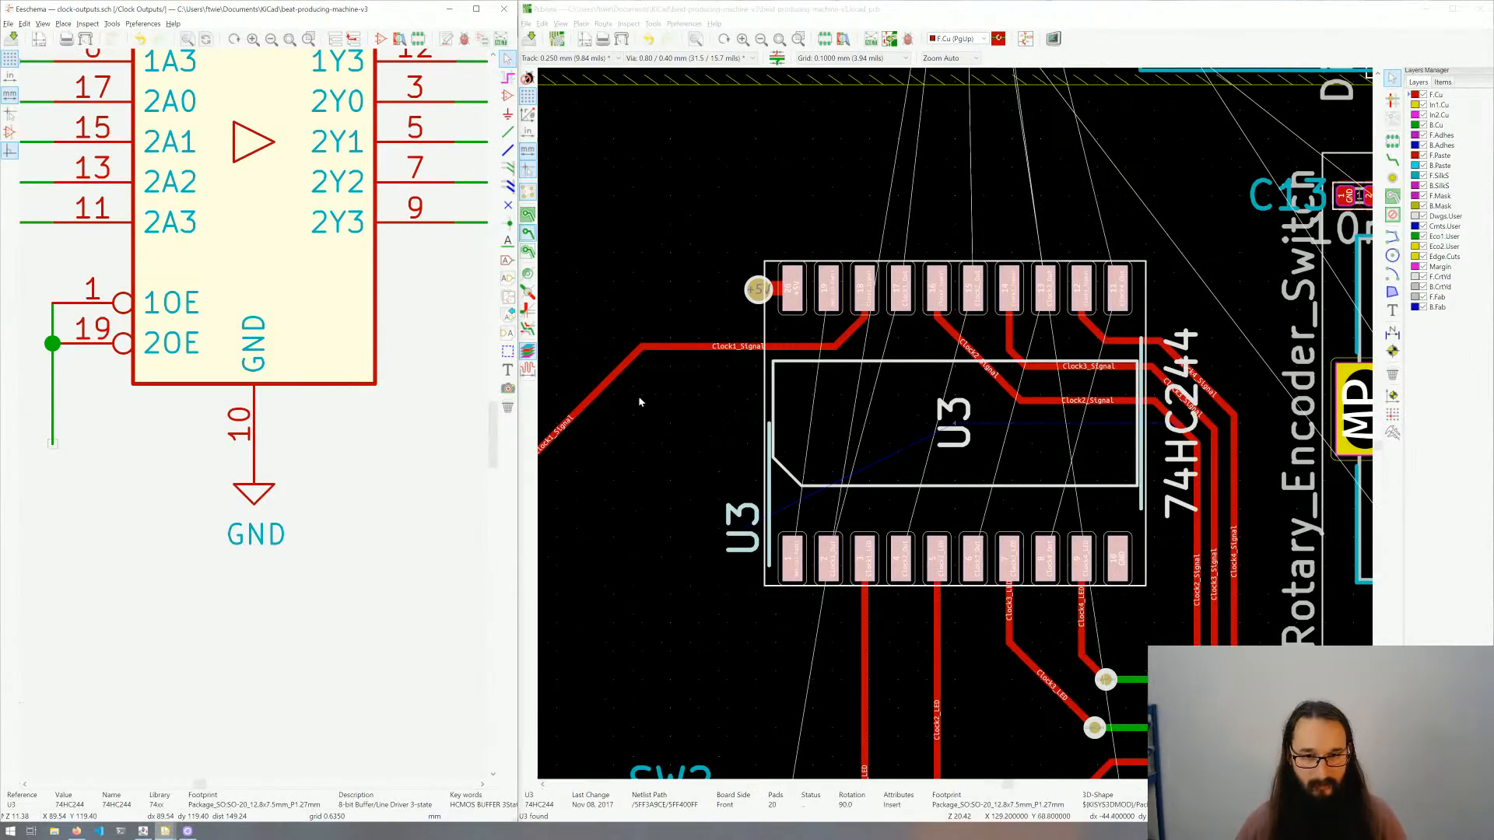
left_click(624, 463)
left_click(425, 471)
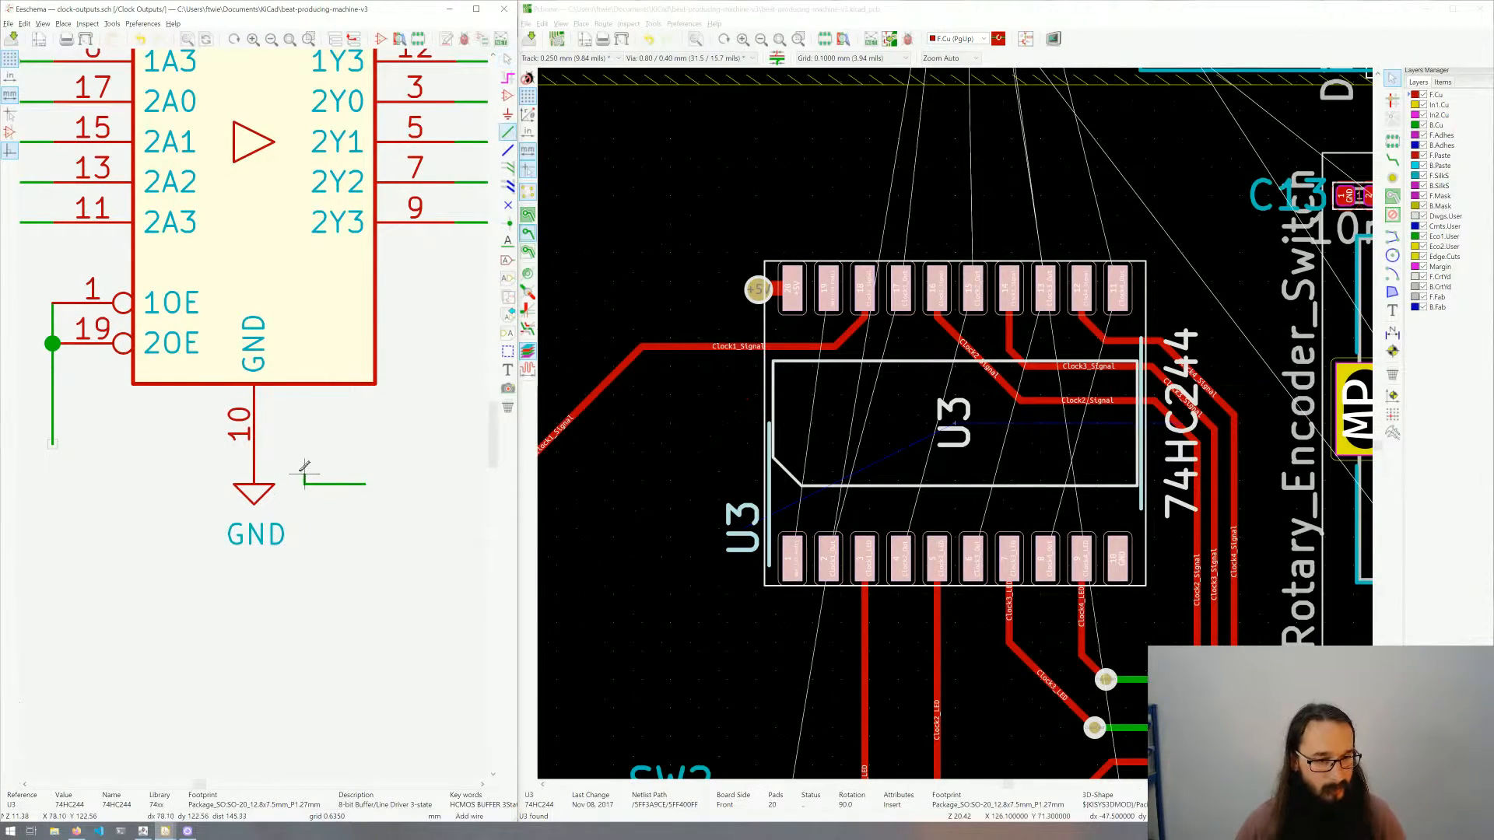
key("Escape")
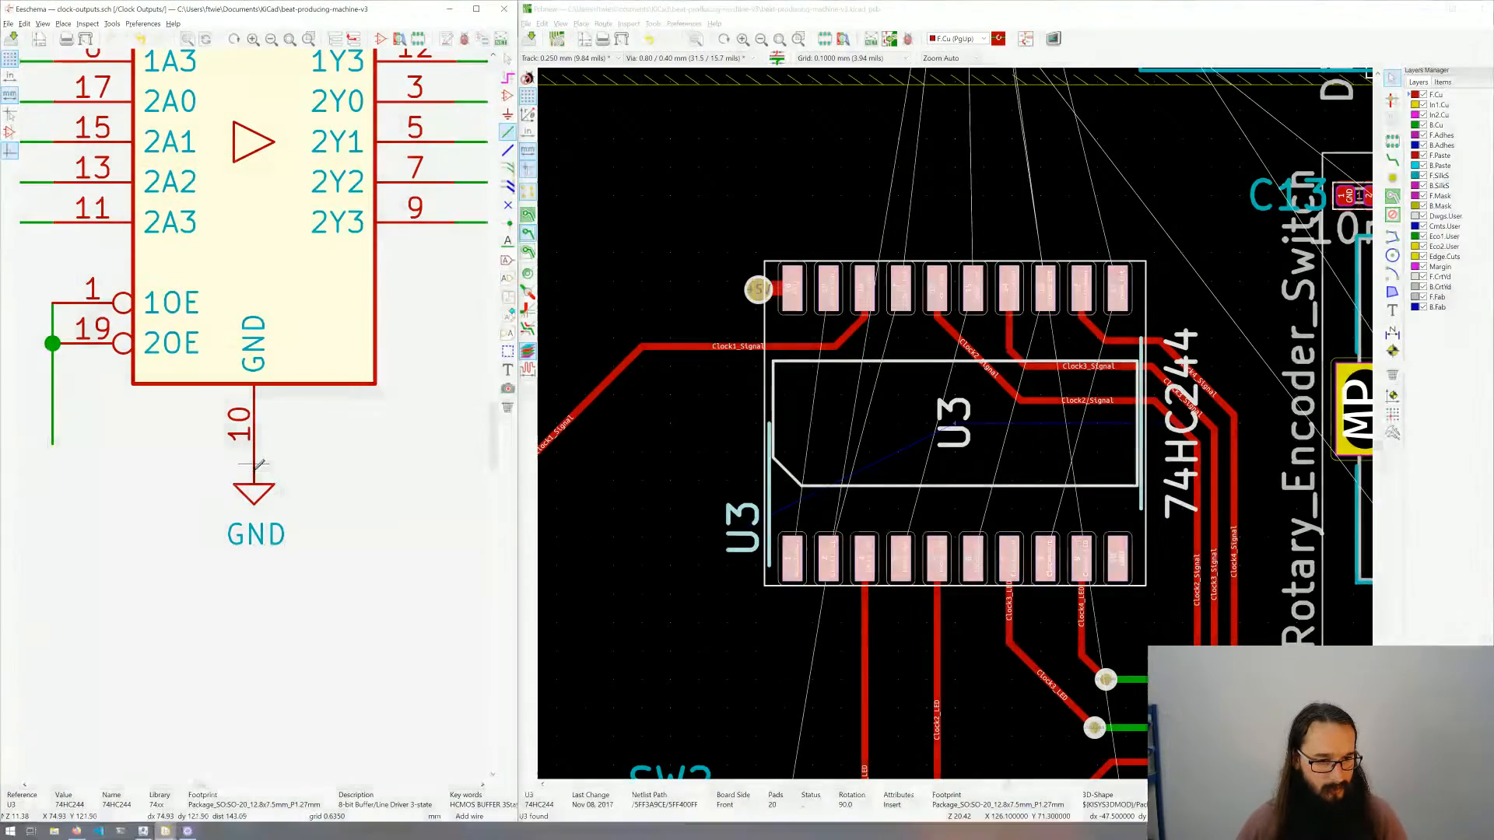
left_click(258, 467)
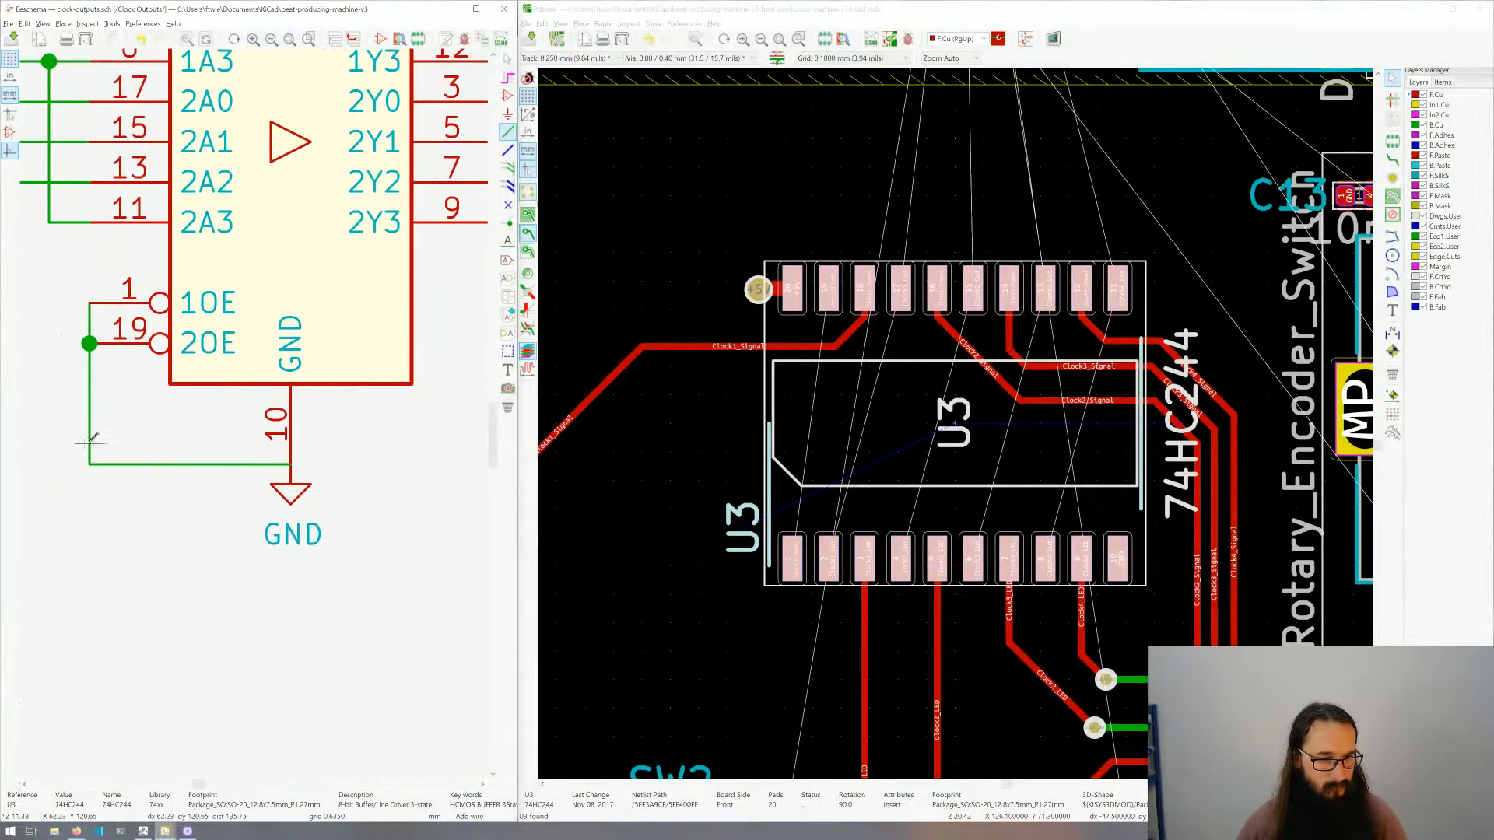
key("Escape")
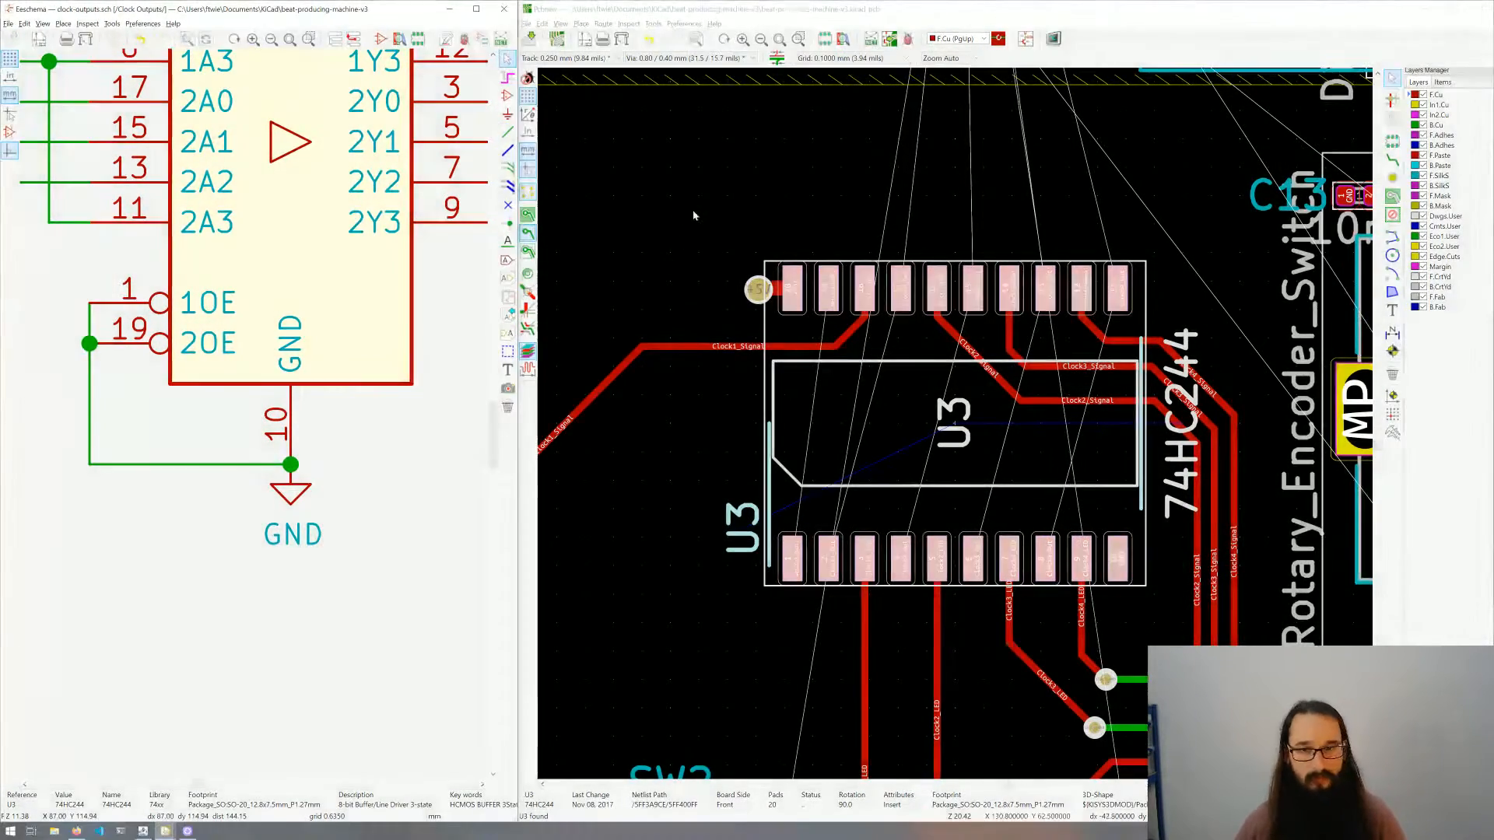
Step: Update the PCB from the schematic to bring in the GND connections of U3's pins 1 and 19
key("F8")
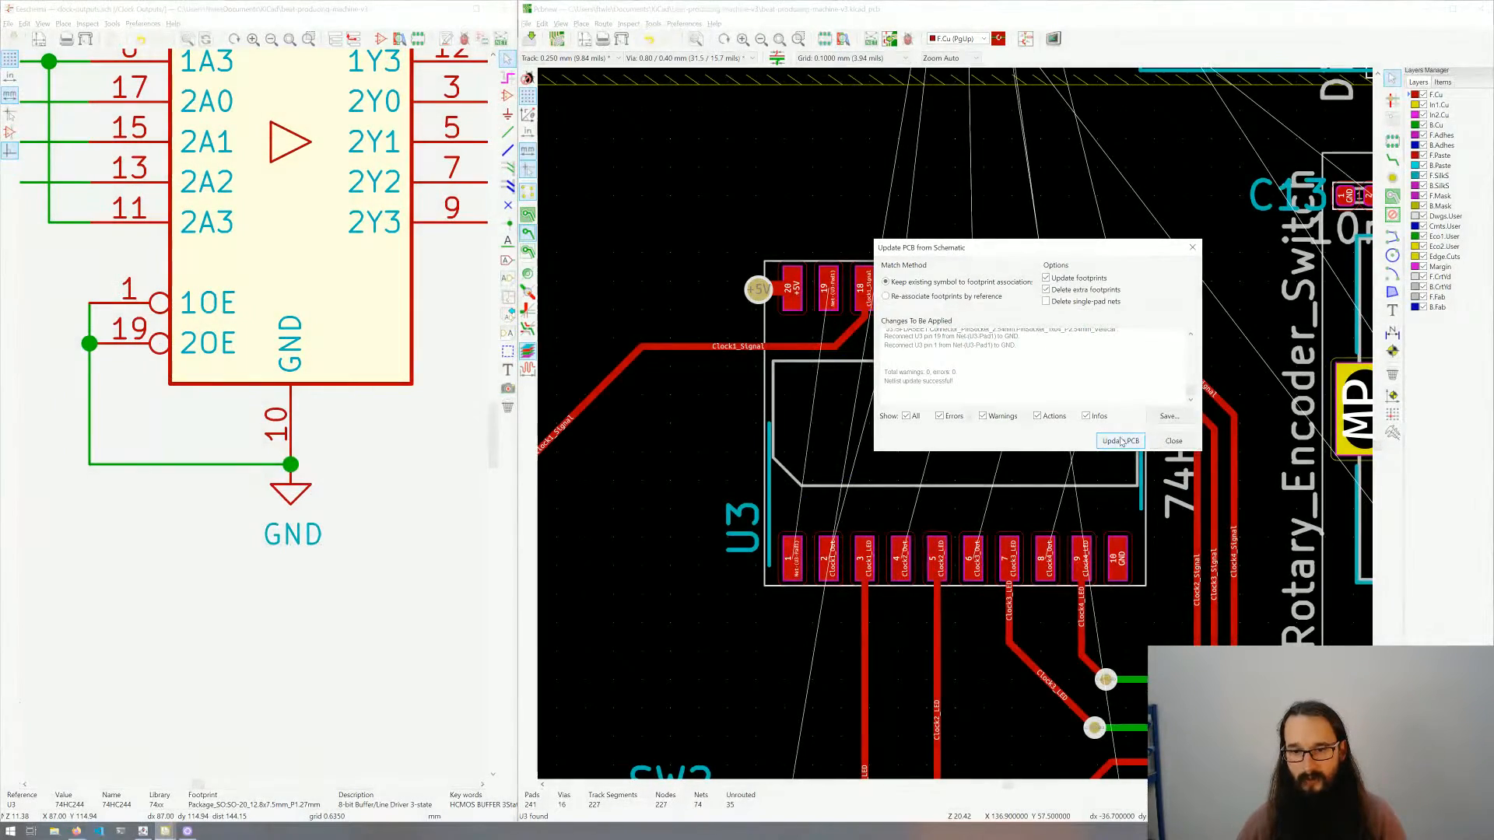
left_click(1120, 440)
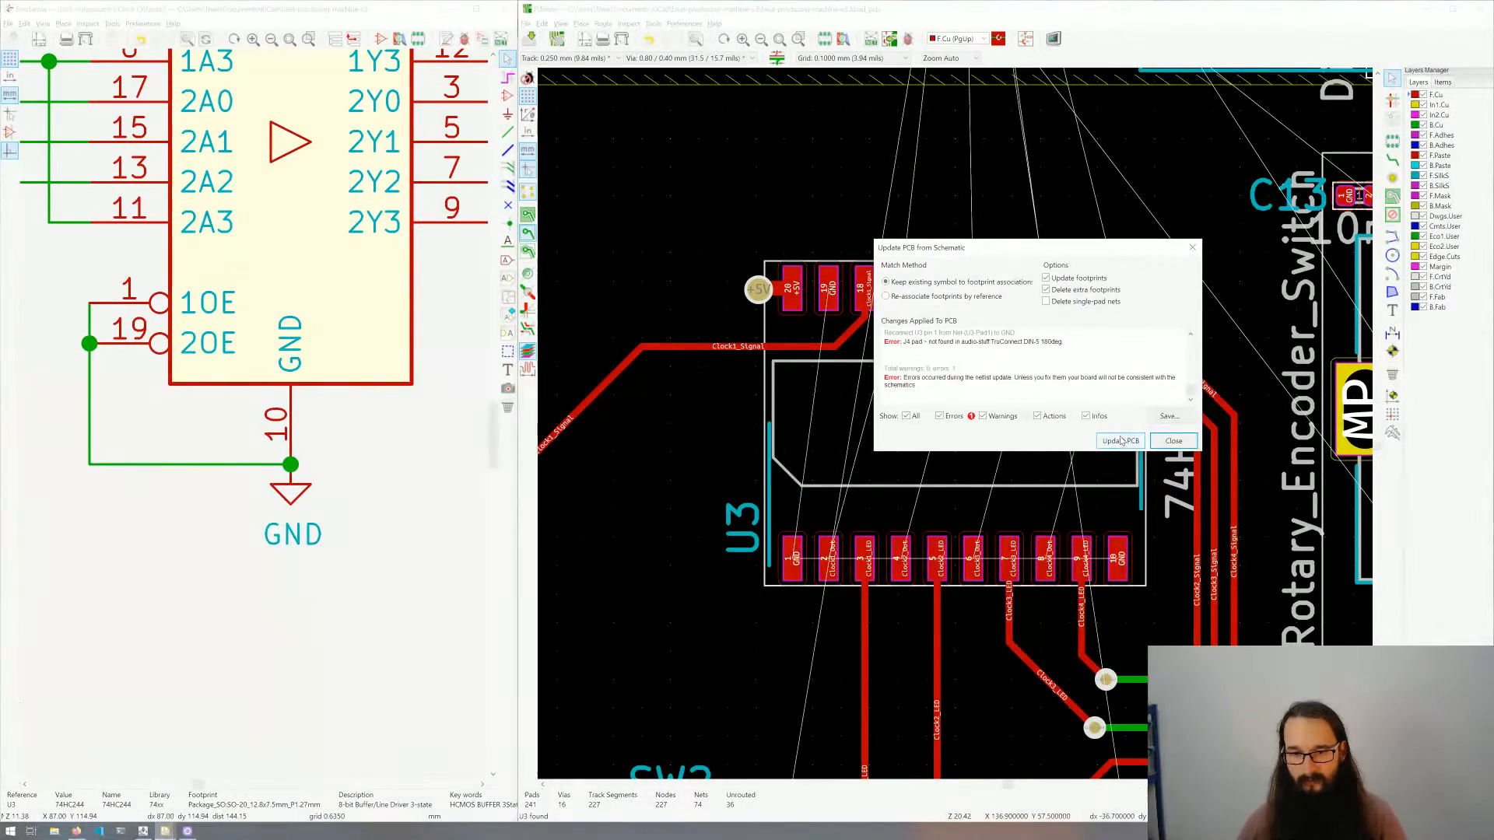
left_click(1174, 441)
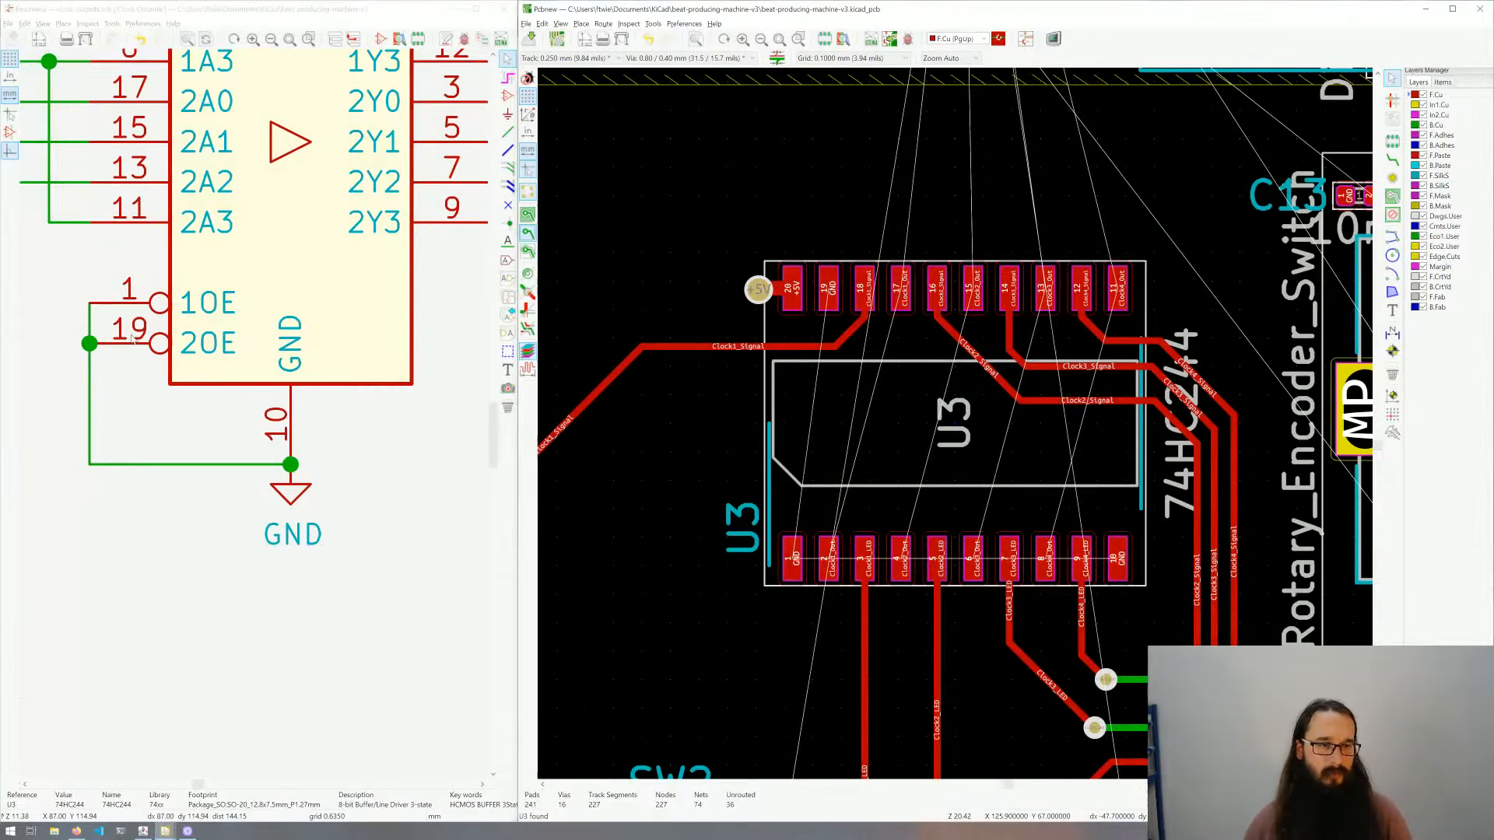
left_click(363, 486)
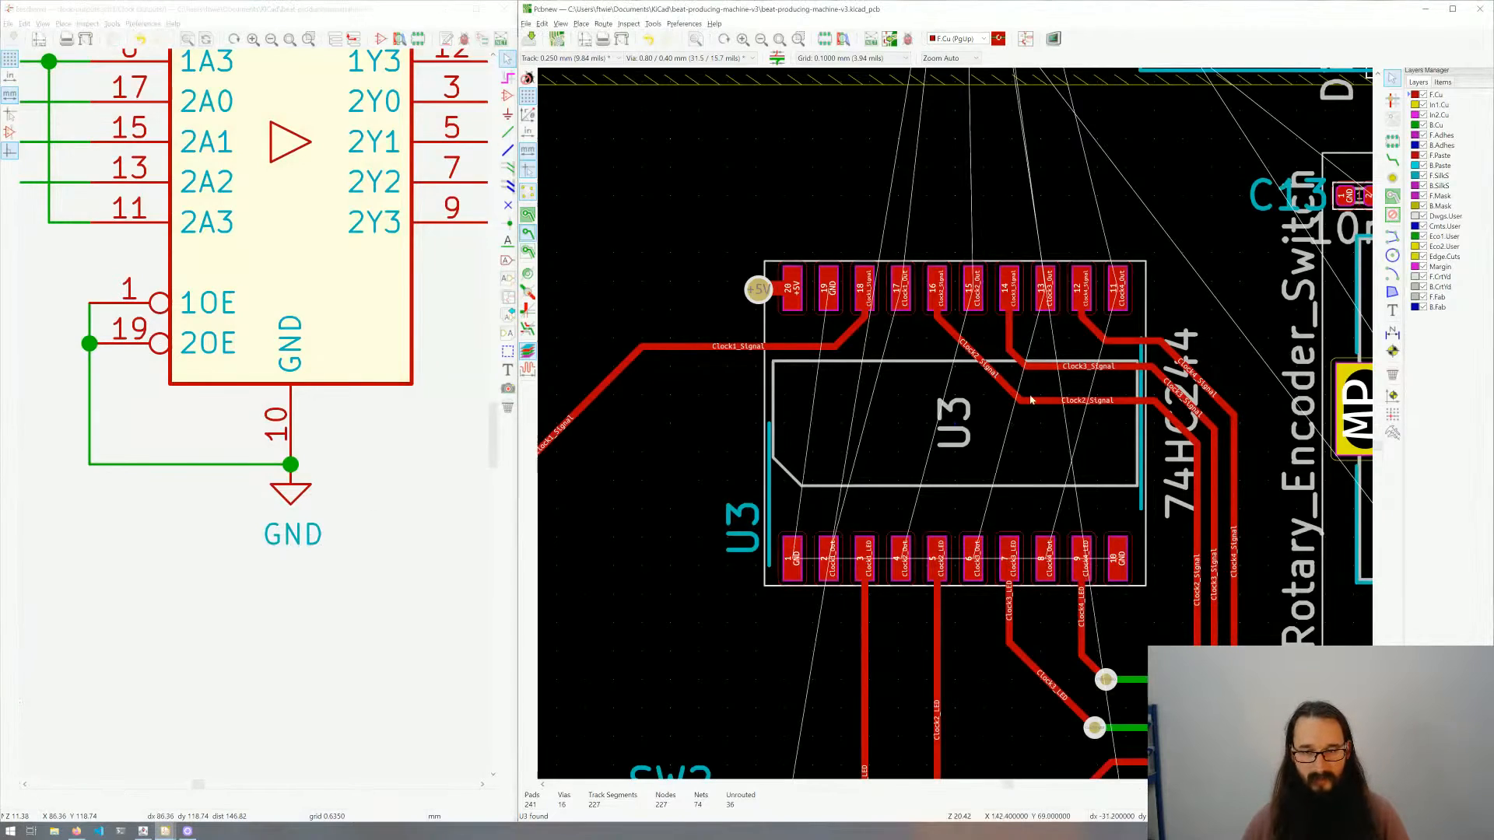
Step: Route U3's Clock1_Out connection on F.Cu through the chip body from pad 17 to pad 2
middle_click_drag(1045, 399, 915, 427)
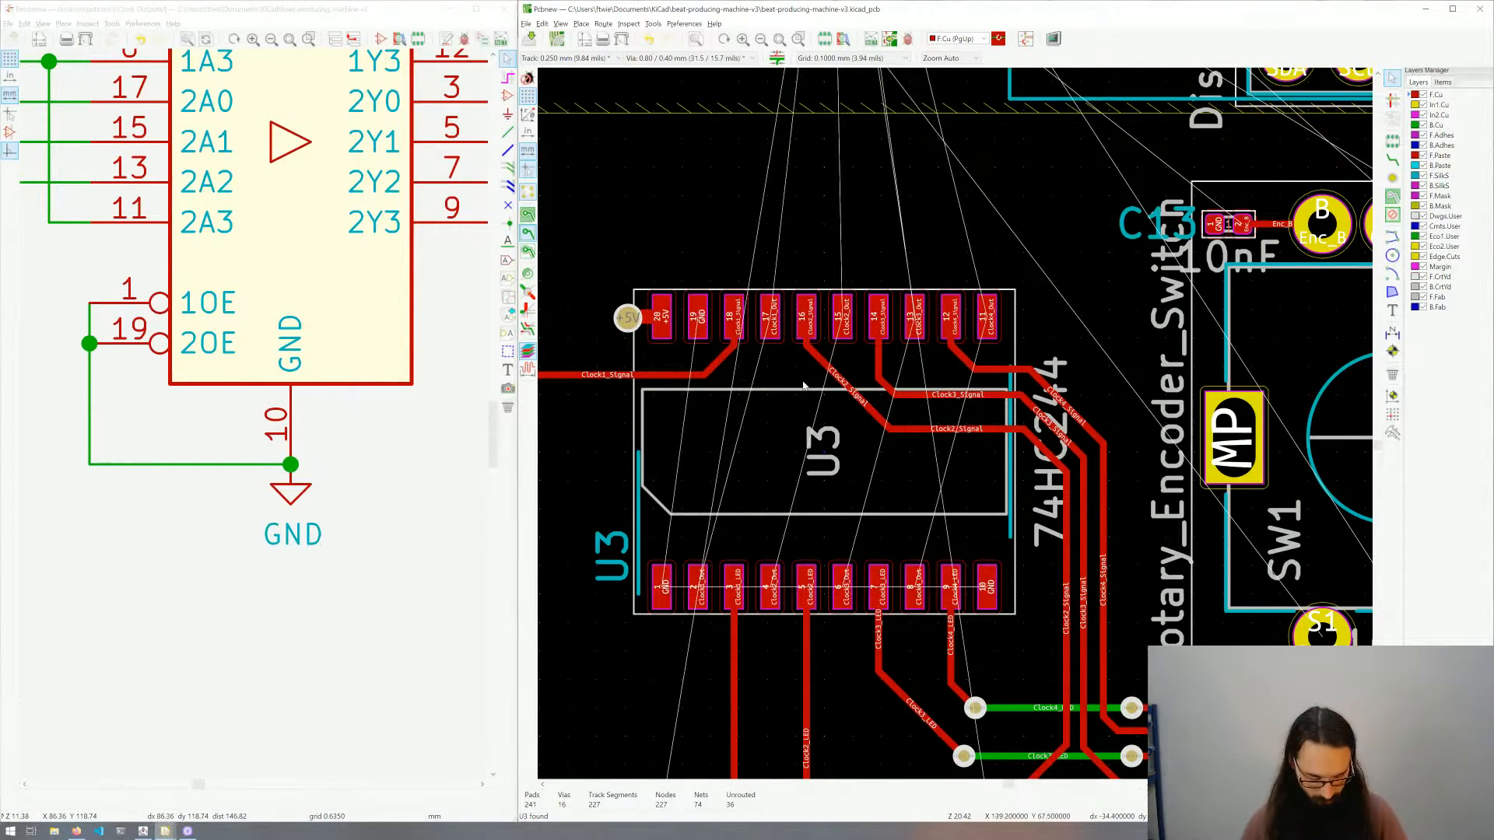
key("x")
left_click(770, 315)
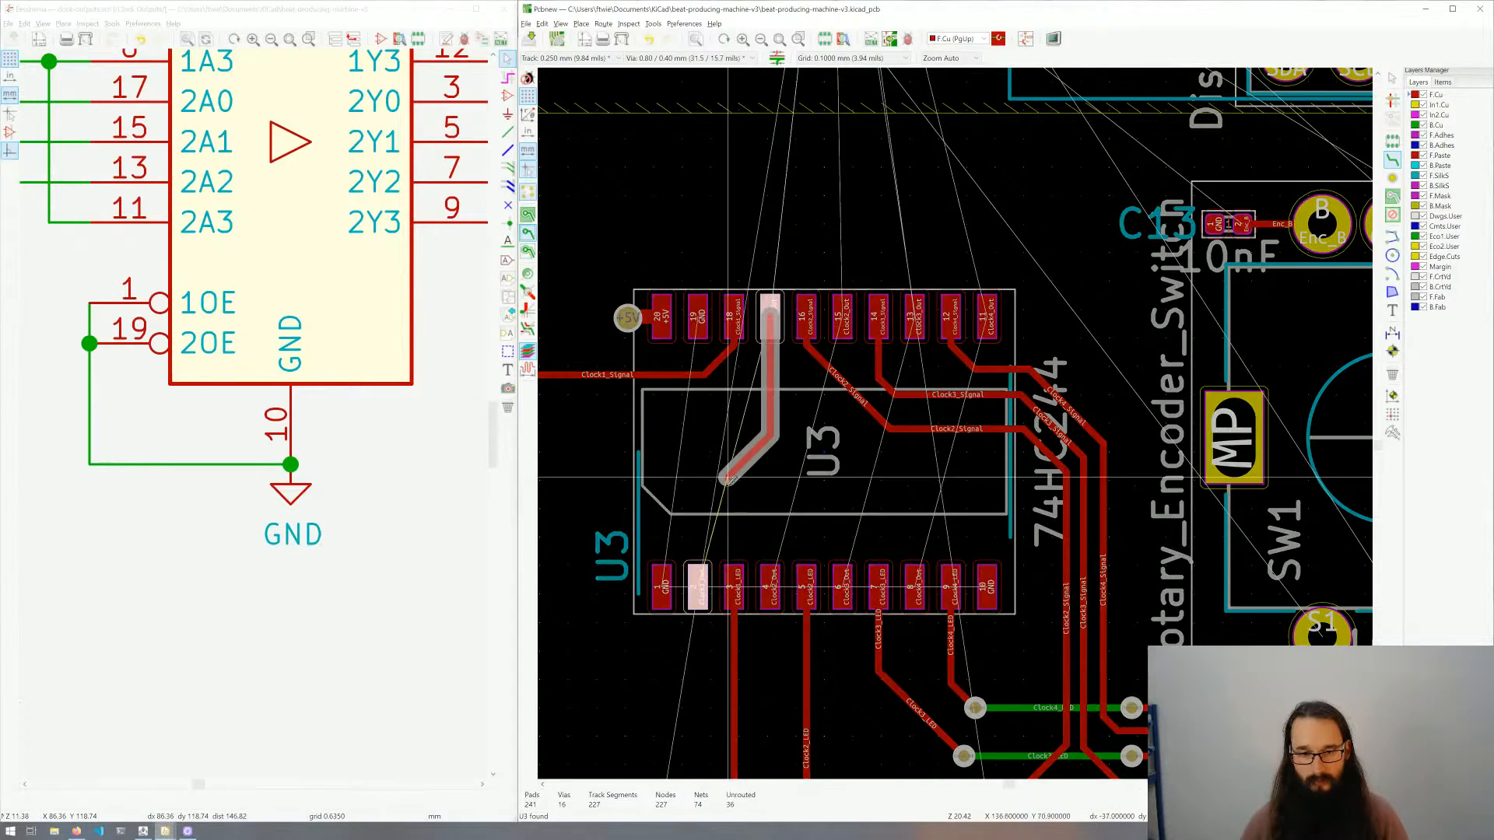
left_click(698, 584)
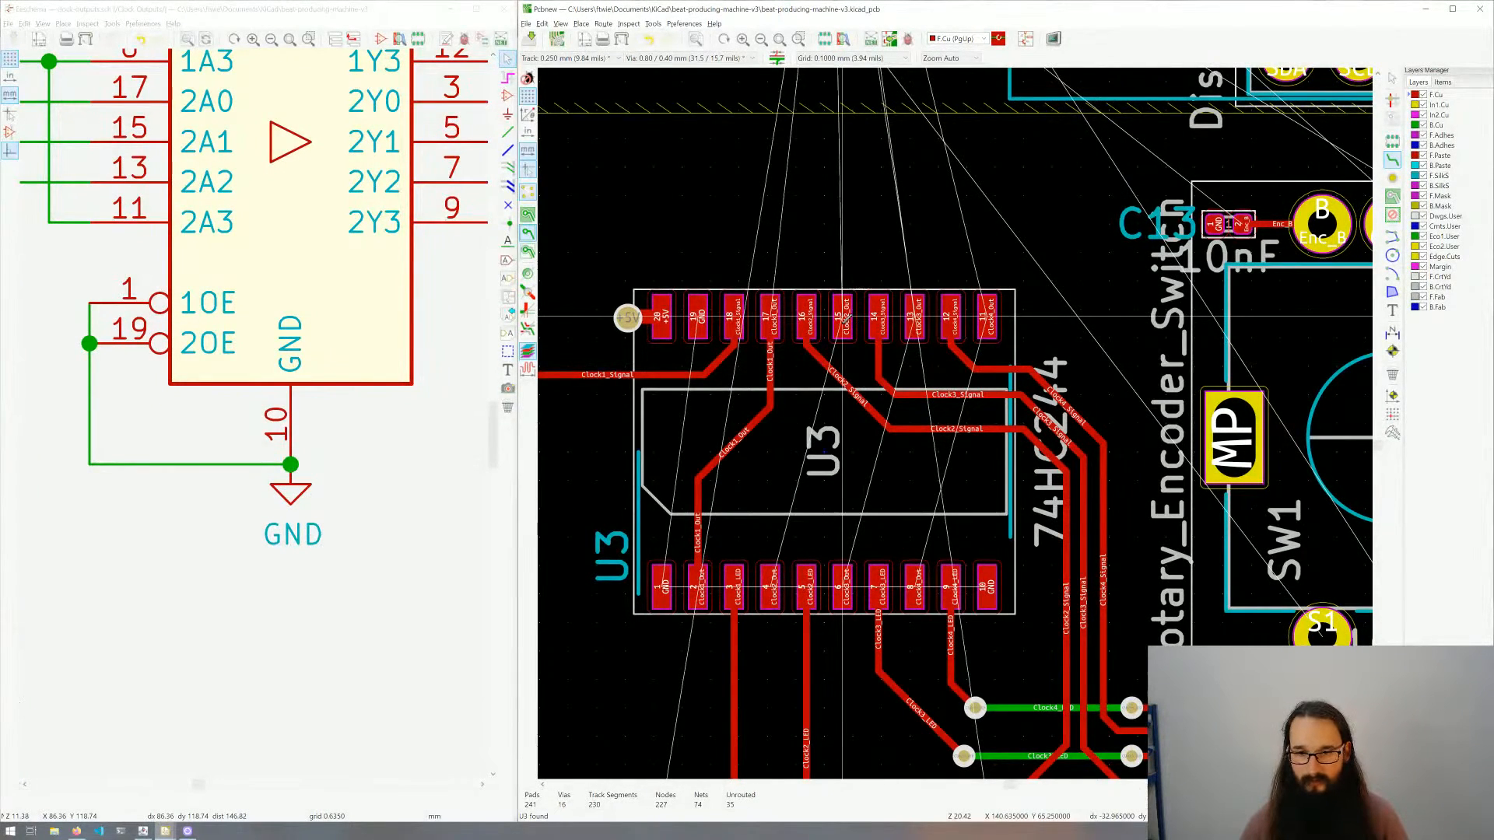
Step: Route U3's Clock2_Out connection from pad 15 to pad 4, crossing the chip body on B.Cu between two vias
left_click(847, 319)
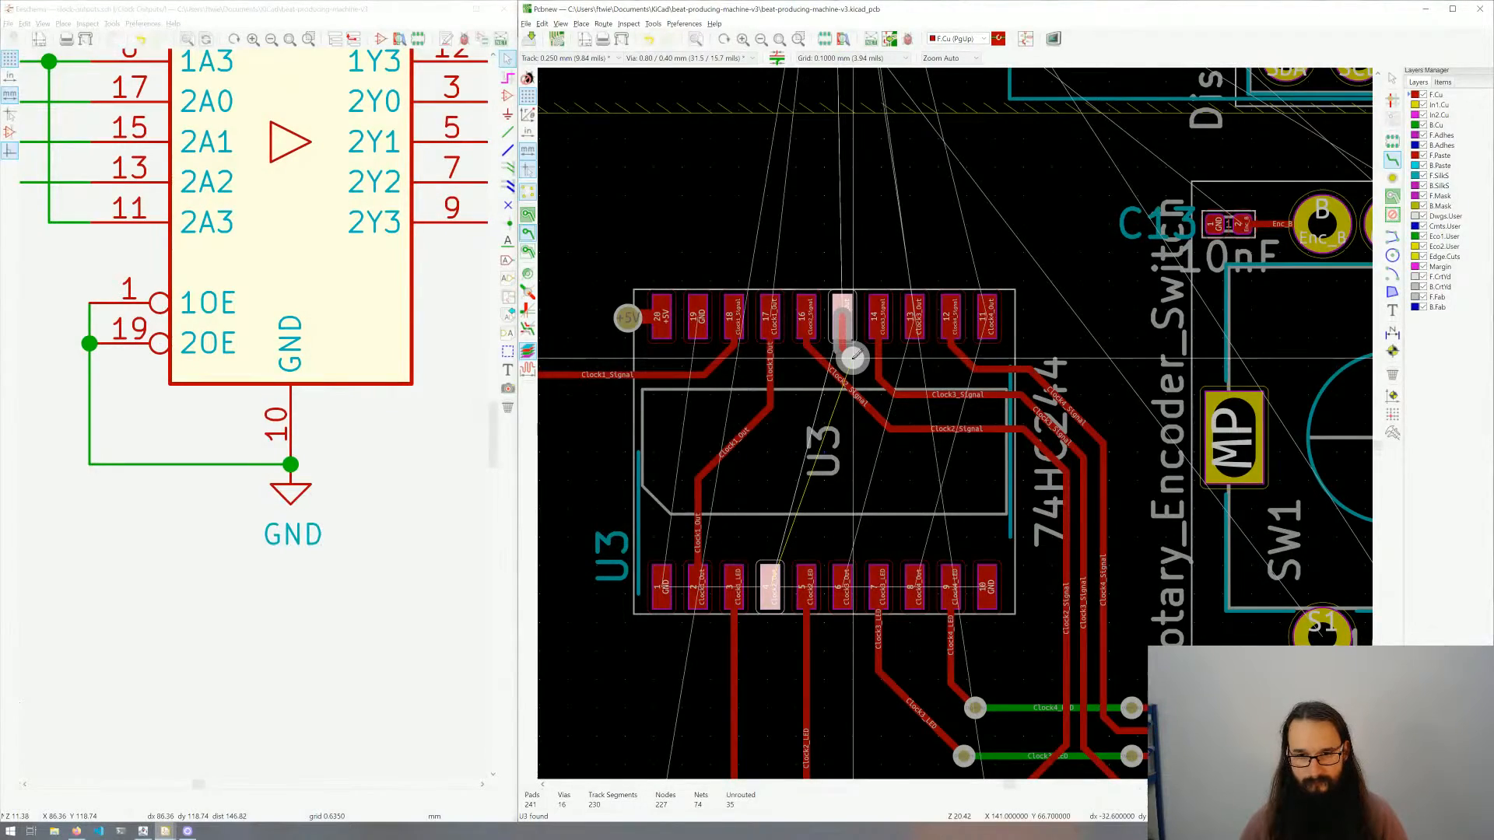
left_click(854, 355)
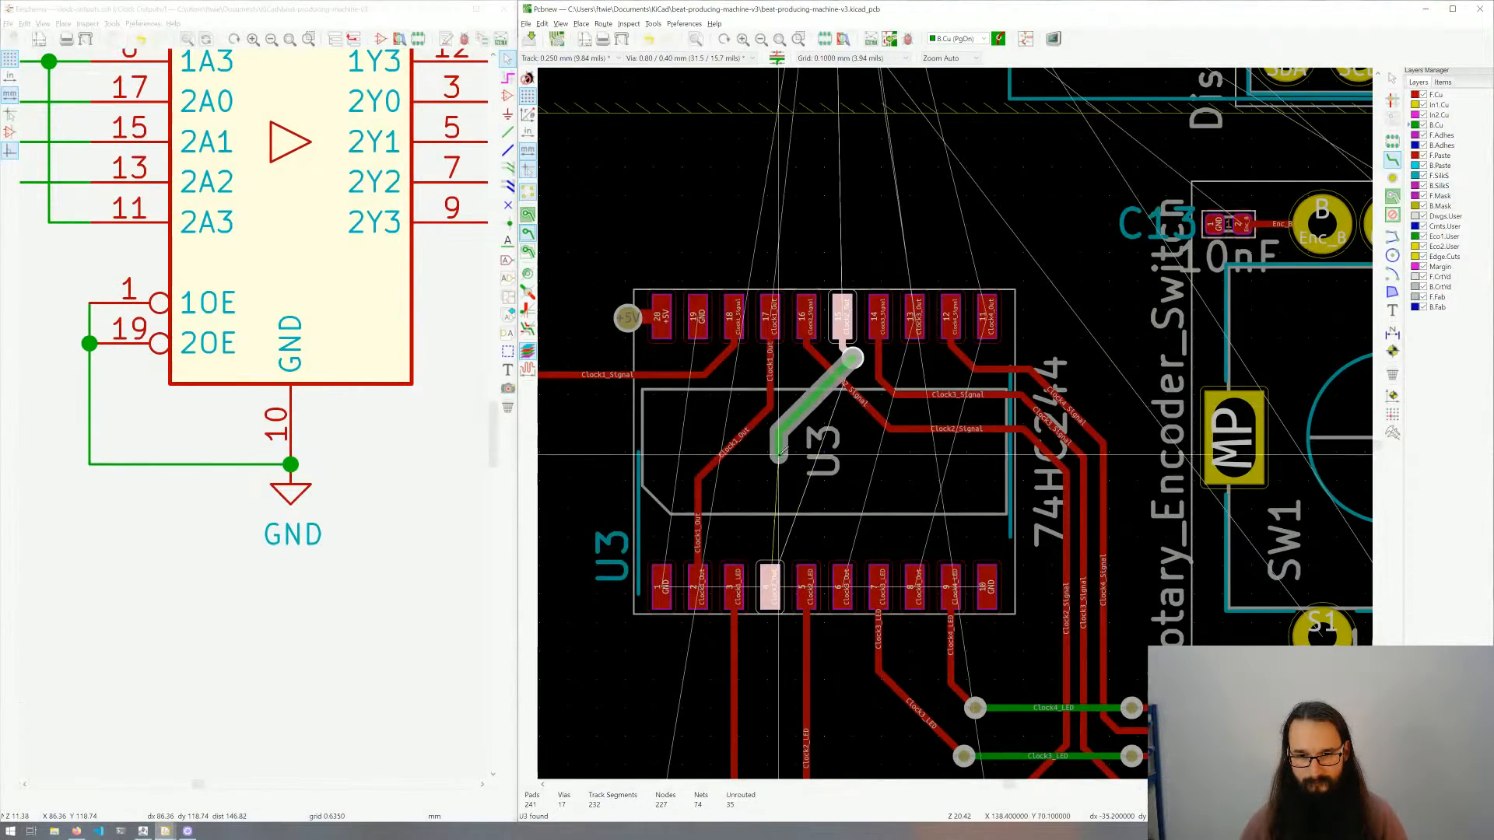
left_click(771, 516)
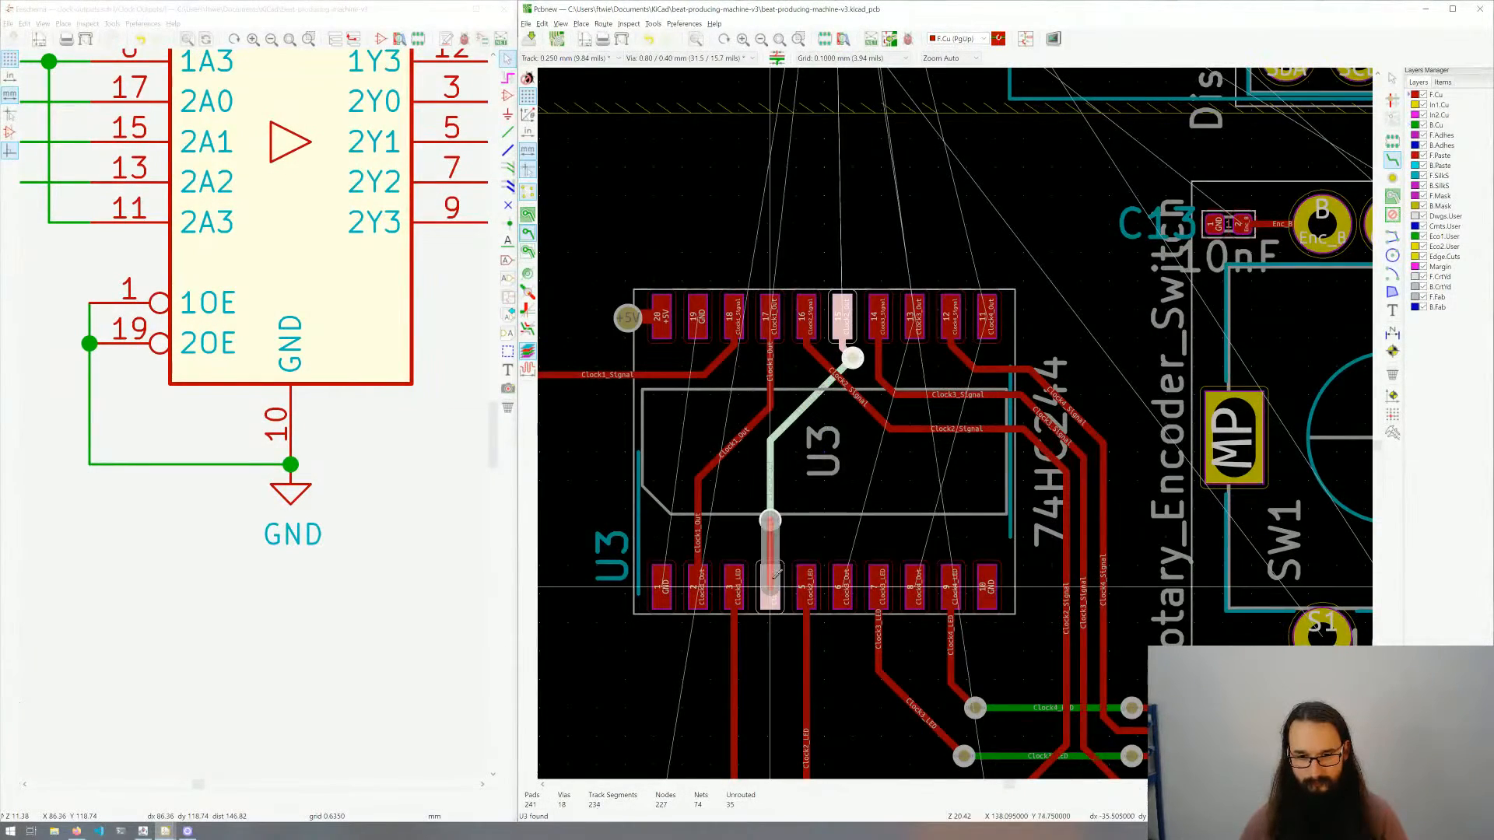
left_click(770, 585)
Step: Route U3's Clock3_Out connection from pad 13 to pad 6, crossing the chip body on B.Cu between two vias
left_click(914, 319)
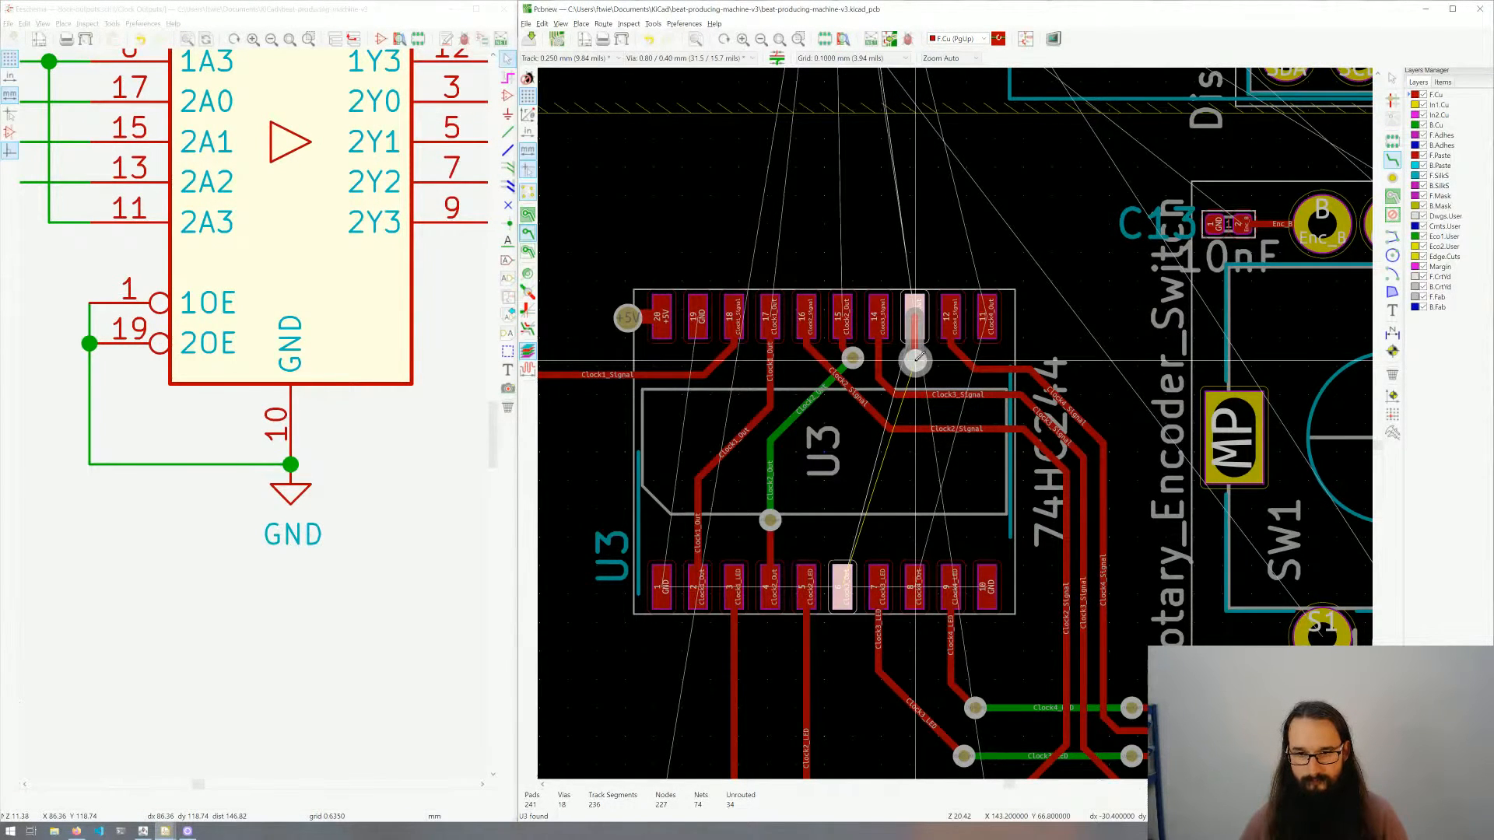
left_click(918, 358)
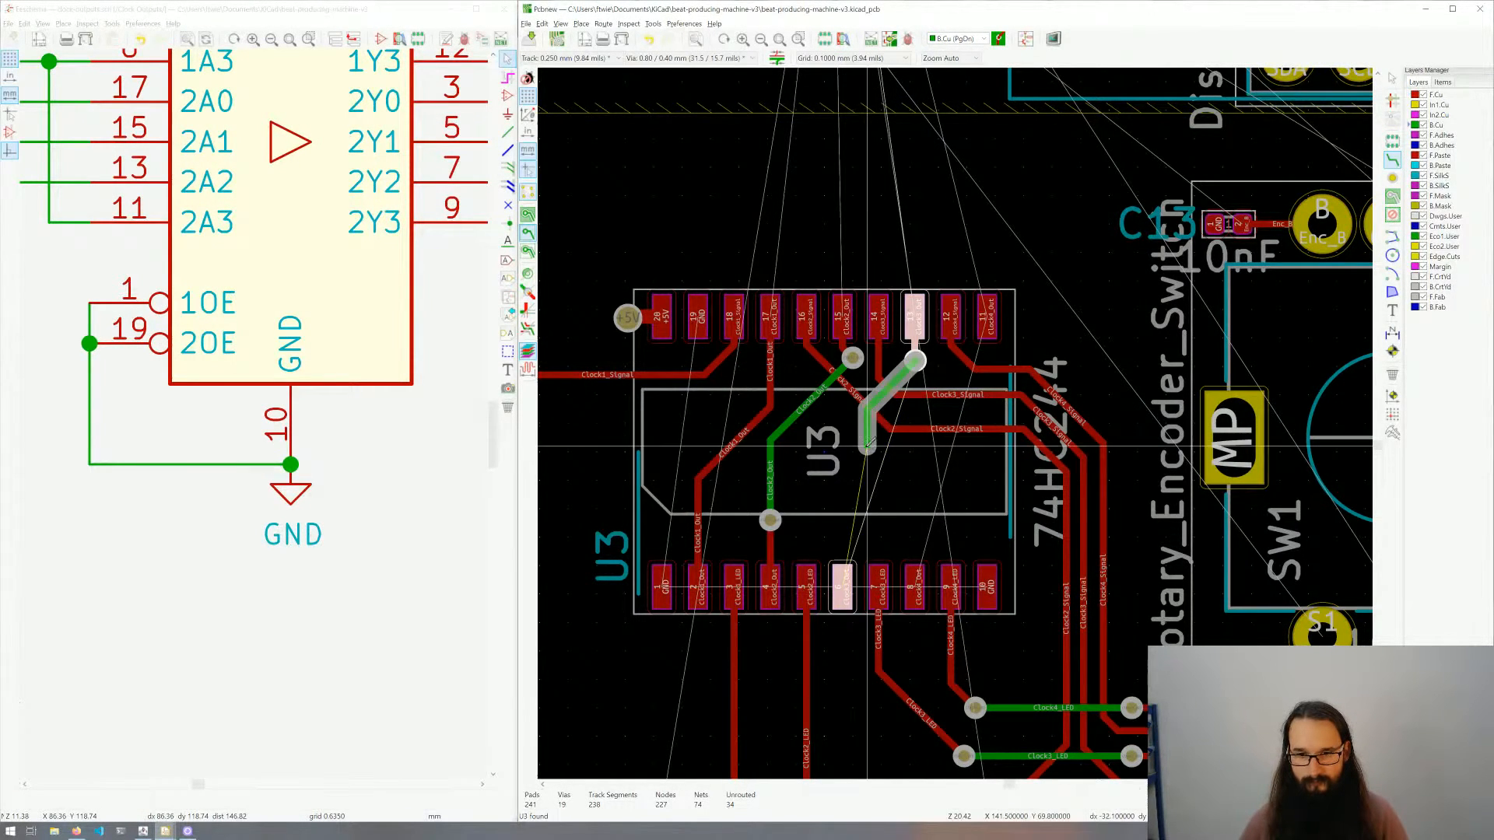
left_click(844, 516)
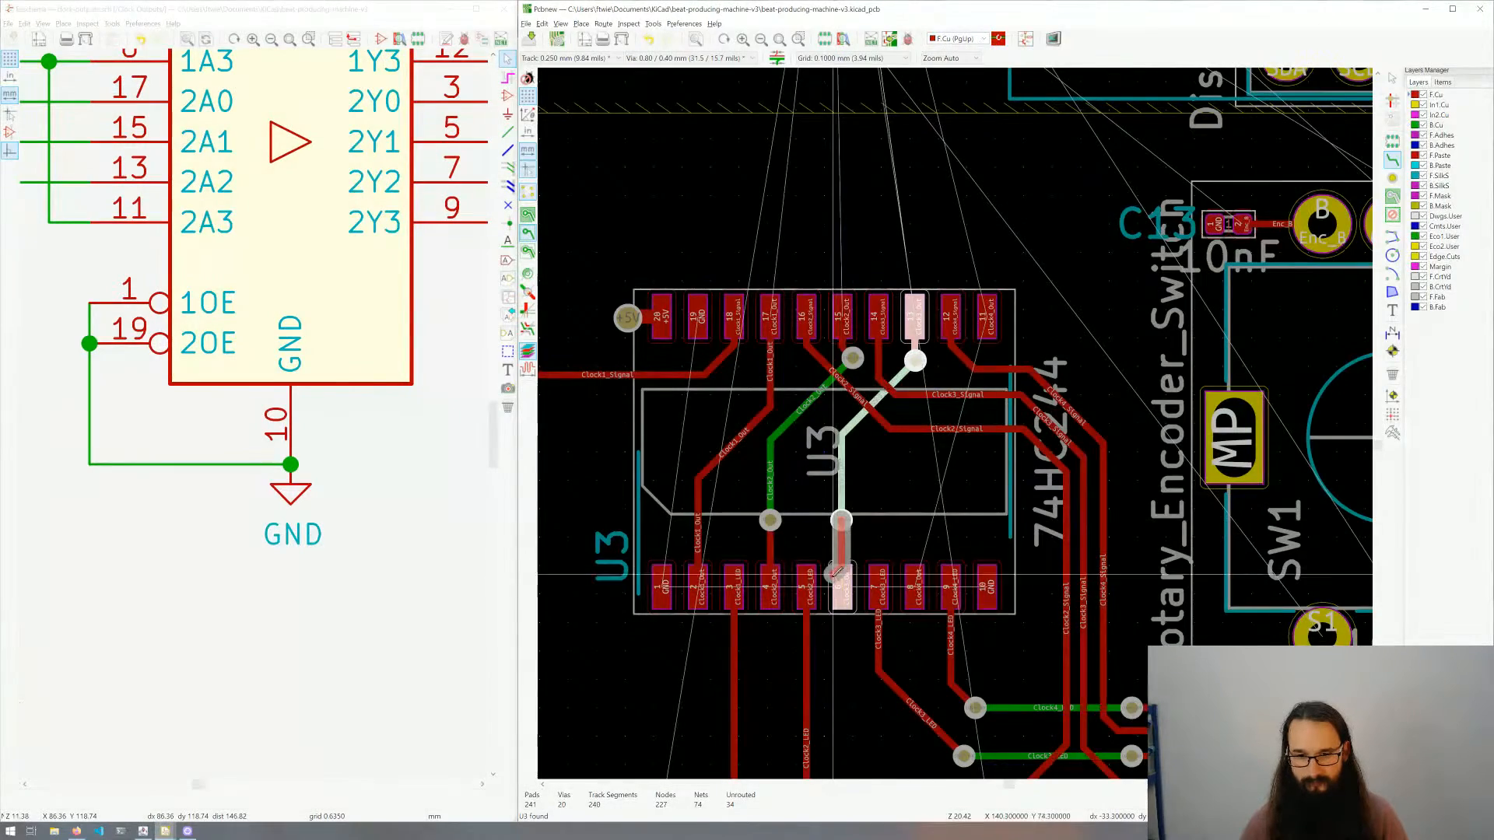
left_click(841, 580)
Step: Route U3's Clock4_Out connection from pad 11 to pad 8, crossing the chip body on B.Cu between two vias
left_click(987, 319)
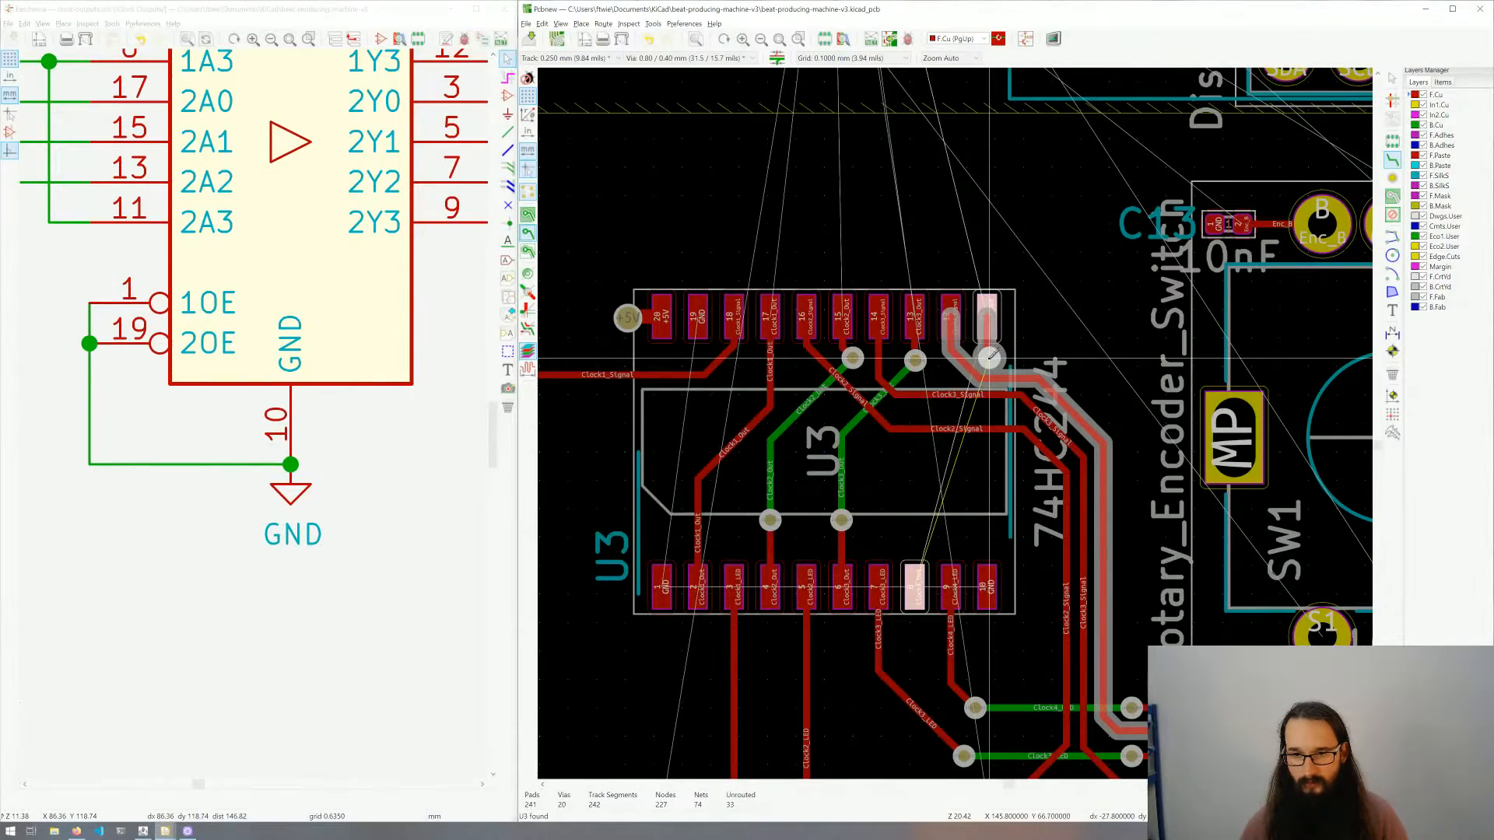
key("v")
left_click(988, 356)
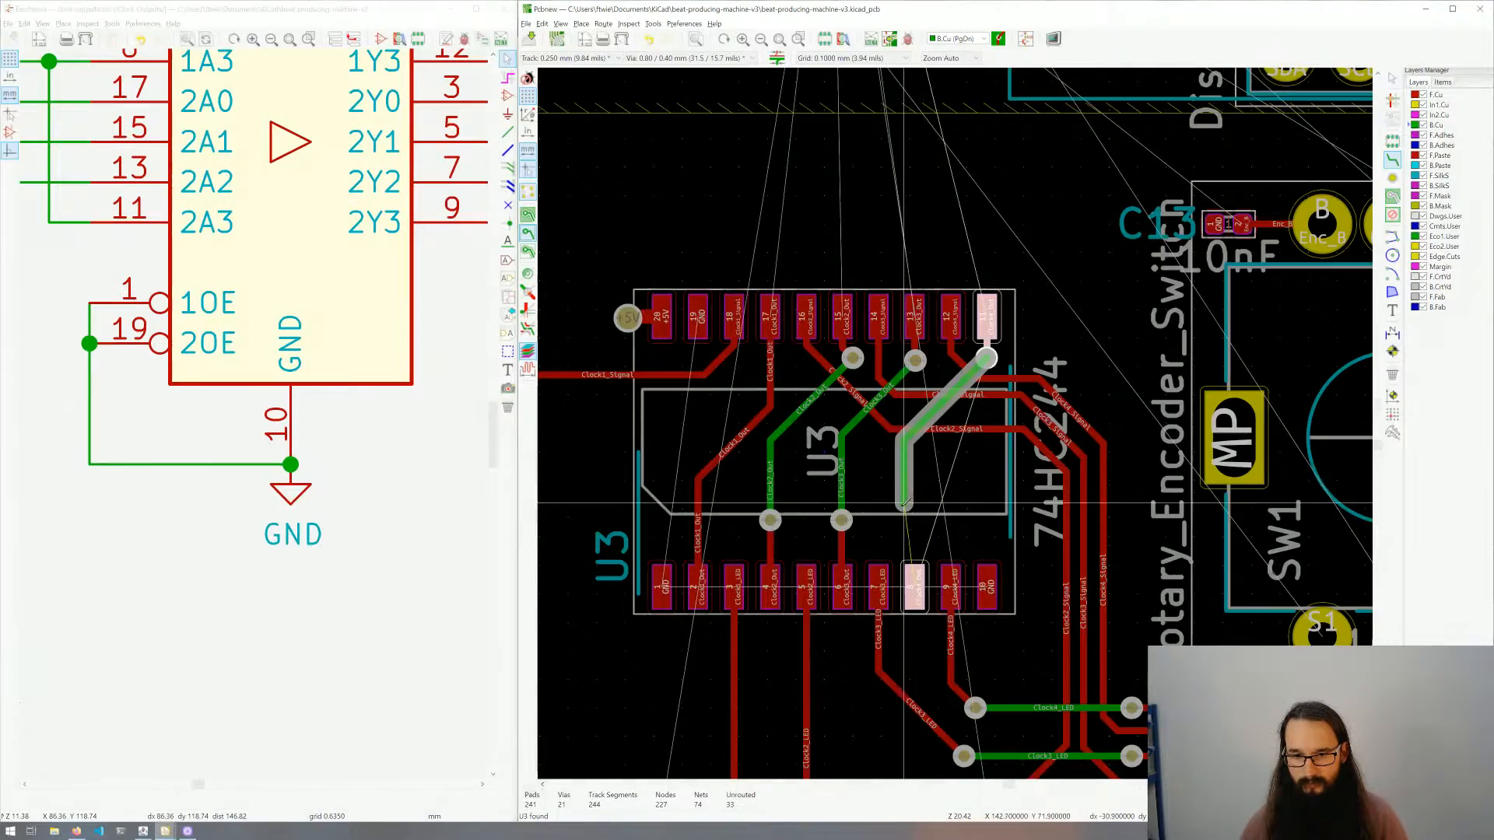
key("v")
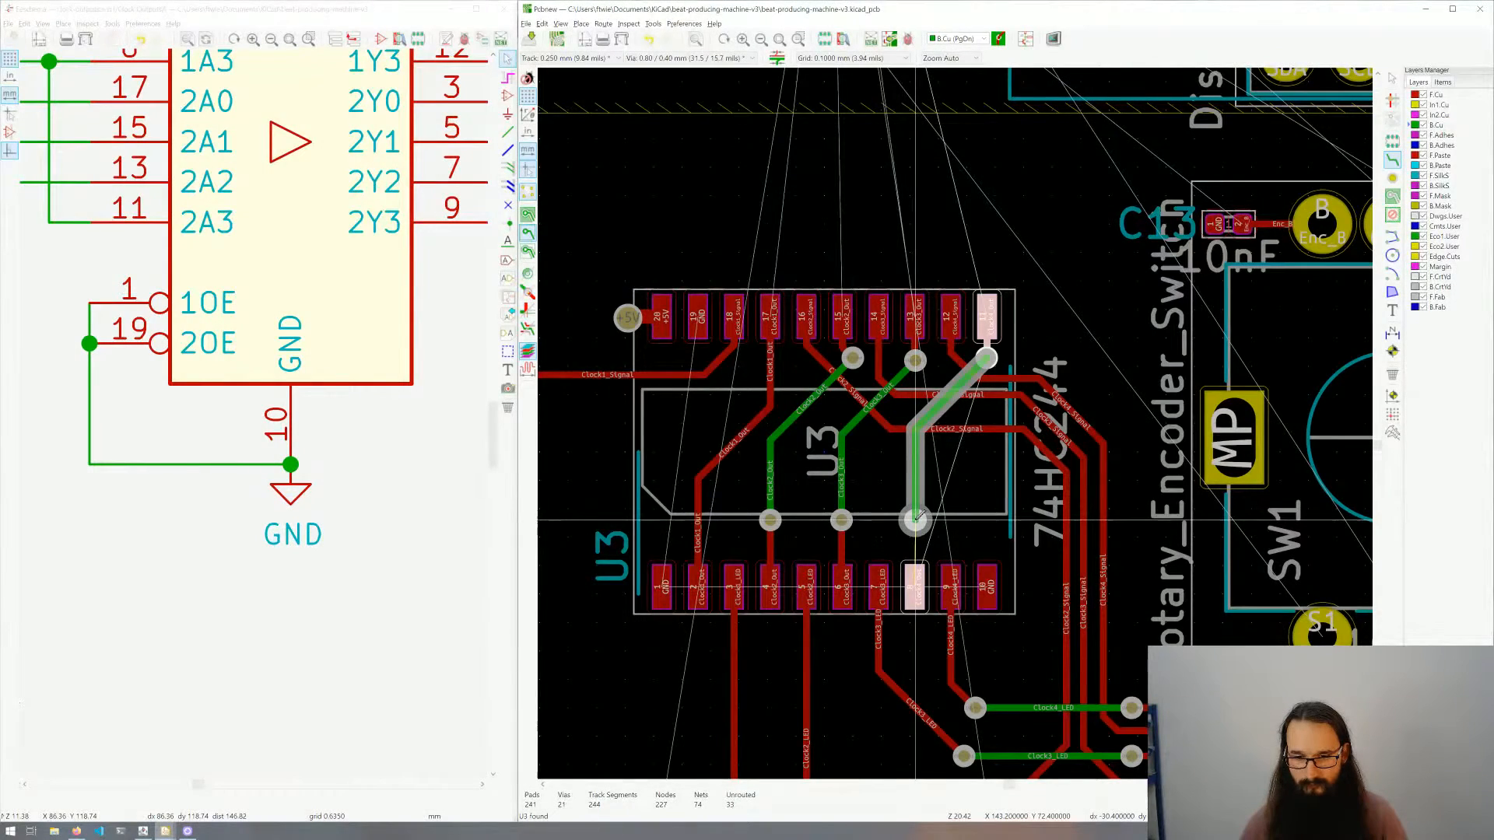
left_click(917, 519)
left_click(912, 553)
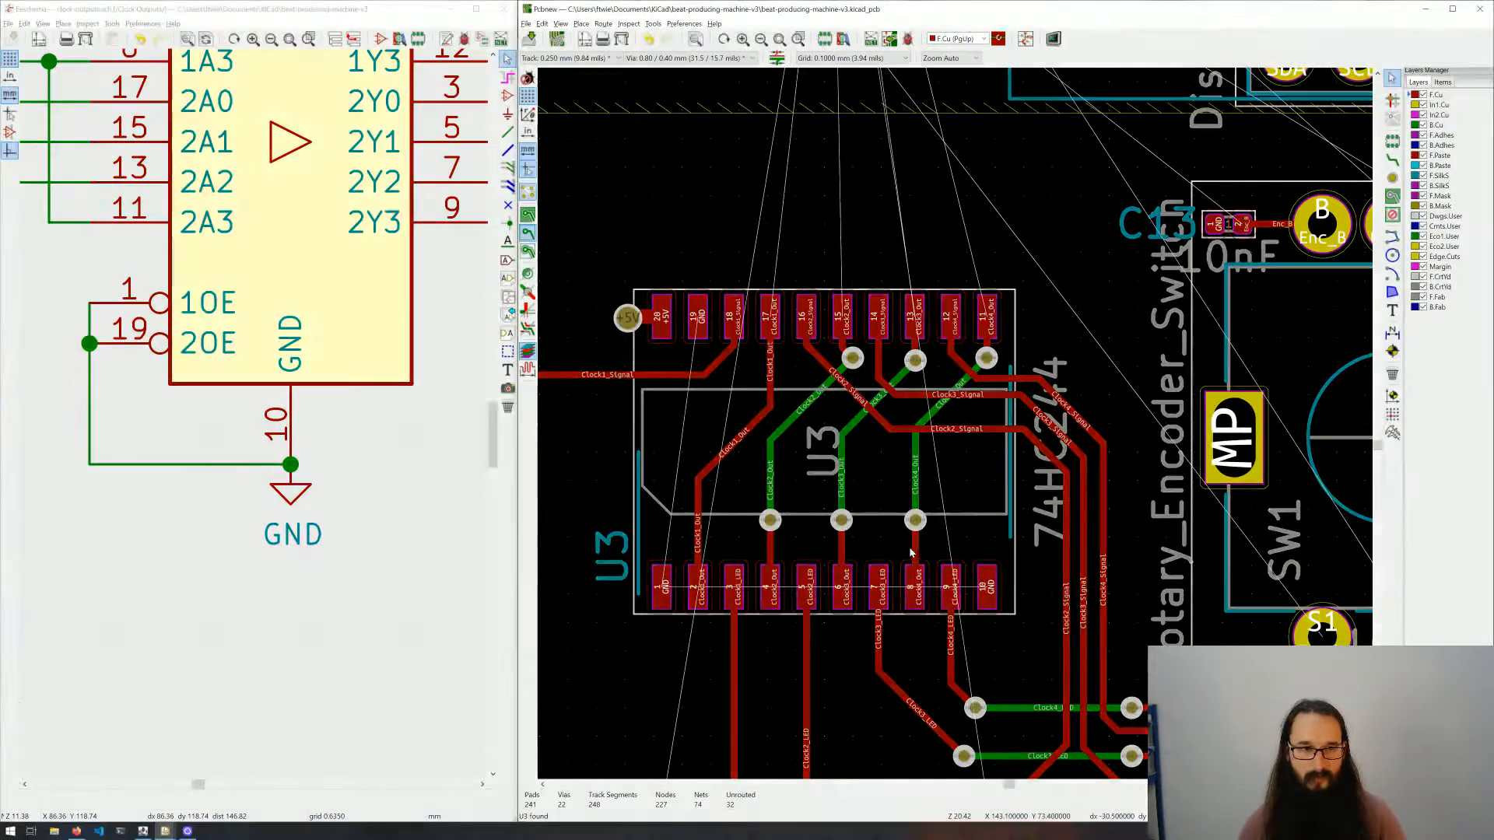
Step: Check U3's clock inputs and its Signal and LED outputs in the schematic against the routing around the chip on the board
scroll(260, 249, "down", 1)
middle_click_drag(253, 418, 279, 518)
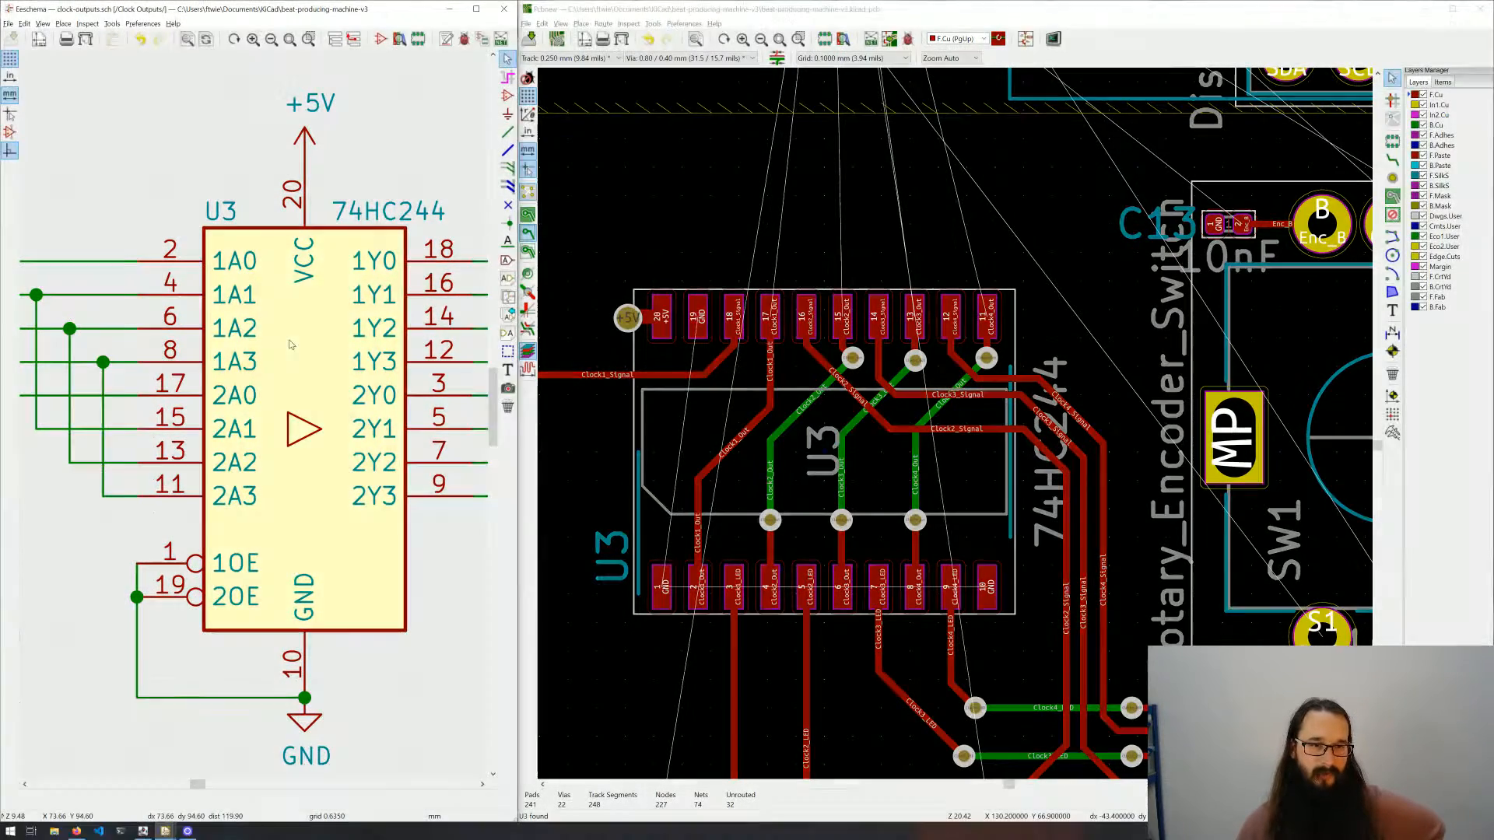
scroll(297, 383, "down", 1)
middle_click_drag(184, 437, 341, 459)
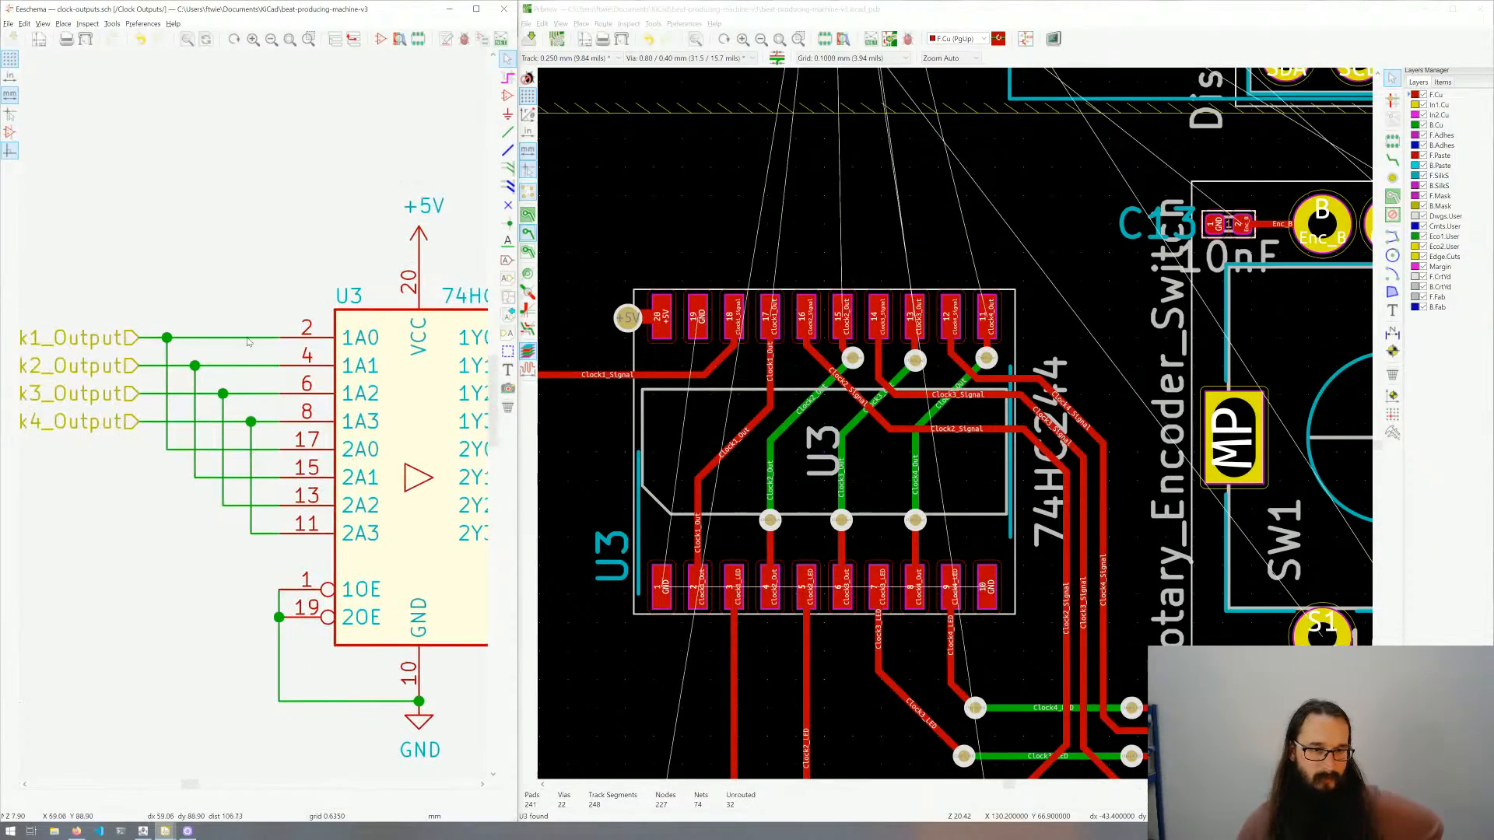
scroll(366, 476, "down", 1)
scroll(198, 441, "up", 1)
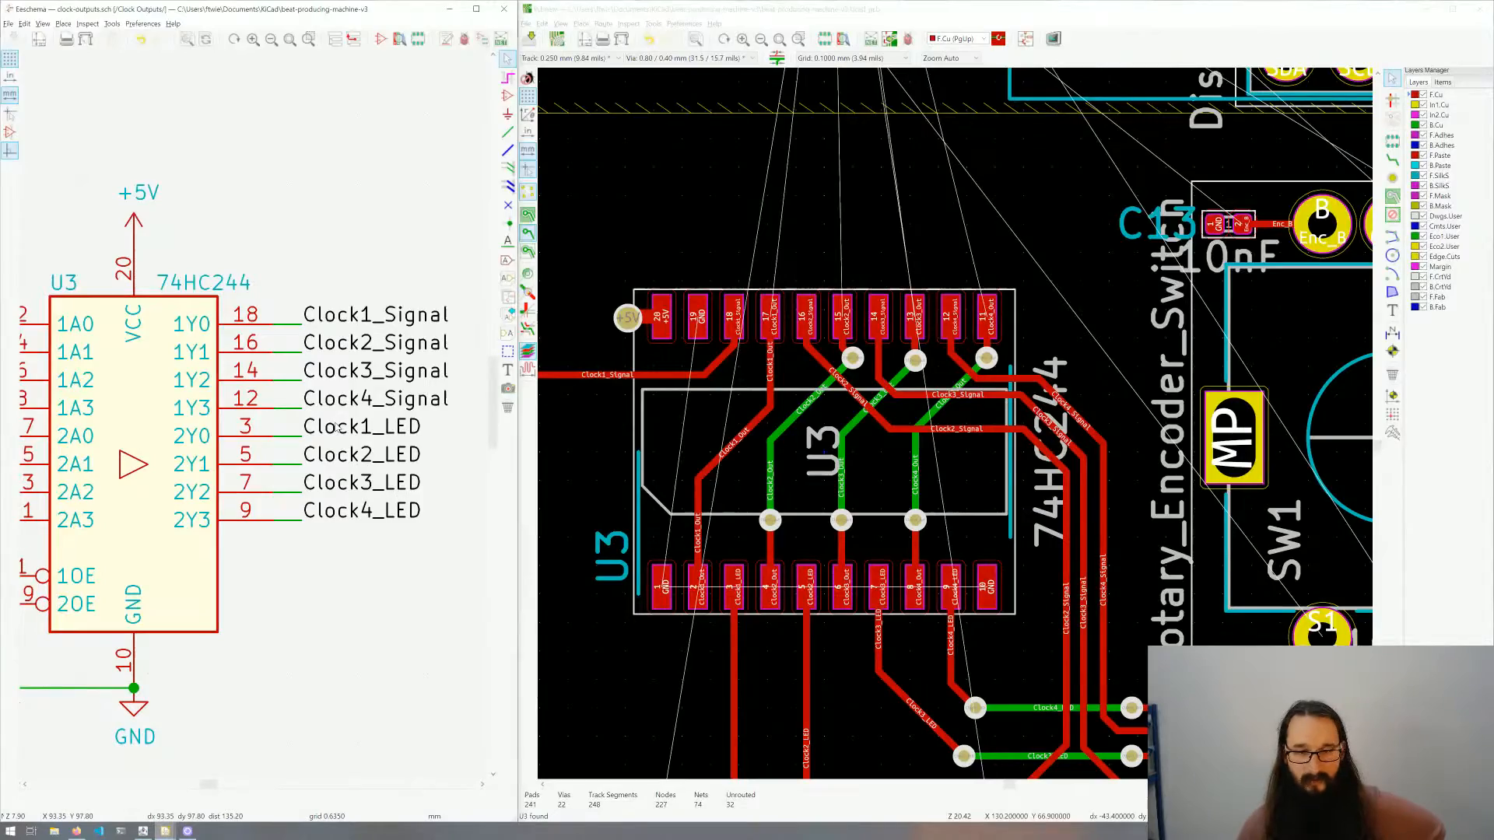
scroll(892, 373, "down", 5)
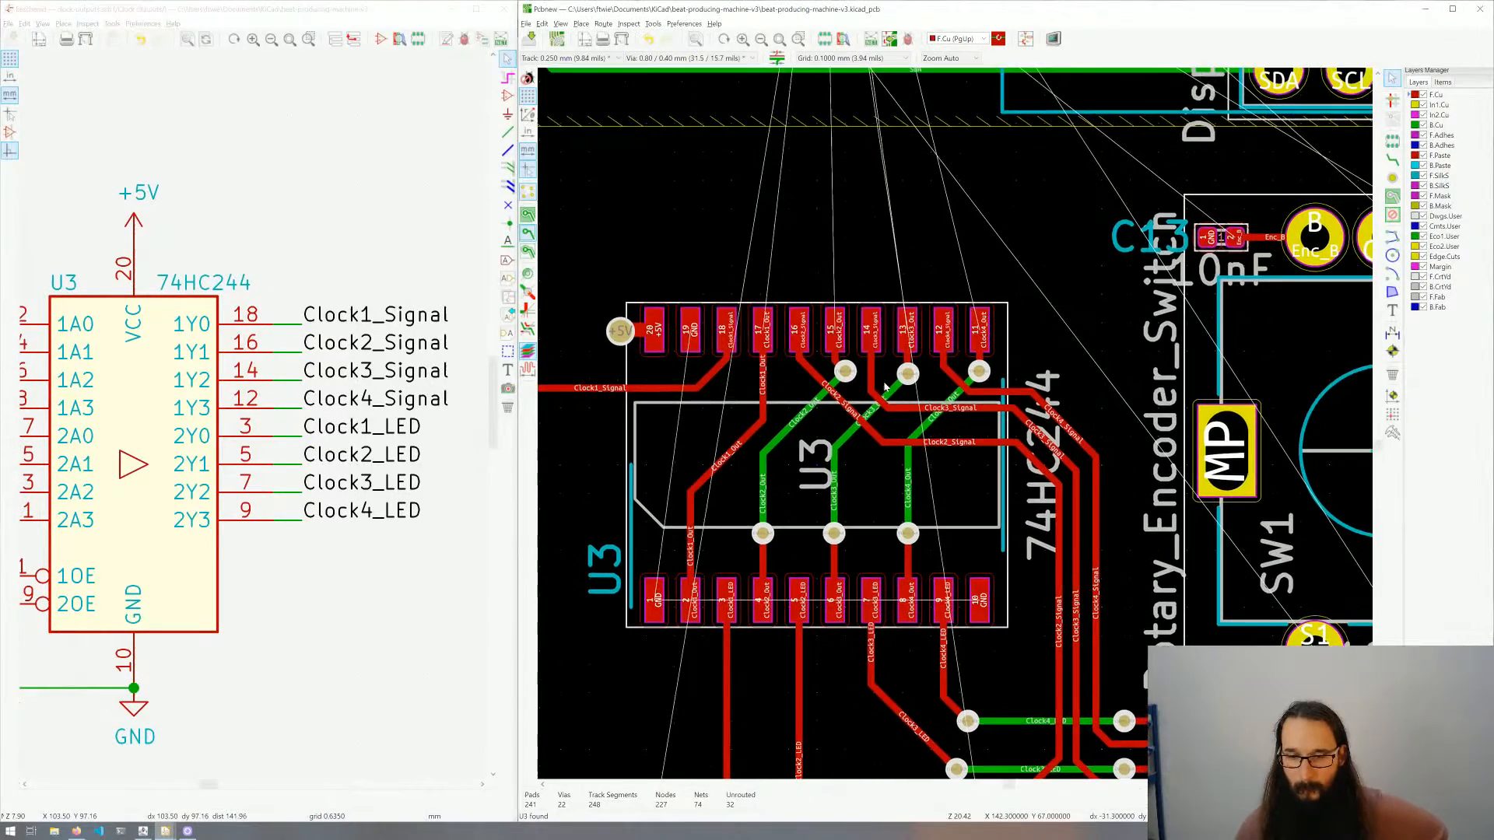
scroll(929, 360, "up", 5)
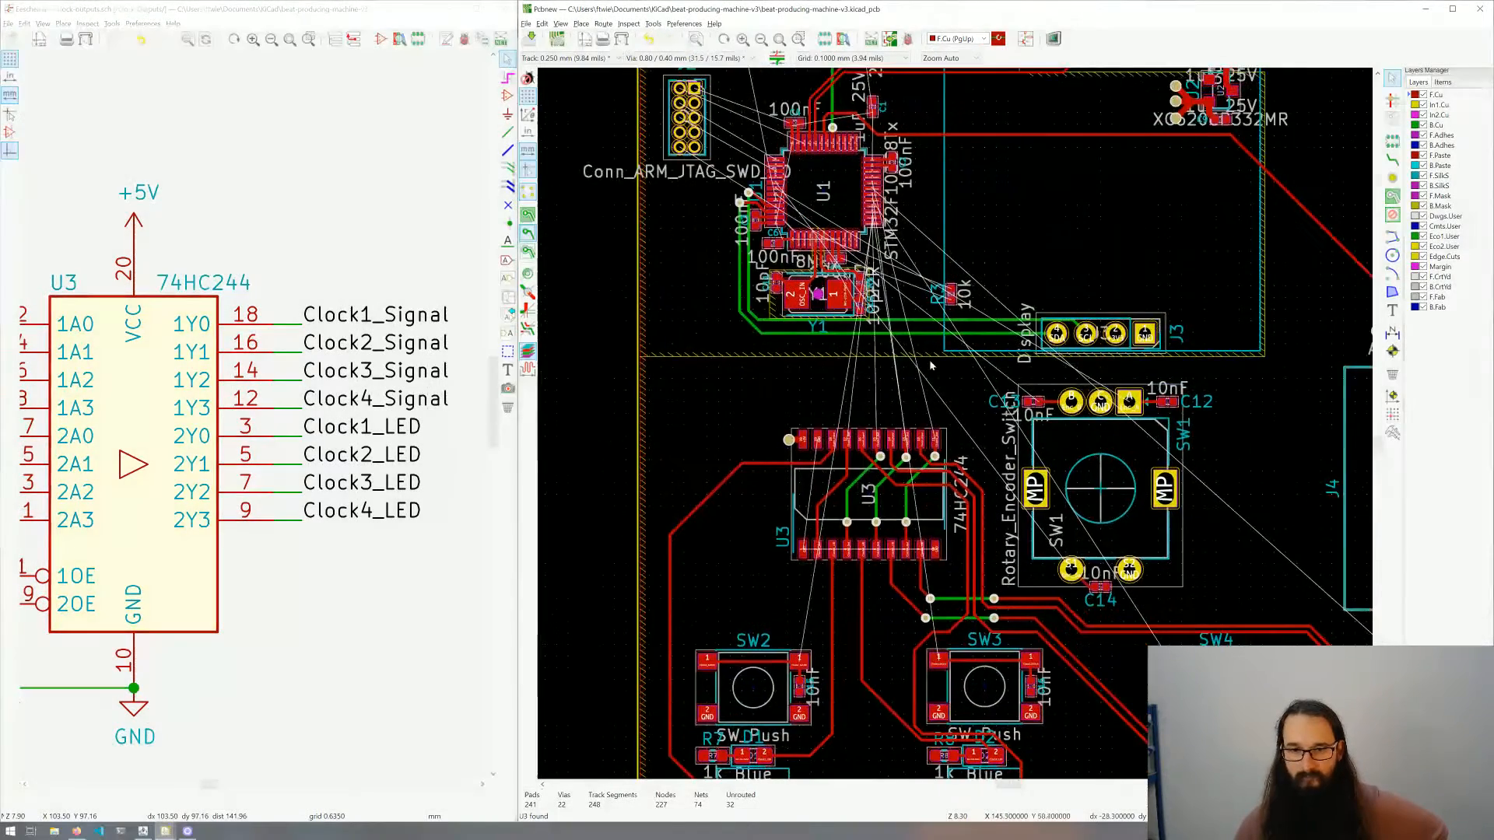
Step: Route Clock1_Out on F.Cu from U3's pad 17 past the display's SDA and SCL lines to its pad on U1
middle_click_drag(956, 428, 968, 356)
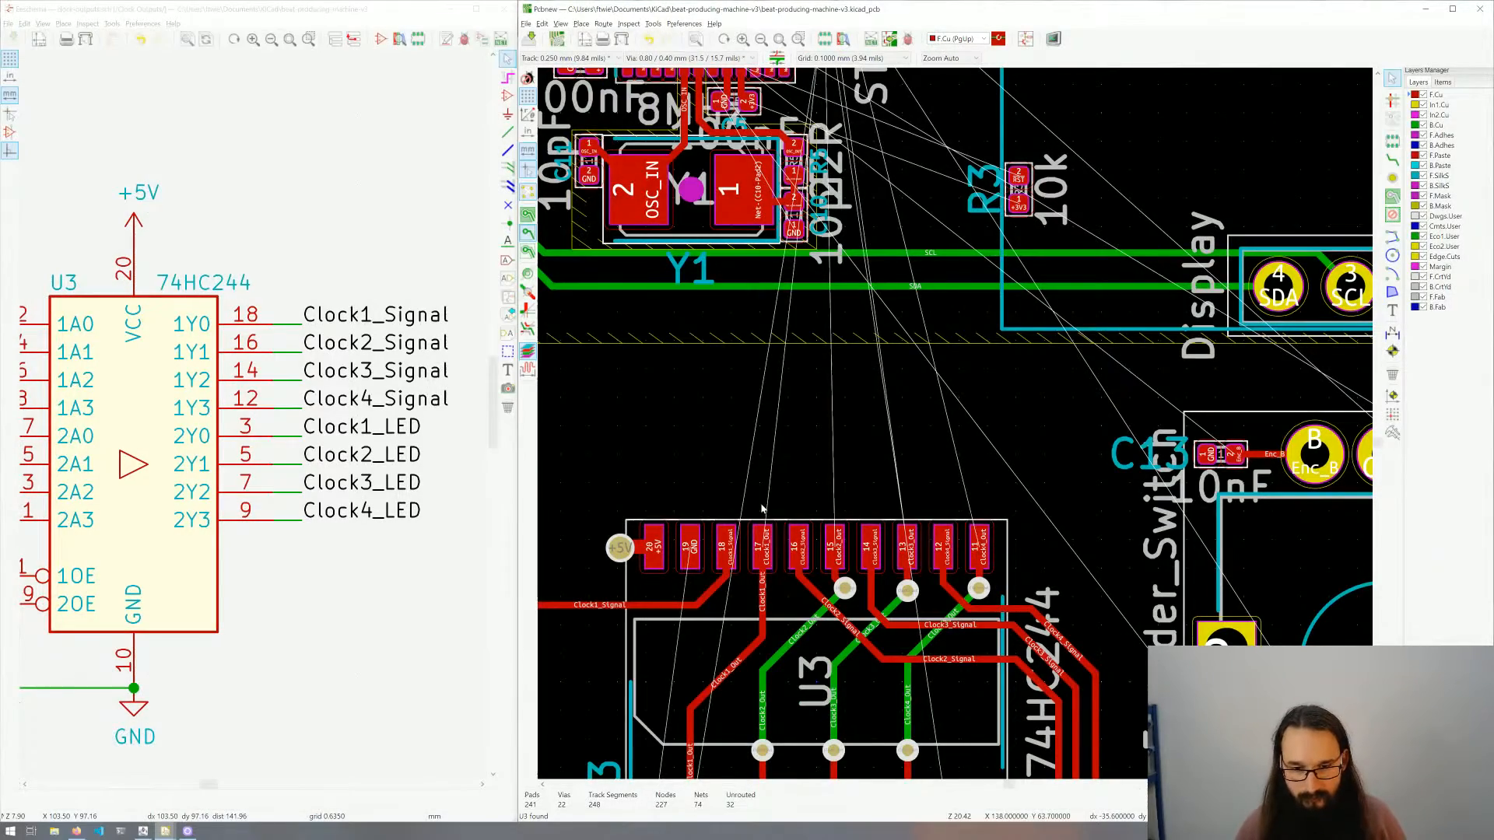
key("x")
left_click(763, 545)
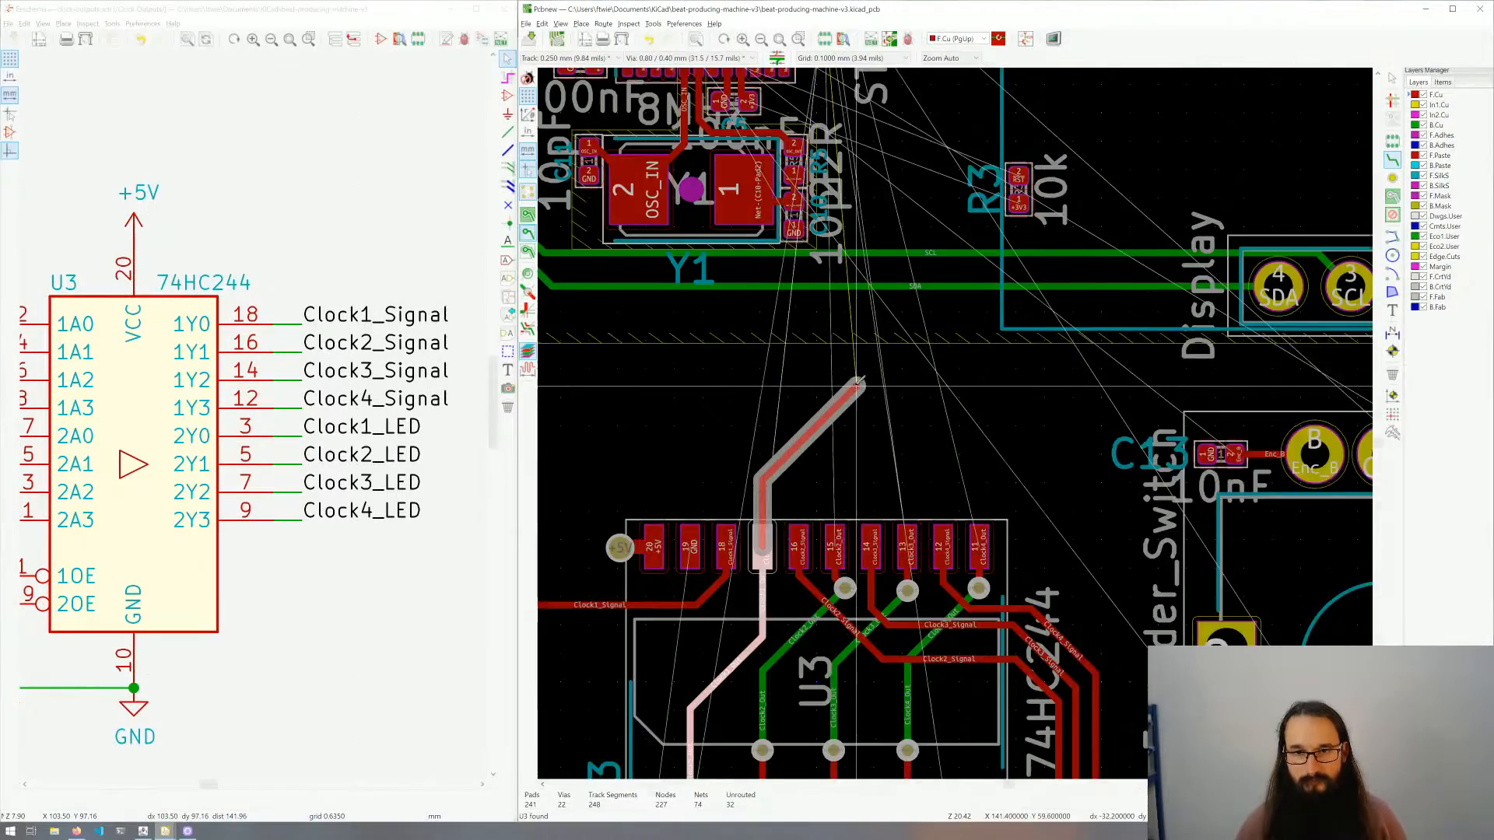
middle_click_drag(834, 400, 851, 577)
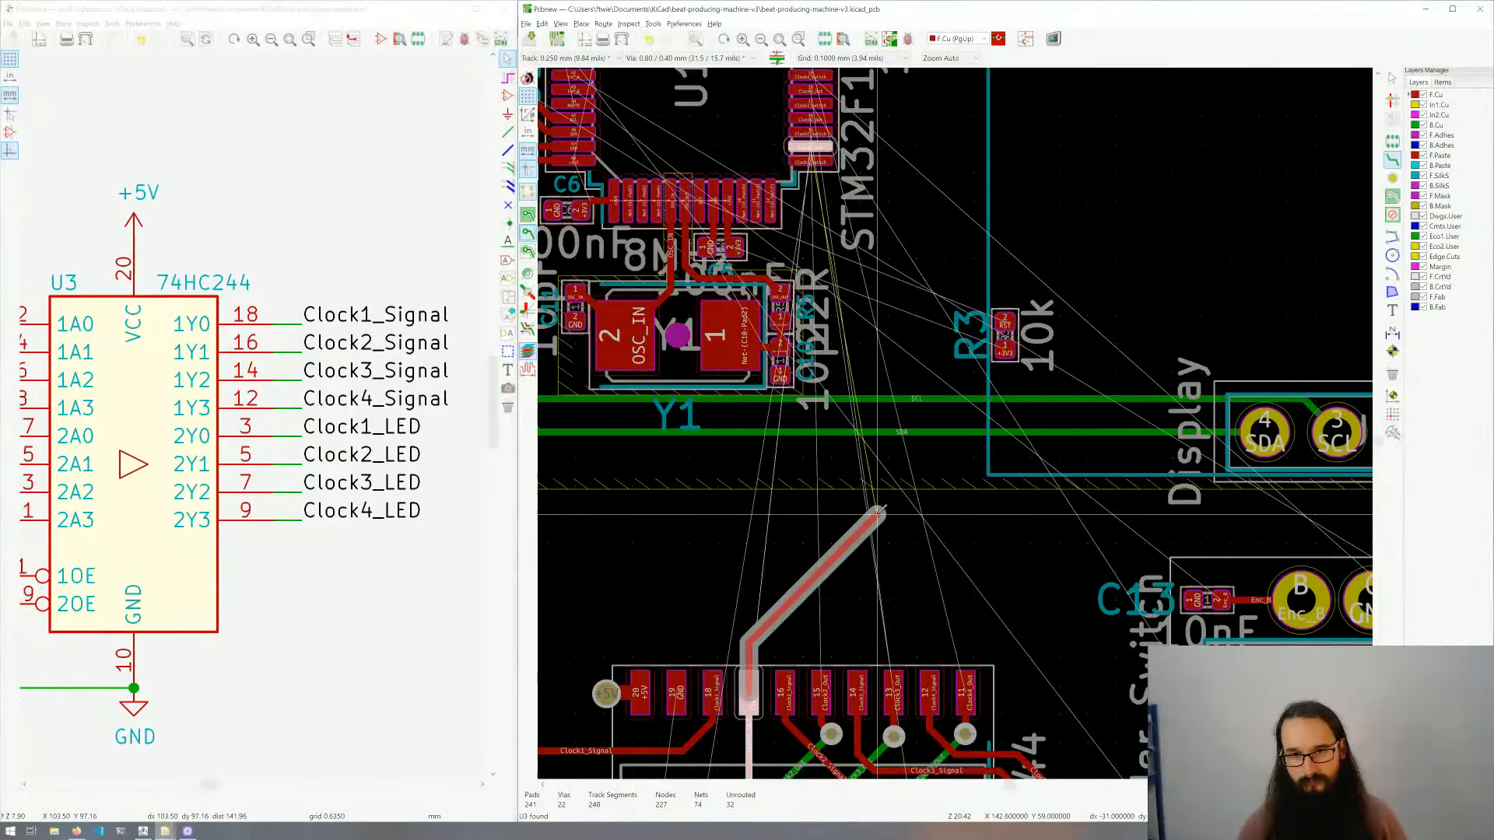
left_click(871, 510)
middle_click_drag(886, 315, 889, 430)
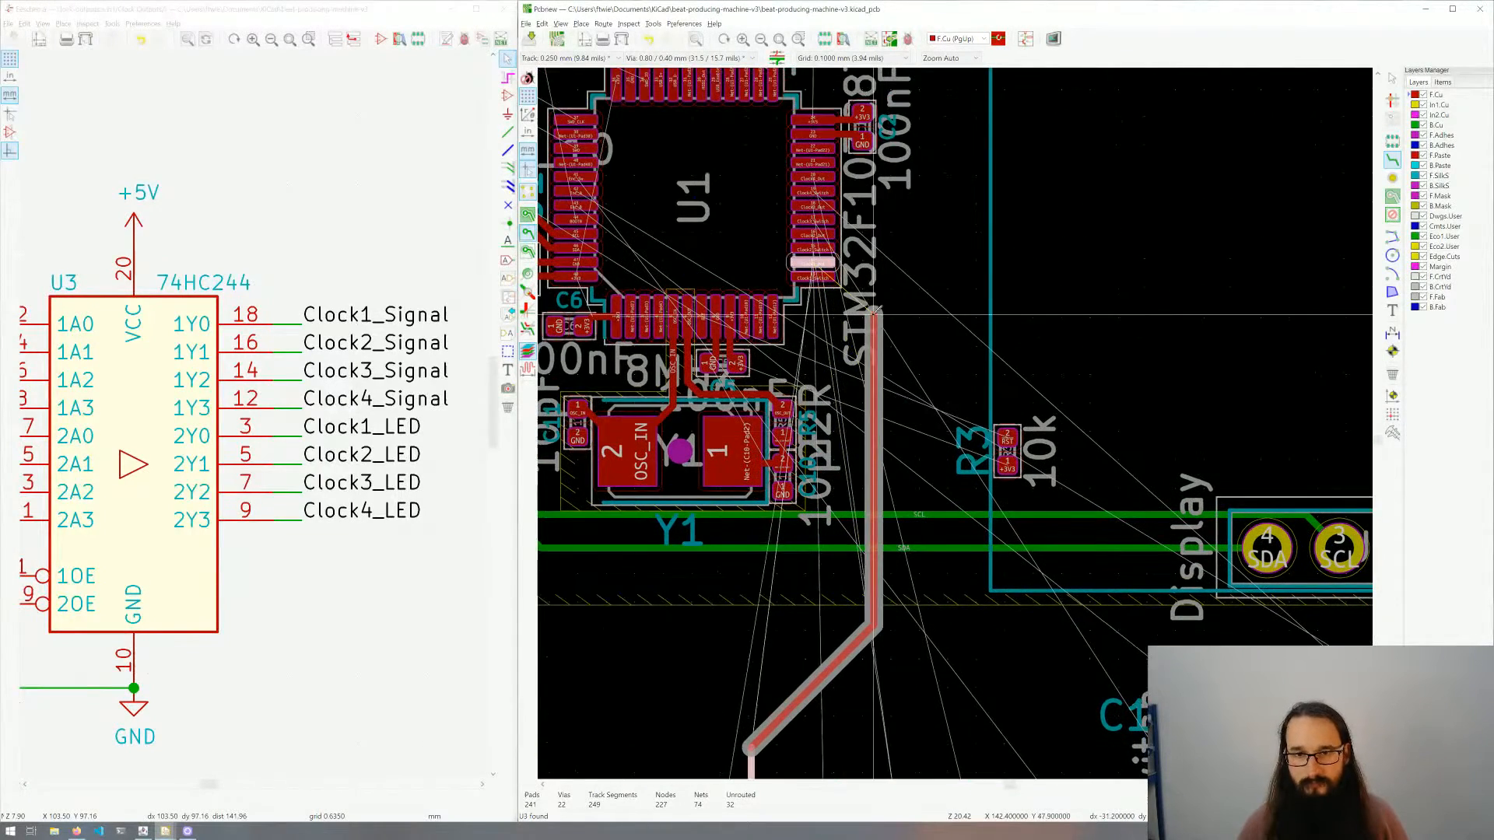
left_click(883, 297)
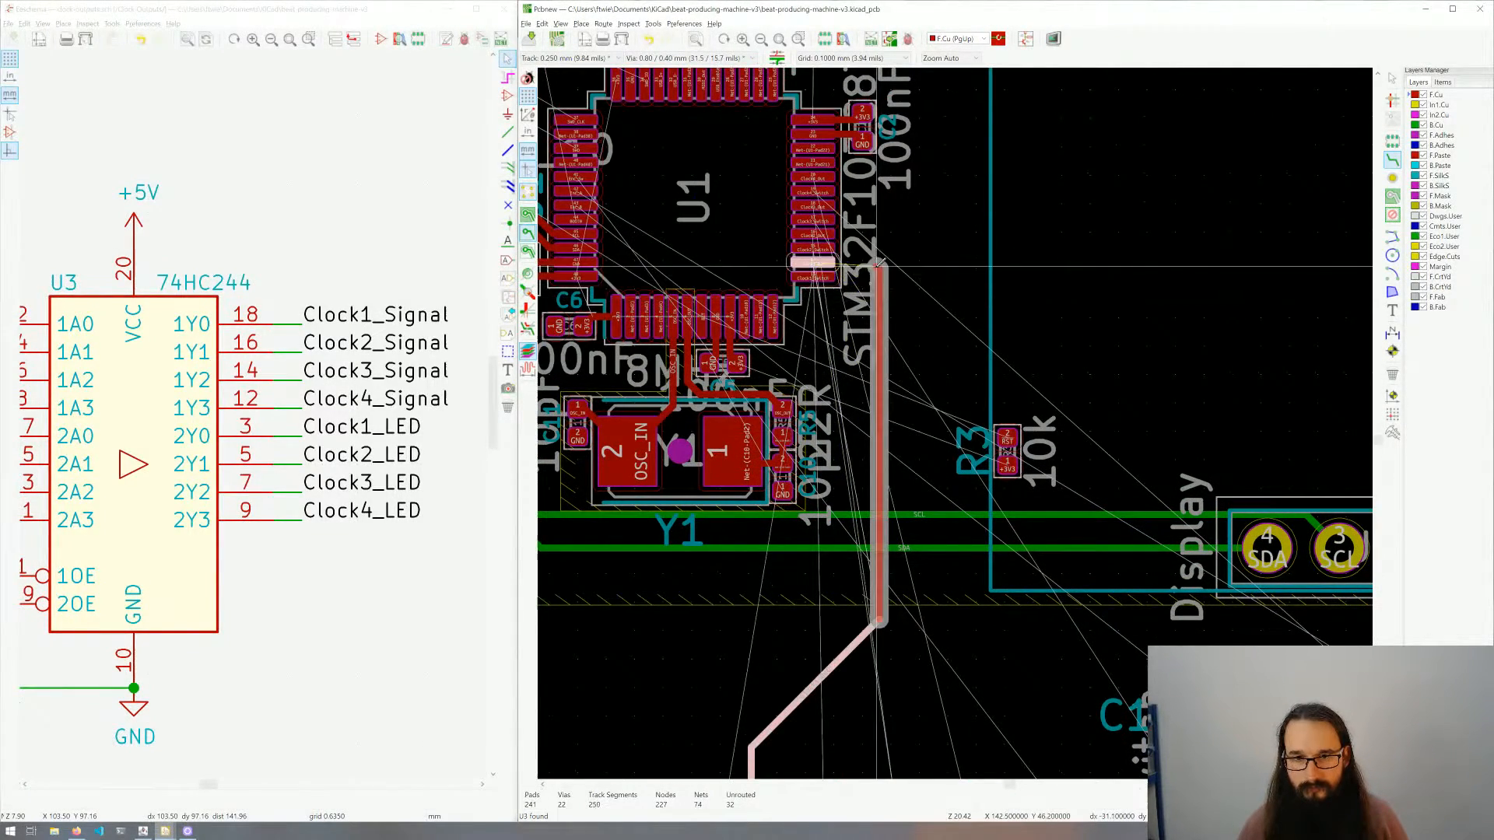
left_click(832, 260)
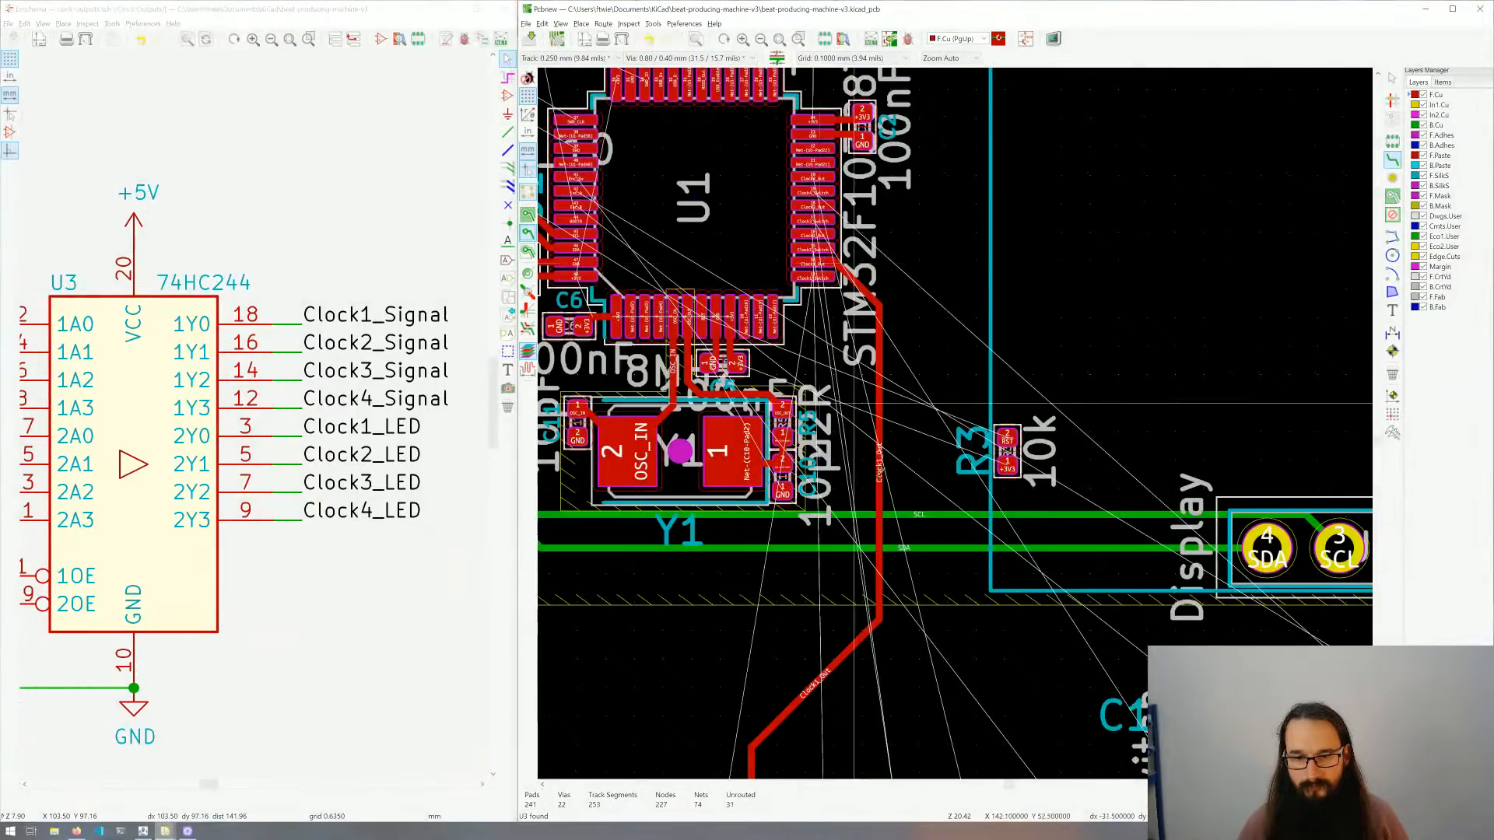
Step: Route Clock2_Out on F.Cu from U3's pad 15 to its pad on U1, running alongside the Clock1_Out track
middle_click_drag(908, 560, 934, 320)
middle_click_drag(848, 545, 820, 601)
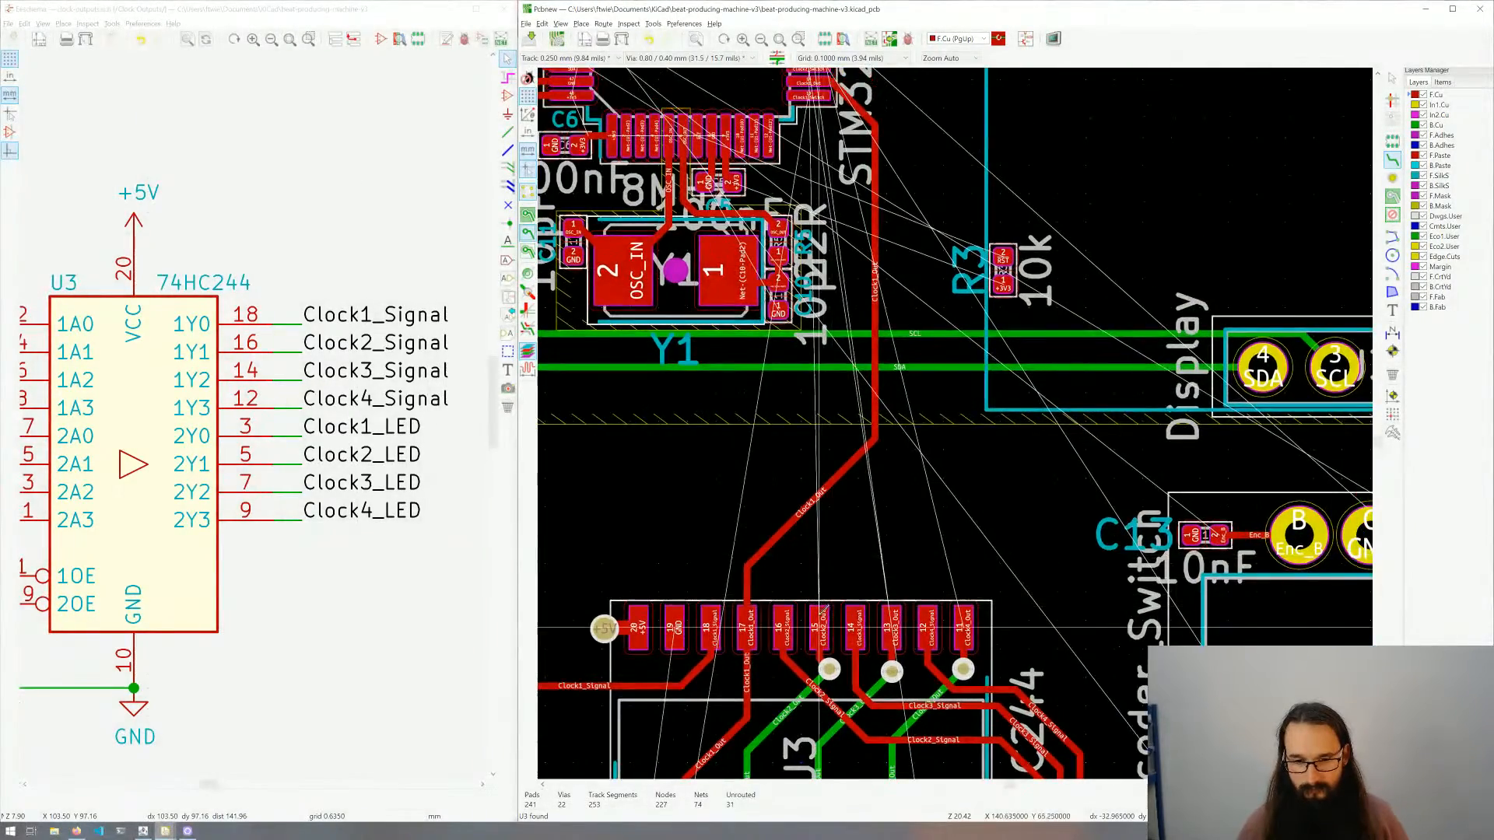
left_click(819, 622)
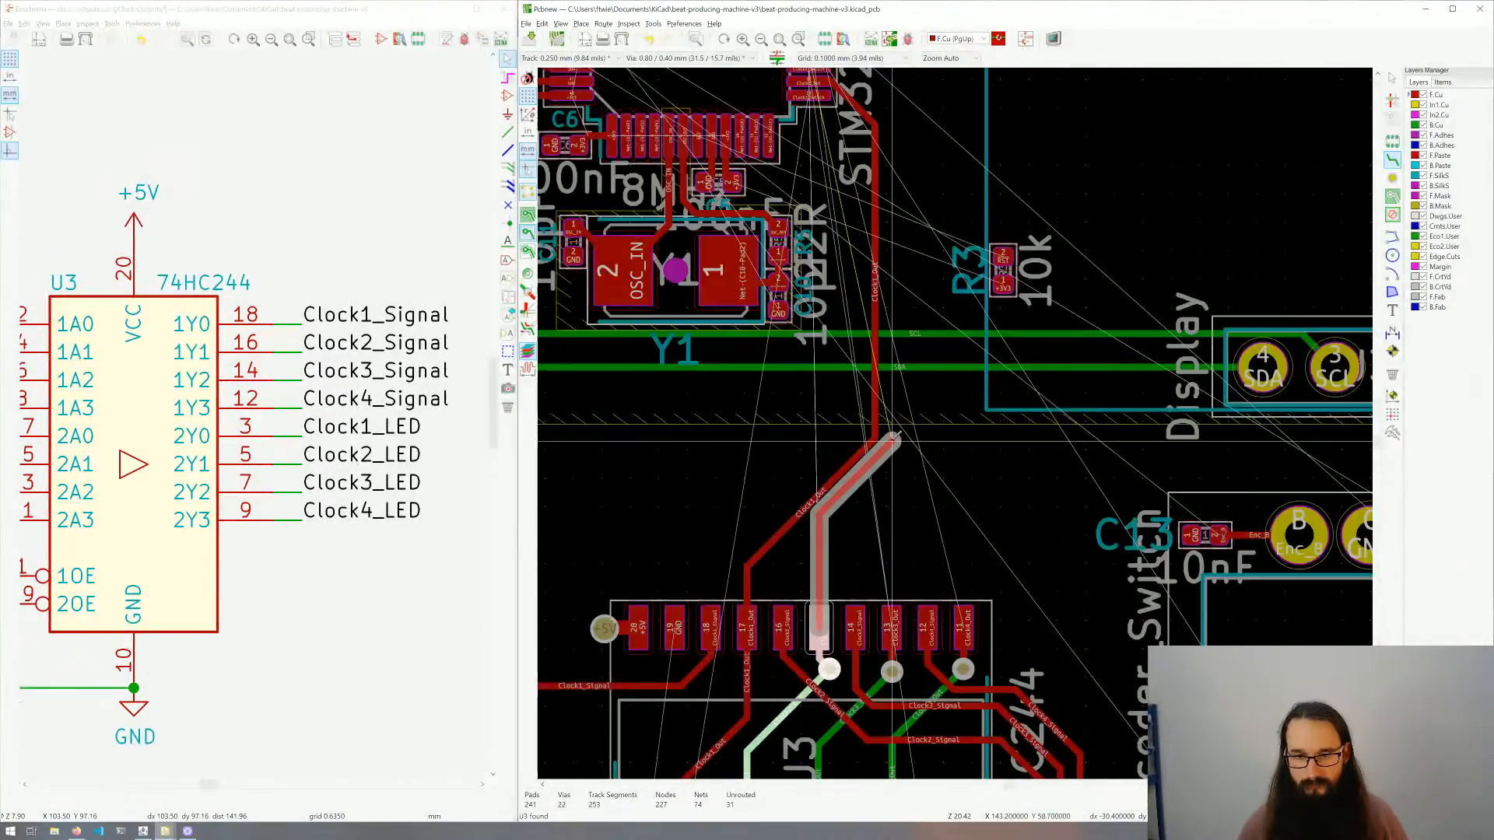
left_click(895, 440)
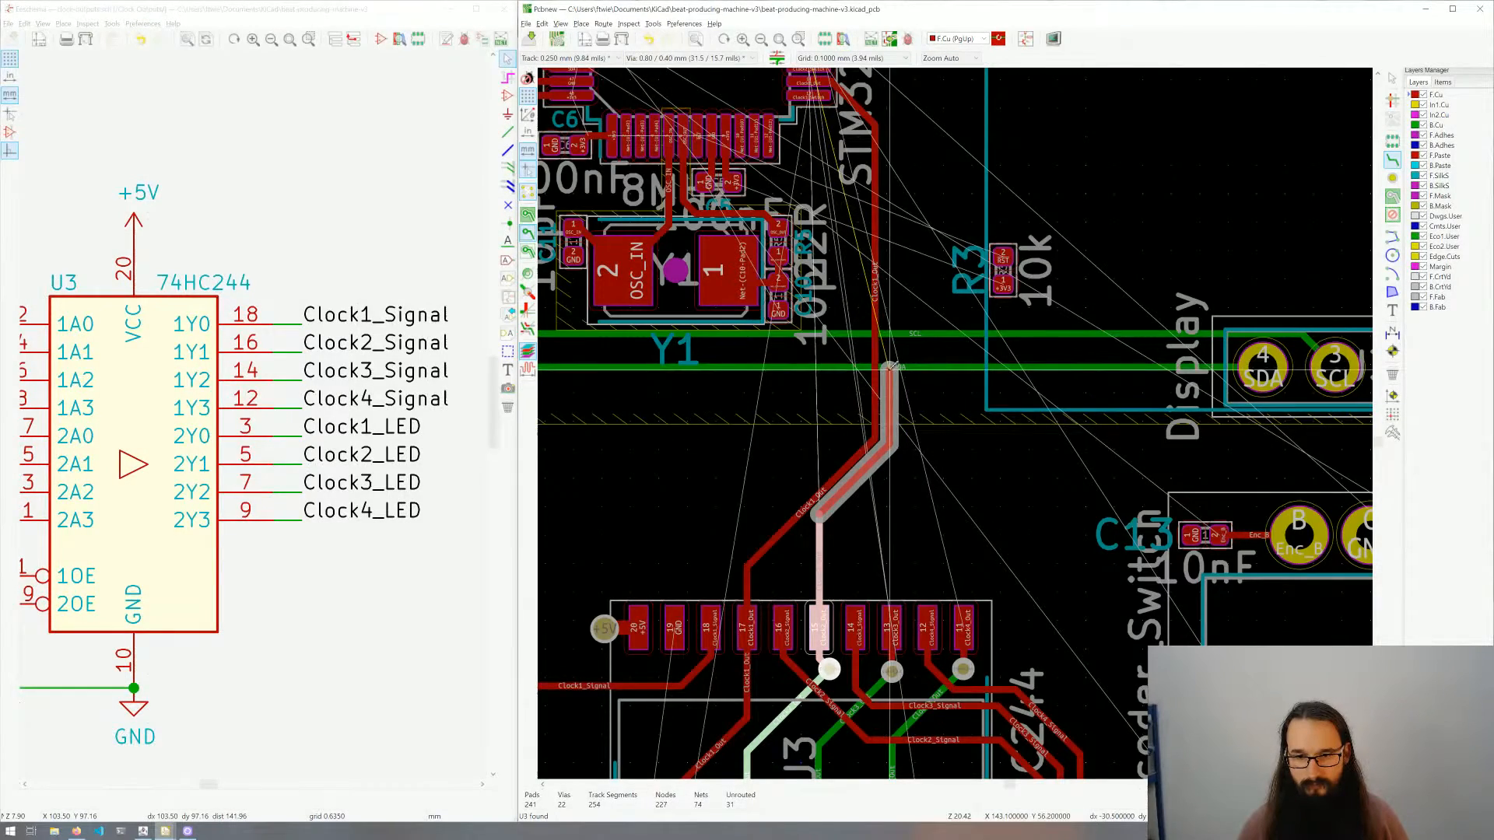
left_click(891, 374)
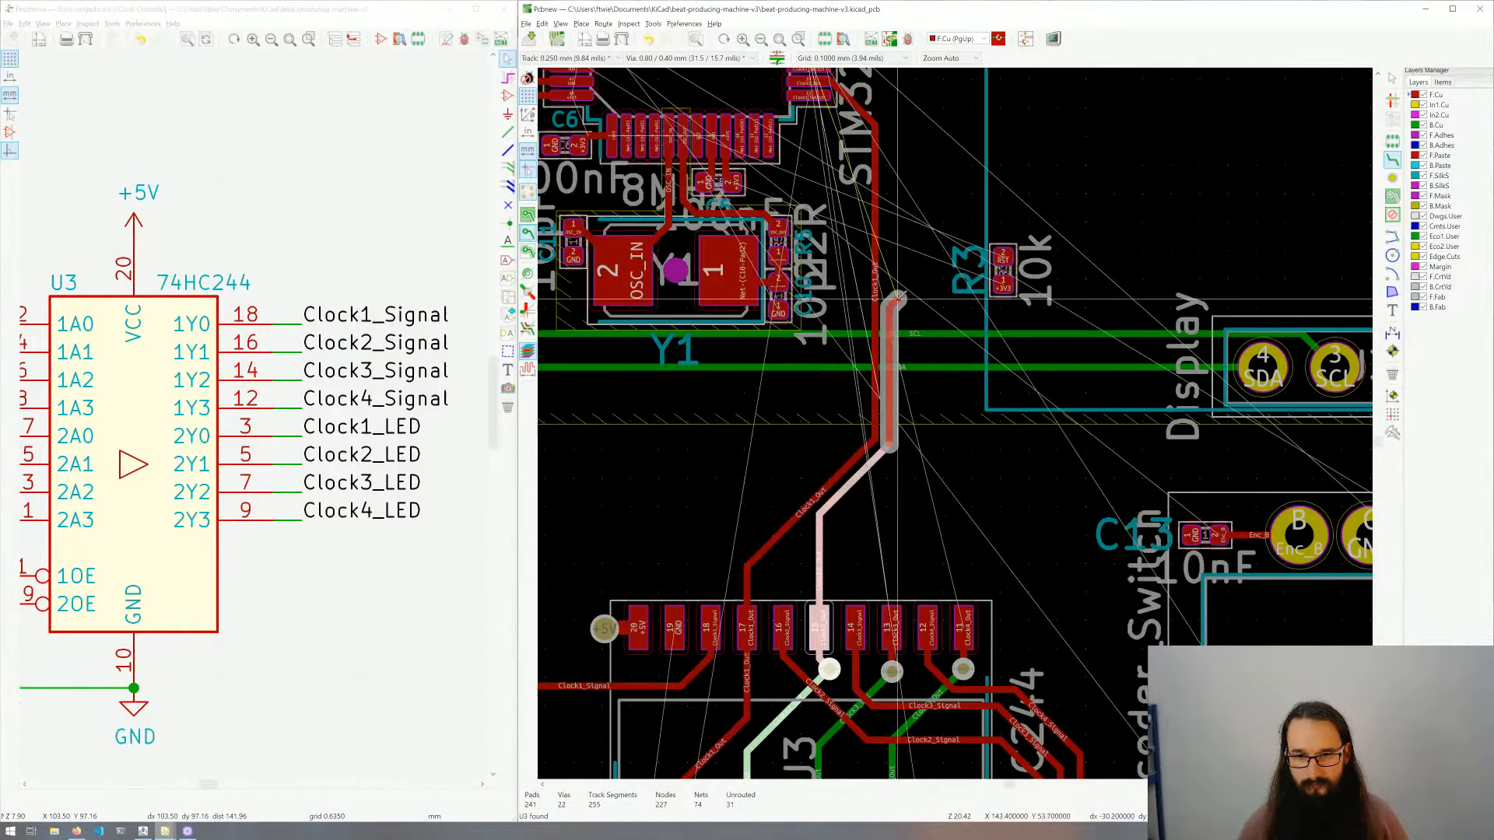
middle_click_drag(893, 299, 870, 508)
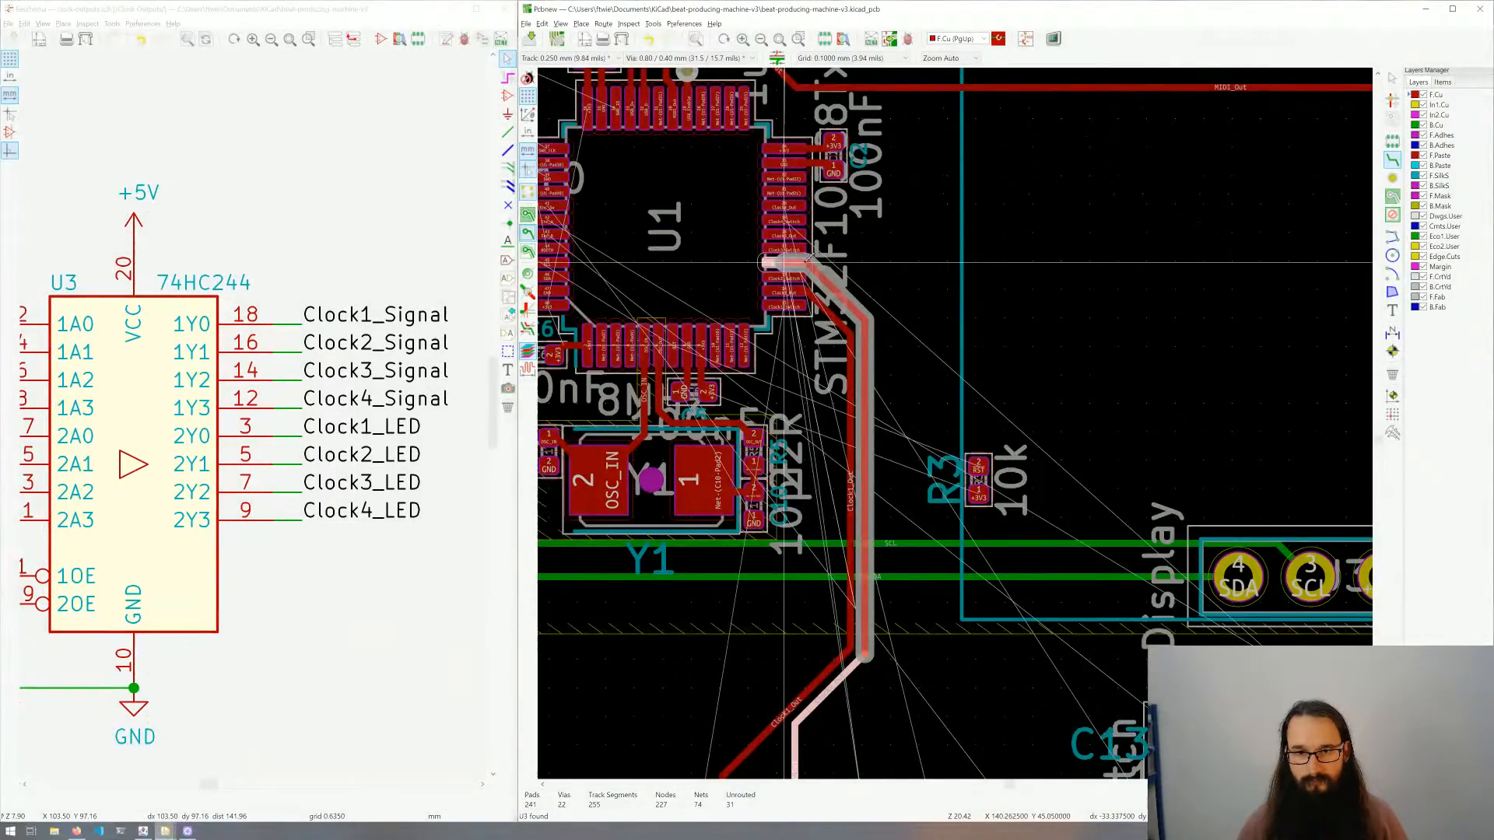
left_click(806, 256)
Step: Route Clock3_Out on F.Cu from U3's pad 13 to its pad on U1, running alongside the Clock2_Out track
middle_click_drag(868, 760, 854, 532)
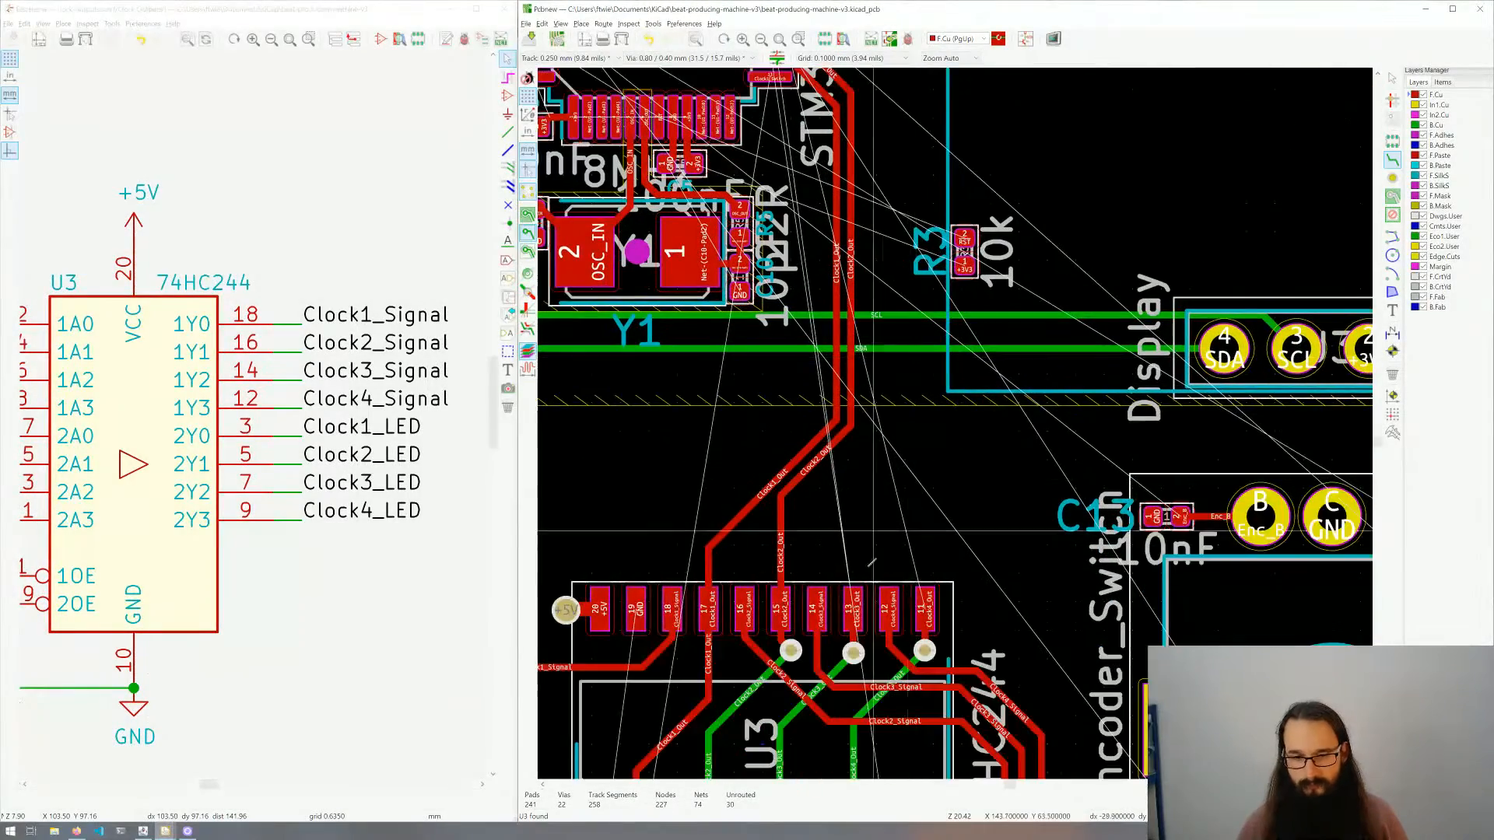
left_click(853, 609)
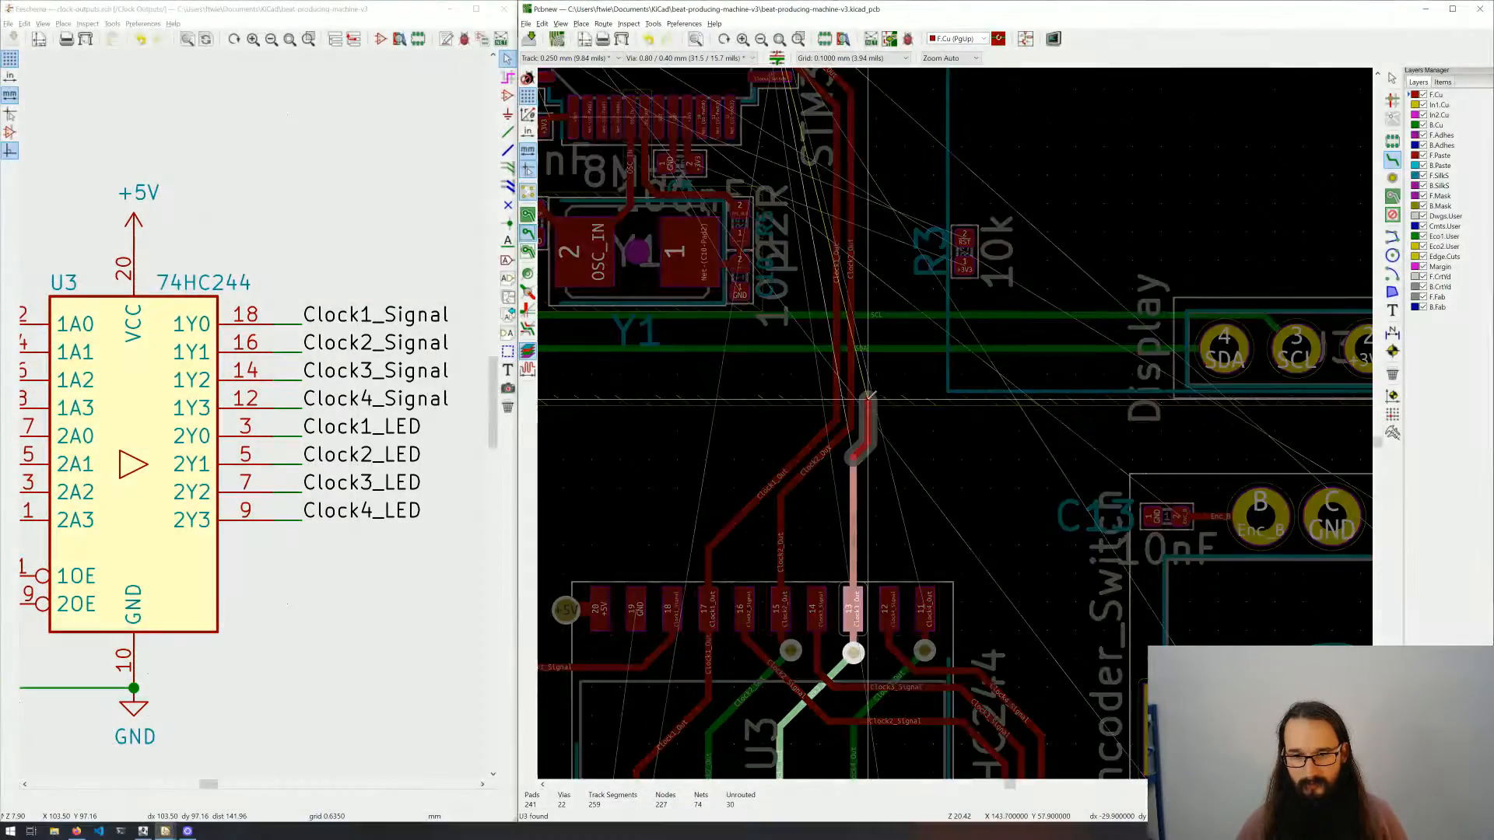
scroll(882, 358, "up", 3, "ctrl")
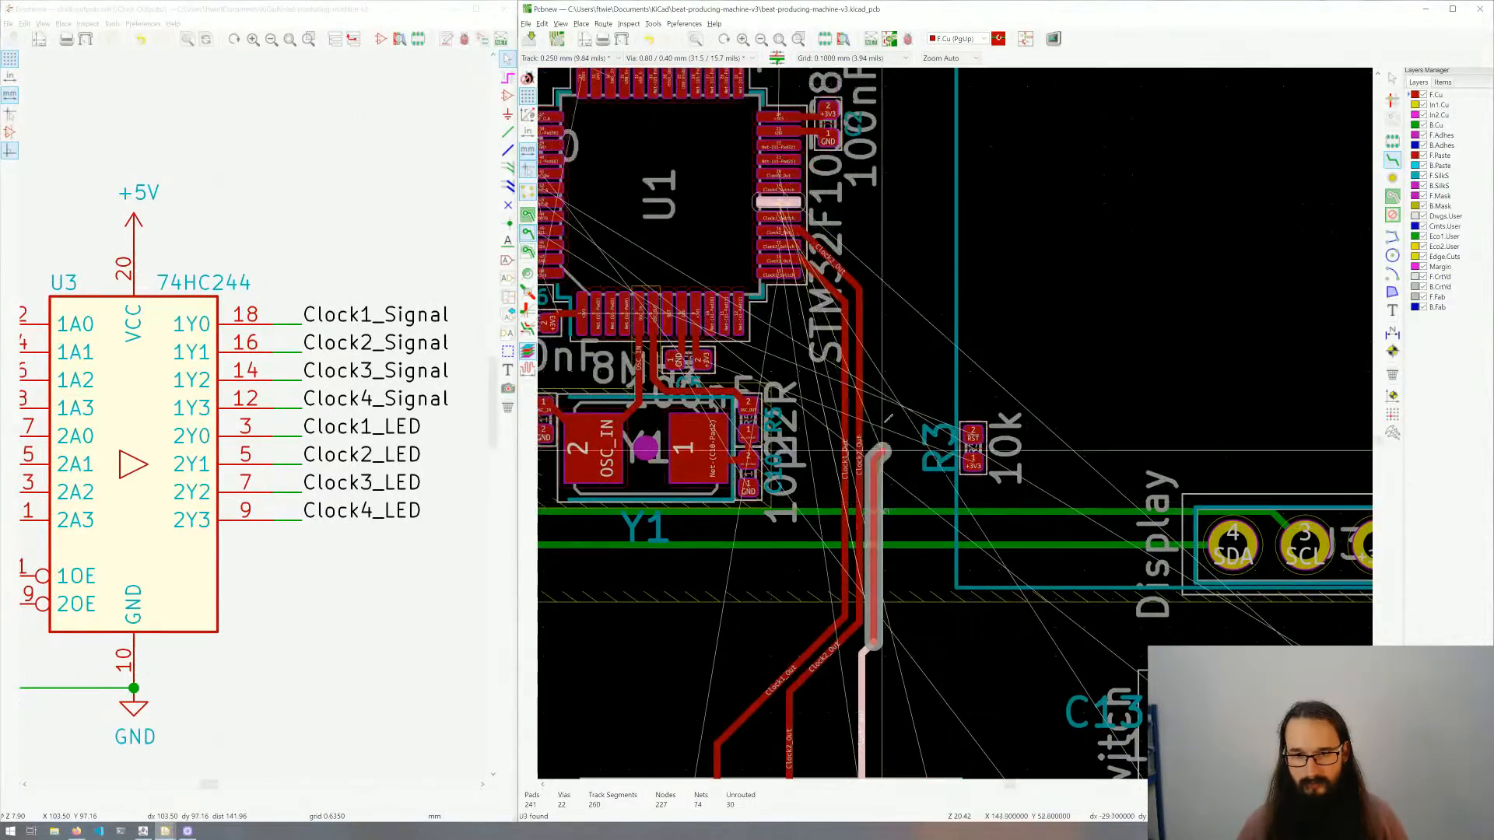
left_click(786, 203)
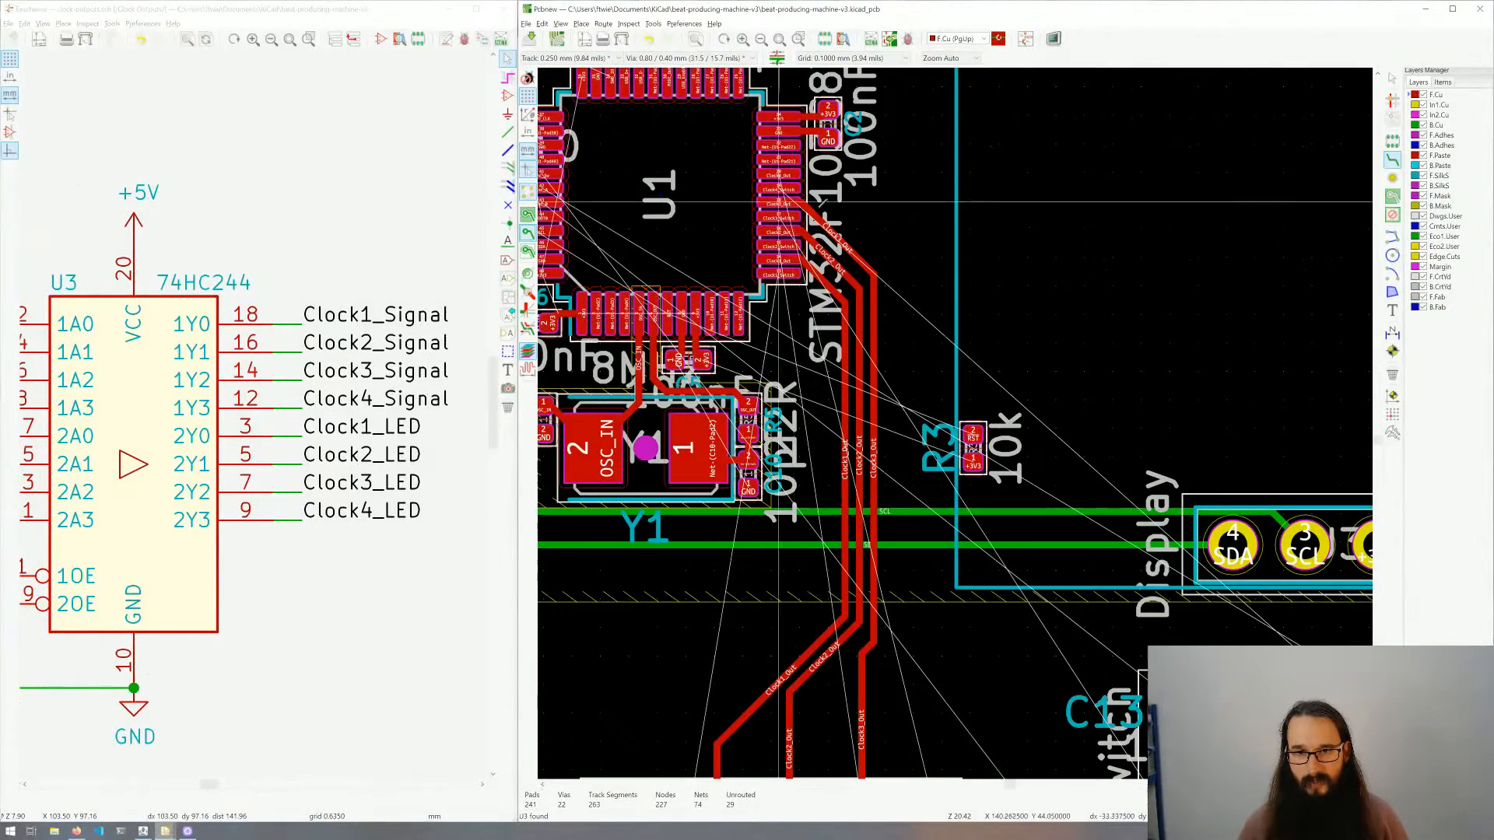
Step: Route Clock4_Out on F.Cu from U3's pad 11 to its pad on U1, running alongside the Clock3_Out track
scroll(900, 336, "down", 3, "shift")
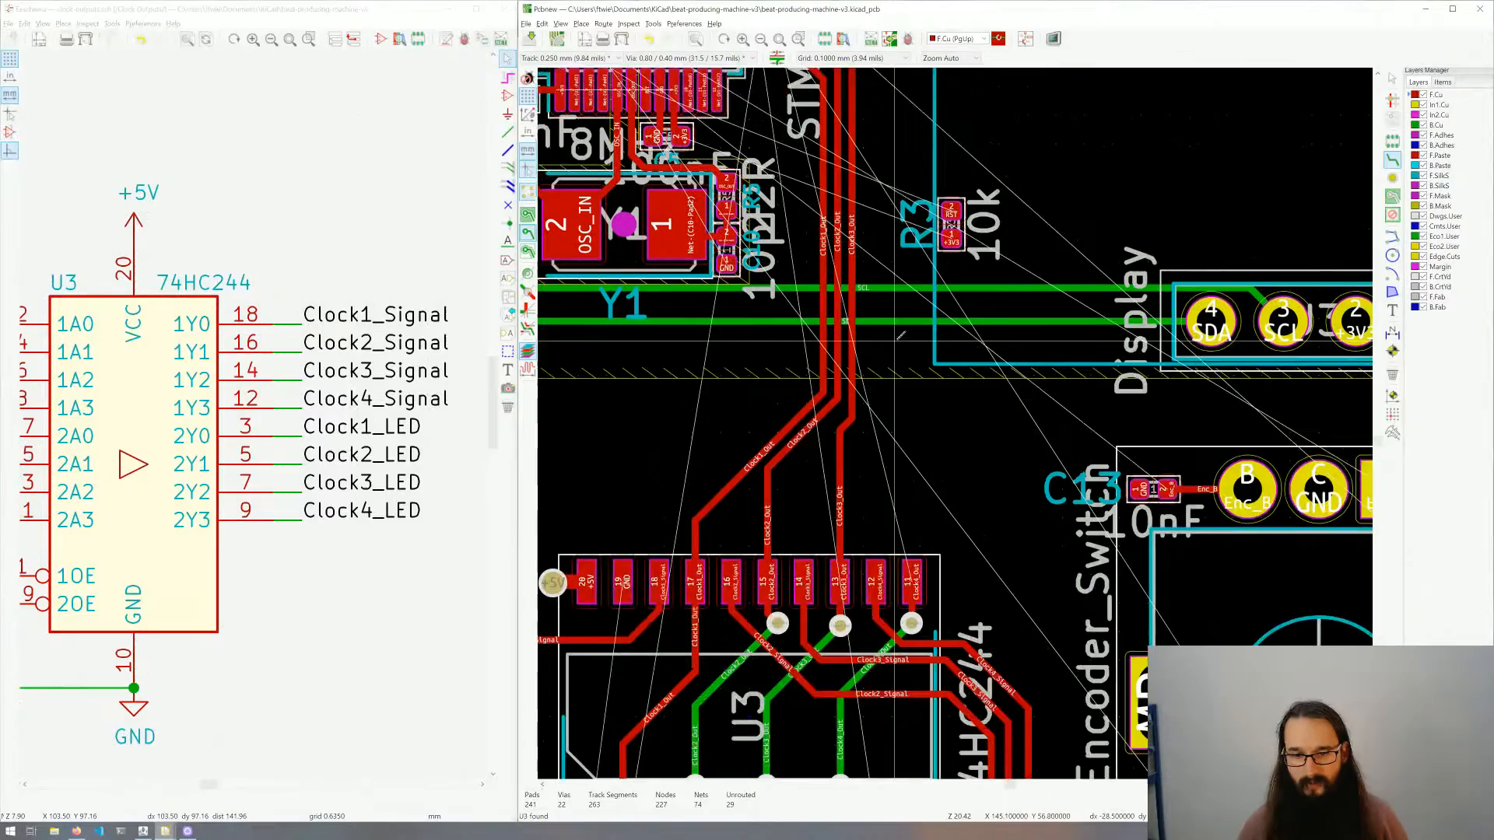
left_click(915, 580)
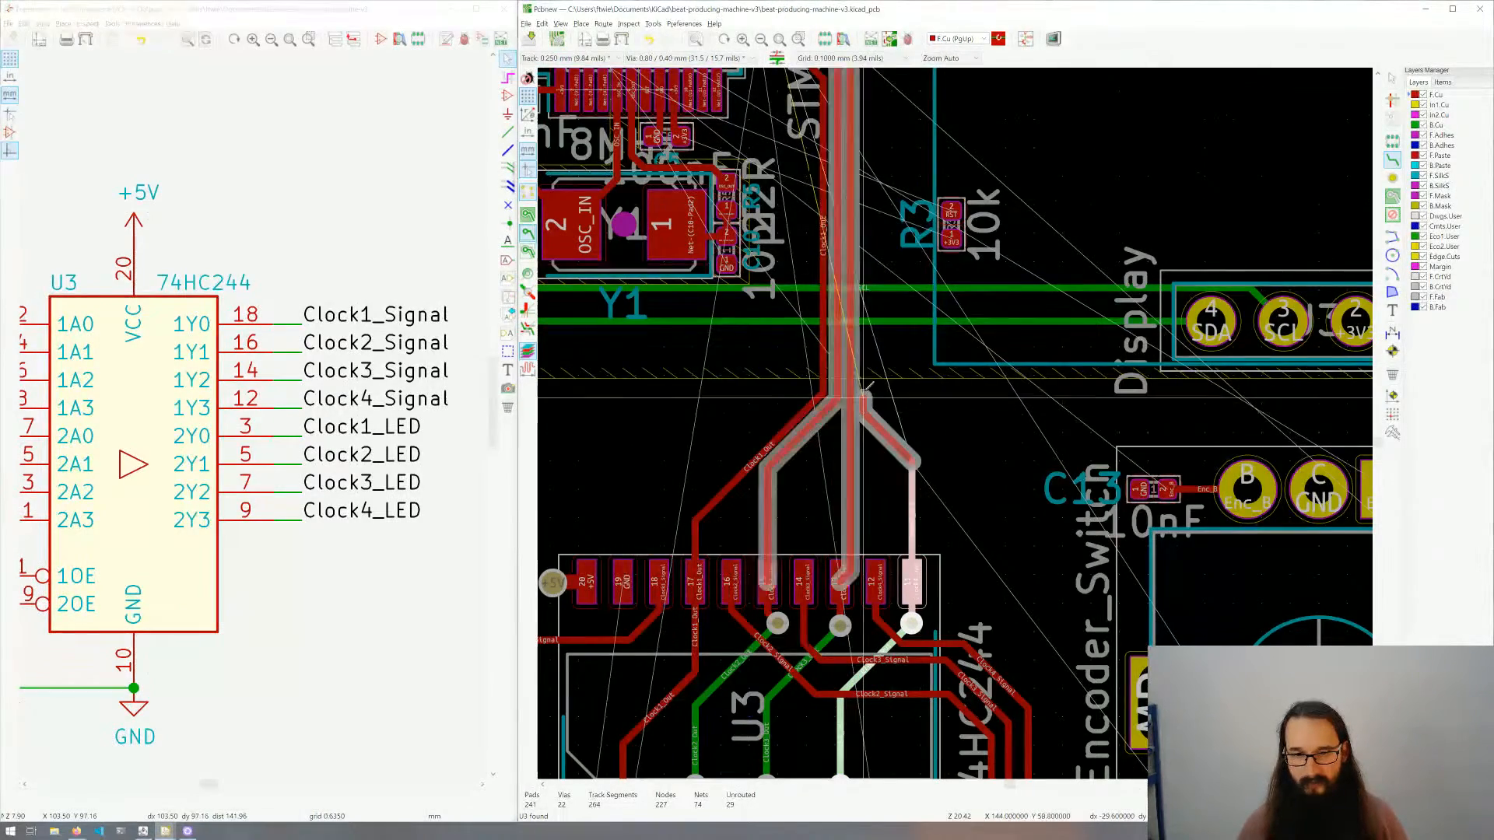
scroll(897, 296, "up", 3, "shift")
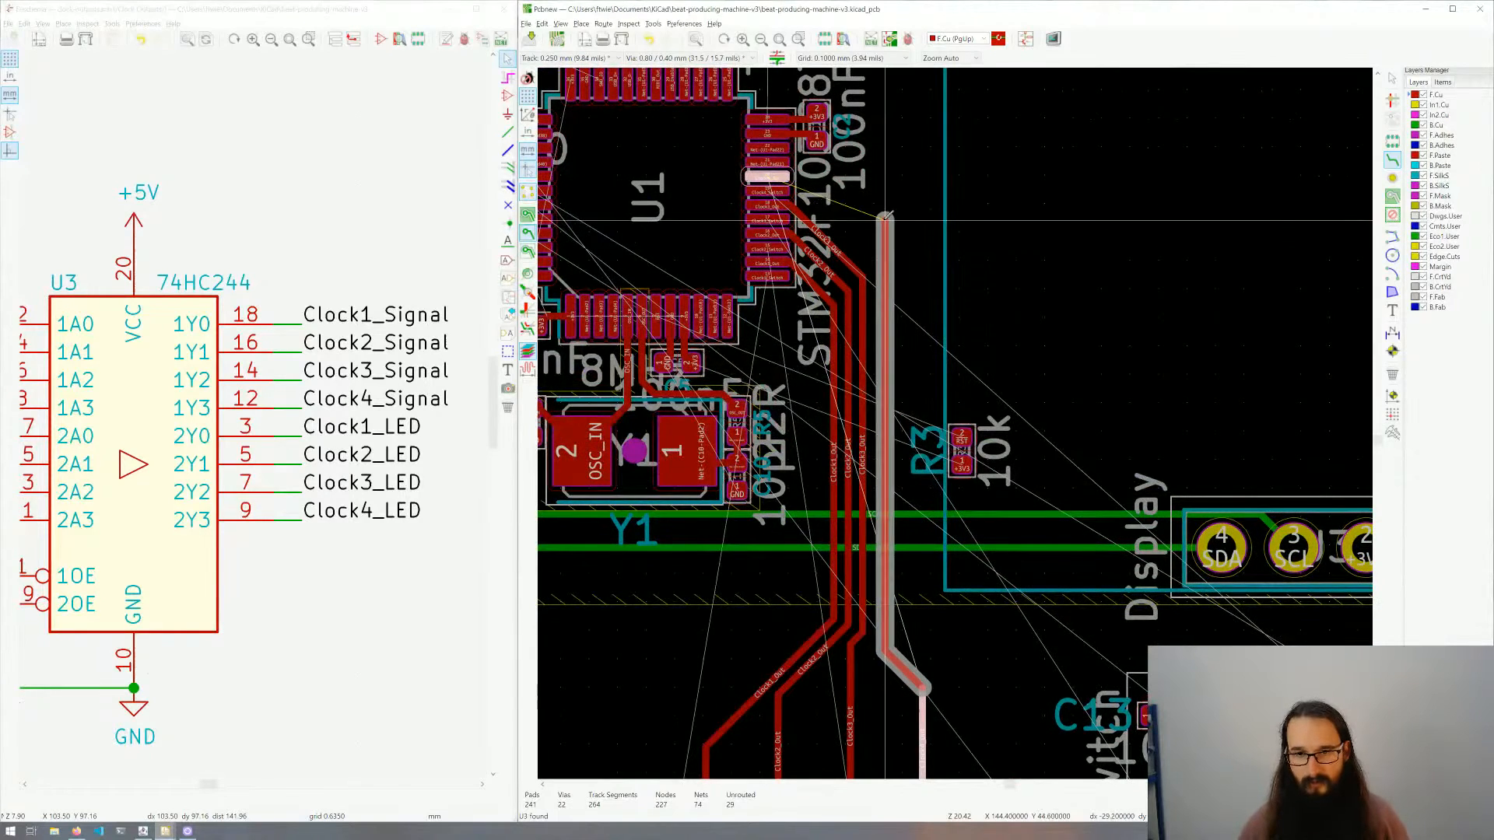
left_click(786, 172)
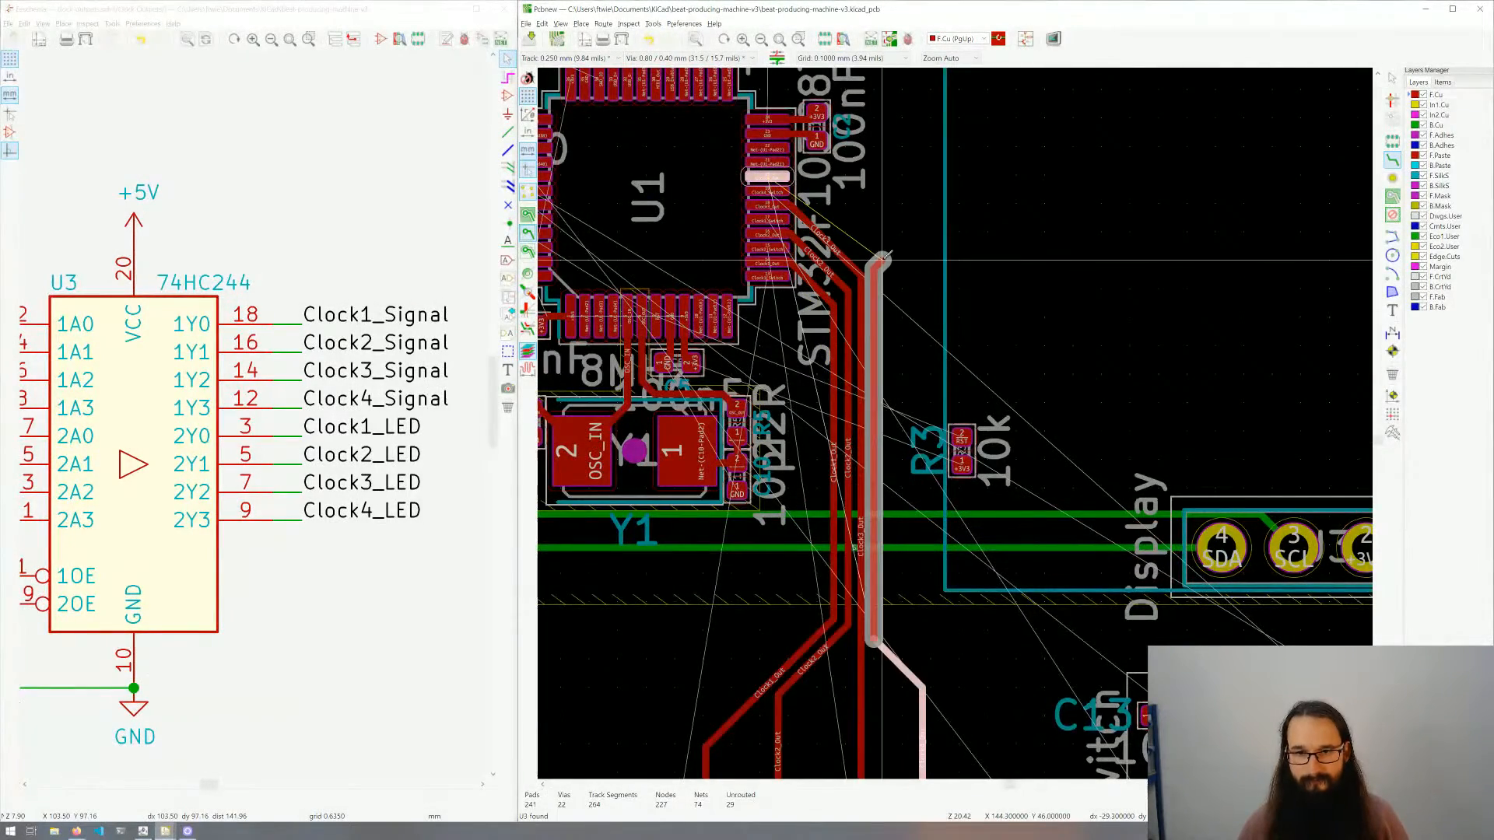
left_click(799, 189)
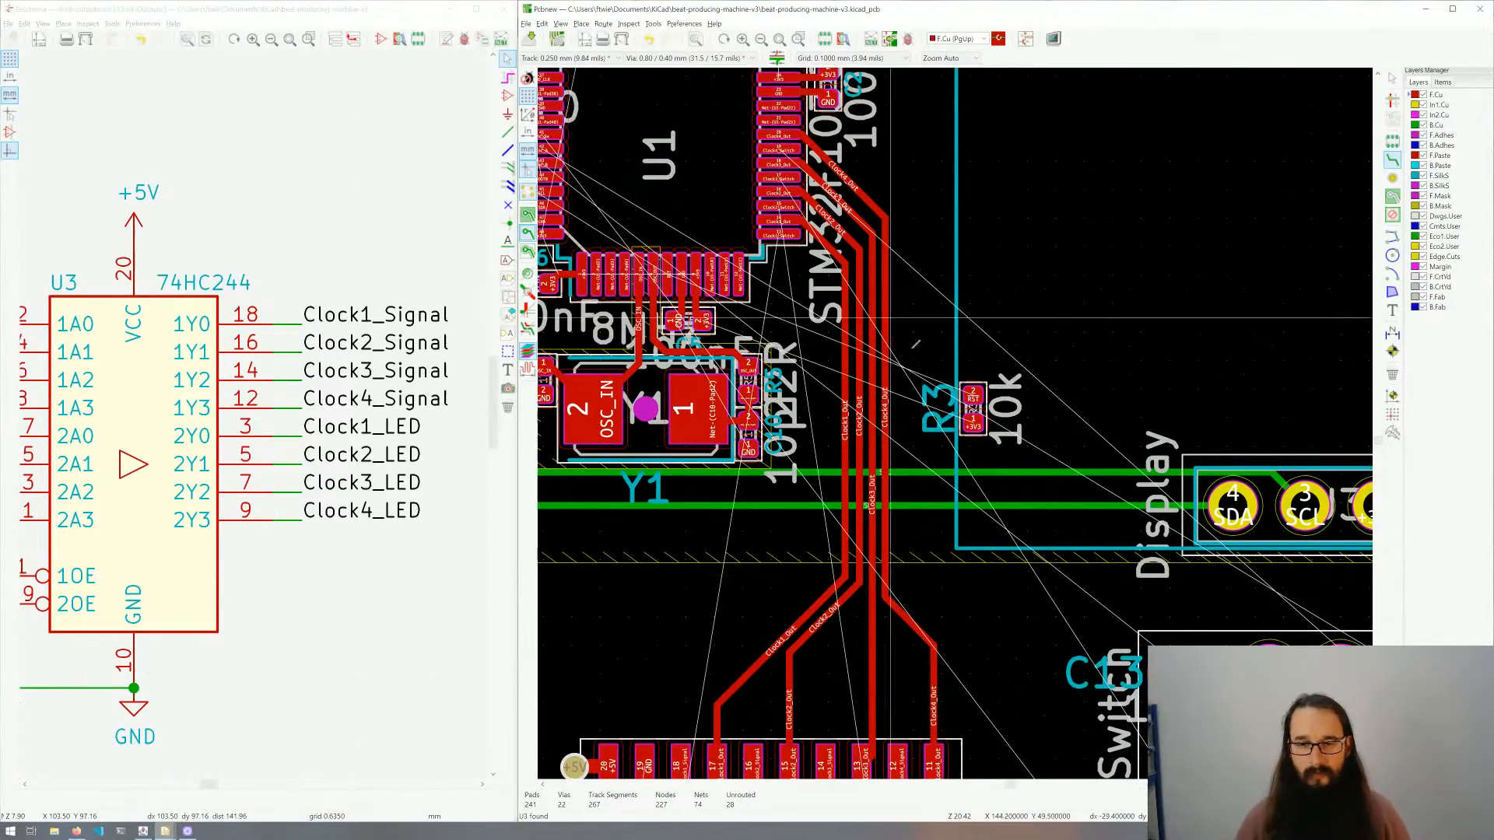
Step: Examine the remaining unrouted connections around U1, U3, the display connector and the rotary encoder
scroll(959, 422, "down", 3)
scroll(955, 424, "right", 5, "ctrl")
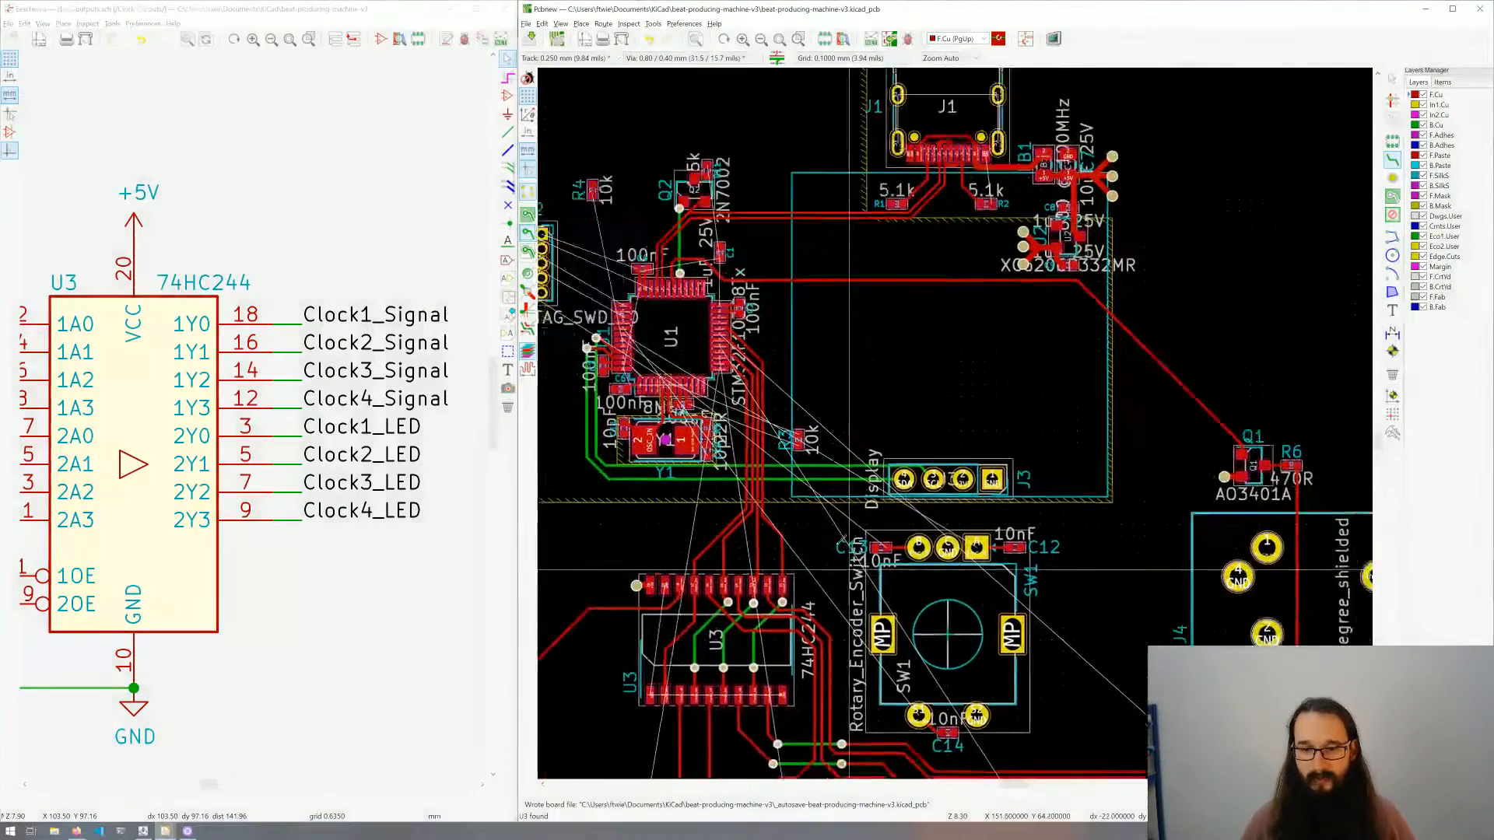
scroll(851, 567, "up", 2)
scroll(850, 566, "left", 2, "ctrl")
scroll(872, 562, "down", 4)
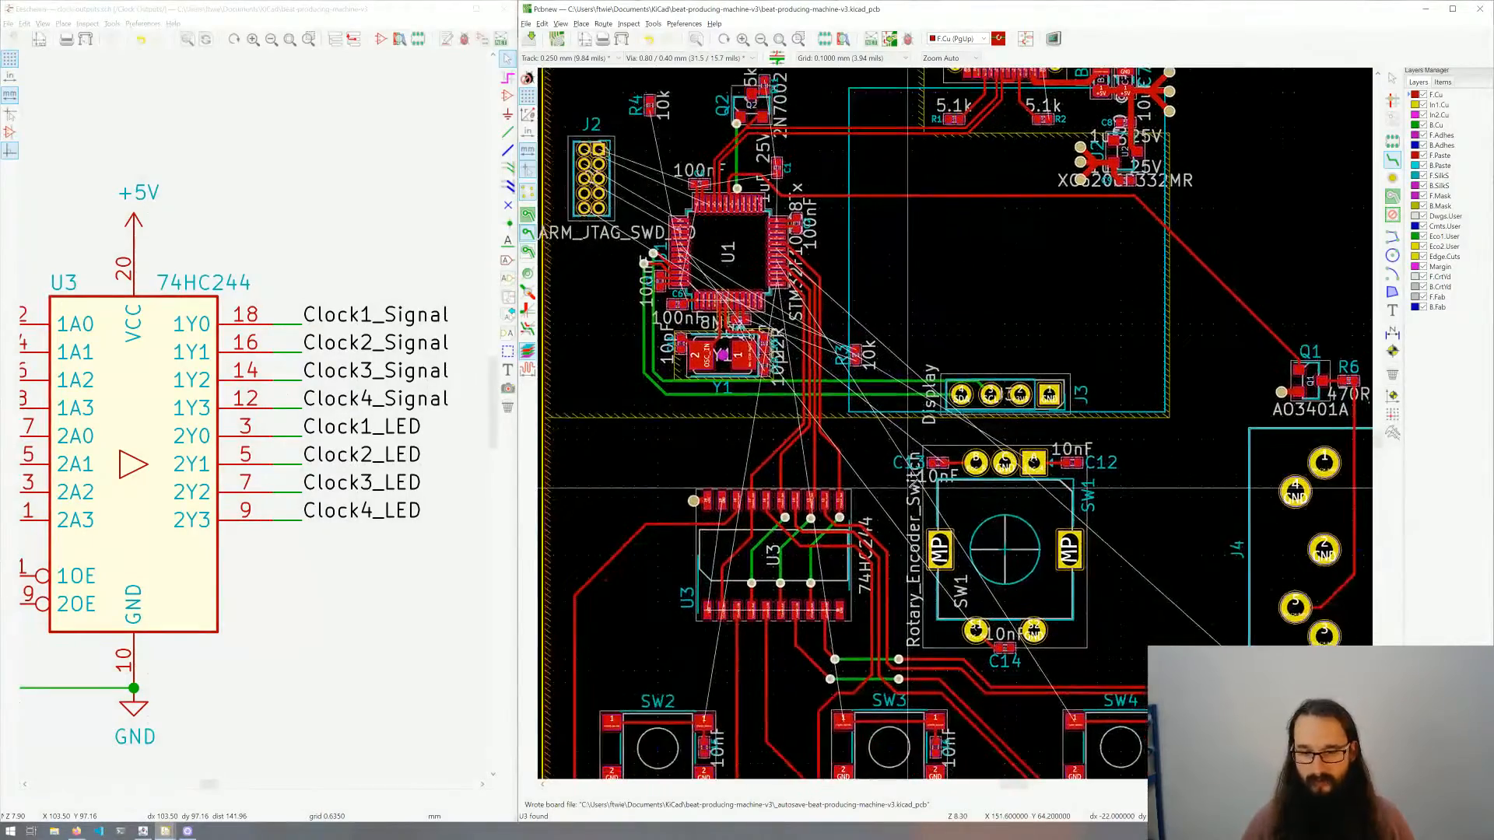
scroll(903, 591, "up", 1)
scroll(903, 591, "left", 1, "ctrl")
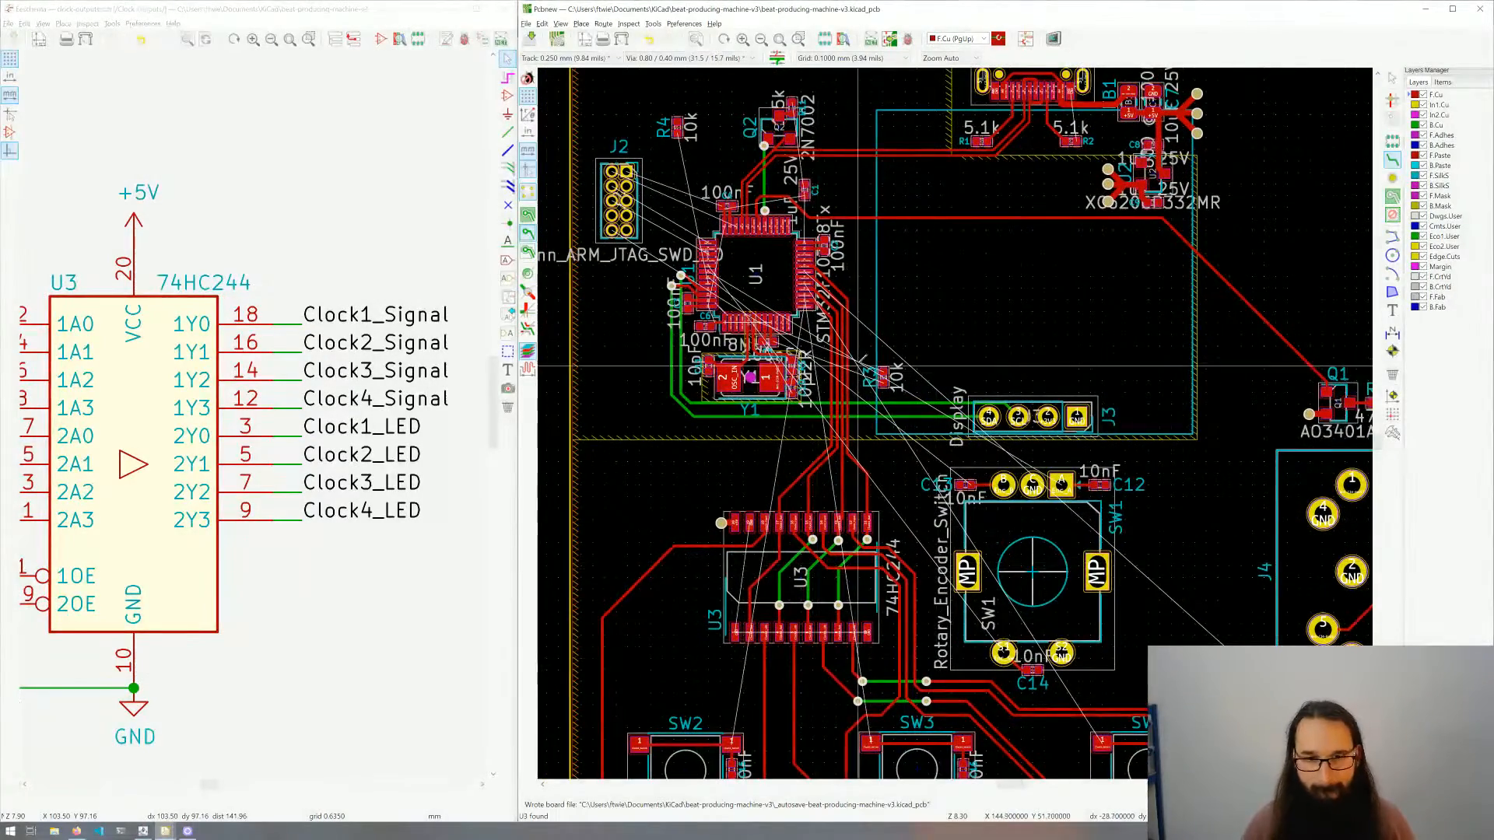
Step: Examine the unrouted connections running from U1 past U3 to the push-button switches SW2 to SW5
scroll(760, 306, "up", 3)
scroll(1009, 411, "down", 6)
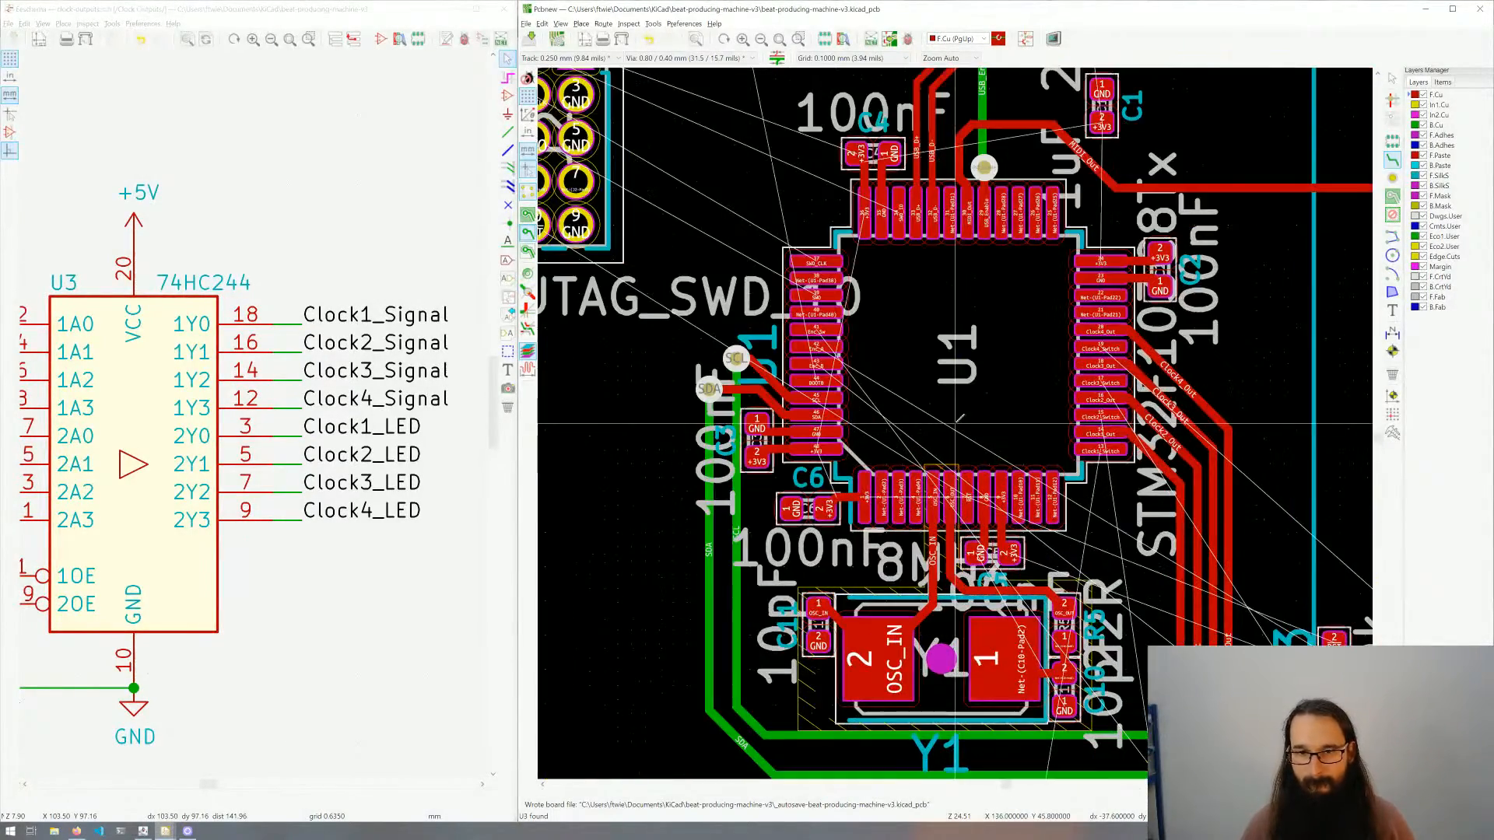
scroll(907, 465, "up", 2)
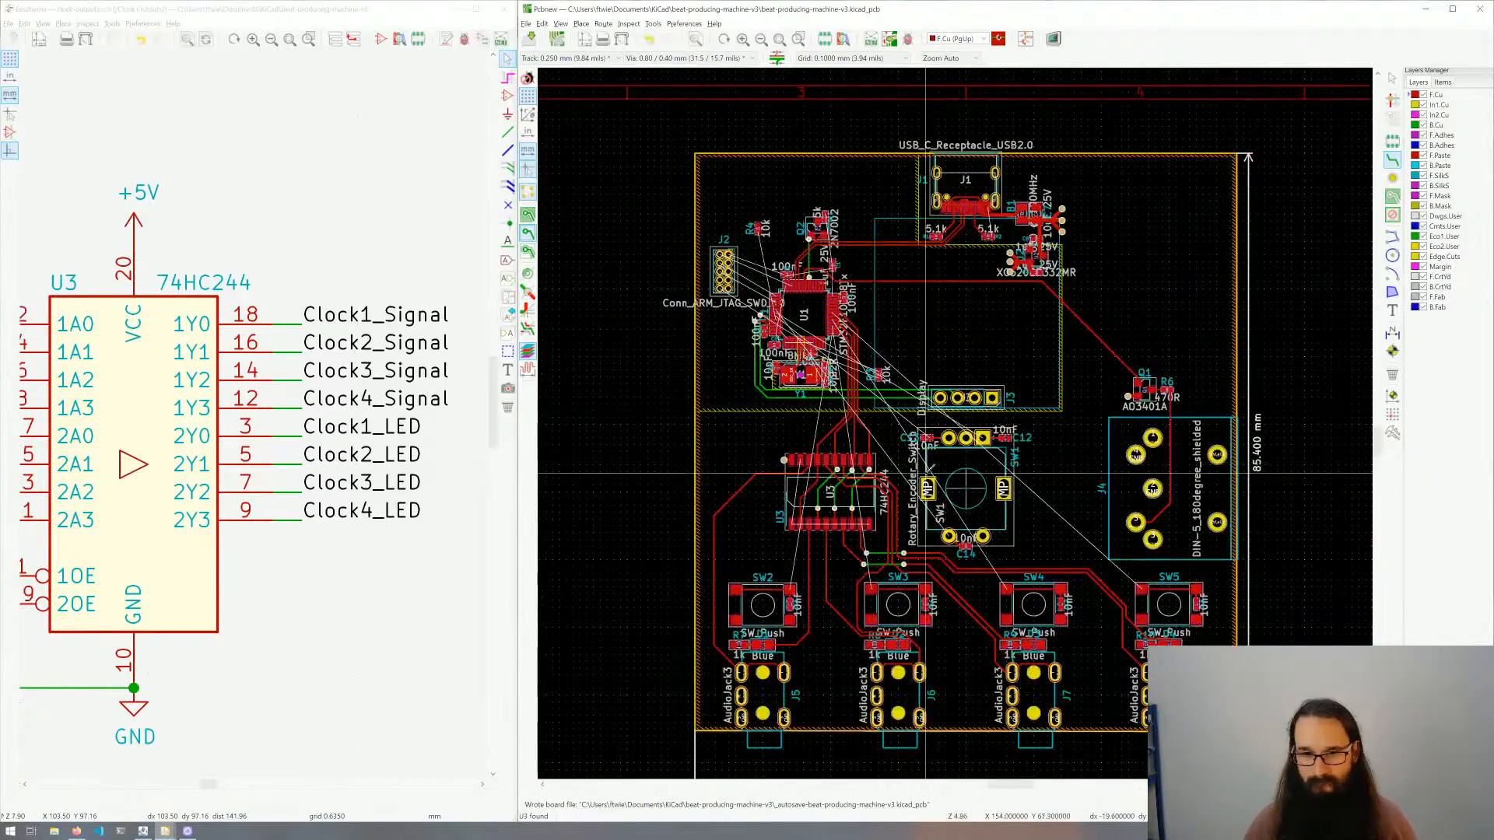
middle_click_drag(948, 384, 874, 449)
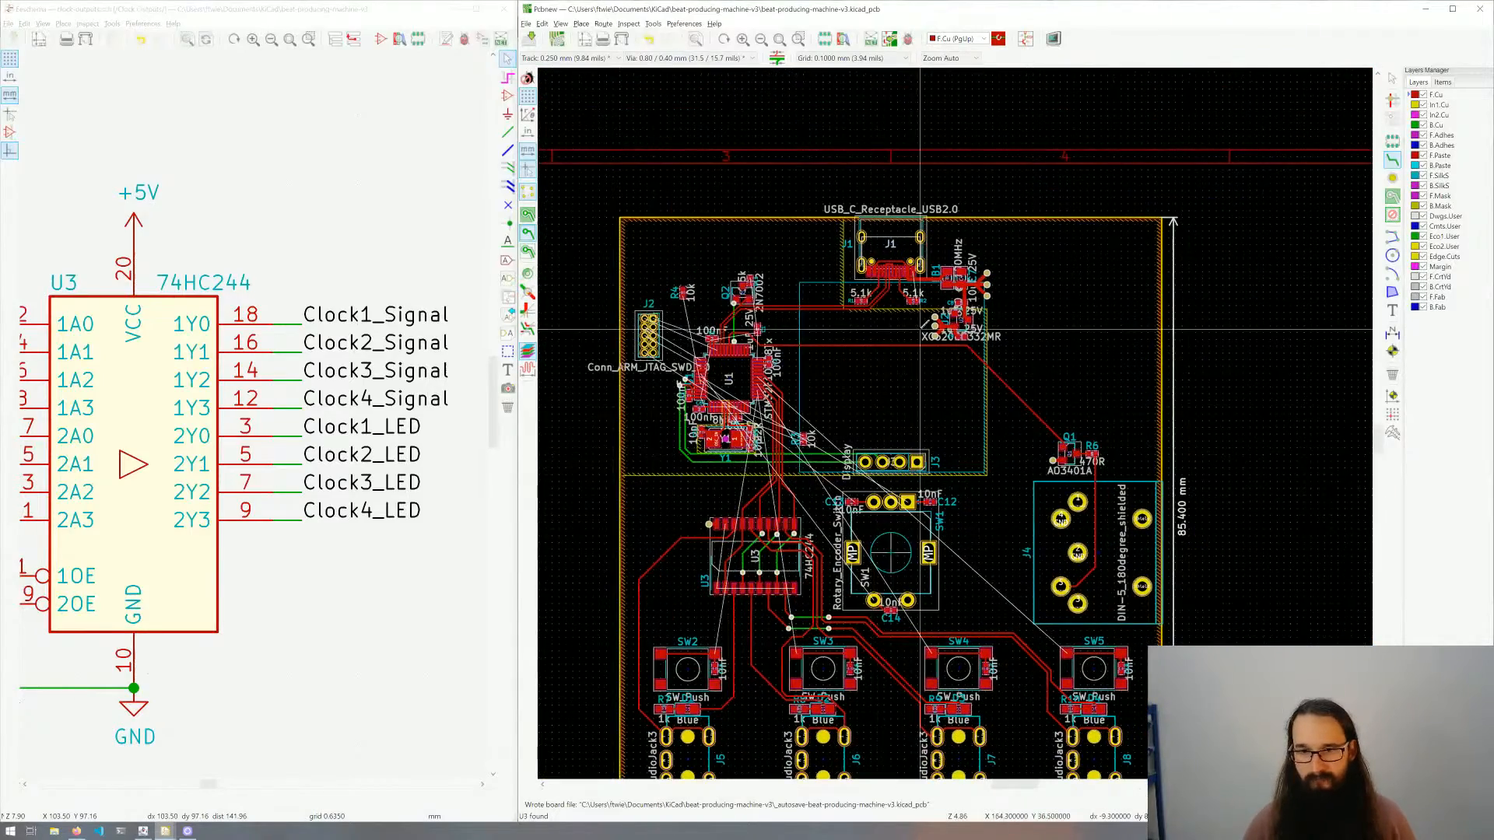
middle_click_drag(964, 435, 909, 357)
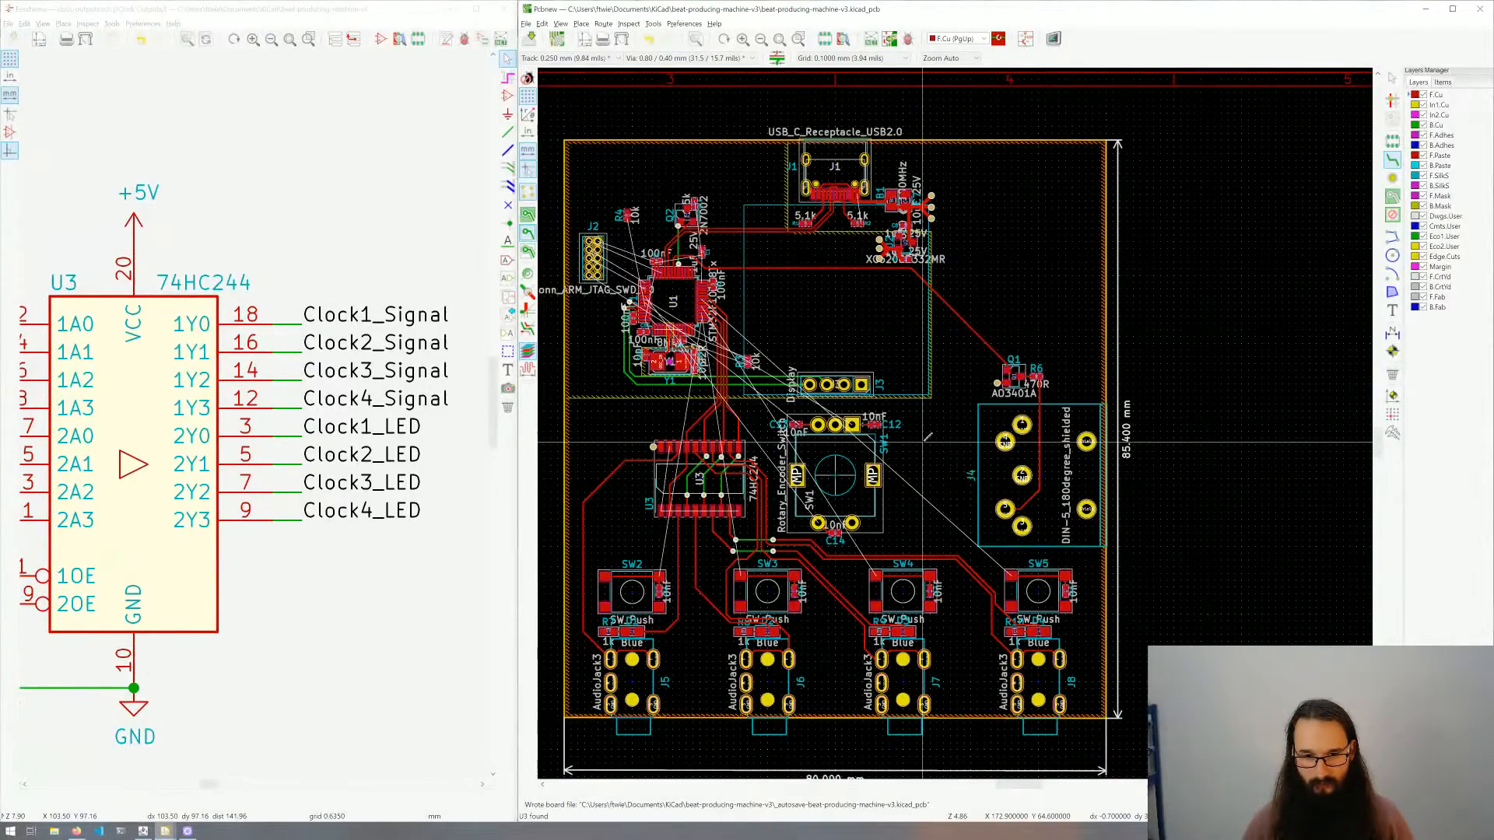
middle_click_drag(779, 436, 859, 504)
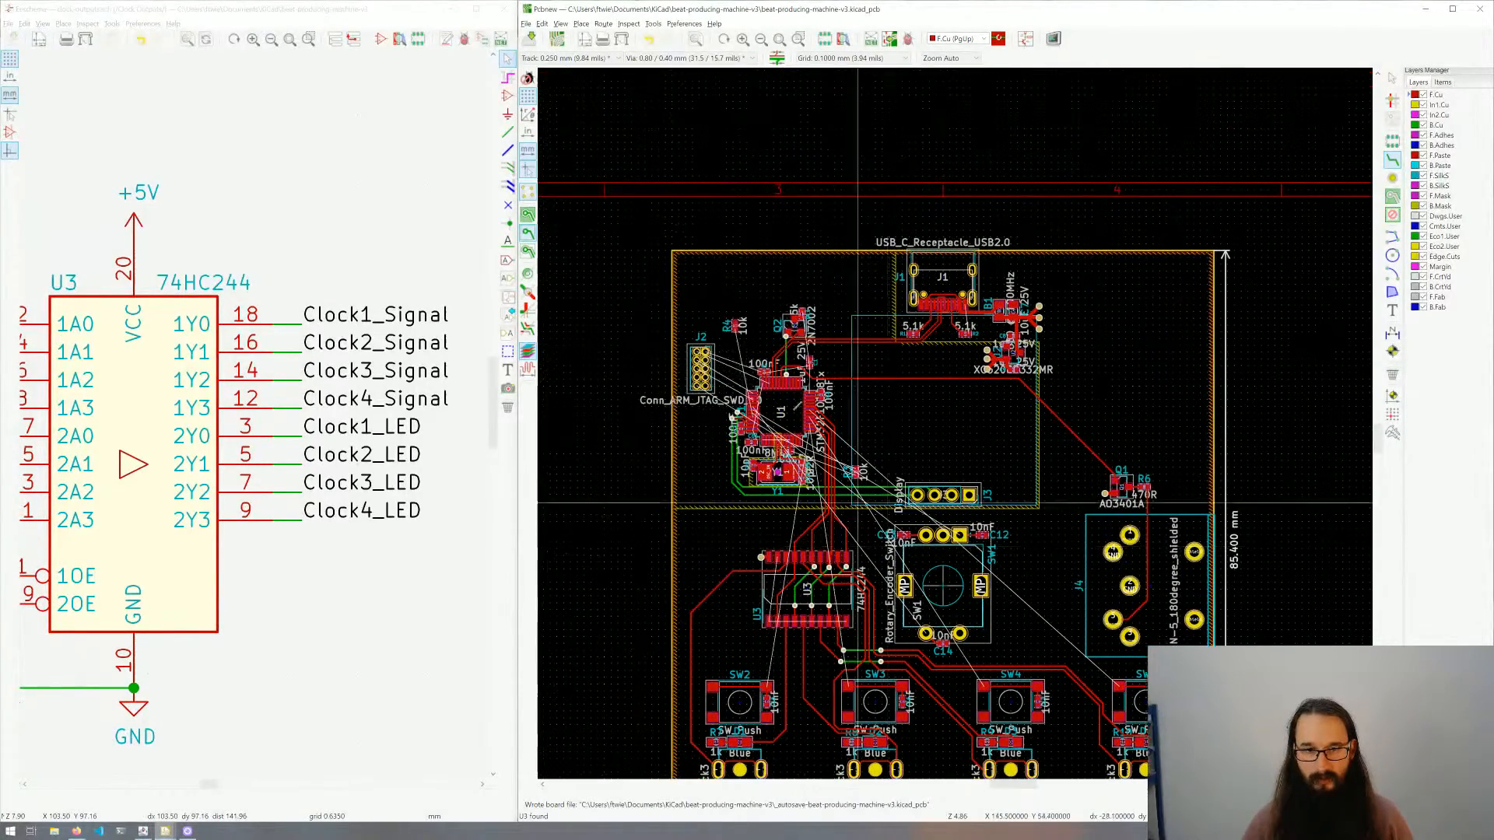
scroll(960, 418, "up", 5)
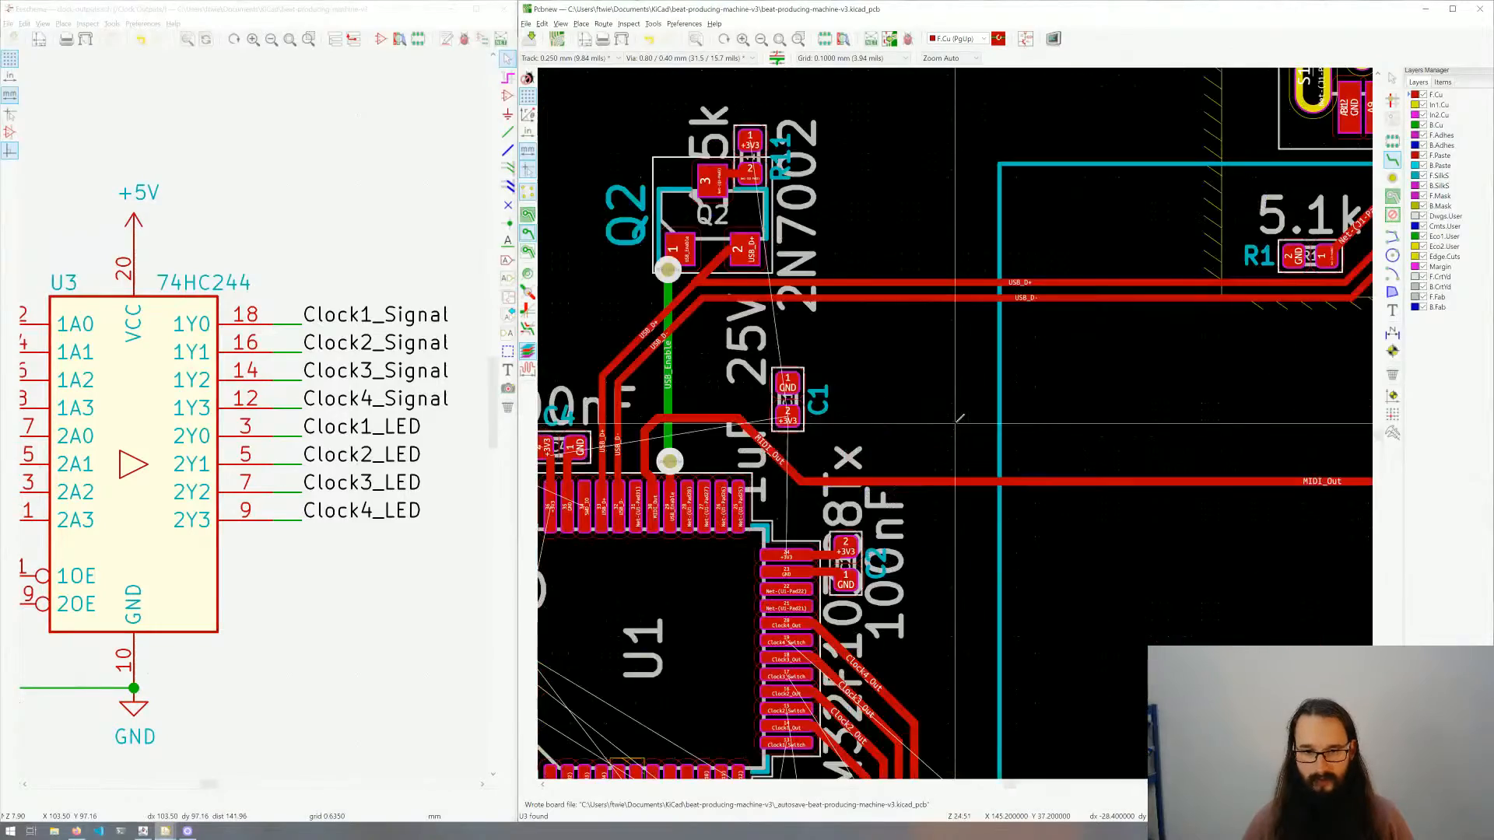
scroll(993, 536, "down", 2)
middle_click_drag(1000, 551, 851, 382)
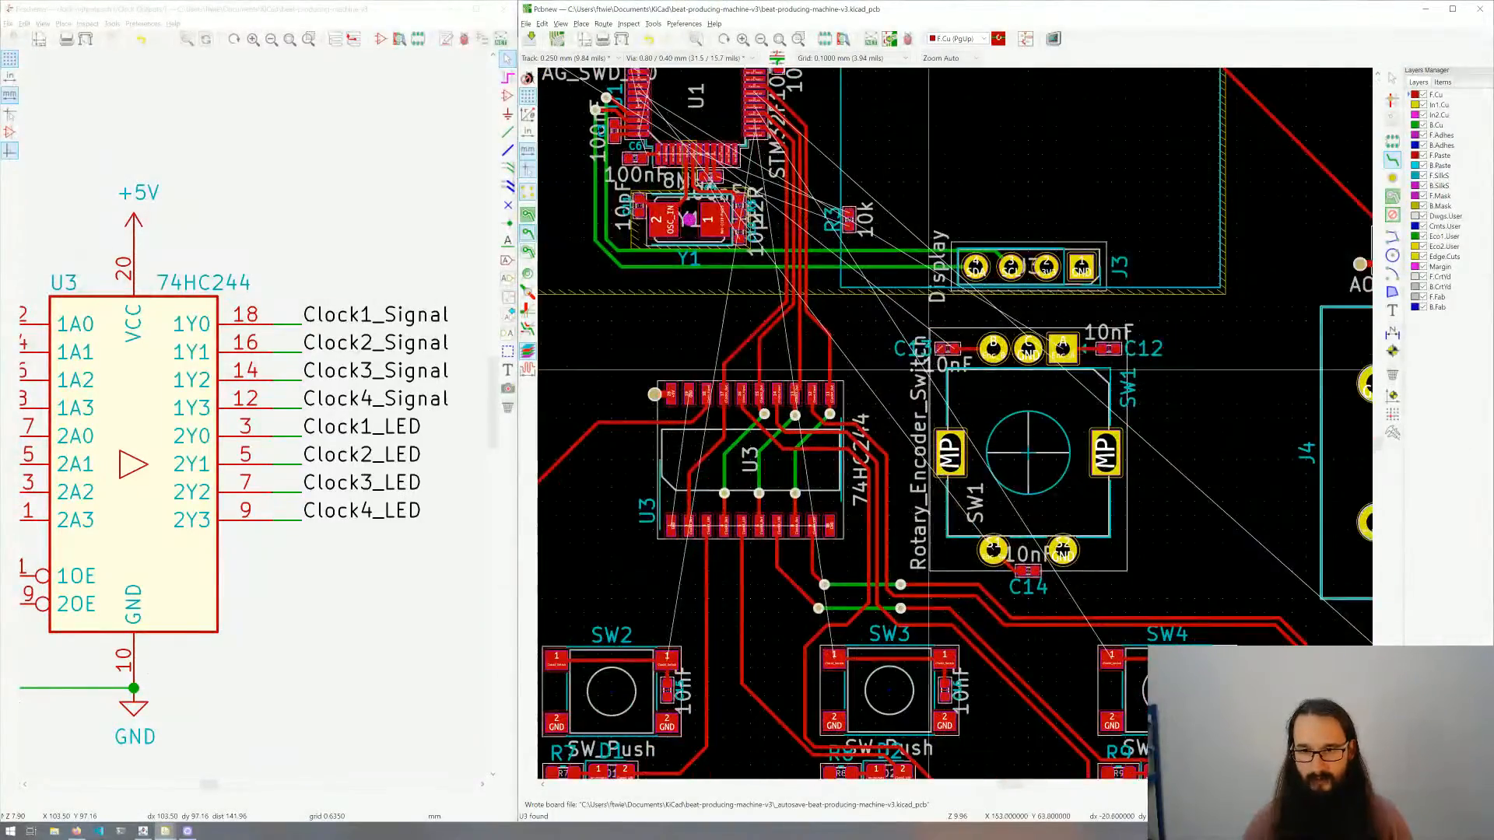
Step: Route Clock1_Switch from SW2's pad 1 to U1's pad 13, passing beneath U3 on B.Cu between two vias
middle_click_drag(941, 338, 971, 265)
scroll(970, 264, "down", 3)
scroll(971, 265, "left", 3)
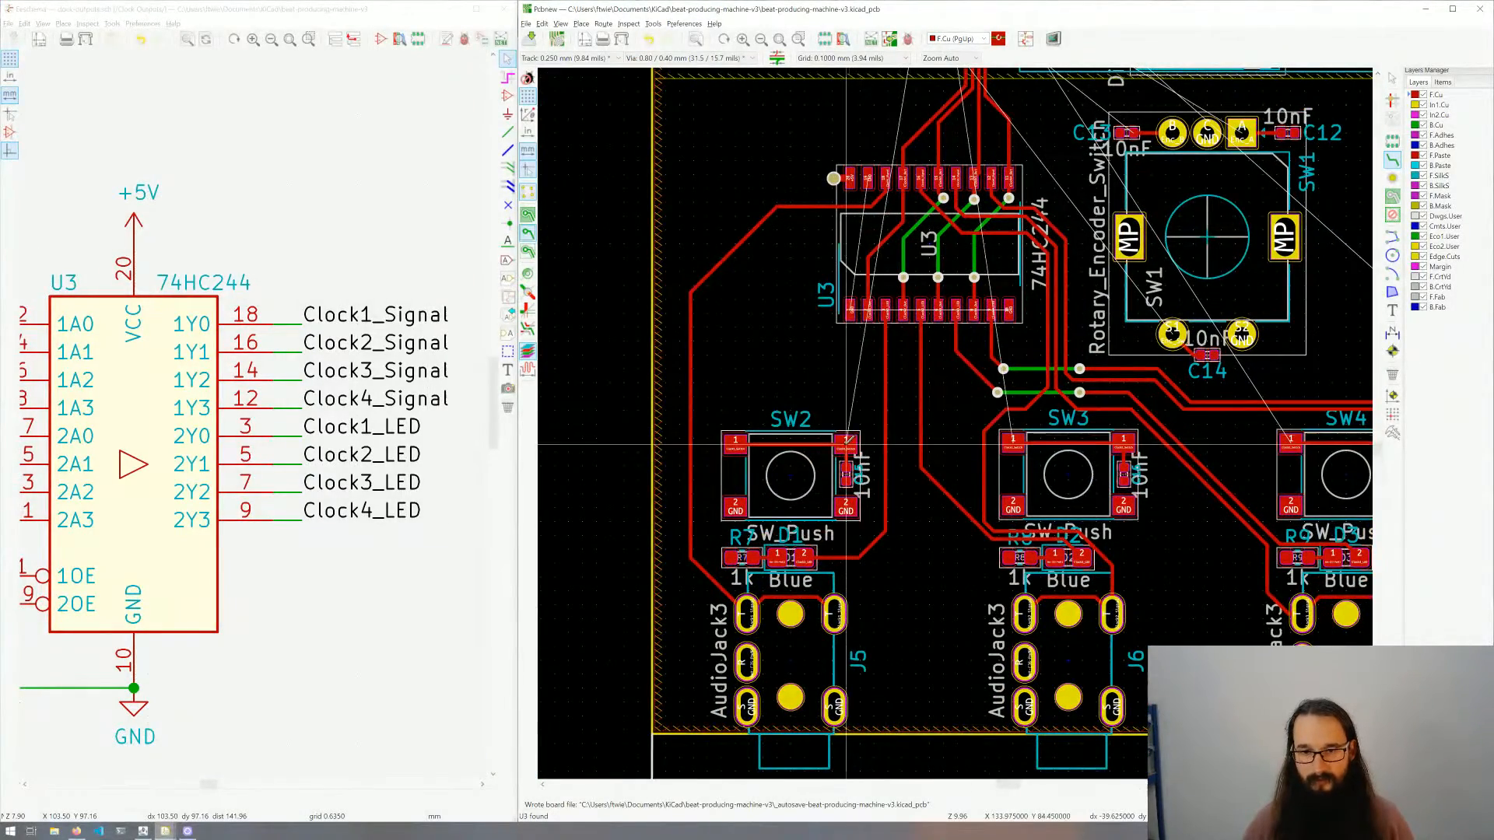
left_click(846, 441)
scroll(806, 420, "up", 2)
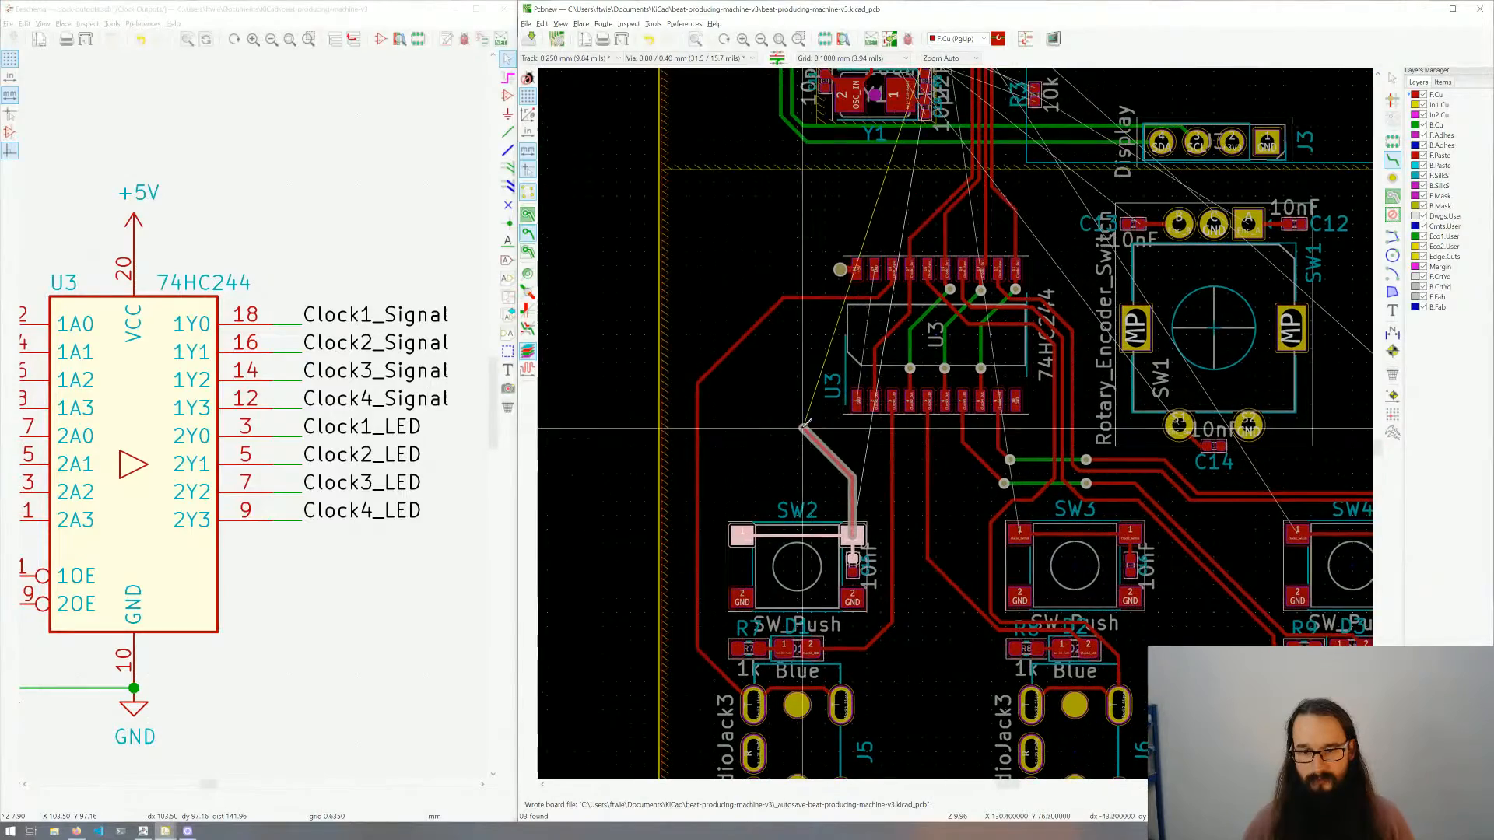
scroll(805, 424, "up", 2)
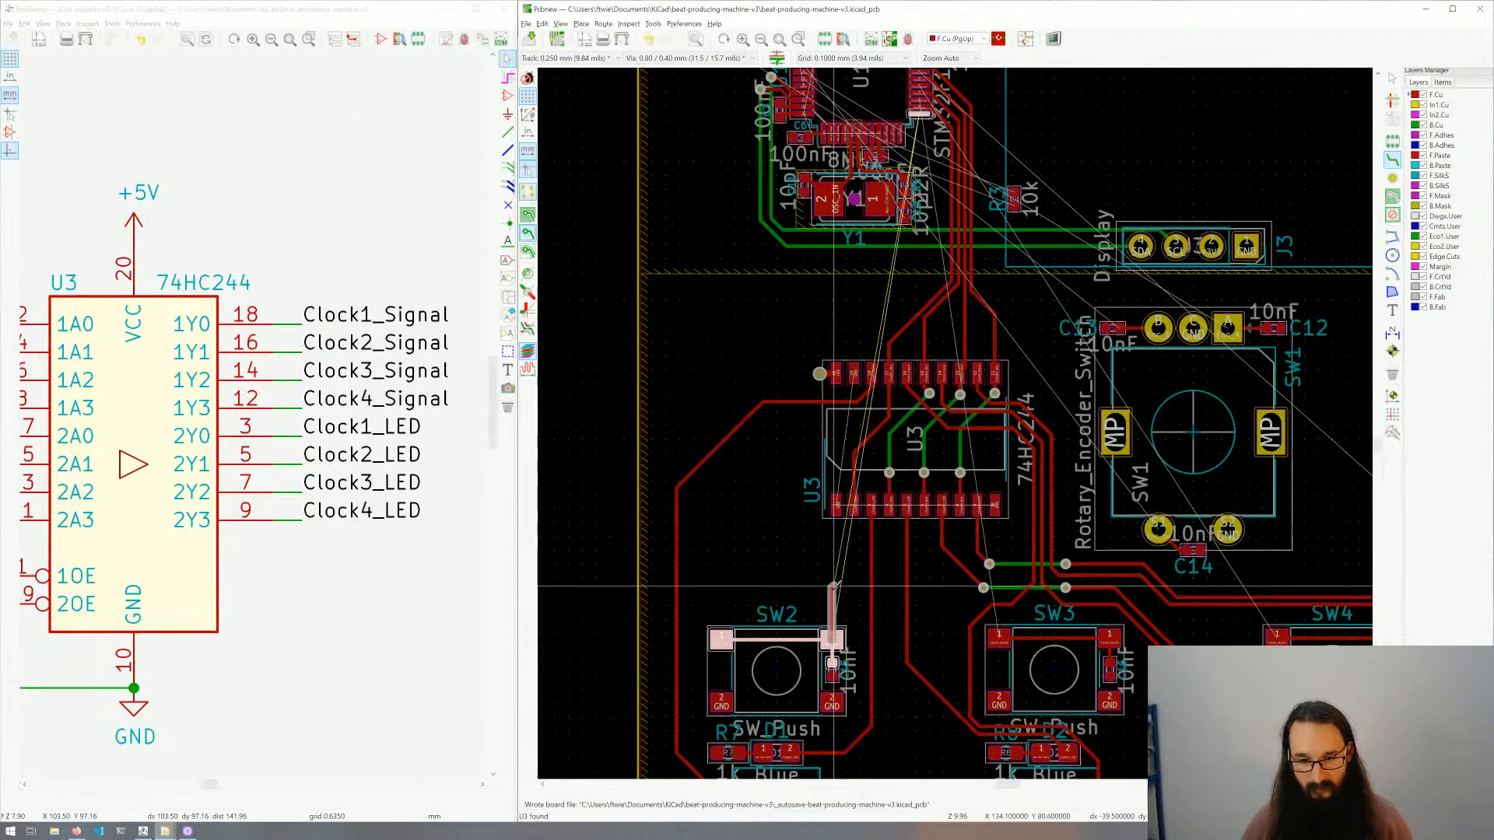
key("v")
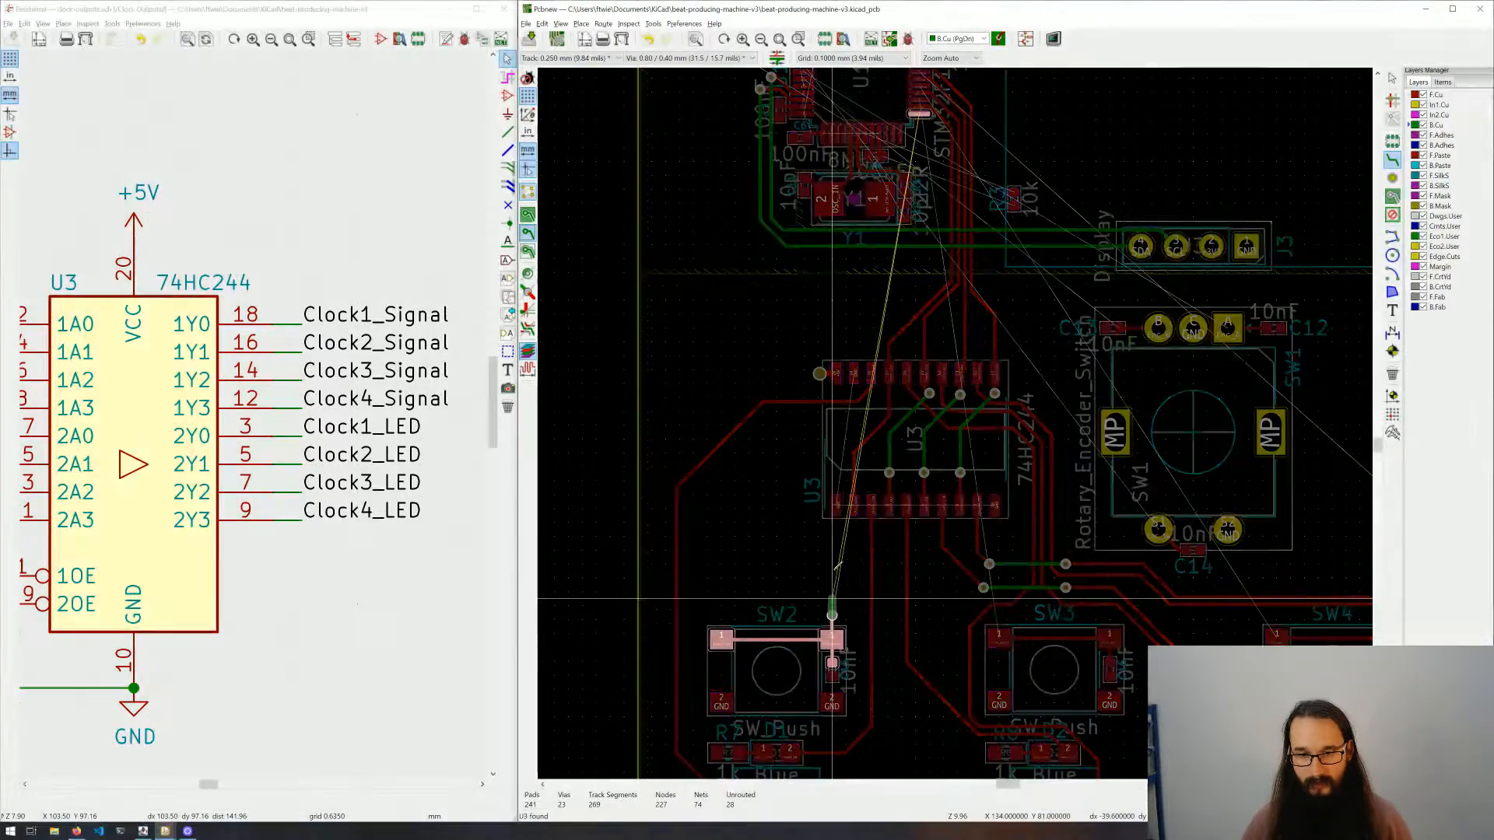
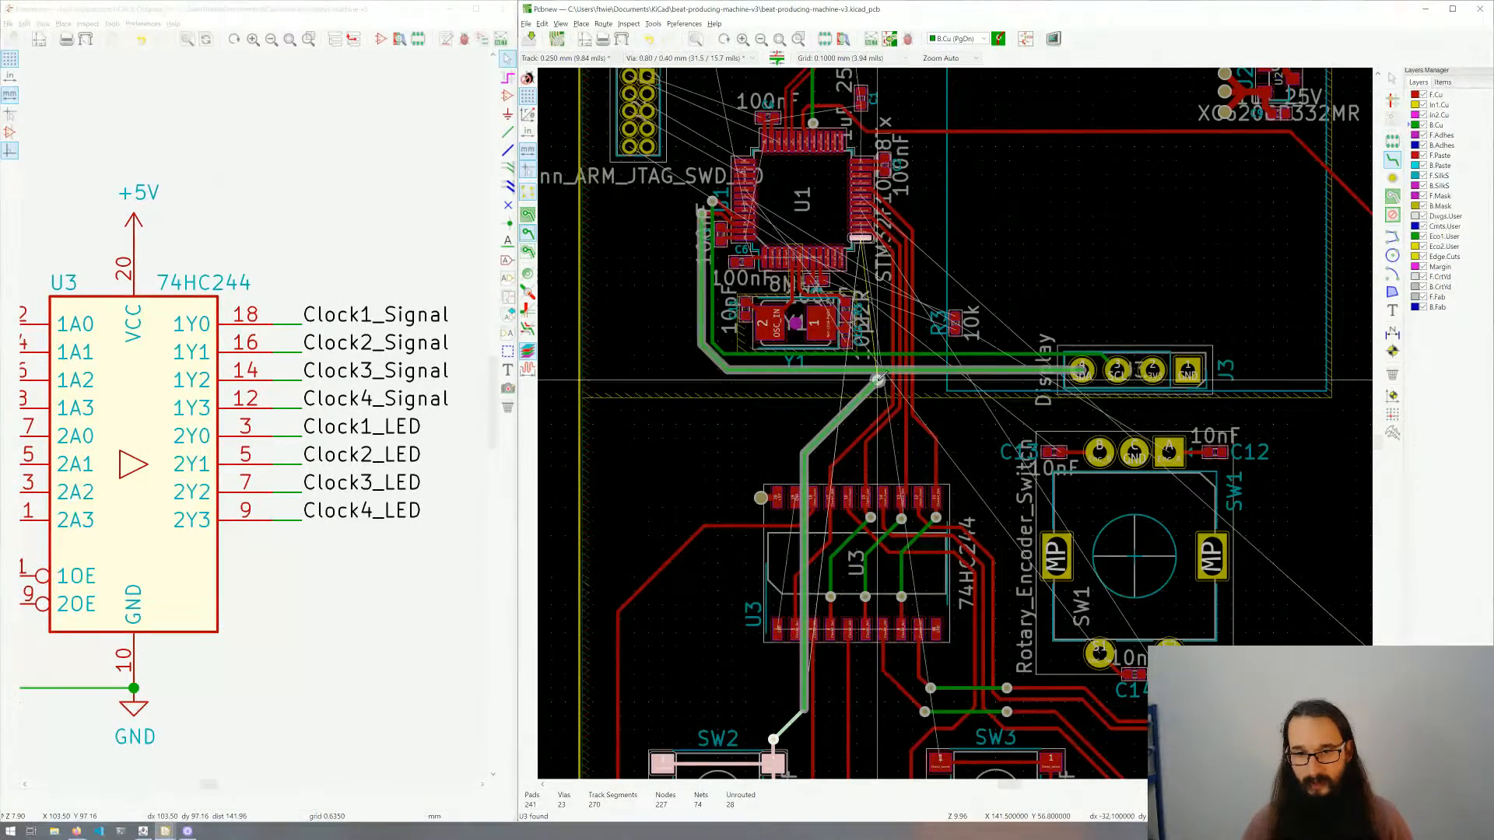
key("v")
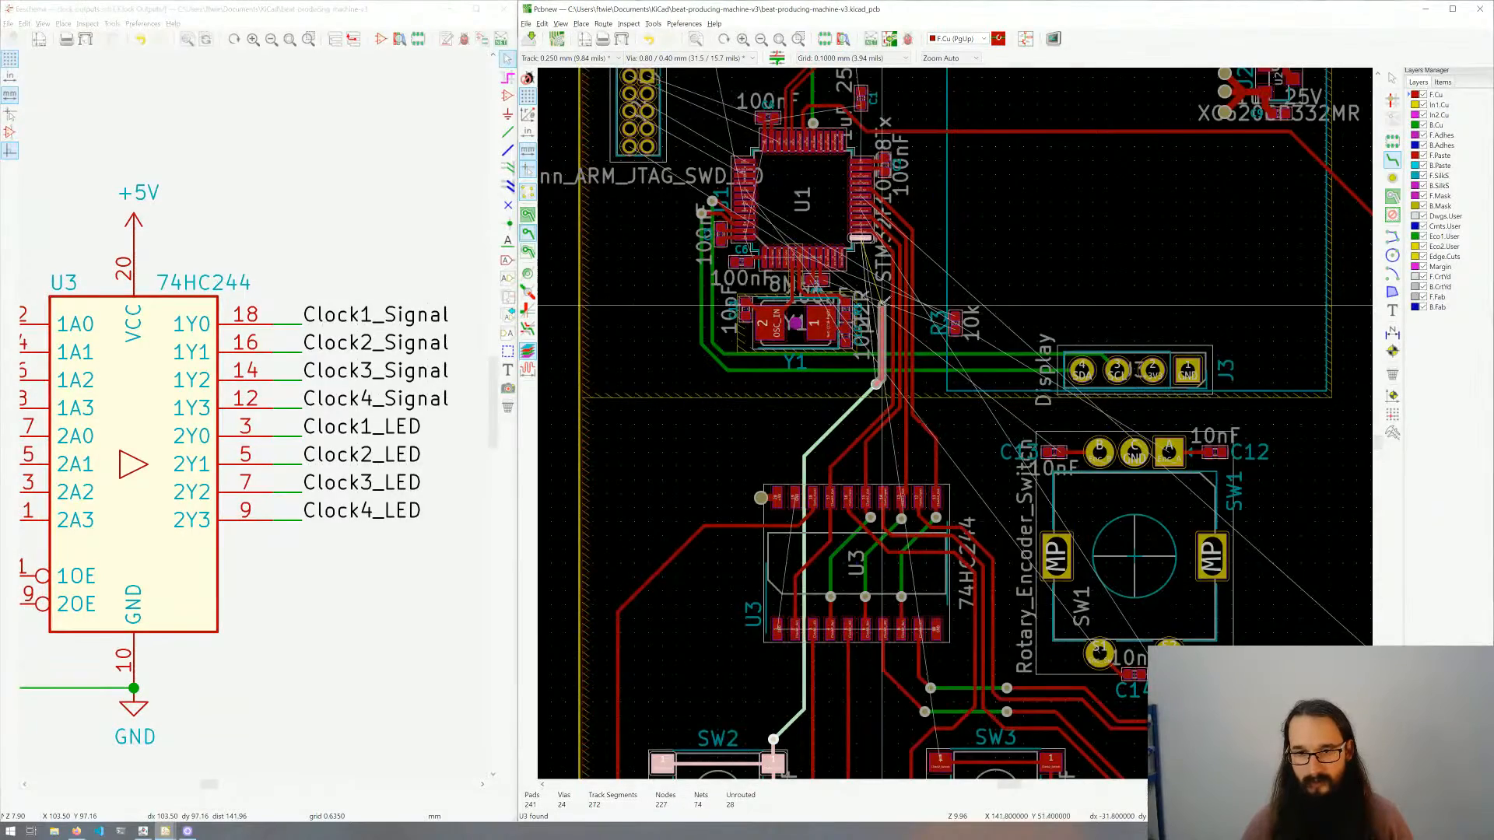
left_click(860, 239)
Step: Start the Clock2_Switch track on F.Cu from U1's pad 15 and place a via to B.Cu just beside U1
scroll(872, 311, "right", 3)
scroll(888, 335, "up", 1)
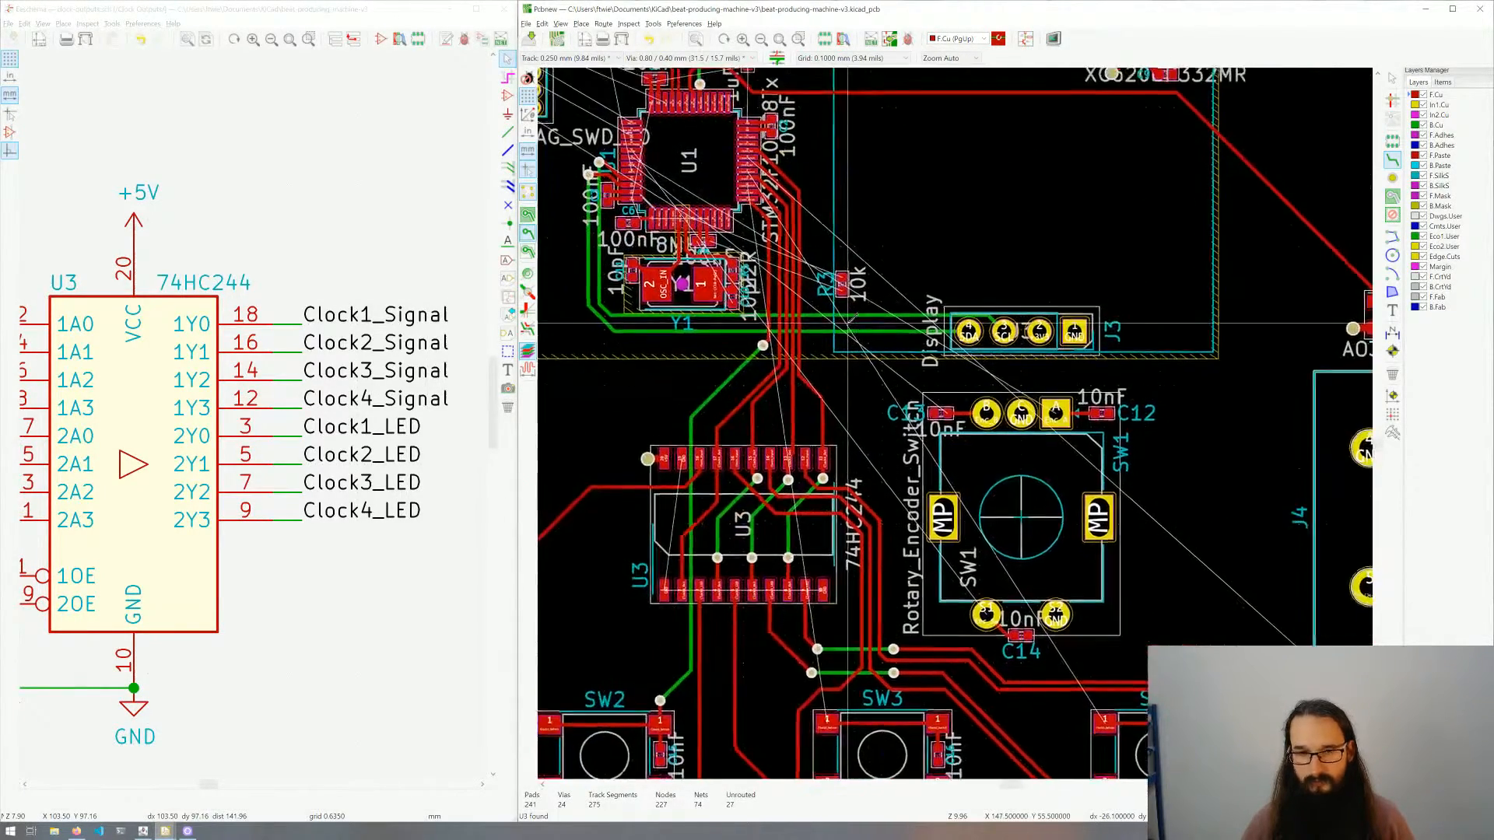
middle_click_drag(905, 478, 843, 489)
middle_click_drag(819, 246, 884, 376)
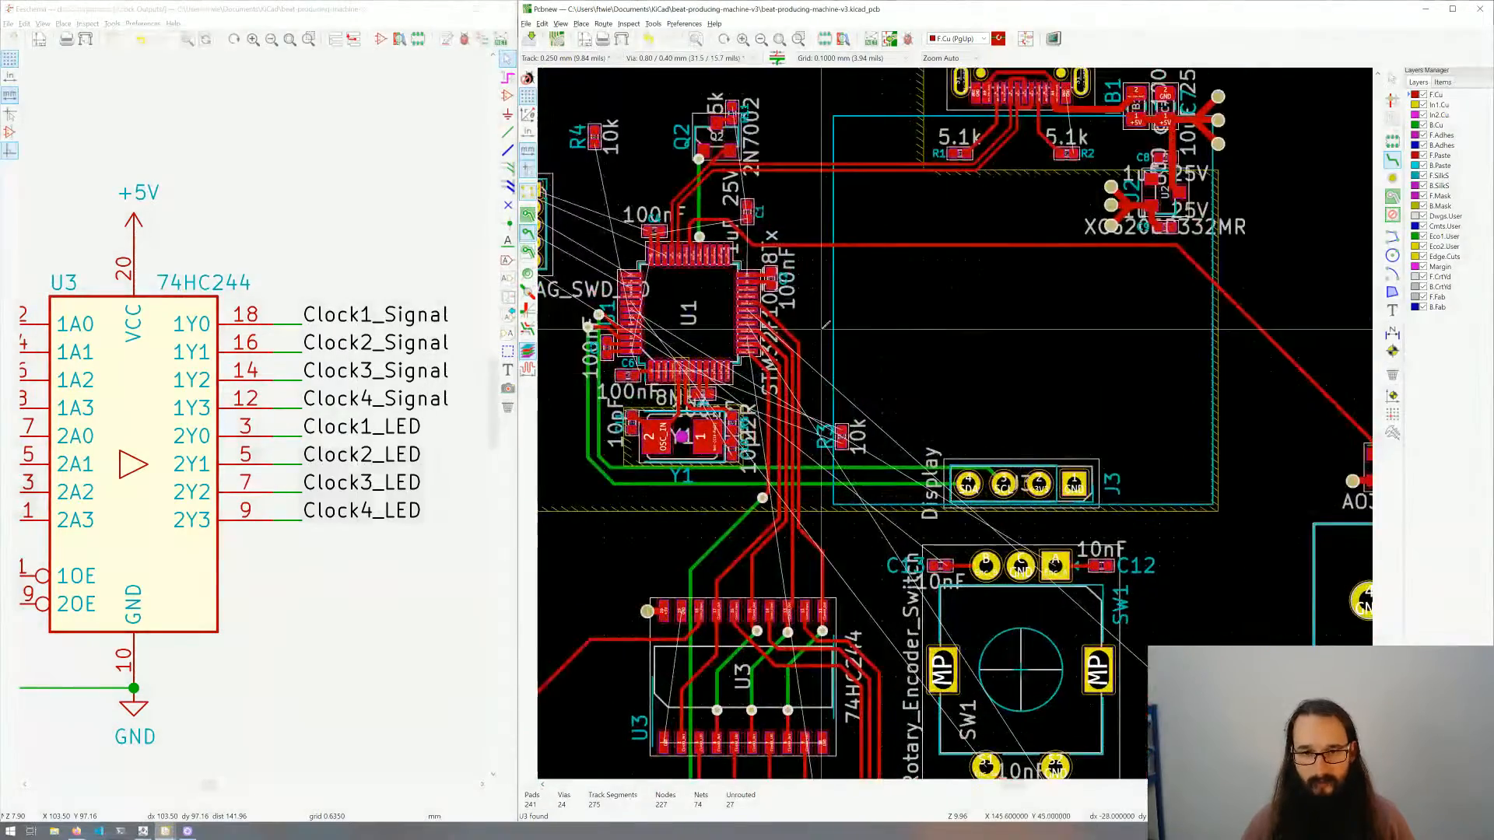
scroll(829, 327, "up", 3)
left_click(781, 443)
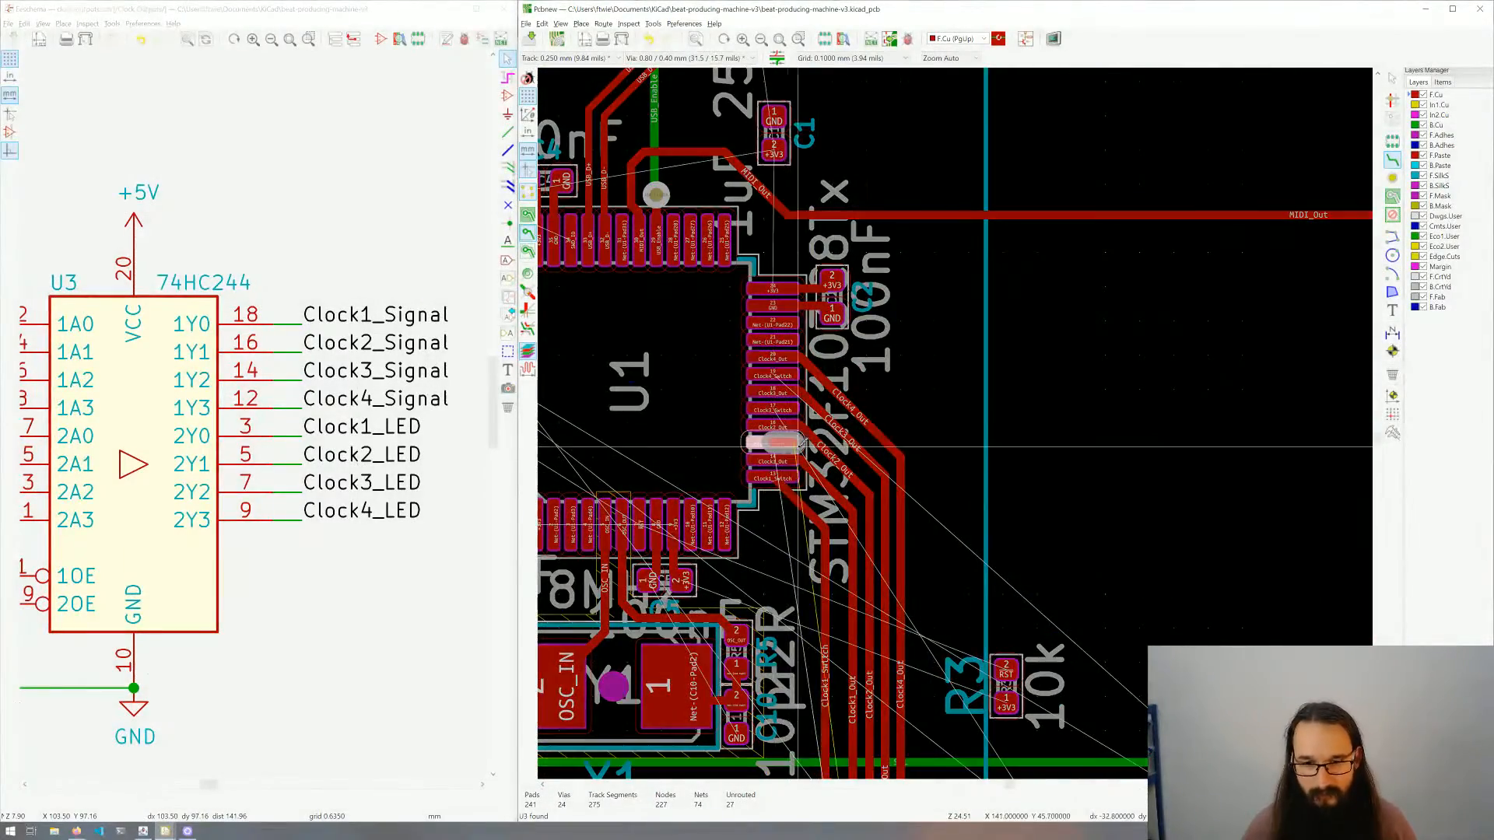
key("v")
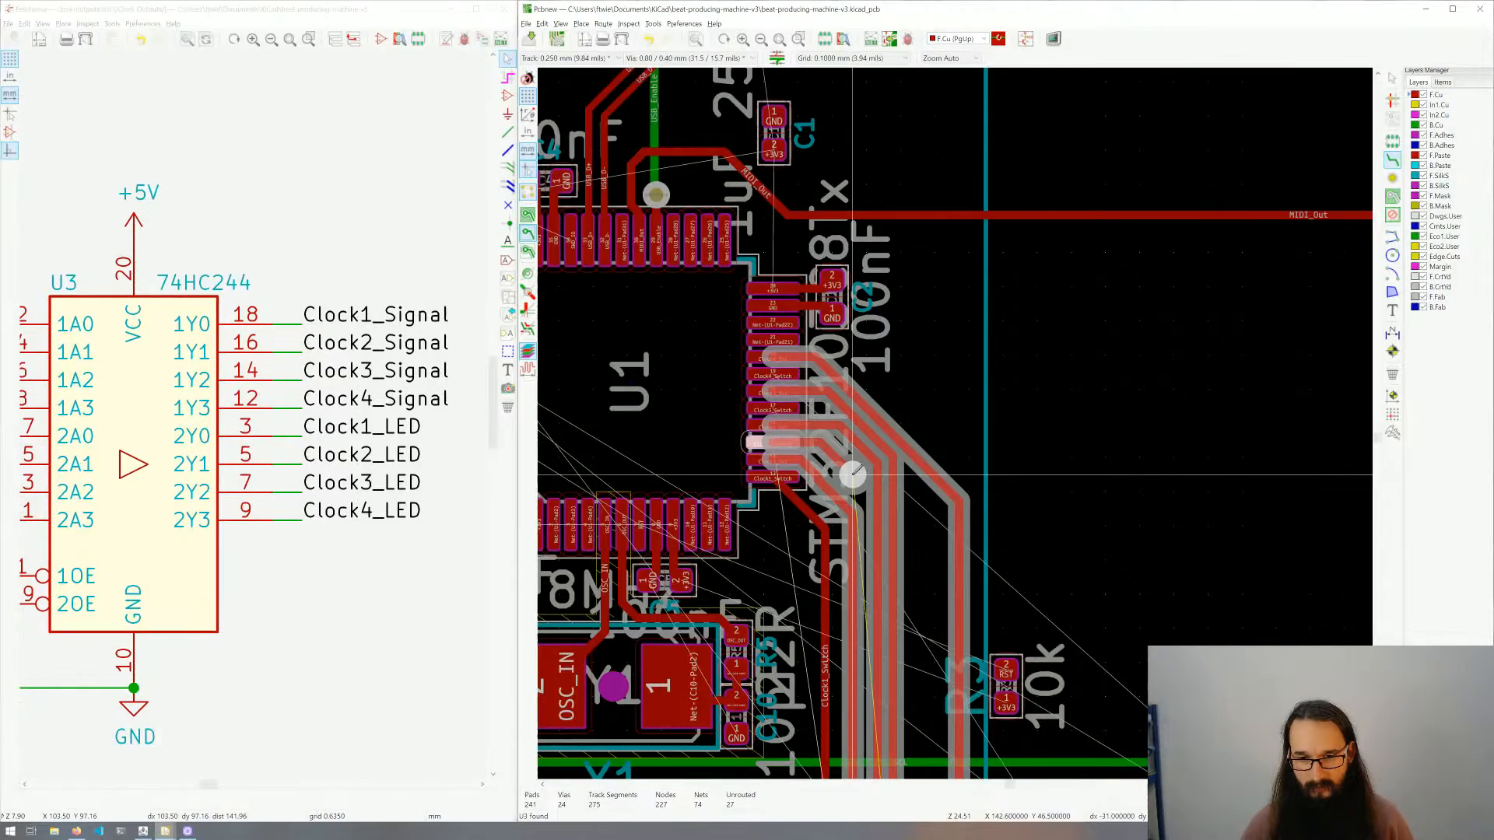
left_click(854, 472)
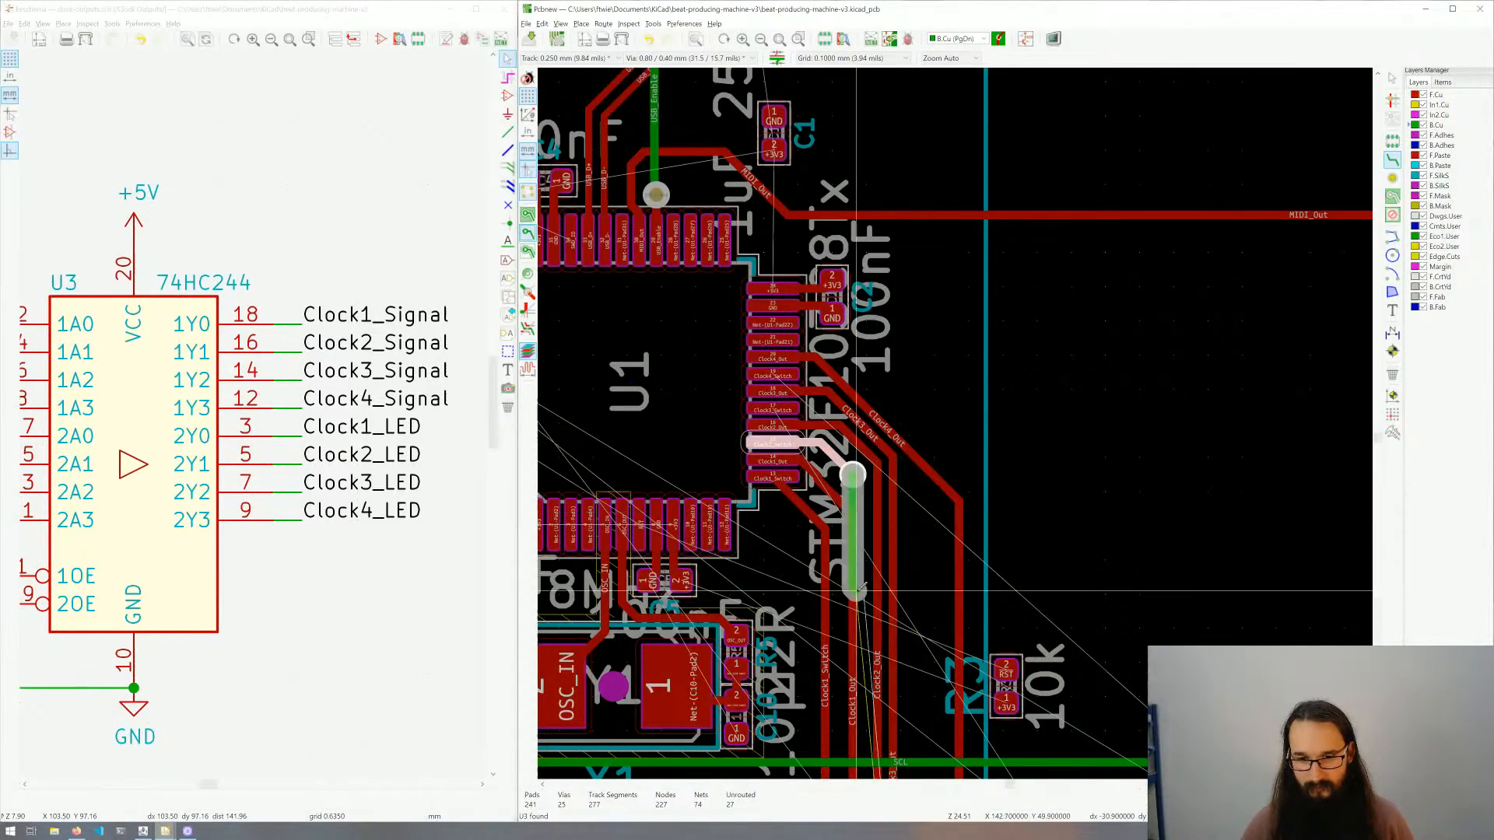
Step: Continue Clock2_Switch on B.Cu around the display connector and rotary encoder, then via back to F.Cu and connect it to SW3's pad 1
scroll(979, 614, "down", 1)
scroll(956, 424, "down", 3)
middle_click_drag(1118, 443, 830, 311)
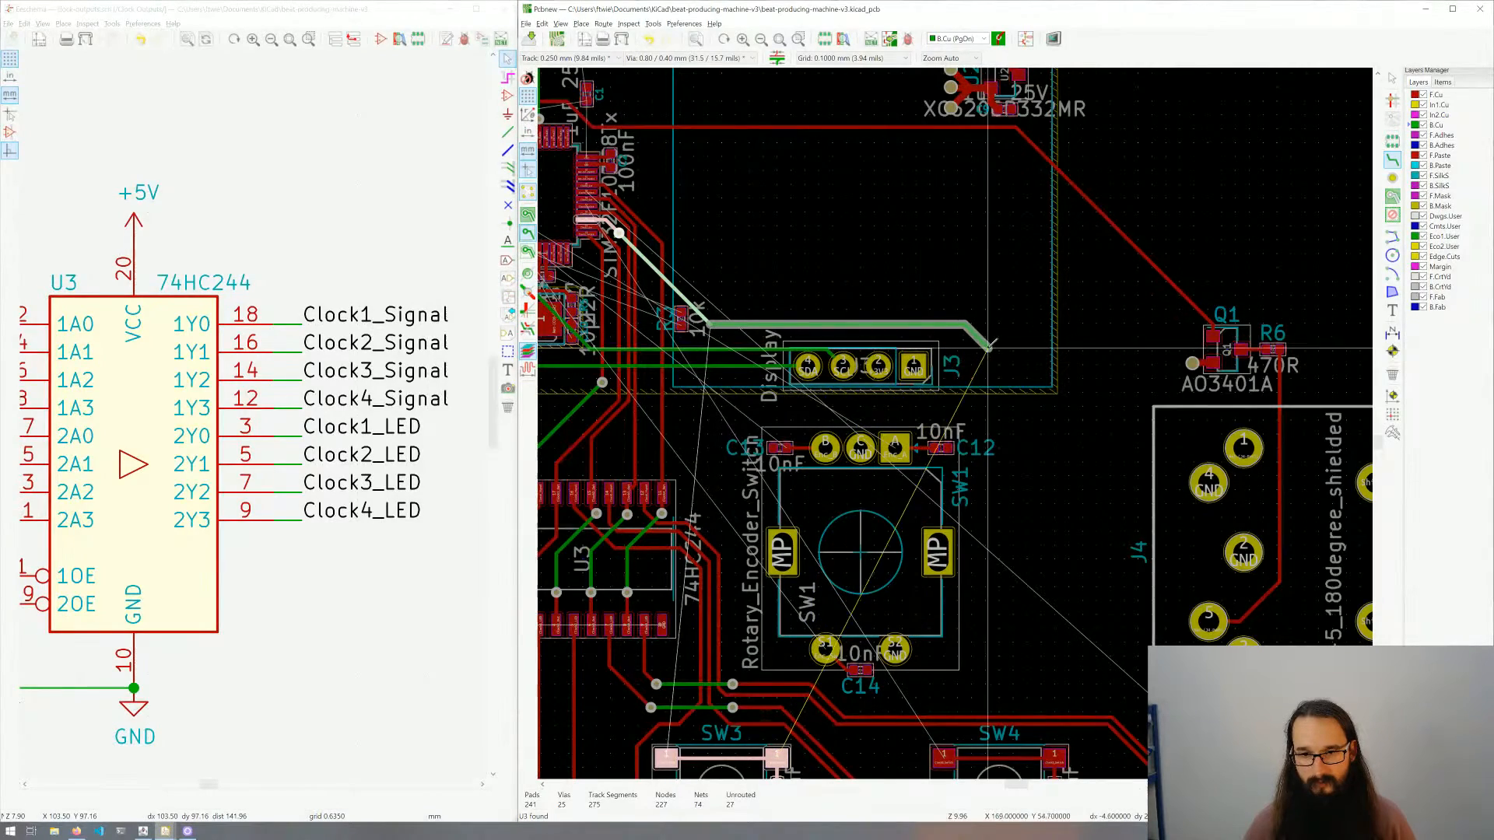
scroll(1000, 358, "down", 3, "shift")
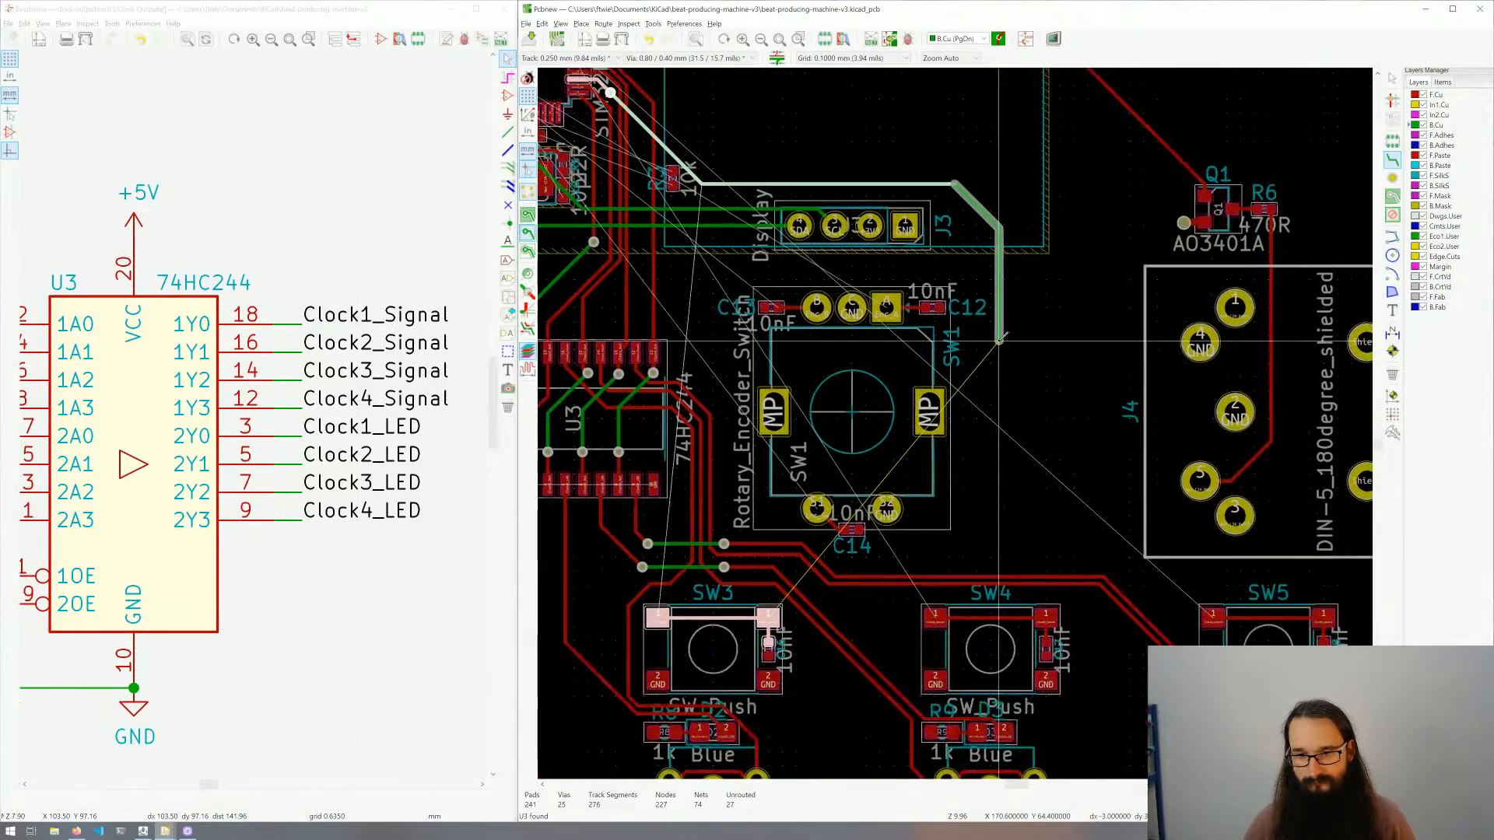
left_click(1005, 363)
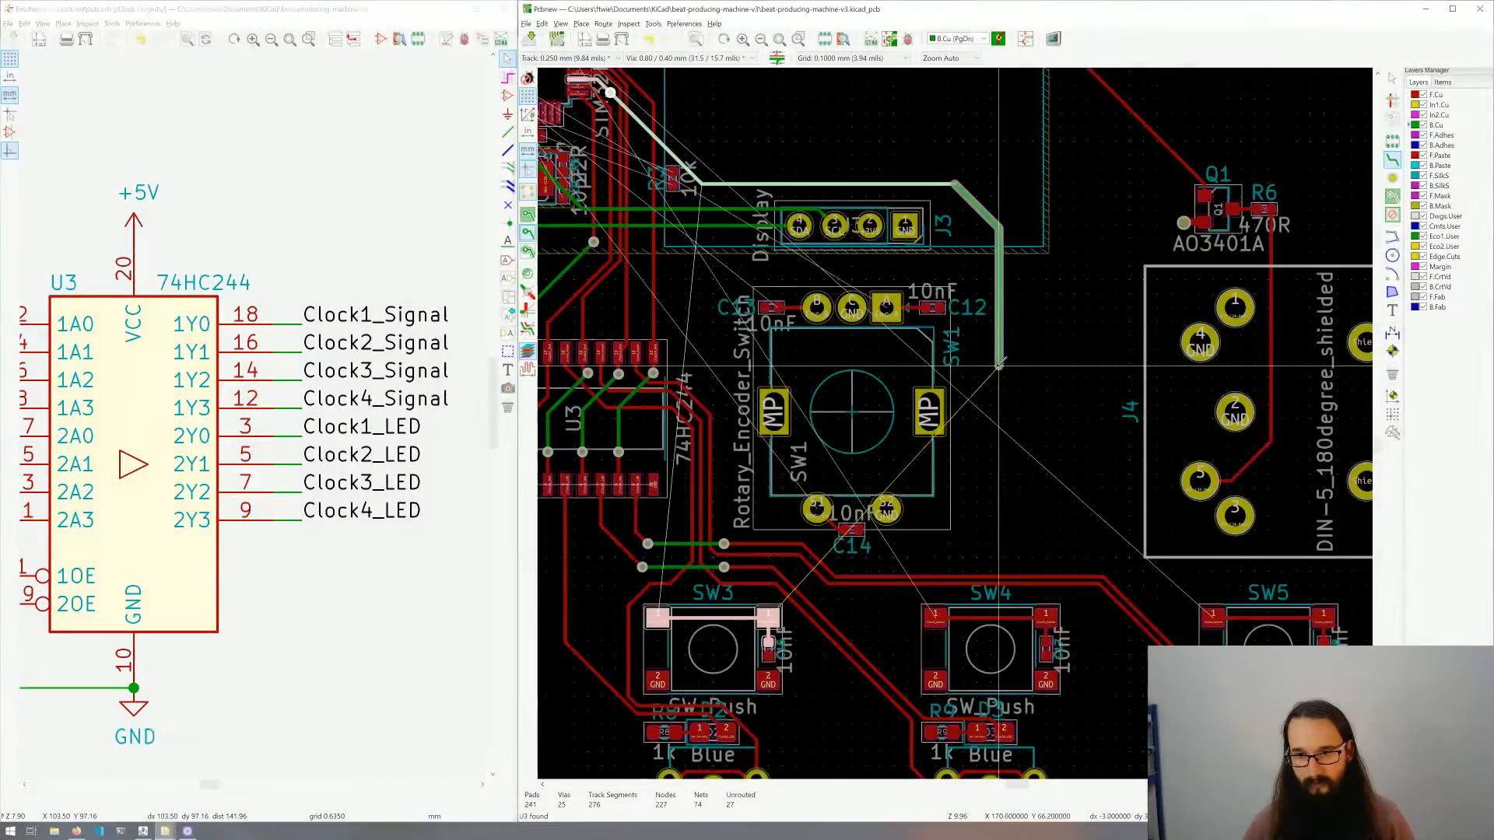
left_click(969, 530)
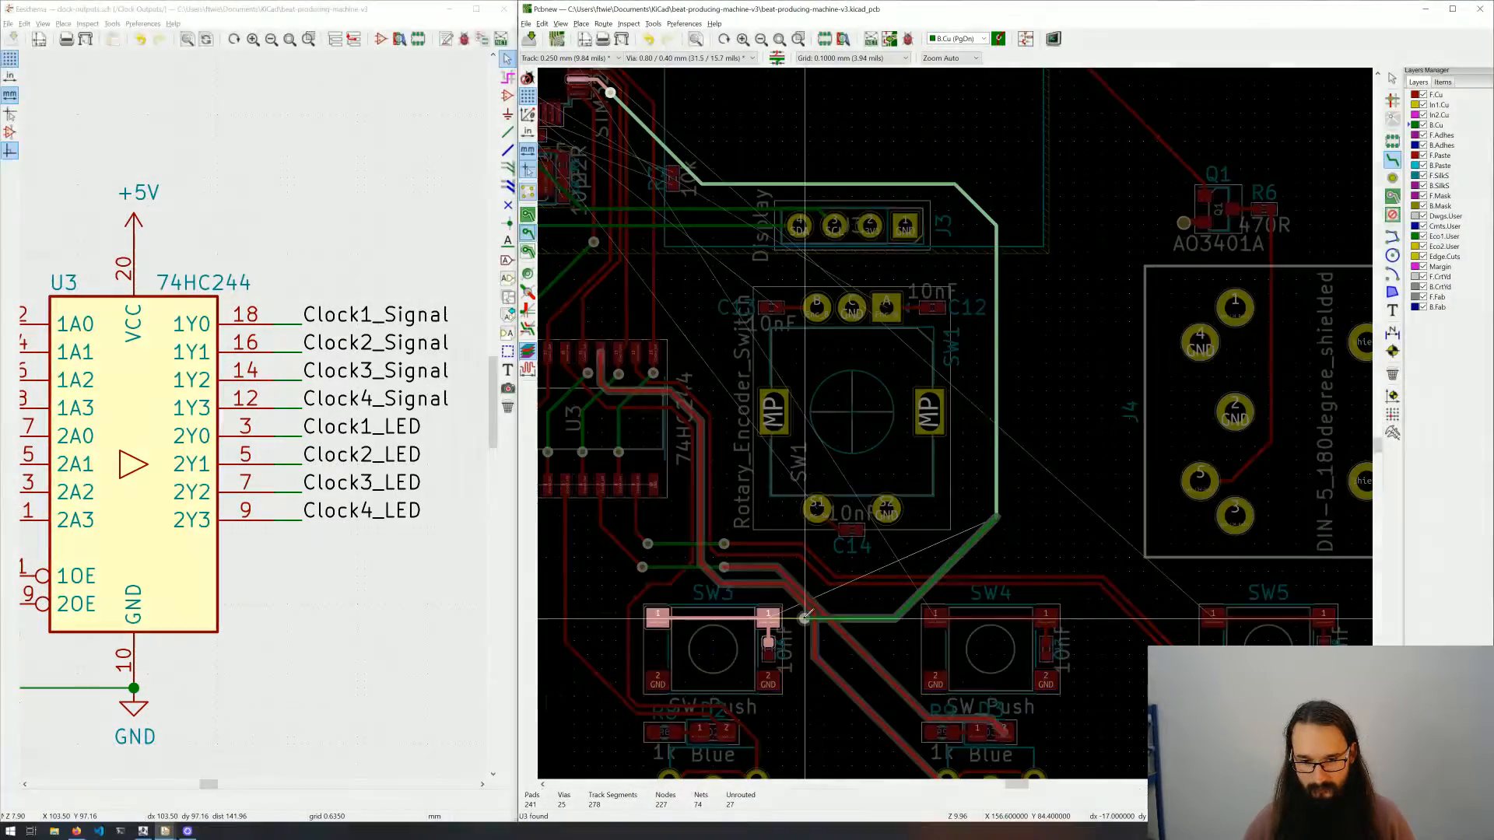
key("v")
left_click(805, 617)
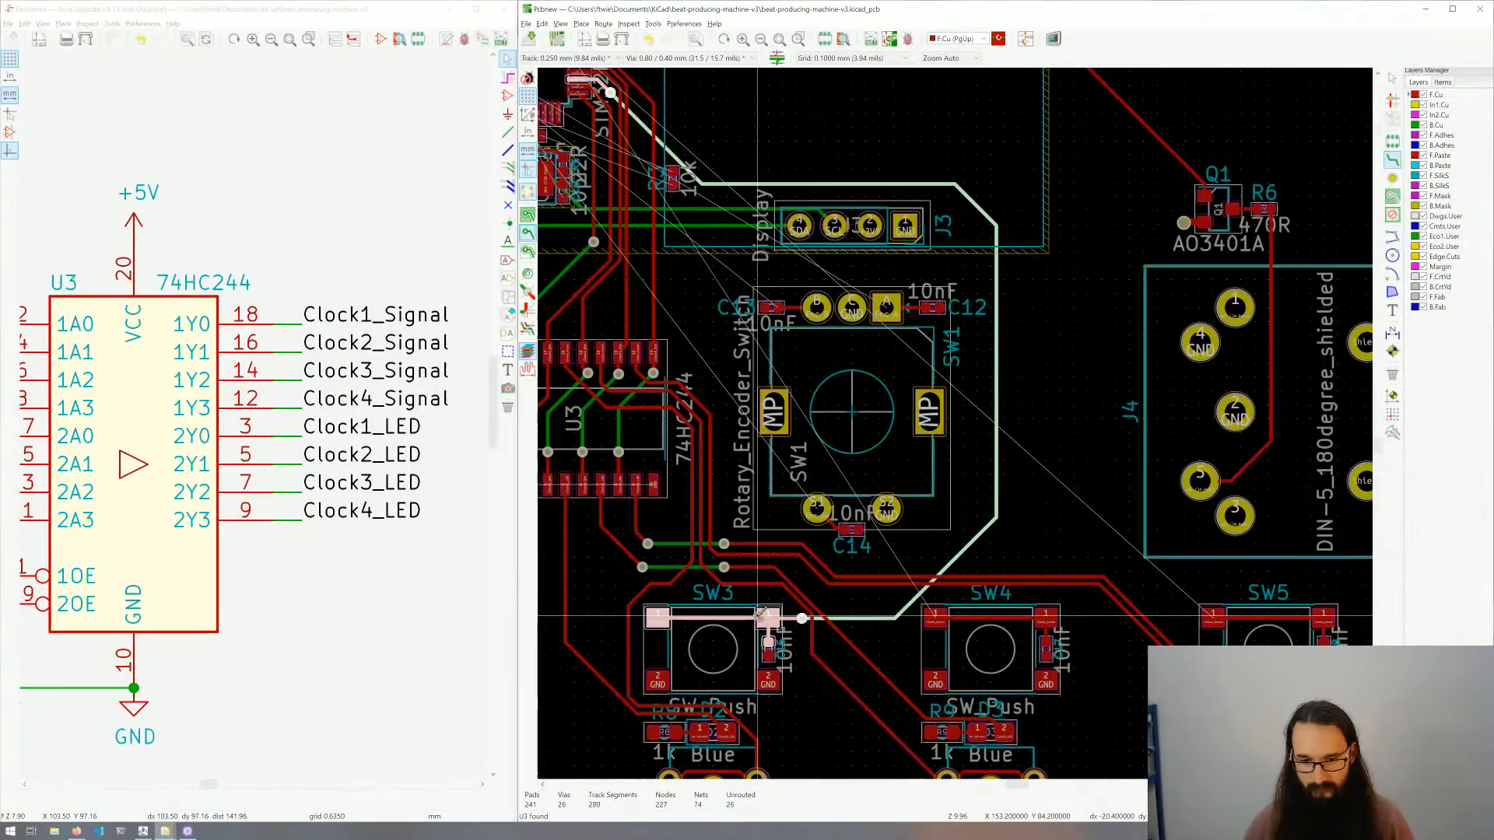
key("Escape")
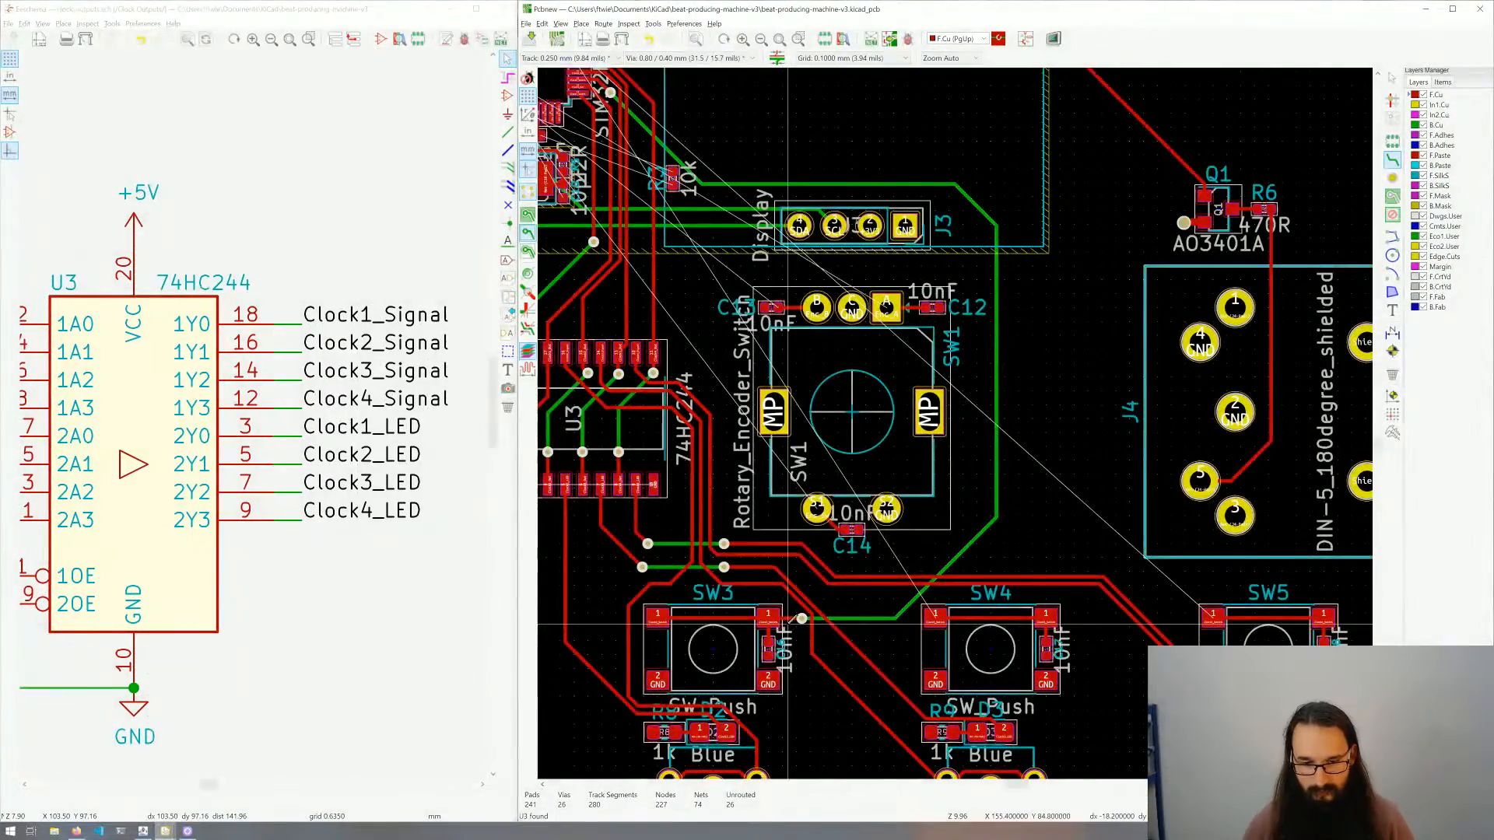
Step: Delete the short Clock2_Switch segment between SW3's pad 1 and its via and reroute it on F.Cu
scroll(795, 620, "up", 6)
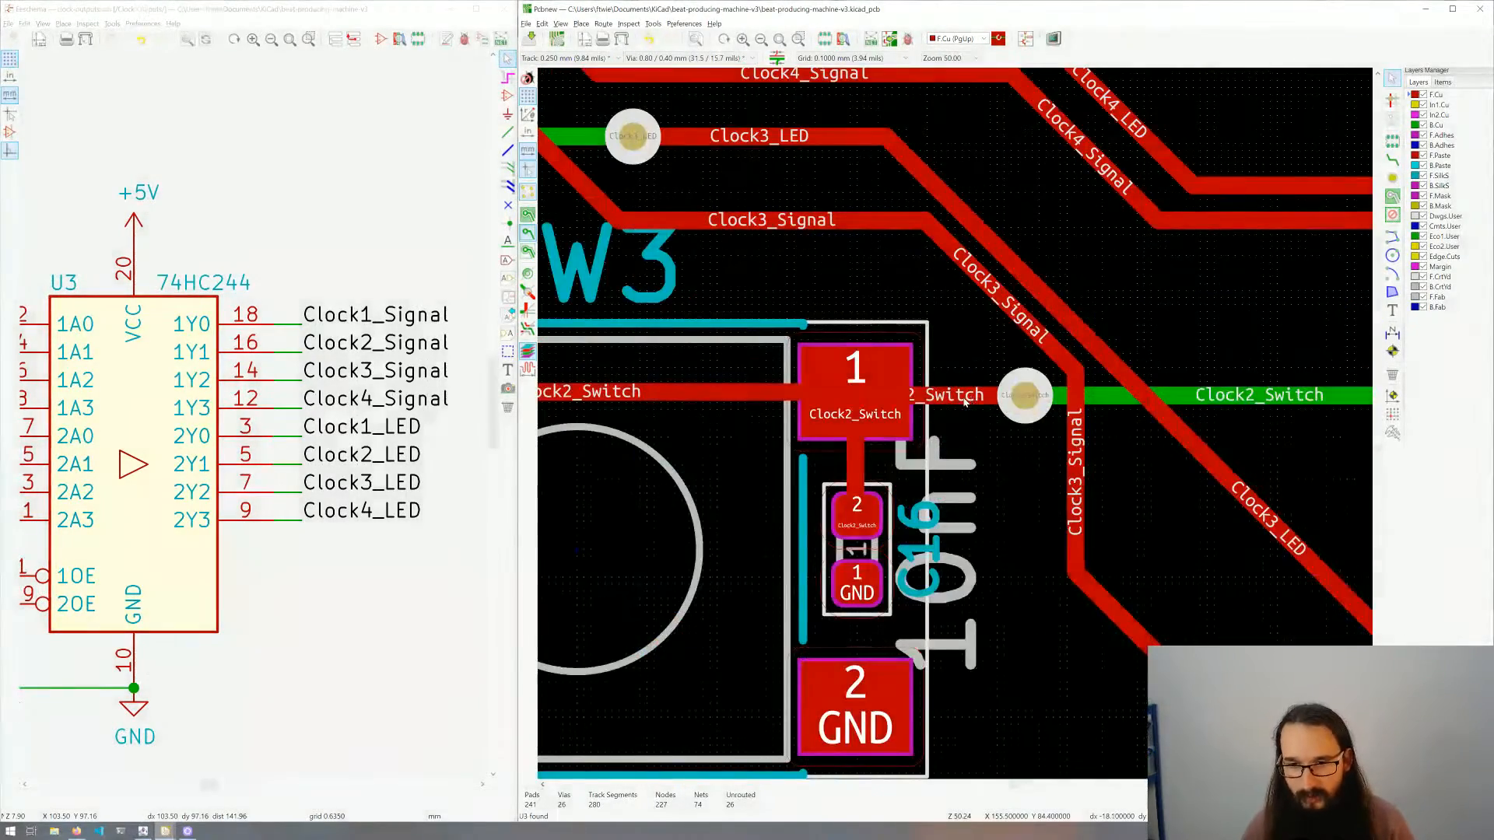
left_click(965, 401)
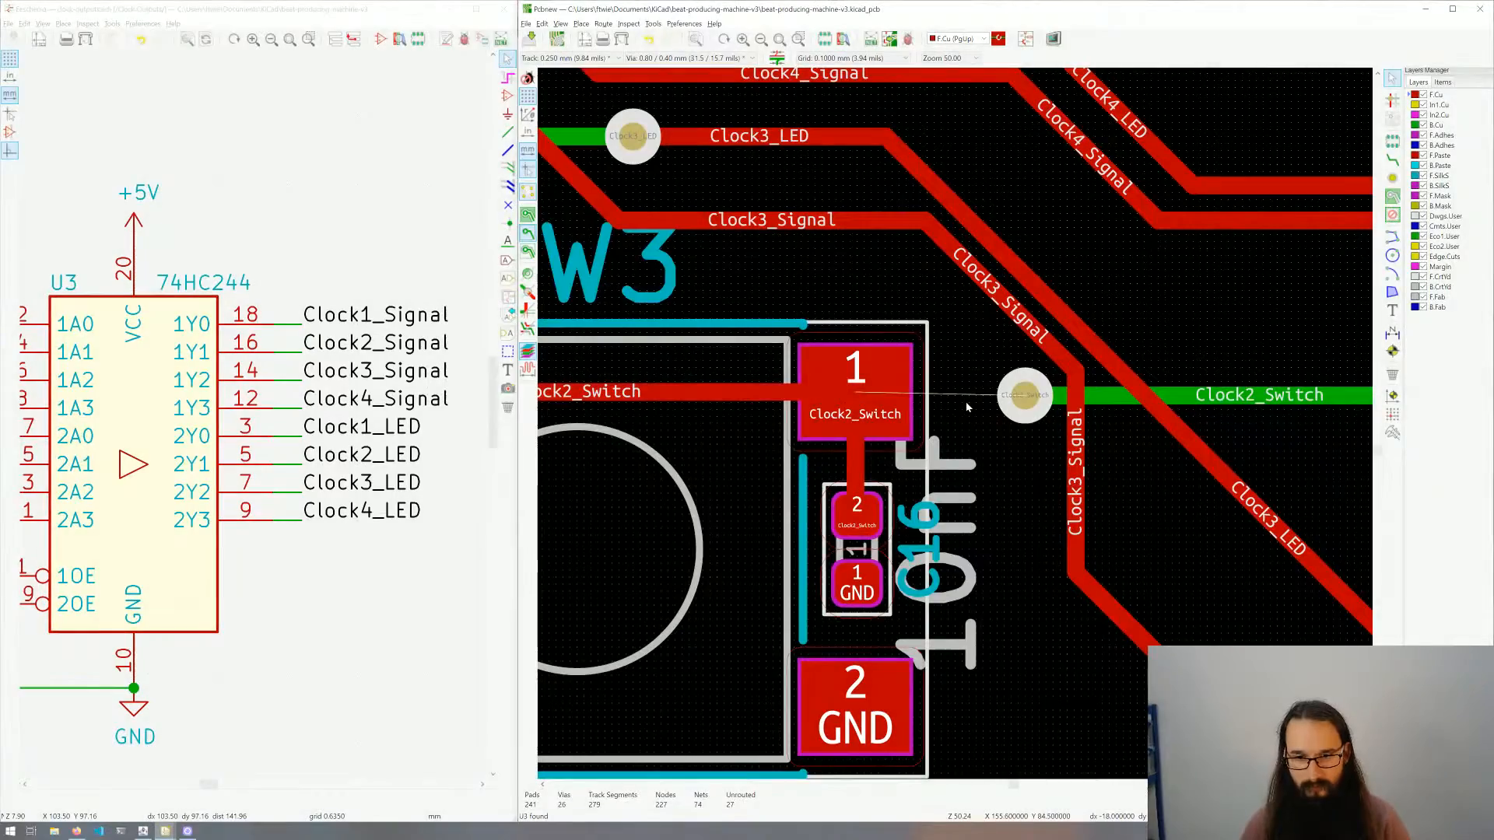
key("Delete")
key("x")
left_click(892, 385)
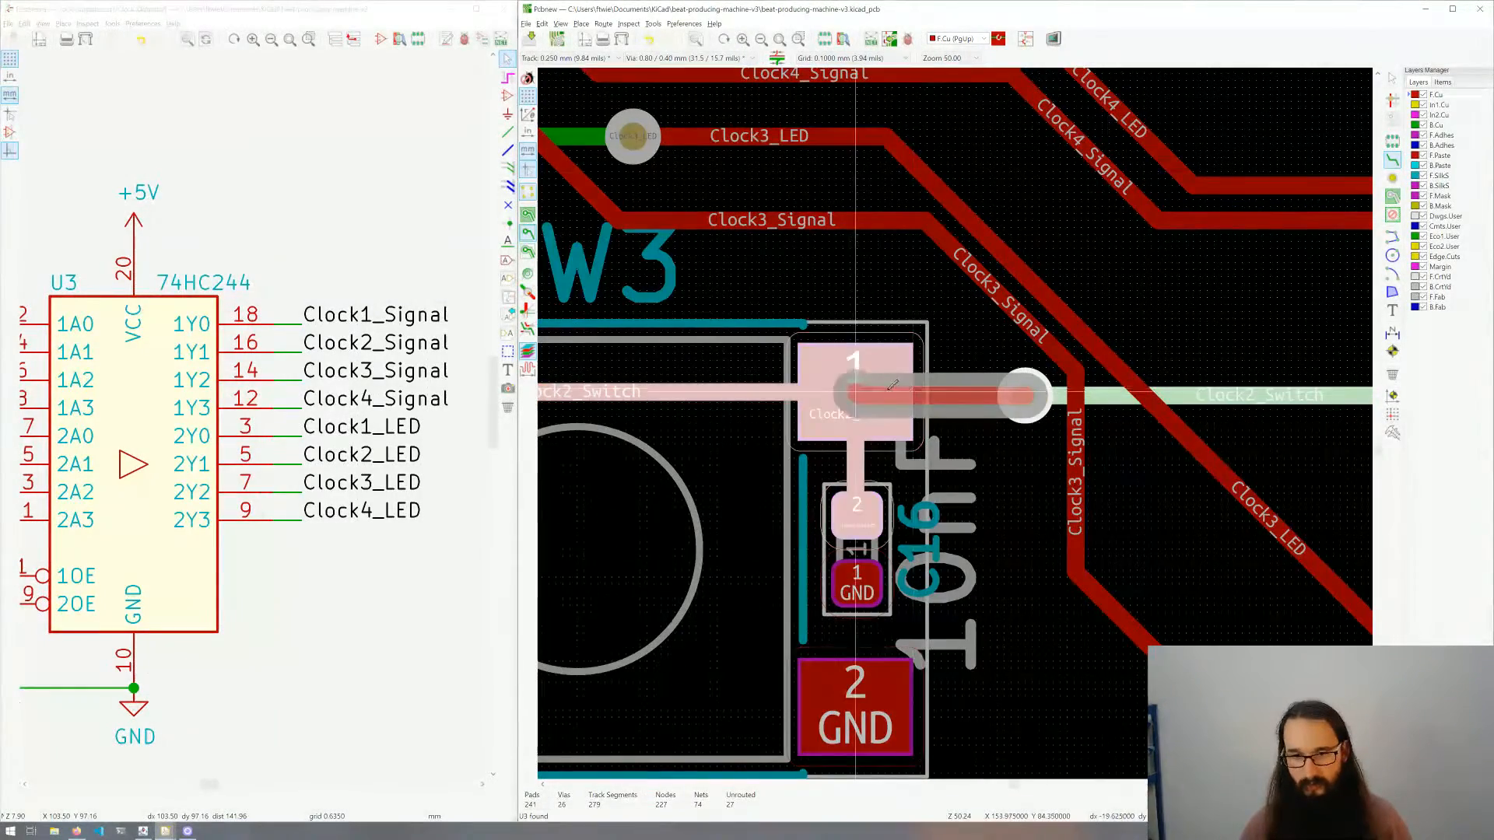
Step: Start the Clock3_Switch track on F.Cu from U1's pad 17 and place a via to B.Cu beside the Clock3_Out track
scroll(888, 395, "down", 6)
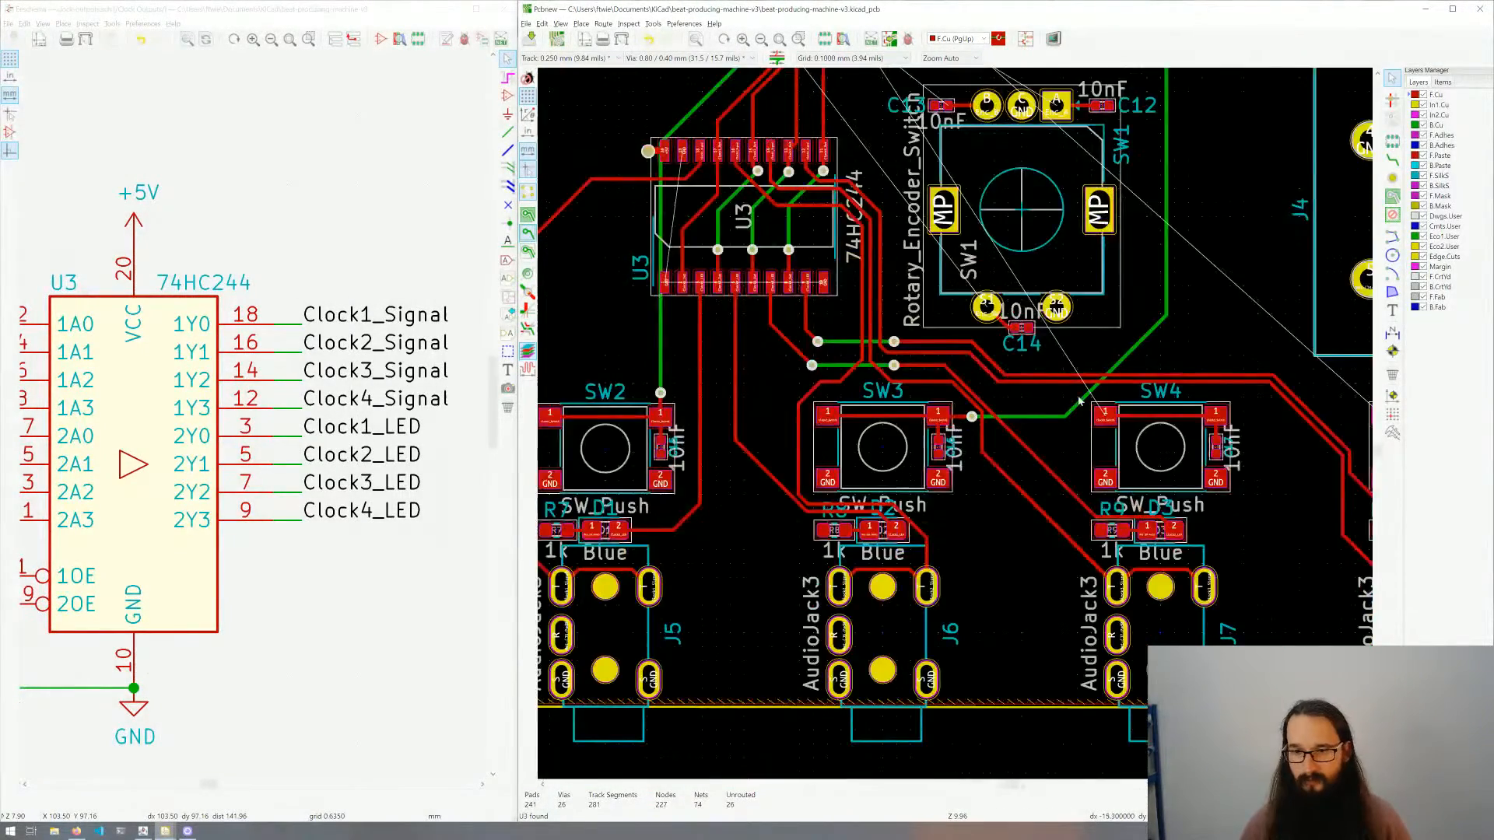
middle_click_drag(888, 354, 1108, 707)
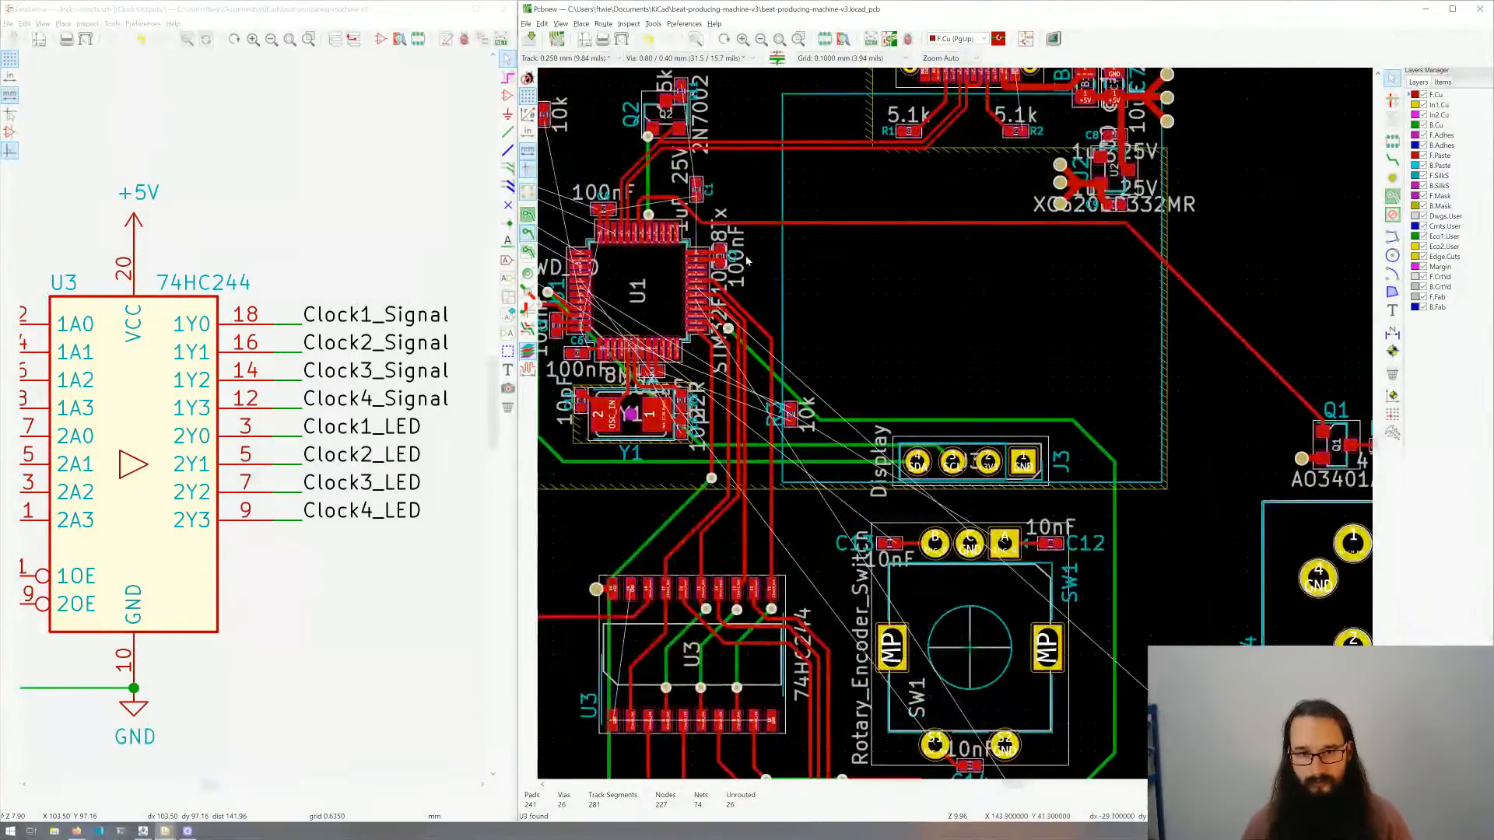
scroll(956, 427, "up", 6)
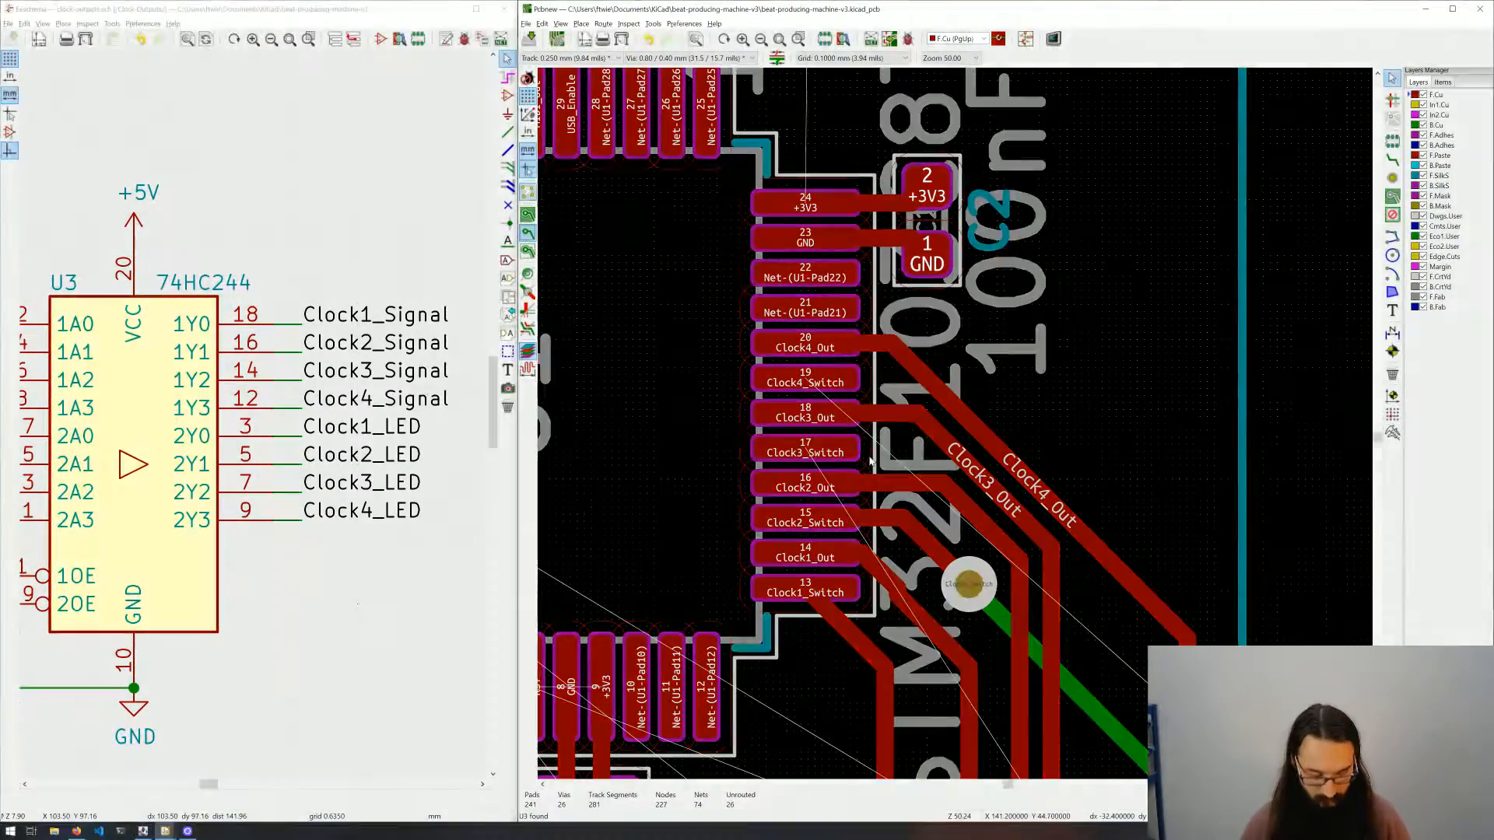
key("x")
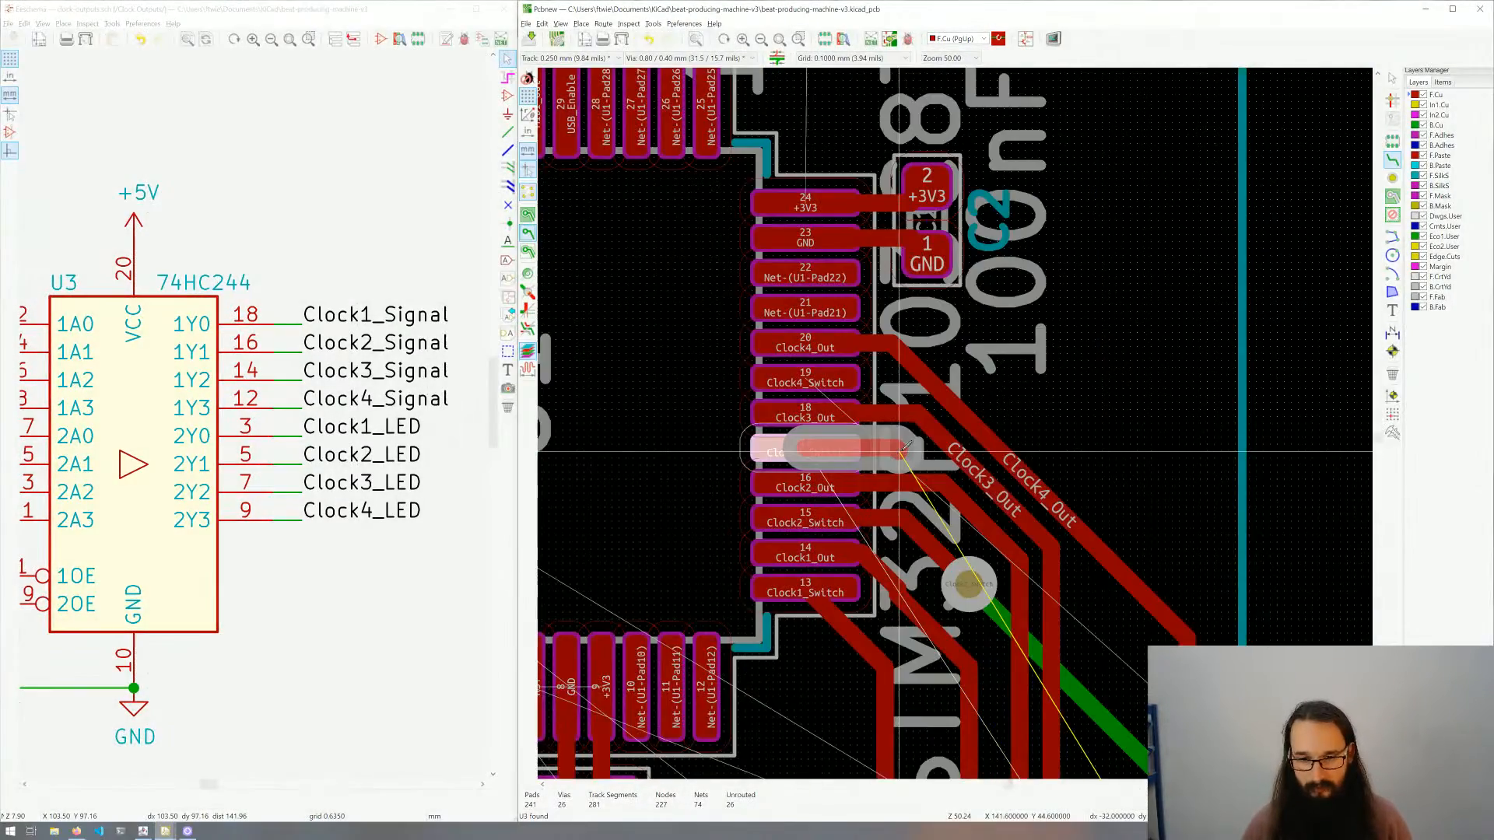
key("v")
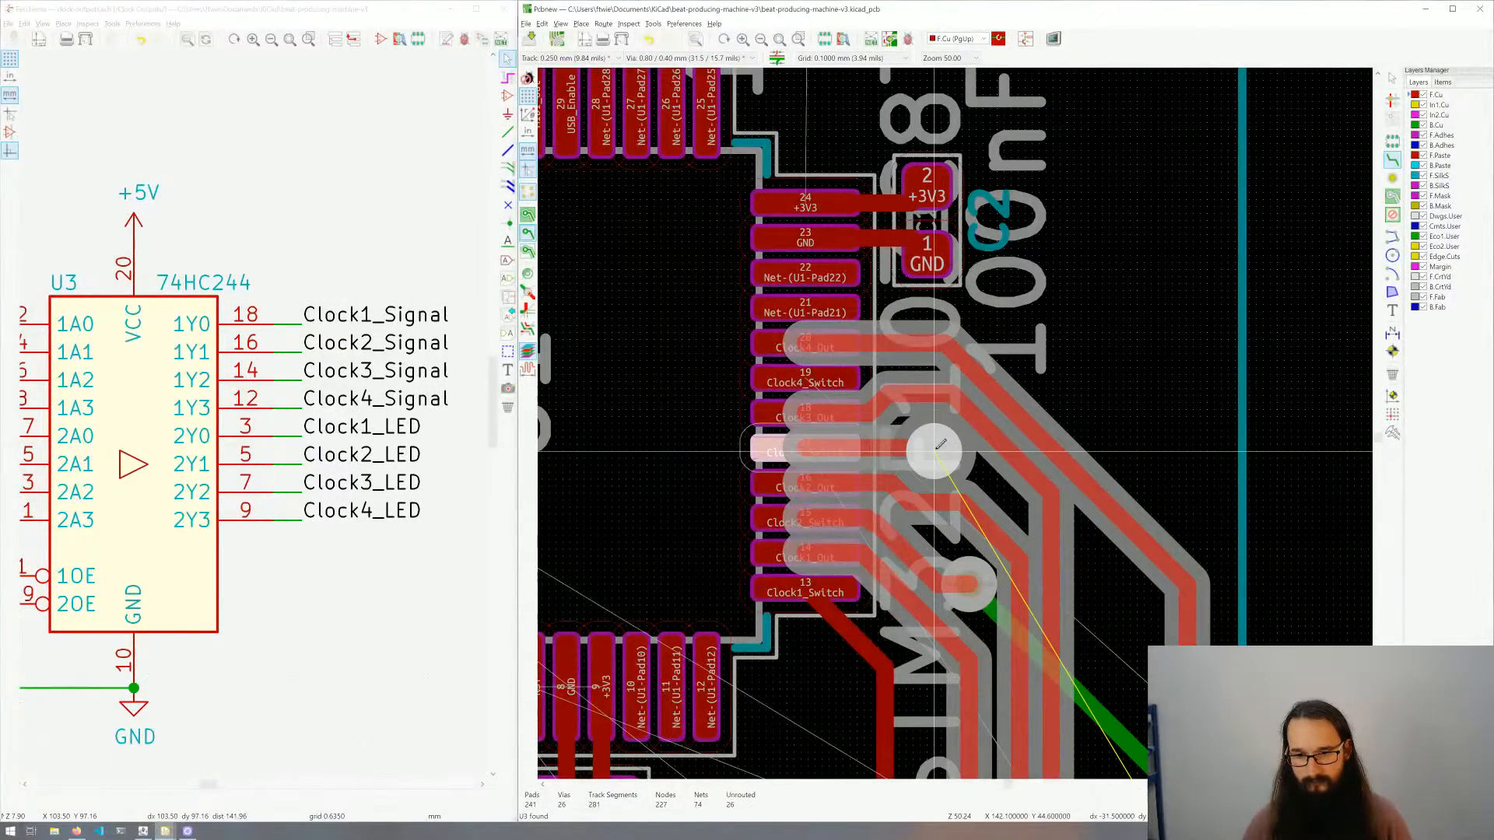
left_click(935, 449)
Step: Continue Clock3_Switch on B.Cu alongside Clock2_Switch, around the display connector and rotary encoder, ending with a via on the track between SW4's two pads 1
scroll(1051, 447, "down", 4)
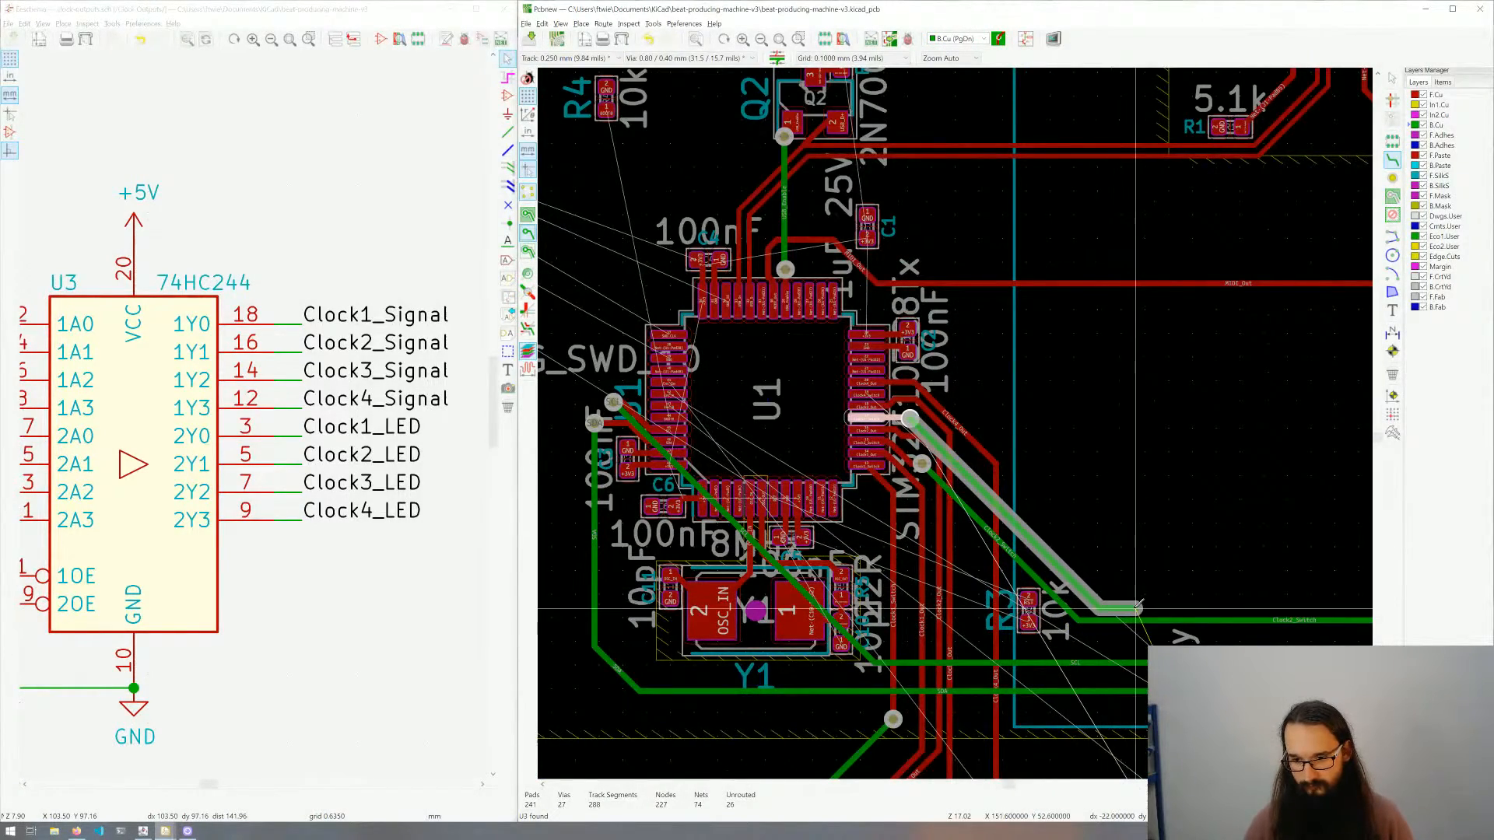
middle_click_drag(1202, 609, 774, 399)
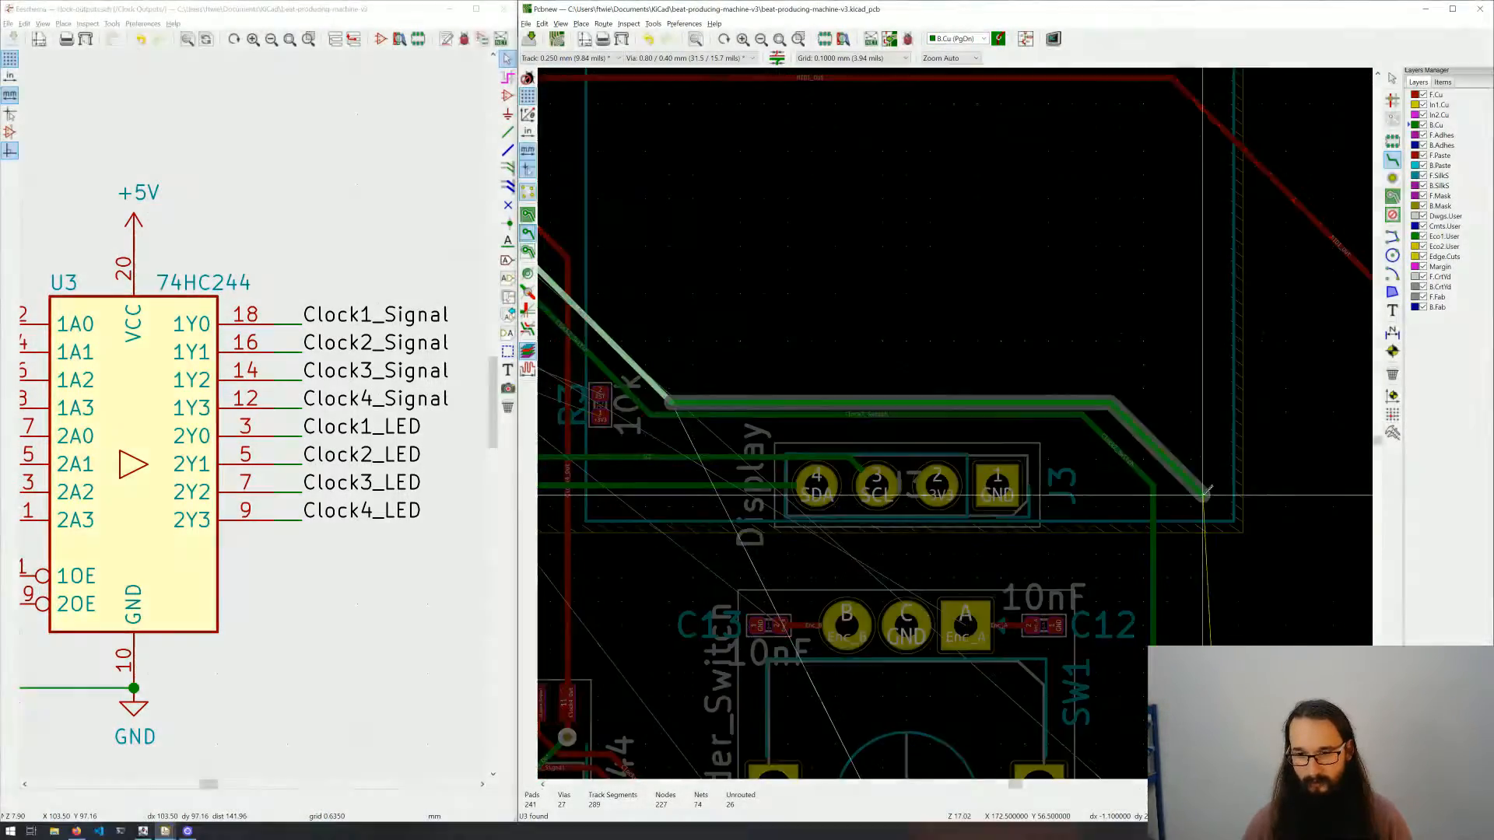
middle_click_drag(1221, 571, 1066, 393)
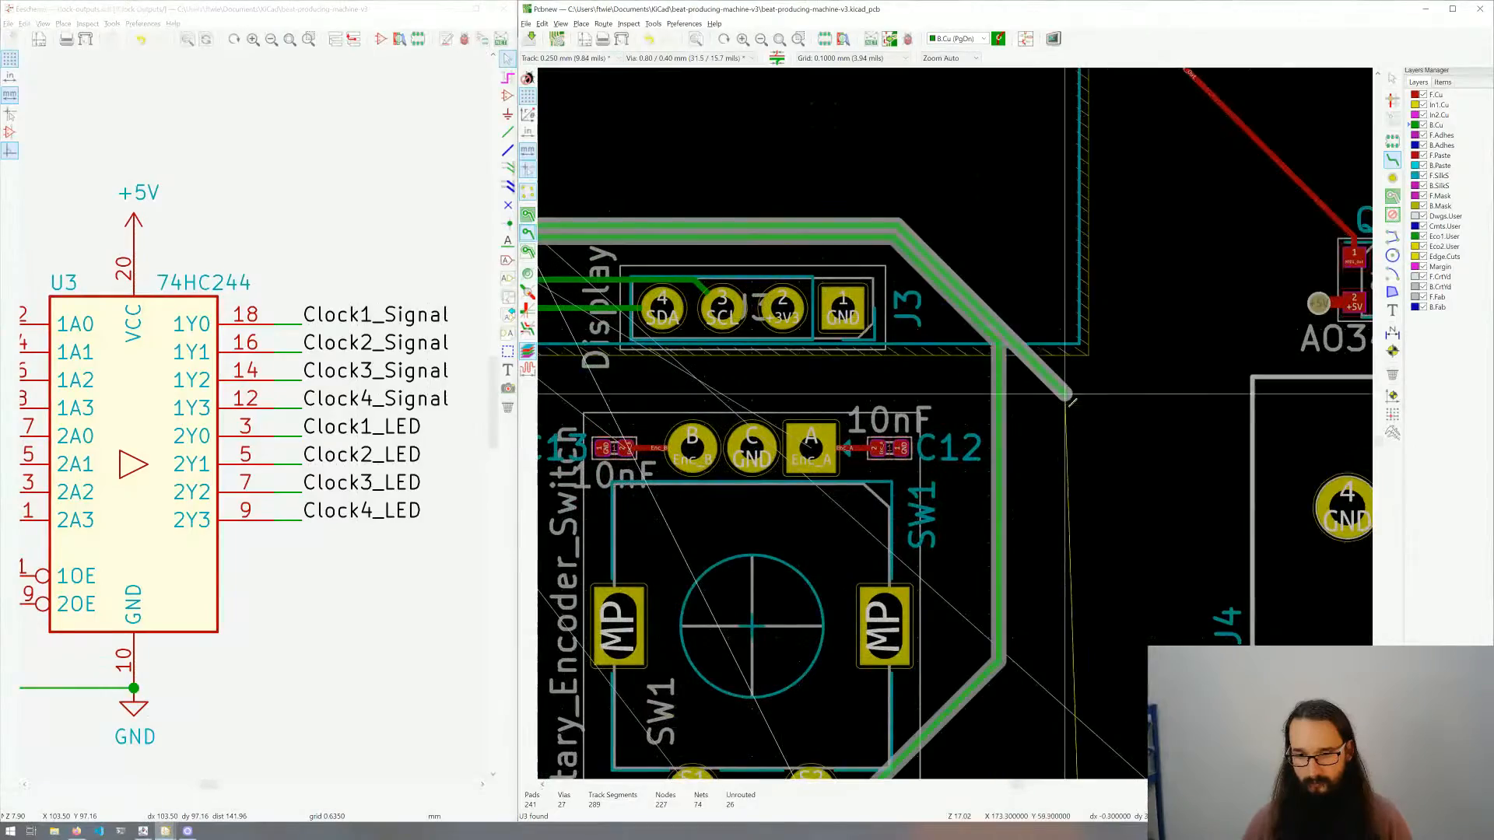
left_click(1010, 300)
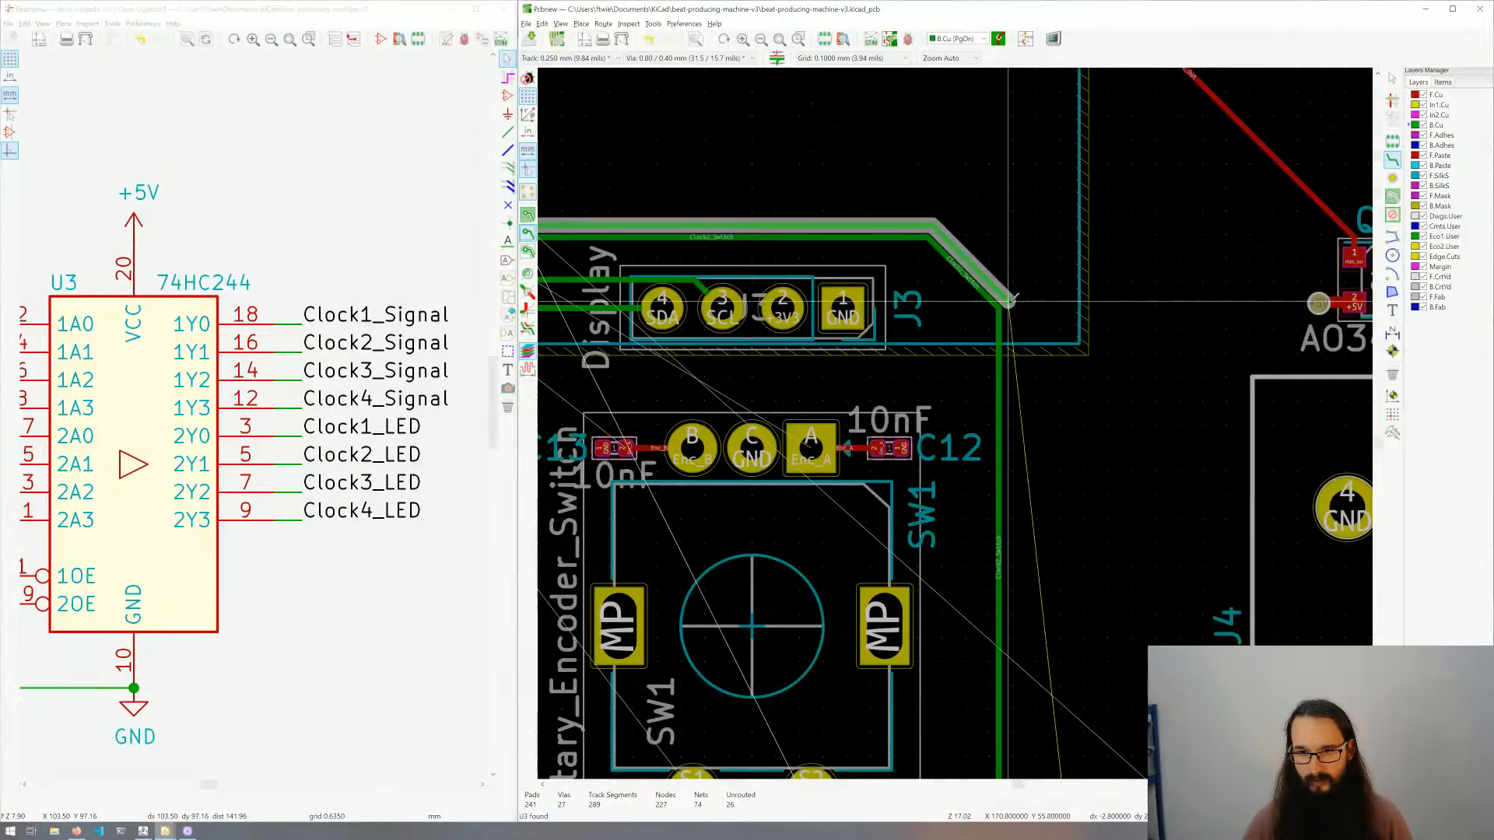
scroll(1010, 300, "down", 3)
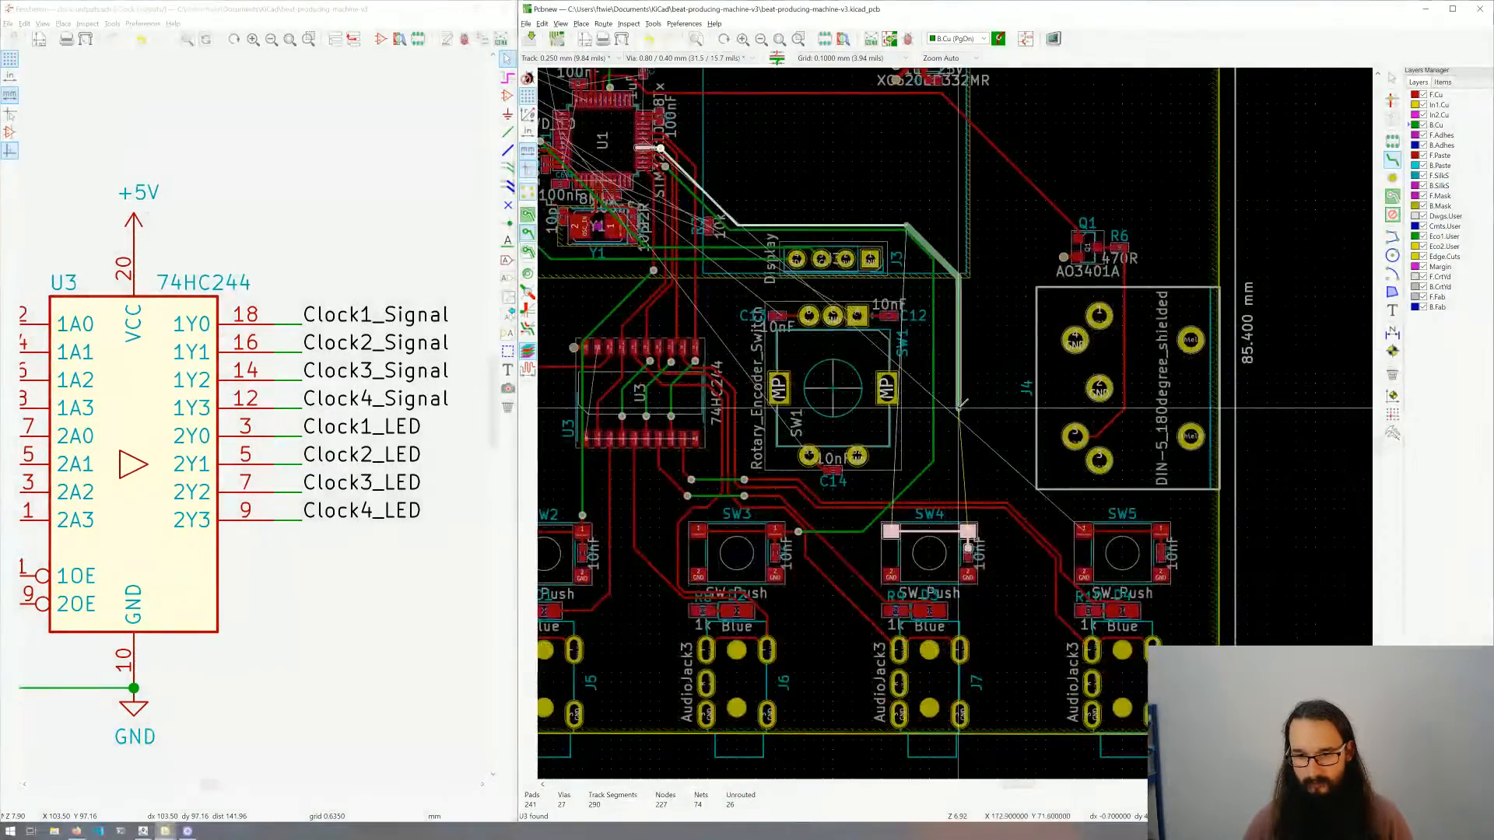
scroll(961, 405, "up", 3)
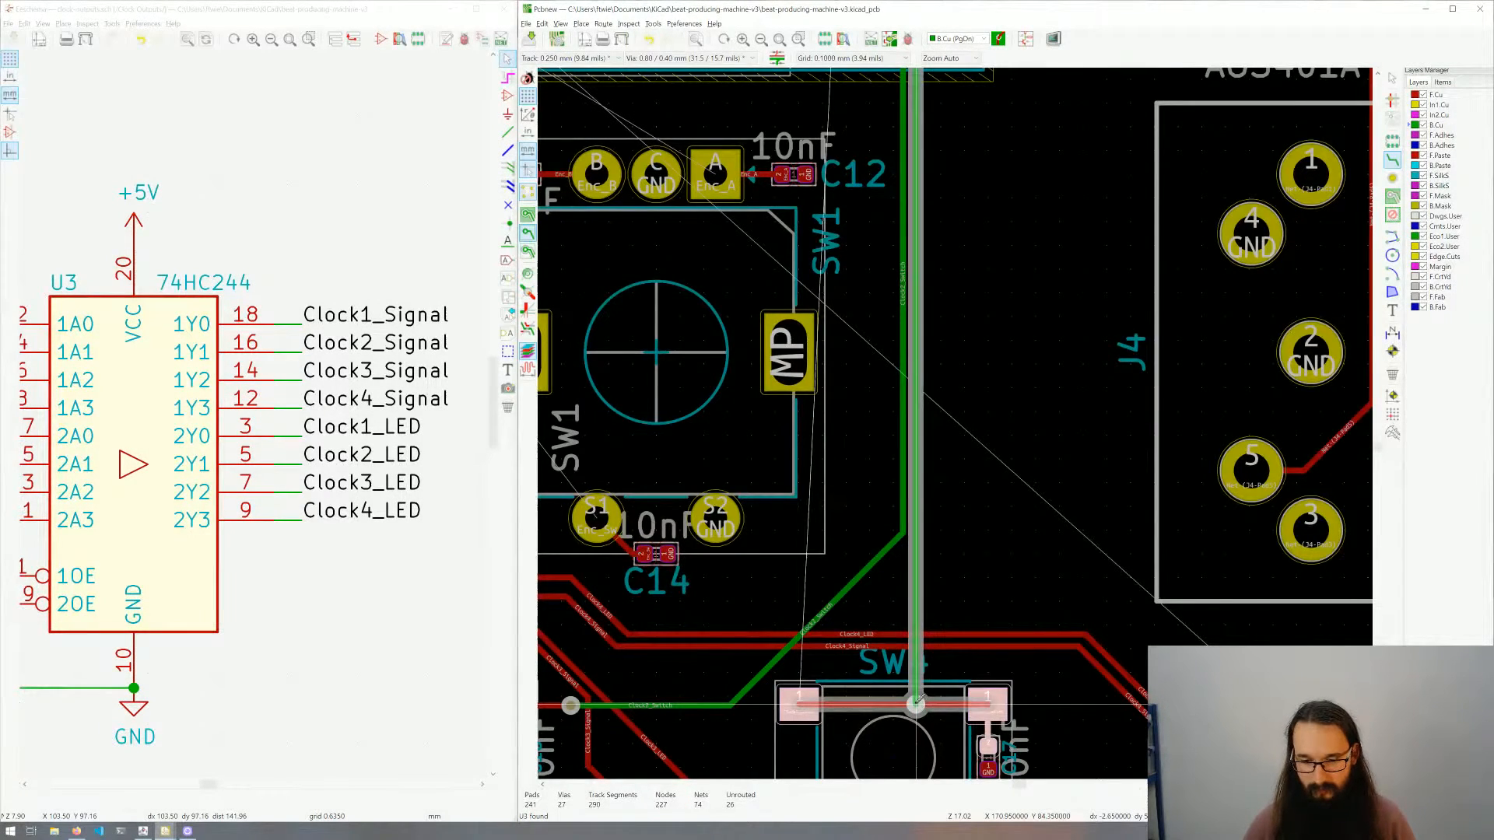
left_click(917, 702)
Step: Start the Clock4_Switch track on F.Cu from U1's pad 19 and place a via to B.Cu just beside U1
scroll(951, 660, "down", 5)
scroll(929, 515, "up", 2)
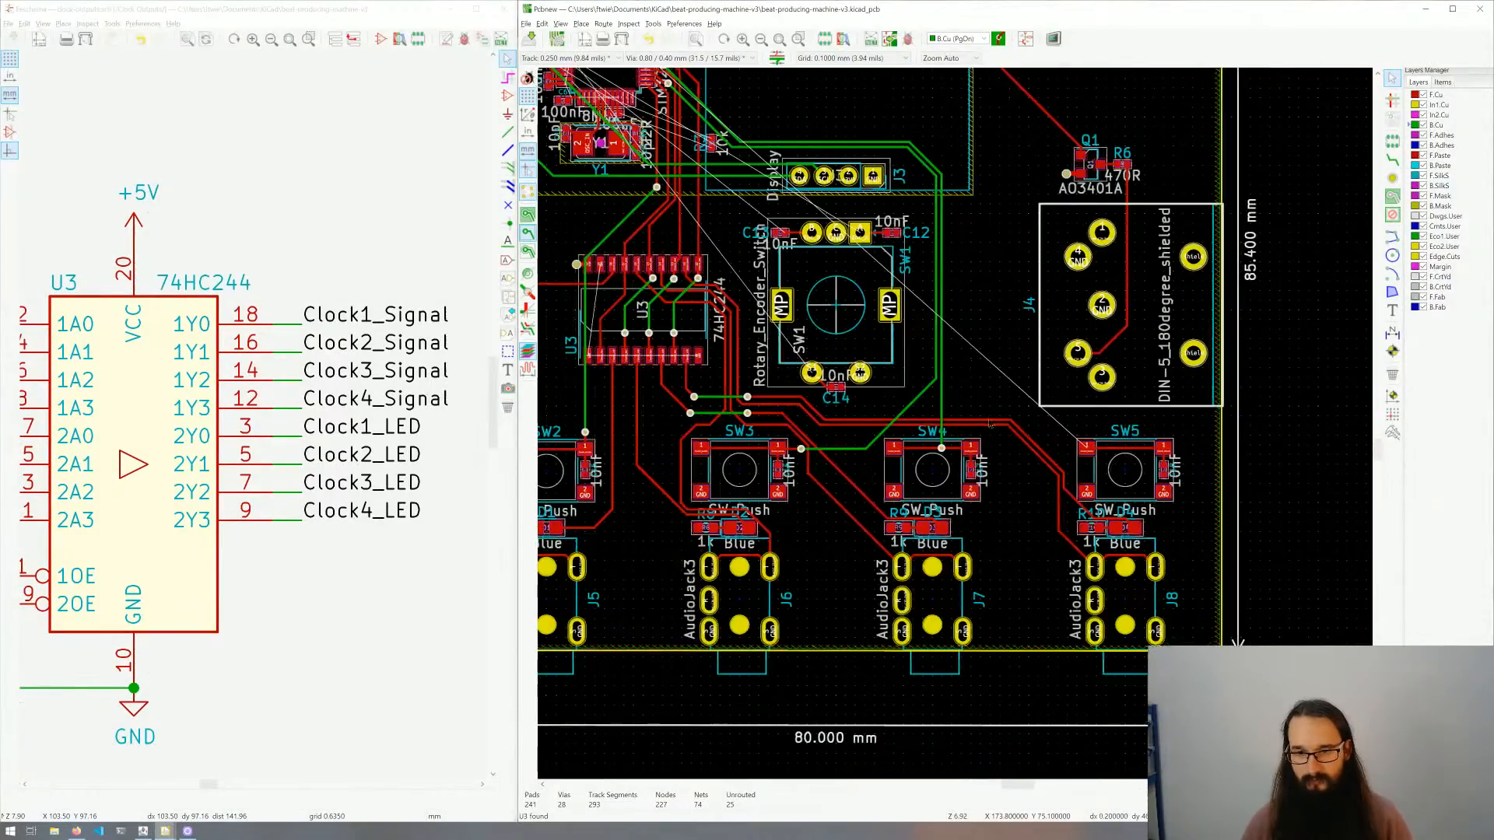
middle_click_drag(791, 479, 938, 442)
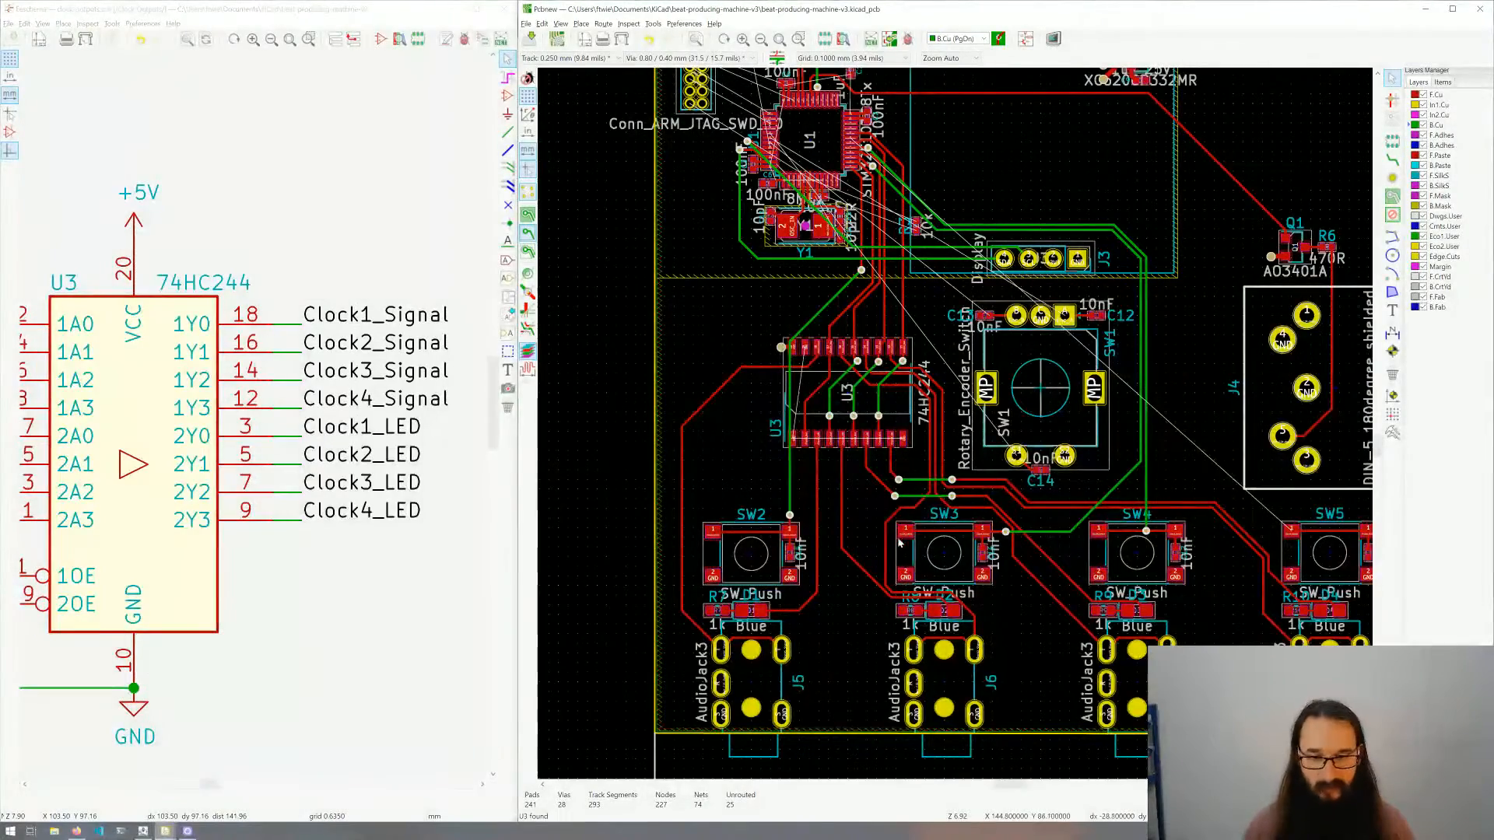
middle_click_drag(1192, 508, 1020, 543)
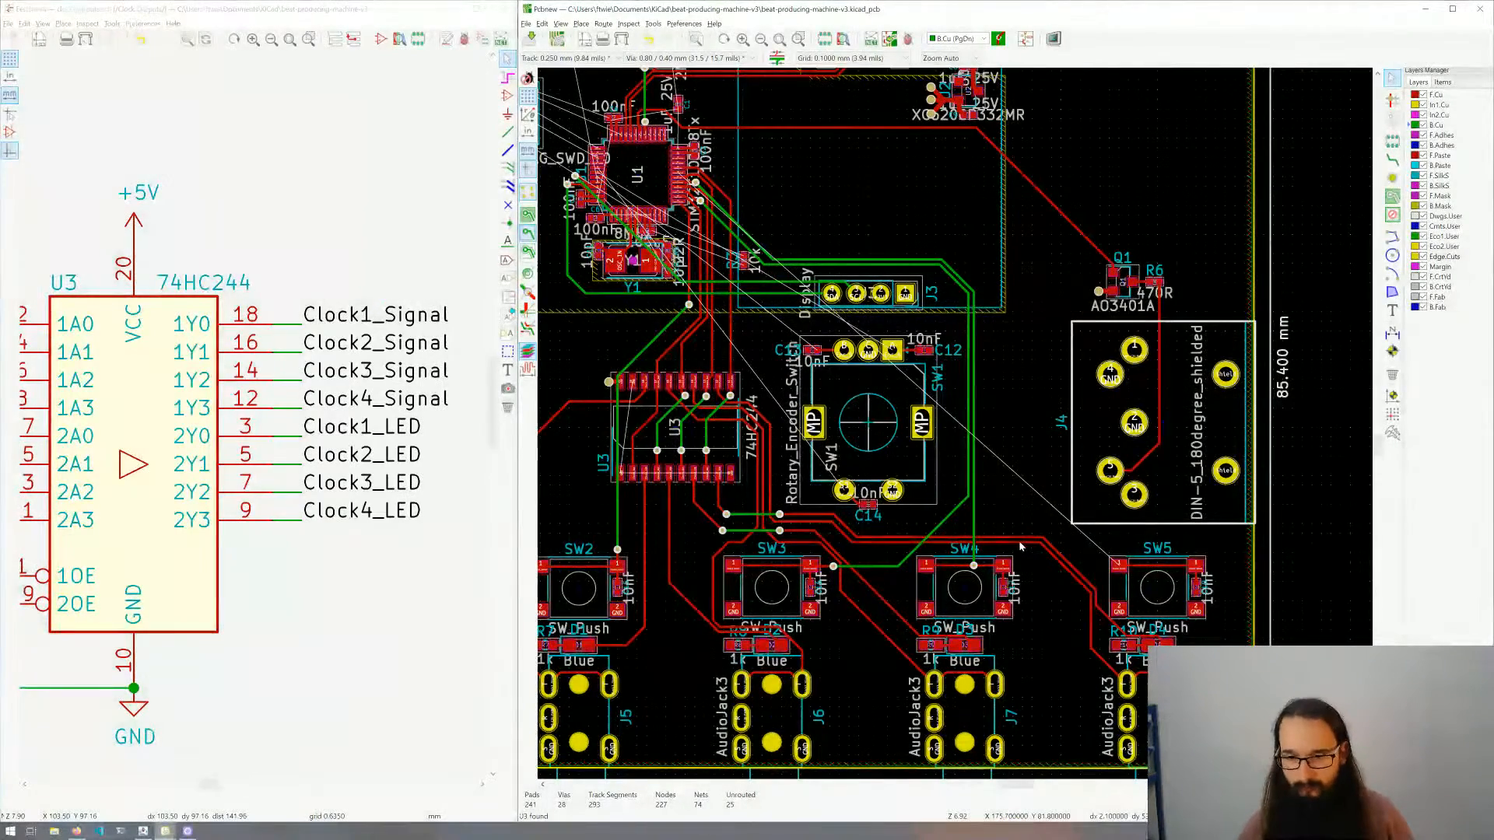
middle_click_drag(891, 292, 960, 476)
scroll(754, 251, "up", 6)
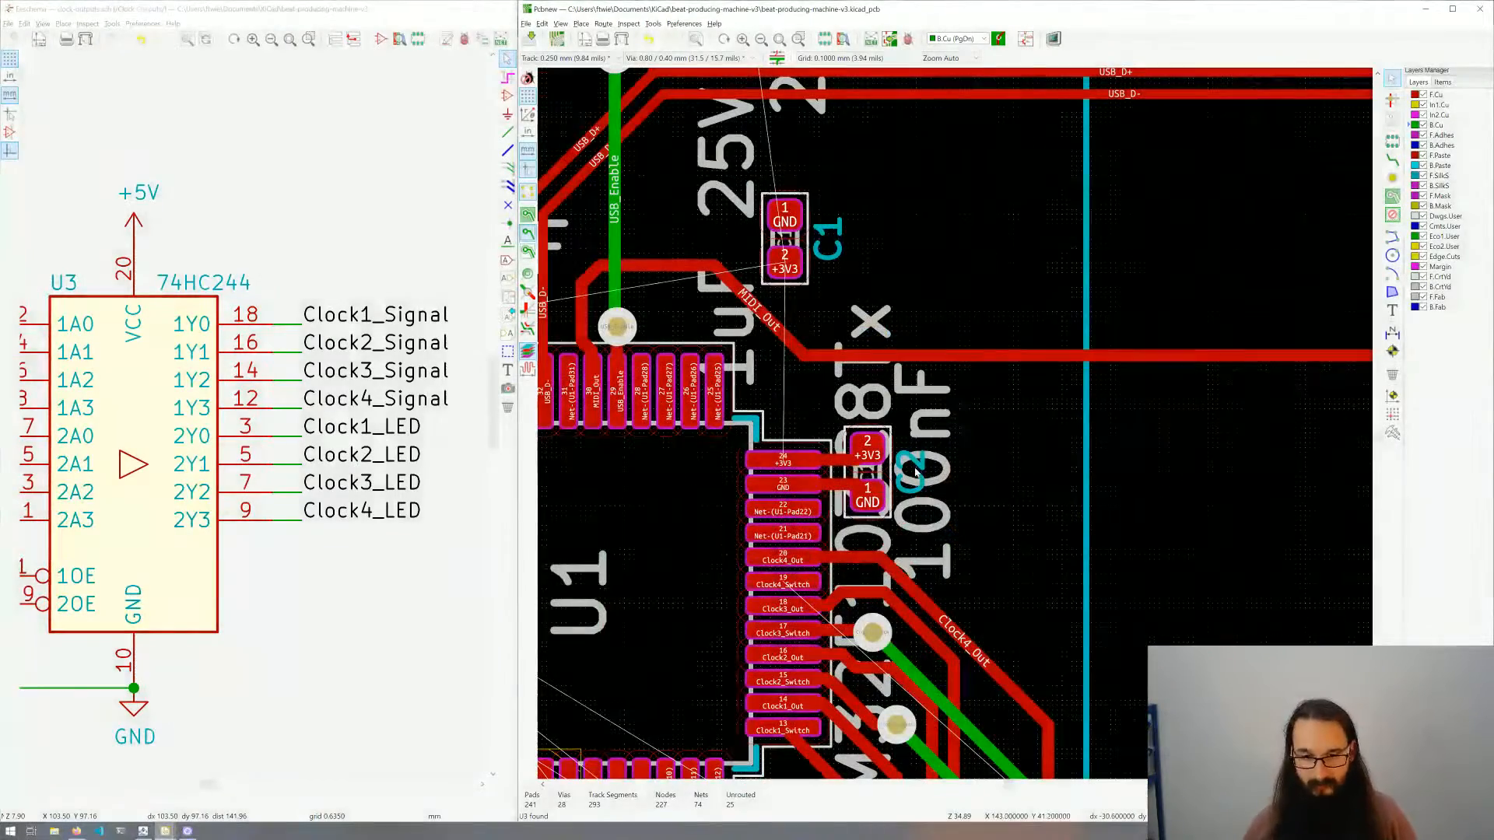
key("x")
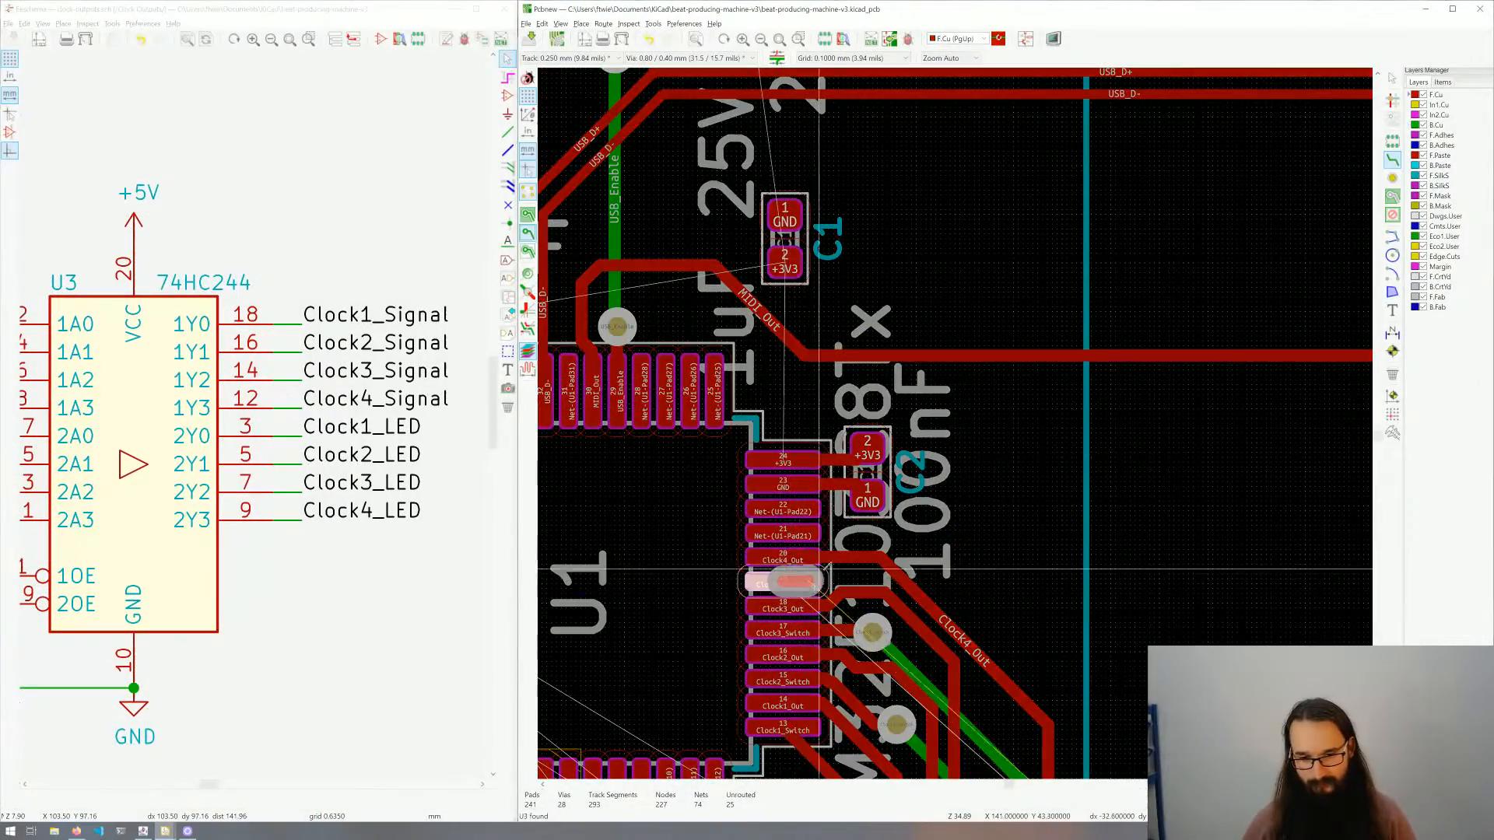
key("v")
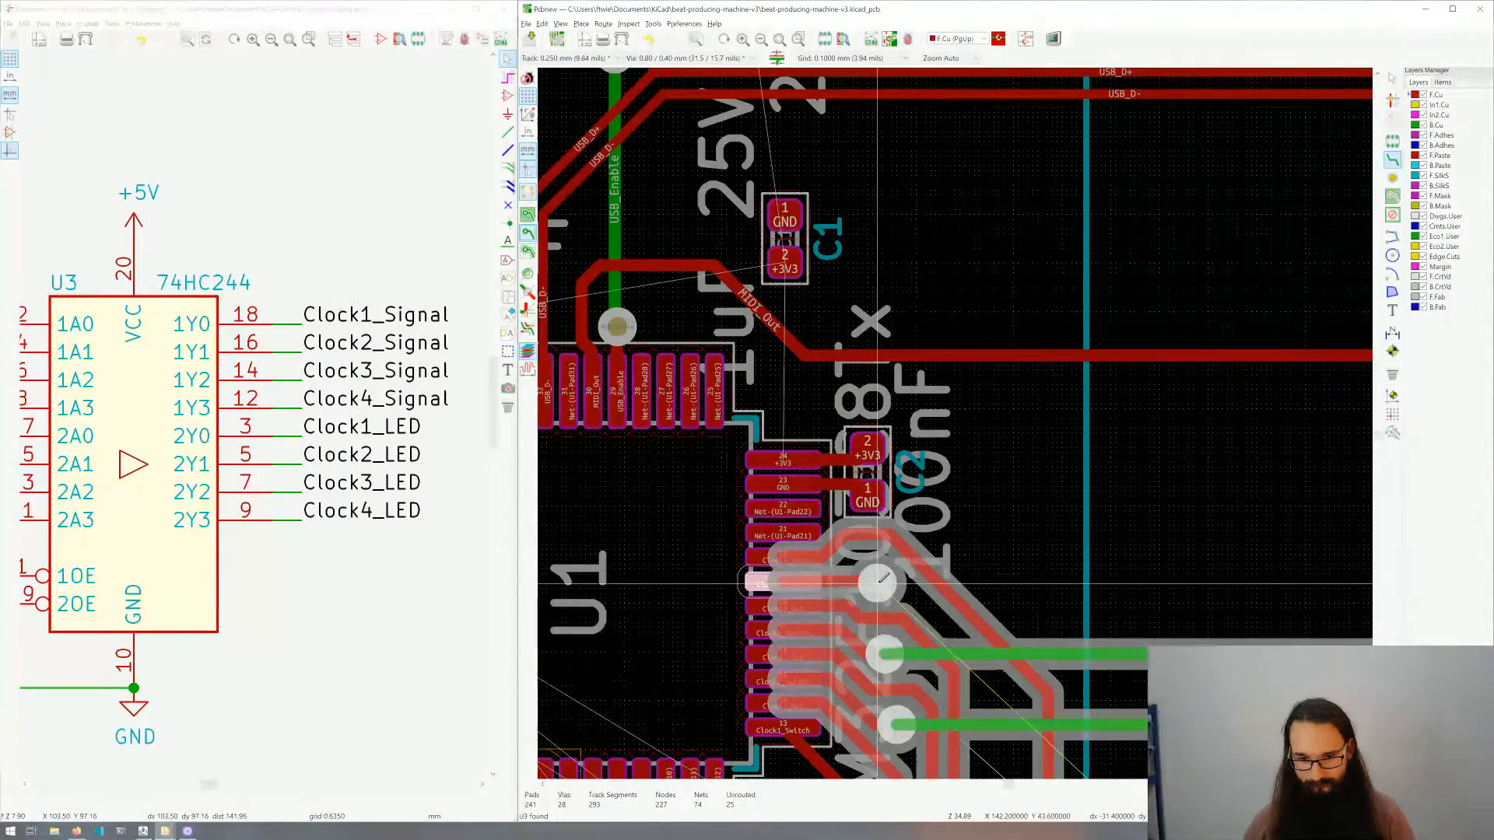
left_click(879, 581)
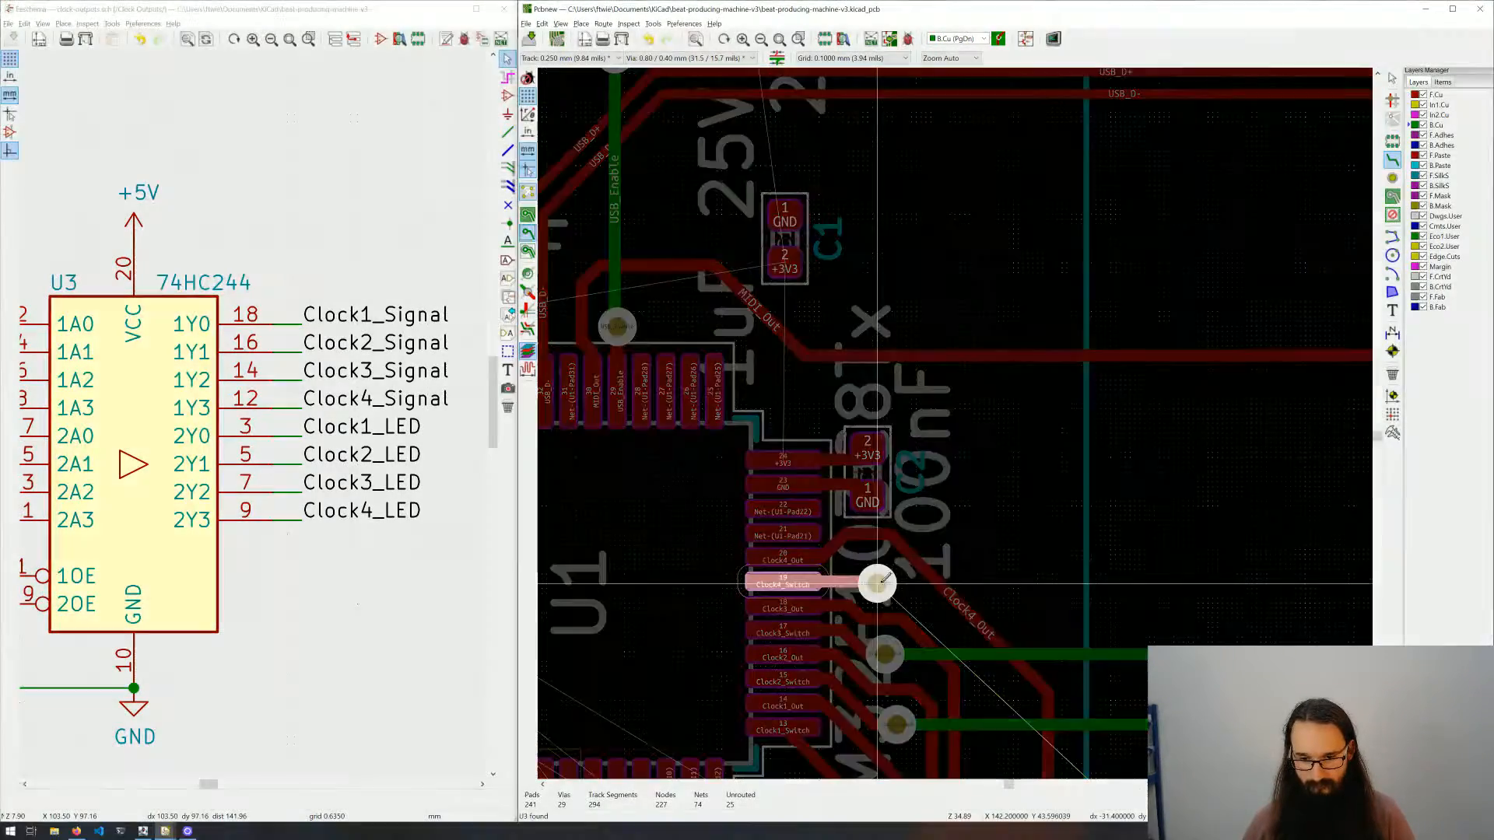
Step: Continue Clock4_Switch on B.Cu outside the other Clock_Switch tracks, diagonally past the display connector and down beside the rotary encoder
scroll(1011, 424, "down", 4)
middle_click_drag(1171, 414, 879, 343)
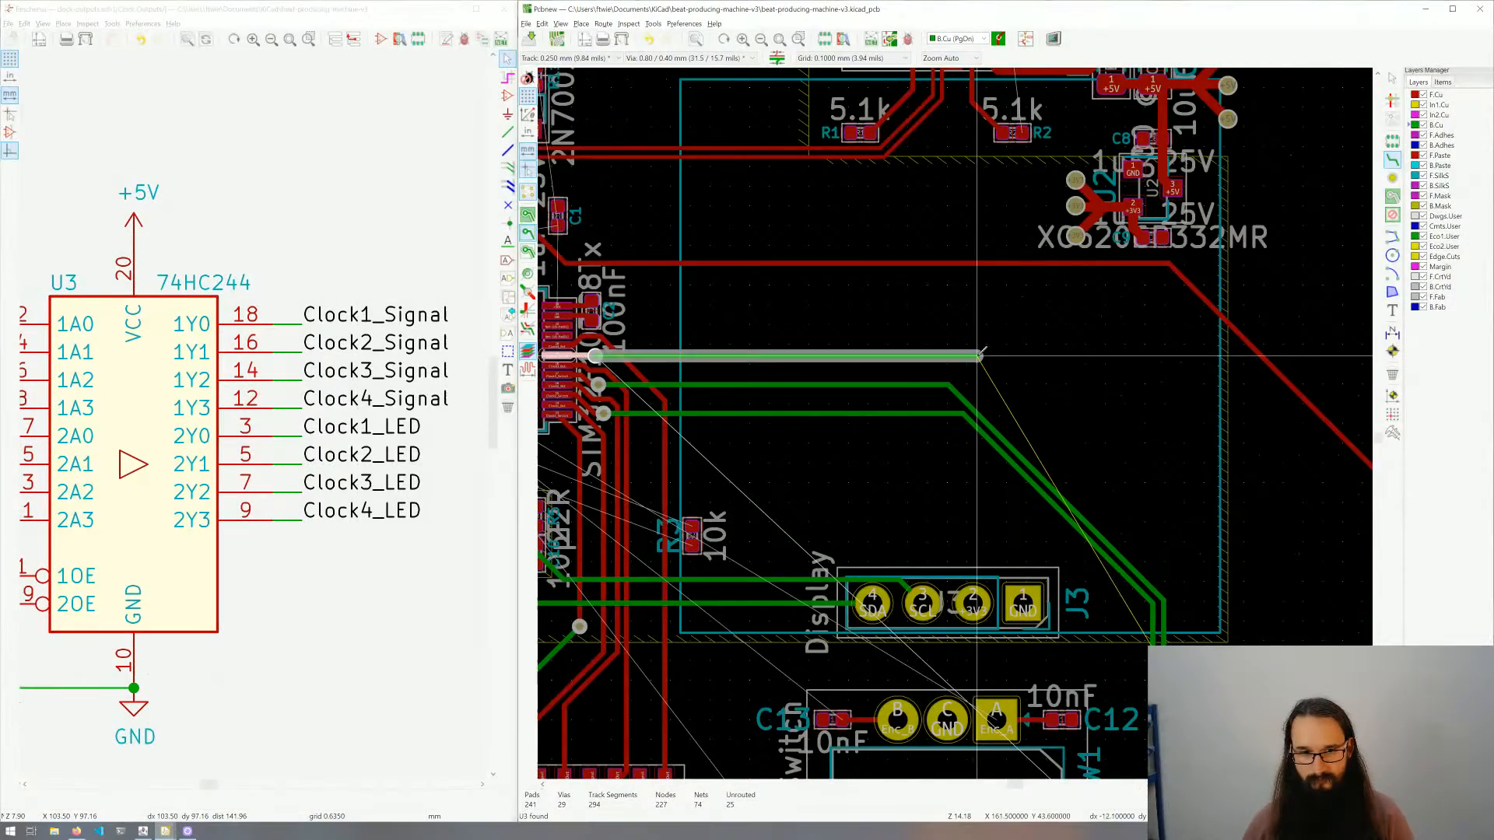
left_click(942, 357)
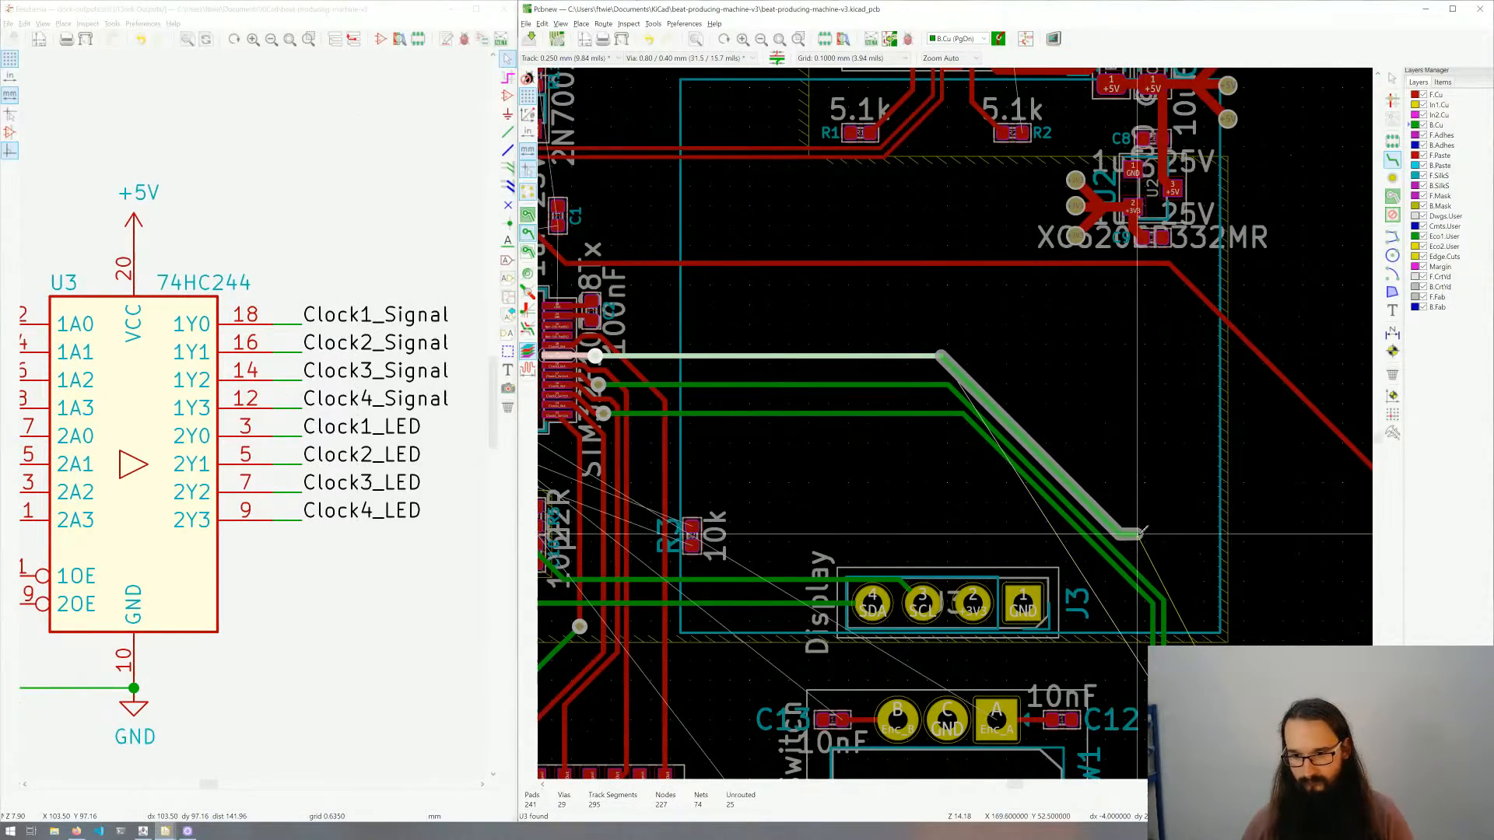
middle_click_drag(1175, 549, 1088, 419)
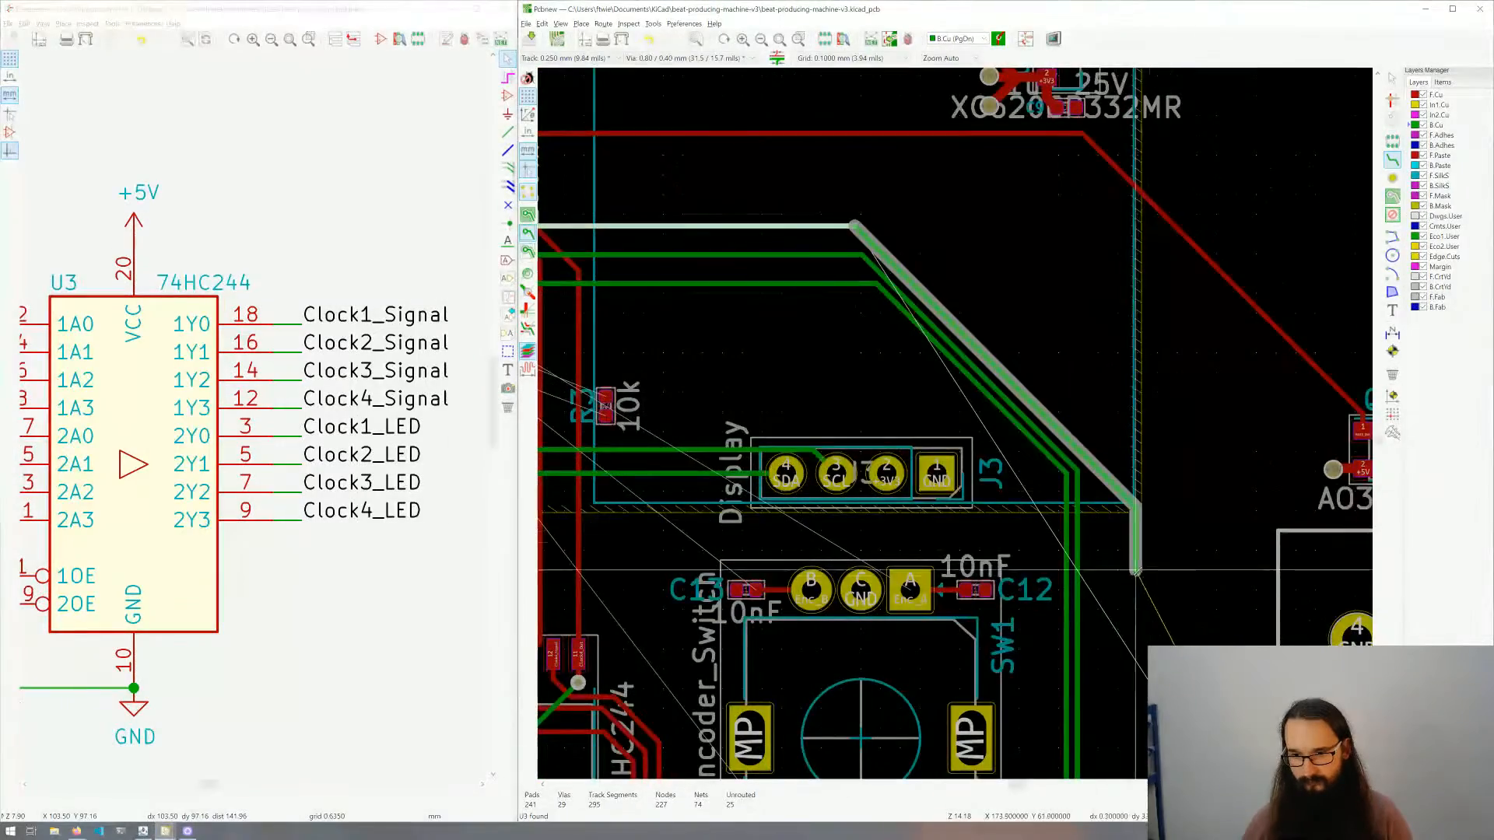
left_click(1092, 602)
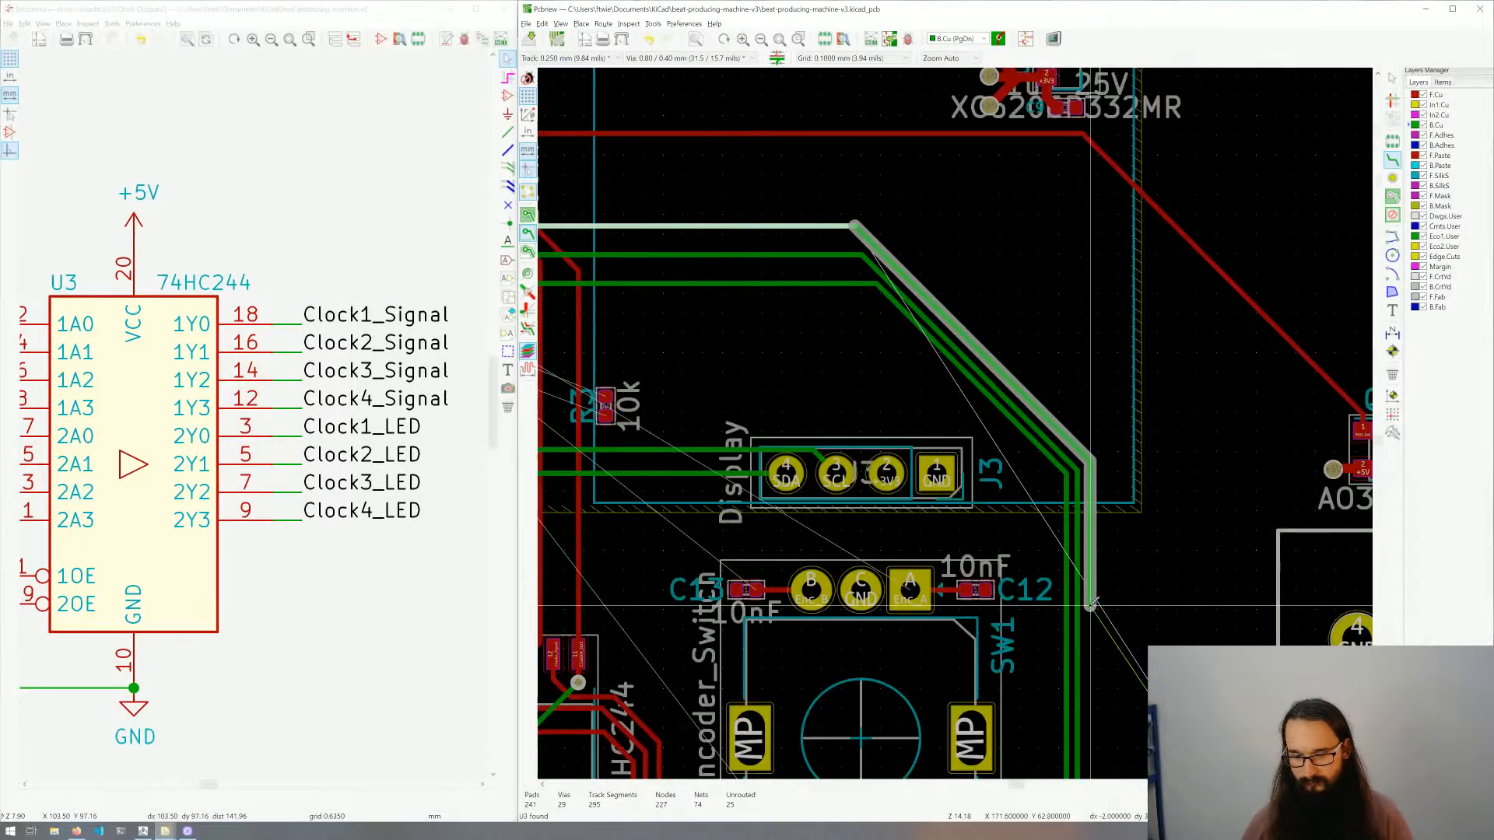
Step: Bring Clock4_Switch on B.Cu past SW4, via back to F.Cu in front of SW5 and connect it to SW5's pad 1
scroll(1092, 601, "down", 4)
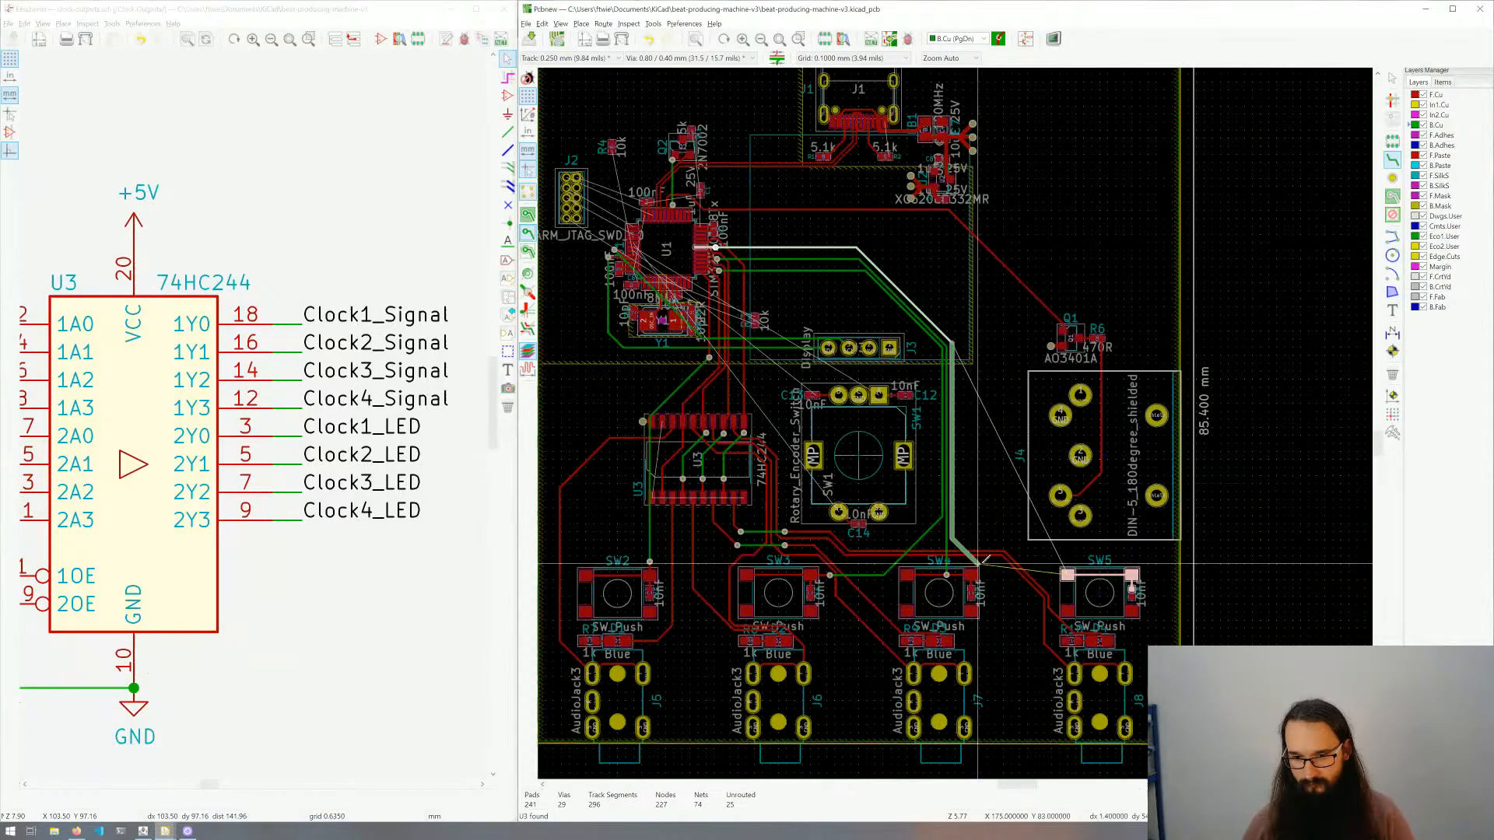
scroll(977, 490, "up", 4)
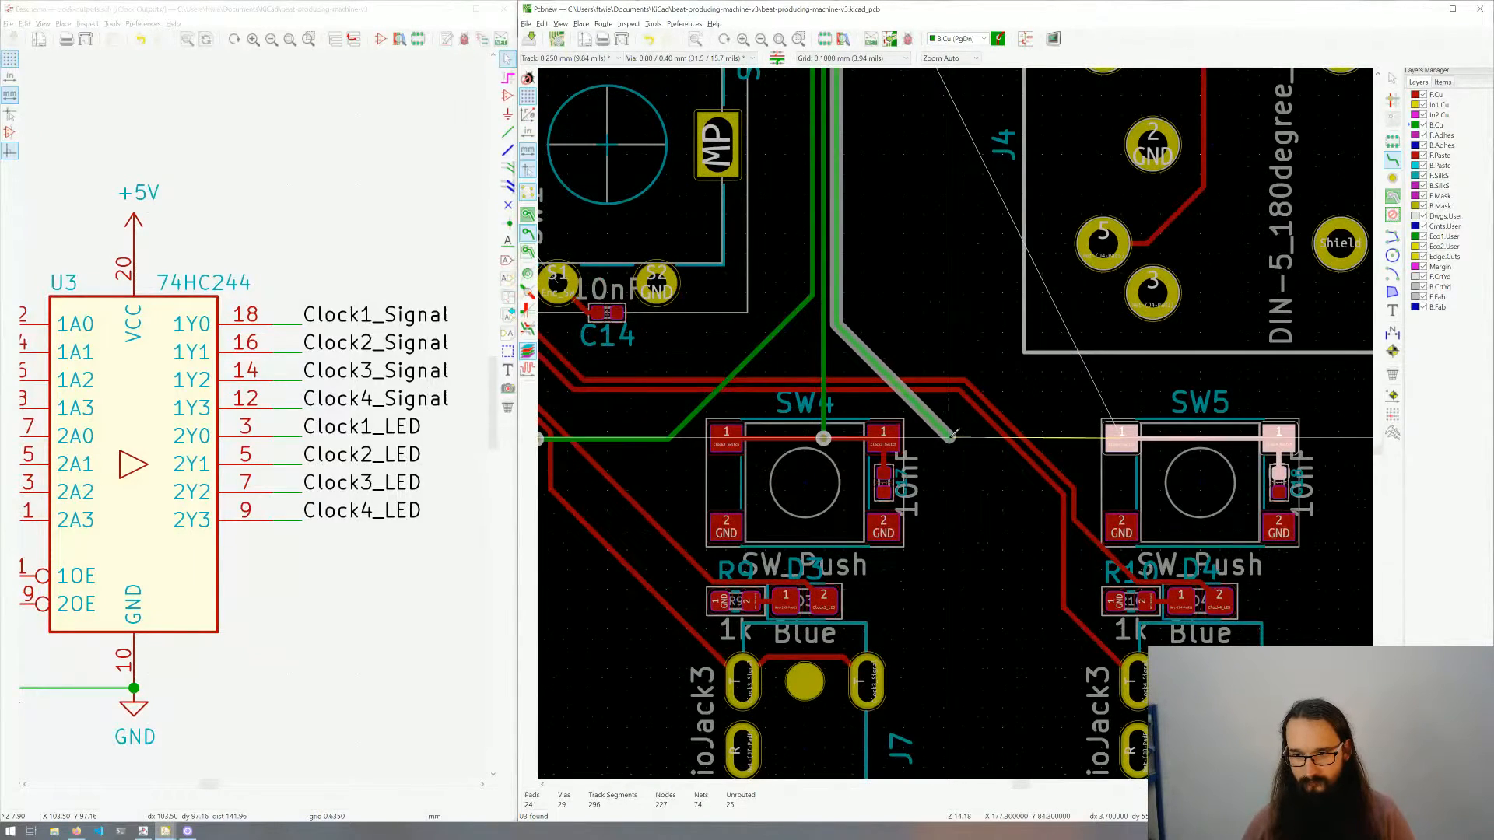
left_click(951, 437)
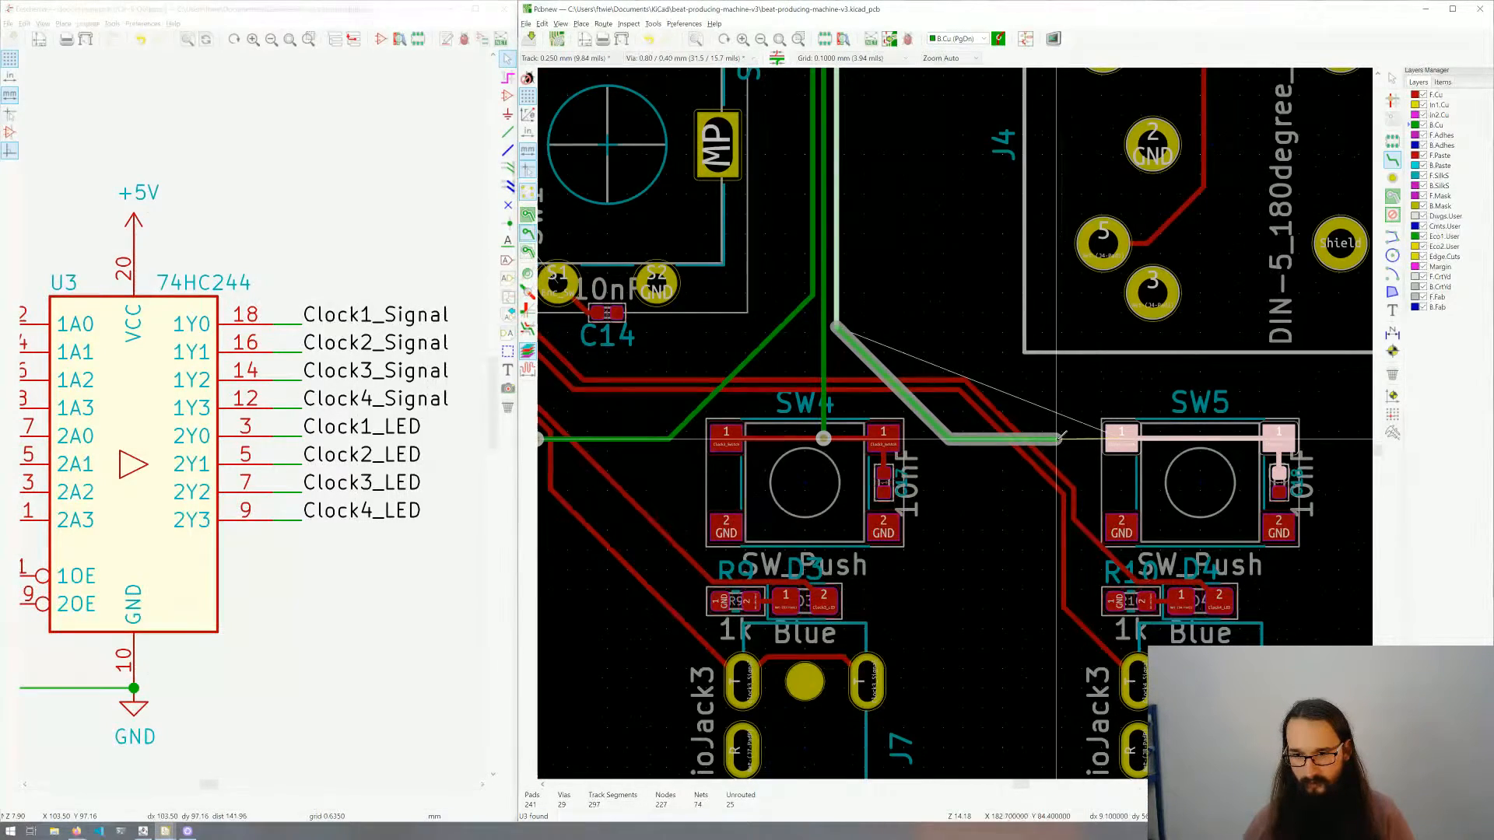
key("v")
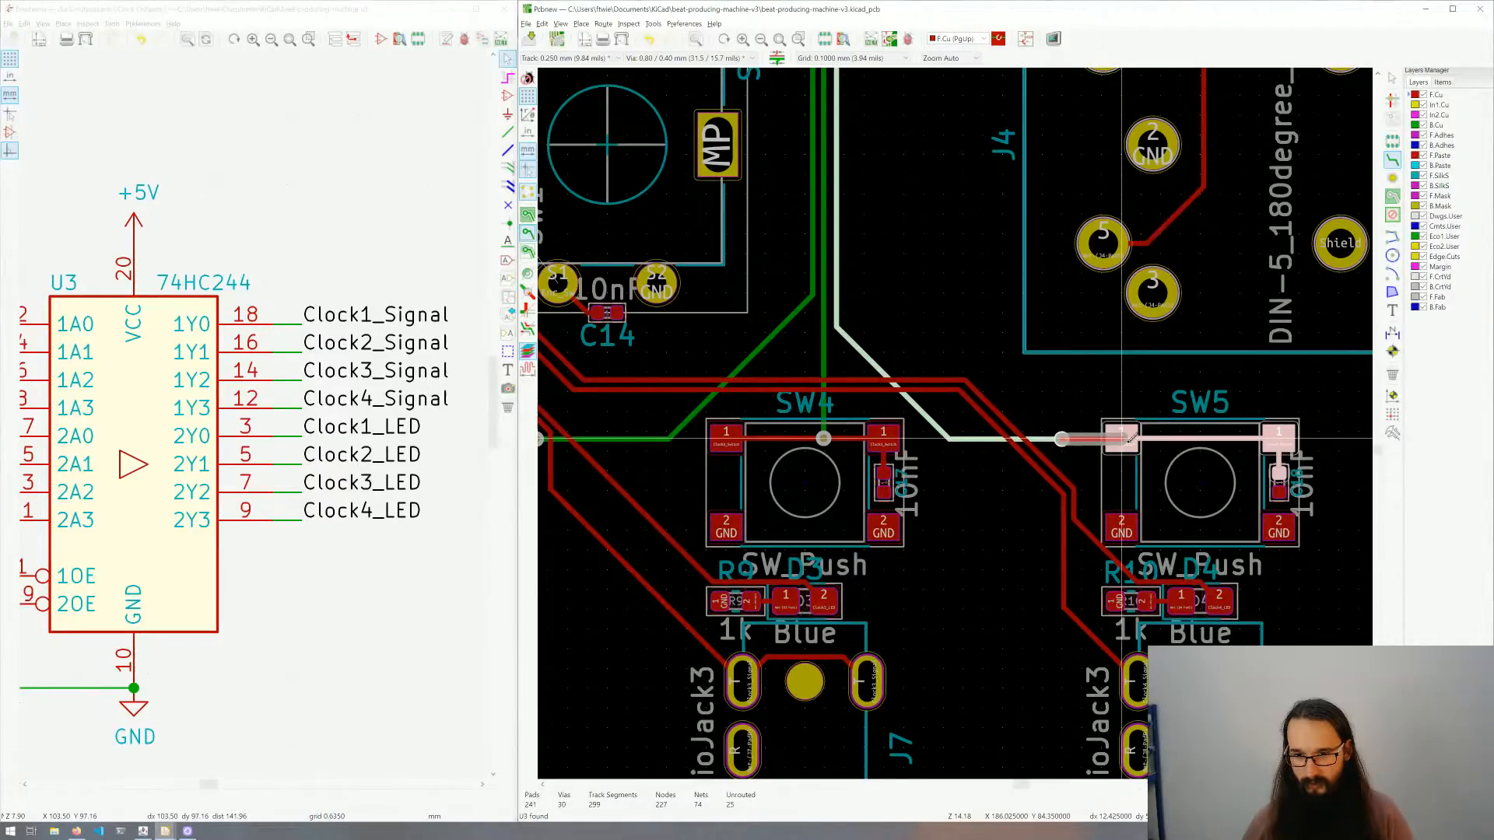
left_click(1131, 439)
Step: Examine the remaining unrouted connections between U1, U3 and the rotary encoder SW1
scroll(936, 397, "down", 7)
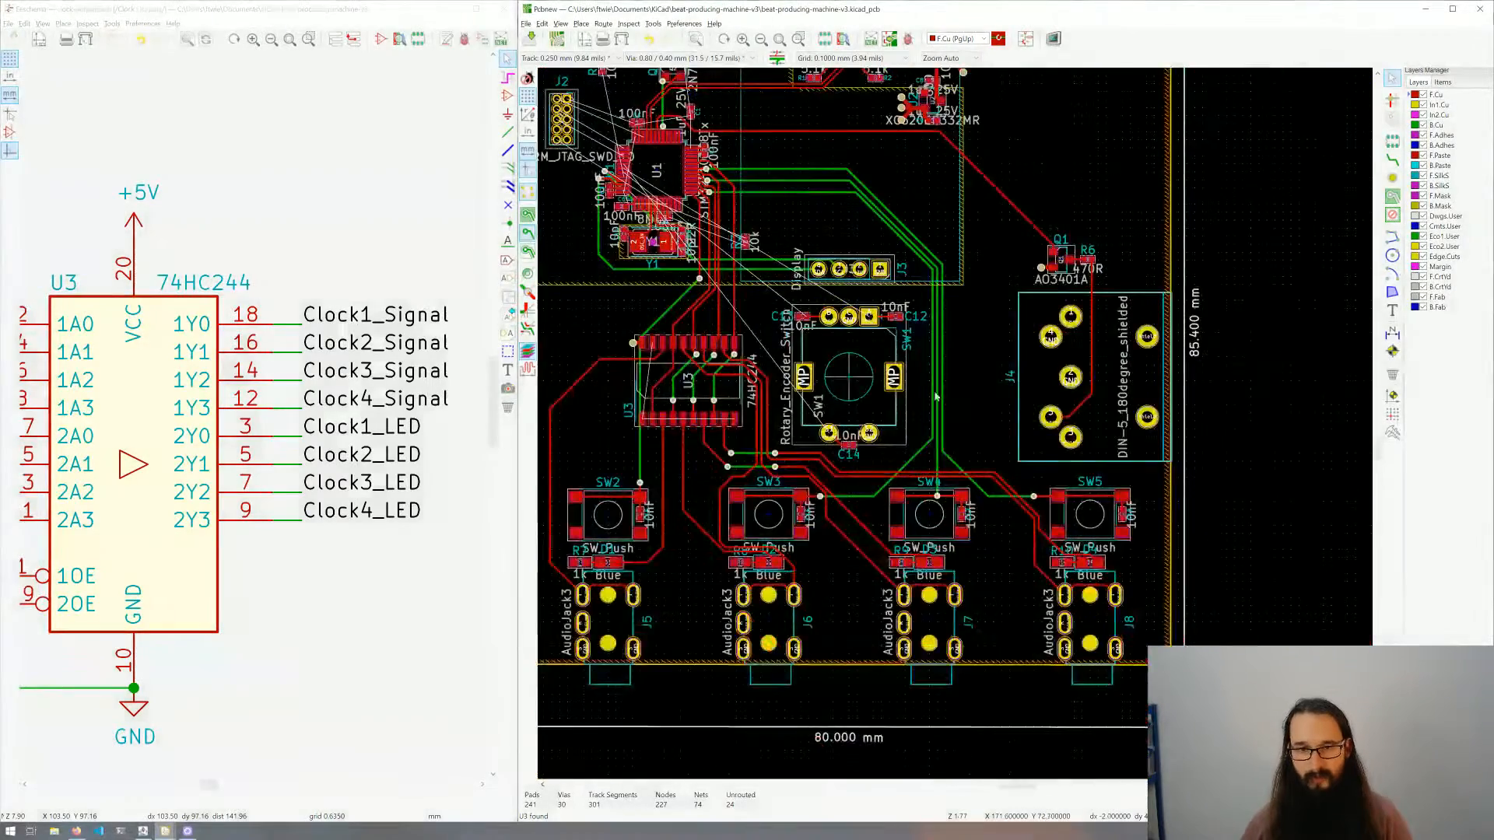
middle_click_drag(906, 352, 992, 417)
scroll(740, 463, "up", 6)
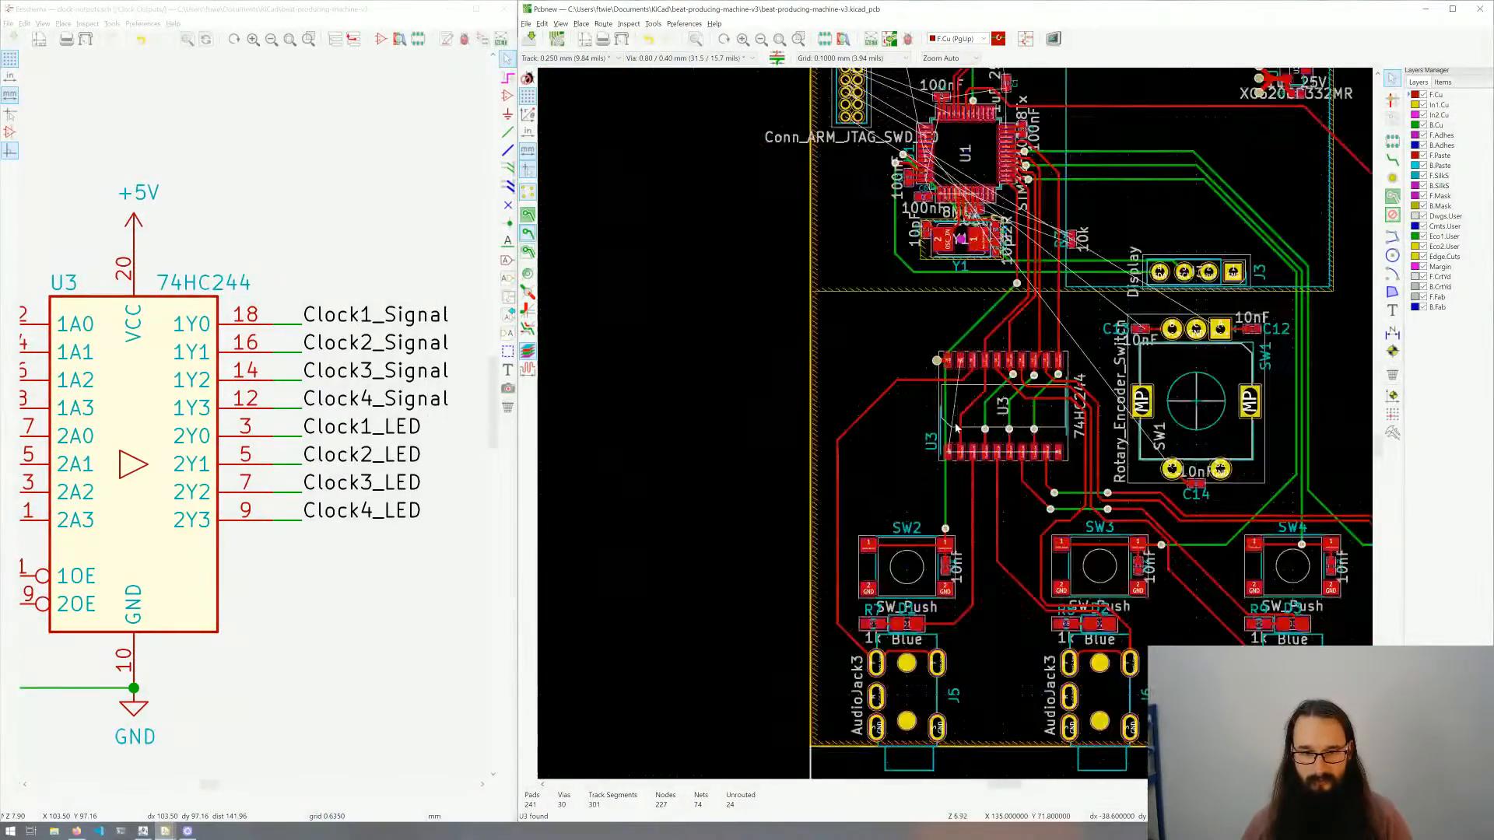
scroll(908, 437, "down", 6)
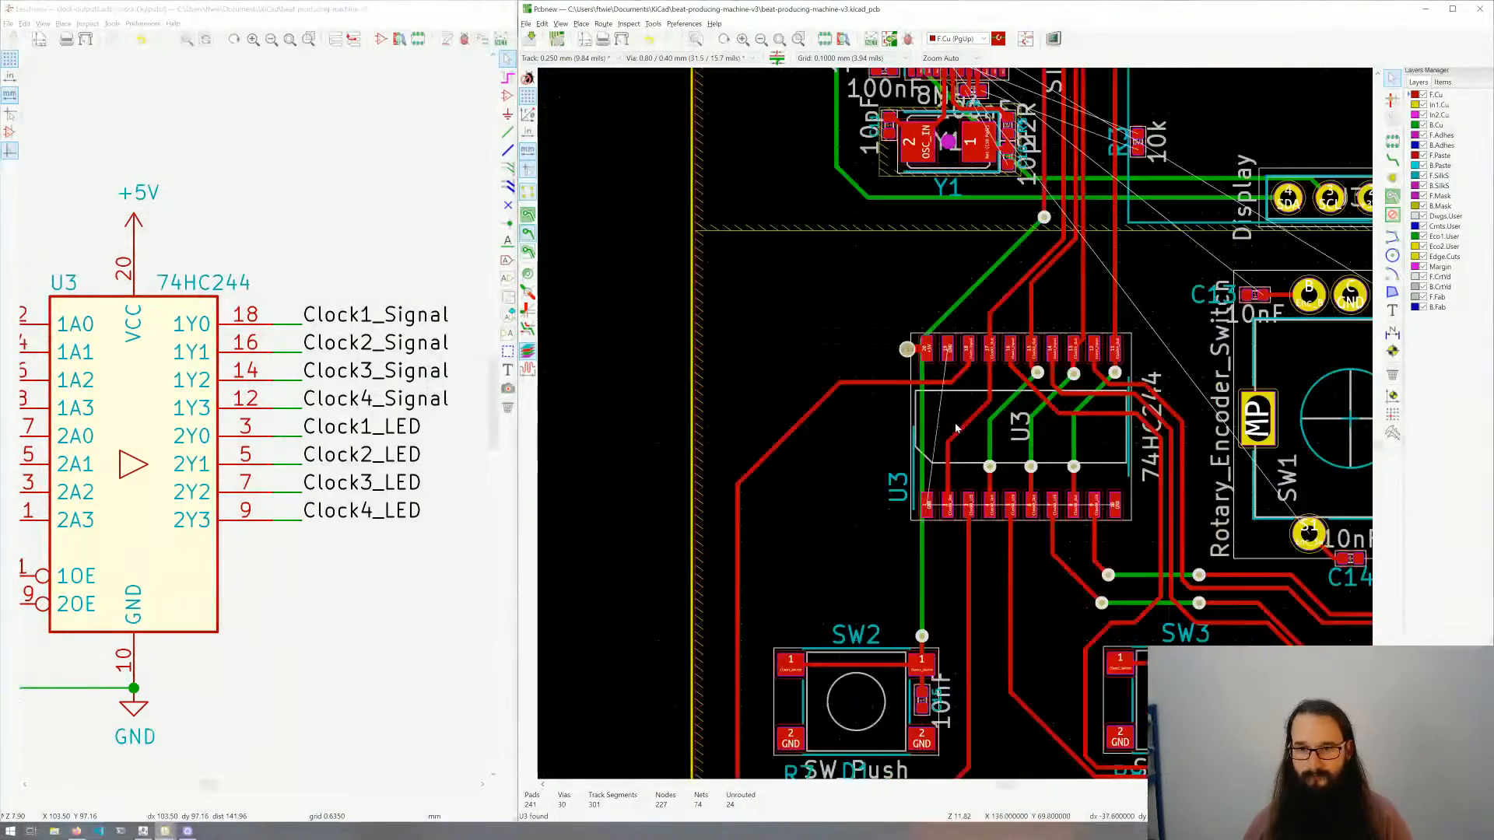
middle_click_drag(1214, 420, 1009, 404)
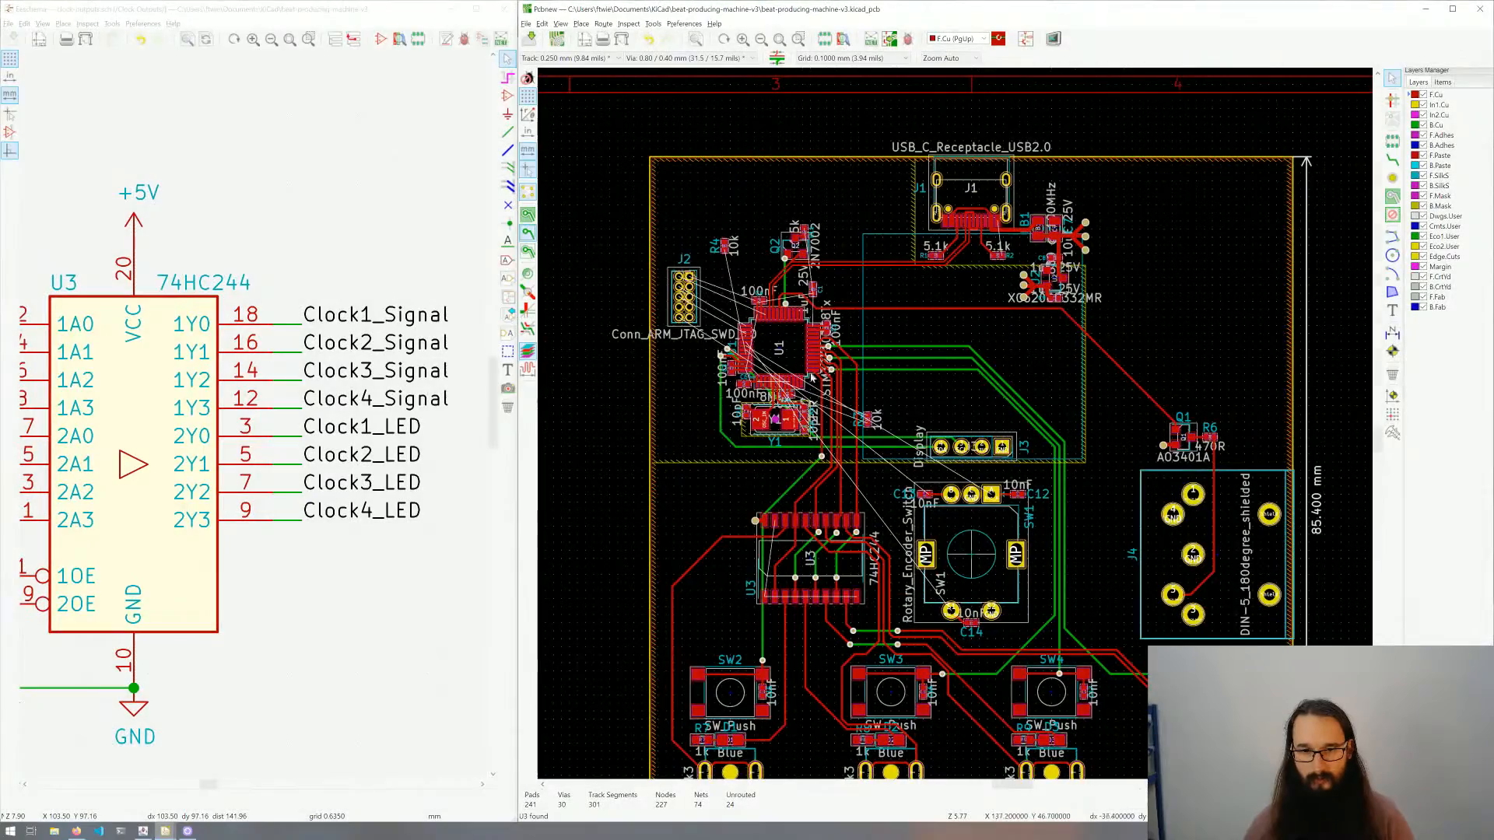
scroll(812, 377, "up", 4)
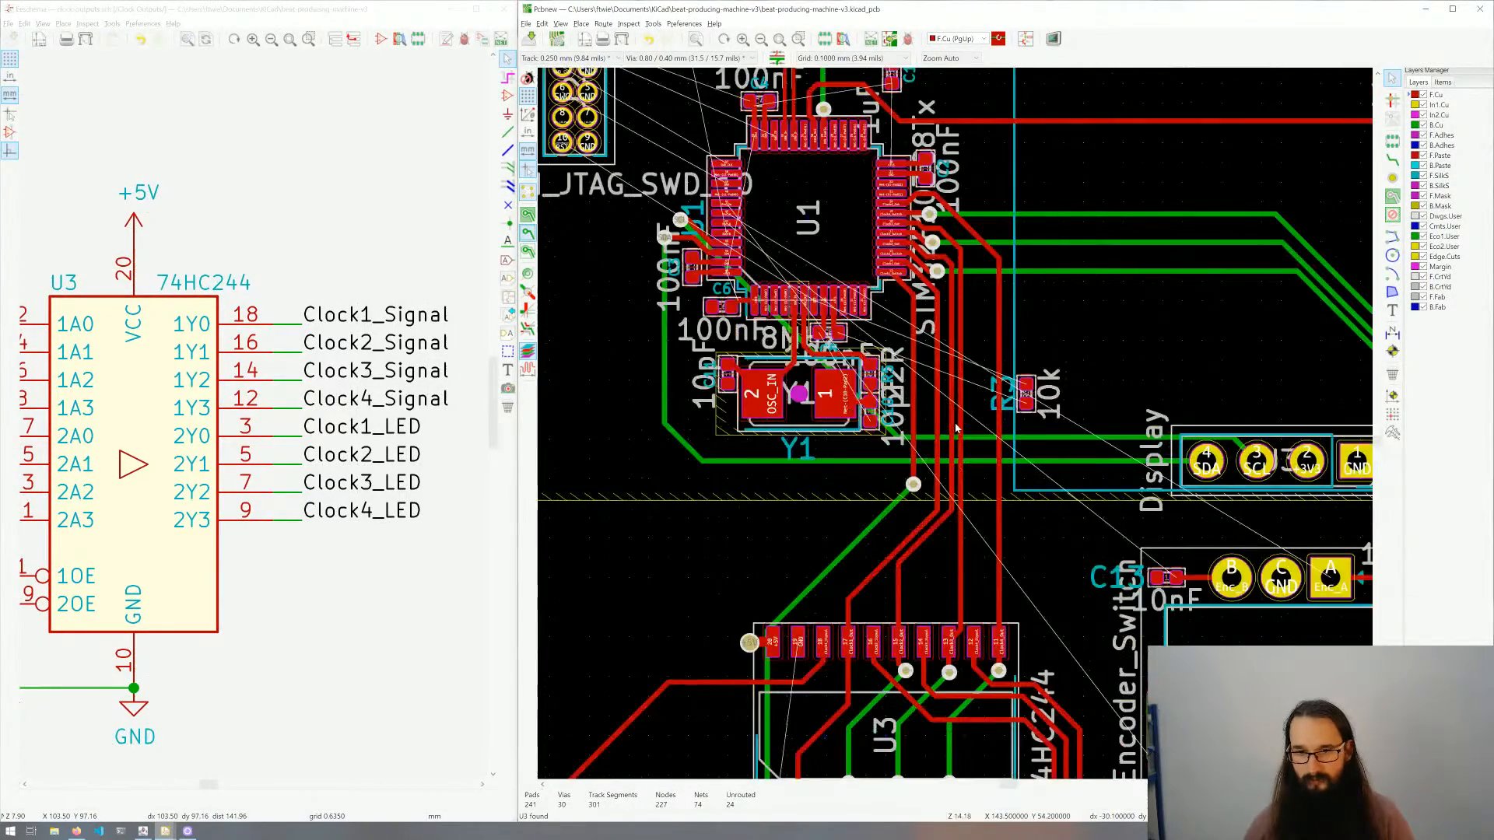
middle_click_drag(956, 428, 895, 310)
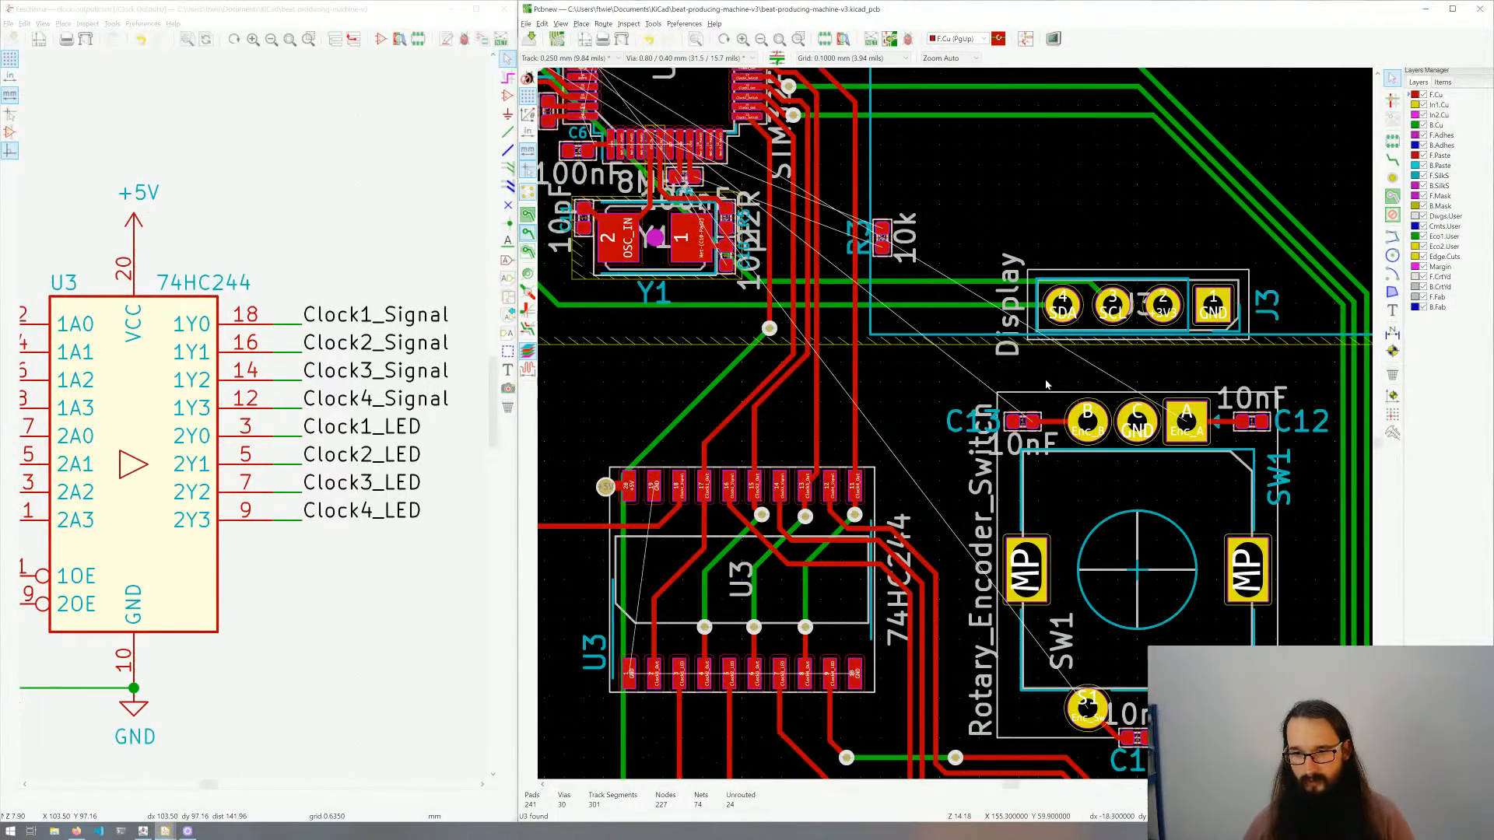
middle_click_drag(1047, 384, 1015, 402)
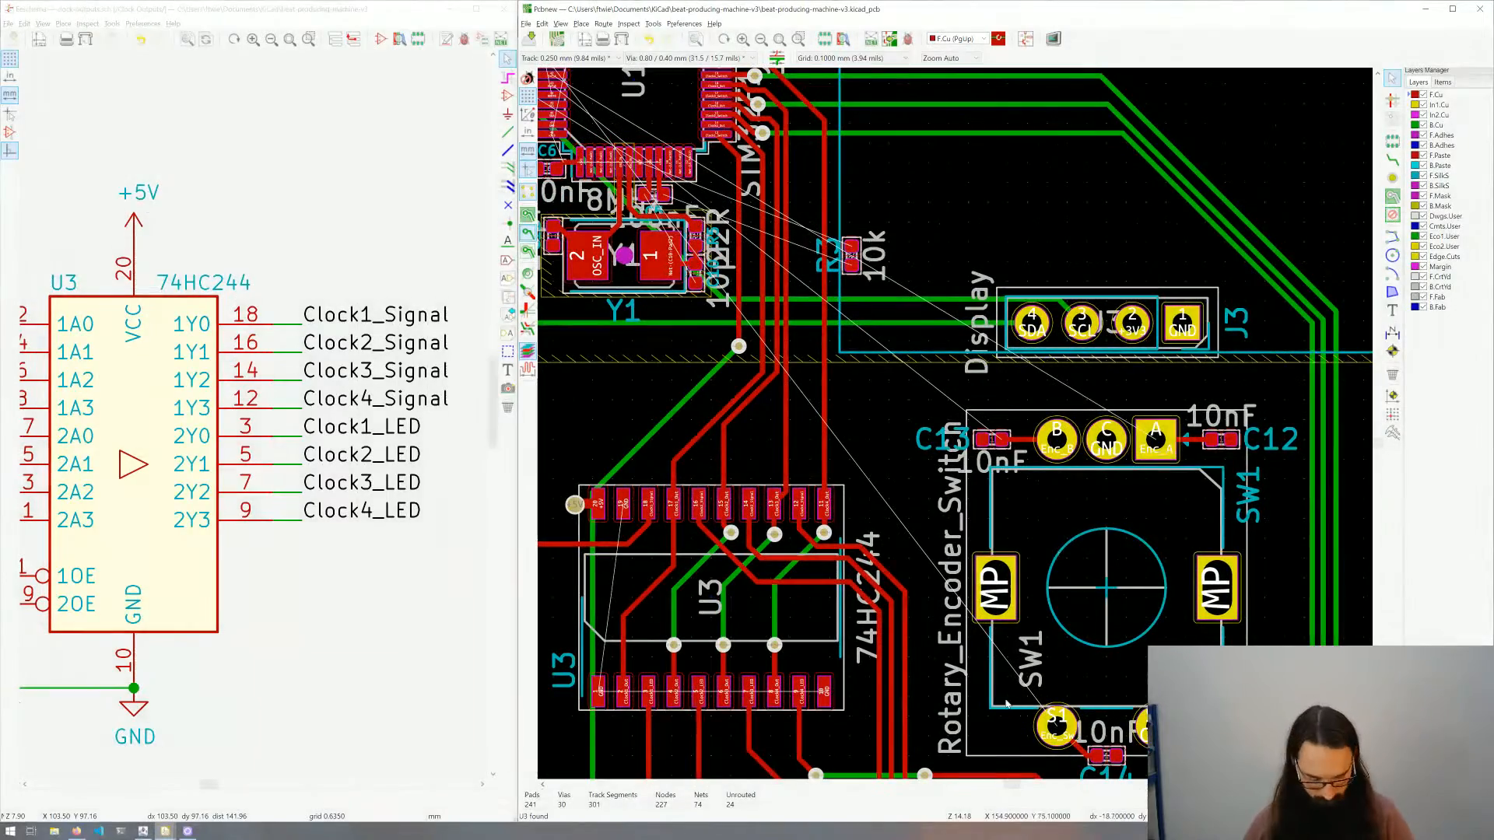
middle_click_drag(1027, 619, 1062, 658)
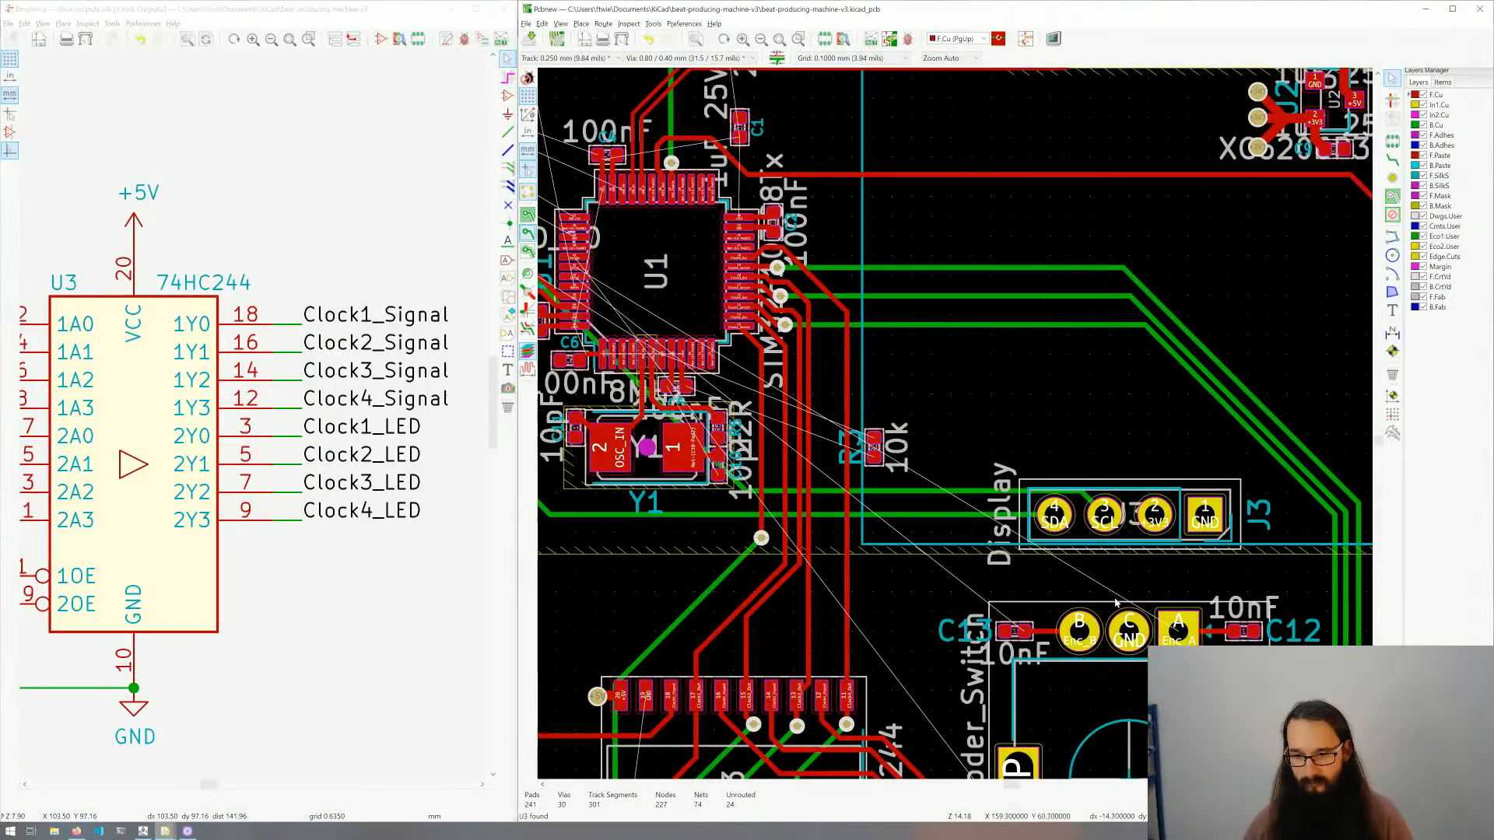
Step: Route Enc_A from SW1's pad A on F.Cu past the display connector, cross on B.Cu between two vias to beneath U1, and connect it to U1's pad
key("x")
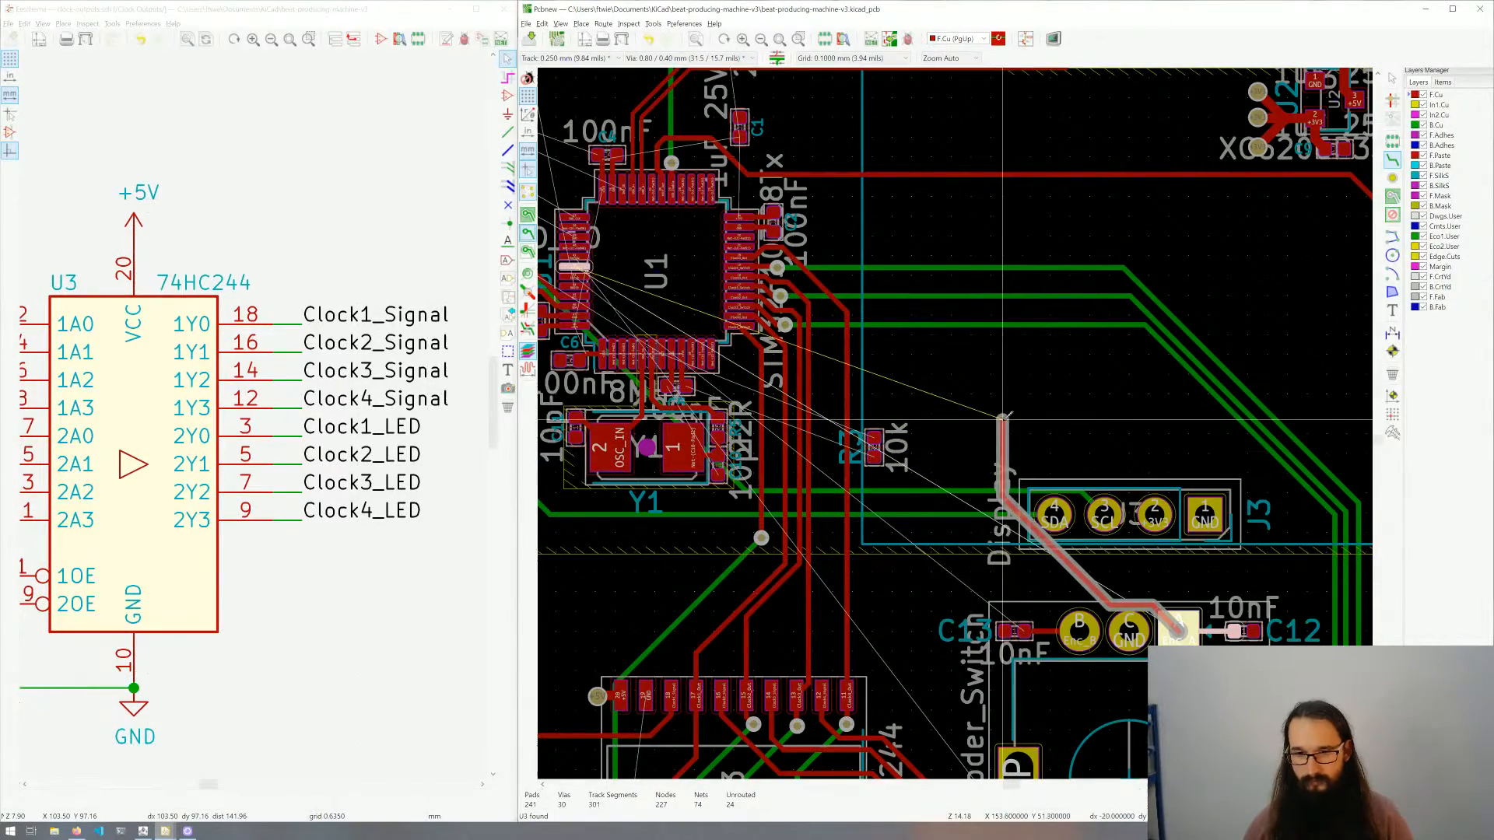
middle_click_drag(998, 408, 1046, 481)
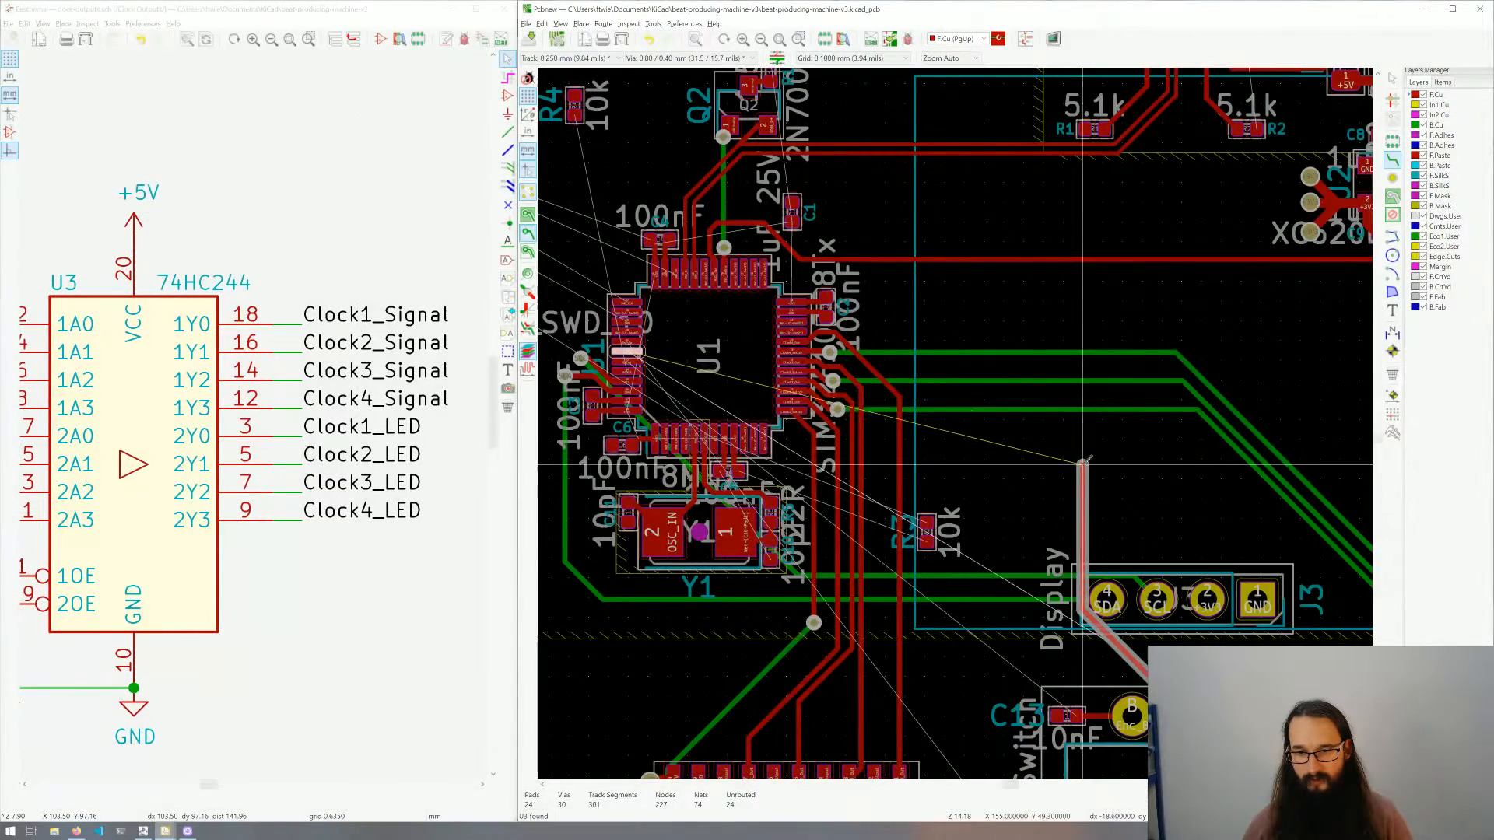
left_click(1082, 477)
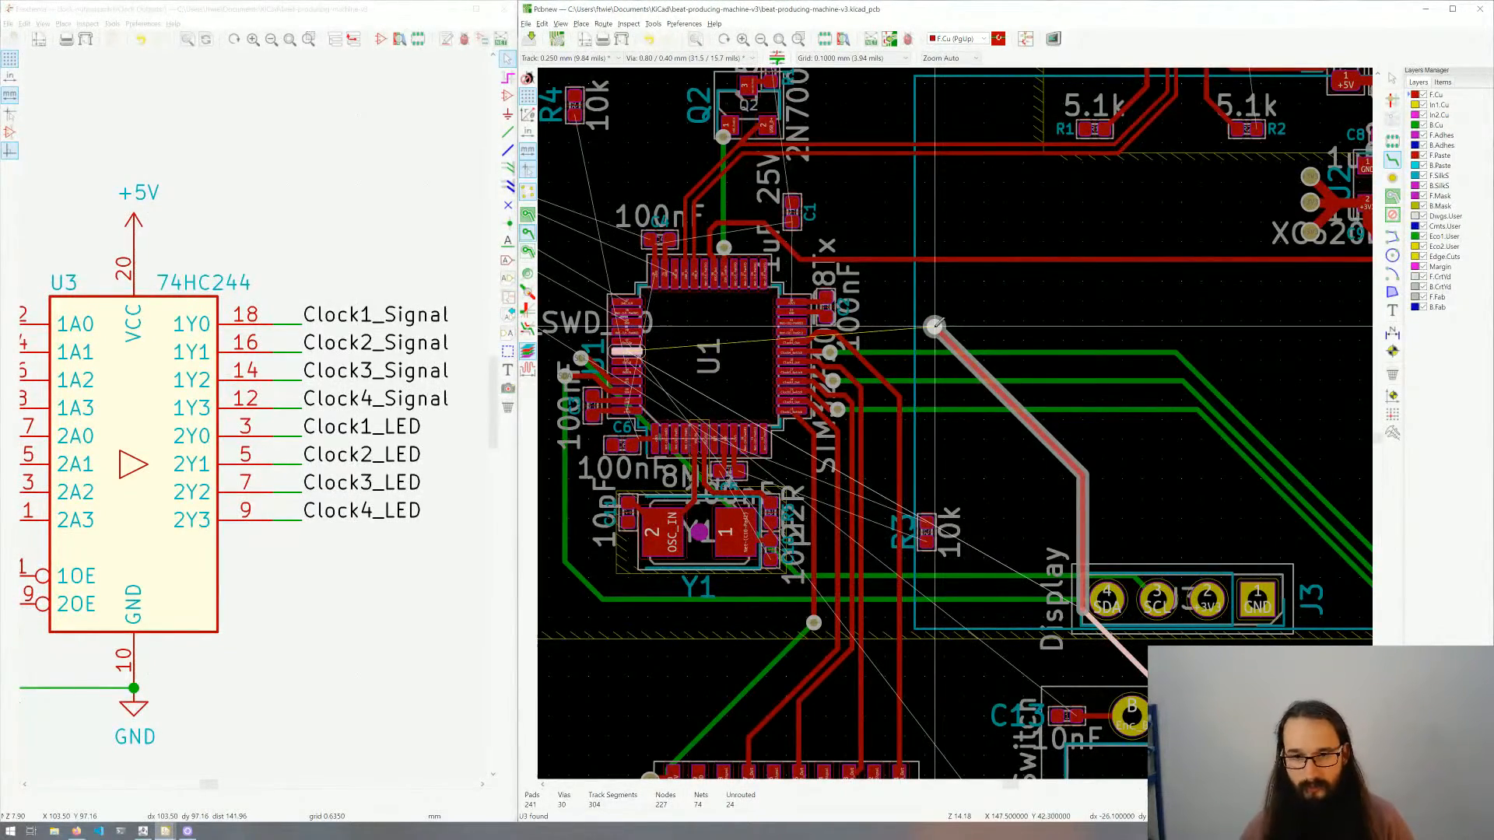
key("v")
left_click(933, 325)
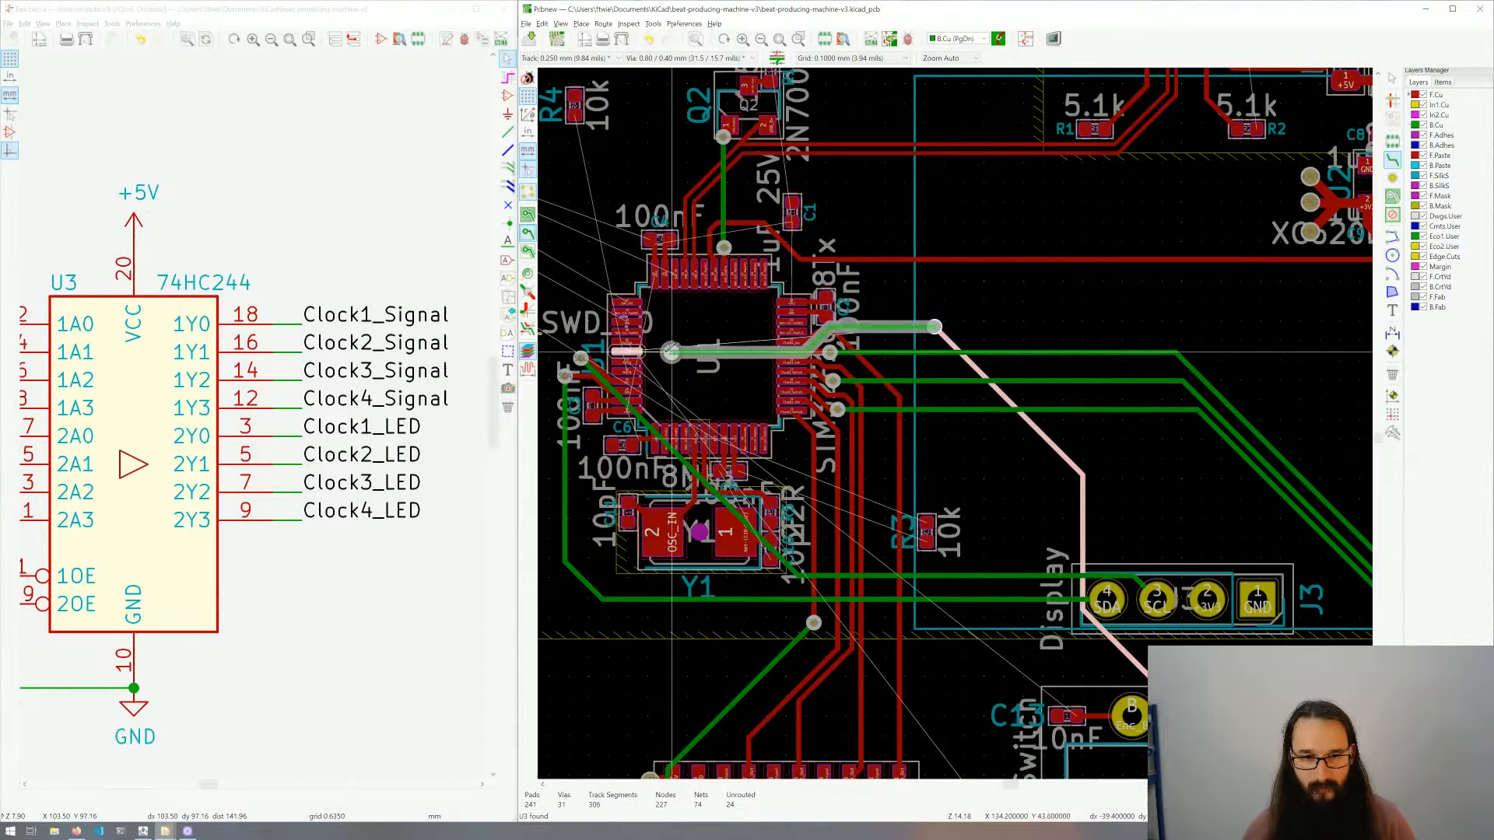
key("v")
left_click(670, 352)
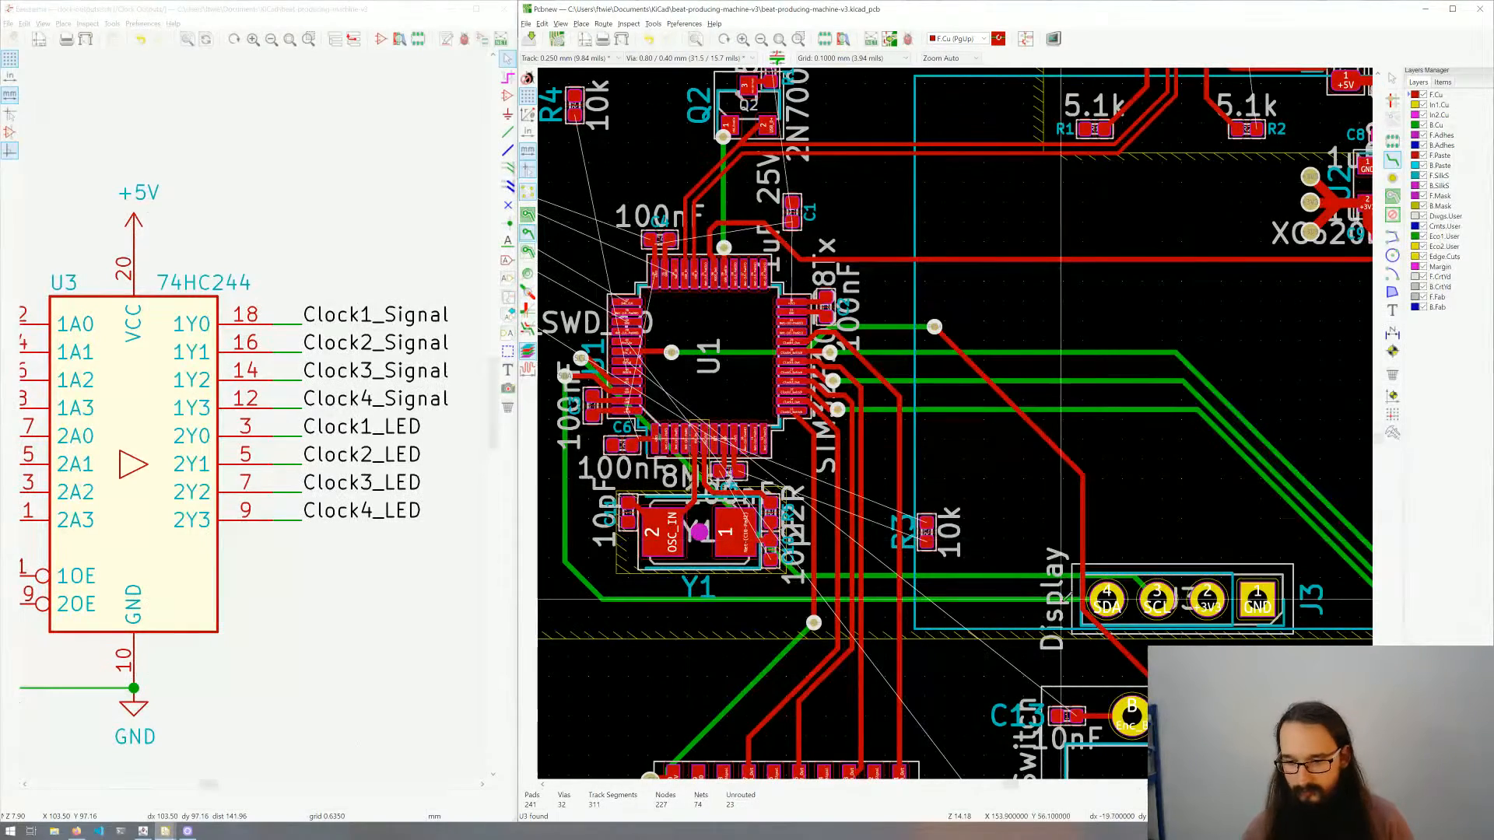
Step: Route Enc_B from SW1's pad B on F.Cu up past the display connector, parallel to the Enc_A track
key("`")
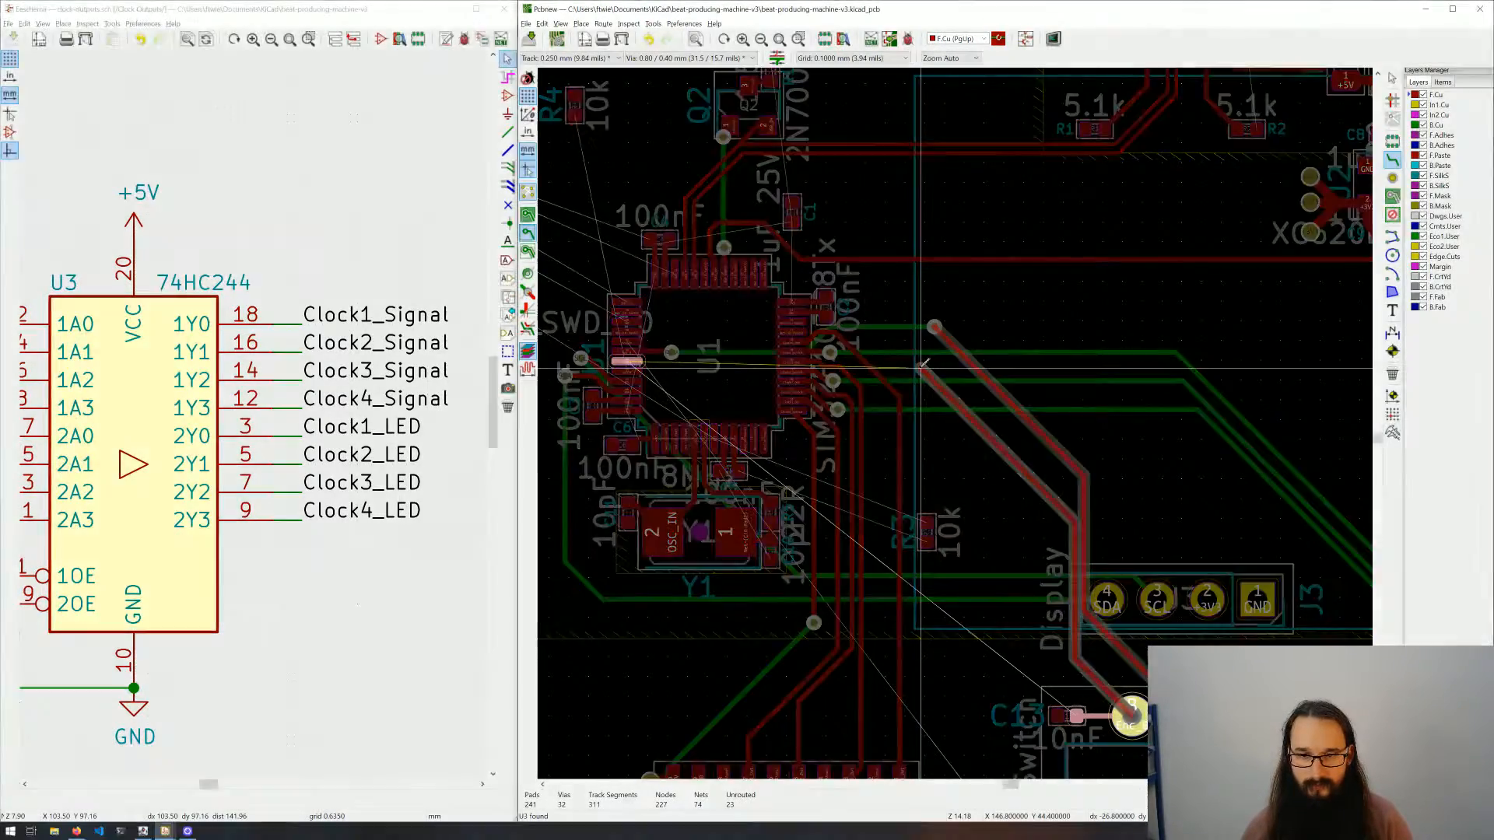
key("d")
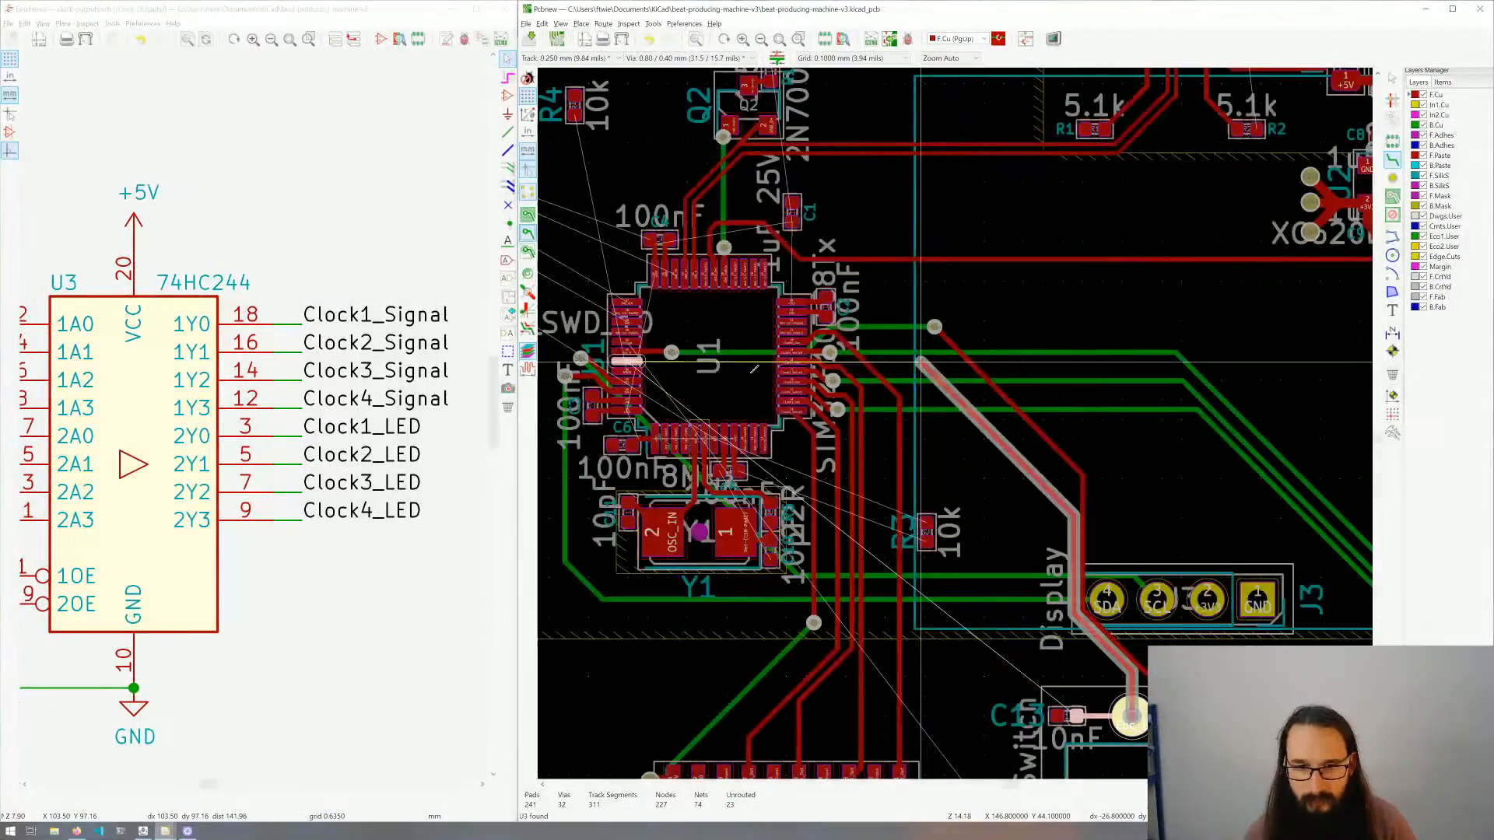
left_click(922, 364)
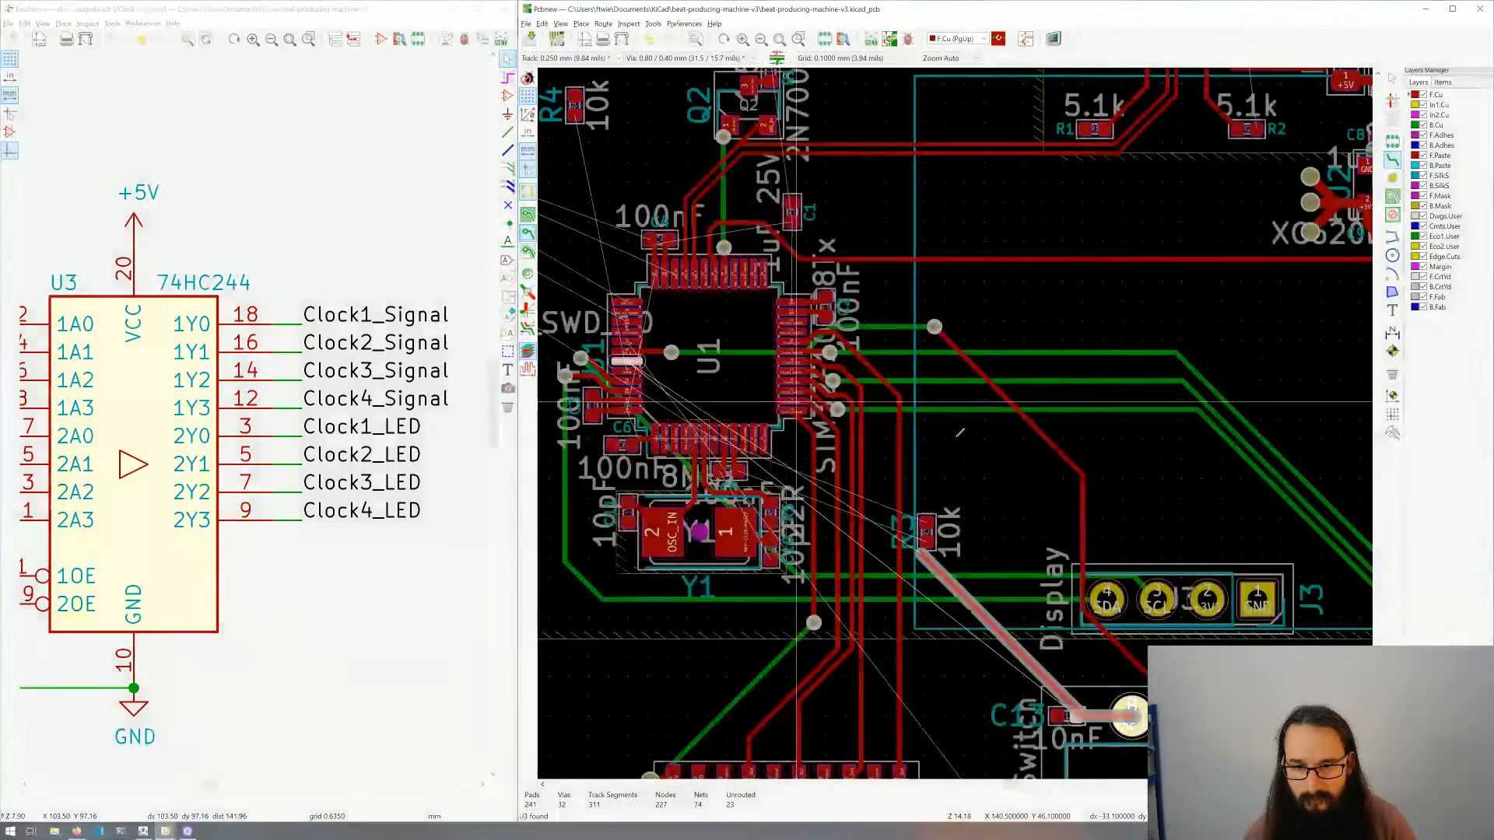
key("d")
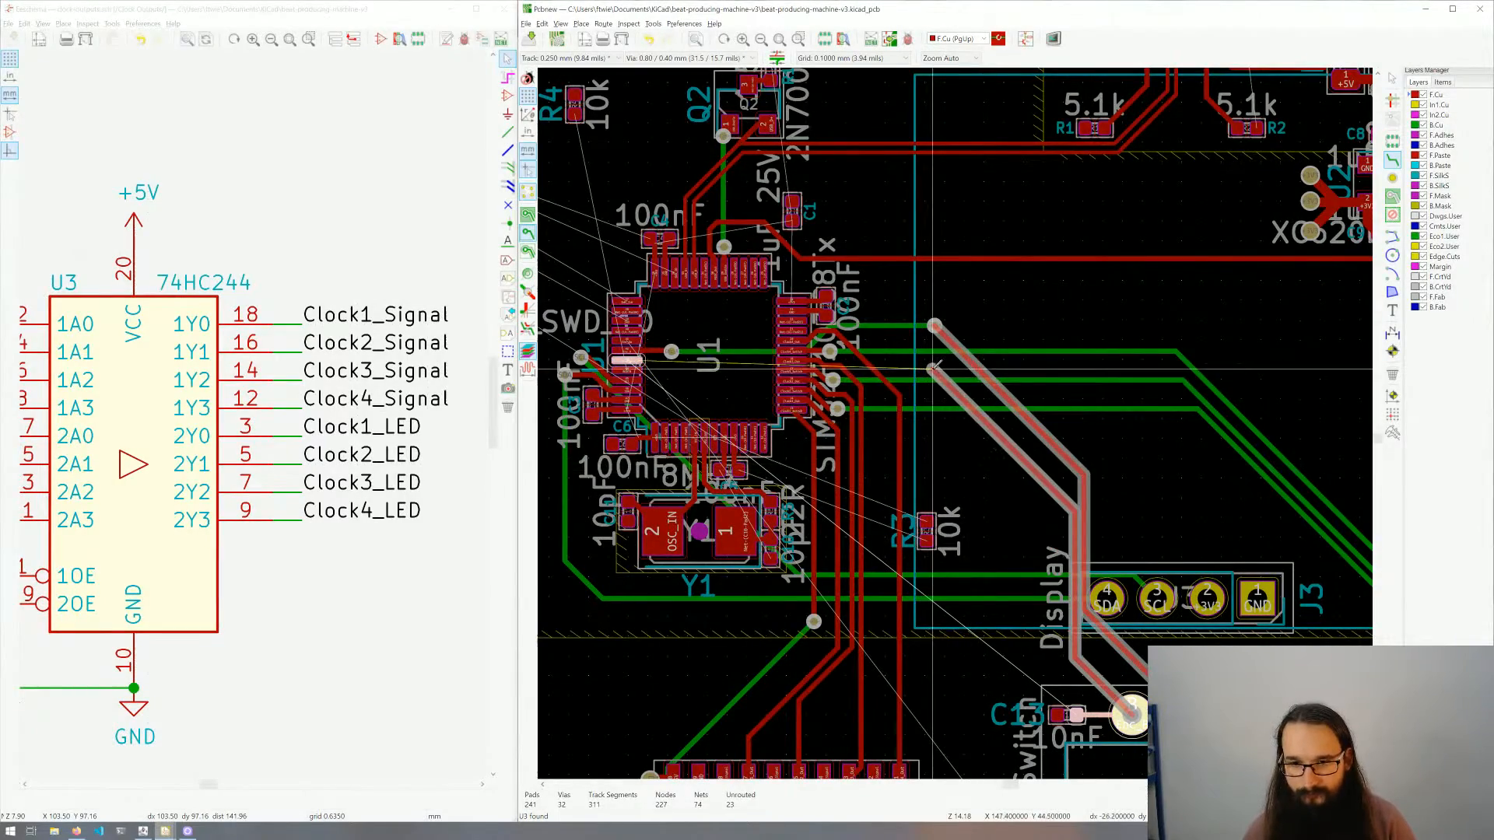
left_click(933, 364)
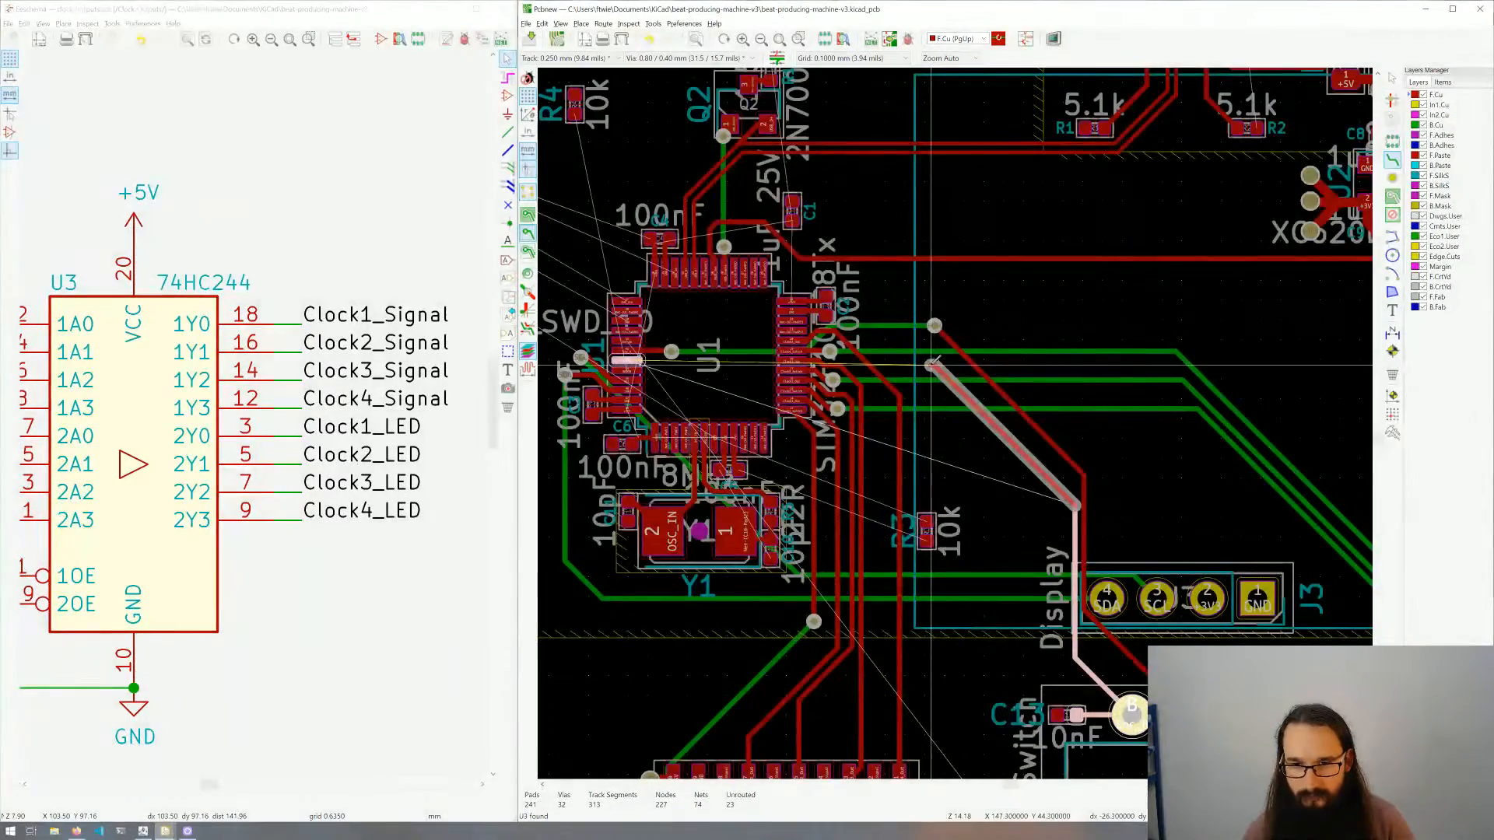
key("d")
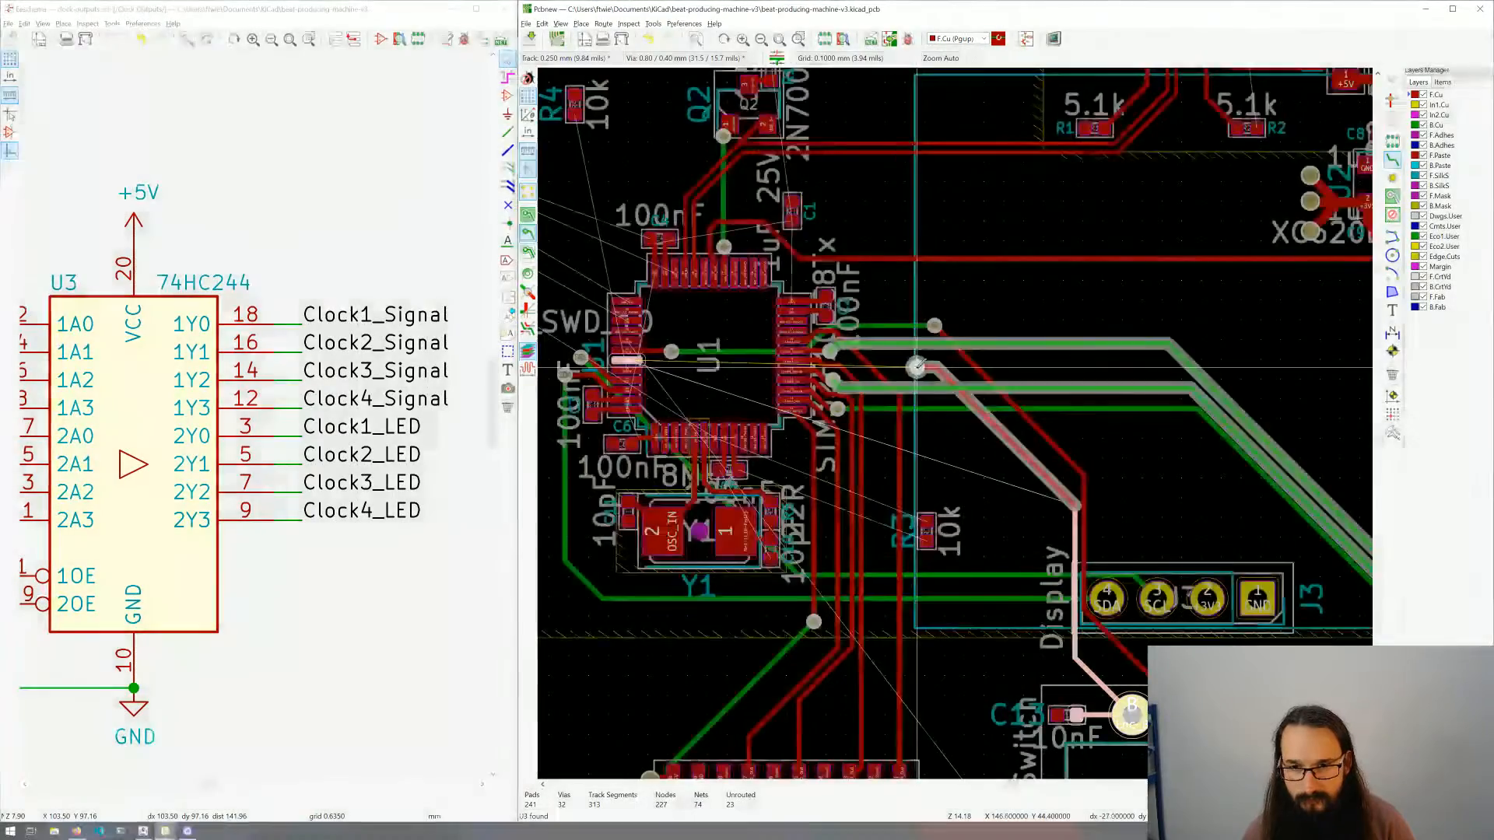
left_click(930, 367)
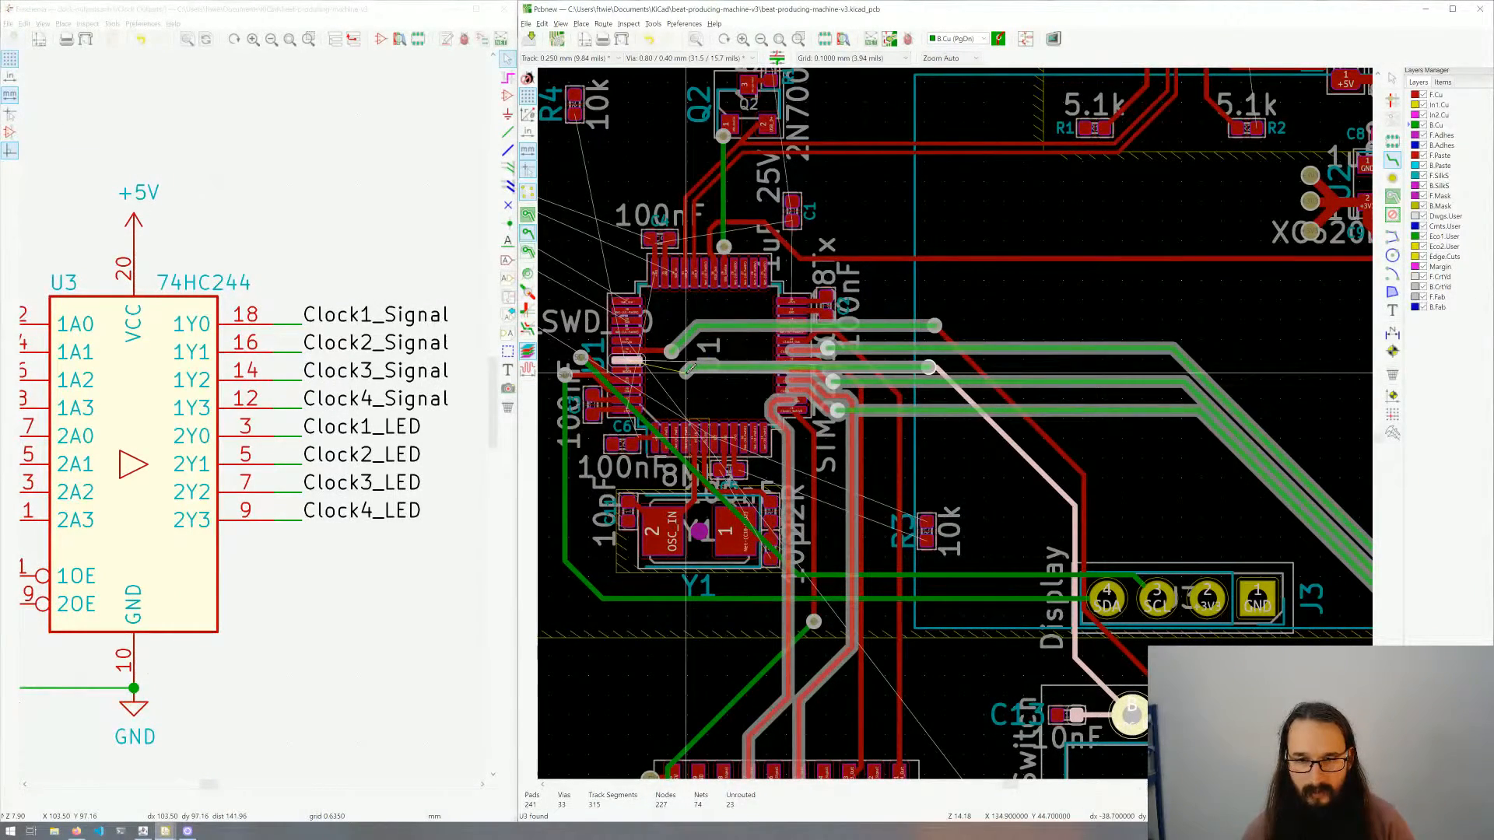
key("Escape")
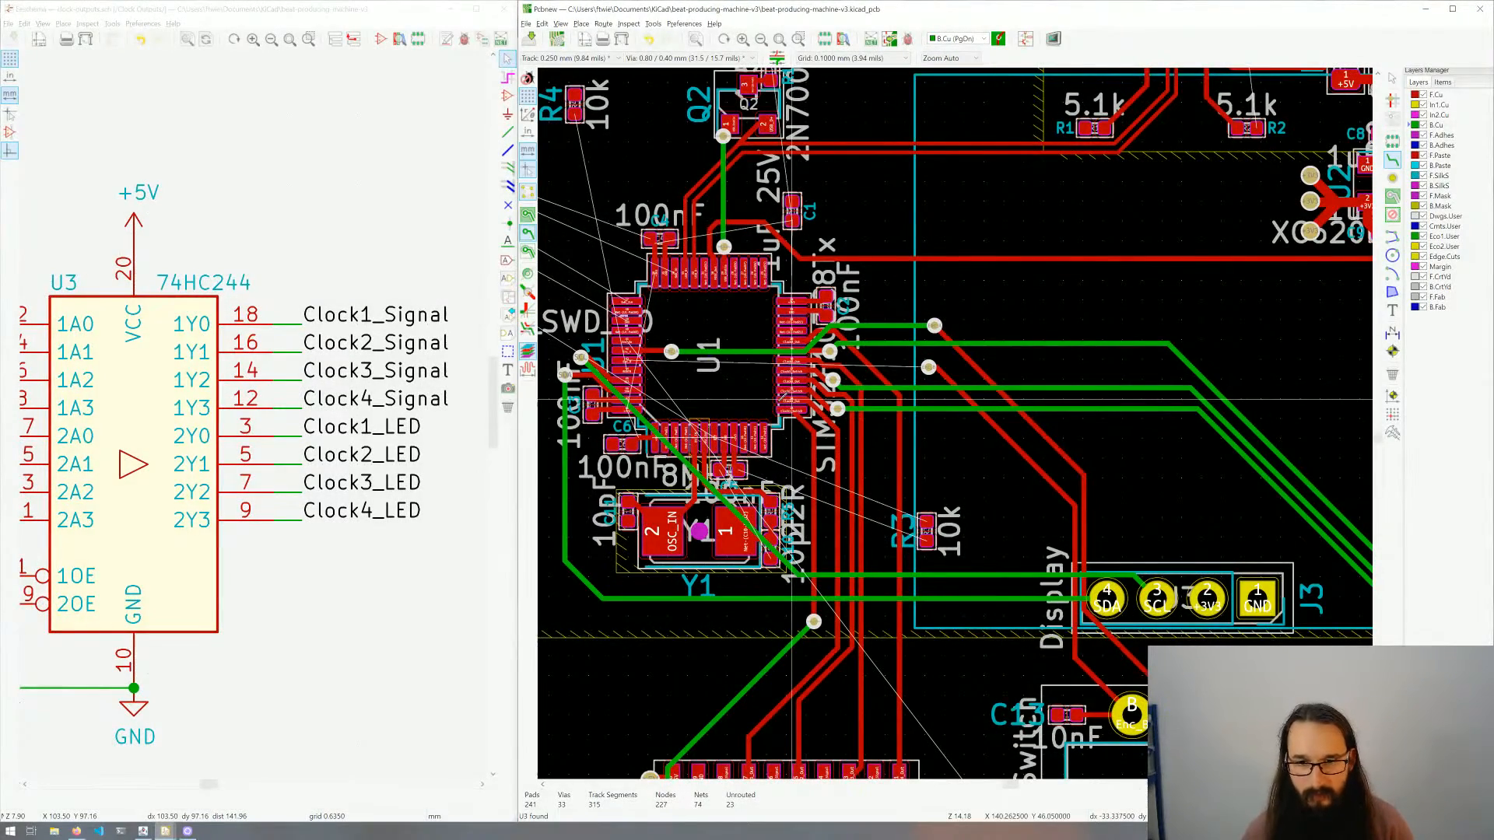
key("ctrl+z")
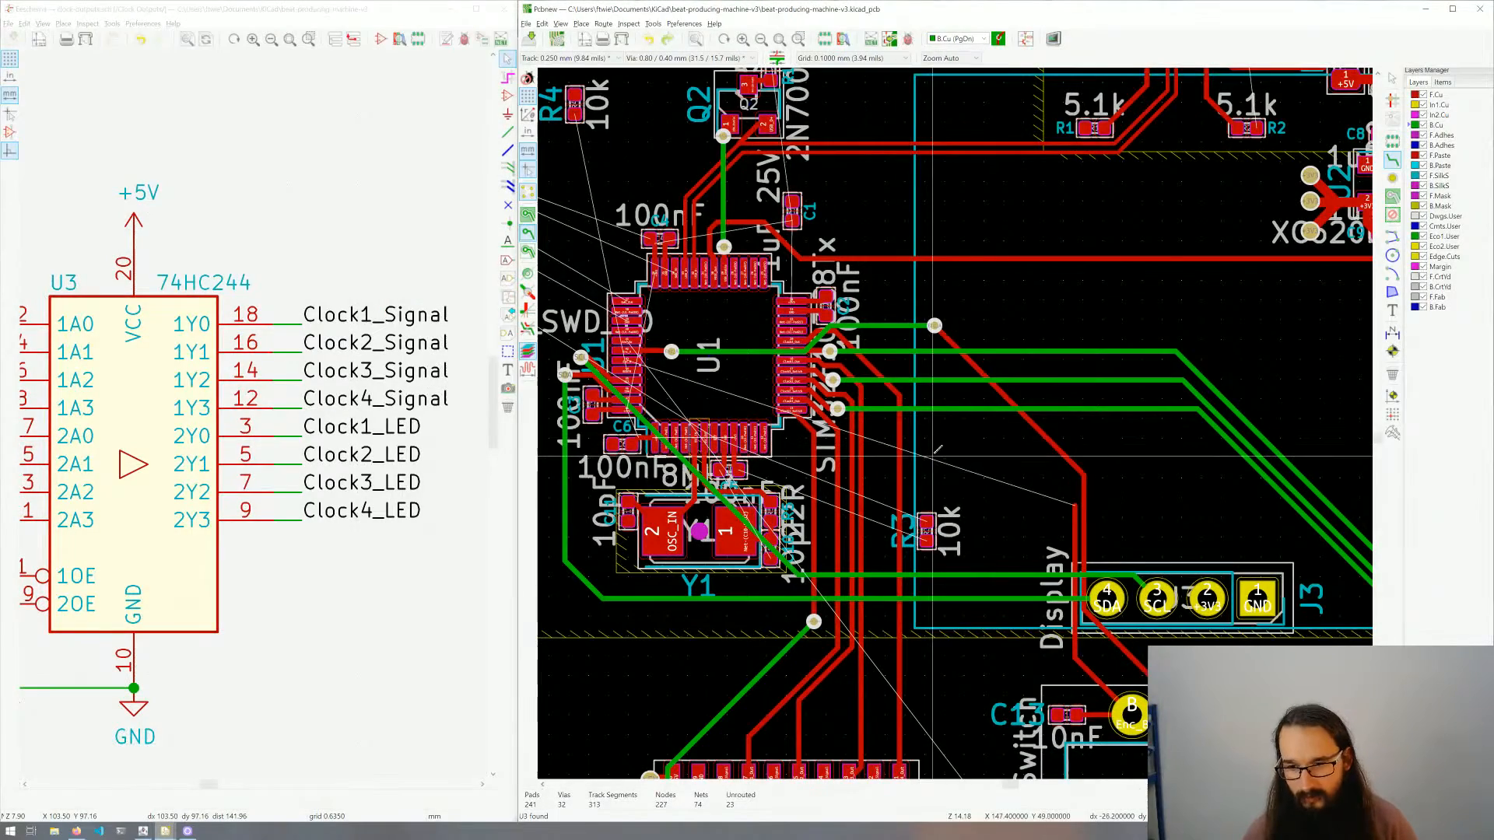
Step: Continue Enc_B on F.Cu beside Enc_A, cross on B.Cu between two vias to beneath U1, and connect it to U1's pad
left_click(1074, 504)
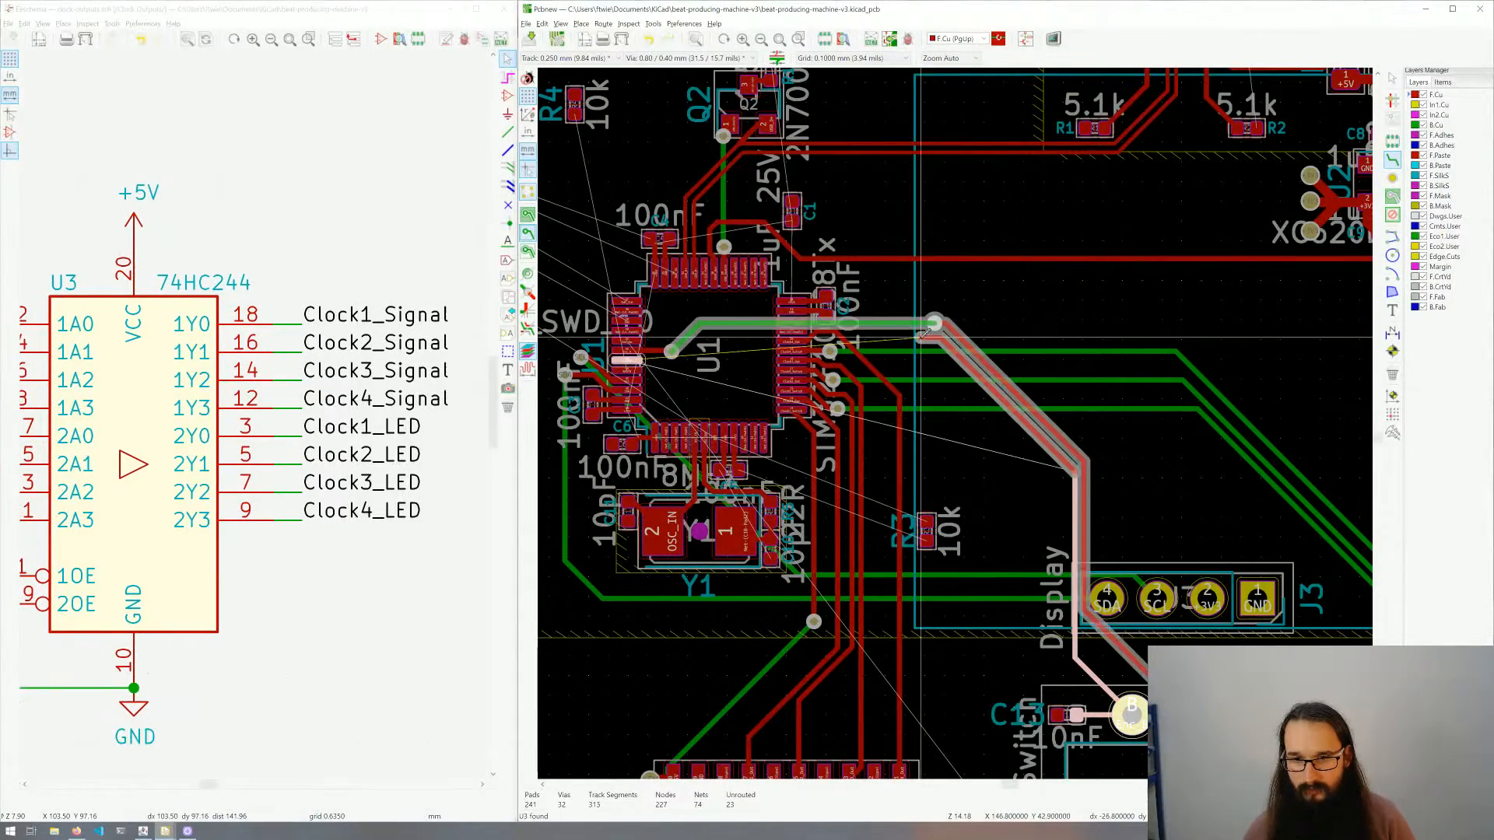
left_click(925, 332)
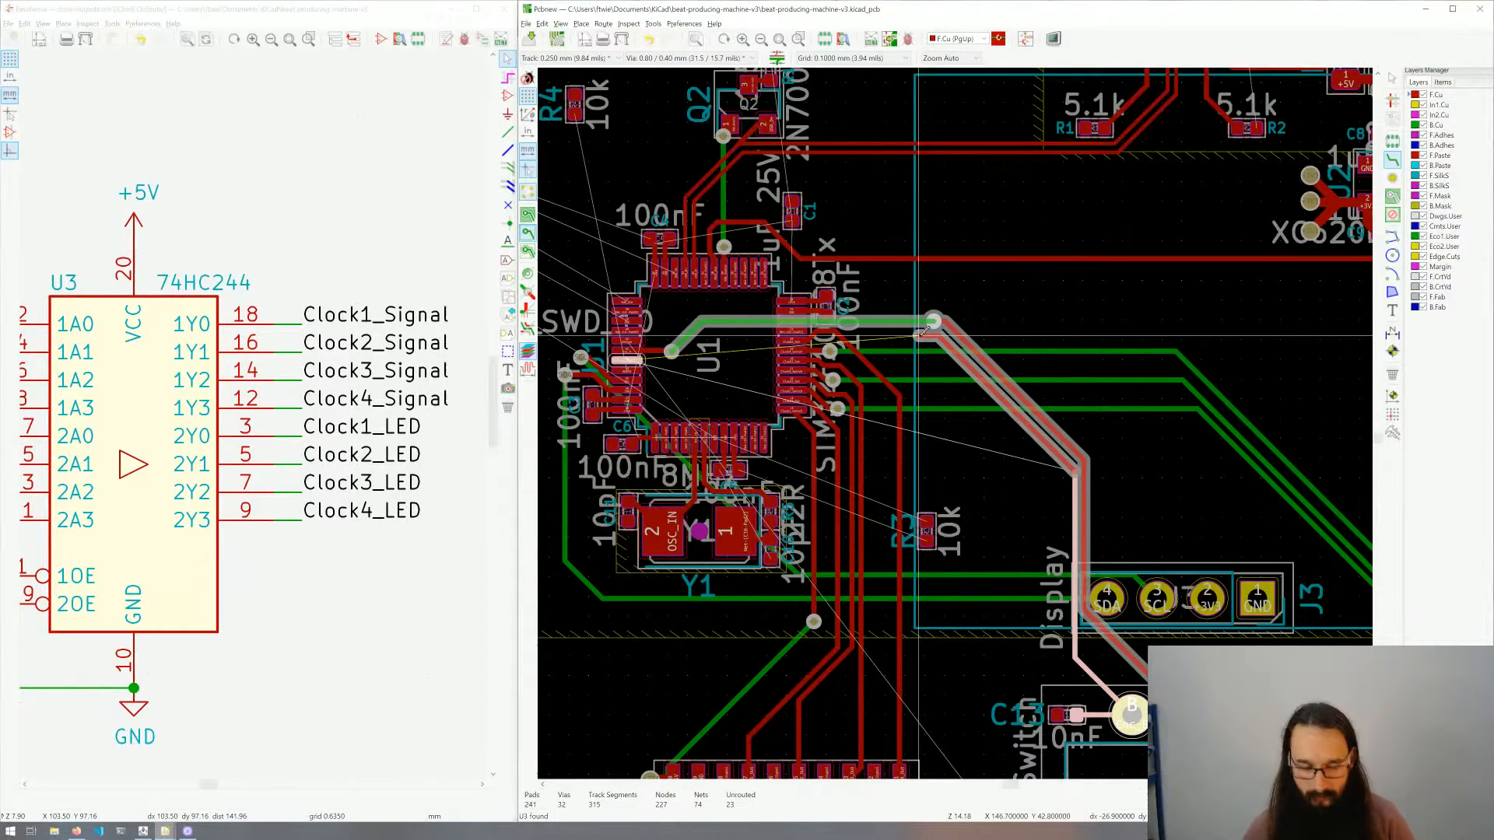
key("v")
left_click(918, 335)
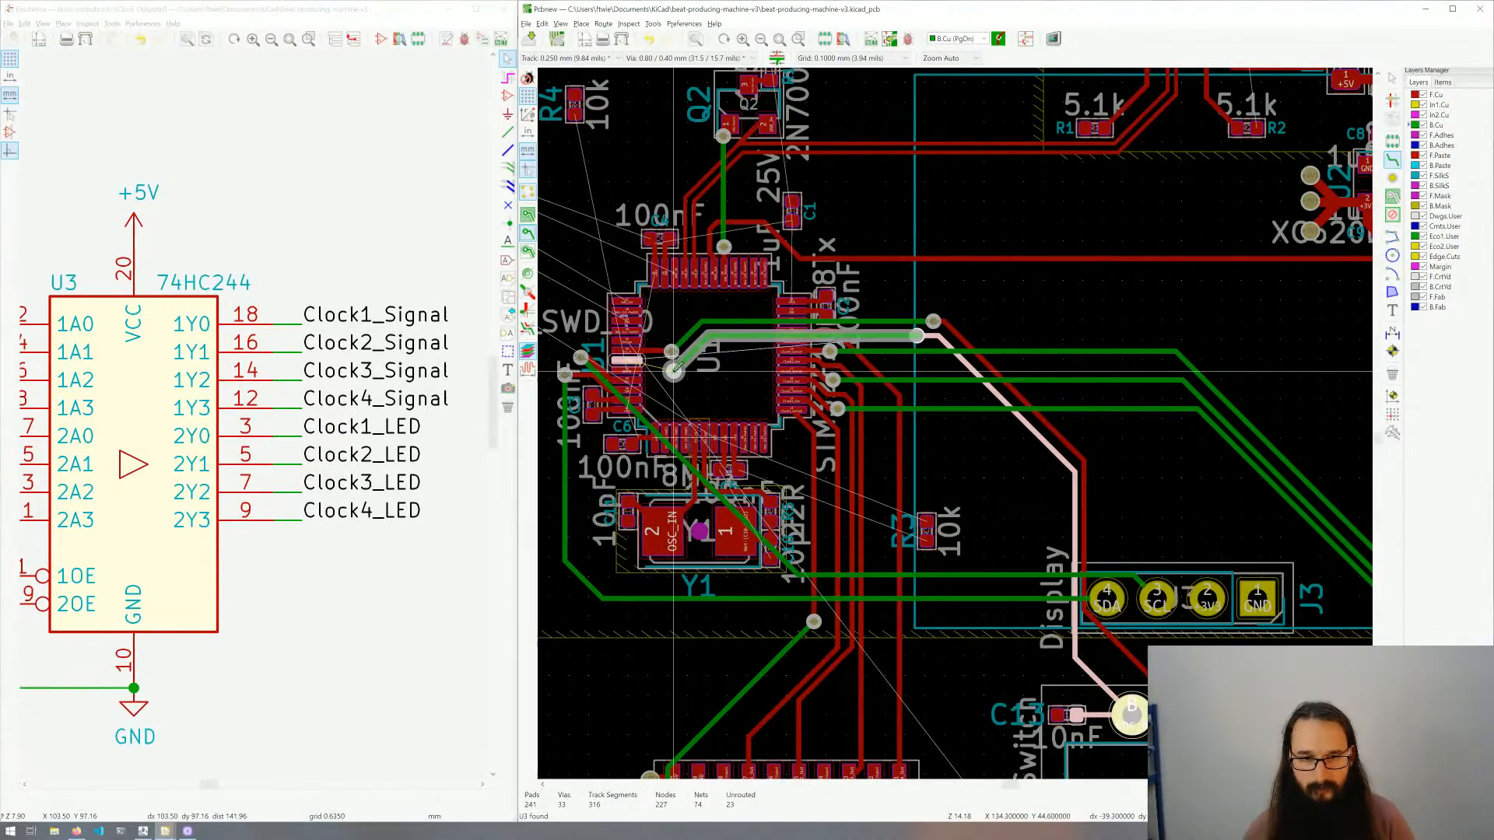
left_click(674, 371)
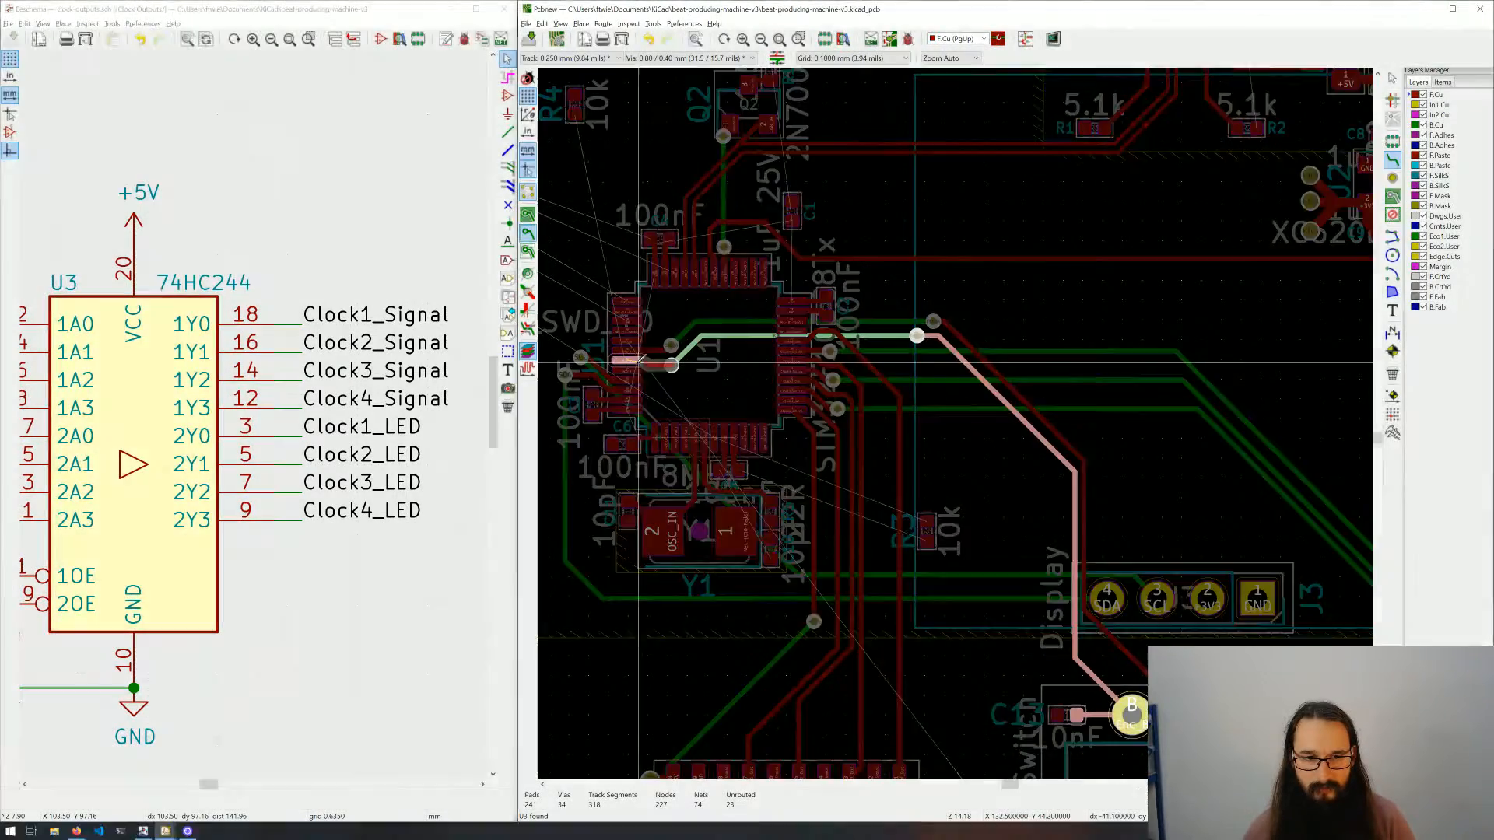
left_click(639, 363)
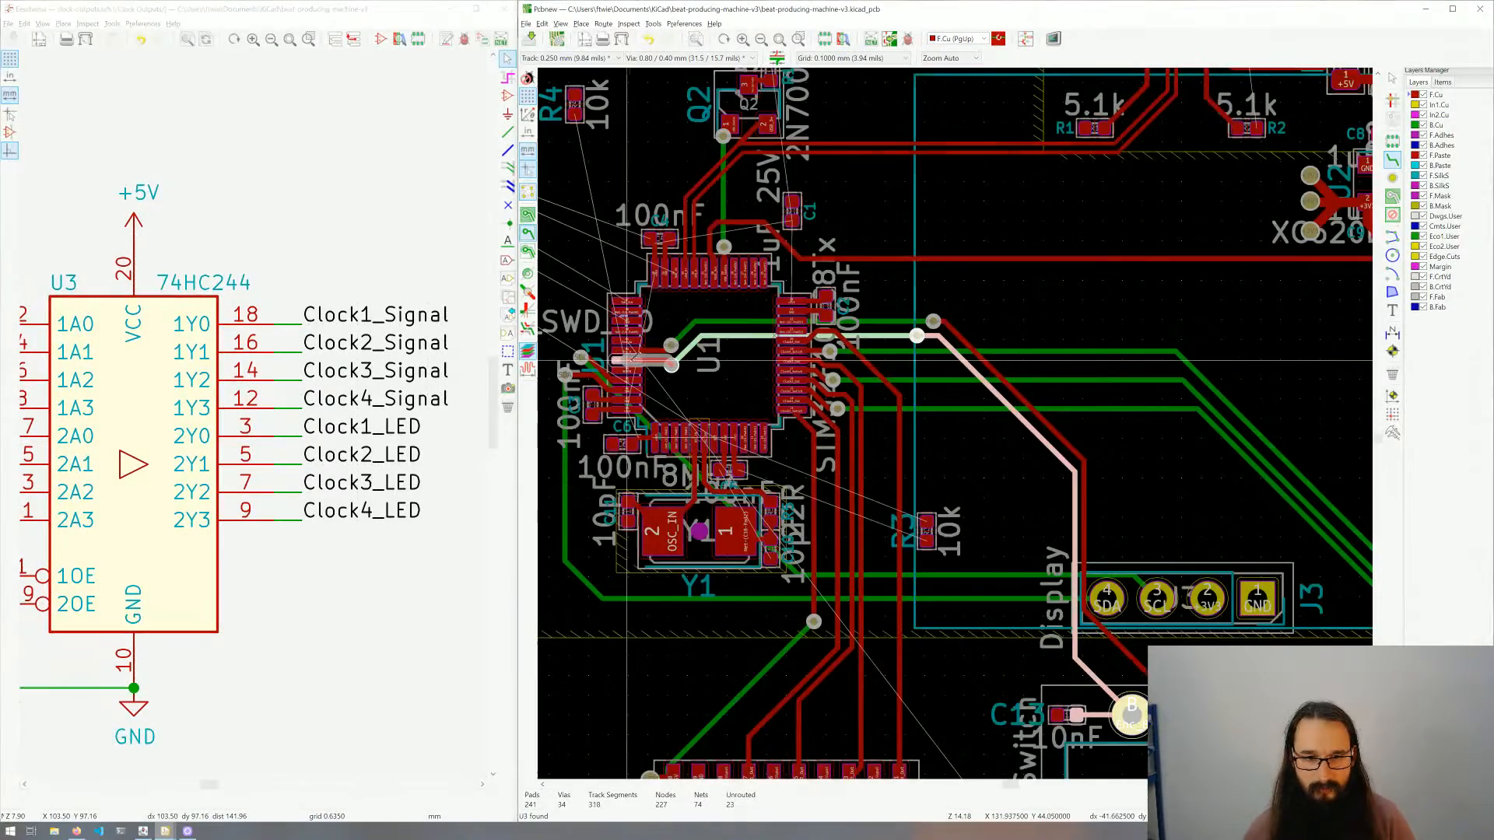
Step: Route Enc_Sw on F.Cu from SW1's lower-left pad around the encoder's right side and diagonally up past the display connector J3
scroll(650, 370, "down", 1)
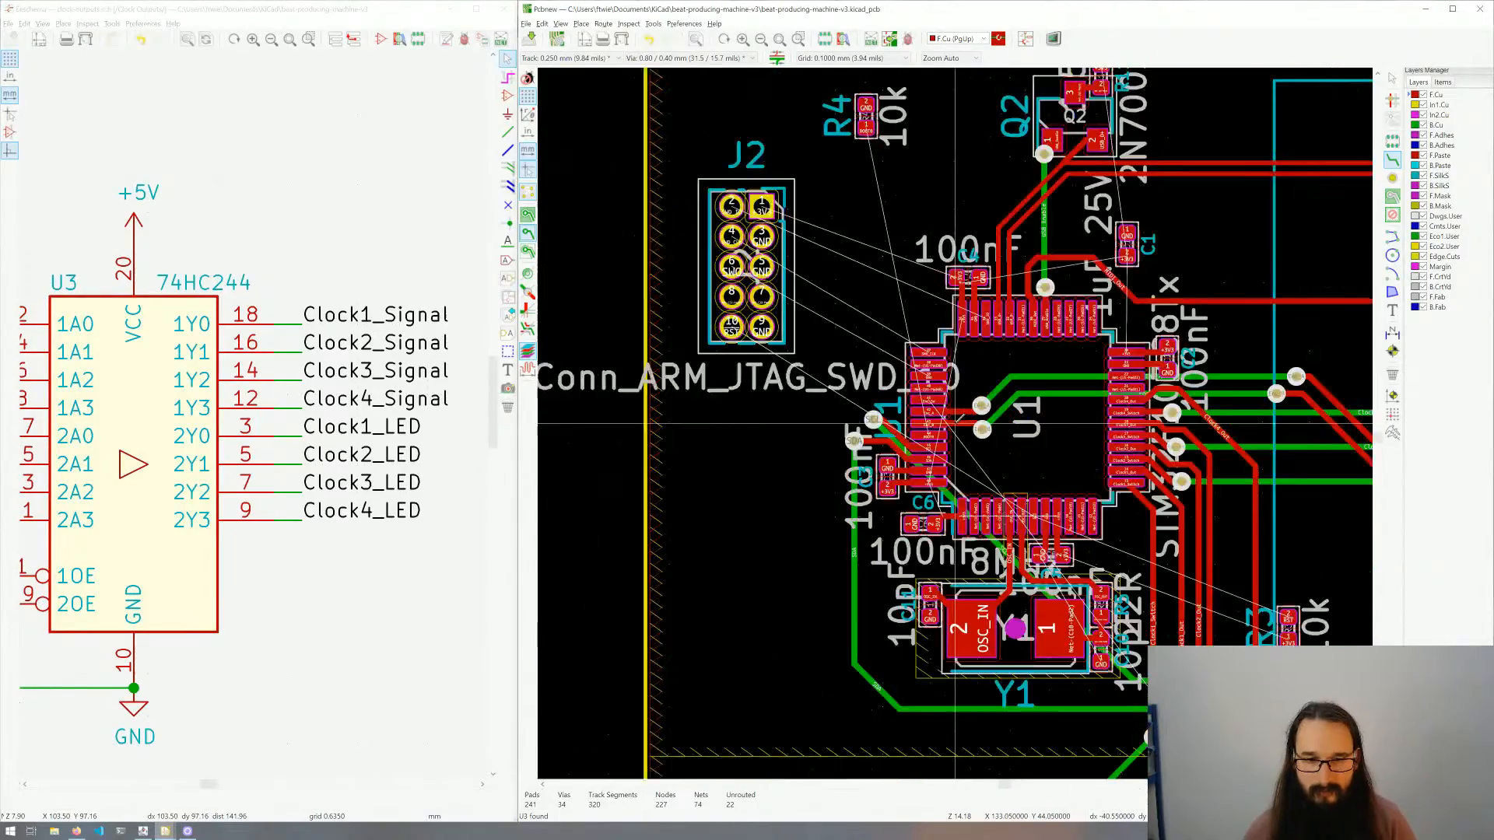
scroll(1043, 404, "up", 3)
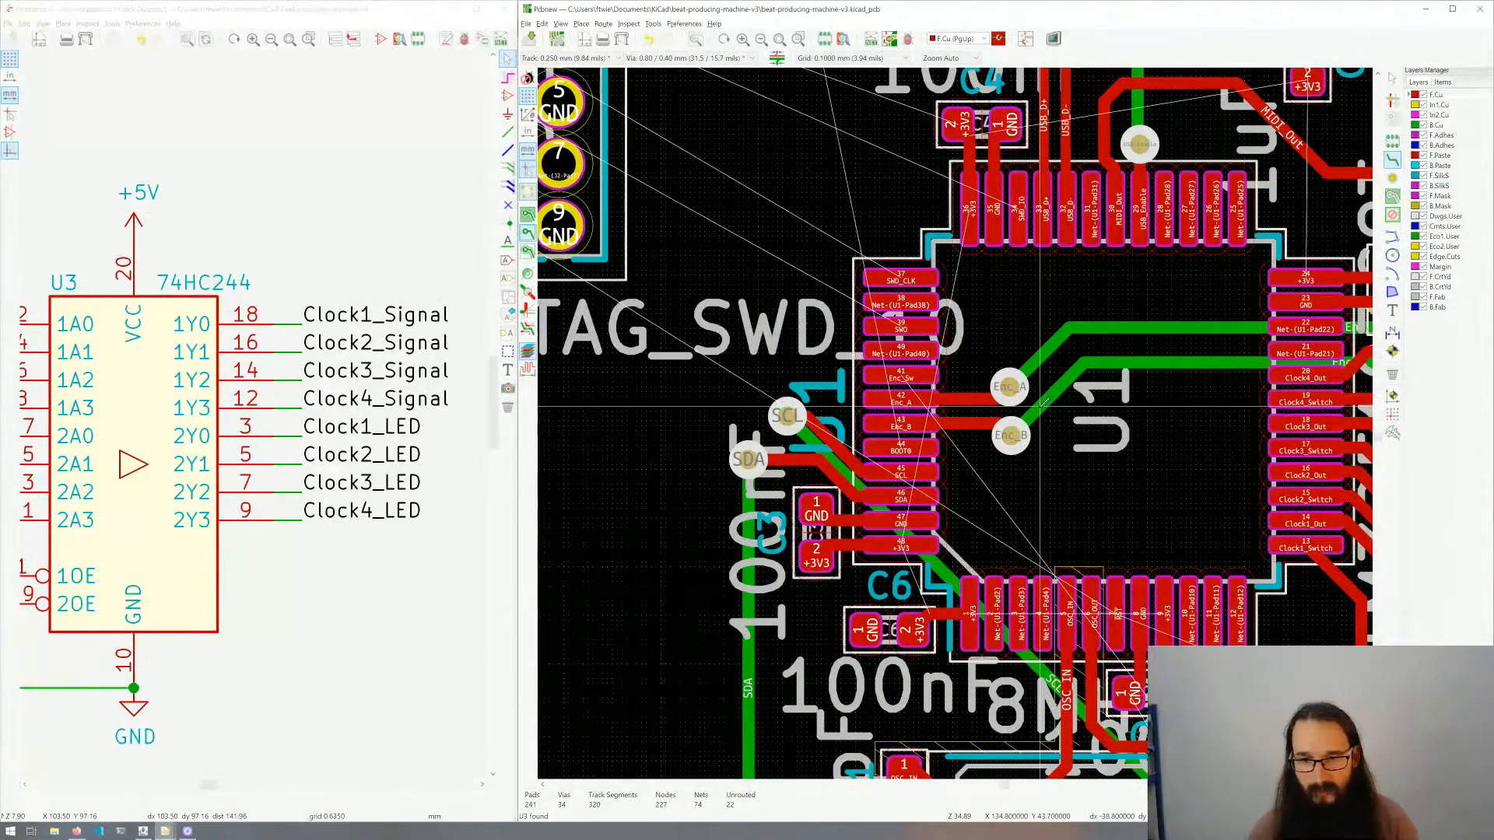
scroll(1011, 421, "down", 5)
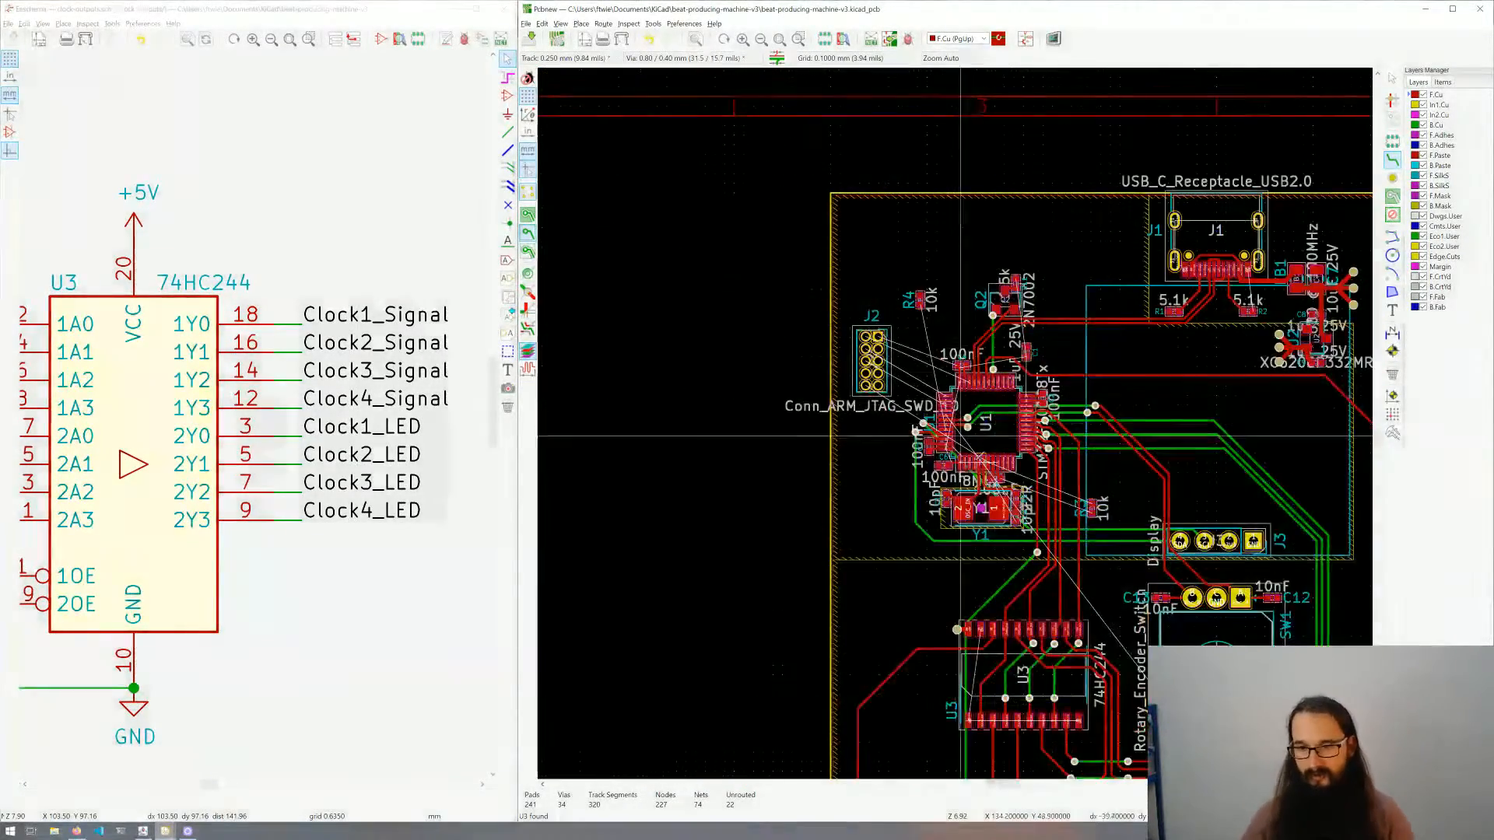
scroll(1202, 731, "up", 1)
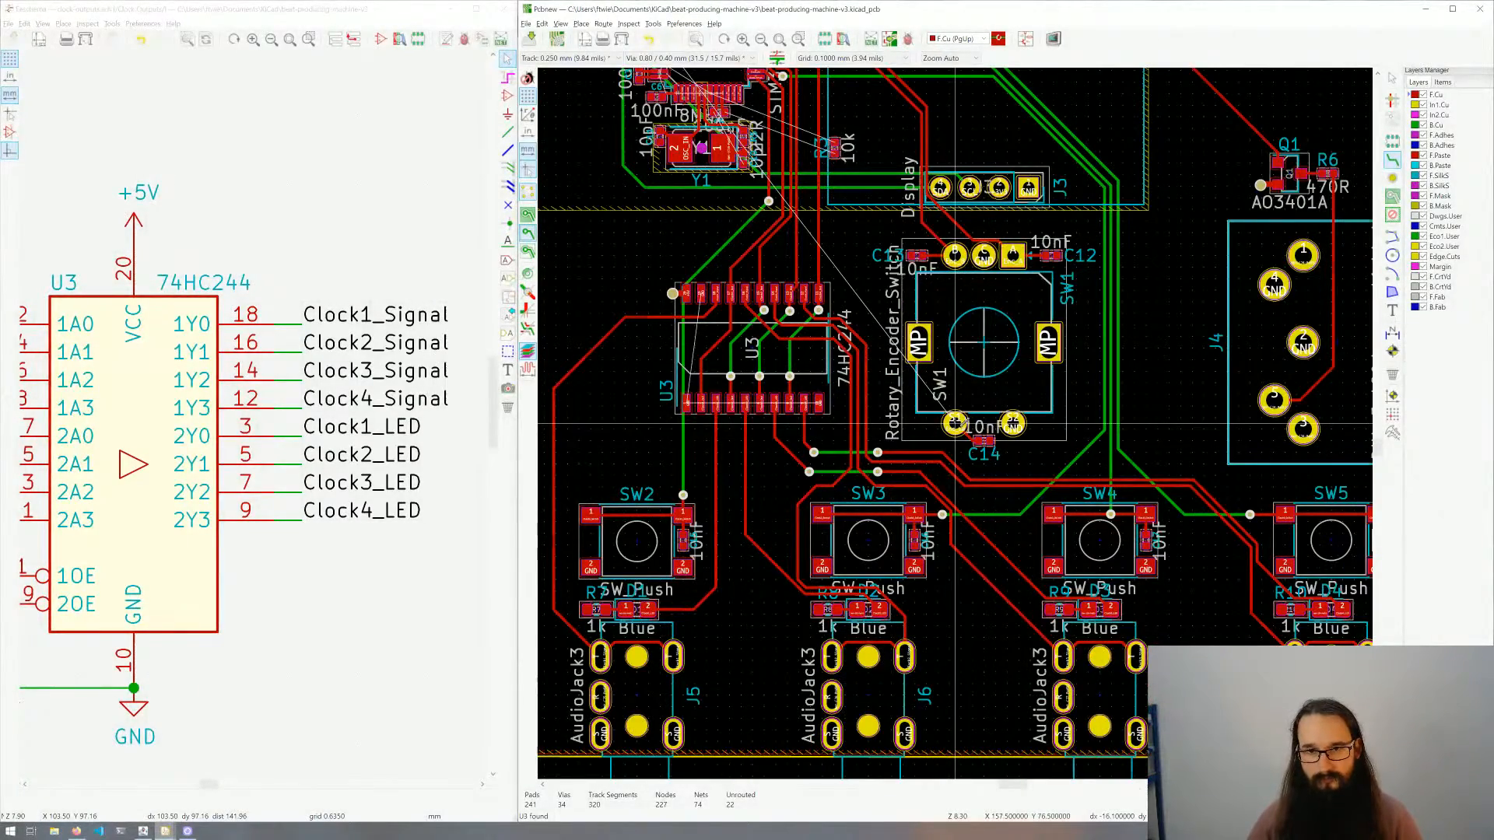
left_click(958, 425)
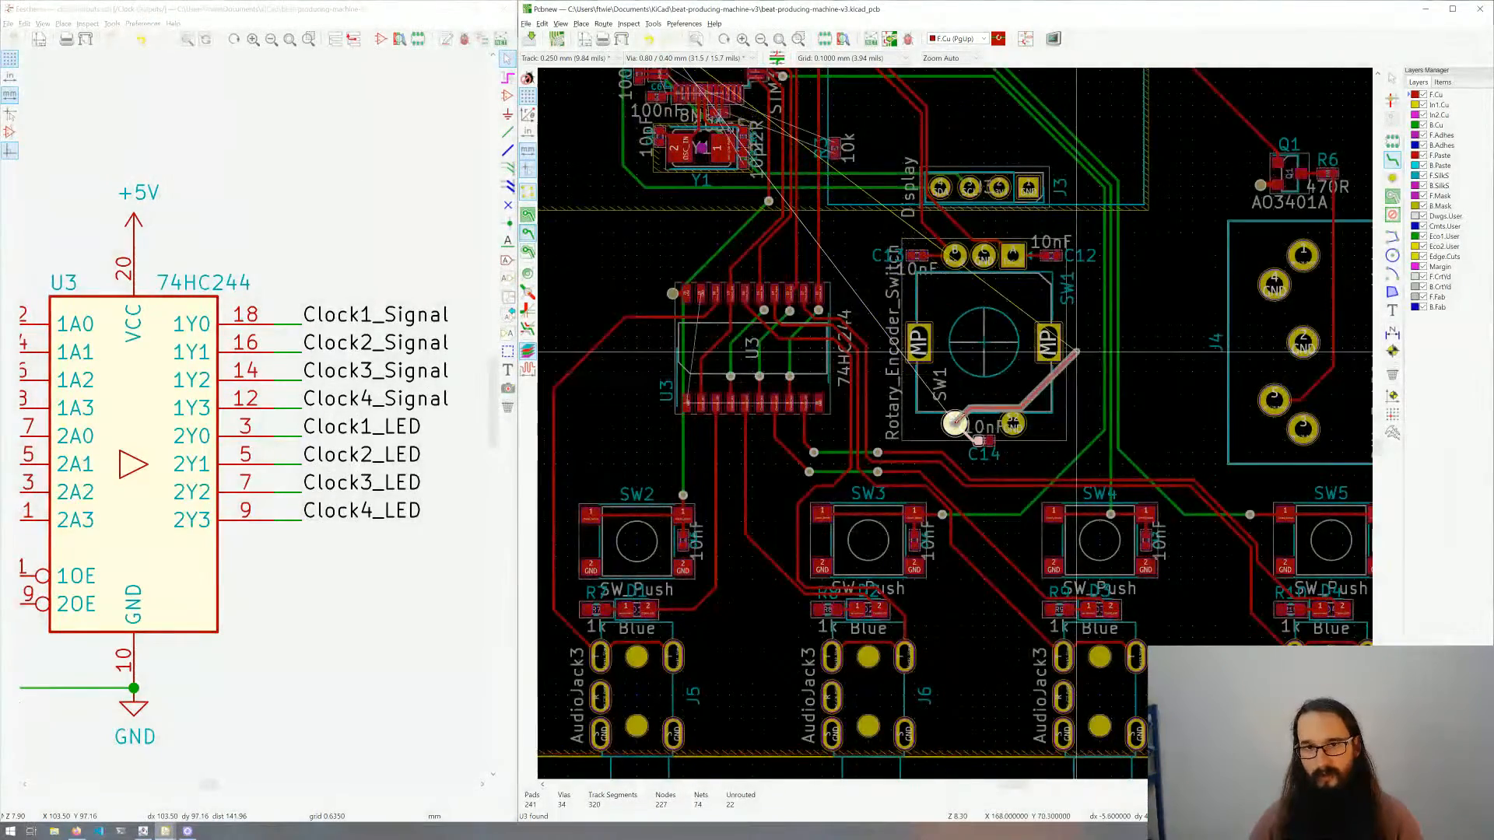
scroll(1076, 352, "down", 2)
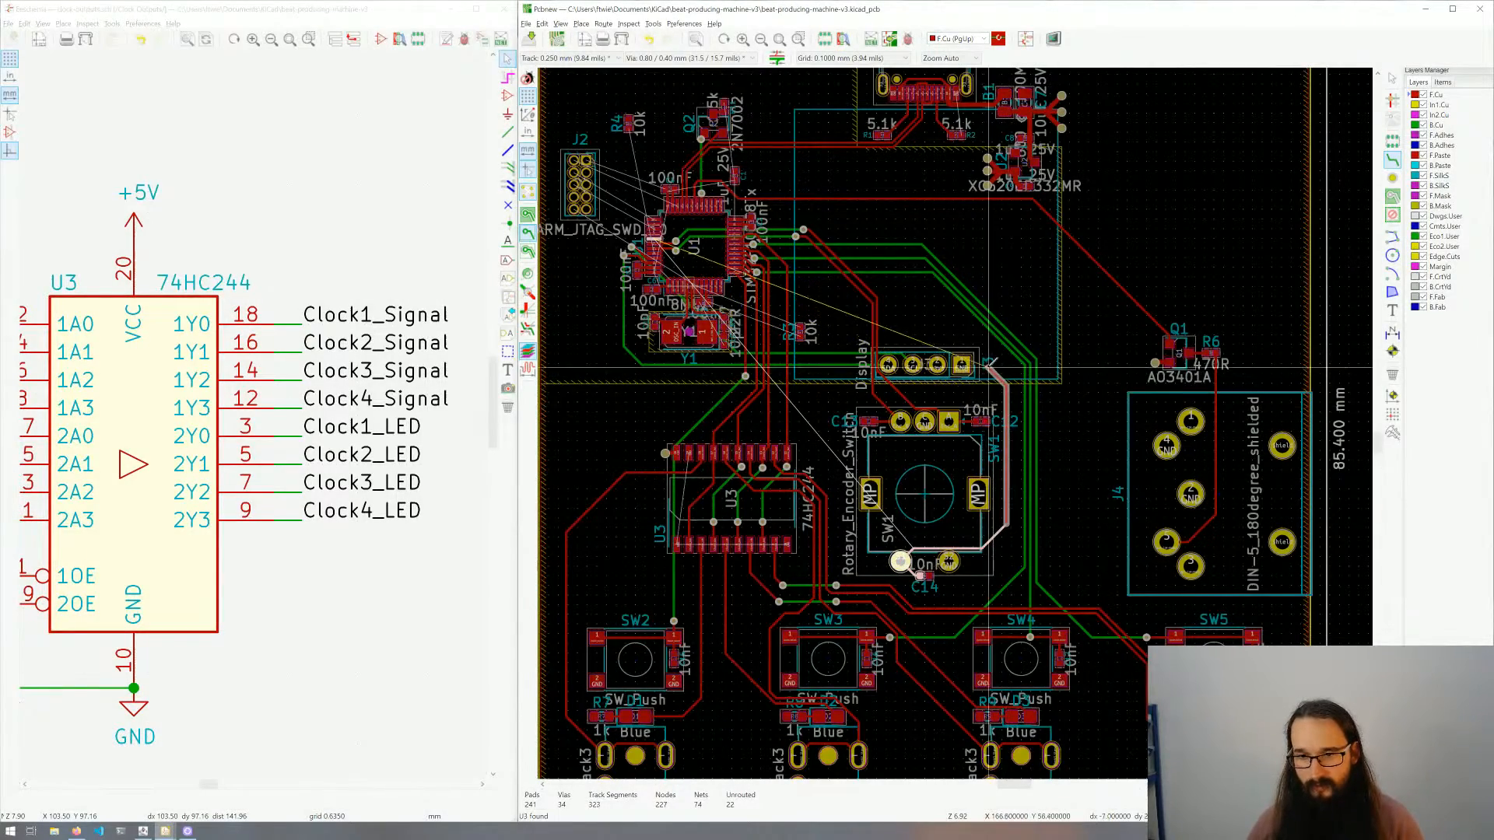
scroll(990, 363, "up", 5)
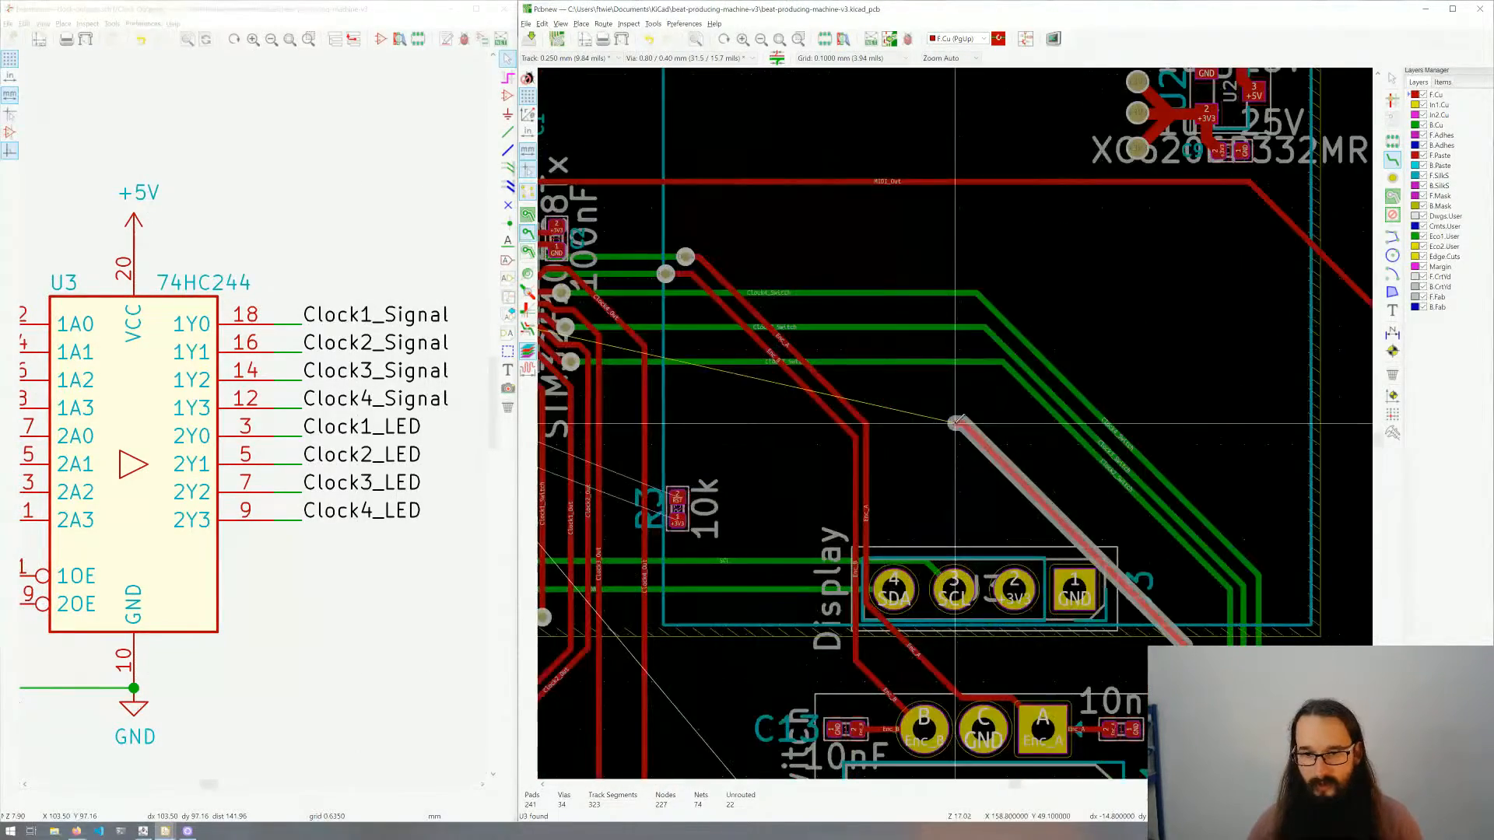
middle_click_drag(744, 239, 853, 306)
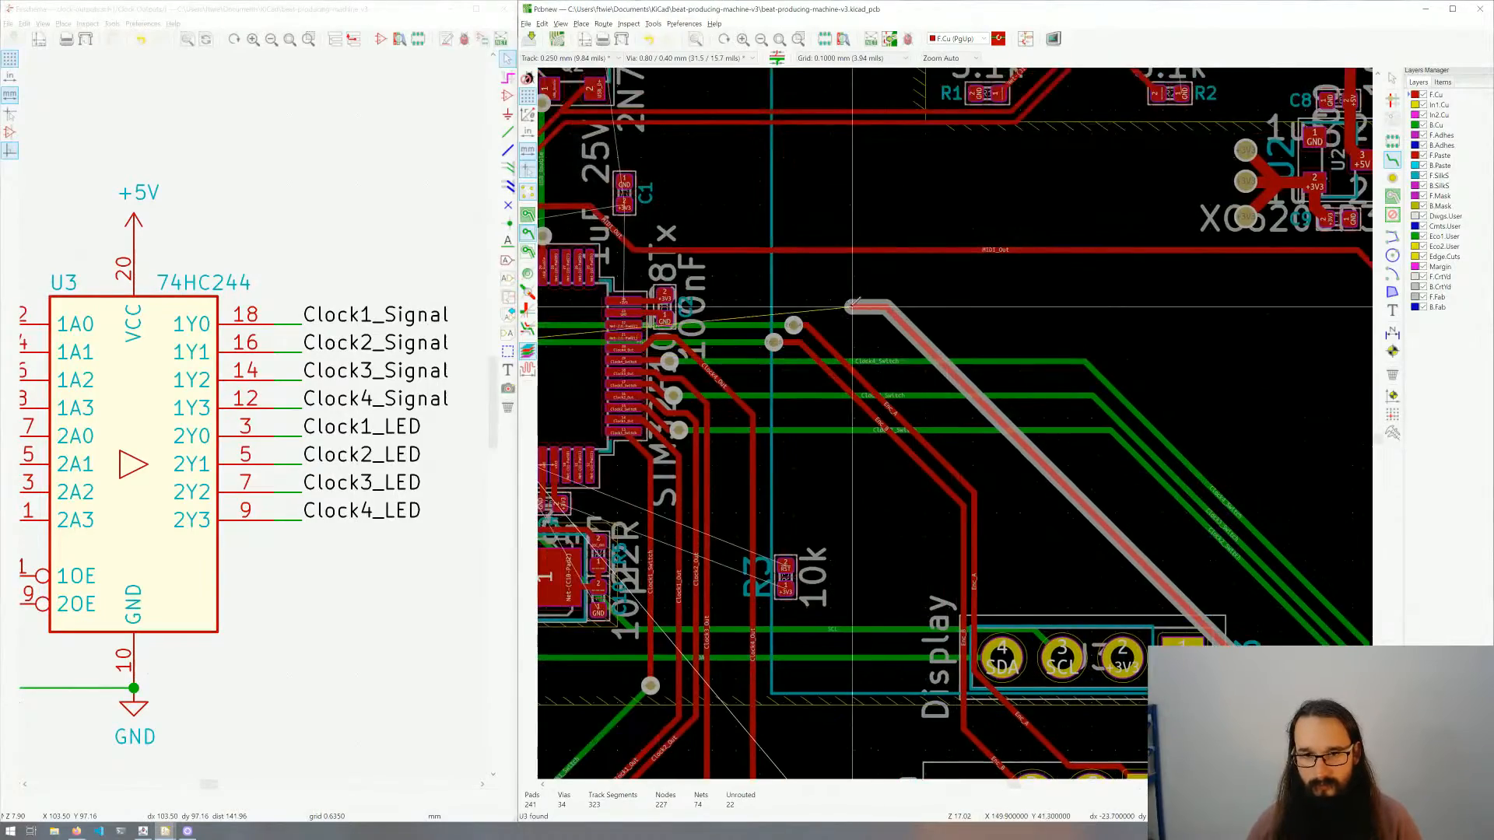
Step: Cross Enc_Sw on B.Cu between two vias to beneath U1, connect it to U1's Enc_Sw pad and save the board
key("v")
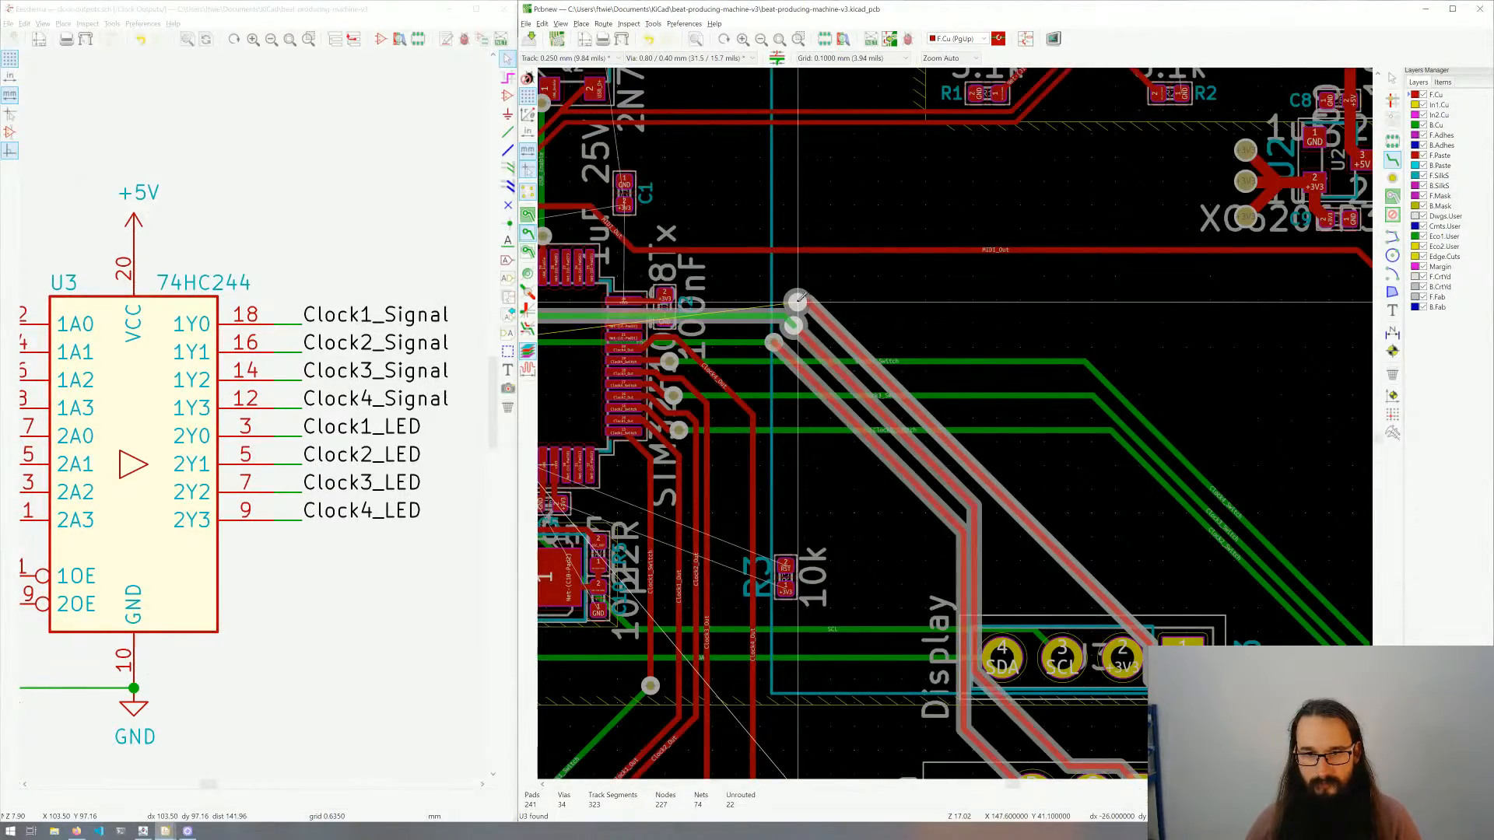
left_click(802, 298)
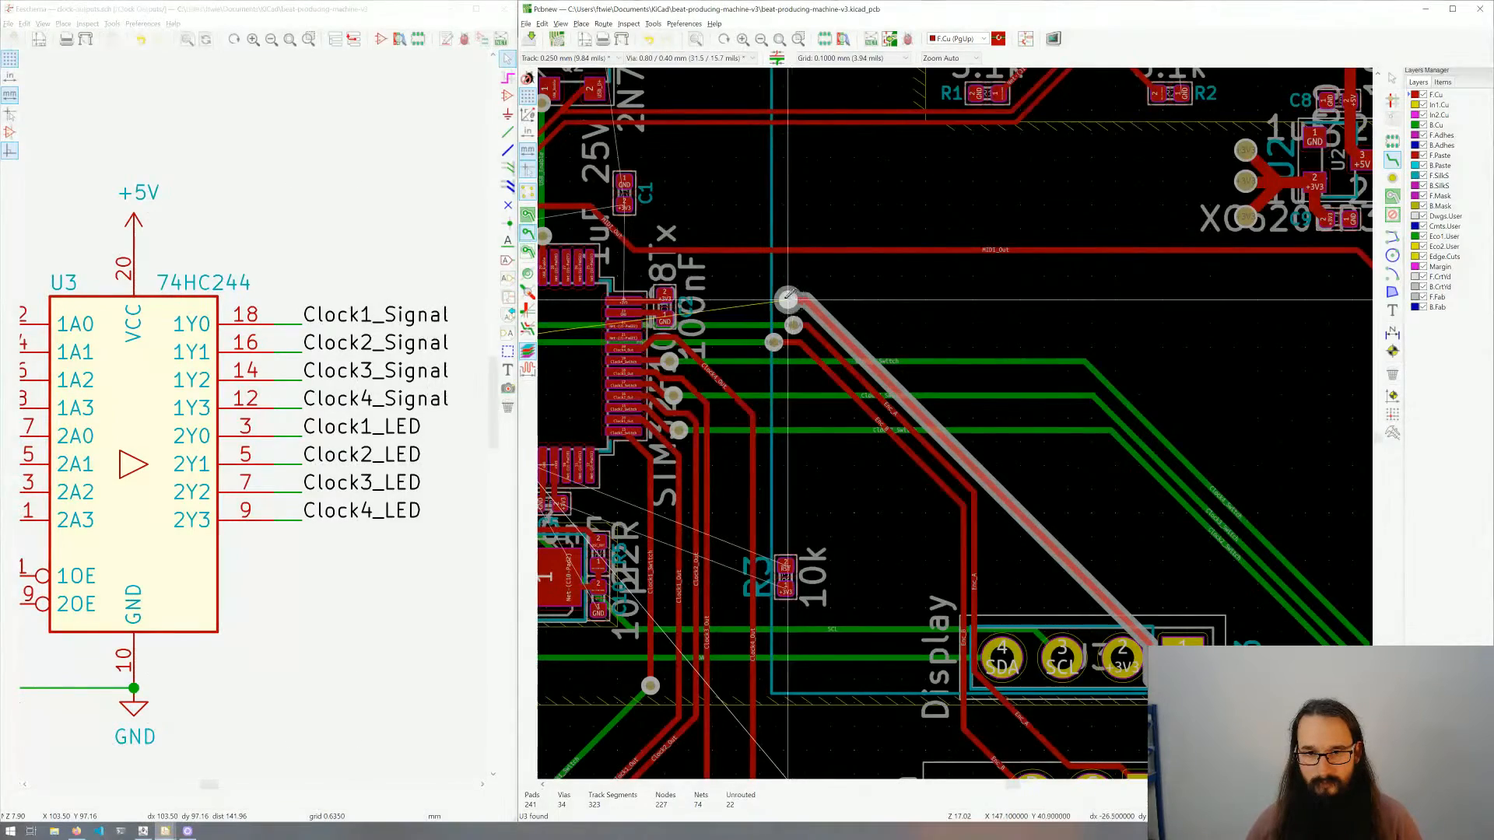
left_click(773, 300)
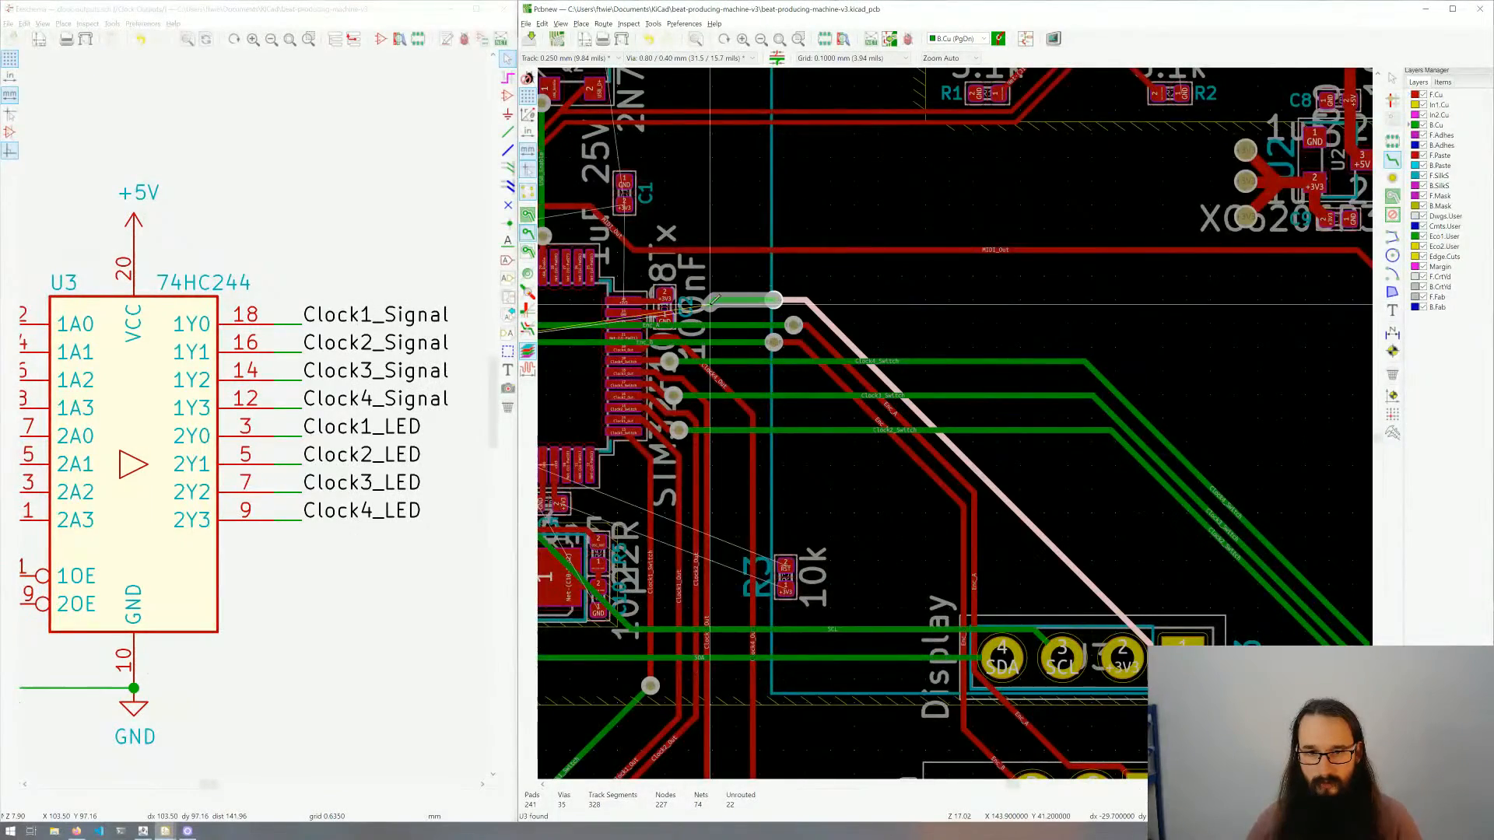
middle_click_drag(709, 305, 966, 309)
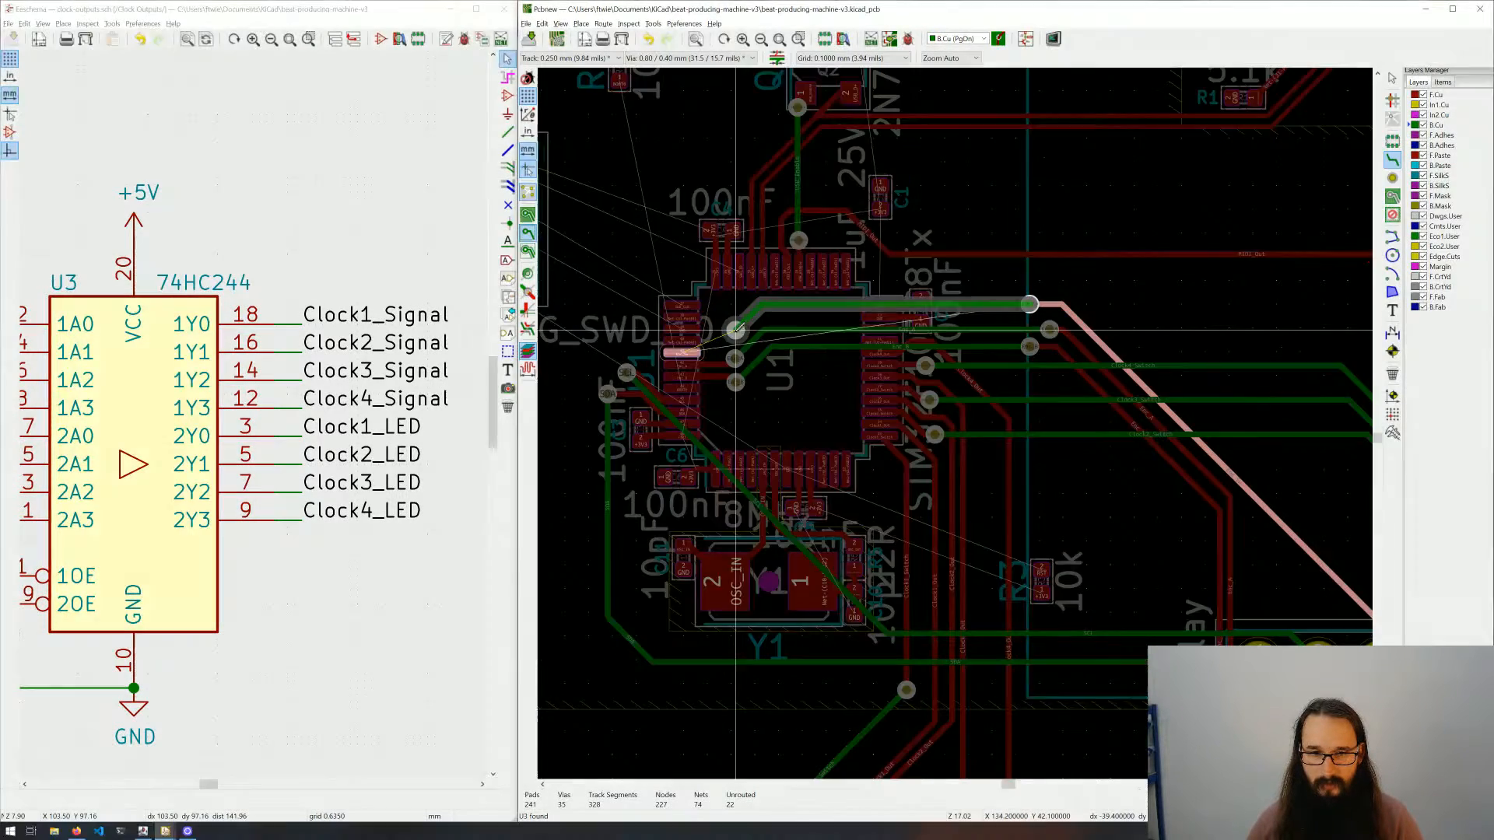
left_click(735, 331)
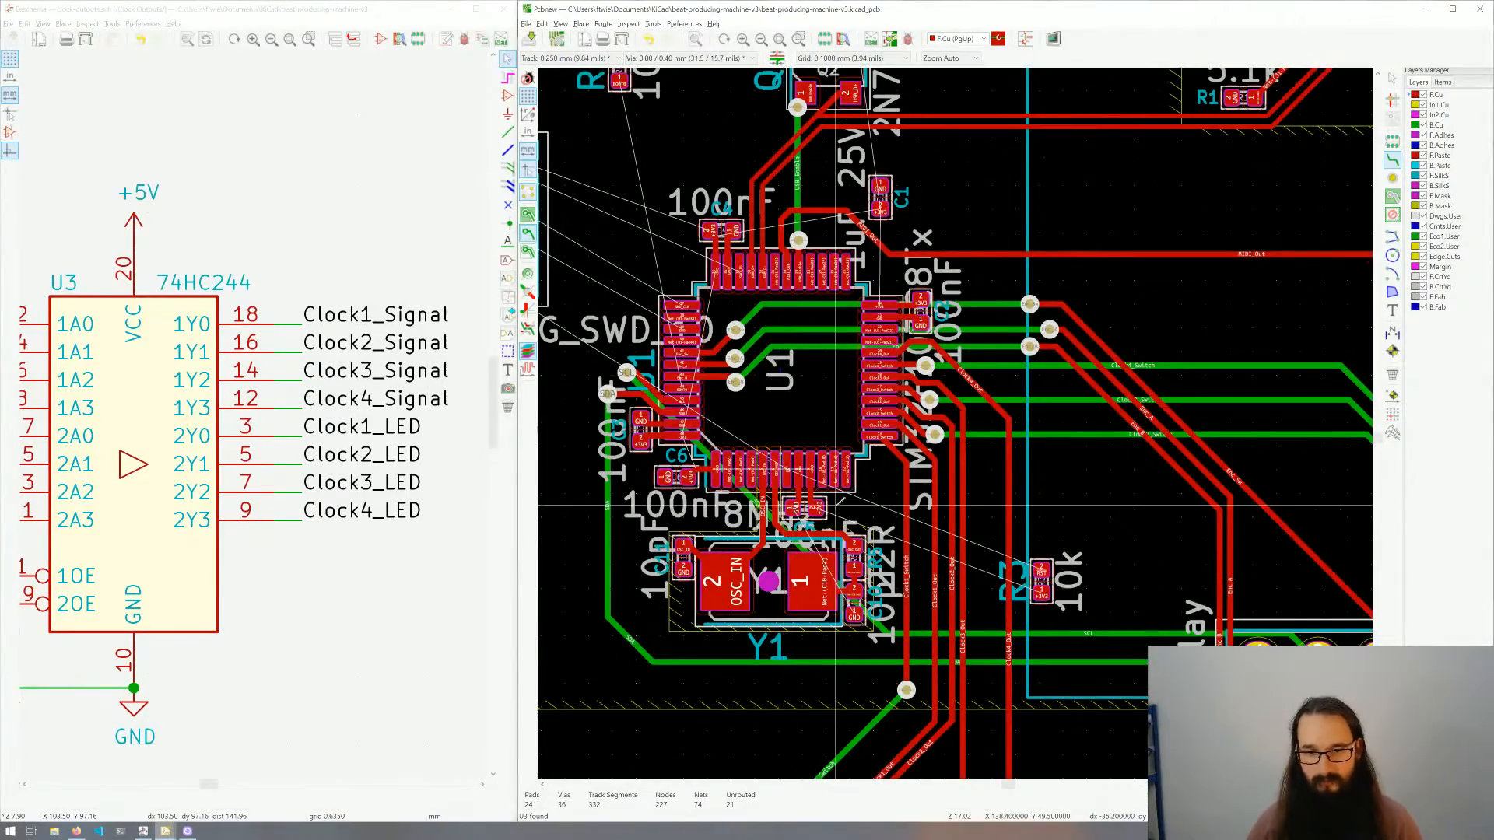
scroll(957, 428, "down", 3)
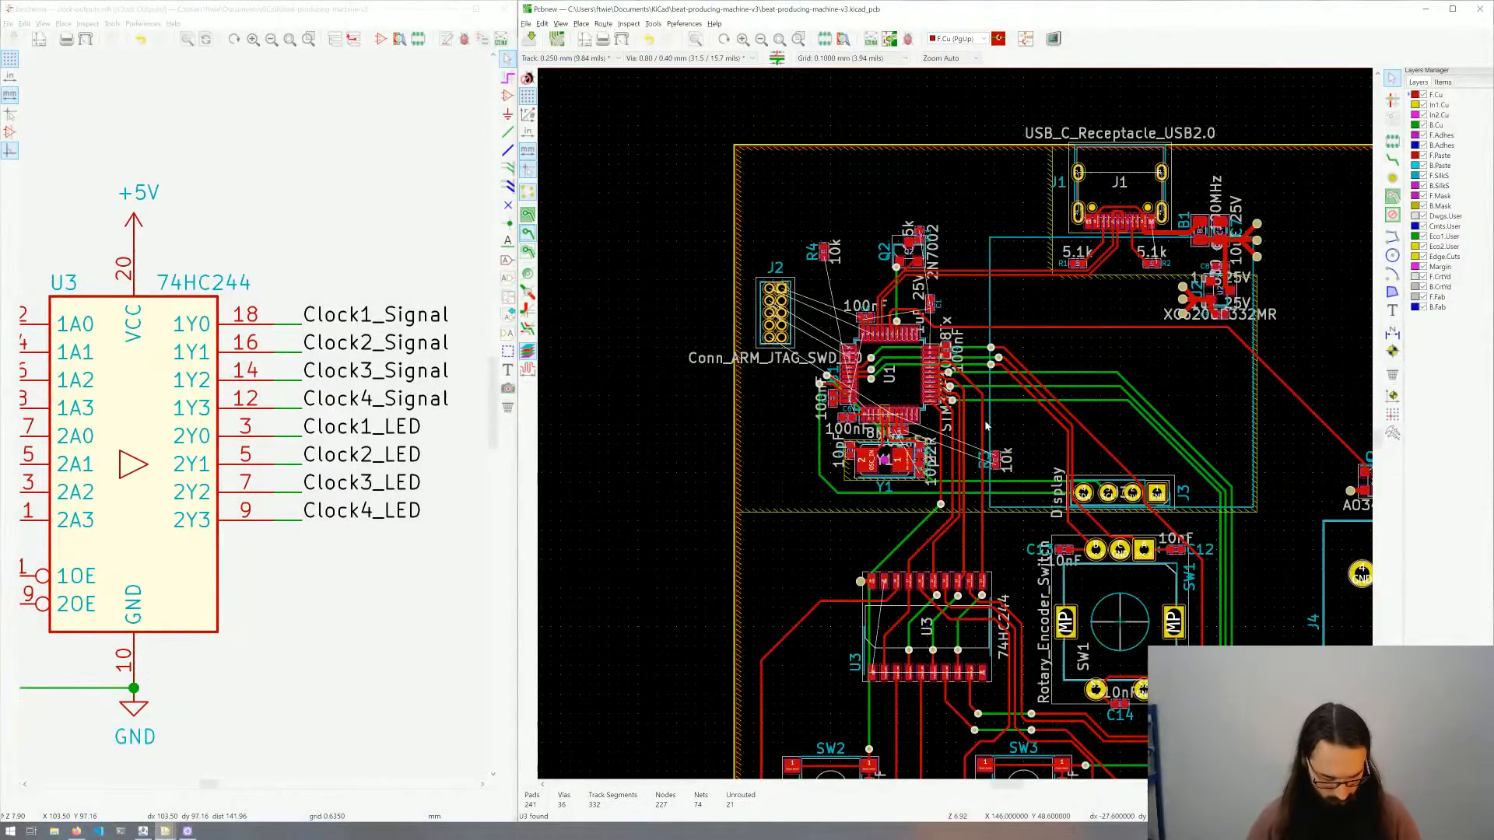
key("ctrl+s")
Step: Examine the remaining unrouted connections around the USB connector J1, the SWD connector J2 and U1
scroll(956, 429, "down", 2)
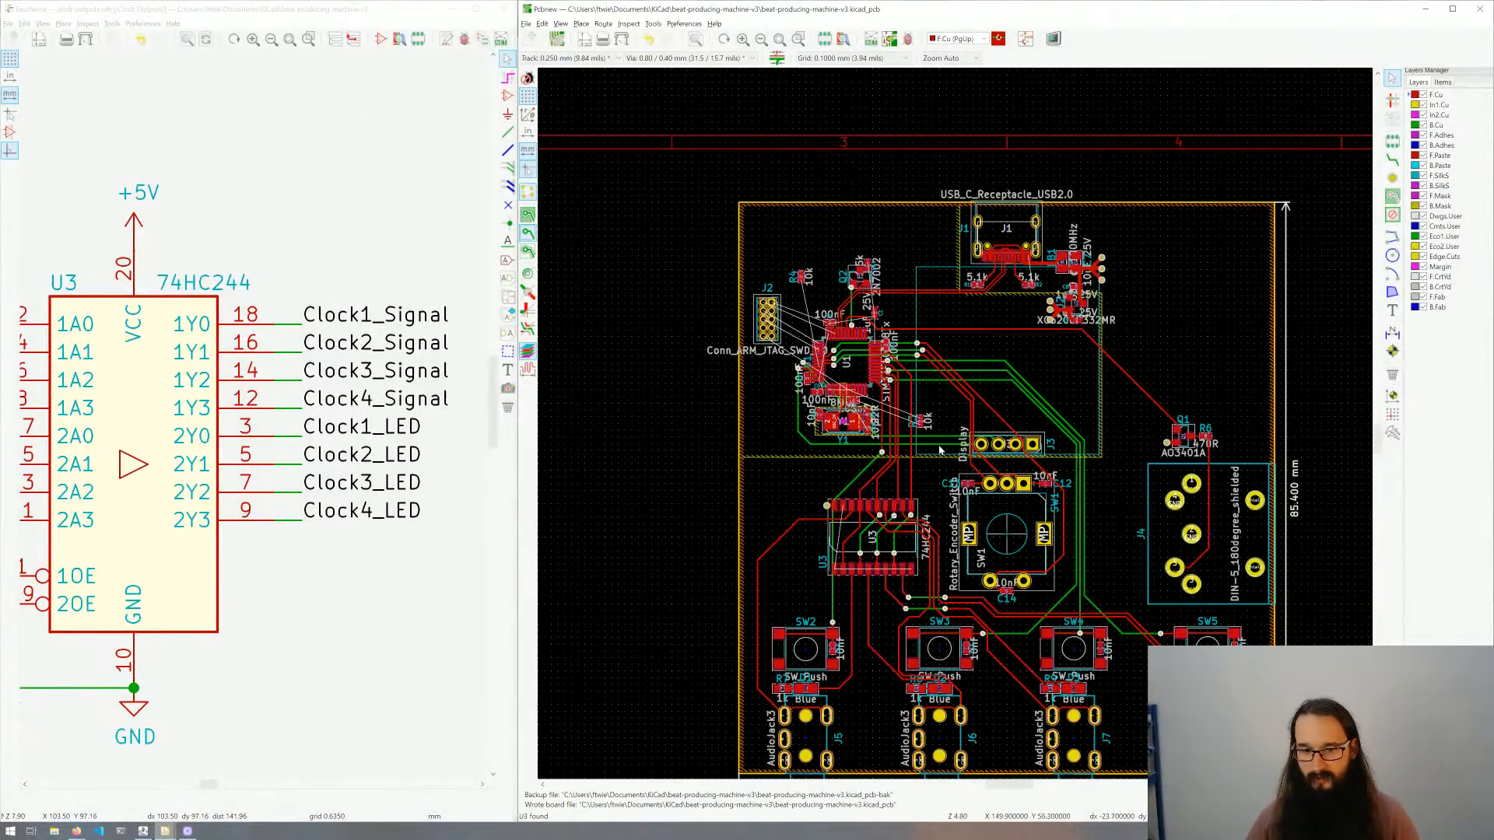
middle_click_drag(940, 450, 990, 494)
middle_click_drag(909, 419, 946, 435)
scroll(956, 429, "up", 5)
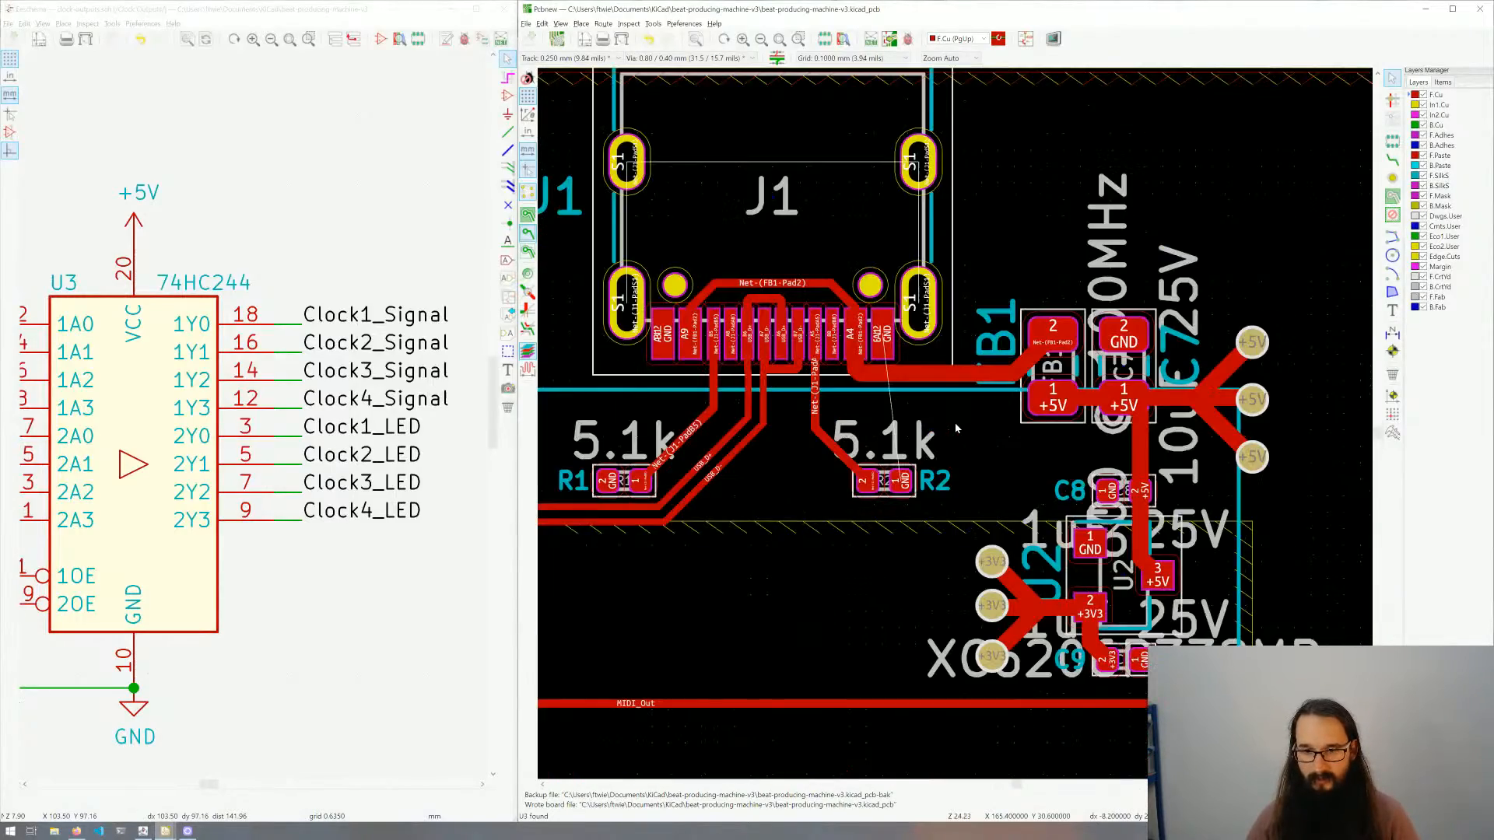
scroll(957, 429, "down", 3)
scroll(838, 486, "down", 2)
scroll(893, 329, "up", 5)
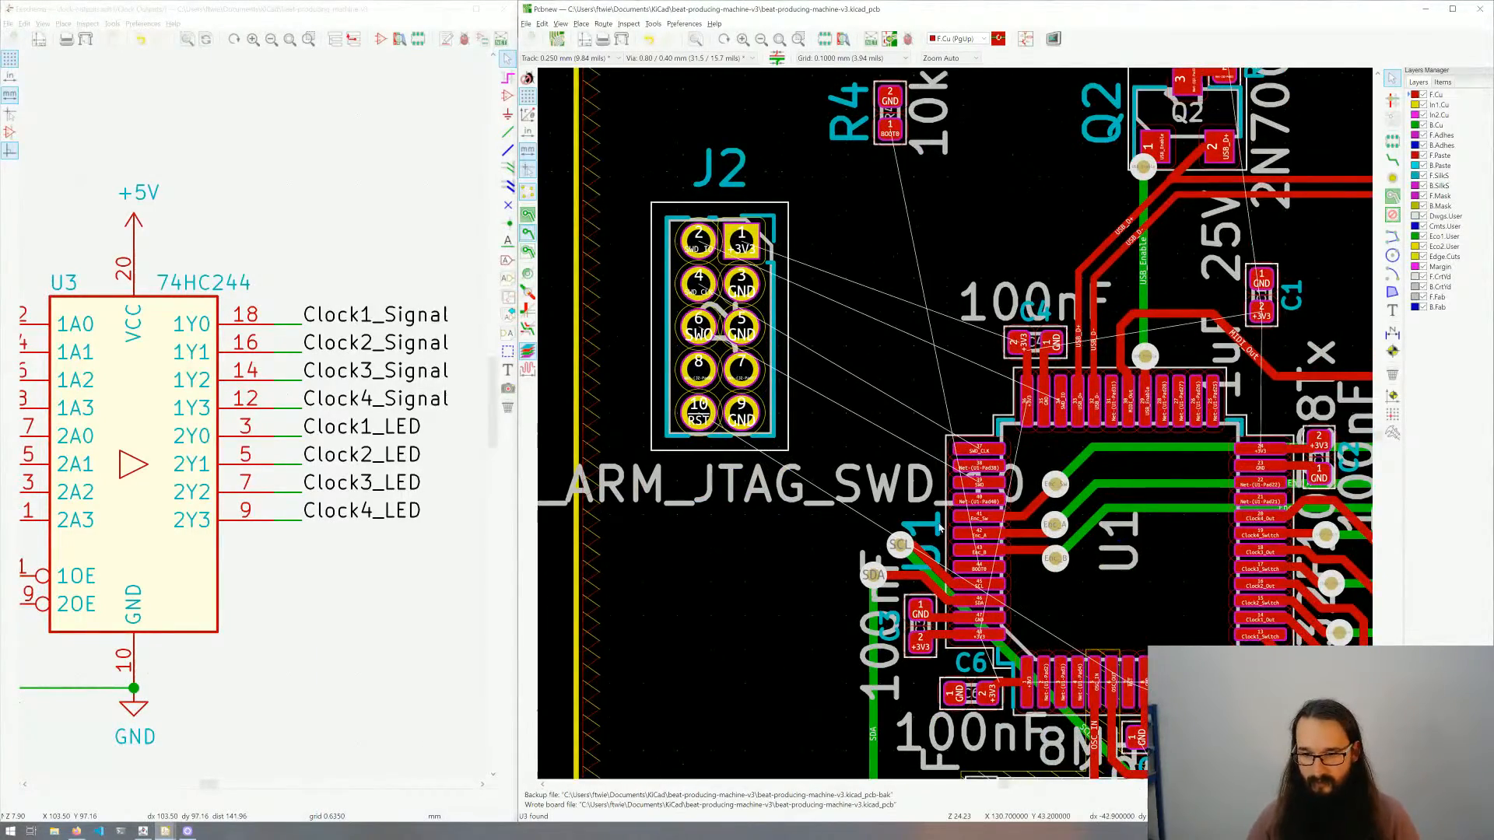
middle_click_drag(940, 530, 852, 382)
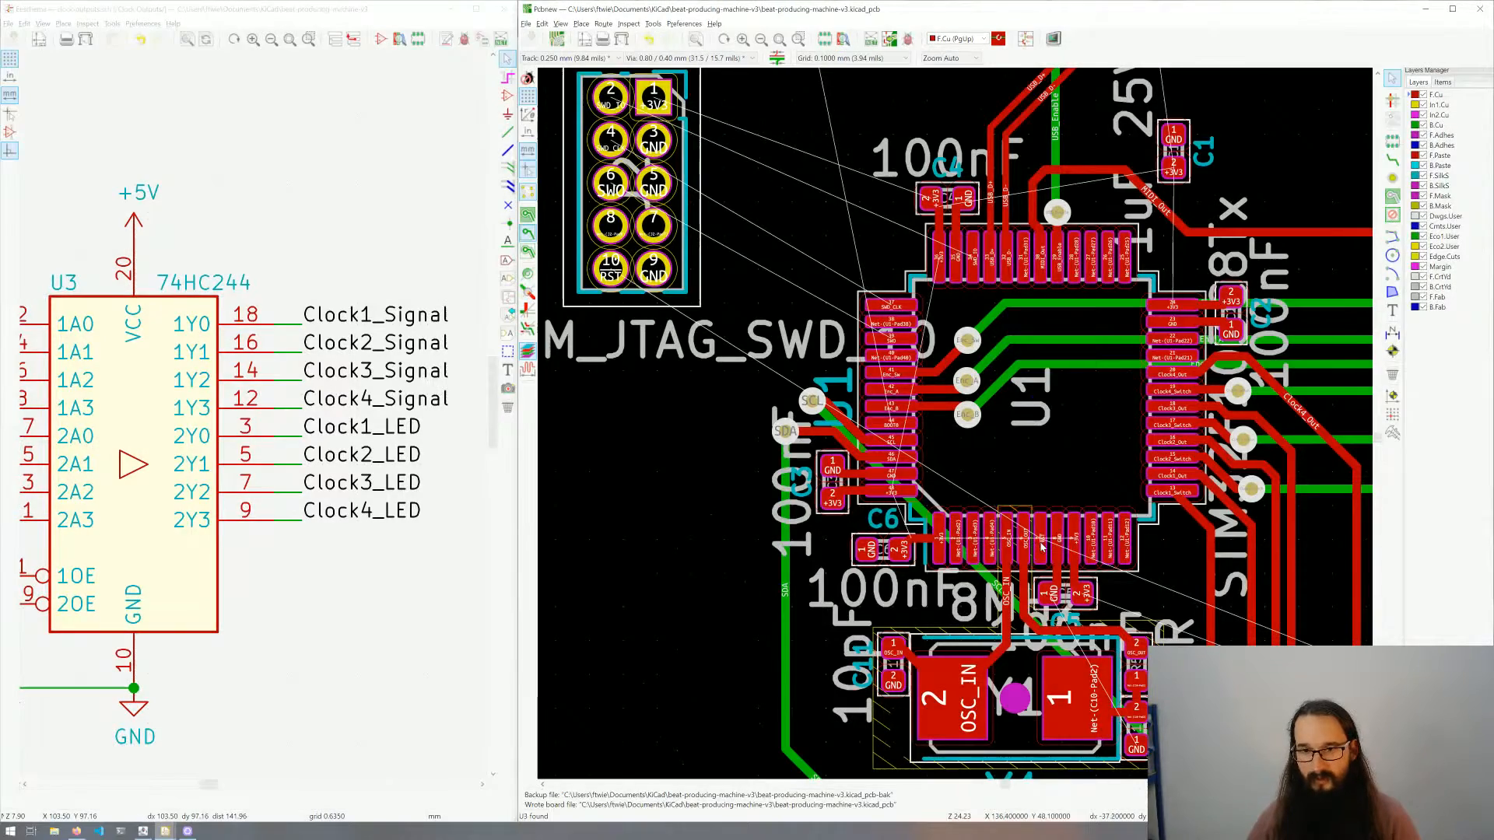
middle_click_drag(1041, 536, 1041, 574)
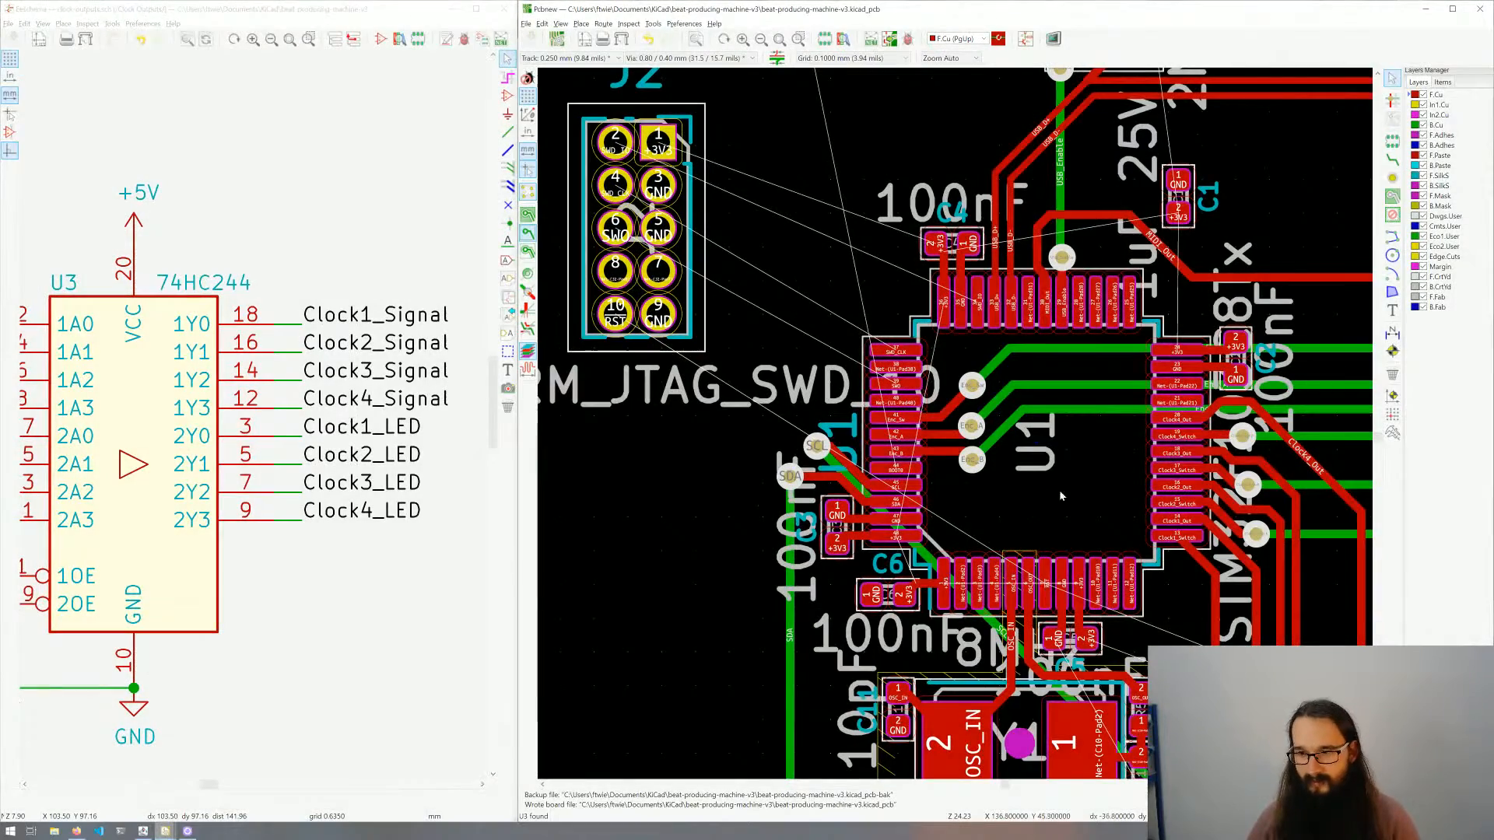
middle_click_drag(1060, 495, 1051, 512)
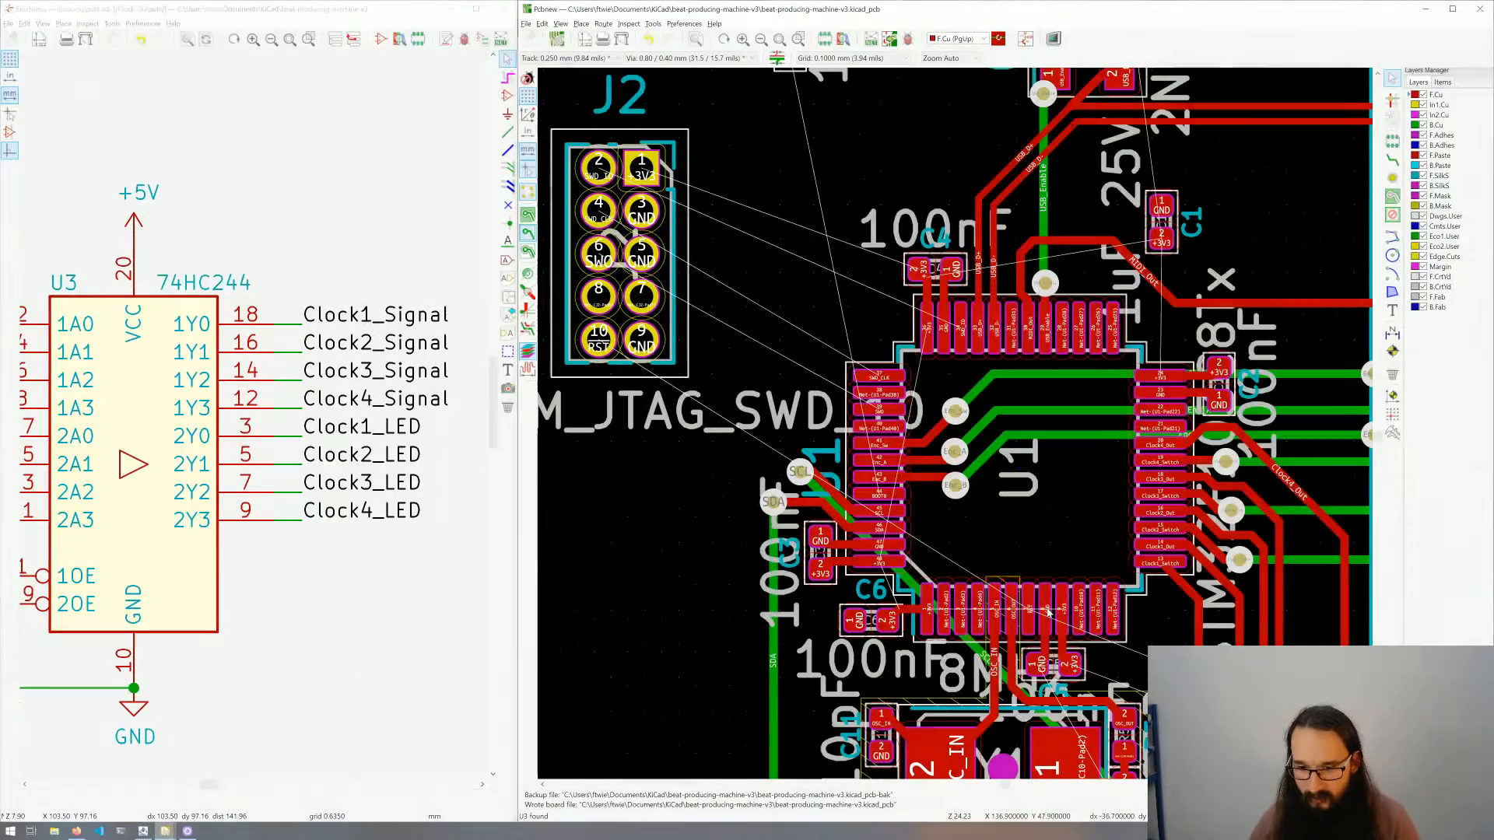
middle_click_drag(1003, 527, 1015, 560)
middle_click_drag(987, 414, 963, 434)
scroll(996, 434, "up", 1)
middle_click_drag(955, 569, 943, 566)
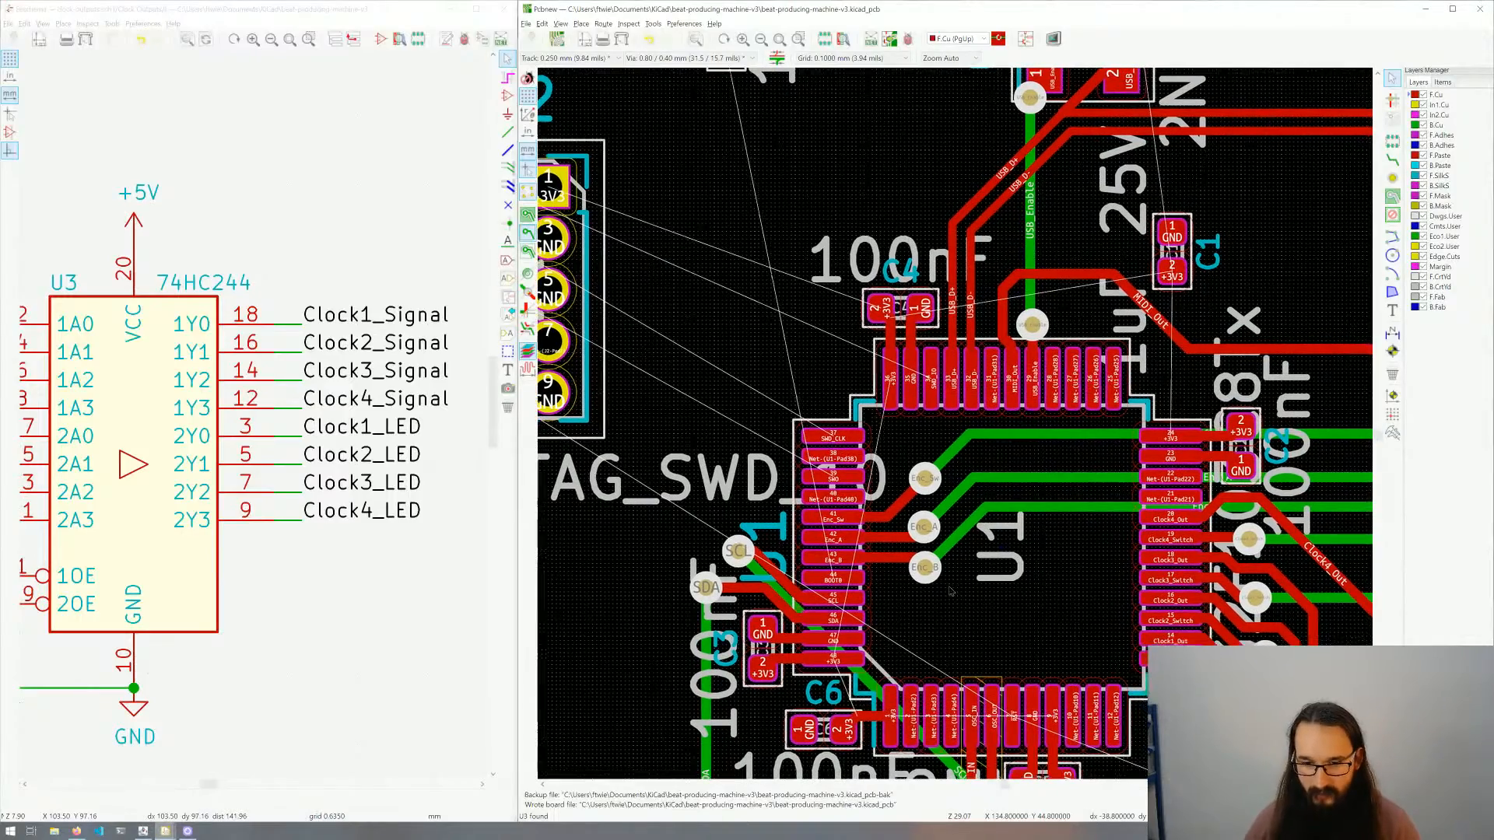
Step: Route SWD_CLK on F.Cu from U1's SWD_CLK pad below J2 and up around its left side to J2 pin 4
middle_click_drag(867, 459, 992, 528)
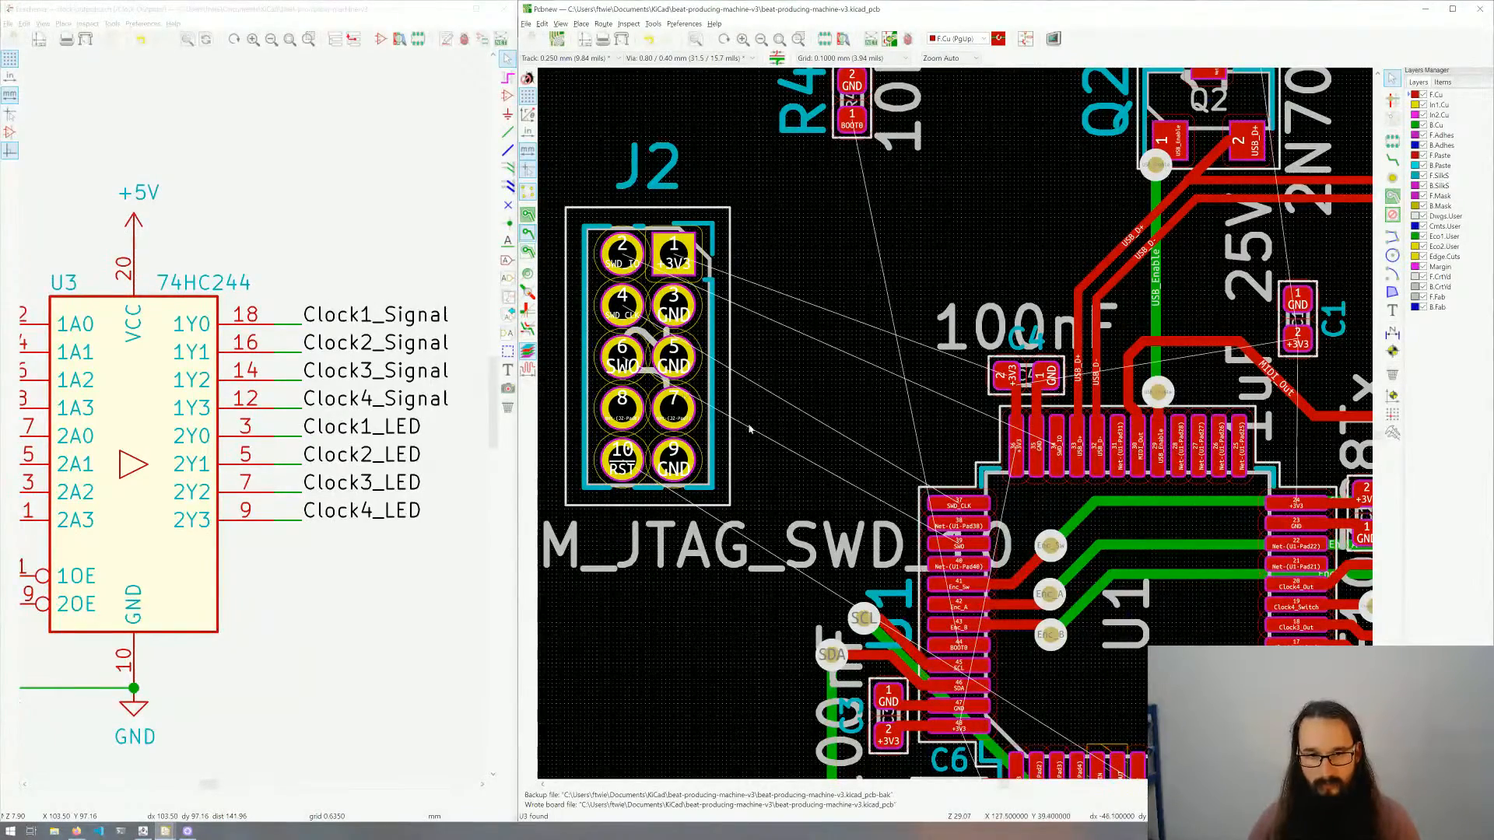
left_click(968, 495)
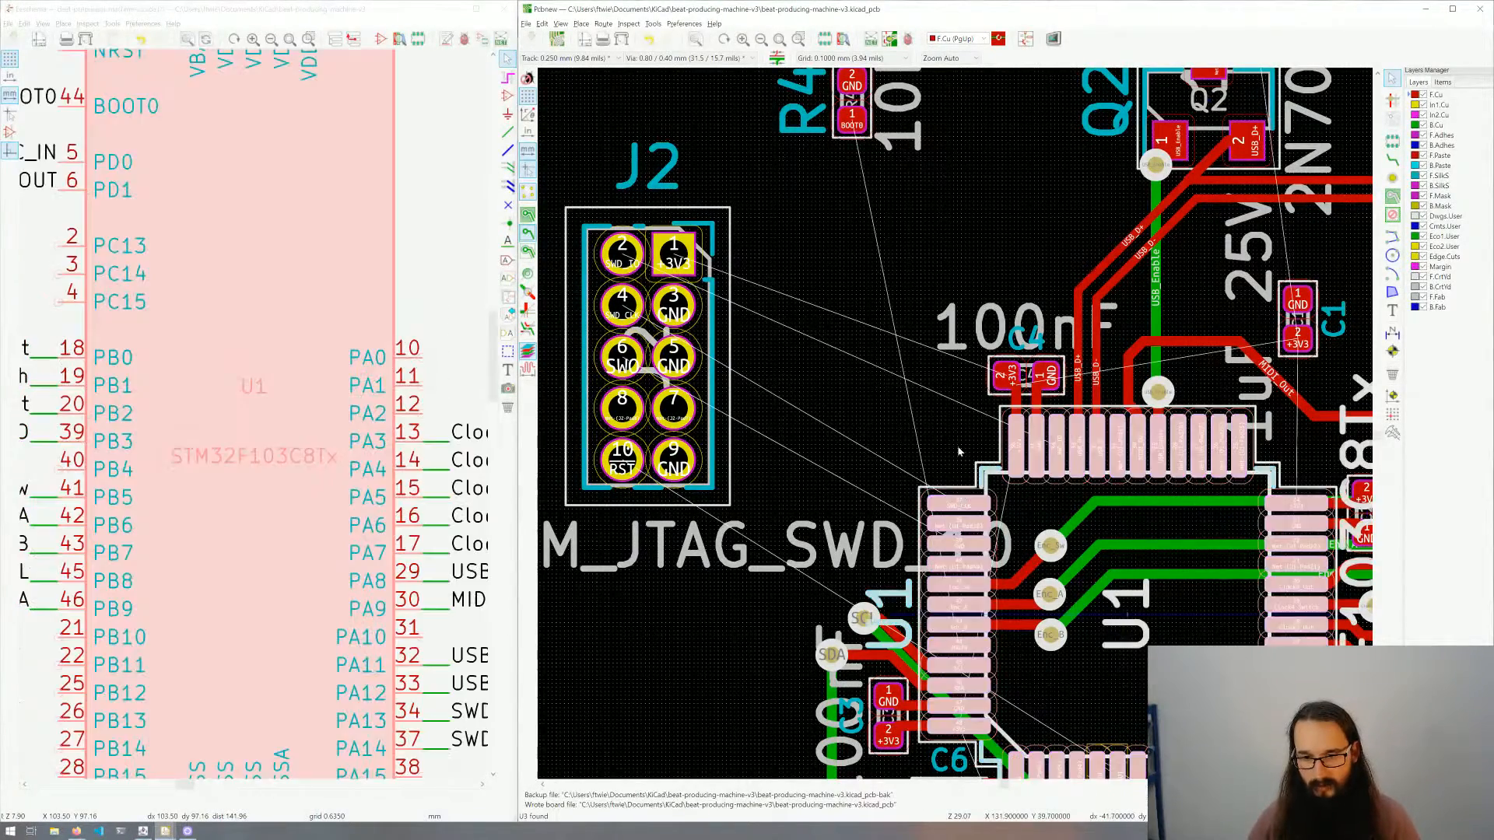
left_click(923, 416)
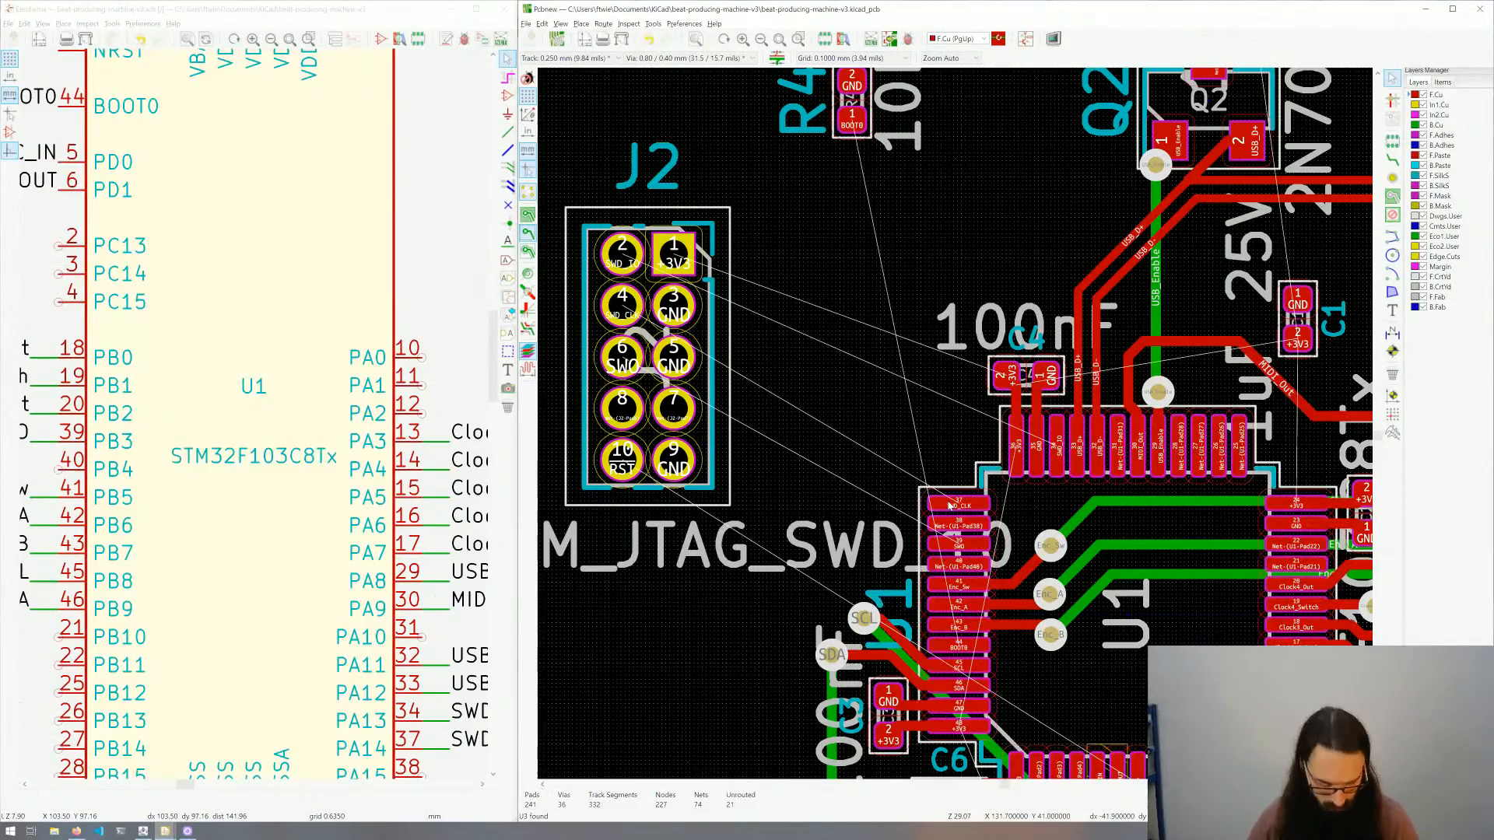
key("x")
left_click(961, 502)
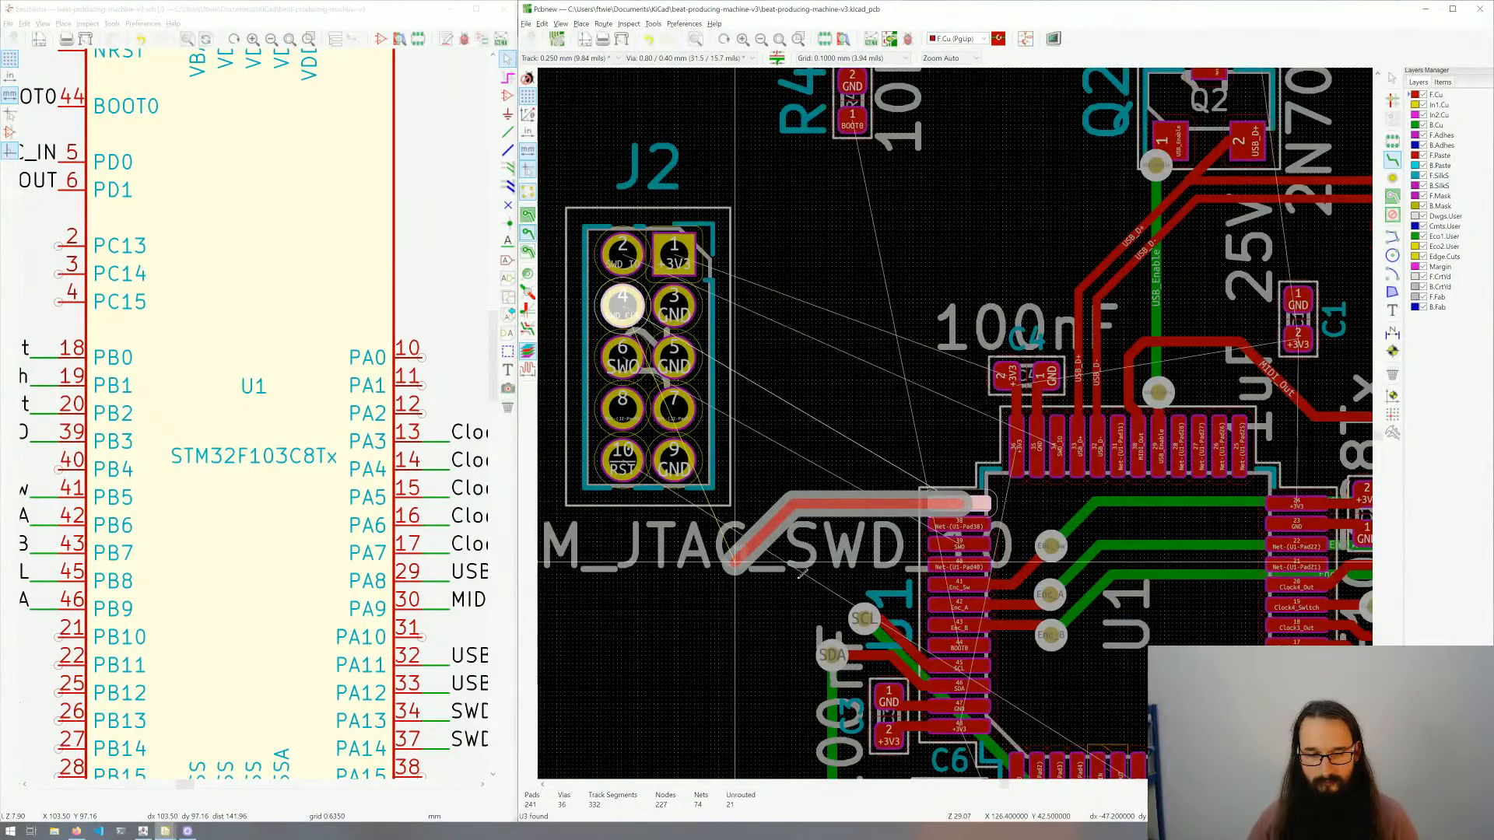
middle_click_drag(736, 561, 922, 603)
left_click(932, 603)
left_click(754, 587)
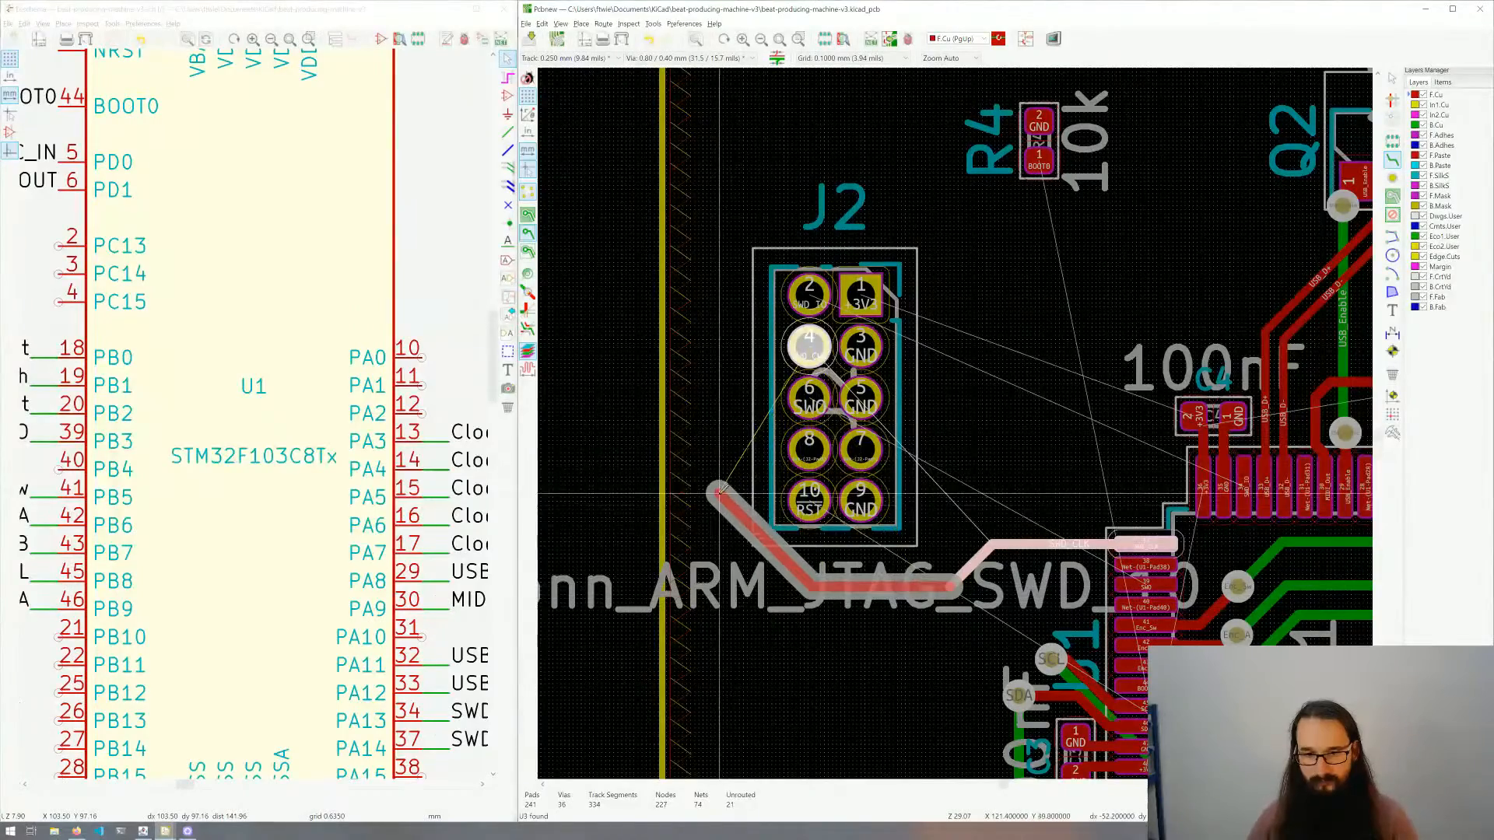
left_click(732, 536)
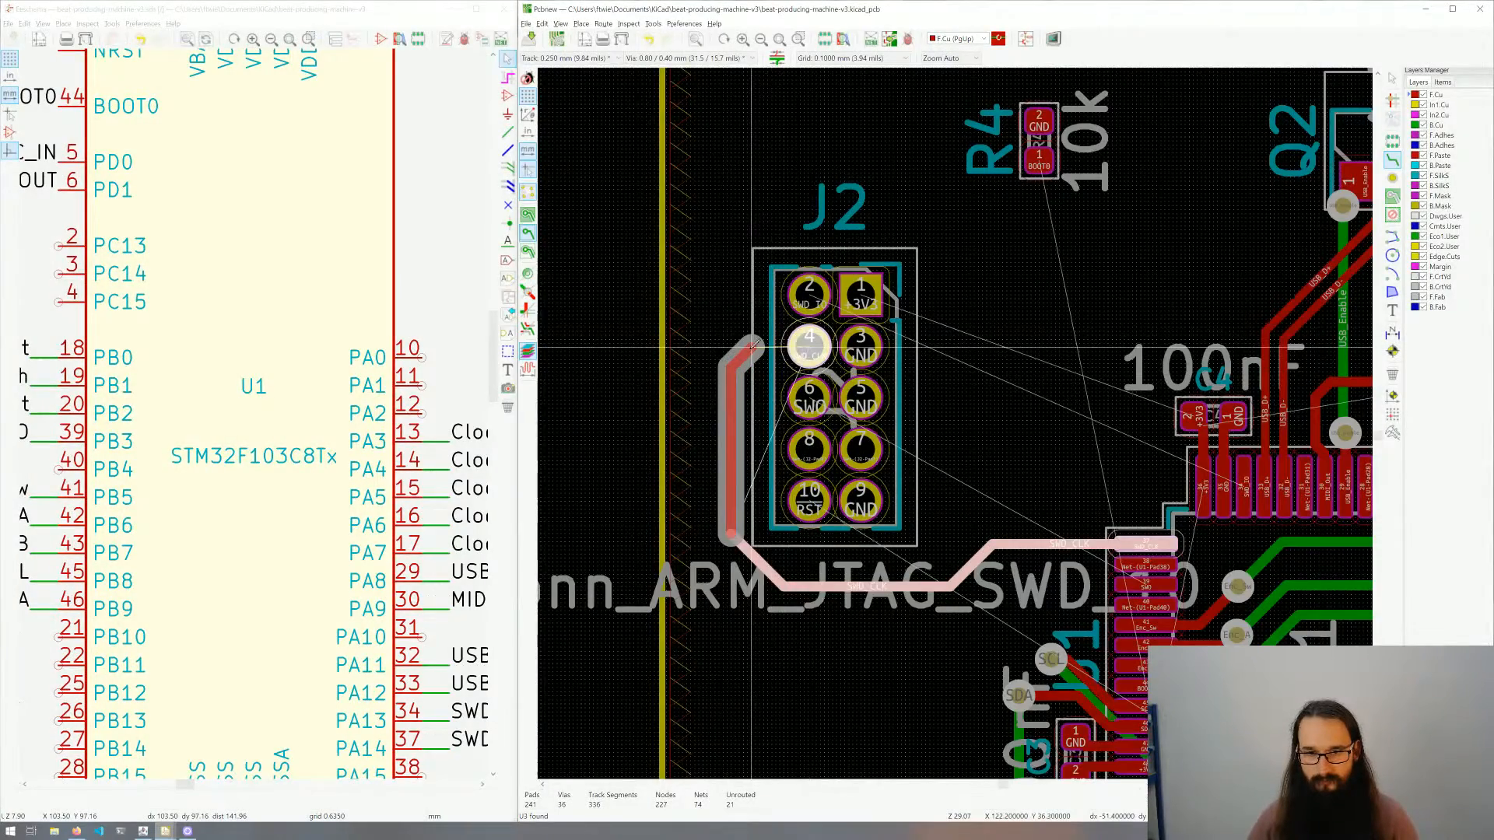
left_click(751, 345)
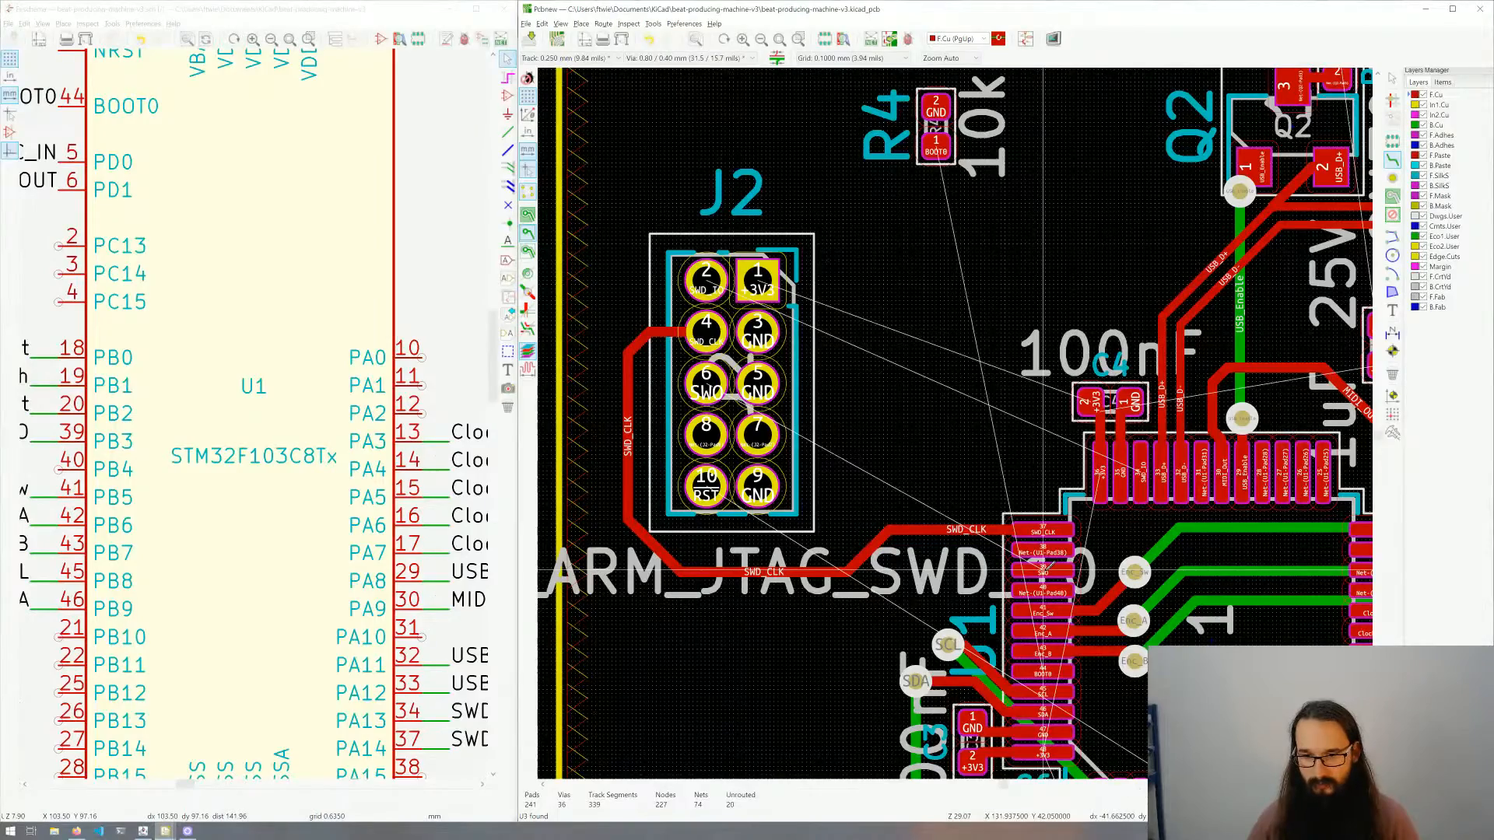
Step: Route SWO on F.Cu from U1's SWO pad around the chip's upper-left corner, then inside the SWD_CLK track to J2 pin 6
left_click(1043, 572)
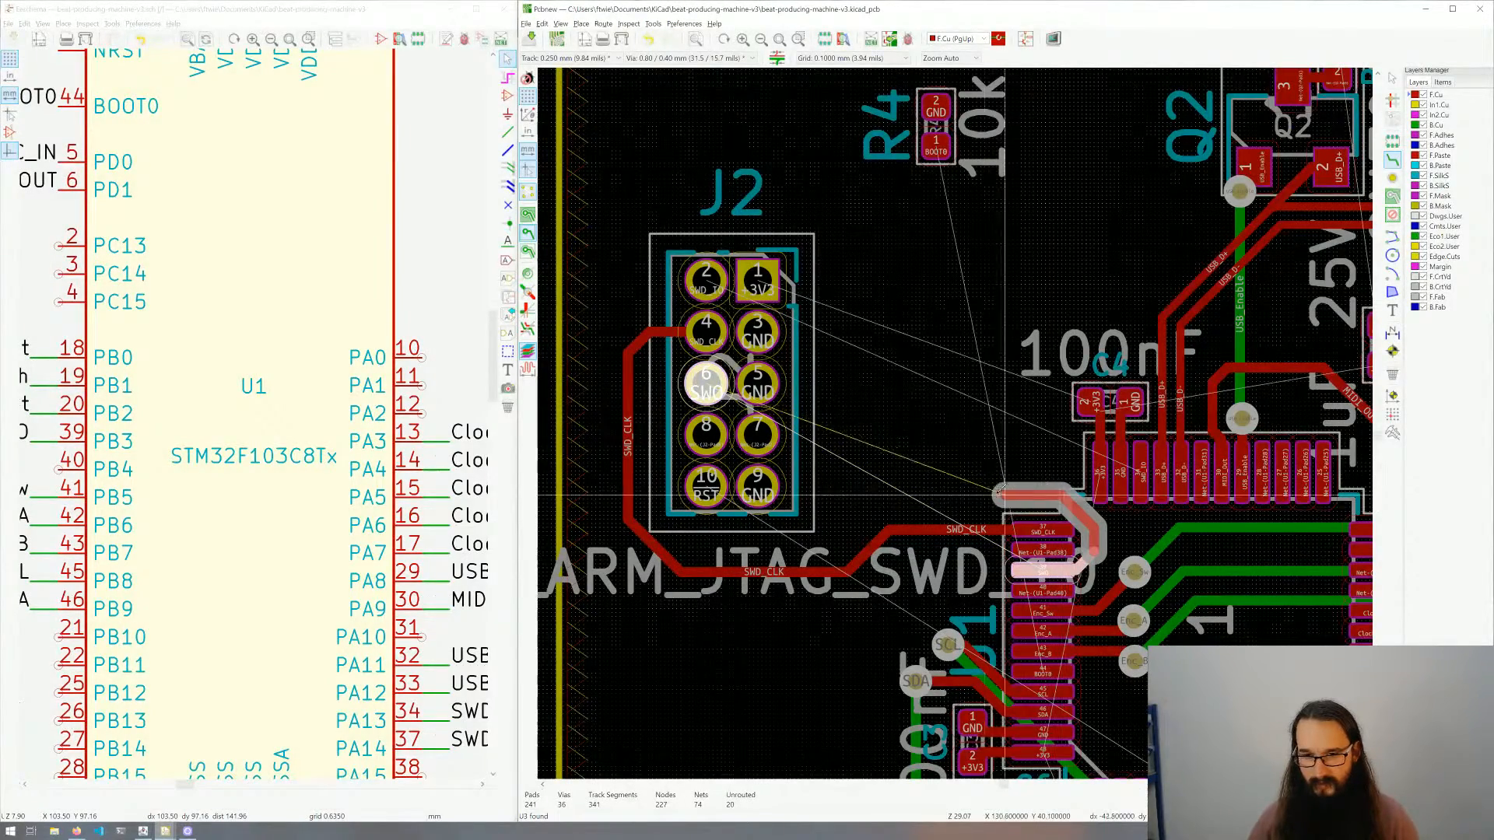
left_click(875, 512)
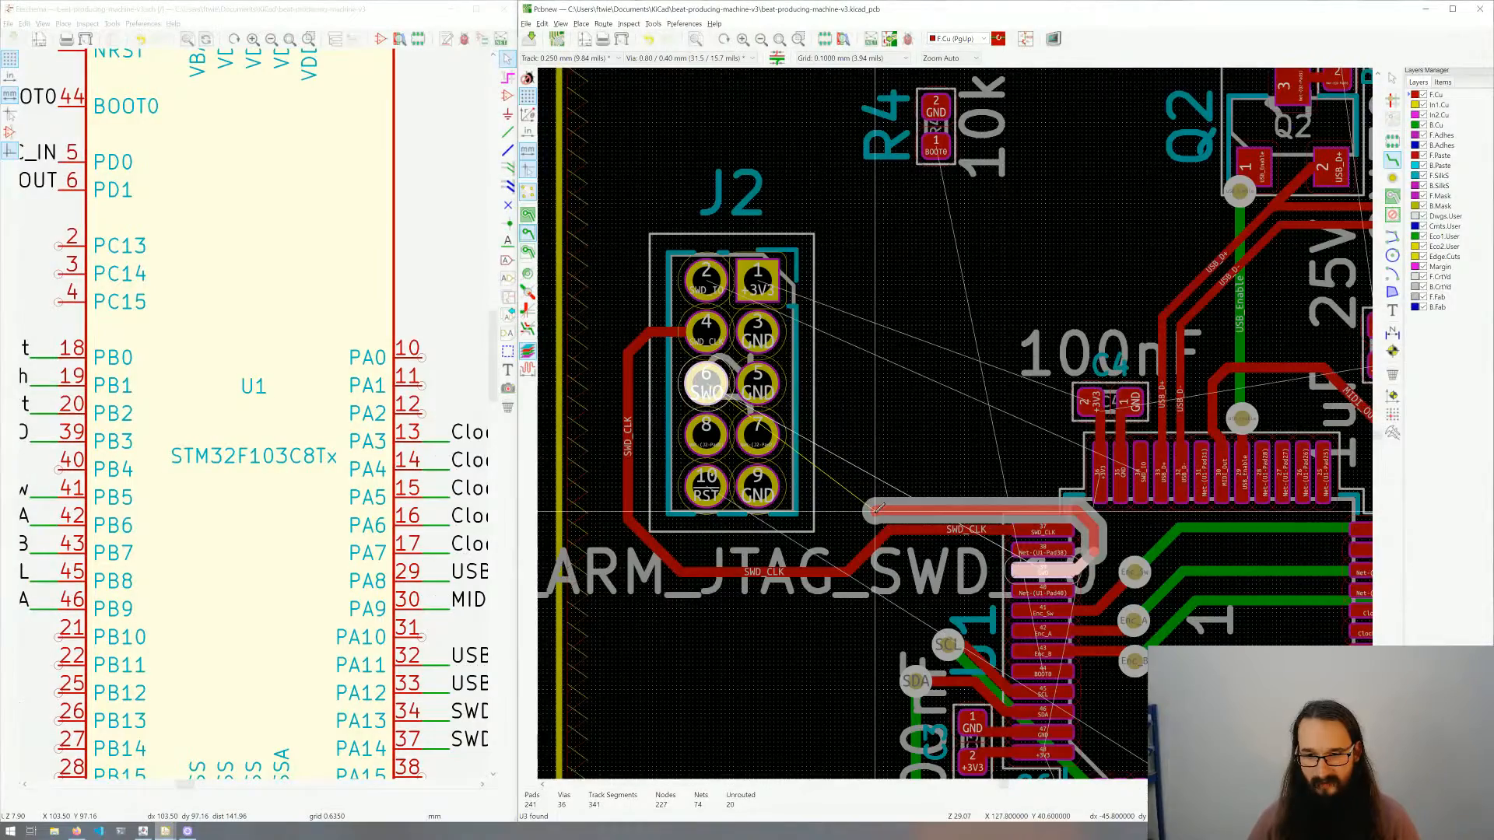
left_click(796, 548)
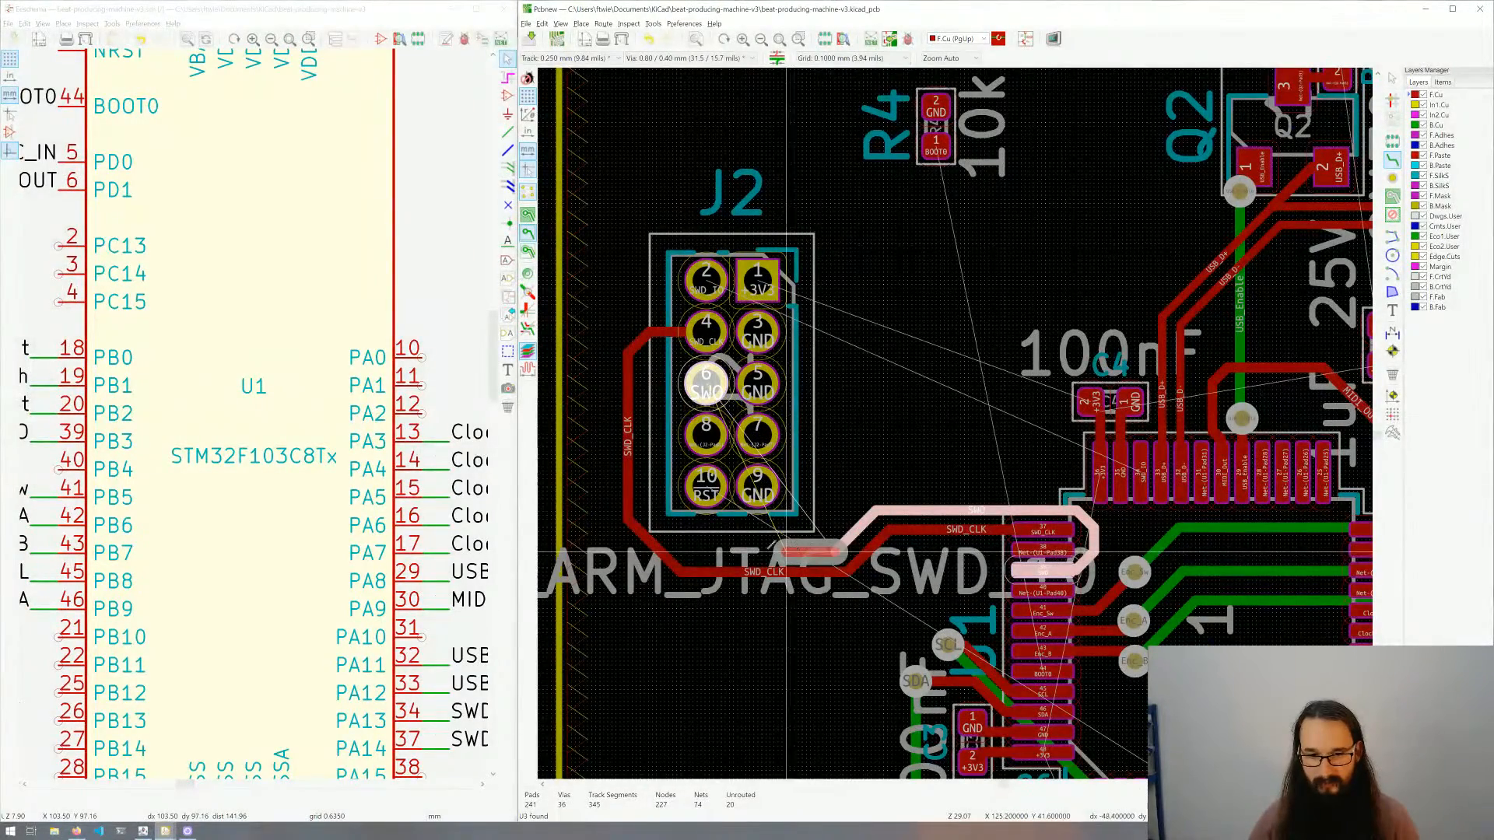
left_click(658, 515)
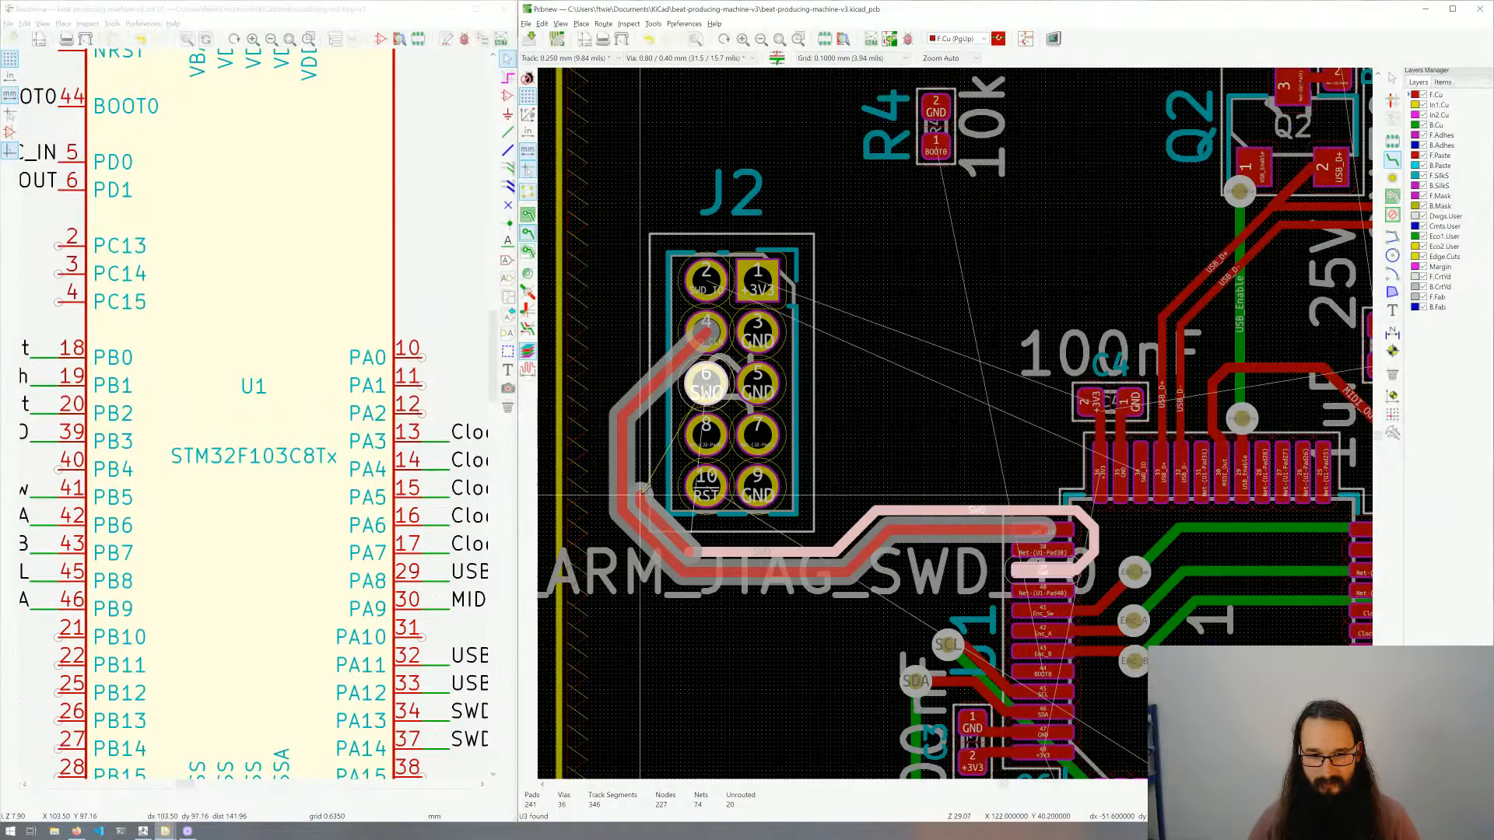
left_click(650, 402)
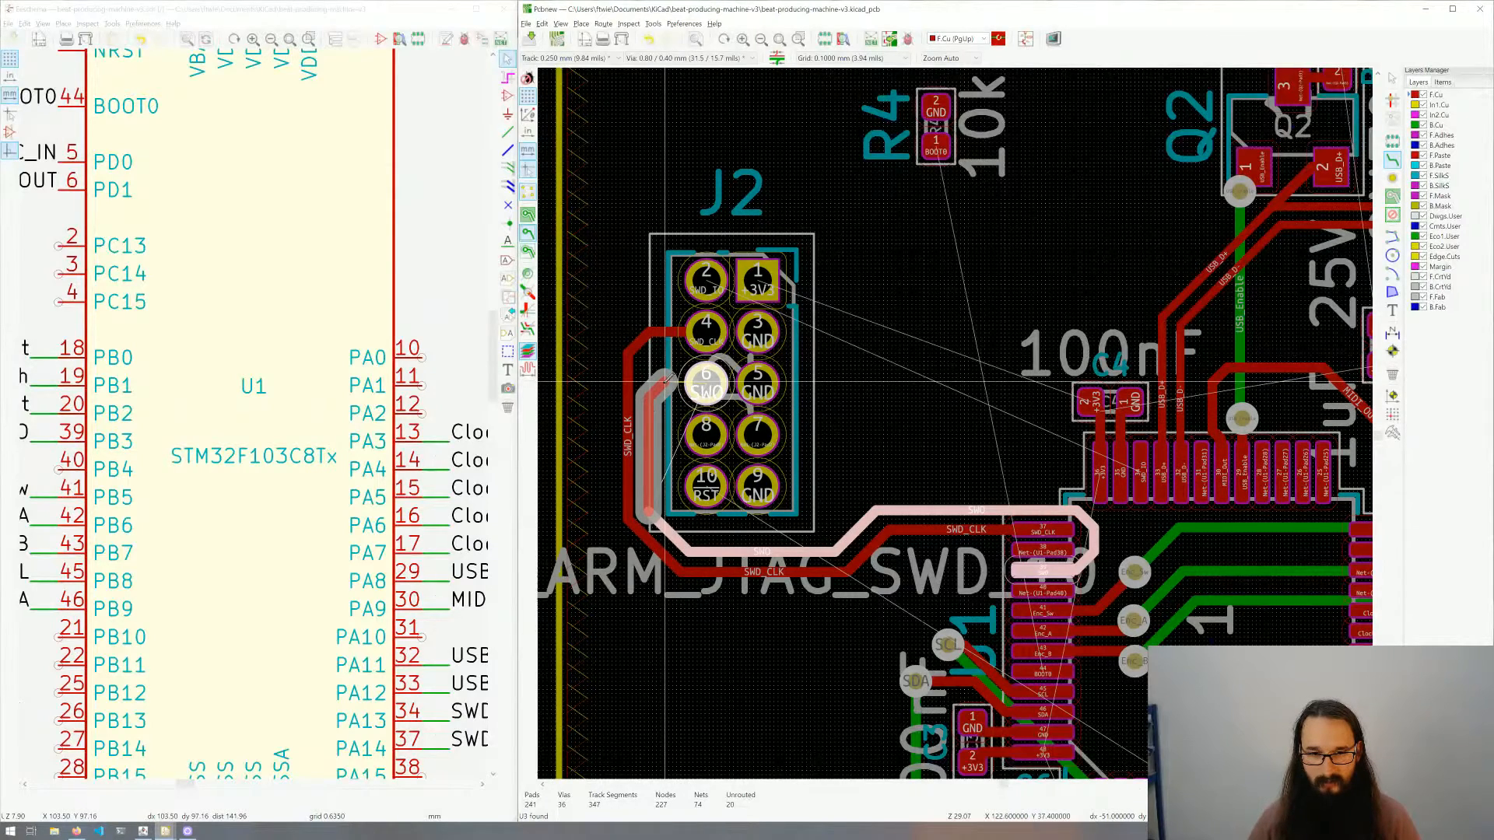
left_click(667, 383)
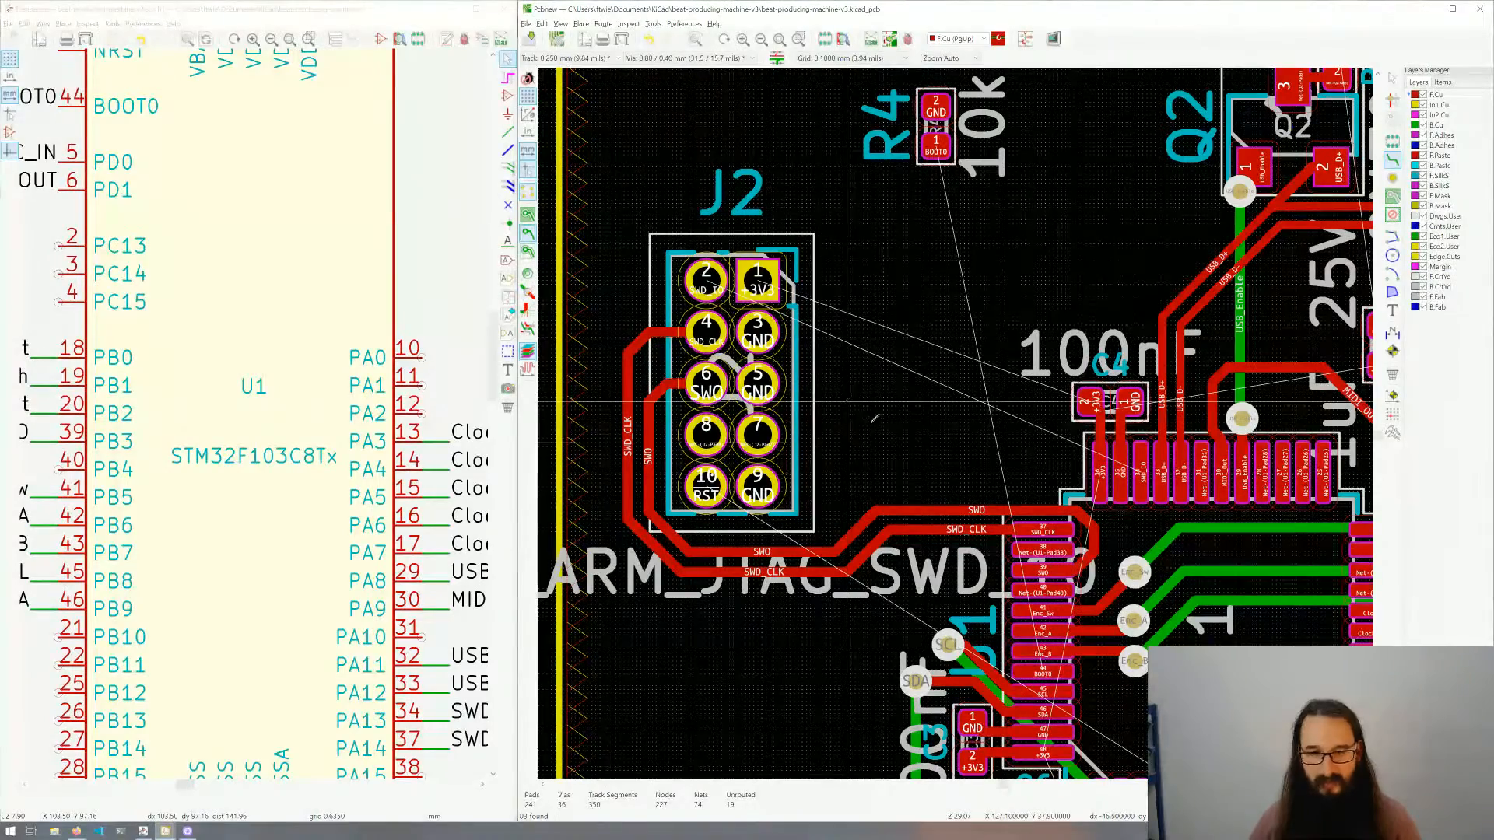
Step: Route SWD_IO from U1's top-row pad to a via beneath the chip and on B.Cu diagonally up to J2 pin 2
scroll(895, 428, "right", 1, "ctrl")
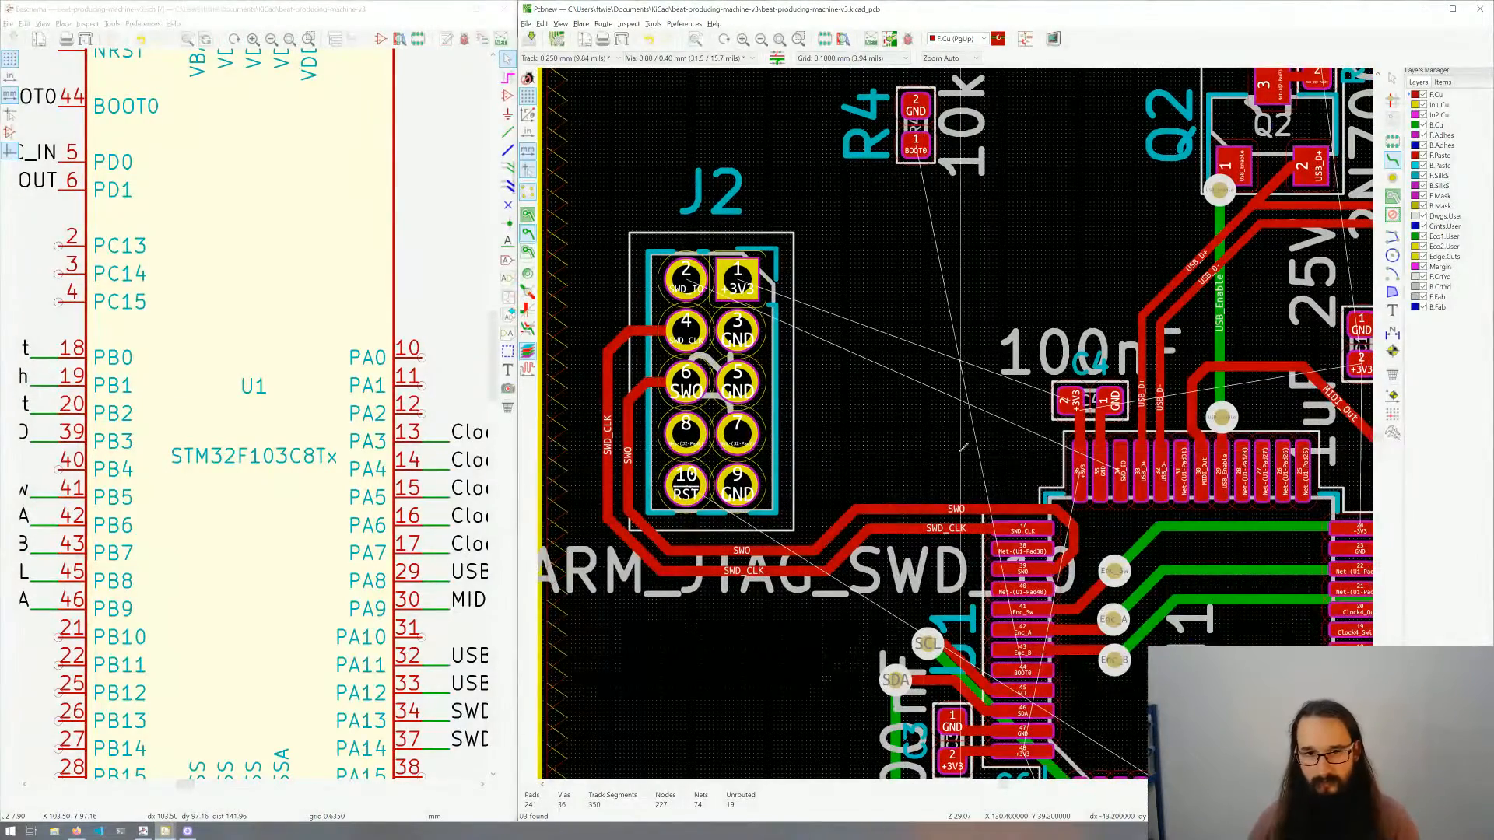
left_click(1121, 471)
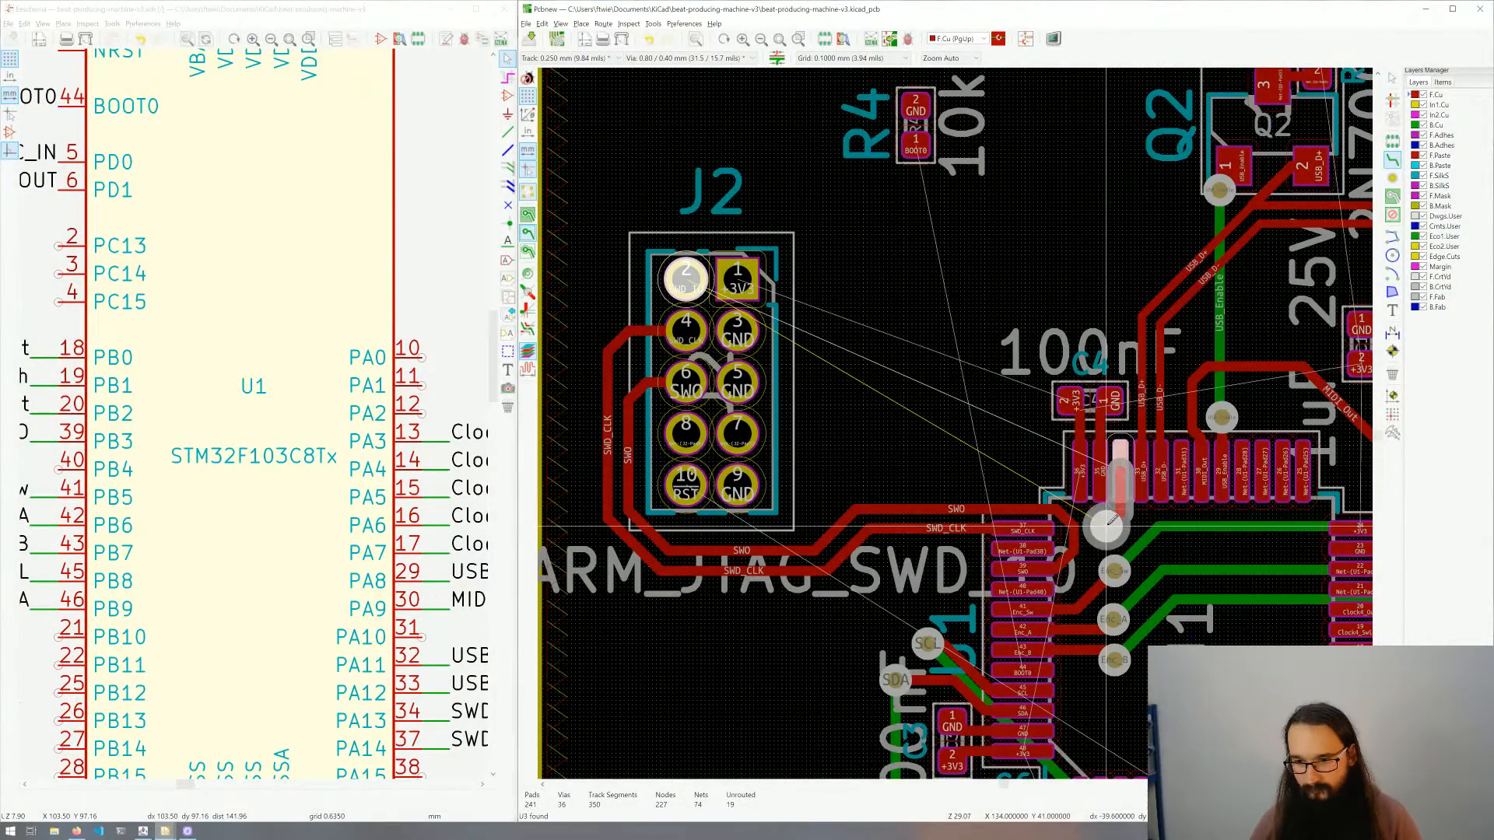
left_click(1109, 522)
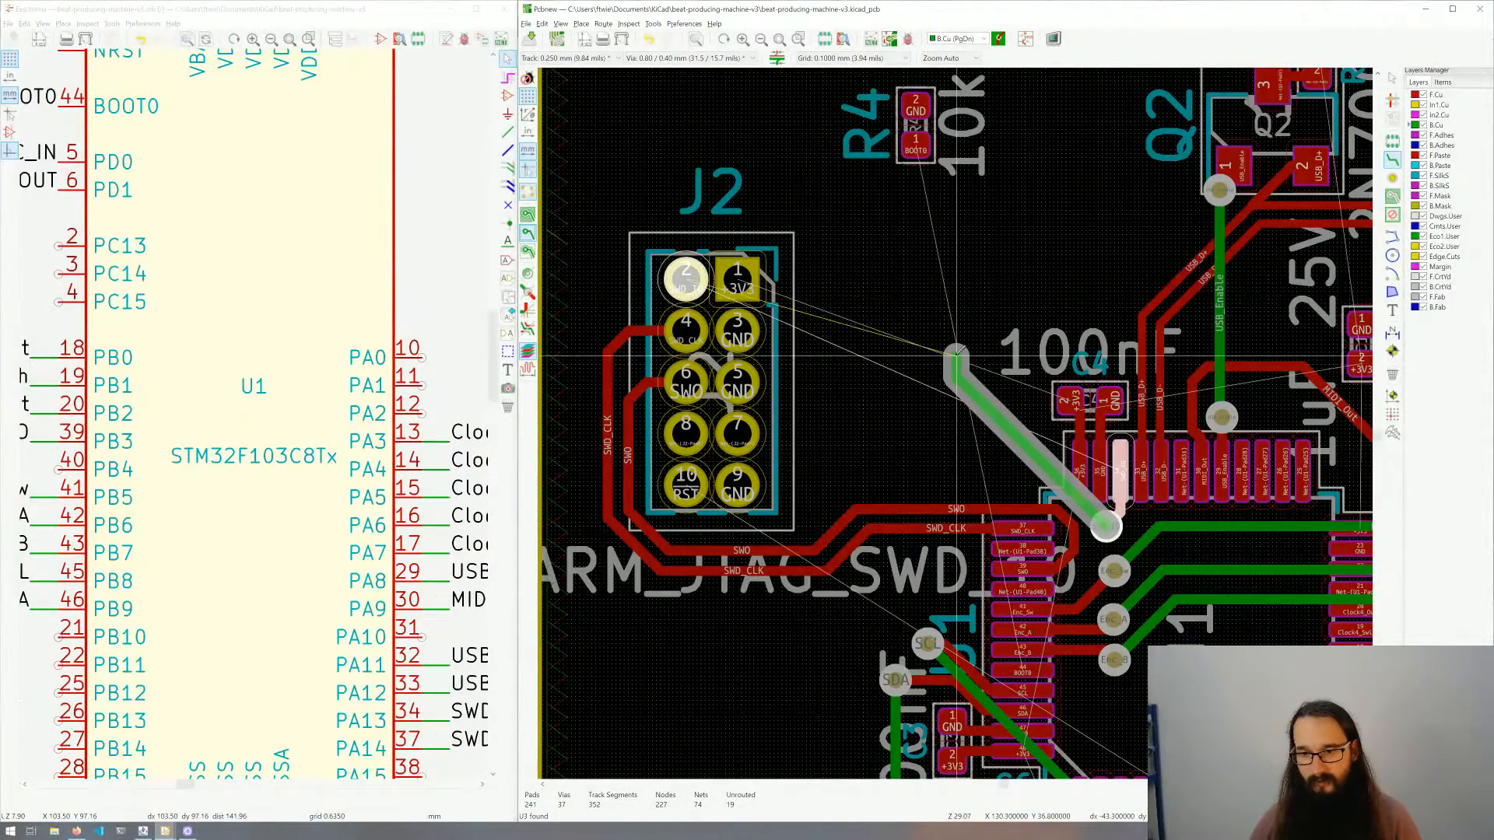
left_click(698, 255)
Step: Route RST on B.Cu from J2 pin 10 to a via beneath U1 and on F.Cu to U1's RST pad
scroll(873, 313, "down", 1, "shift")
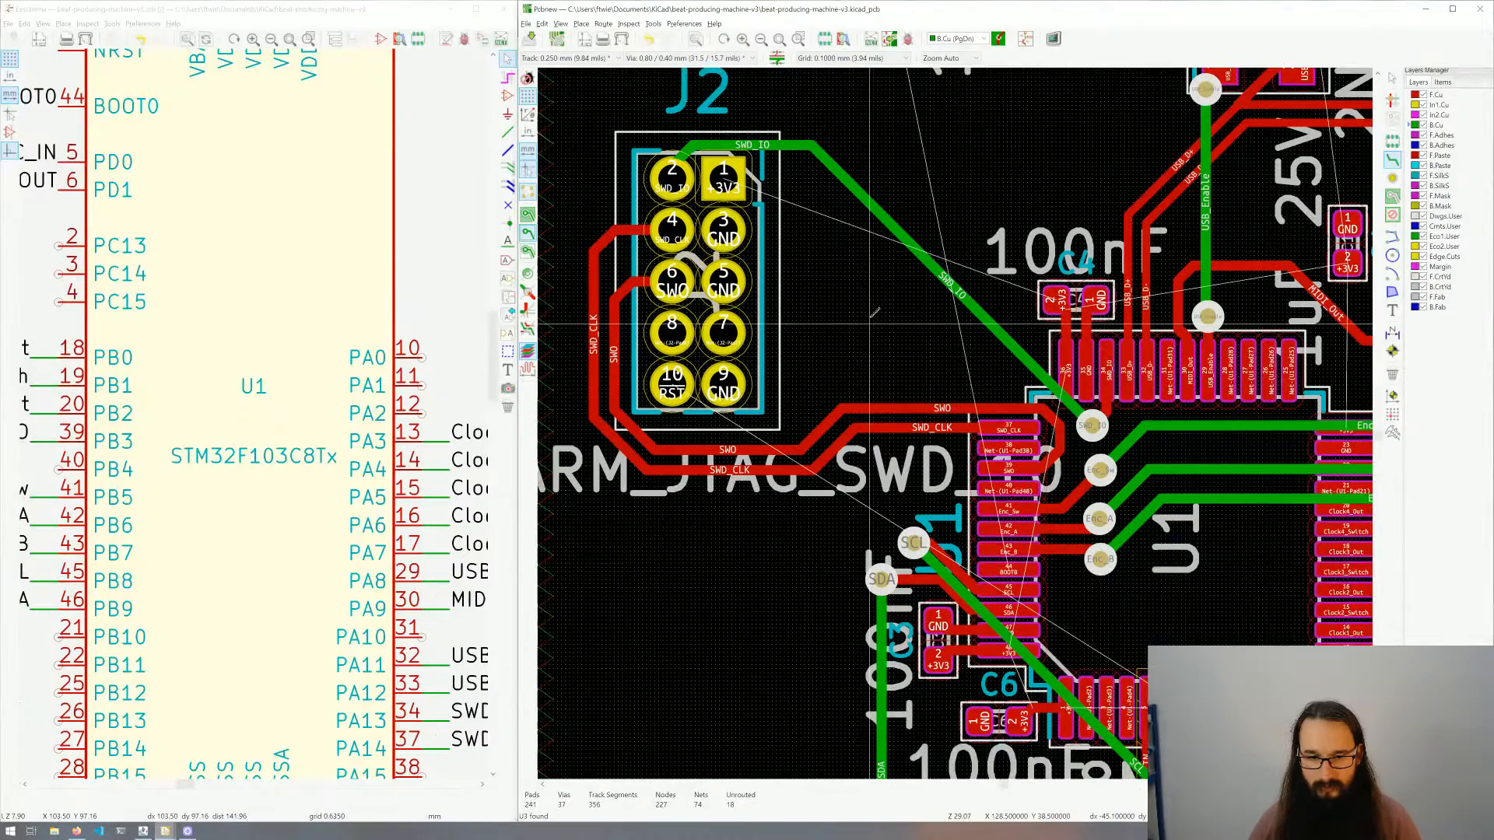
scroll(875, 313, "down", 3)
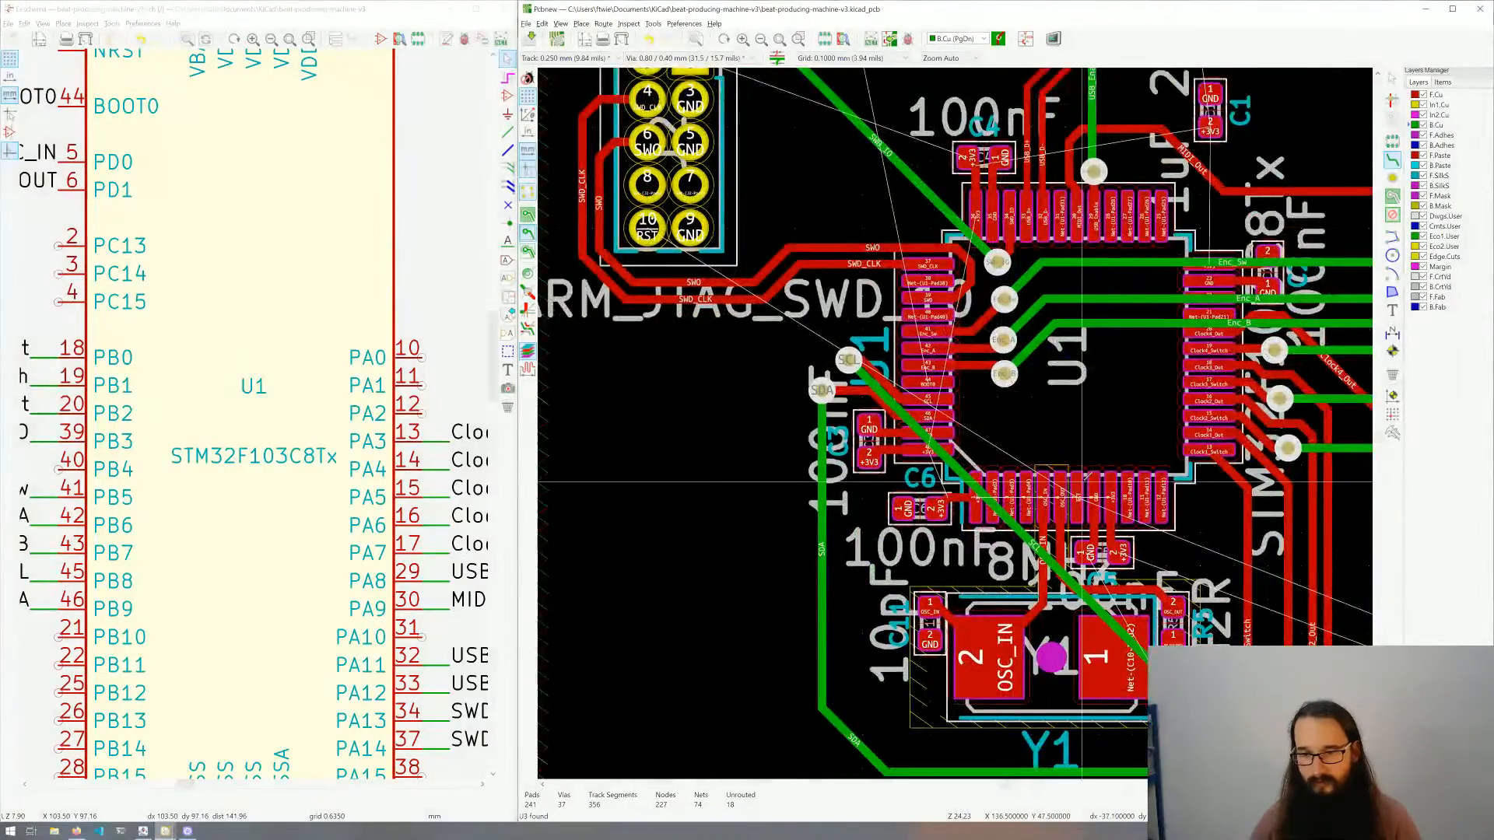
scroll(1082, 483, "right", 1)
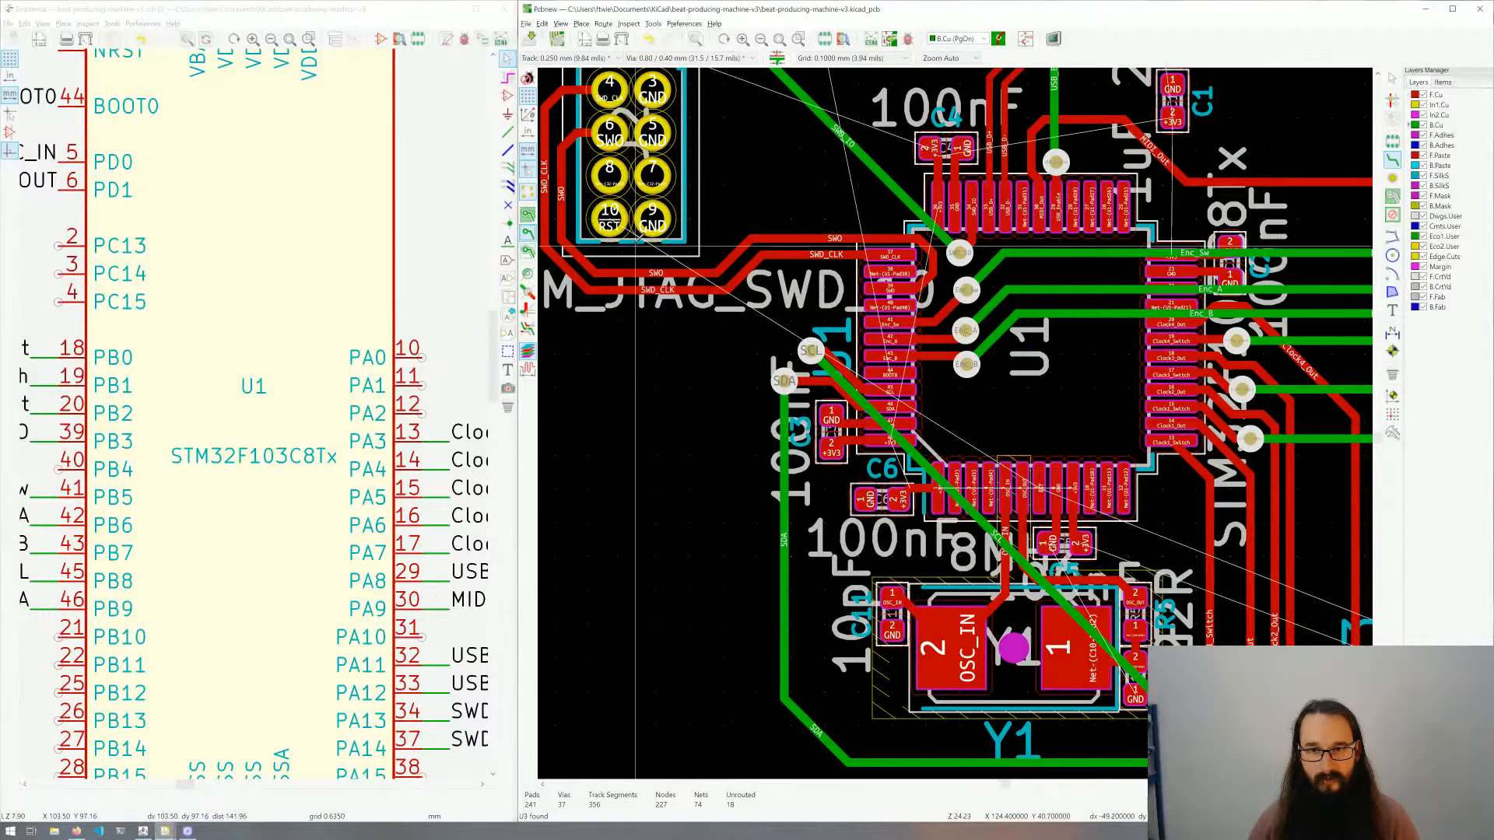
left_click(611, 220)
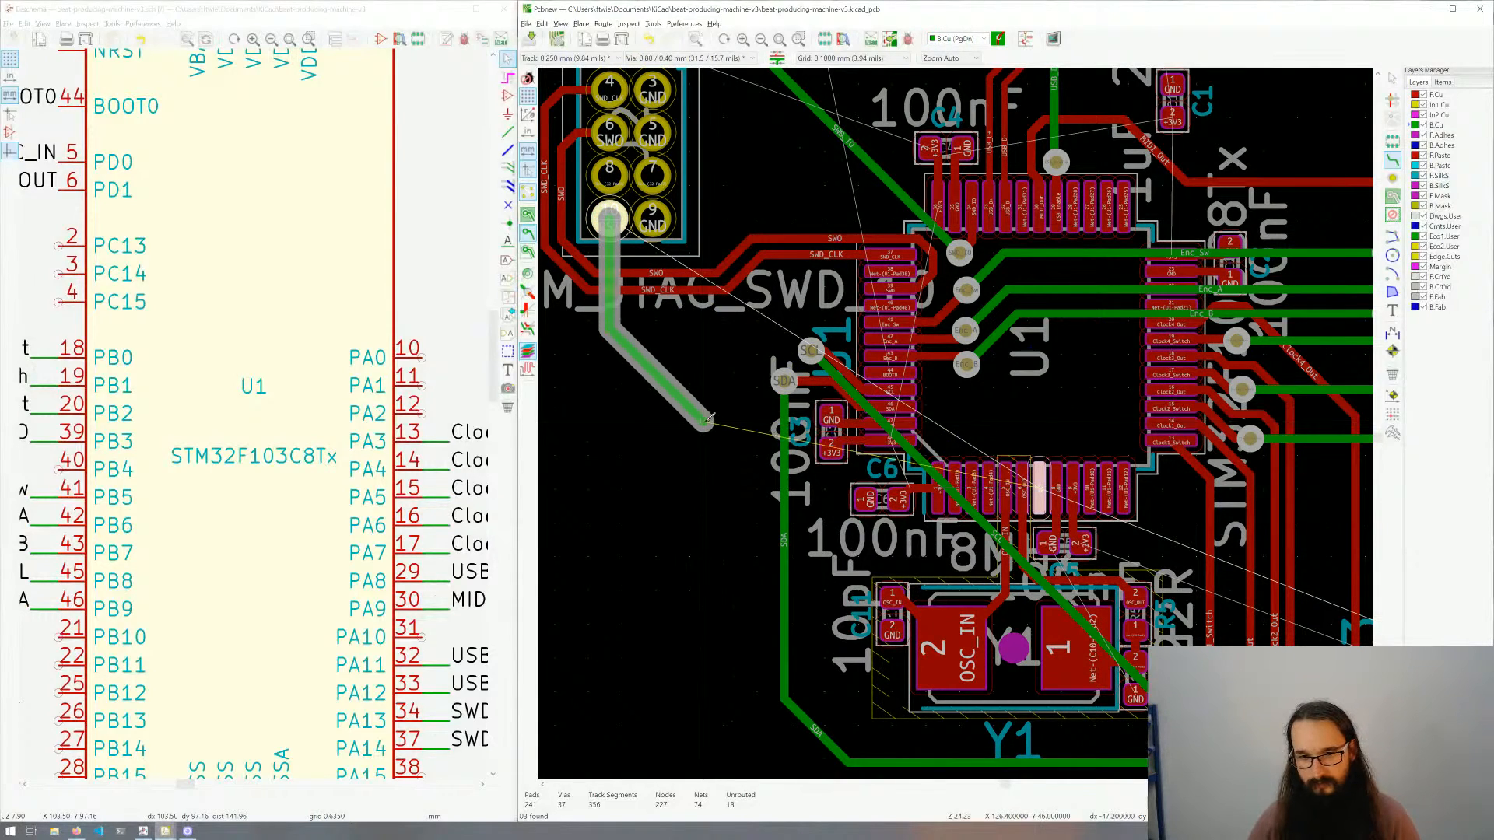
scroll(685, 416, "down", 2)
scroll(685, 416, "right", 2)
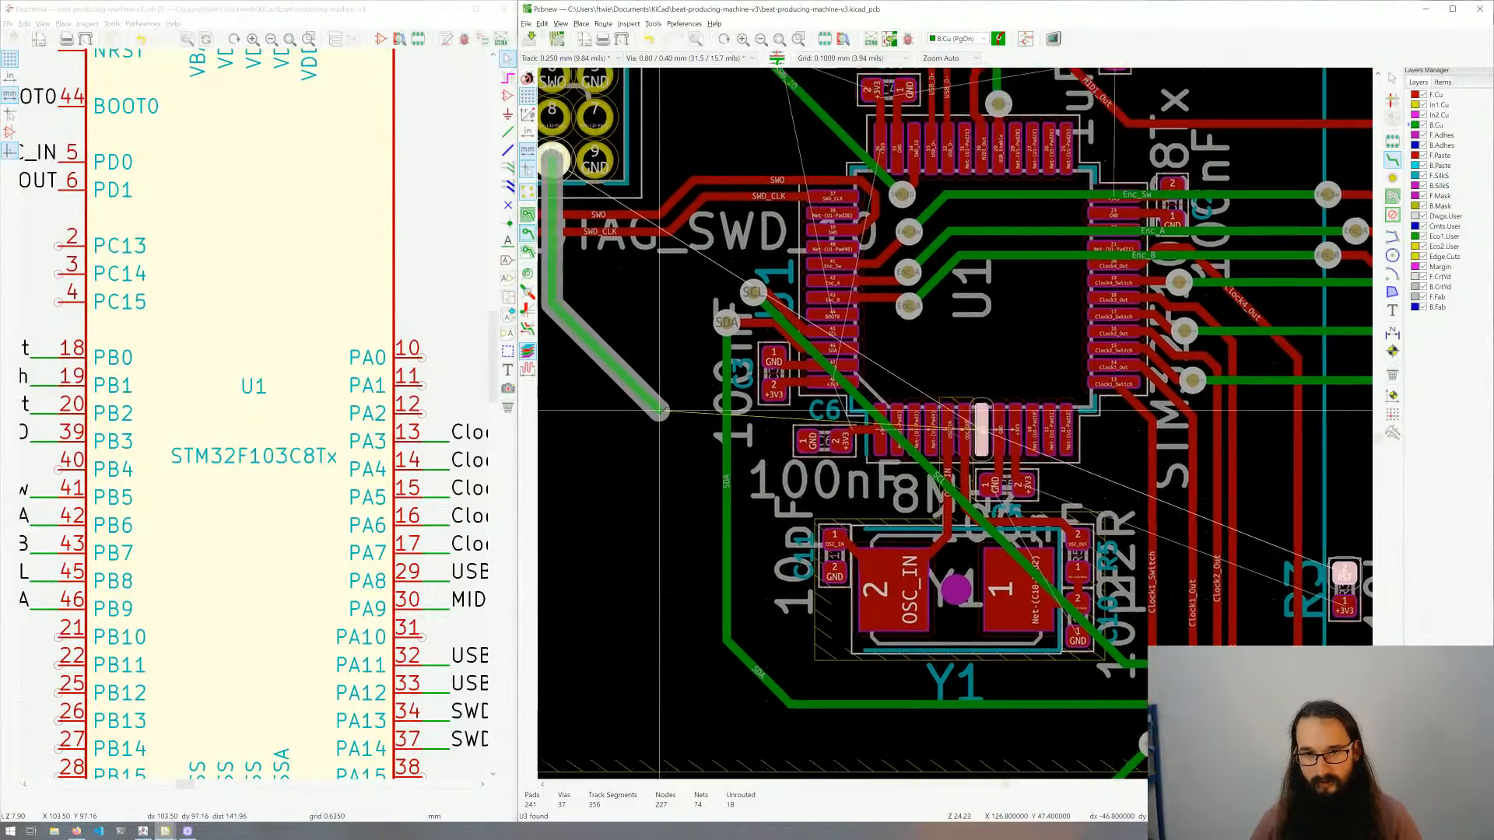
middle_click_drag(659, 410, 660, 423)
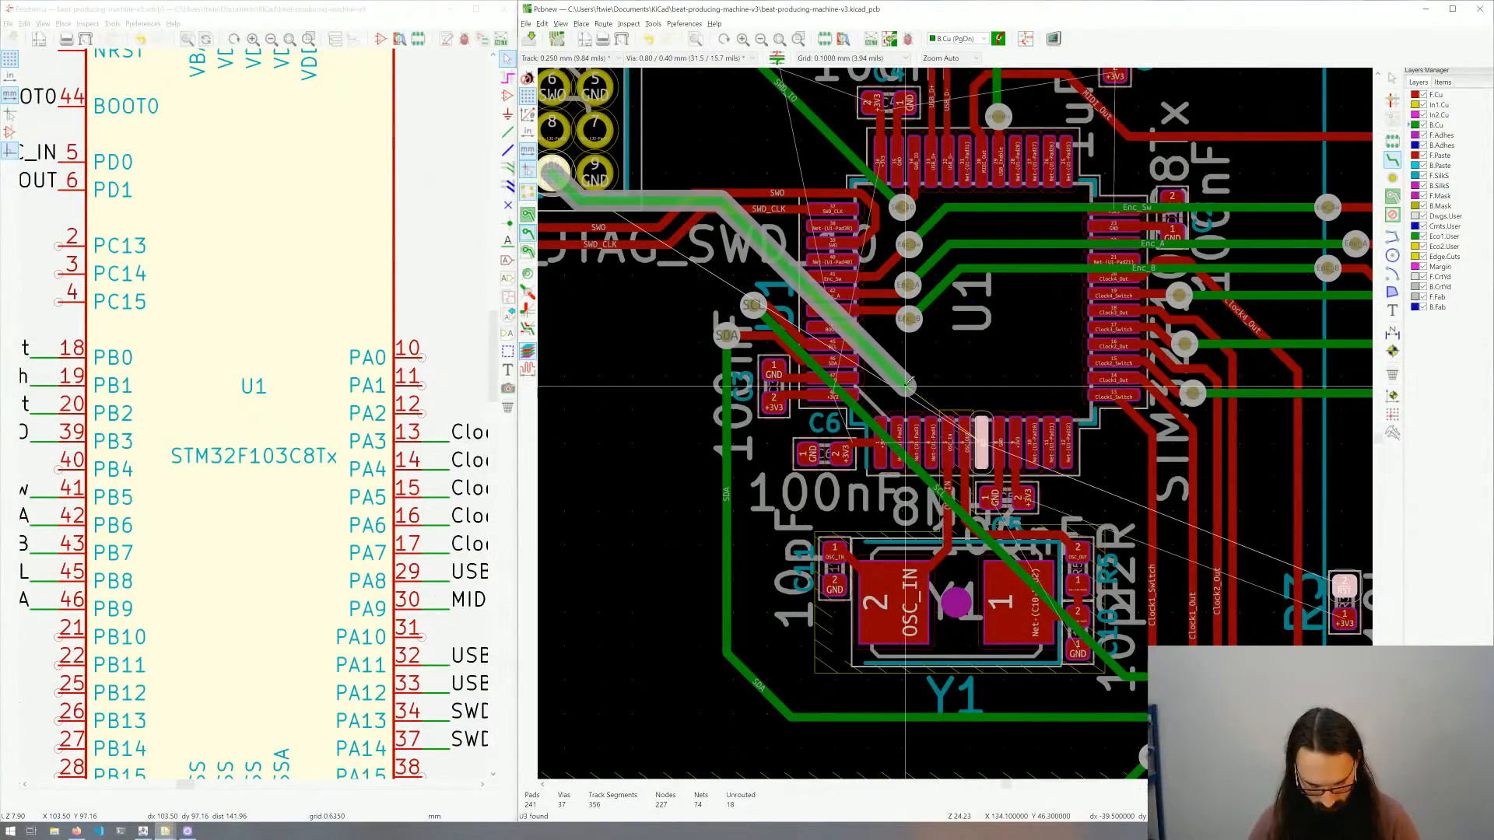
key("v")
left_click(982, 443)
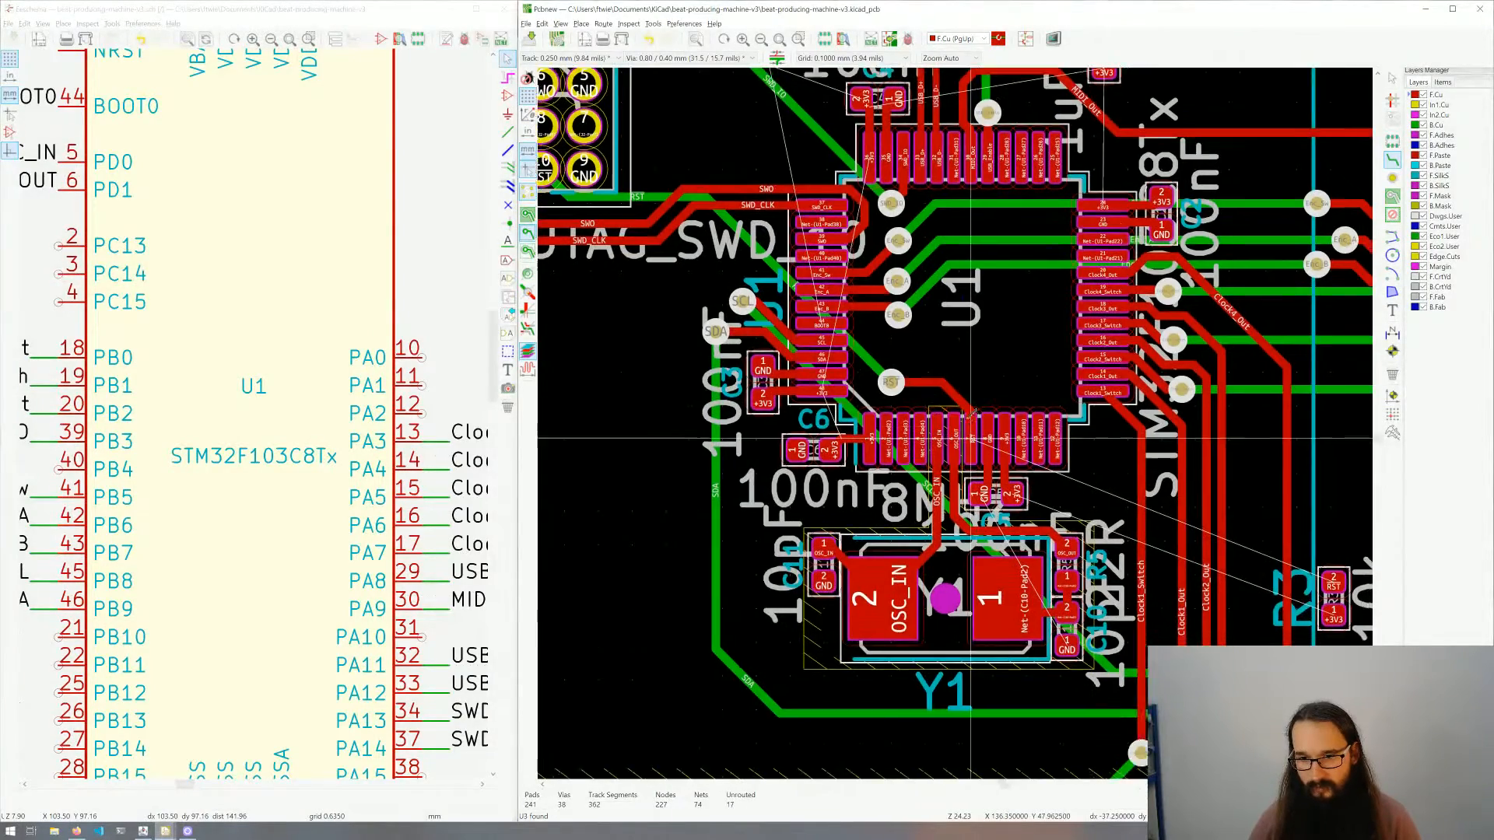
Step: Extend RST on B.Cu from the via beneath U1 to a via above R3 and connect it to R3's RST pad on F.Cu
middle_click_drag(982, 444, 878, 385)
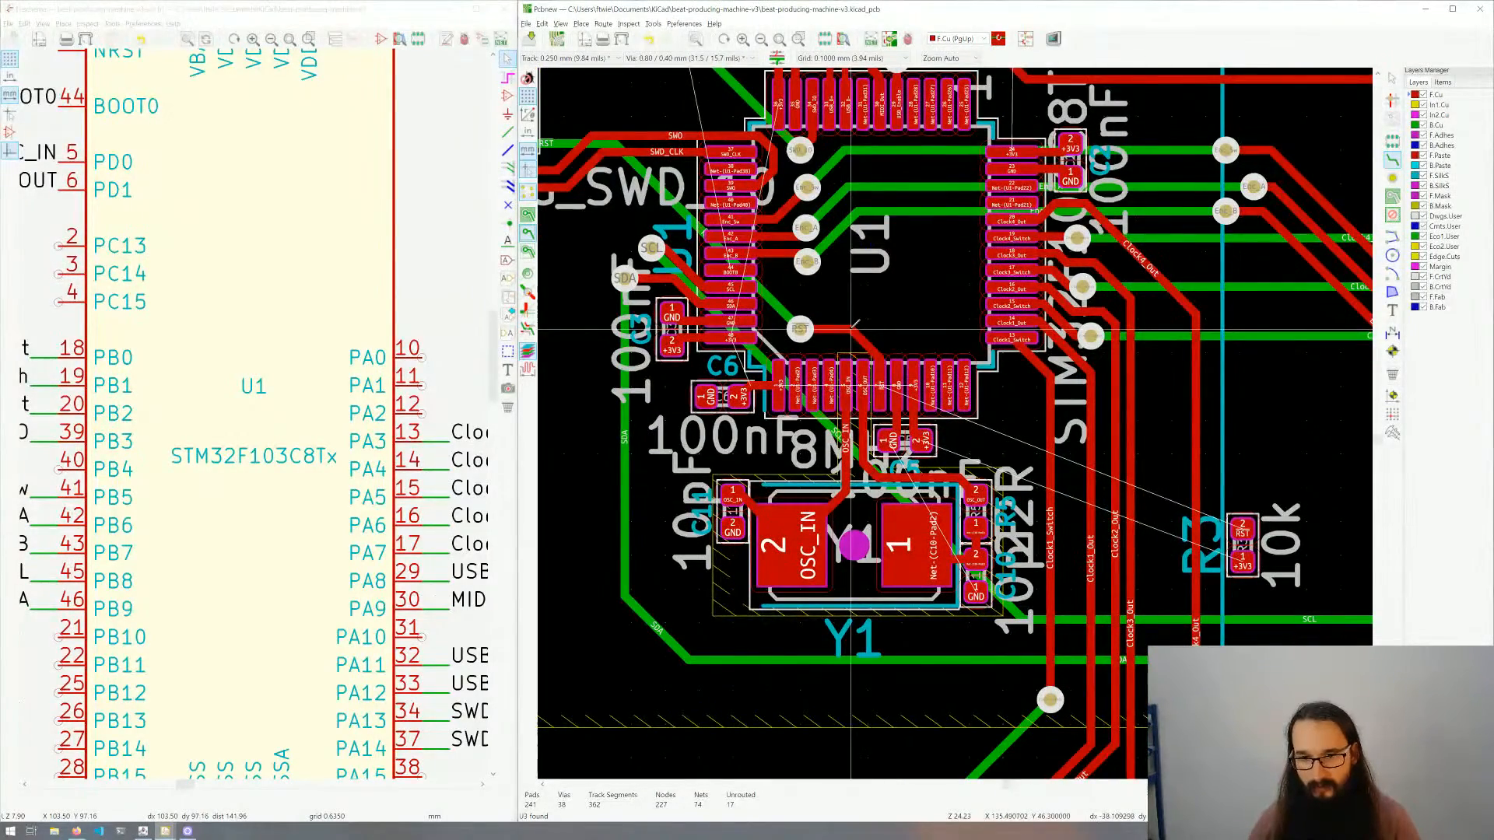
left_click_drag(854, 323, 912, 330)
key("Page_Down")
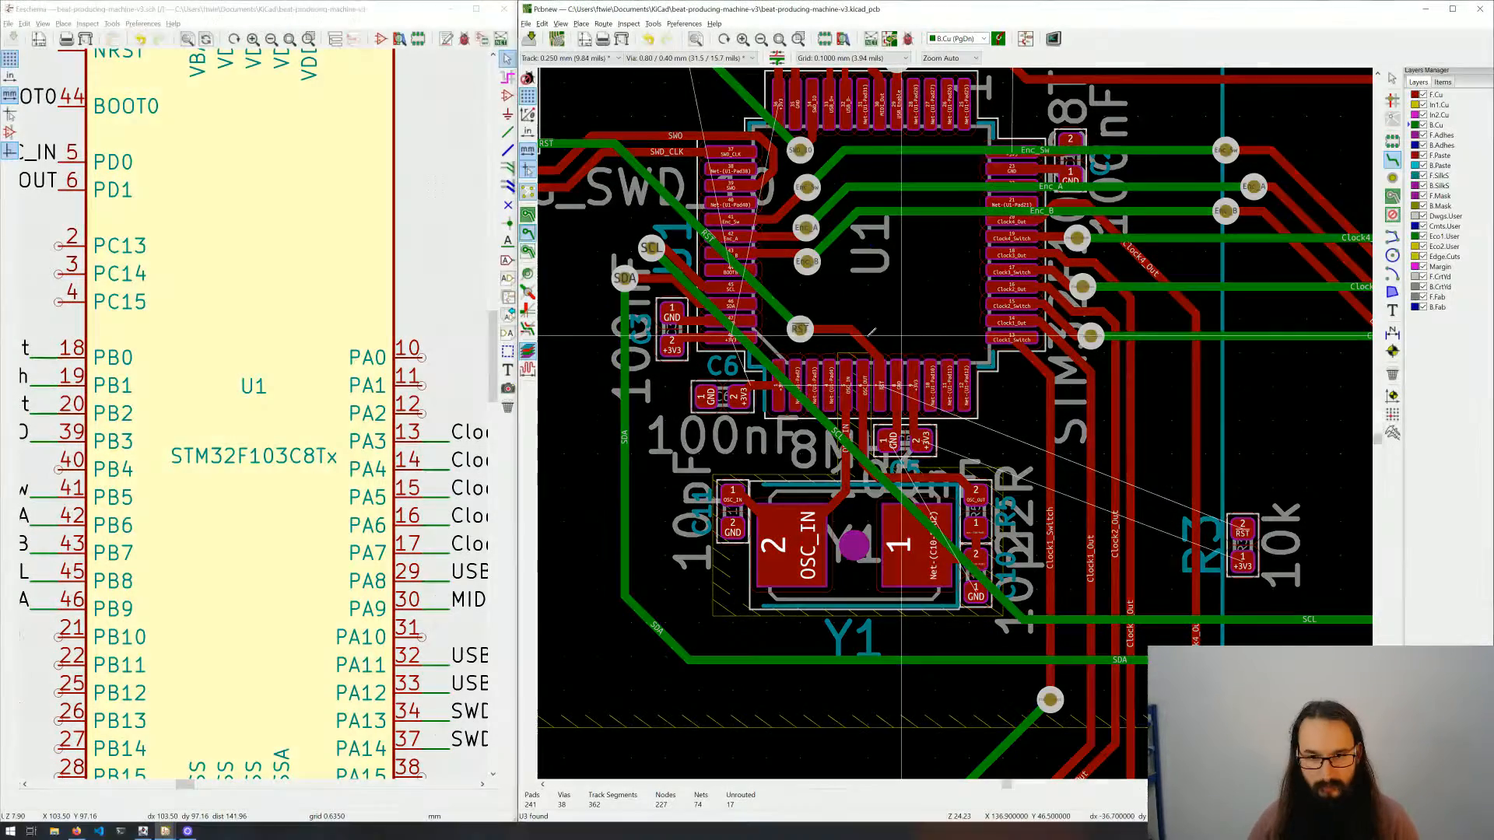
left_click(799, 330)
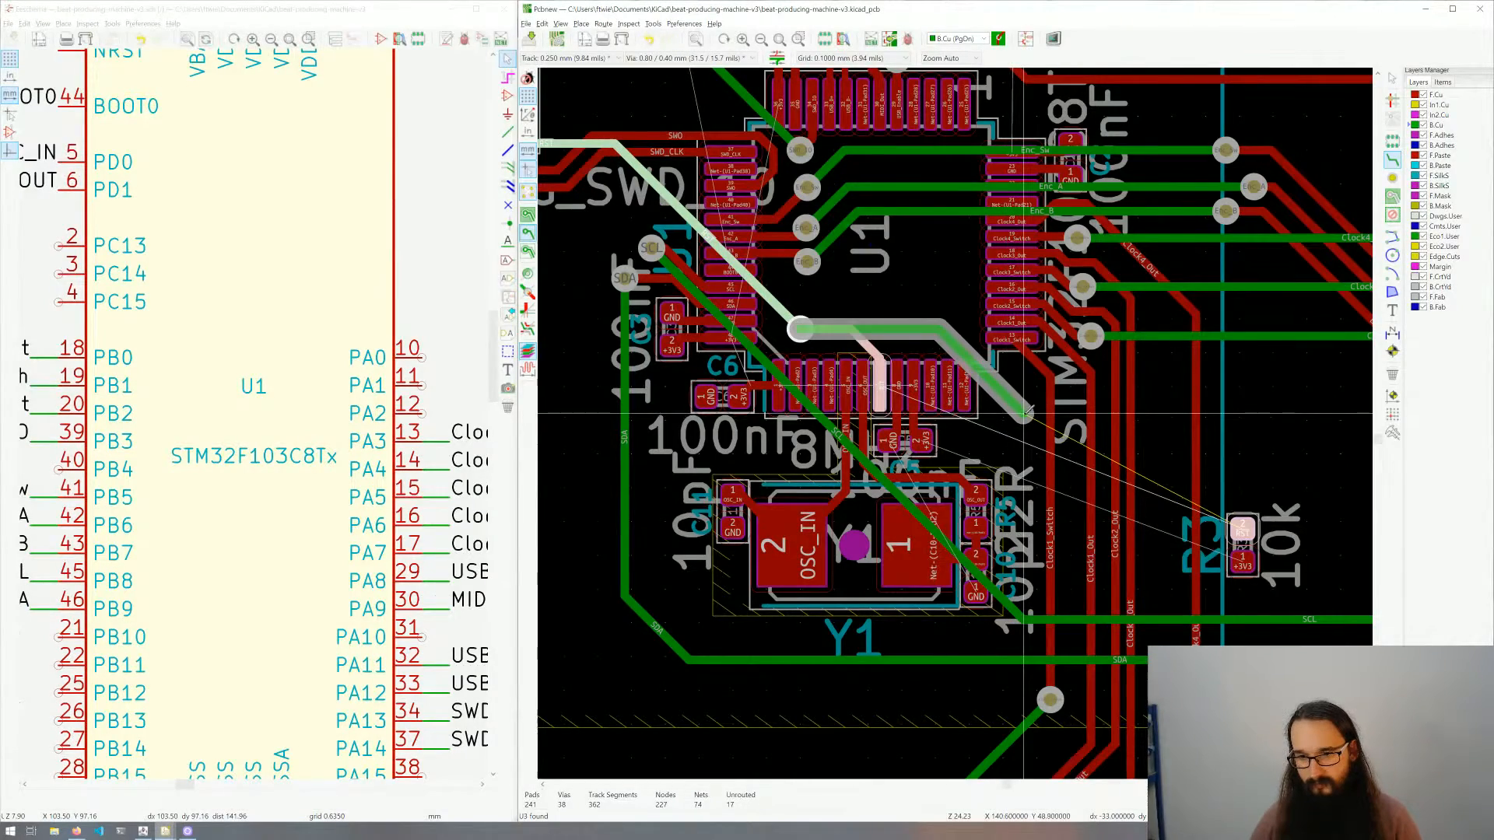
left_click(1199, 498)
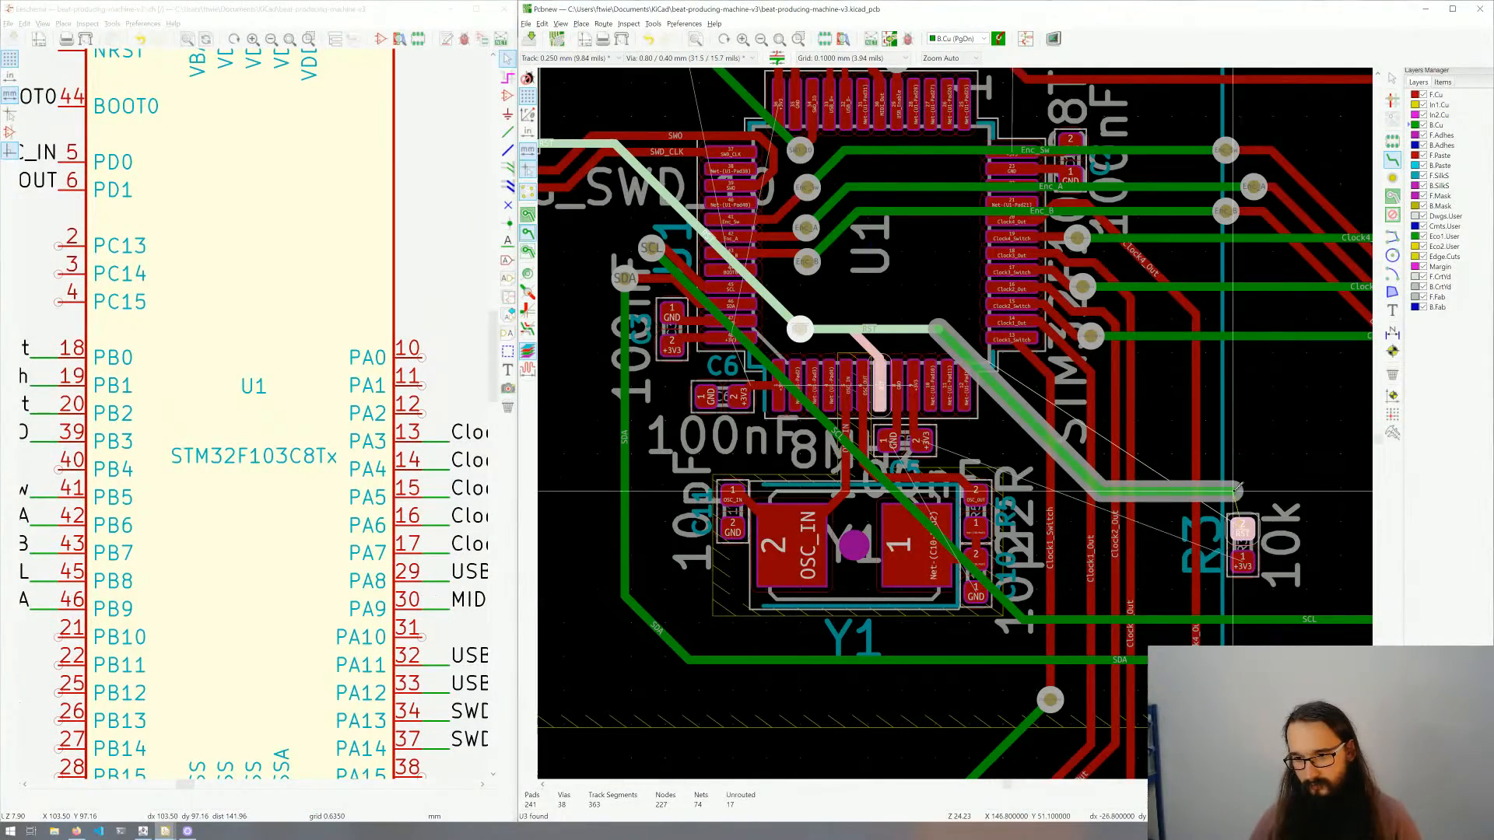
left_click(1243, 490)
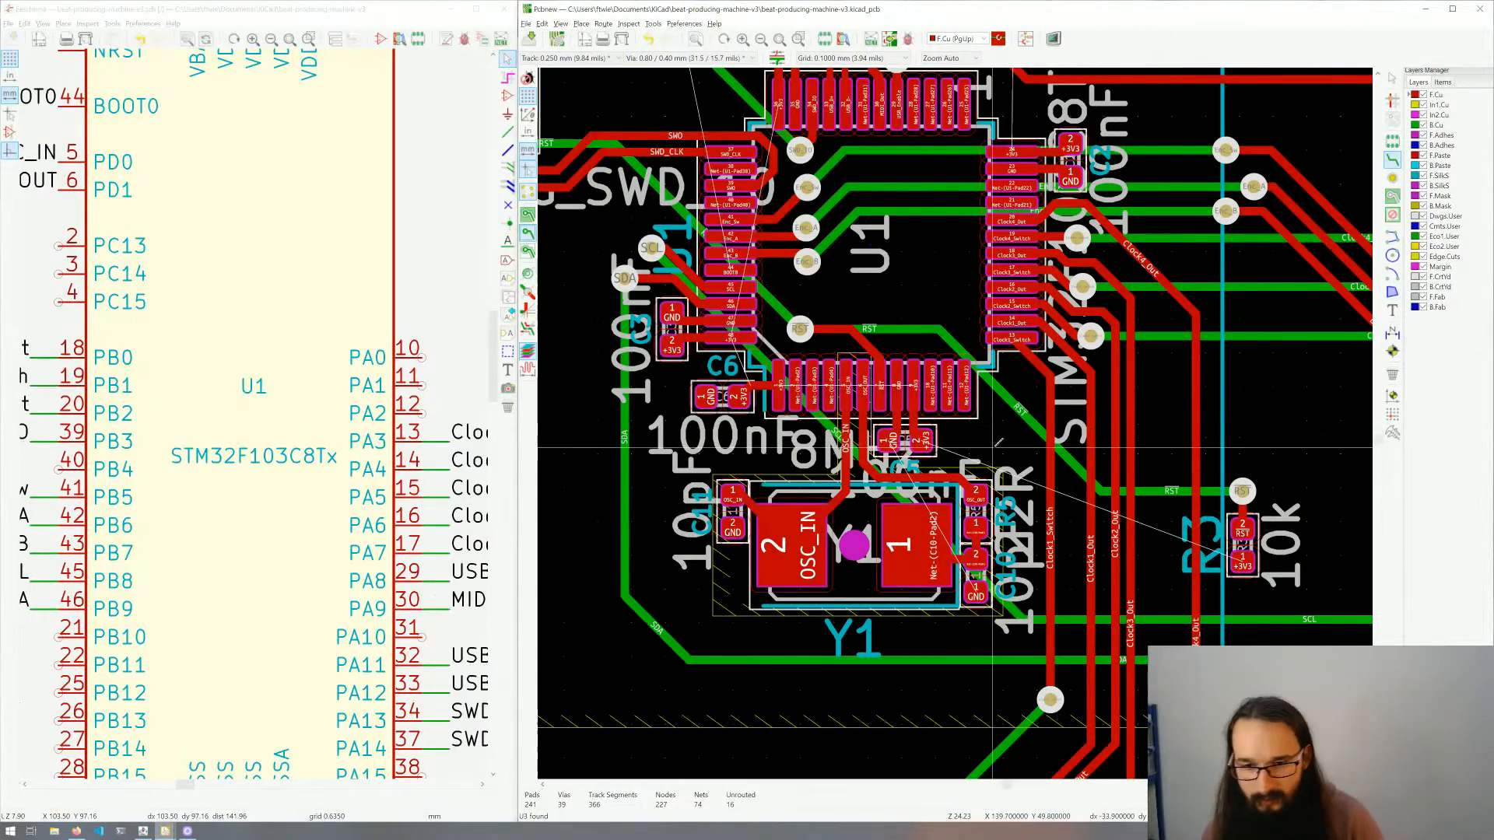
Step: Route BOOT0 on F.Cu from U1's BOOT0 pad around J2, outside the SWD_CLK track, and across to R4 pad 1
middle_click_drag(864, 306, 950, 547)
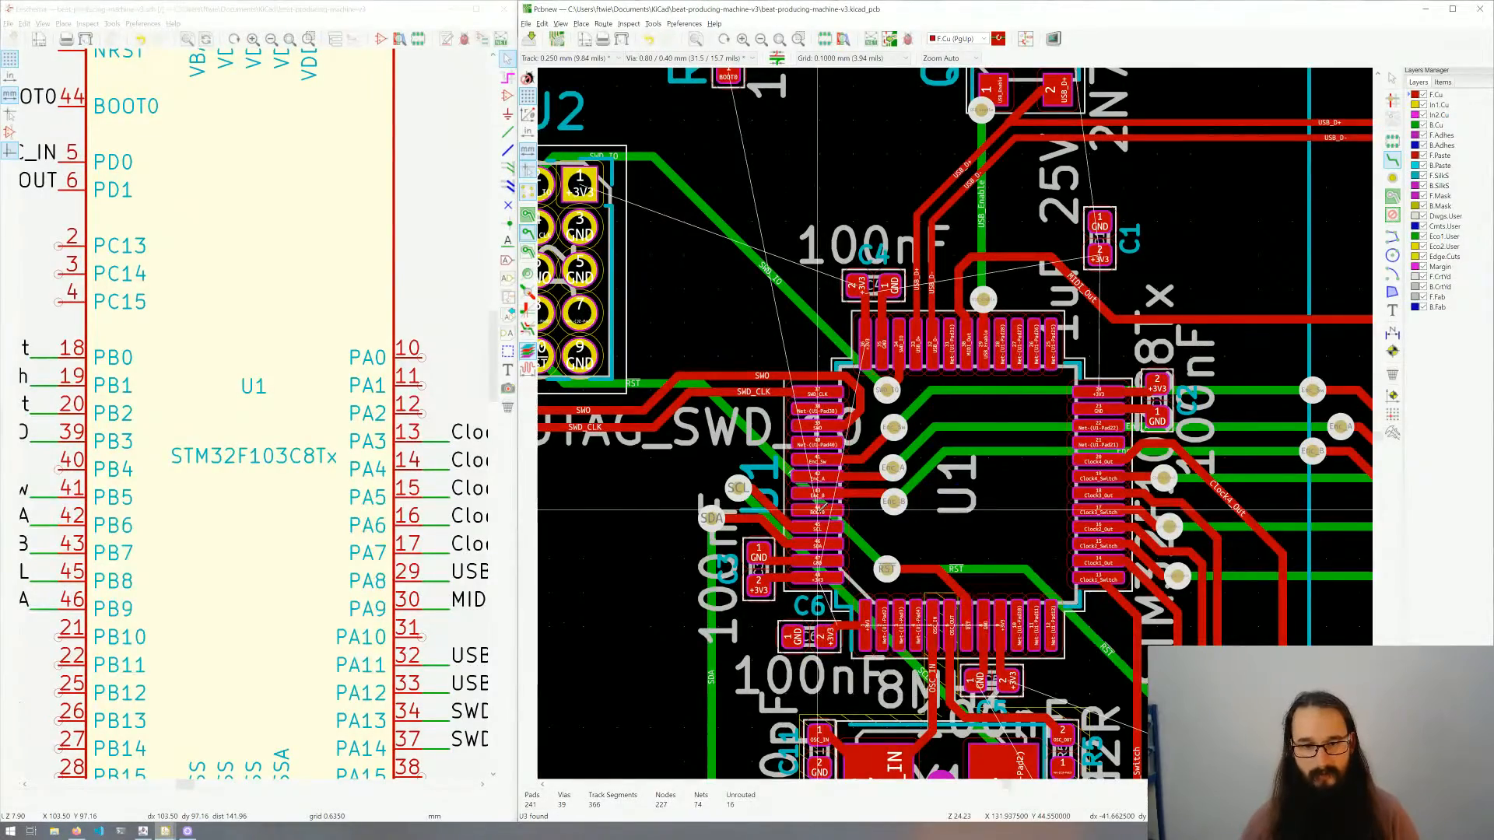
middle_click_drag(818, 508, 1042, 617)
left_click(1042, 618)
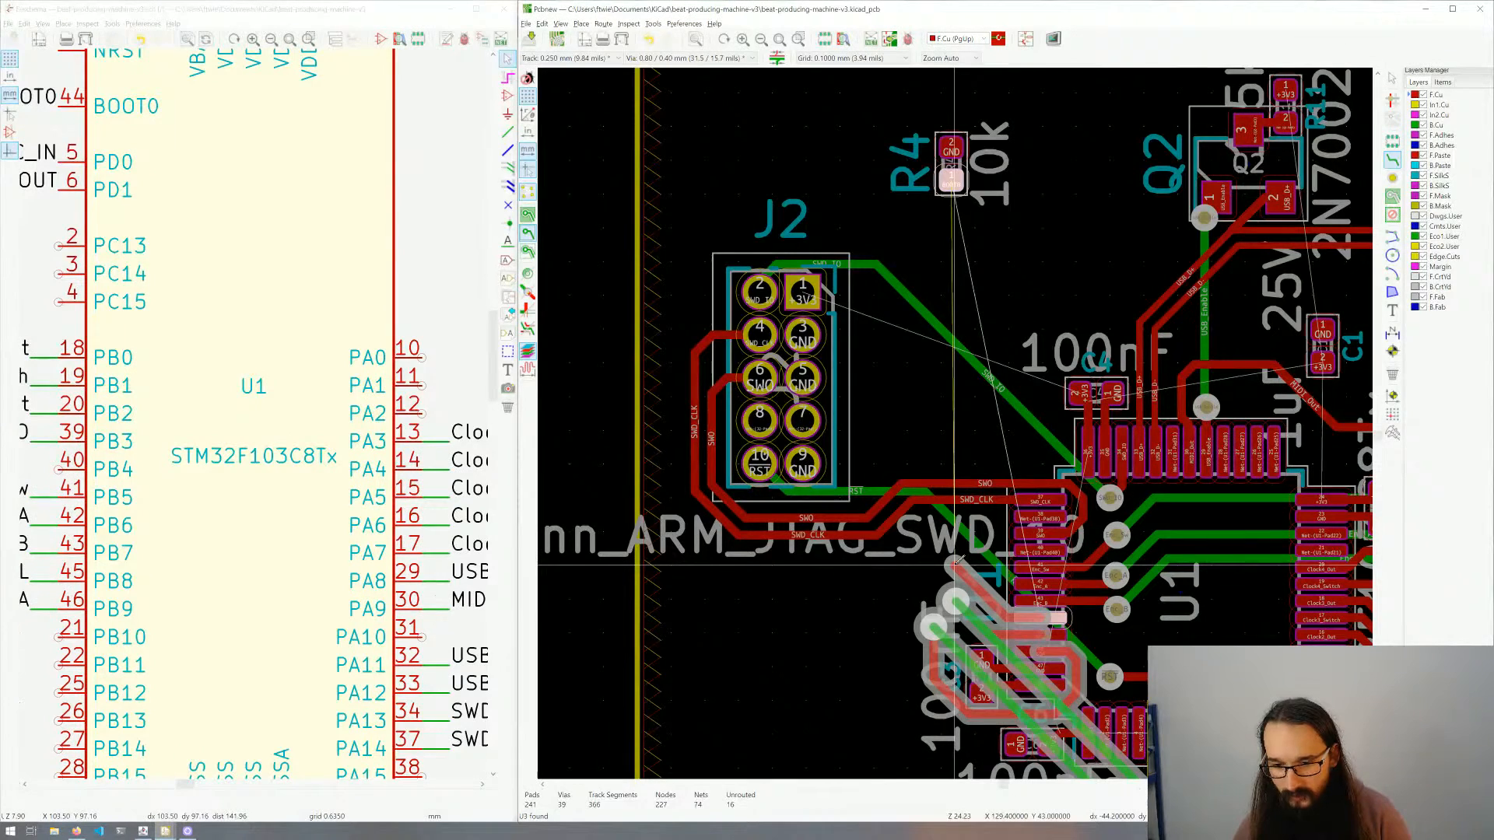
left_click(955, 565)
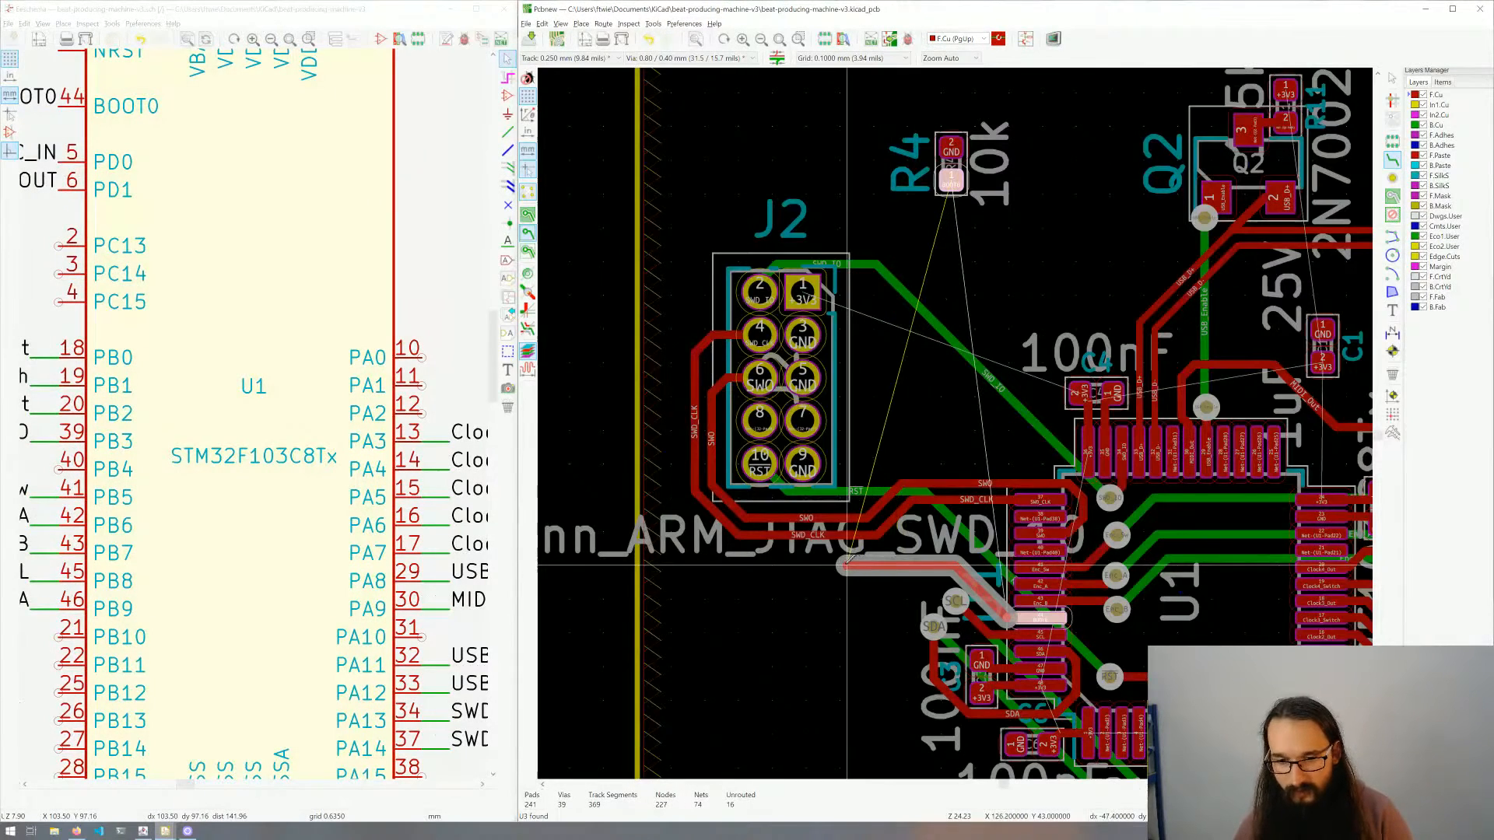
left_click(721, 558)
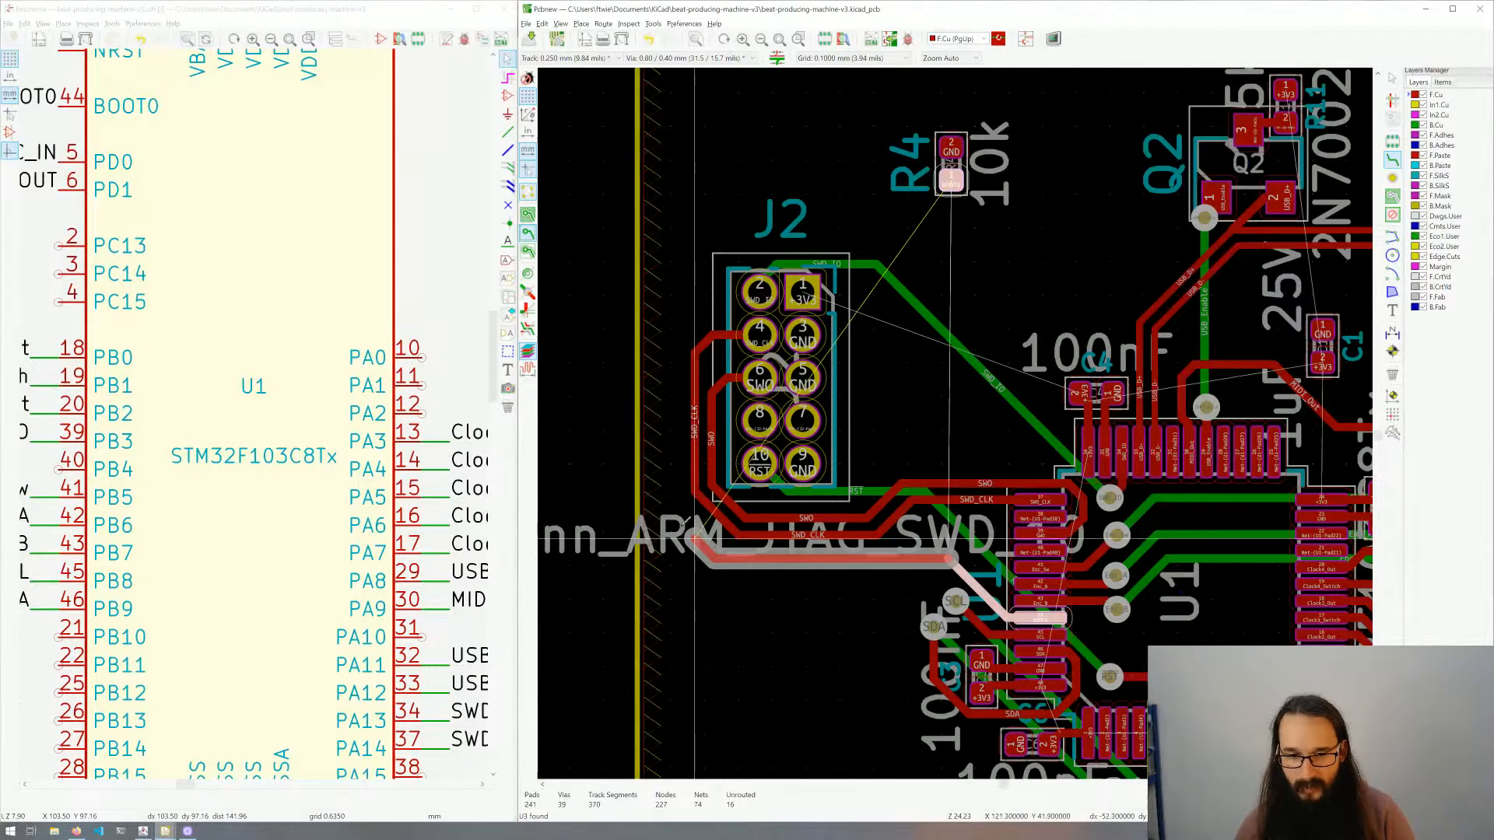
left_click(669, 483)
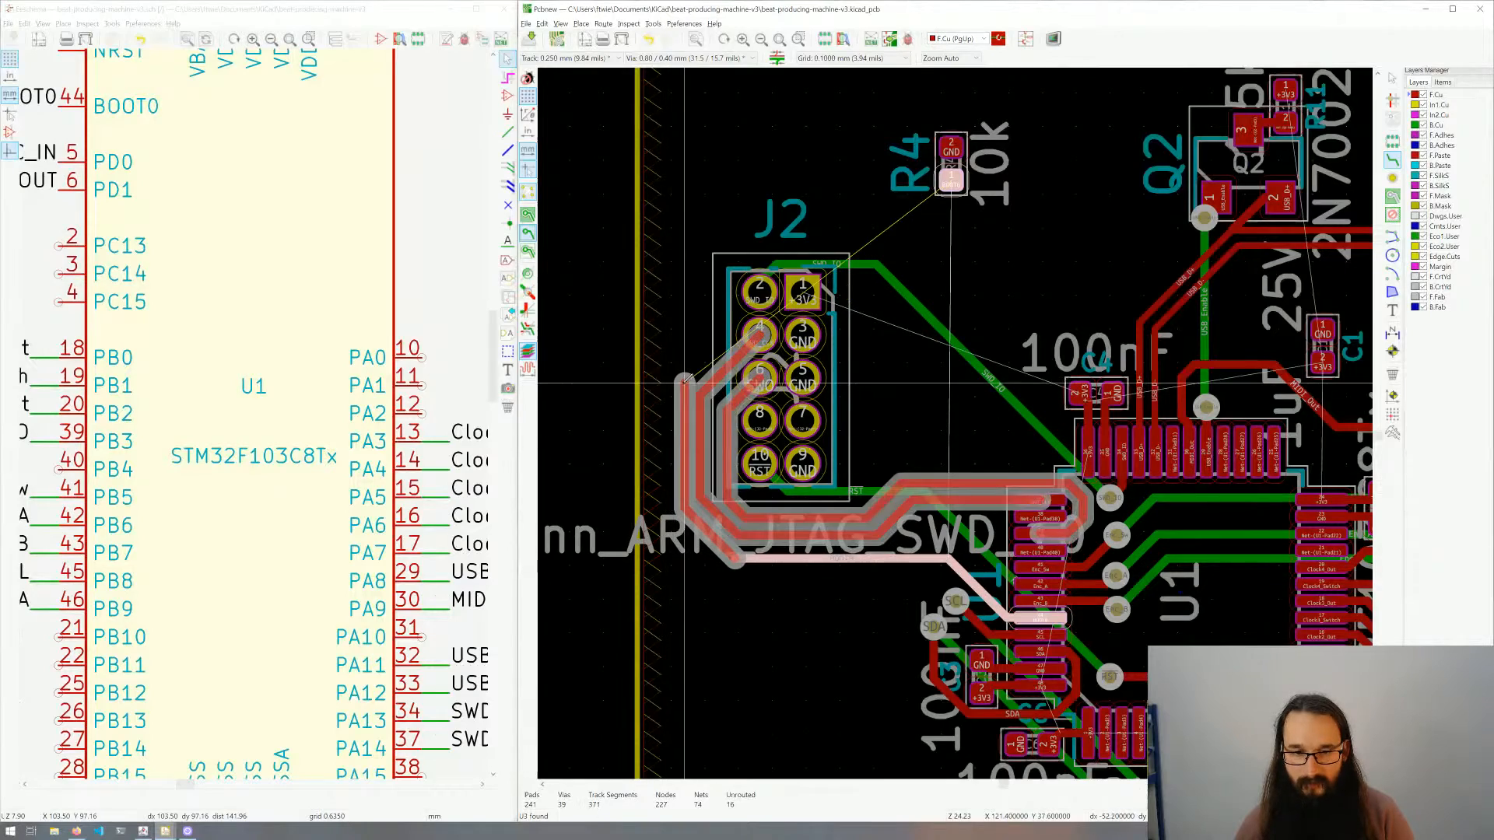
left_click(678, 363)
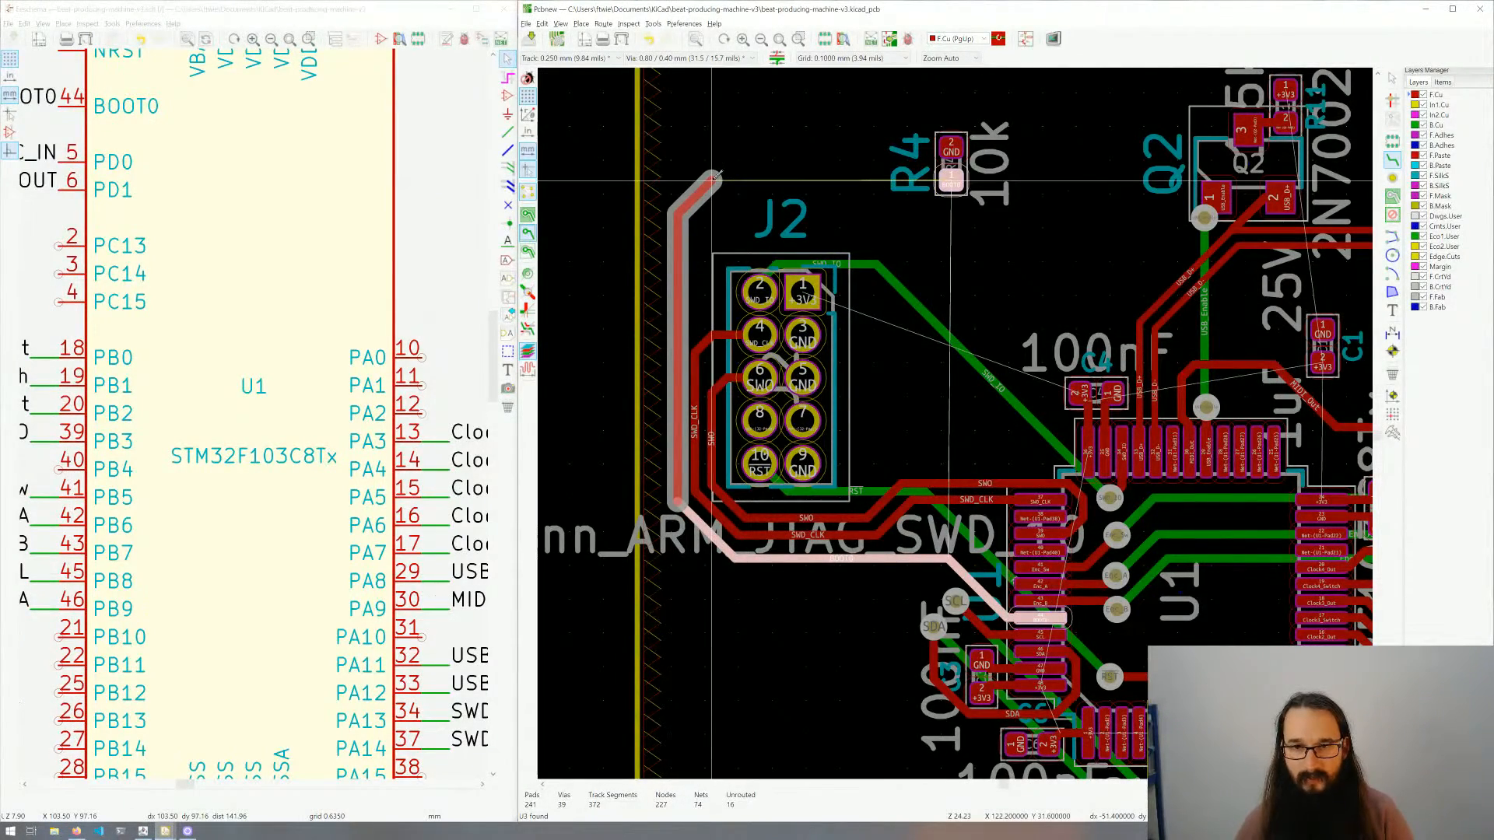
left_click(821, 171)
left_click(949, 180)
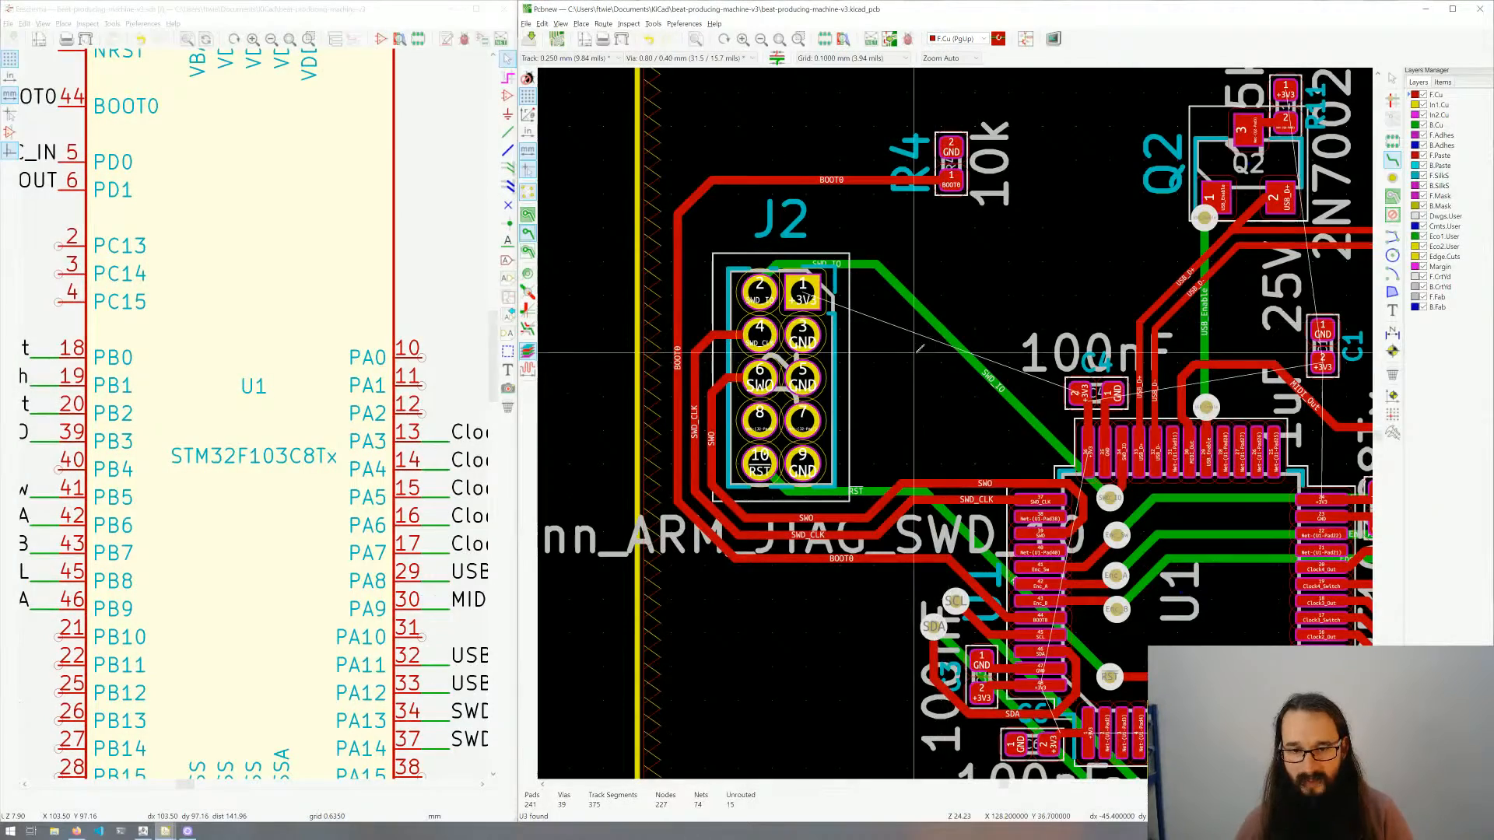
Step: Refill all copper zones of the board
middle_click_drag(969, 396, 876, 280)
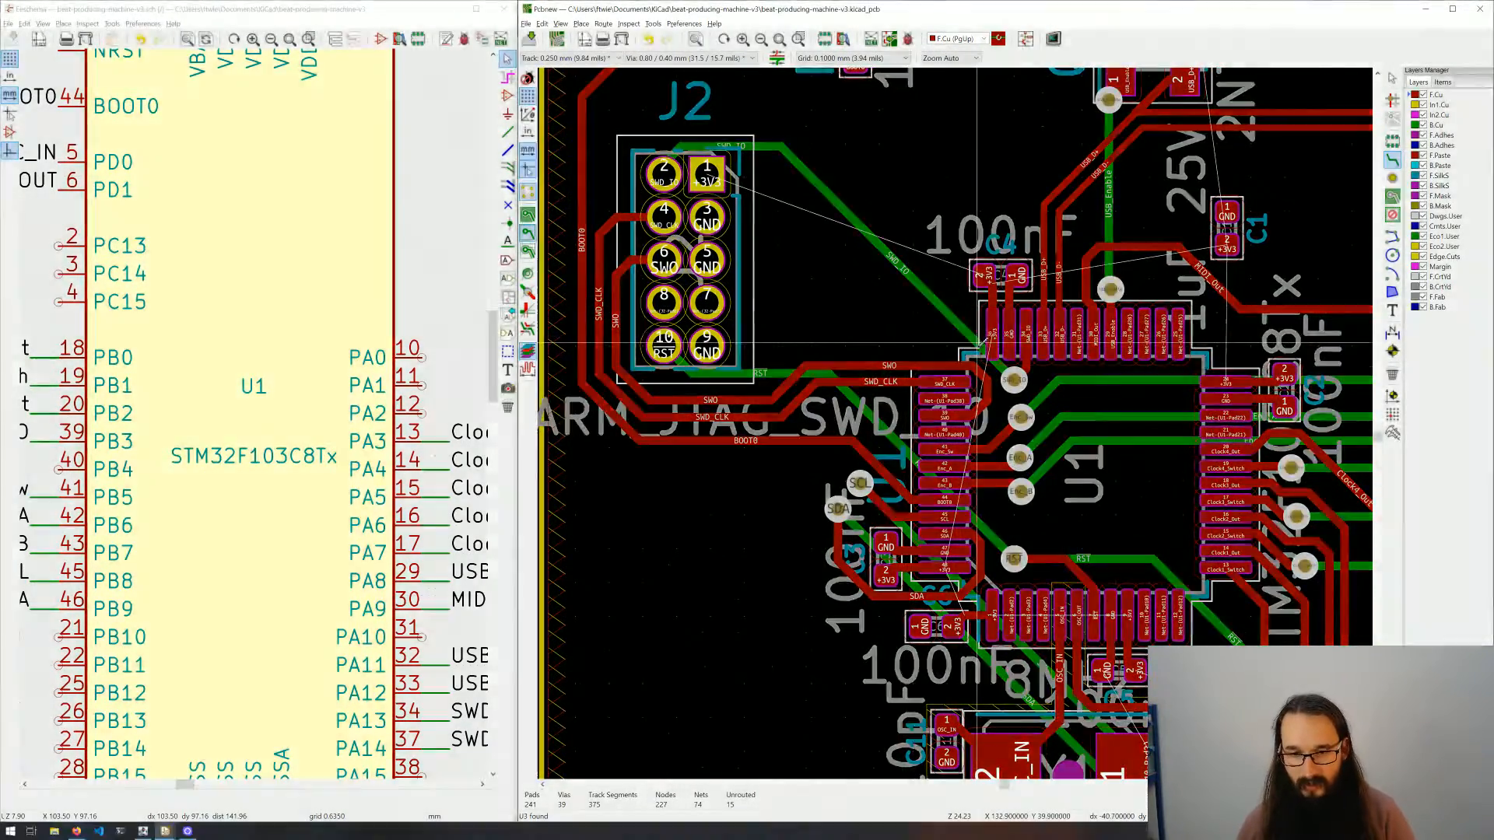
middle_click_drag(983, 377, 892, 343)
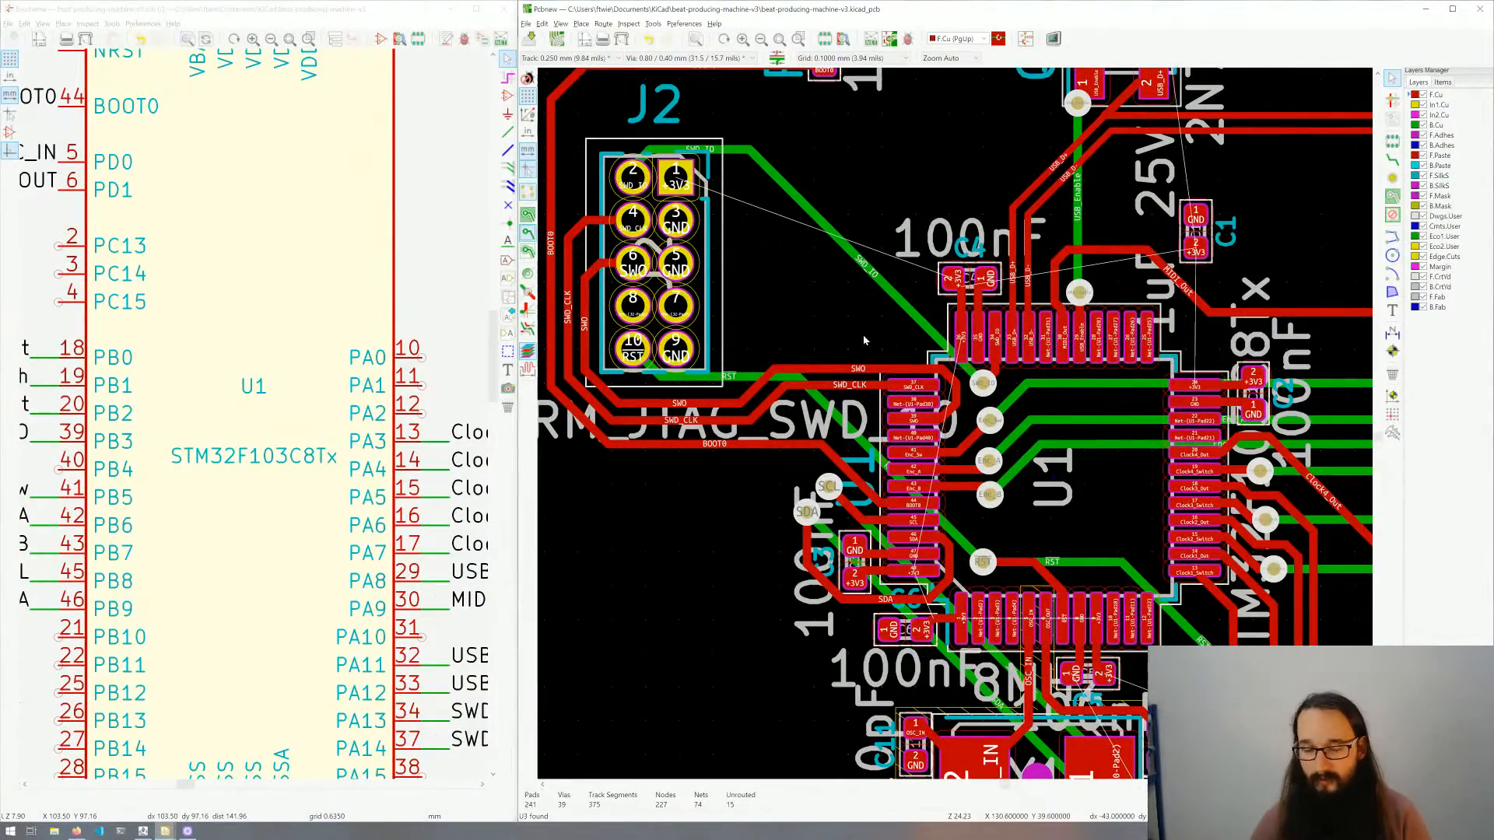
scroll(864, 341, "down", 4)
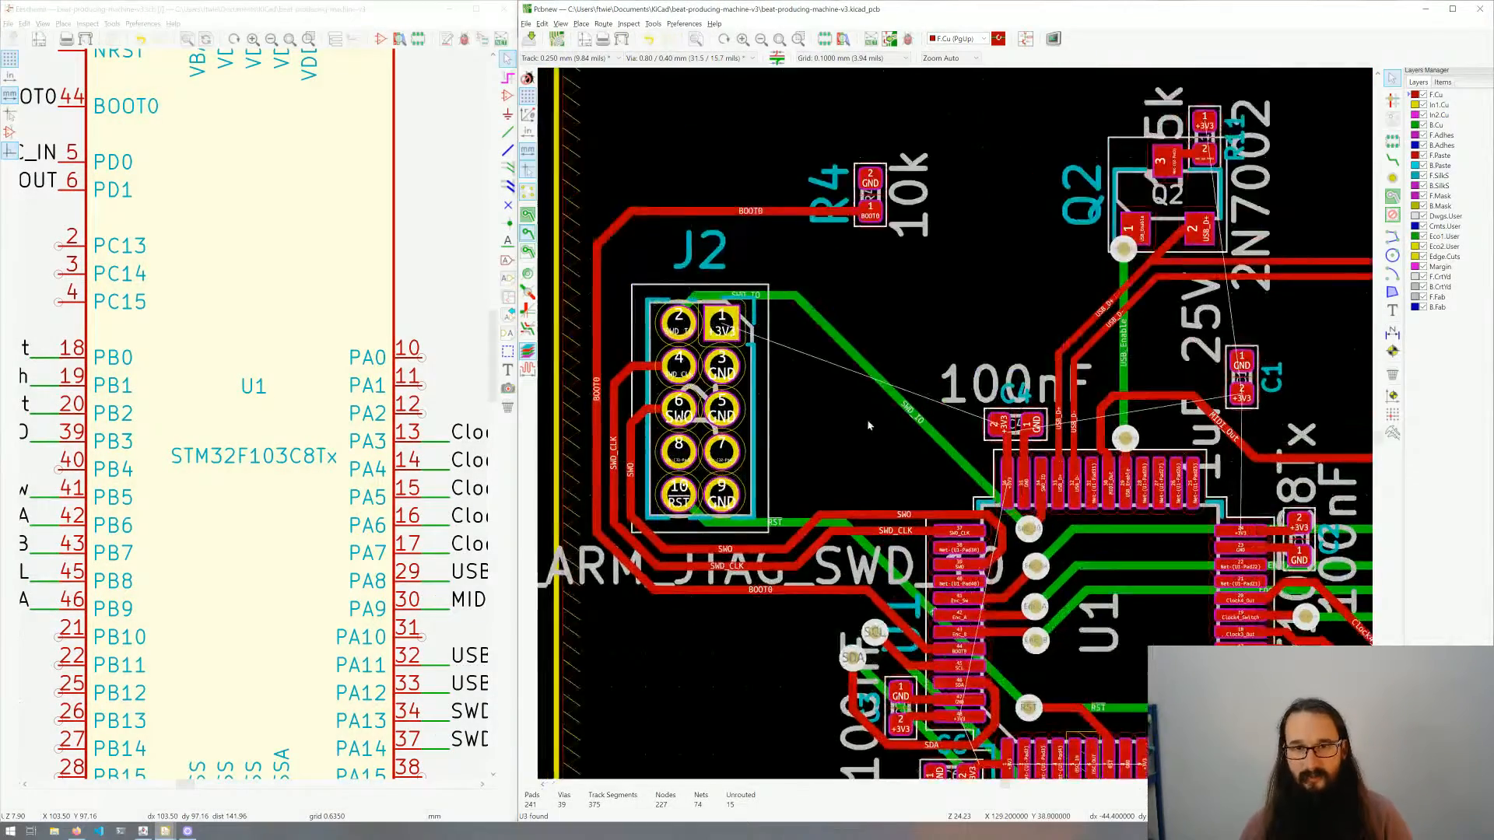
middle_click_drag(965, 427, 812, 310)
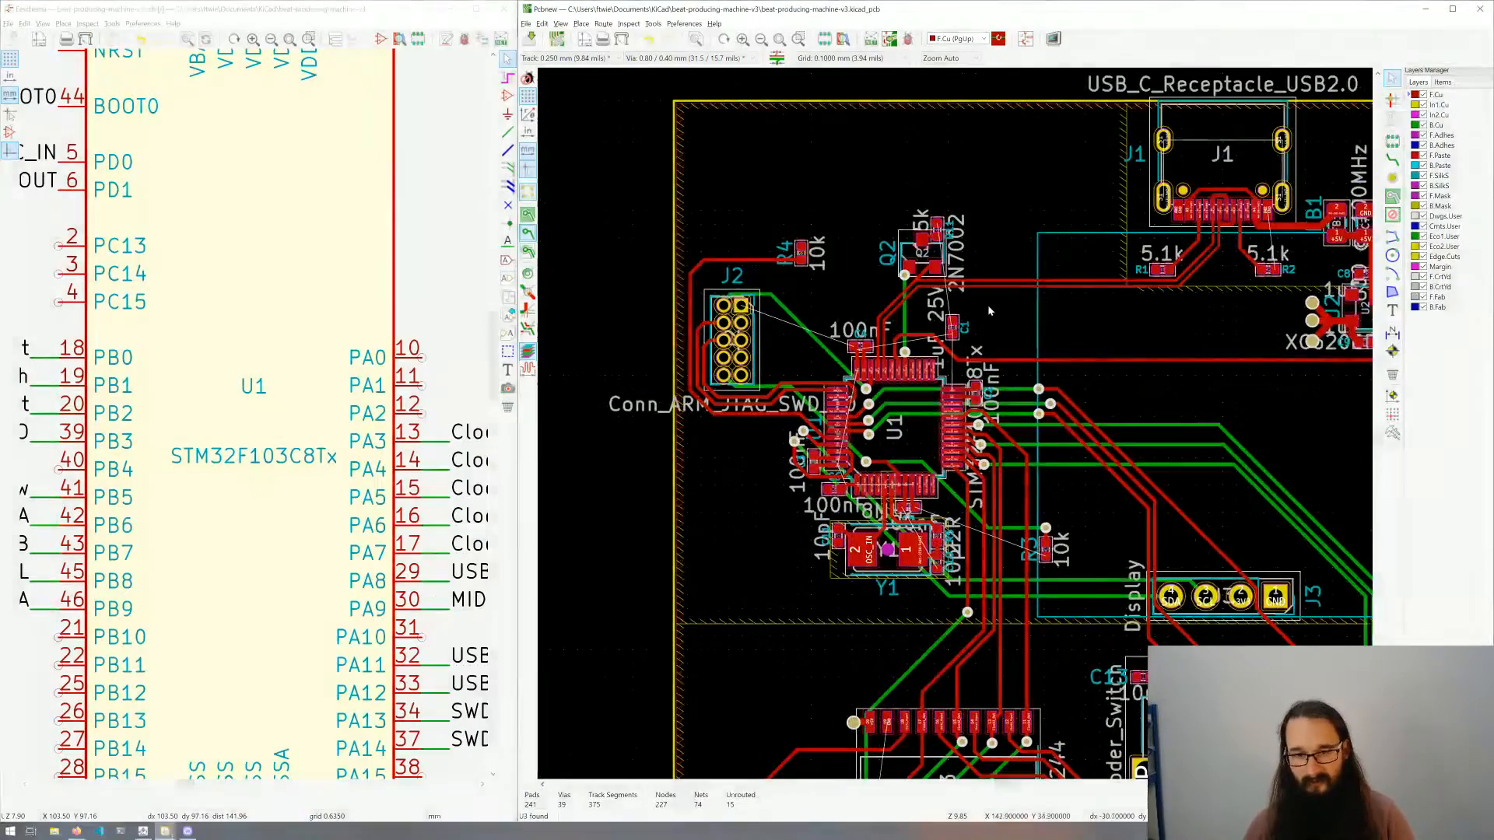
scroll(852, 429, "up", 4)
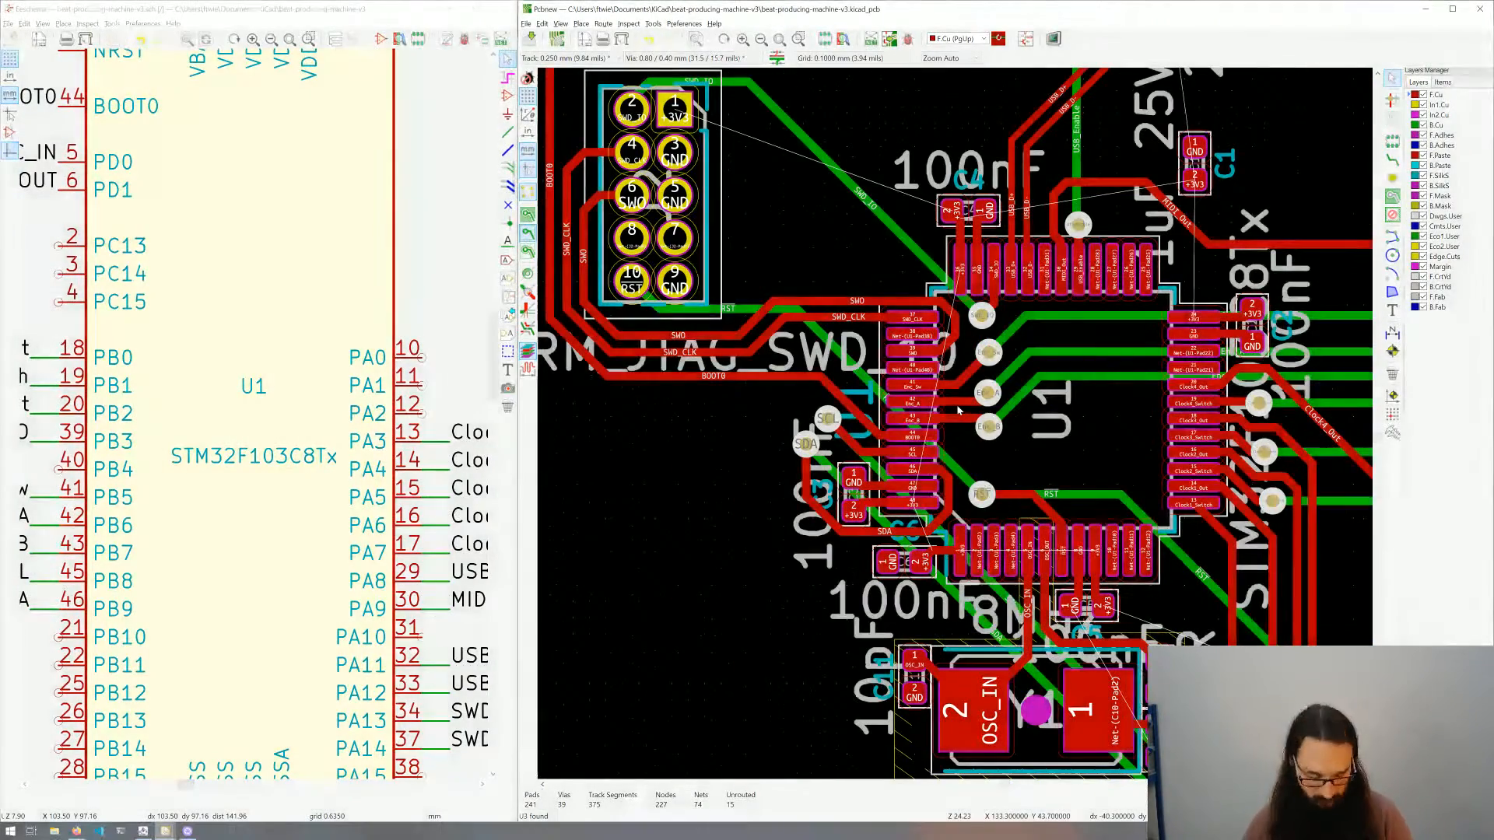
key("b")
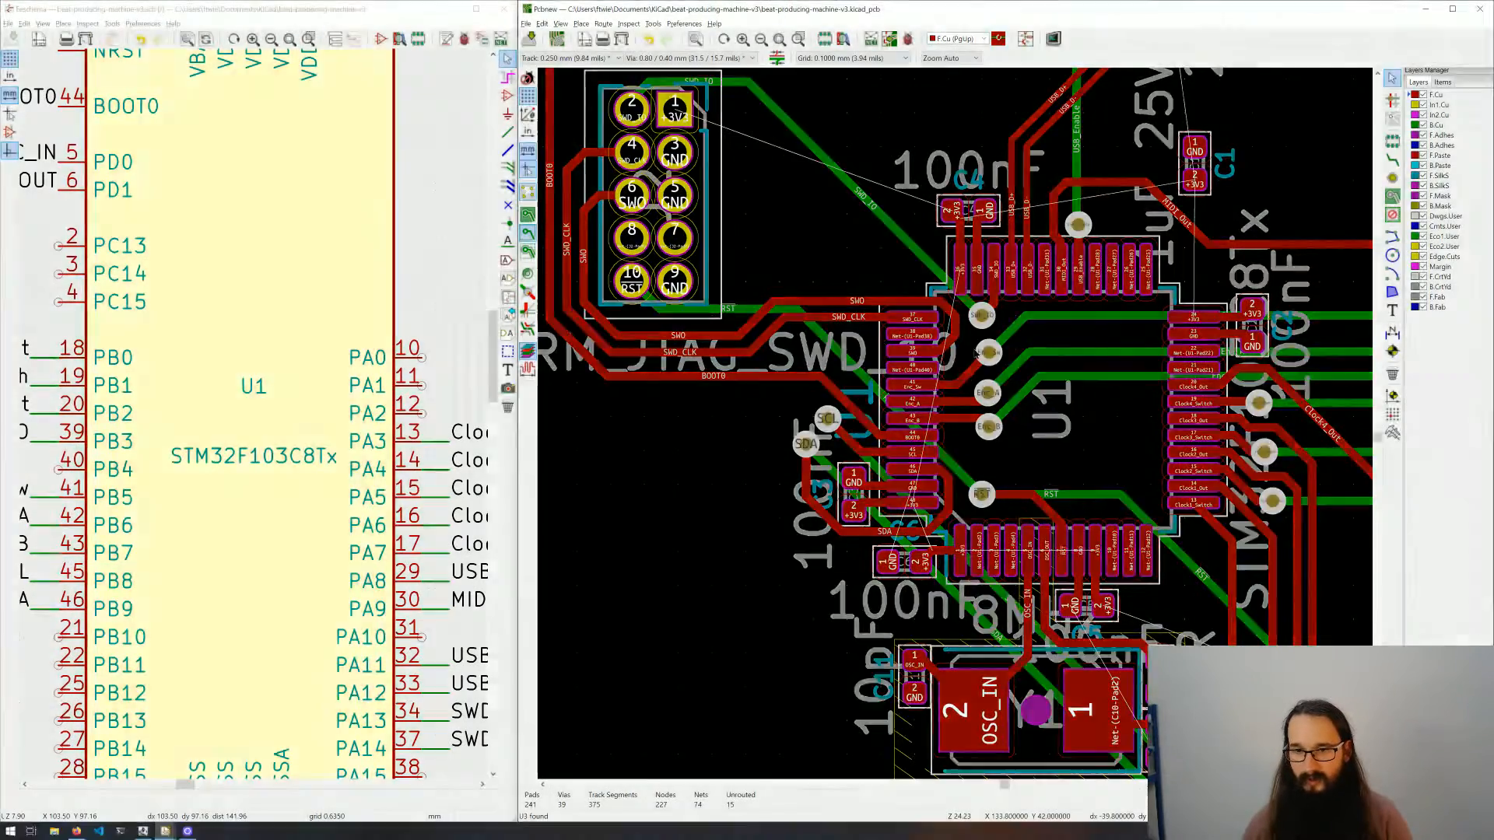
Step: Show the zone fills and examine the copper pours on F.Cu, In1.Cu, In2.Cu and B.Cu across the whole board
middle_click_drag(898, 218, 877, 454)
scroll(877, 455, "down", 7)
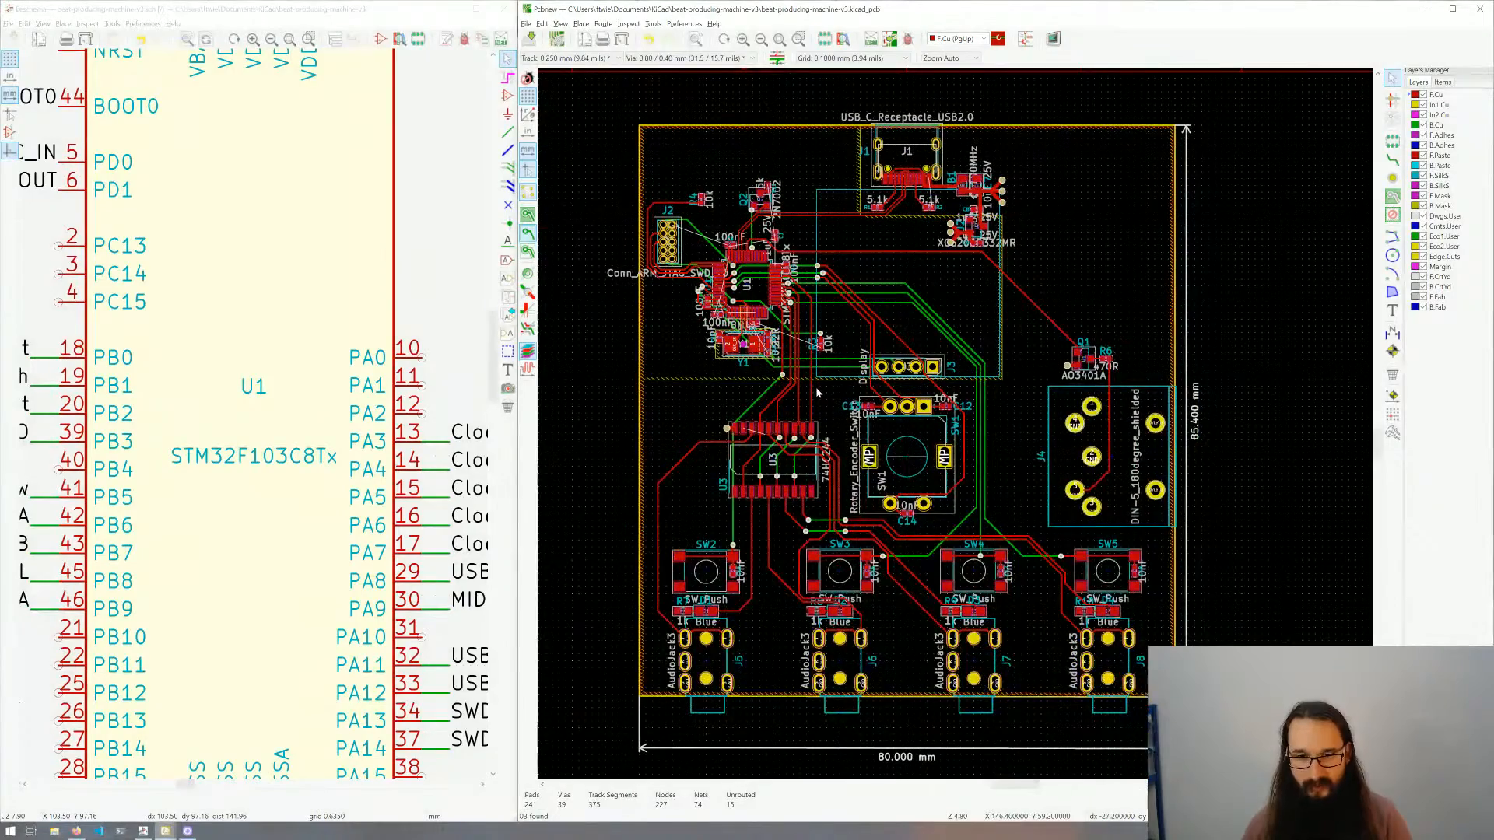
scroll(778, 428, "up", 7)
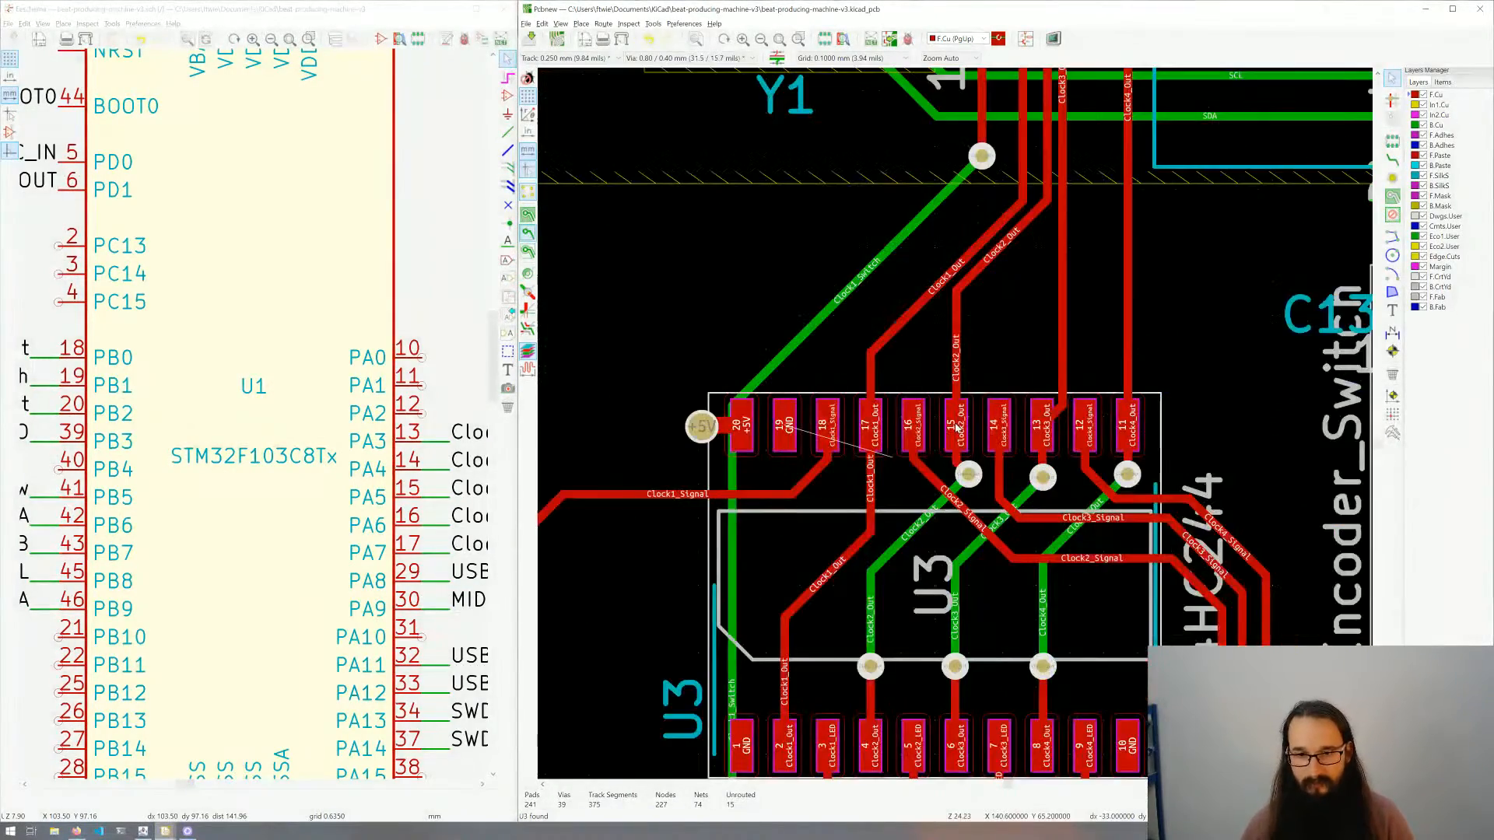
scroll(957, 427, "down", 4)
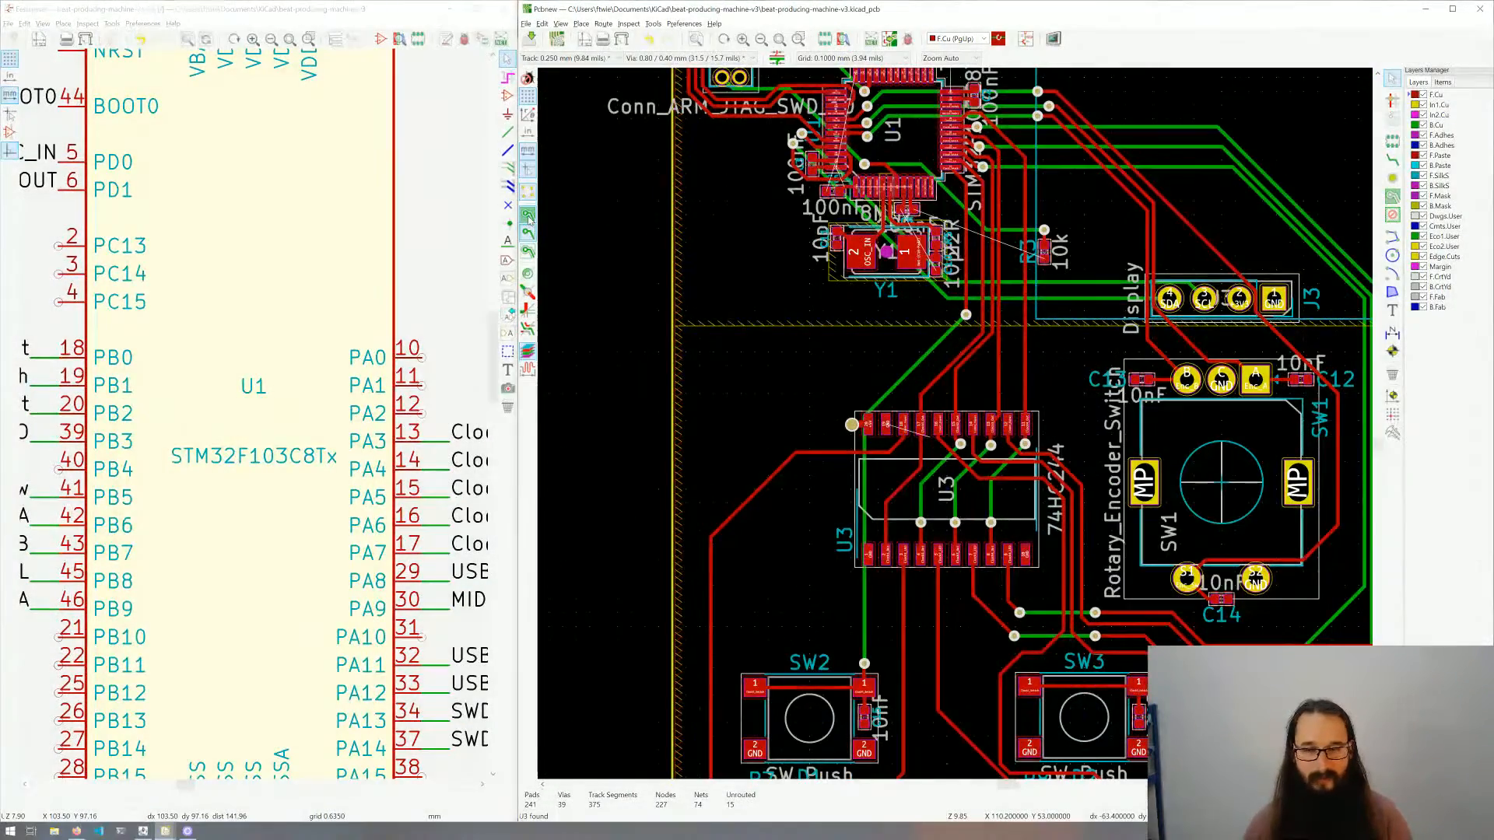
left_click(528, 217)
scroll(1163, 471, "down", 4)
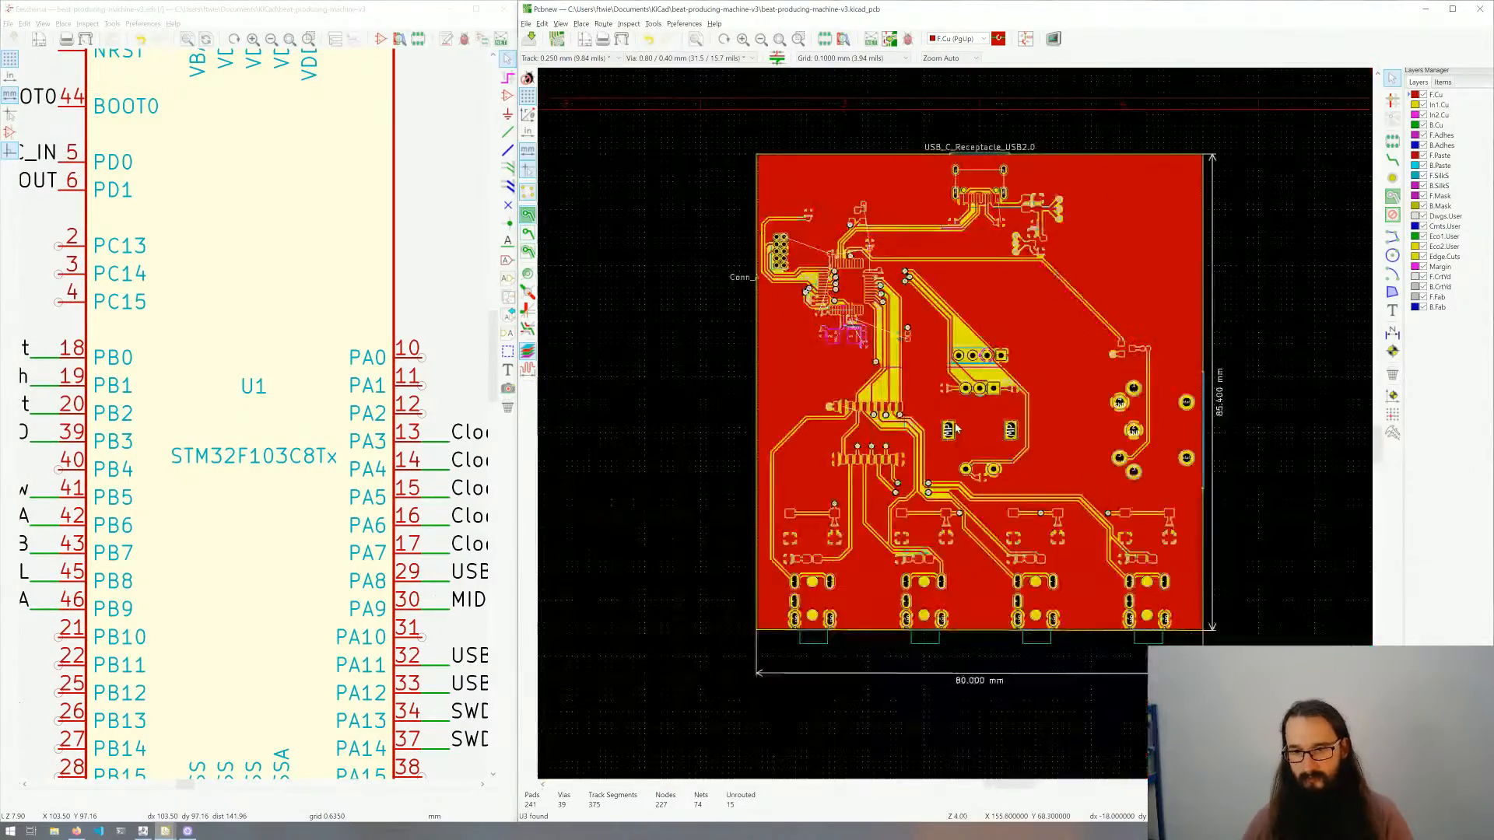
left_click(1418, 104)
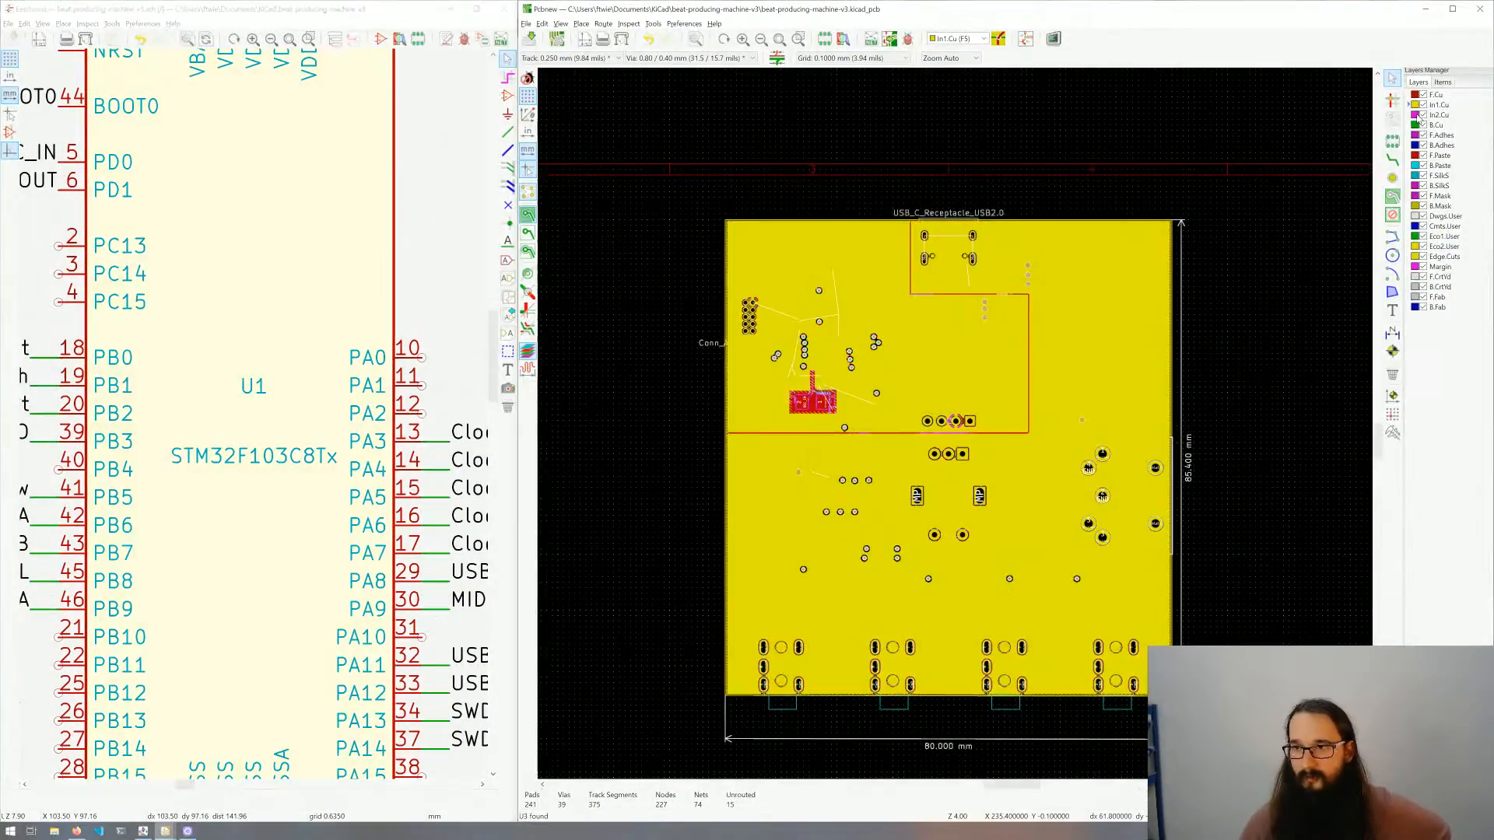
left_click(1414, 114)
left_click(1416, 125)
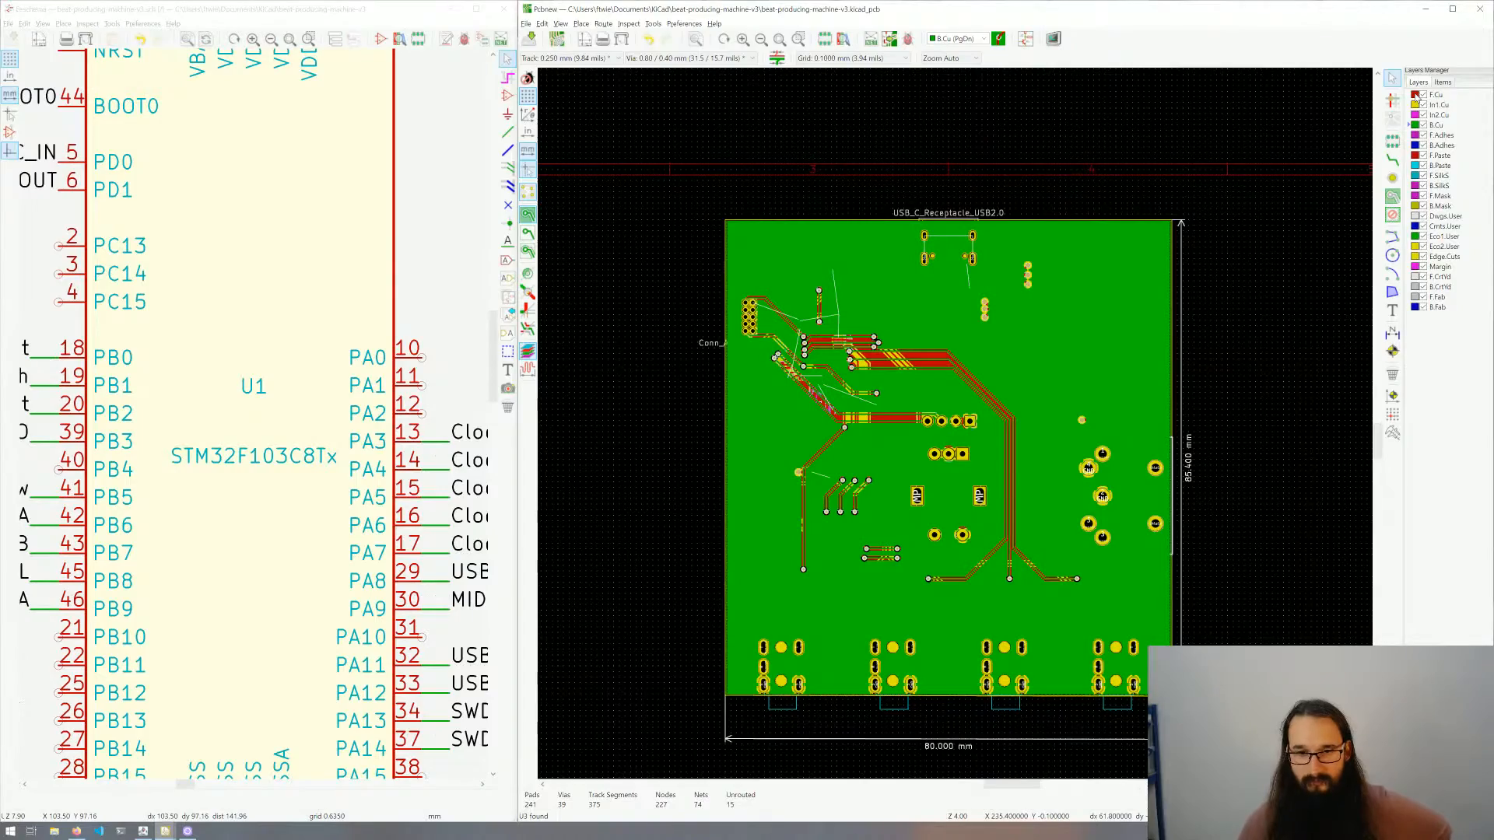
left_click(1417, 95)
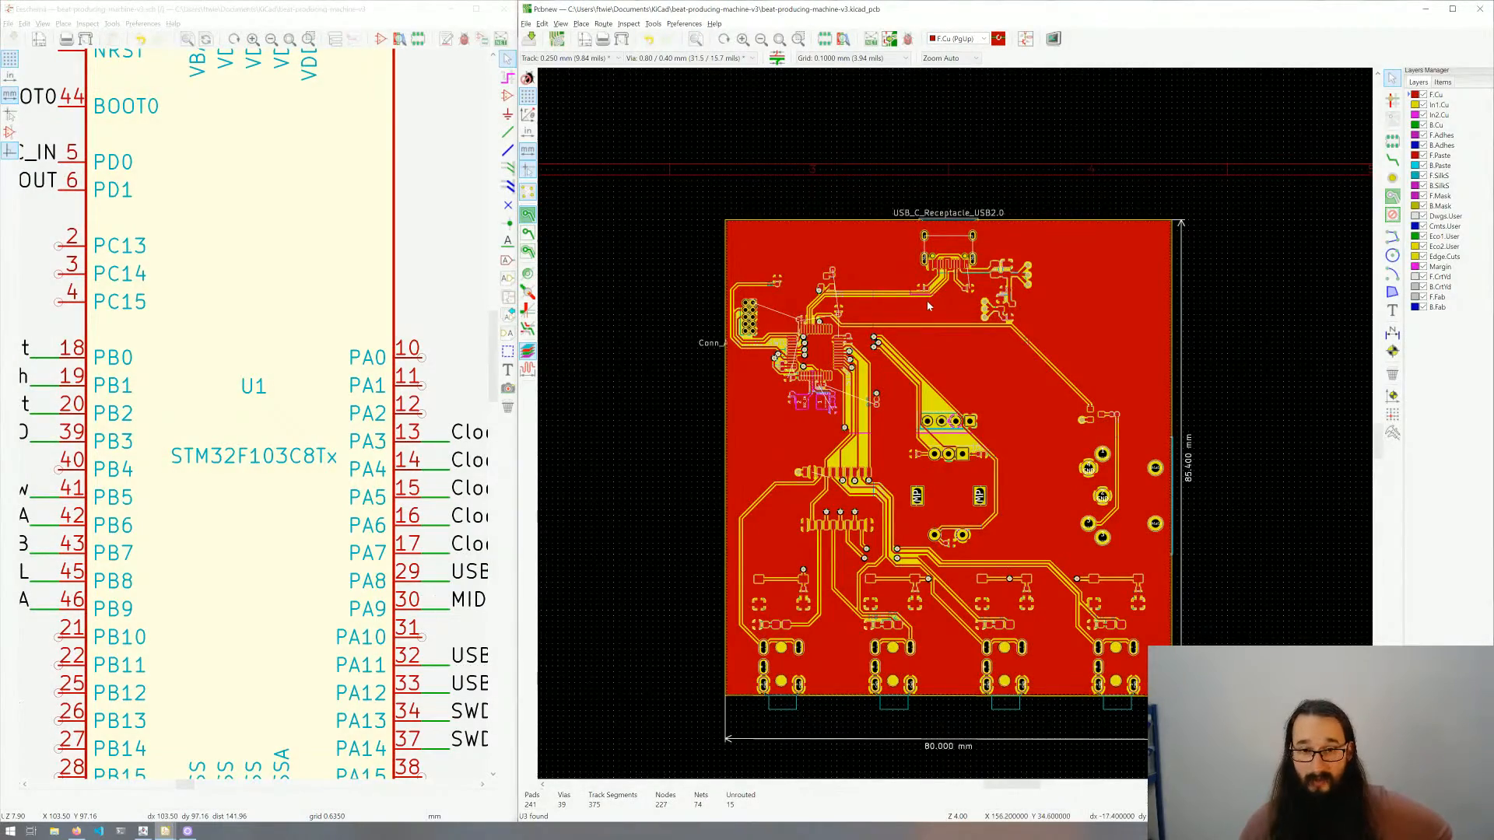
Step: Examine the filled F.Cu pour around J2, R4 and U1, and return the zones to outline display
scroll(926, 306, "up", 5)
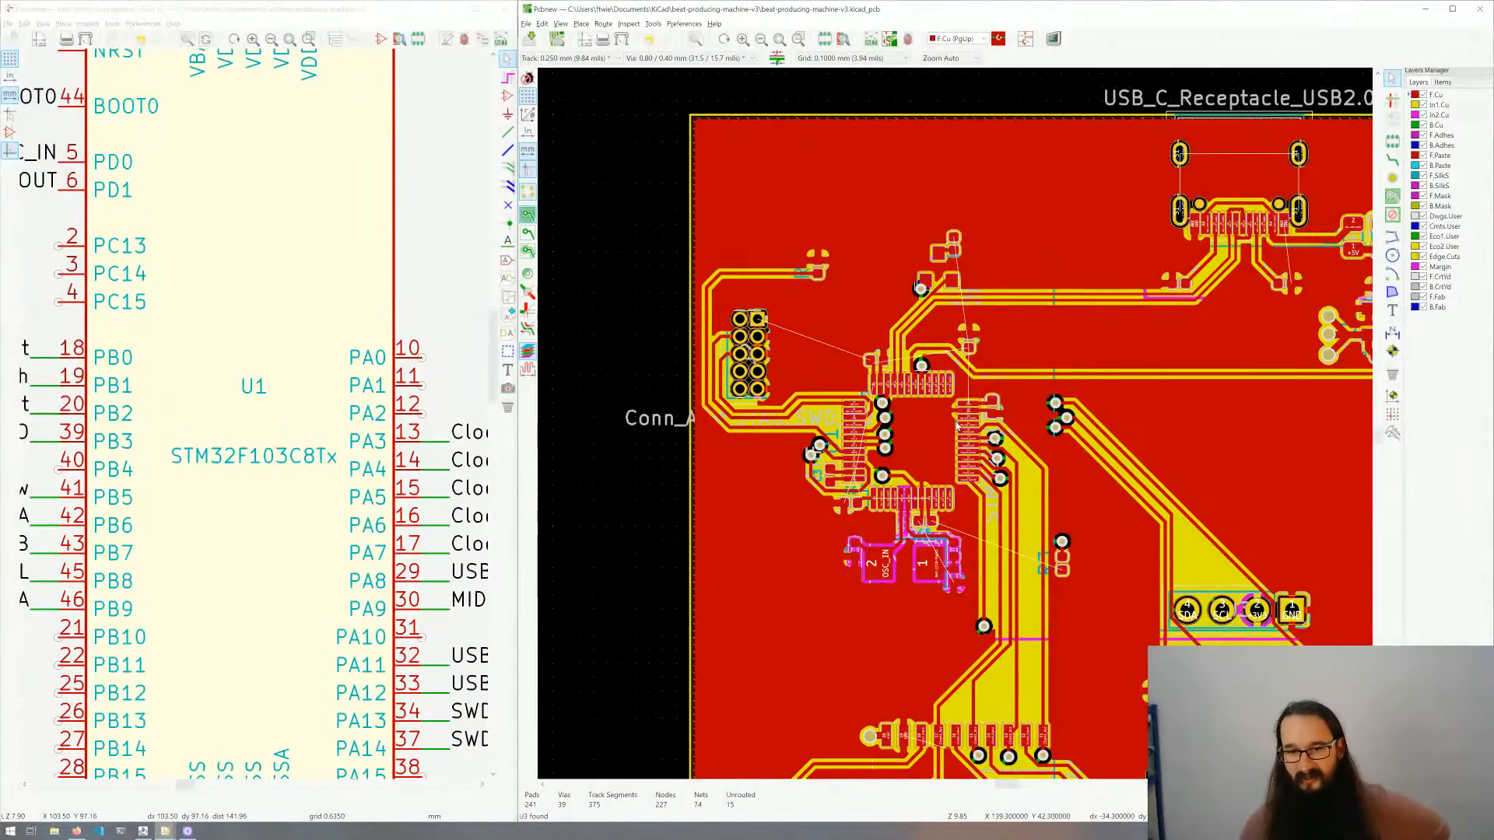
scroll(956, 426, "down", 1)
scroll(956, 414, "up", 1)
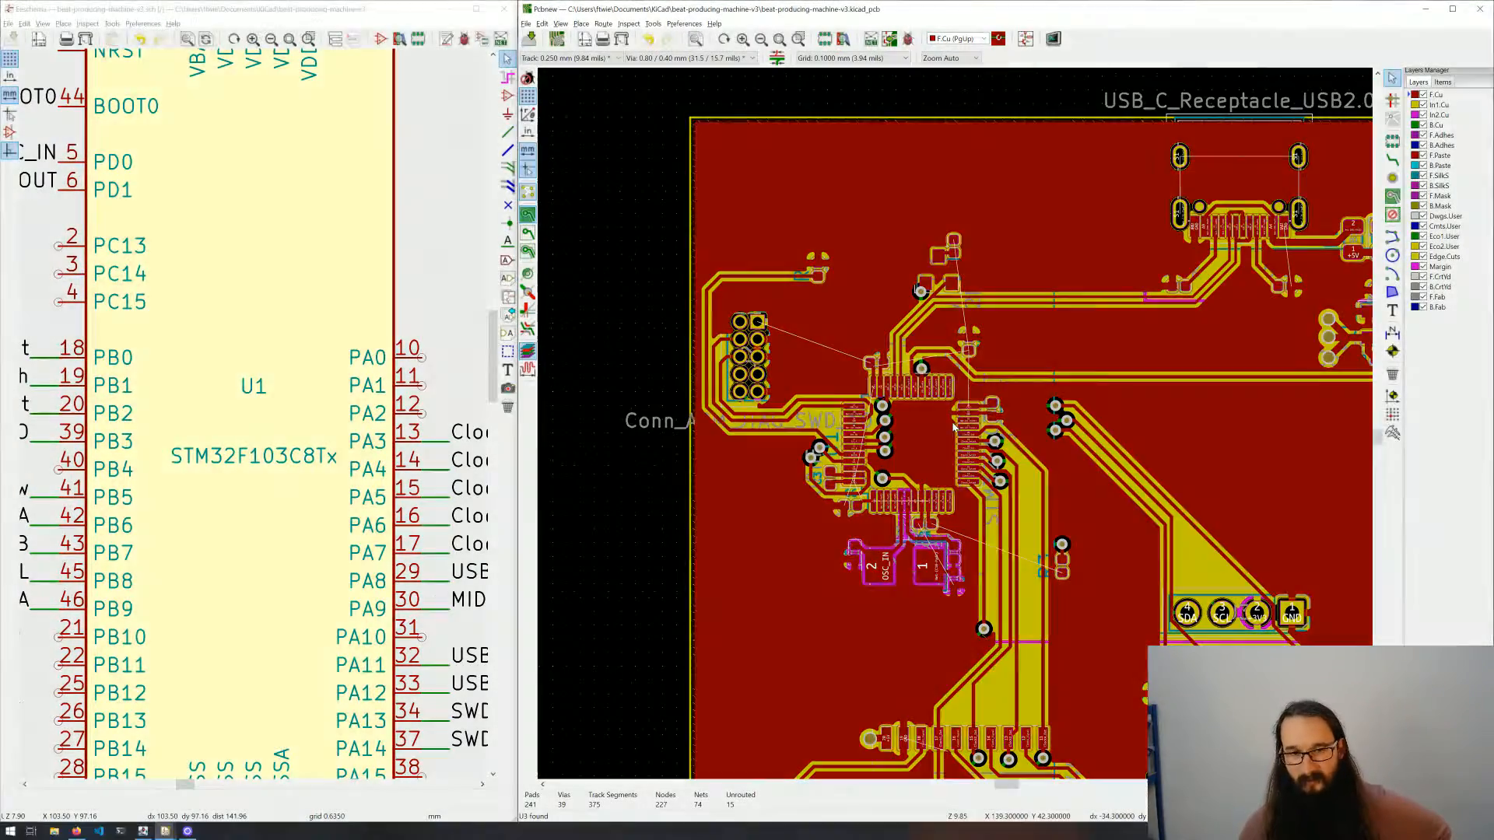
scroll(778, 299, "up", 5)
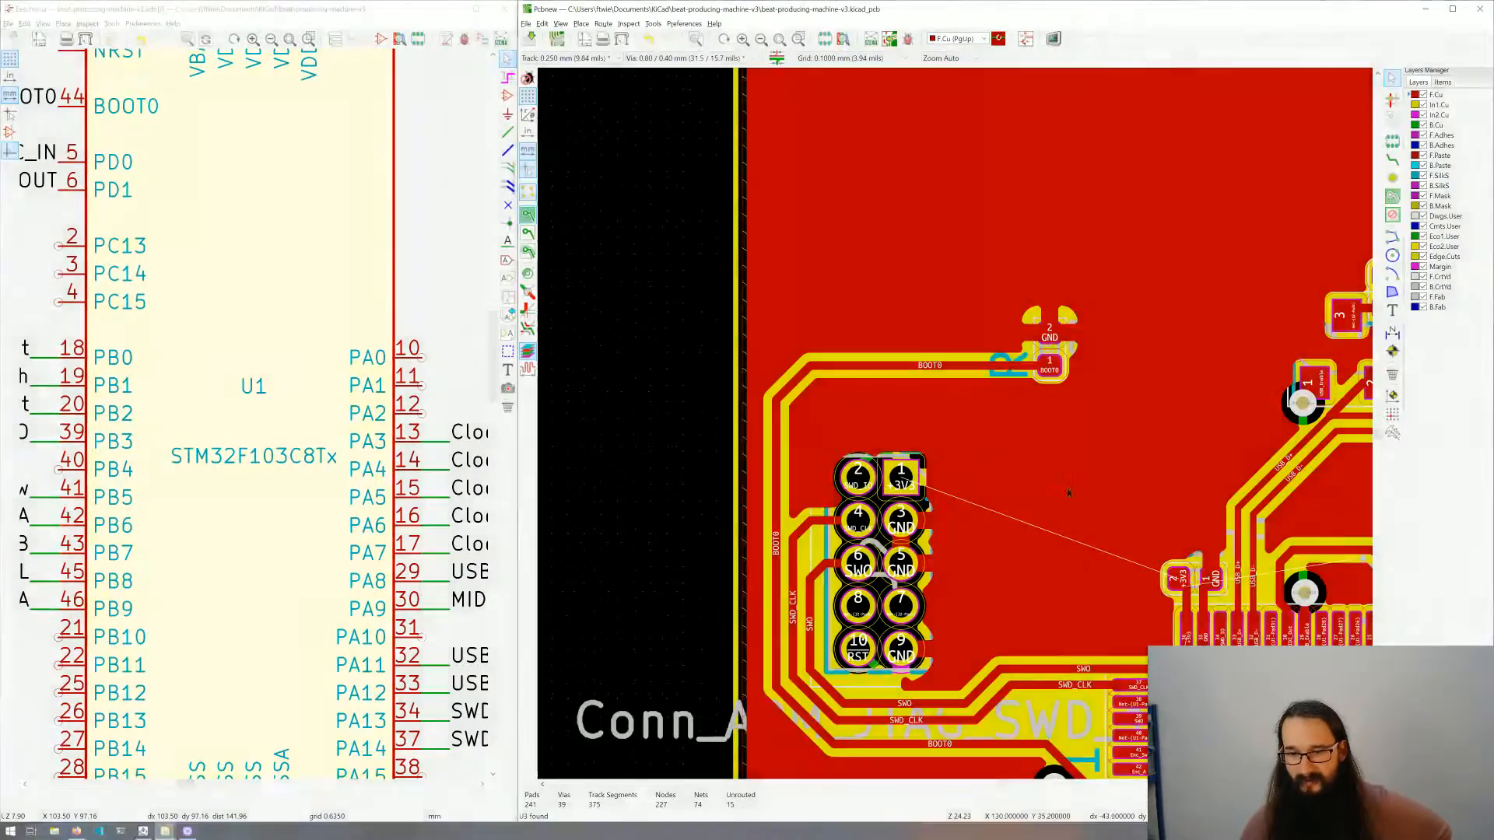
middle_click_drag(954, 423, 815, 406)
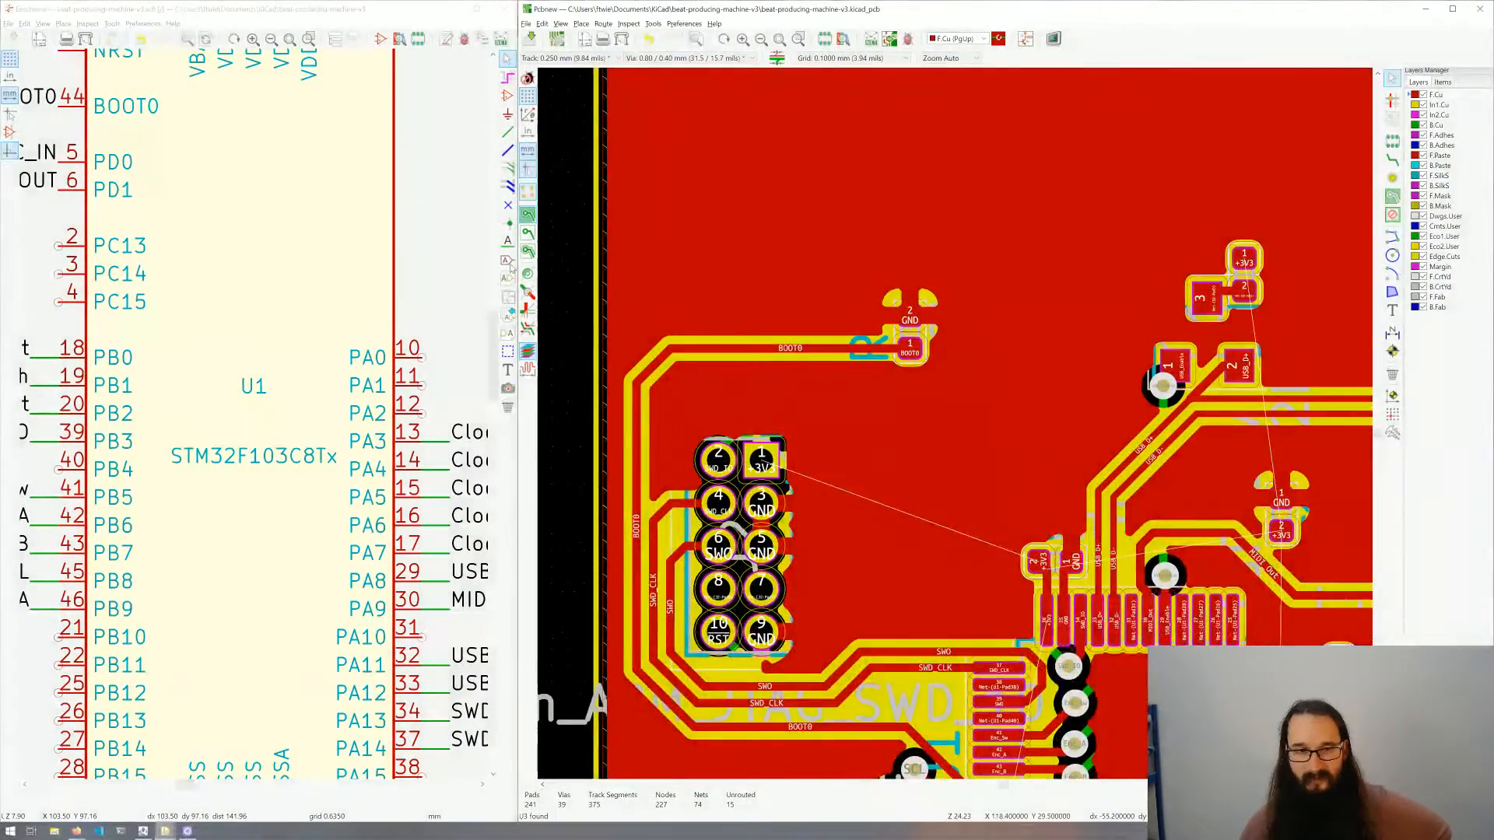
left_click(526, 232)
Step: Set the routing track width to 0.500 mm and the via size to 1.00 / 0.60 mm
middle_click_drag(1055, 541, 964, 491)
scroll(964, 491, "up", 1)
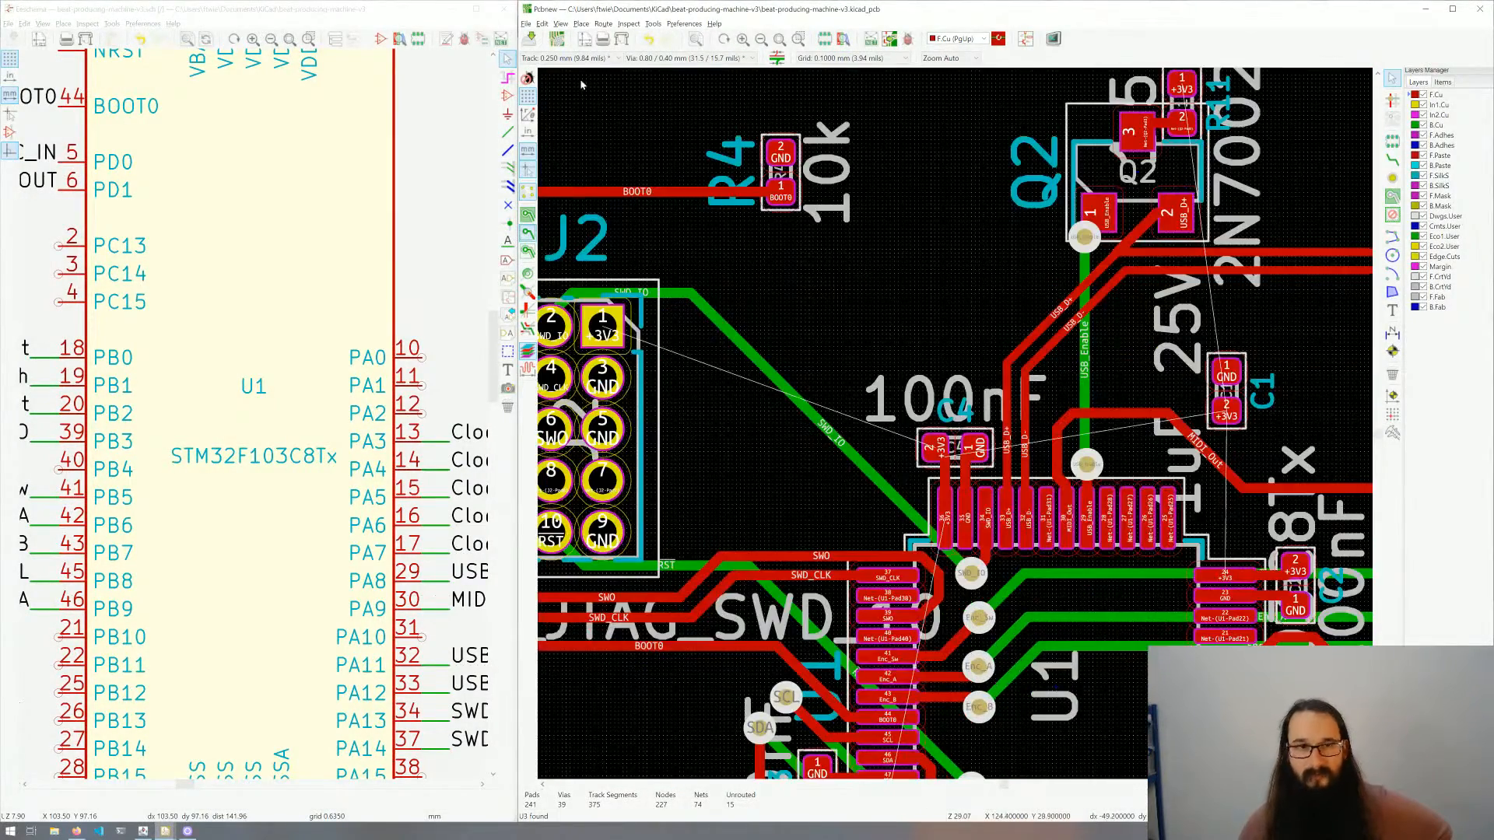
left_click(593, 58)
left_click(568, 80)
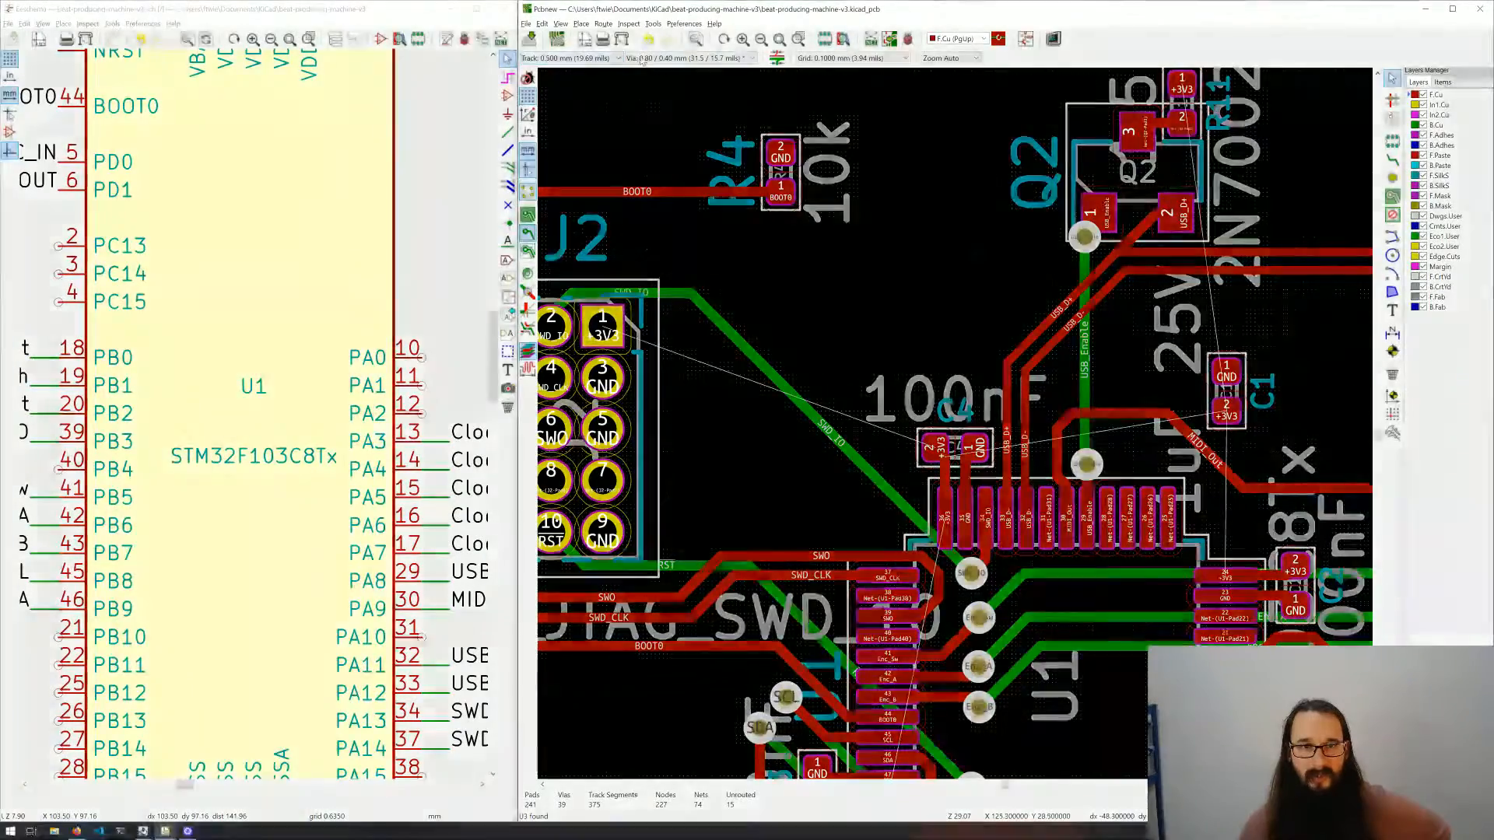
left_click(681, 58)
left_click(660, 80)
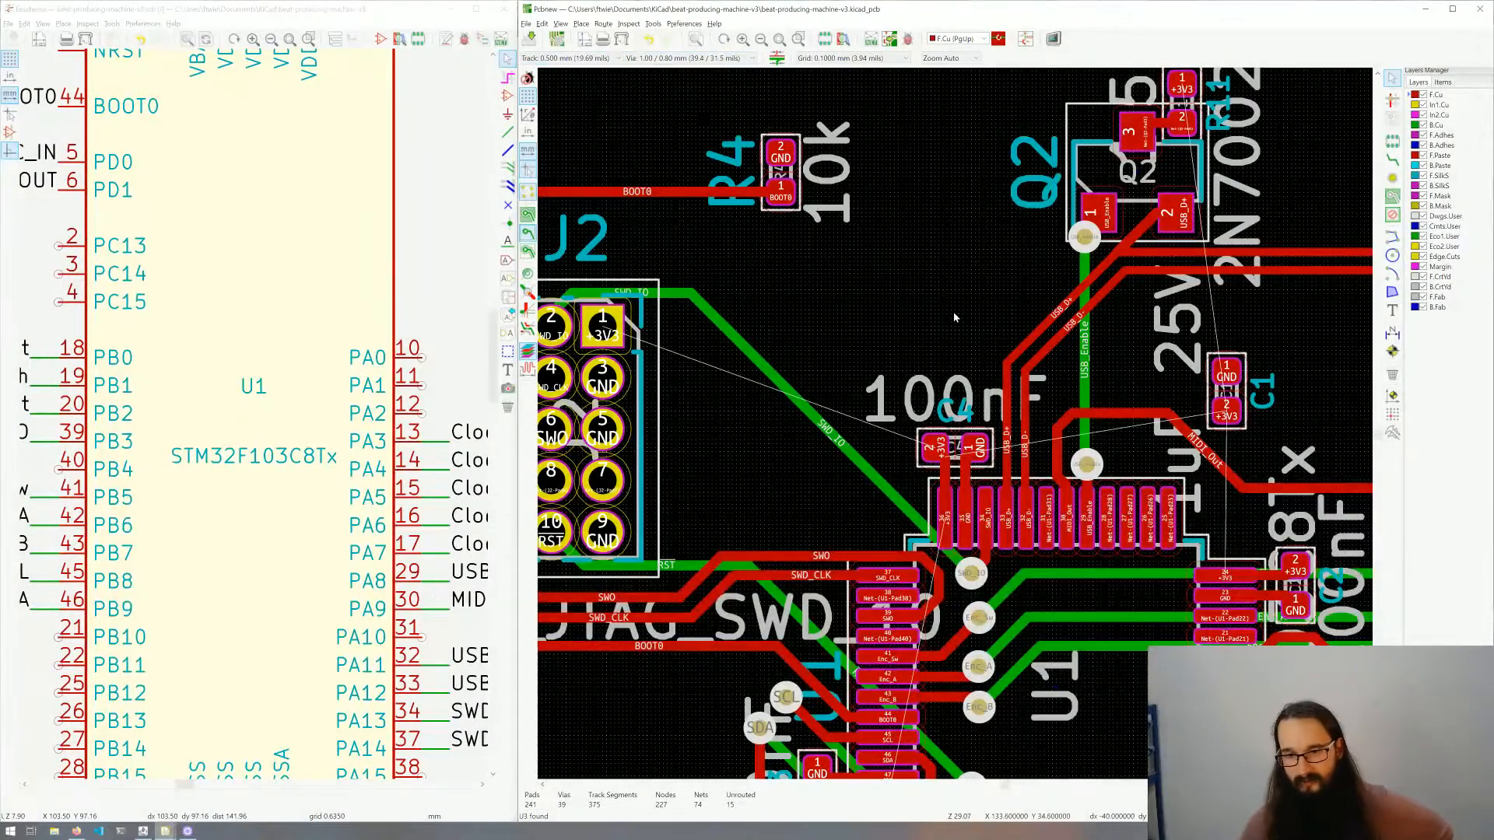
Step: Route a short +3V3 track on F.Cu from C4 pad 2 to a new via just above the capacitor
middle_click_drag(955, 318, 920, 300)
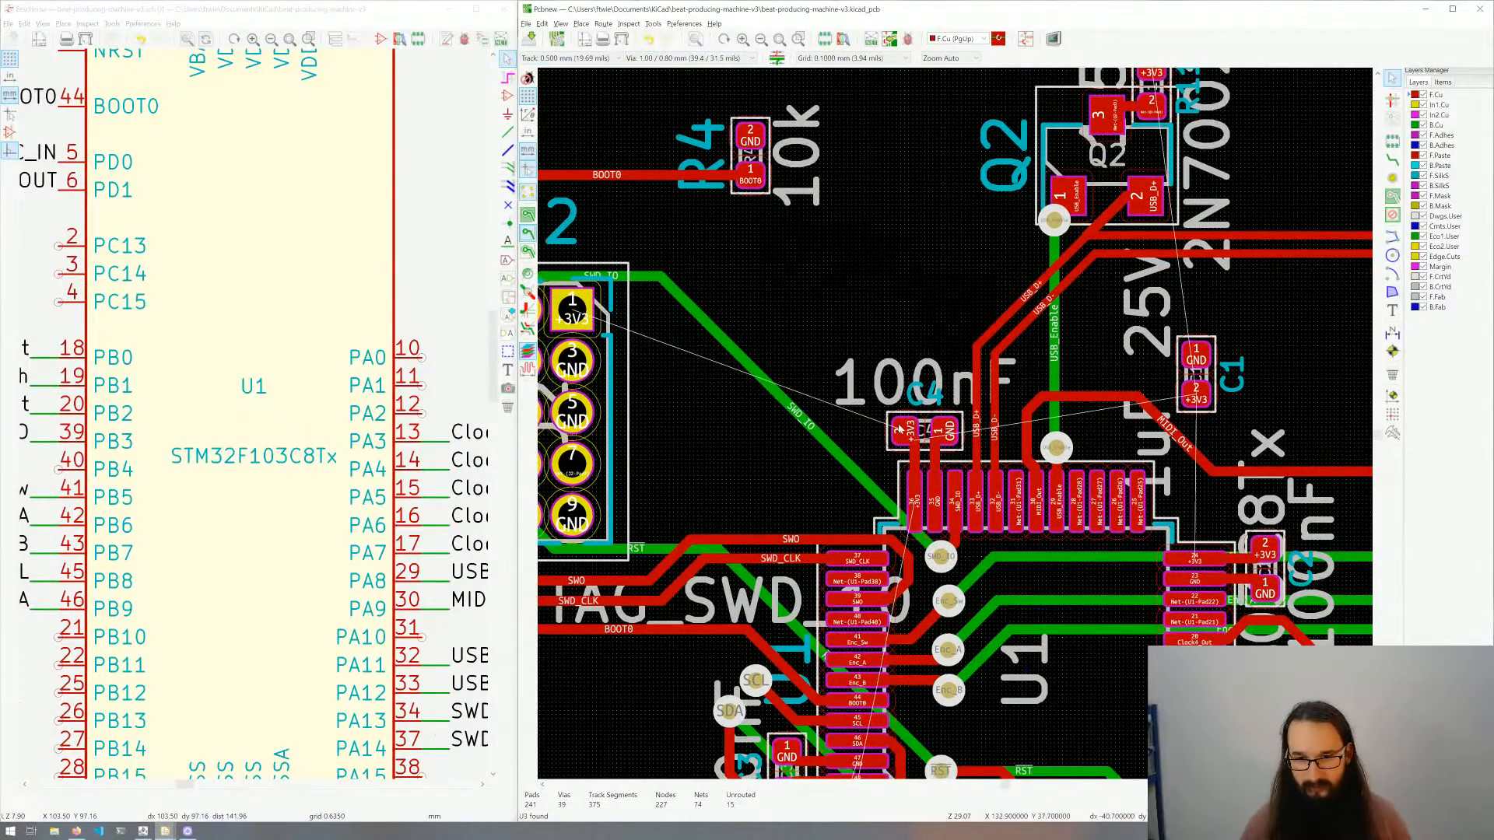
key("x")
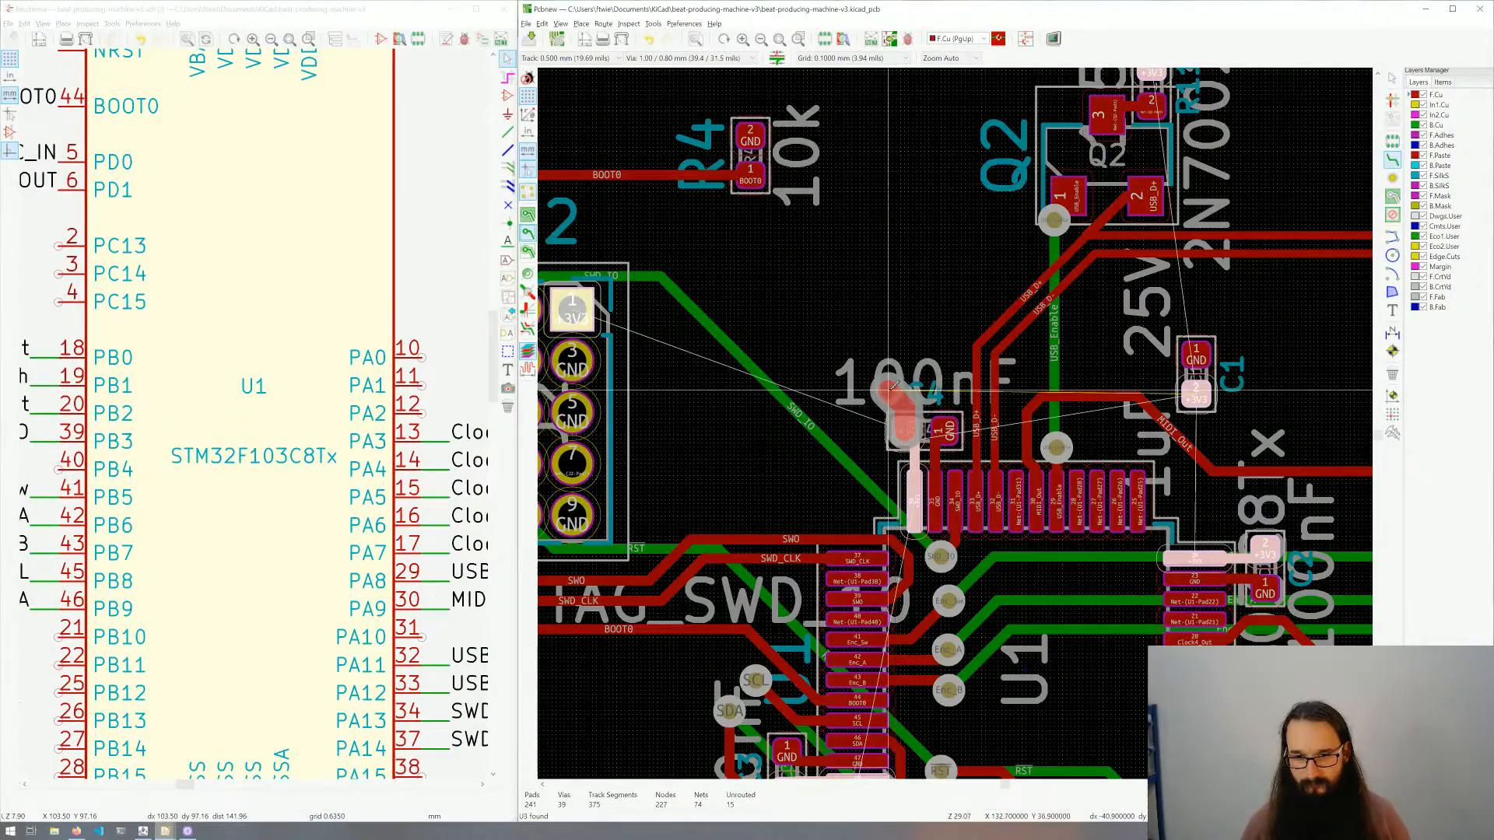
left_click(893, 385)
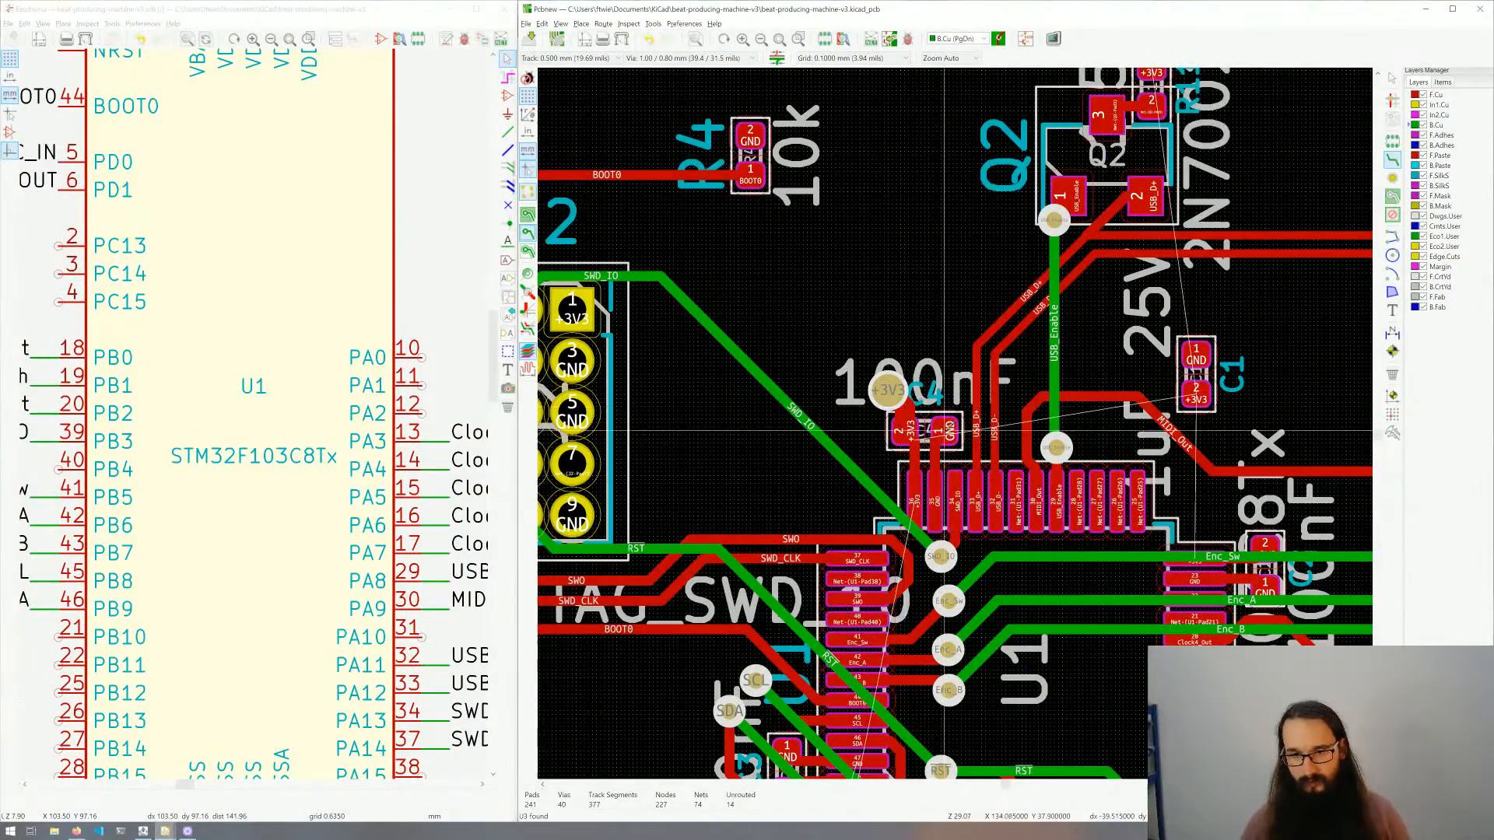
key("Page_Up")
key("v")
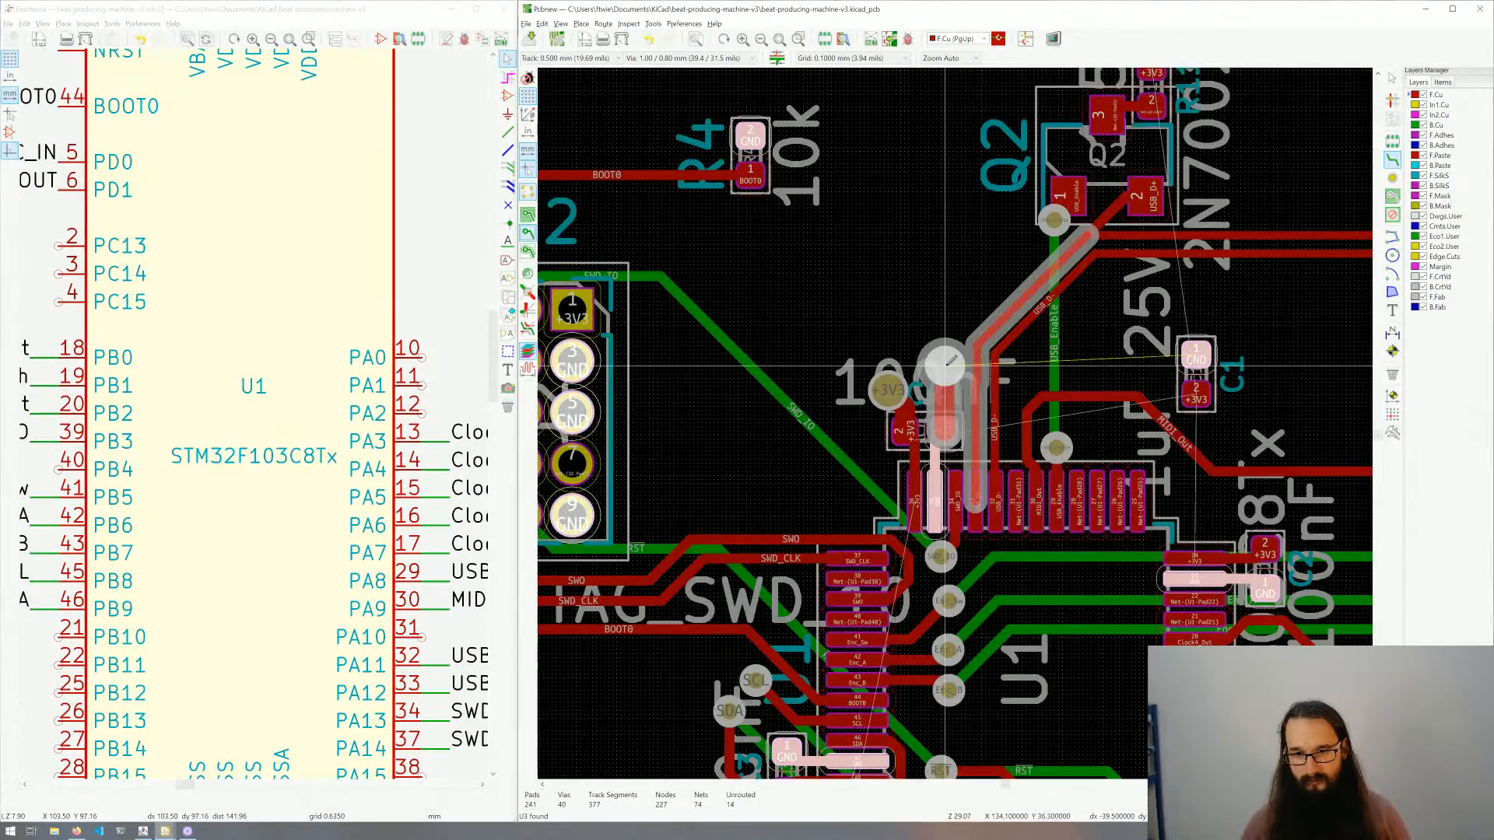
key("Escape")
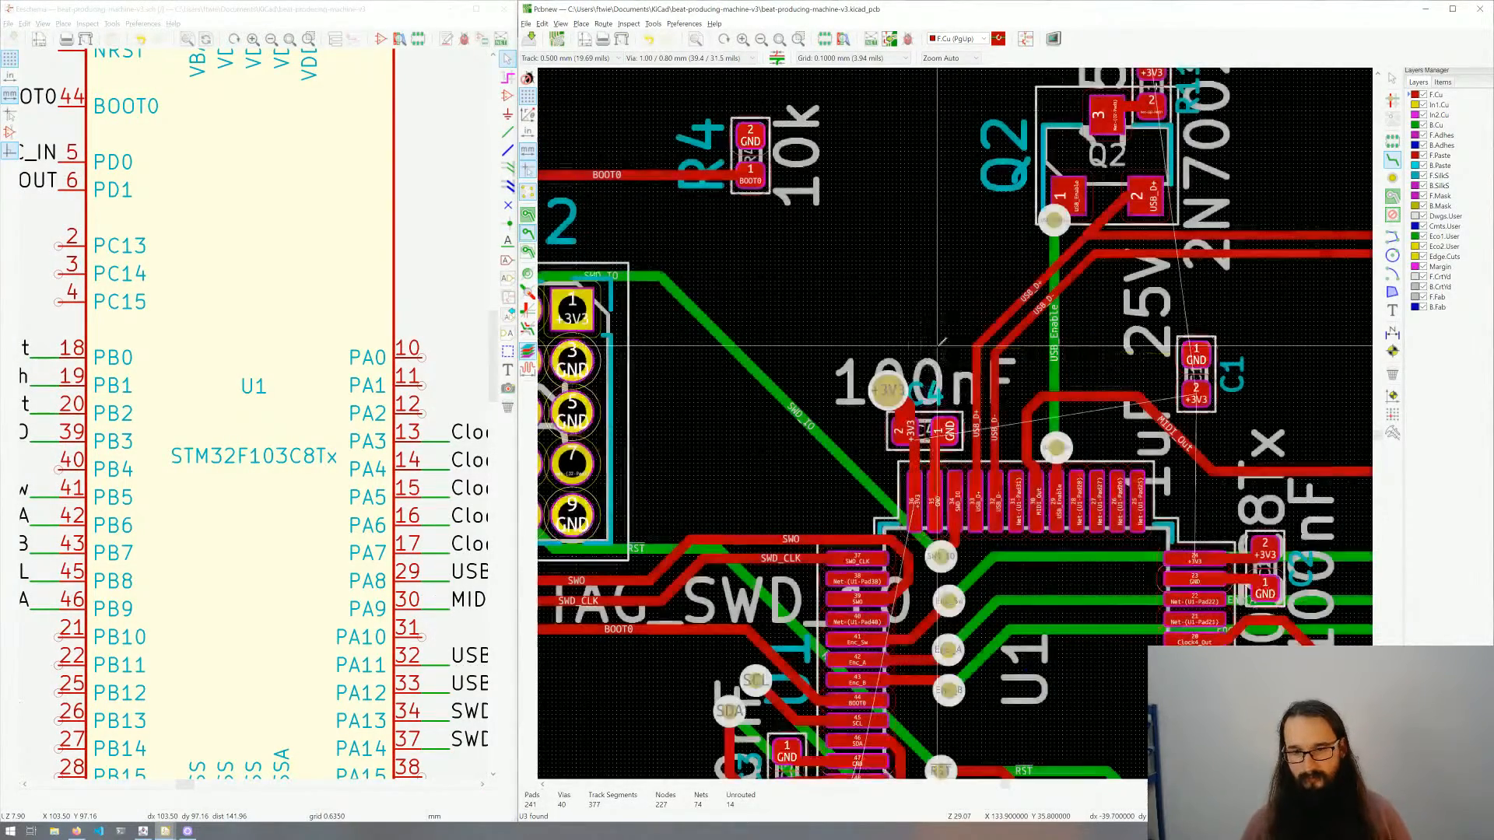
Step: Route a short +3V3 track on F.Cu from C3 pad 2 to a new via inside the SDA track loop
middle_click_drag(944, 431, 947, 86)
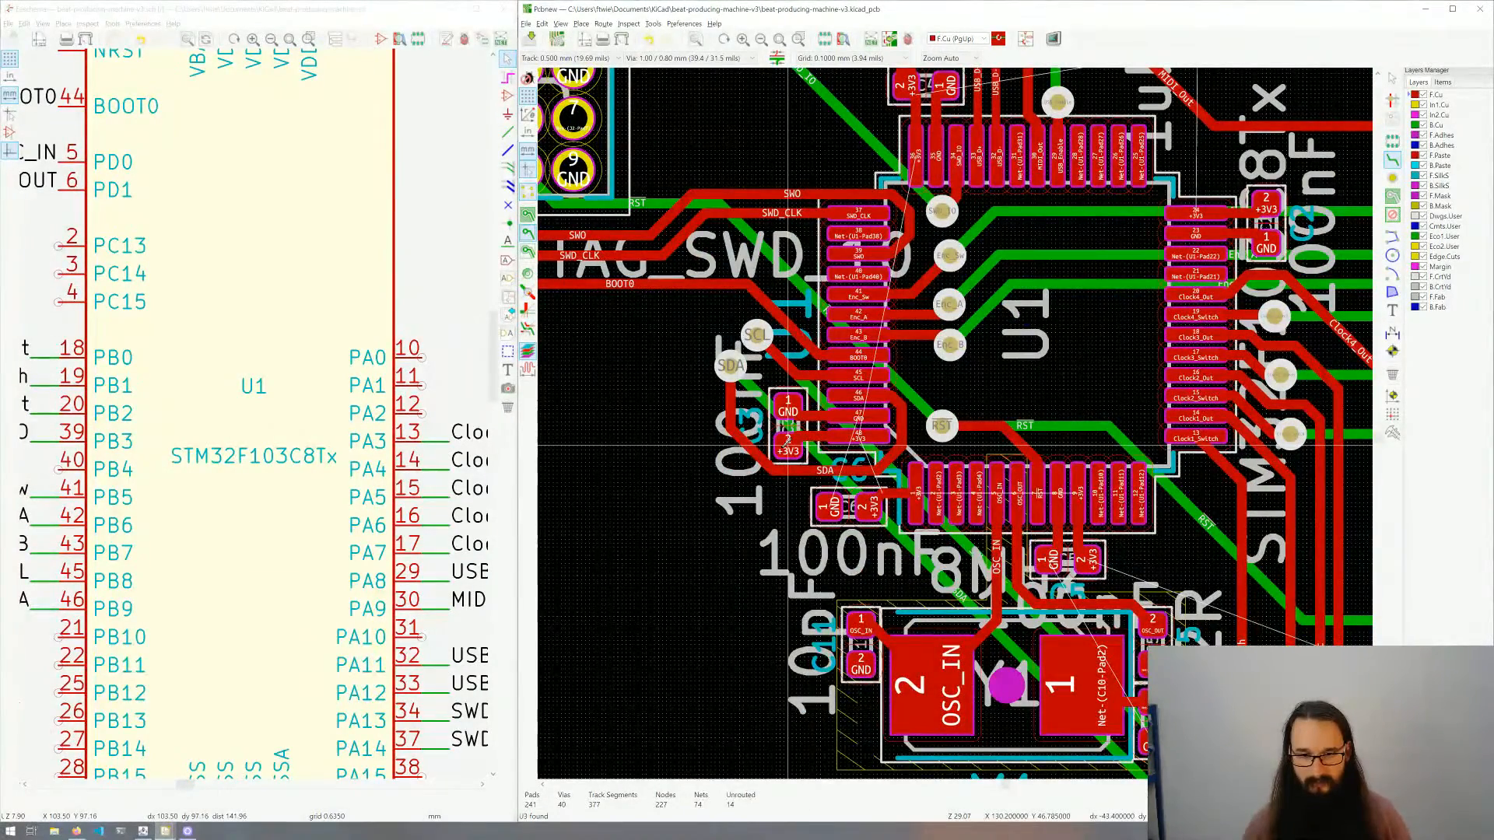
left_click(788, 448)
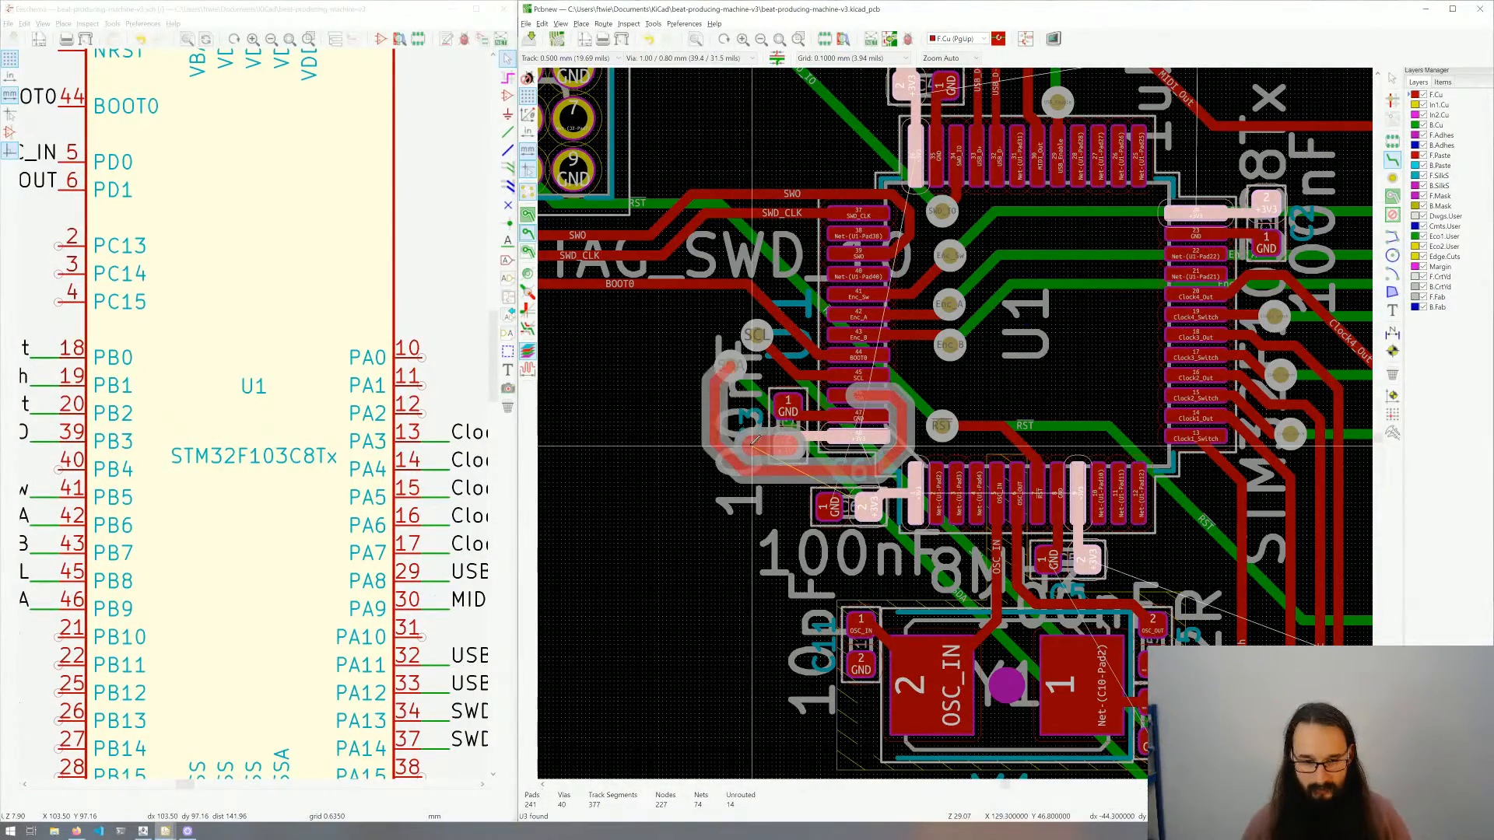
key("v")
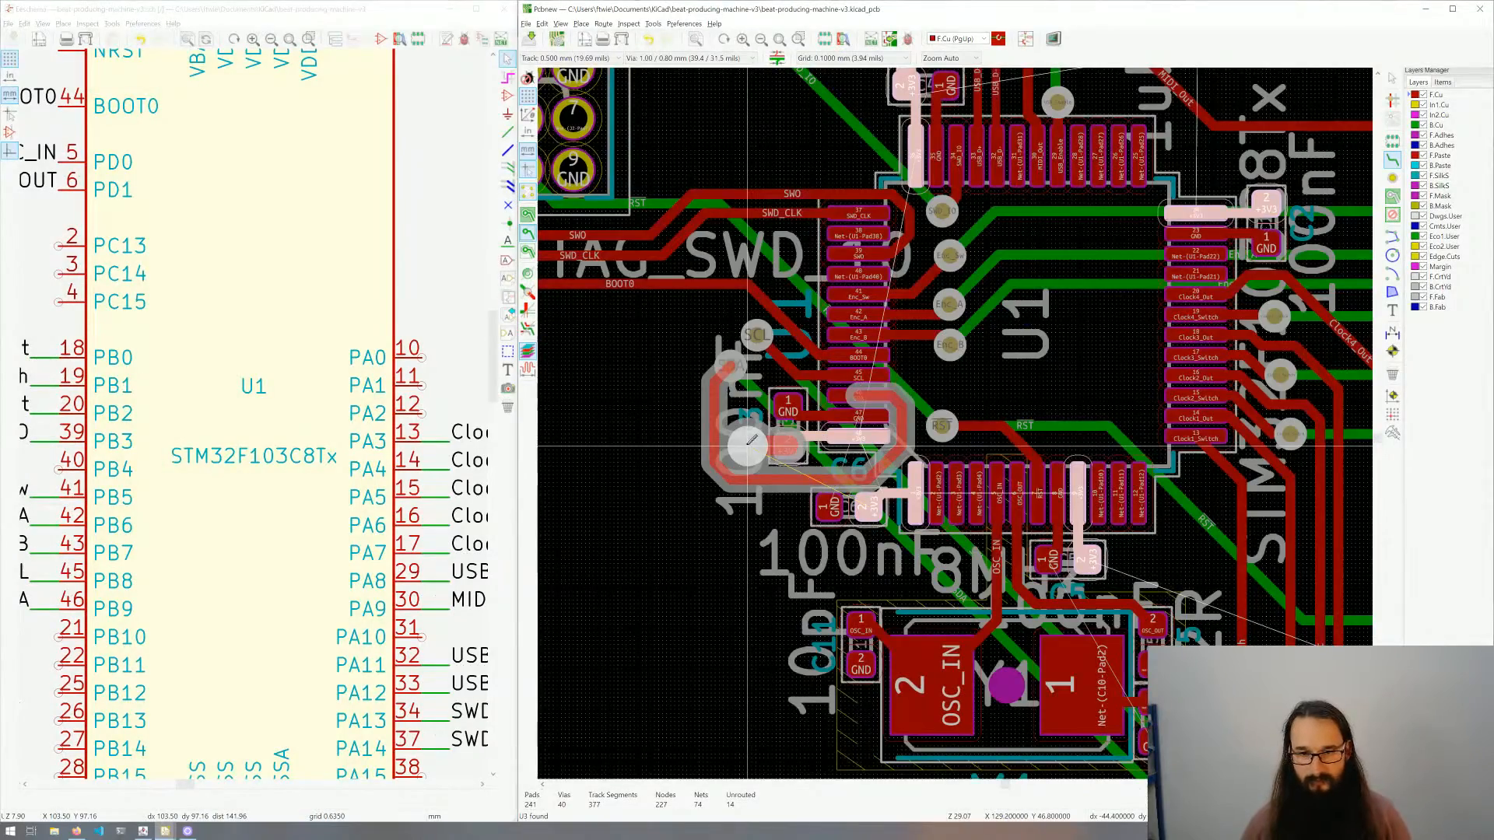
left_click(746, 442)
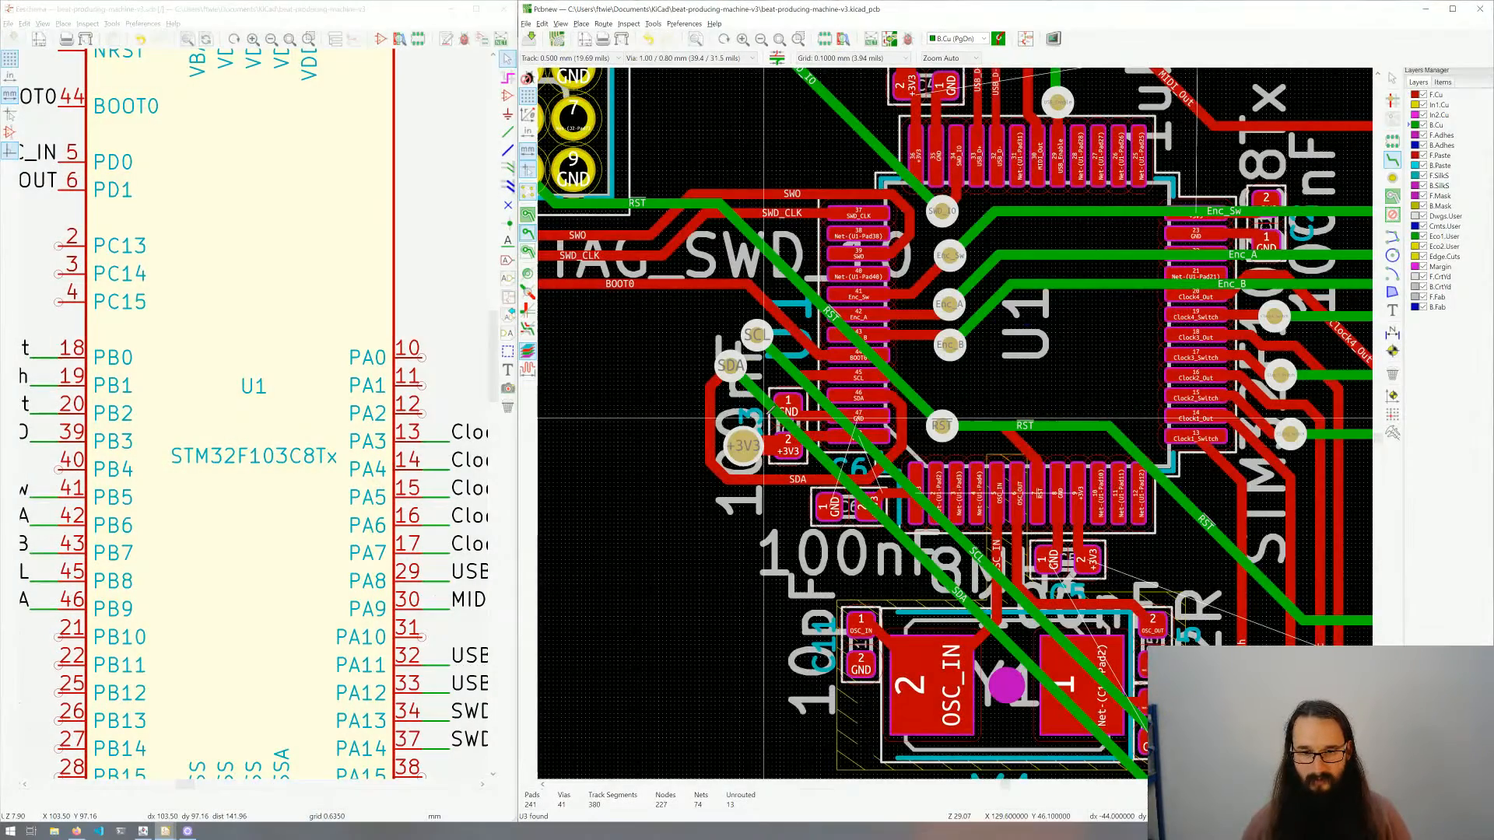
Step: Route a short GND track on F.Cu from C3 pad 1 to a new via between the SDA and +3V3 vias
key("Page_Up")
left_click(788, 406)
key("v")
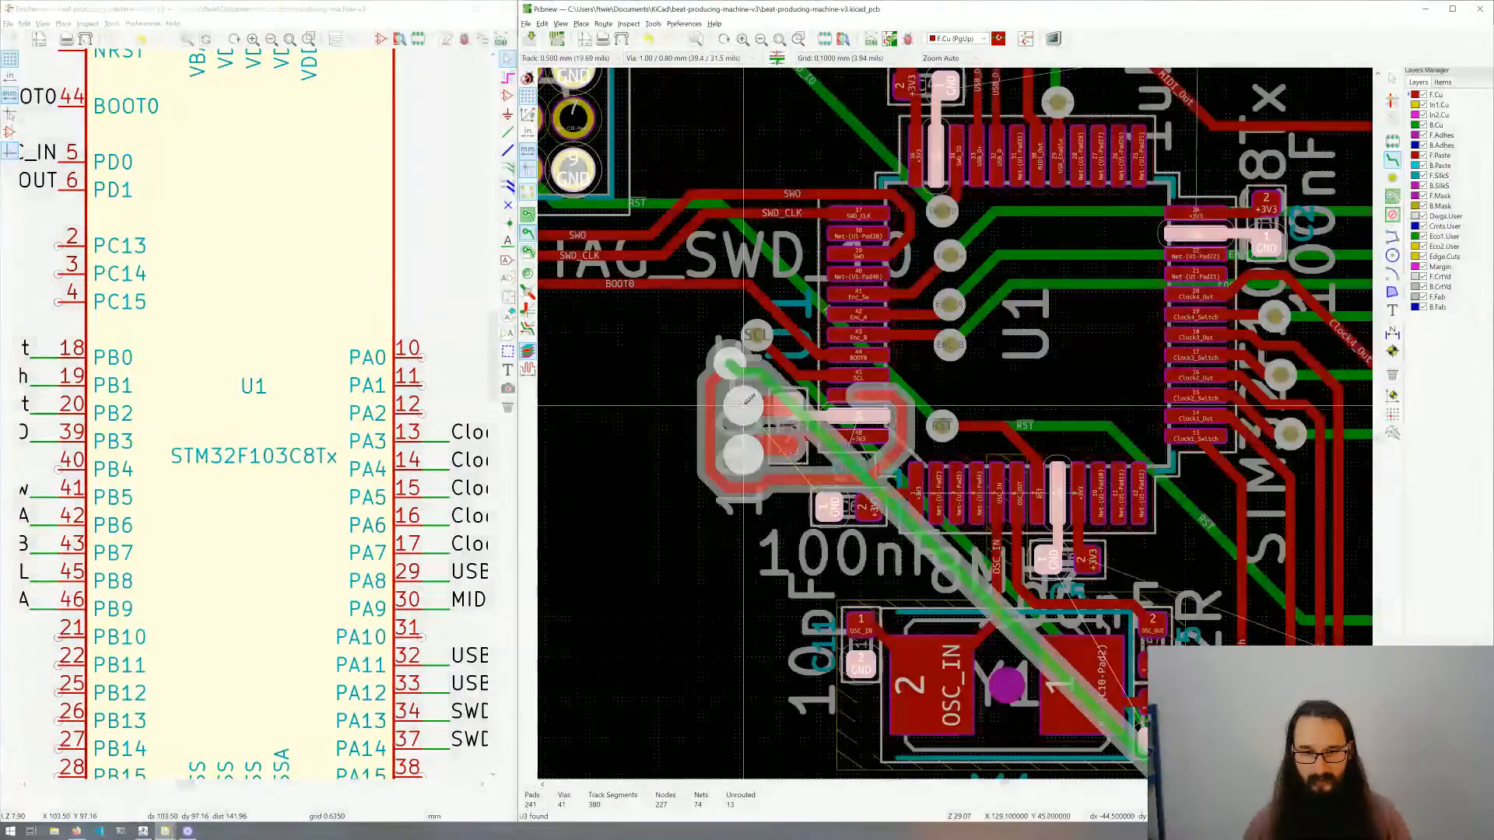
left_click(741, 402)
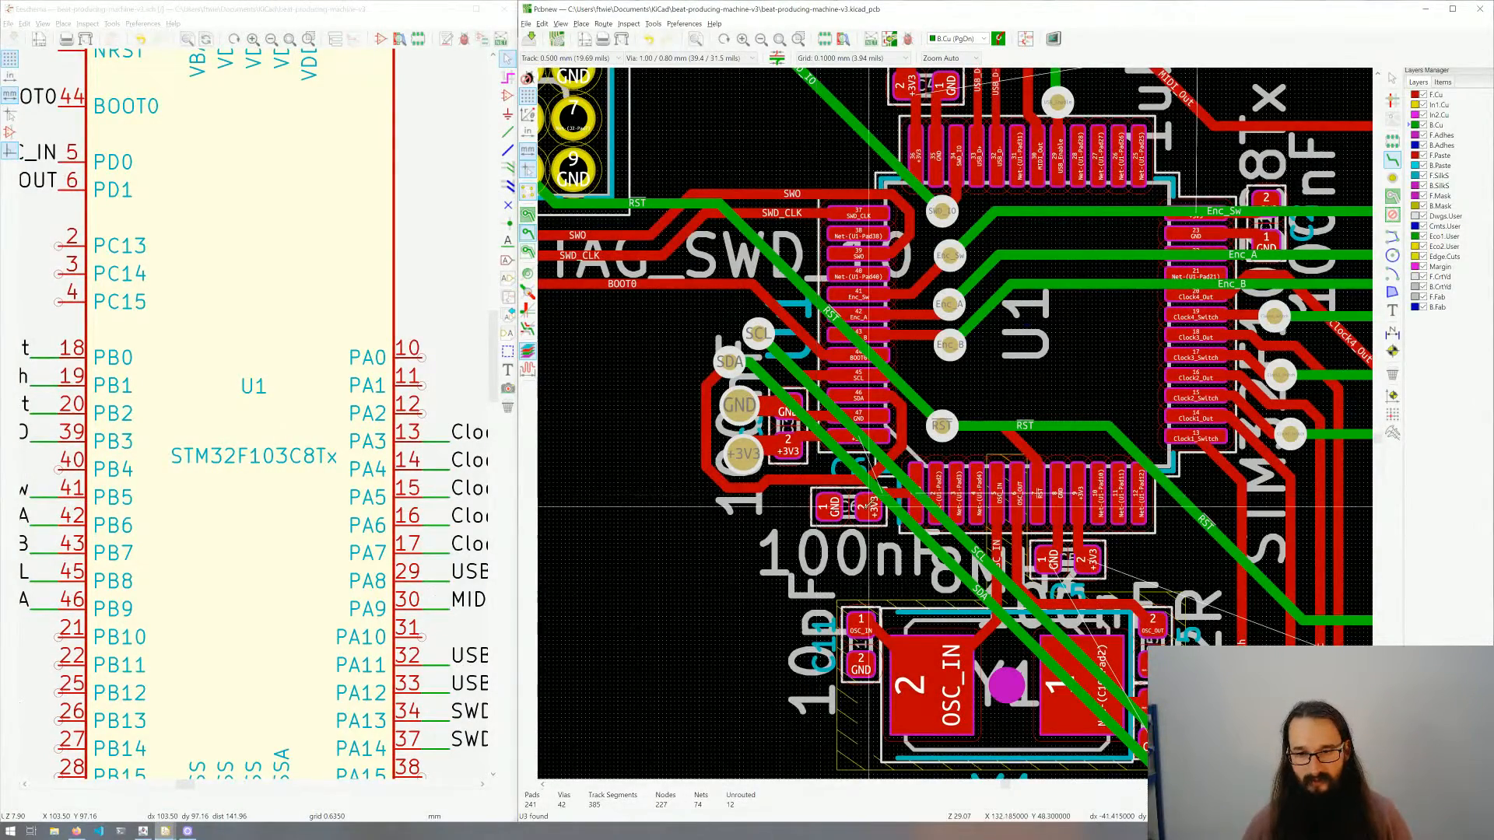
Step: Route a short +3V3 track on F.Cu from C6 pad 2 to a new via just below the capacitor
left_click(868, 506)
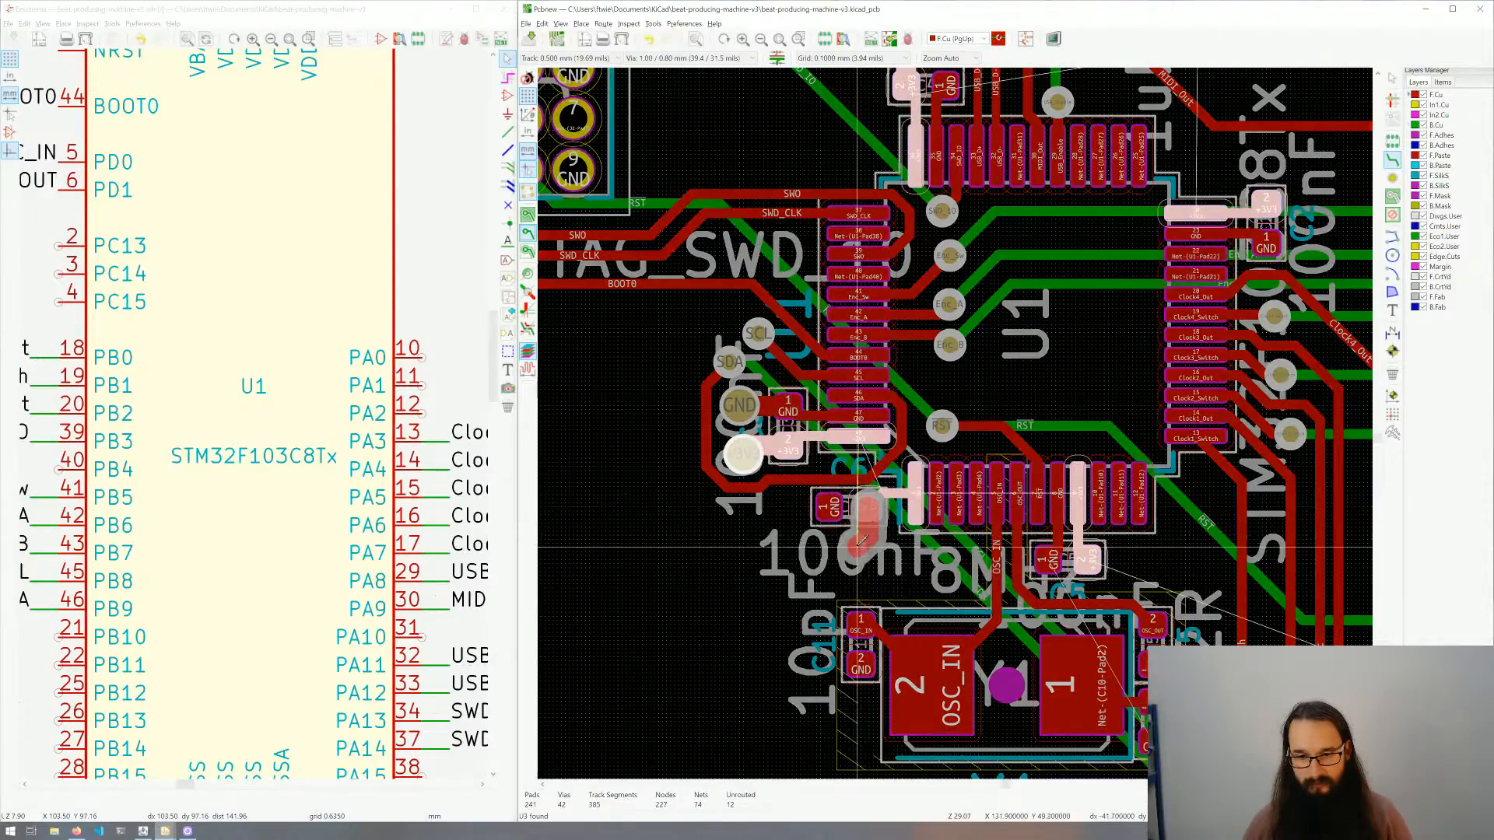
key("v")
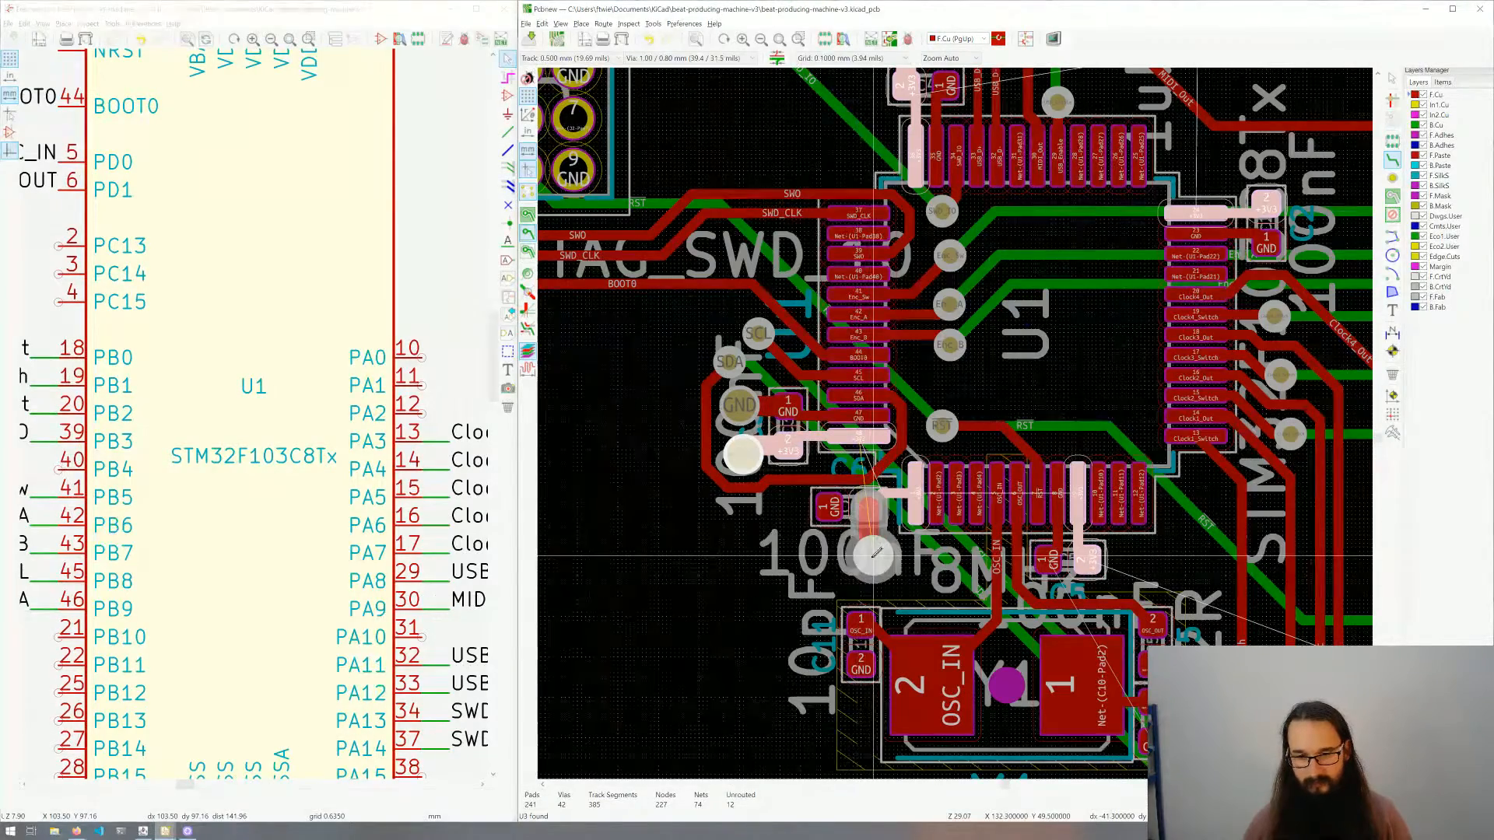
left_click(871, 554)
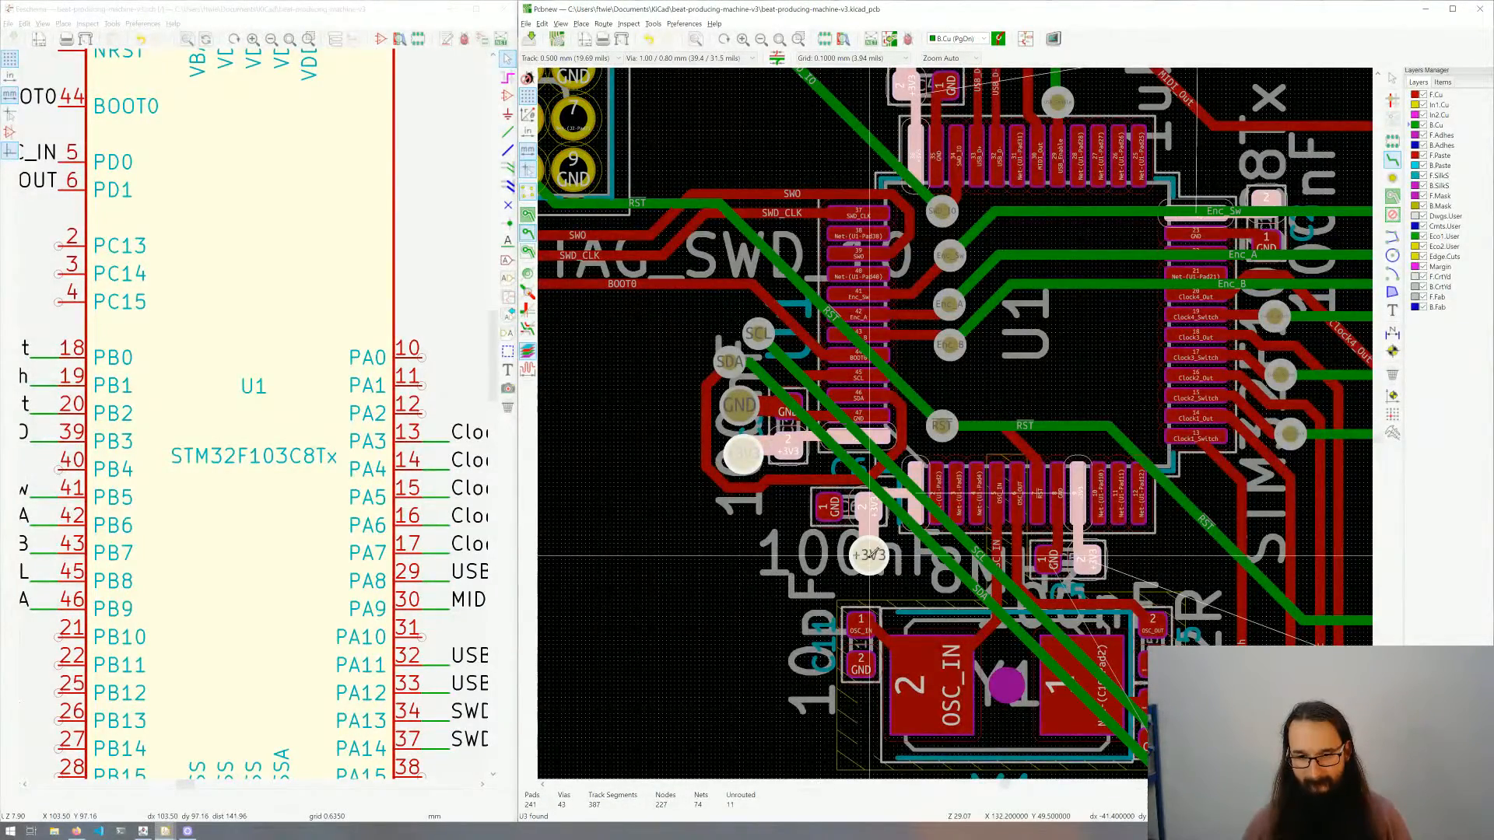
key("Escape")
scroll(983, 536, "right", 3)
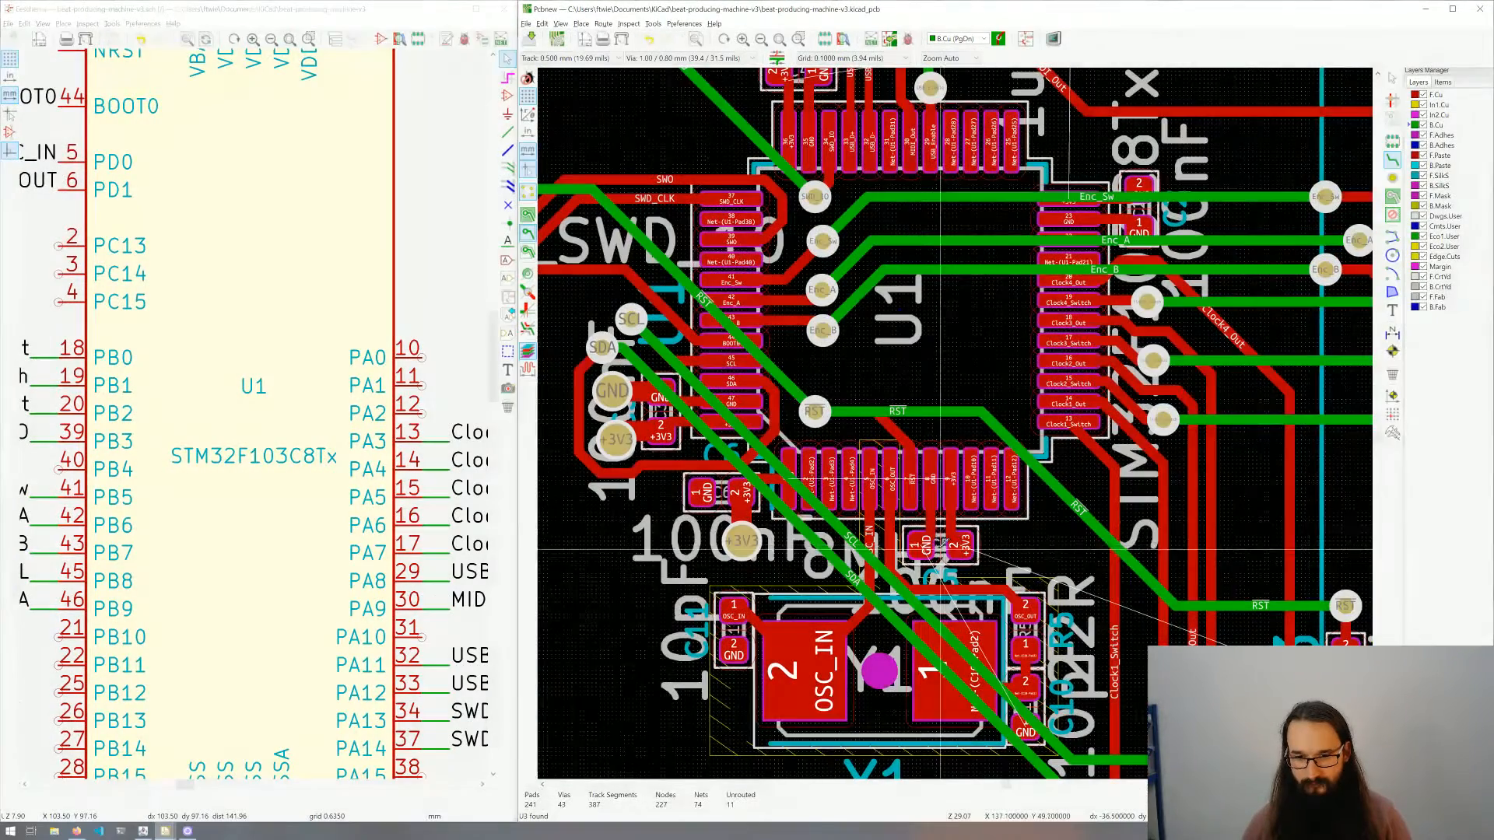
Step: Route short F.Cu tracks from the GND and +3V3 pads of the capacitor between U1 and Y1 to separate new vias beside it
left_click(934, 546)
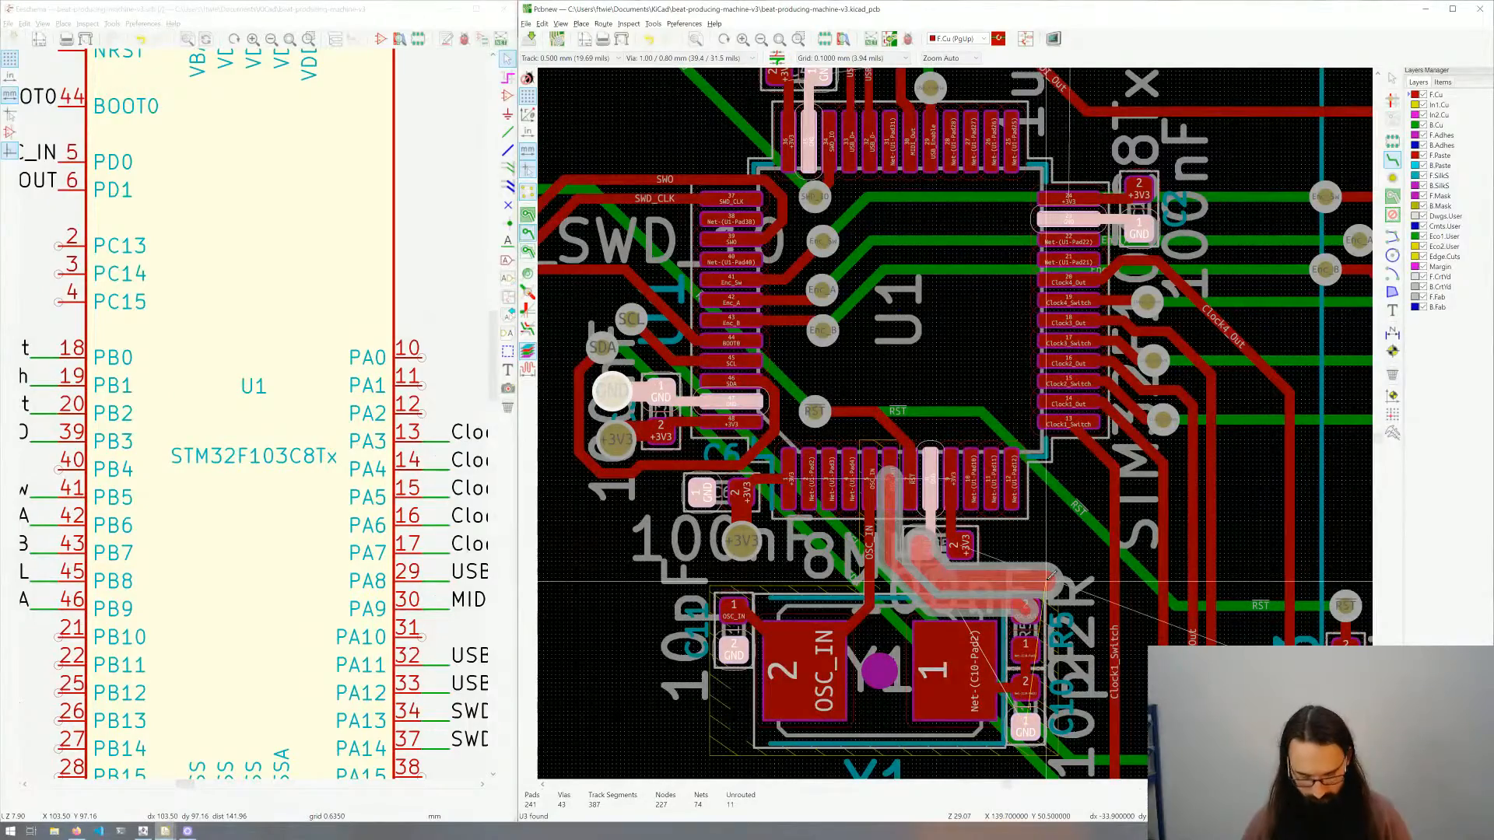
key("v")
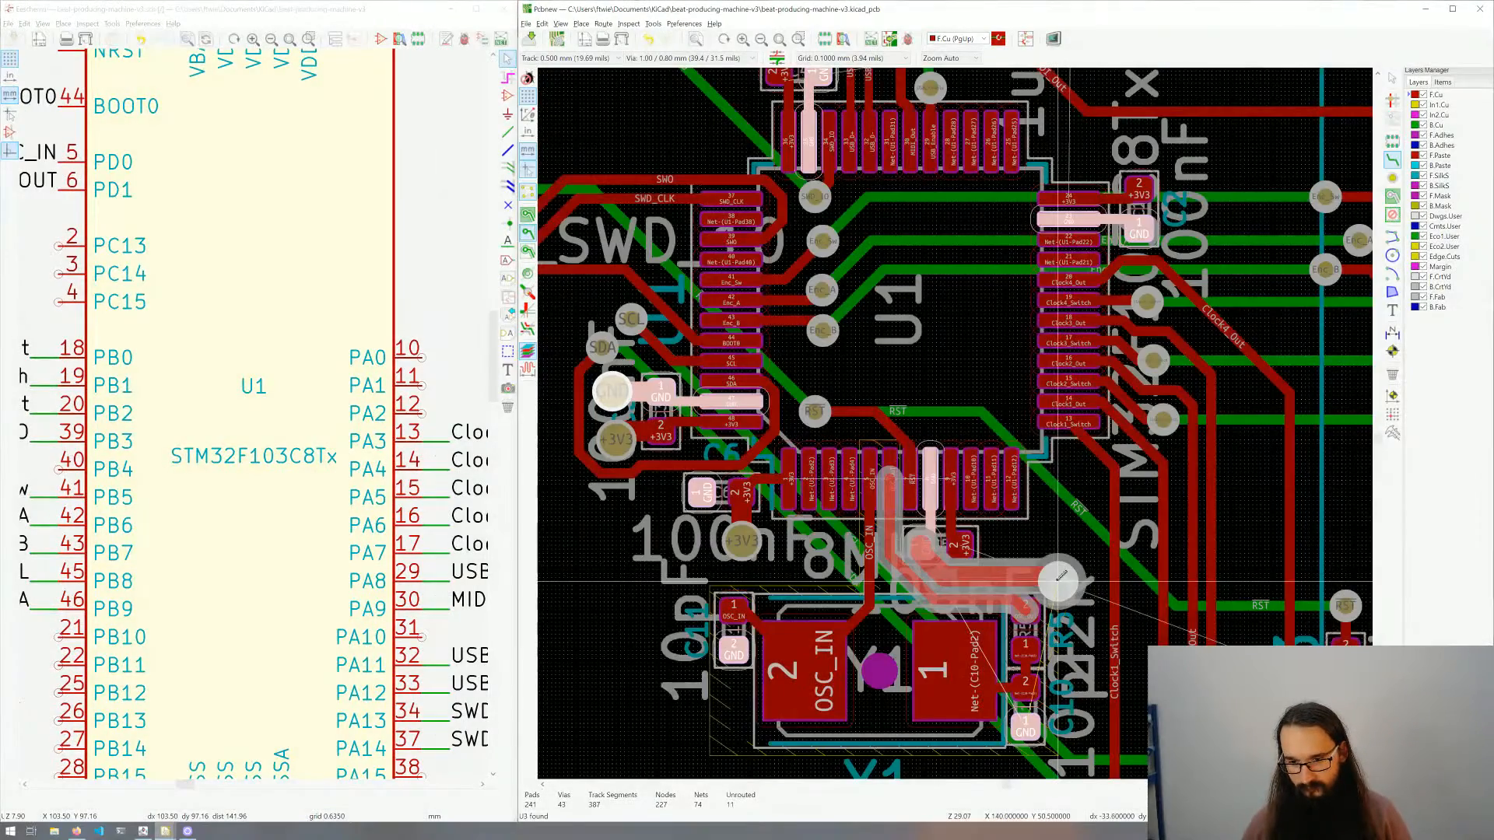
left_click(1060, 578)
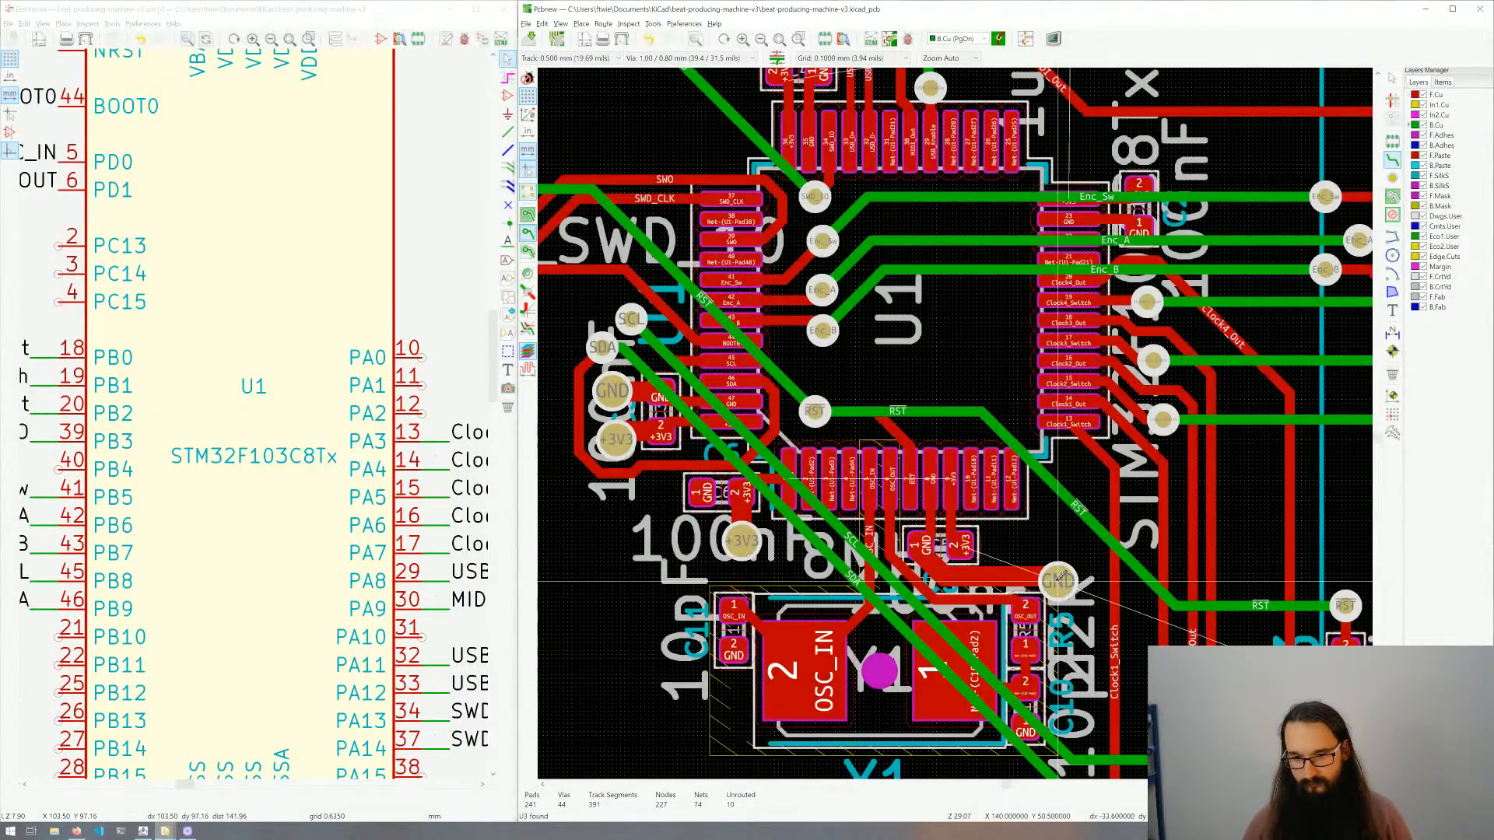
left_click(963, 544)
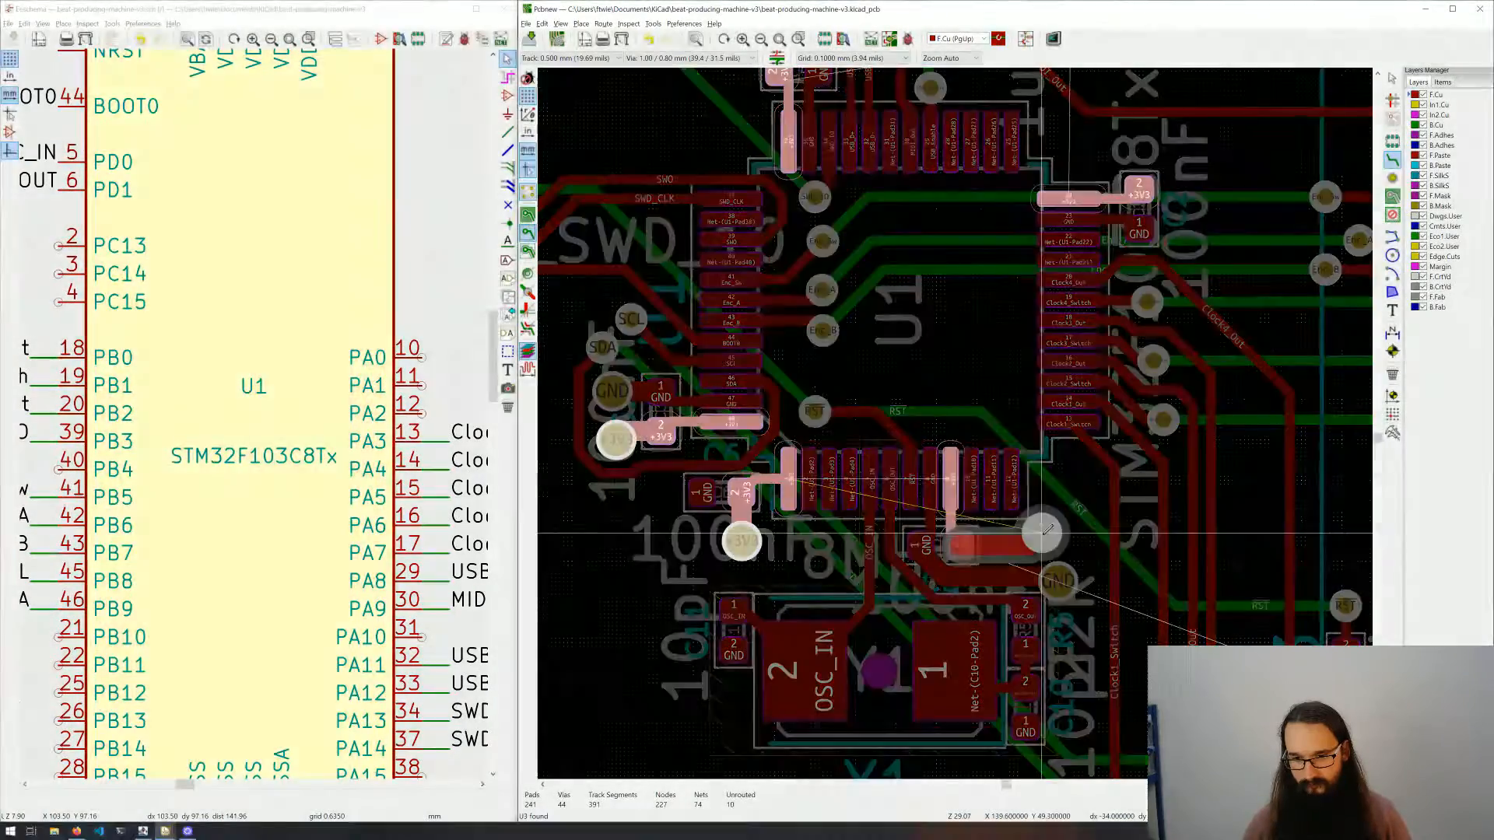
key("v")
left_click(1044, 533)
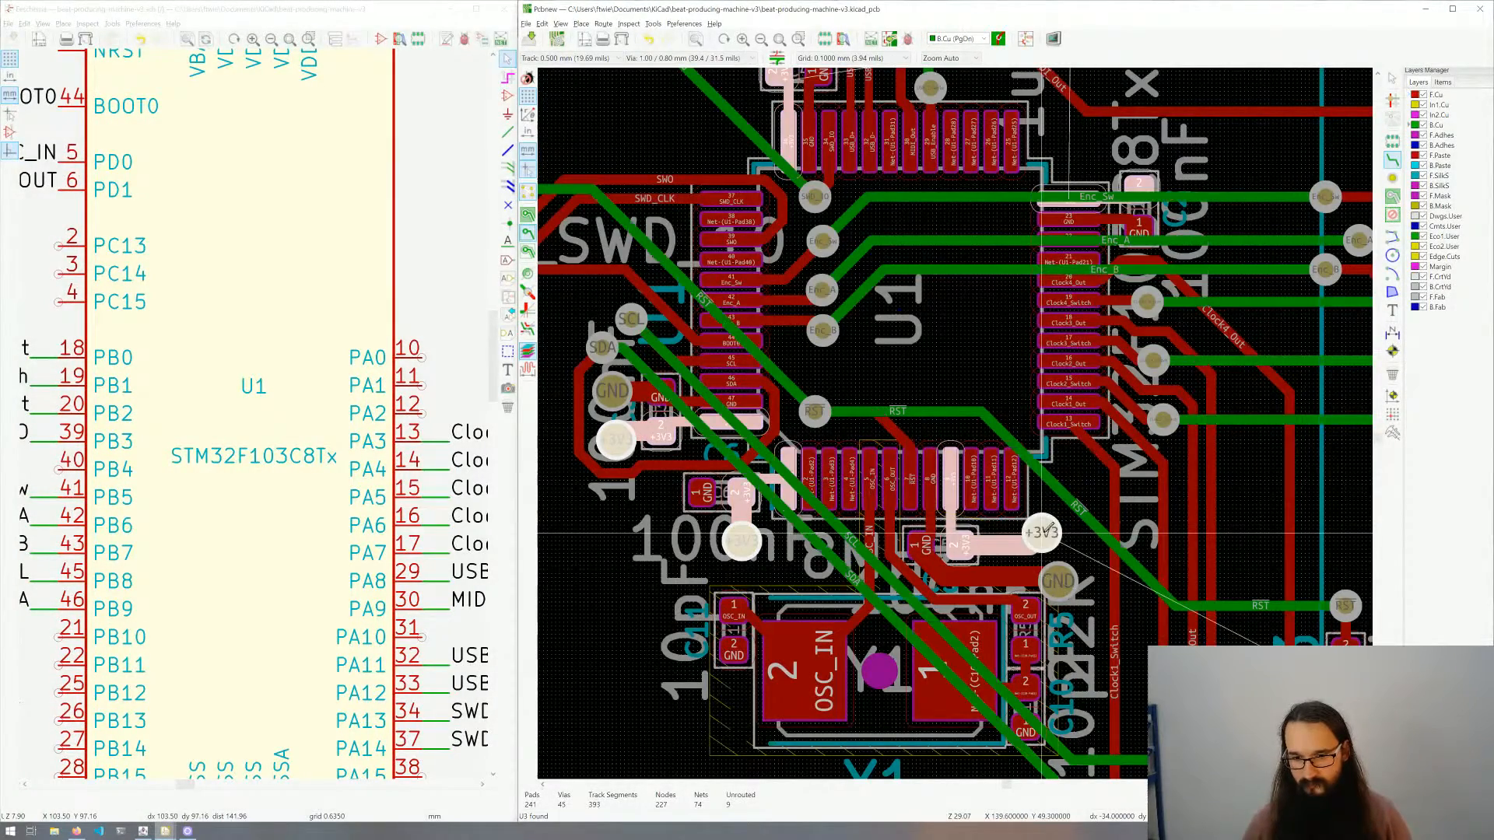
Step: Route short +3V3 tracks on F.Cu from pad 2 of C2 and pad 2 of C1, each to its own new via beside the capacitor
scroll(1025, 515, "up", 1)
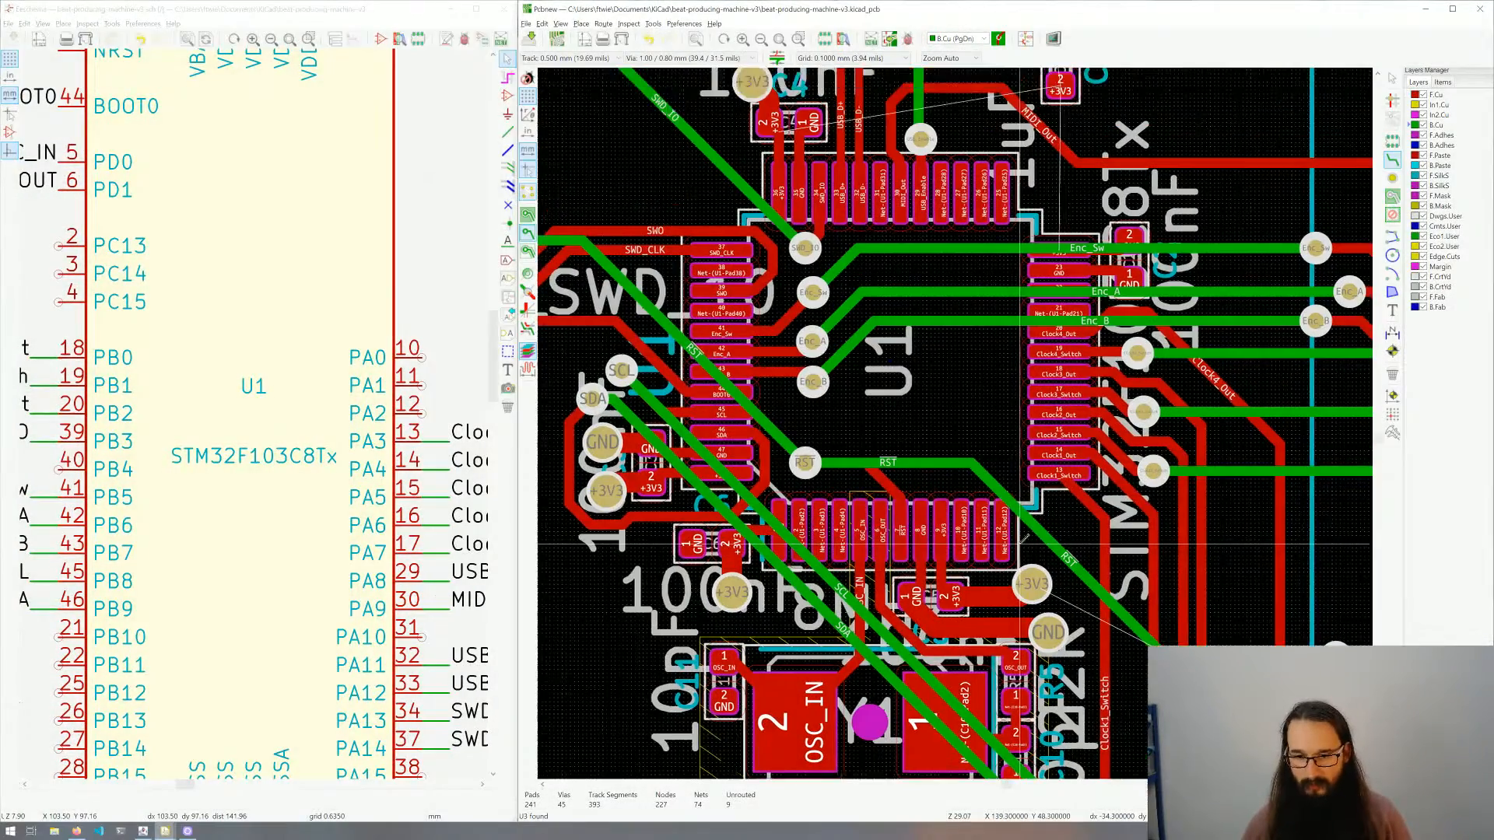
scroll(1024, 538, "up", 4)
scroll(996, 482, "right", 4)
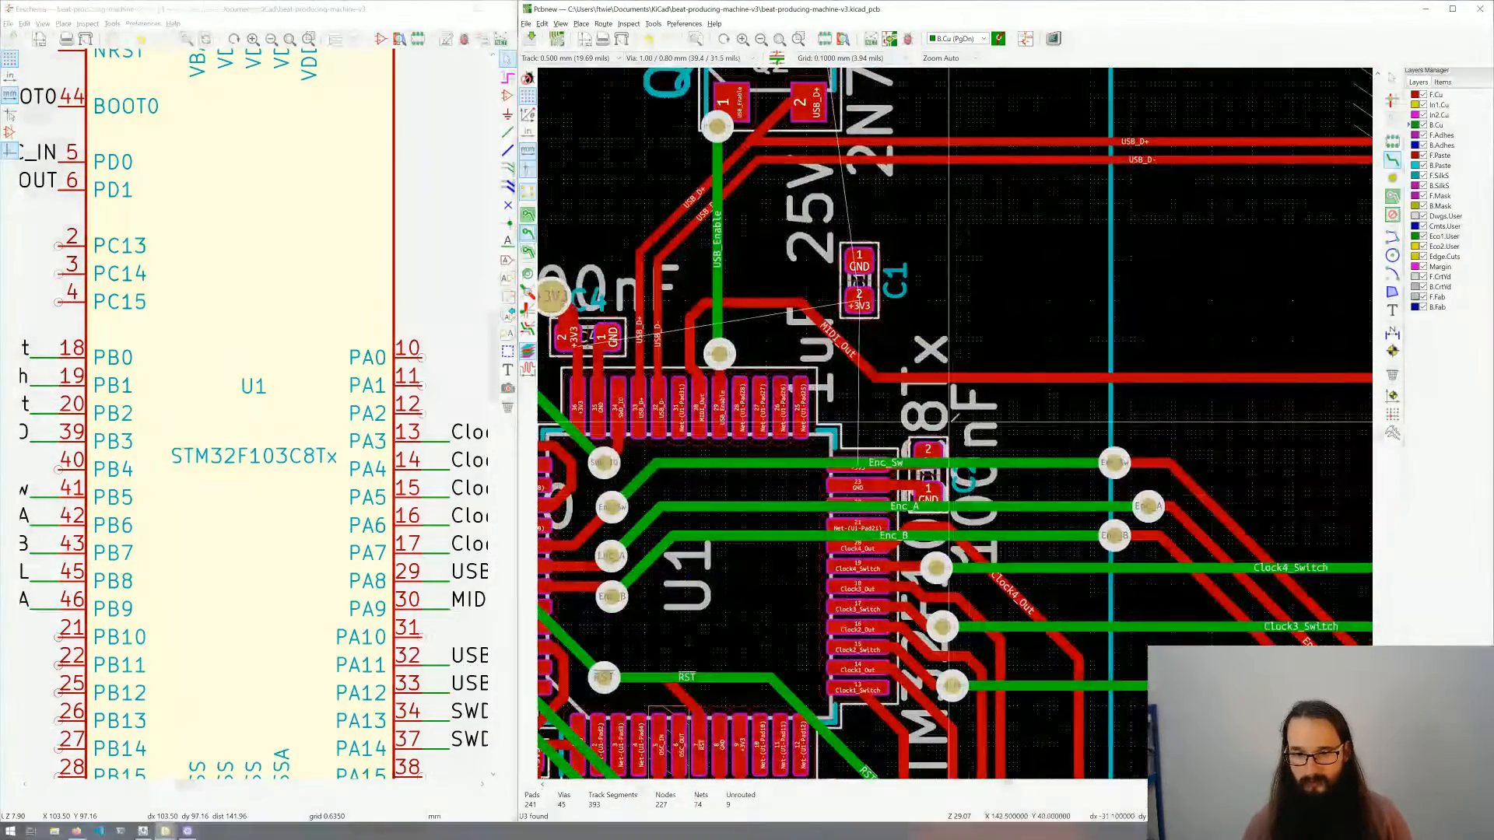
left_click(941, 445)
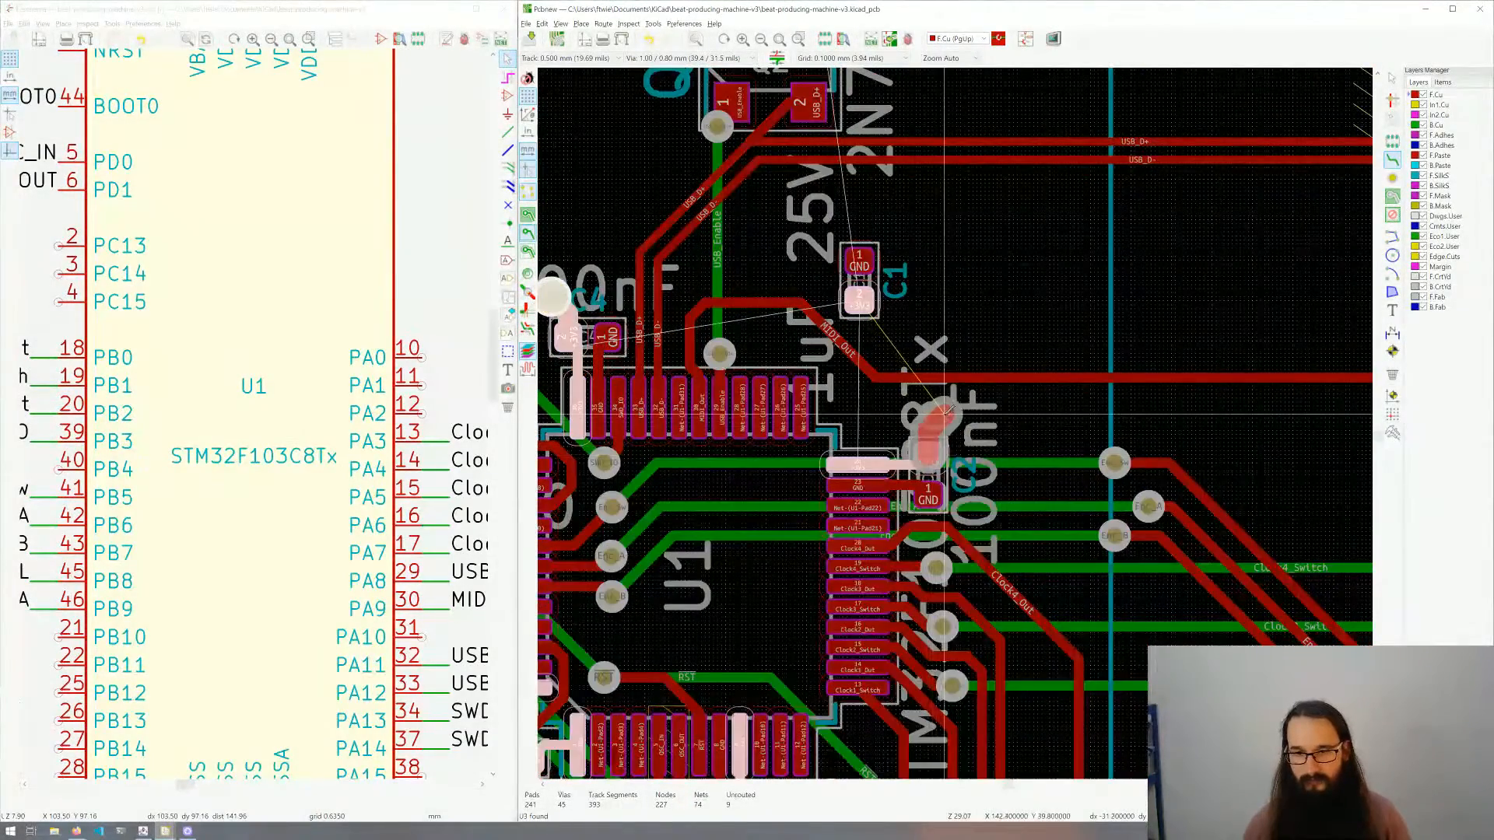
key("v")
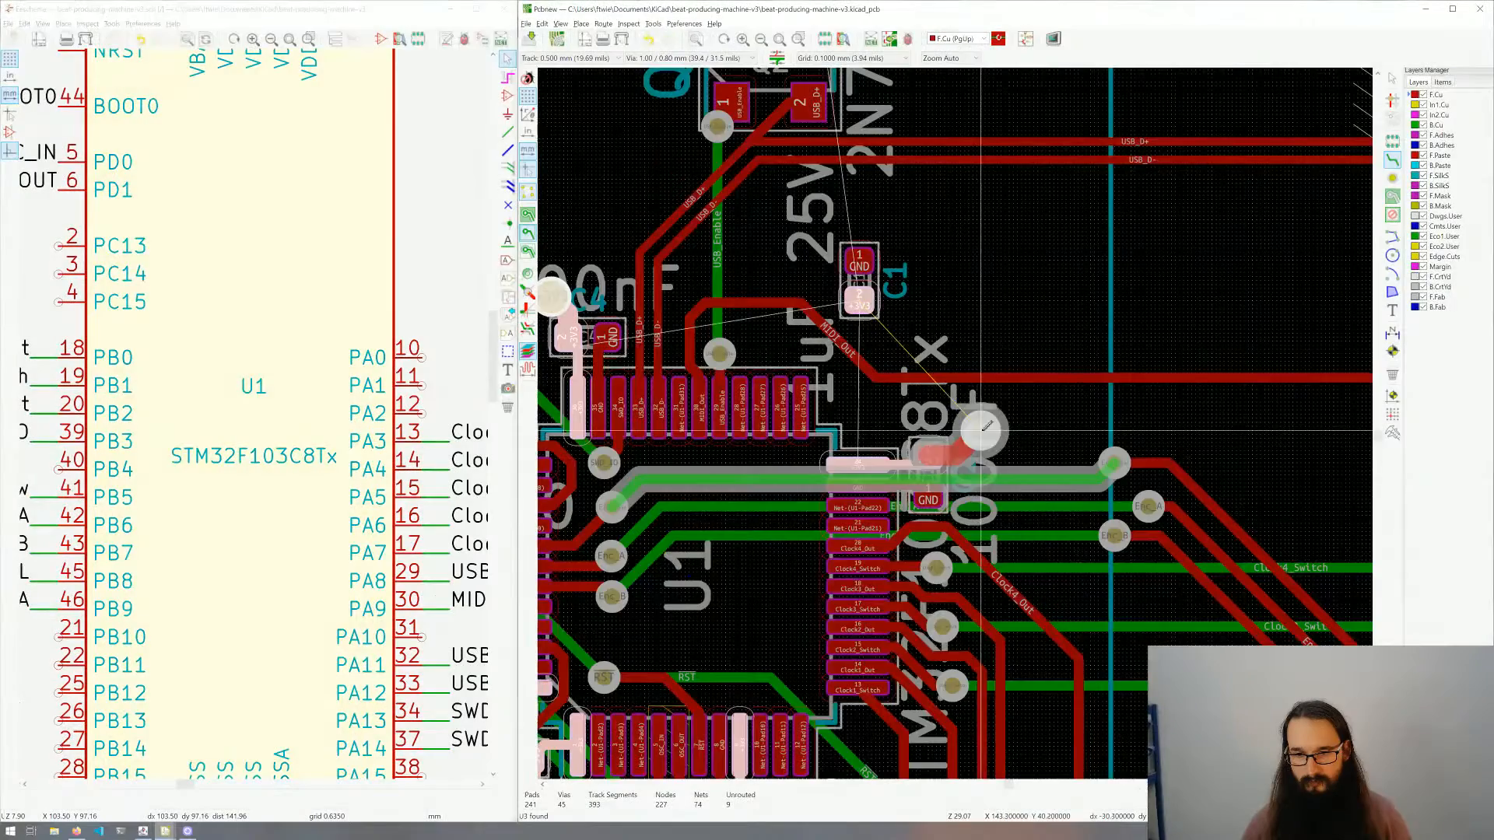
double_click(987, 426)
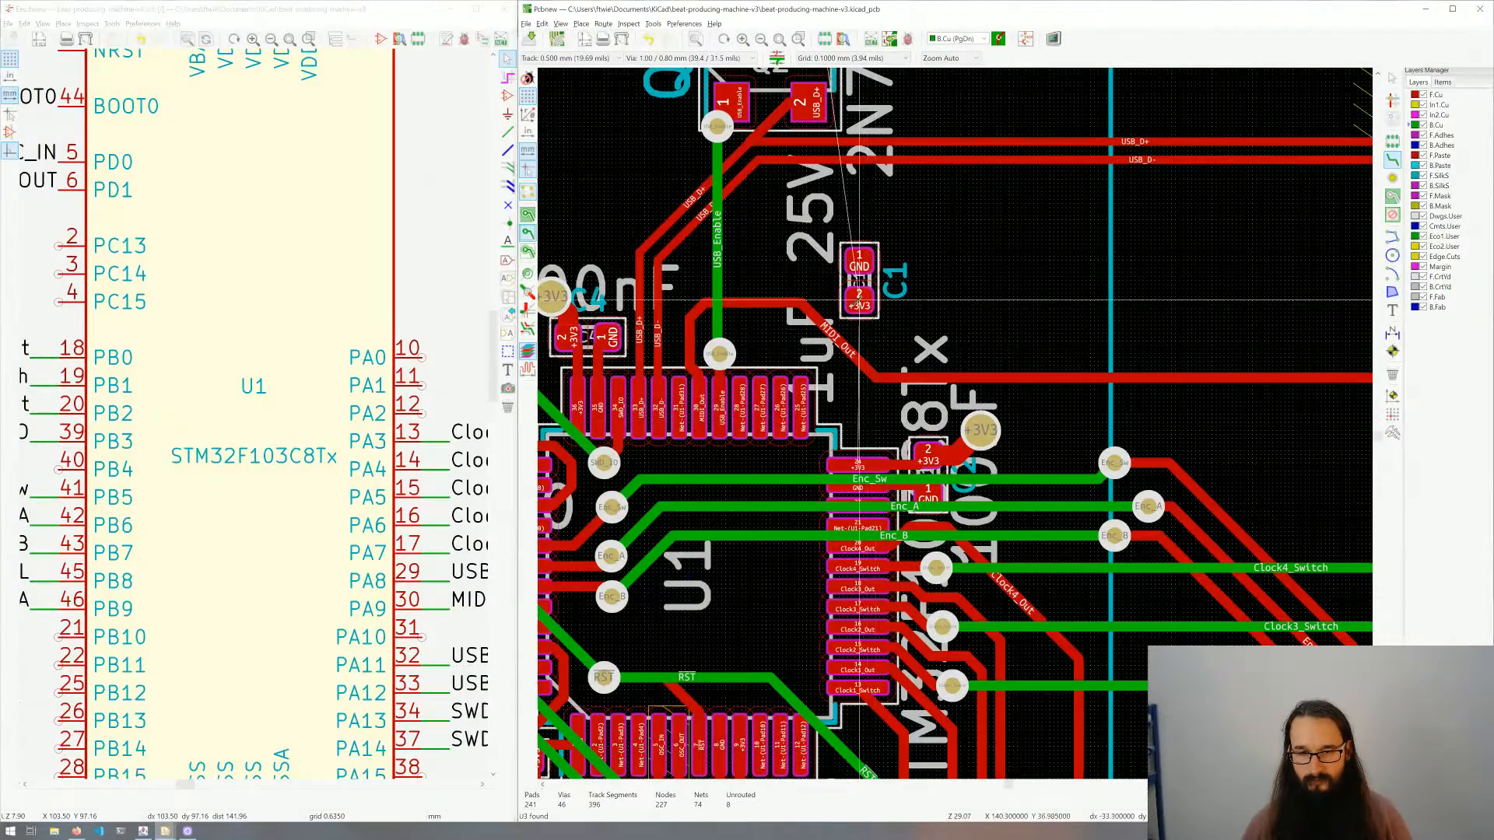
left_click(859, 301)
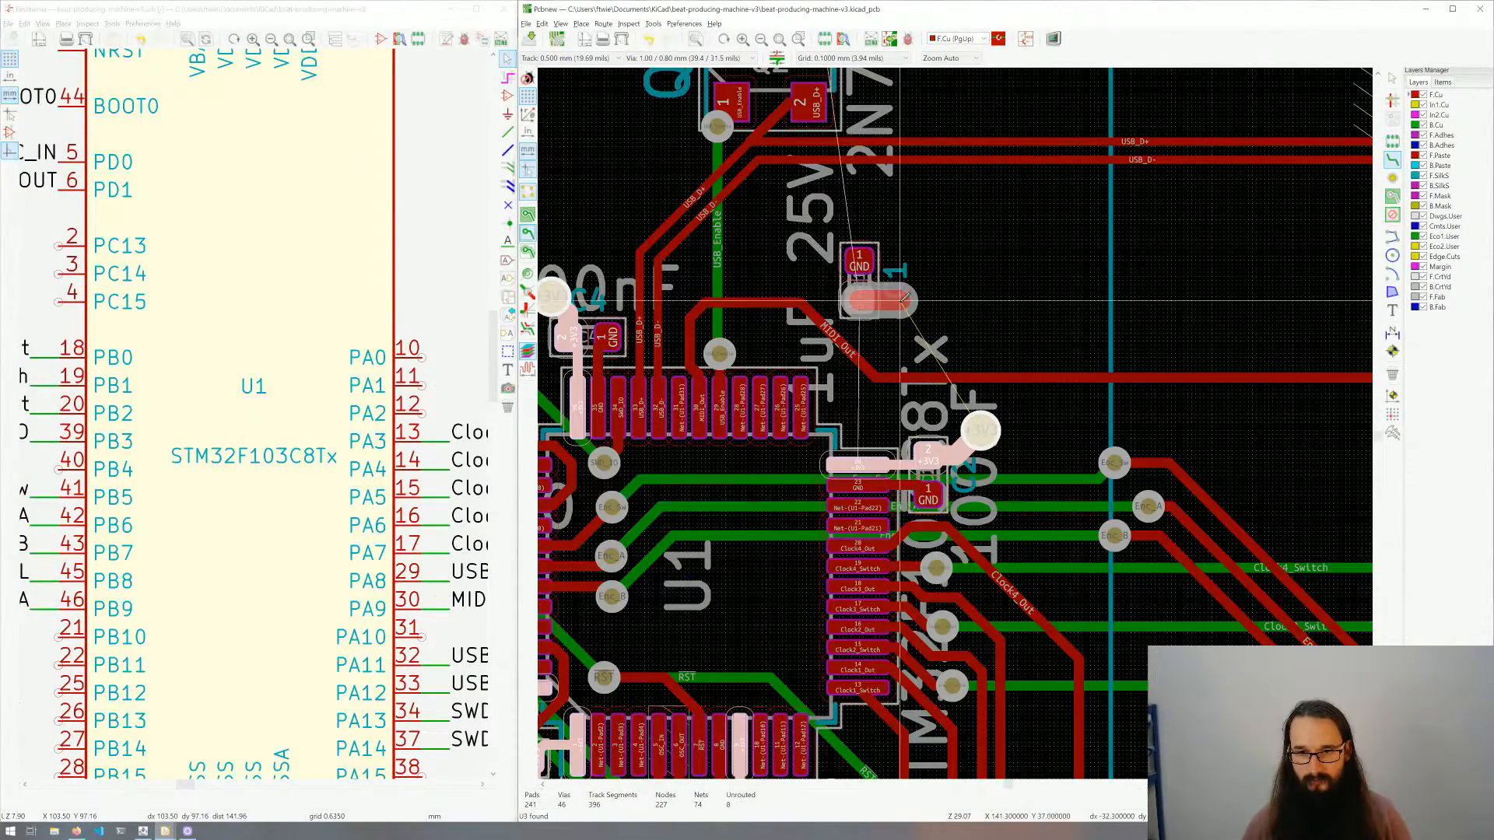
double_click(911, 297)
Step: Route a short +3V3 track on F.Cu from R11 pad 1 to a new via directly above the resistor
scroll(910, 299, "down", 4)
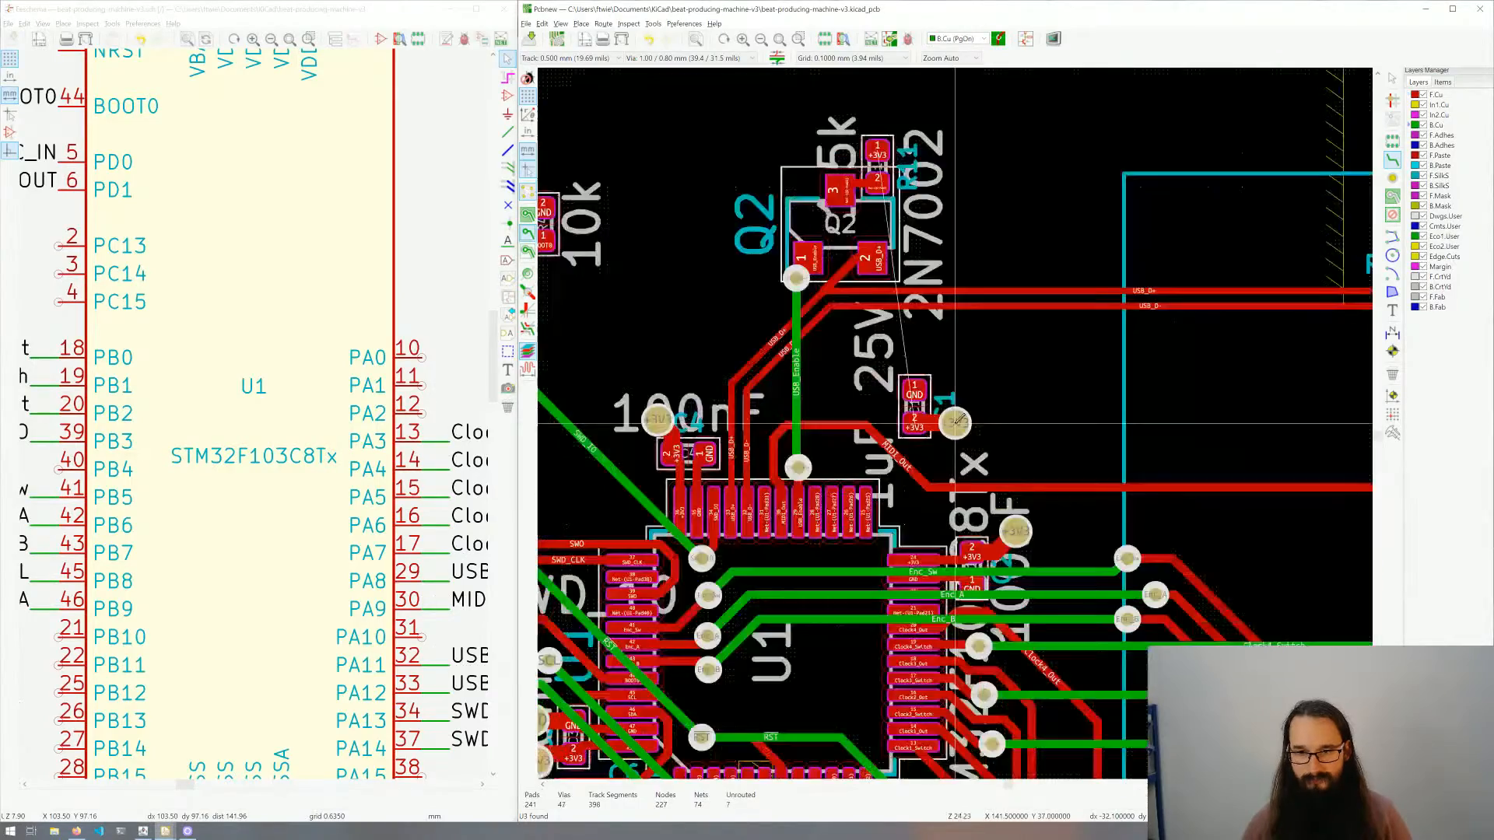
scroll(915, 249, "up", 7)
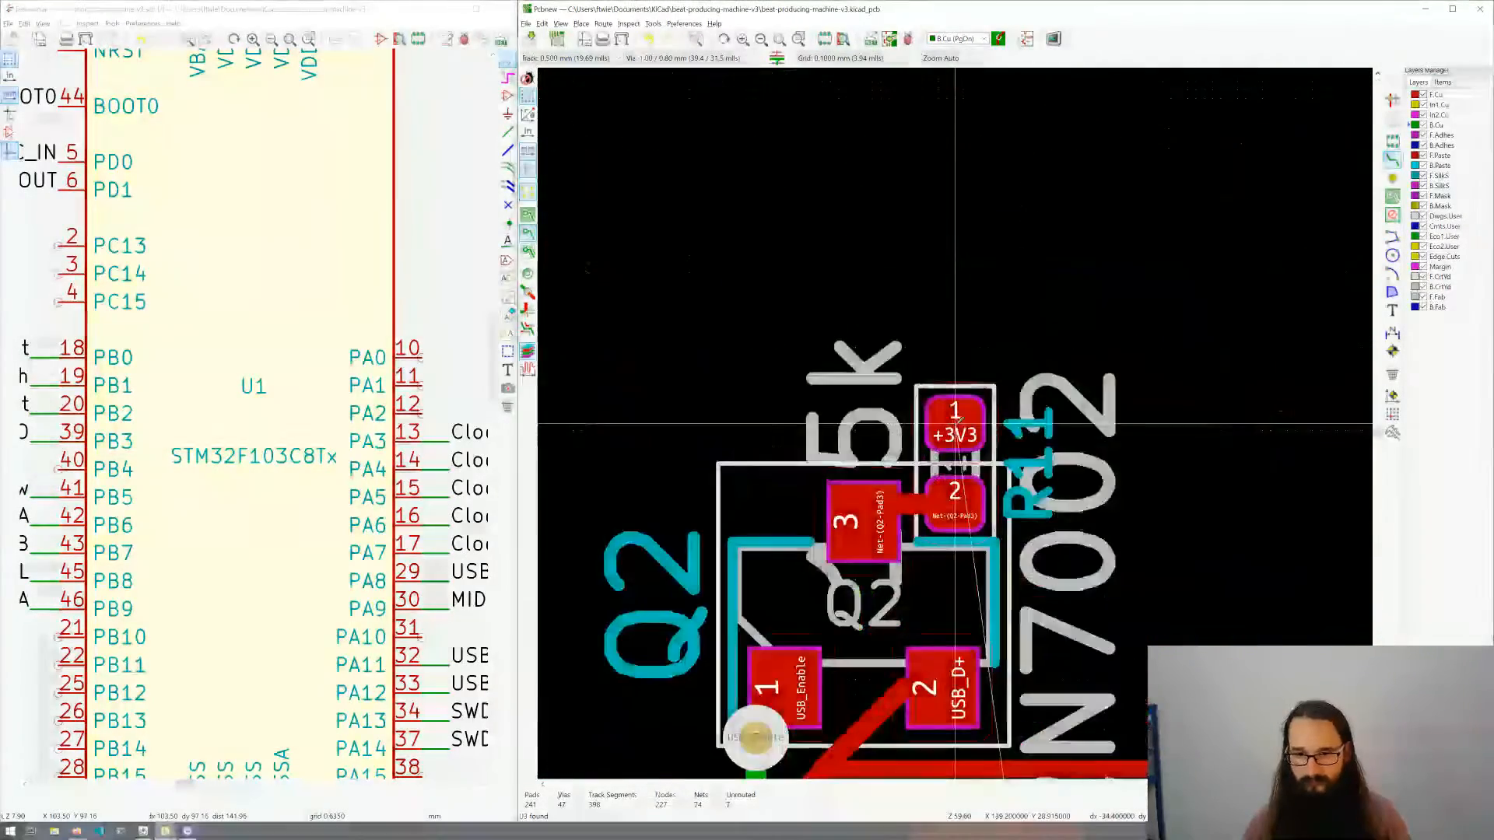
left_click(915, 257)
double_click(962, 321)
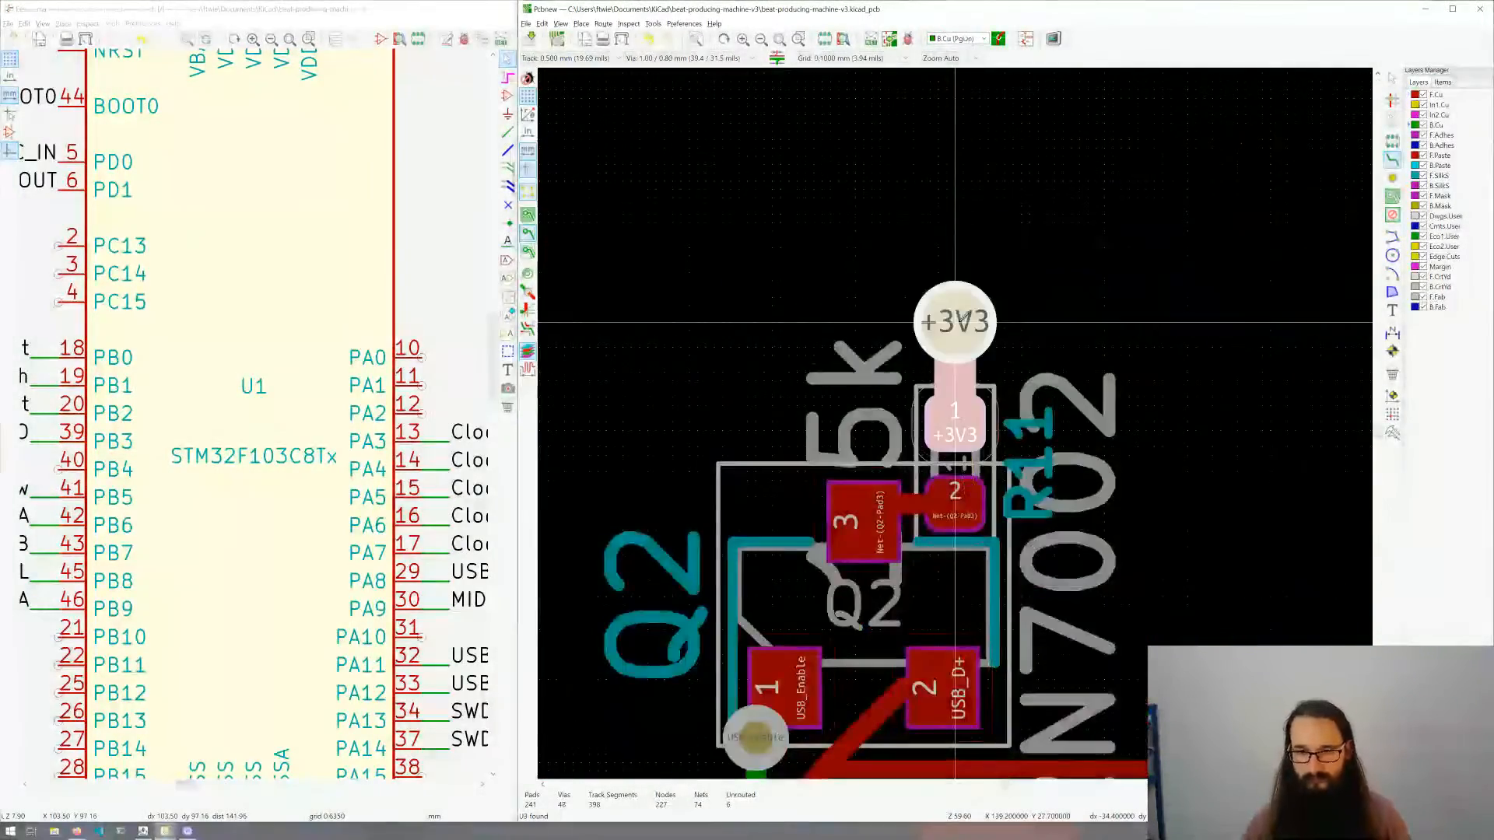
Step: Route a short horizontal +3V3 track on F.Cu from R3 pad 1 to a new via just right of the resistor
scroll(955, 322, "down", 3)
scroll(938, 473, "down", 3)
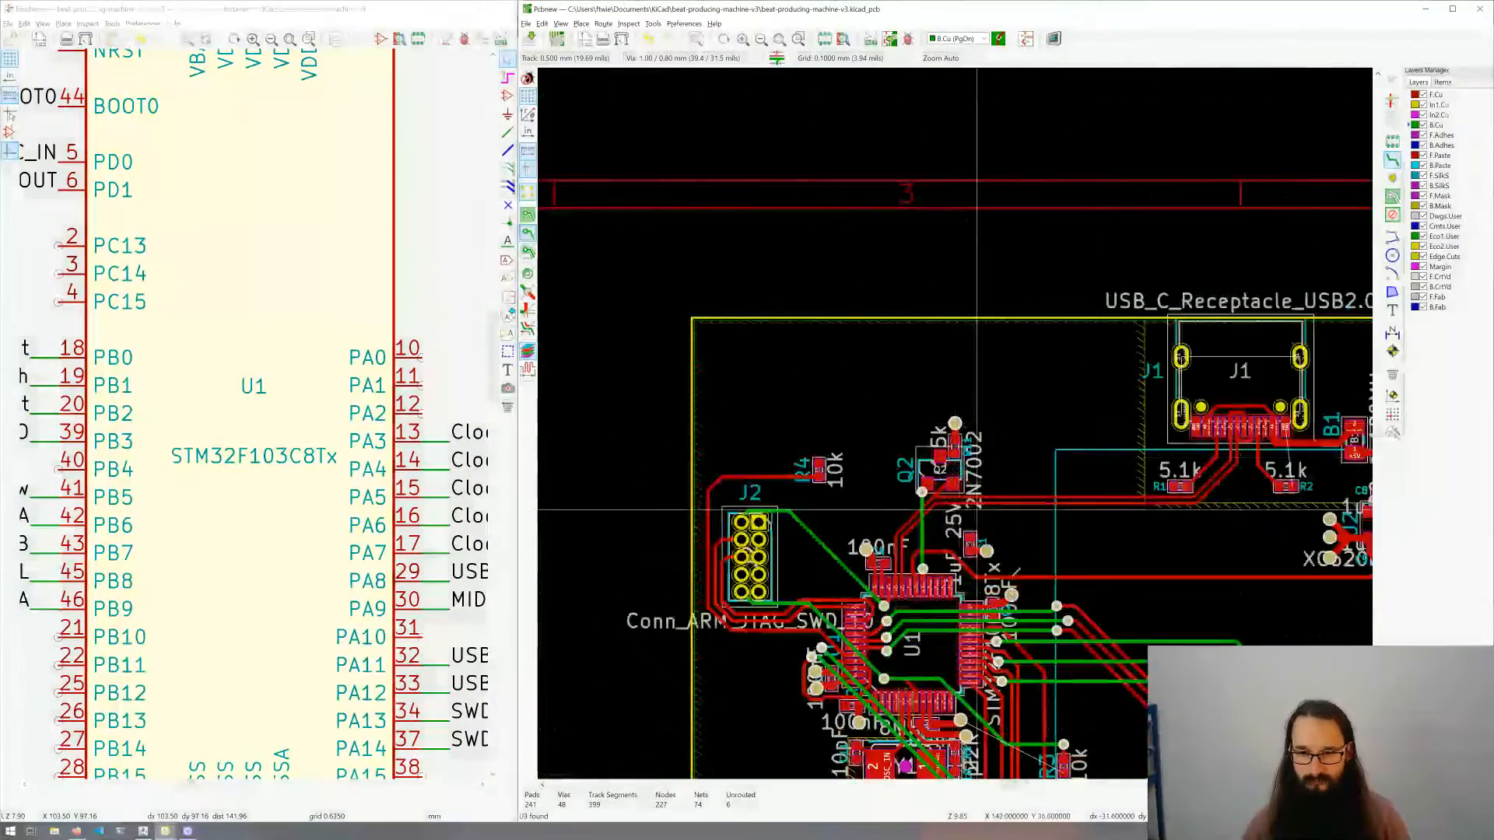
scroll(980, 498, "down", 3)
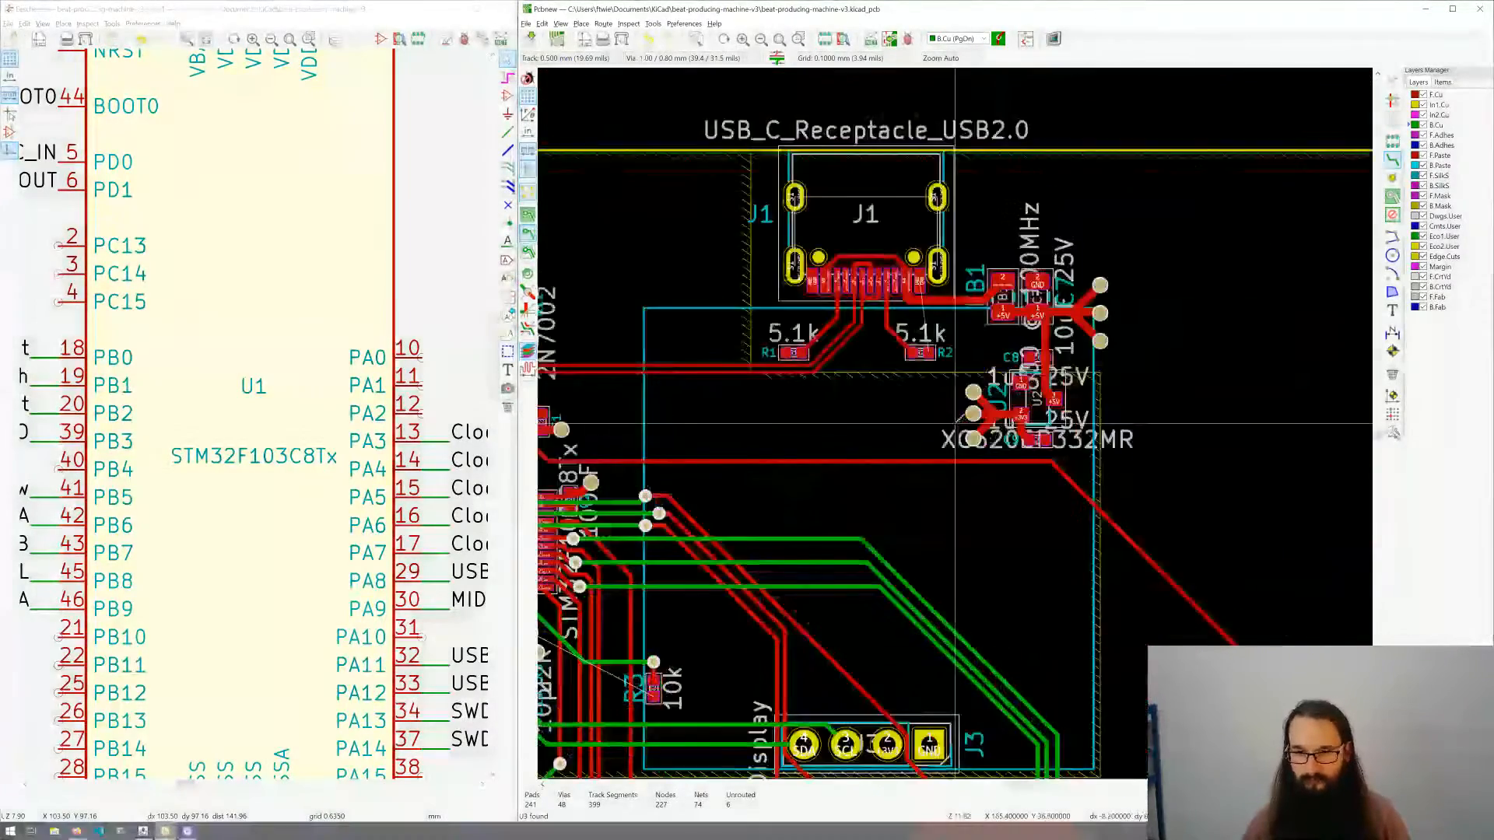
scroll(1024, 513, "down", 3, "shift")
scroll(903, 470, "left", 2, "ctrl")
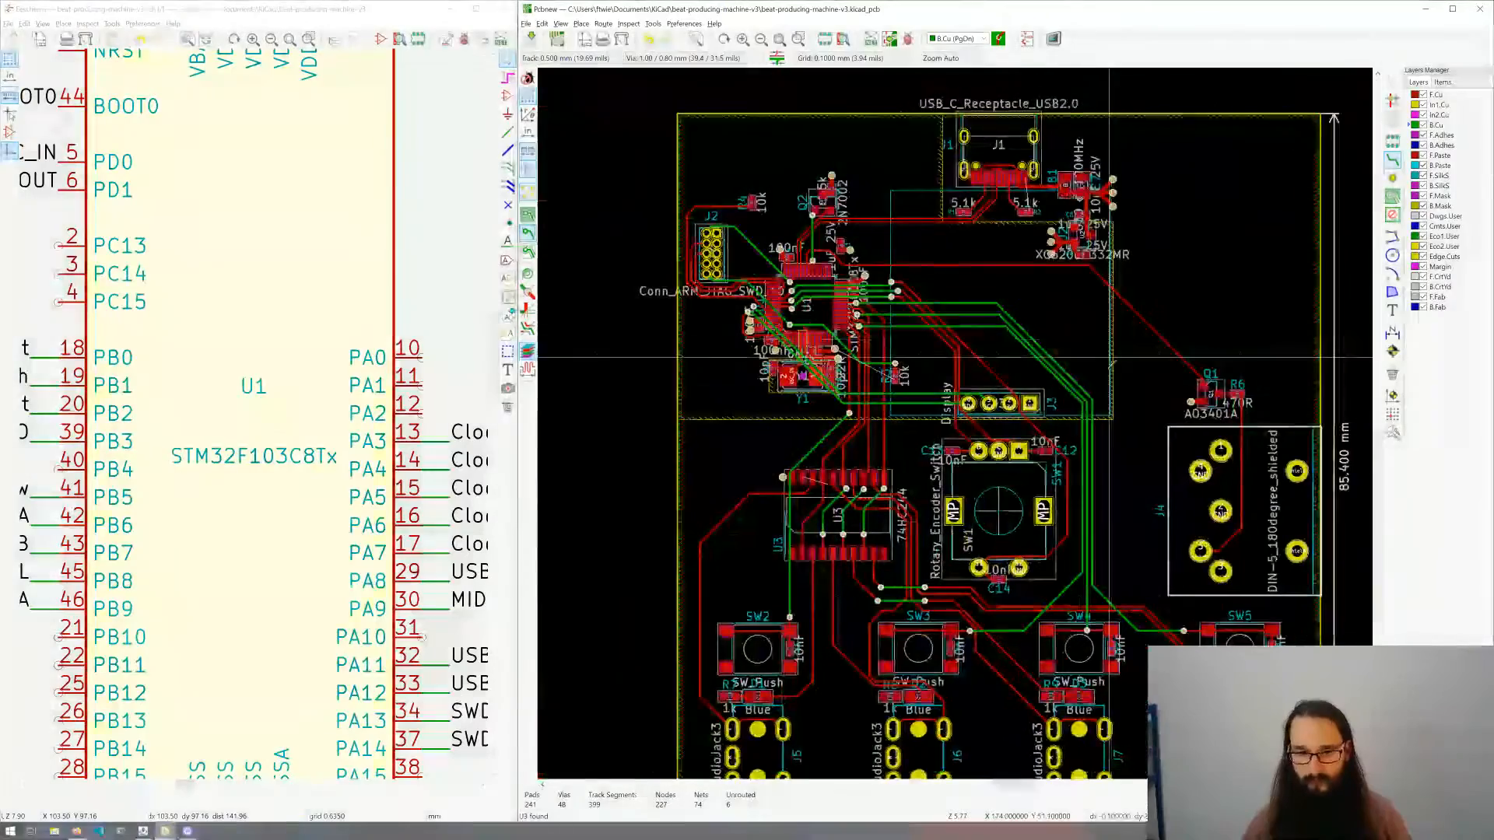
scroll(903, 470, "down", 5, "shift")
scroll(831, 333, "up", 5, "shift")
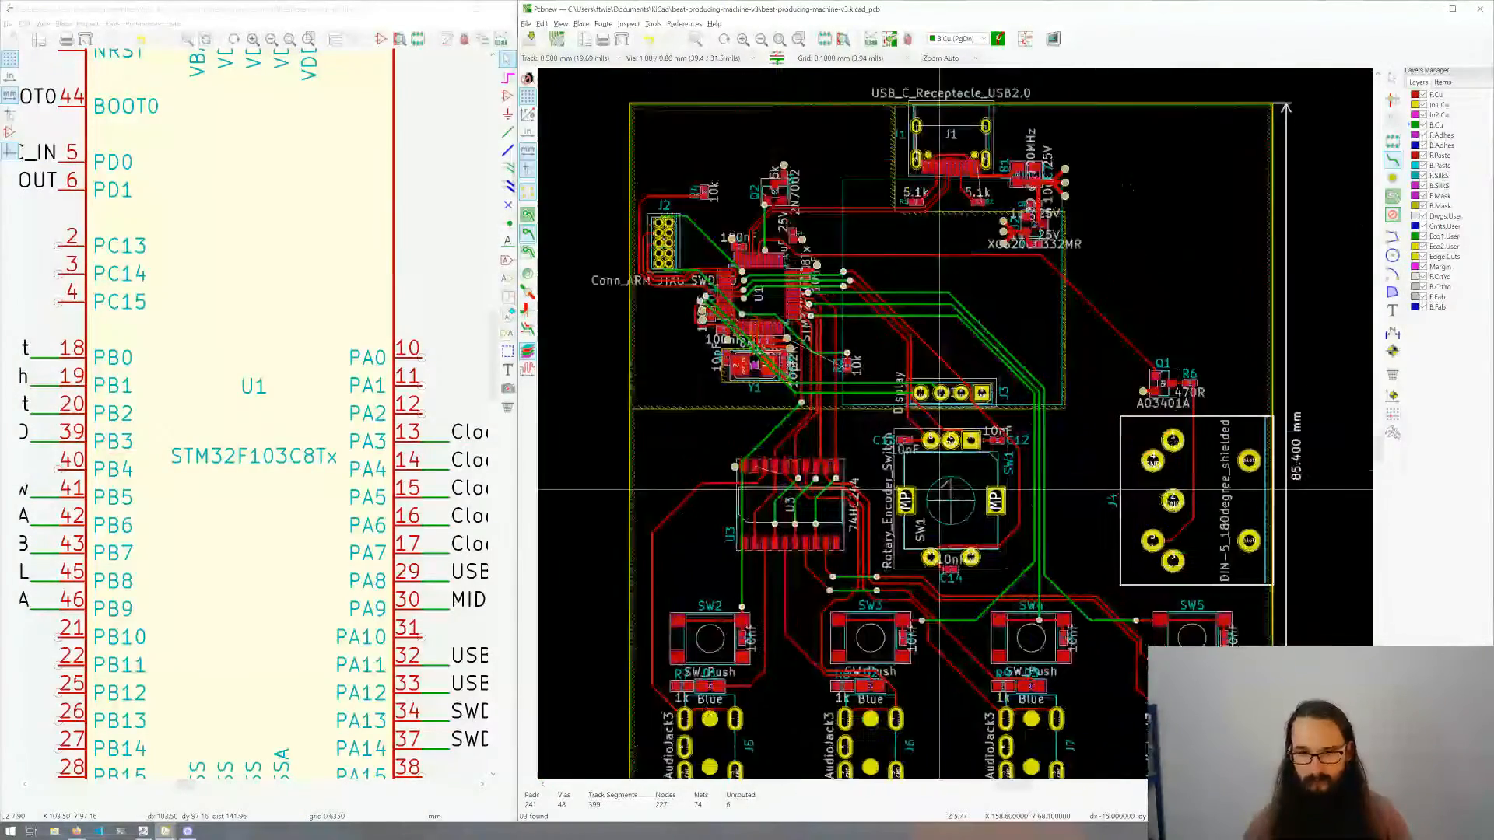
scroll(831, 334, "up", 6)
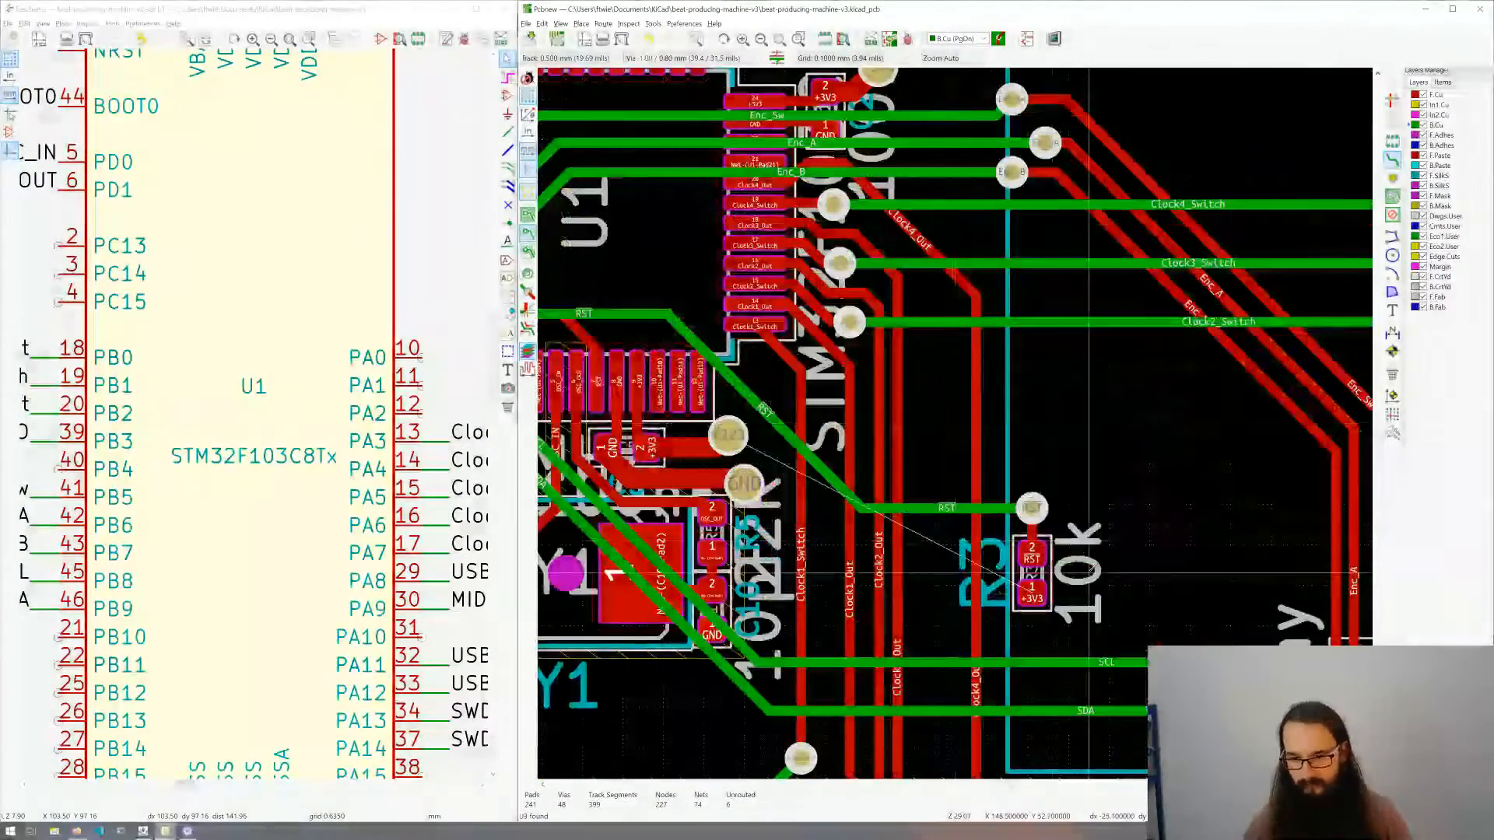
left_click(887, 447)
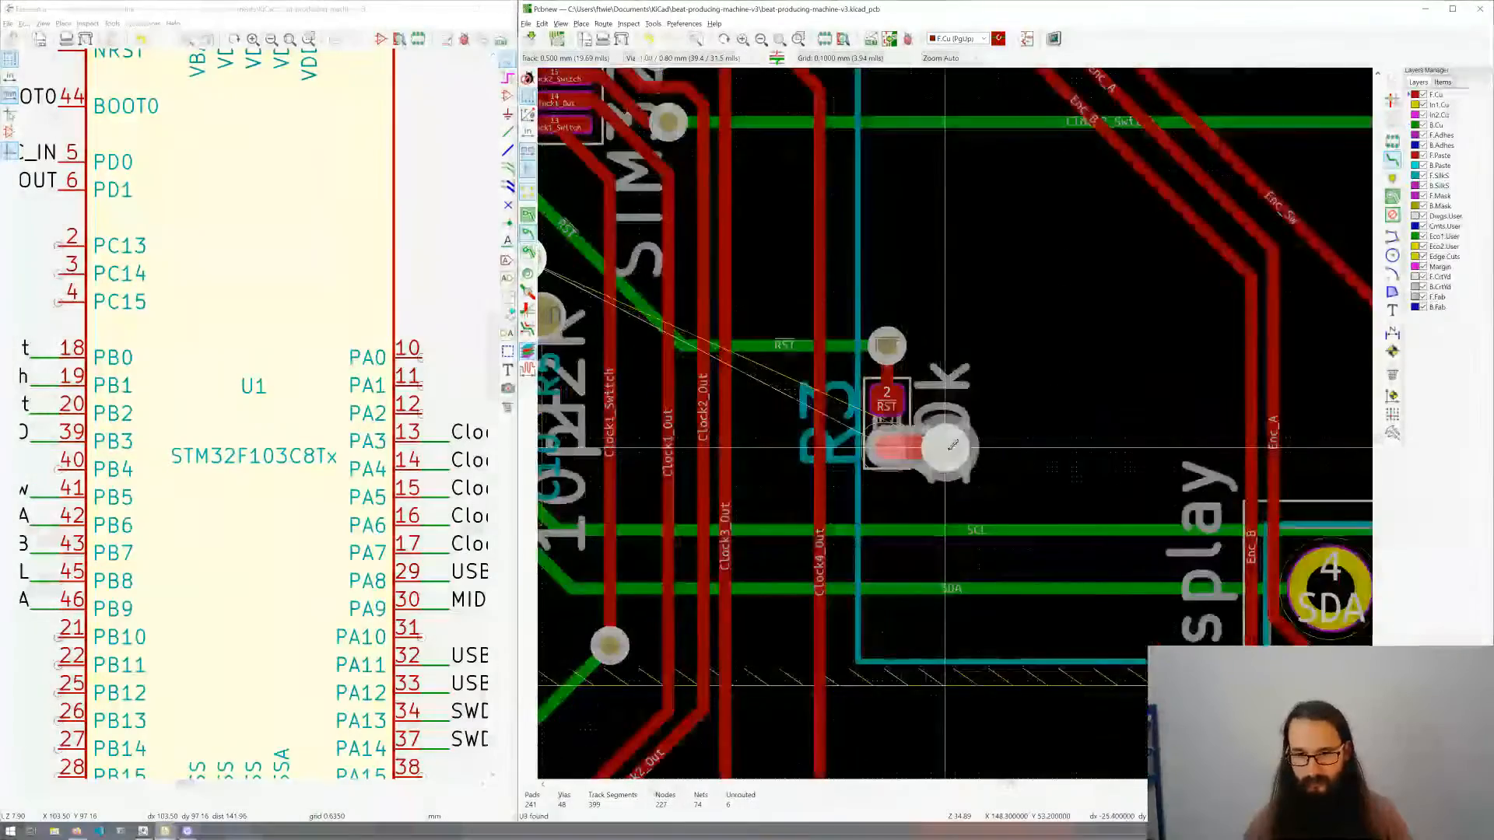
left_click(951, 445)
Step: Route a short GND track on F.Cu from J1's GND pad nearest FB1 to a new via between the connector and FB1
scroll(926, 508, "down", 5)
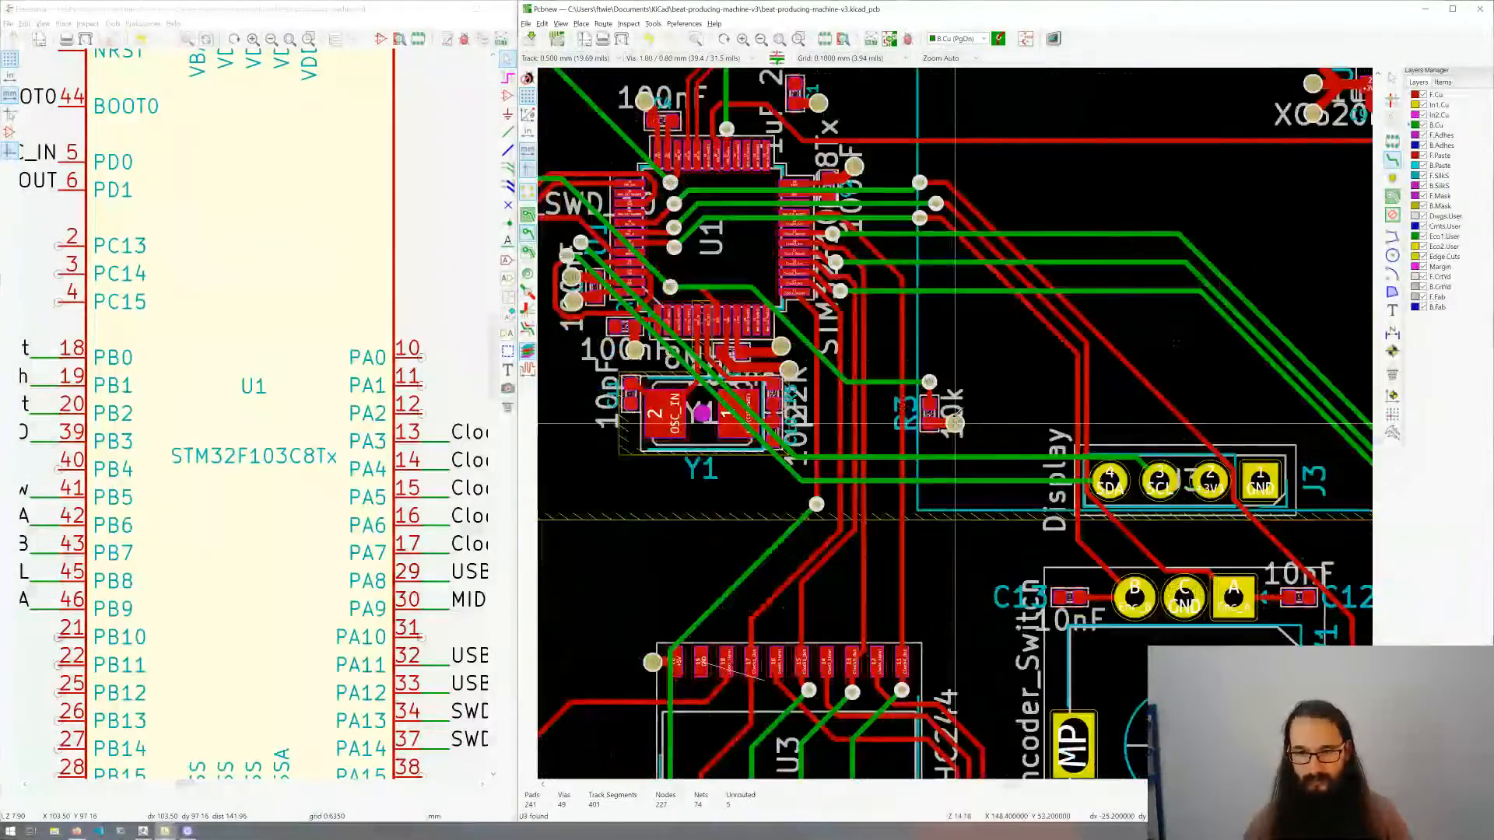
scroll(926, 507, "down", 4)
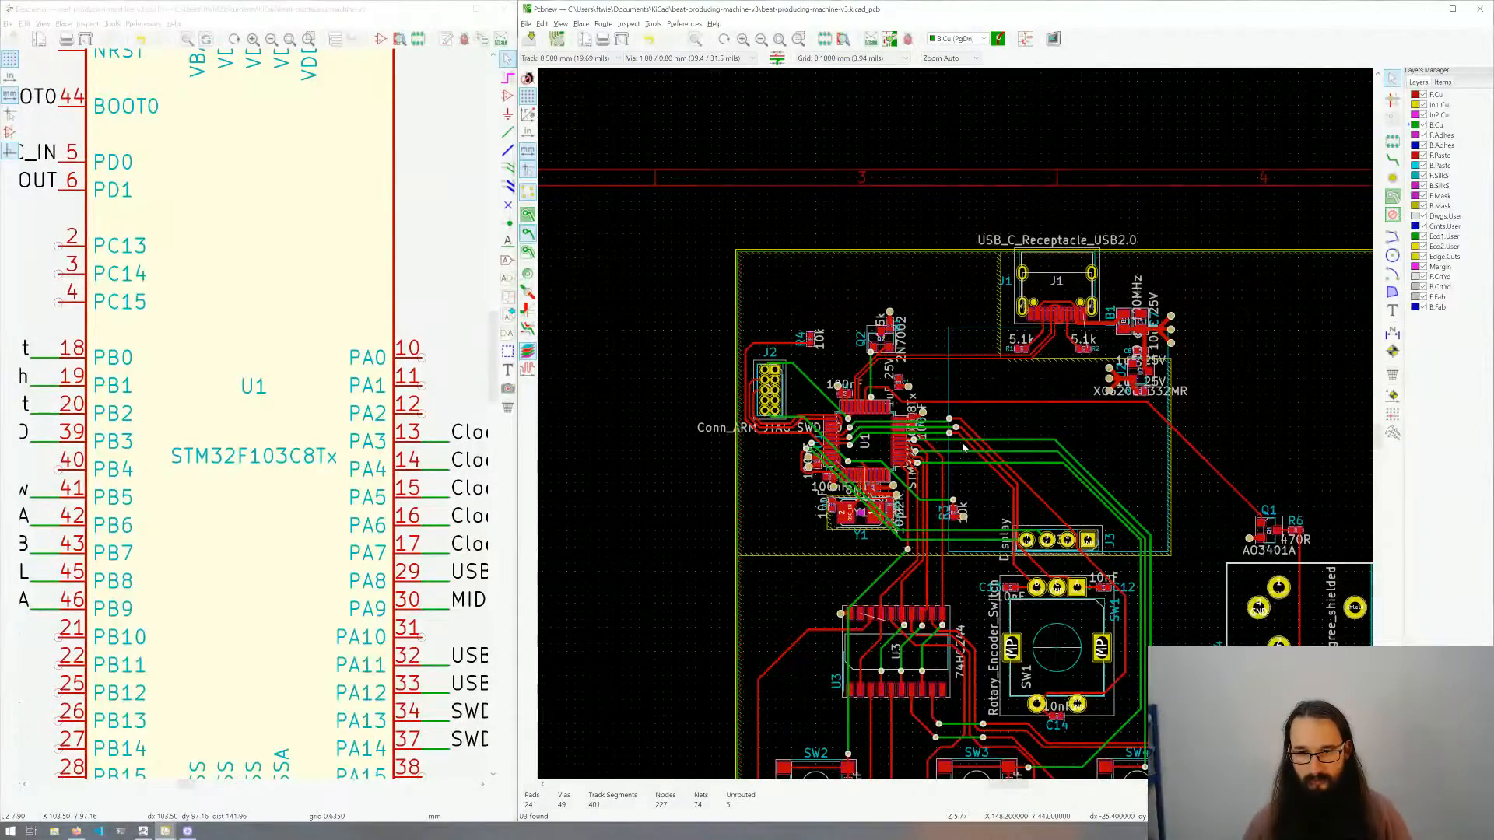
scroll(963, 447, "up", 1)
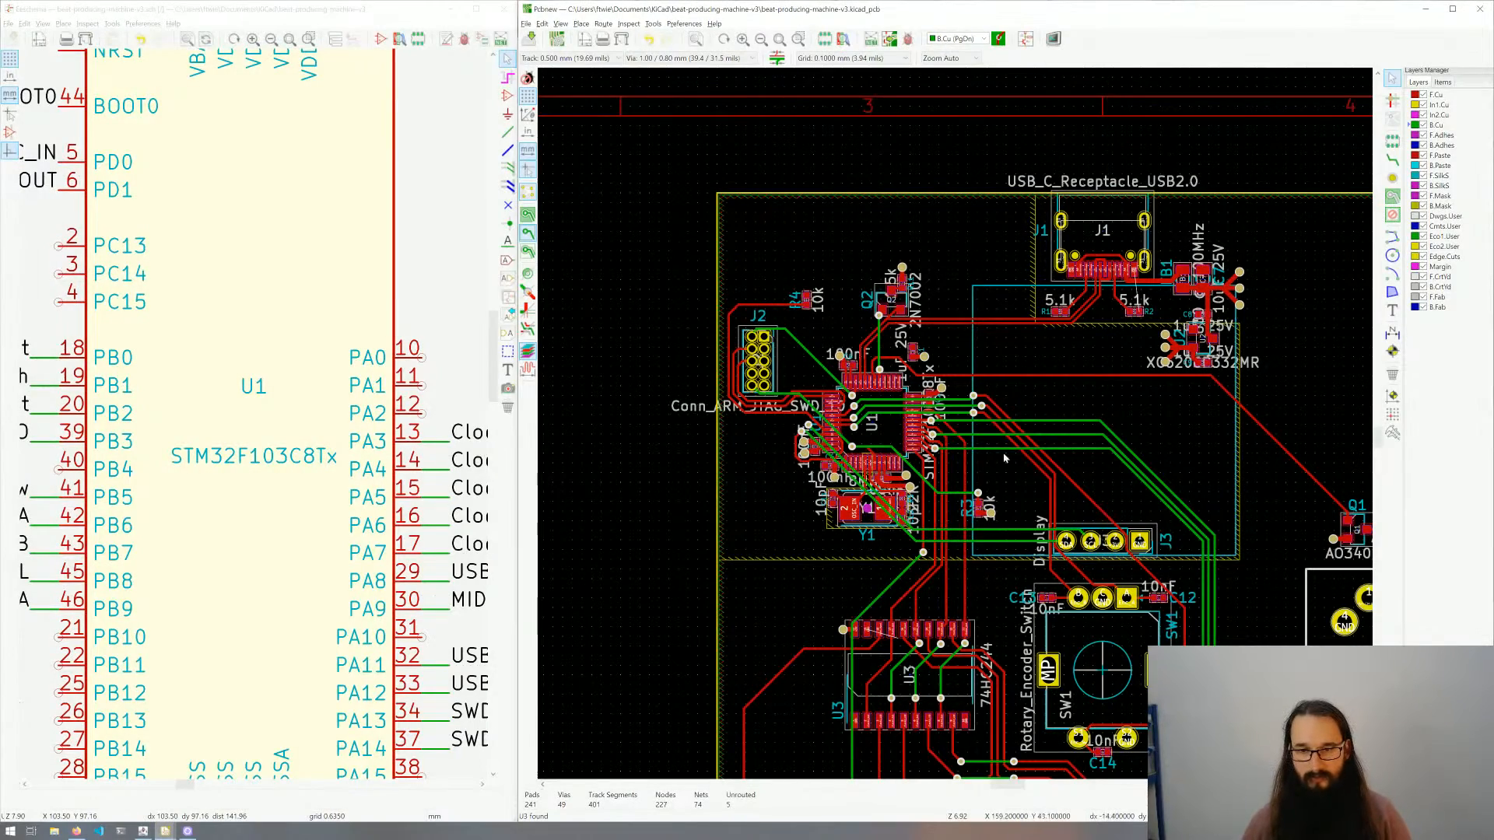
middle_click_drag(867, 507, 794, 562)
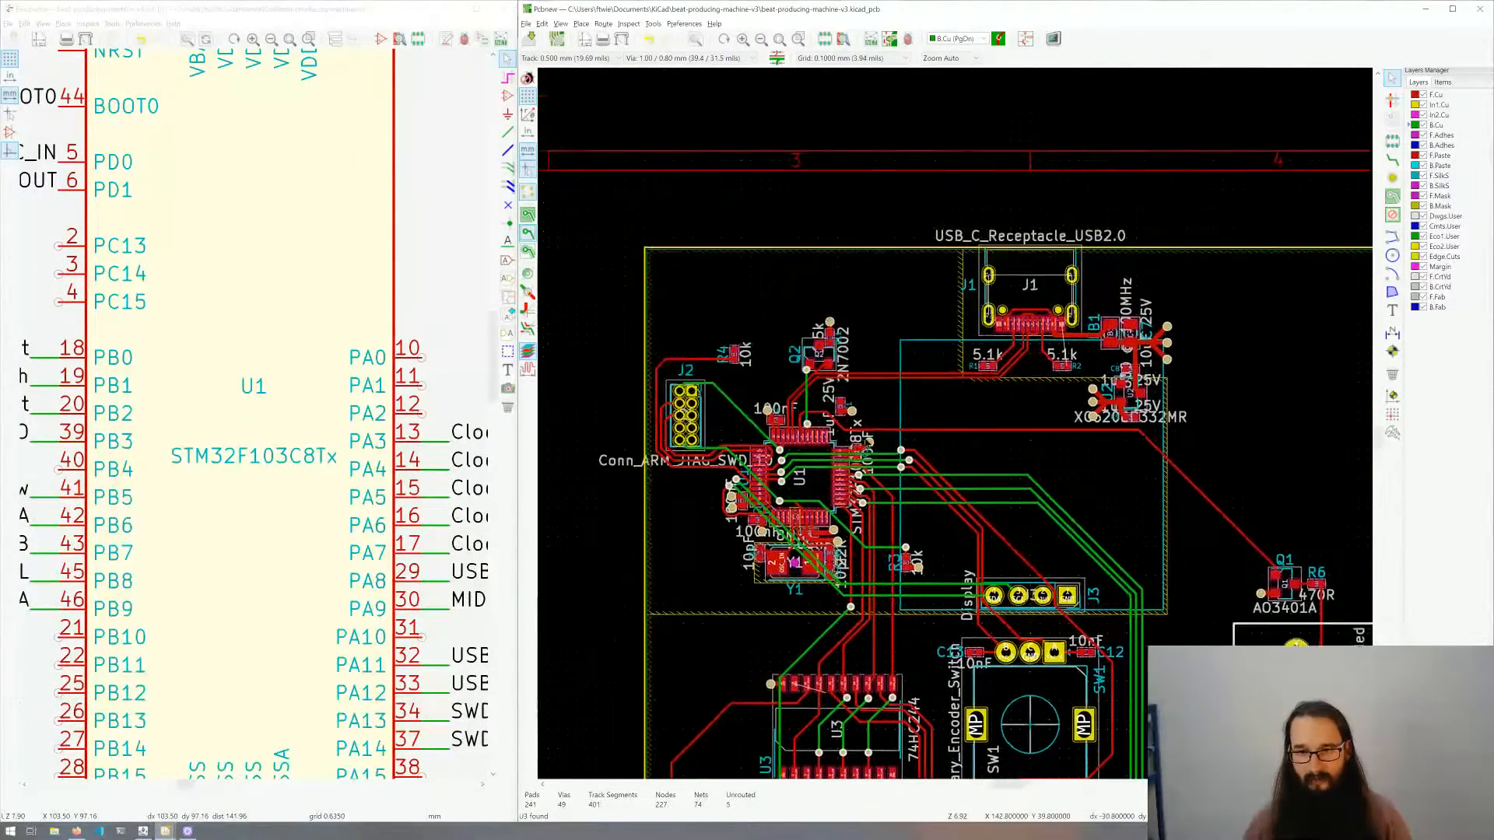
middle_click_drag(1007, 382, 727, 504)
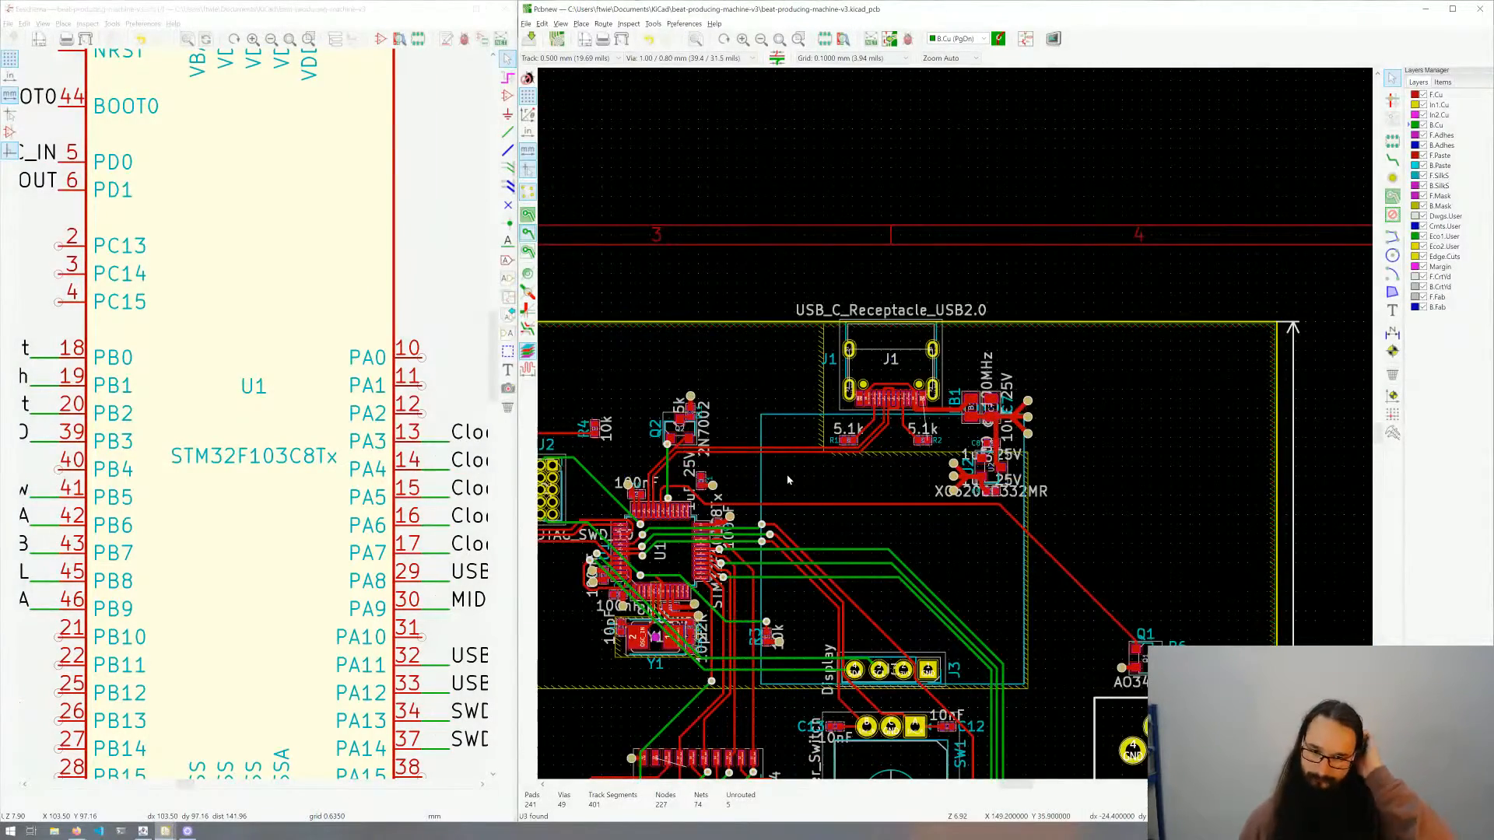
scroll(929, 443, "up", 5)
scroll(957, 428, "down", 2)
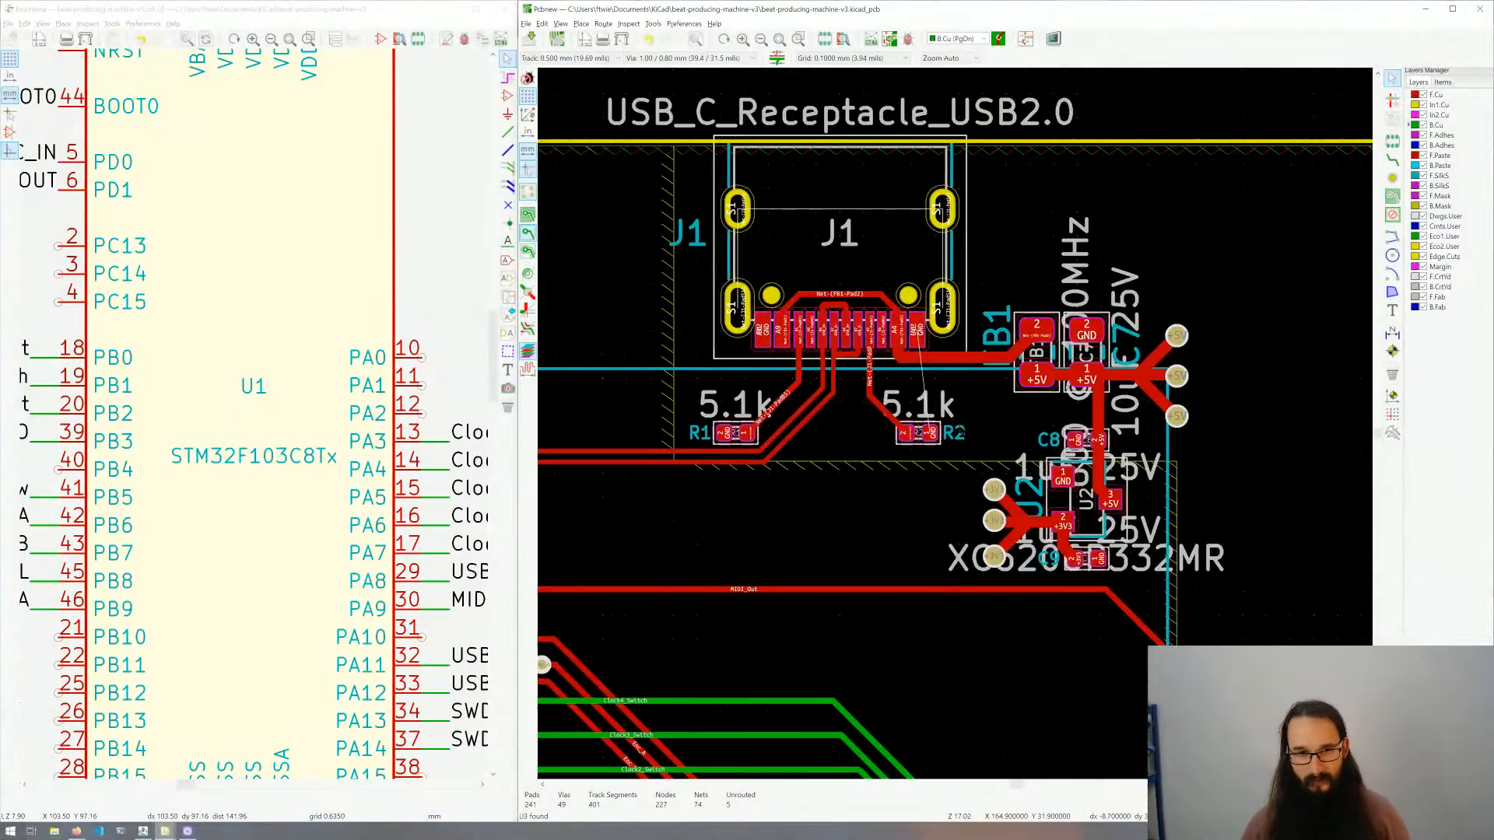
scroll(957, 428, "up", 2)
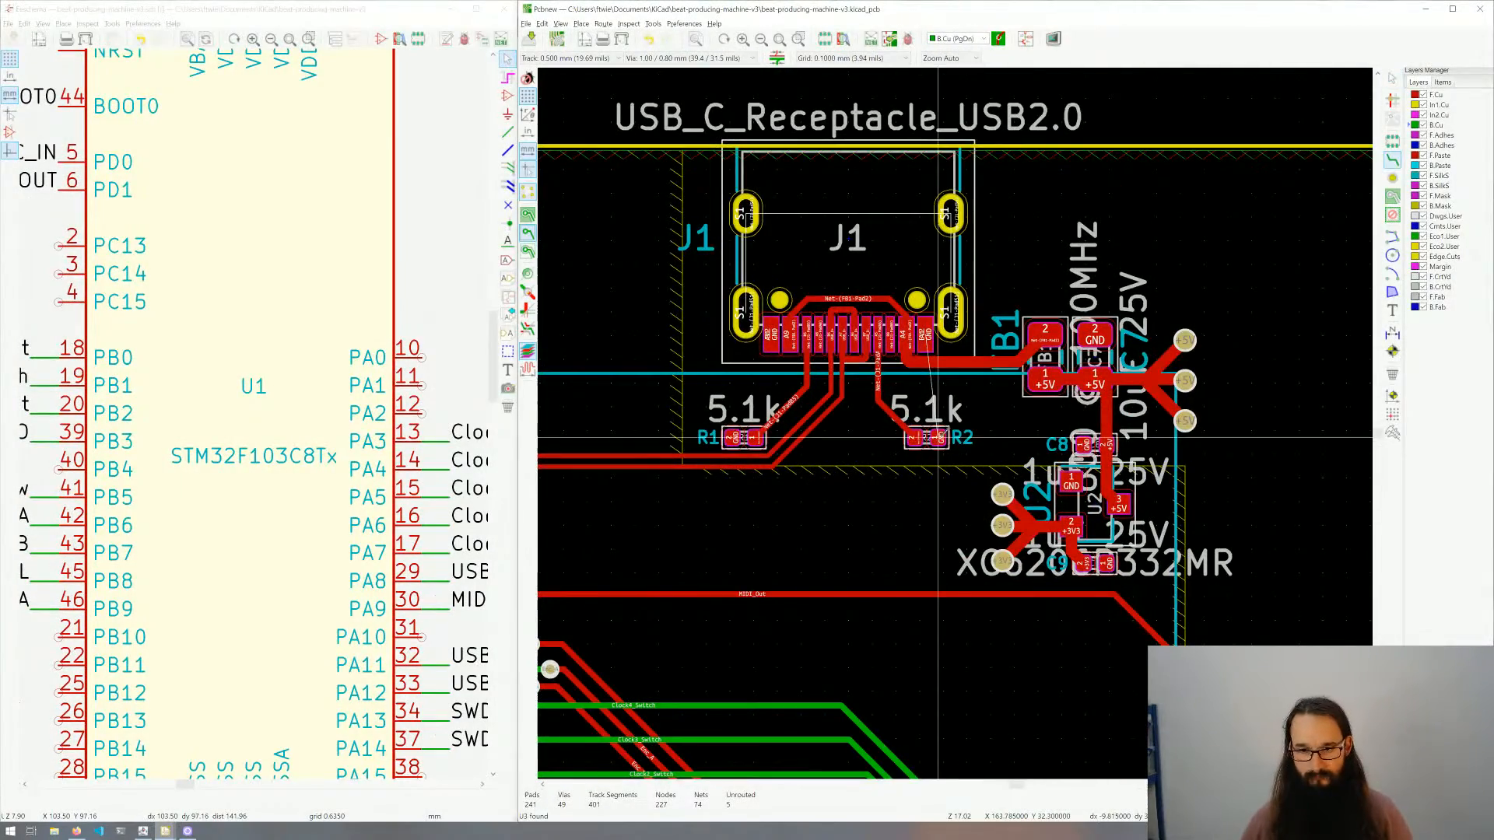
key("x")
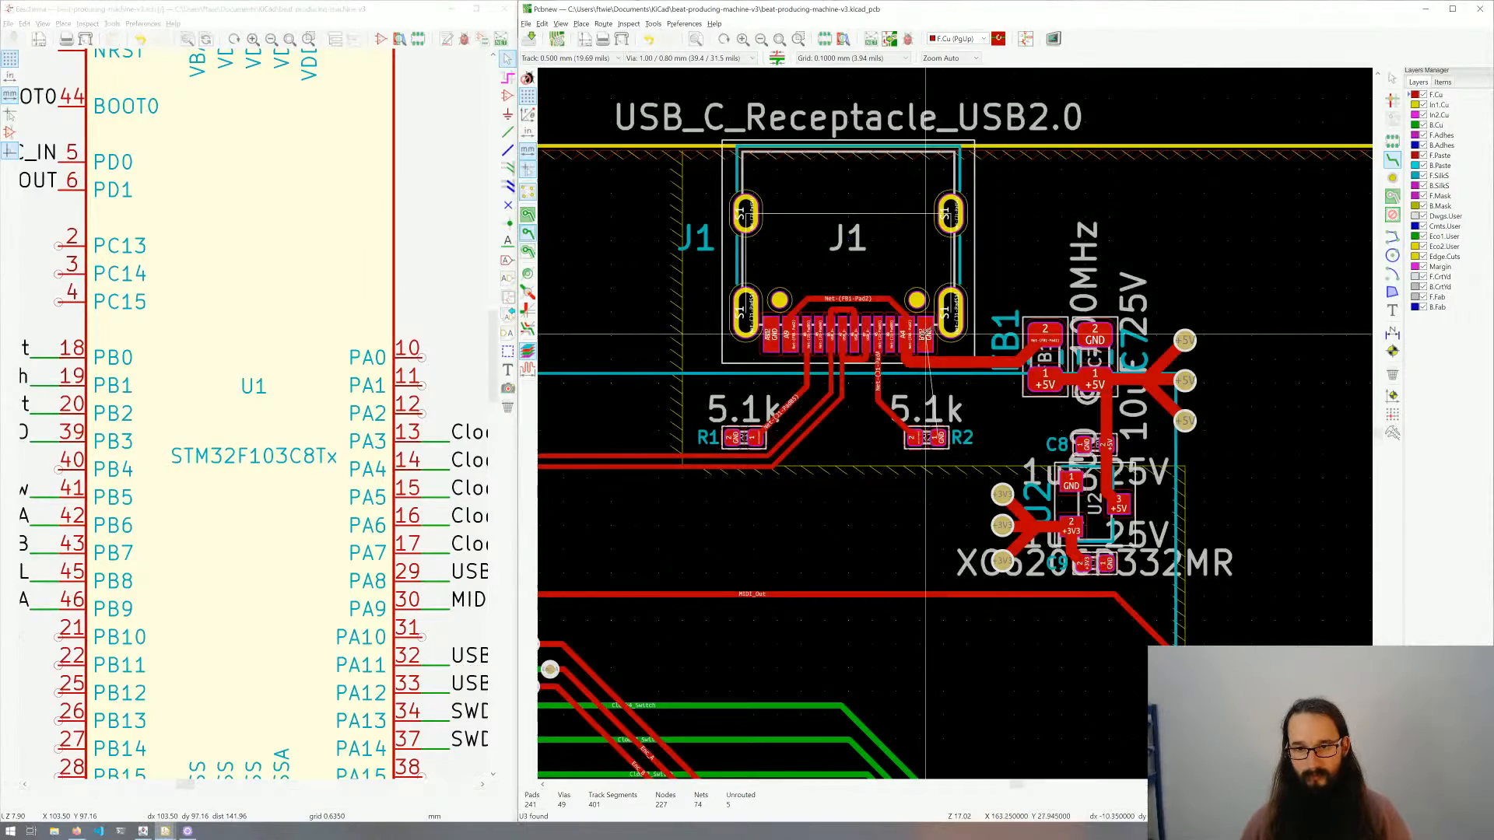
left_click(925, 334)
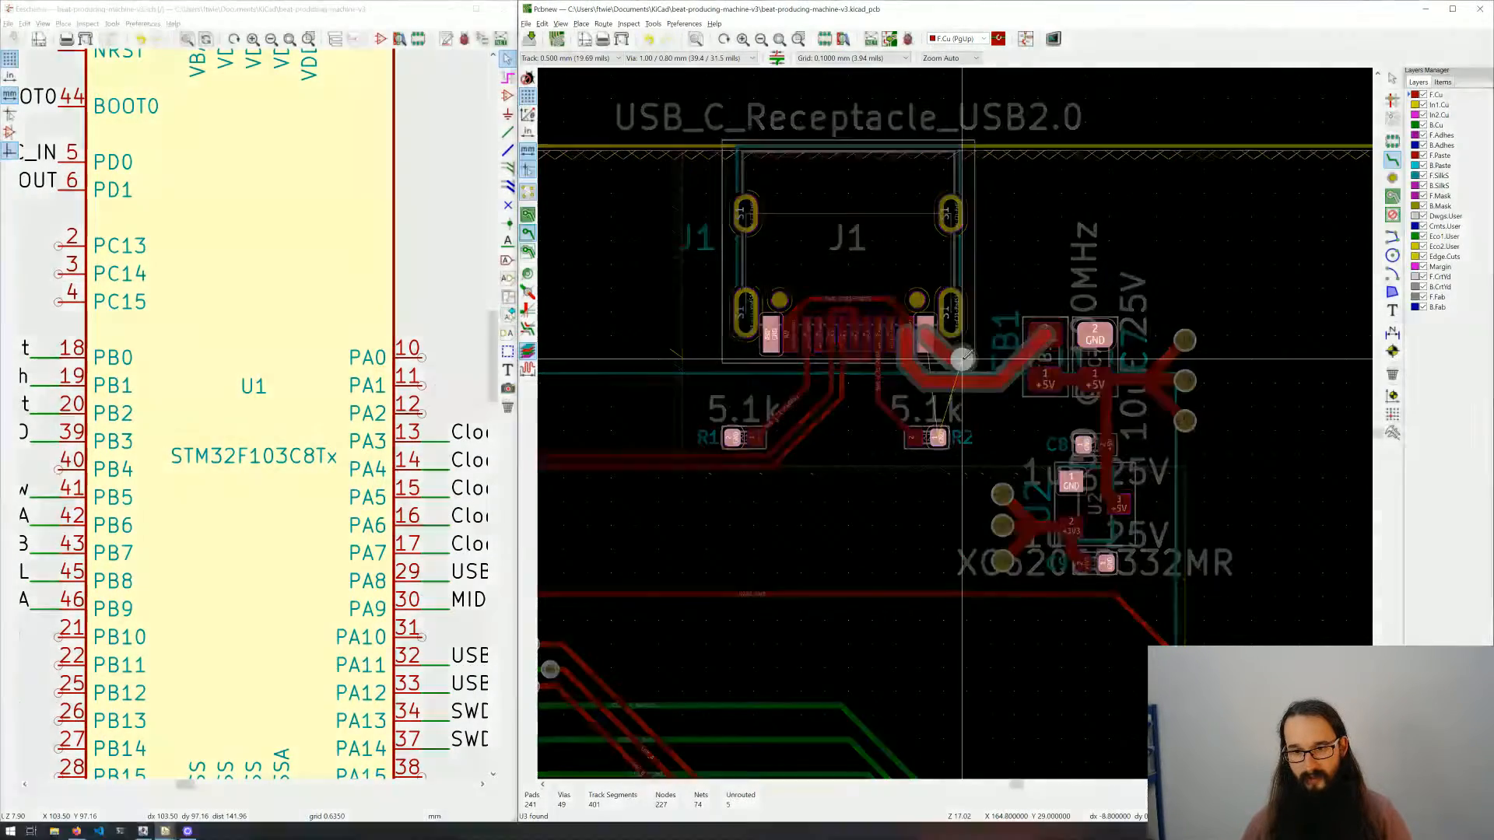
left_click(964, 359)
key("Escape")
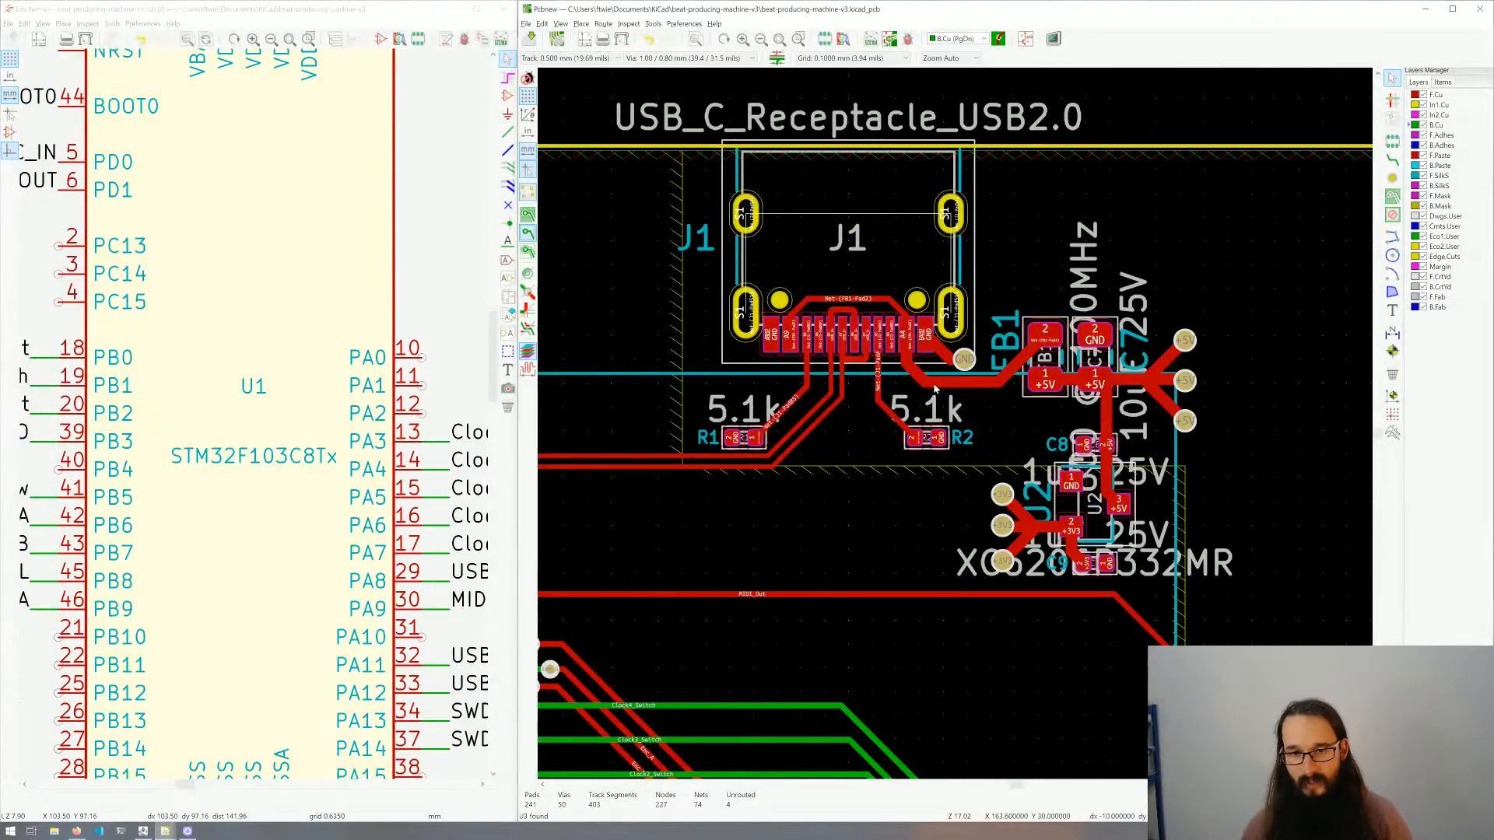
Step: Route a short GND track on F.Cu from U3 pad 19 to a new via just above the chip
scroll(936, 389, "down", 3)
scroll(877, 576, "down", 5, "shift")
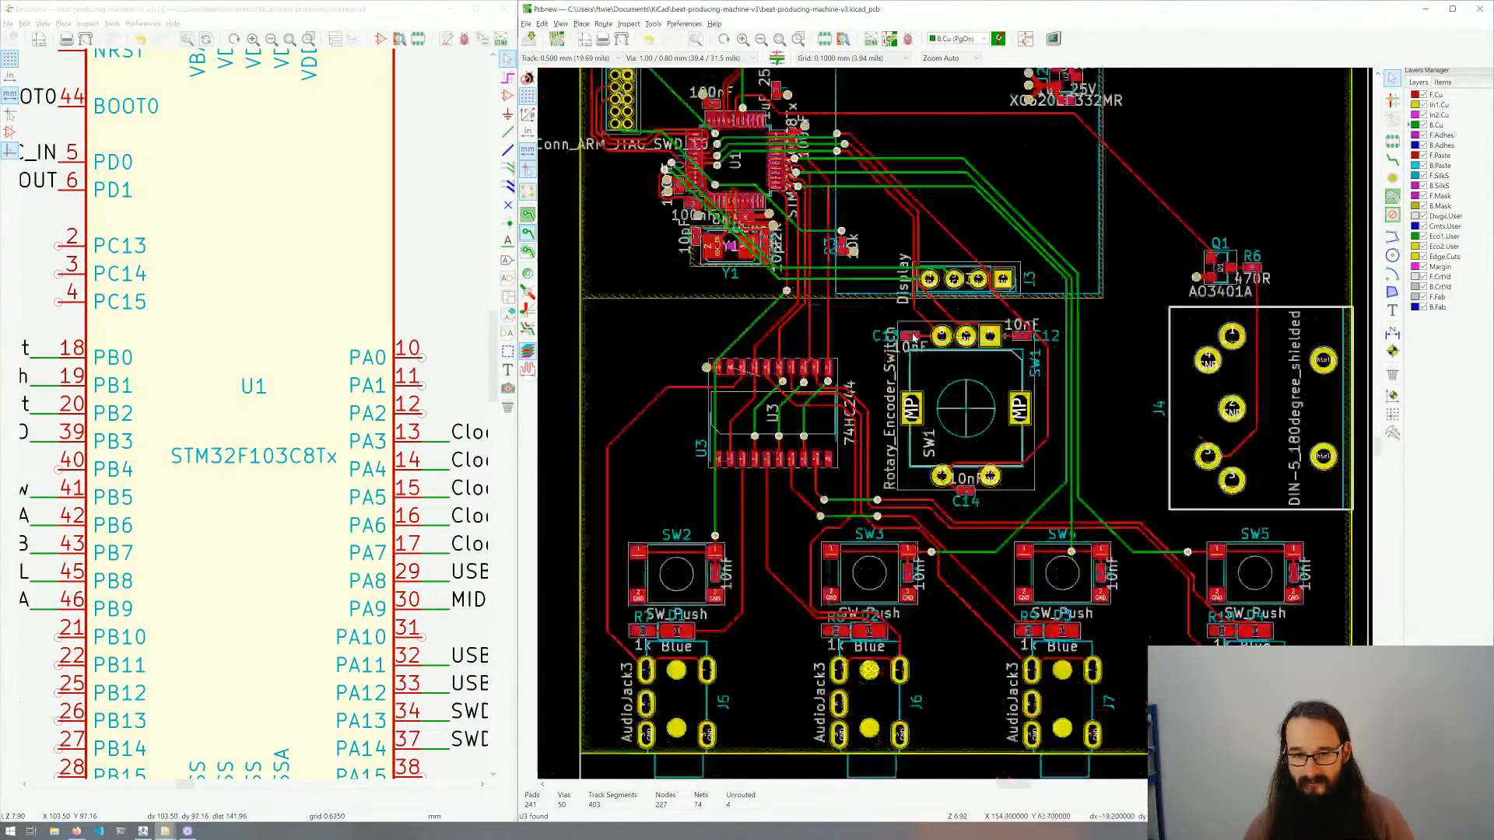
scroll(957, 428, "up", 4)
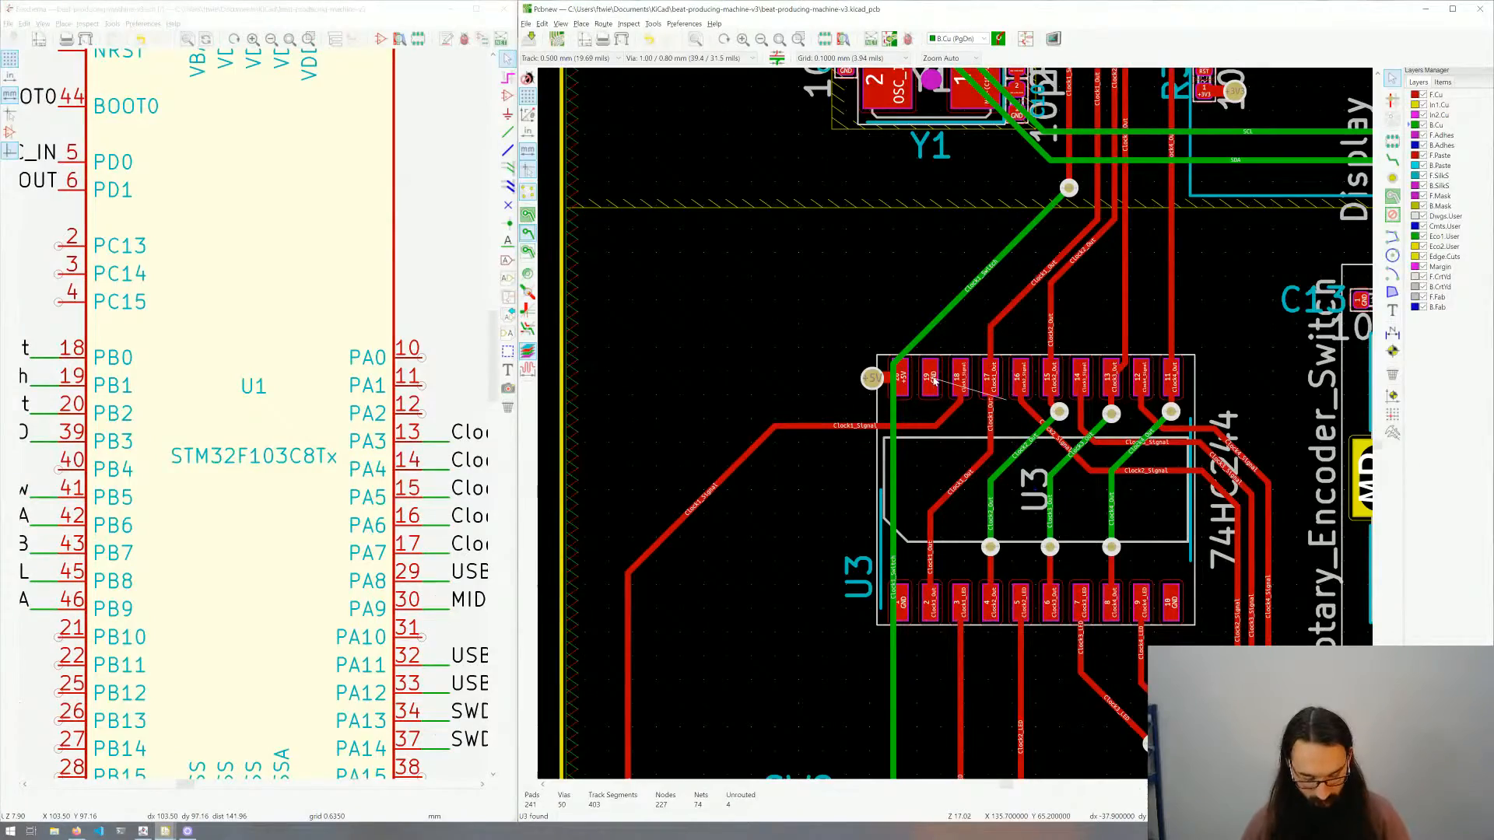
key("x")
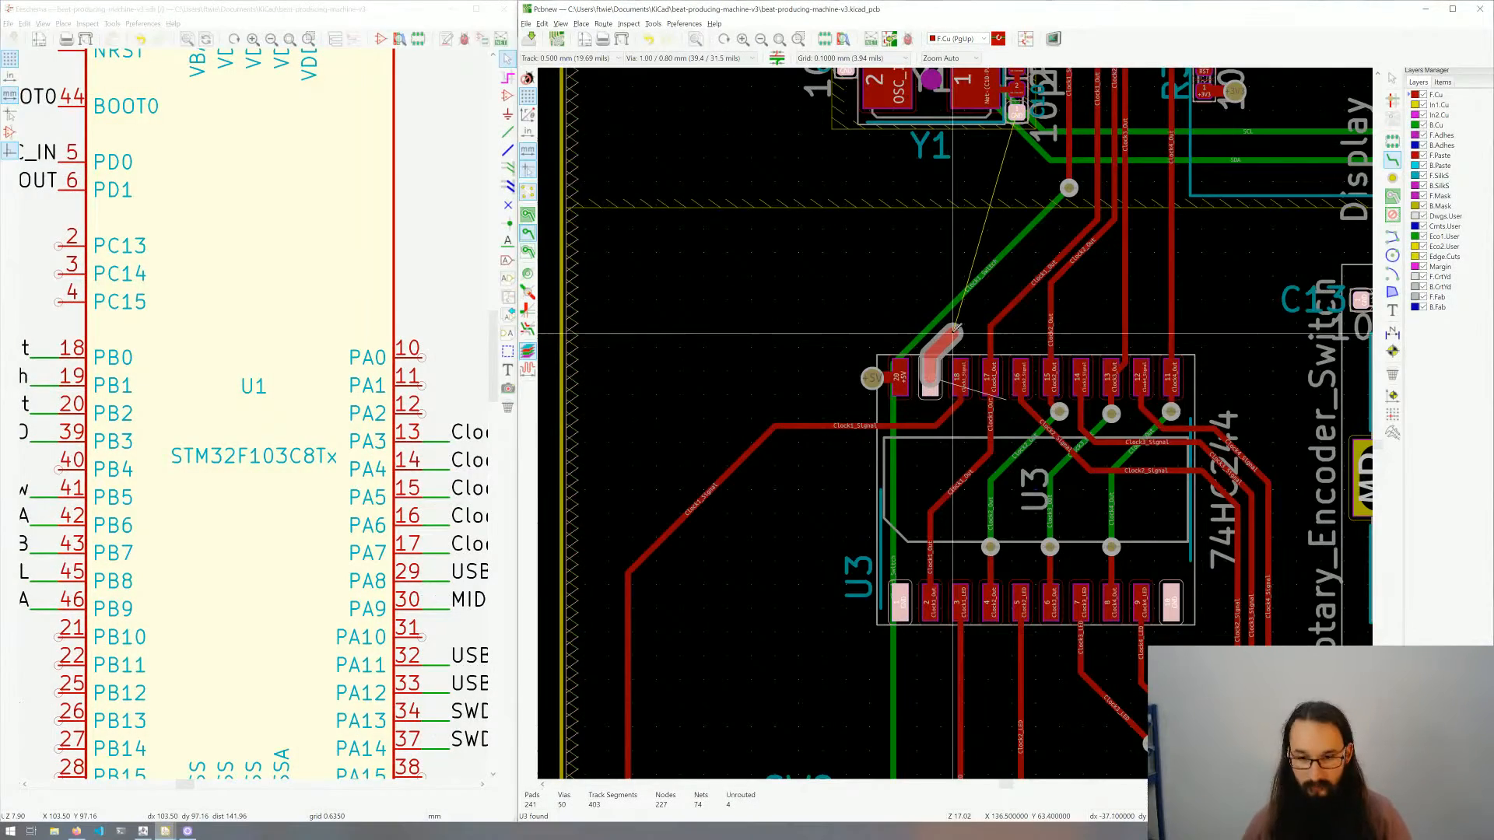
key("v")
left_click(956, 333)
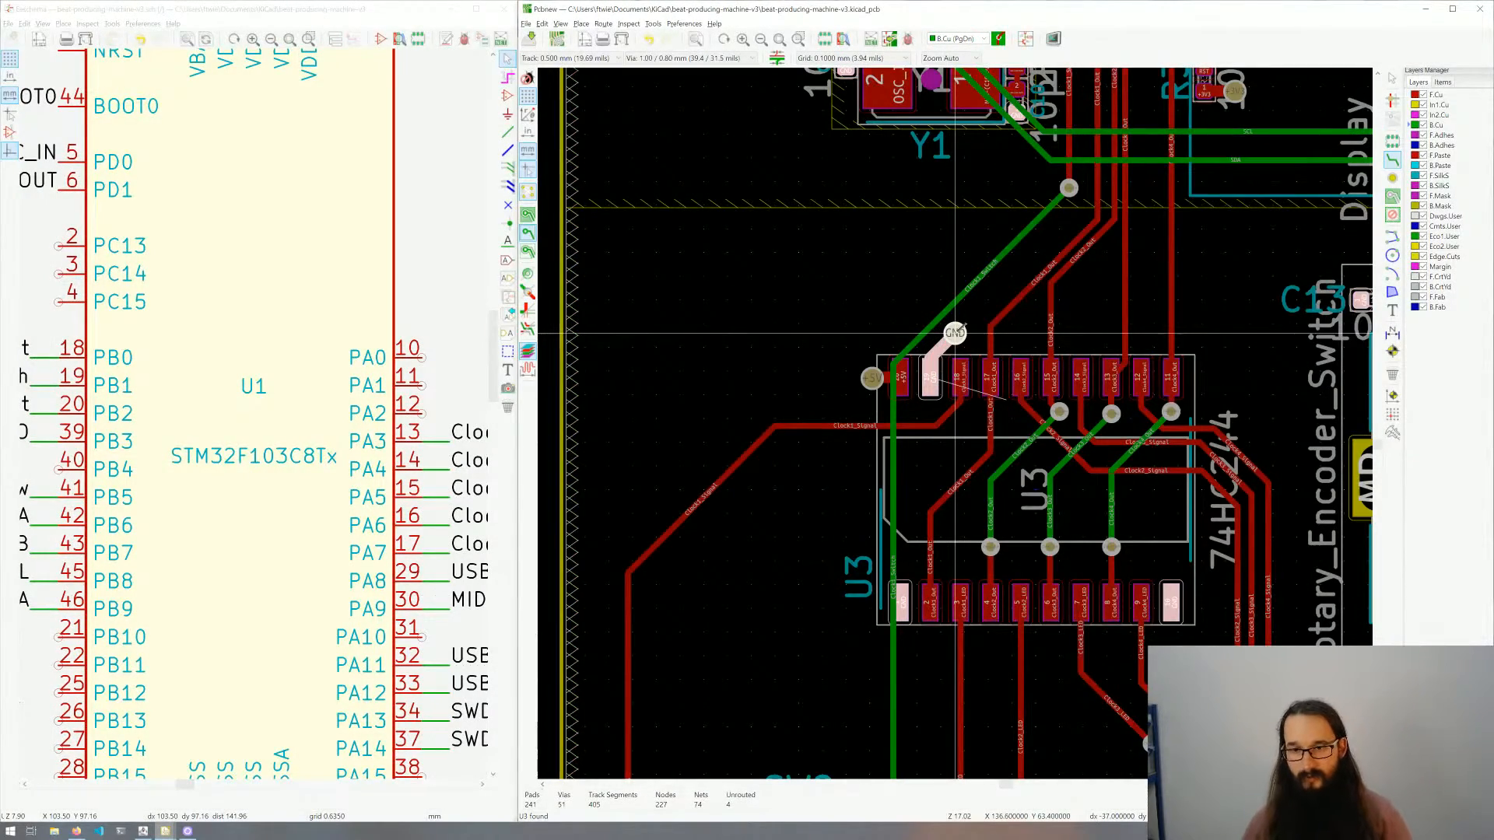
key("Escape")
key("Escape")
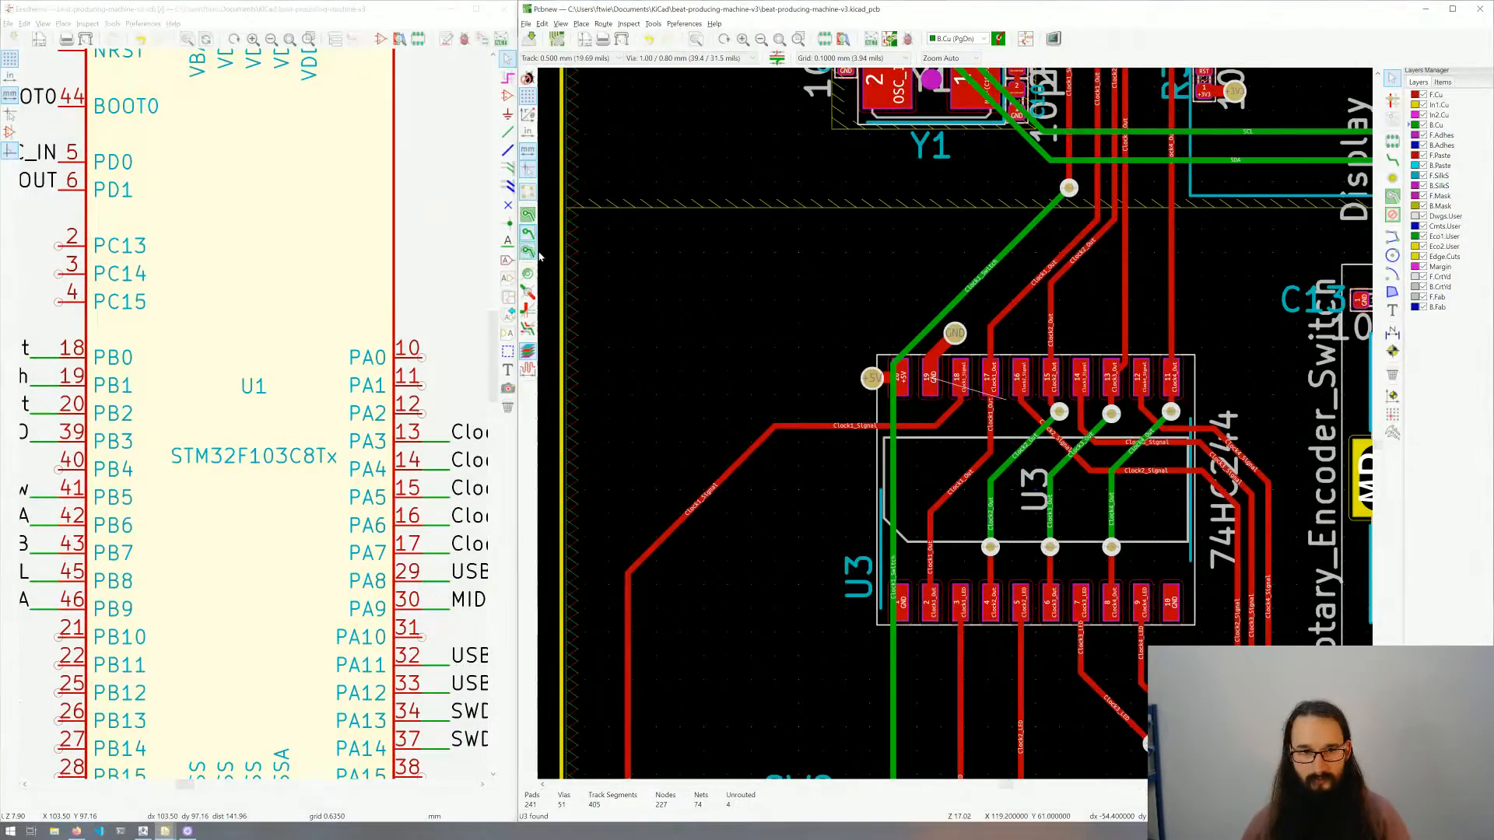
Step: Display the filled copper zones with F.Cu as the active layer and examine the pour around U3's pads and the switches
left_click(528, 214)
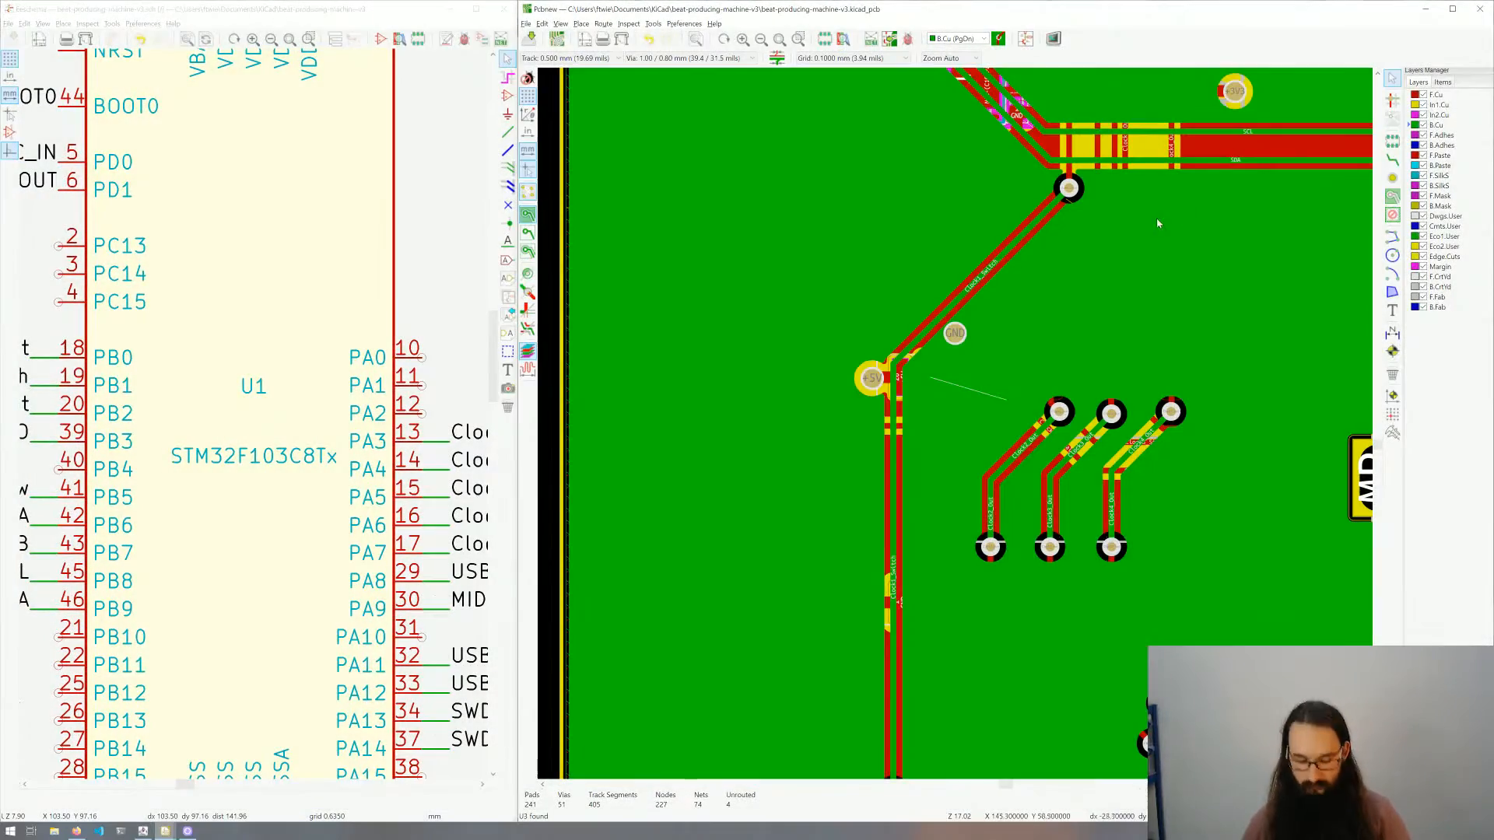
key("Page_Up")
scroll(957, 428, "down", 3)
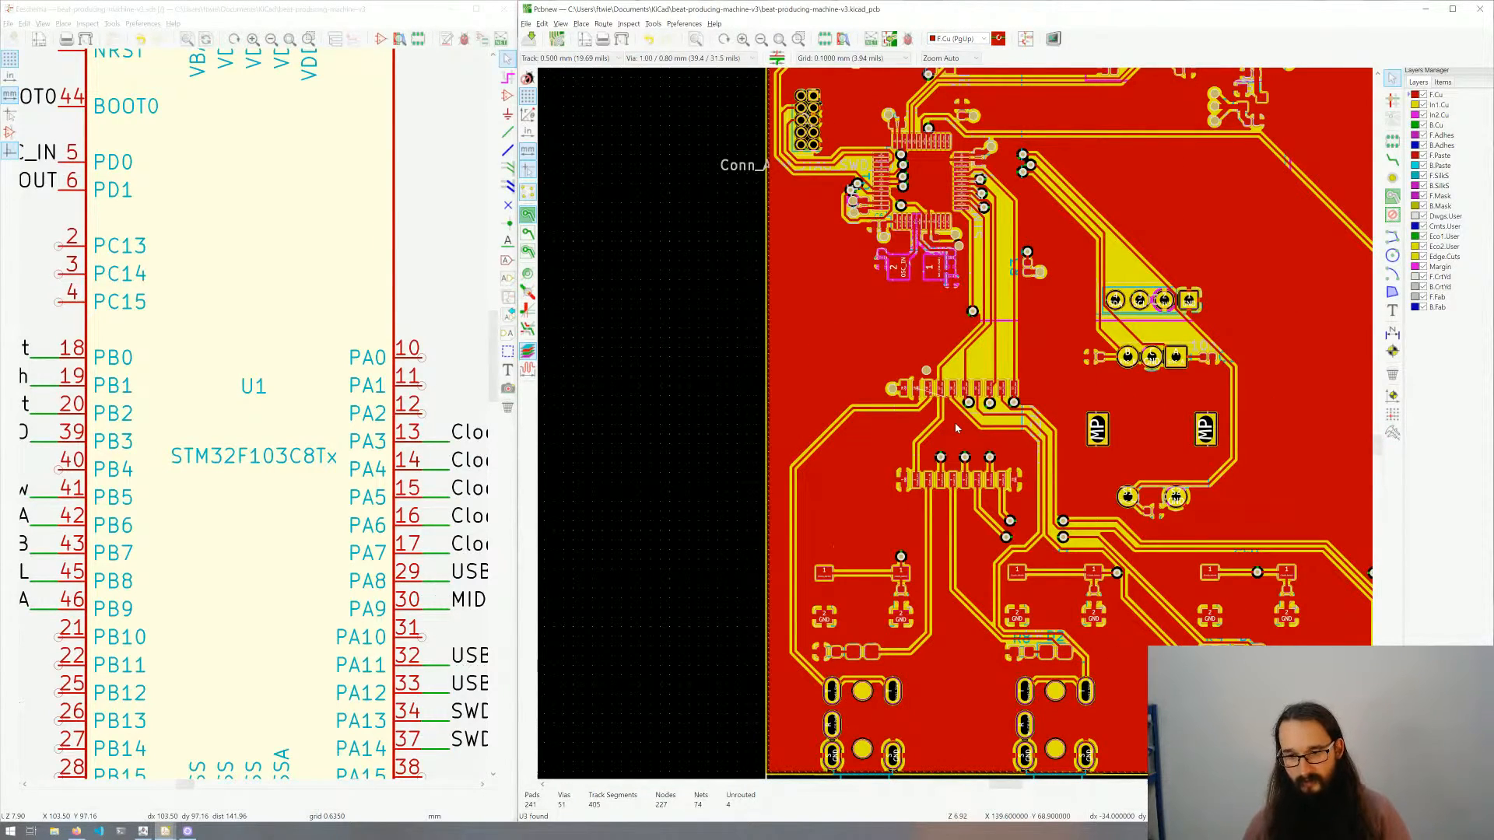
scroll(955, 423, "up", 3)
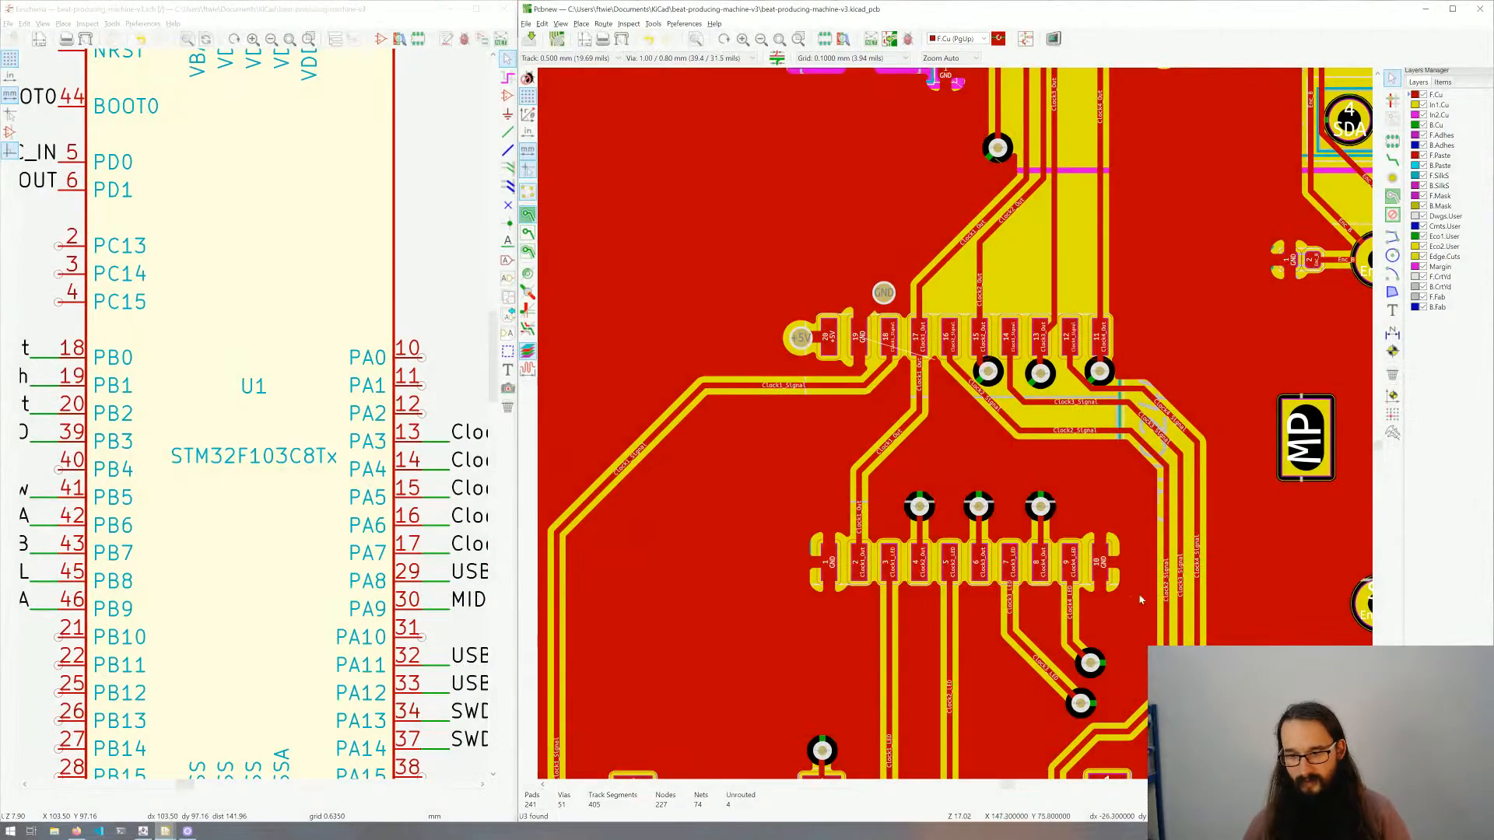
scroll(1105, 657, "down", 3, "shift")
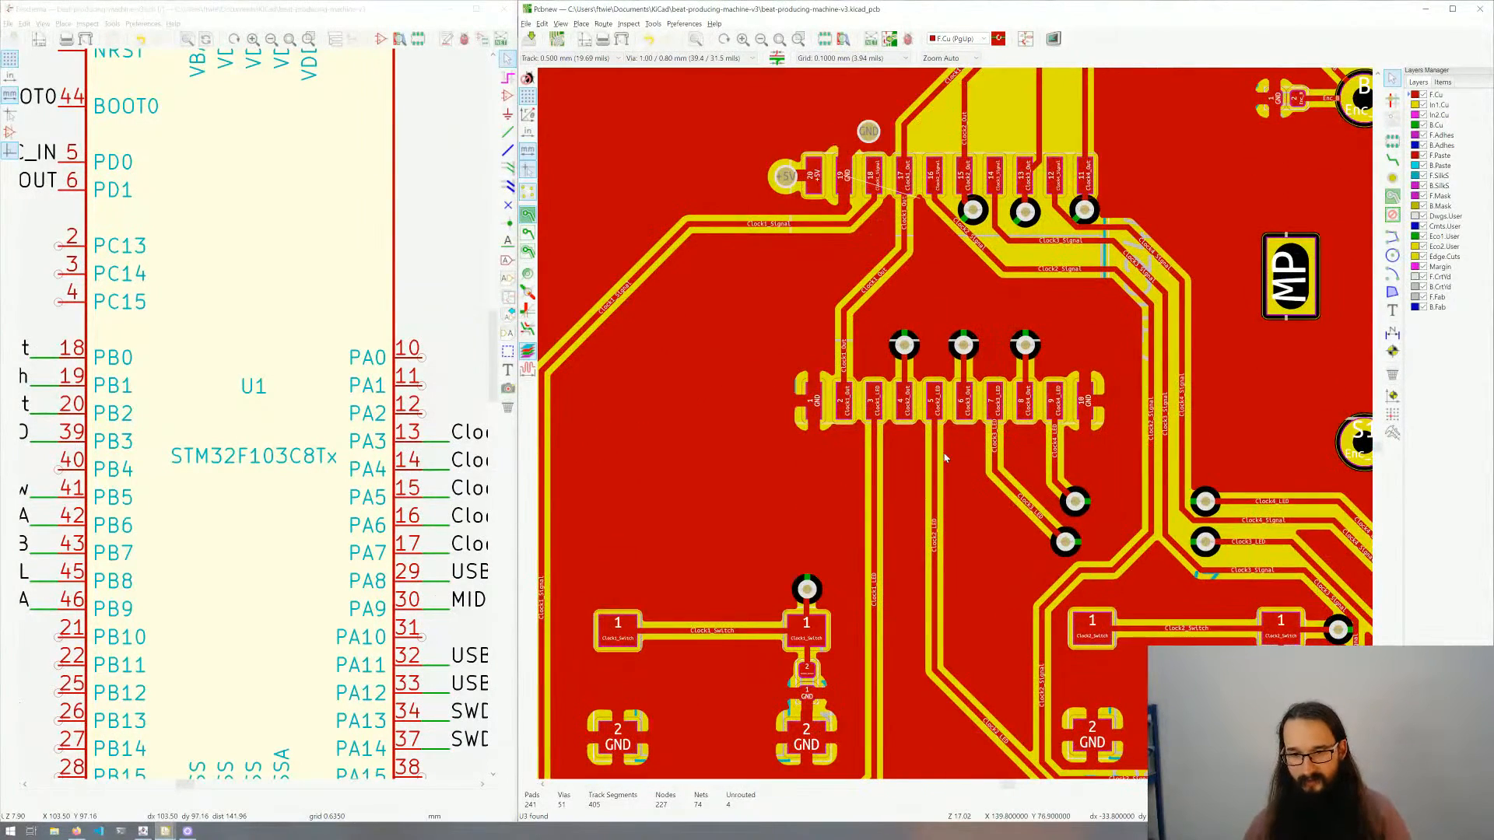
middle_click_drag(1005, 606, 978, 534)
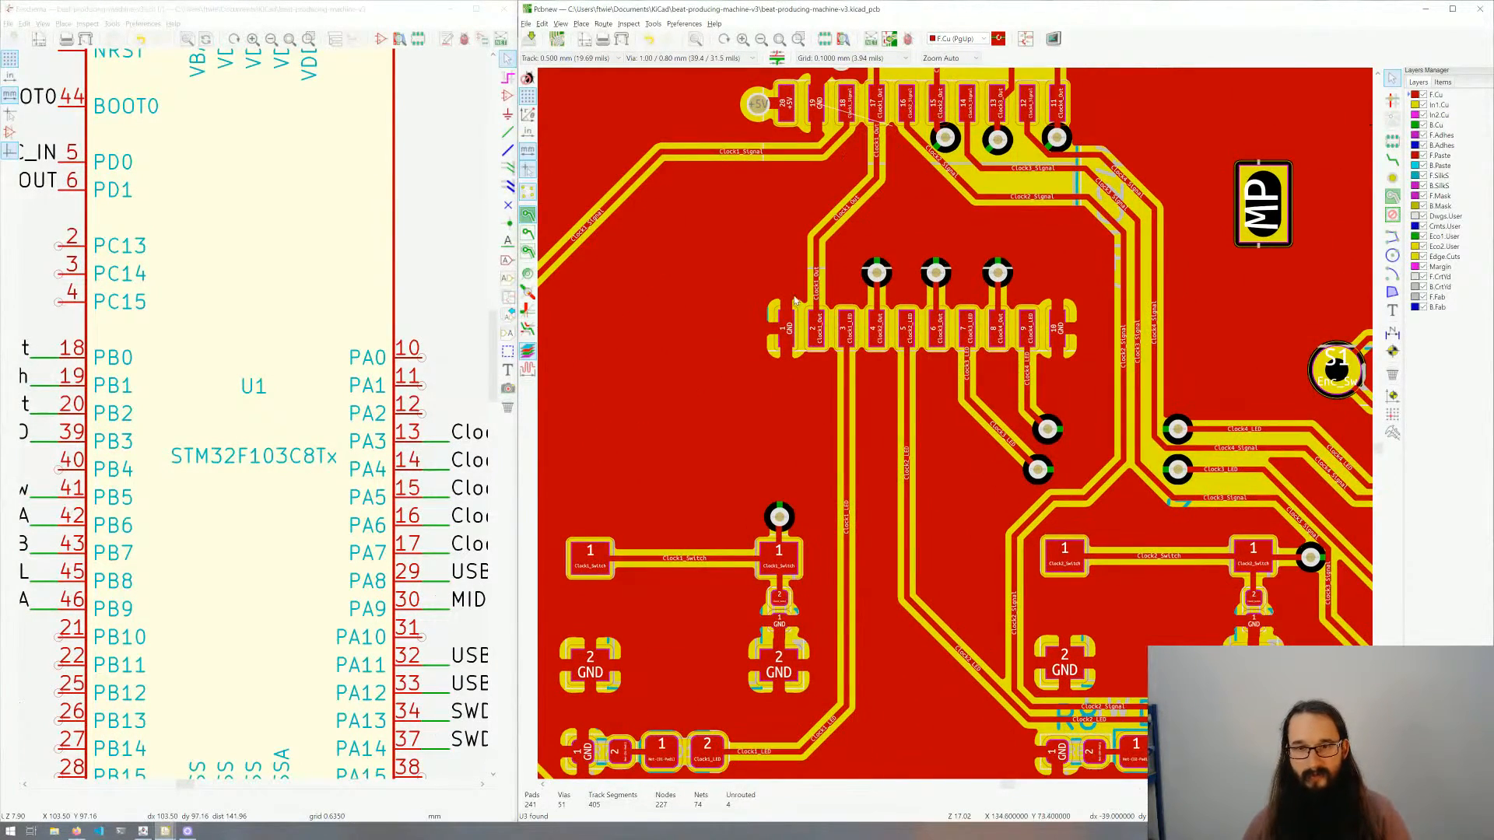
middle_click_drag(877, 143, 894, 284)
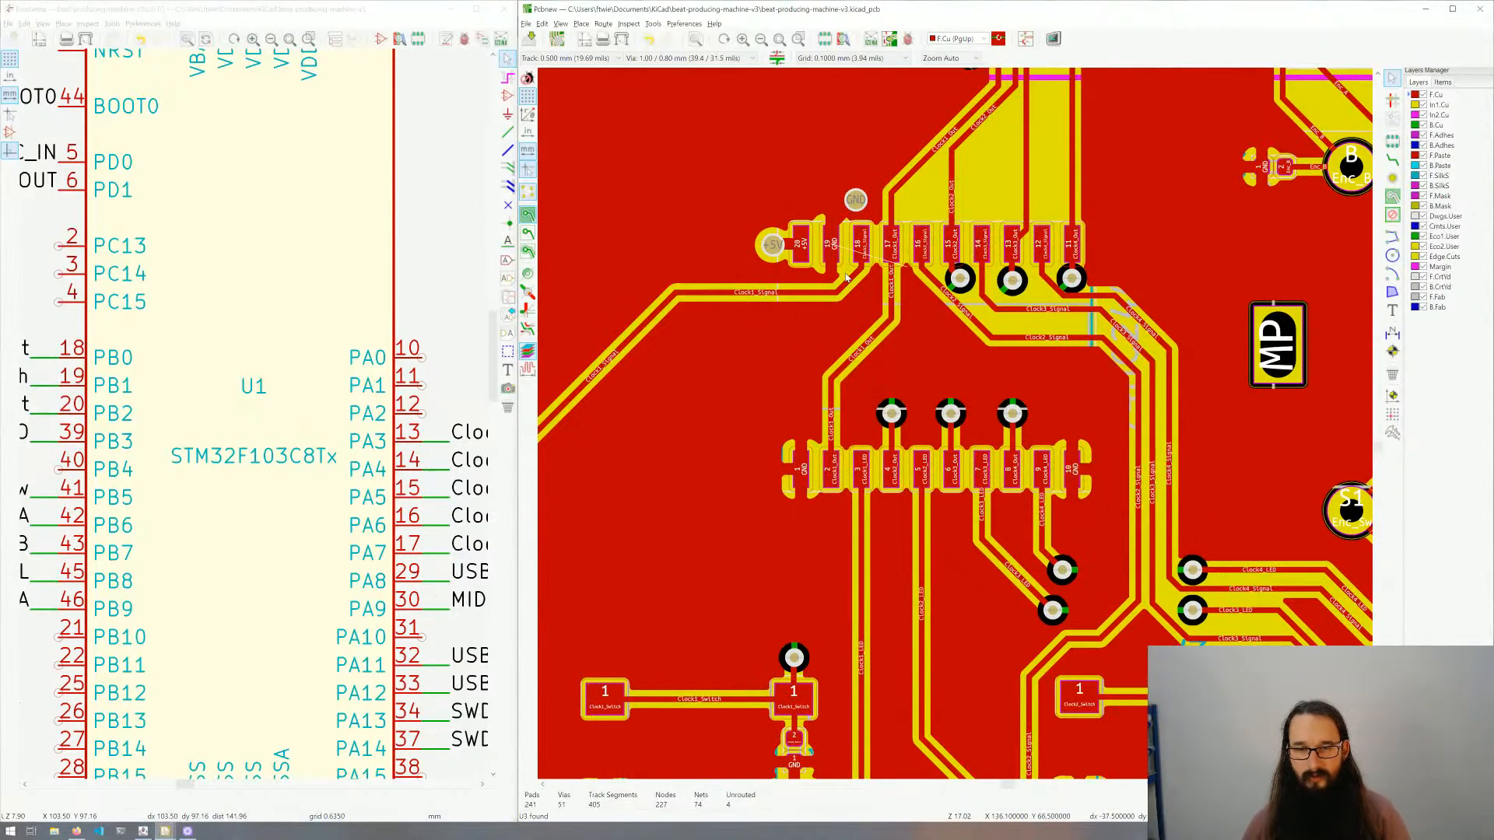
Step: Hide the zone fills and delete the GND via above U3 pad 19 together with its short track
left_click(532, 231)
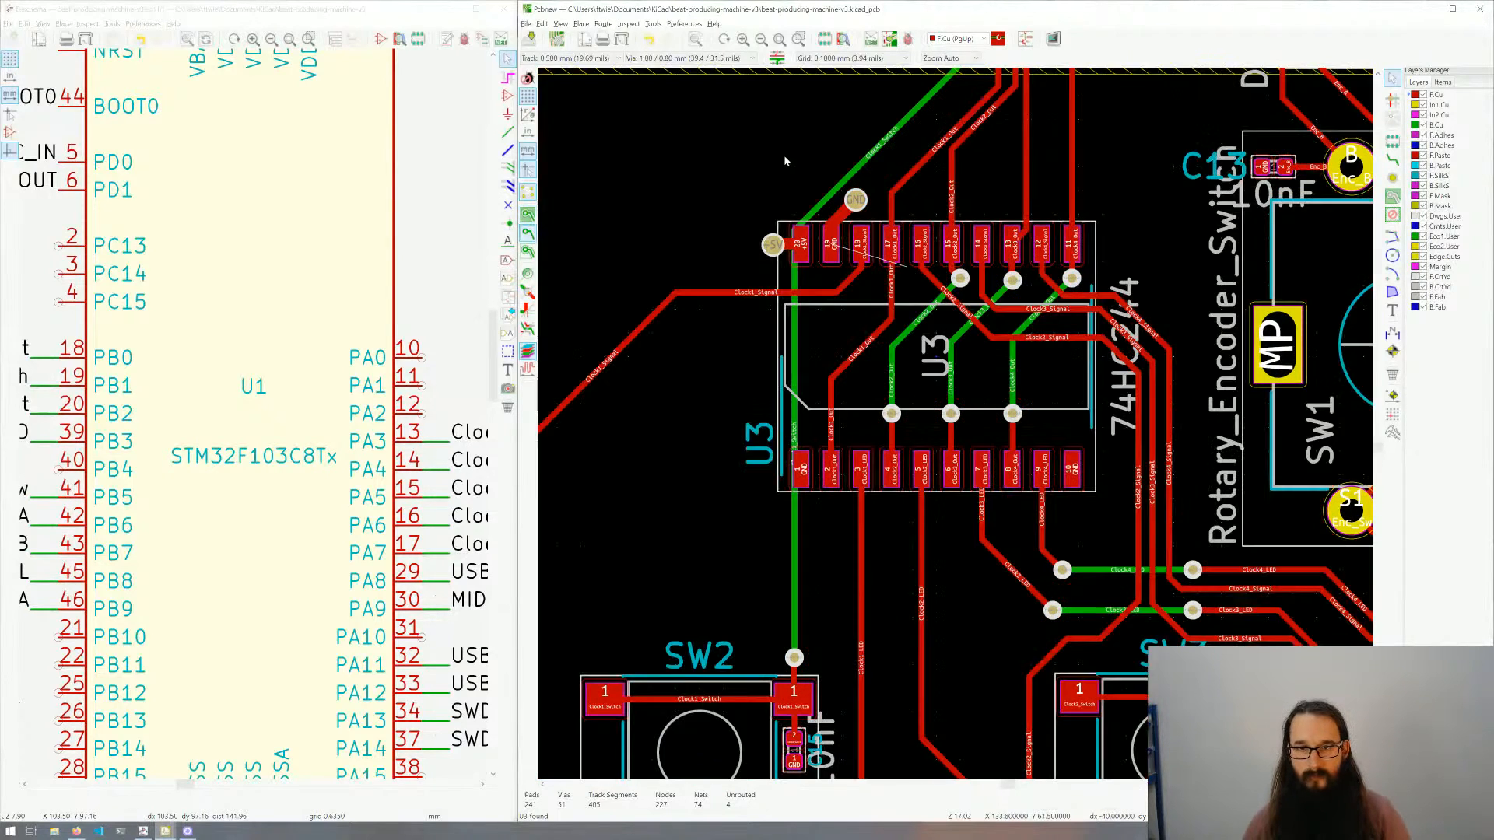
key("Delete")
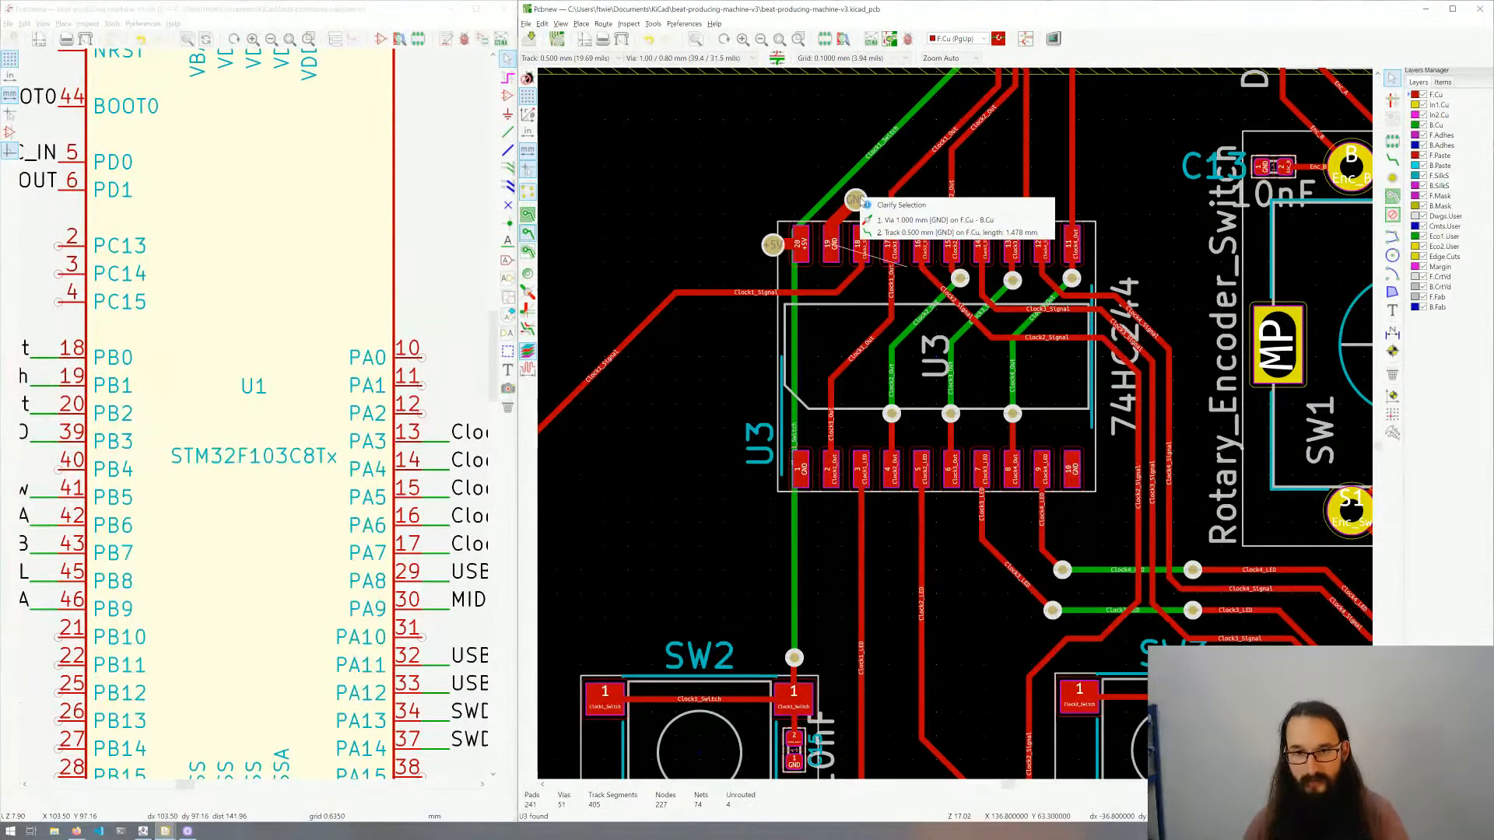
left_click(876, 221)
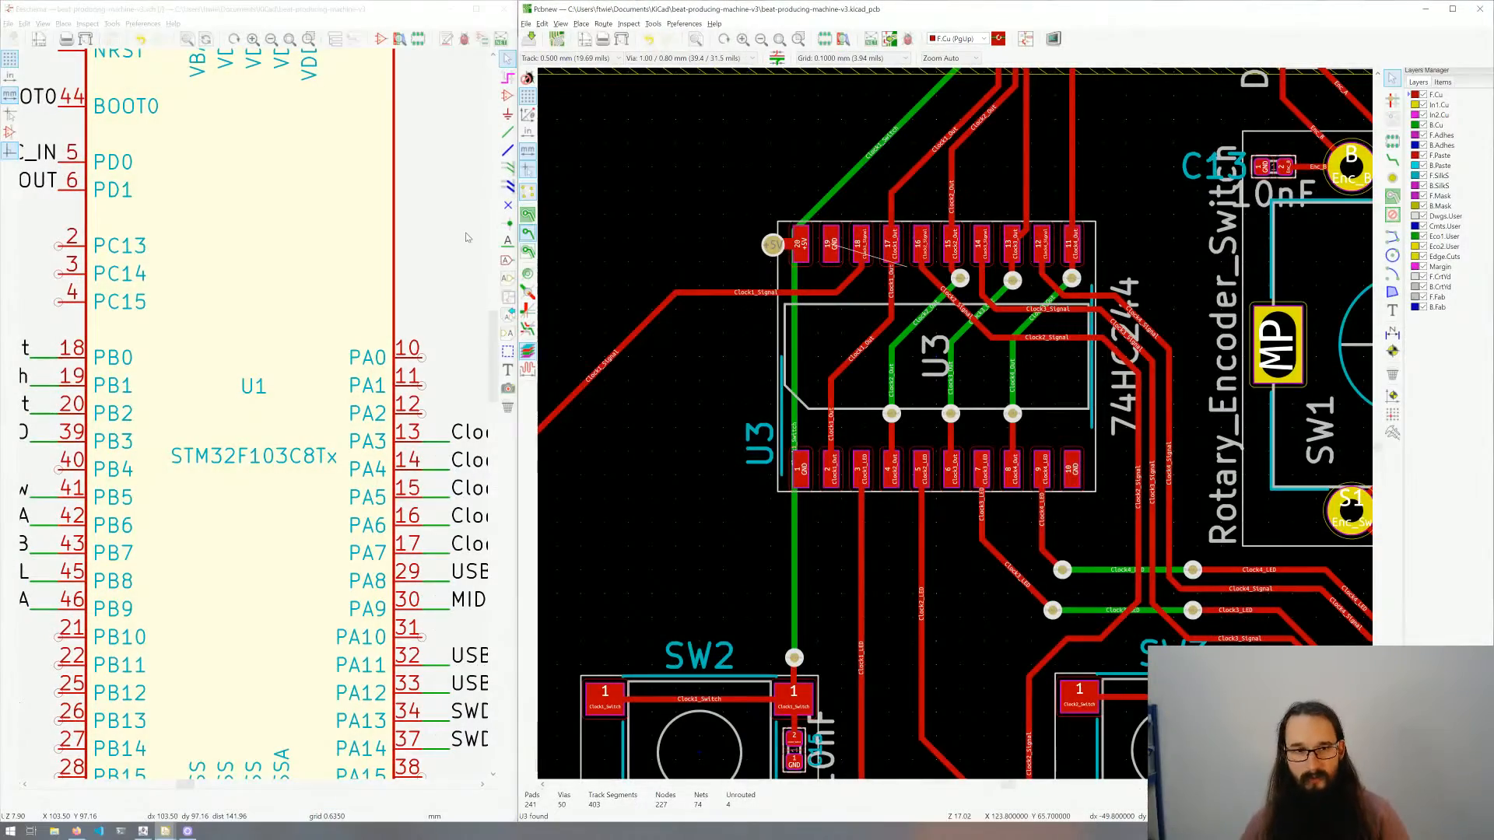
Step: With zone fills shown, place a block of six 0.80/0.40 mm GND stitching vias below U3, two columns by three rows spaced 1 mm
left_click(525, 219)
middle_click_drag(577, 144, 538, 66)
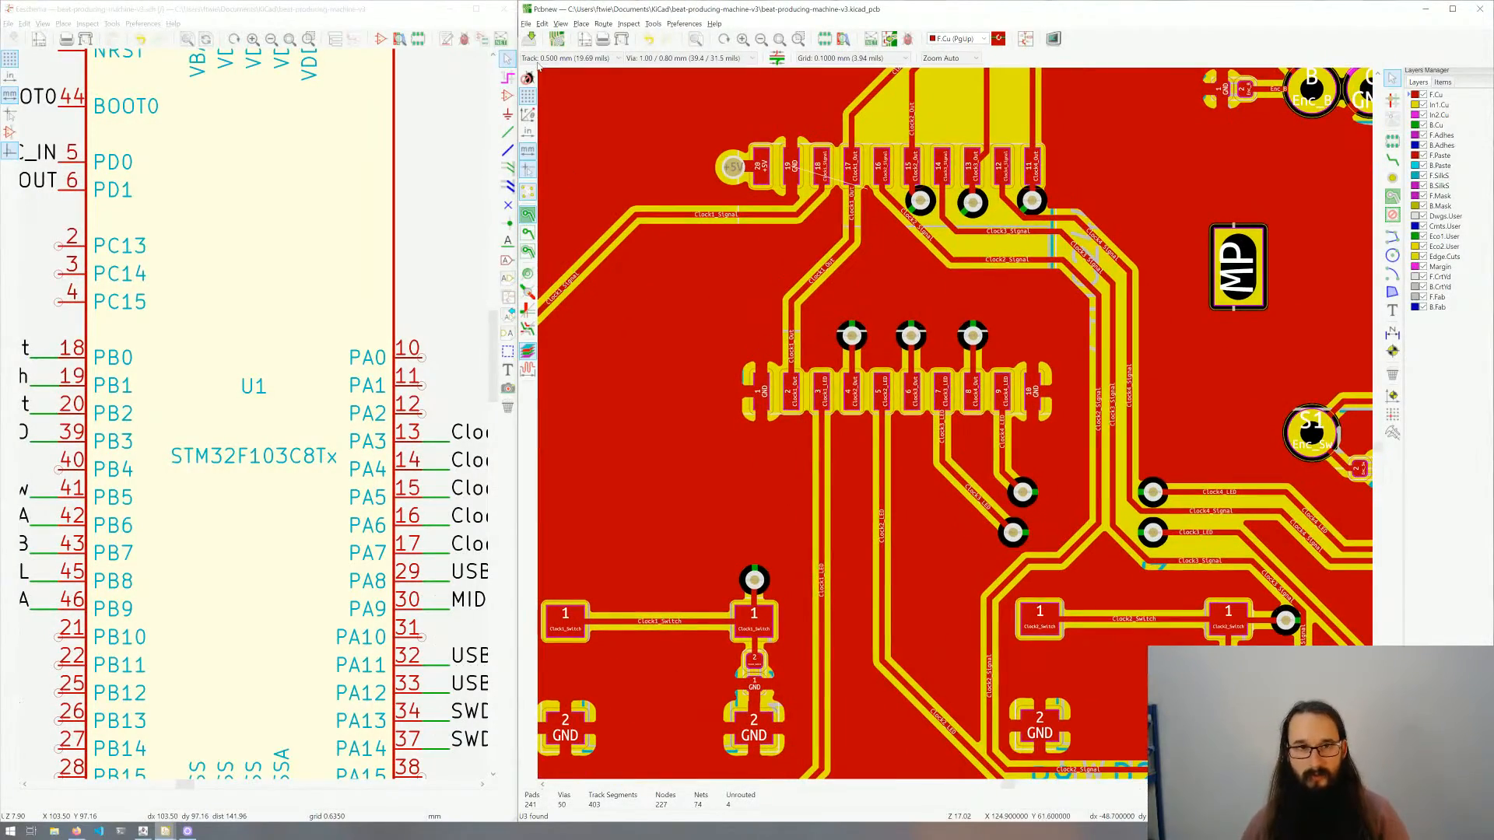
left_click(710, 56)
left_click(677, 78)
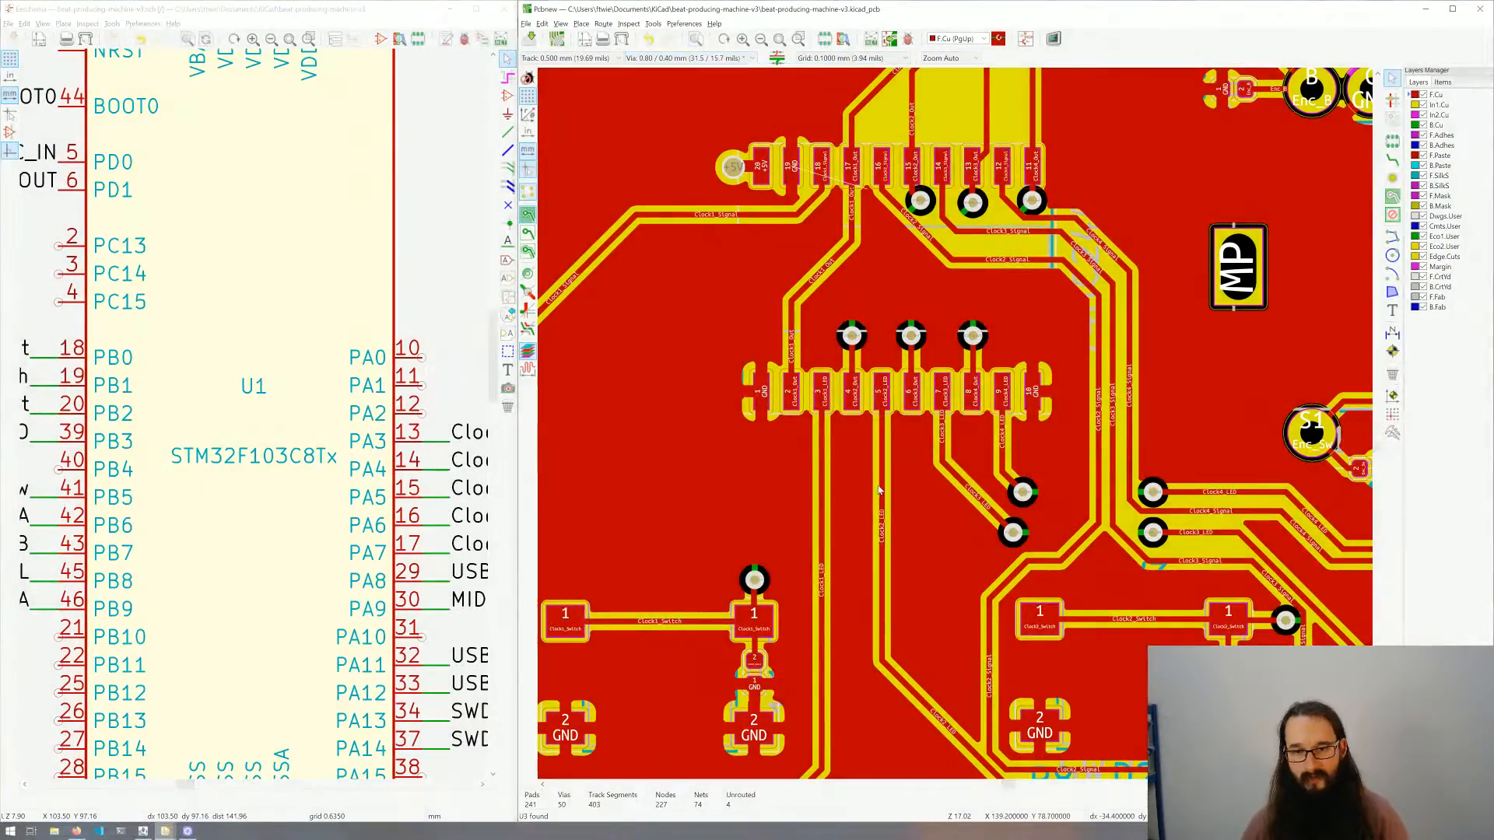
key("ctrl+shift+v")
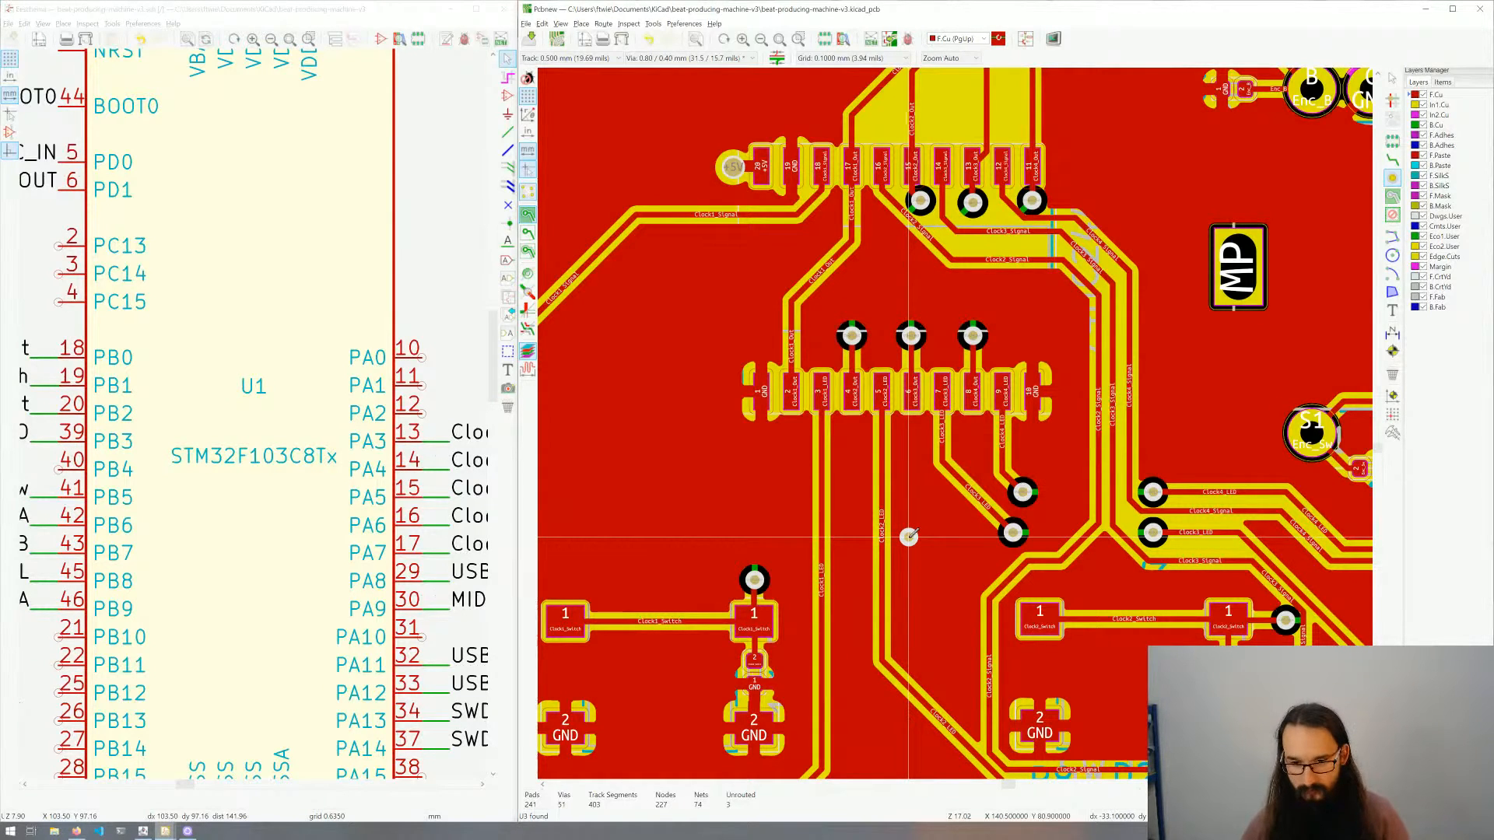
left_click(909, 537)
left_click(909, 560)
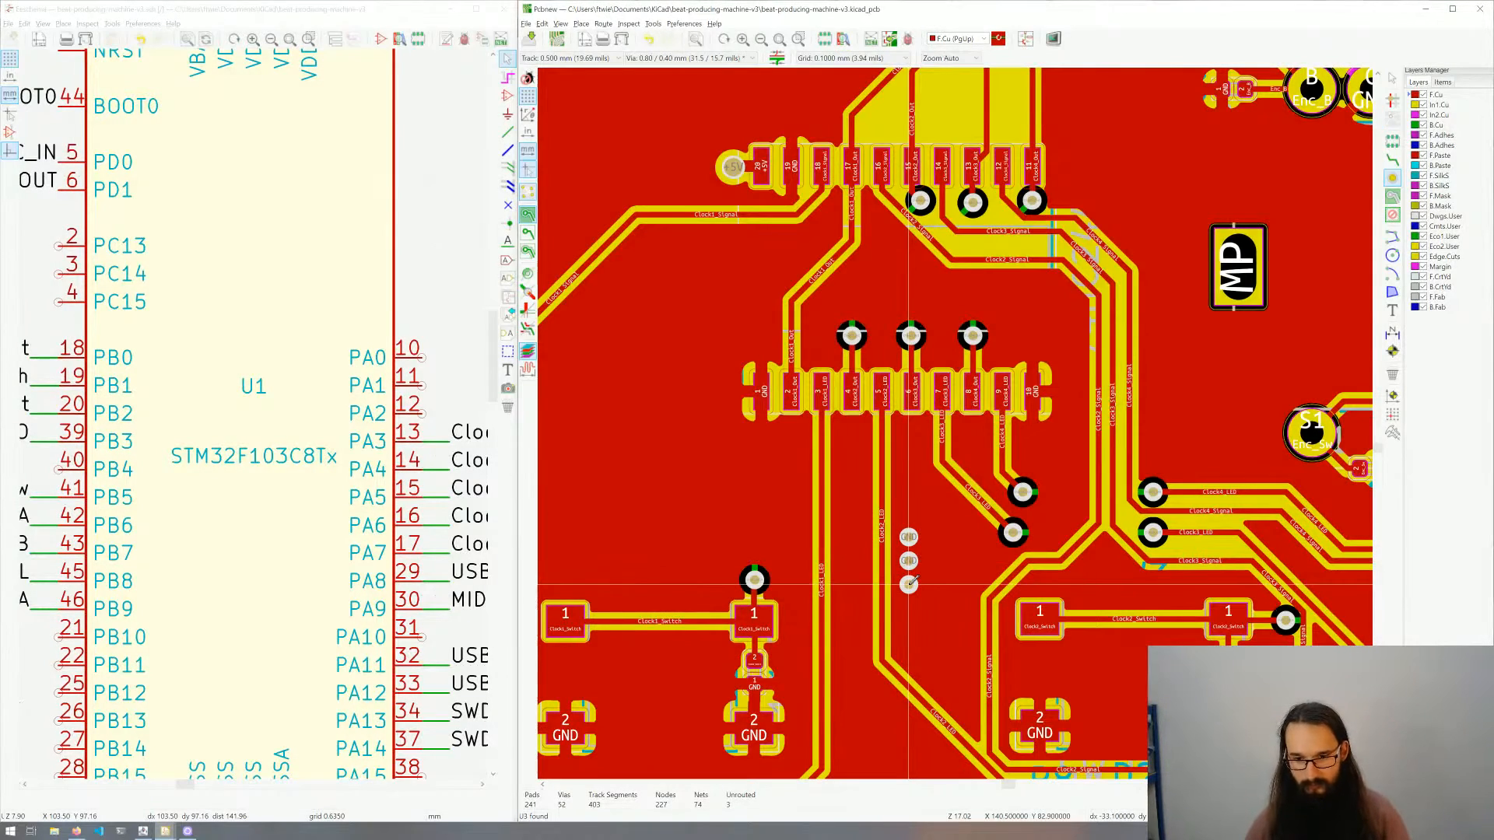
left_click(932, 561)
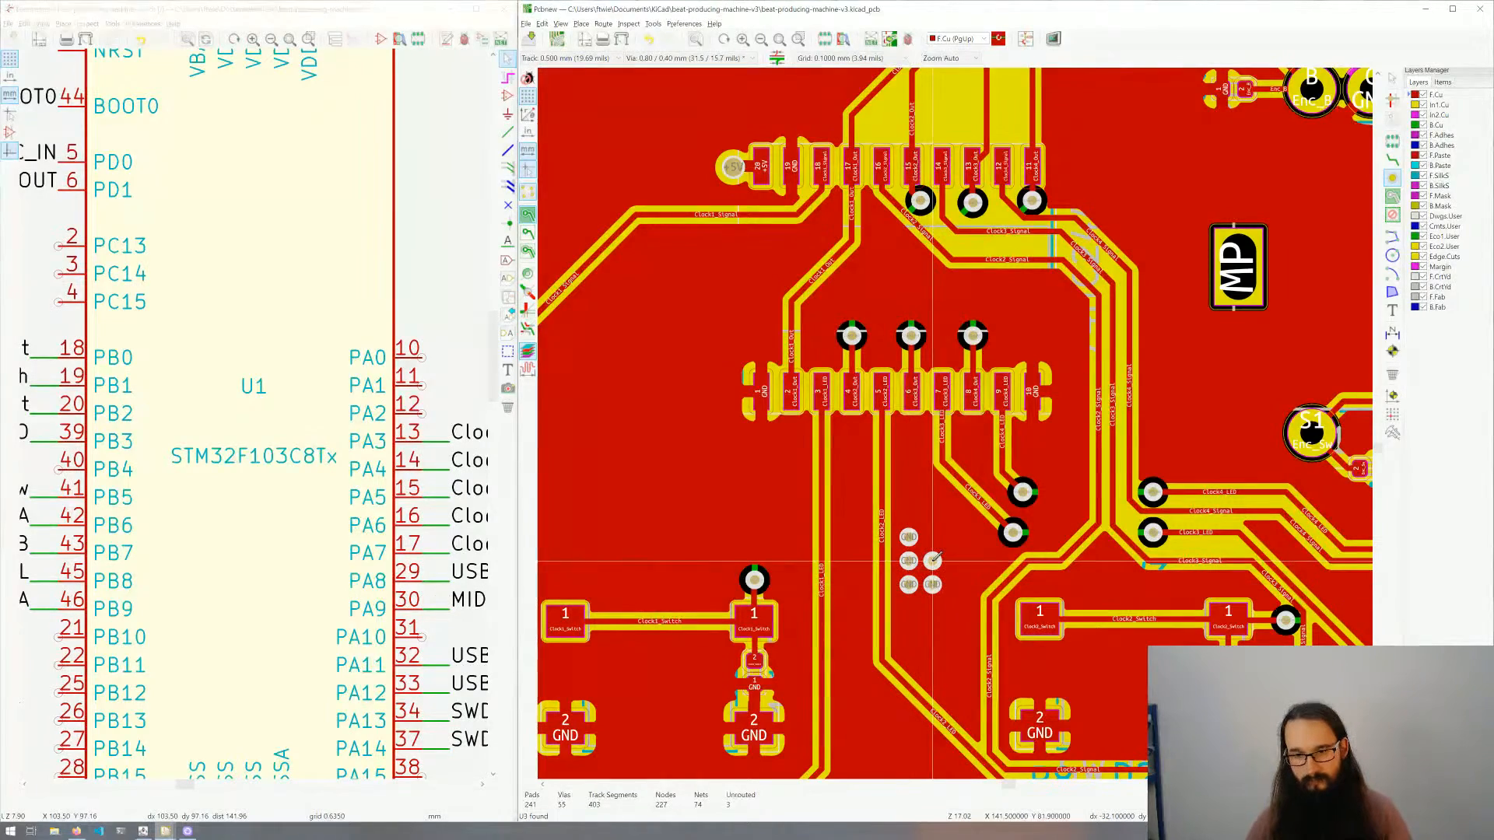
left_click(932, 536)
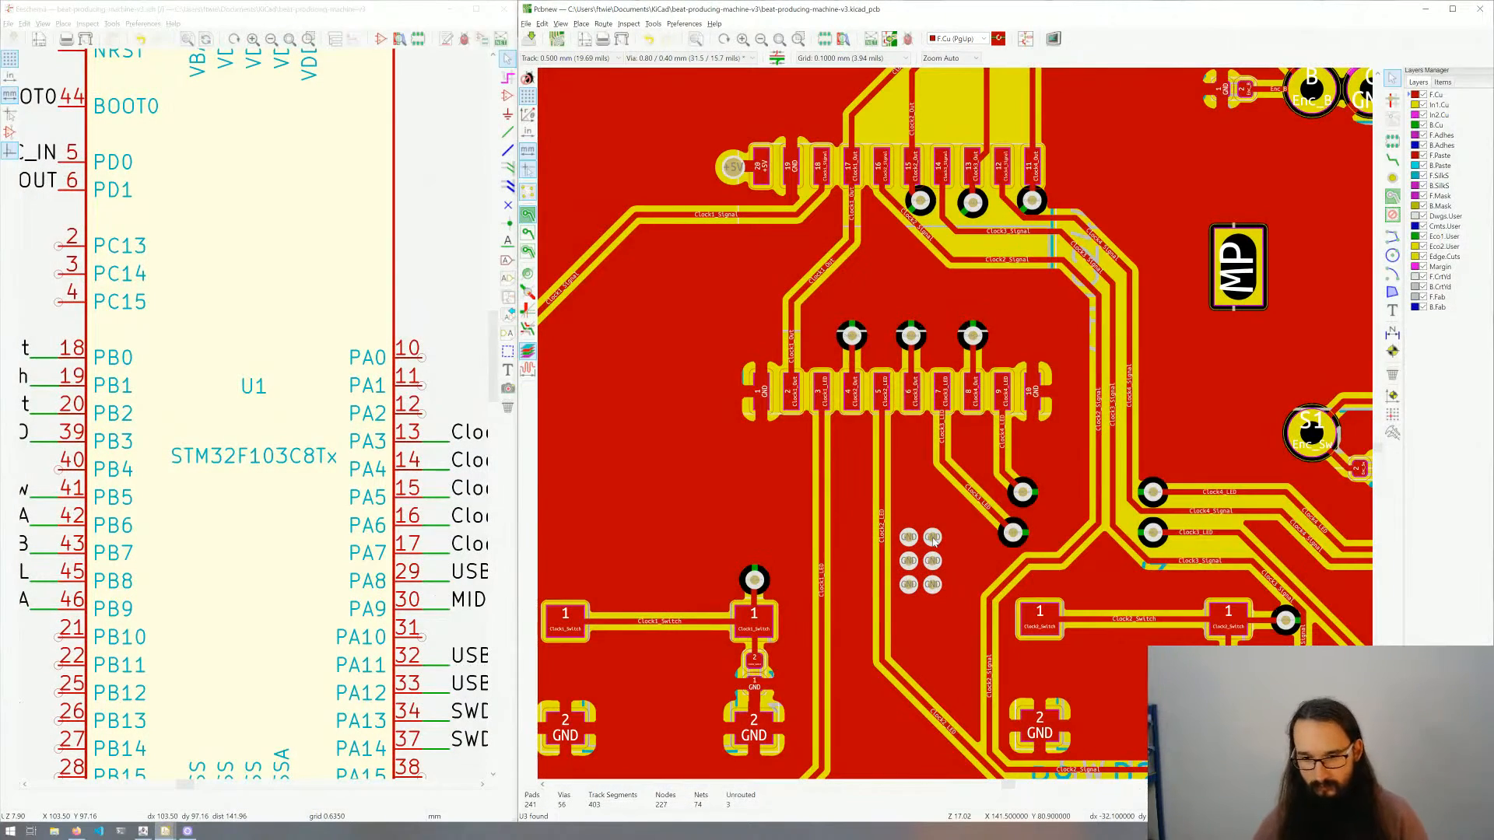
key("ctrl+s")
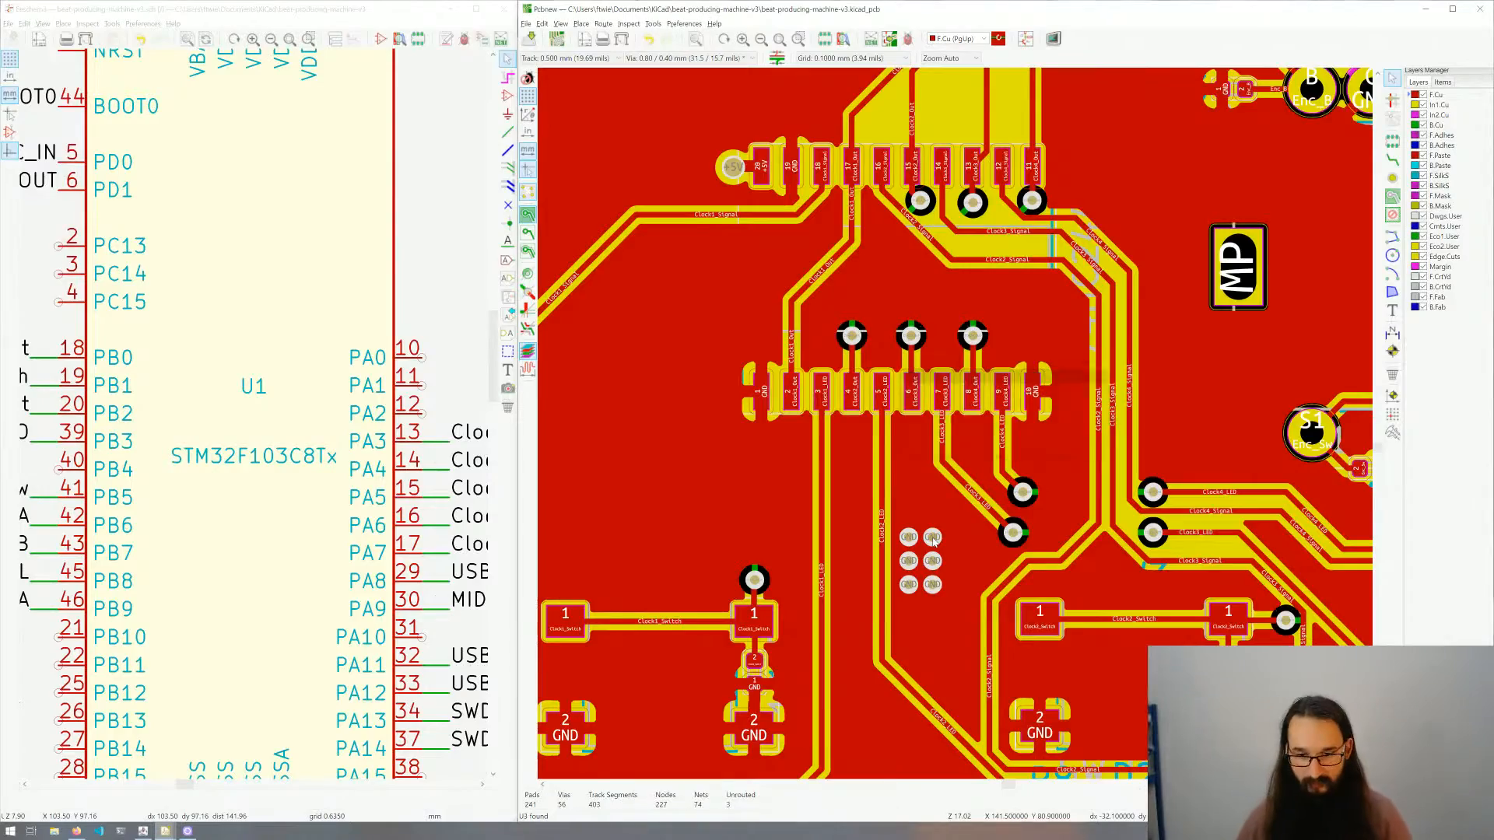
Step: Unfill all copper zones on the board and save the PCB file
scroll(934, 543, "down", 5)
middle_click_drag(956, 427, 939, 462)
middle_click_drag(992, 334, 984, 443)
key("ctrl+b")
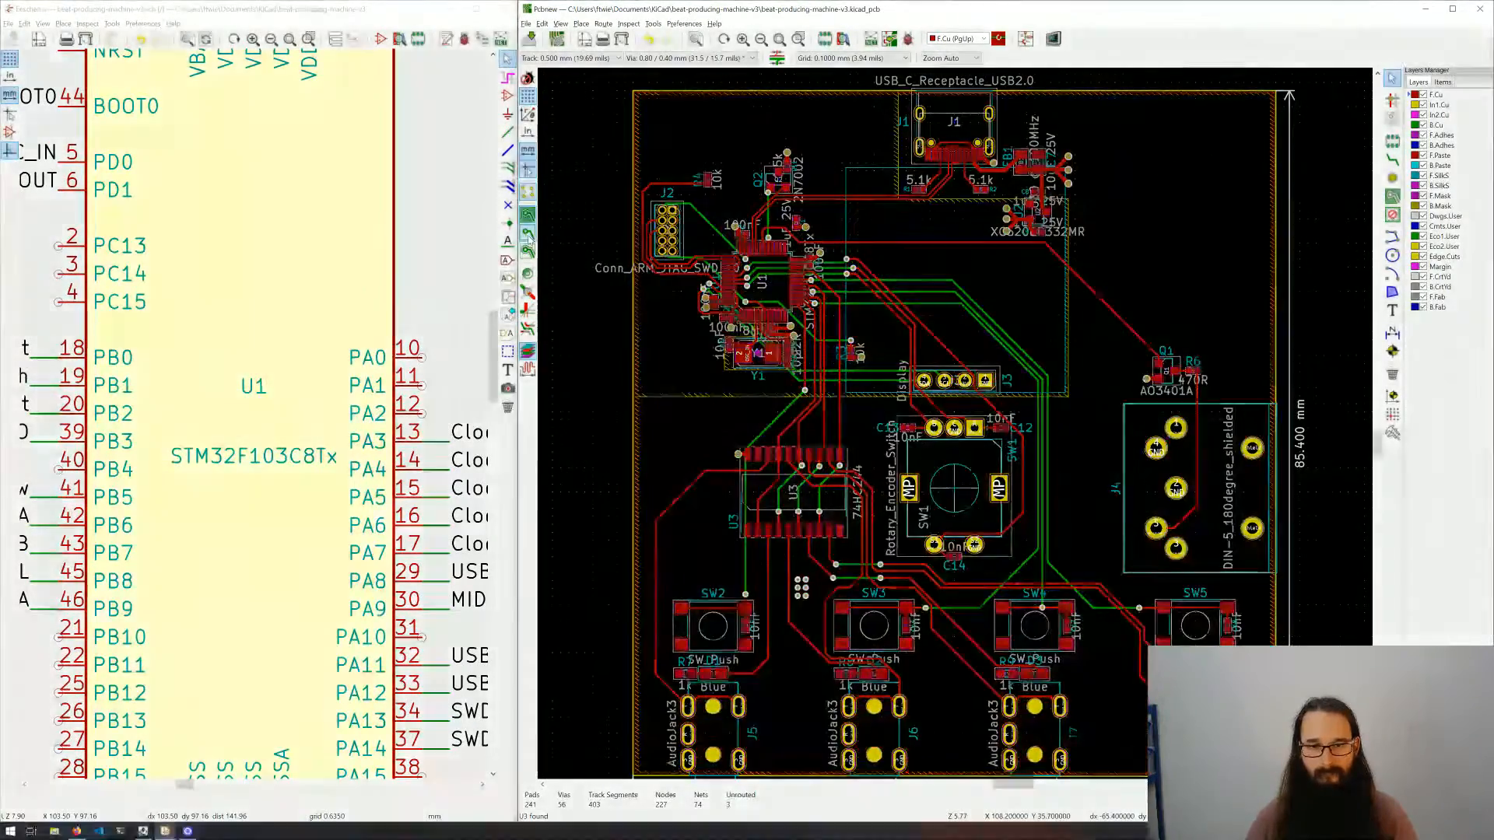
middle_click_drag(588, 304, 621, 277)
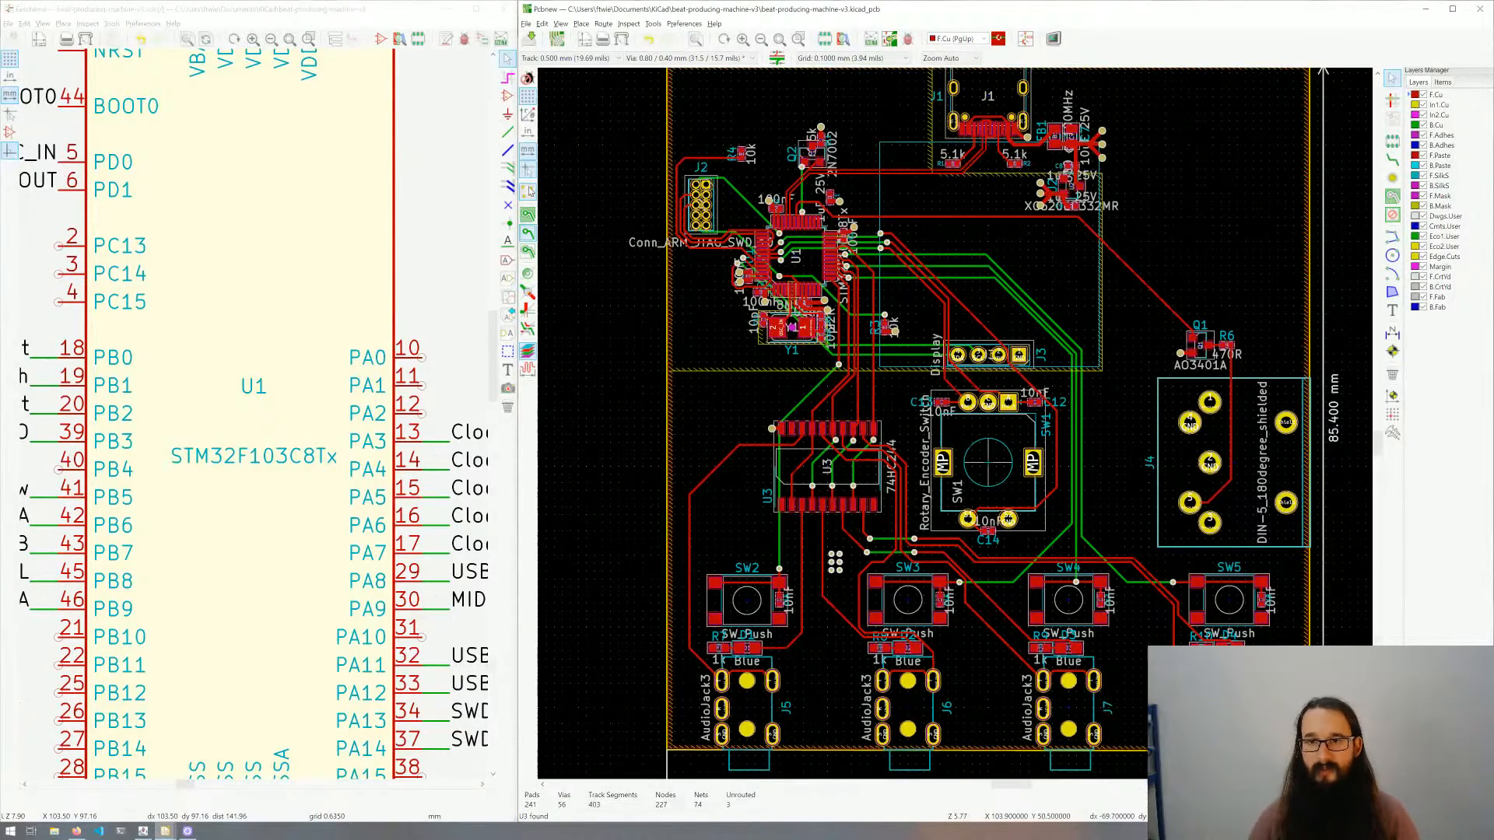
scroll(696, 153, "up", 3)
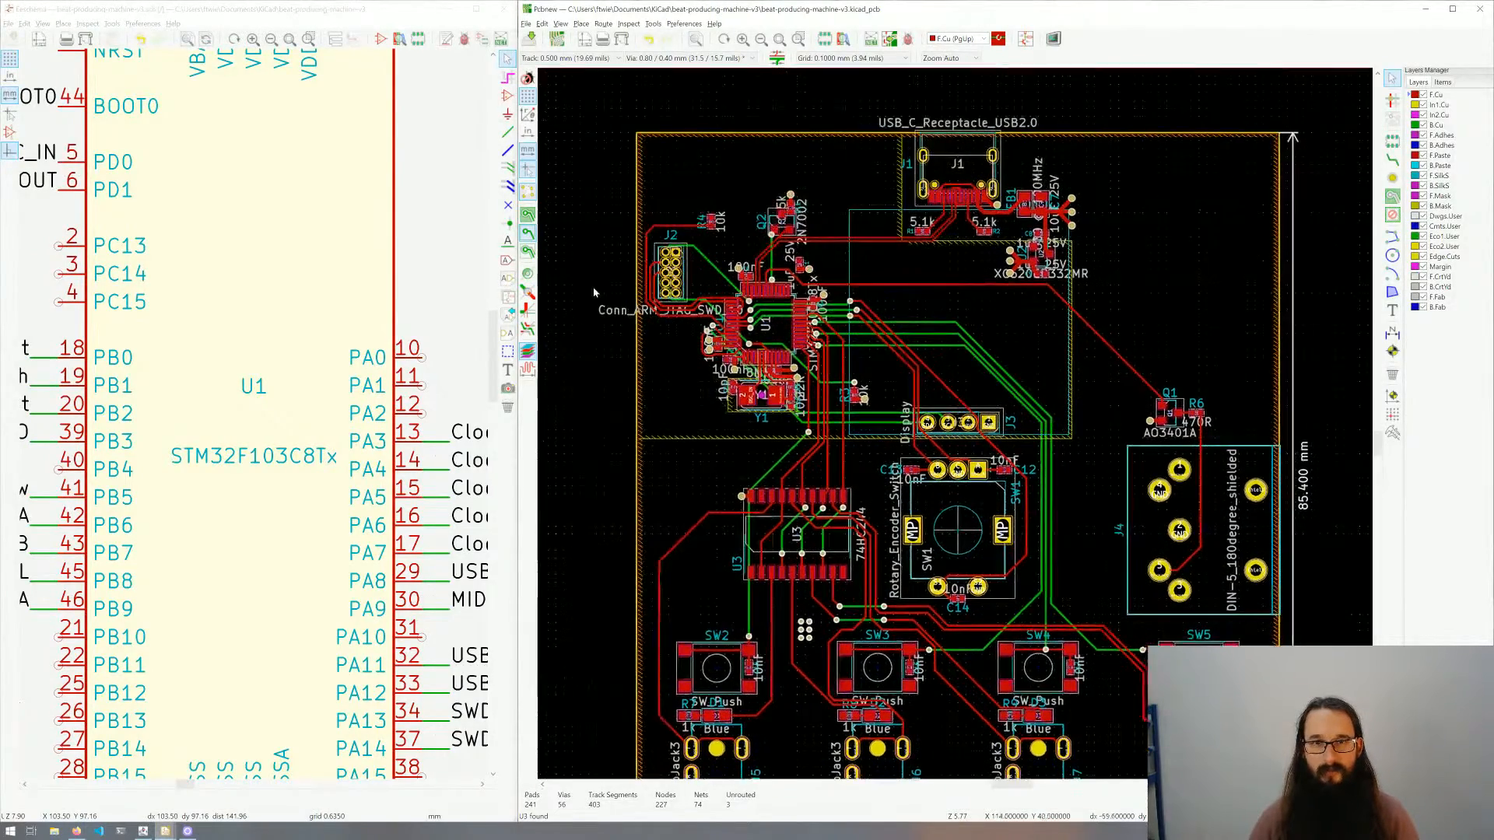
key("ctrl+s")
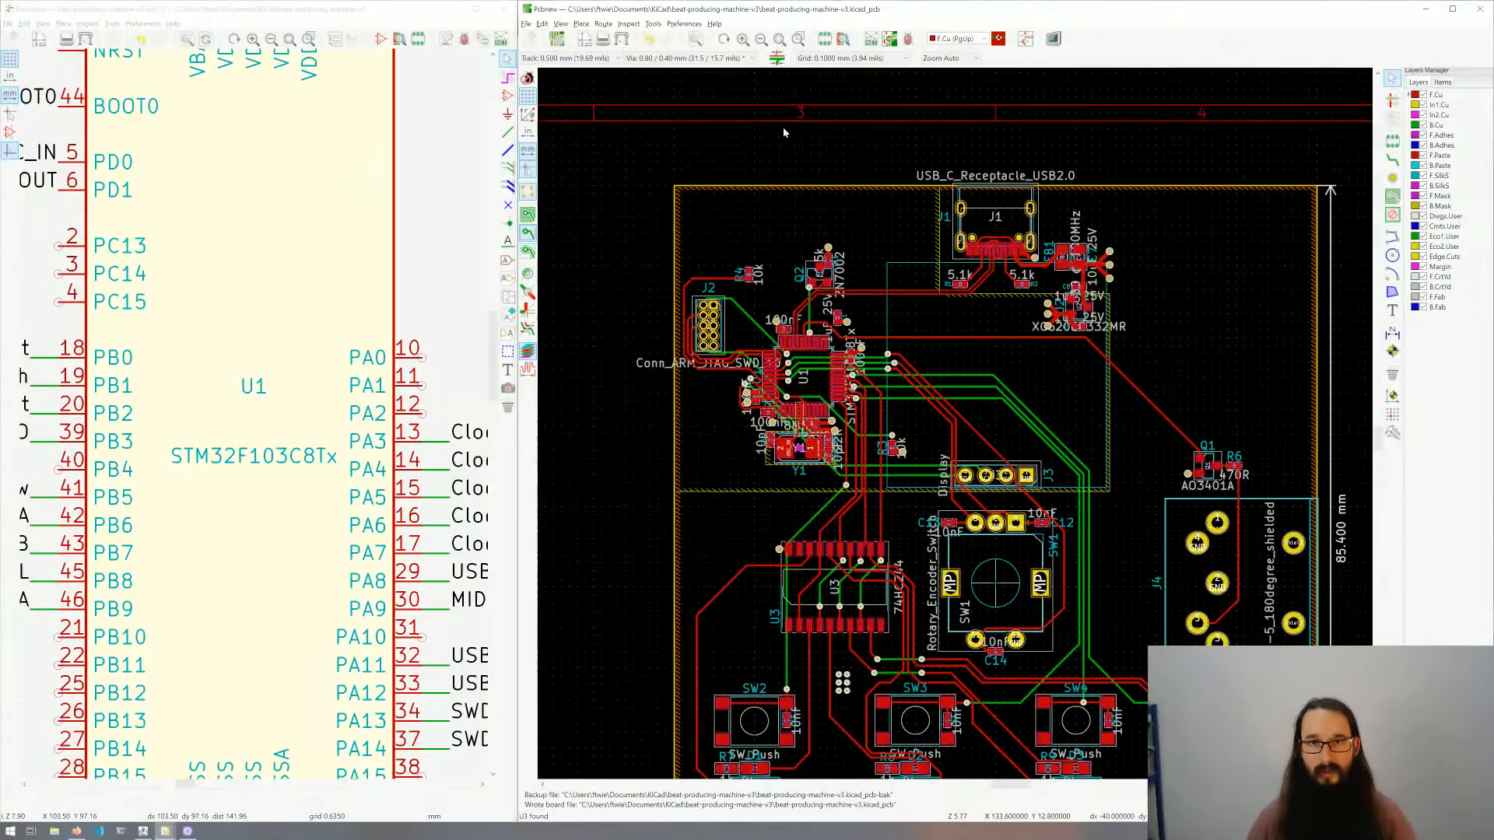
Step: List the board's unconnected items and run the design rules check with zones refilled beforehand
left_click(907, 38)
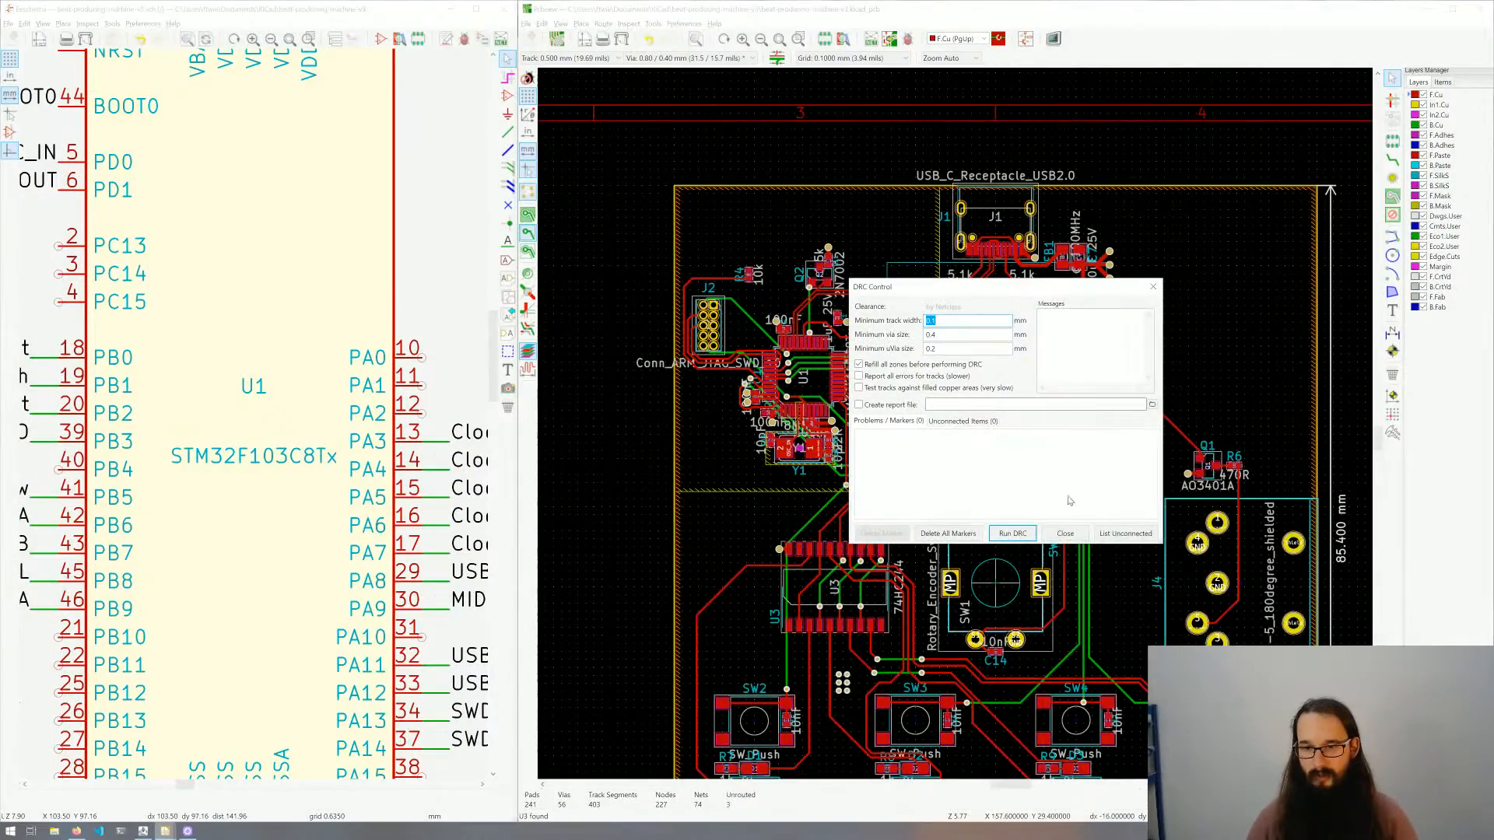
left_click(1111, 534)
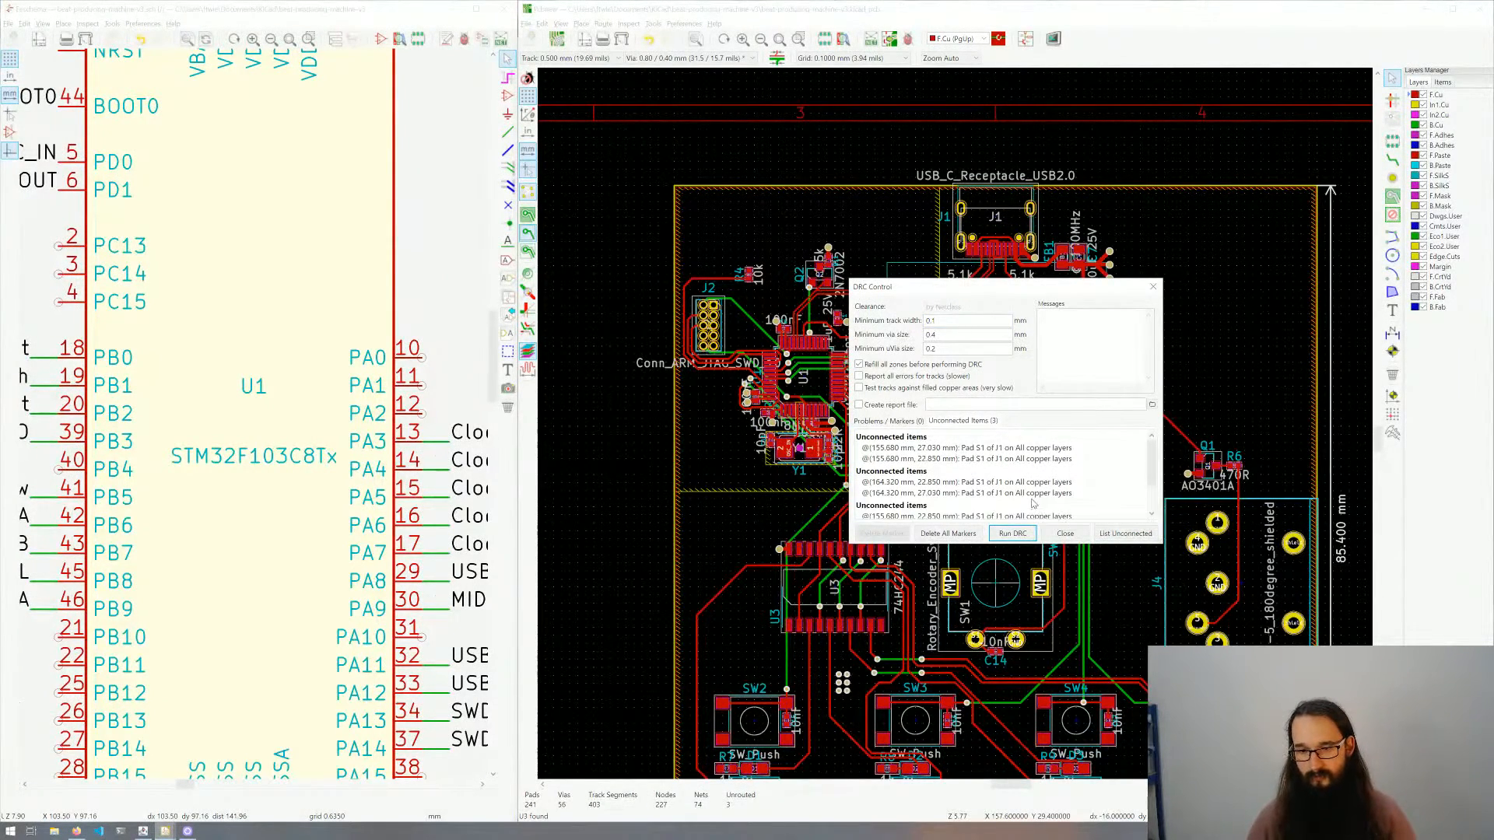
left_click(1015, 534)
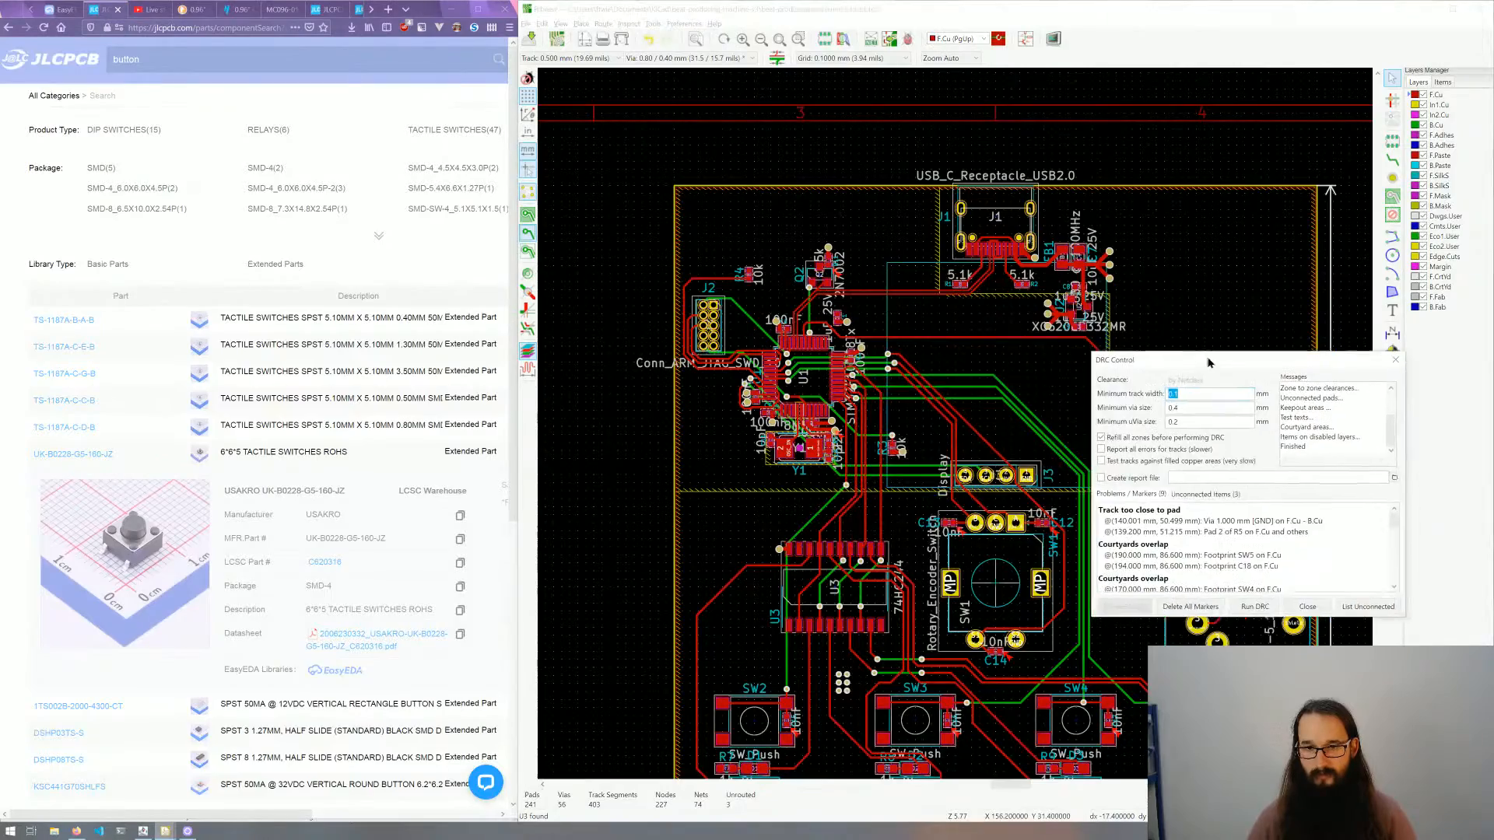
Step: Examine the DRC markers around Q2 and R11, C14 and the SW3 capacitor, and close the DRC dialog
scroll(829, 258, "up", 7)
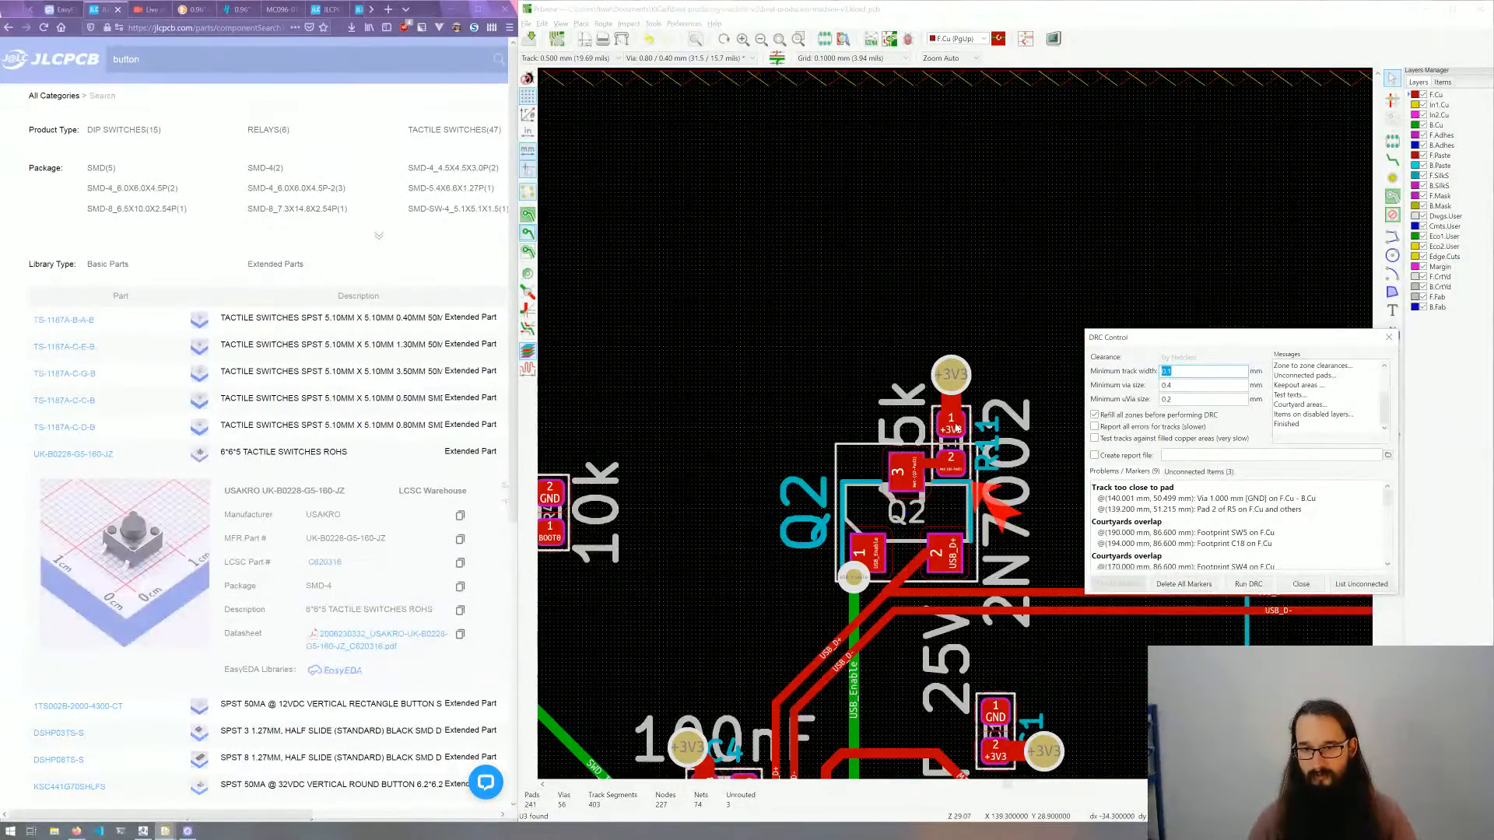
scroll(984, 492, "down", 9)
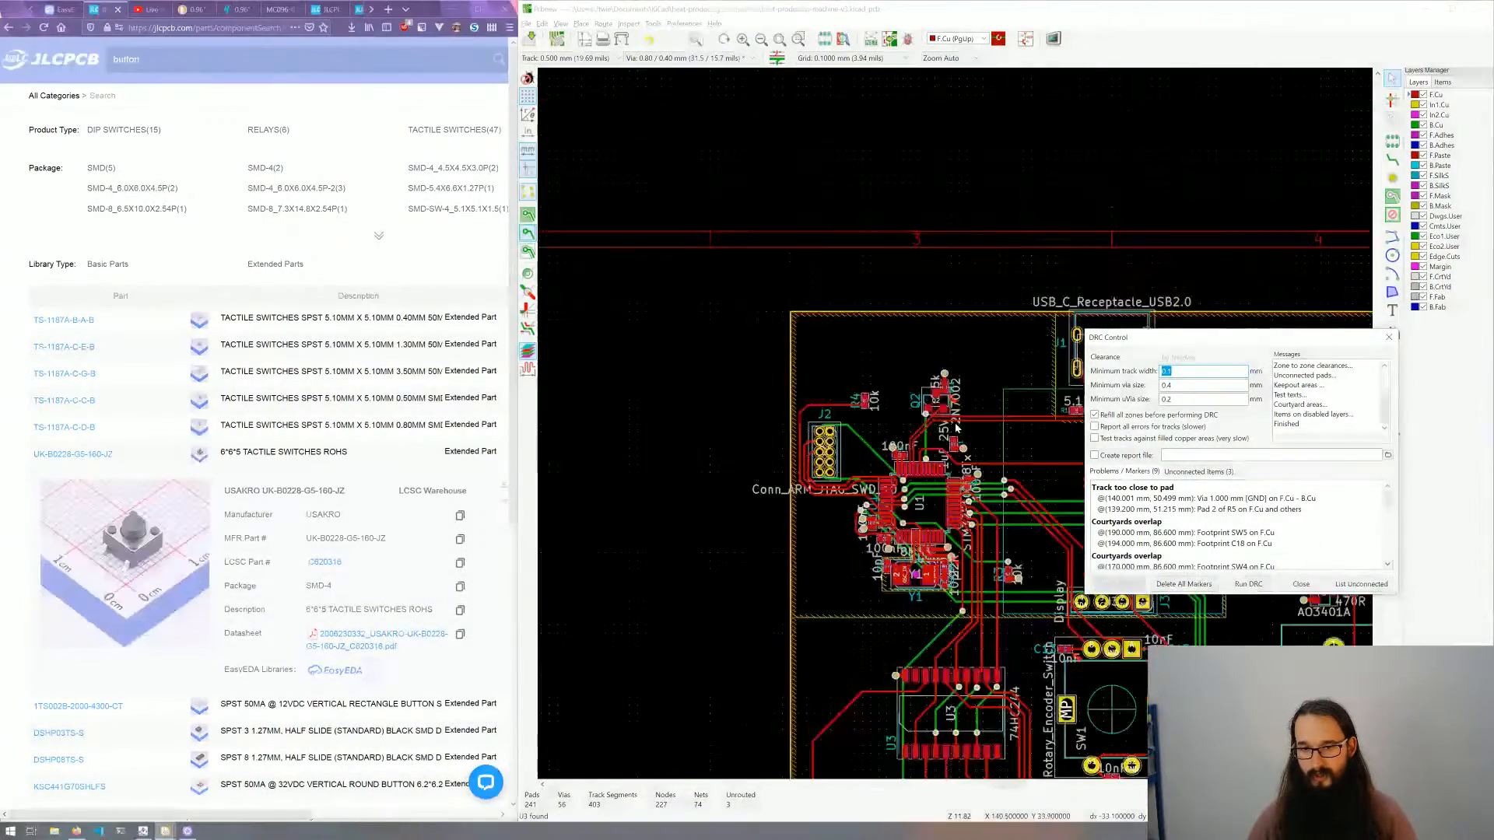
scroll(830, 415, "up", 4)
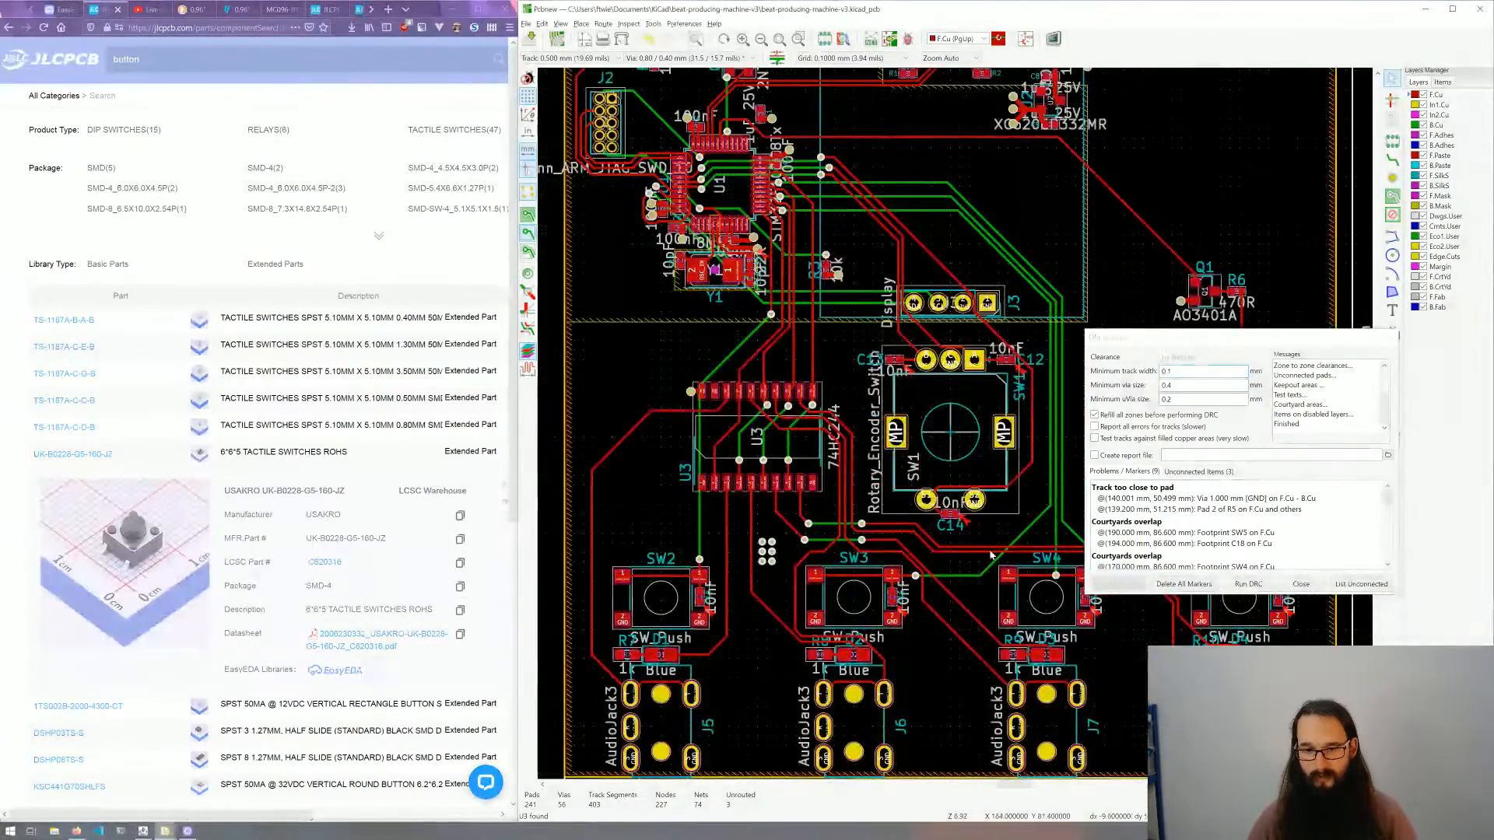
scroll(956, 427, "up", 3)
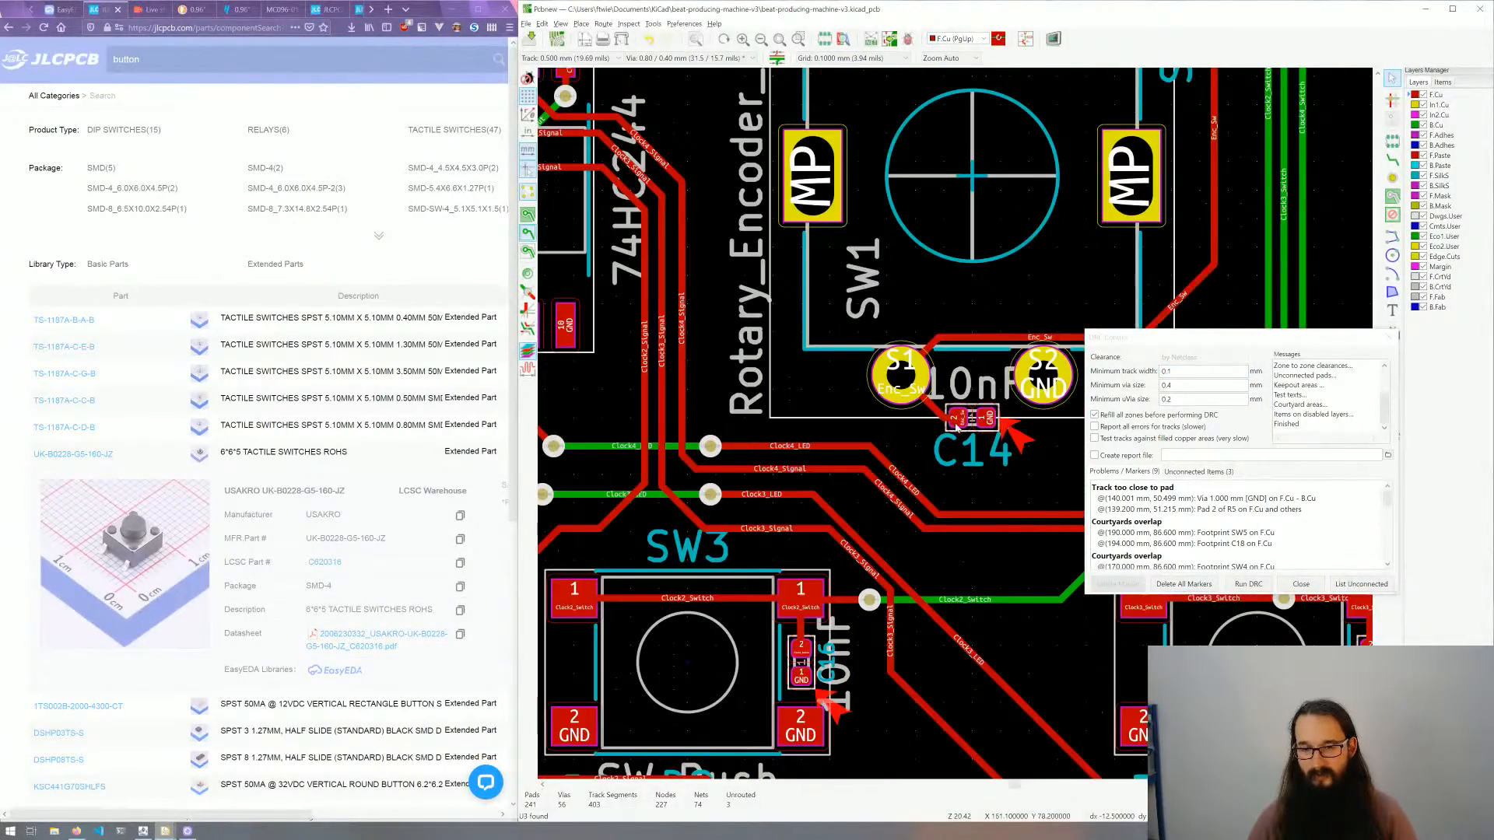
scroll(957, 428, "down", 4)
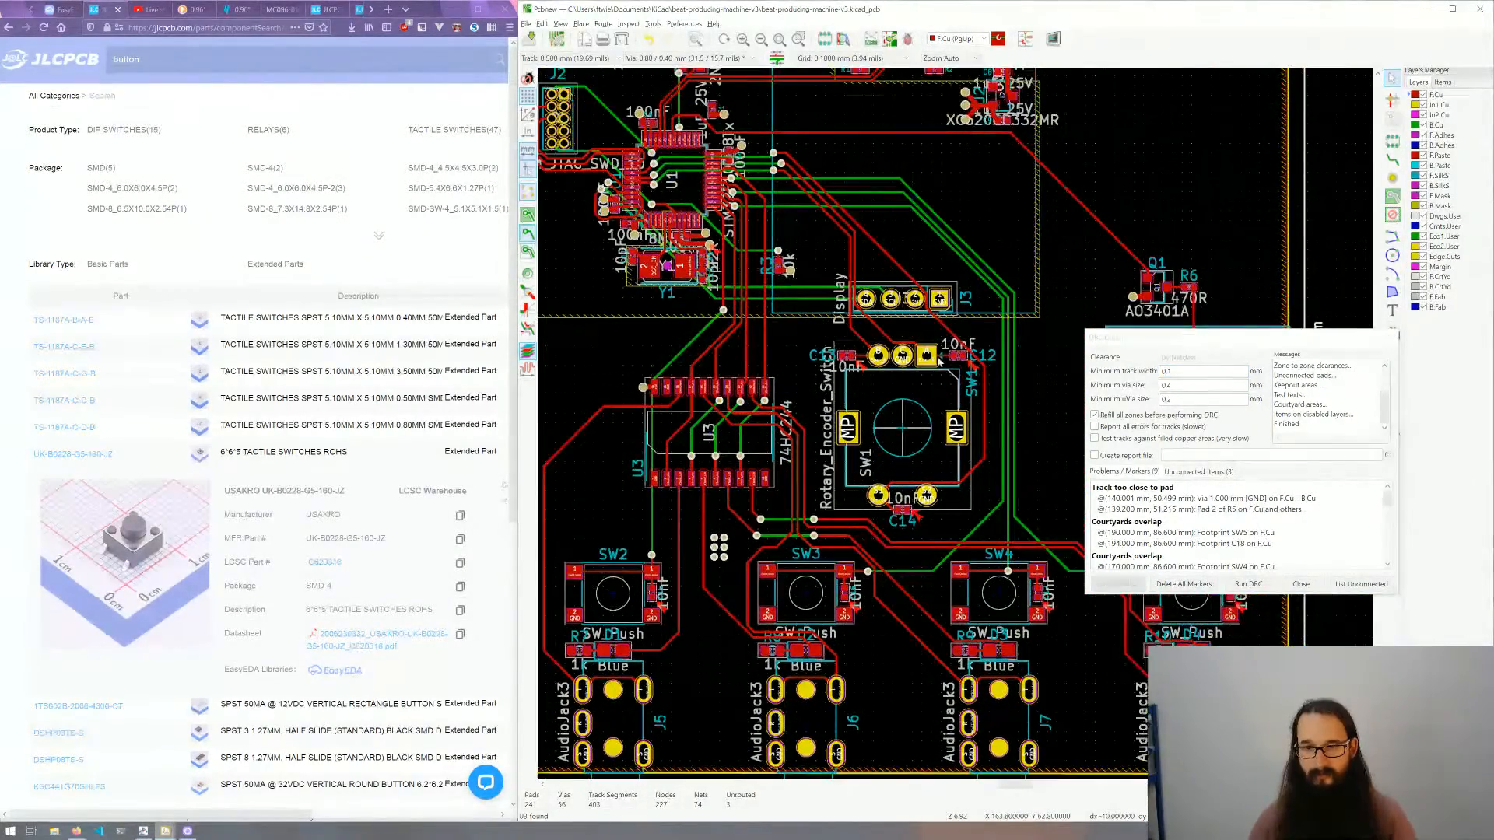
scroll(940, 361, "down", 1)
left_click(1390, 338)
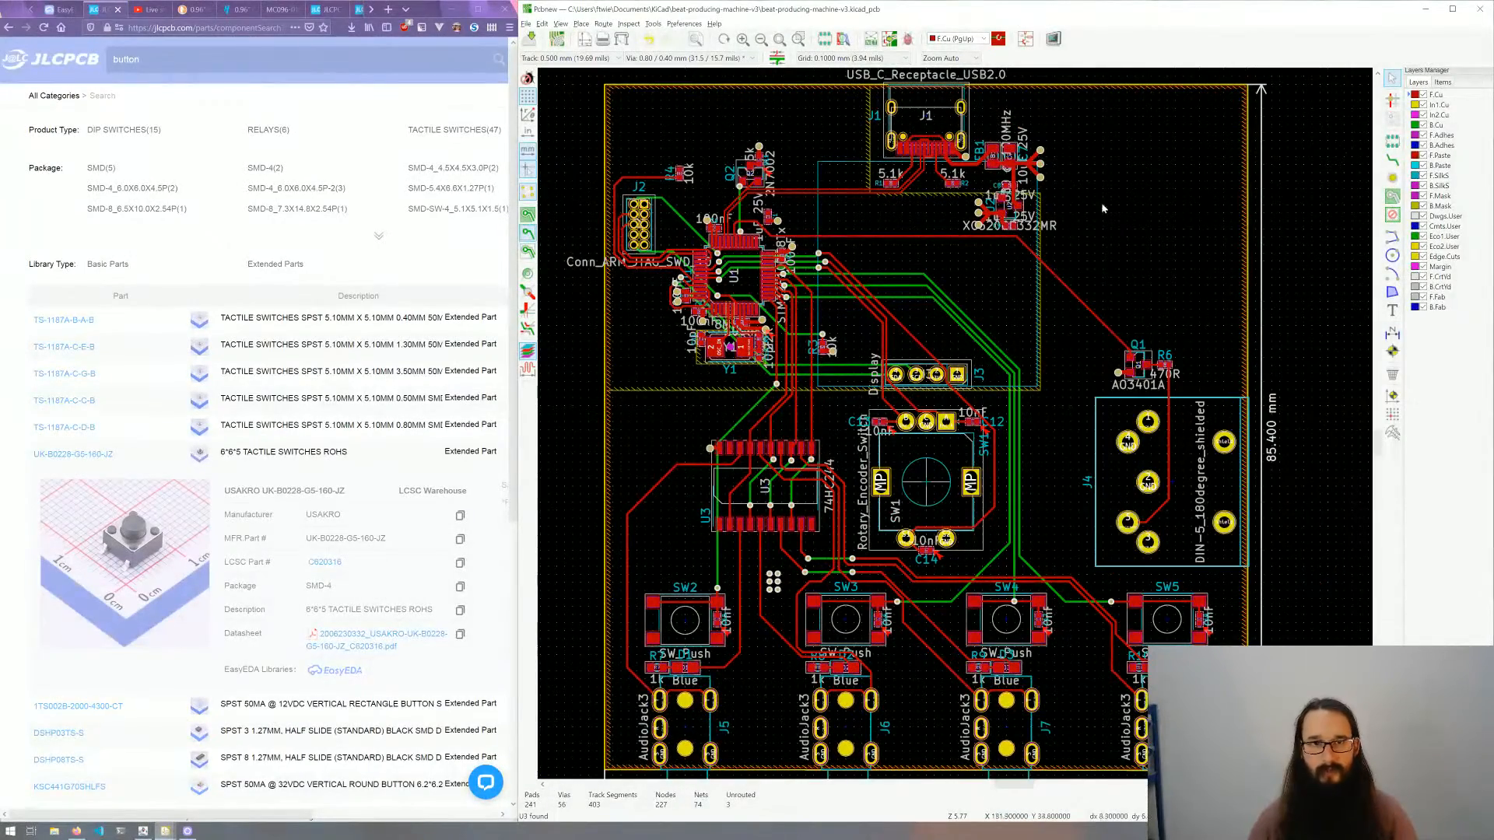
Step: Save the board and inspect the component side from tilted angles in the 3D viewer
key("ctrl+s")
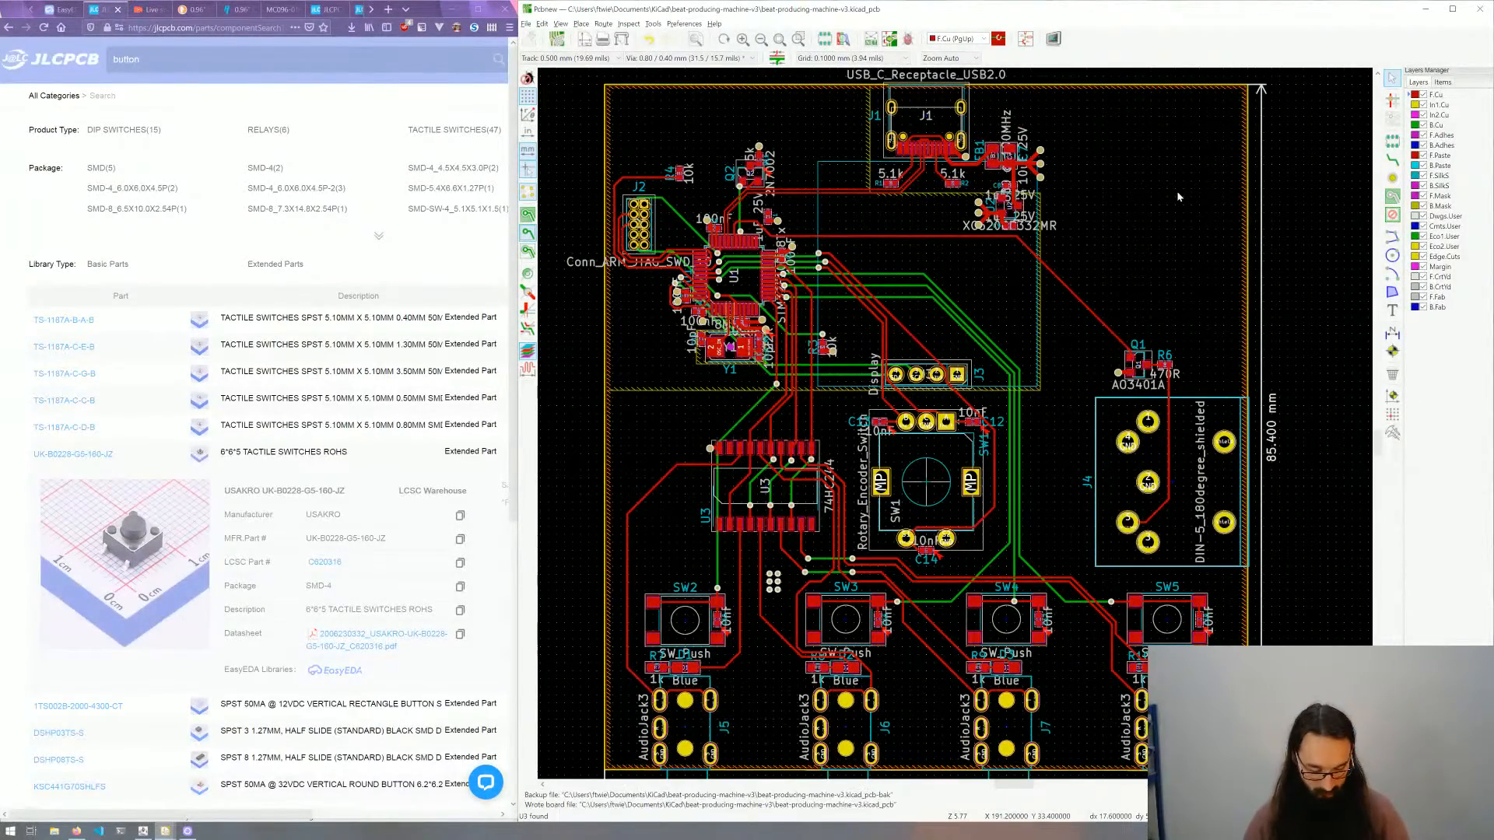
key("alt+3")
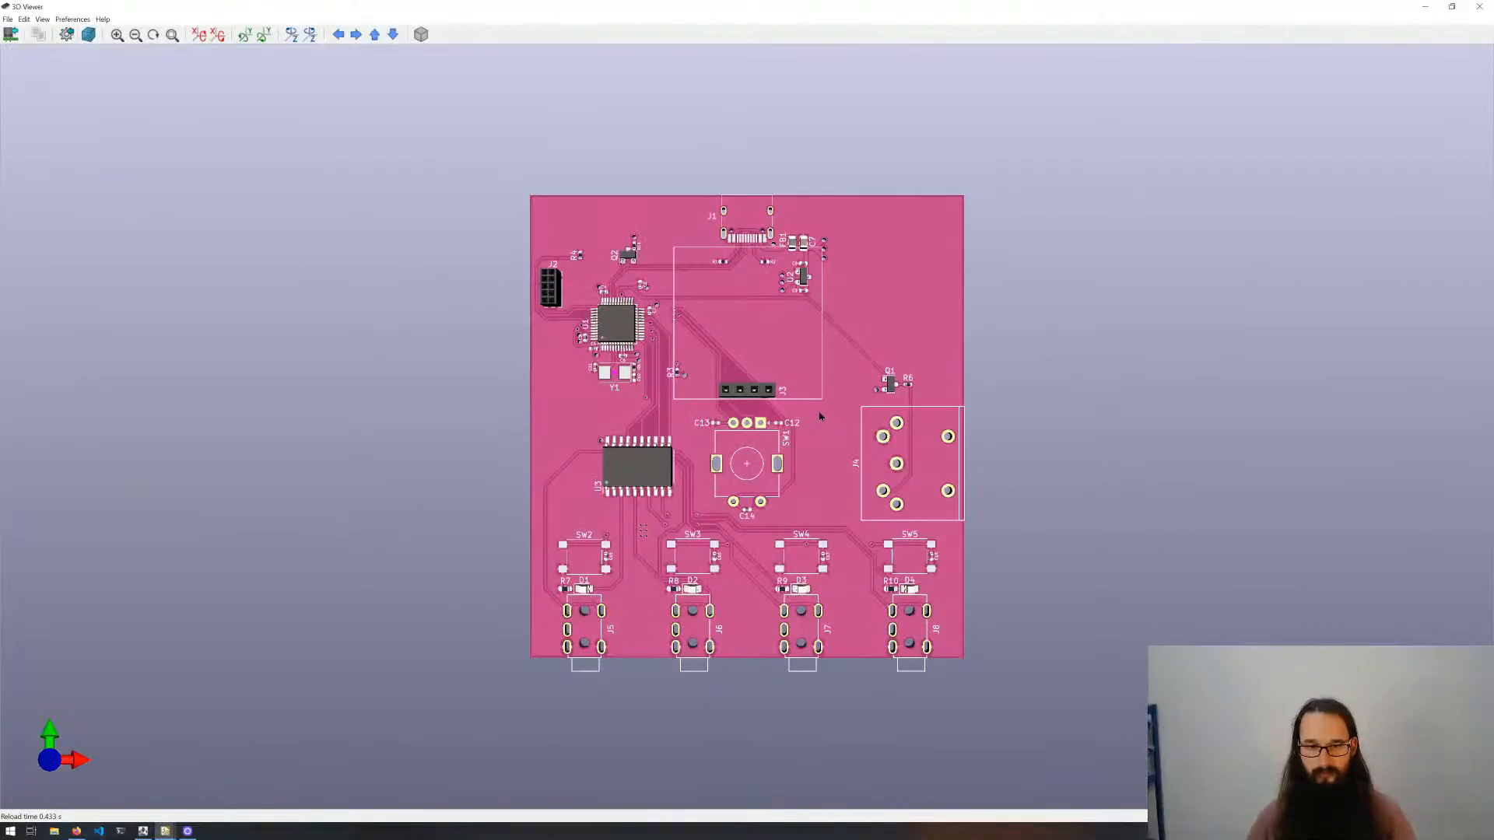
left_click_drag(820, 416, 816, 527)
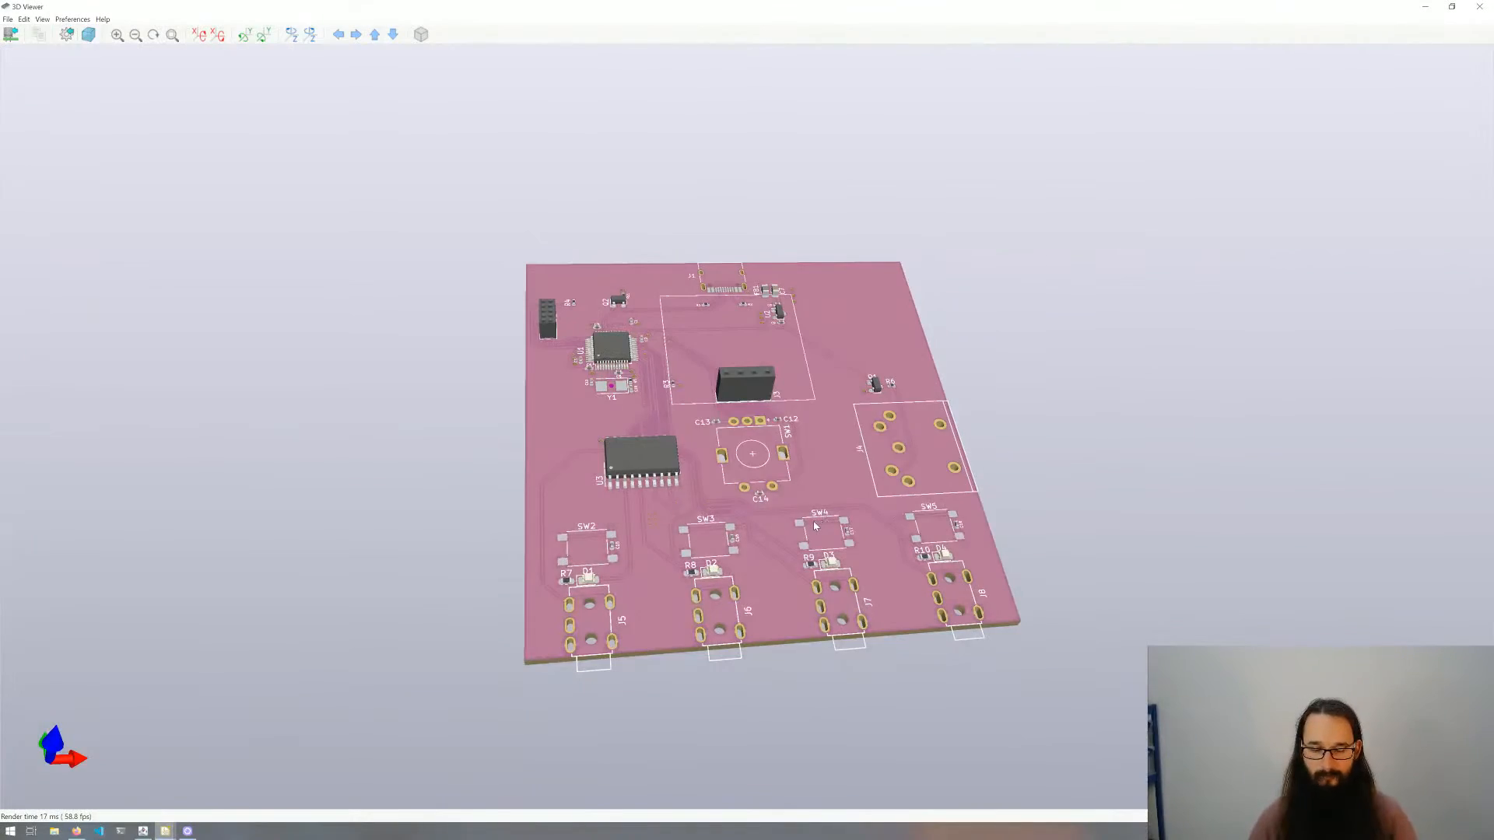
left_click_drag(740, 416, 1007, 493)
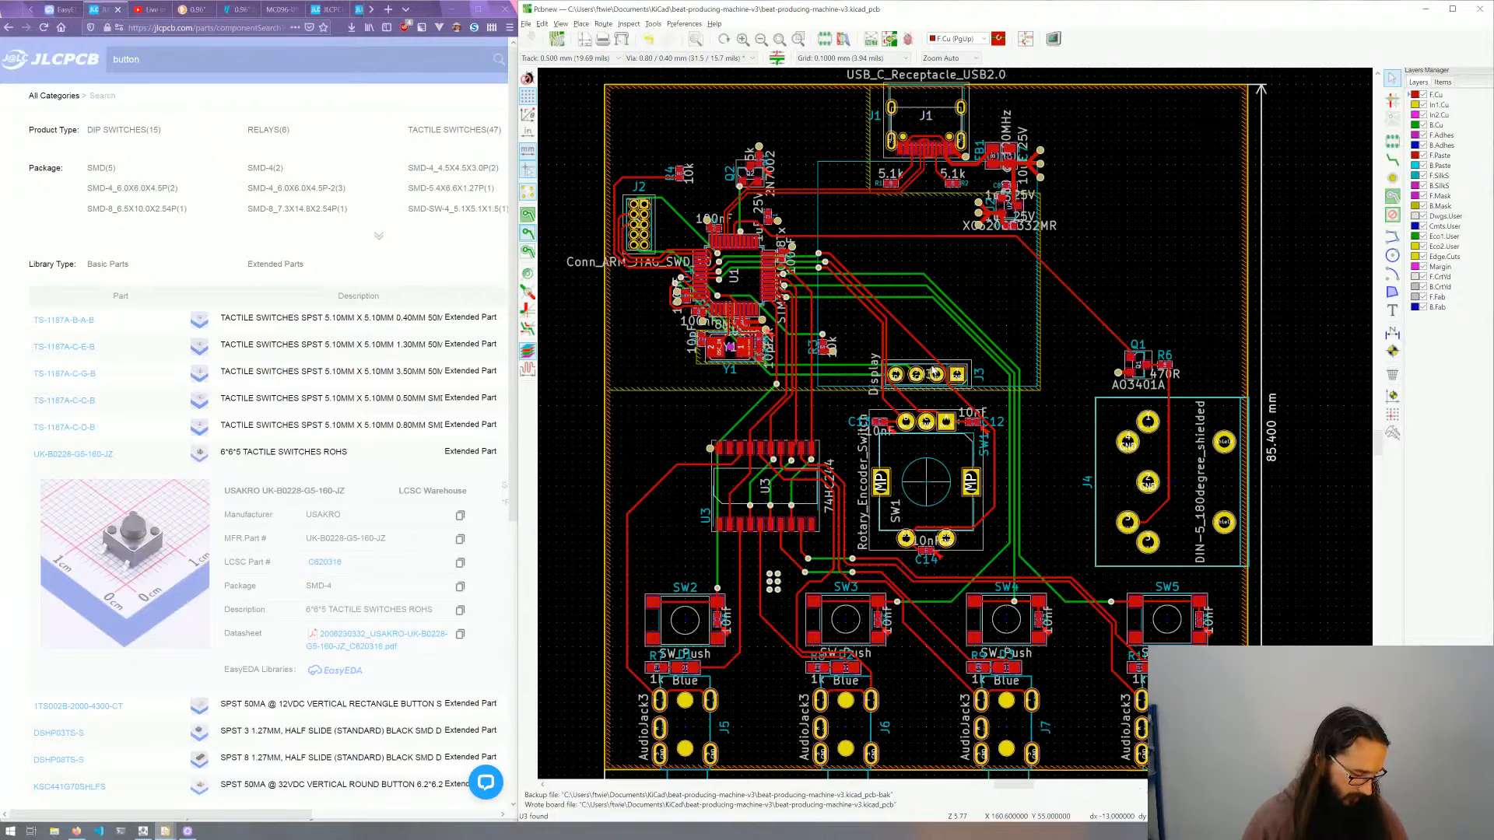
Step: Return to the board overview and switch to the YouTube Studio live stream page in the browser
scroll(932, 372, "down", 1)
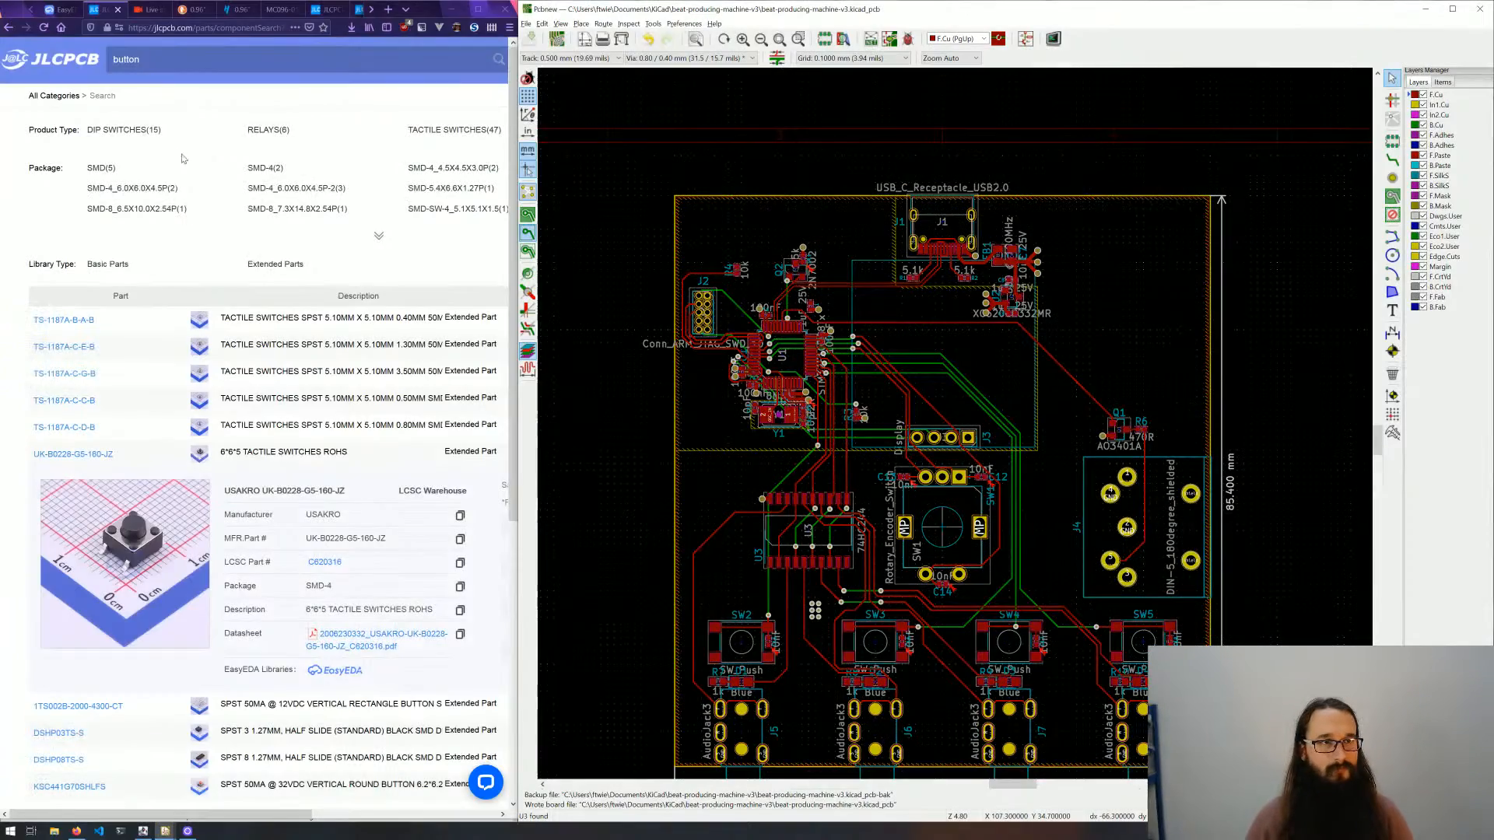
left_click(148, 10)
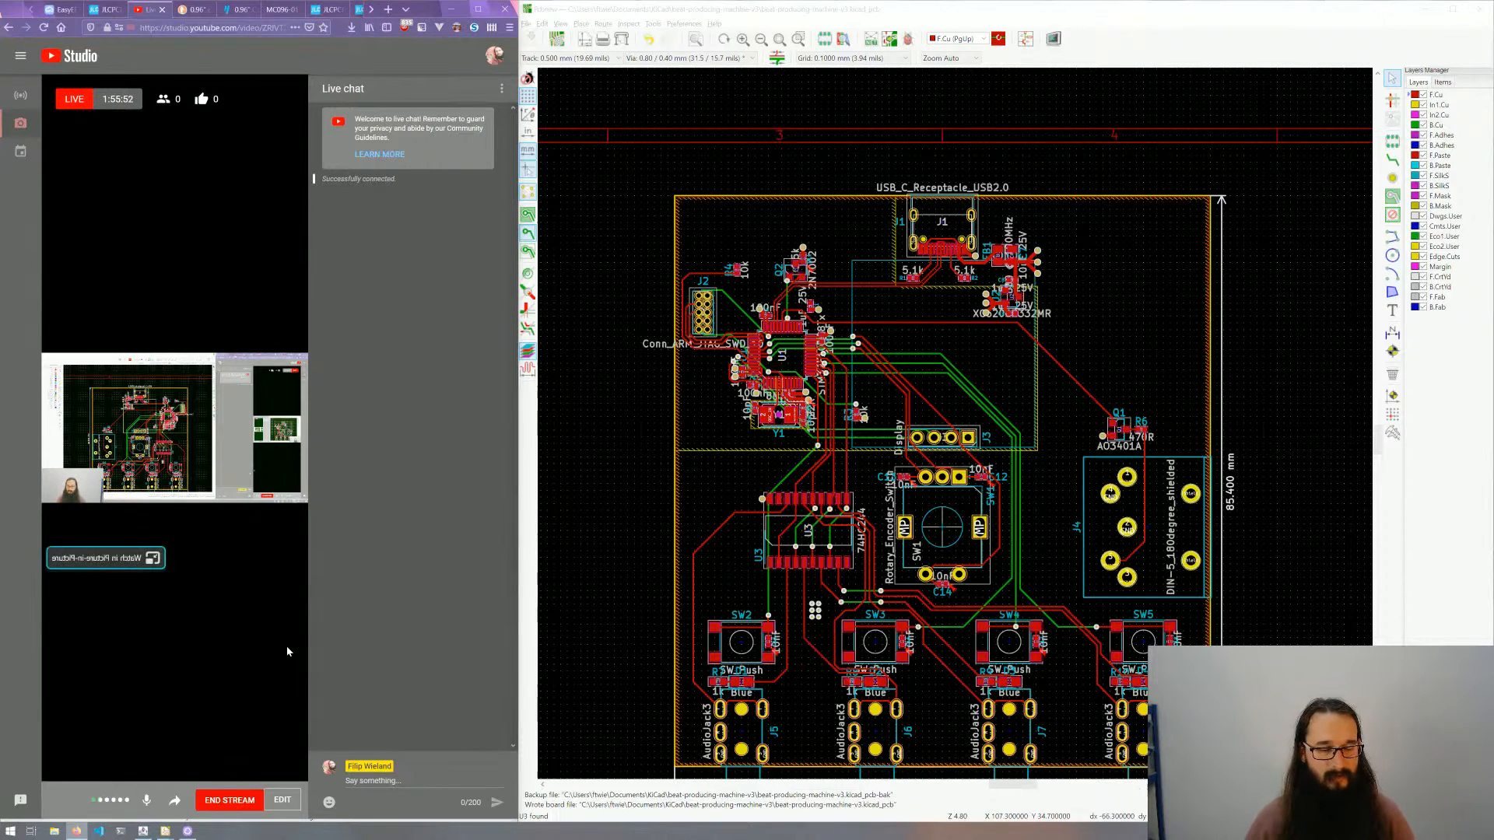
Step: Inspect the underside and component side of the board in the 3D viewer, and close the viewer
middle_click_drag(648, 503, 654, 426)
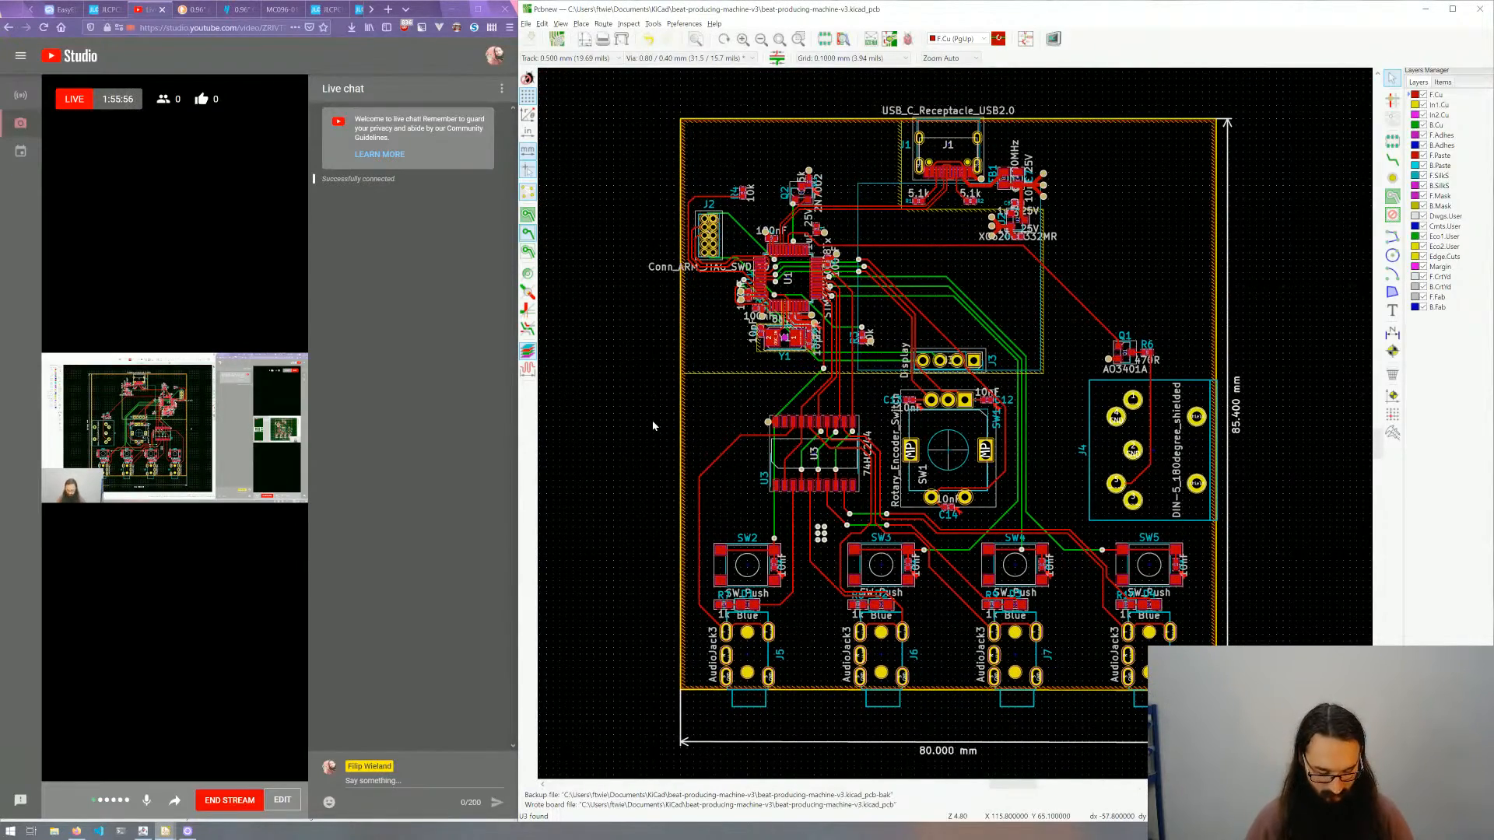
key("alt+3")
left_click_drag(725, 358, 803, 354)
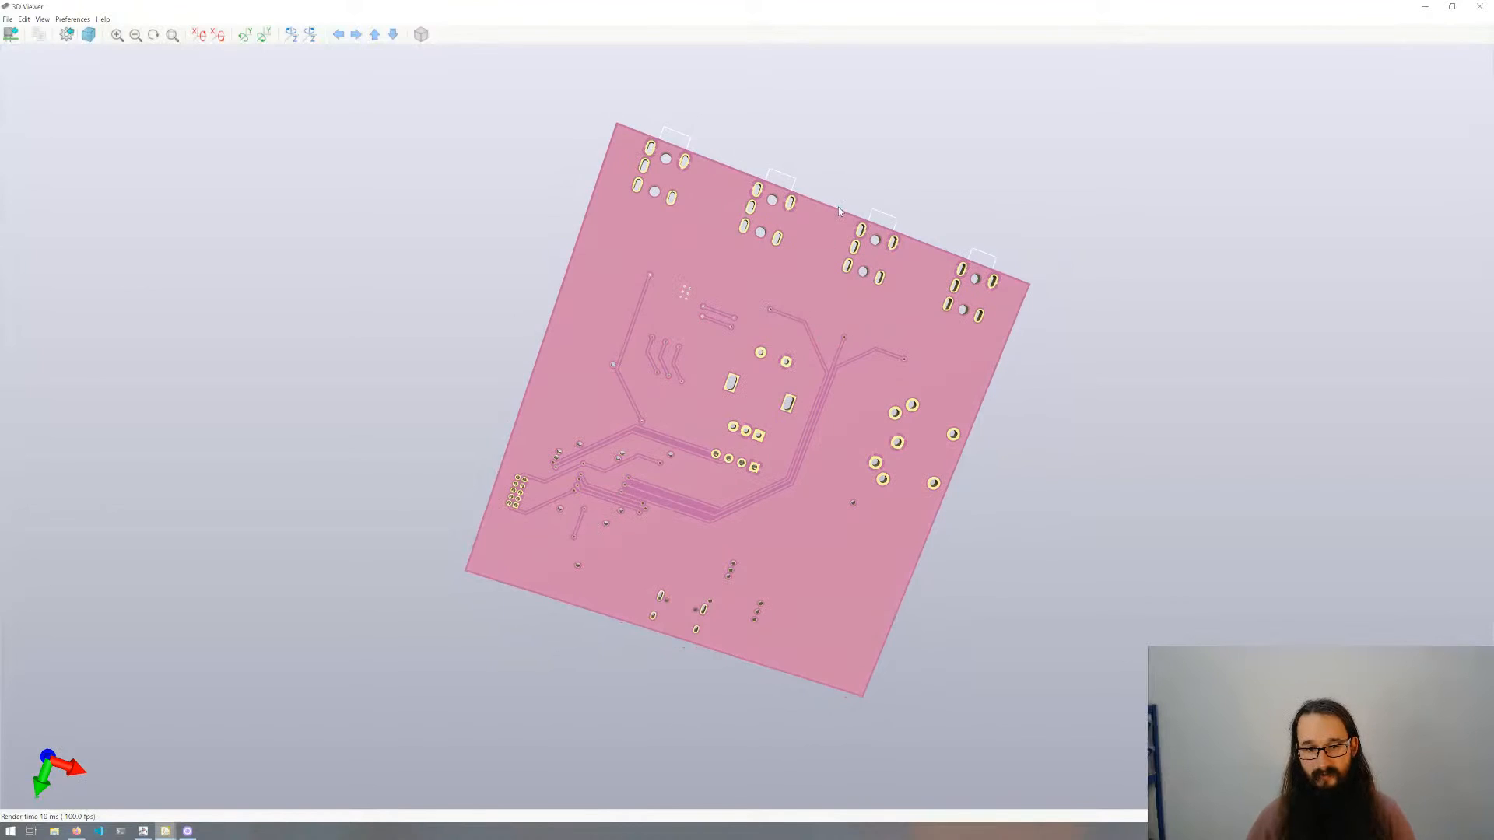
left_click_drag(839, 211, 1089, 148)
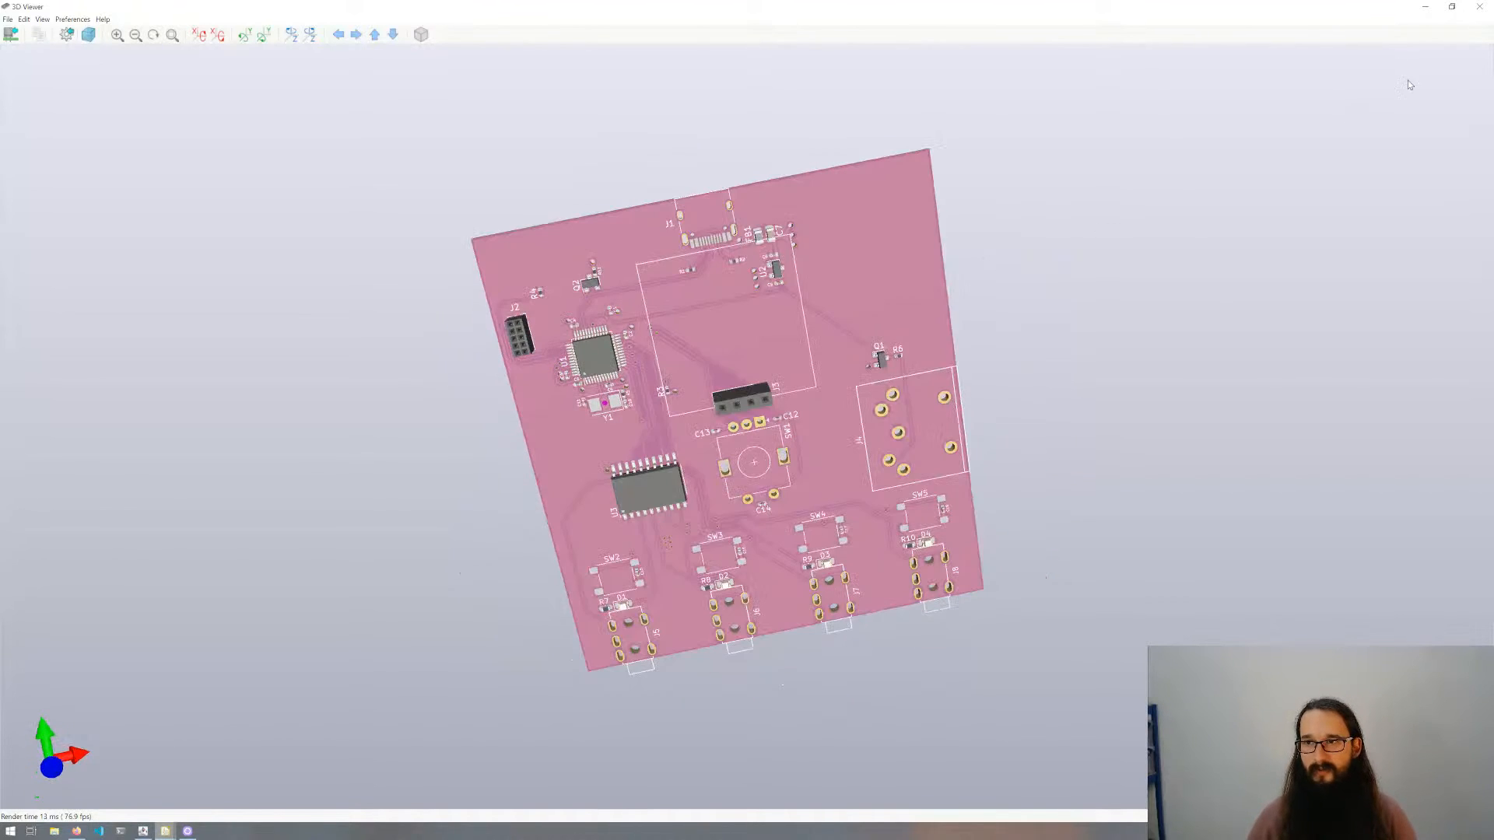
left_click(1480, 9)
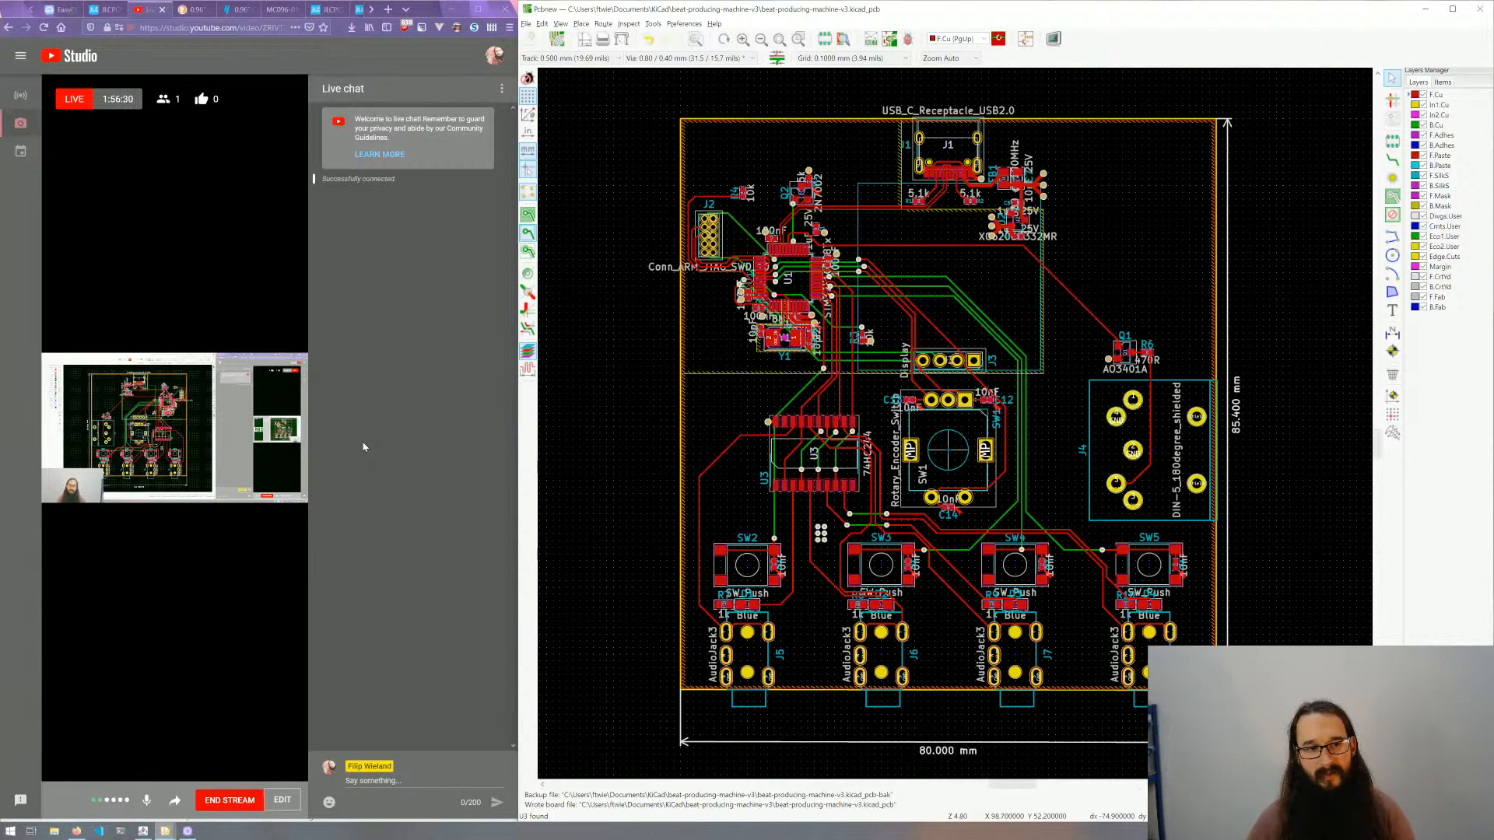
Step: End the live stream in YouTube Studio and confirm that it stops immediately
left_click(234, 805)
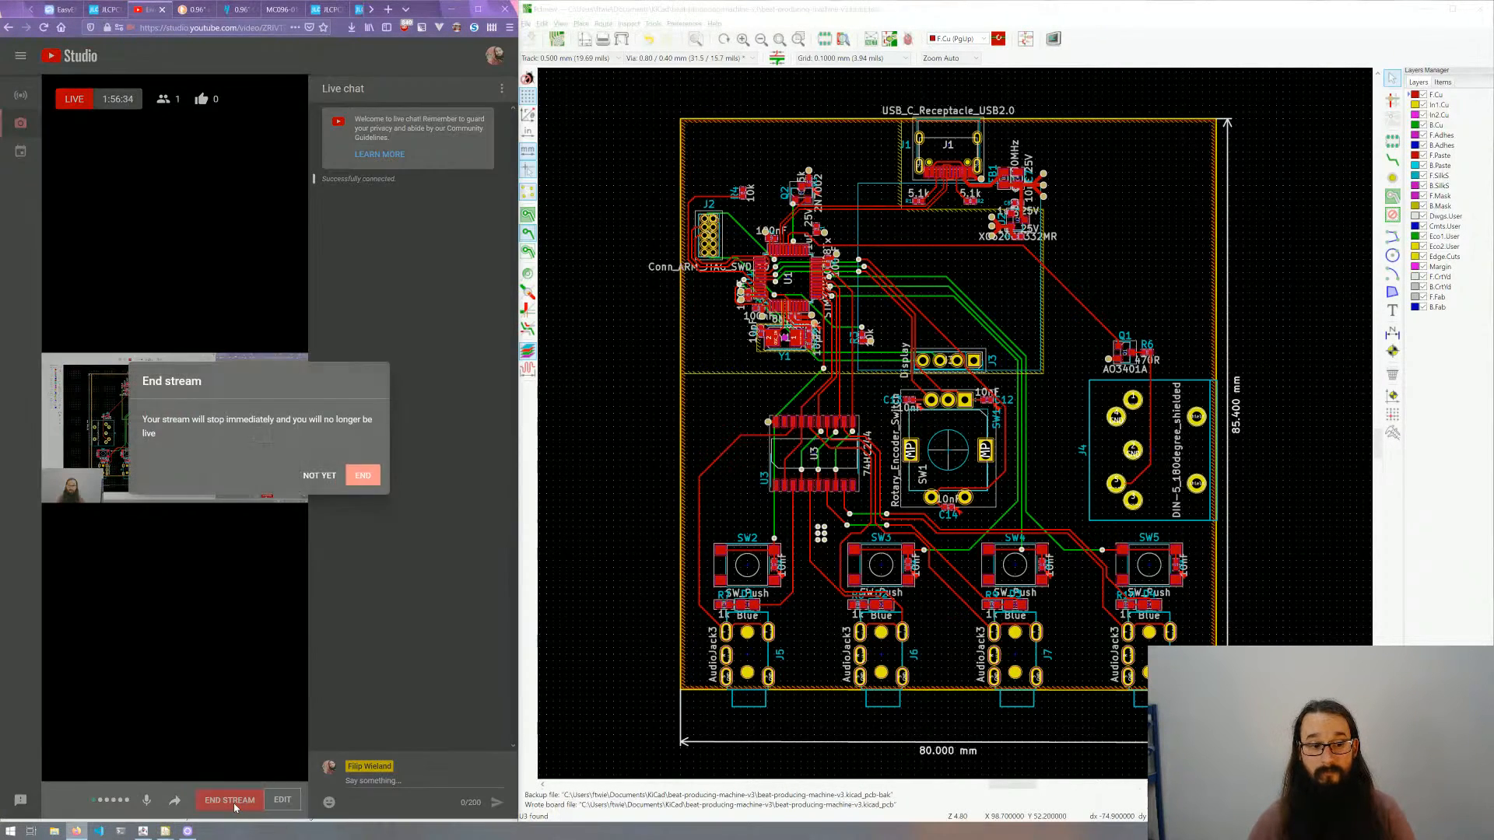
left_click(359, 476)
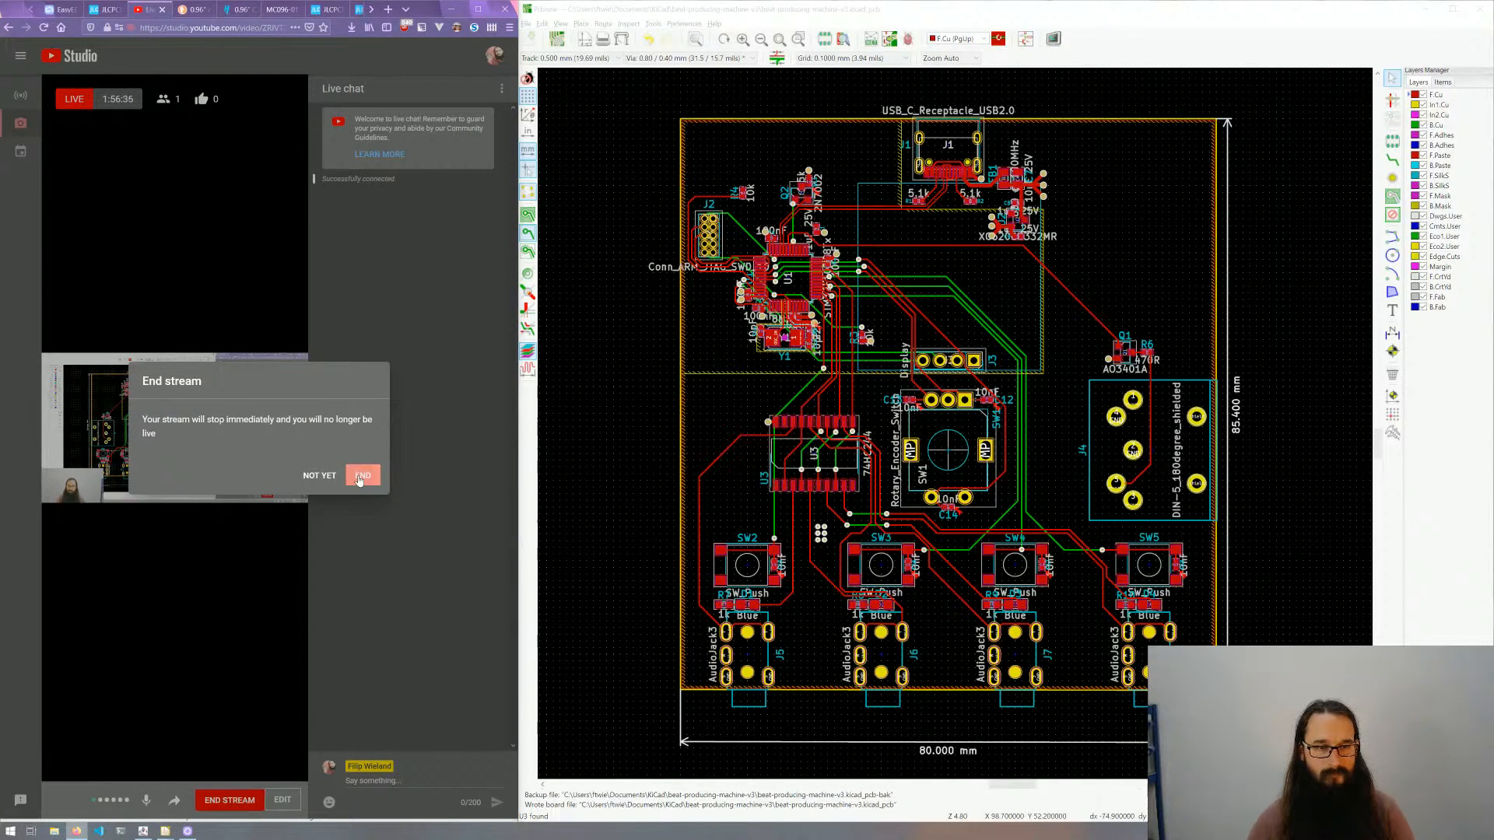